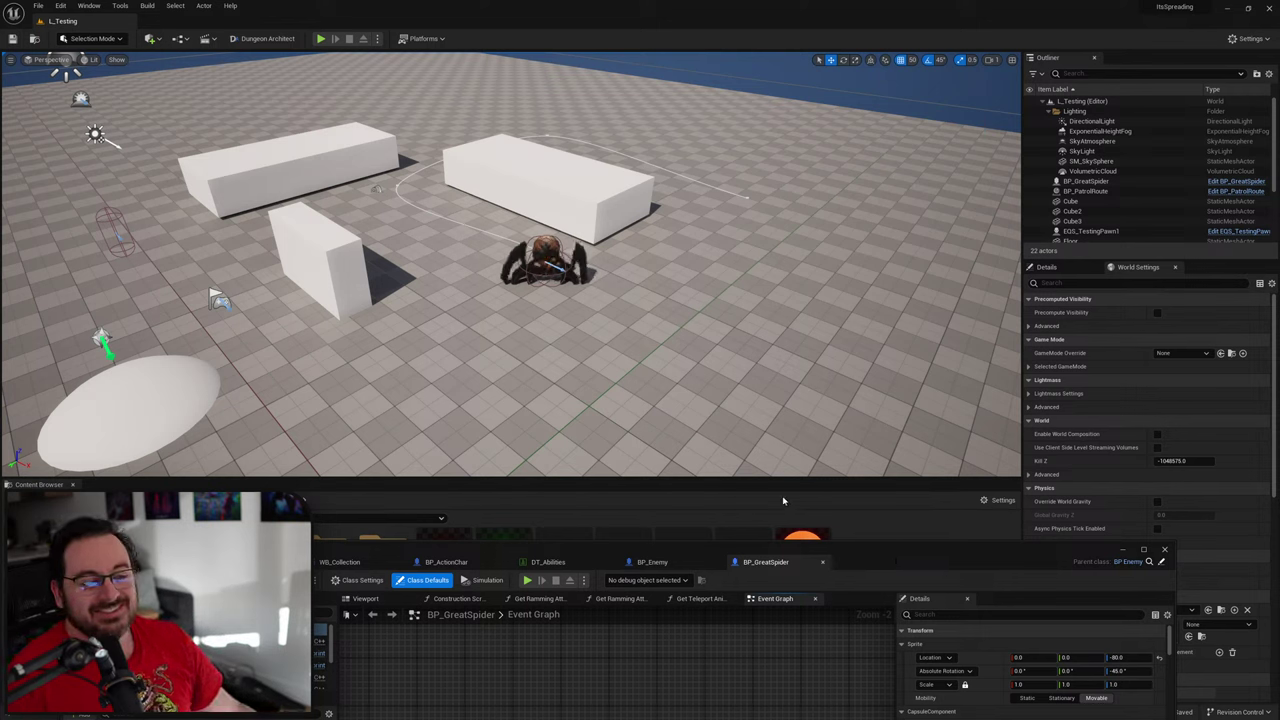
Step: Move the blueprint editor window clear of the level viewport, start a play session, and choose the Air Blade card
drag(883, 559, 888, 554)
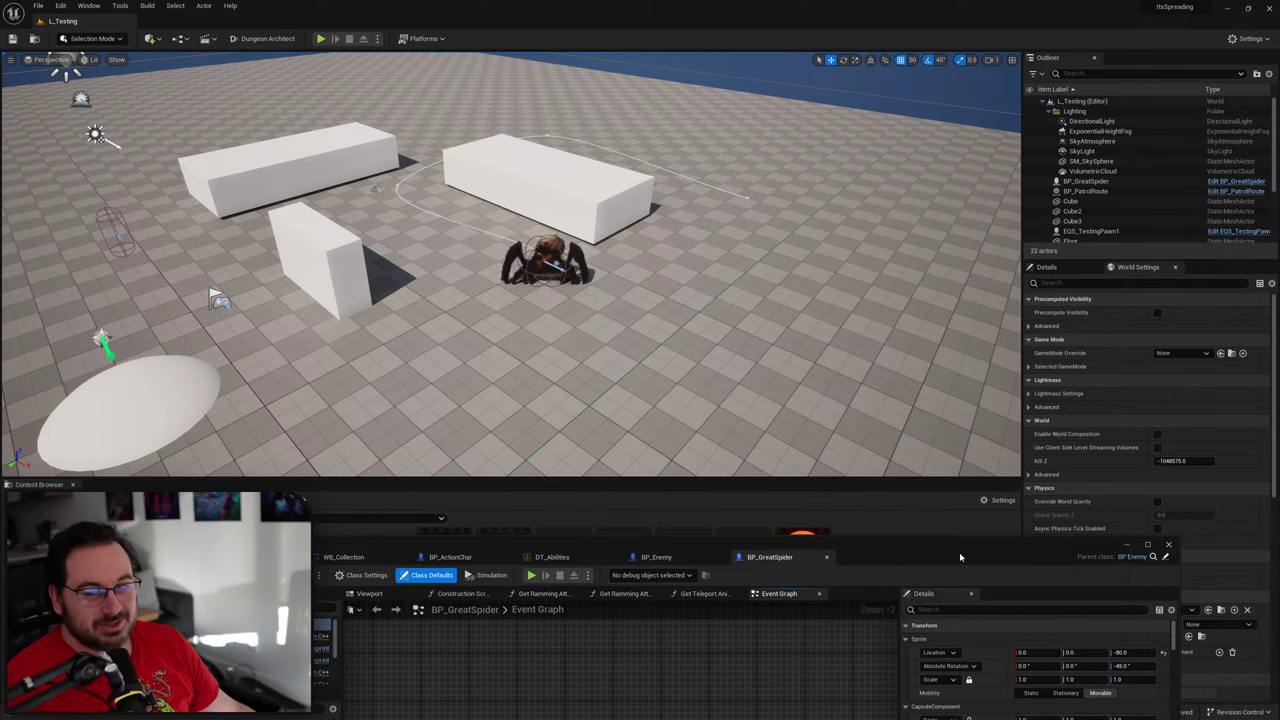
drag(959, 552, 933, 584)
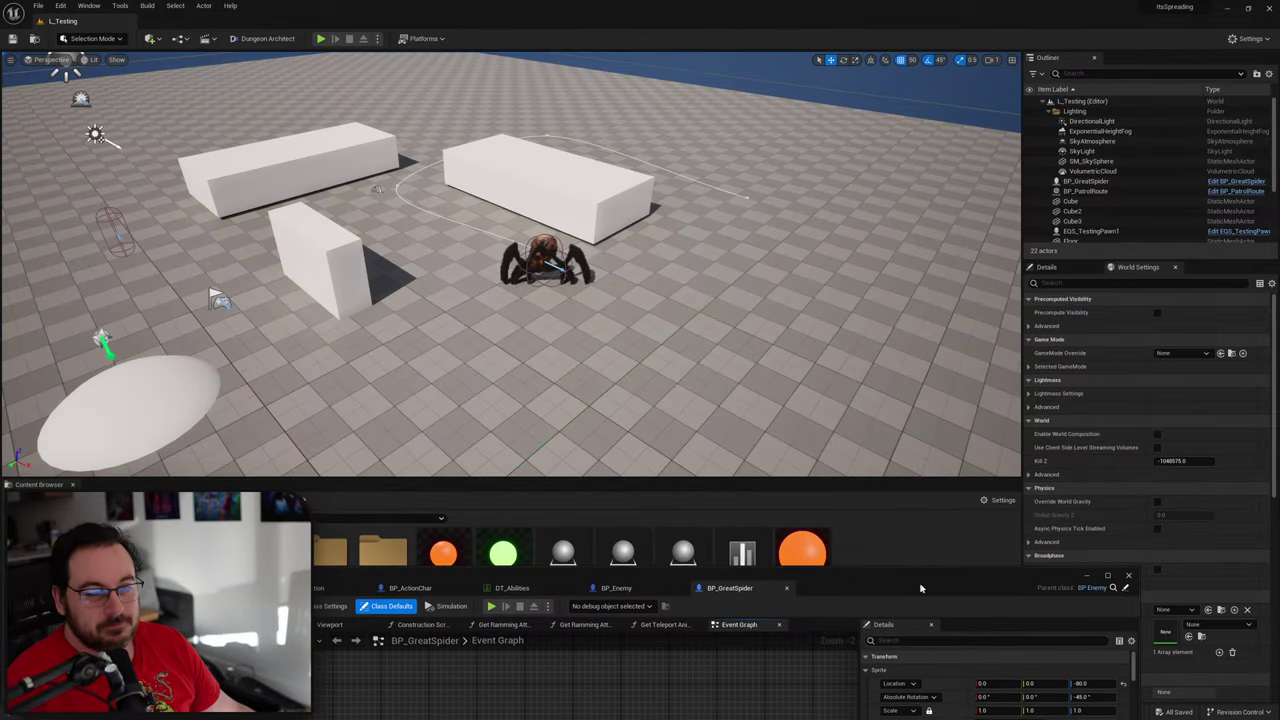
click(320, 38)
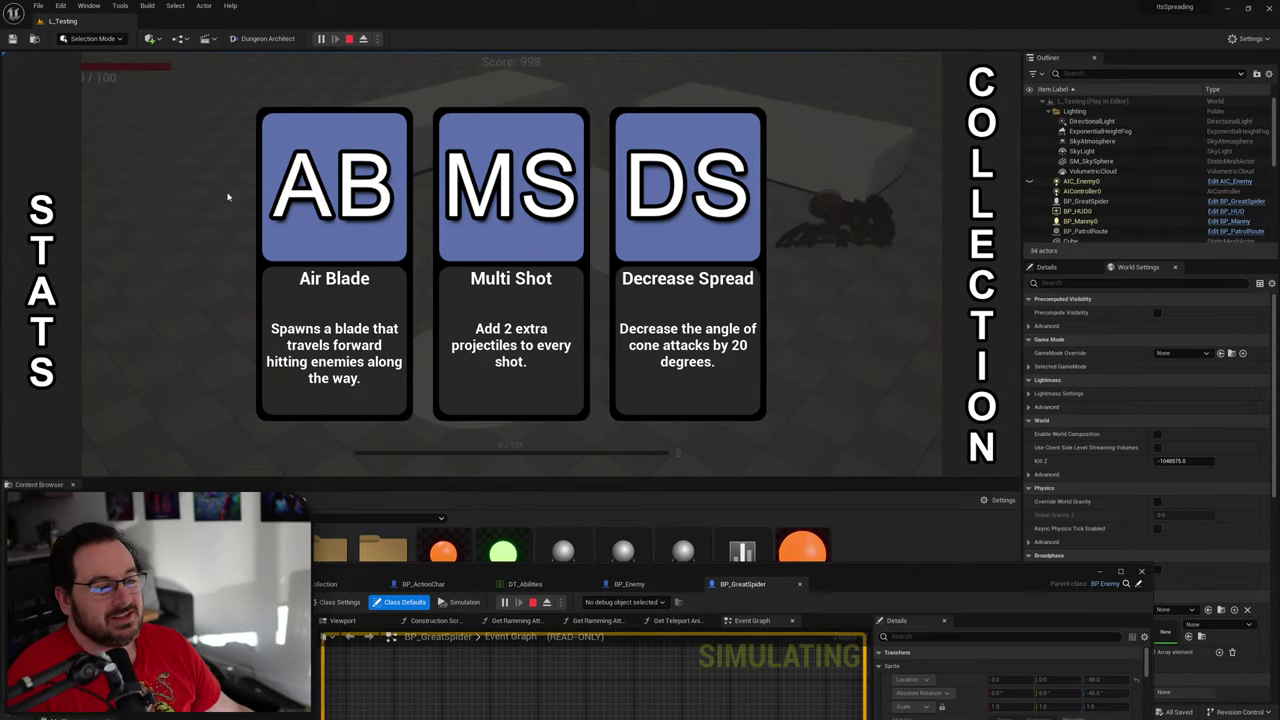
click(312, 157)
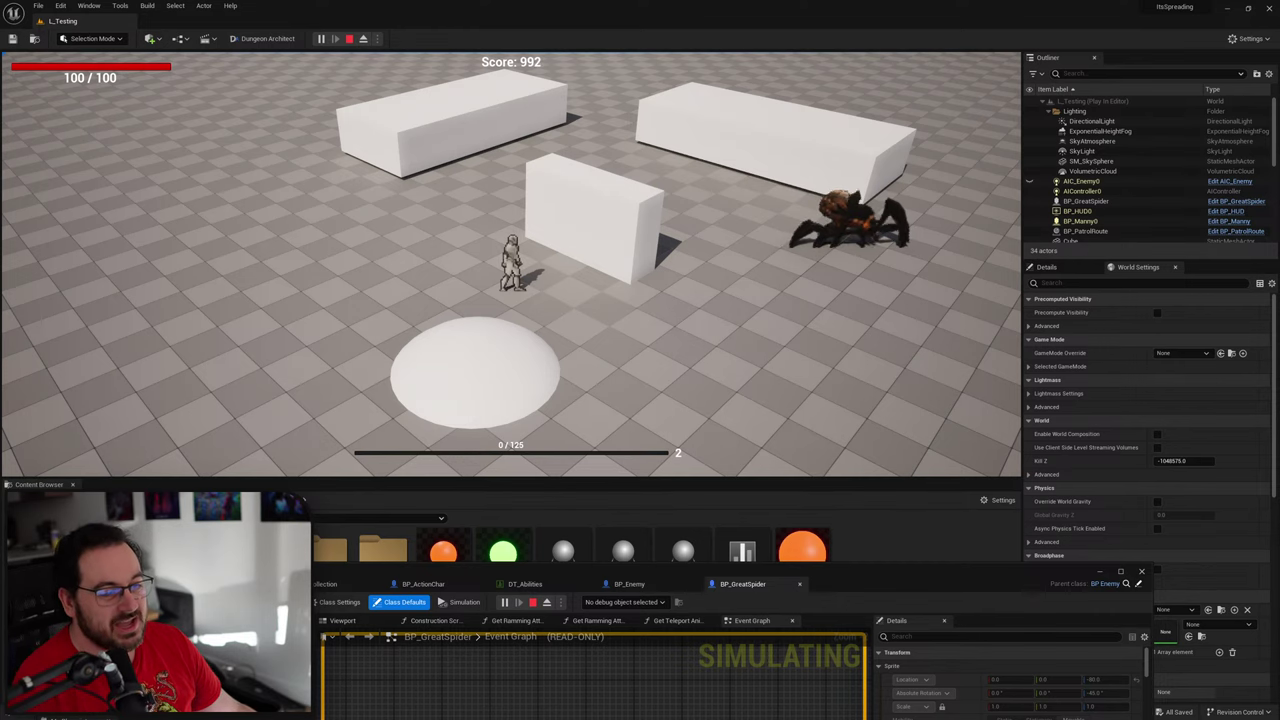
Step: Test the character's attacks and Air Blade while moving around the level in different directions
key(space)
key(space)
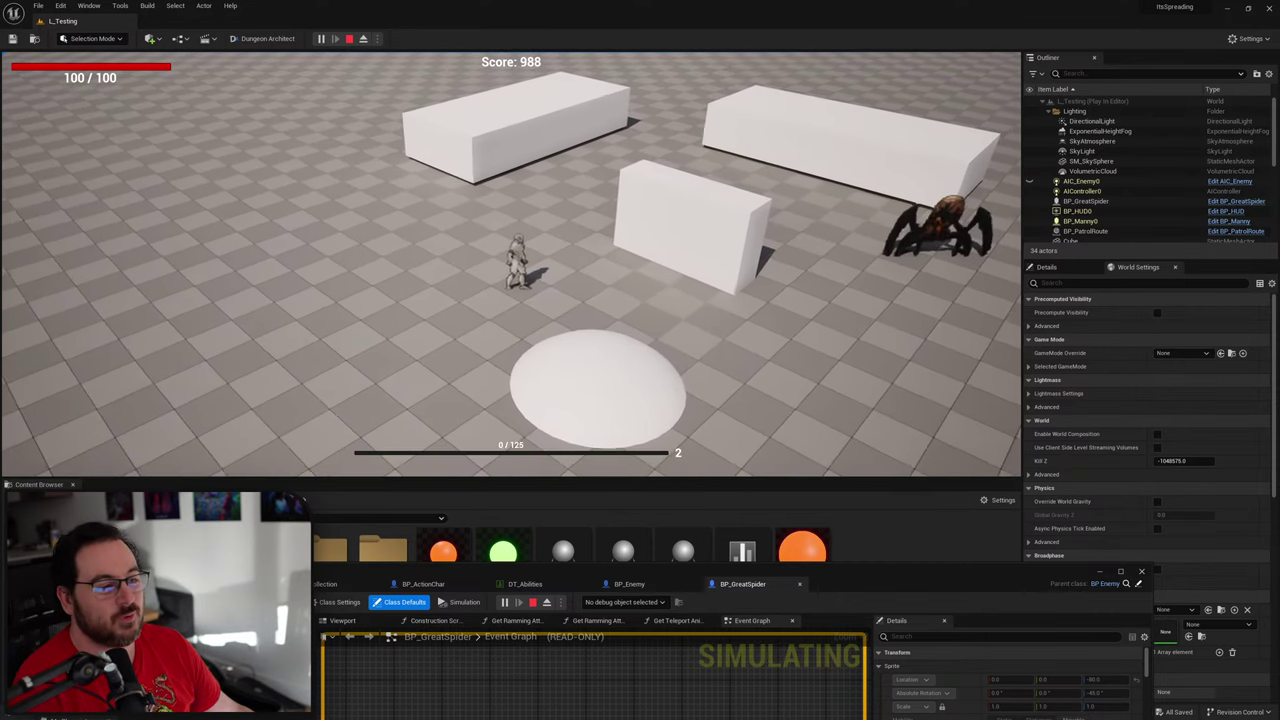
key(space)
key(1)
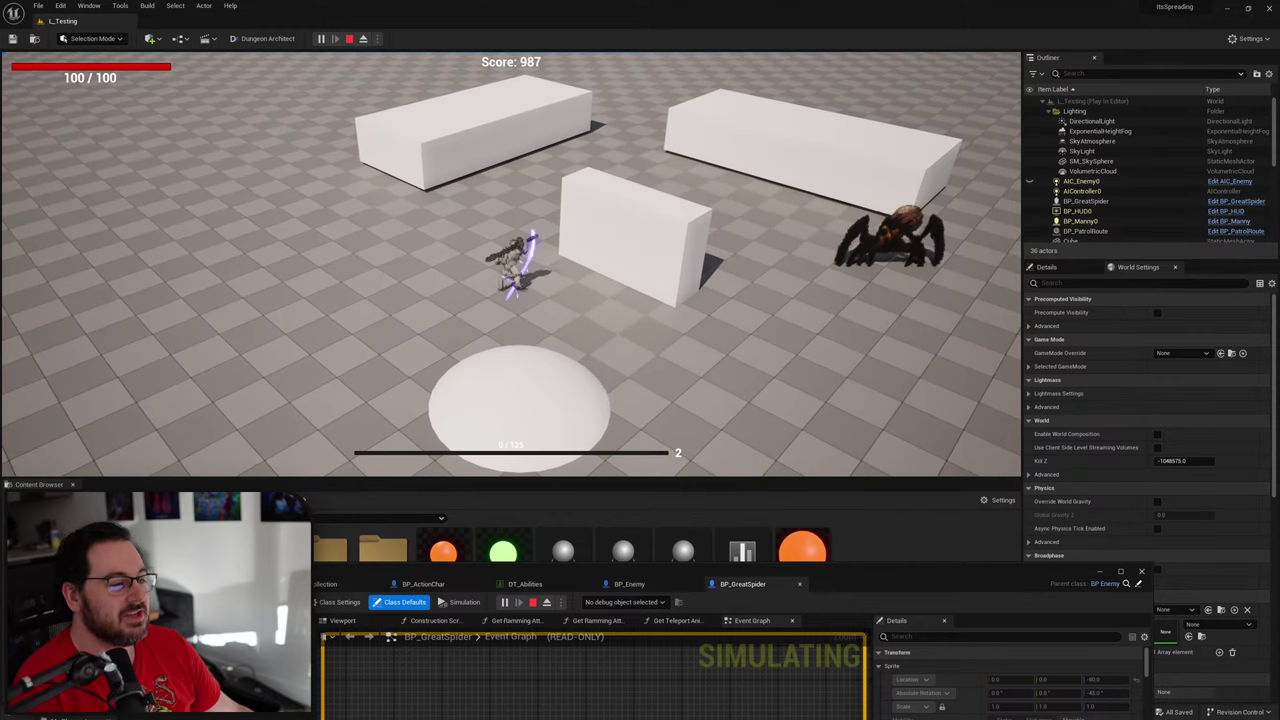
key(1)
key(1)
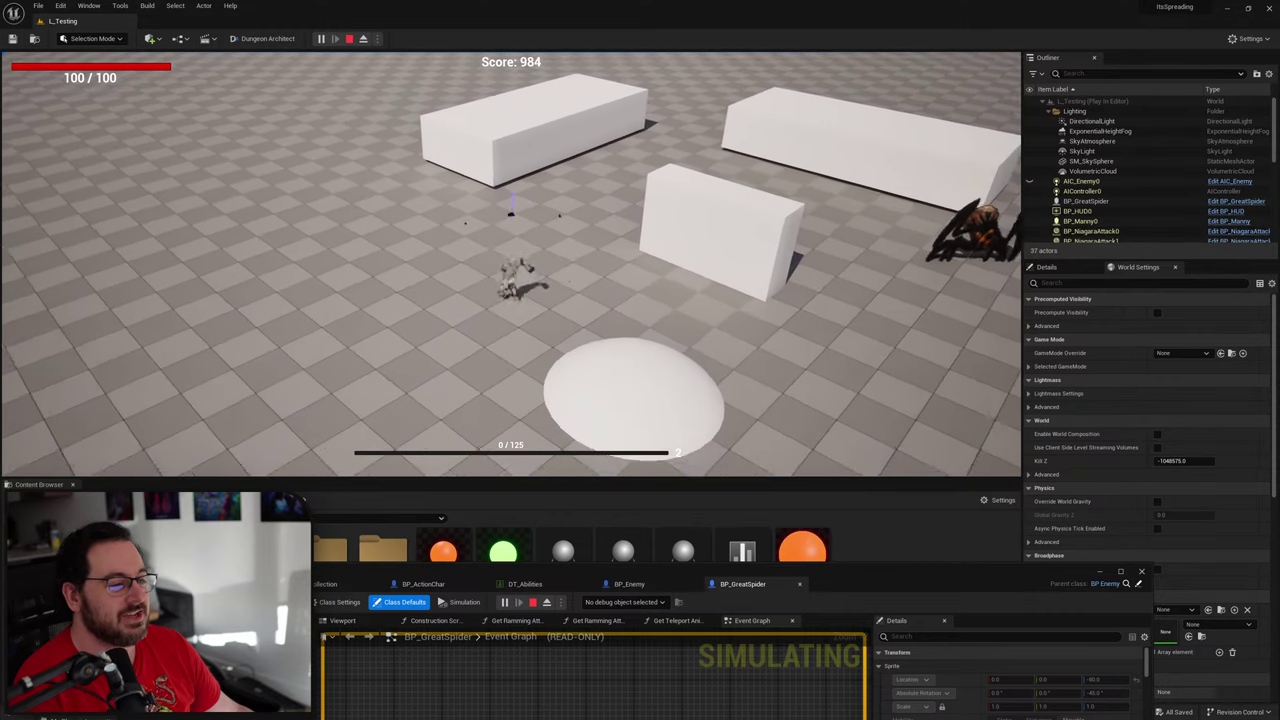
key(w)
key(d)
key(1)
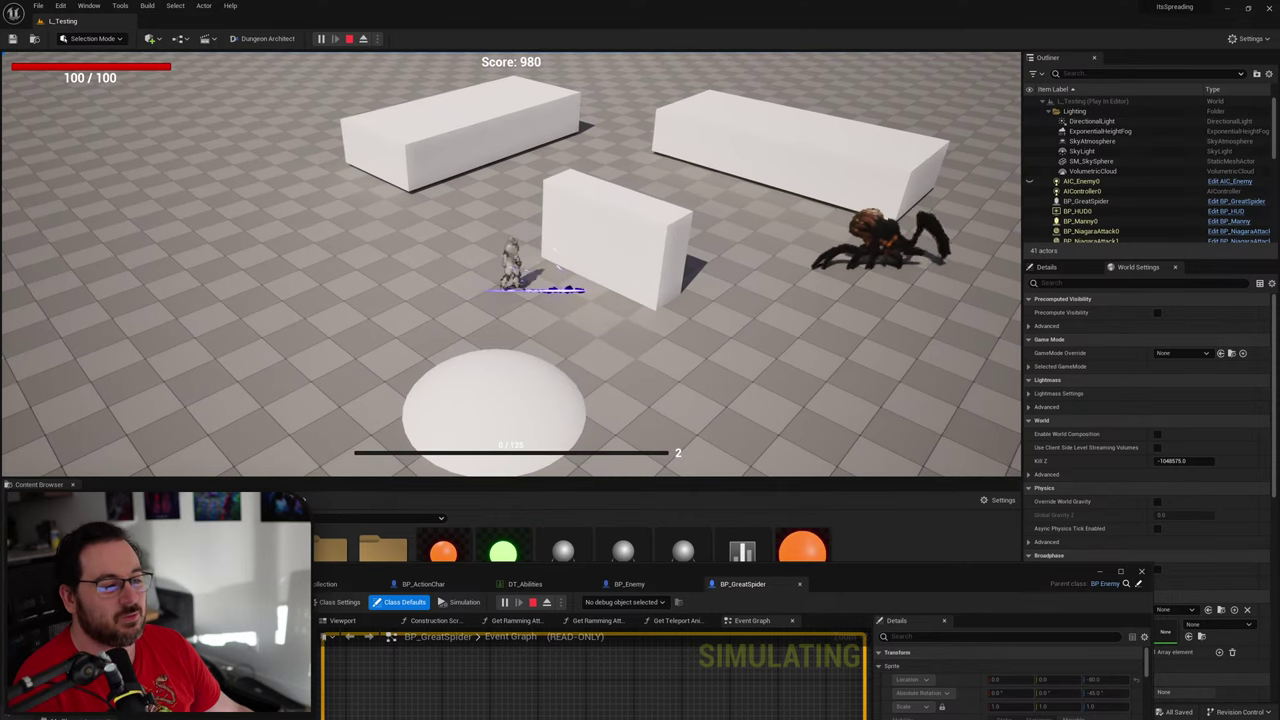
key(w)
key(a)
key(1)
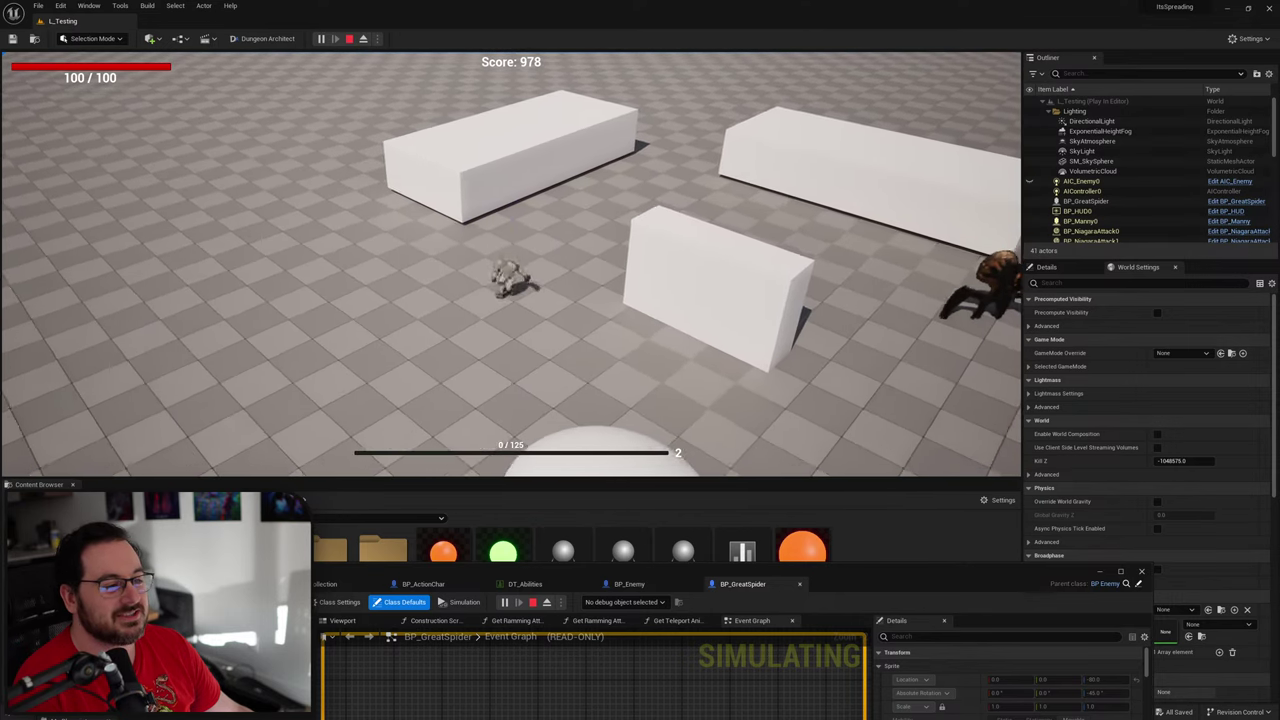
key(s)
key(d)
key(1)
key(1)
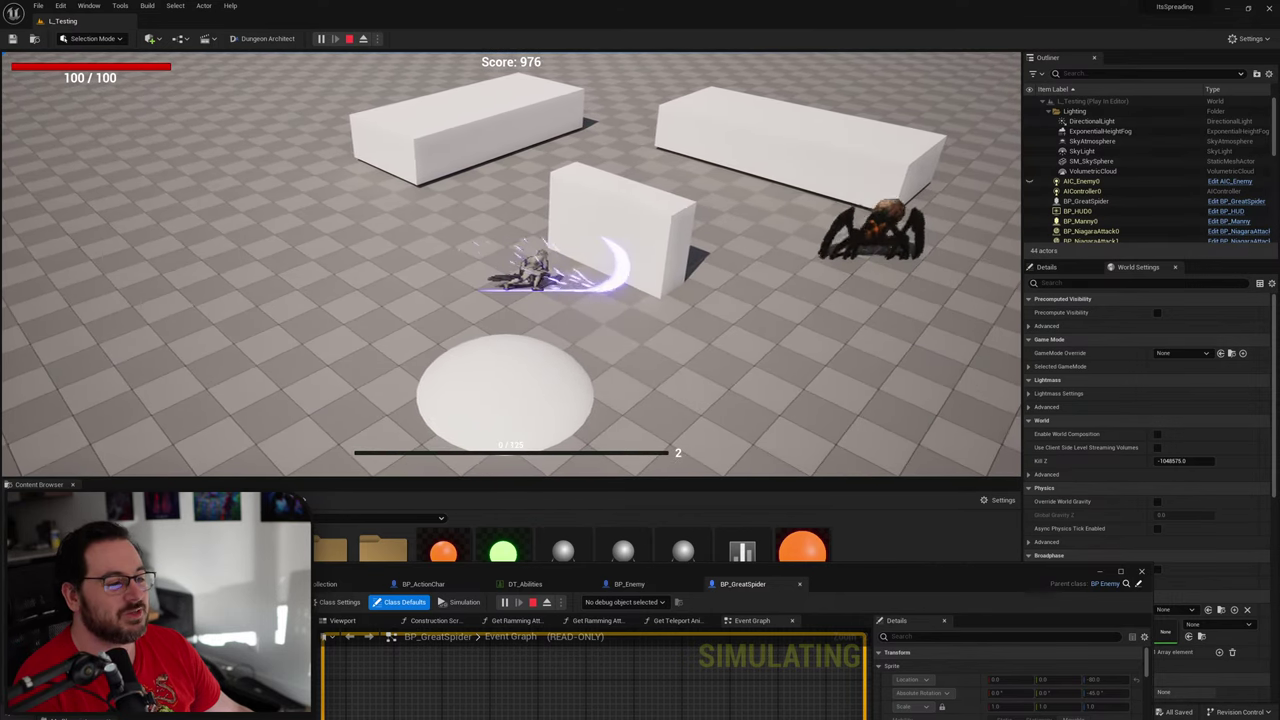
key(s)
key(d)
key(1)
key(w)
key(a)
key(1)
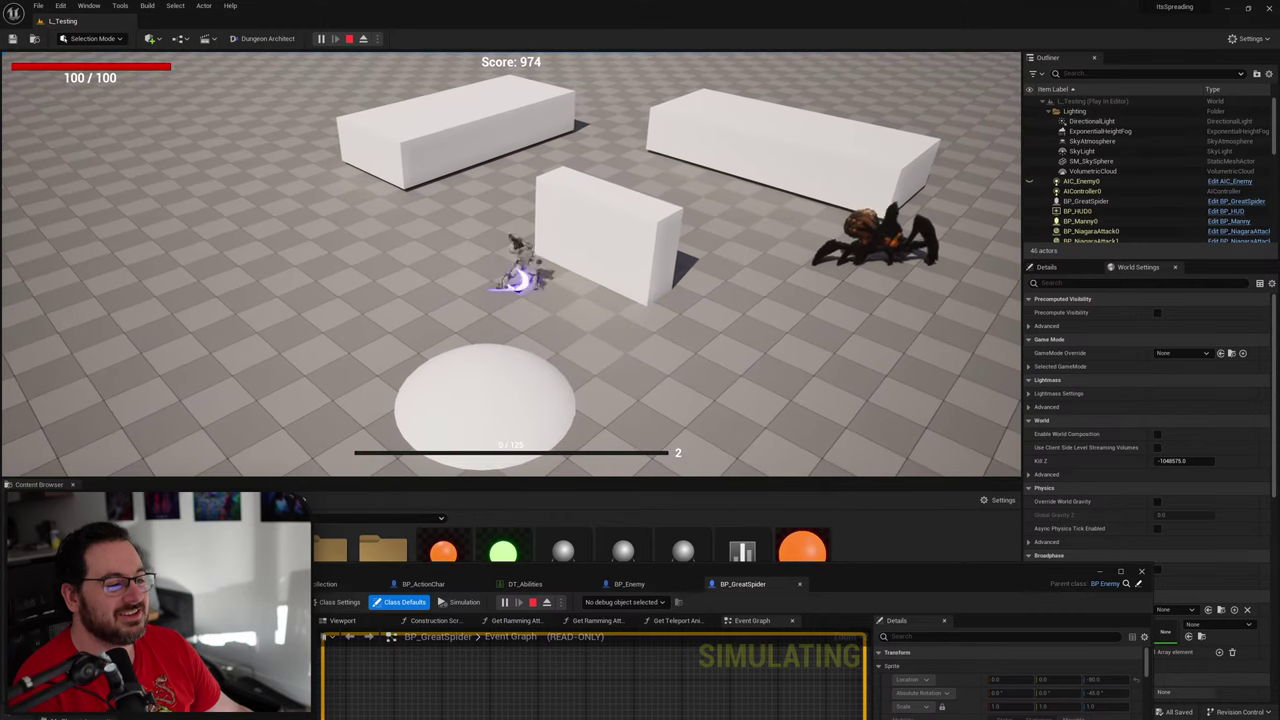
key(s)
key(1)
key(a)
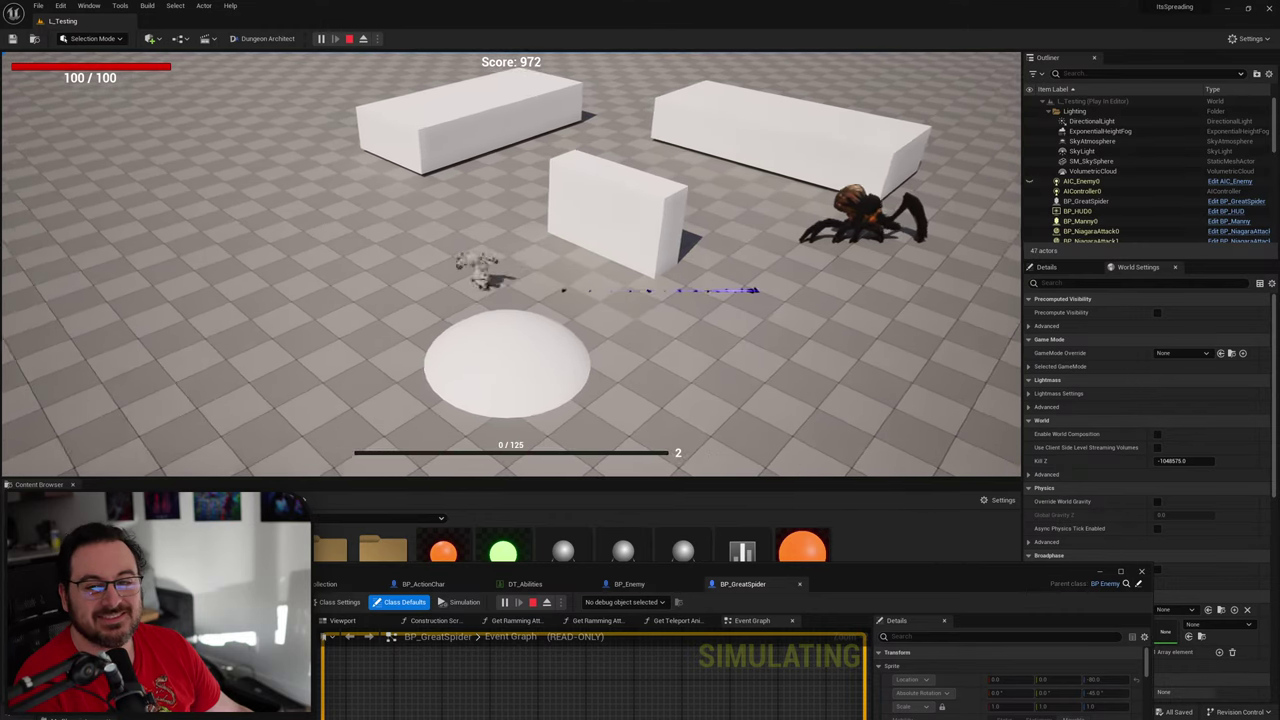
key(1)
key(s)
key(a)
key(1)
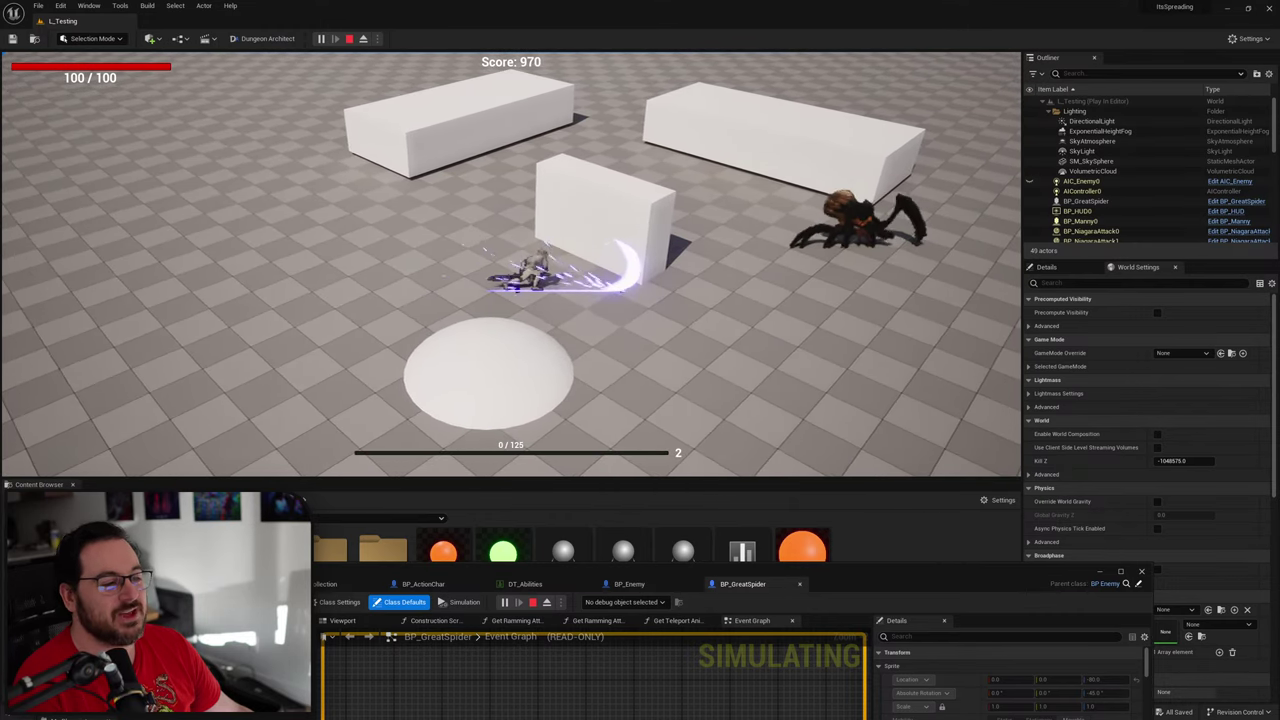
Step: Level the character up and choose the Health Up card
key(a)
key(l)
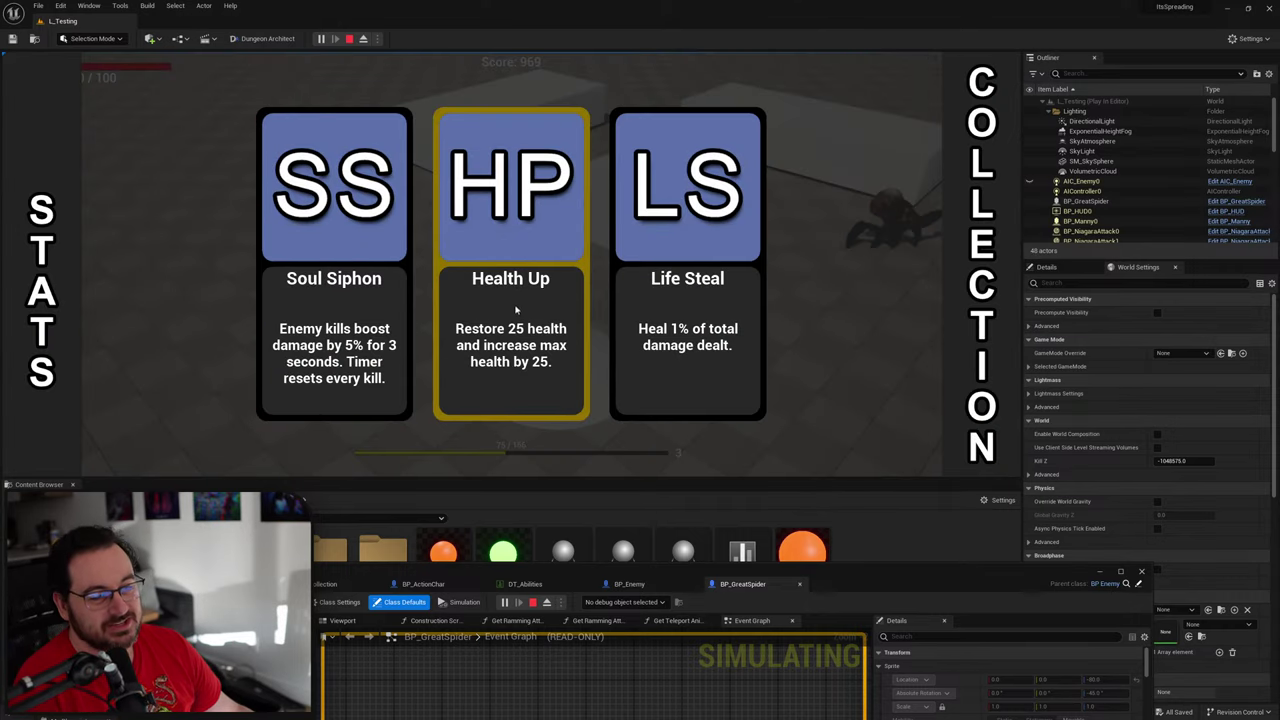
click(501, 243)
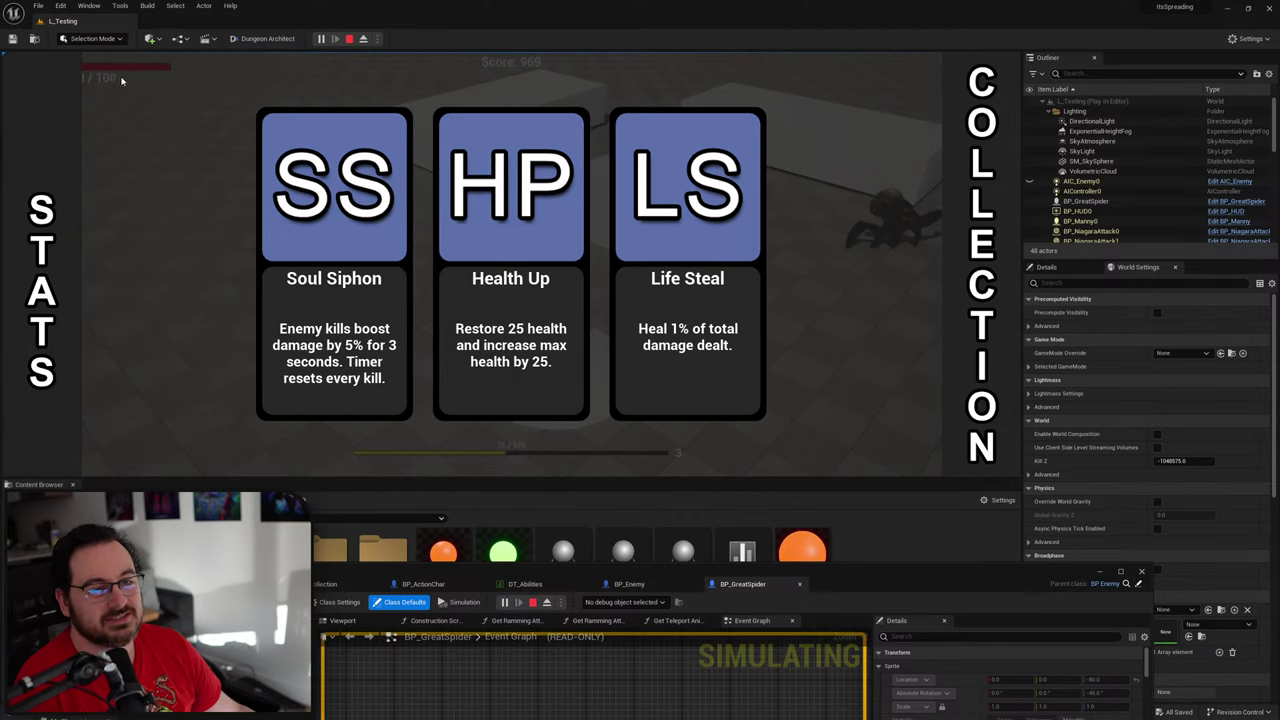
click(509, 192)
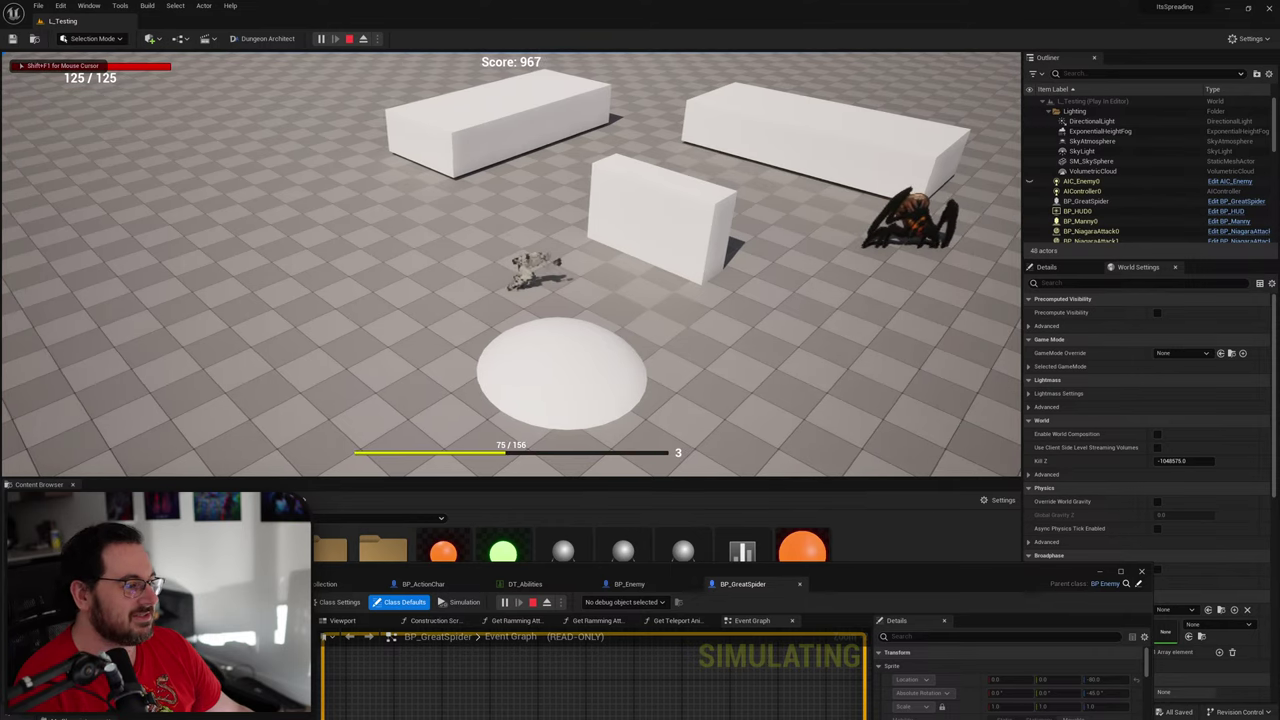
Step: Move the character toward the great spider, defeat it with Air Blade attacks, and choose the Berserker card
key(d)
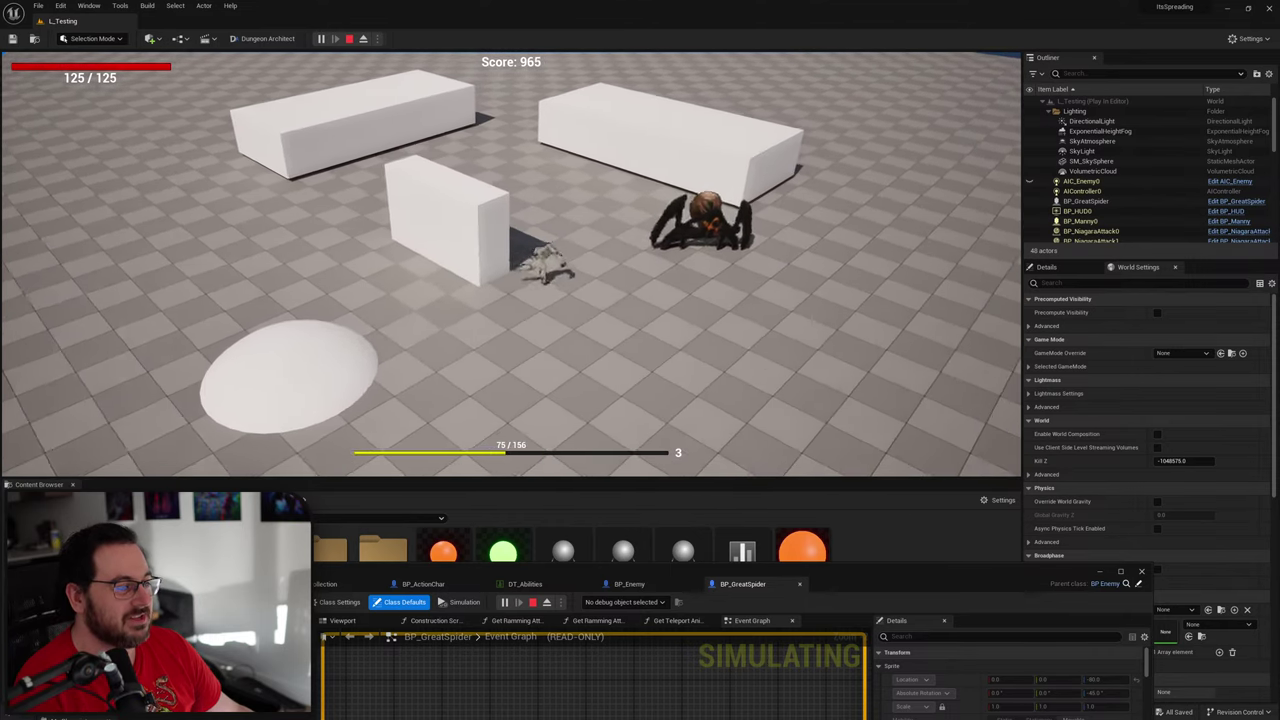
key(d)
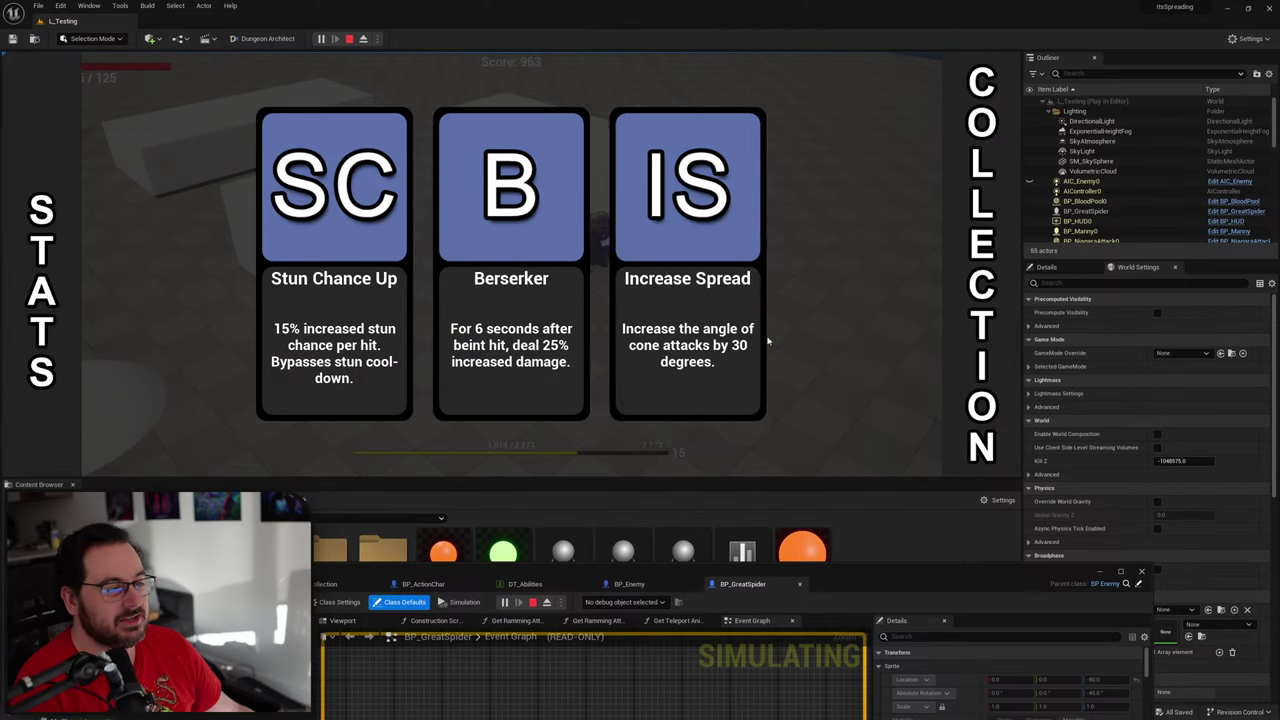
click(519, 295)
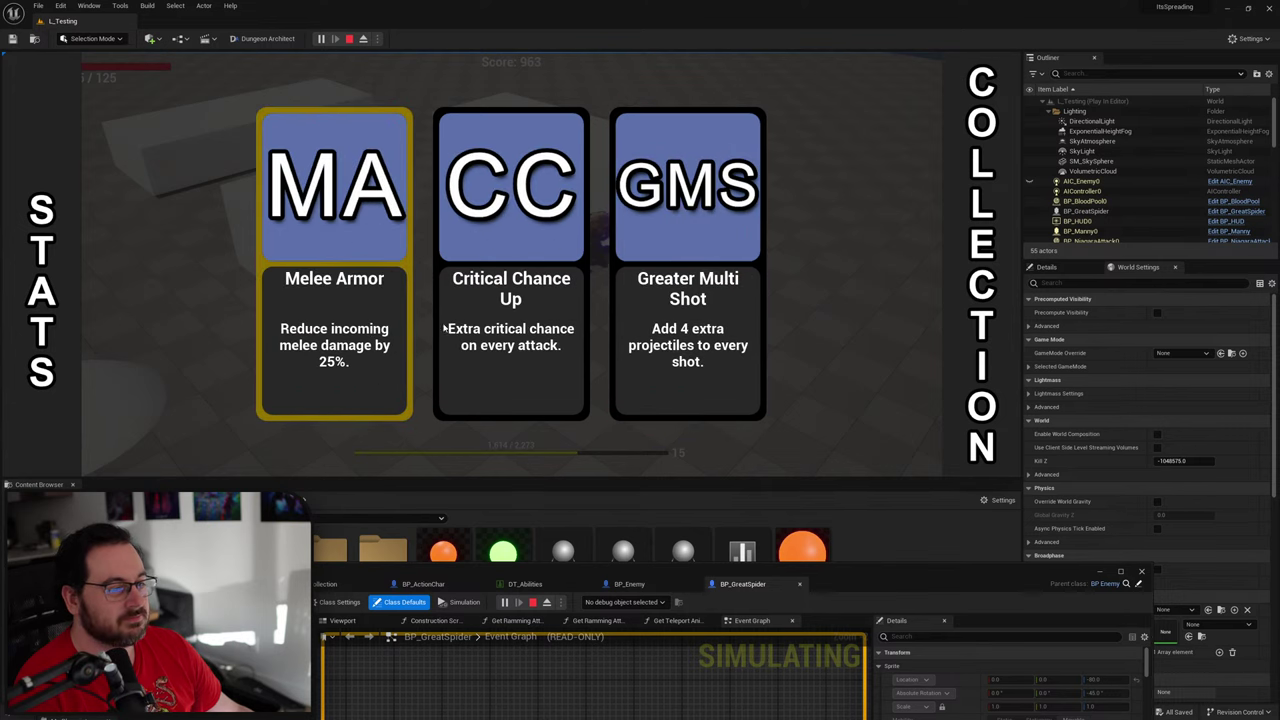
Step: Check the character's stats overlay and choose the Critical Chance Up card
mouse_move(42, 200)
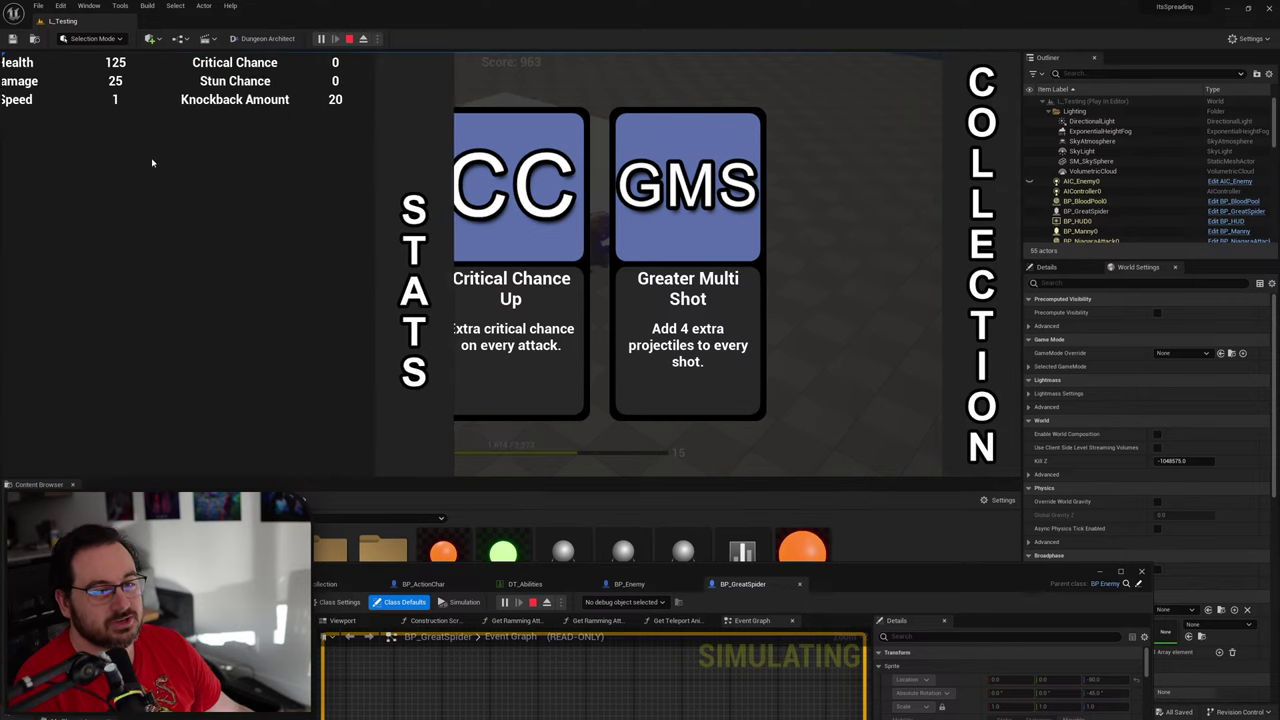
click(478, 260)
mouse_move(300, 78)
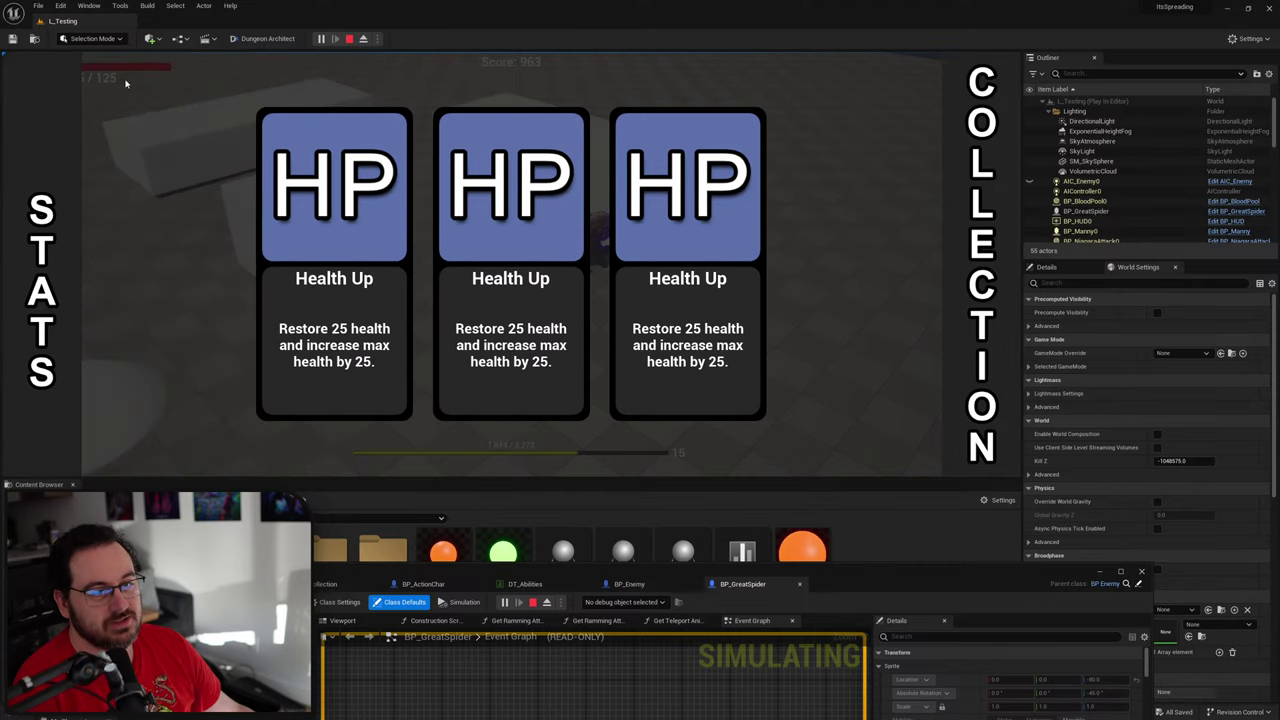
Step: Spend the remaining level-up choices on Health Up cards and return to gameplay
click(310, 180)
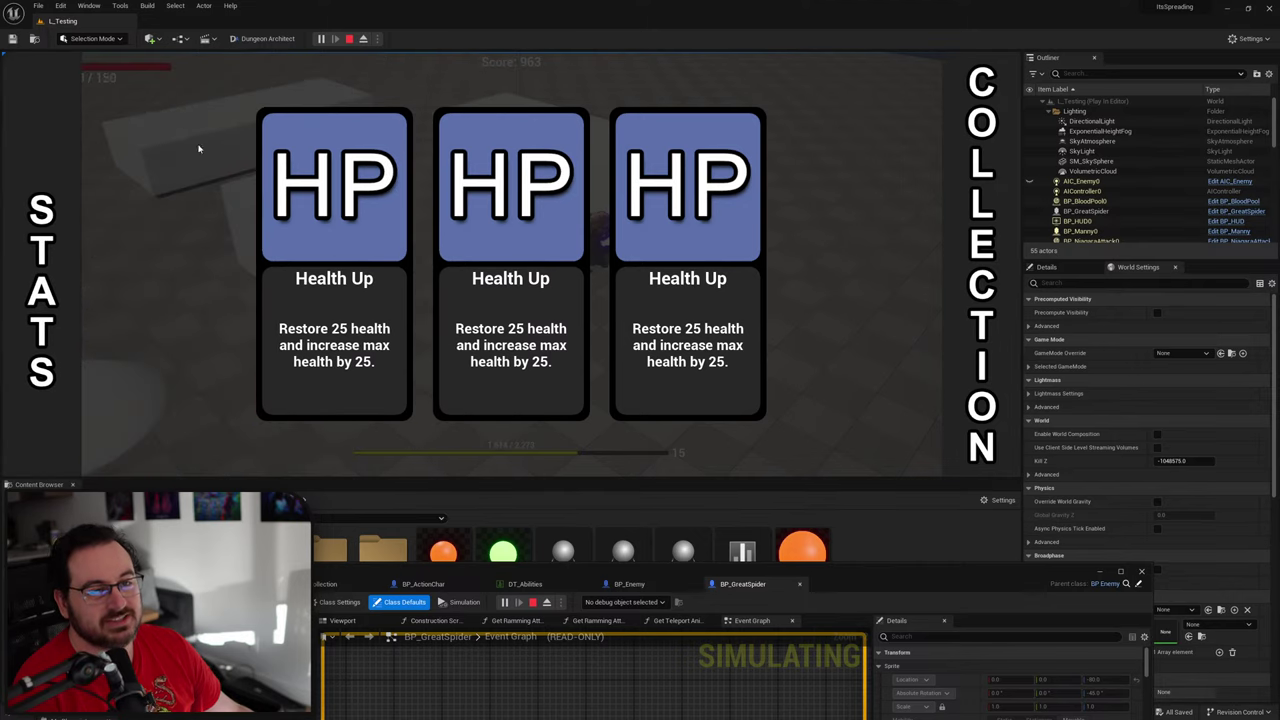
mouse_move(59, 127)
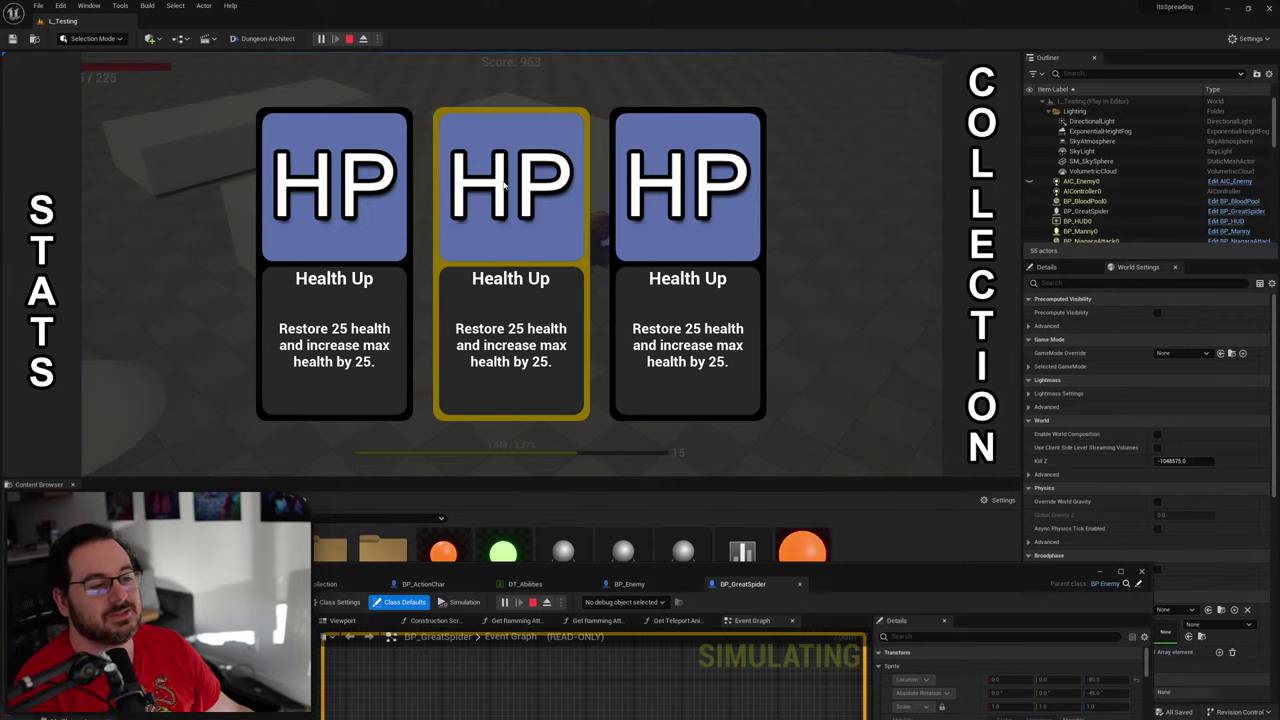
click(675, 178)
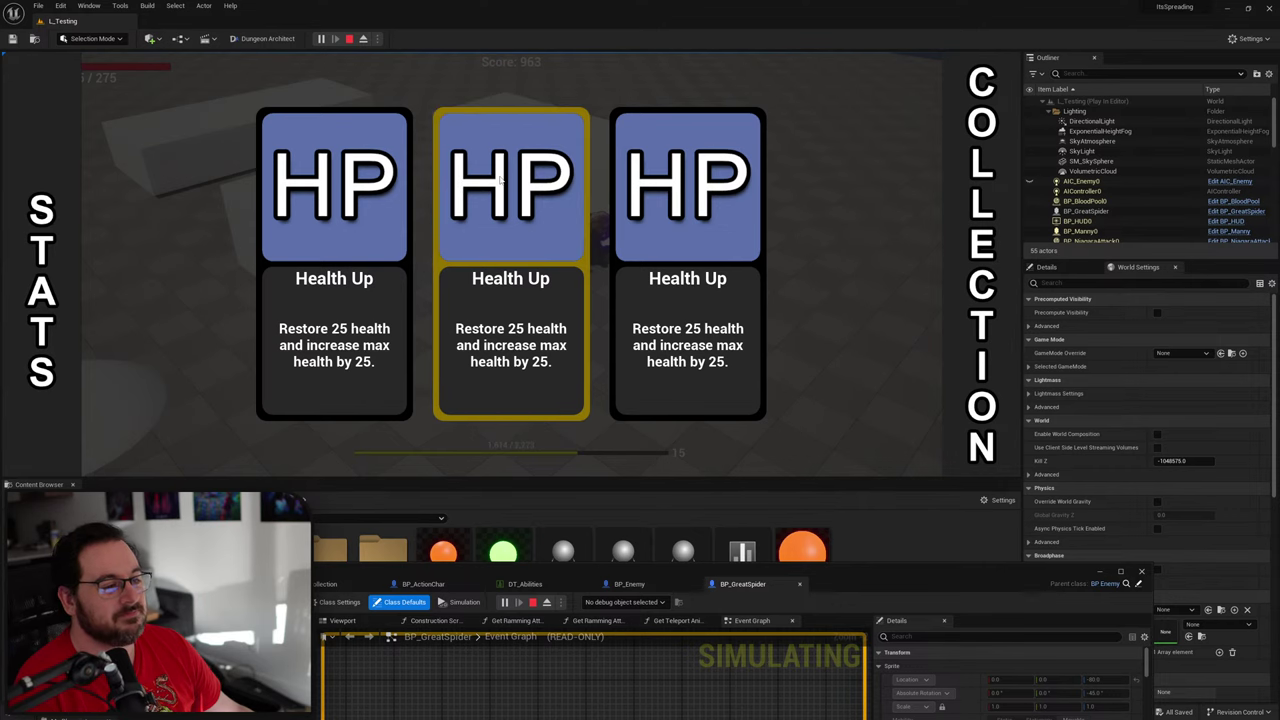
click(398, 178)
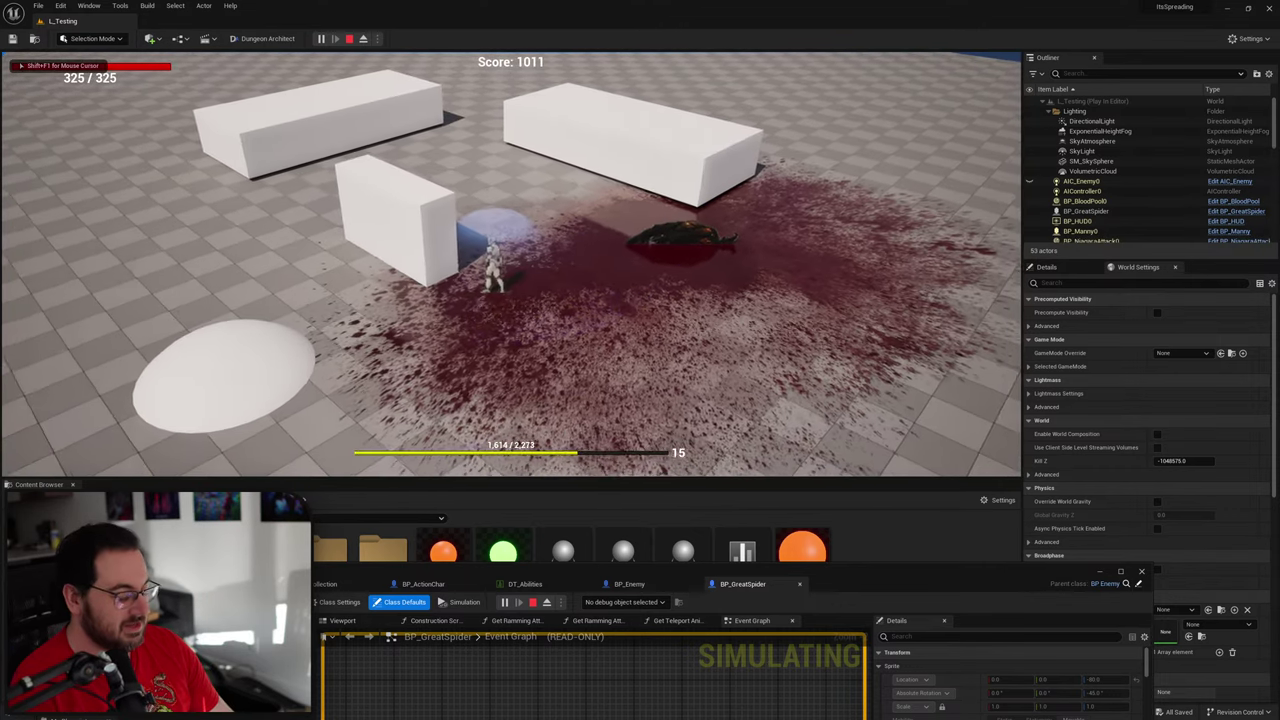
Step: Pause the game, review the ability collection and character stats, resume play, and end the play session
key(p)
mouse_move(985, 160)
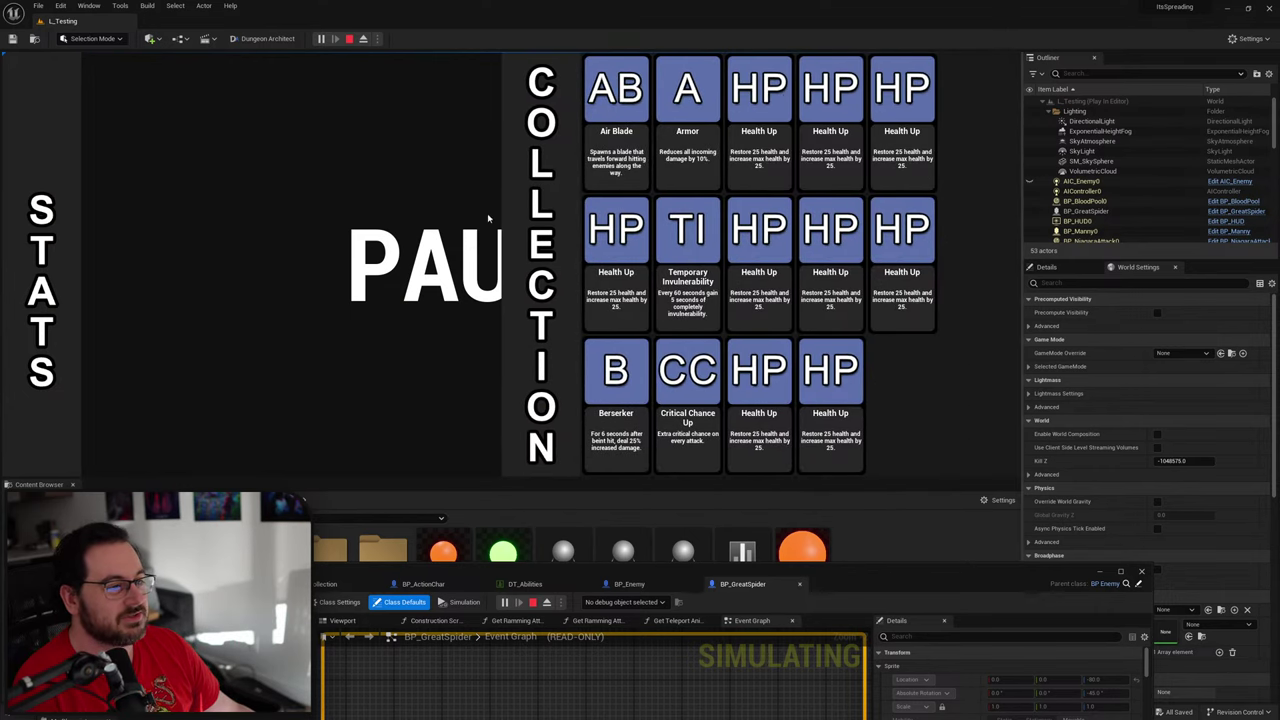
mouse_move(34, 184)
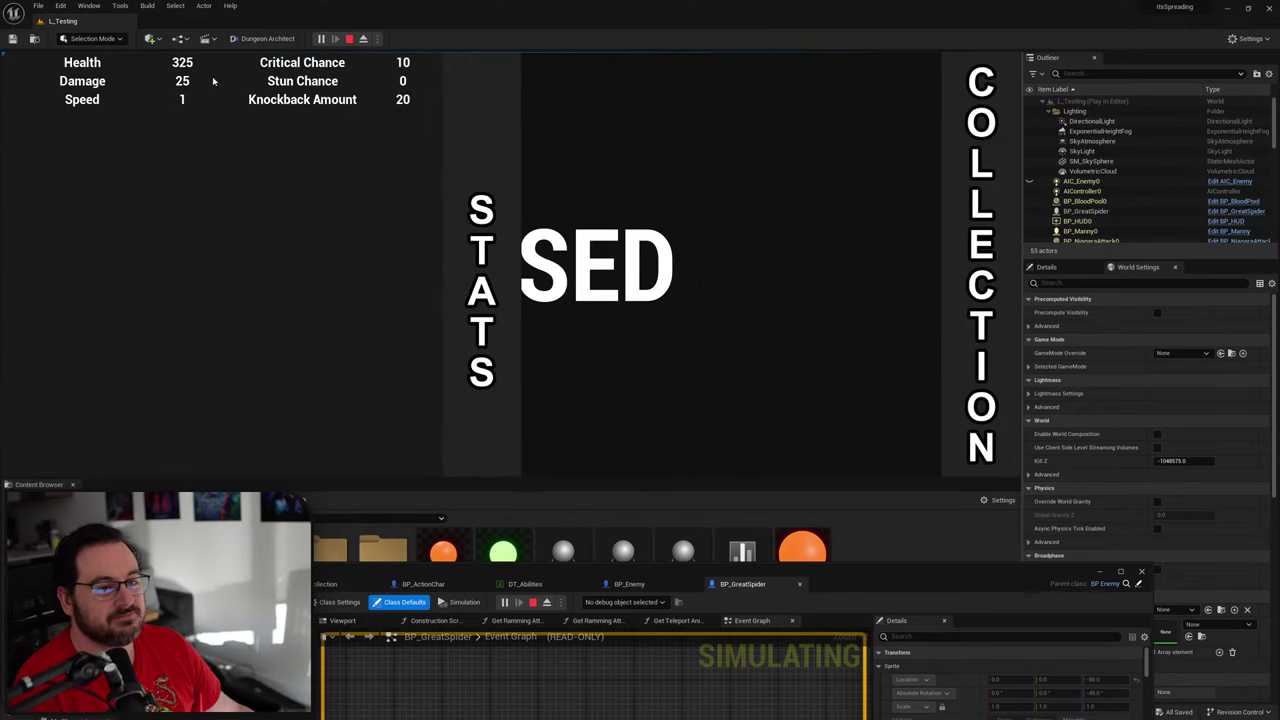
key(Tab)
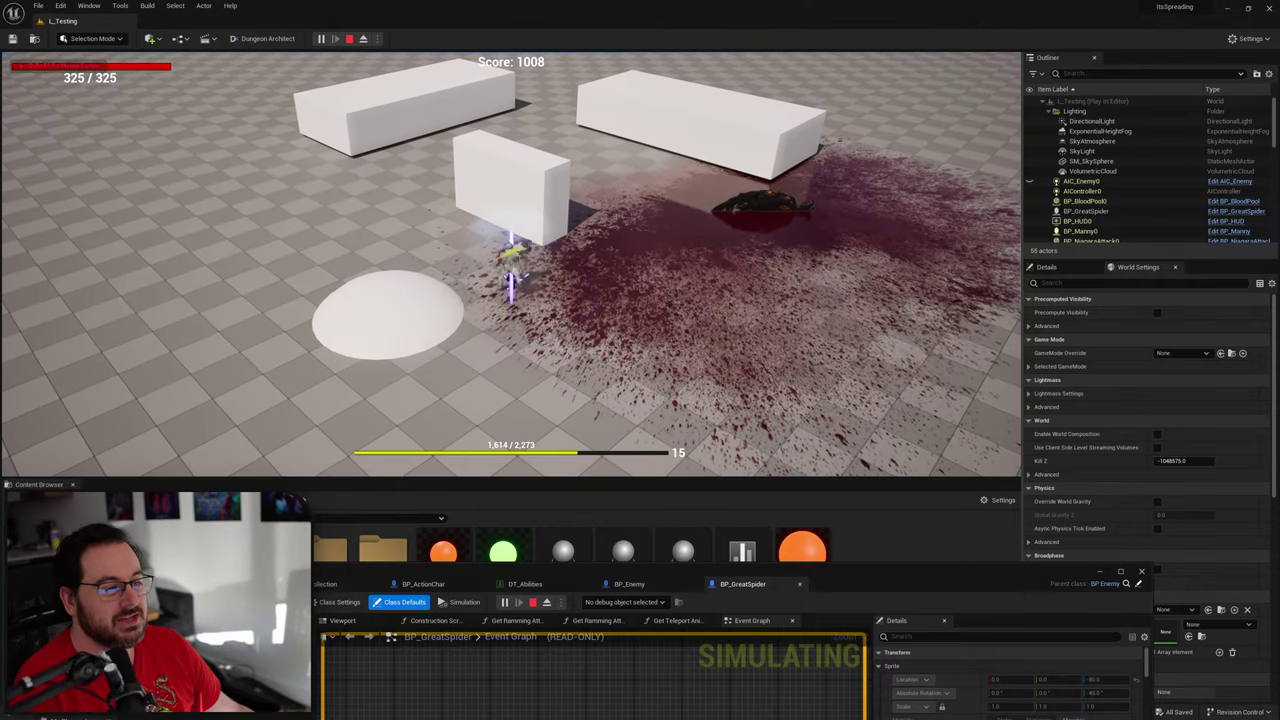
key(Escape)
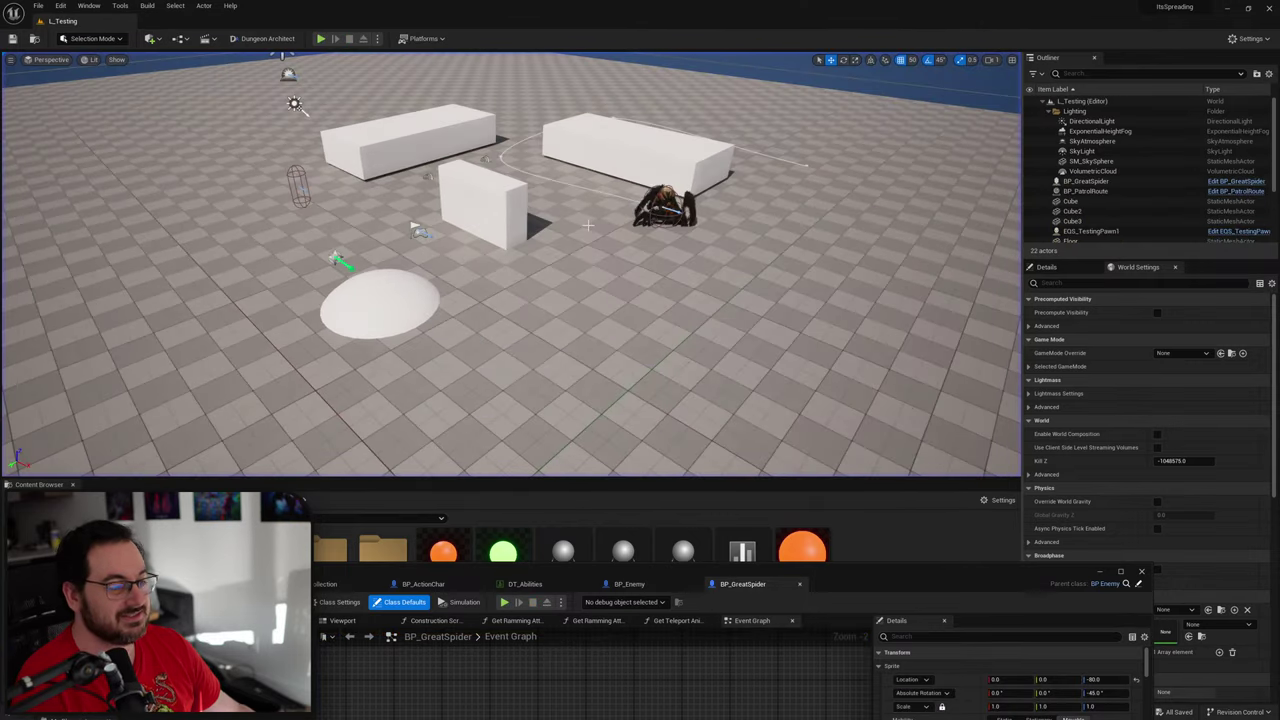
Step: Start a new play session, give the game view focus, and level the character up to draw ability cards
key(alt+p)
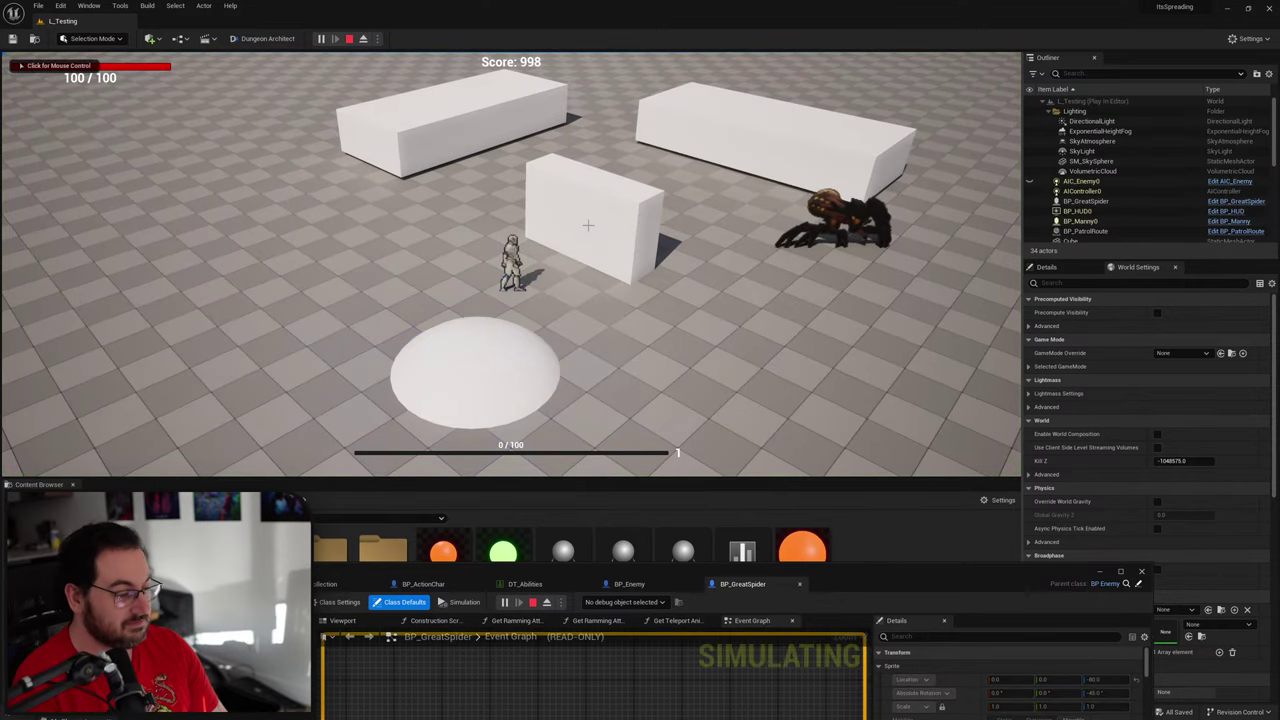
click(588, 225)
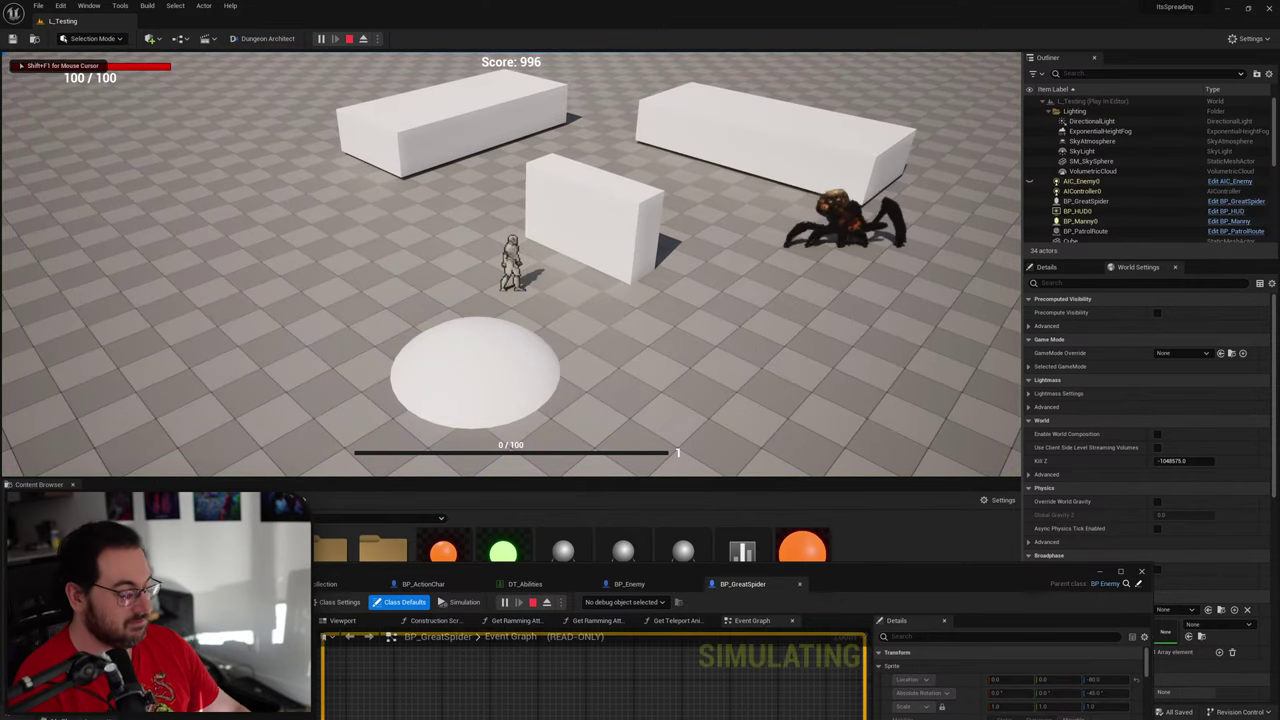
key(l)
click(357, 220)
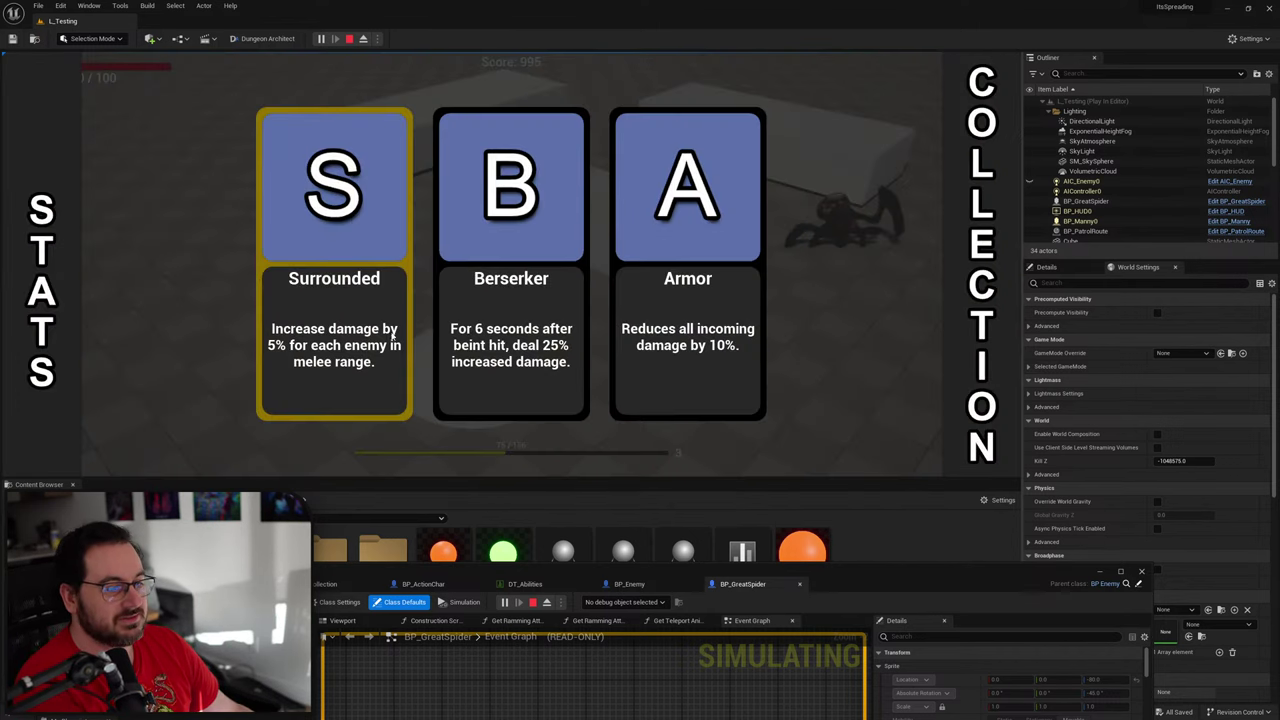
Step: Choose the Armor and Air Blade cards and test the combined multi-projectile Air Blade attack
click(685, 282)
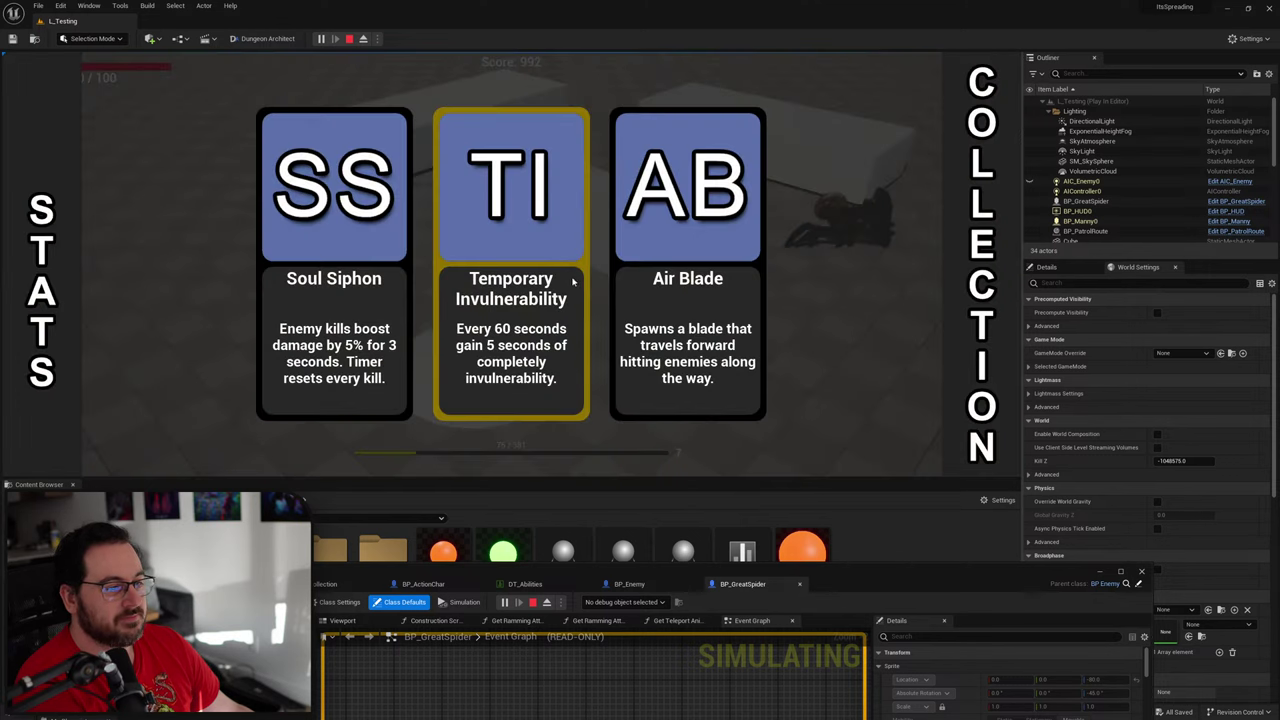
click(663, 285)
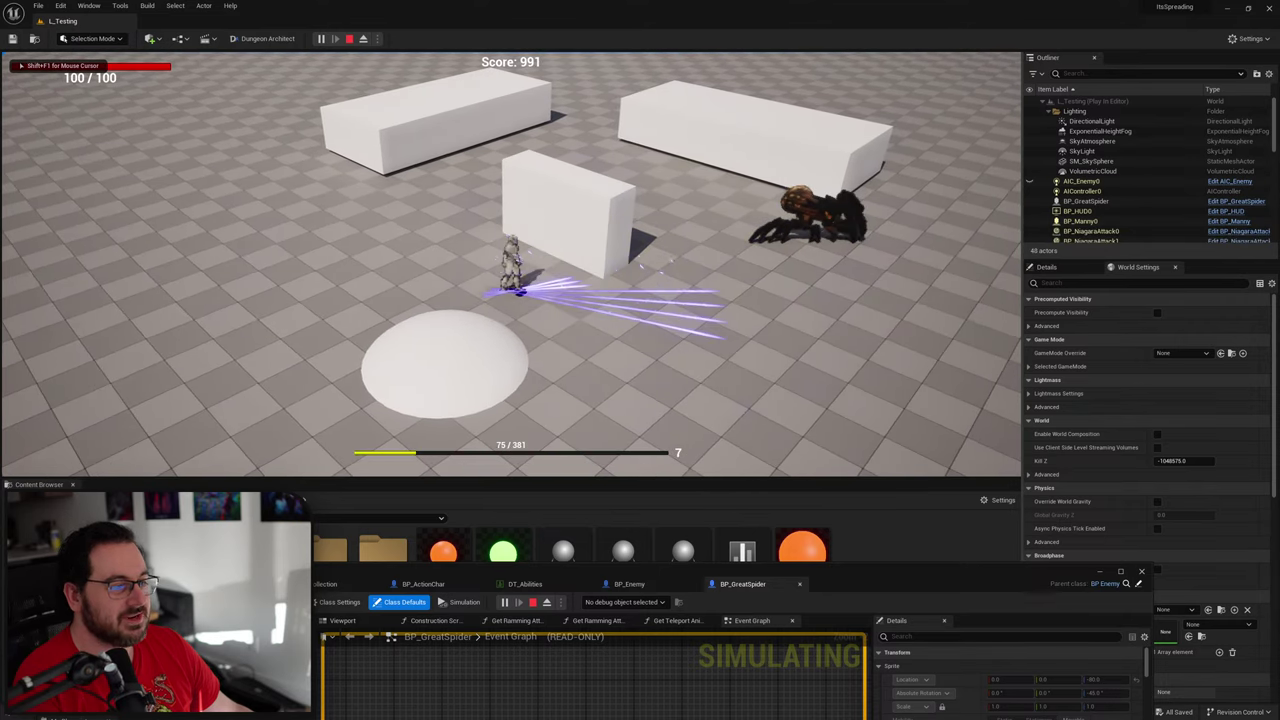
key(a)
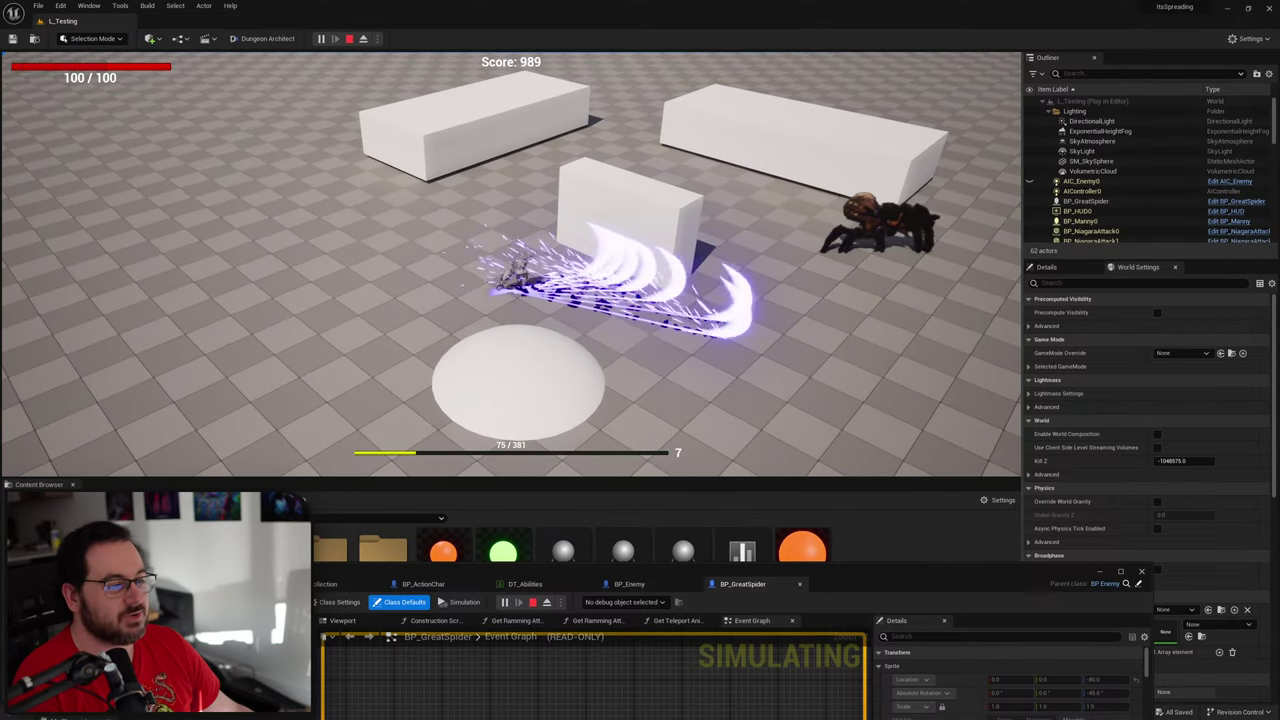
Step: Move the character around the level while firing the multi-projectile Air Blade in different directions, and end the play session
key(d)
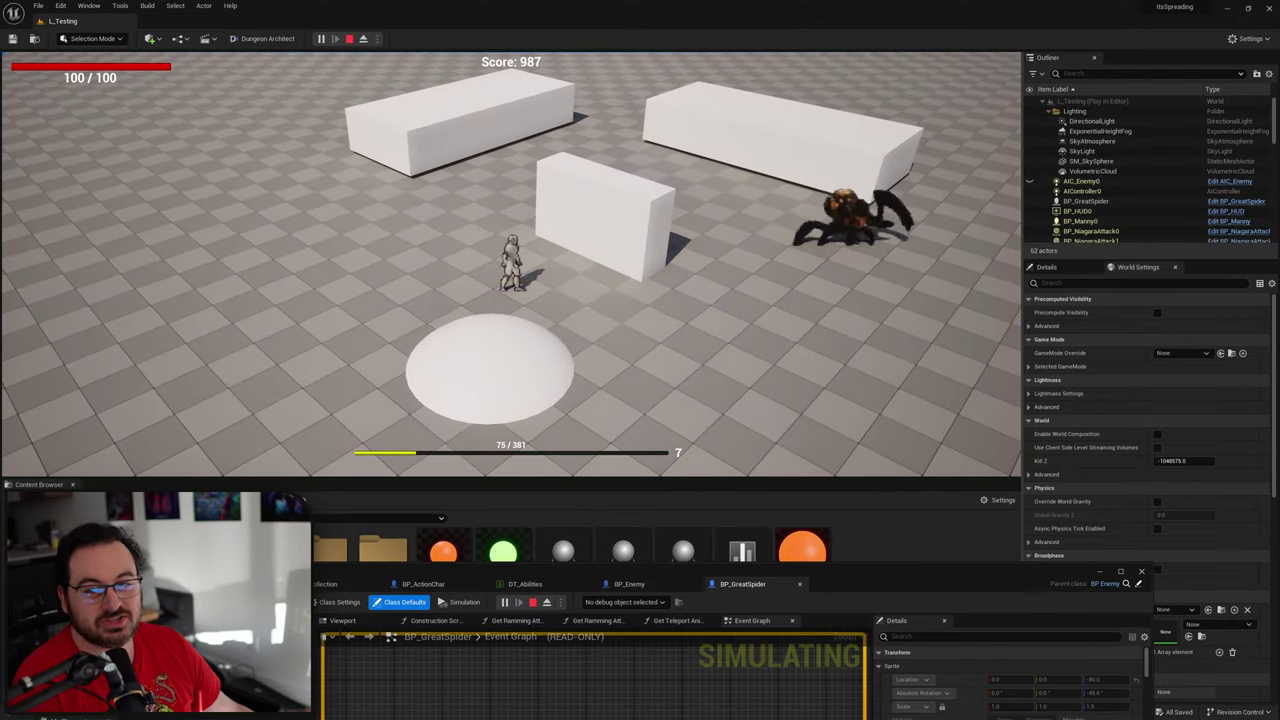
key(d)
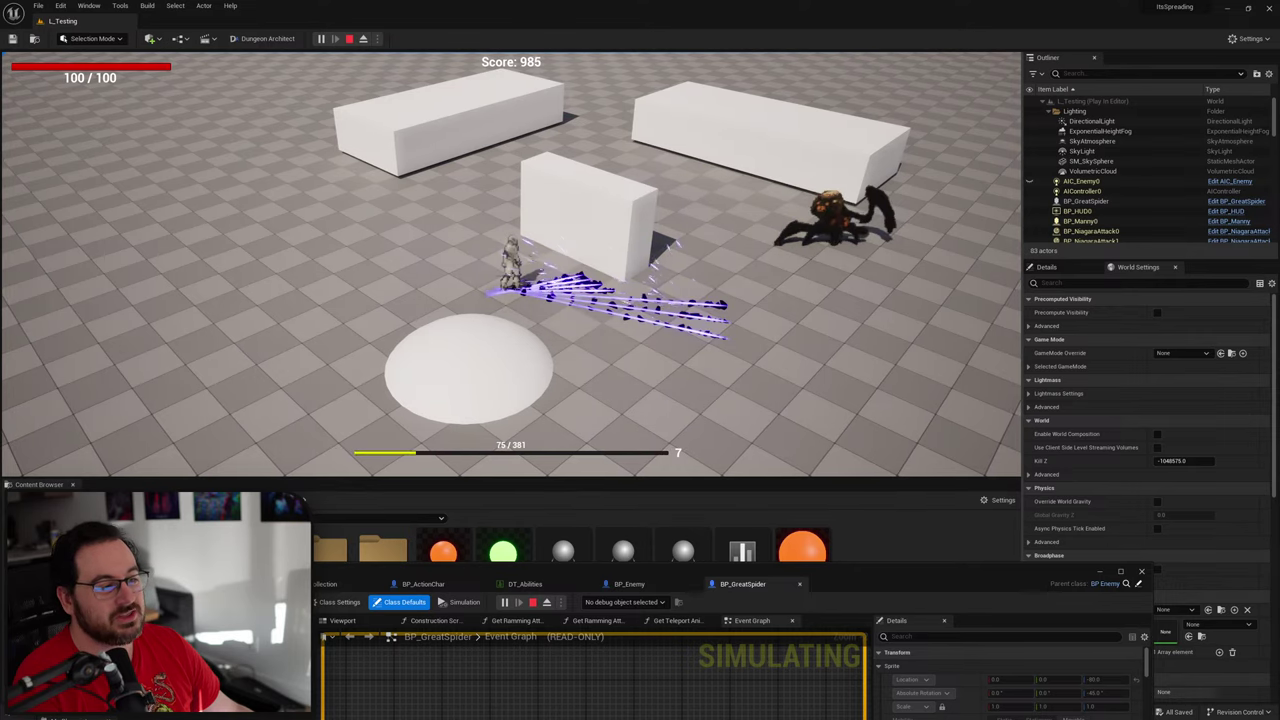
key(a)
key(w)
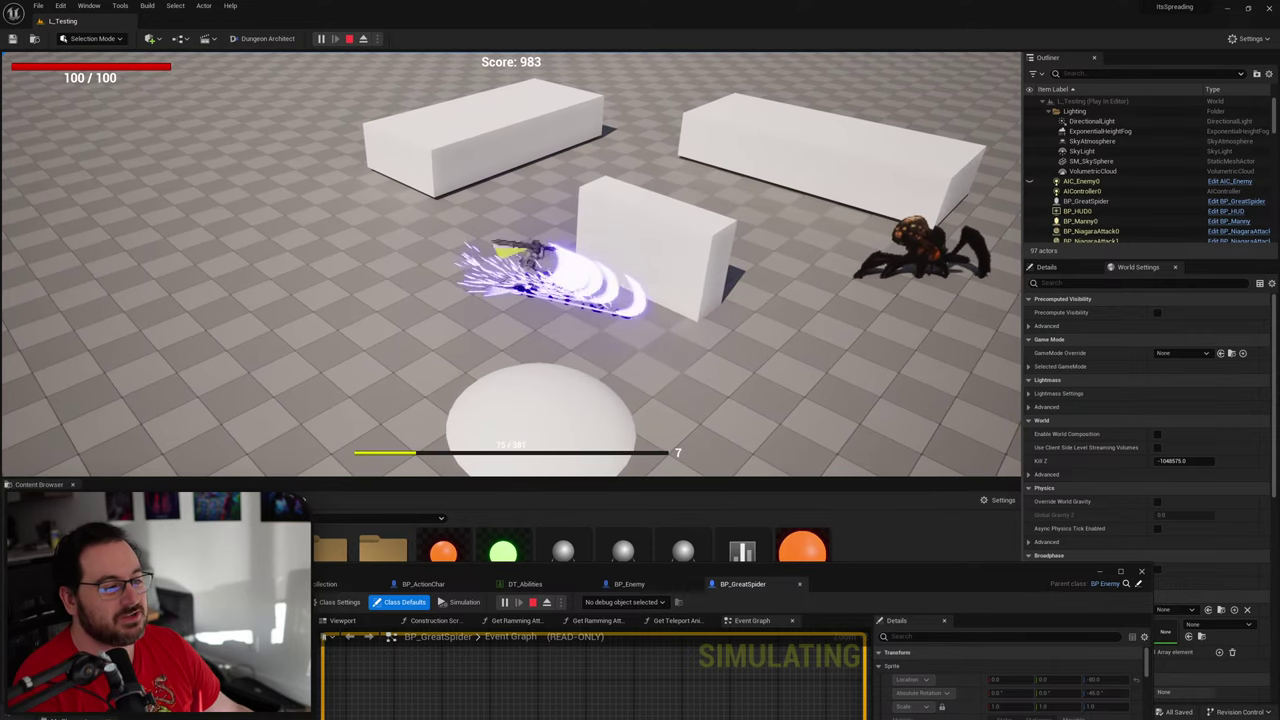
key(s)
key(d)
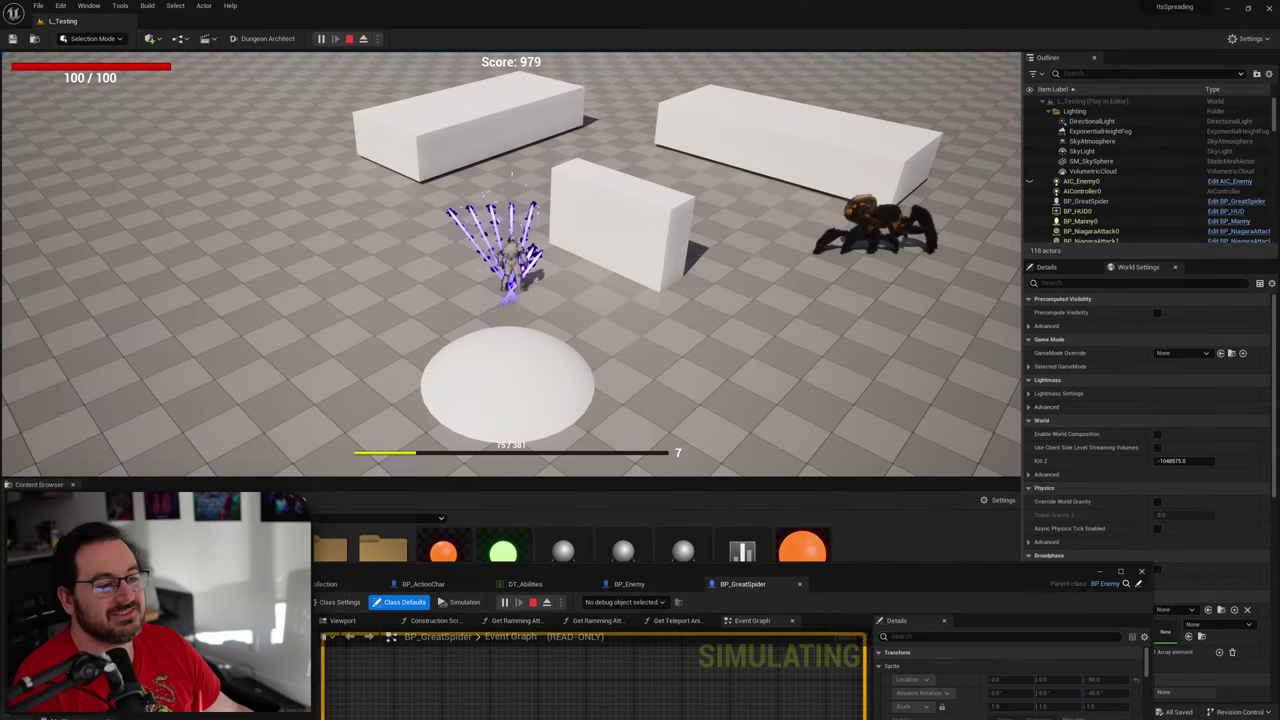
key(d)
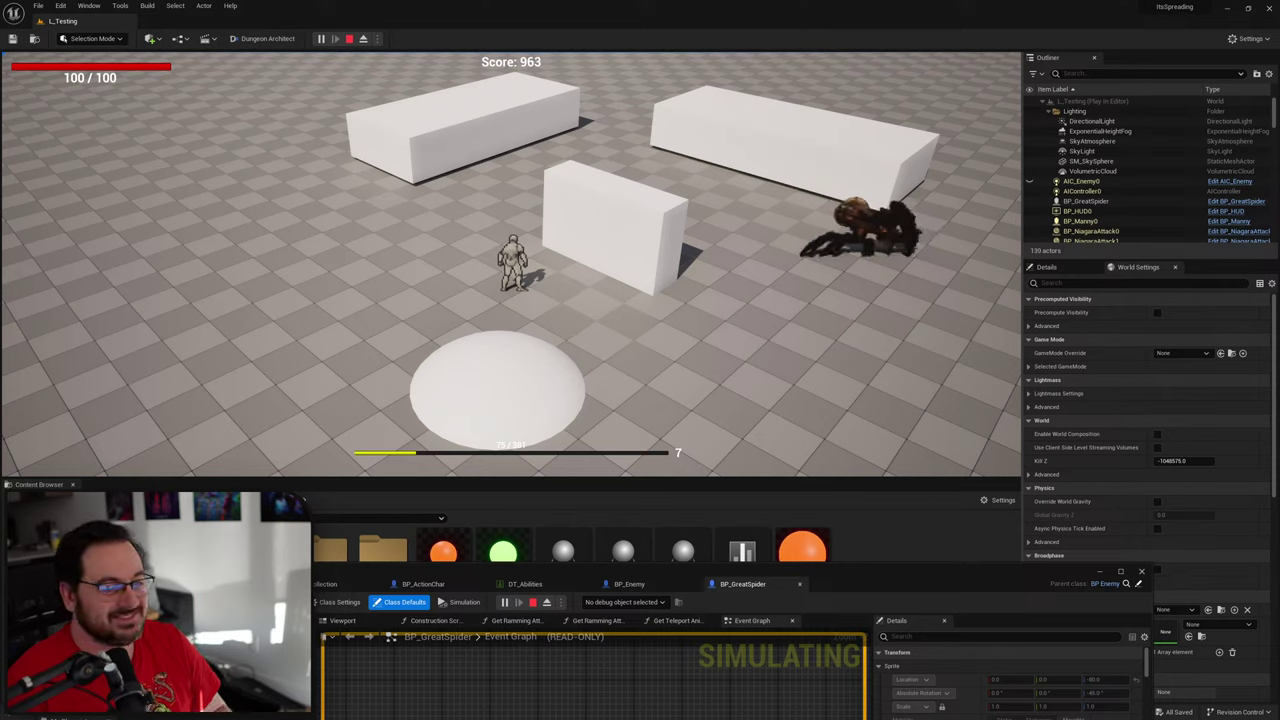
key(Escape)
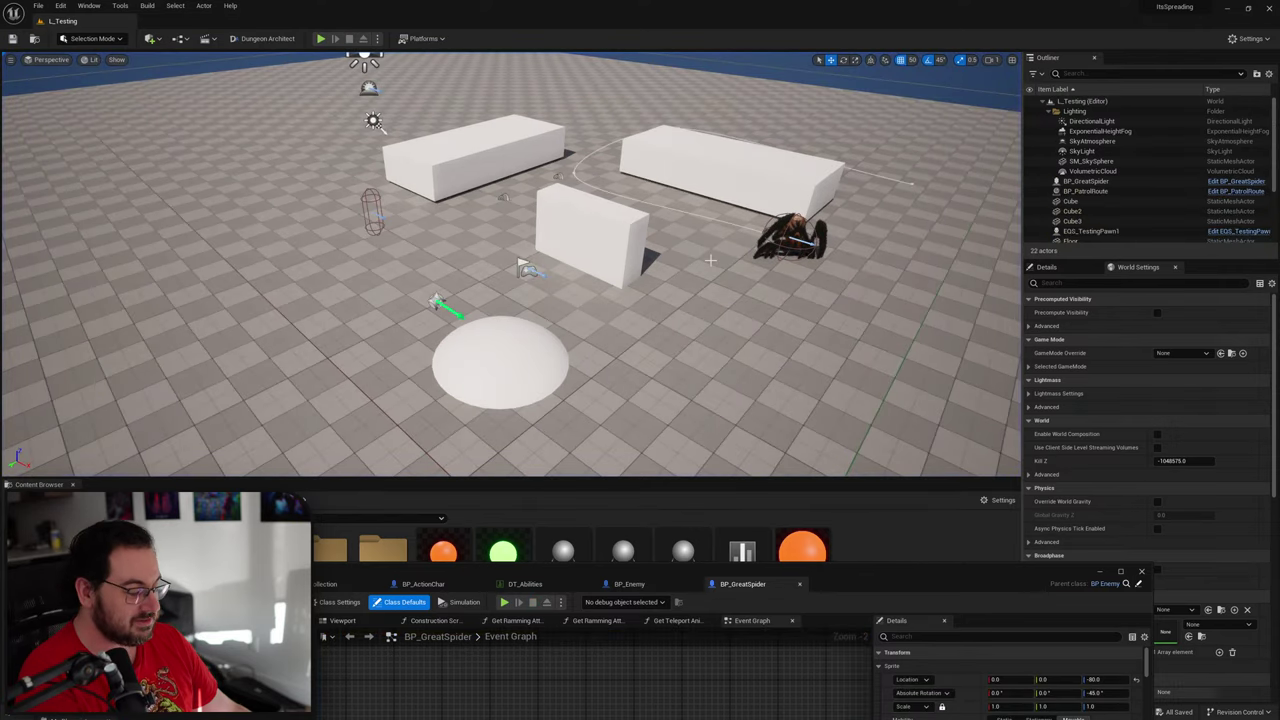
Step: Start a new play session, level up, and pick cards including Surrounded, Culling Strike, Armor, Berserker and Temporary Invulnerability
key(alt+p)
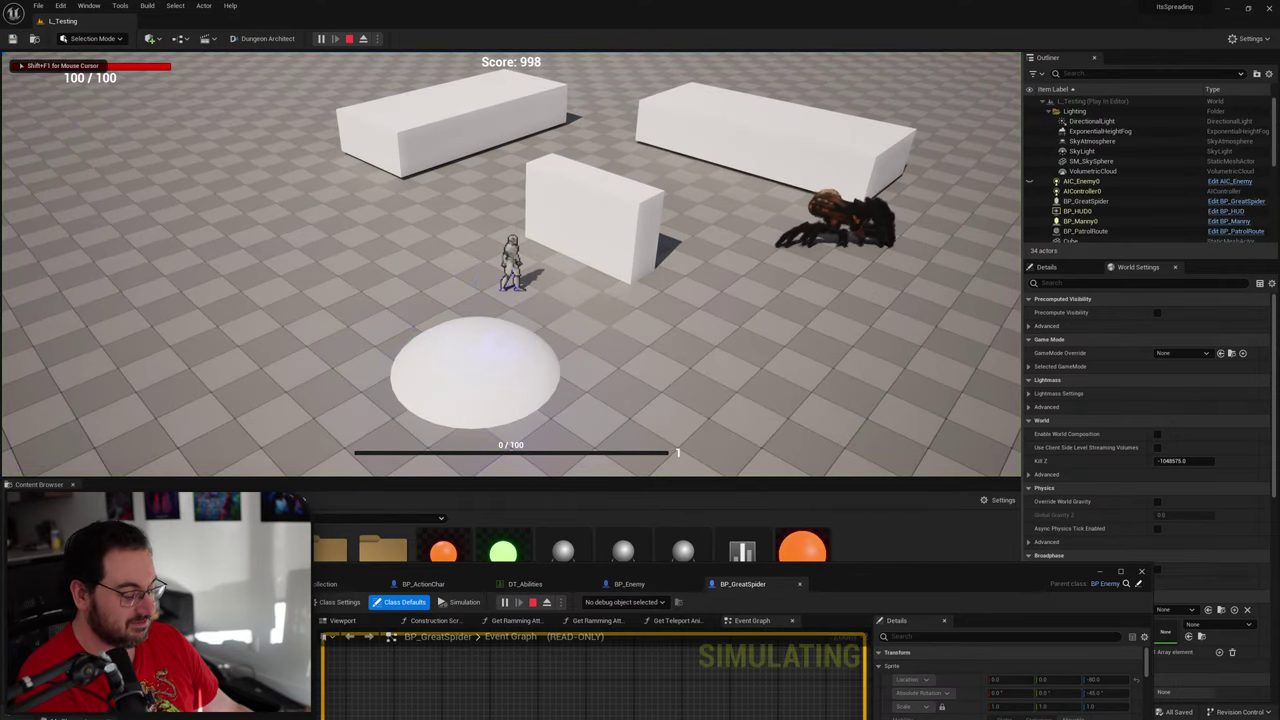
key(l)
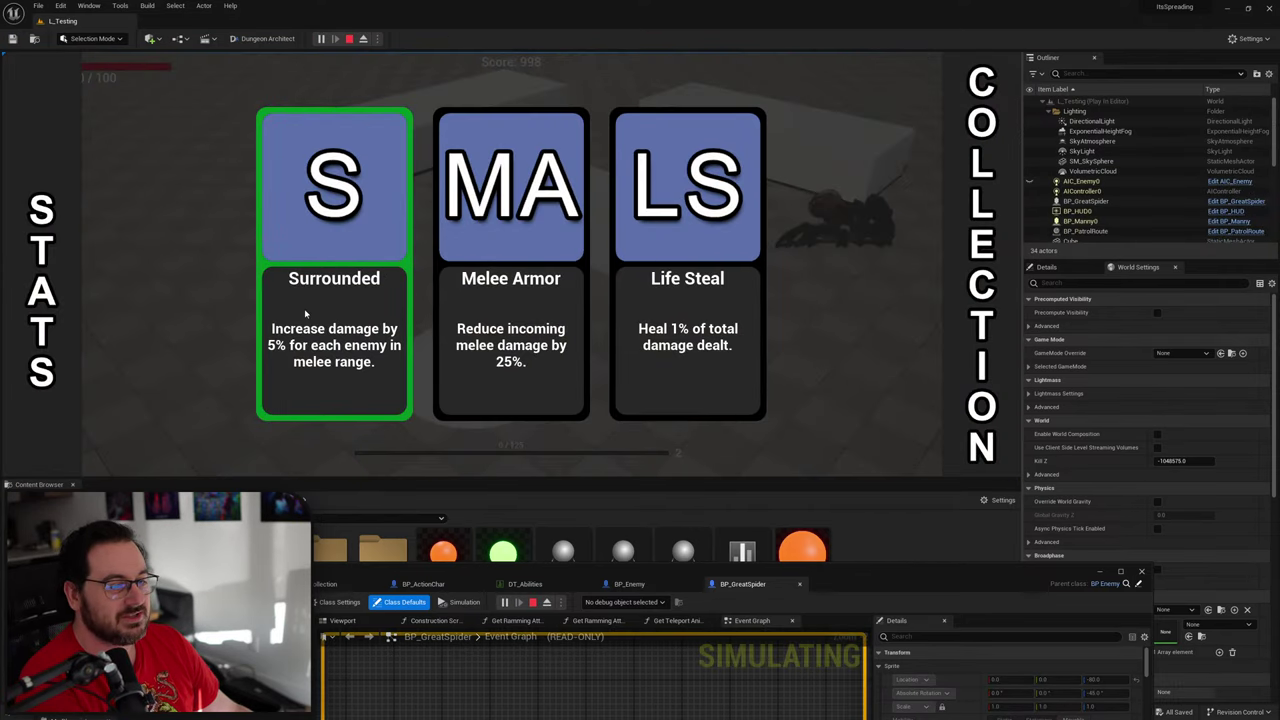
click(305, 313)
click(687, 290)
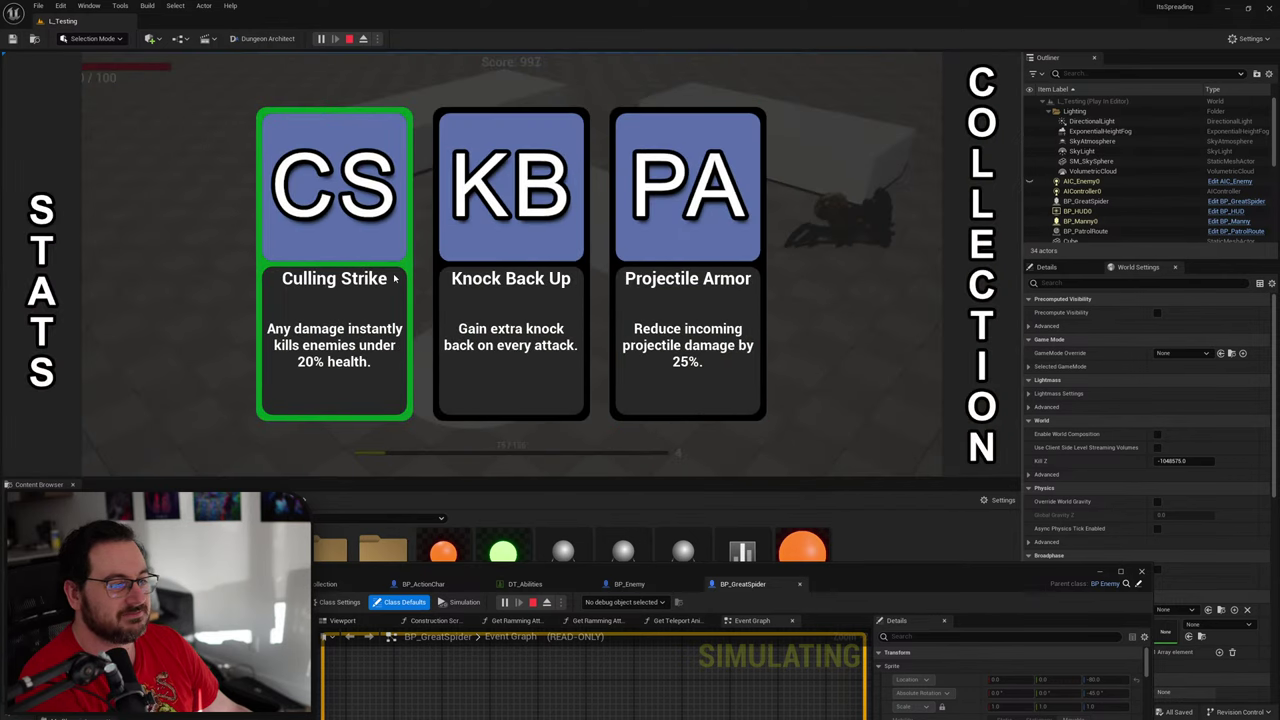
click(395, 279)
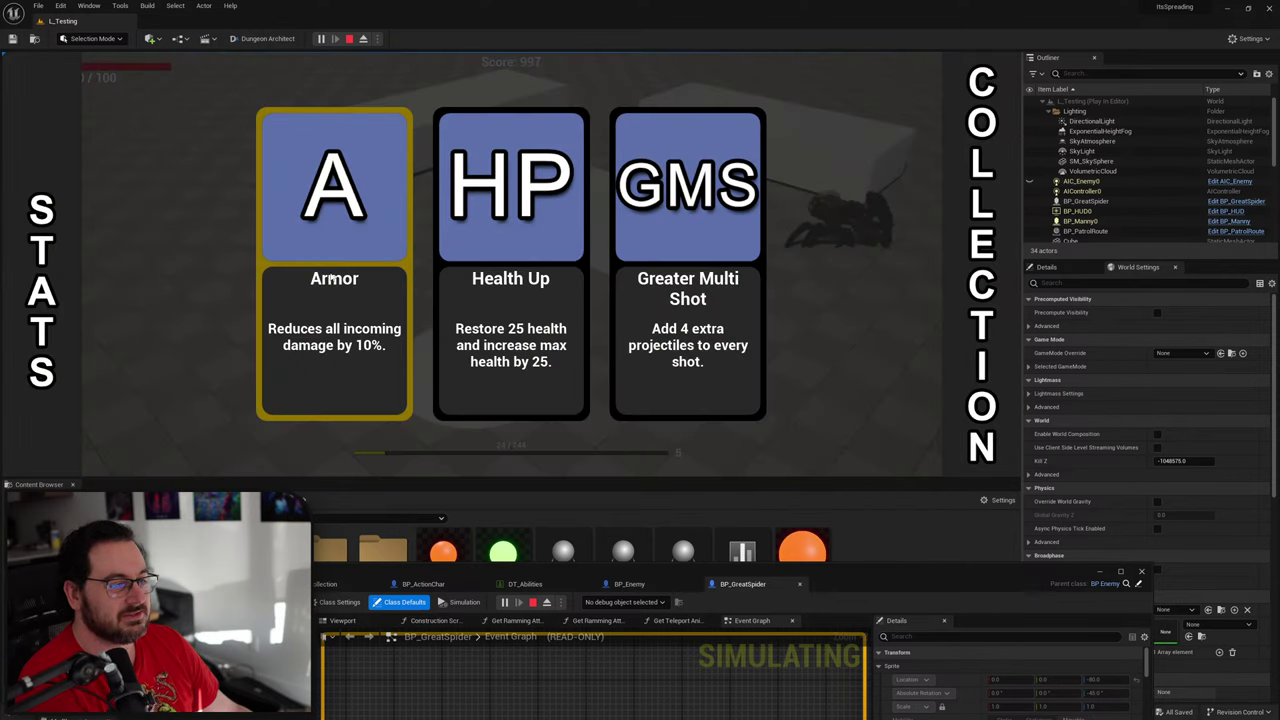
click(361, 277)
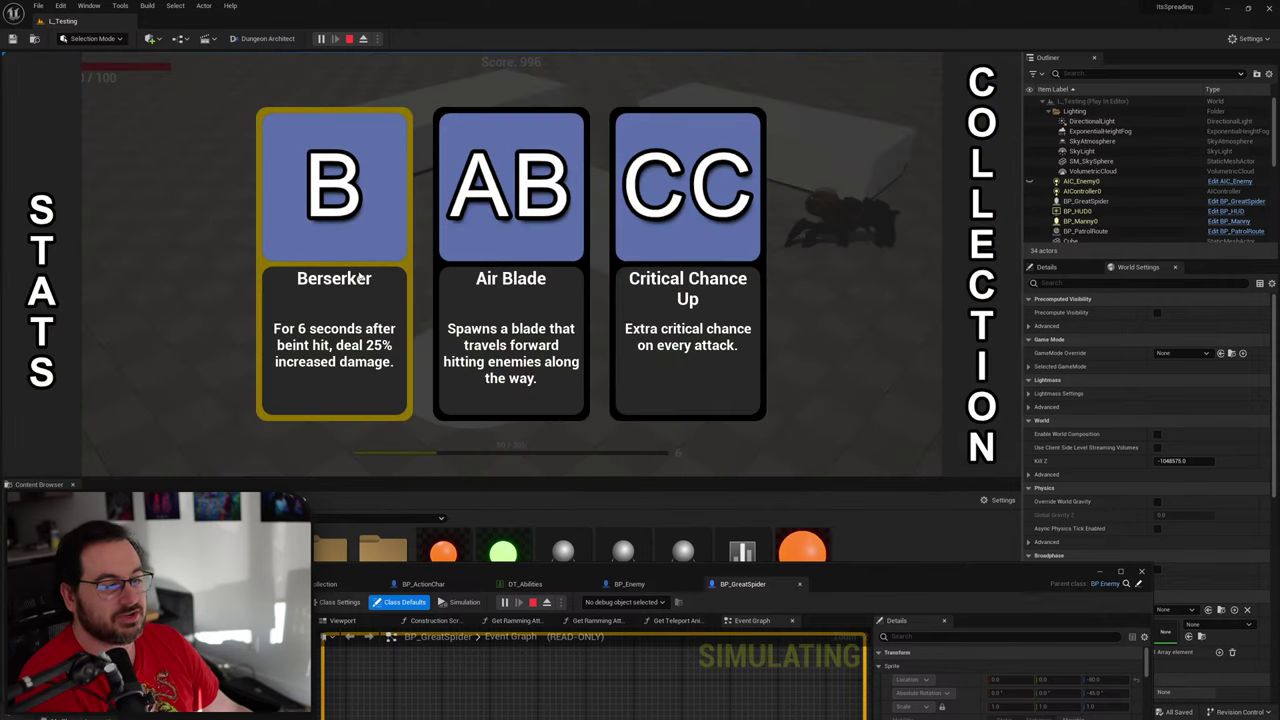
click(334, 398)
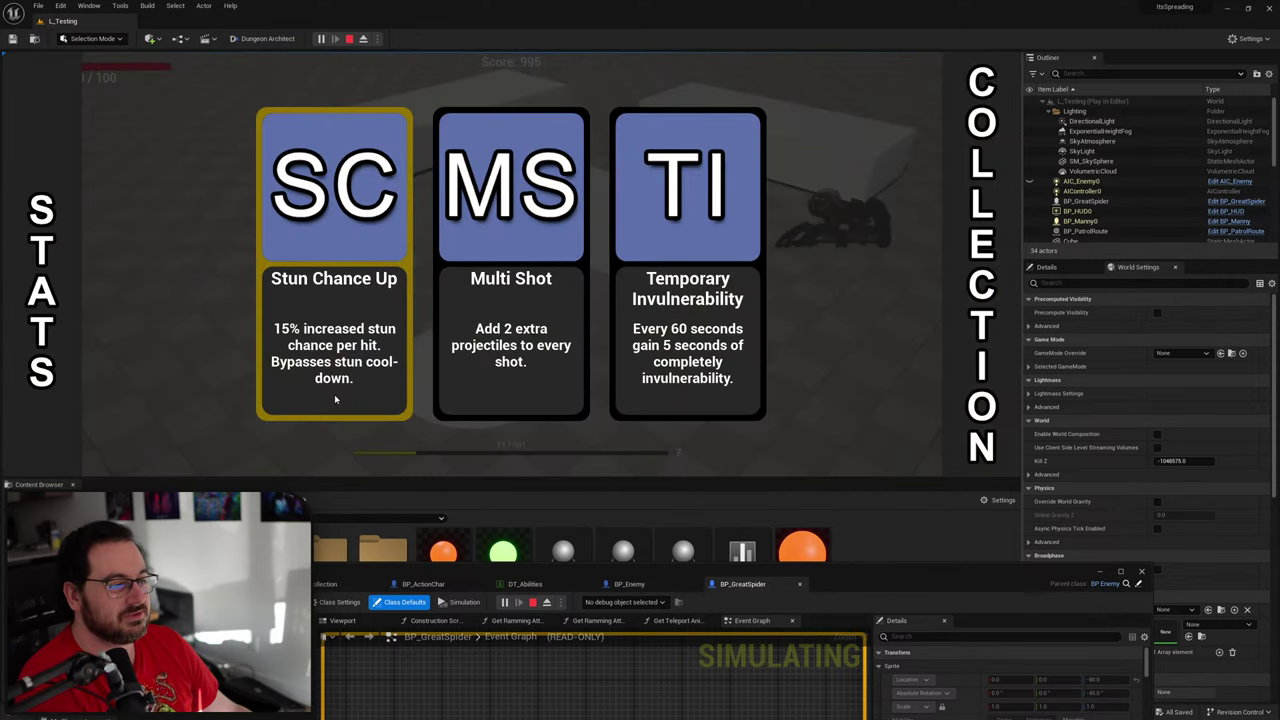
click(687, 330)
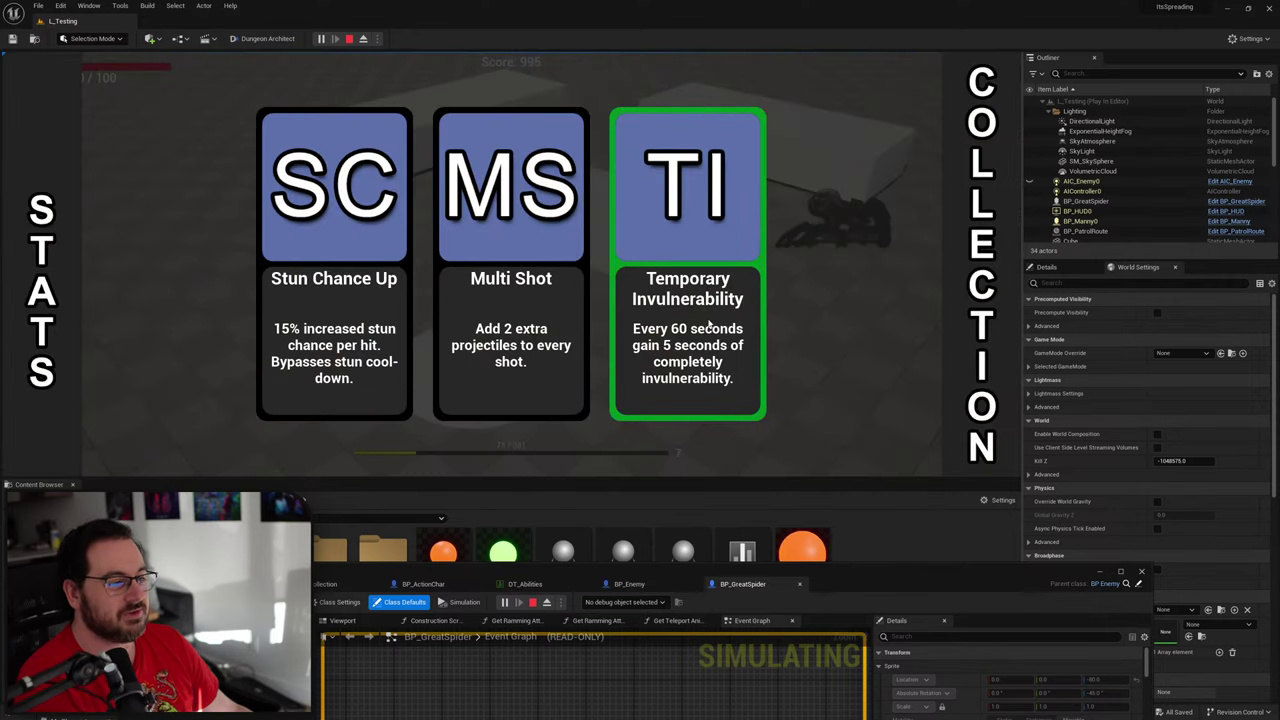
Step: Run the character around and into the great spider to test the Temporary Invulnerability ability, and end the play session
key(d)
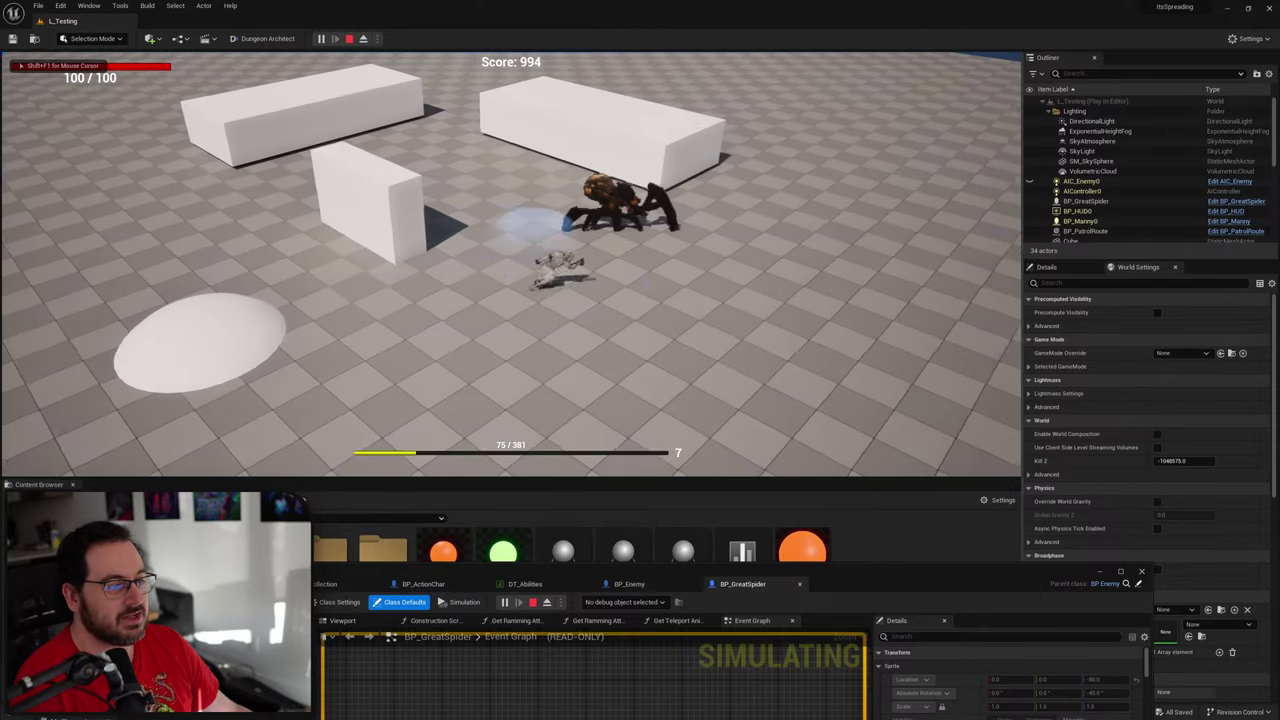
key(w)
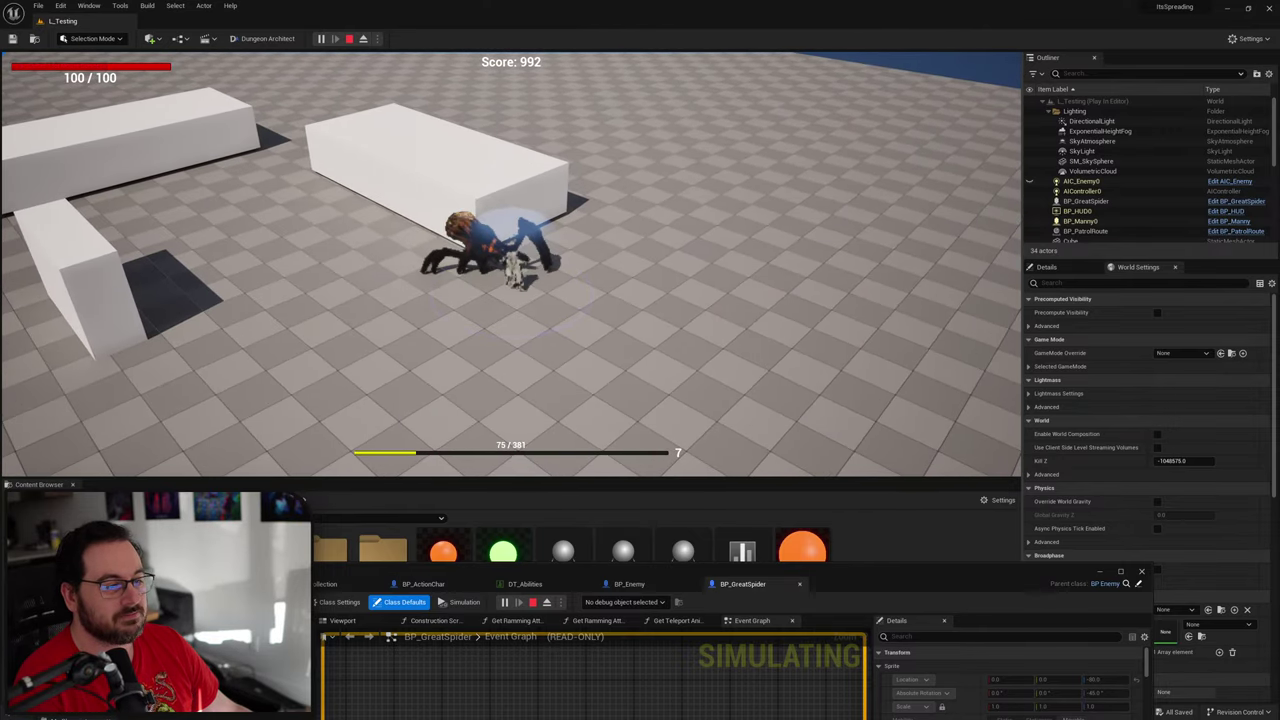
key(a)
key(s)
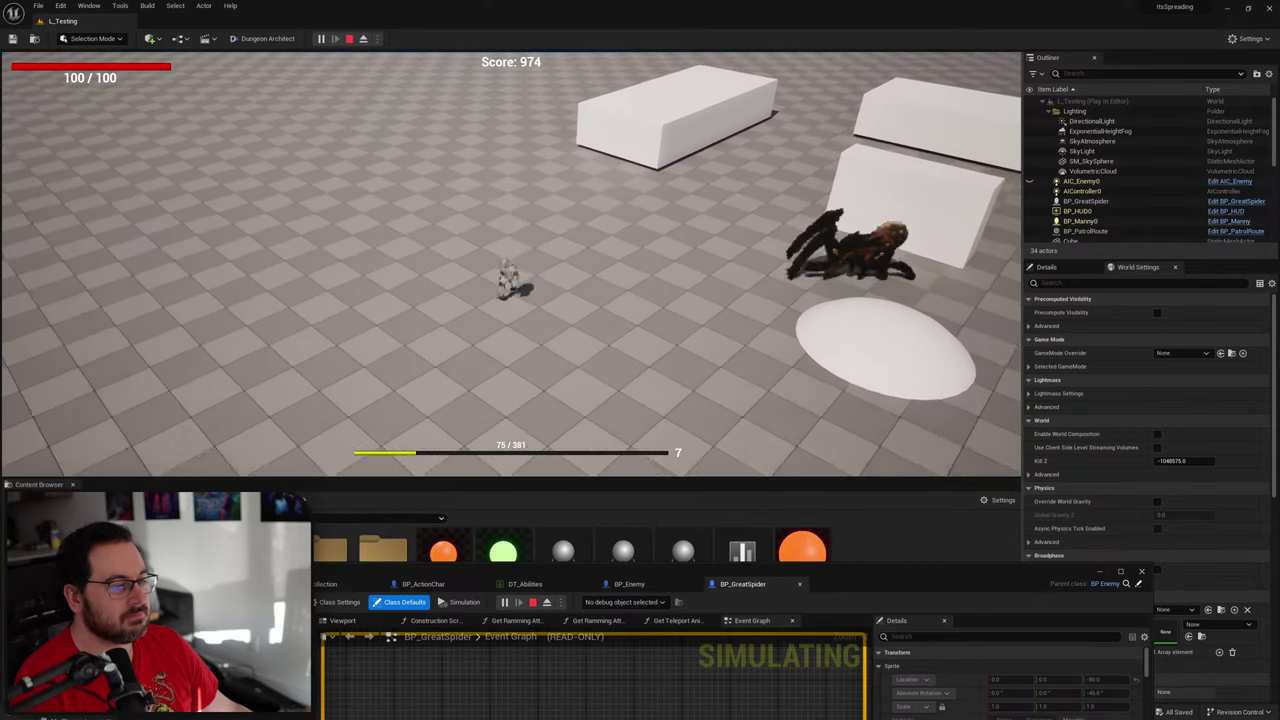
key(d)
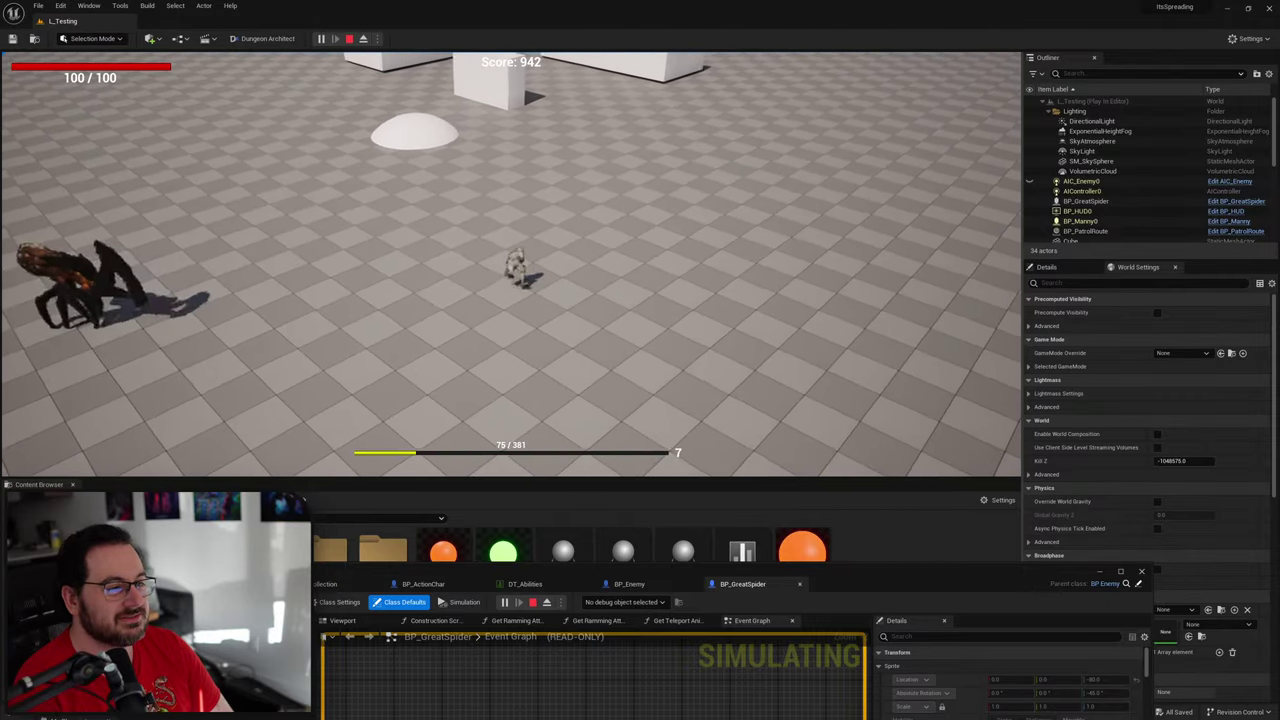
key(a)
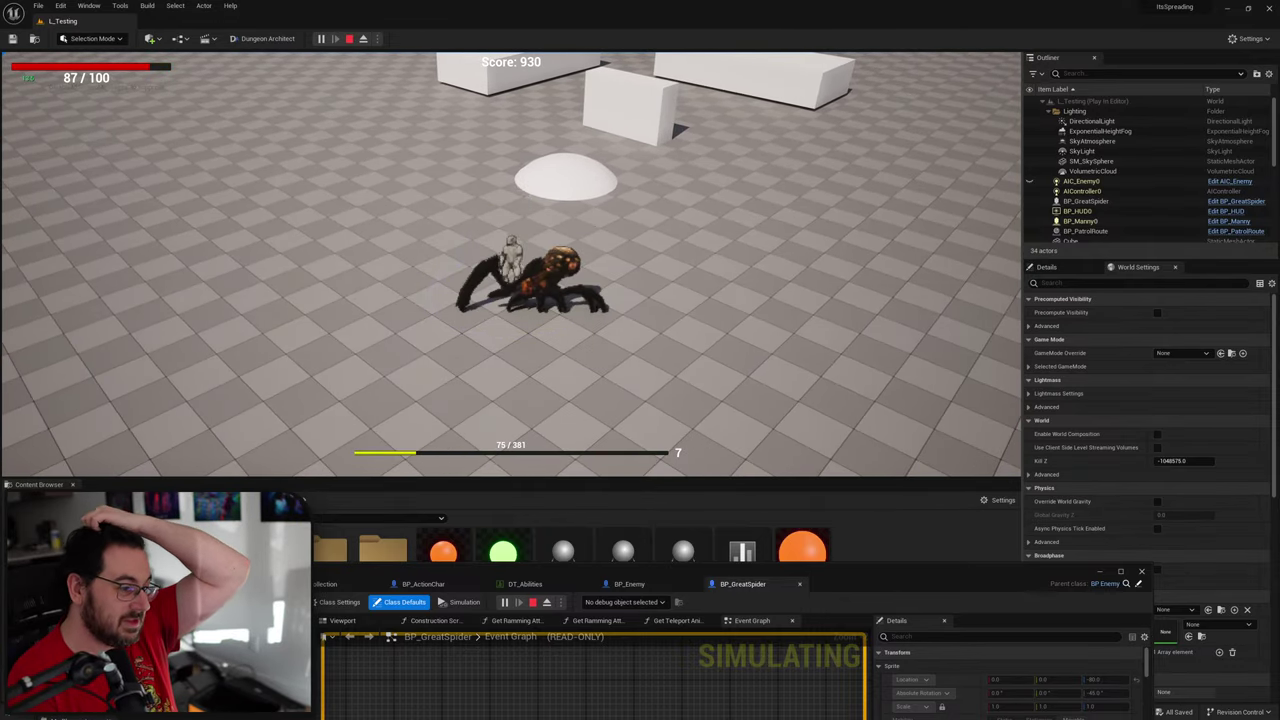
key(Escape)
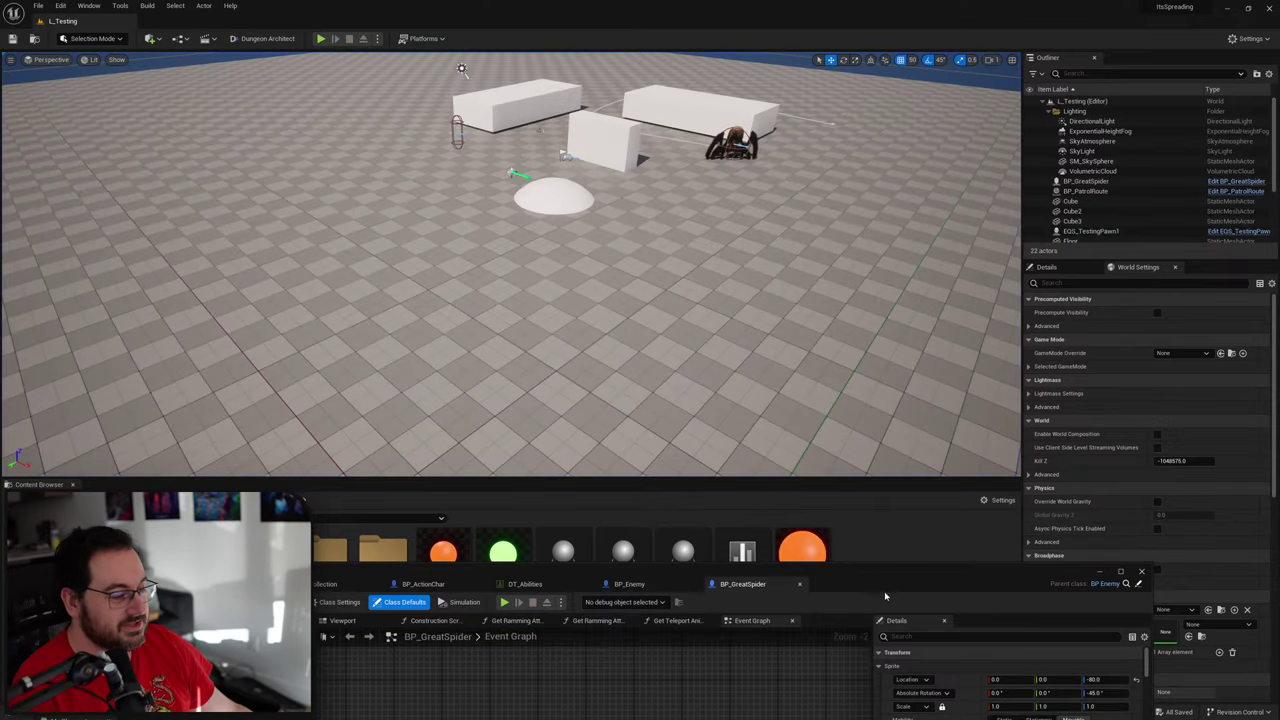
Step: Bring up the BP_Manny event graph and review the ActivatePassiveAbility event through to its gameplay tag switch
drag(870, 579, 932, 629)
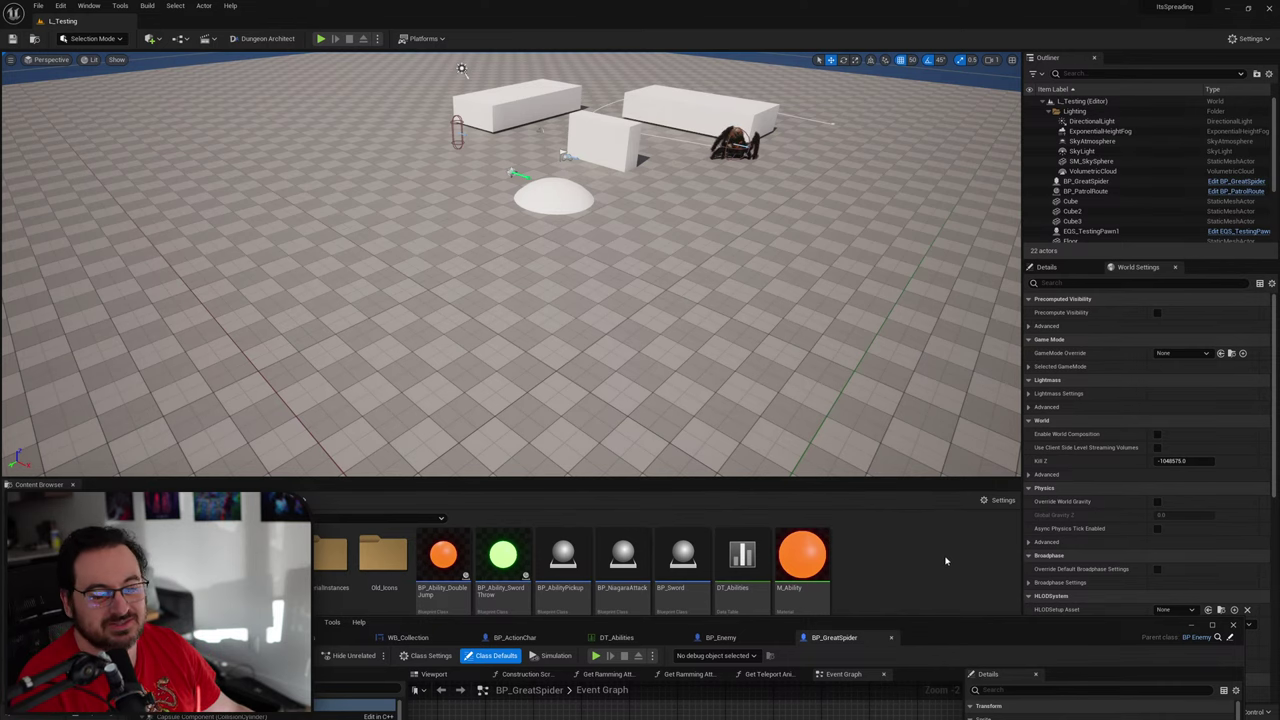
drag(937, 630, 892, 219)
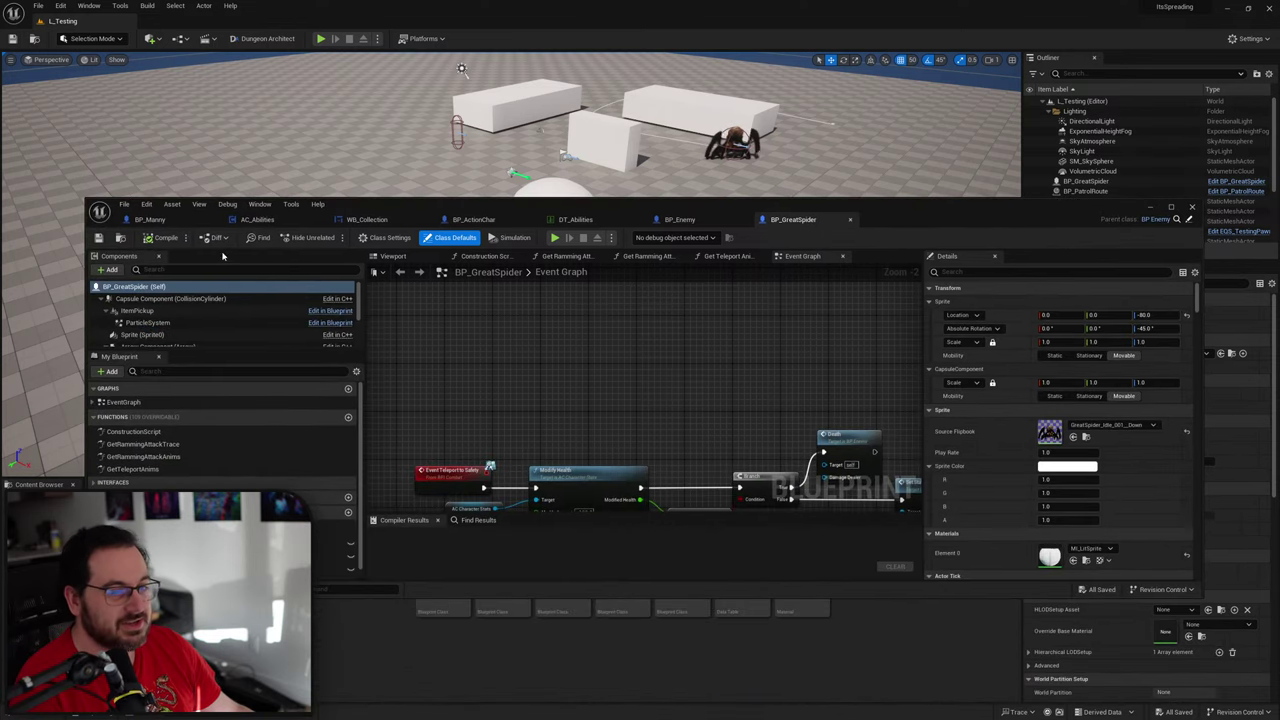
click(150, 219)
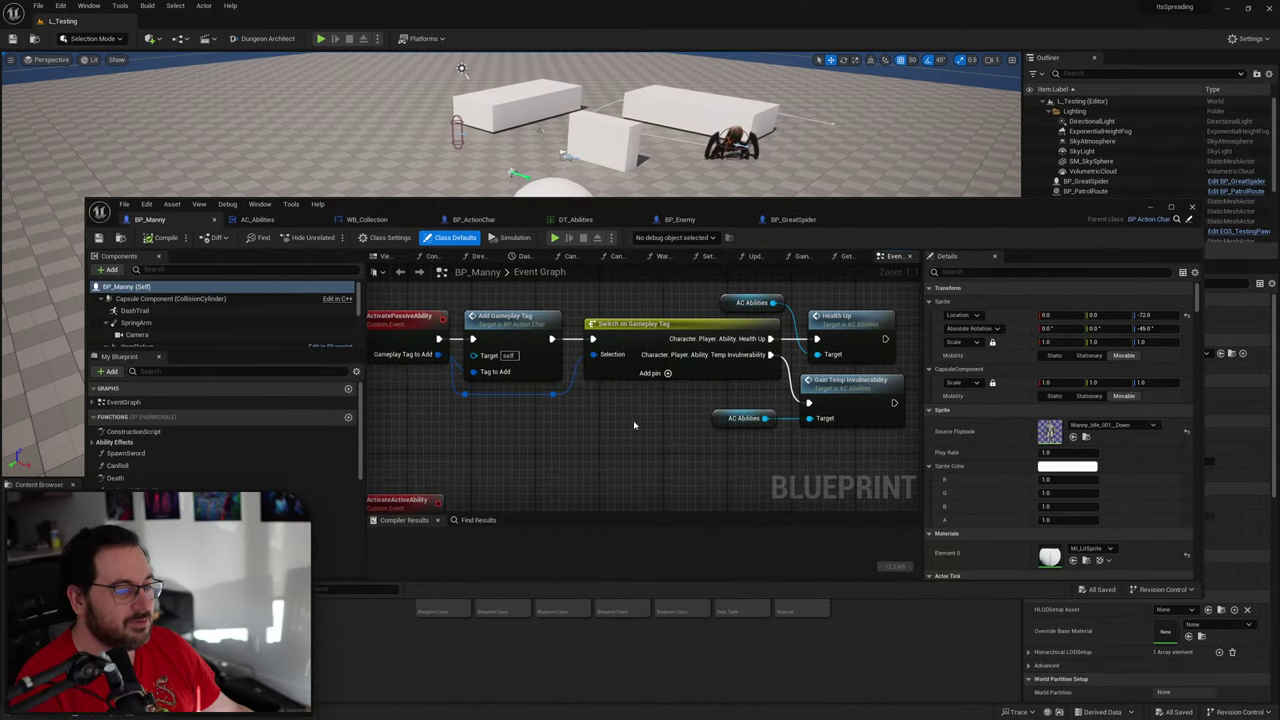
click(530, 345)
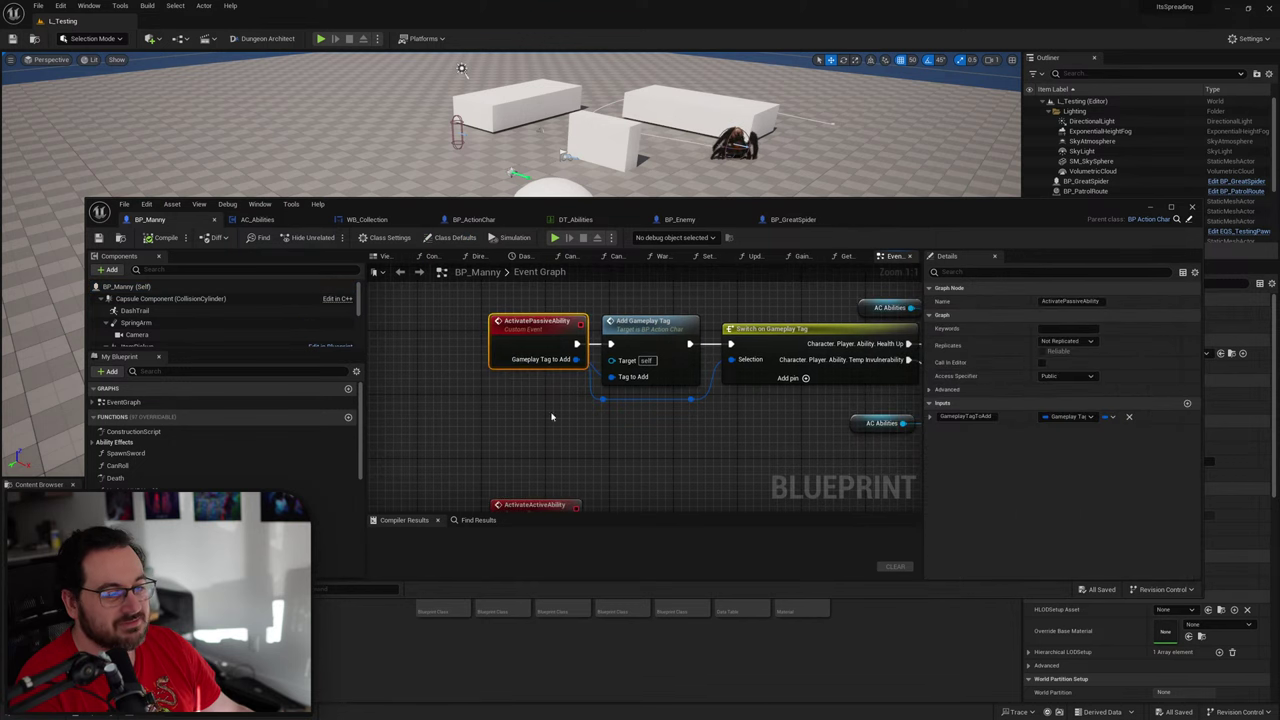
click(554, 430)
right_drag(554, 430, 486, 419)
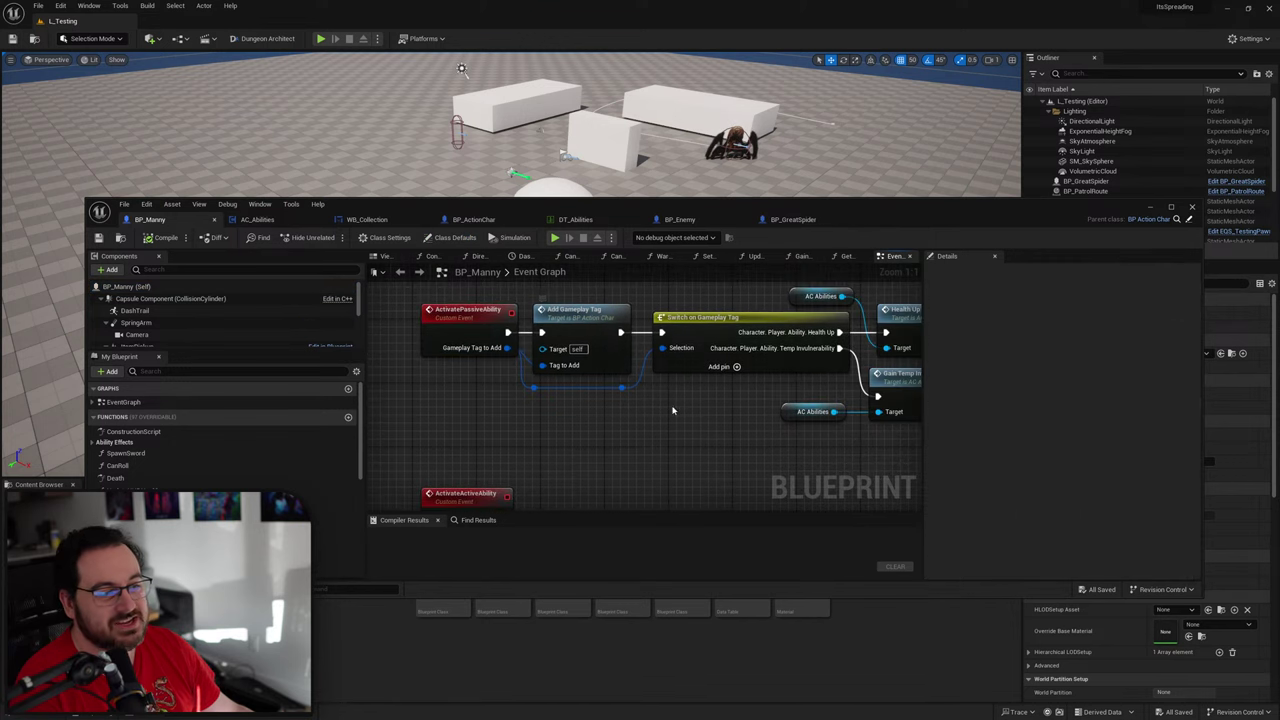
right_drag(674, 408, 443, 409)
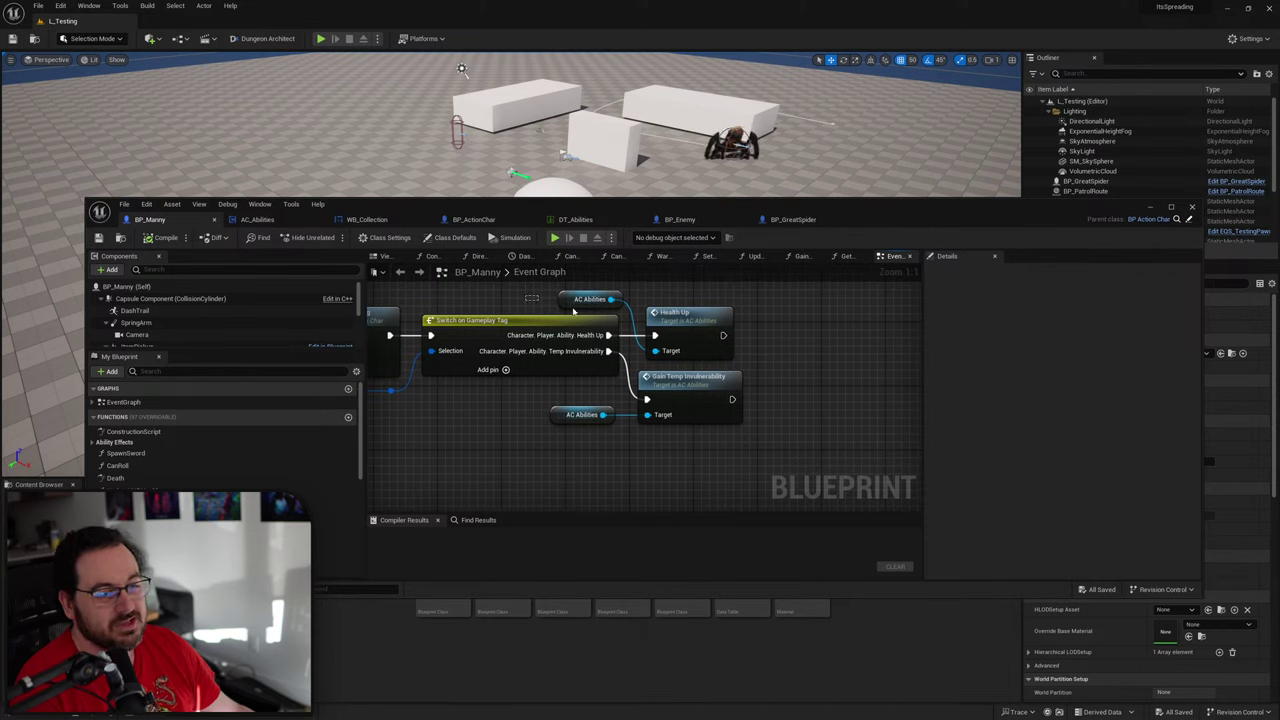
Step: Examine the Health Up and Gain Temp Invulnerability calls and how the gameplay tag switch in BP_Manny leads to them
drag(533, 296, 741, 313)
click(602, 298)
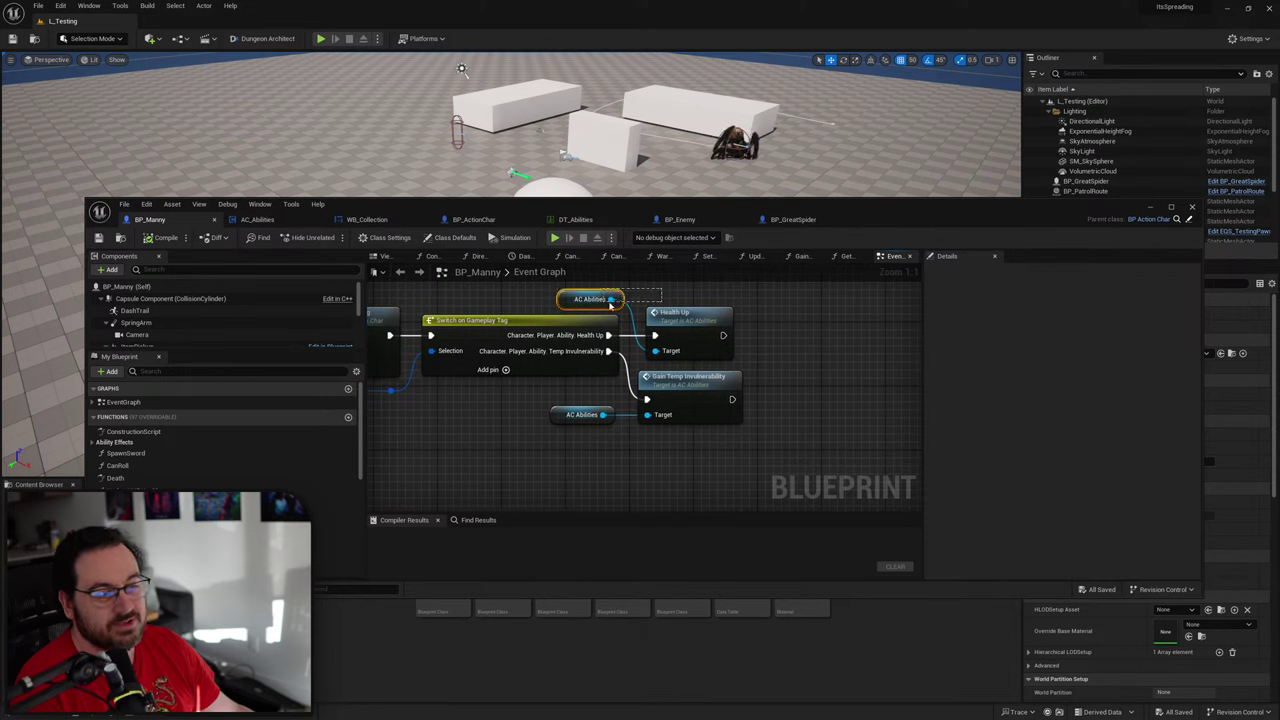
click(786, 321)
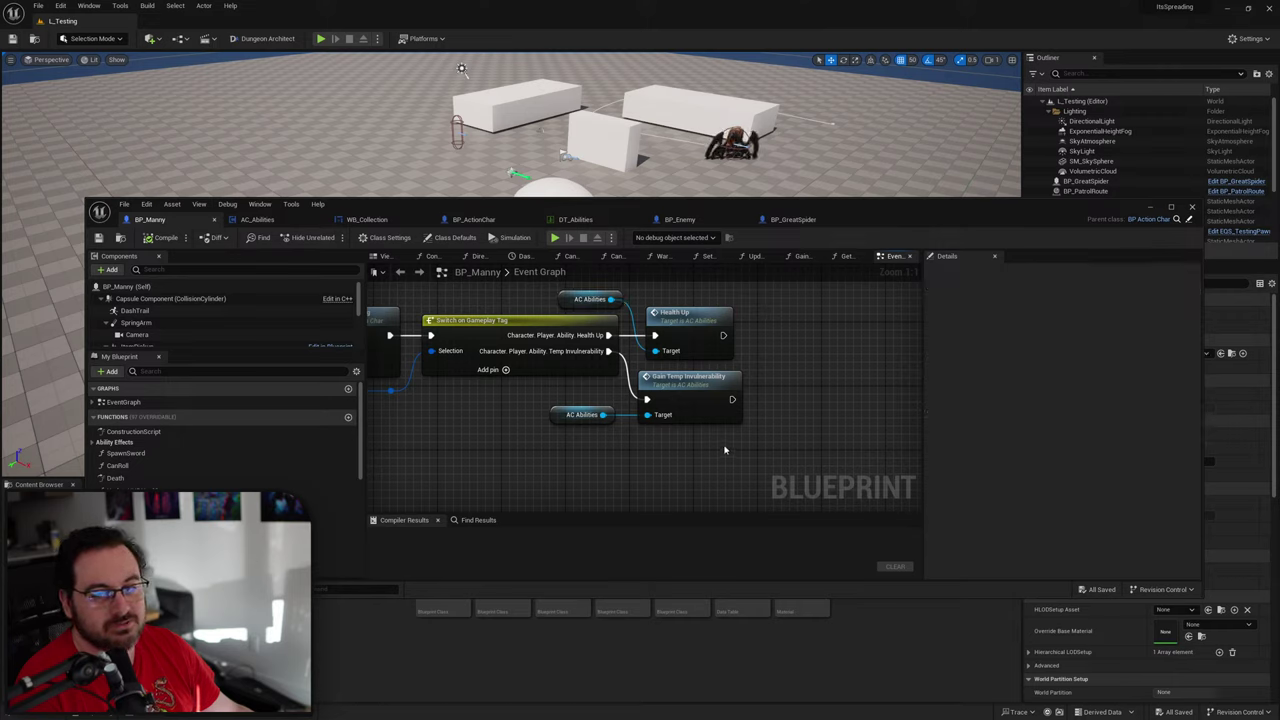
drag(702, 451, 709, 342)
click(797, 354)
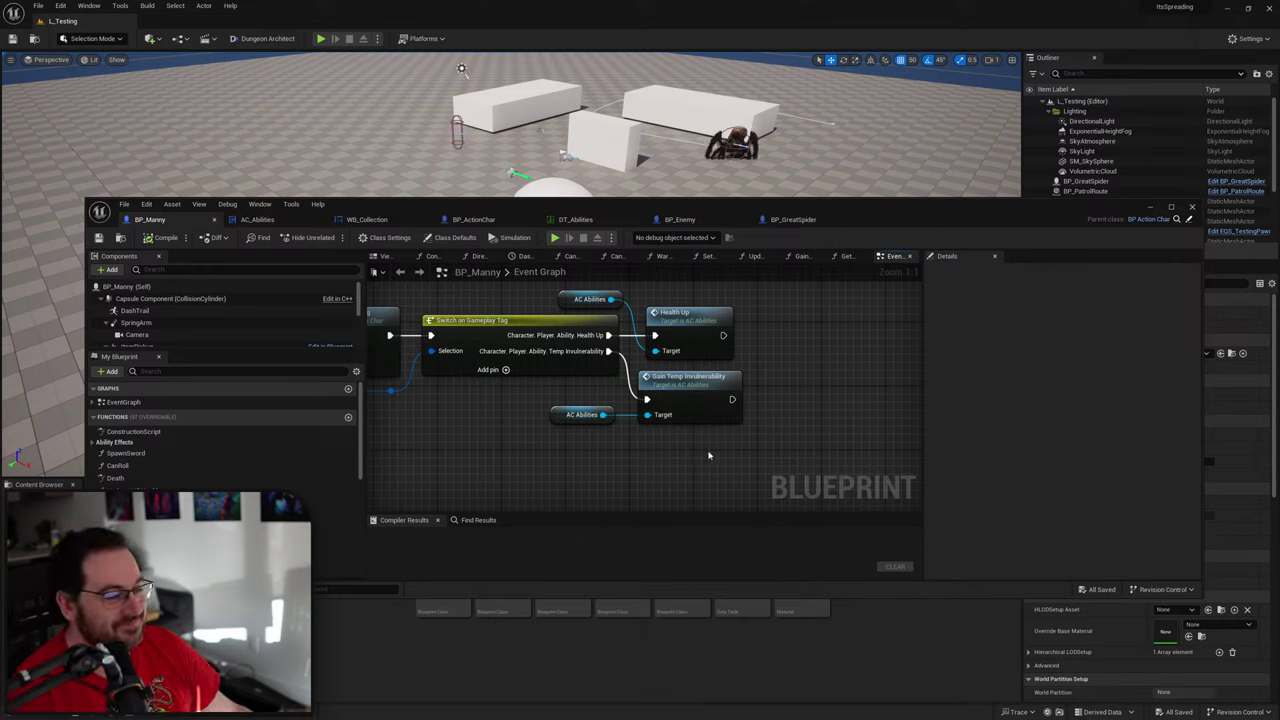
mouse_move(708, 450)
mouse_down()
mouse_move(663, 312)
mouse_move(669, 392)
mouse_move(594, 466)
mouse_up()
right_drag(664, 466, 742, 457)
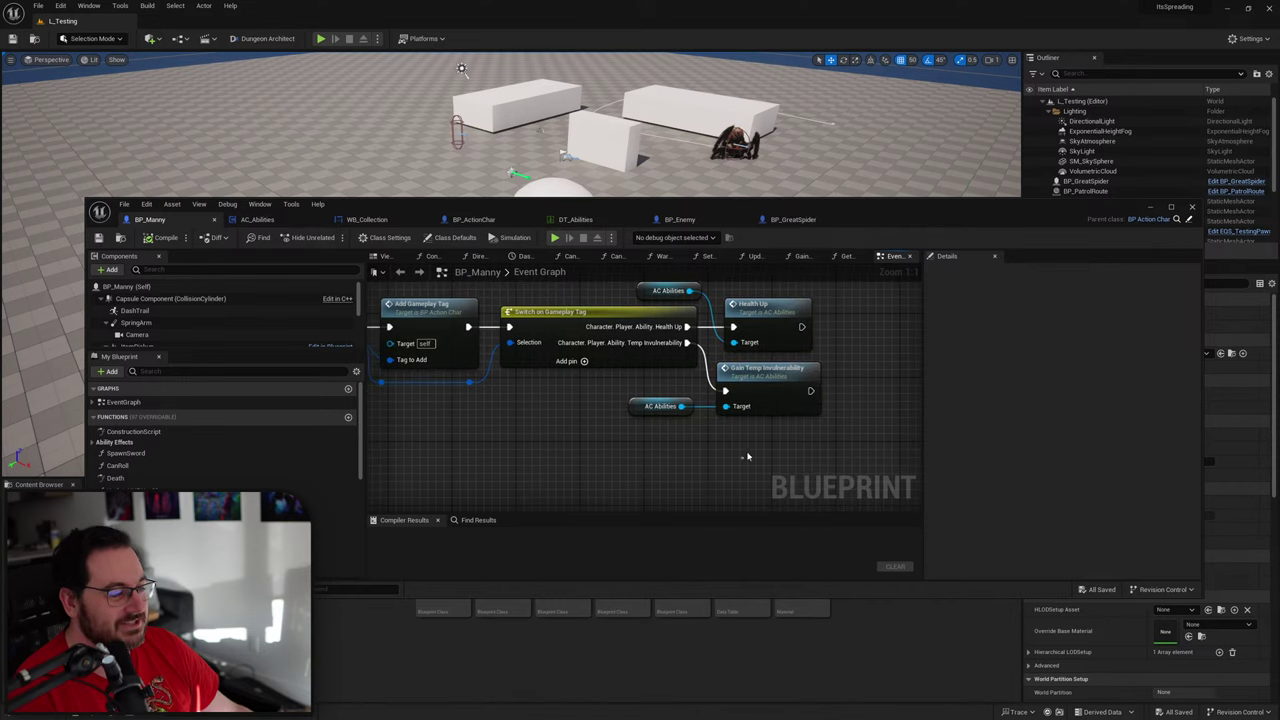
drag(741, 458, 797, 322)
right_drag(478, 346, 590, 376)
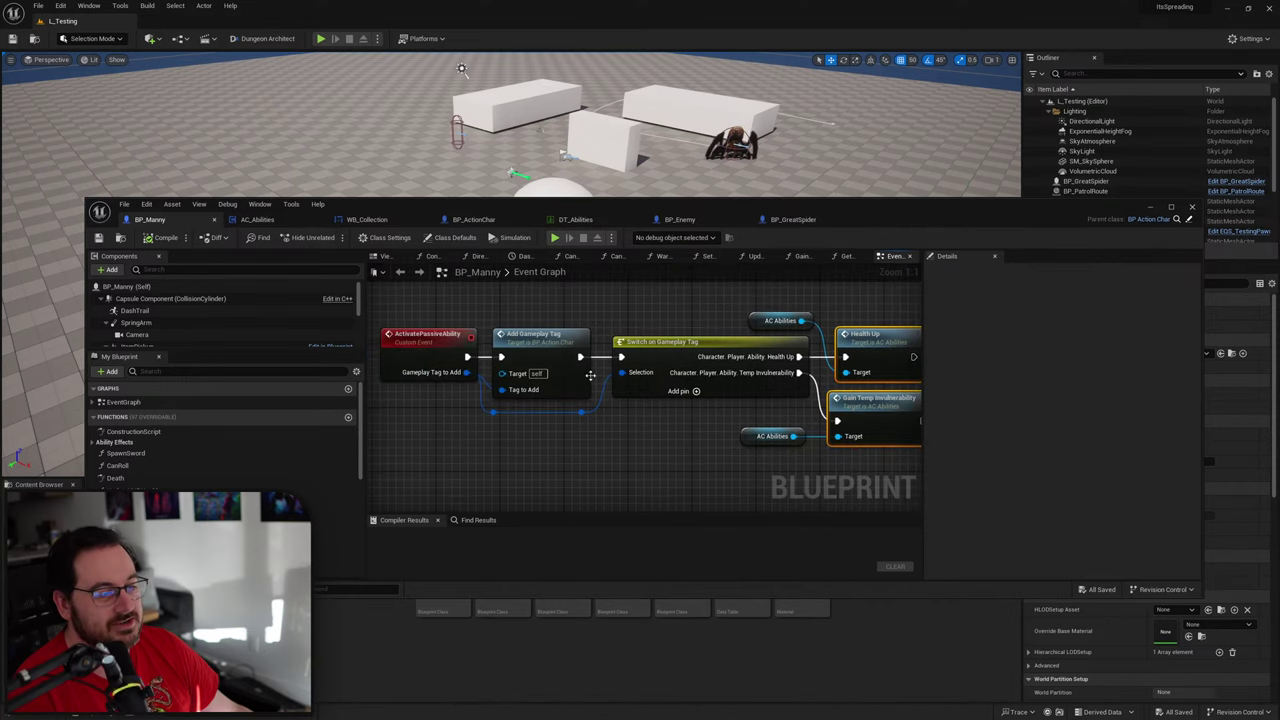
right_drag(679, 448, 529, 423)
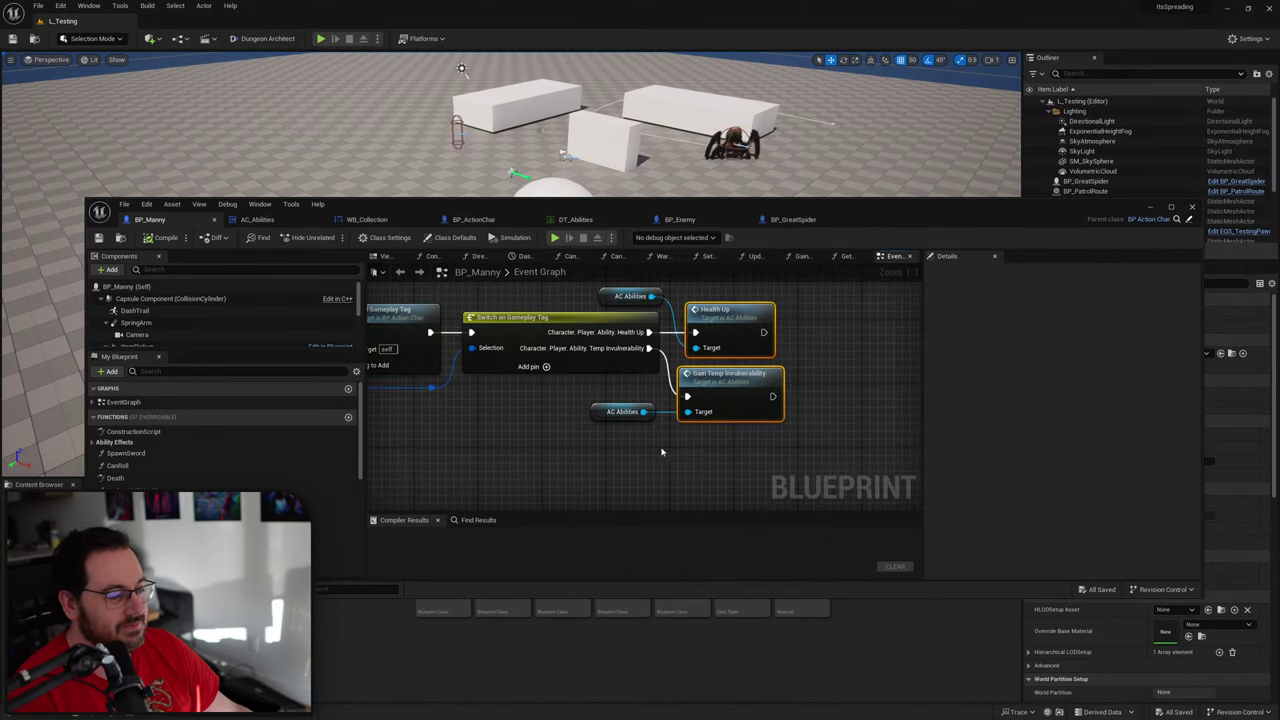
click(851, 339)
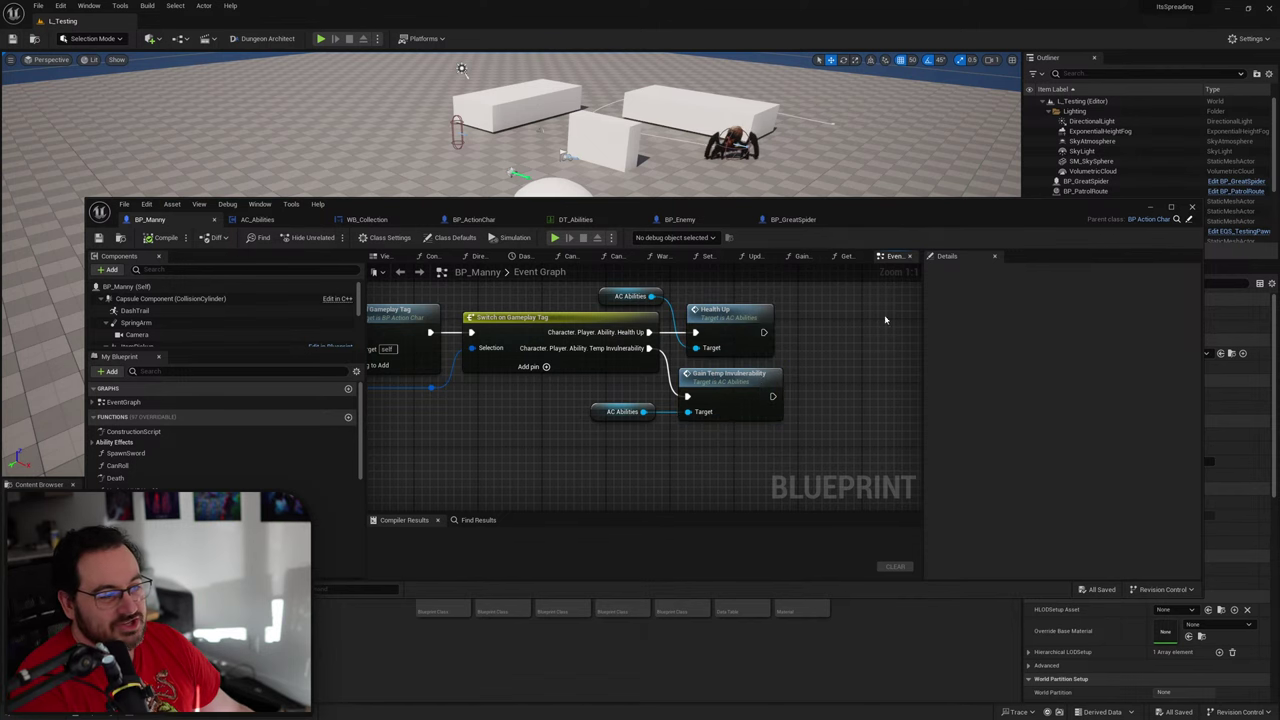
Step: Uncover the project assets and select the WB_LevelUpHUD widget blueprint in the UI/AbilityChoiceHUD folder
drag(859, 222, 849, 111)
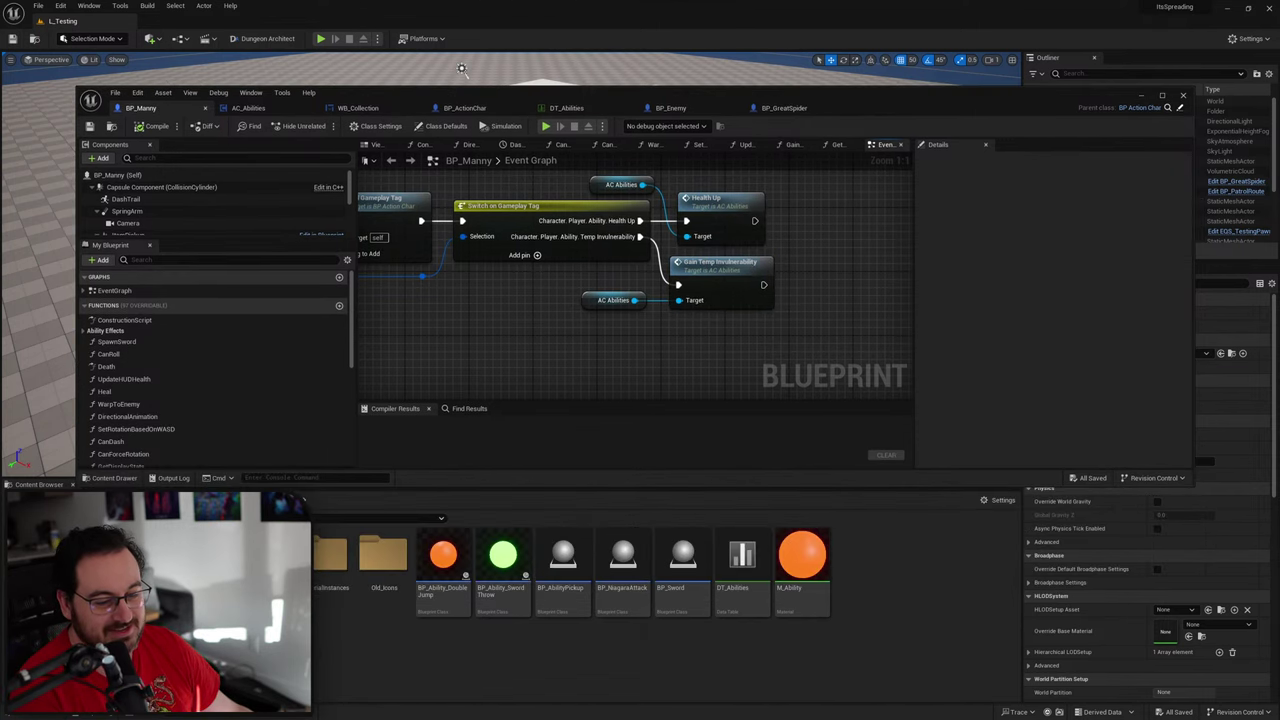
click(200, 640)
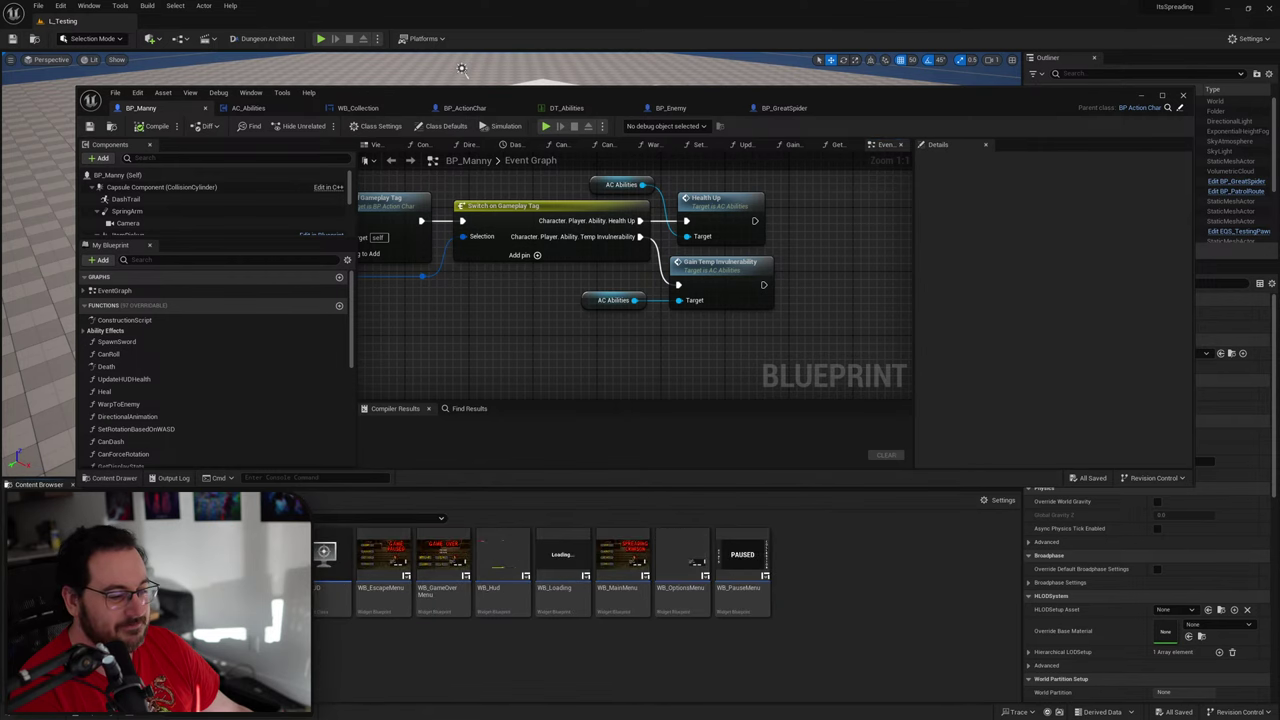
double_click(200, 590)
click(569, 598)
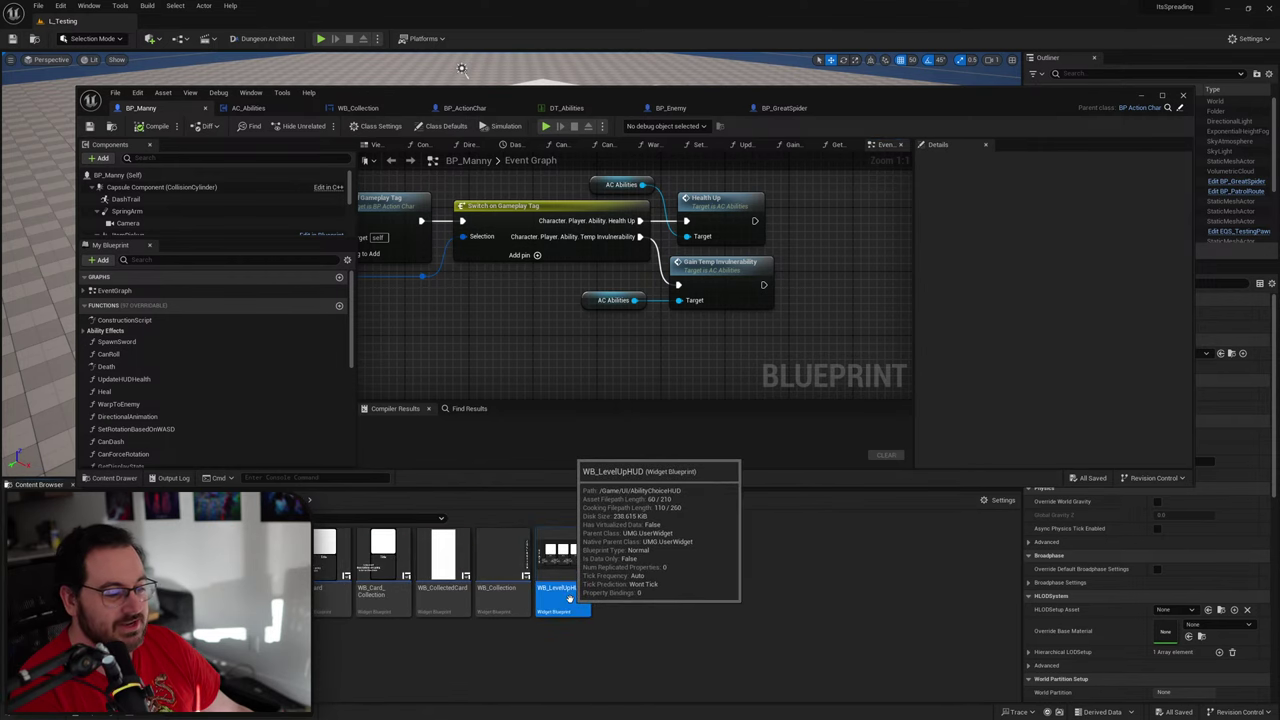
Step: Open the WB_LevelUpHUD widget blueprint in a full-size editor window and view its layout of three cards between Stats and Collection
double_click(569, 597)
double_click(1017, 101)
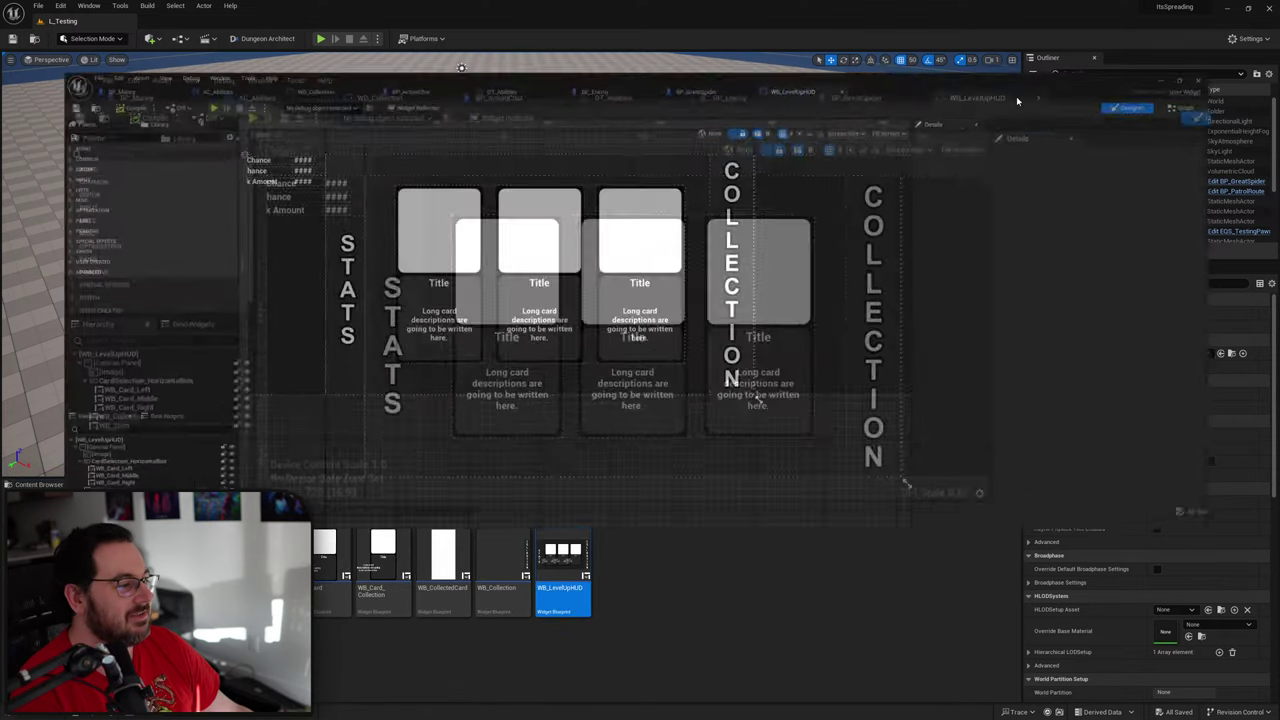
scroll(565, 420, up, 3)
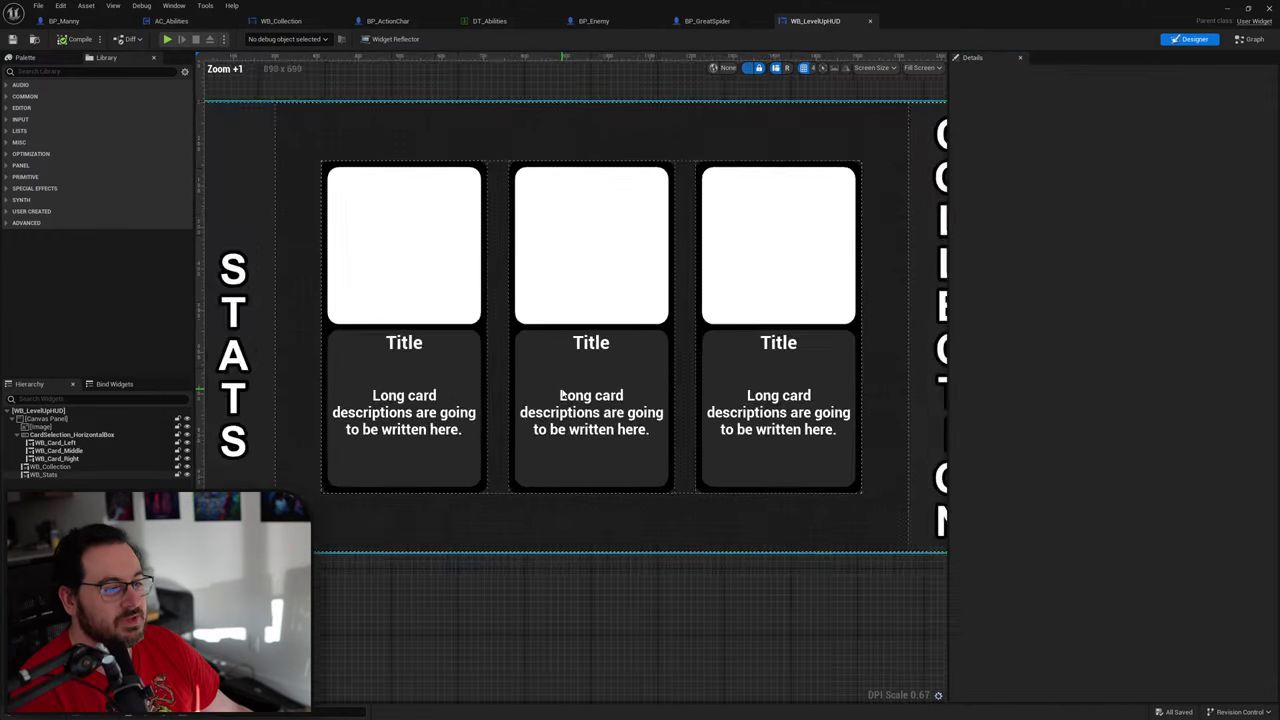
scroll(561, 395, down, 1)
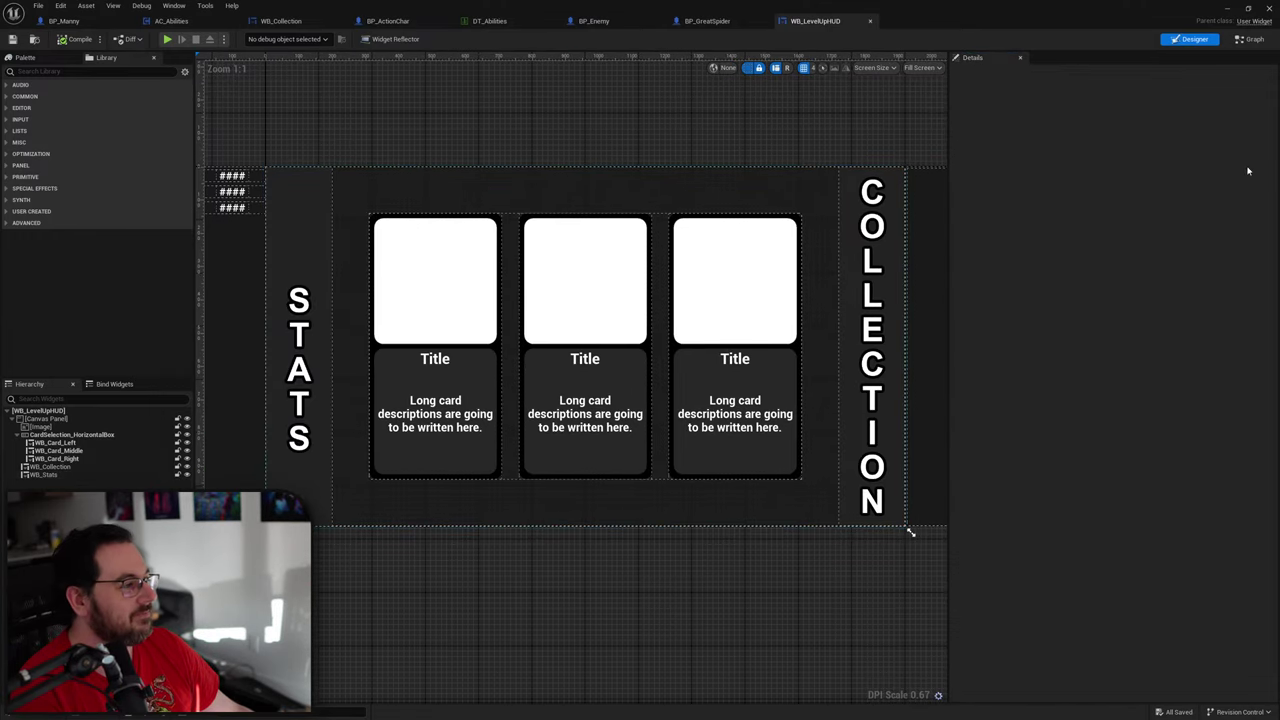
Step: Review the Card Selection Bind section of the WB_LevelUpHUD event graph and the designer's CardSelection_HorizontalBox with its card widgets
click(1250, 39)
scroll(814, 331, down, 5)
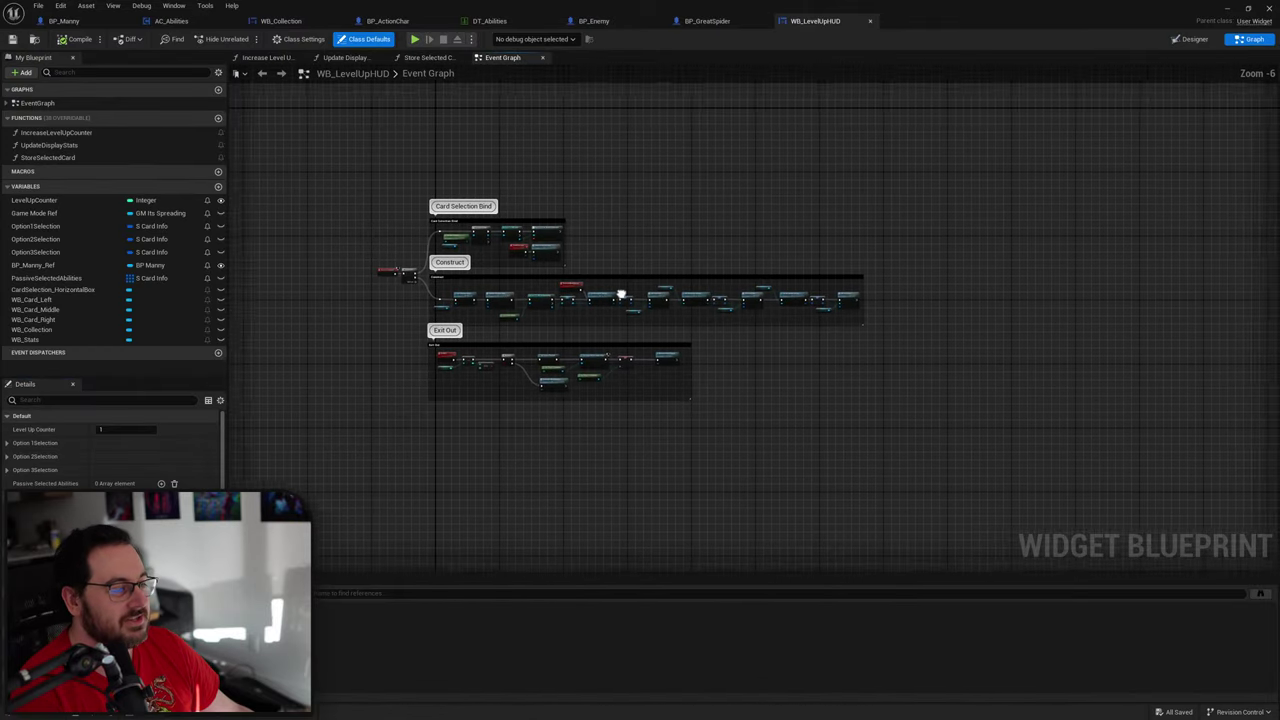
scroll(651, 360, up, 2)
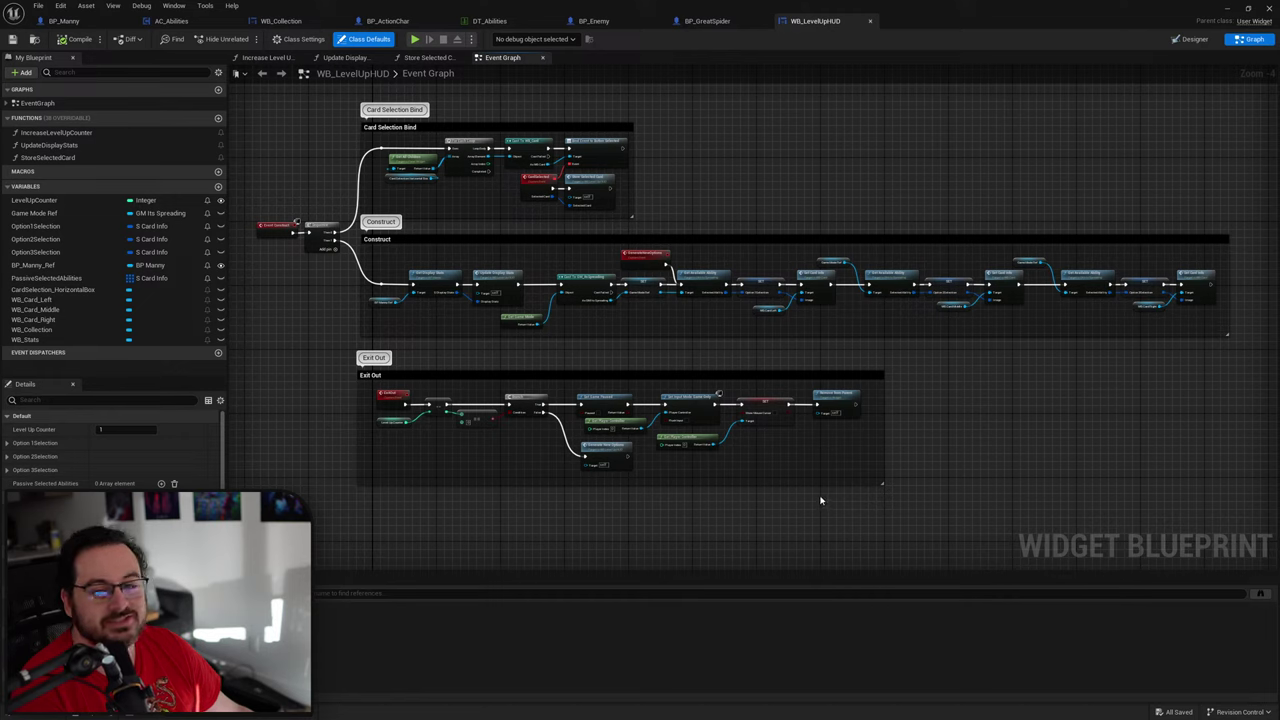
right_drag(342, 286, 387, 389)
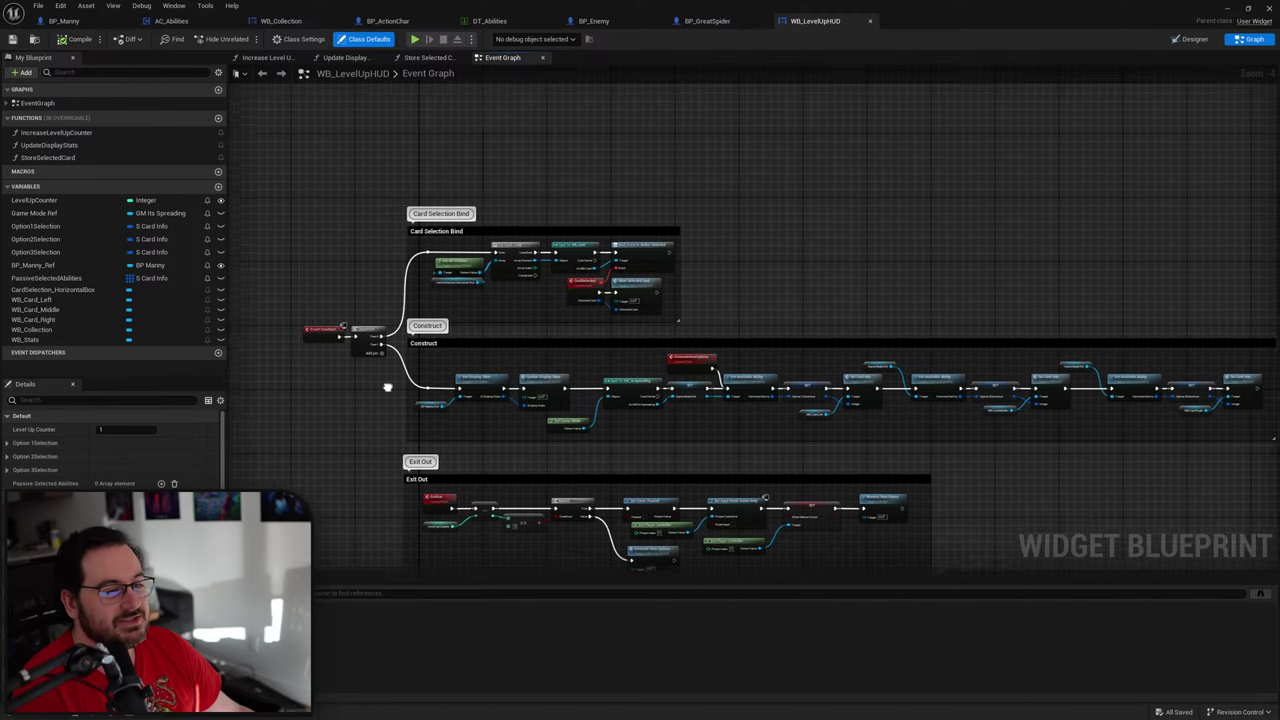
scroll(387, 387, up, 5)
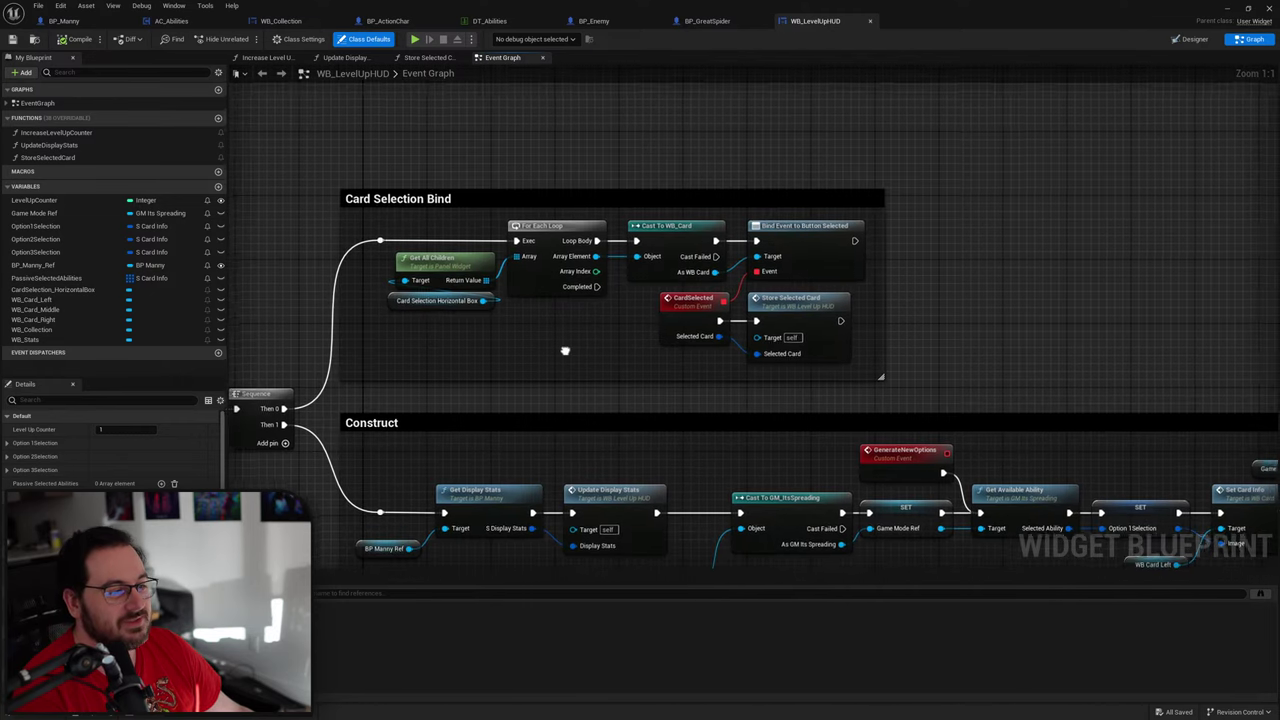
right_drag(565, 350, 414, 323)
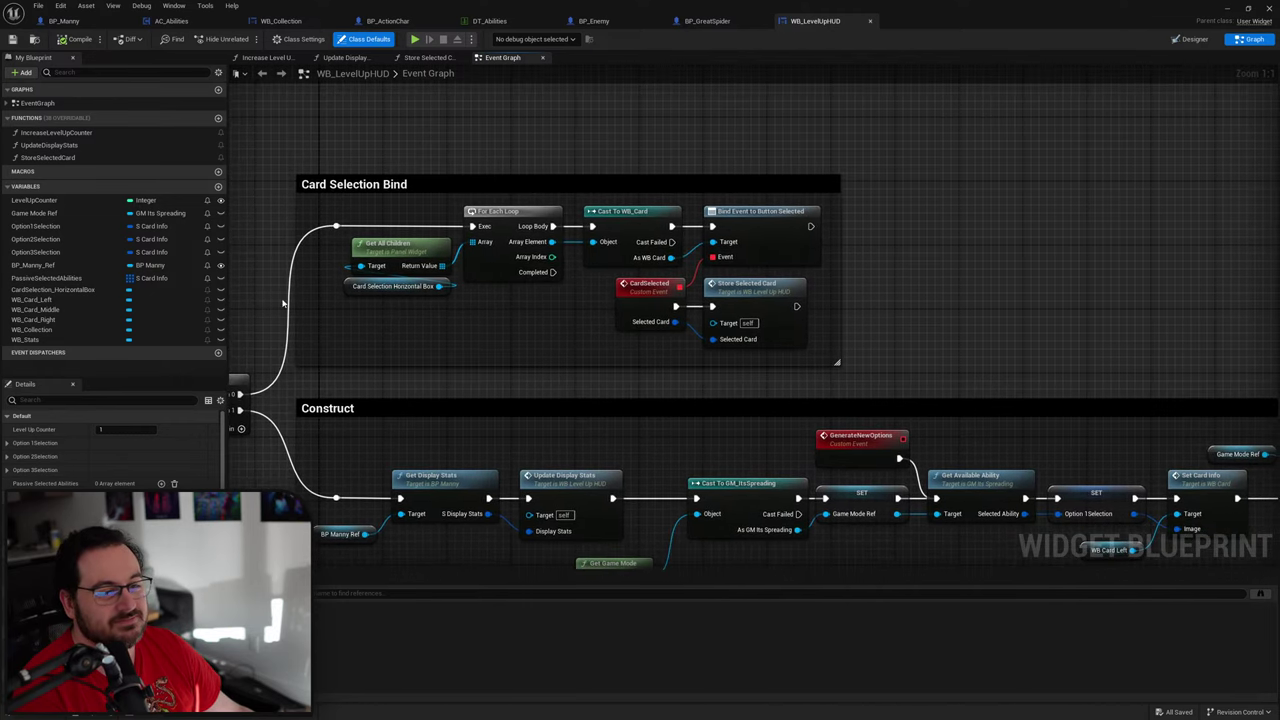
click(475, 331)
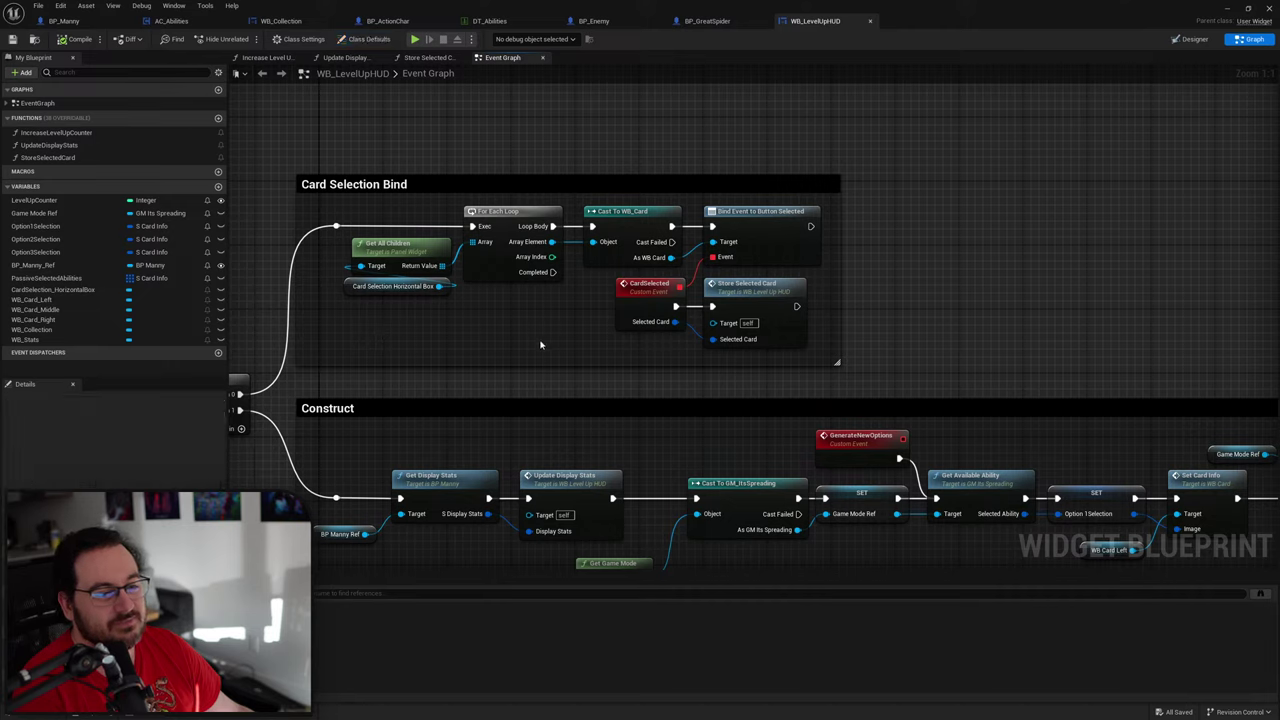
click(1190, 39)
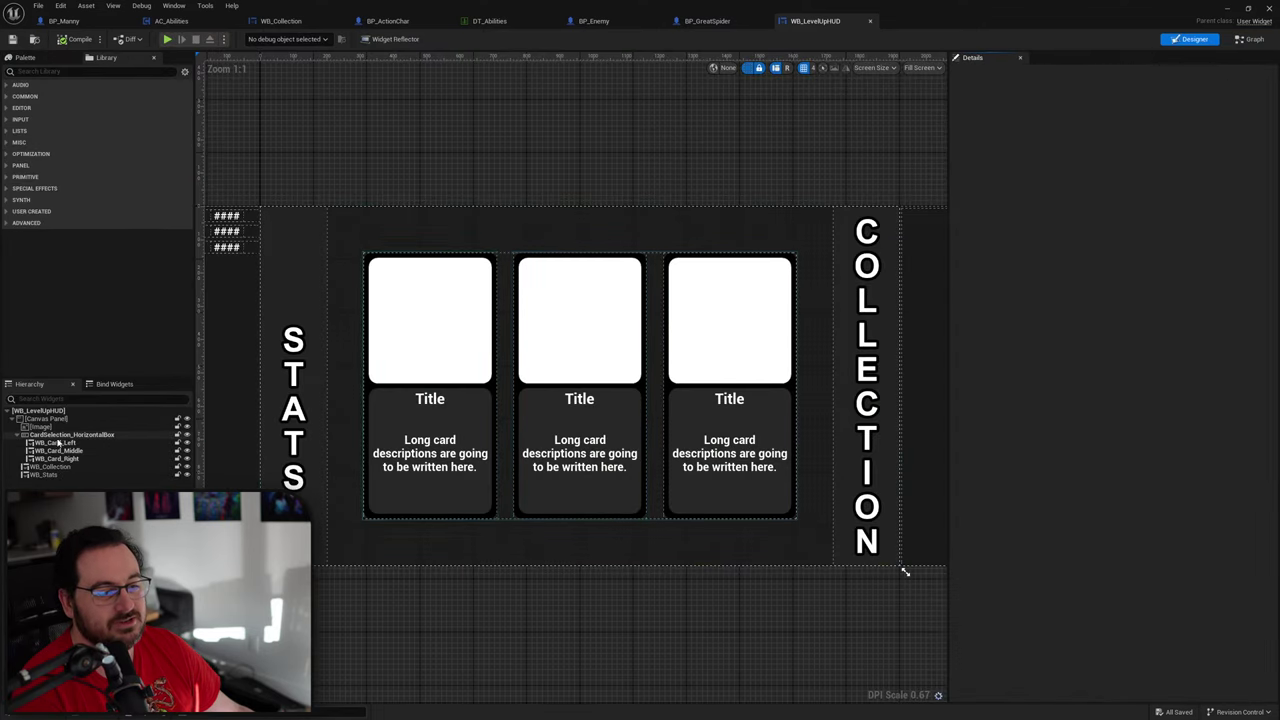
click(1247, 39)
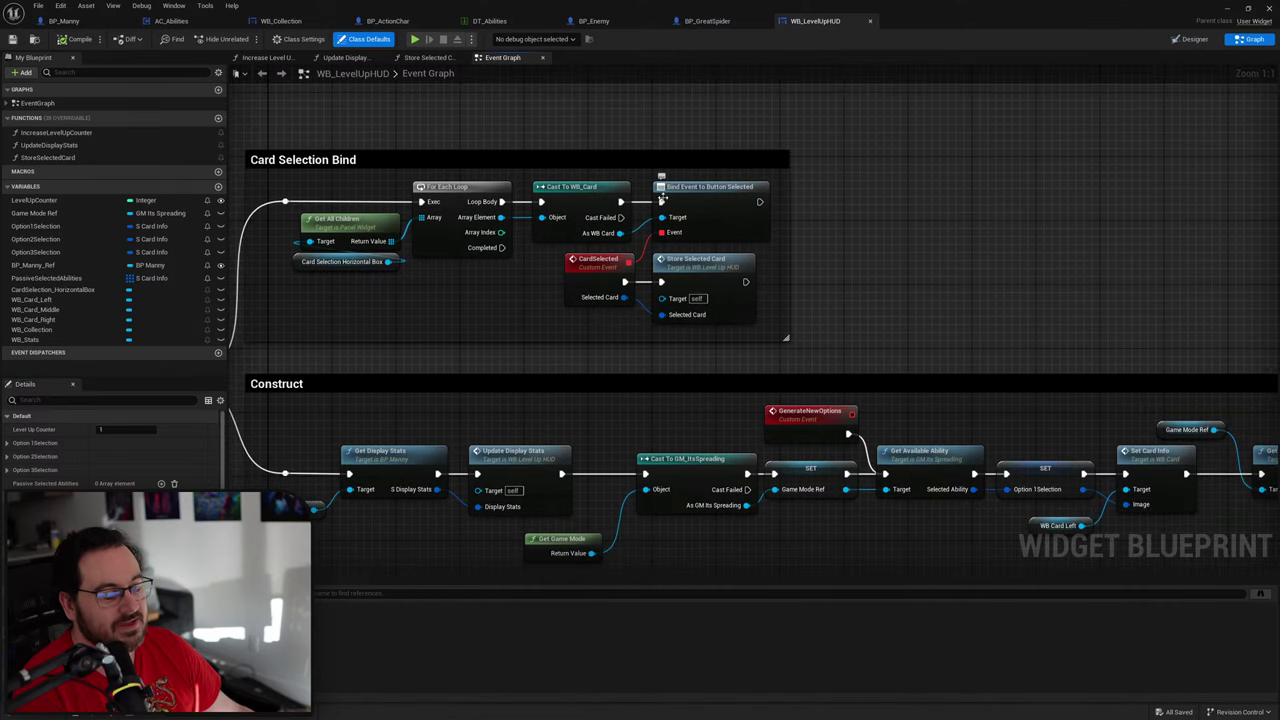
Step: Open the Store Selected Card function and follow its nodes through to the Exit Out call
double_click(700, 276)
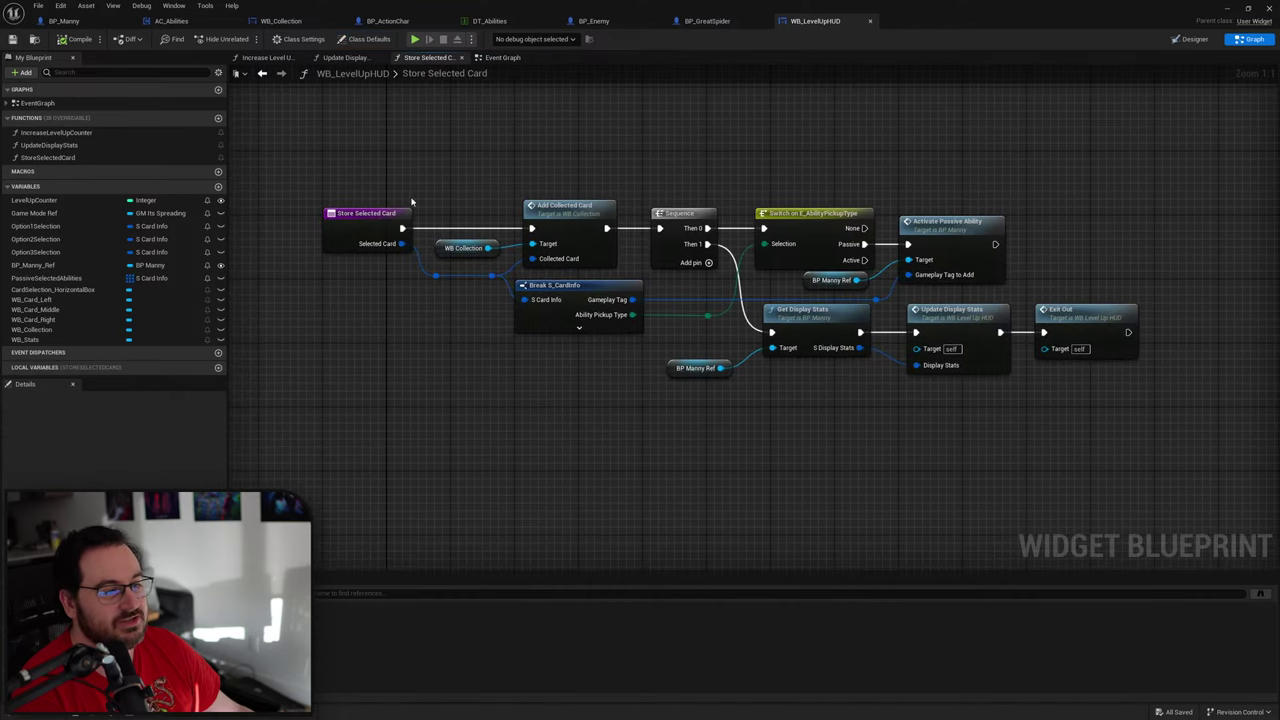
right_drag(648, 357, 556, 357)
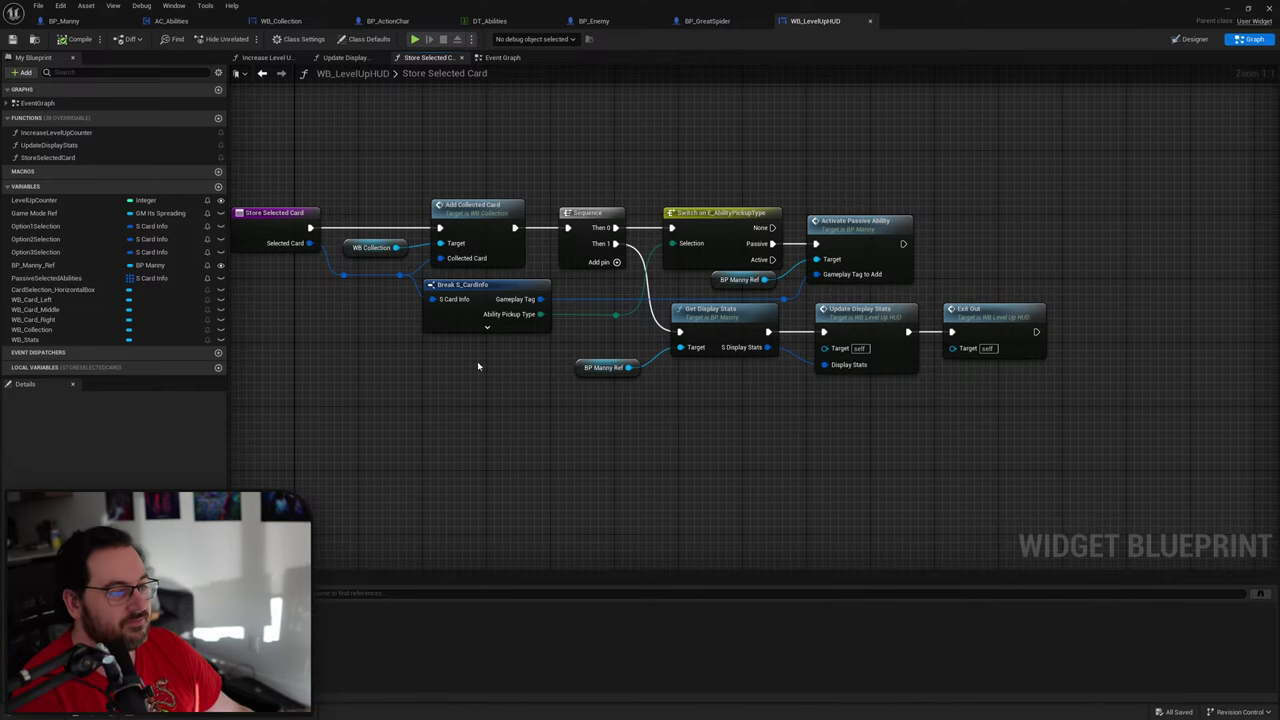
drag(1016, 427, 968, 254)
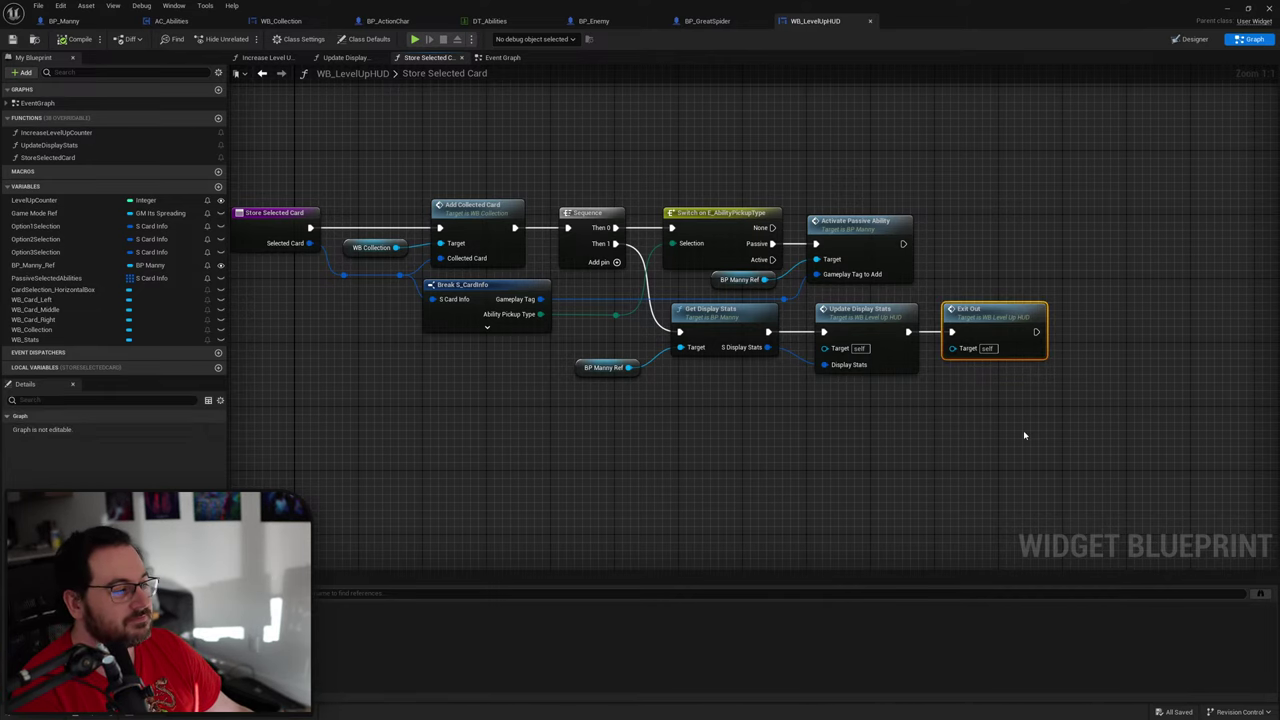
Step: Go to the ExitOut event and examine its level-up counter branch, including the Generate New Options call
double_click(987, 317)
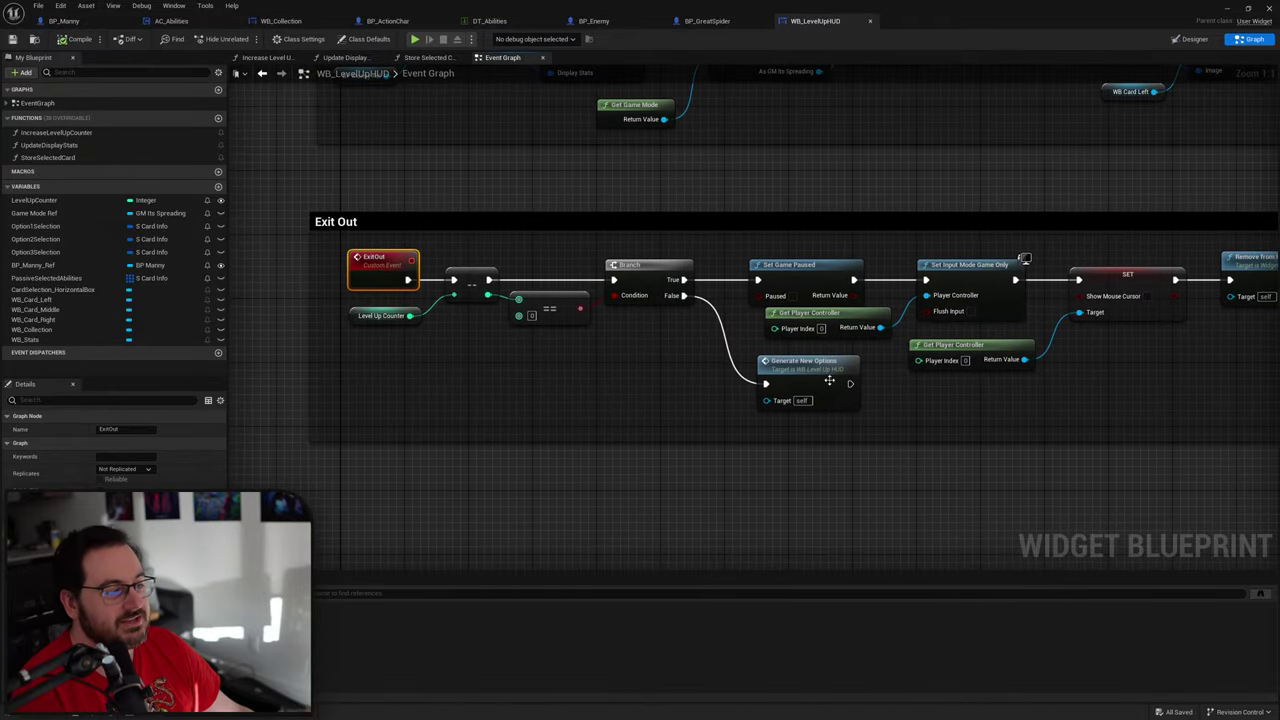
click(829, 381)
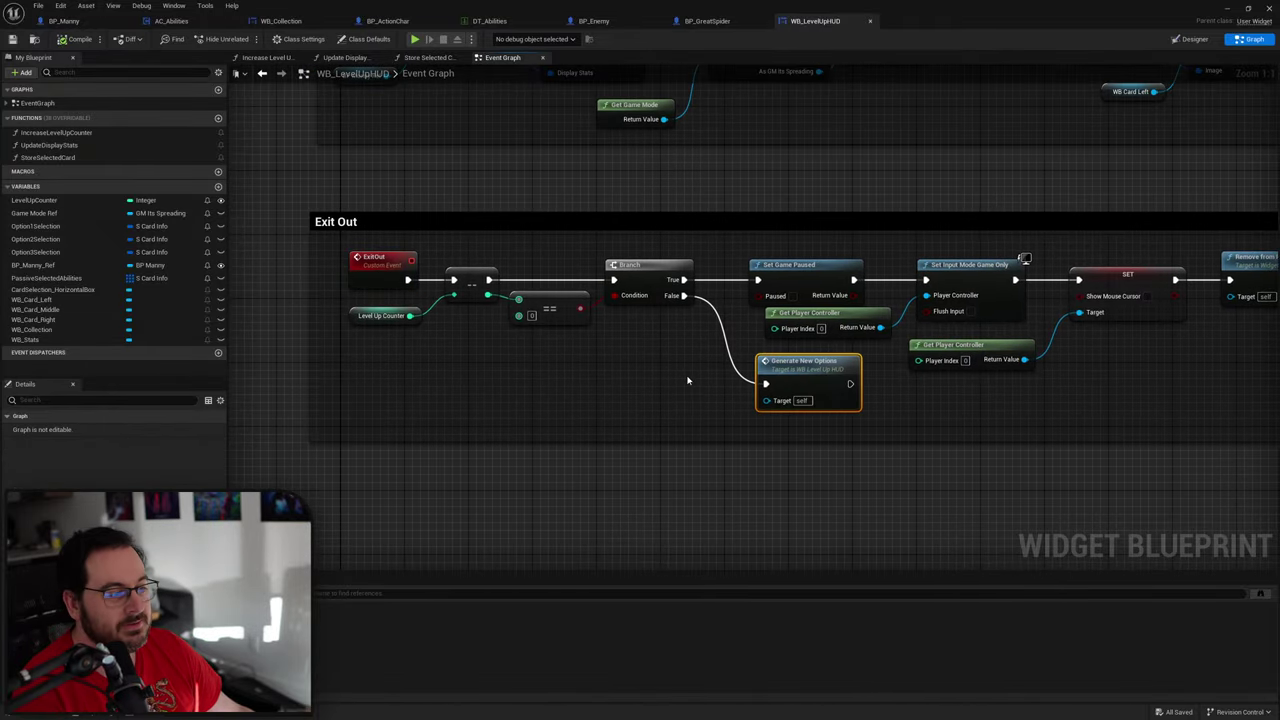
scroll(687, 380, down, 6)
scroll(644, 400, up, 4)
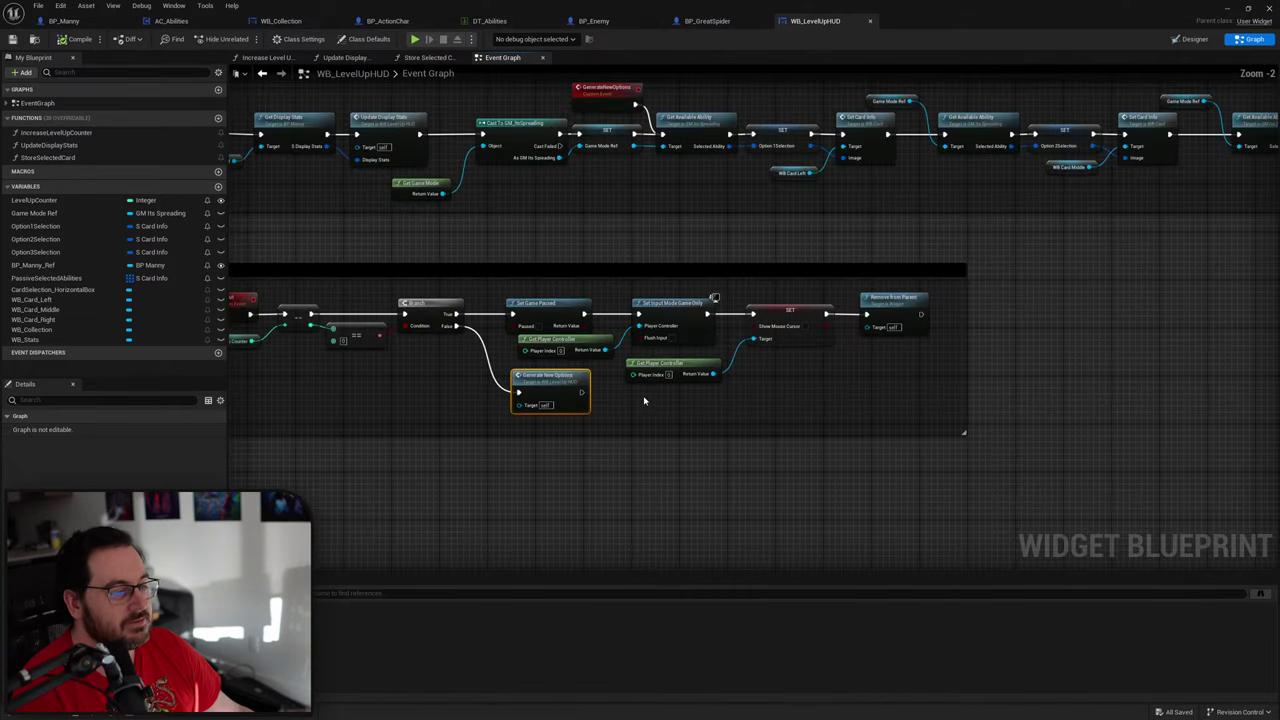
Step: Go to the GenerateNewOptions event and trace how it gets an available ability and sets card info for each of the three cards
double_click(560, 388)
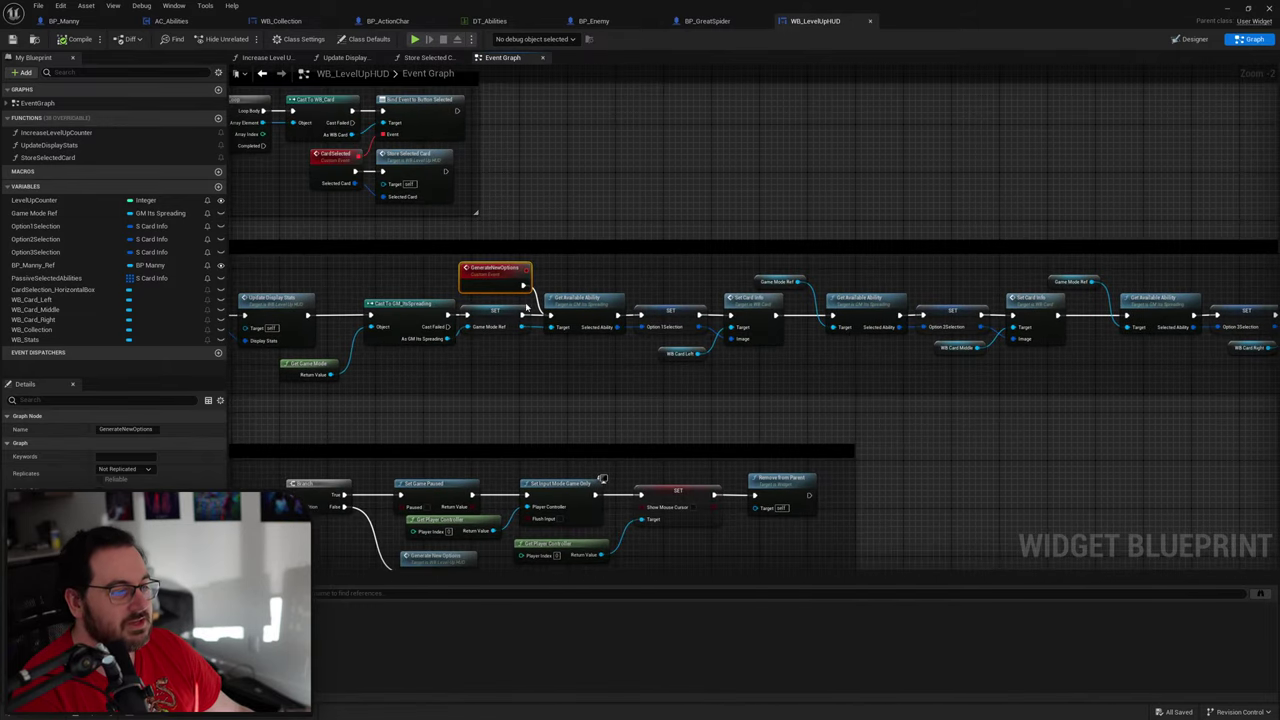
right_drag(765, 389, 580, 381)
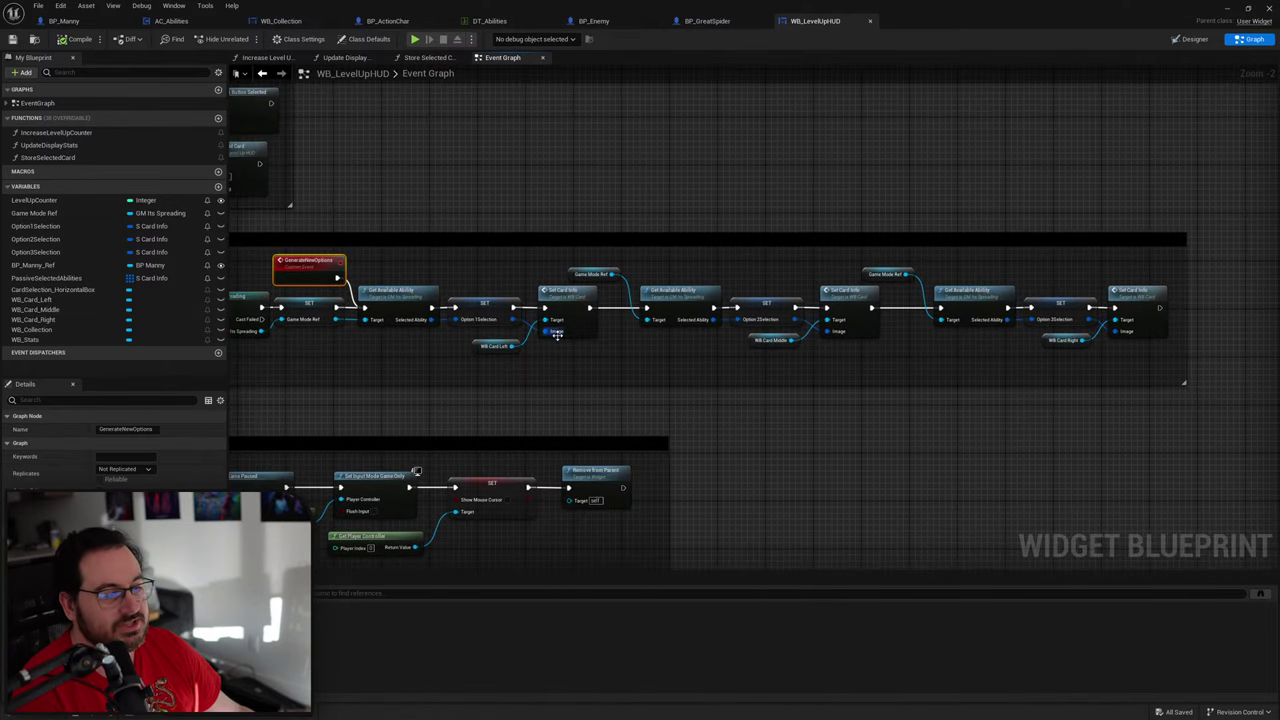
right_drag(680, 350, 508, 329)
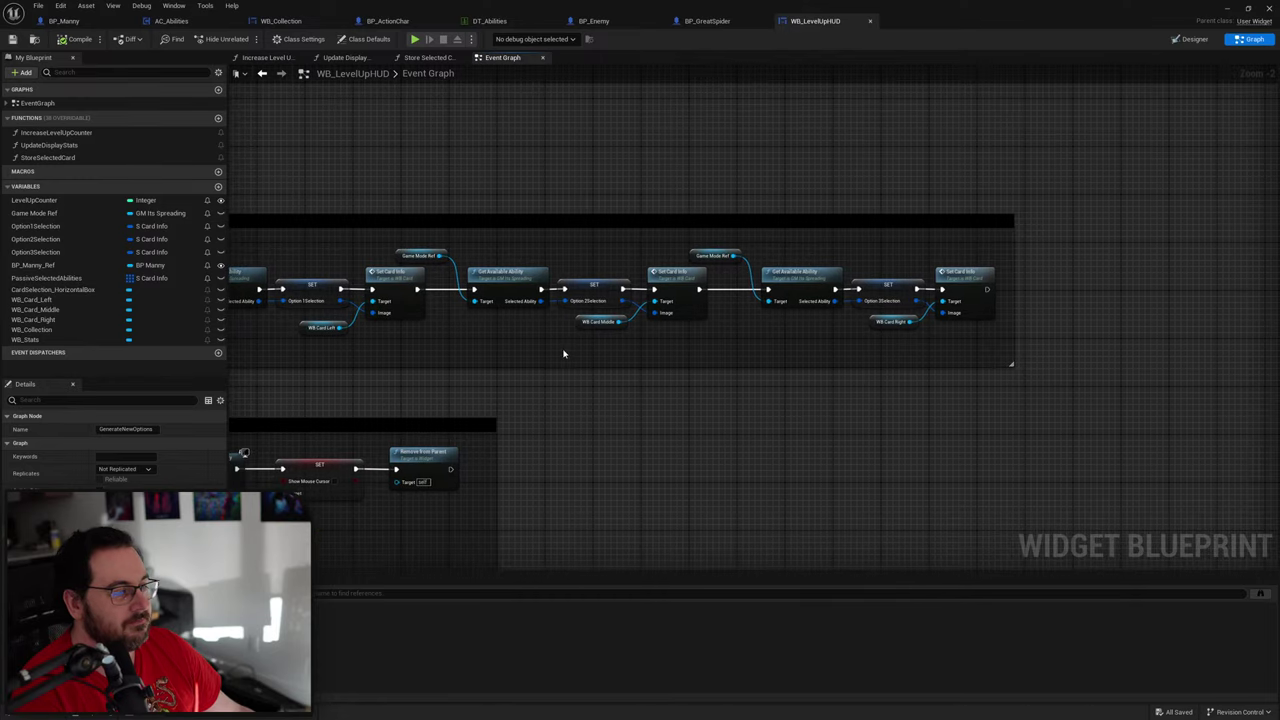
scroll(563, 353, up, 1)
scroll(597, 265, up, 1)
Step: Open WB_Card's Set Card Info function and examine the two SetText nodes and the Set Brush node
double_click(597, 265)
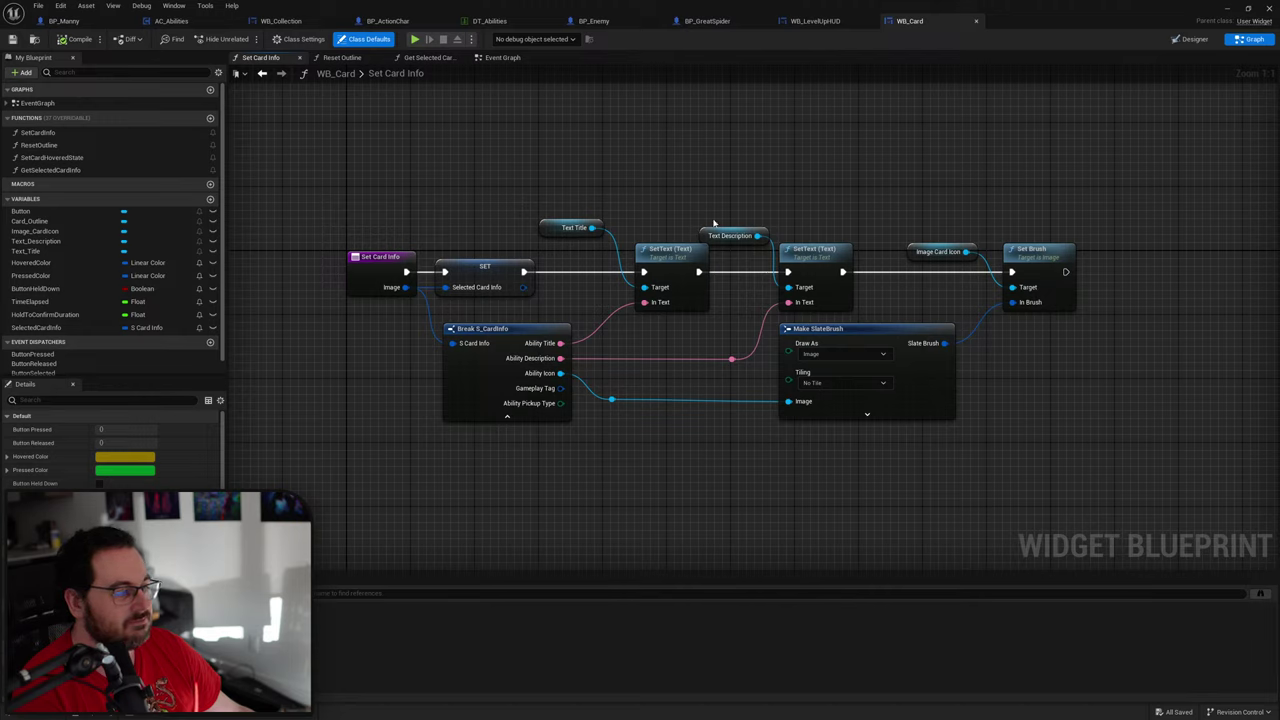
click(668, 250)
click(800, 251)
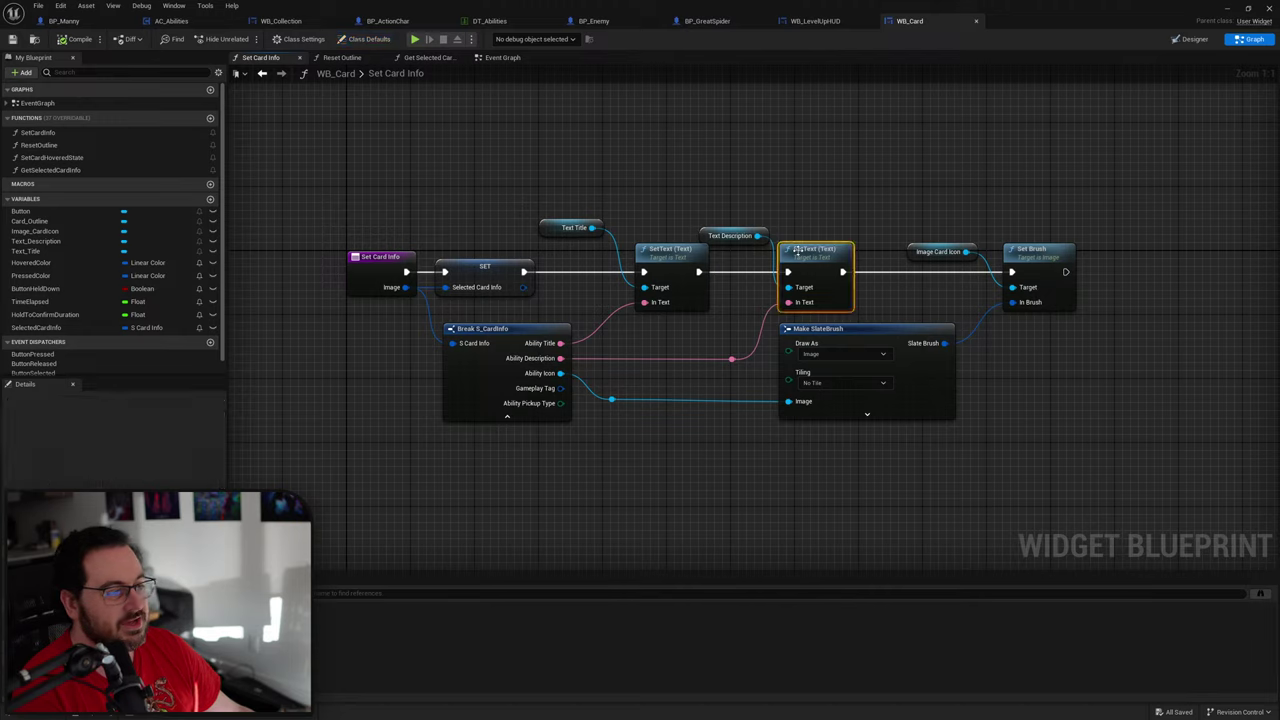
click(1054, 255)
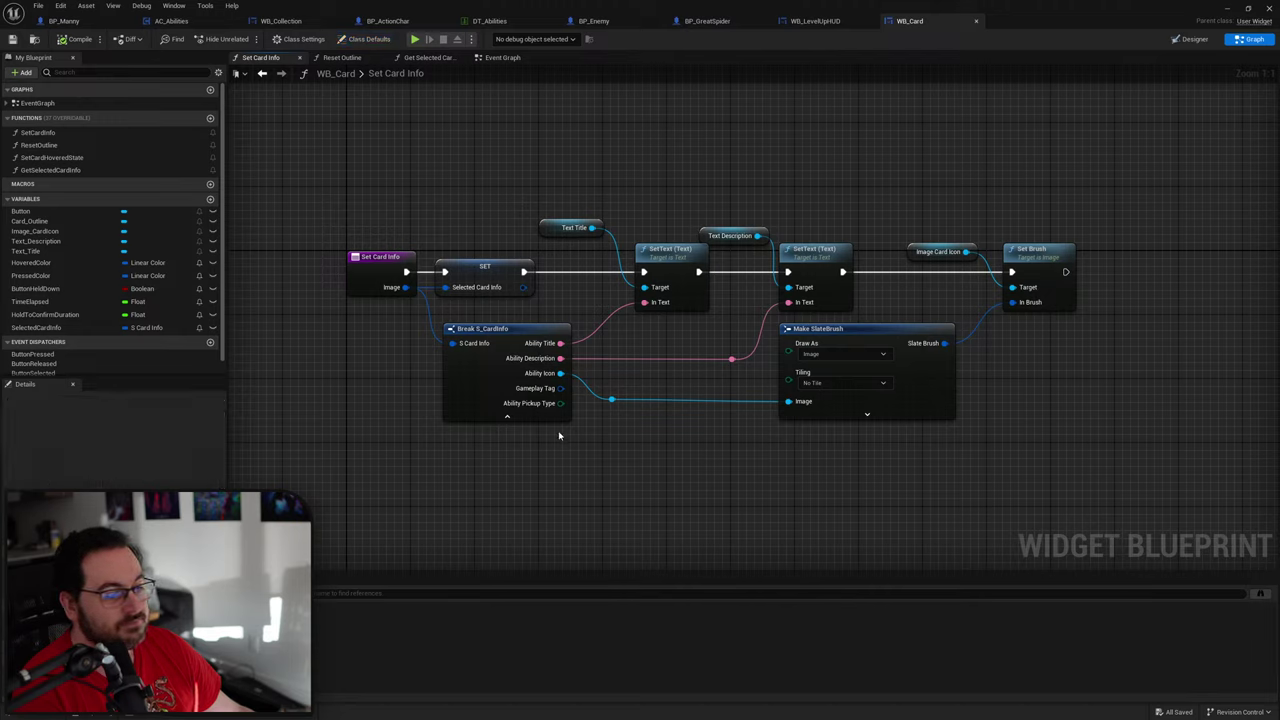
Step: Hide the Gameplay Tag and Ability Pickup Type pins on the Break S_CardInfo node and straighten the reroute wire into Make SlateBrush
click(466, 370)
click(99, 483)
click(99, 497)
click(621, 444)
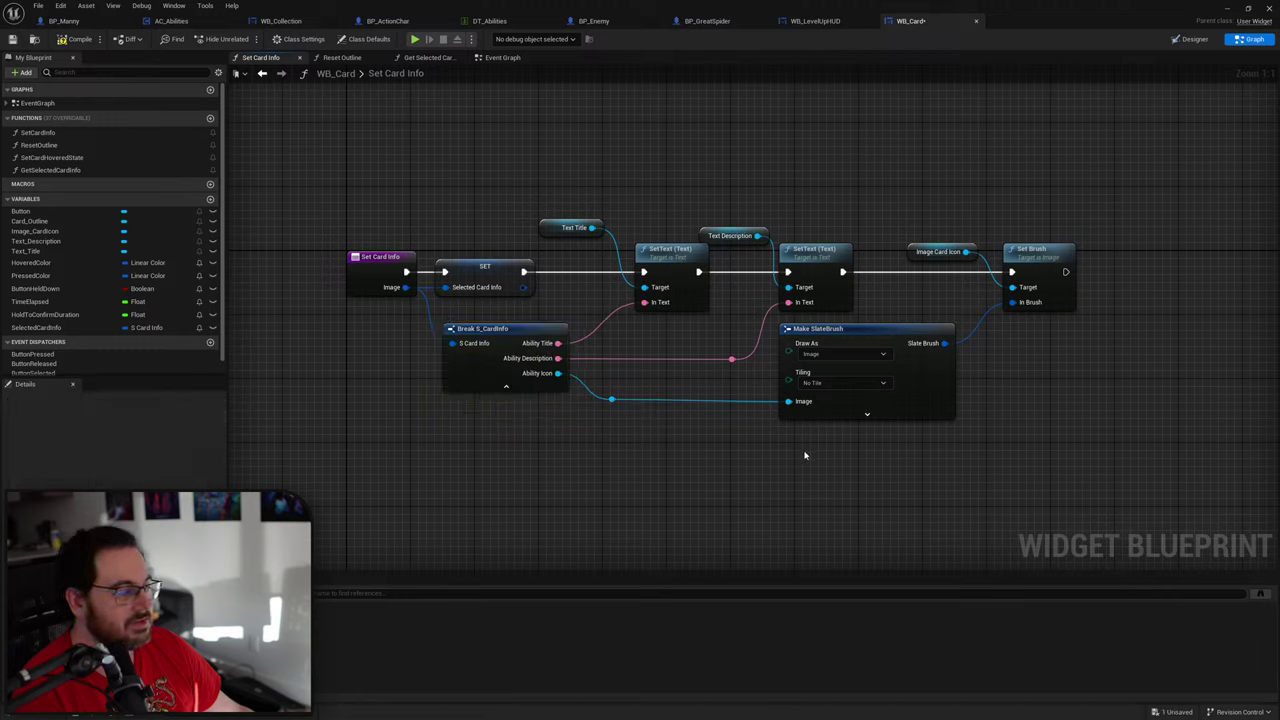
drag(814, 448, 597, 400)
key(q)
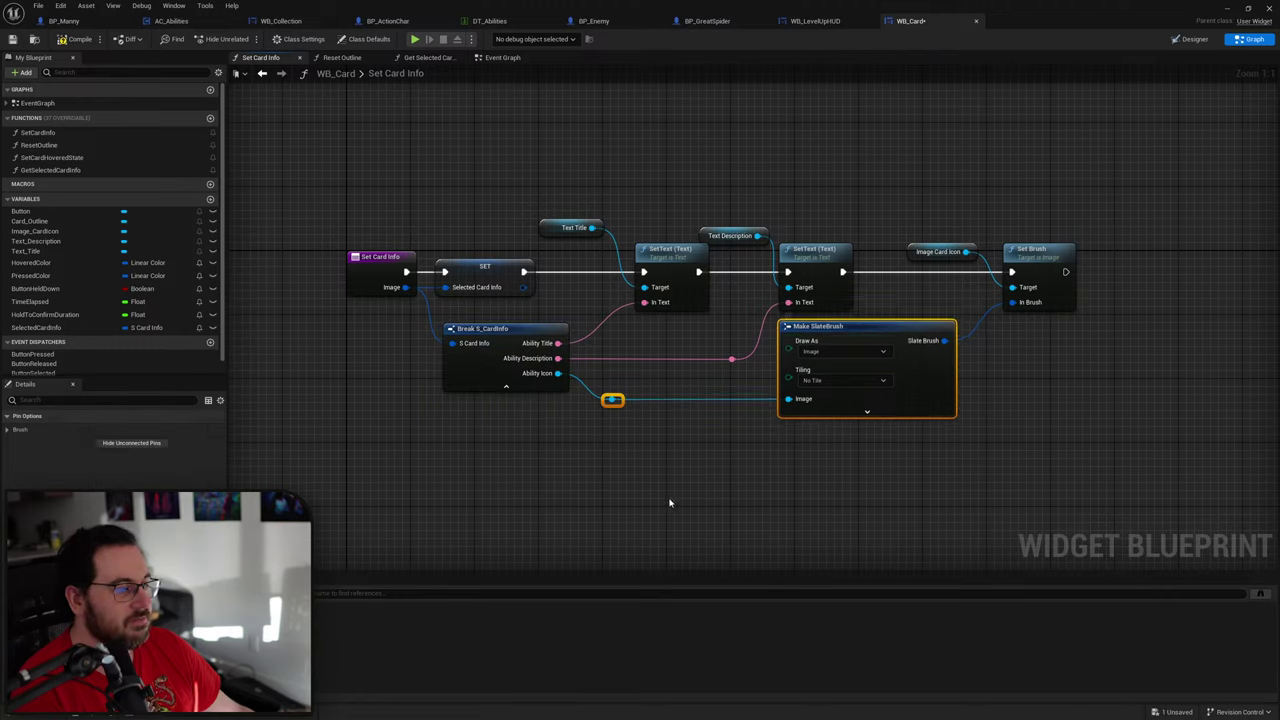
Step: Look over the WB_Card event graph, and compile and save the widget
double_click(37, 103)
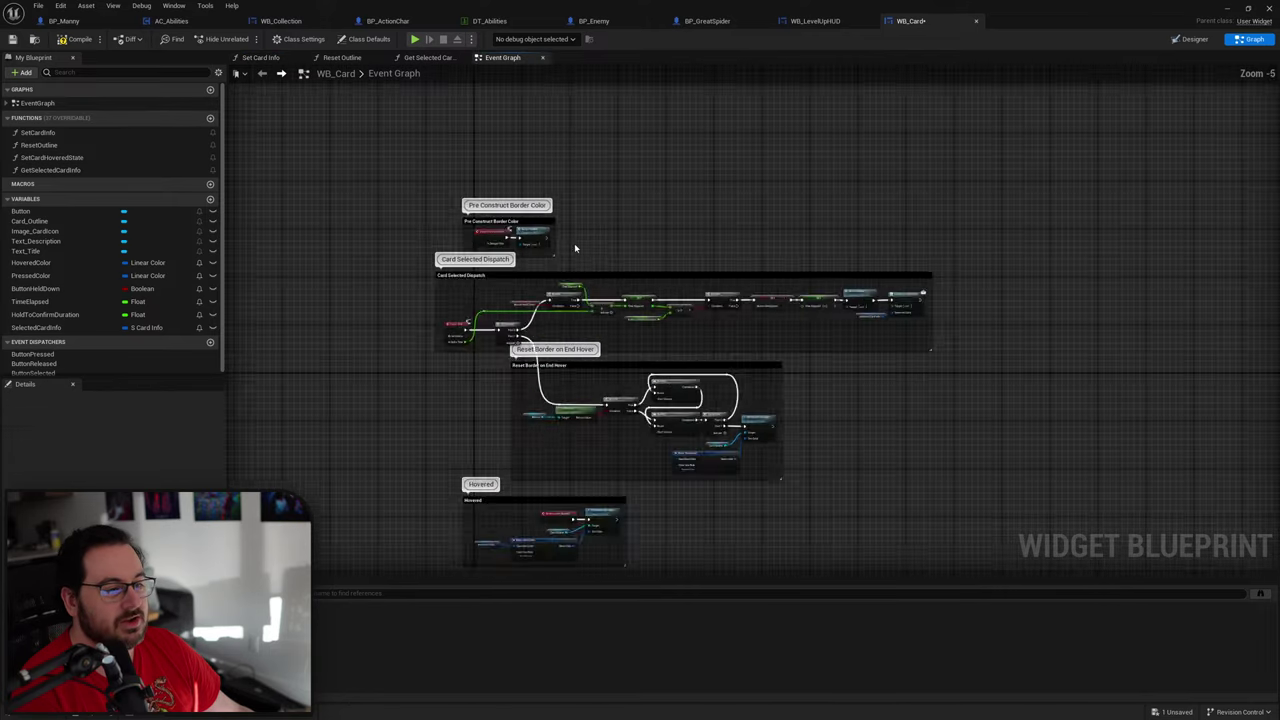
scroll(575, 247, up, 1)
drag(1046, 12, 984, 49)
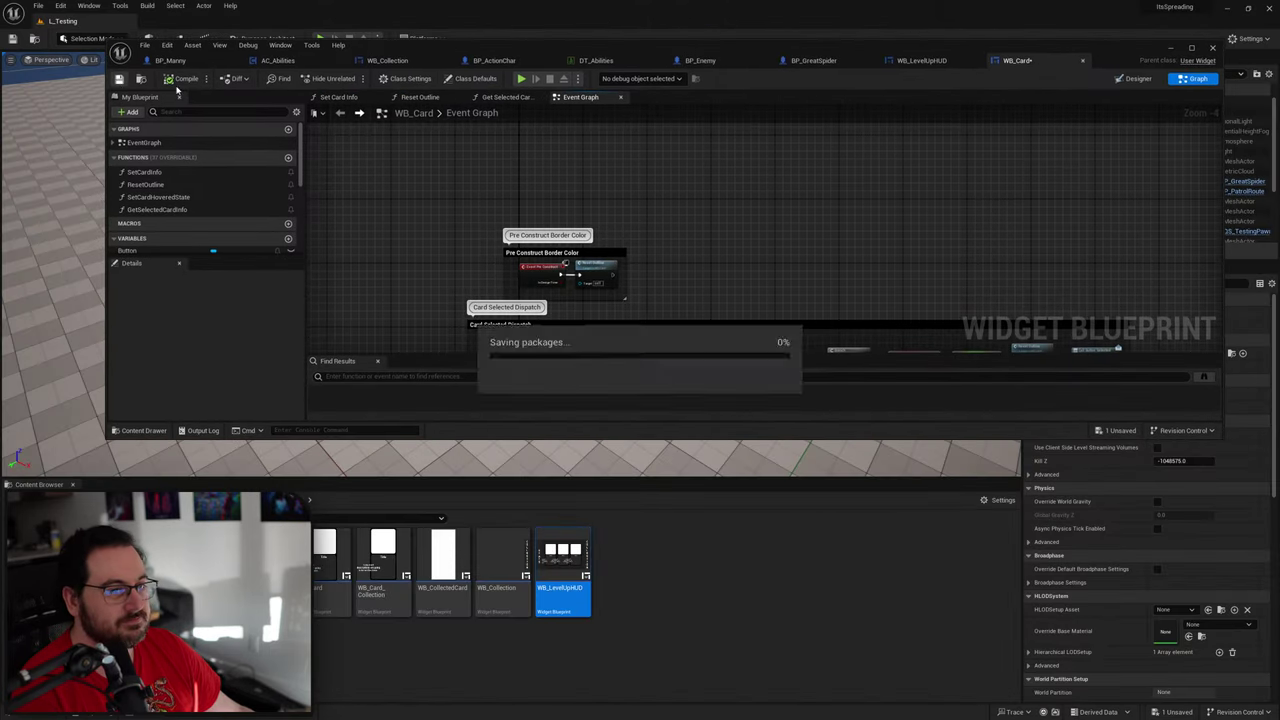
Step: Show the WB_Card layout in the full-size designer and inspect the Image_CardIcon and Image_TextBackground images
click(1136, 81)
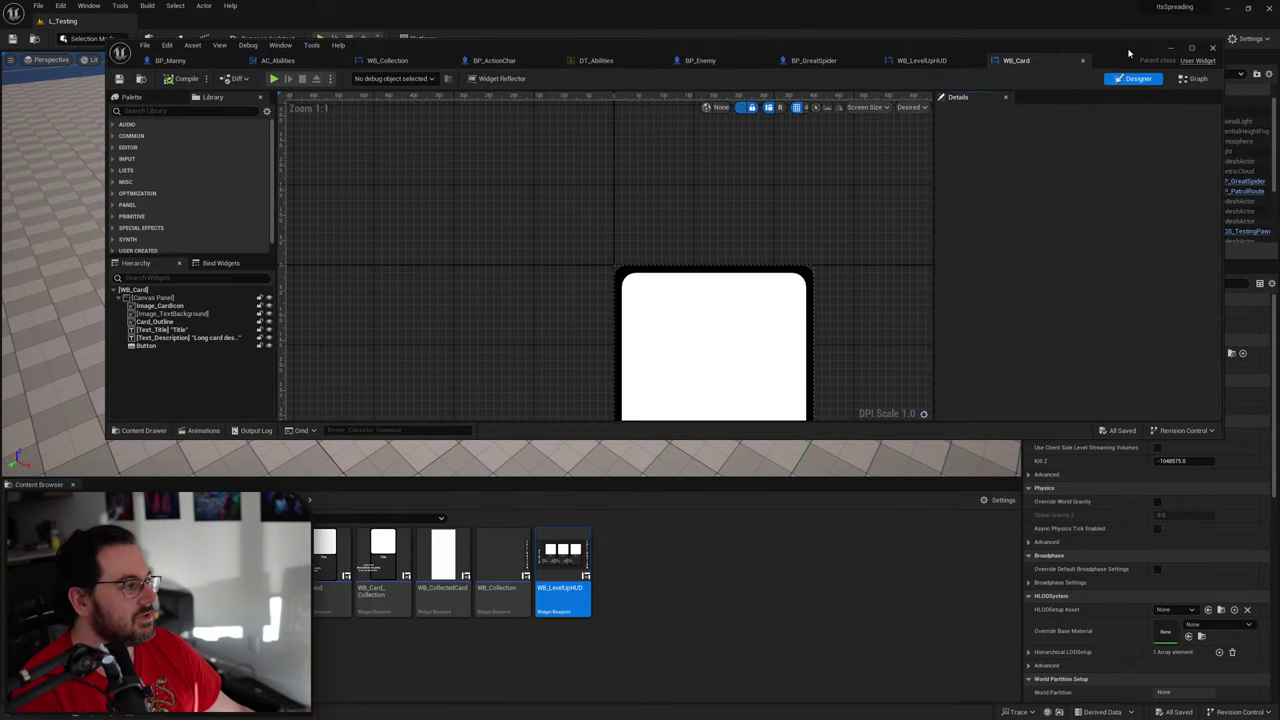
double_click(1132, 56)
right_drag(840, 372, 803, 316)
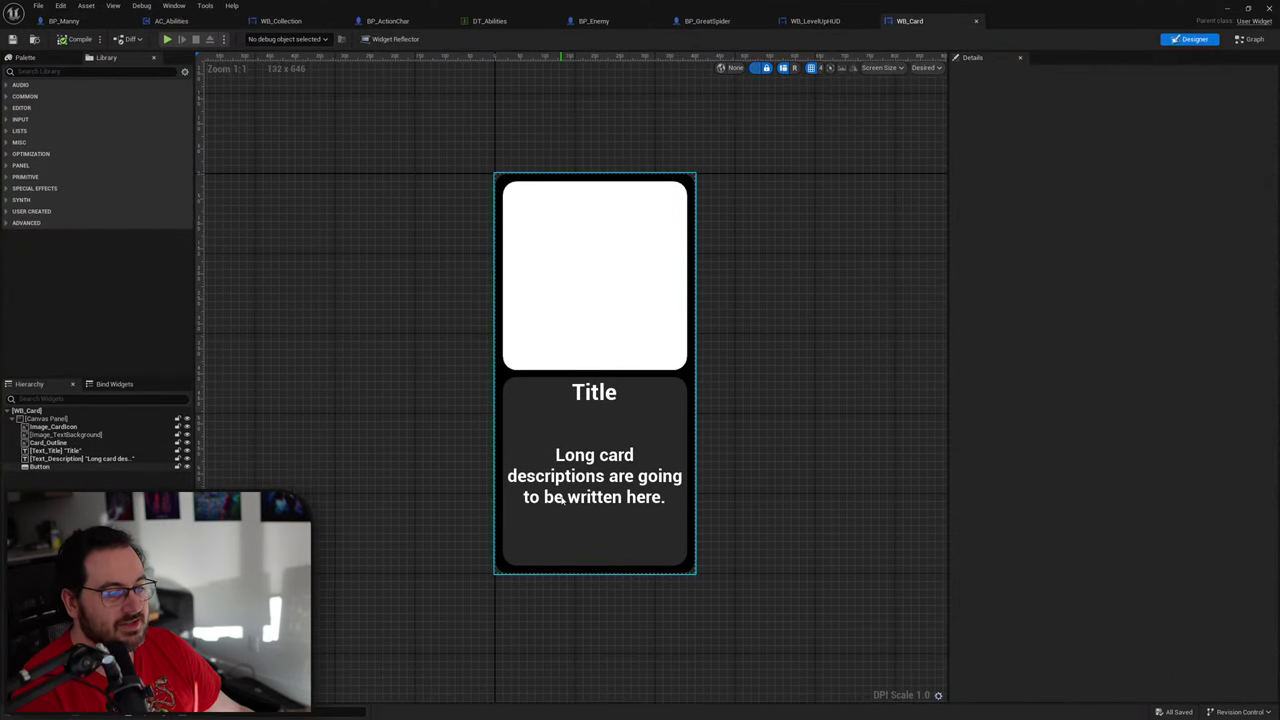
click(48, 427)
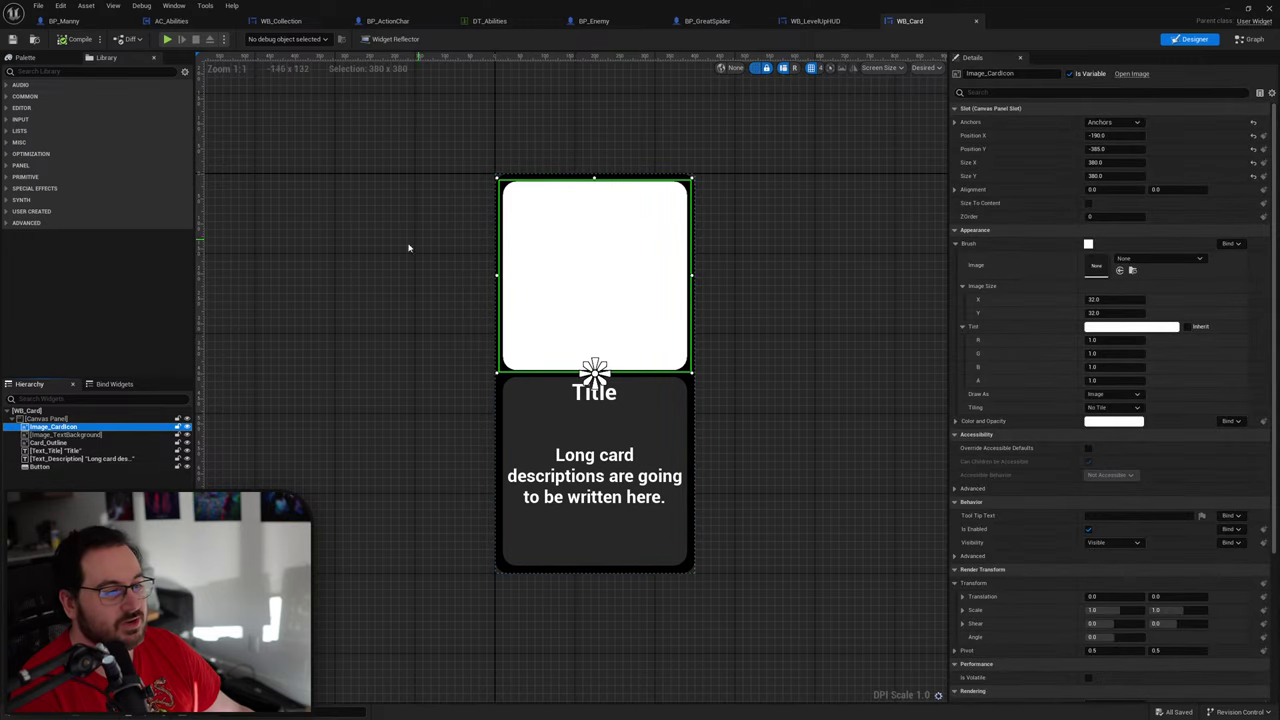
click(65, 435)
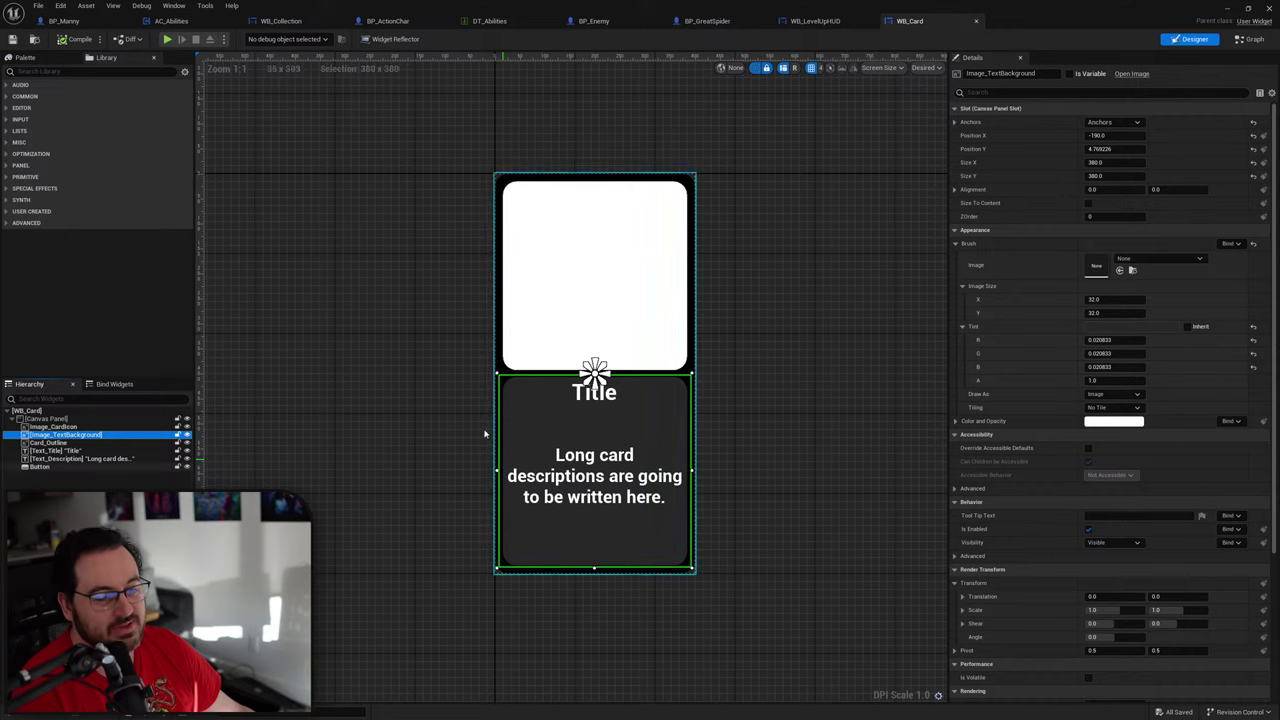
Step: Inspect Card_Outline by toggling its editor visibility off and on, and check the Text_Title and Text_Description text blocks
click(55, 443)
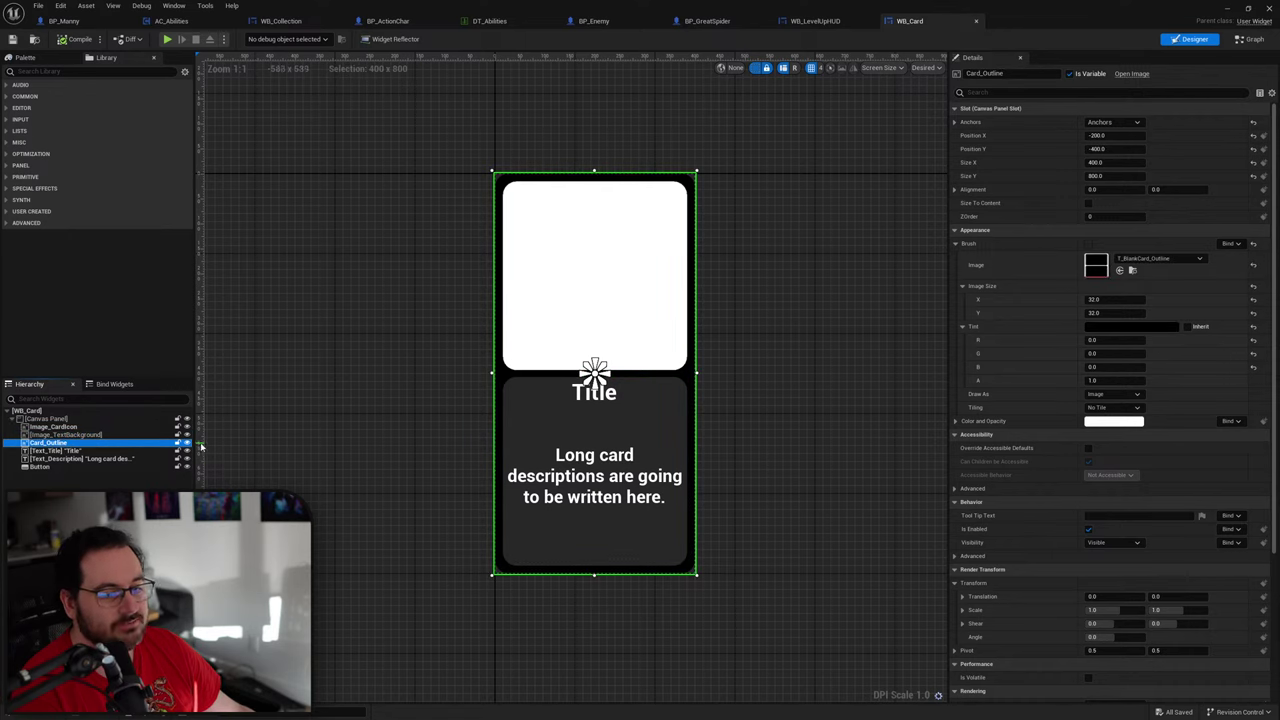
click(186, 443)
click(186, 443)
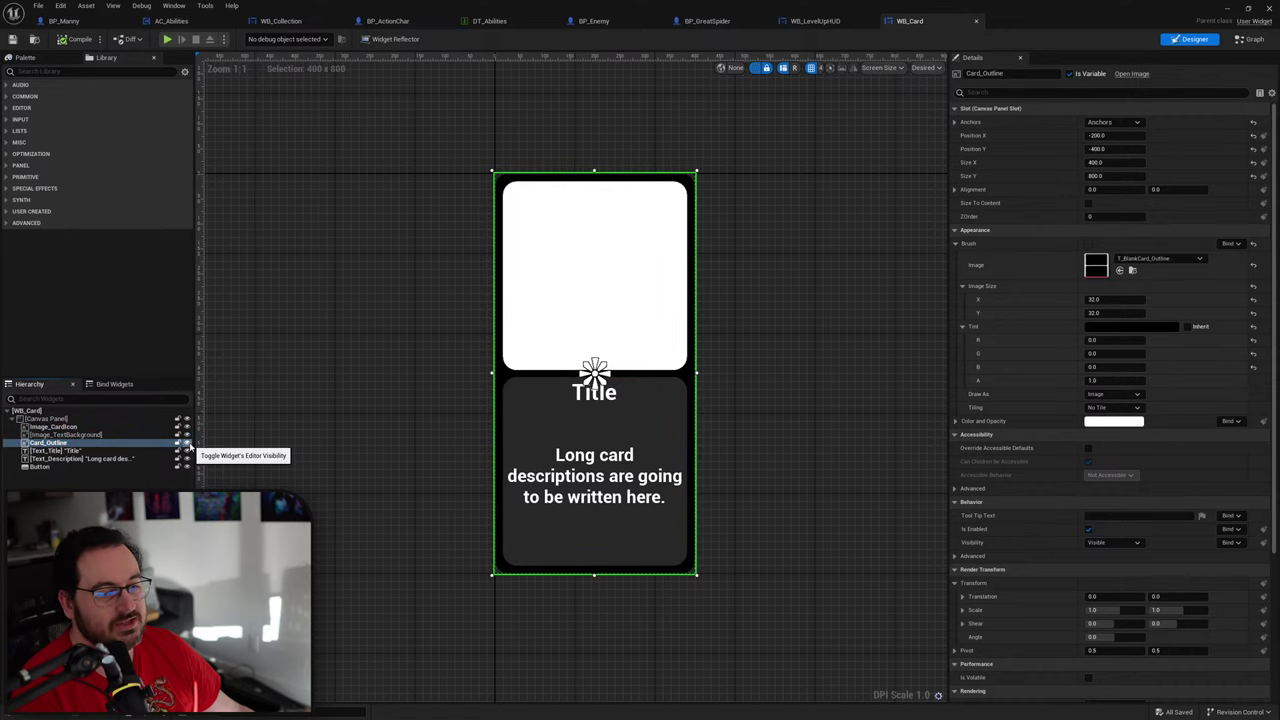
click(70, 451)
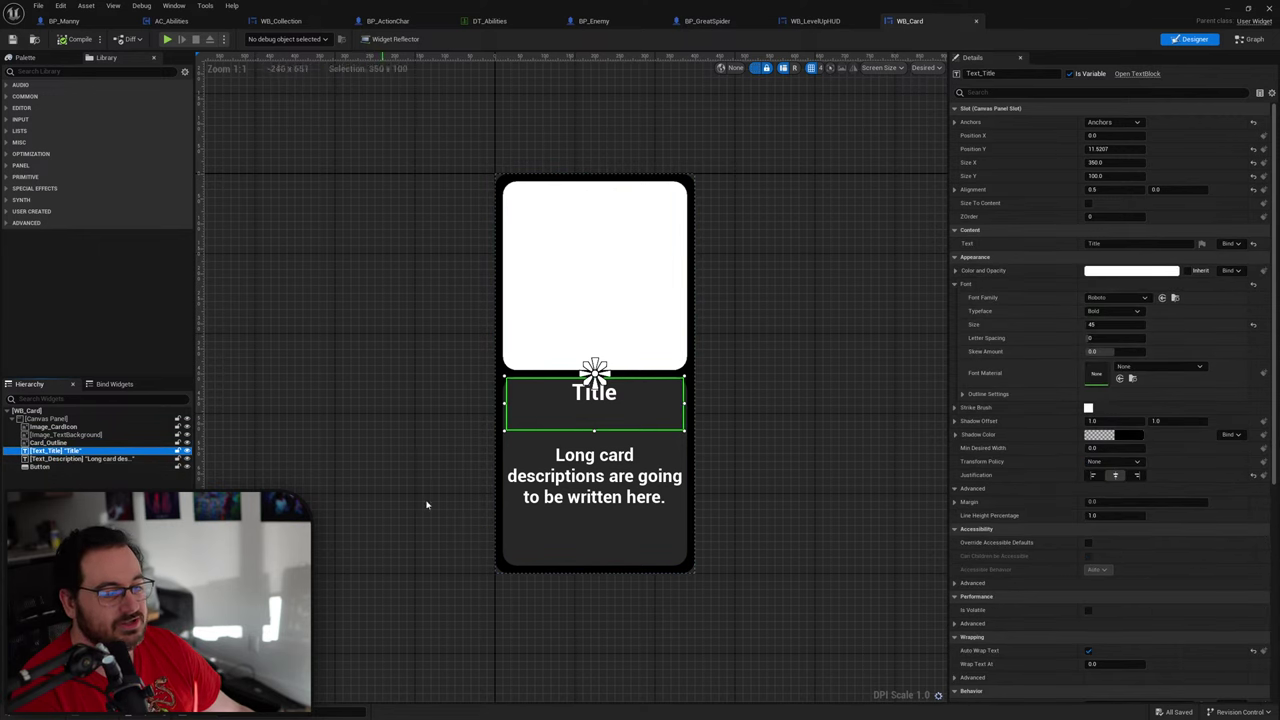
click(592, 500)
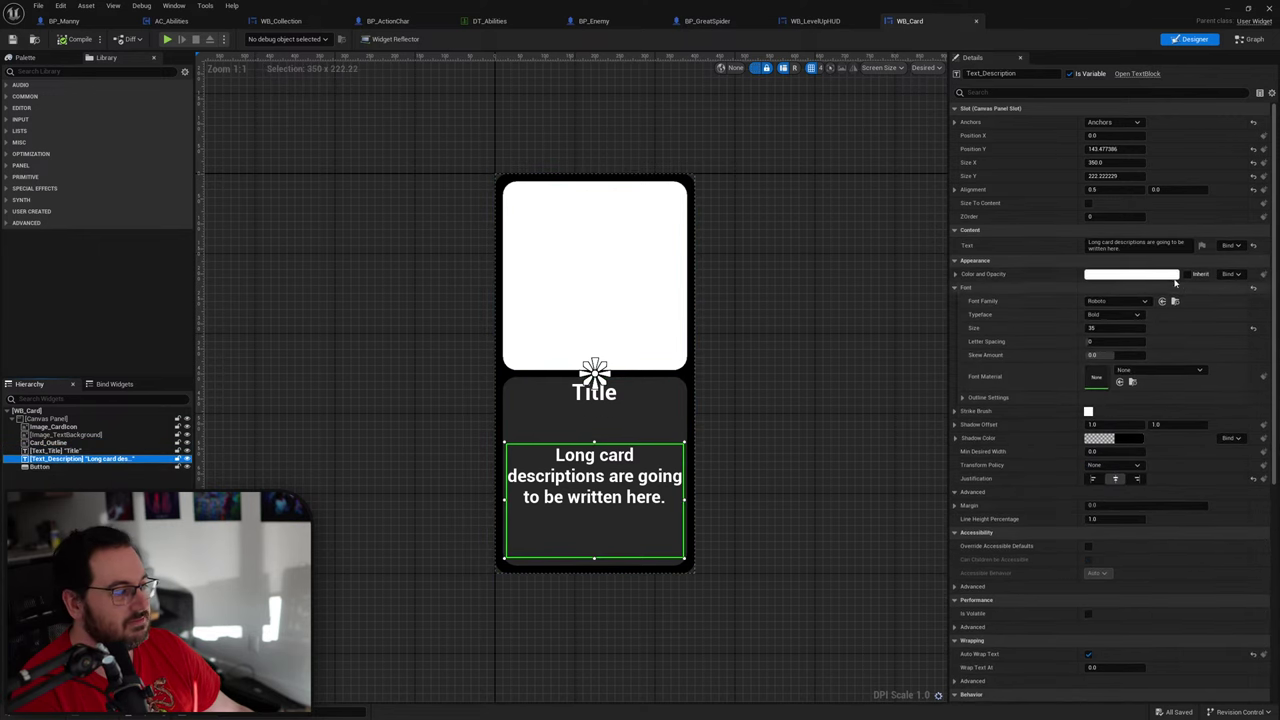
Step: Inspect the card's Button and open its normal-state image material, M_TransparentUI, to examine the material graph
click(56, 467)
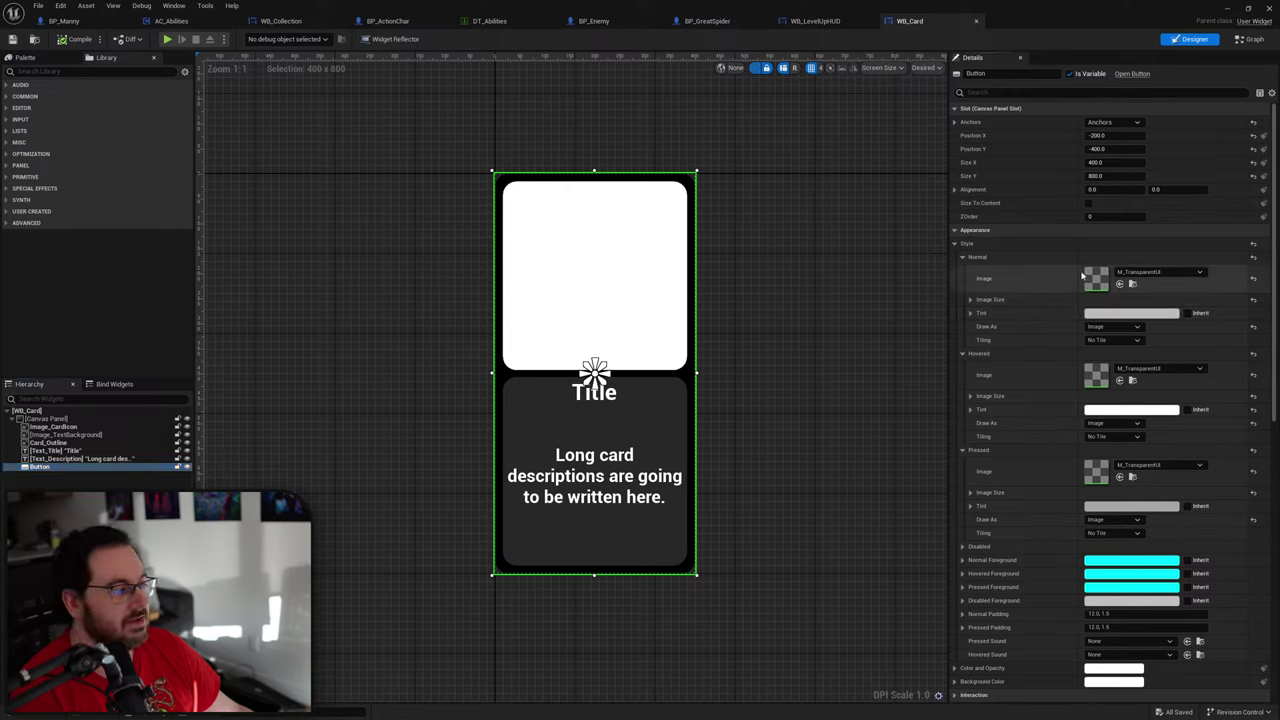
double_click(1096, 278)
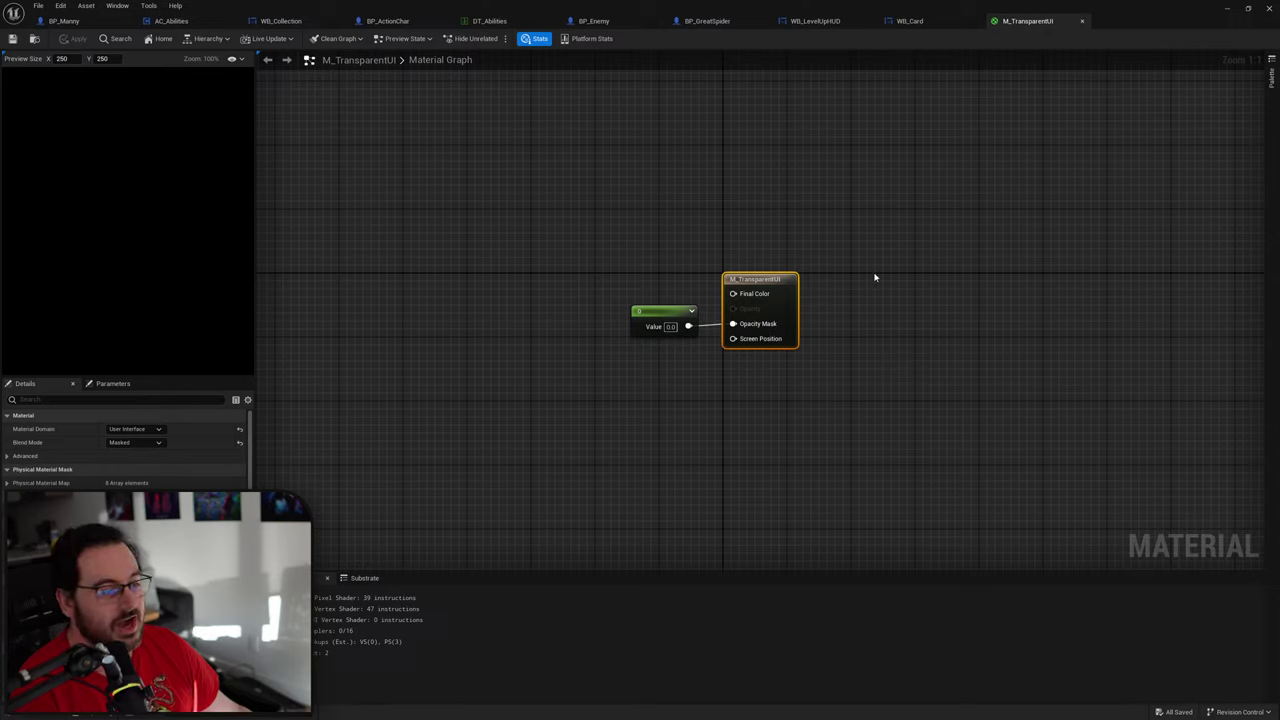
drag(884, 240, 625, 335)
click(797, 431)
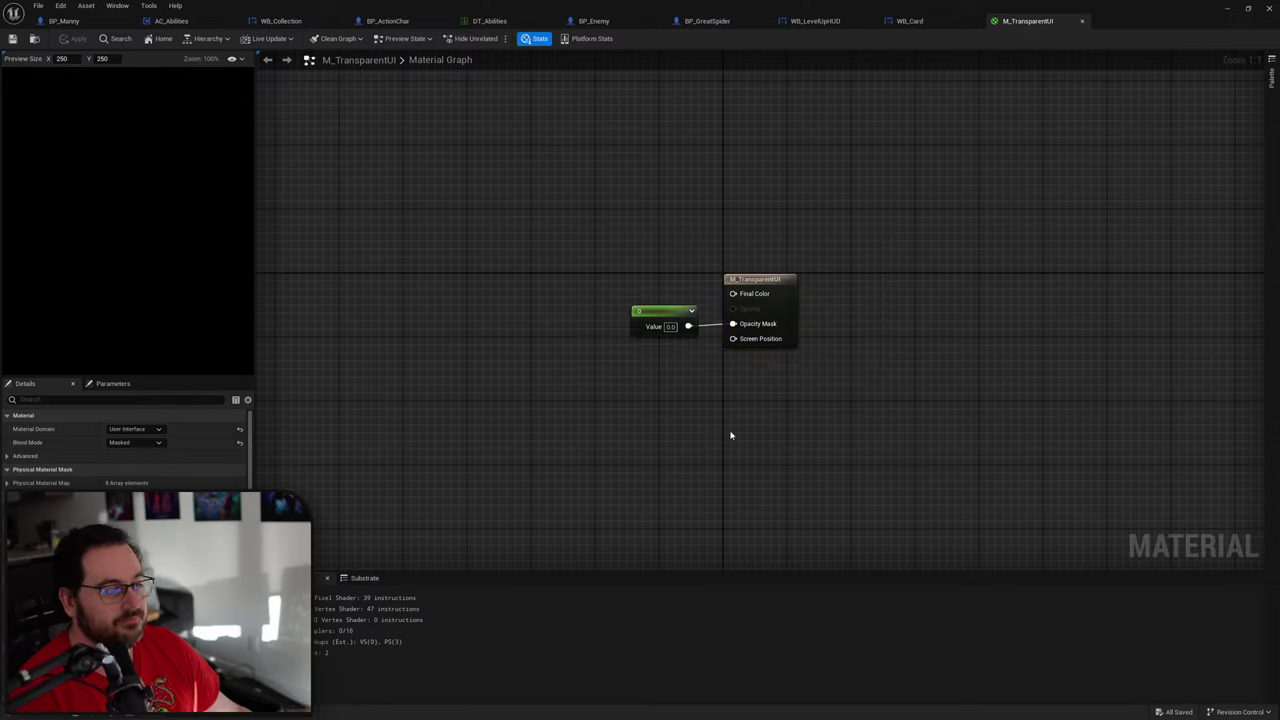
Step: Try removing the constant that feeds the Opacity Mask of M_TransparentUI, and undo the deletion
click(662, 312)
key(Delete)
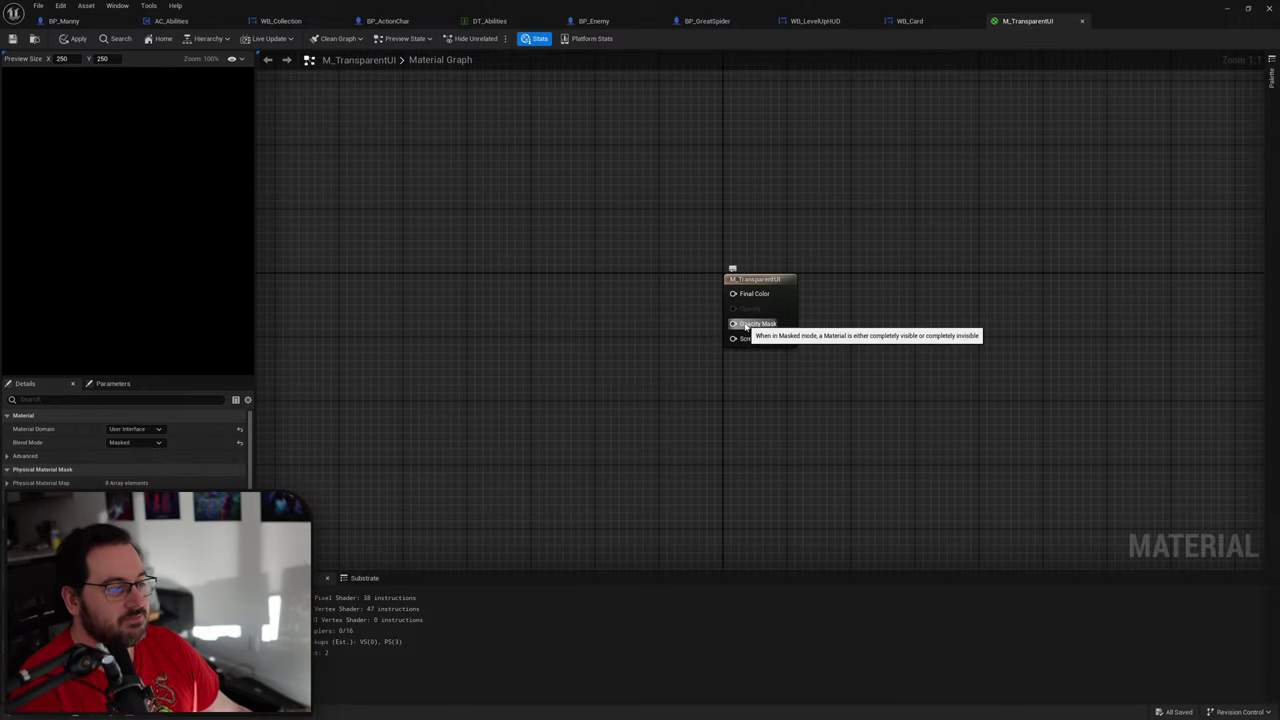
click(934, 22)
click(1020, 21)
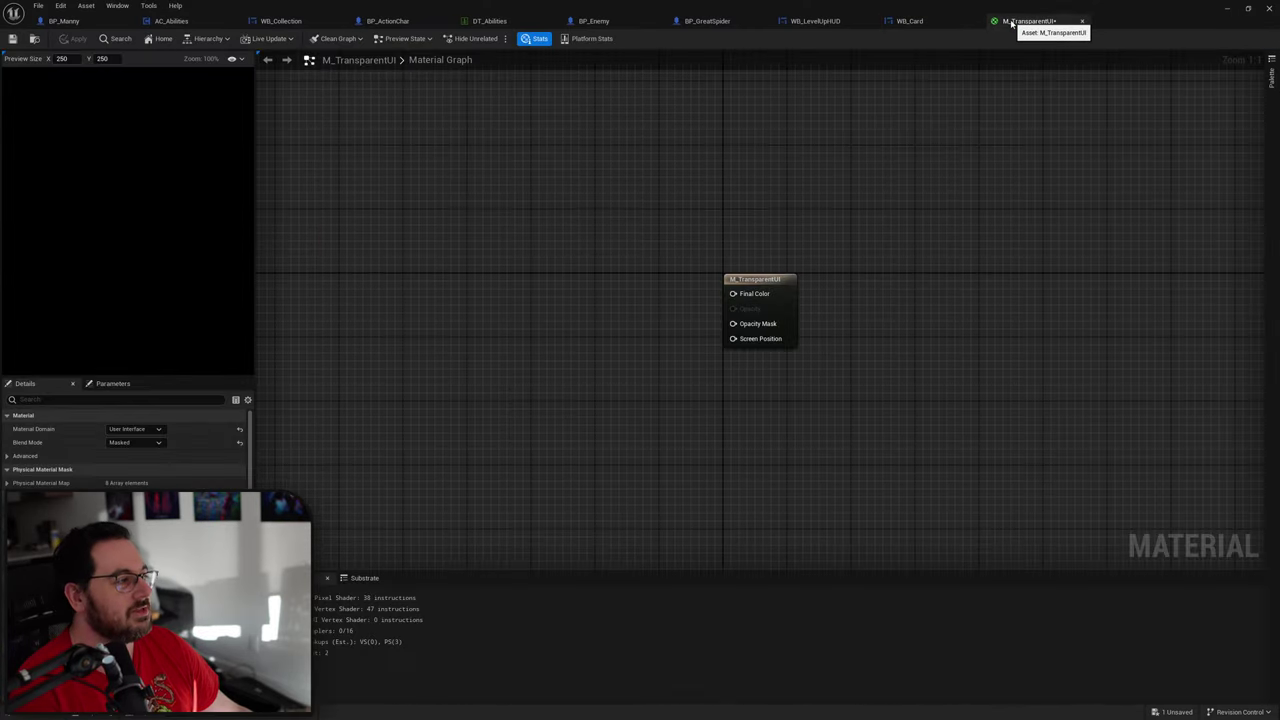
key(ctrl+z)
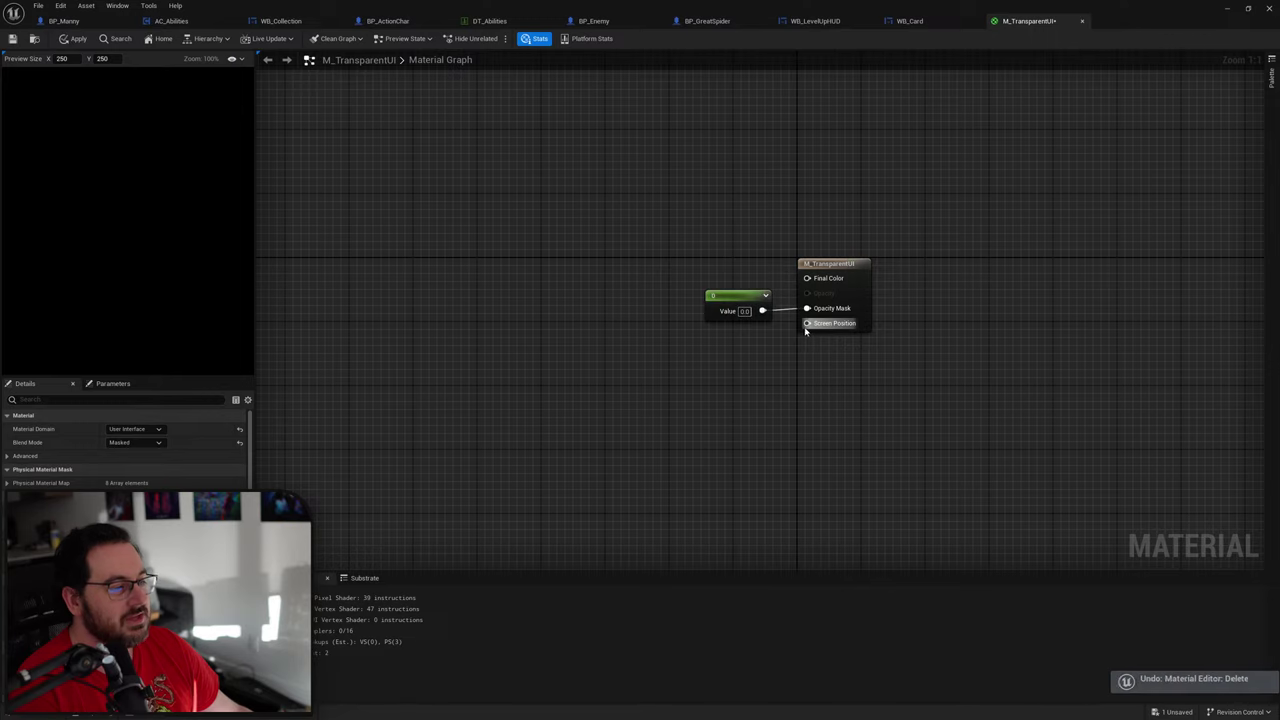
Step: Apply the M_TransparentUI material, close its editor, and deselect the Button in WB_Card
click(72, 38)
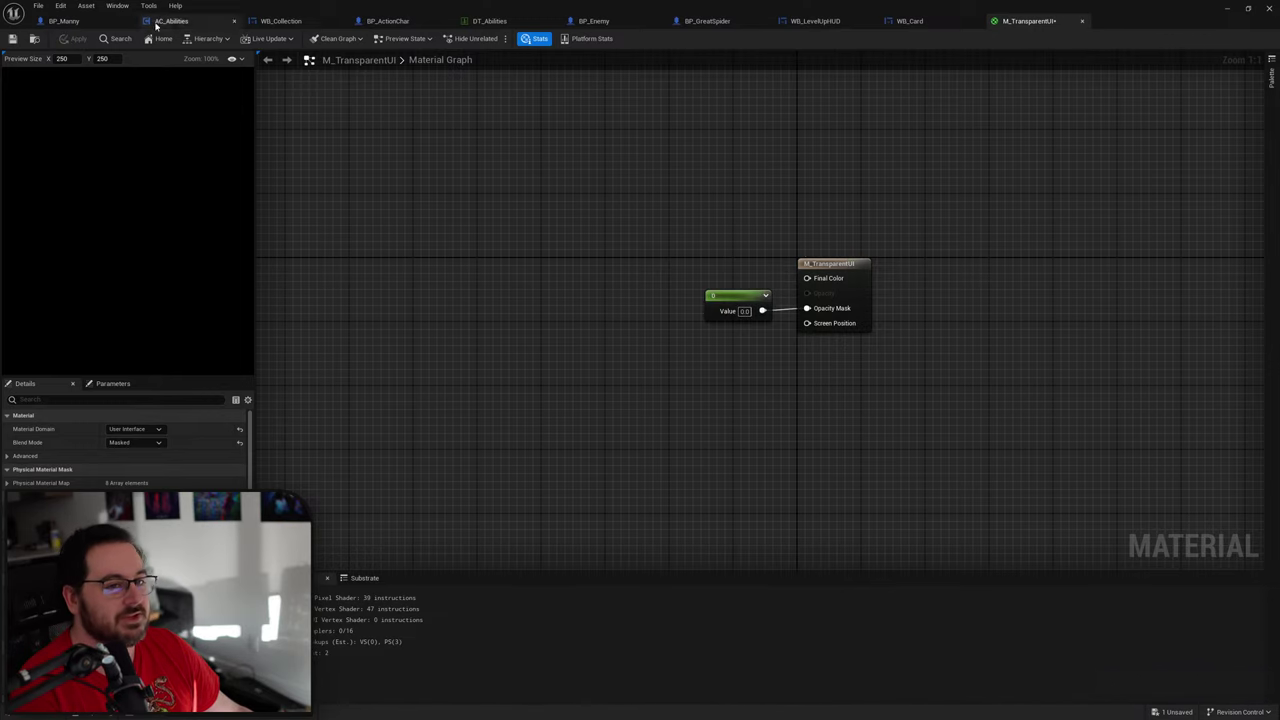
click(1082, 21)
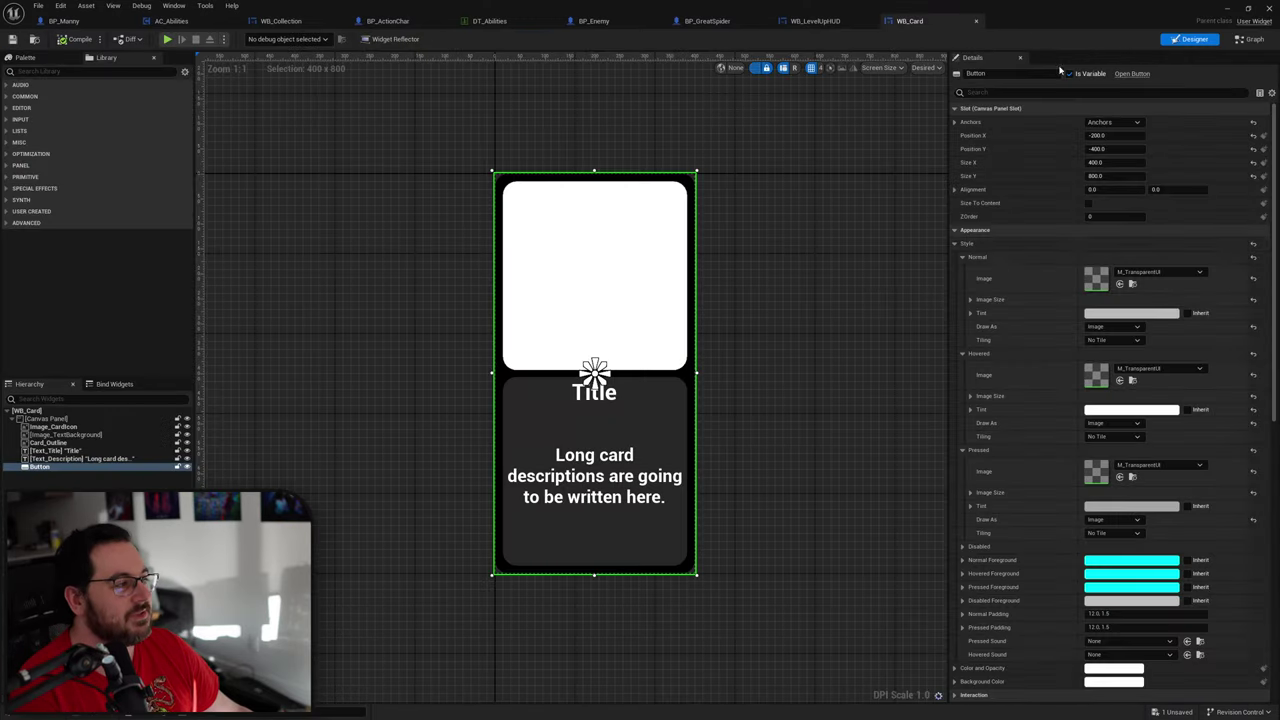
click(280, 463)
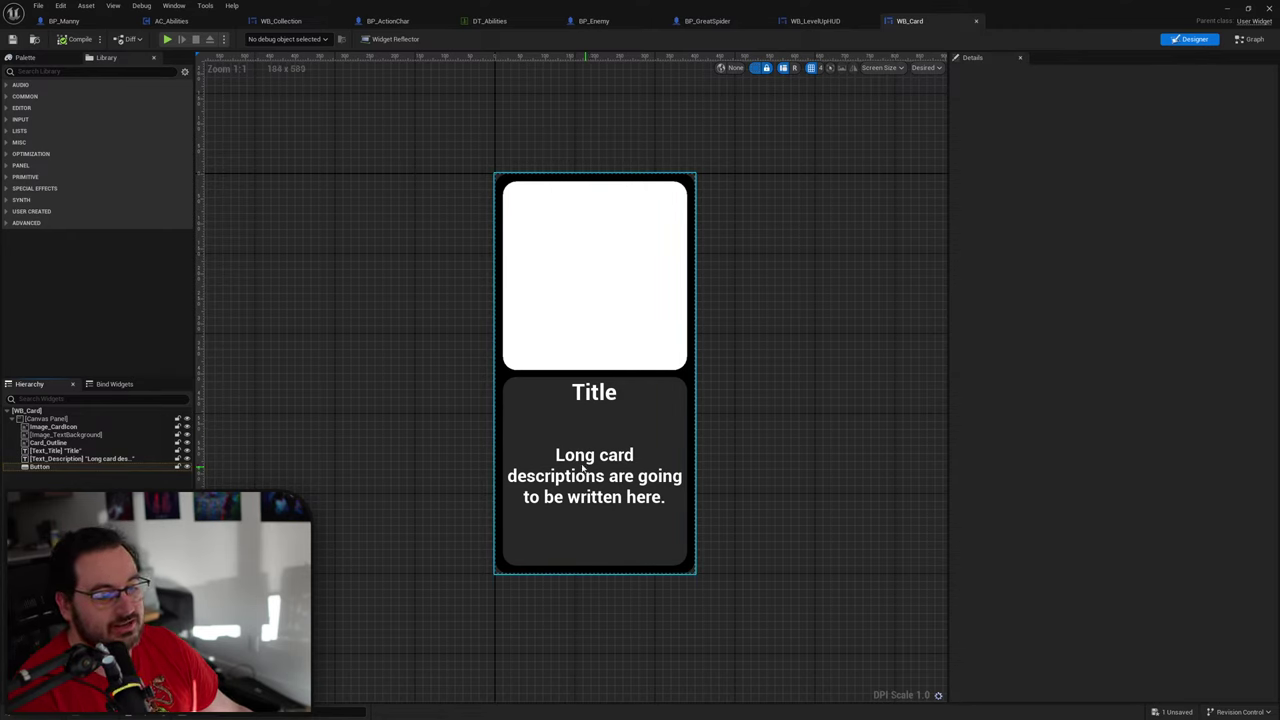
Step: Review the ability rows in the DT_Abilities data table and return to the WB_Card layout
click(489, 20)
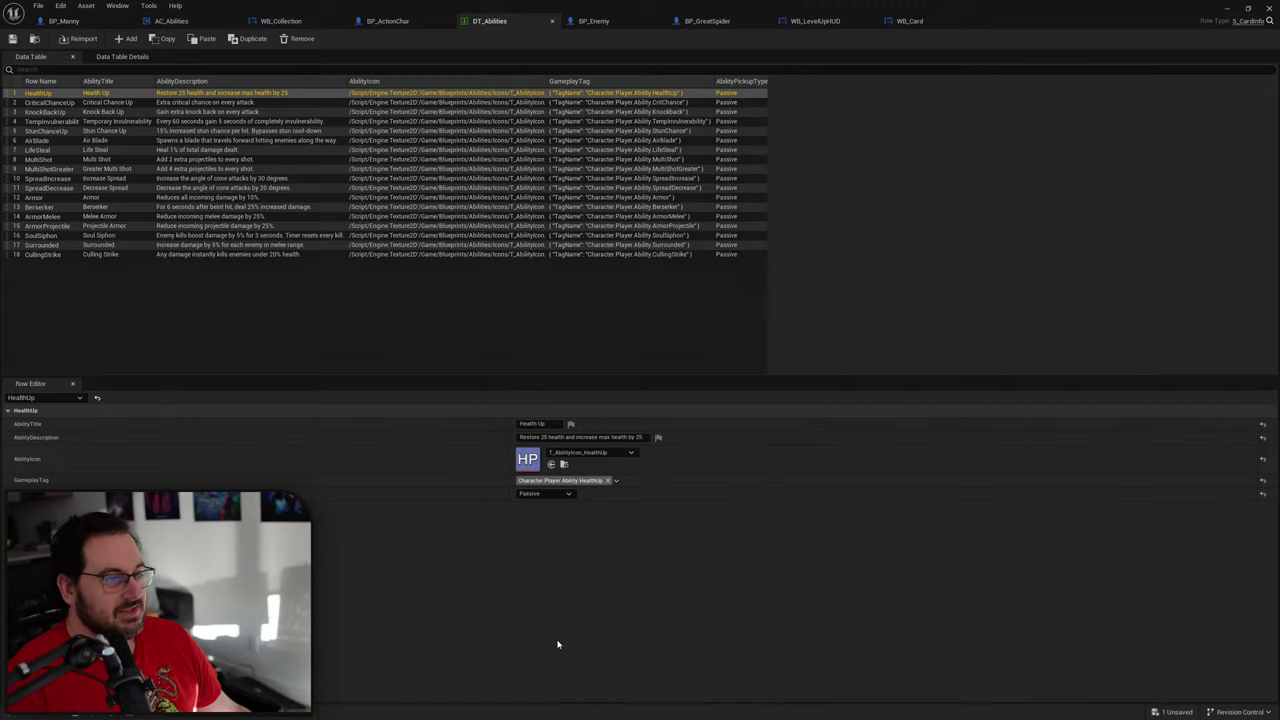
click(928, 22)
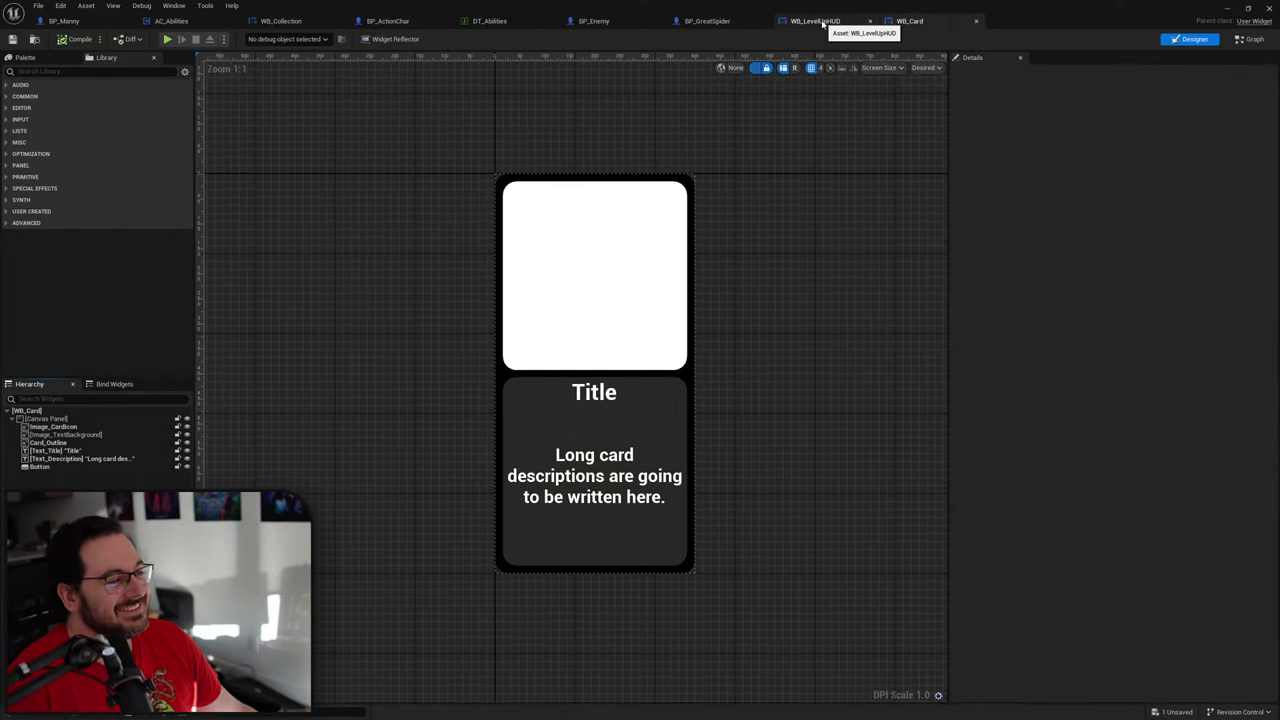
Step: Open the WB_Card_Collection widget, examine its Set All Card Info function graph, and close the widget
drag(1171, 6, 894, 78)
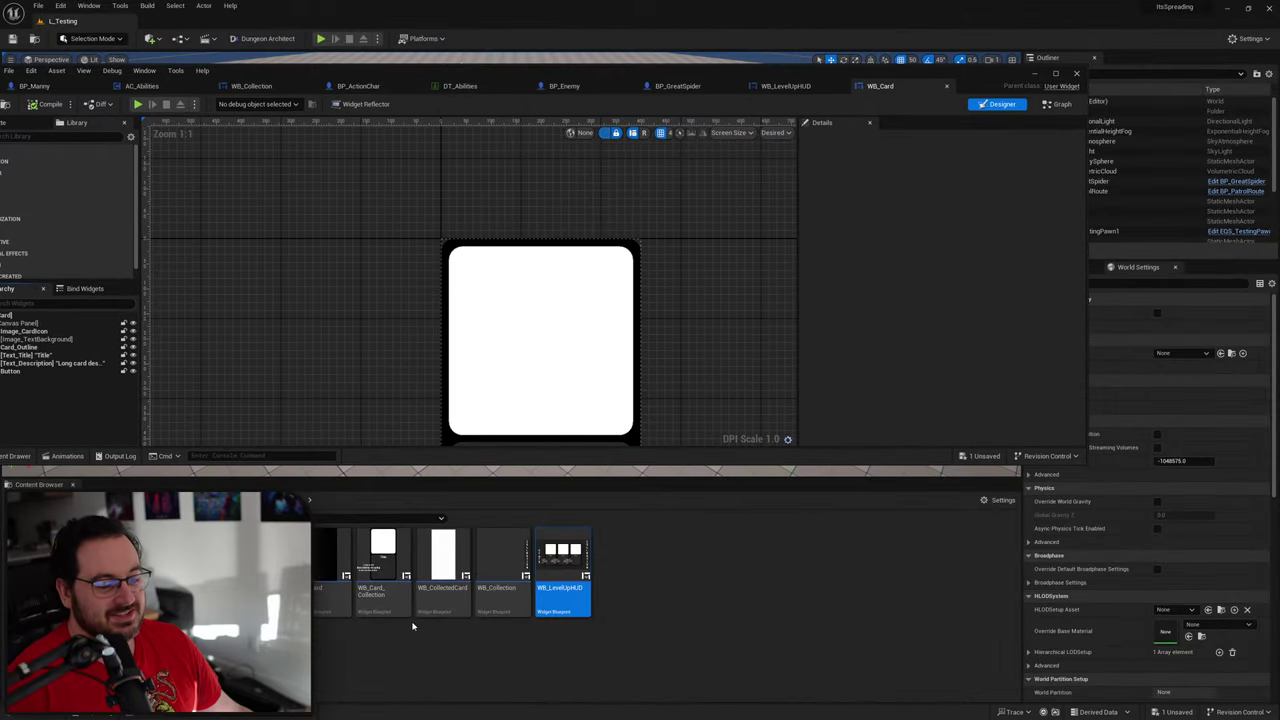
double_click(383, 560)
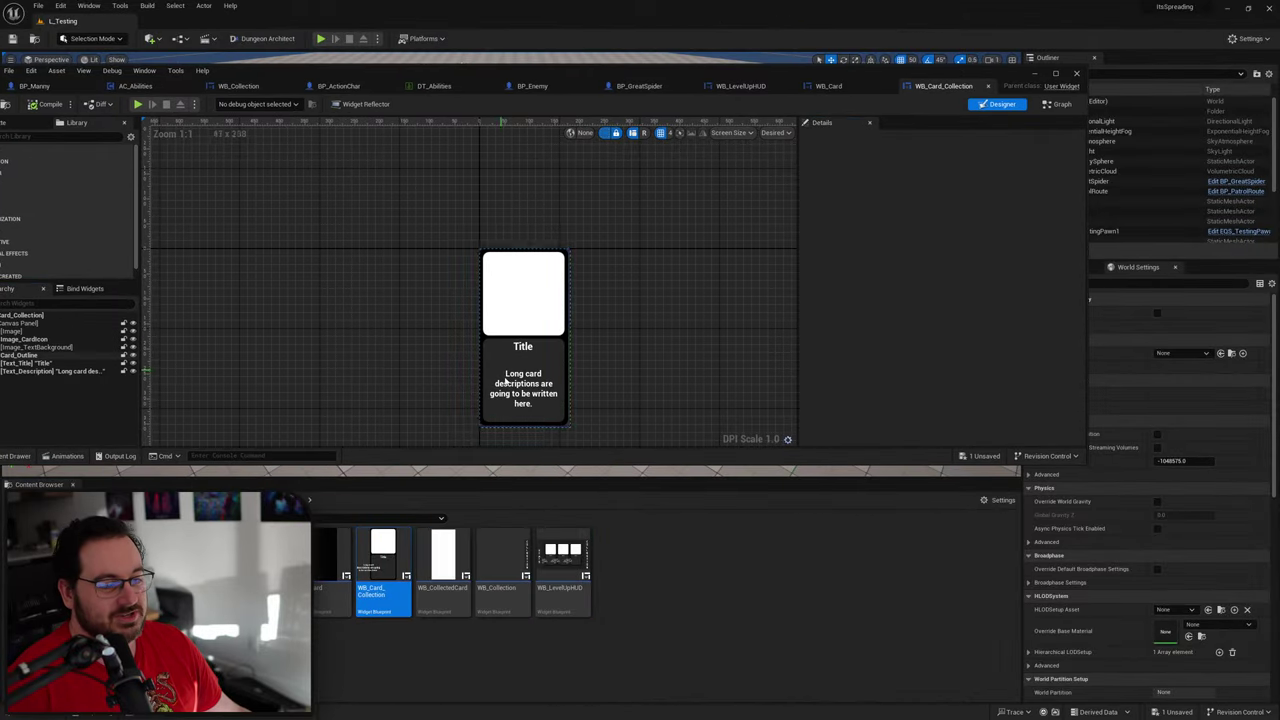
click(1058, 104)
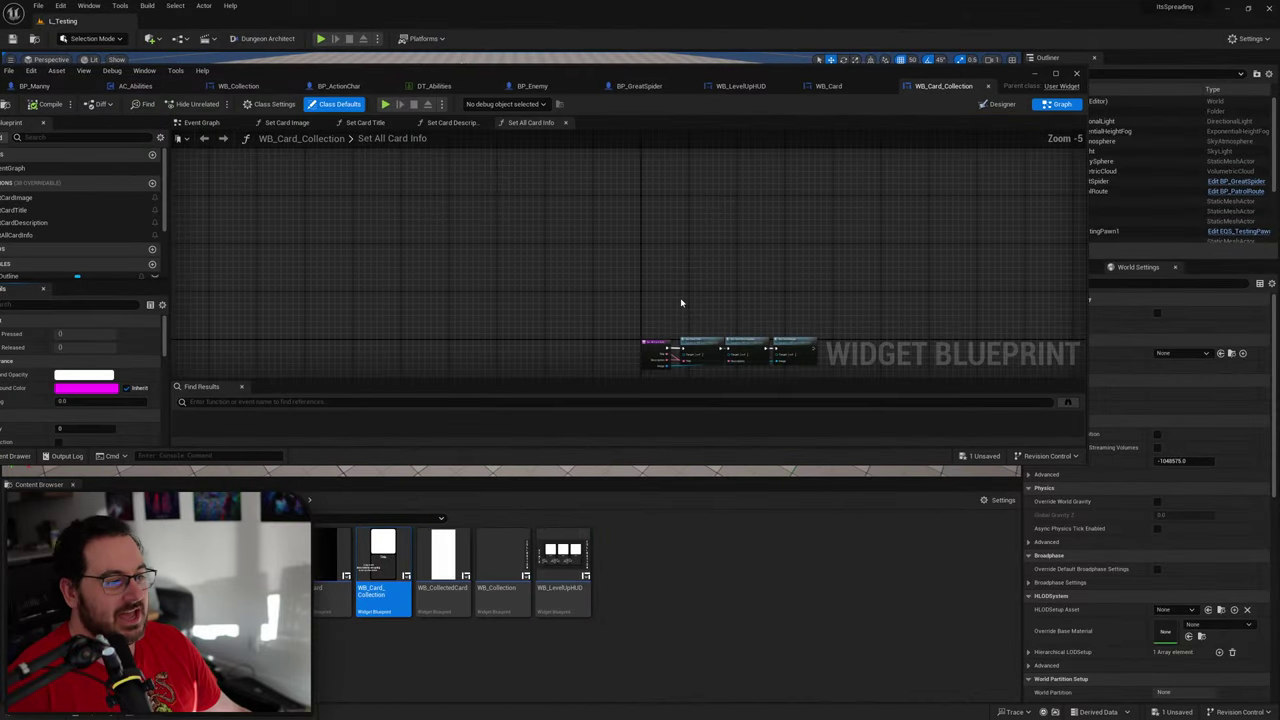
right_drag(688, 312, 536, 172)
scroll(594, 214, up, 4)
right_drag(594, 214, 622, 365)
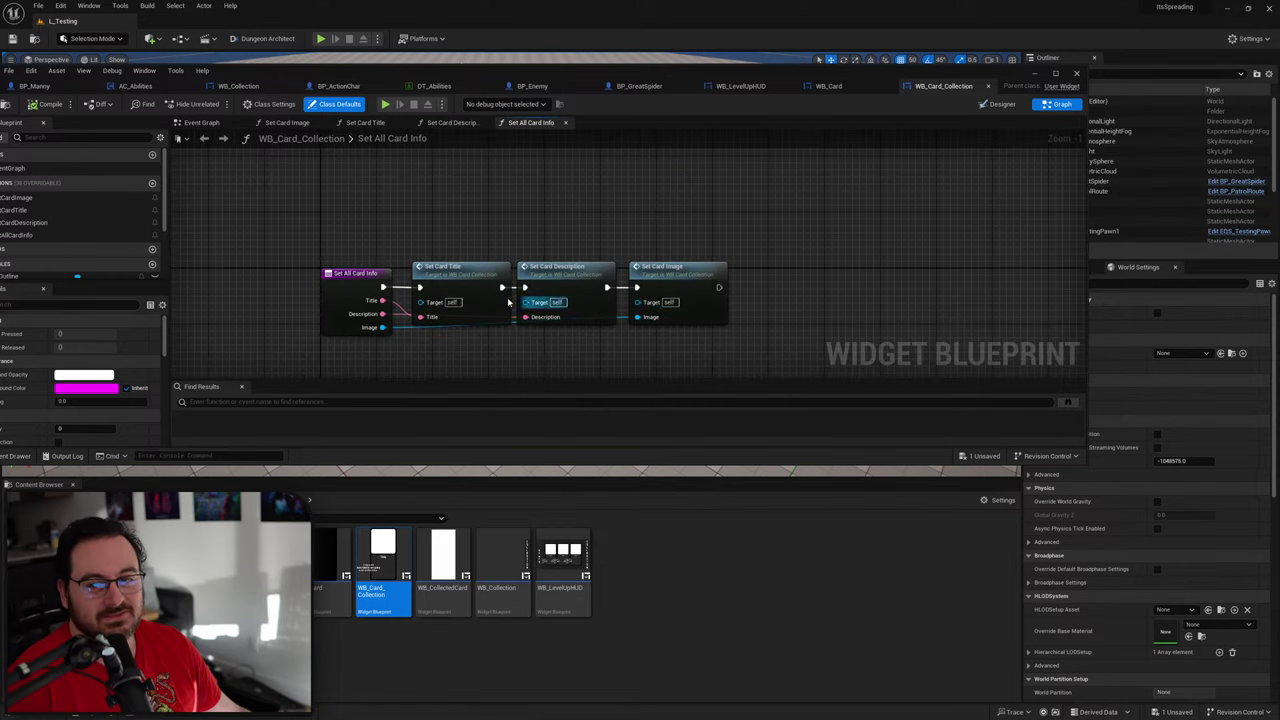
right_drag(767, 254, 604, 284)
middle_click(941, 90)
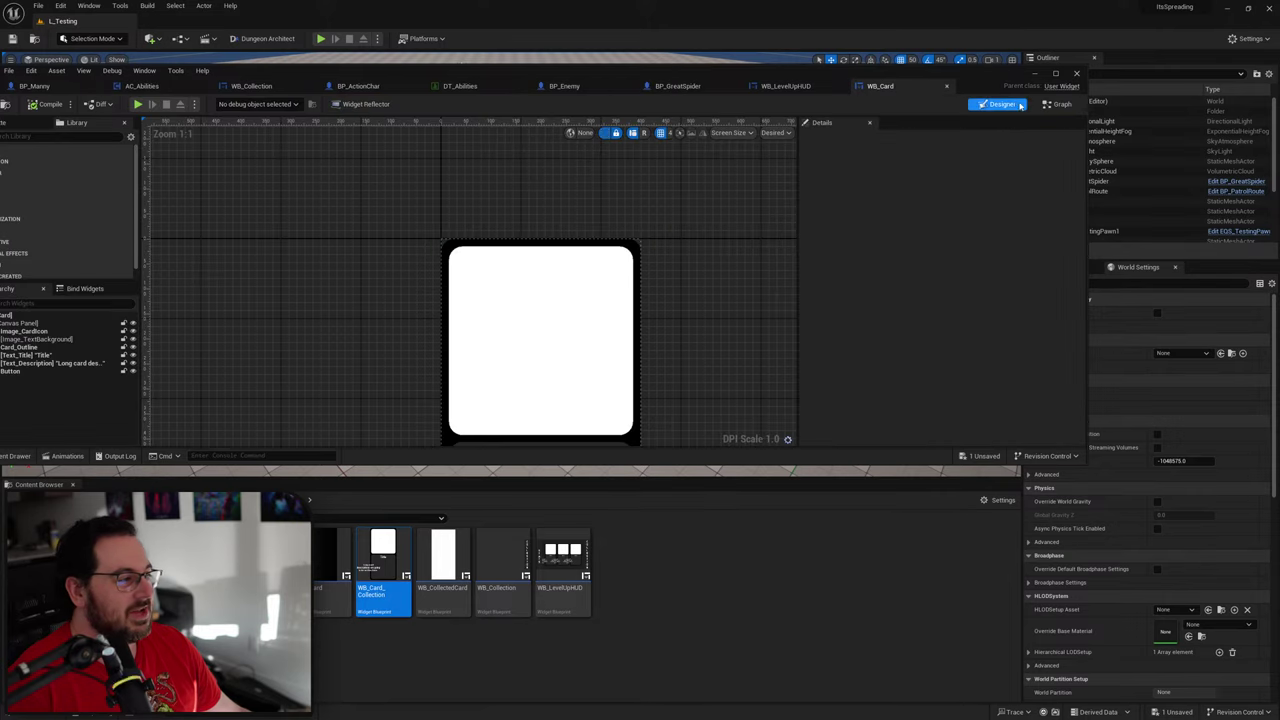
Step: Examine the Card Selected Dispatch and Reset Border on End Hover sections in the WB_Card event graph
click(1058, 104)
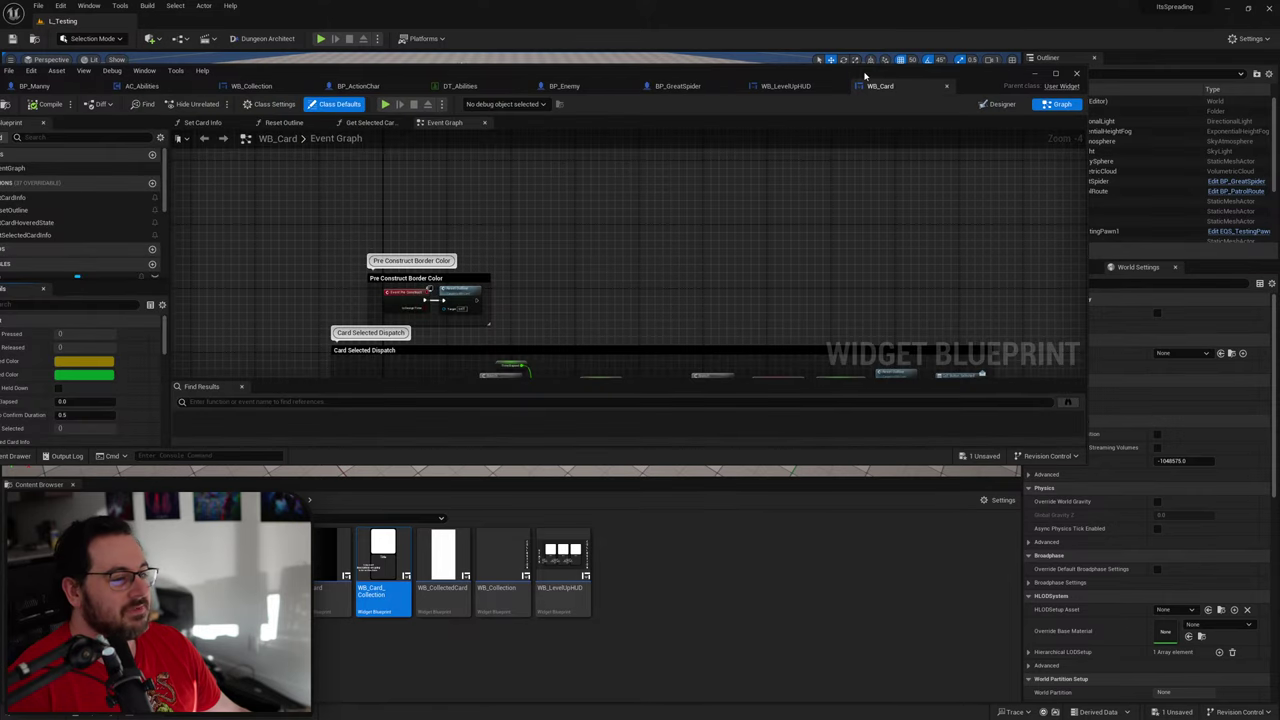
double_click(866, 76)
right_drag(662, 459, 654, 250)
scroll(653, 251, up, 3)
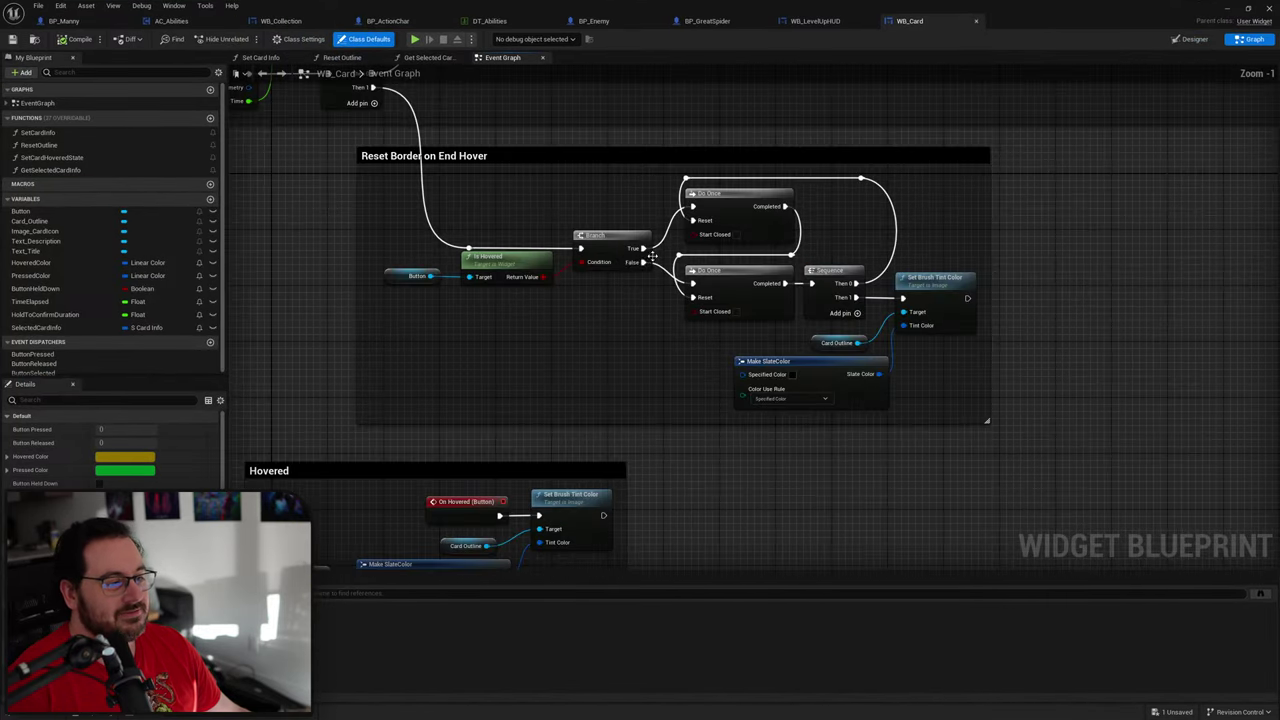
right_drag(592, 354, 539, 396)
right_drag(412, 219, 436, 392)
right_drag(264, 268, 417, 309)
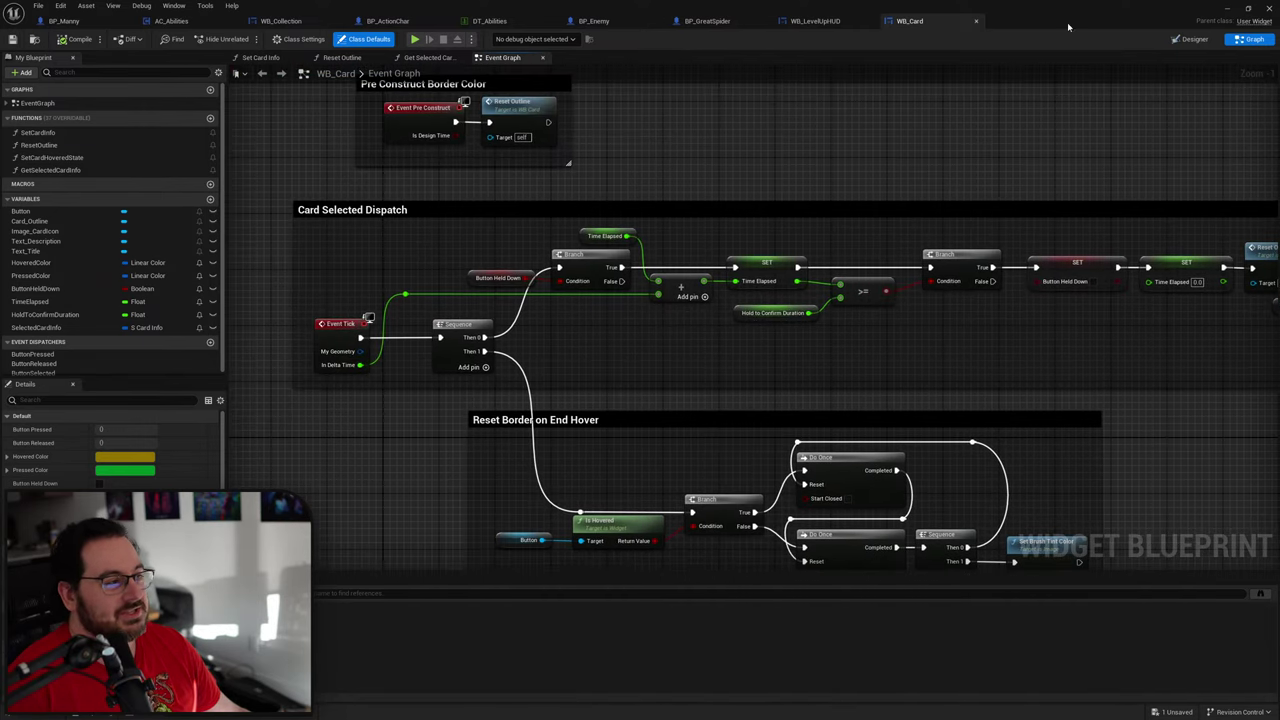
Step: Check the designer layout of WB_LevelUpHUD and return to its event graph
click(815, 21)
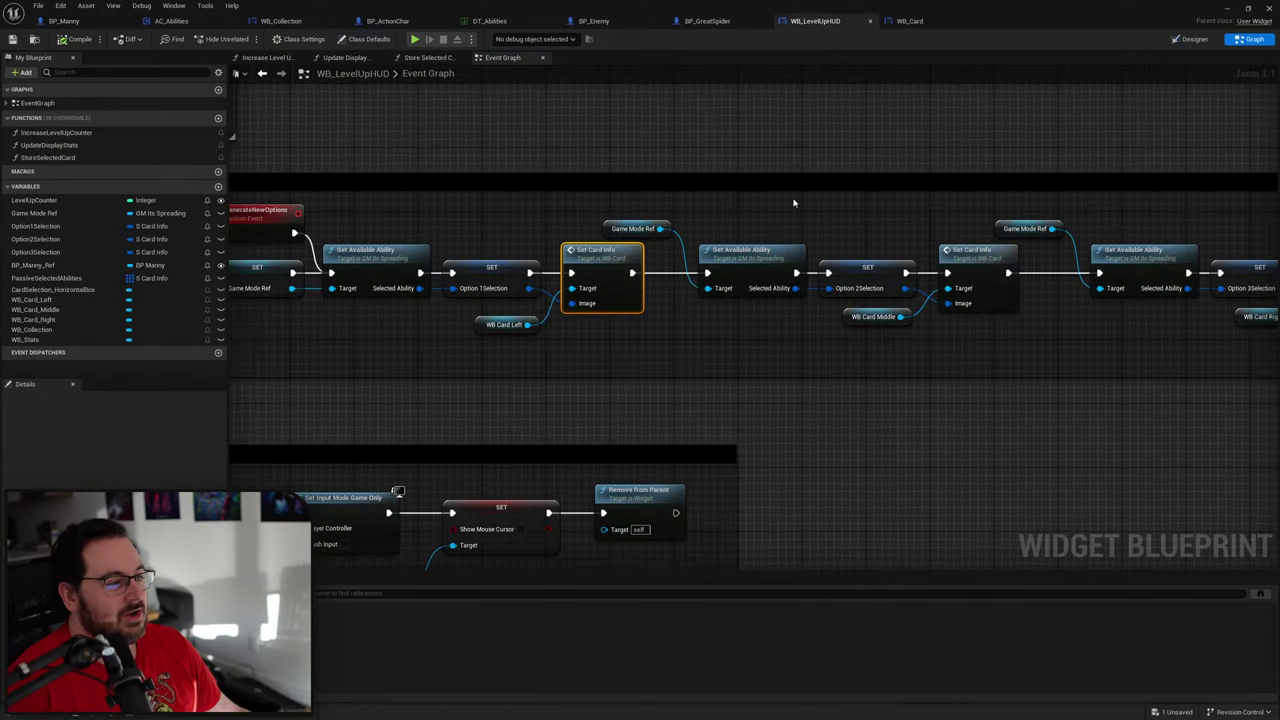
click(1194, 39)
click(1250, 39)
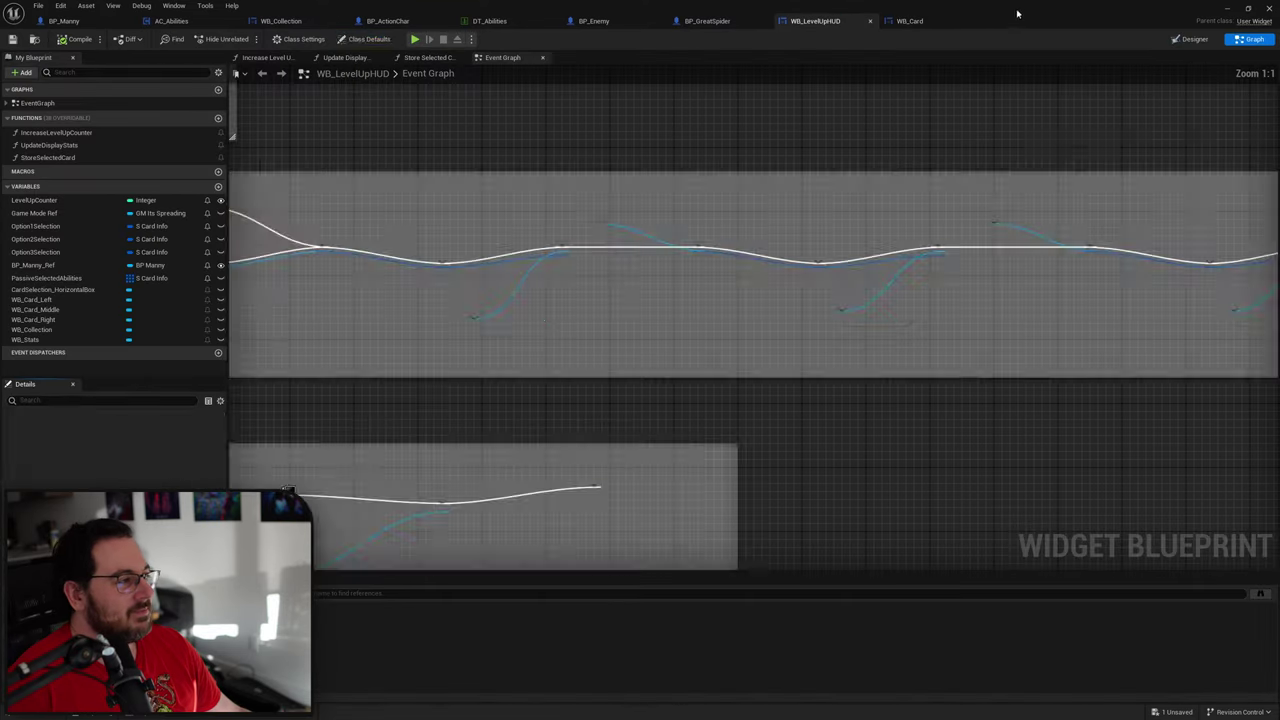
Step: Line up the Button Held Down setter and the Call Button Pressed node in WB_Card's Pressed section
click(956, 21)
right_drag(770, 325, 686, 171)
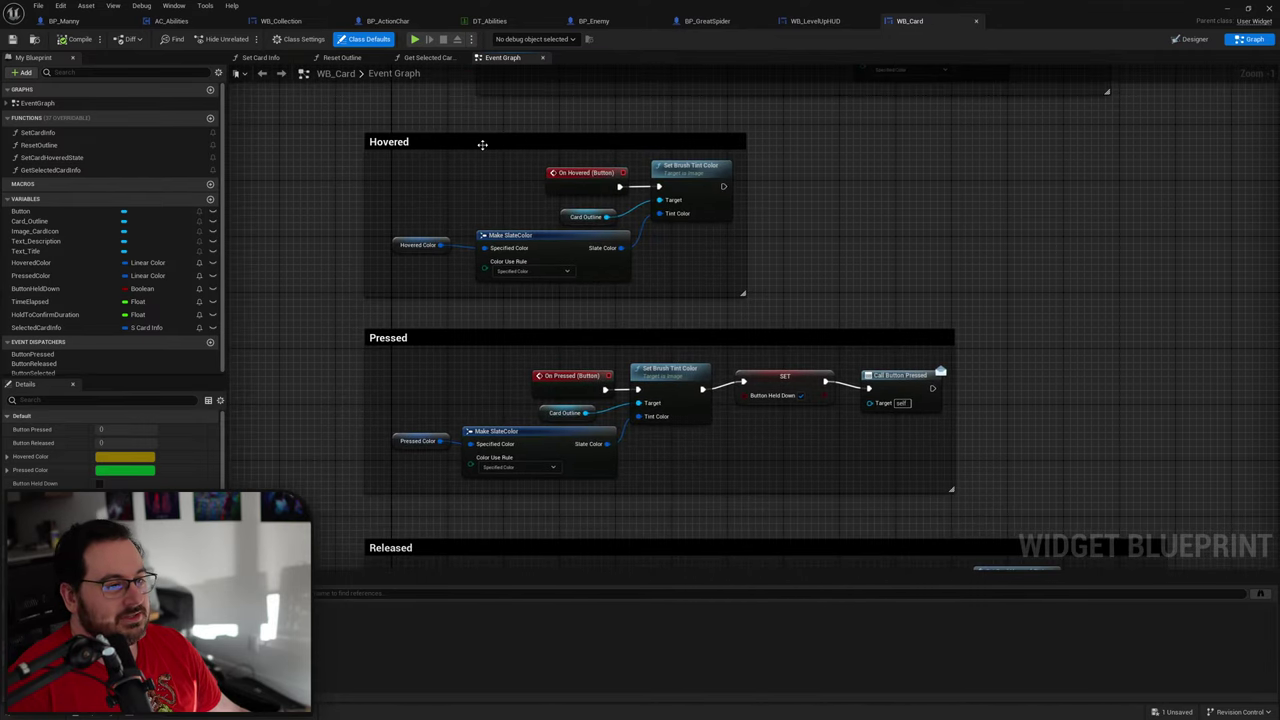
right_drag(724, 236, 720, 162)
mouse_move(911, 258)
mouse_down()
mouse_move(885, 238)
mouse_move(903, 244)
mouse_up()
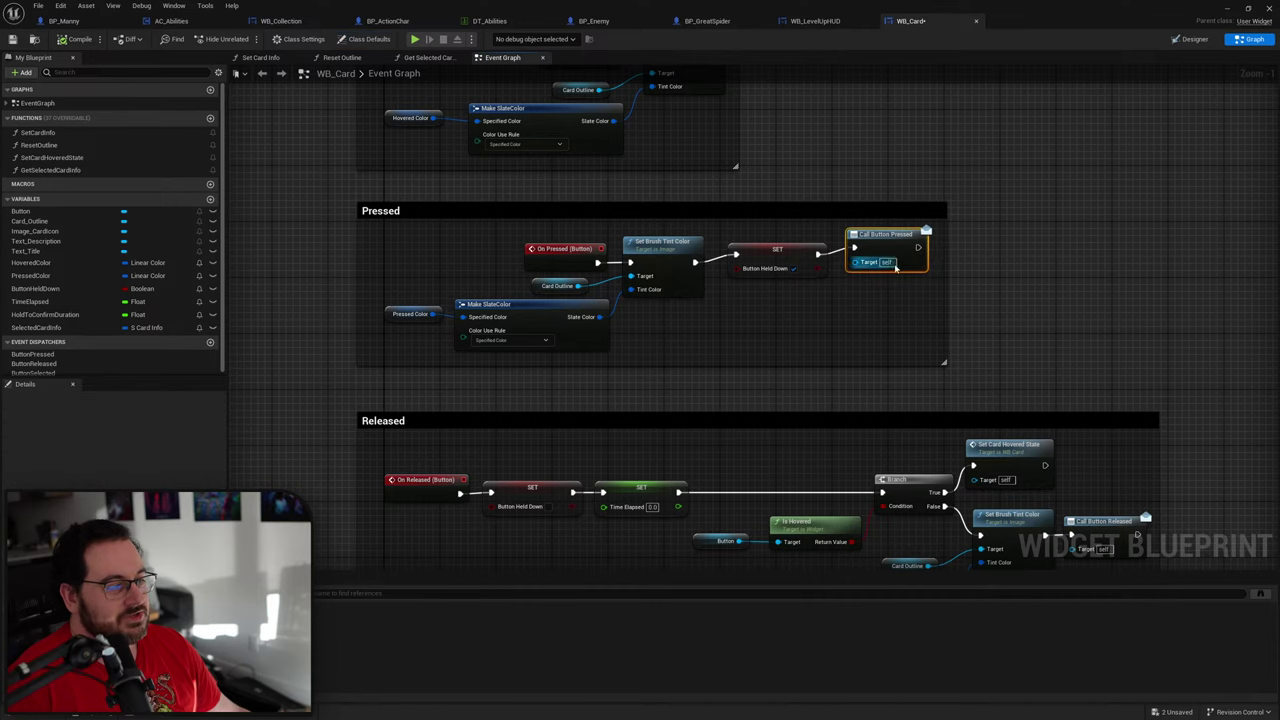
drag(895, 291, 775, 262)
click(872, 290)
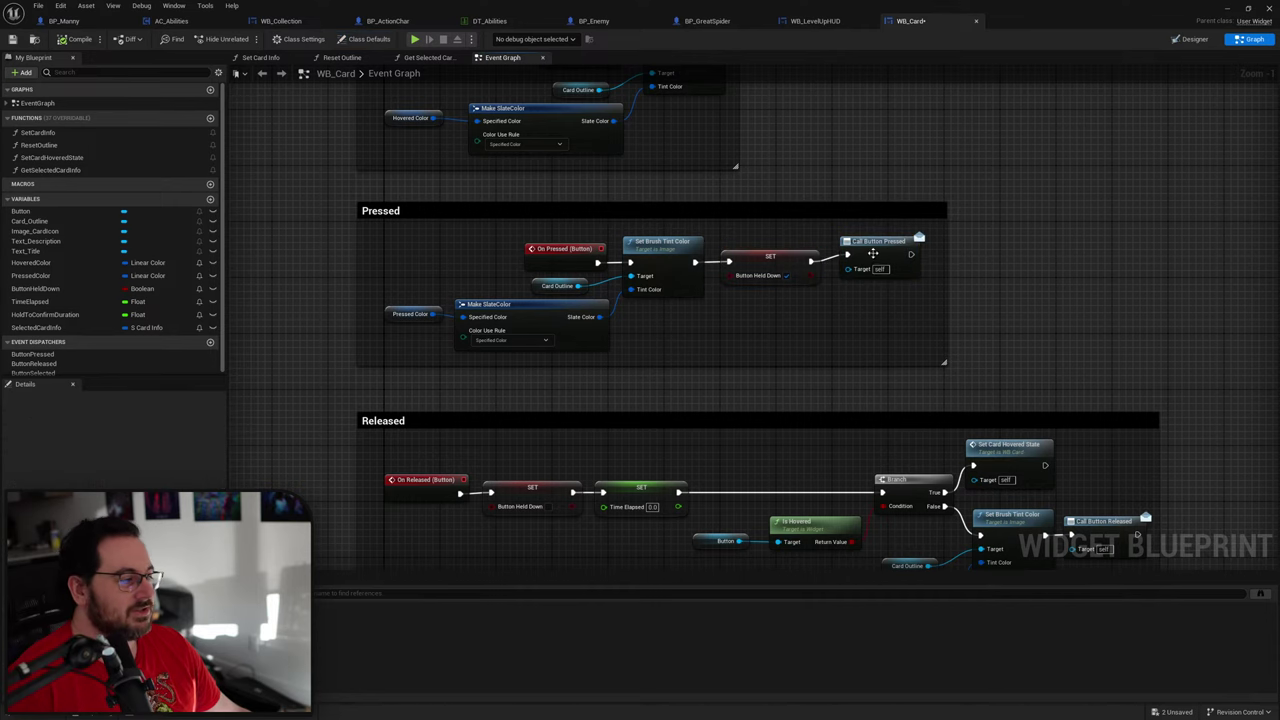
drag(871, 251, 871, 259)
Step: Examine the Released section of the WB_Card event graph alongside the Pressed section
right_drag(834, 363, 812, 143)
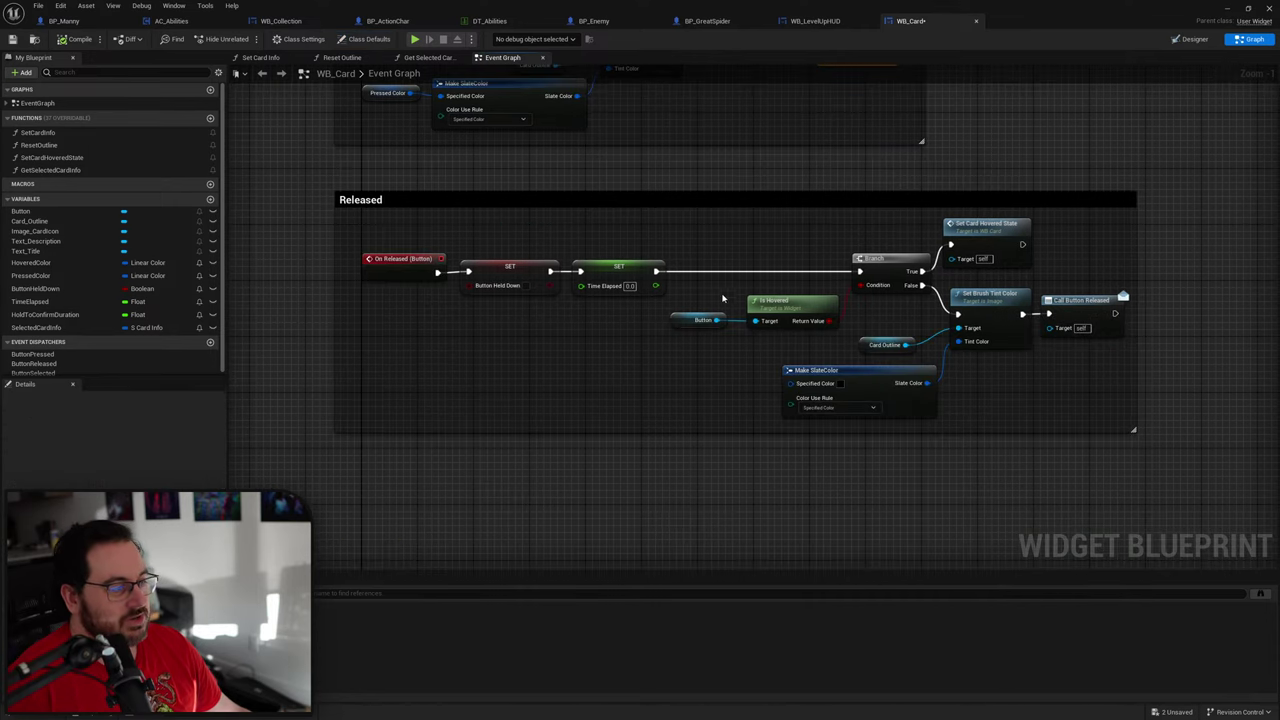
right_drag(777, 249, 757, 391)
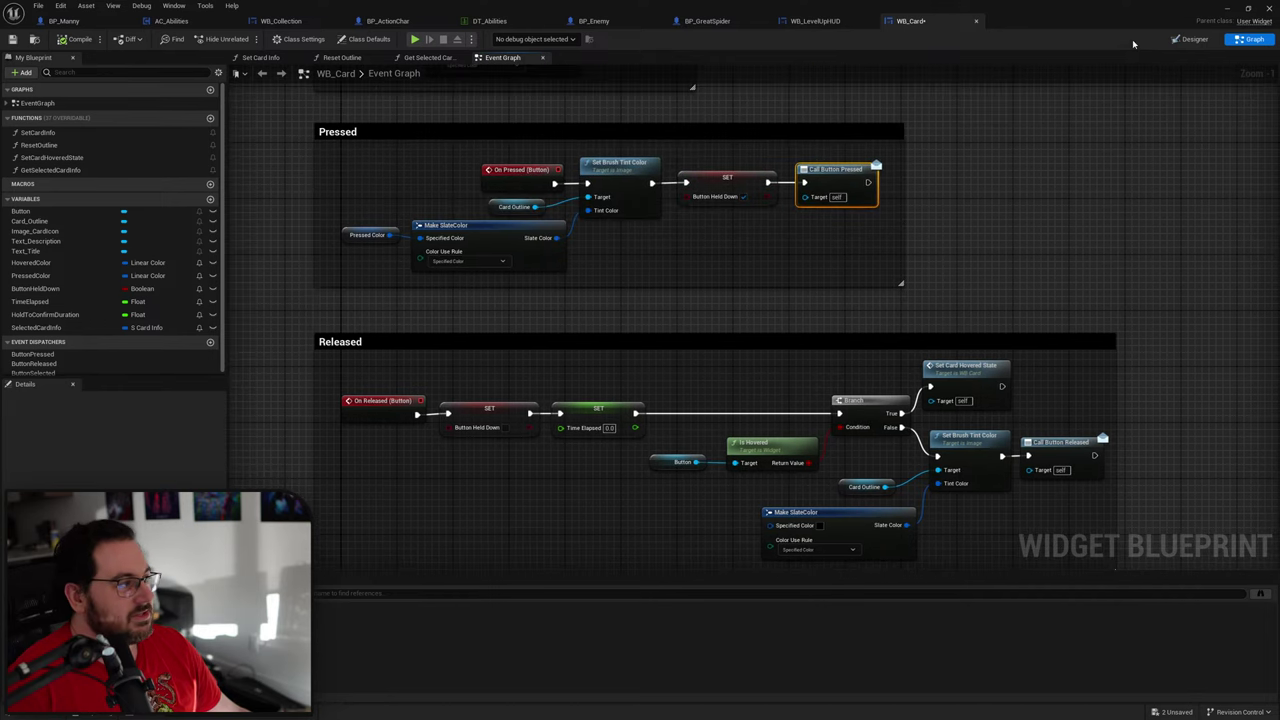
click(834, 277)
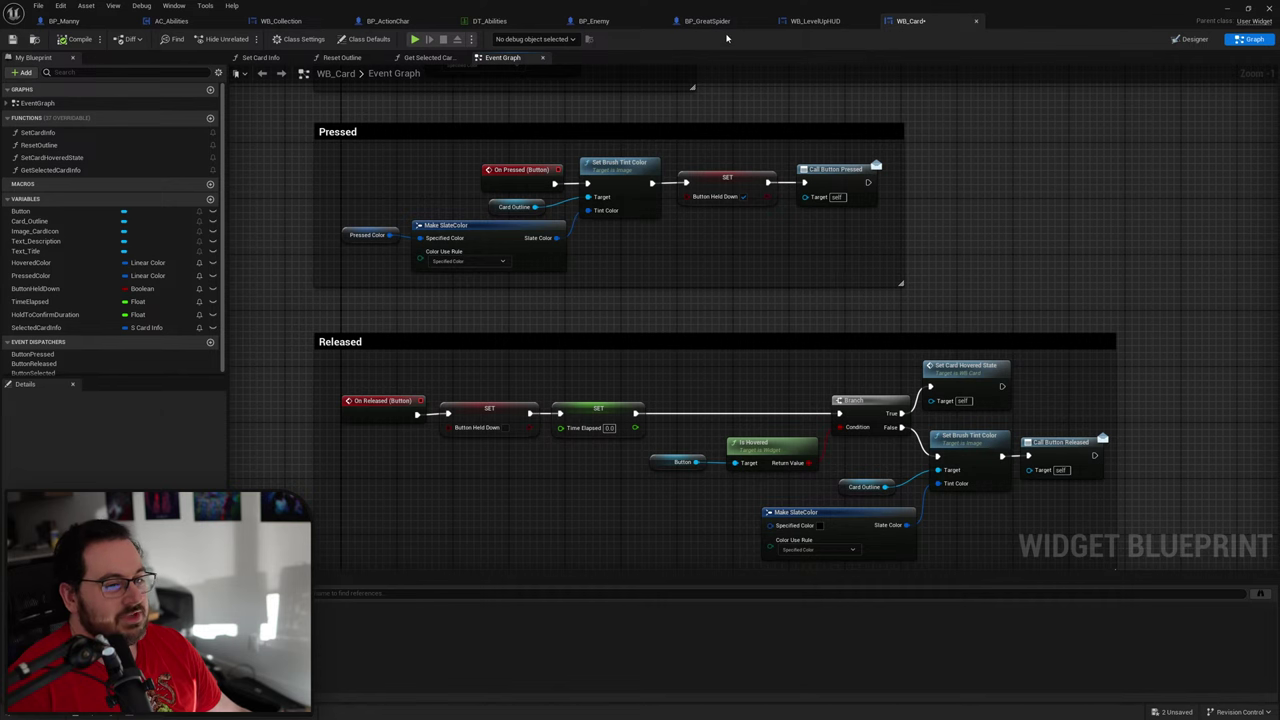
Step: Examine the card selection bind, Construct and Exit Out sections in the WB_LevelUpHUD event graph
click(813, 24)
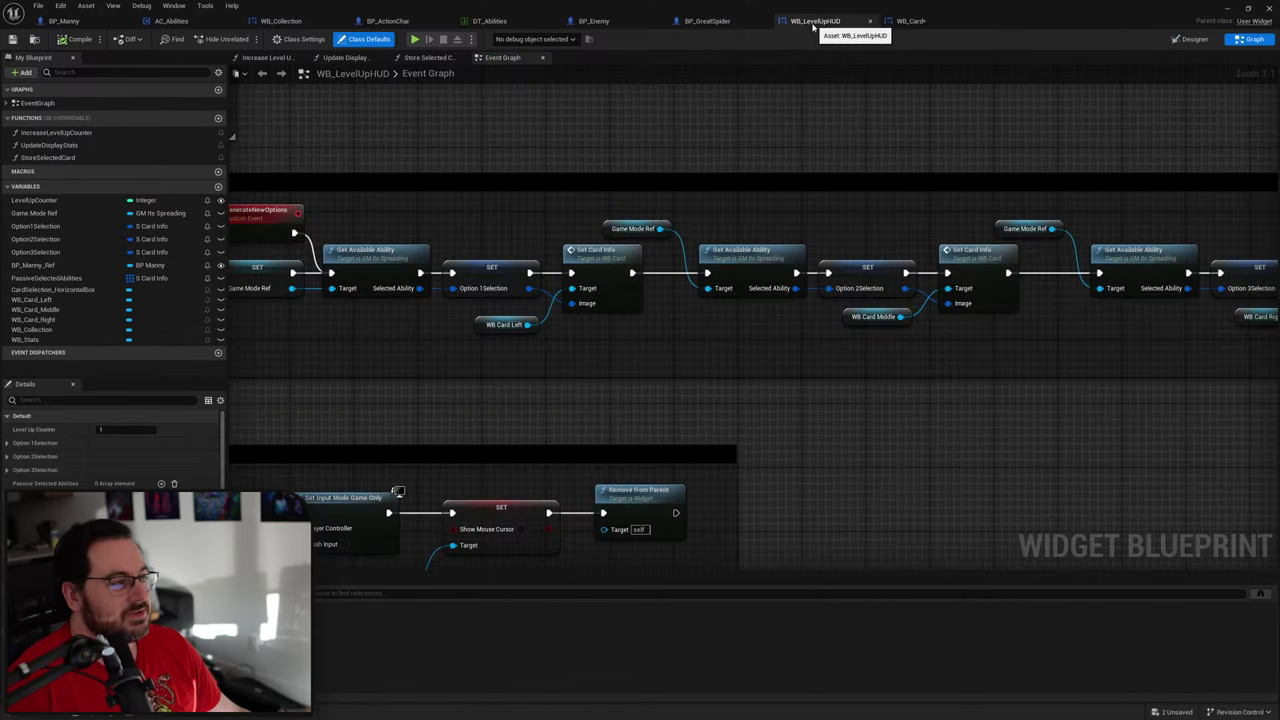
scroll(517, 383, down, 5)
scroll(597, 351, up, 2)
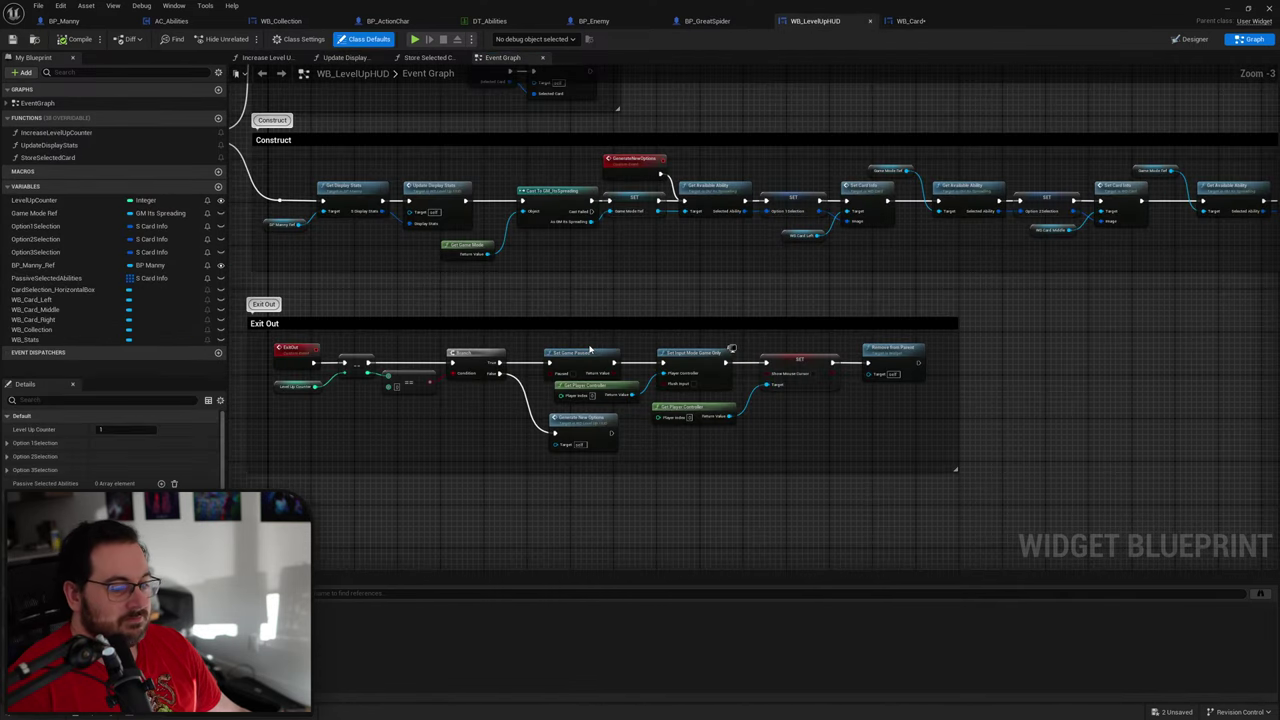
right_drag(803, 297, 751, 426)
scroll(651, 197, up, 3)
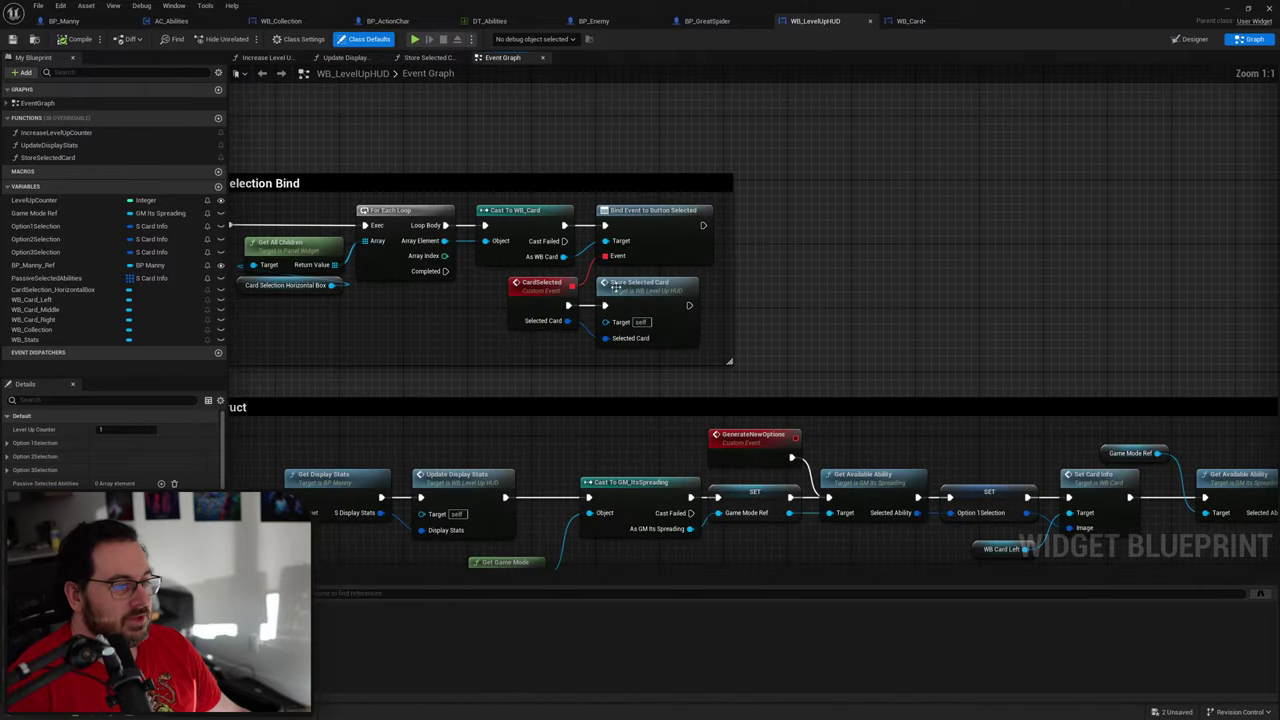
right_drag(873, 314, 172, 92)
right_drag(192, 495, 828, 338)
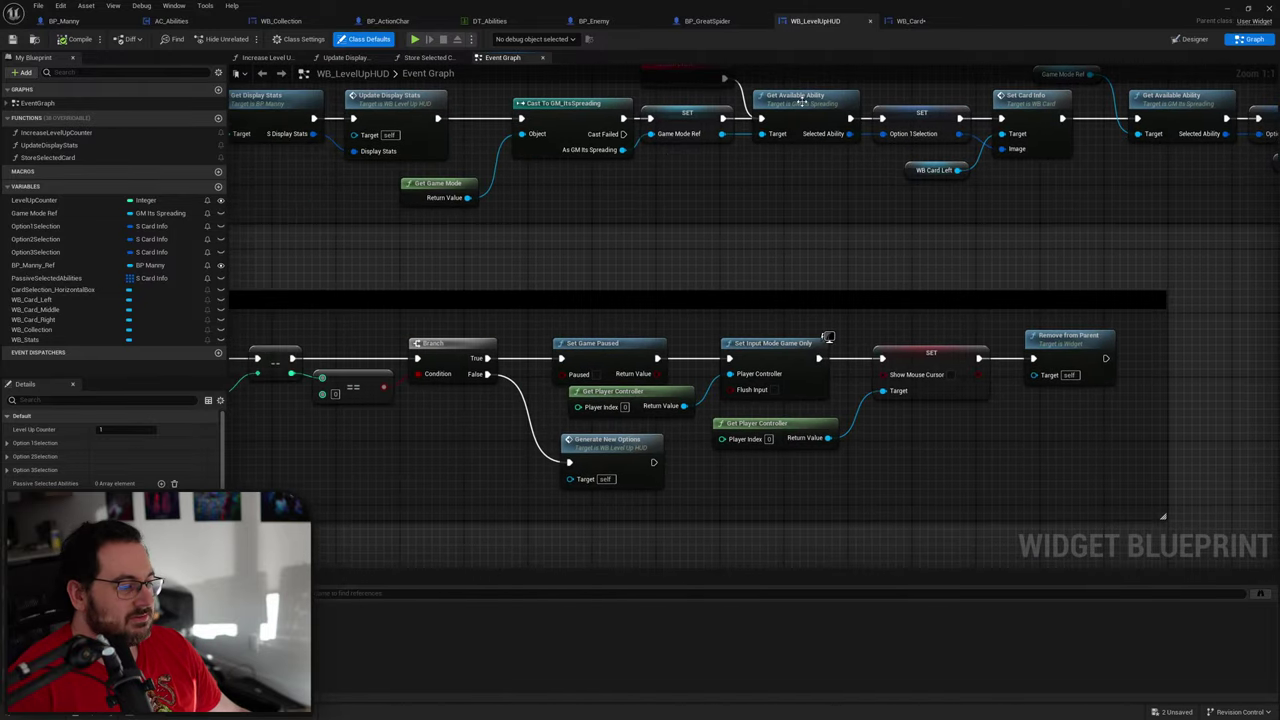
Step: Delete the Call Button Pressed and Call Button Released nodes from the WB_Card event graph
click(910, 21)
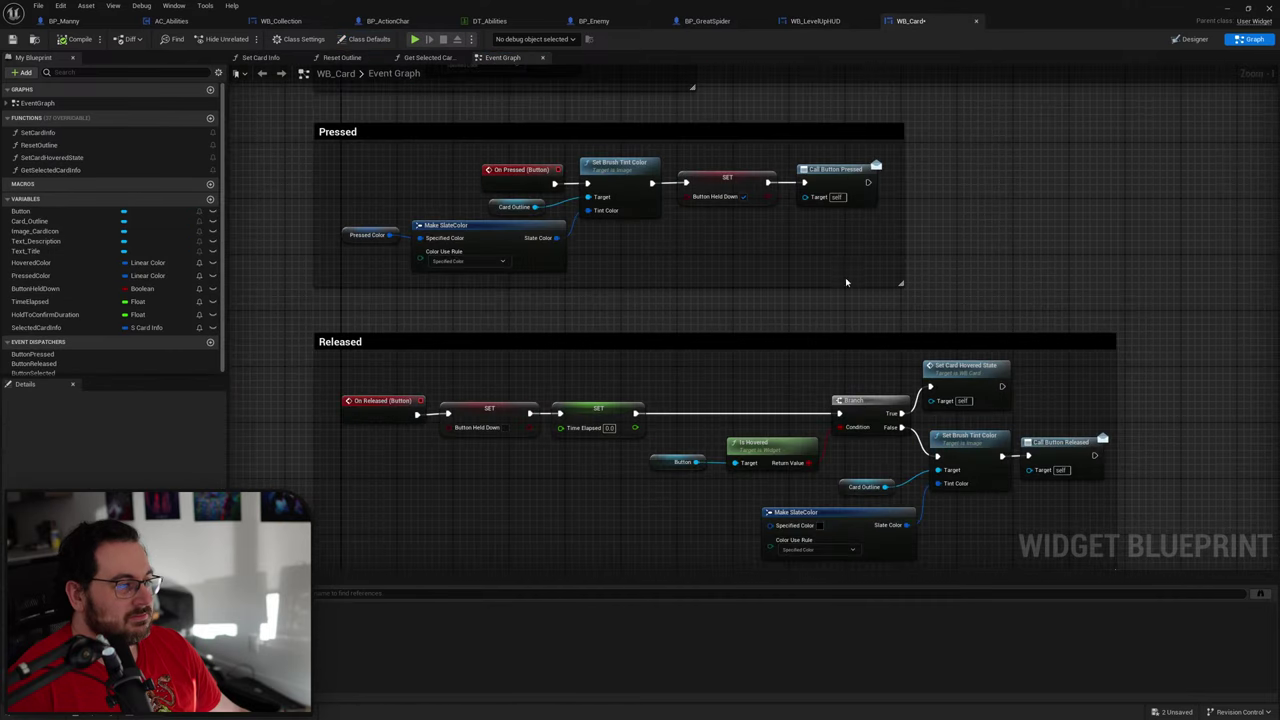
click(837, 172)
right_drag(866, 260, 763, 200)
key(Delete)
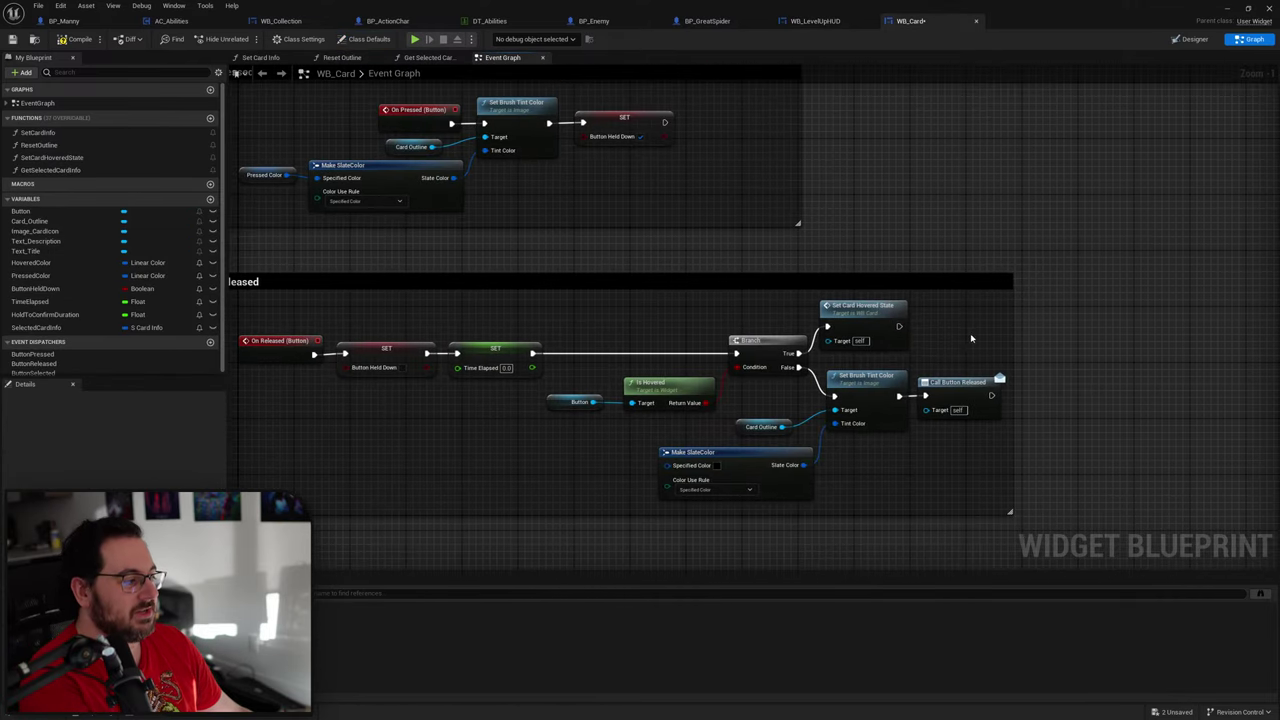
click(960, 395)
key(Delete)
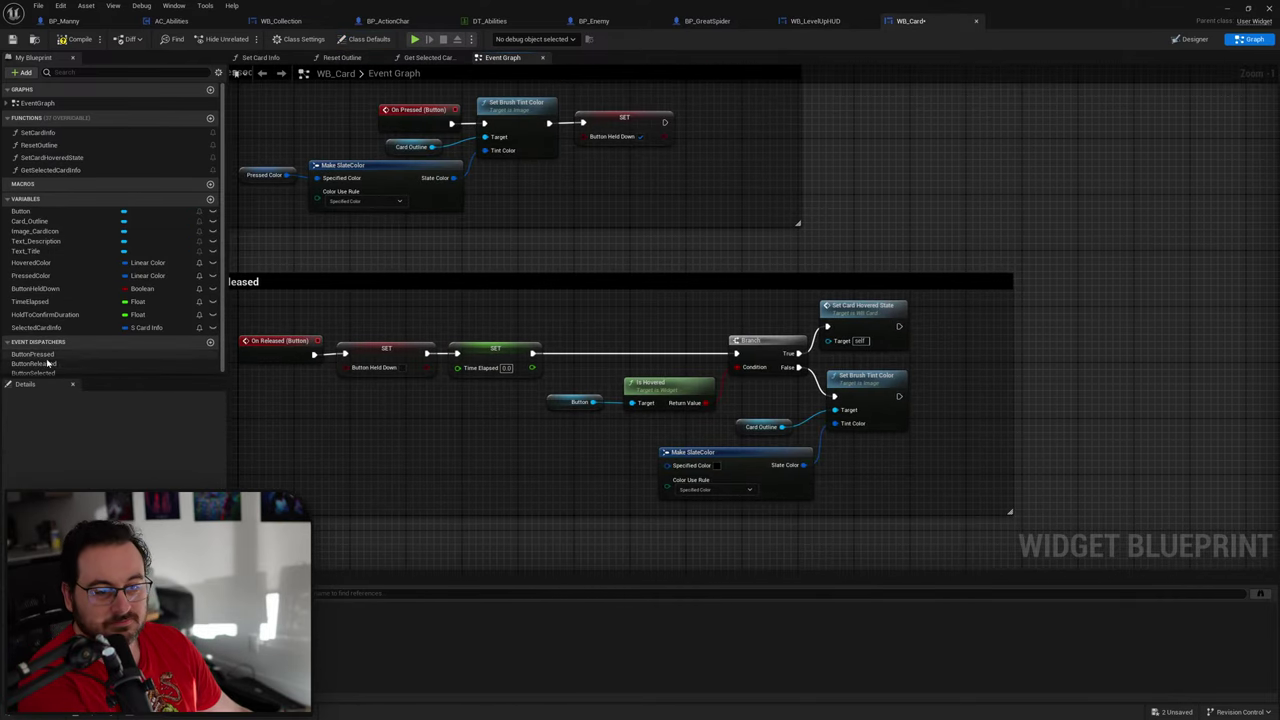
Step: Delete the ButtonPressed and ButtonReleased event dispatchers from WB_Card
click(56, 355)
key(Delete)
click(58, 354)
key(Delete)
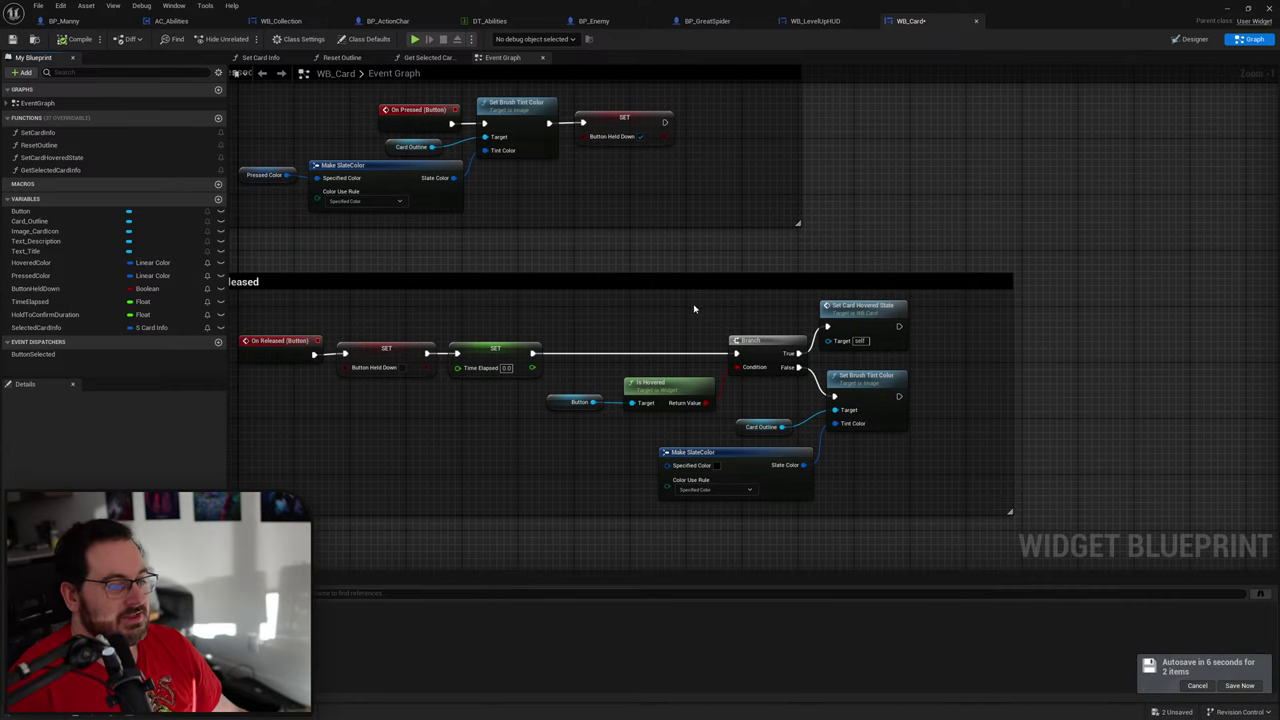
Step: Play-test the level, view the Stats panel on the level-up screen and choose the Knock Back Up card
right_drag(670, 296, 764, 327)
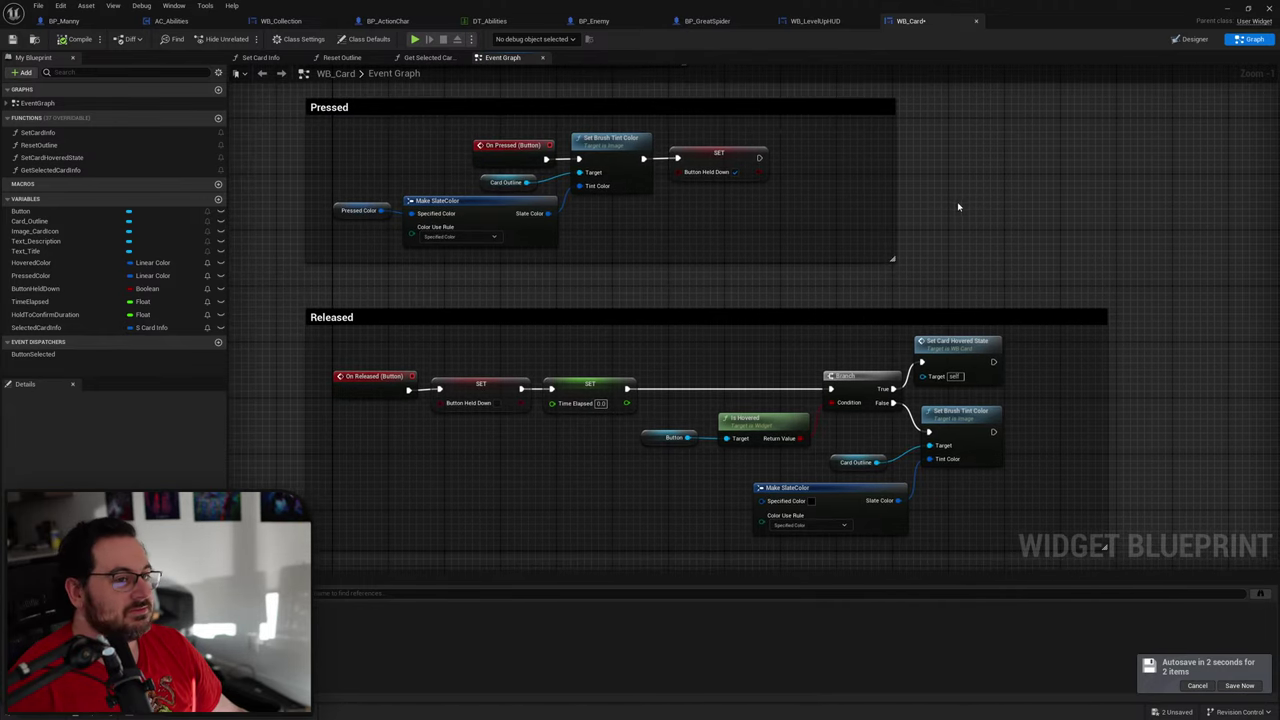
drag(1057, 7, 925, 488)
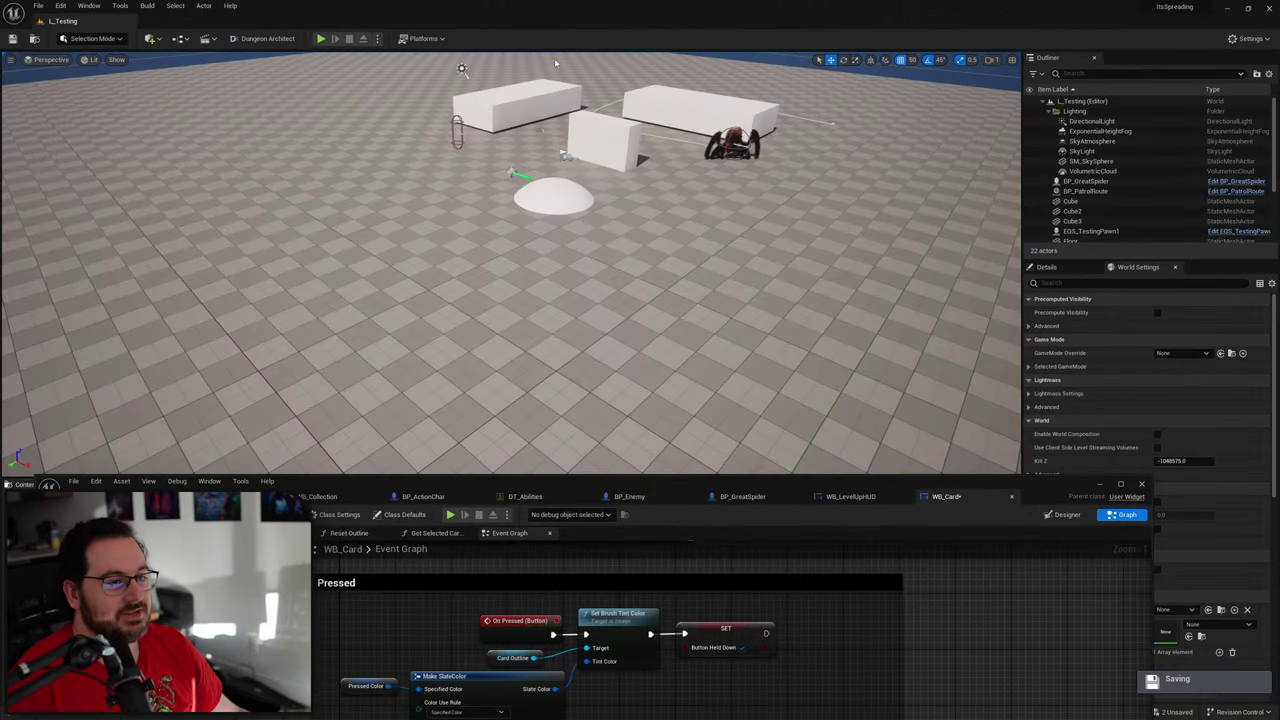
click(321, 38)
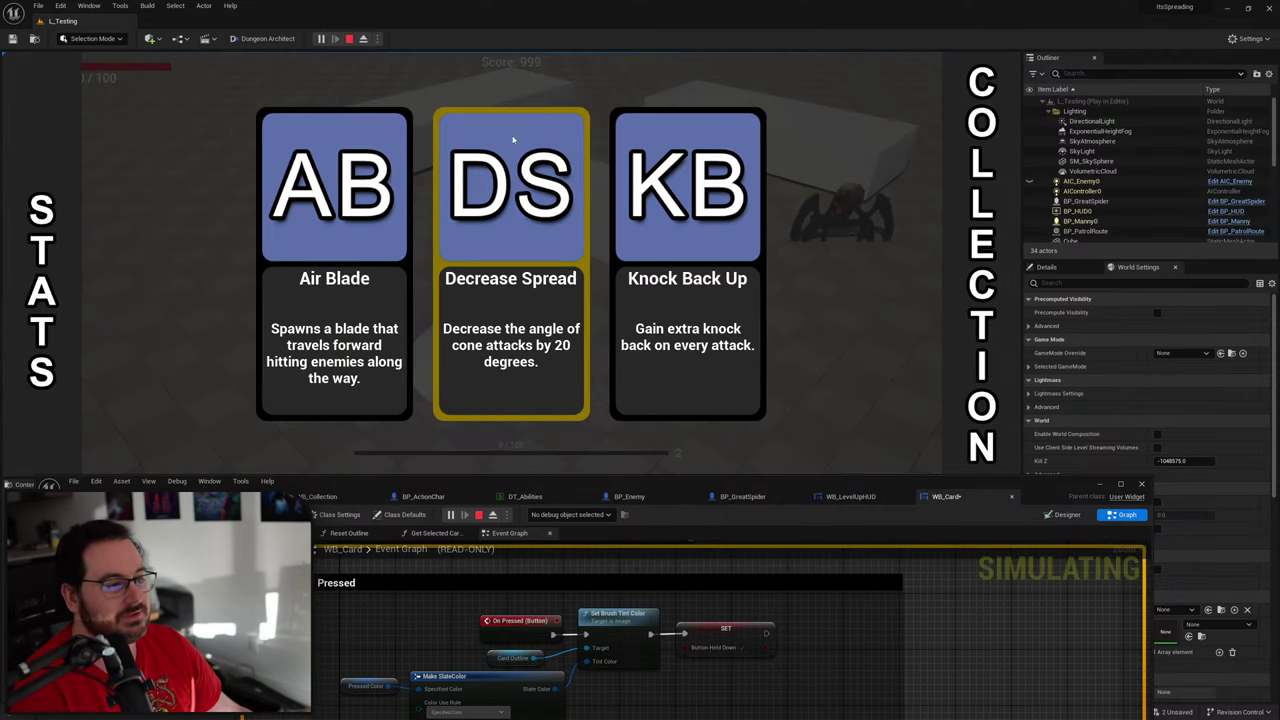
mouse_move(86, 234)
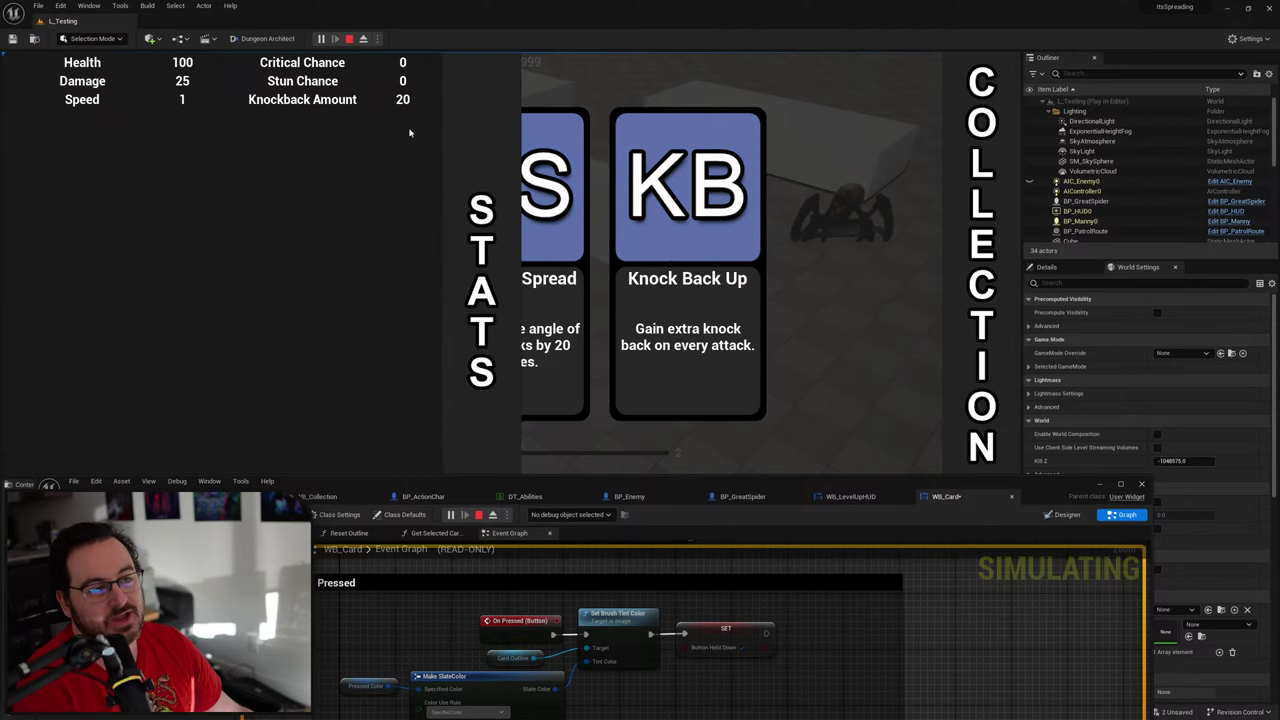
click(687, 300)
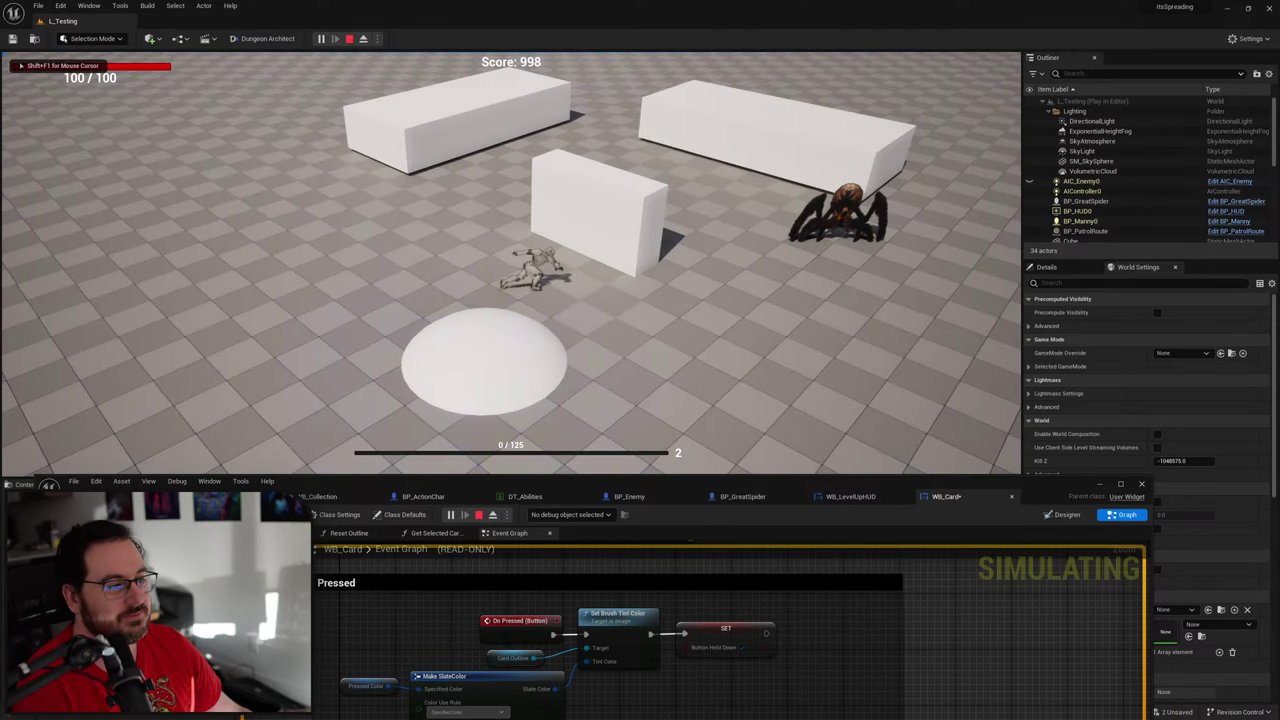
Step: Fight the spider to level up again, view the Stats panel, choose Stun Chance Up and recheck the stats
key(d)
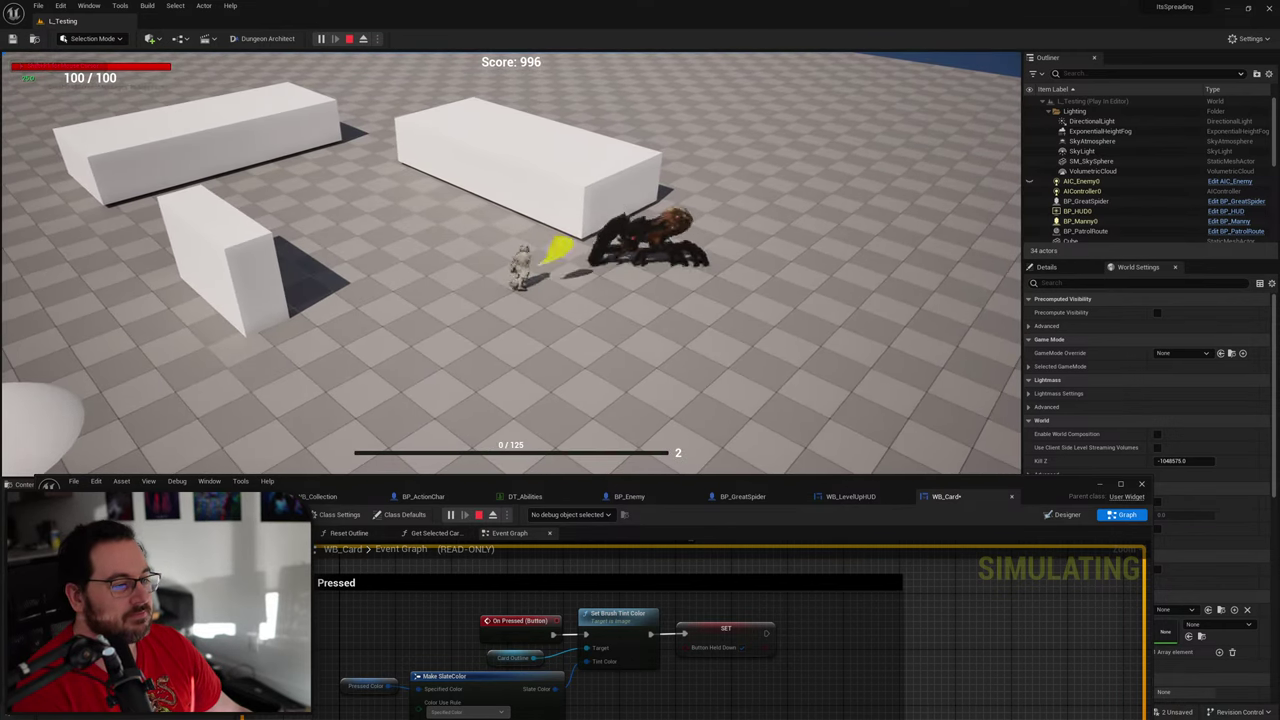
key(d)
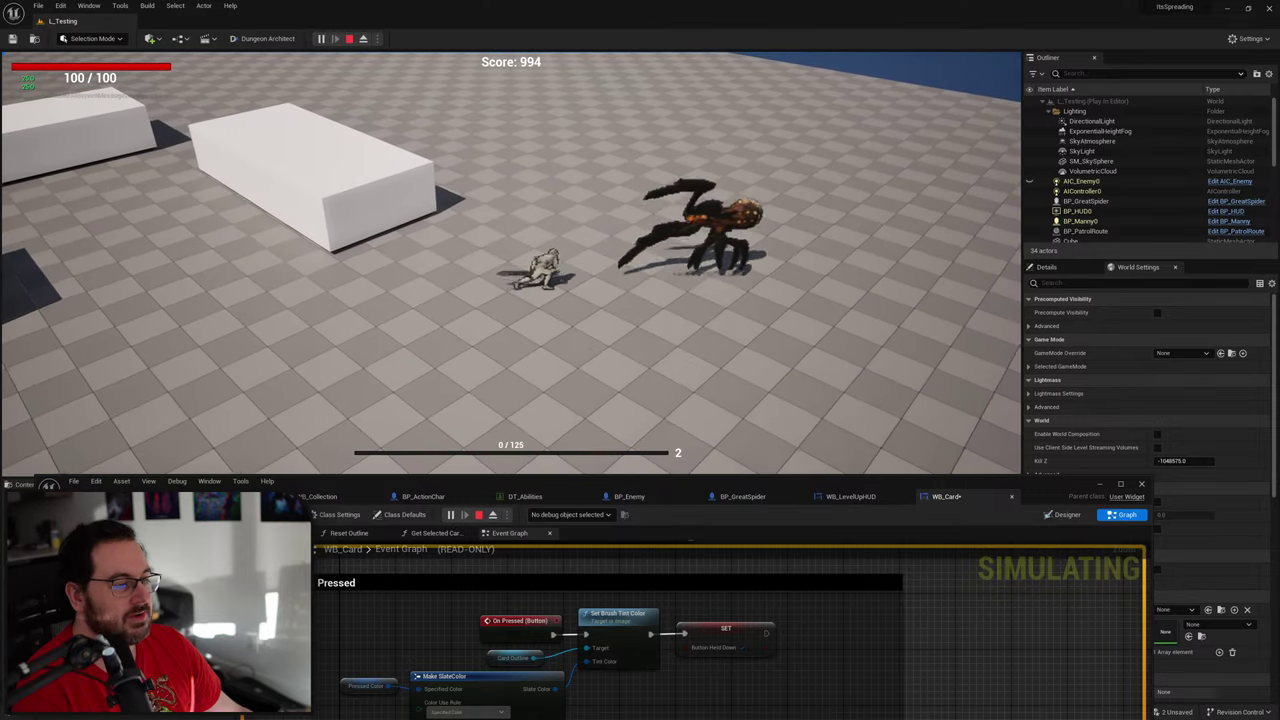
key(d)
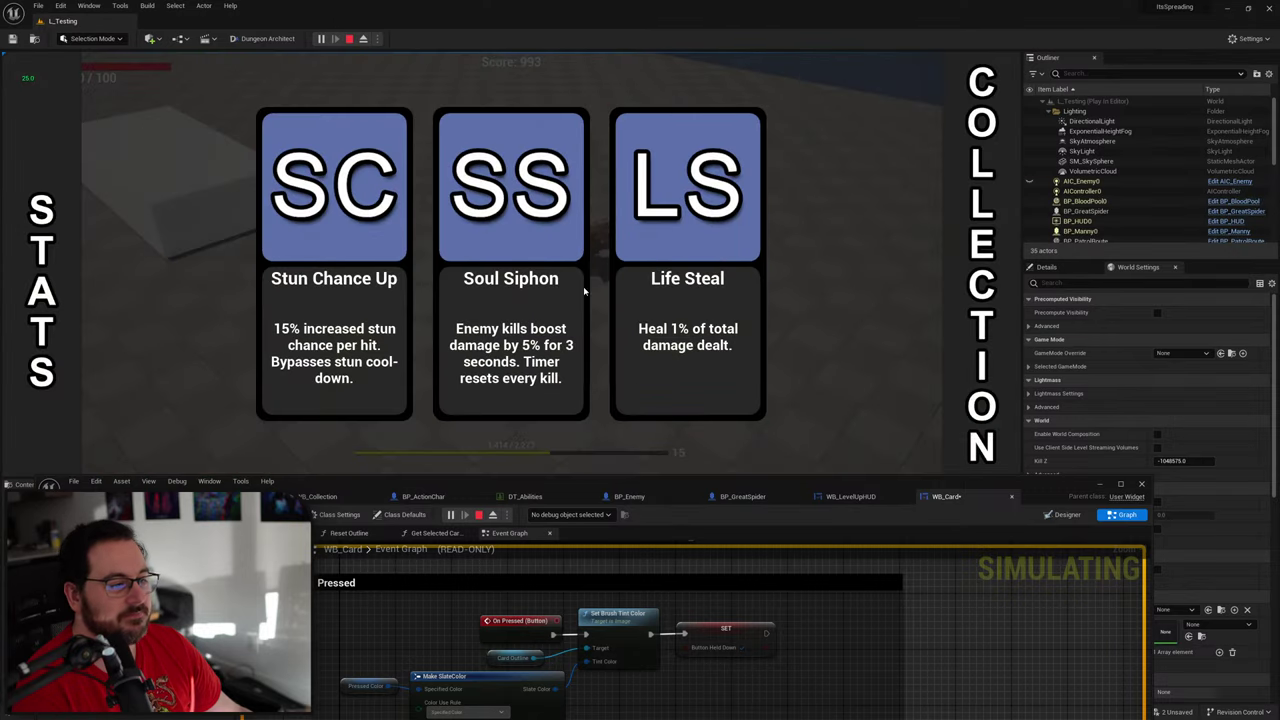
mouse_move(71, 223)
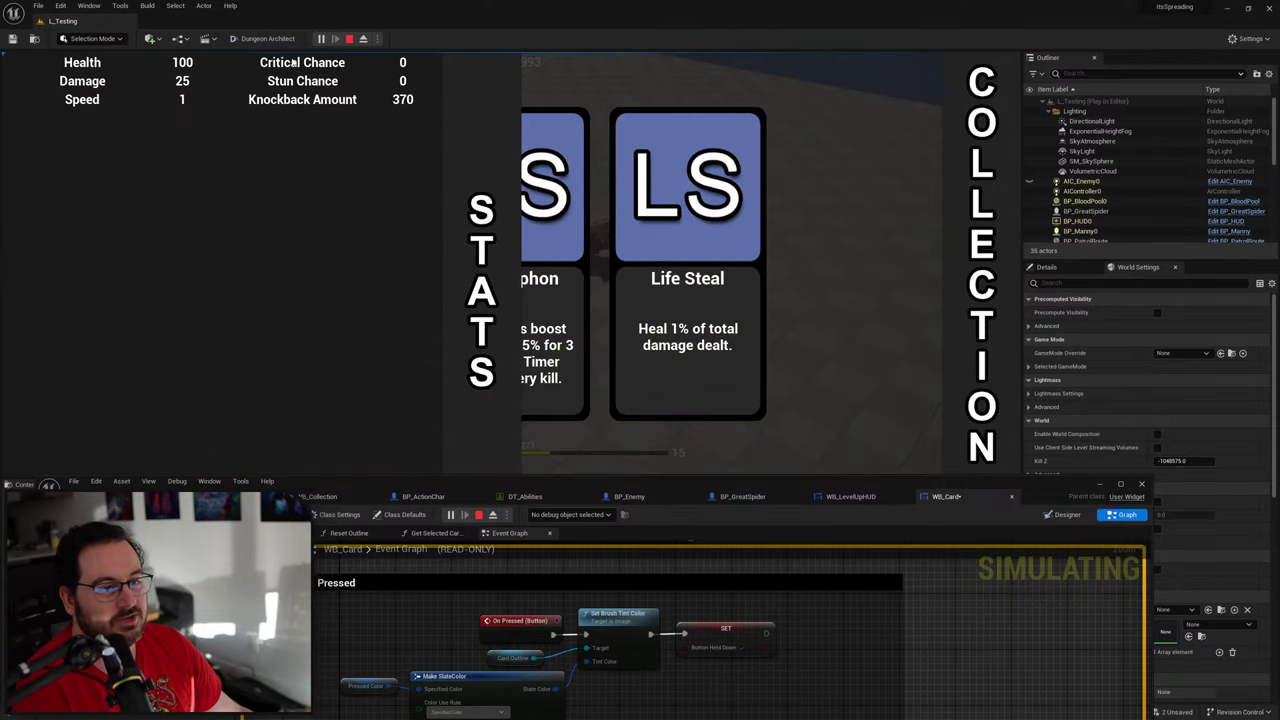
click(300, 417)
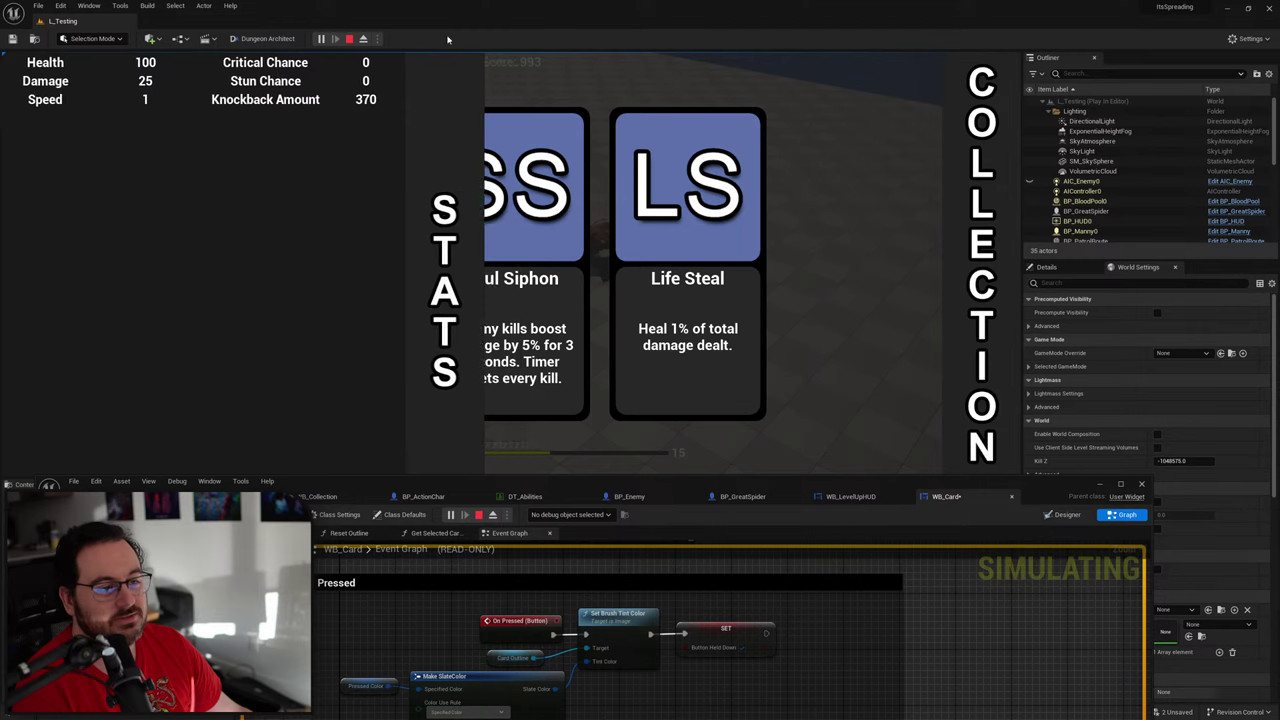
click(362, 277)
click(112, 184)
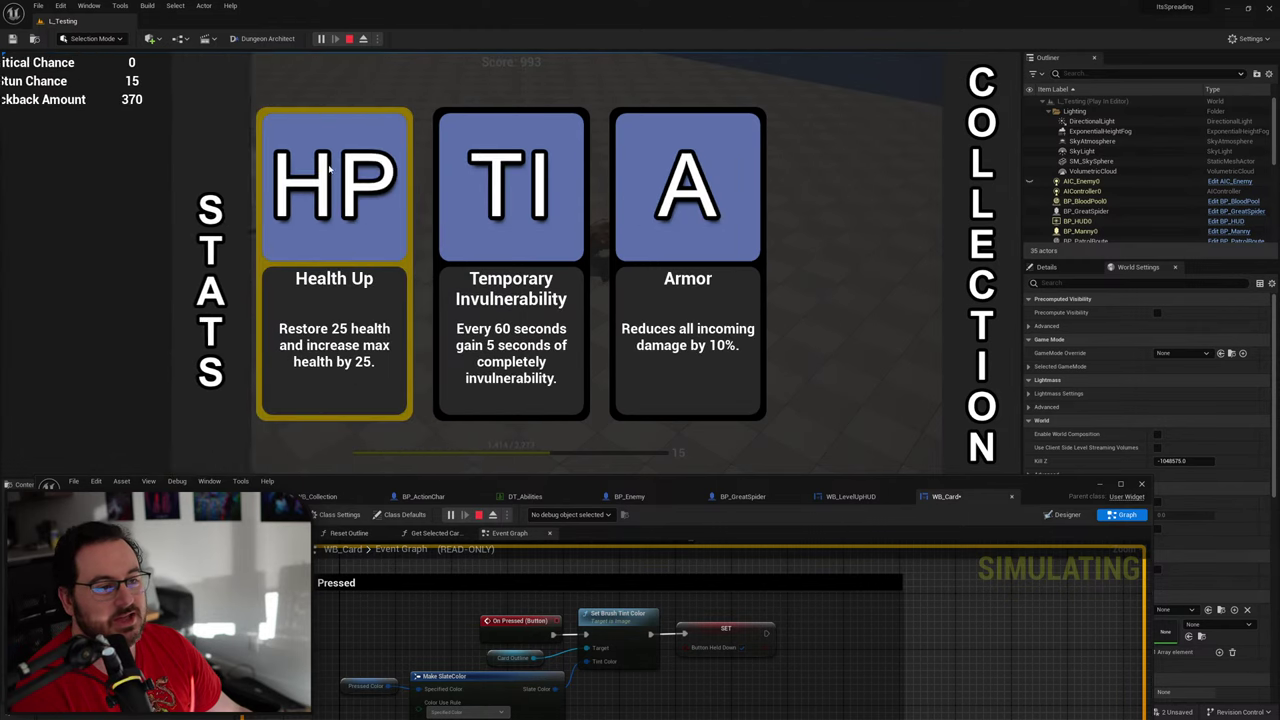
Step: Check the collected cards in the Collection panel, choose the Health Up card and review the Stats panel
mouse_move(986, 170)
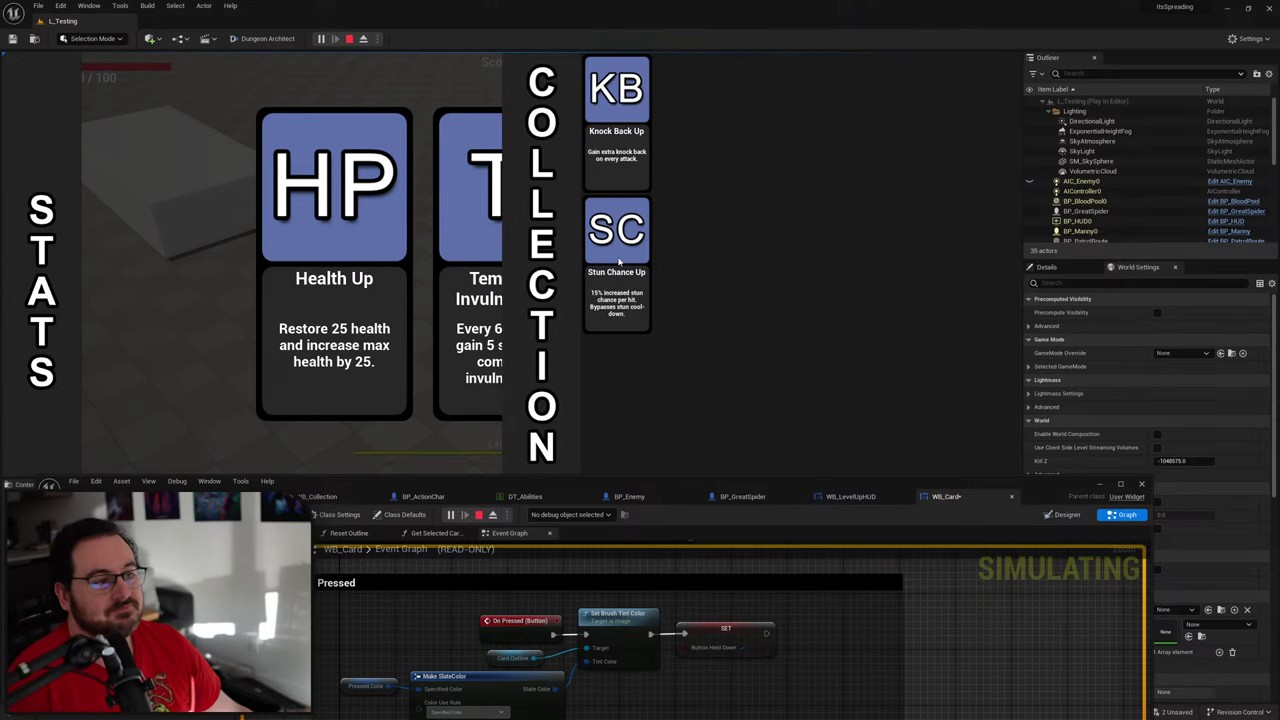
click(618, 260)
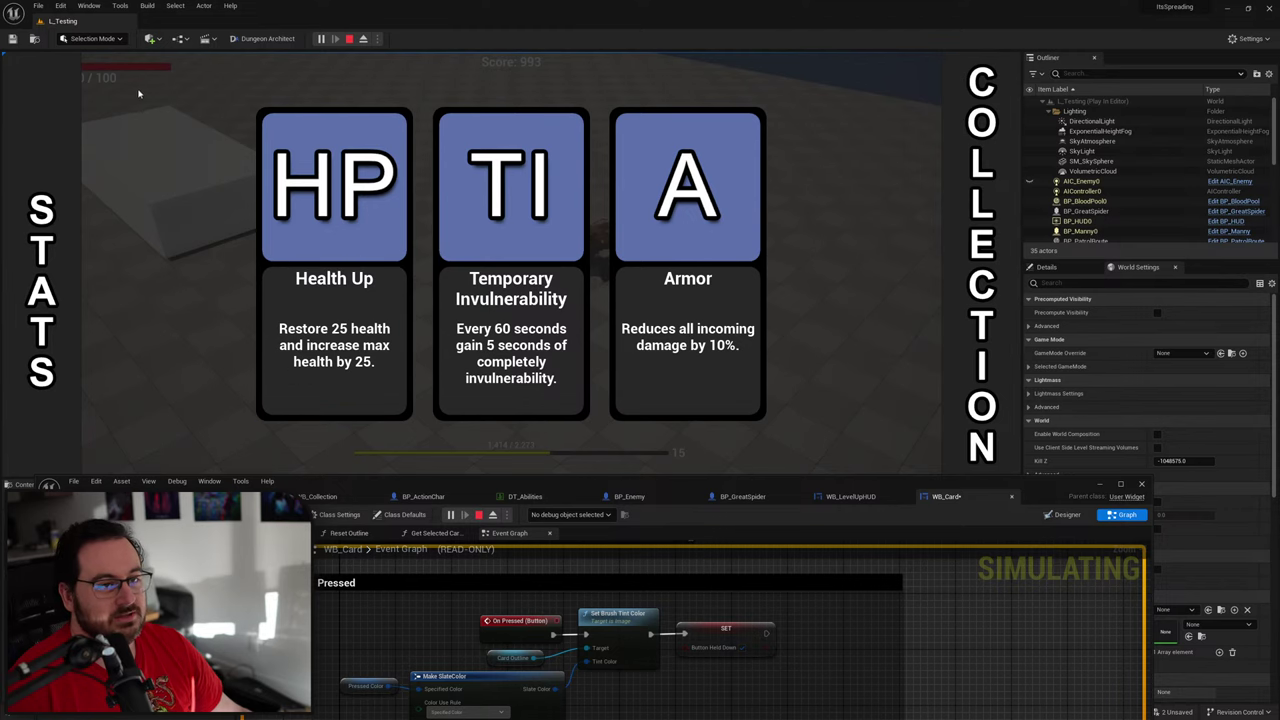
click(303, 167)
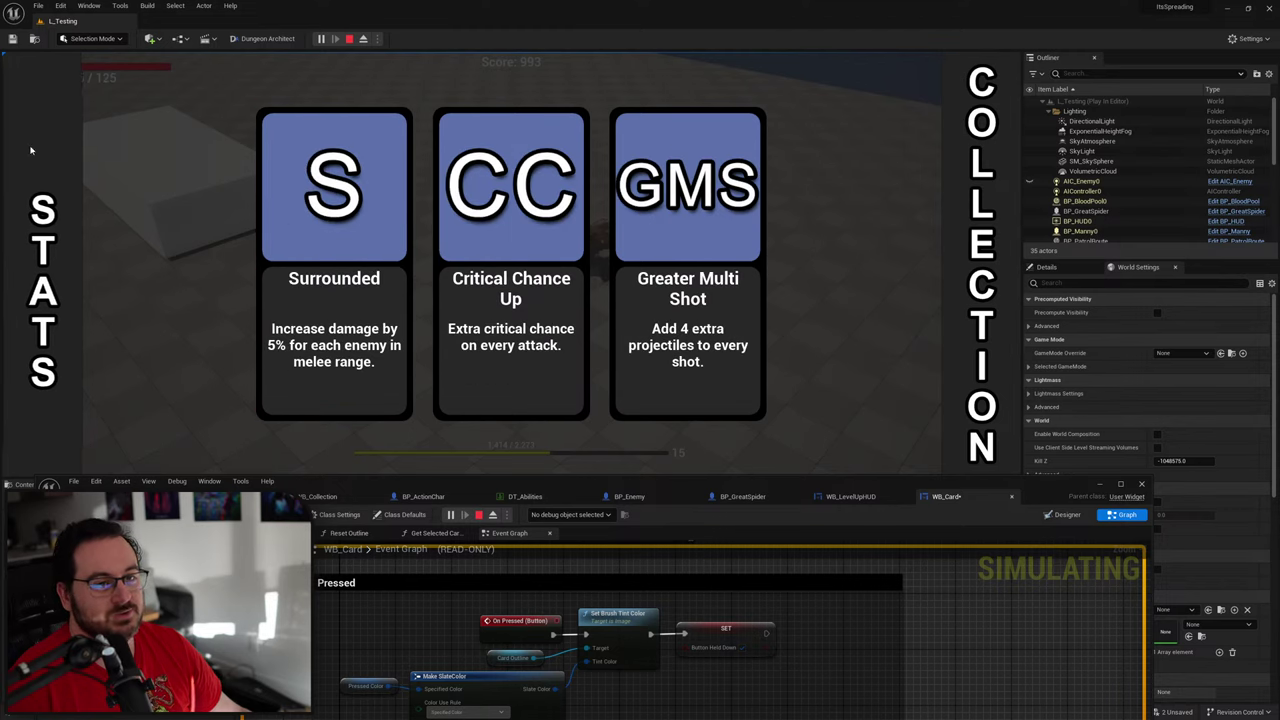
mouse_move(31, 149)
click(481, 290)
click(45, 290)
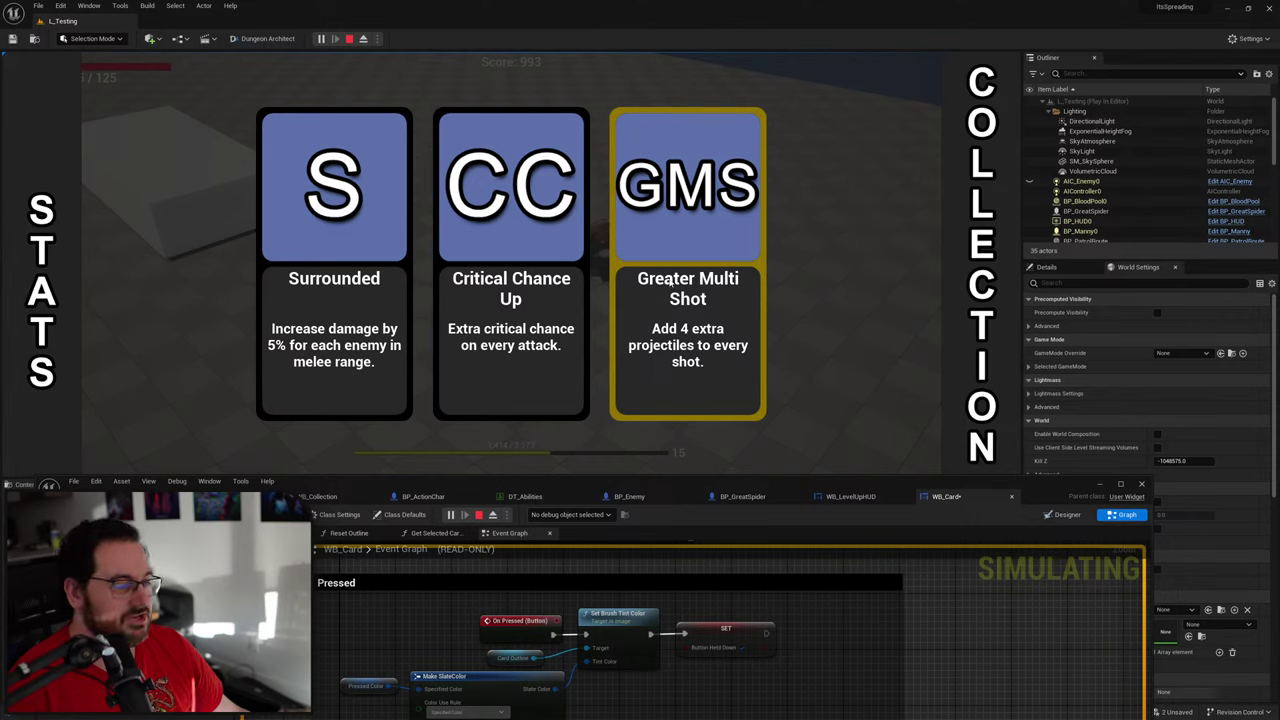
Step: Choose the Greater Multi Shot, Culling Strike, Projectile Armor and Health Up cards, and end the play session
click(677, 167)
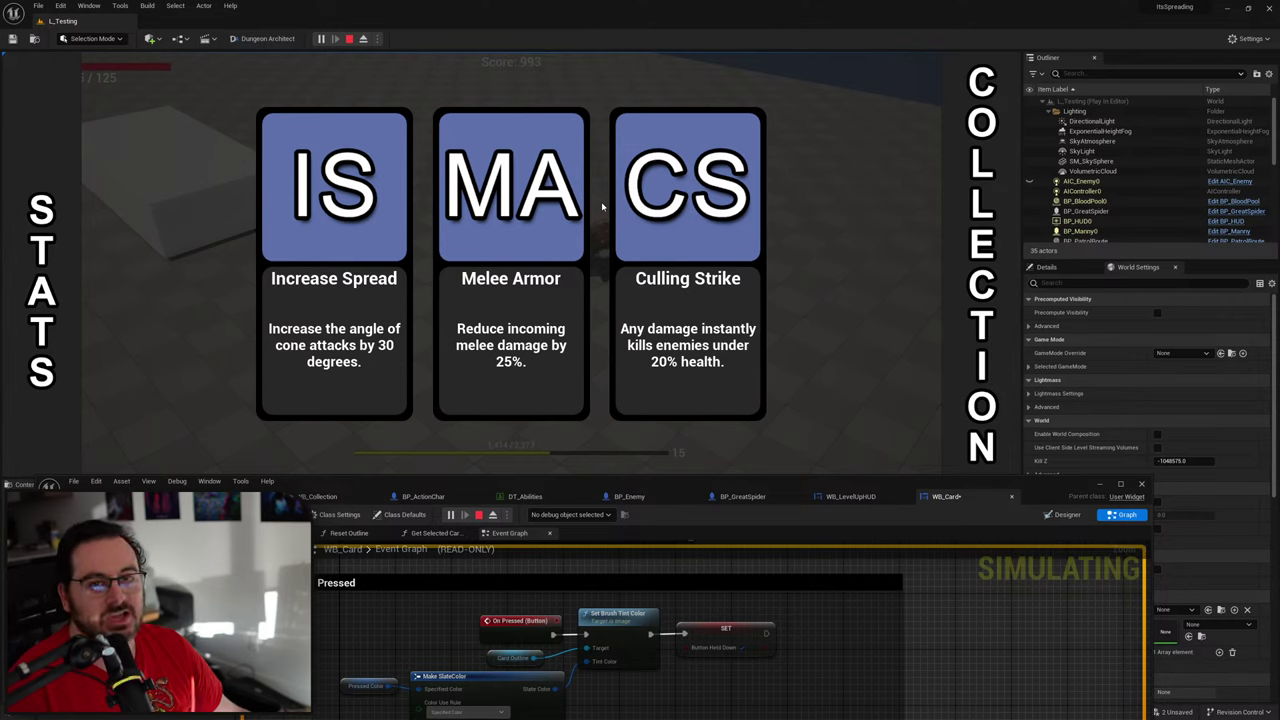
click(695, 170)
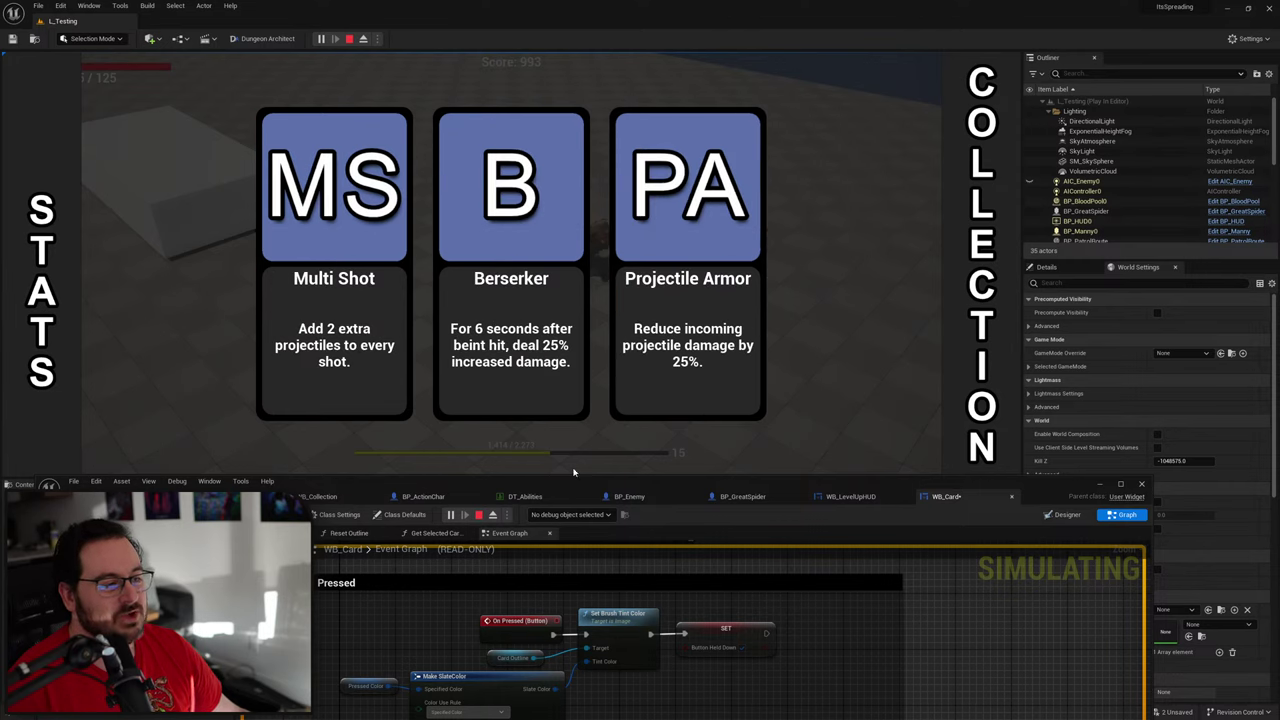
click(649, 352)
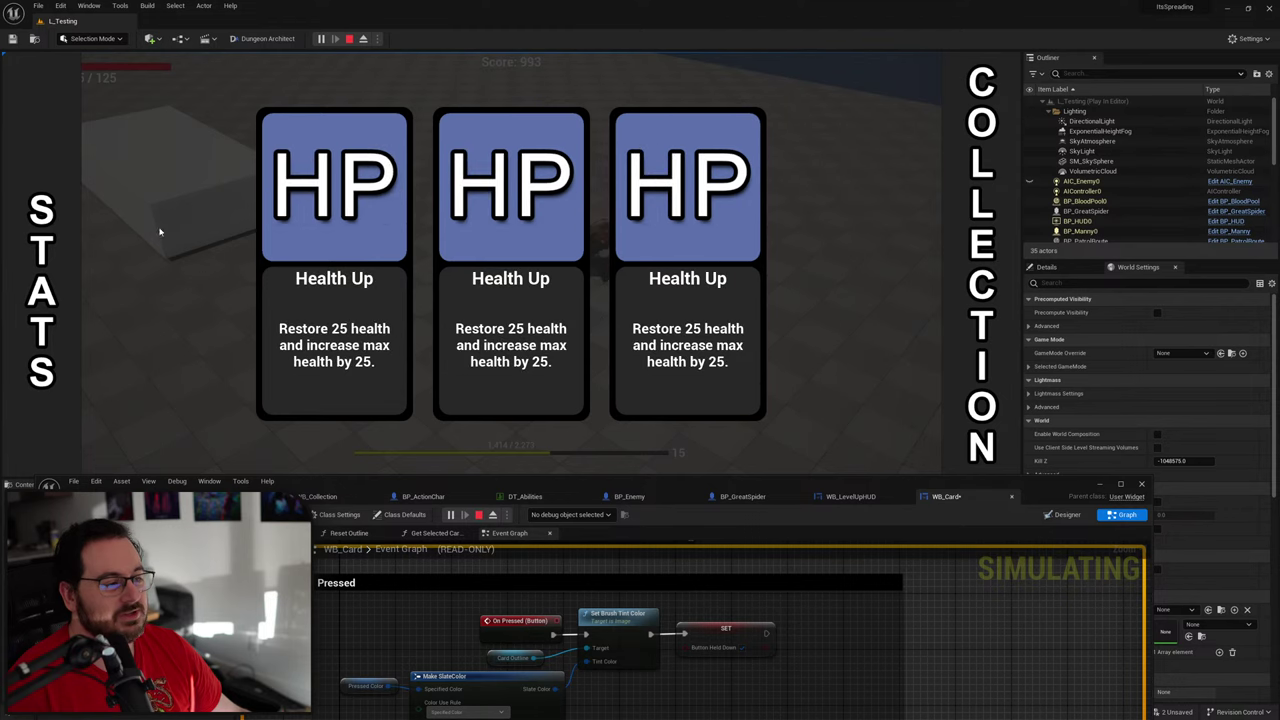
click(310, 179)
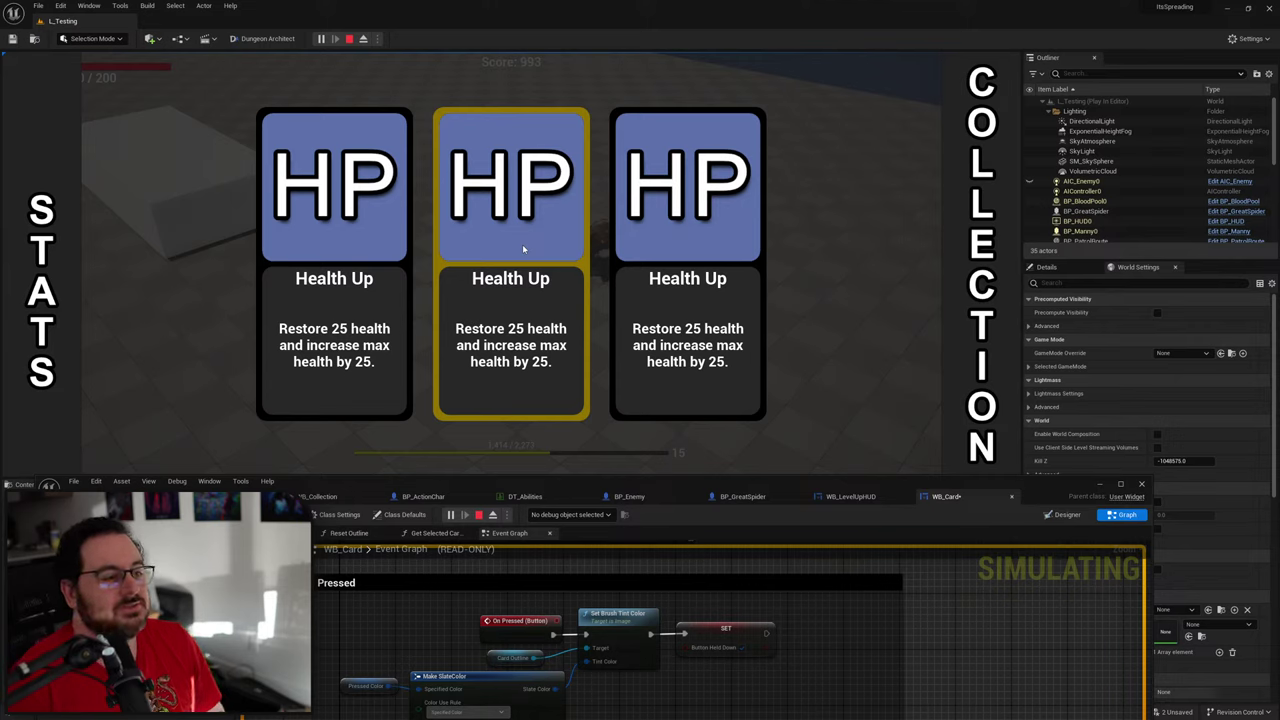
key(Escape)
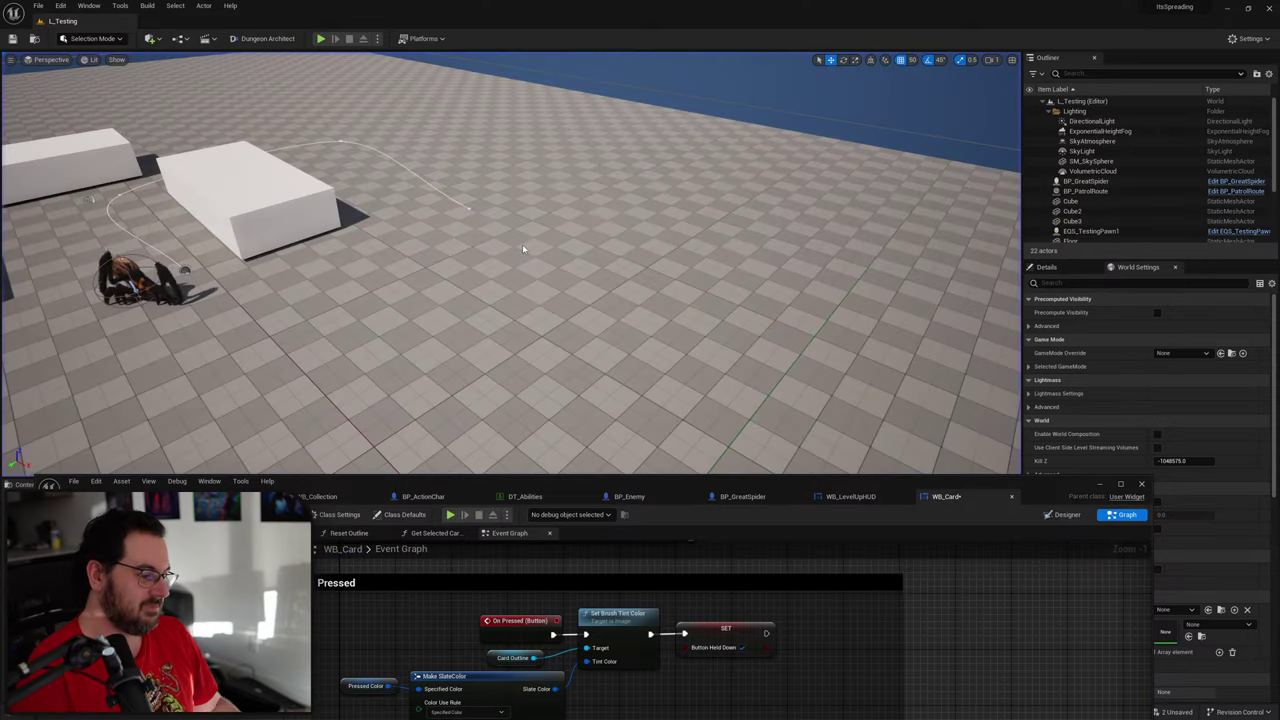
Step: Add an Is Hovered check on the Button variable to the Card Selected Dispatch section of the WB_Card event graph
drag(1055, 505, 1032, 192)
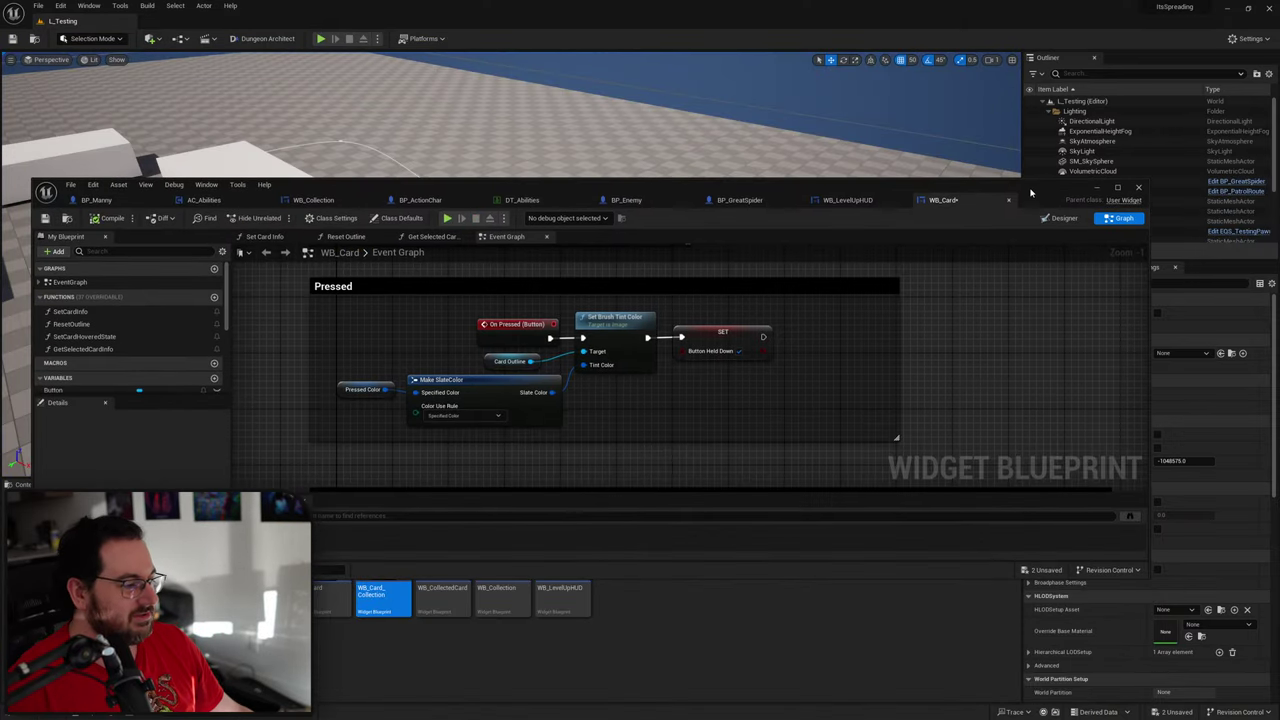
double_click(1030, 192)
right_drag(640, 201, 650, 560)
scroll(645, 540, down, 4)
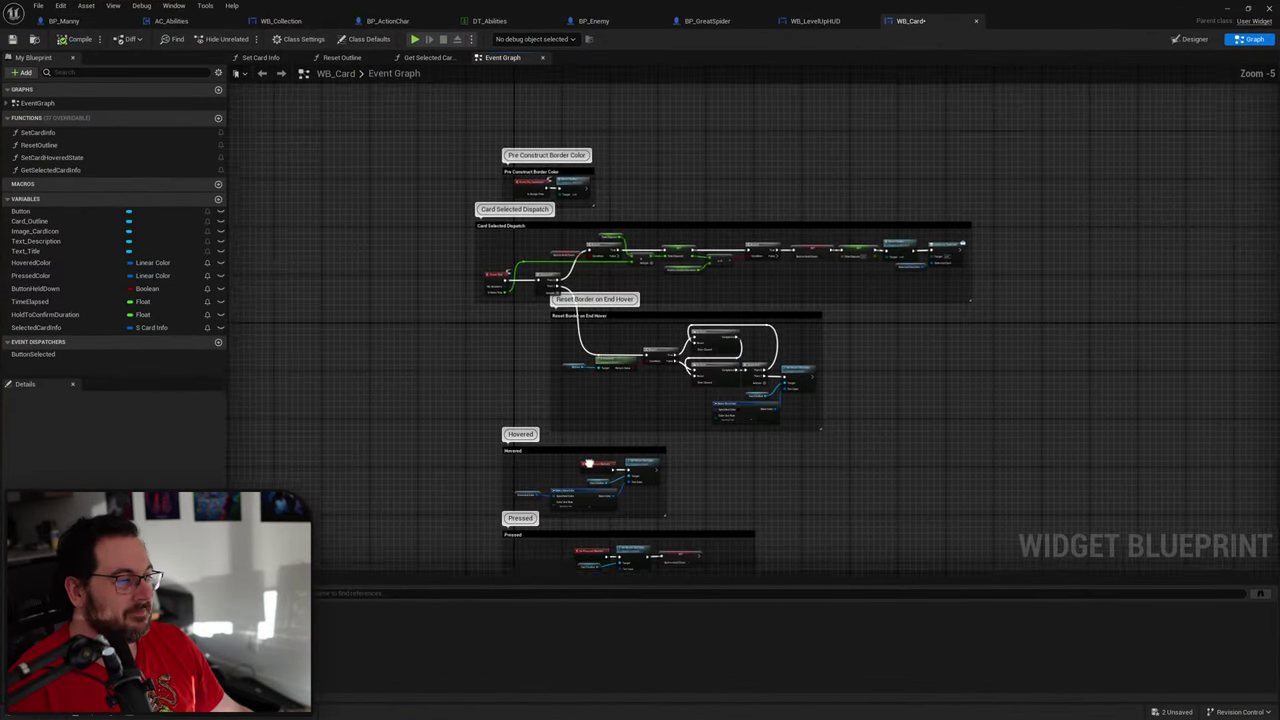
scroll(553, 256, up, 4)
scroll(618, 312, up, 1)
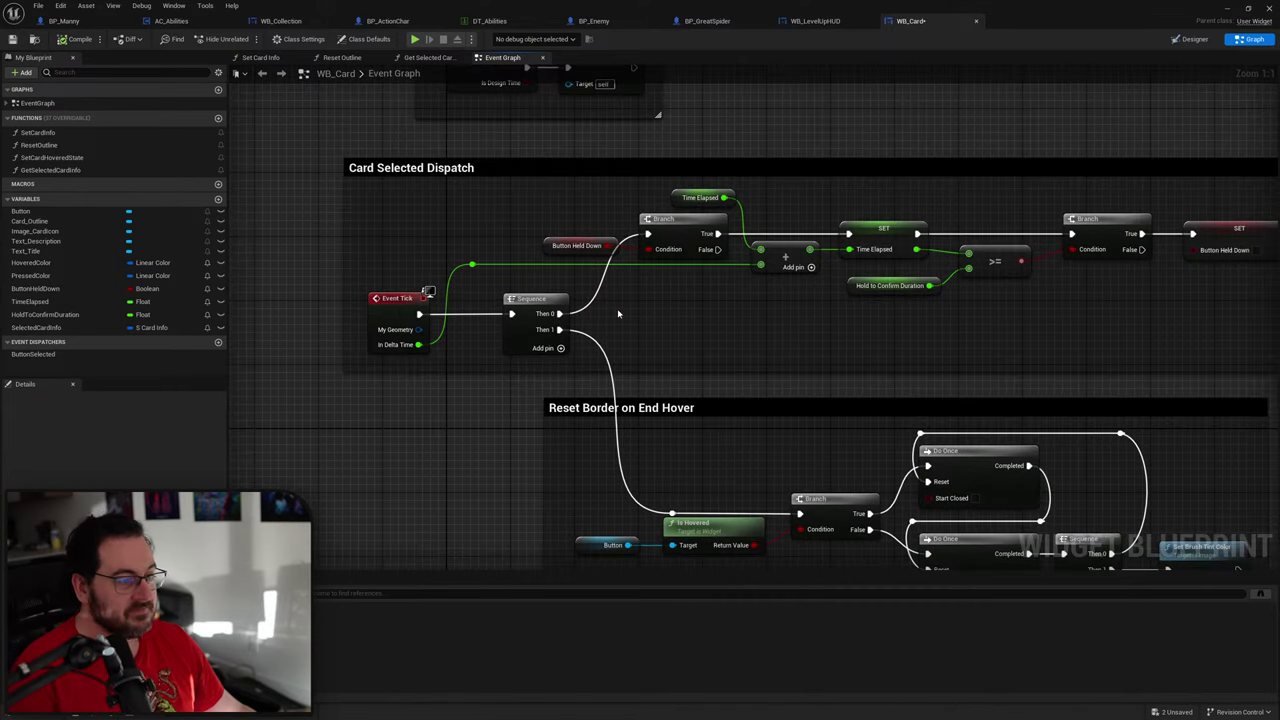
right_drag(745, 298, 603, 309)
scroll(418, 293, down, 1)
drag(54, 210, 390, 236)
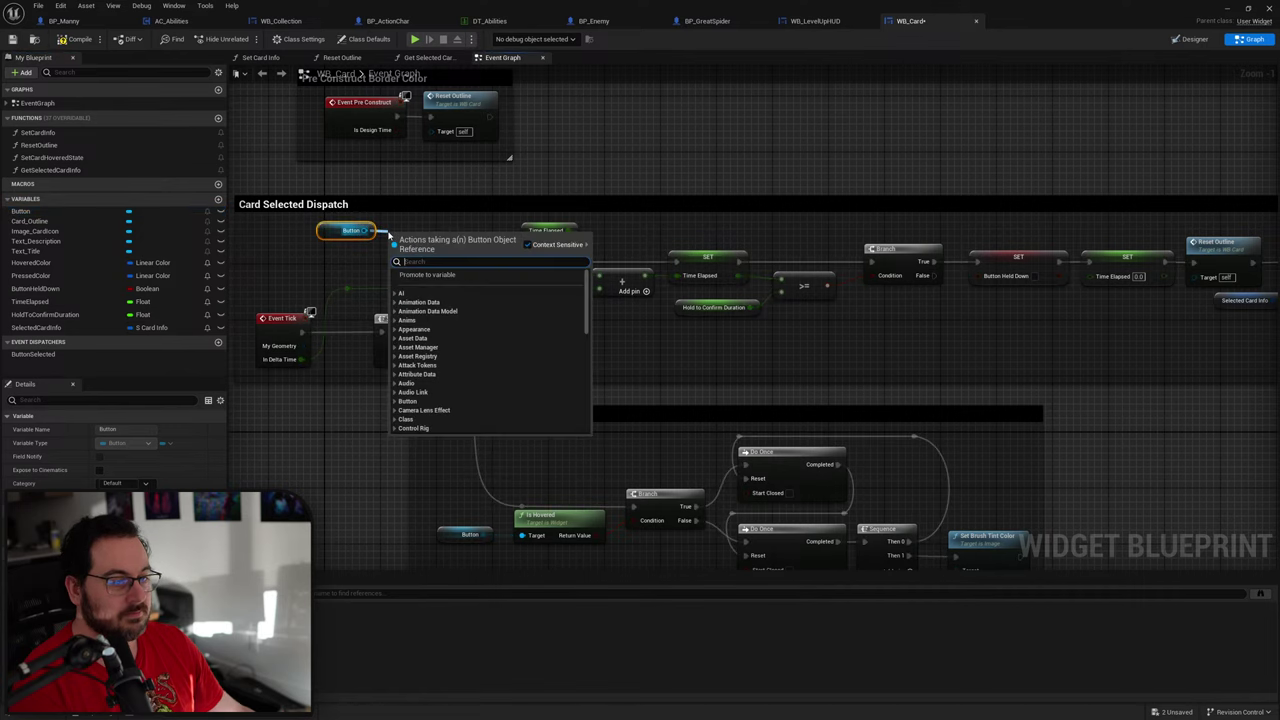
text(hover)
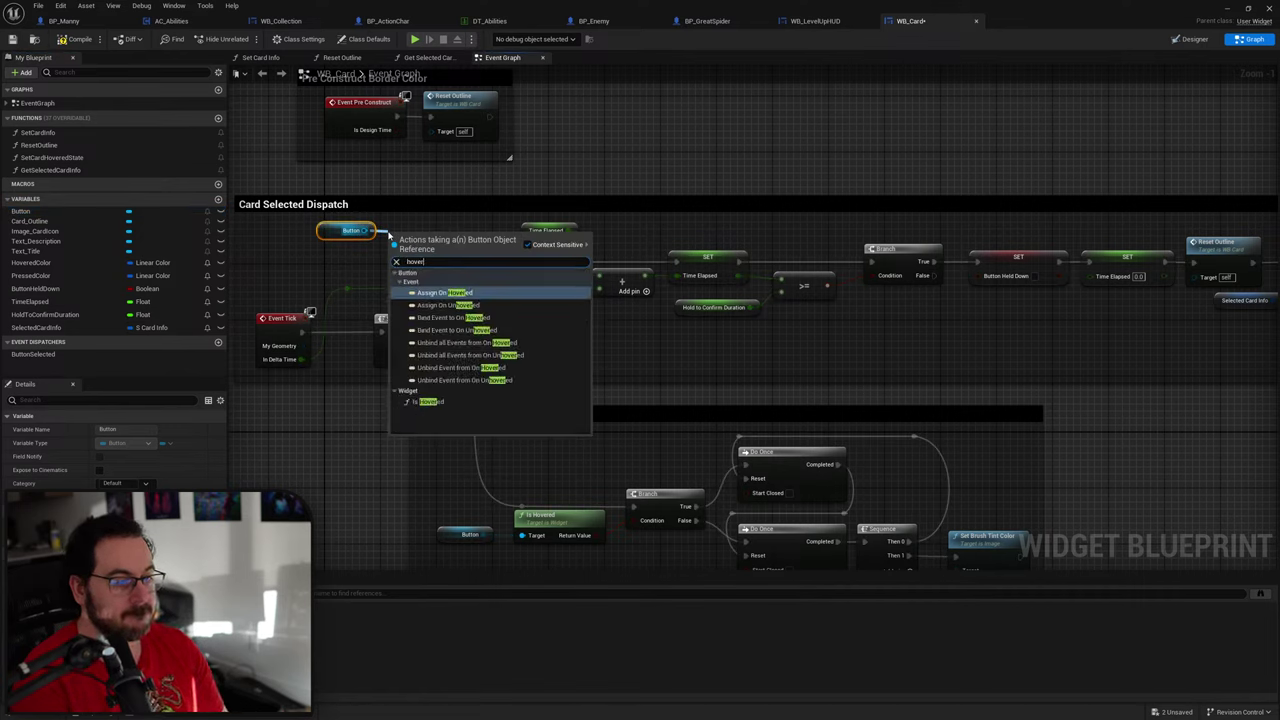
click(428, 401)
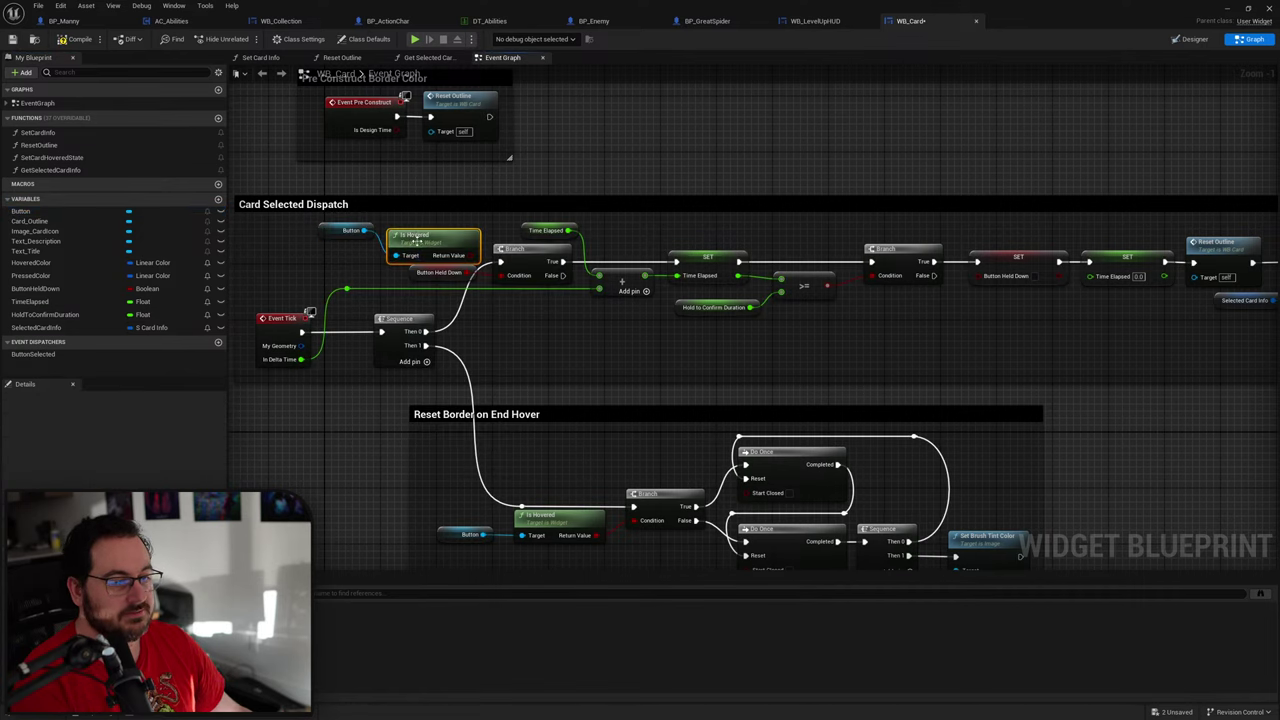
Step: Combine Is Hovered and Button Held Down with an AND node driving the first Branch in Card Selected Dispatch, and compile WB_Card
drag(362, 252, 404, 225)
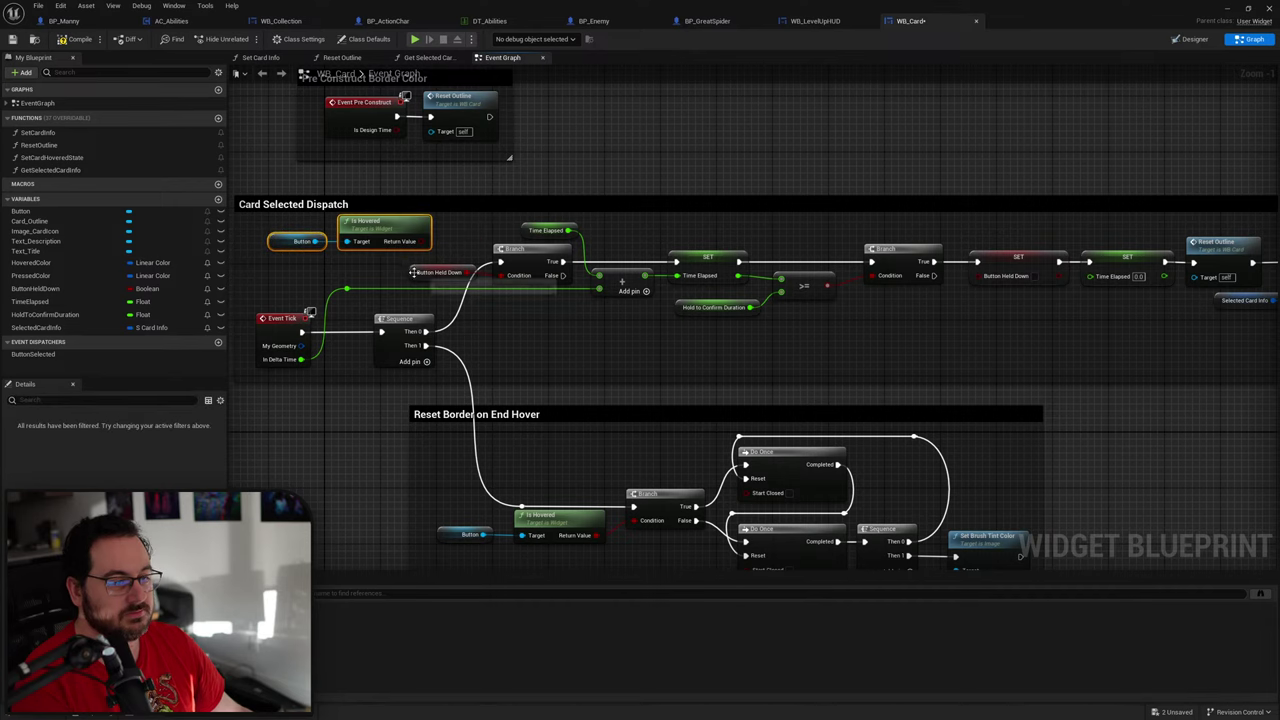
drag(440, 272, 329, 272)
drag(428, 241, 436, 254)
text(and)
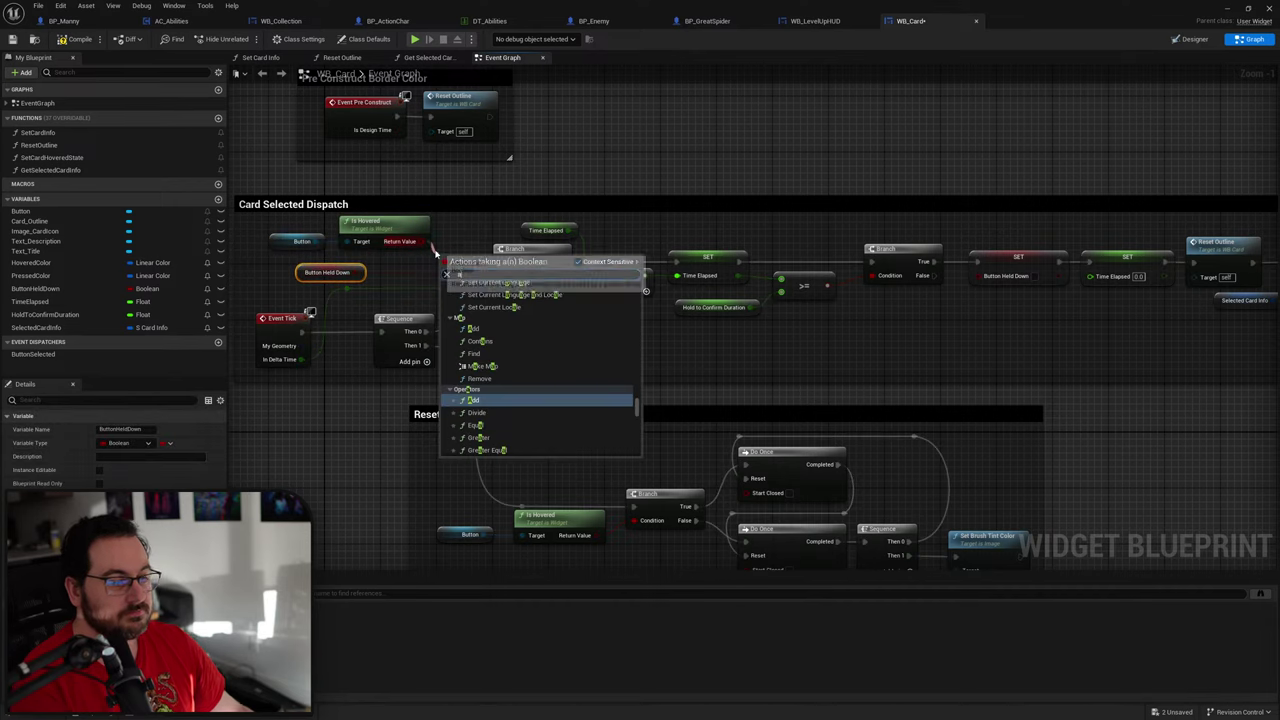
key(Return)
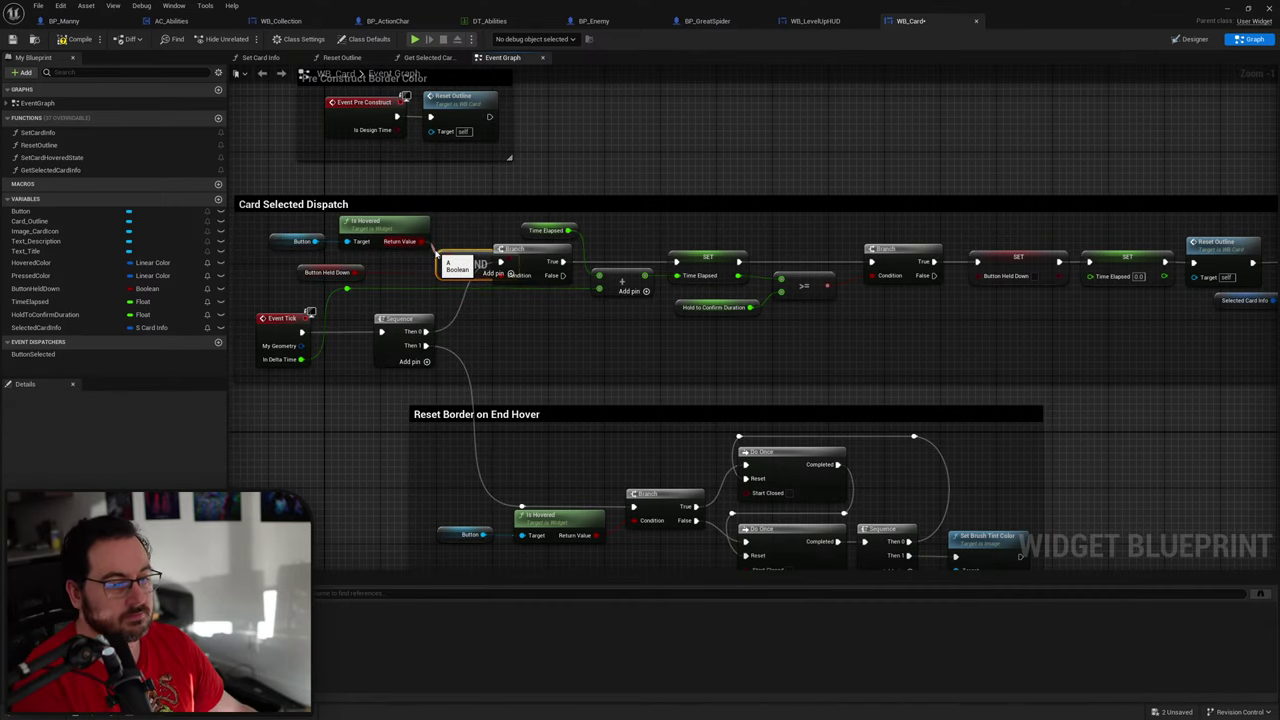
drag(354, 272, 470, 252)
scroll(540, 241, up, 1)
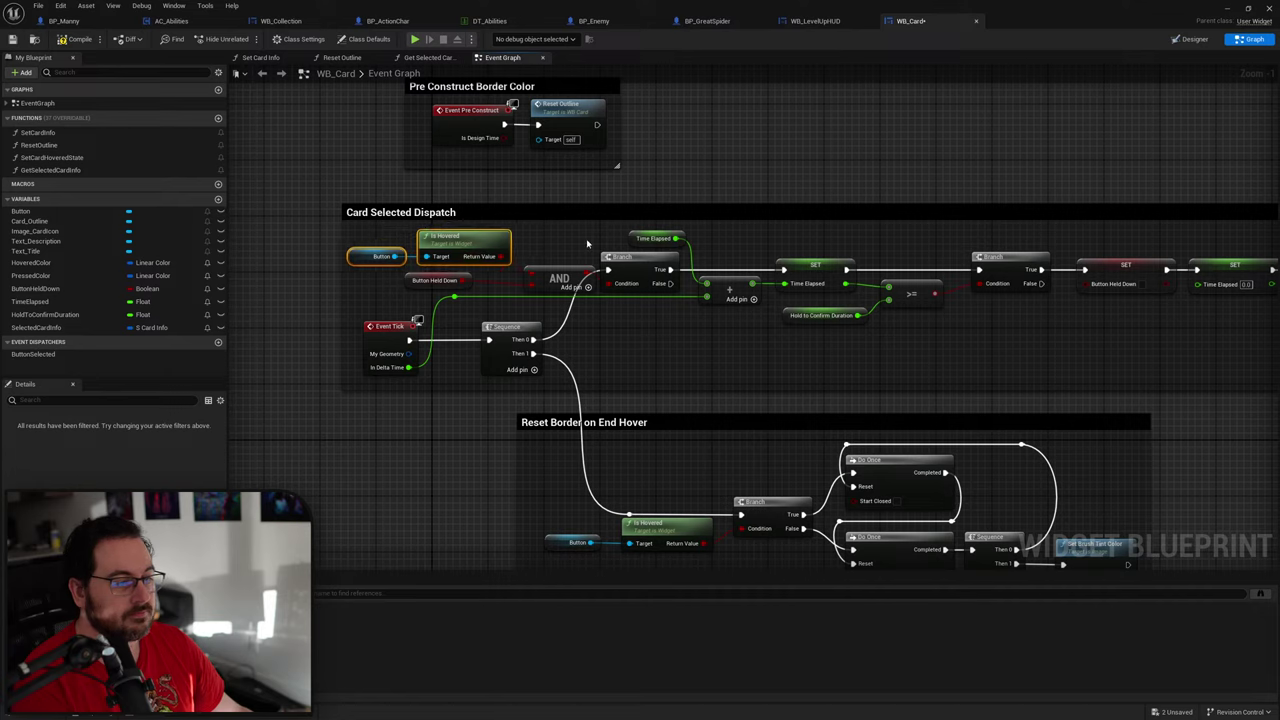
drag(565, 268, 645, 270)
click(623, 348)
click(685, 368)
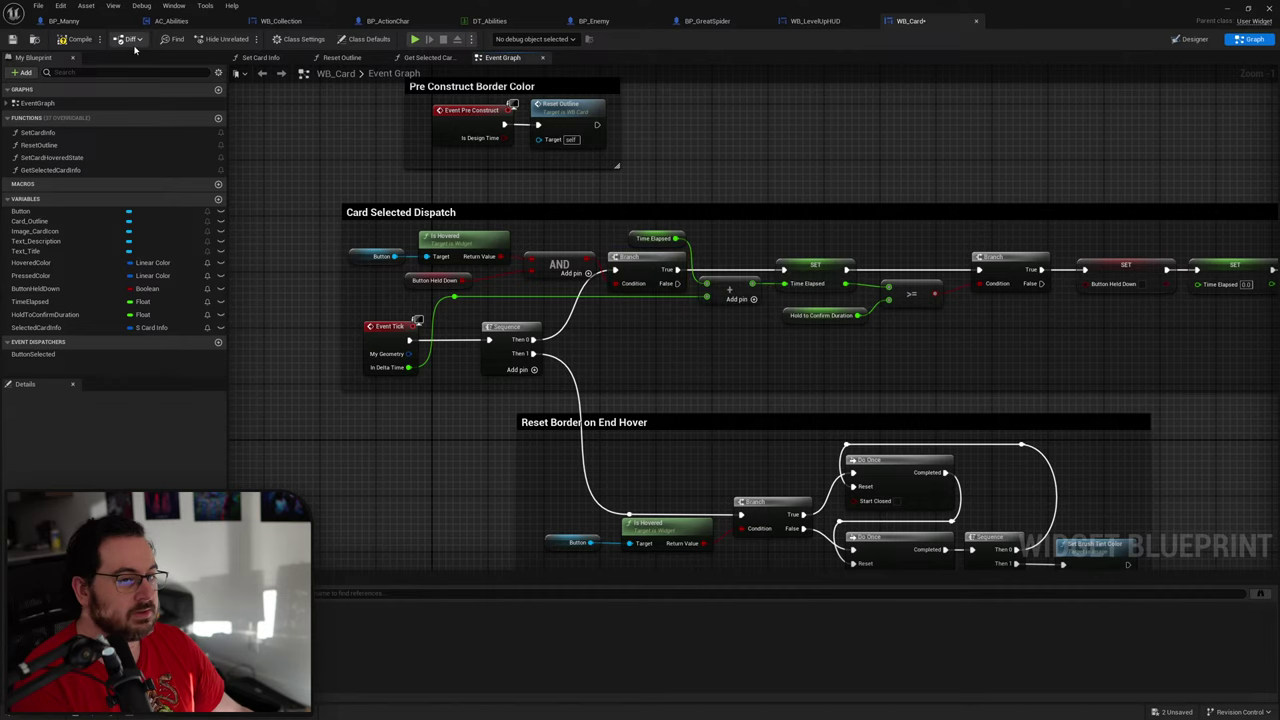
click(72, 42)
Step: Play-test the level again, level up by fighting the spider and choose the Multi Shot card to test the hold-to-select behavior
drag(1063, 20, 922, 529)
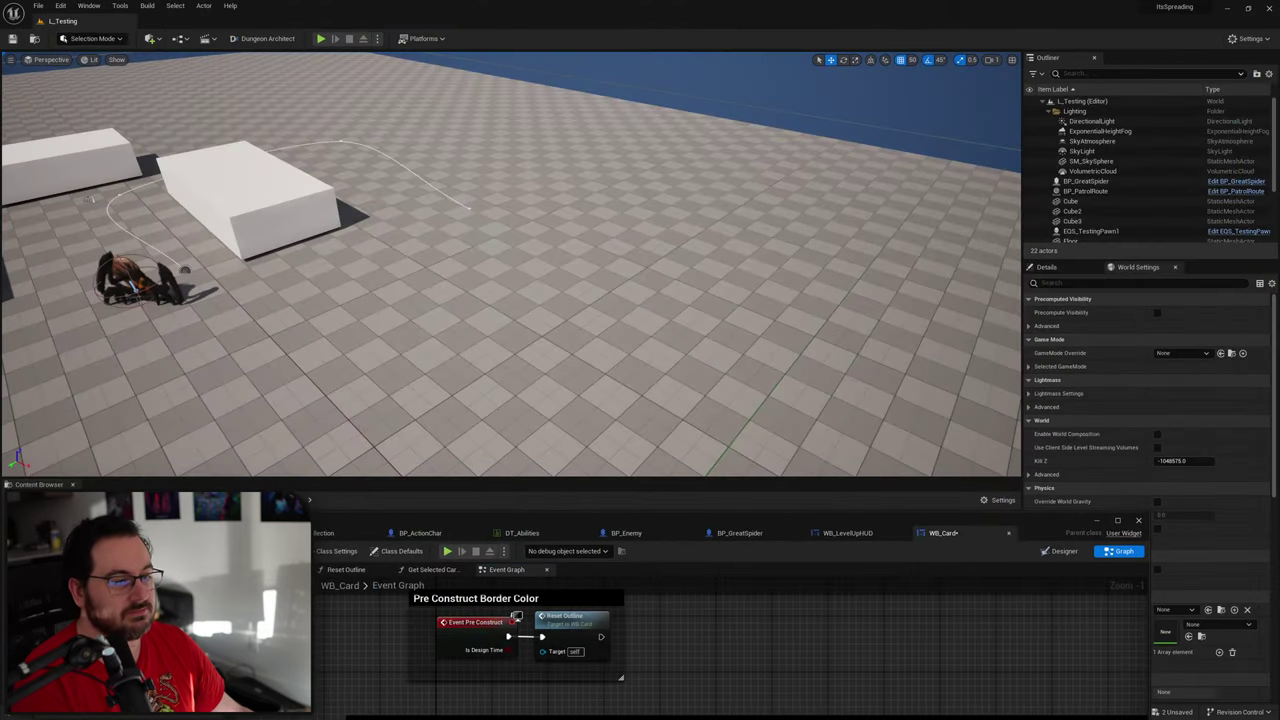
key(alt+p)
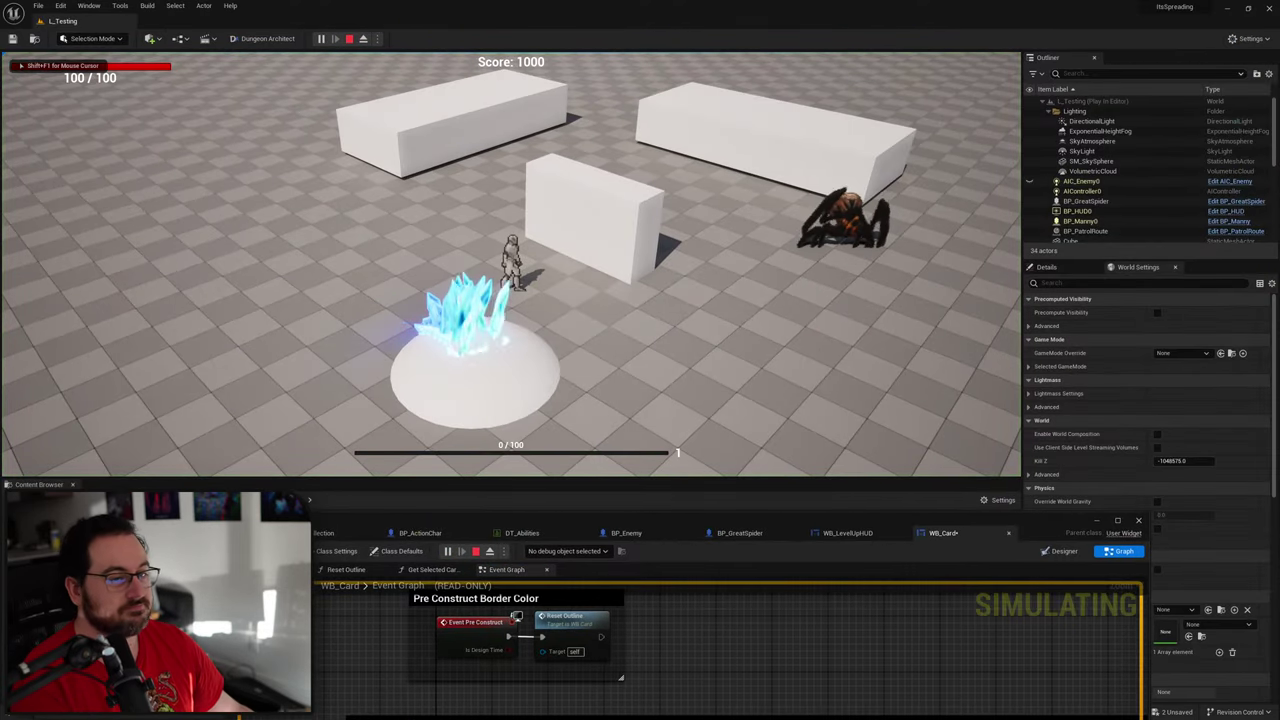
key(d)
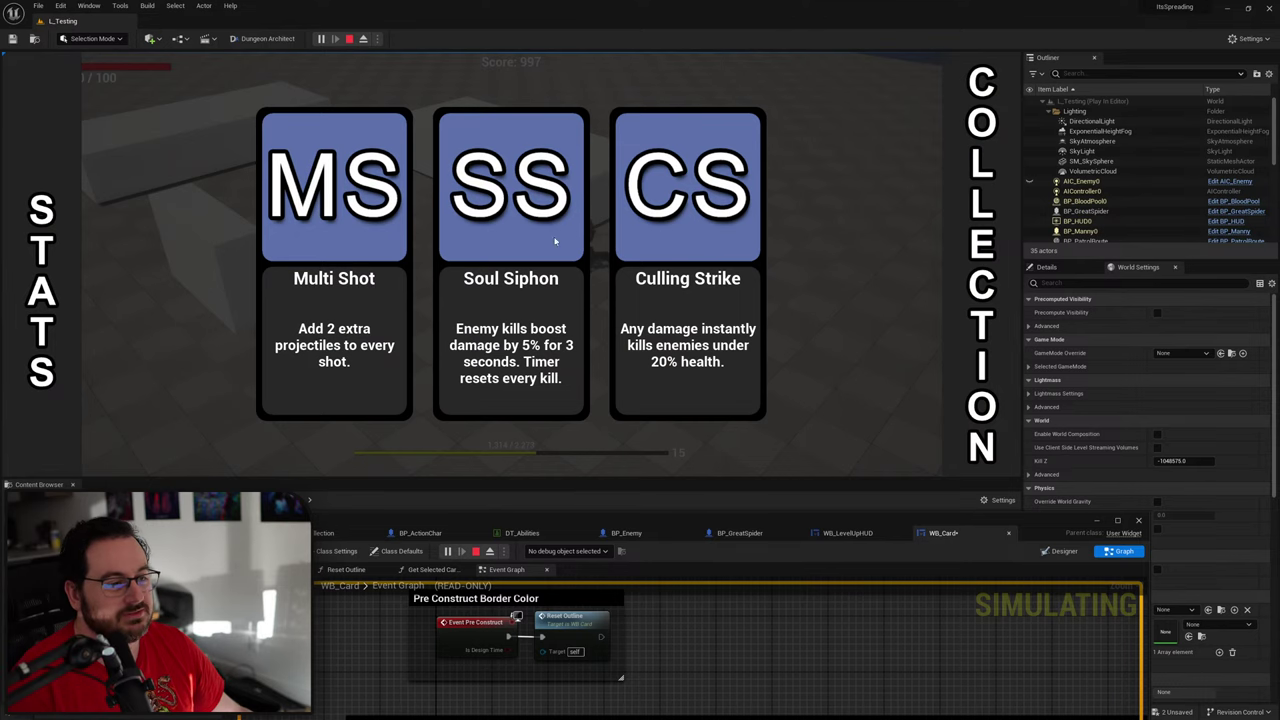
click(335, 206)
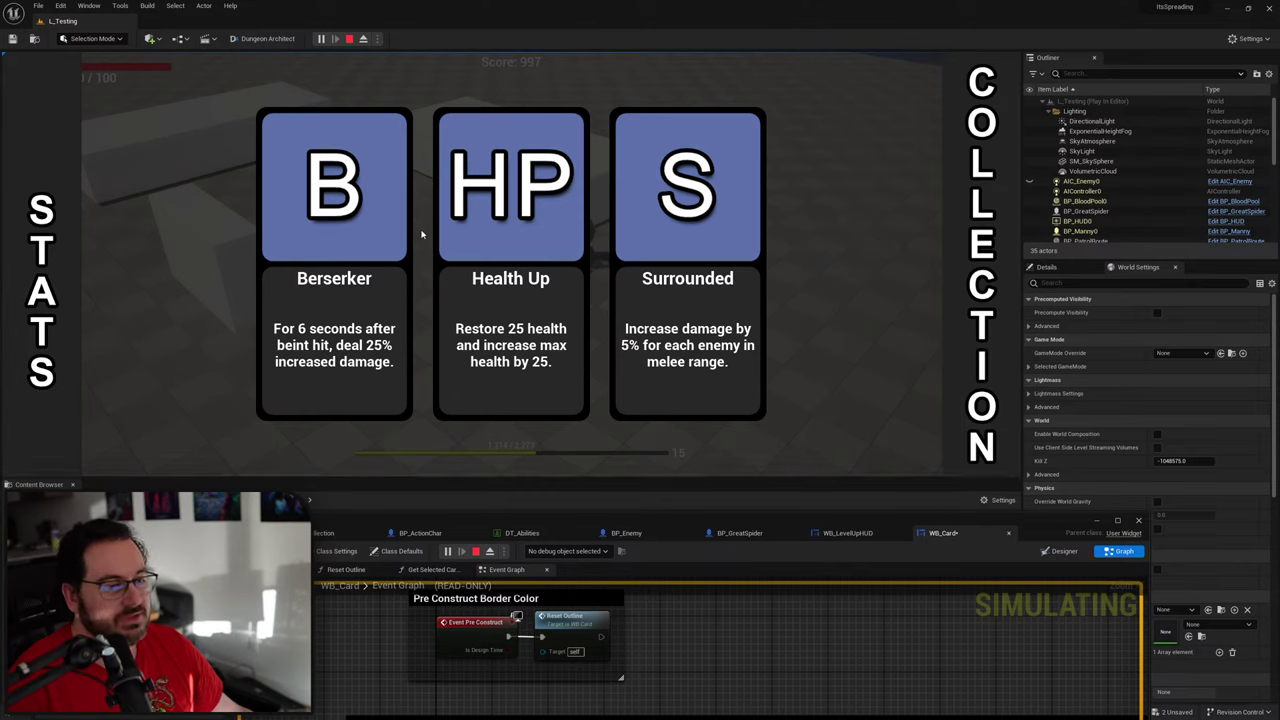
Step: Choose the Surrounded card on the level-up screen and end the play session
click(668, 302)
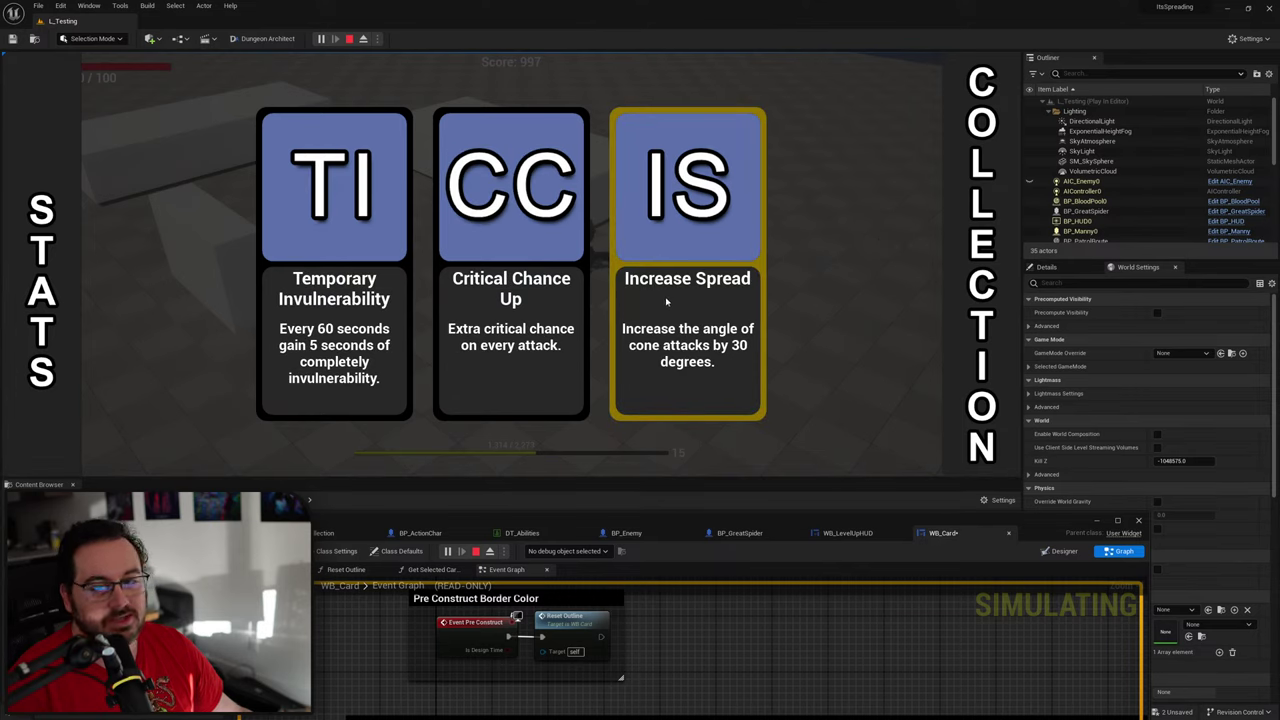
mouse_move(1016, 181)
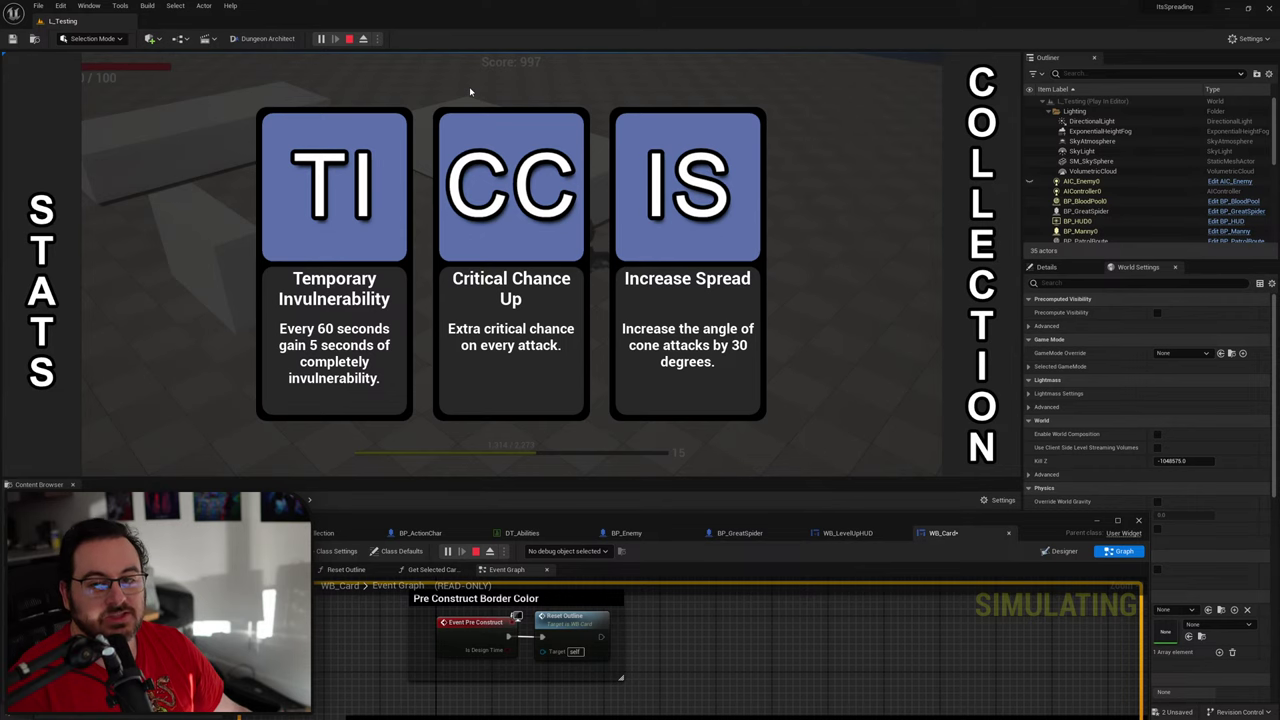
key(F8)
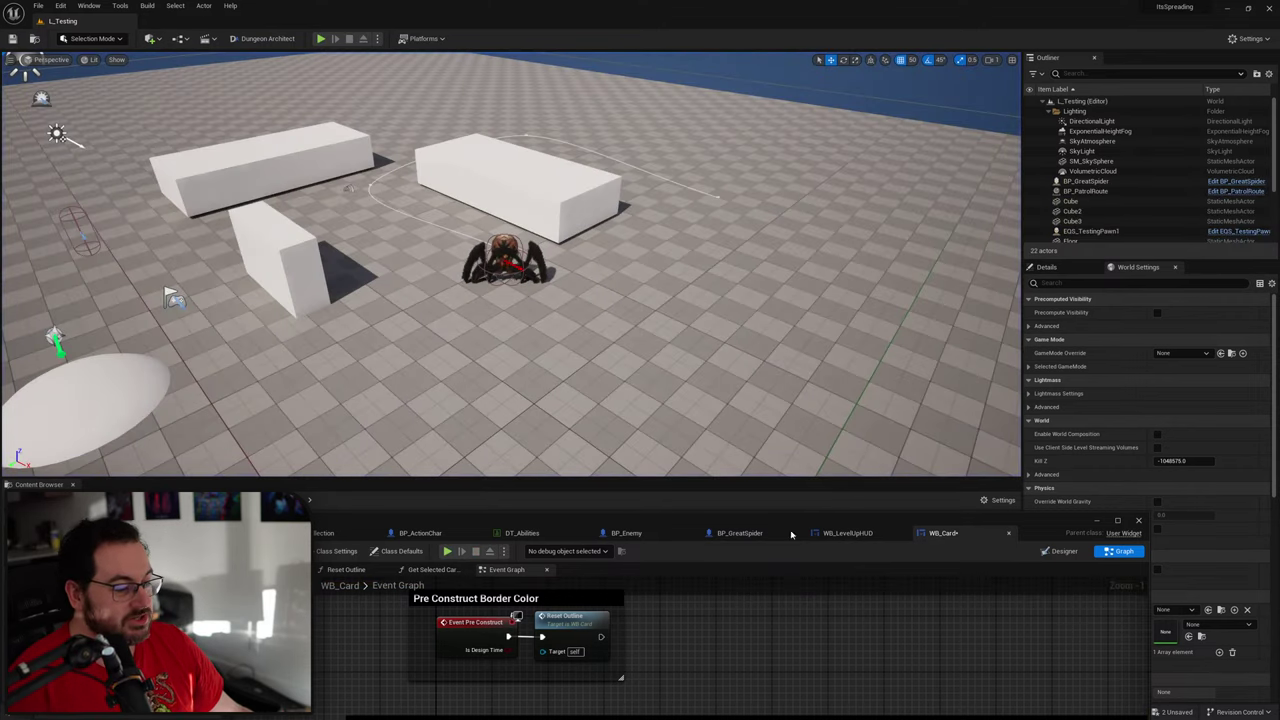
key(Escape)
Step: Save WB_Card and move its editor window up to uncover the Content Browser
drag(788, 517, 785, 241)
key(ctrl+s)
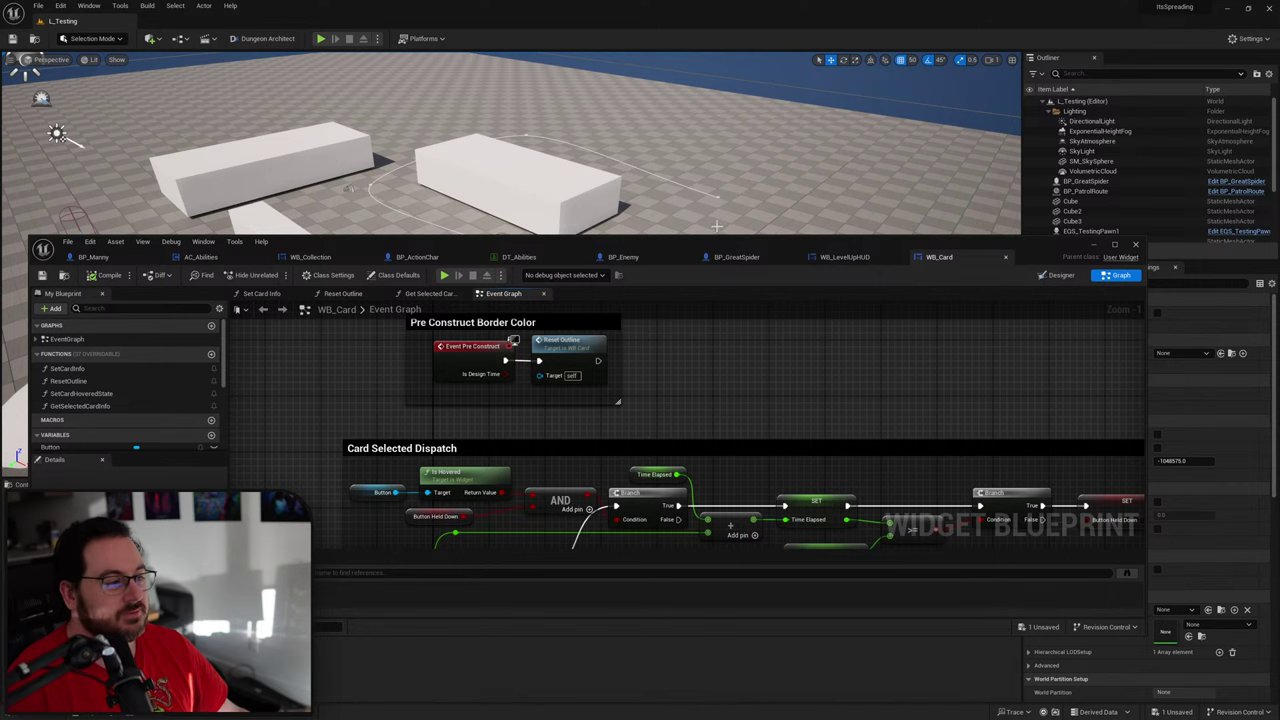
drag(718, 241, 734, 78)
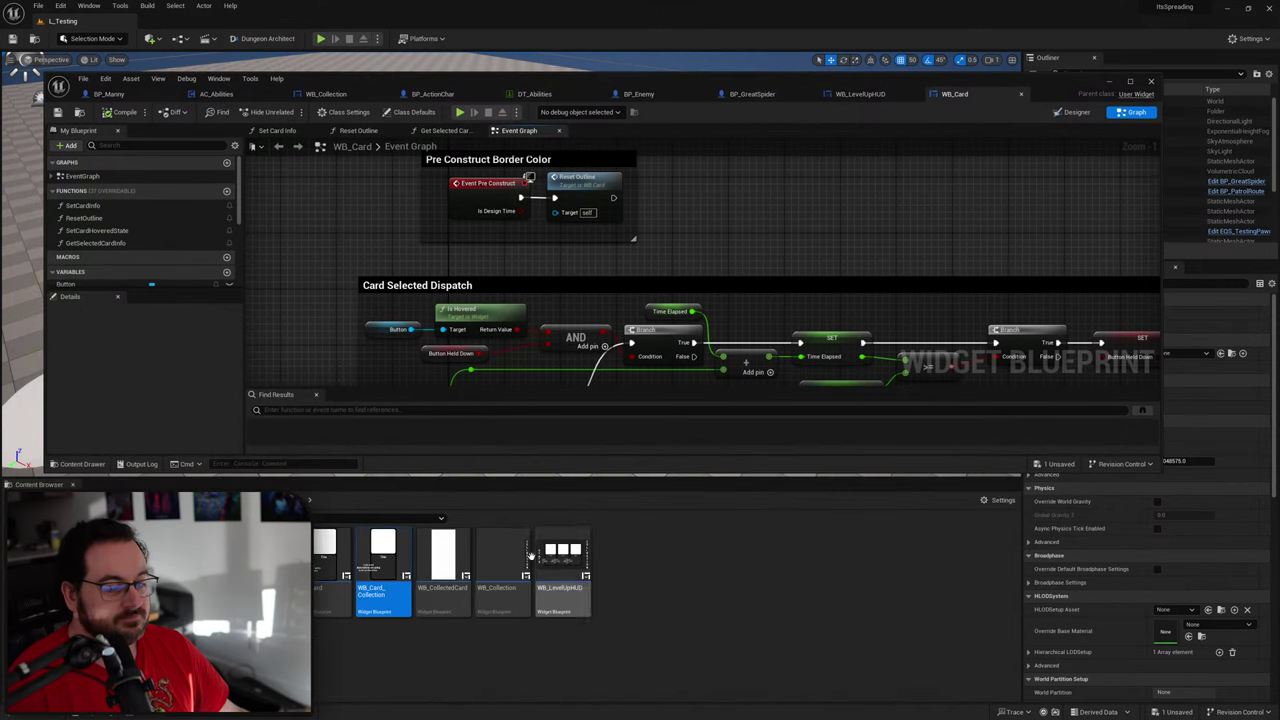
Step: Create a Widget Blueprint based on User Widget in the current folder, name it WB_CardSelector and open it
click(394, 638)
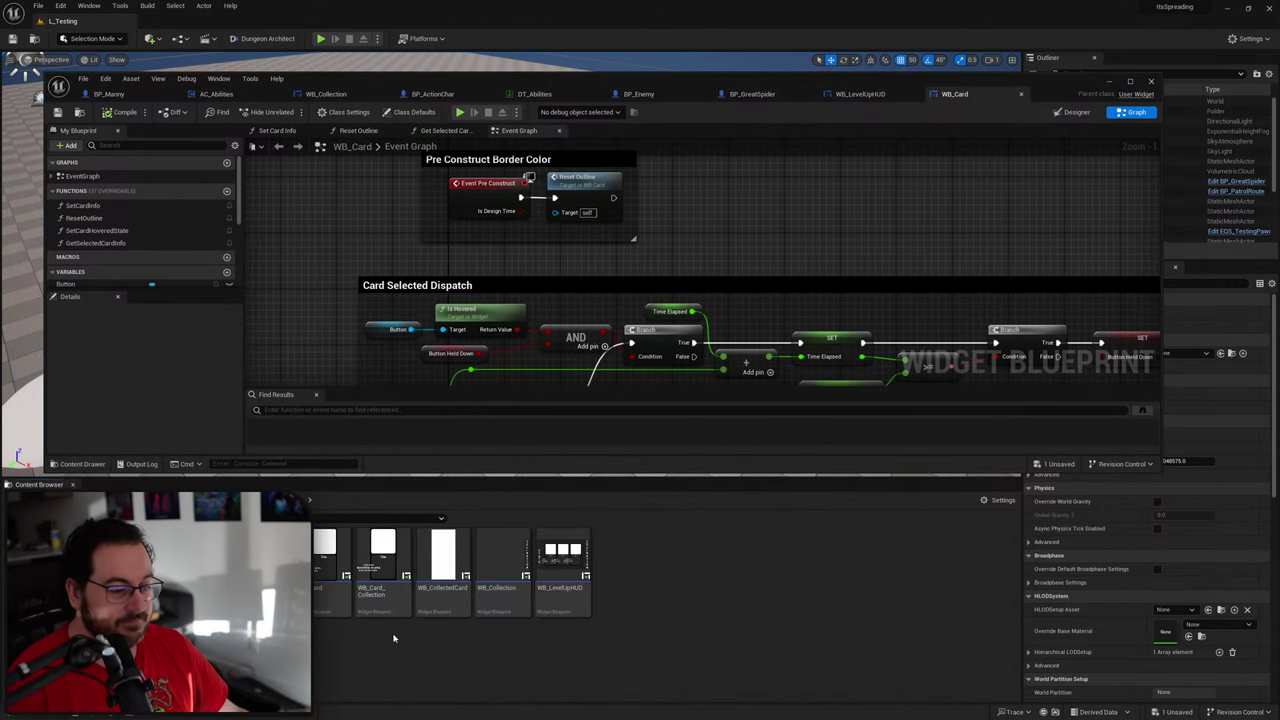
right_click(638, 621)
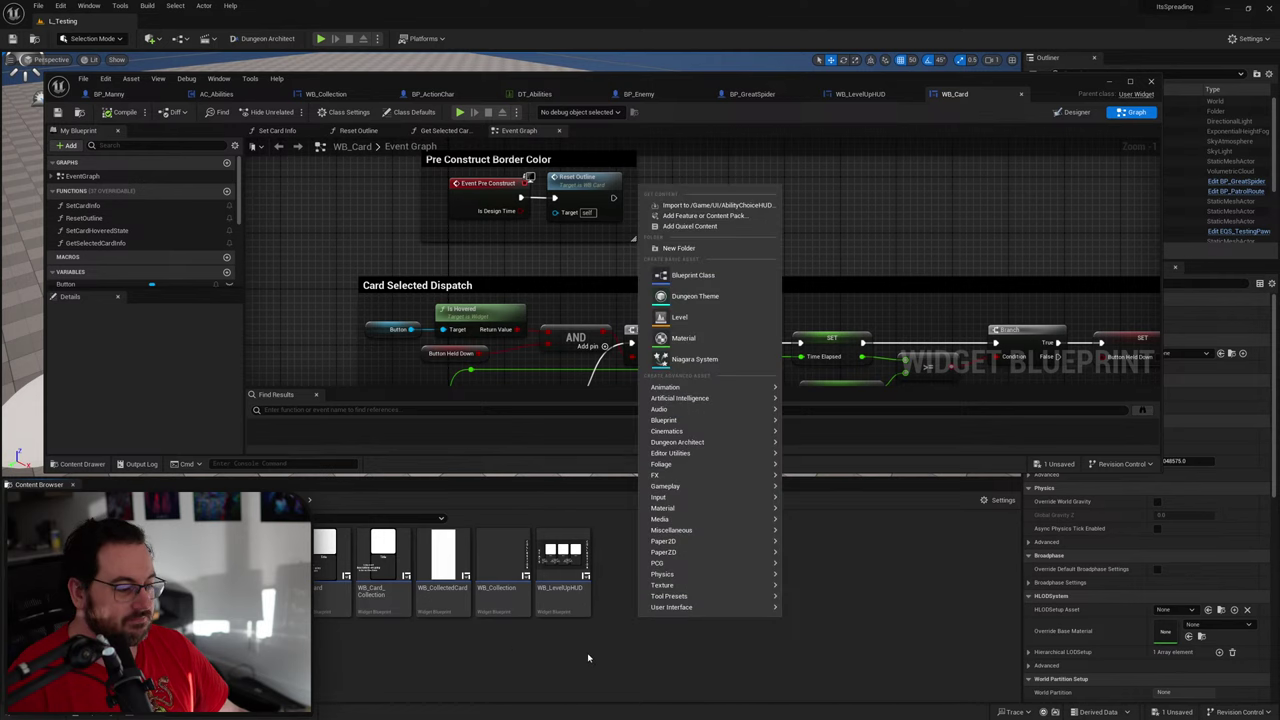
mouse_move(714, 609)
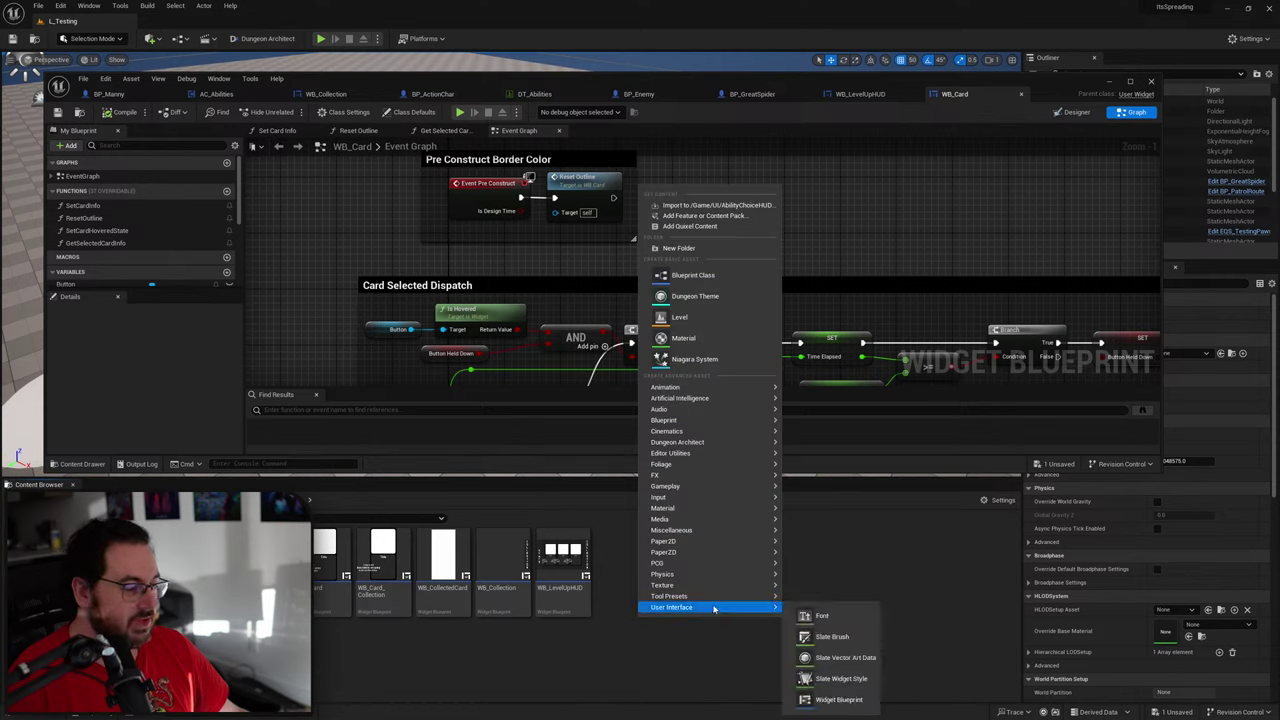
click(838, 699)
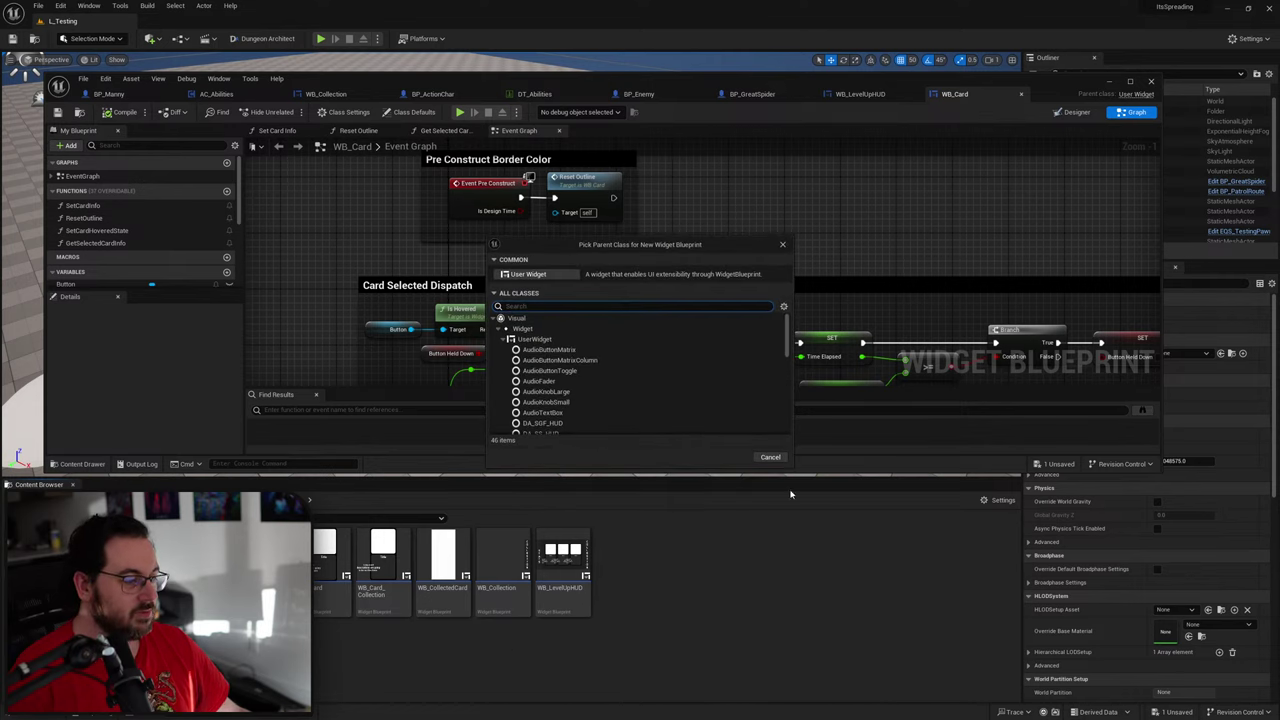
click(527, 274)
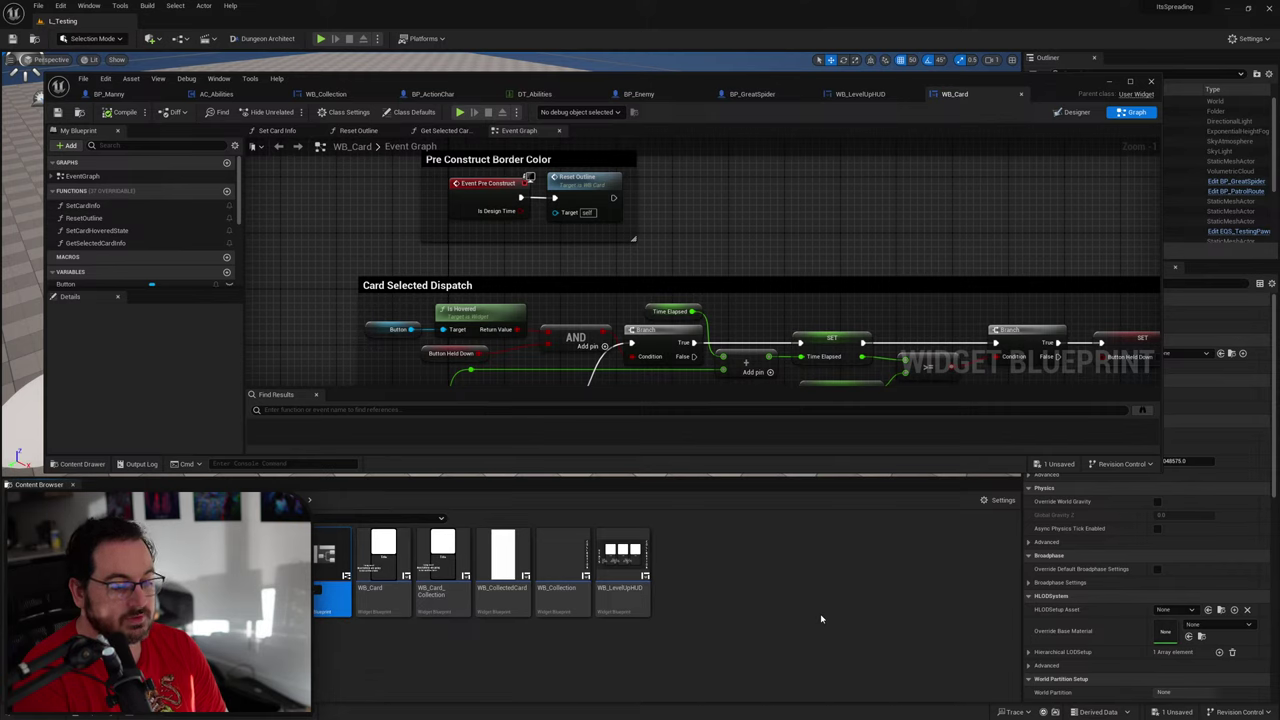
text(rdD)
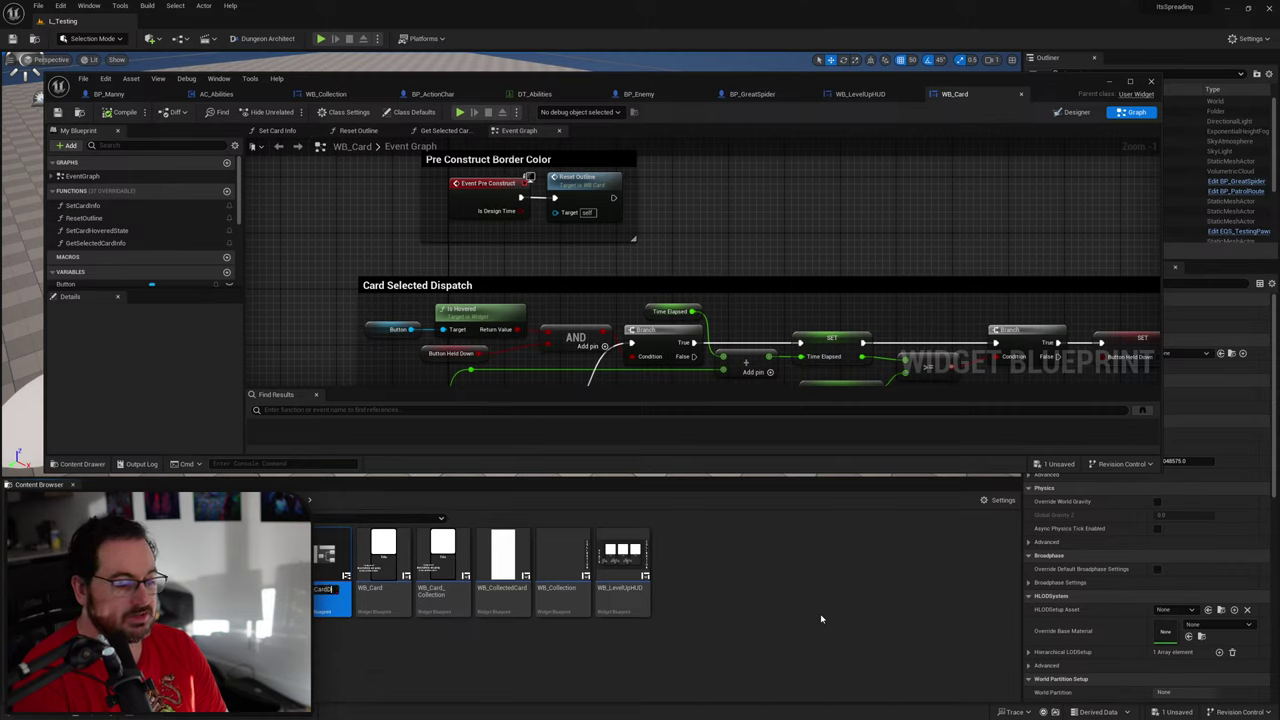
text(ebug)
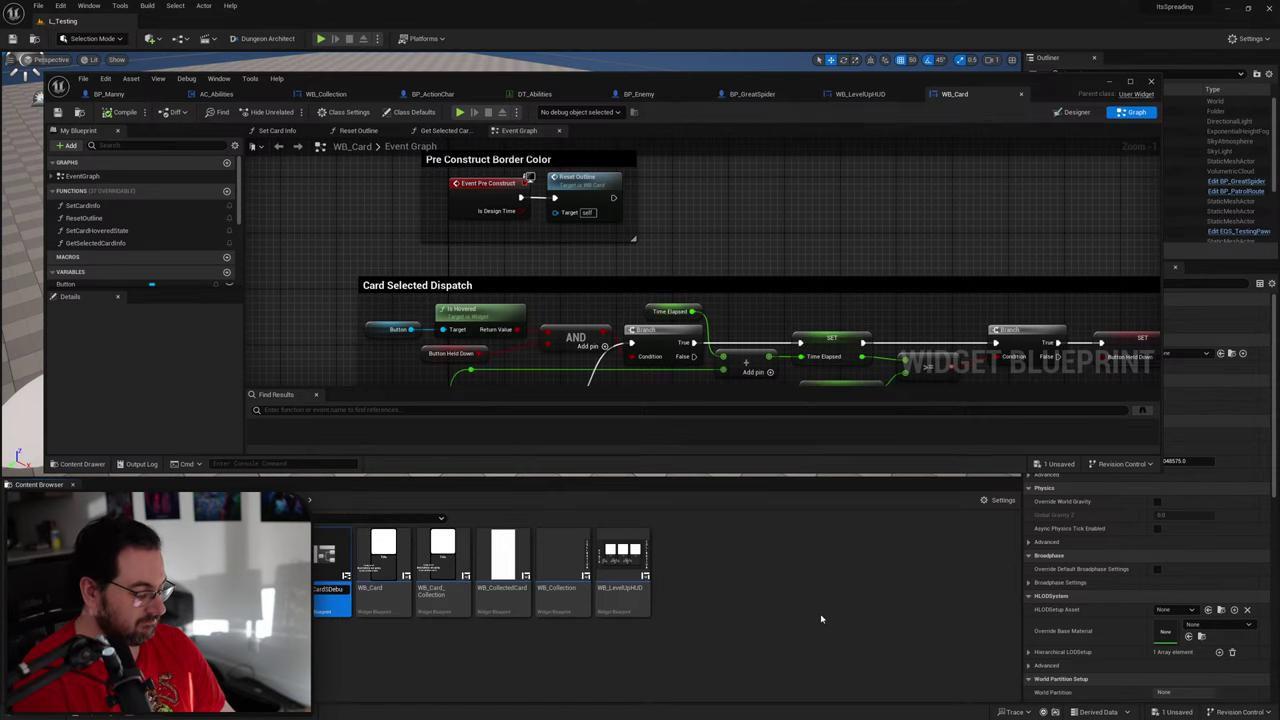
key(shift+End)
text(elect)
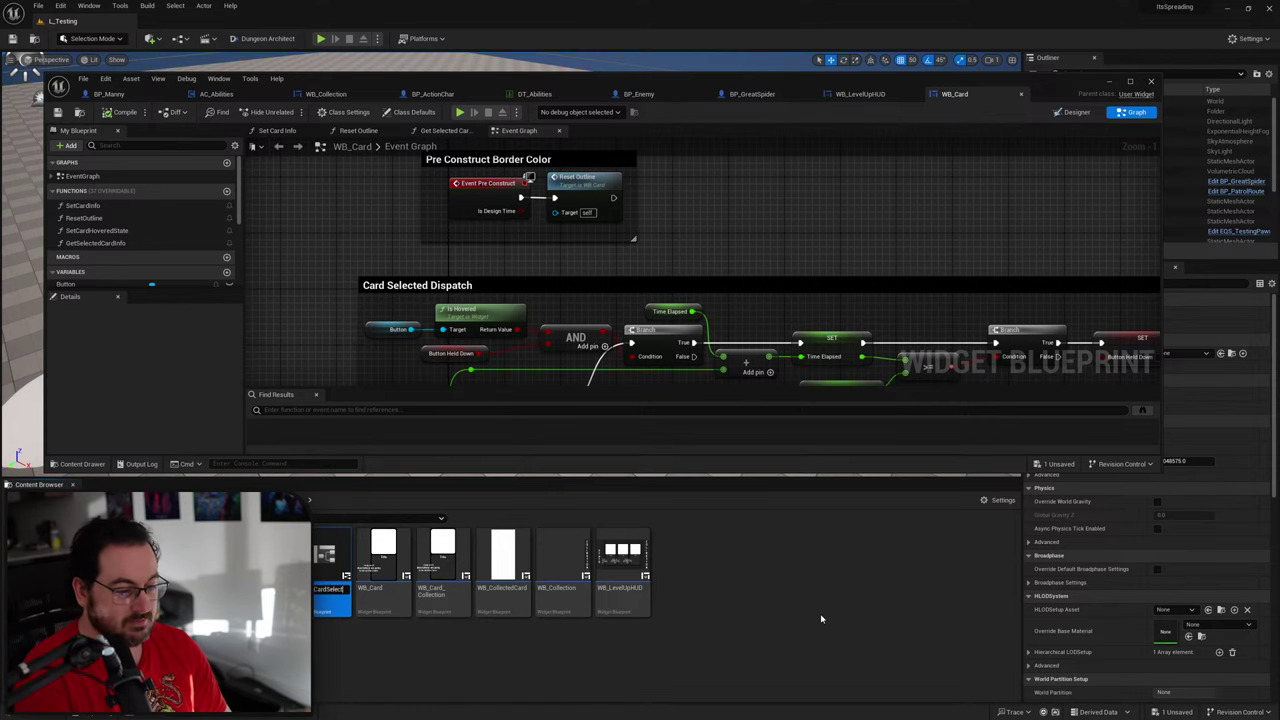
text(or)
key(Return)
key(Return)
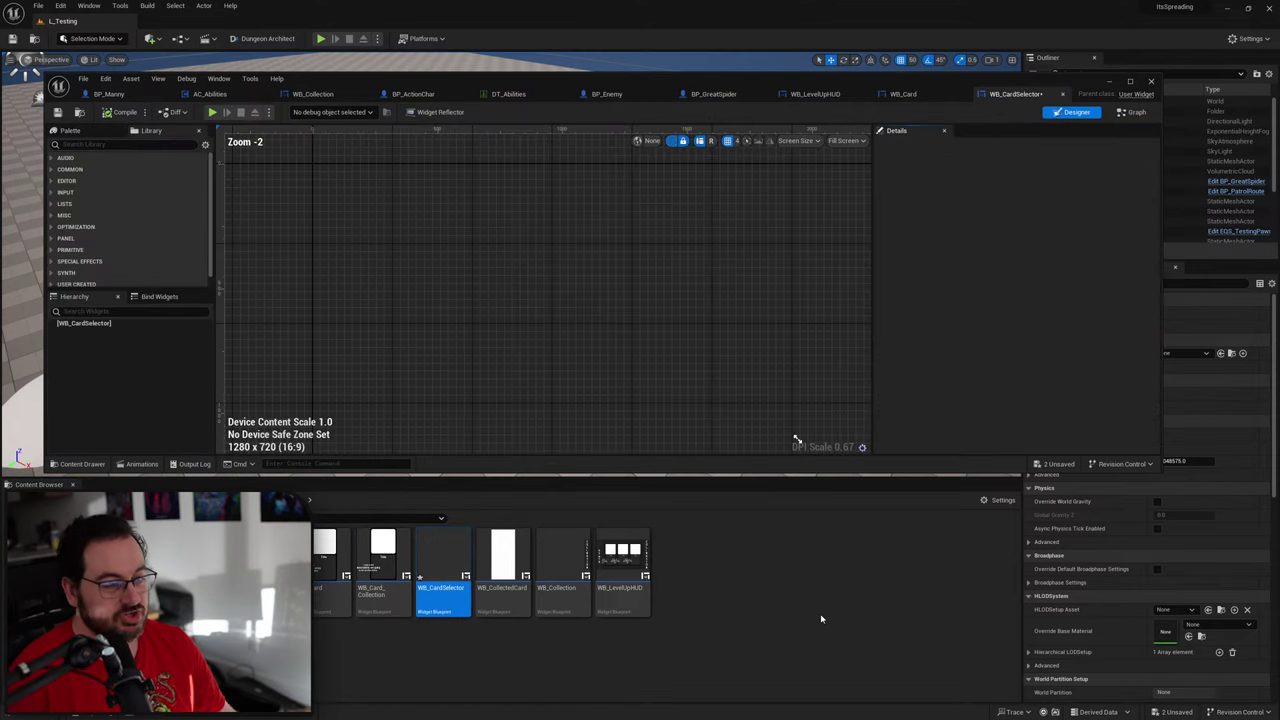
Step: Add a Canvas Panel as the root of WB_CardSelector
click(54, 240)
scroll(80, 250, down, 1)
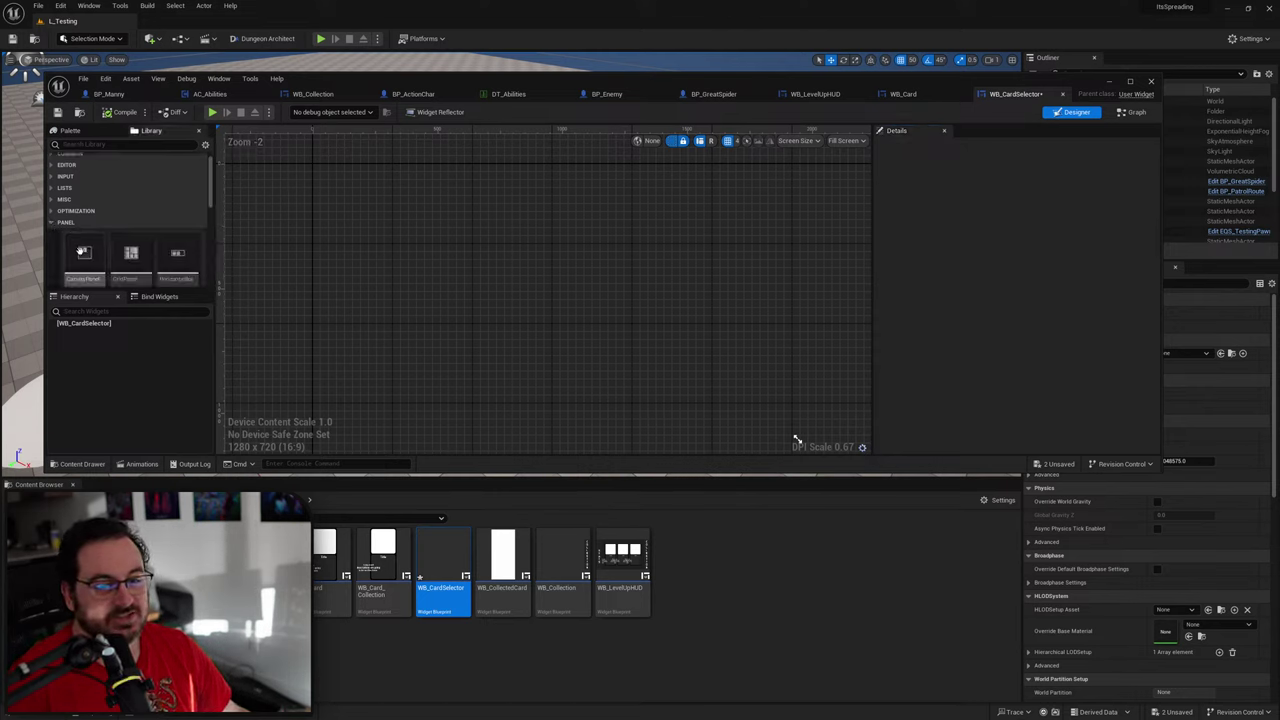
drag(84, 240, 111, 336)
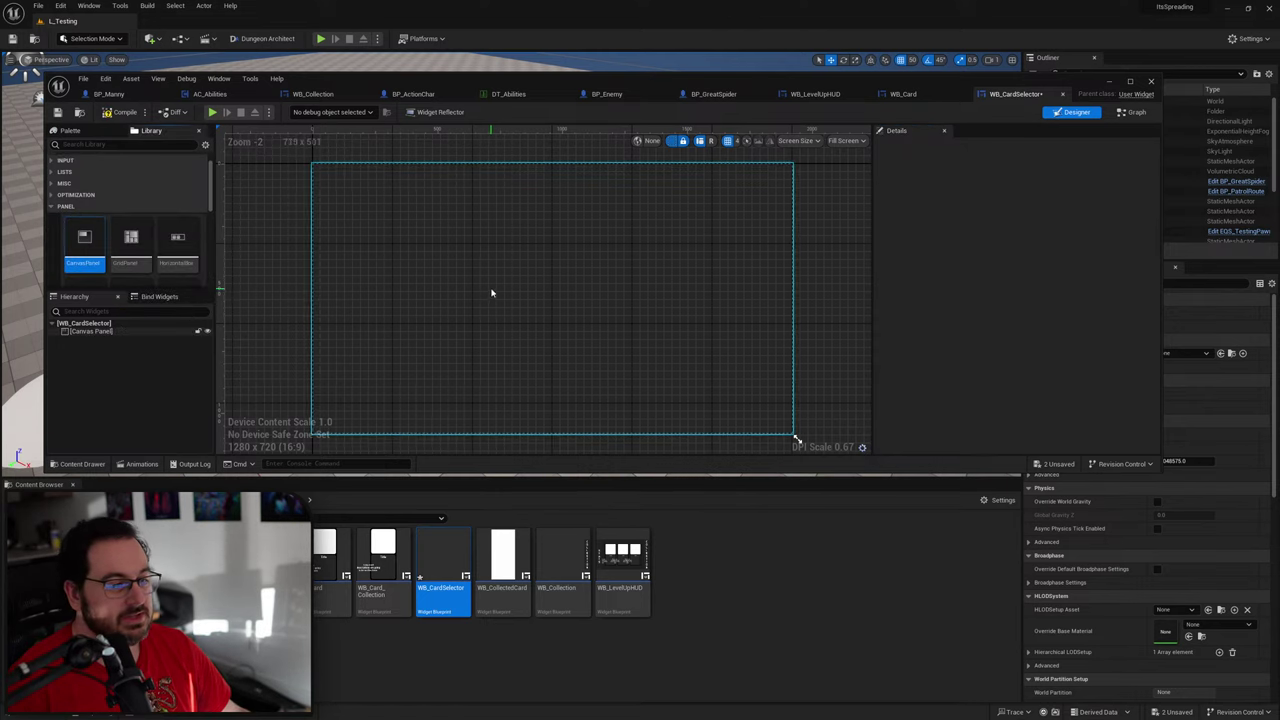
Step: Add an Image widget inside the Canvas Panel and select it
scroll(78, 170, up, 1)
scroll(79, 175, up, 1)
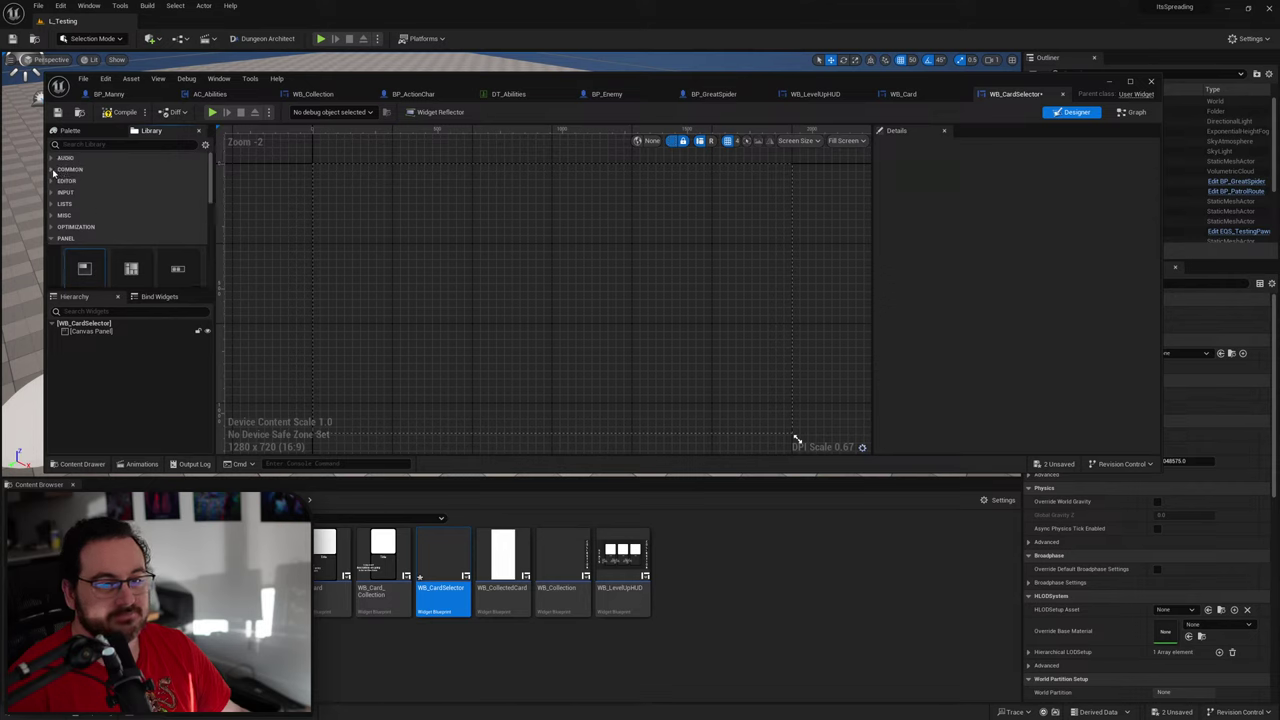
click(54, 170)
scroll(157, 251, down, 1)
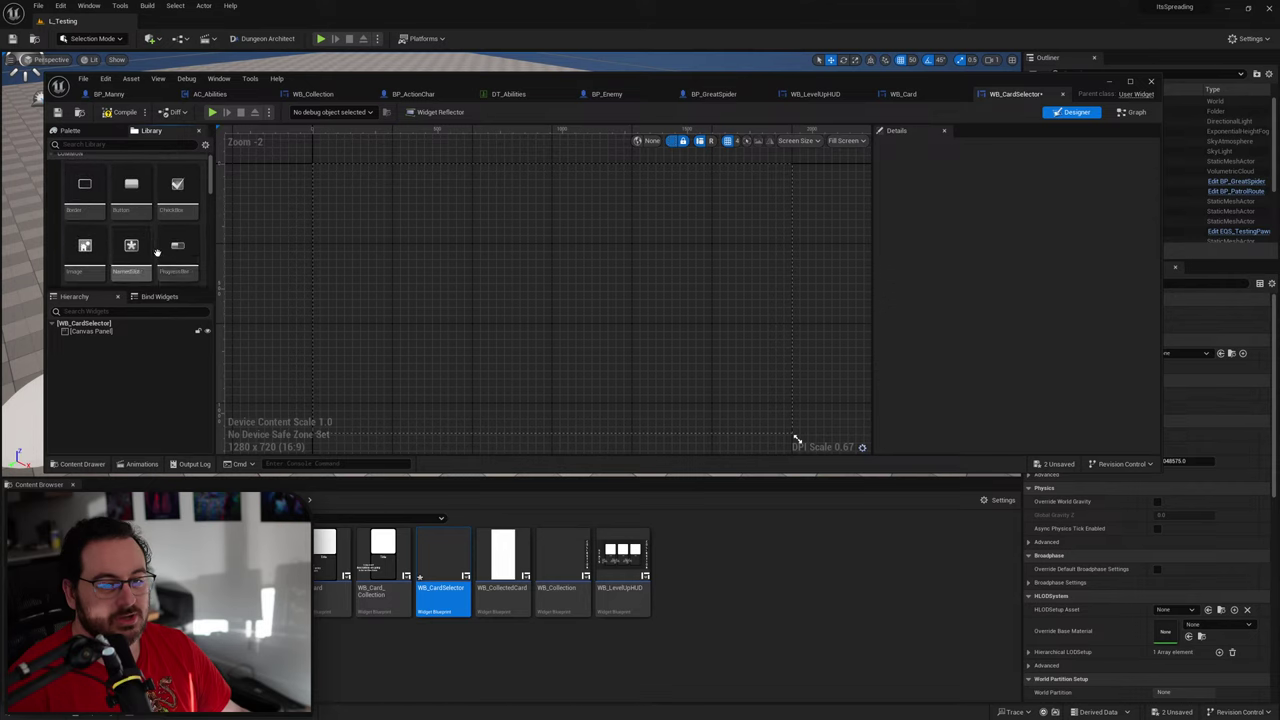
drag(85, 250, 95, 332)
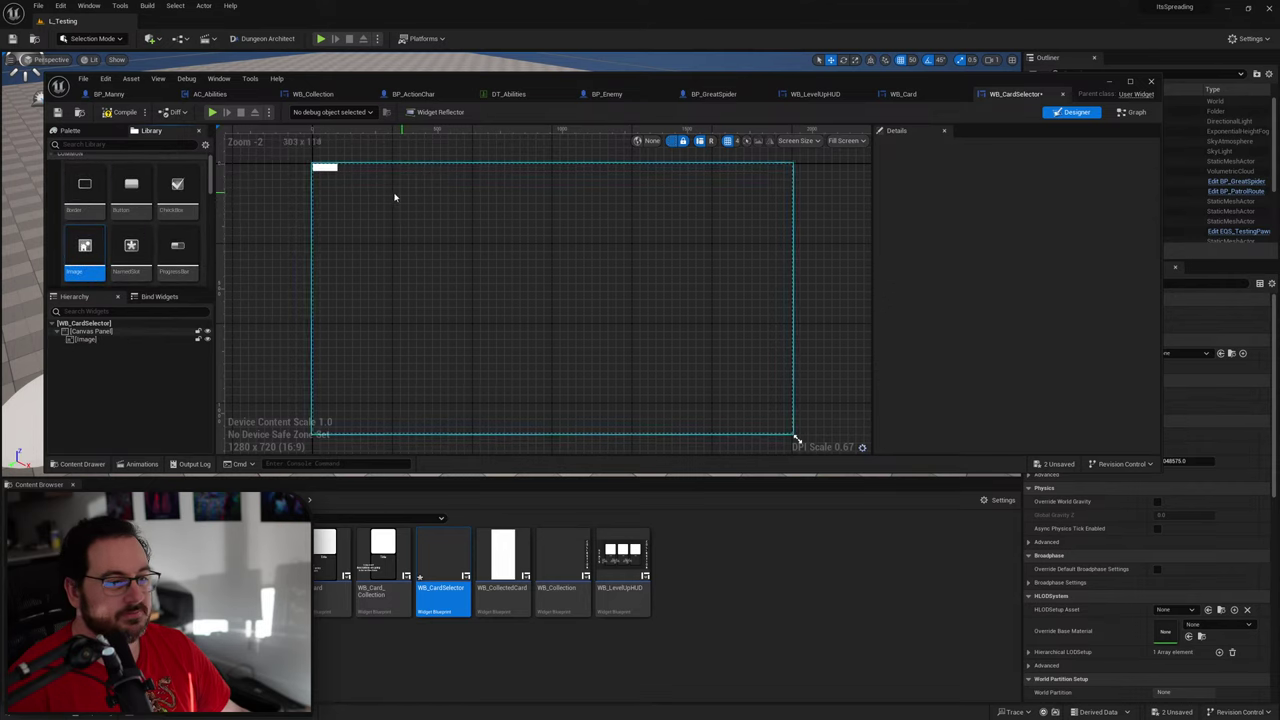
click(325, 167)
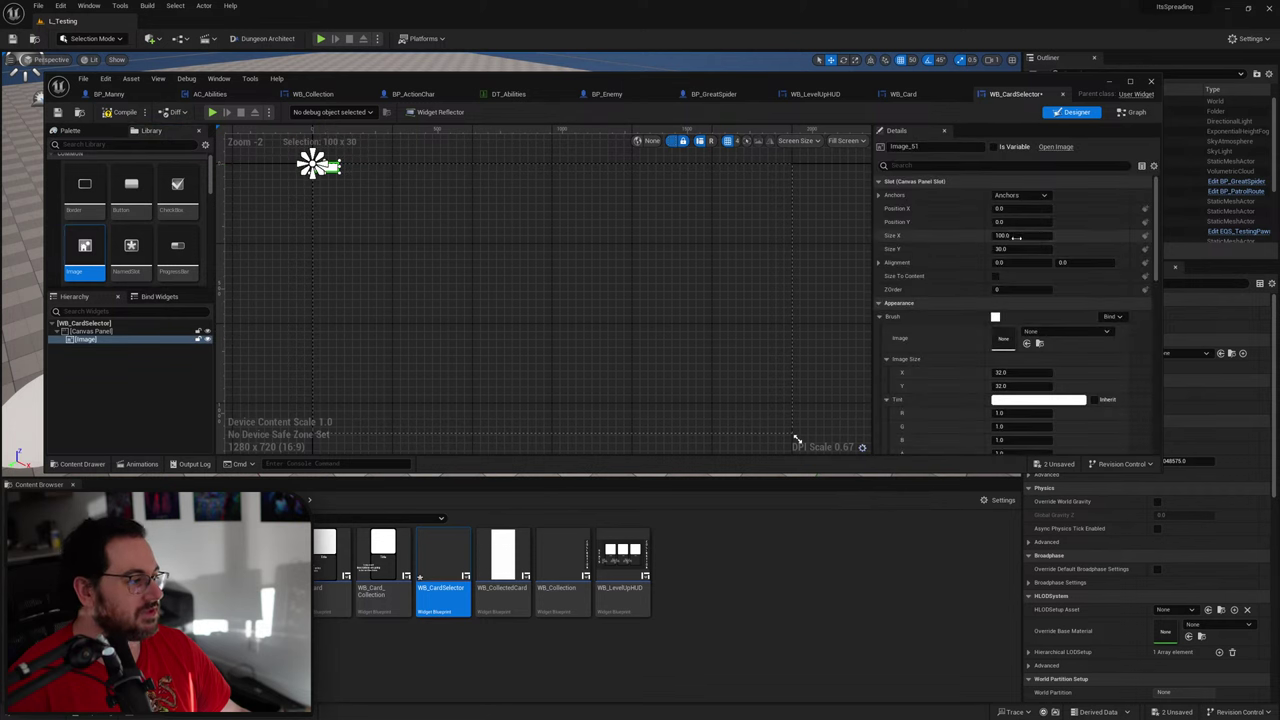
Step: Anchor the Image to stretch over the whole canvas with its Offset Right and Offset Bottom set to 0
click(1020, 195)
click(1112, 324)
click(1011, 236)
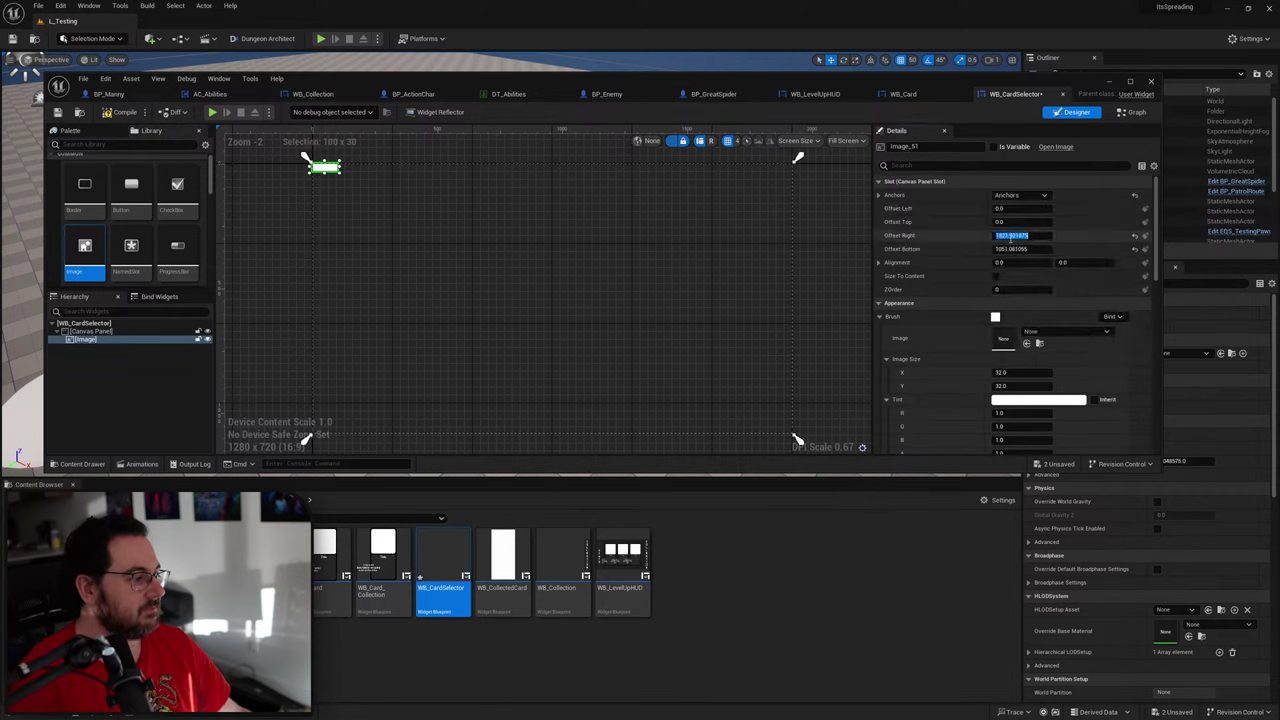
text(0)
key(Tab)
text(0)
key(Return)
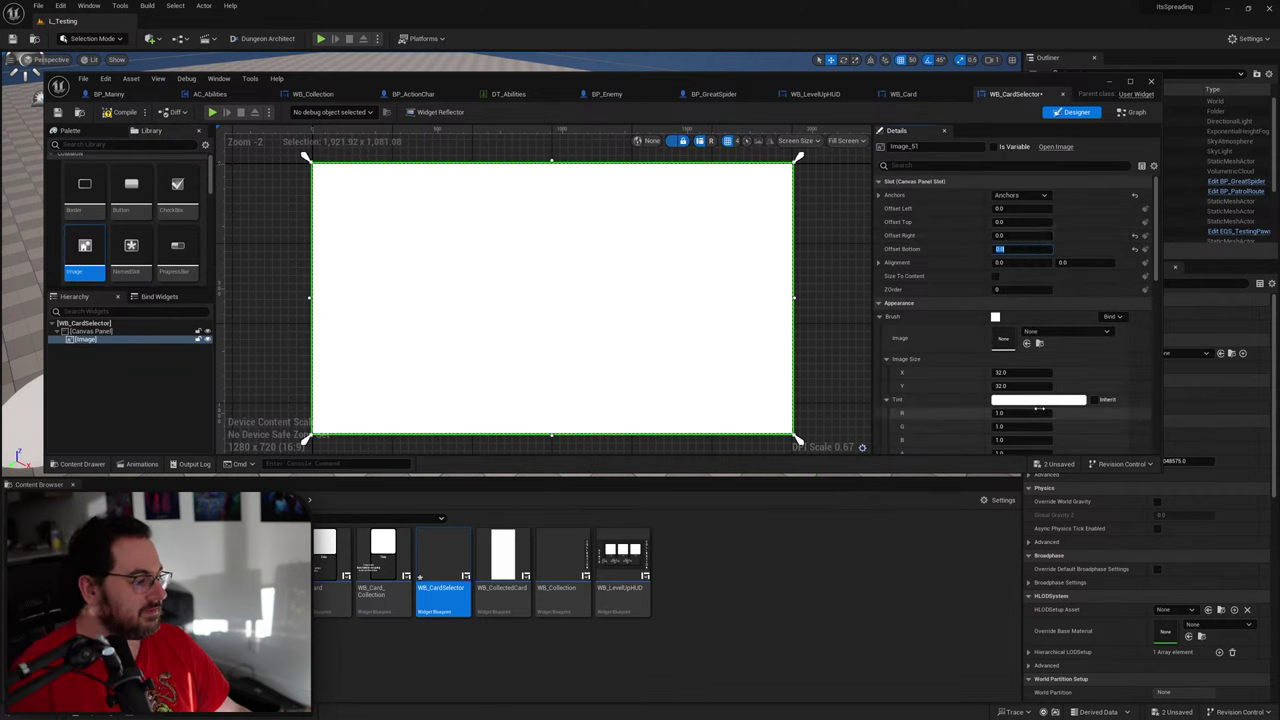
Step: Tint the Image a very dark grey, with R, G and B at 0.010417
click(1039, 401)
drag(1188, 522, 1178, 537)
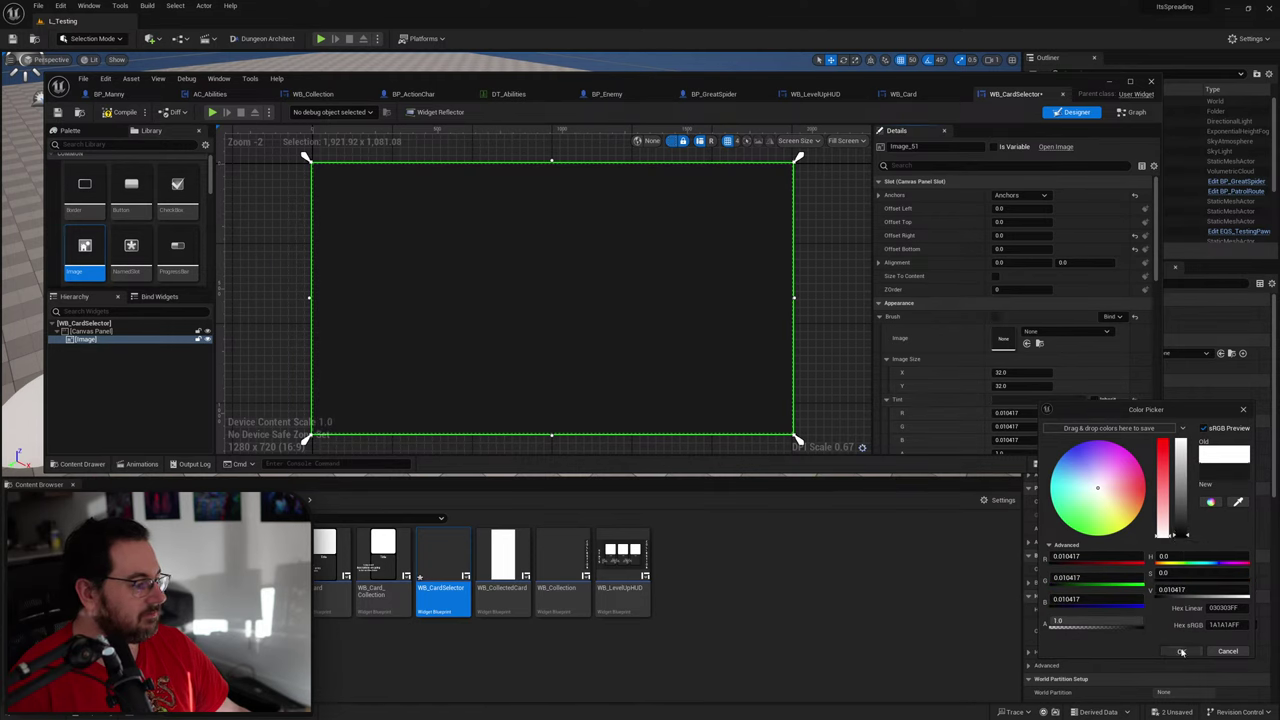
click(1181, 651)
Step: Find the Grid Panel widget in the library and add it to the Canvas Panel below the Image
scroll(118, 216, down, 5)
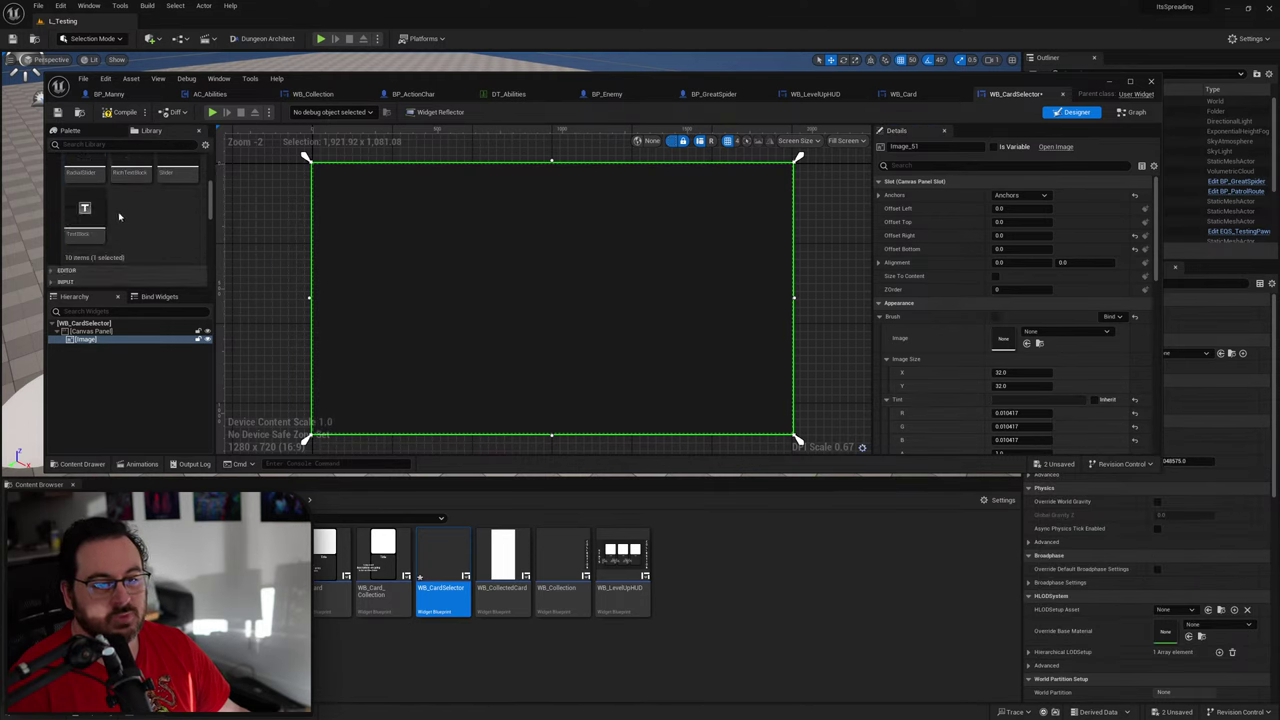
scroll(118, 216, down, 3)
click(91, 145)
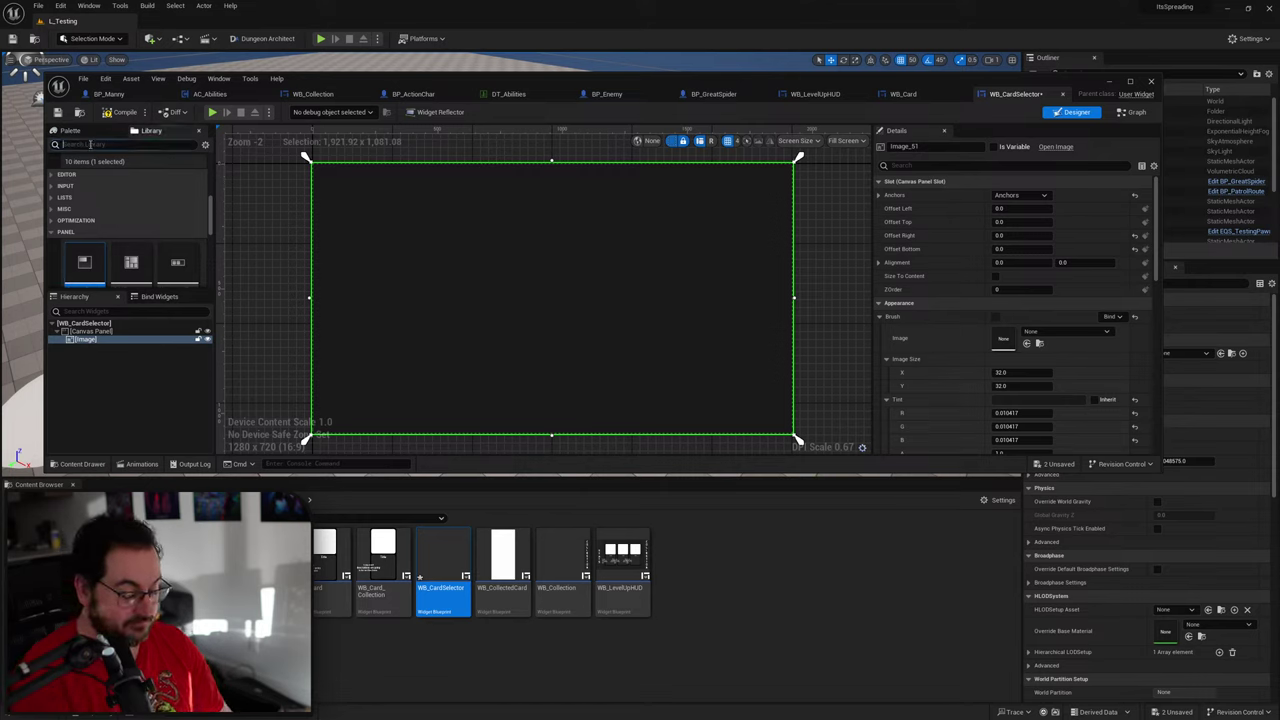
text(grid)
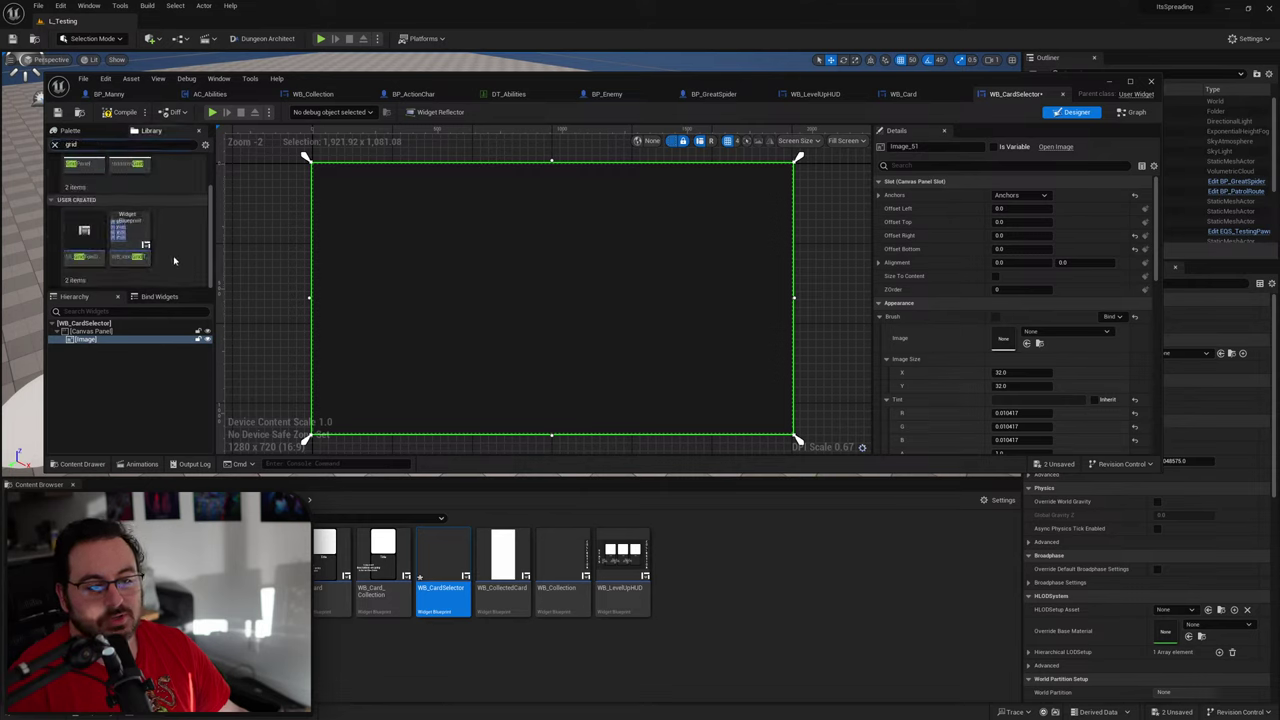
scroll(177, 256, up, 2)
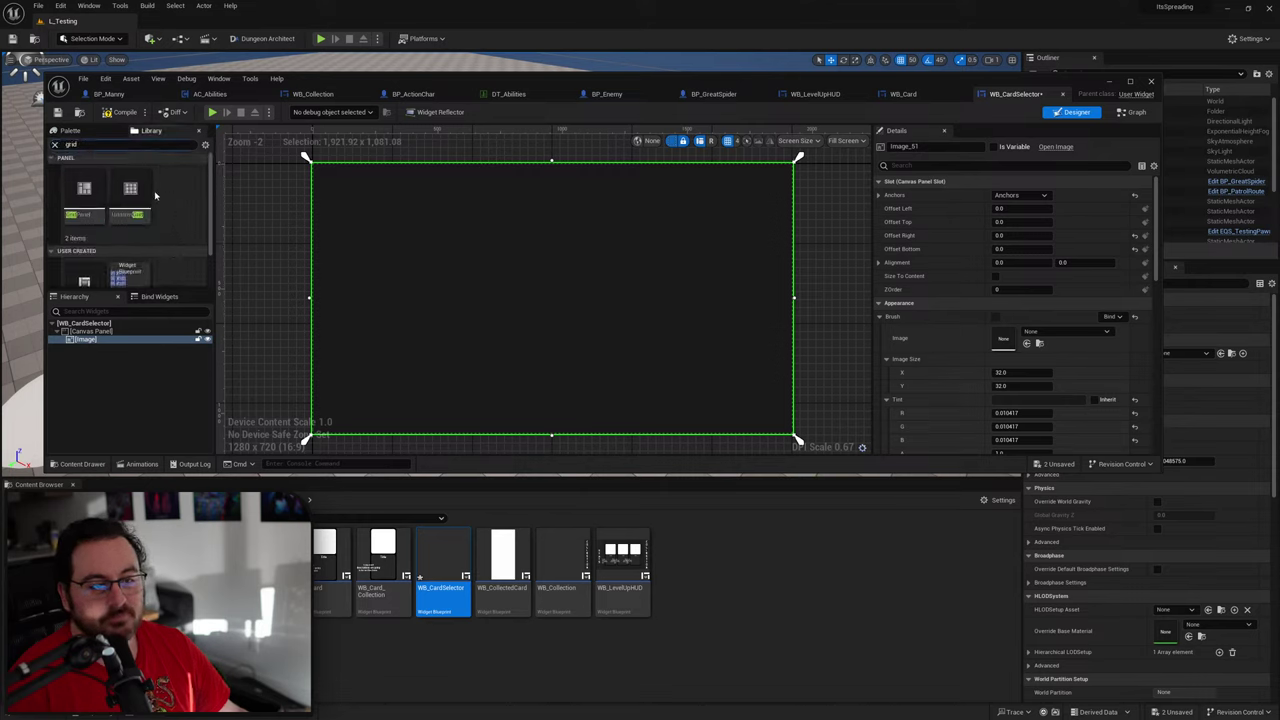
drag(84, 190, 92, 348)
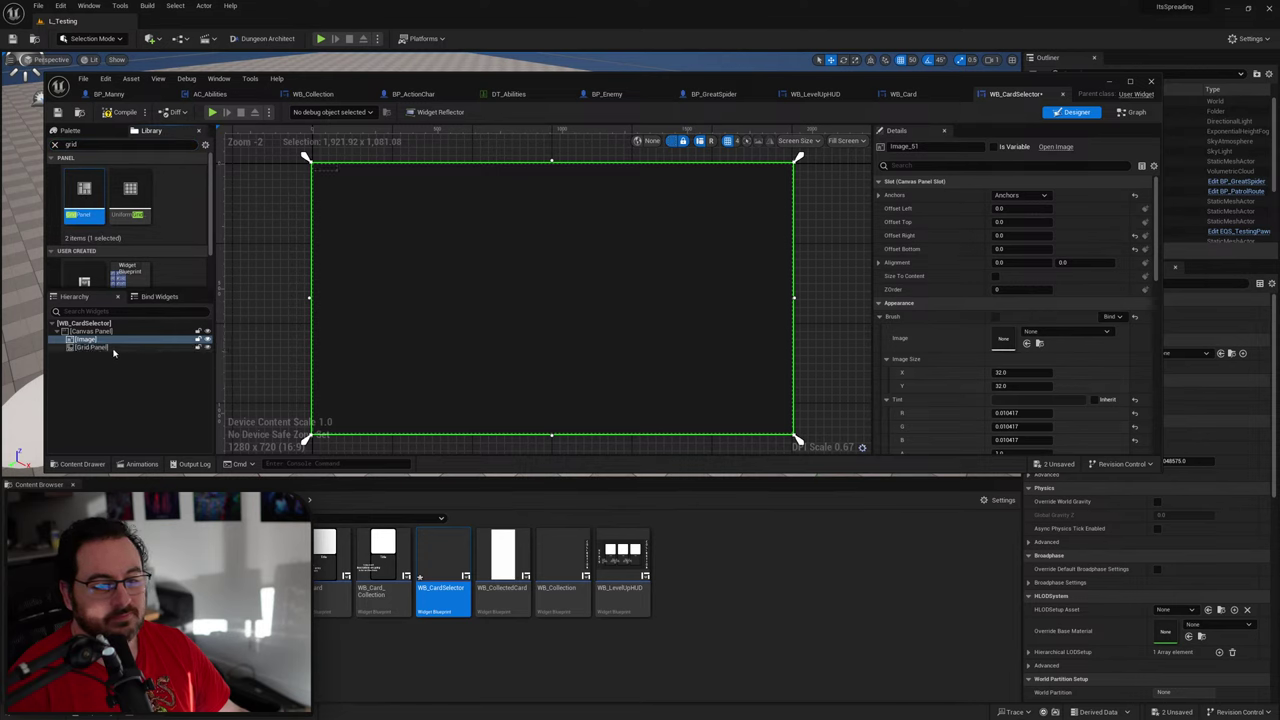
Step: Anchor the Grid Panel to stretch over the whole canvas, with Offset Right and Offset Bottom set to 0
click(100, 347)
click(1020, 195)
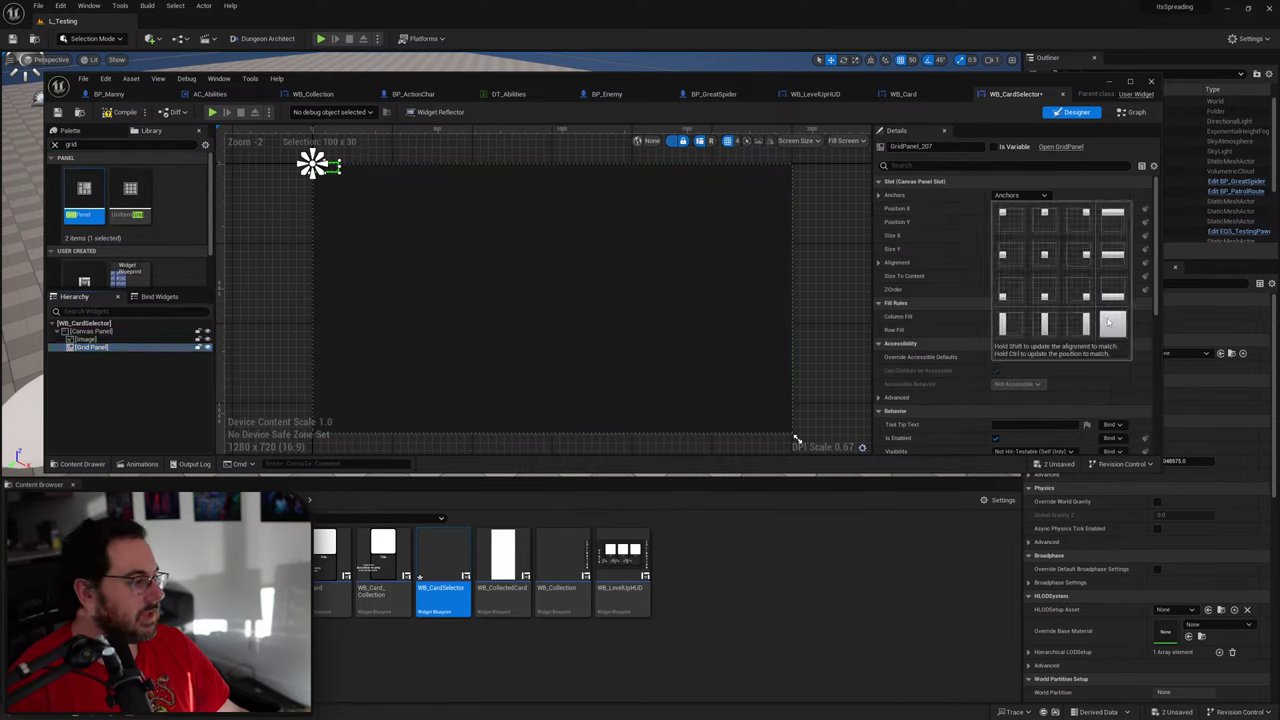
click(1108, 322)
click(1013, 235)
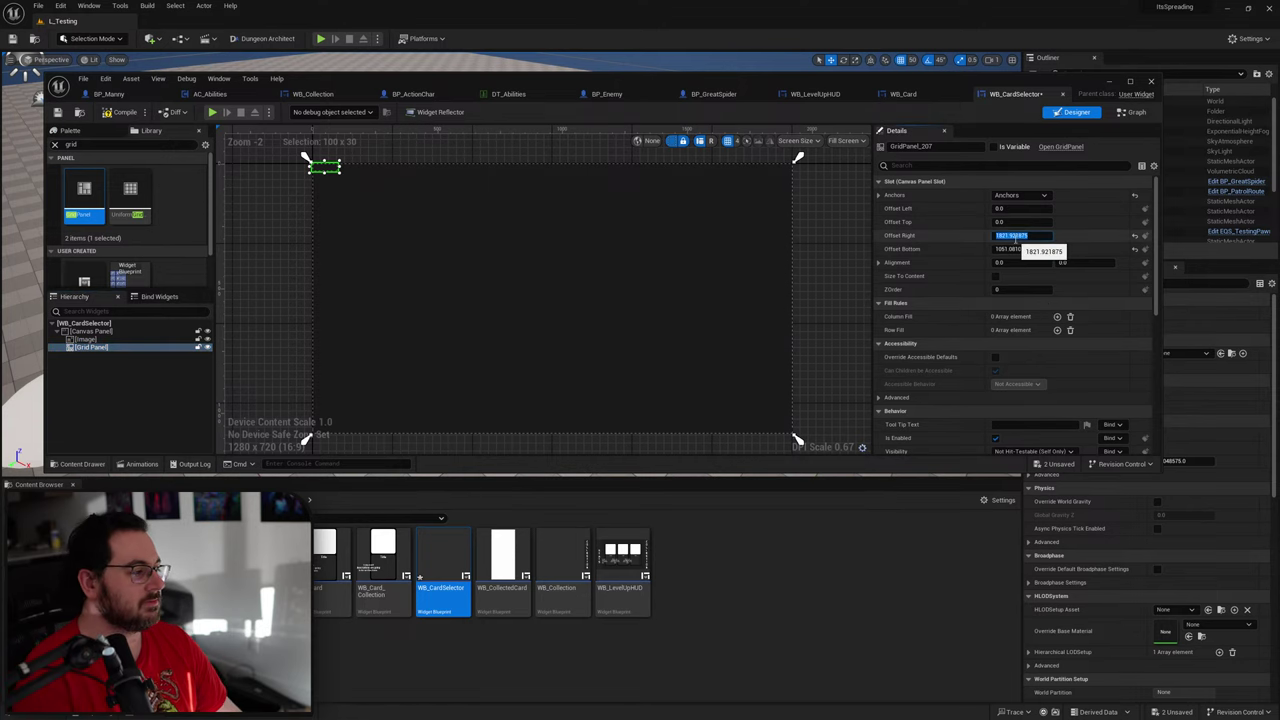
text(0)
key(Tab)
text(0)
key(Tab)
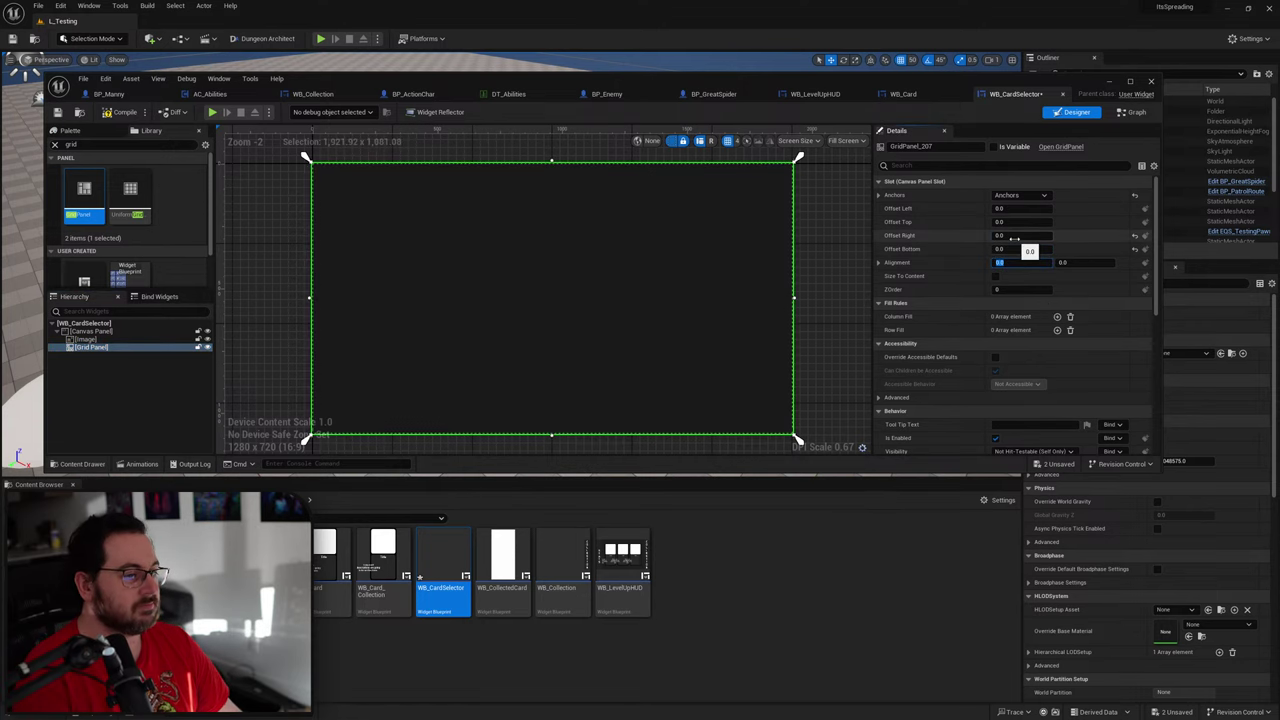
click(247, 340)
click(104, 348)
Step: Maximize the widget editor and open the Event Graph of WB_CardSelector
click(1130, 82)
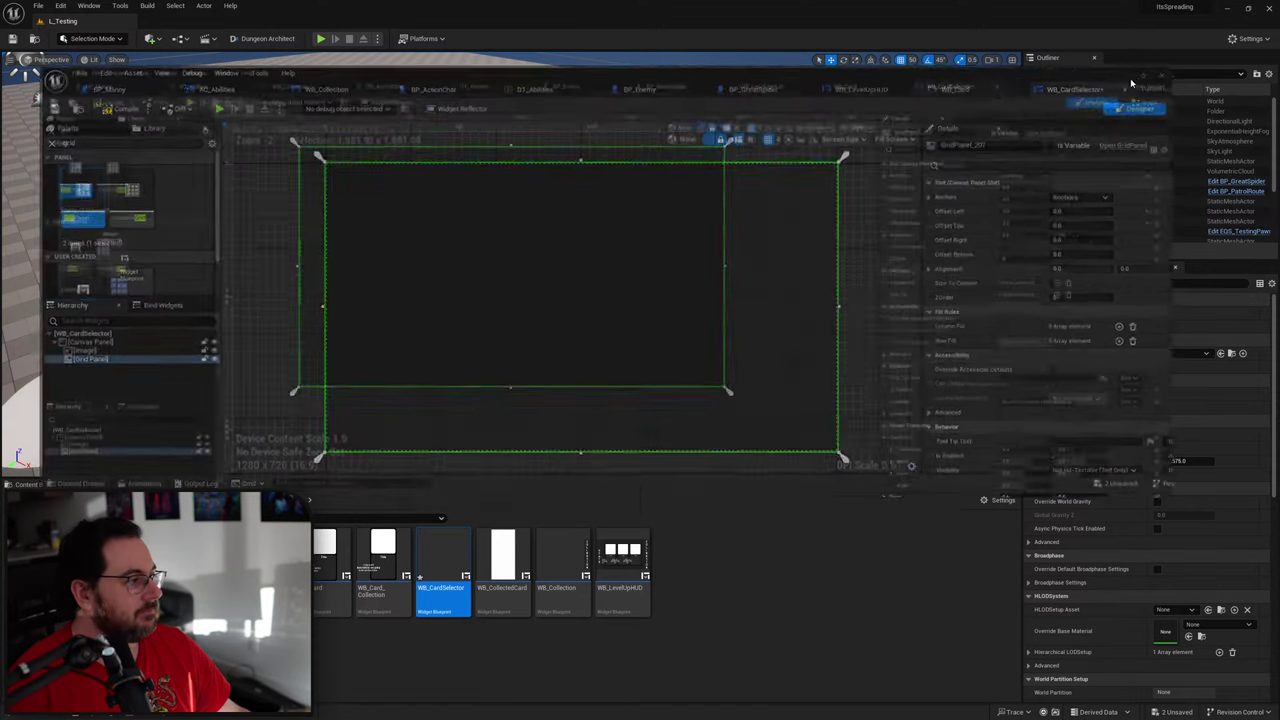
click(1250, 39)
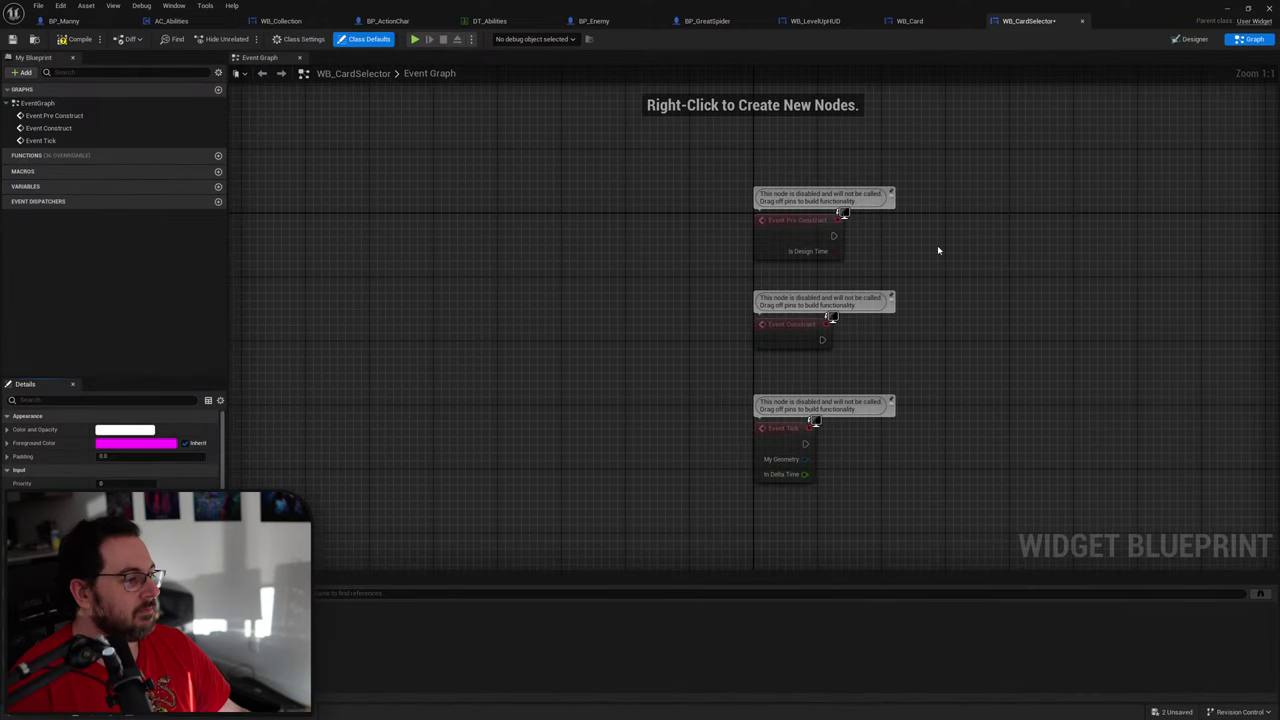
right_drag(938, 250, 556, 210)
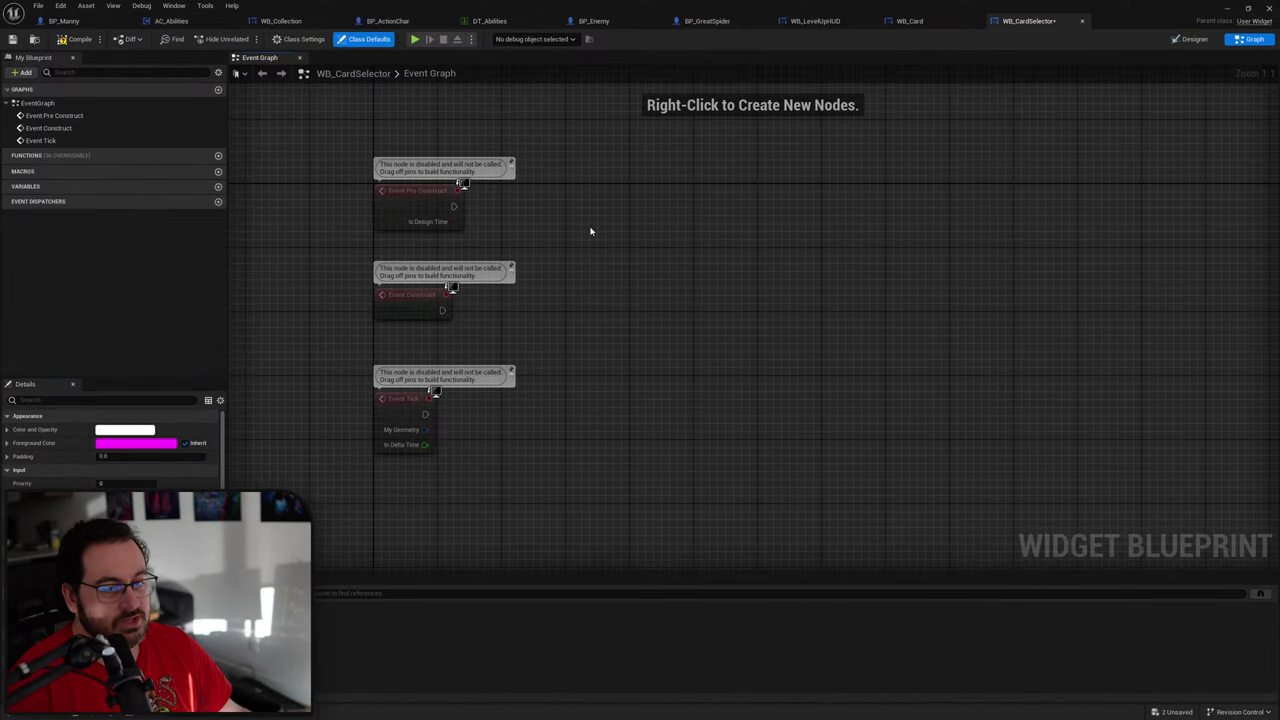
Step: Add a Get Game Mode node and cast its return value to GM_ItsSpreading
right_click(561, 230)
text(get g)
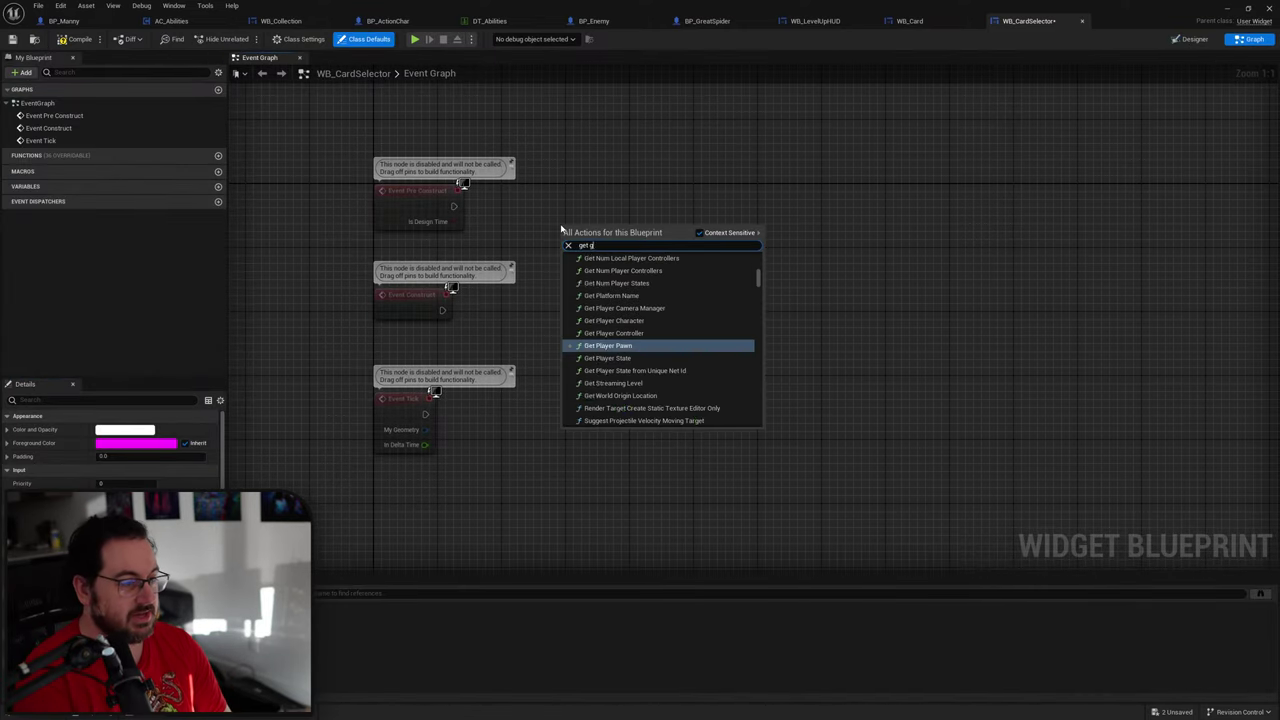
text(ame mod)
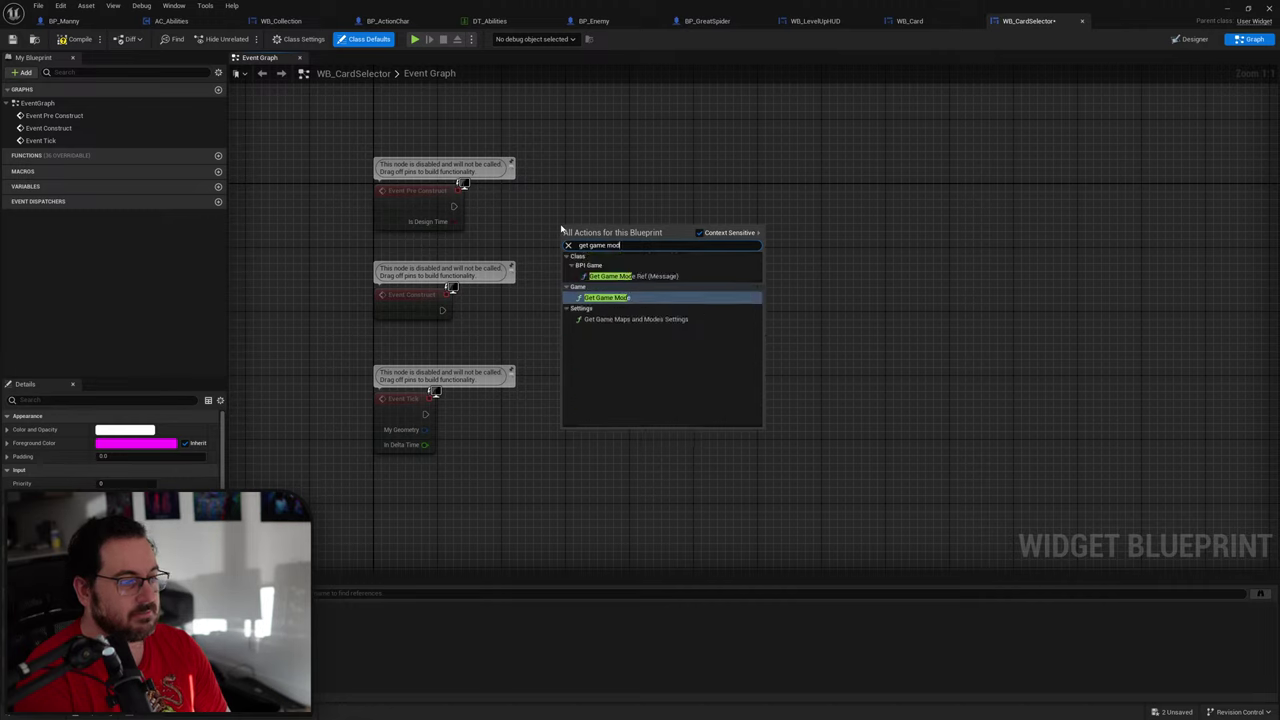
text(e)
key(Return)
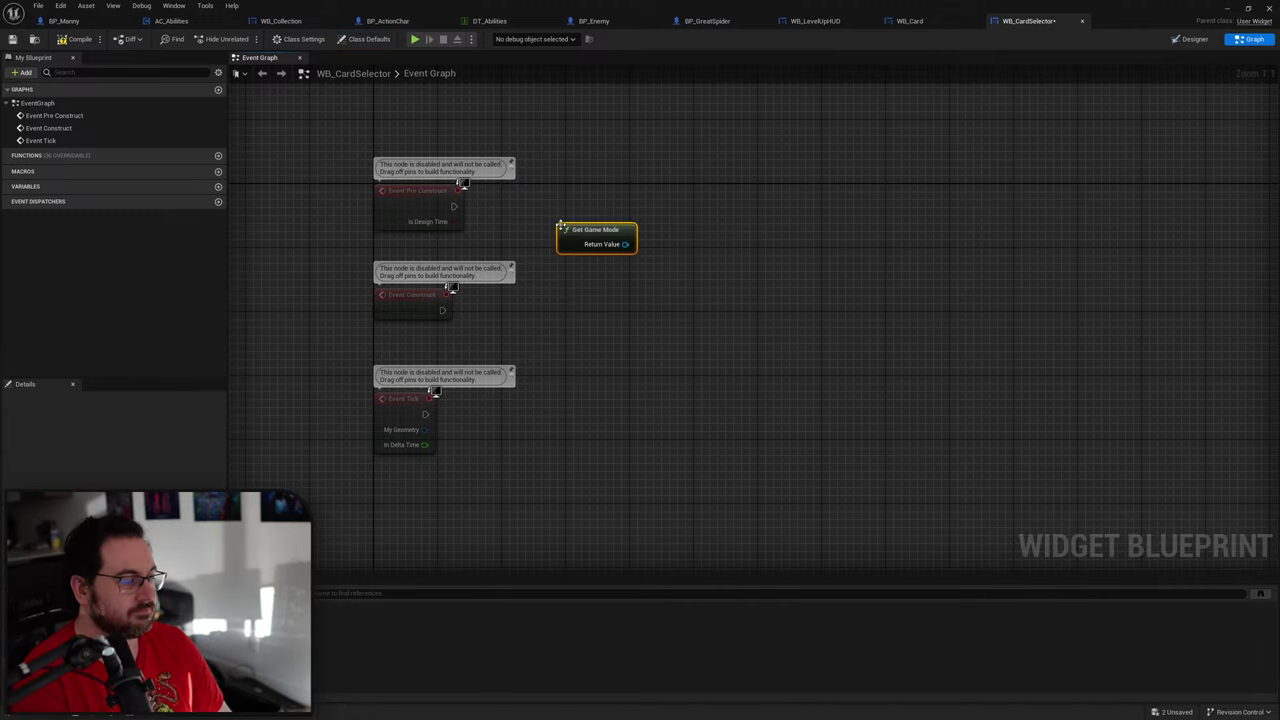
drag(625, 244, 680, 237)
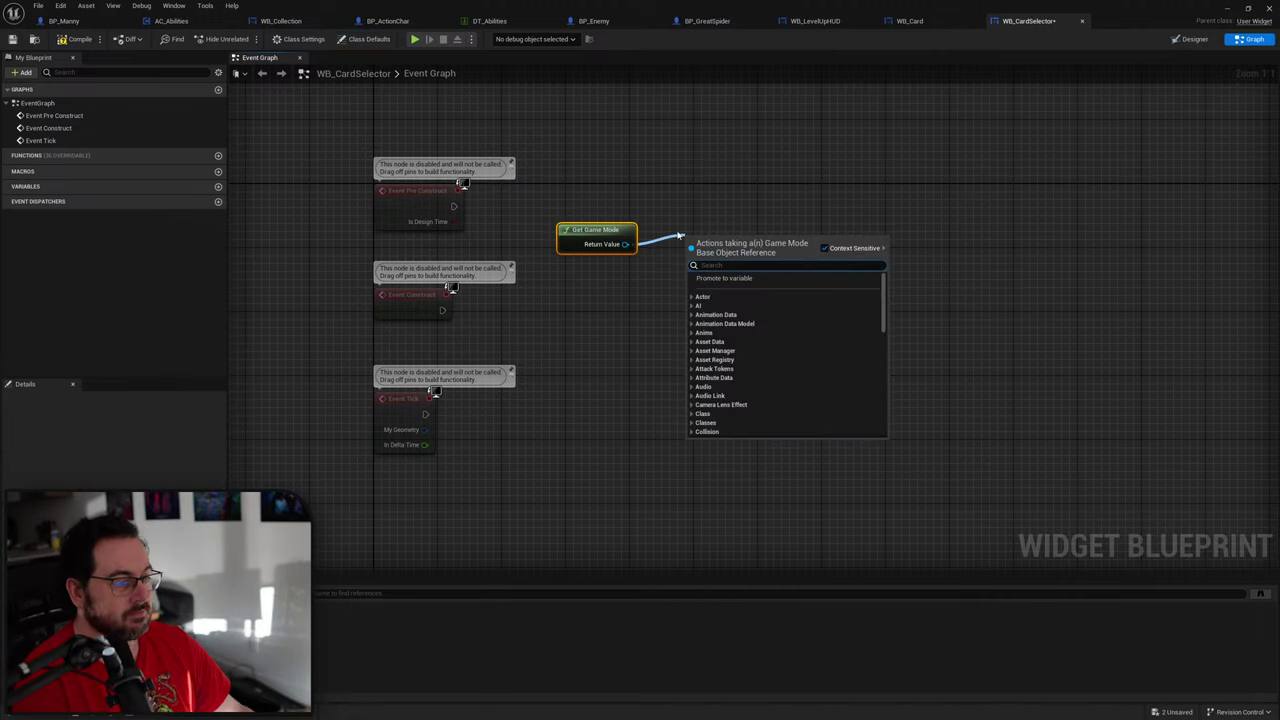
text(cast to)
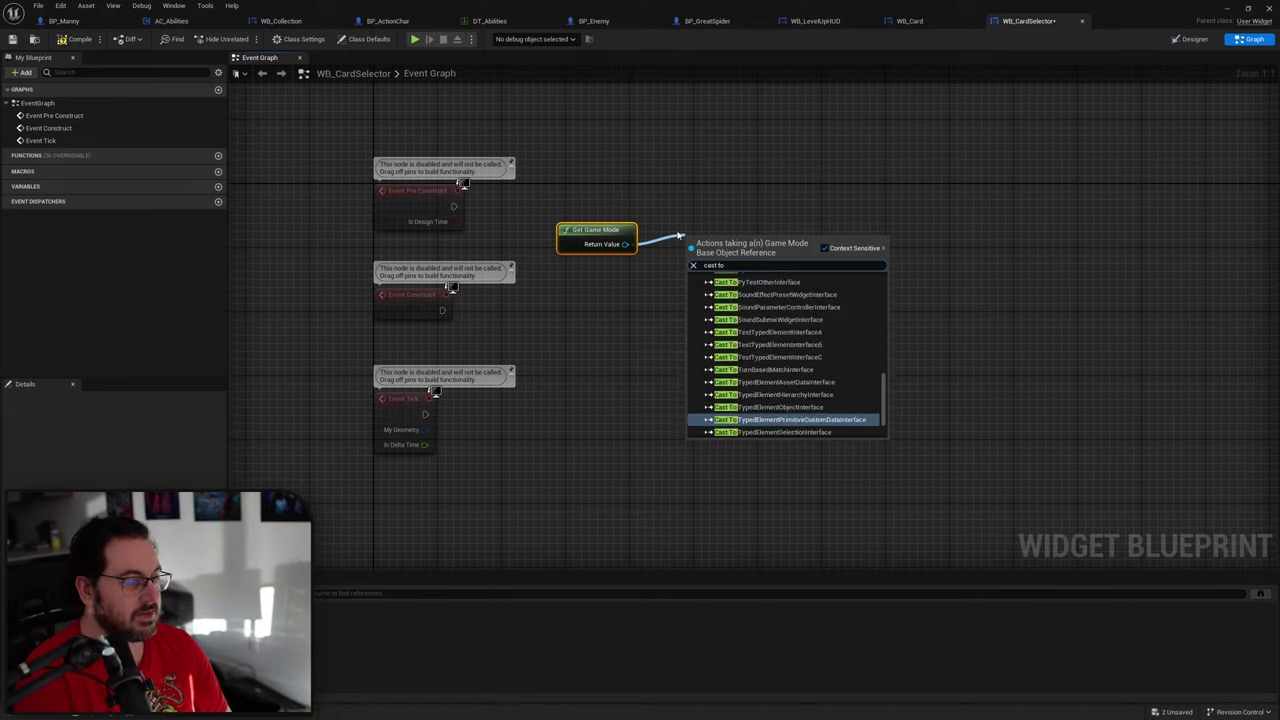
text( GM_)
key(Return)
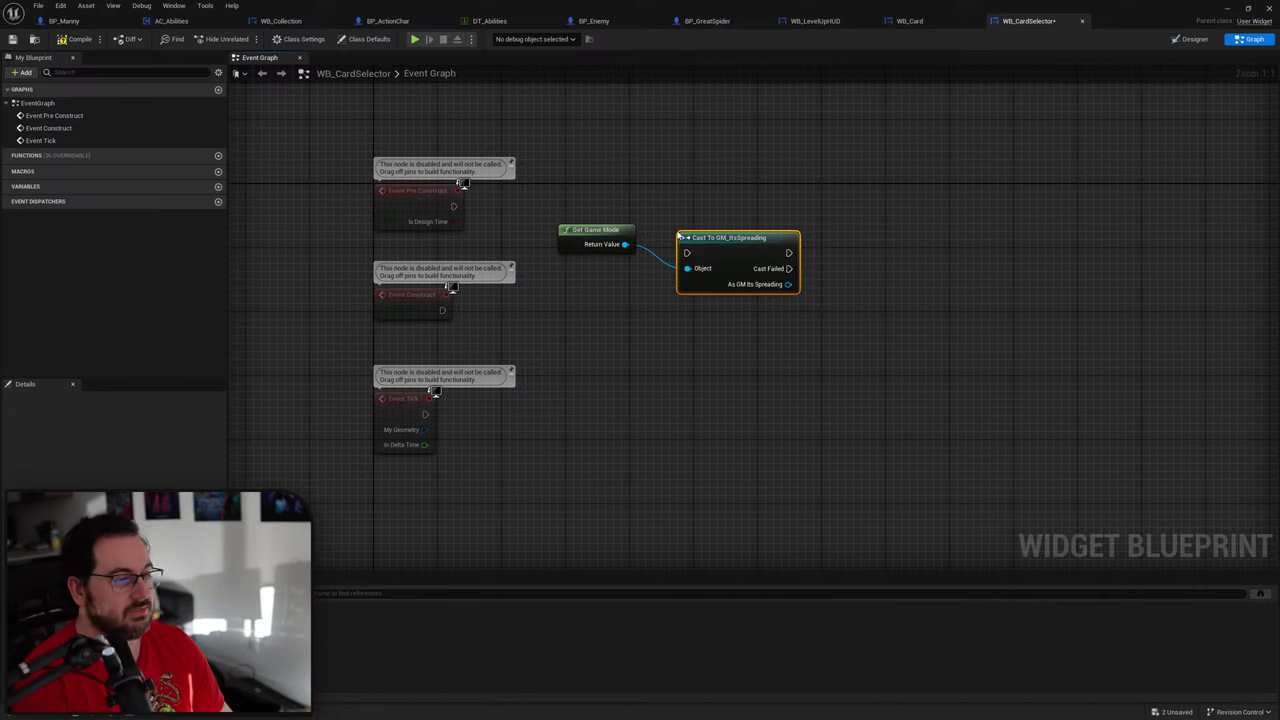
Step: Place the Get Game Mode and cast nodes beside Event Construct and run the GM_ItsSpreading cast from that event
drag(726, 335, 426, 341)
click(609, 328)
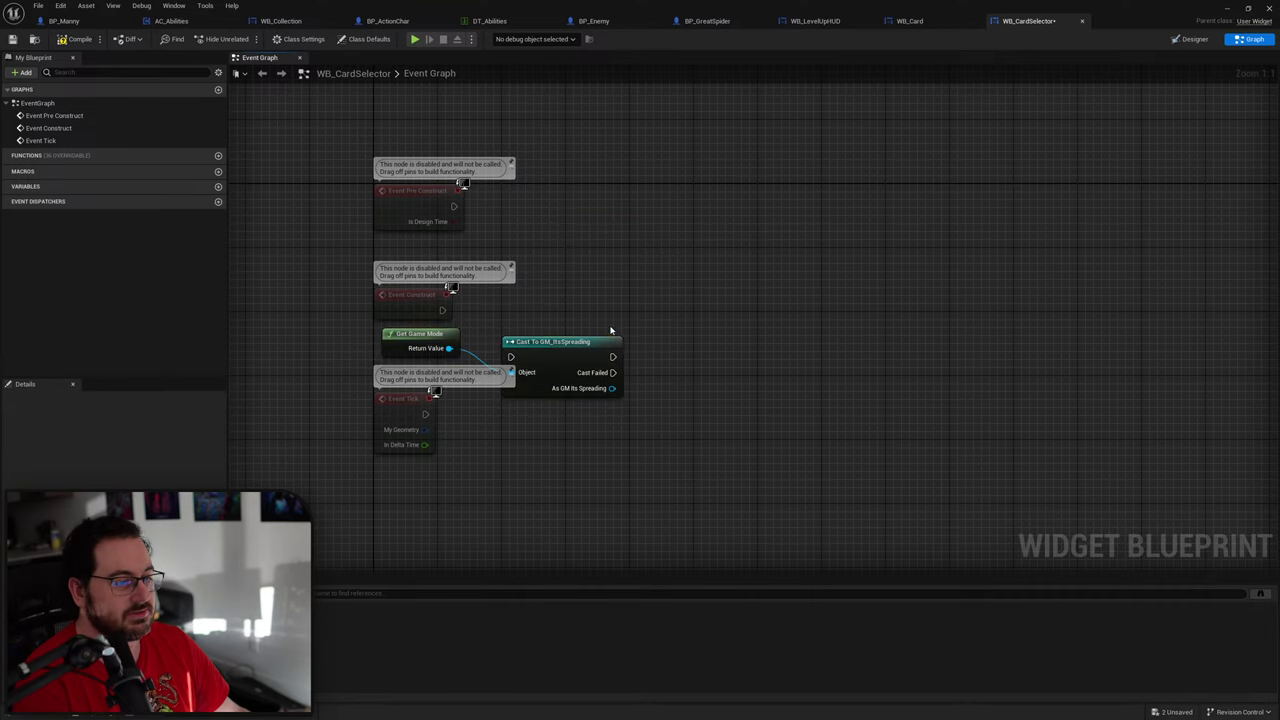
drag(565, 348, 568, 305)
drag(442, 309, 511, 309)
click(730, 317)
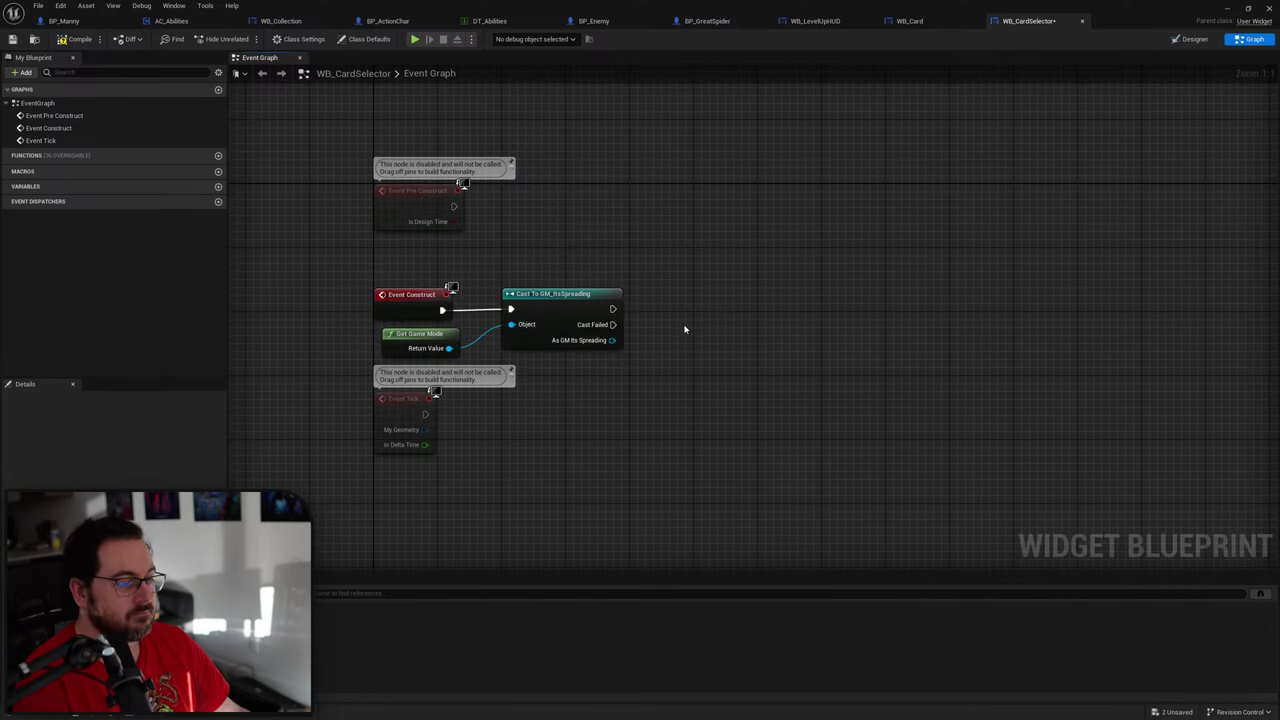
Step: Promote the cast's As GM Its Spreading output to a variable named GameMode Ref
right_drag(685, 329, 618, 322)
right_click(542, 333)
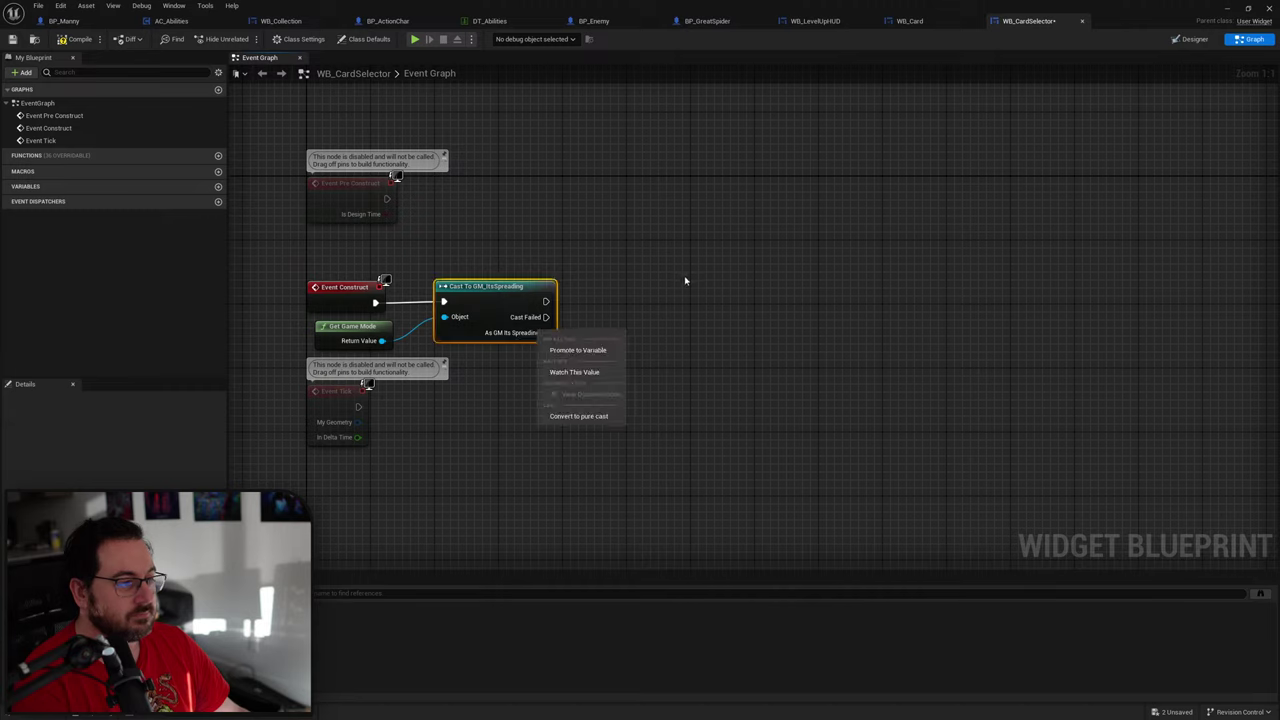
click(596, 350)
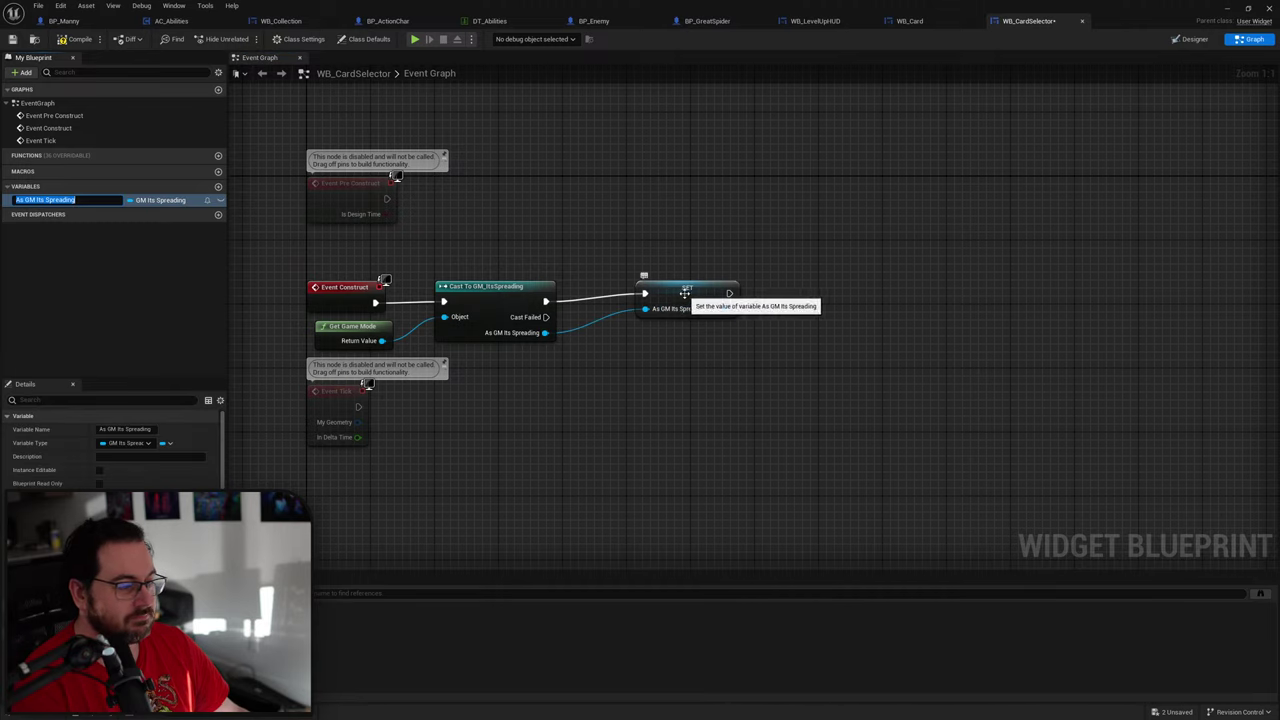
text(GameMod)
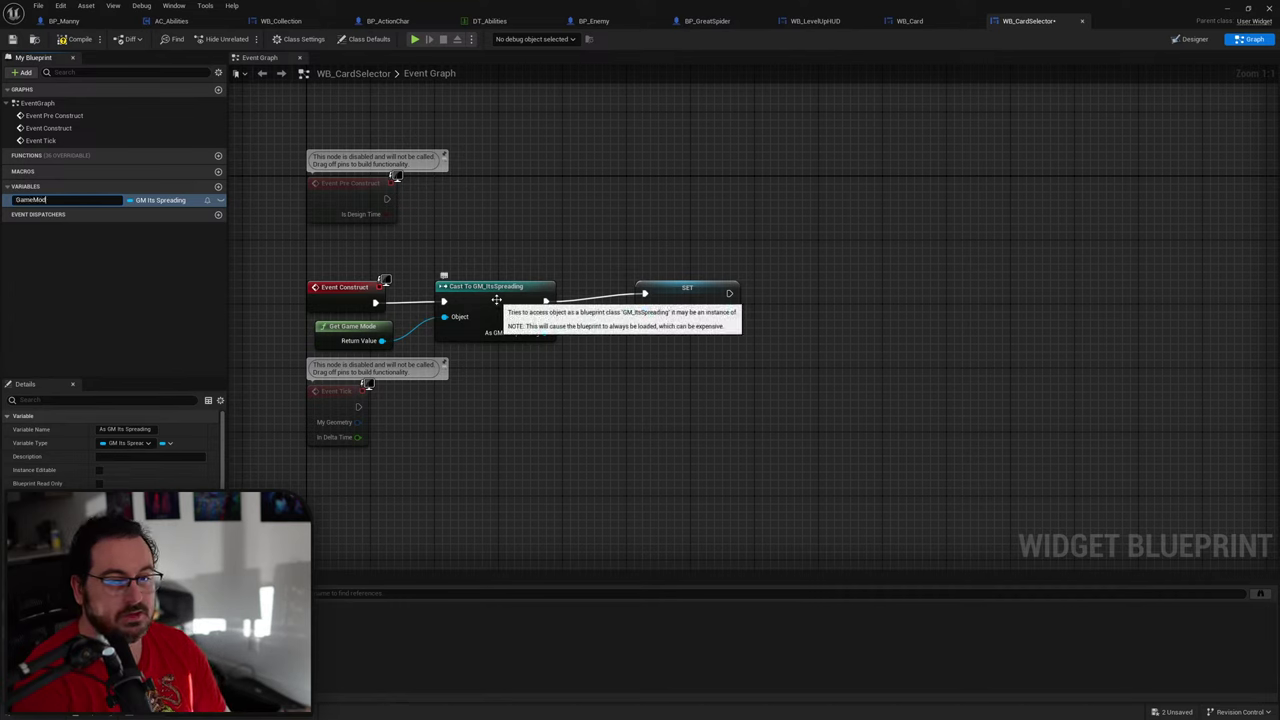
text(e Ref)
key(Return)
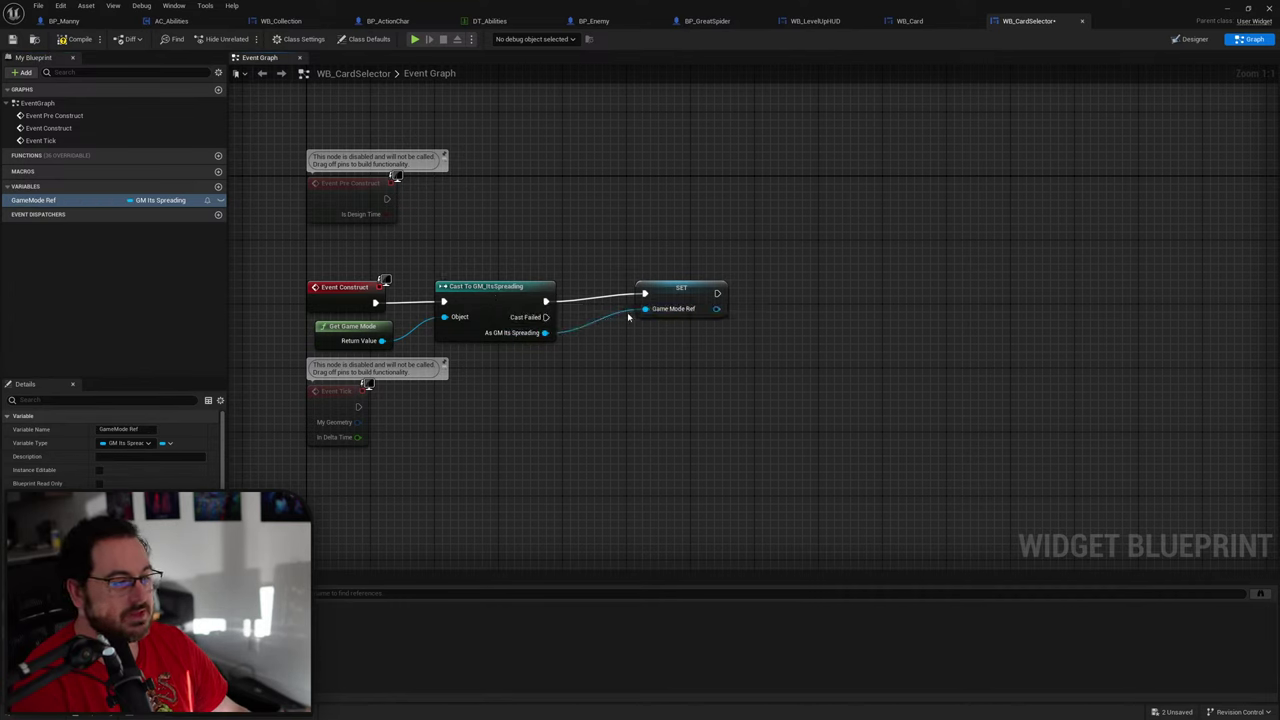
Step: Line up the cast node and the Game Mode Ref SET node closer to Event Construct
drag(663, 301, 622, 298)
drag(695, 253, 496, 316)
drag(494, 310, 478, 310)
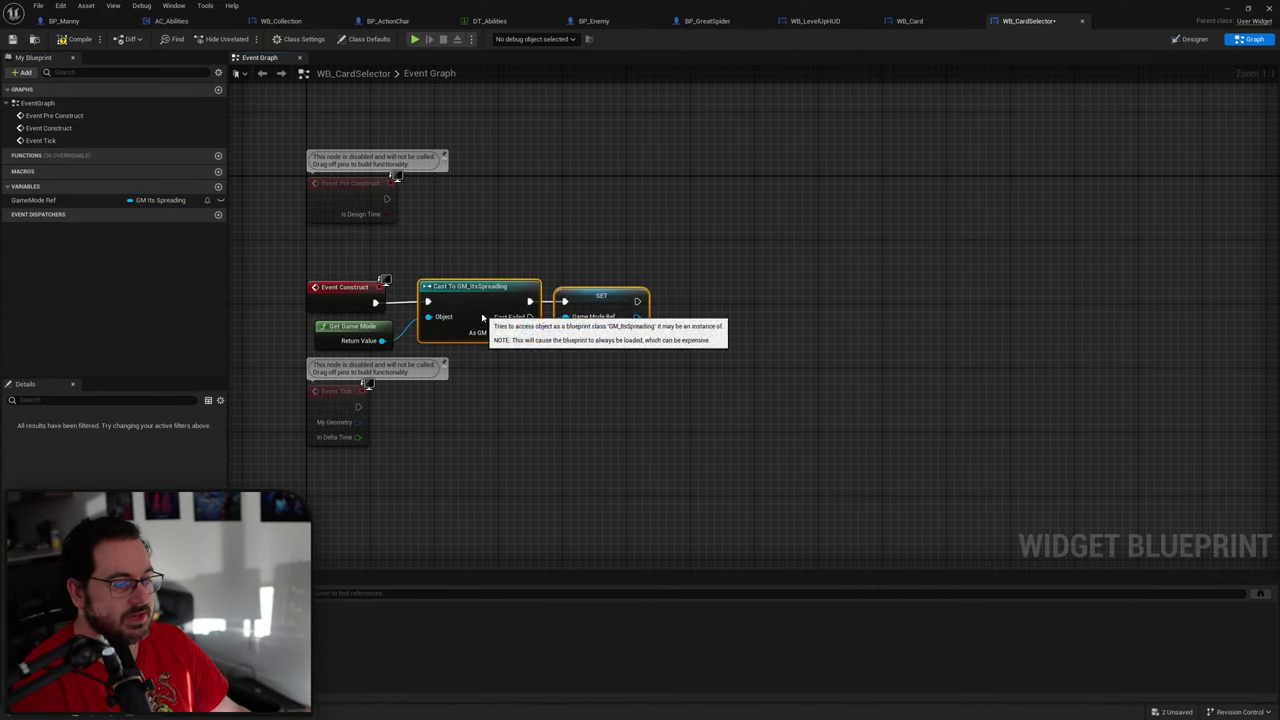
click(718, 277)
Step: Open the GM_ItsSpreading blueprint and examine its GetAvailableAbility function and Collected Cards variable
drag(636, 316, 687, 352)
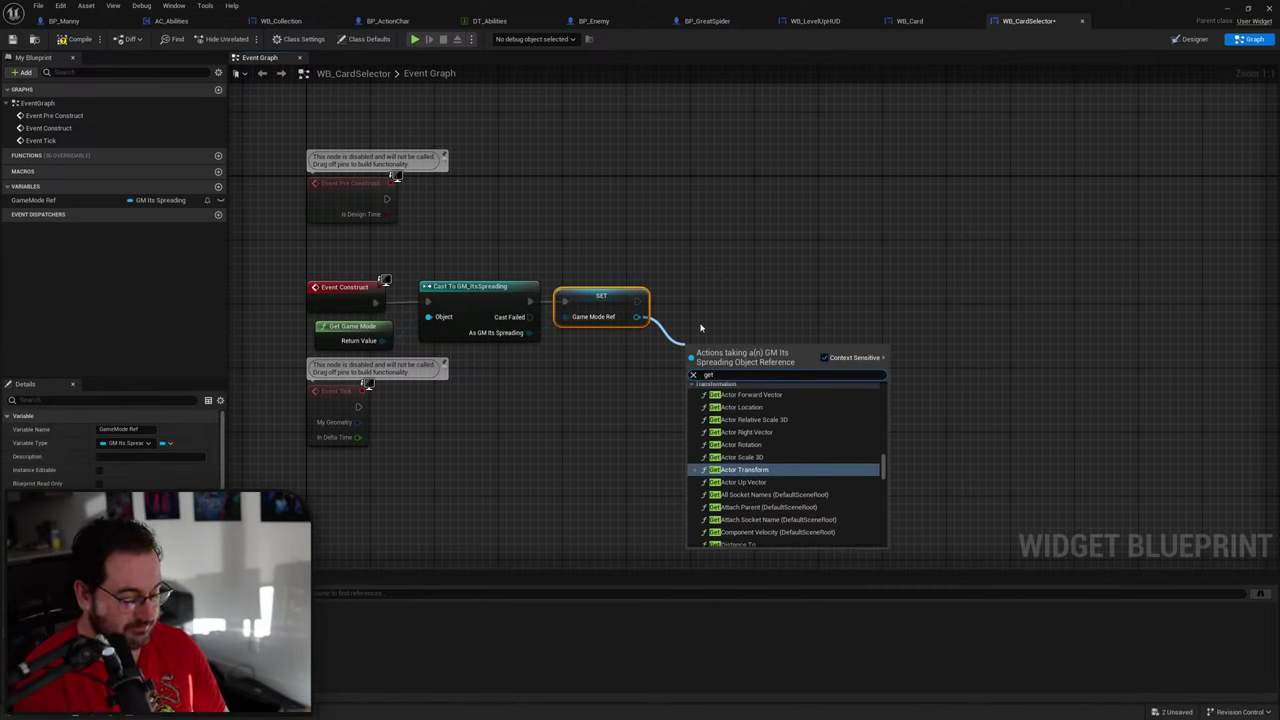
click(699, 213)
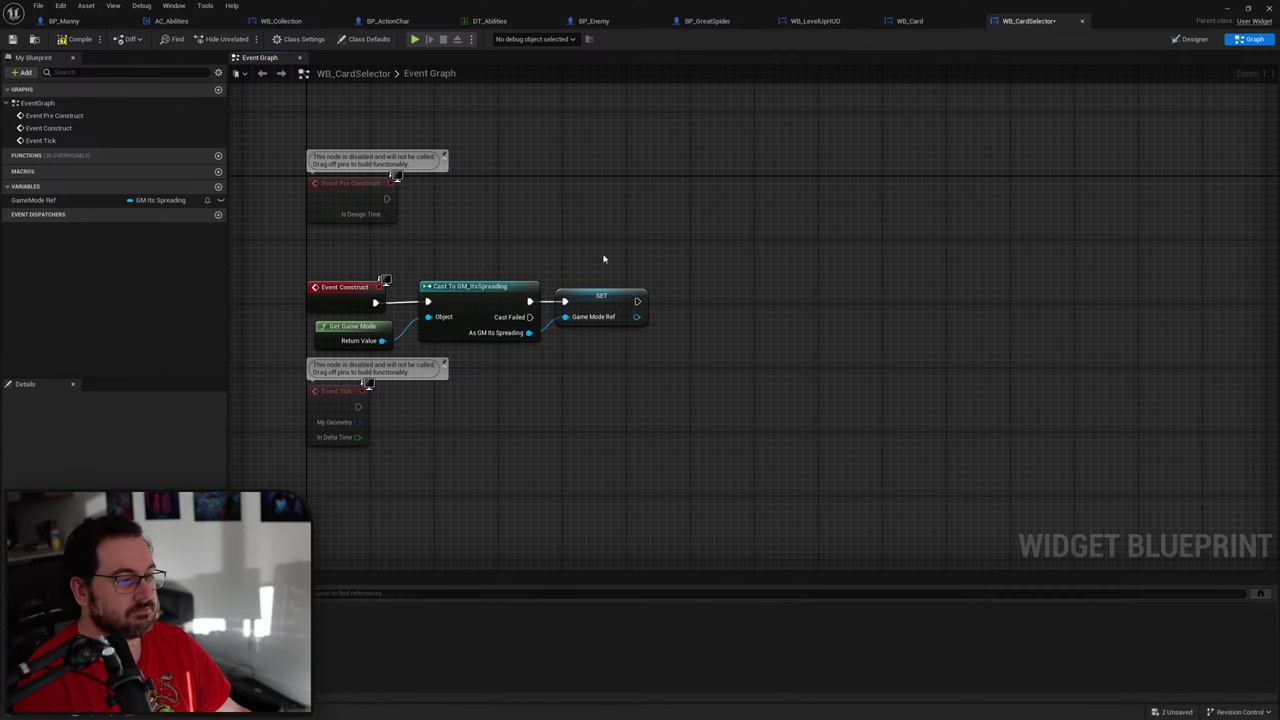
double_click(1170, 14)
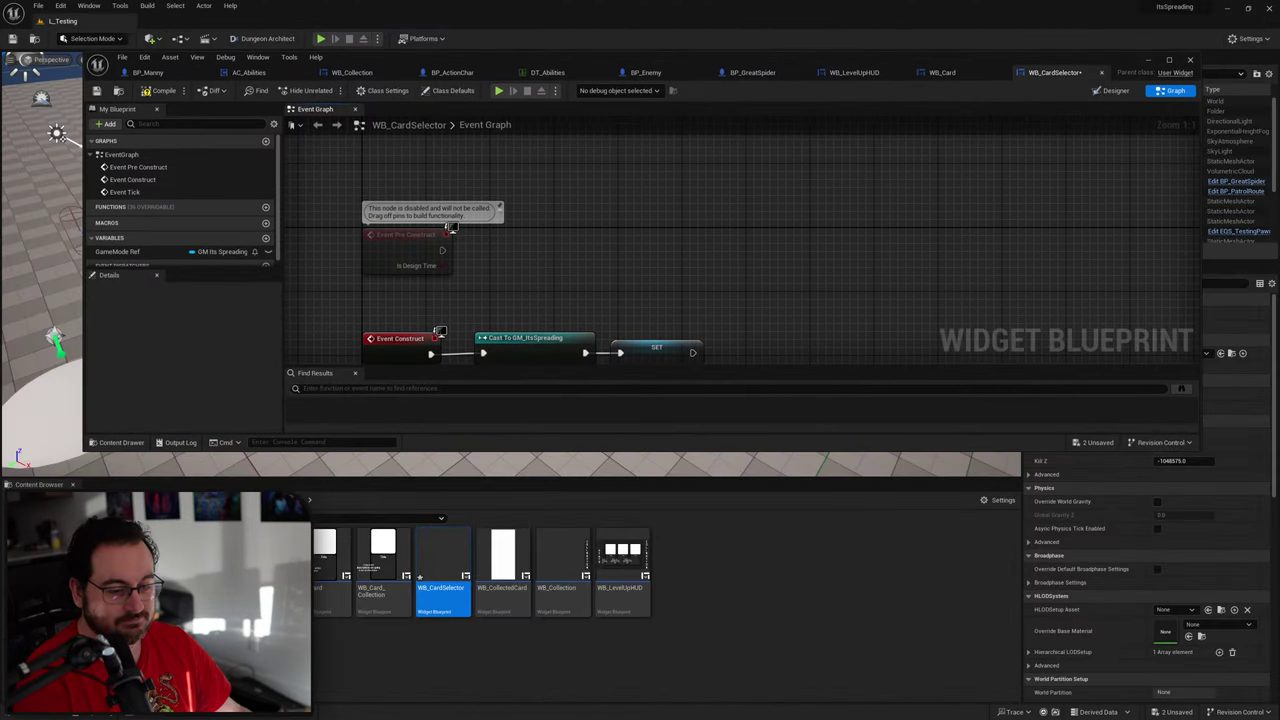
click(244, 500)
double_click(577, 595)
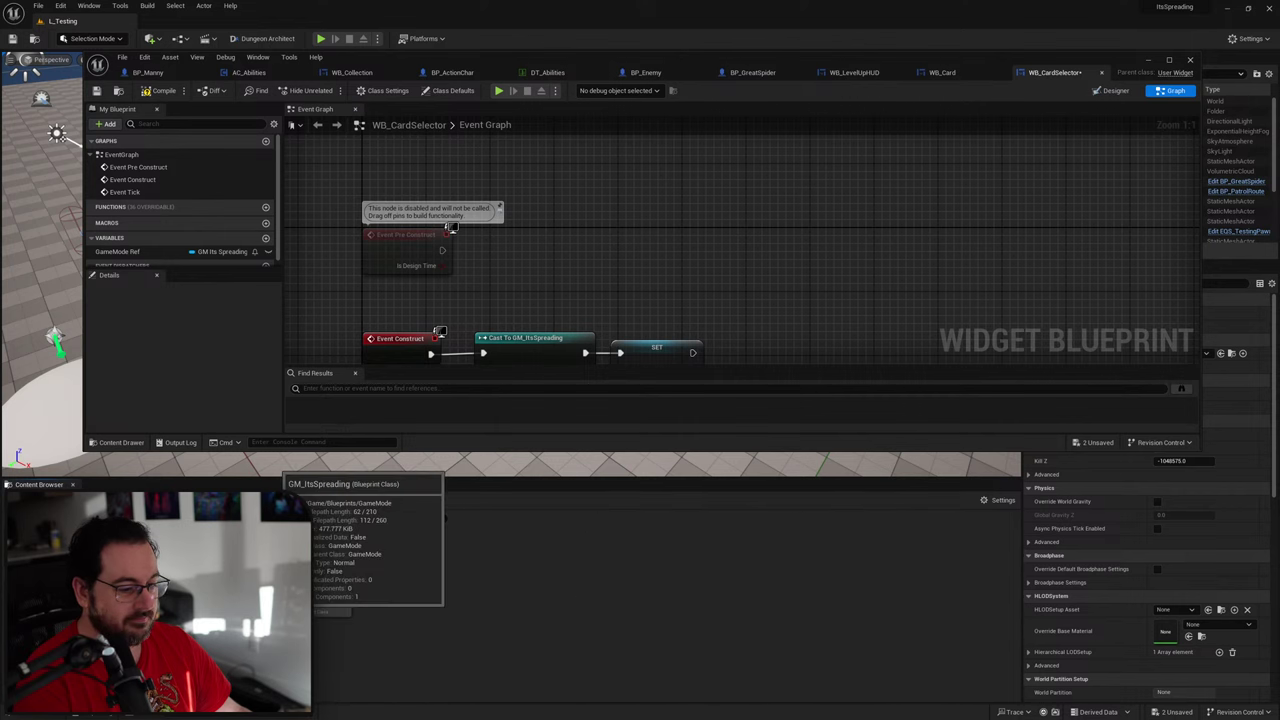
double_click(325, 555)
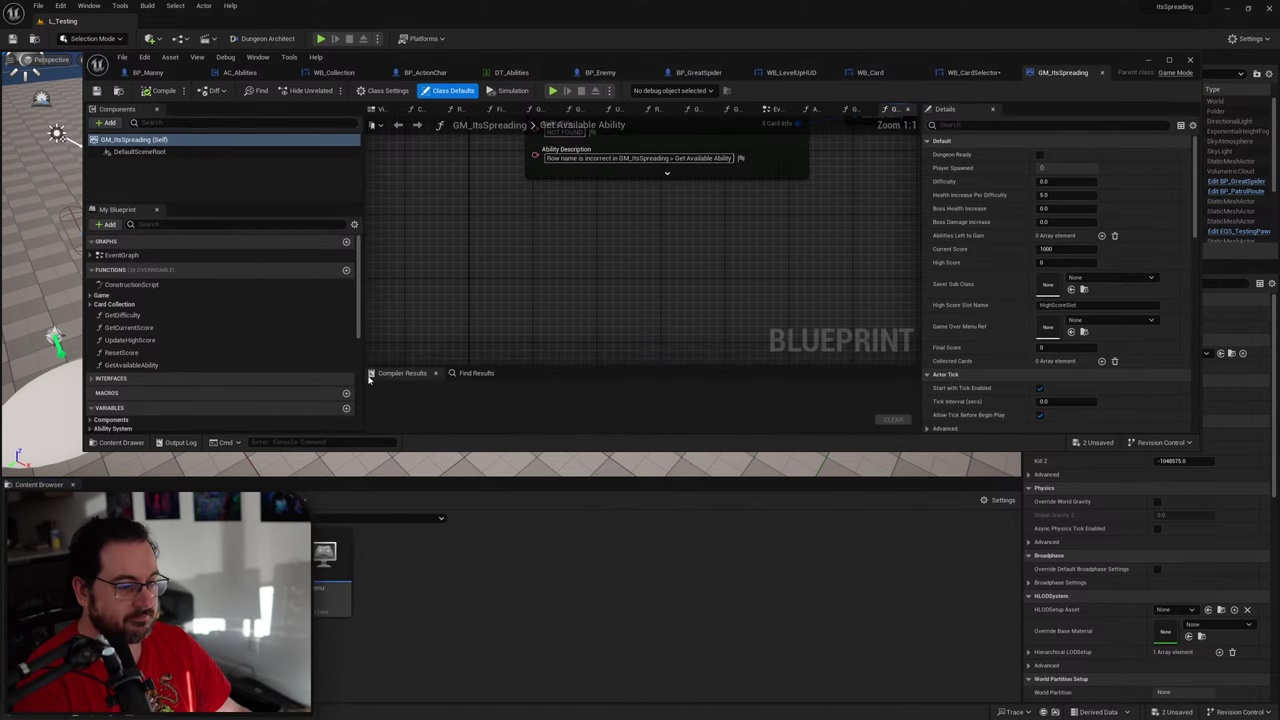
click(160, 366)
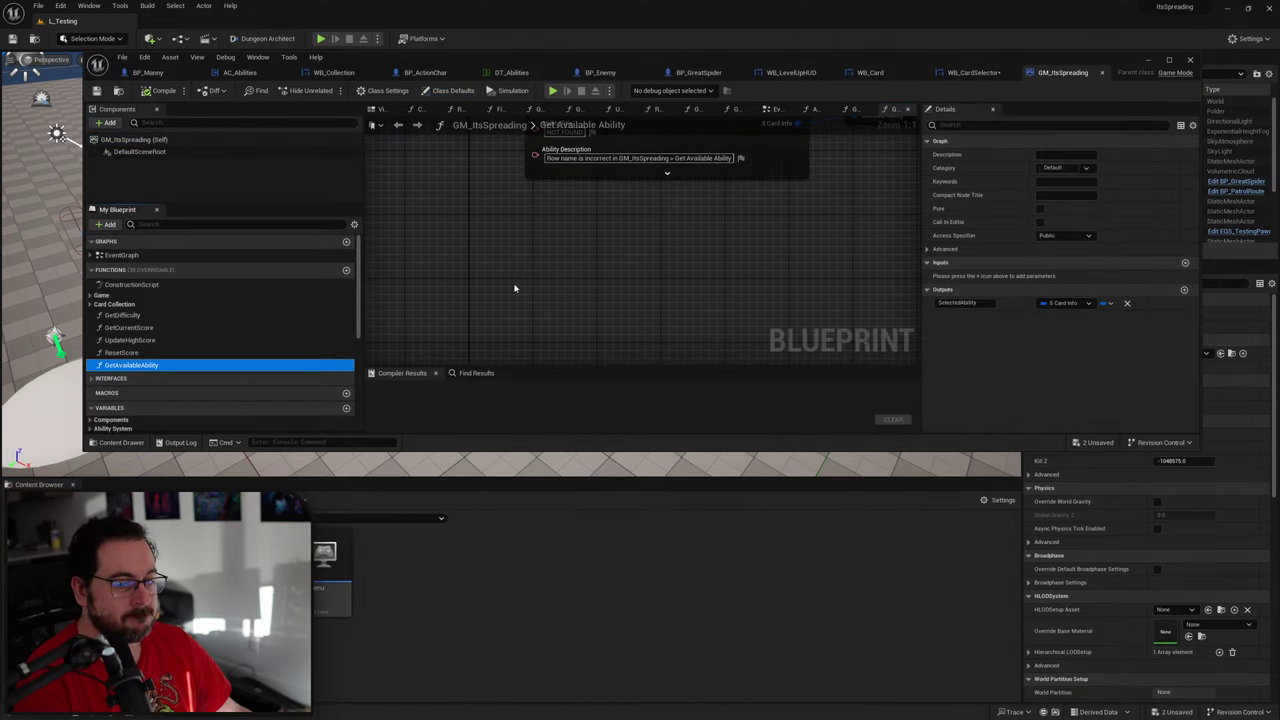
scroll(200, 360, down, 8)
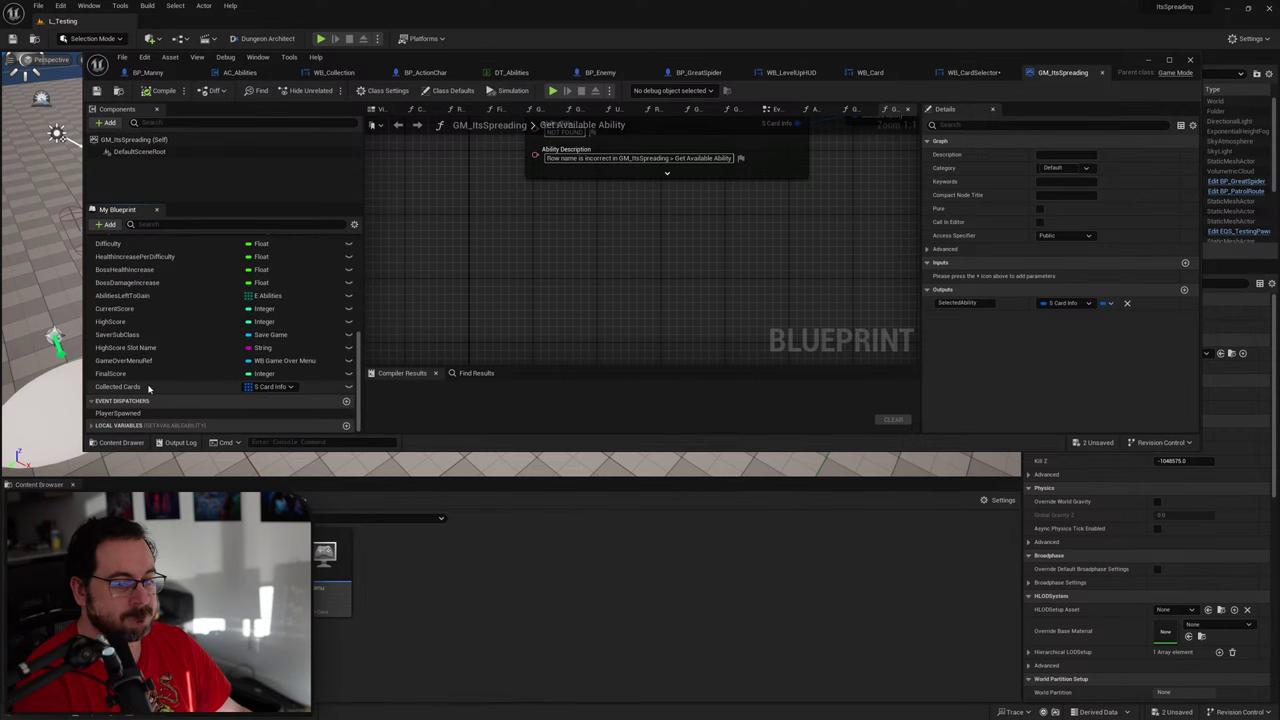
click(148, 387)
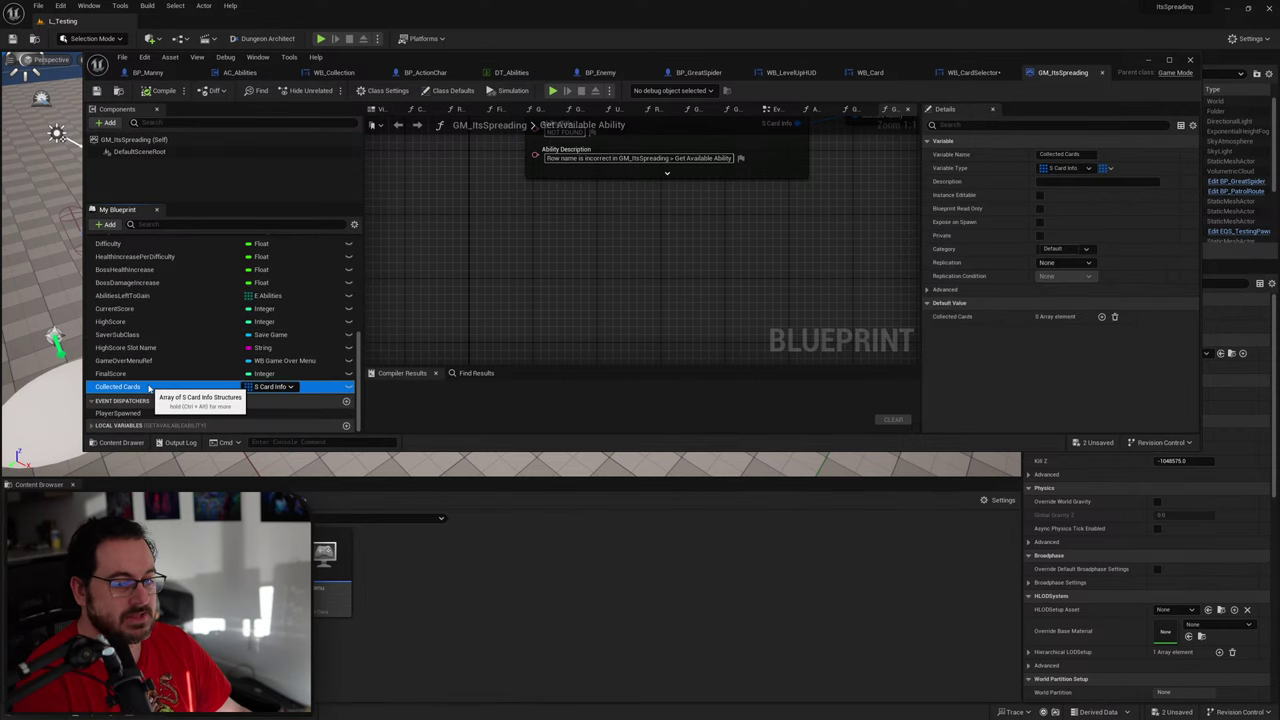
Step: Back in WB_CardSelector, get the Collected Cards variable from the SET node's Game Mode Ref output
double_click(1074, 64)
click(1022, 21)
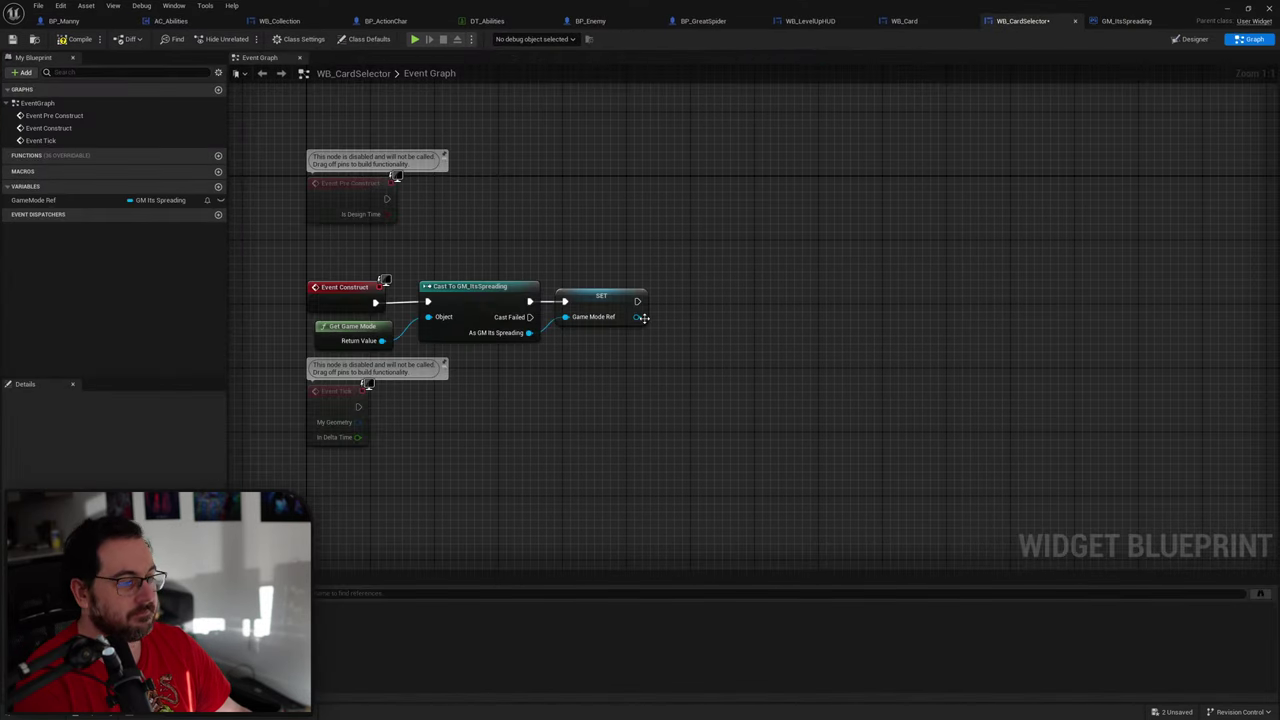
drag(644, 318, 653, 348)
text(get collect)
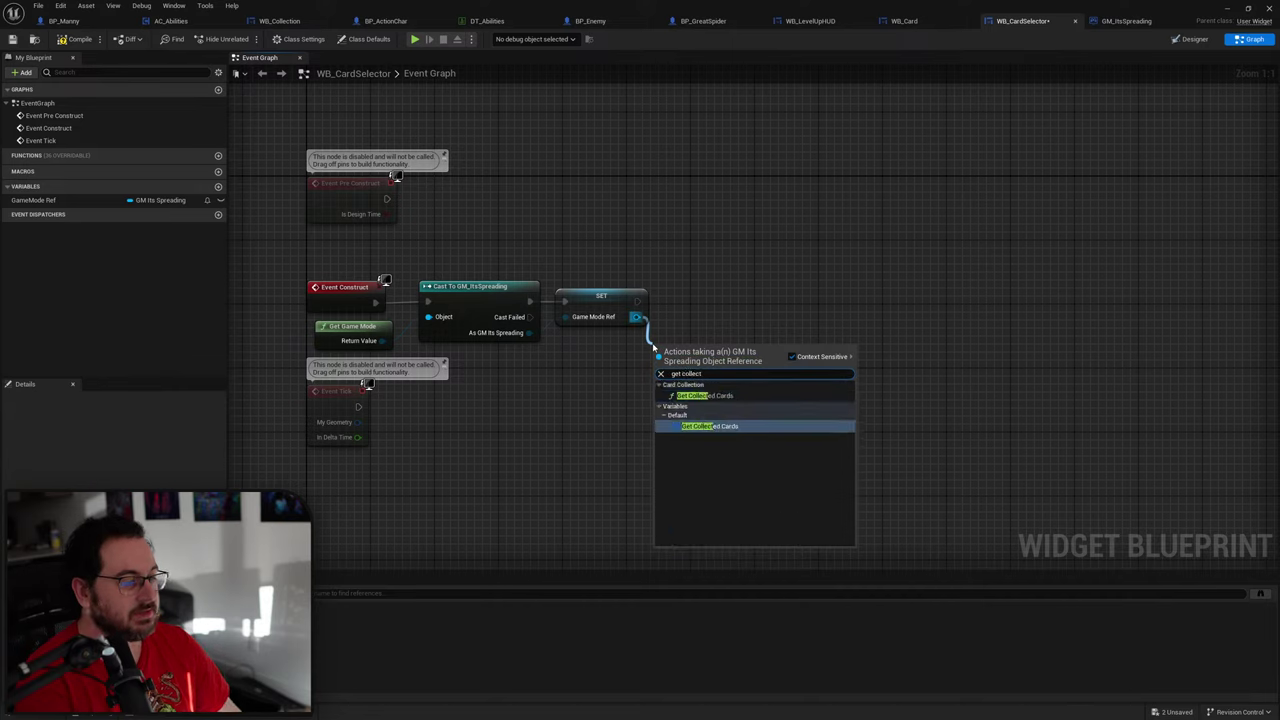
click(709, 426)
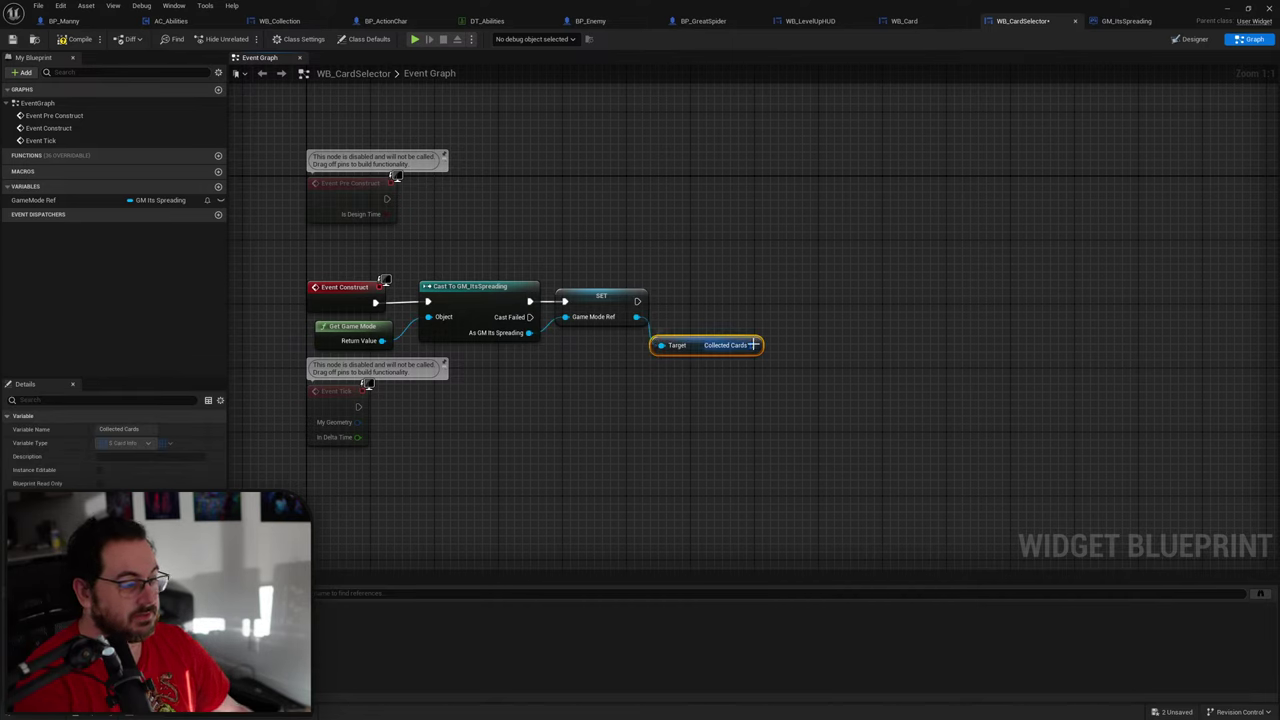
Step: Loop over Collected Cards with a For Each Loop run after the Game Mode Ref SET node, and align the nodes
drag(754, 345, 793, 318)
text(for each)
key(Return)
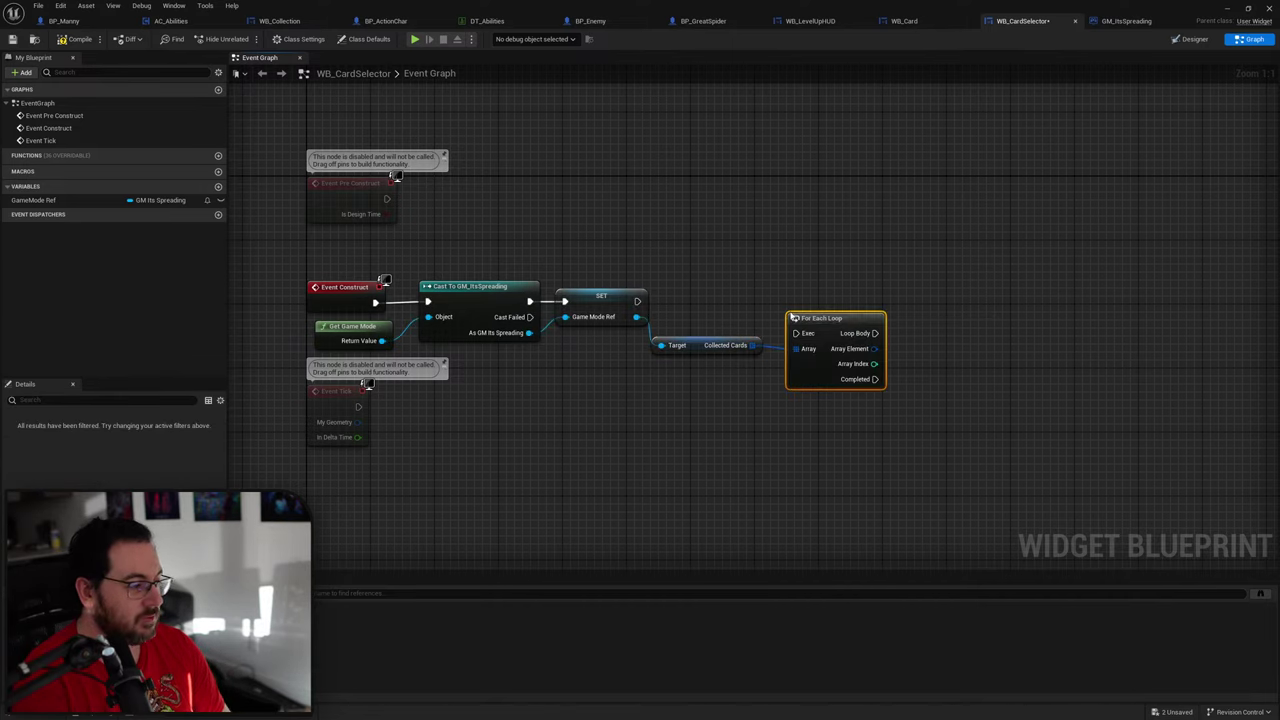
drag(643, 300, 795, 333)
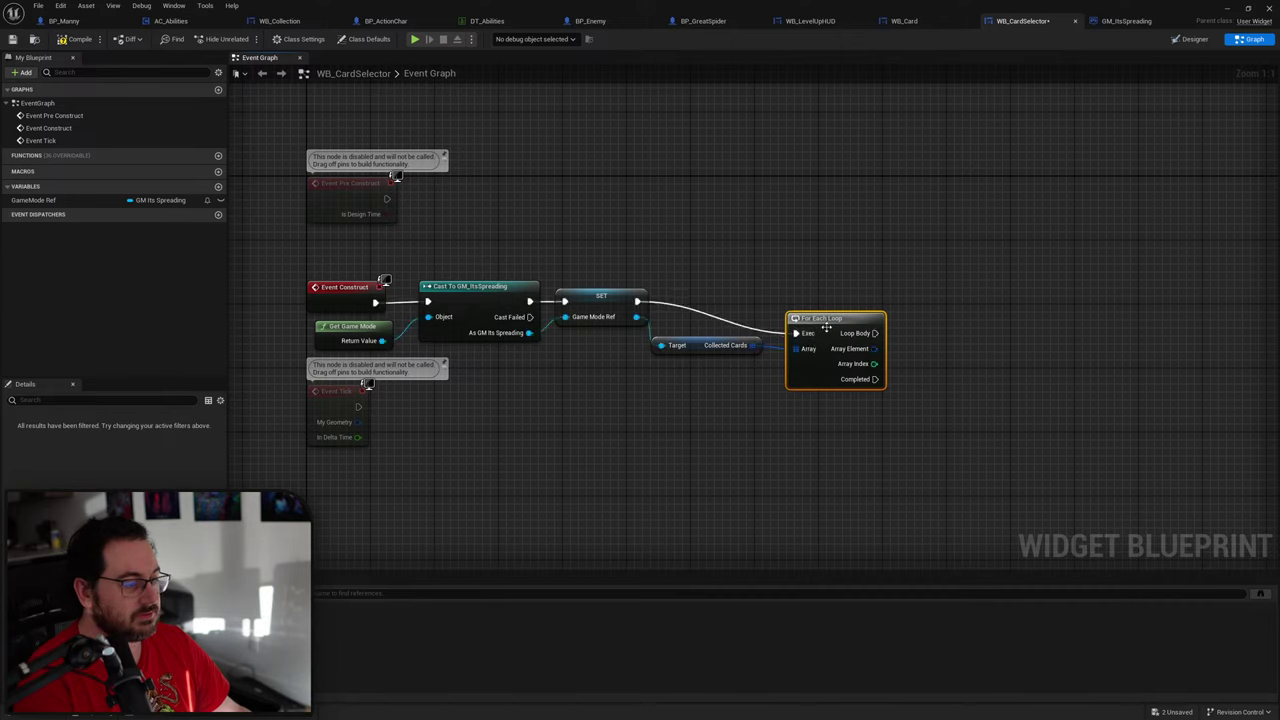
key(q)
drag(890, 455, 740, 330)
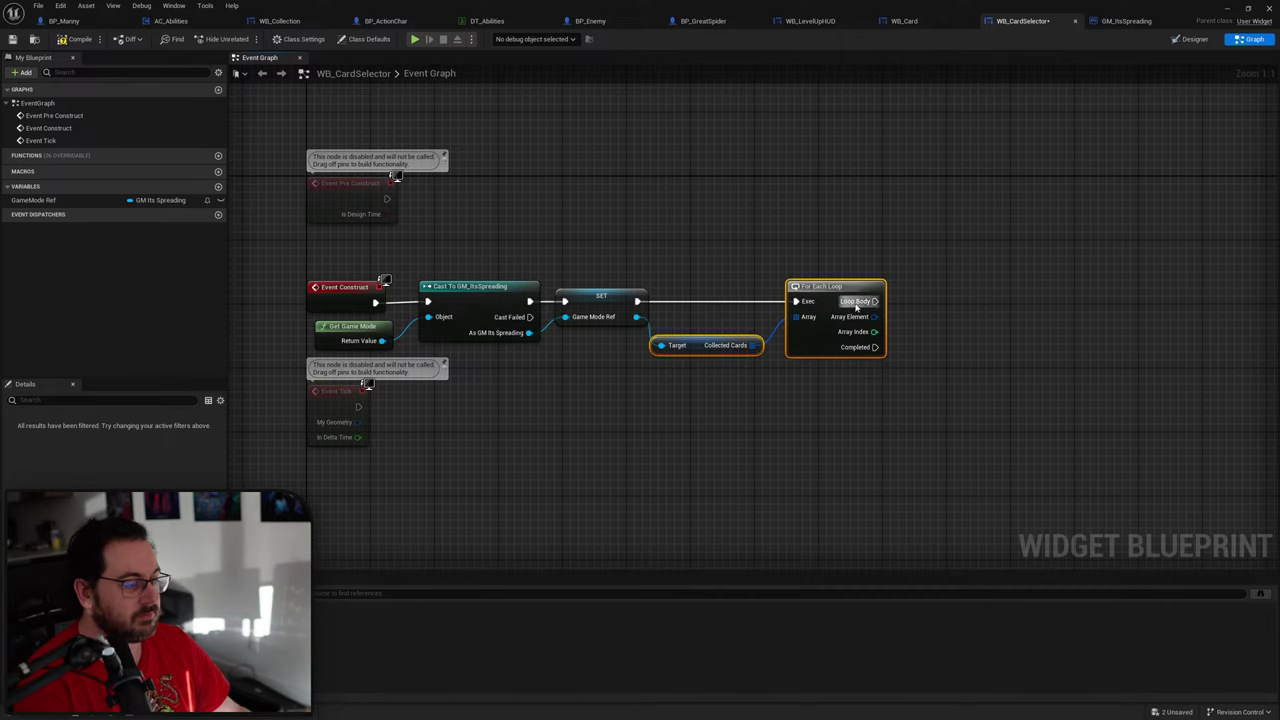
drag(831, 296, 871, 297)
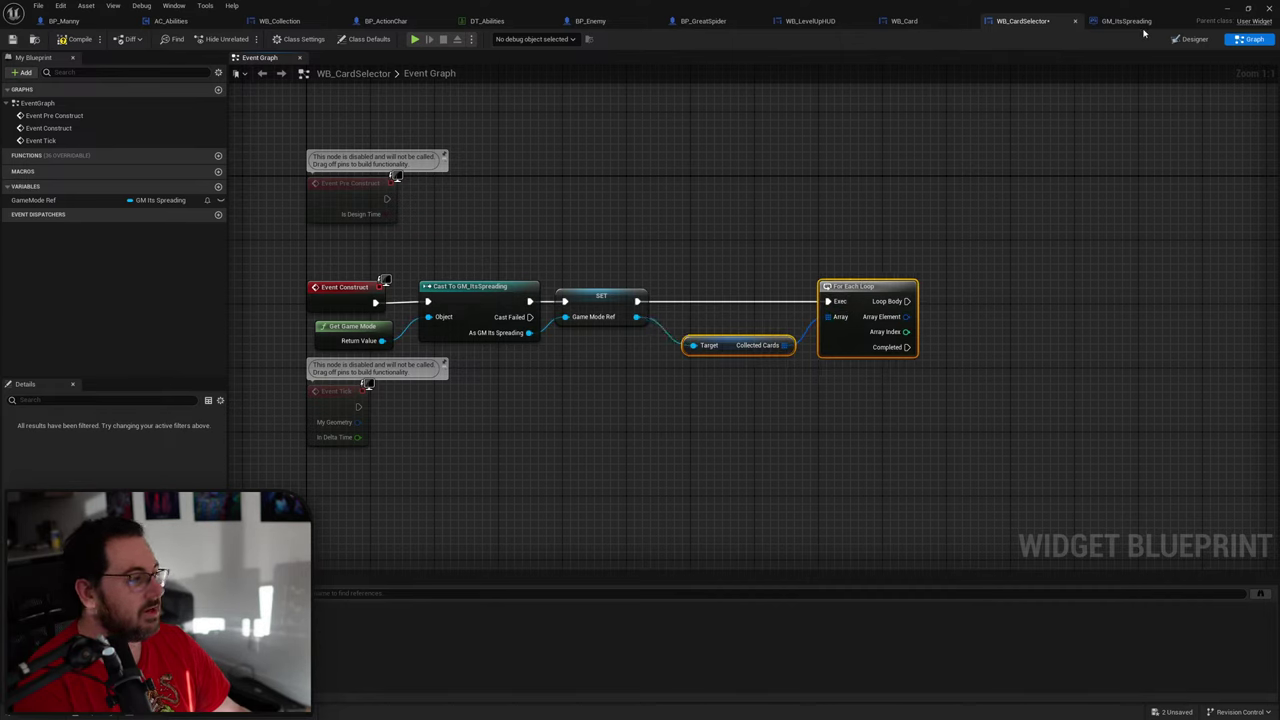
Step: Rename the Grid Panel to GridPanel, make it a variable, and return to the Event Graph
click(1192, 39)
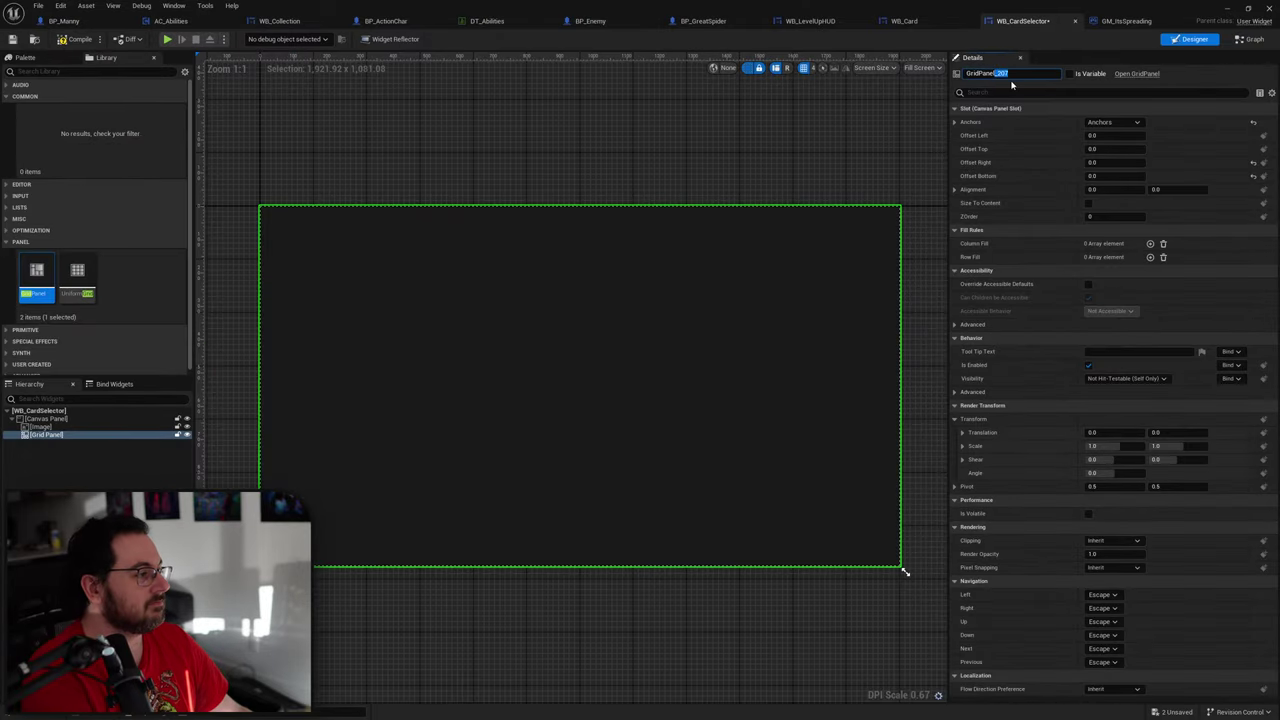
click(1070, 74)
click(1250, 40)
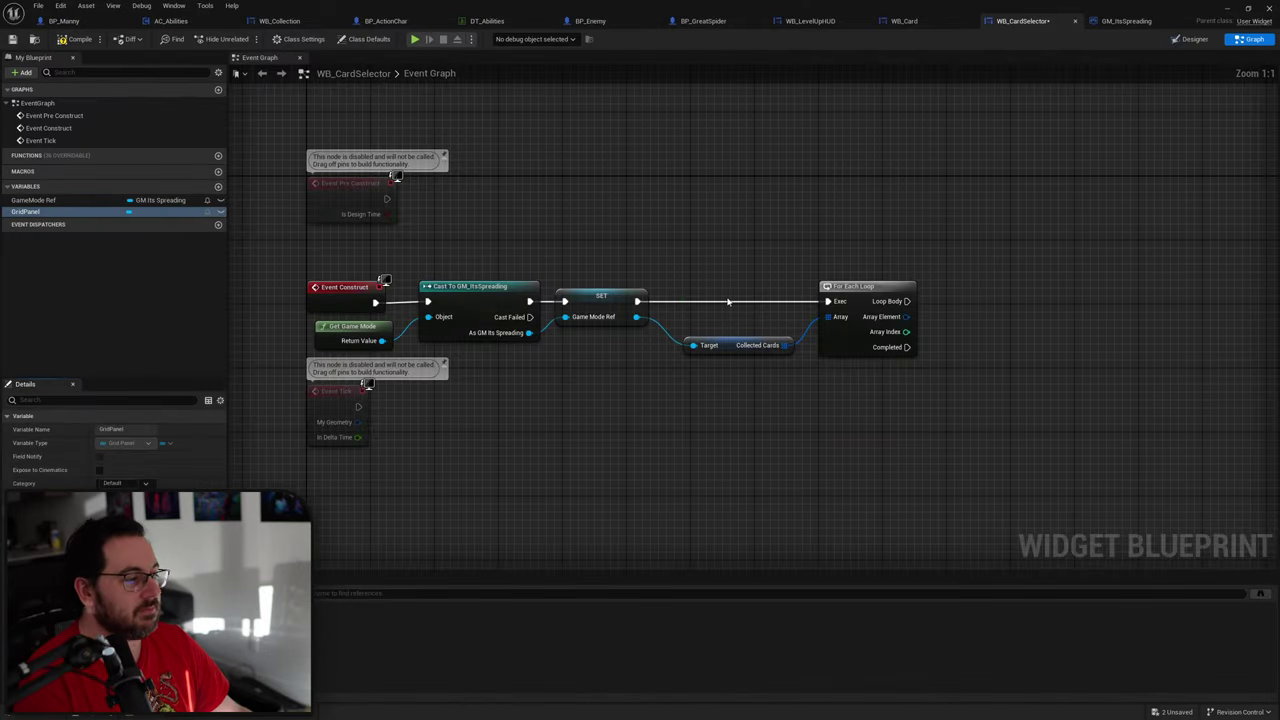
Step: Add a Get Game Mode Ref node and use it as the target of the Collected Cards getter
right_click(604, 377)
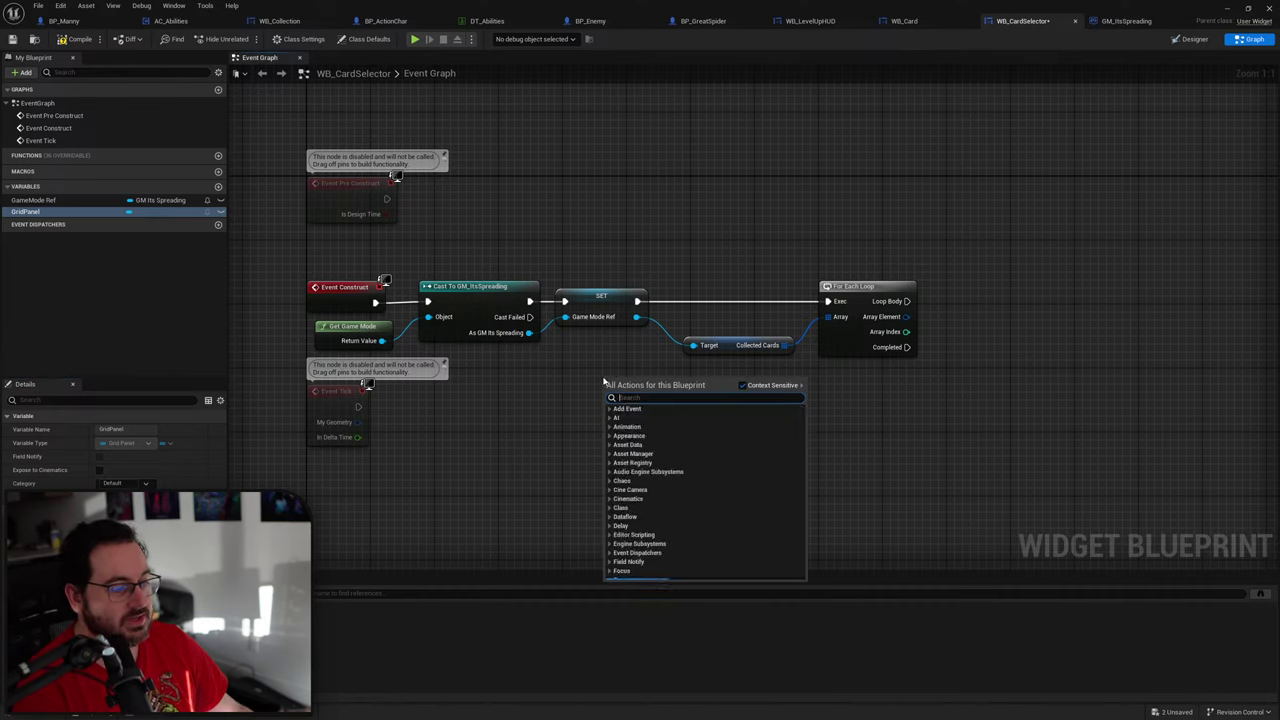
text(game mod)
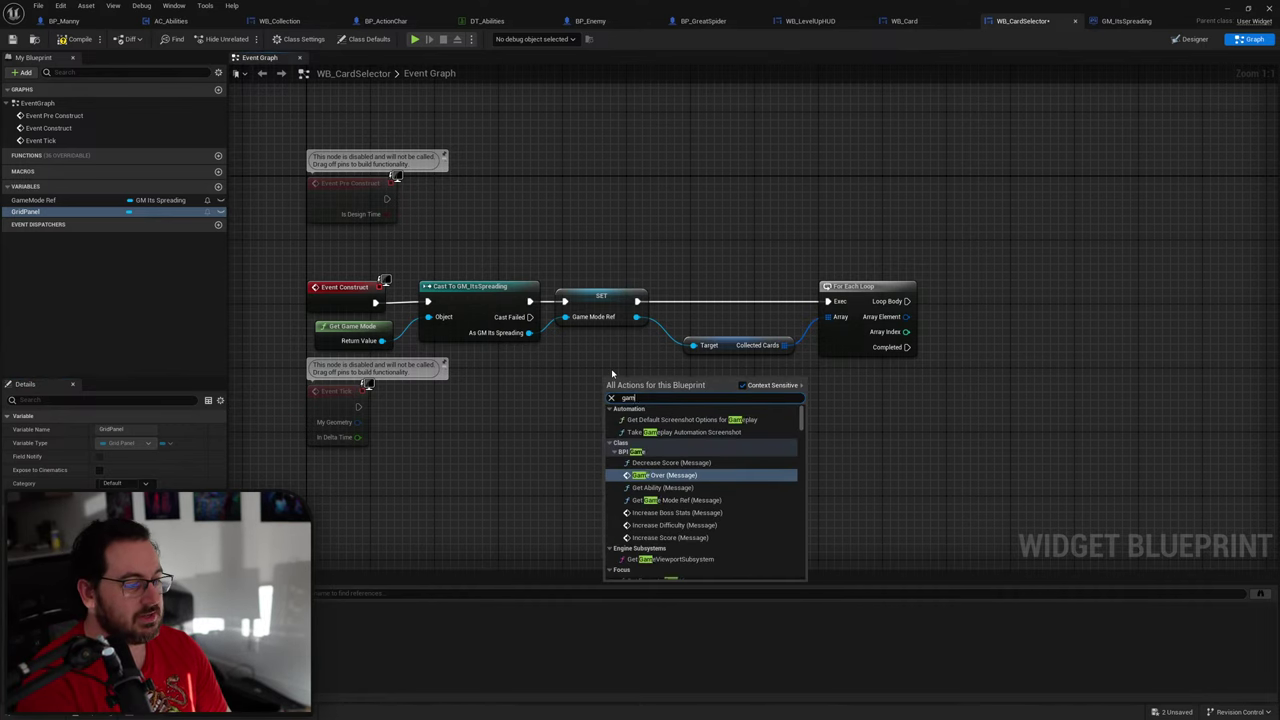
text(e ref)
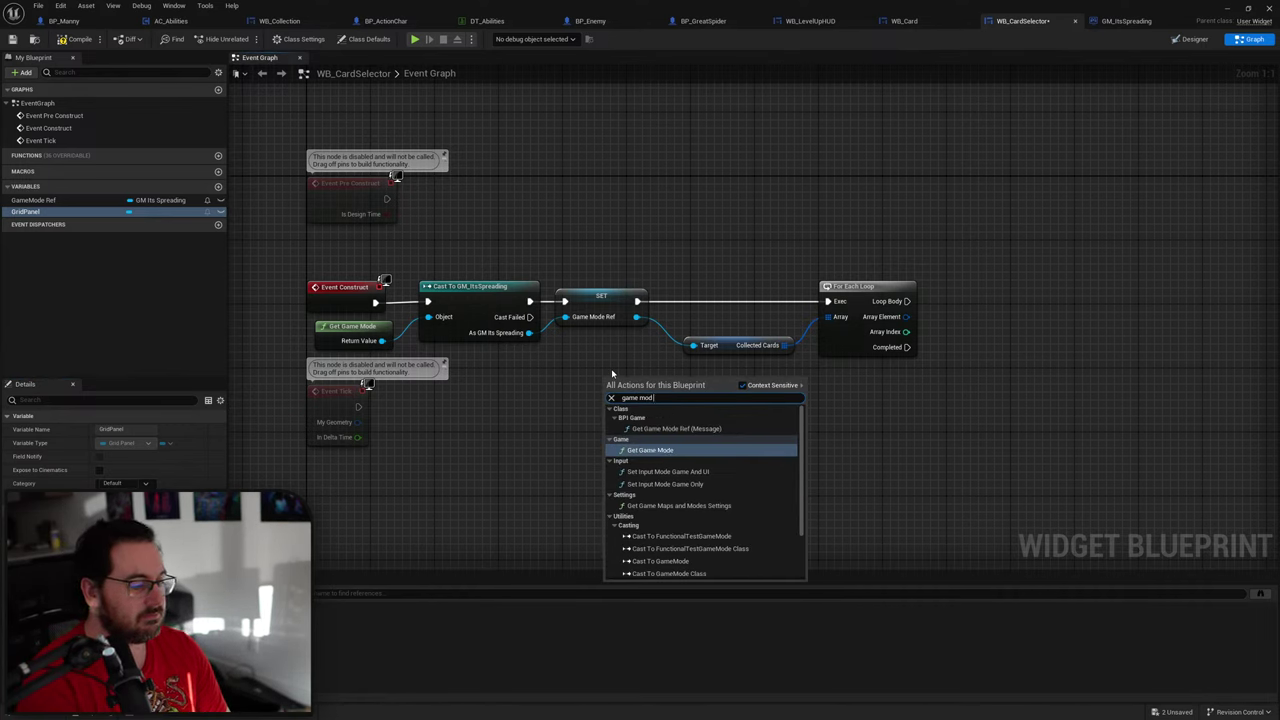
key(Down)
key(Down)
key(Up)
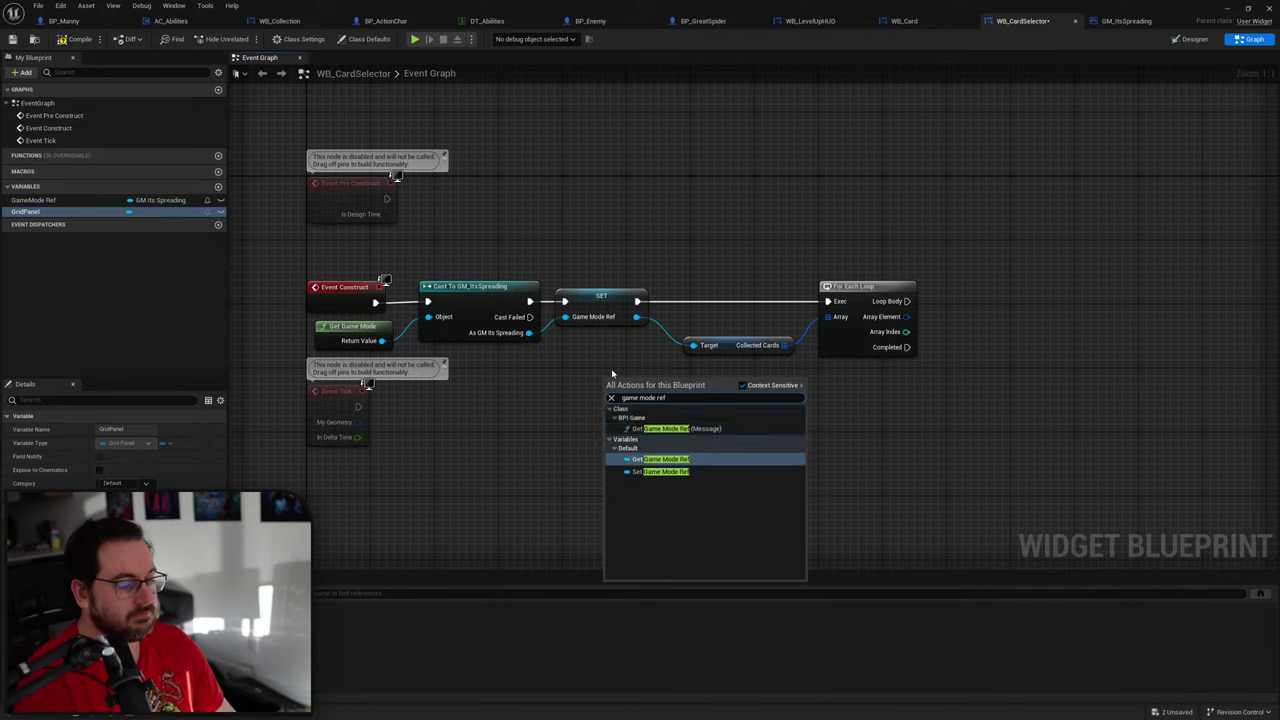
key(Return)
drag(661, 385, 693, 345)
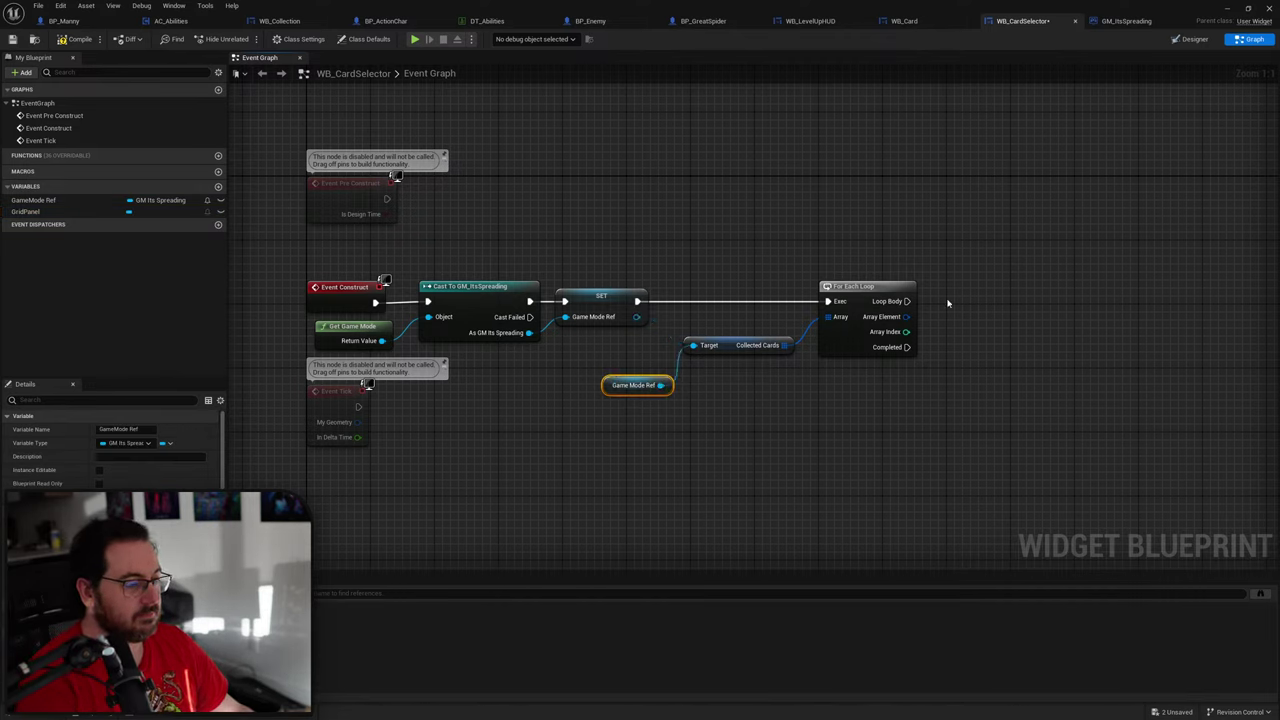
Step: Move the For Each Loop and its array inputs farther along the chain, placing the Game Mode Ref getter directly above Collected Cards
drag(946, 276, 700, 386)
shift+click(655, 390)
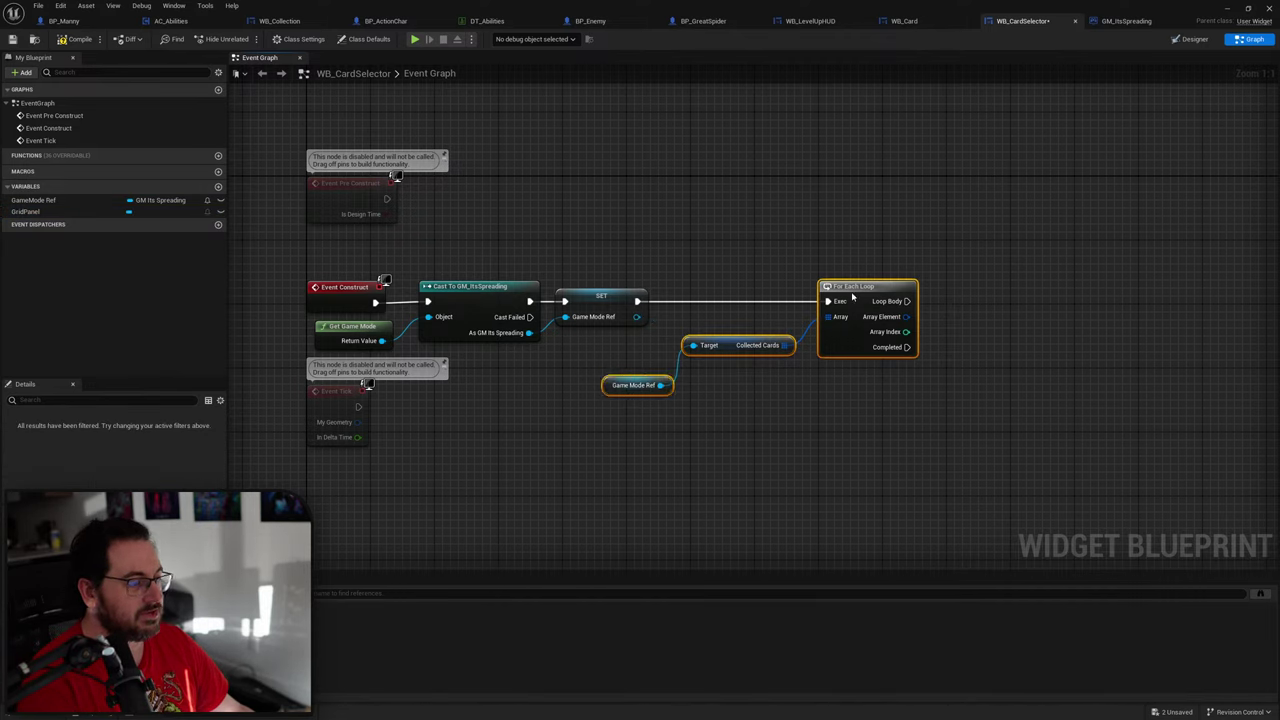
drag(852, 296, 1046, 296)
click(800, 385)
drag(802, 391, 878, 327)
click(694, 380)
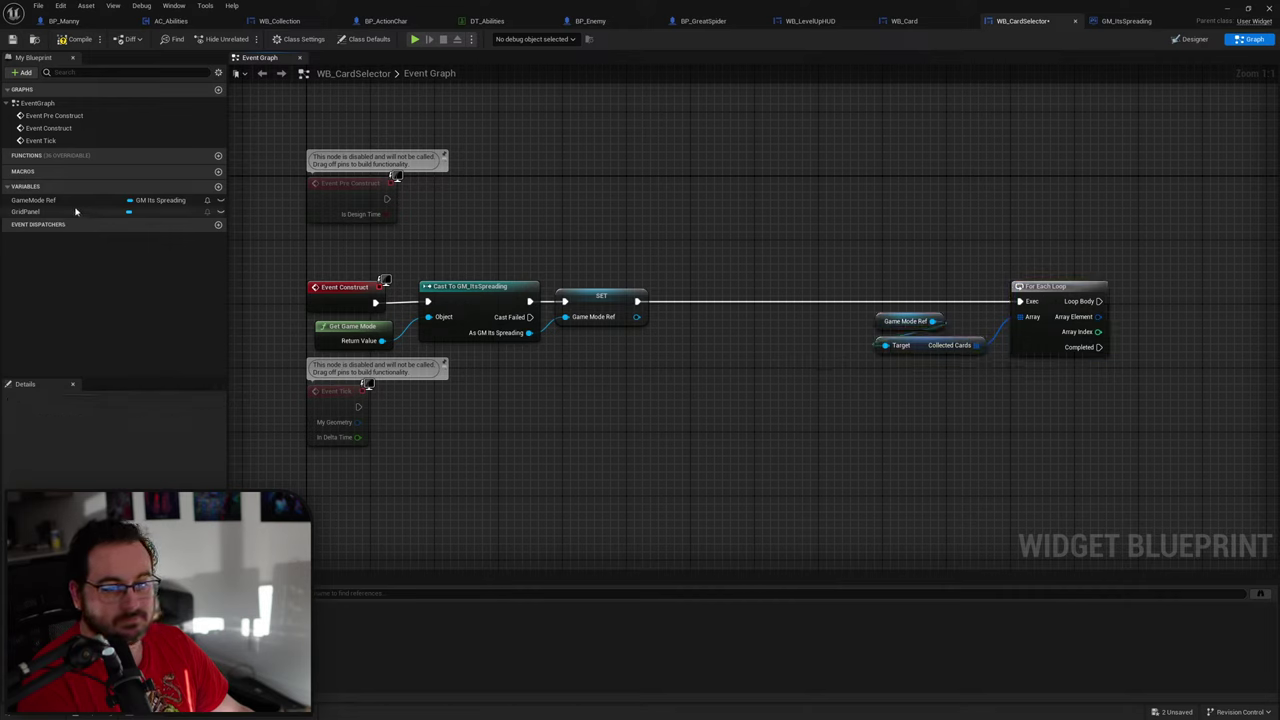
Step: Add a Clear Children node targeting Grid Panel and wire it between the Game Mode Ref SET node and the For Each Loop
ctrl+drag(75, 211, 673, 283)
text(c)
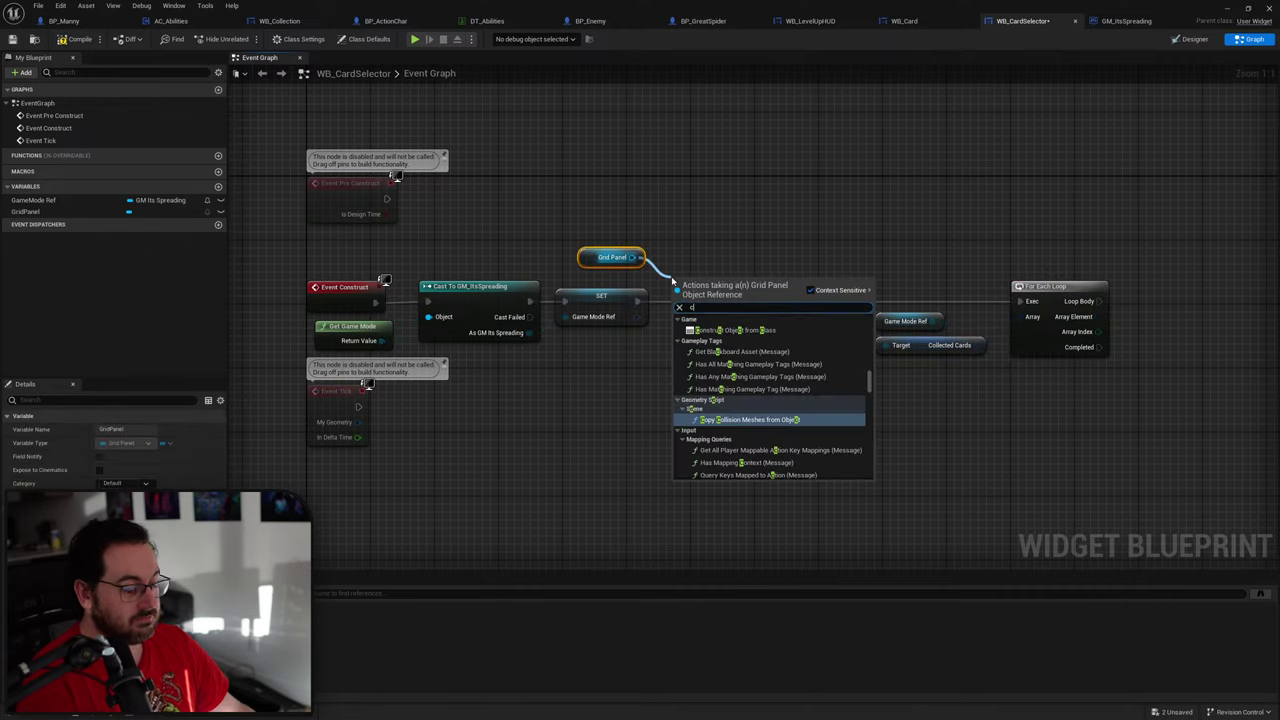
text(lear ch)
key(Return)
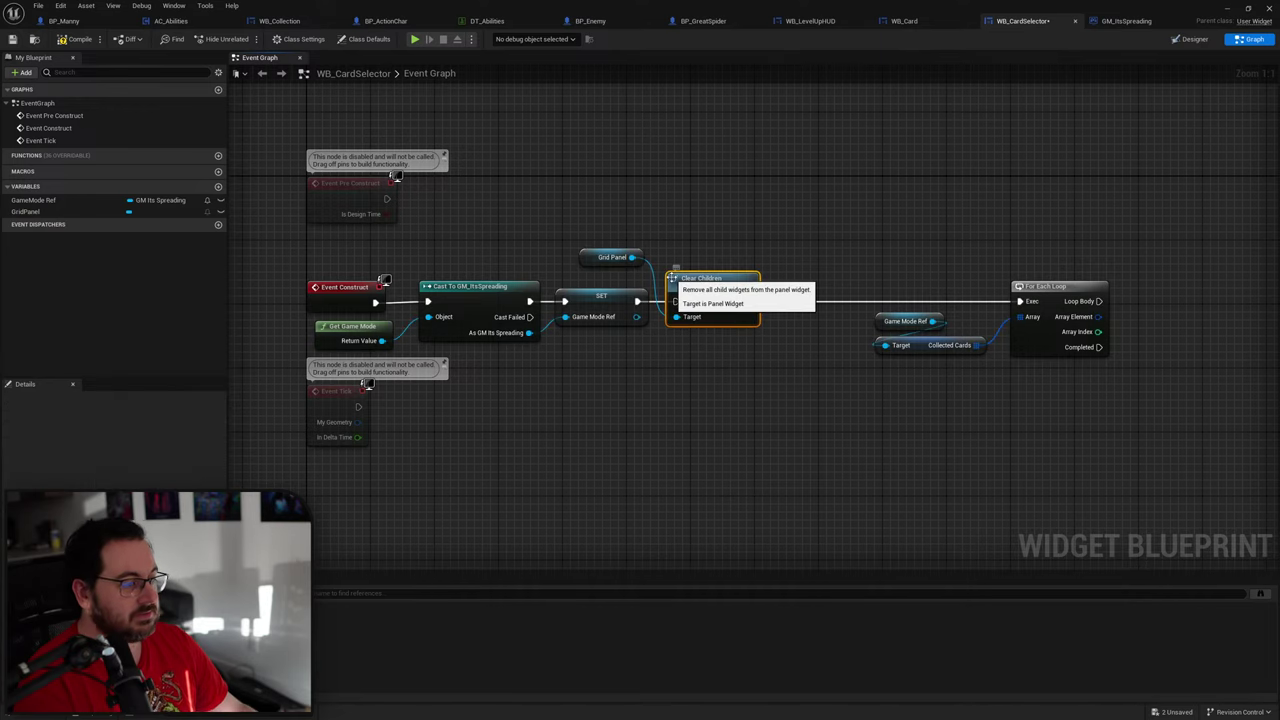
ctrl+drag(638, 302, 747, 302)
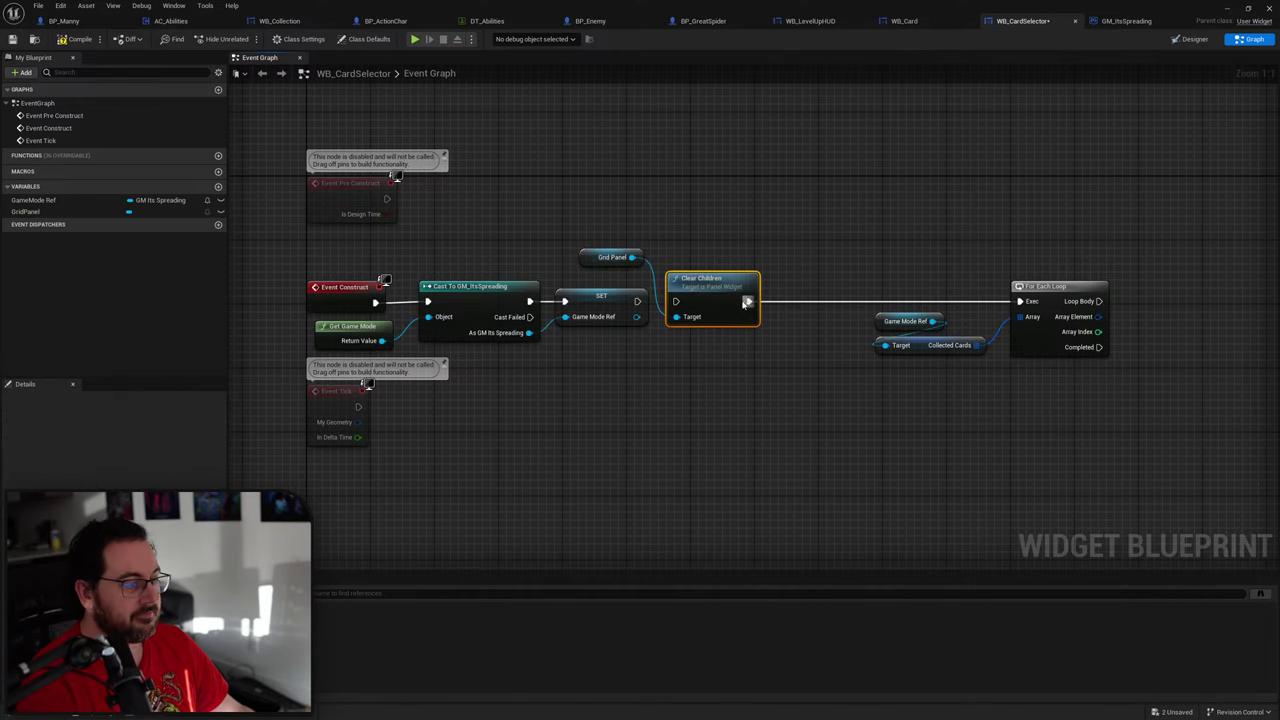
drag(636, 301, 676, 301)
Step: Duplicate the Grid Panel getter near the For Each Loop and add an Add Child to Grid node targeting it
right_drag(966, 409, 786, 366)
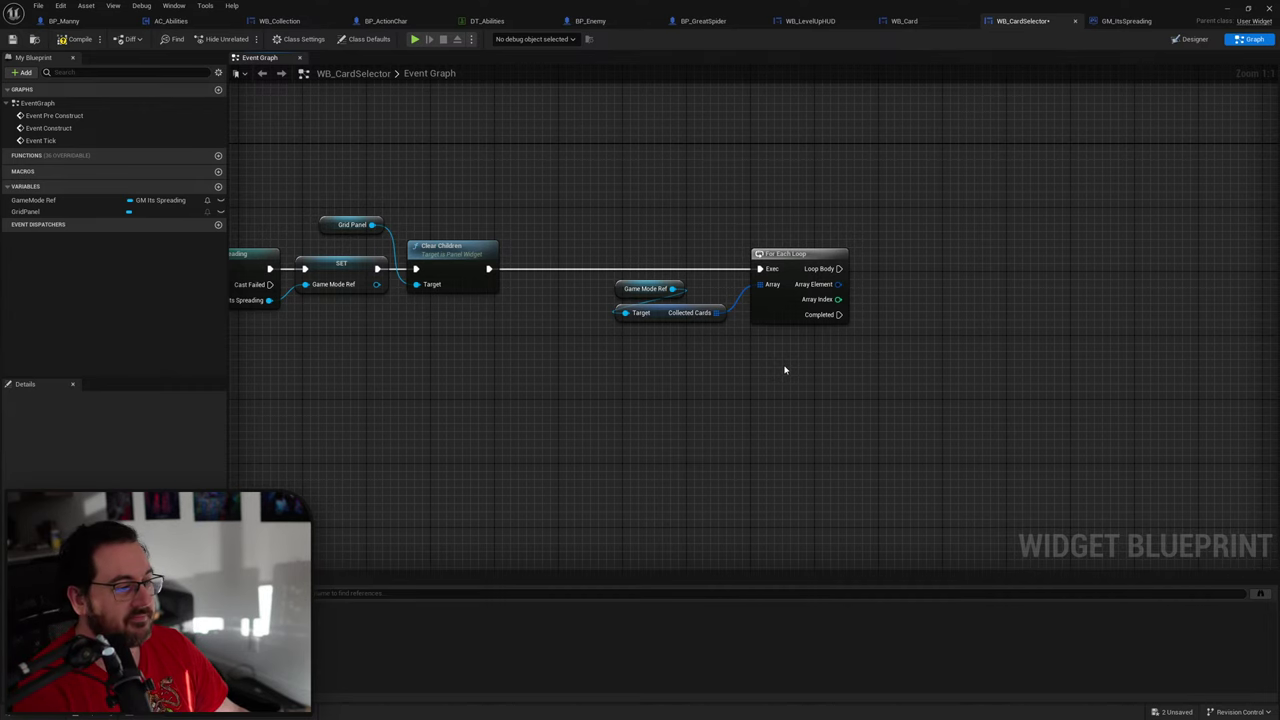
right_drag(969, 317, 856, 317)
click(300, 247)
key(ctrl+c)
key(ctrl+v)
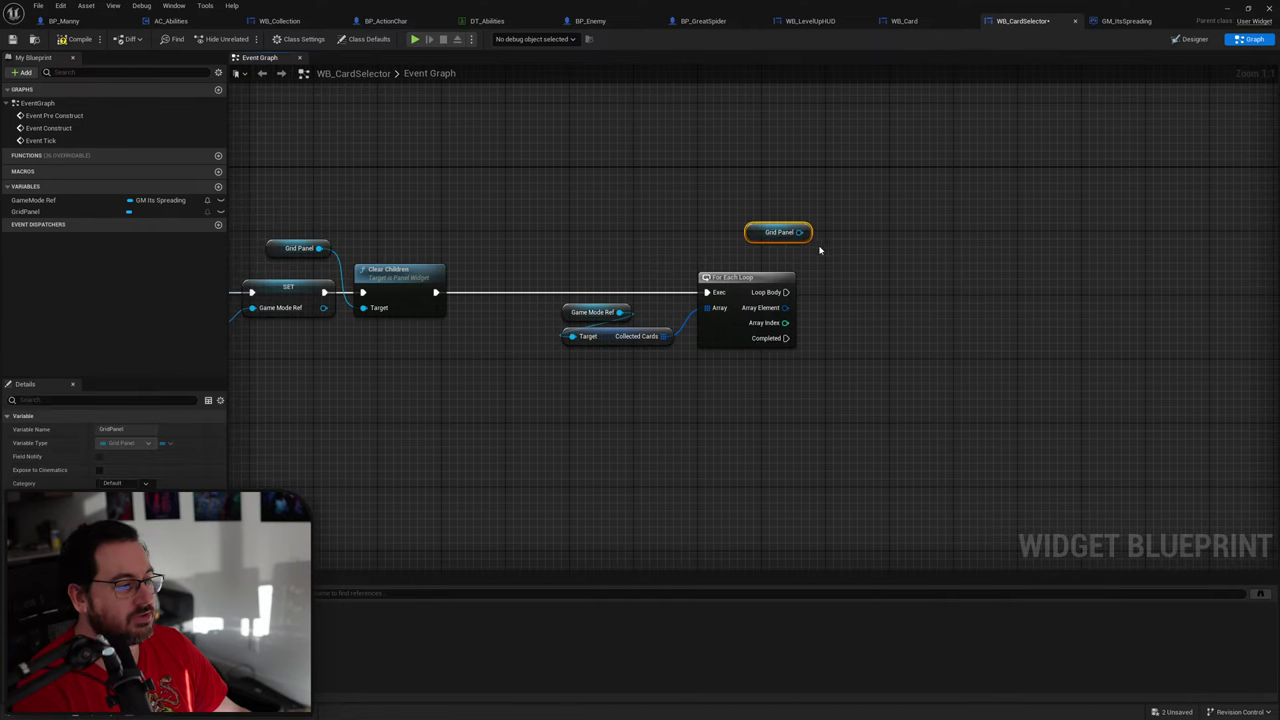
right_drag(824, 250, 707, 243)
drag(691, 228, 738, 270)
text(add)
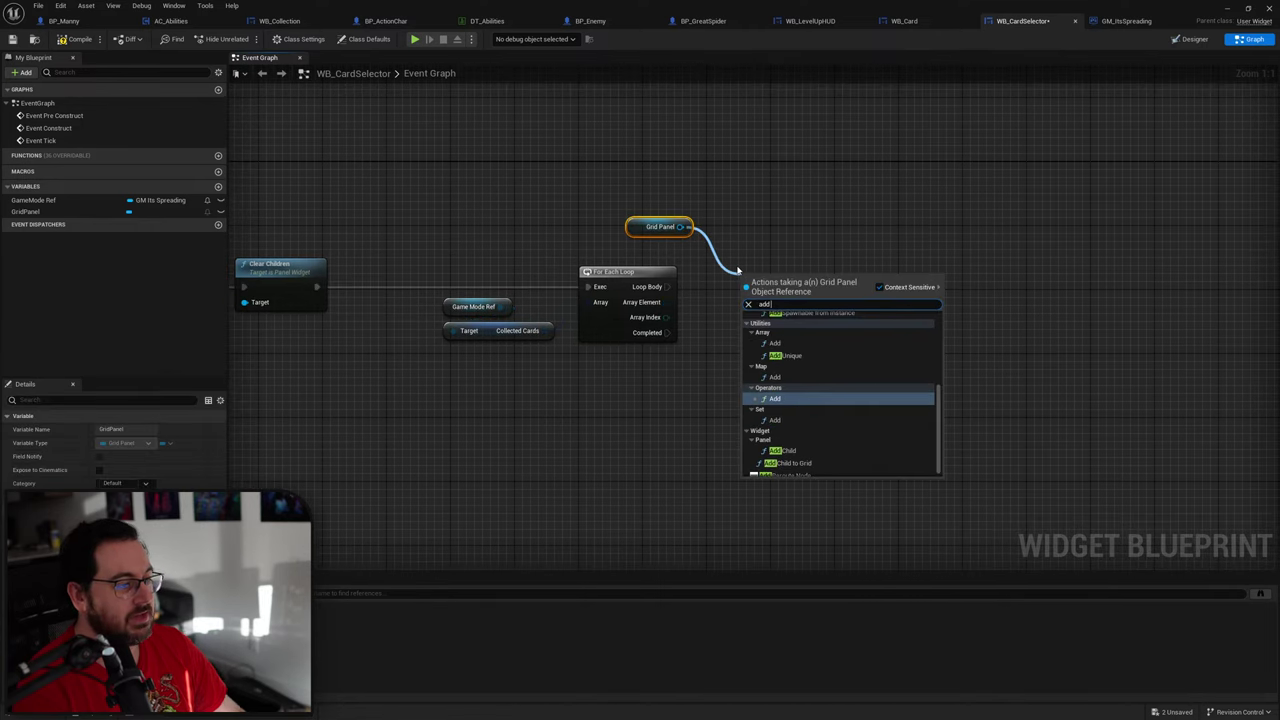
text( chi)
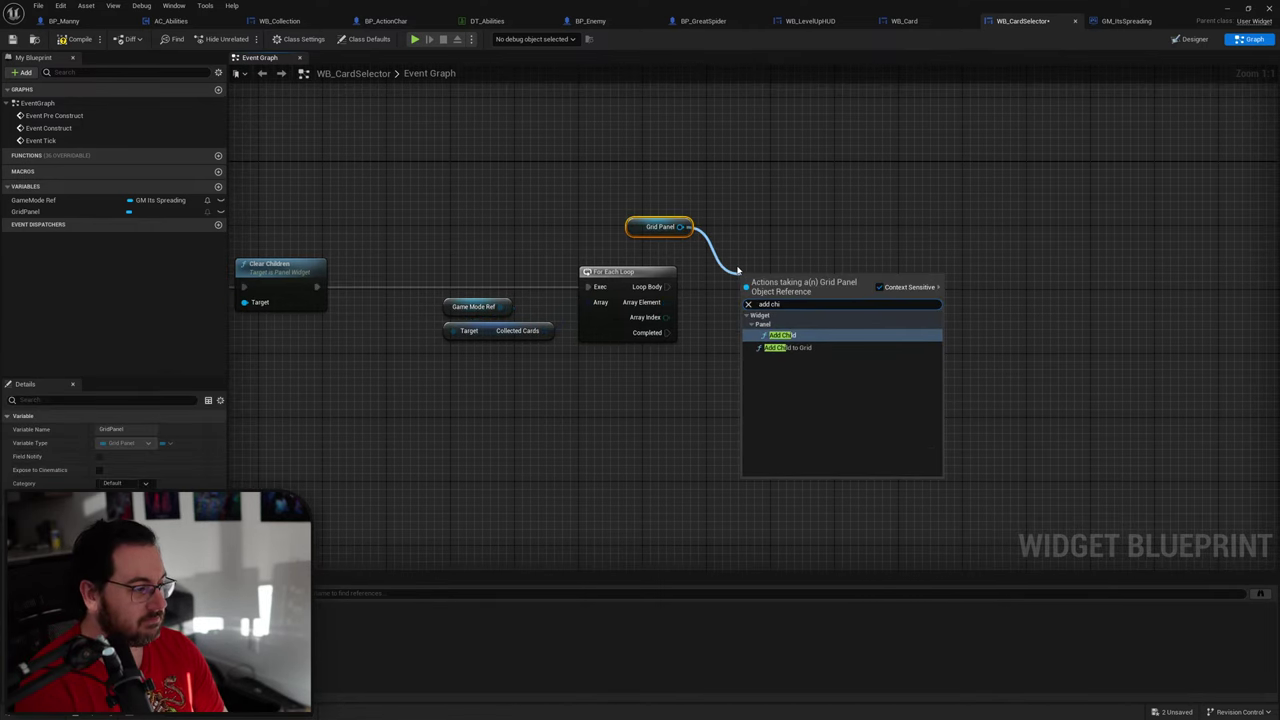
key(Down)
key(Return)
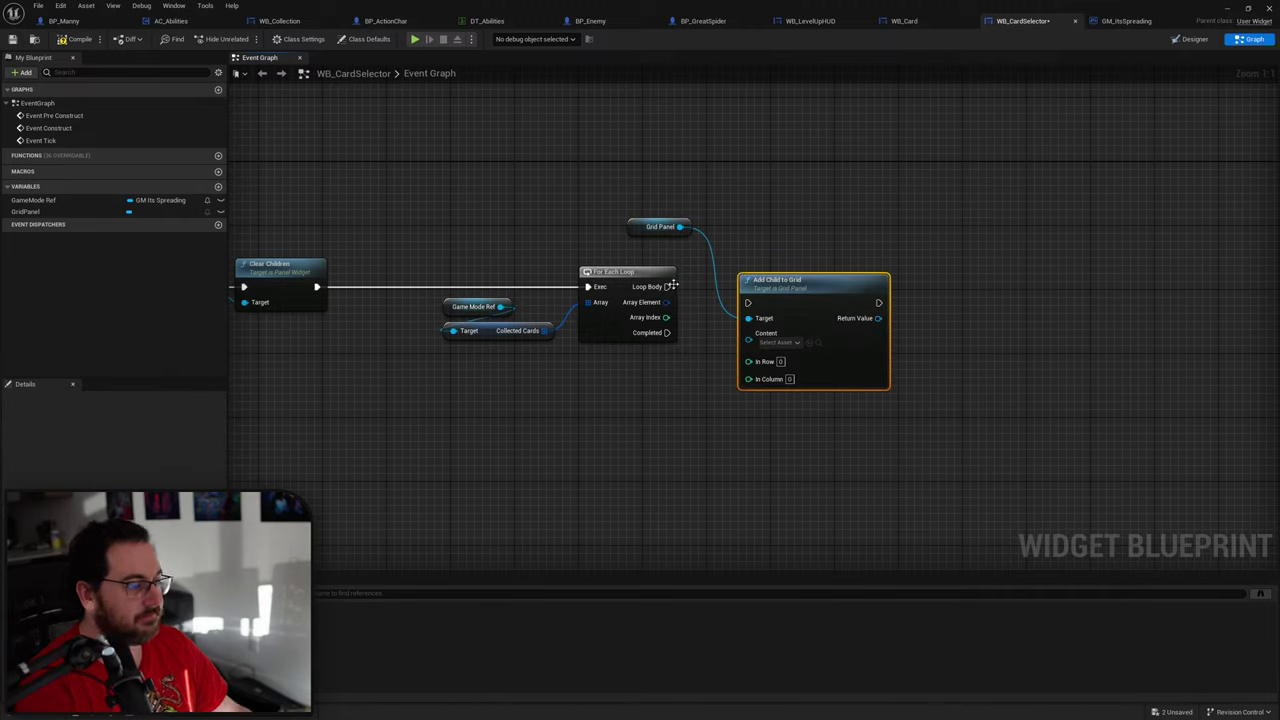
Step: Run Add Child to Grid from the For Each Loop's Loop Body, and align it and its Grid Panel getter with the loop
drag(670, 286, 750, 304)
drag(854, 292, 838, 276)
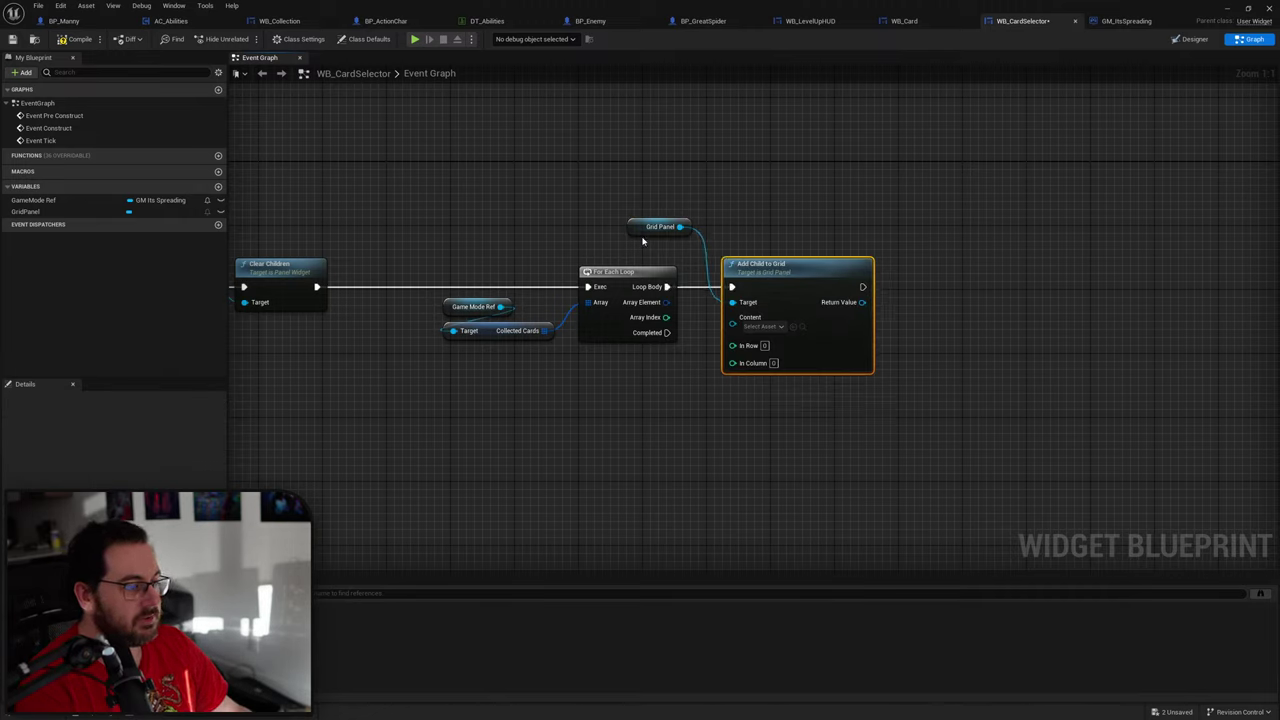
drag(655, 228, 647, 244)
click(735, 210)
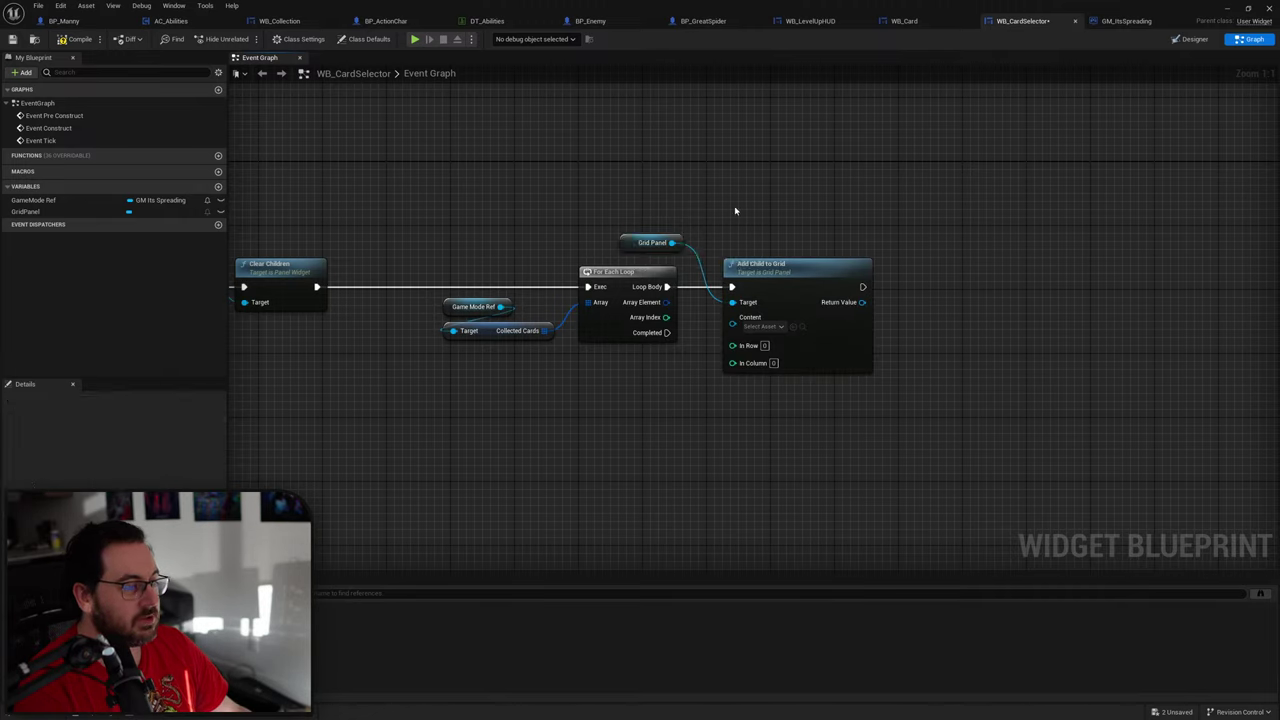
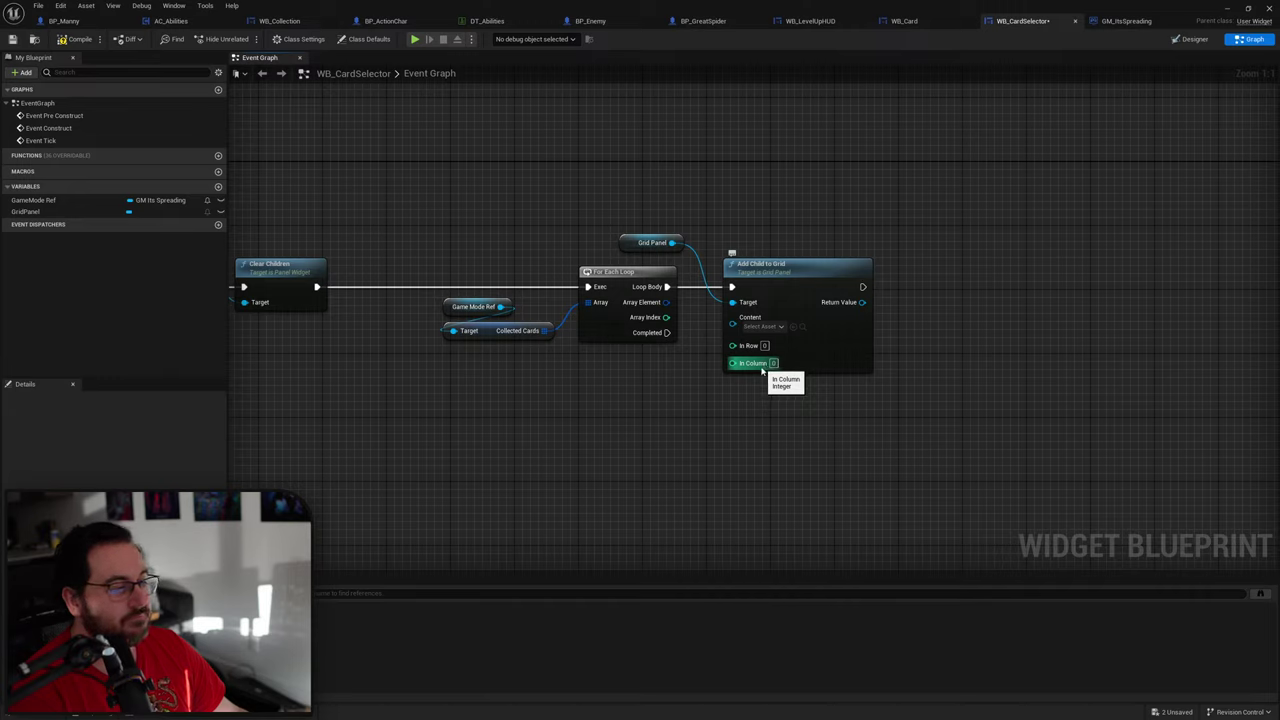
Step: Promote Add Child to Grid's In Column input to a variable named Column and place its getter below the For Each Loop
right_click(733, 366)
click(765, 380)
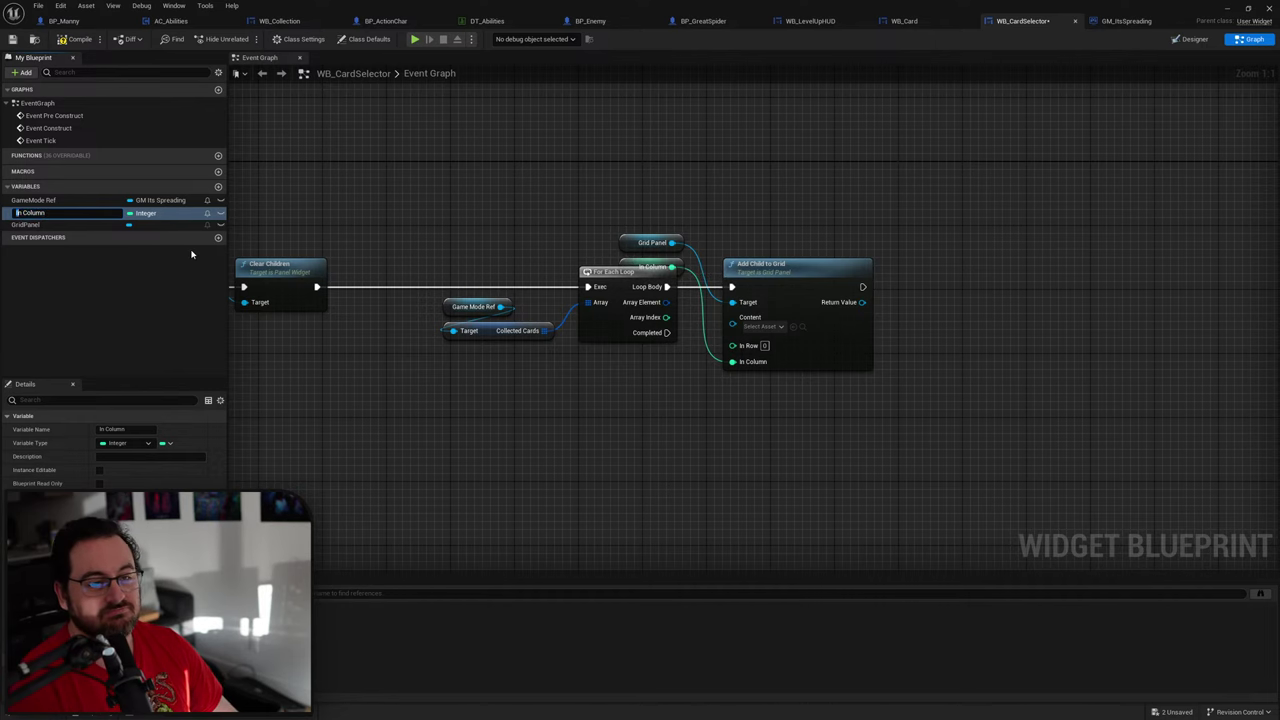
key(Return)
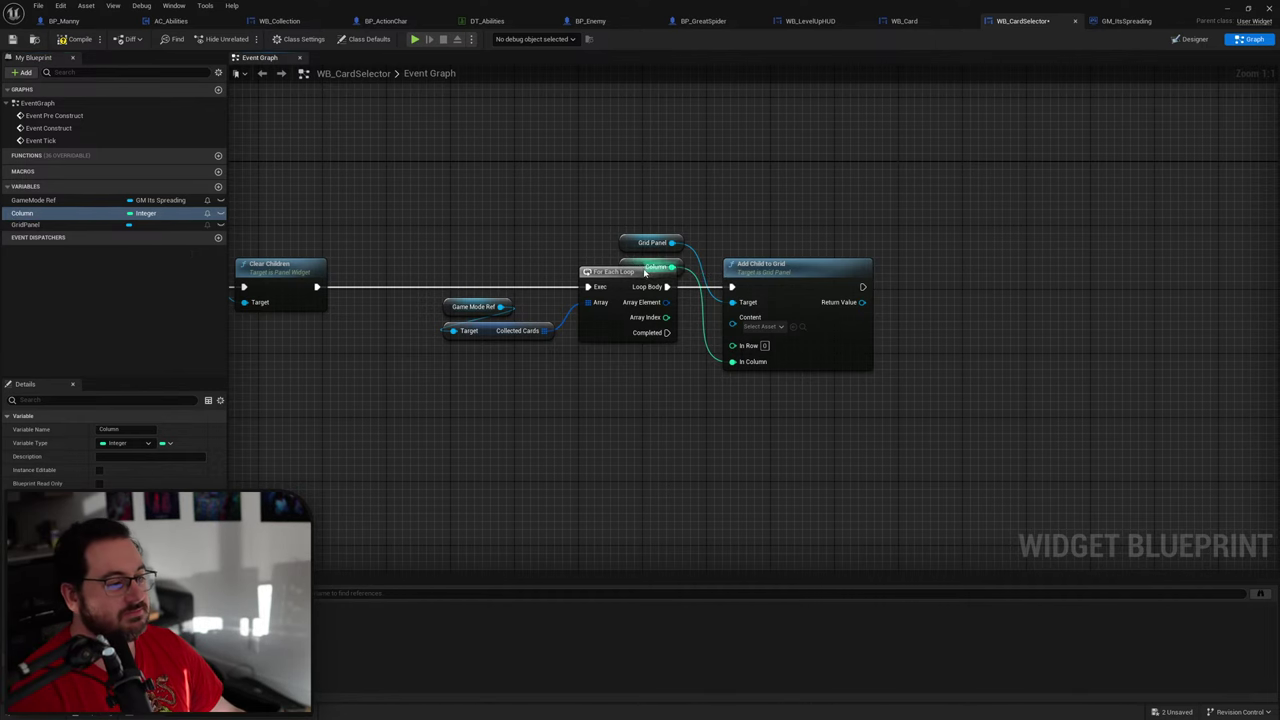
drag(629, 264, 652, 378)
Step: Insert a SET Column node with value 0 between Clear Children and the For Each Loop
right_drag(548, 377, 756, 401)
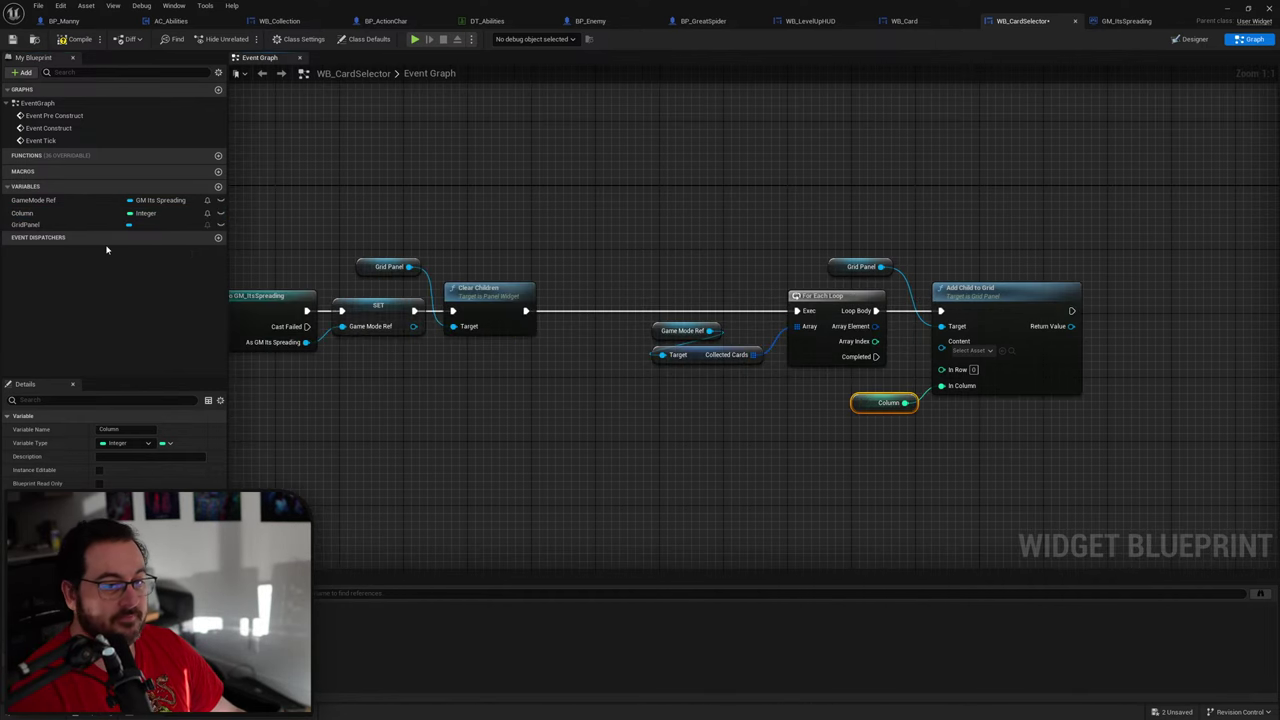
alt+drag(21, 213, 560, 300)
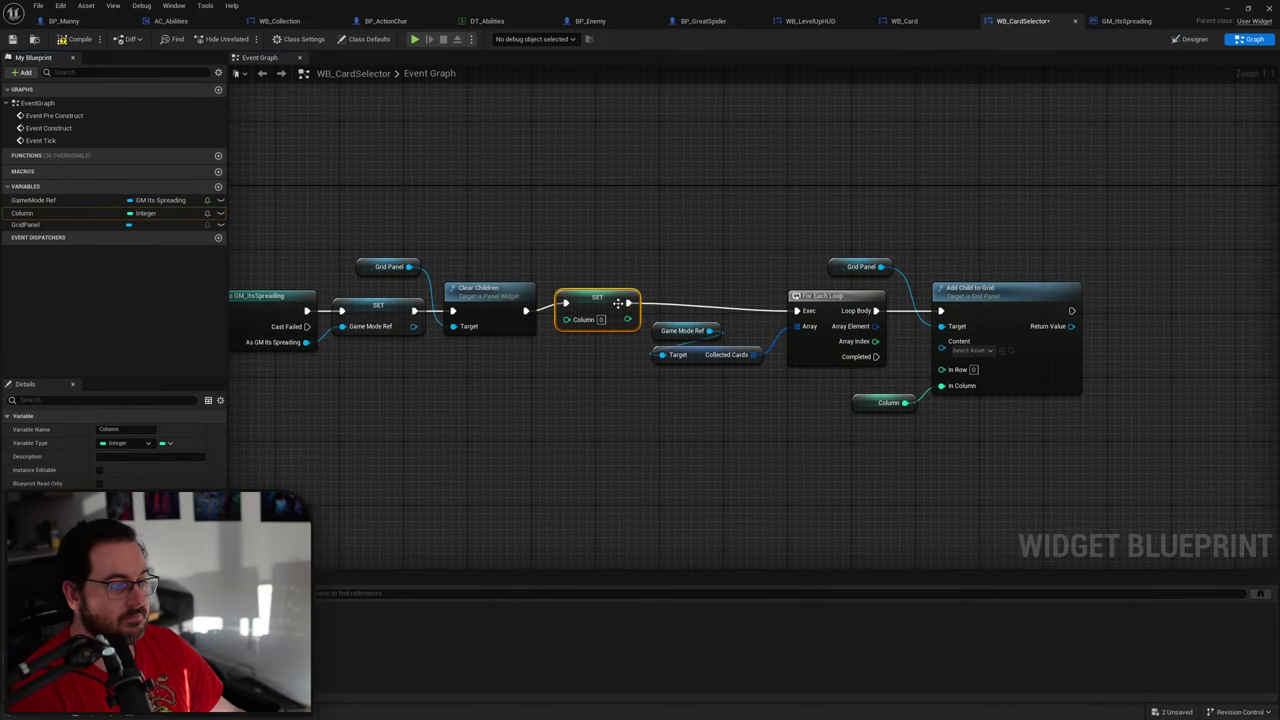
click(766, 271)
Step: Increment Column with a ++ node run after Add Child to Grid, placing its Column getter above the node chain
right_drag(766, 271, 619, 258)
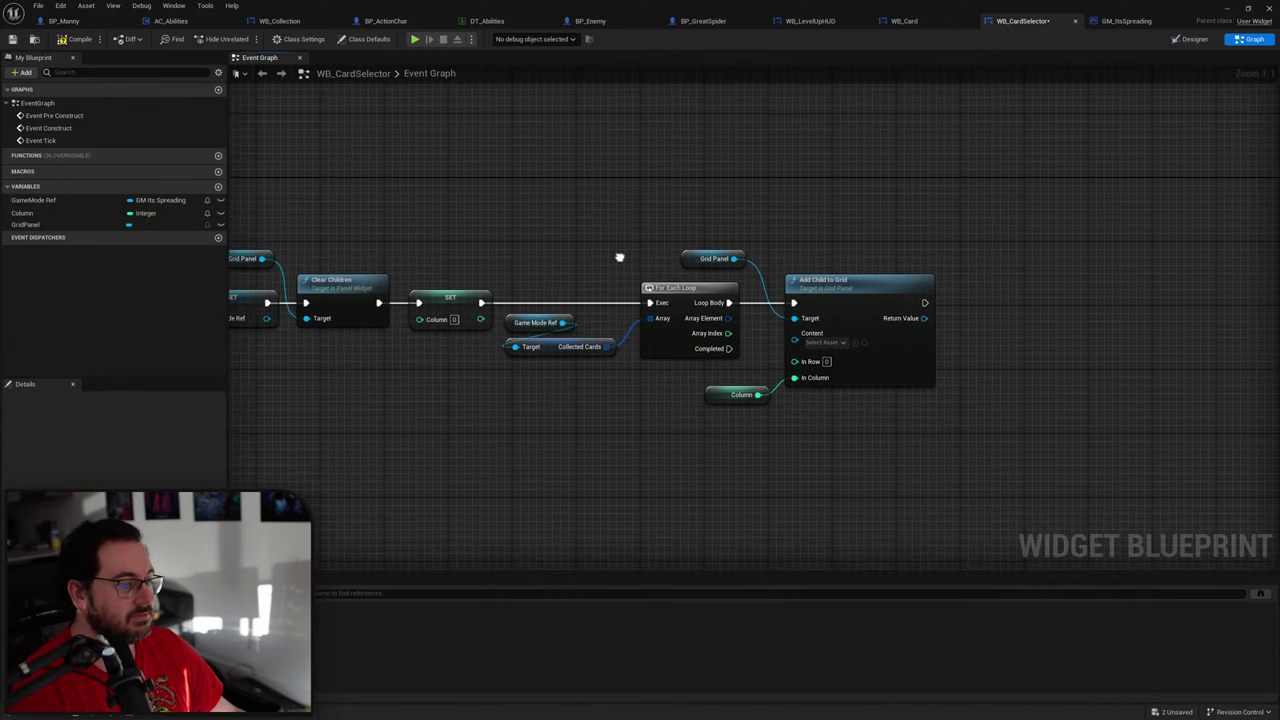
right_drag(877, 438, 697, 423)
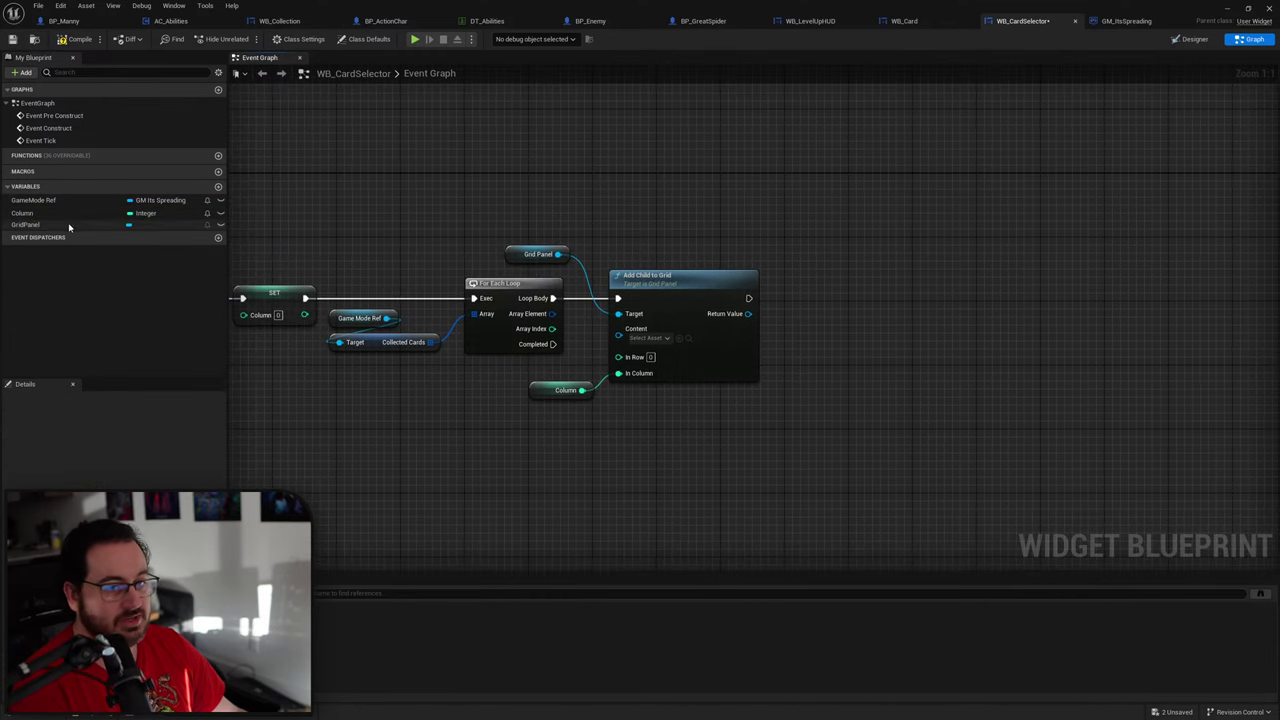
drag(22, 213, 812, 299)
text(+)
key(Return)
drag(701, 245, 710, 254)
click(555, 365)
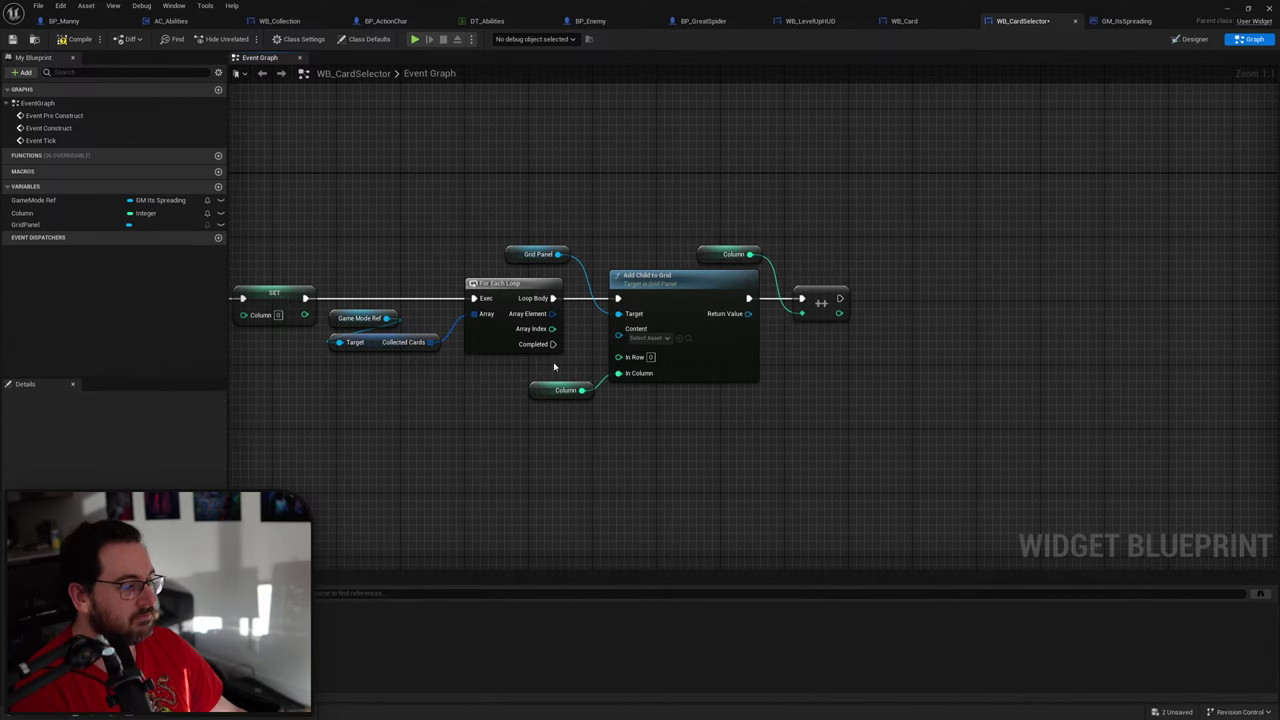
right_drag(555, 365, 629, 366)
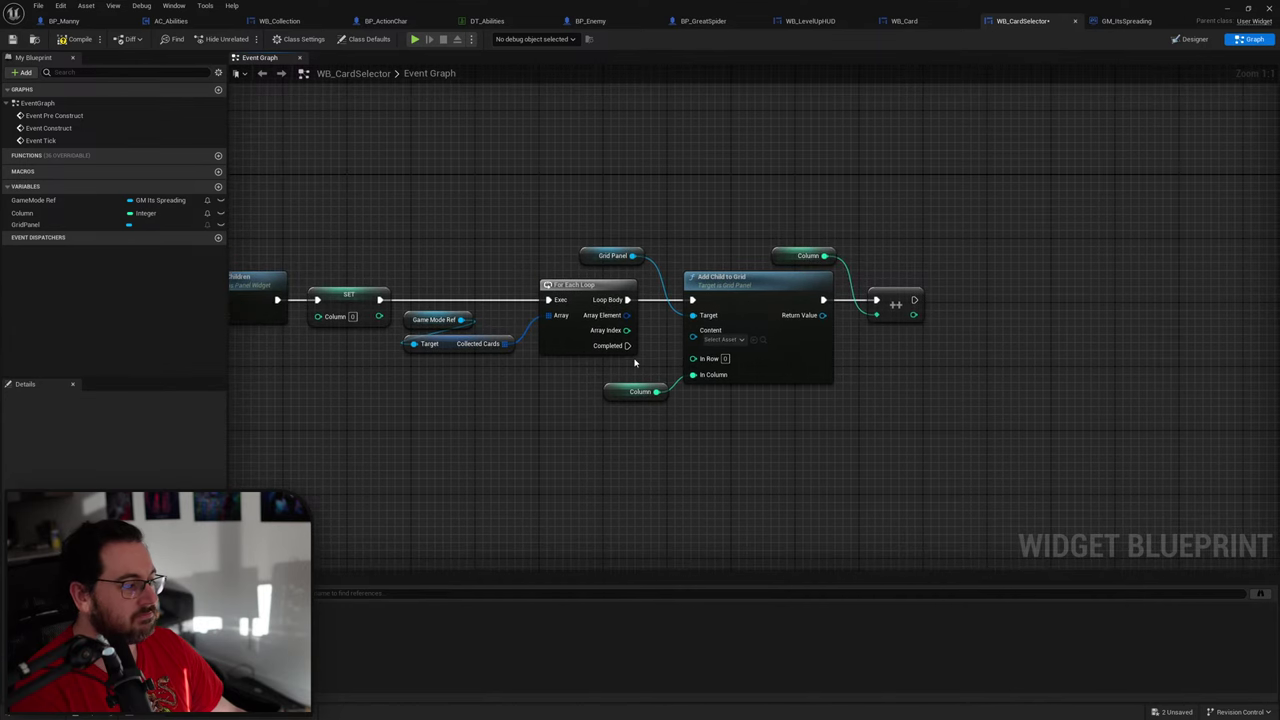
click(737, 340)
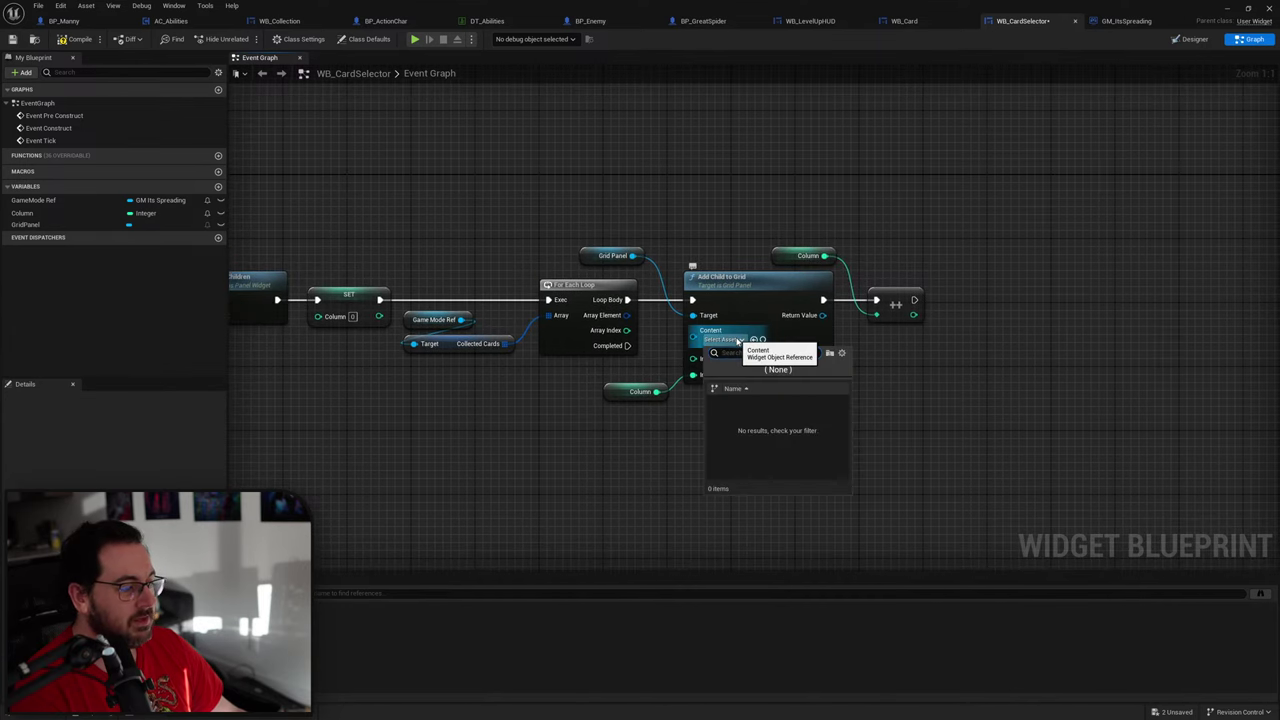
click(740, 340)
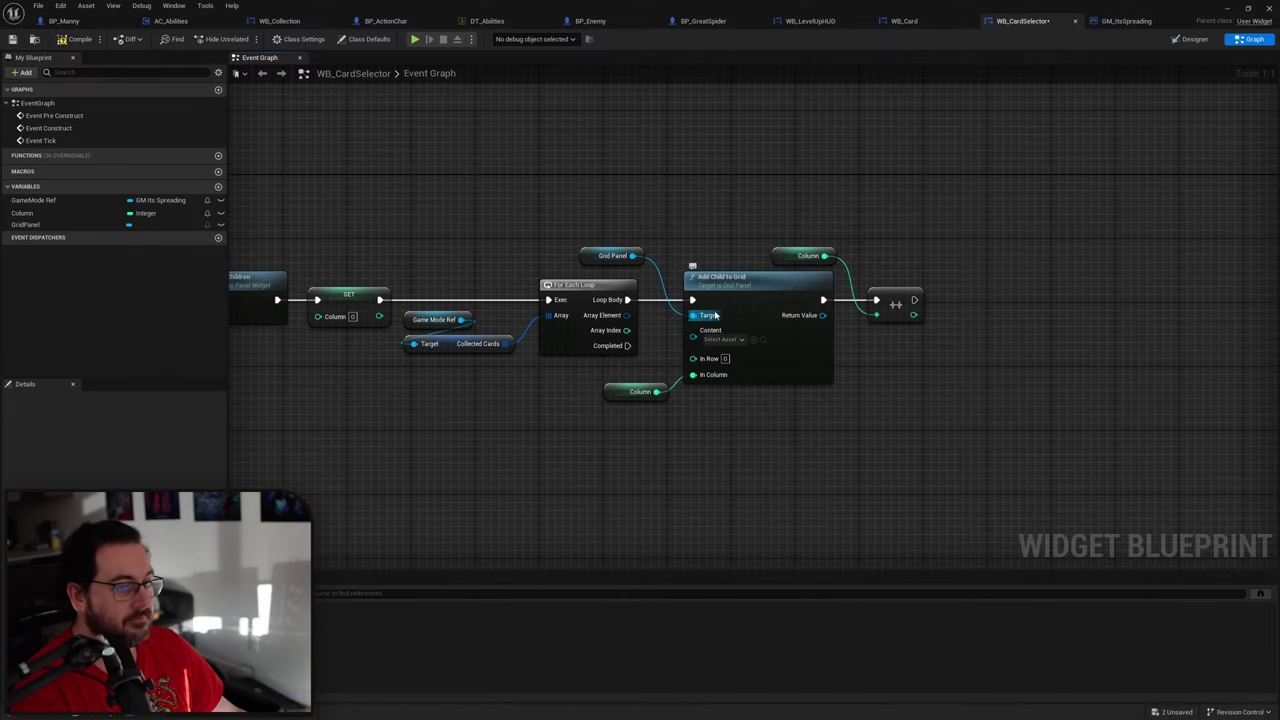
Step: Move Add Child to Grid, the ++ node and their getters farther from the For Each Loop to make room
drag(954, 183, 639, 400)
right_drag(704, 404, 572, 386)
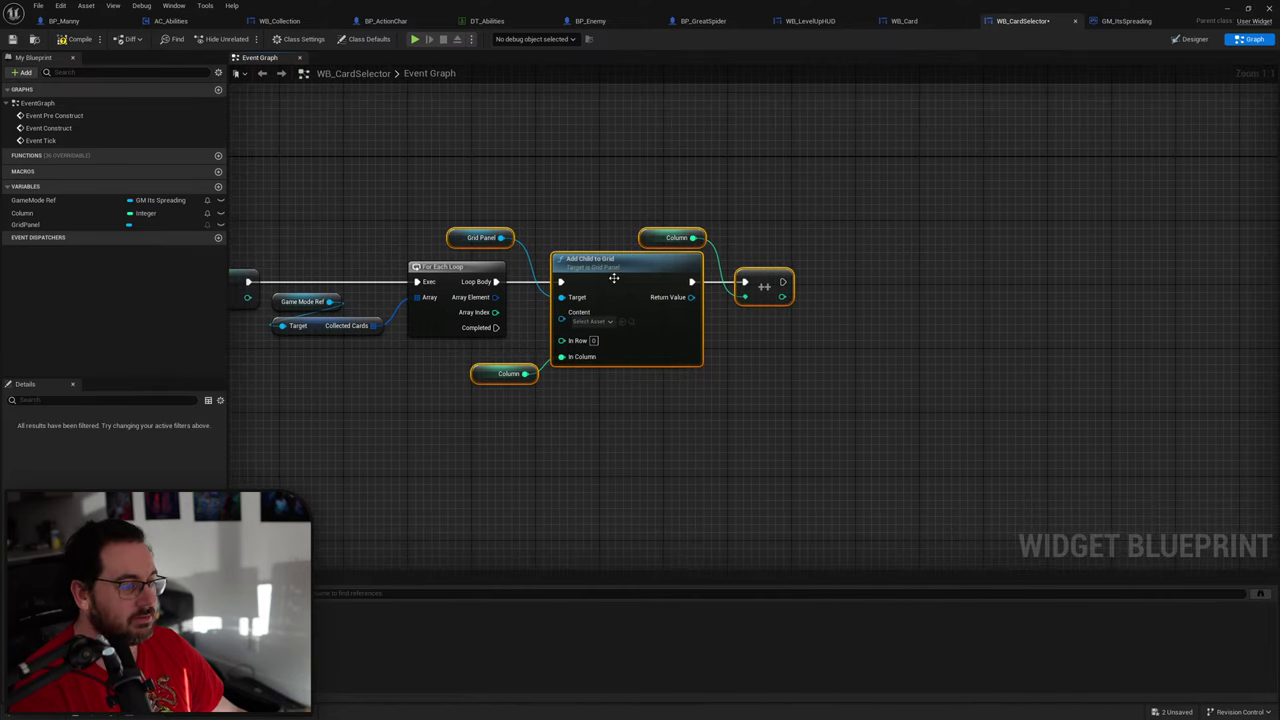
drag(614, 277, 888, 277)
click(597, 357)
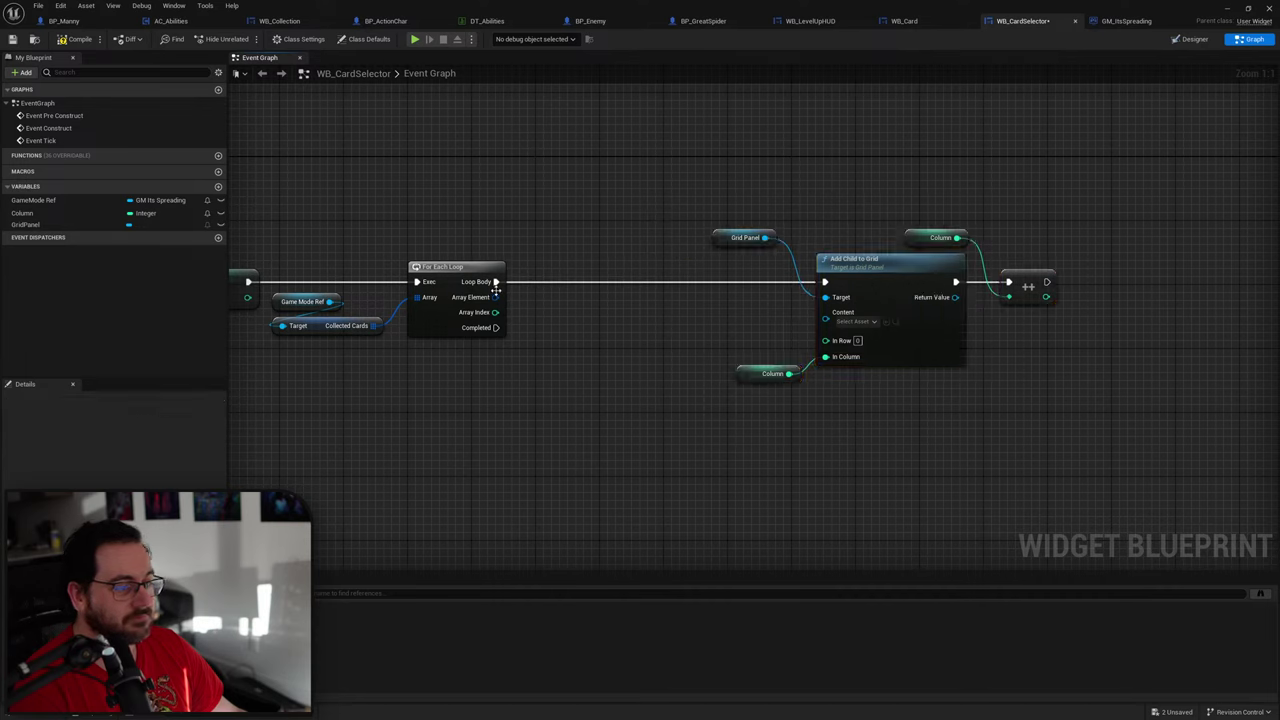
Step: Add a Create Widget node run from the For Each Loop's Loop Body and align it with the loop
drag(495, 282, 553, 293)
text(create wid)
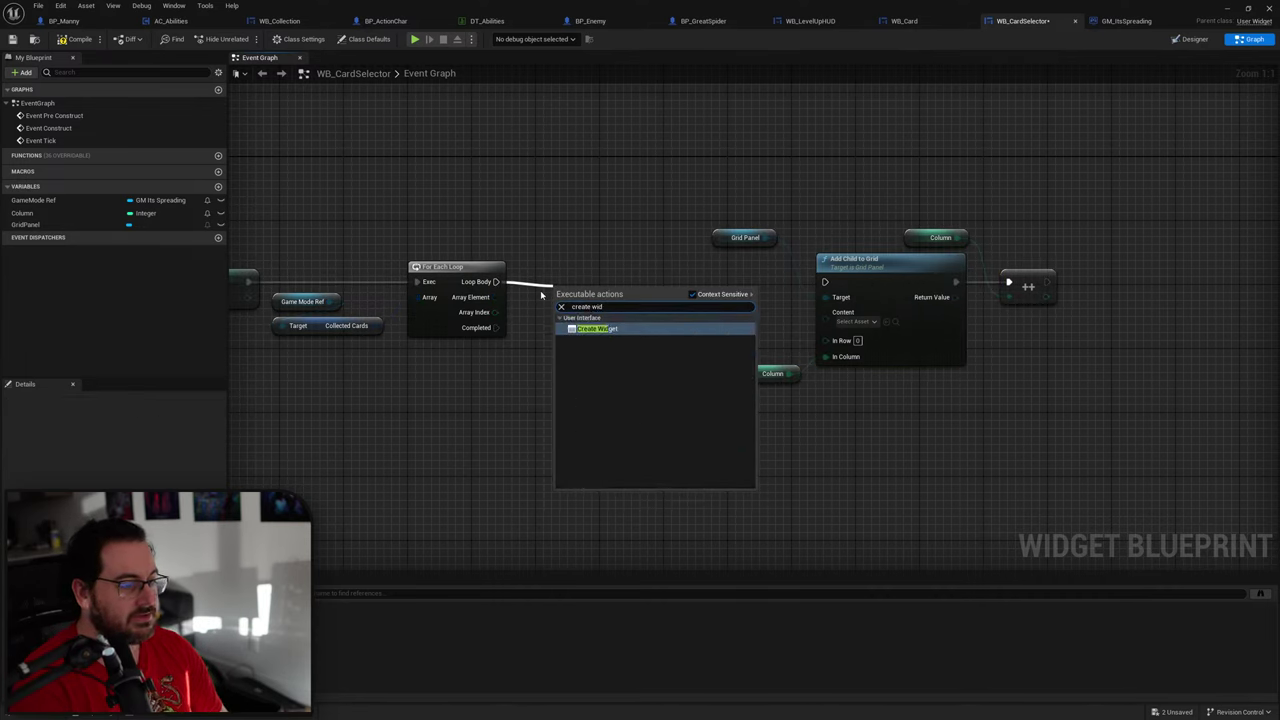
key(Return)
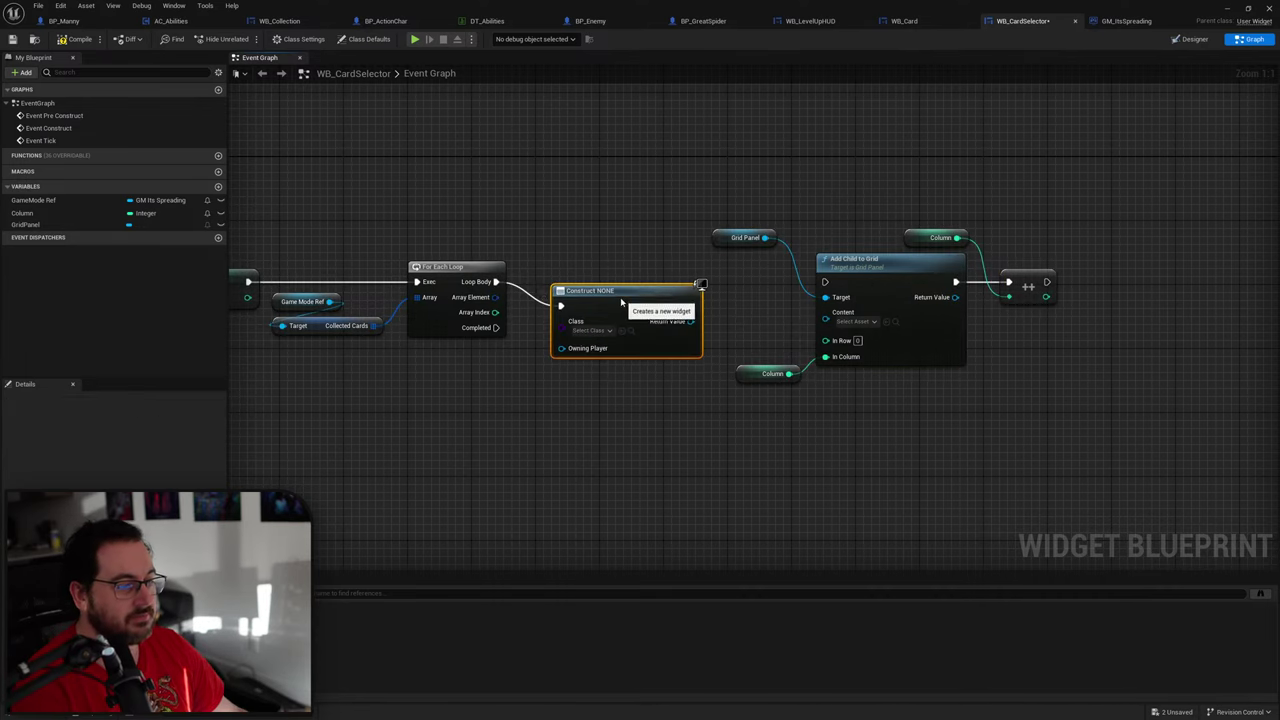
drag(626, 305, 603, 283)
Step: Set the Create Widget class to WB_Card using the asset selected in the Content Browser, and connect its Return Value to Add Child to Grid's Content
drag(777, 4, 737, 36)
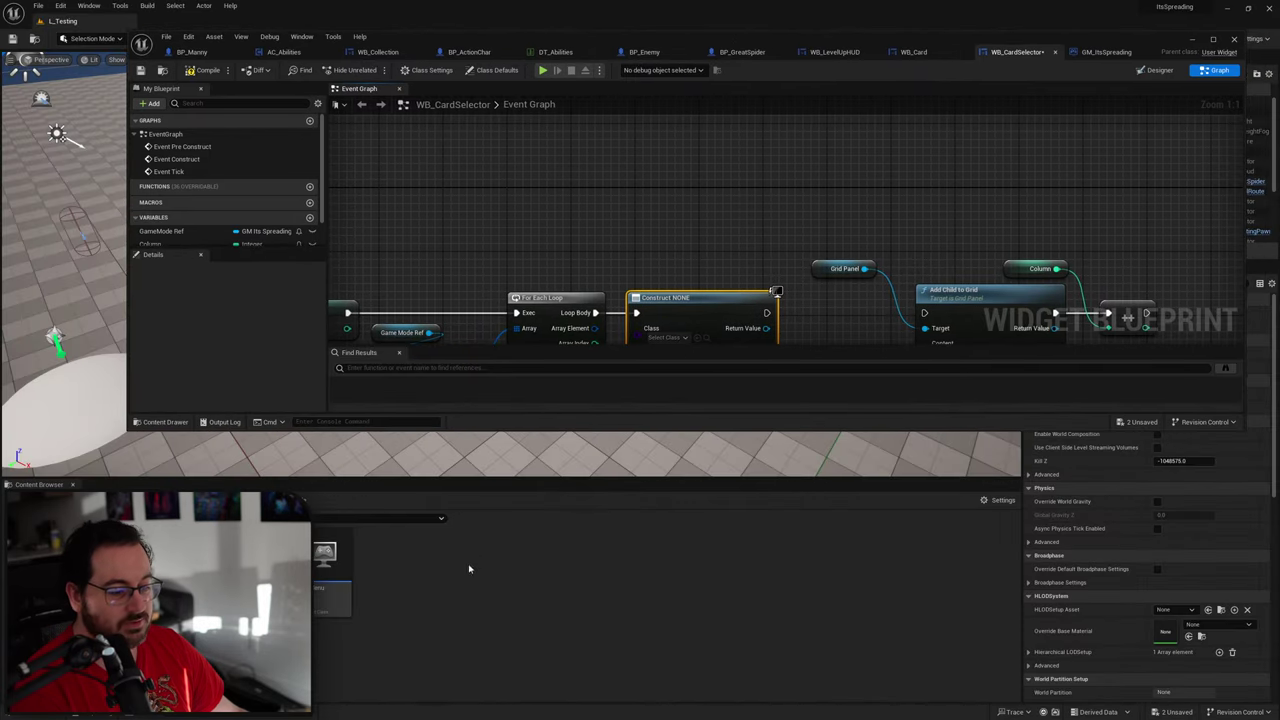
click(490, 652)
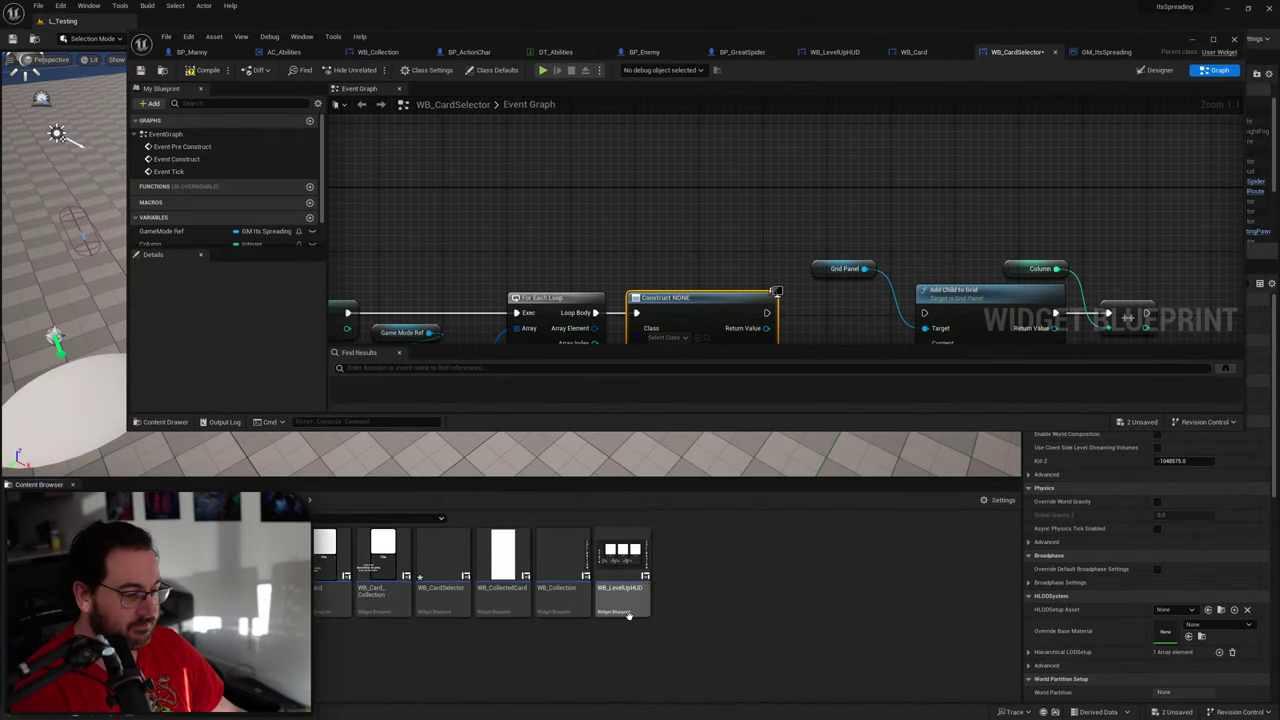
click(338, 622)
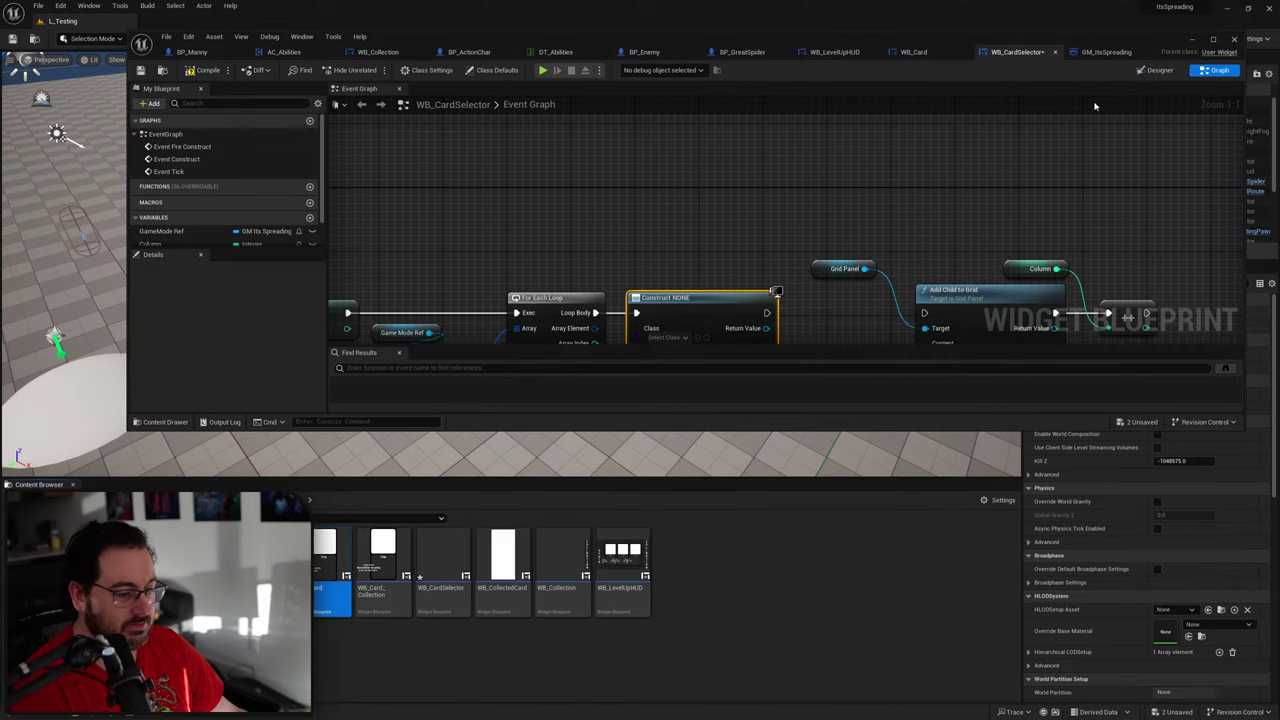
click(1213, 38)
click(598, 306)
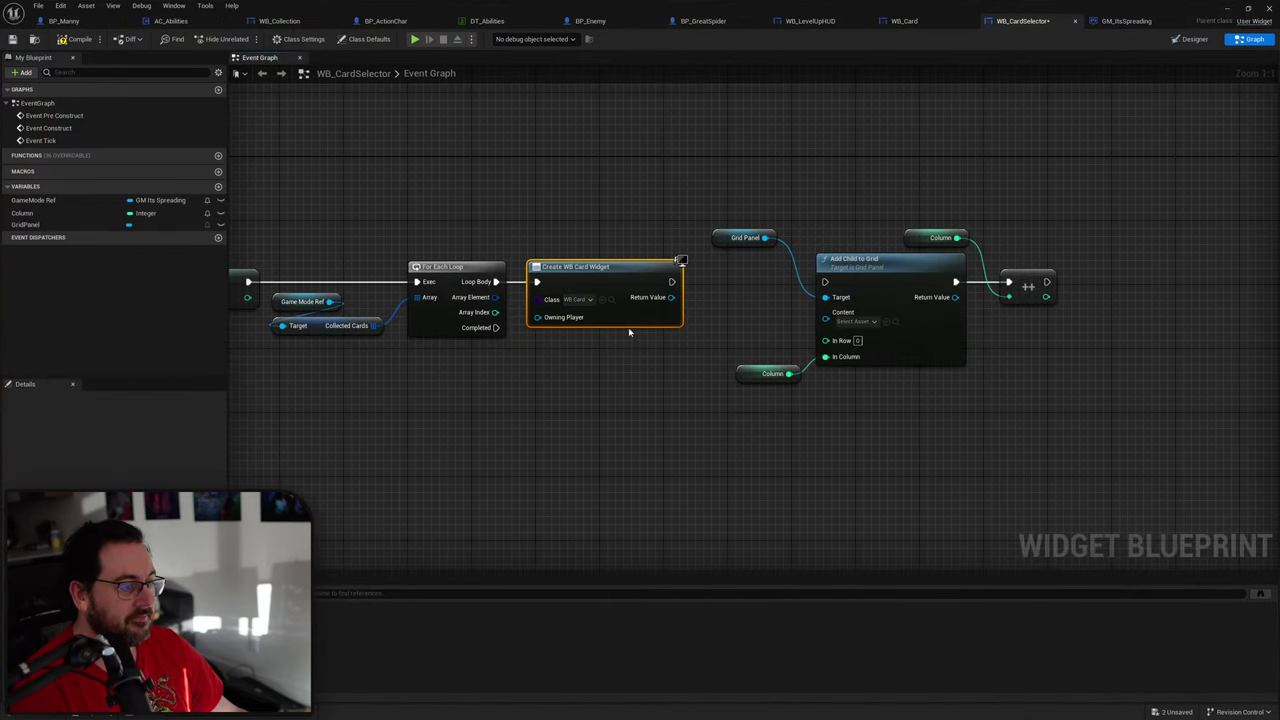
drag(671, 297, 822, 283)
Step: Search the created WB Card reference's actions for "set", check the functions in WB_Card, and return to WB_CardSelector
drag(671, 297, 714, 295)
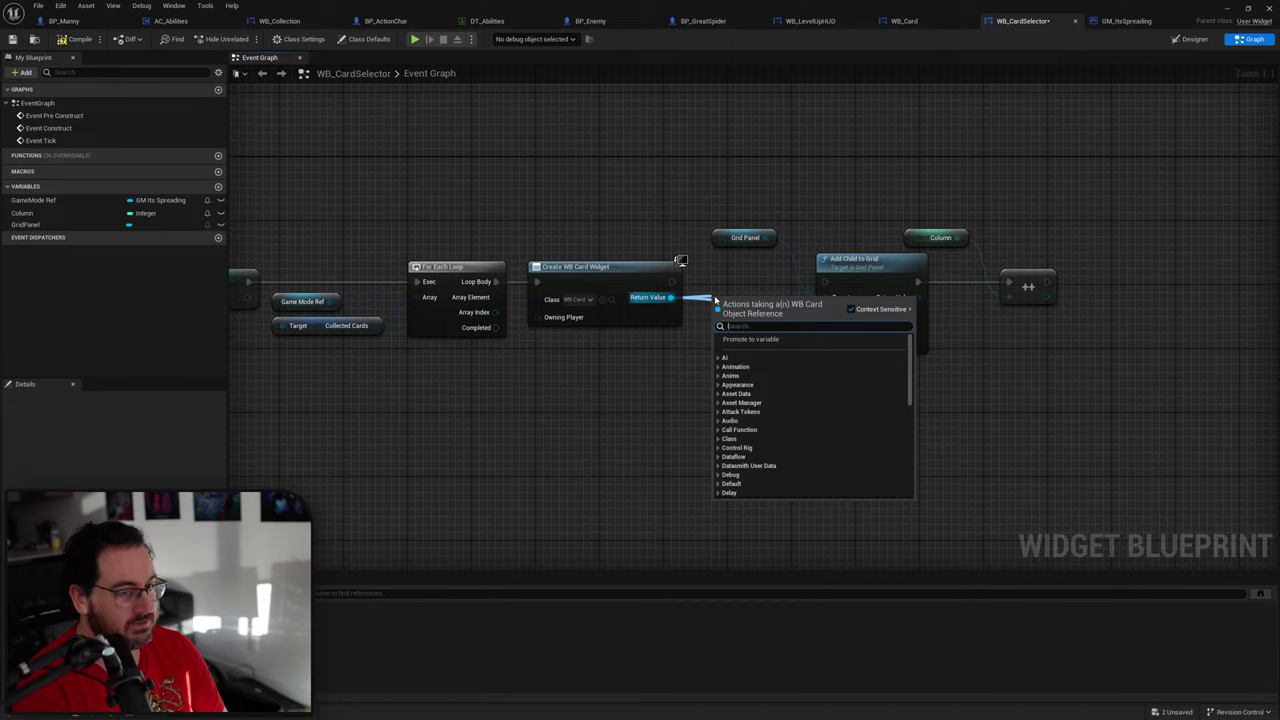
text(set)
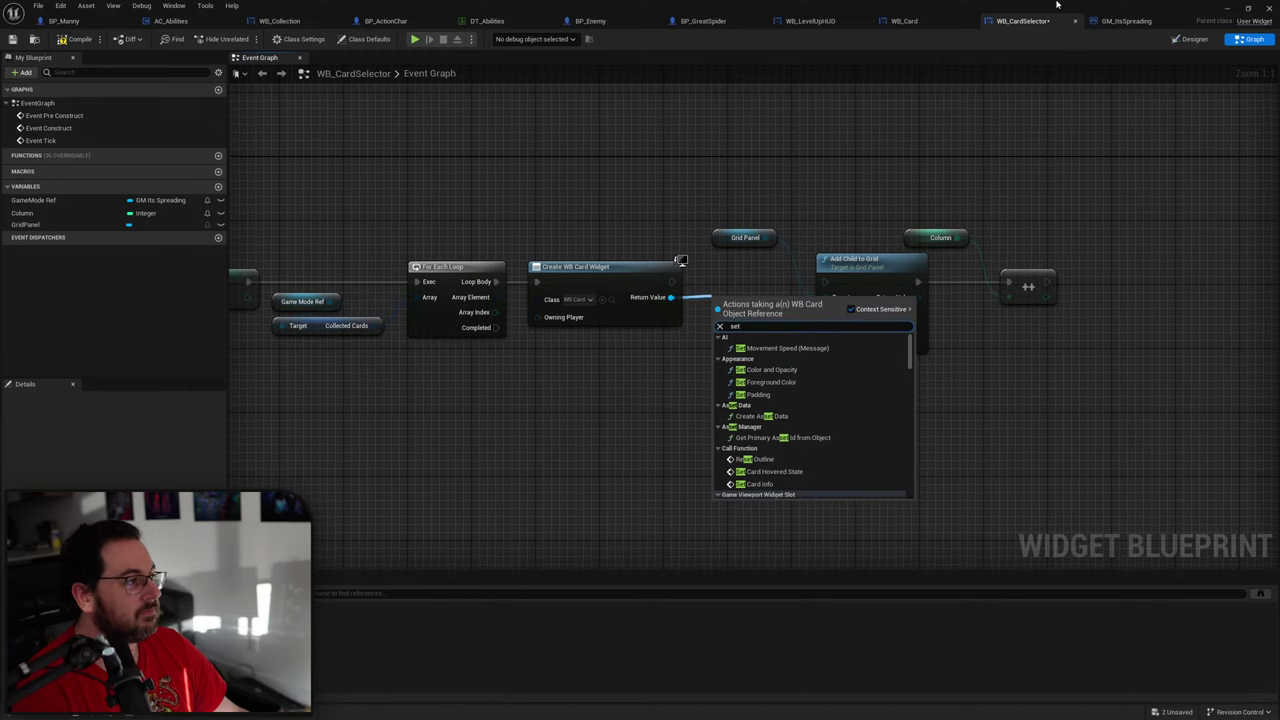
click(904, 20)
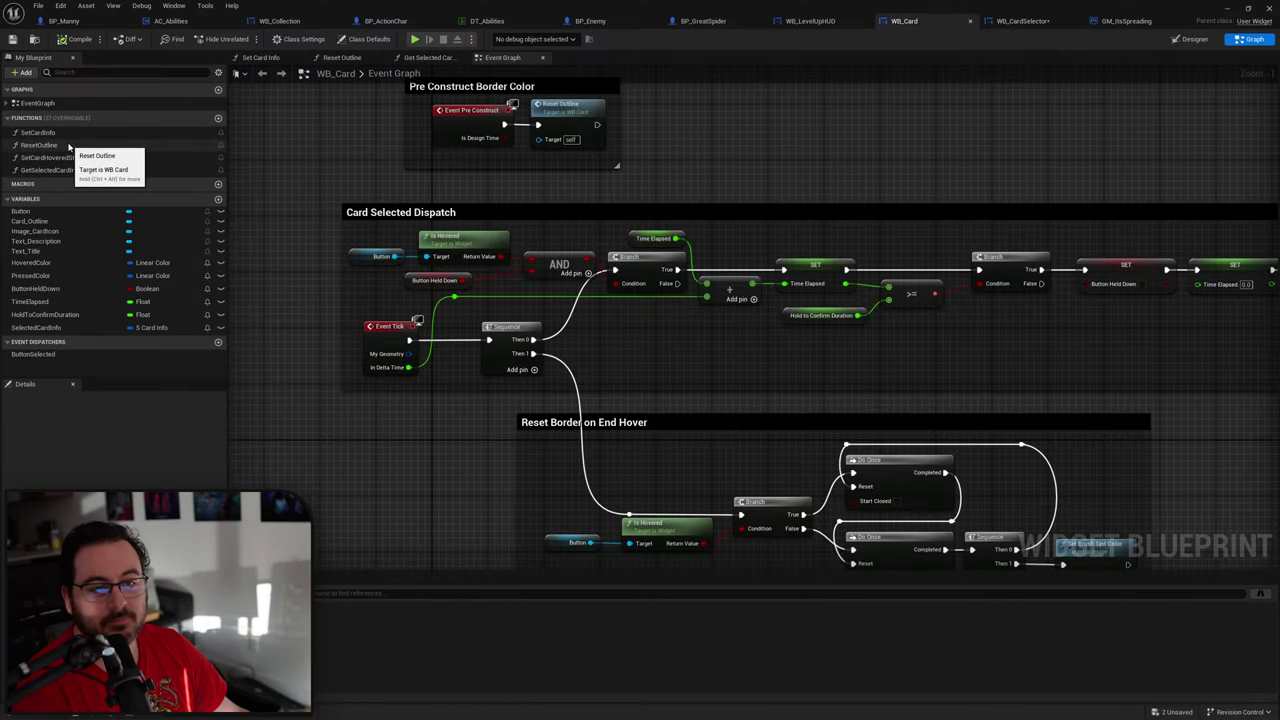
click(1128, 20)
click(1030, 20)
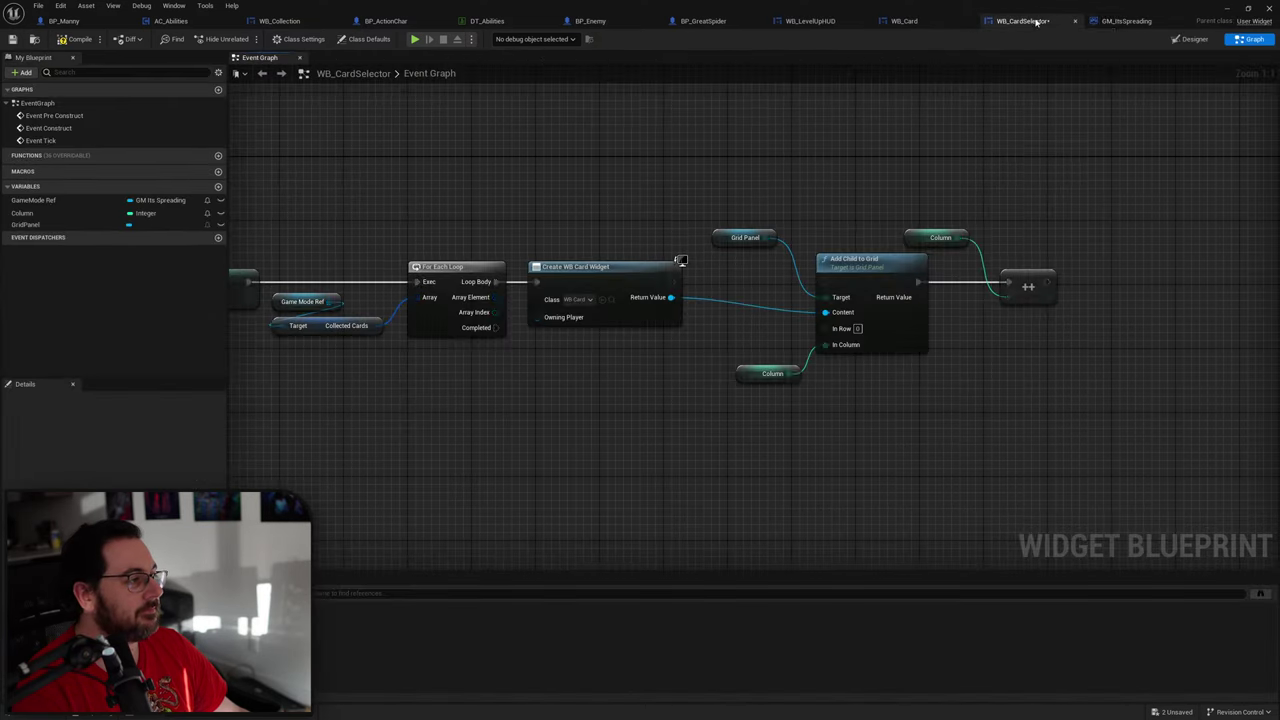
Step: Call Set Card Info on the created WB Card between Create Widget and Add Child to Grid, feeding it the loop's Array Element
drag(670, 298, 825, 281)
text(set card)
key(Return)
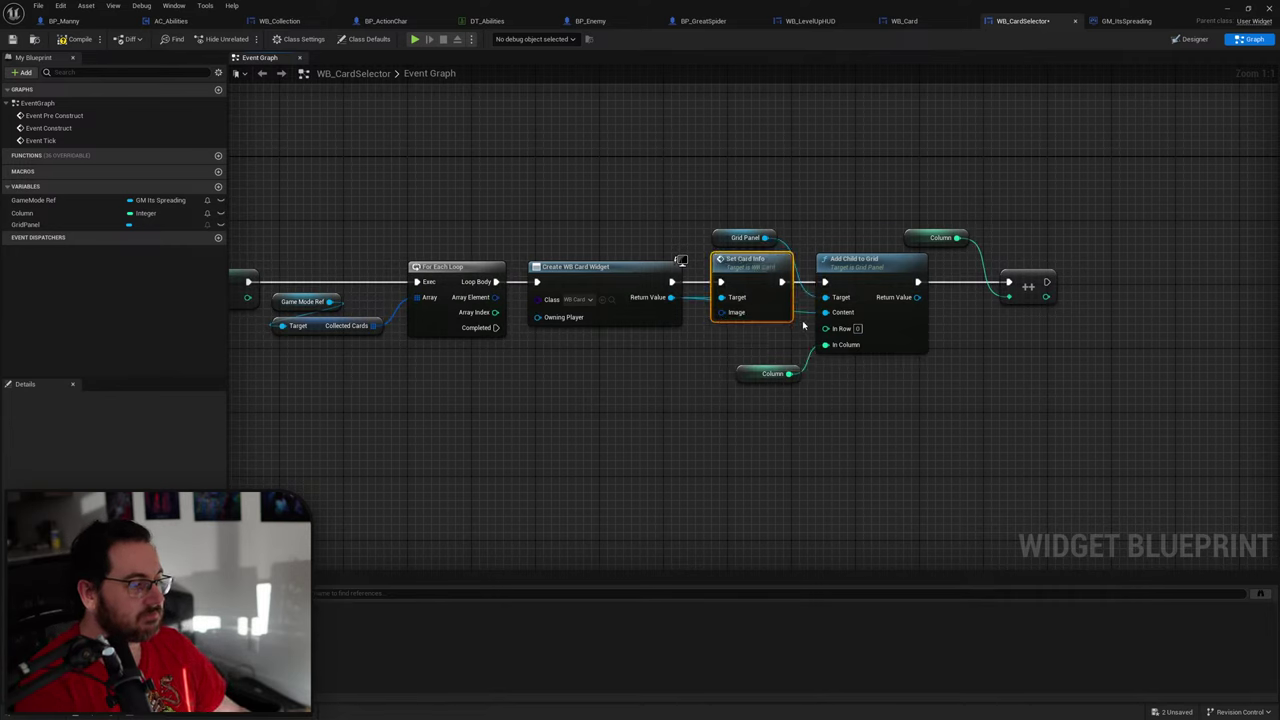
right_drag(731, 313, 829, 318)
drag(703, 285, 942, 303)
Step: Rename the Image input of WB_Card's Set Card Info function to Card Info and compile the widget
double_click(985, 303)
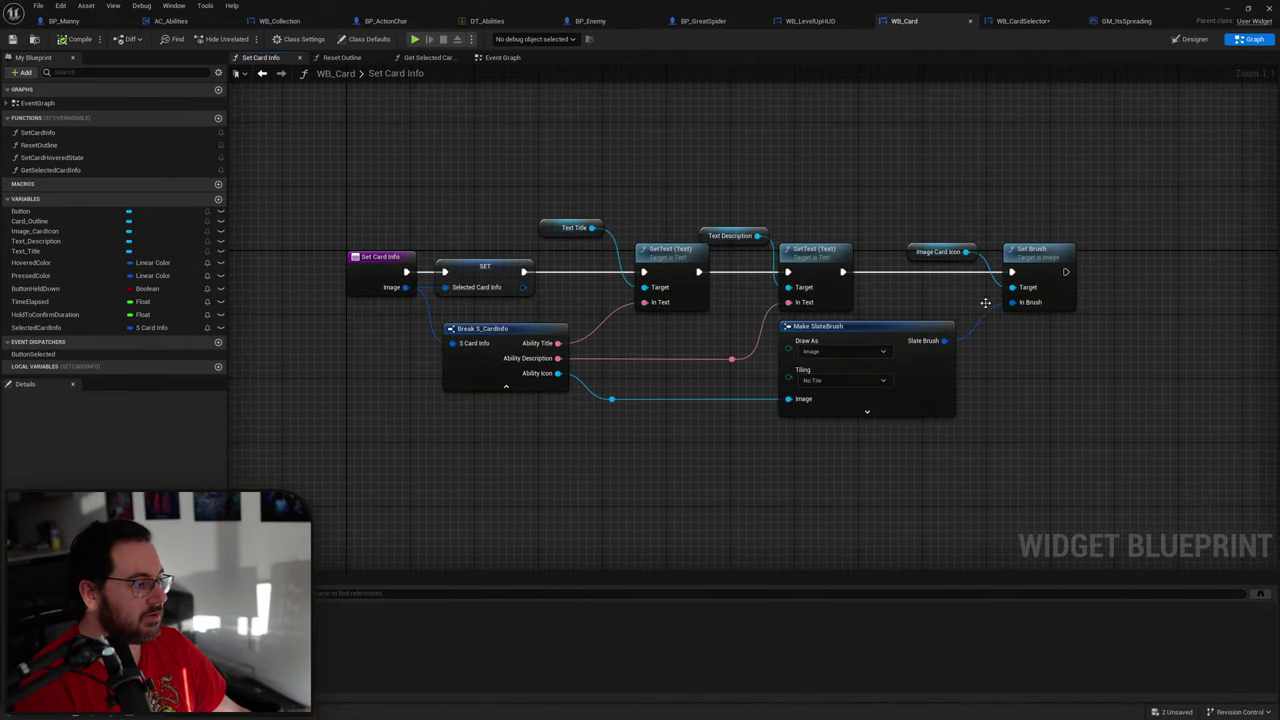
click(373, 283)
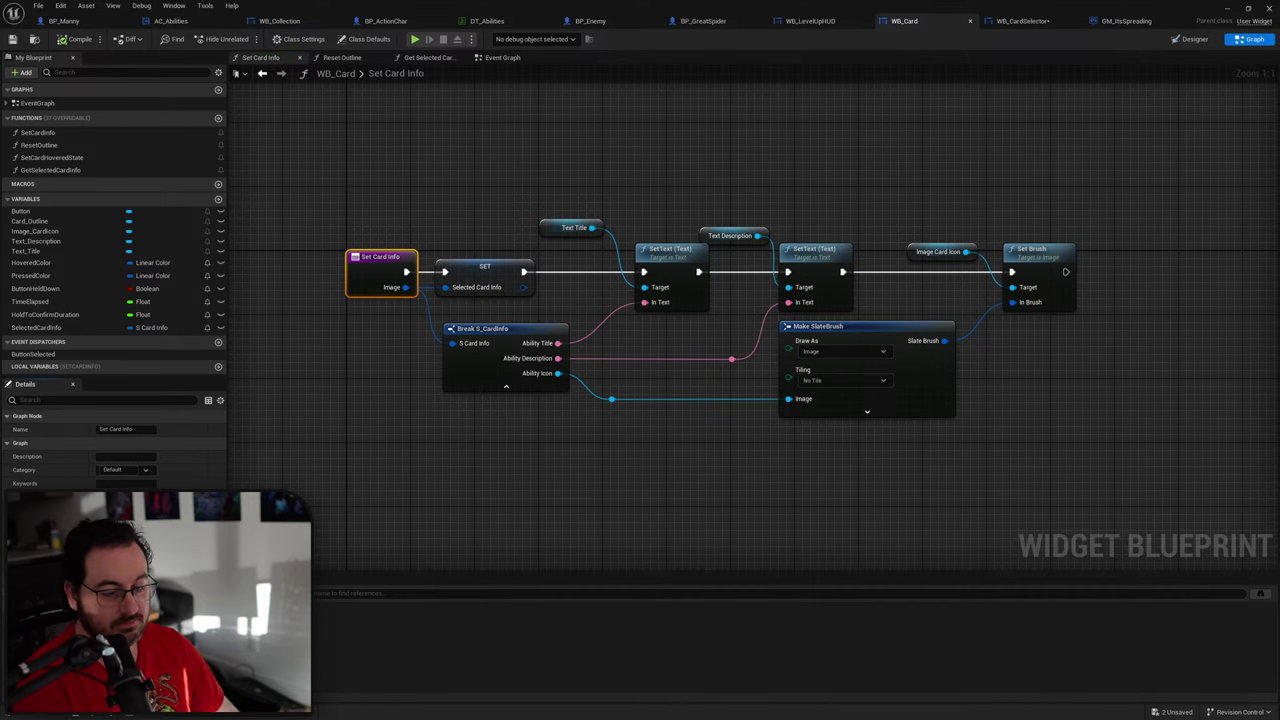
key(Return)
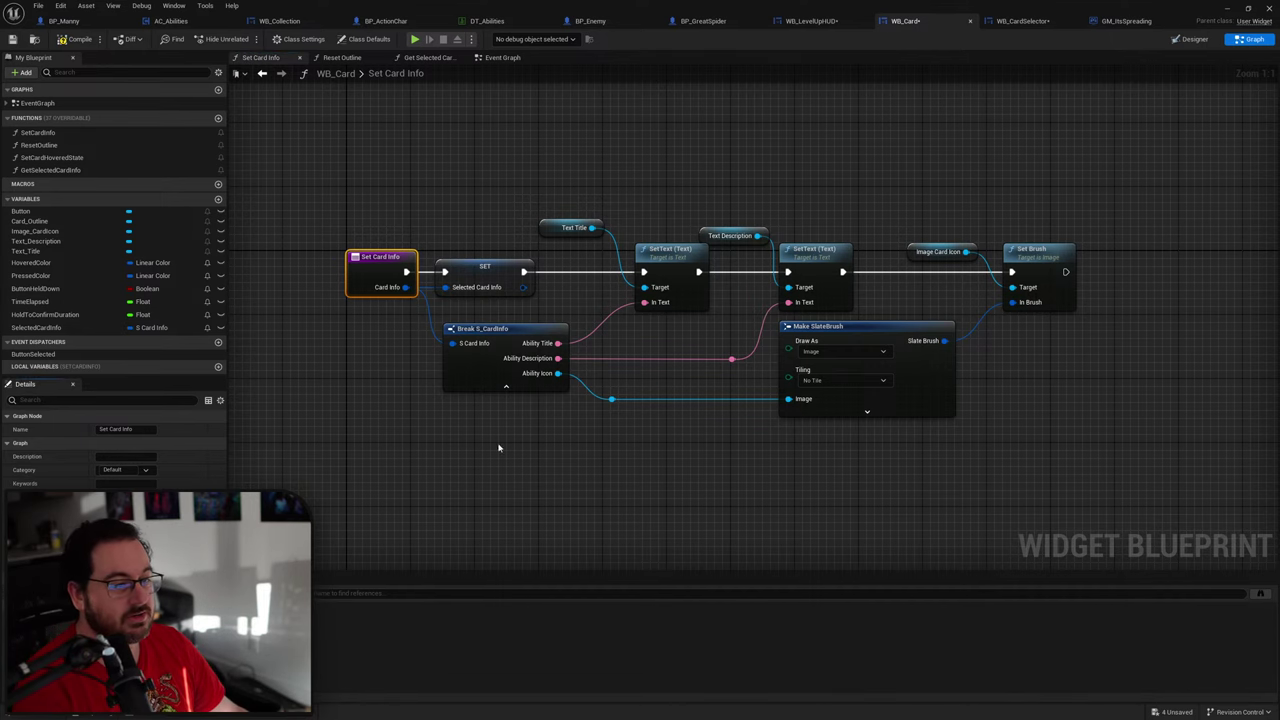
key(alt+Left)
key(alt+Right)
click(72, 40)
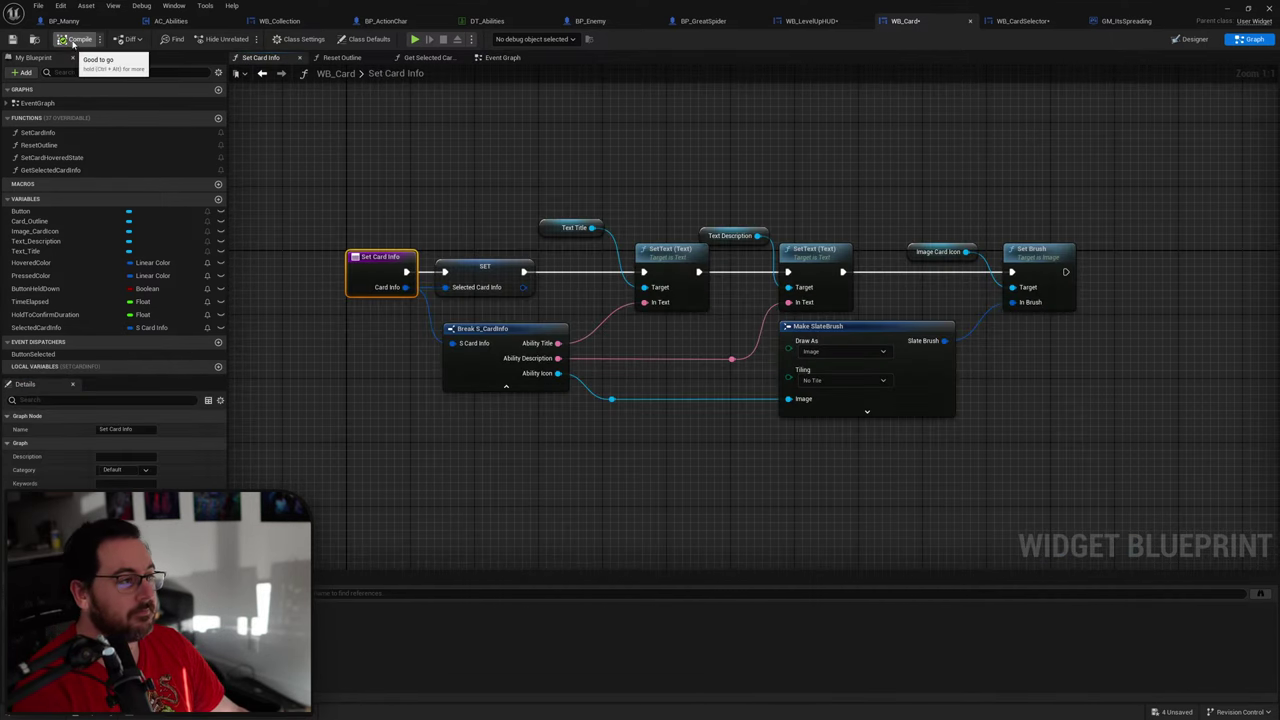
Step: In WB_CardSelector, route the wire from Create Widget's Return Value to Content beneath Set Card Info using two reroute nodes
click(1038, 21)
right_drag(906, 359, 650, 370)
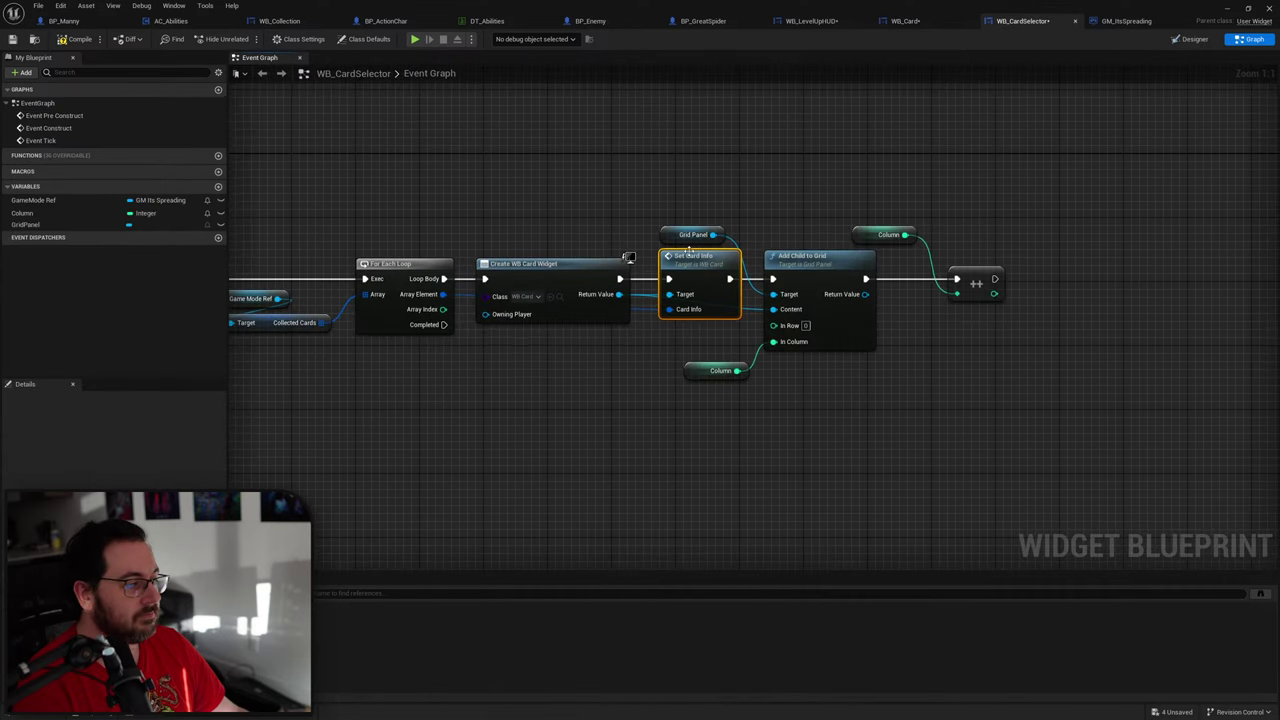
double_click(749, 309)
drag(749, 309, 737, 335)
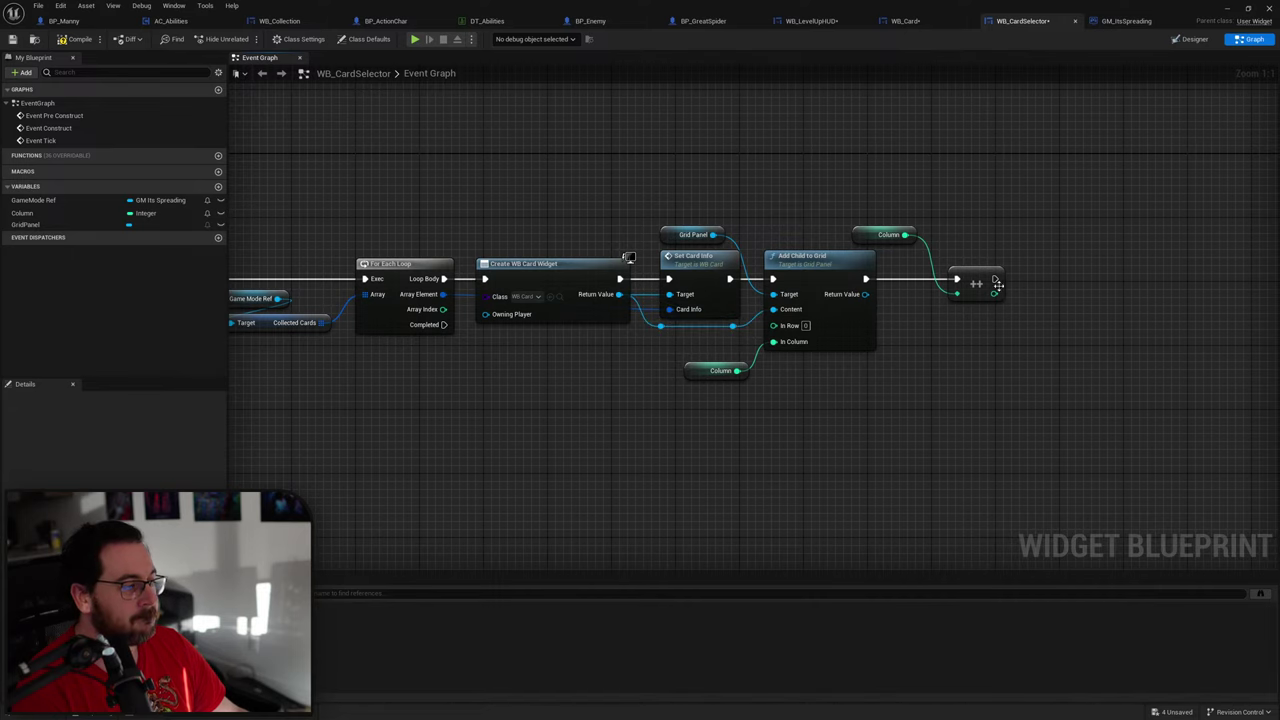
Step: Move the ++ node and its Column getter closer to Add Child to Grid
drag(986, 188, 912, 324)
drag(982, 280, 948, 281)
click(1014, 235)
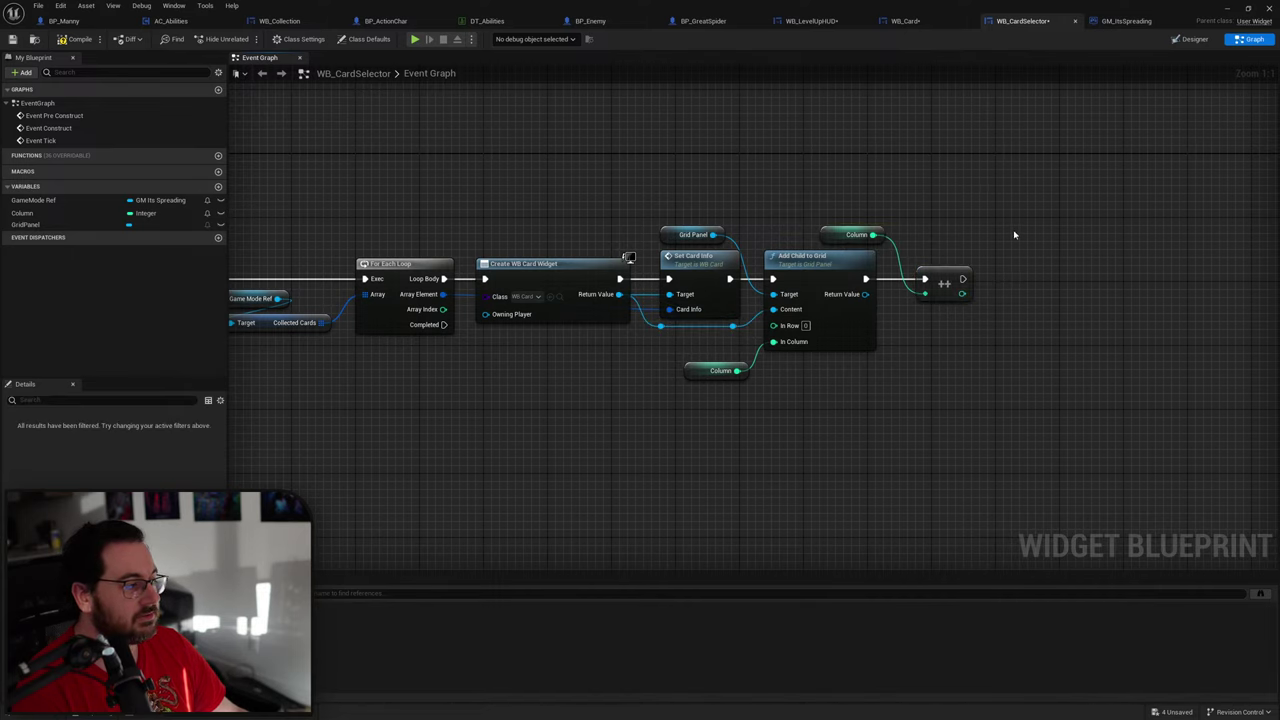
Step: Move the whole node chain from Get Game Mode and Cast To GM_ItsSpreading onward farther from Event Construct to make room
right_drag(499, 344, 841, 331)
scroll(841, 331, down, 2)
right_drag(498, 320, 608, 314)
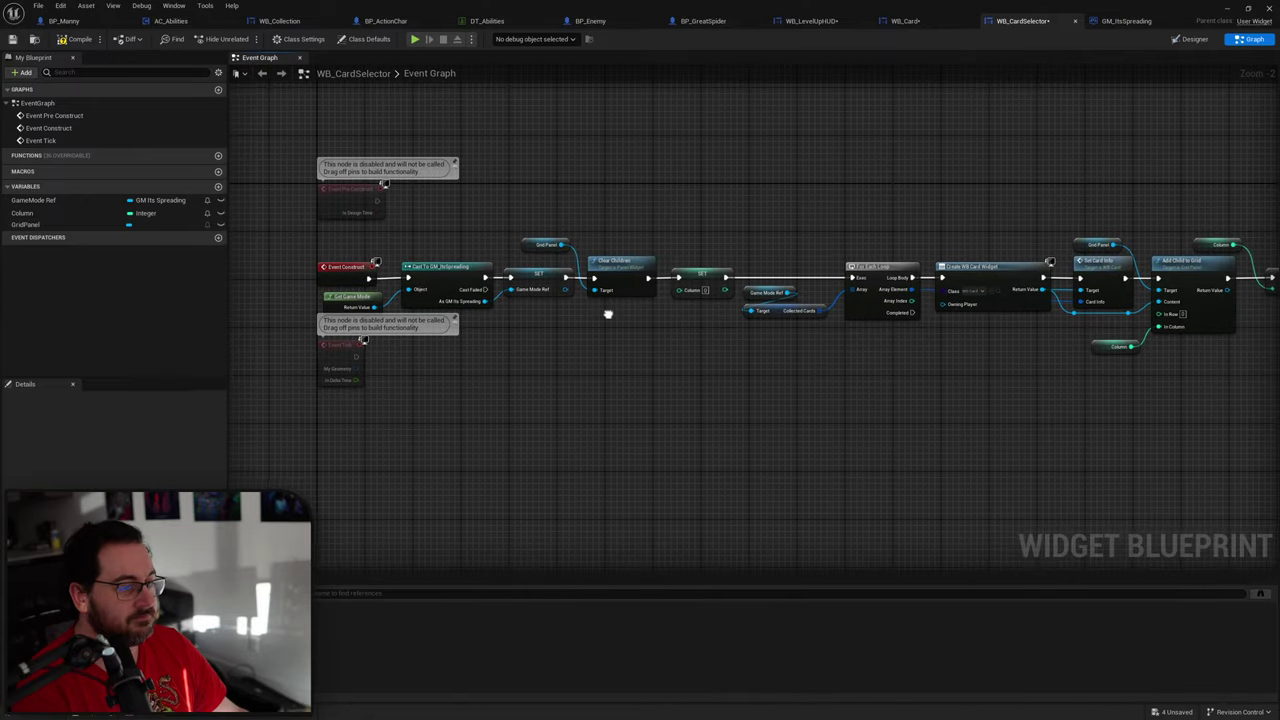
drag(379, 272, 372, 273)
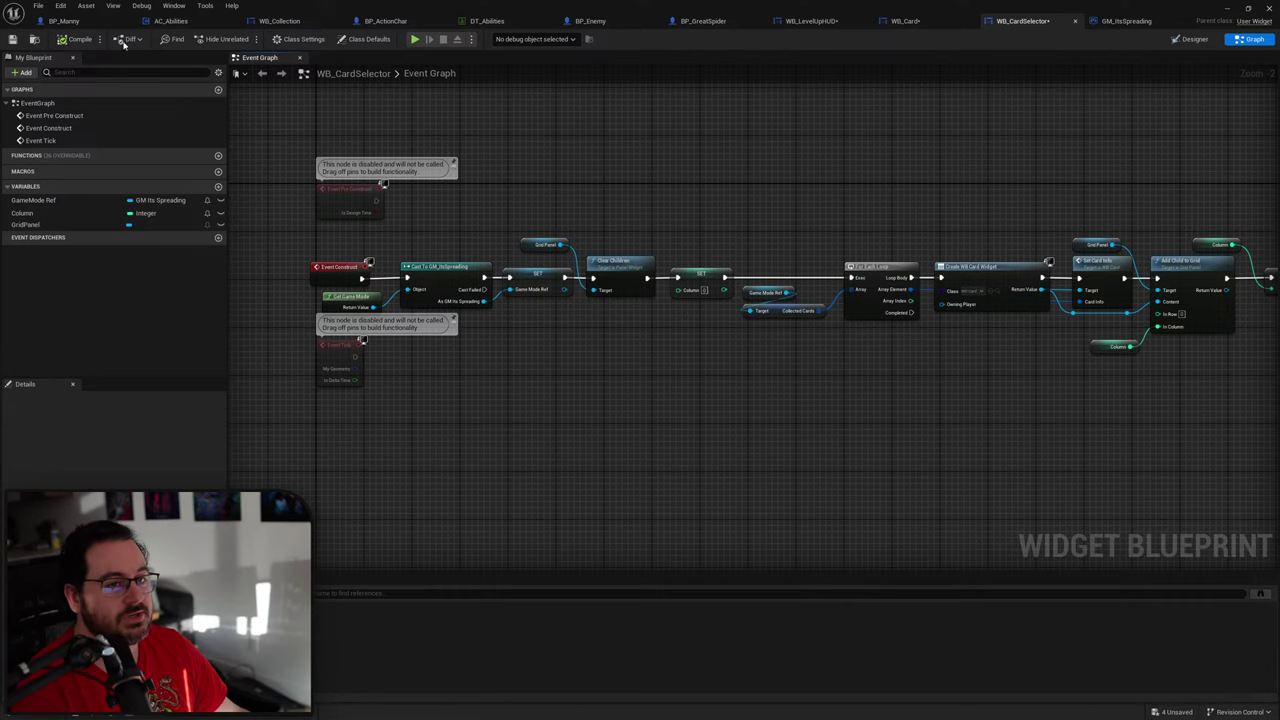
right_drag(688, 305, 607, 297)
scroll(631, 297, down, 1)
drag(1182, 228, 478, 381)
right_drag(488, 325, 656, 373)
scroll(656, 373, up, 3)
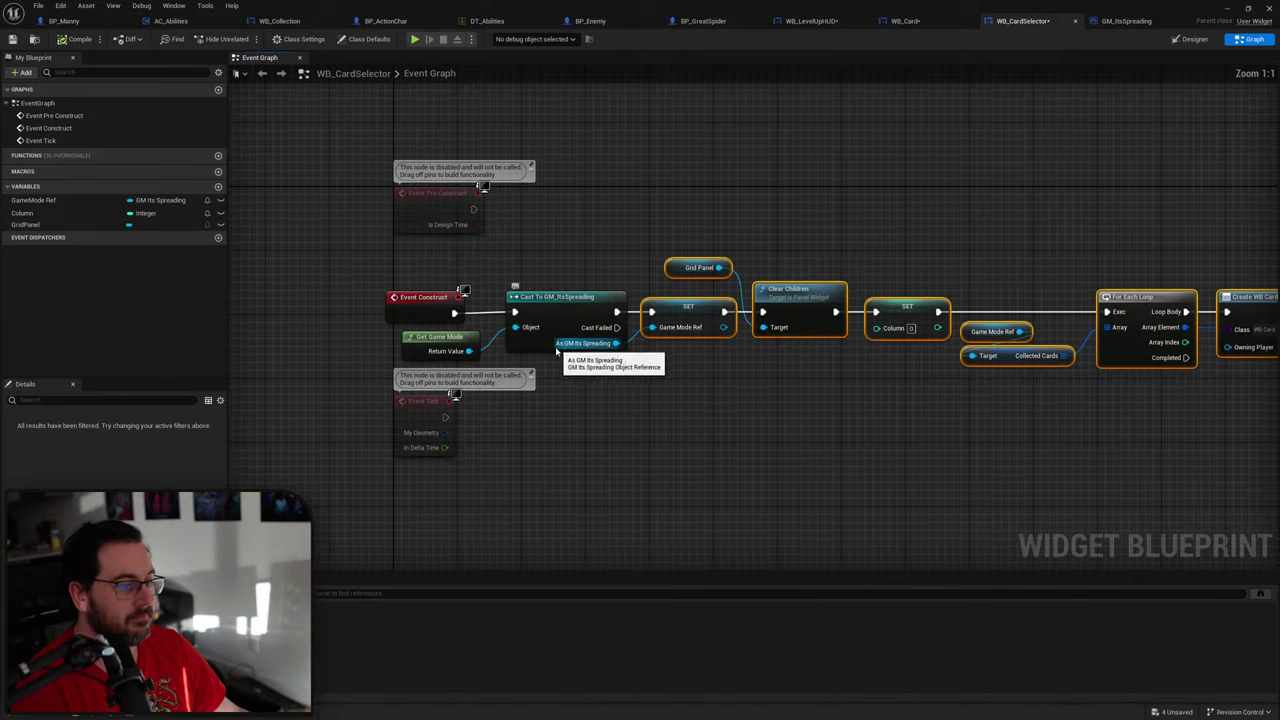
right_drag(772, 377, 622, 373)
scroll(622, 373, down, 2)
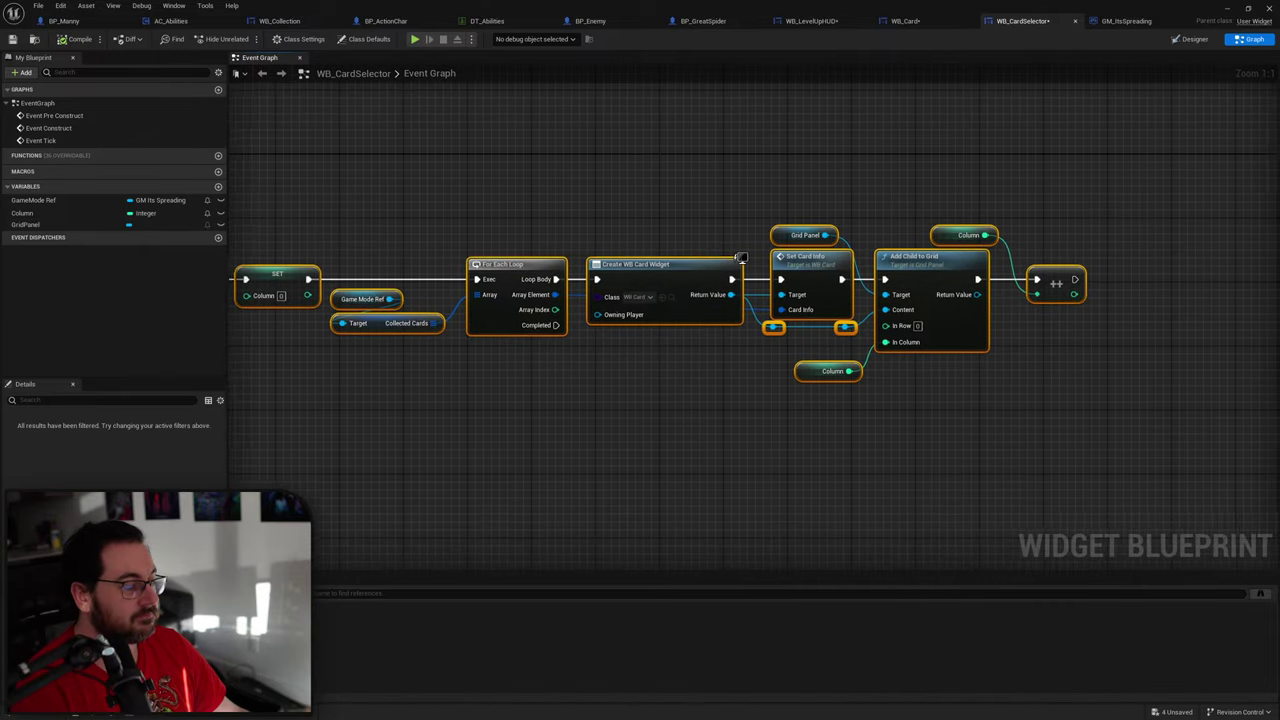
scroll(706, 386, up, 2)
right_drag(706, 386, 641, 362)
drag(470, 297, 990, 298)
click(586, 343)
Step: Insert a Set Game Paused node right after Event Construct with Paused enabled, and align it with the event
drag(368, 309, 420, 311)
text(set game pa)
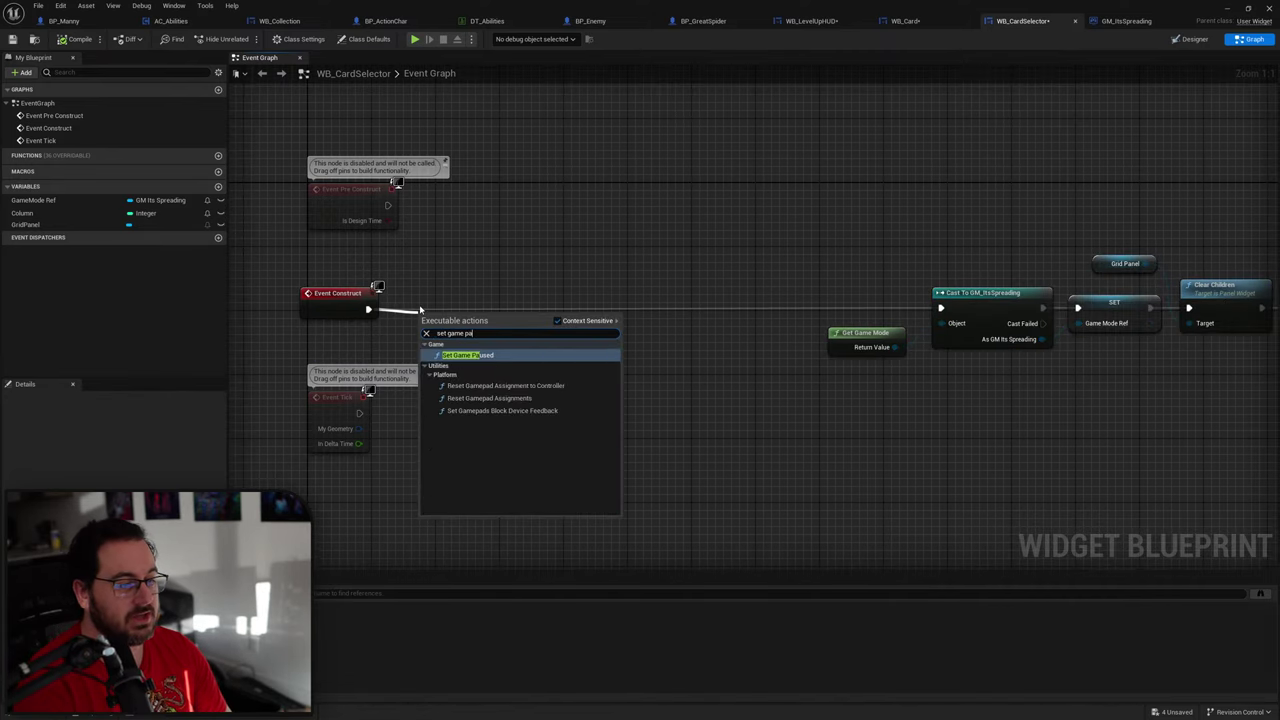
key(Return)
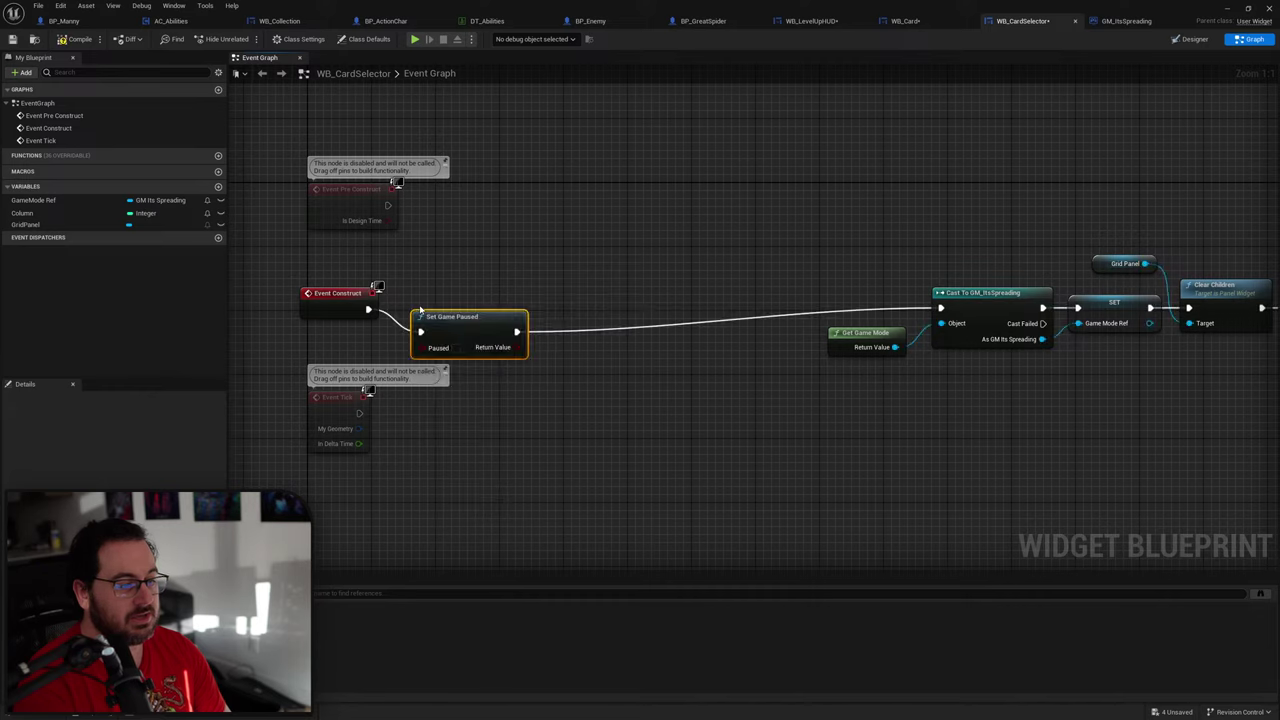
click(455, 347)
drag(440, 317, 426, 293)
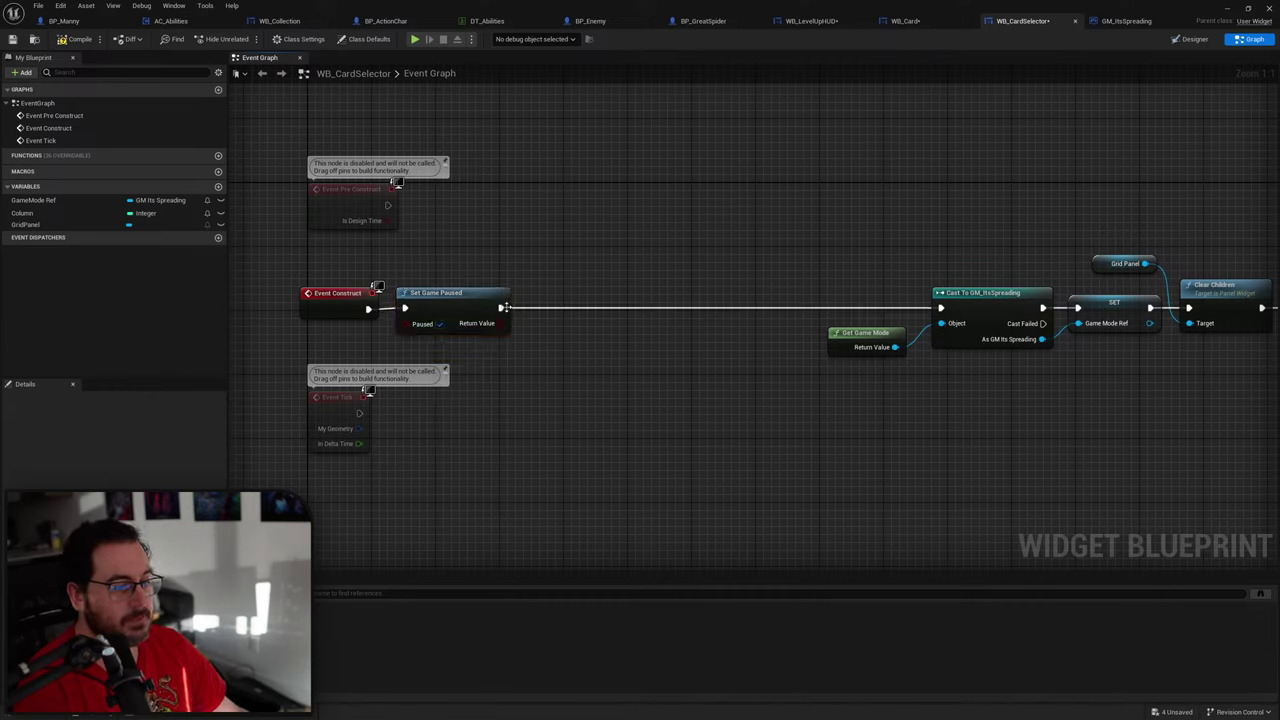
drag(505, 308, 566, 312)
click(461, 250)
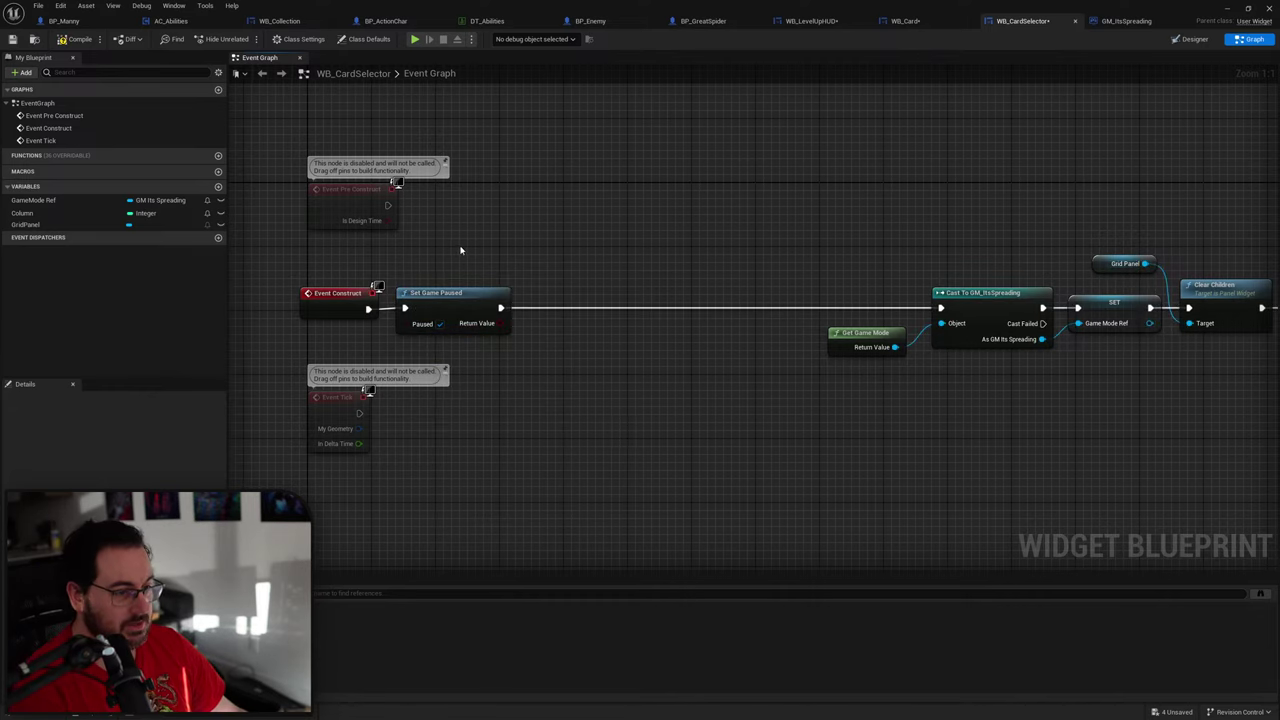
Step: Add Get Player Controller driving a Set Input Mode UI Only node, run it after Set Game Paused, and tidy both nodes
right_click(461, 250)
text(get player con)
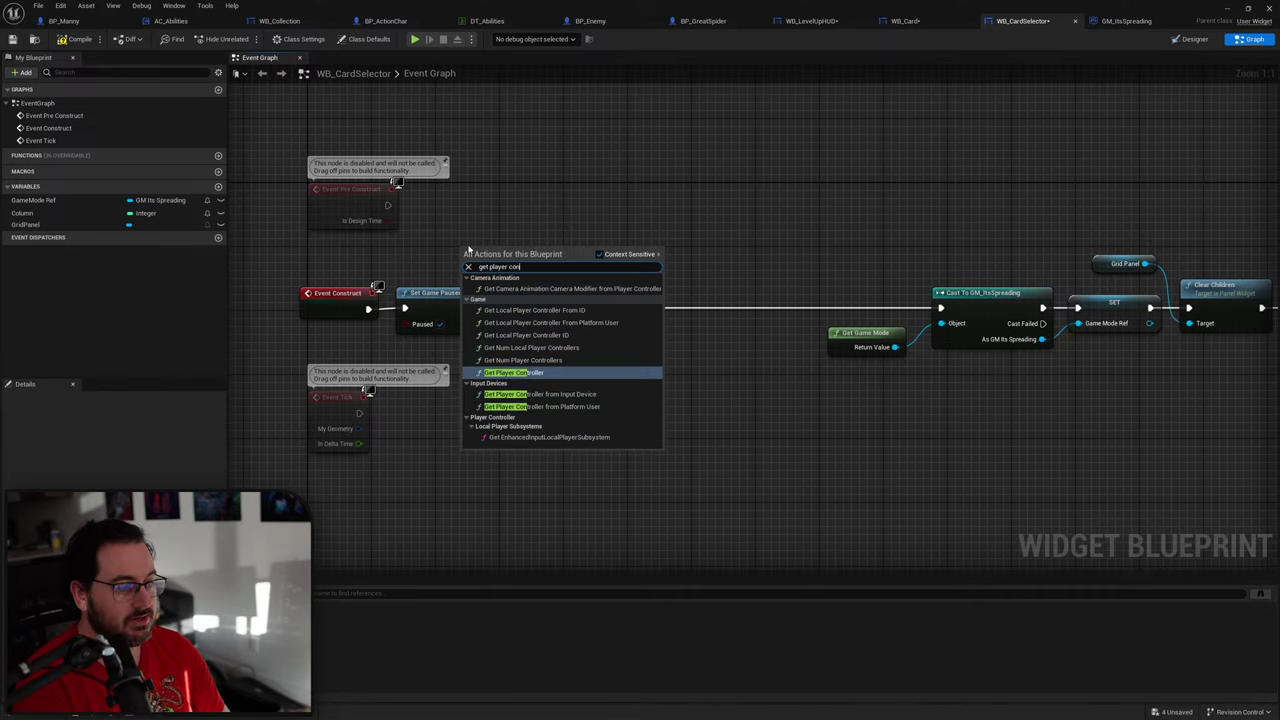
key(Return)
drag(575, 259, 612, 286)
text(set input mode)
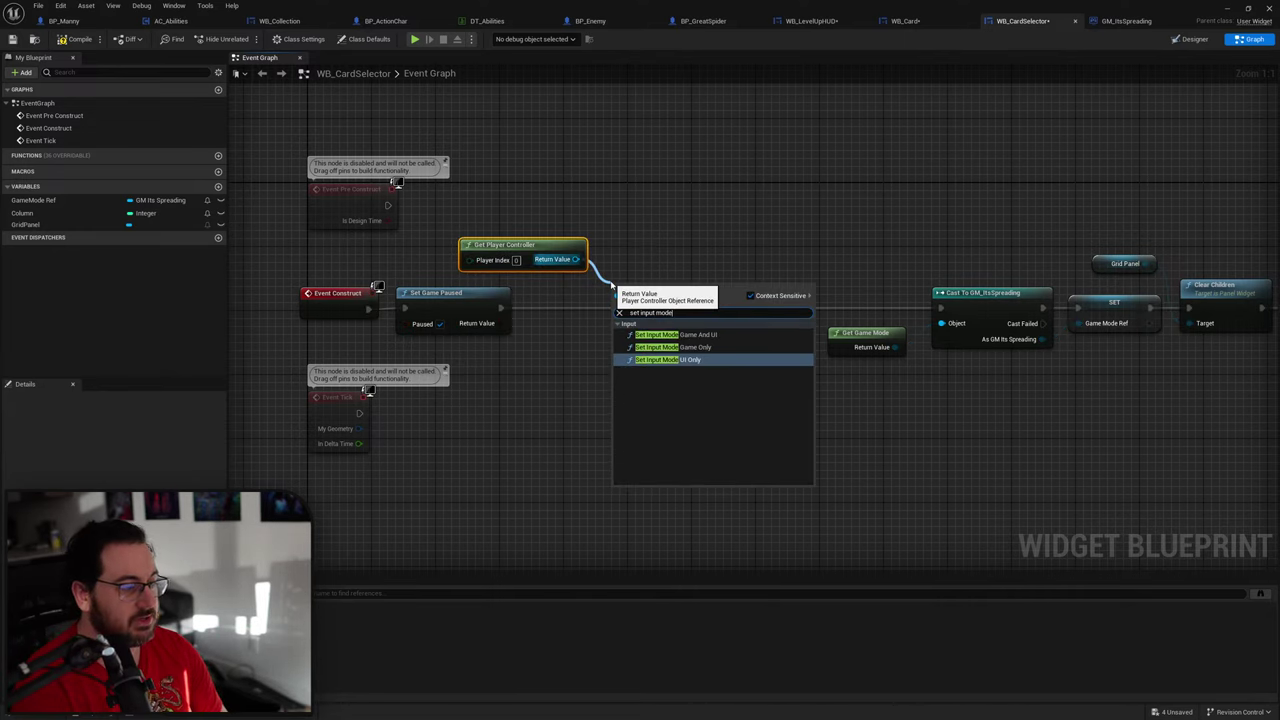
key(Return)
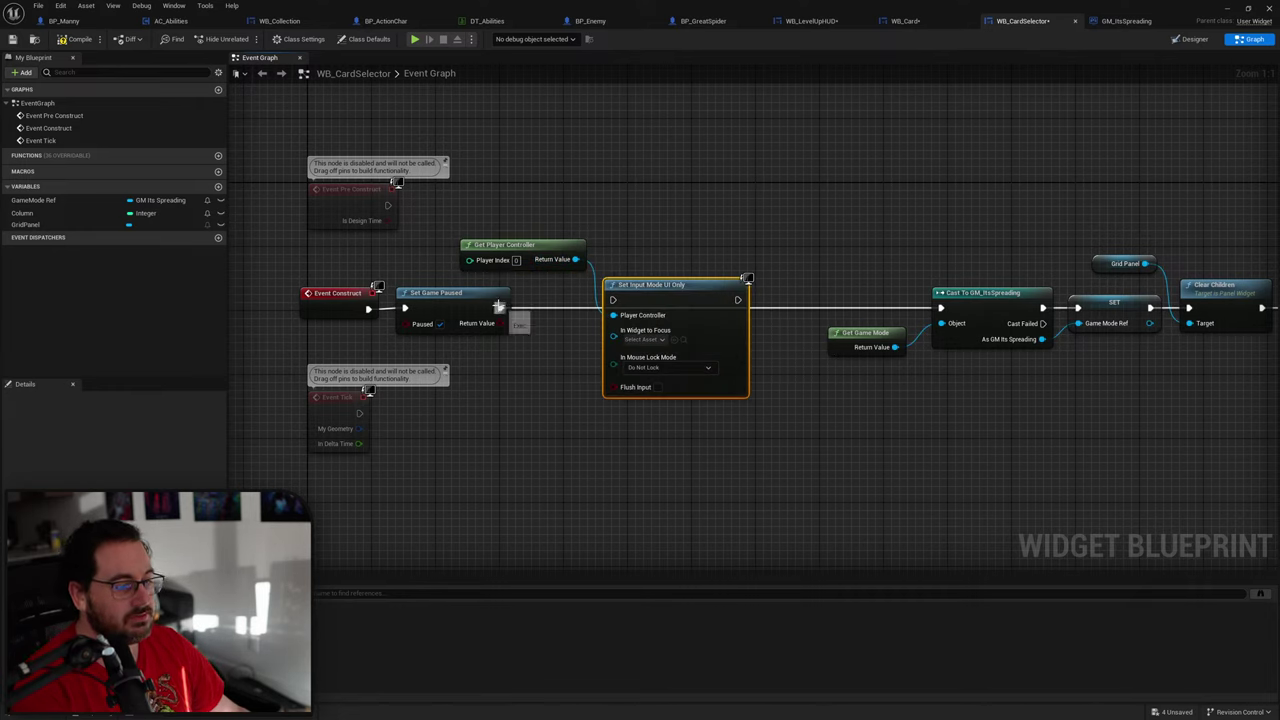
drag(499, 307, 613, 300)
drag(645, 288, 613, 296)
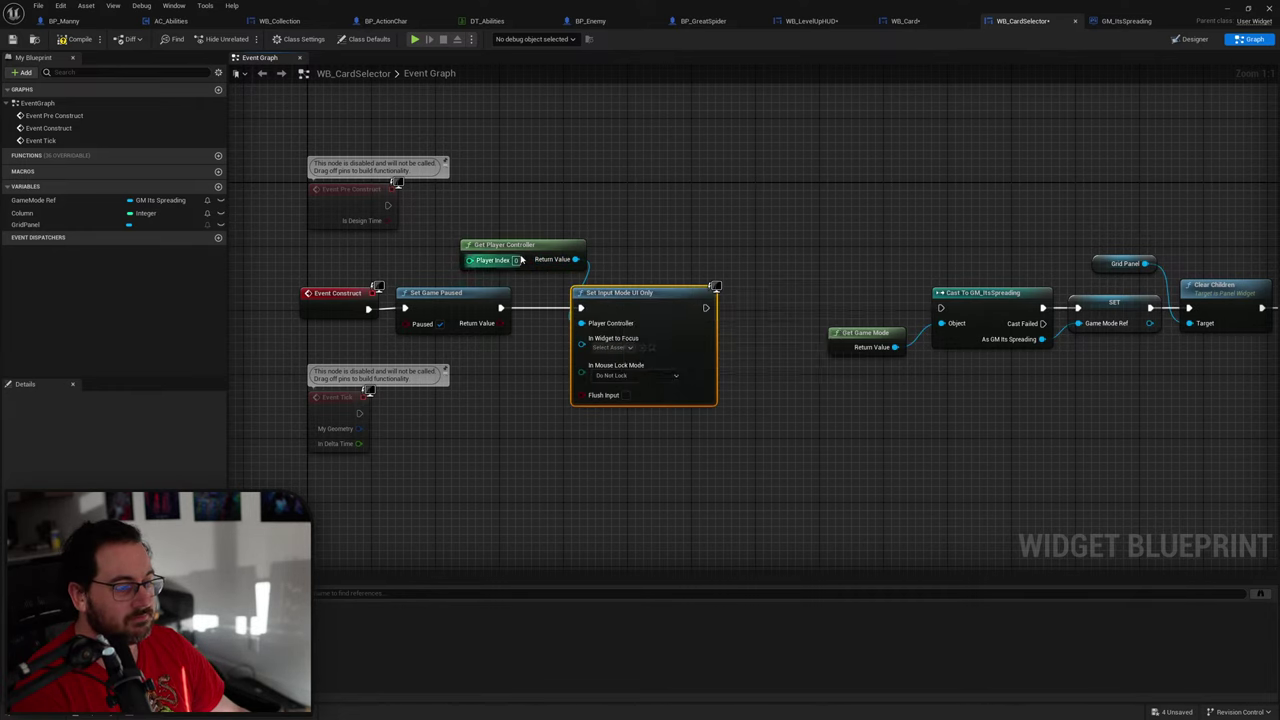
drag(520, 259, 479, 259)
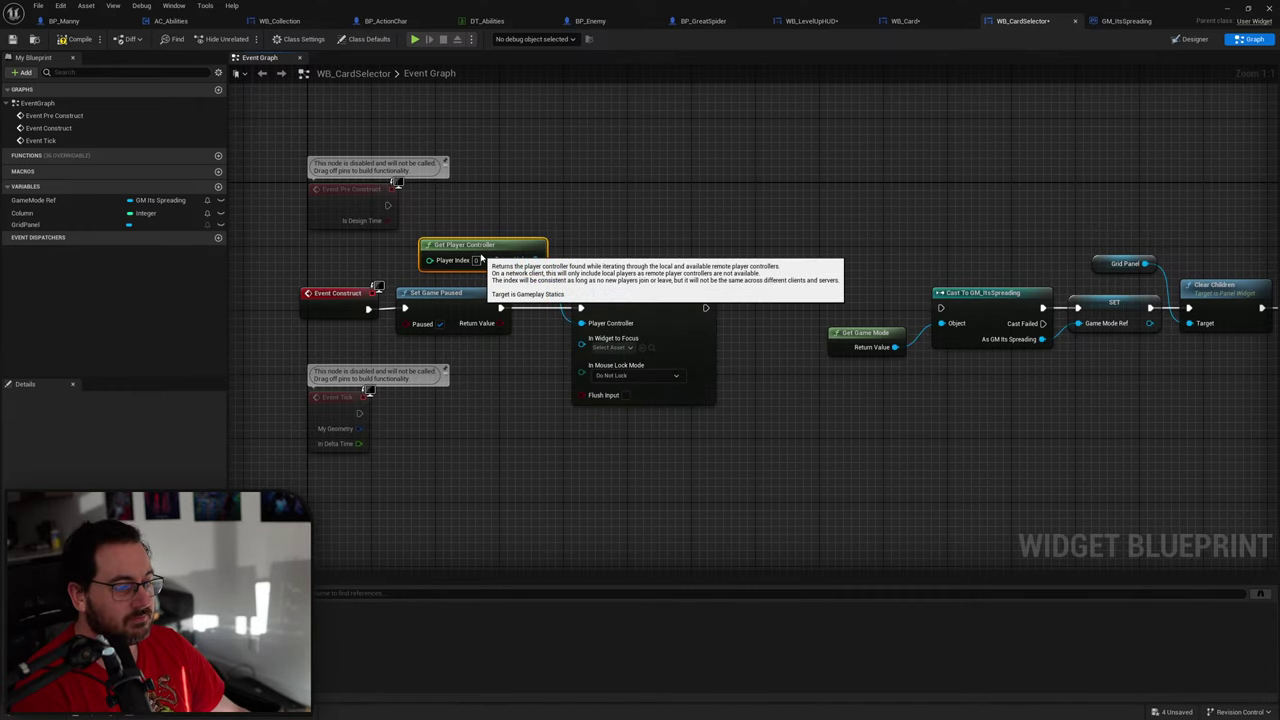
Step: Connect a reference to Self to In Widget to Focus on Set Input Mode UI Only
click(621, 348)
click(616, 348)
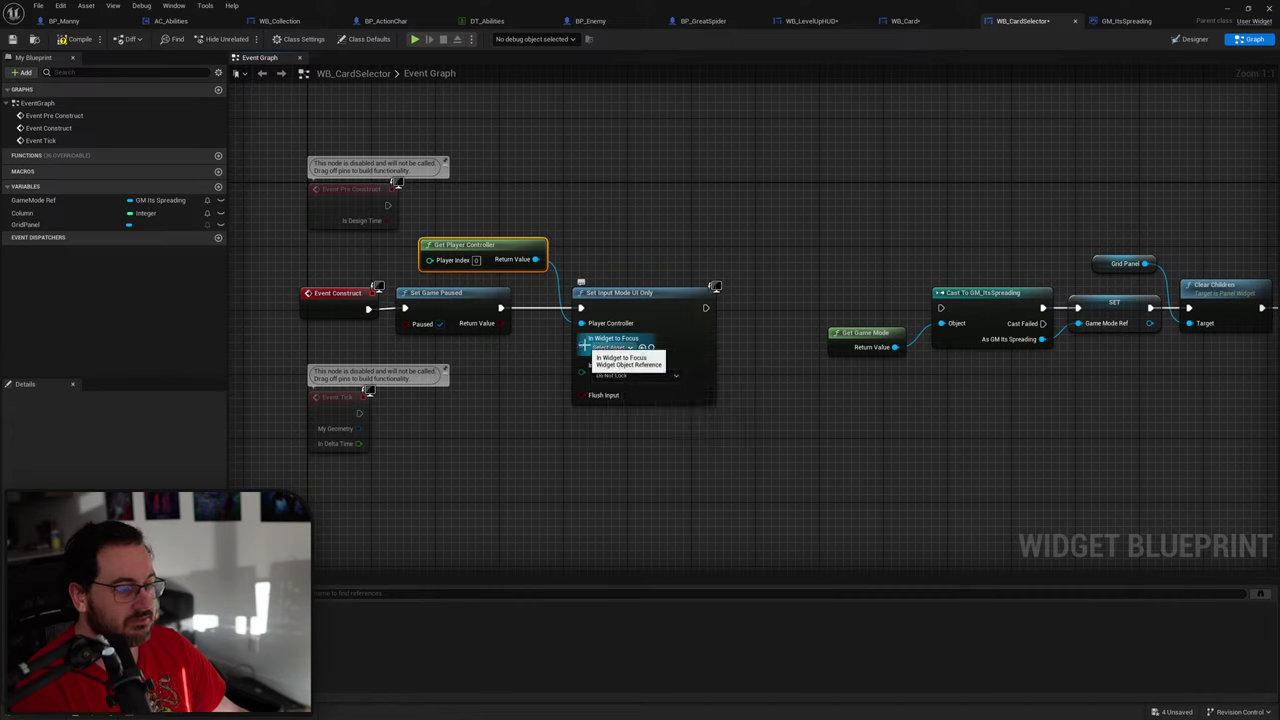
drag(584, 345, 501, 356)
text(self)
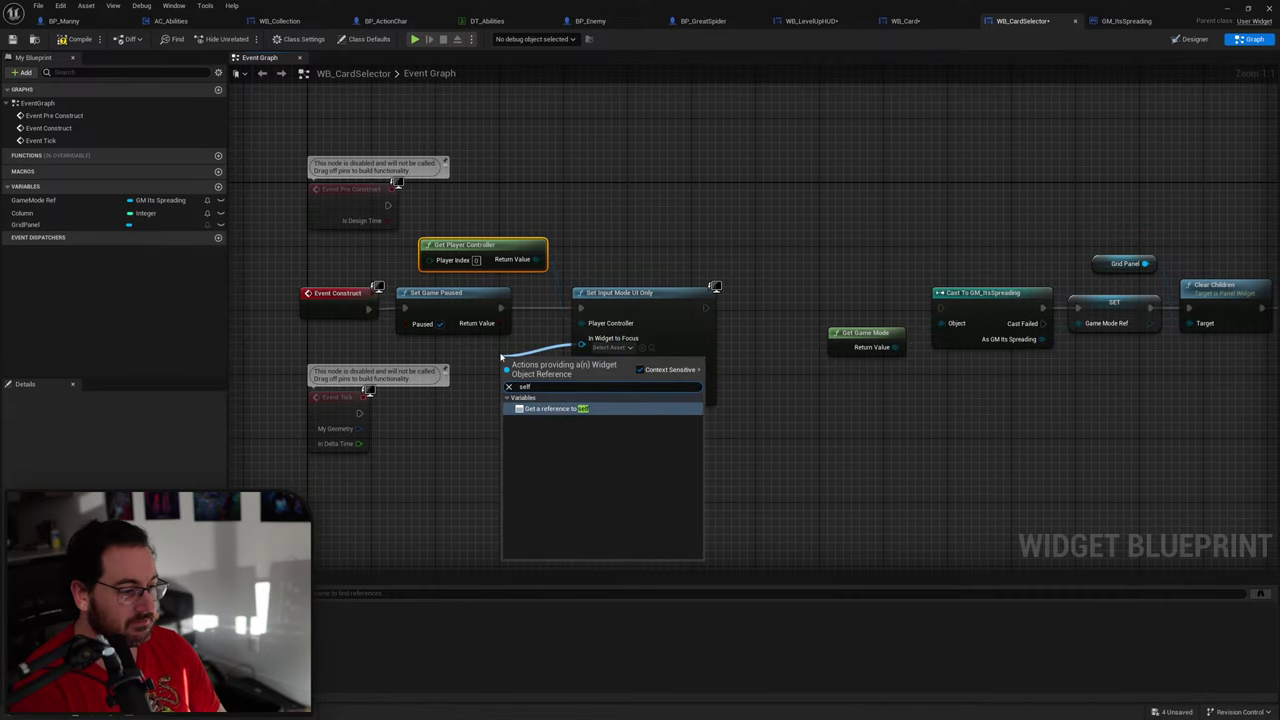
key(Return)
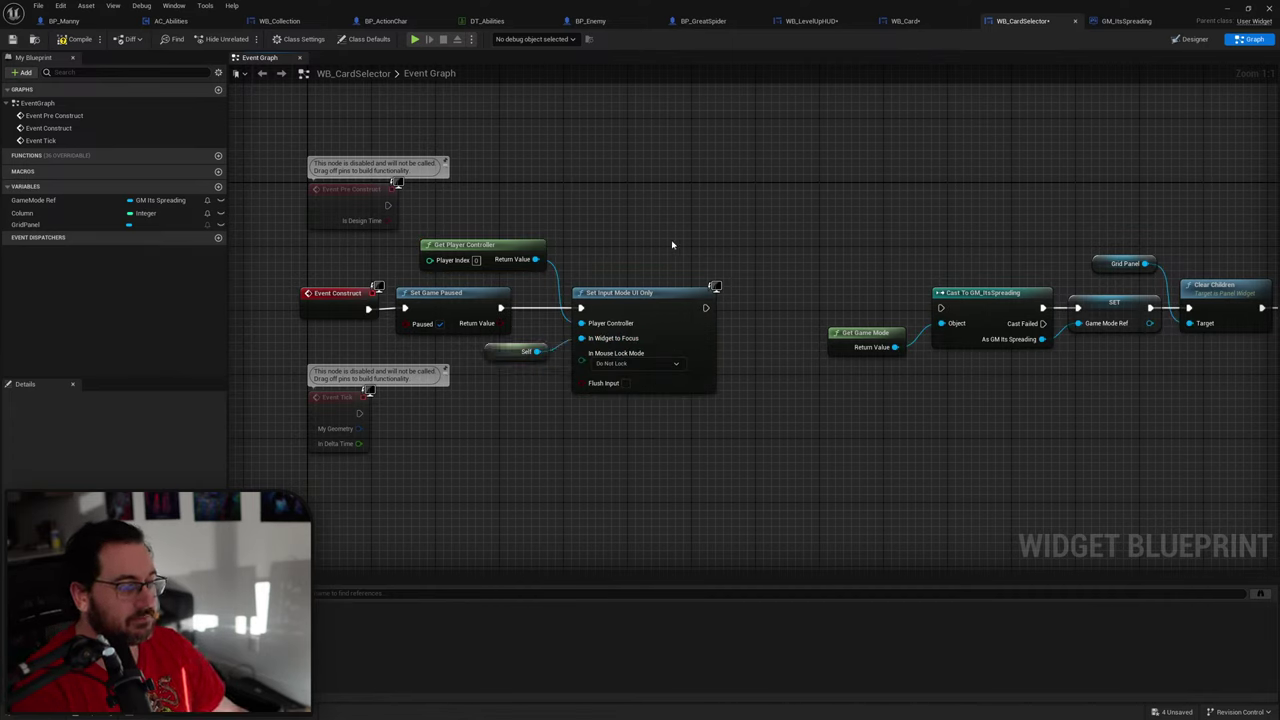
Step: Enable Is Focusable on the root WB_CardSelector widget in the Designer and return to the Event Graph
click(1190, 39)
click(60, 411)
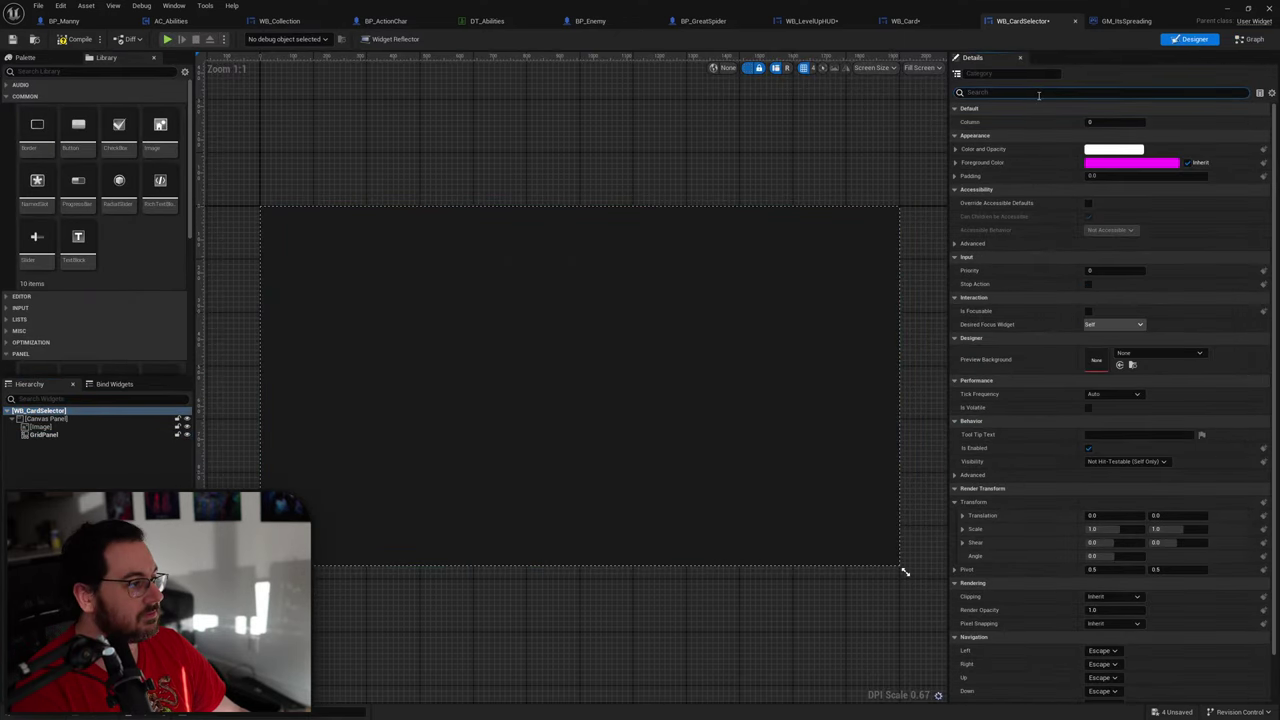
click(1039, 93)
text(focu)
click(1088, 122)
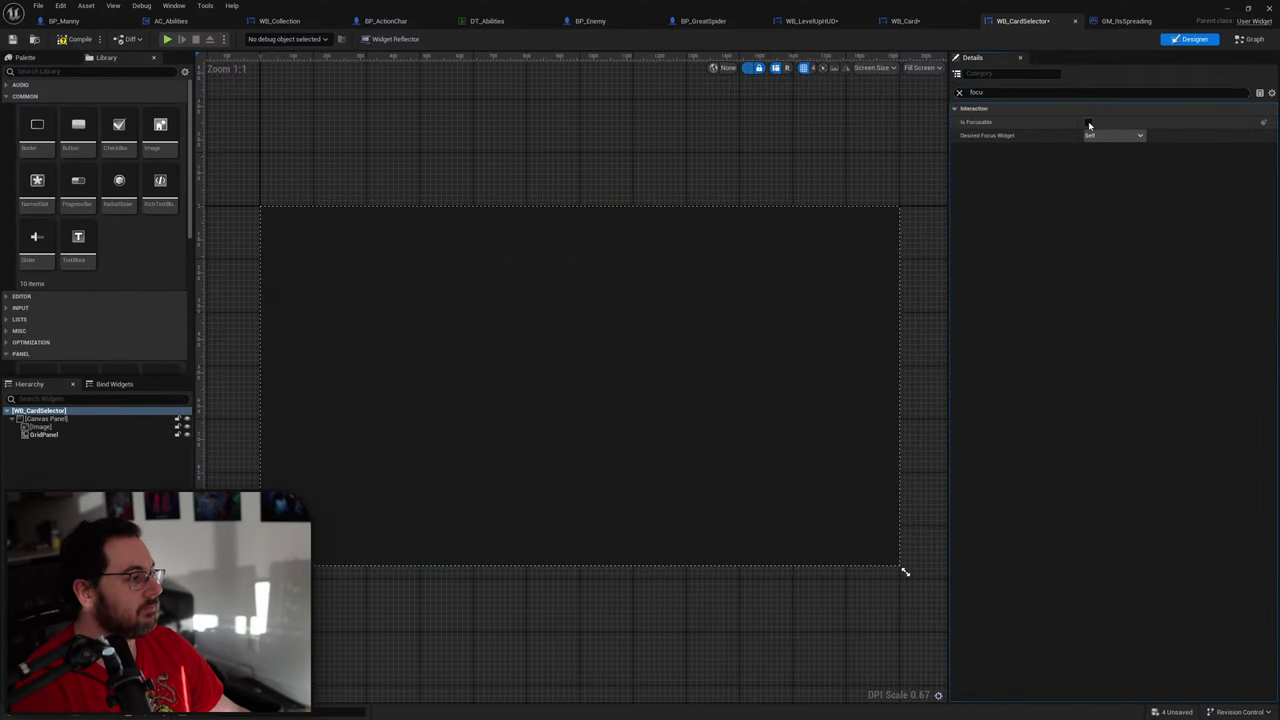
click(959, 93)
click(1248, 39)
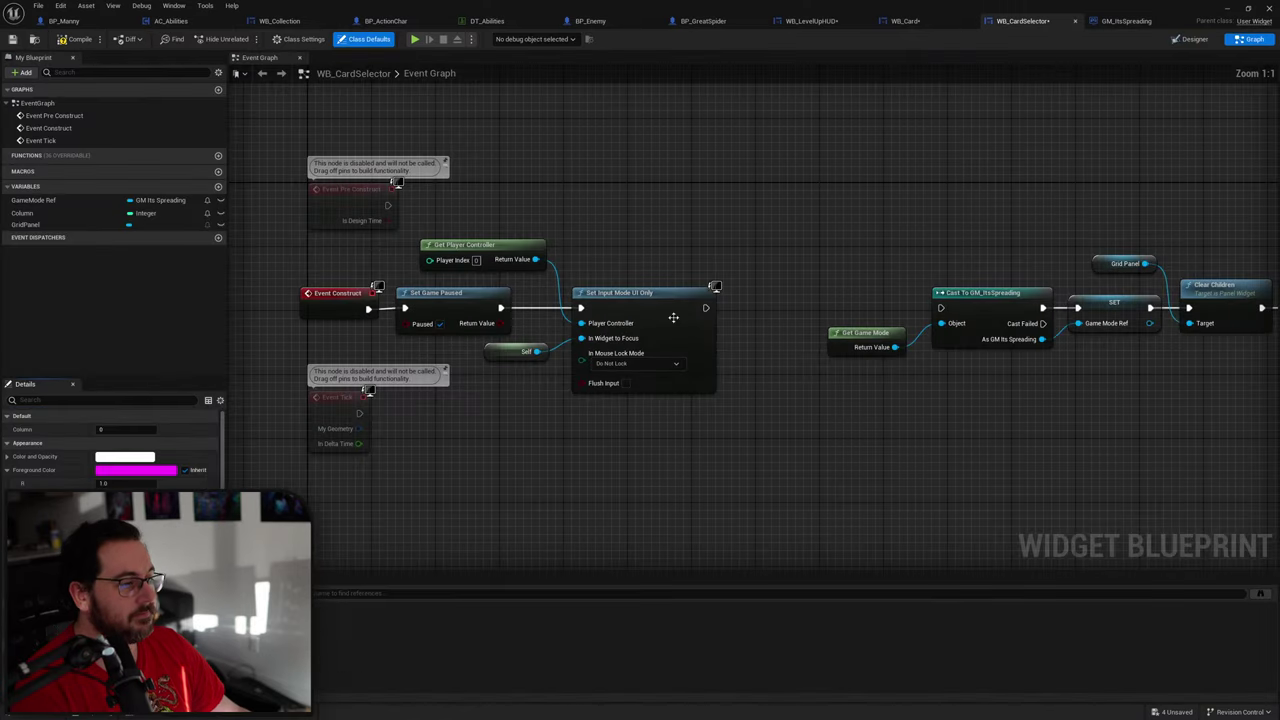
Step: Search the actions for the player controller's Return Value for a mouse visibility node, turning Context Sensitive off
right_drag(700, 280, 534, 249)
right_drag(486, 199, 581, 215)
drag(464, 244, 676, 243)
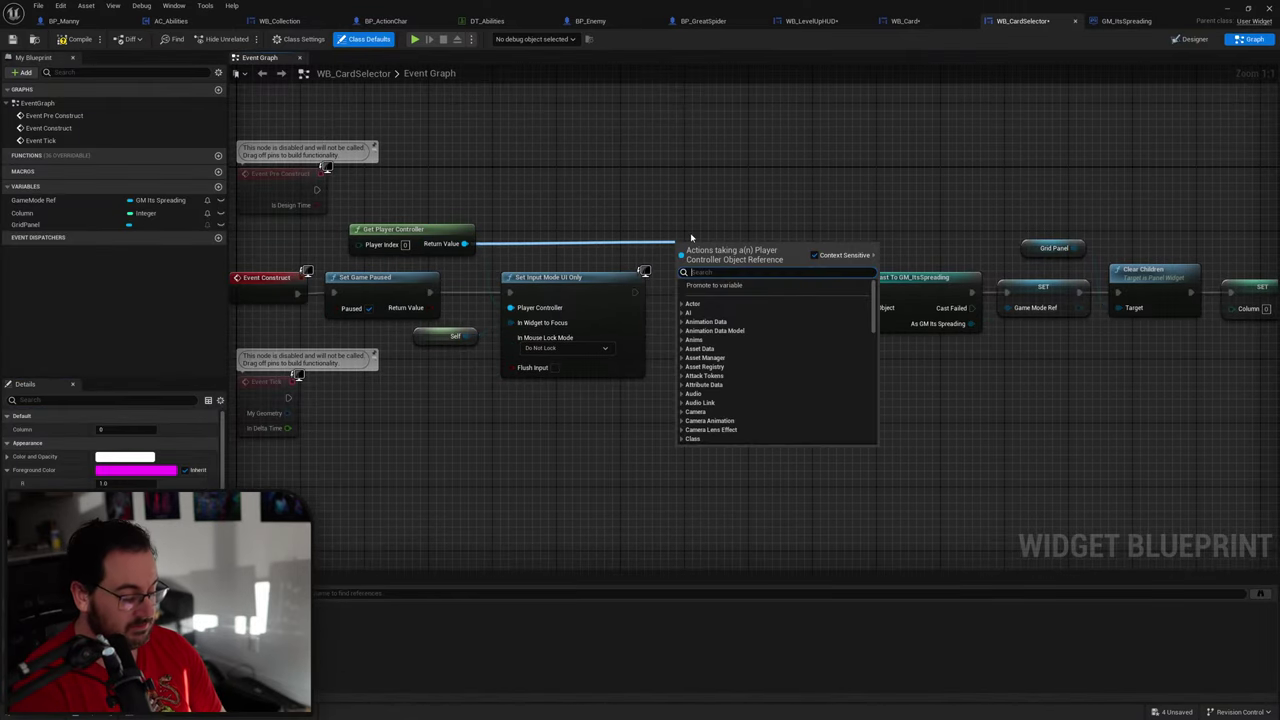
text(mouse)
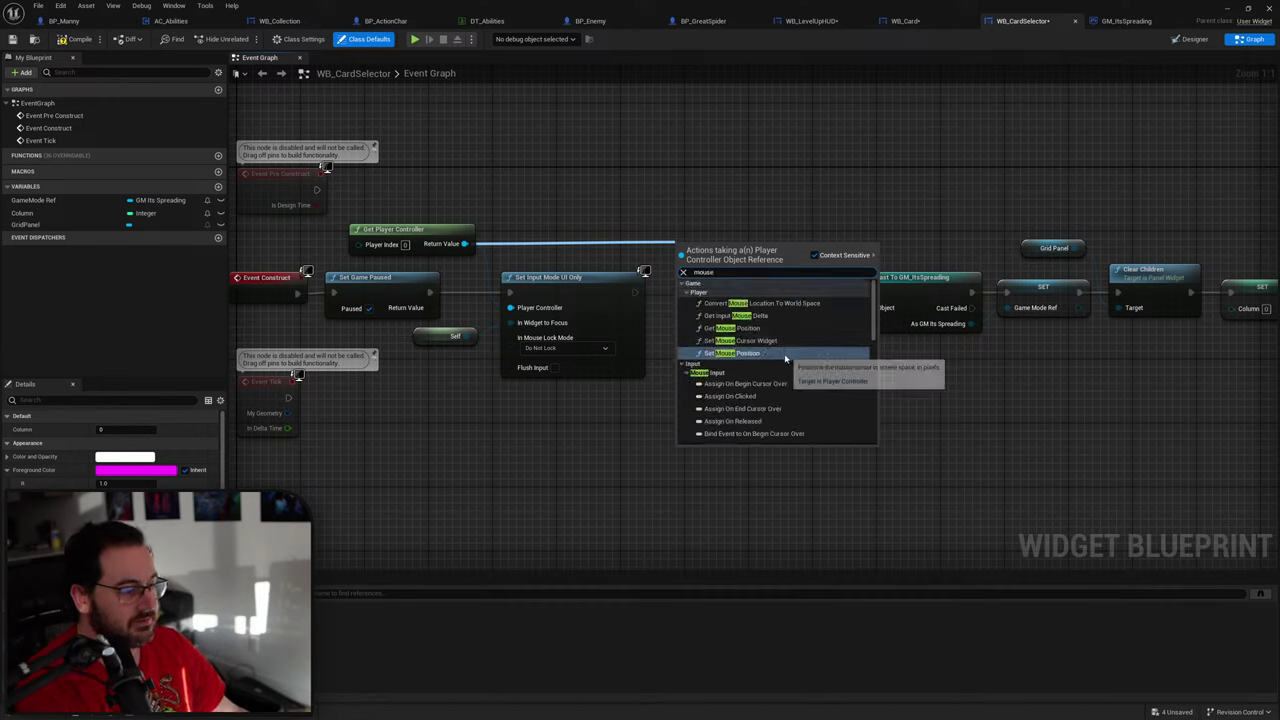
text( v)
key(BackSpace)
key(BackSpace)
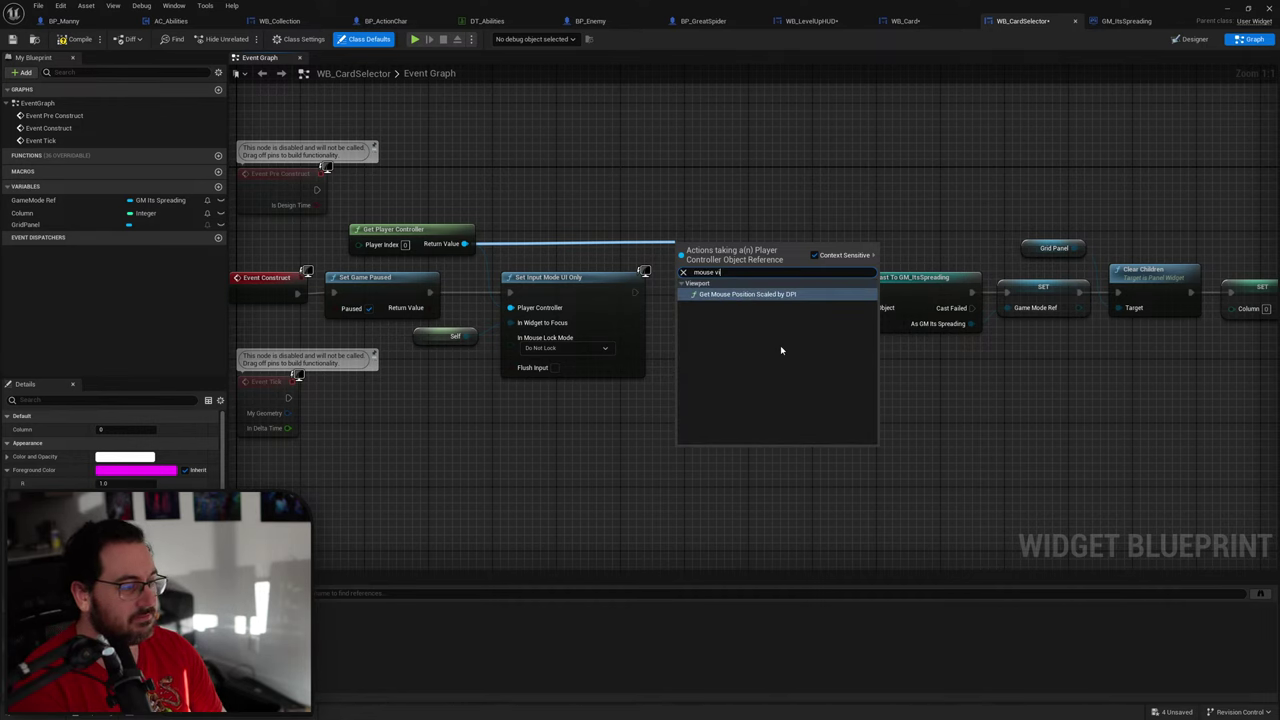
text(display mo)
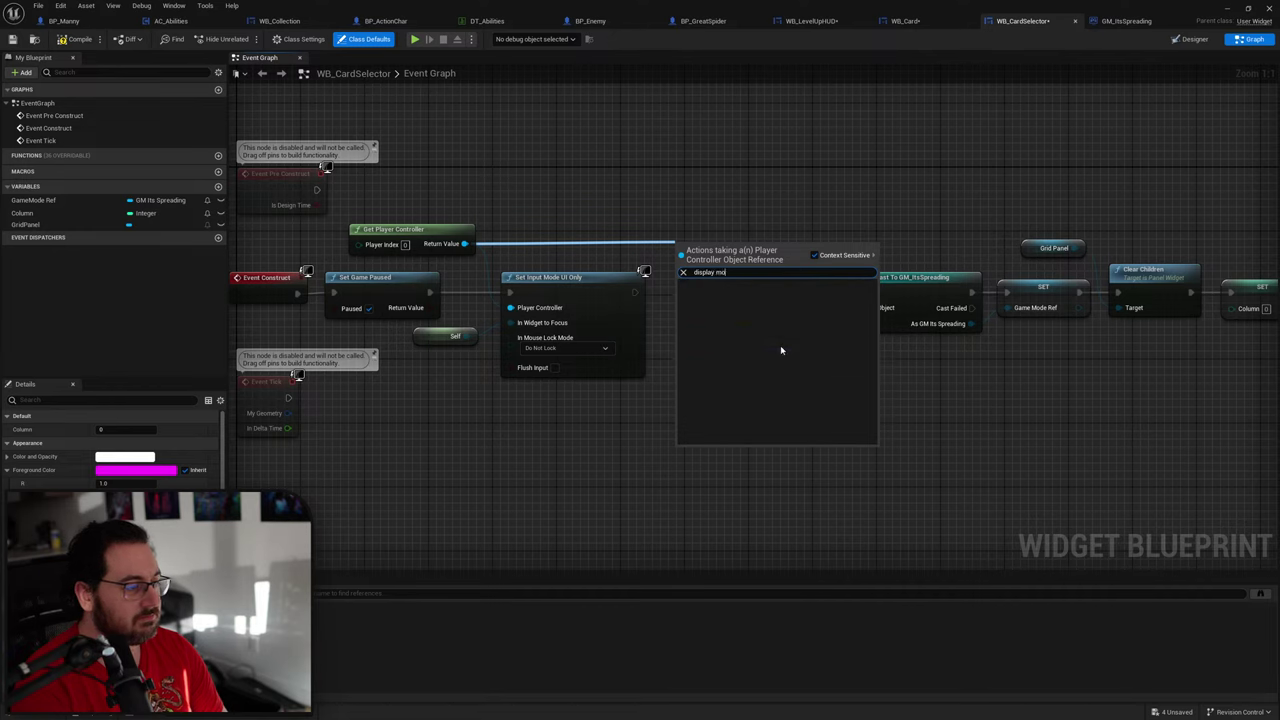
key(ctrl+a)
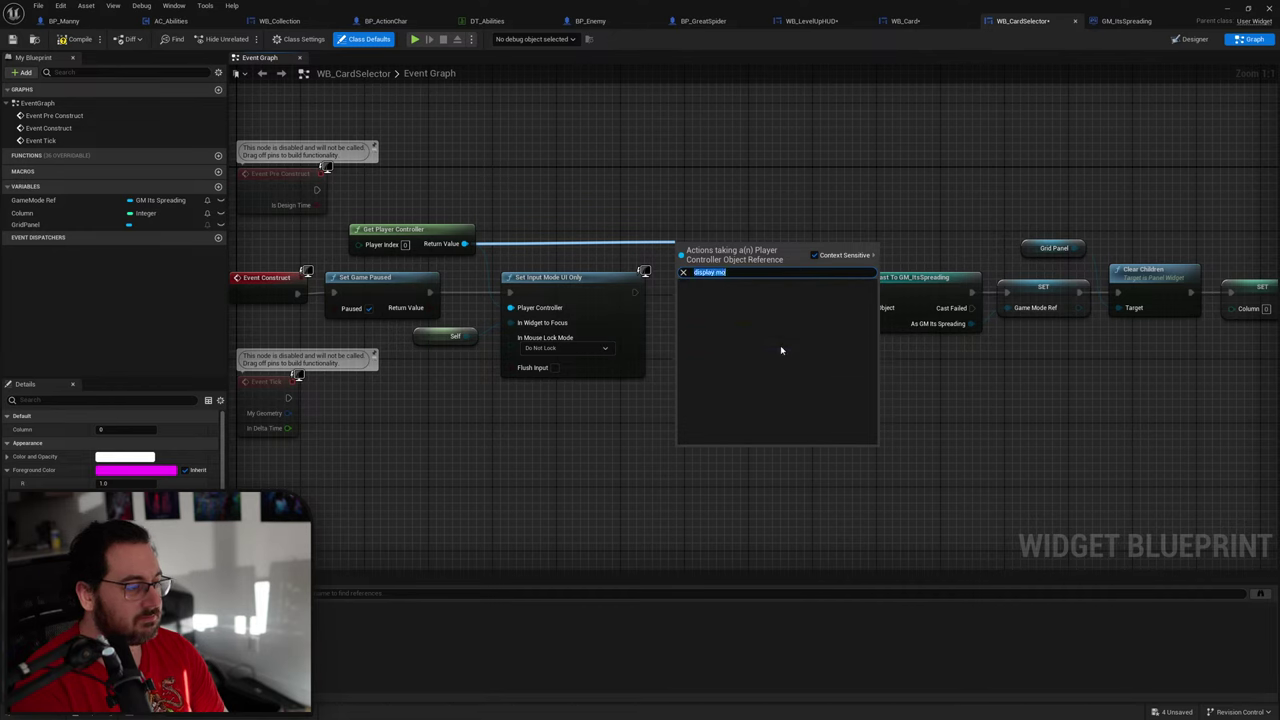
text(mouse vi)
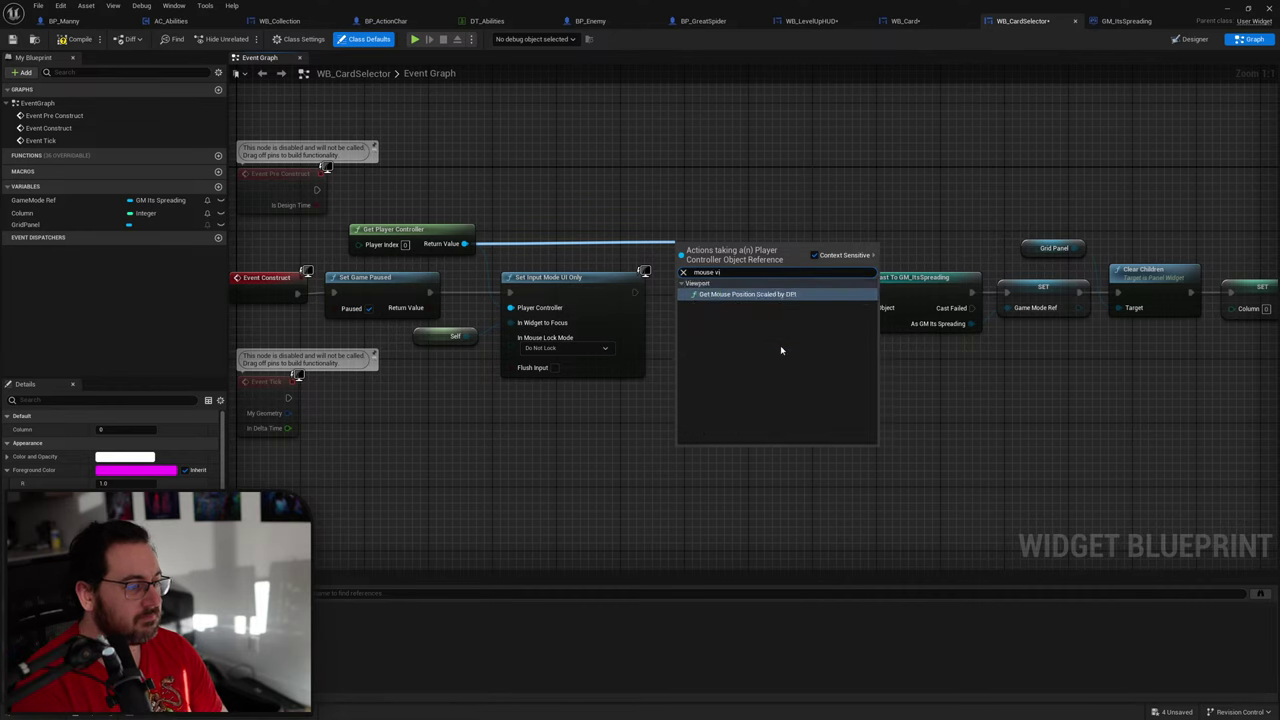
click(814, 256)
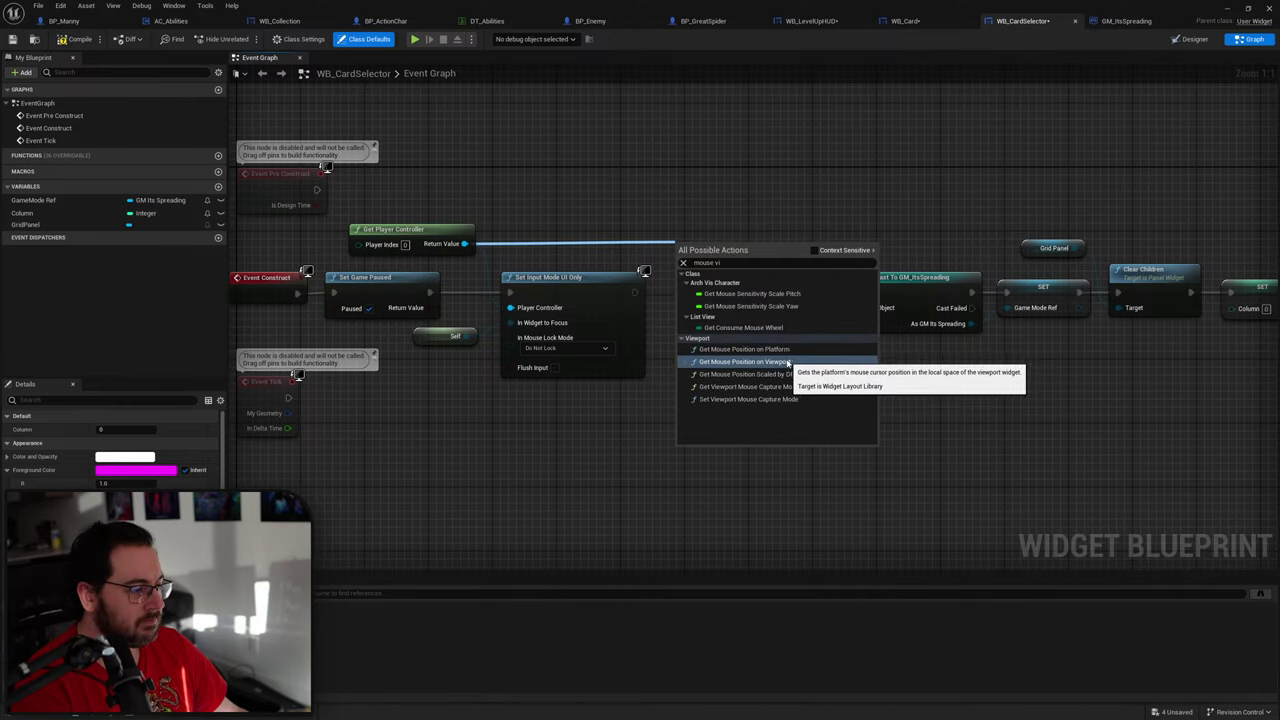
Step: Add a Set Show Mouse Cursor node in the empty space beside Set Input Mode UI Only
right_click(711, 206)
text(mouse vis)
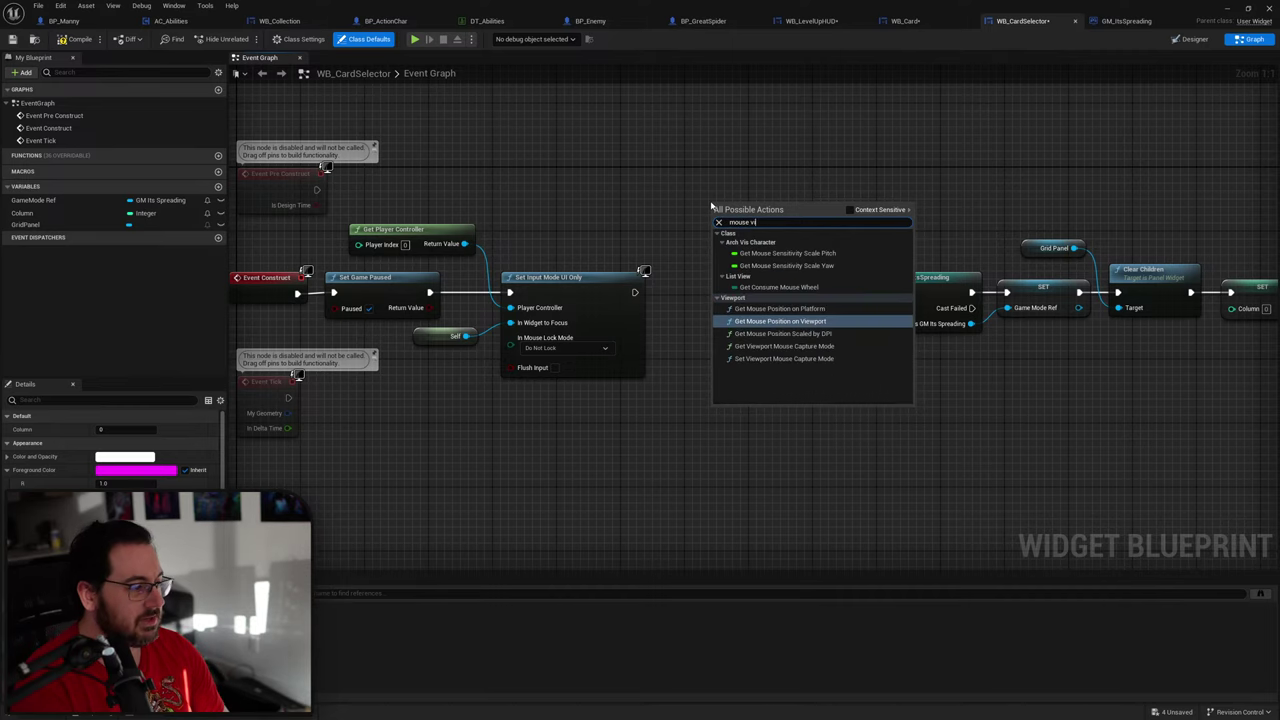
key(ctrl+a)
key(BackSpace)
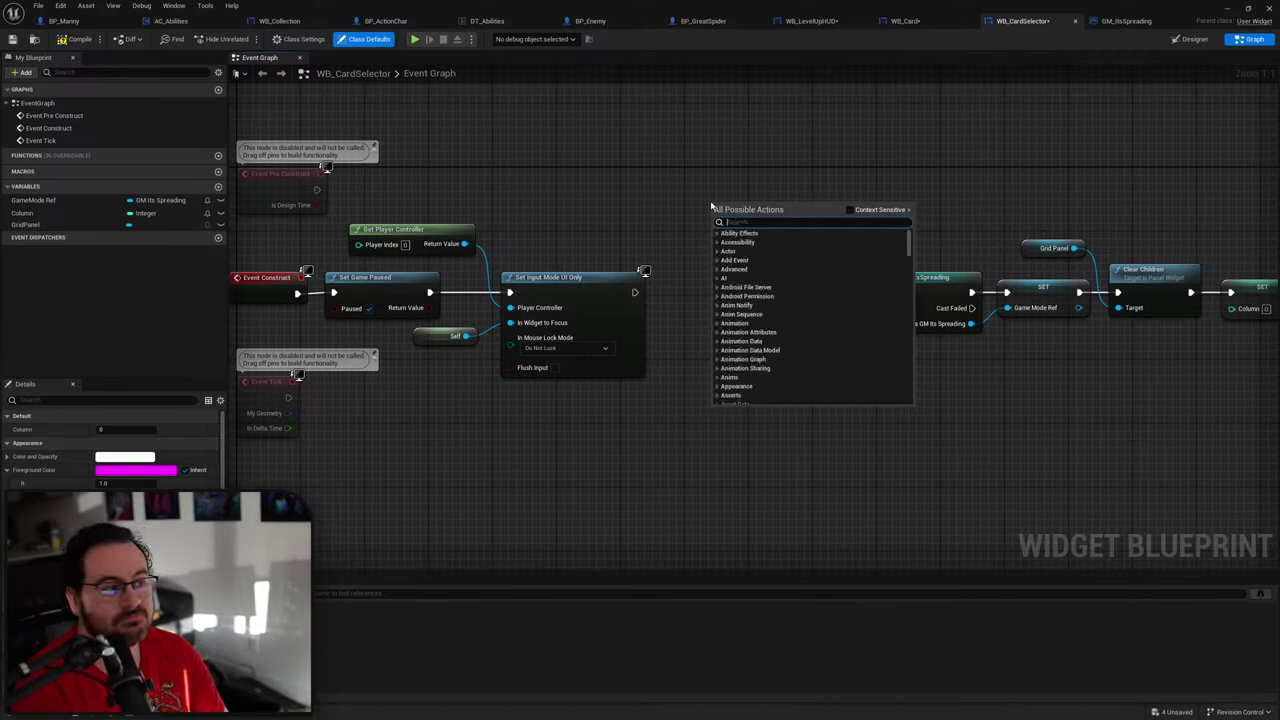
text(mouse poin)
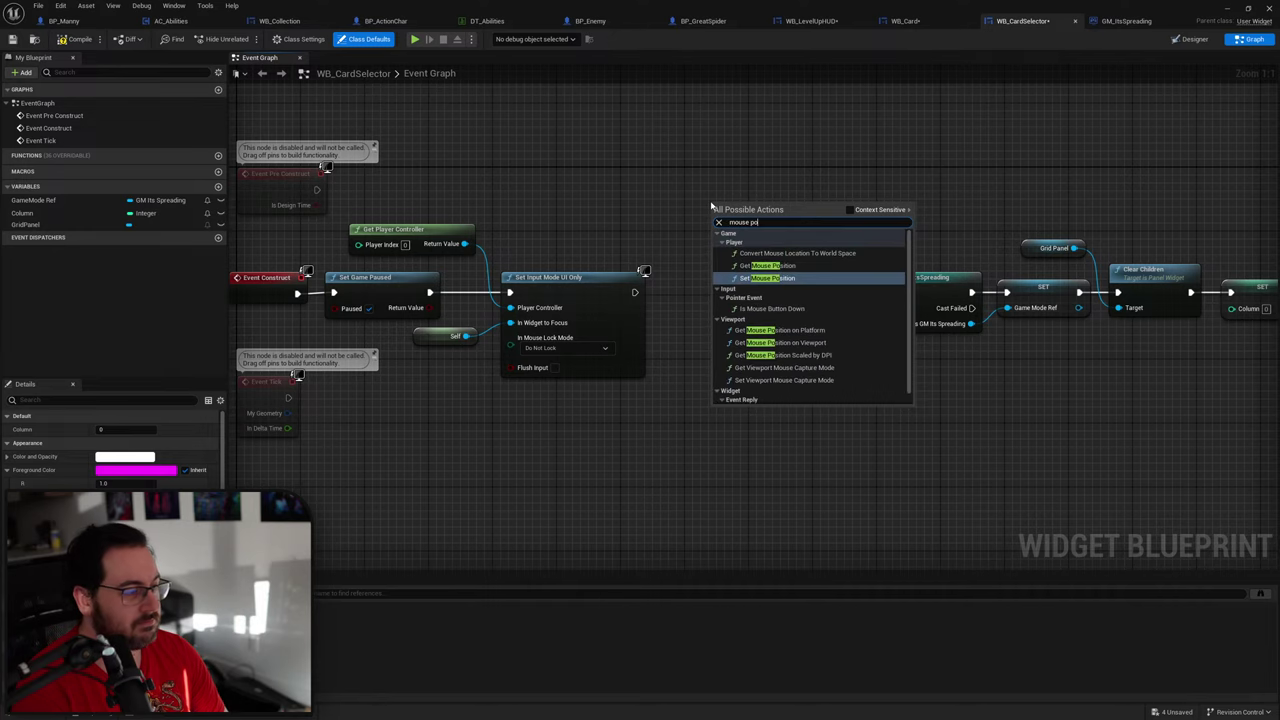
key(BackSpace)
key(BackSpace)
key(BackSpace)
key(BackSpace)
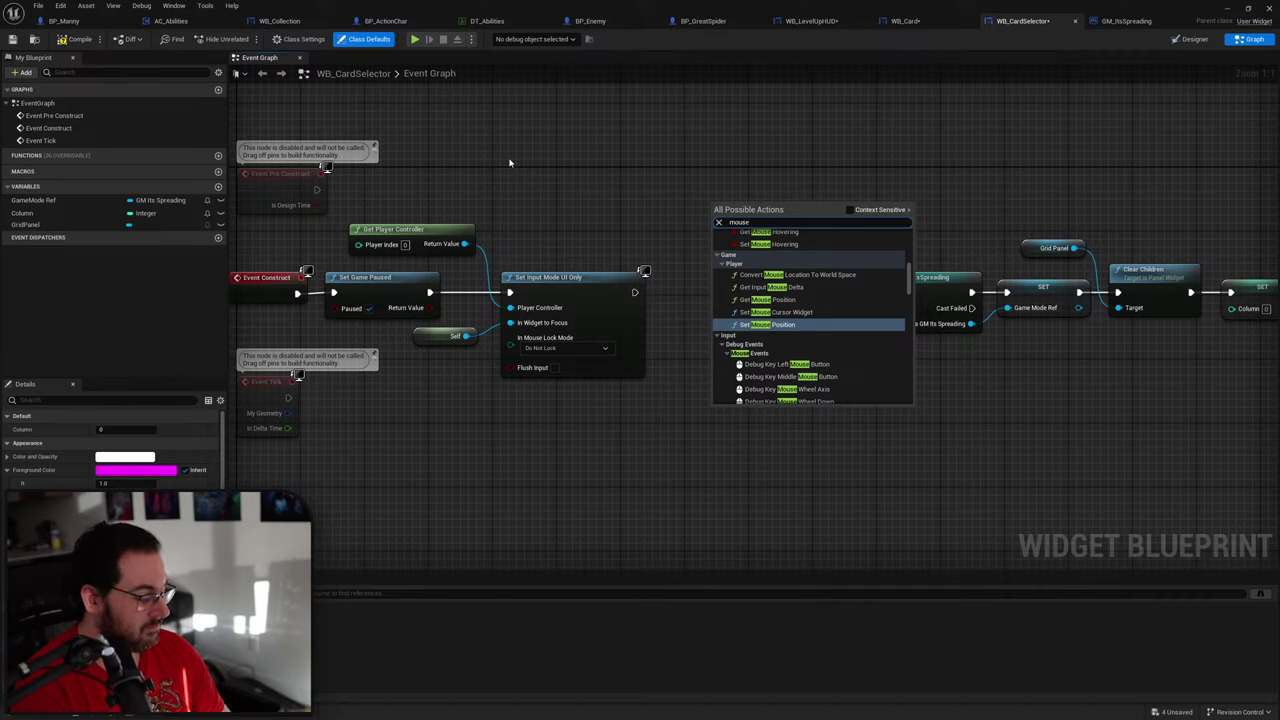
key(Home)
text(set)
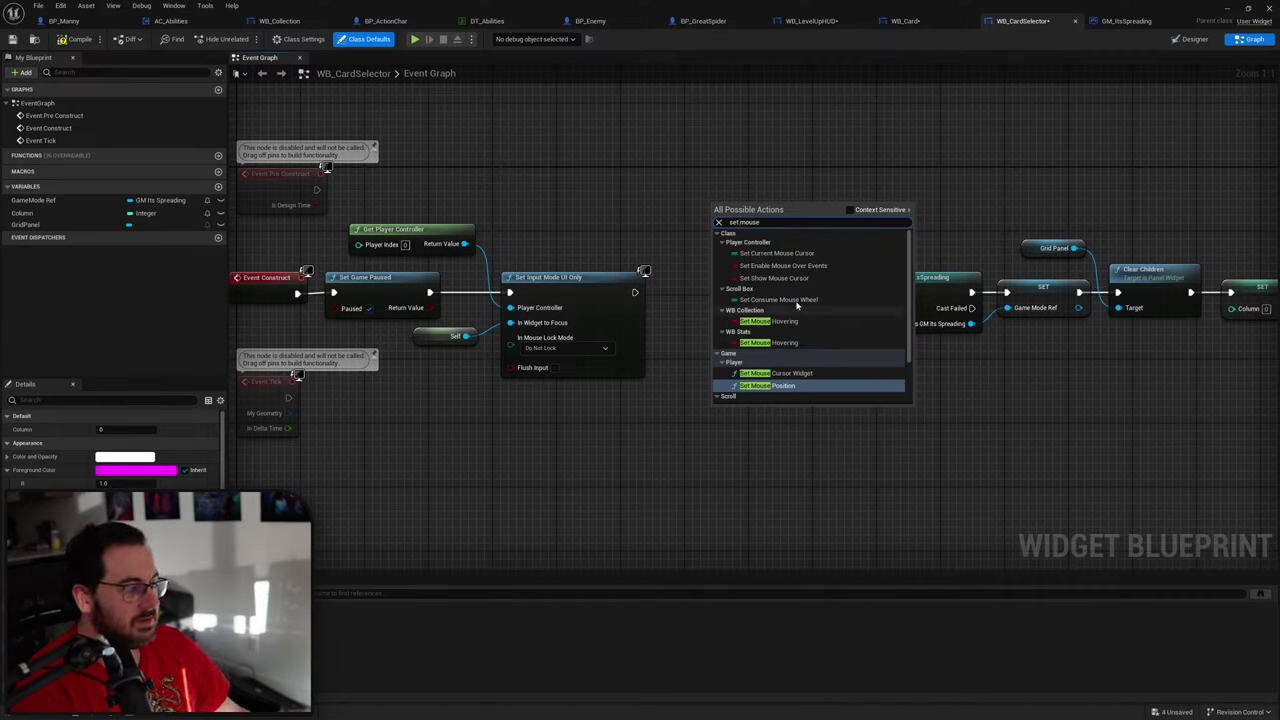
click(775, 277)
Step: Wire Set Show Mouse Cursor between Set Input Mode UI Only and Cast To GM_ItsSpreading, targeting the player controller, with Show Mouse Cursor enabled
drag(465, 244, 722, 284)
drag(635, 292, 679, 285)
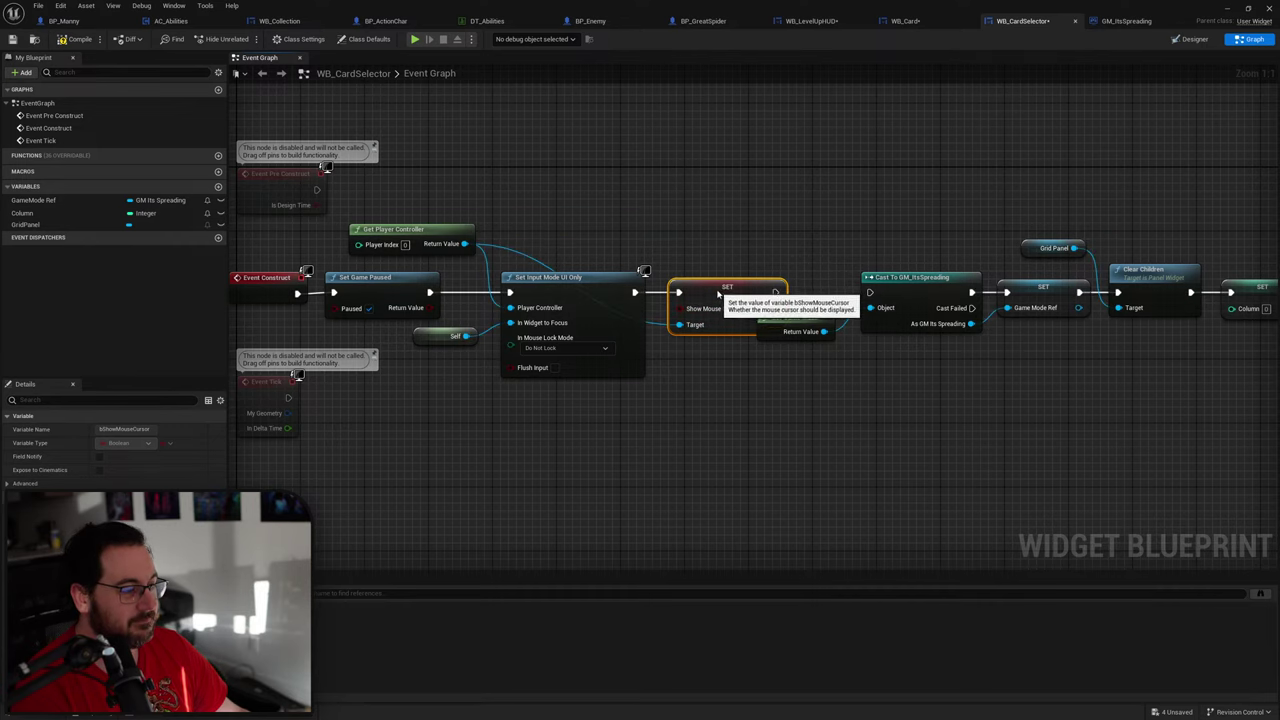
click(747, 302)
right_drag(747, 302, 625, 300)
drag(654, 289, 747, 291)
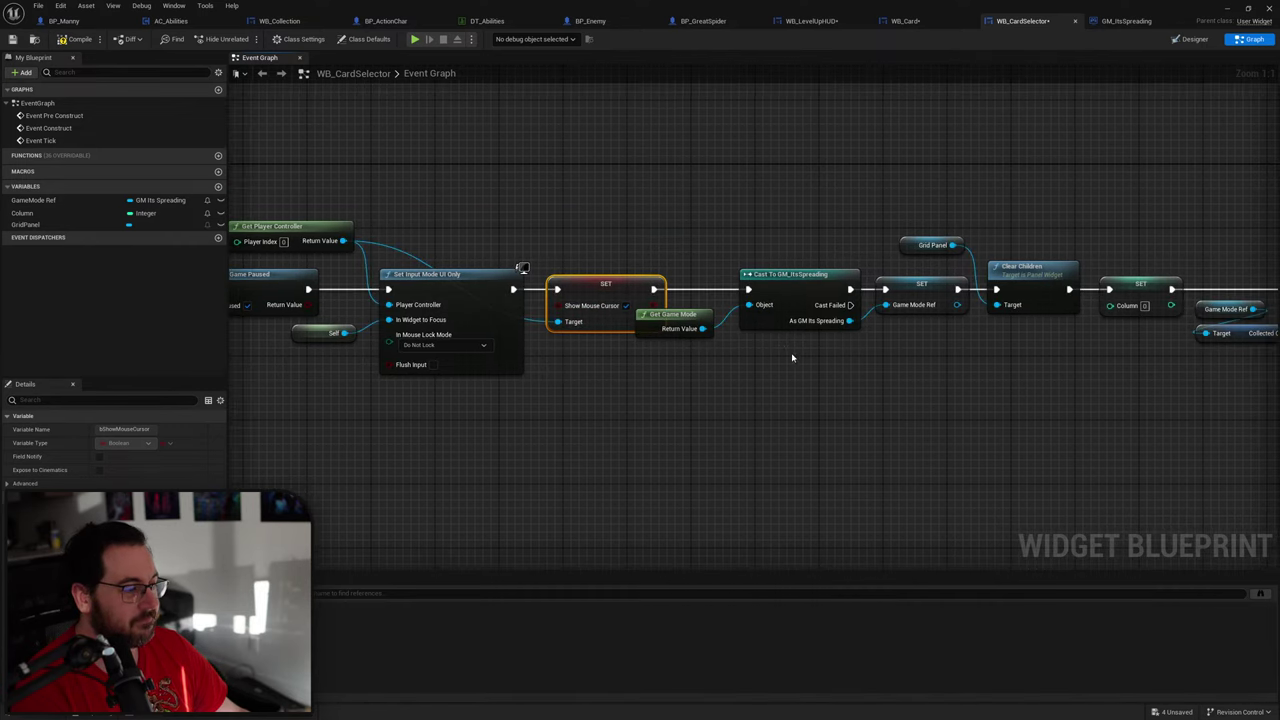
Step: Shift Get Game Mode, the cast and all downstream nodes along to make room after the Show Mouse Cursor node
scroll(639, 316, down, 4)
drag(1210, 218, 551, 414)
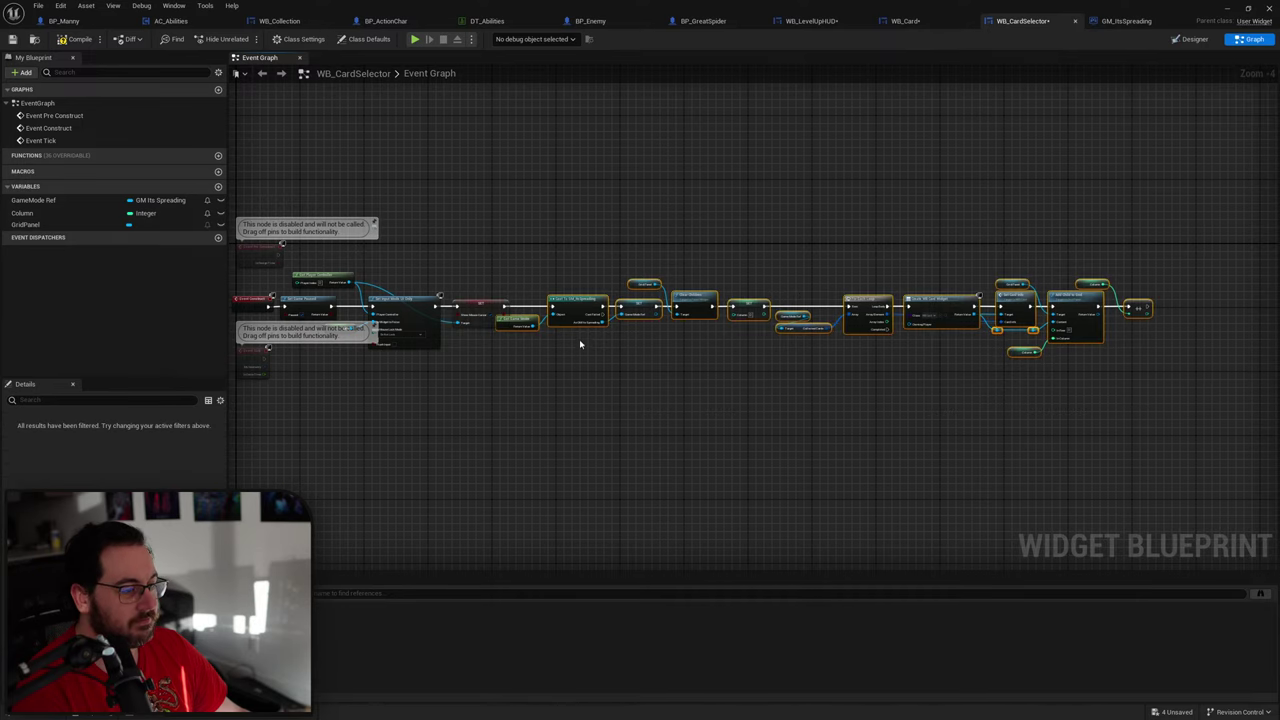
drag(586, 323, 607, 313)
scroll(623, 294, up, 4)
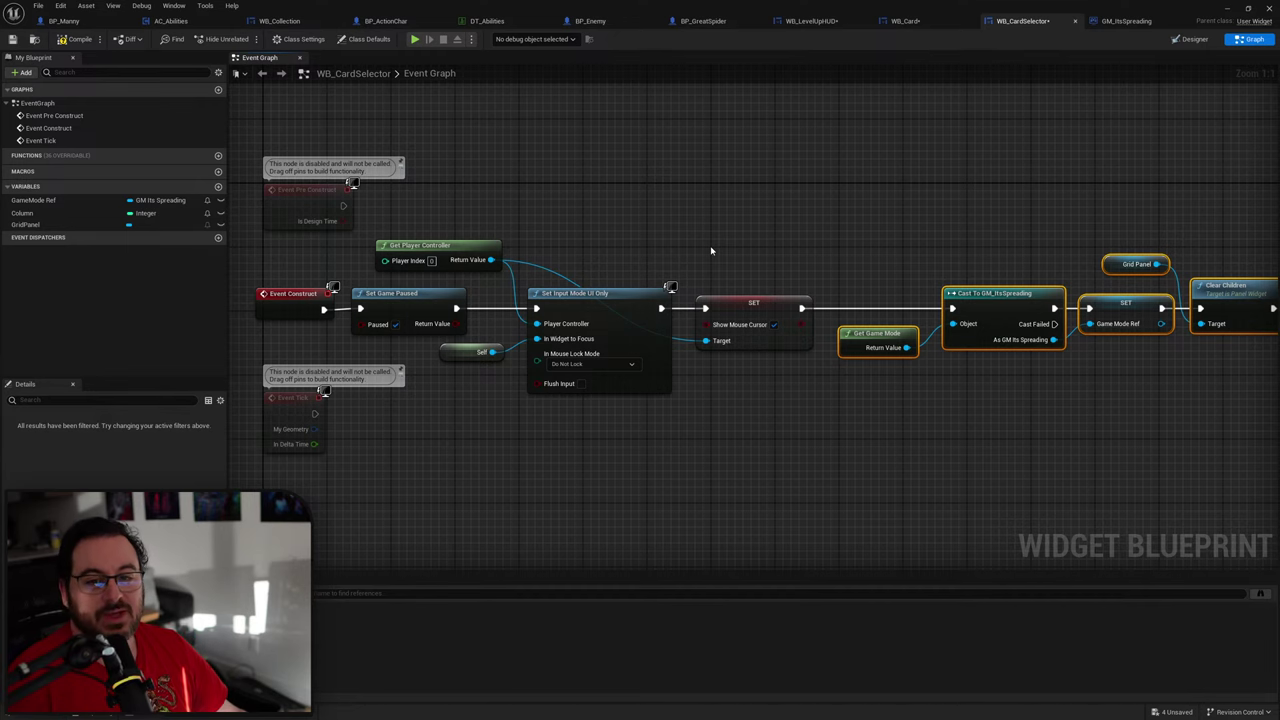
click(711, 251)
Step: Add a reroute point to the wire feeding Show Mouse Cursor's Target and raise it above Set Input Mode UI Only
right_drag(709, 240, 751, 233)
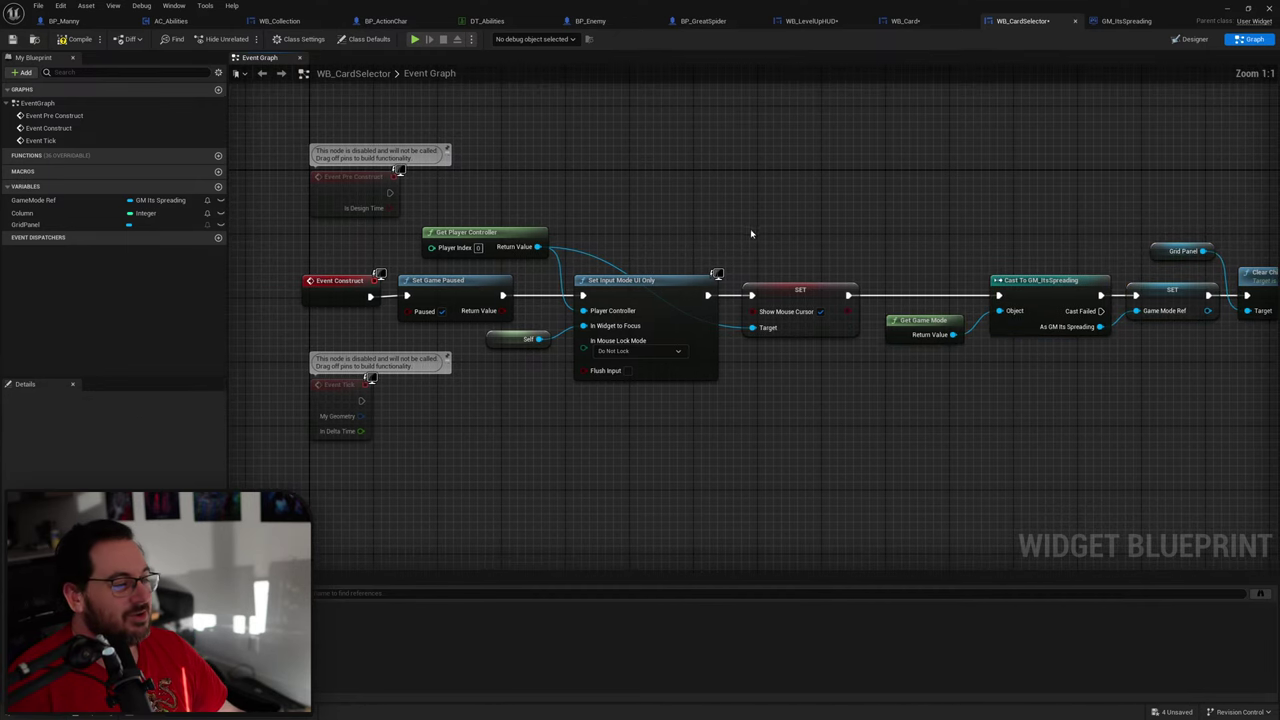
double_click(722, 320)
drag(722, 320, 718, 253)
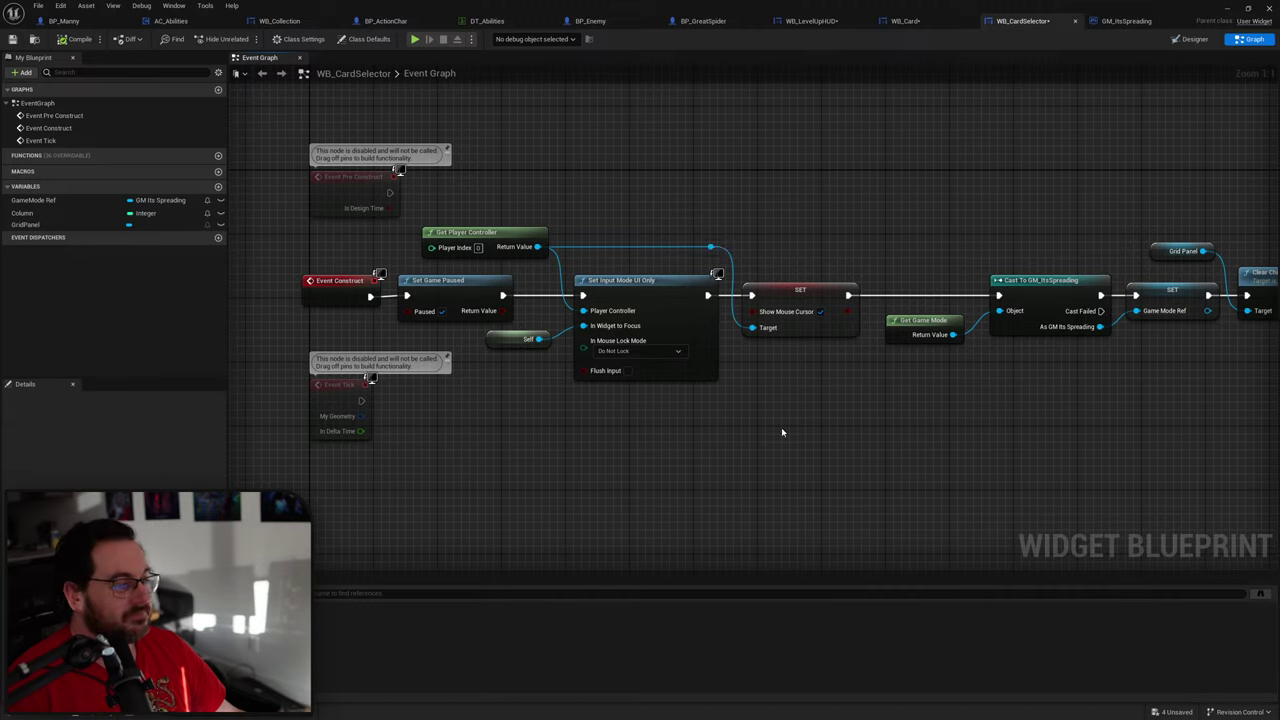
click(830, 328)
click(834, 355)
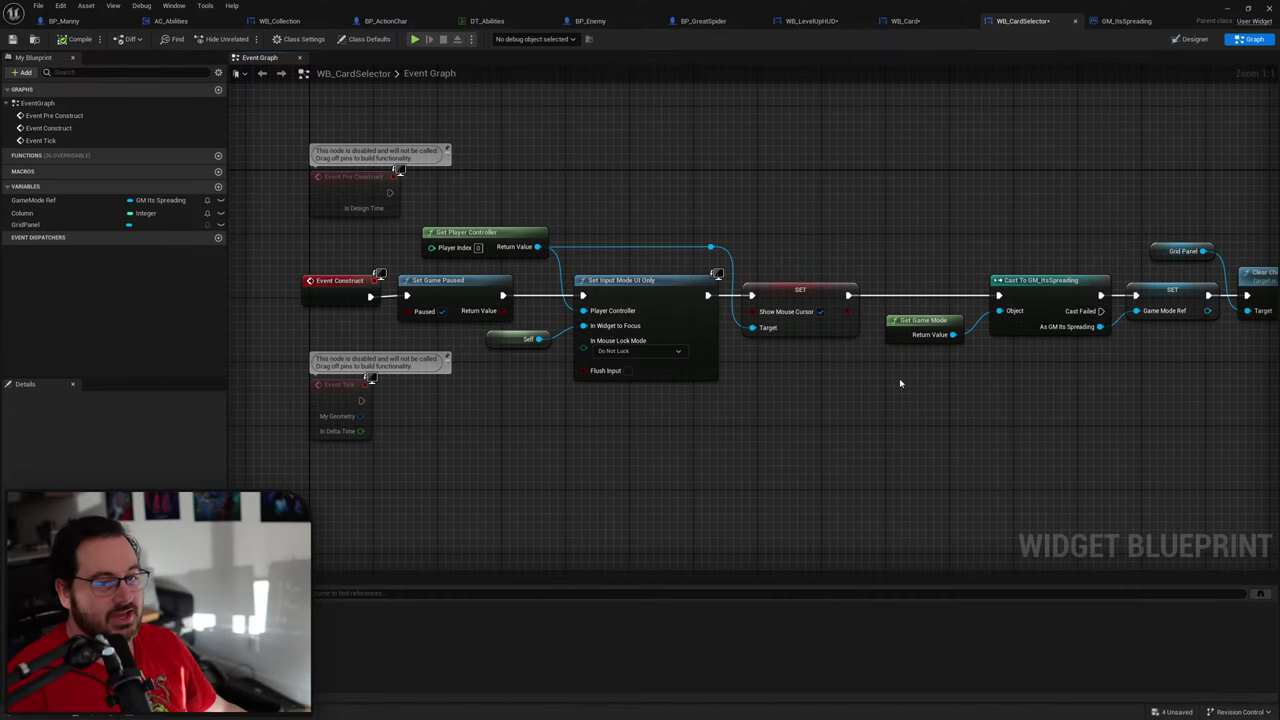
click(187, 156)
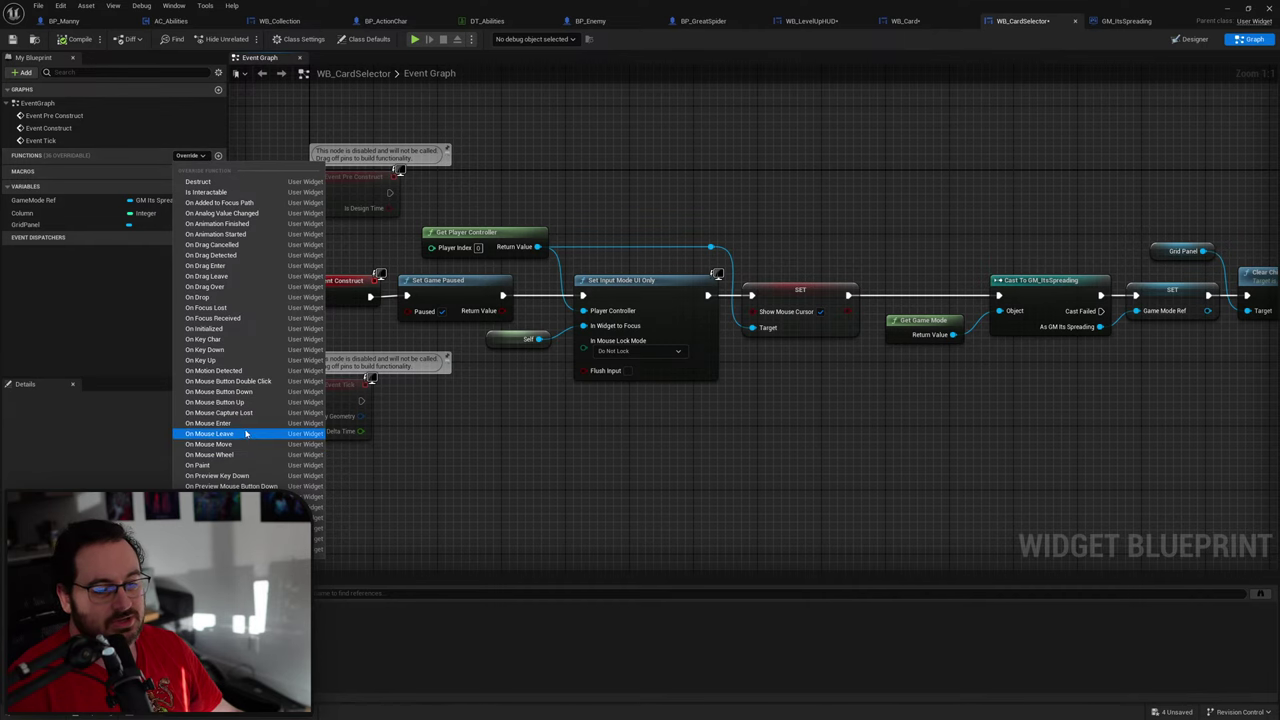
right_drag(824, 425, 814, 426)
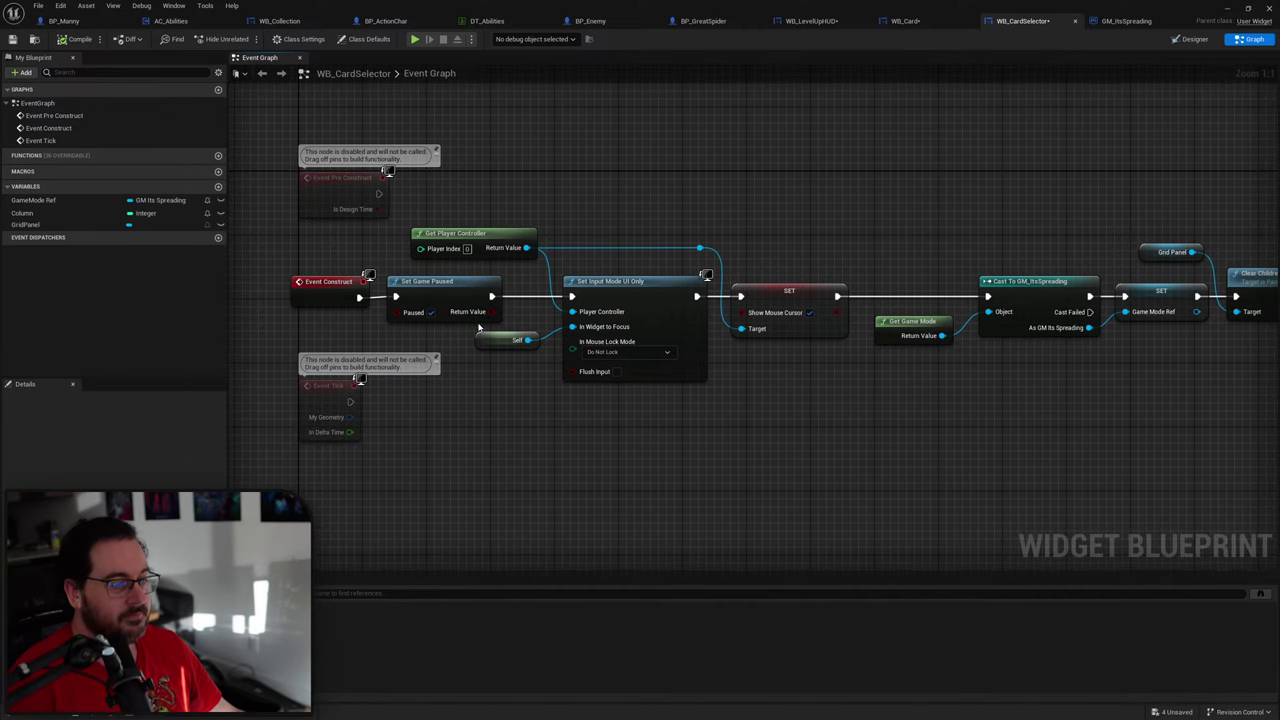
drag(428, 328, 448, 316)
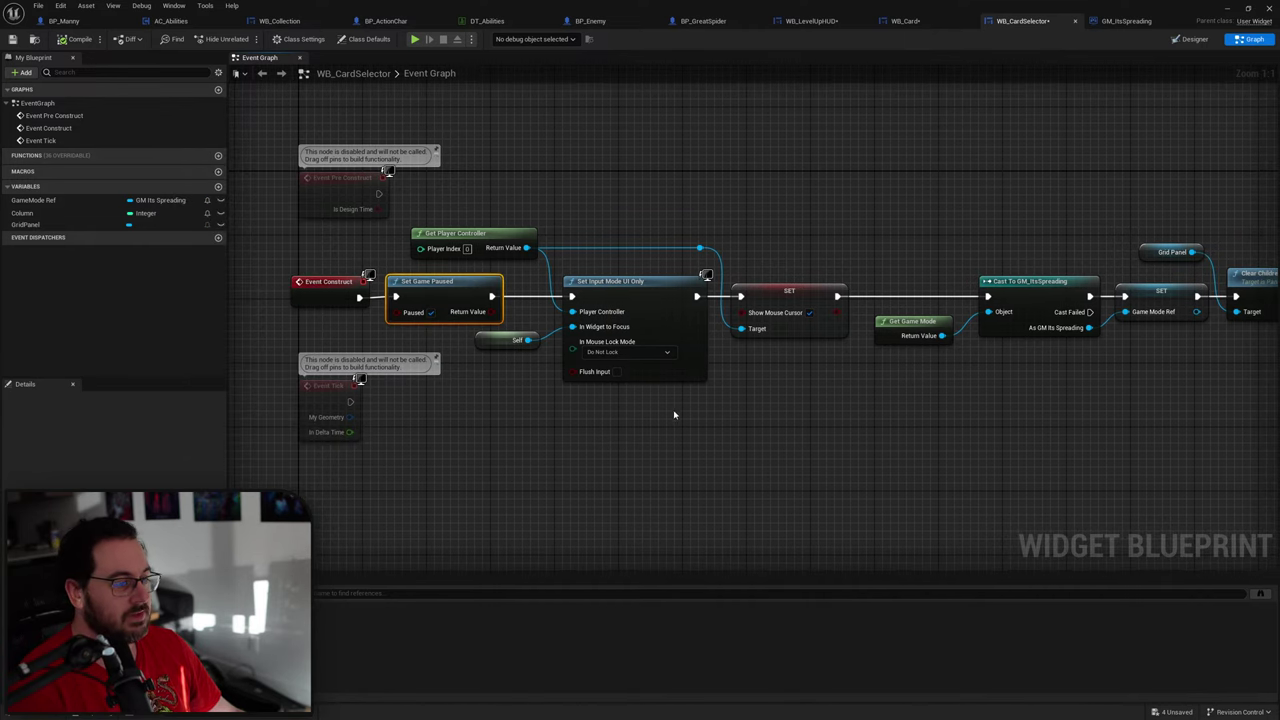
shift+click(506, 234)
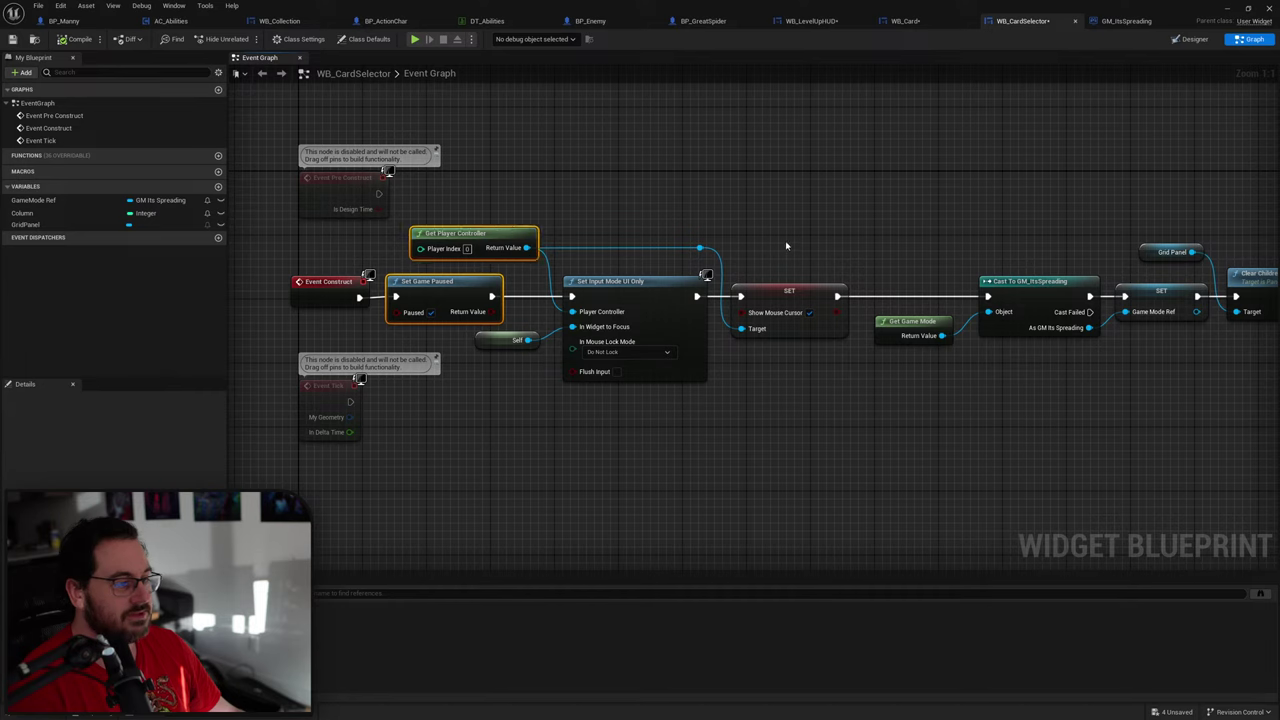
ctrl+click(766, 282)
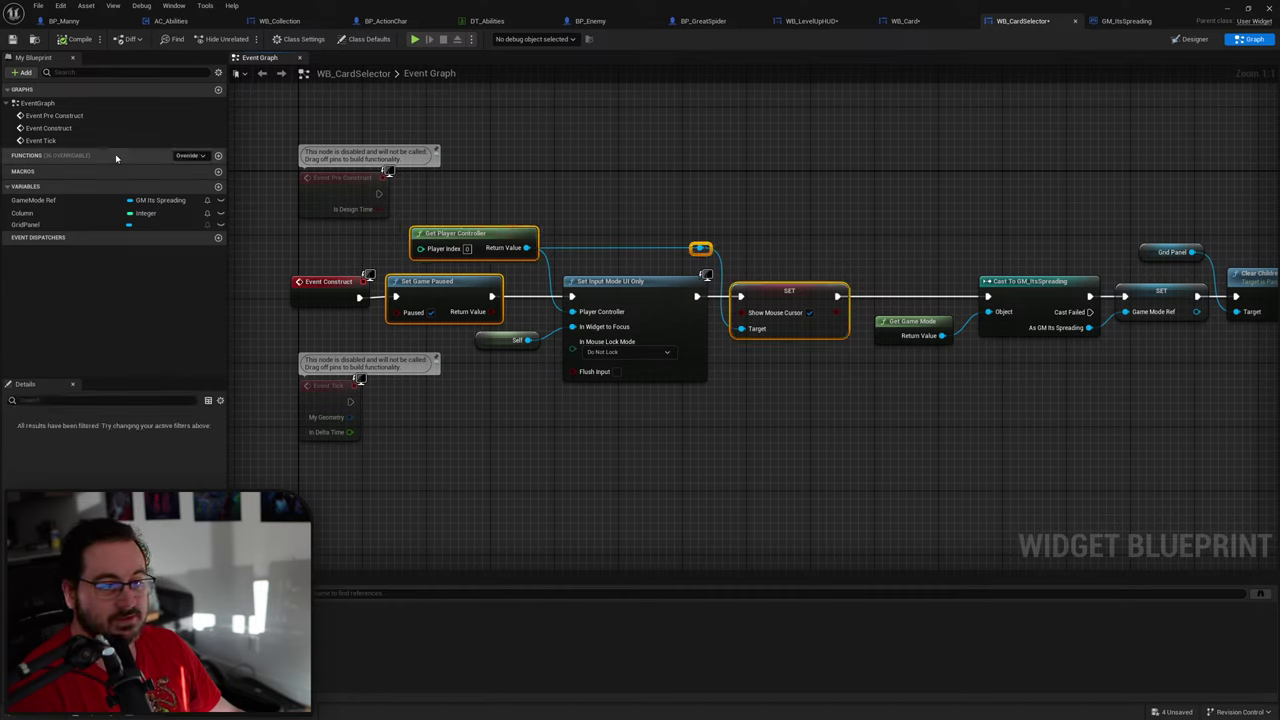
Step: Override the On Key Down function in WB_CardSelector
click(190, 155)
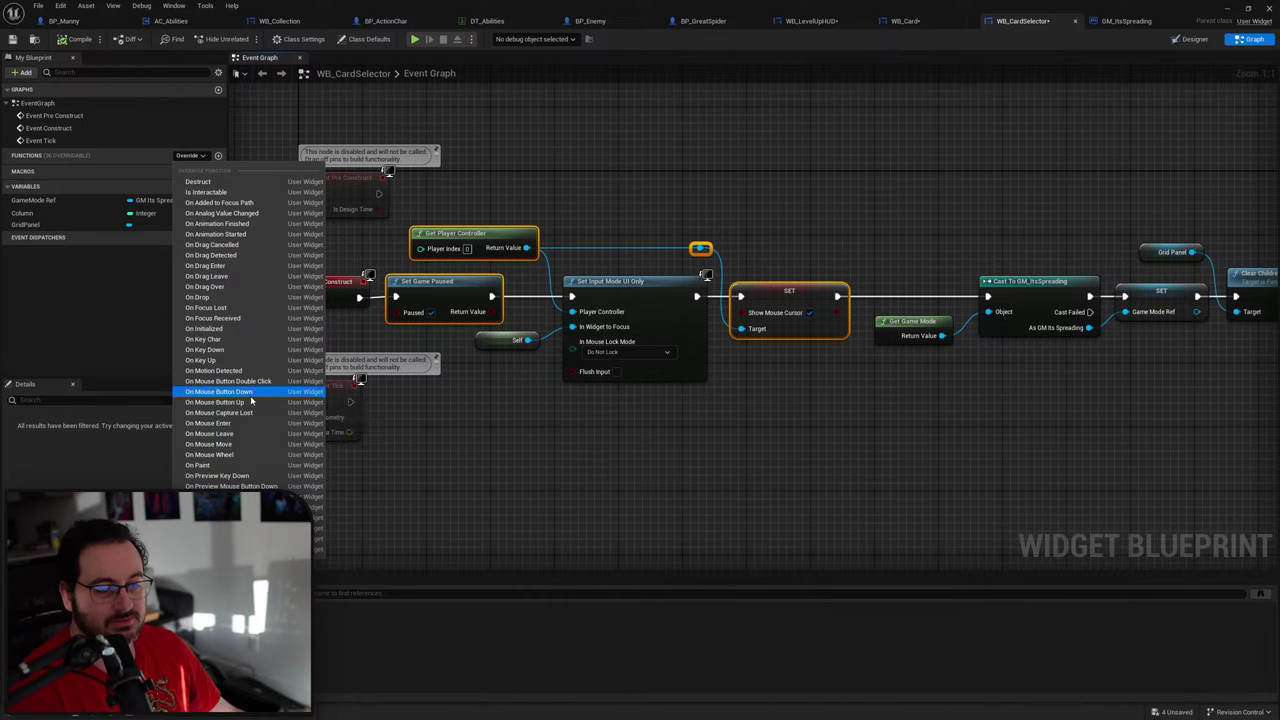
click(228, 350)
Step: Try to compare On Key Down's In Key Event using a generic Equal operator node
drag(431, 310, 483, 354)
text(==)
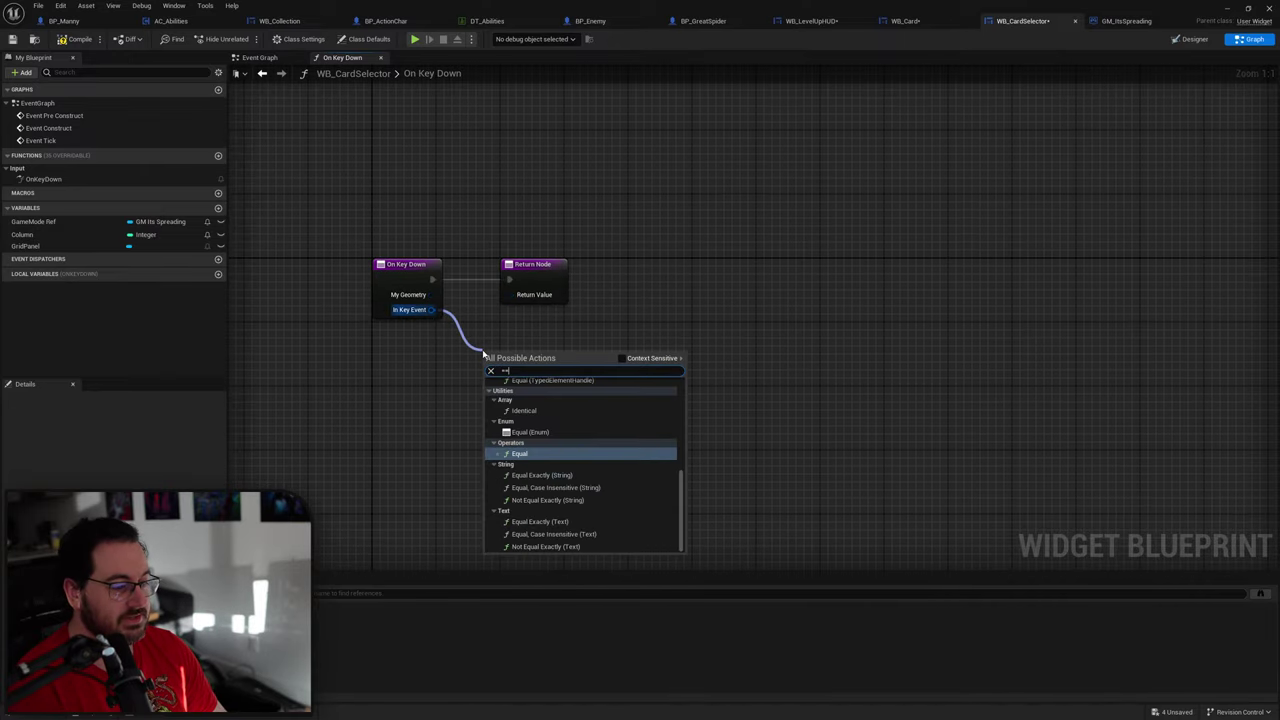
key(Return)
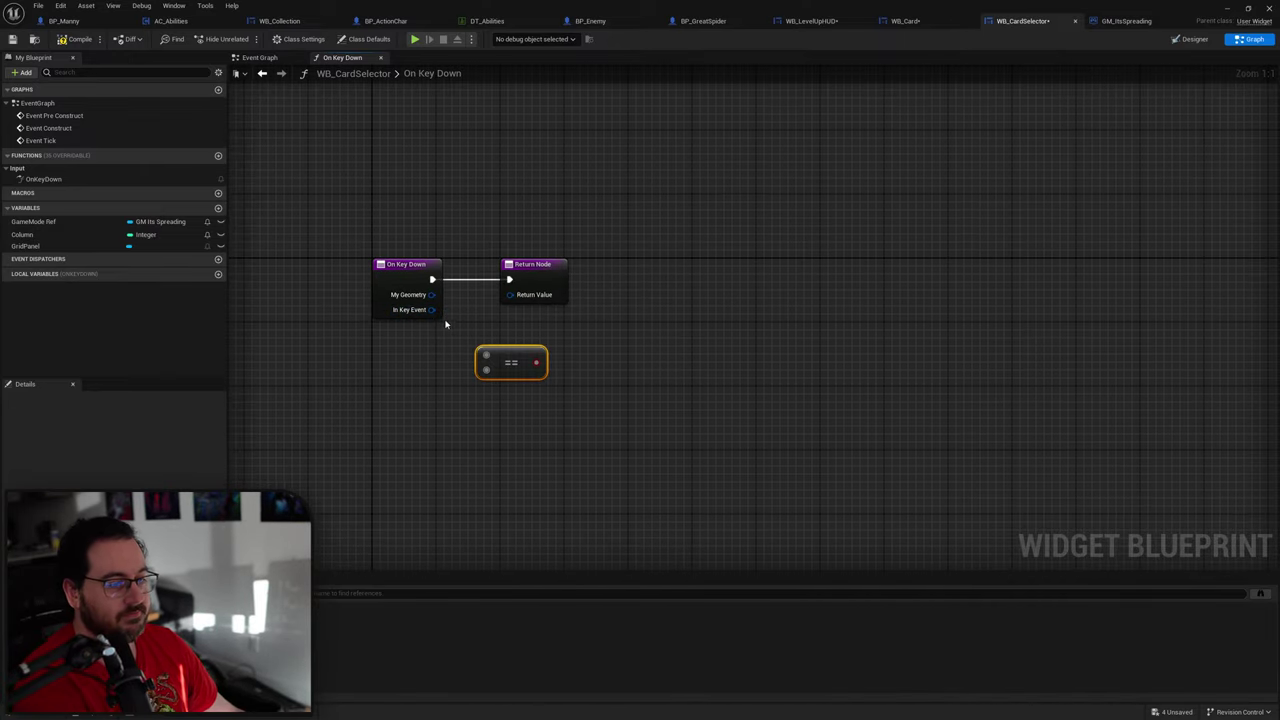
key(Delete)
Step: Search the actions from In Key Event for a suitable == comparison node
drag(431, 310, 480, 344)
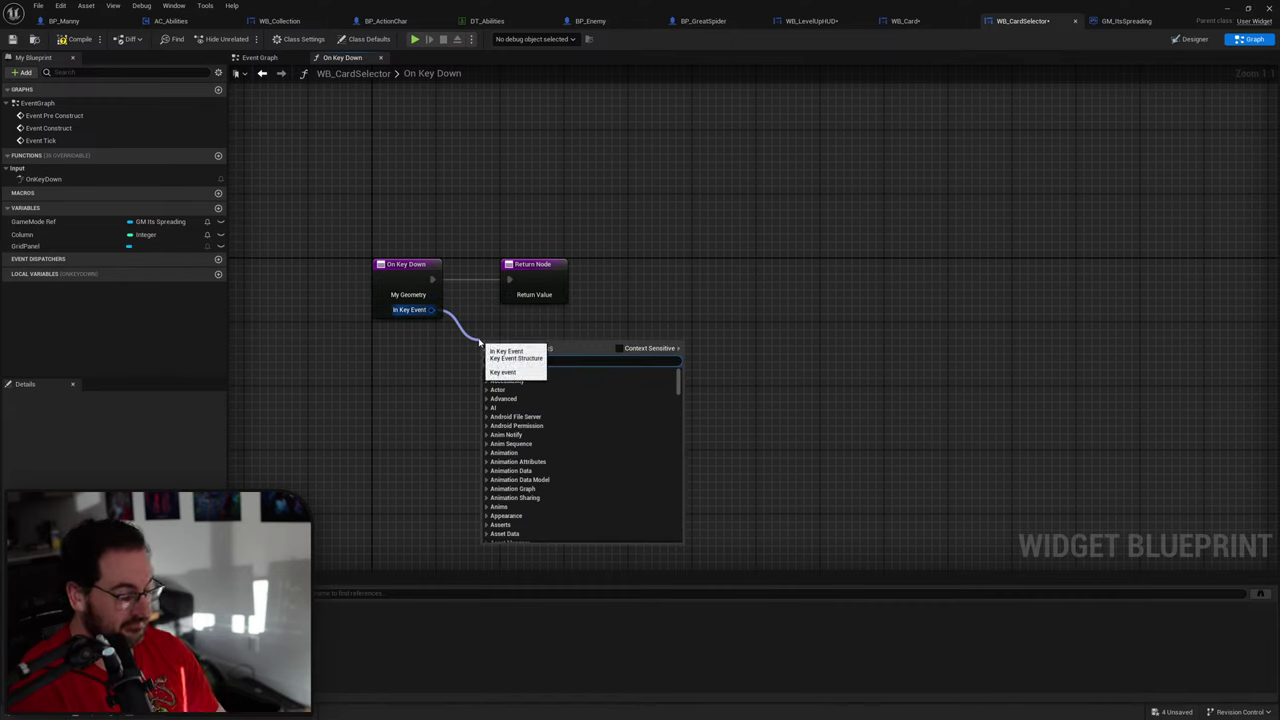
text(==)
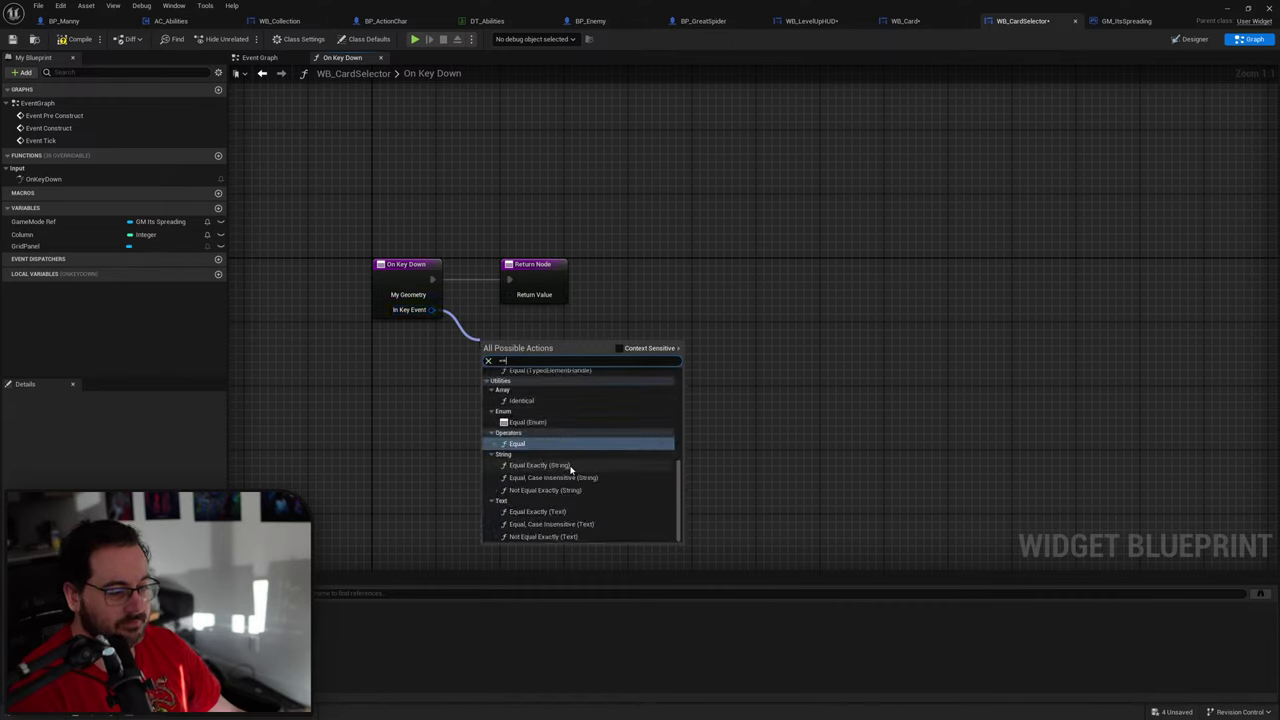
scroll(570, 469, up, 3)
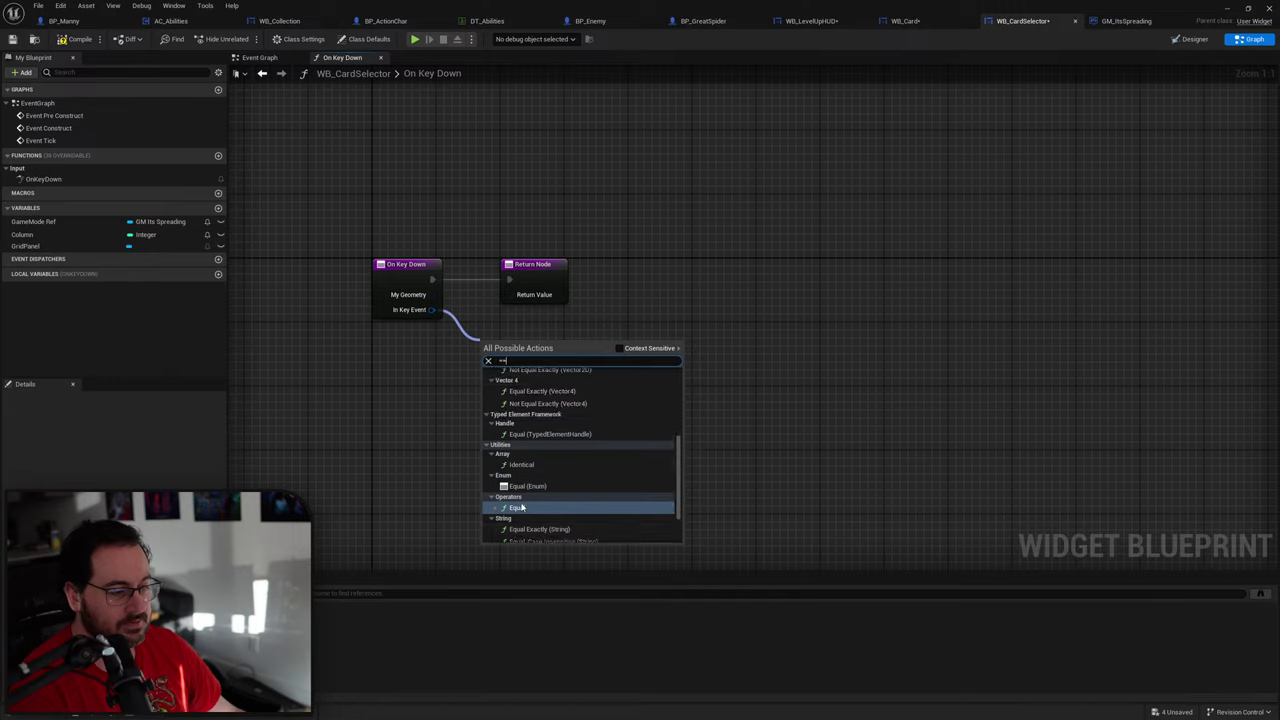
Step: Add an Equal operator node below On Key Down and try to connect In Key Event to it
scroll(525, 505, up, 1)
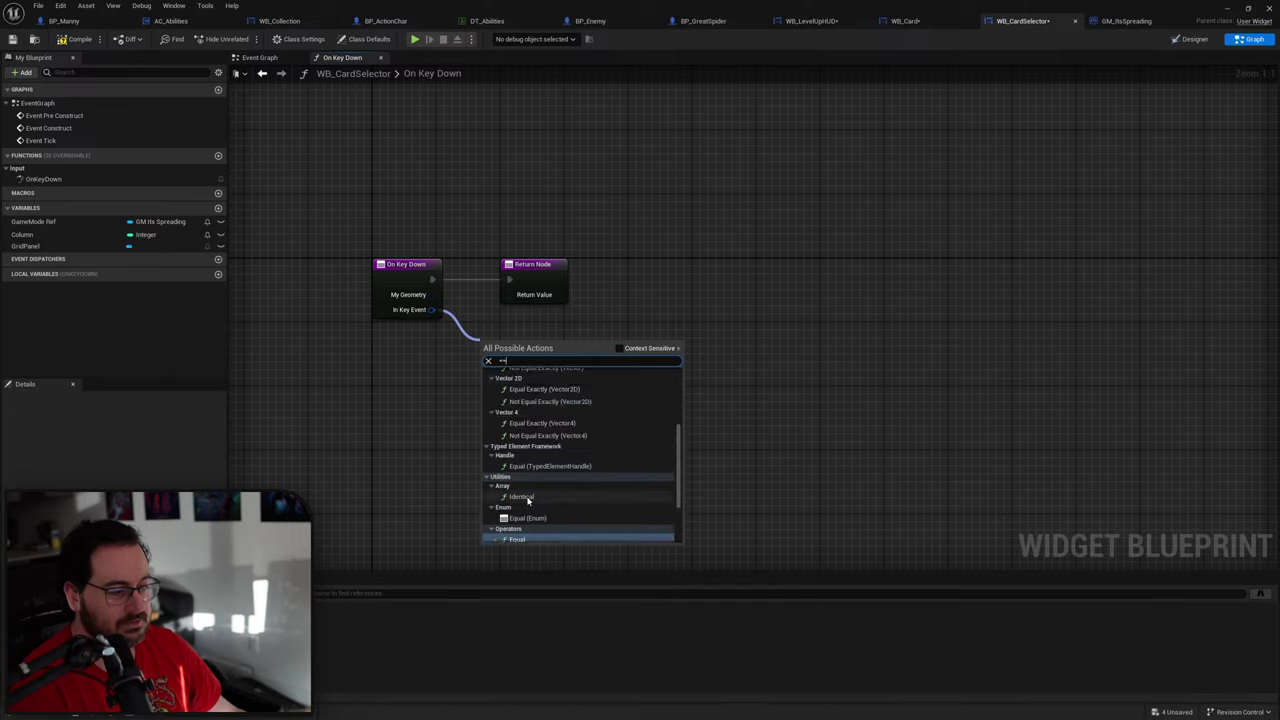
scroll(535, 492, down, 2)
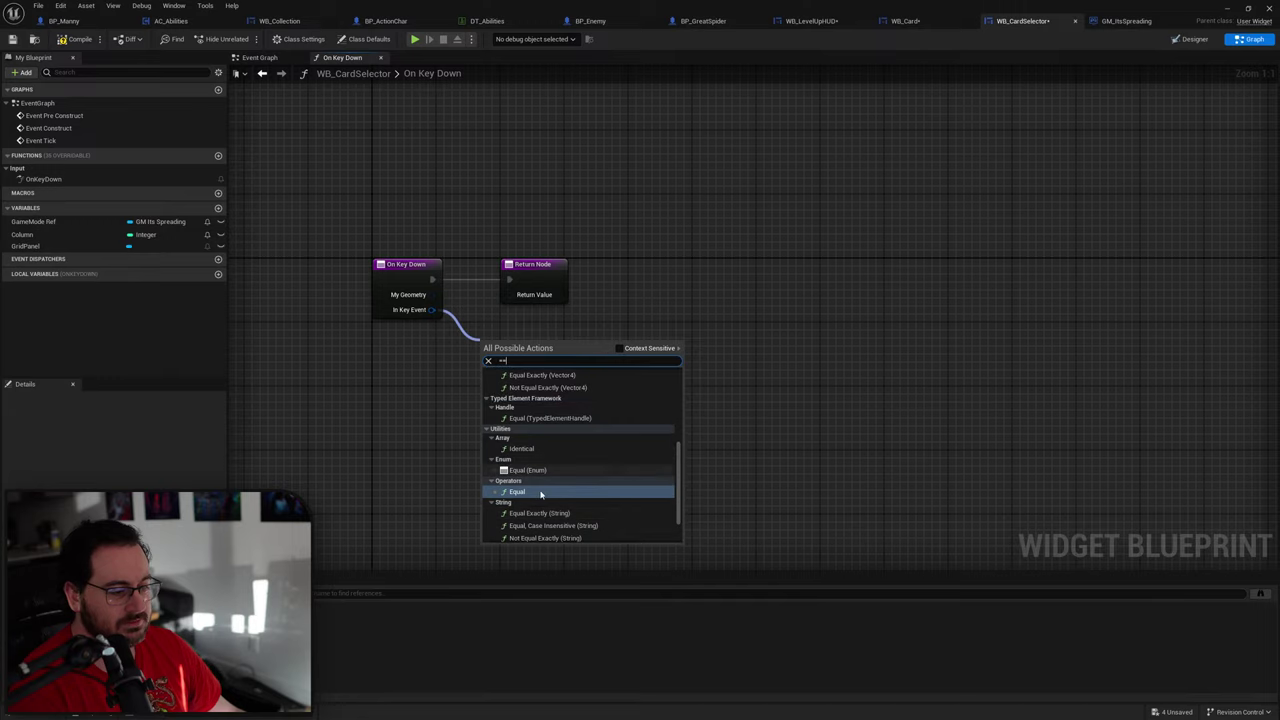
click(620, 348)
click(519, 402)
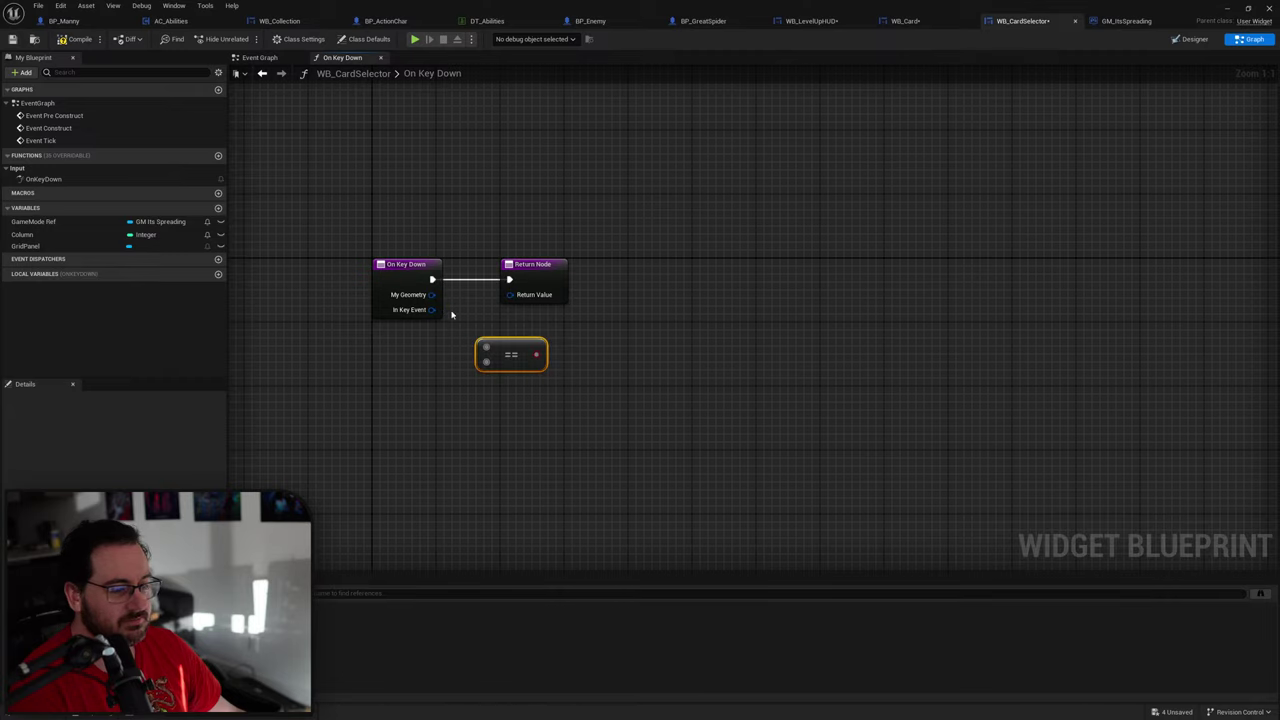
drag(431, 309, 377, 353)
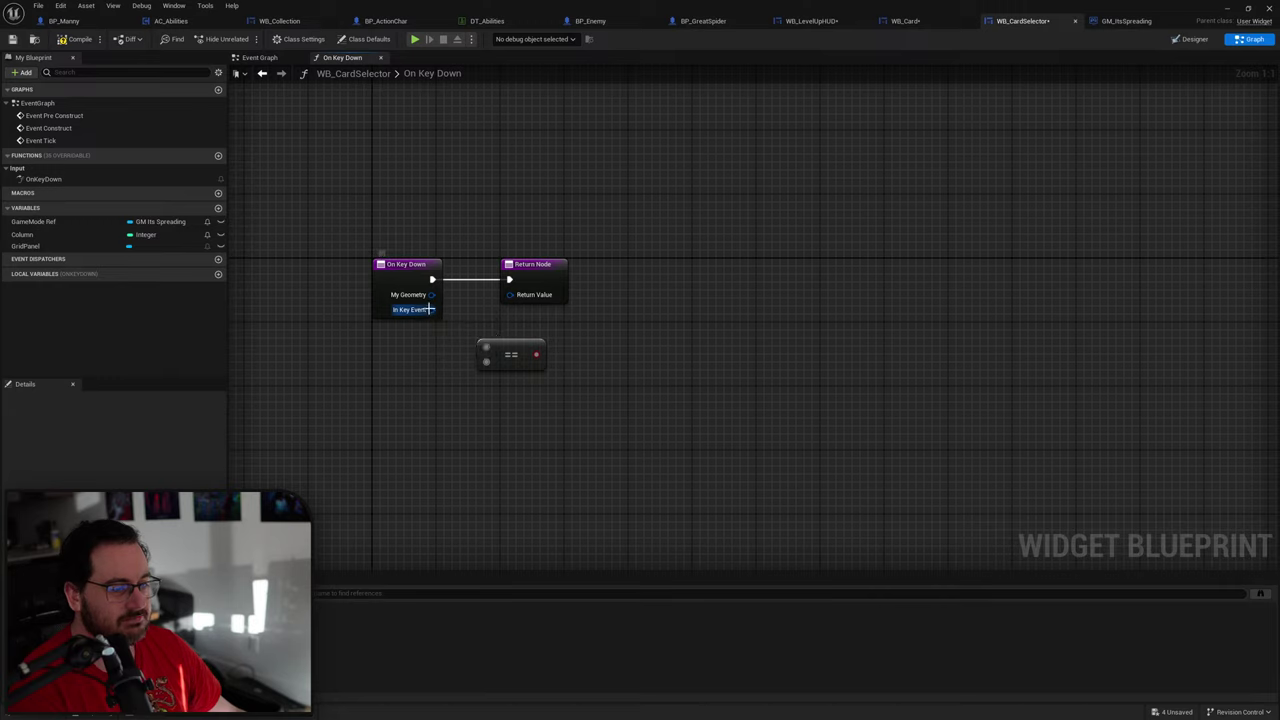
drag(428, 309, 472, 311)
text(break)
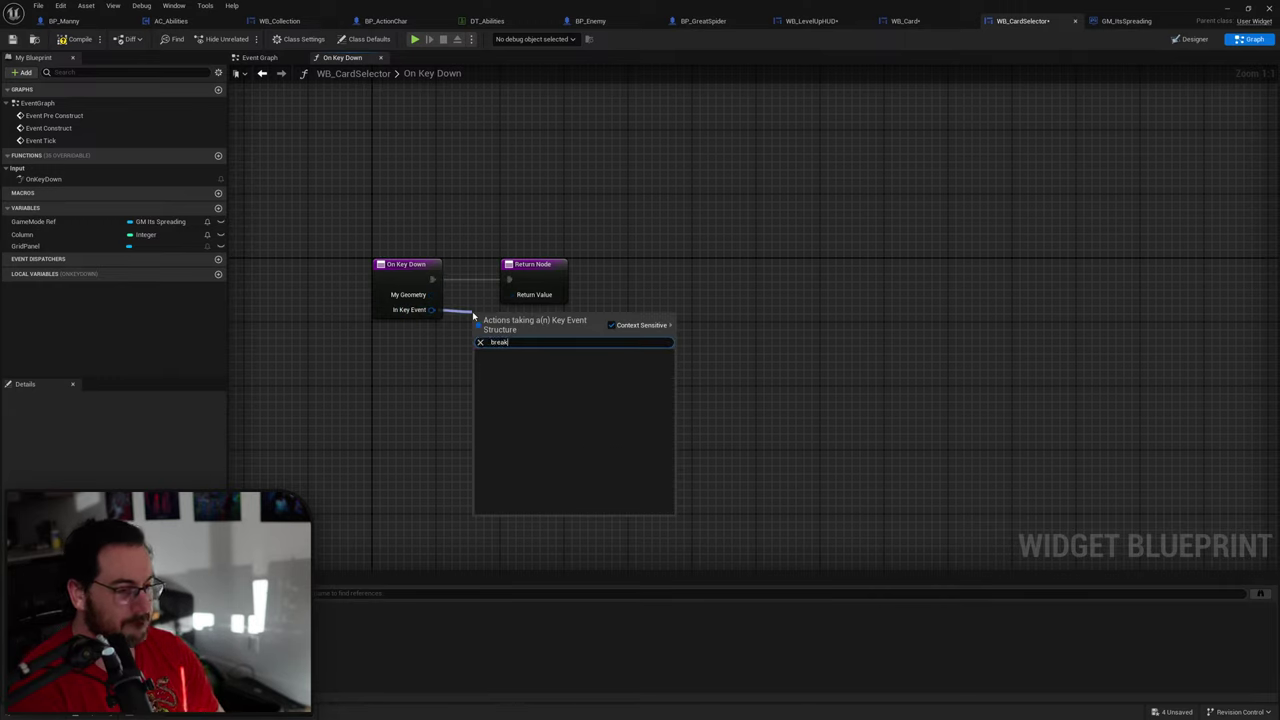
key(BackSpace)
key(BackSpace)
key(BackSpace)
key(BackSpace)
key(BackSpace)
click(391, 395)
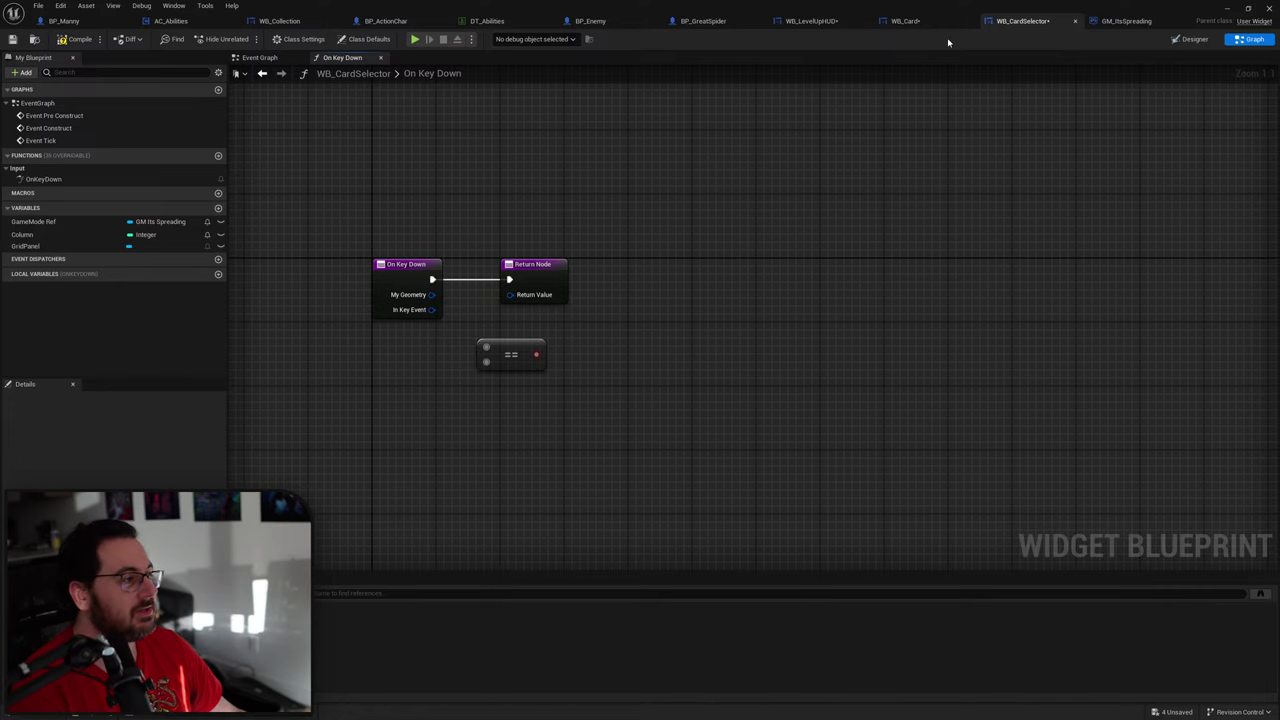
Step: Open the On Key Down function of the WB_EscapeMenu widget blueprint
double_click(940, 9)
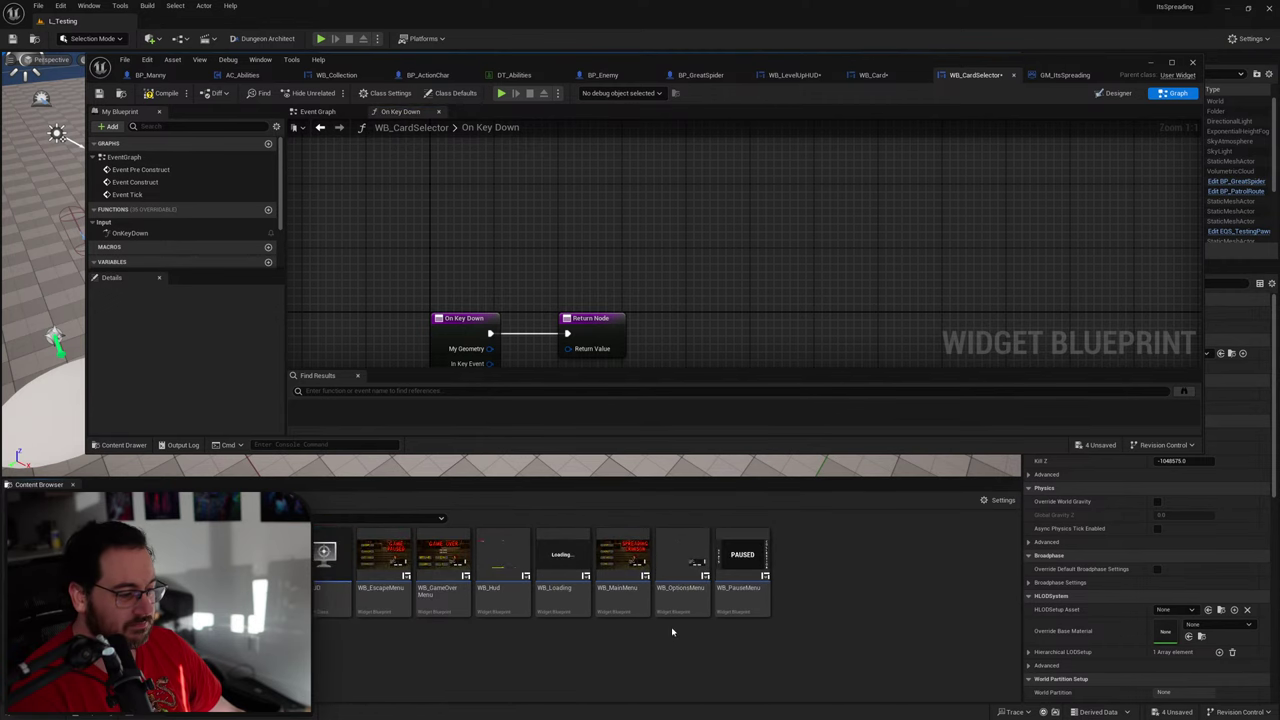
double_click(383, 562)
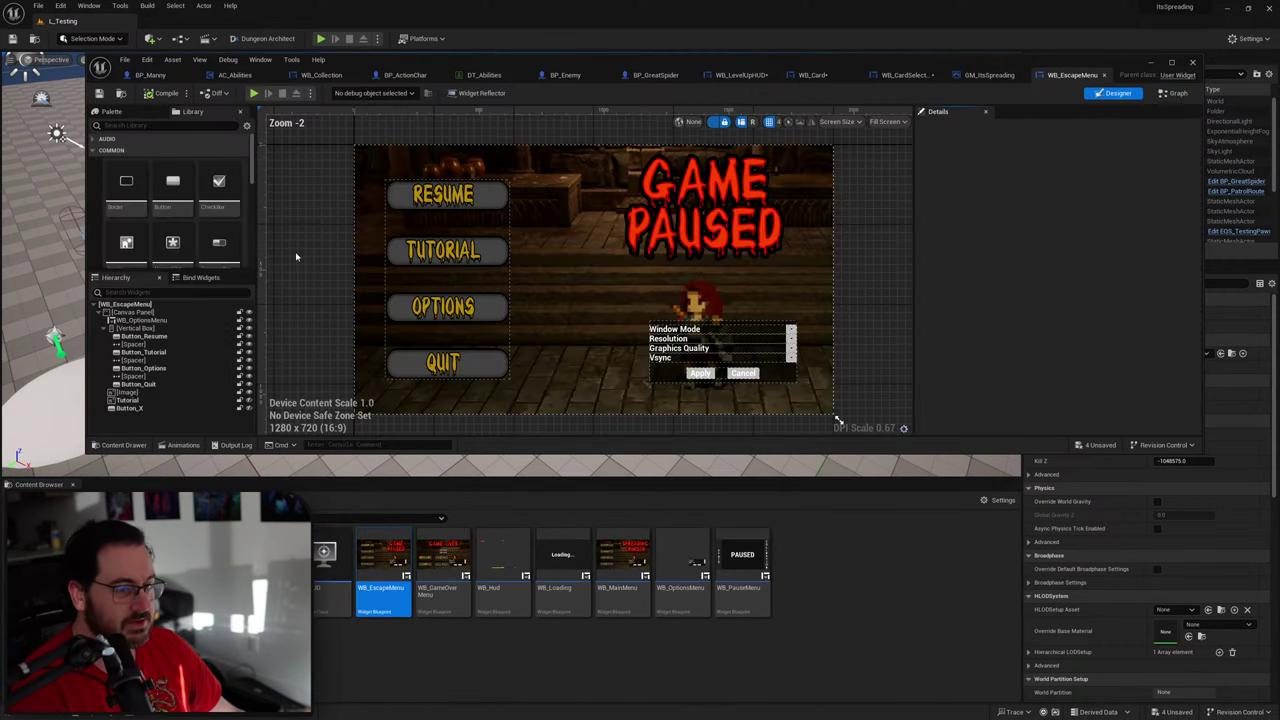
click(1173, 93)
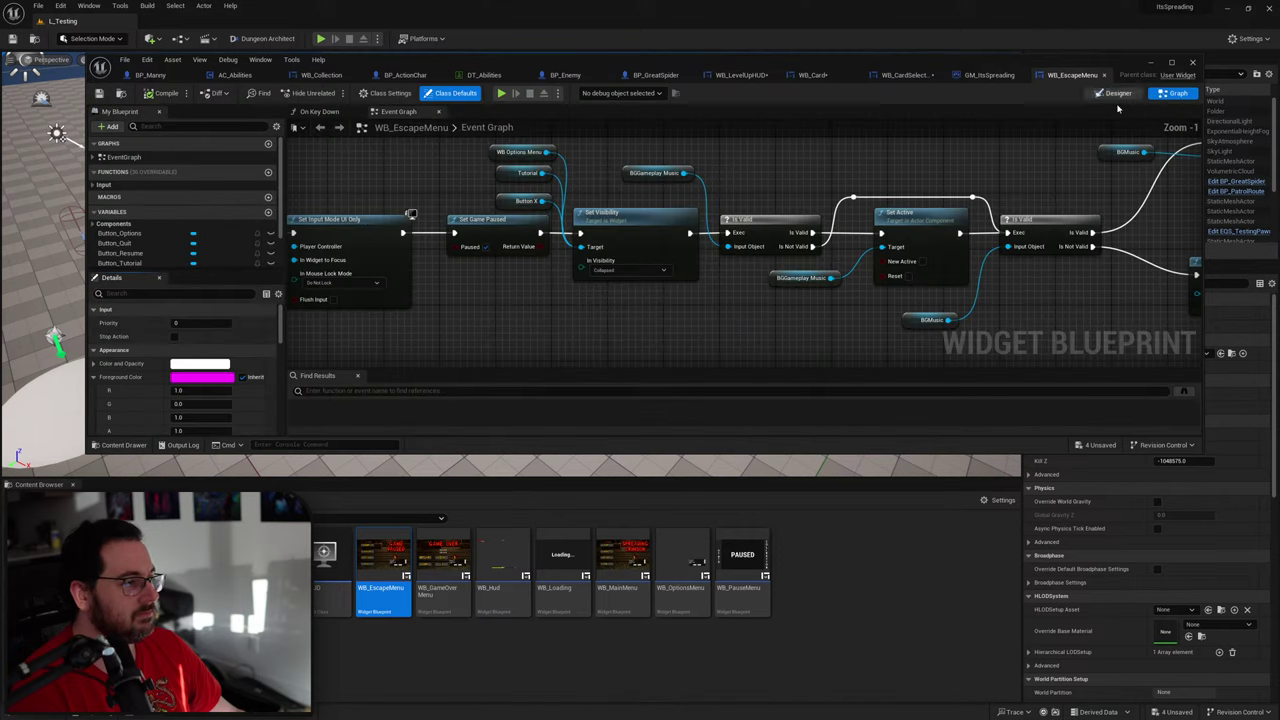
double_click(110, 194)
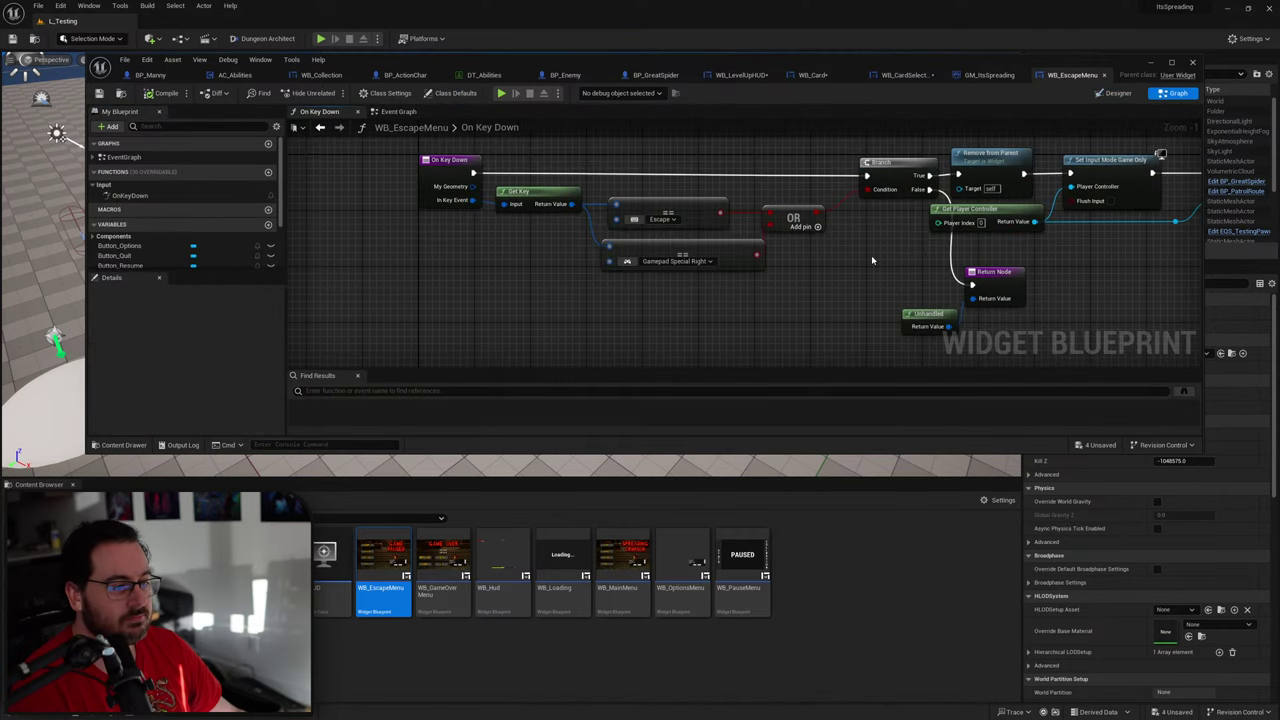
Step: Copy the Get Key, Escape comparison and Branch nodes into WB_CardSelector's On Key Down graph
click(703, 191)
right_drag(738, 256, 619, 275)
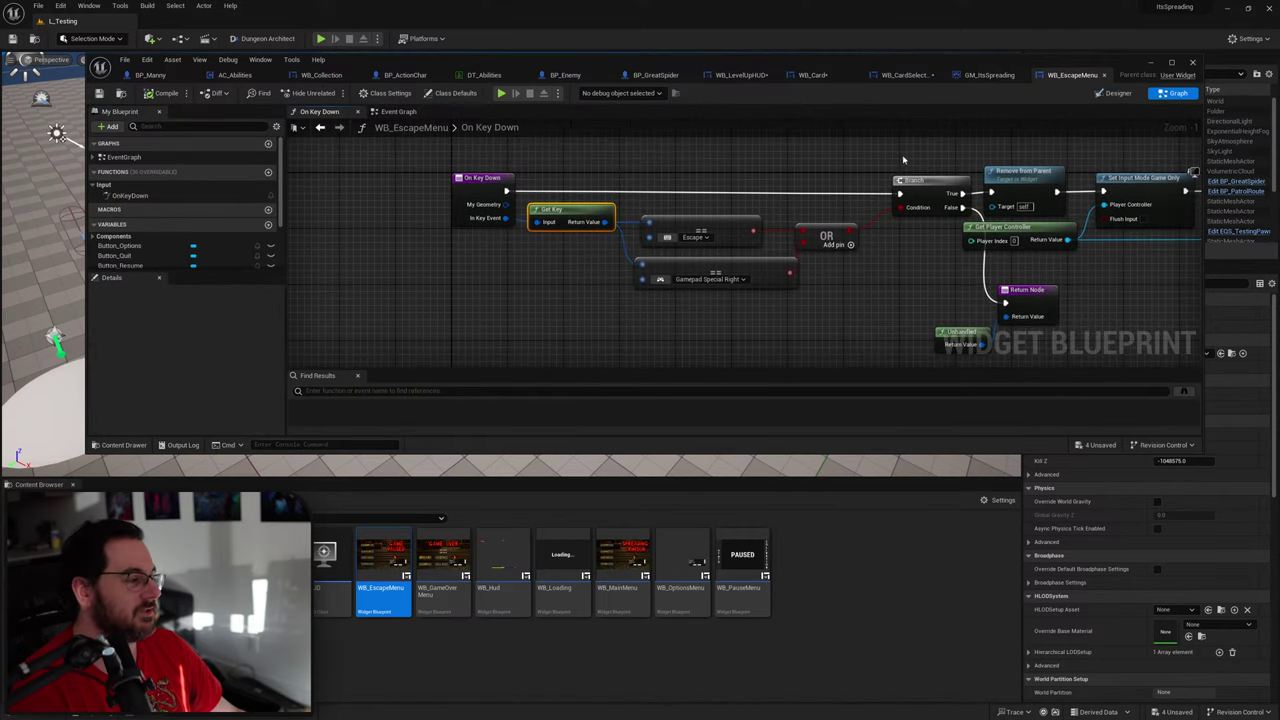
drag(570, 241, 696, 231)
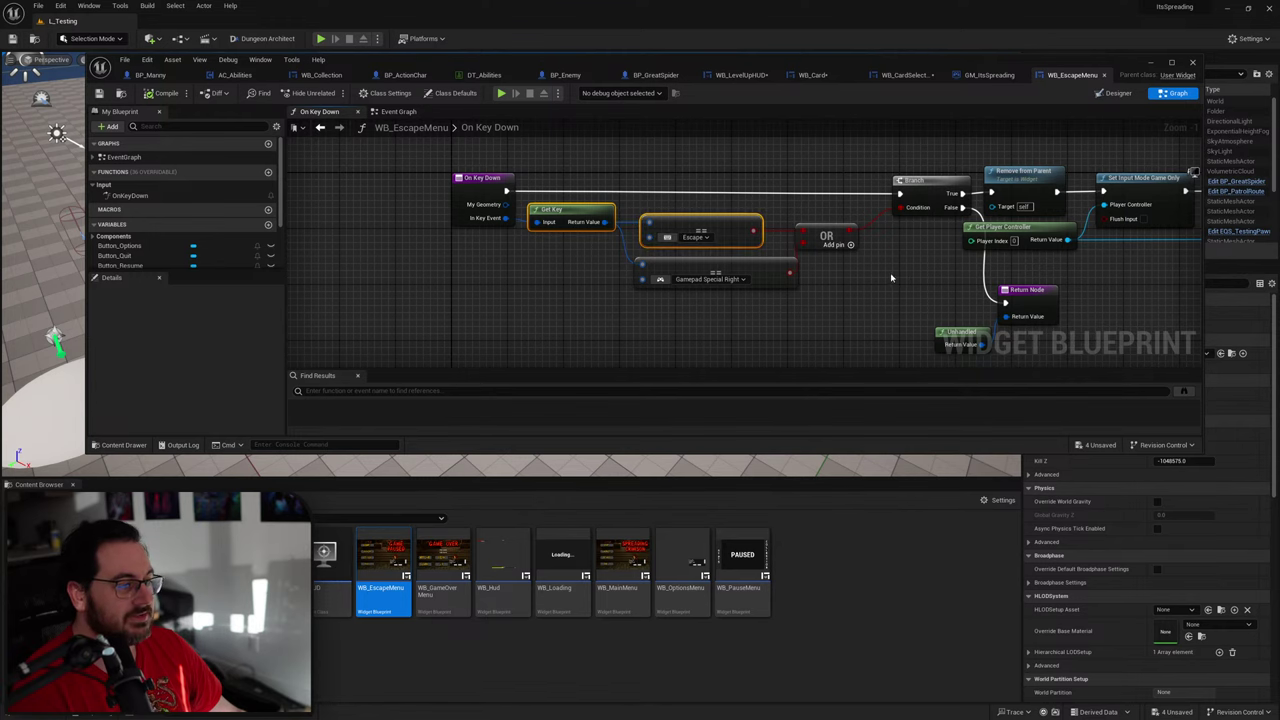
shift+drag(906, 226, 911, 207)
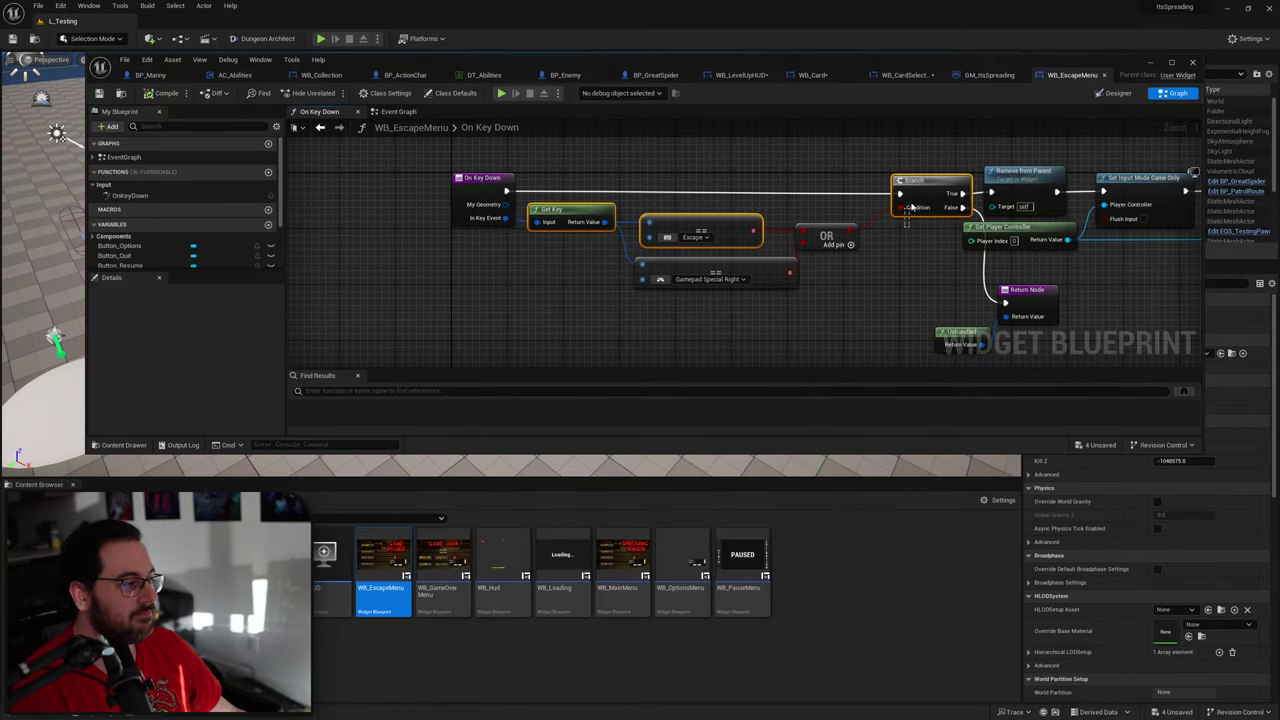
middle_click(1080, 80)
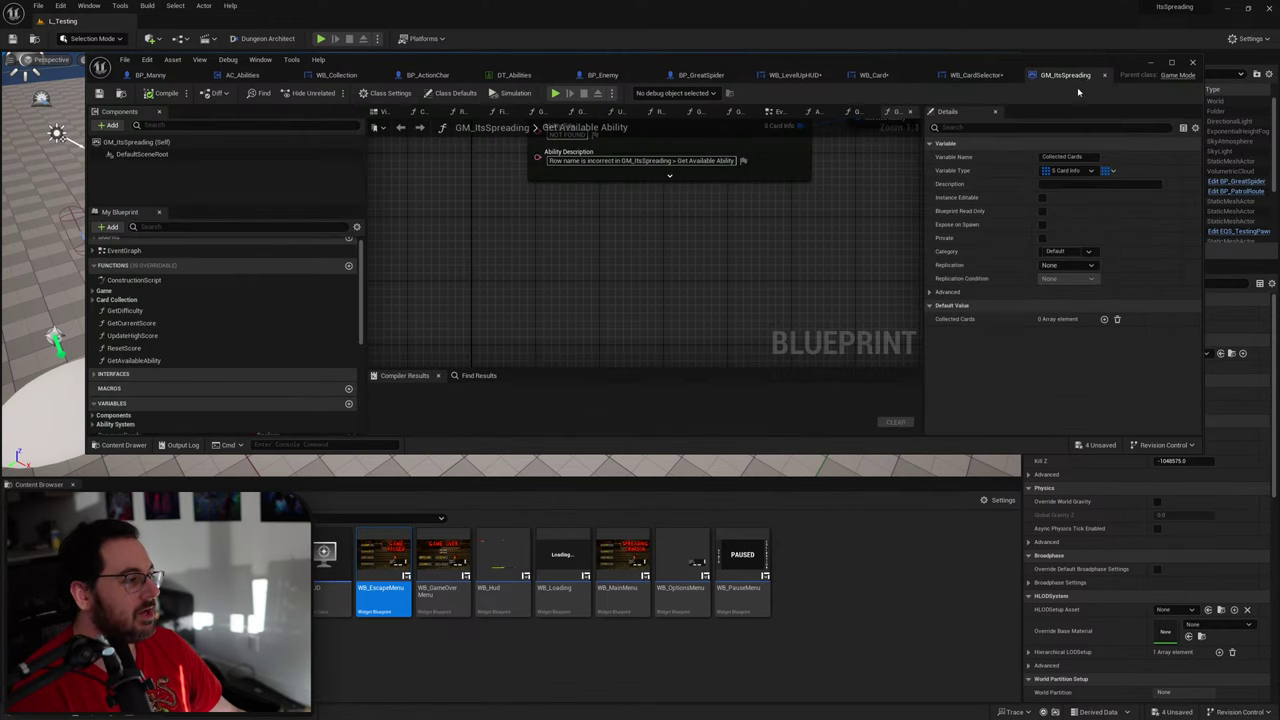
click(975, 75)
key(ctrl+v)
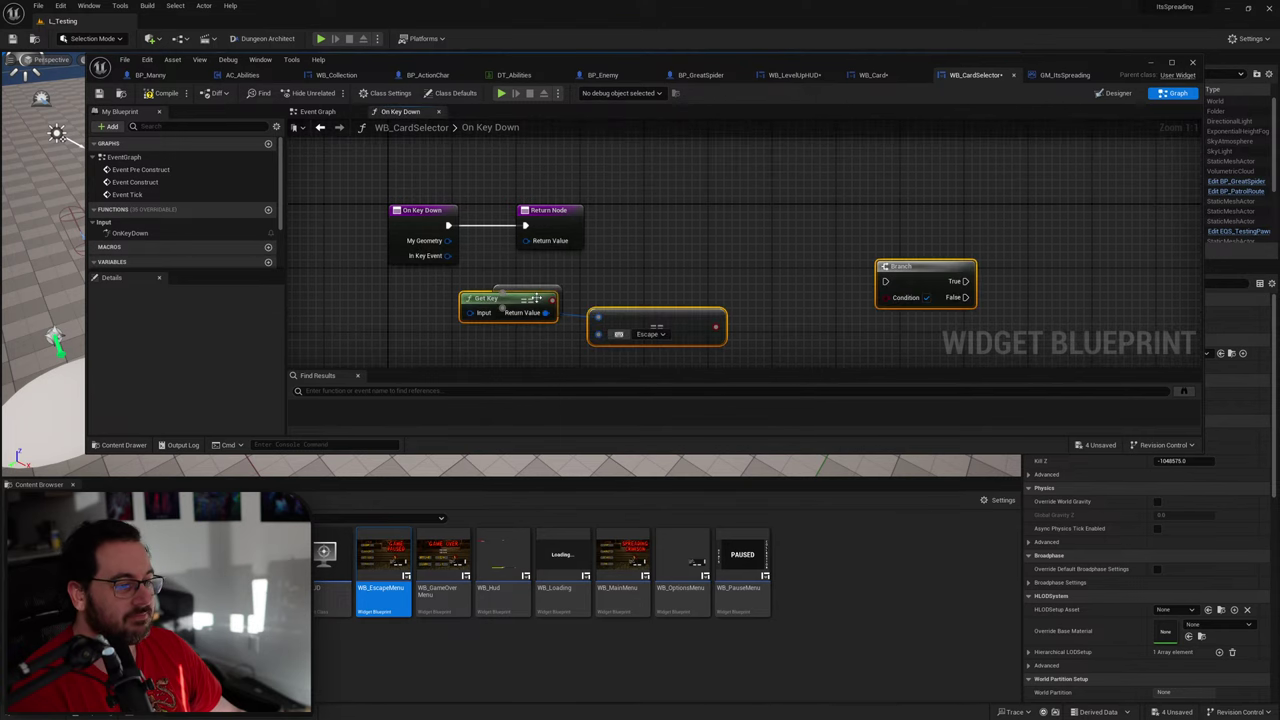
Step: Wire In Key Event into Get Key and the Escape comparison into the Branch condition, deleting the leftover Equal node
drag(447, 256, 470, 313)
drag(572, 265, 532, 293)
key(Delete)
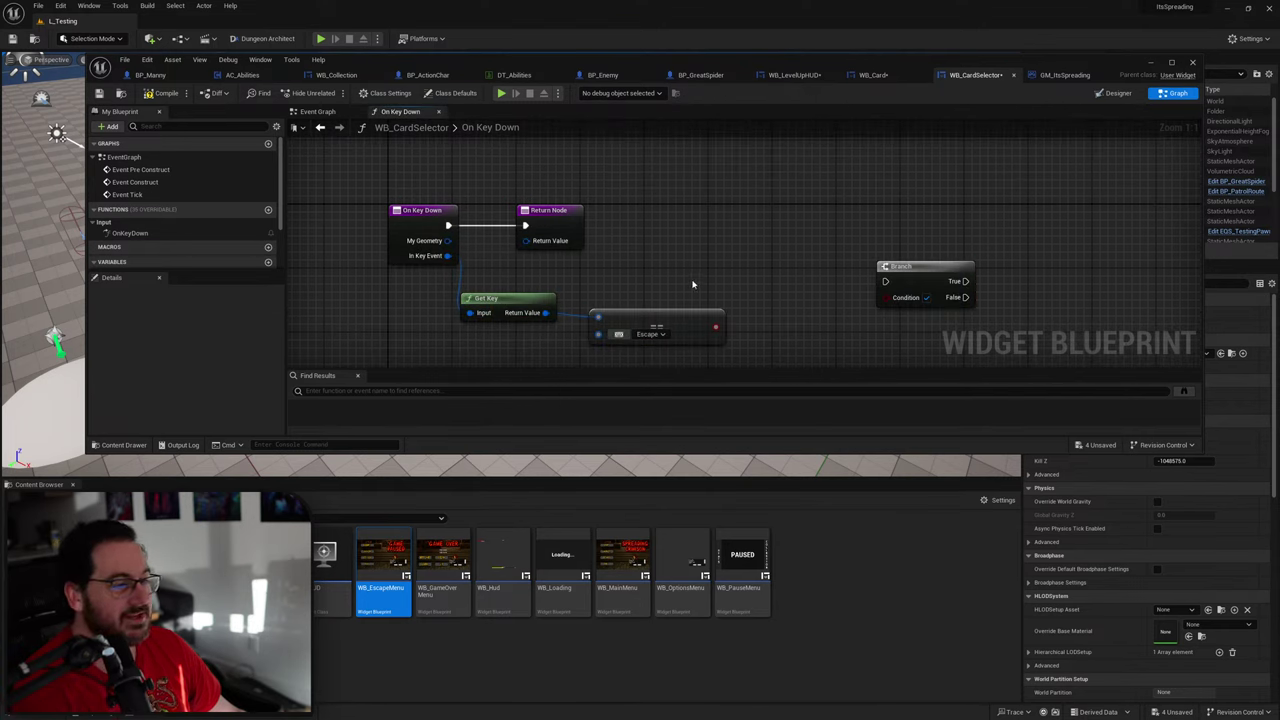
drag(716, 330, 886, 297)
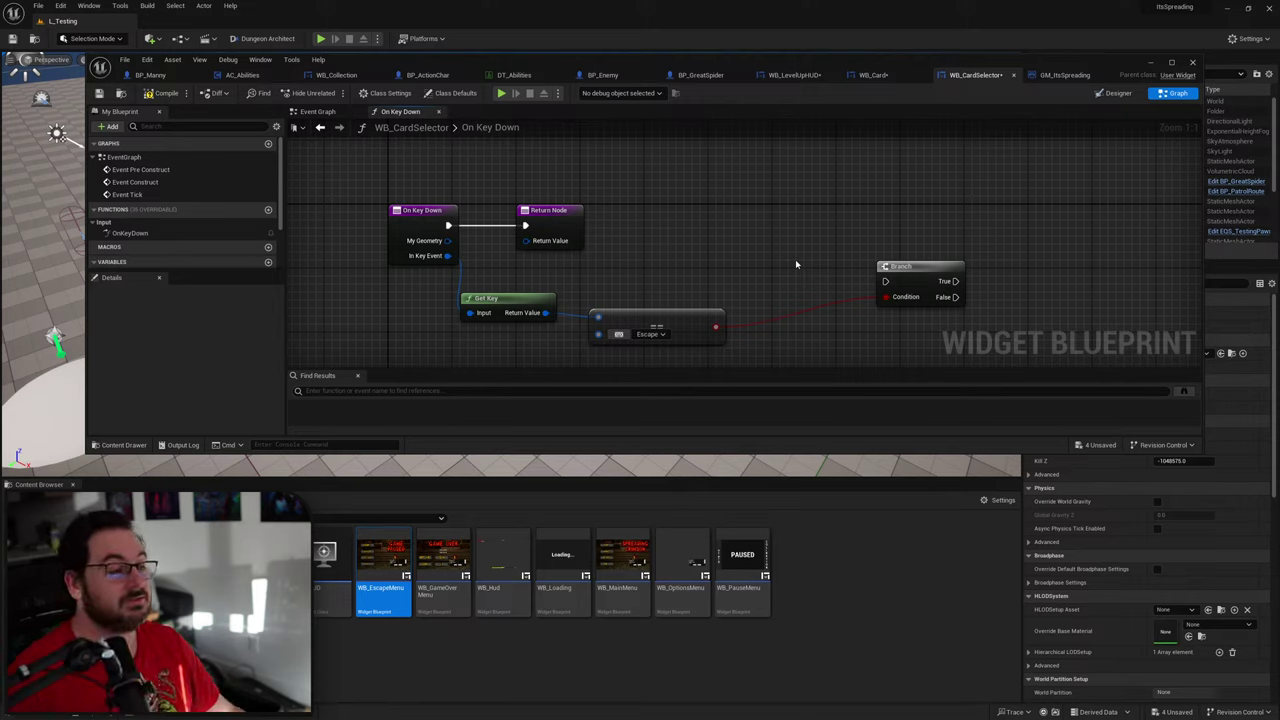
Step: Move the Return Node beyond the Branch and shift the pasted key-check nodes up beside On Key Down
right_drag(654, 243, 510, 218)
drag(424, 205, 937, 210)
right_drag(667, 250, 790, 234)
drag(920, 207, 519, 313)
drag(476, 272, 477, 235)
click(656, 201)
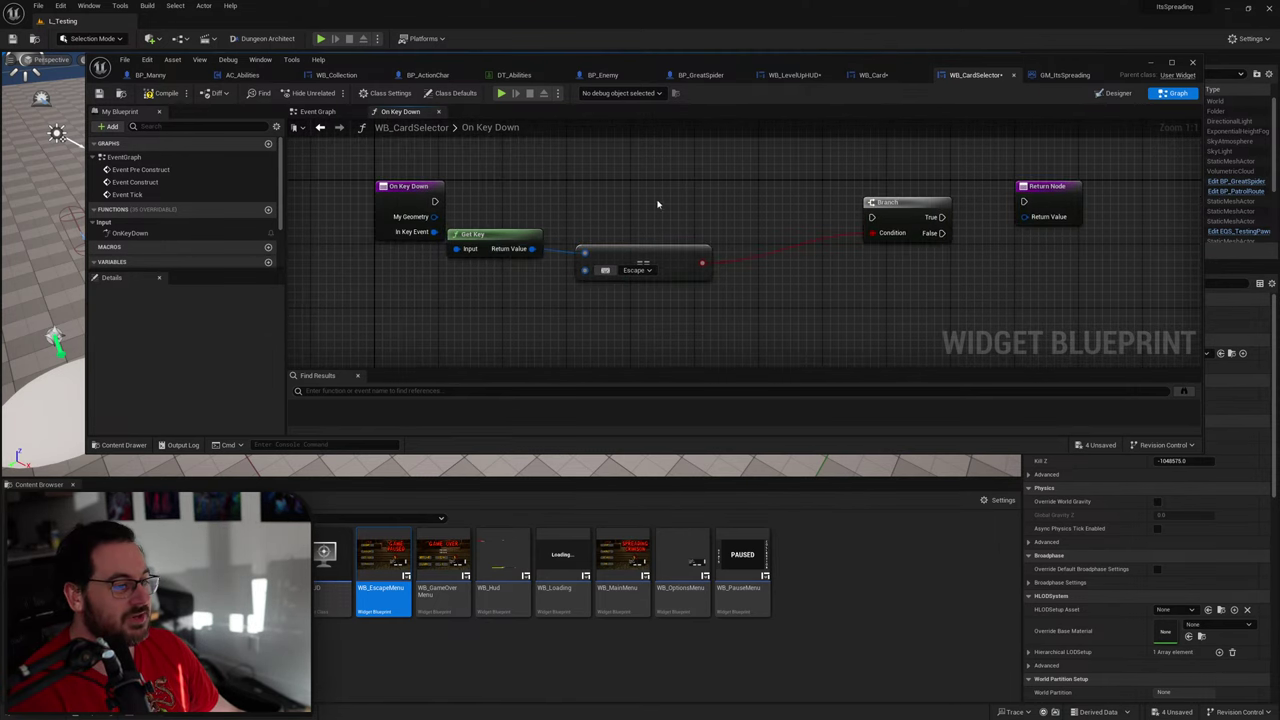
Step: Connect On Key Down's execution output to the Branch and arrange Get Key and the Escape comparison compactly between them
drag(643, 250, 622, 238)
drag(903, 218, 741, 209)
drag(436, 201, 711, 209)
key(q)
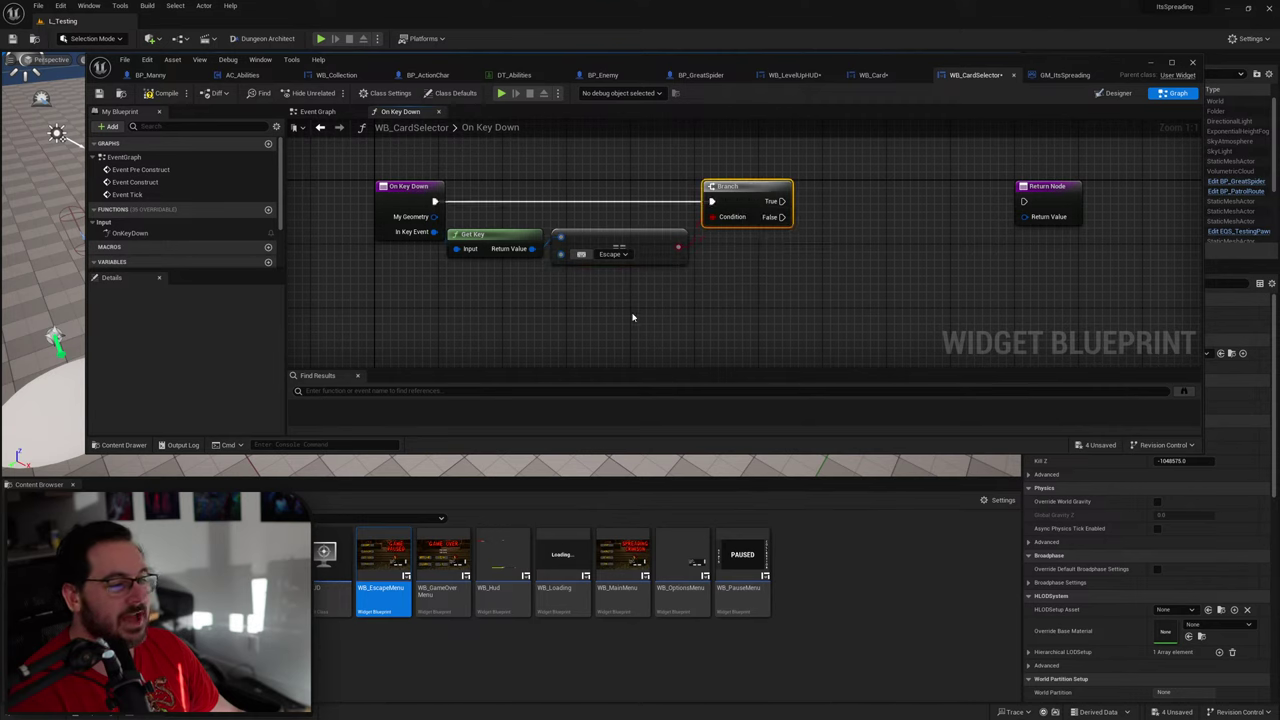
drag(632, 317, 498, 232)
drag(630, 236, 637, 220)
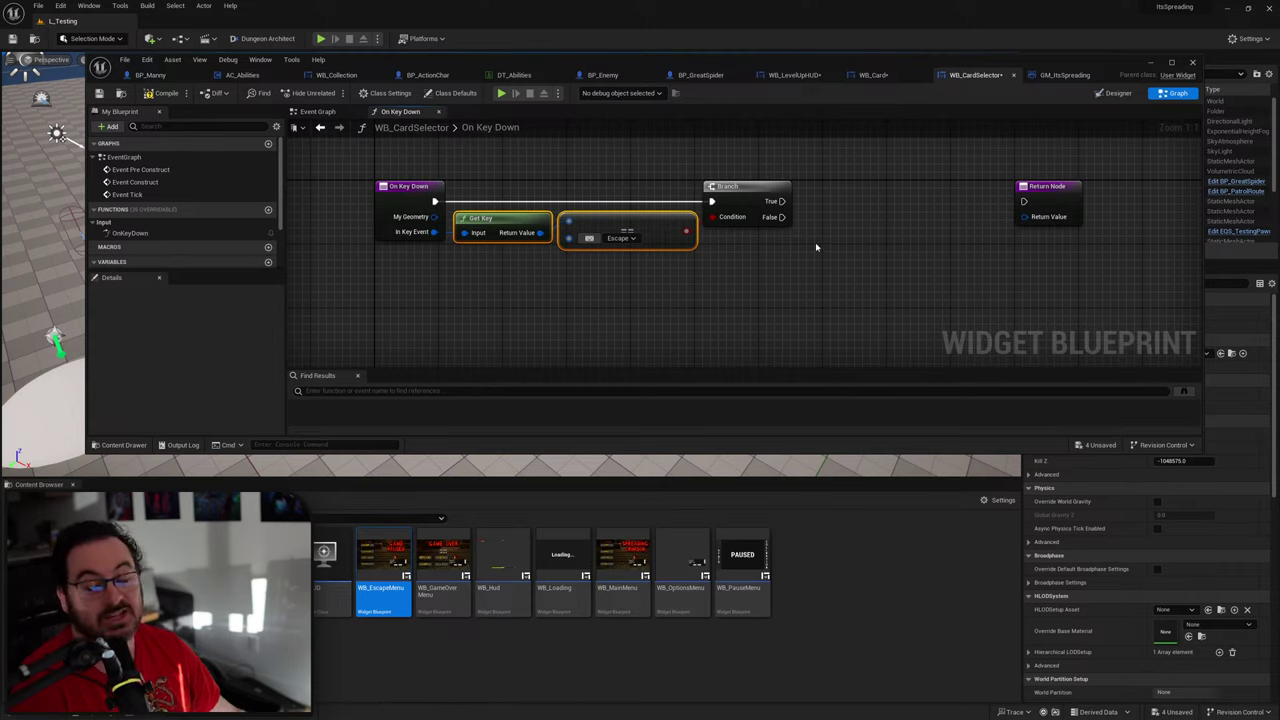
click(818, 245)
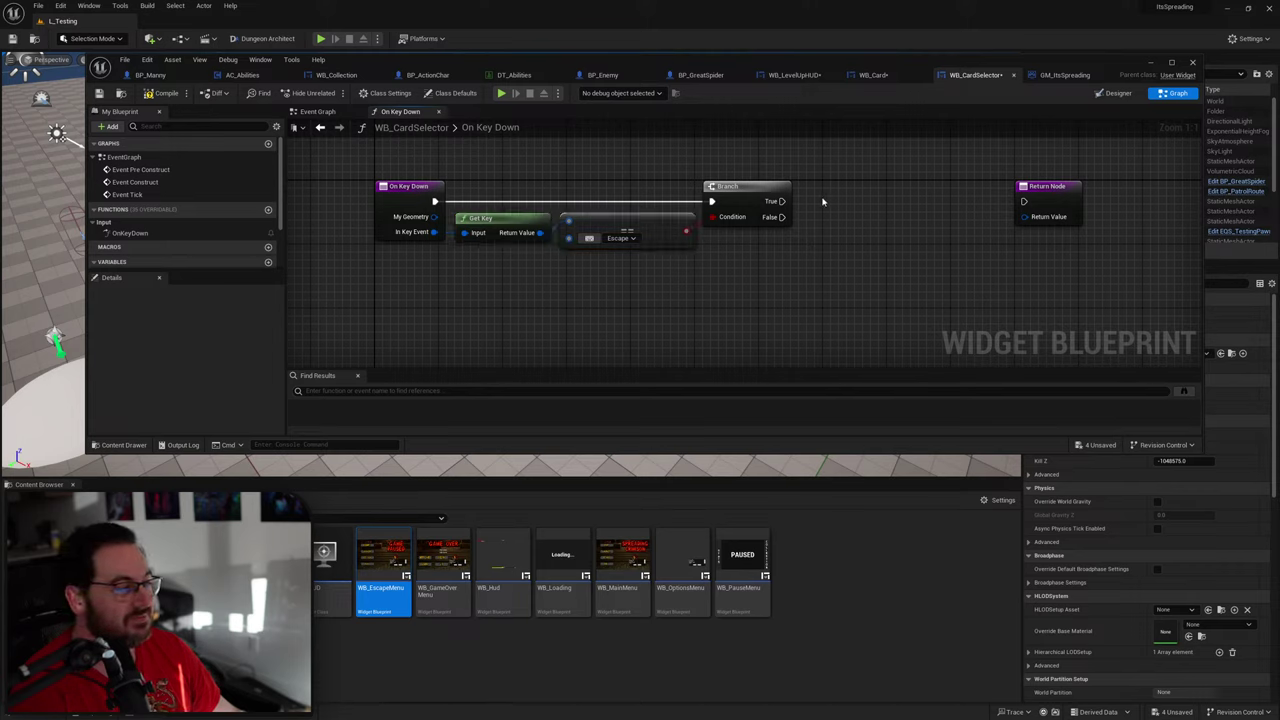
Step: Add a Handled node feeding the Return Node's Return Value and shift both nodes slightly
right_drag(920, 200, 798, 190)
drag(903, 207, 793, 266)
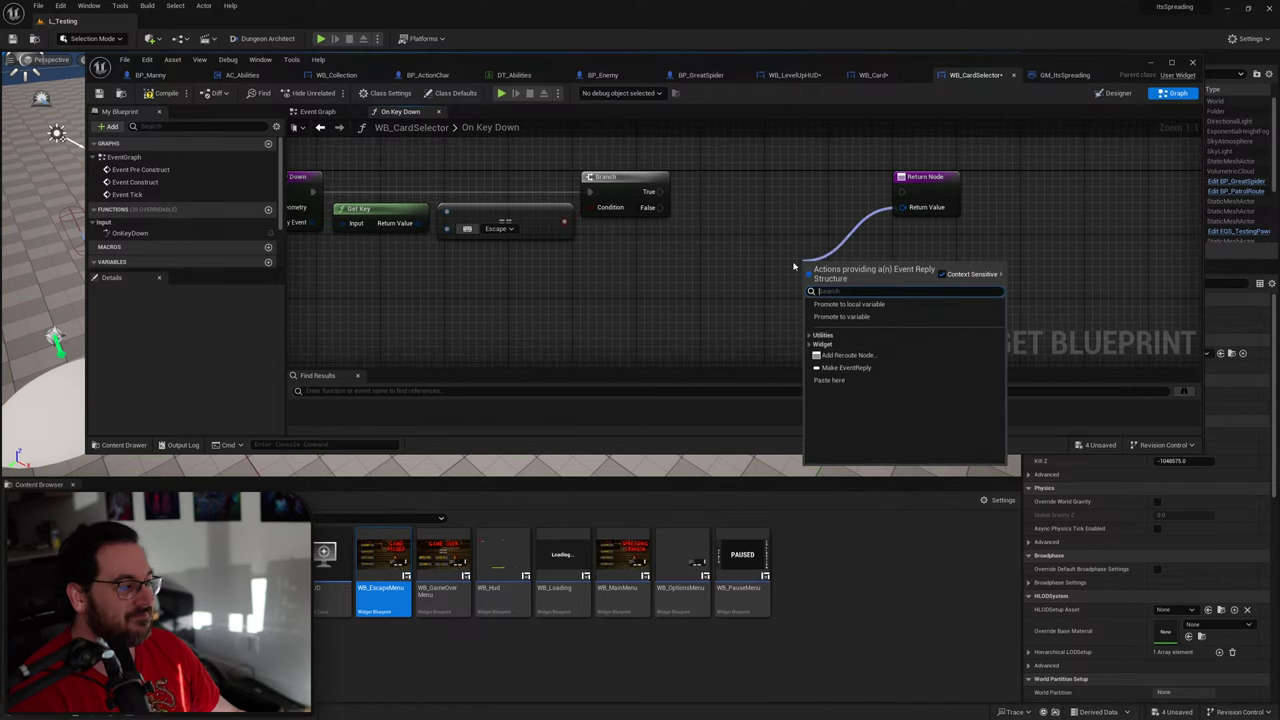
text(handled)
key(Return)
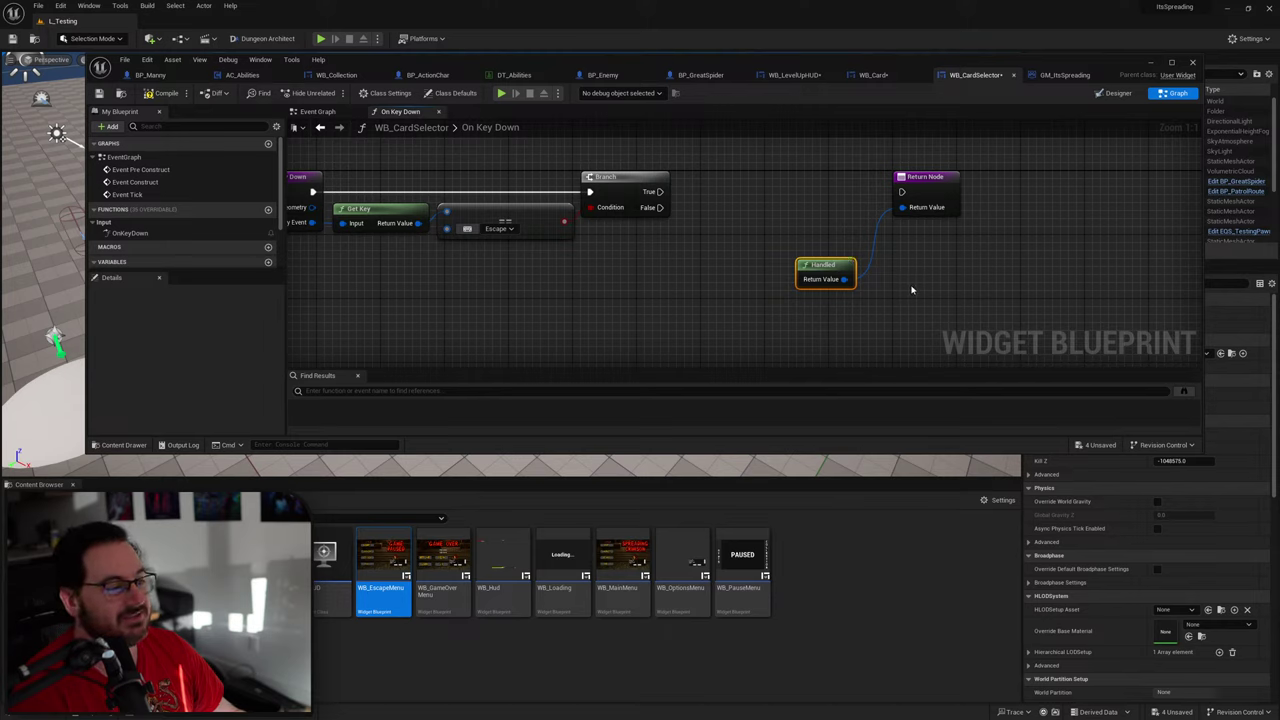
drag(912, 290, 805, 182)
drag(948, 204, 956, 212)
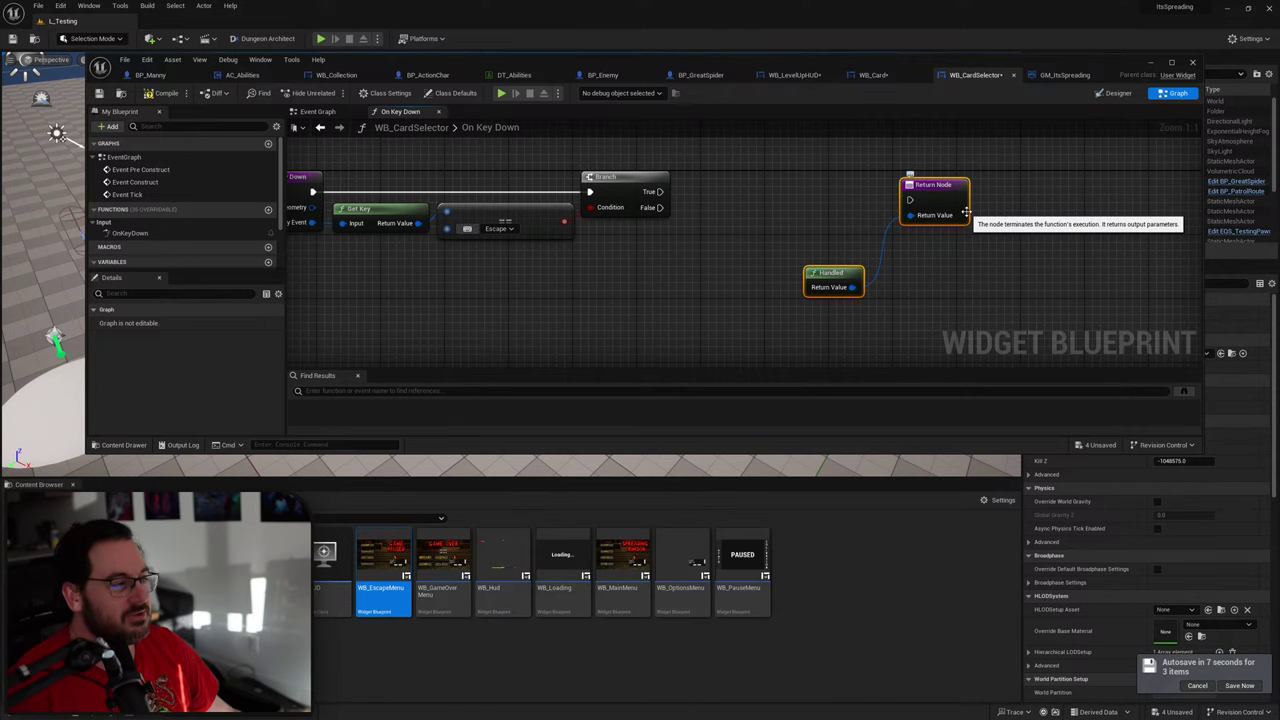
Step: Copy Get Player Controller, Set Game Paused, the reroute and the Show Mouse Cursor SET node from the Event Graph into On Key Down
right_drag(741, 189, 772, 148)
key(alt+Left)
click(490, 245)
shift+click(545, 203)
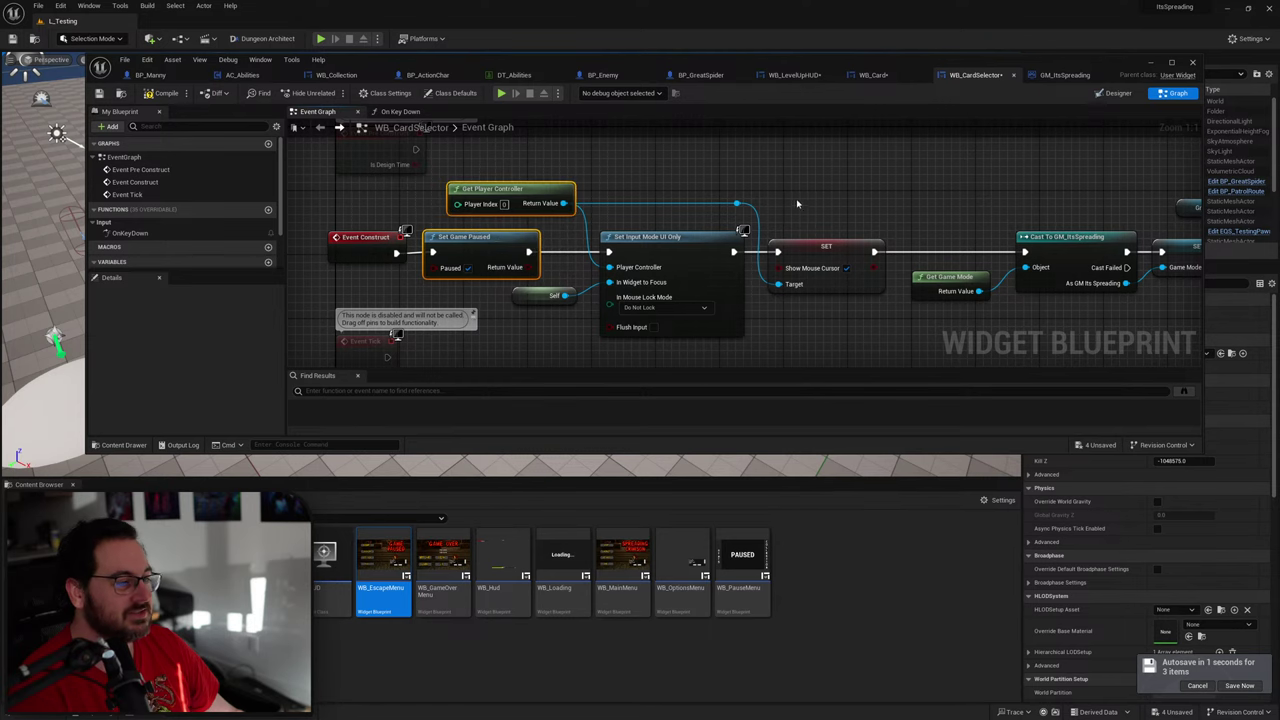
shift+click(818, 246)
shift+click(737, 204)
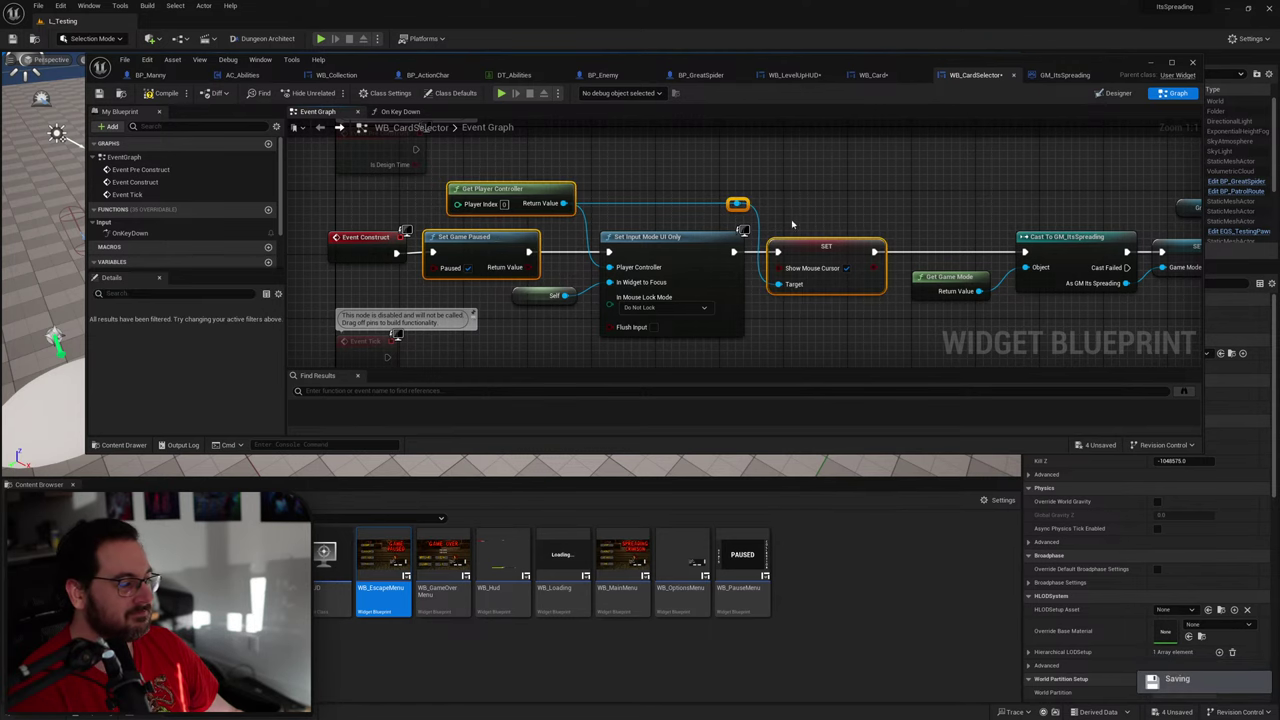
key(alt+Right)
right_drag(711, 192, 638, 185)
key(ctrl+v)
drag(733, 211, 833, 240)
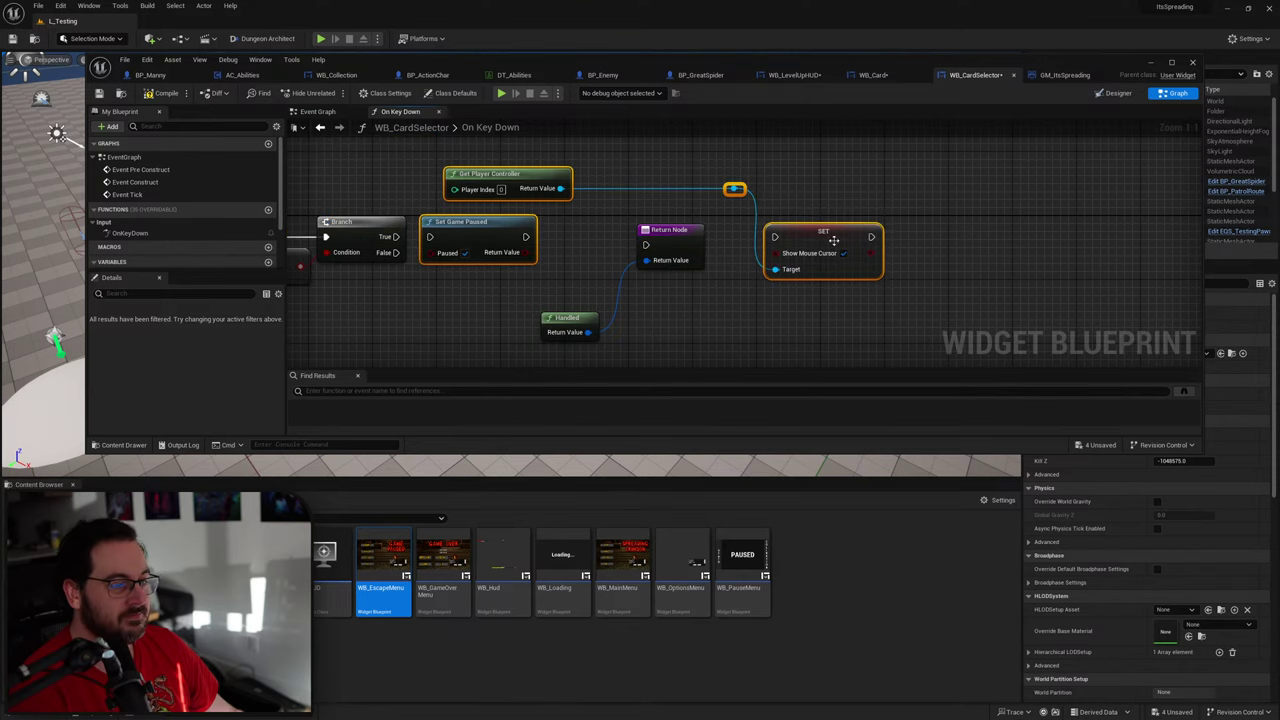
Step: Disable Paused on the Set Game Paused node and connect the Branch's True output to it
click(465, 252)
drag(396, 237, 430, 237)
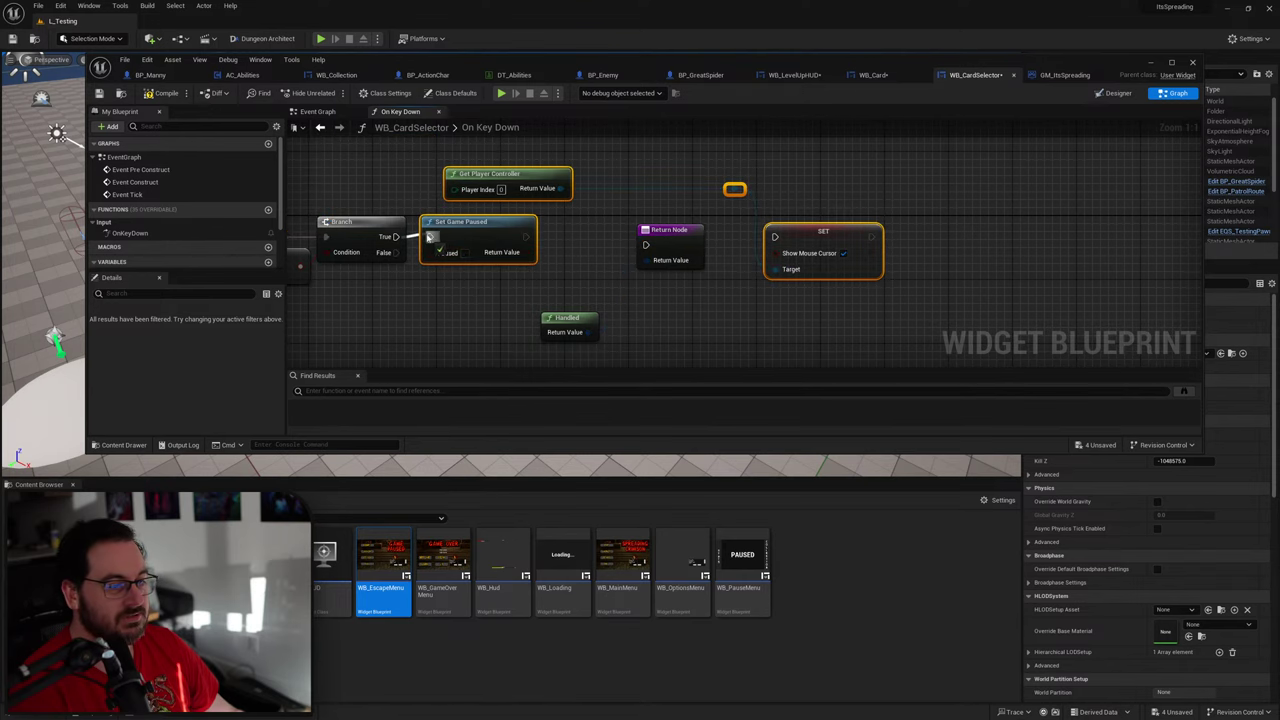
Step: Place Return Node and Handled after the SET node, connect SET's execution to Return Node, and disable Show Mouse Cursor
right_drag(580, 246, 538, 251)
drag(648, 342, 546, 261)
drag(632, 238, 929, 230)
drag(830, 241, 900, 241)
click(802, 258)
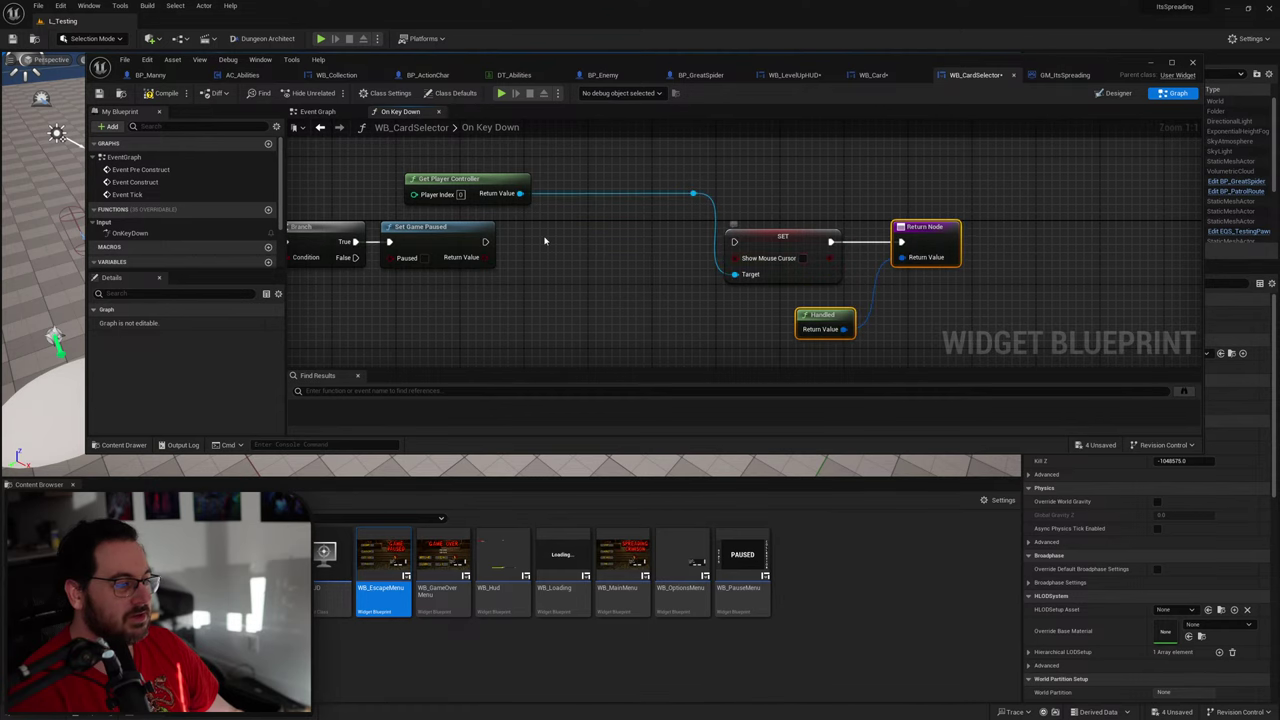
Step: Add a Set Input Mode Game Only node from Get Player Controller and wire it between Set Game Paused and SET
right_drag(547, 235, 634, 229)
drag(572, 236, 620, 238)
drag(594, 188, 640, 243)
text(s)
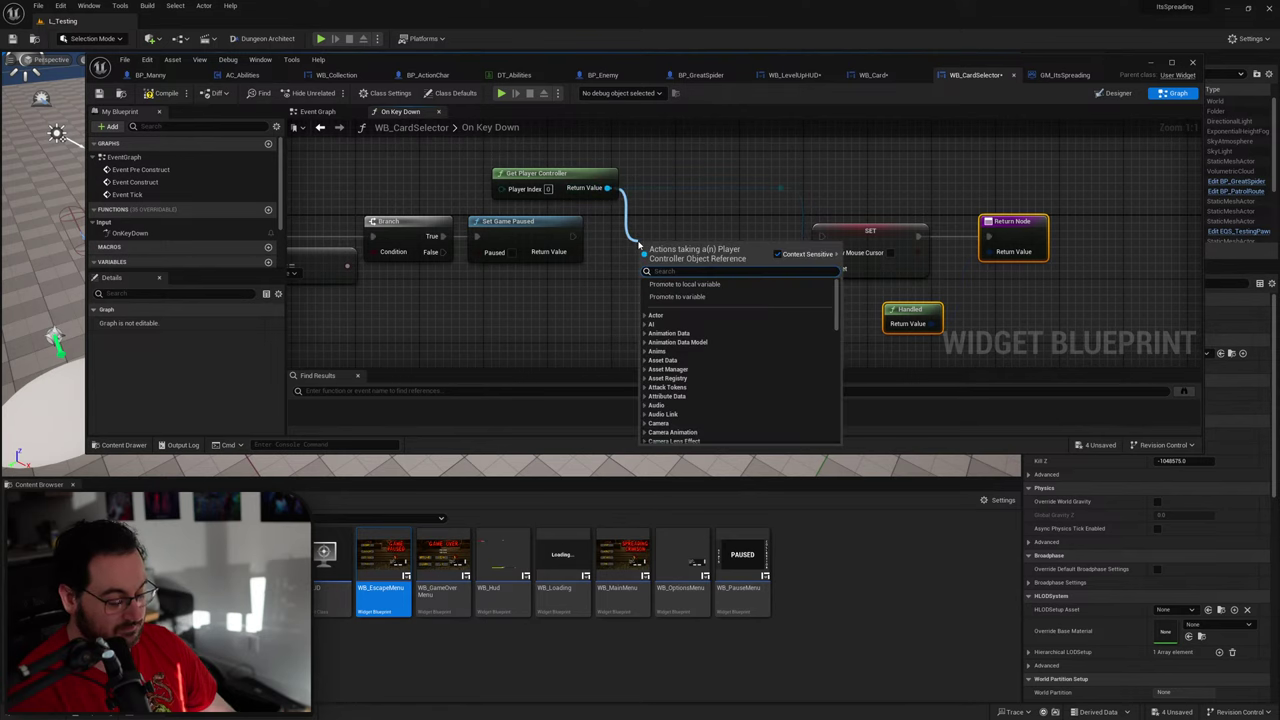
text(et input mode)
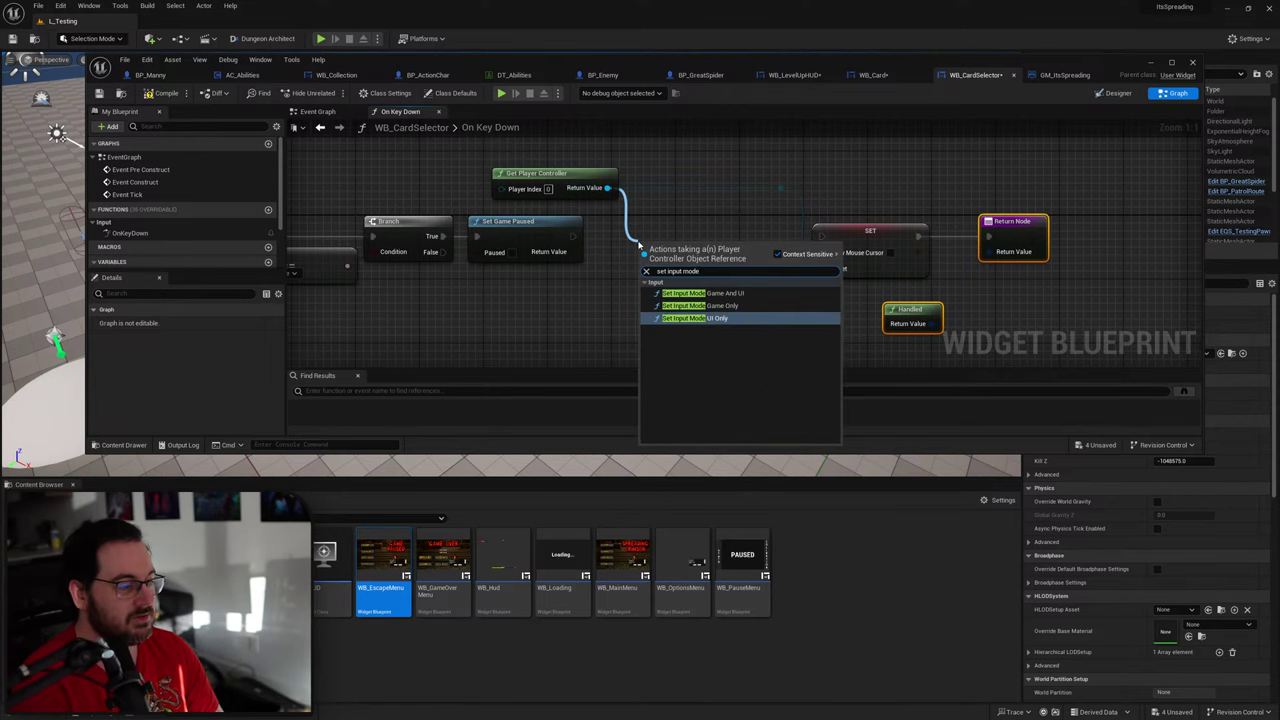
key(Up)
key(Return)
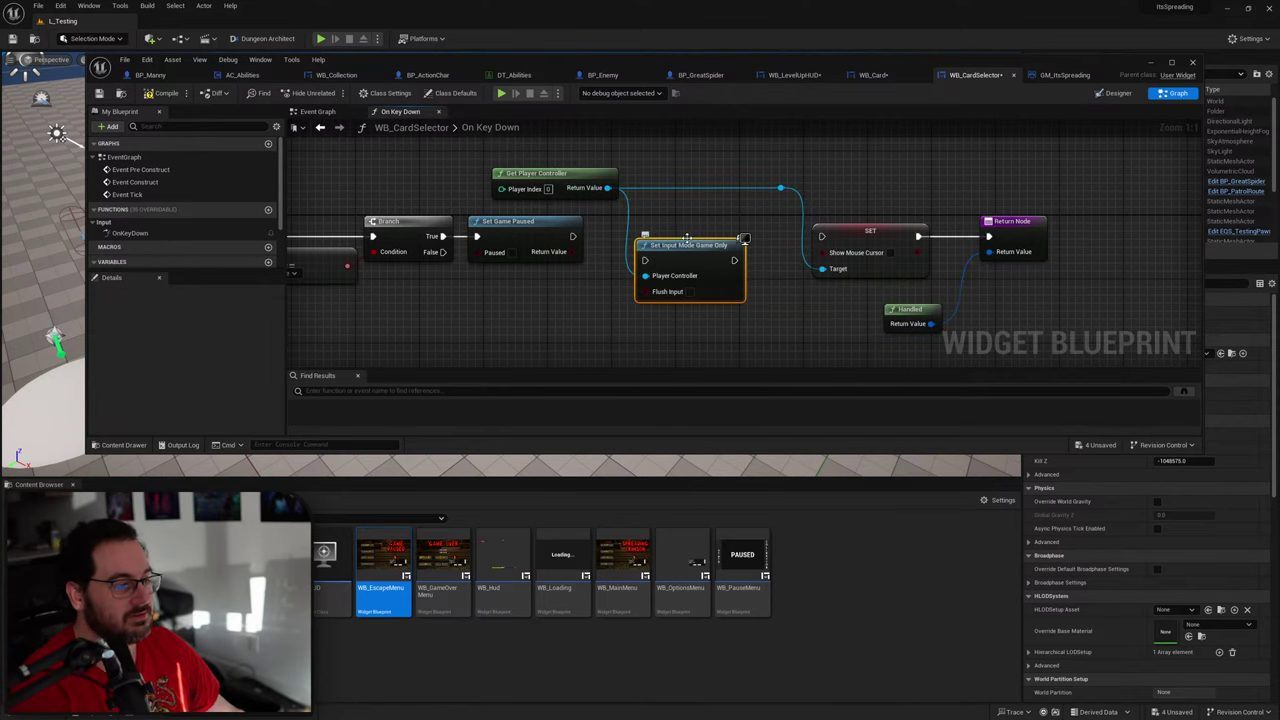
drag(573, 236, 822, 236)
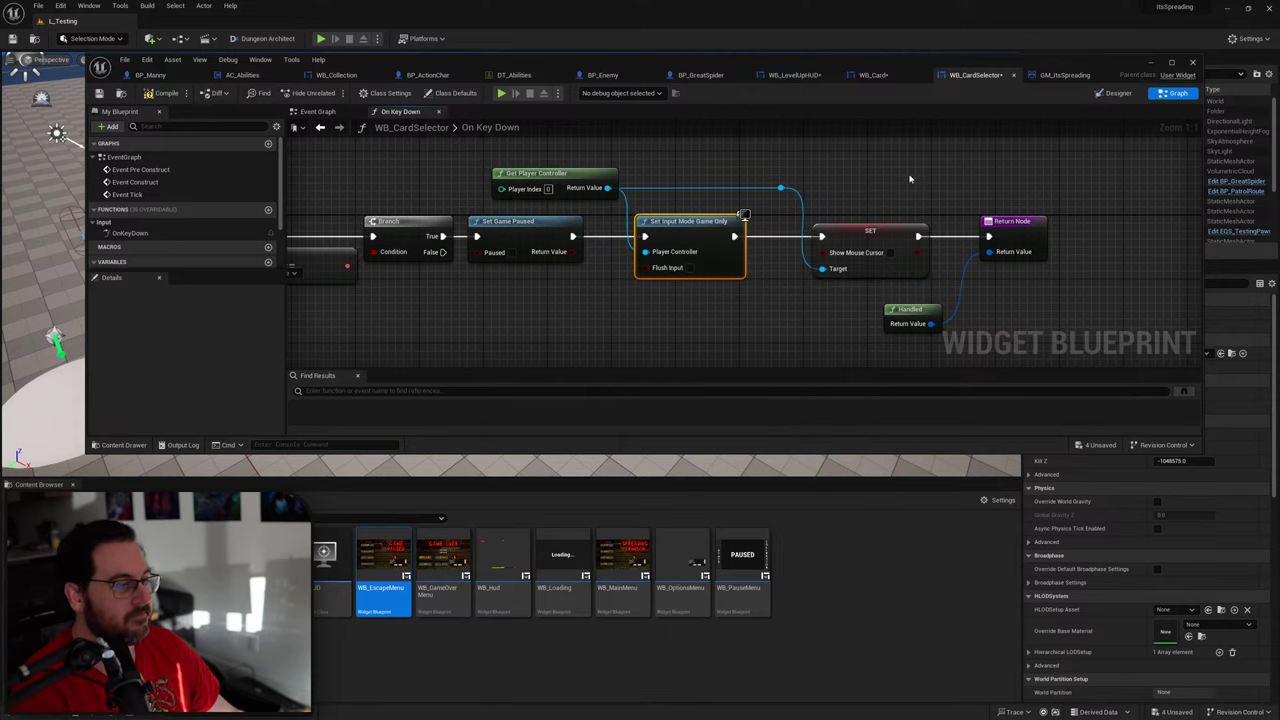
Step: Move the reroute, SET, Handled and Return Node group closer to Set Input Mode Game Only
click(911, 179)
drag(968, 184, 800, 325)
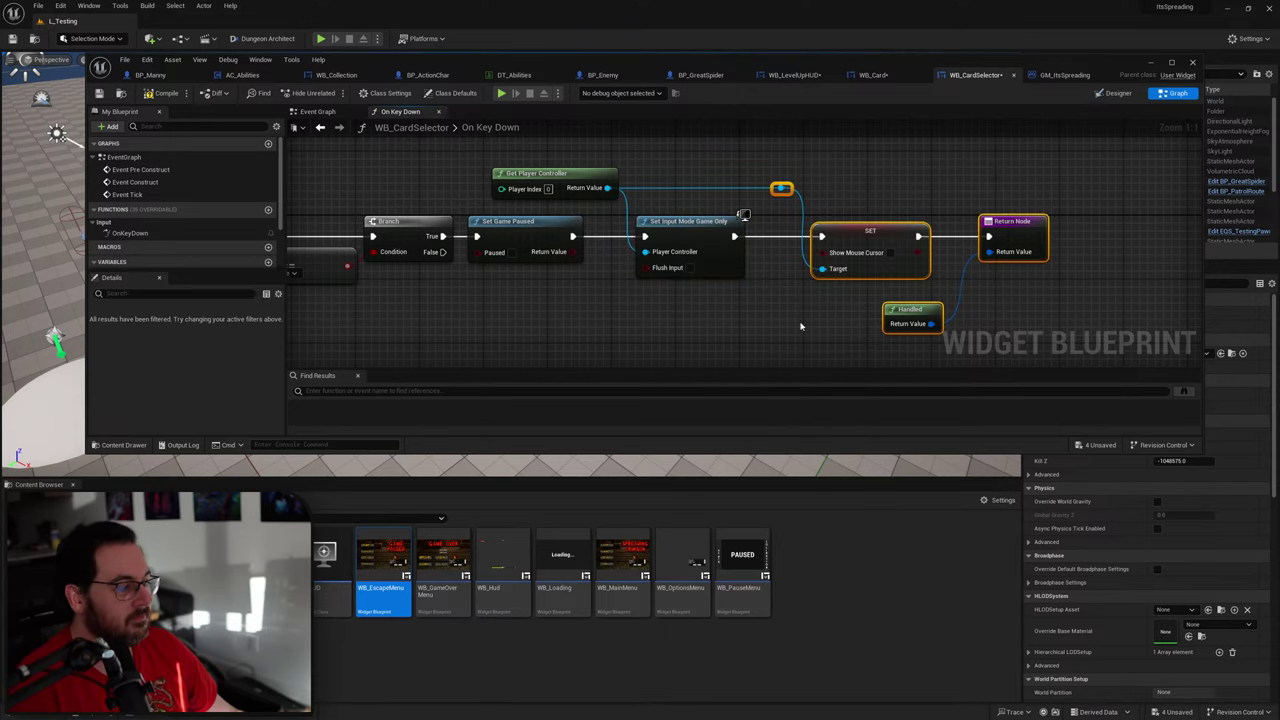
drag(855, 234, 823, 234)
click(828, 157)
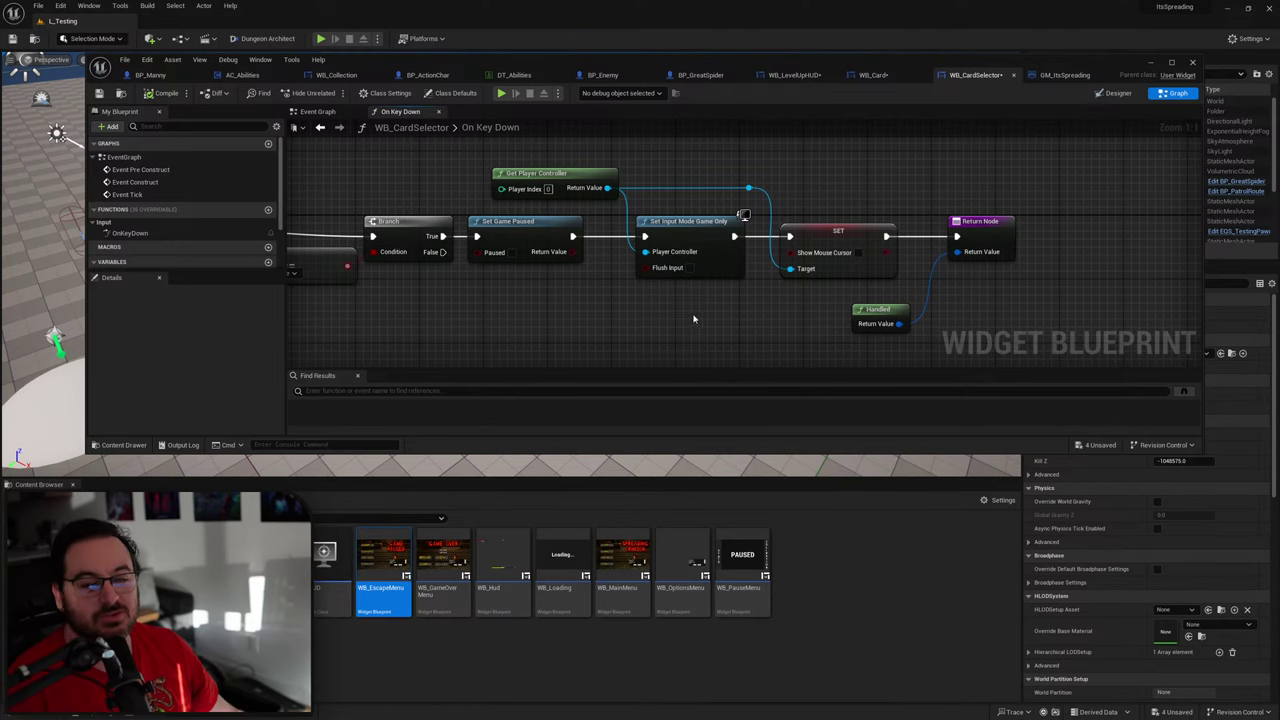
Step: Return to WB_CardSelector's Event Graph and delete the disabled Event Tick node
right_drag(749, 297, 808, 270)
key(alt+Left)
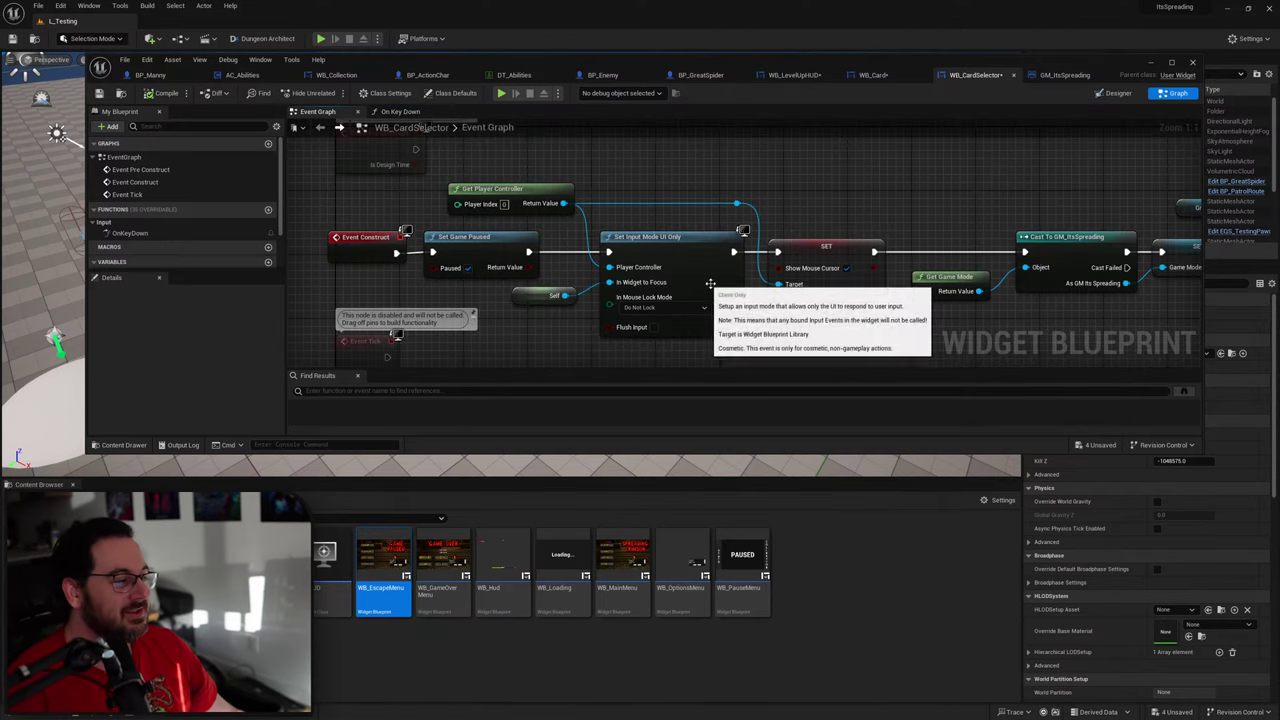
right_drag(700, 205, 577, 197)
scroll(577, 197, down, 4)
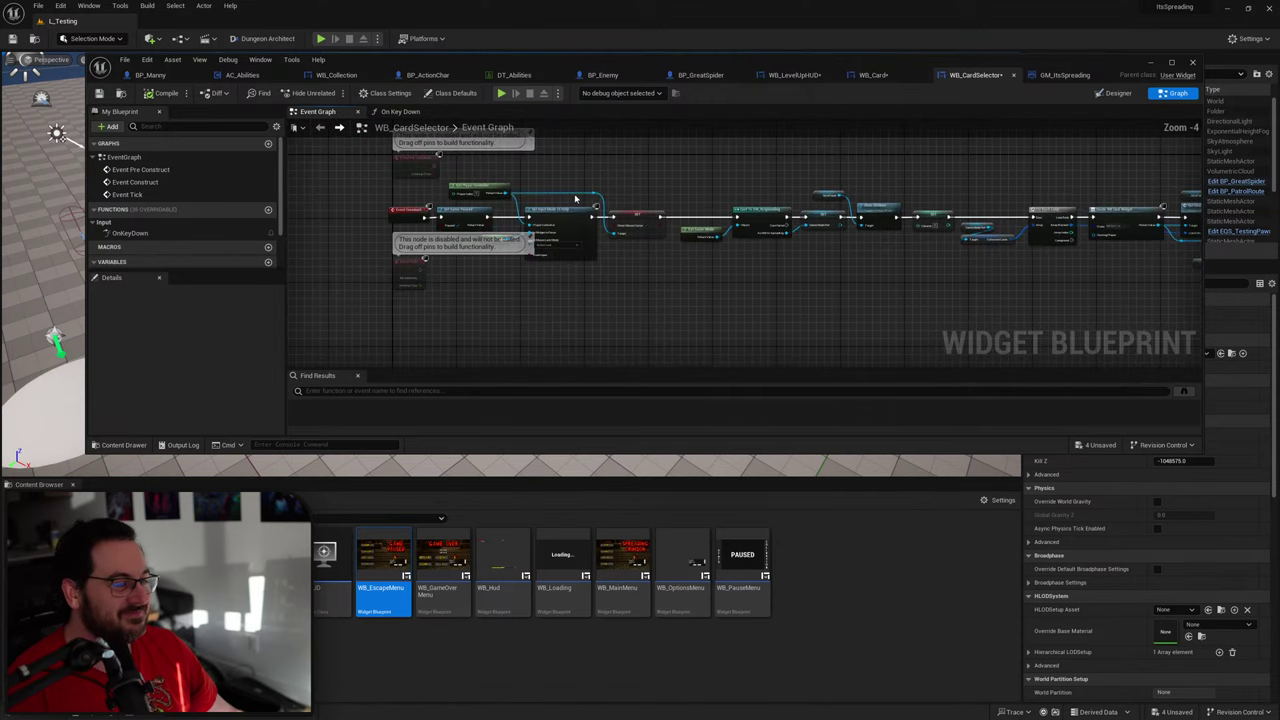
scroll(590, 197, up, 3)
right_drag(905, 246, 619, 232)
scroll(510, 217, down, 2)
scroll(510, 205, down, 2)
scroll(560, 228, up, 2)
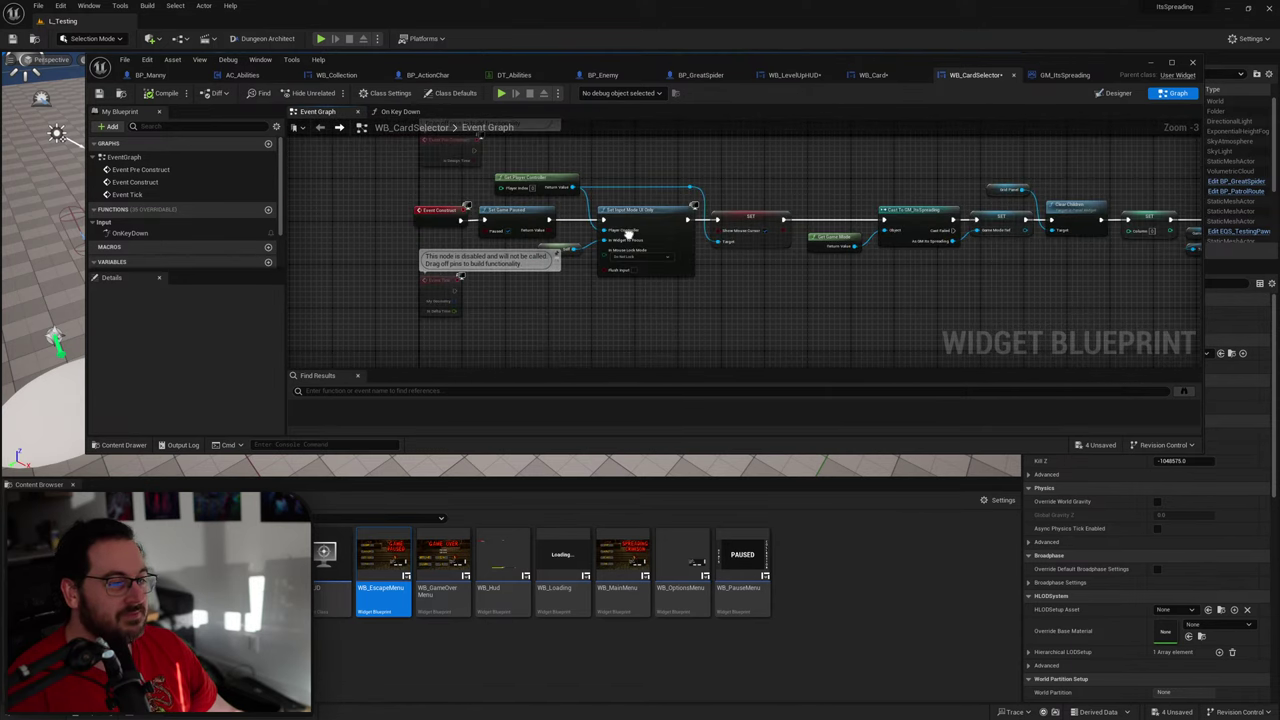
click(443, 292)
key(Delete)
mouse_move(465, 250)
right_down()
mouse_move(551, 315)
mouse_move(487, 249)
right_up()
Step: Detach Event Construct from Set Game Paused, move it lower, and add a Sequence whose Then 0 runs Set Game Paused
alt+click(546, 286)
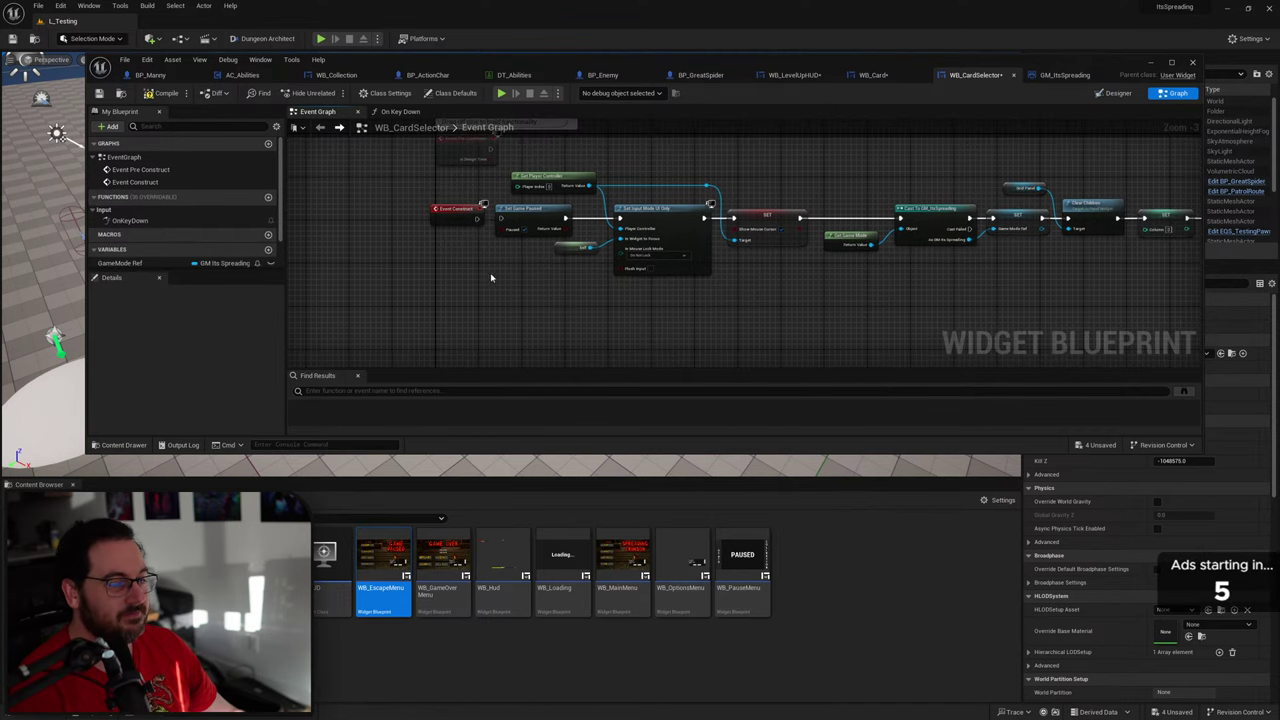
drag(450, 220, 512, 305)
key(s)
click(505, 291)
right_drag(762, 287, 608, 283)
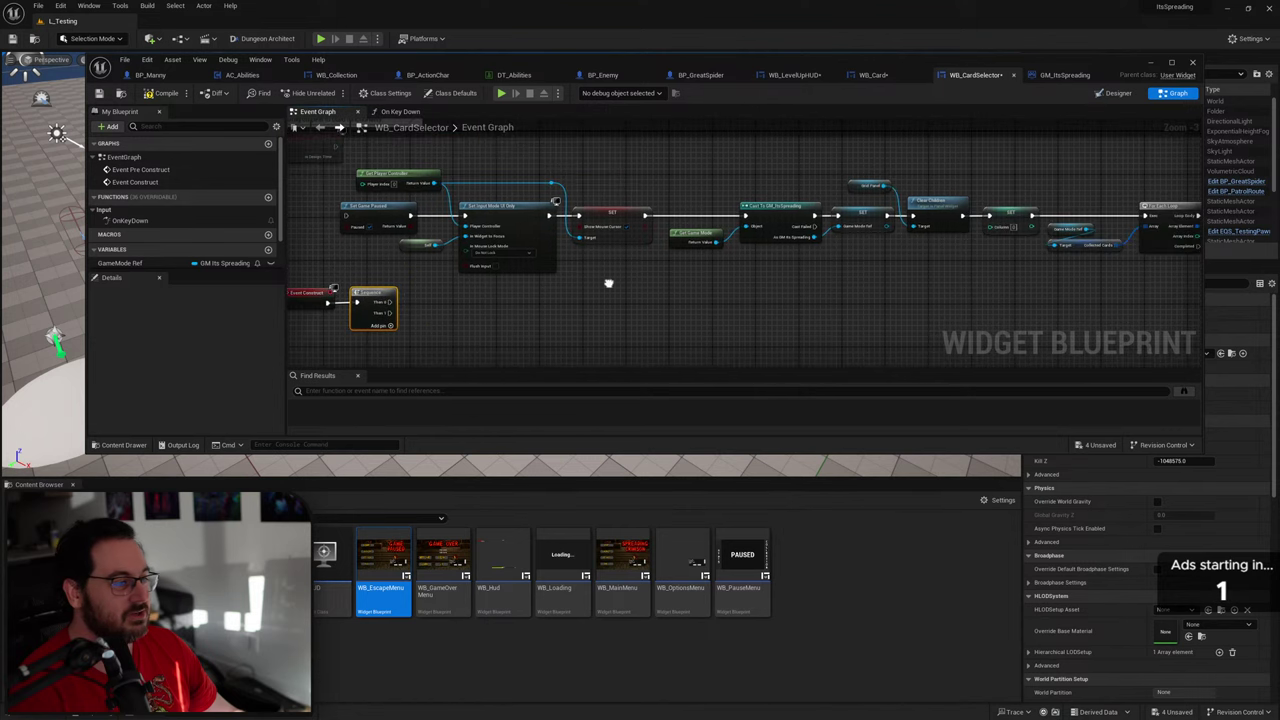
right_drag(703, 271, 803, 232)
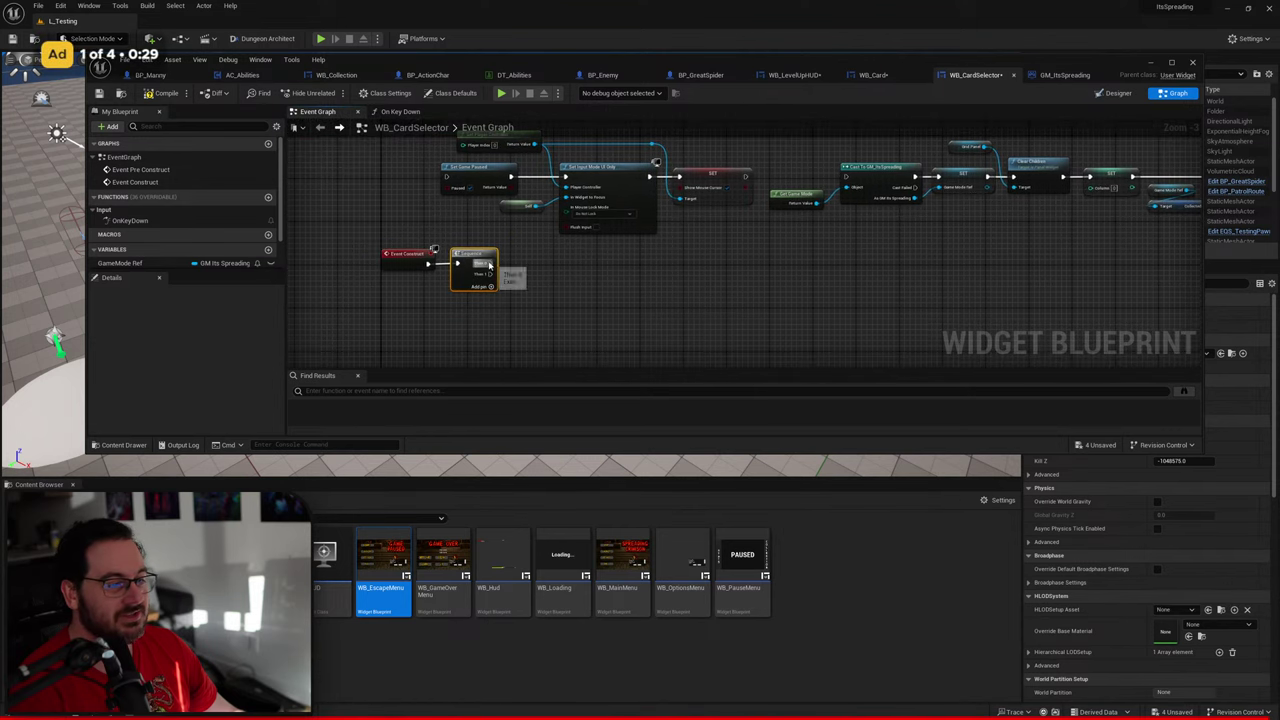
drag(490, 263, 446, 177)
Step: Move the node chain starting at Get Game Mode and Cast To GM_ItsSpreading to a row below Event Construct
right_drag(646, 232, 460, 232)
scroll(820, 273, down, 3)
right_drag(820, 273, 612, 249)
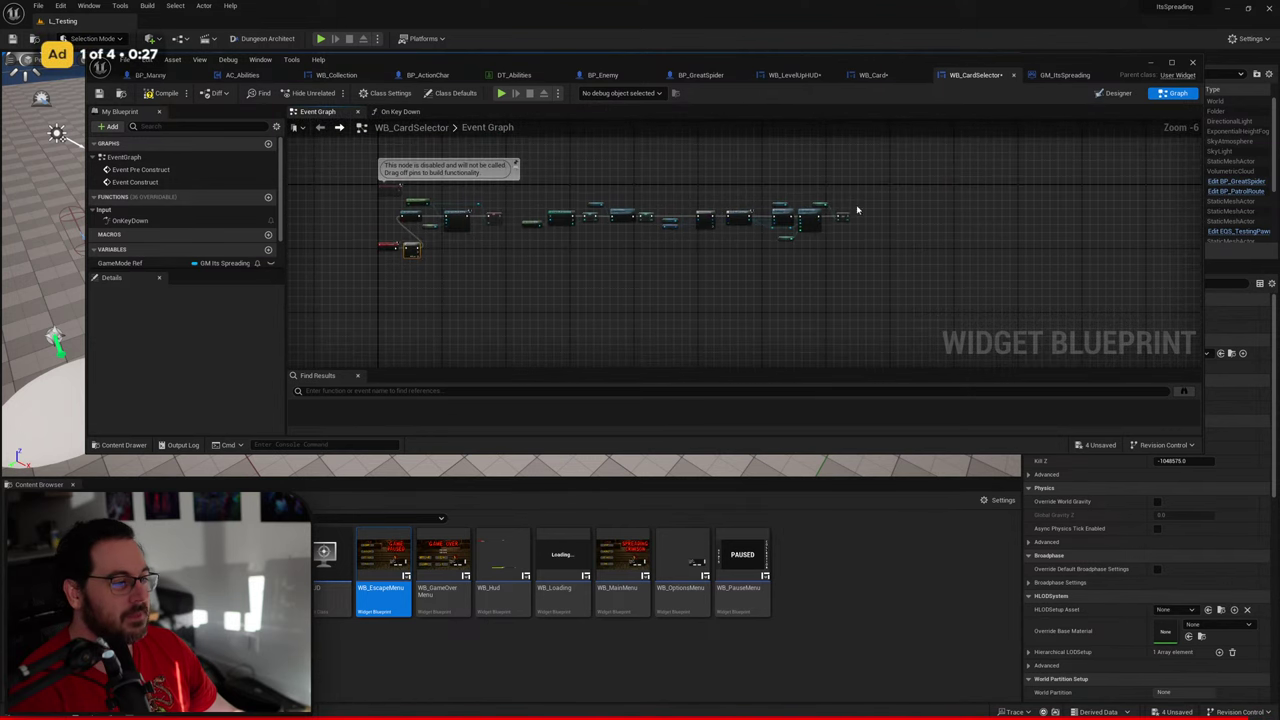
drag(908, 171, 529, 274)
right_drag(525, 233, 692, 250)
scroll(692, 250, up, 1)
scroll(692, 250, up, 1)
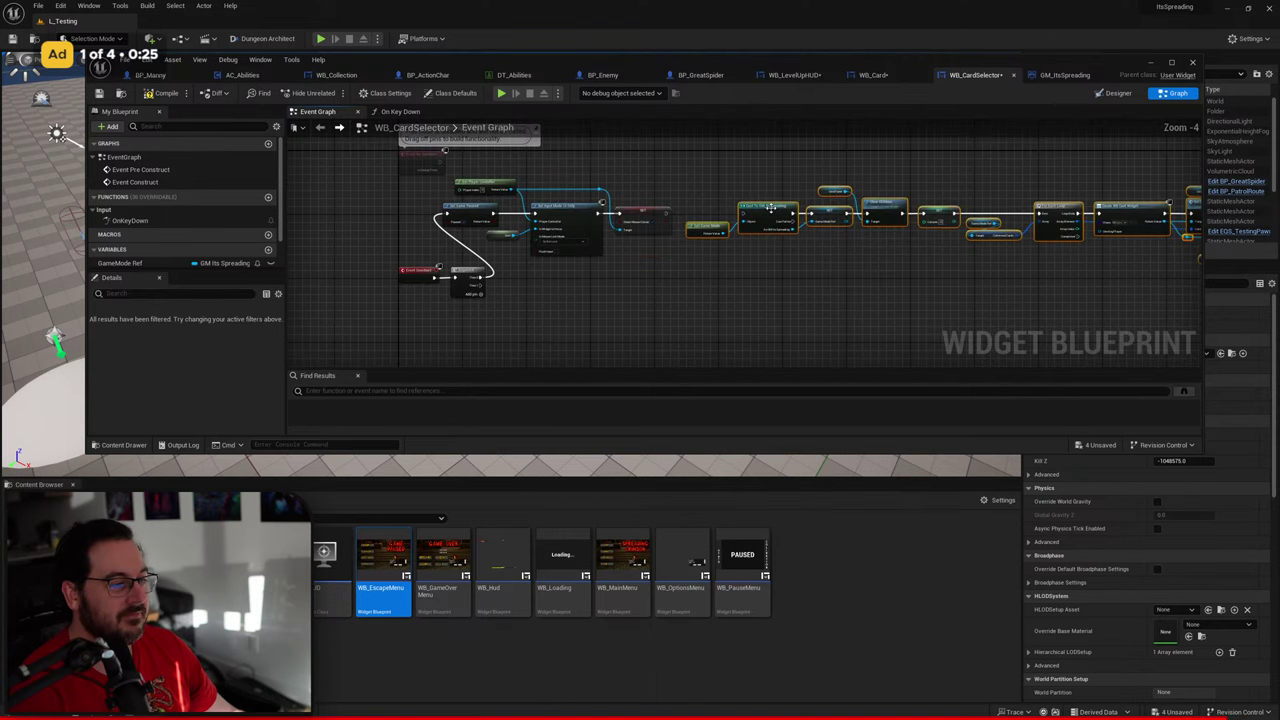
drag(771, 208, 541, 336)
Step: Add an execution output to the Sequence node and connect Then 2 to Cast To GM_ItsSpreading
click(480, 267)
scroll(481, 266, up, 2)
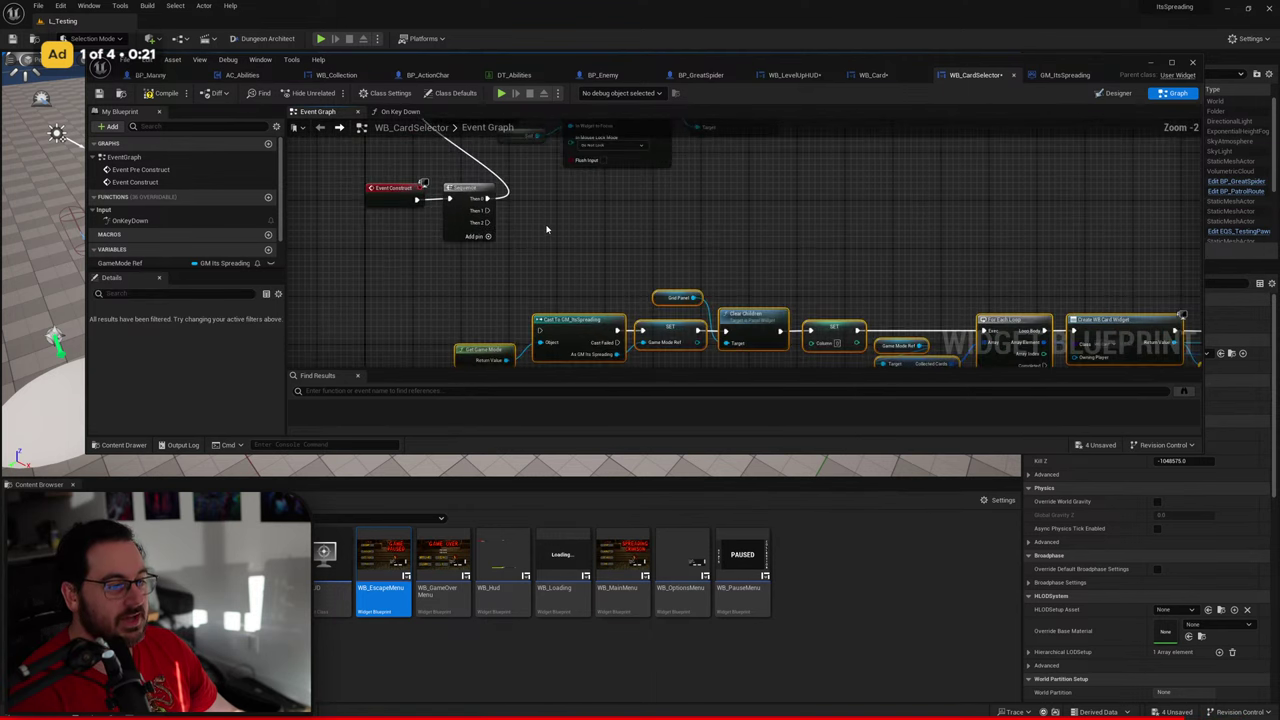
drag(487, 221, 538, 331)
right_drag(572, 238, 572, 404)
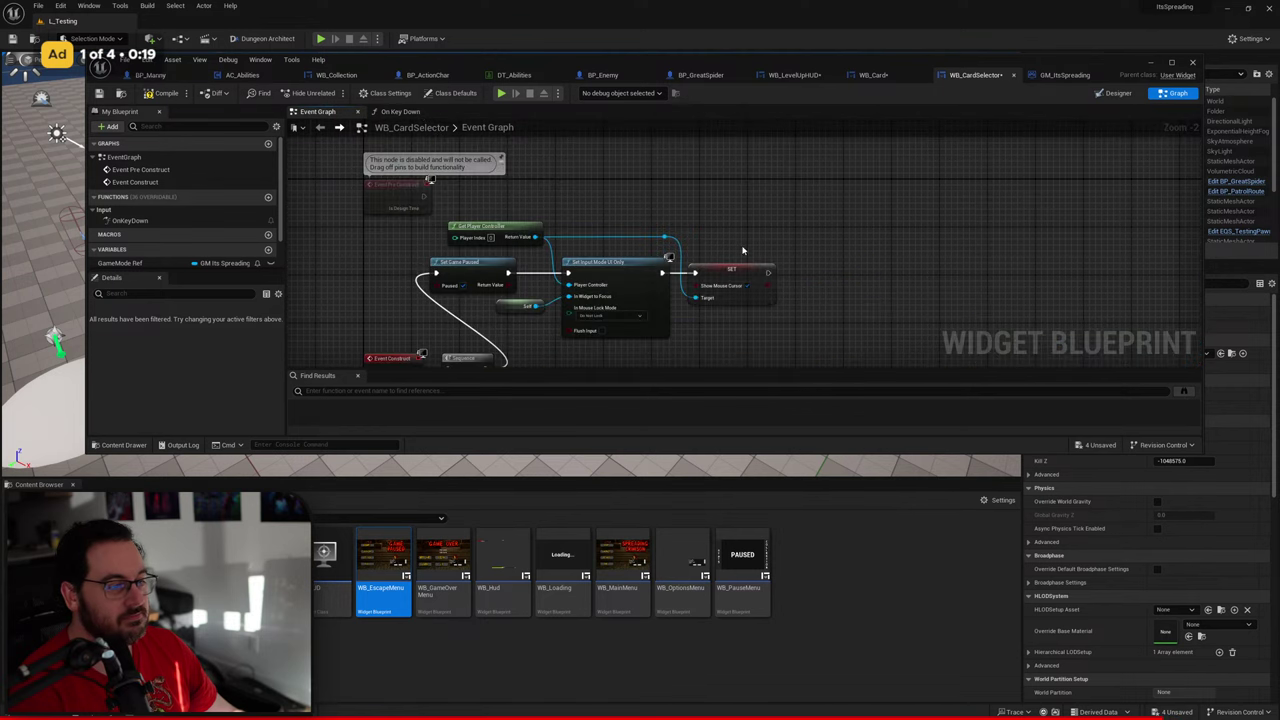
Step: Move the Set Game Paused, Set Input Mode UI Only and SET node group to the right, past the Sequence node
drag(834, 214, 497, 326)
right_drag(598, 269, 551, 160)
drag(551, 160, 668, 166)
right_drag(659, 269, 673, 184)
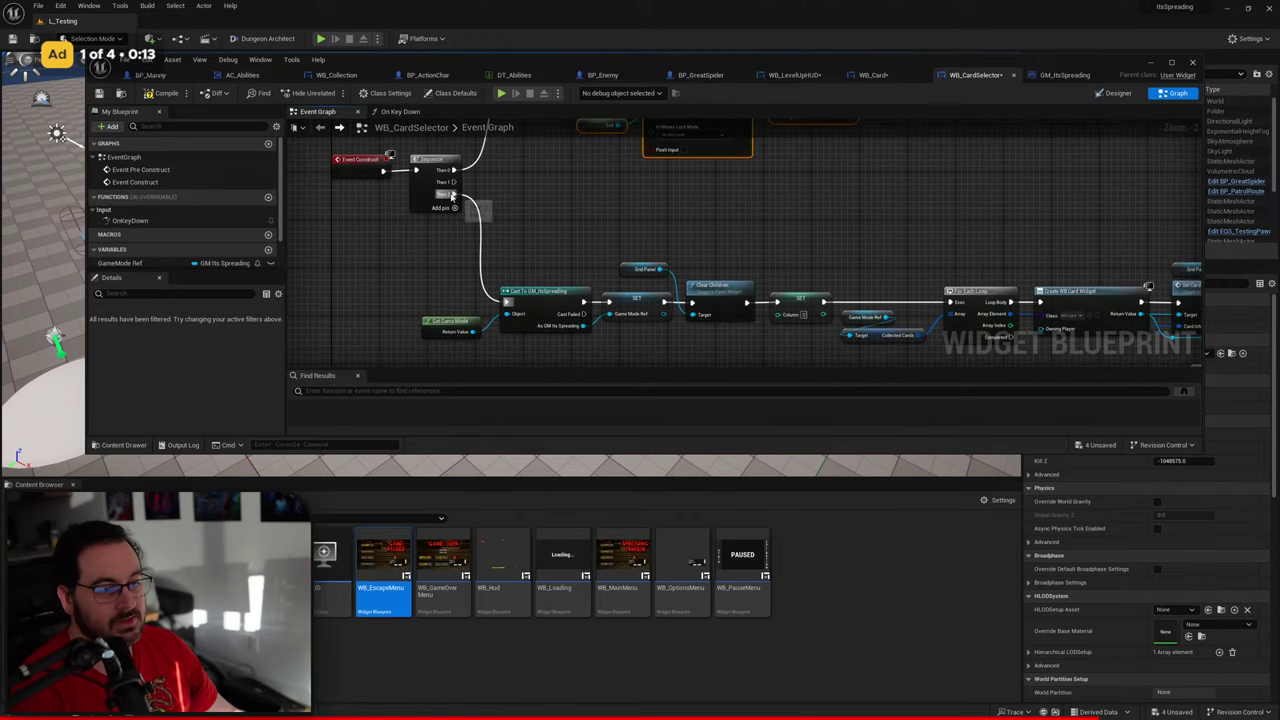
Step: Transfer the Sequence's Then 2 link to Then 1 and remove the spare execution pin
ctrl+drag(455, 194, 455, 182)
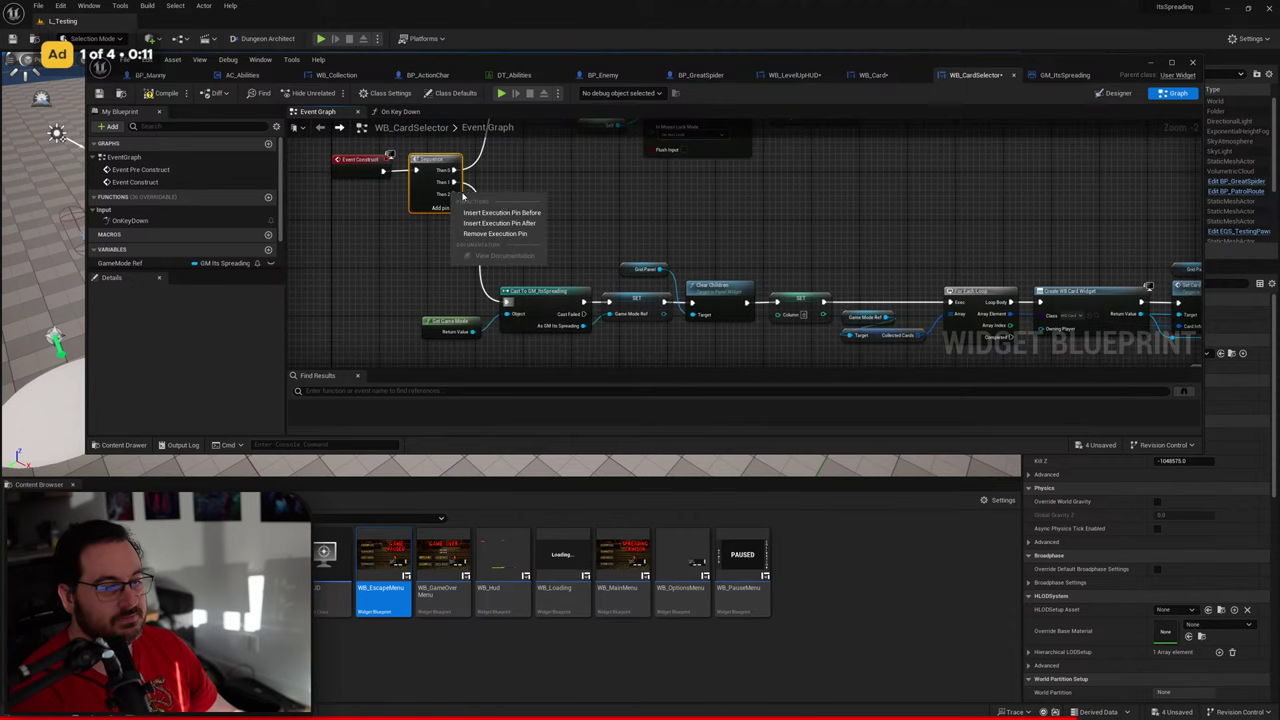
scroll(481, 205, down, 2)
scroll(820, 209, down, 2)
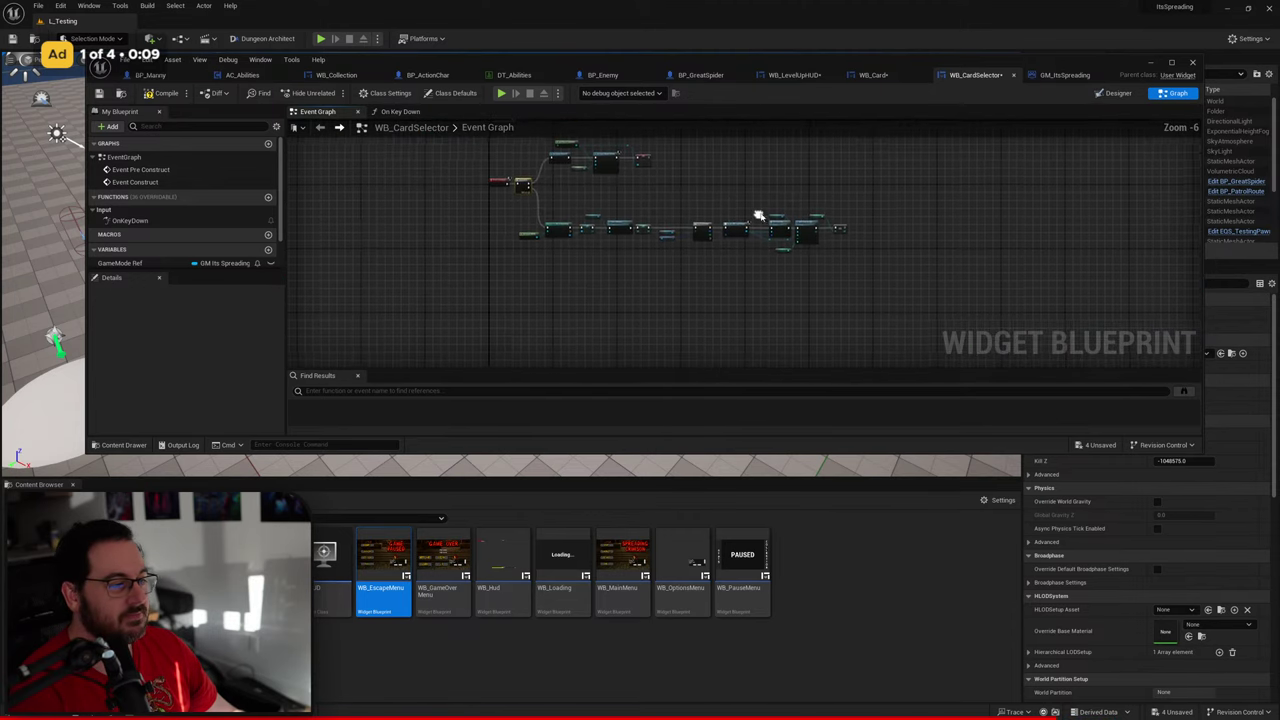
Step: Move the whole Cast To GM_ItsSpreading chain up, closer to the pause and input mode nodes
drag(886, 206, 511, 291)
scroll(540, 213, up, 3)
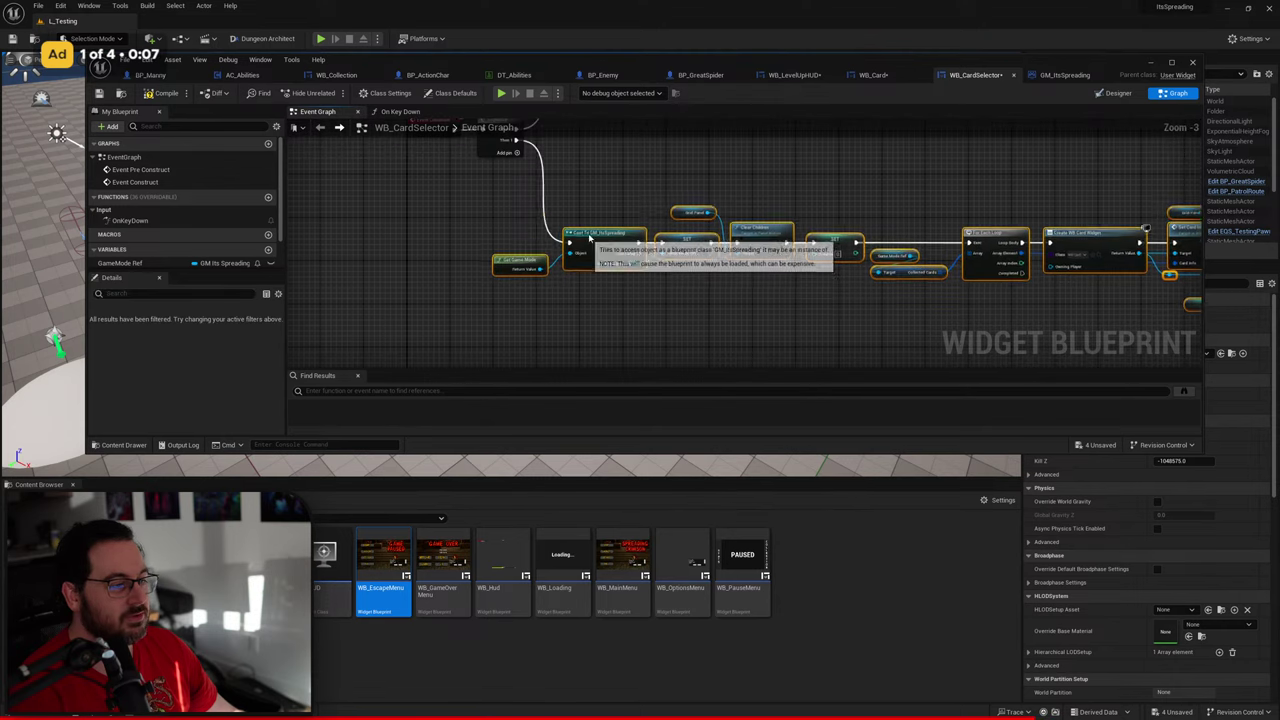
right_drag(603, 283, 609, 320)
right_drag(790, 241, 394, 178)
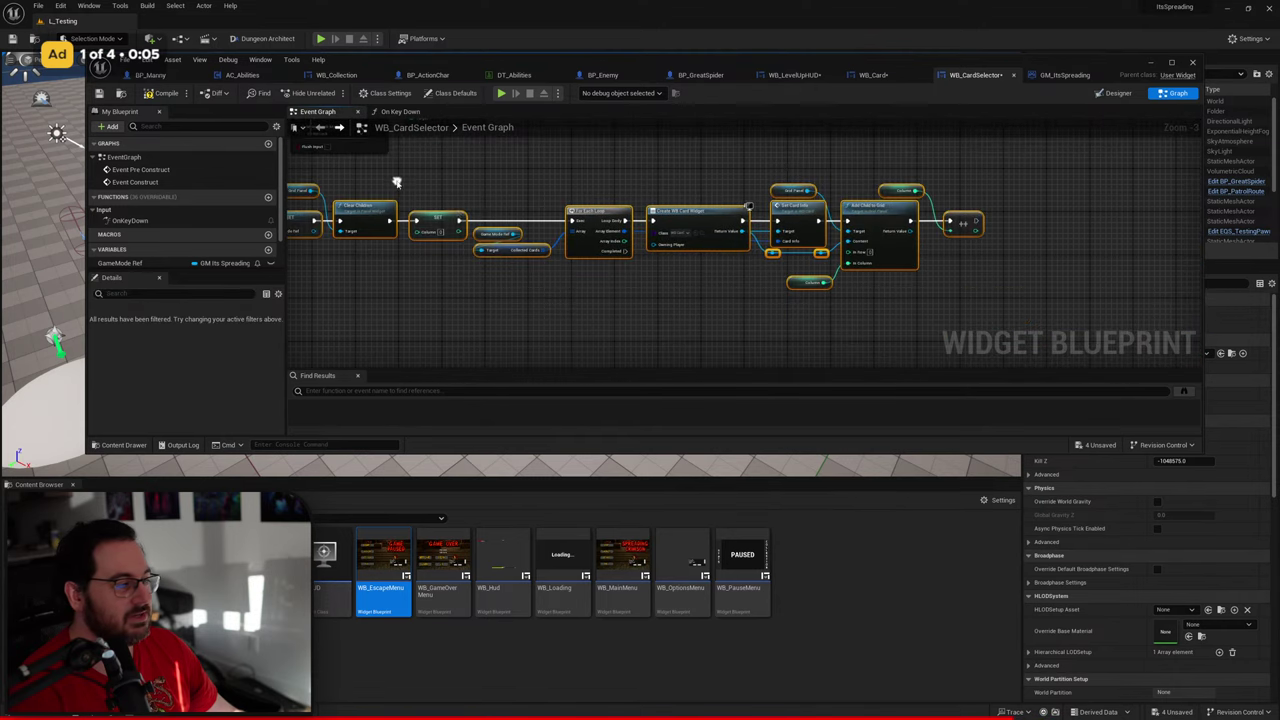
click(634, 276)
Step: Shift Set Card Info, Add Child to Grid and the increment node right to leave room after Create WB Card Widget
scroll(634, 276, up, 2)
right_drag(680, 273, 520, 297)
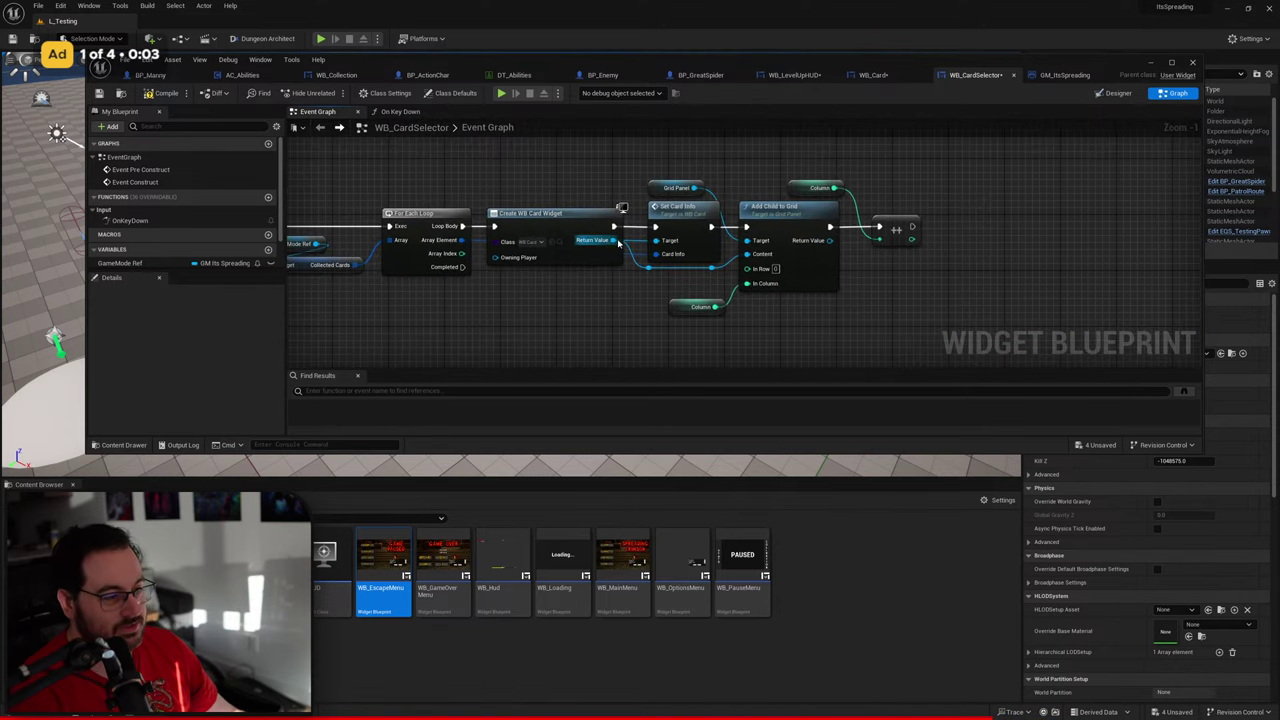
right_drag(964, 182, 859, 189)
drag(852, 160, 563, 343)
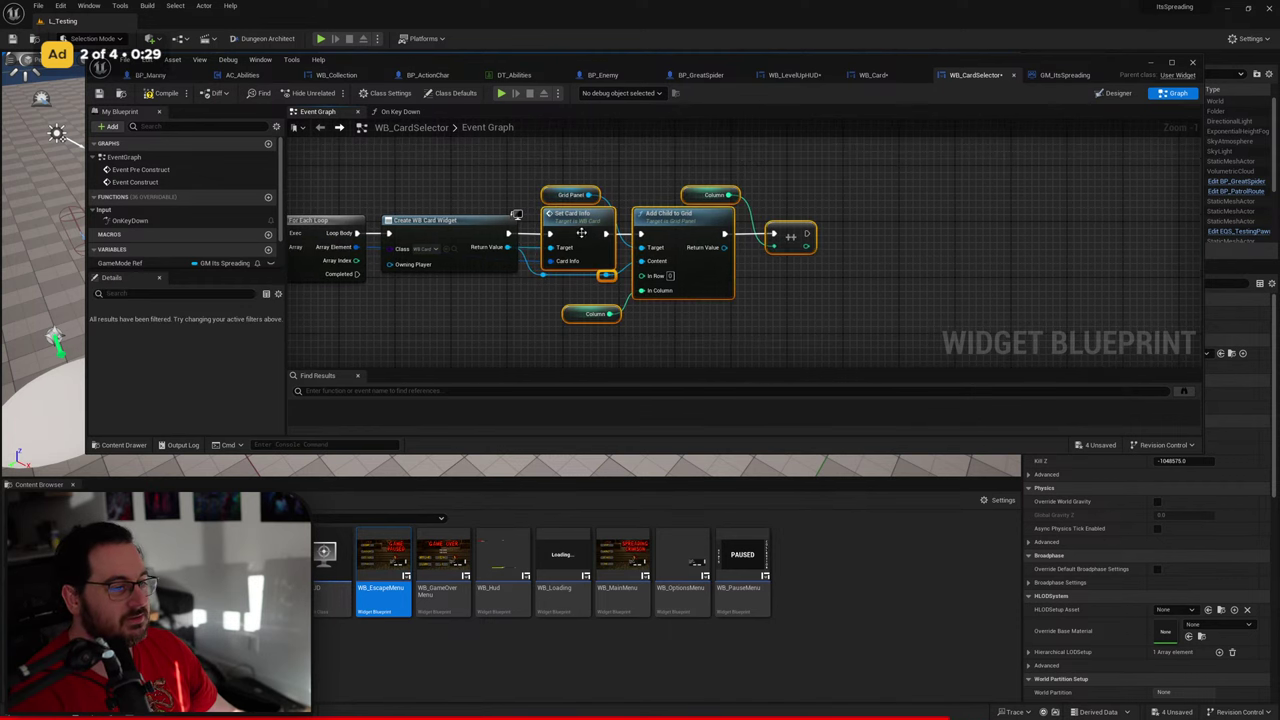
drag(575, 233, 708, 233)
click(652, 299)
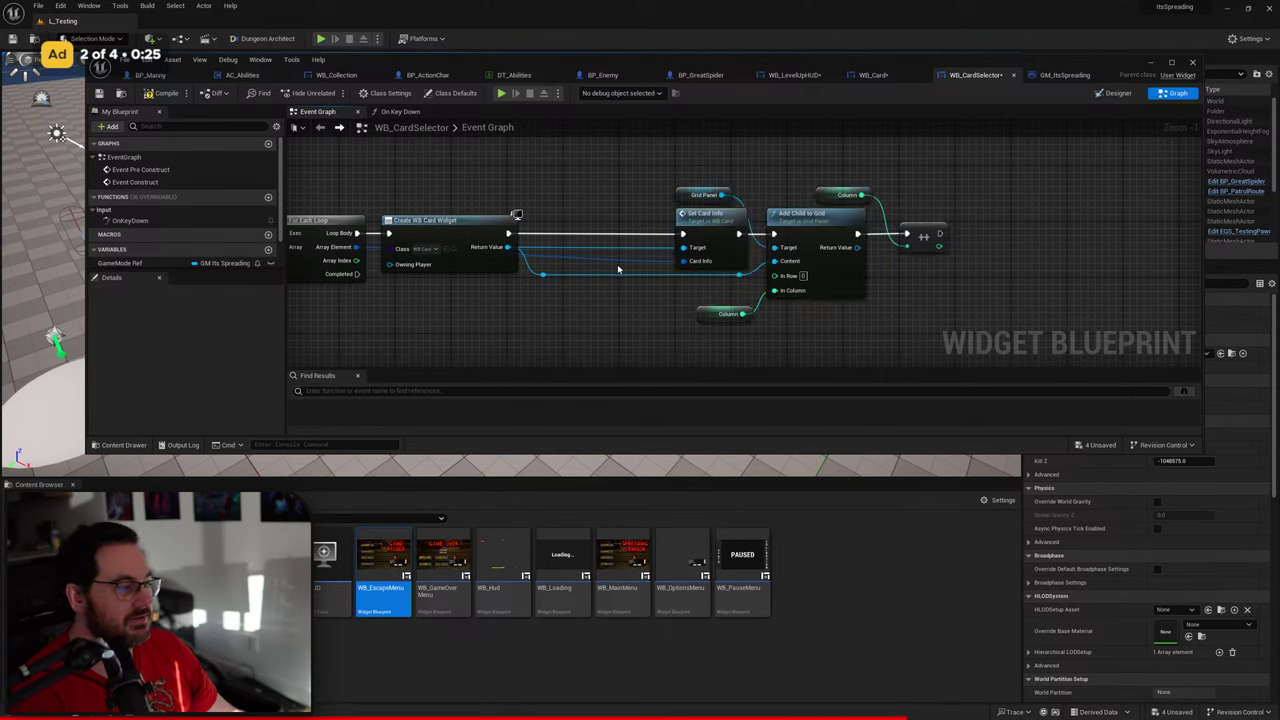
Step: Add two reroute points to the Array Element wire into Card Info and run it below Create WB Card Widget
right_drag(617, 270, 659, 257)
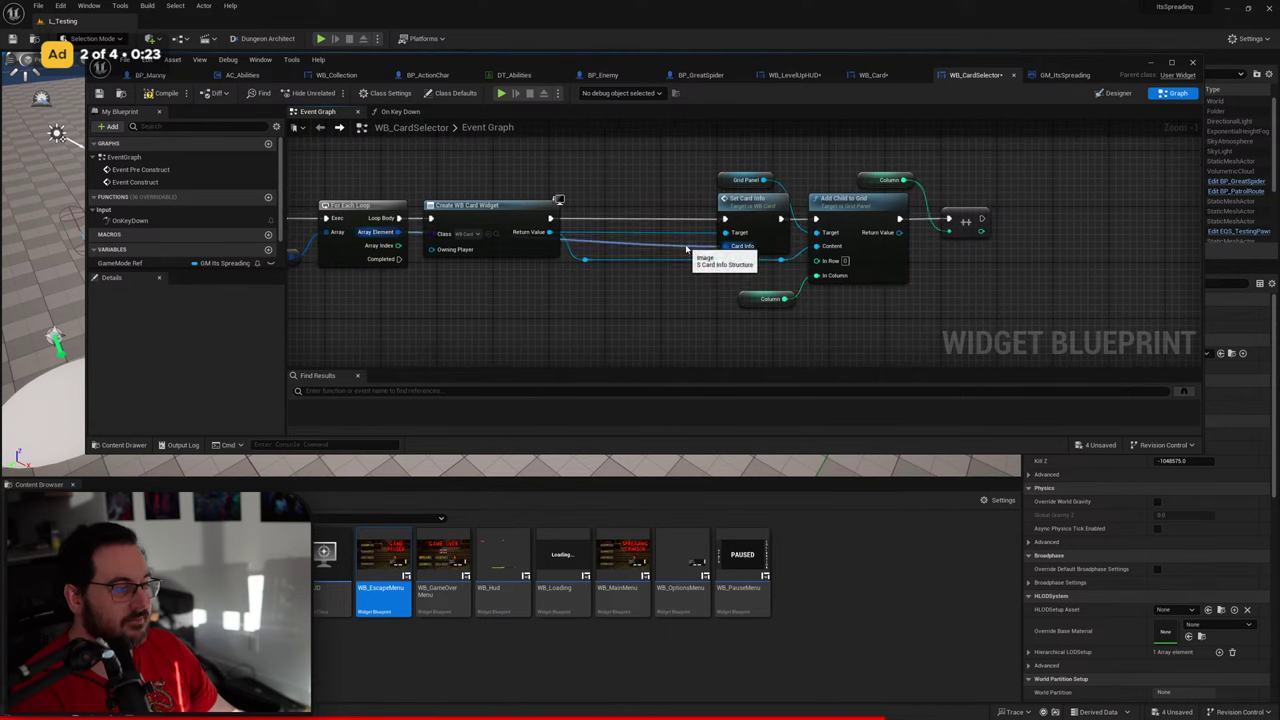
double_click(690, 246)
drag(690, 246, 697, 284)
double_click(466, 282)
click(609, 314)
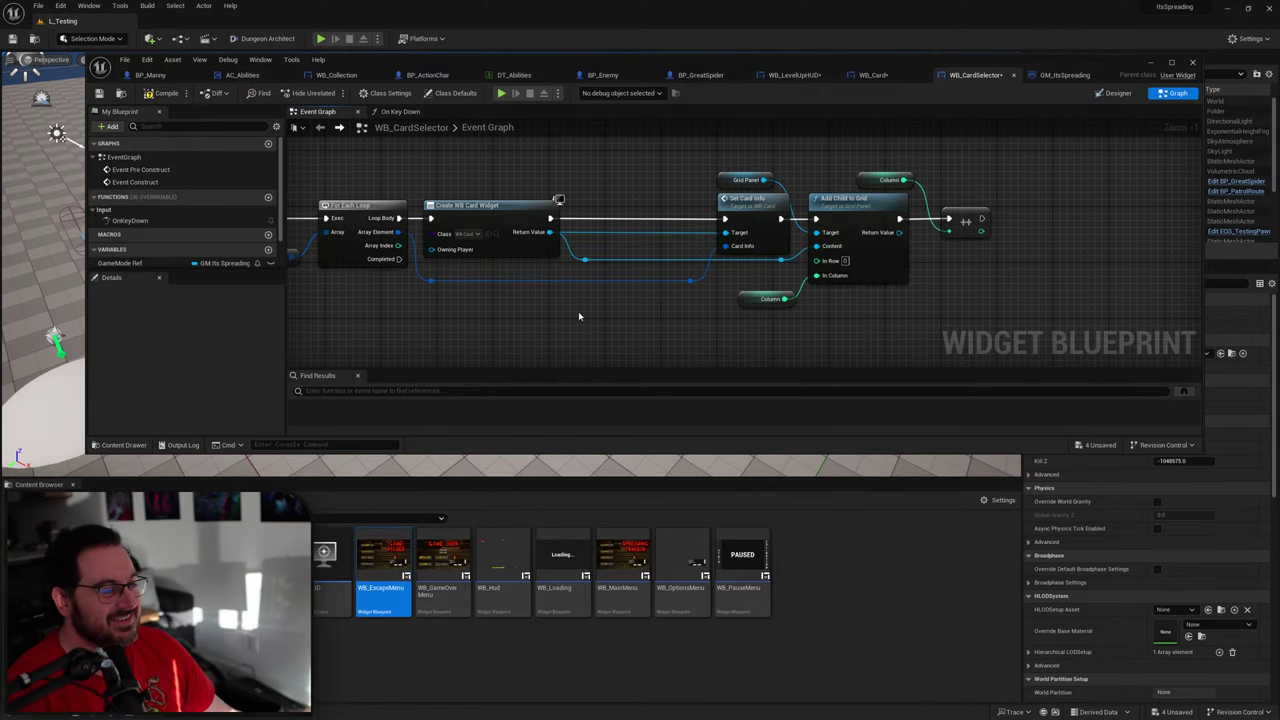
Step: Add Bind Event to Button Selected from Create WB Card Widget's Return Value and wire it in before Set Card Info
right_drag(615, 290, 586, 274)
scroll(586, 274, up, 1)
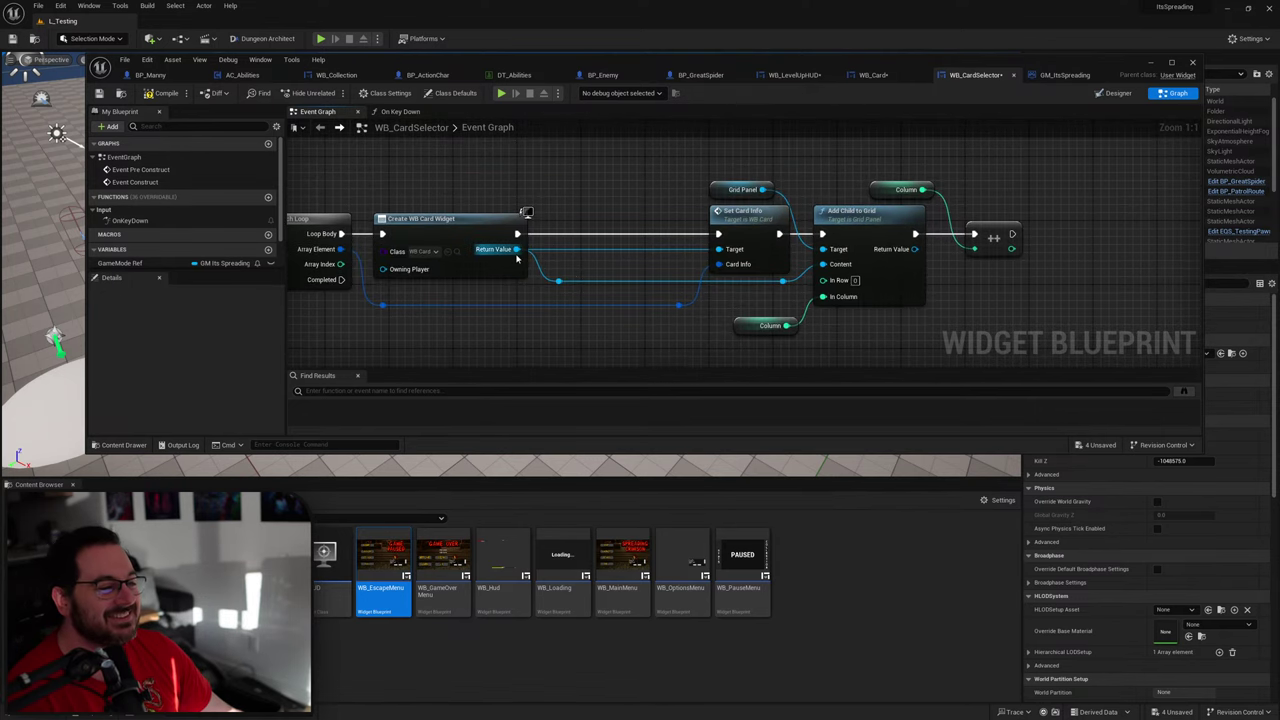
drag(517, 249, 586, 258)
text(bind)
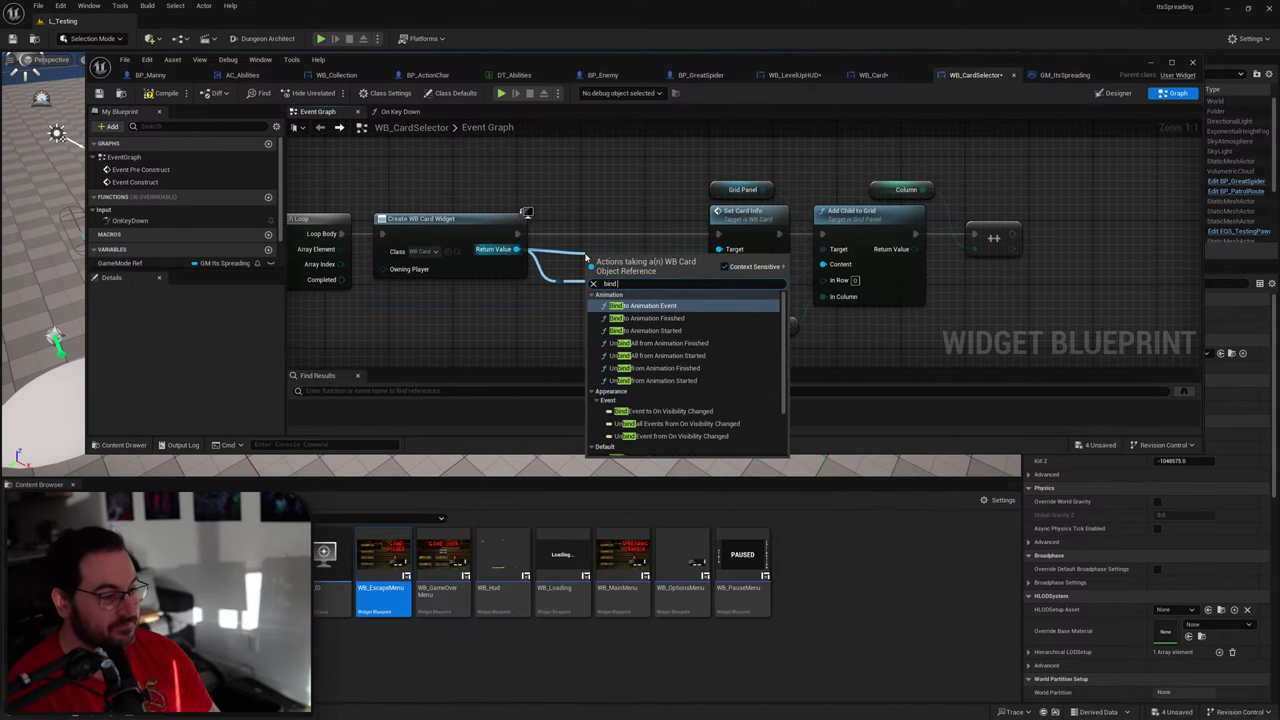
text( event on)
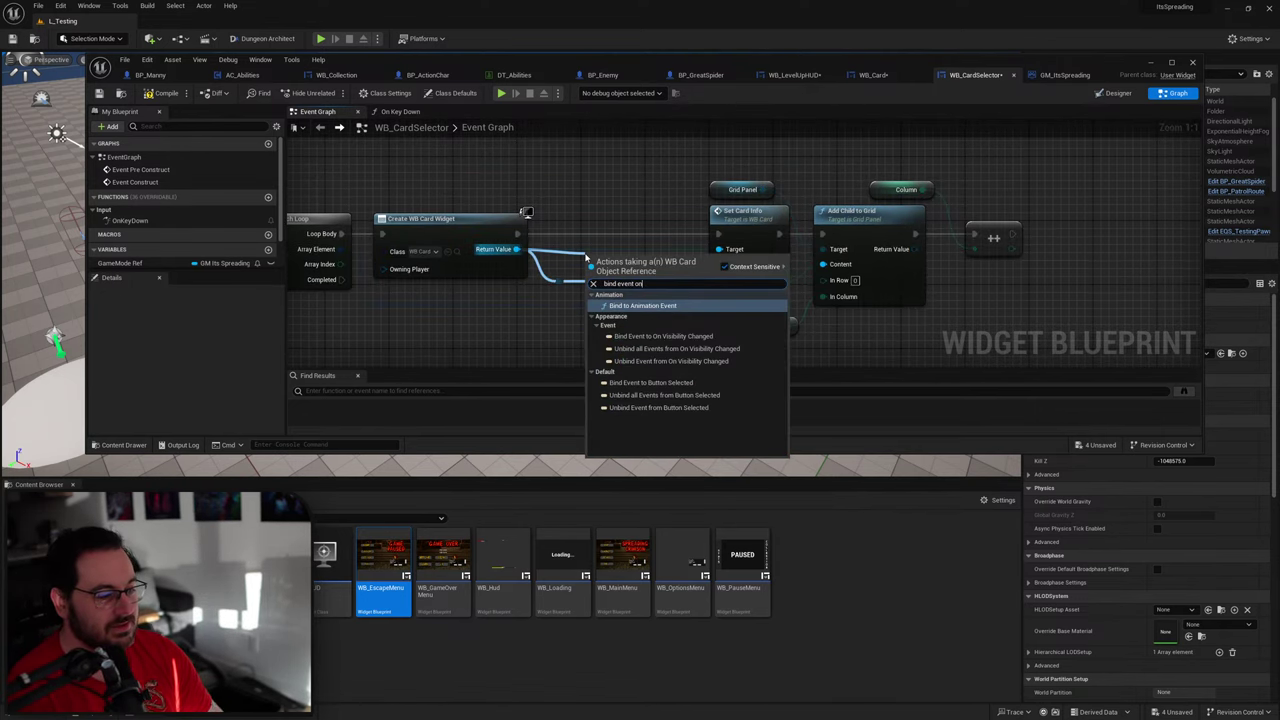
click(650, 382)
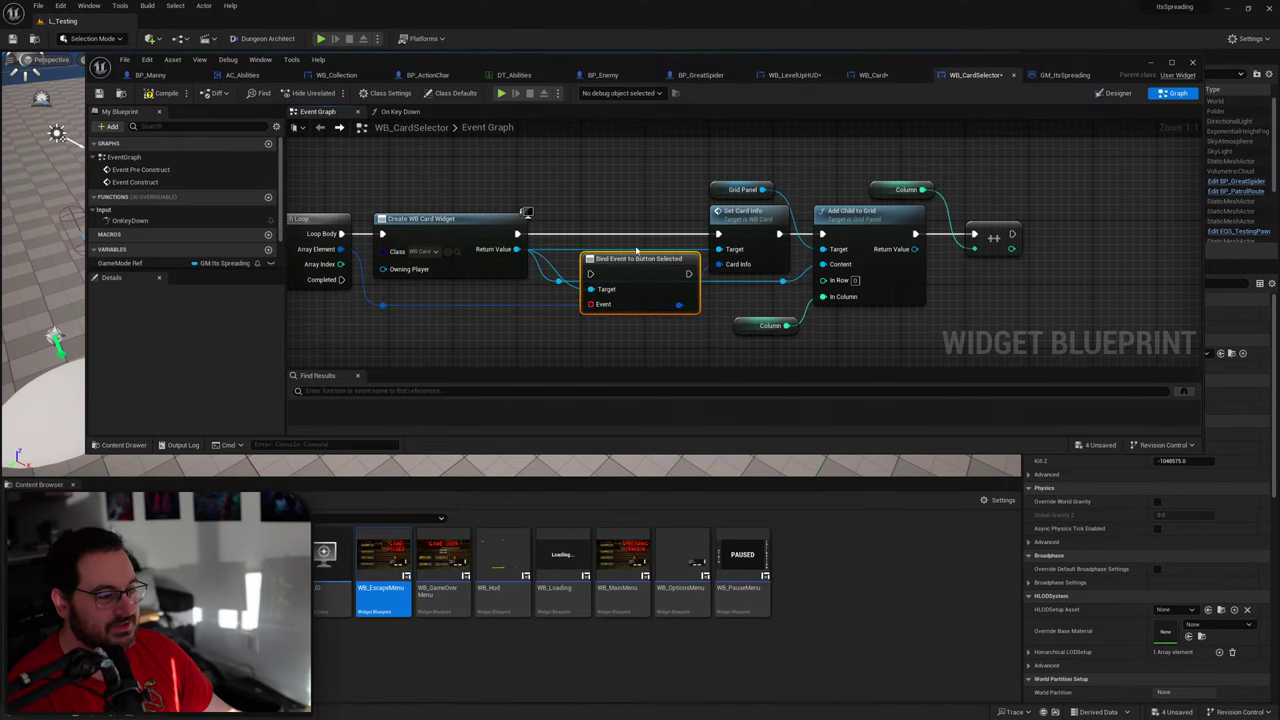
drag(630, 258, 615, 218)
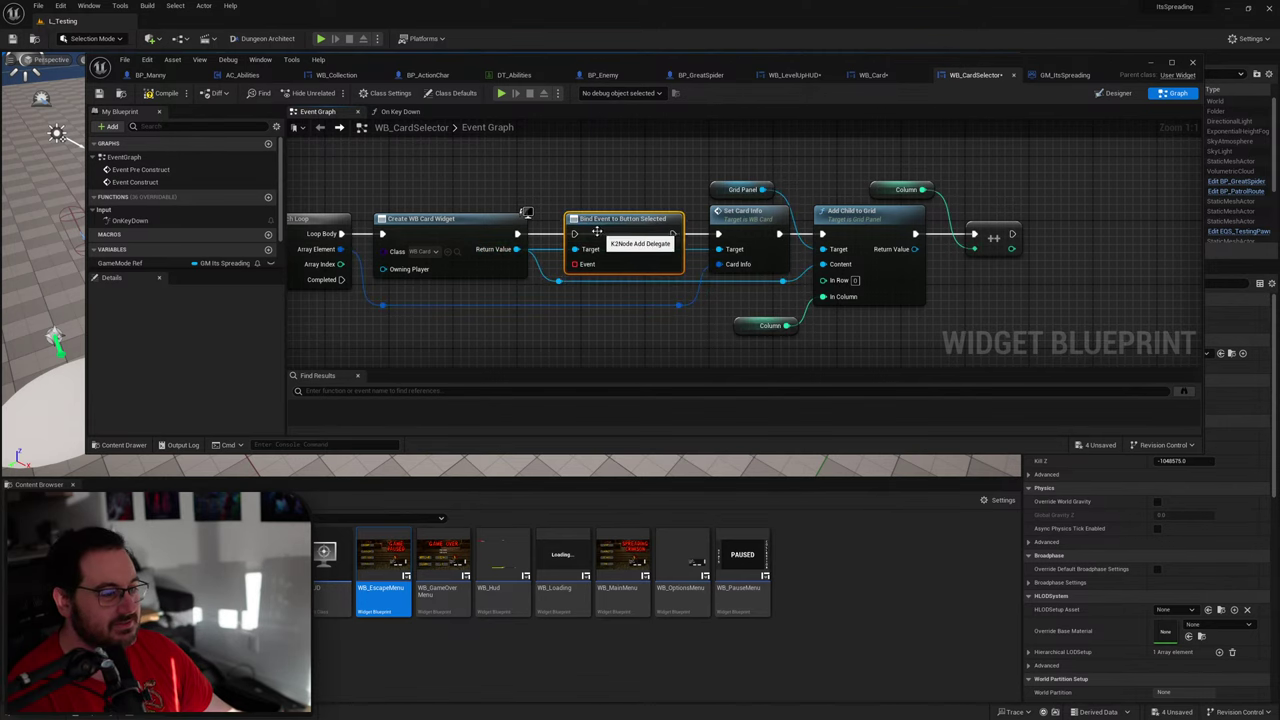
drag(673, 234, 720, 234)
Step: Create a custom event named ButtonSelected from the bind node's Event pin and place it below Create WB Card Widget
right_drag(658, 303, 682, 232)
drag(590, 192, 524, 296)
text(custom event)
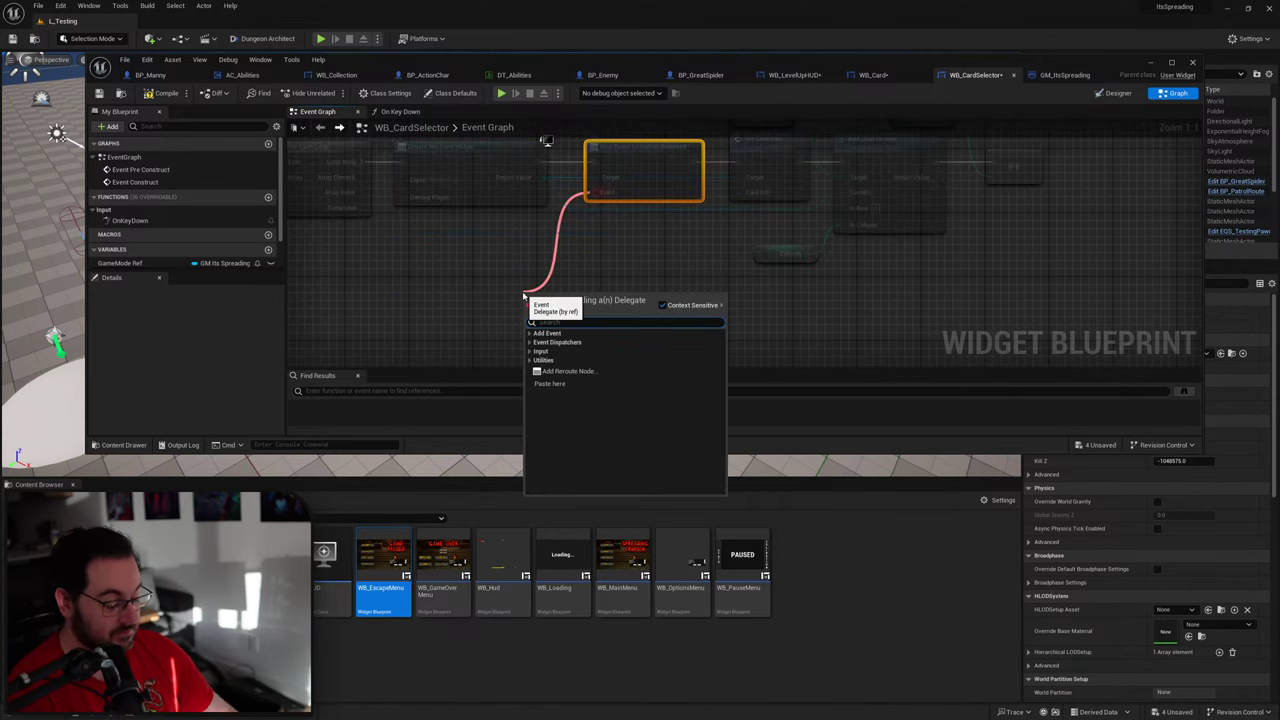
key(Return)
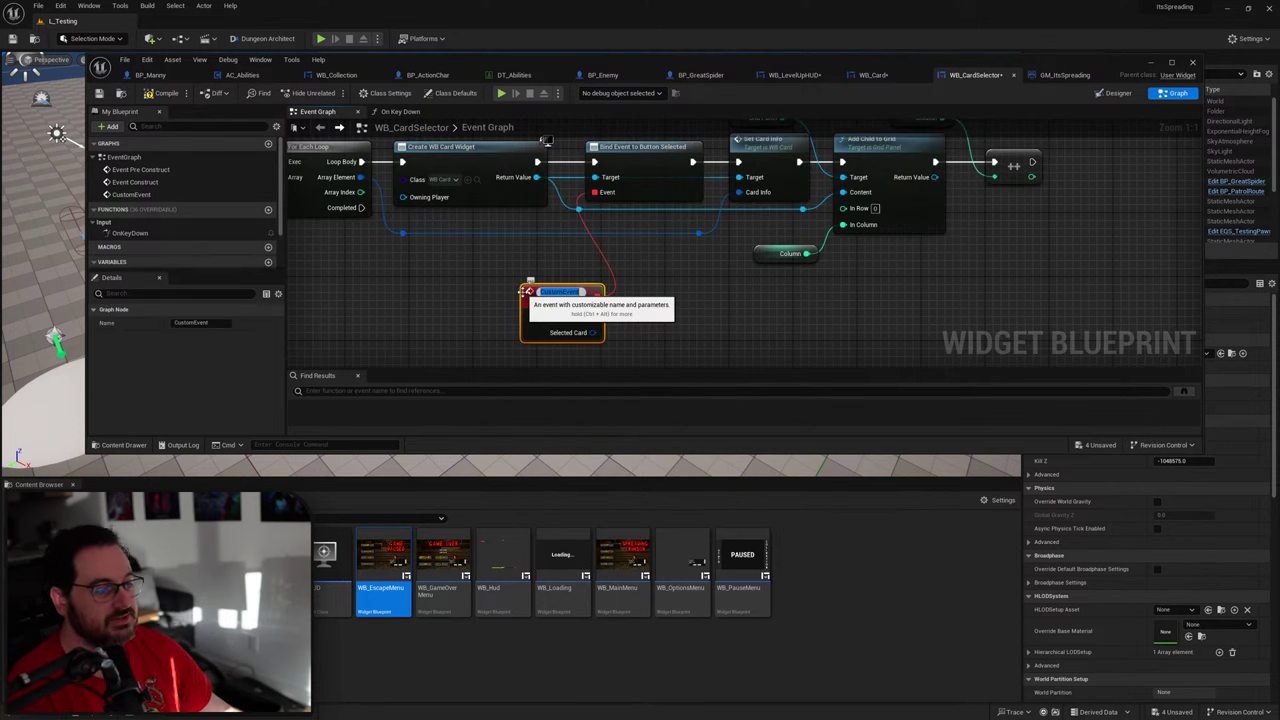
text(Button)
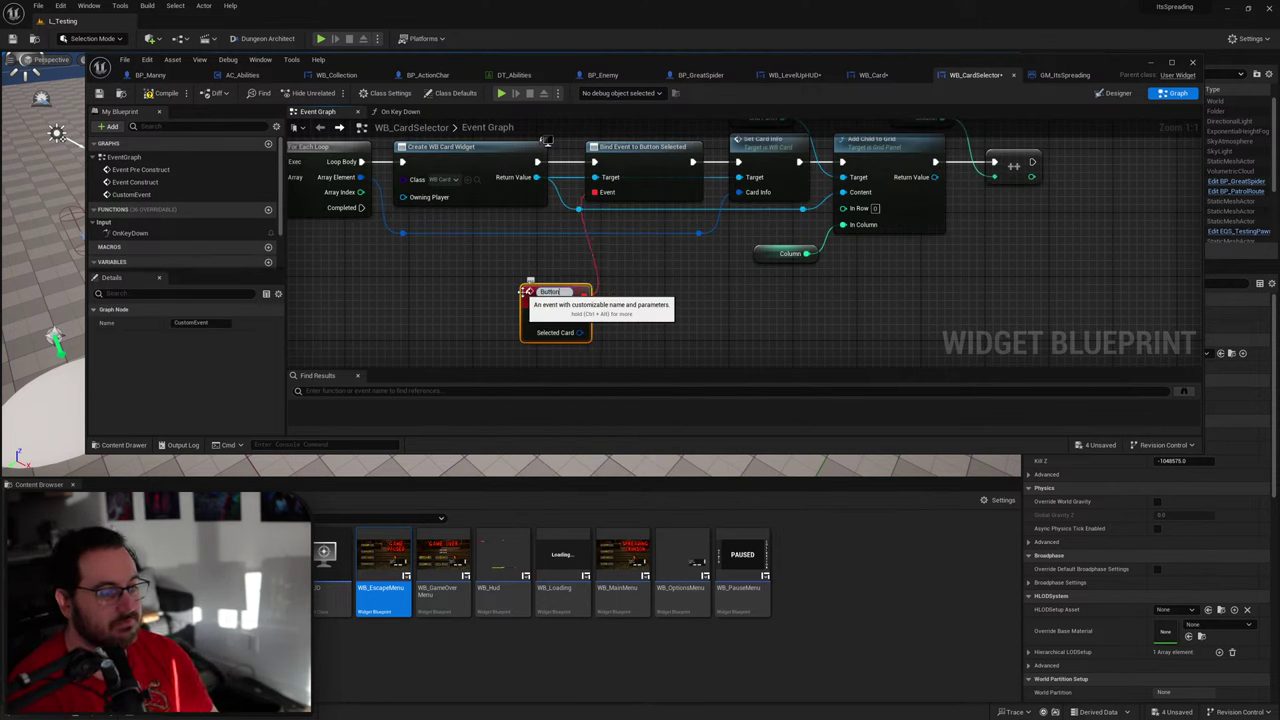
text(Selected)
key(Return)
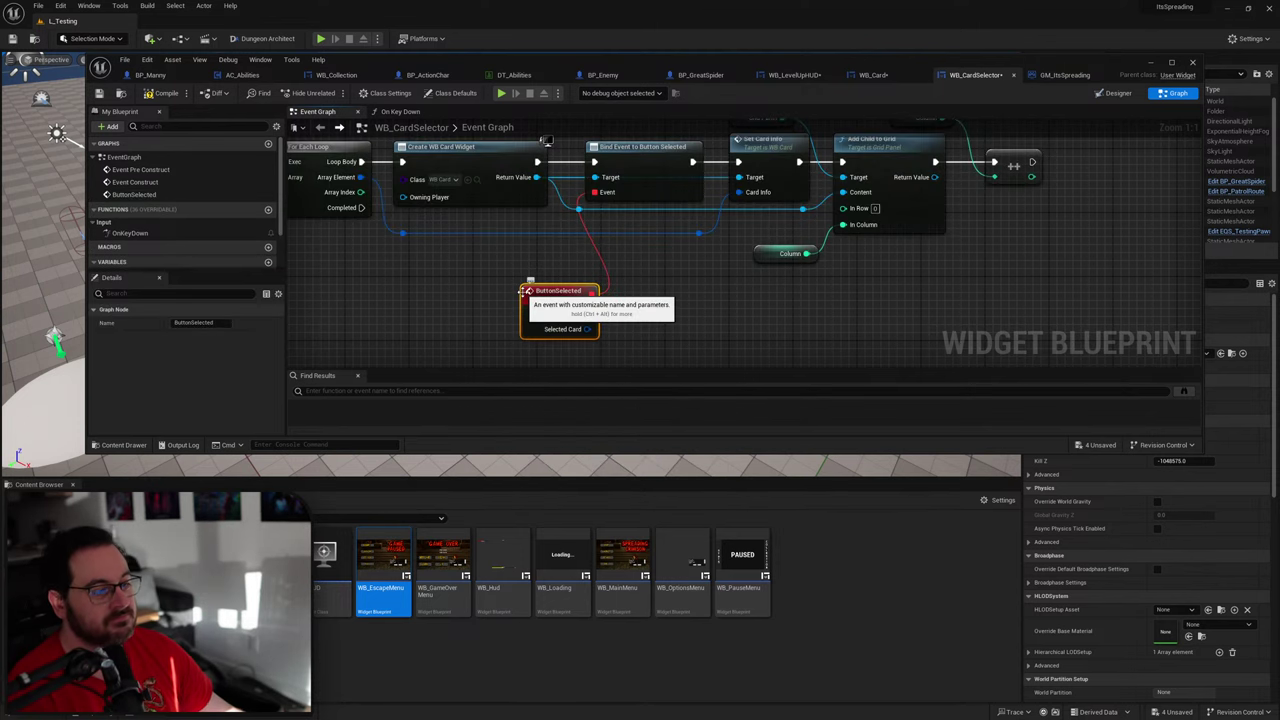
drag(522, 291, 490, 275)
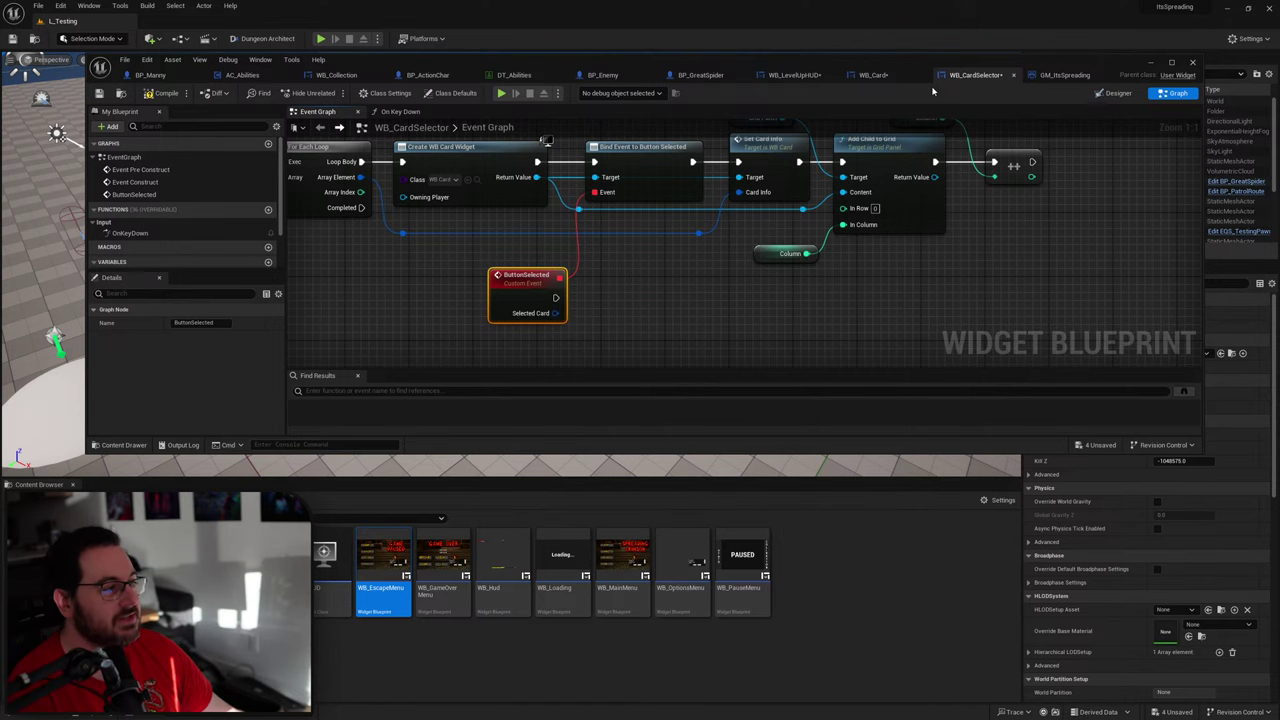
Step: Copy the StoreSelectedCard function from WB_LevelUpHUD into WB_CardSelector, keeping Do Nothing for the ExitOut and UpdateDisplayStats references
click(798, 75)
scroll(628, 283, down, 3)
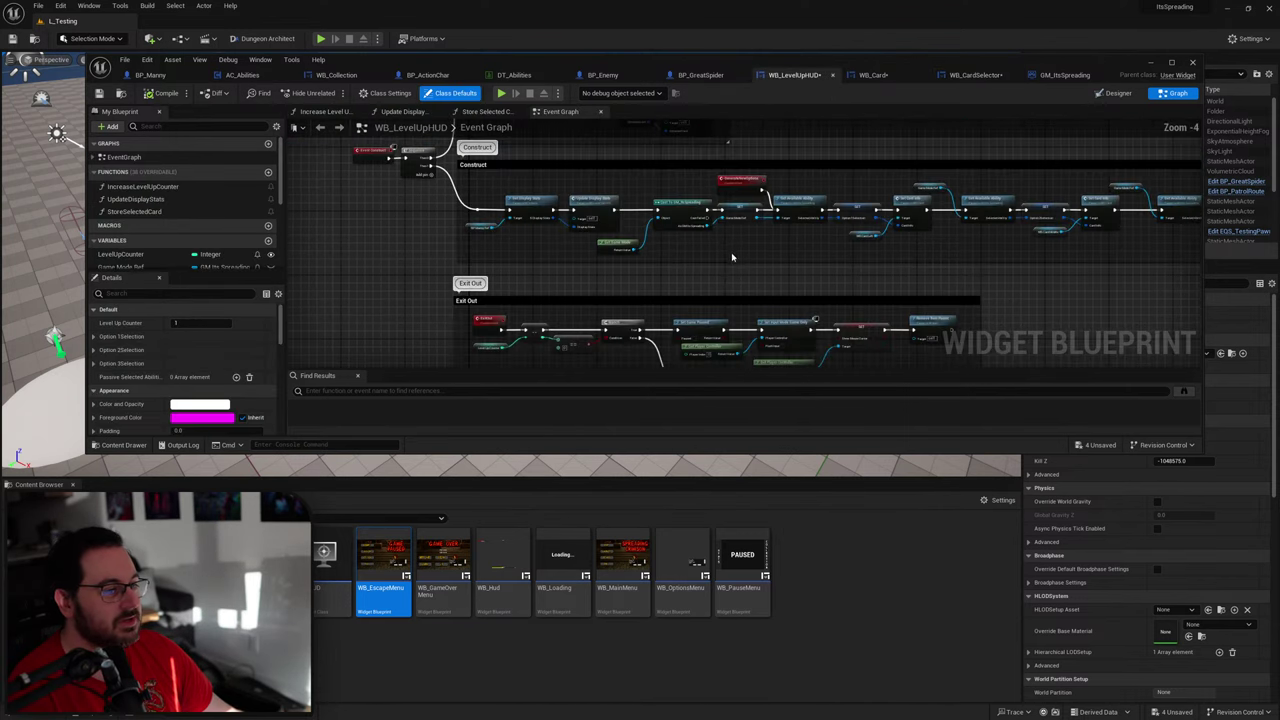
right_drag(628, 283, 714, 383)
scroll(634, 289, up, 4)
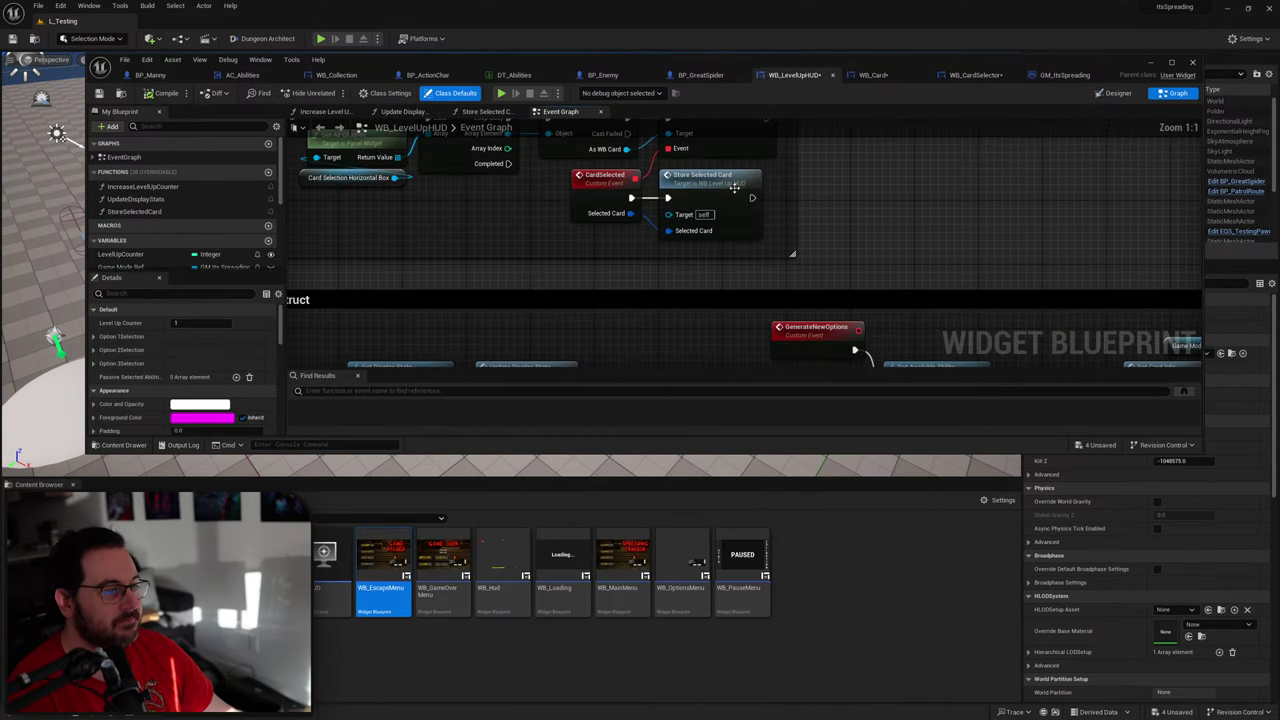
click(222, 212)
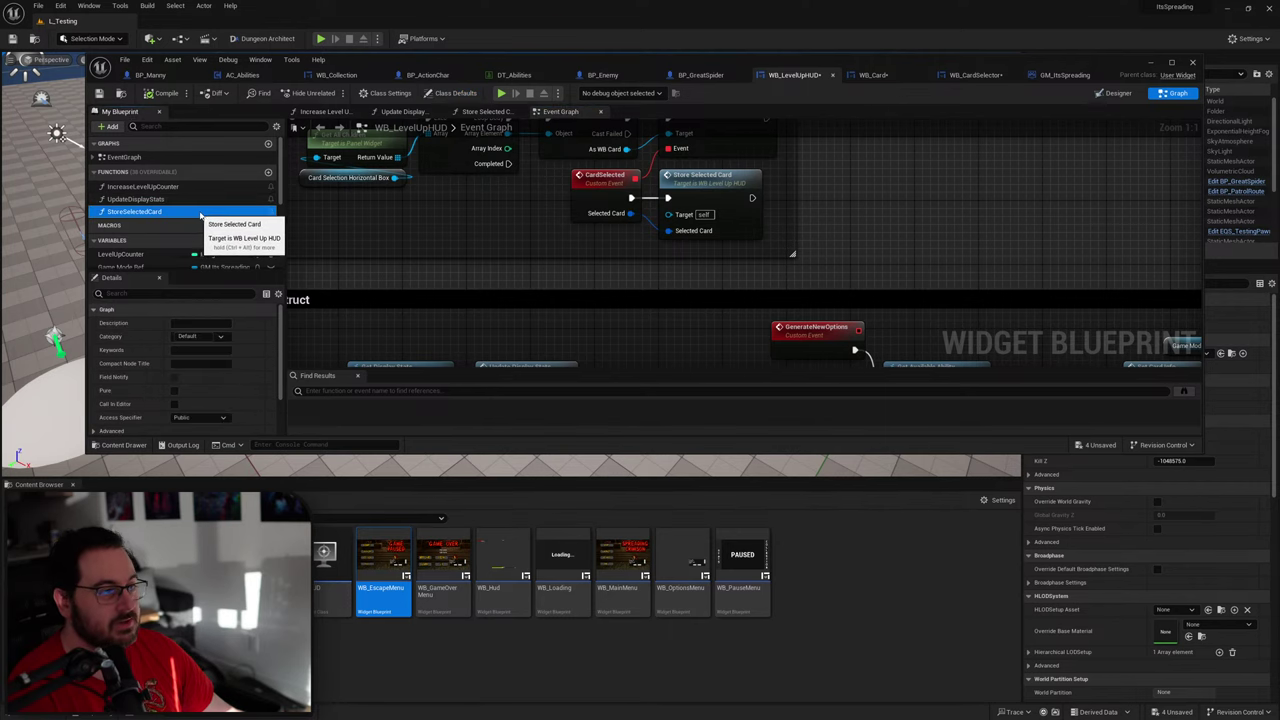
click(975, 75)
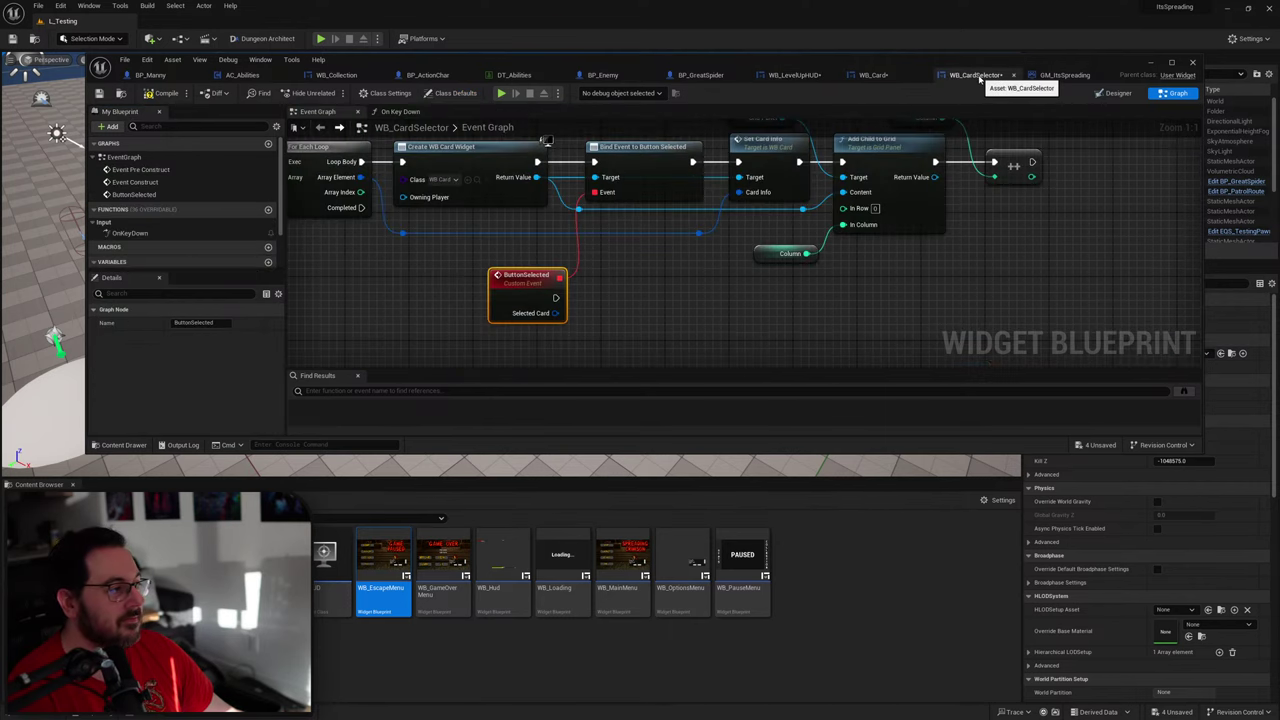
click(145, 233)
key(ctrl+v)
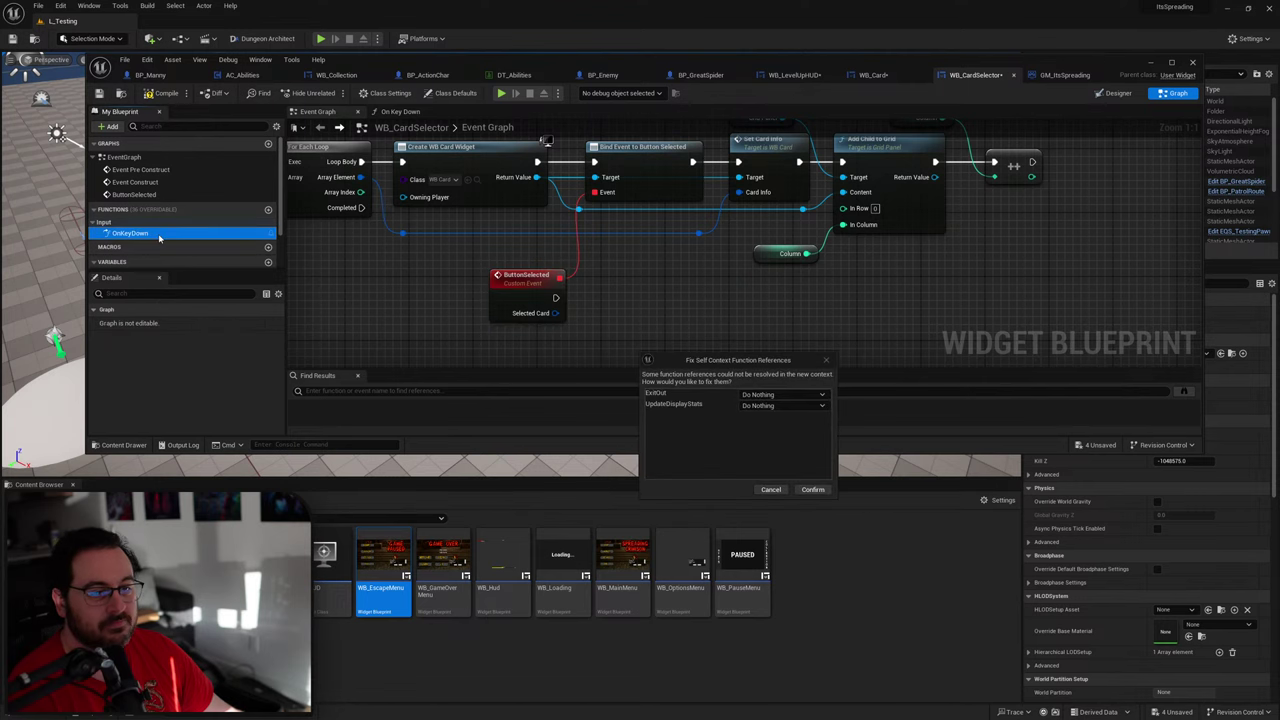
click(812, 489)
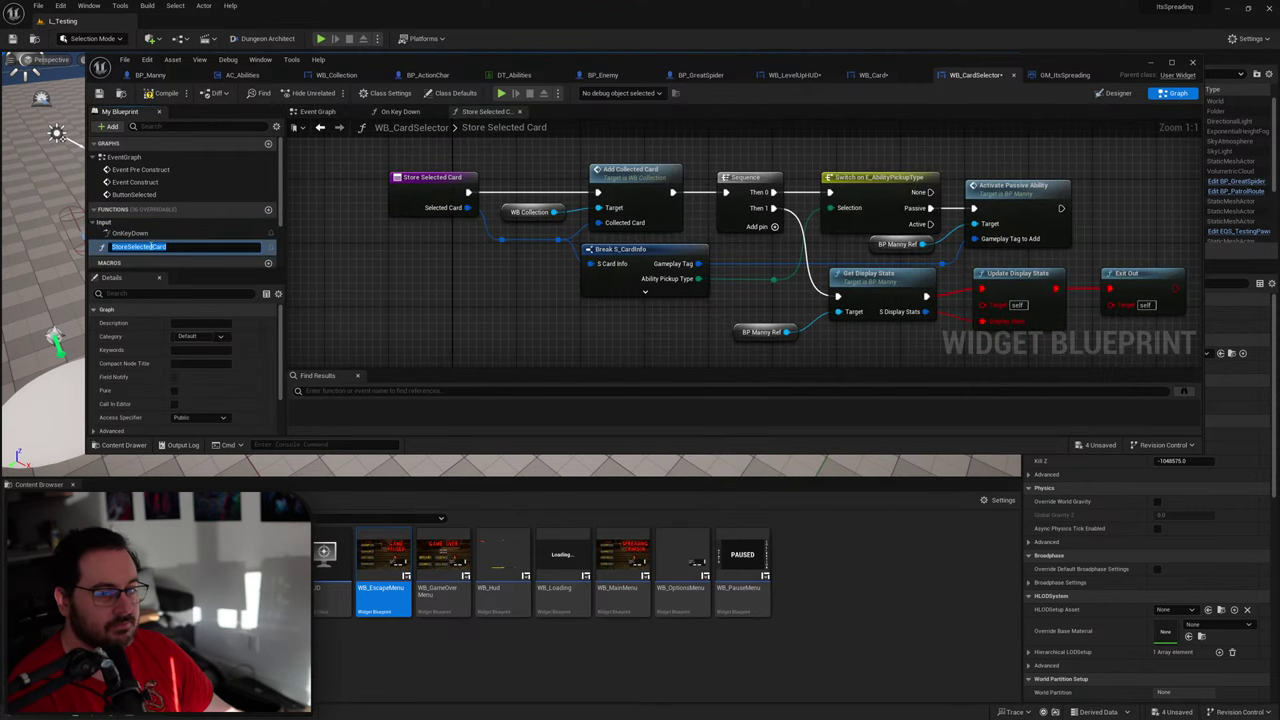
Step: Delete Get Display Stats, Update Display Stats and the lower BP Manny Ref from the Store Selected Card graph
right_drag(562, 308, 459, 287)
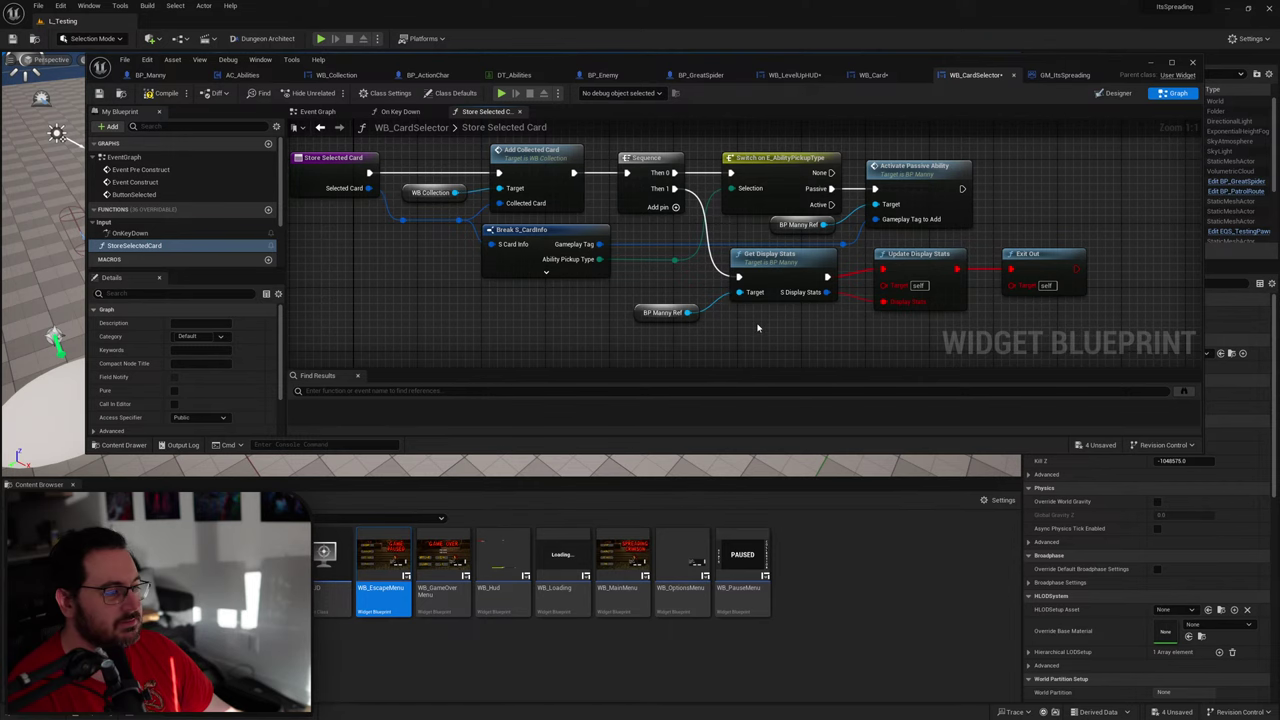
mouse_move(795, 328)
right_down()
mouse_move(731, 314)
mouse_move(784, 312)
right_up()
click(721, 283)
drag(861, 317, 572, 311)
key(Delete)
key(Delete)
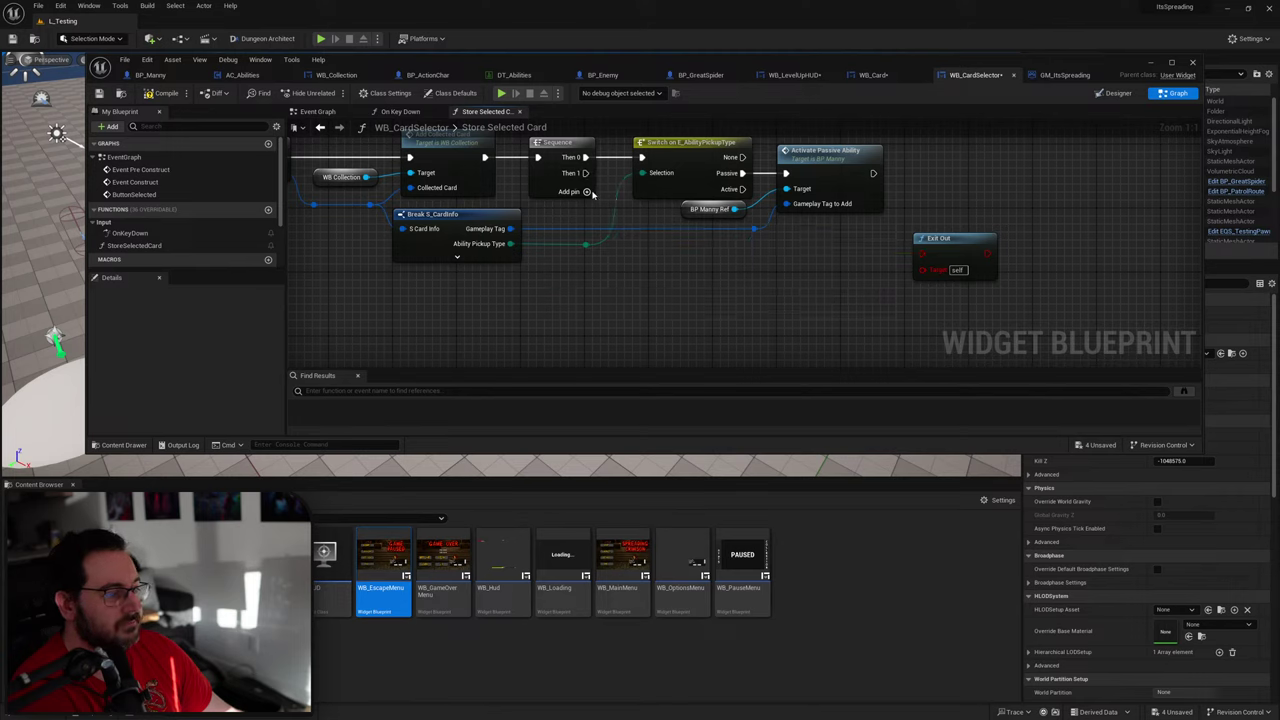
Step: Remove the unresolved Exit Out call from the Store Selected Card graph
drag(585, 172, 815, 290)
key(Escape)
key(ctrl+z)
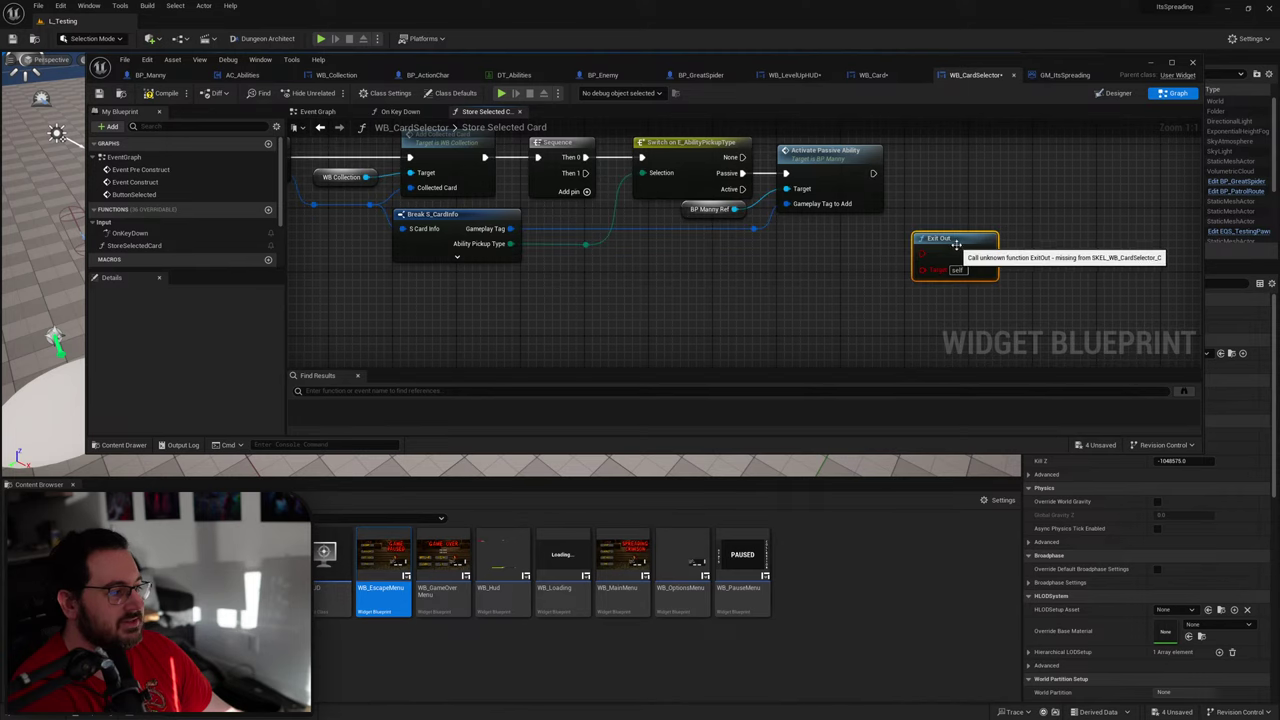
drag(935, 241, 749, 270)
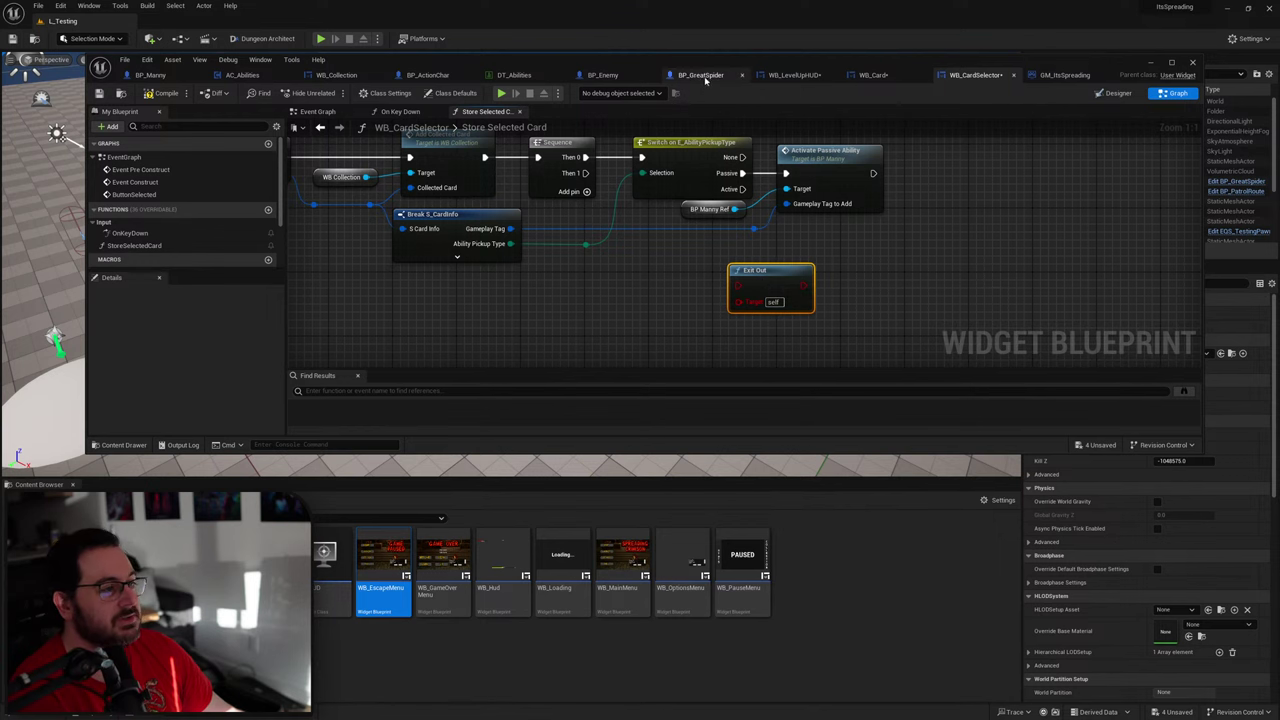
click(879, 77)
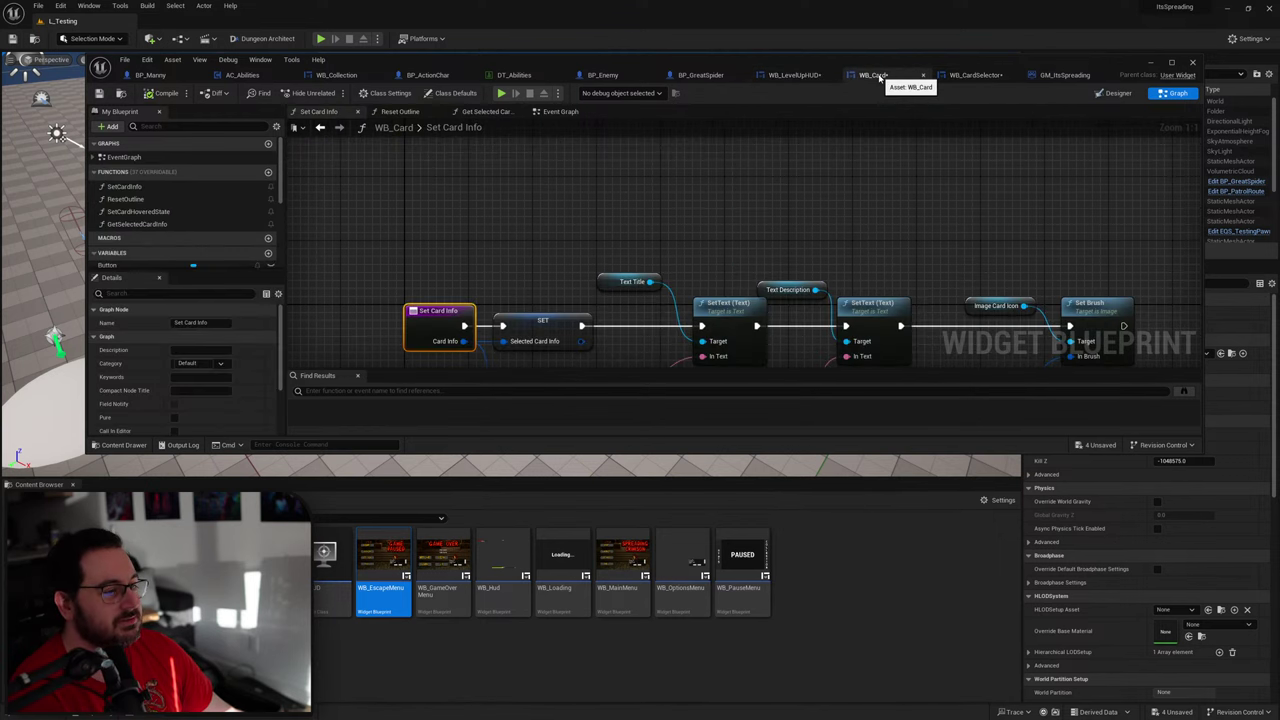
click(970, 80)
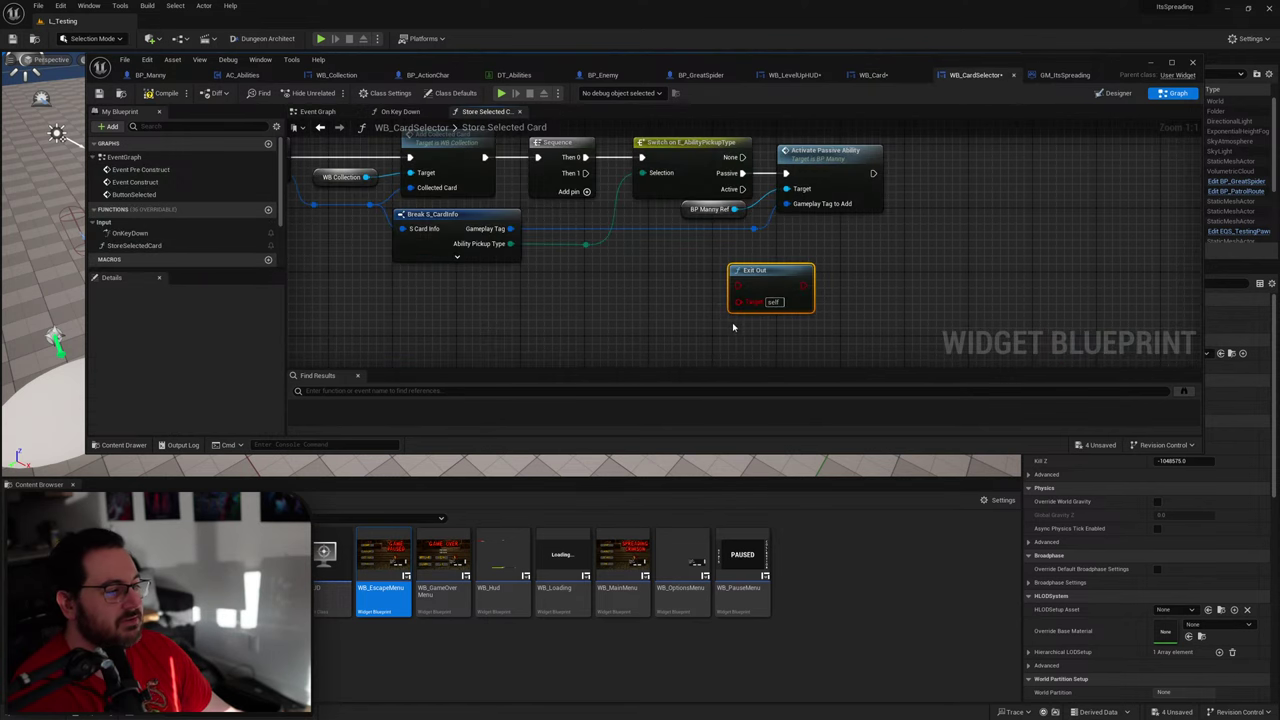
key(Delete)
right_drag(688, 238, 797, 272)
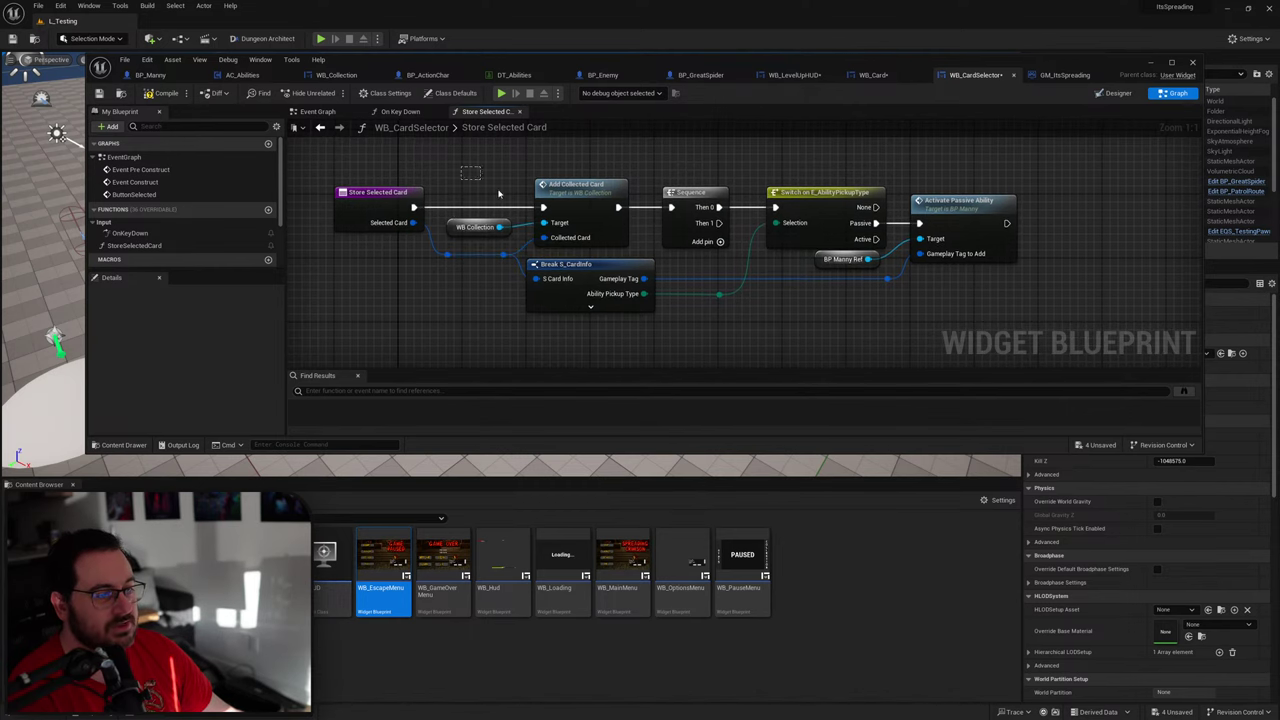
Step: Delete WB Collection, Add Collected Card and Sequence, and wire the Store Selected Card entry directly into Switch on E_AbilityPickupType
drag(461, 167, 516, 212)
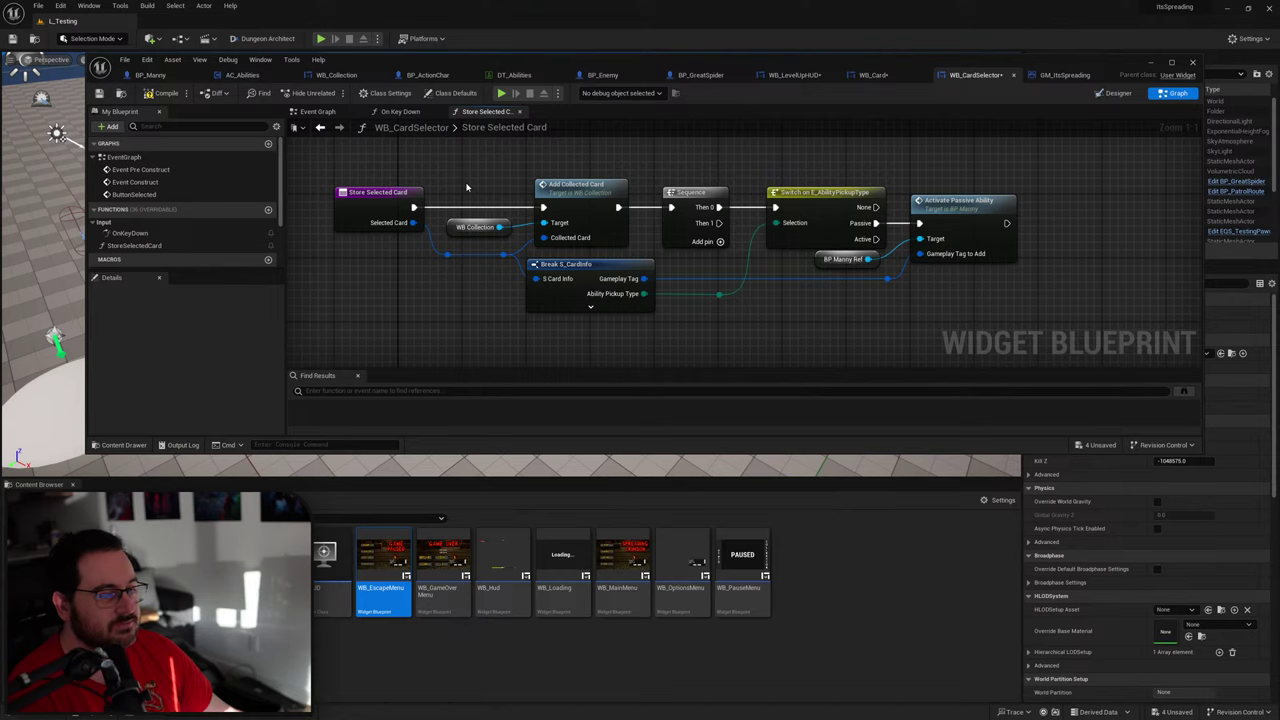
drag(458, 184, 577, 232)
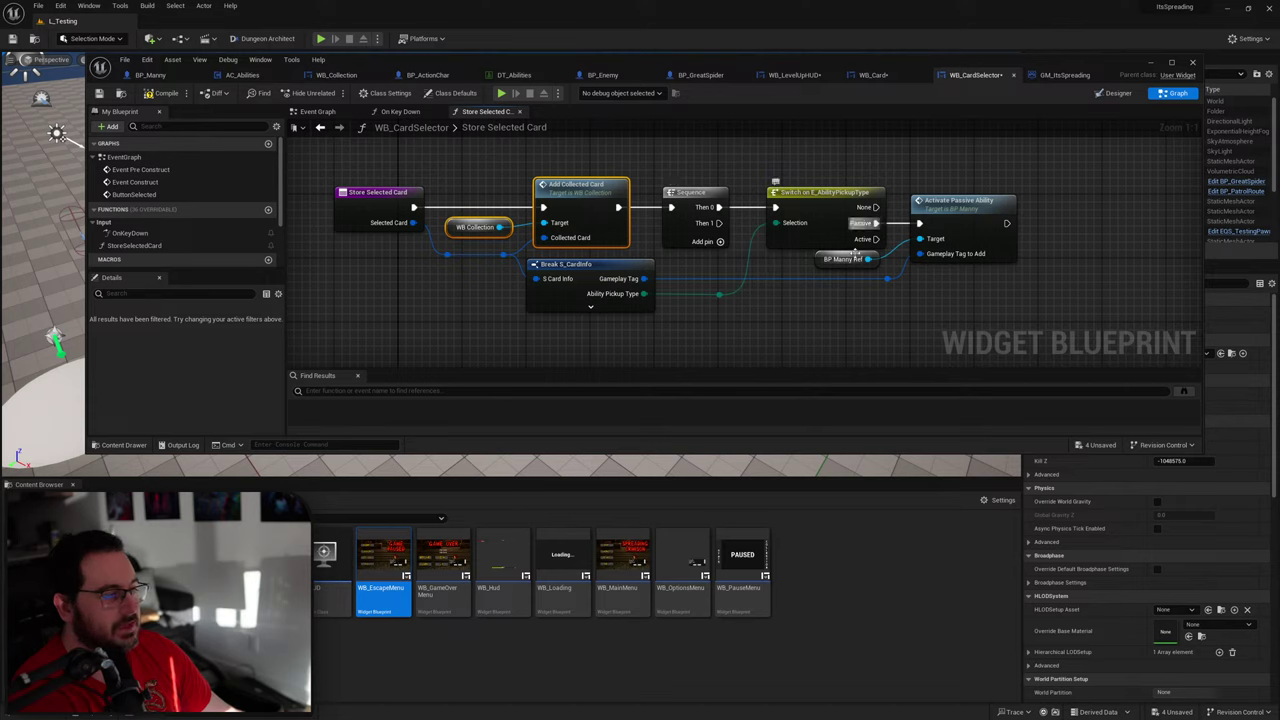
drag(728, 172, 478, 244)
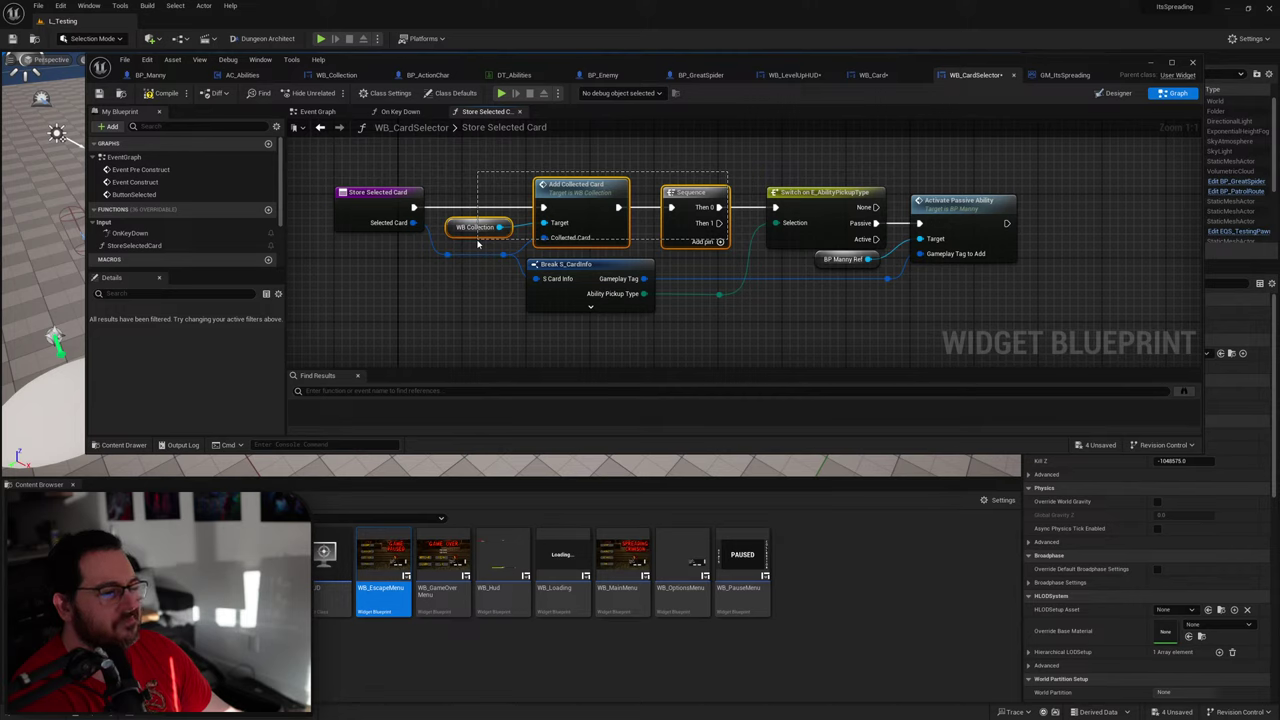
drag(478, 243, 478, 243)
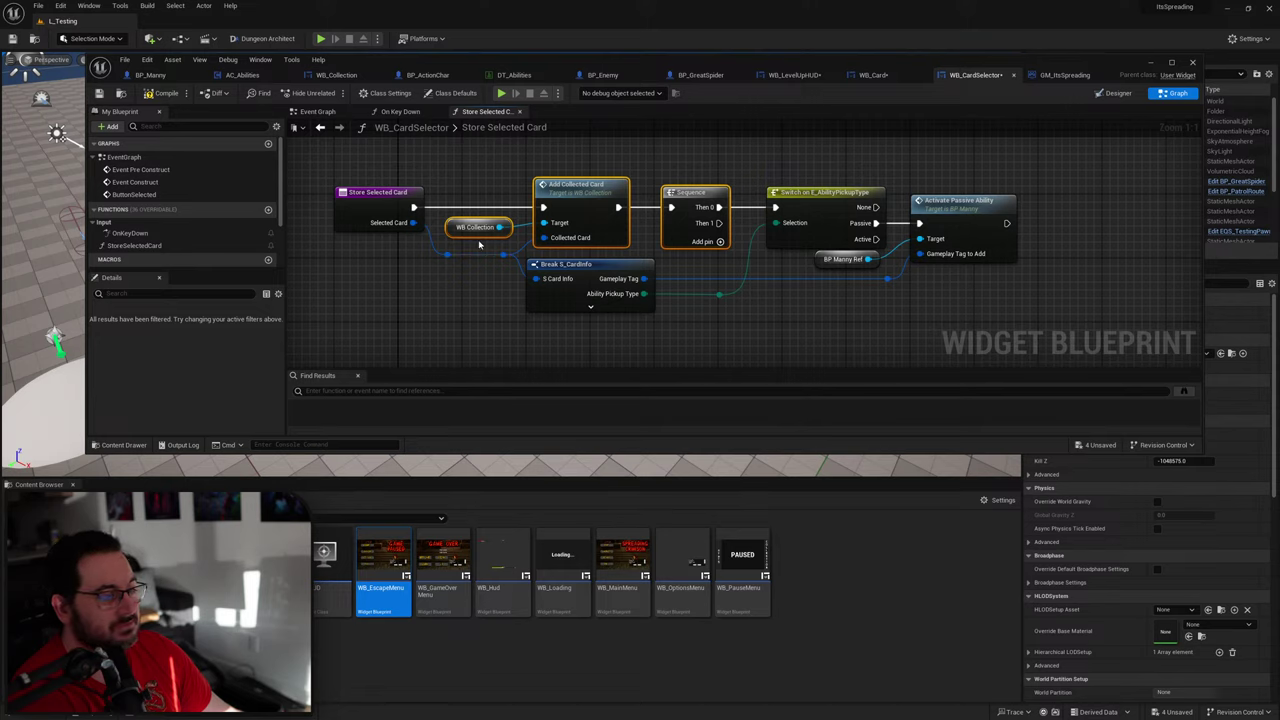
key(Delete)
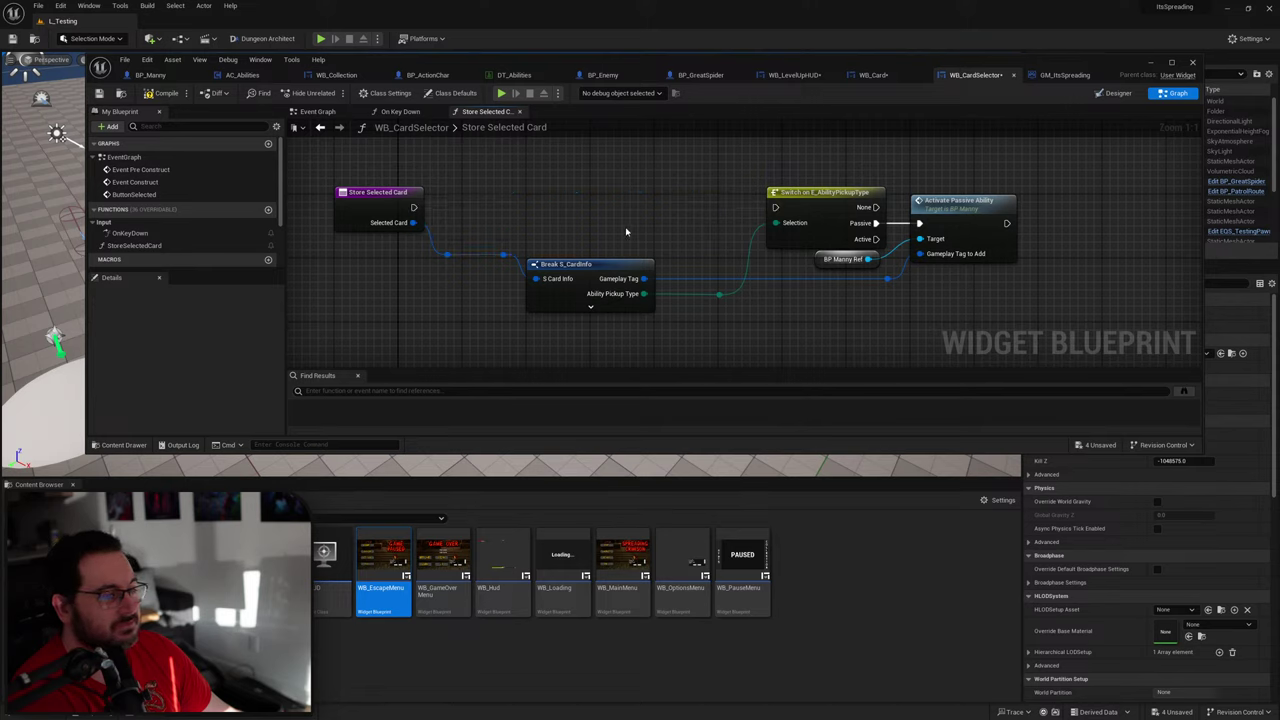
drag(414, 208, 775, 207)
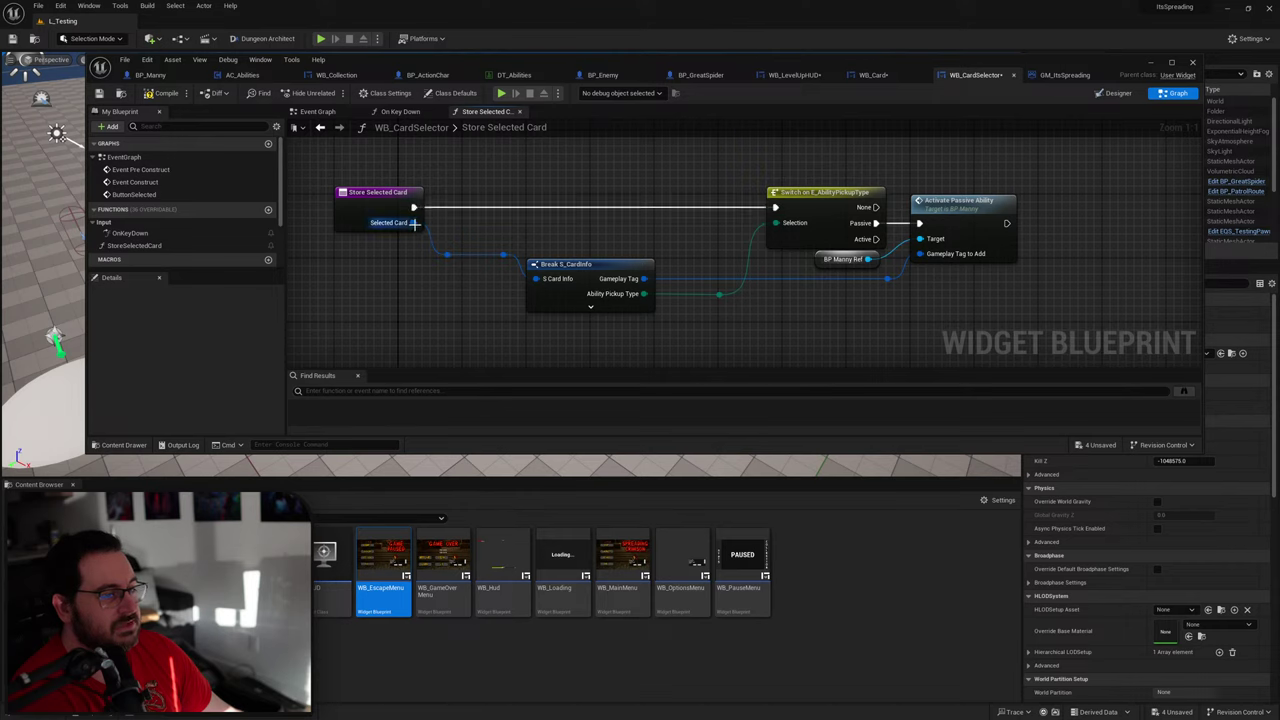
Step: Connect Selected Card straight to Break S_CardInfo, remove the leftover reroute points and shift the break node closer to the entry
drag(413, 222, 537, 278)
drag(427, 269, 506, 252)
key(Delete)
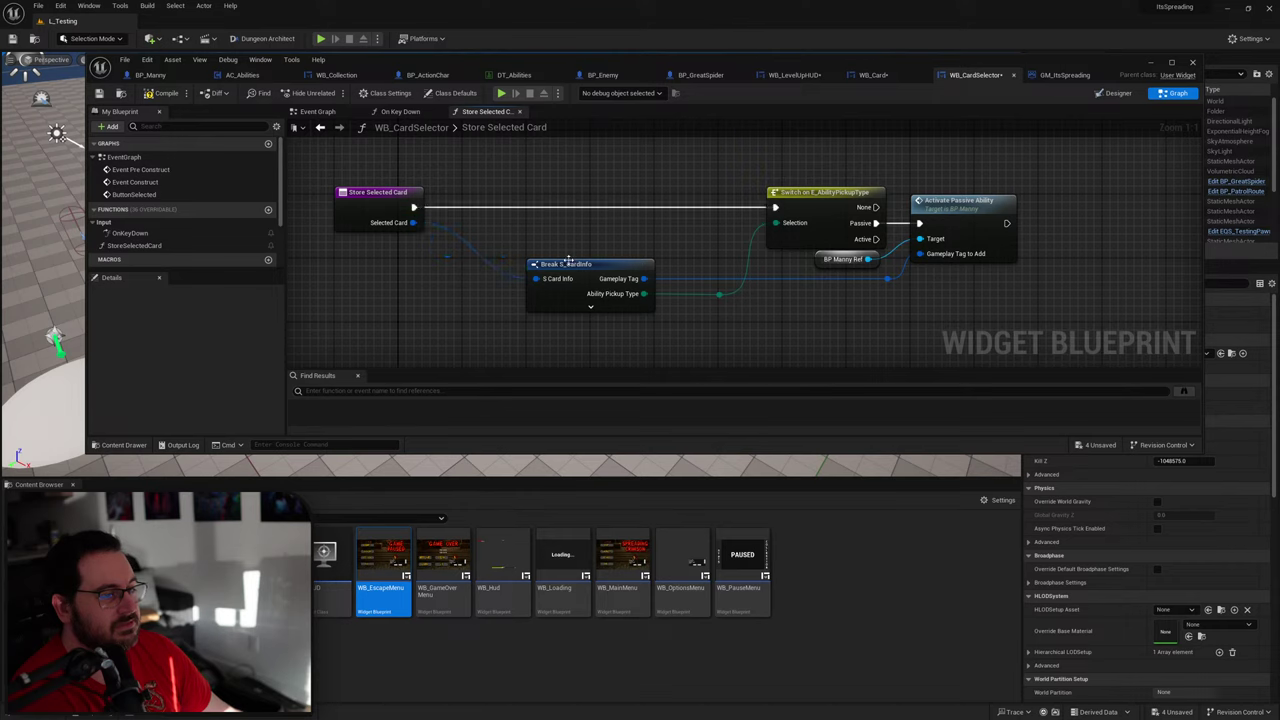
drag(600, 281, 544, 282)
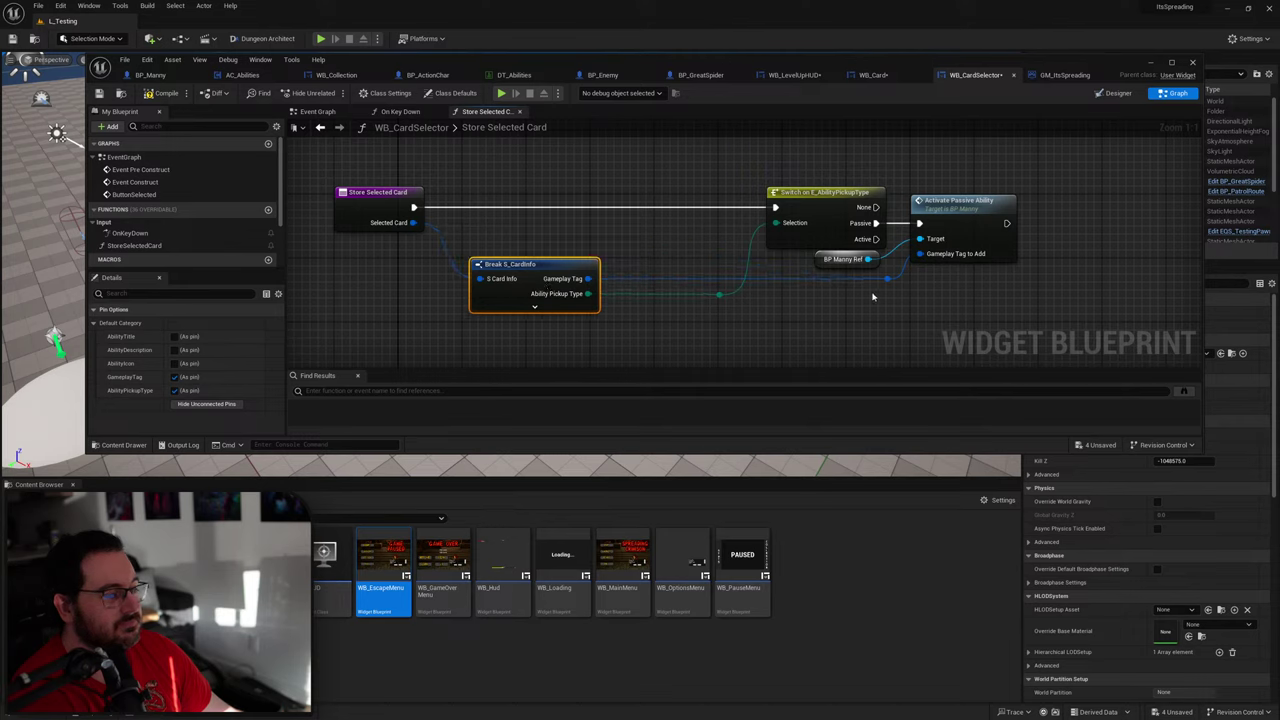
Step: Promote BP Manny Ref to a variable with Instance Editable and Expose on Spawn enabled, and compile the widget
click(850, 261)
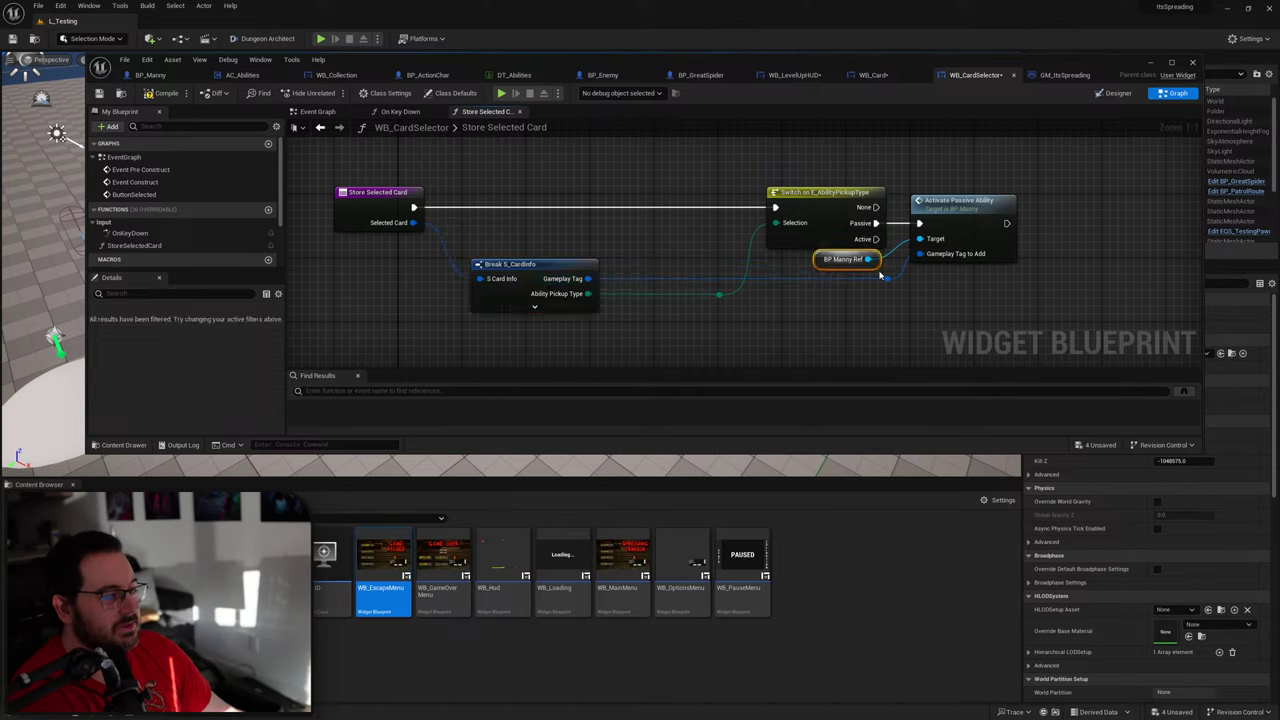
right_click(866, 260)
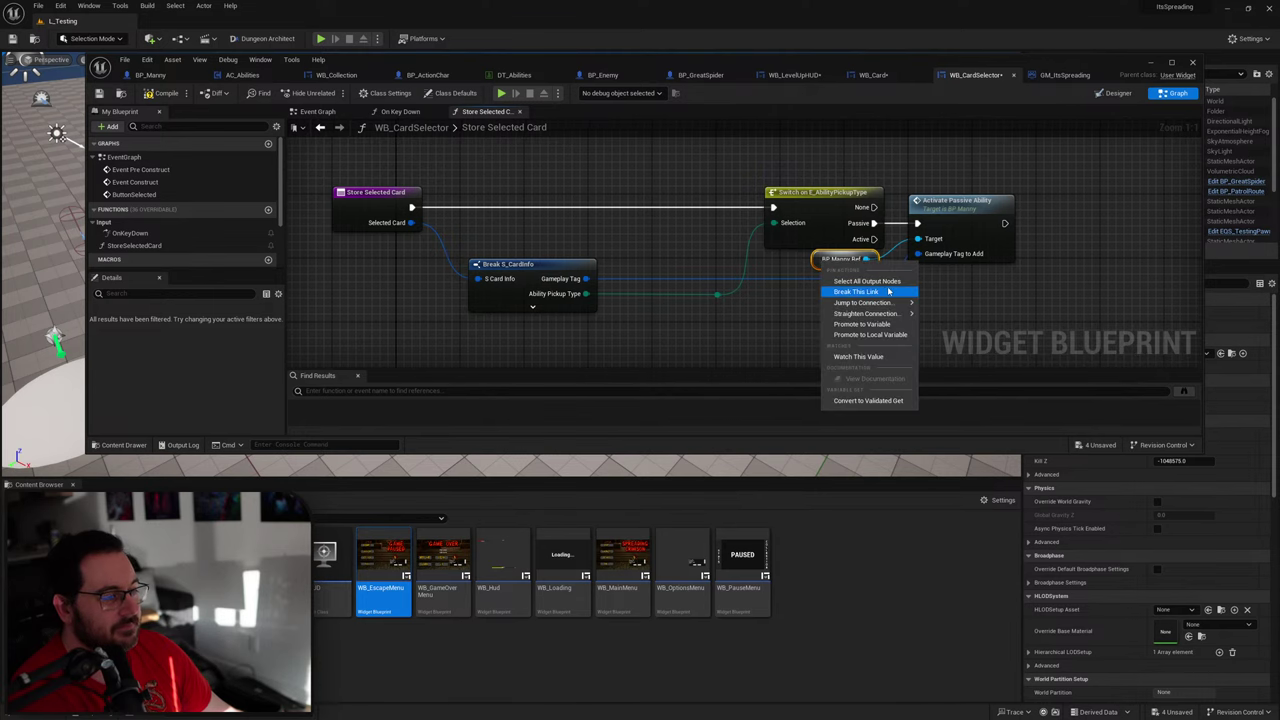
click(889, 325)
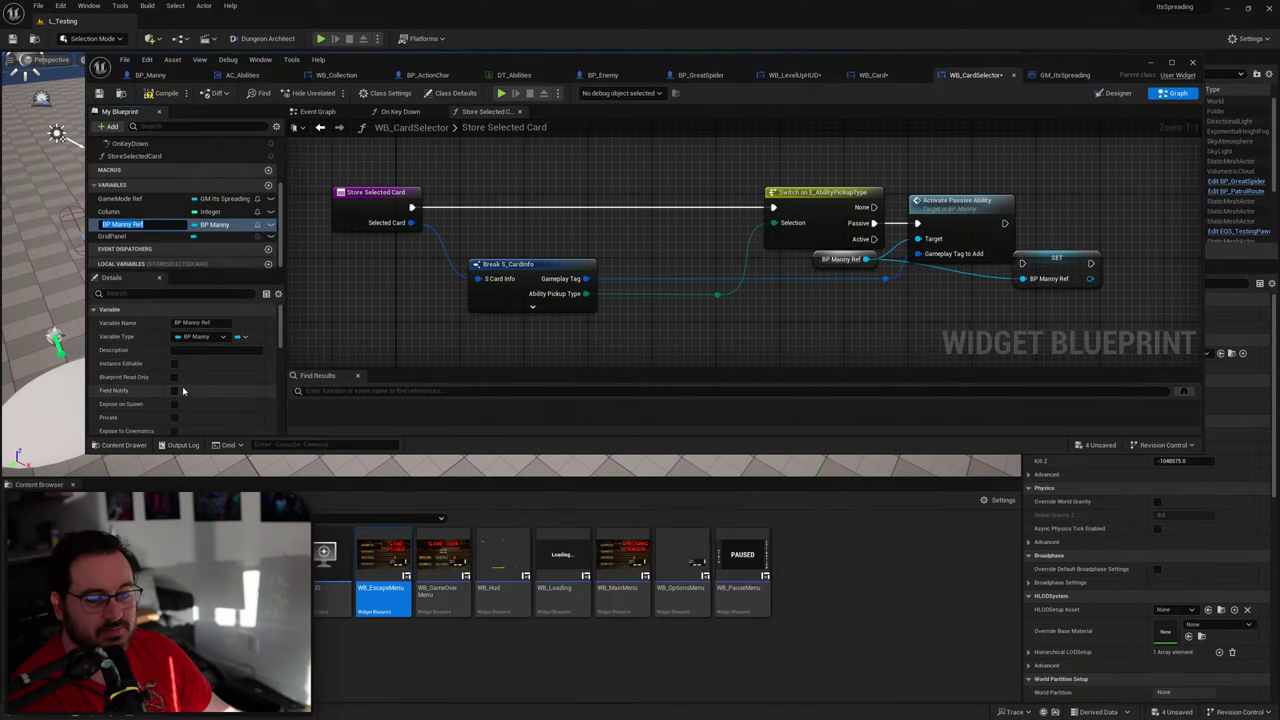
scroll(172, 400, down, 2)
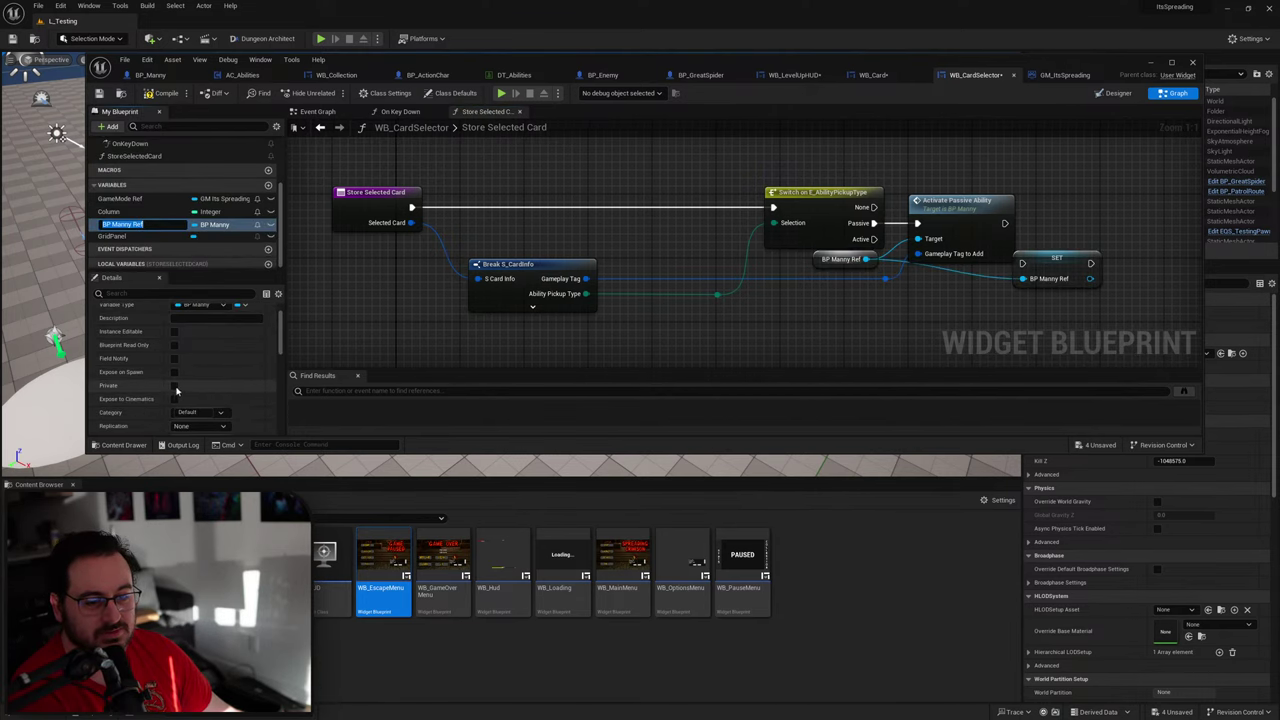
key(Return)
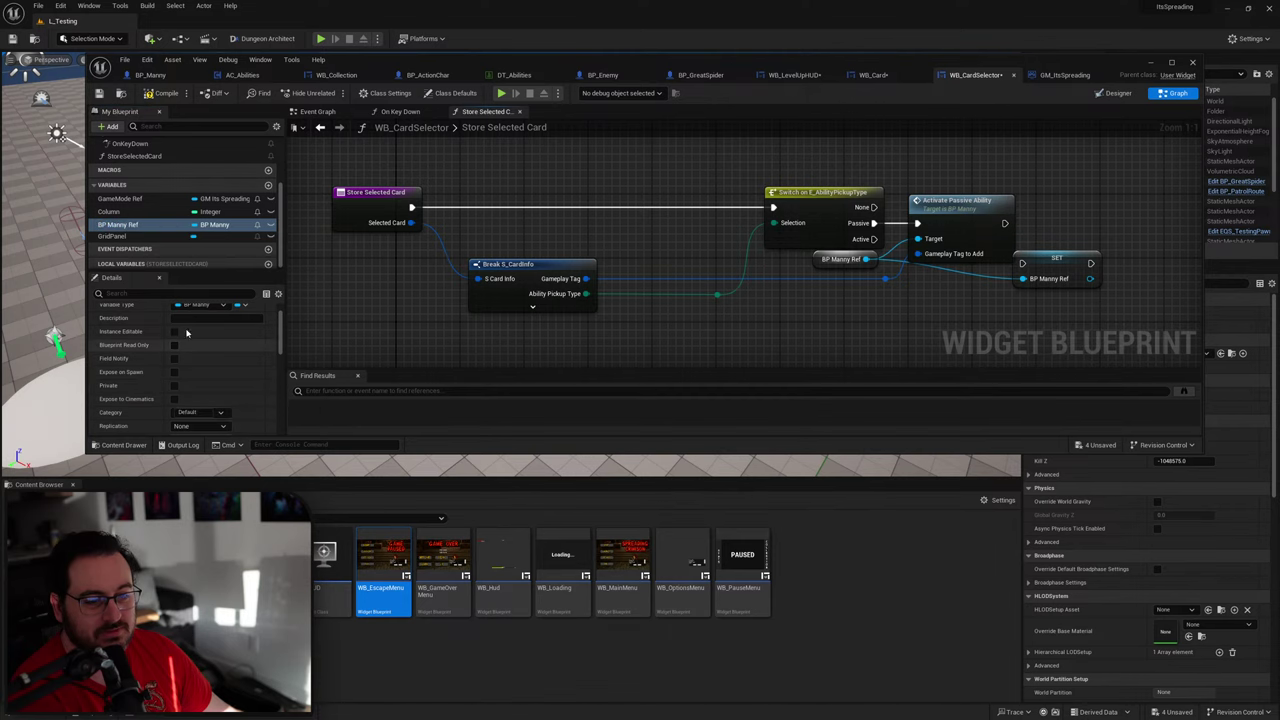
click(174, 331)
click(174, 371)
right_drag(871, 285, 805, 302)
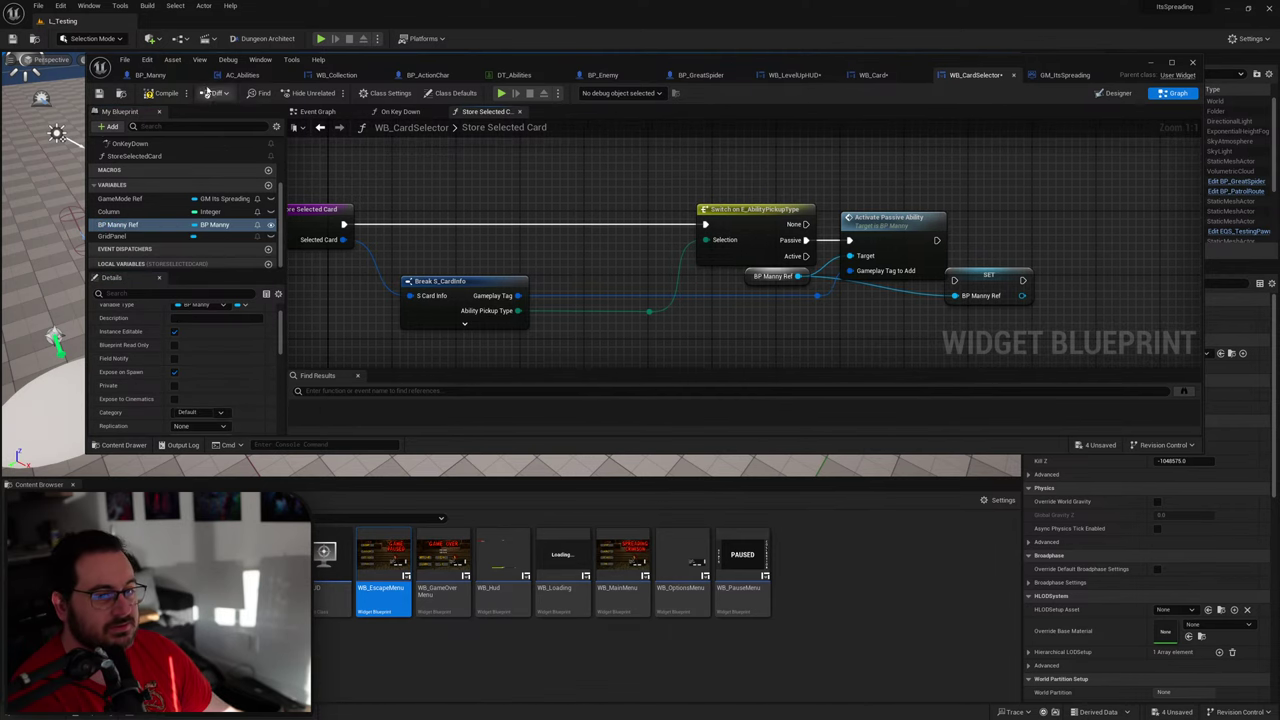
click(152, 93)
Step: Replace the old BP Manny Ref getter with one from the new variable as Activate Passive Ability's Target, and delete the SET node
click(752, 283)
right_drag(752, 285, 735, 254)
key(Delete)
drag(131, 229, 852, 229)
drag(734, 217, 743, 260)
click(990, 245)
key(Delete)
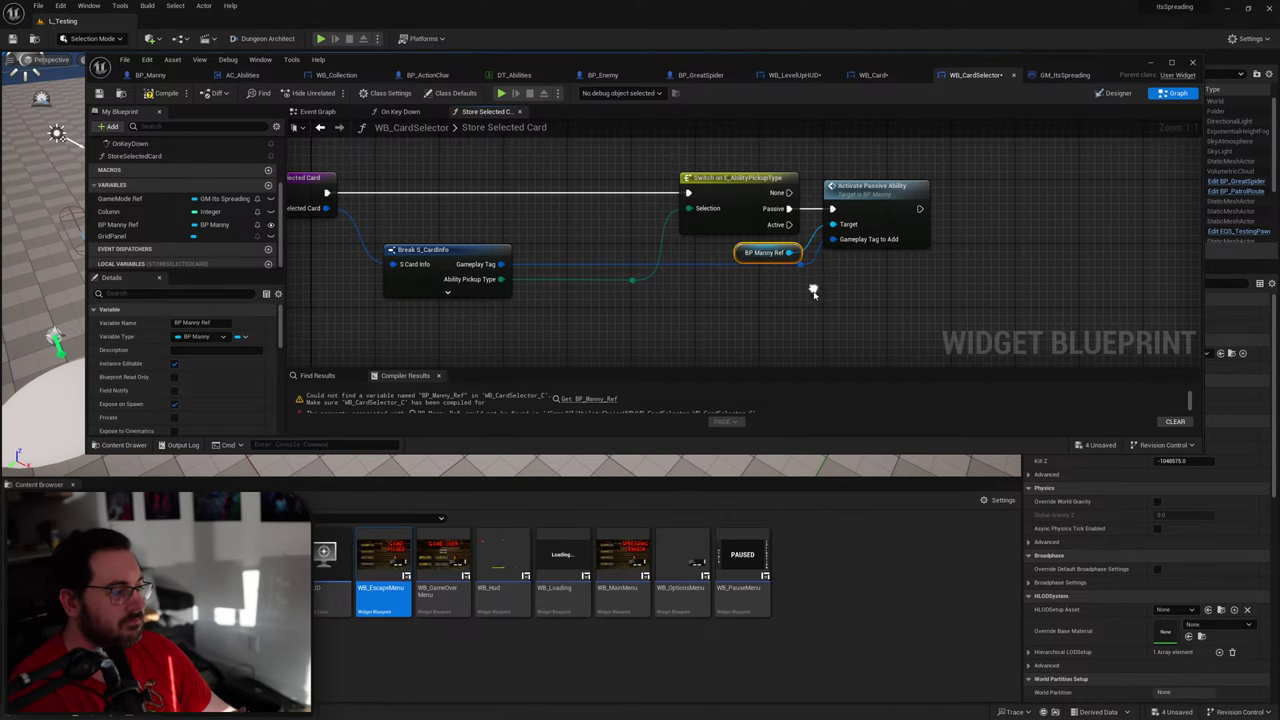
Step: Move the Switch, Activate Passive Ability and BP Manny Ref nodes closer to Break S_CardInfo and recompile
right_click(812, 290)
click(785, 294)
right_drag(679, 298, 718, 307)
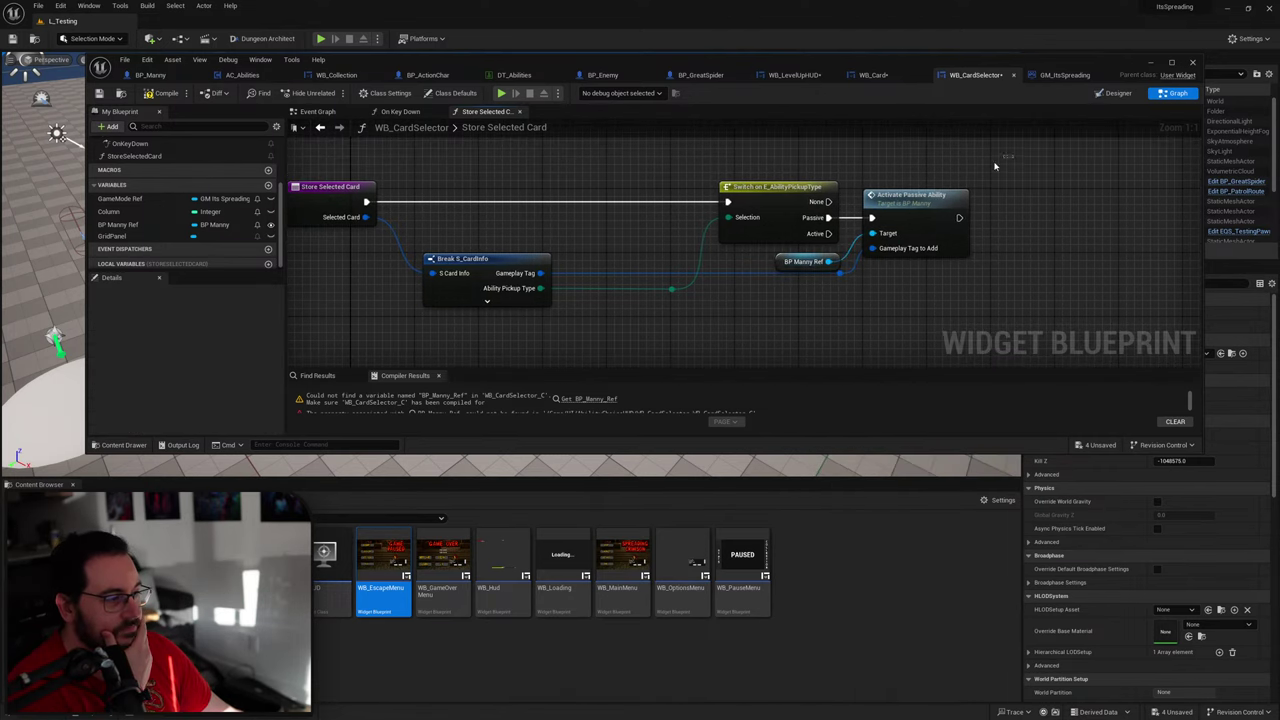
drag(995, 166, 655, 300)
drag(784, 200, 696, 199)
click(463, 172)
click(160, 93)
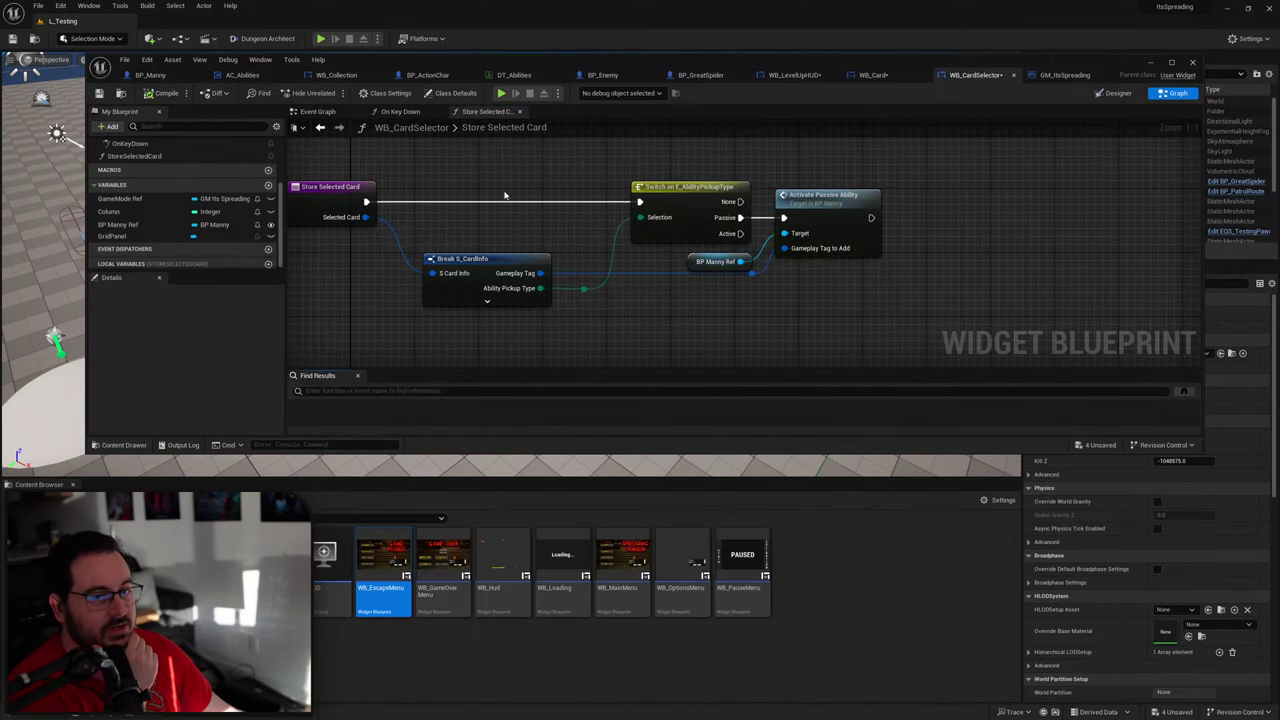
Step: Call Store Selected Card from the ButtonSelected event in the Event Graph, pass Selected Card into it and place it beside the event
right_drag(611, 244, 651, 263)
key(alt+Left)
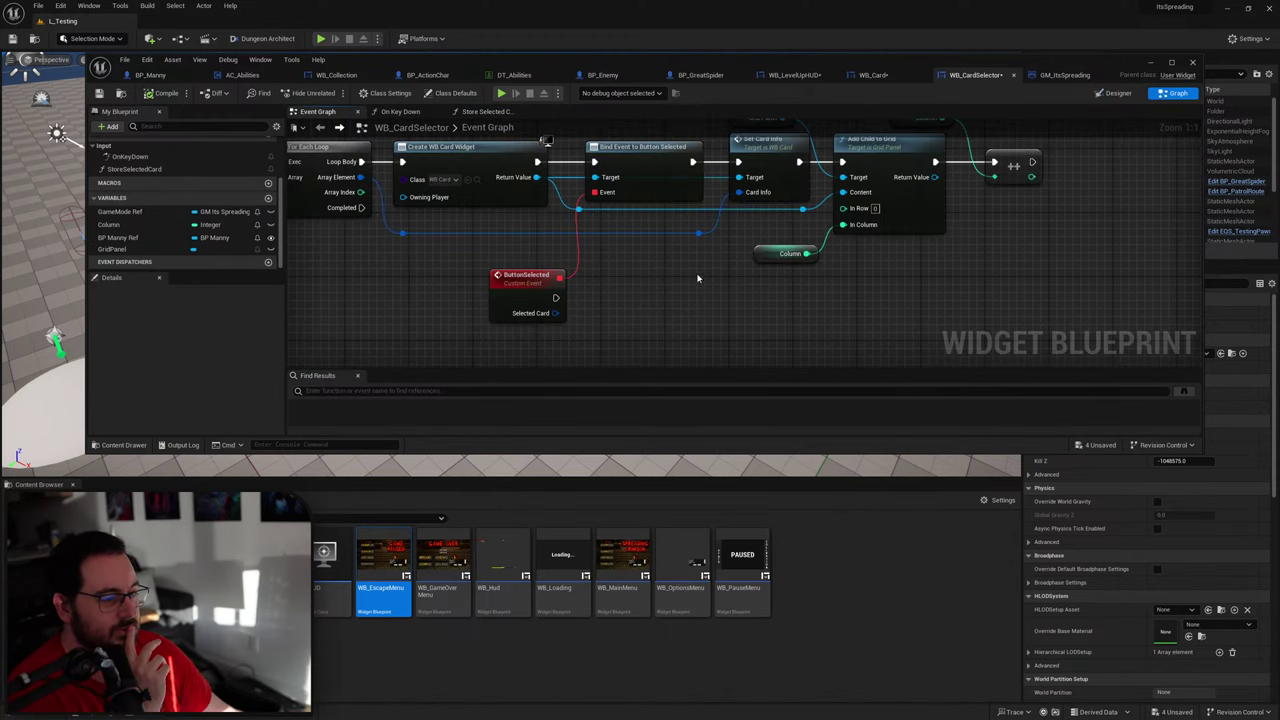
drag(133, 169, 554, 299)
click(688, 290)
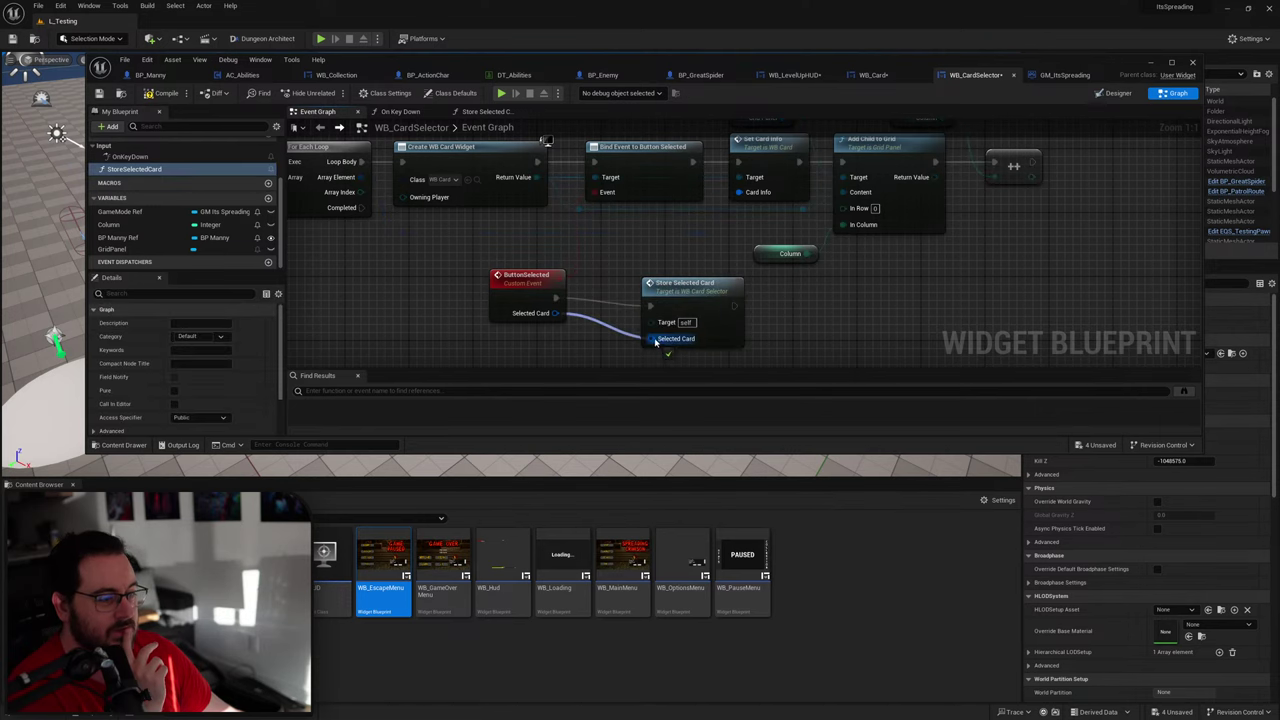
drag(688, 298, 632, 290)
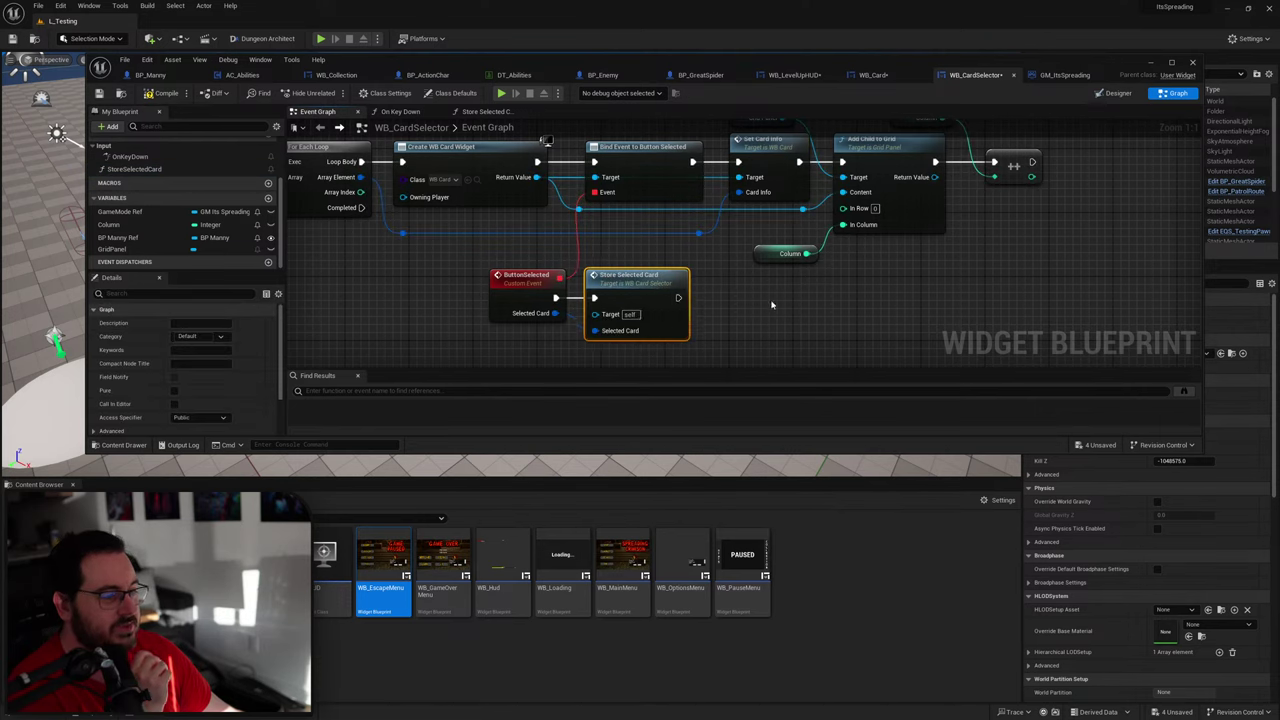
Step: Look over the StoreSelectedCard function and check in the Event Graph where Game Mode Ref is set and used
double_click(643, 284)
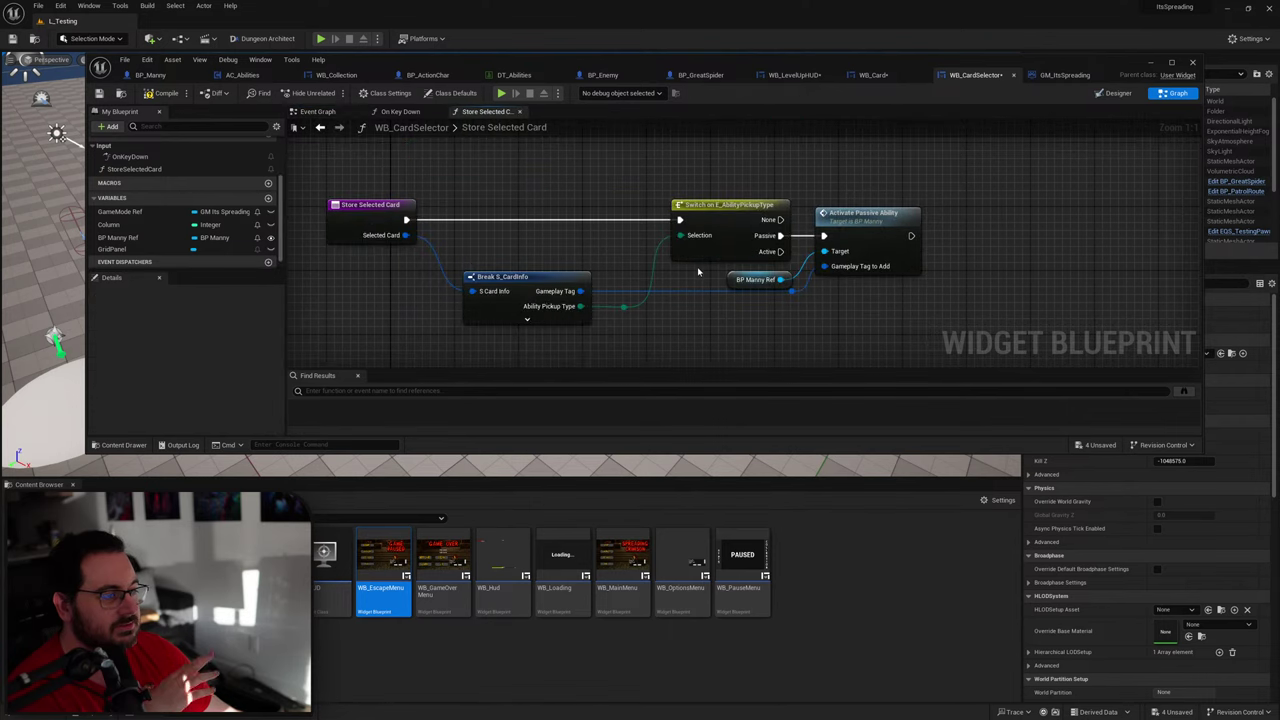
right_drag(505, 197, 594, 220)
right_click(482, 172)
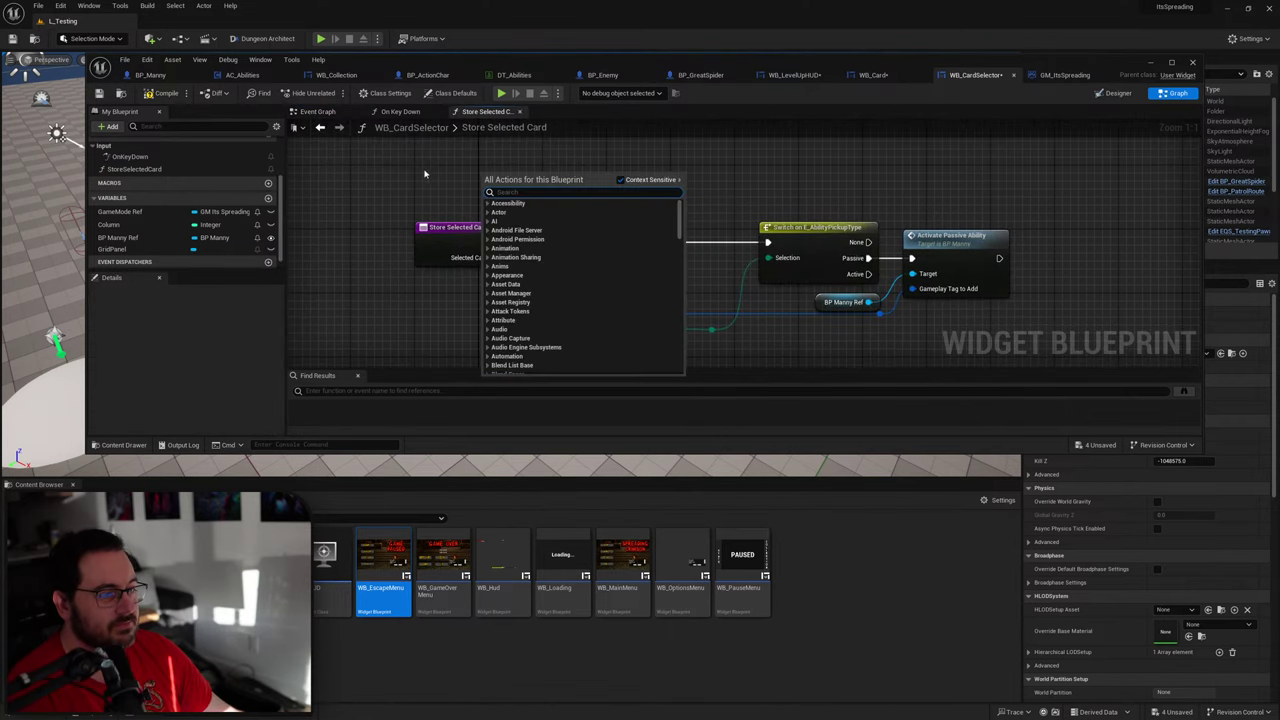
click(318, 111)
right_drag(444, 205, 914, 280)
scroll(914, 280, down, 4)
scroll(657, 232, up, 4)
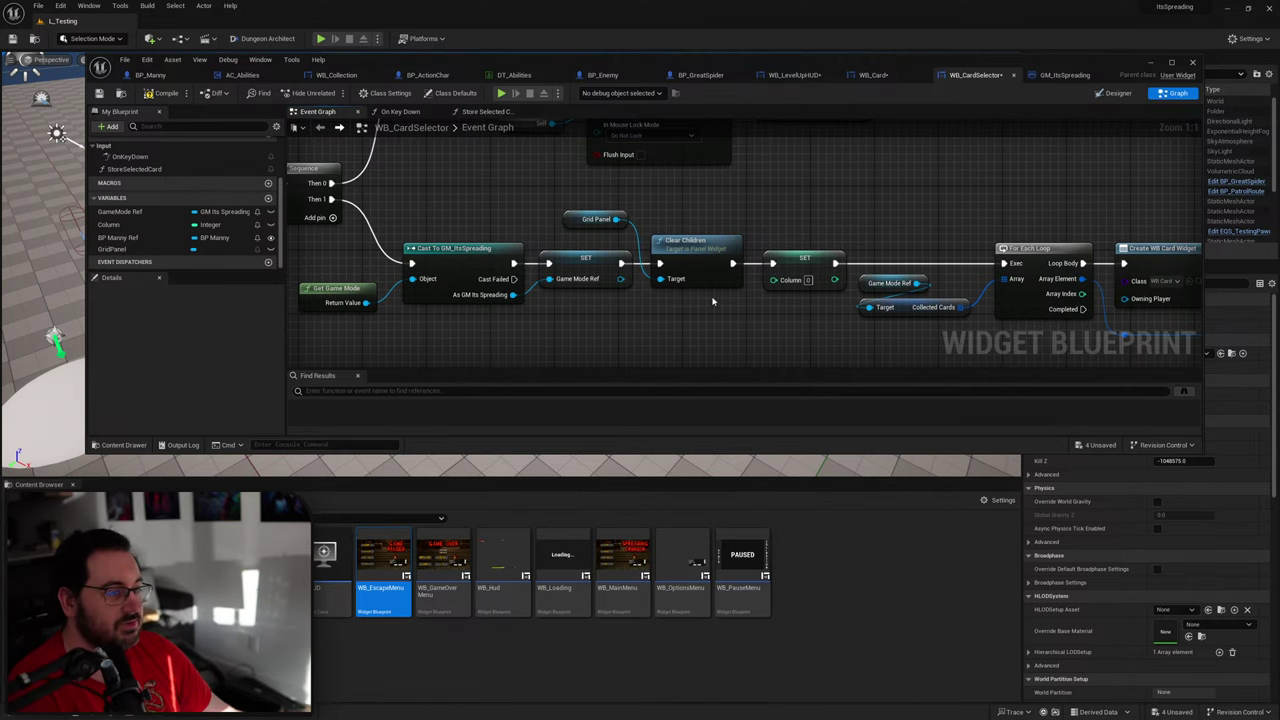
Step: Add a Game Mode Ref getter above the entry node in the StoreSelectedCard function
click(487, 111)
right_drag(722, 296, 713, 279)
right_drag(480, 180, 503, 200)
right_click(497, 201)
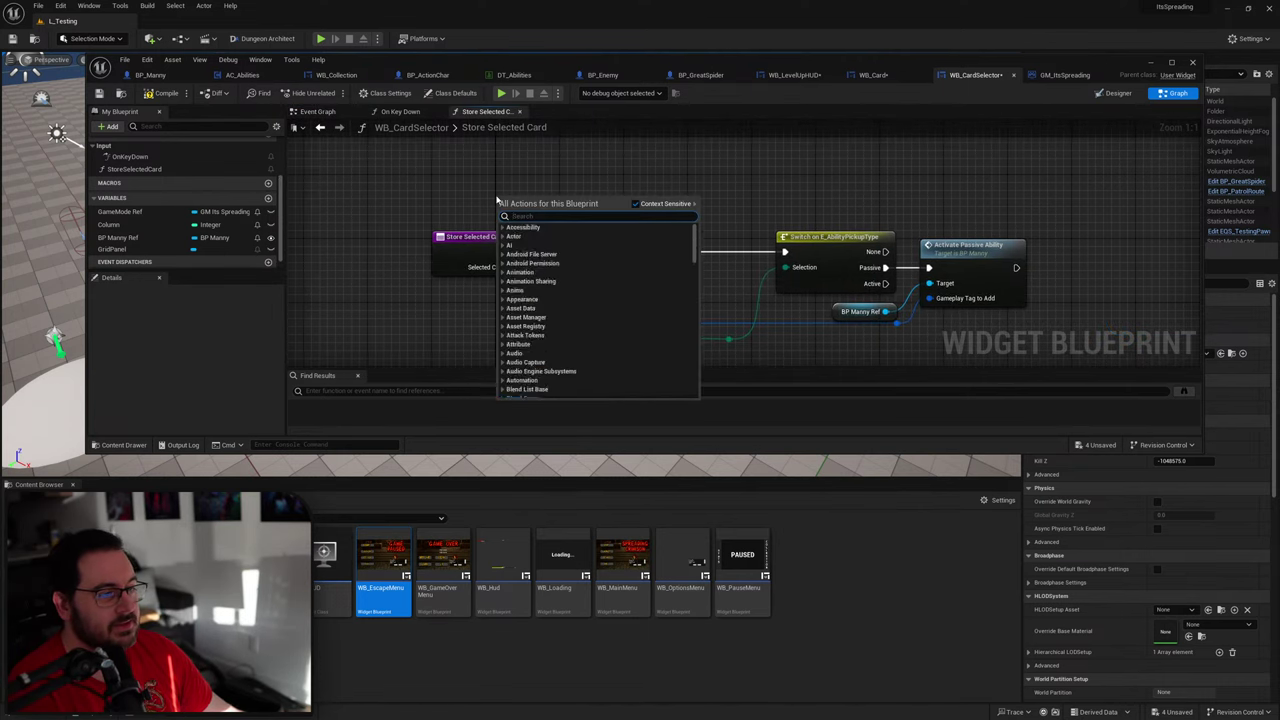
text(get gfa)
key(BackSpace)
key(BackSpace)
text(ame )
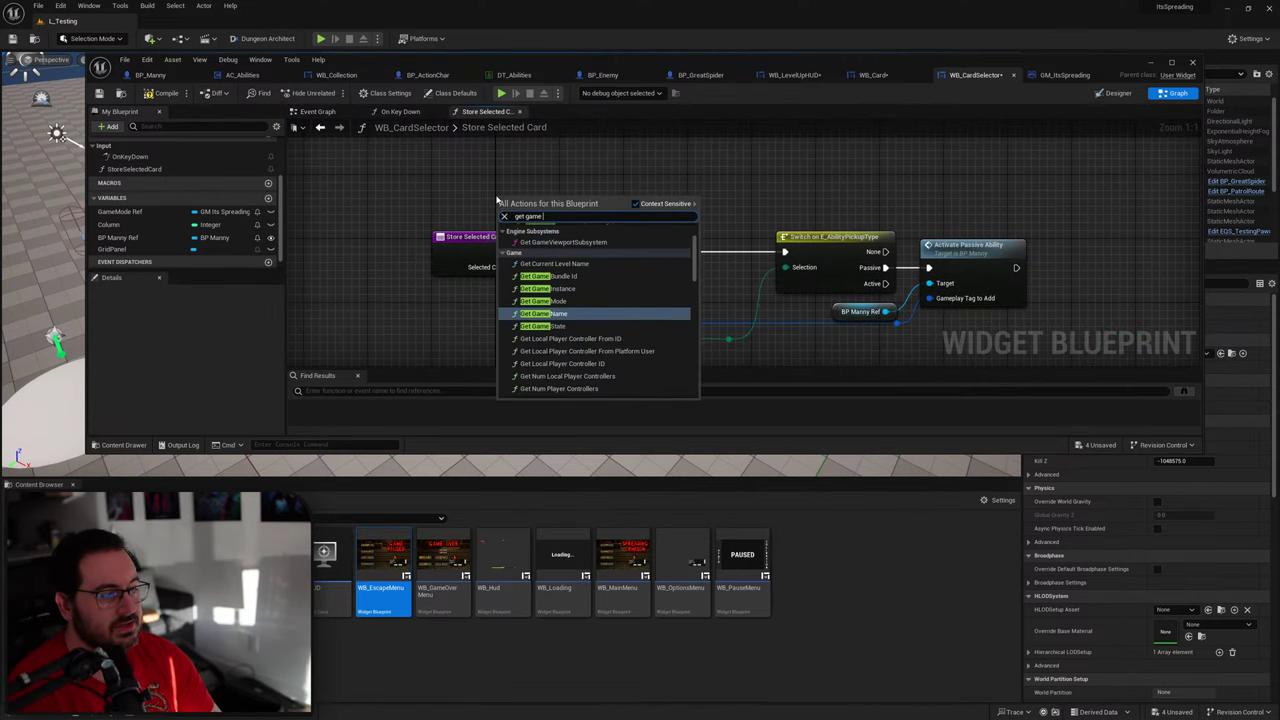
text(mode re)
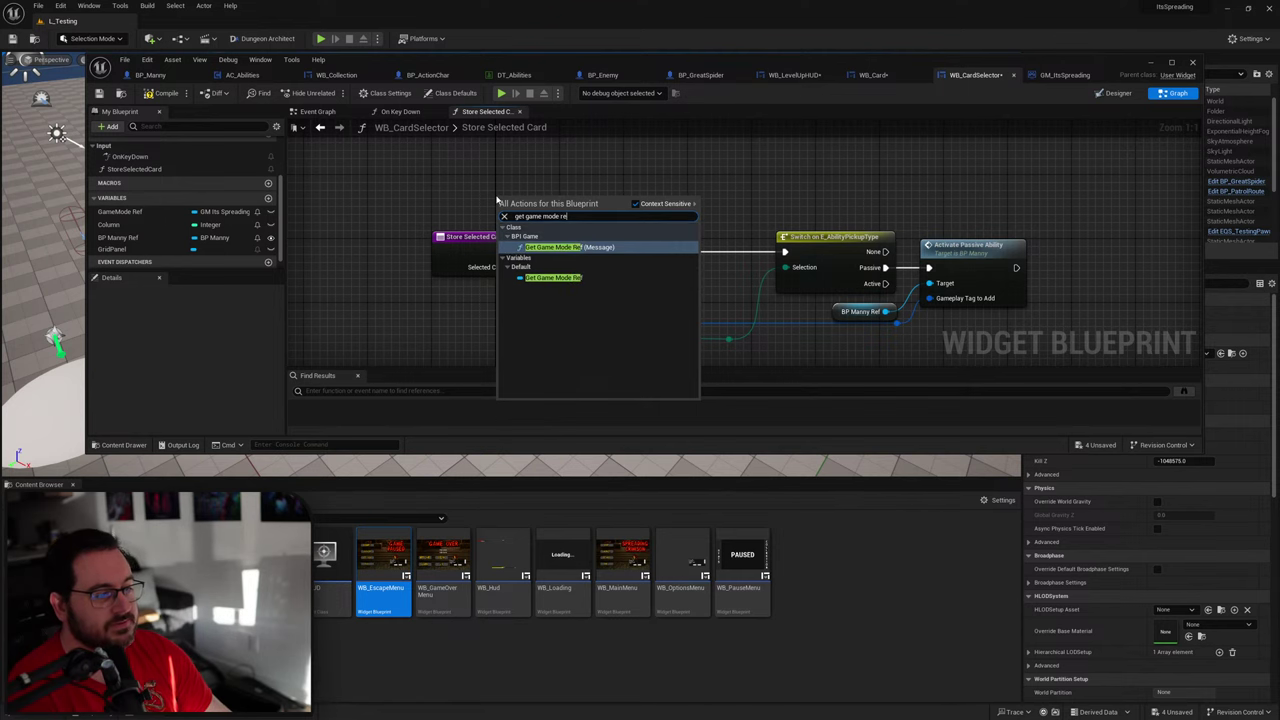
key(Return)
Step: Check the Collected Cards variable in GM_ItsSpreading, and get the Collected Cards variable from Game Mode Ref in StoreSelectedCard
click(1065, 77)
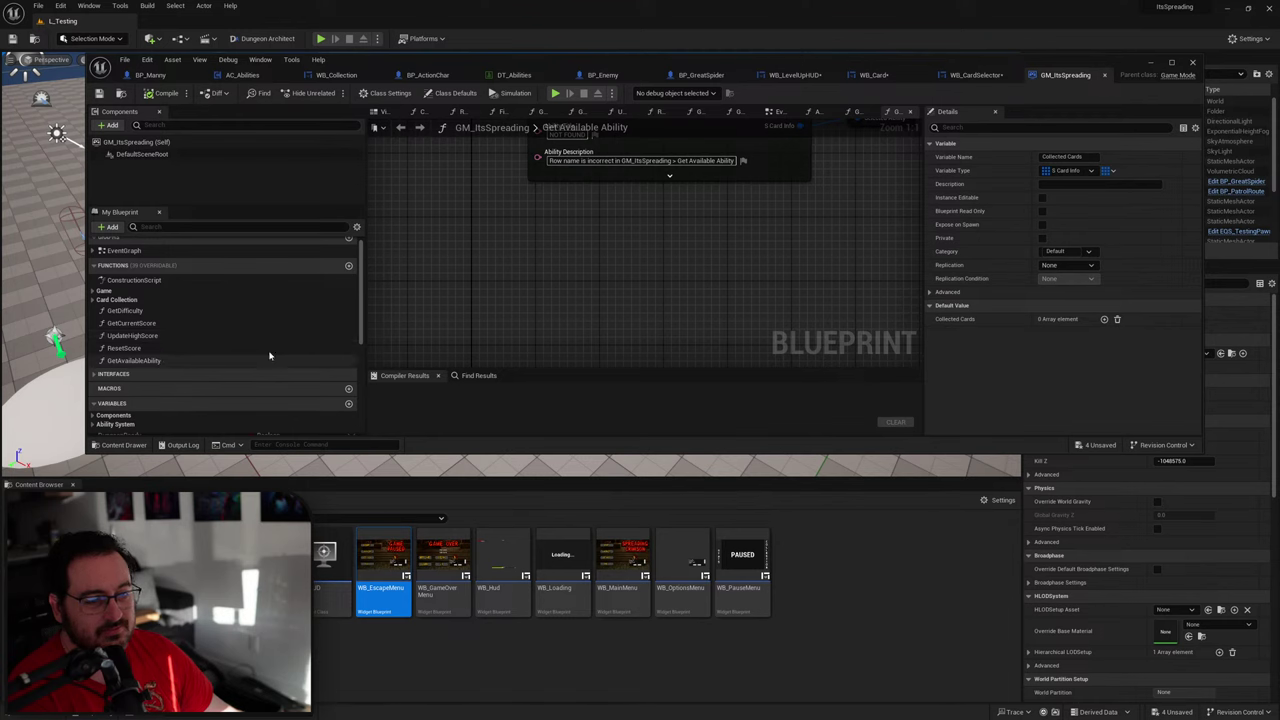
scroll(207, 370, down, 5)
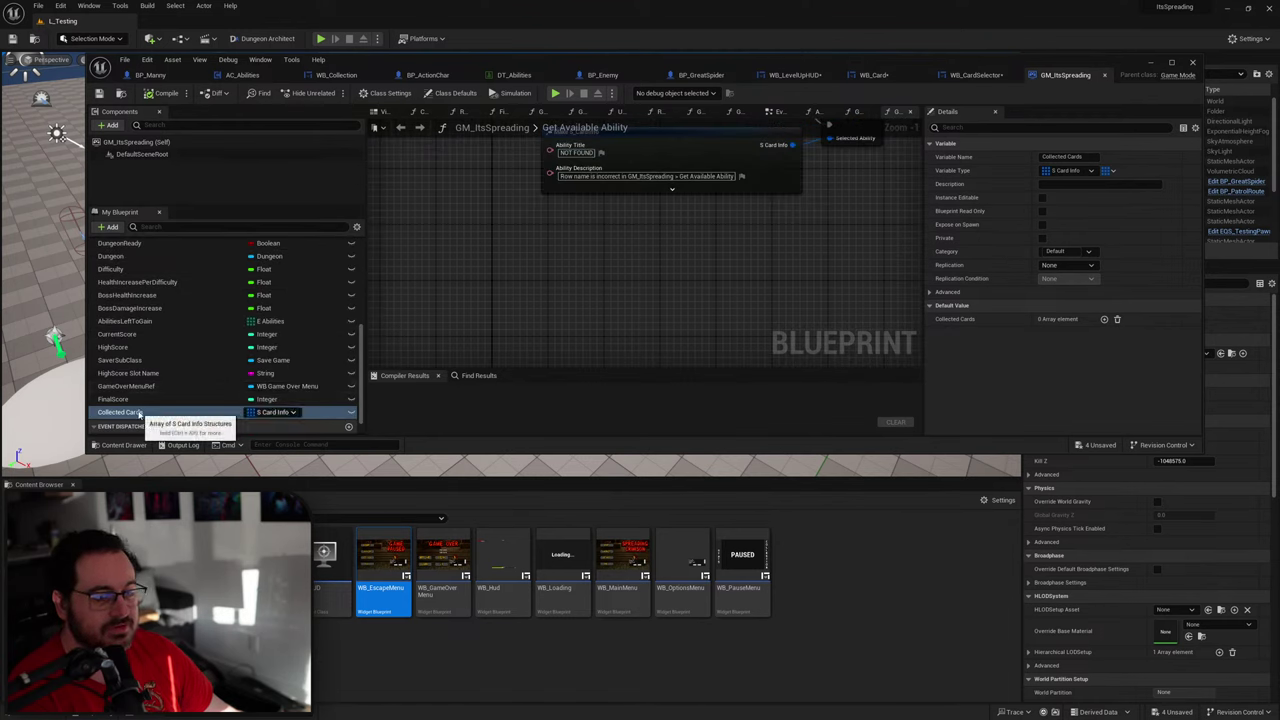
click(972, 75)
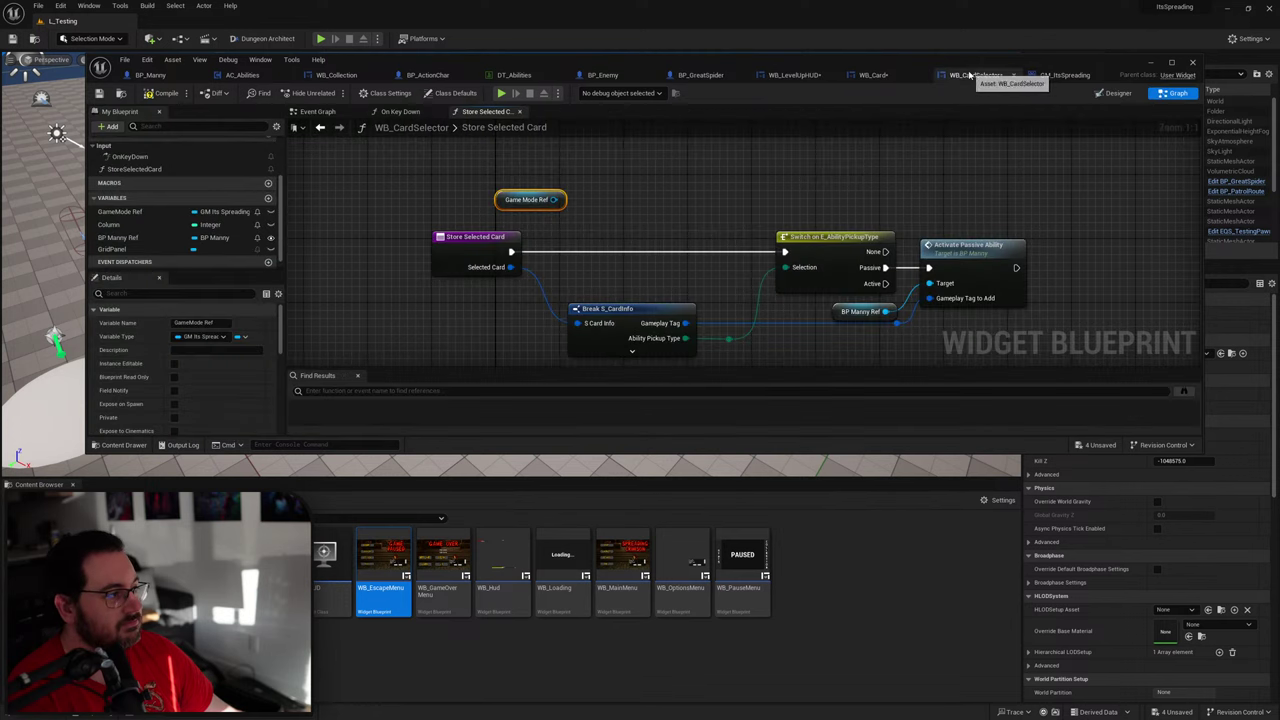
drag(554, 199, 591, 227)
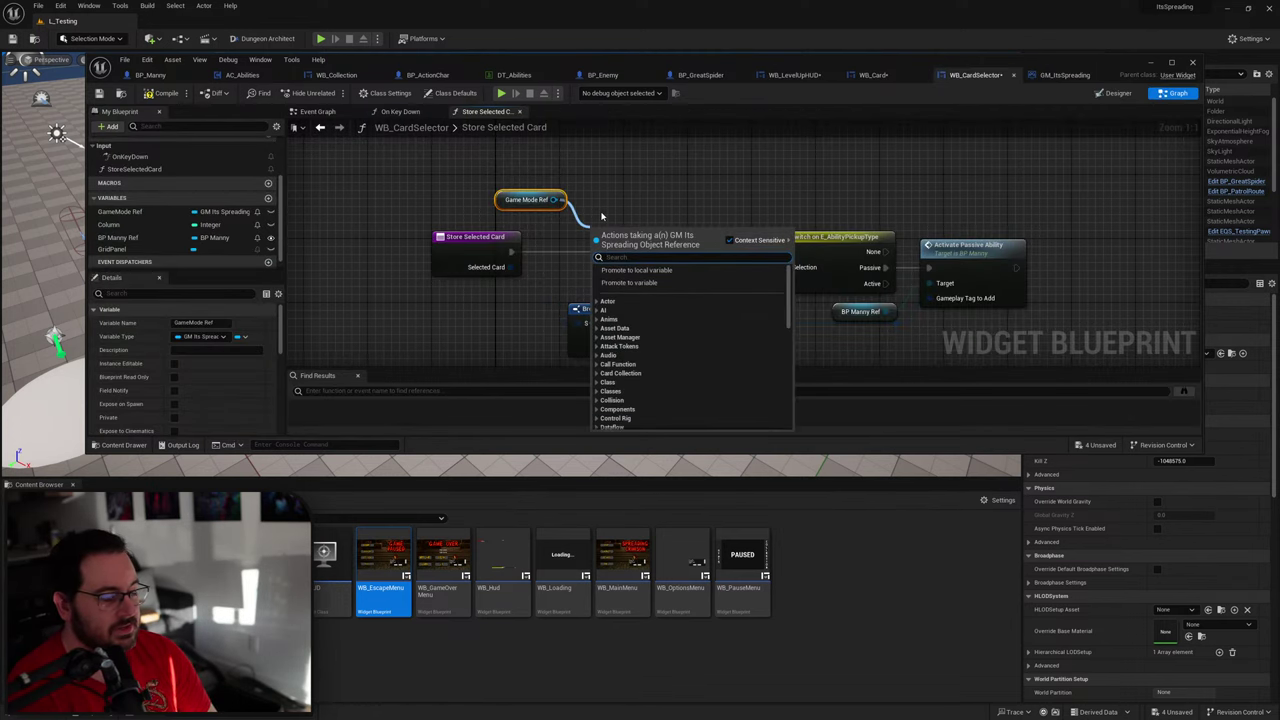
text(get collec)
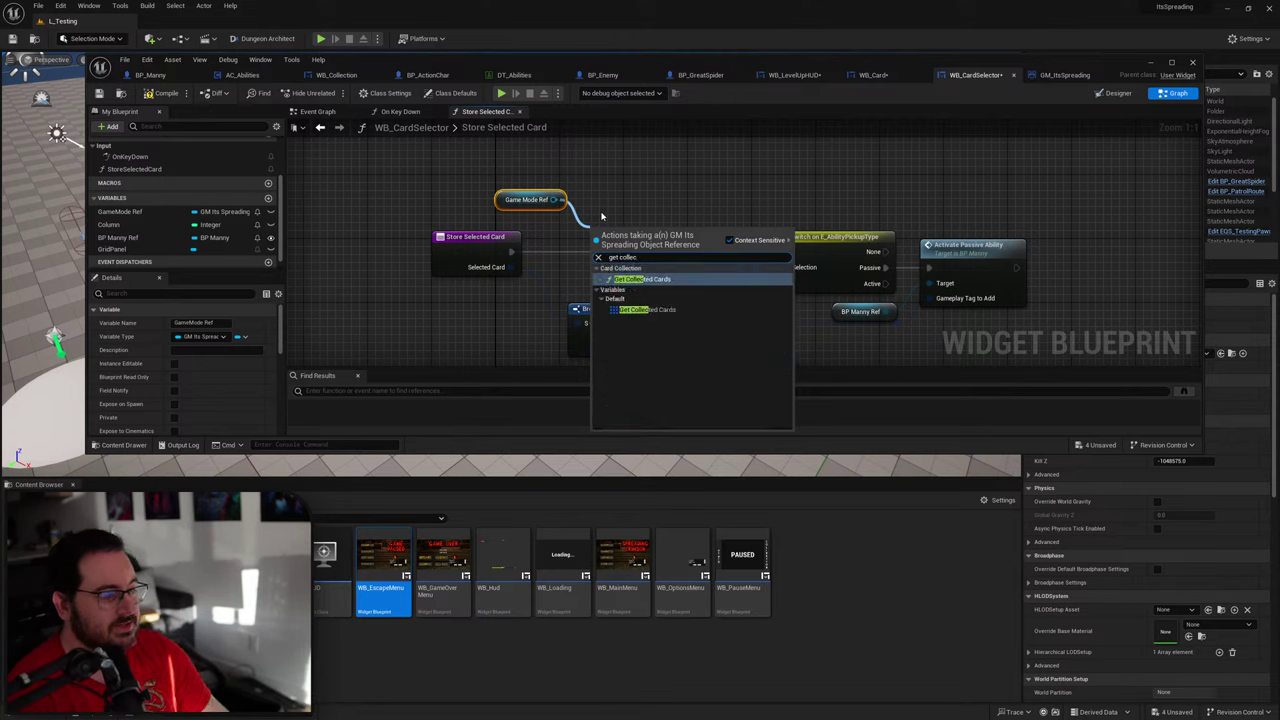
key(Down)
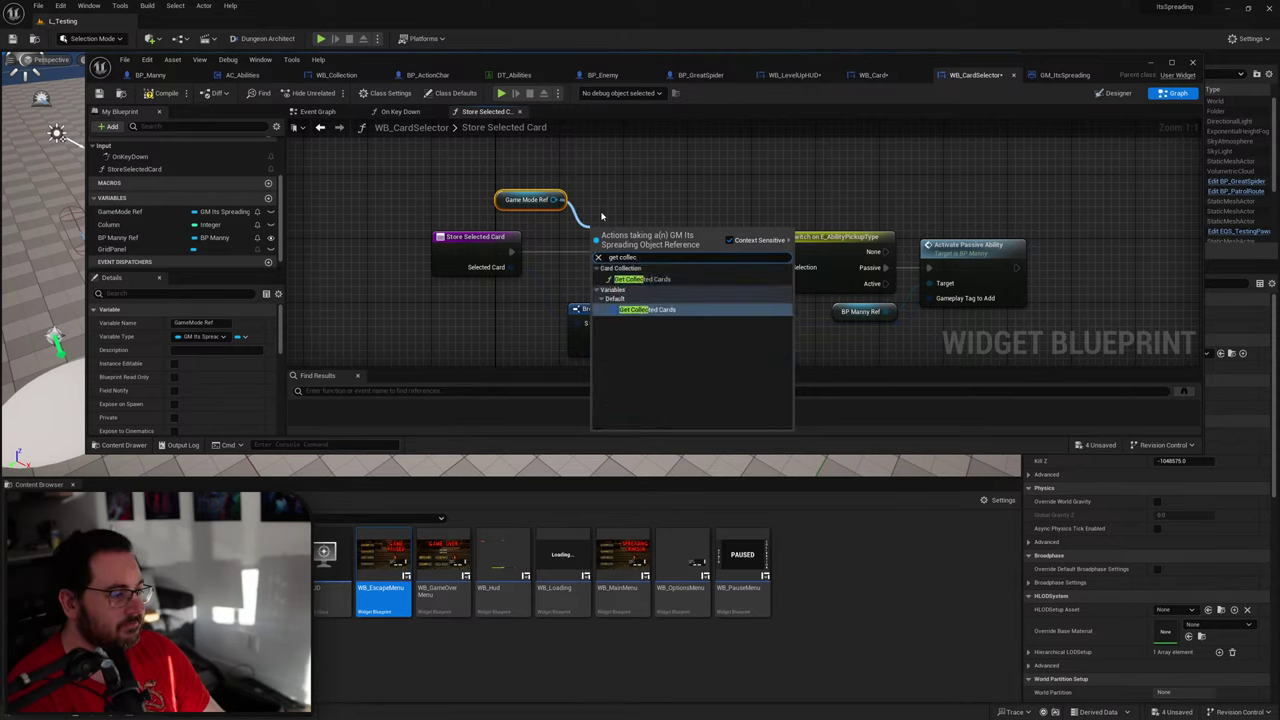
key(Return)
Step: Insert an array ADD node before the Switch that adds Selected Card to Collected Cards, and compile the widget
mouse_move(650, 231)
mouse_down()
mouse_move(650, 199)
mouse_move(660, 238)
mouse_up()
text(add)
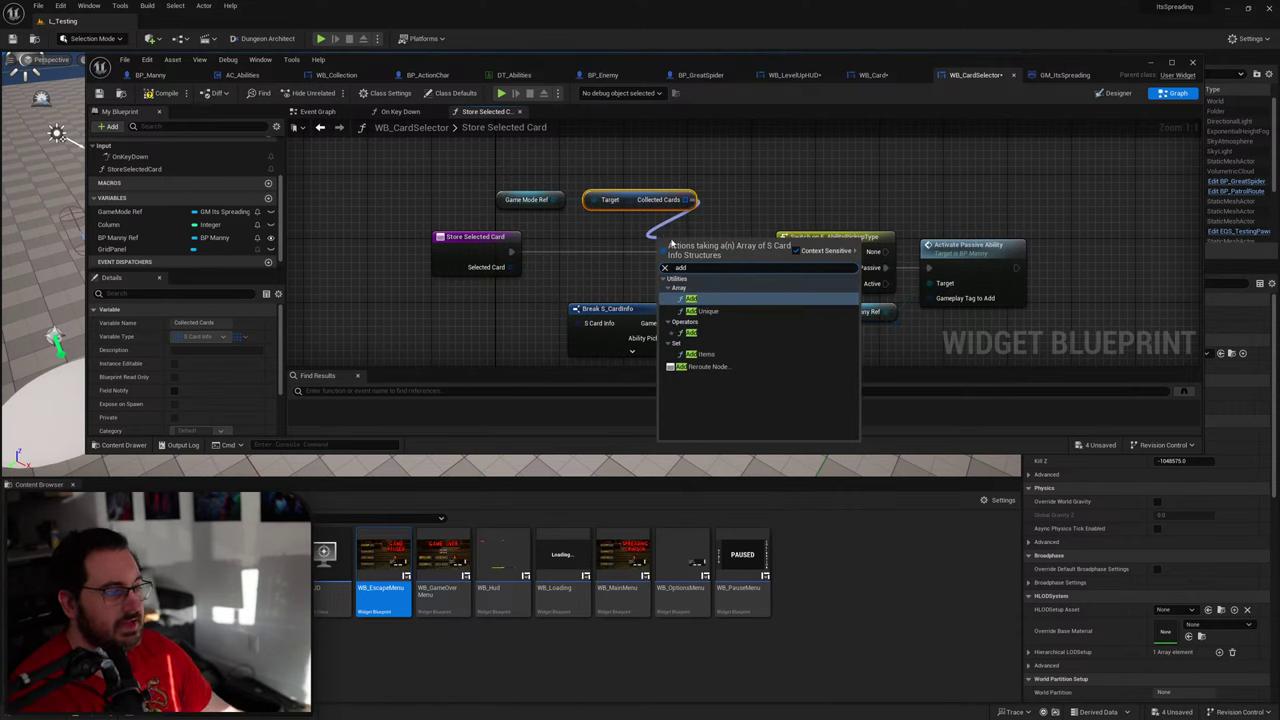
key(Return)
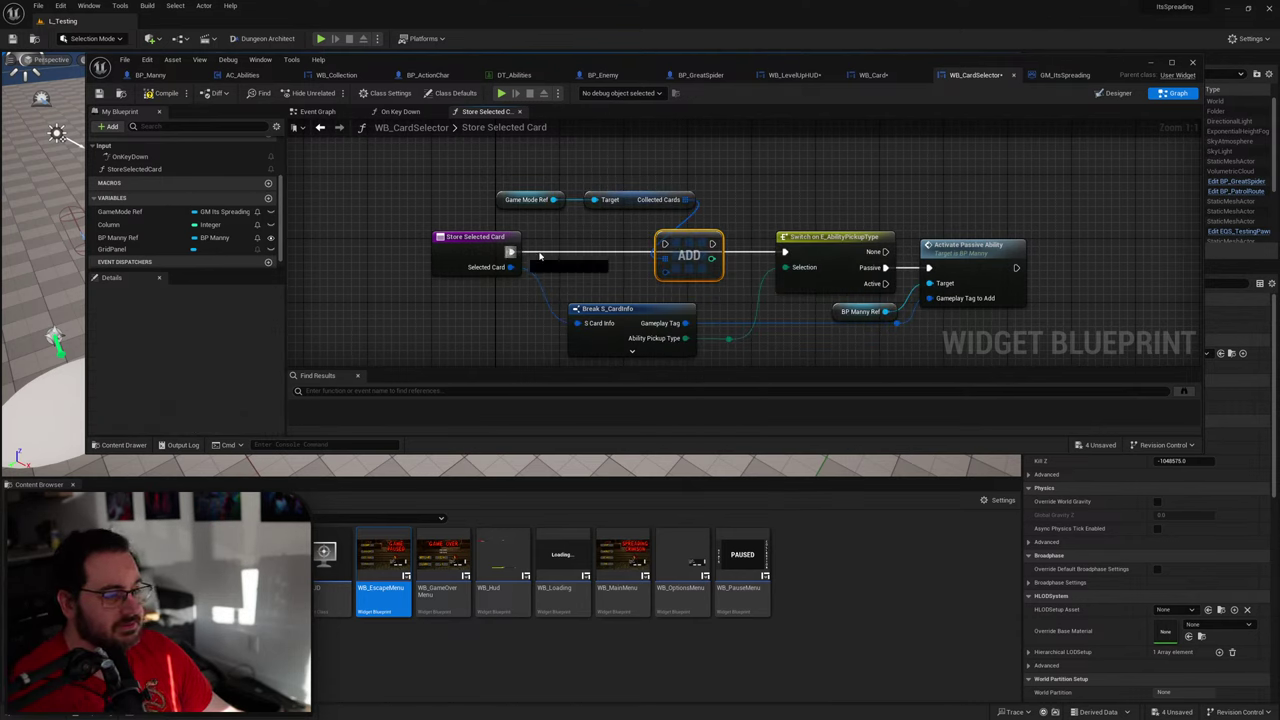
drag(689, 262, 785, 251)
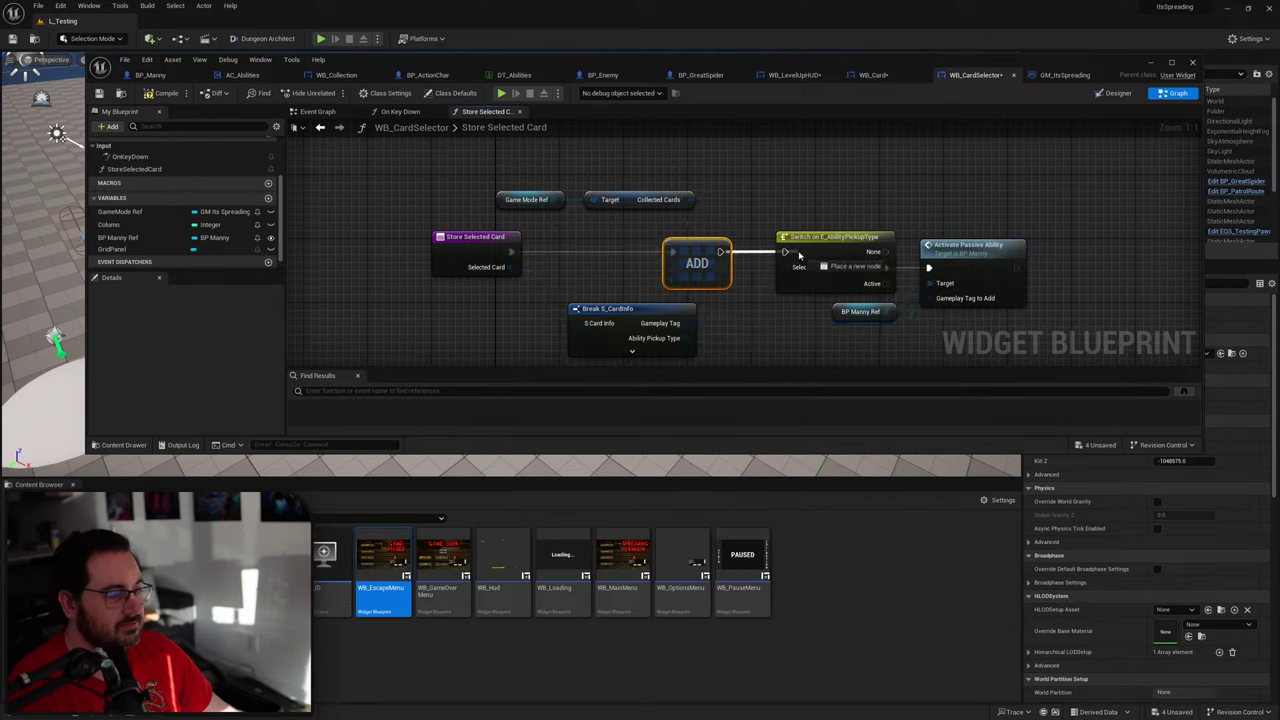
drag(512, 267, 673, 277)
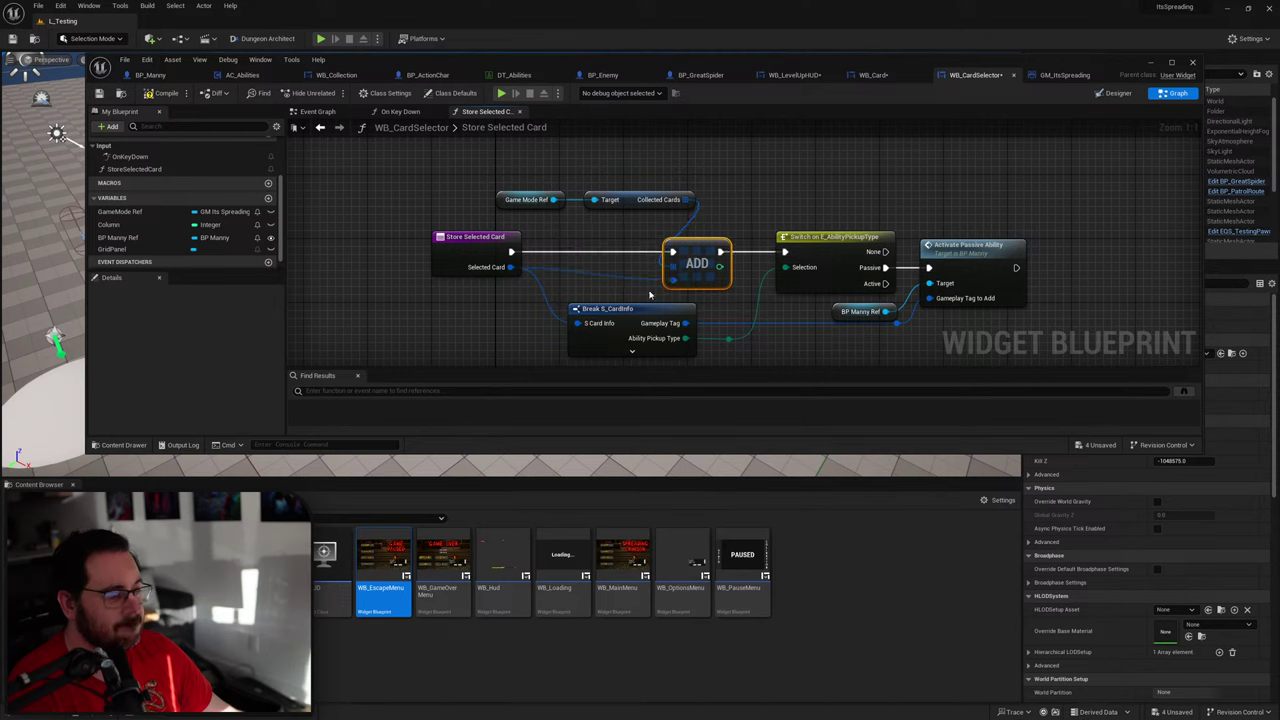
right_drag(717, 309, 622, 282)
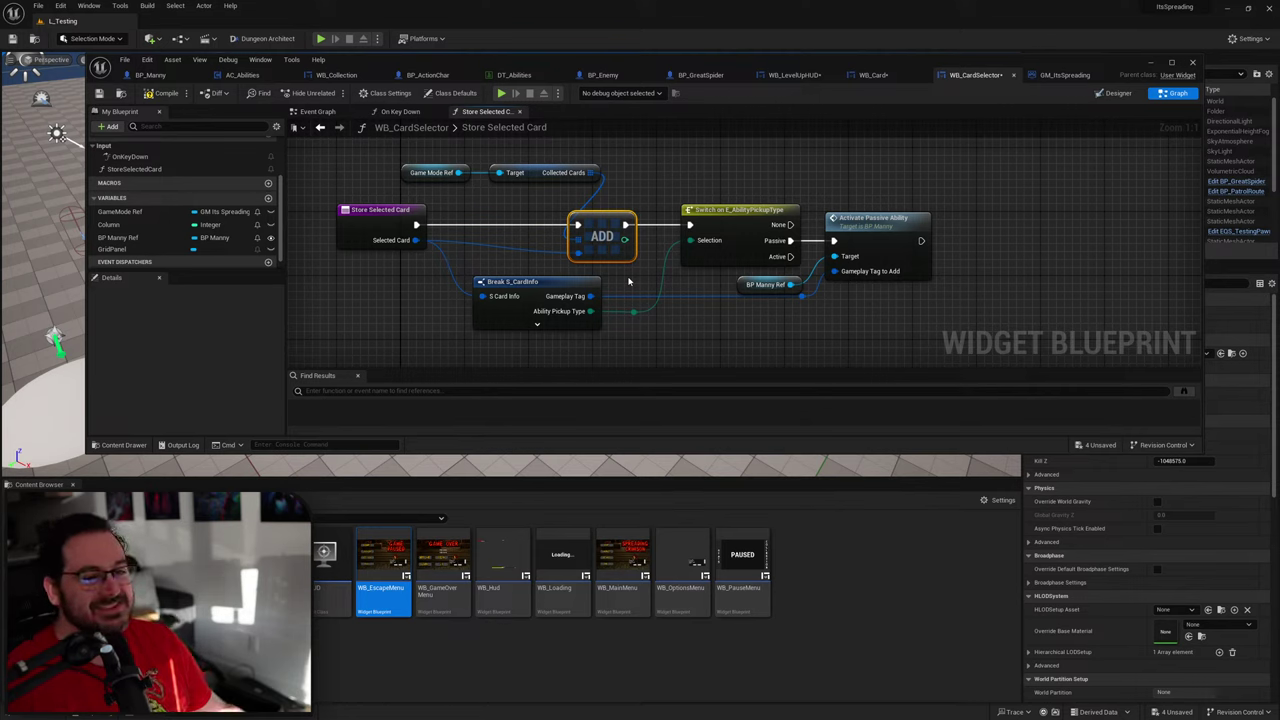
click(152, 94)
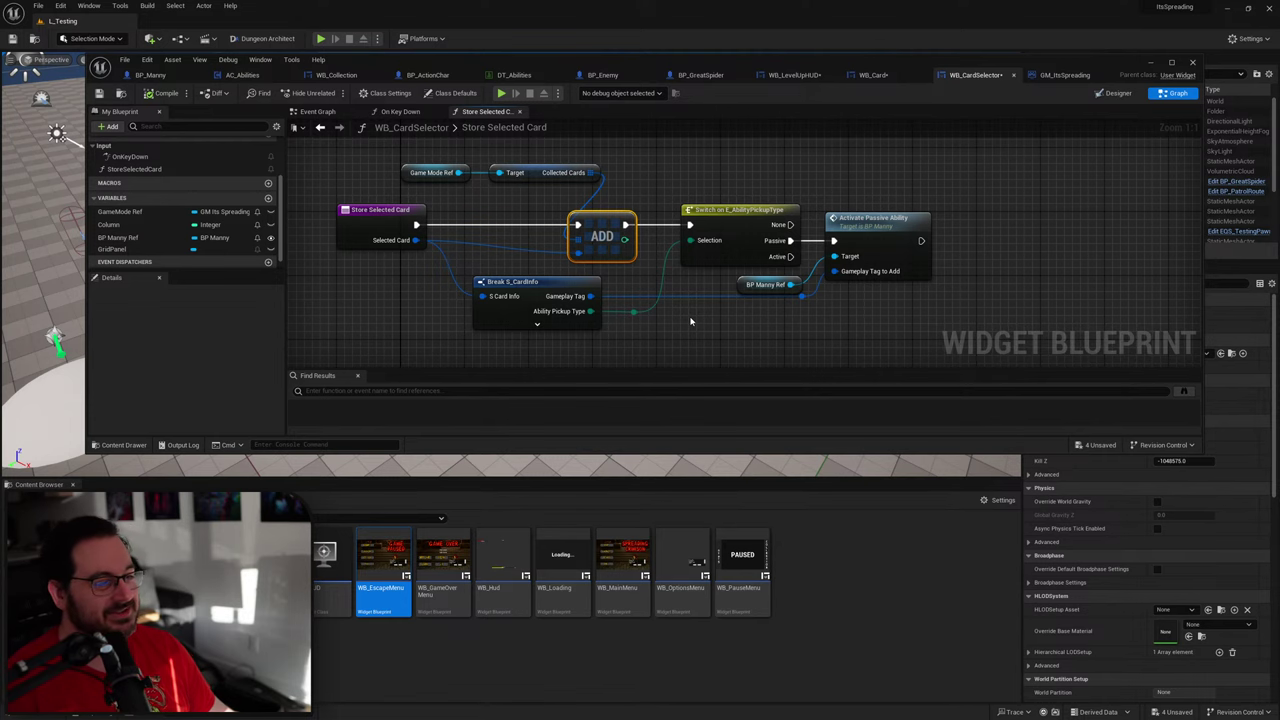
Step: Move the Game Mode Ref and Collected Cards nodes to sit just above the Store Selected Card entry node
right_drag(490, 246, 553, 307)
drag(596, 256, 523, 233)
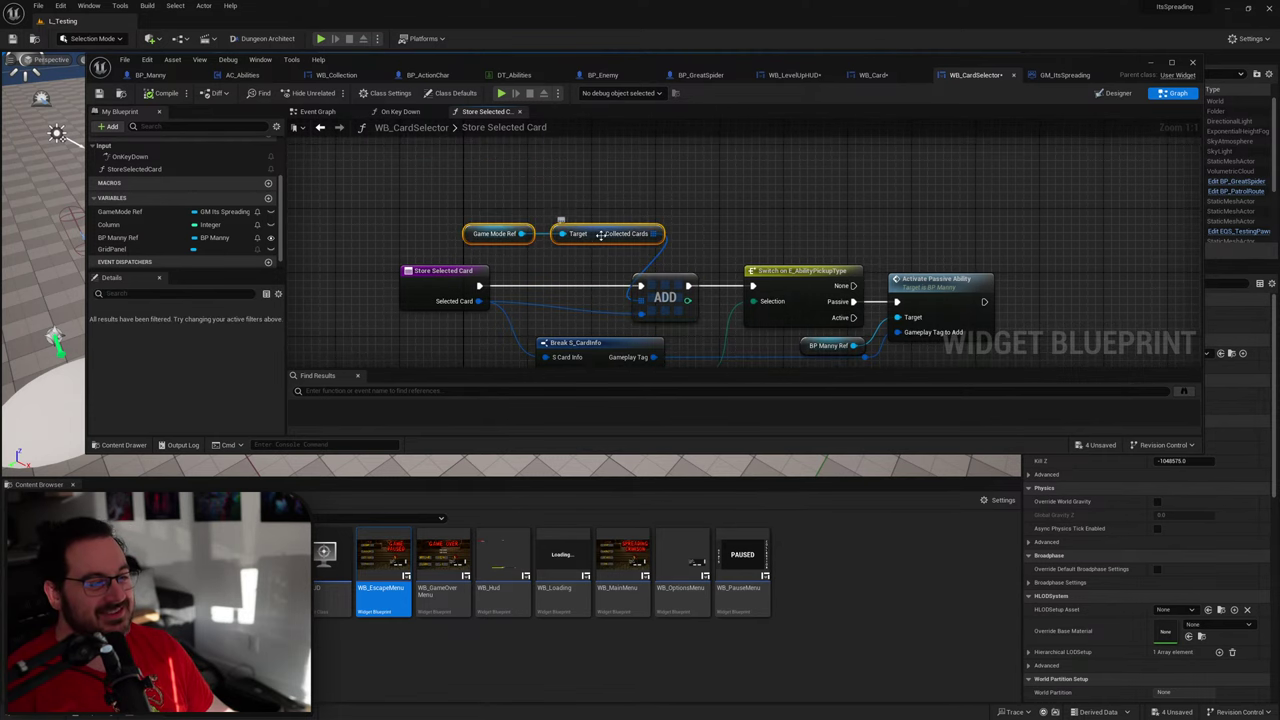
drag(601, 235, 554, 243)
click(757, 243)
right_drag(760, 242, 687, 188)
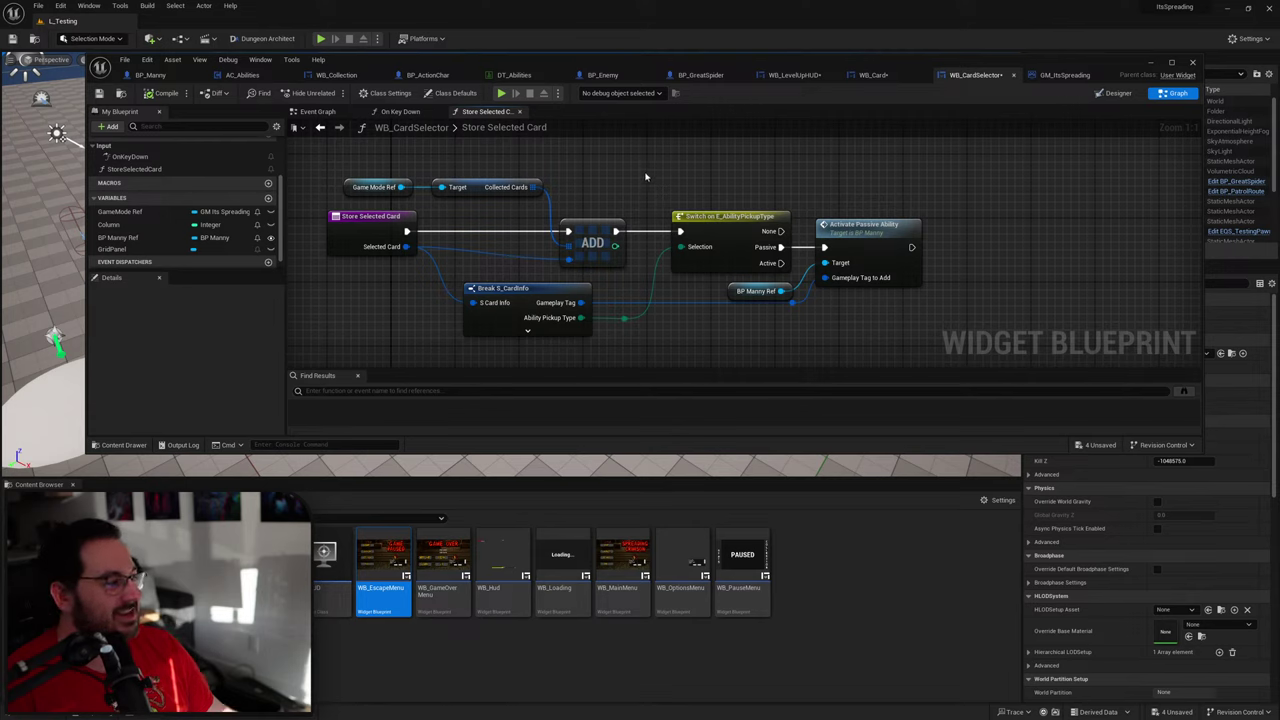
Step: Review WB_CardSelector's Event Graph from Clear Children through the card loop and the ButtonSelected event to Add Child to Grid
right_drag(716, 187, 740, 175)
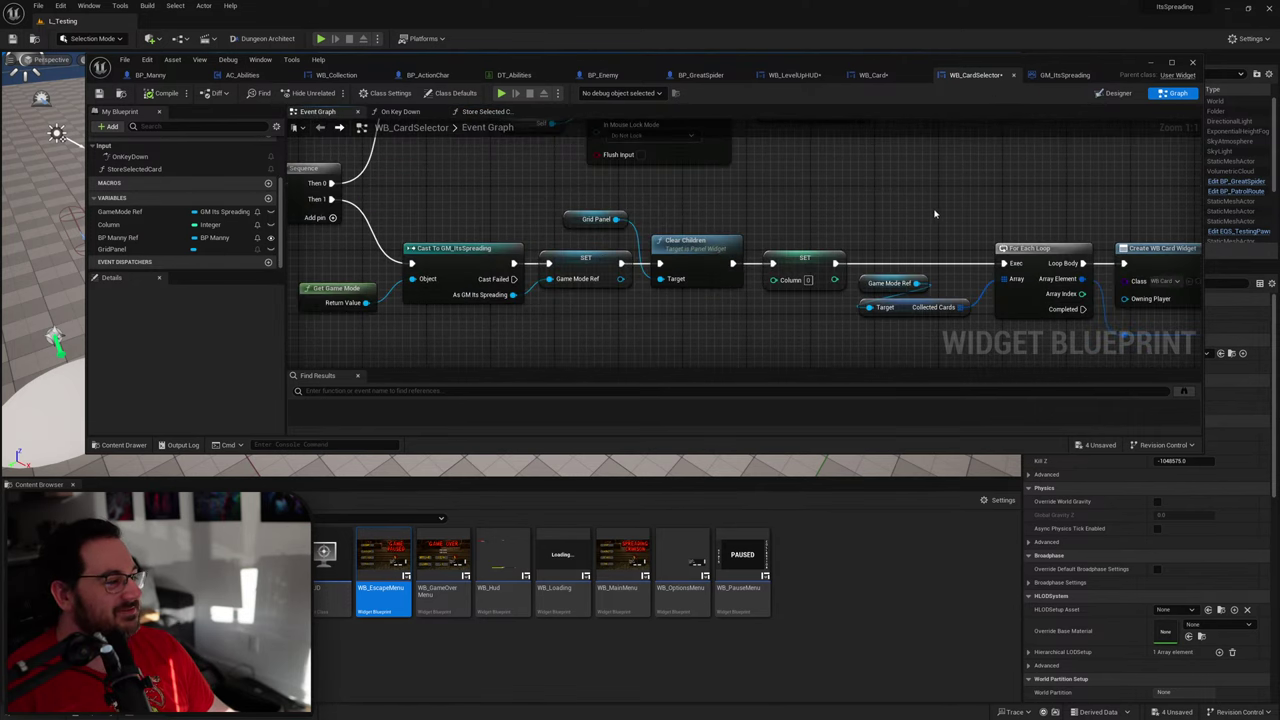
right_drag(842, 220, 766, 209)
scroll(766, 209, down, 4)
right_drag(643, 204, 387, 209)
scroll(680, 260, up, 1)
right_drag(398, 275, 686, 297)
scroll(680, 260, up, 2)
right_drag(836, 276, 573, 274)
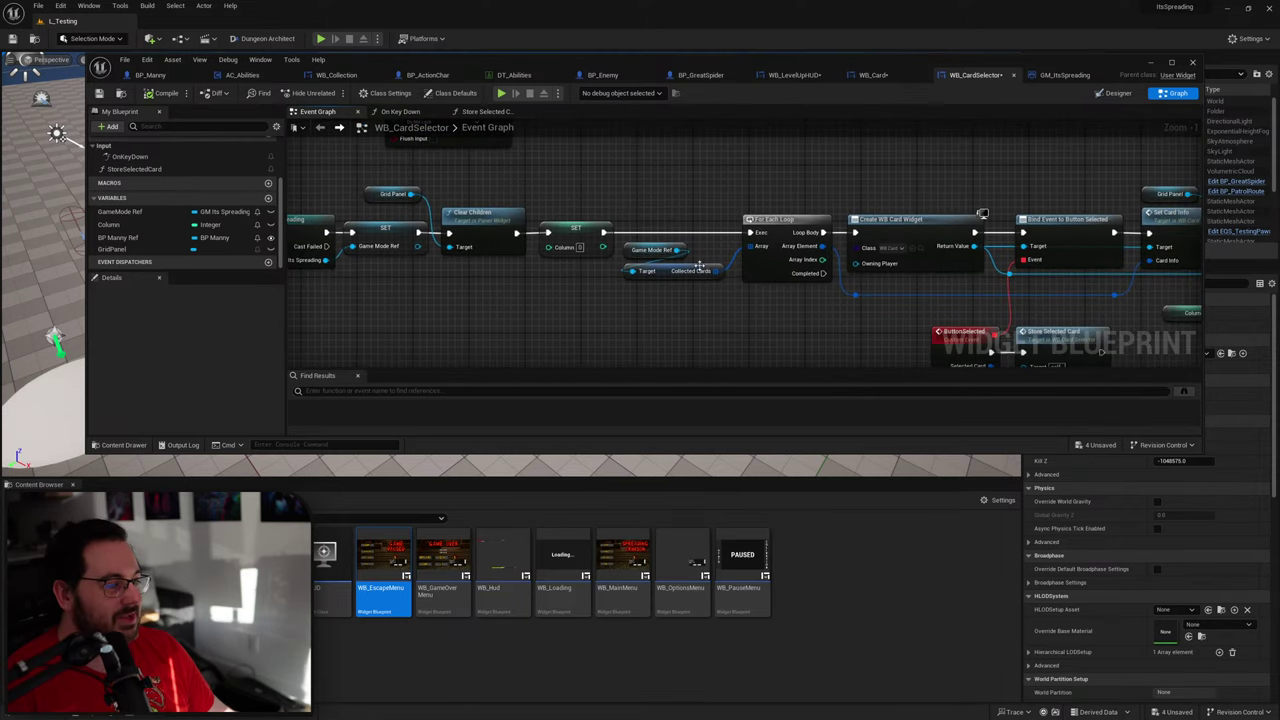
right_drag(700, 265, 447, 199)
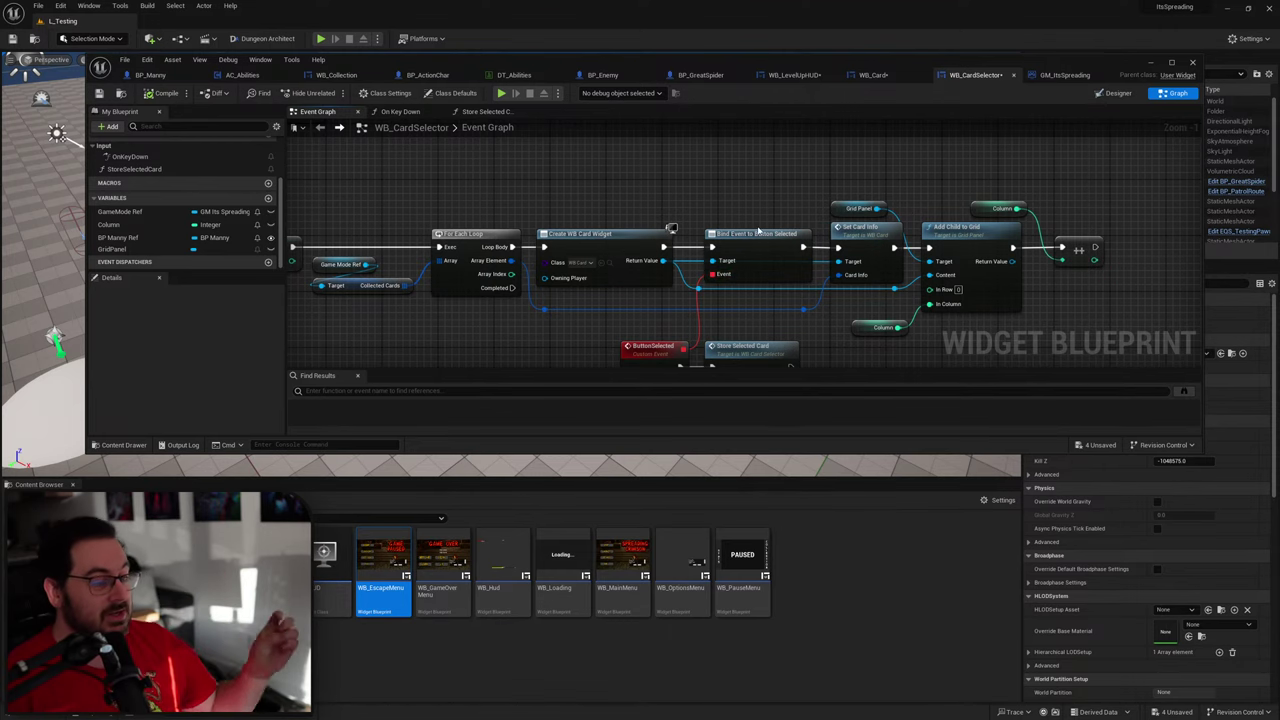
right_drag(781, 229, 750, 147)
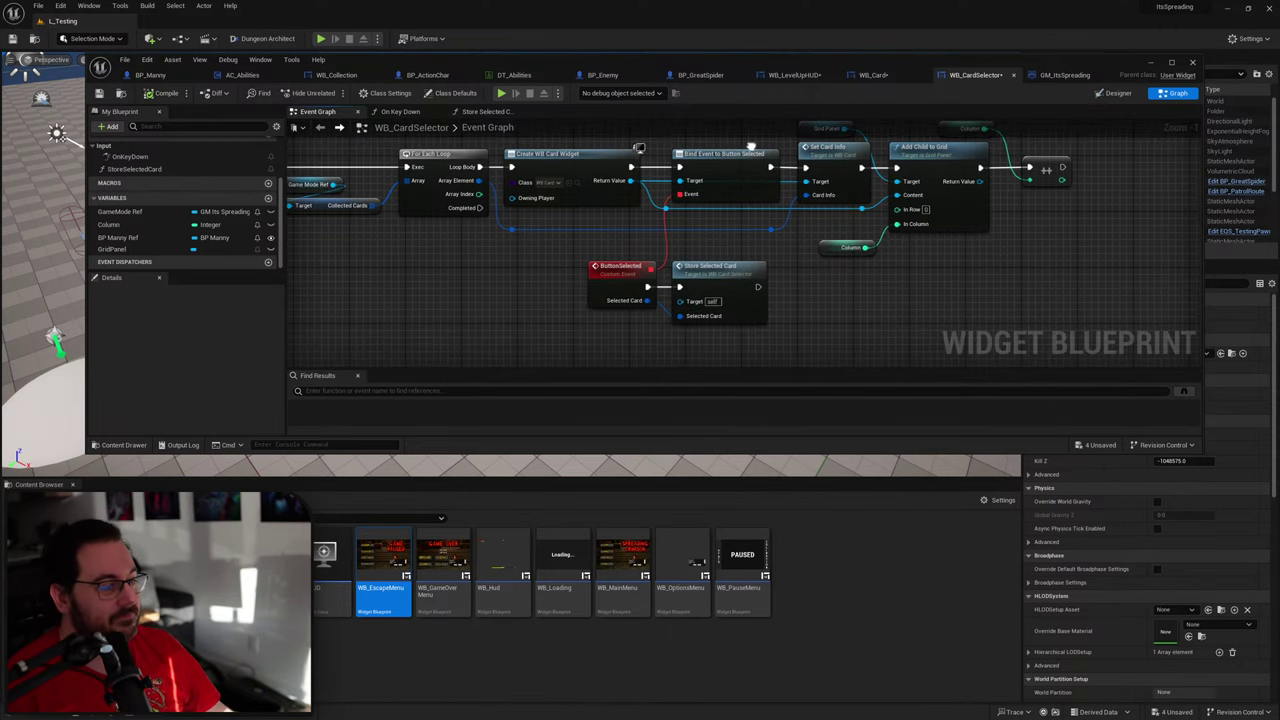
right_drag(445, 239, 630, 309)
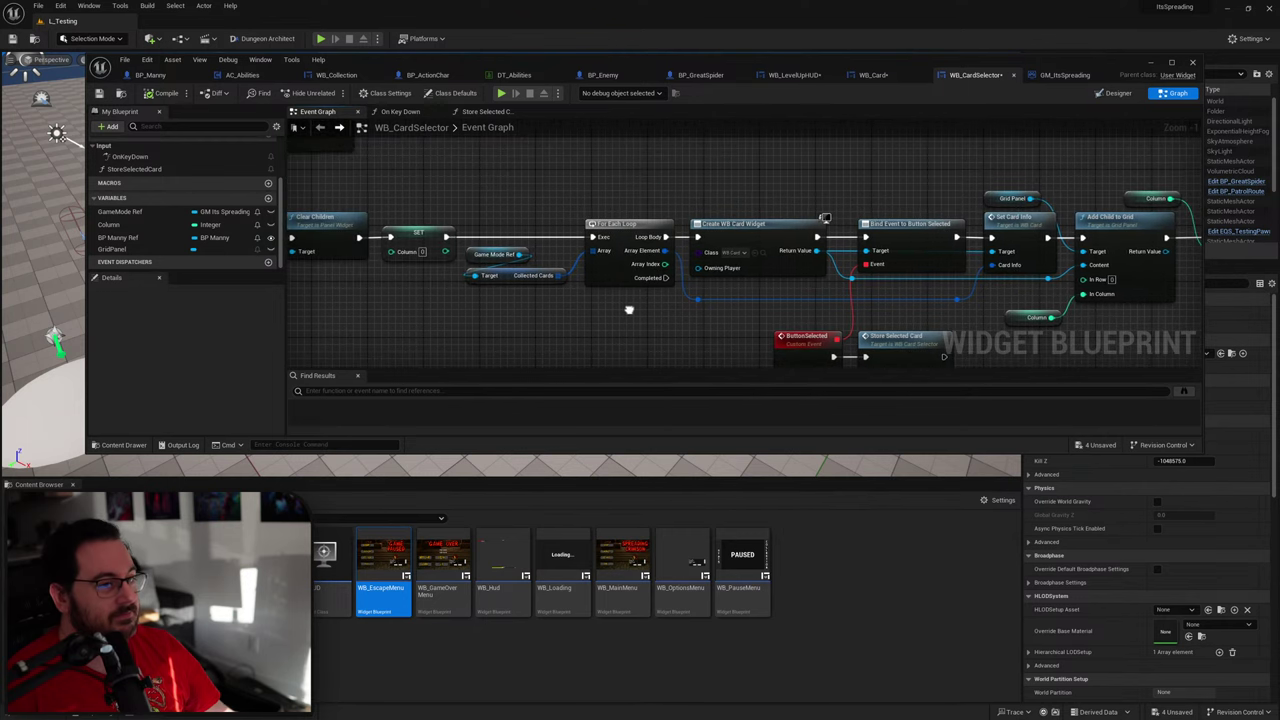
Step: In BP_Manny's Event Graph, add a Create Widget node to the Pressed output of Debug Key Backspace and align it
click(150, 76)
scroll(623, 270, down, 5)
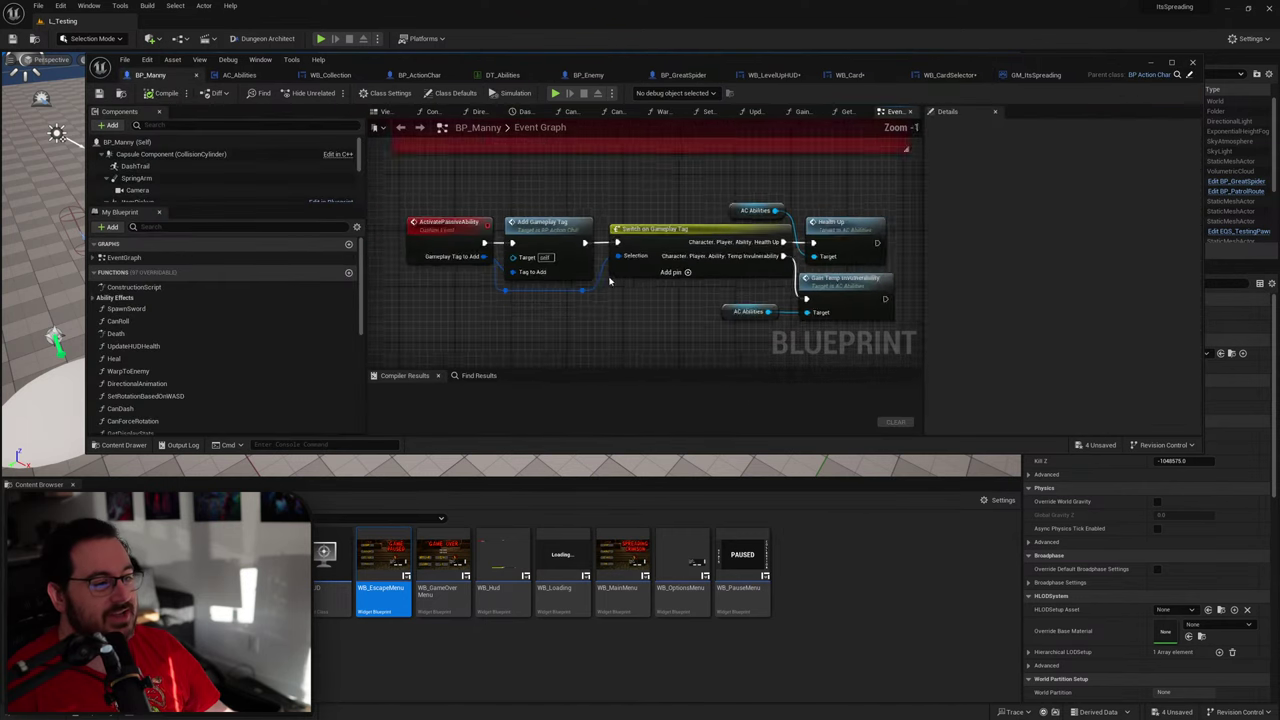
scroll(571, 286, up, 4)
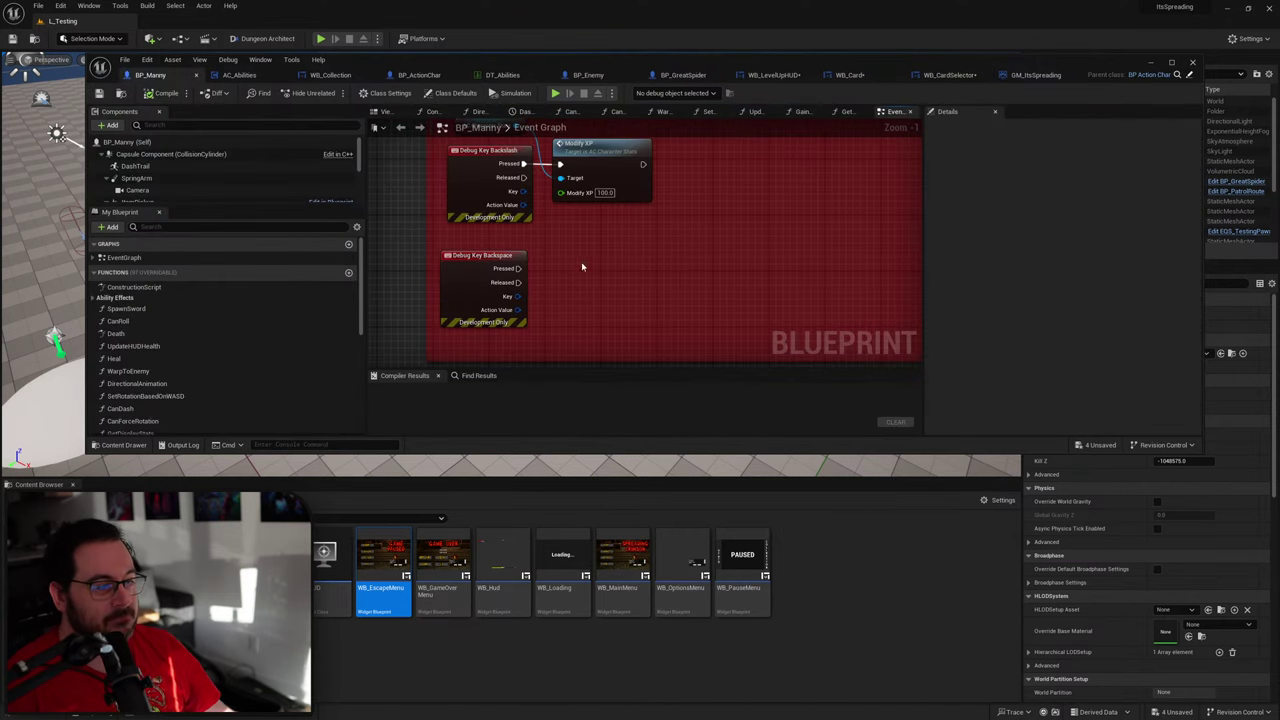
drag(492, 261, 563, 265)
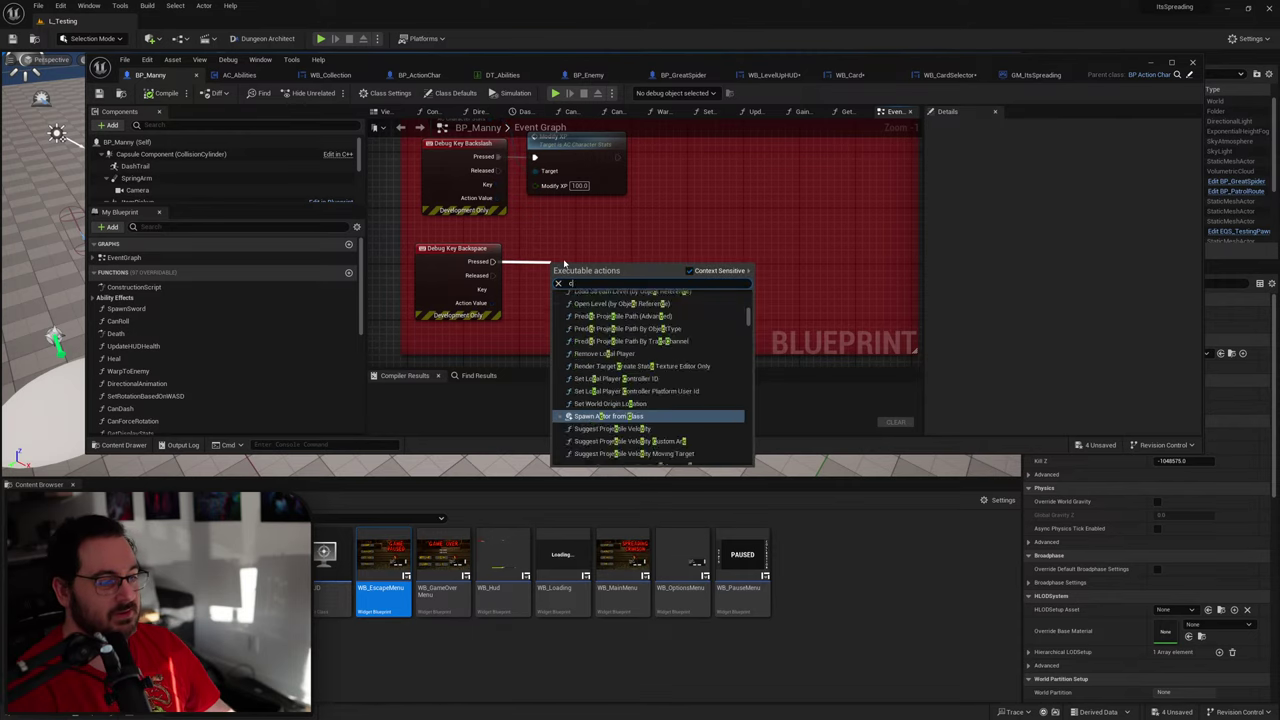
text(crat)
key(BackSpace)
key(BackSpace)
text(eate wid)
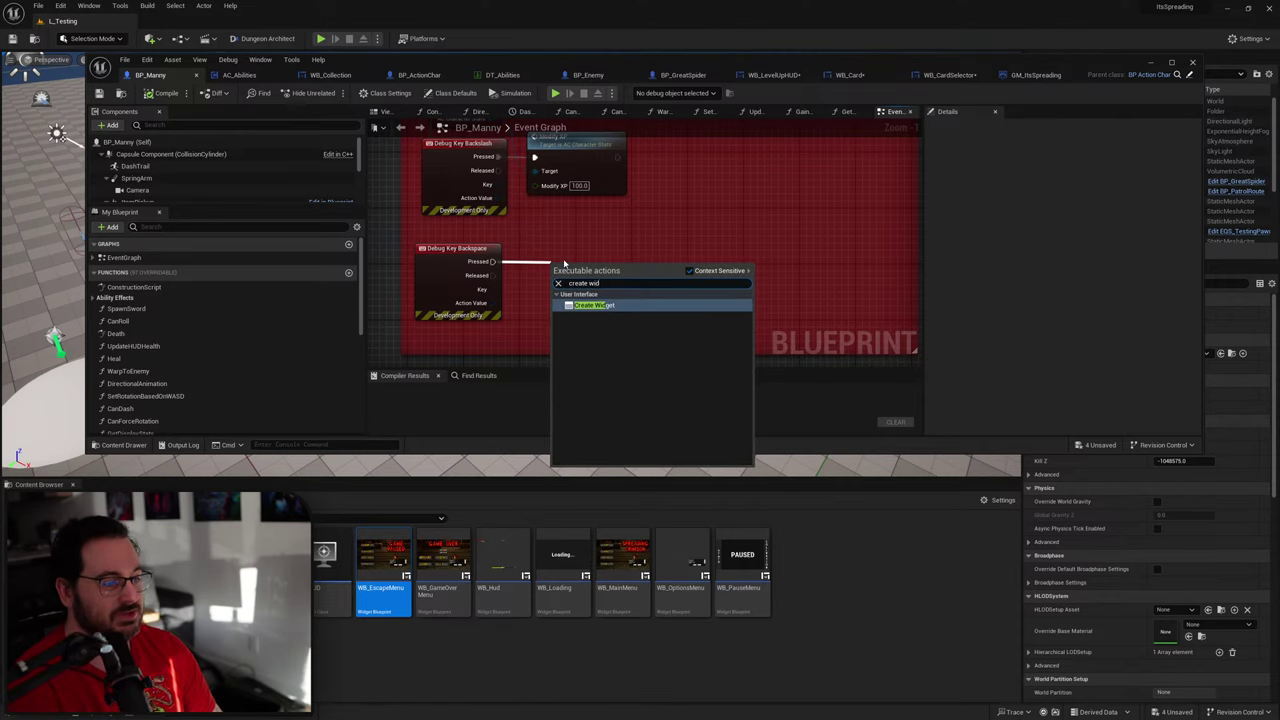
key(Return)
drag(563, 260, 563, 247)
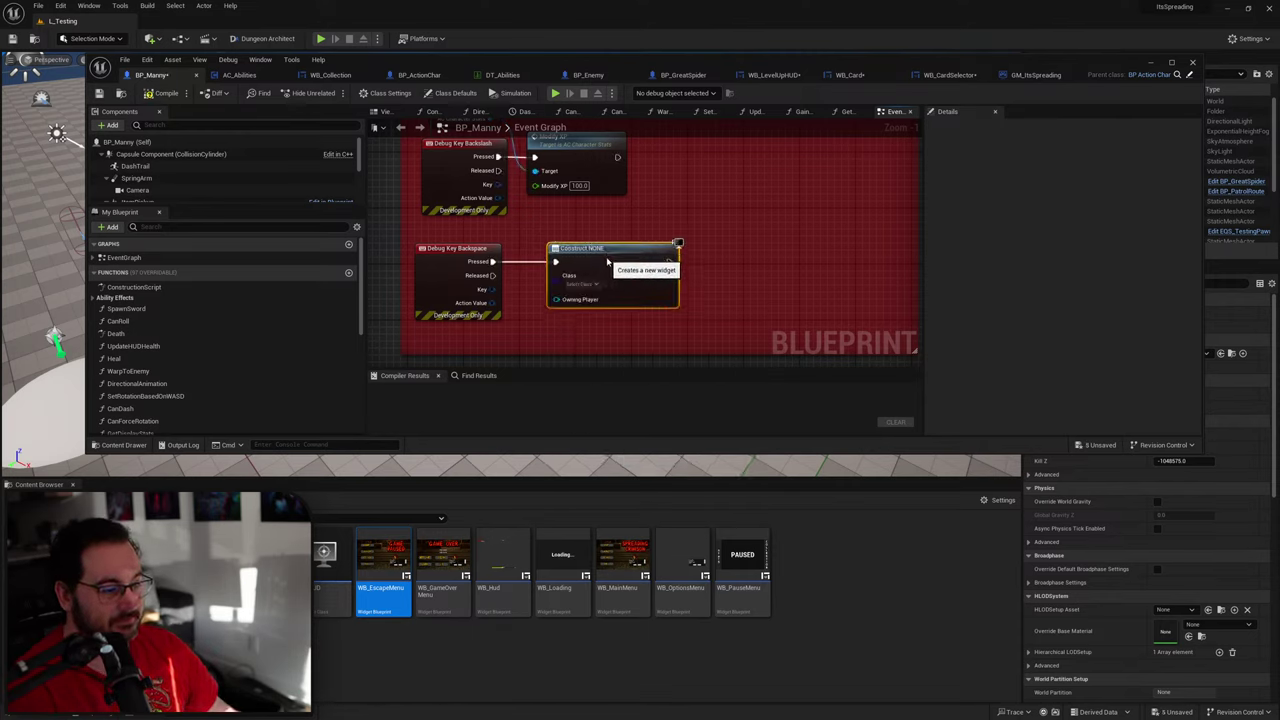
Step: Set the new Create Widget node's class to WB_CardSelector using the asset from the Content Browser
click(590, 285)
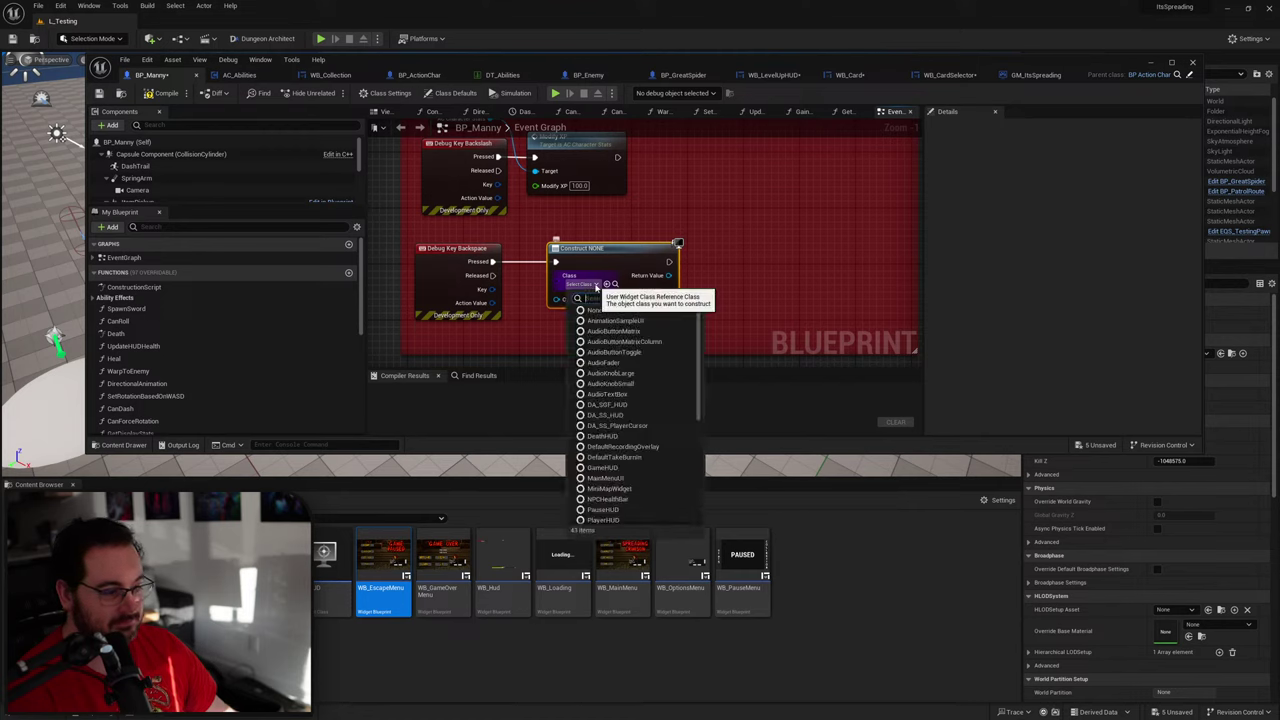
key(alt+Left)
click(628, 661)
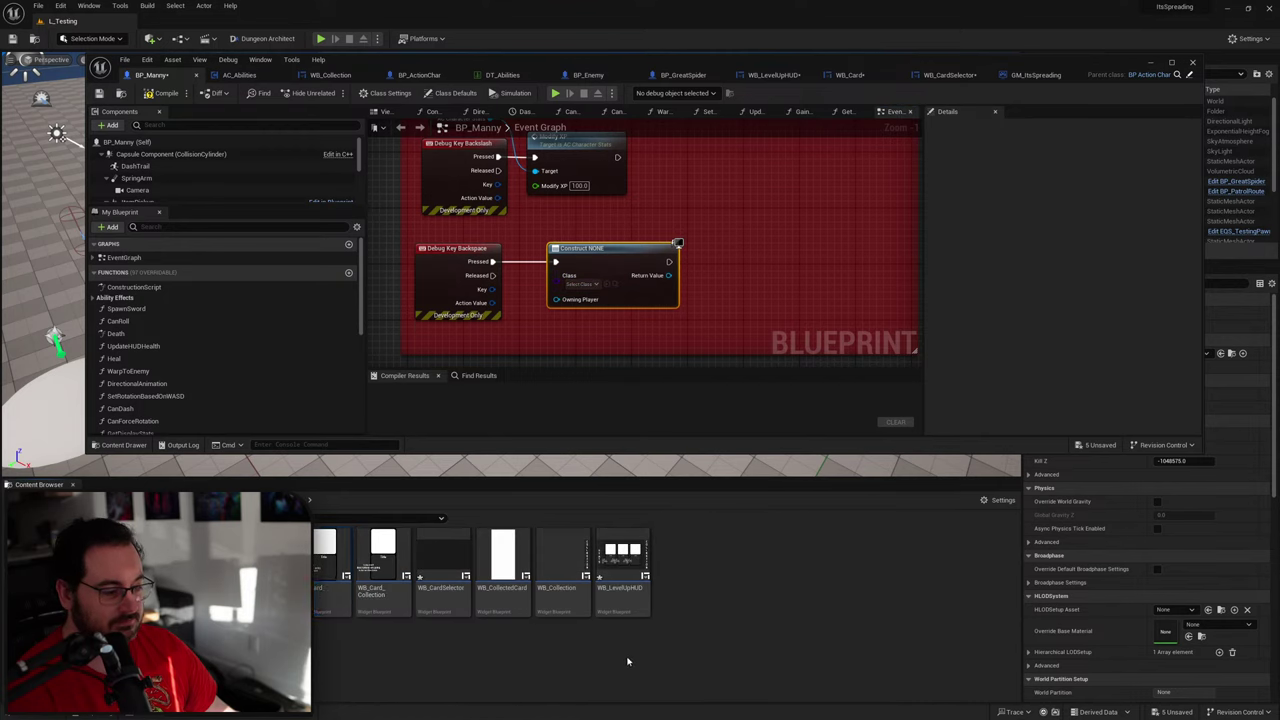
click(443, 560)
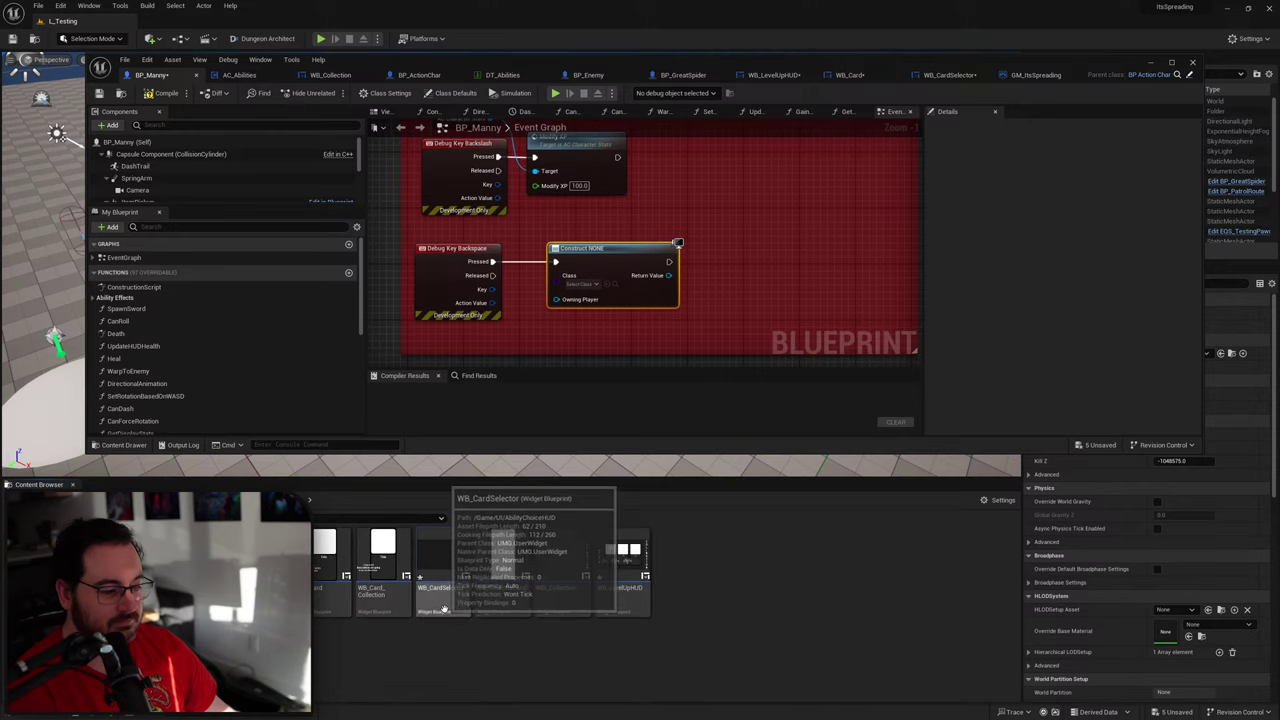
click(607, 284)
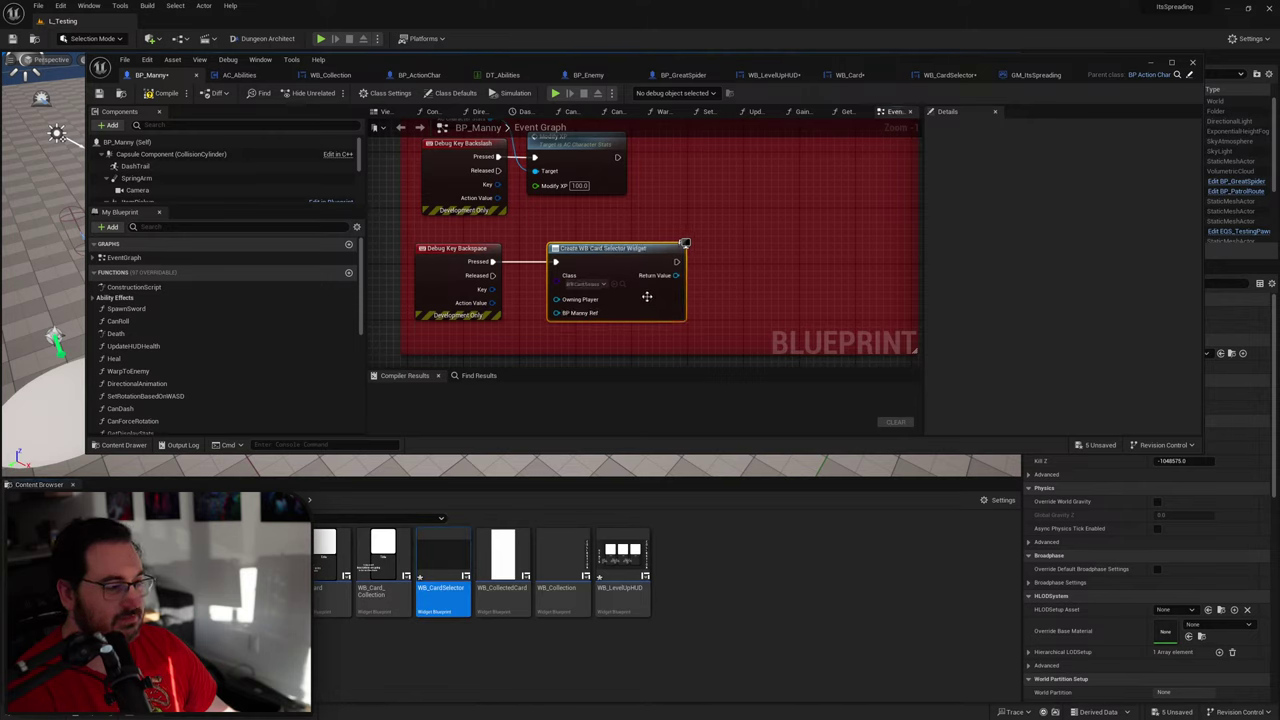
Step: Connect a Self reference to the BP Manny Ref input of Create WB Card Selector Widget
drag(601, 312, 518, 318)
text(self)
key(Return)
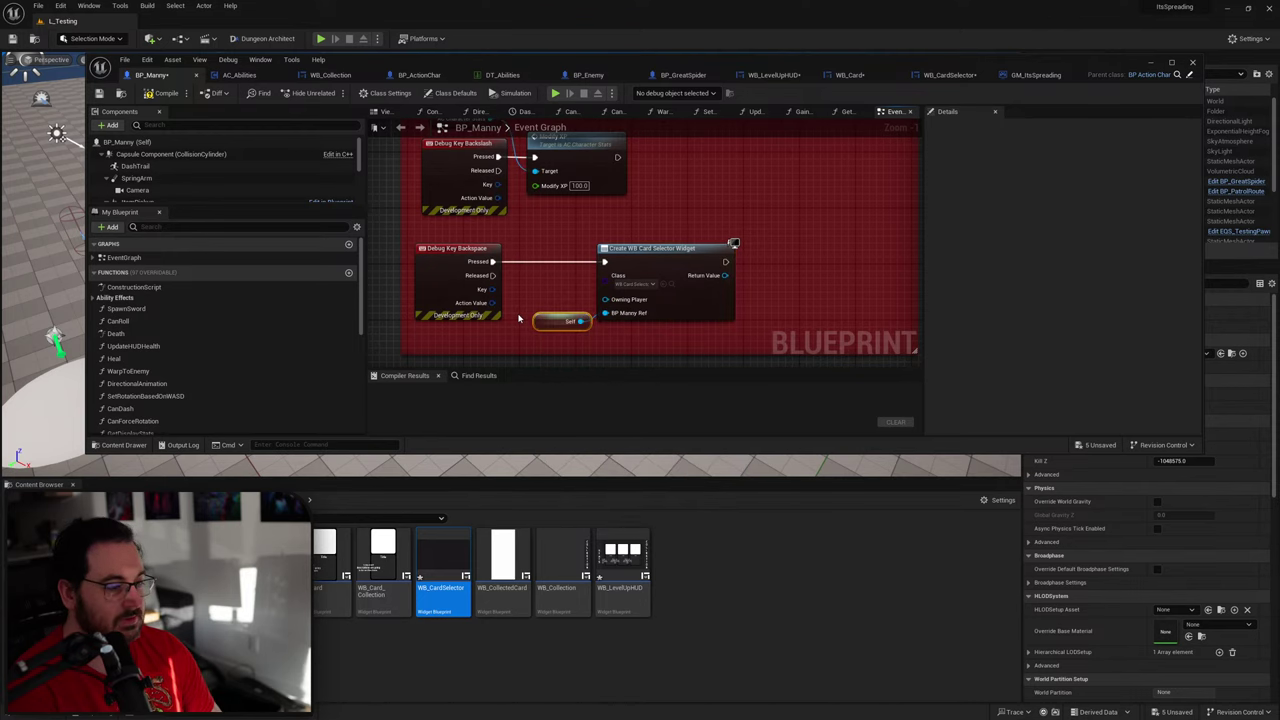
Step: Add an Add to Viewport node fed by the Return Value of Create WB Card Selector Widget in BP_Manny
right_drag(535, 316, 478, 316)
drag(667, 275, 704, 279)
text(add to)
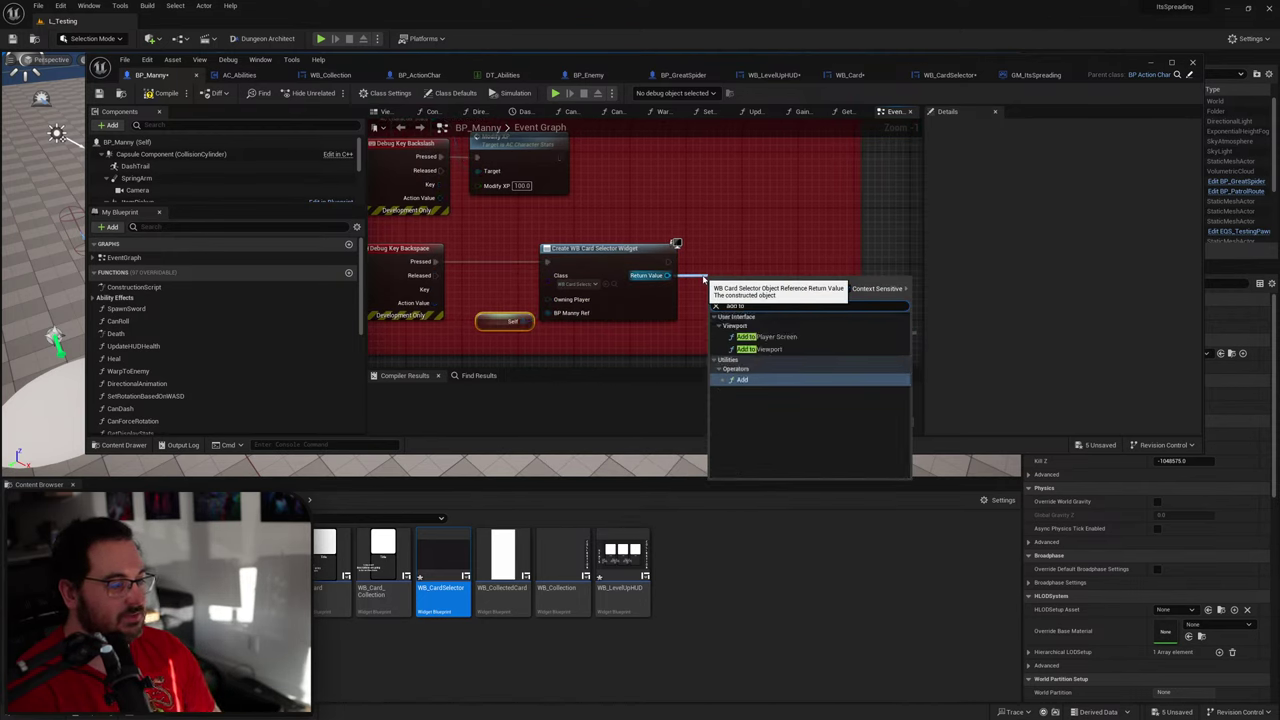
text( v)
key(Return)
drag(742, 285, 505, 325)
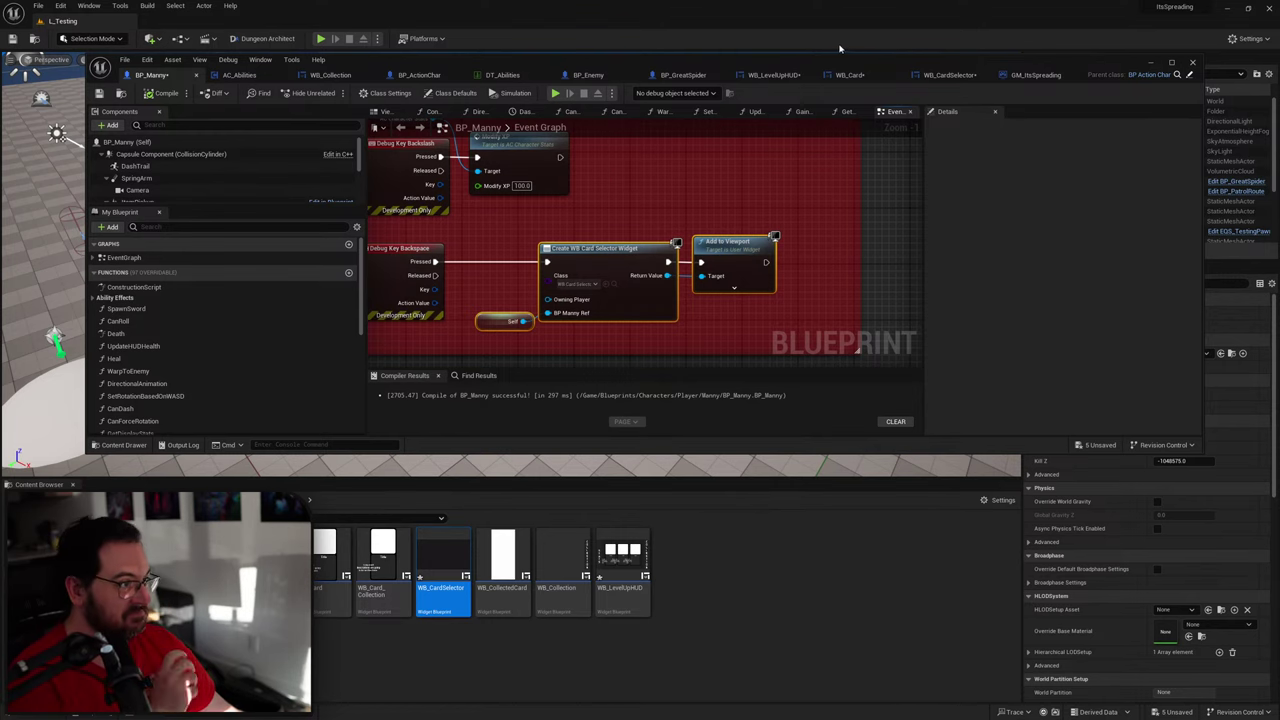
Step: Run the level to test opening the card selector, and end the play session
drag(812, 63, 820, 500)
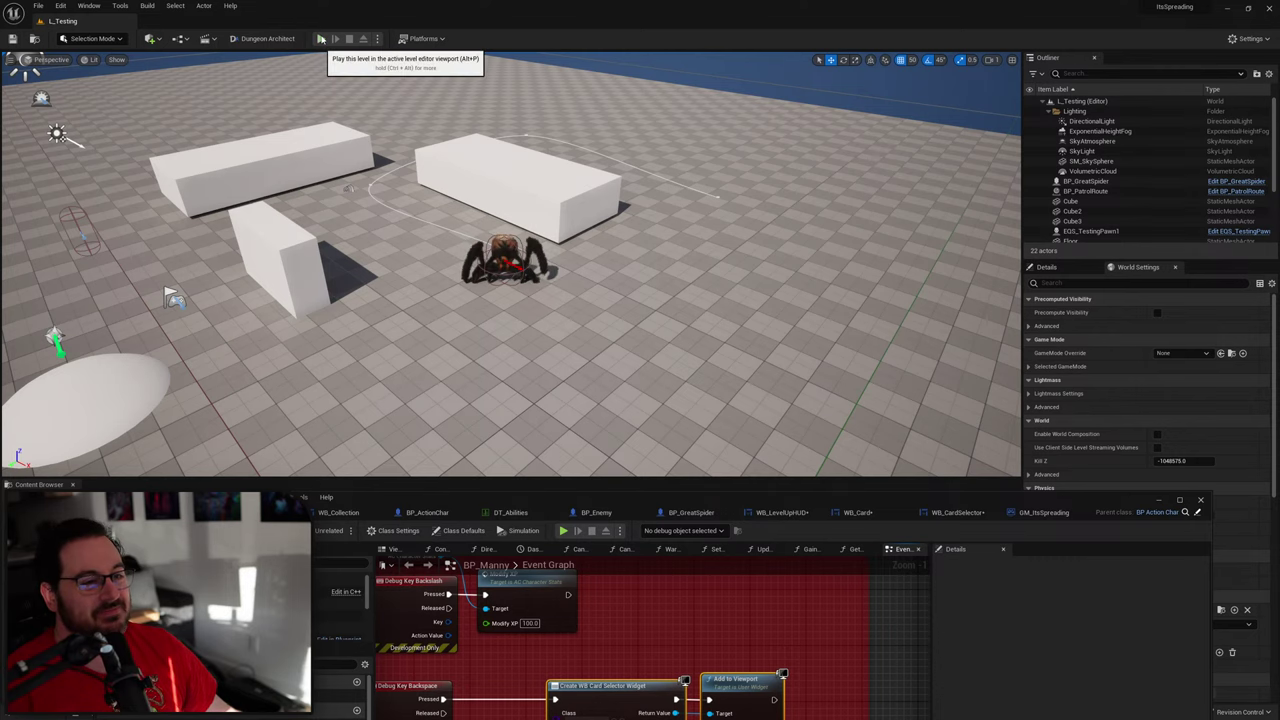
click(321, 38)
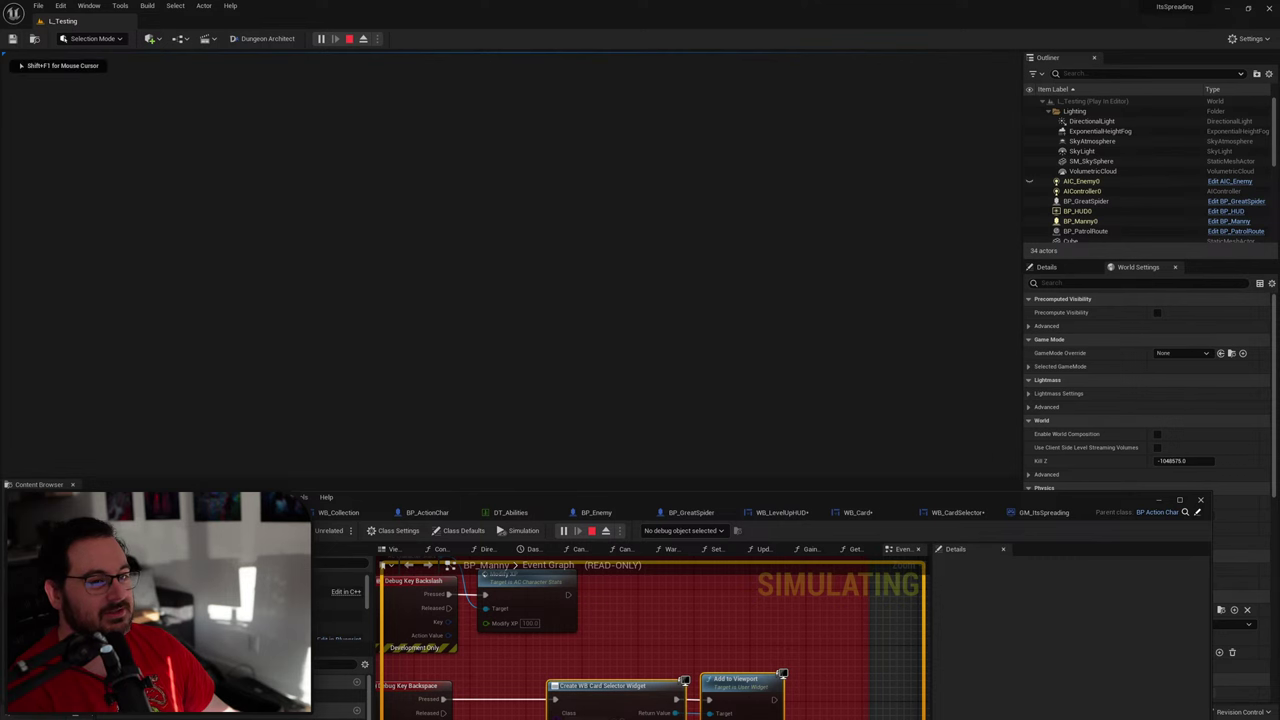
key(Escape)
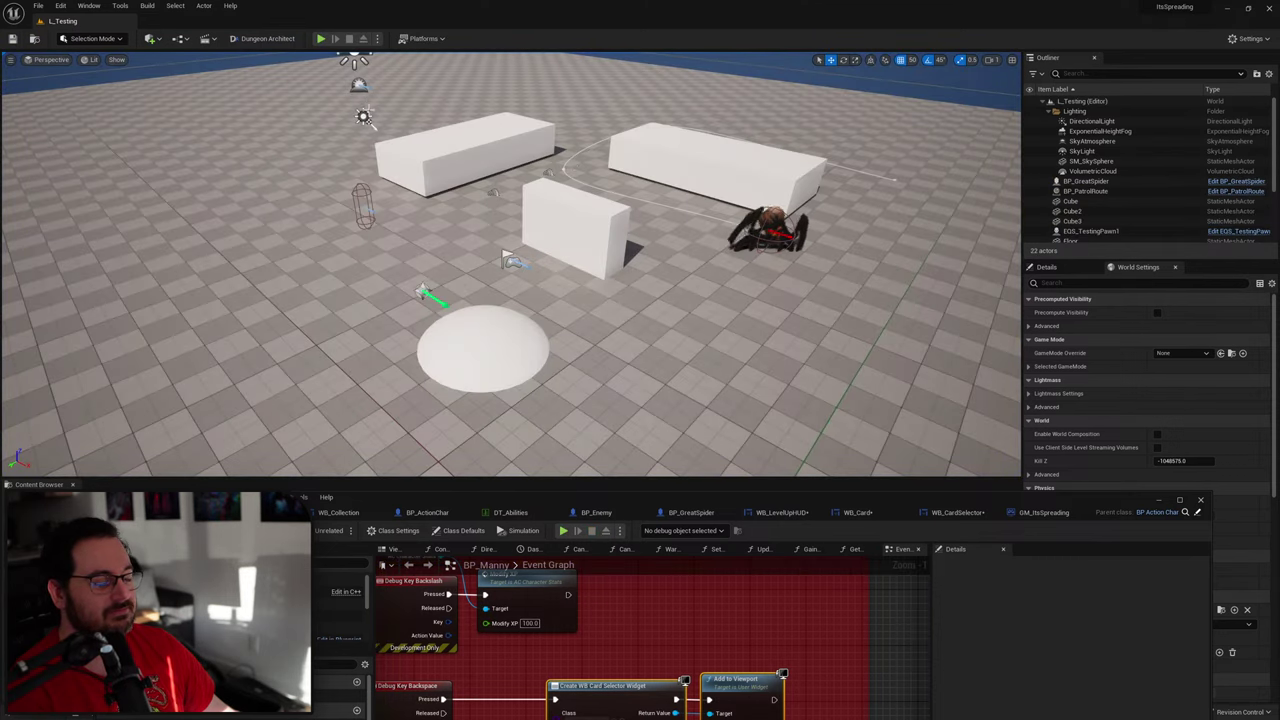
Step: In WB_CardSelector's On Key Down function, set the key compared with Get Key to Tab and compile
drag(734, 501, 739, 189)
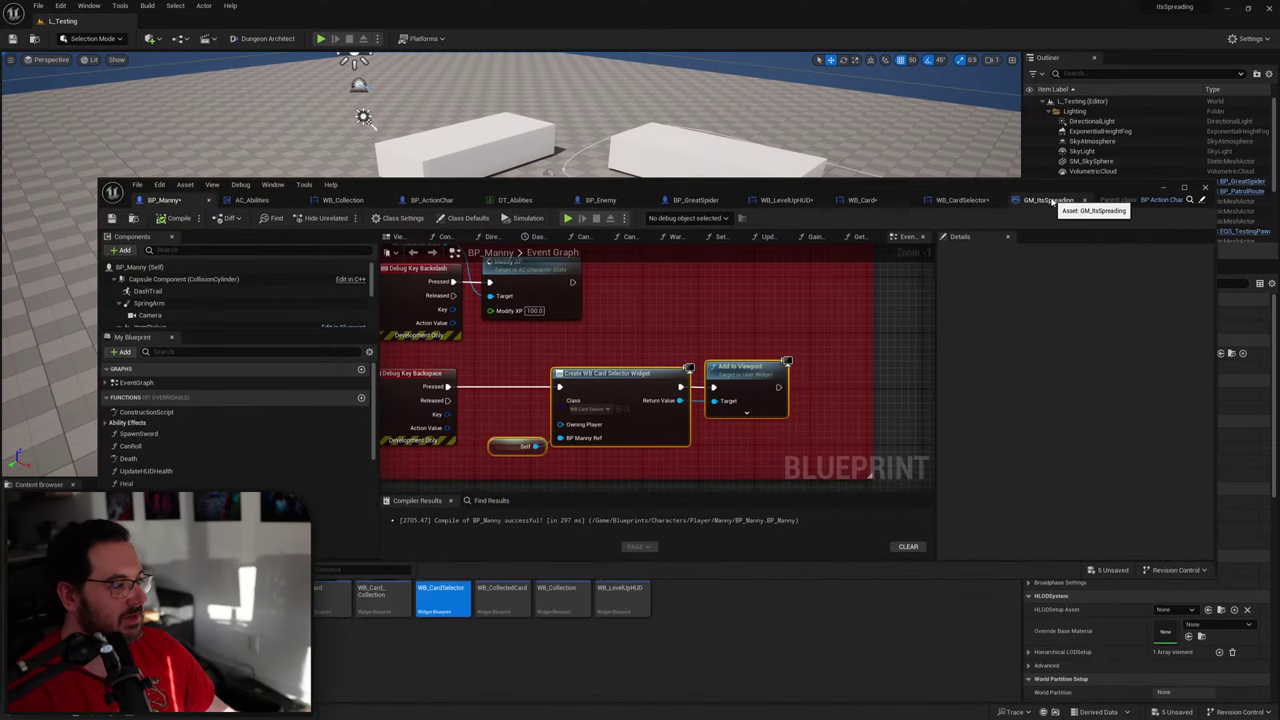
click(973, 201)
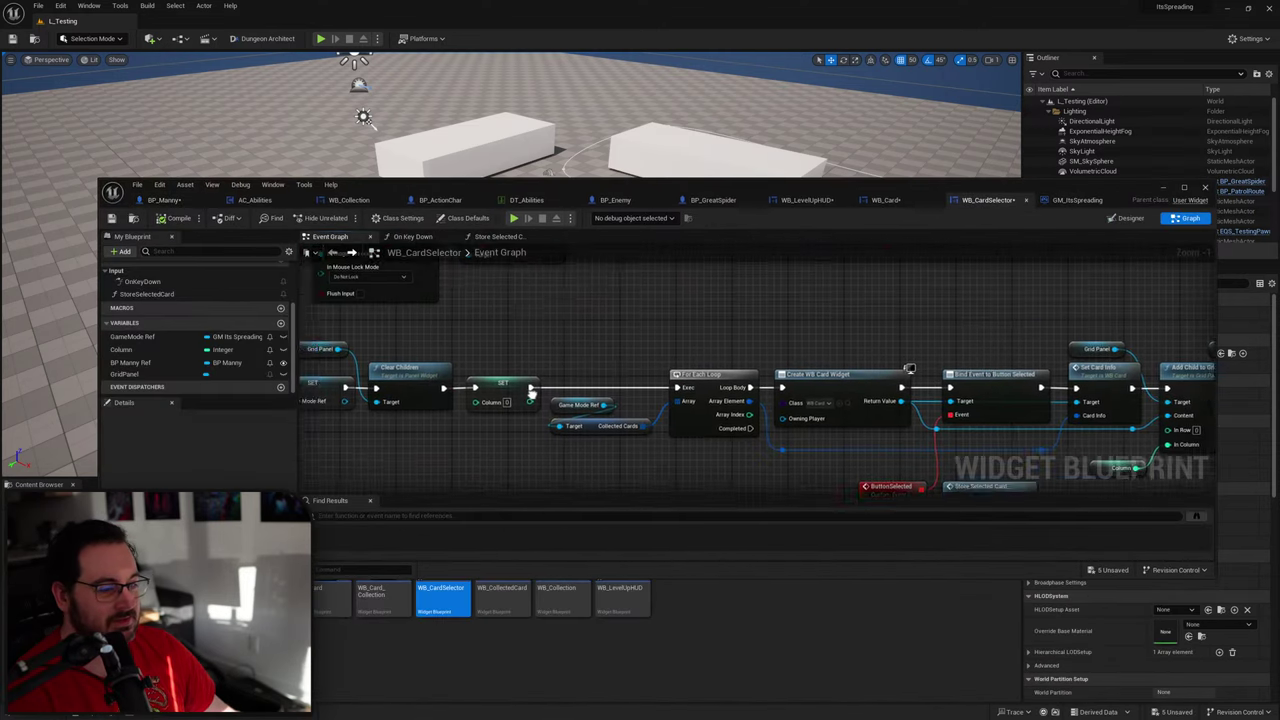
click(886, 200)
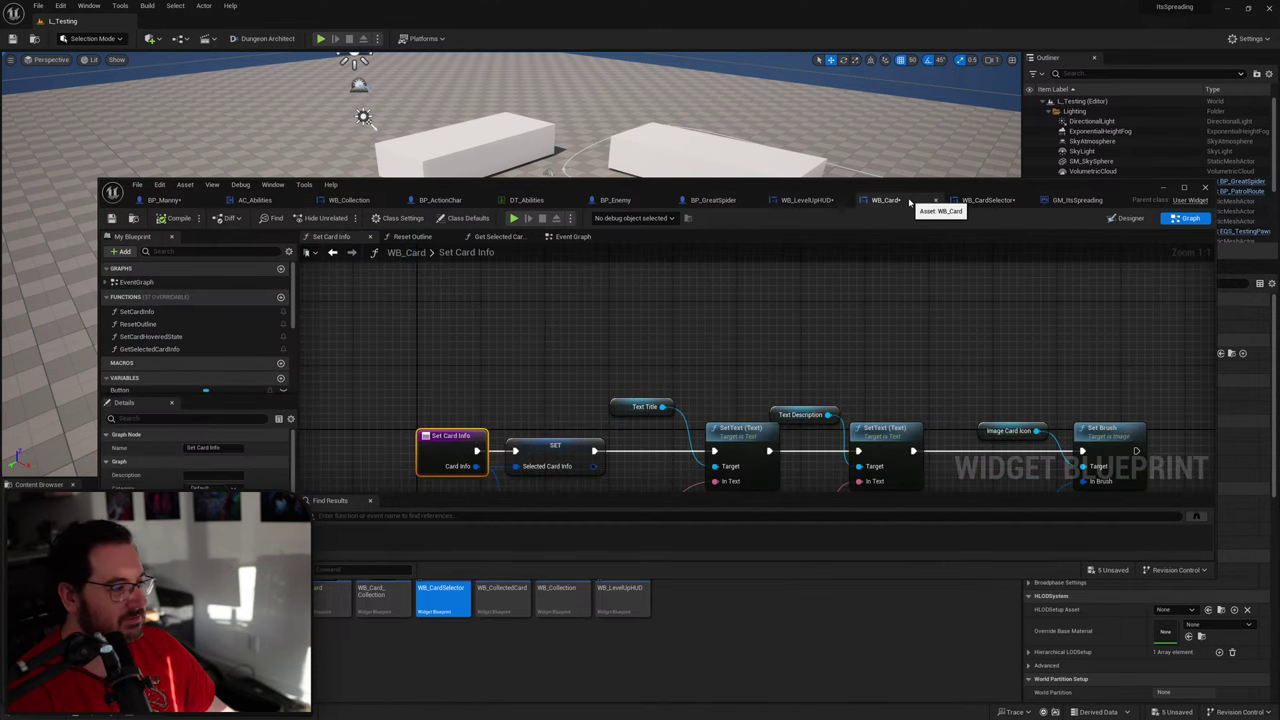
click(976, 200)
scroll(165, 330, up, 2)
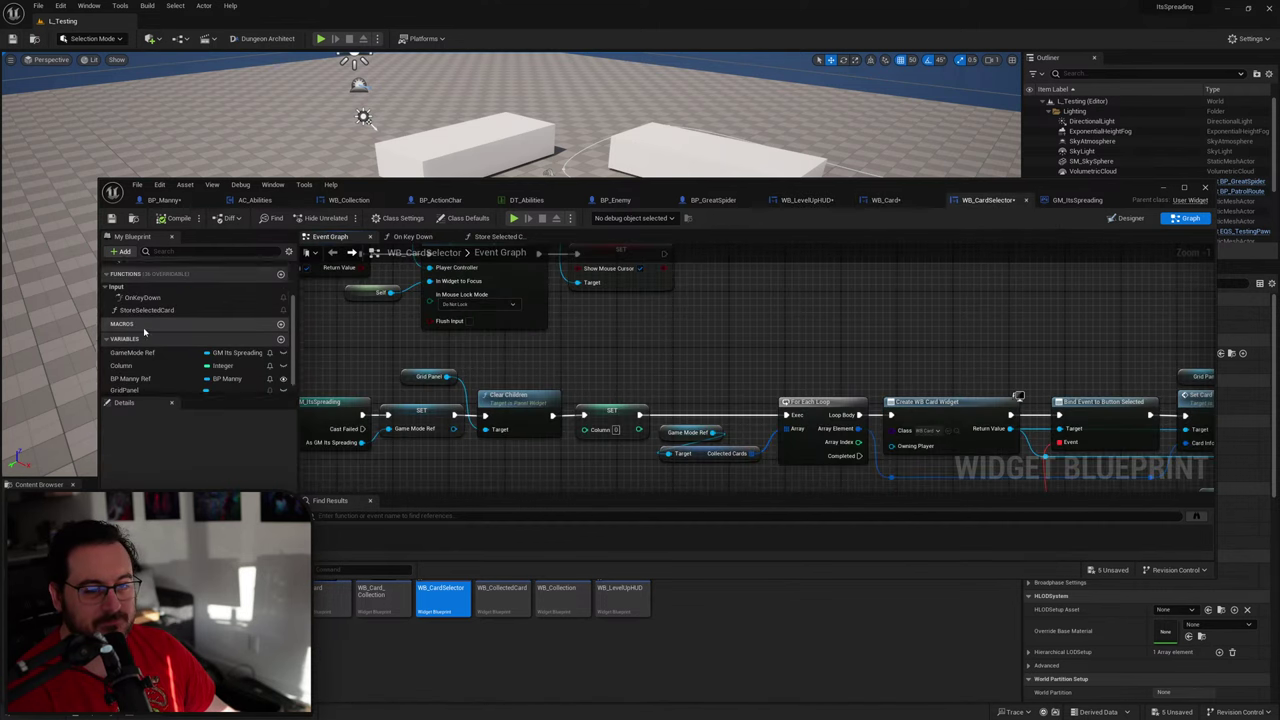
double_click(150, 330)
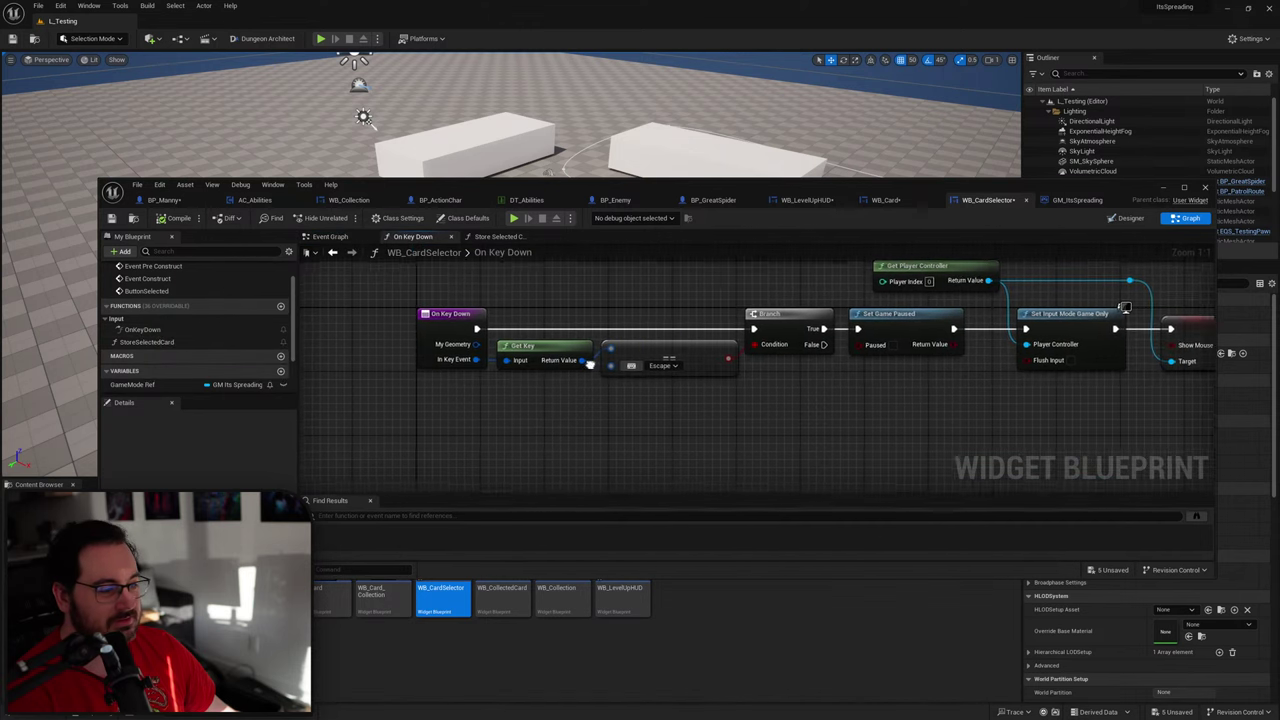
click(733, 367)
click(698, 367)
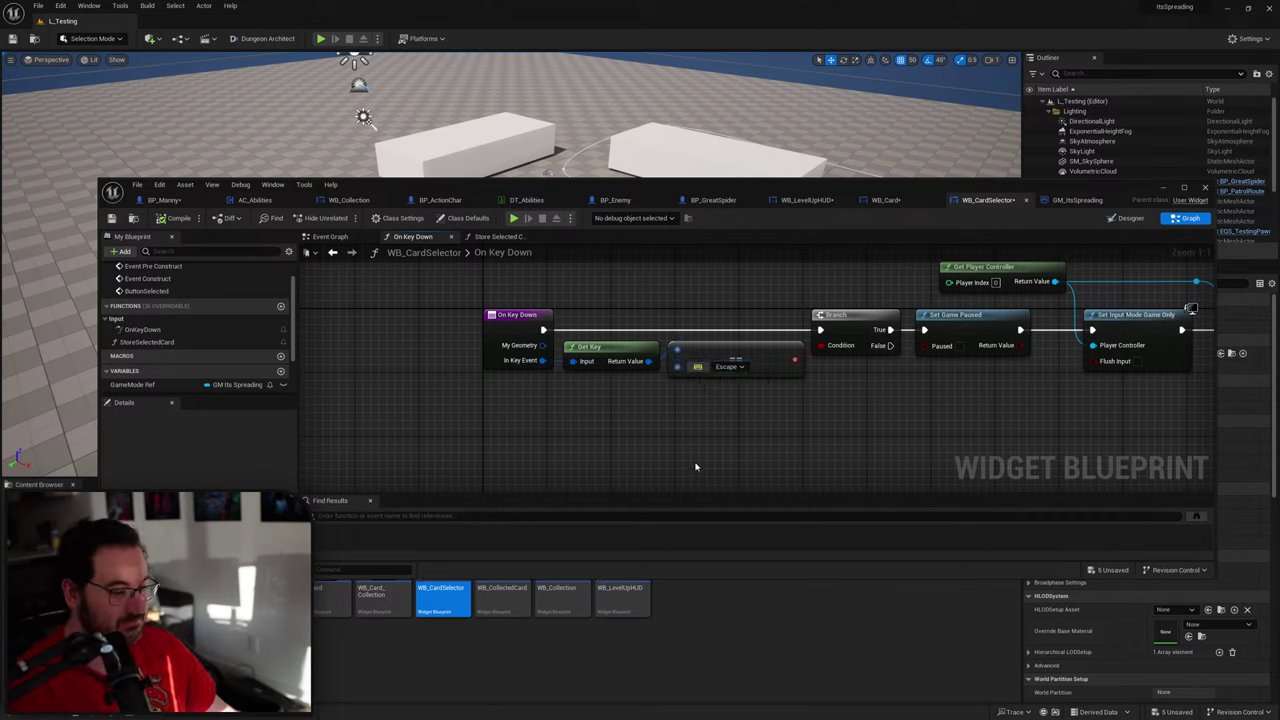
key(Tab)
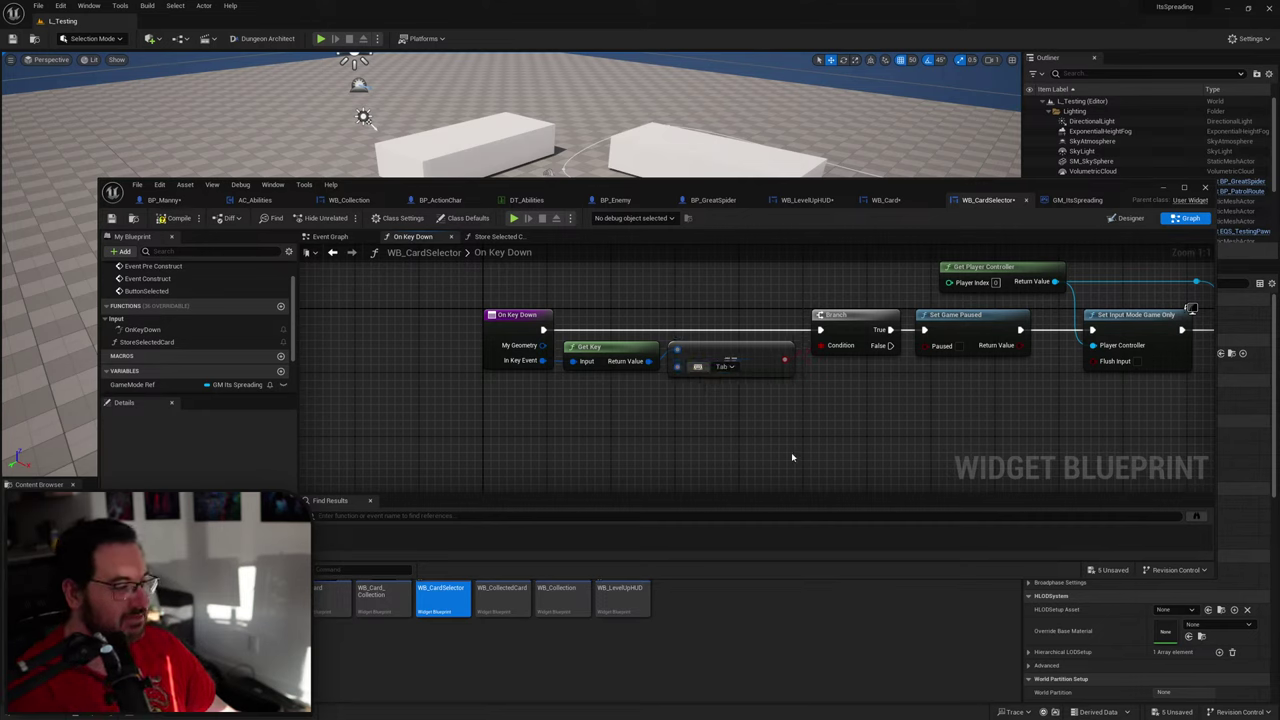
click(164, 220)
right_drag(626, 321, 557, 369)
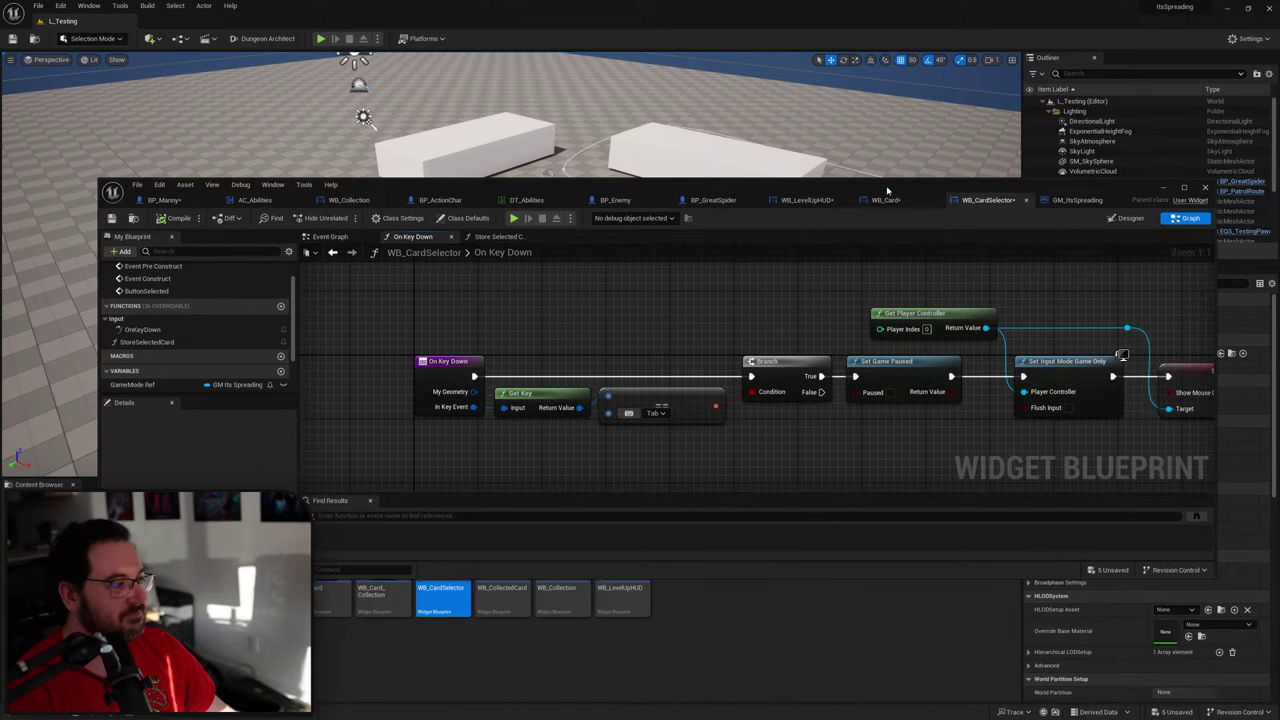
Step: Play-test the card selector with Tab as its closing key, and stop the session
drag(887, 191, 824, 636)
click(321, 39)
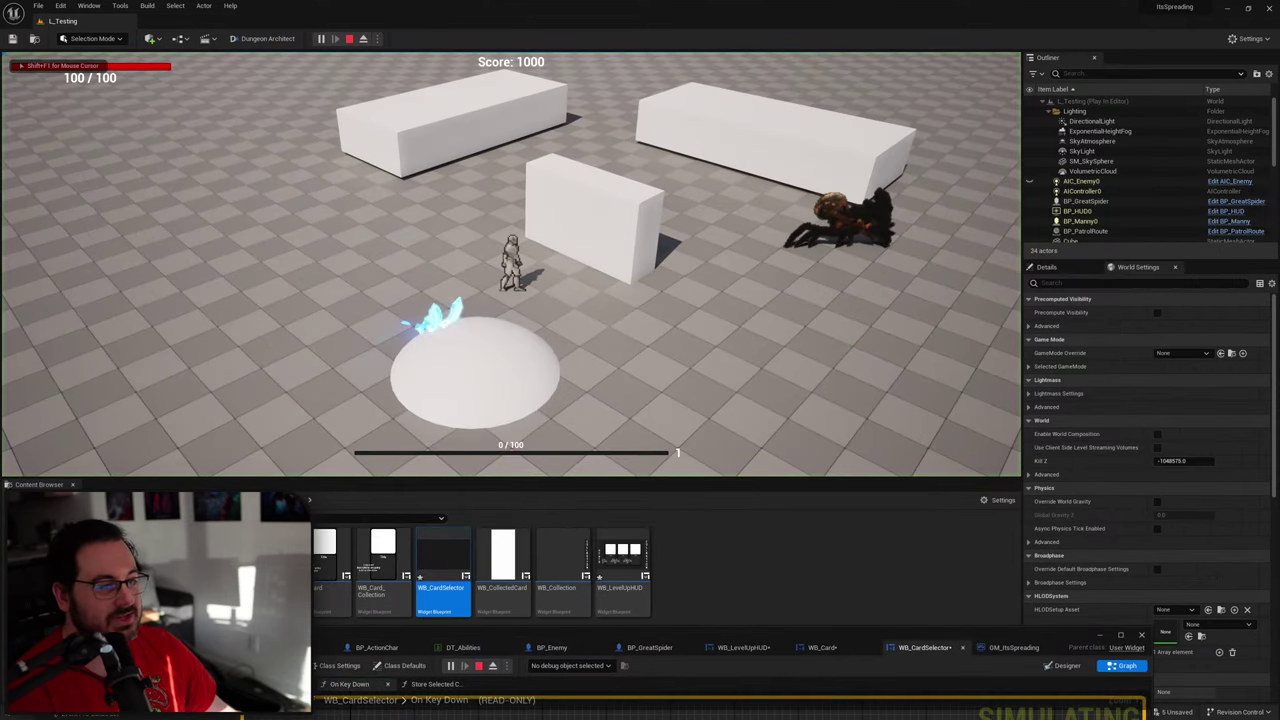
key(Escape)
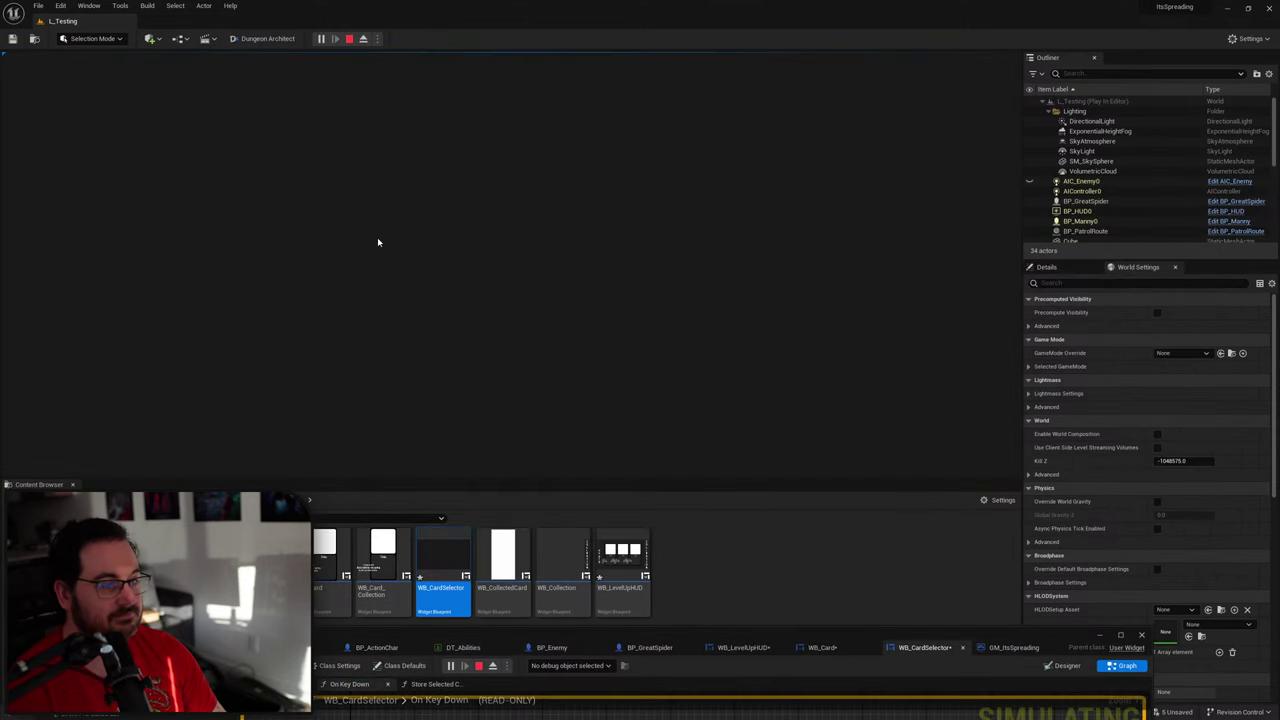
click(377, 242)
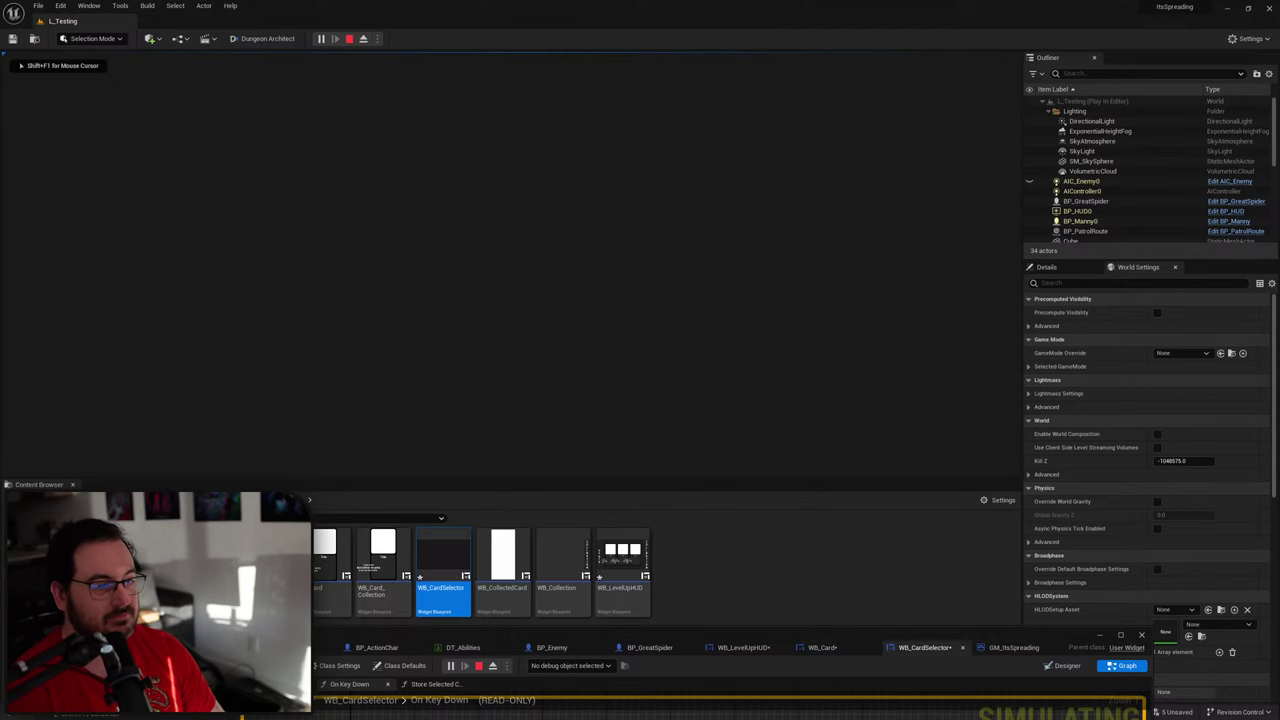
key(Escape)
key(Escape)
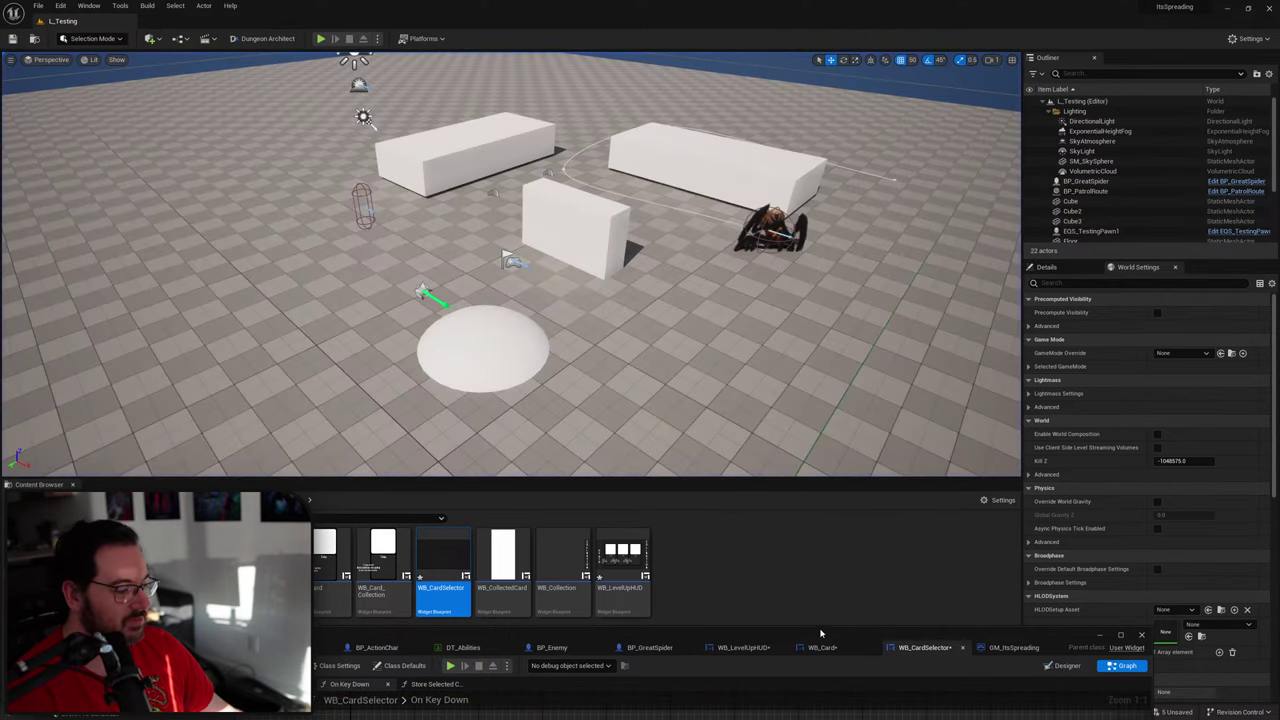
Step: Set the key compared in On Key Down to Backspace and compile WB_CardSelector
drag(820, 633, 818, 281)
click(565, 507)
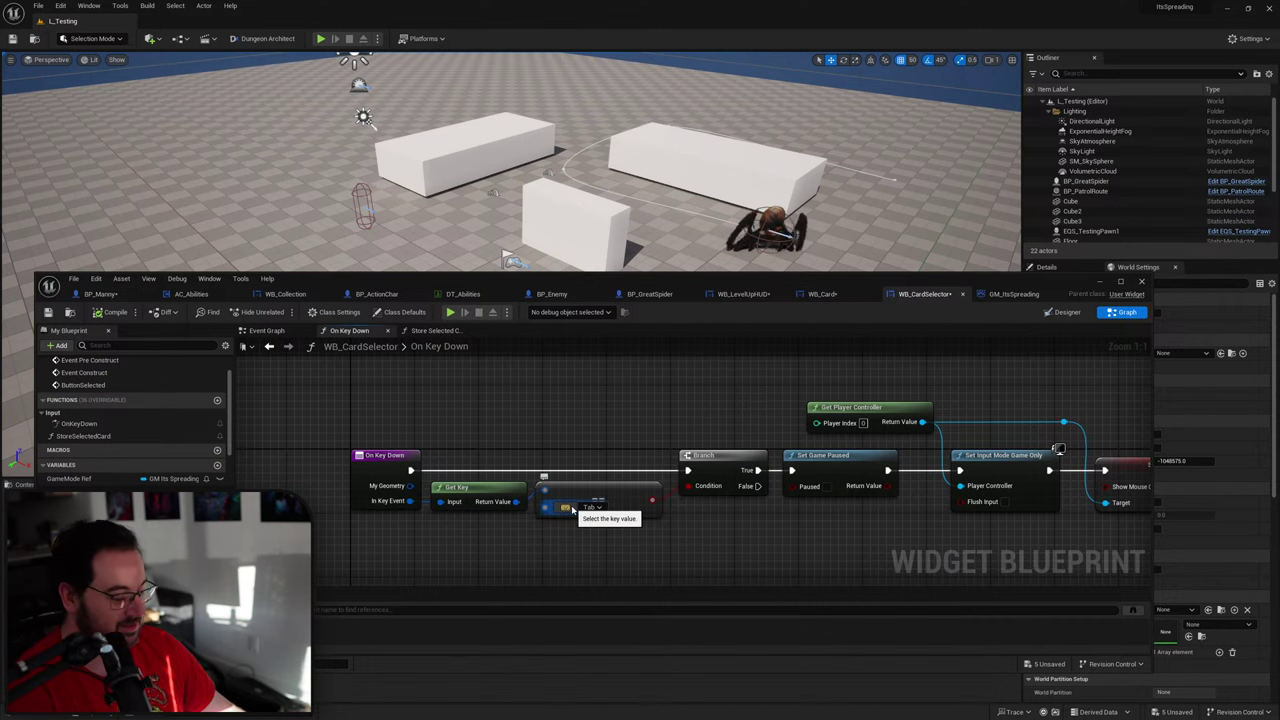
key(BackSpace)
click(110, 312)
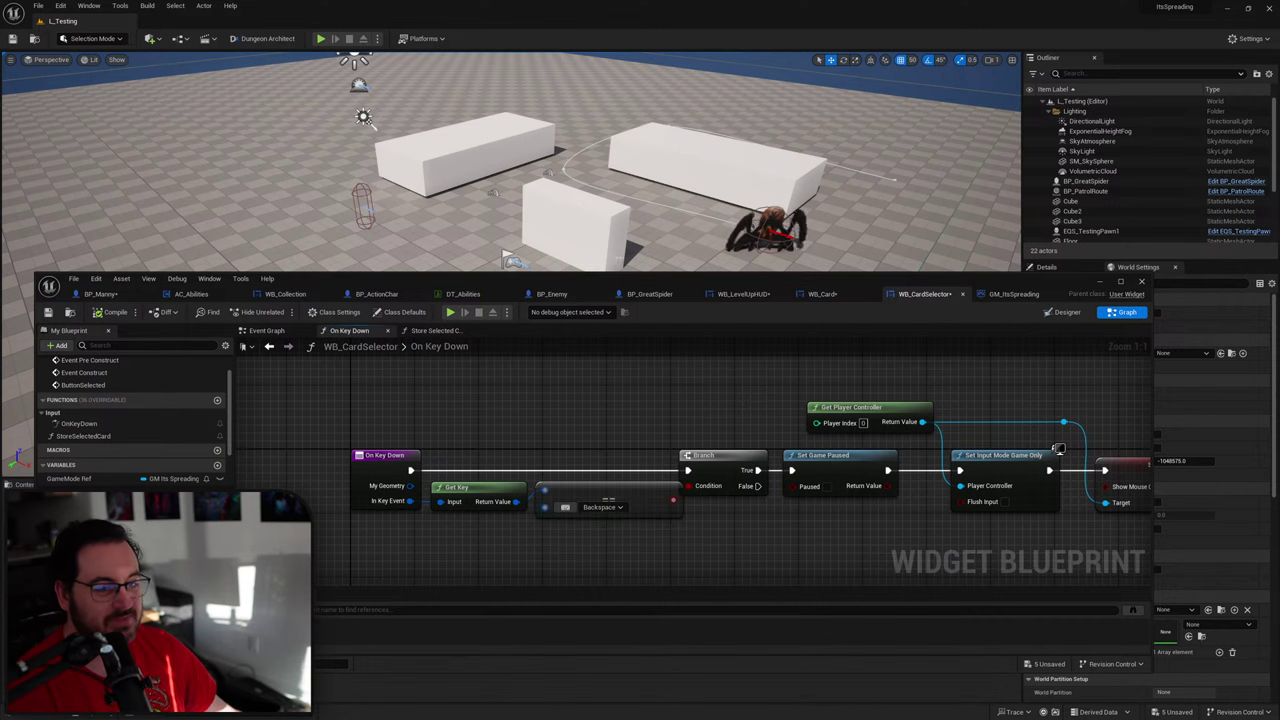
Step: Play-test the card selector with Backspace as its closing key, and stop the session
drag(668, 280, 645, 474)
click(320, 38)
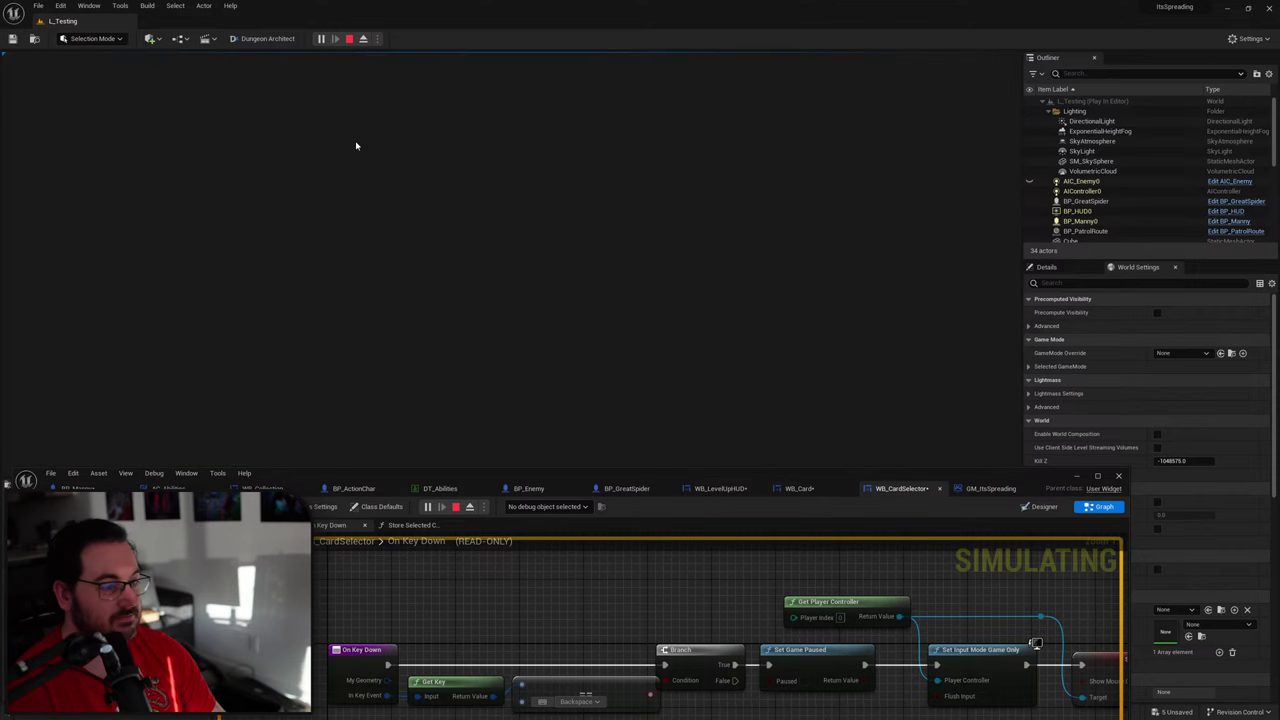
click(355, 146)
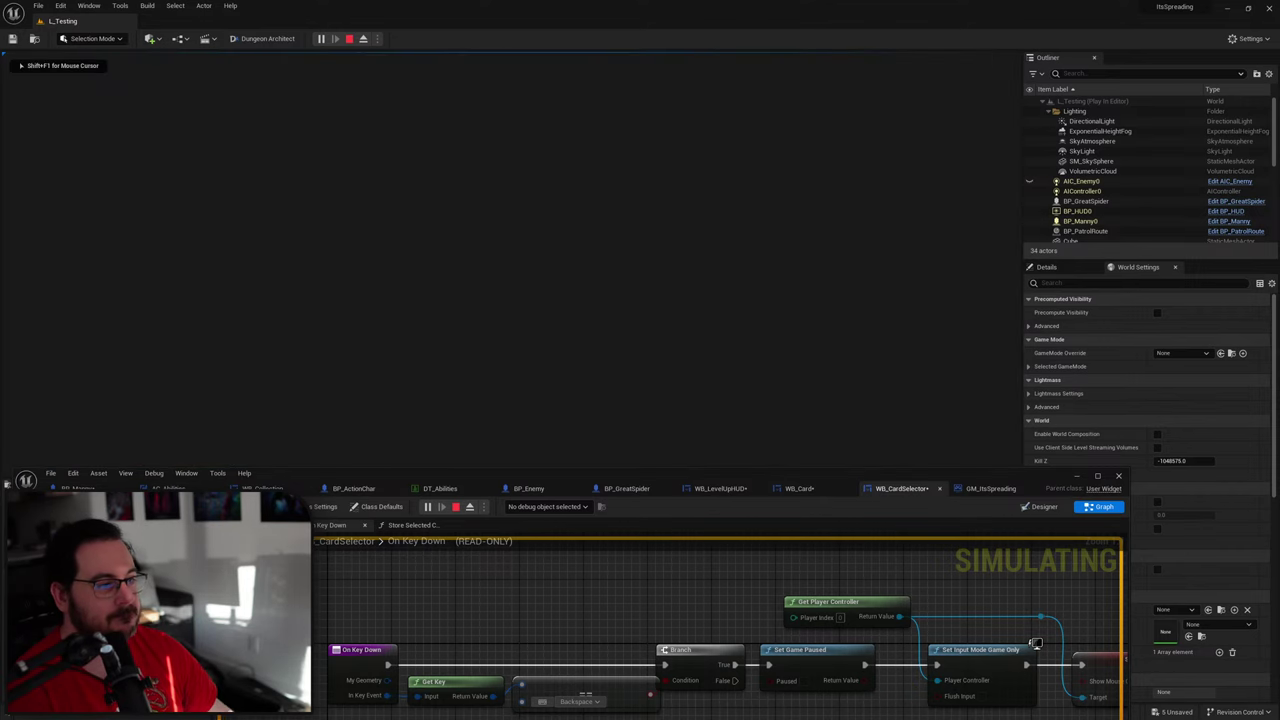
key(Escape)
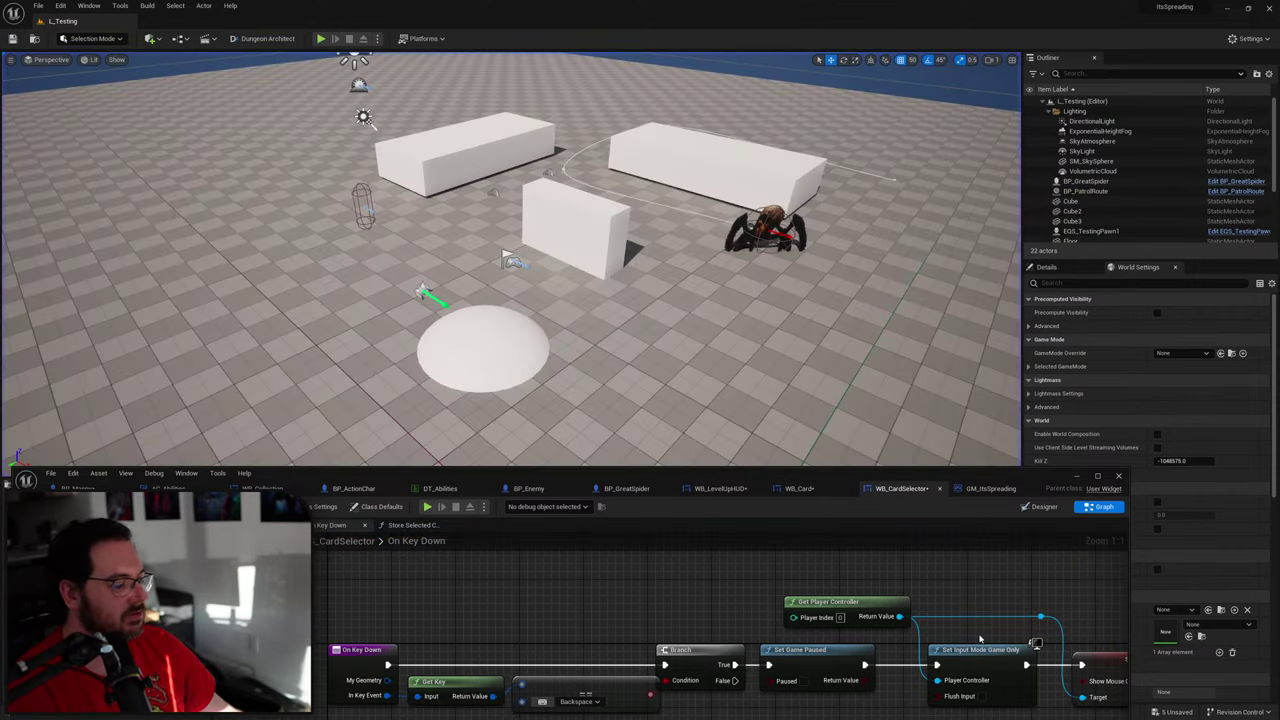
Step: Insert a Remove from Parent node between the Show Mouse Cursor SET node and the Return Node in On Key Down
double_click(949, 469)
right_drag(900, 366, 588, 442)
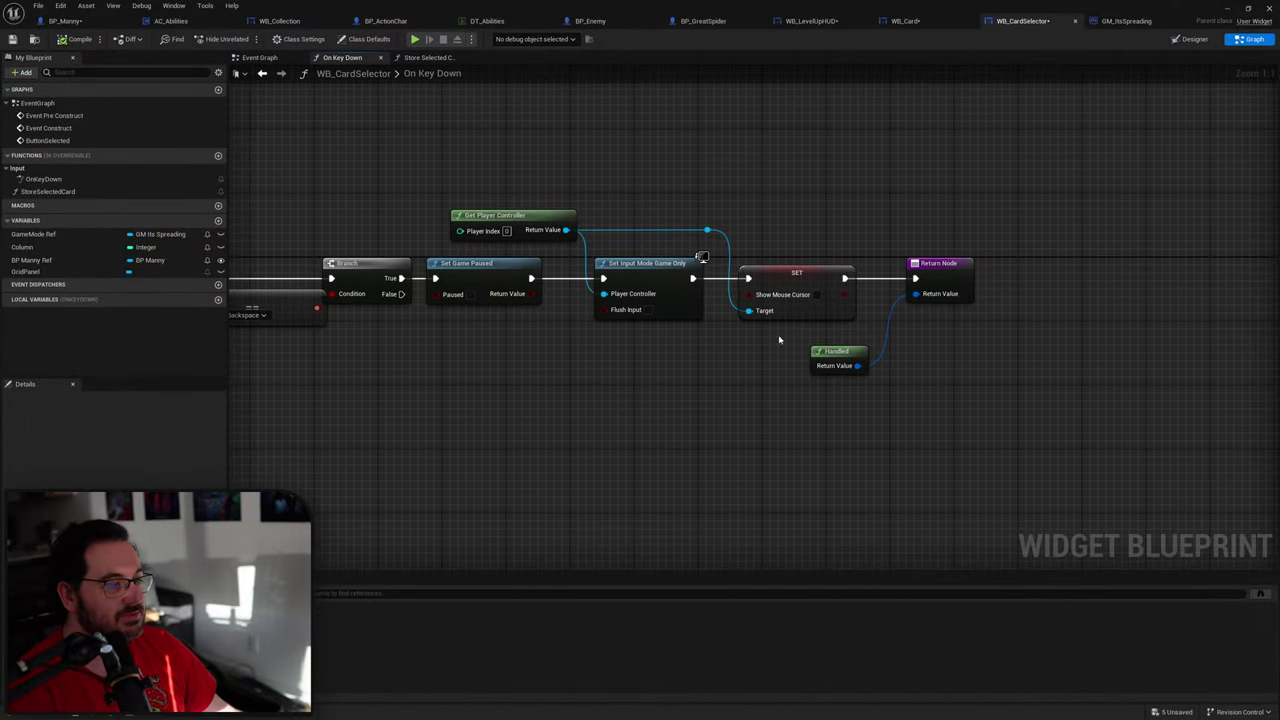
drag(1030, 232, 866, 394)
drag(939, 268, 1138, 268)
drag(846, 278, 913, 272)
text(re)
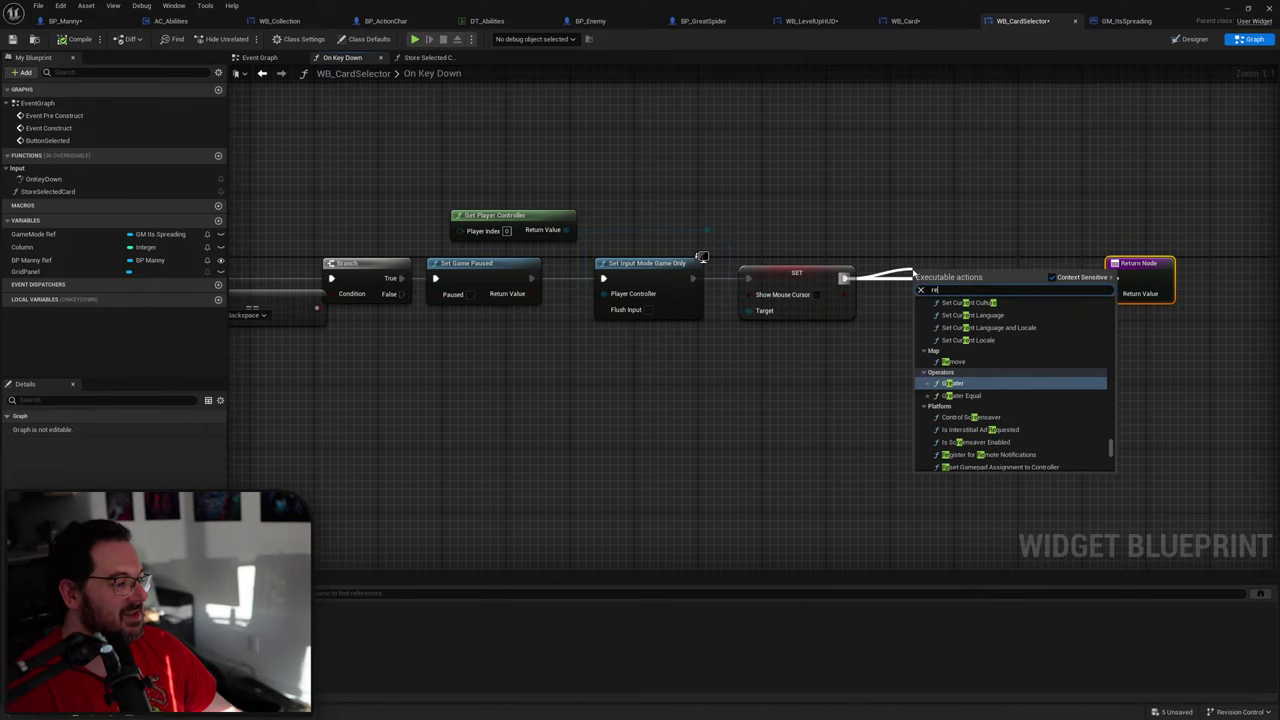
text(move from vi)
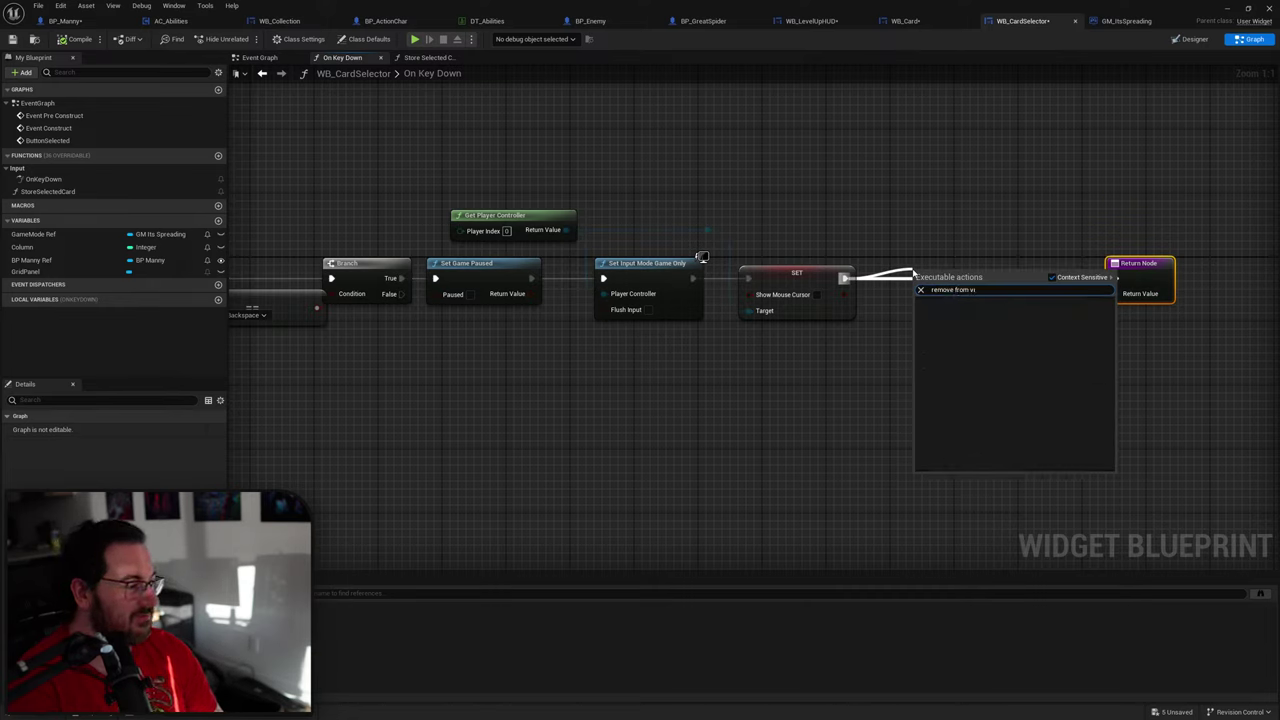
key(BackSpace)
key(Return)
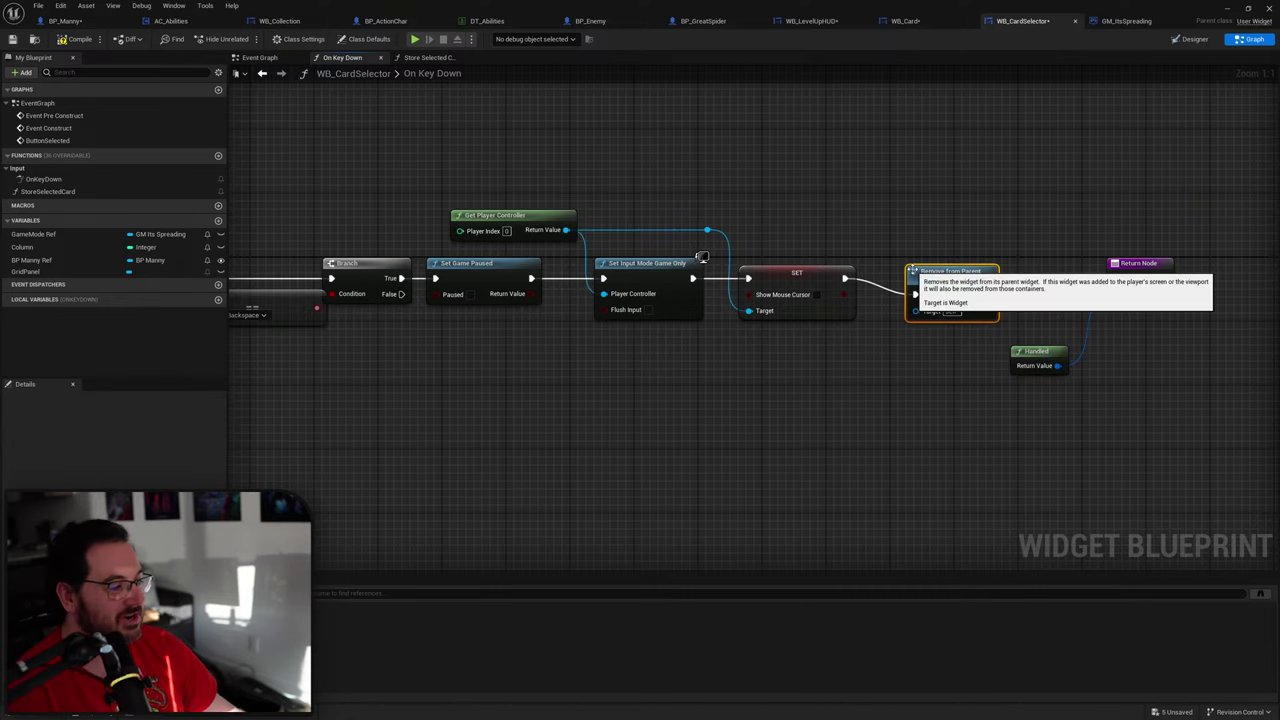
drag(915, 274, 890, 274)
Step: Move the Return Node and Handled node closer to Remove from Parent, and compile WB_CardSelector
drag(1164, 214, 1040, 376)
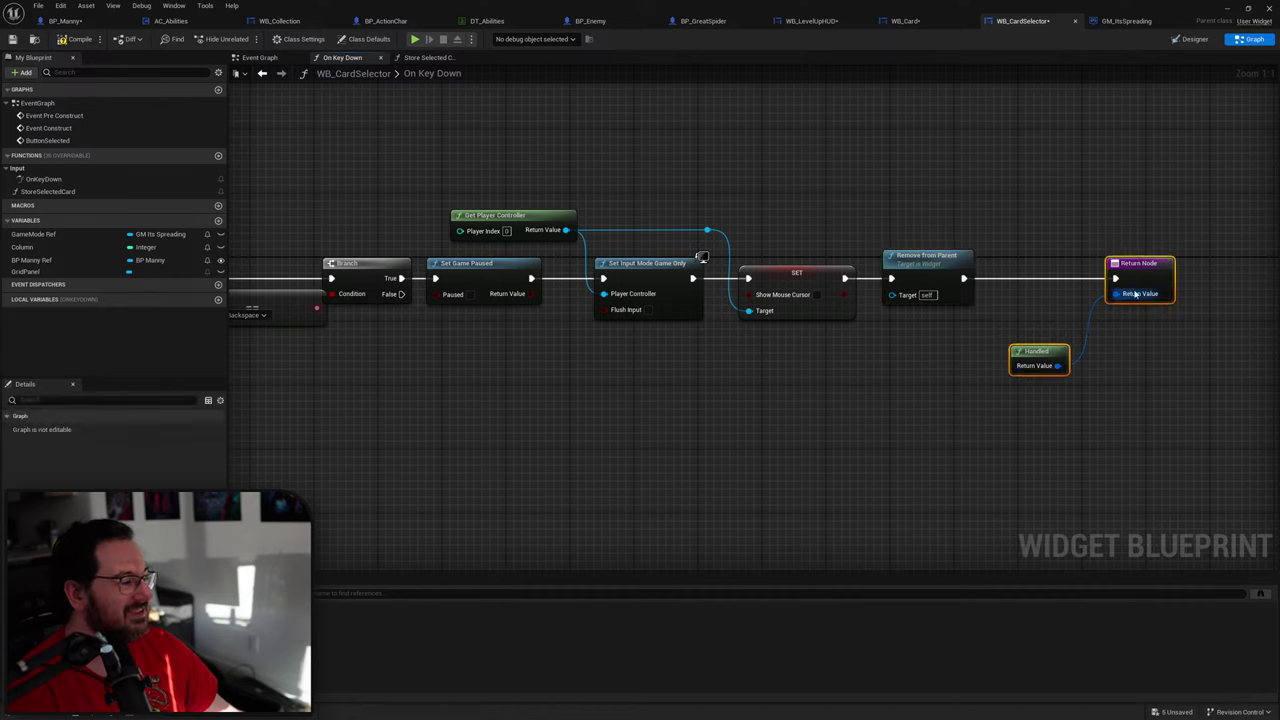
drag(1140, 271, 1036, 271)
click(980, 210)
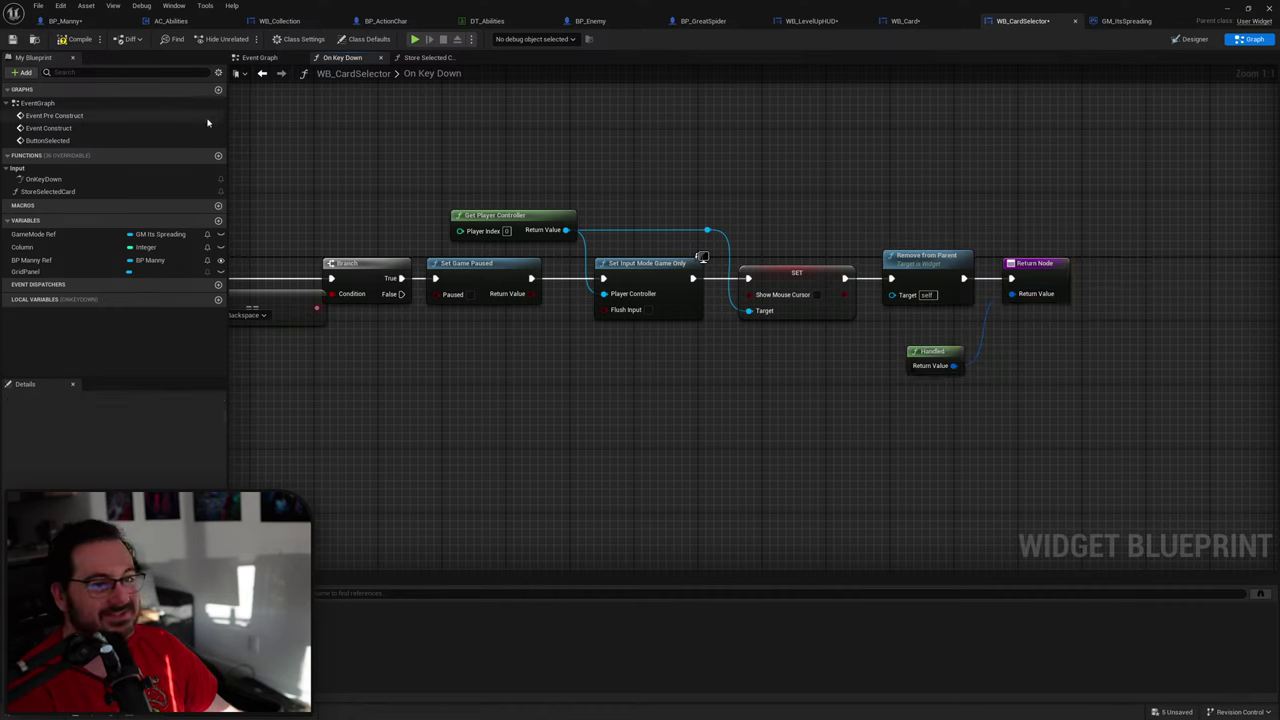
click(70, 39)
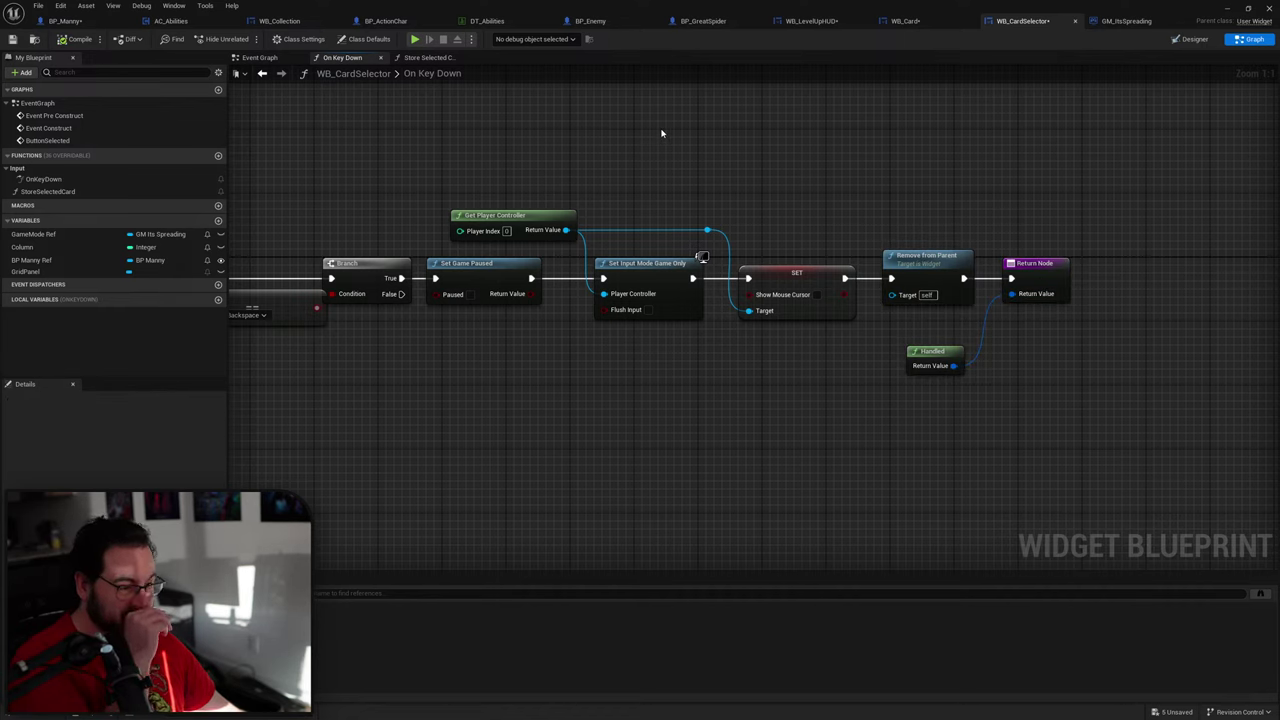
Step: Play-test opening and closing the card selector with Remove from Parent in place, and end the session
drag(799, 4, 758, 552)
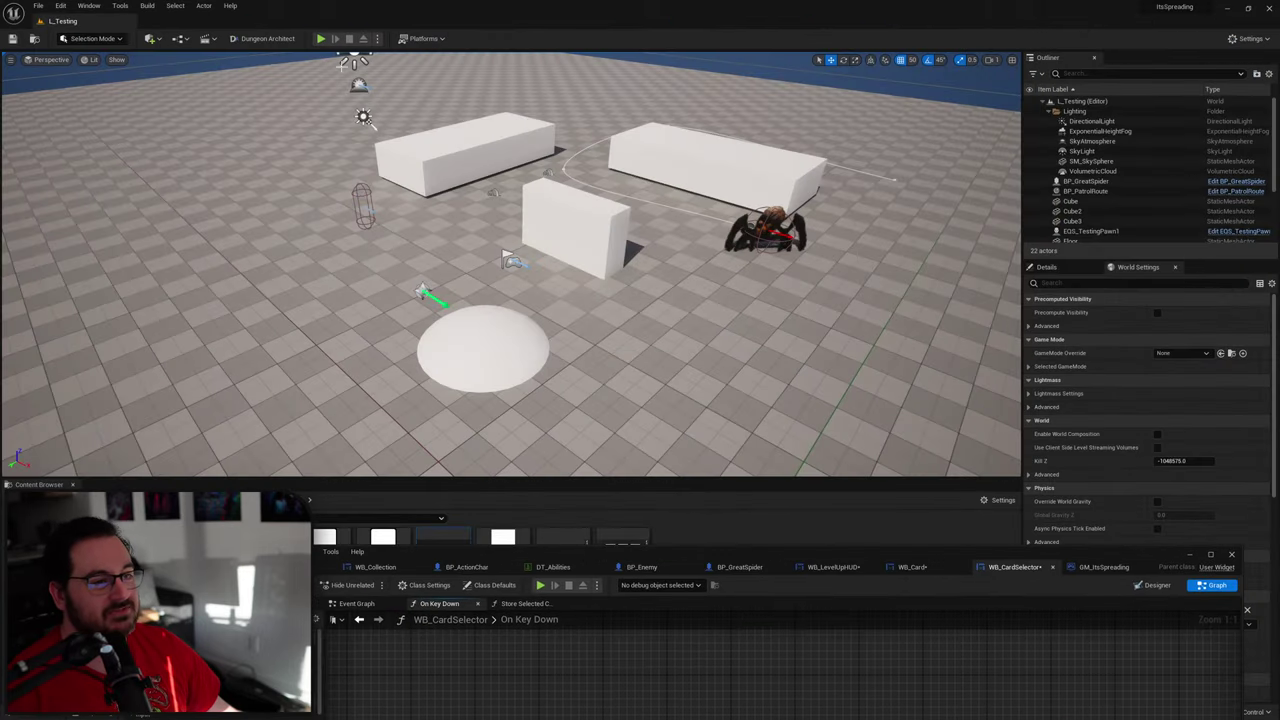
click(322, 39)
key(Tab)
key(Tab)
key(Tab)
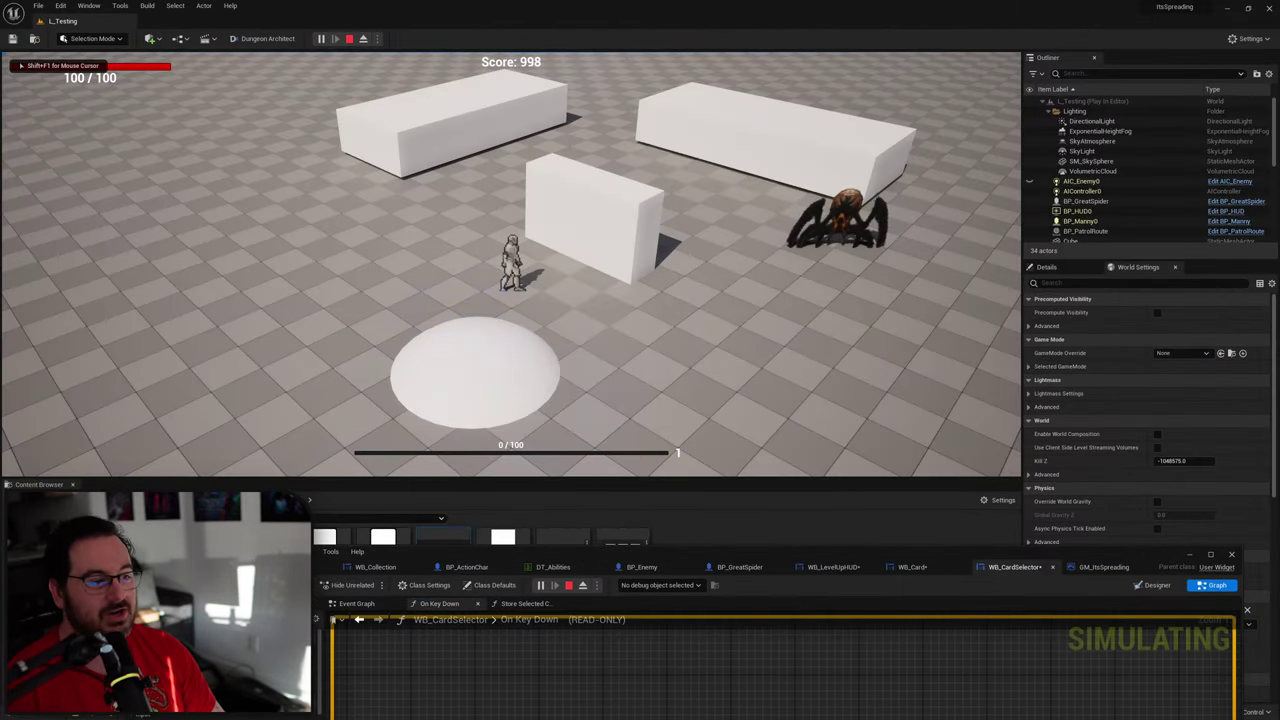
key(Escape)
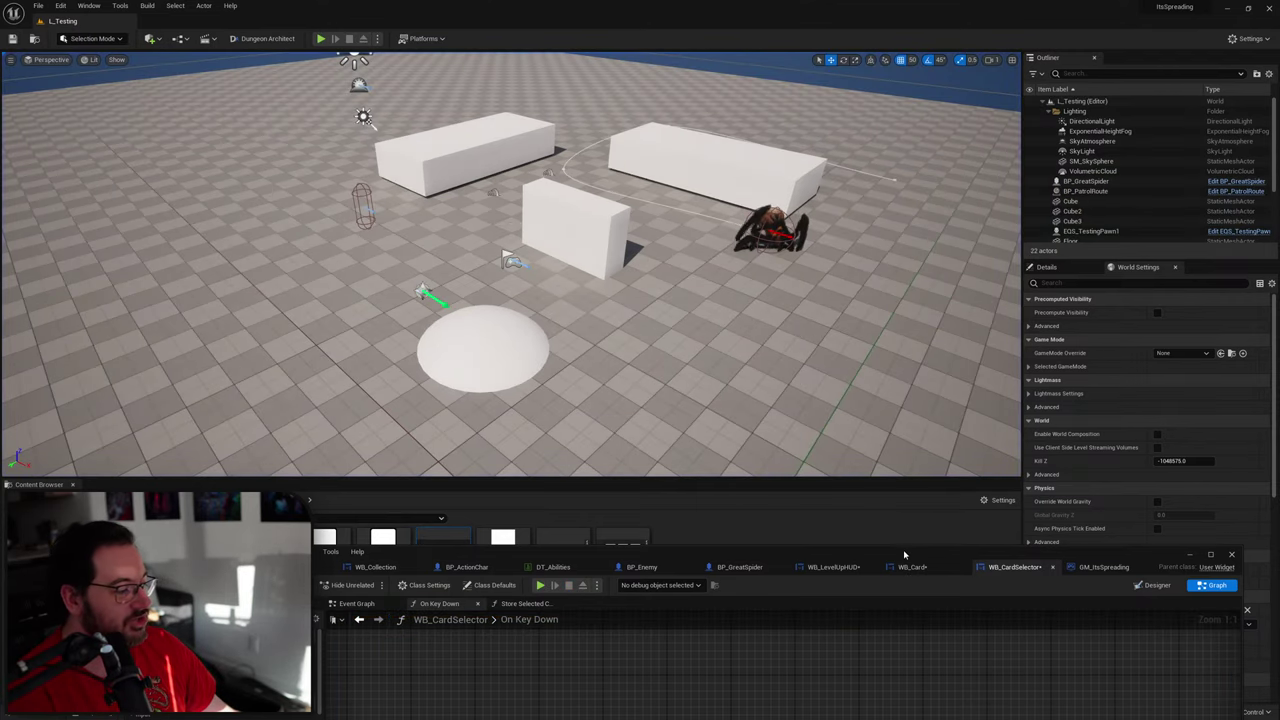
Step: Shift the On Key Down, Get Key and key comparison nodes away from the Branch node to space out the graph
double_click(903, 551)
right_drag(648, 407, 943, 437)
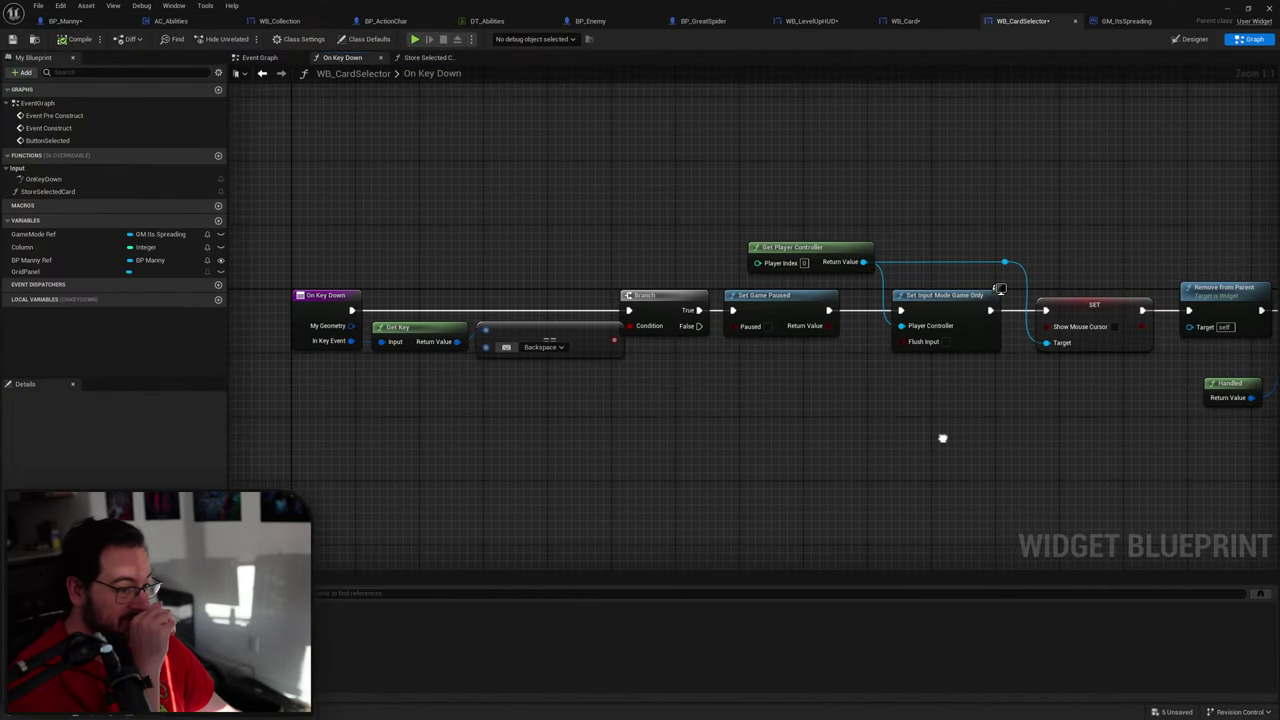
drag(574, 274, 345, 371)
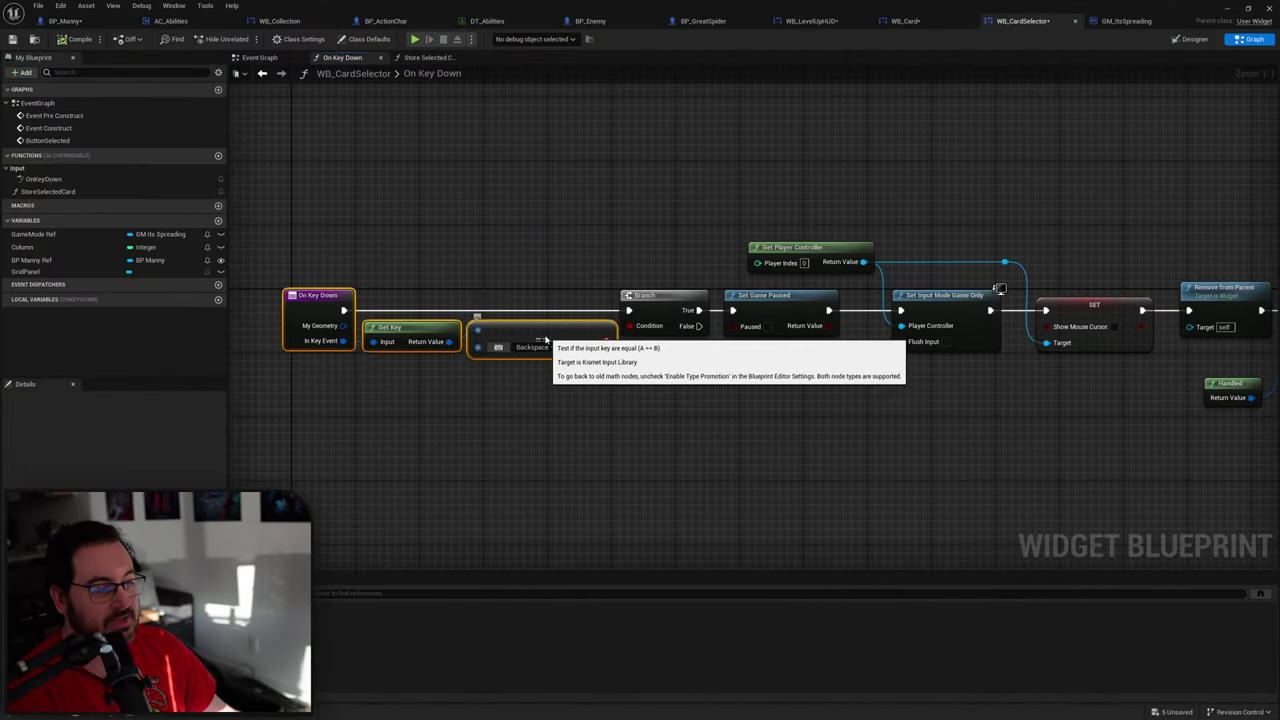
drag(540, 338, 508, 338)
click(721, 207)
Step: Delete the Collected Cards getter feeding the For Each Loop in WB_CardSelector's Event Graph
click(259, 57)
right_drag(463, 326, 766, 306)
scroll(768, 300, up, 1)
right_drag(879, 312, 701, 318)
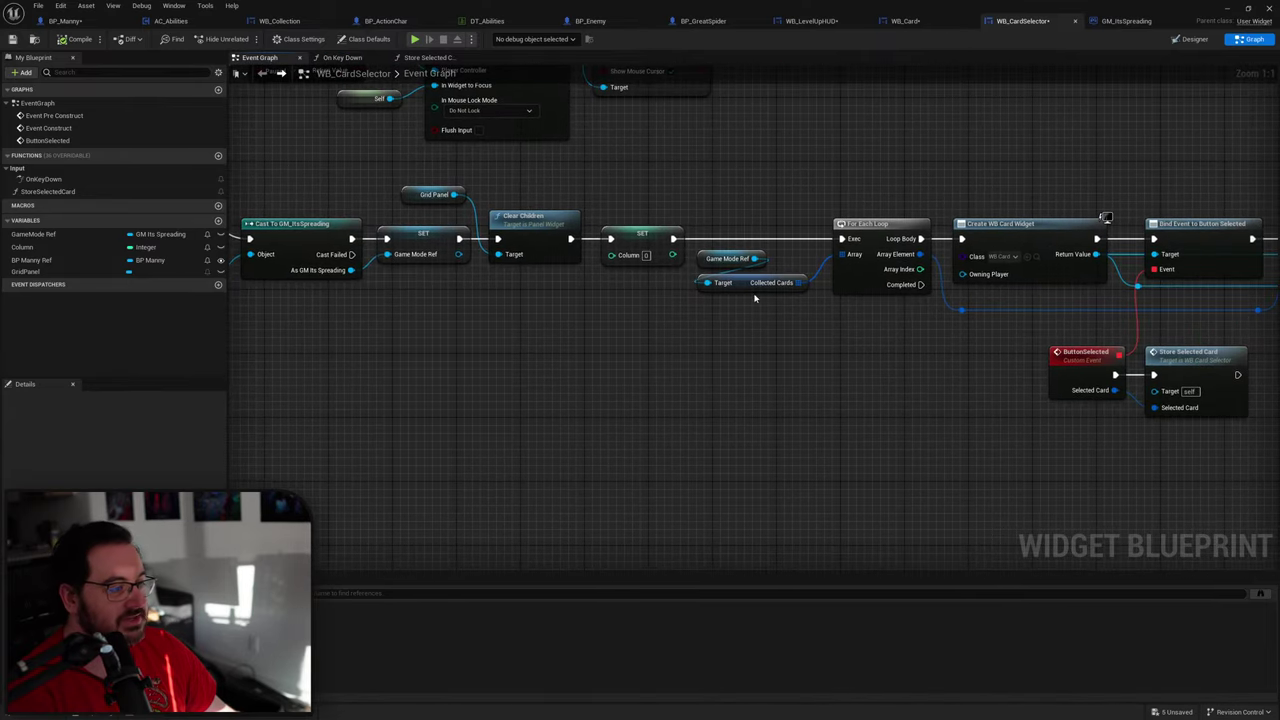
click(757, 283)
key(Delete)
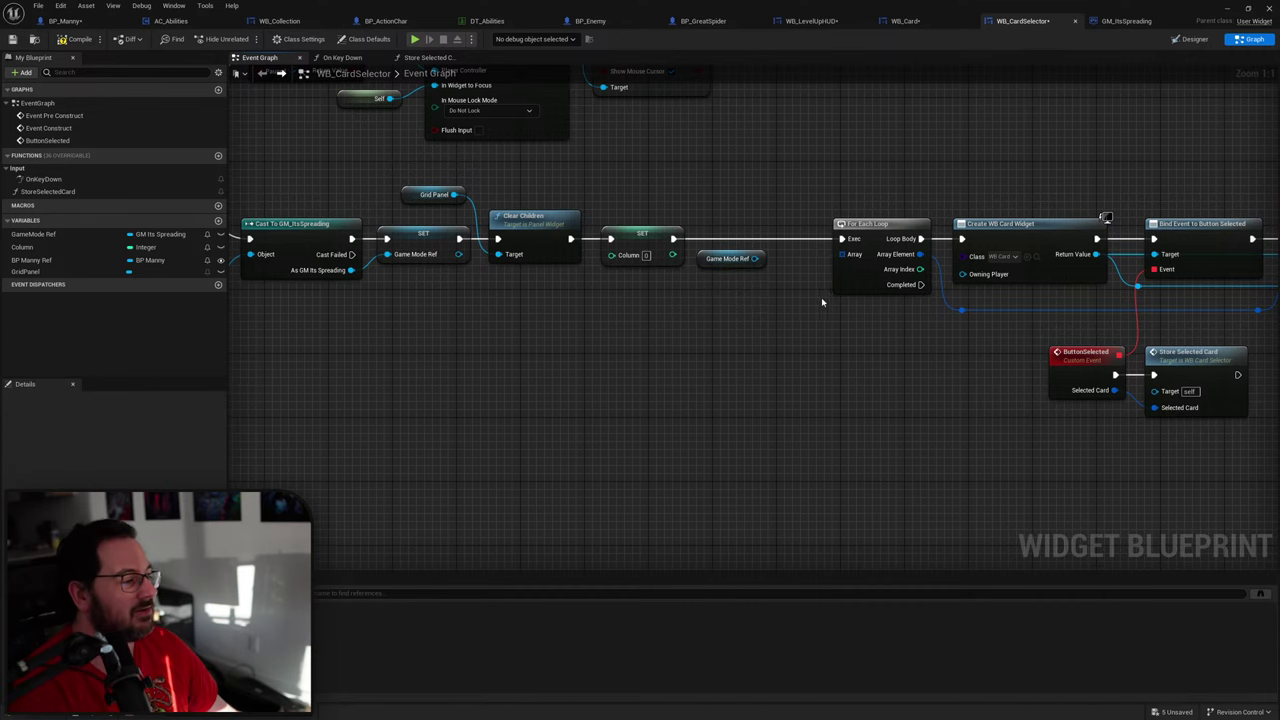
Step: Examine the Get Available Ability function in GM_ItsSpreading to identify the array variable that holds the available abilities
click(1125, 20)
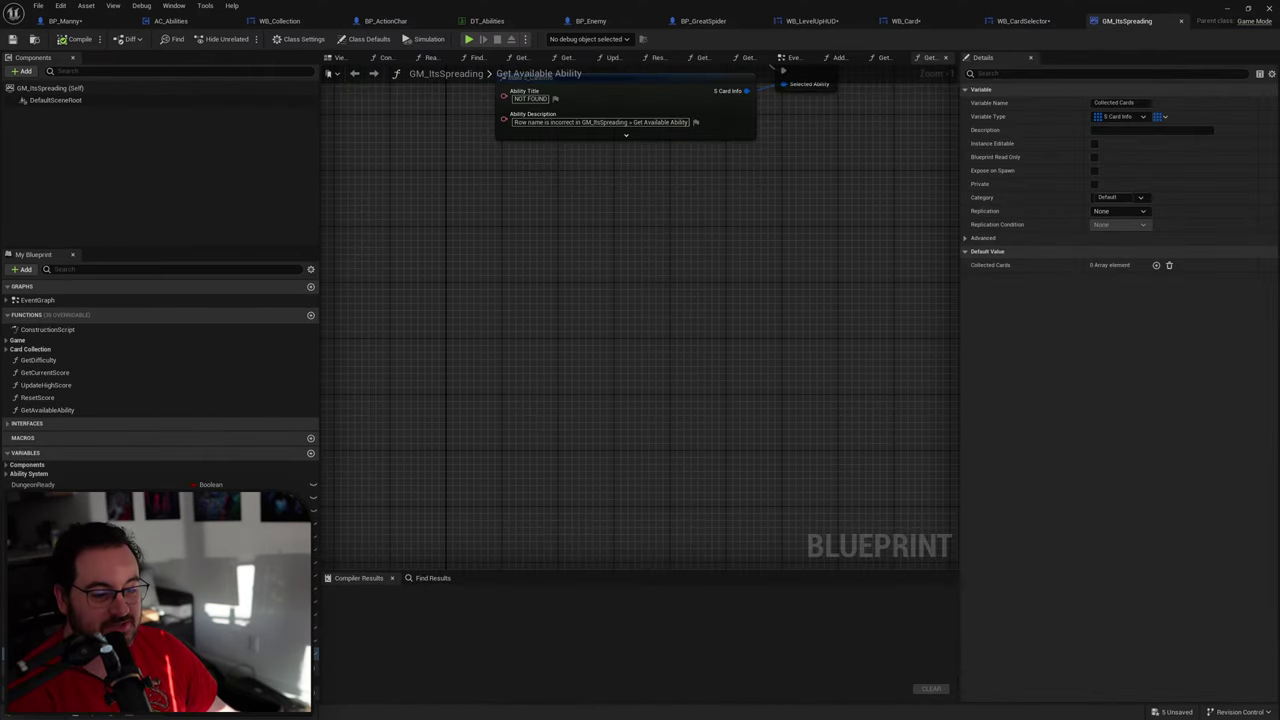
scroll(613, 366, down, 3)
right_drag(729, 214, 652, 336)
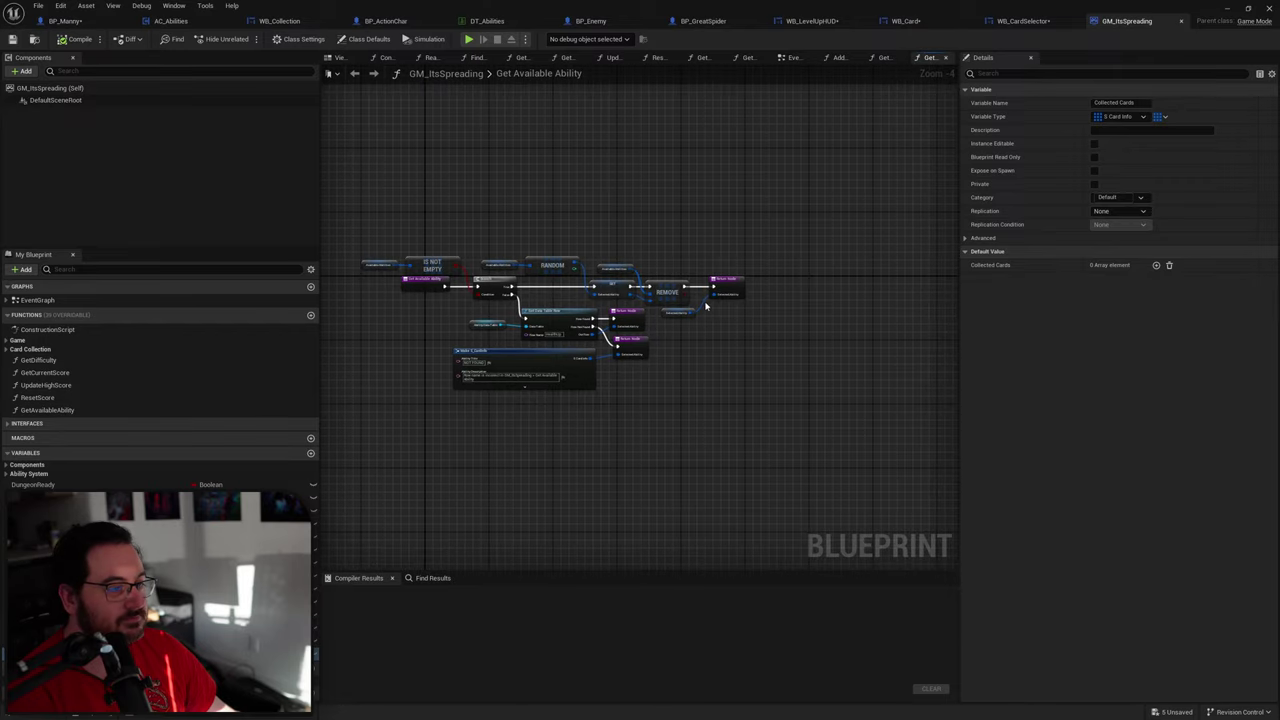
scroll(467, 273, up, 5)
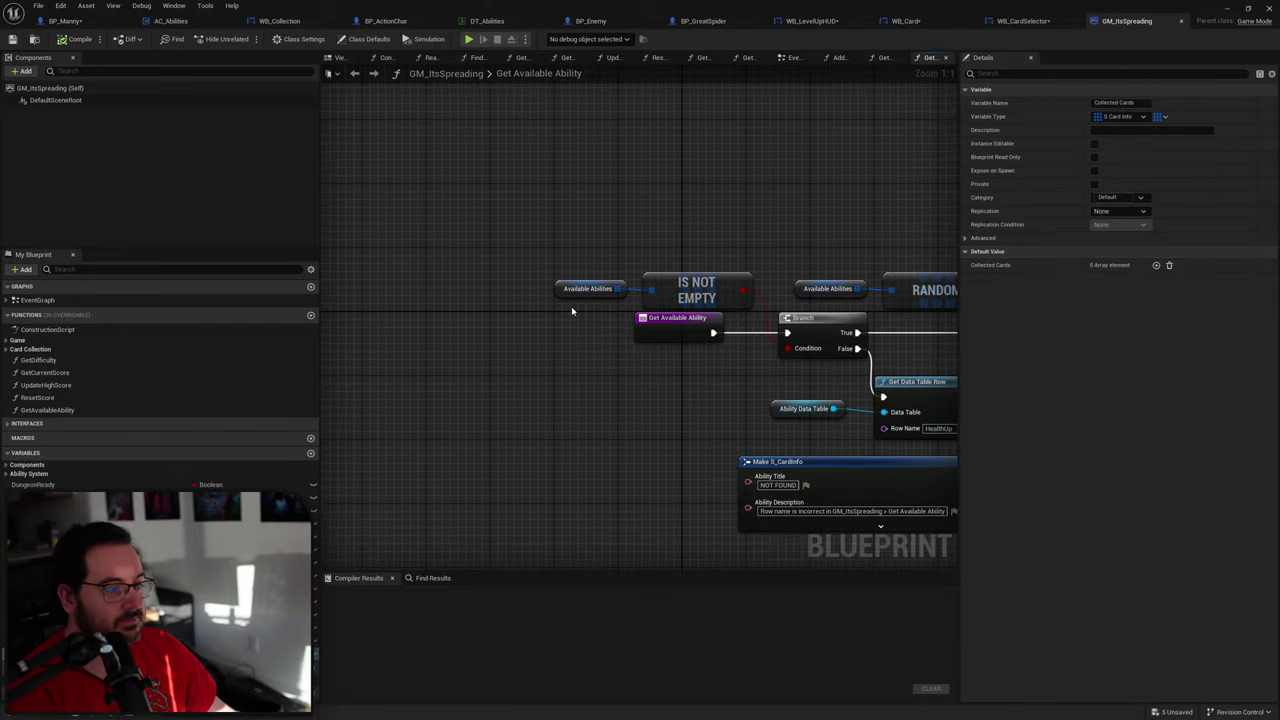
right_drag(571, 306, 396, 278)
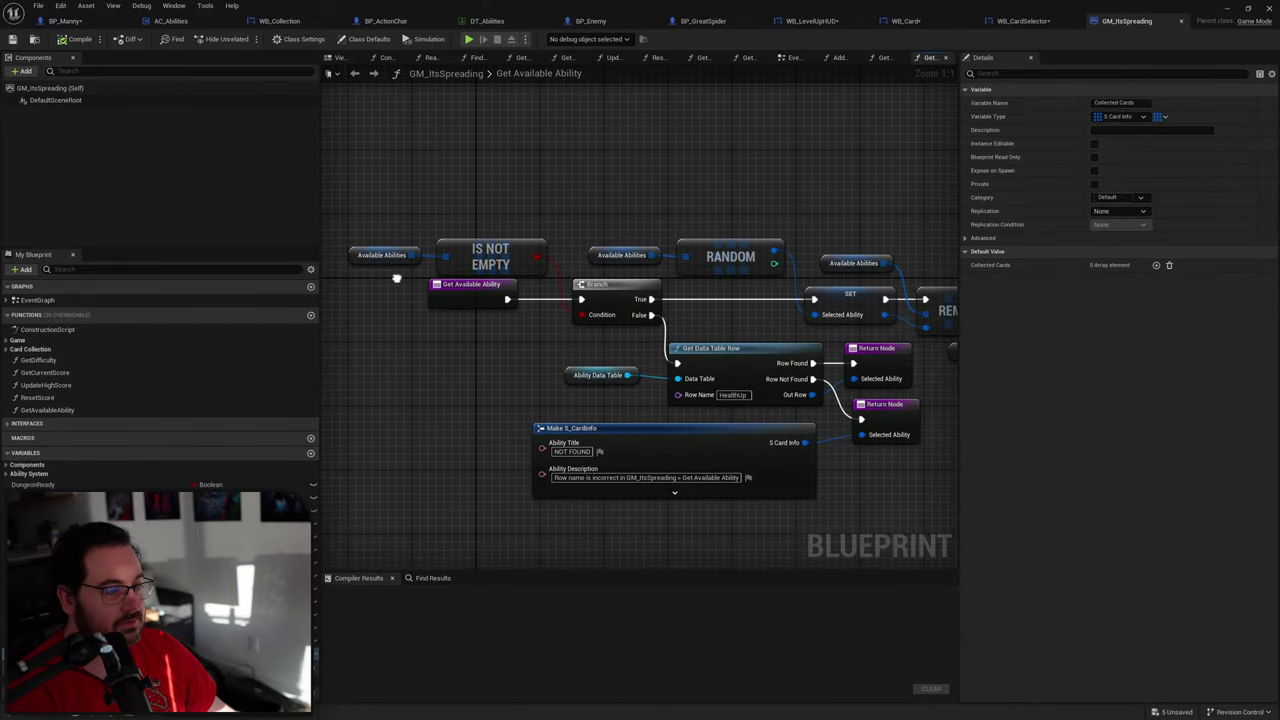
drag(596, 219, 627, 259)
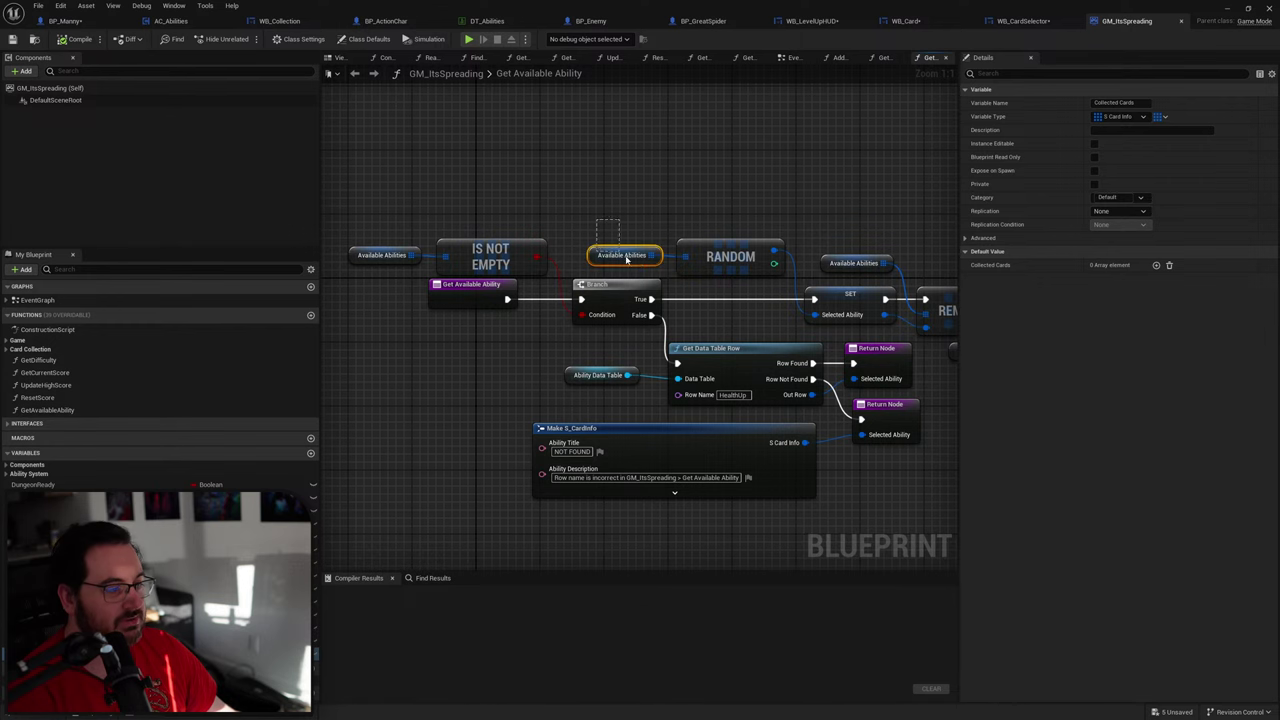
Step: In WB_CardSelector, get Available Abilities from Game Mode Ref and connect it to the For Each Loop's Array input
click(1024, 21)
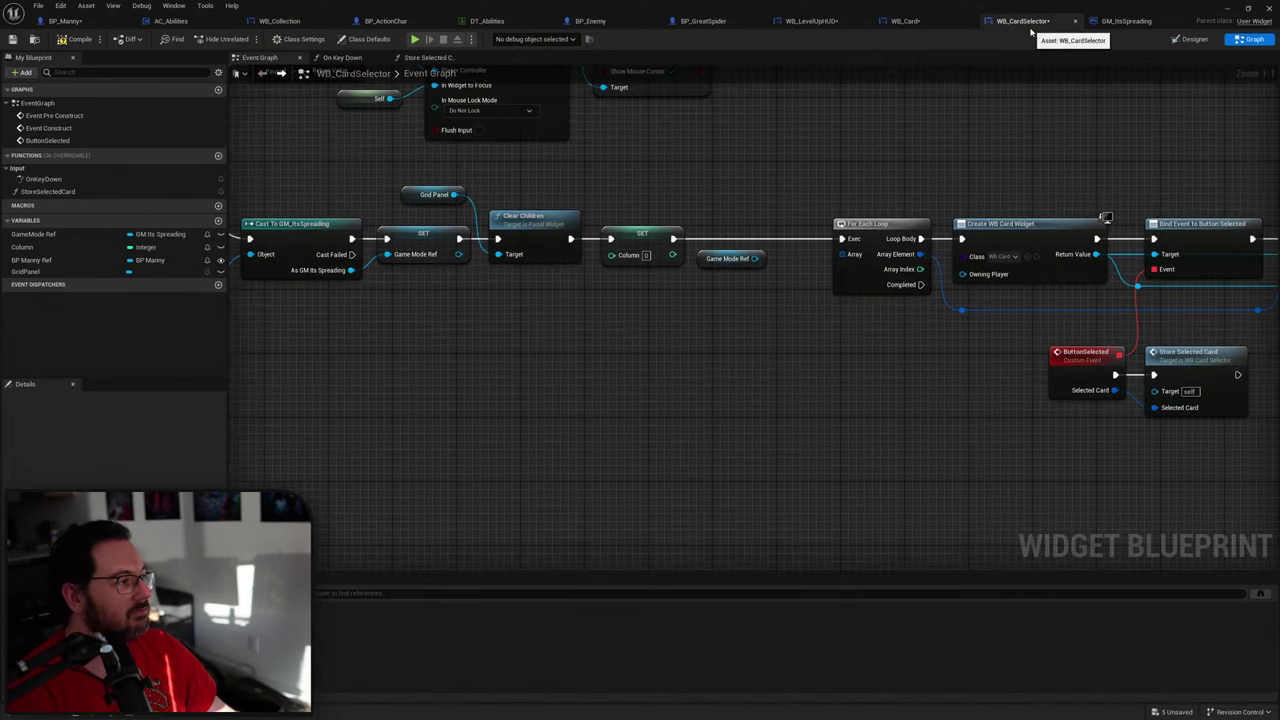
drag(760, 257, 712, 303)
text(get avail)
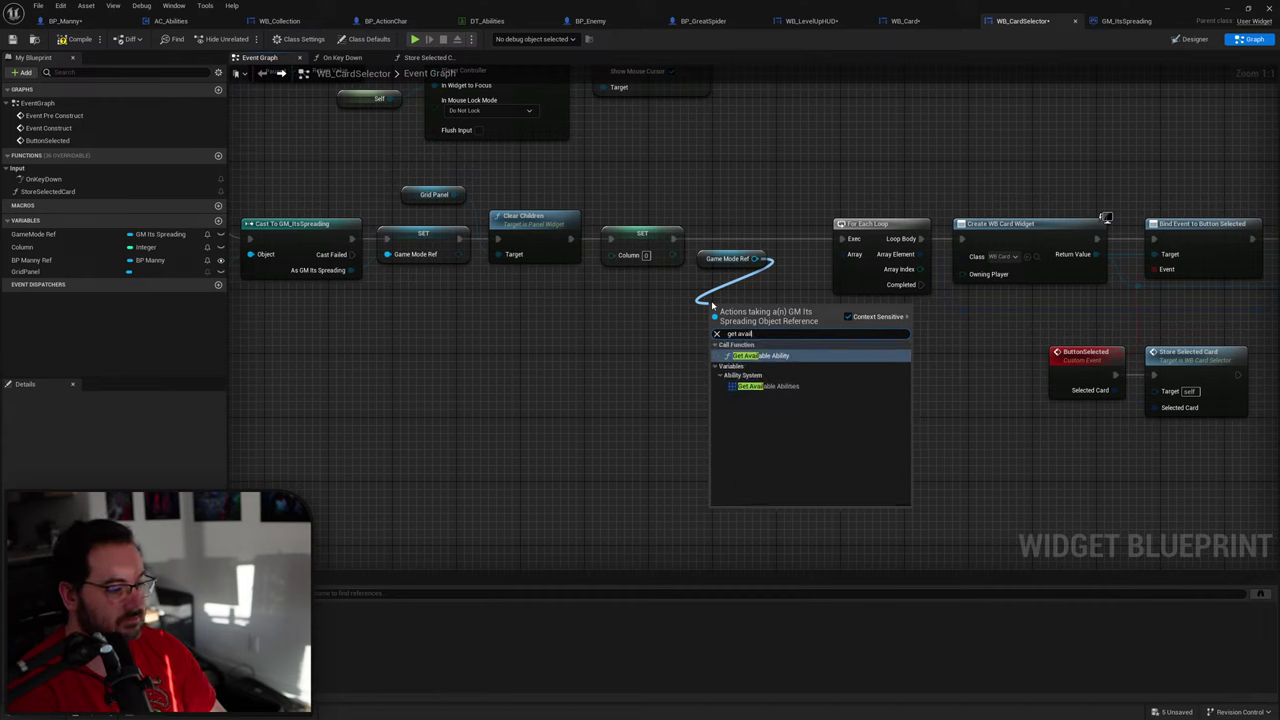
key(Down)
key(Return)
drag(750, 304, 843, 254)
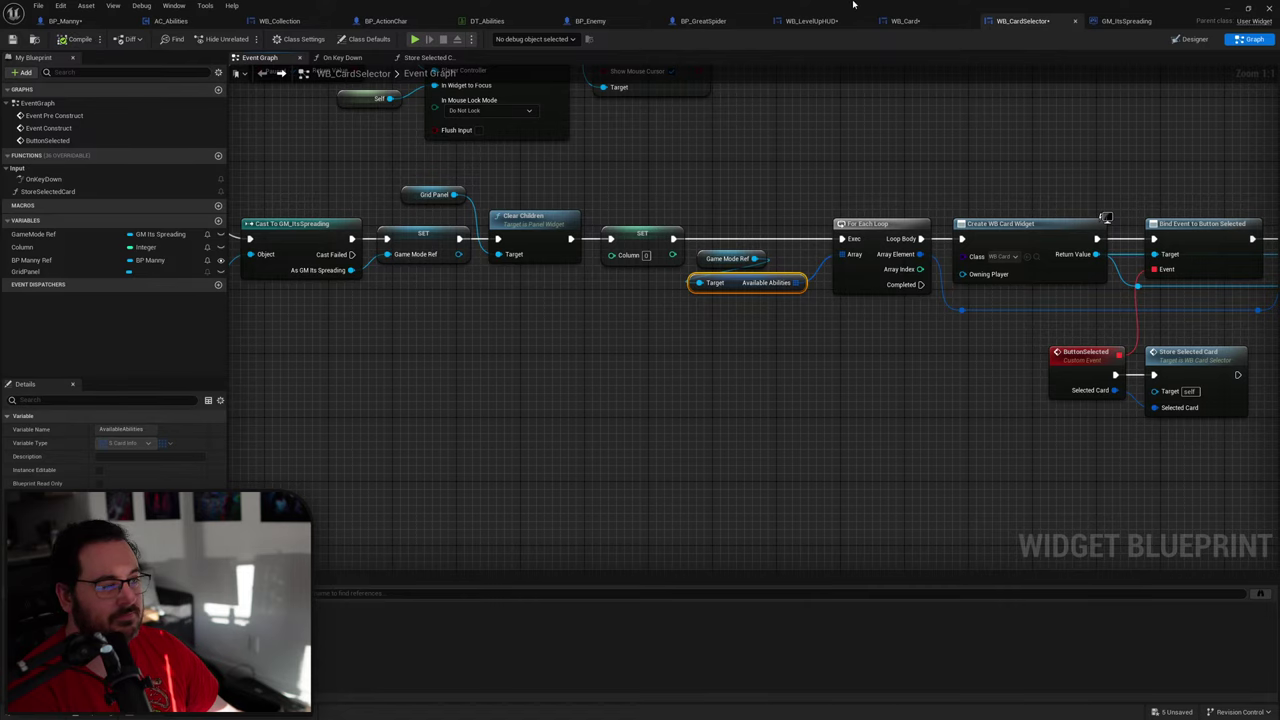
Step: Play-test the card selector with the Available Abilities array in the level, and end the session
drag(851, 6, 705, 593)
click(320, 38)
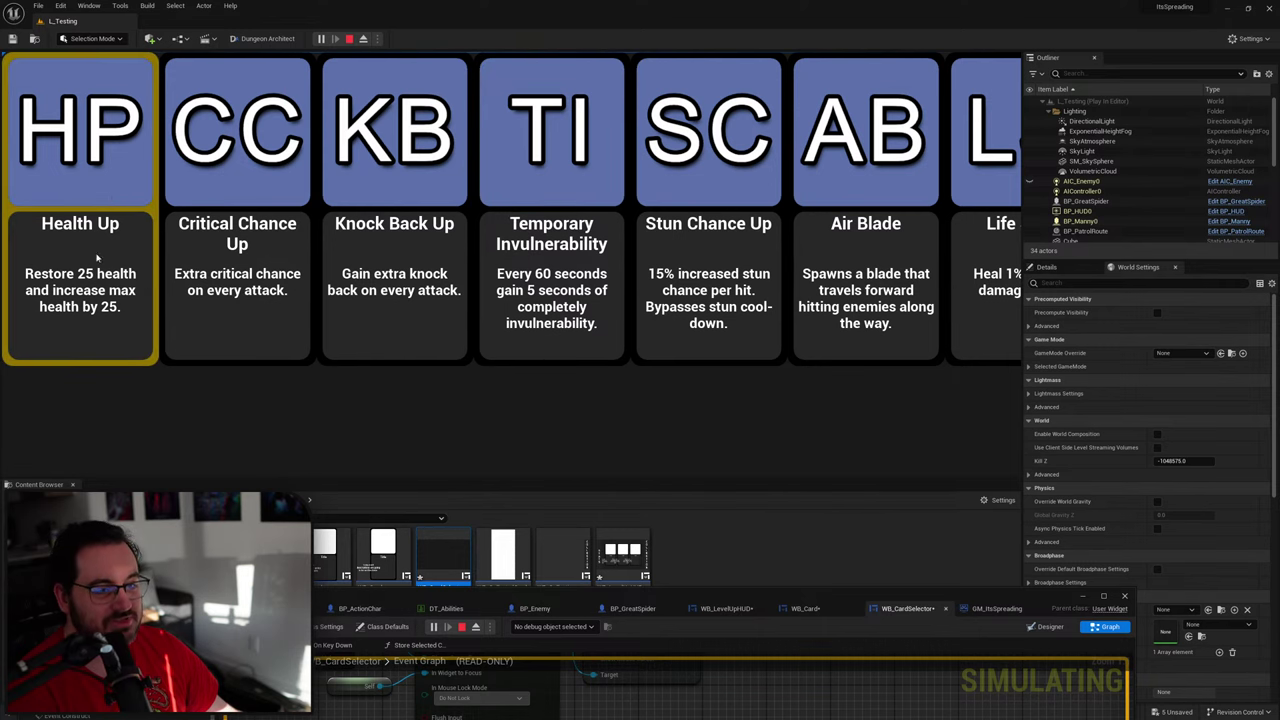
key(Escape)
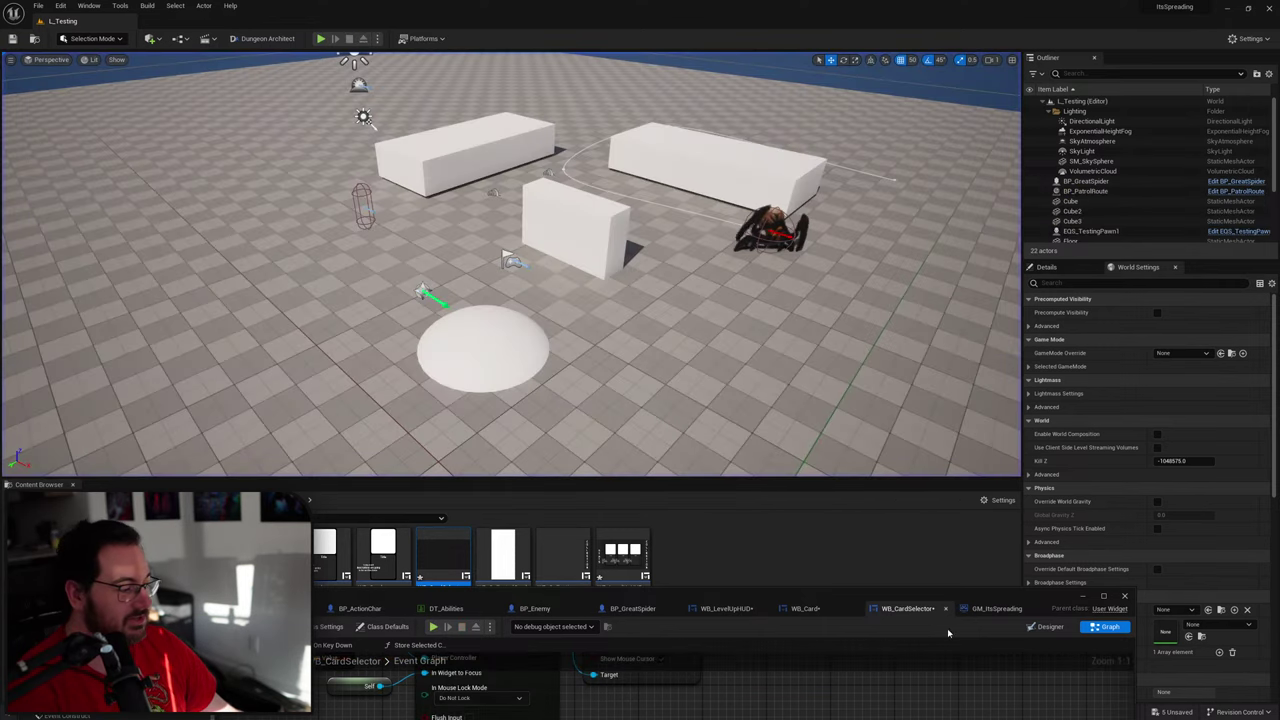
Step: Wrap GridPanel in a Scroll Box in the WB_CardSelector designer
double_click(920, 596)
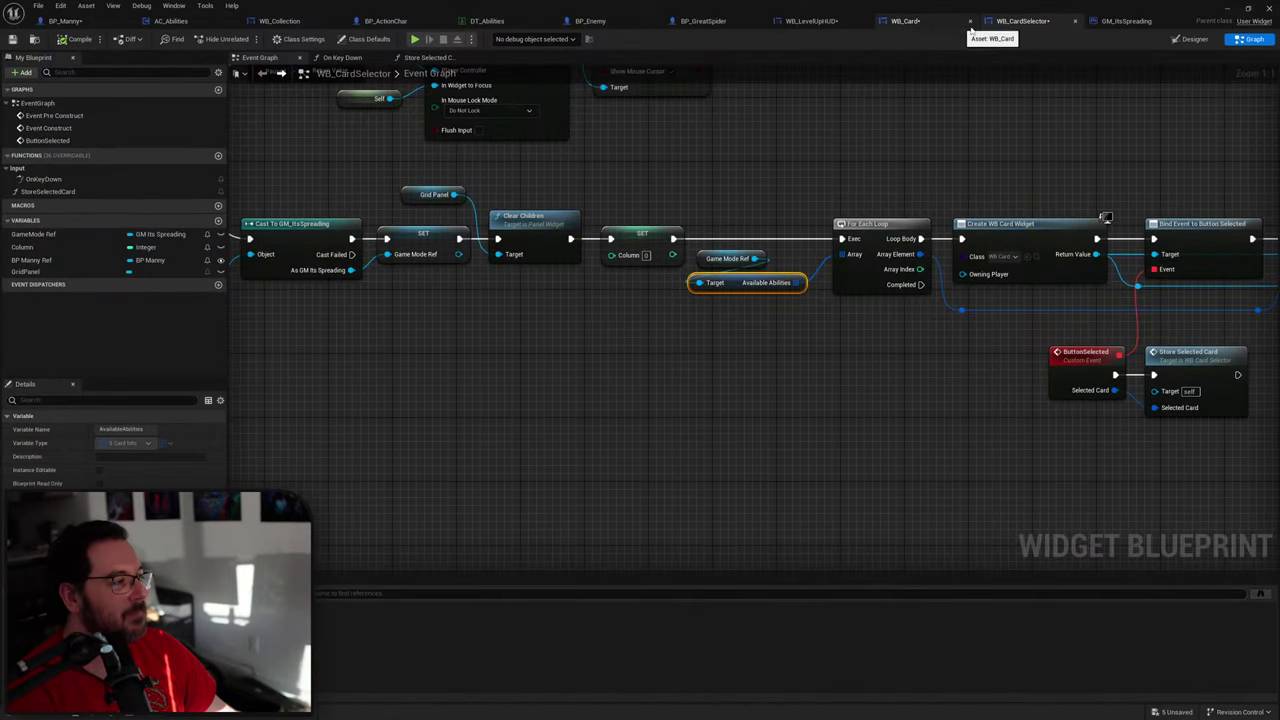
click(1194, 39)
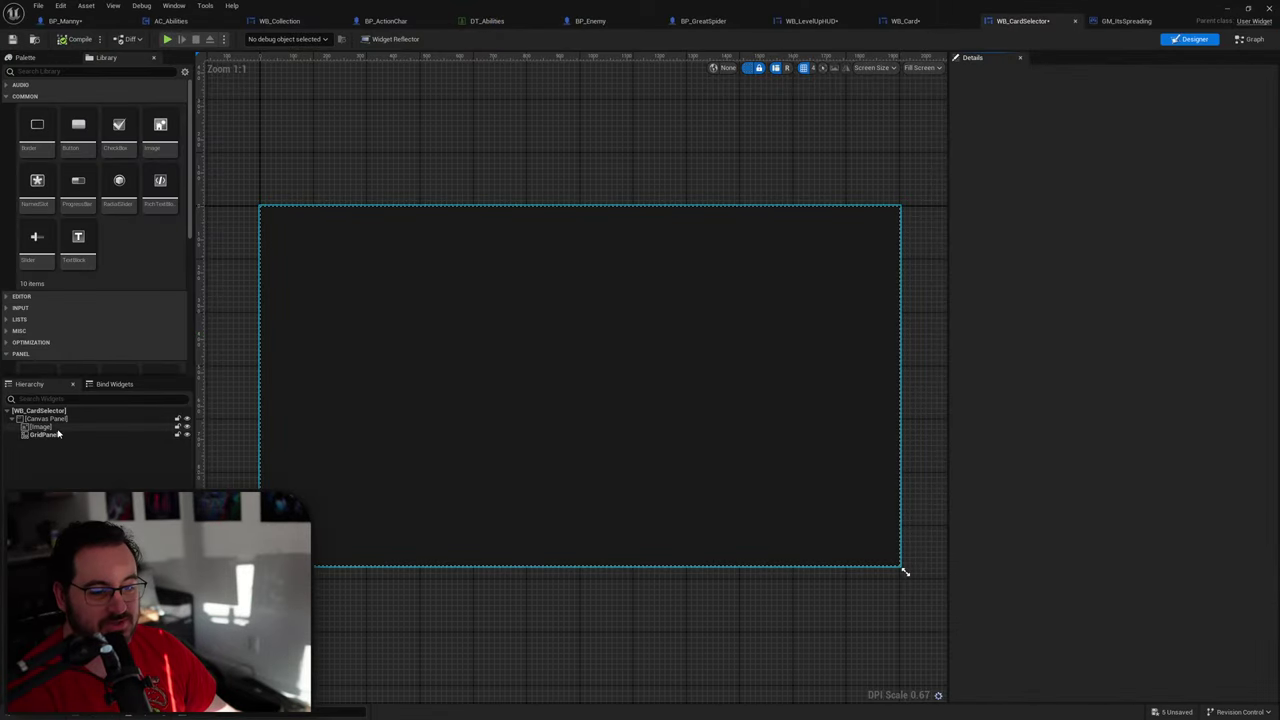
click(50, 436)
right_click(55, 437)
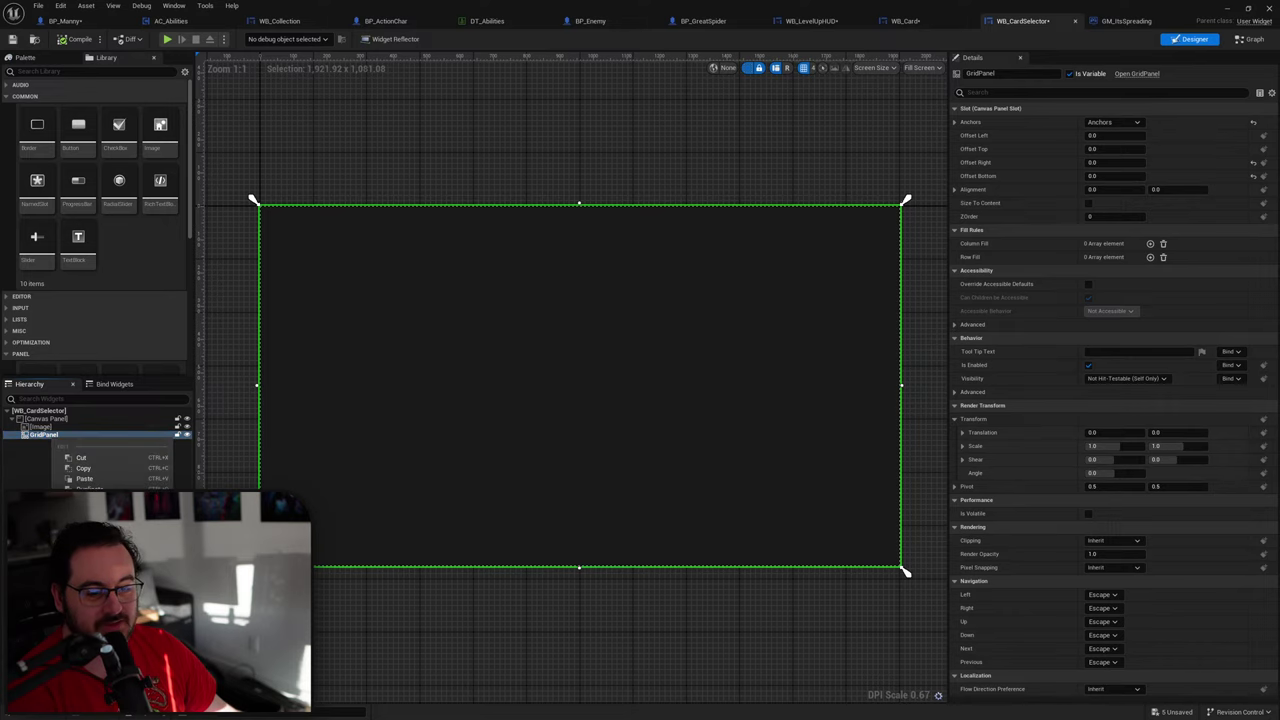
mouse_move(110, 529)
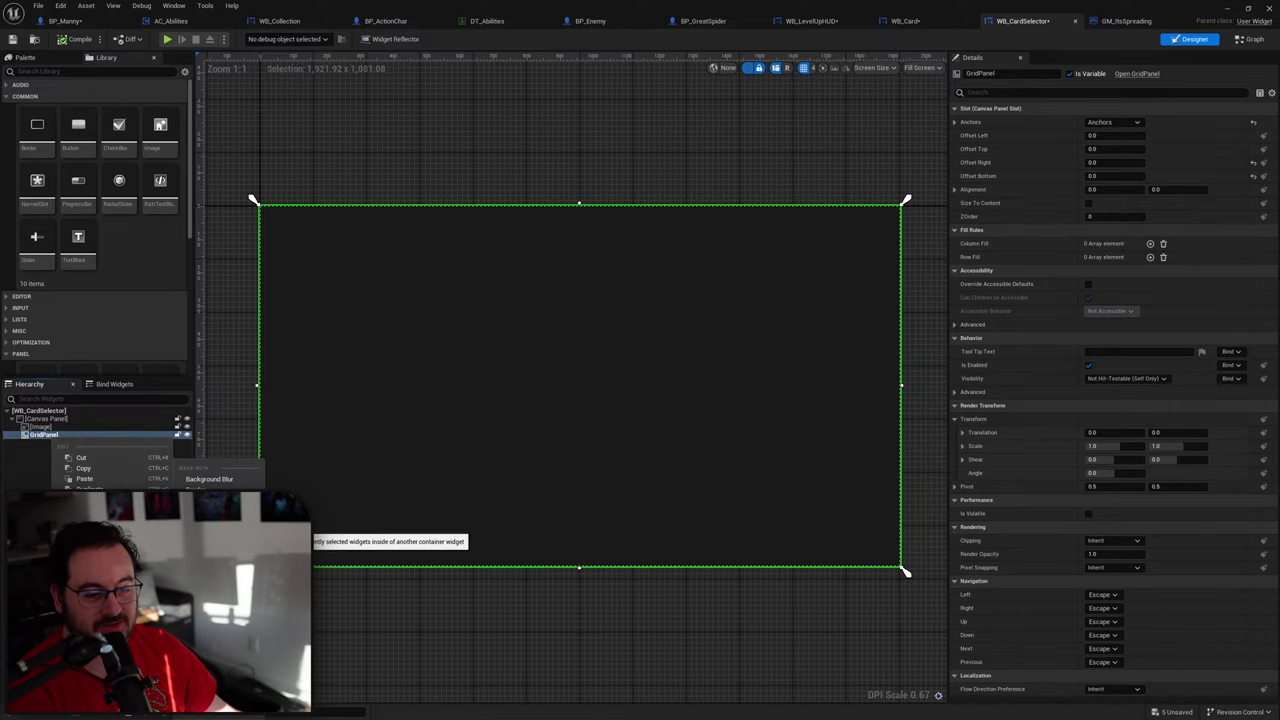
click(200, 626)
Step: Search the Scroll Box's properties for "horizontal", and clear the search
click(53, 435)
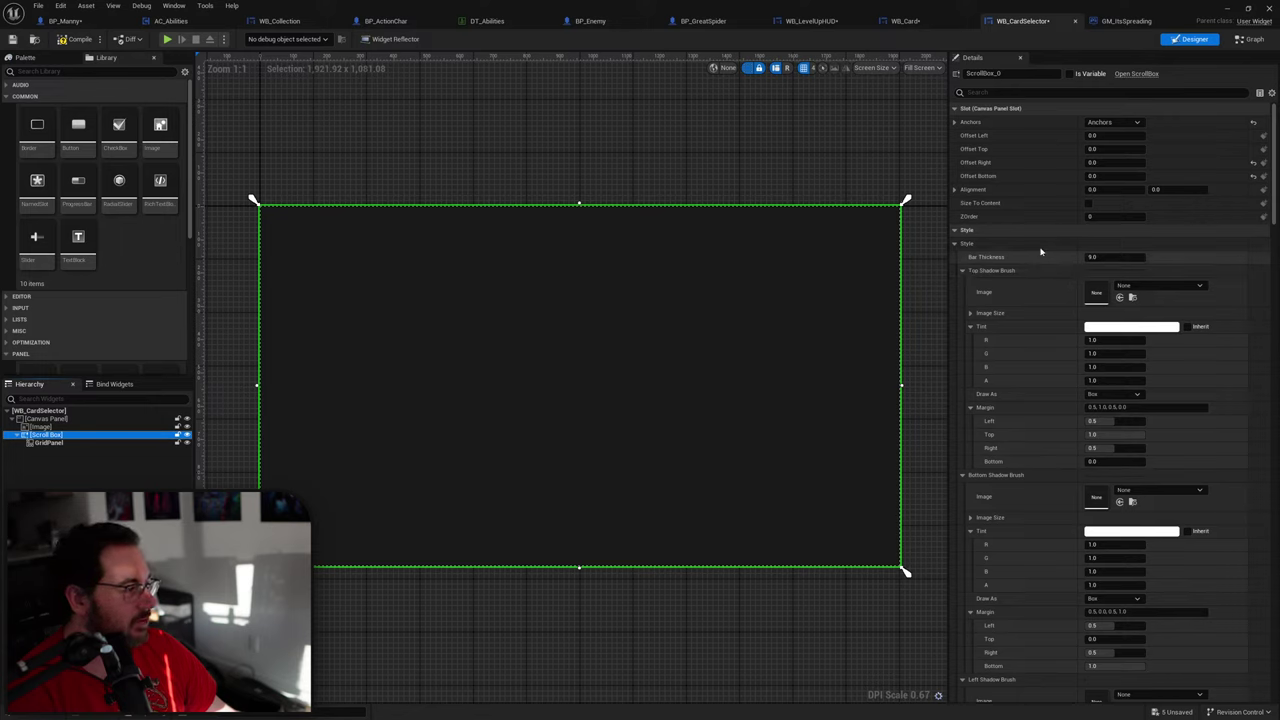
click(990, 93)
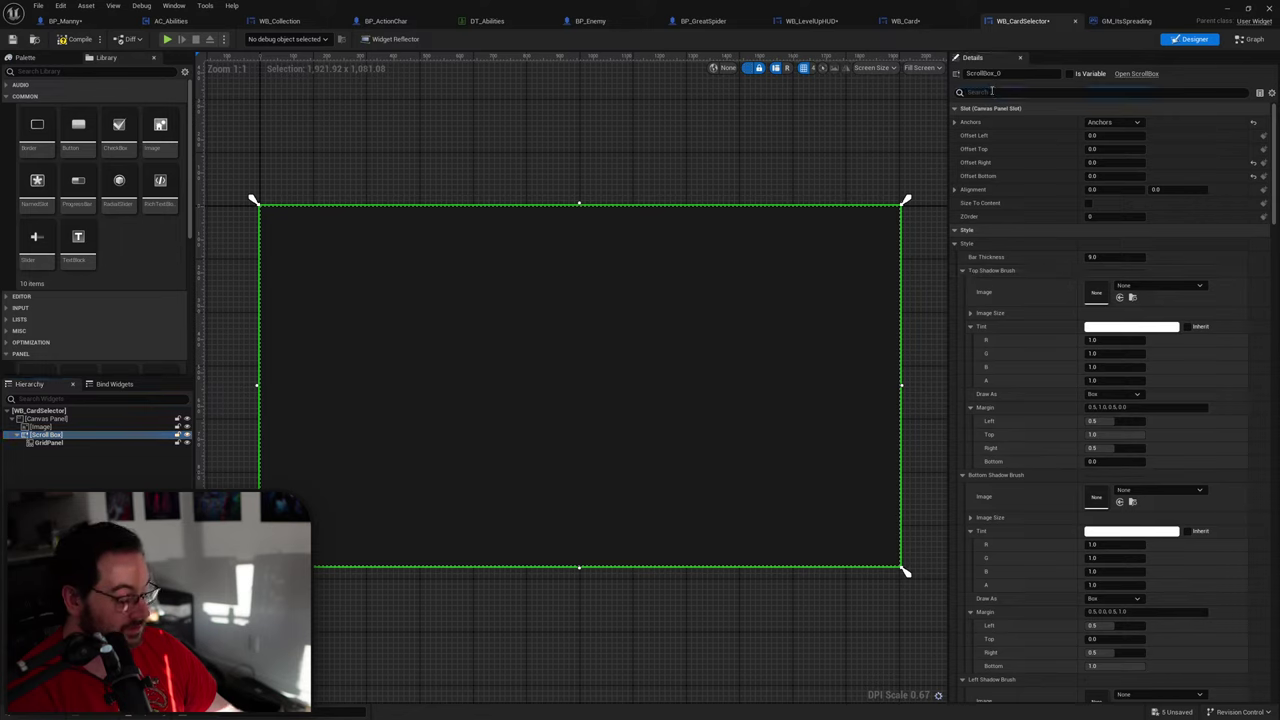
text(goriz)
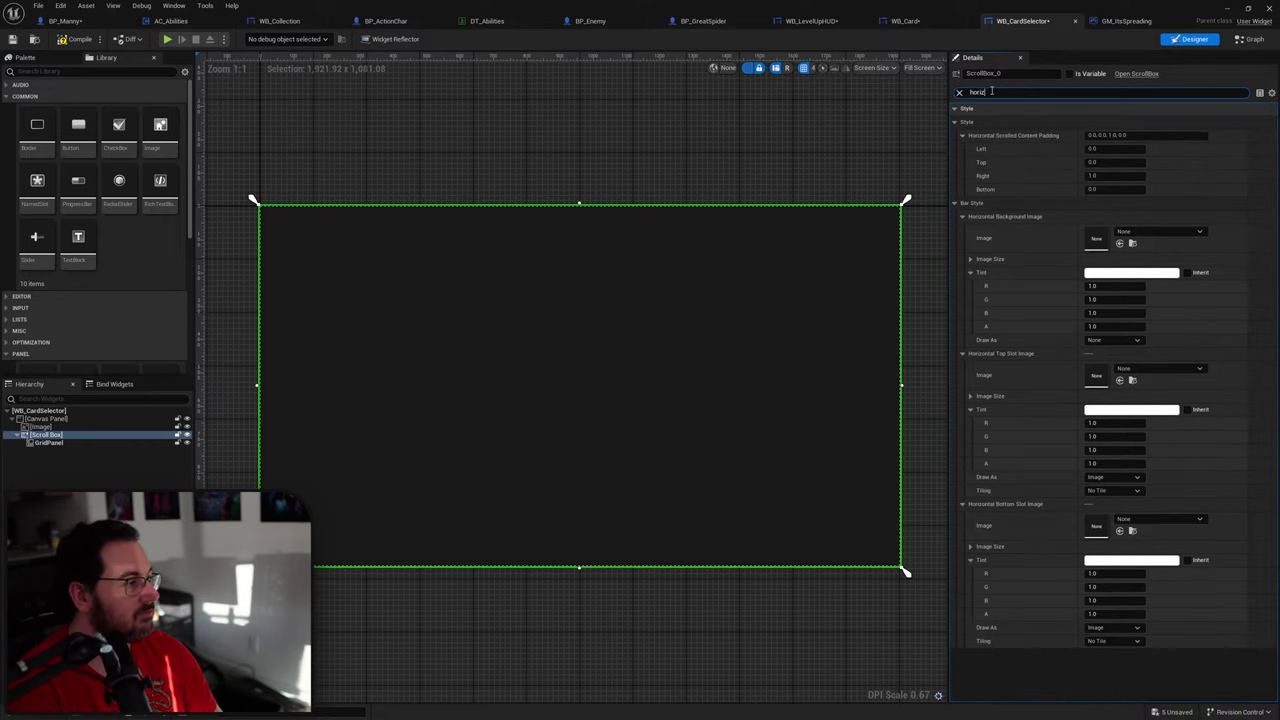
text(ontal)
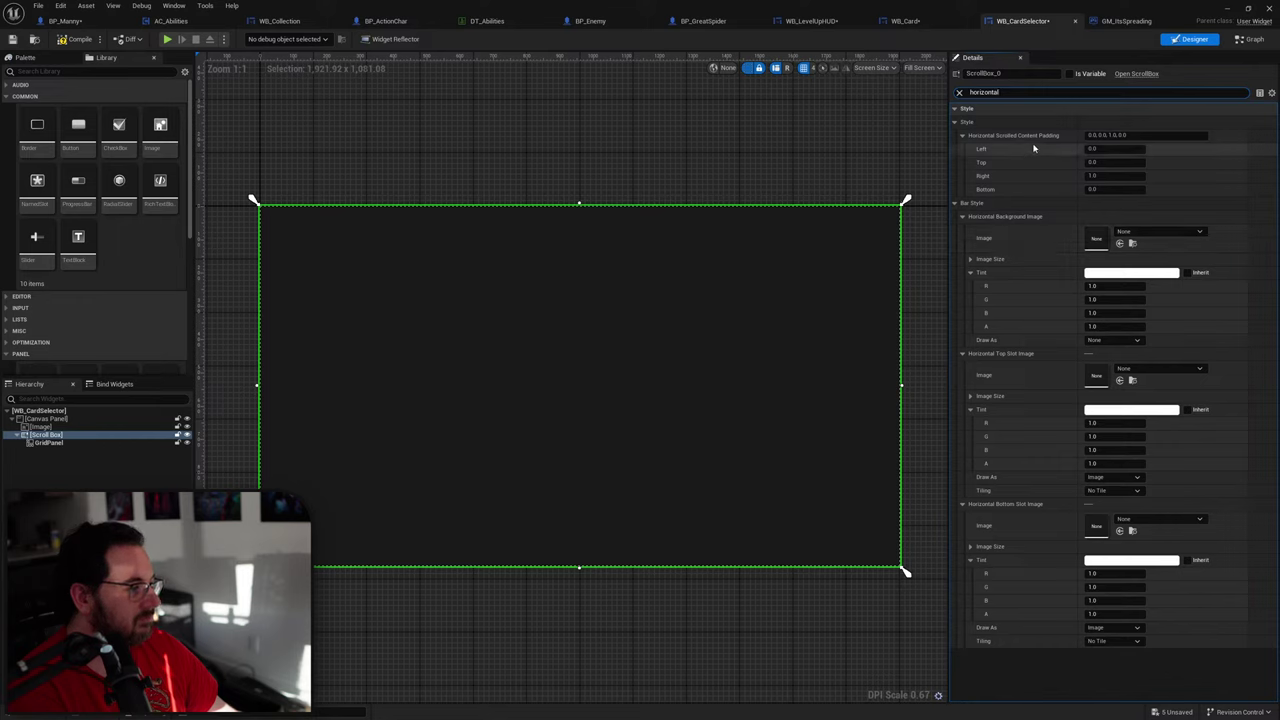
click(961, 92)
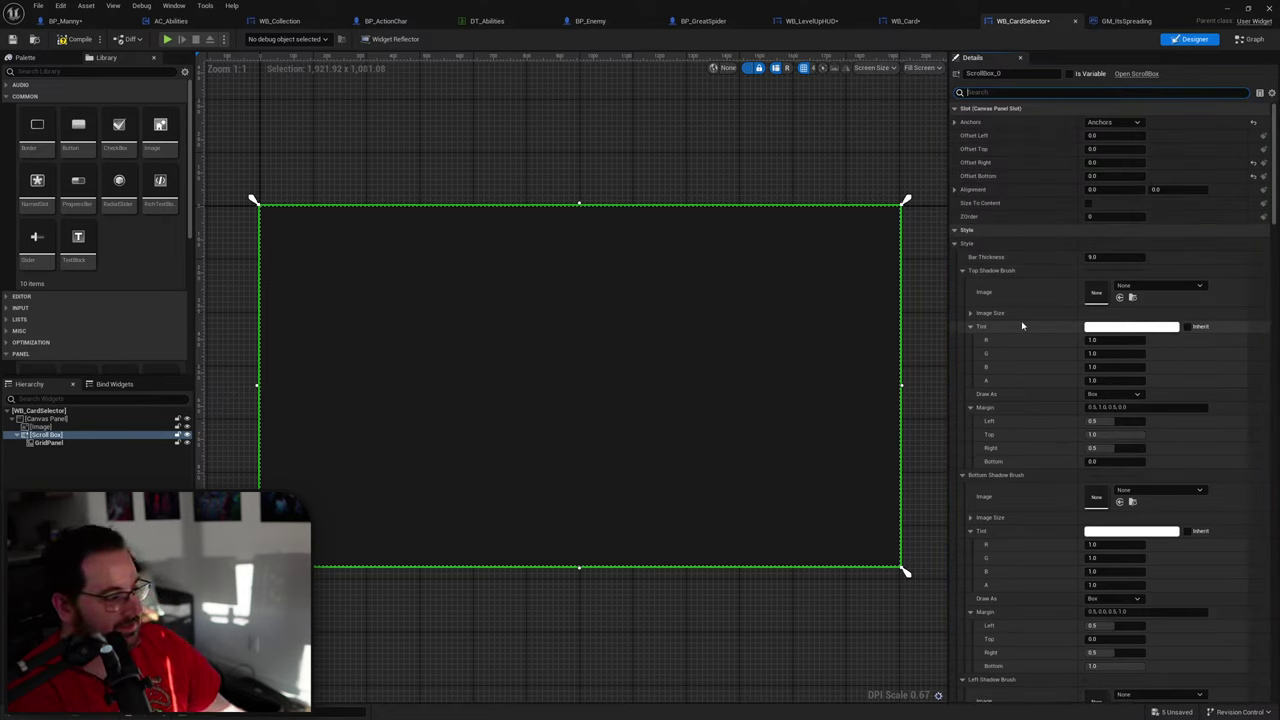
Step: Set the Scroll Box's scroll Orientation to Horizontal and compile WB_CardSelector
scroll(1022, 326, down, 5)
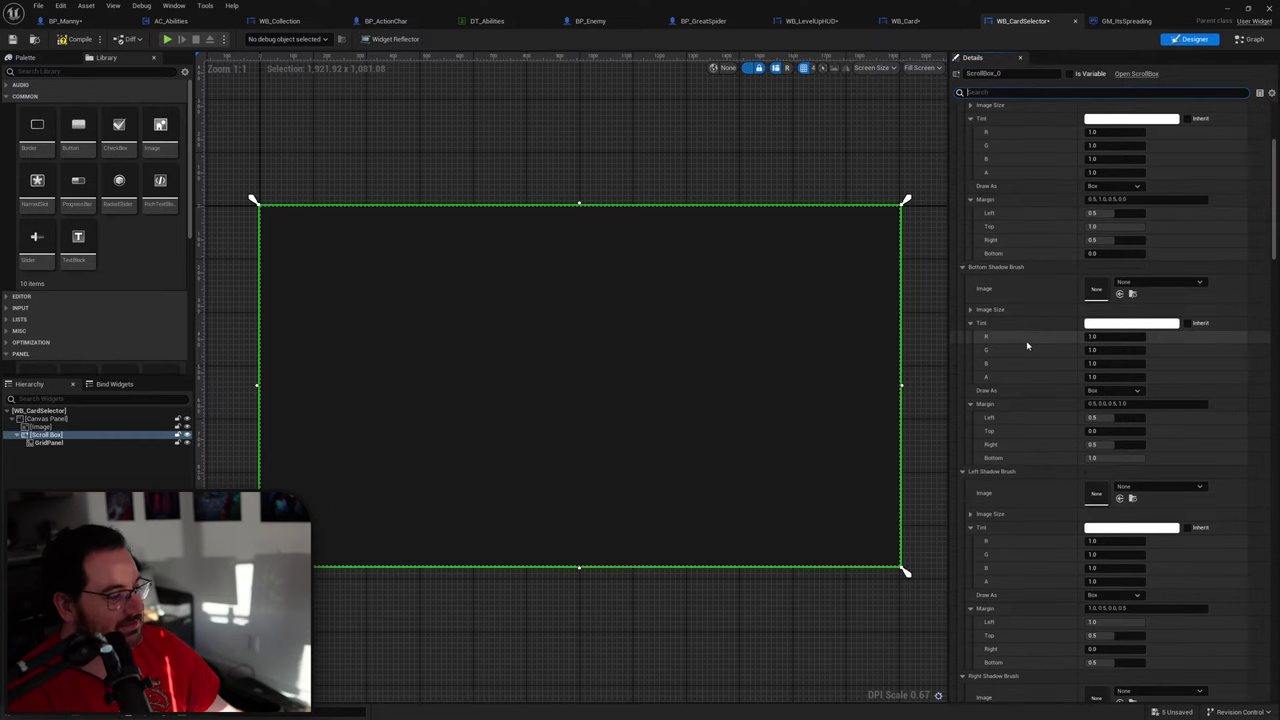
scroll(1027, 345, down, 2)
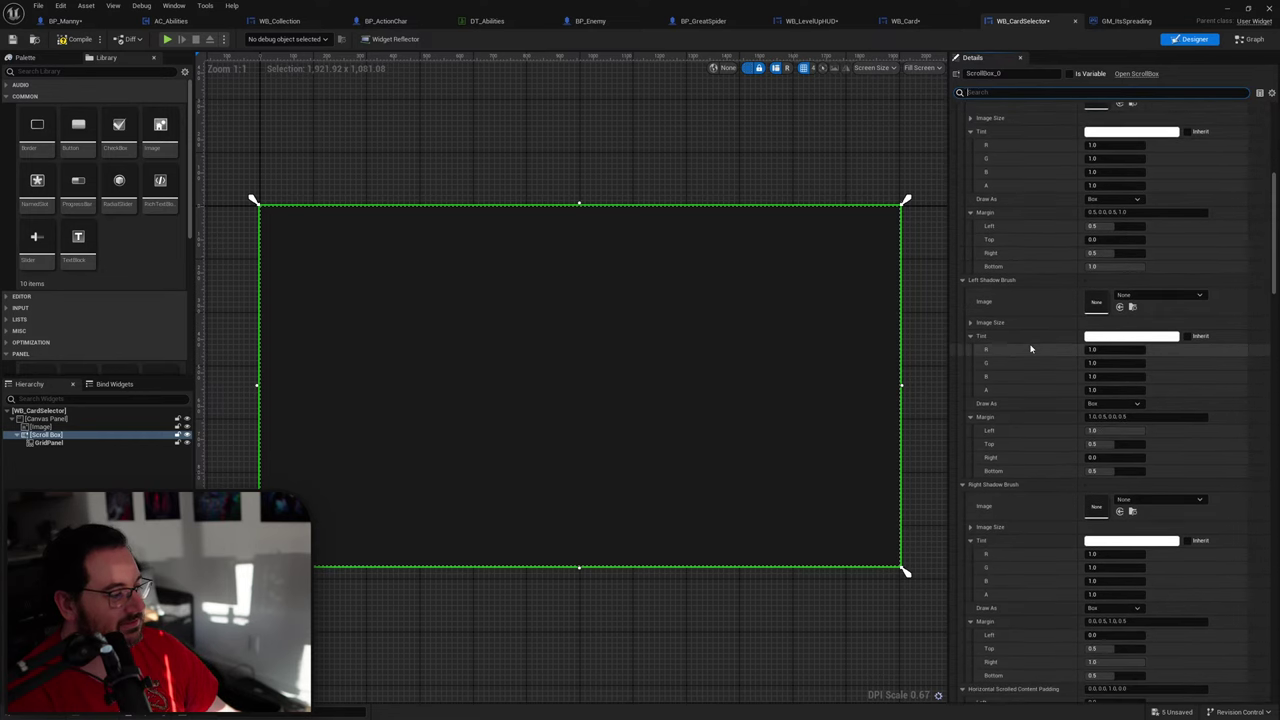
scroll(1031, 348, down, 2)
scroll(1032, 350, down, 2)
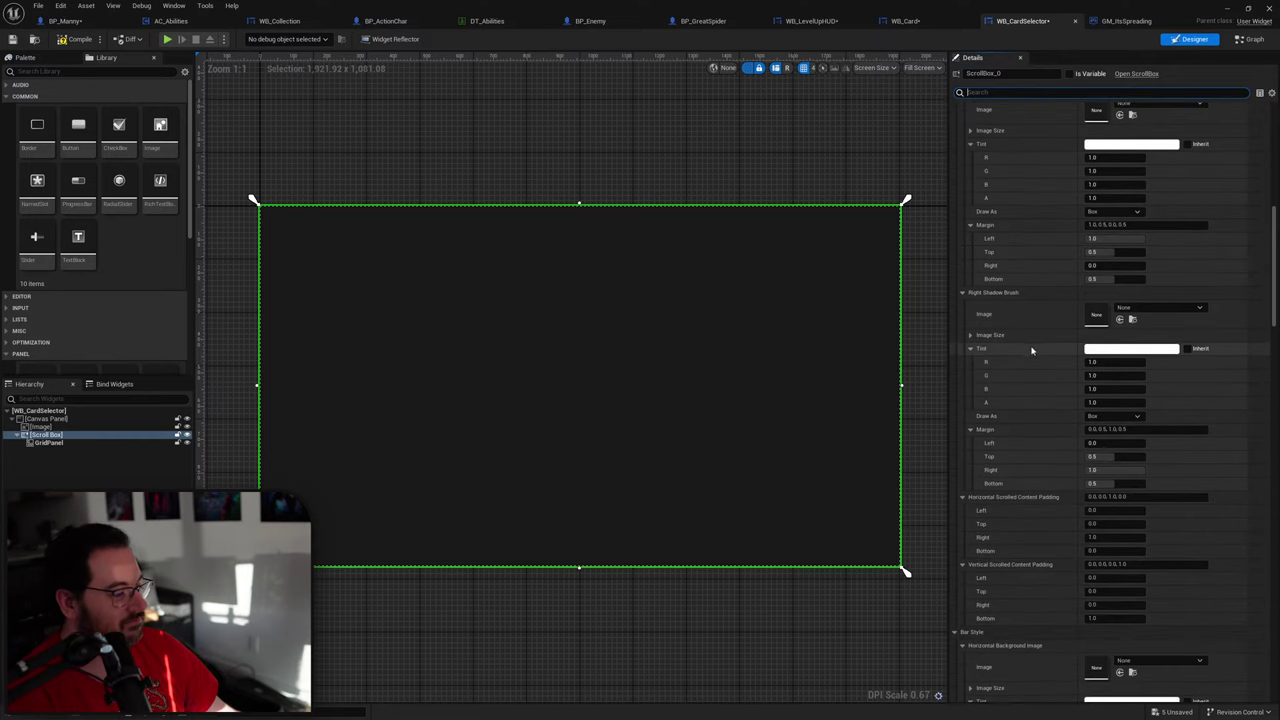
scroll(1032, 350, down, 5)
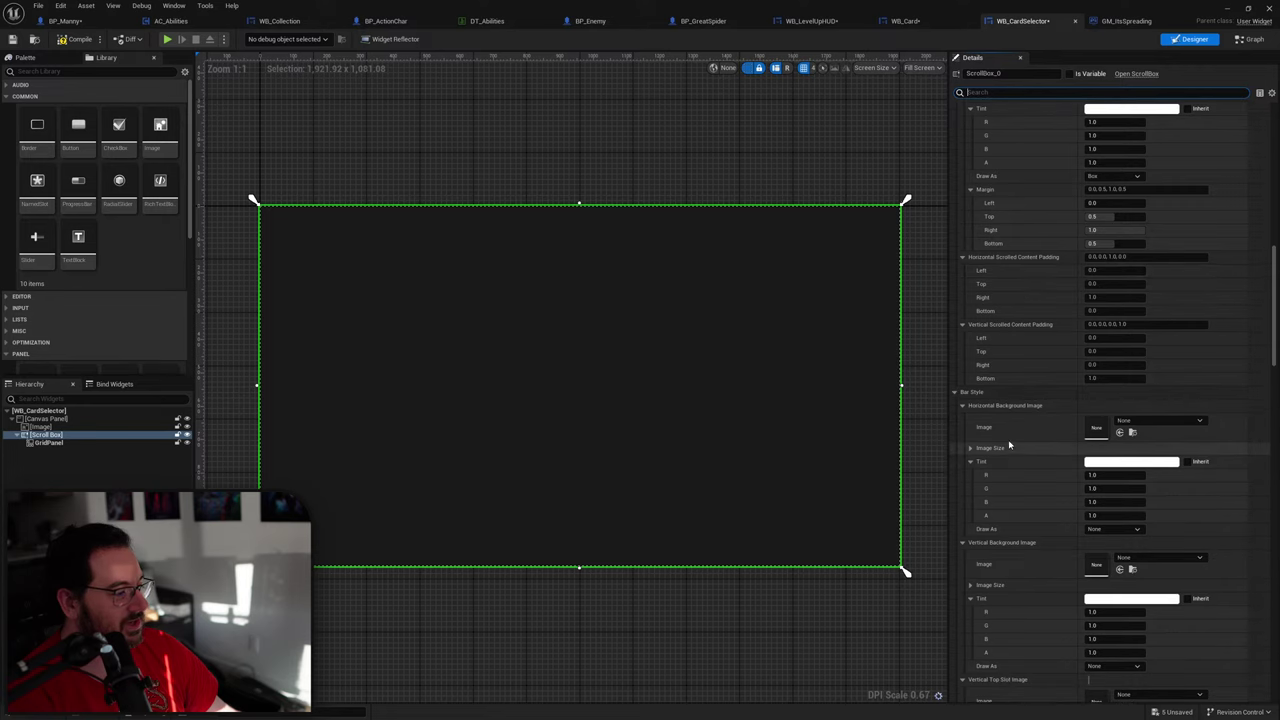
scroll(1020, 440, down, 3)
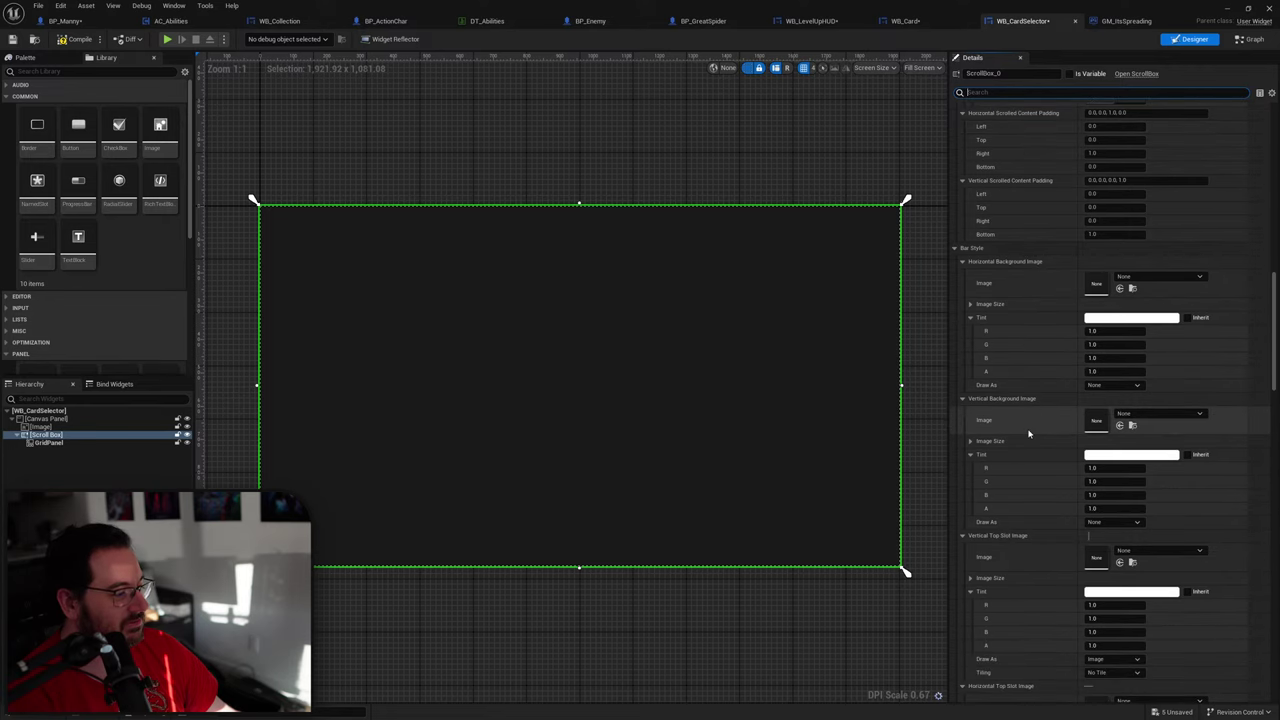
scroll(1028, 433, down, 9)
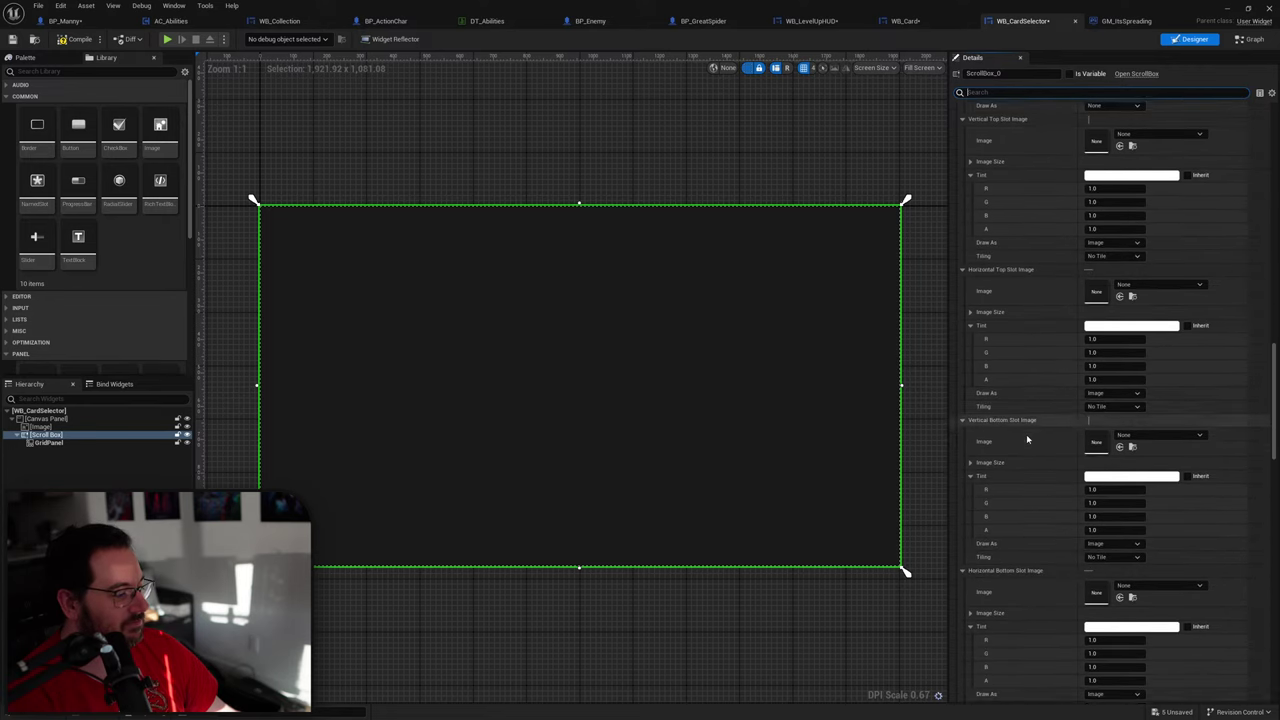
scroll(1026, 437, down, 12)
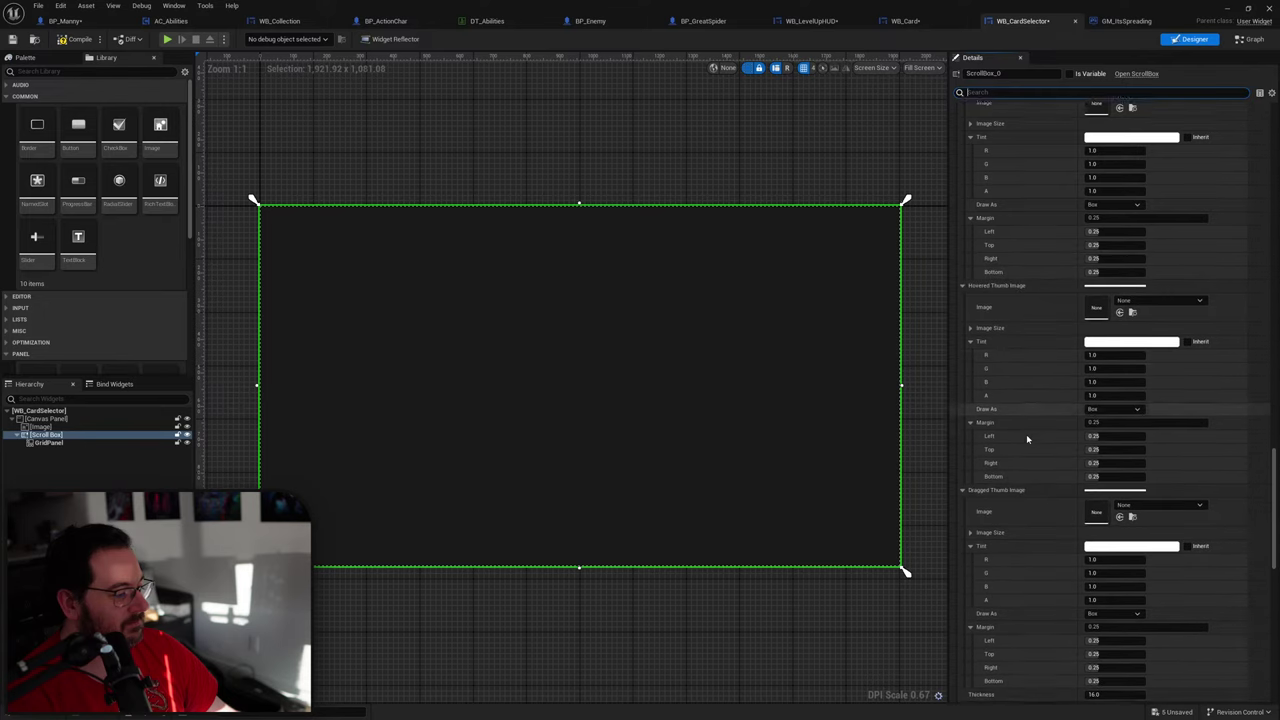
scroll(1026, 437, down, 7)
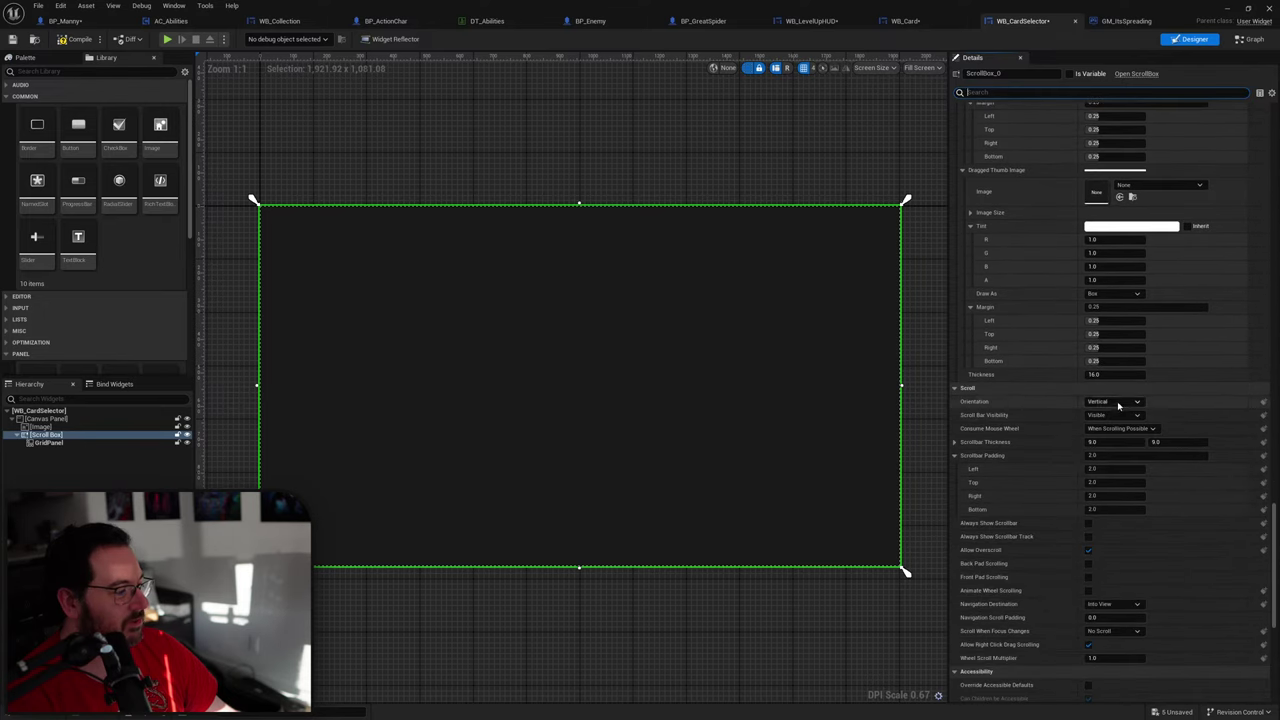
click(1118, 401)
click(1100, 414)
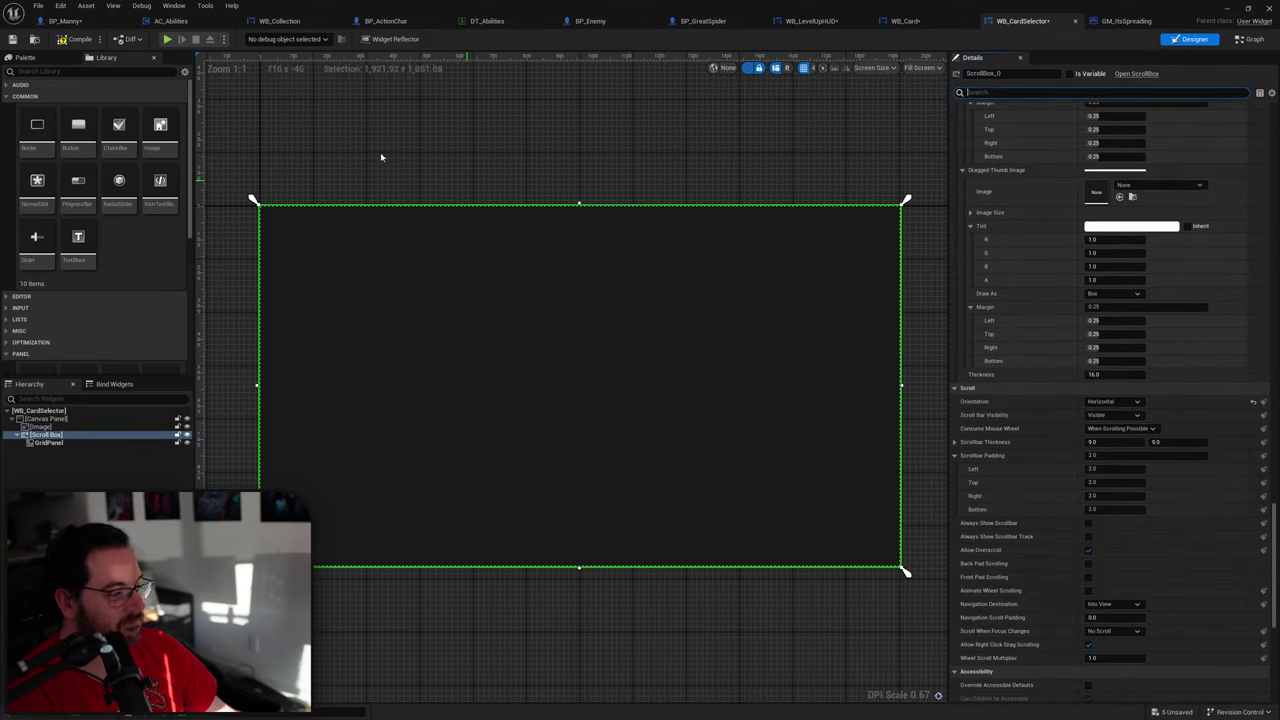
click(68, 42)
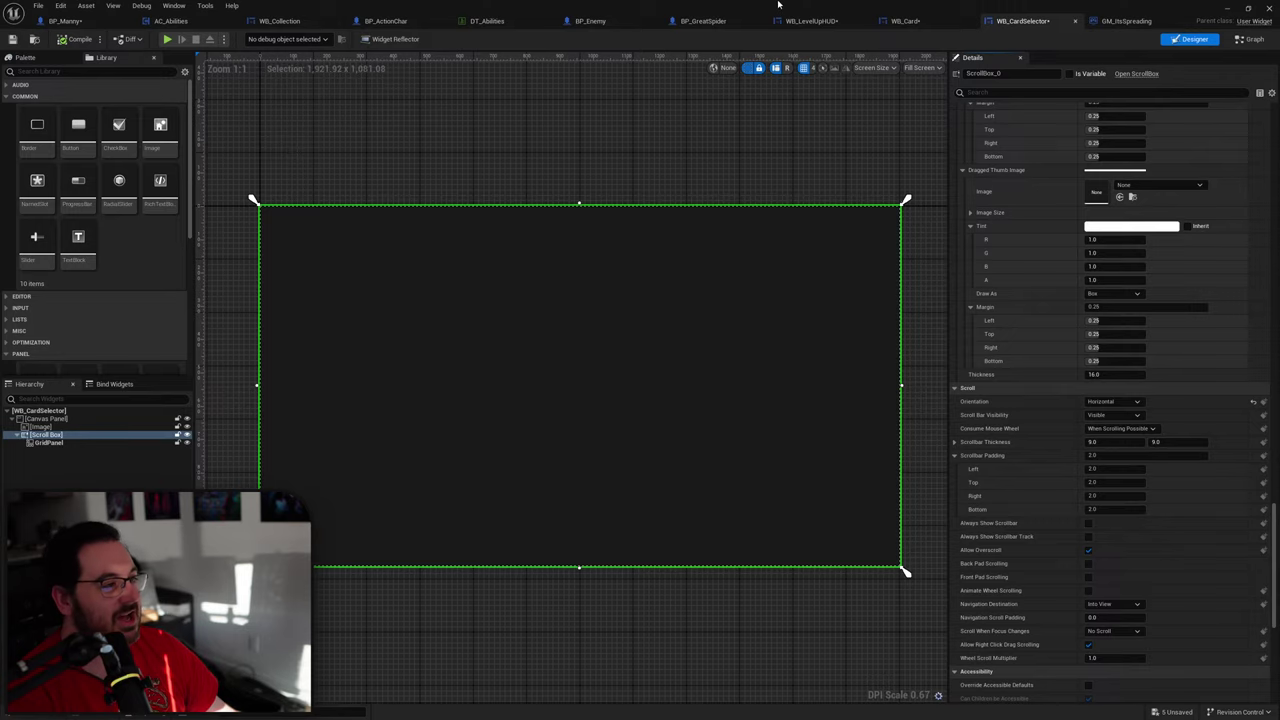
Step: Play-test the card selector, scrolling through the cards horizontally with the wheel and the scrollbar
drag(778, 5, 648, 539)
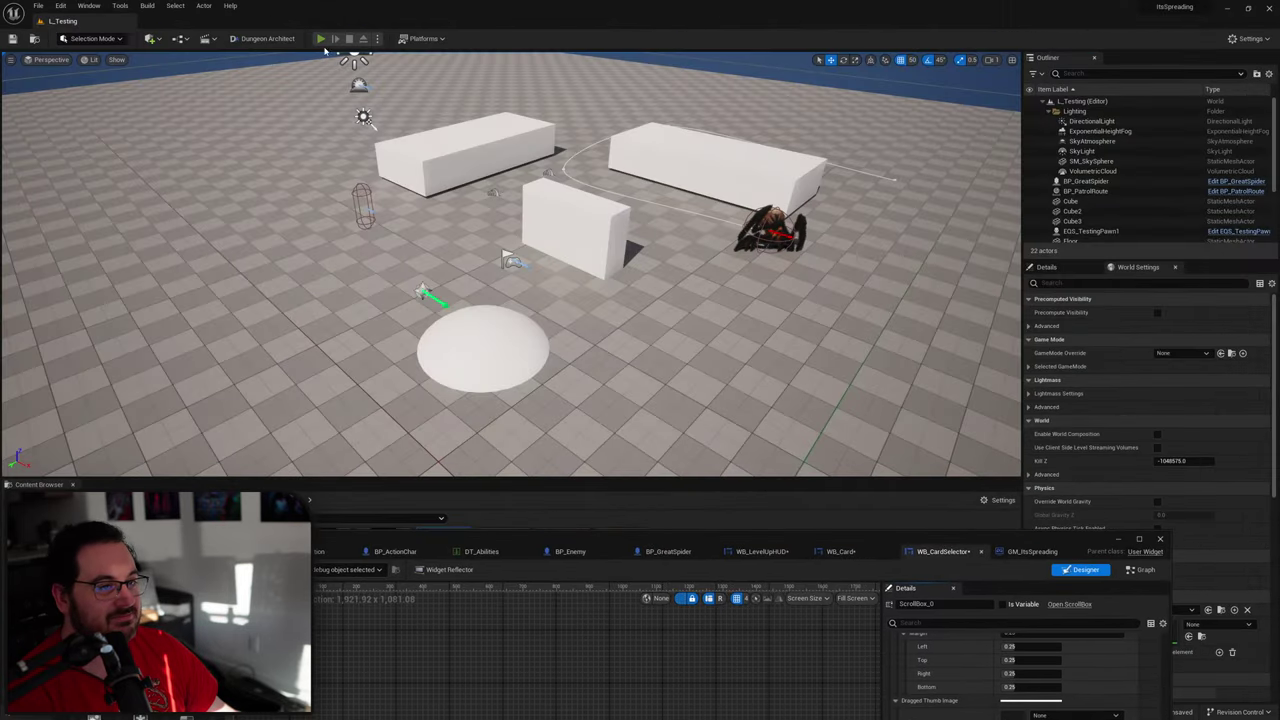
key(alt+p)
key(l)
scroll(546, 197, down, 6)
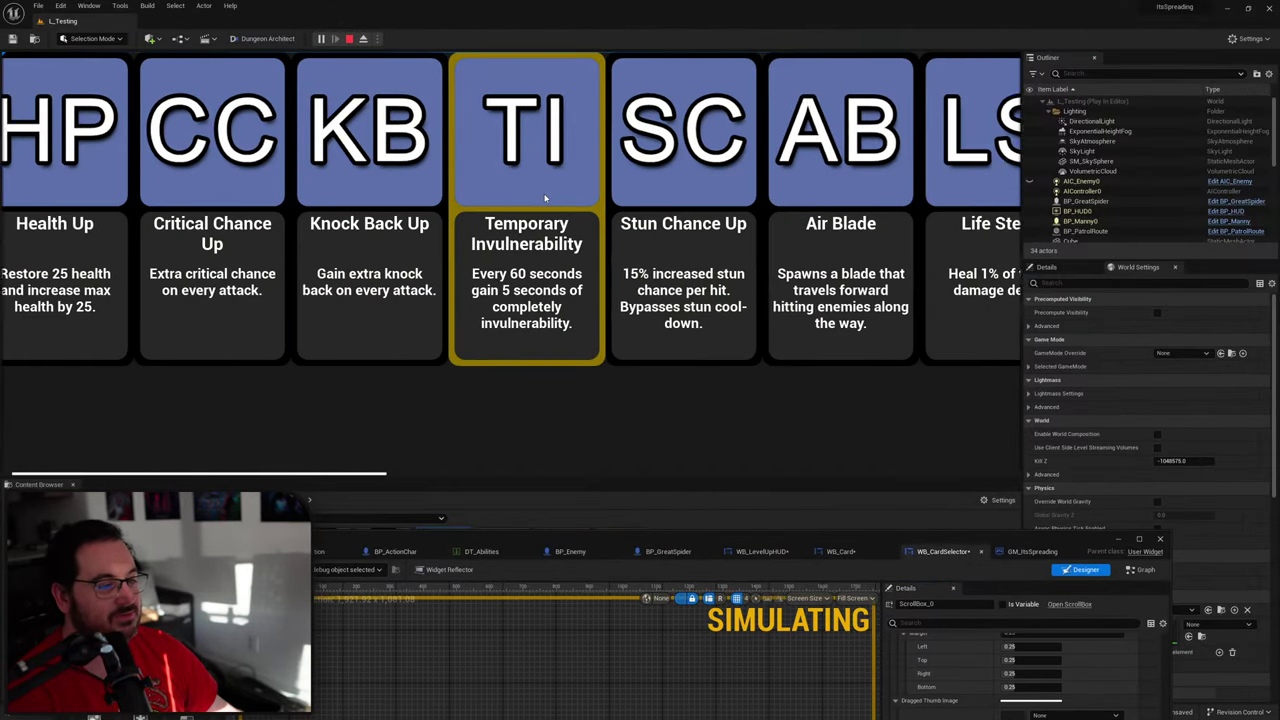
scroll(560, 198, down, 2)
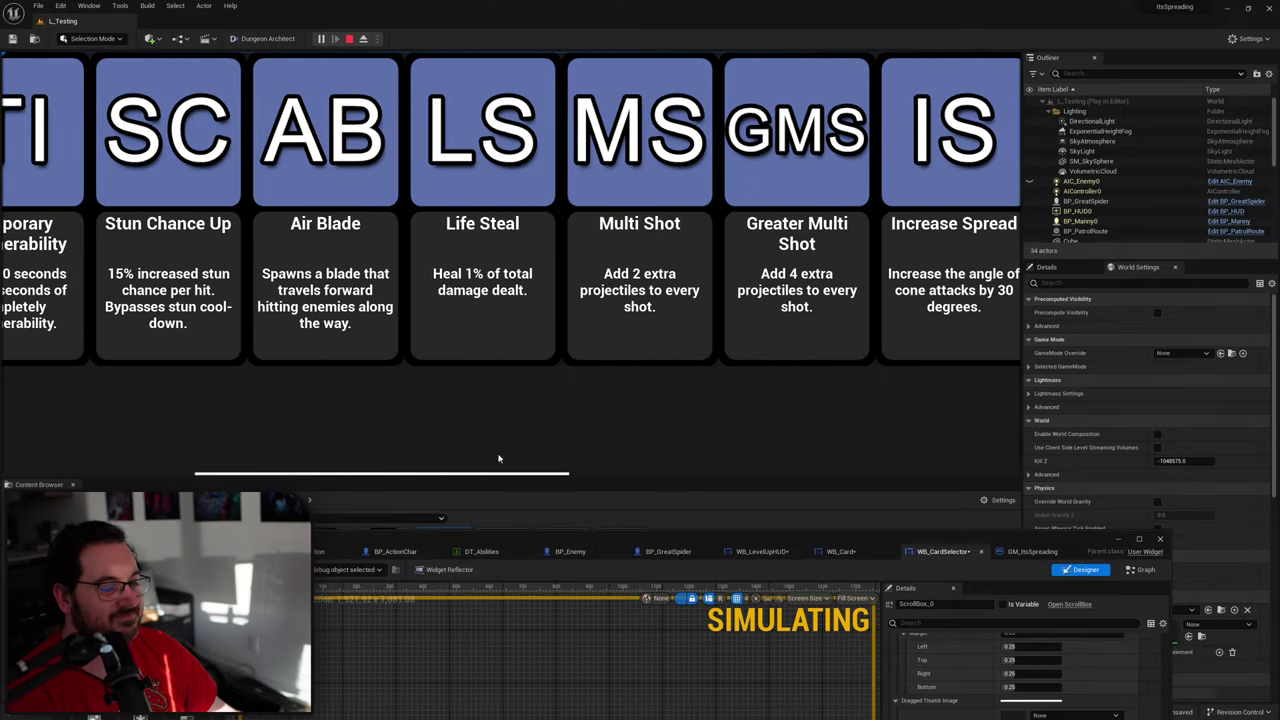
mouse_move(477, 476)
mouse_down()
mouse_move(937, 446)
mouse_move(193, 453)
mouse_up()
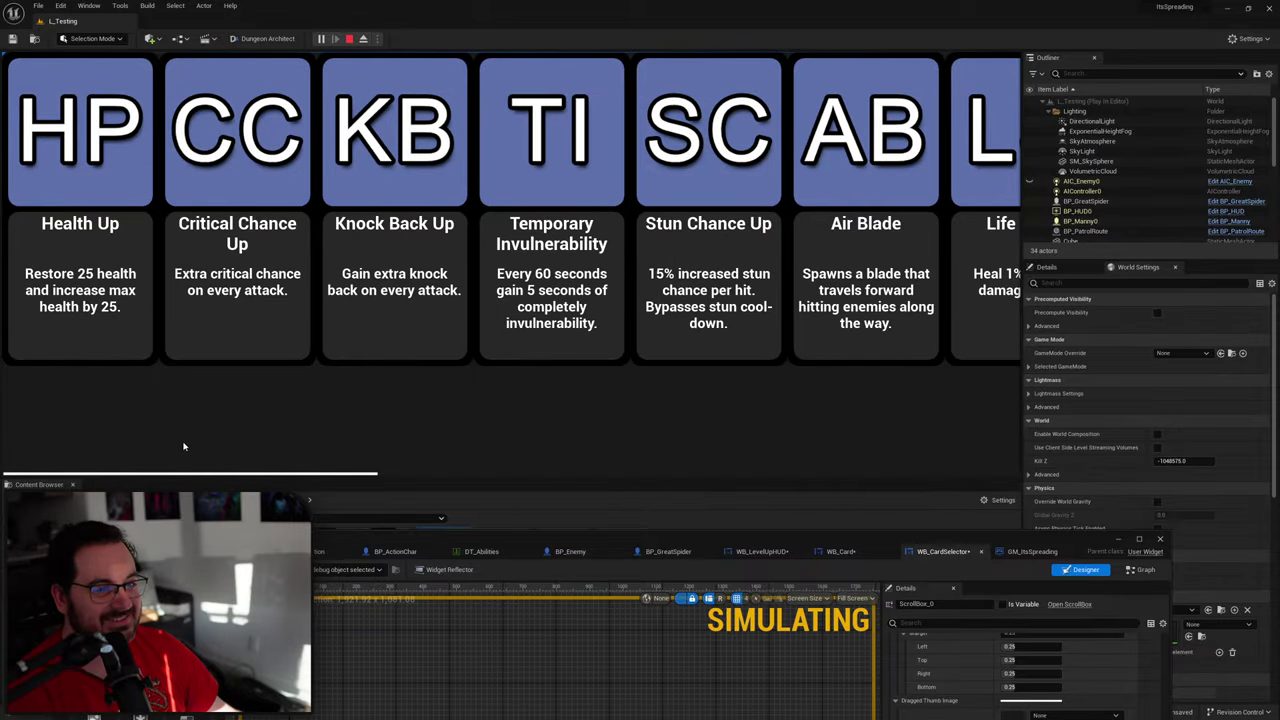
Step: Restart the play-test, choose the Health Up card in the card selector, and check the Stats panel on the pause screen
click(88, 203)
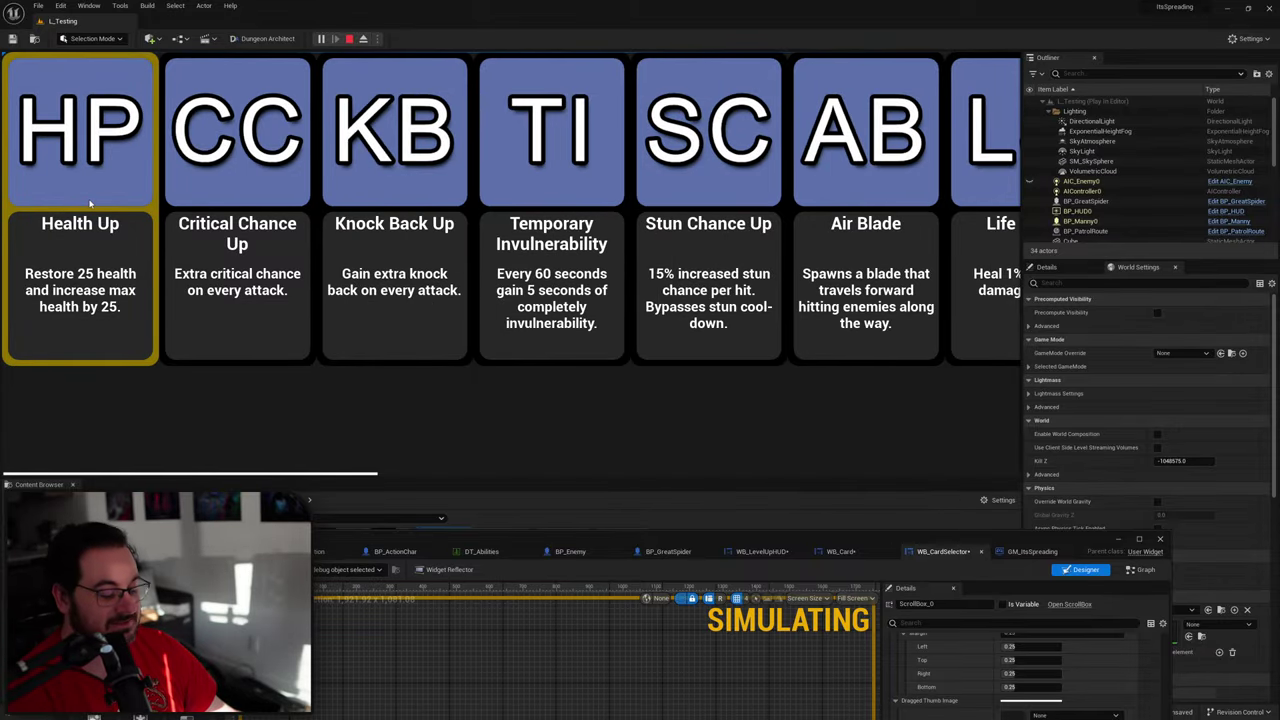
key(Escape)
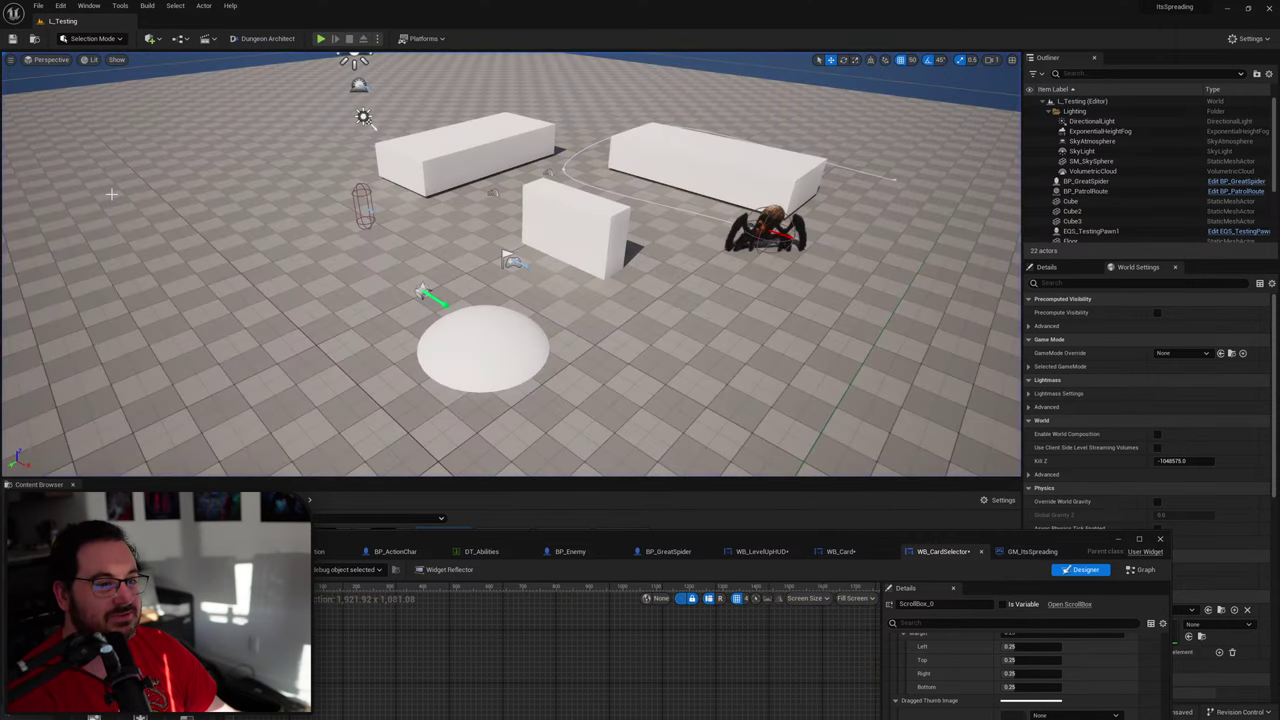
click(320, 38)
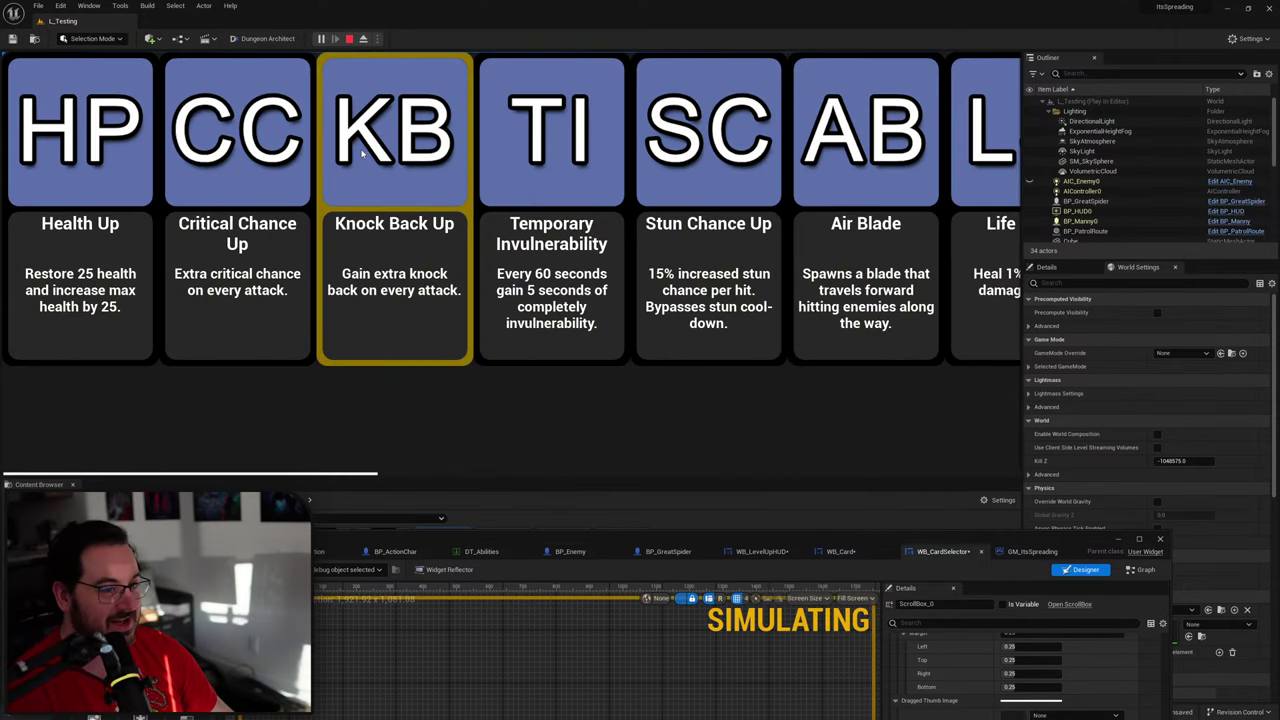
click(69, 193)
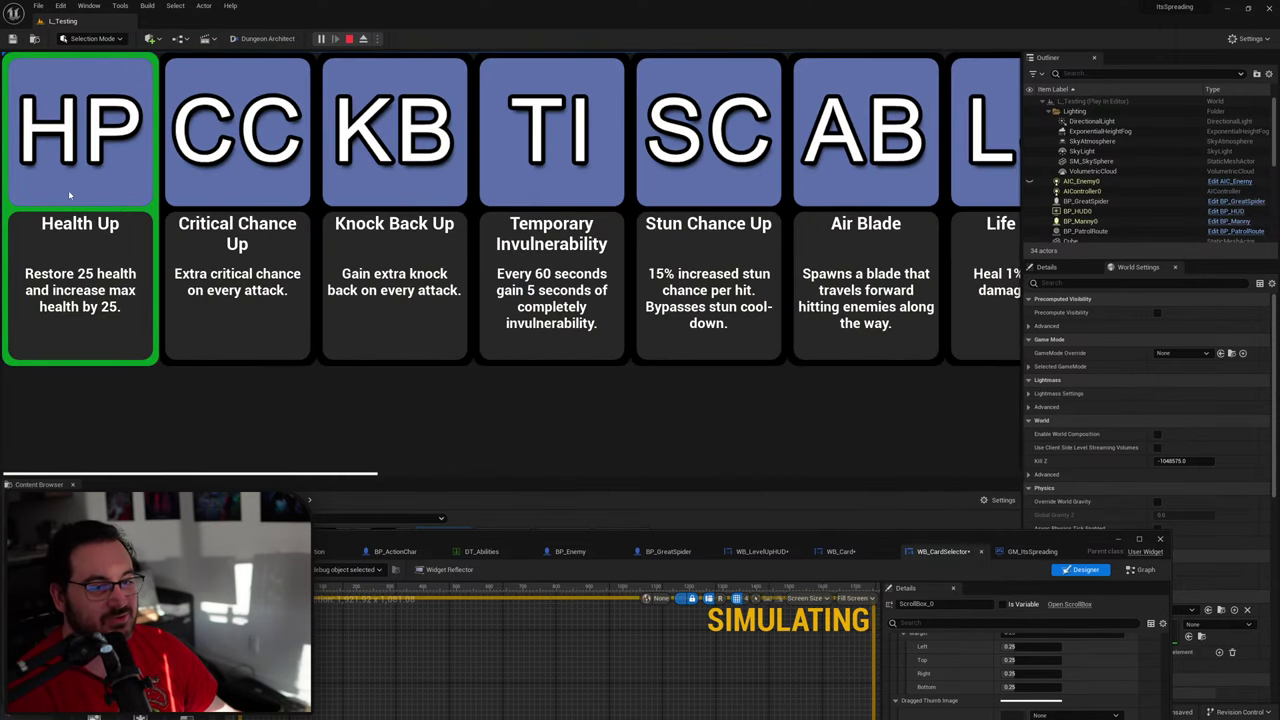
click(68, 190)
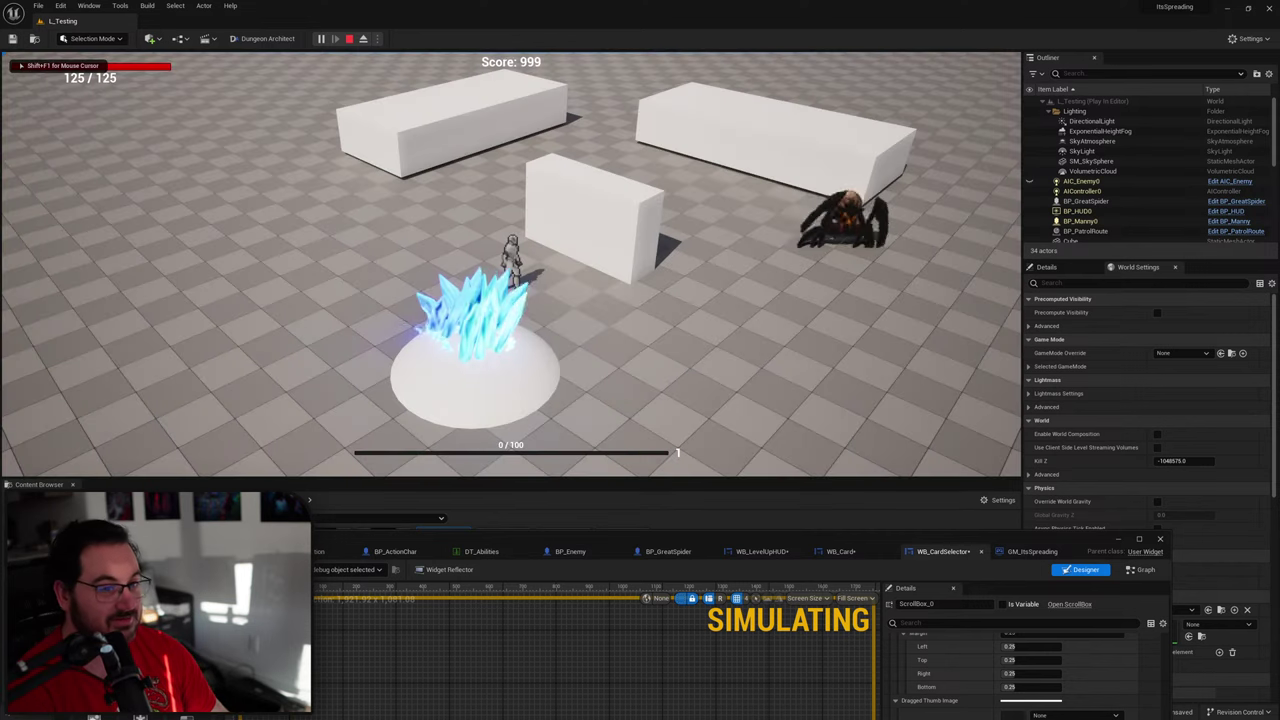
key(a)
key(p)
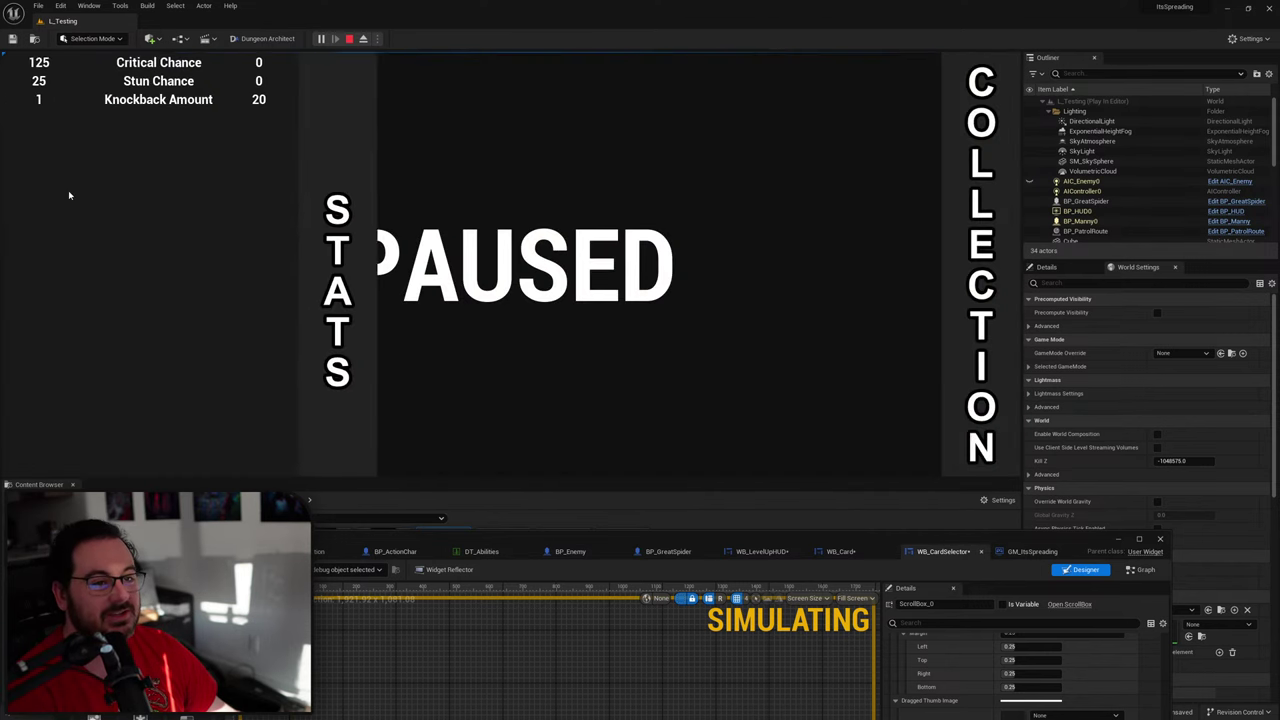
key(p)
key(space)
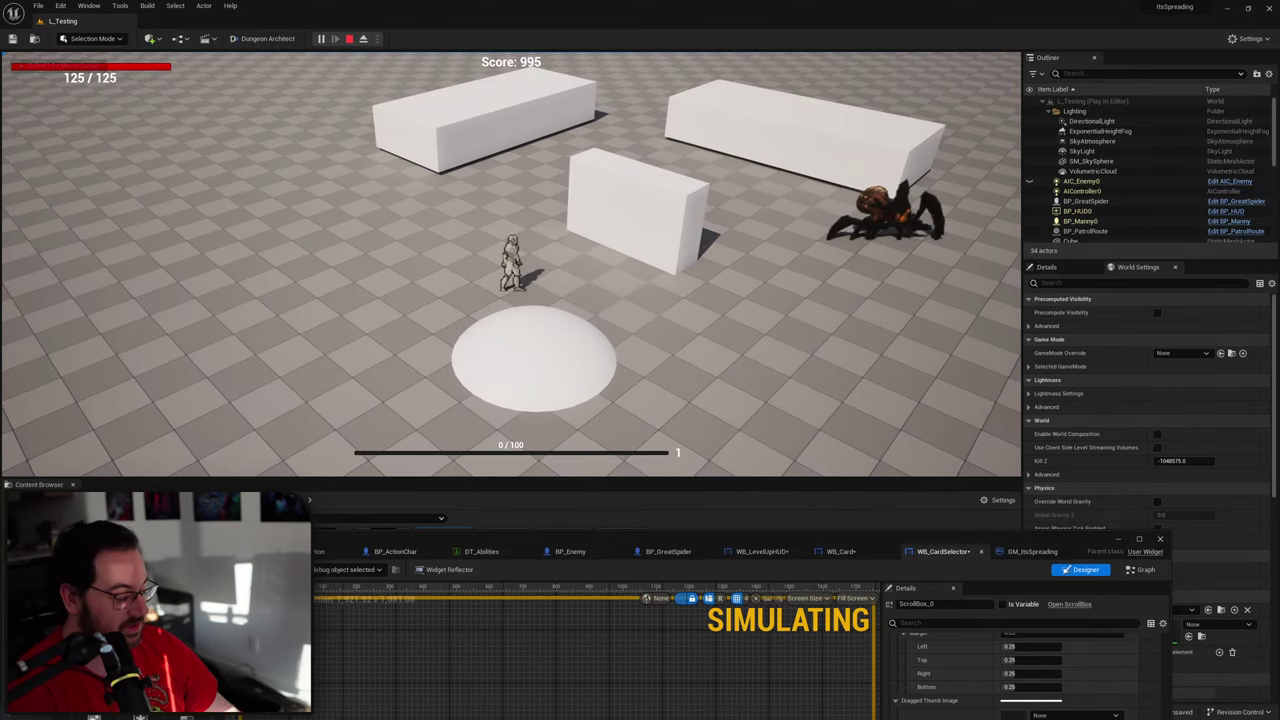
Step: Reopen the card selector during play, pick further cards, check the pause screen again, and end the play-test
key(l)
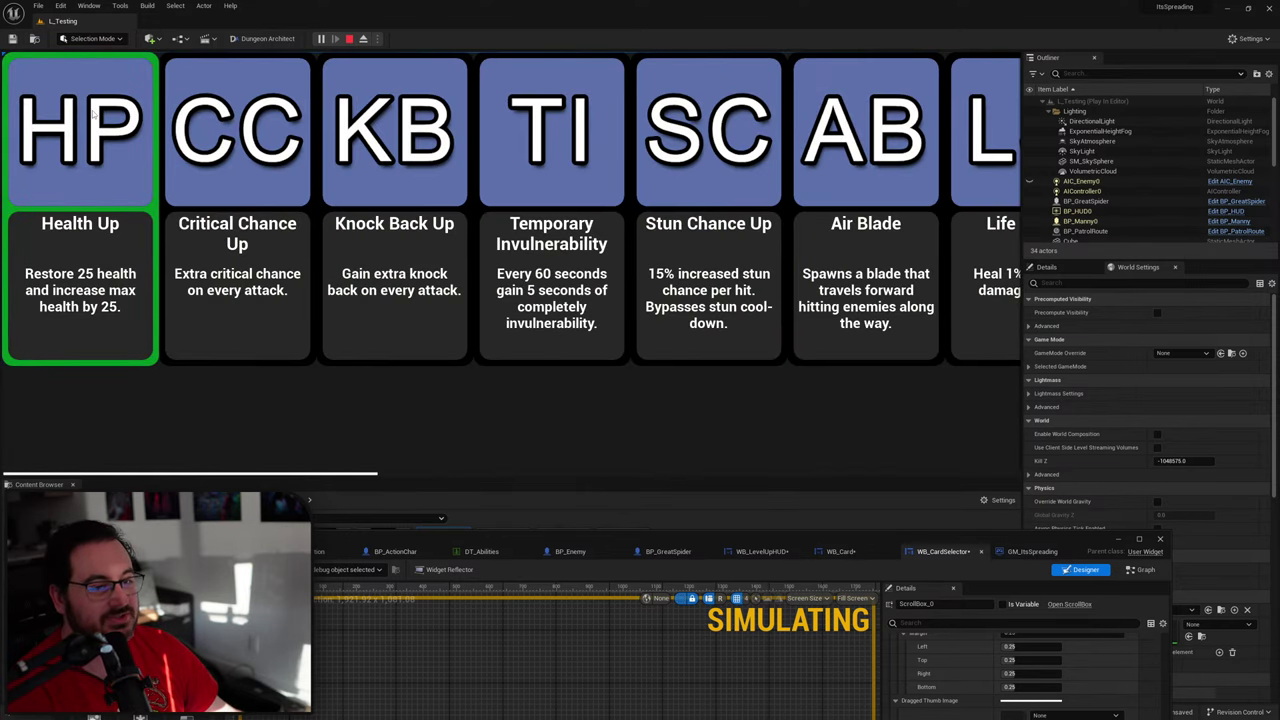
click(229, 122)
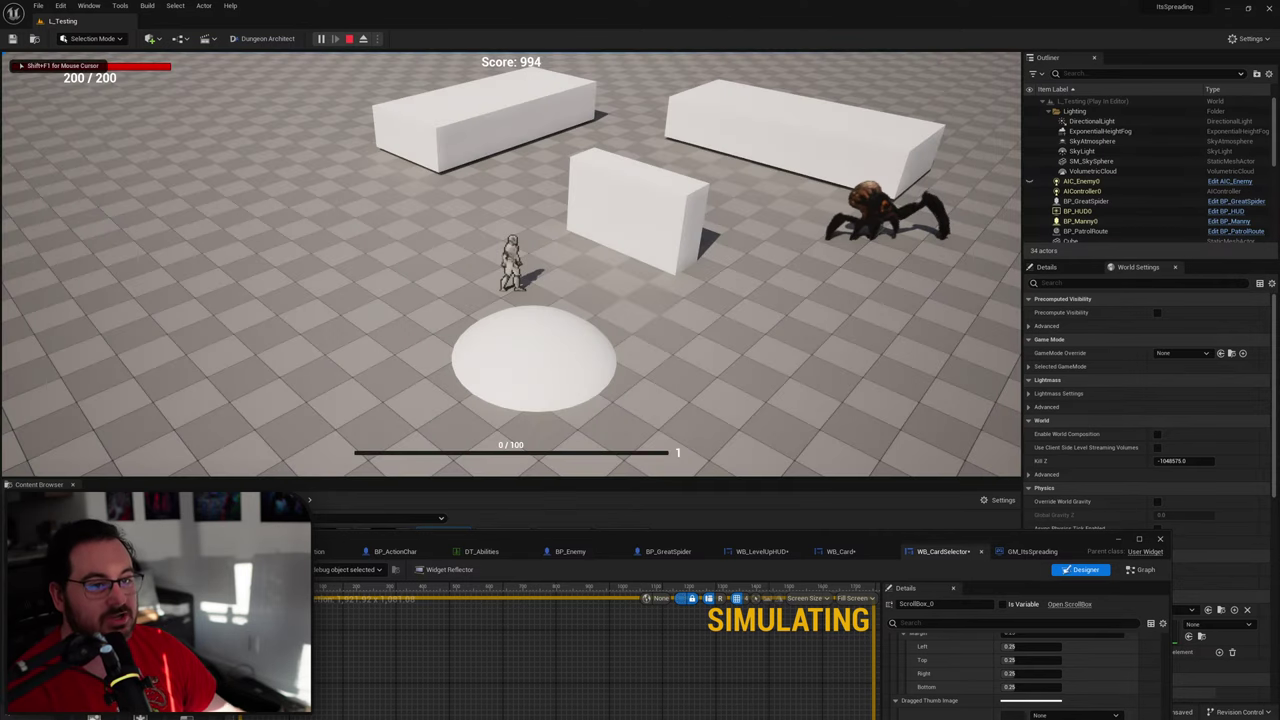
key(p)
mouse_move(68, 141)
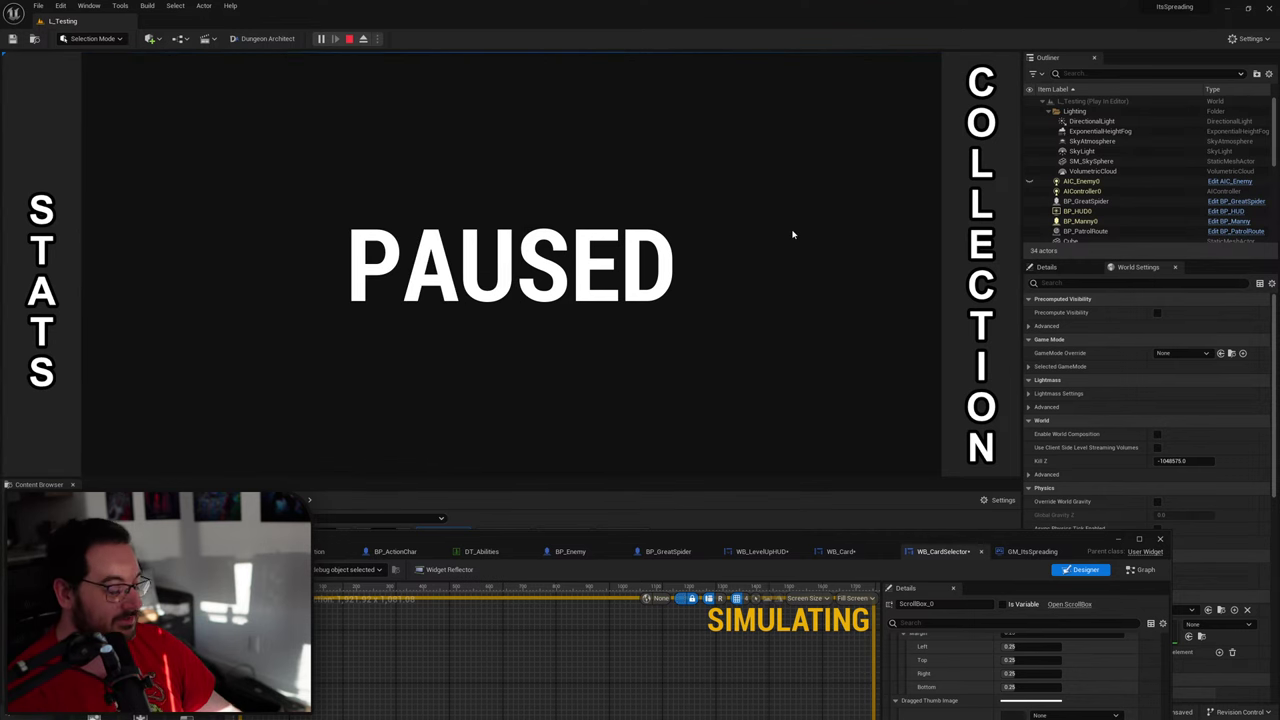
key(p)
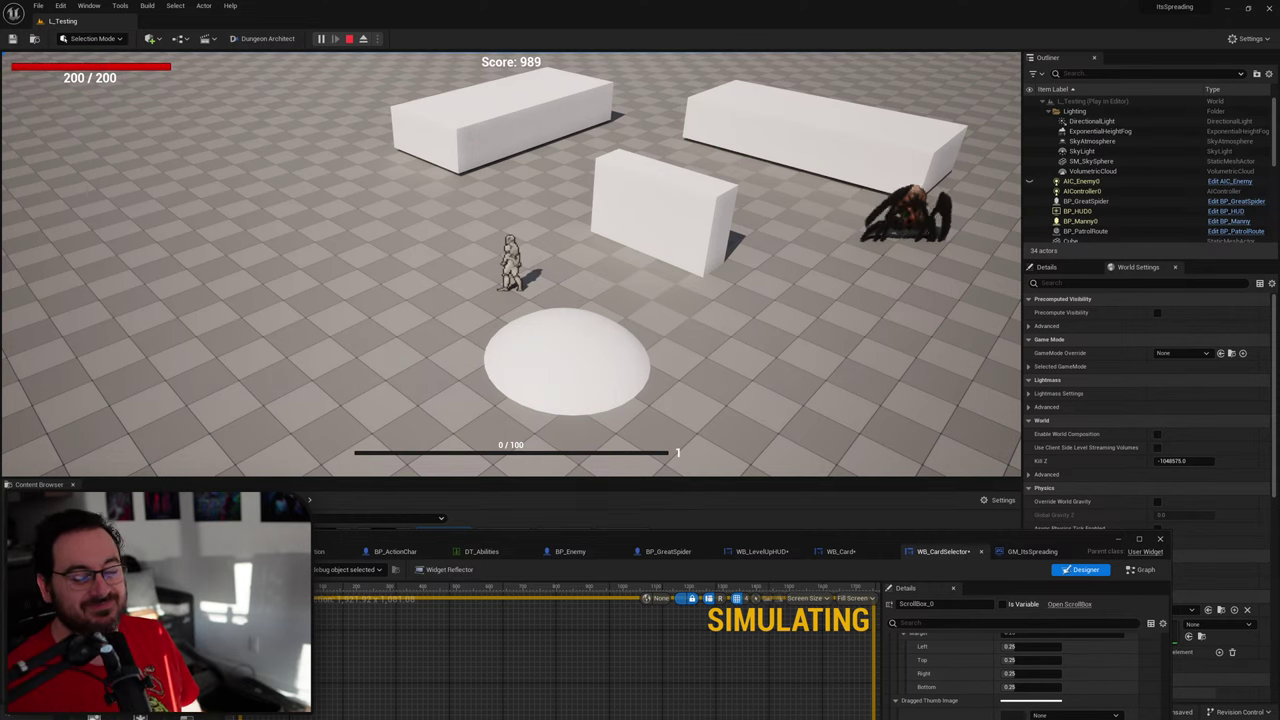
key(Escape)
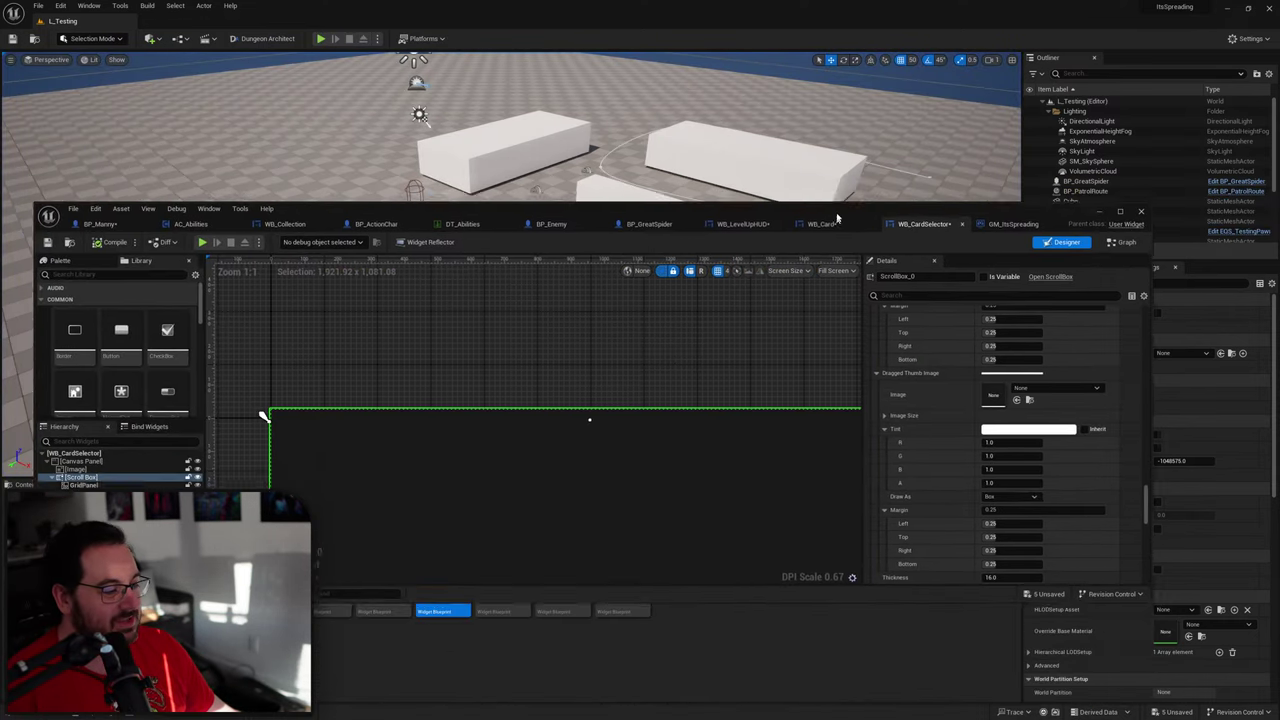
Step: Review the card-creation loop in WB_CardSelector's event graph and the GridPanel's properties in its designer
drag(838, 218, 842, 193)
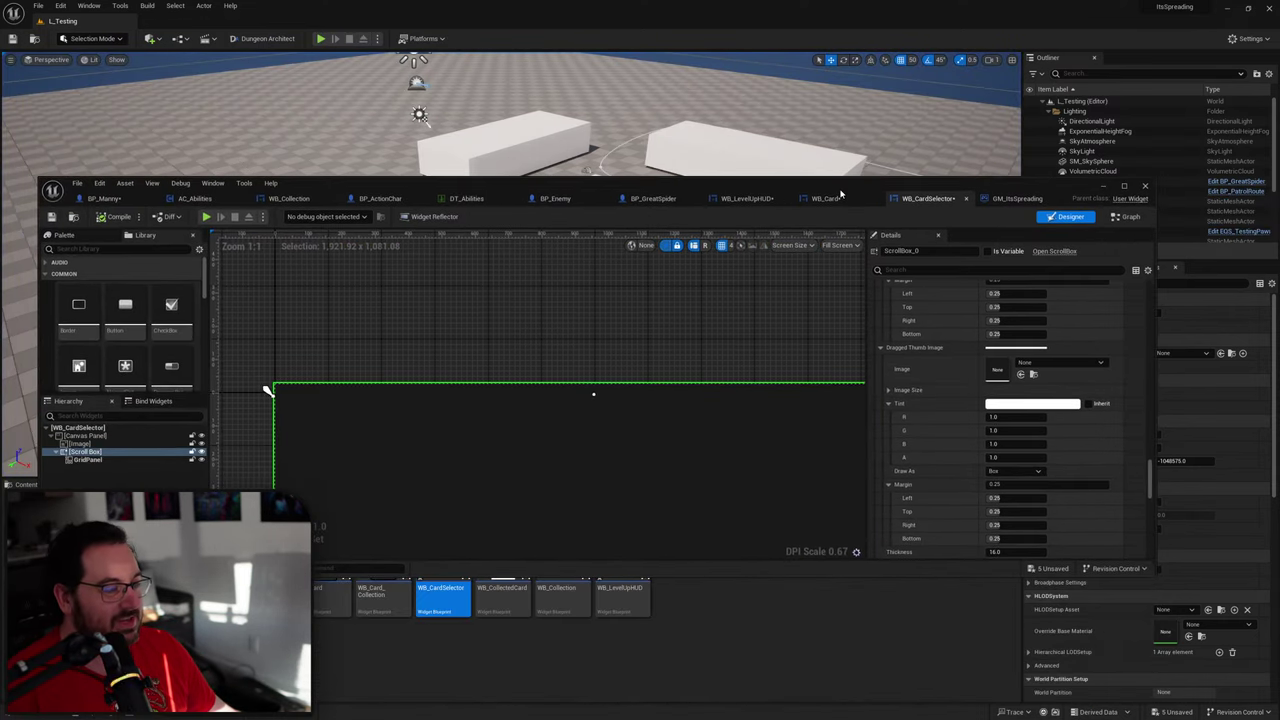
double_click(840, 194)
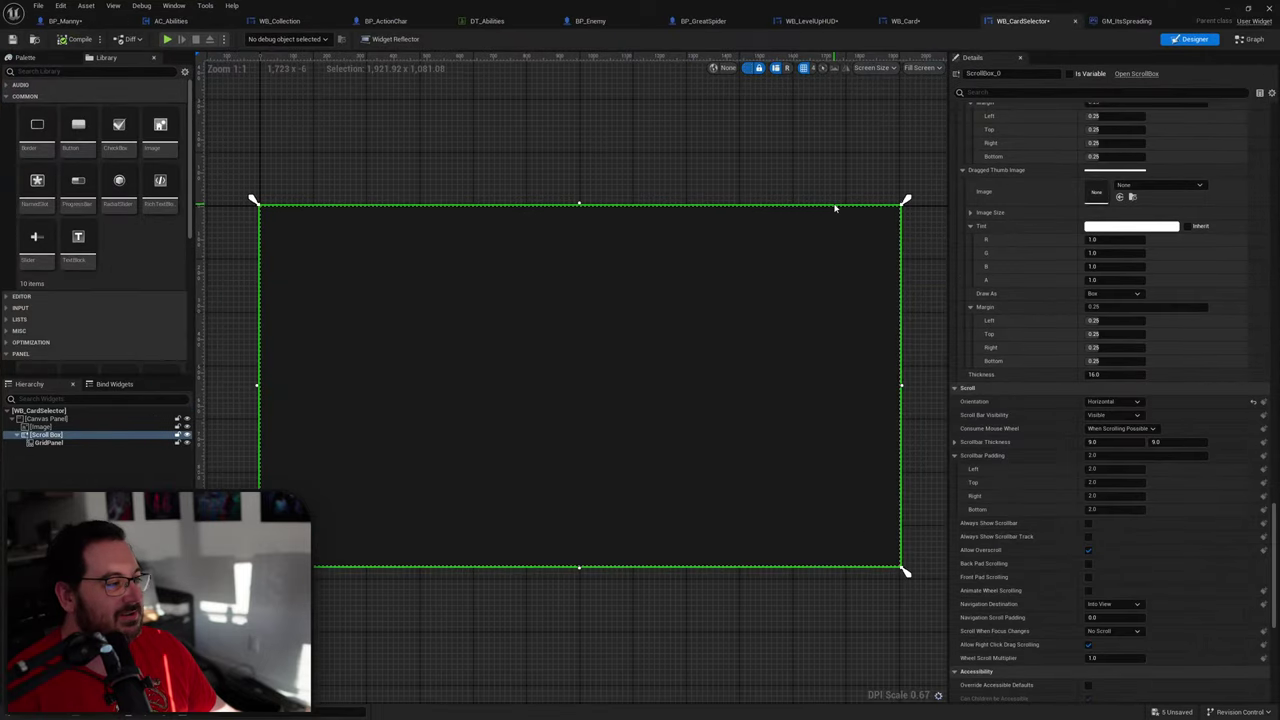
click(1241, 41)
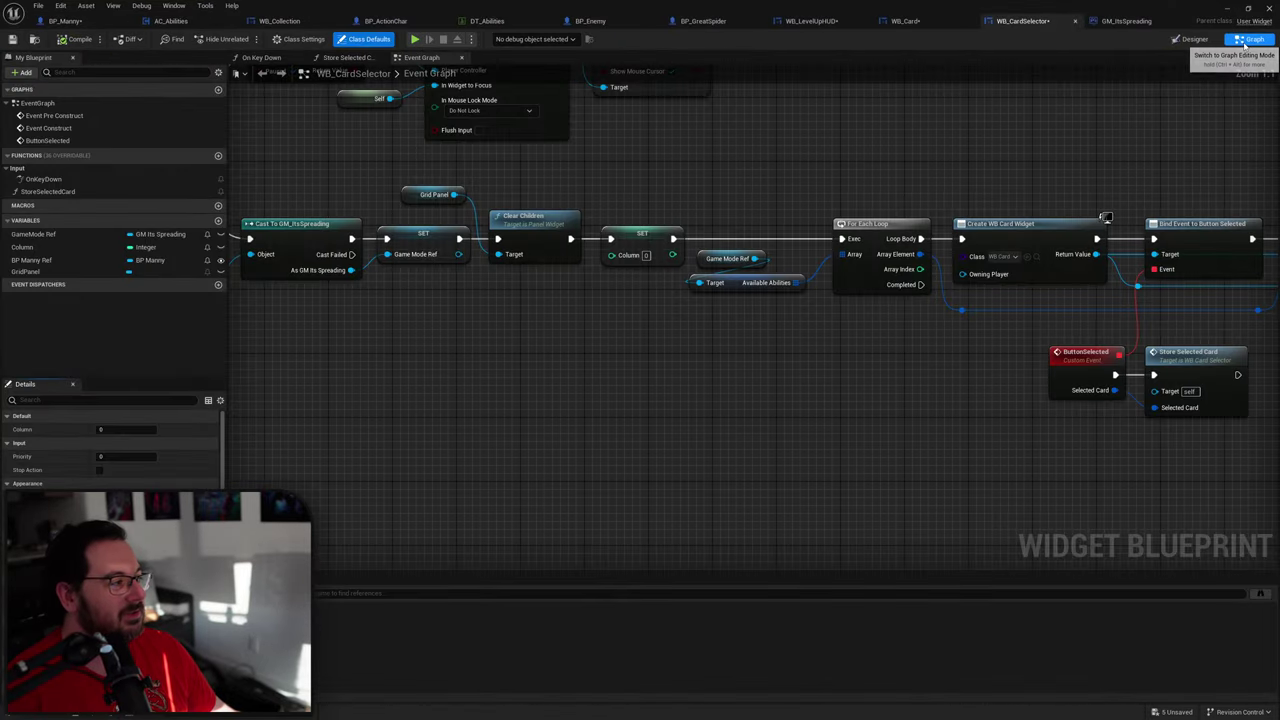
right_drag(898, 332, 484, 359)
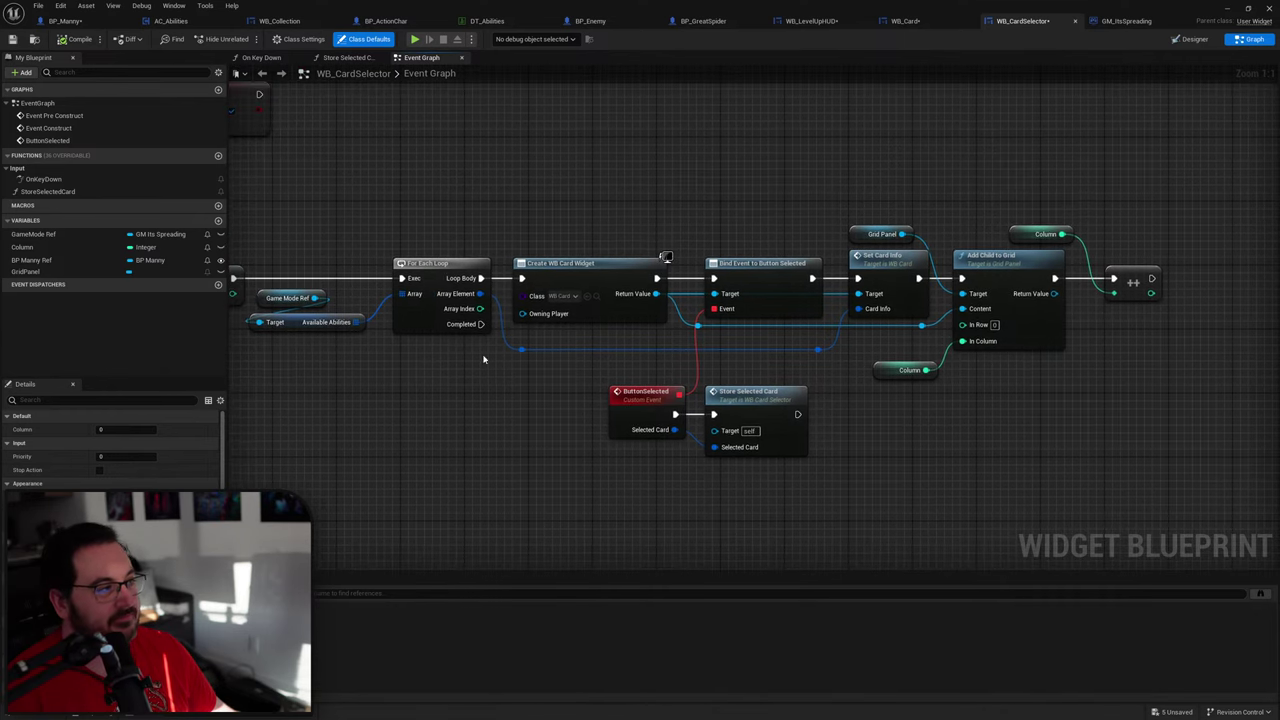
click(1190, 40)
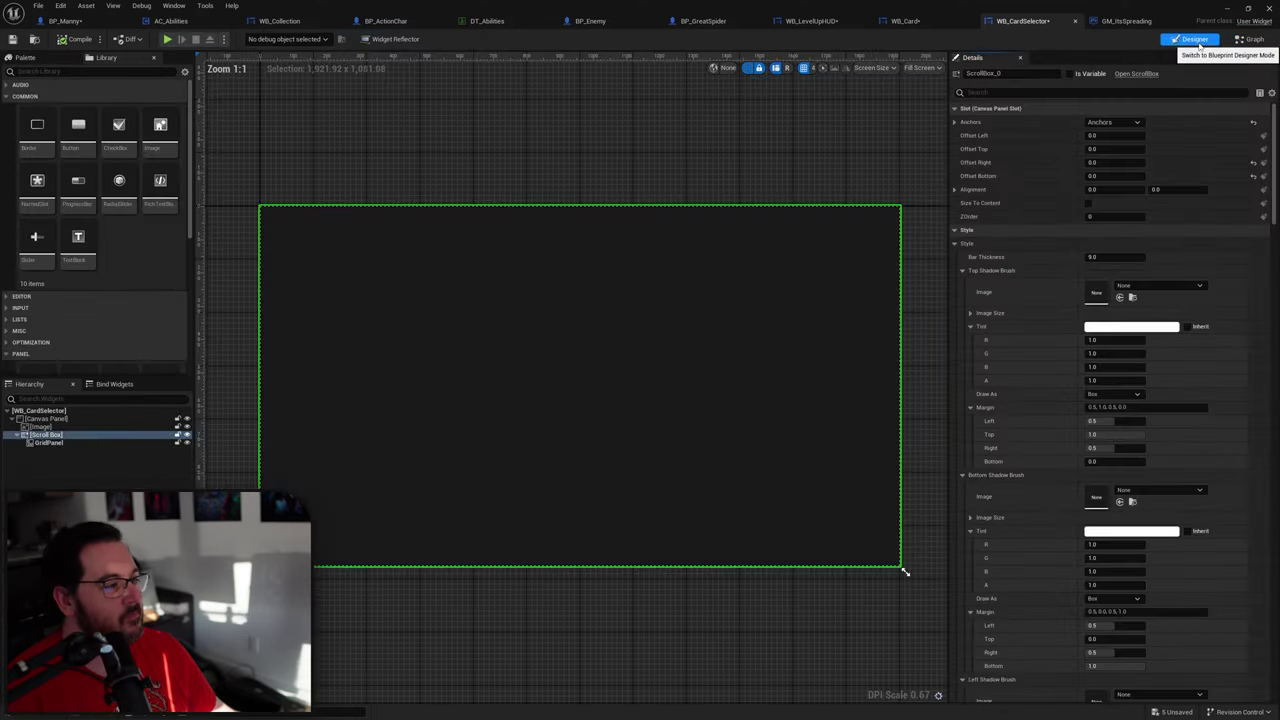
click(91, 443)
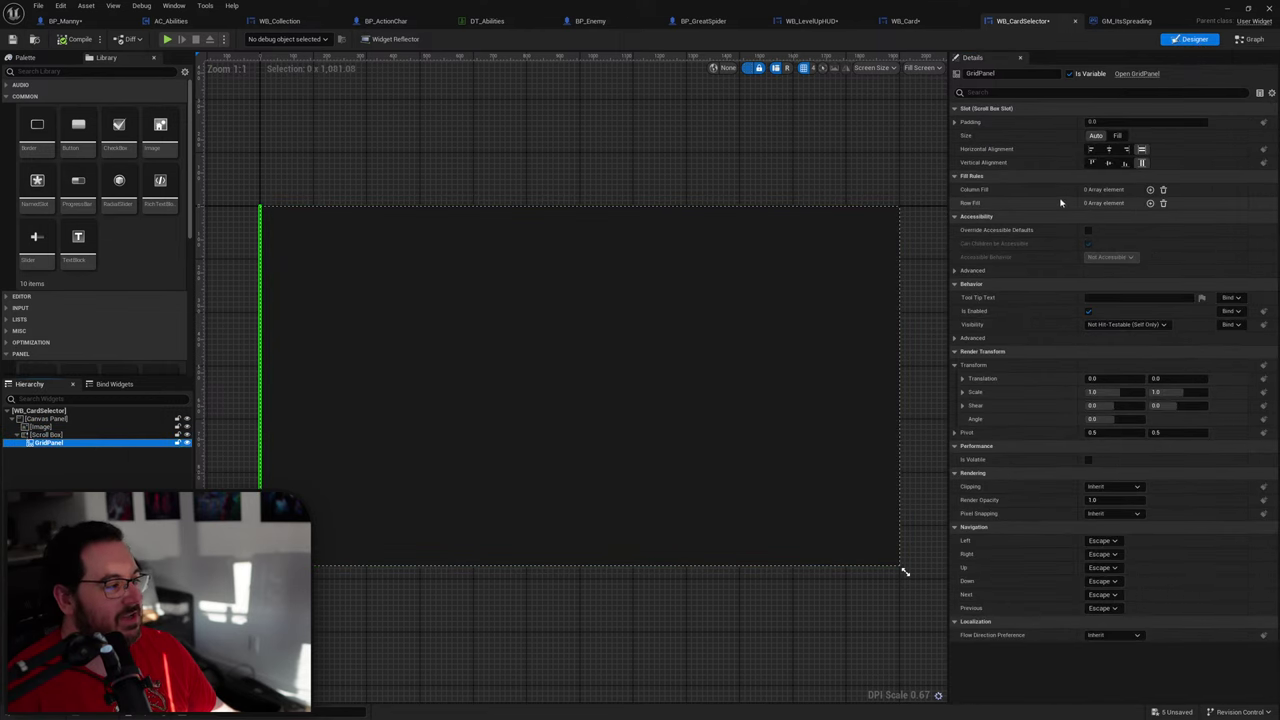
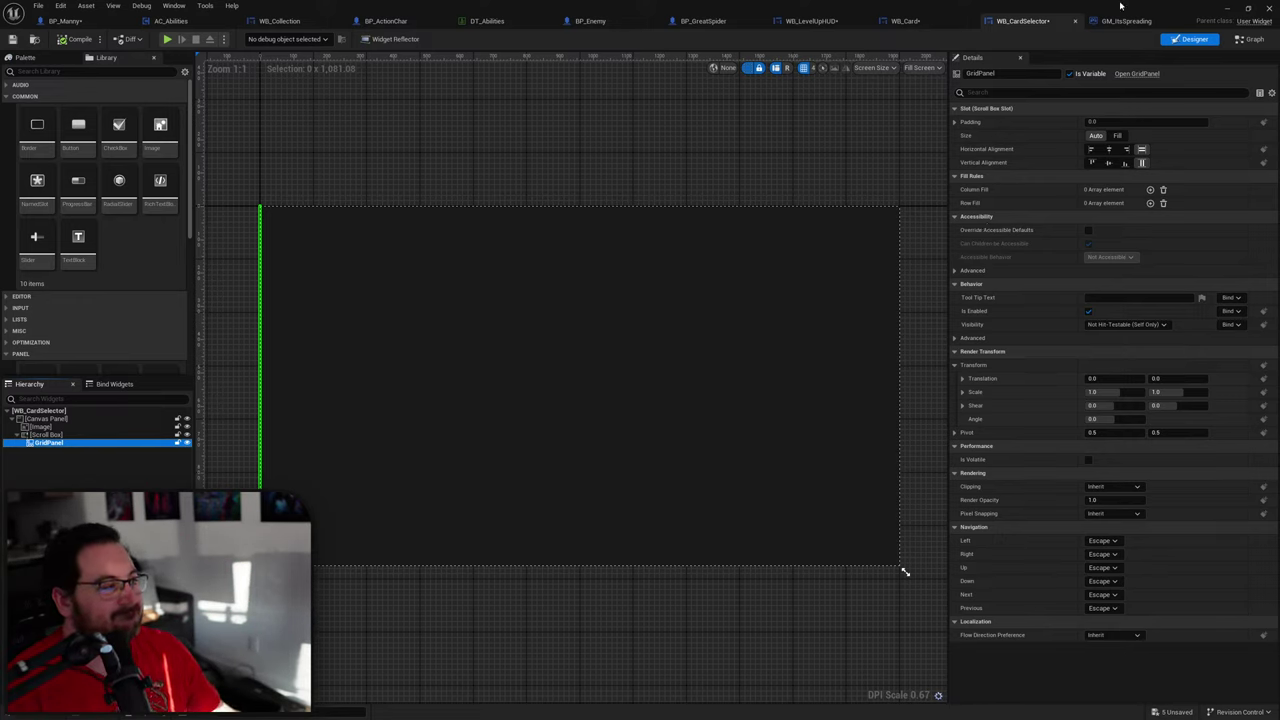
Step: Duplicate the WB_Card widget as WB_Card_SelectorScreen and open the copy in a maximized editor
drag(1093, 6, 1035, 42)
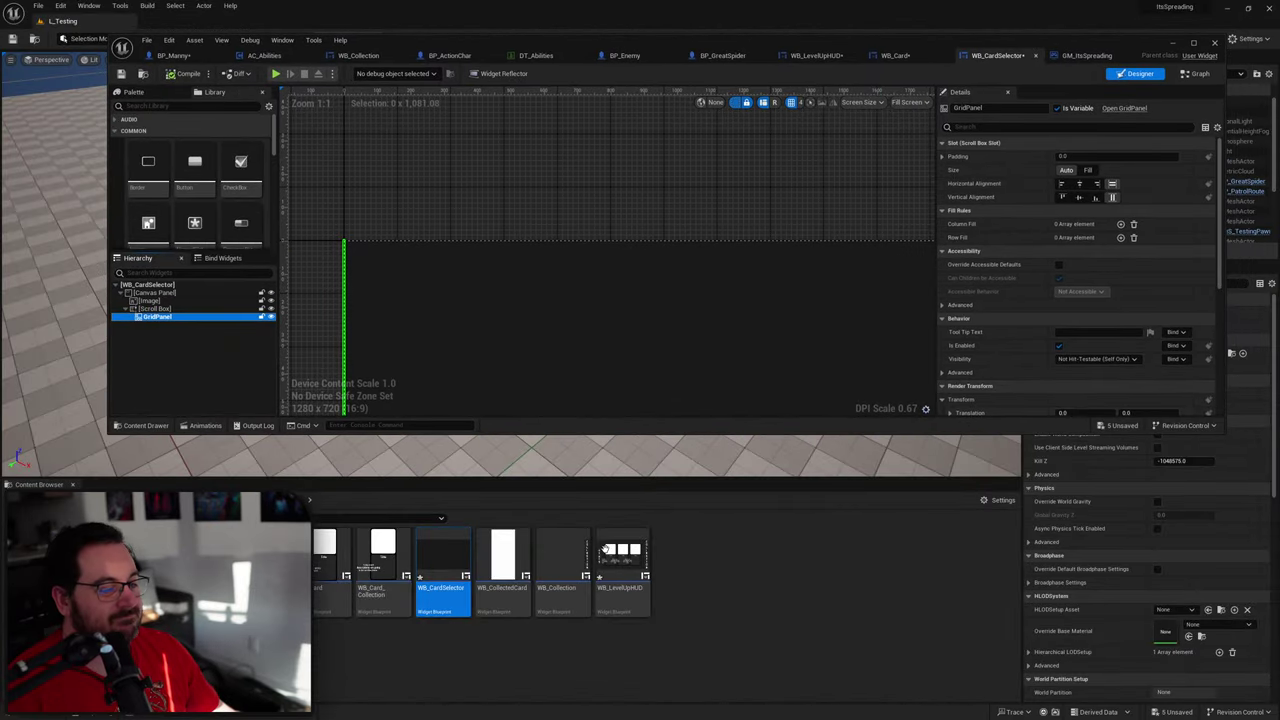
click(381, 650)
click(335, 600)
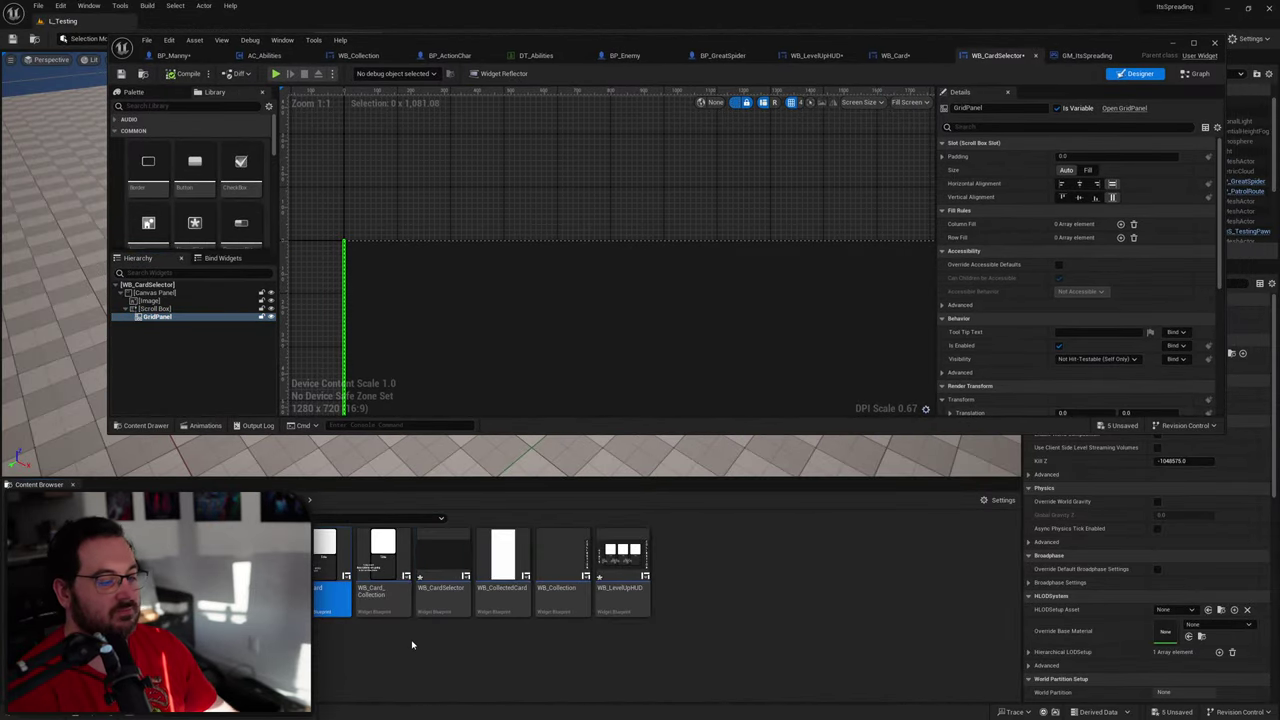
key(ctrl+d)
text(WB_Card)
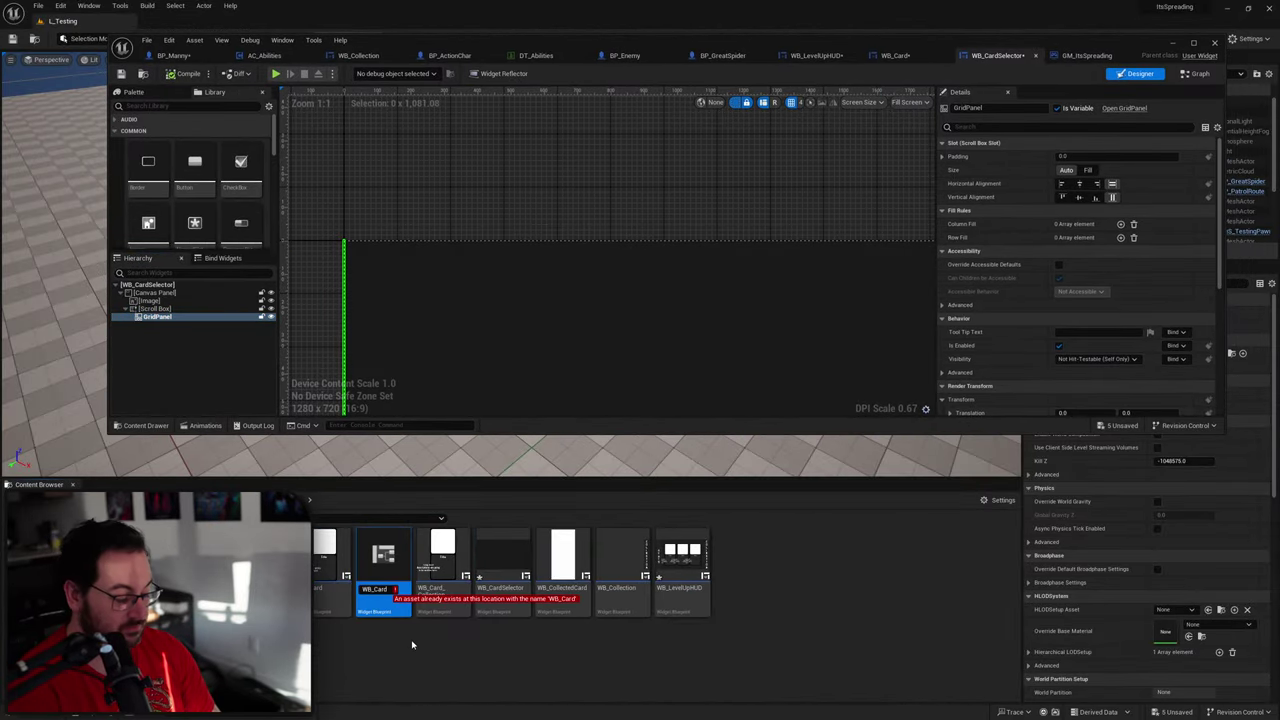
text(_SelectorScreen)
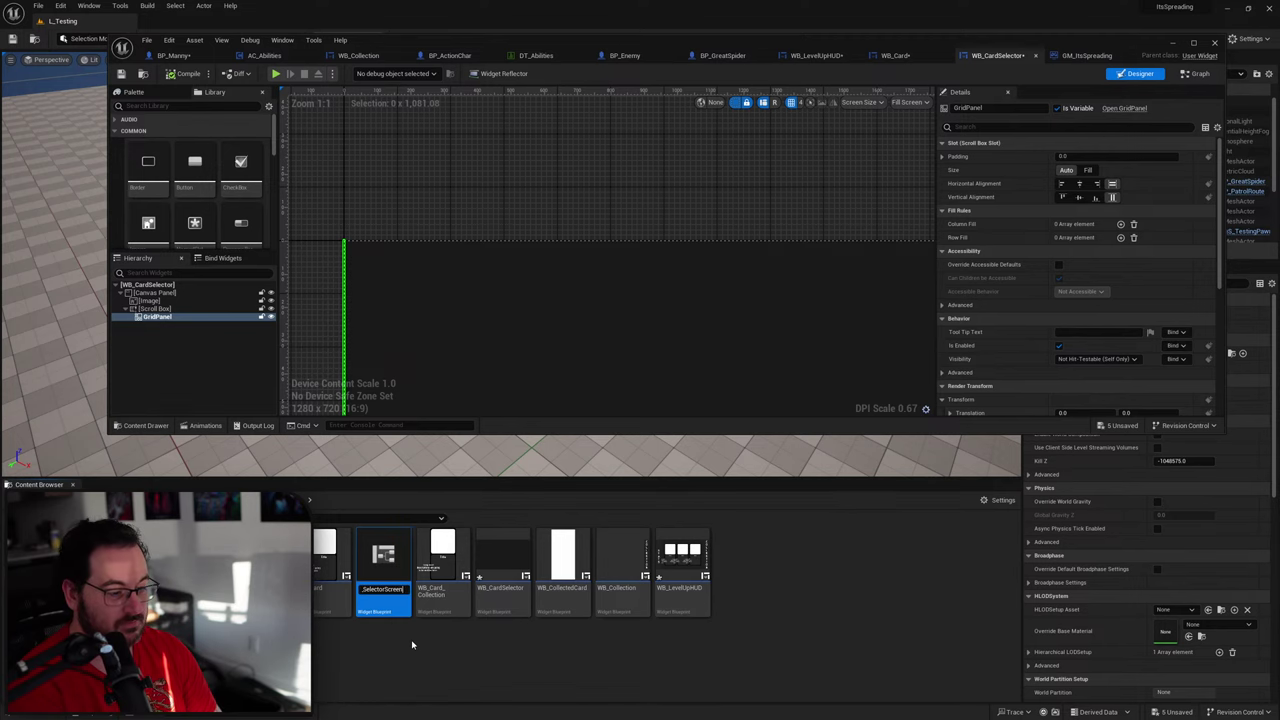
key(Return)
key(Return)
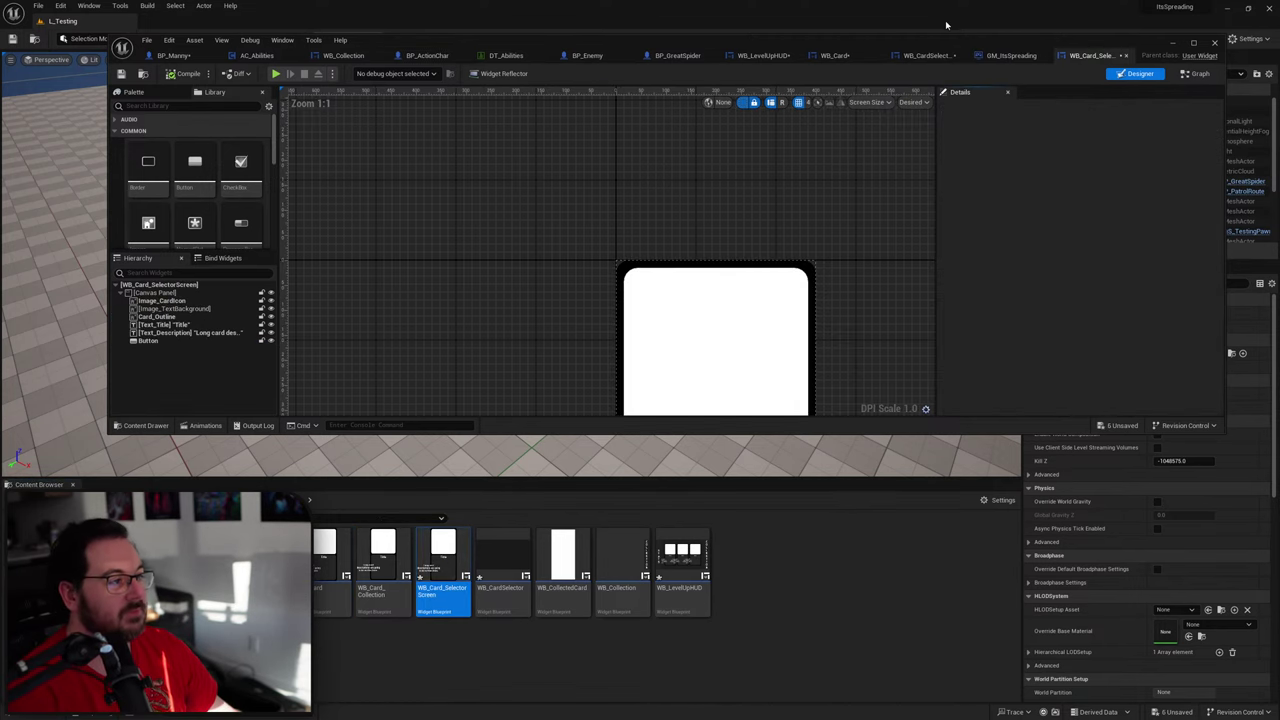
double_click(912, 45)
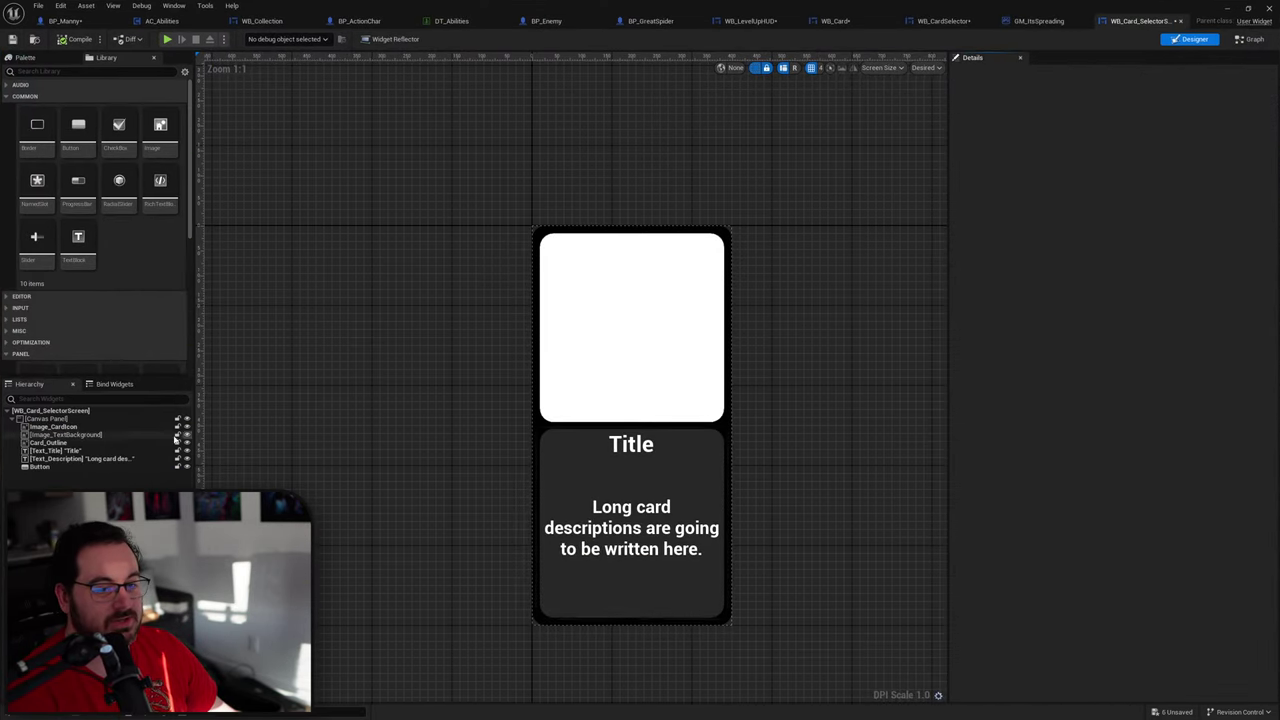
Step: Try wrapping Image_CardIcon in a Size Box and moving Image_TextBackground into it, and undo the wrap
click(57, 421)
click(40, 427)
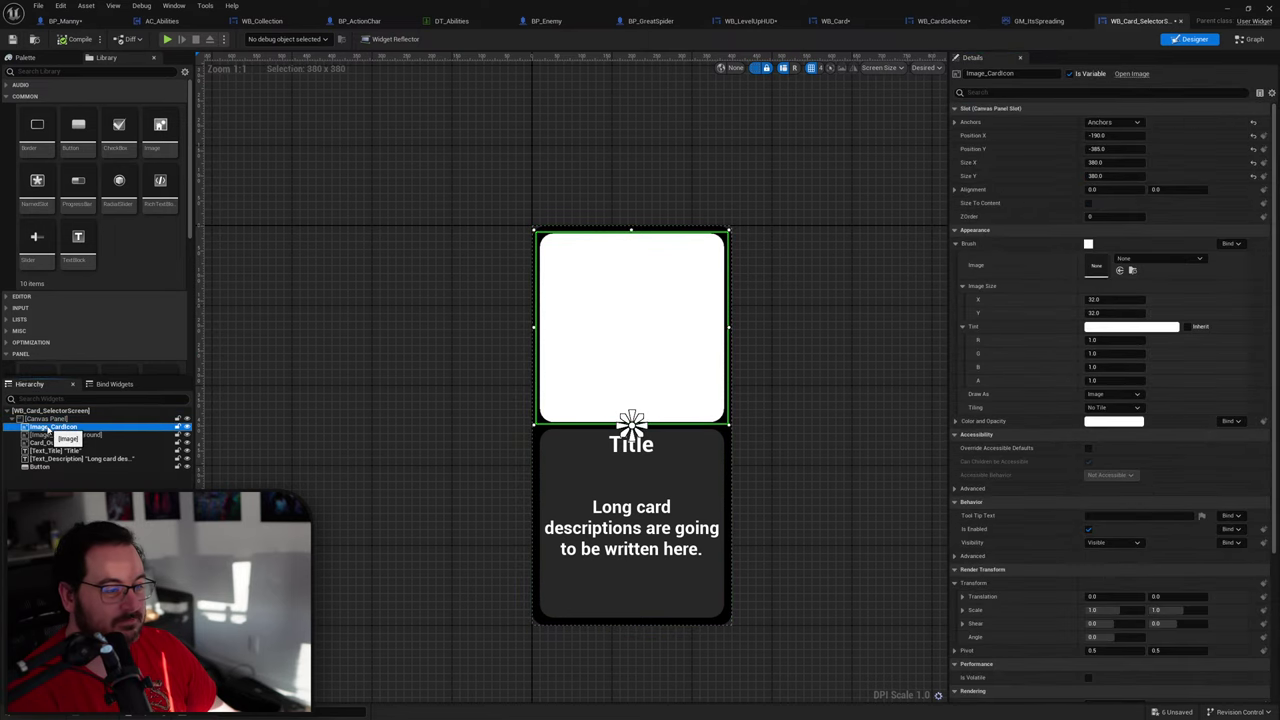
click(57, 478)
click(55, 428)
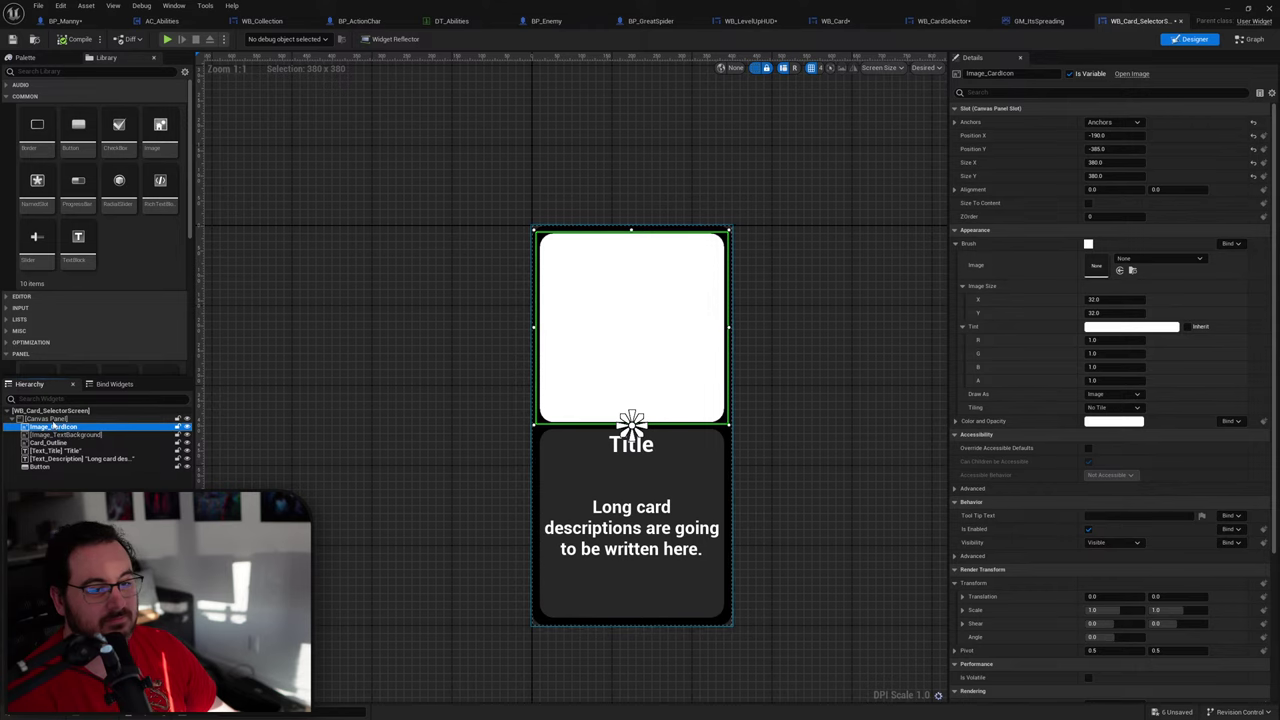
right_click(38, 429)
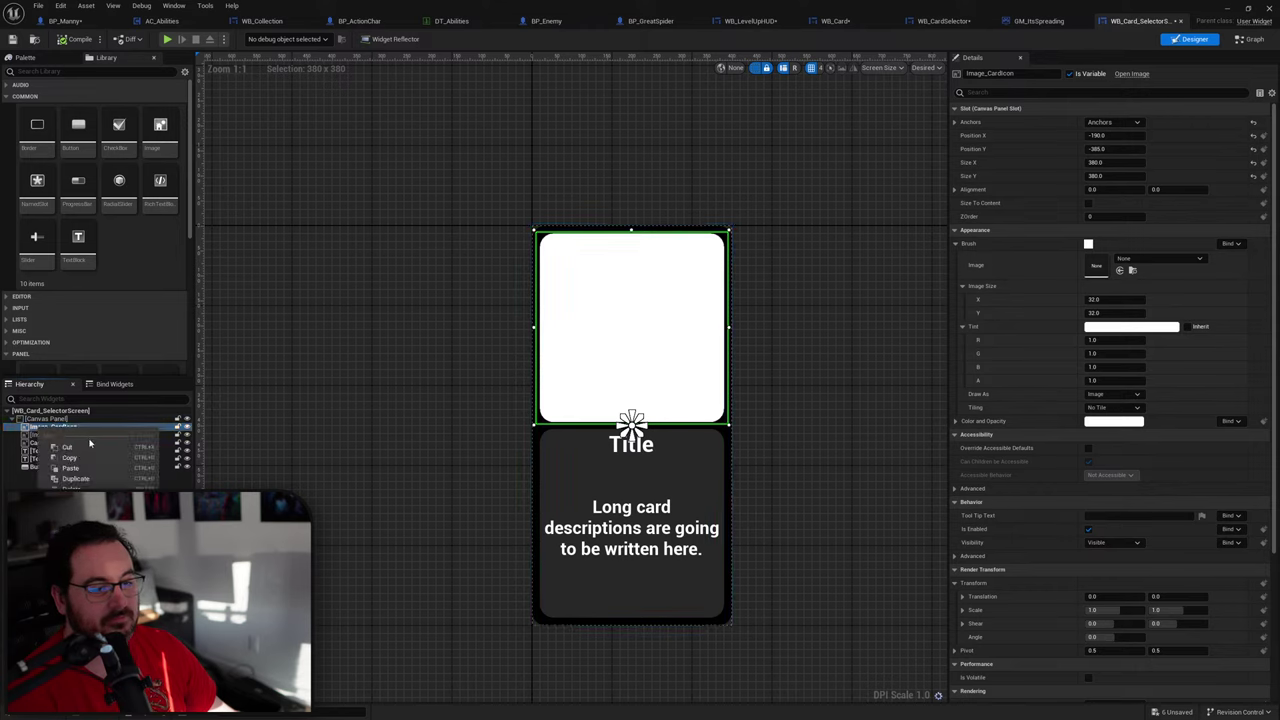
mouse_move(180, 468)
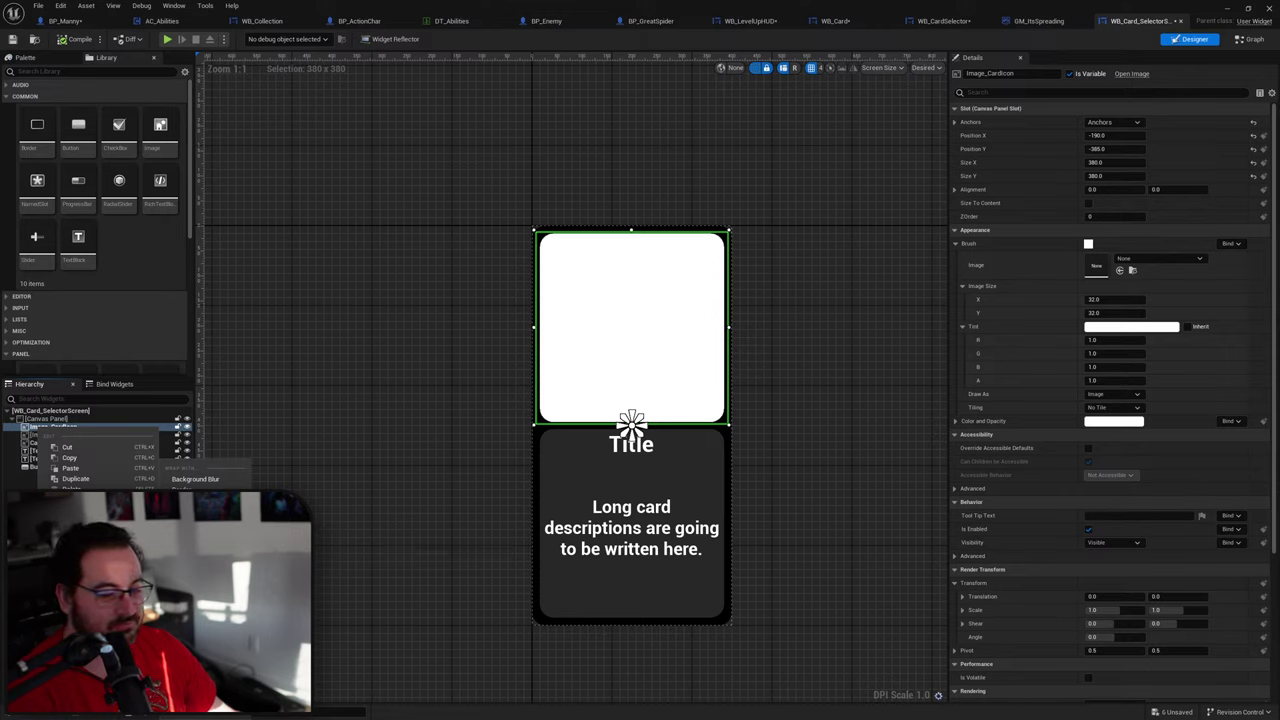
click(190, 637)
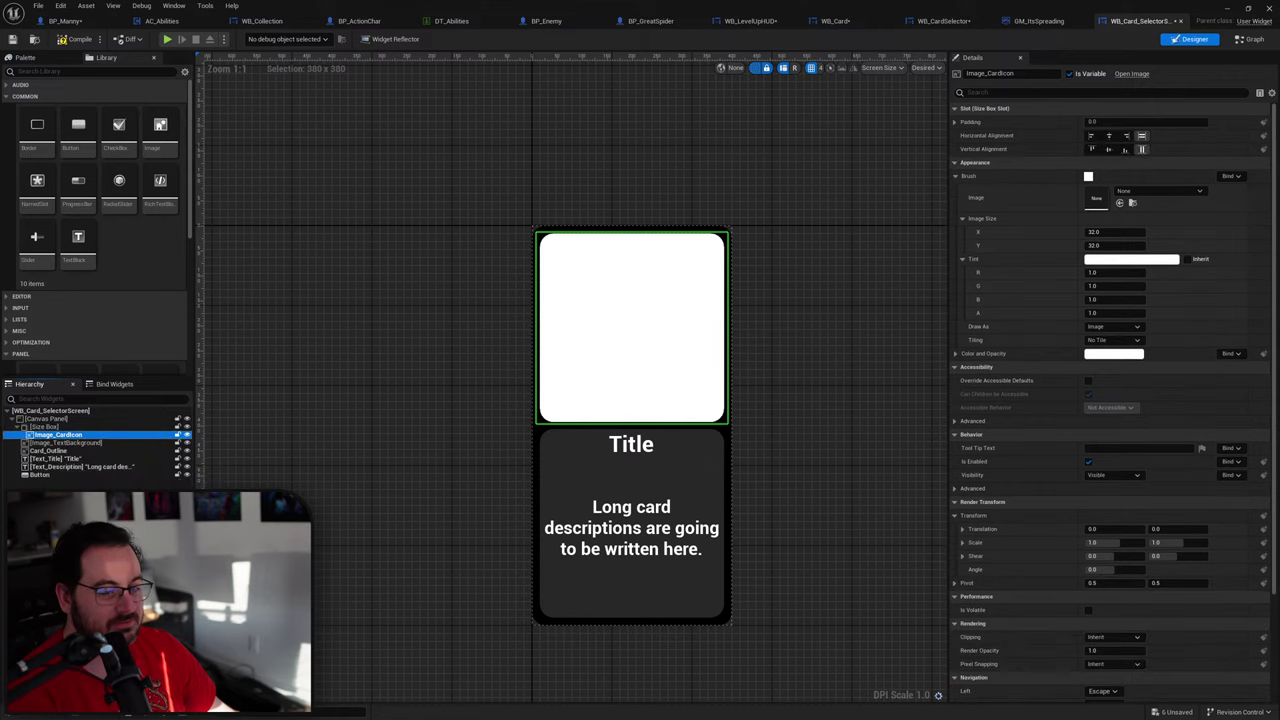
drag(41, 443, 36, 428)
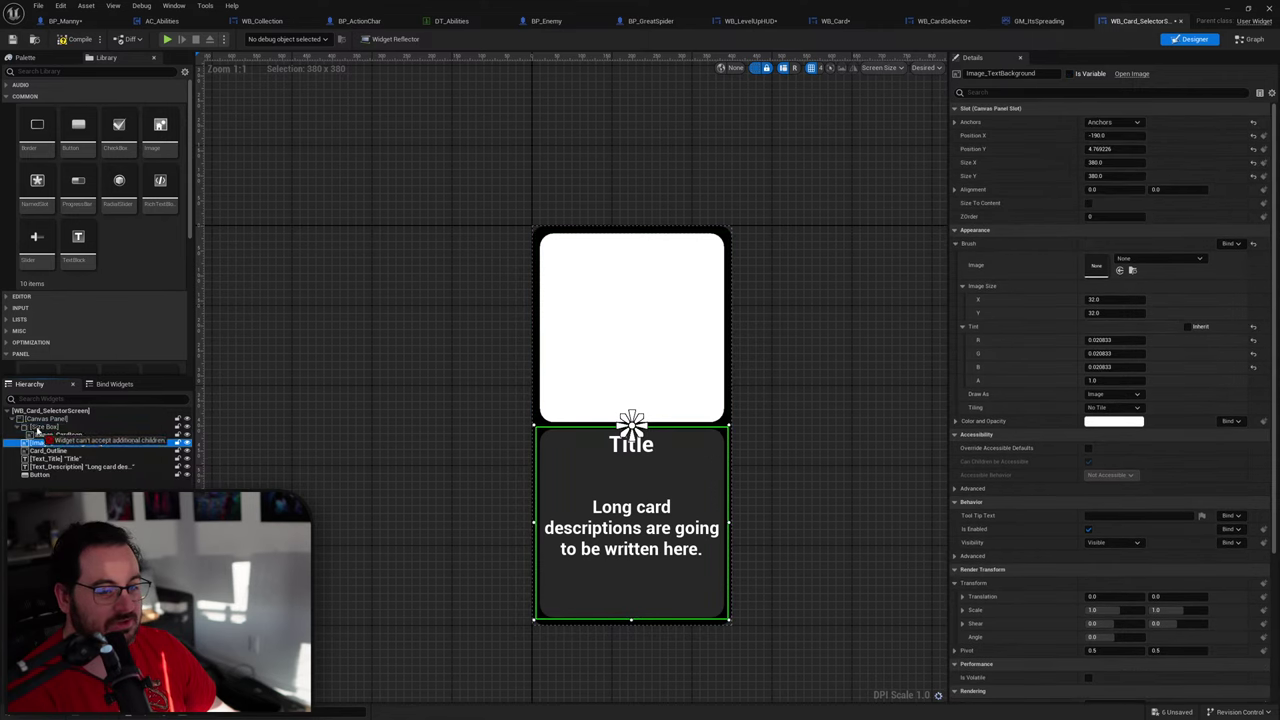
key(ctrl+z)
Step: Wrap Image_CardIcon in an Overlay and move Image_TextBackground into that Overlay
click(47, 427)
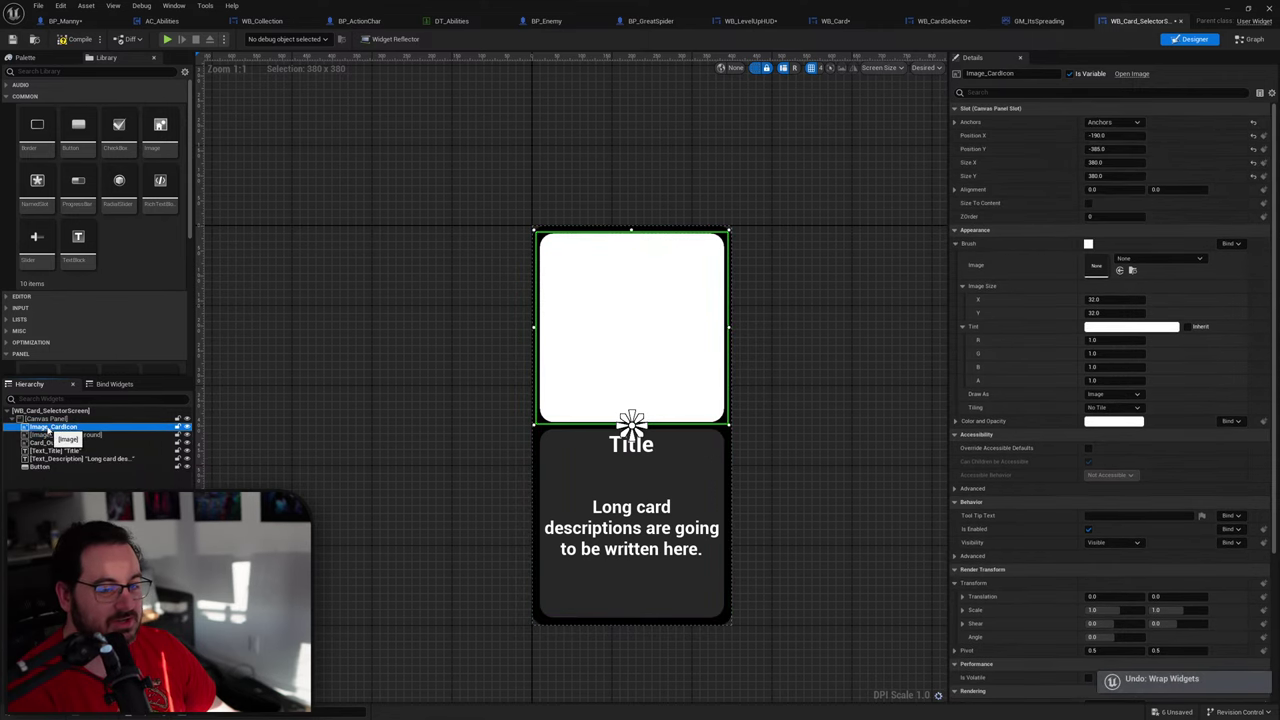
right_click(47, 427)
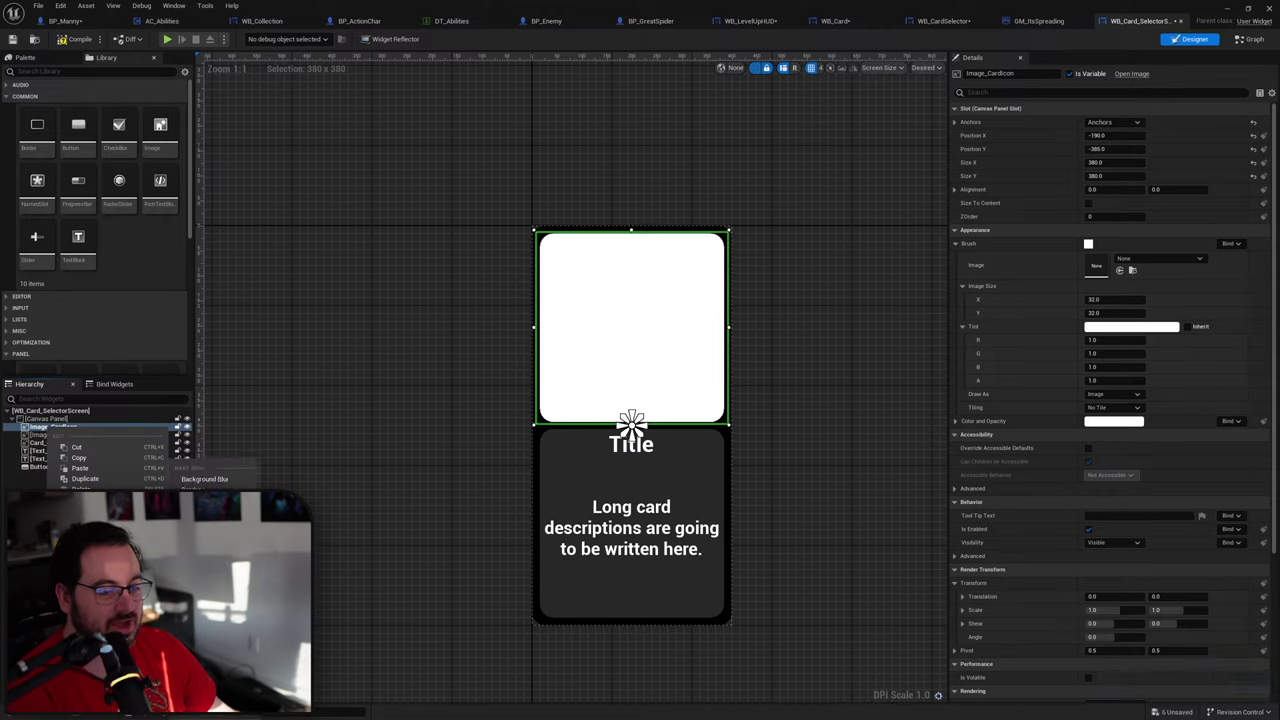
click(195, 583)
drag(45, 443, 38, 428)
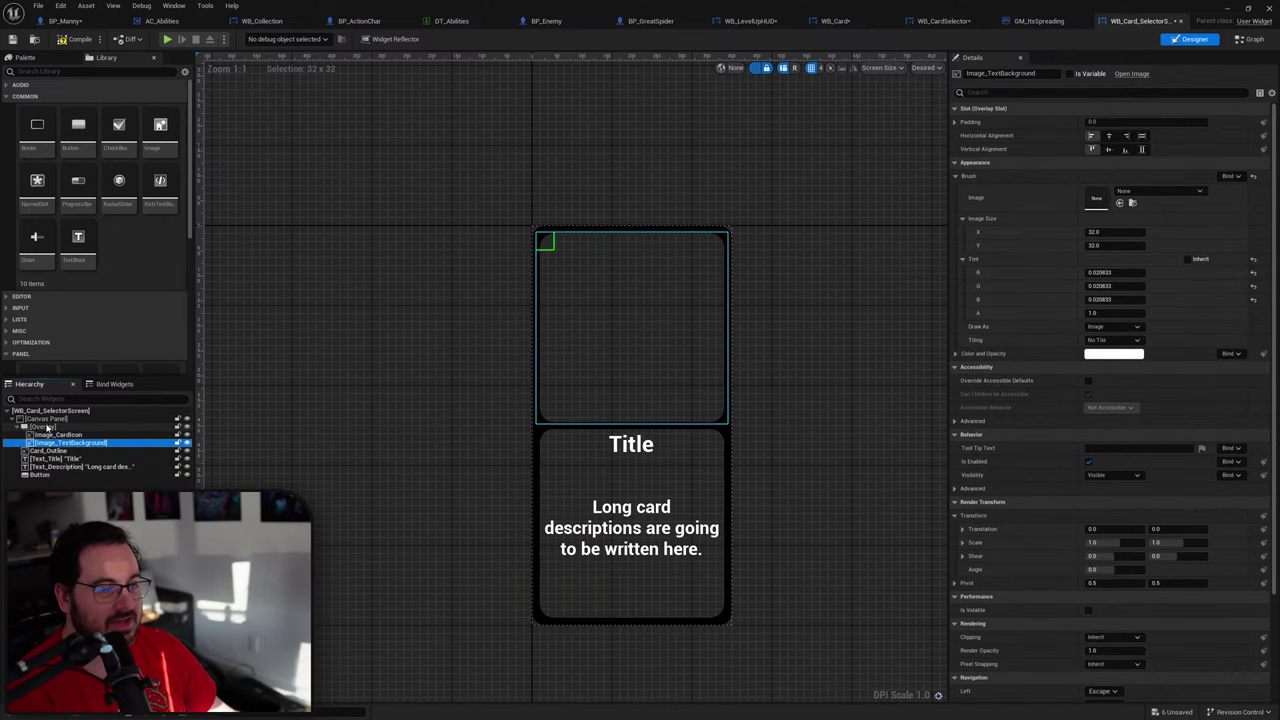
click(55, 435)
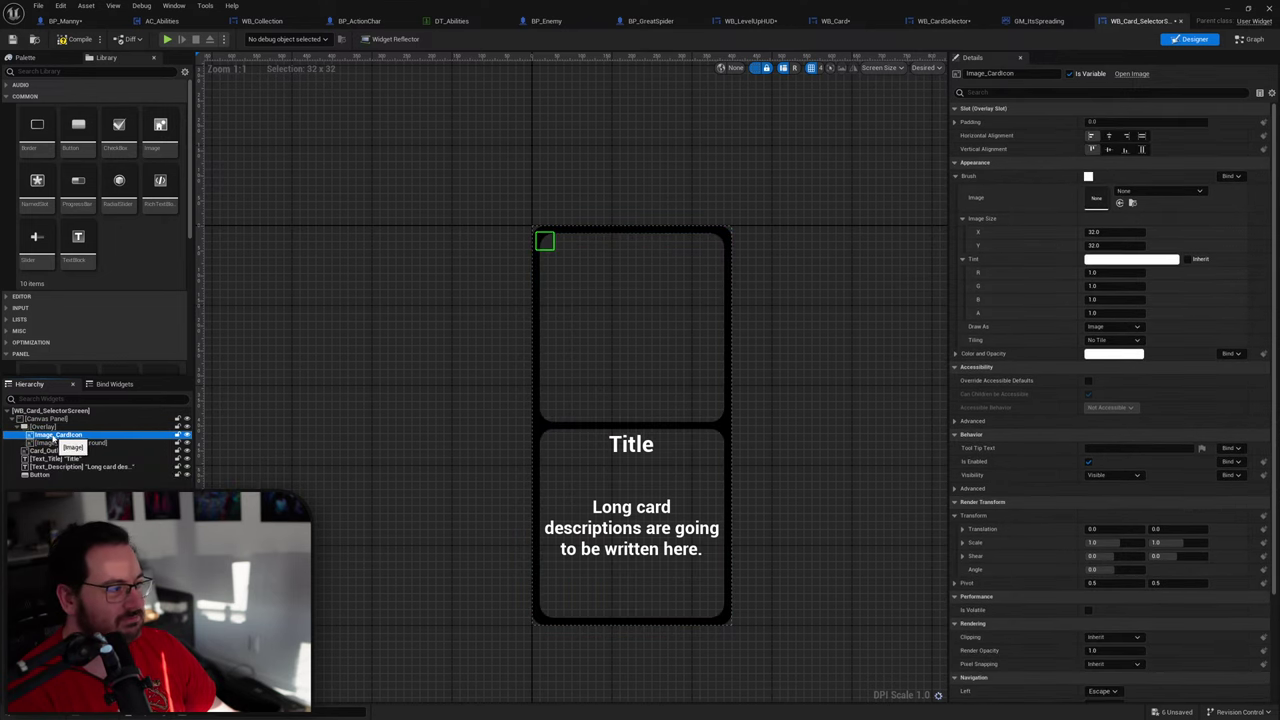
Step: Undo the Overlay wrap around Image_CardIcon and Image_TextBackground in WB_Card_SelectorScreen, leaving the Canvas Panel as is
click(38, 427)
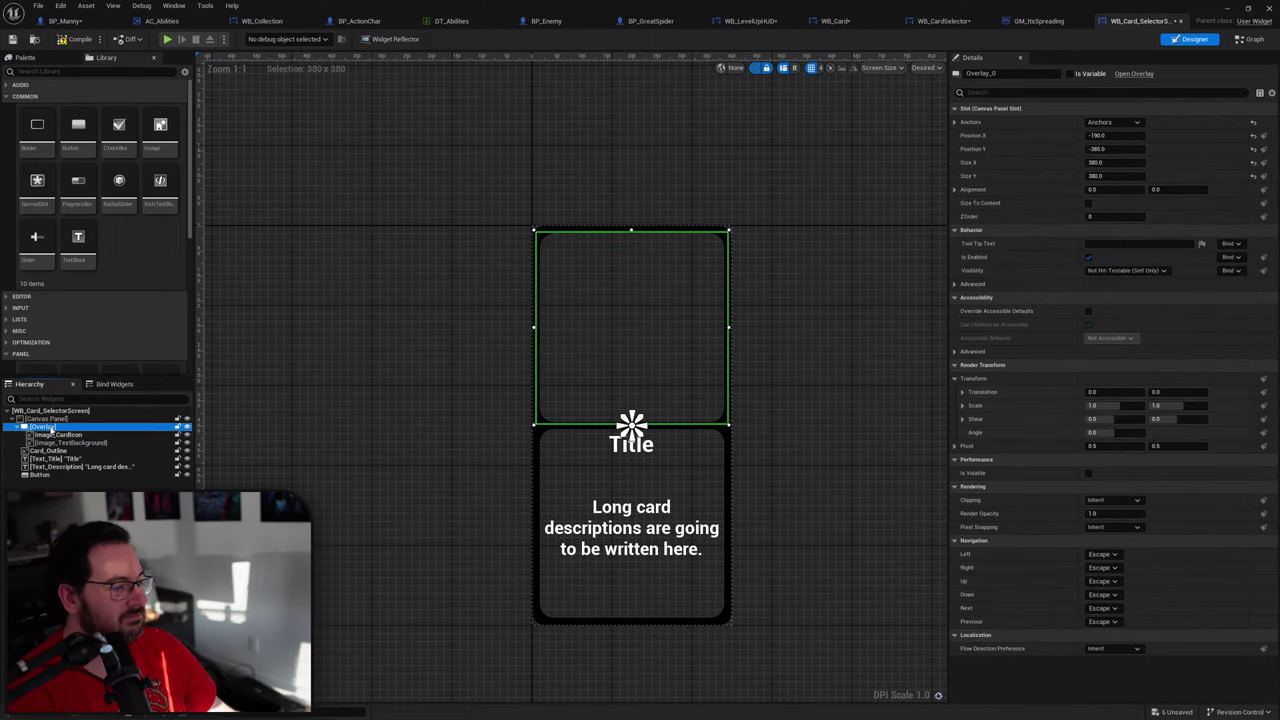
key(ctrl+z)
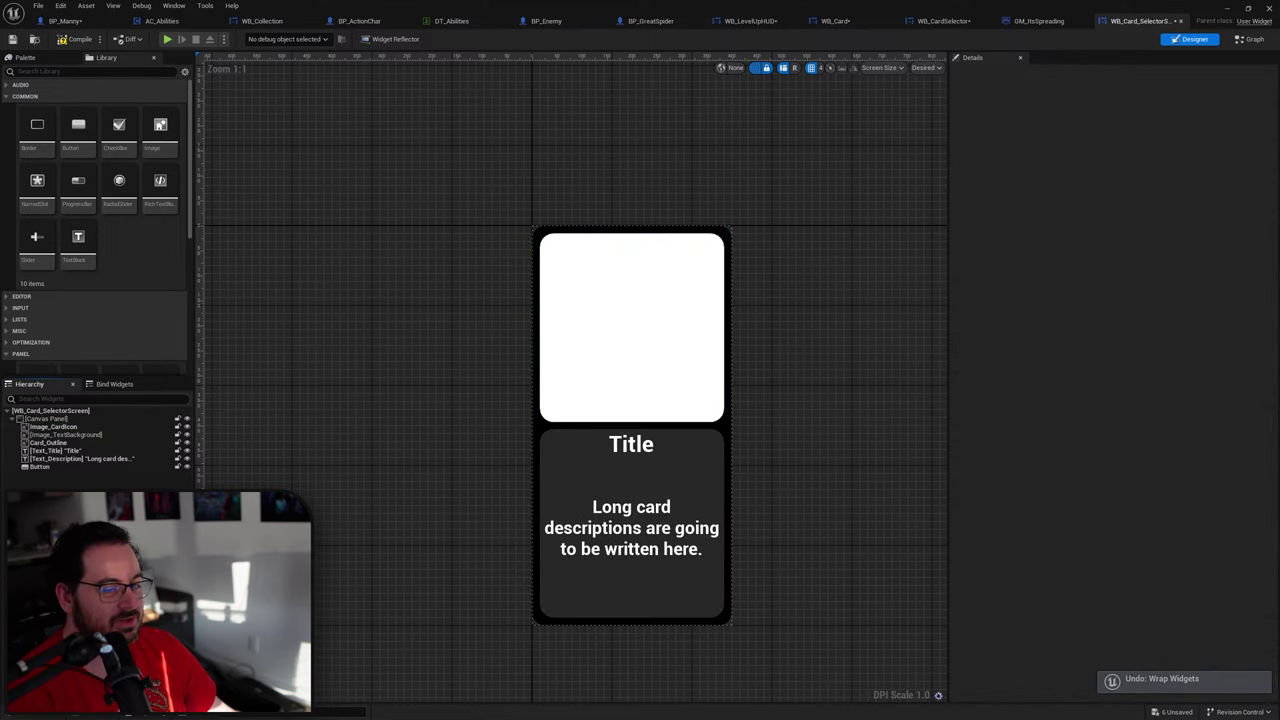
click(45, 419)
right_click(46, 421)
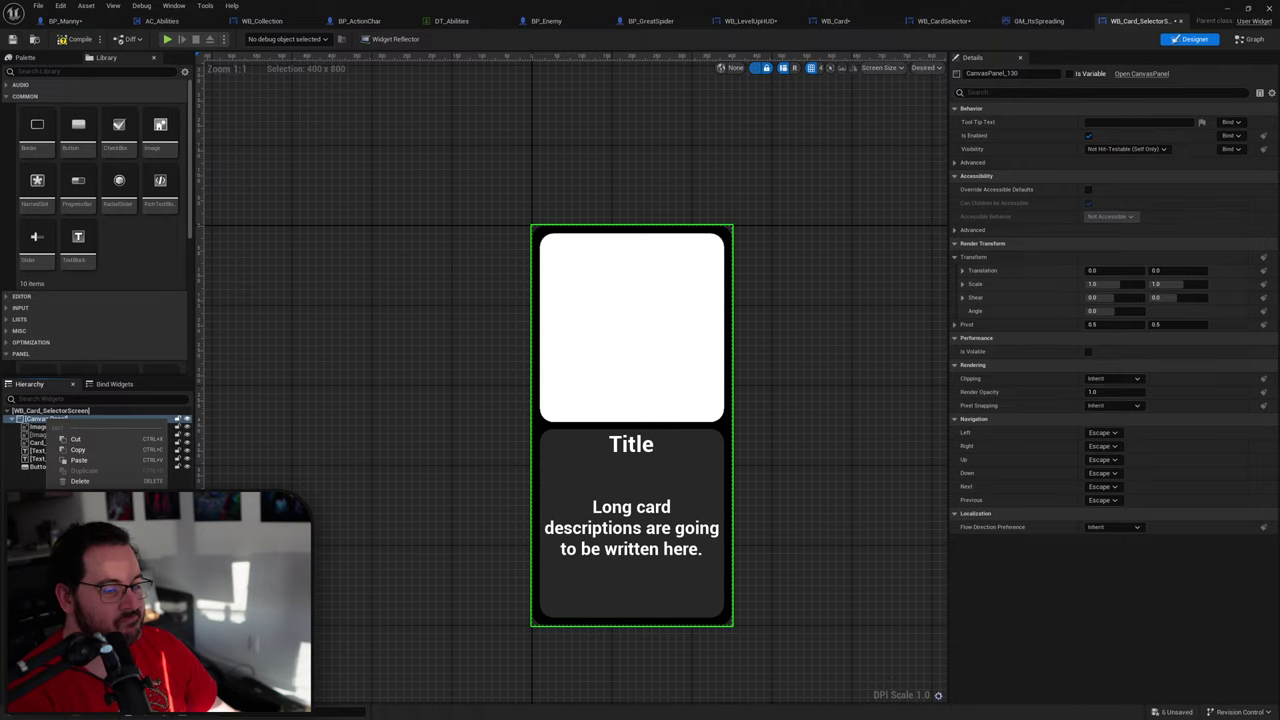
key(Escape)
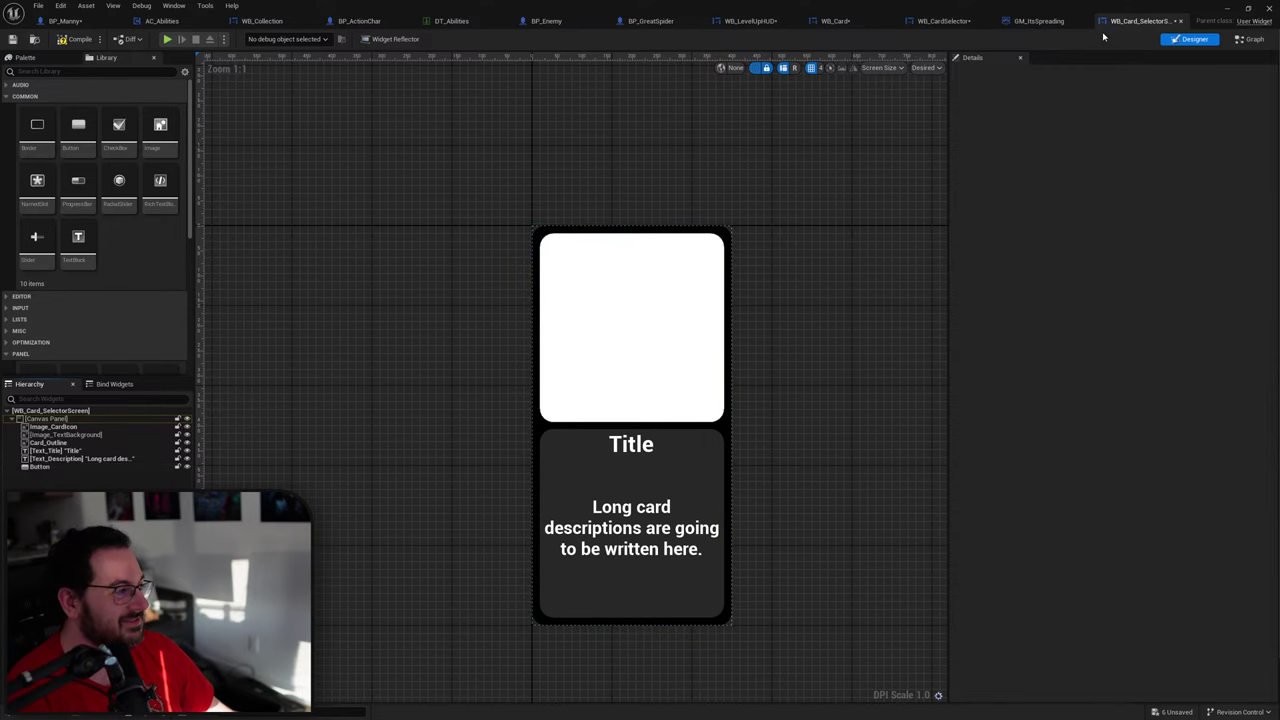
Step: Close the WB_Card_SelectorScreen editor and delete that widget asset from the project
middle_click(1131, 18)
drag(1114, 10, 1031, 50)
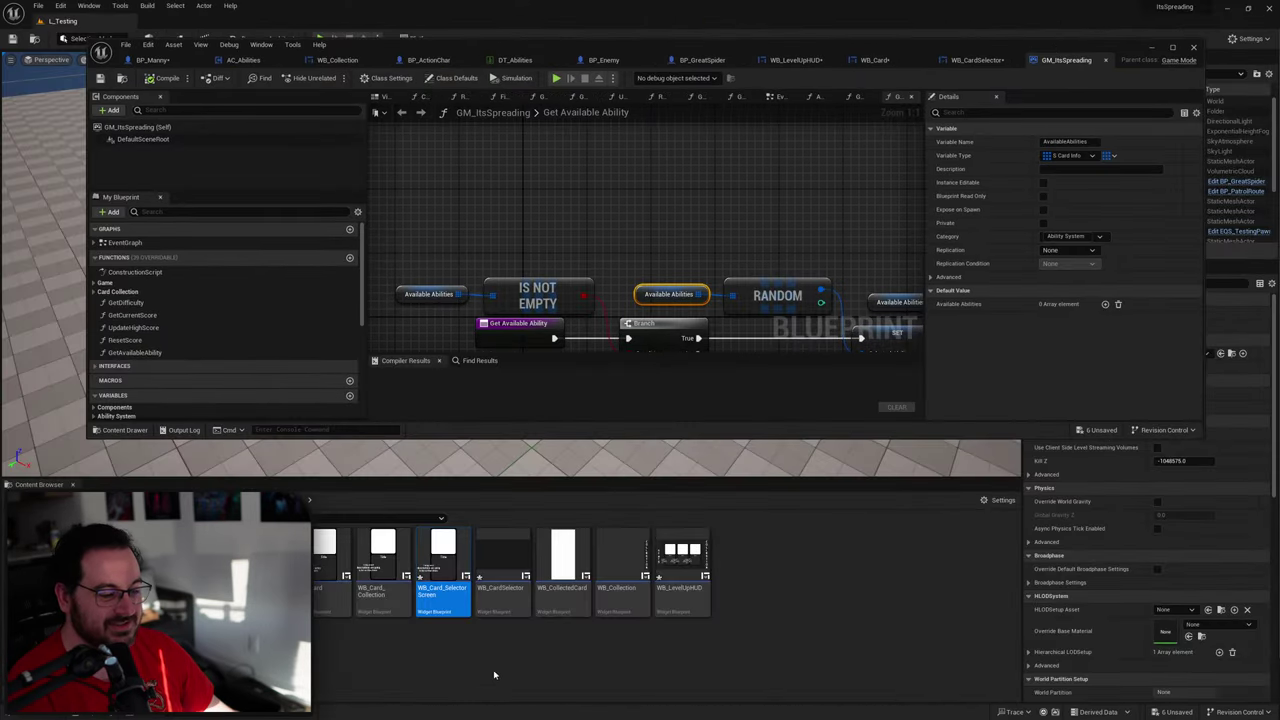
click(437, 612)
key(Delete)
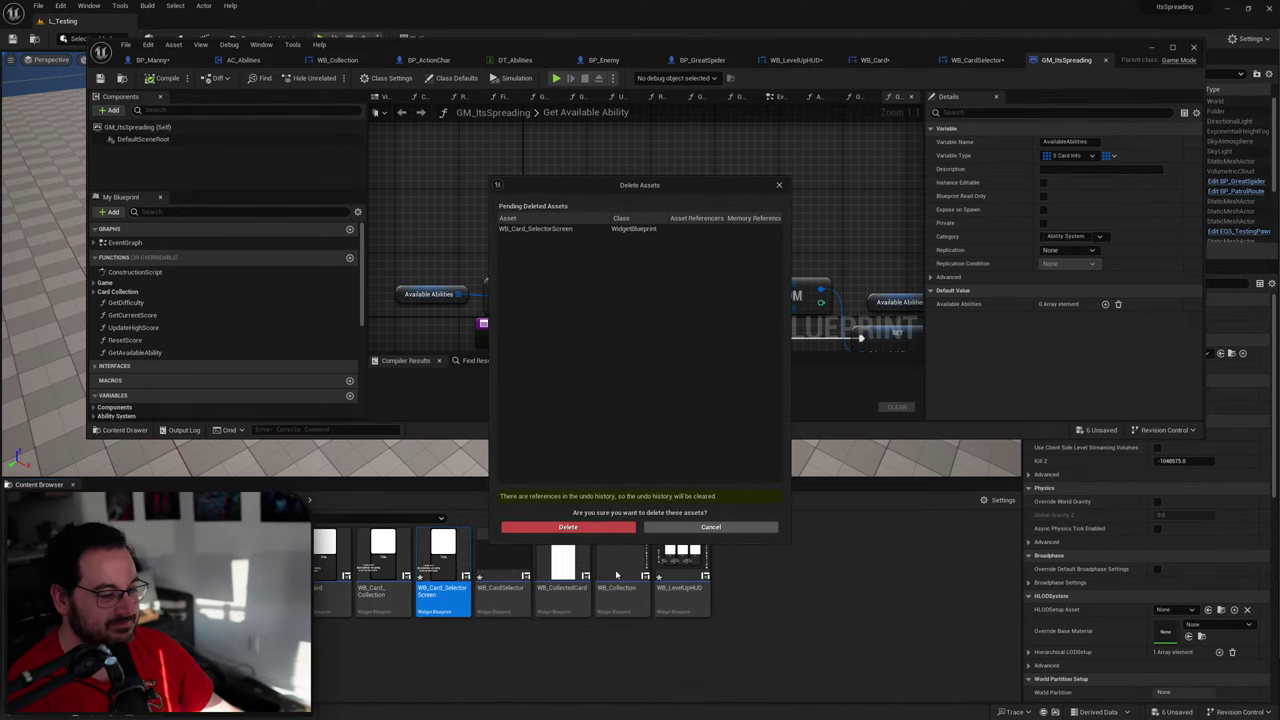
click(568, 527)
Step: Play the level, activate the Critical Chance Up, Knock Back Up and Health Up cards, and close the card selector
drag(890, 48, 842, 551)
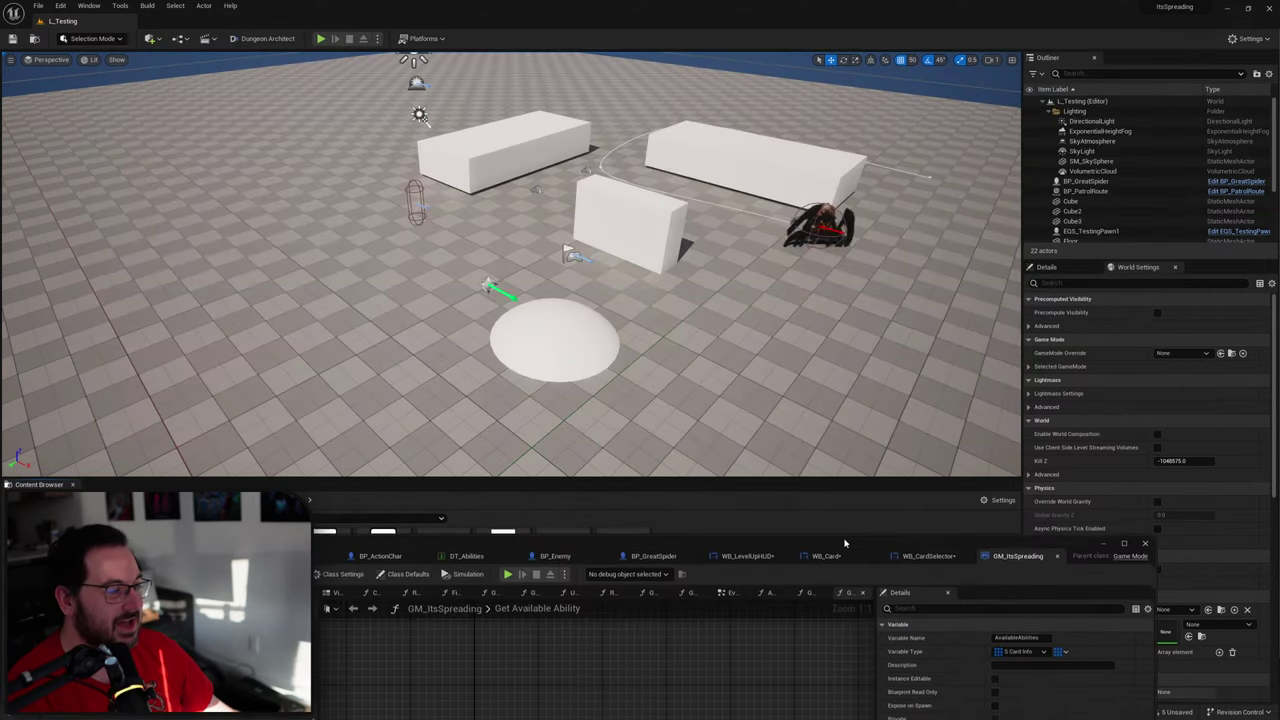
click(320, 38)
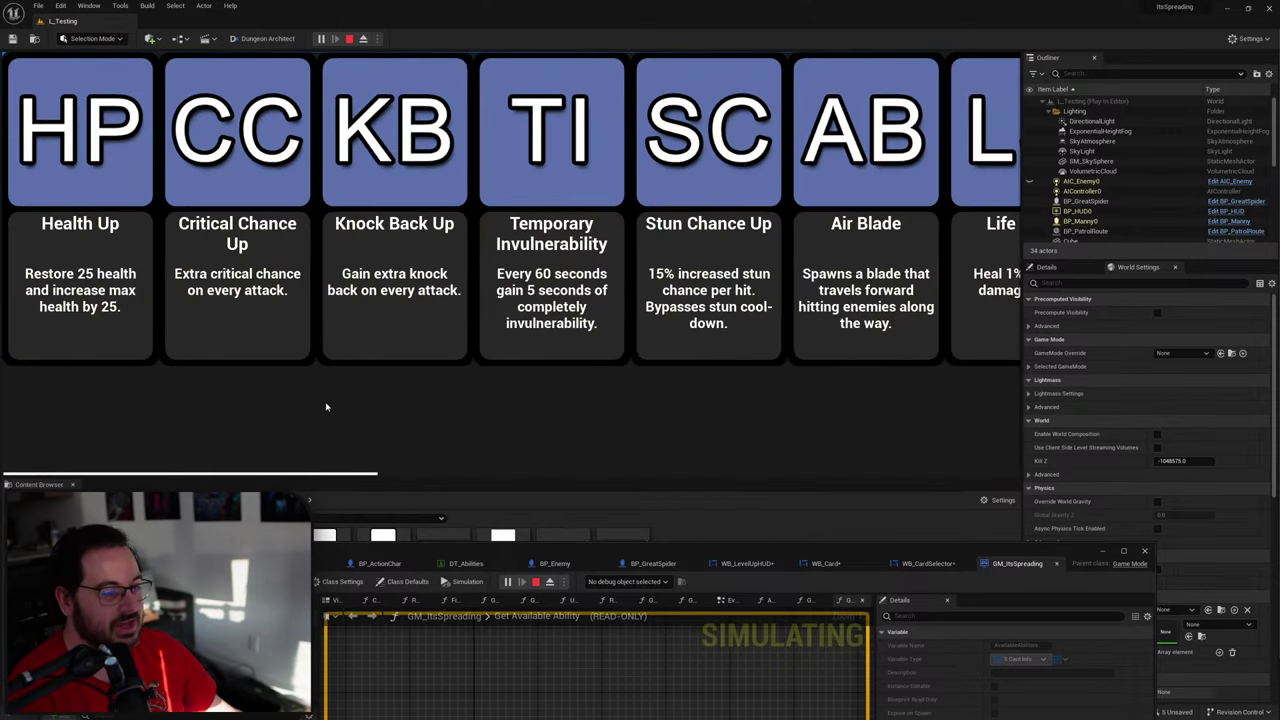
drag(305, 470, 243, 421)
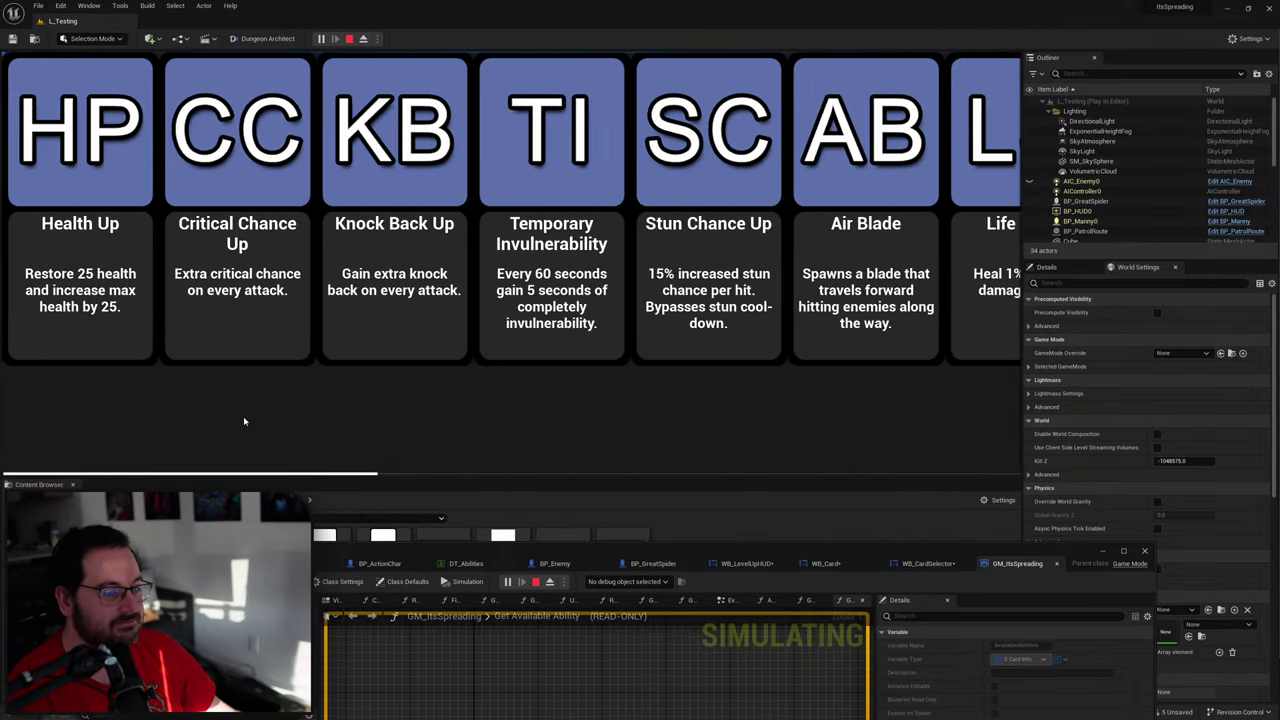
click(238, 285)
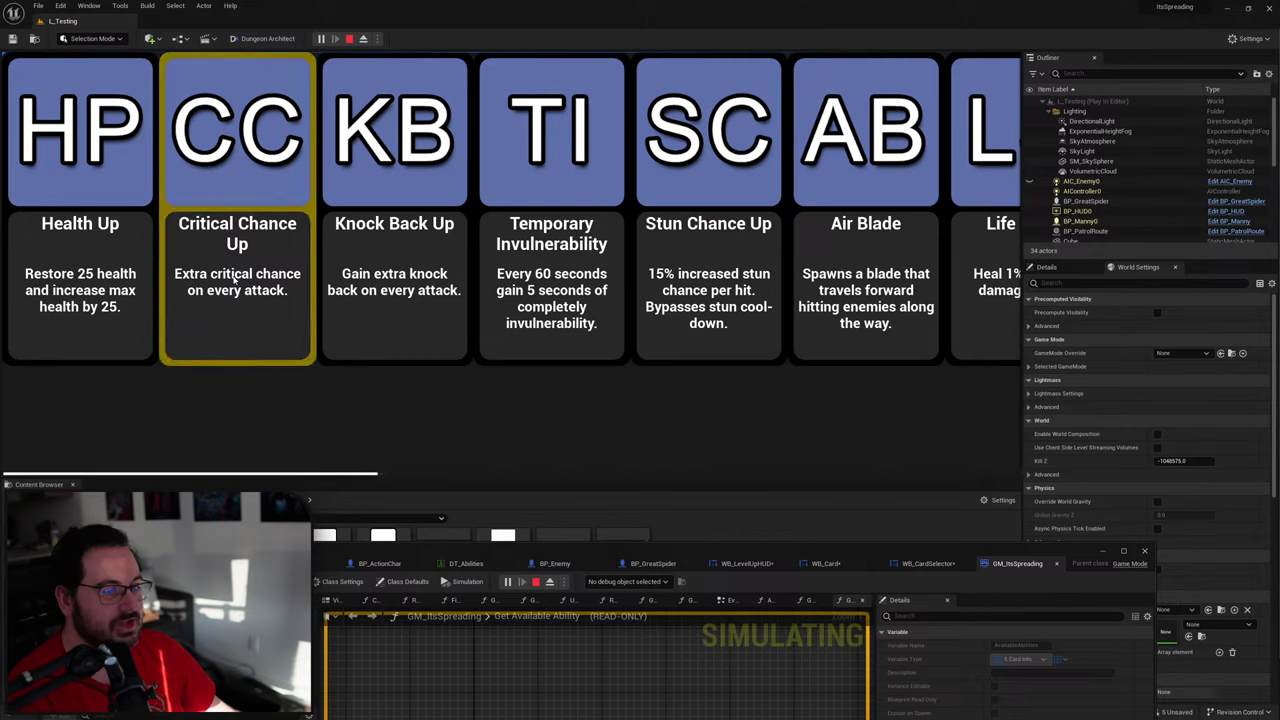
click(413, 277)
click(127, 246)
key(Tab)
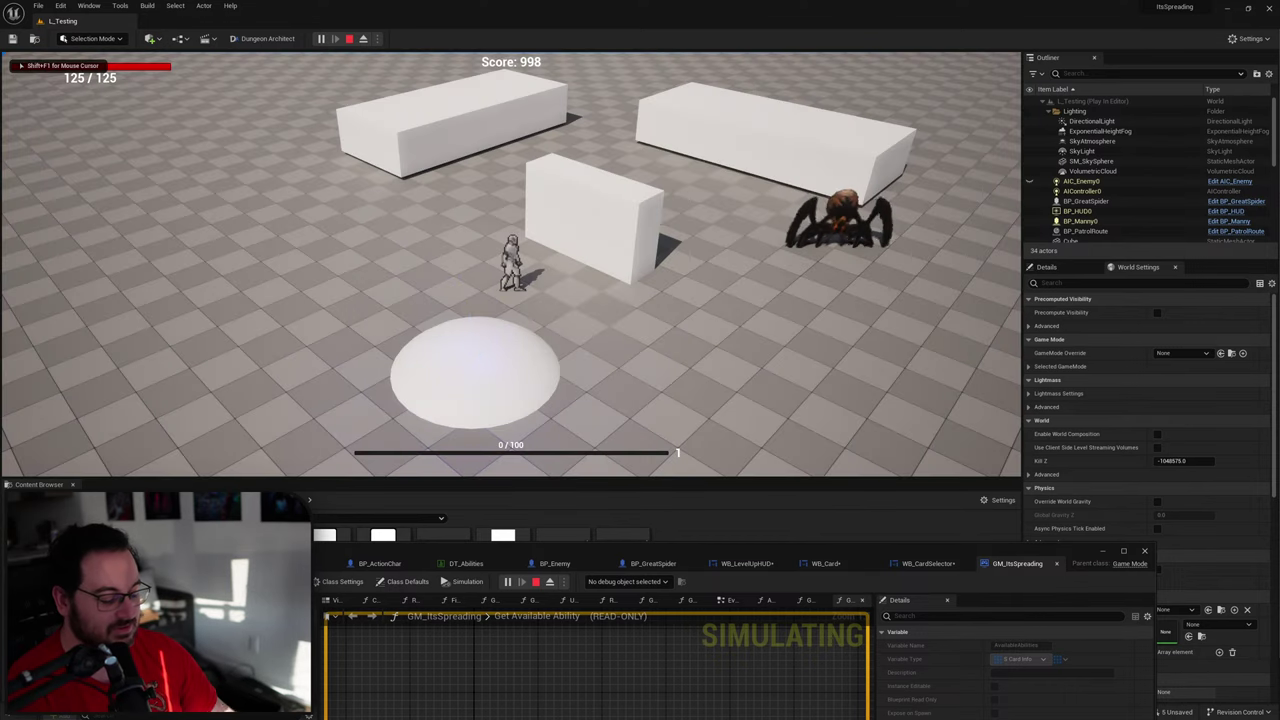
Step: Open the in-game stats panel to check health, critical chance and knockback, and return to gameplay
key(Tab)
mouse_move(72, 232)
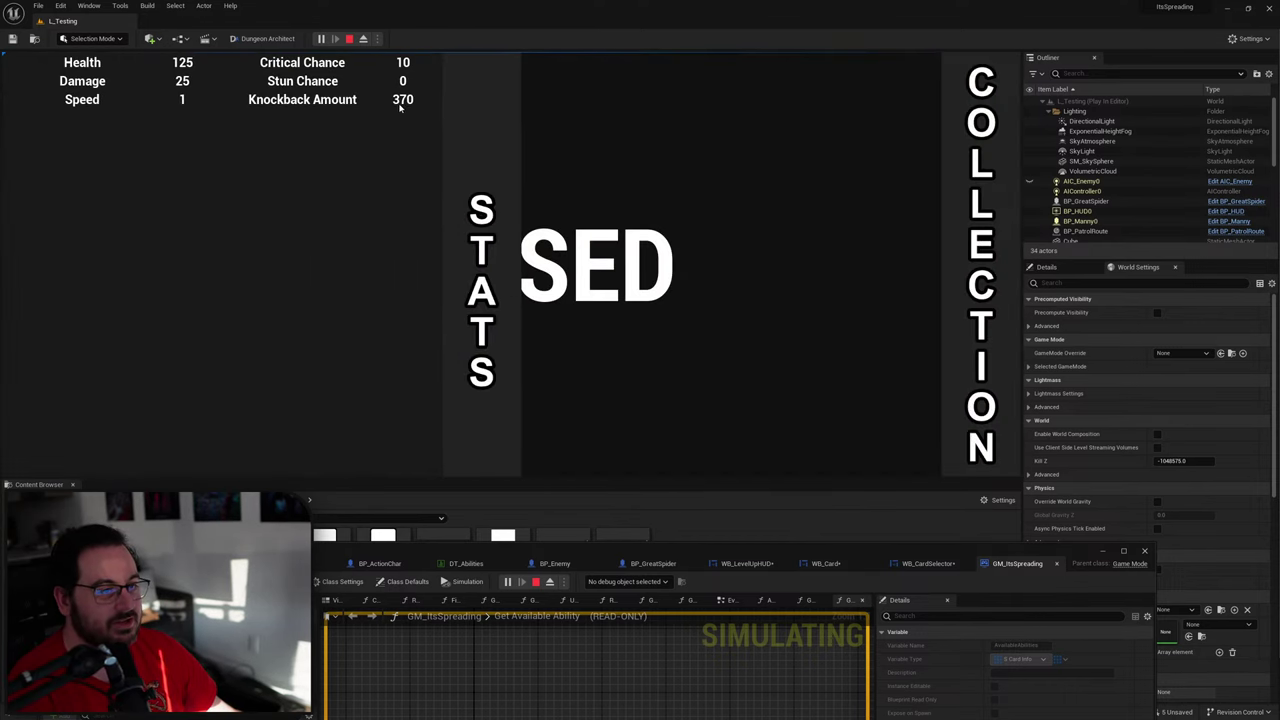
key(p)
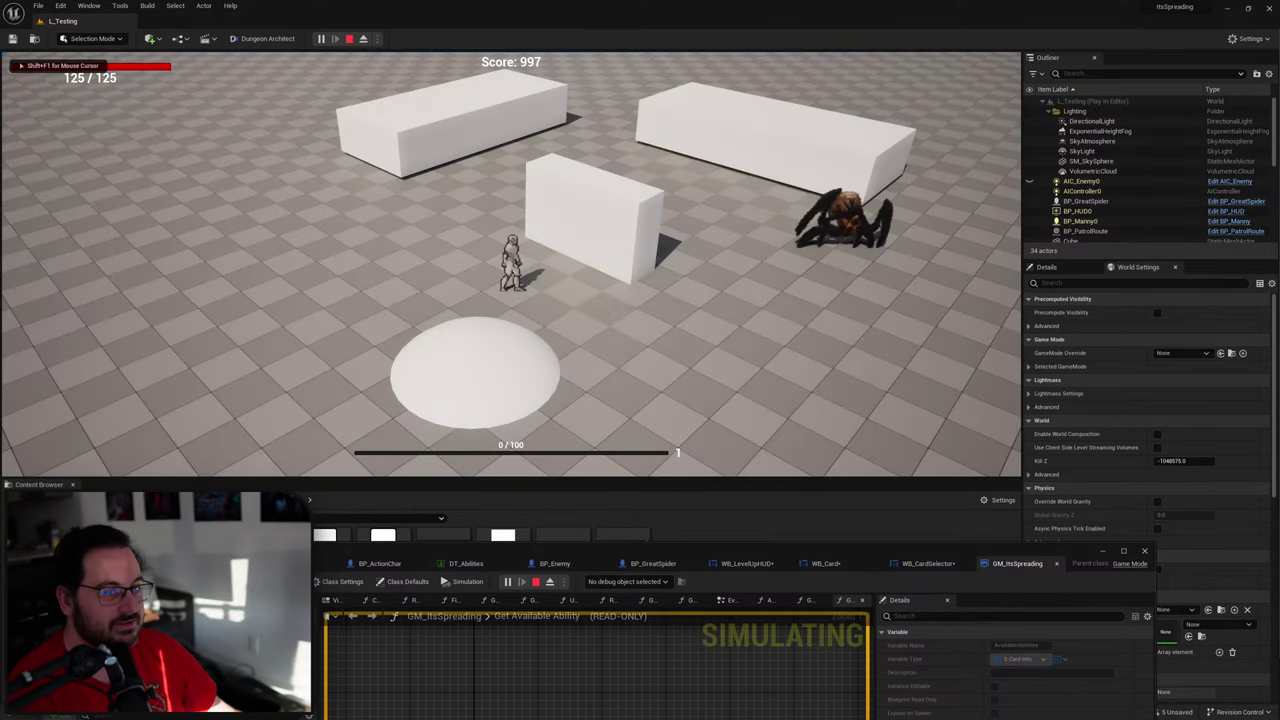
Step: Move the character to the spider to test combat, trigger the level-up card choice, and stop the play session
key(w)
key(d)
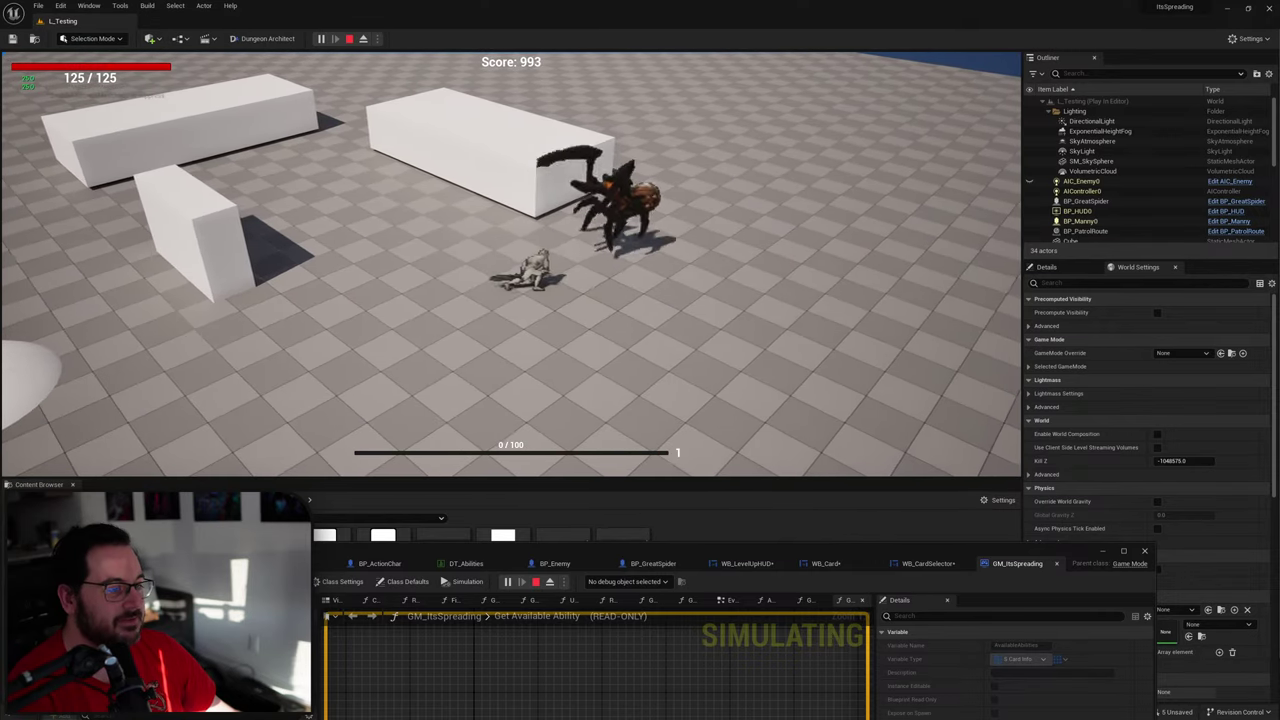
key(p)
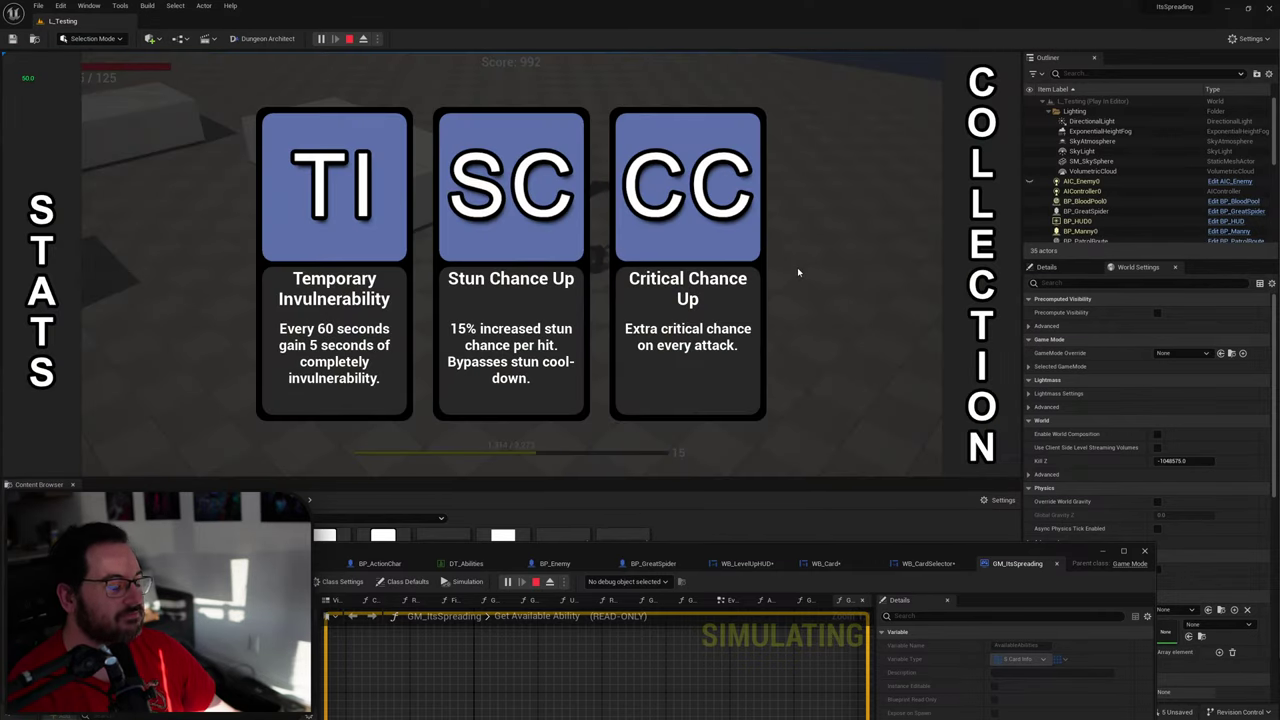
key(Escape)
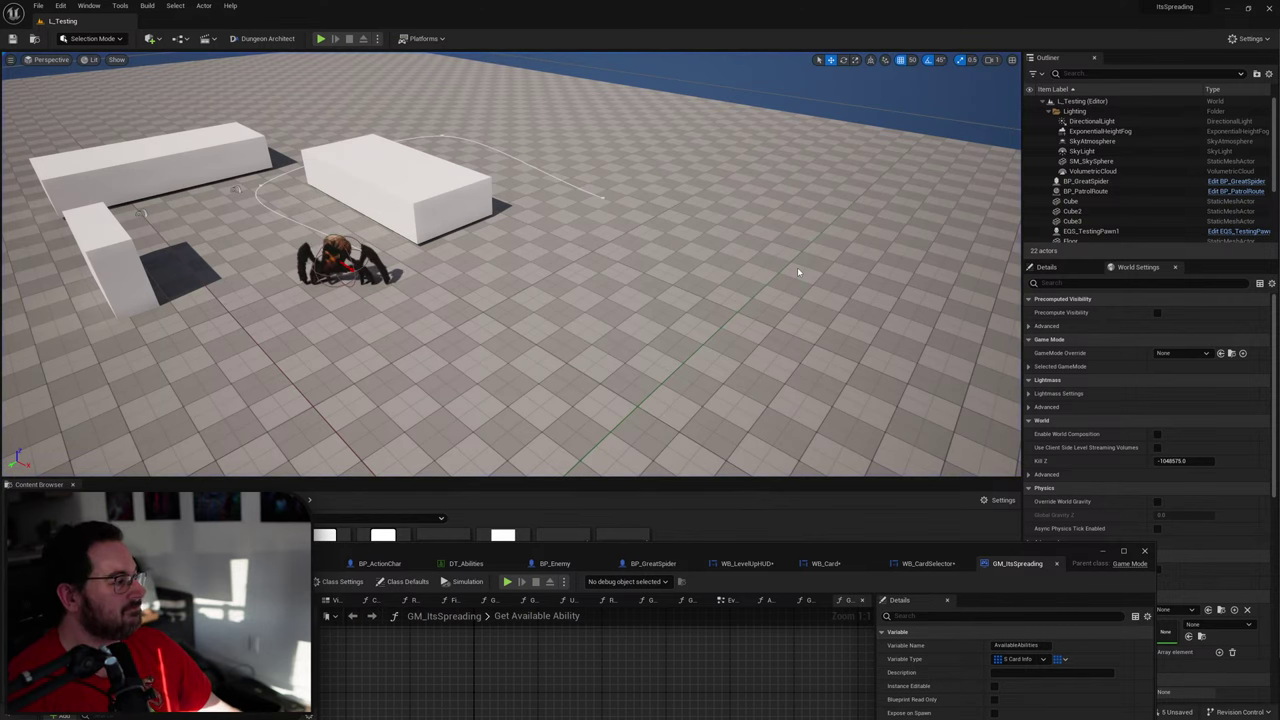
Step: Bring the Blueprint editor window back into view and save all modified assets
drag(741, 548, 760, 316)
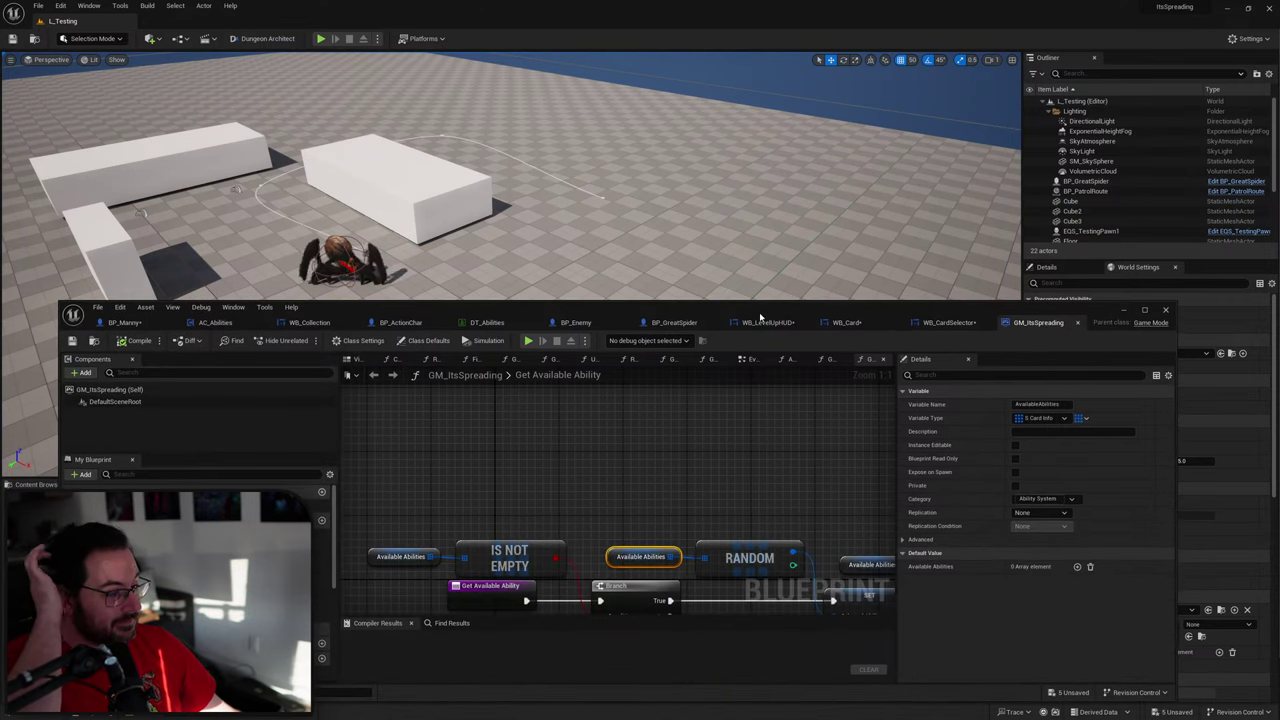
click(582, 480)
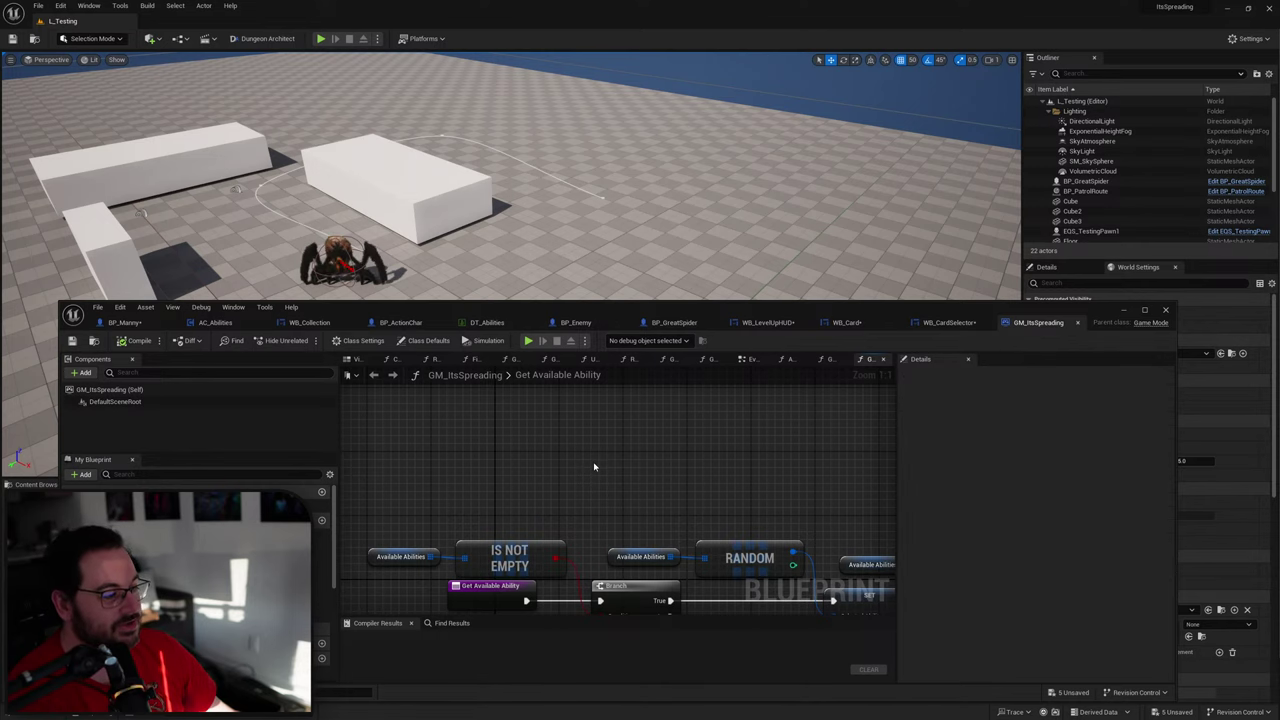
key(ctrl+s)
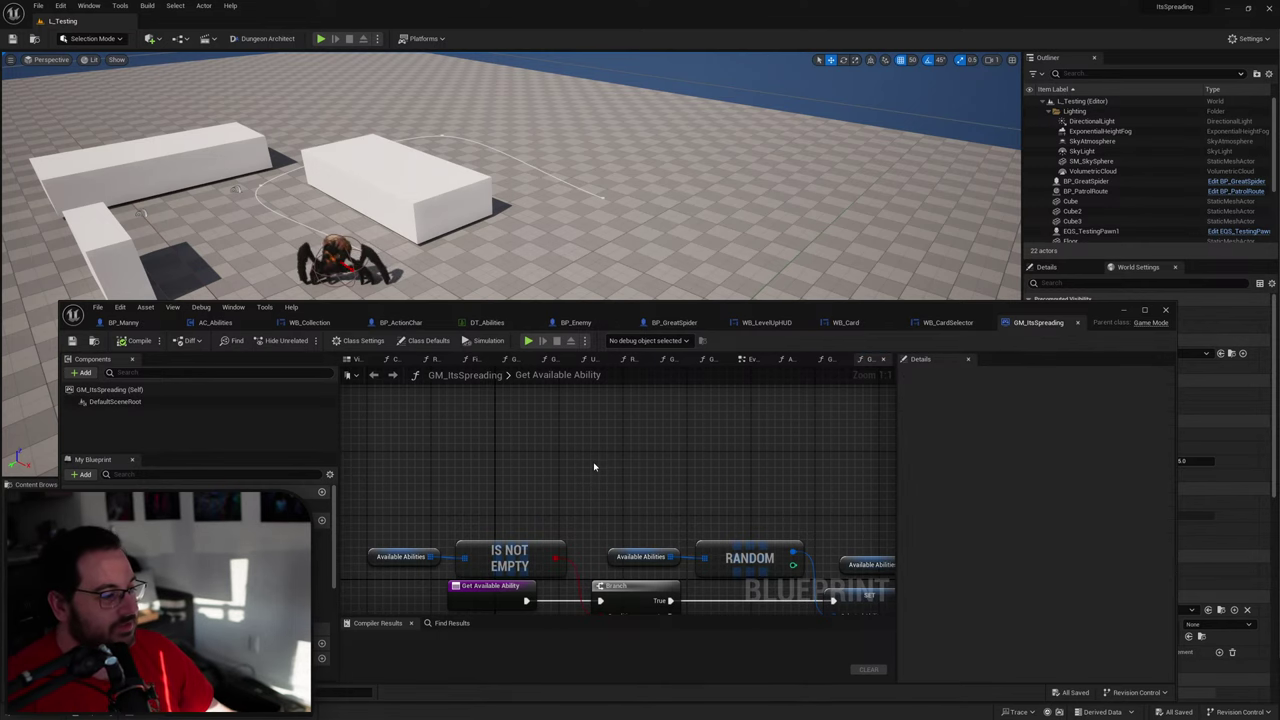
Step: Close the GM_ItsSpreading, WB_CardSelector, WB_Card and WB_LevelUpHUD editors
click(1048, 323)
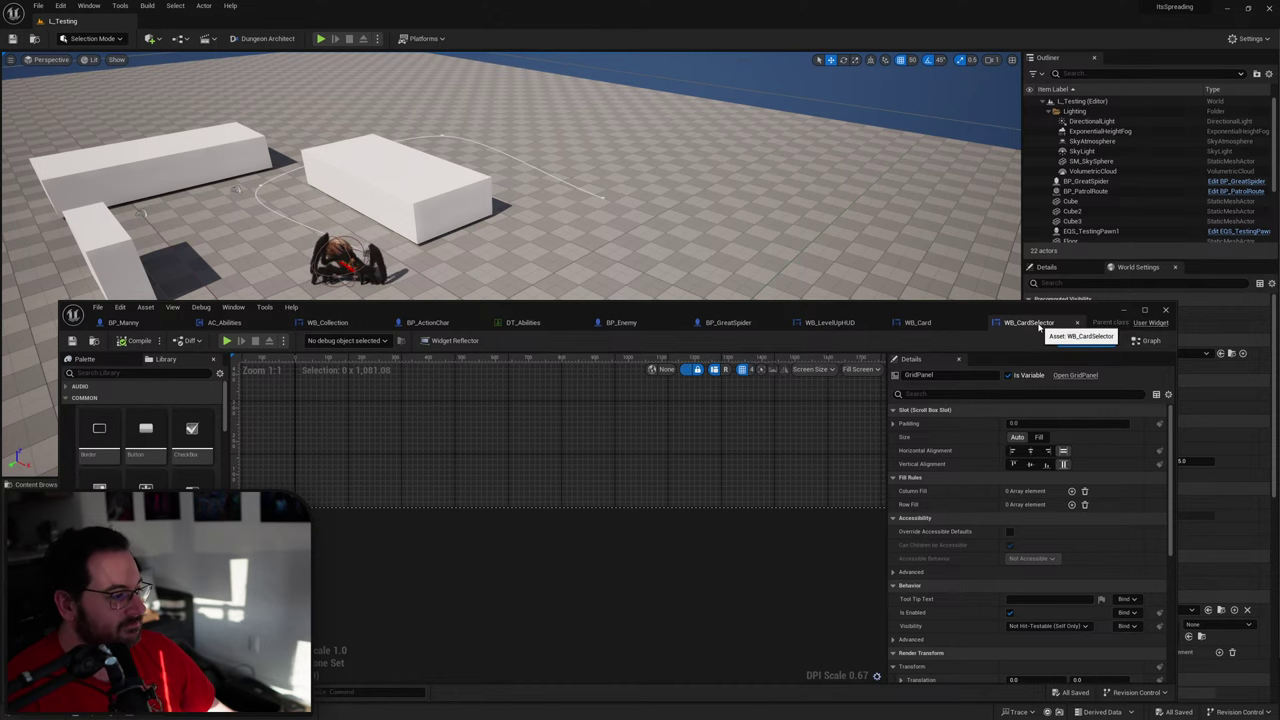
click(1076, 322)
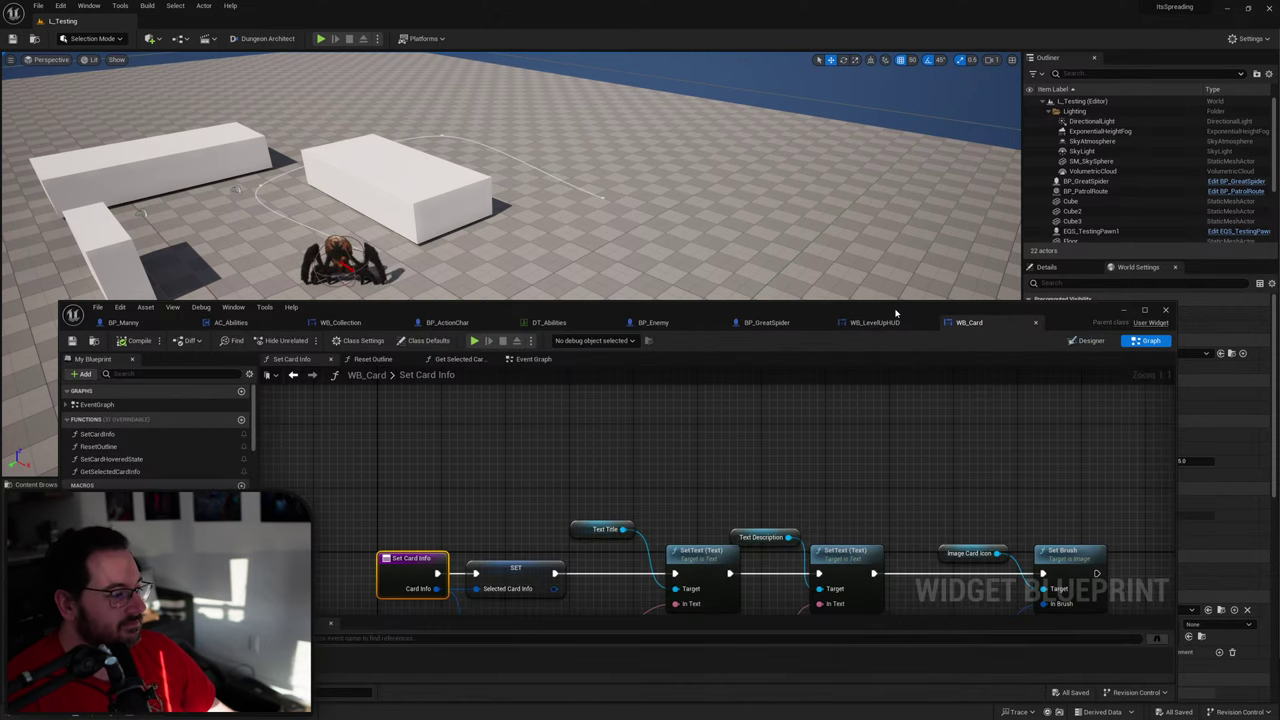
drag(980, 325, 912, 236)
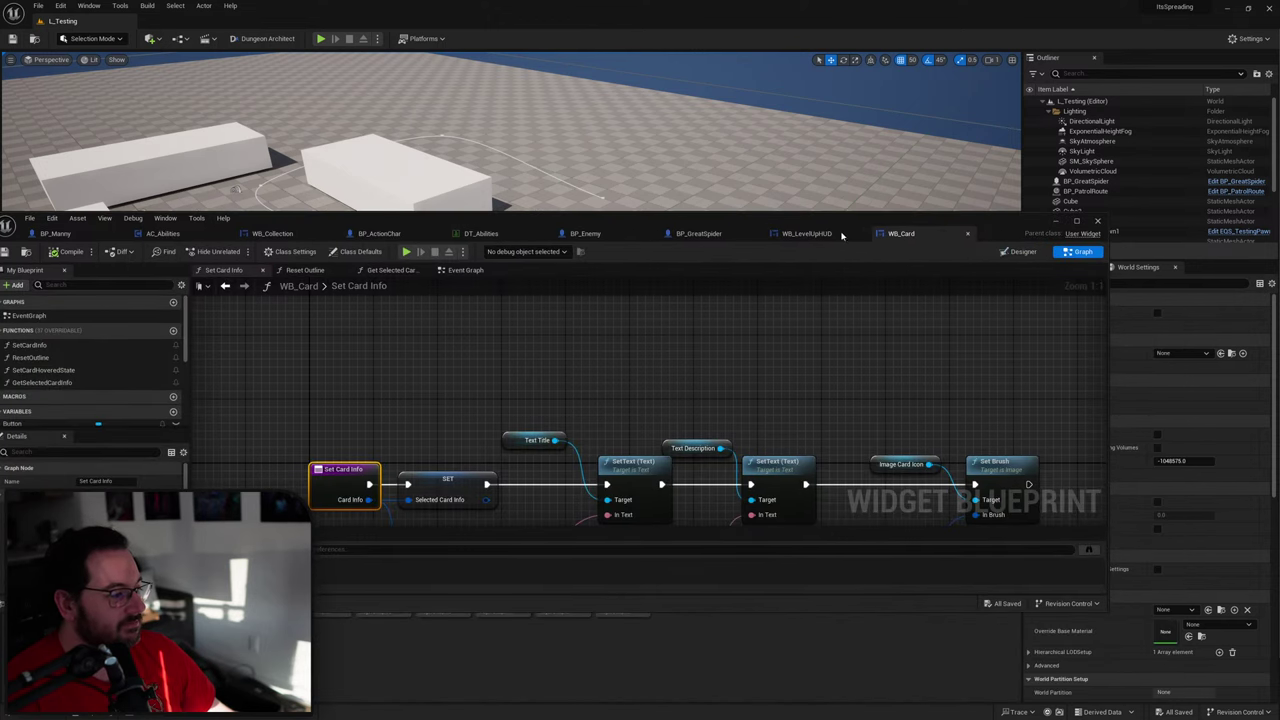
middle_click(912, 236)
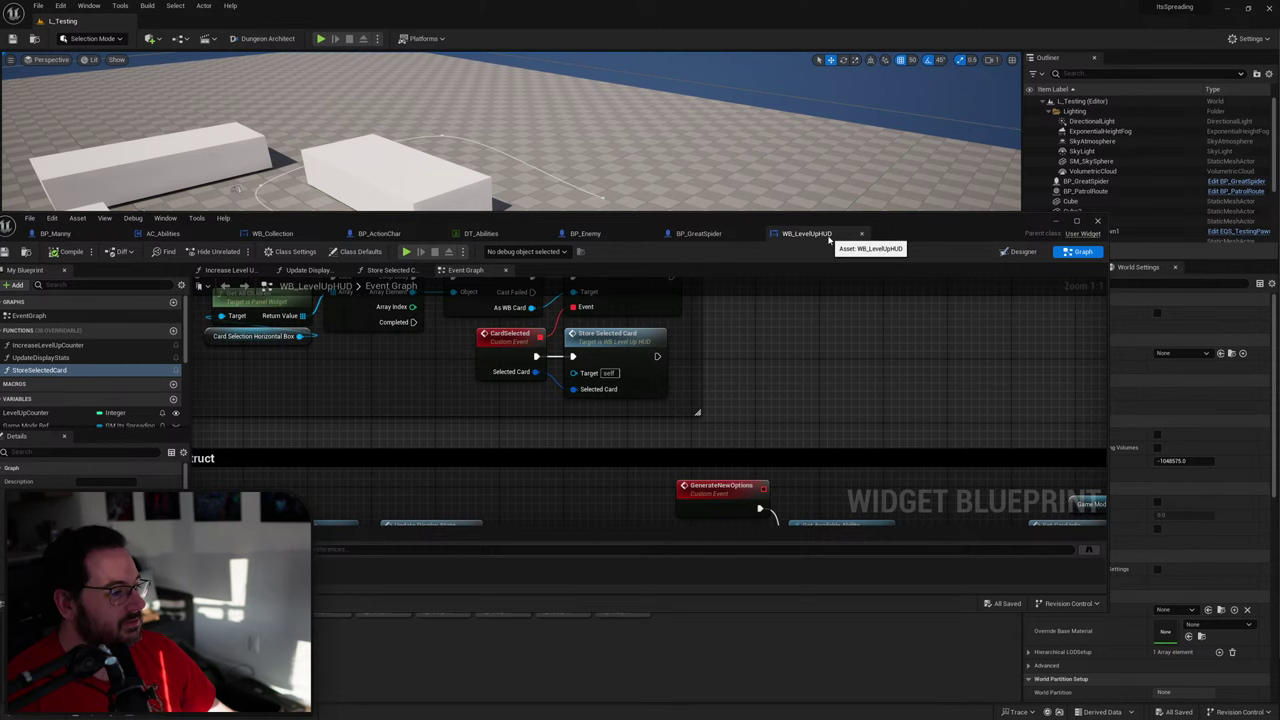
drag(930, 238, 1008, 226)
middle_click(880, 224)
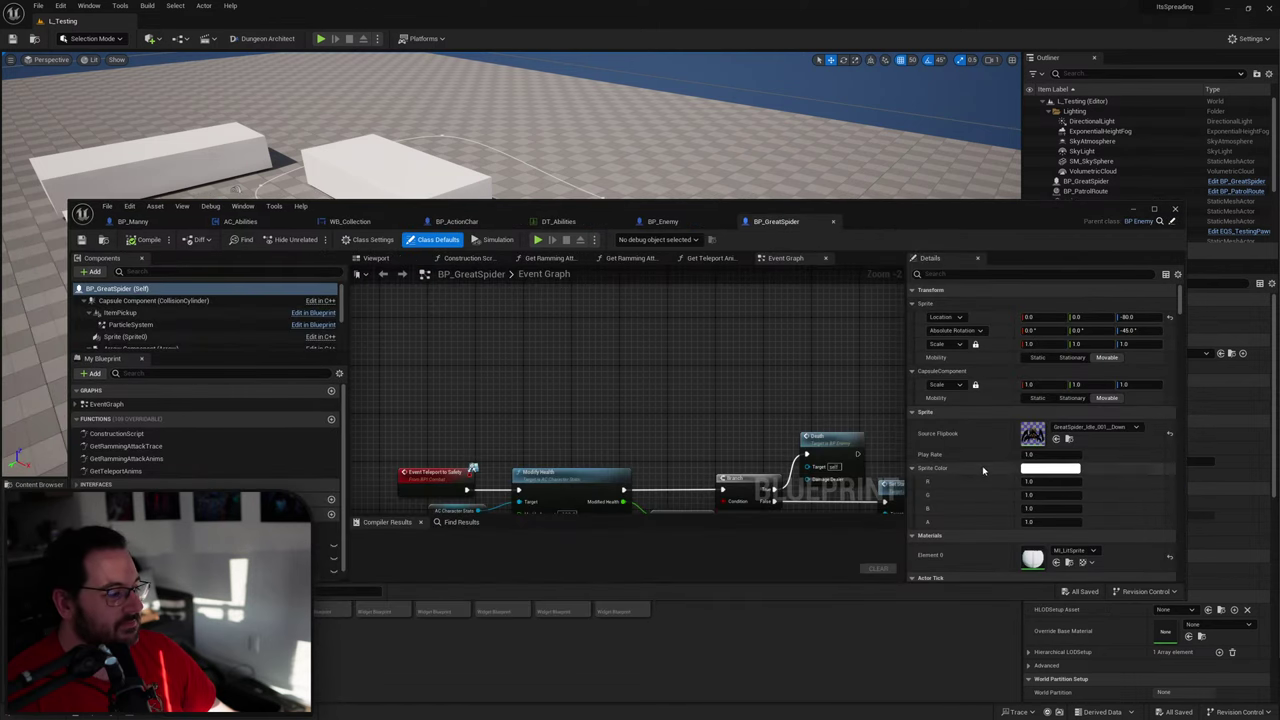
Step: Look through BP_GreatSpider's class defaults, and close the BP_GreatSpider and BP_Enemy editors
scroll(997, 488, down, 3)
scroll(997, 488, down, 1)
scroll(993, 487, up, 2)
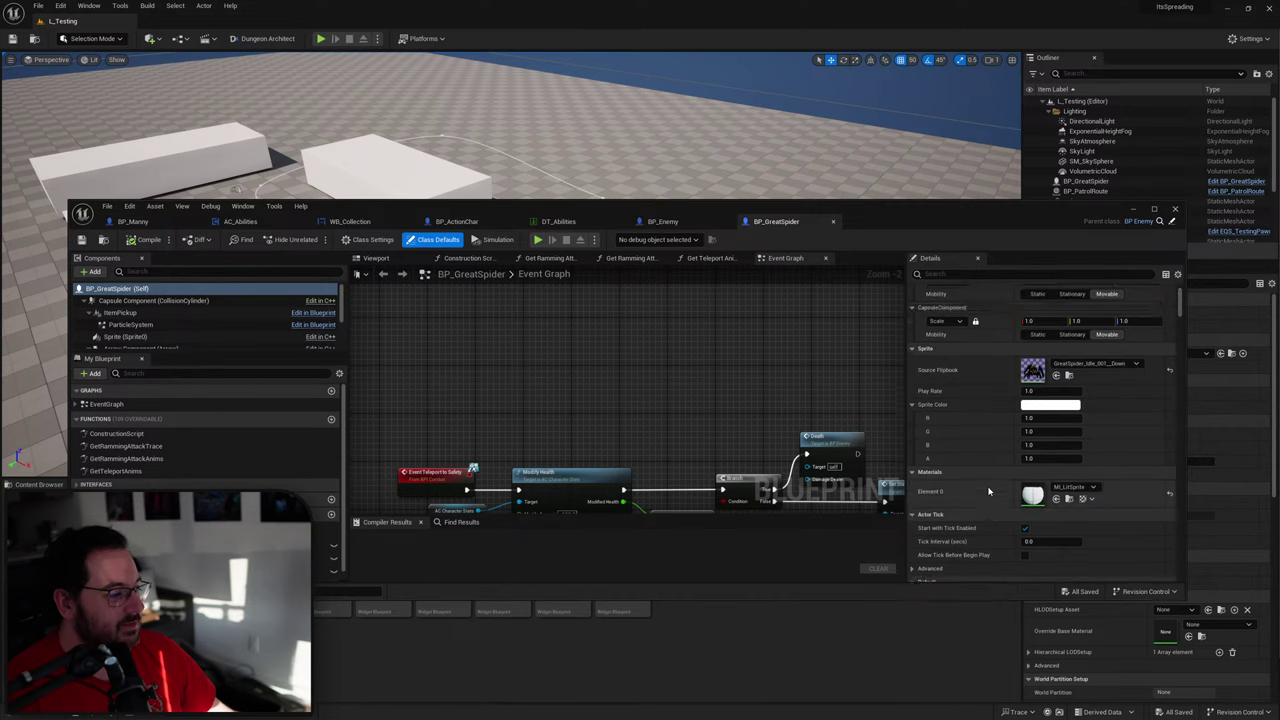
scroll(990, 486, down, 3)
scroll(989, 486, down, 1)
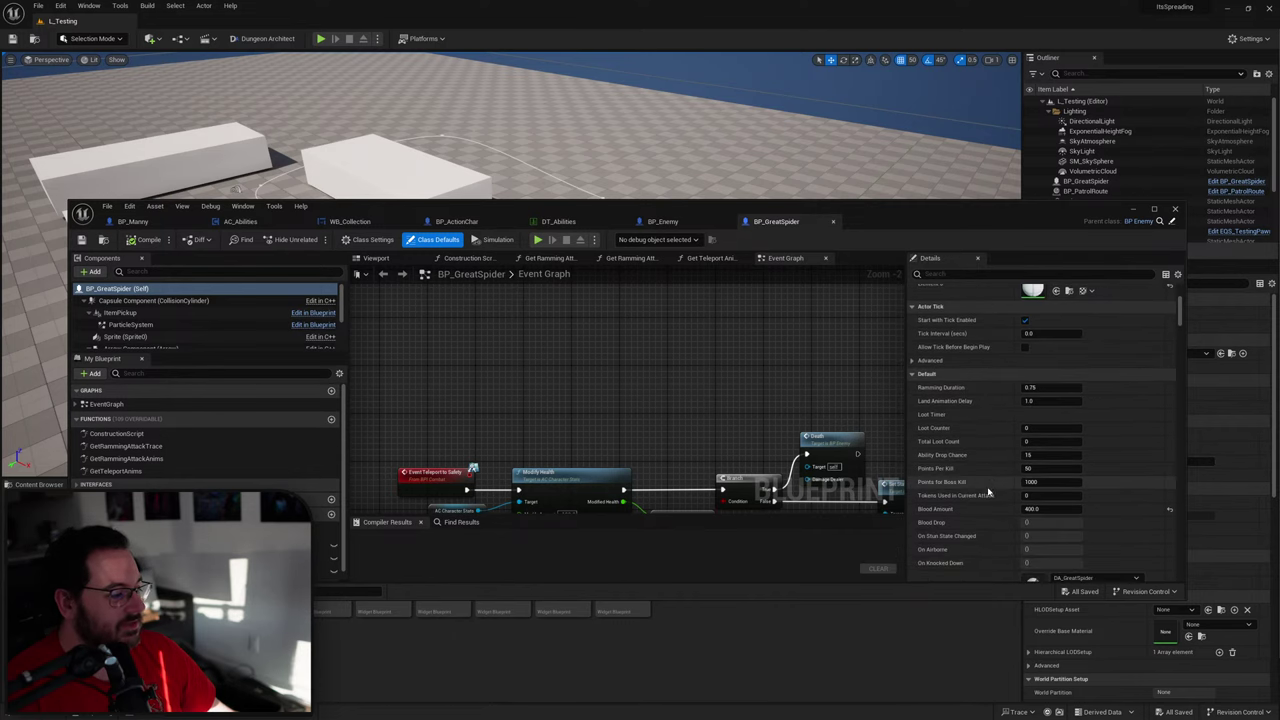
scroll(995, 483, up, 3)
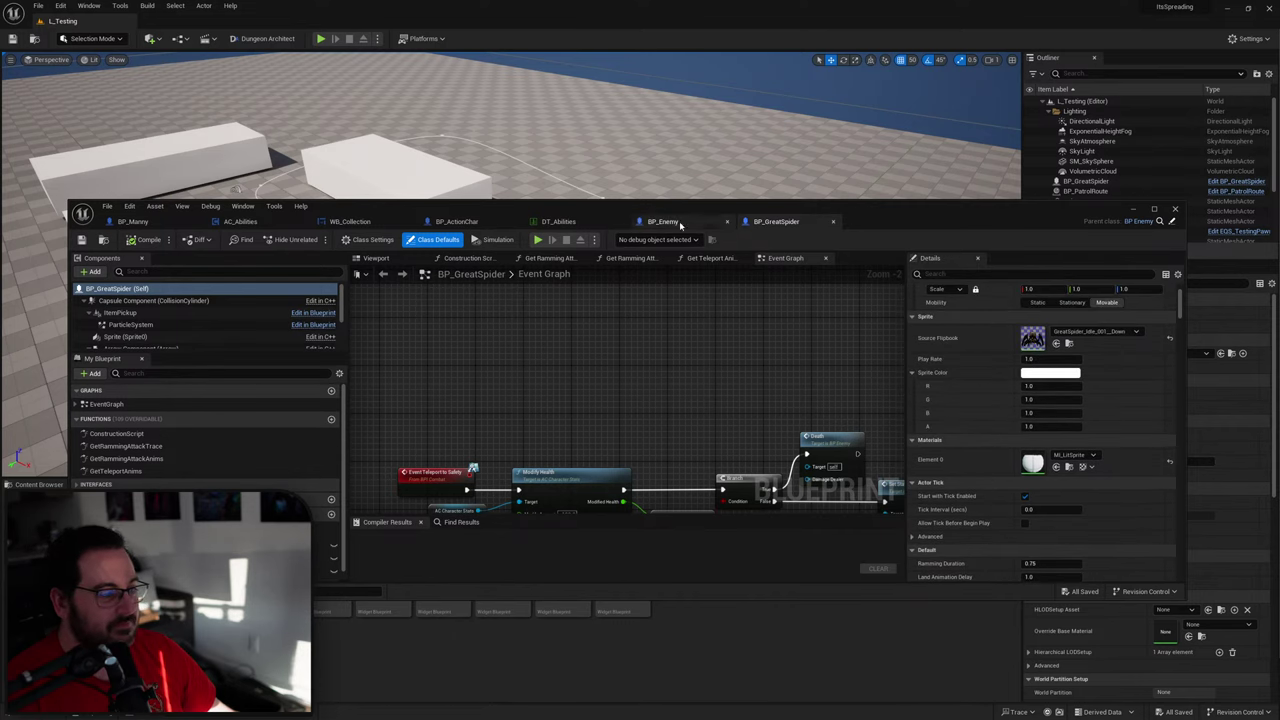
click(833, 221)
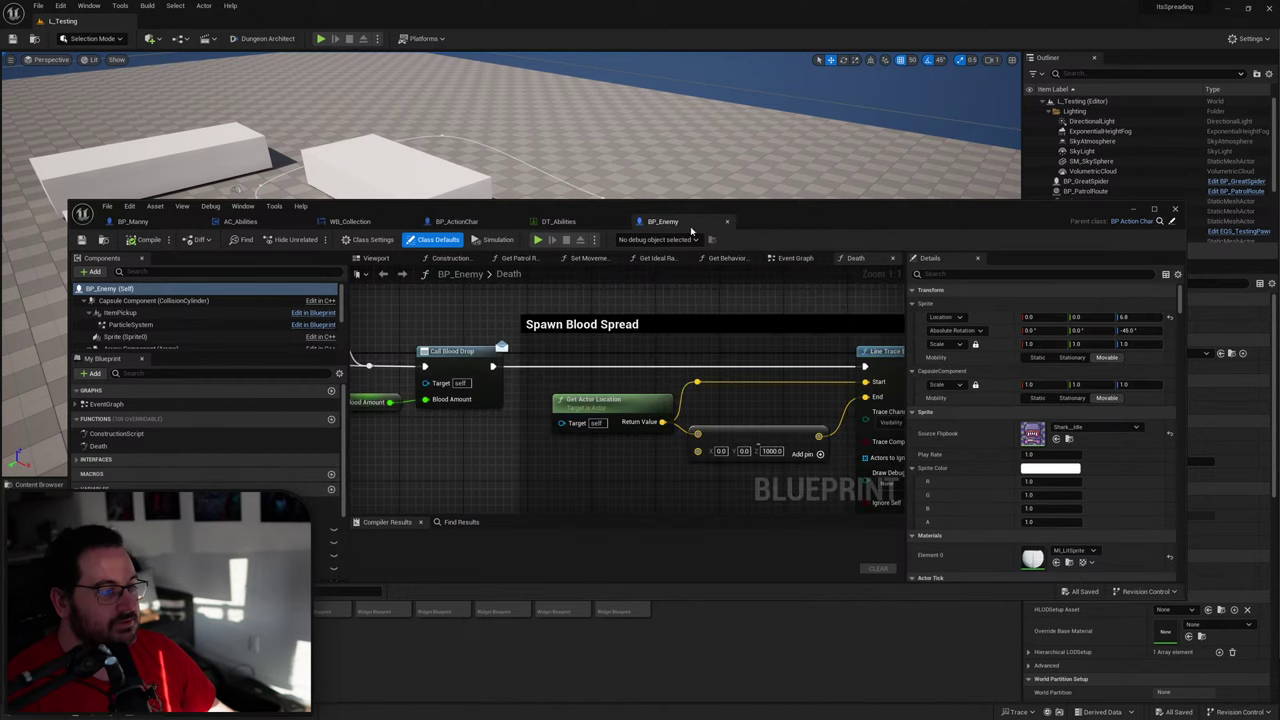
click(727, 221)
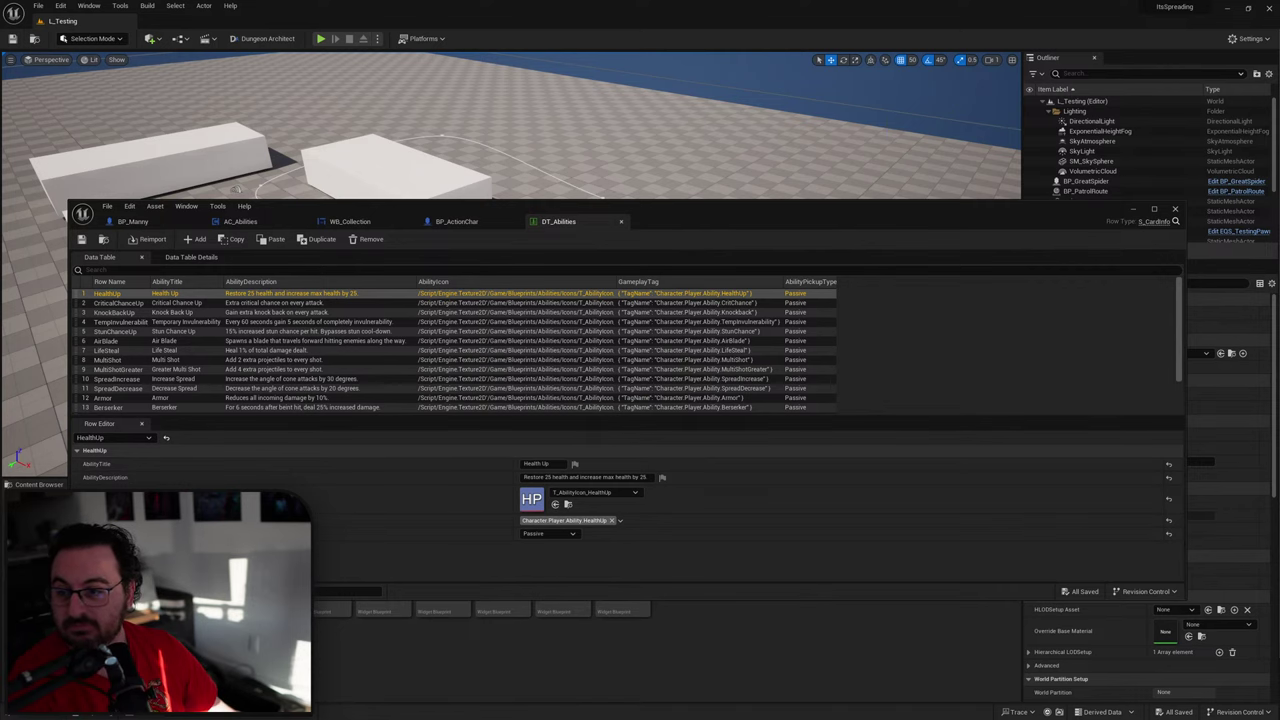
Step: Capture the Powerups and Weapons list with Snipping Tool and enlarge its window for reading
key(super+shift+s)
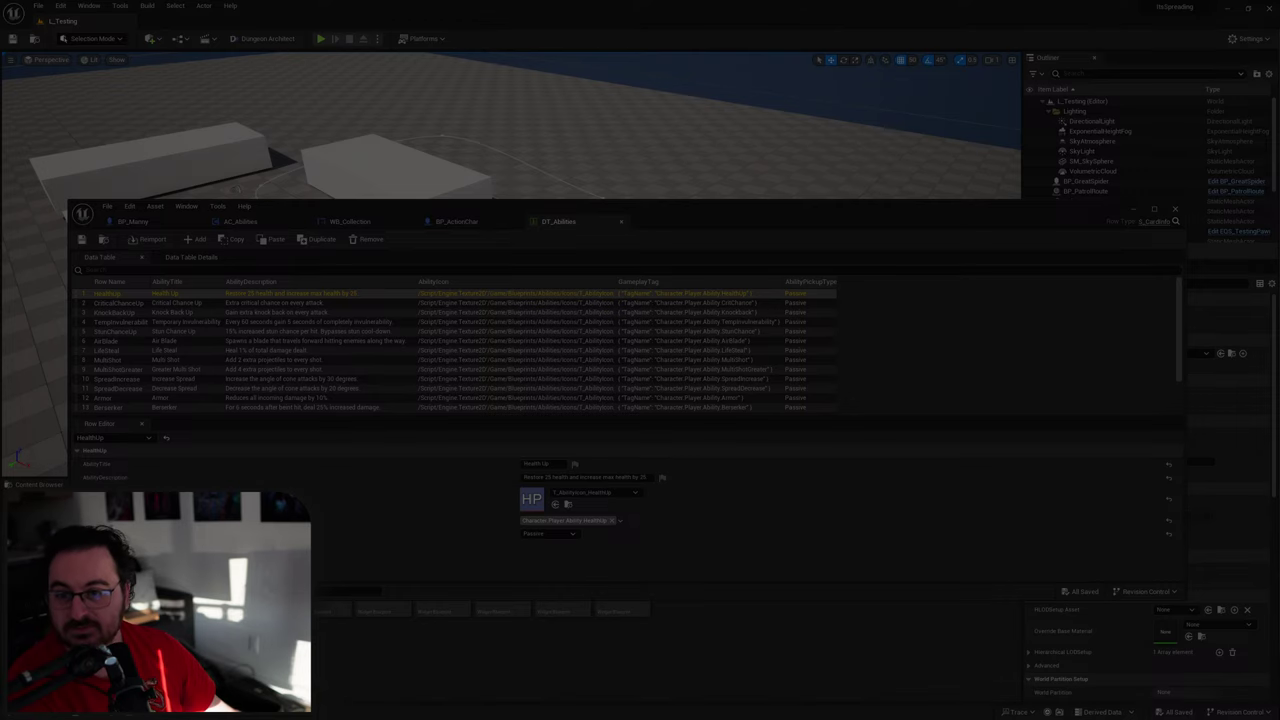
key(Escape)
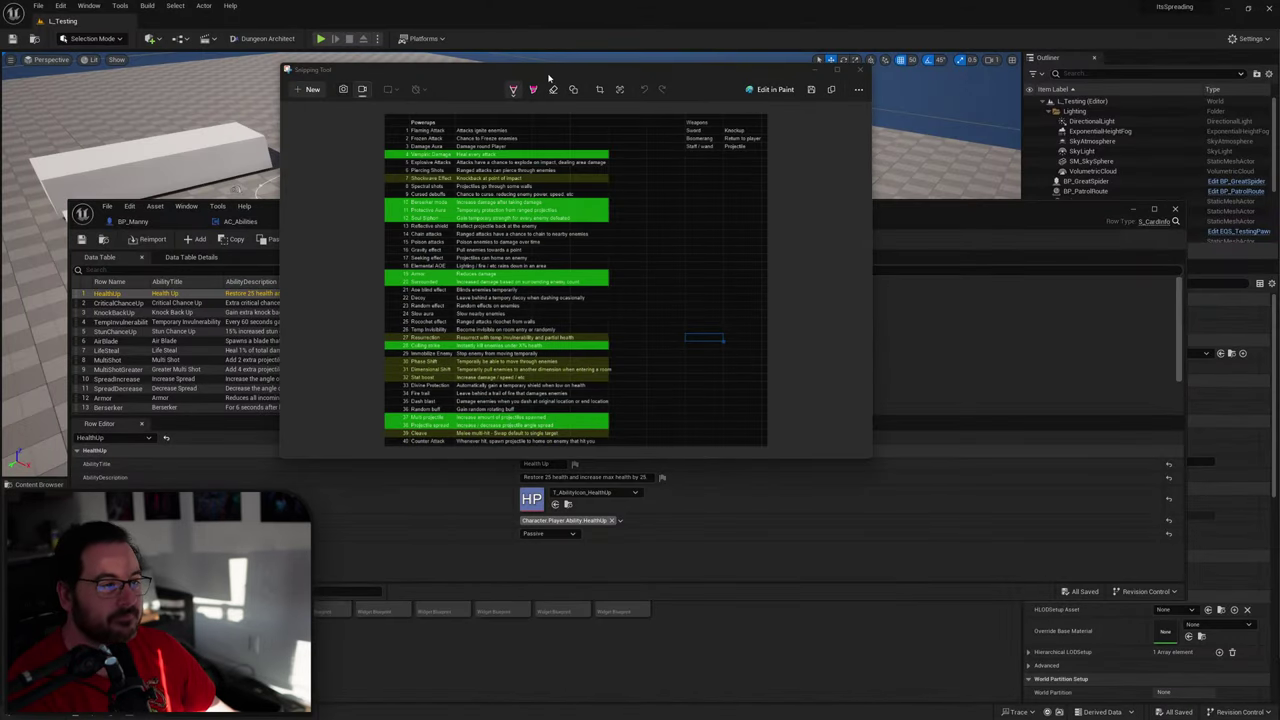
drag(549, 78, 595, 78)
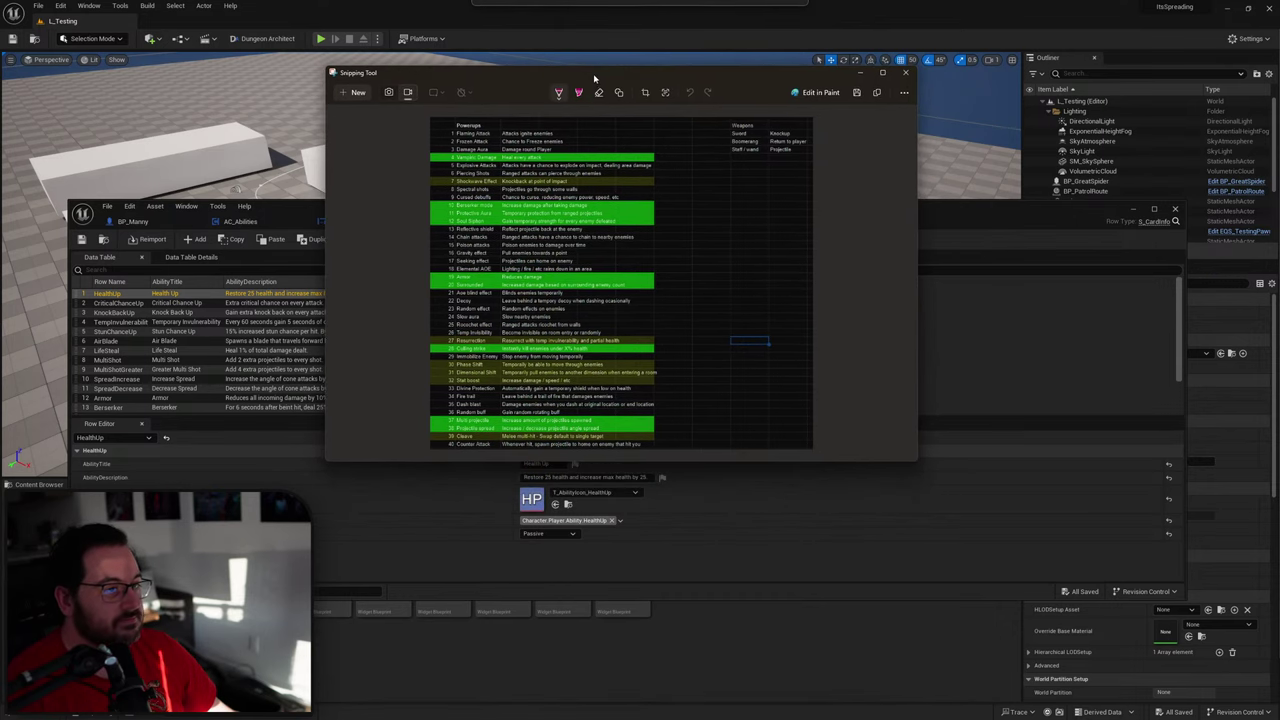
drag(914, 462, 1141, 689)
Step: Review the captured list of 40 powerups with its highlighted rows, and copy the snip
scroll(868, 438, up, 2)
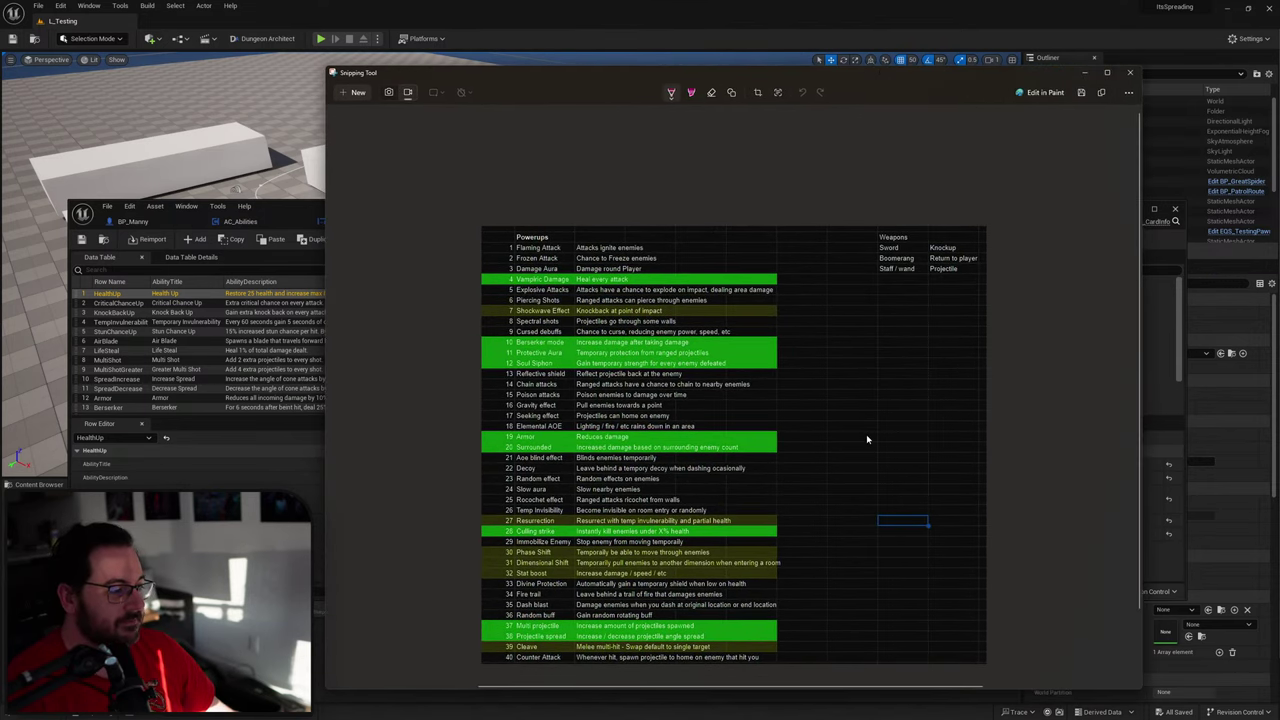
scroll(870, 430, down, 3)
scroll(874, 428, up, 2)
scroll(1112, 646, down, 3)
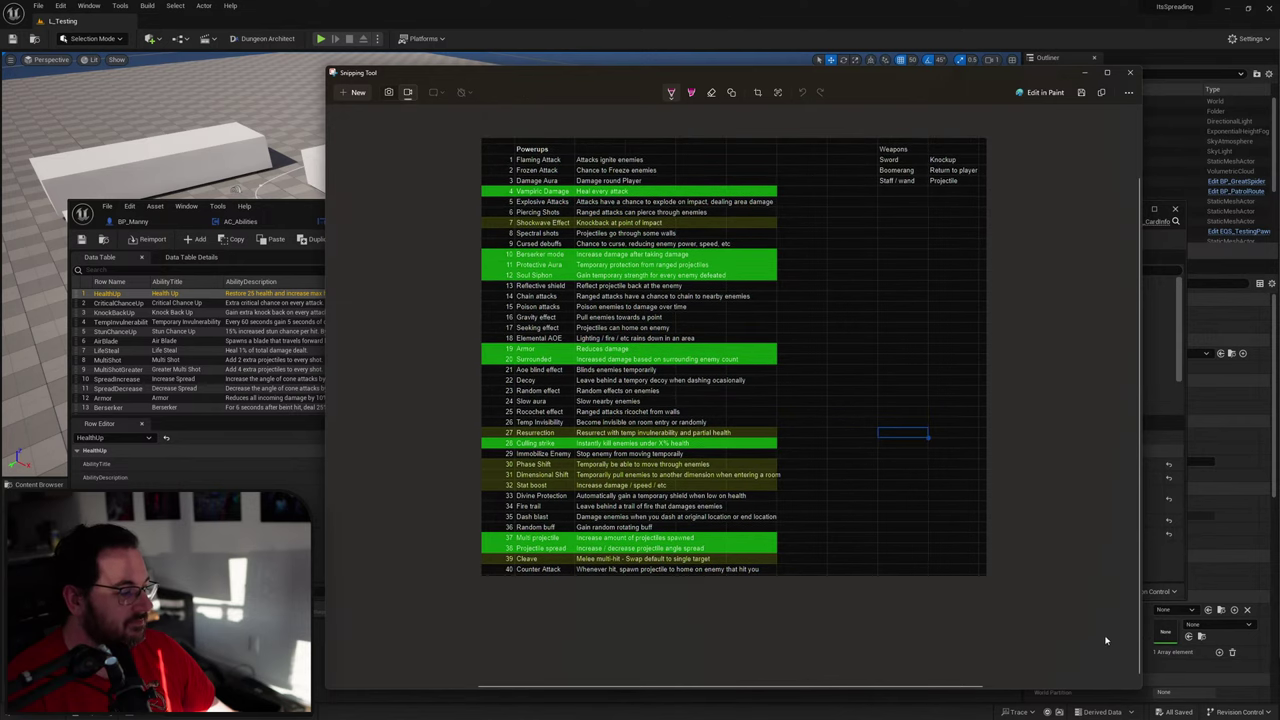
click(1101, 92)
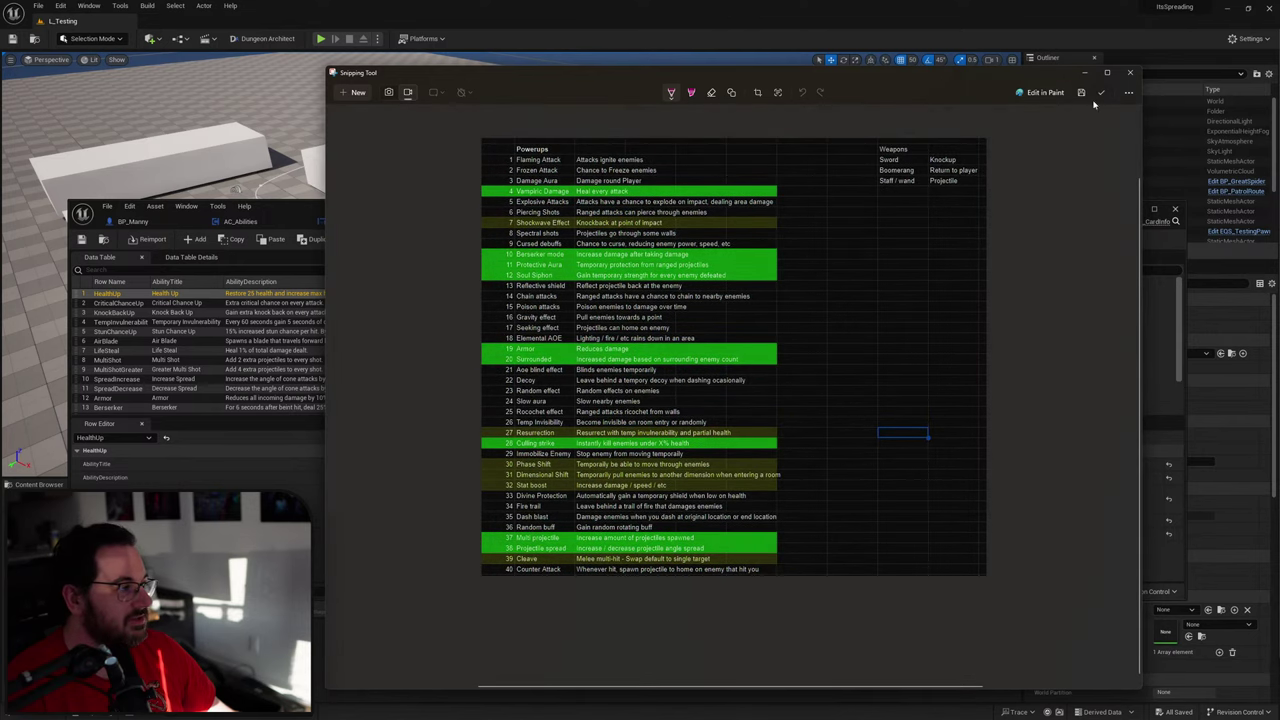
Step: Open the powerups snip in Paint for editing, close Snipping Tool, and reposition the Paint window
click(1045, 92)
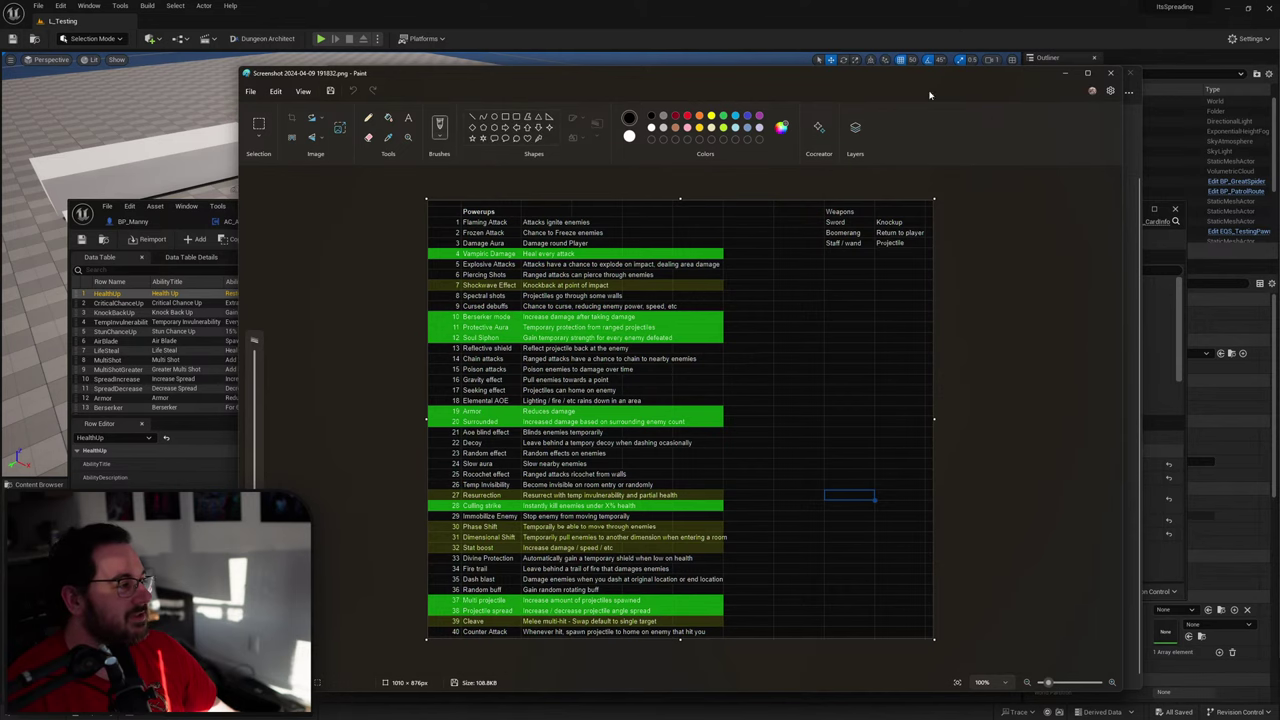
click(1130, 73)
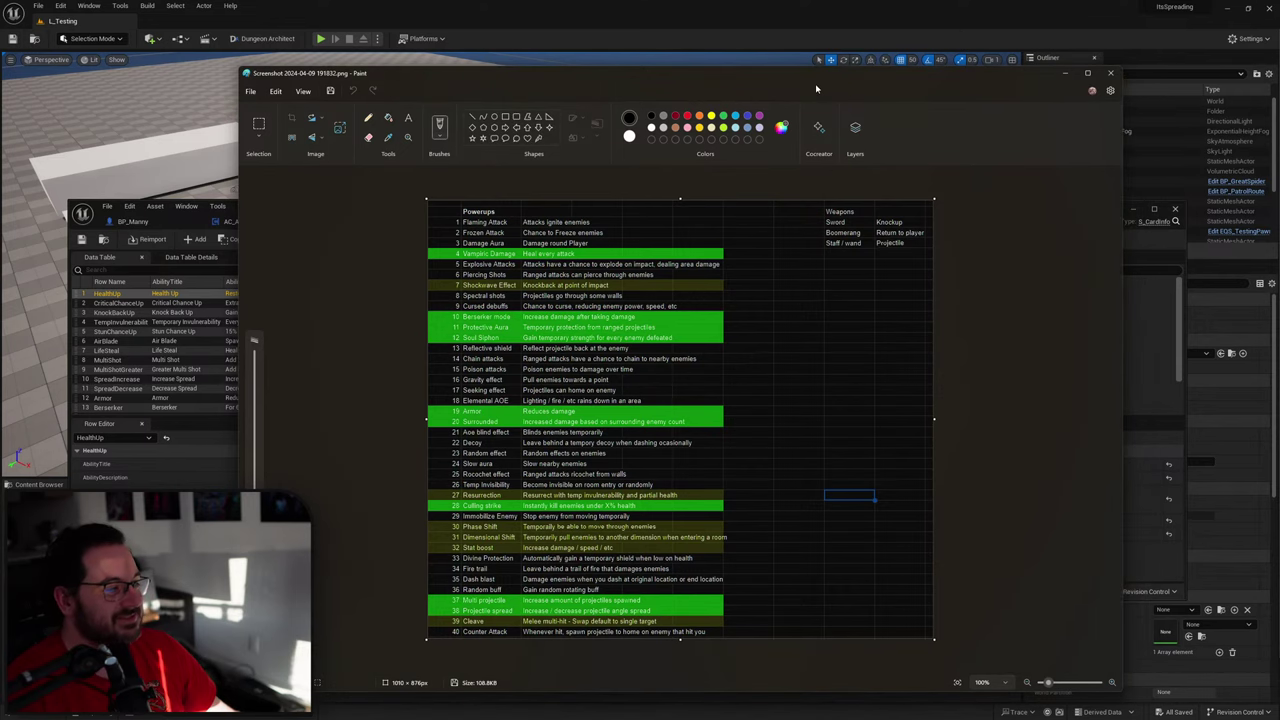
drag(816, 84, 769, 72)
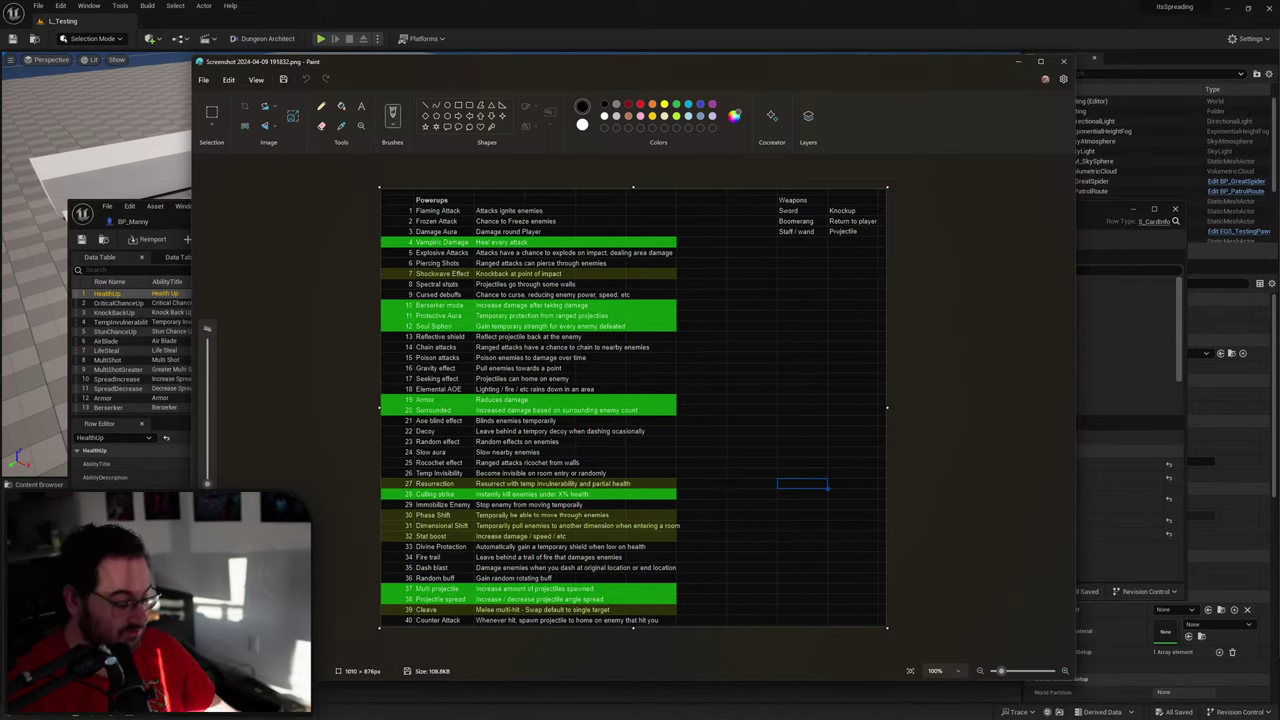
Step: Cross out the Shockwave Effect row on the powerups image with a red pencil mark
key(p)
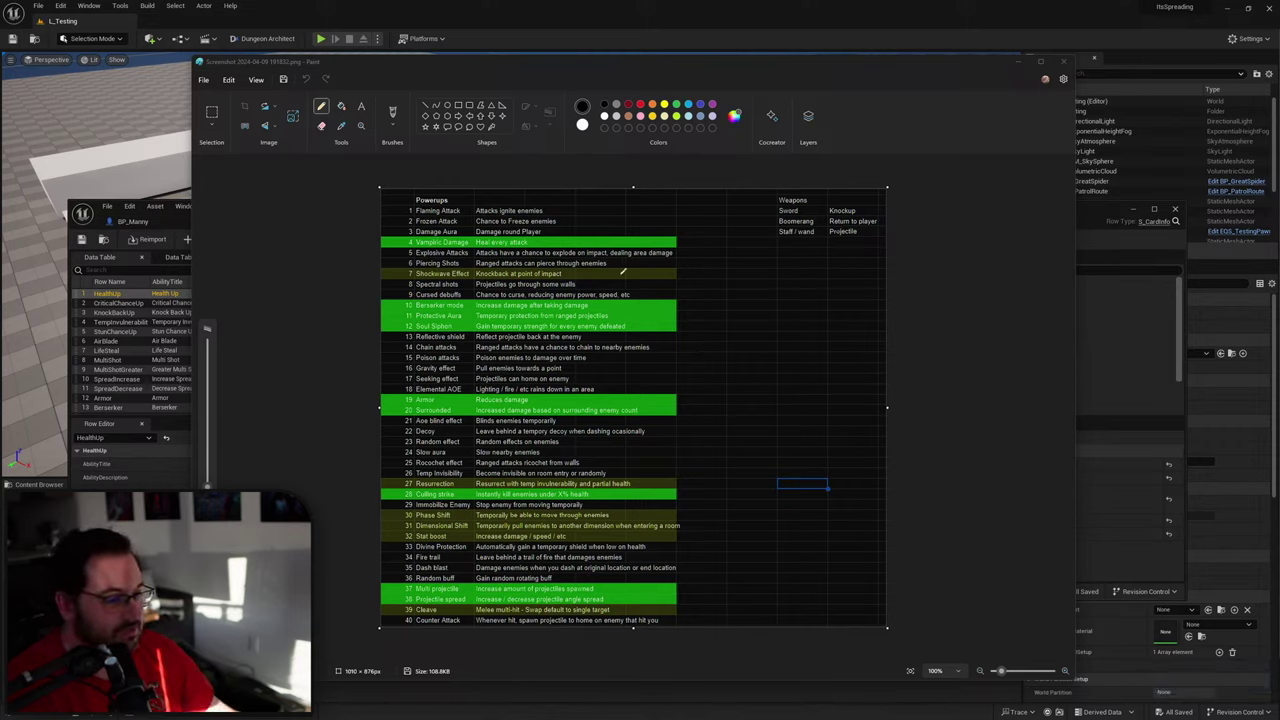
click(640, 104)
click(645, 274)
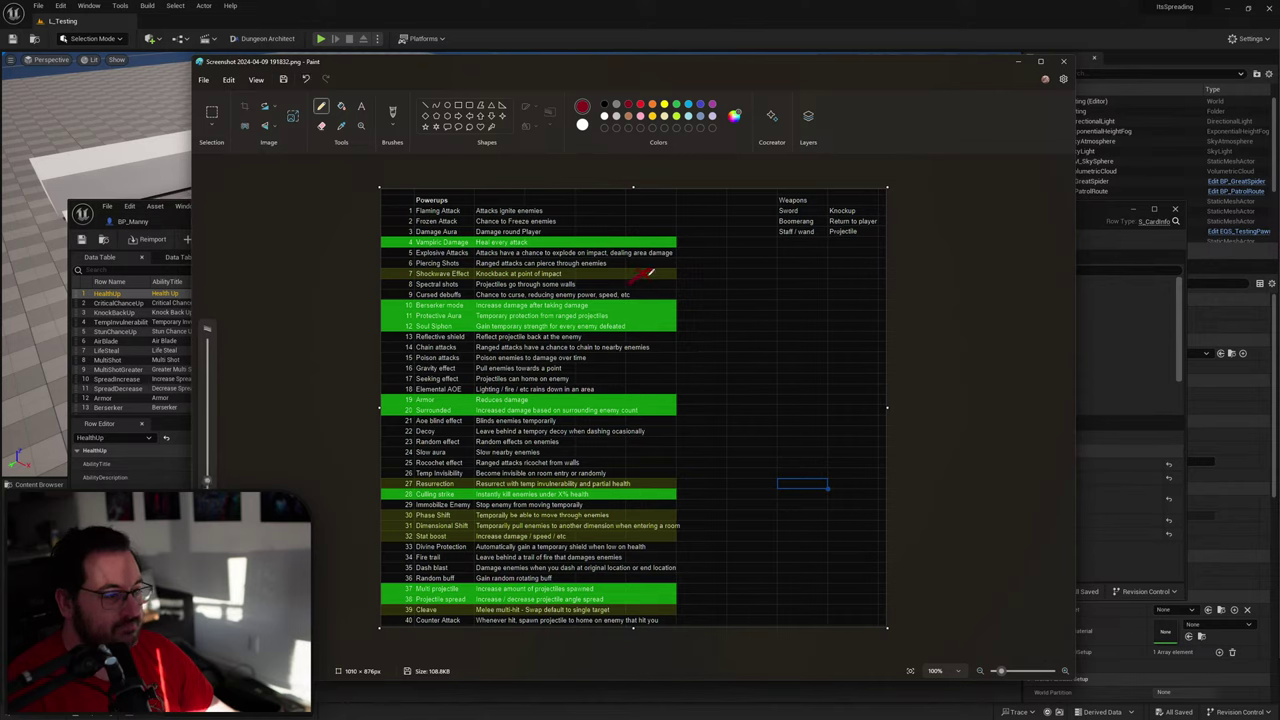
Step: Sketch a green pencil arrow pointing at the Resurrection row, and undo its strokes
click(676, 105)
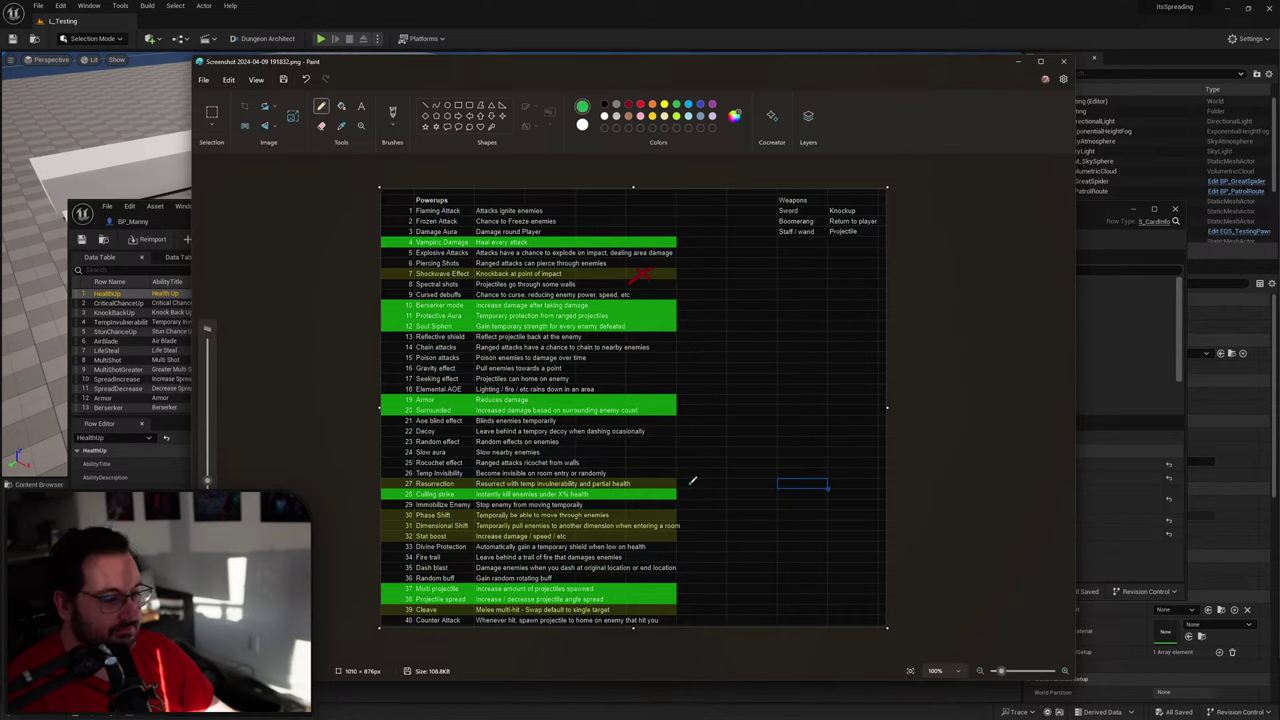
mouse_move(693, 482)
mouse_down()
mouse_move(646, 481)
mouse_move(670, 489)
mouse_up()
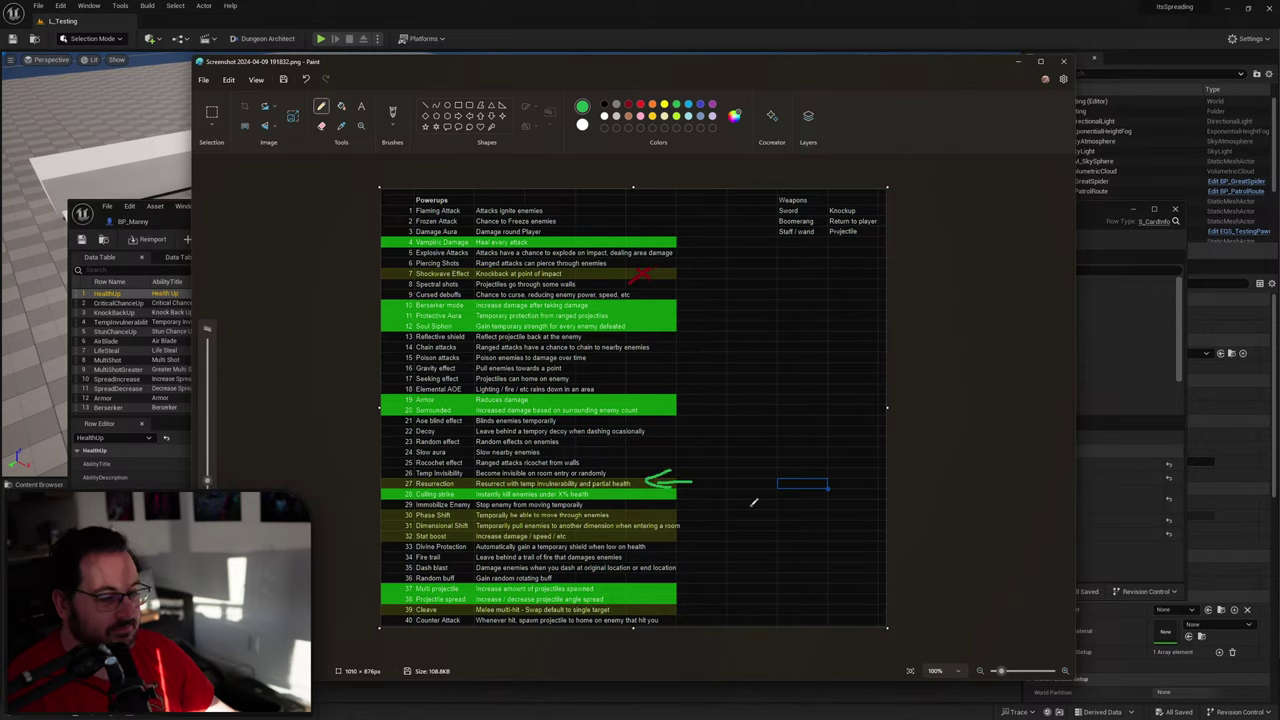
key(ctrl+z)
key(ctrl+z)
key(ctrl+z)
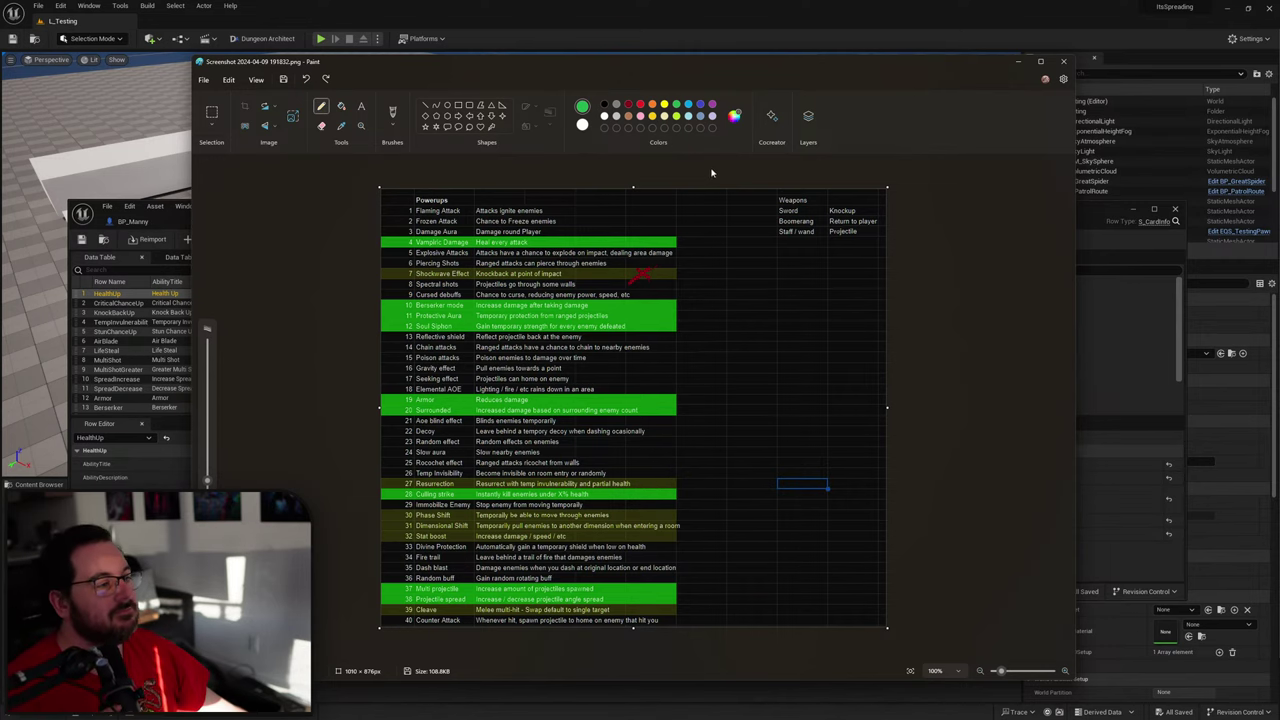
Step: Move the Paint window away and add a row named LastStand to the DT_Abilities data table
mouse_move(714, 67)
mouse_down()
mouse_move(144, 162)
mouse_move(0, 166)
mouse_up()
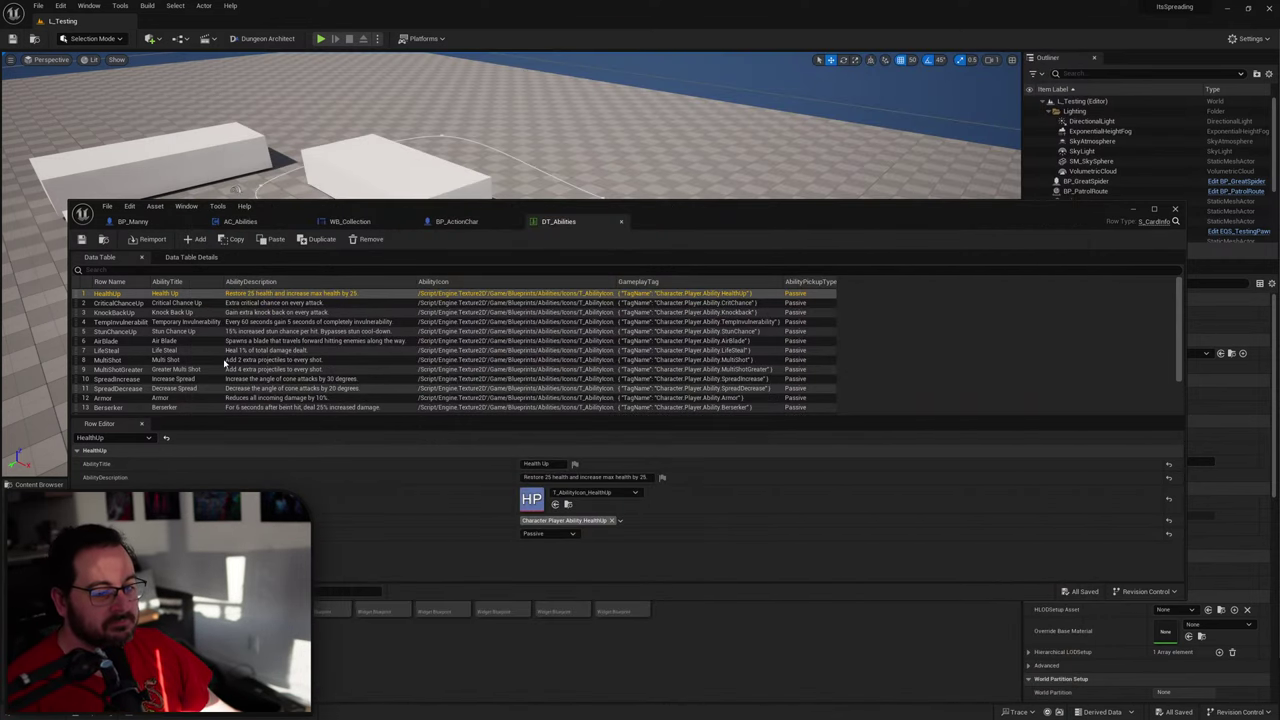
scroll(225, 363, down, 3)
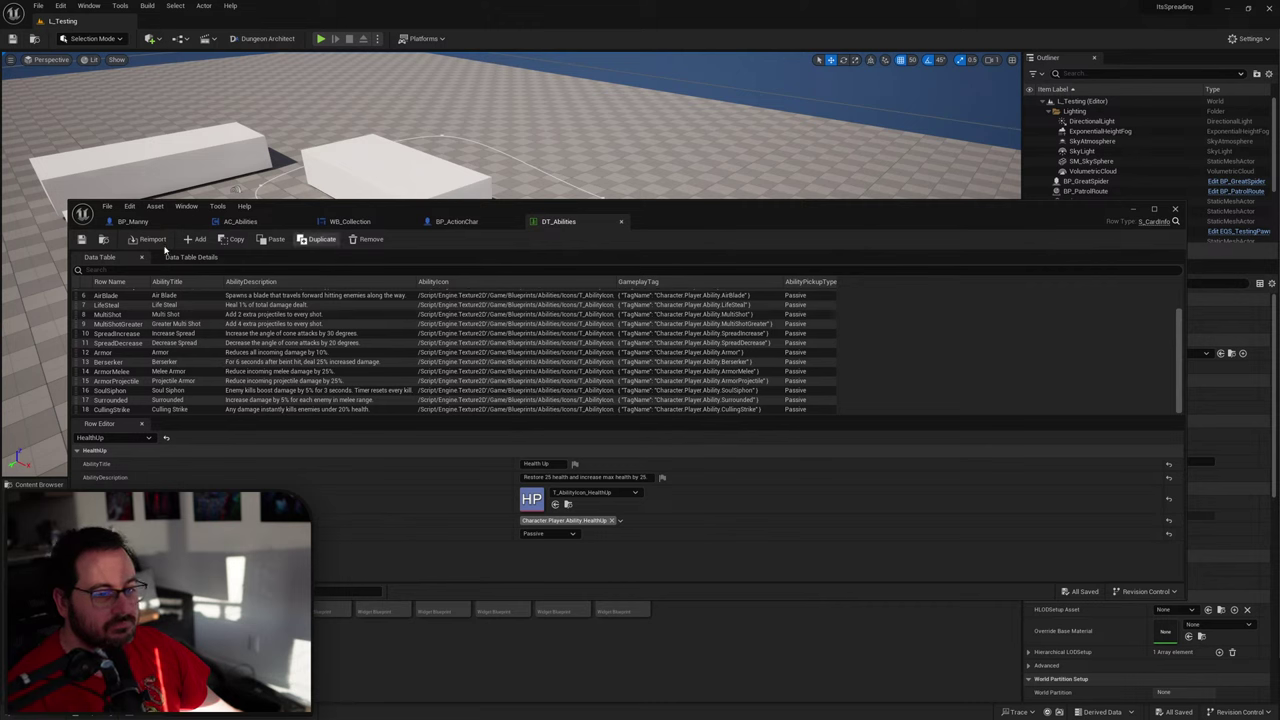
click(194, 239)
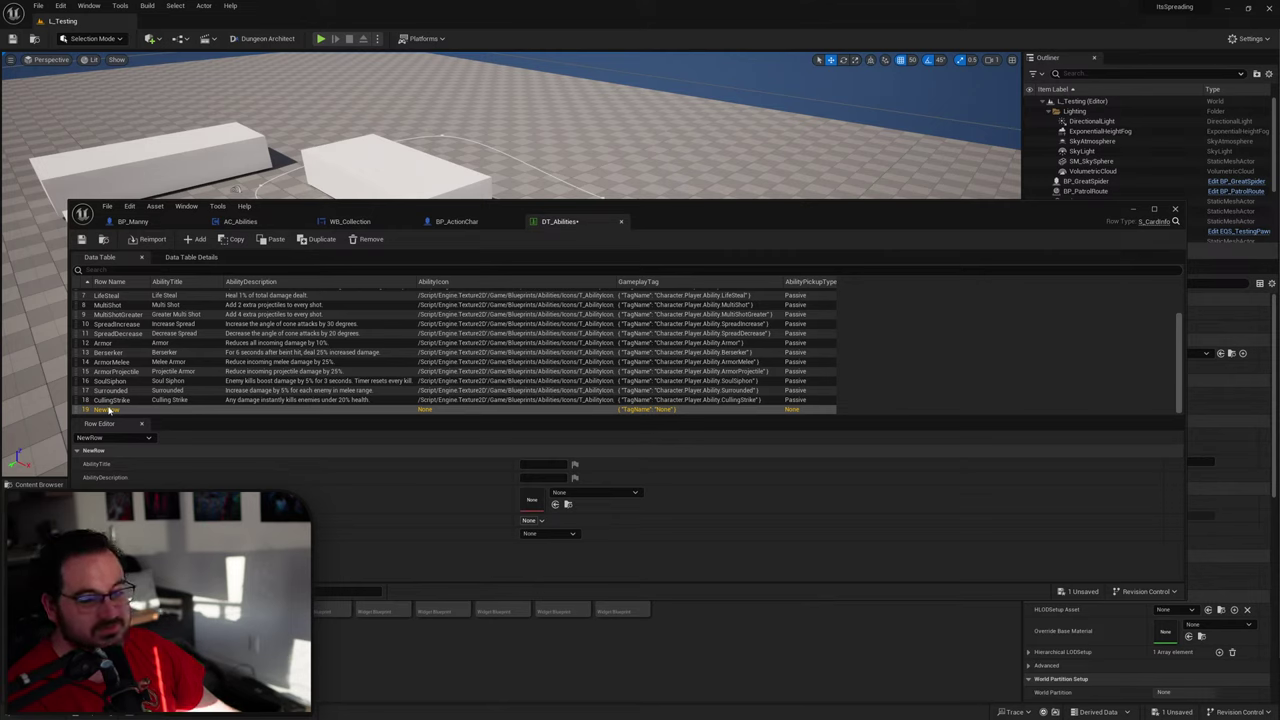
double_click(109, 410)
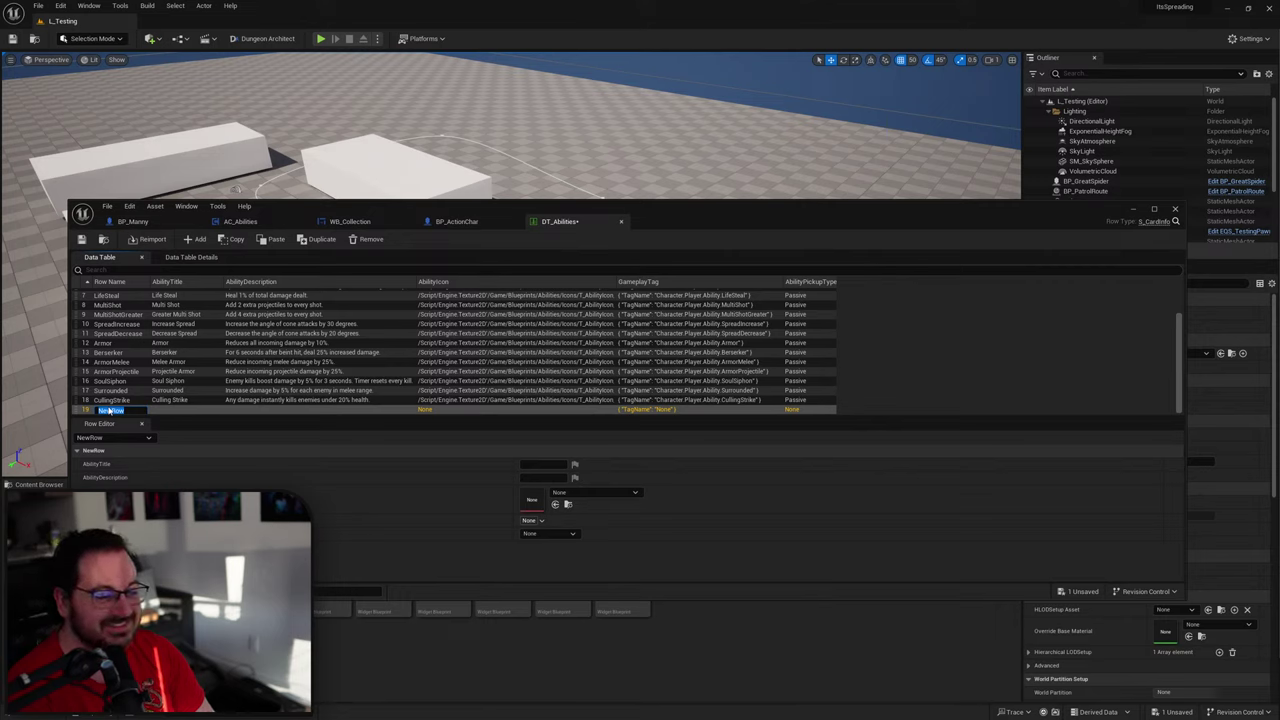
text(LastStand)
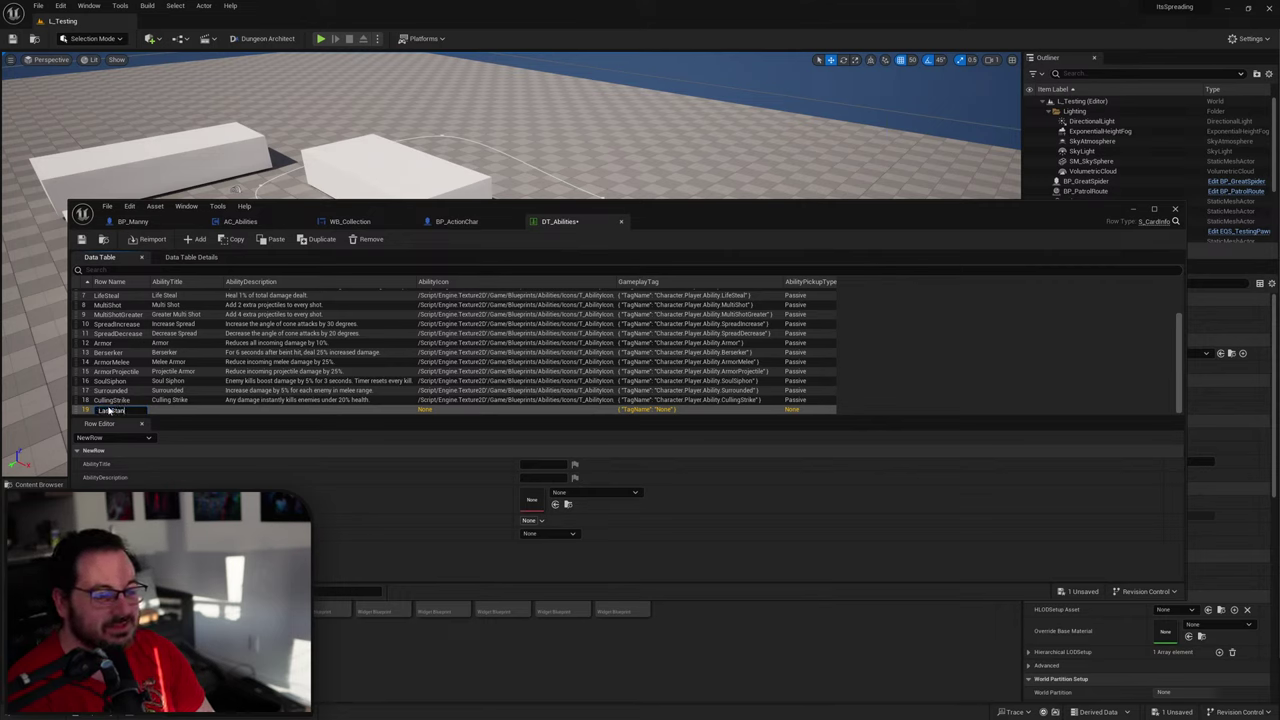
key(Return)
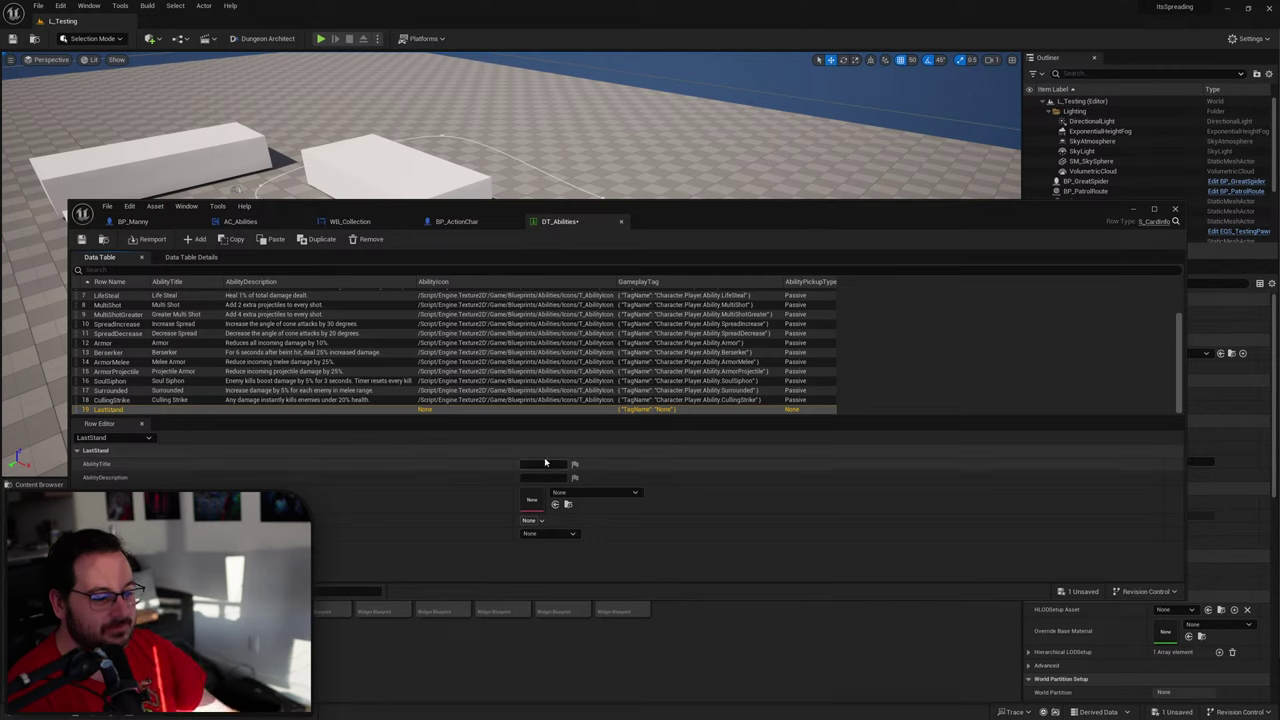
Step: Set the LastStand row's AbilityTitle to "Last Stand"
click(543, 463)
text(Last)
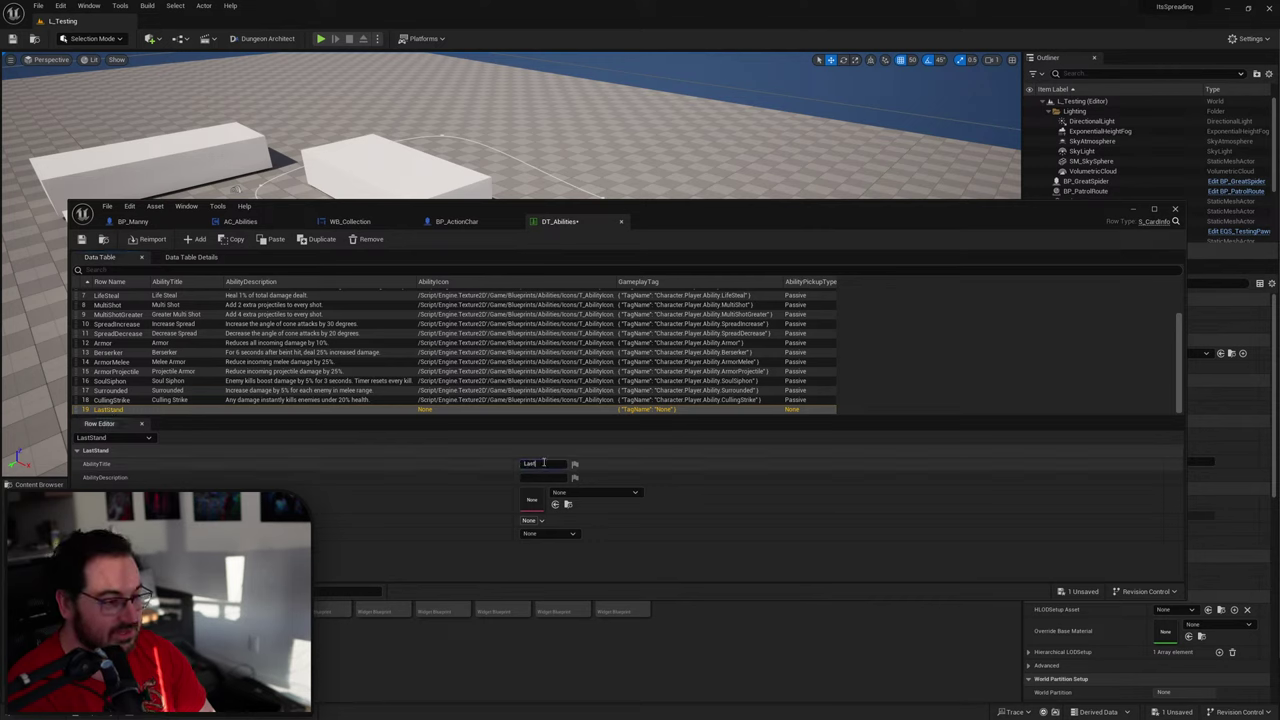
text( Stand)
key(Return)
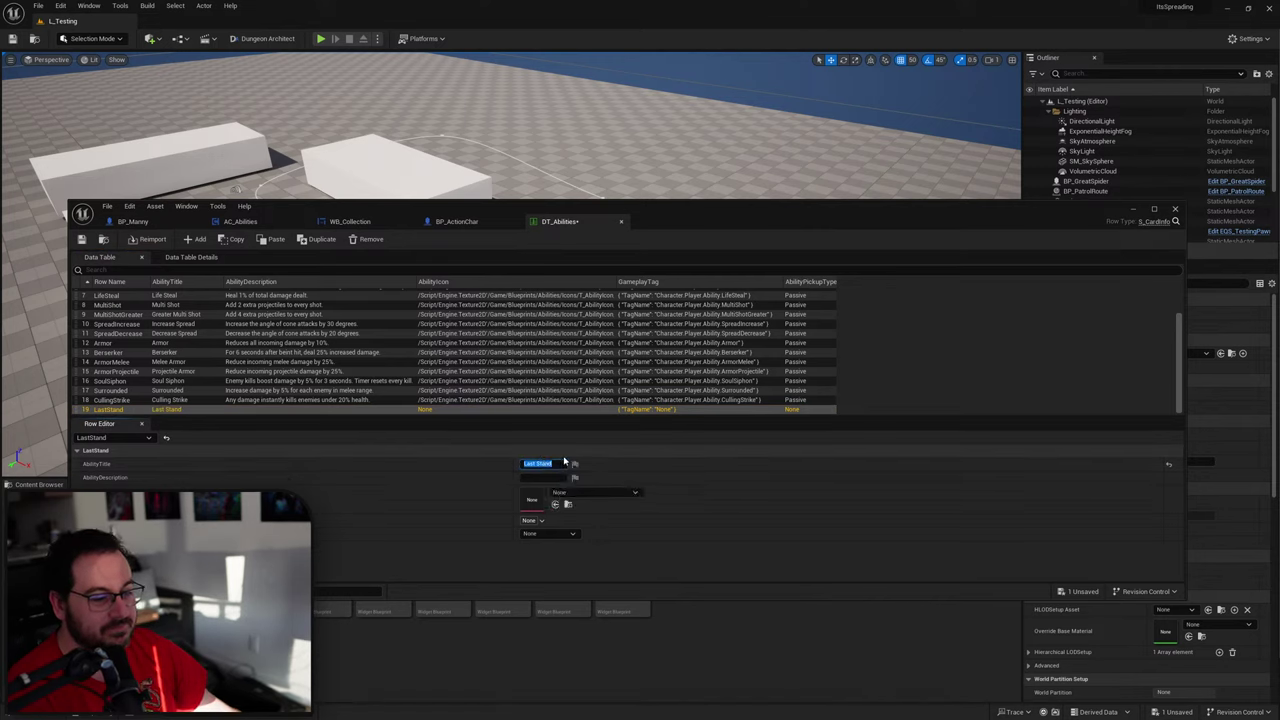
Step: Enter the AbilityDescription "If you were to take lethal damage. Instead gain 5 seconds of invulnerability and set health to 25%."
click(544, 477)
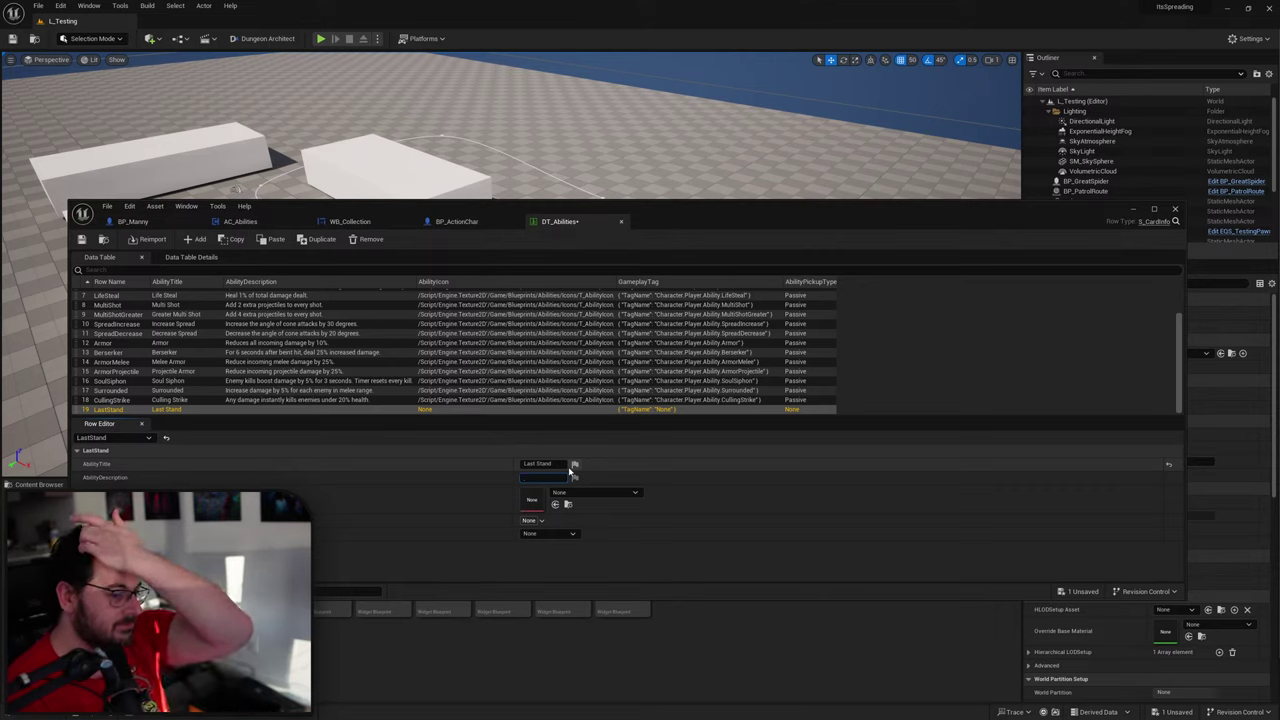
click(540, 478)
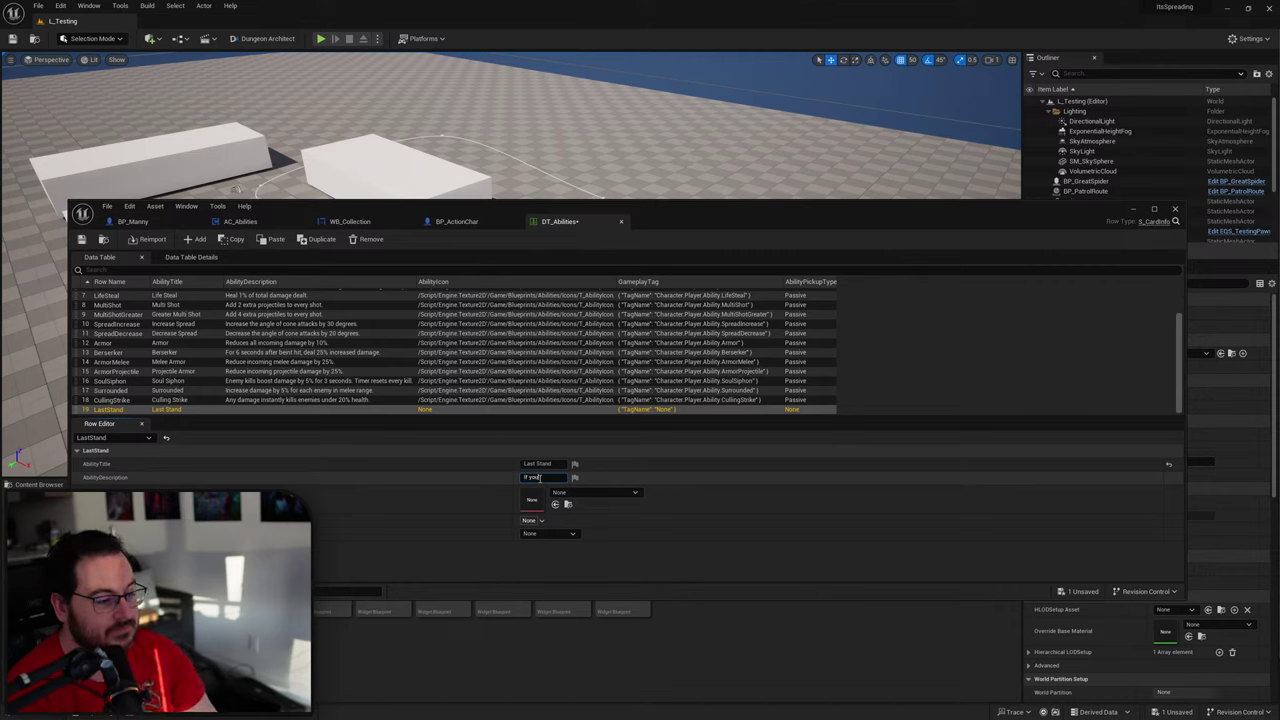
text(If you were to take)
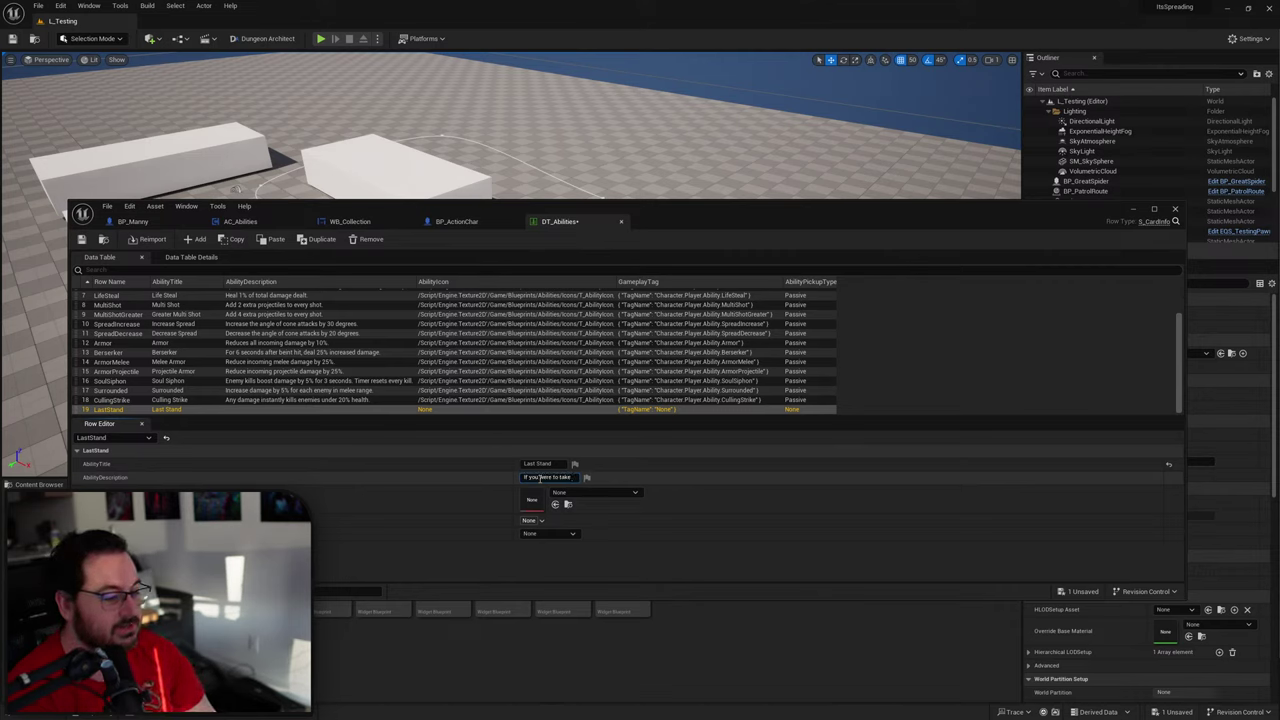
text( lethal damag)
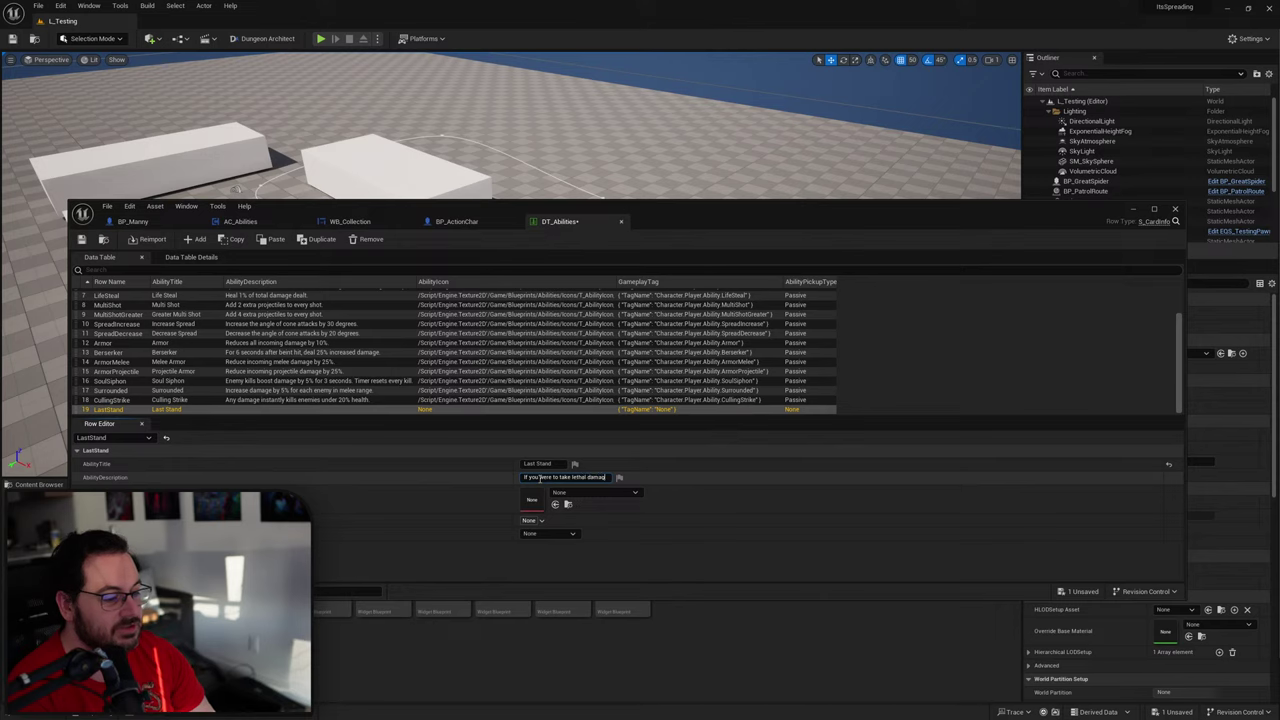
text(e. Instead gain 5)
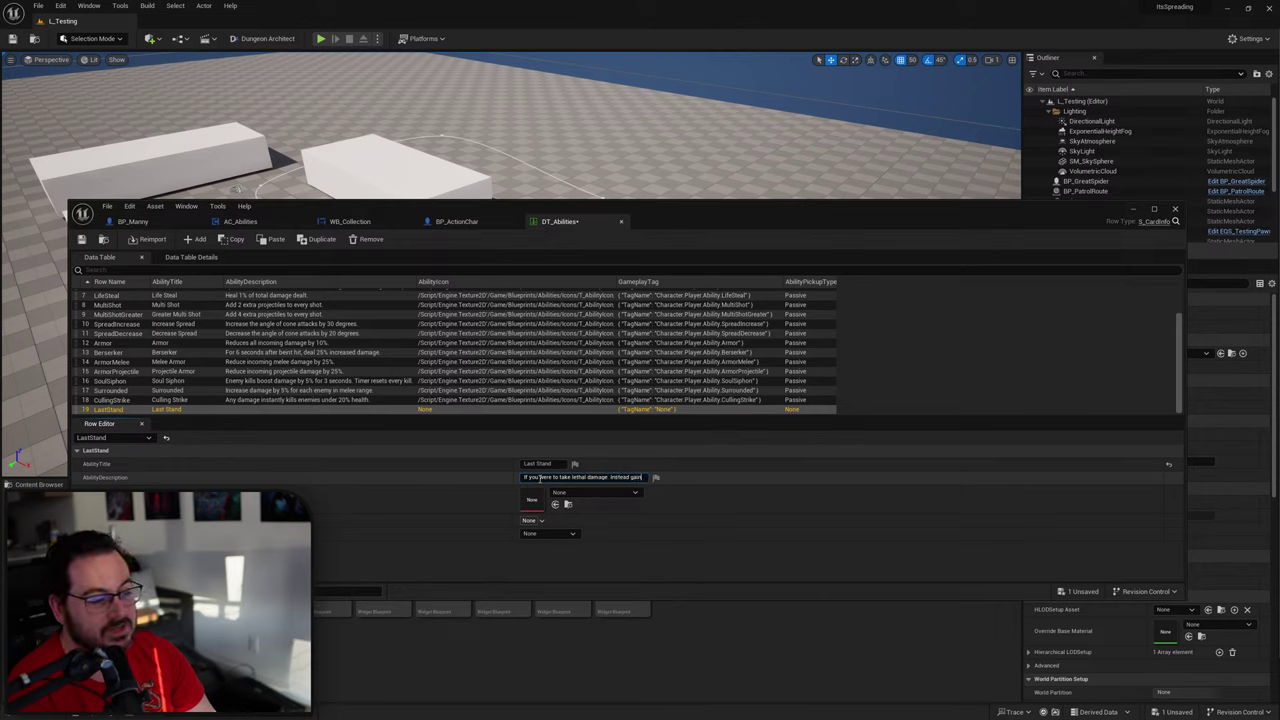
text( seconds )
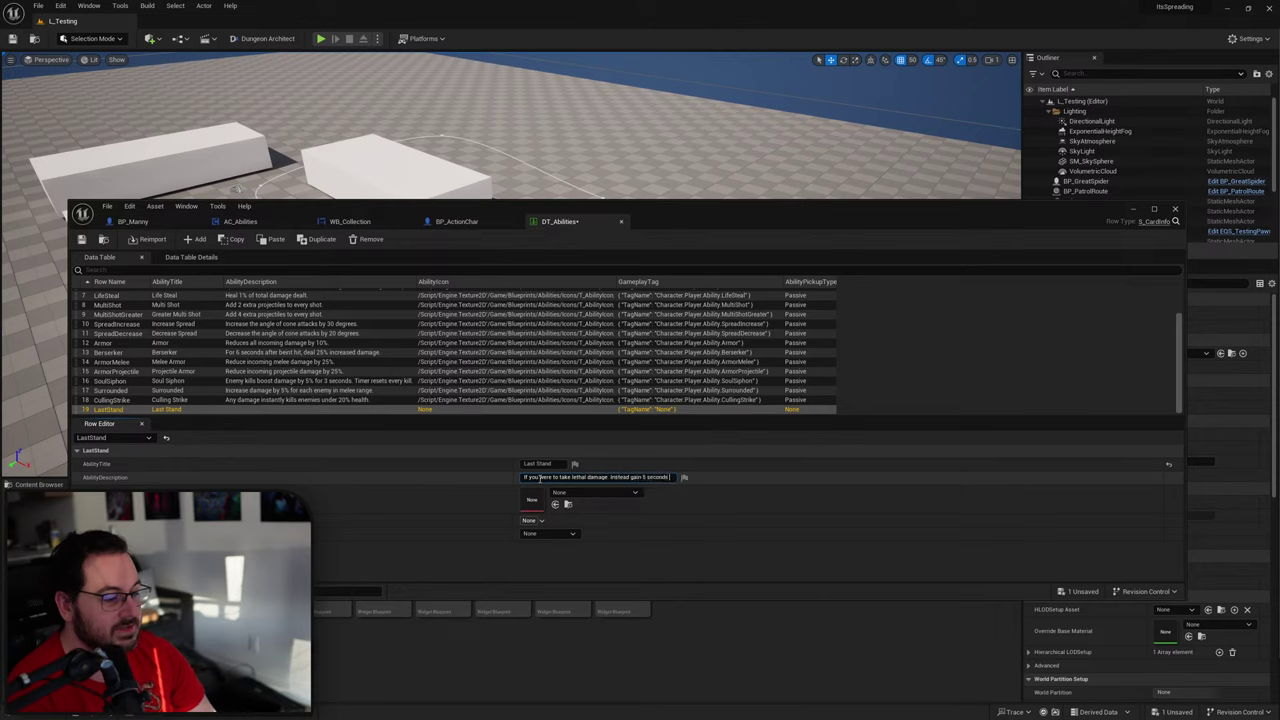
text(of in)
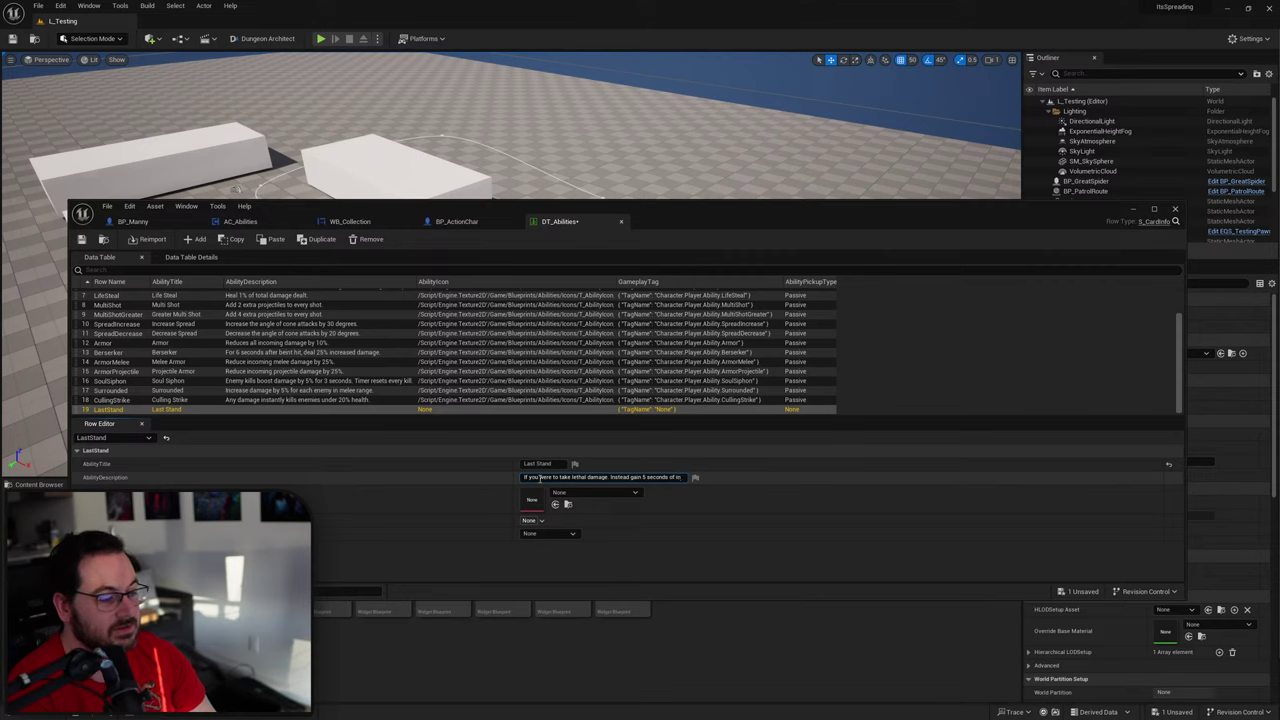
text(vulnerability)
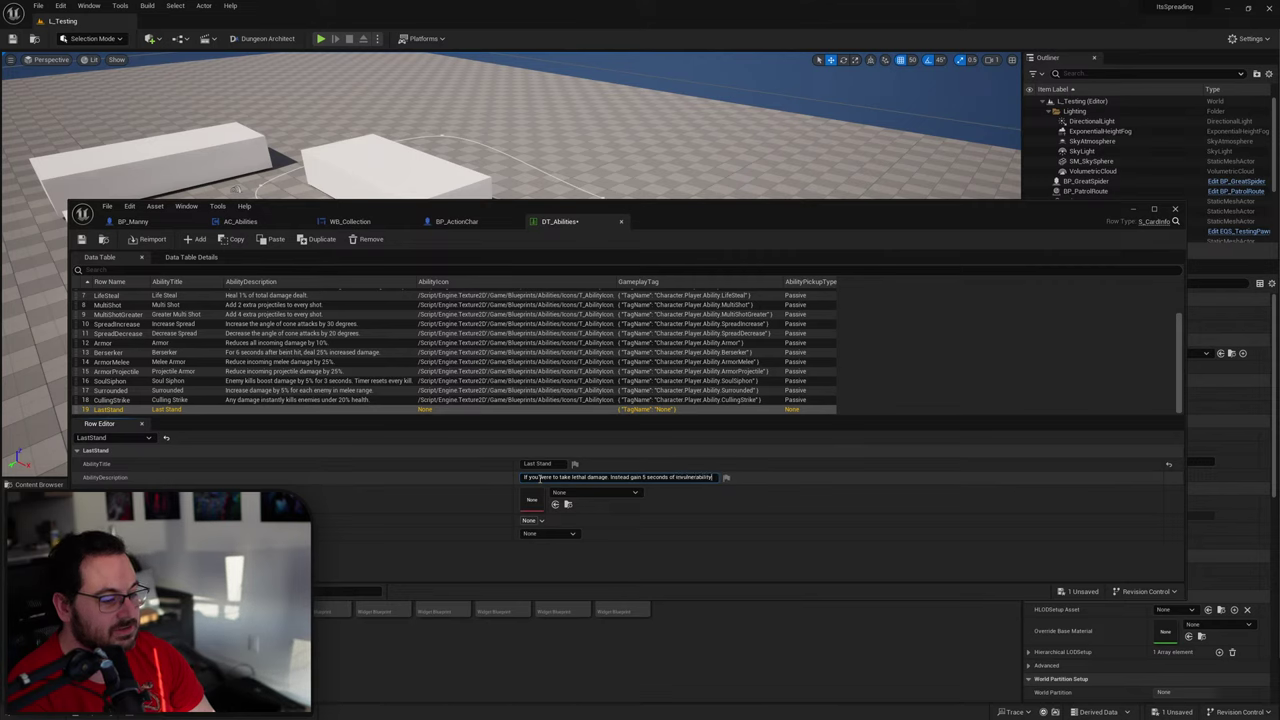
text( and set health)
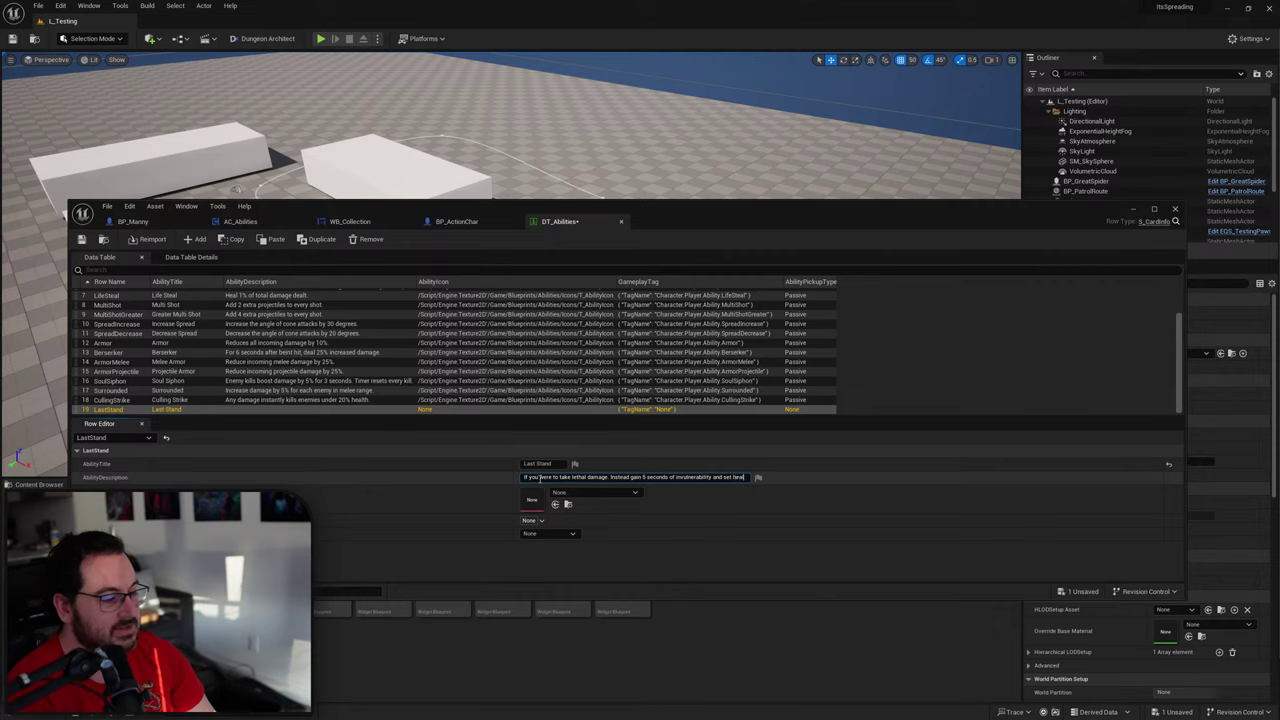
text( to)
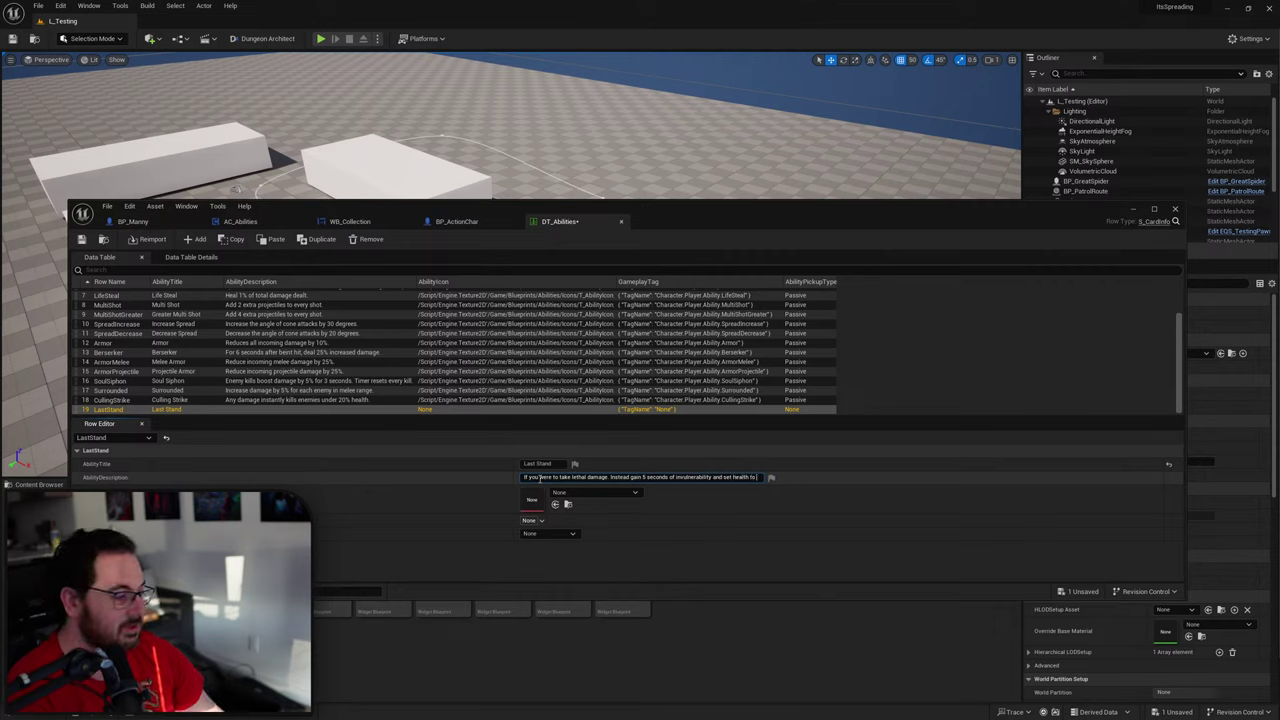
text( 25%)
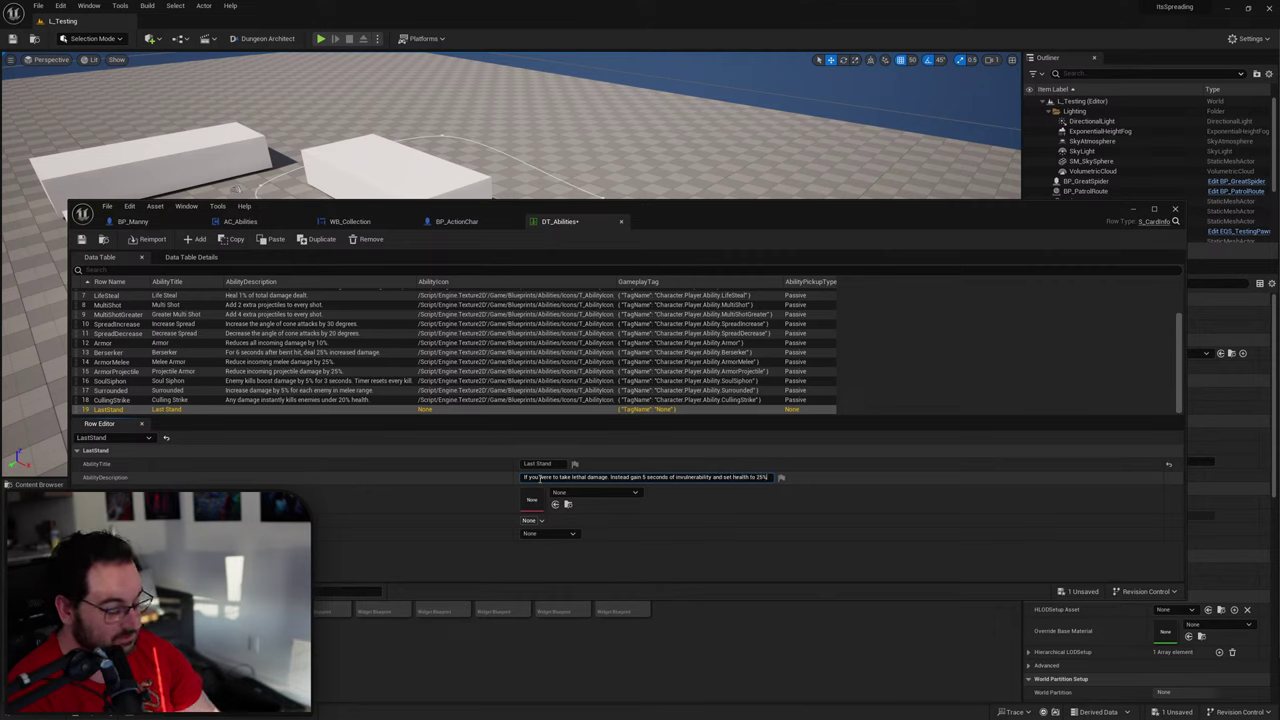
text(.)
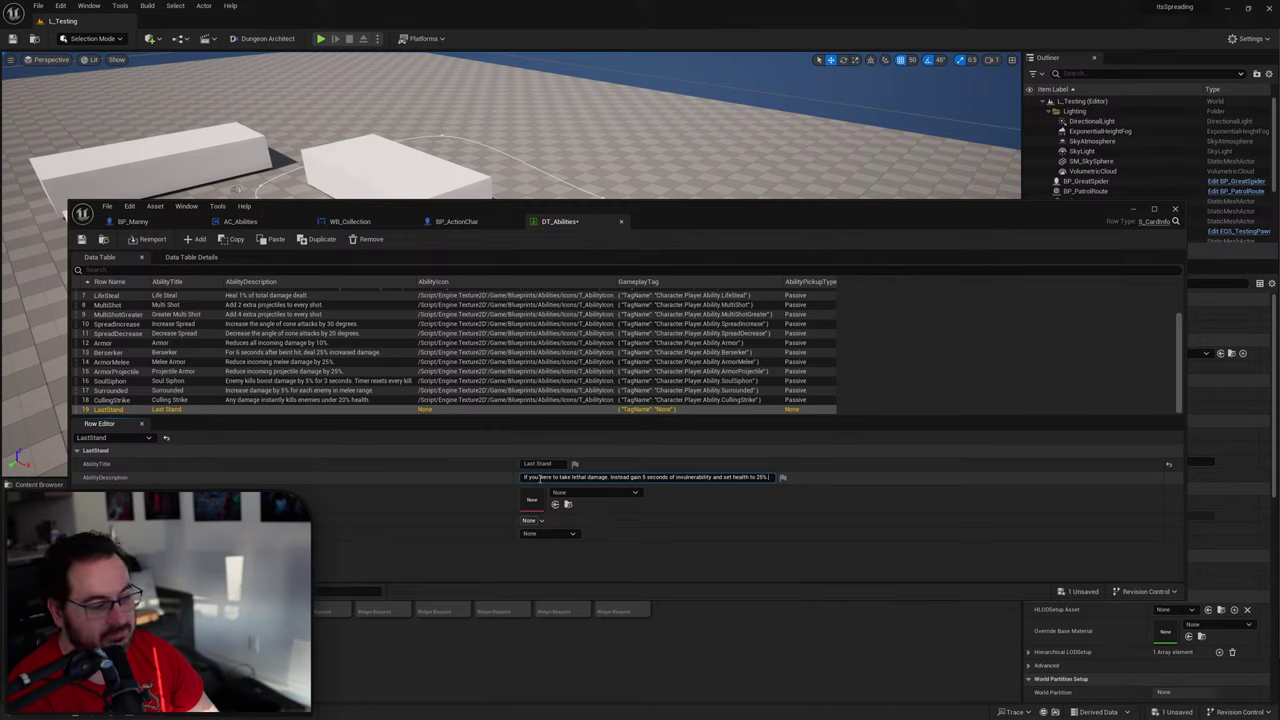
Step: Join the description's two sentences with a comma after "lethal damage" and a lowercase "instead", and commit the text
click(606, 477)
key(BackSpace)
text(,)
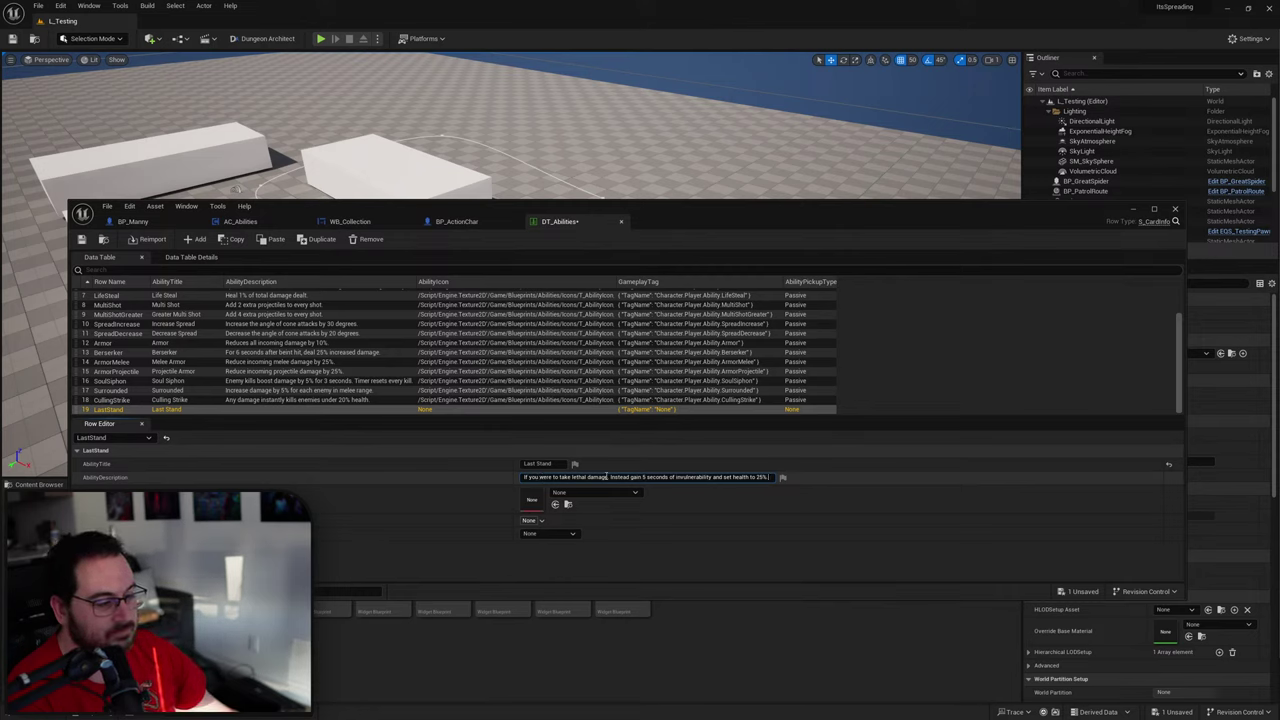
drag(607, 477, 560, 478)
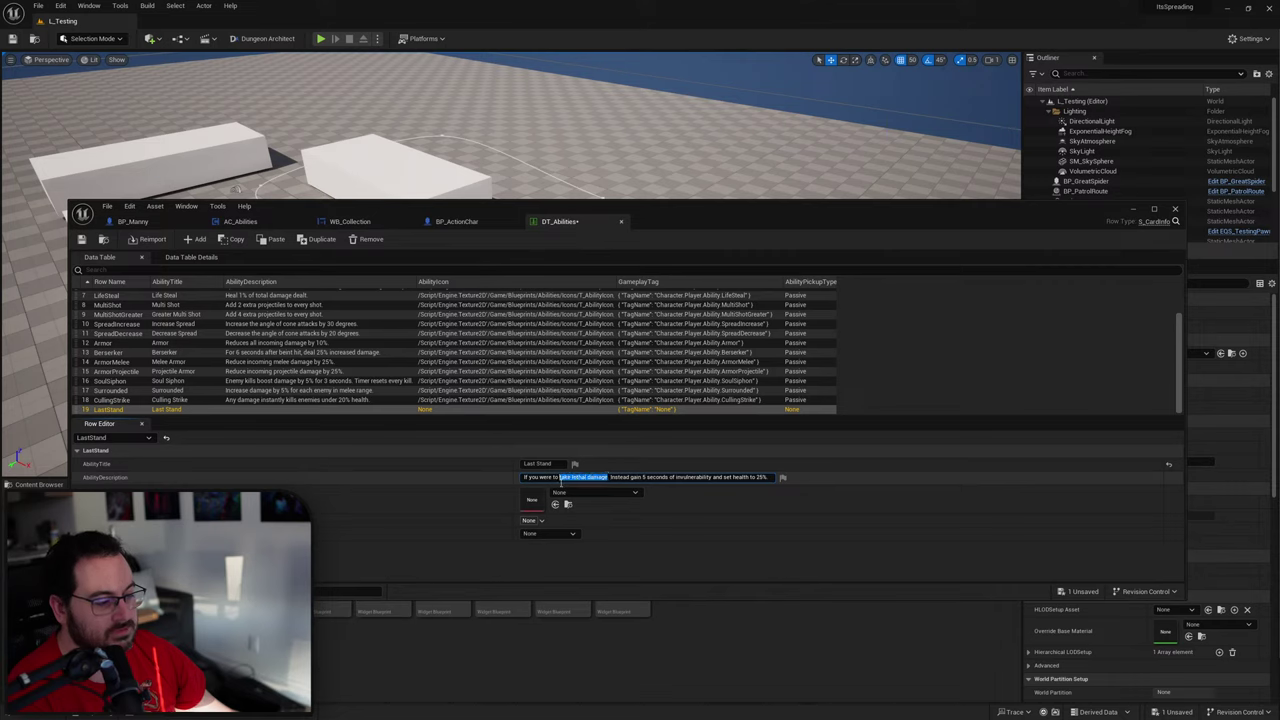
click(562, 478)
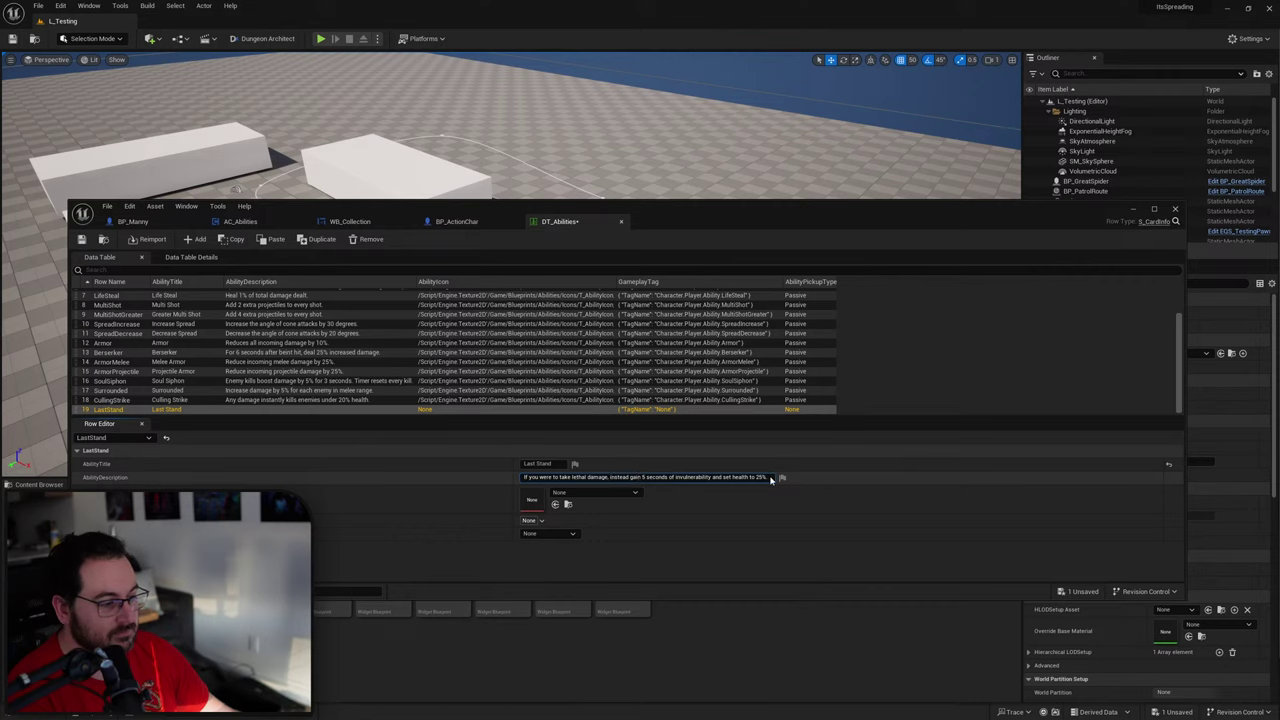
click(479, 483)
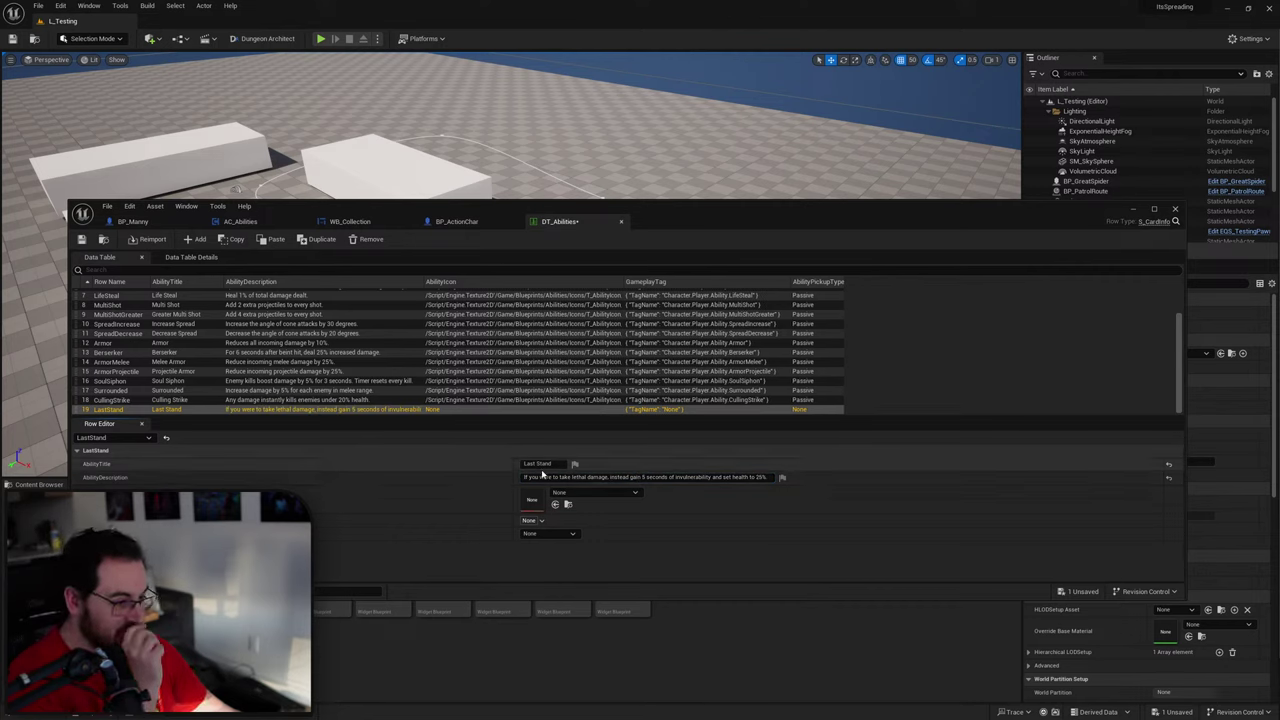
Step: Create the gameplay tag Character.Player.Ability.LastStand with DefaultGameplayTags.ini as its source
click(543, 519)
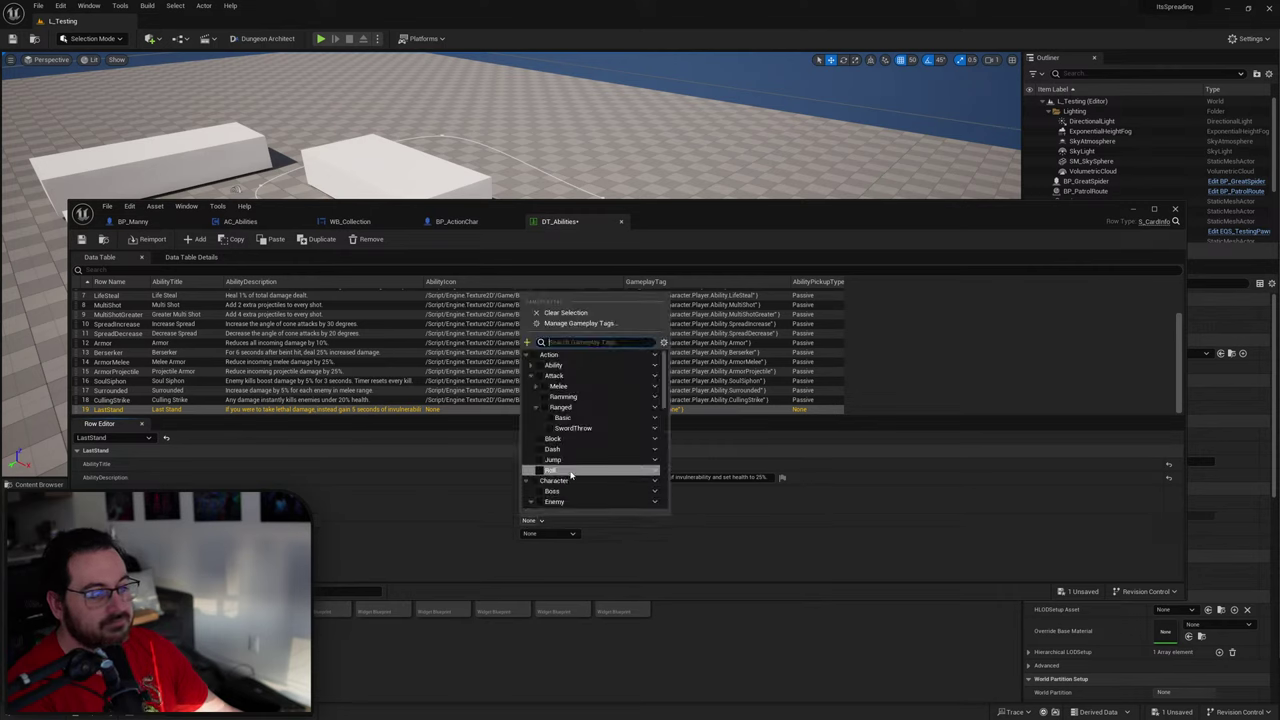
click(527, 342)
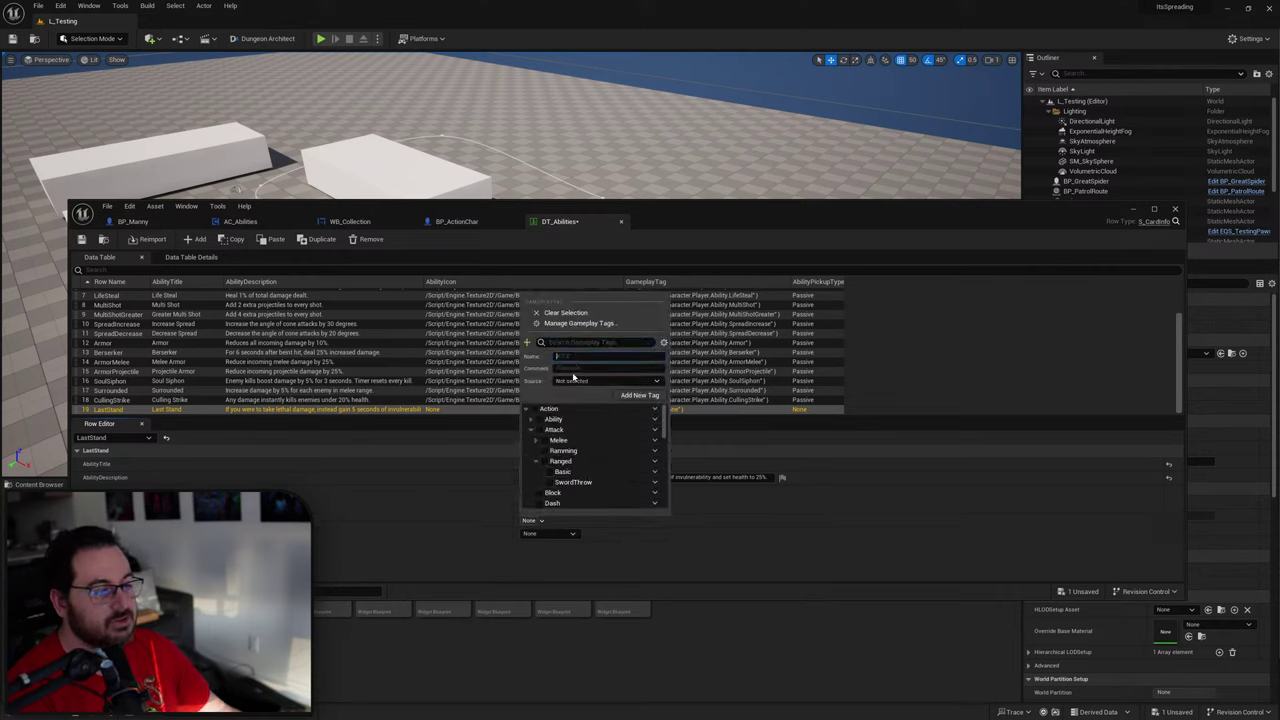
click(575, 381)
click(578, 392)
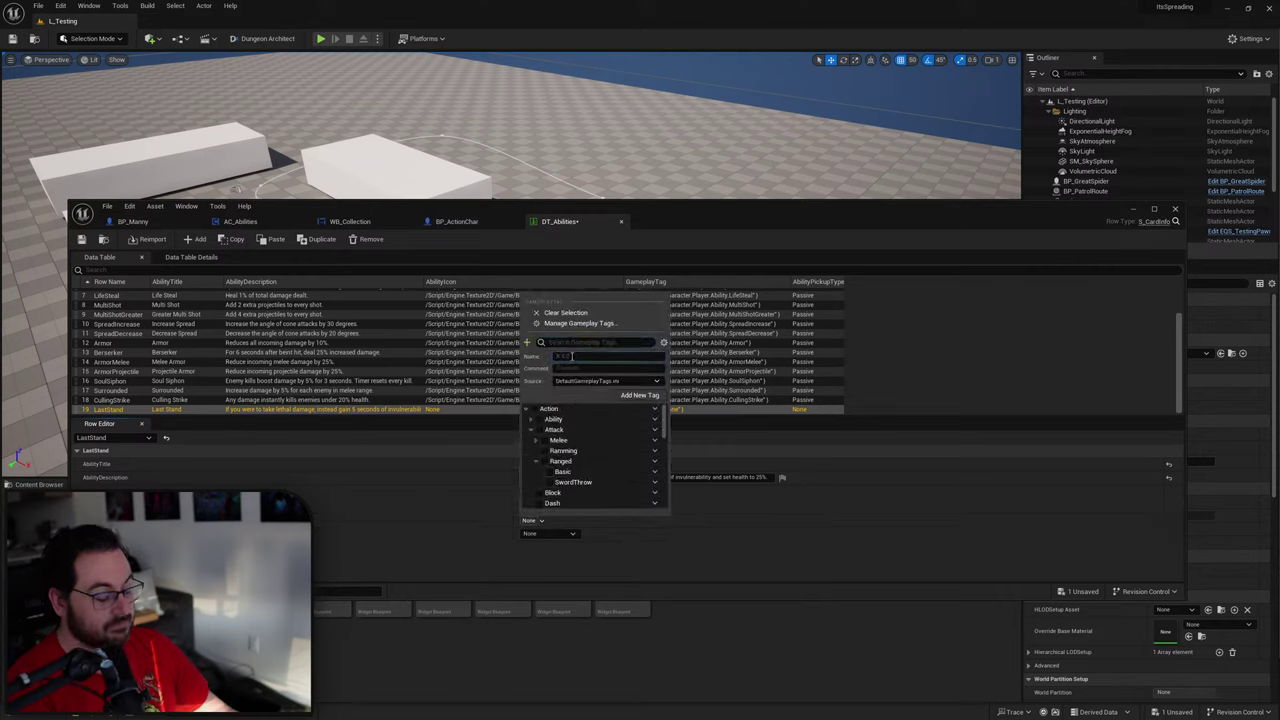
text(Character)
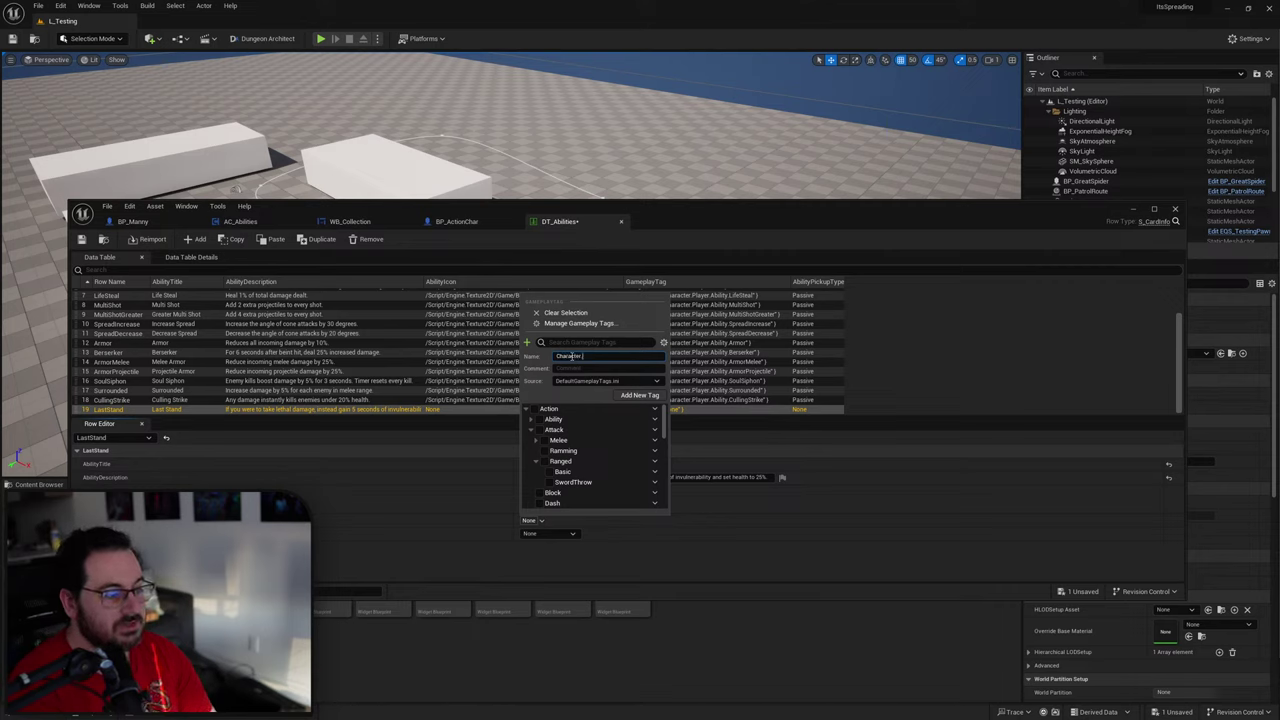
text(.Player.Ability.Last)
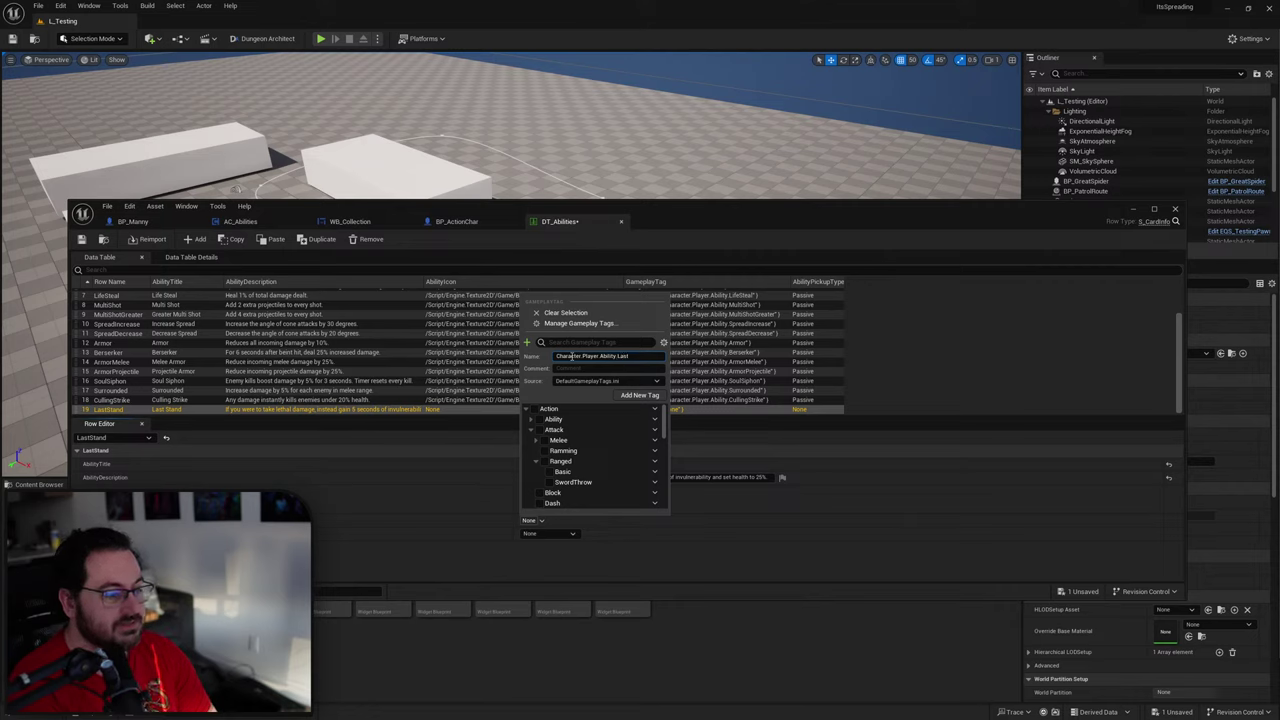
text(Stand)
click(640, 396)
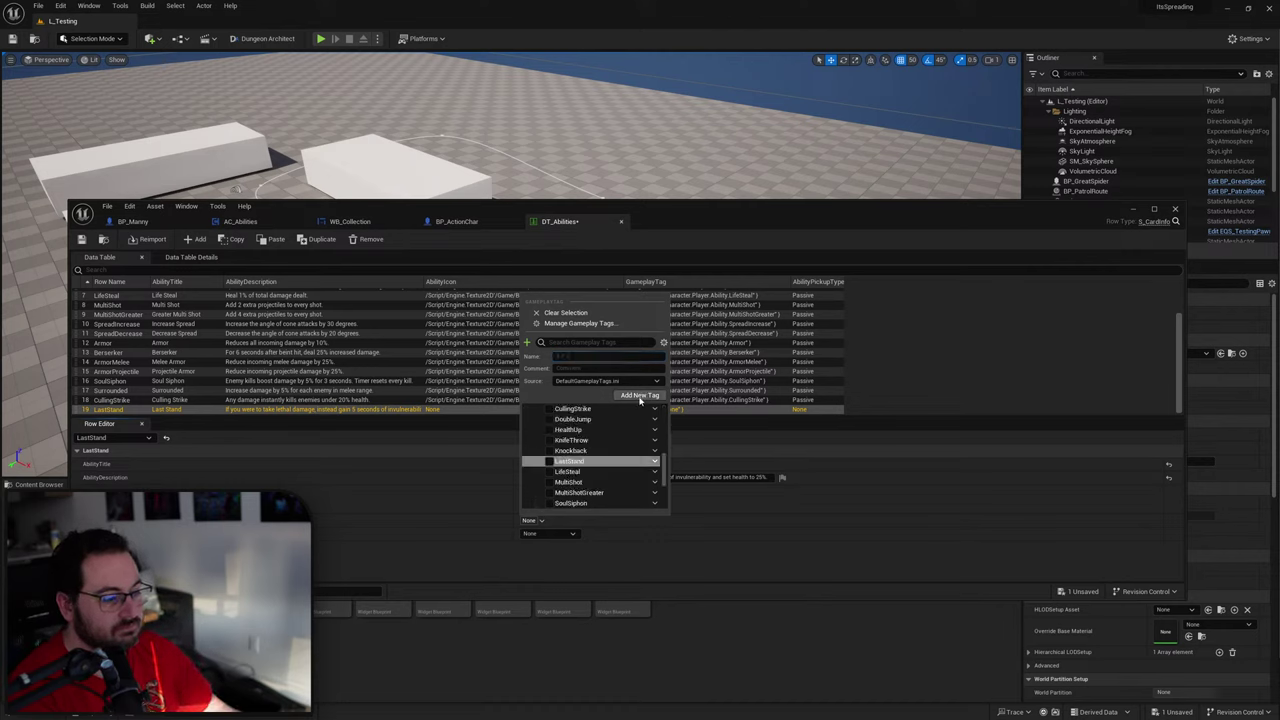
Step: Assign the new LastStand gameplay tag to the LastStand row and set its AbilityPickupType to Passive
click(549, 461)
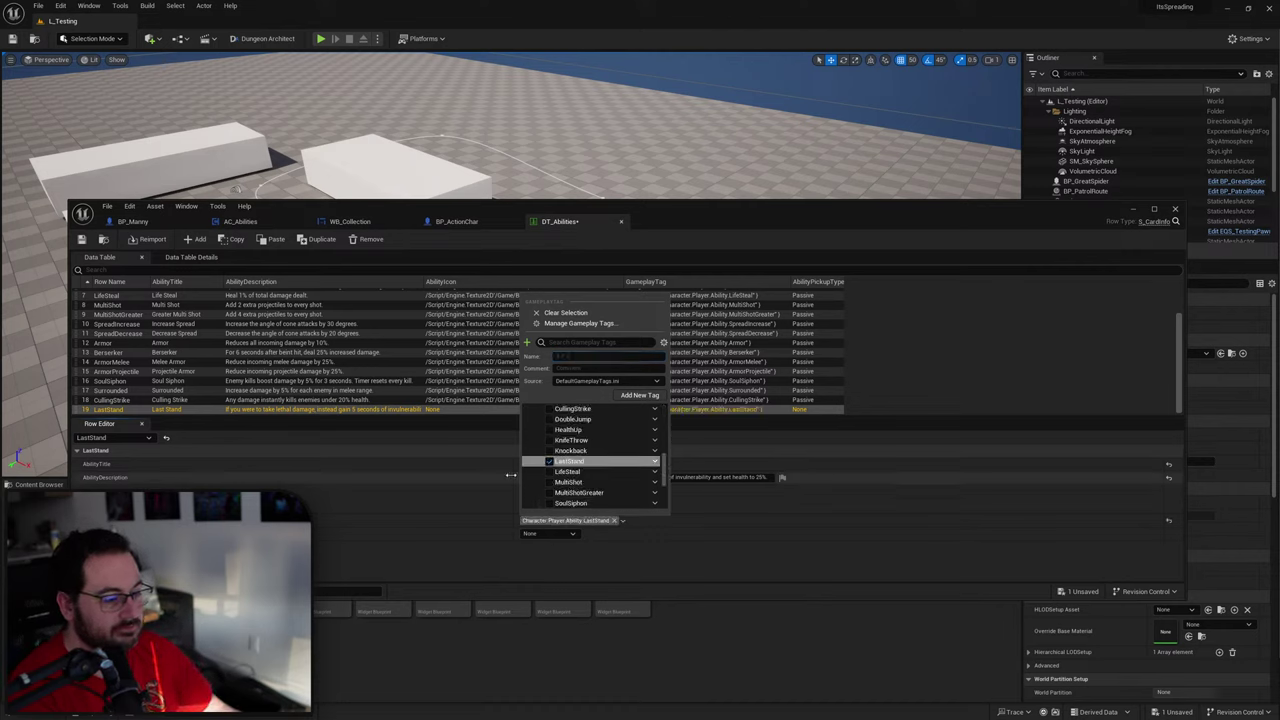
click(482, 458)
click(545, 533)
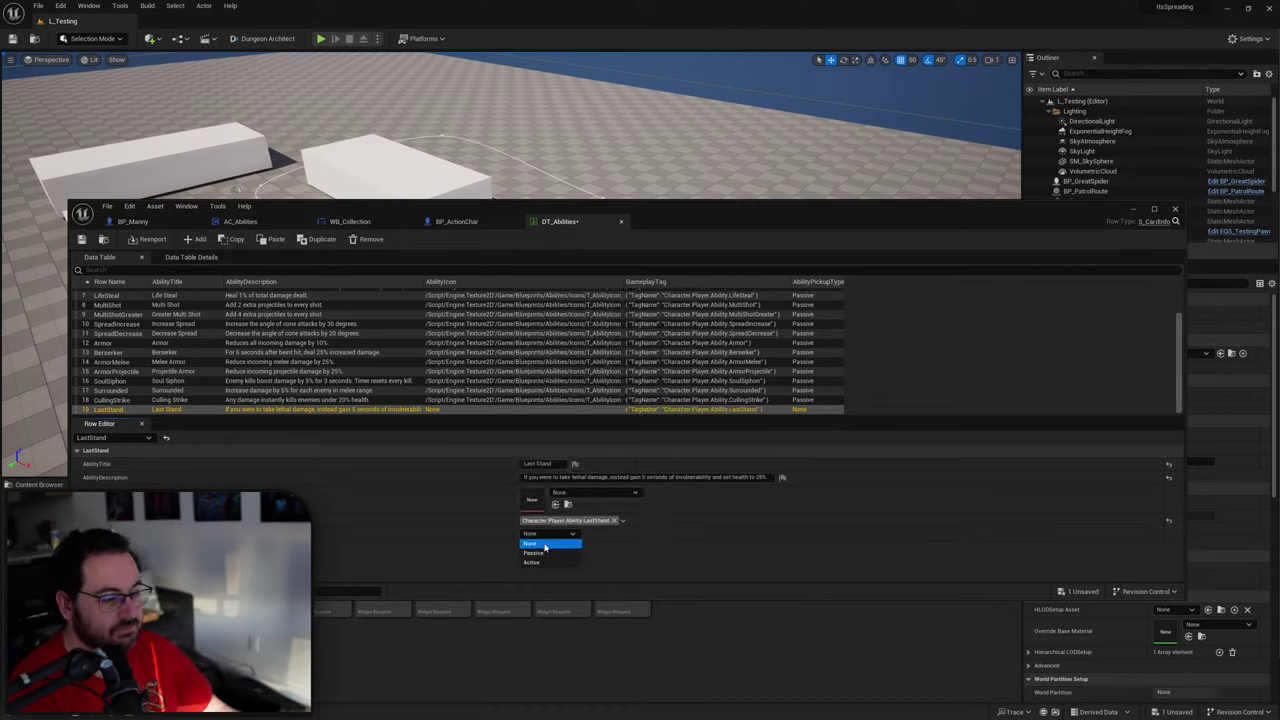
click(537, 556)
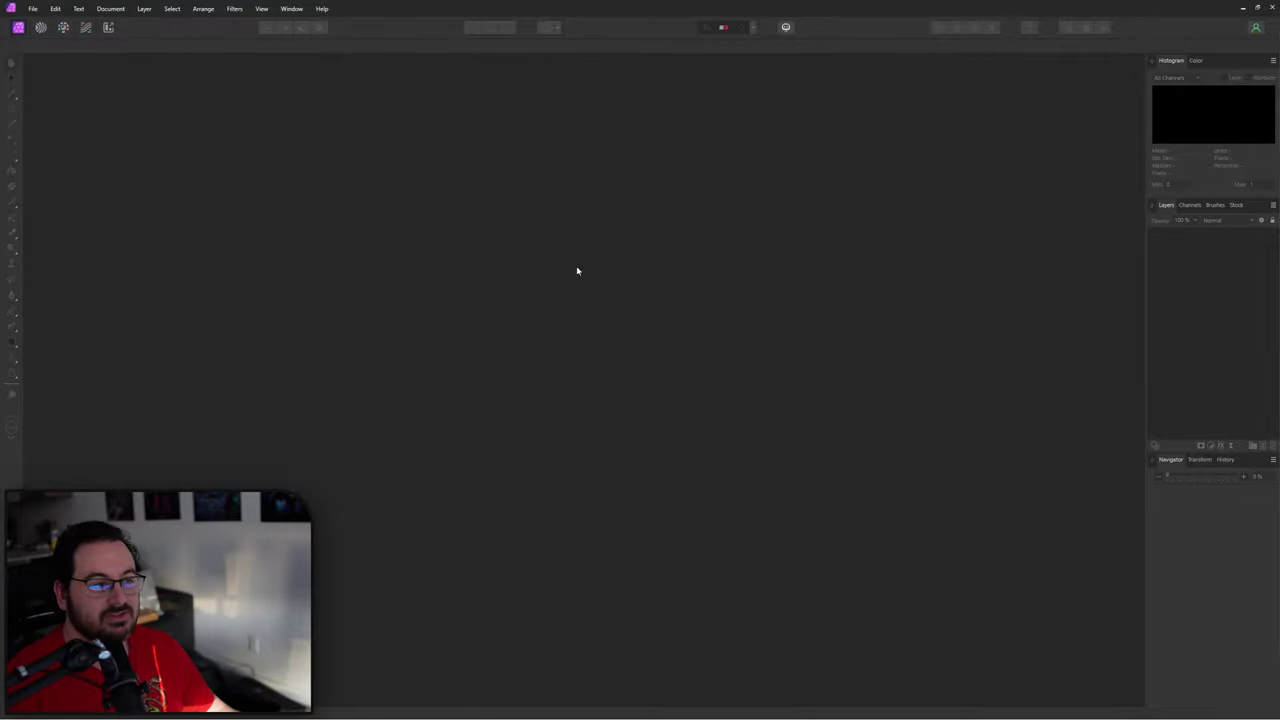
Step: Switch to Affinity Photo, open the recent file T_AbilityIcon.afphoto and change the icon's text to "LS"
click(33, 9)
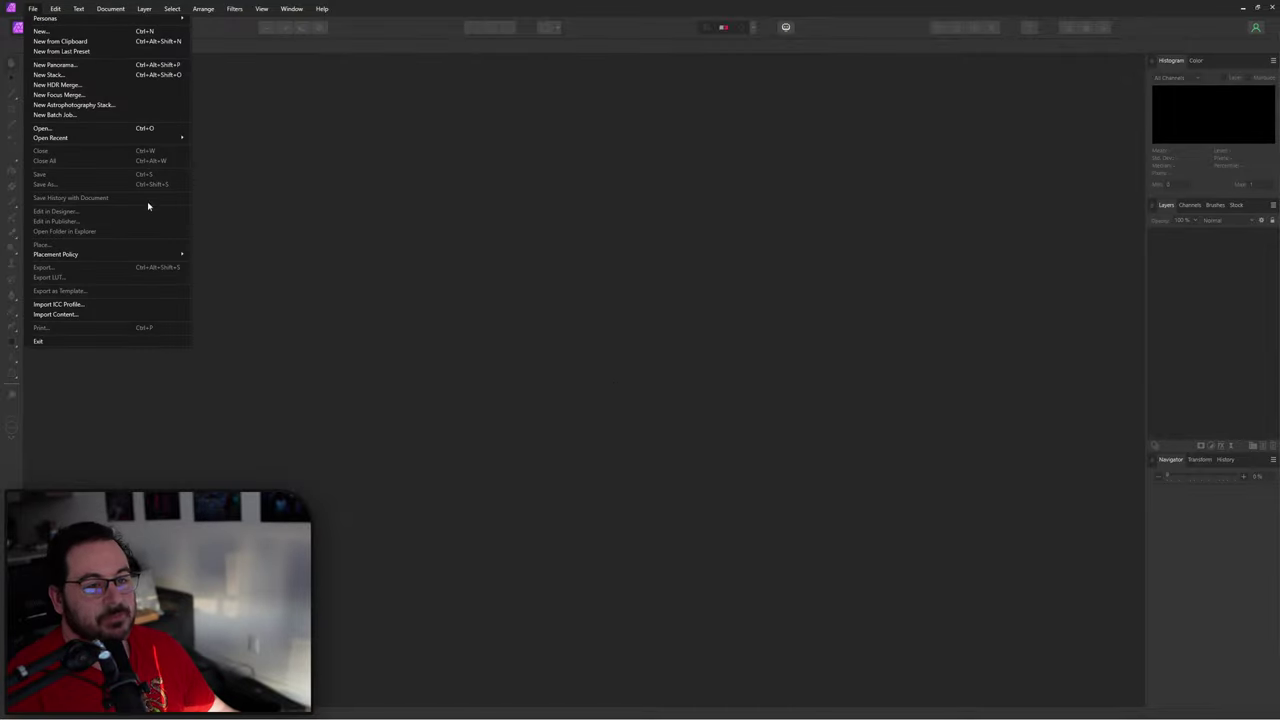
mouse_move(163, 137)
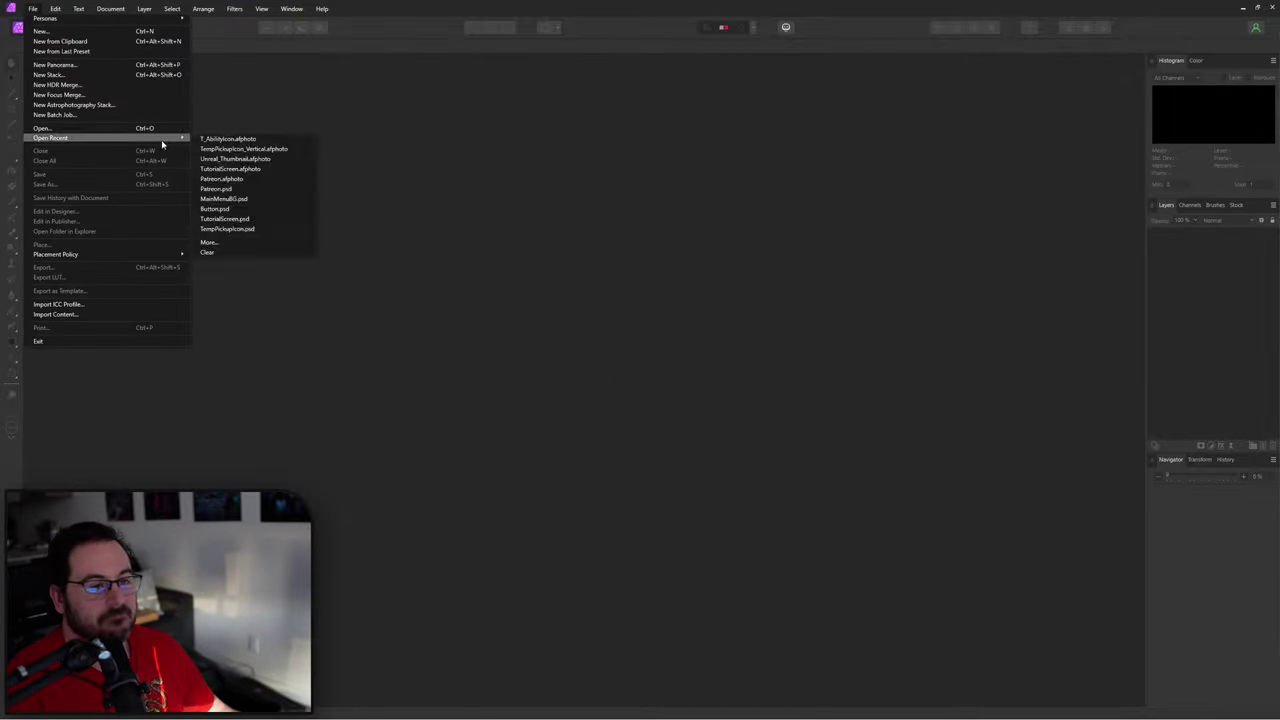
click(267, 141)
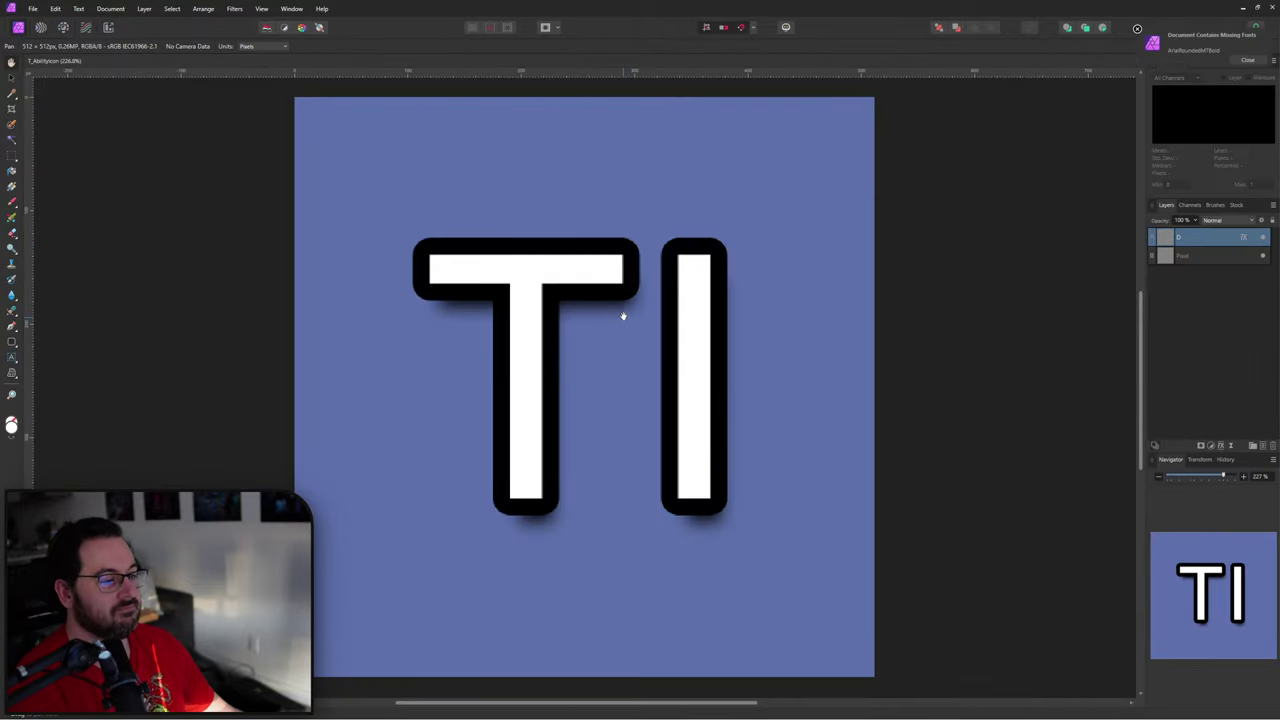
key(t)
click(572, 310)
key(ctrl+a)
text(LS)
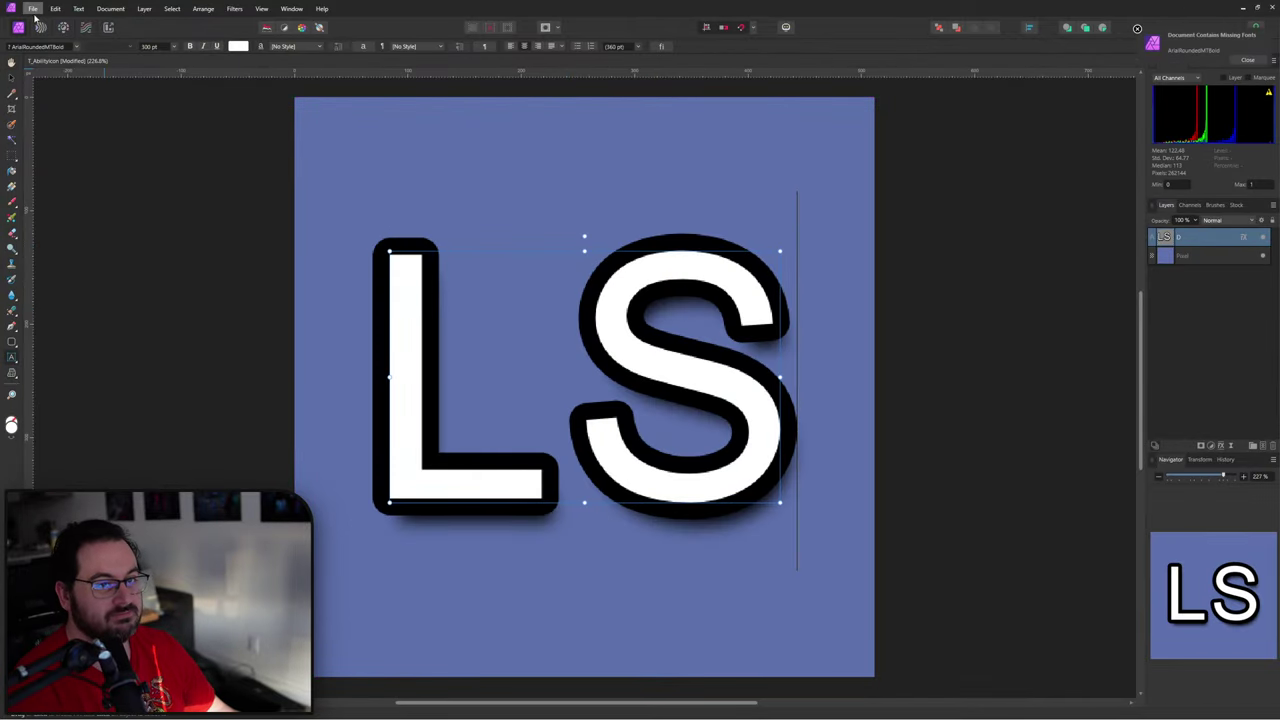
Step: Export the icon as a JPEG named T_AbilityIcon_LastStand.jpg into the AbilityIcons folder and return to Unreal Editor
key(ctrl+alt+shift+w)
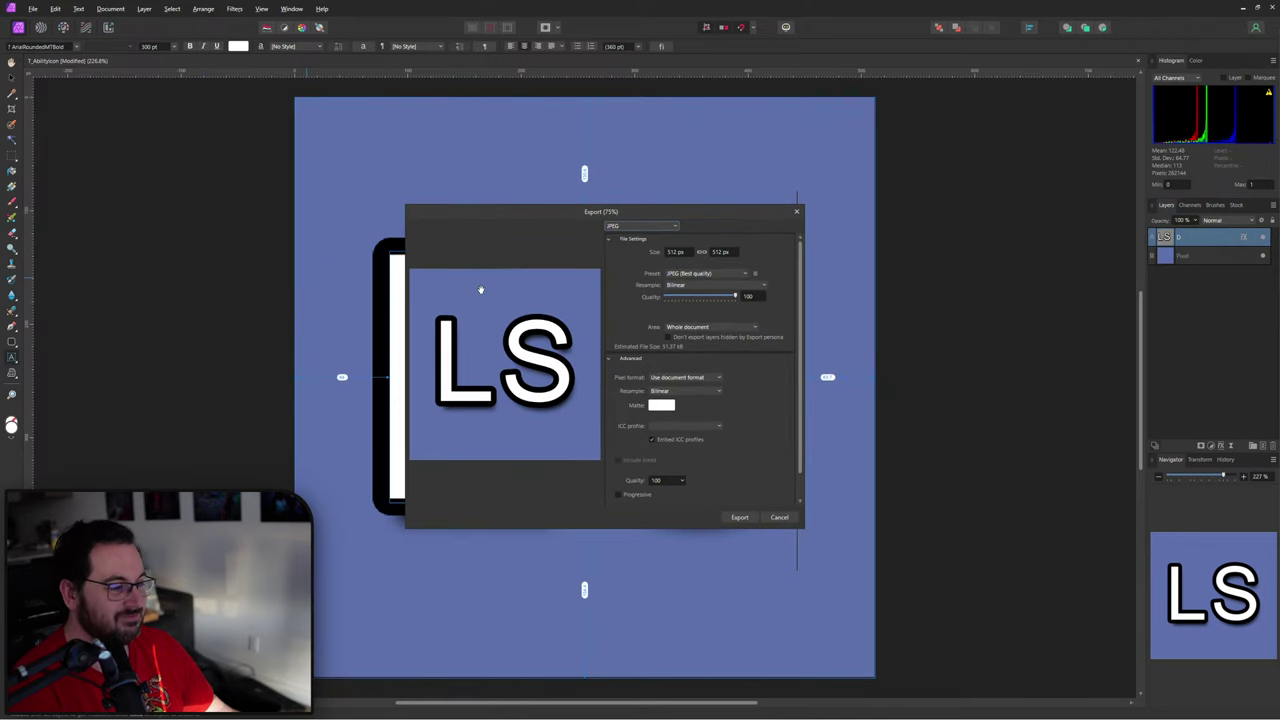
click(743, 517)
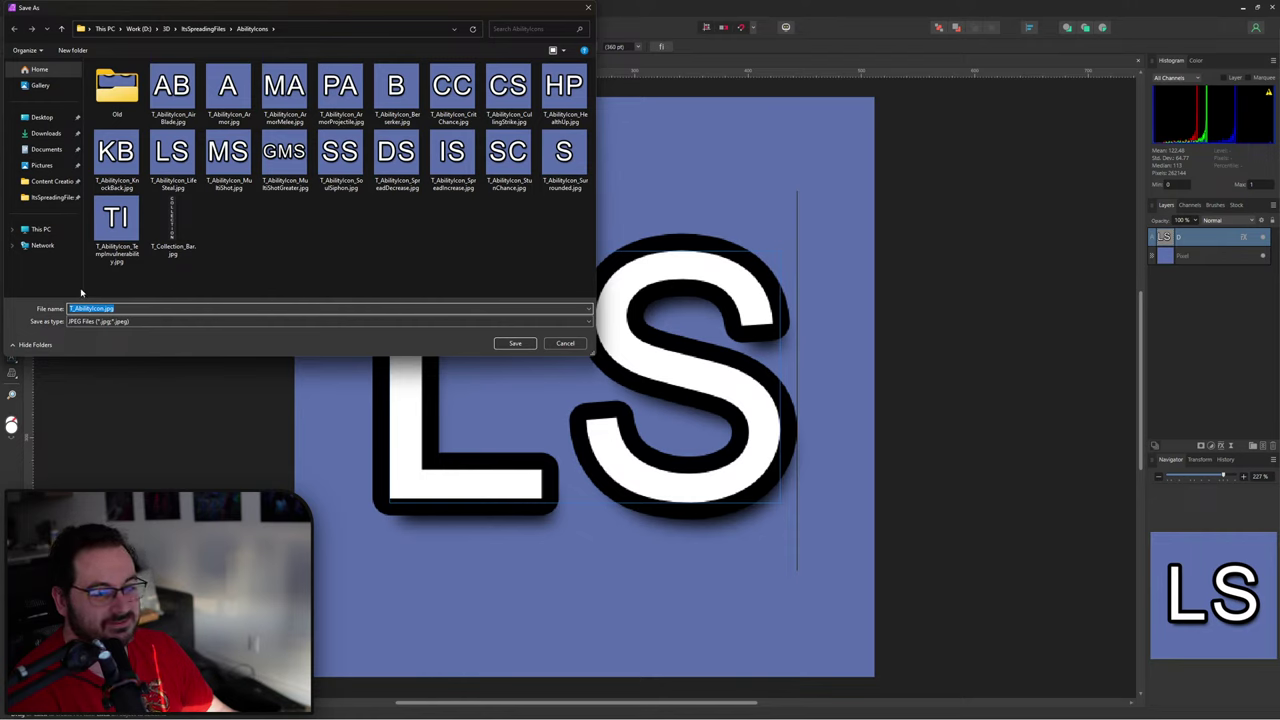
click(105, 308)
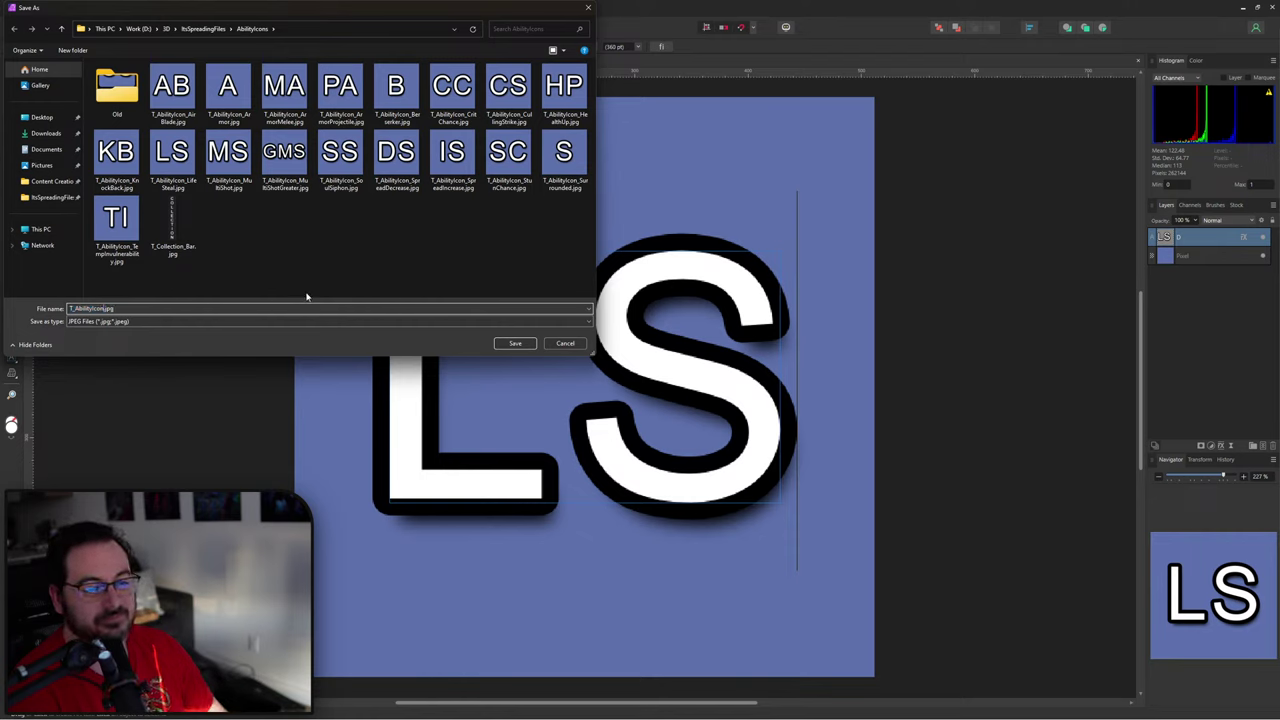
text(_La)
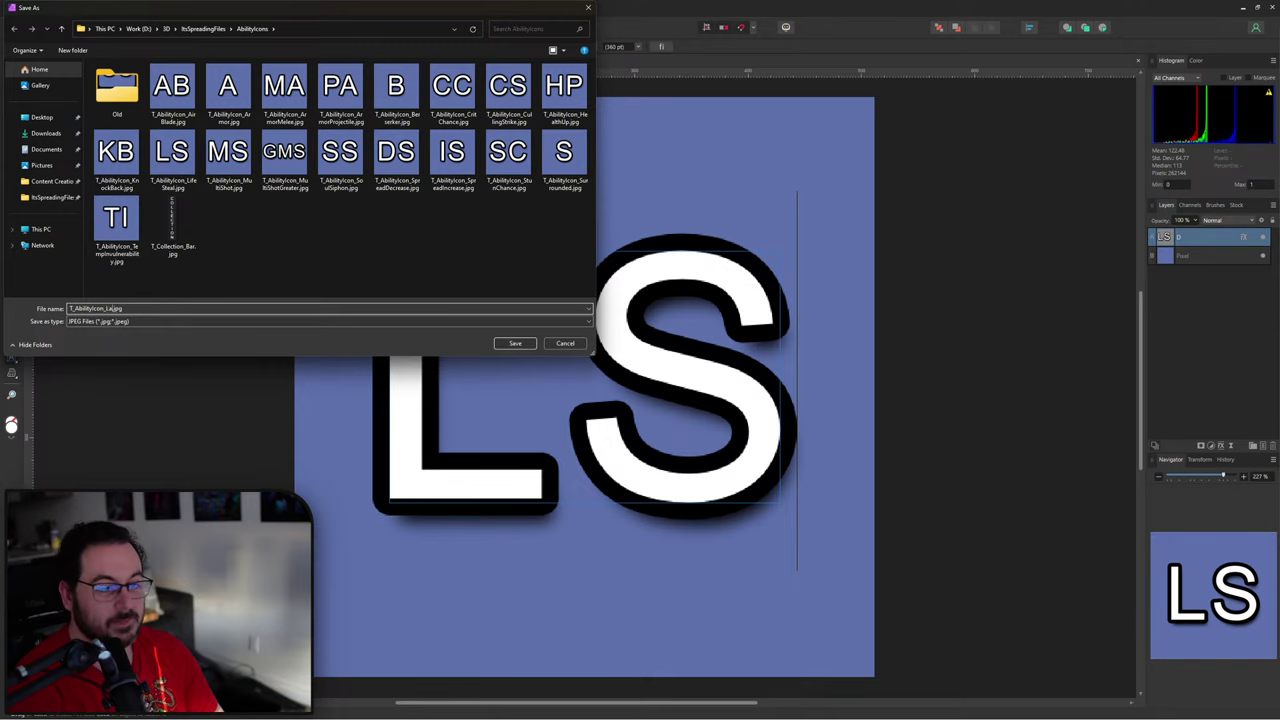
text(stStand)
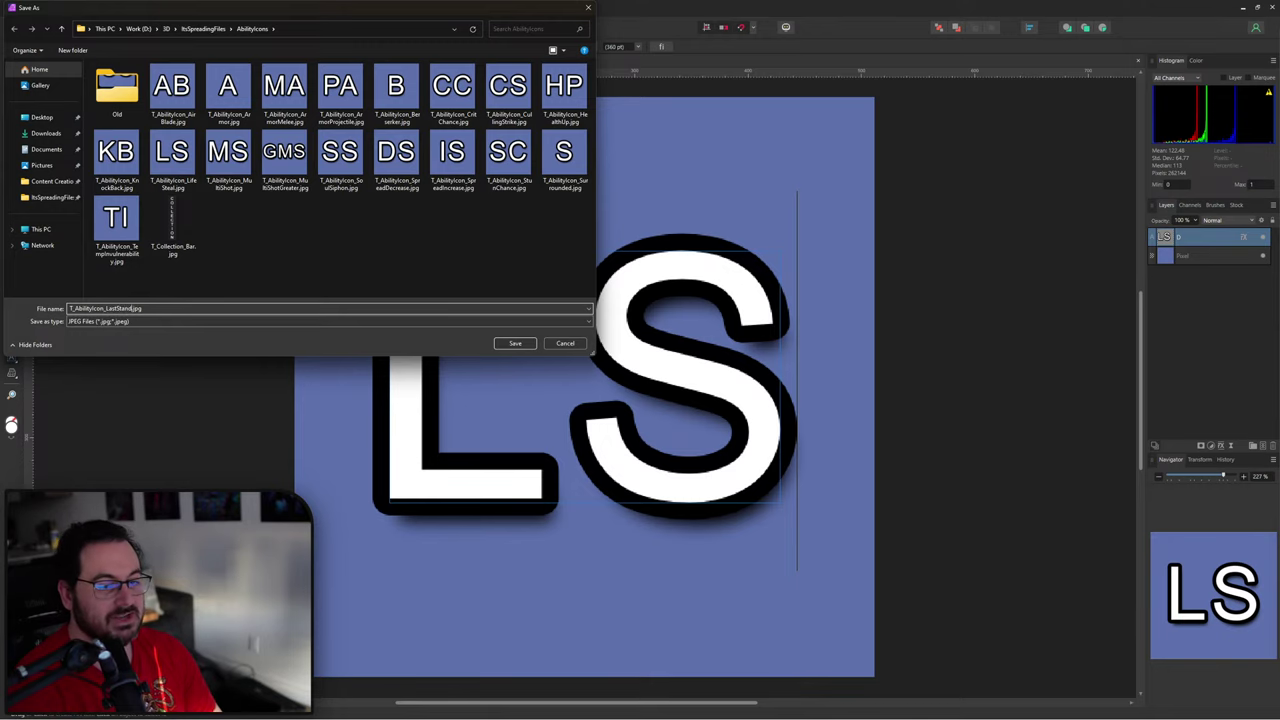
key(Return)
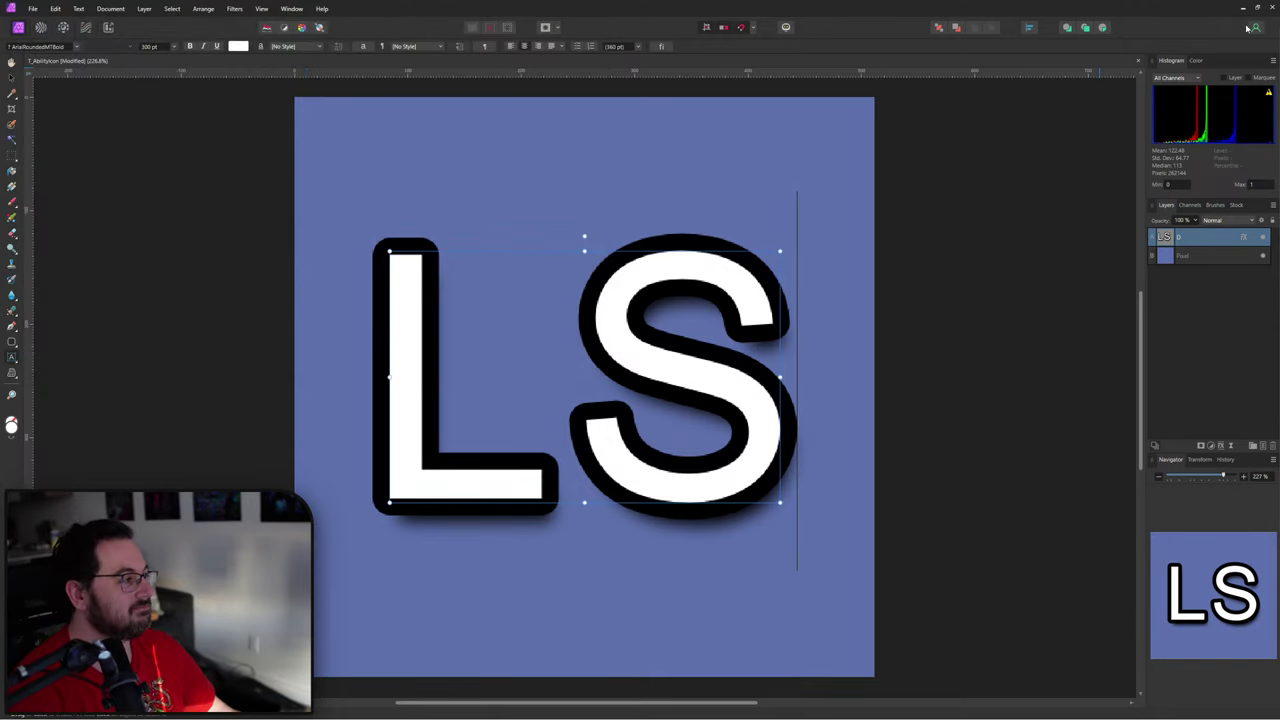
click(1243, 8)
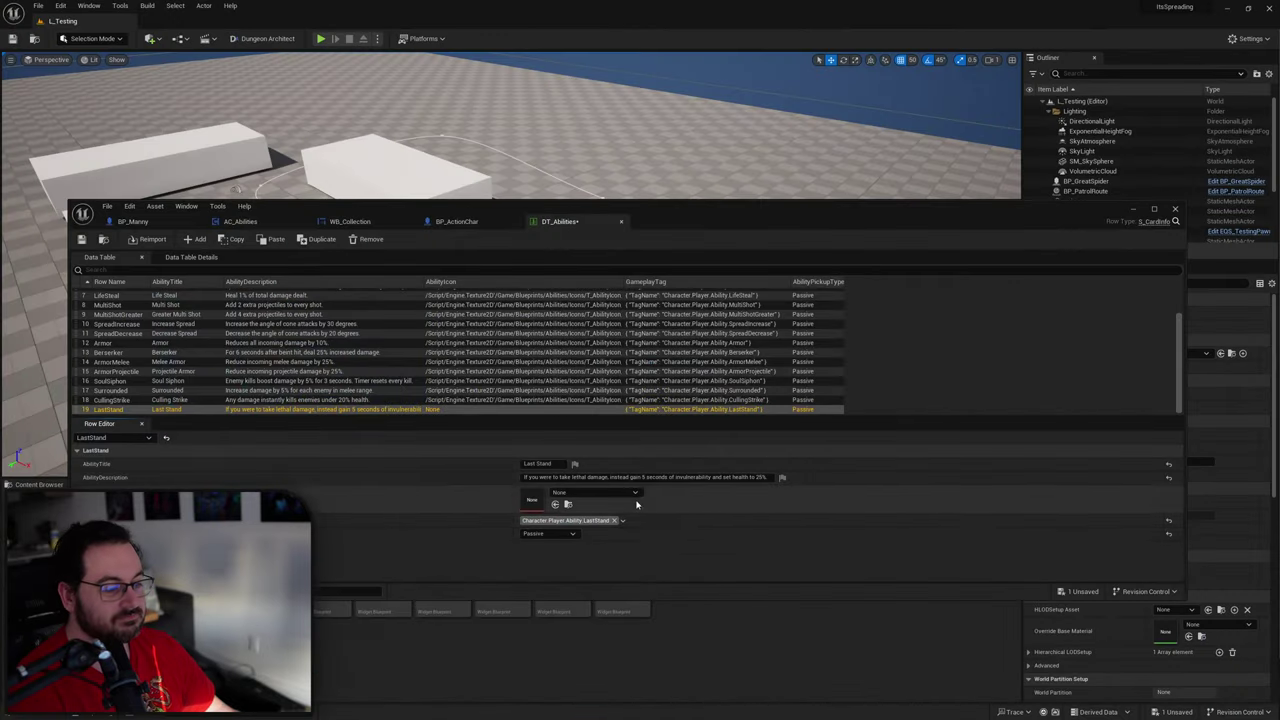
Step: Locate the CullingStrike icon texture, open its source location and import T_AbilityIcon_LastStand.jpg alongside the other ability icons
click(500, 400)
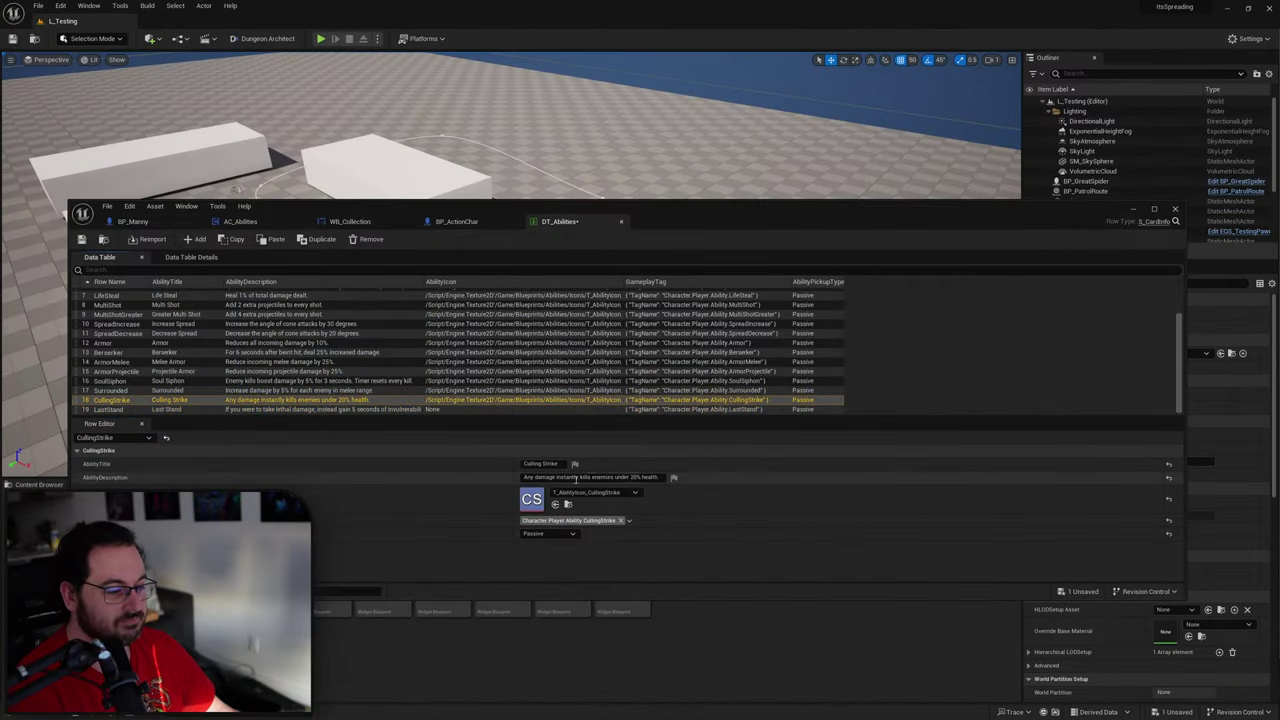
click(505, 410)
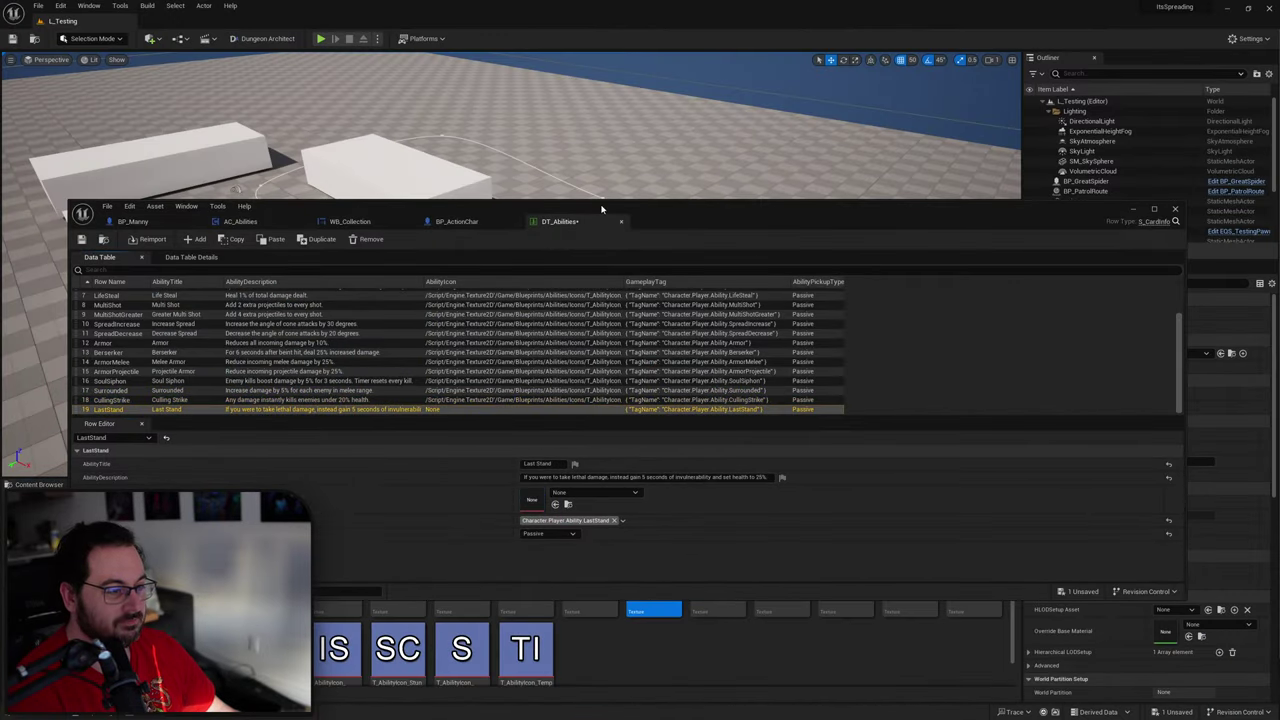
drag(695, 219, 704, 155)
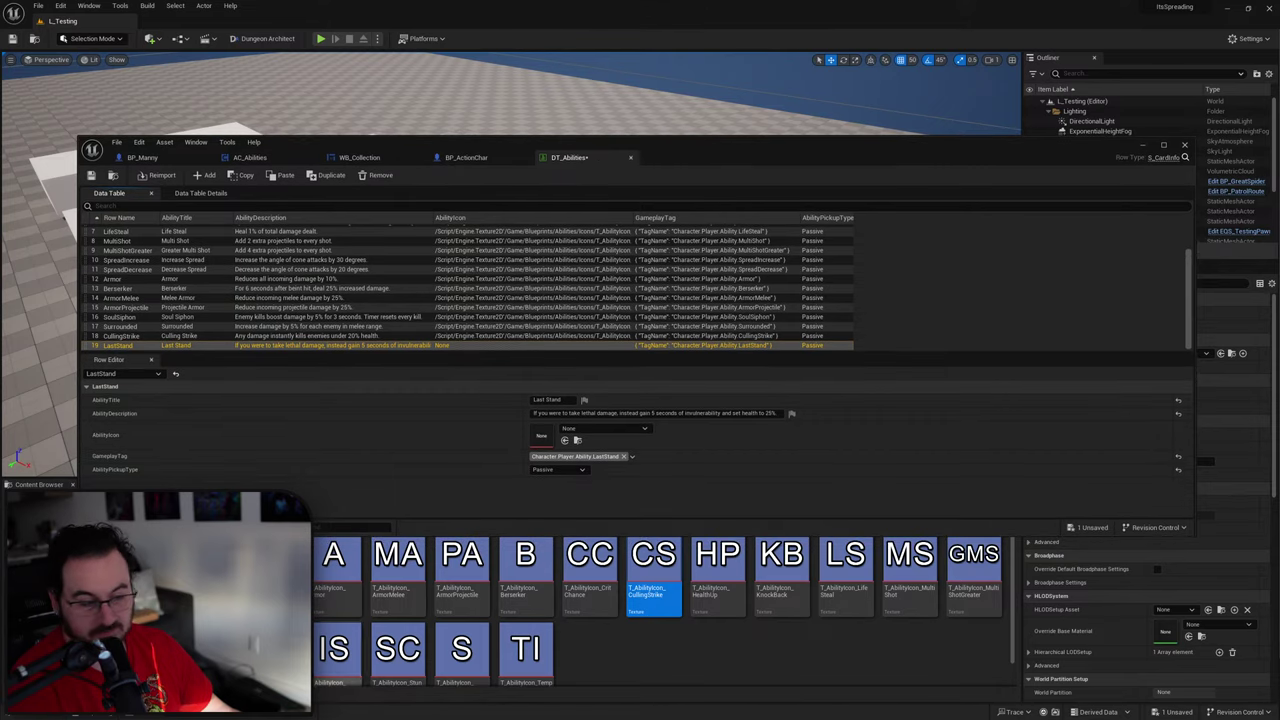
right_click(670, 574)
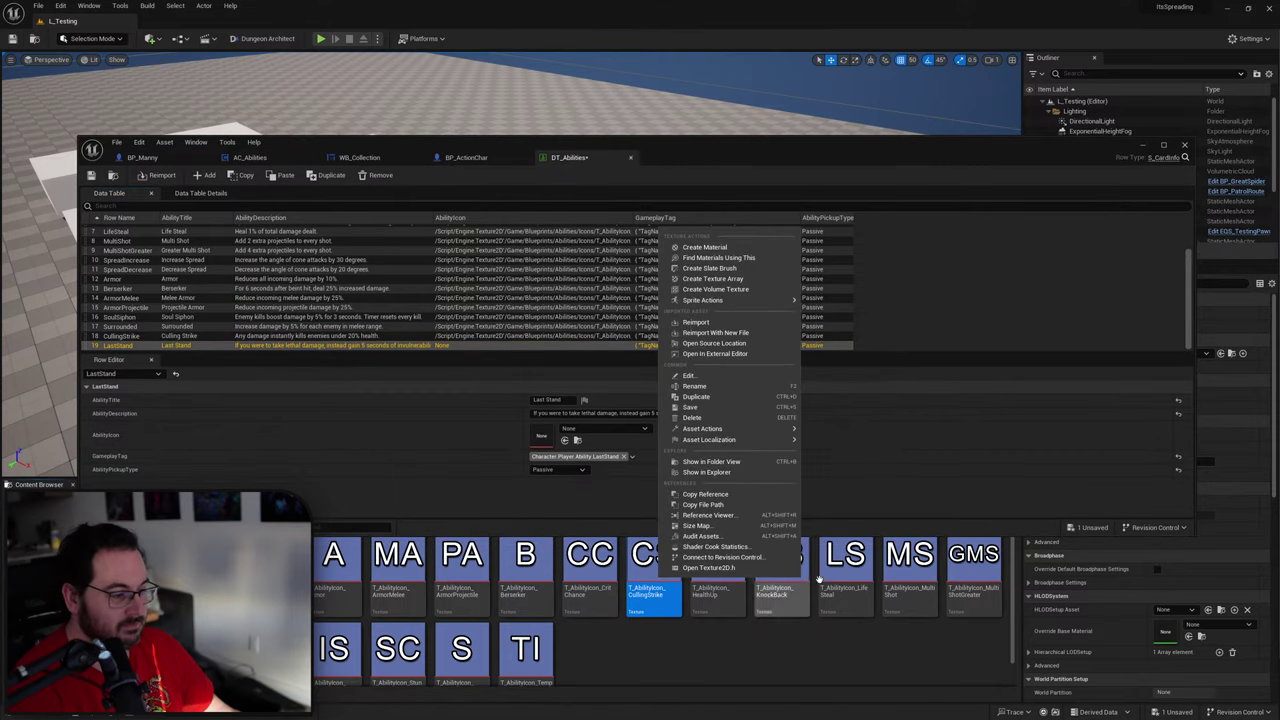
click(737, 473)
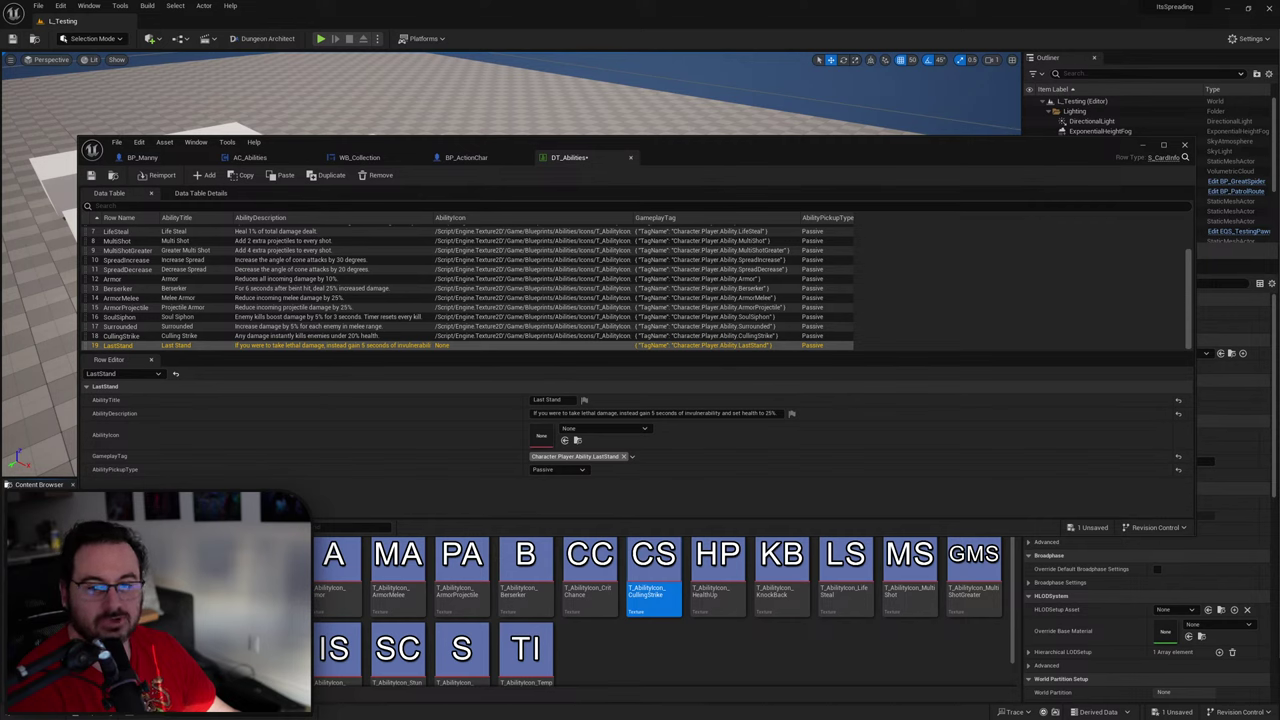
right_click(658, 595)
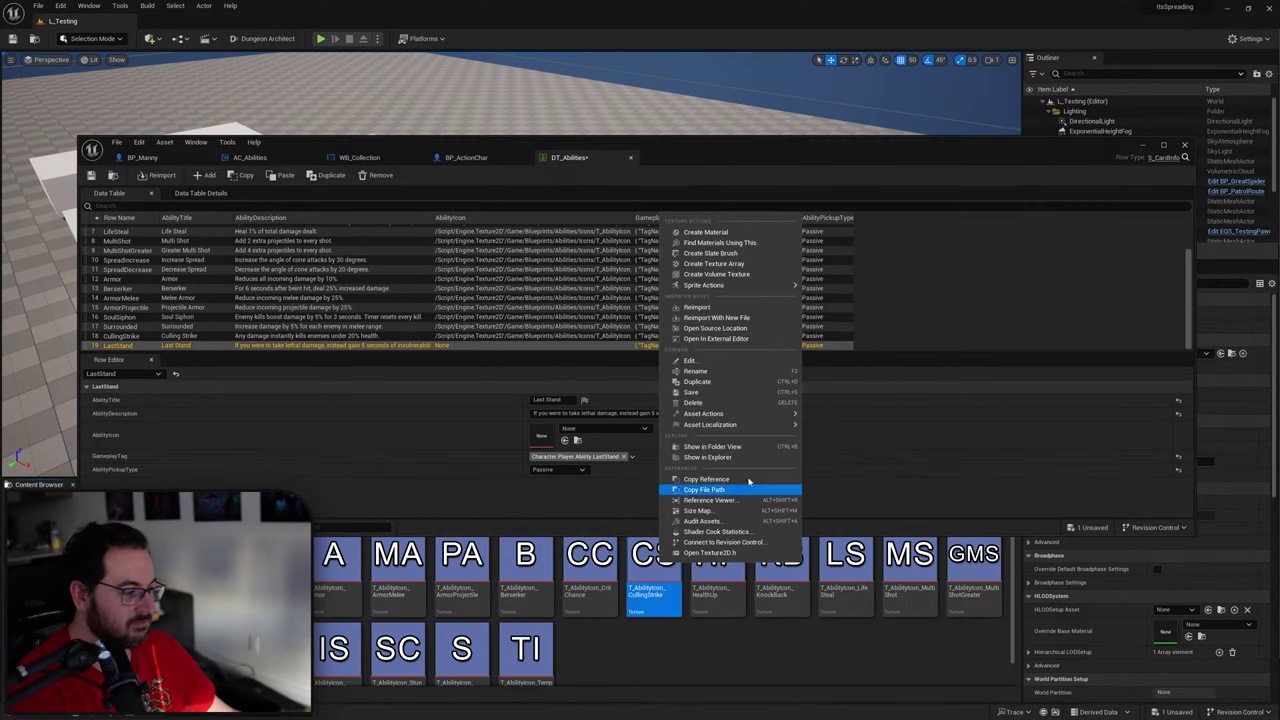
click(747, 329)
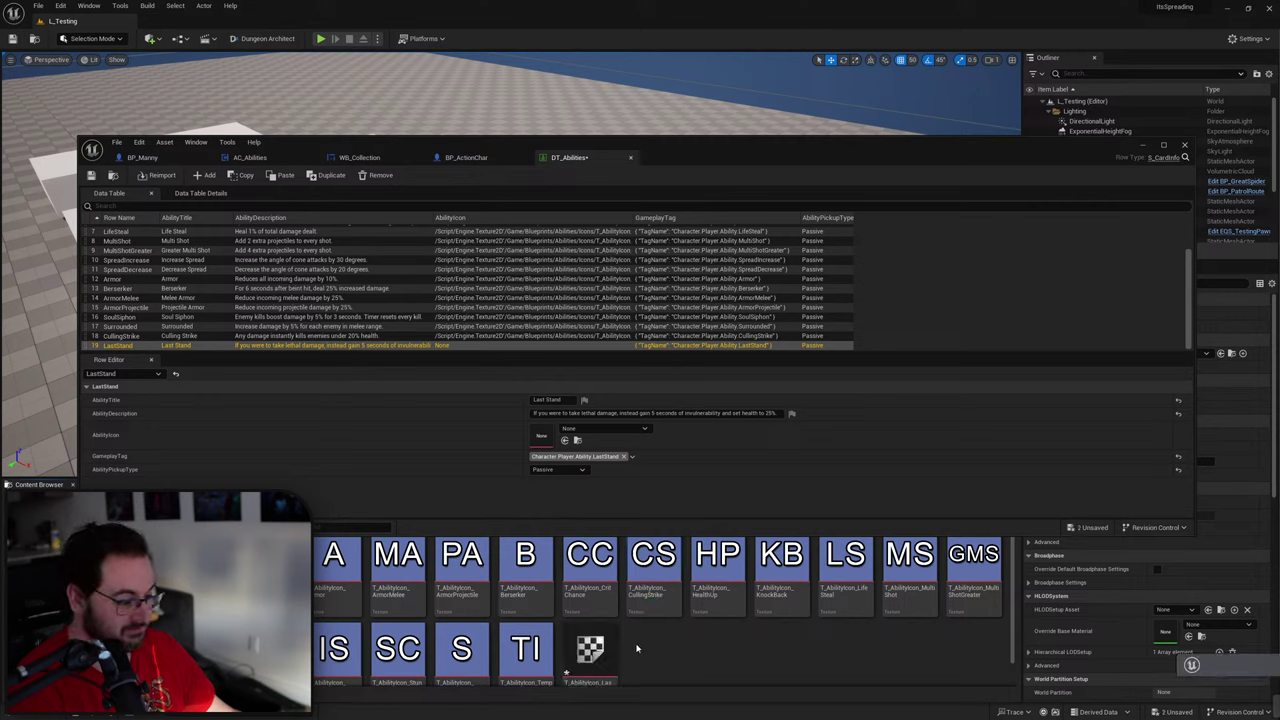
Step: Assign the T_AbilityIcon_LastStand texture as the LastStand row's AbilityIcon
drag(598, 649, 683, 646)
scroll(584, 636, down, 1)
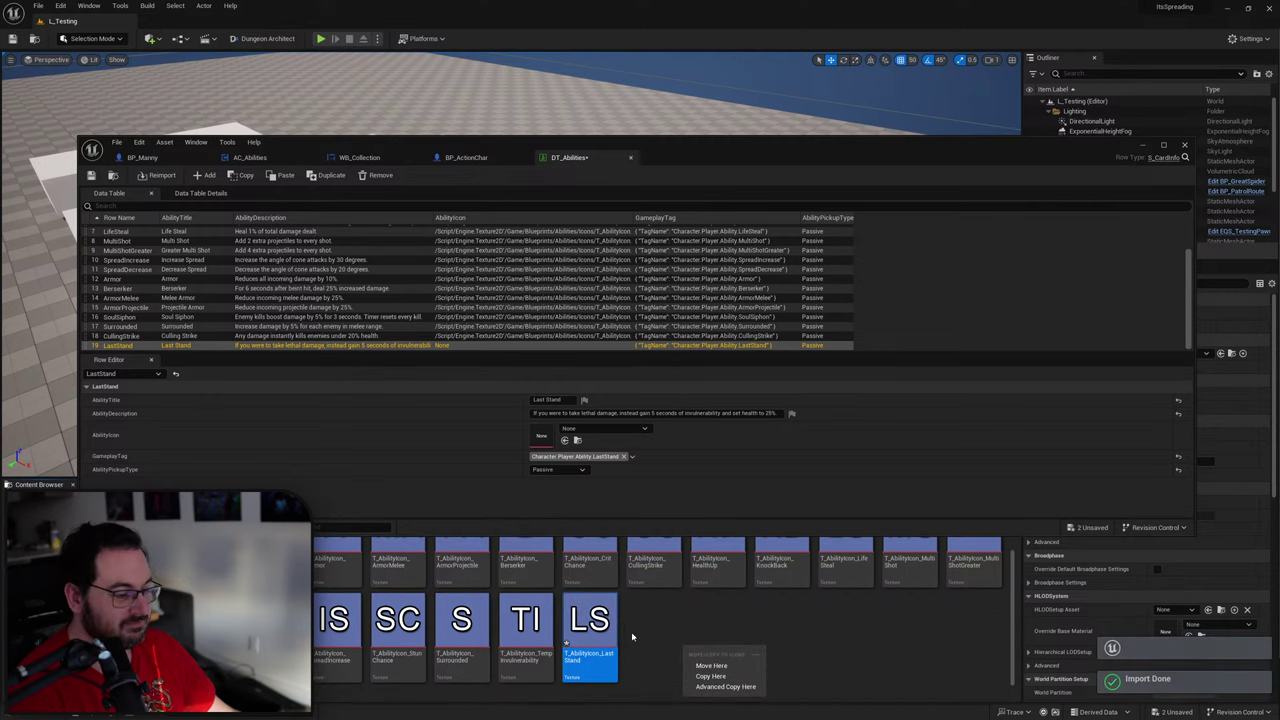
click(634, 637)
drag(570, 635, 572, 440)
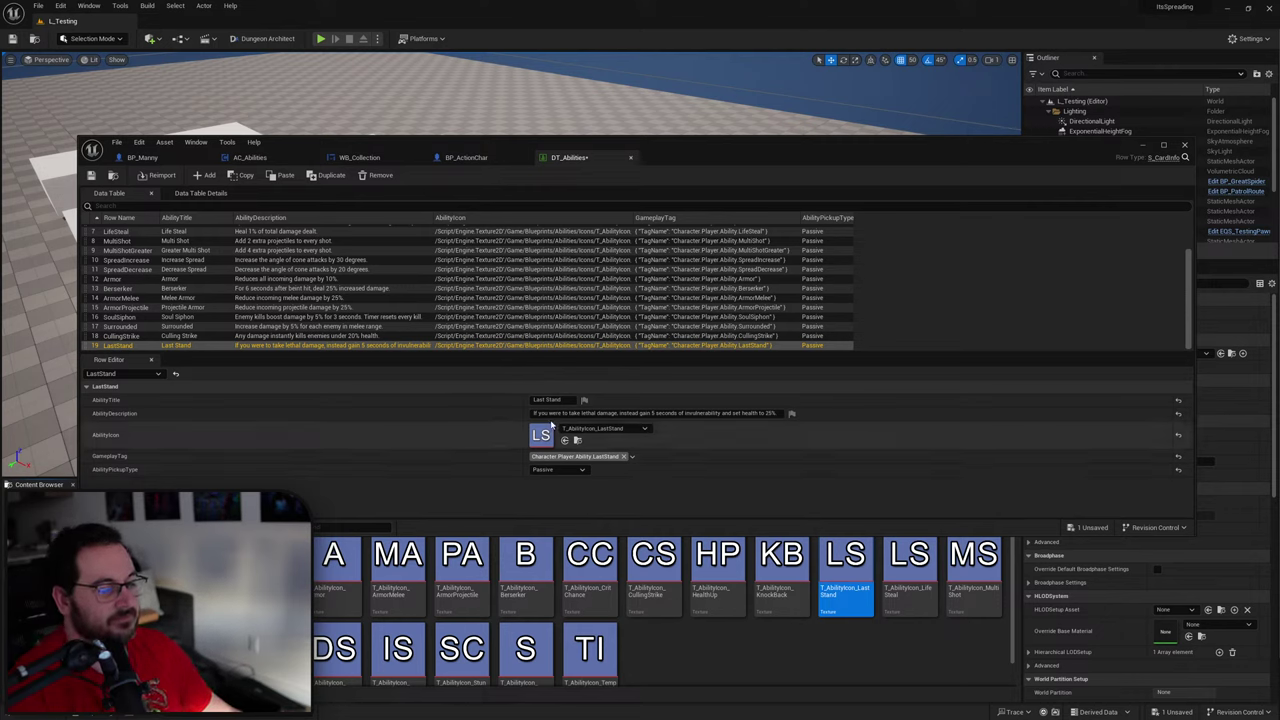
Step: Shorten the start of the LastStand AbilityDescription to "If you take lethal damage" and commit the text
drag(549, 415, 566, 416)
key(BackSpace)
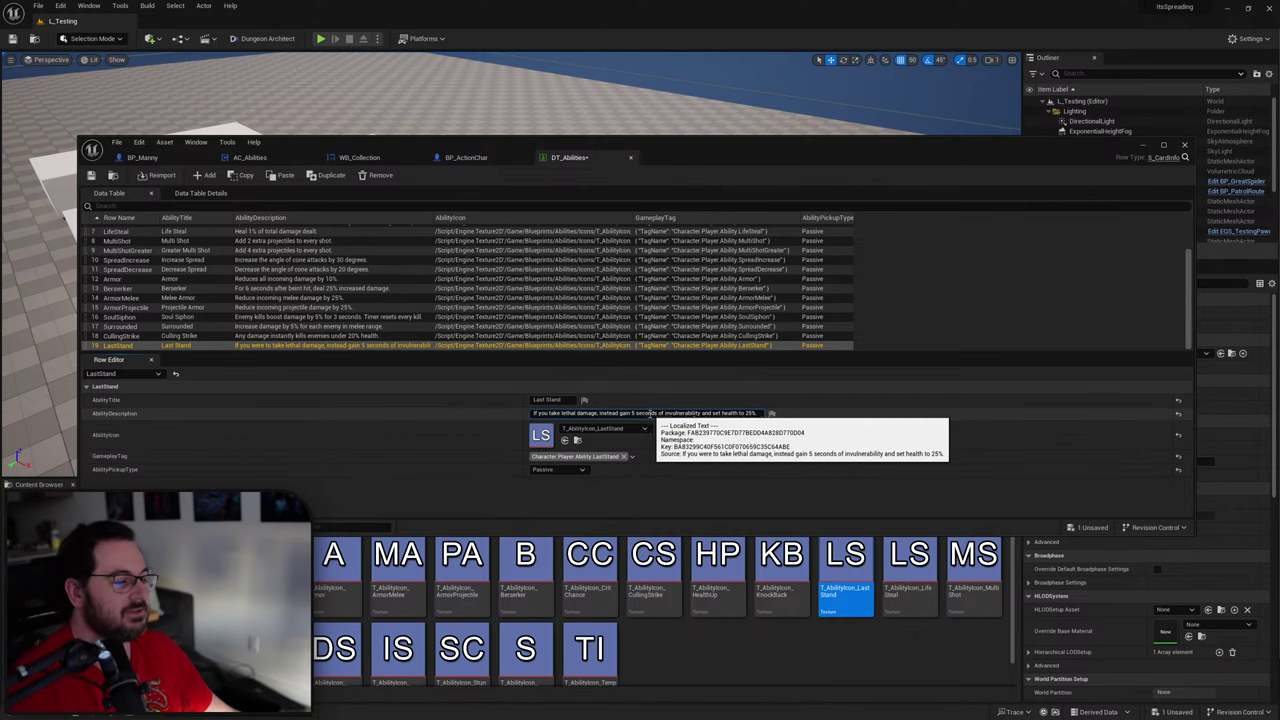
key(Return)
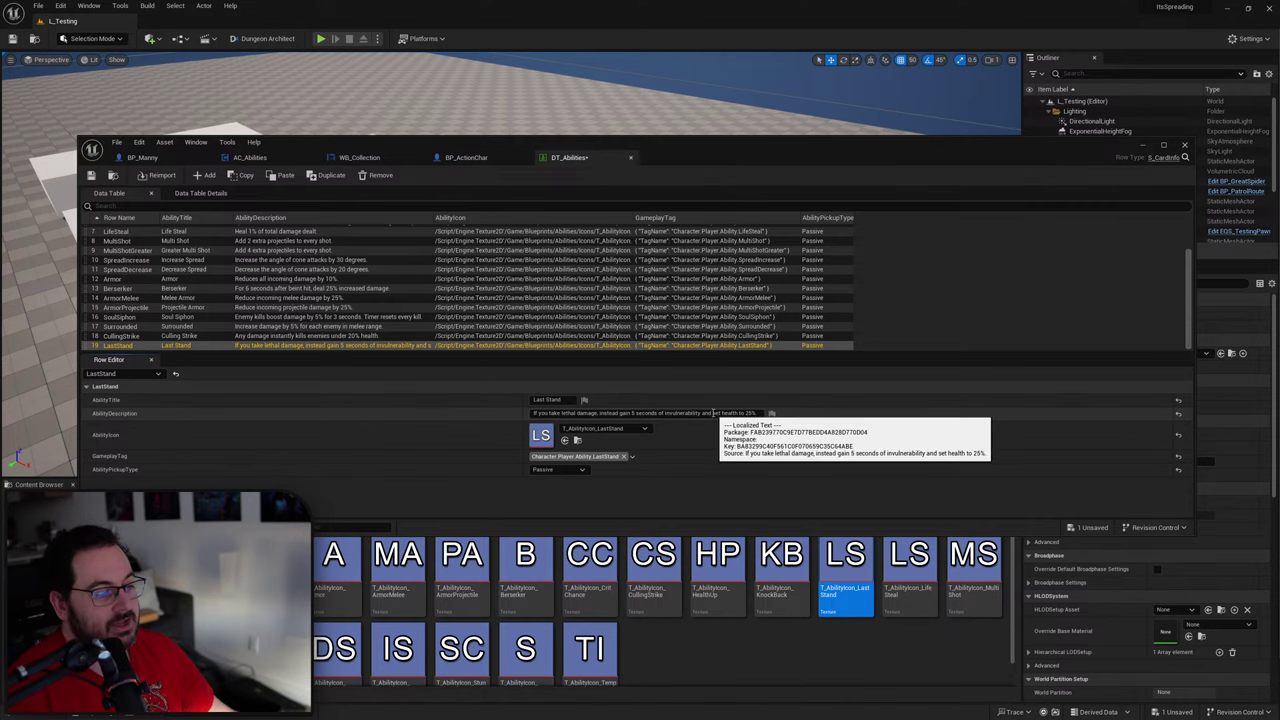
Step: Select the phrase "set health to 25%." at the end of the LastStand AbilityDescription
drag(713, 413, 797, 412)
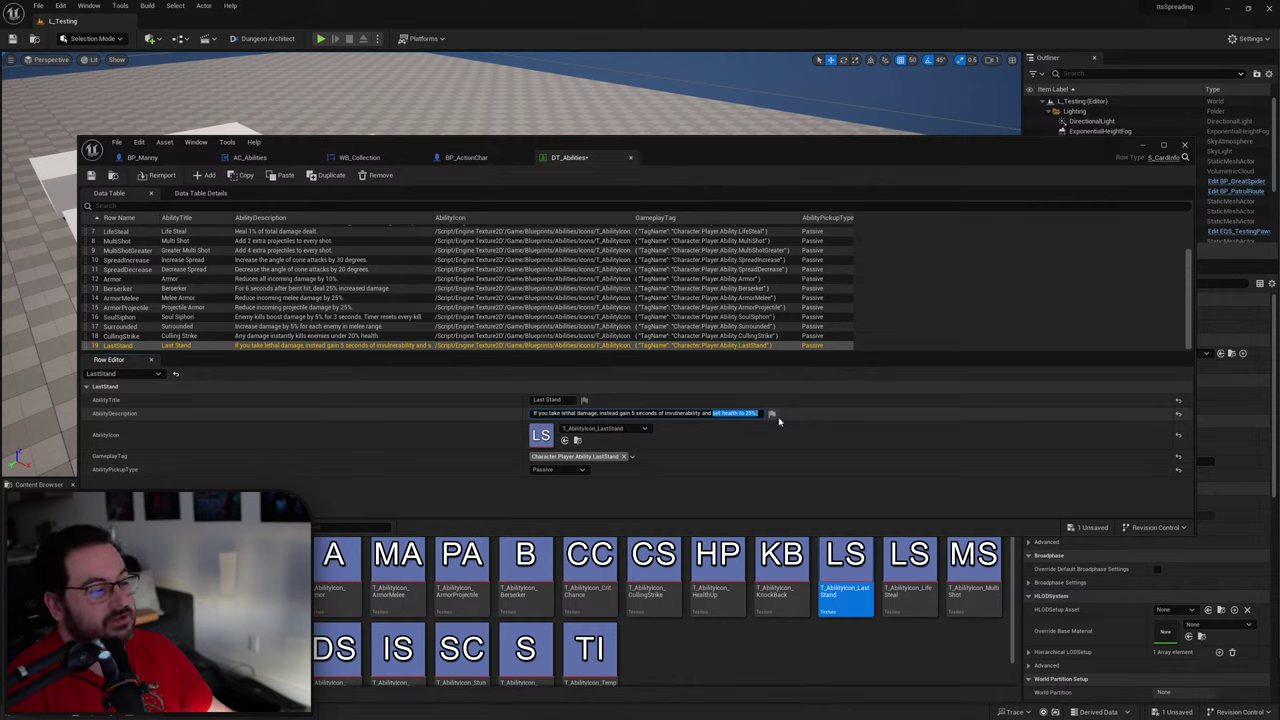
Step: Open the AC_Abilities blueprint and add a new function named LastStandCheck
click(760, 413)
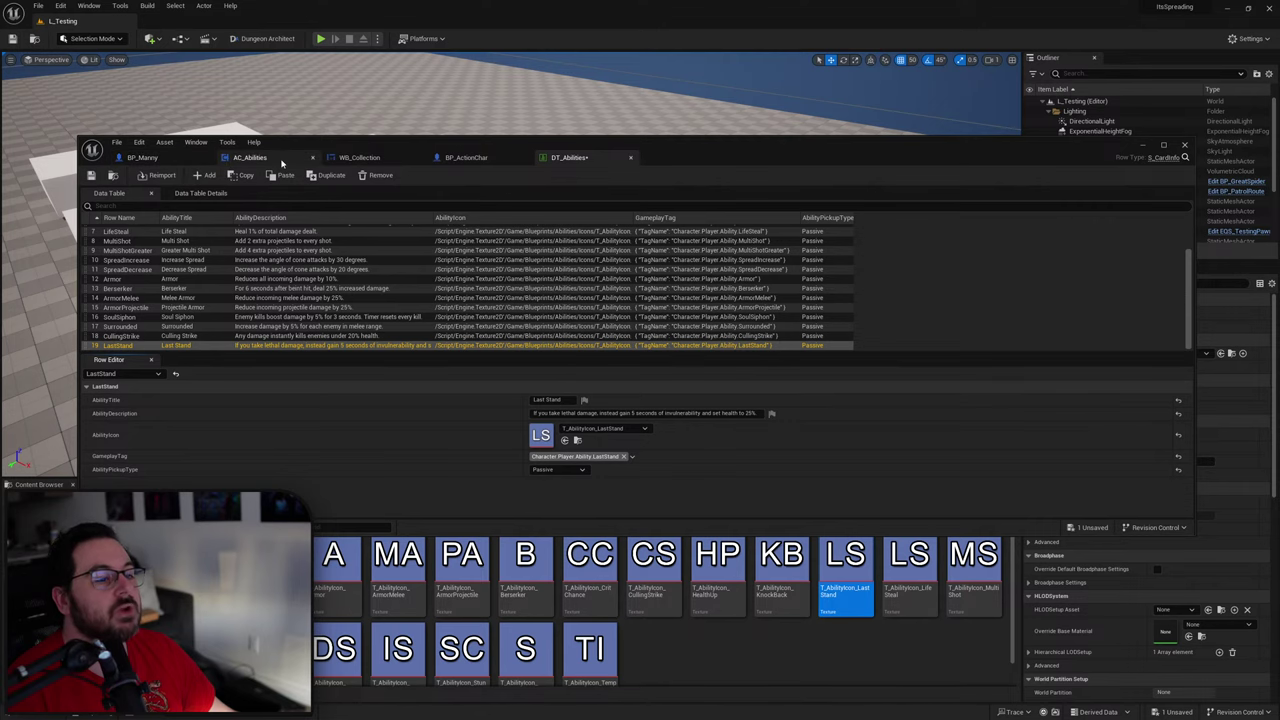
click(262, 157)
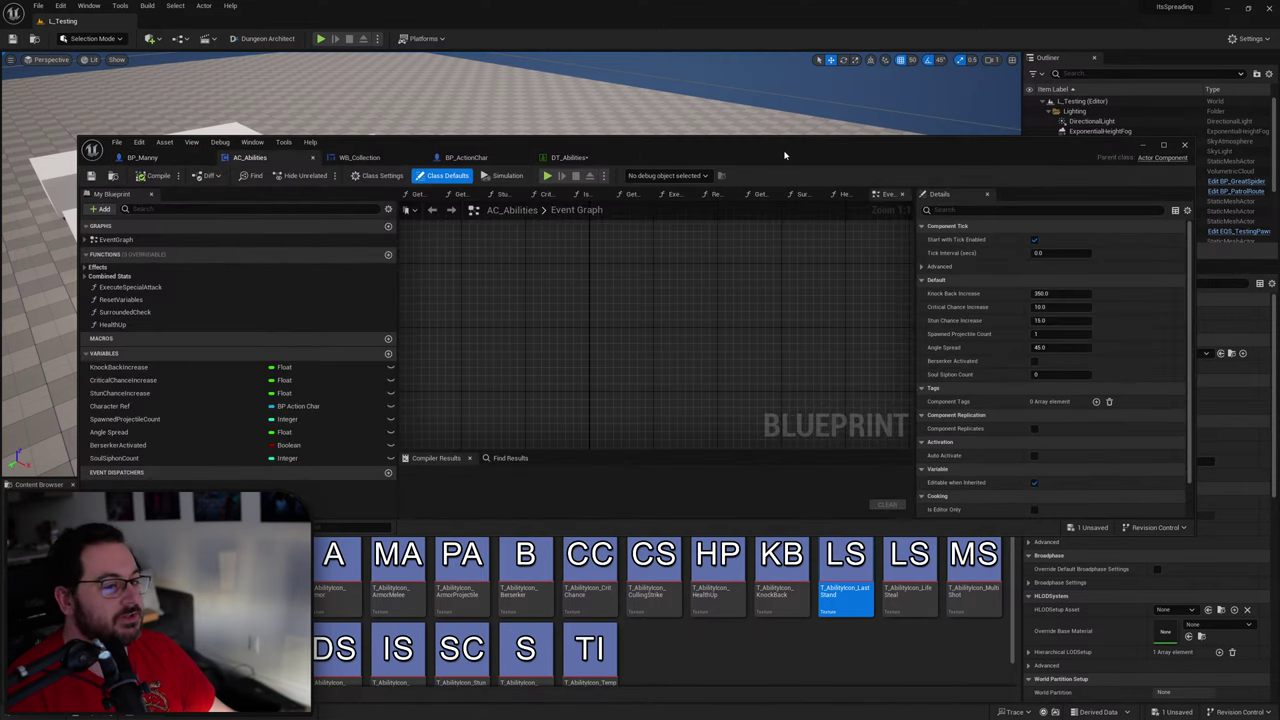
double_click(785, 155)
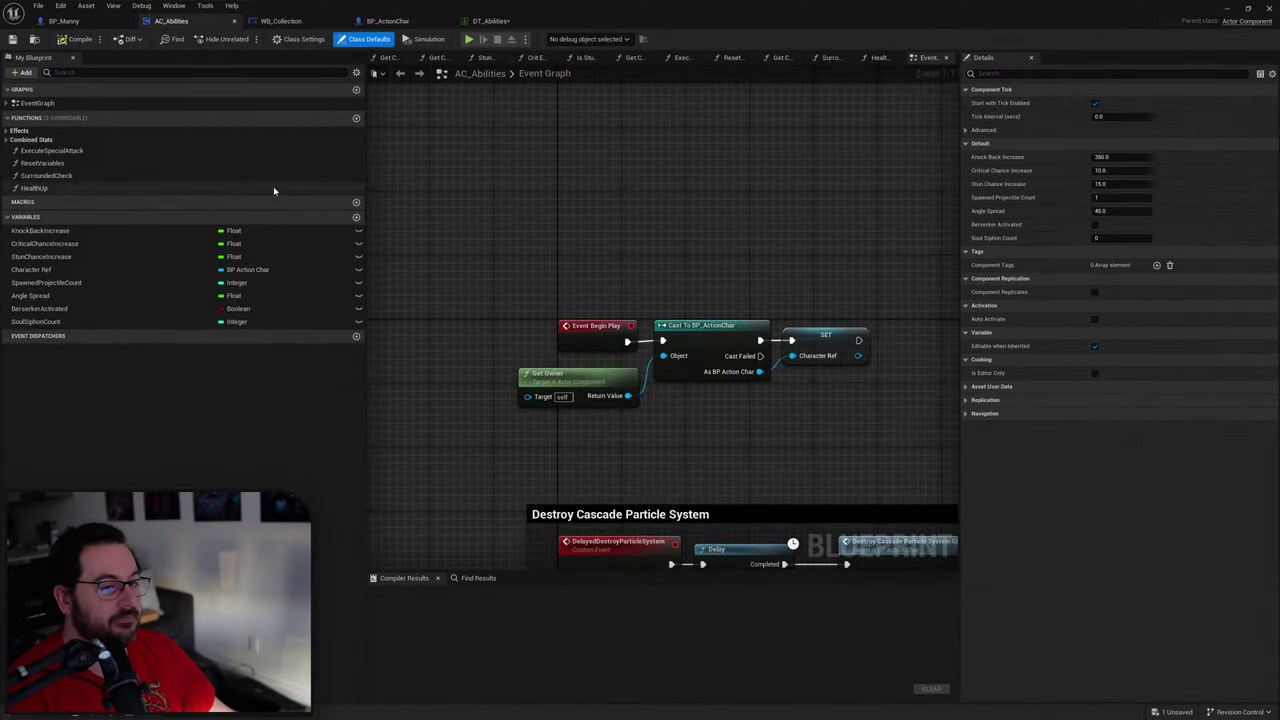
click(356, 118)
text(Last)
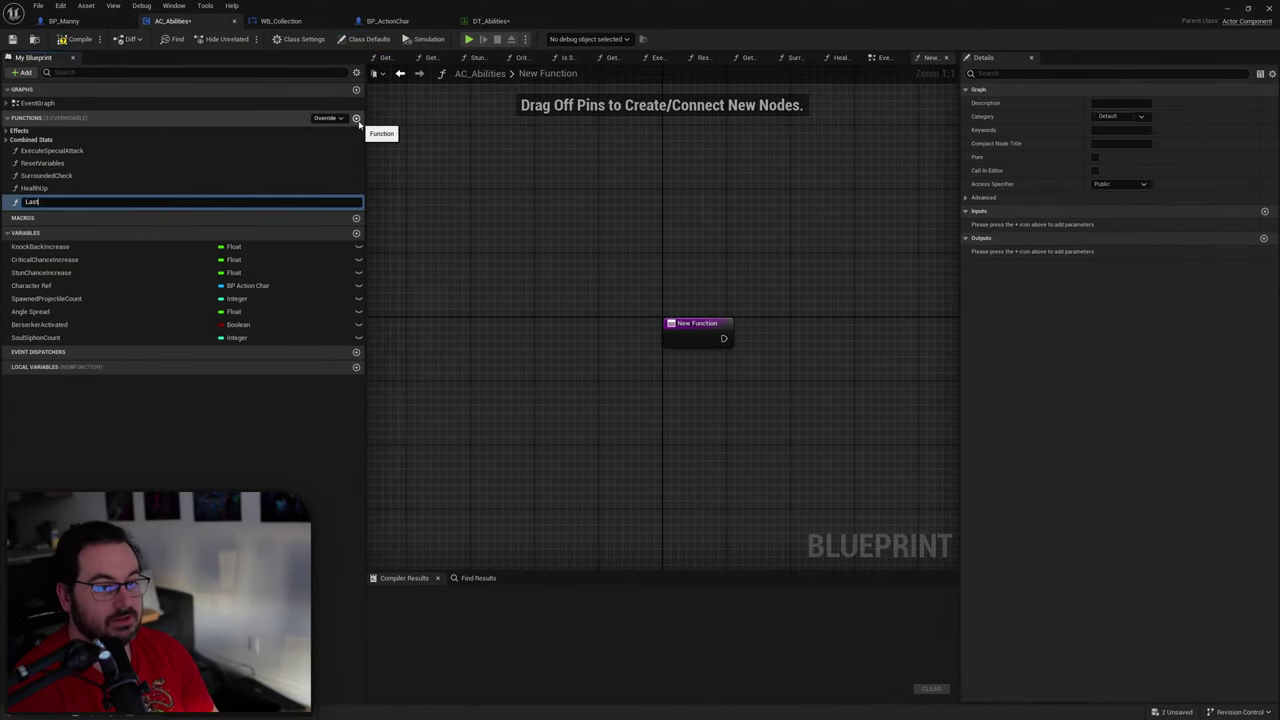
text(StandCheck)
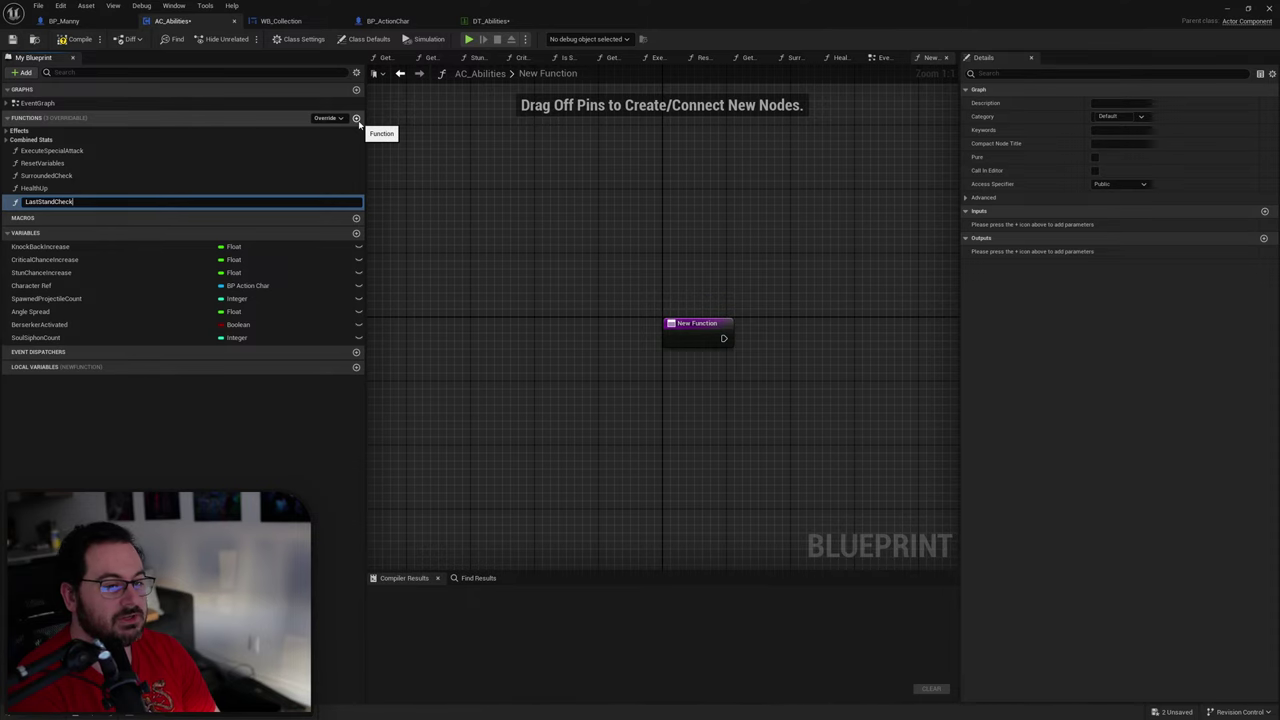
key(Return)
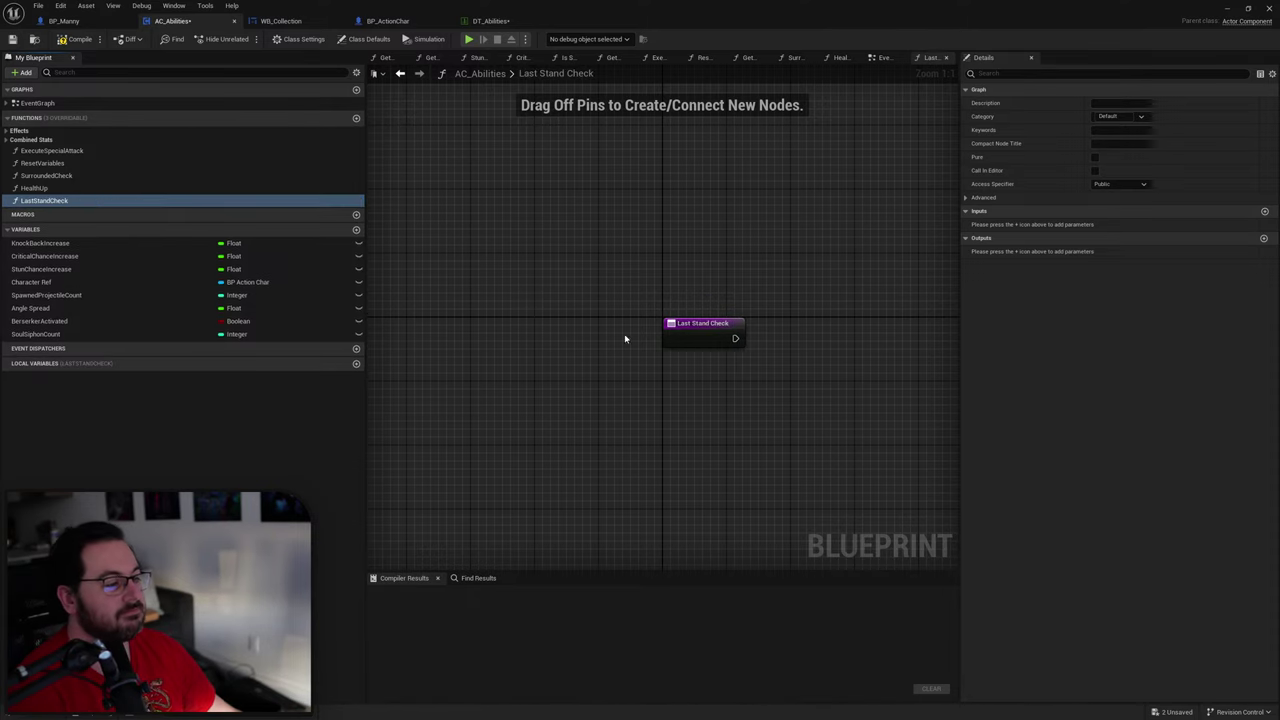
Step: Add an input named CharacterRef to the LastStandCheck function and set its type to BP Action Char object reference
right_drag(511, 228, 488, 225)
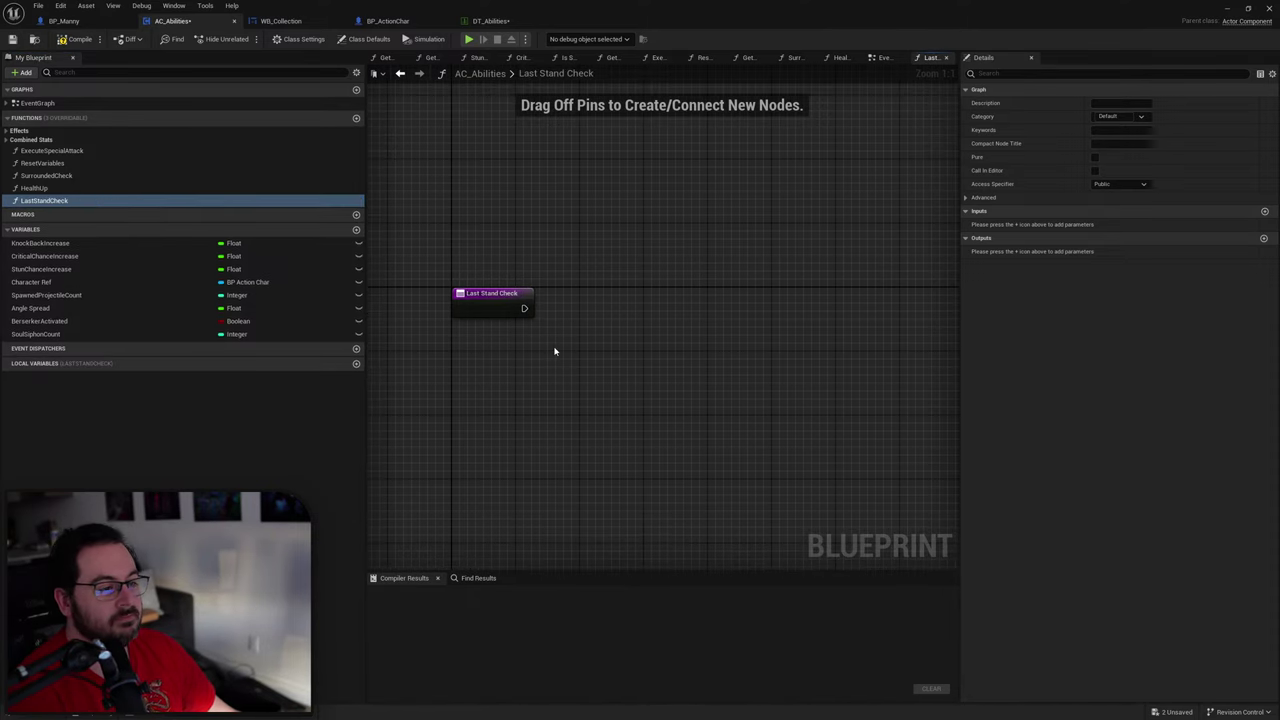
click(490, 308)
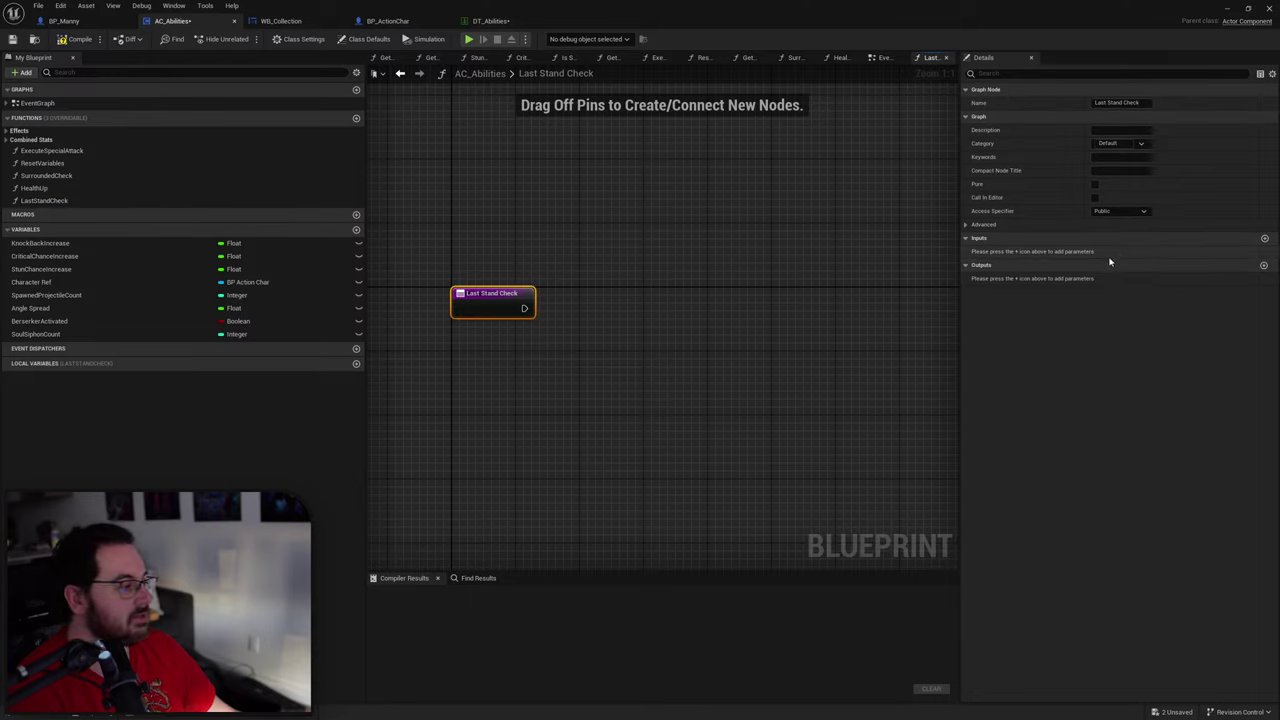
click(1265, 239)
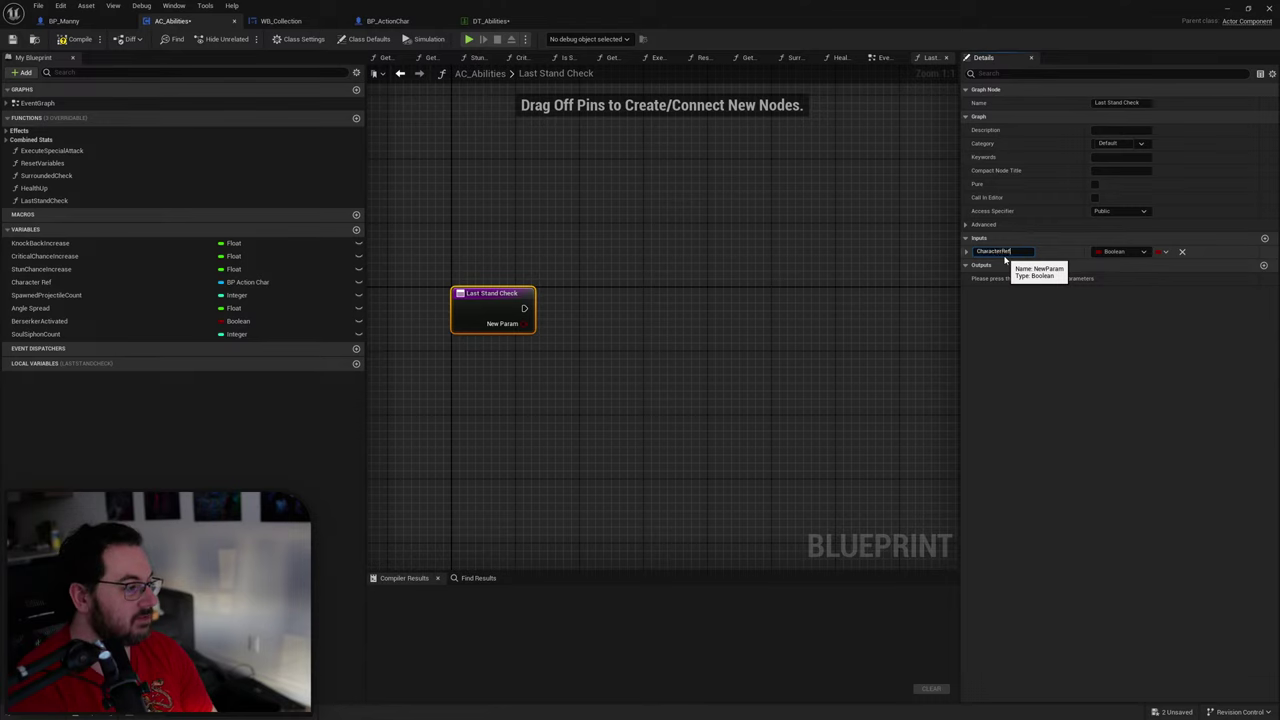
text(CharacterRef)
key(Return)
click(1135, 253)
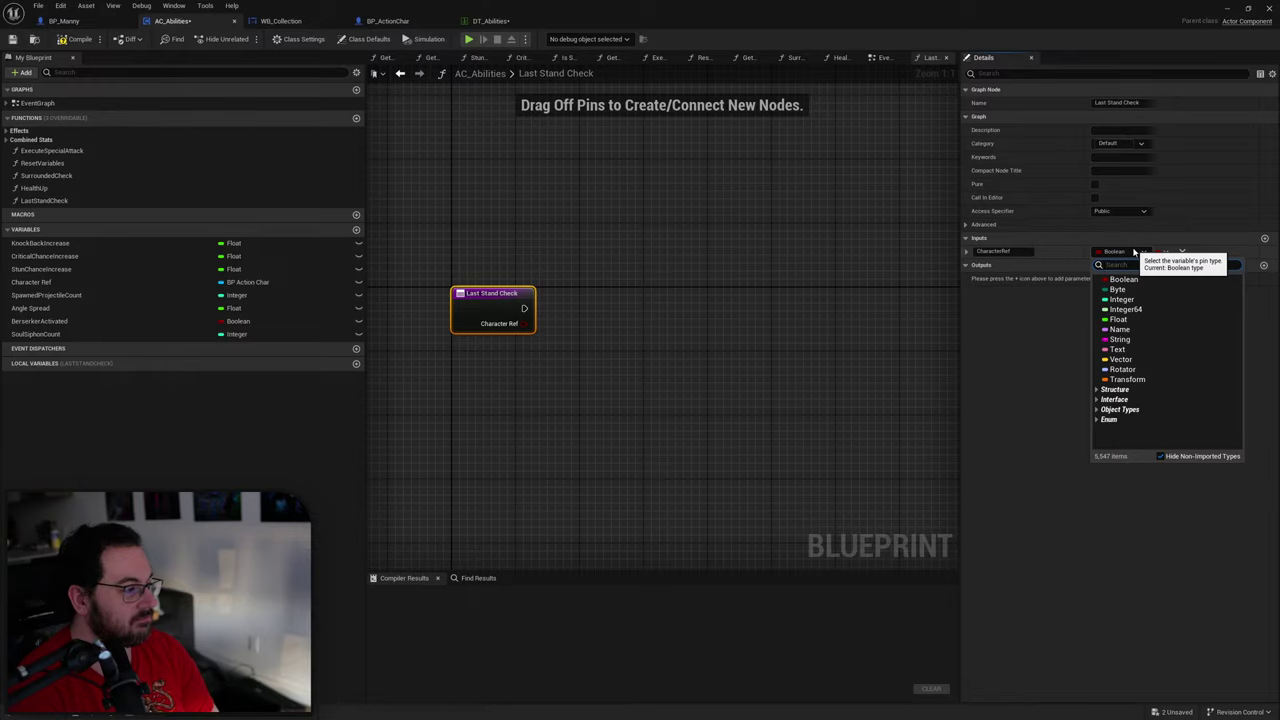
text(BP_Action)
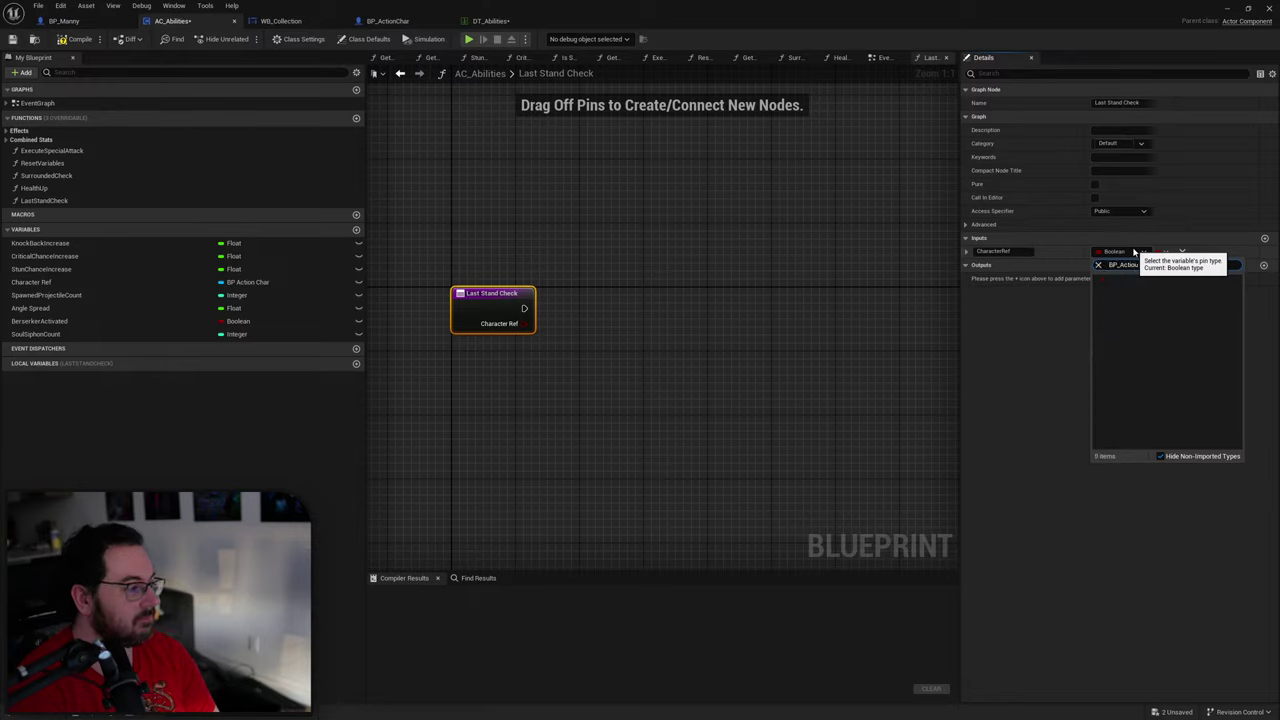
mouse_move(1140, 289)
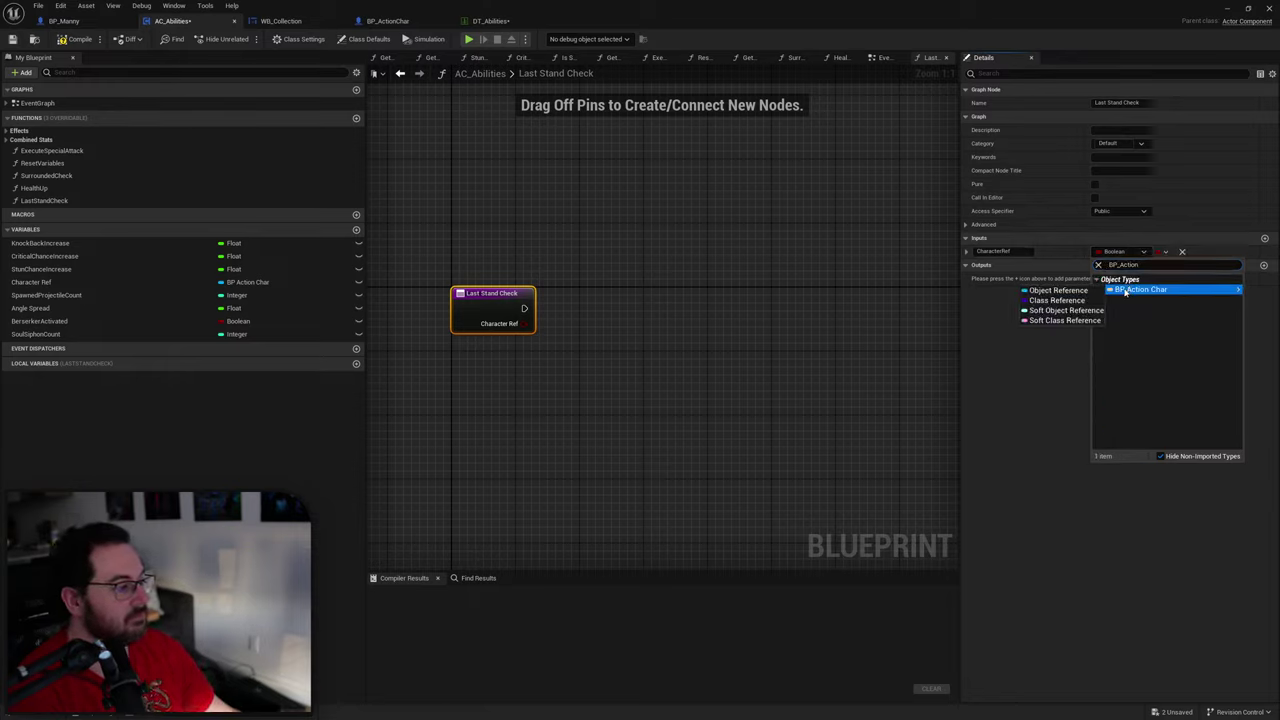
click(1060, 291)
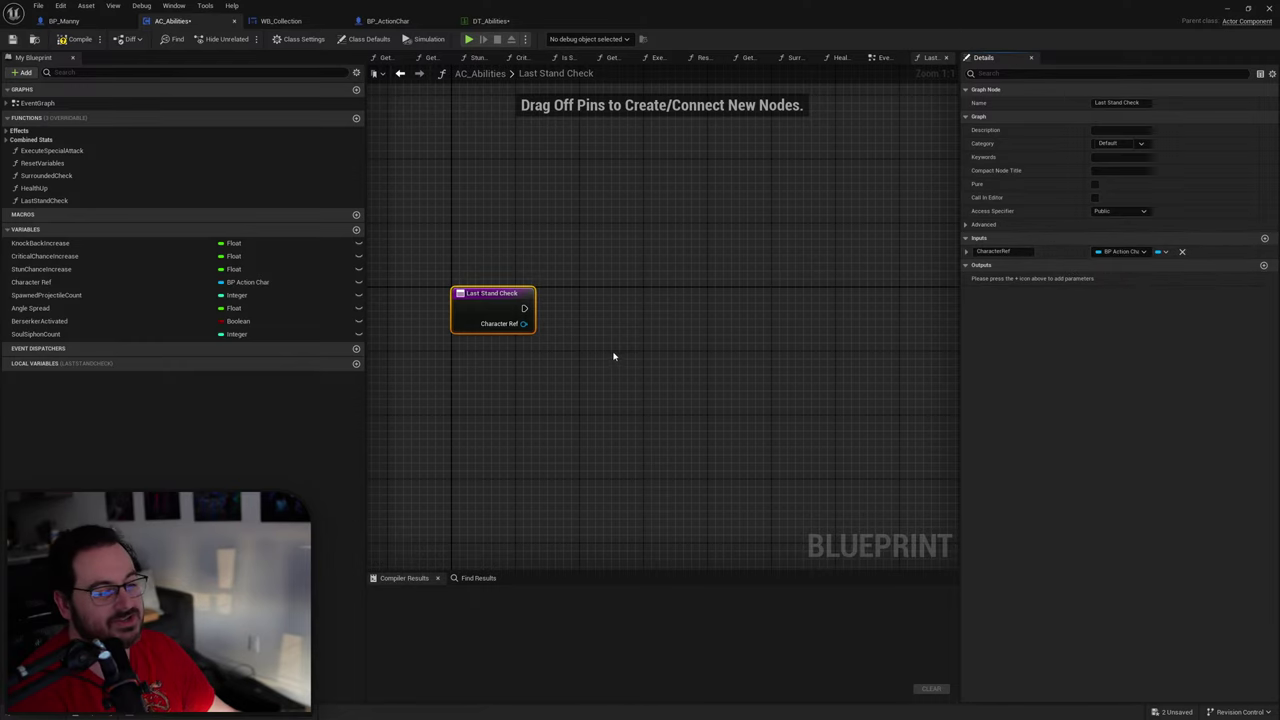
Step: Get the Gameplay Tags variable from the Character Ref output of the Last Stand Check entry node
right_drag(579, 317, 543, 289)
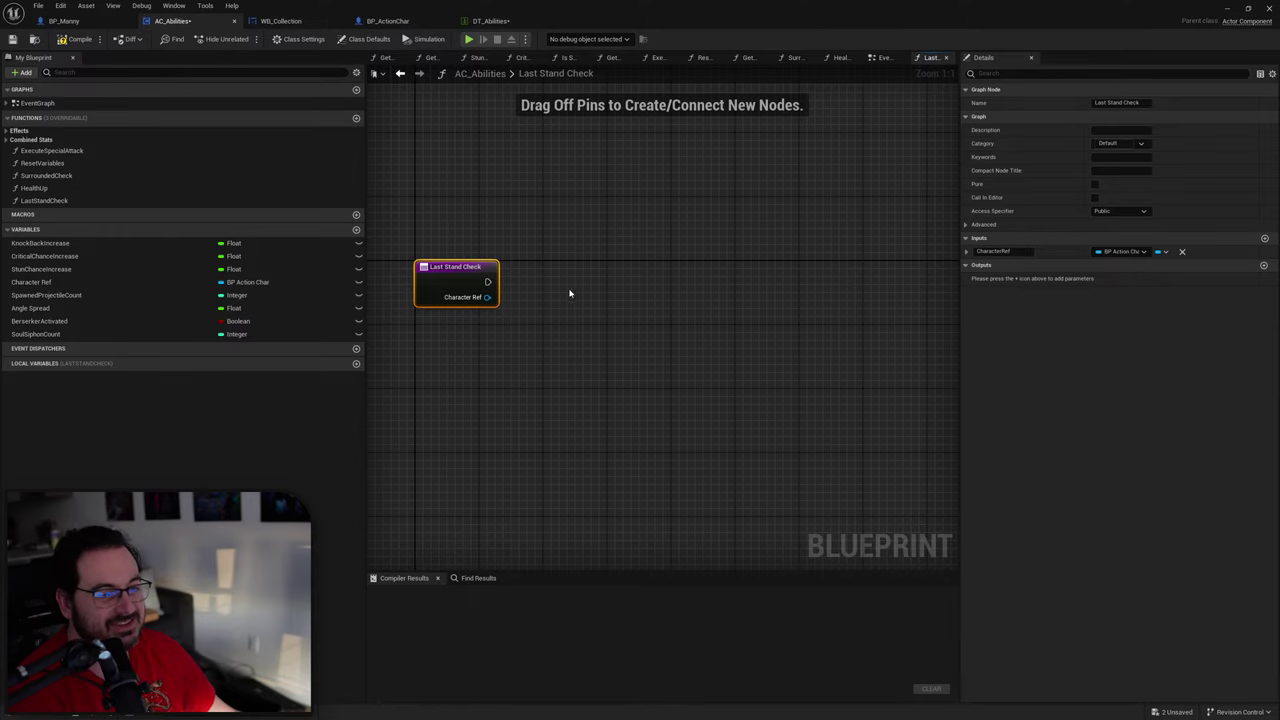
right_drag(570, 293, 582, 297)
drag(502, 301, 556, 334)
text(get gameplay)
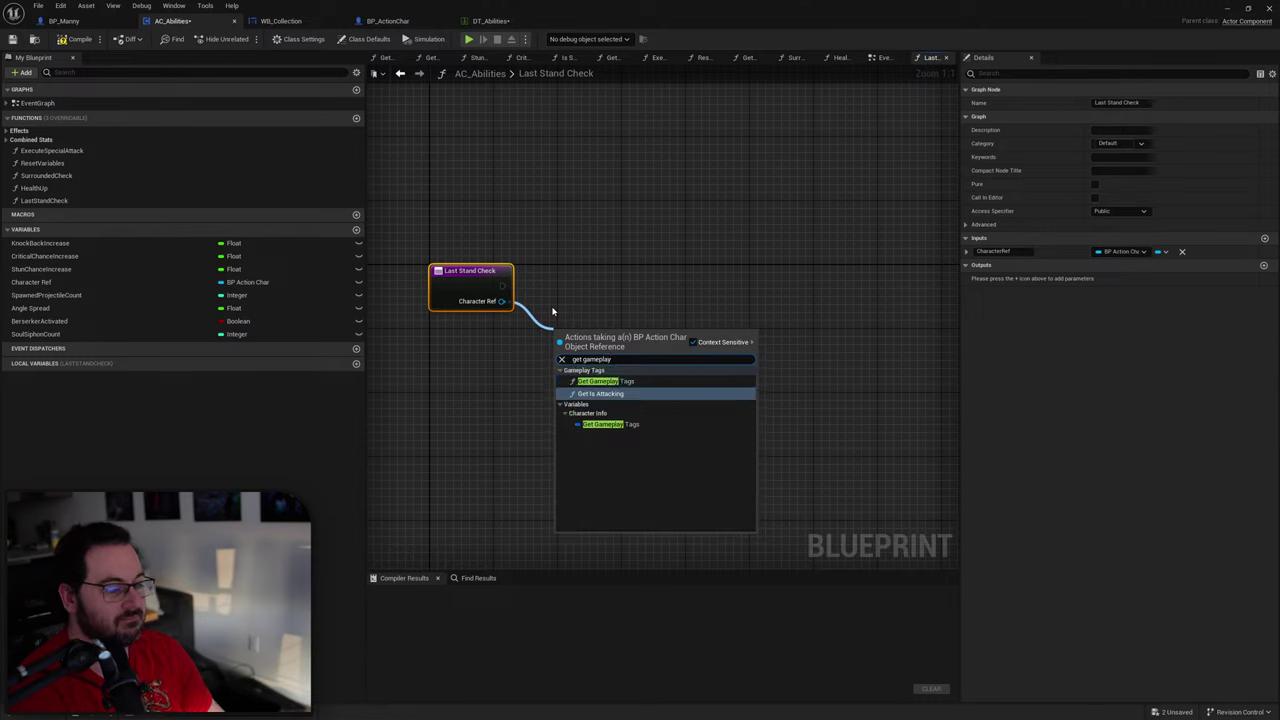
key(Down)
key(Return)
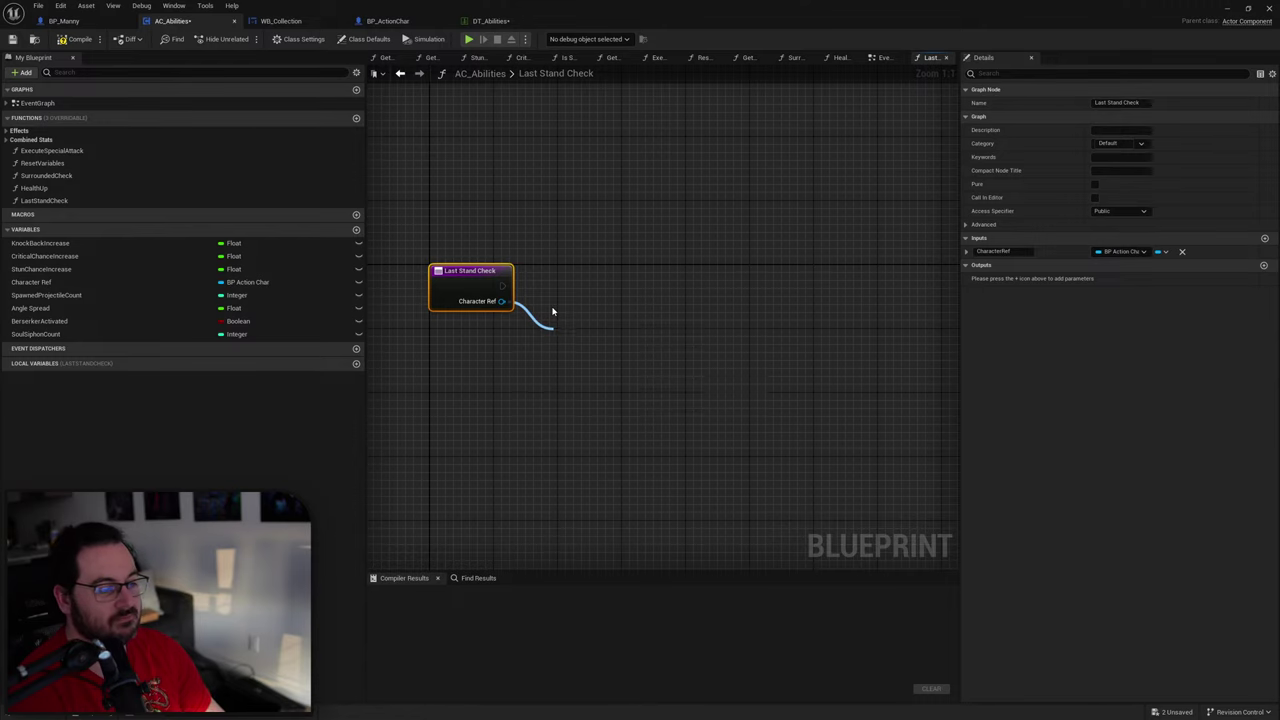
Step: Add a Has Tag node to the Gameplay Tags and set its tag to Character.Player.Ability.LastStand
drag(657, 340, 699, 330)
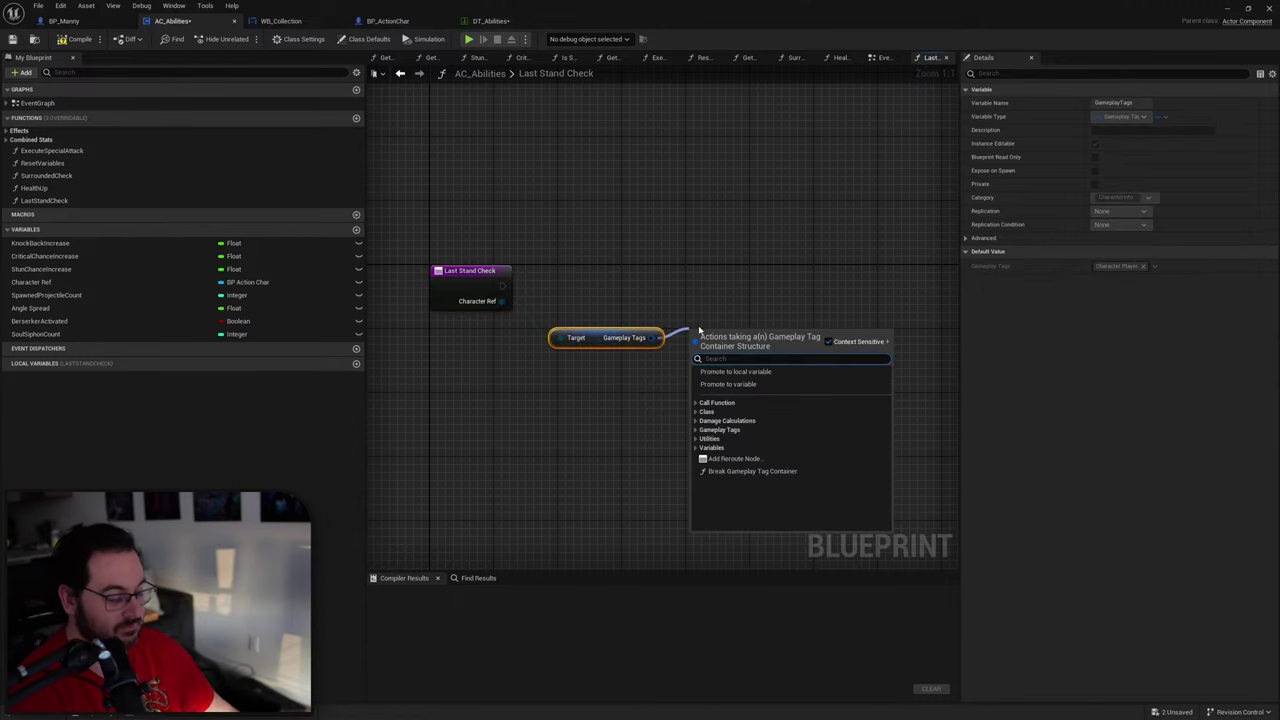
text(has ta)
key(Return)
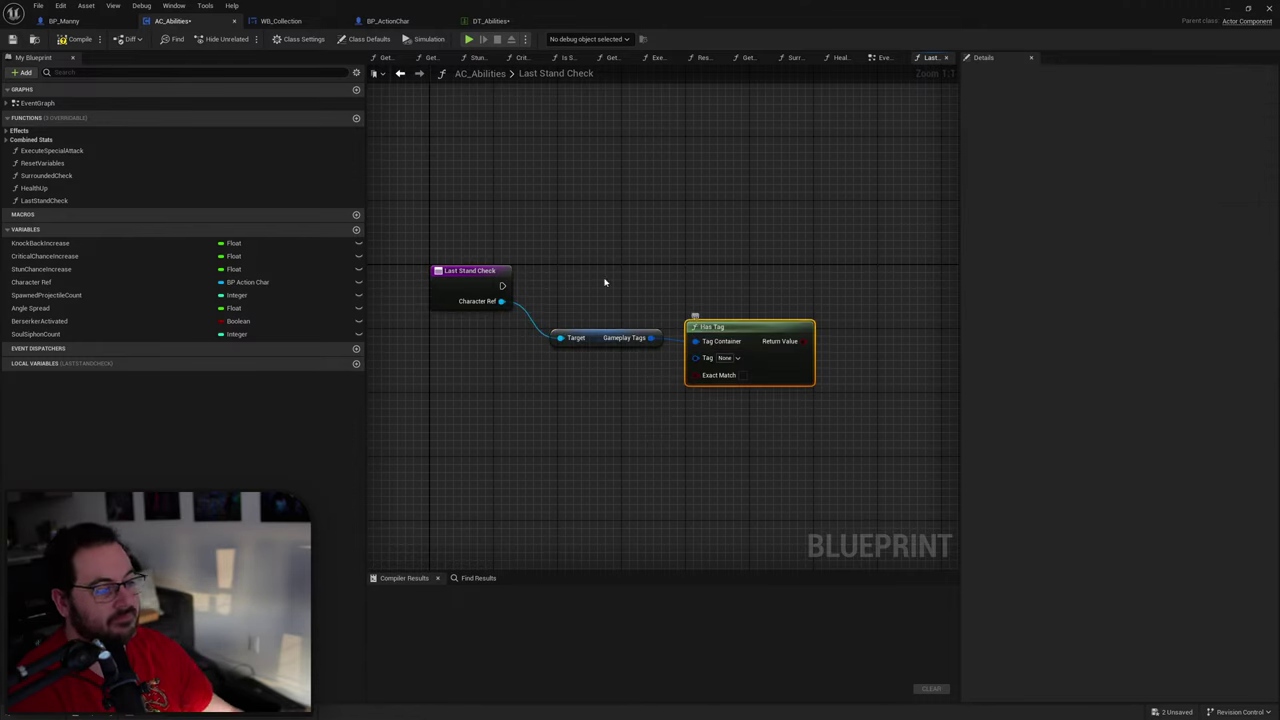
click(730, 358)
scroll(840, 525, down, 5)
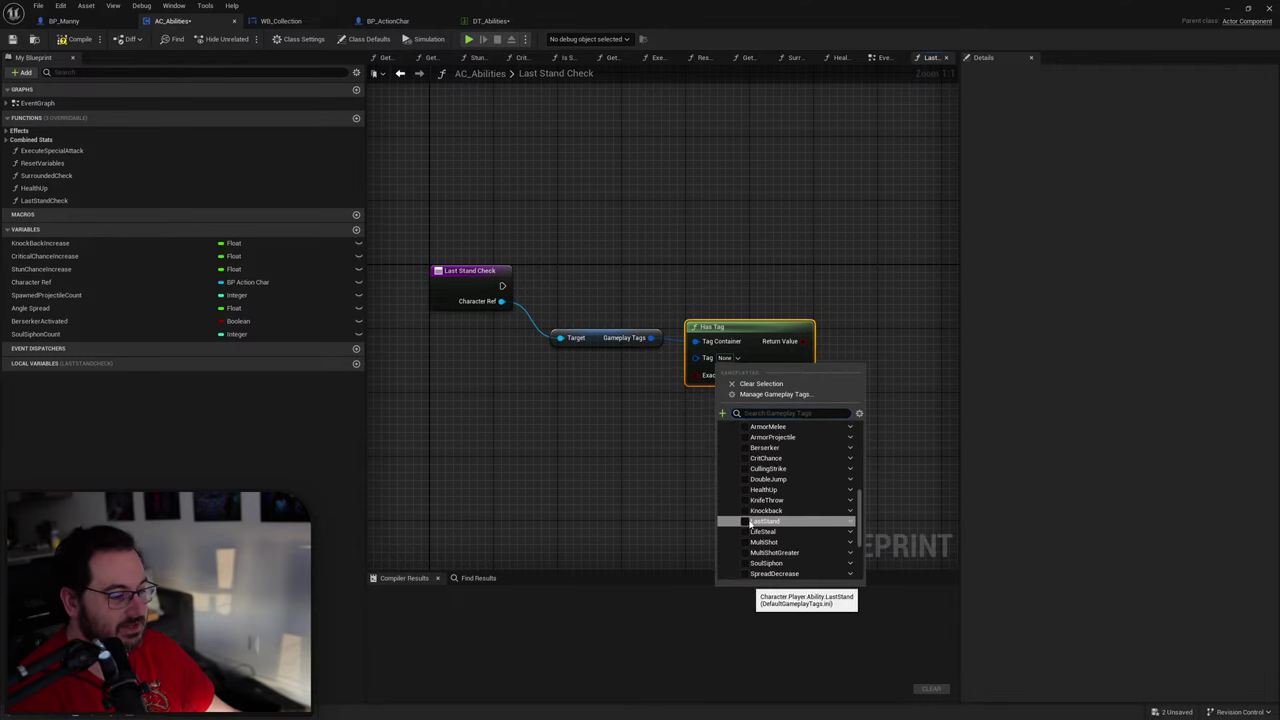
click(753, 522)
click(615, 478)
Step: Add a Branch node run from the function entry, with the Has Tag result as its condition
right_drag(800, 400, 678, 418)
right_drag(502, 307, 600, 305)
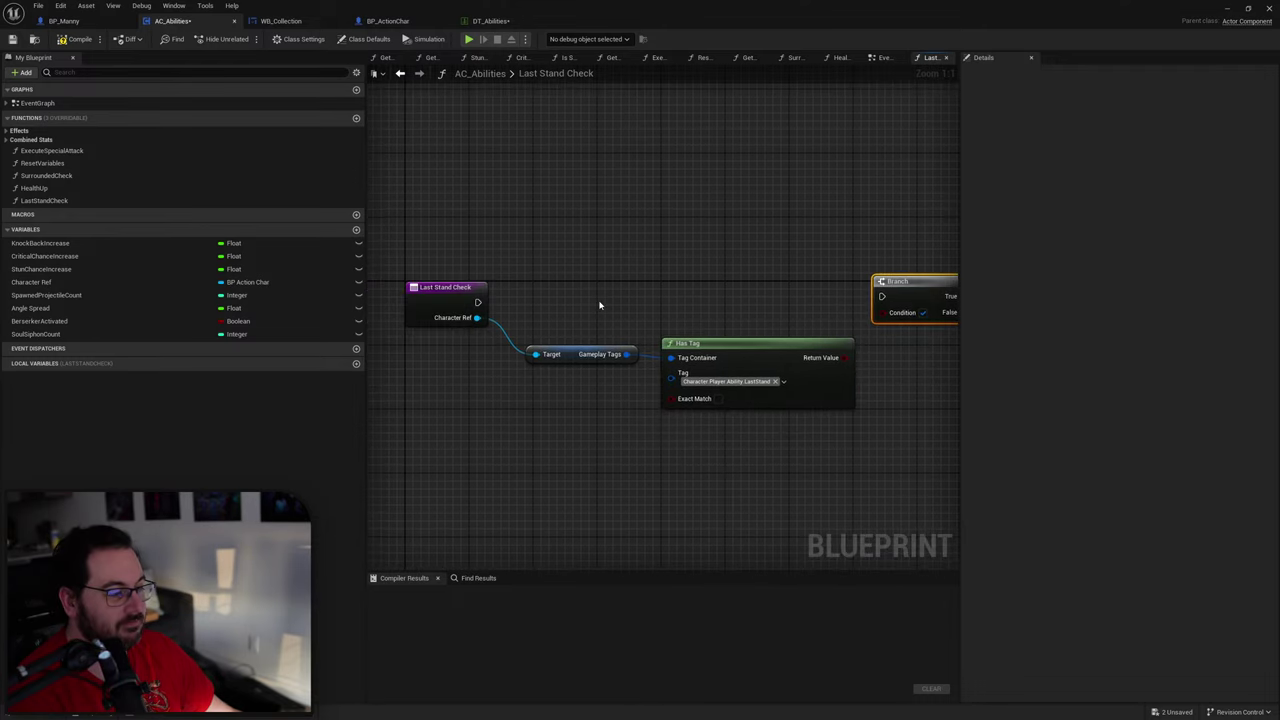
drag(477, 302, 881, 296)
drag(845, 357, 916, 297)
click(762, 346)
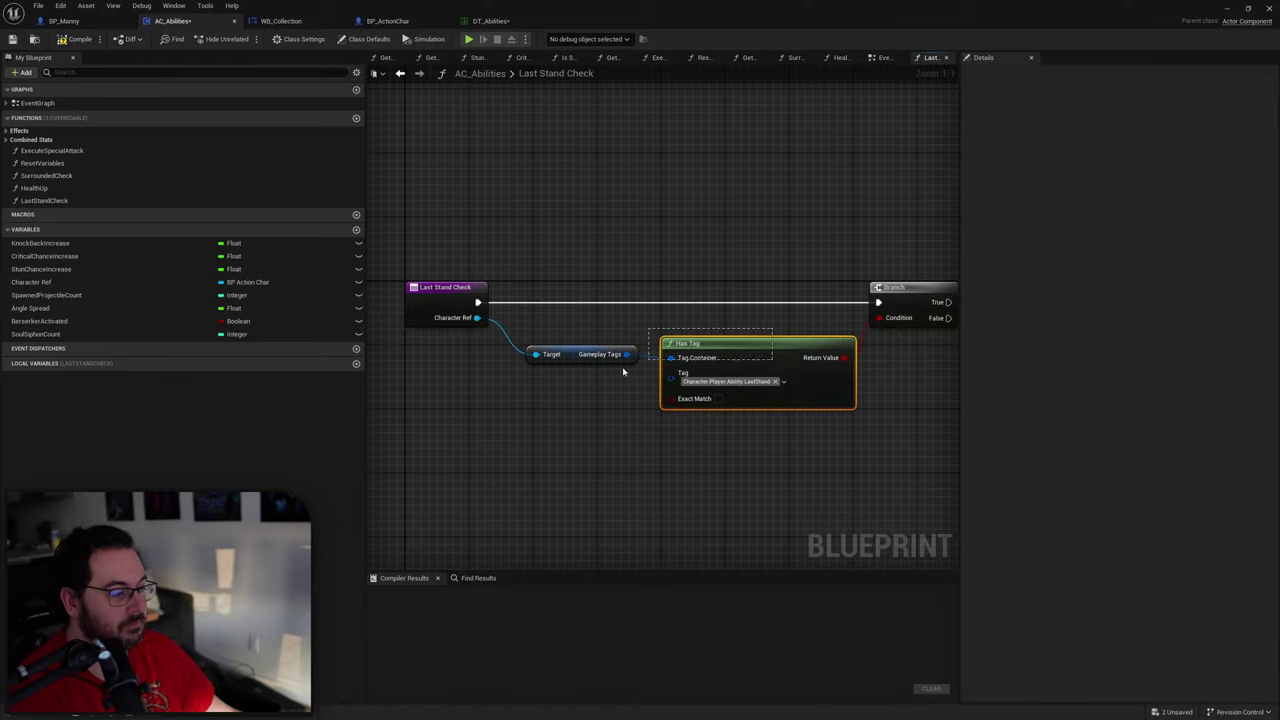
Step: Add a Return Node to the Branch's False output and give it a Boolean ReturnValue output
right_drag(766, 340, 446, 345)
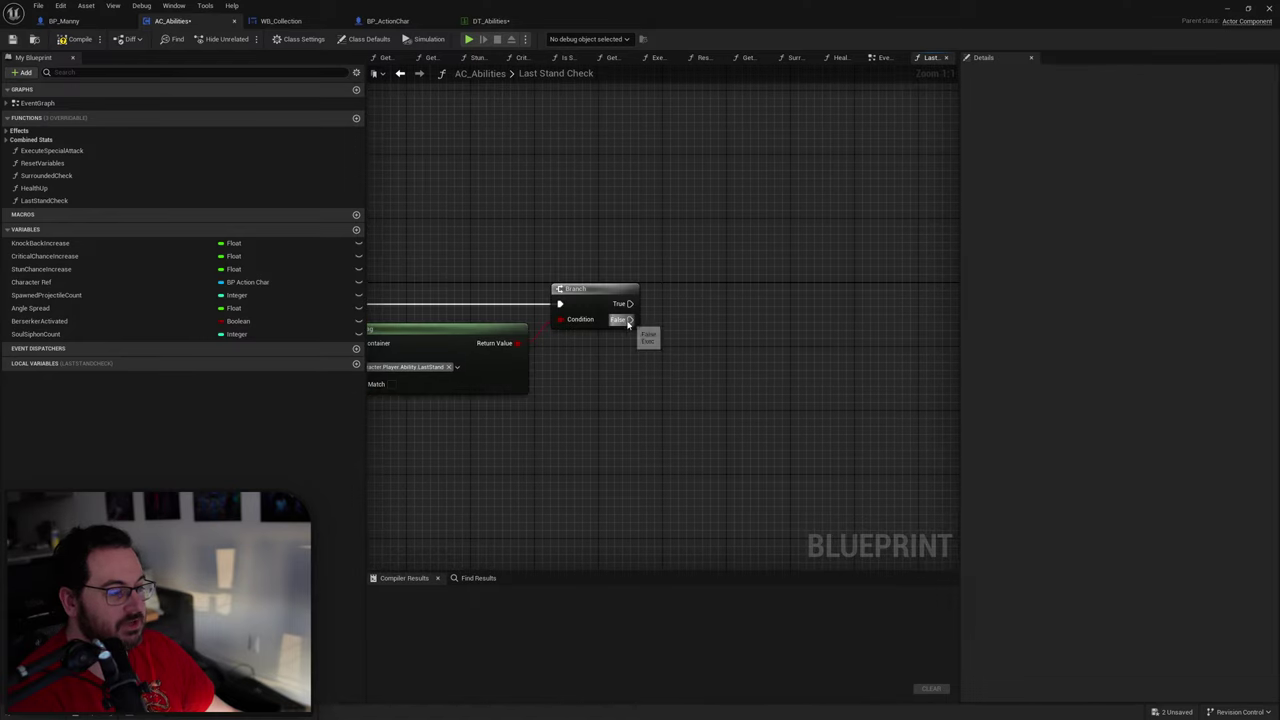
drag(628, 319, 678, 352)
text(return)
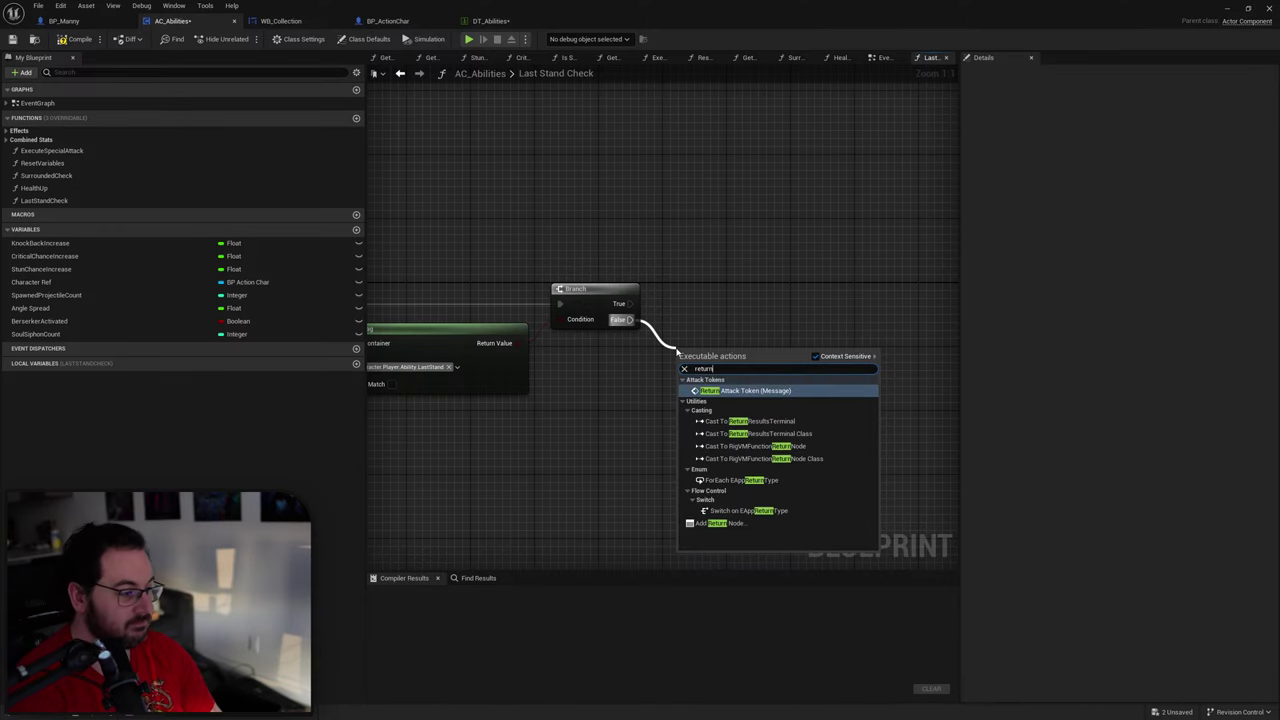
click(723, 527)
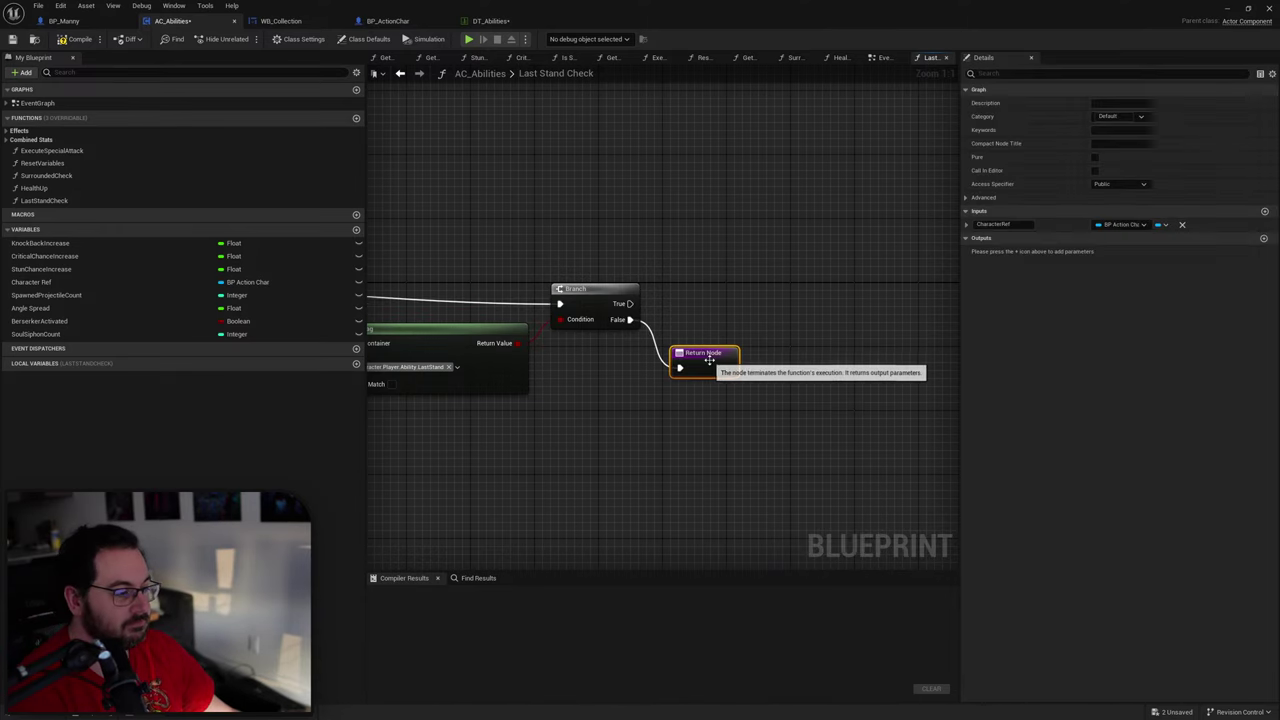
right_drag(531, 353, 551, 343)
drag(537, 333, 720, 347)
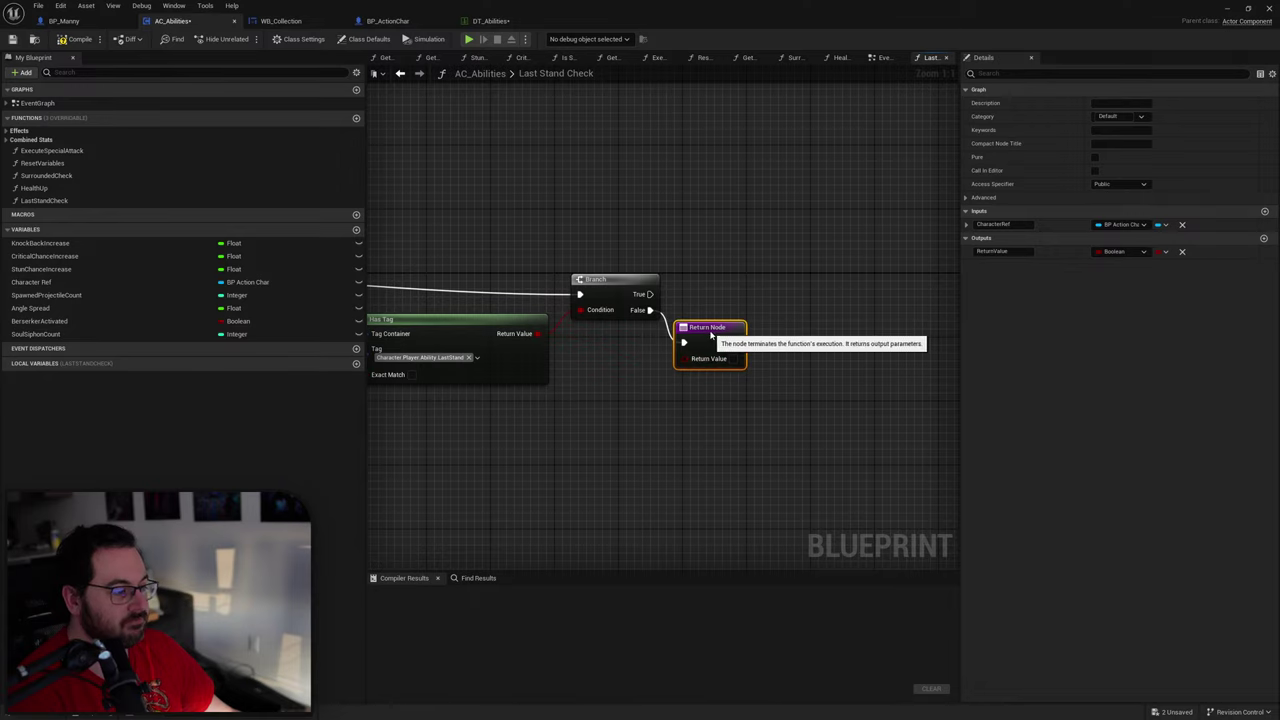
click(788, 345)
right_drag(662, 292, 758, 287)
right_drag(472, 366, 642, 352)
right_drag(571, 267, 661, 334)
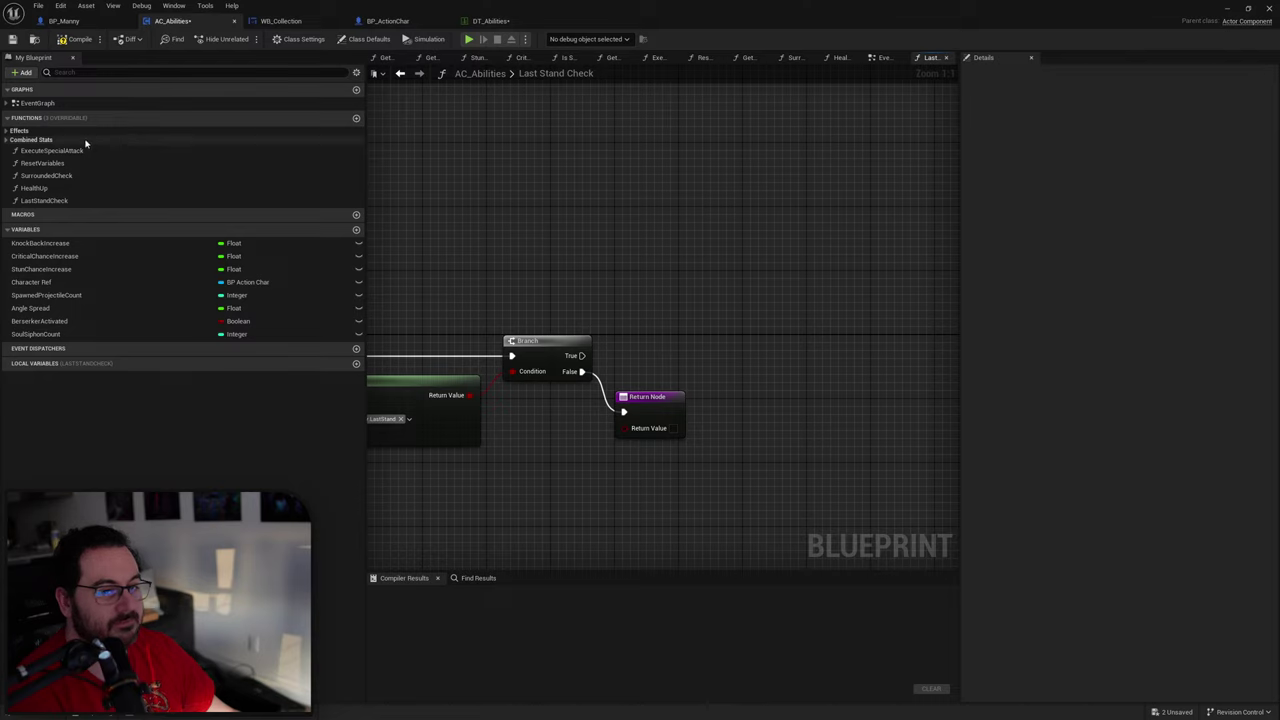
click(7, 140)
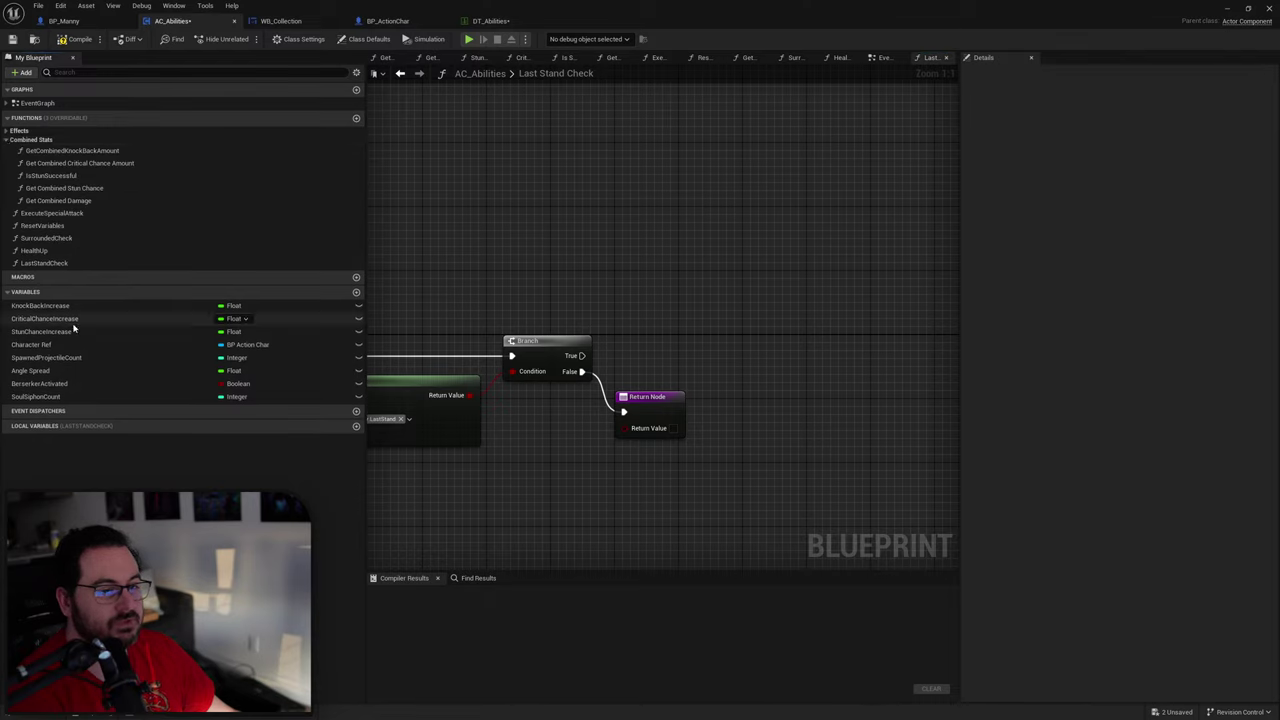
click(8, 140)
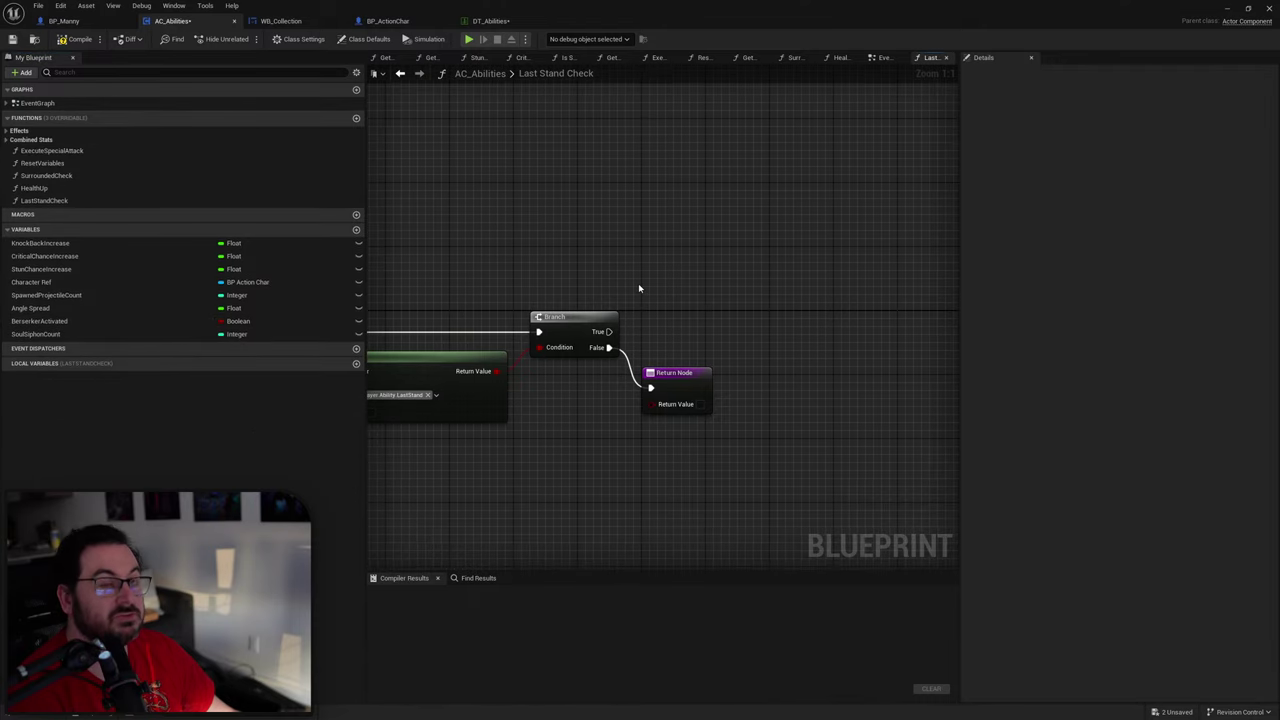
Step: Place a Character Ref getter node above the Branch, and select the function entry node
right_drag(638, 285, 926, 235)
right_drag(682, 260, 592, 222)
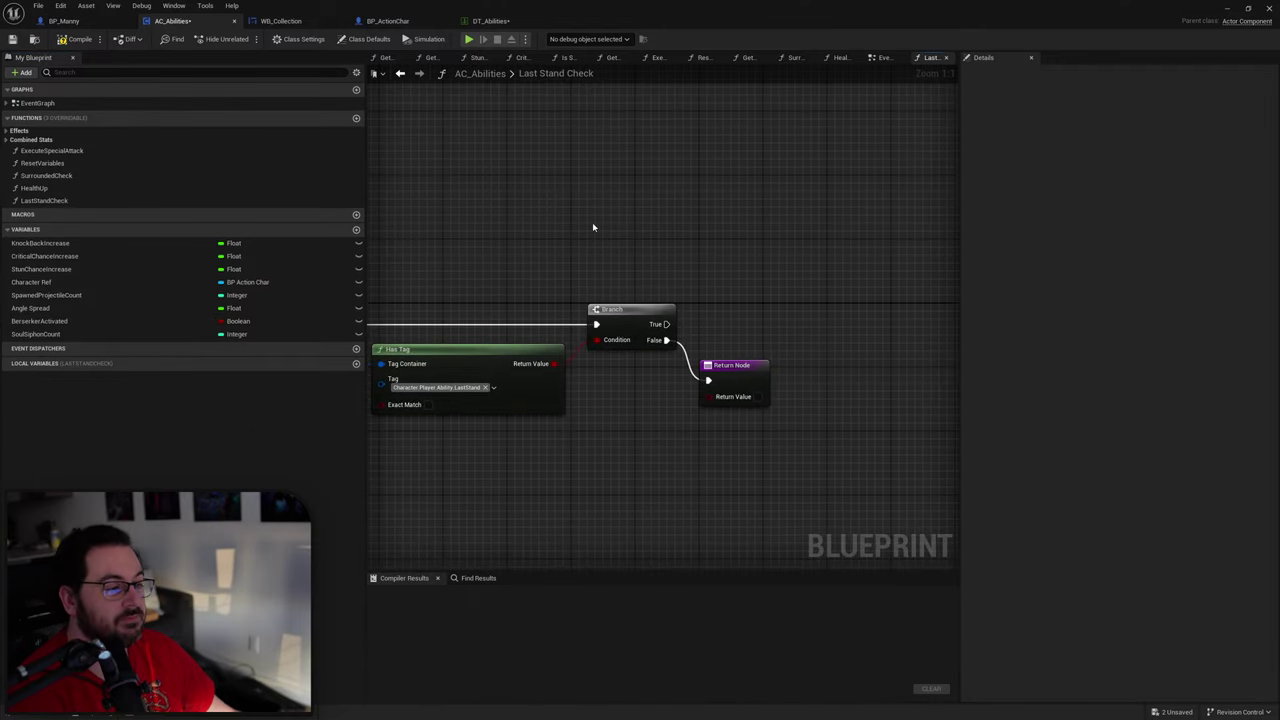
right_click(592, 223)
text(get charcter)
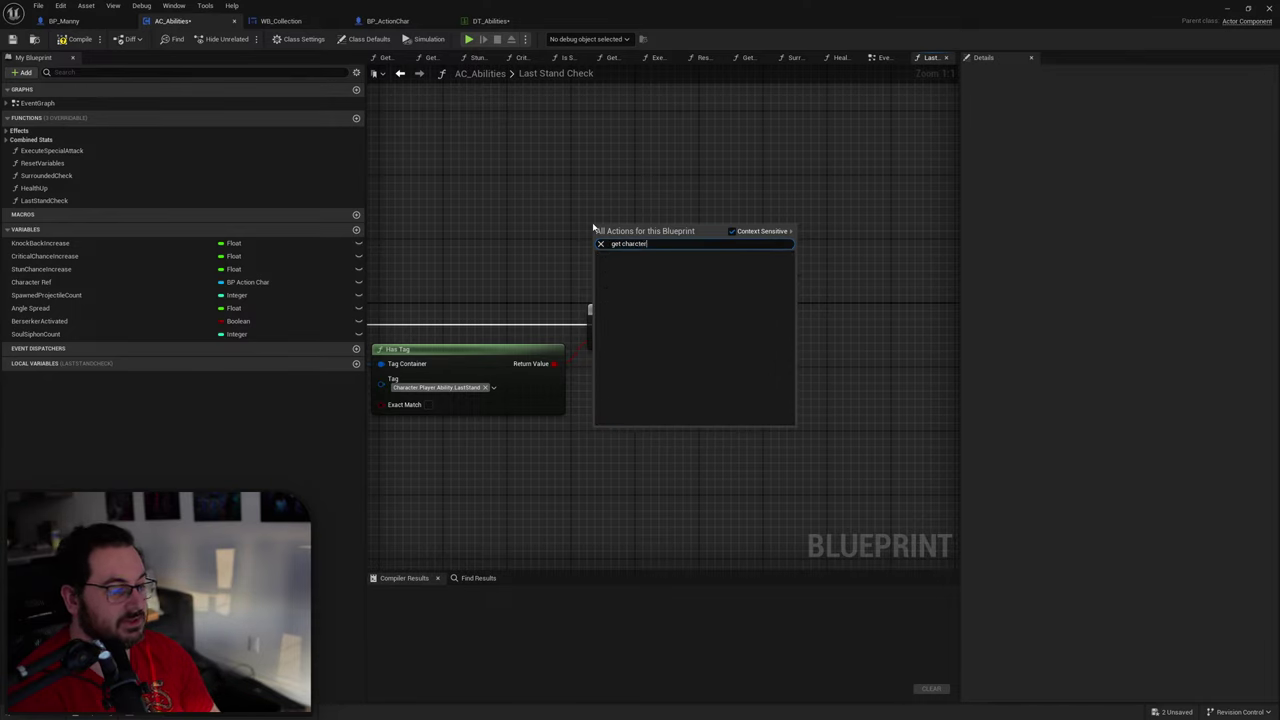
key(BackSpace)
key(BackSpace)
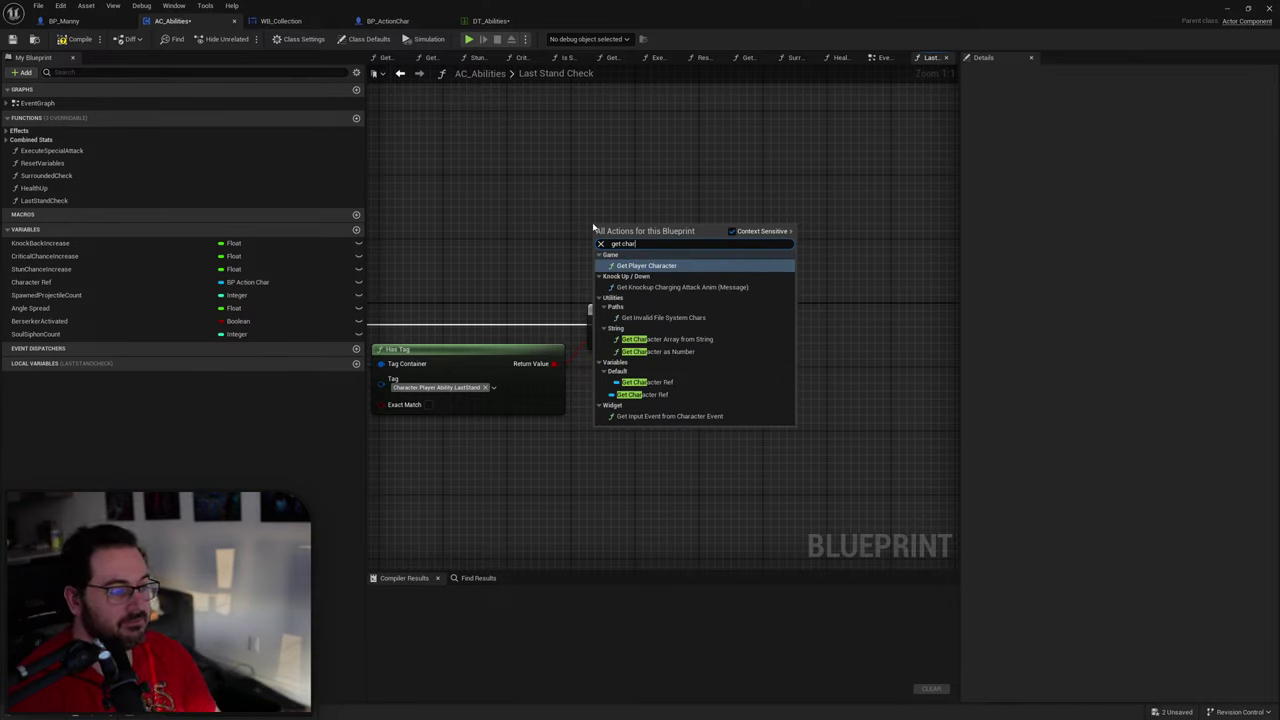
text(acter ref)
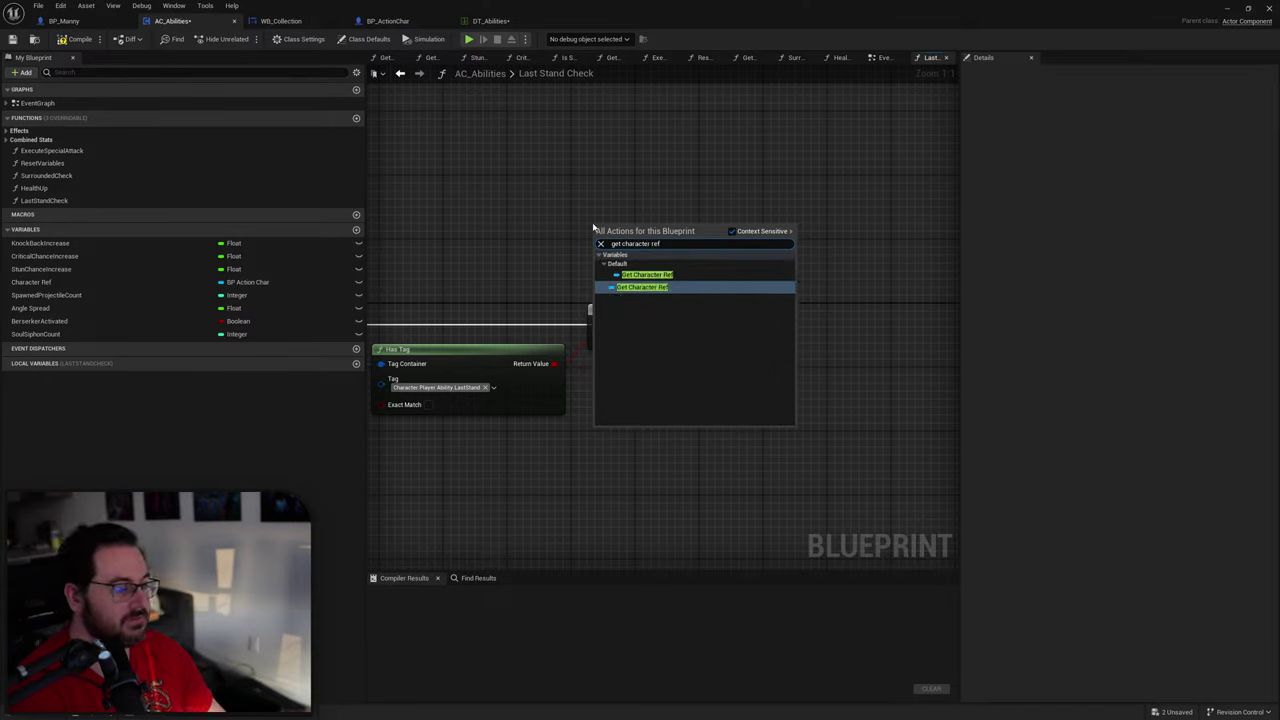
key(Return)
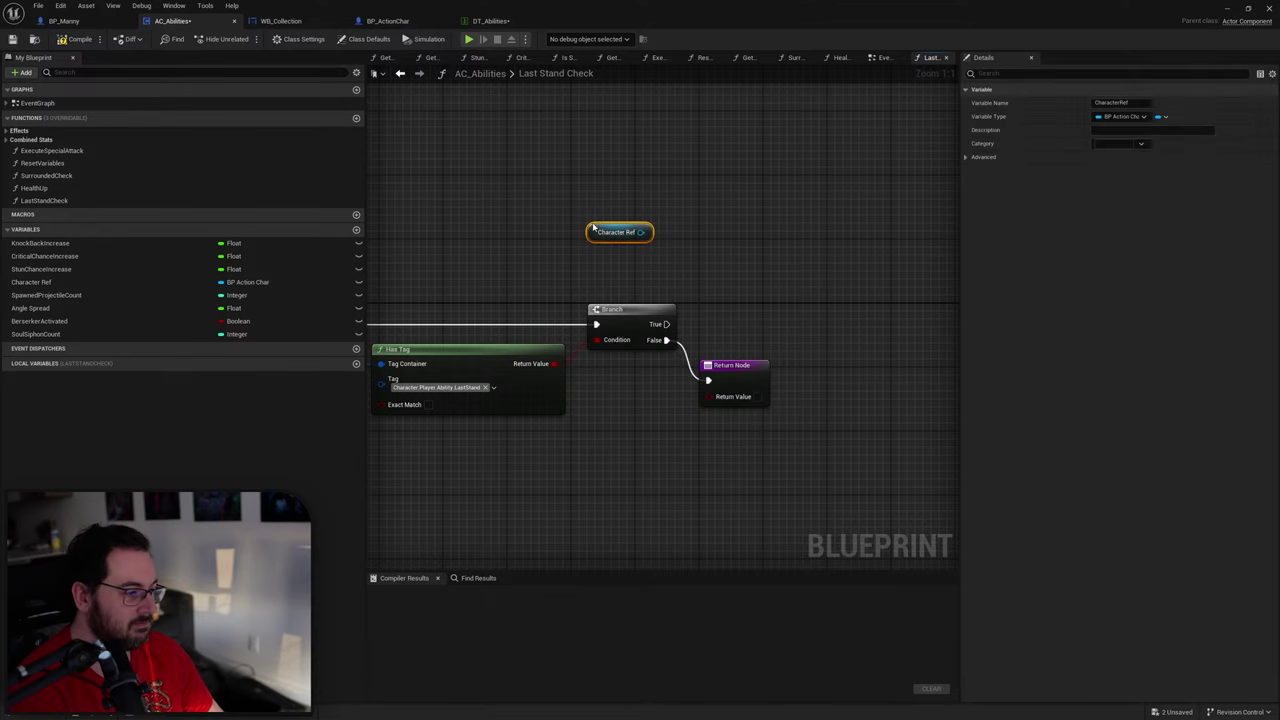
right_drag(580, 206, 798, 207)
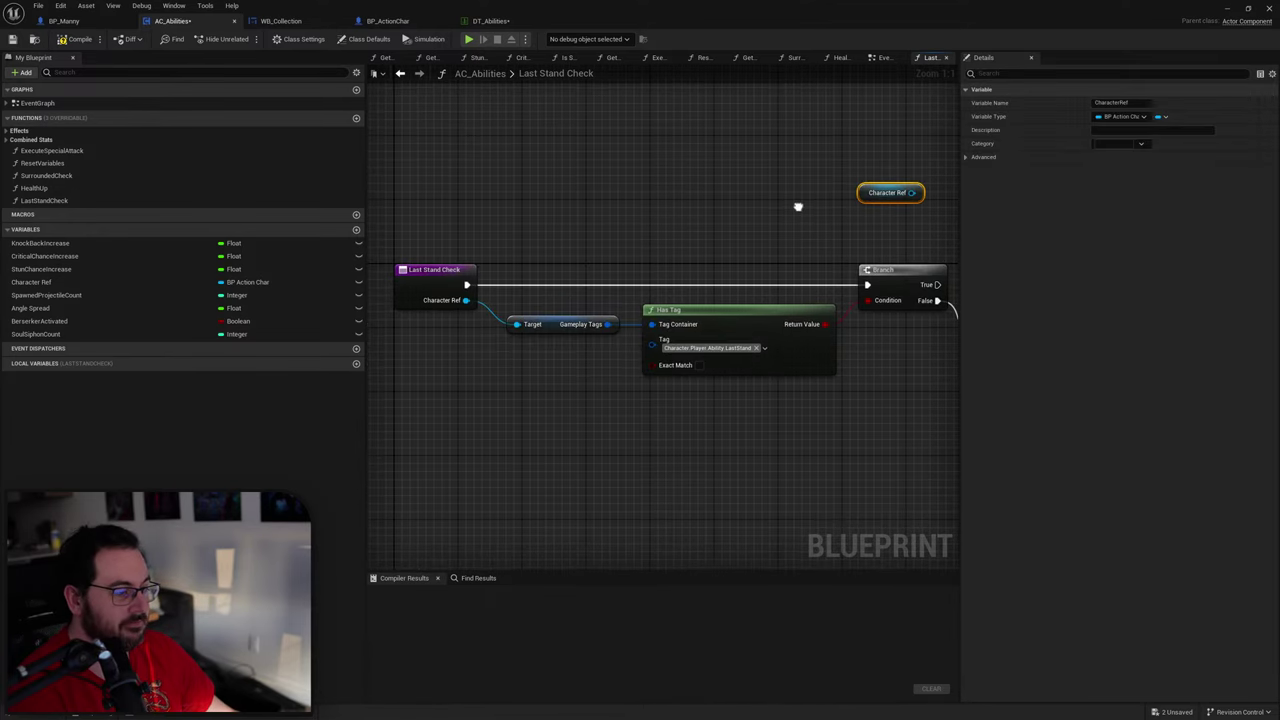
click(404, 295)
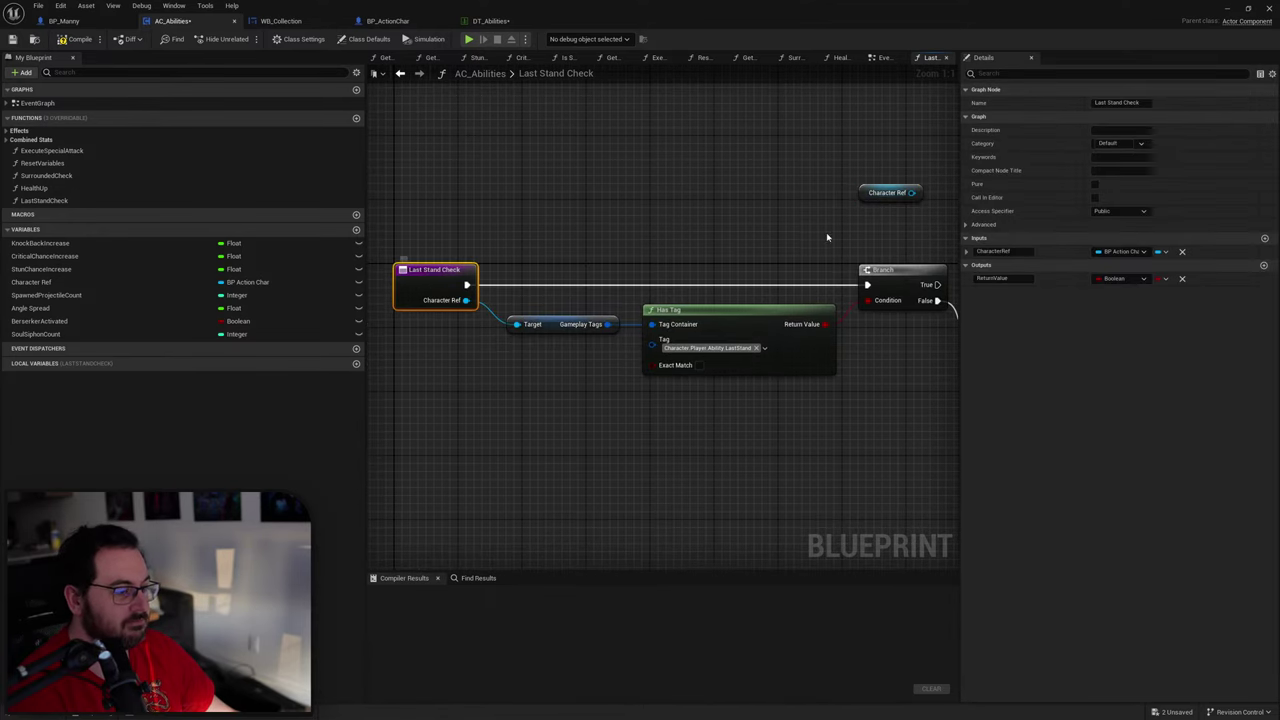
Step: Rename the LastStandCheck input to CharacterReference and delete the Character Ref getter above the Branch
click(1020, 251)
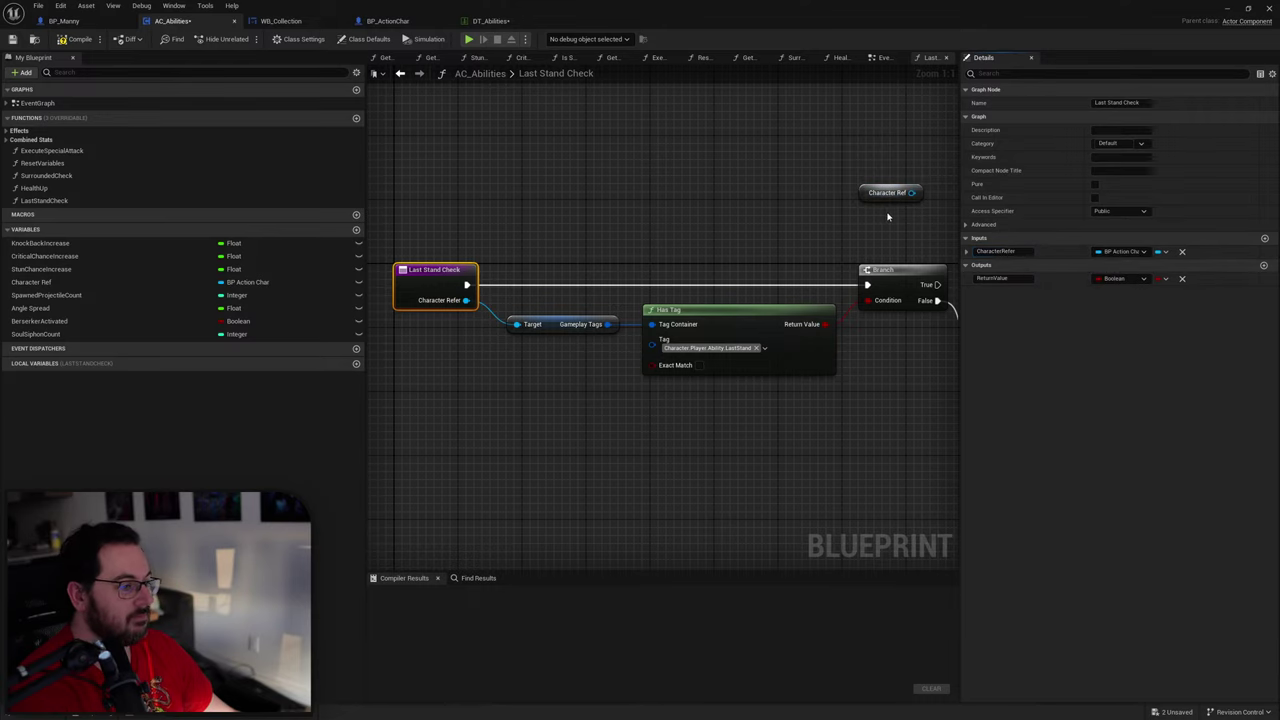
click(1018, 250)
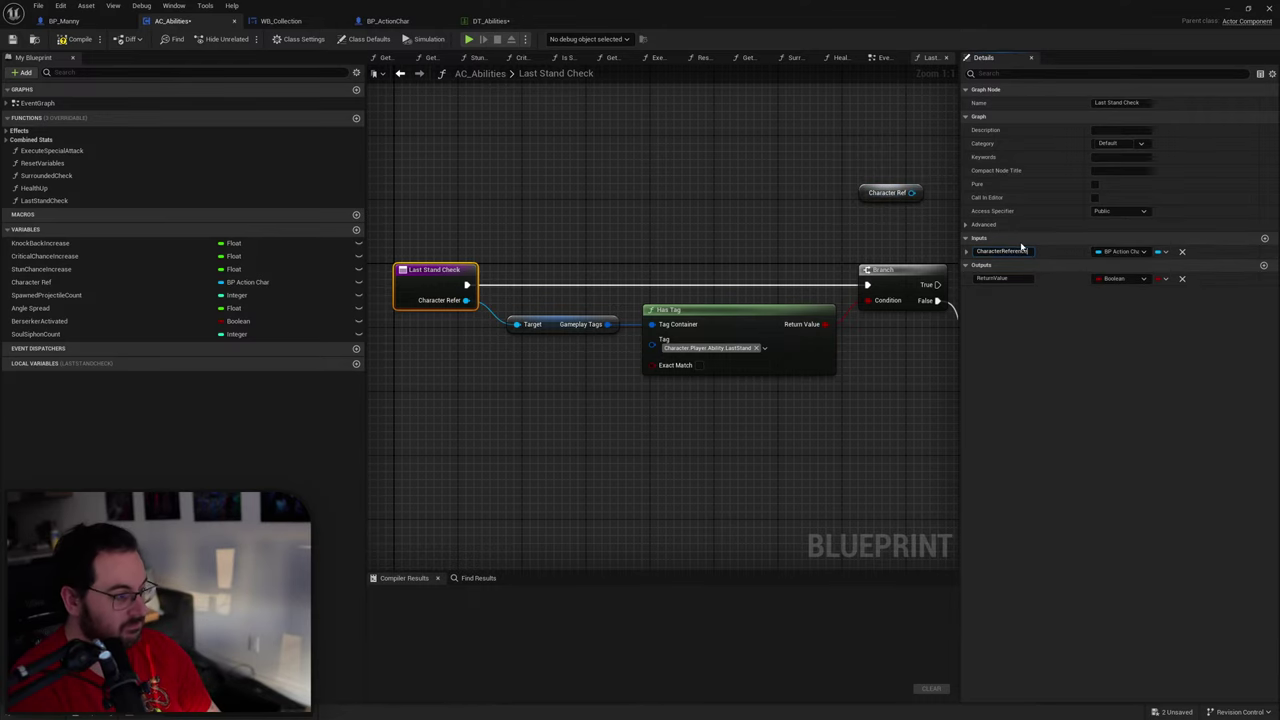
drag(829, 213, 900, 175)
key(Delete)
right_drag(903, 170, 775, 189)
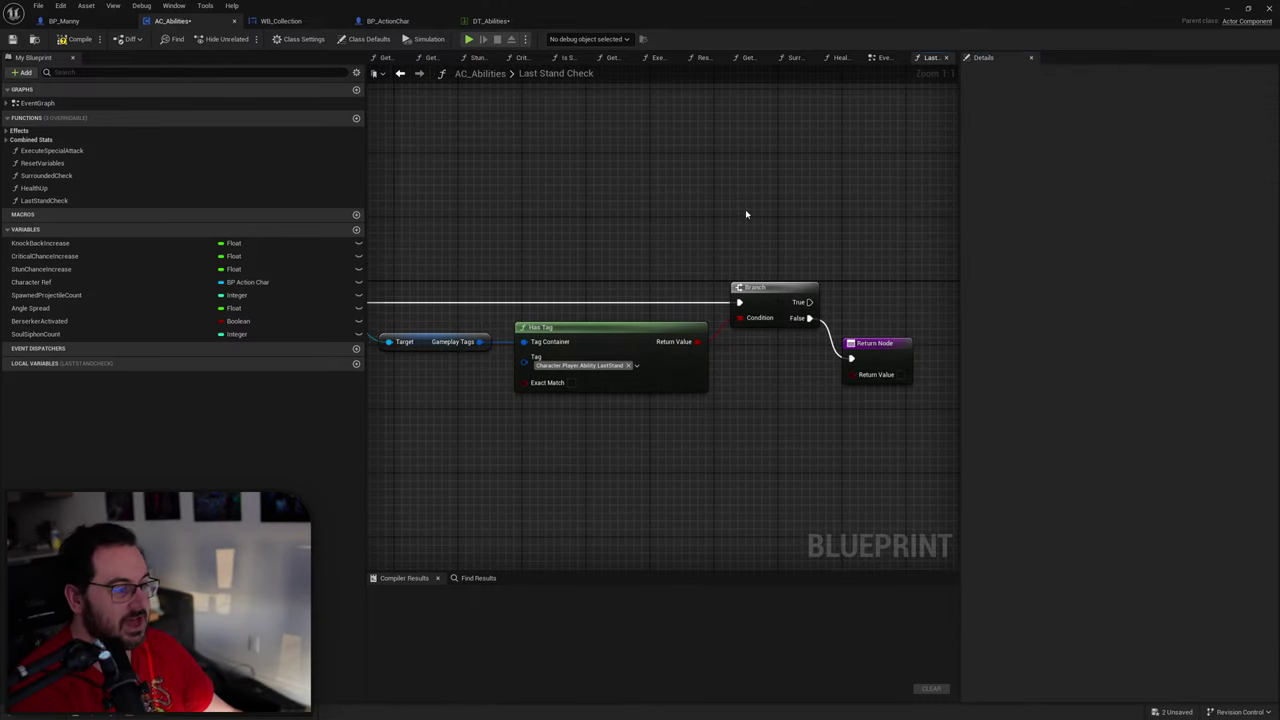
Step: Place a getter for the CharacterReference input above the Branch node
right_click(745, 211)
text(get)
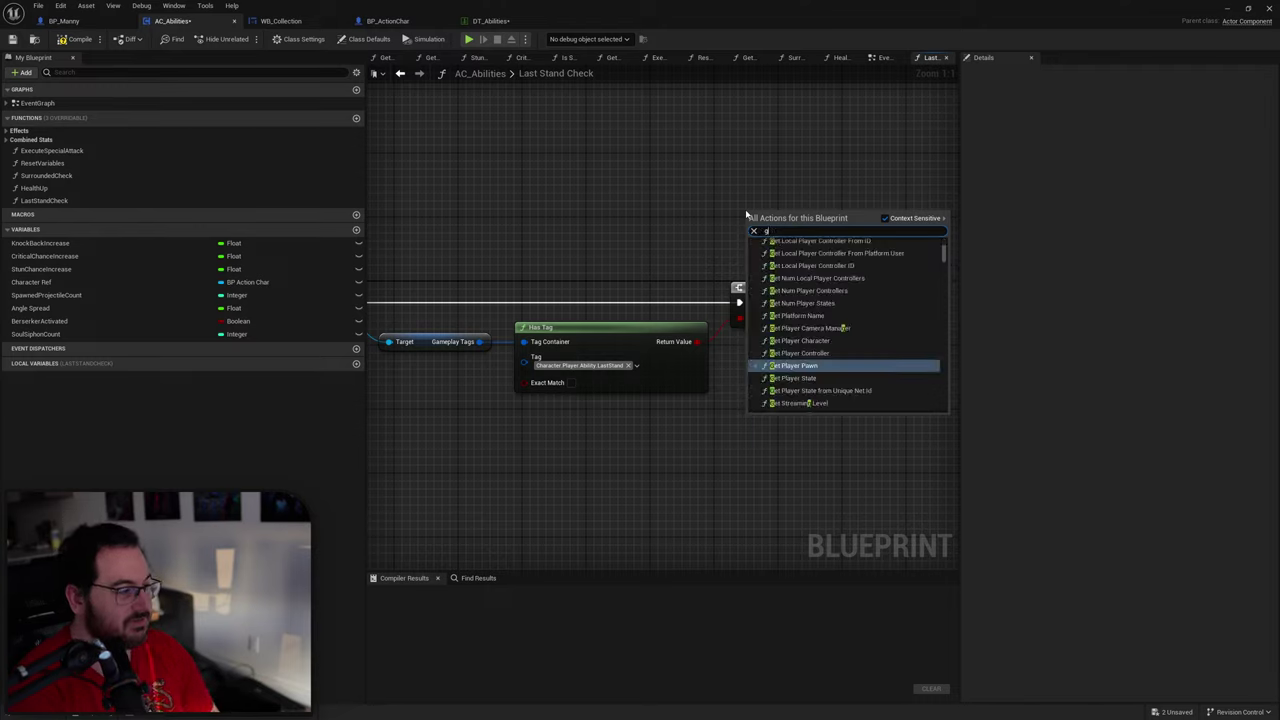
text( ch)
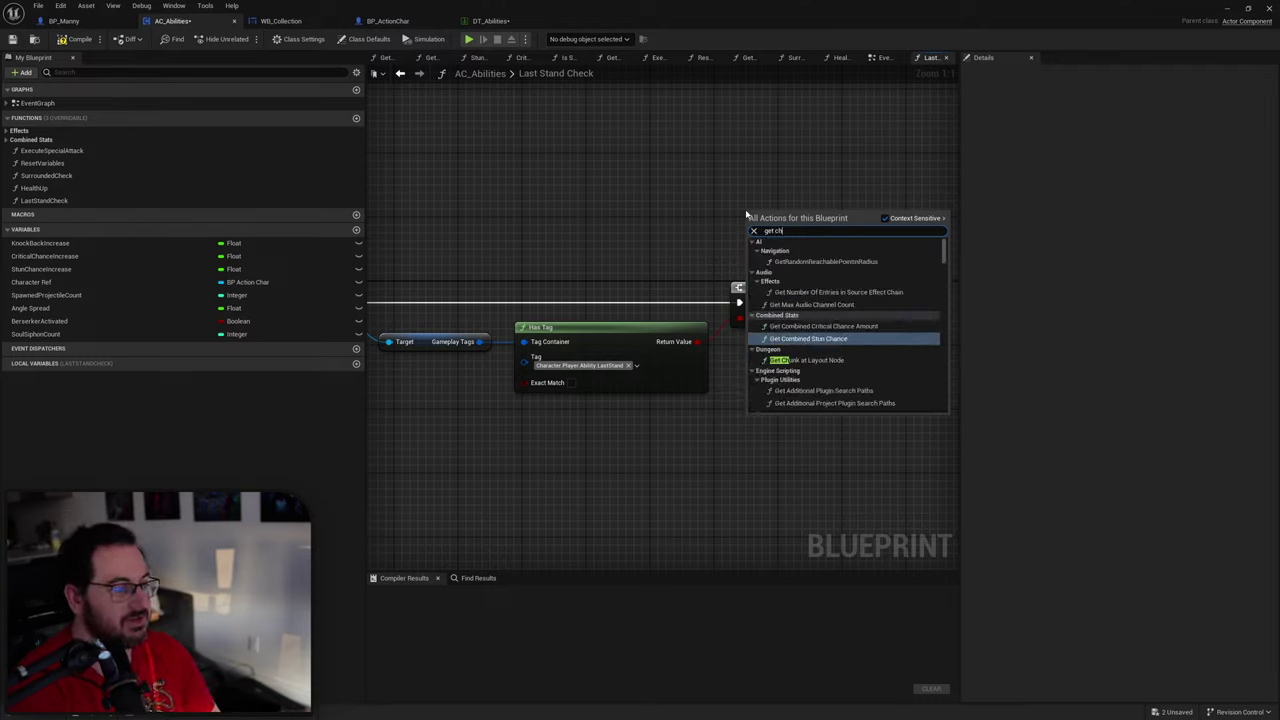
text(aracter refere)
key(Return)
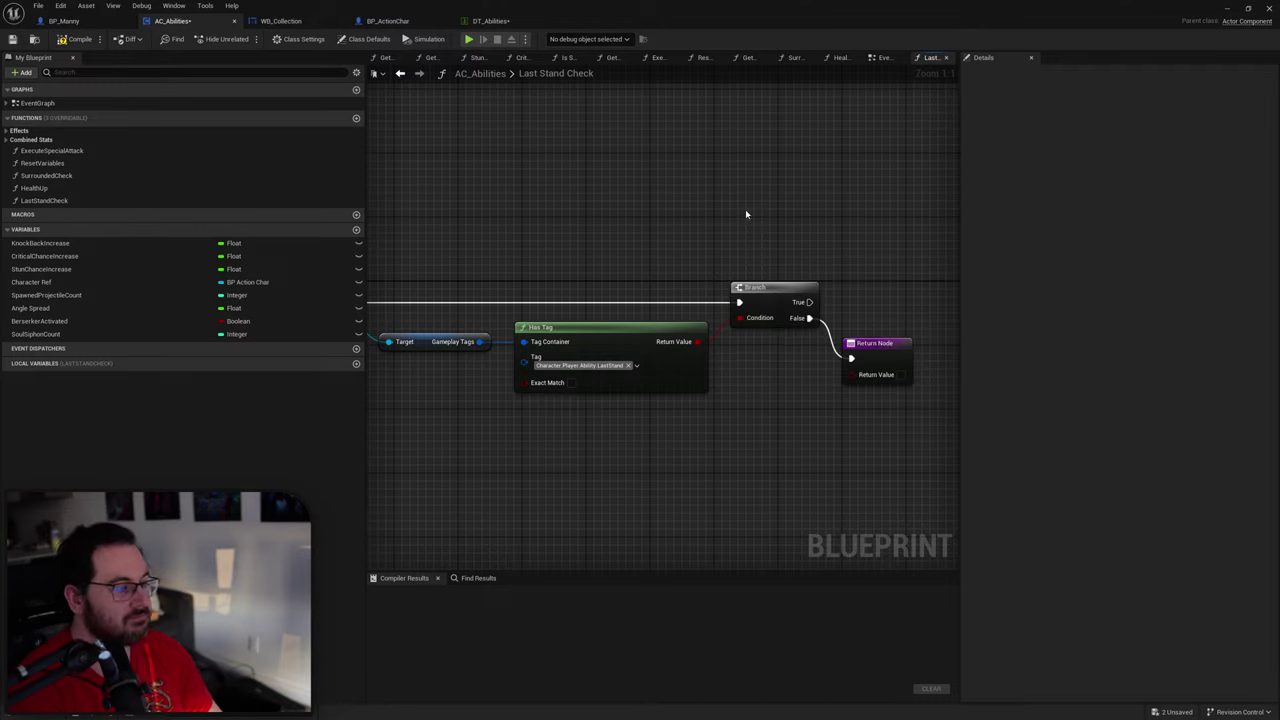
Step: Add a Get Component by Class node from Character Reference and set its component class to AC_CharacterStats
right_drag(905, 181, 708, 180)
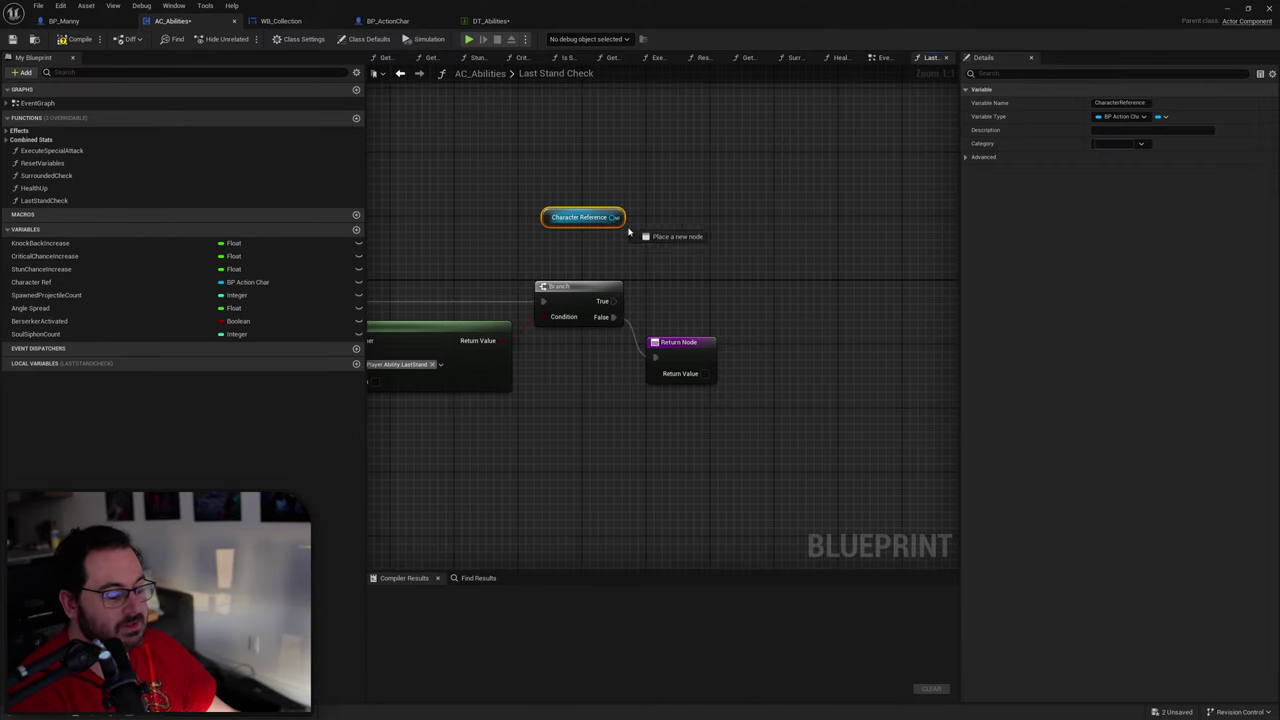
drag(613, 217, 670, 222)
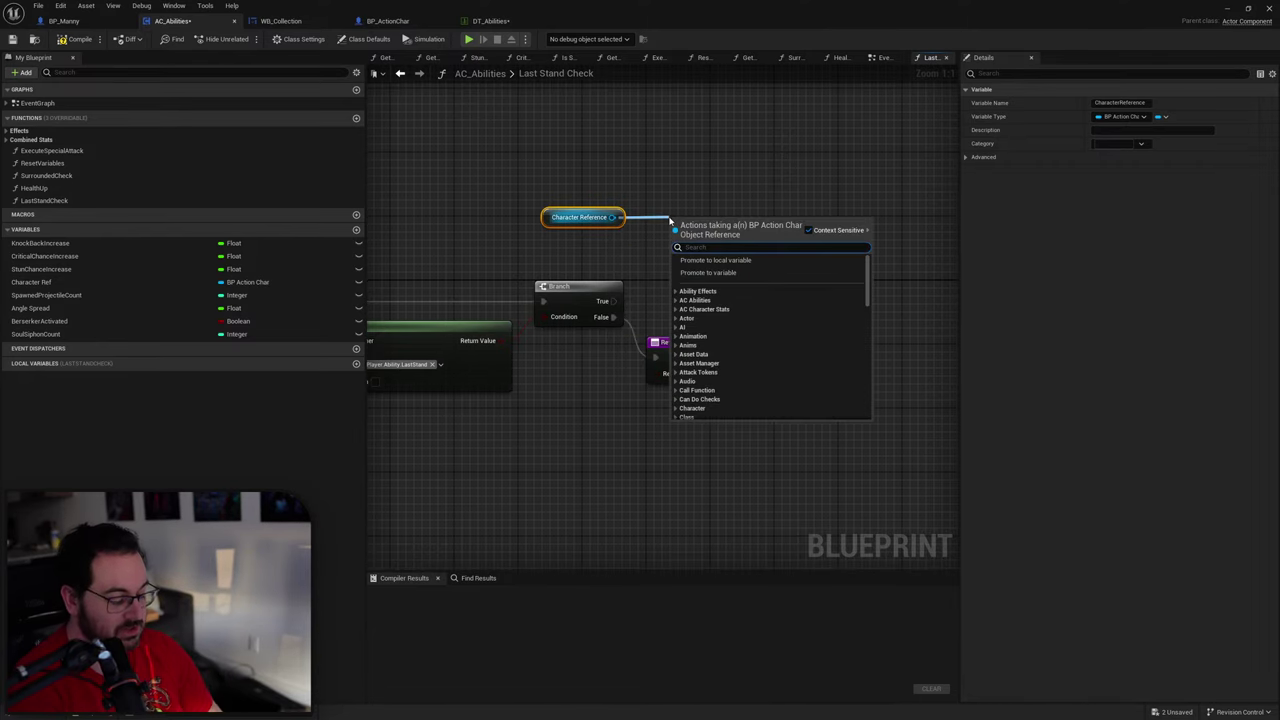
text(get componenyt)
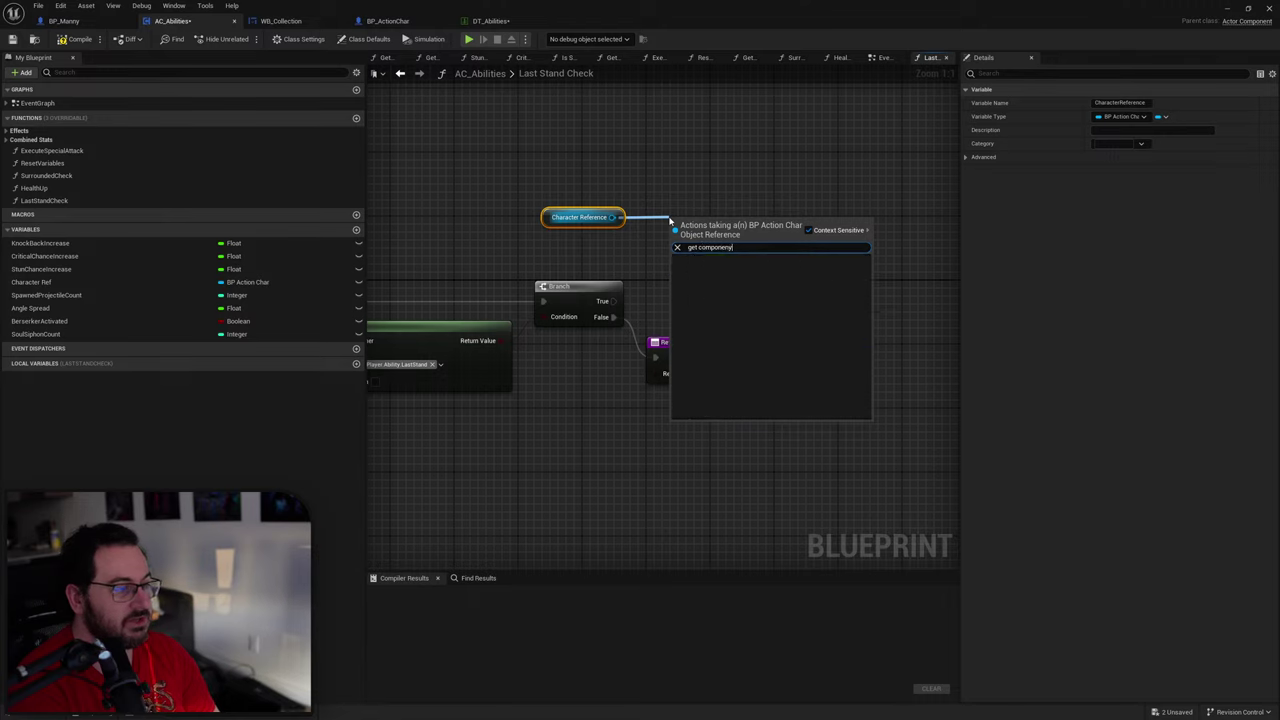
key(BackSpace)
text(t by)
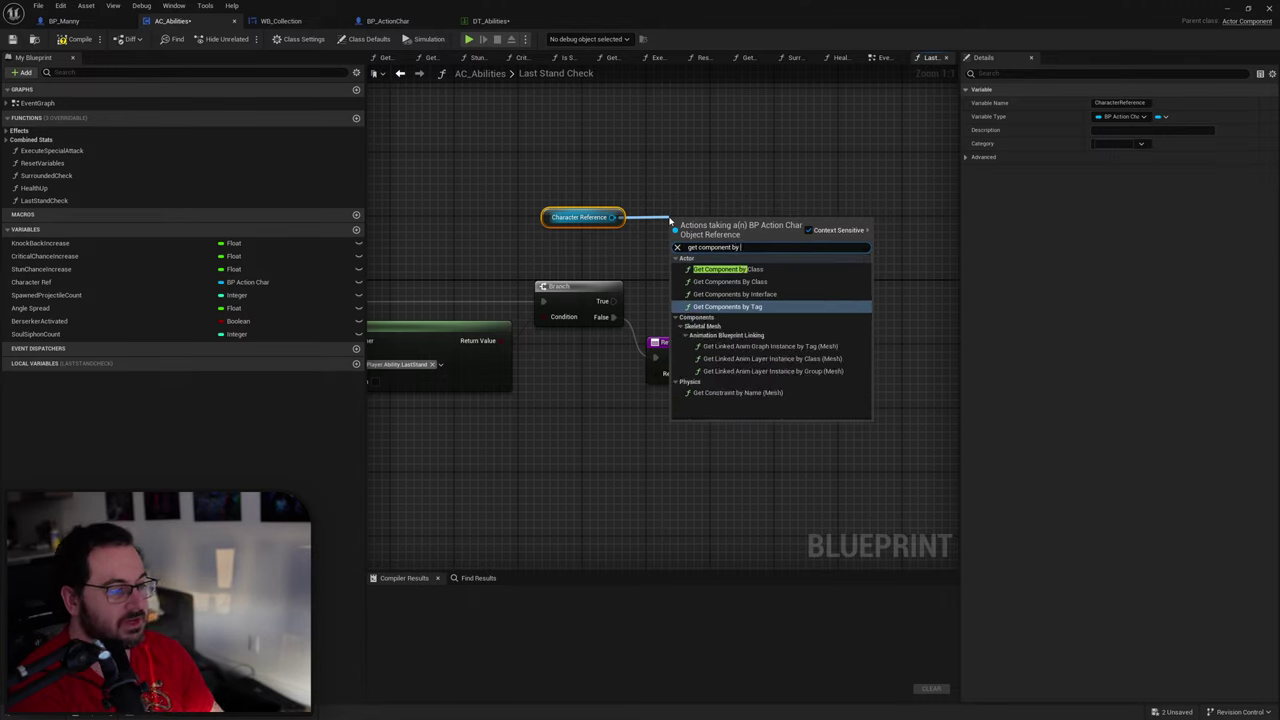
click(728, 269)
click(712, 269)
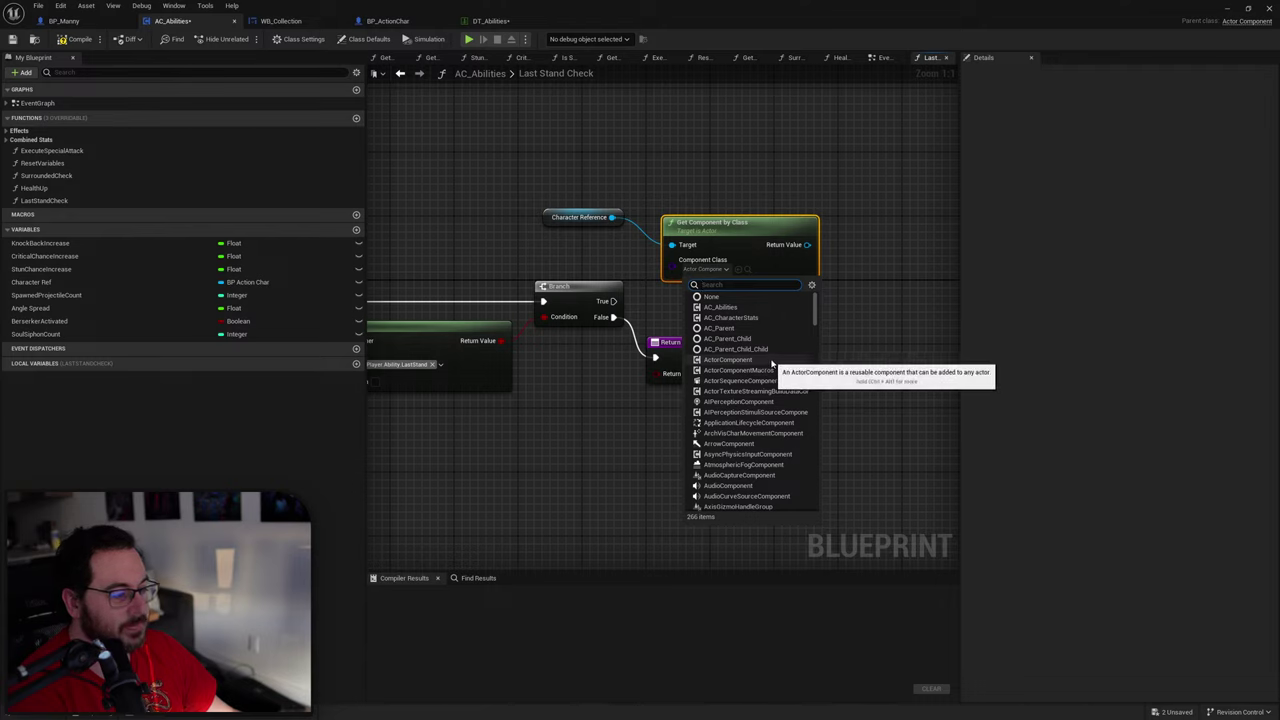
click(730, 317)
Step: Straighten the connection between Character Reference and Get Component by Class, and move both nodes up and to the left
drag(757, 185, 613, 253)
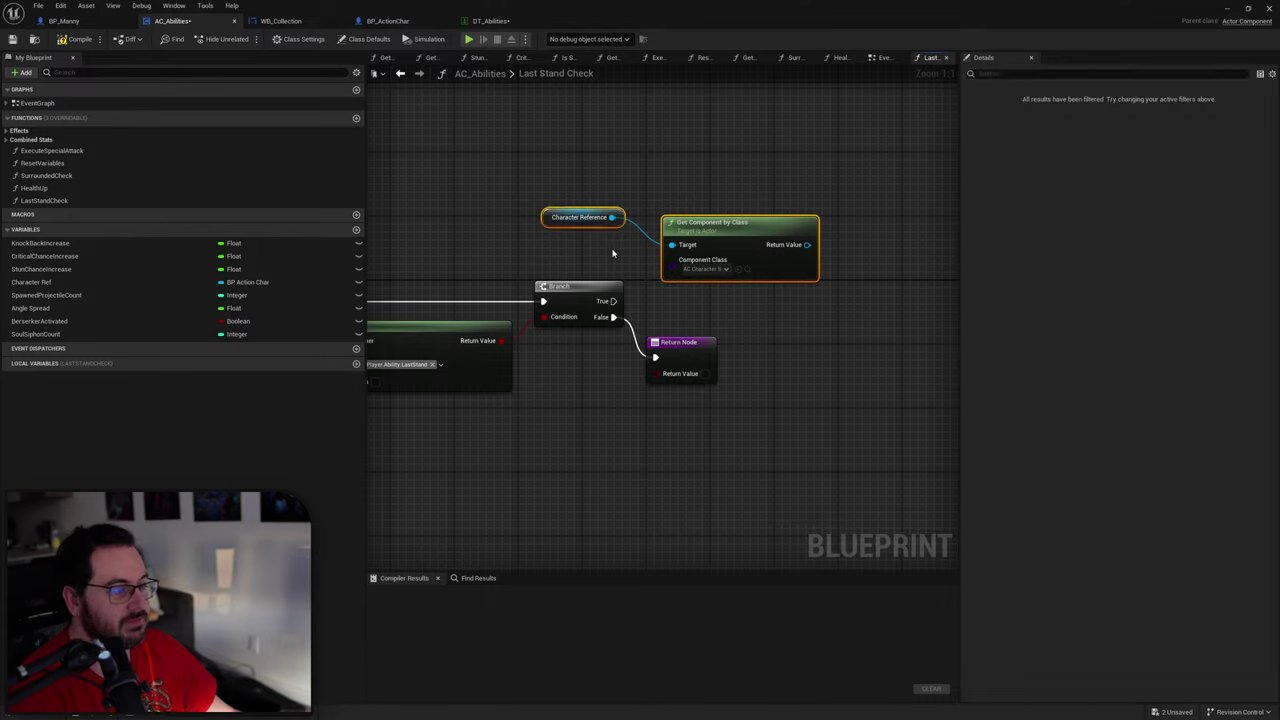
key(q)
drag(724, 241, 638, 209)
click(764, 284)
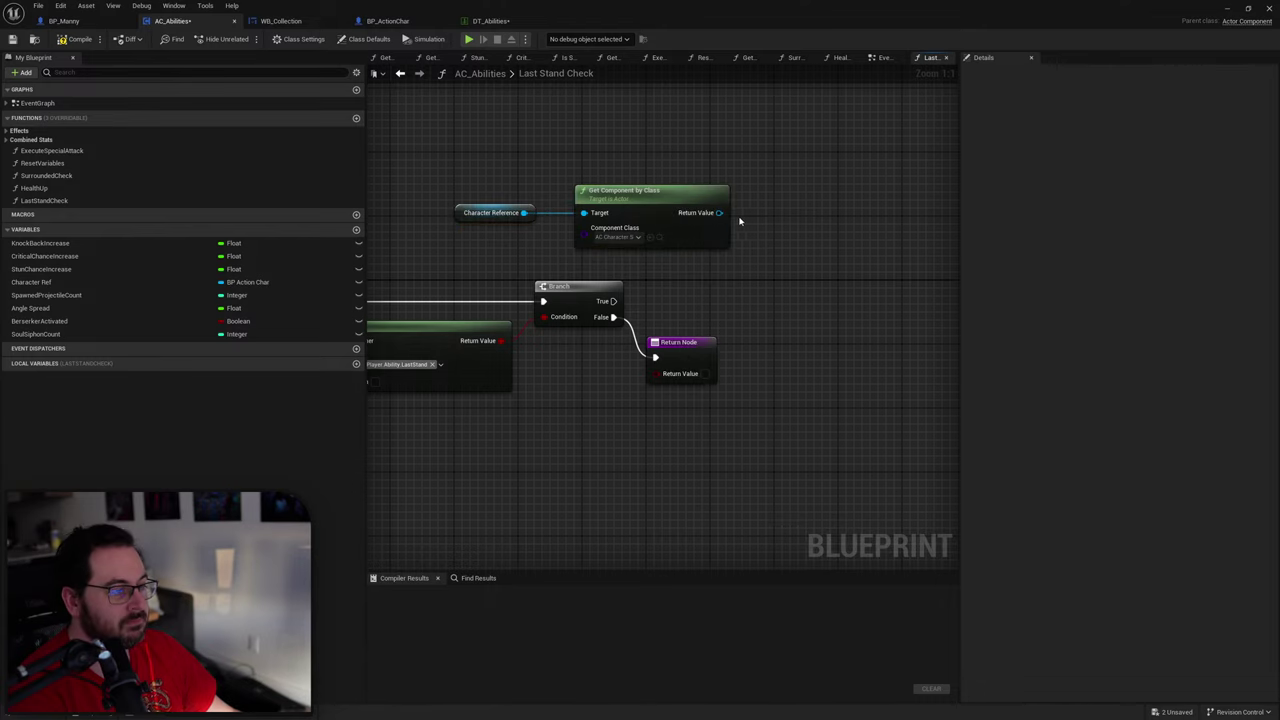
Step: Add a Get Max Health node from the Get Component by Class return value
drag(719, 212, 720, 266)
text(get ma)
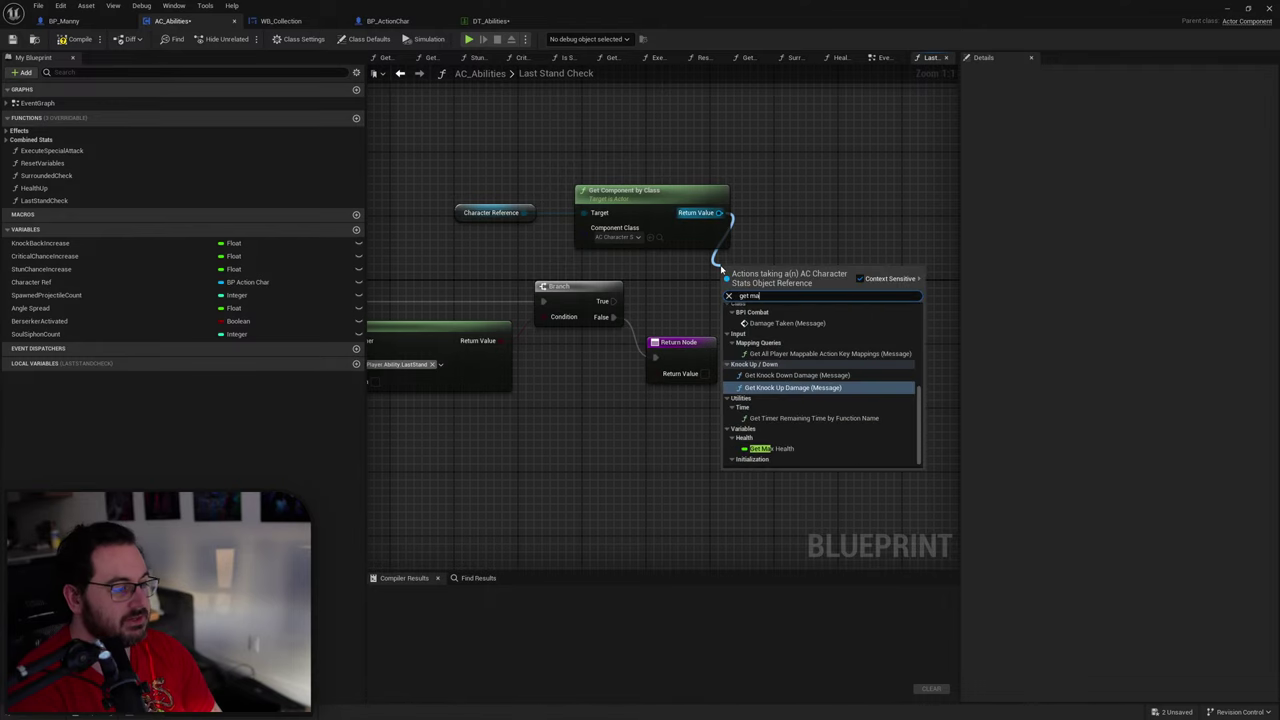
text(x)
key(Return)
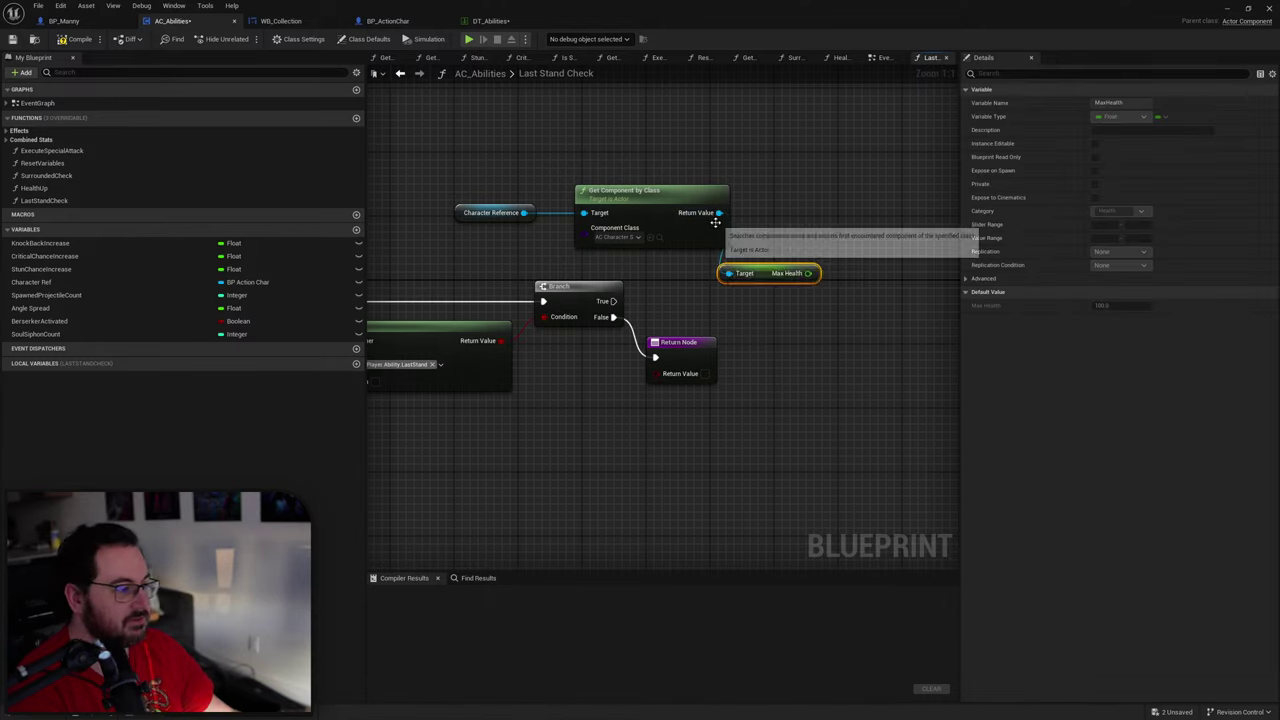
Step: Search the actions available on the character stats component for a current health getter
drag(719, 212, 778, 222)
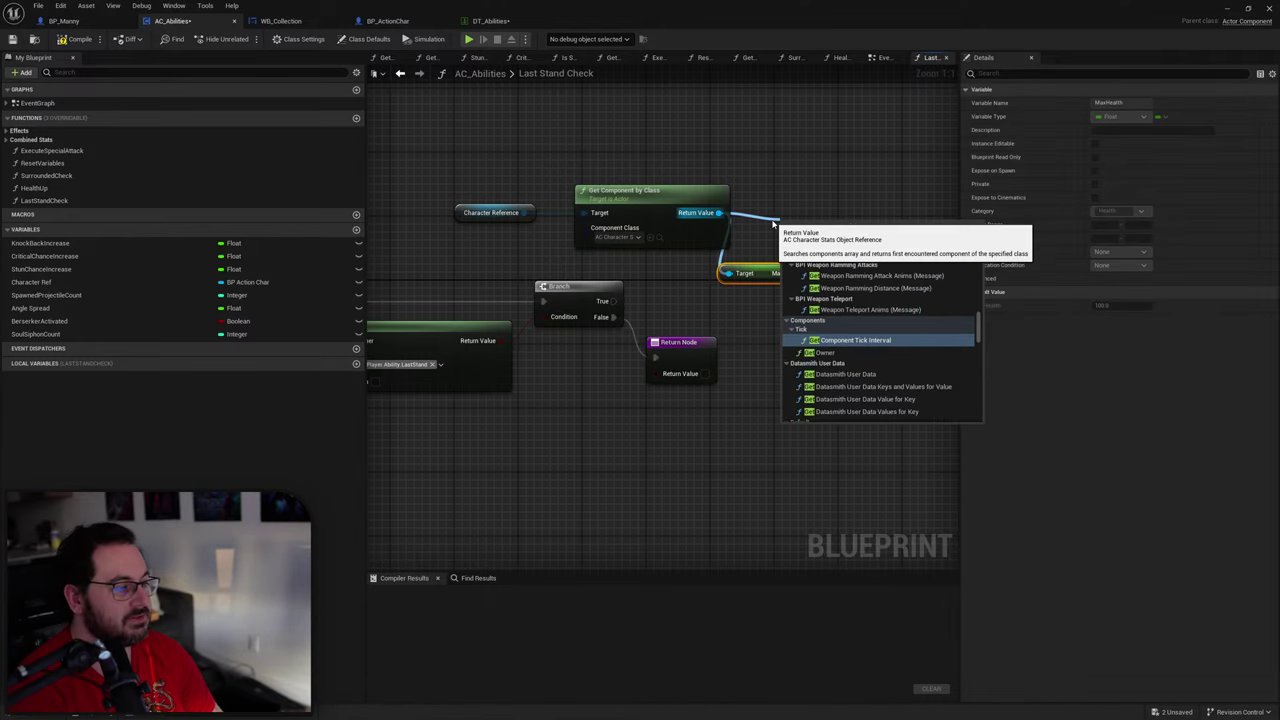
click(779, 167)
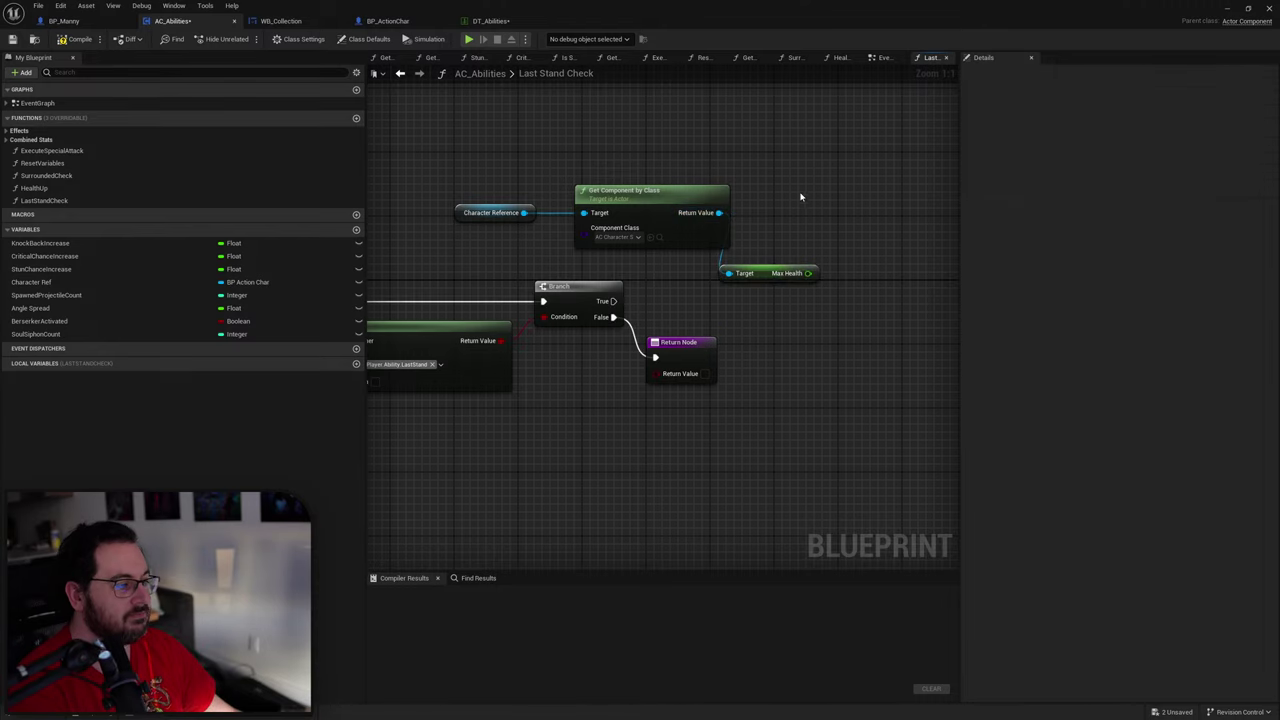
drag(719, 212, 786, 215)
text(get cu)
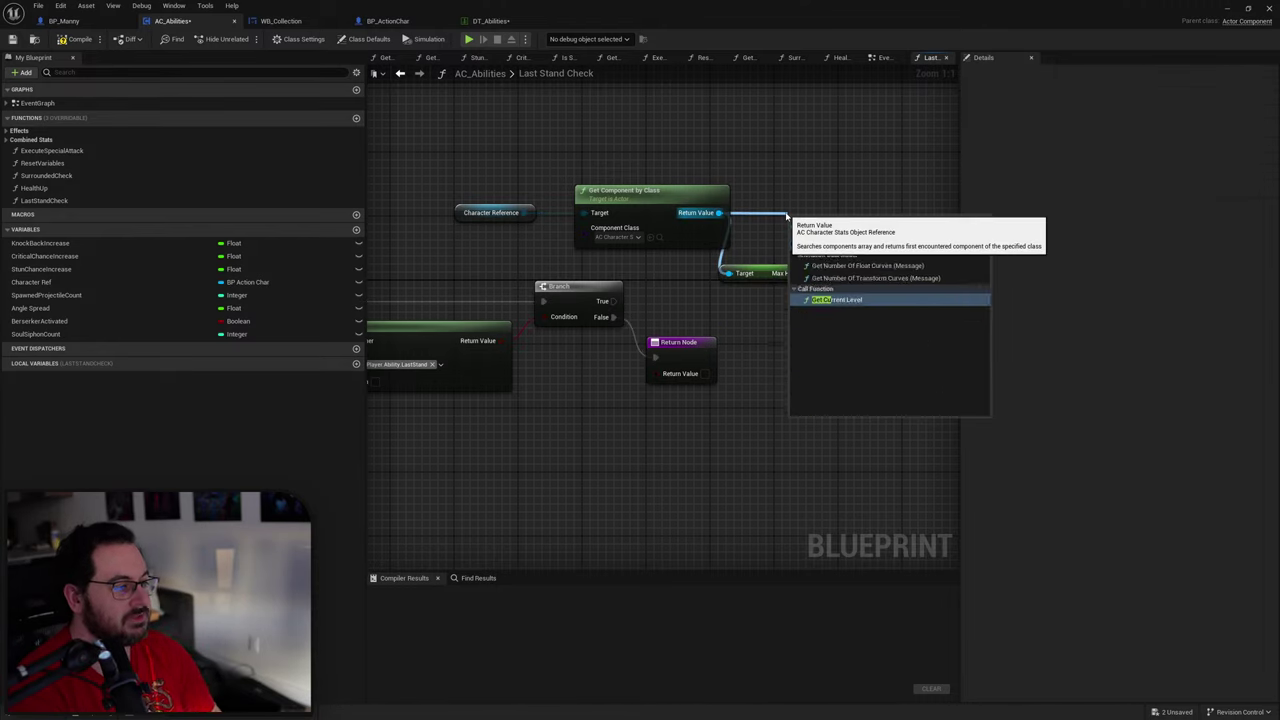
text(r)
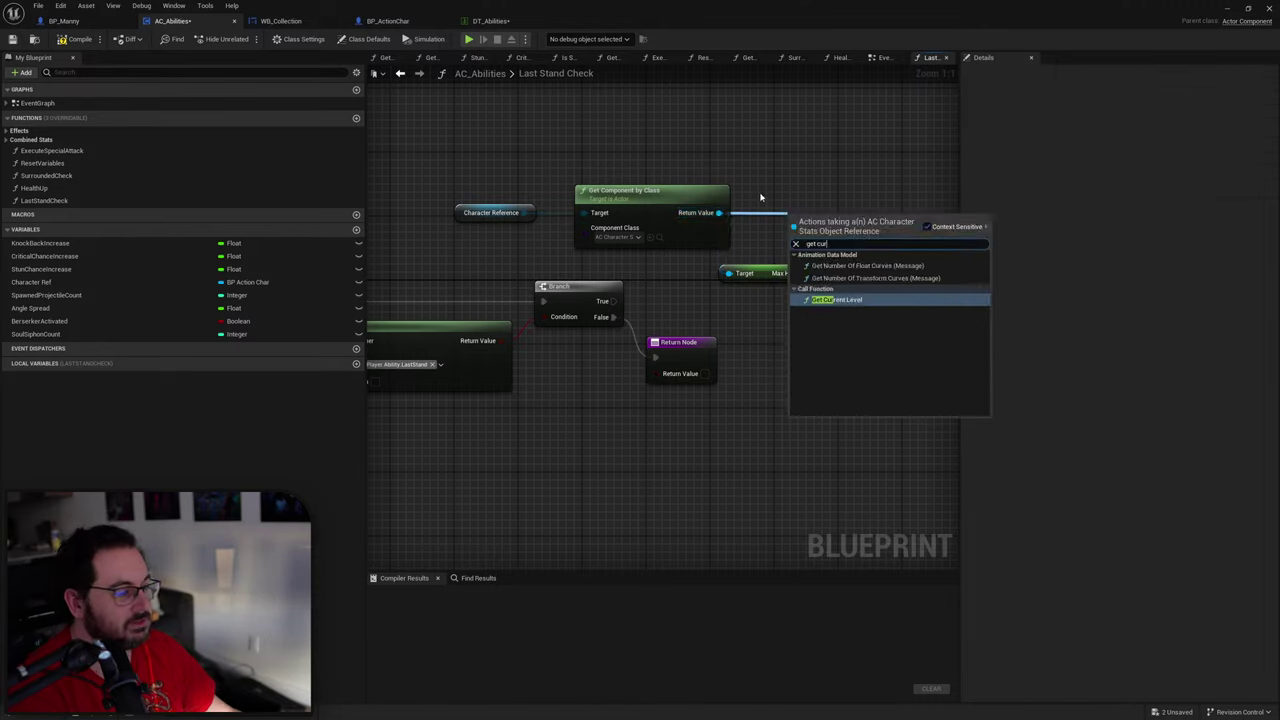
key(Escape)
drag(719, 212, 771, 217)
text(get health)
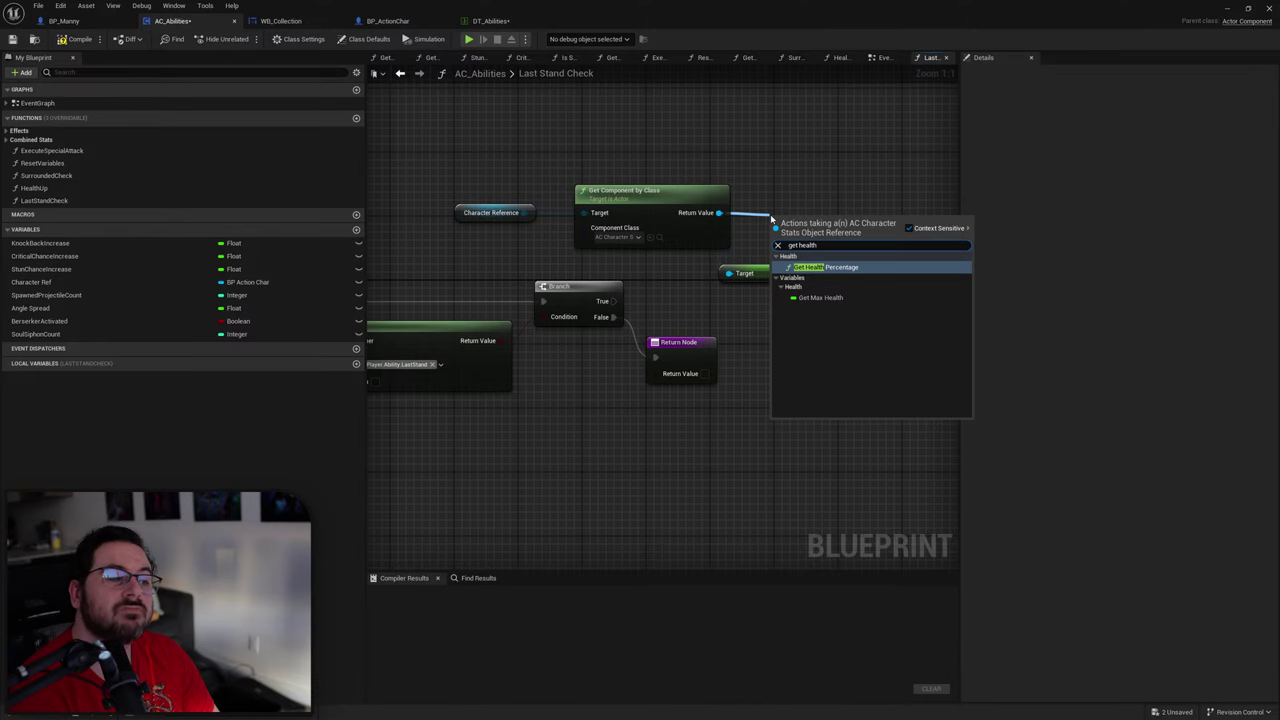
click(746, 176)
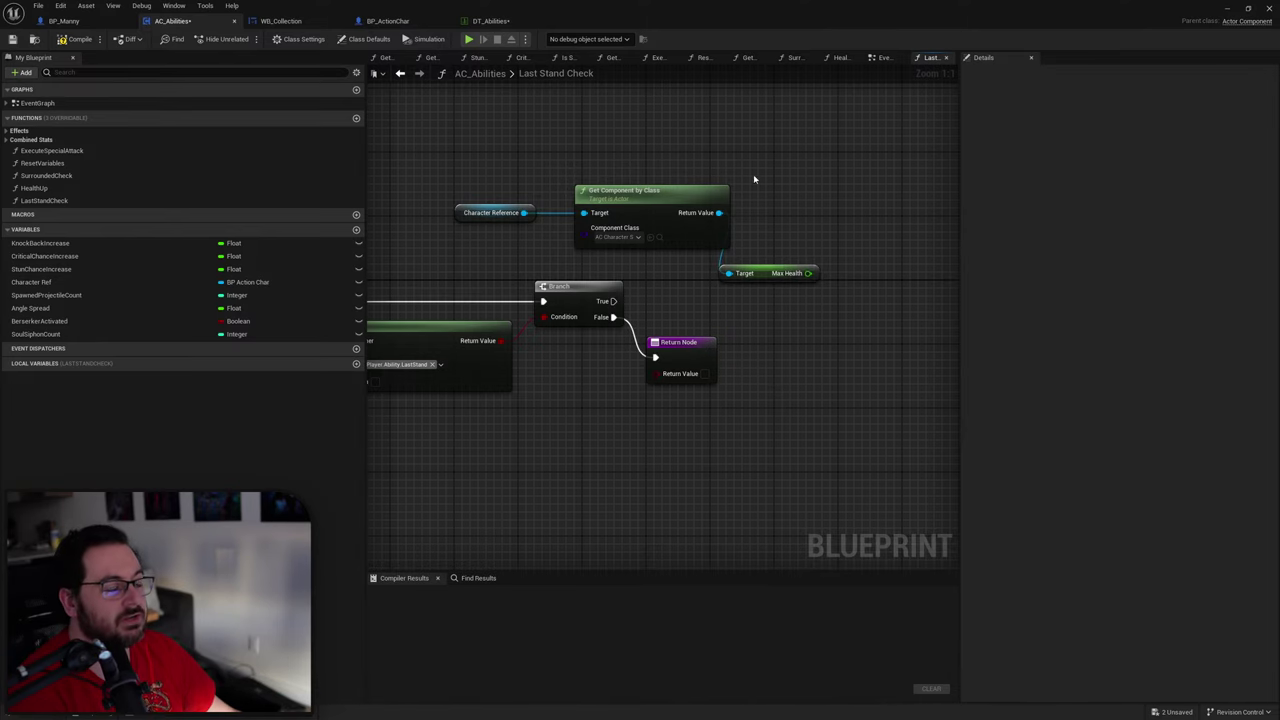
Step: Examine the Take Damage graph in BP_ActionChar, following the flow from the block check and damage calculation to Death
right_drag(475, 205, 538, 204)
click(388, 20)
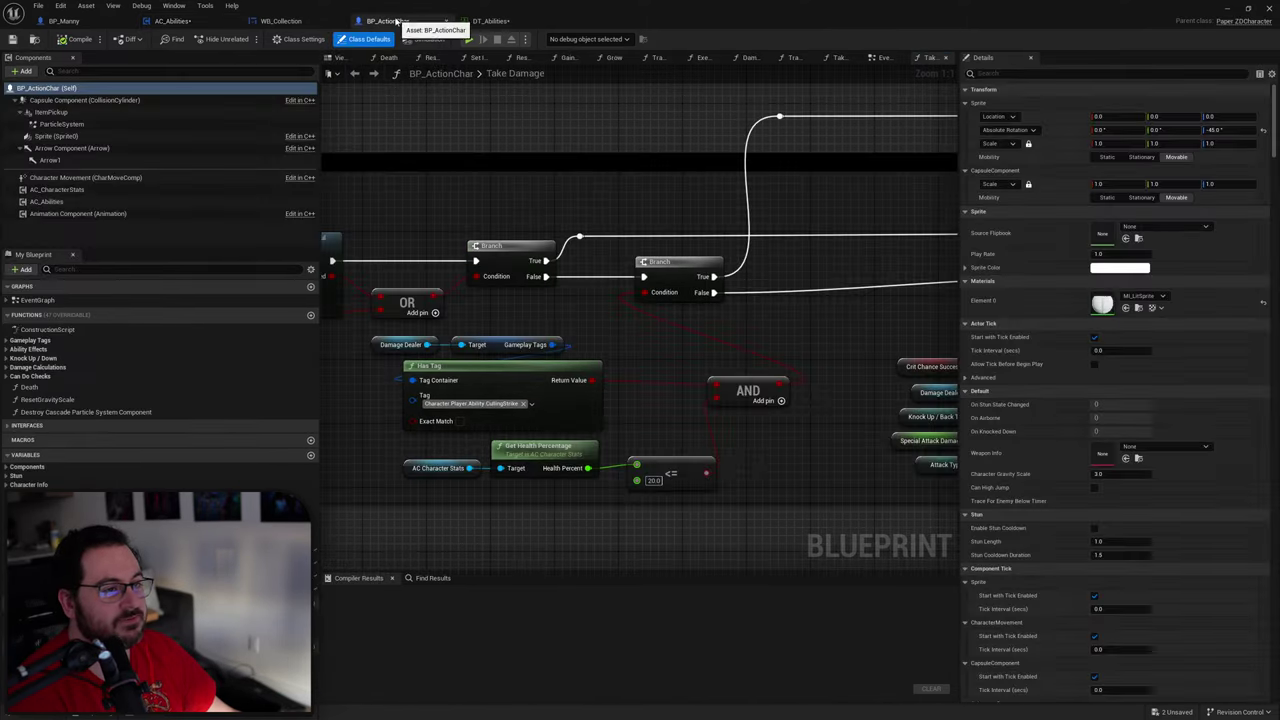
scroll(583, 305, up, 4)
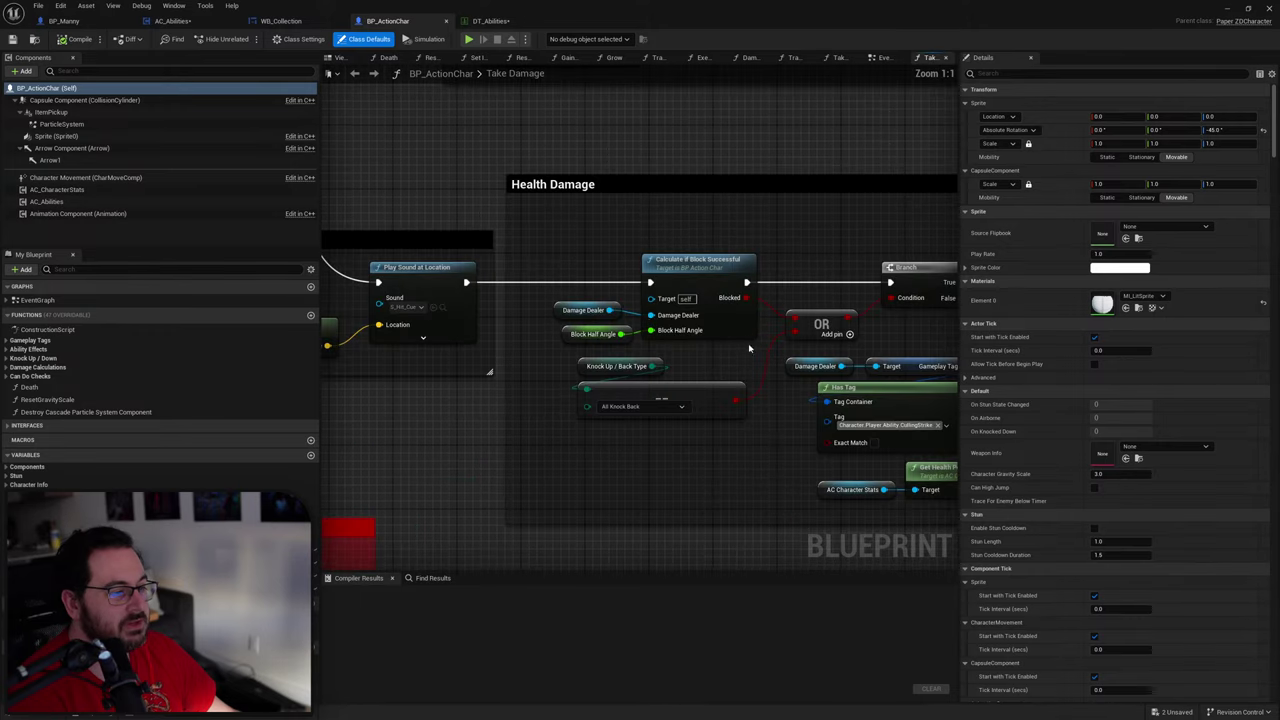
right_drag(415, 335, 300, 323)
right_drag(640, 323, 464, 289)
right_drag(754, 306, 972, 276)
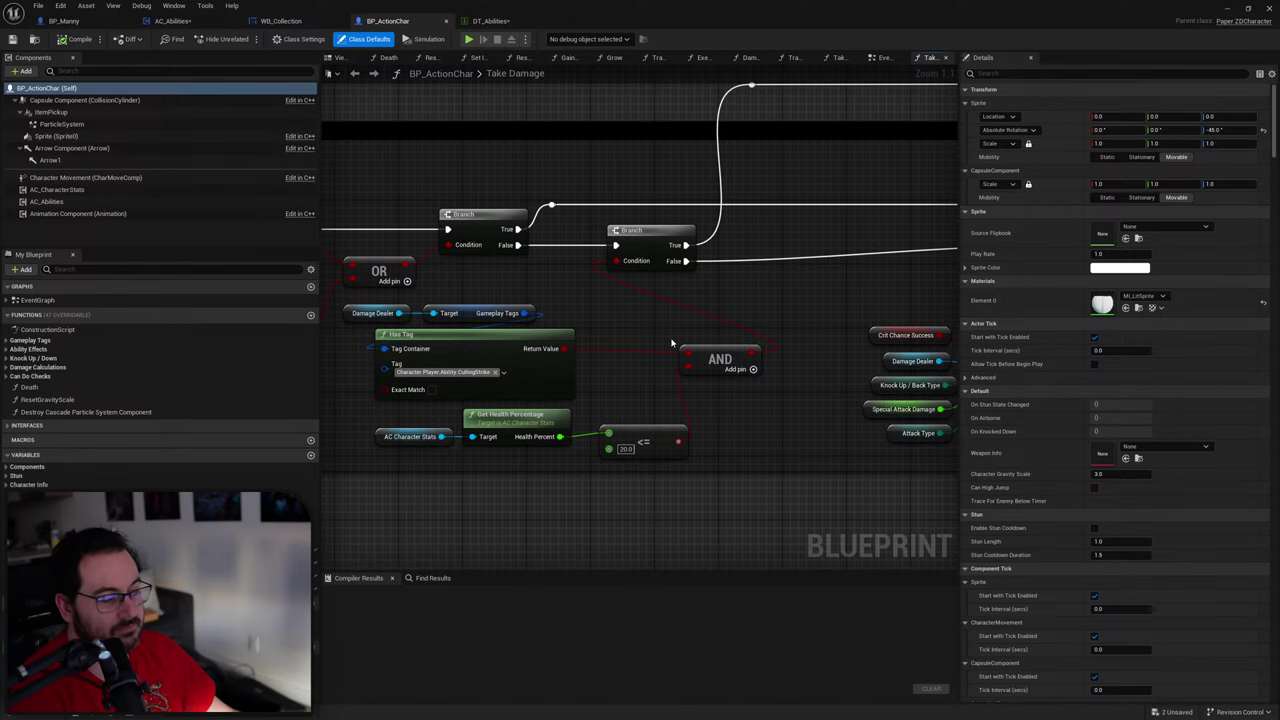
right_drag(814, 294, 442, 412)
scroll(657, 346, down, 3)
right_drag(800, 310, 211, 303)
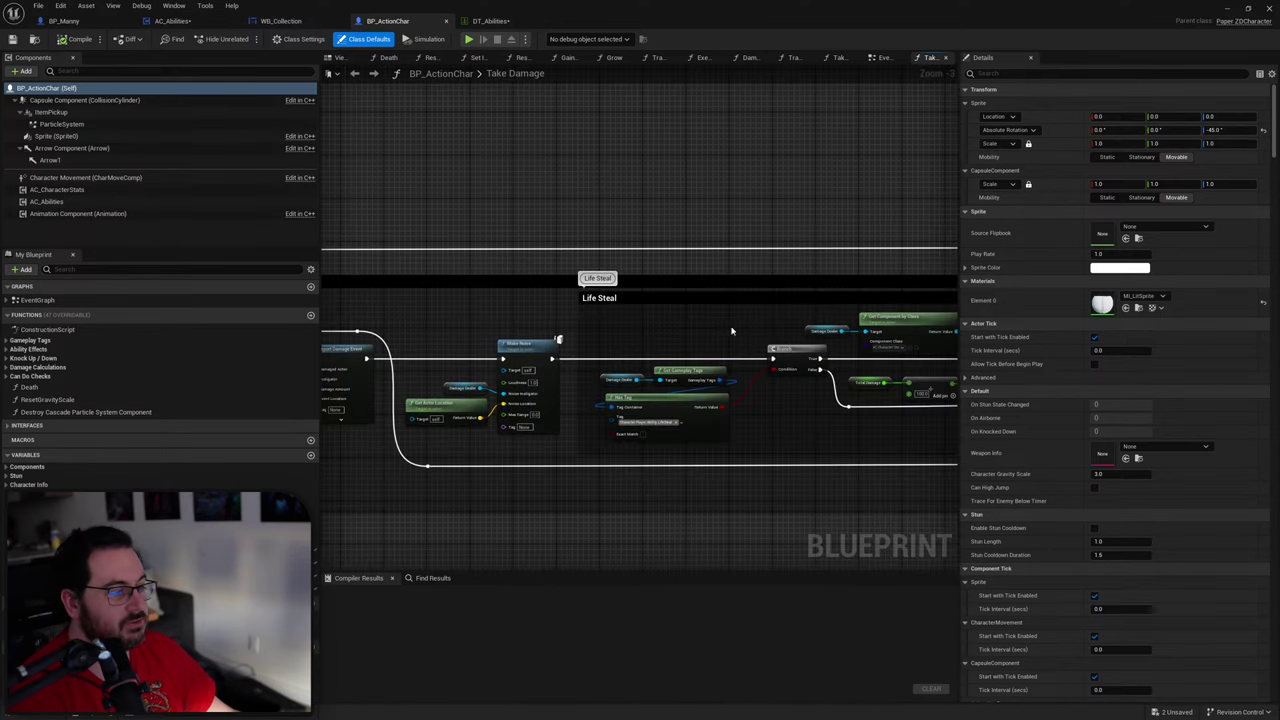
right_drag(846, 326, 330, 312)
right_drag(768, 316, 450, 290)
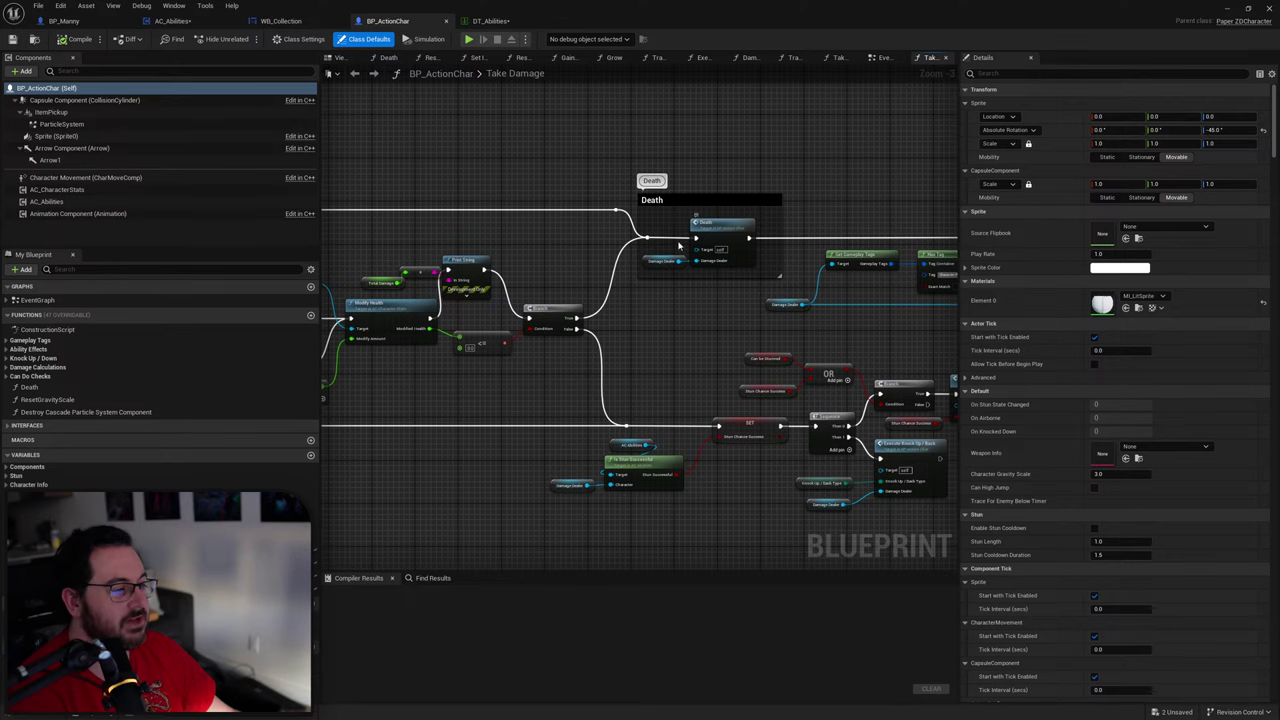
right_drag(725, 285, 645, 298)
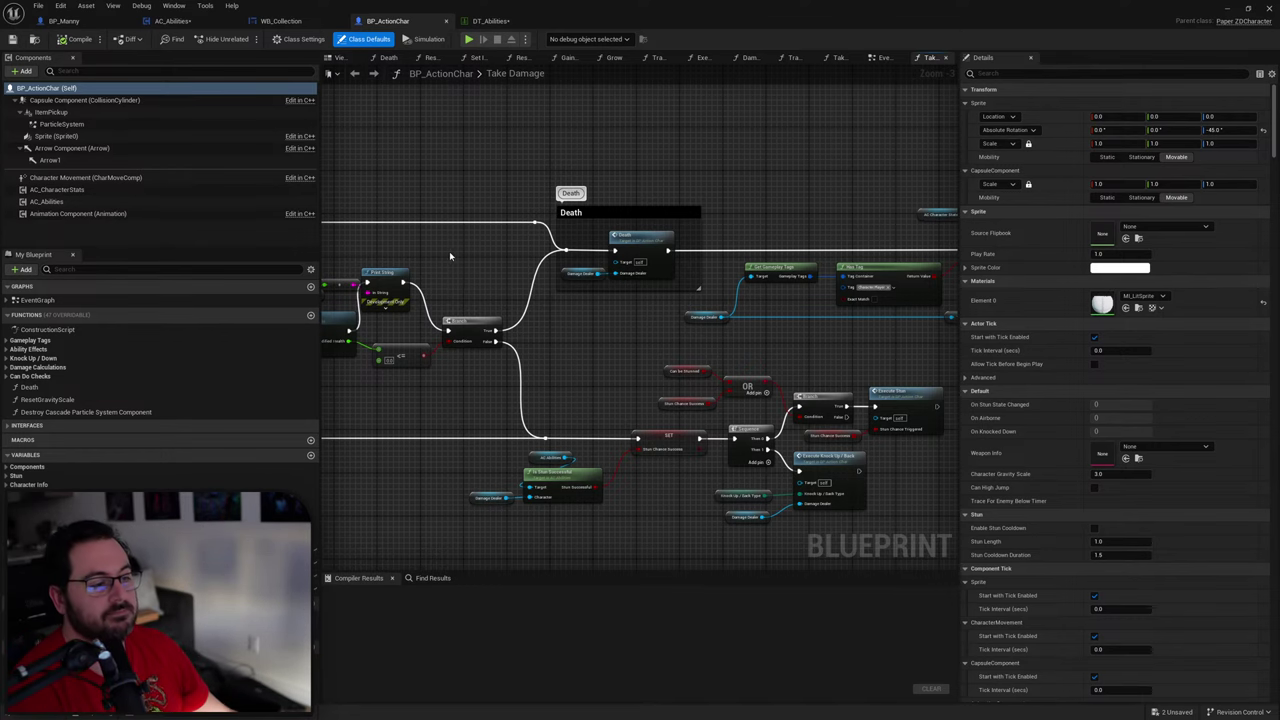
right_drag(449, 256, 753, 205)
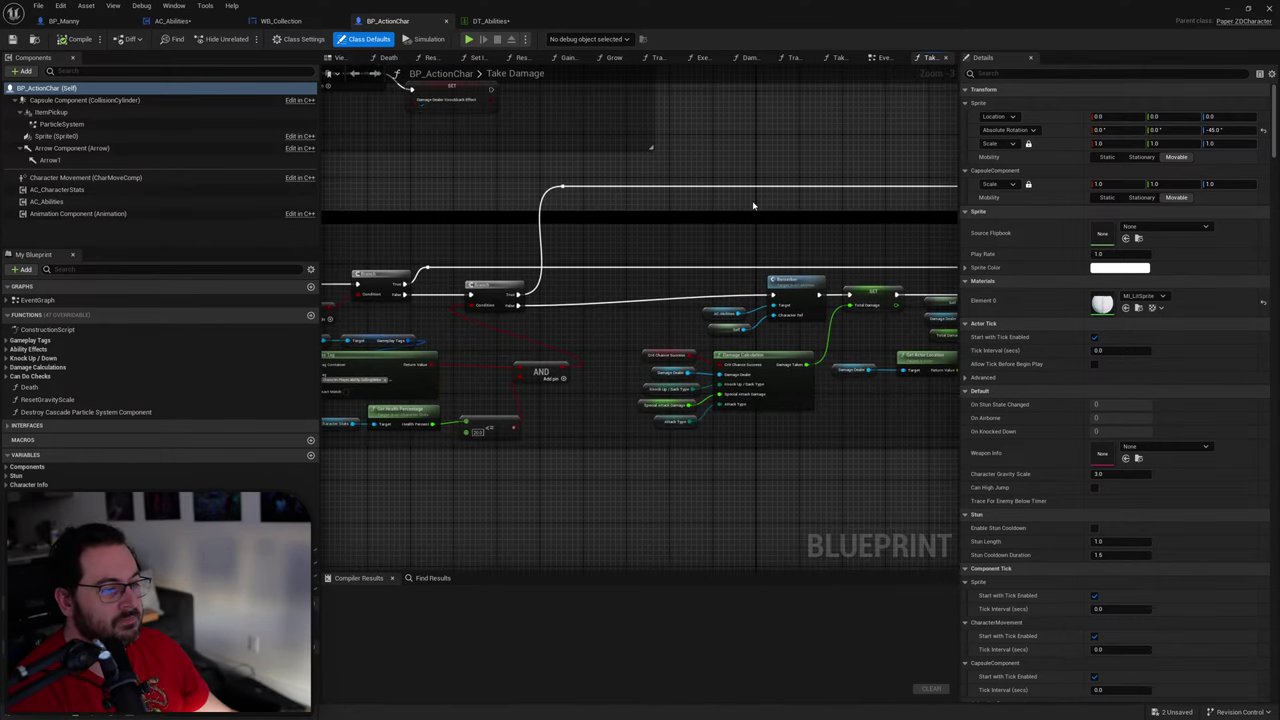
right_drag(569, 253, 618, 232)
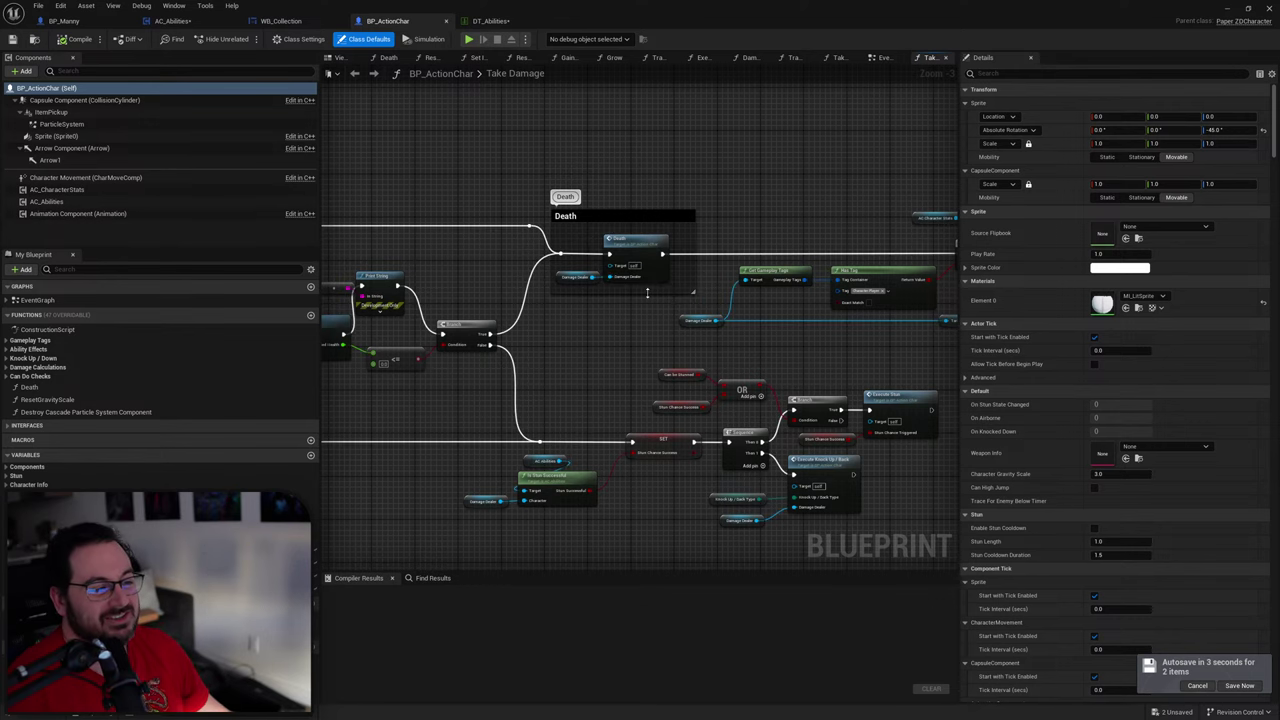
Step: Move the Damage Dealer getter slightly down and left of the Death node, and narrow the Death comment box around them
scroll(590, 305, up, 3)
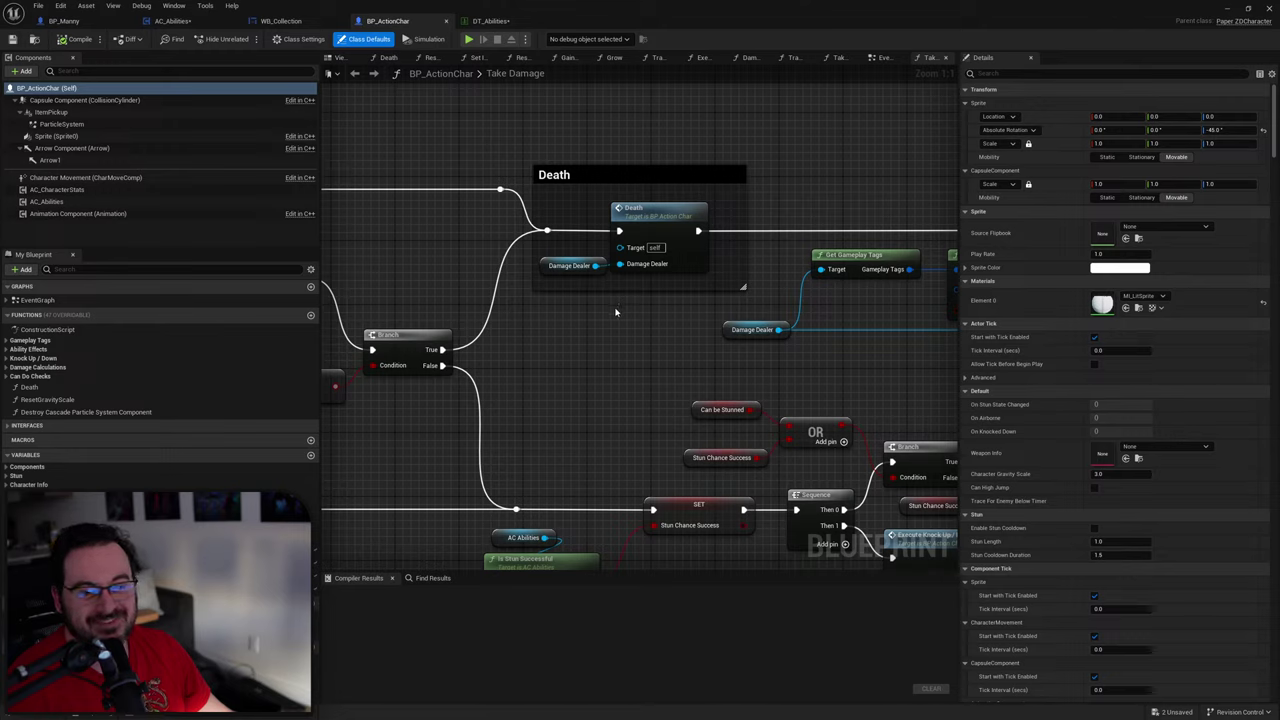
drag(558, 275, 516, 299)
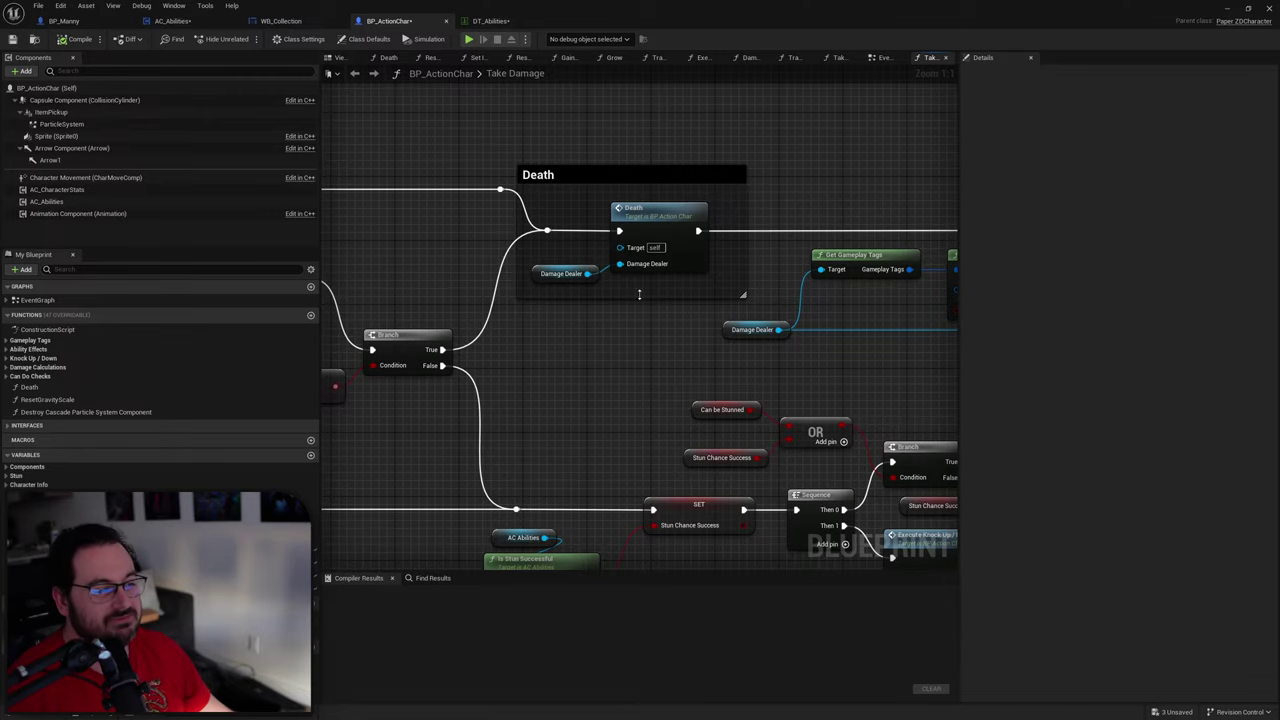
drag(745, 269, 720, 269)
right_drag(658, 309, 614, 328)
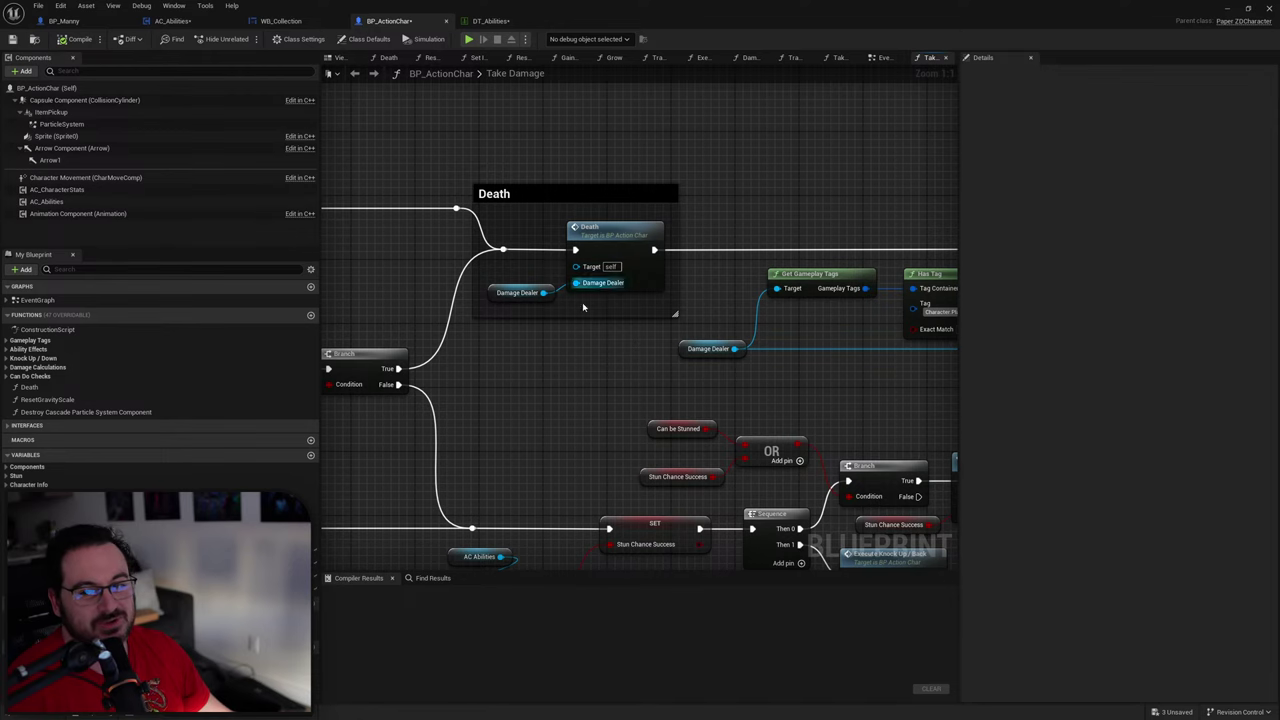
Step: Read the Actor Has Tag page of the Unreal Engine documentation in the browser and close it
right_drag(827, 270, 601, 270)
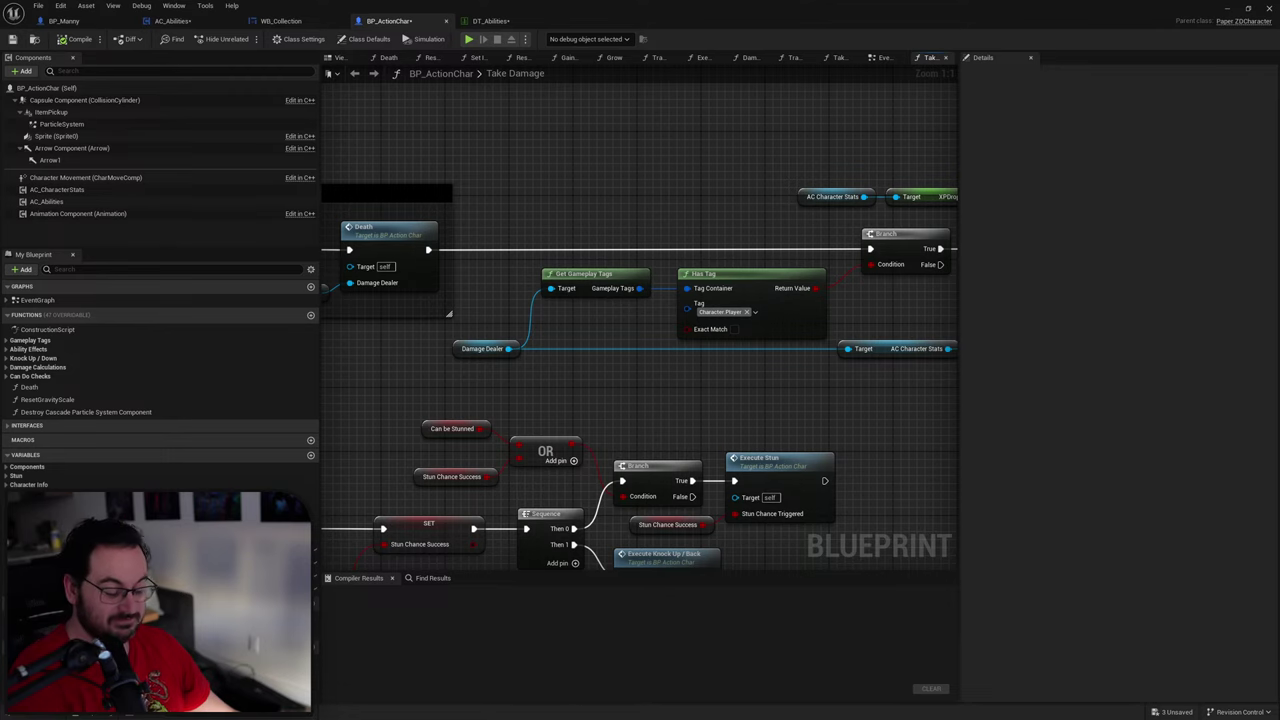
drag(1279, 46, 752, 46)
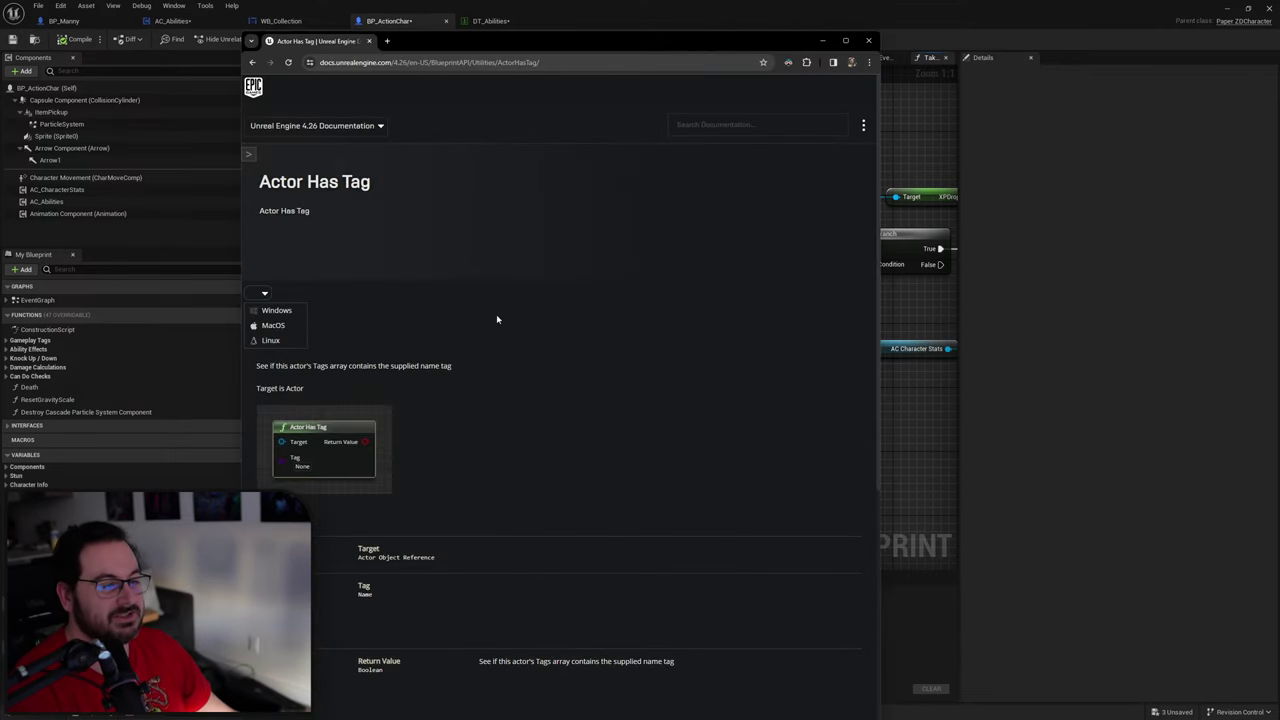
scroll(501, 342, down, 1)
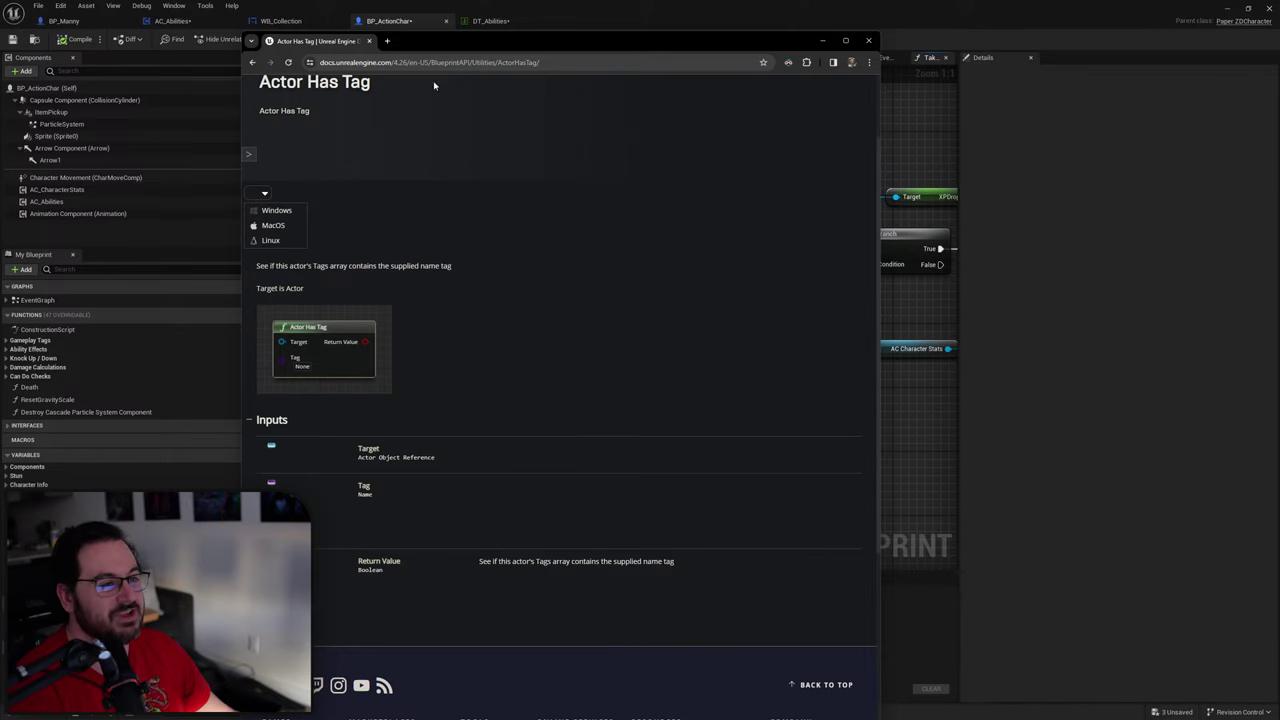
middle_click(331, 44)
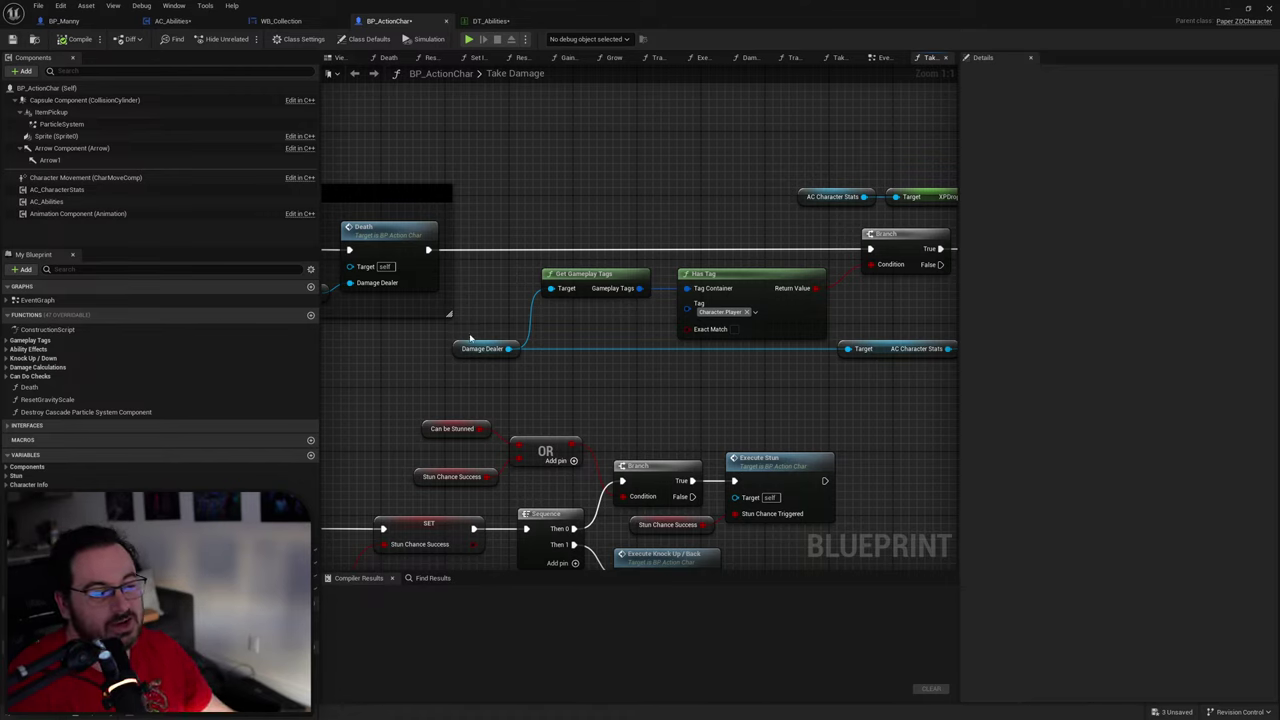
Step: Examine the Take Damage flow around Death, including the damage dealer's Has Tag check and the Modify XP call
right_drag(636, 199, 582, 196)
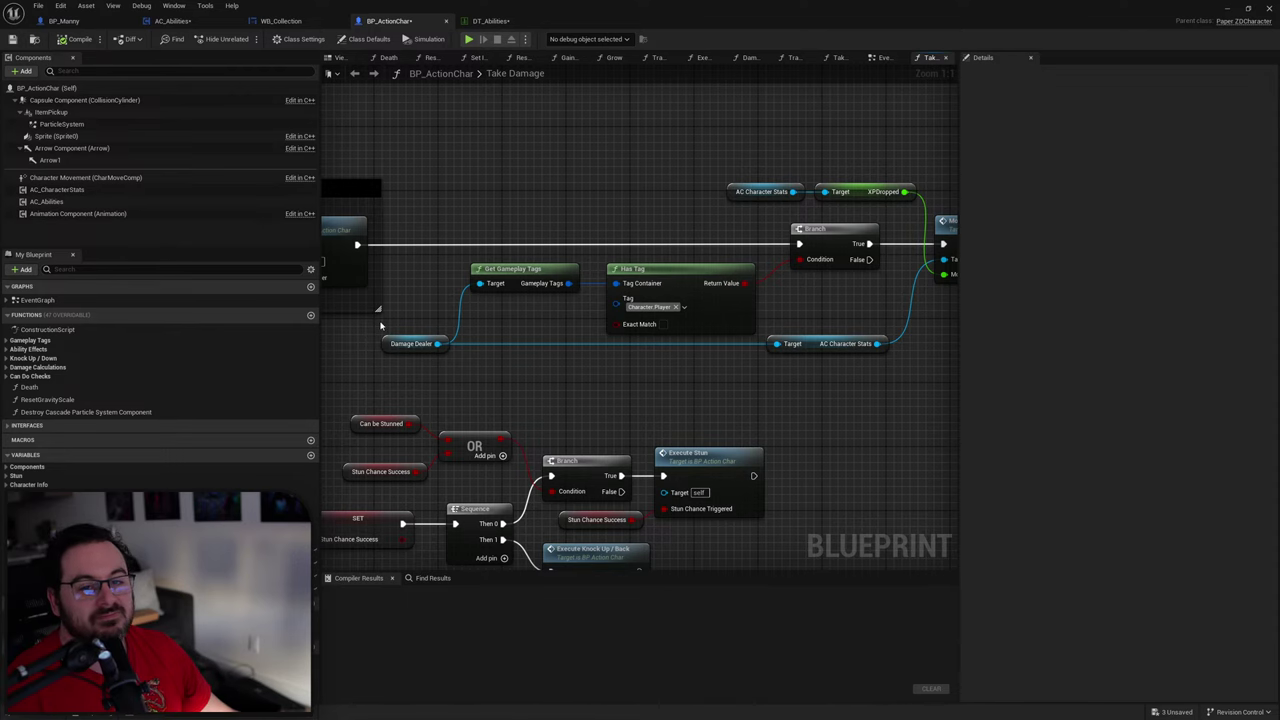
right_drag(624, 226, 537, 217)
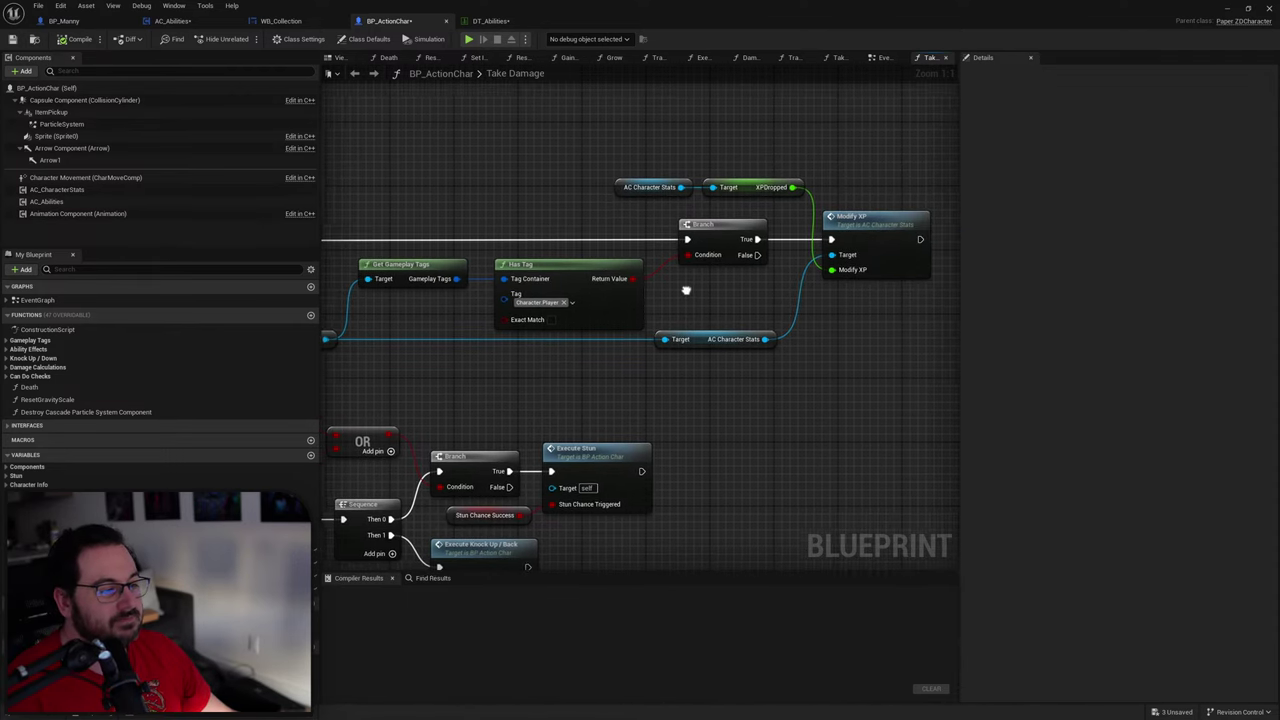
right_drag(686, 286, 761, 295)
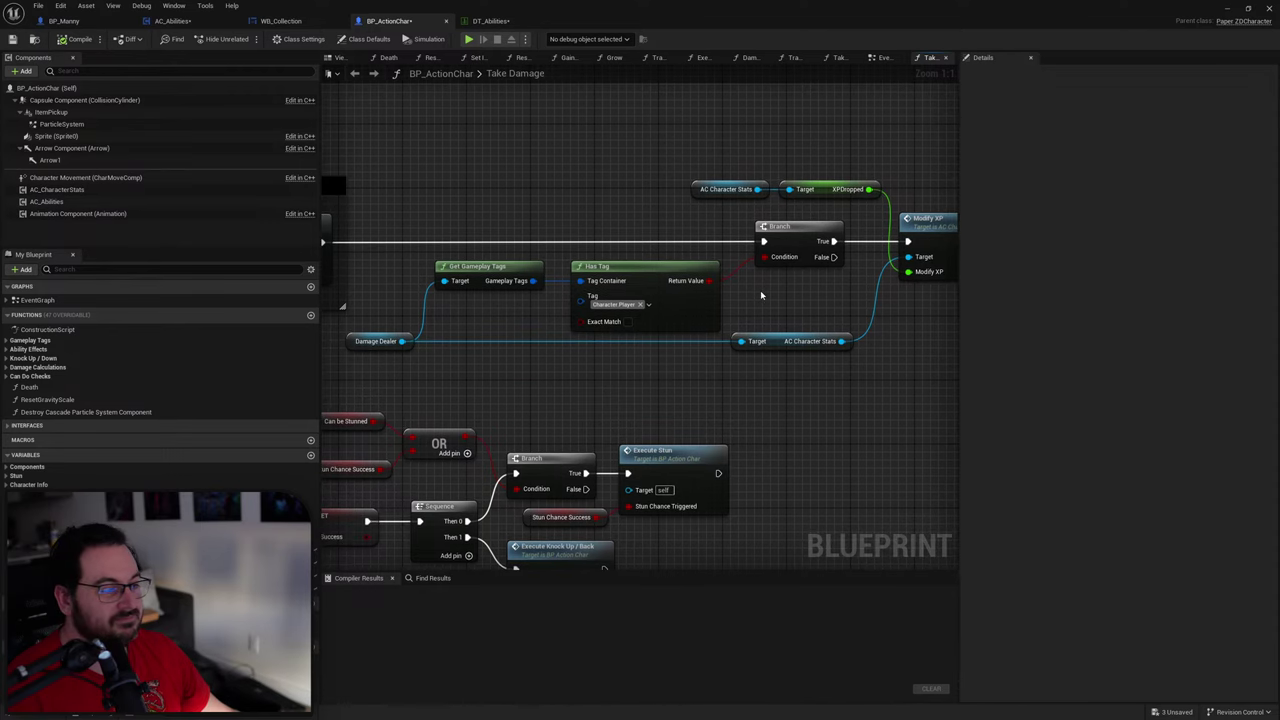
right_drag(761, 295, 891, 258)
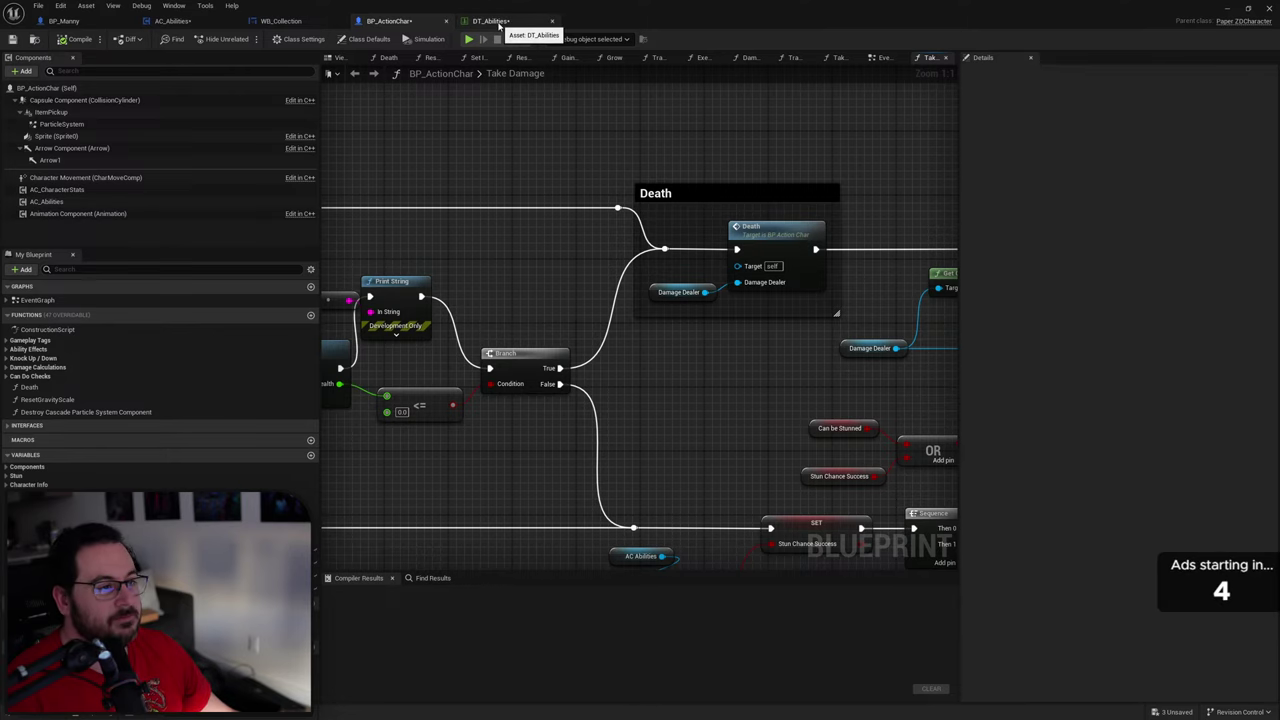
Step: Open the AC_CharacterStats blueprint for editing from BP_Manny's component list
click(172, 21)
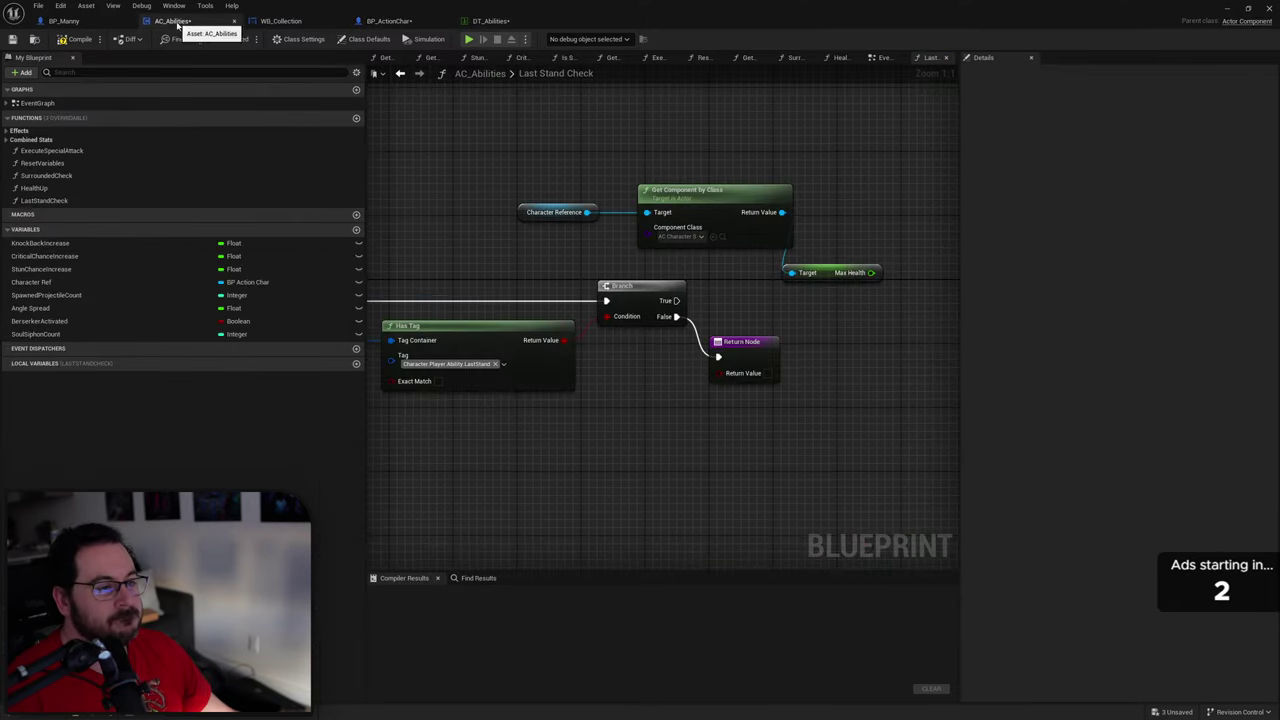
right_drag(569, 249, 490, 231)
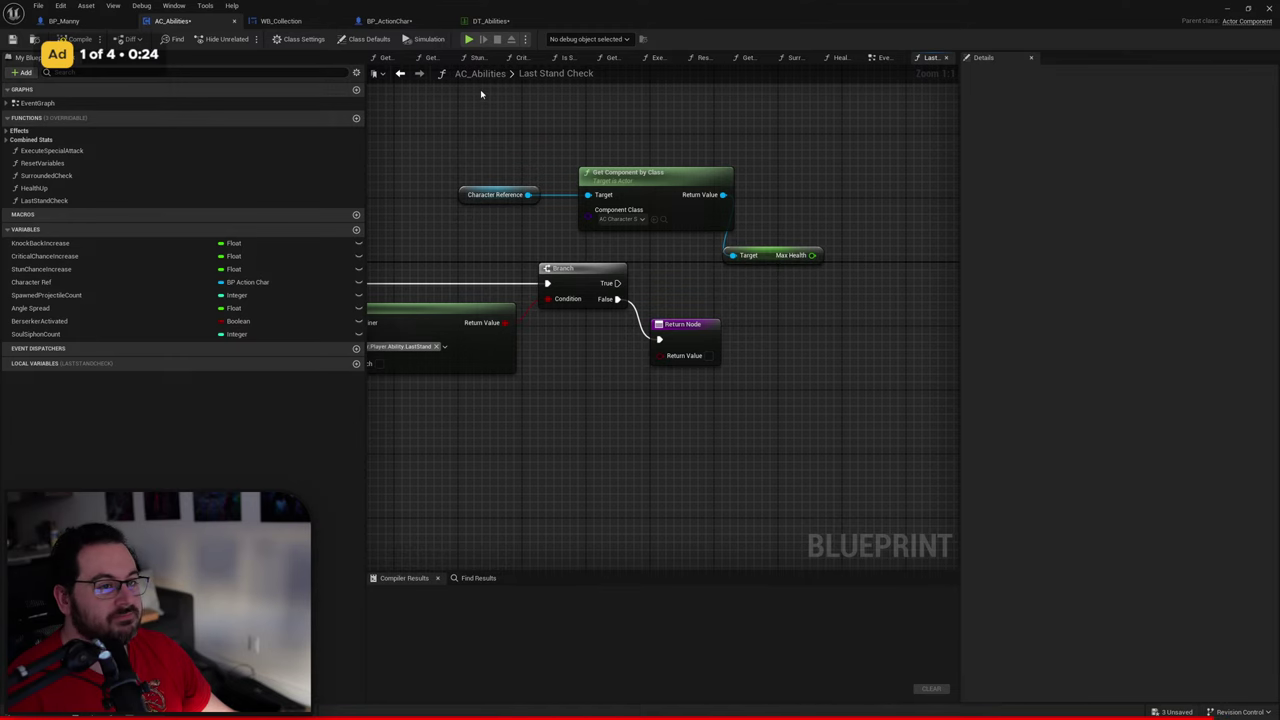
click(64, 20)
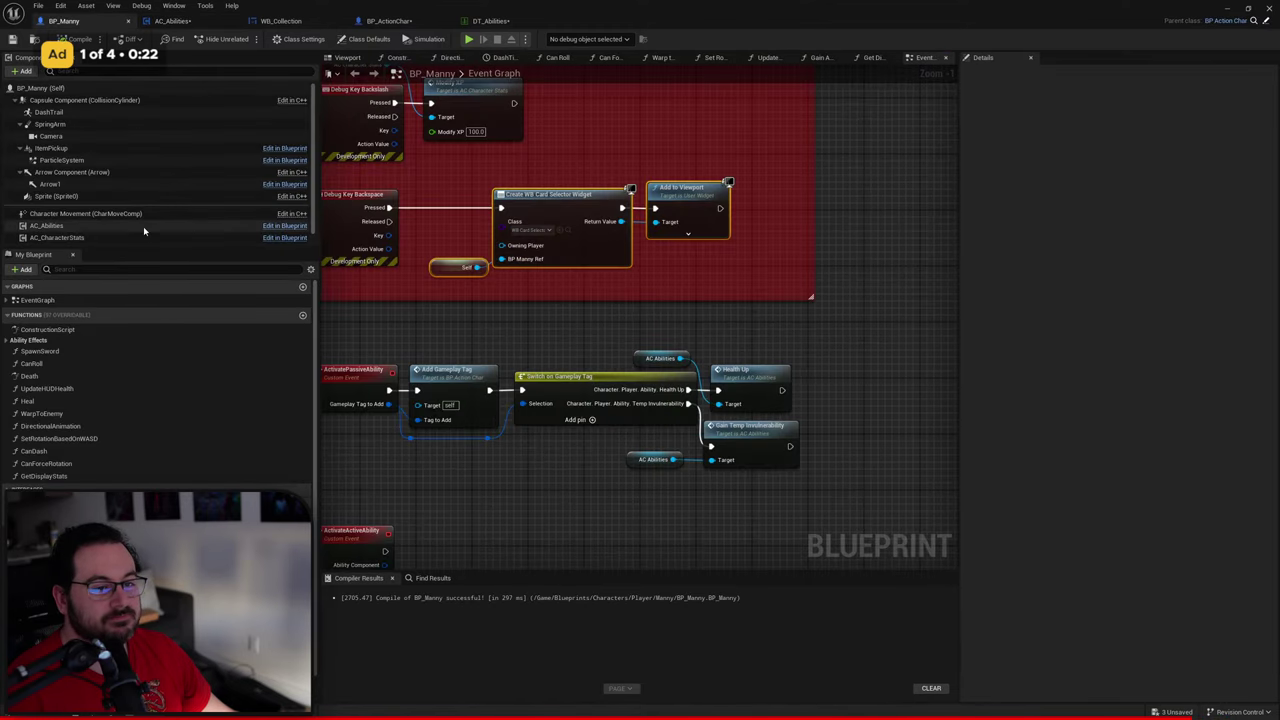
right_click(88, 238)
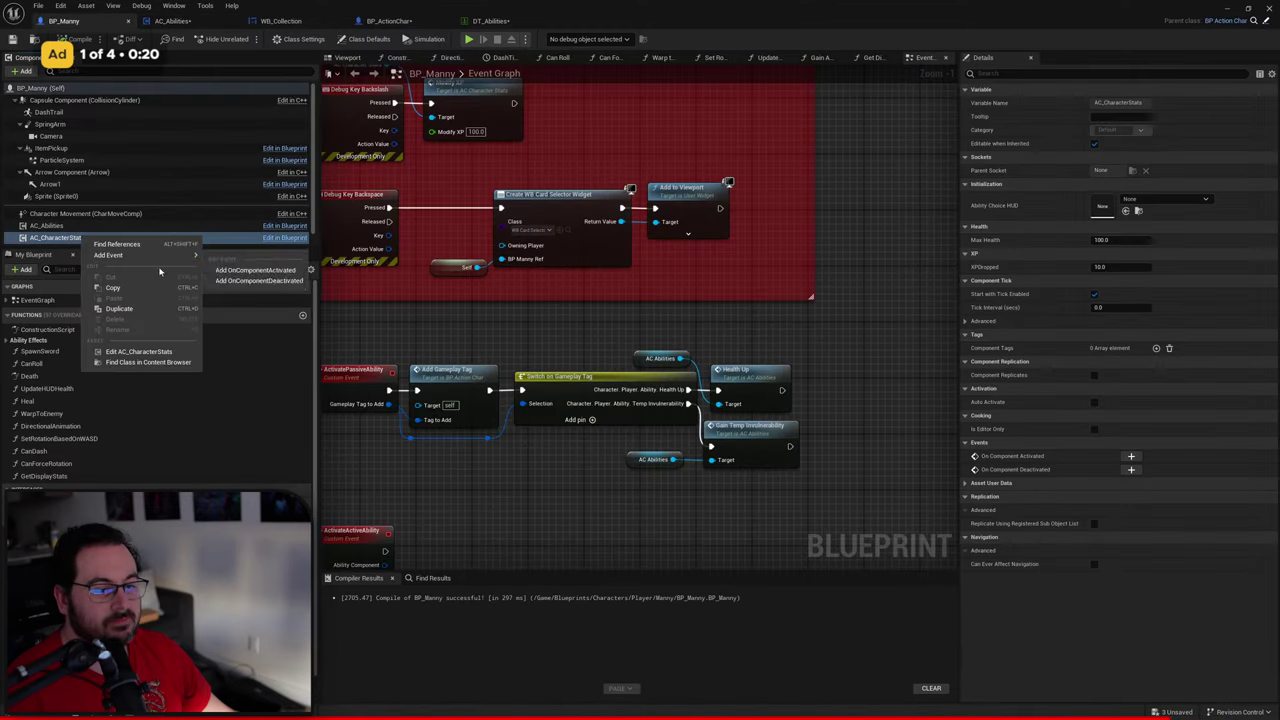
click(155, 354)
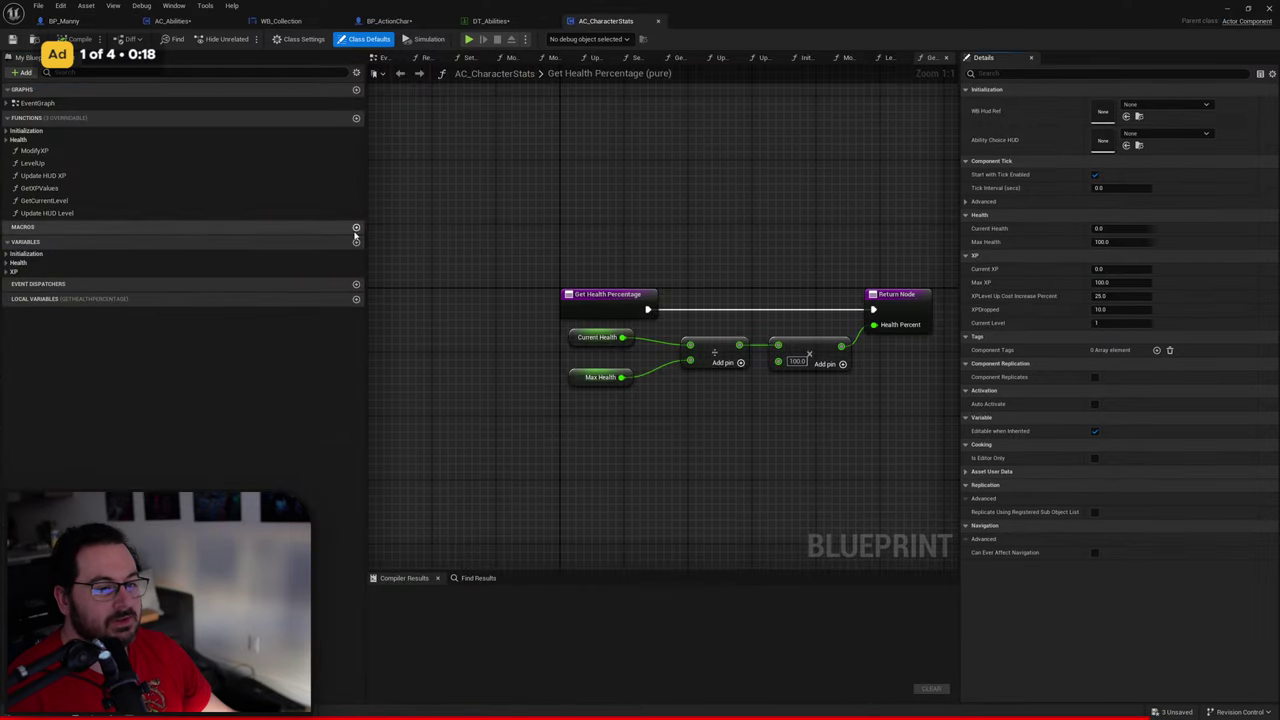
Step: Make the CurrentHealth variable in the Health category non-private and compile AC_CharacterStats
click(20, 140)
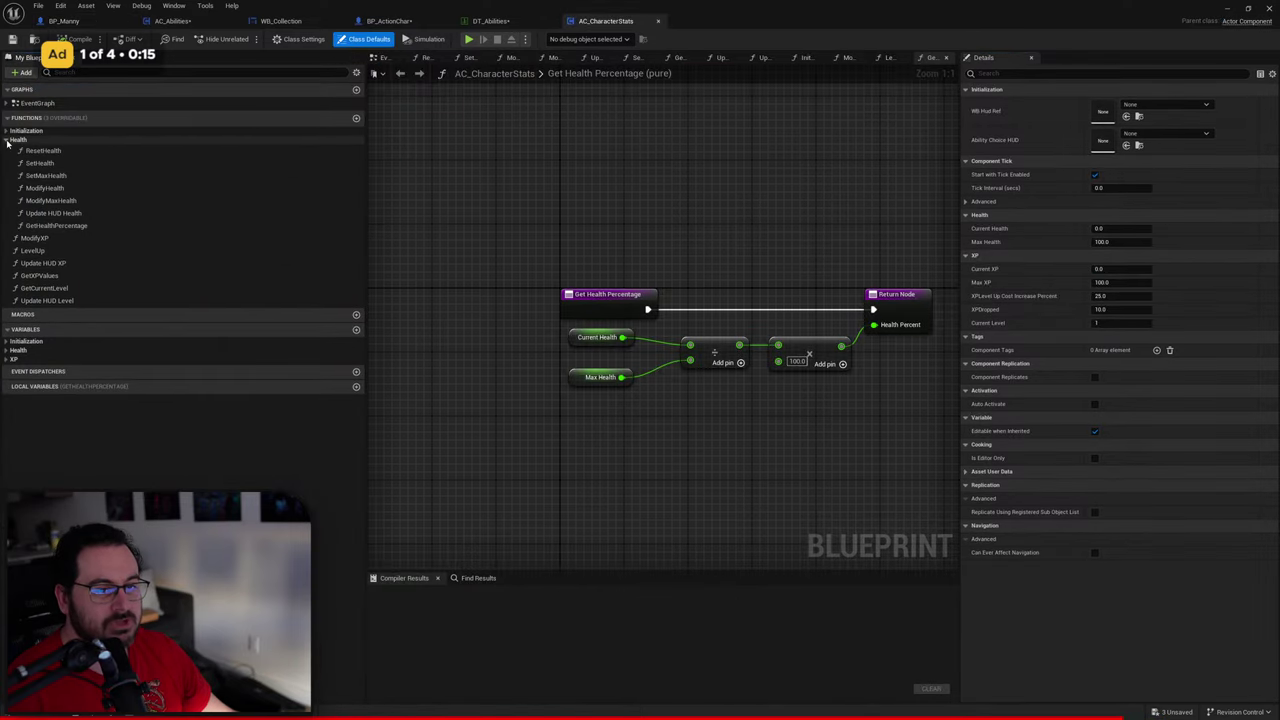
click(84, 226)
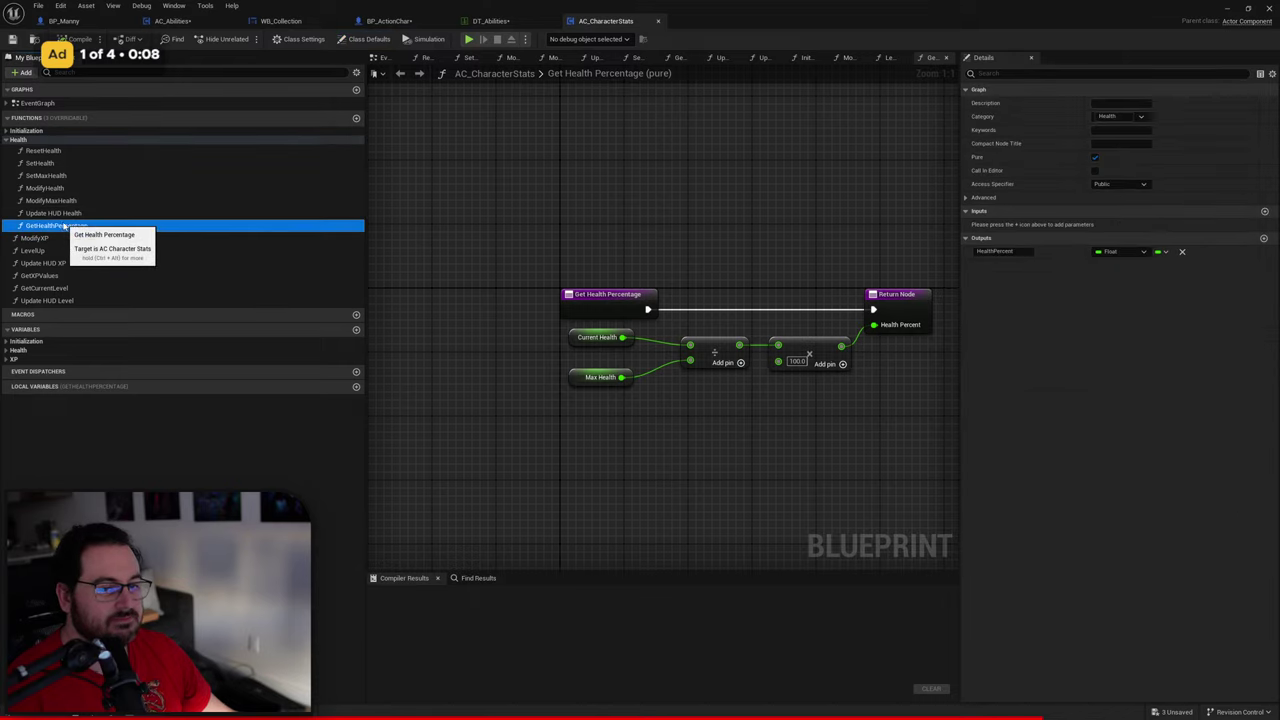
click(12, 350)
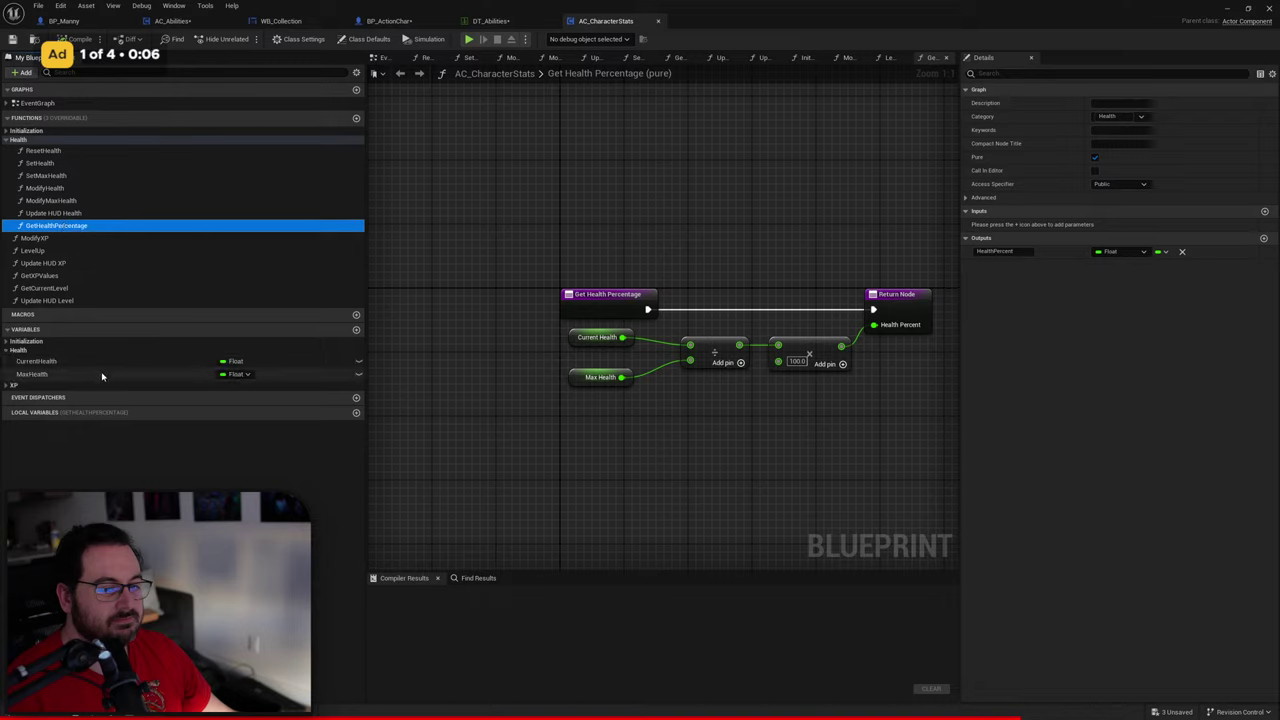
click(104, 374)
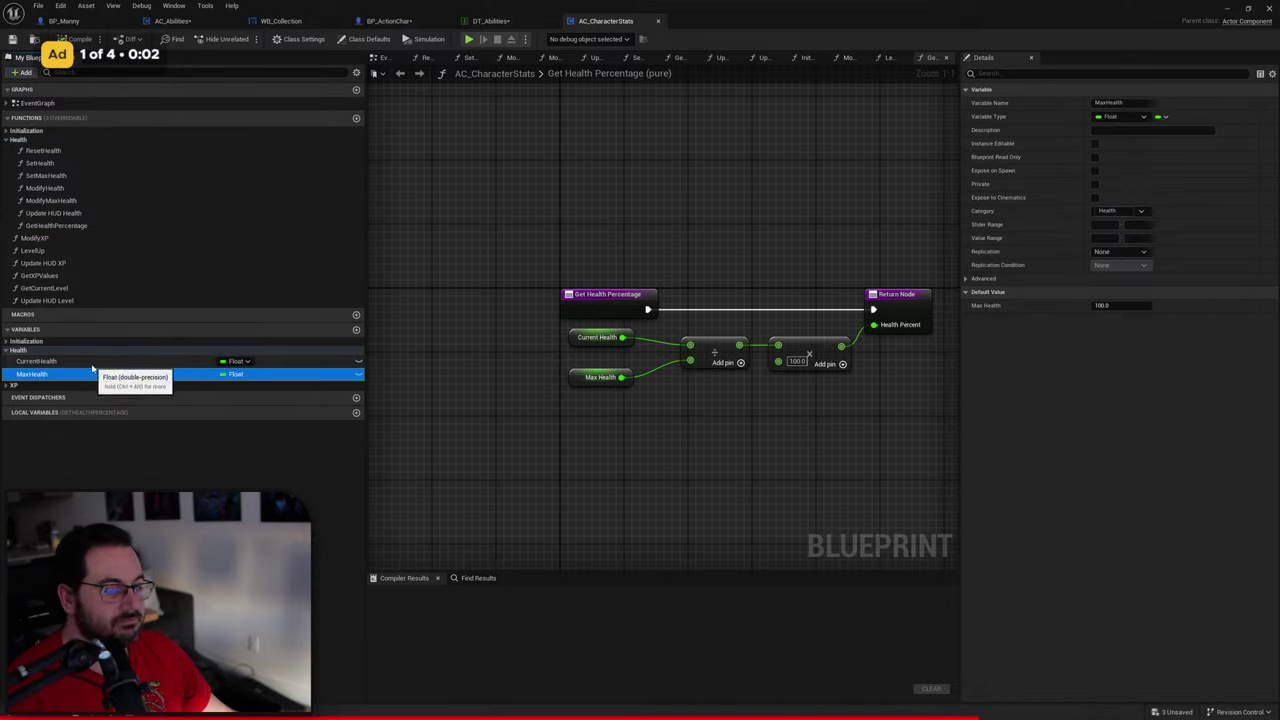
click(100, 361)
click(1095, 184)
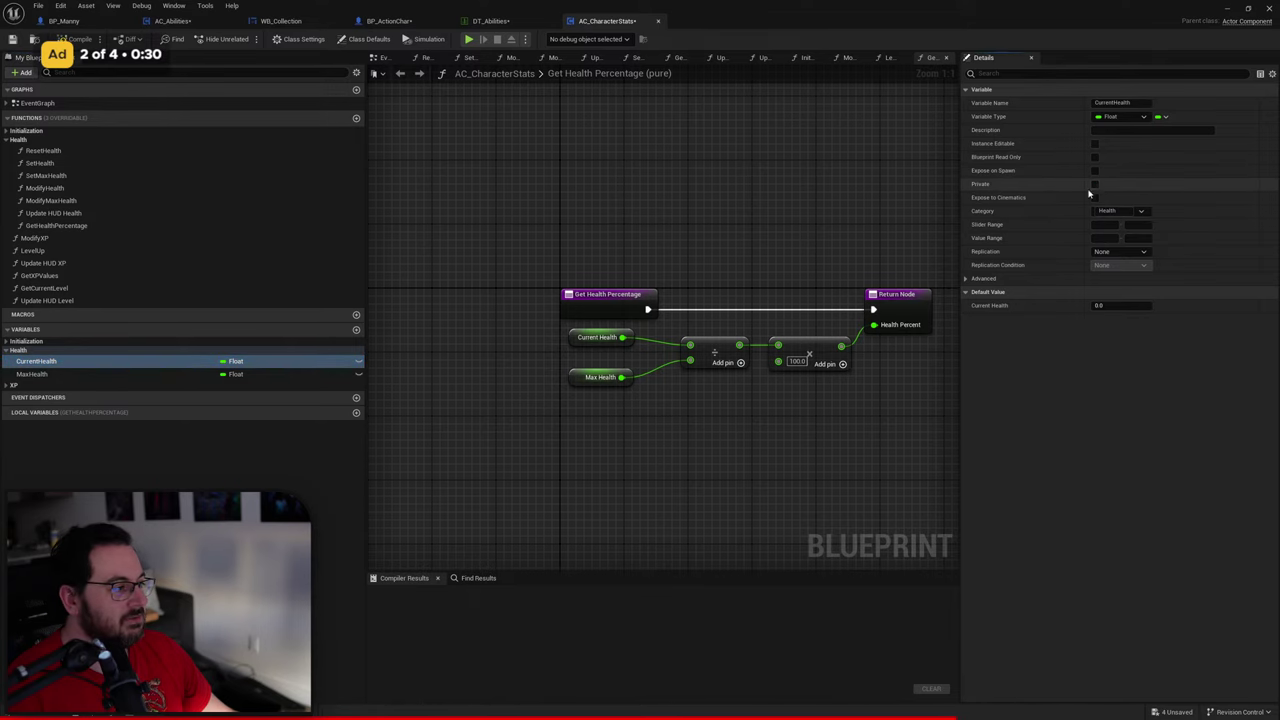
key(F7)
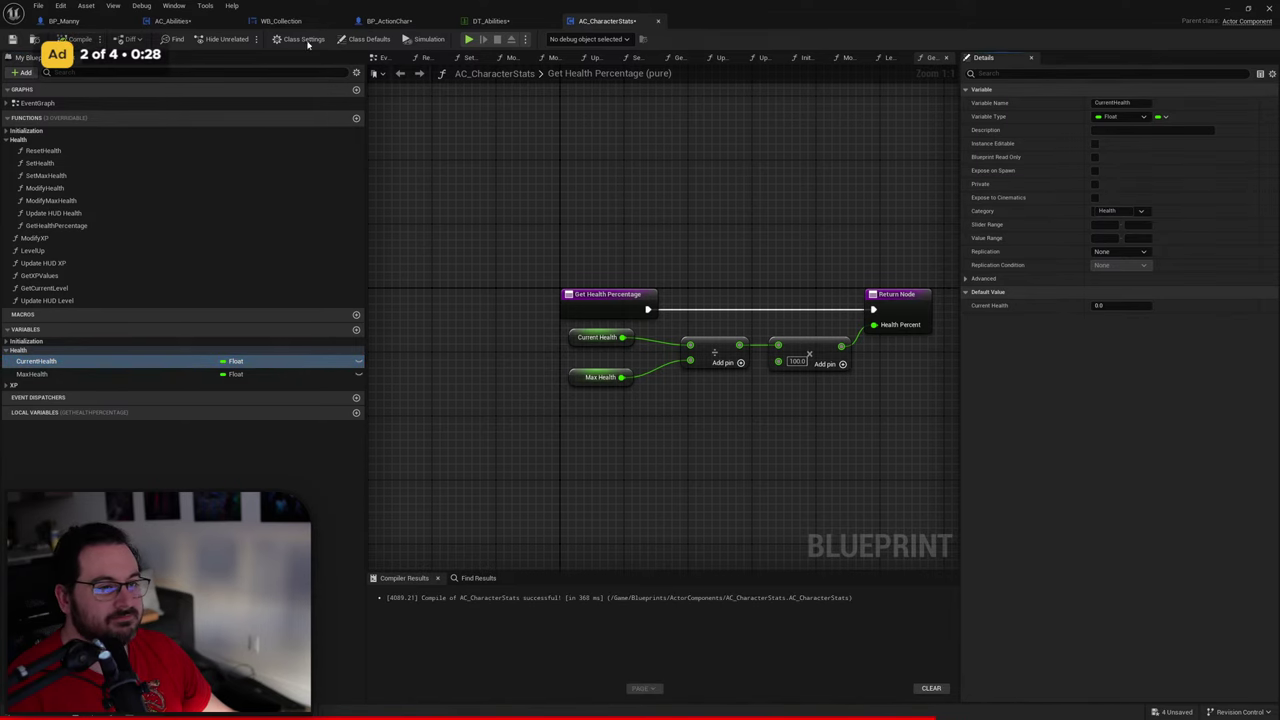
Step: In AC_Abilities' Last Stand Check, add a Get Current Health node from the Get Component by Class return value and place Max Health beneath it
click(168, 22)
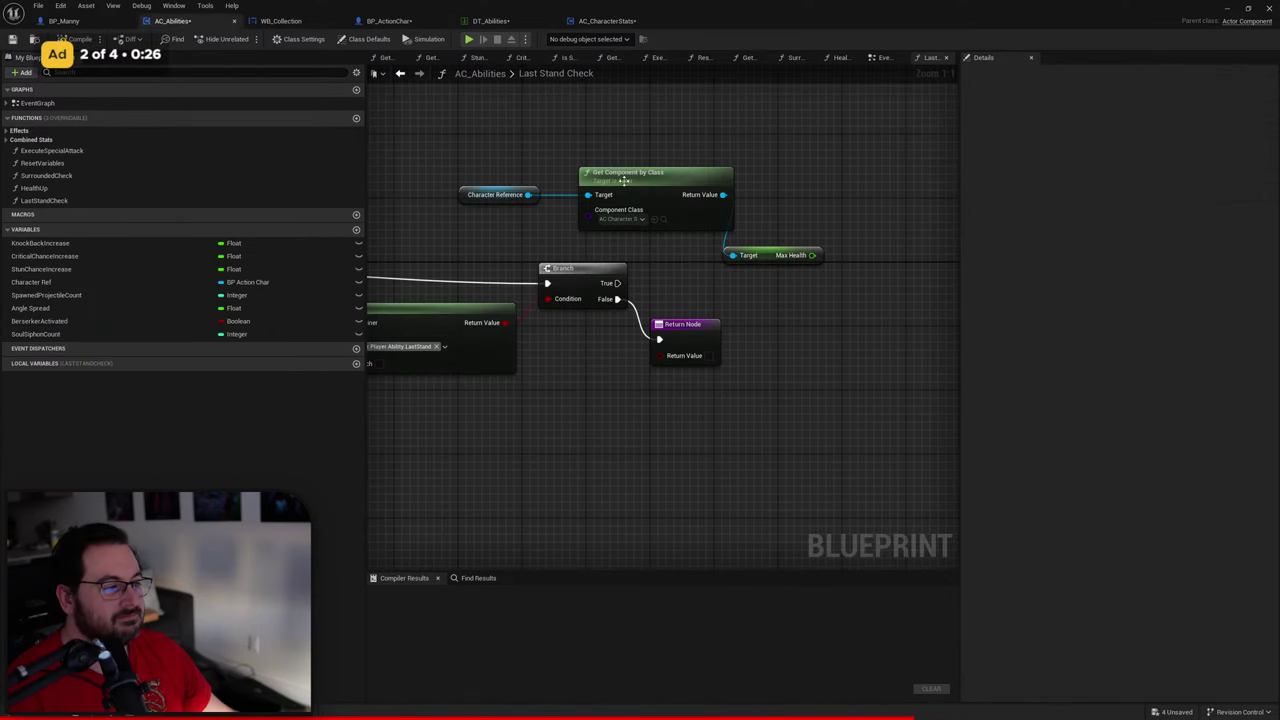
drag(720, 194, 770, 199)
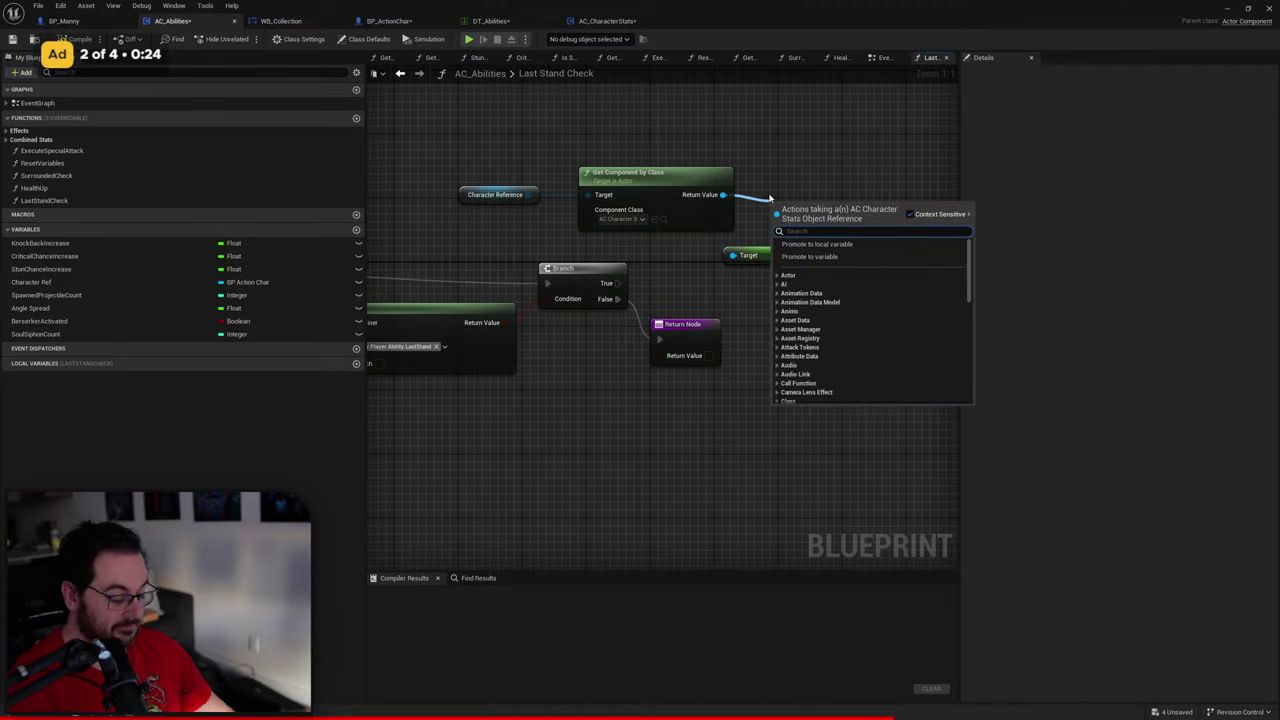
text(get curren)
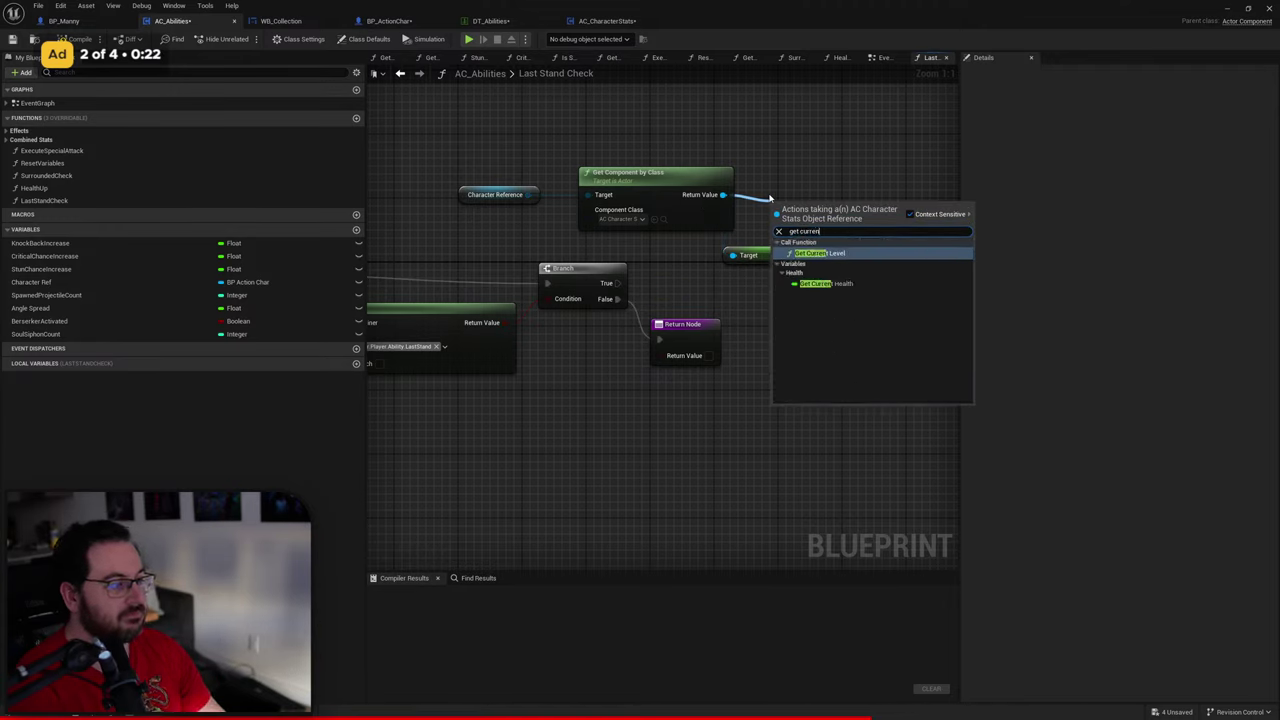
key(Down)
key(Return)
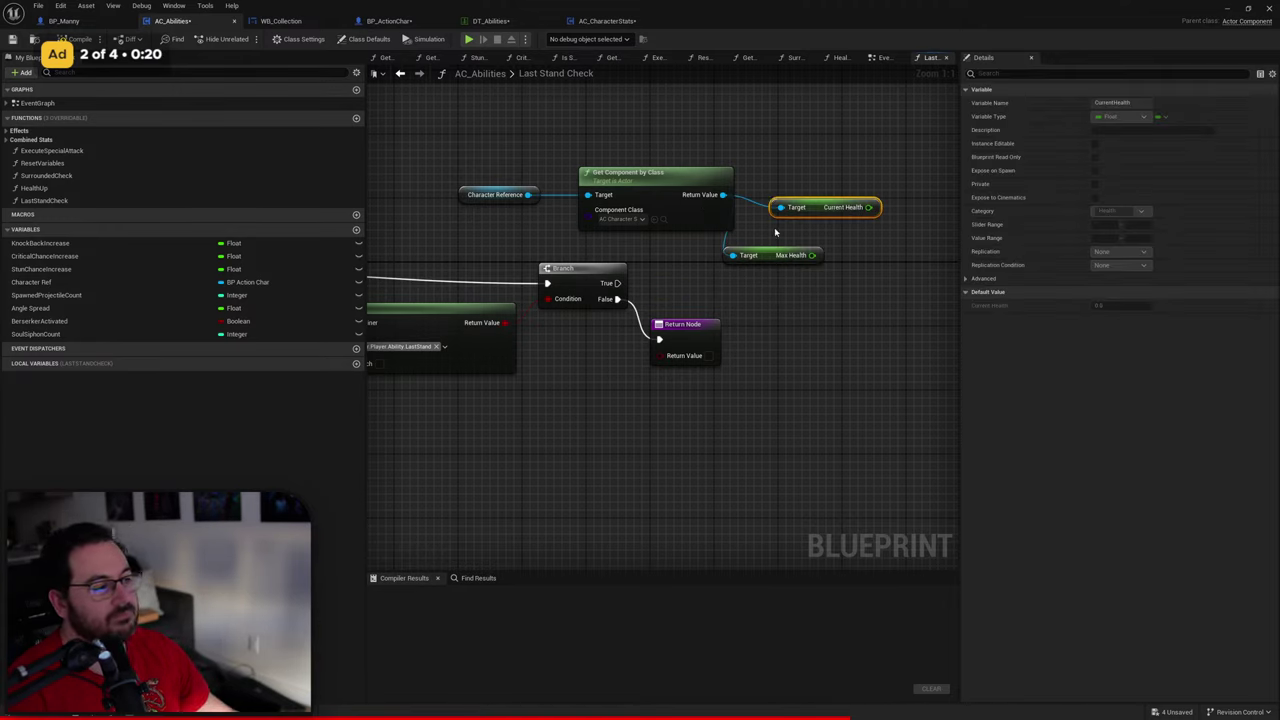
drag(790, 255, 845, 231)
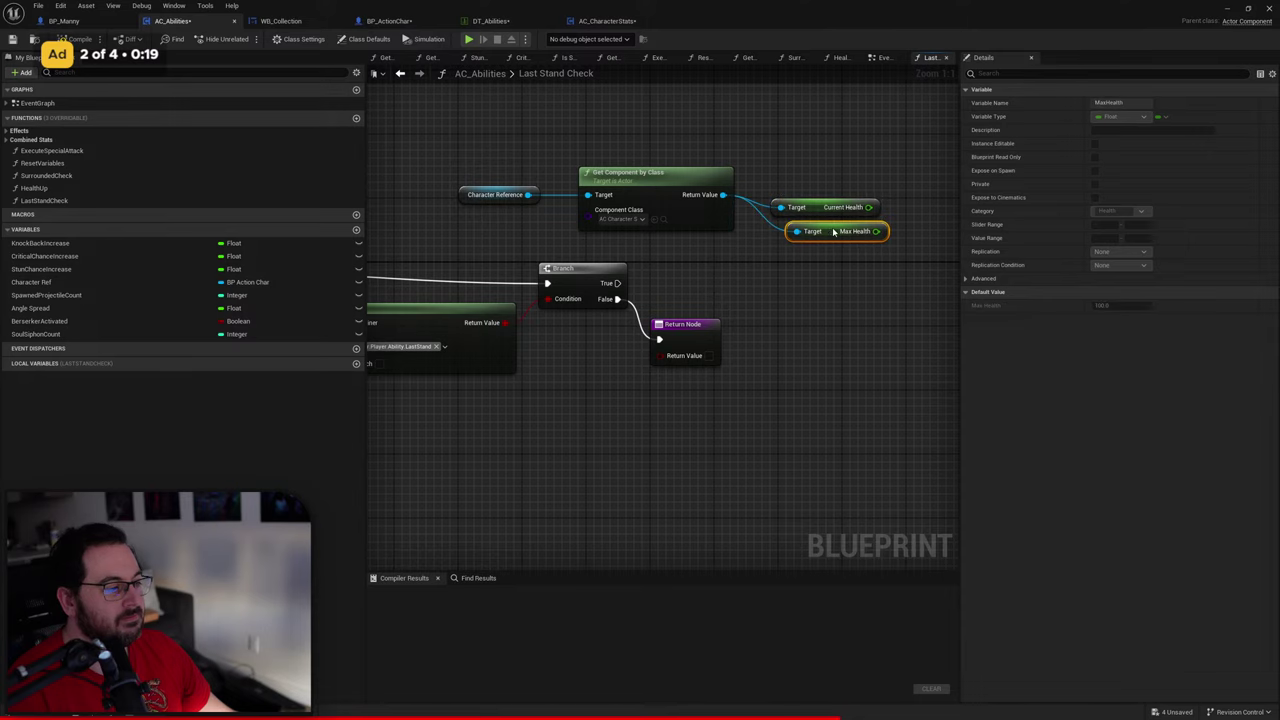
click(783, 281)
right_drag(783, 281, 681, 282)
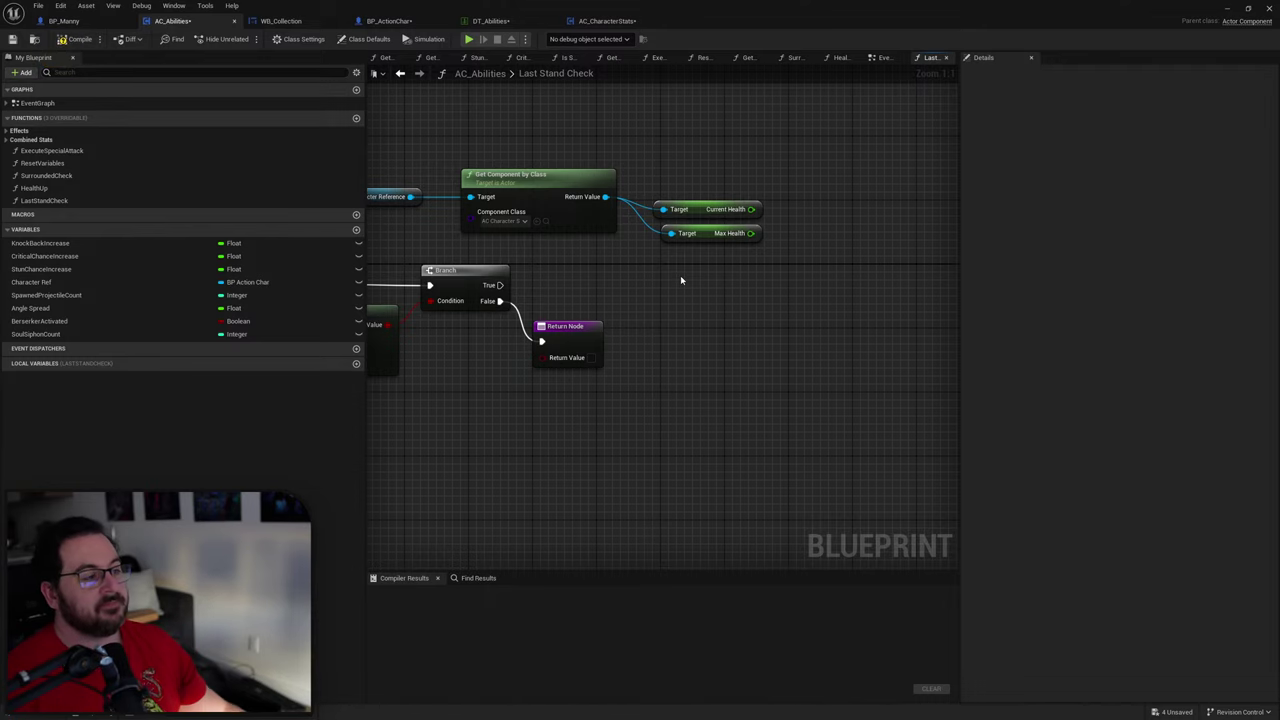
Step: Align the Character Reference and Get Component by Class nodes above the Branch, and move both health getters closer to them
right_drag(600, 270, 646, 294)
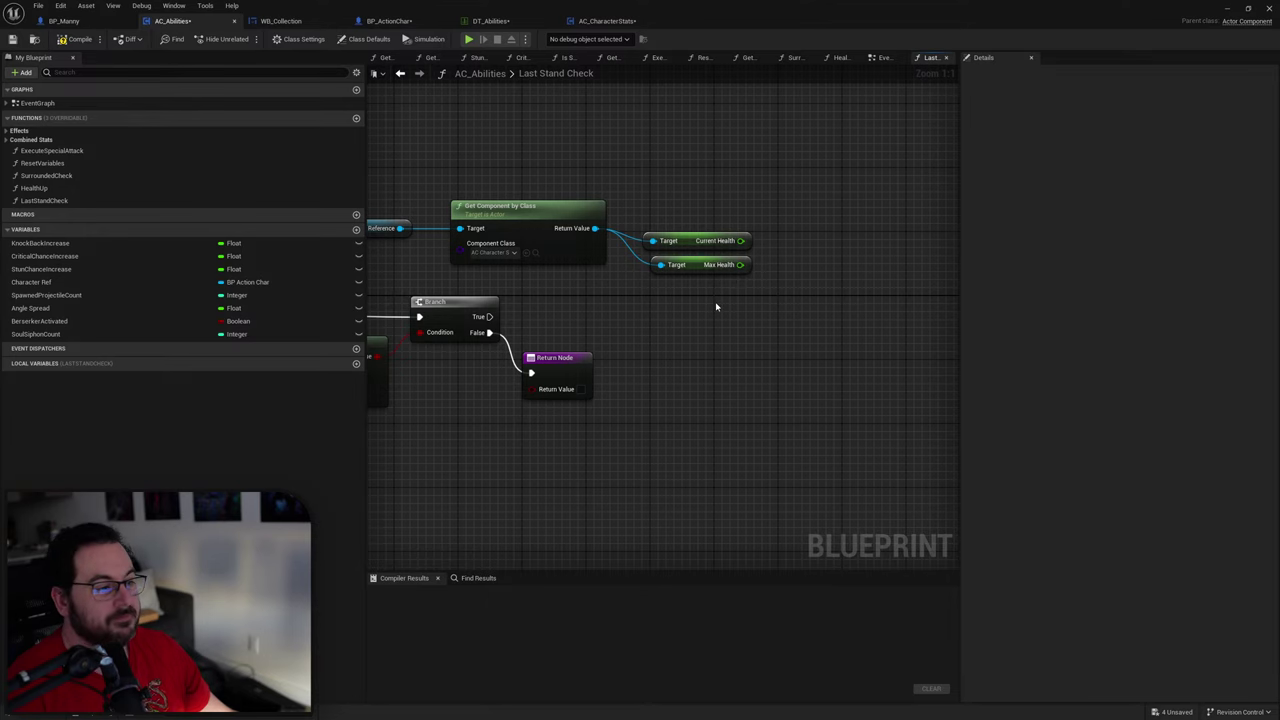
right_drag(714, 306, 760, 309)
drag(823, 189, 380, 278)
drag(733, 272, 695, 288)
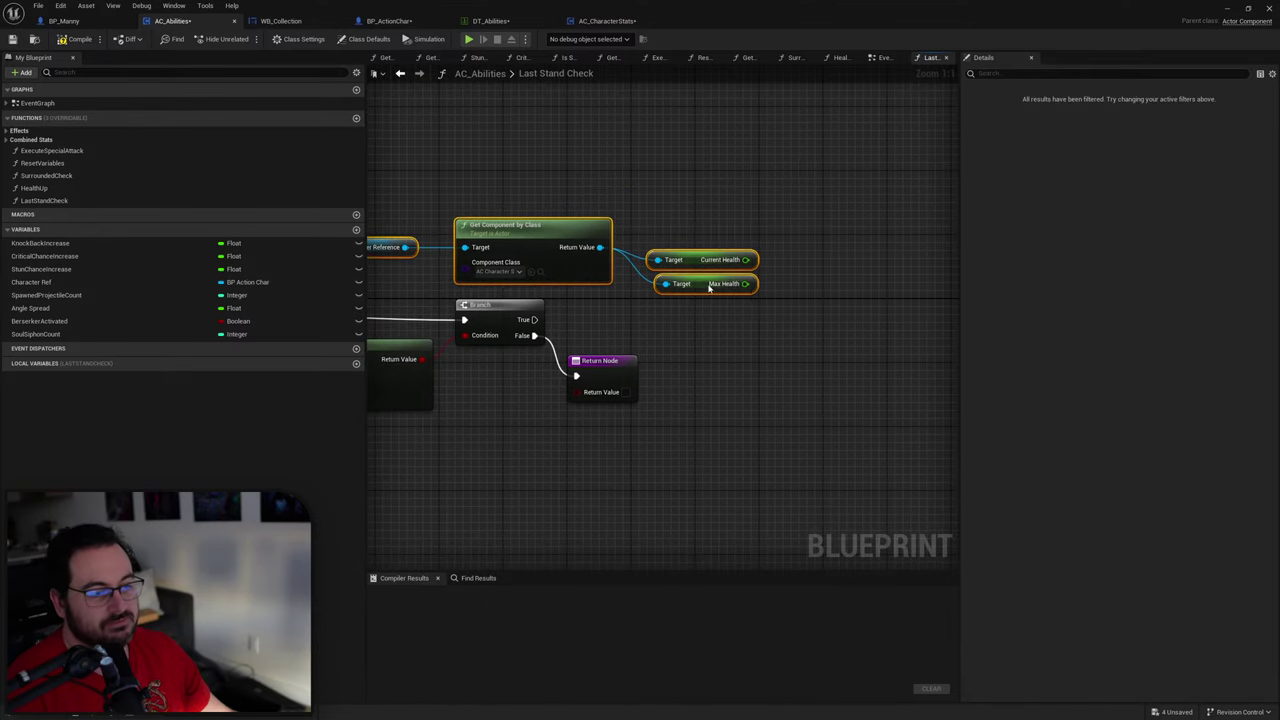
click(726, 213)
mouse_move(683, 197)
mouse_down()
mouse_move(705, 283)
mouse_move(678, 274)
mouse_up()
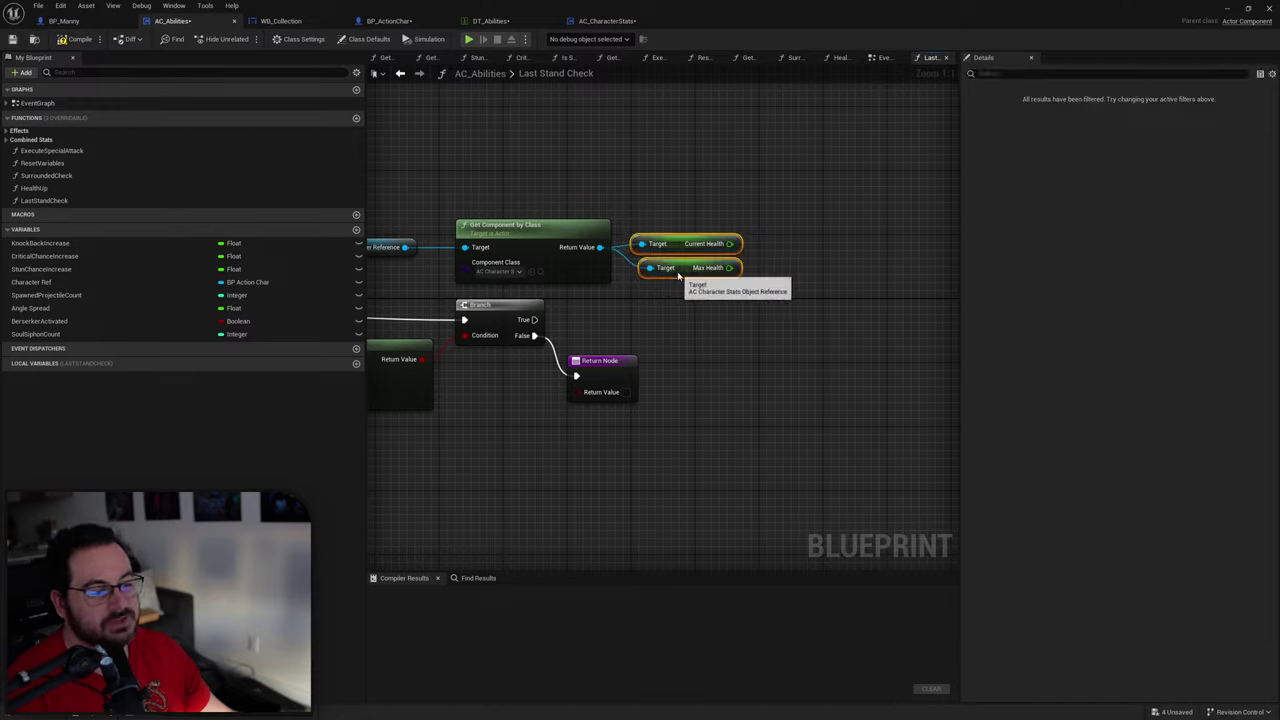
click(707, 301)
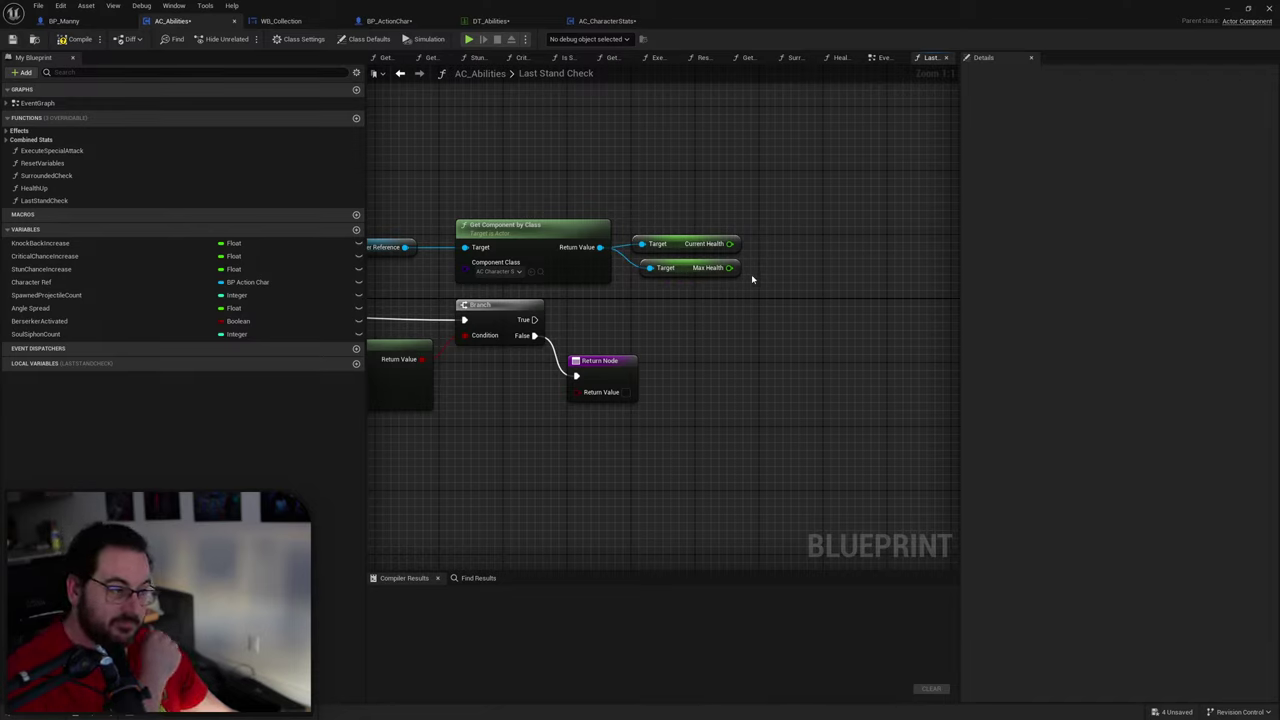
Step: Review the Last Stand Check graph from the entry node through the Has Tag check and Branch to the two health getters
right_drag(533, 334, 877, 278)
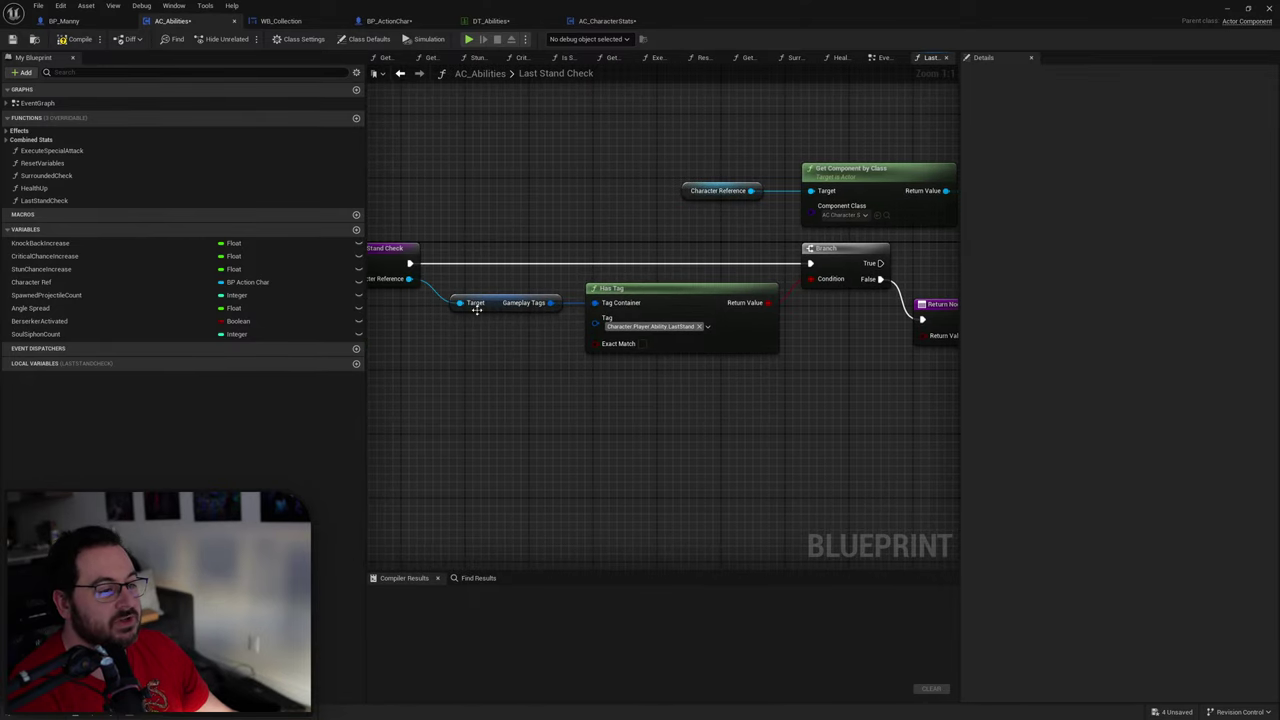
right_drag(477, 309, 578, 341)
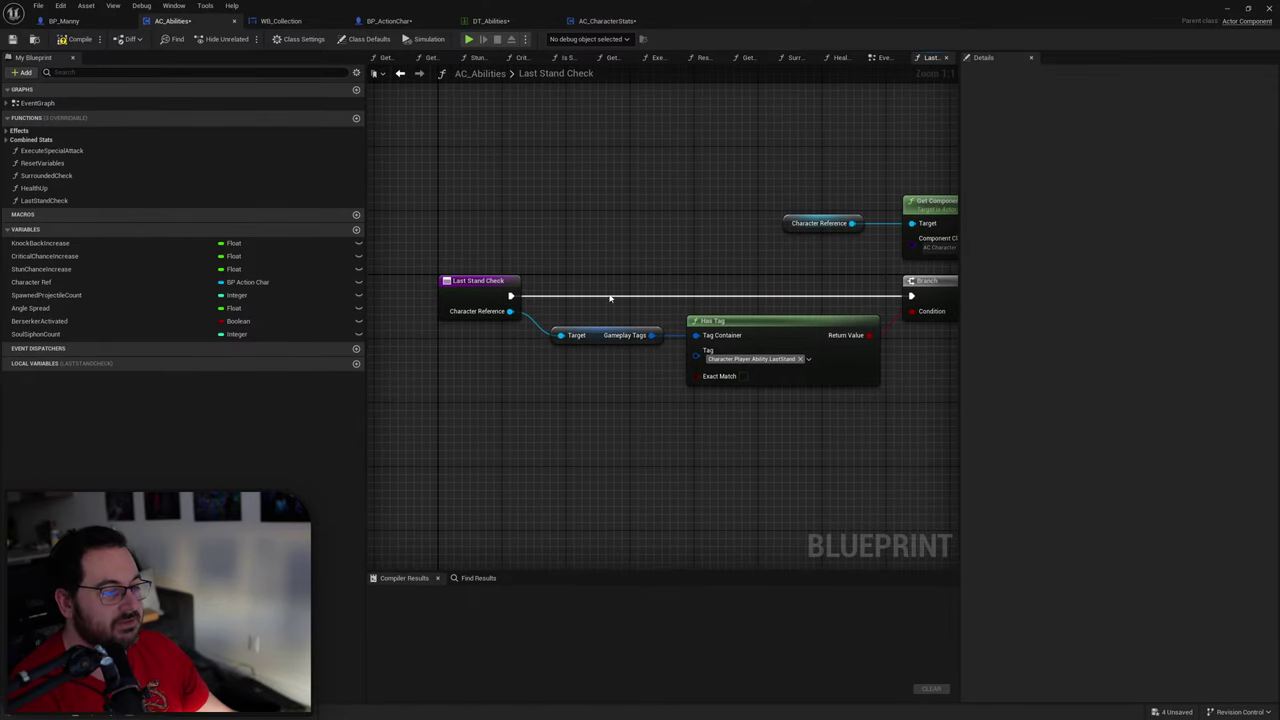
right_drag(610, 298, 416, 309)
right_drag(600, 386, 494, 388)
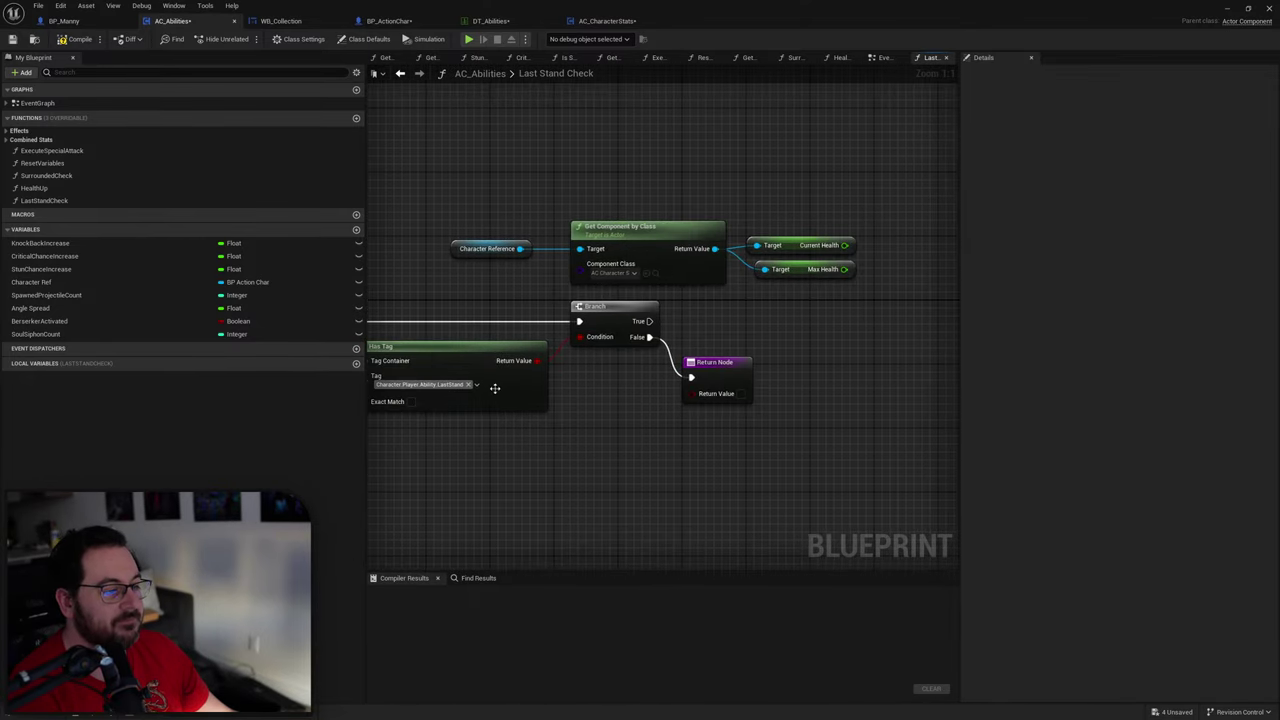
right_drag(717, 309, 685, 309)
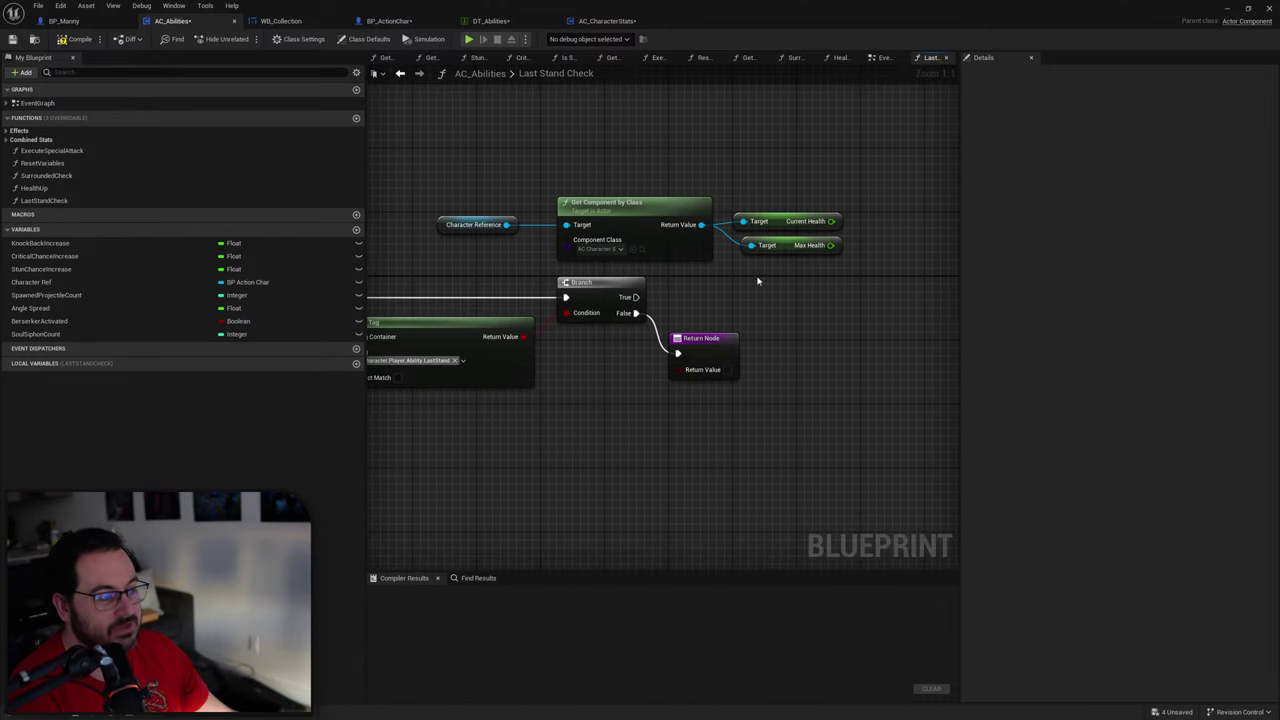
drag(786, 175, 761, 273)
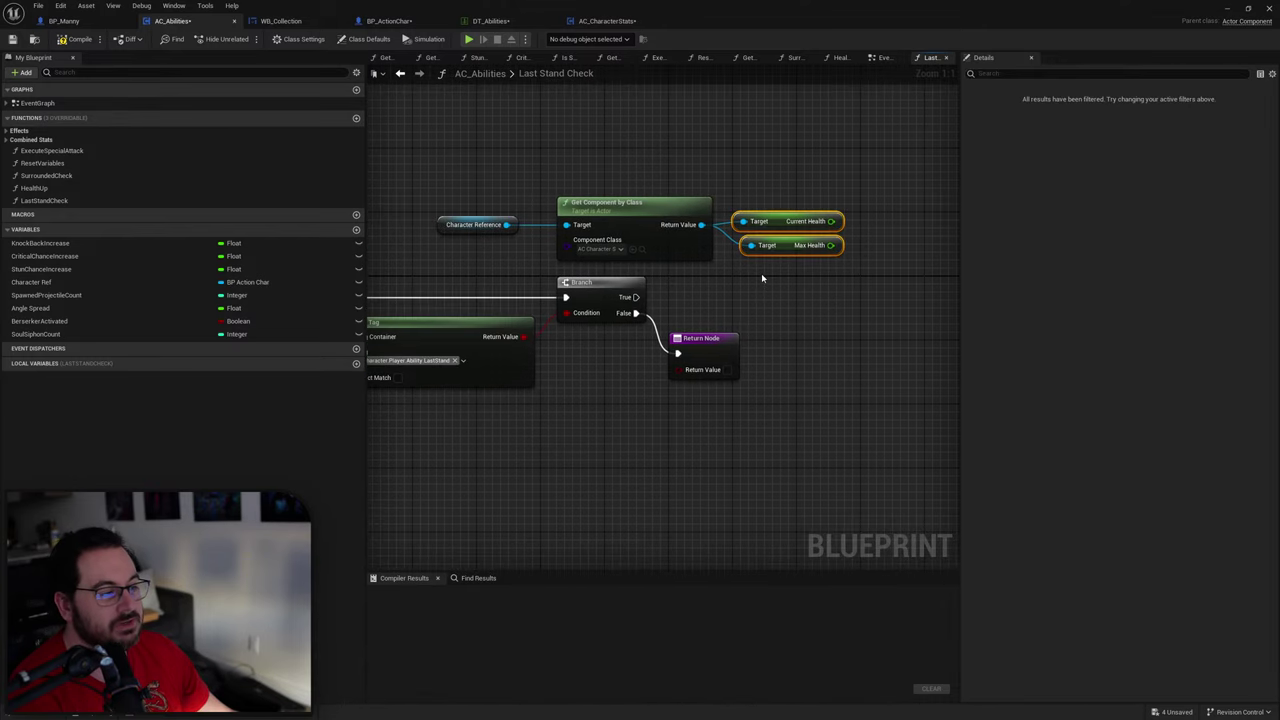
click(800, 185)
drag(800, 185, 771, 277)
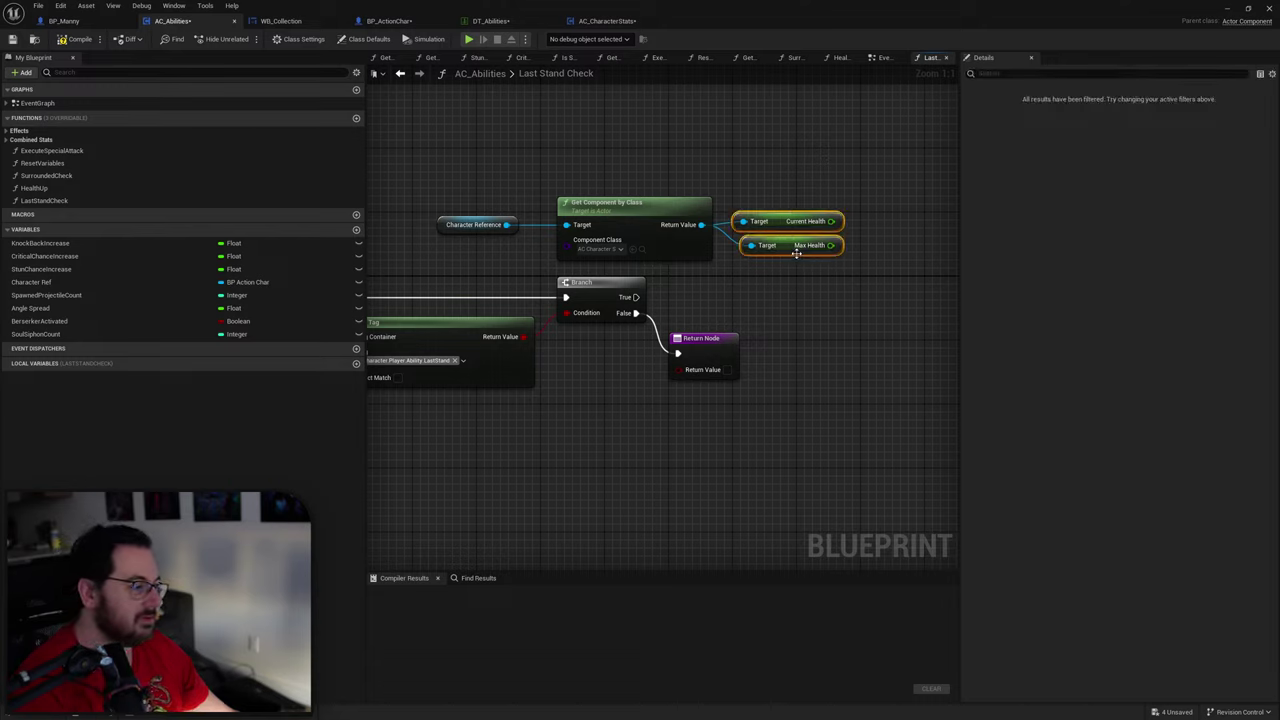
Step: Delete both health getters from Last Stand Check, and make CurrentHealth private in AC_CharacterStats and compile it
key(Delete)
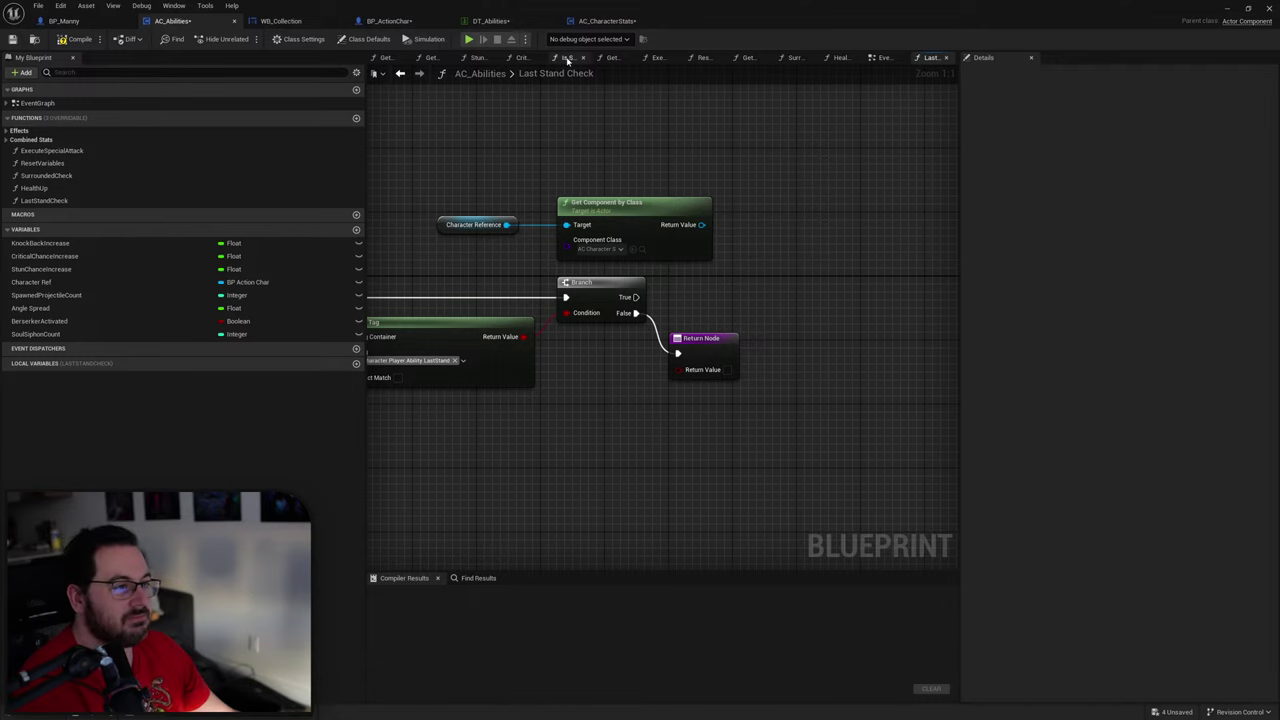
click(606, 21)
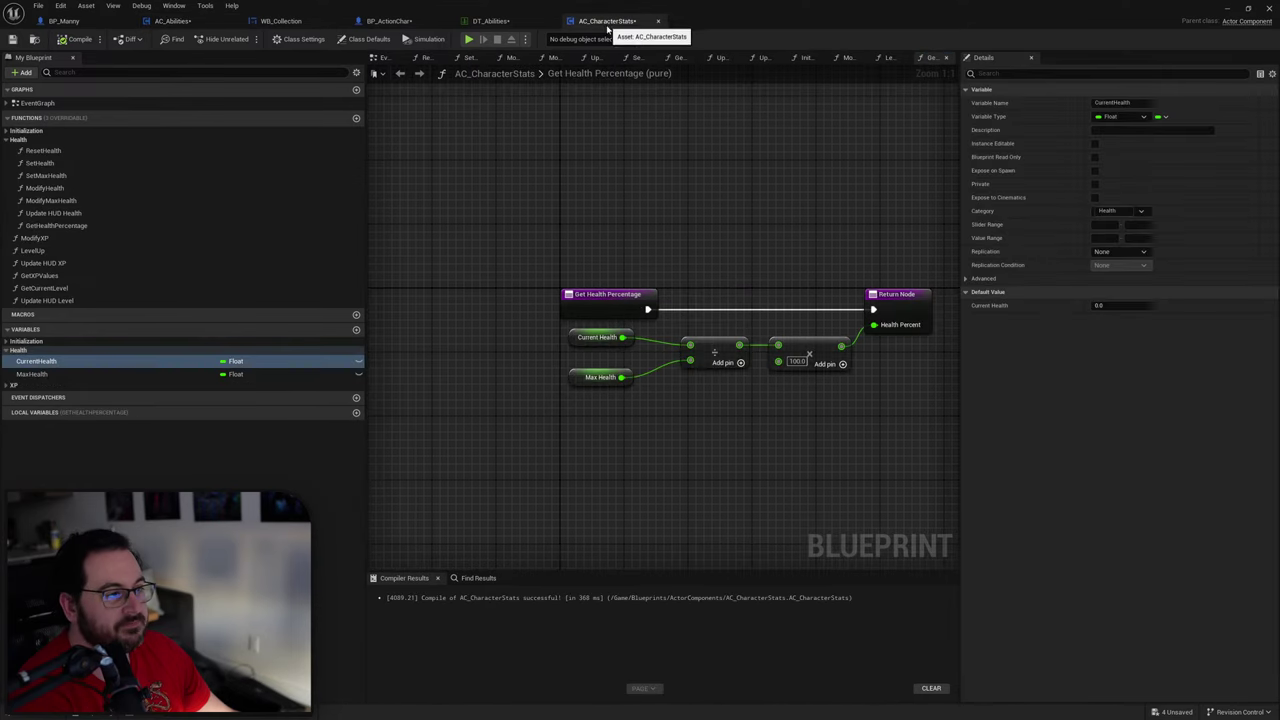
click(1094, 184)
click(75, 39)
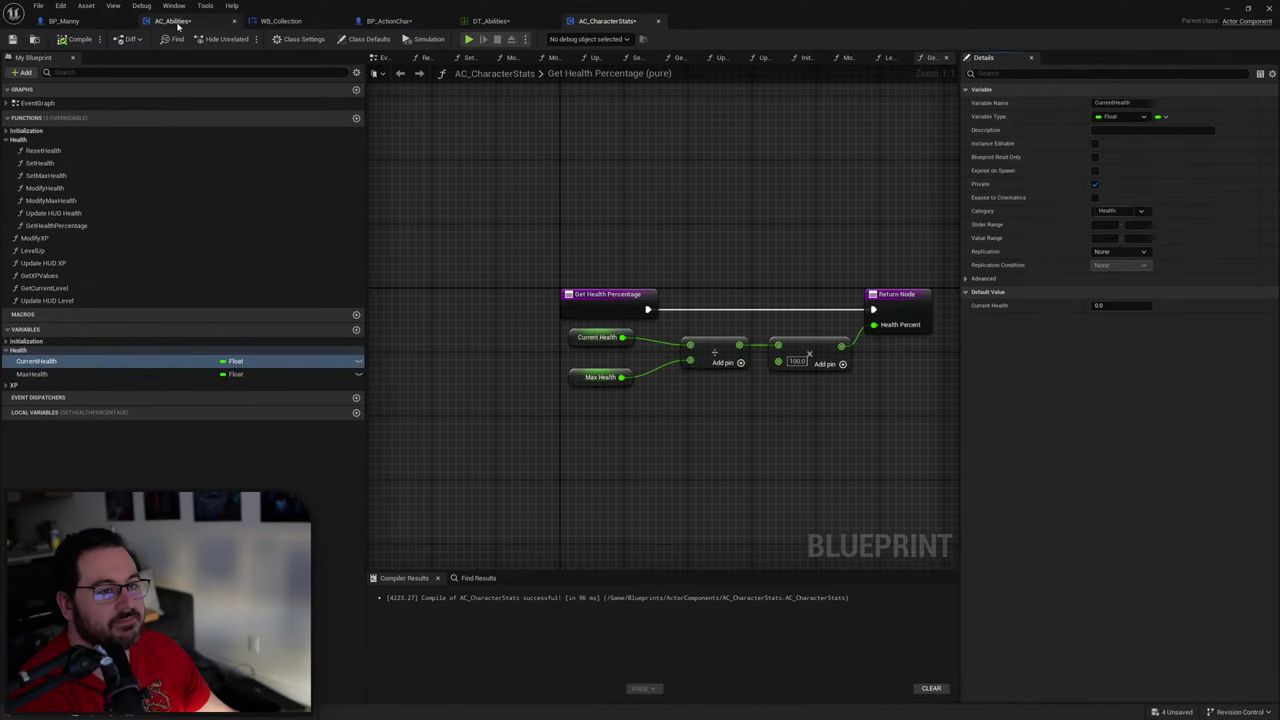
Step: In AC_Abilities' Last Stand Check, add a Modify Health node from the Get Component by Class return value and connect it to the Branch's True output
click(172, 21)
drag(642, 221, 703, 242)
text(modif)
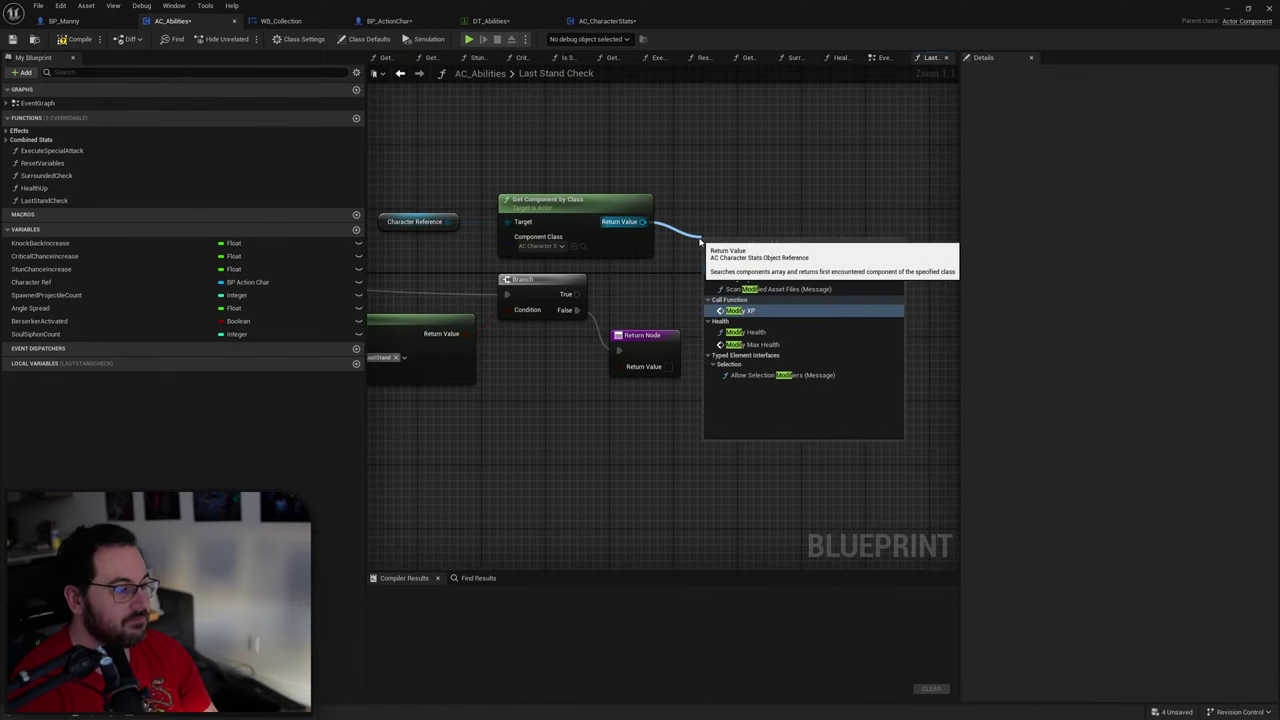
click(750, 332)
mouse_move(577, 294)
mouse_down()
mouse_move(700, 275)
mouse_move(716, 258)
mouse_up()
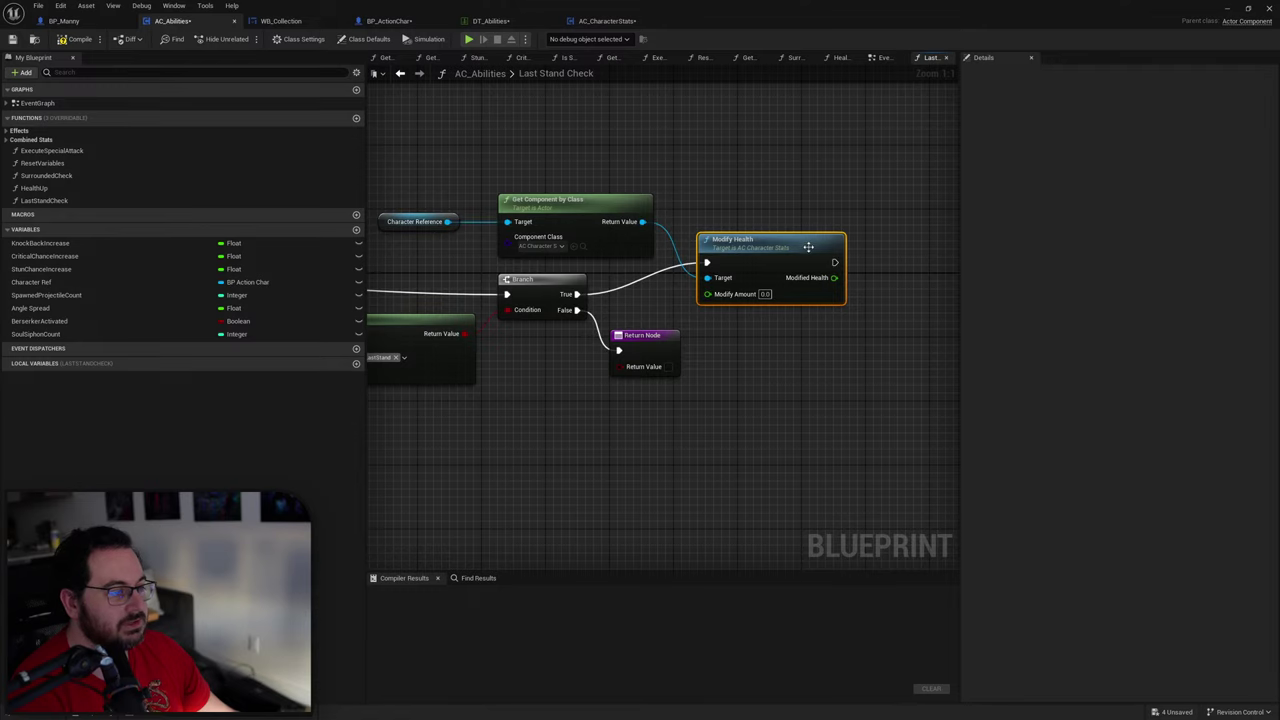
mouse_move(799, 258)
mouse_down()
mouse_move(813, 263)
mouse_move(805, 252)
mouse_up()
Step: Raise the Character Reference and Get Component by Class nodes, and add a Get Max Health node from the component's return value
drag(640, 178, 440, 226)
drag(555, 204, 466, 164)
right_drag(713, 206, 685, 233)
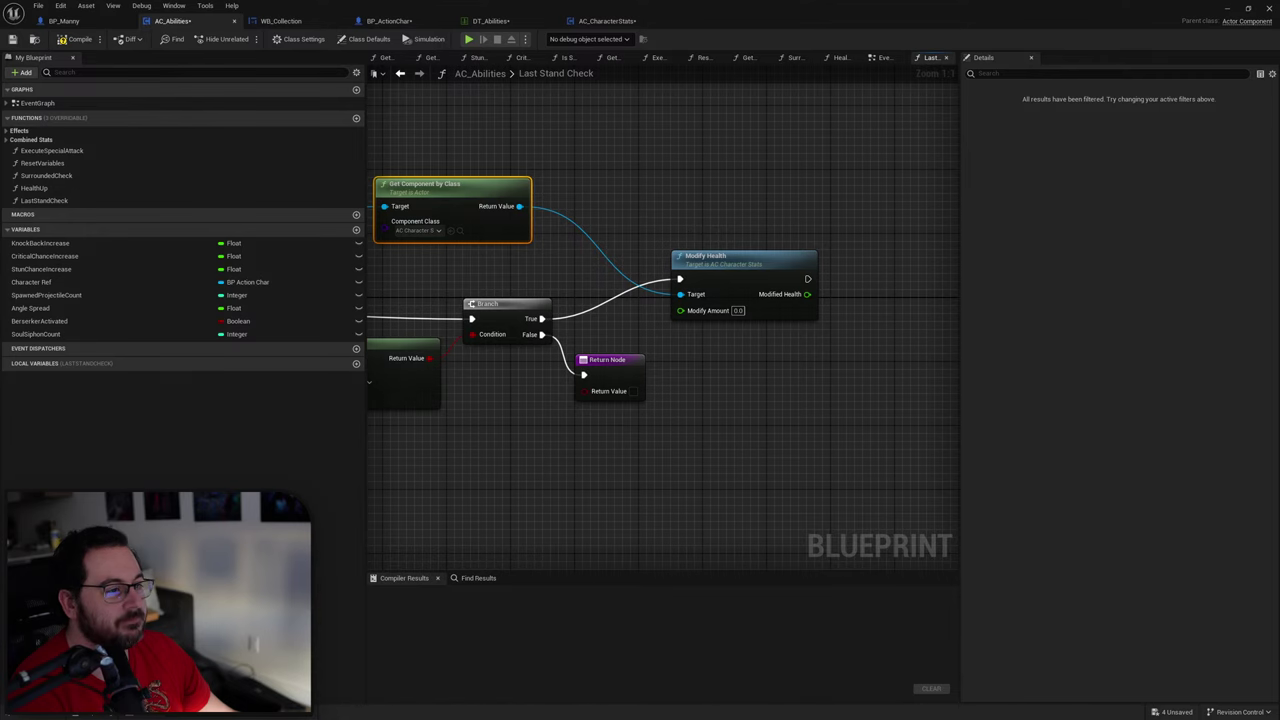
right_drag(519, 206, 603, 199)
drag(603, 199, 672, 183)
text(get m)
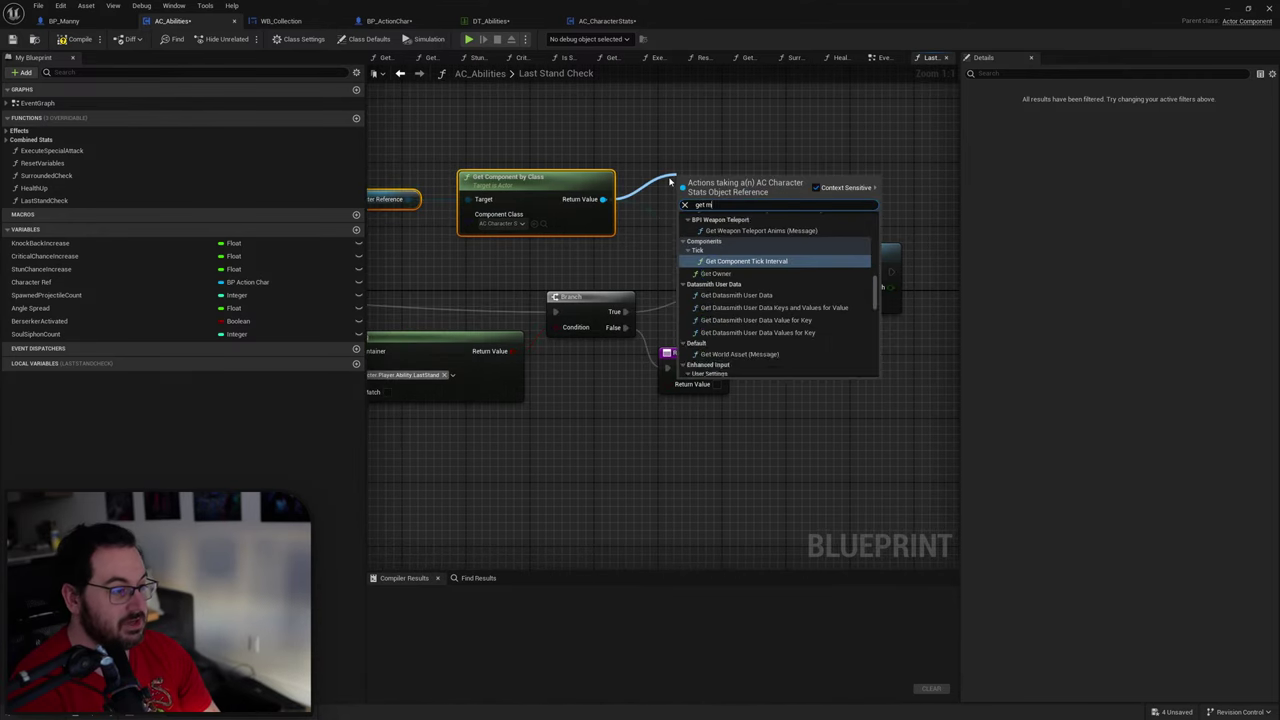
text(ax)
key(Return)
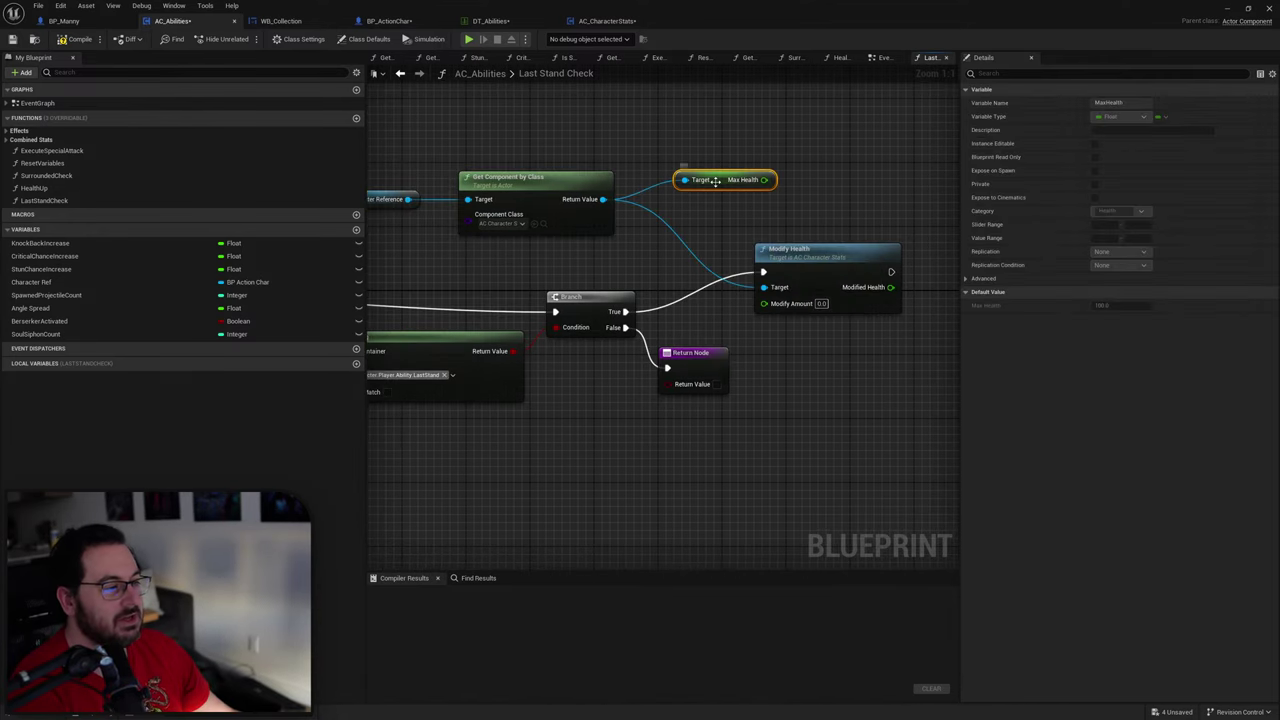
Step: Multiply Max Health by 0.25 and connect the product to Modify Health's Modify Amount
mouse_move(715, 181)
mouse_down()
mouse_move(683, 205)
mouse_move(785, 210)
mouse_move(771, 209)
mouse_up()
text(mult)
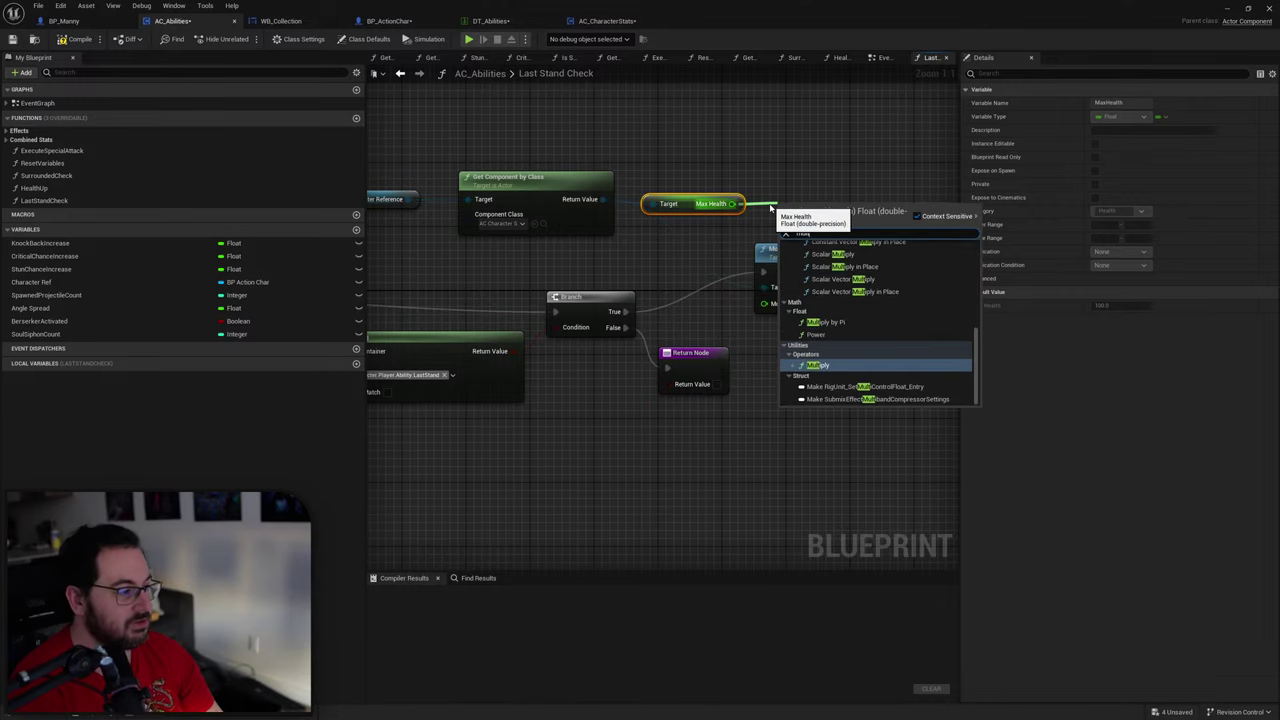
key(Return)
click(798, 228)
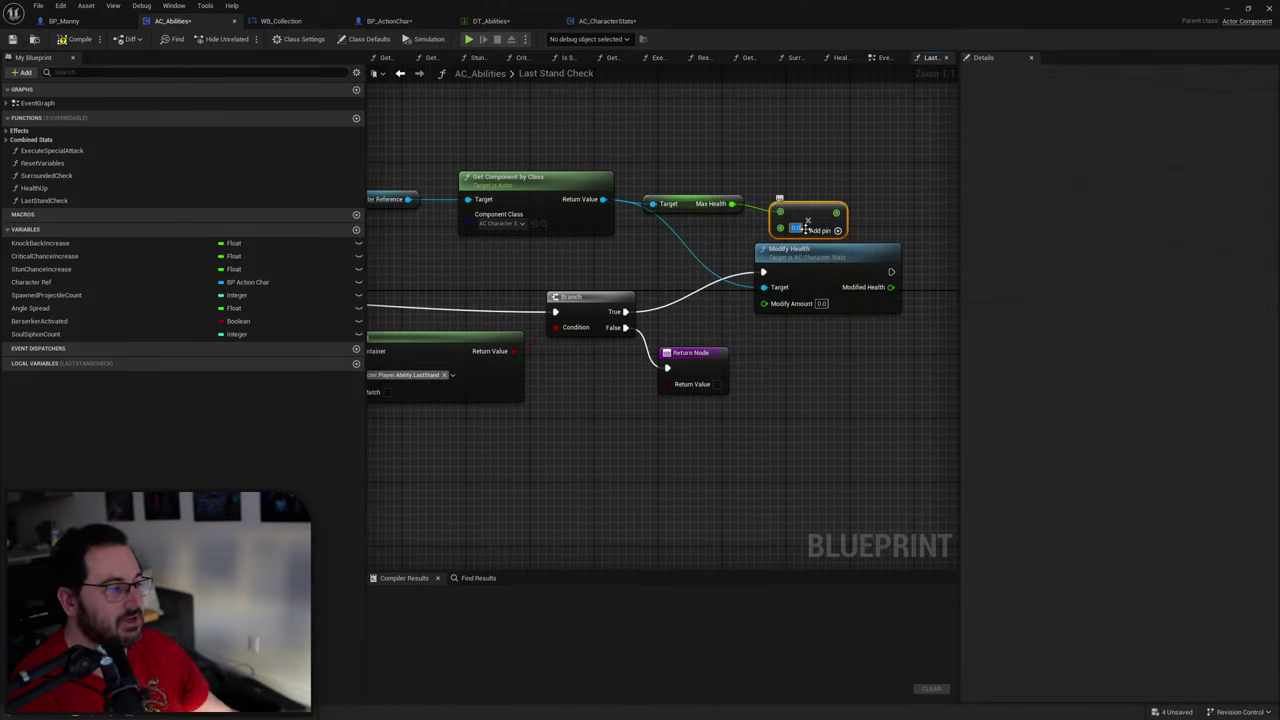
text(0.25)
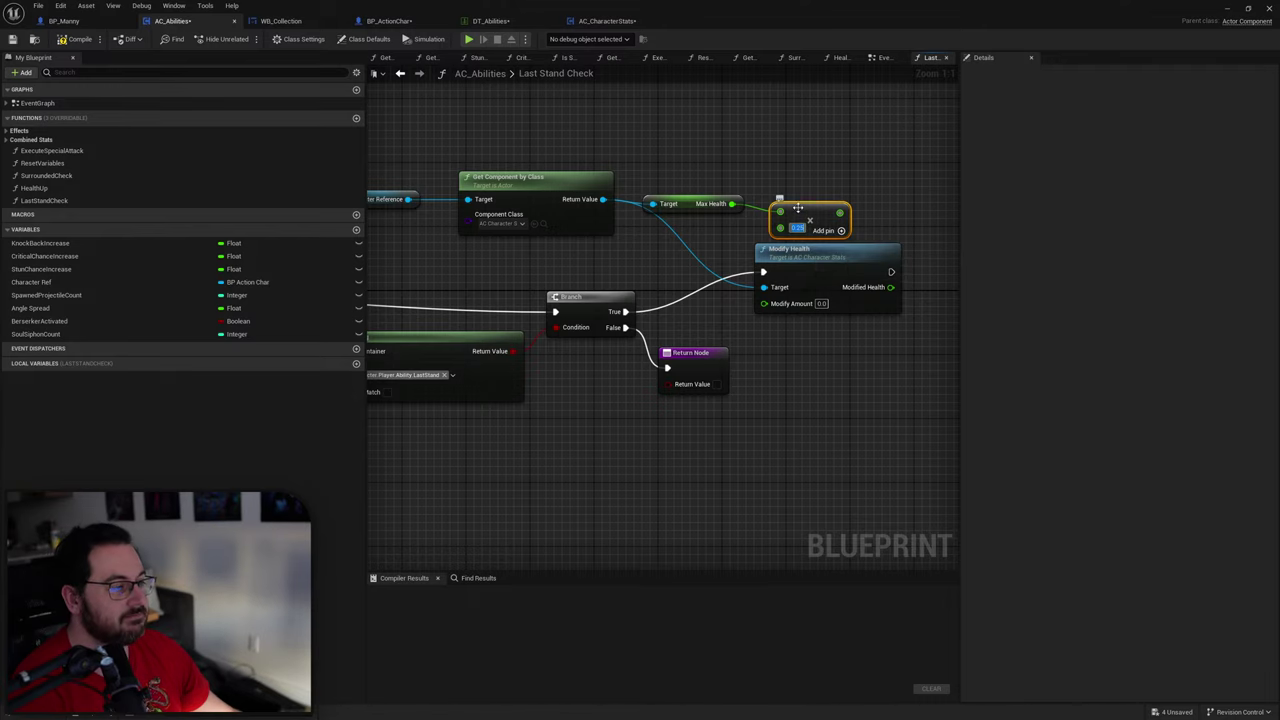
mouse_move(797, 207)
mouse_down()
mouse_move(789, 199)
mouse_move(776, 305)
mouse_up()
right_drag(825, 367, 658, 386)
right_drag(666, 329, 728, 325)
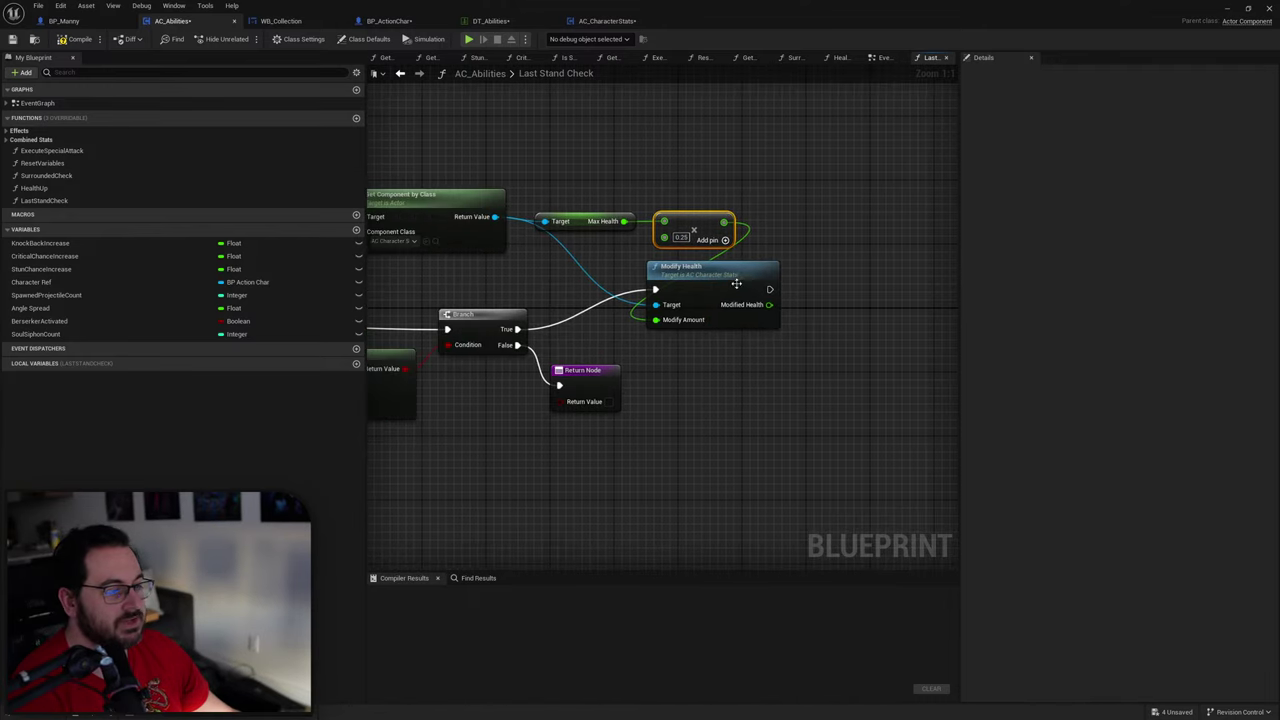
Step: Lower the component and Max Health multiplication nodes toward the Branch, and move Modify Health further along to make room for them
mouse_move(649, 294)
right_down()
mouse_move(775, 300)
mouse_move(818, 283)
right_up()
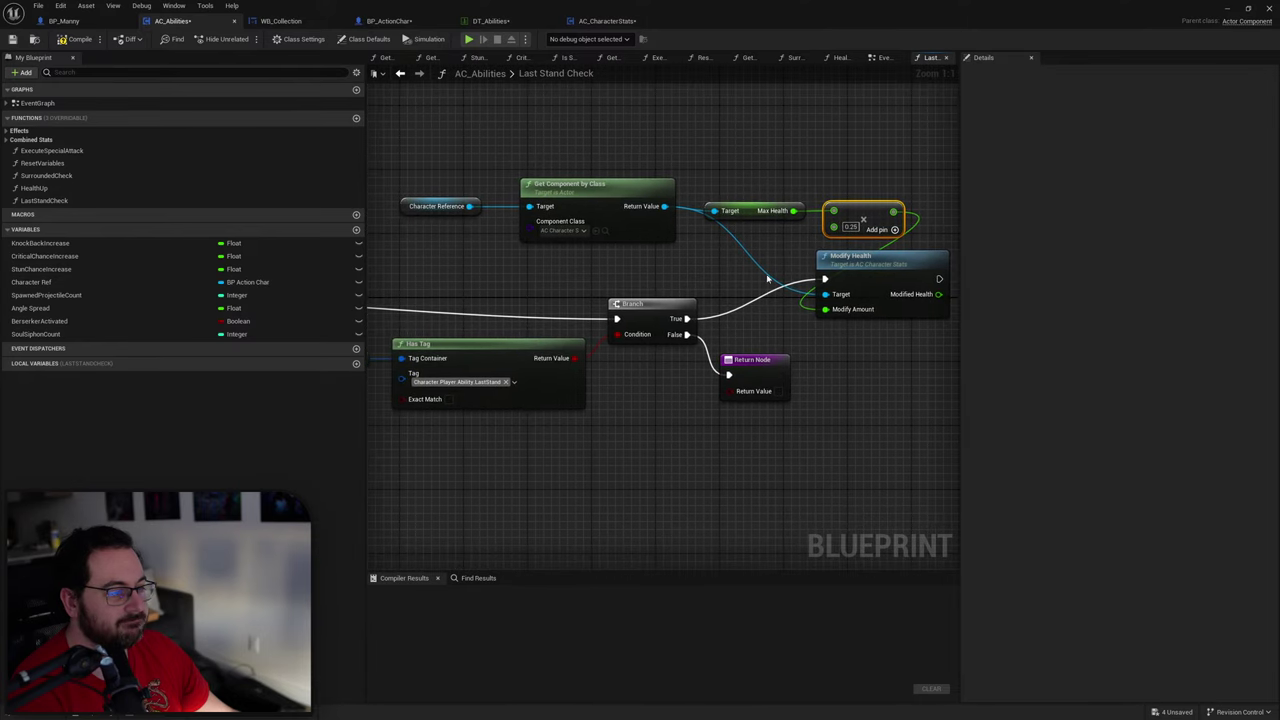
drag(680, 145, 415, 215)
drag(590, 190, 566, 247)
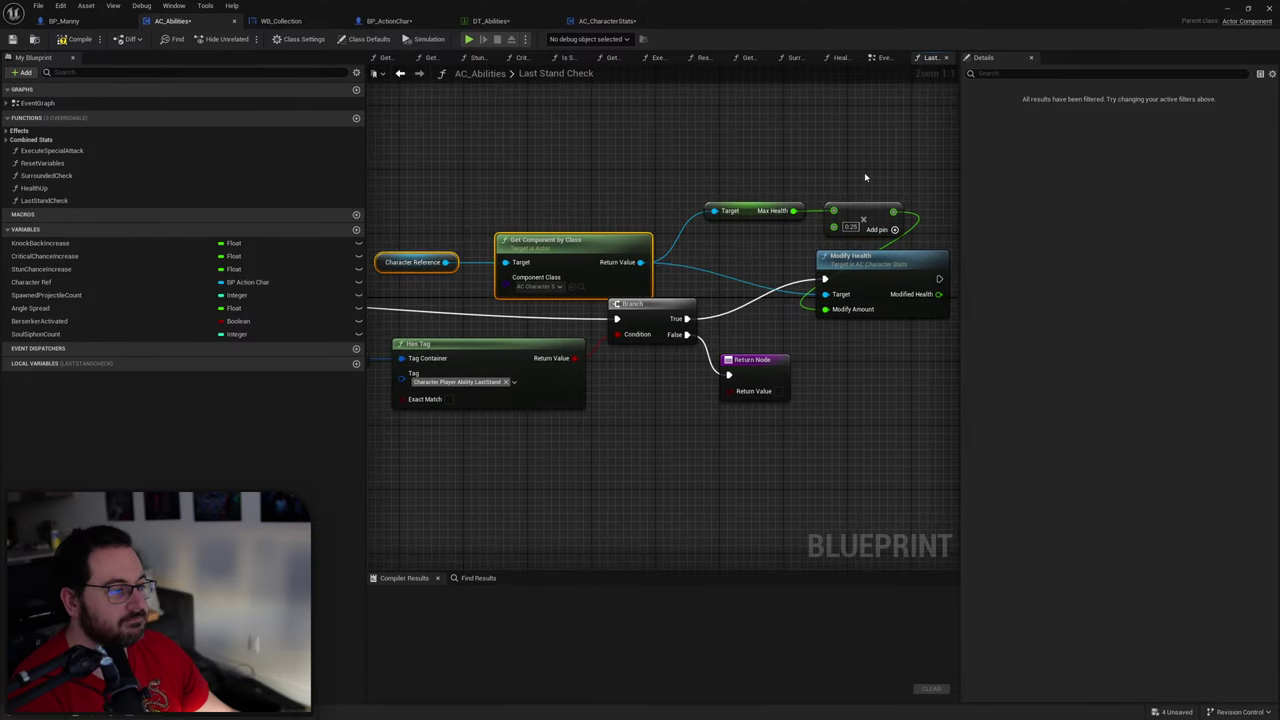
right_drag(865, 177, 653, 188)
drag(695, 272, 829, 272)
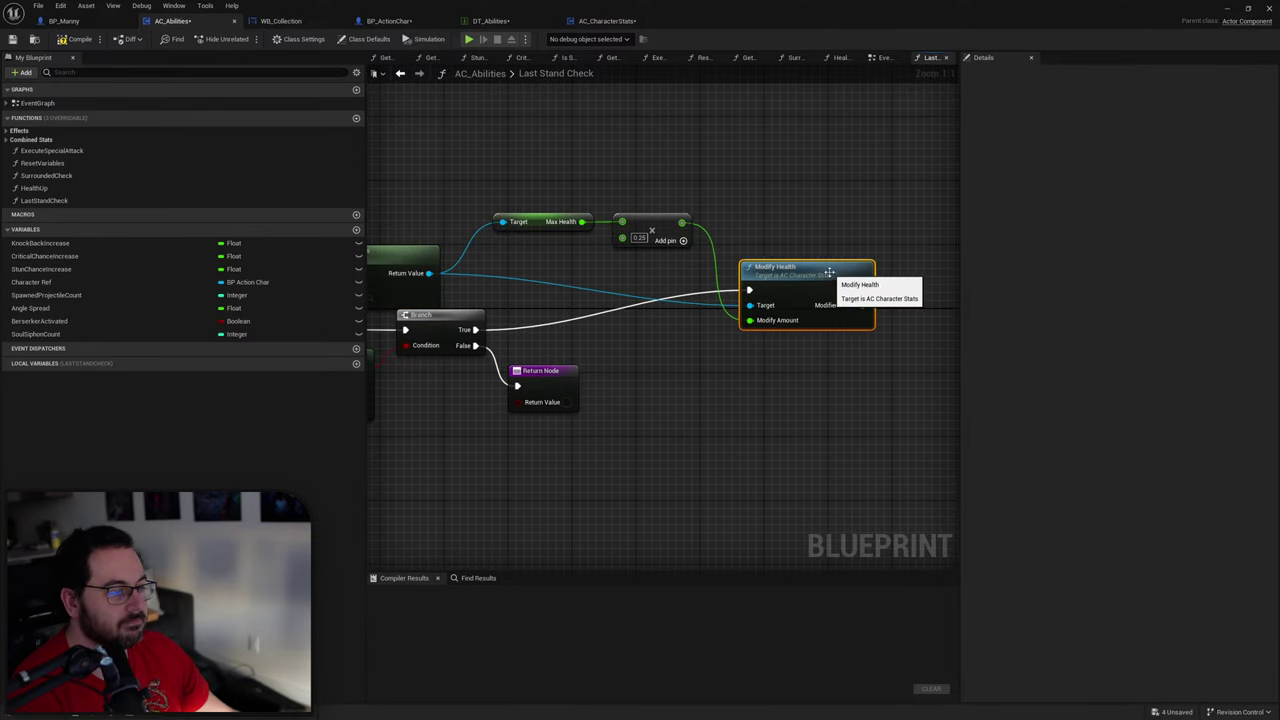
drag(686, 184, 538, 281)
Step: Add reroute points to the Target and execution wires into Modify Health, straighten both wires, and compile AC_Abilities
double_click(670, 298)
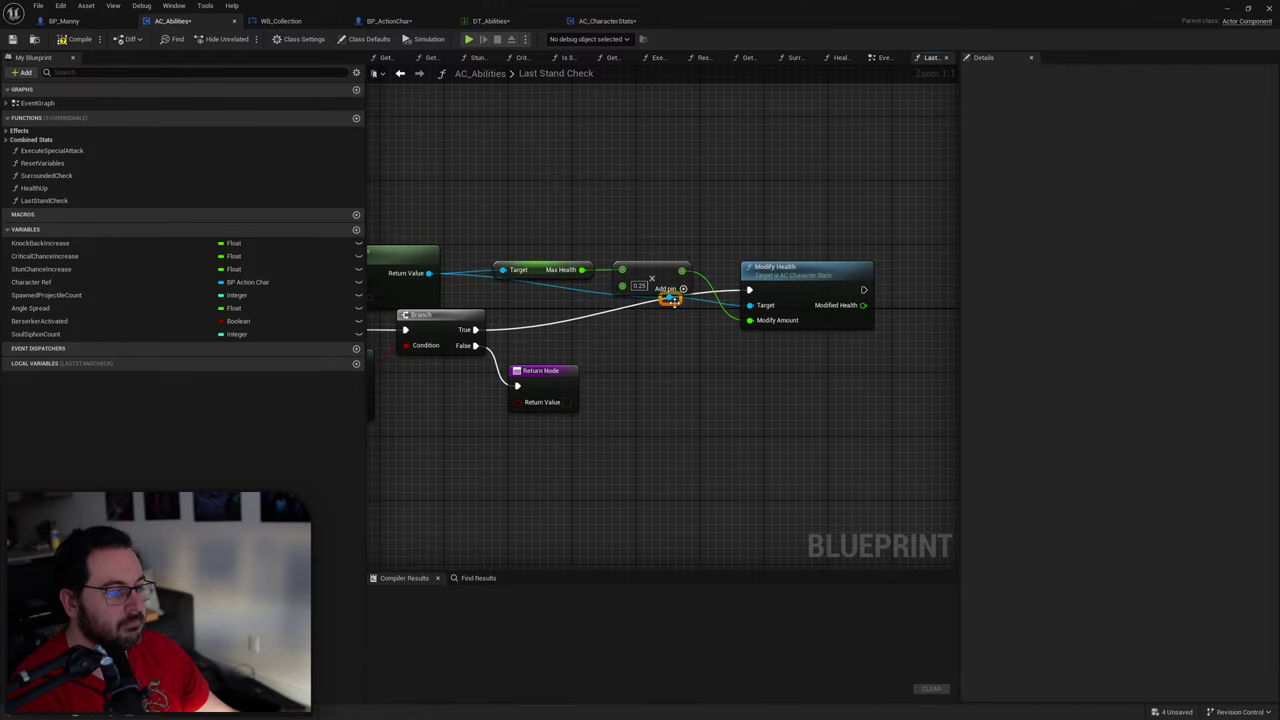
drag(670, 299, 516, 320)
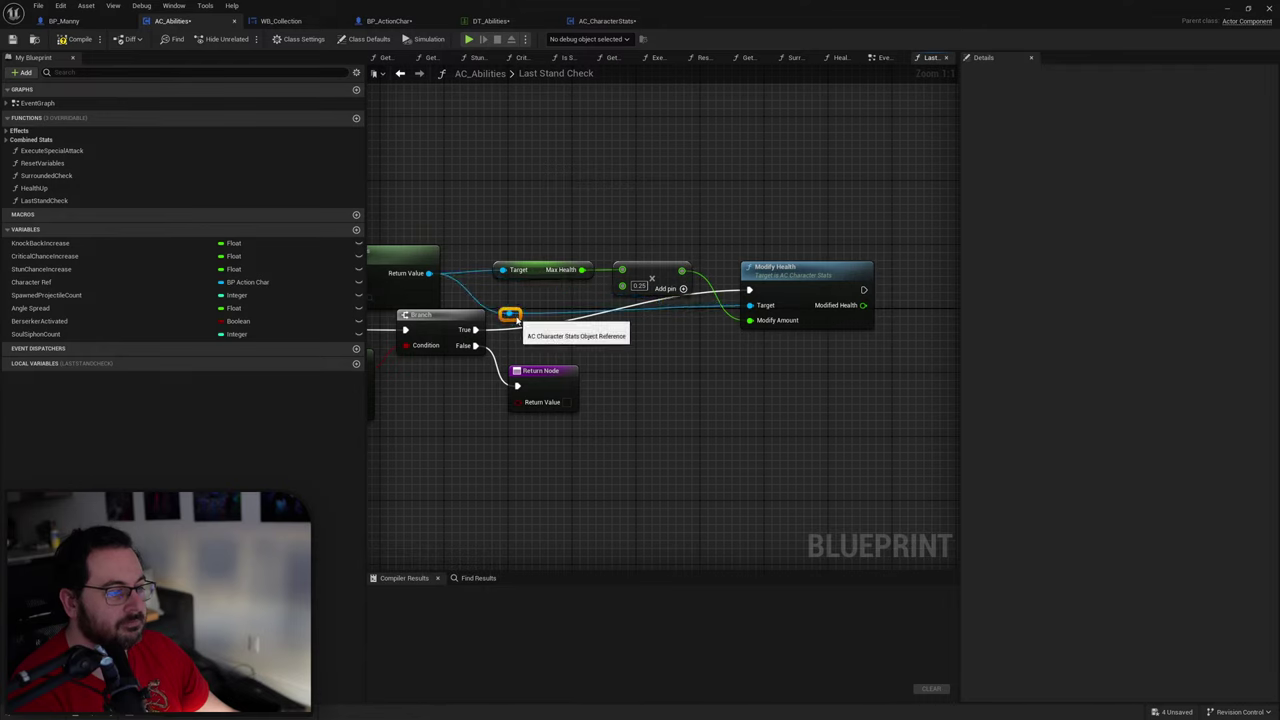
double_click(638, 300)
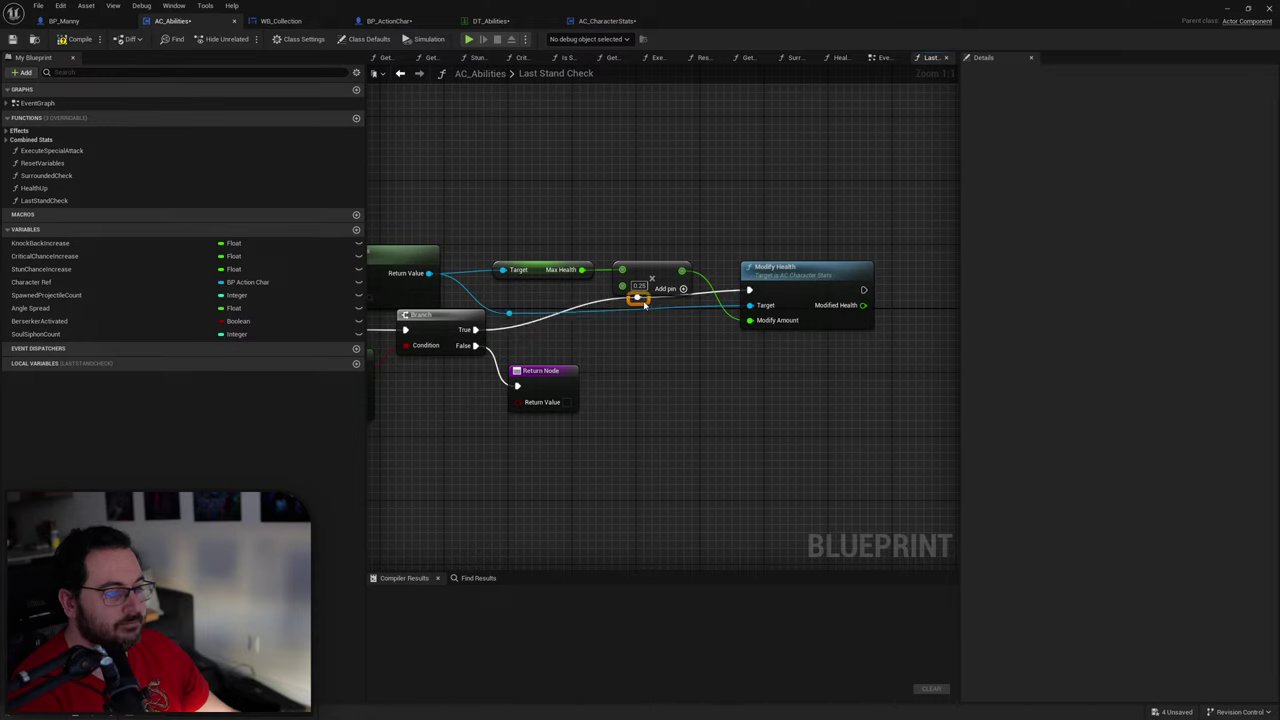
drag(646, 306, 712, 335)
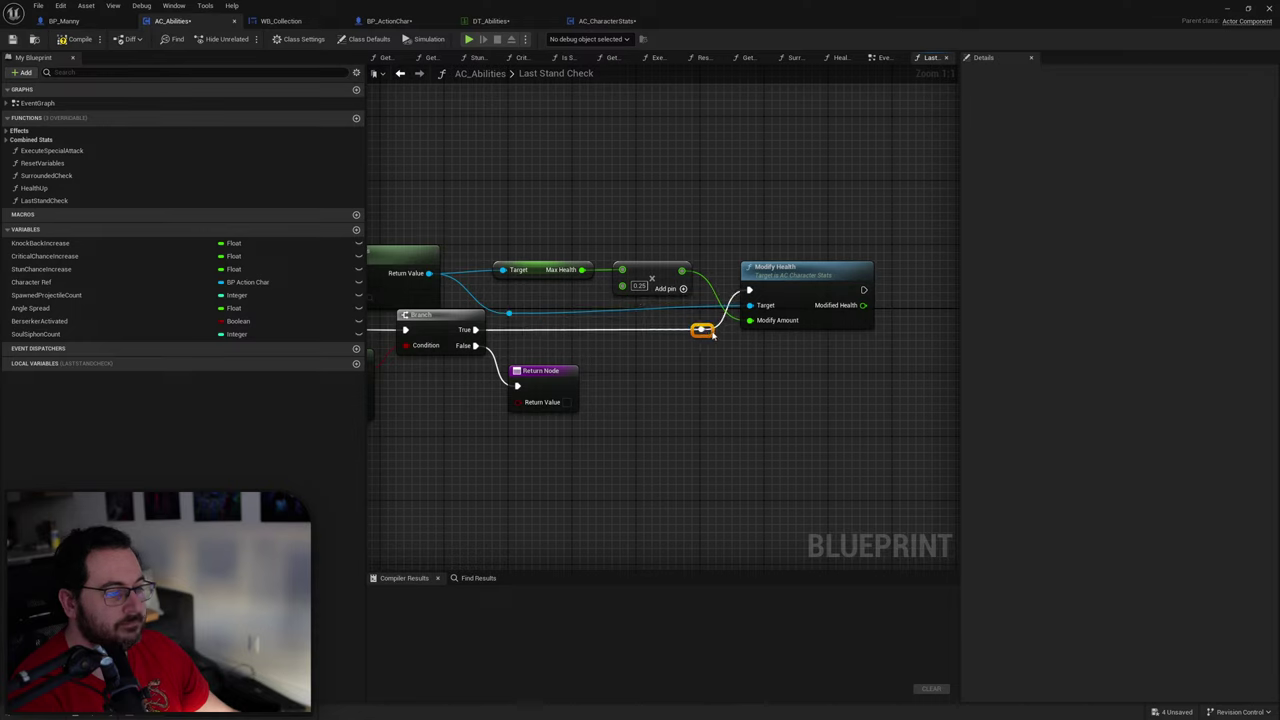
drag(517, 325, 517, 318)
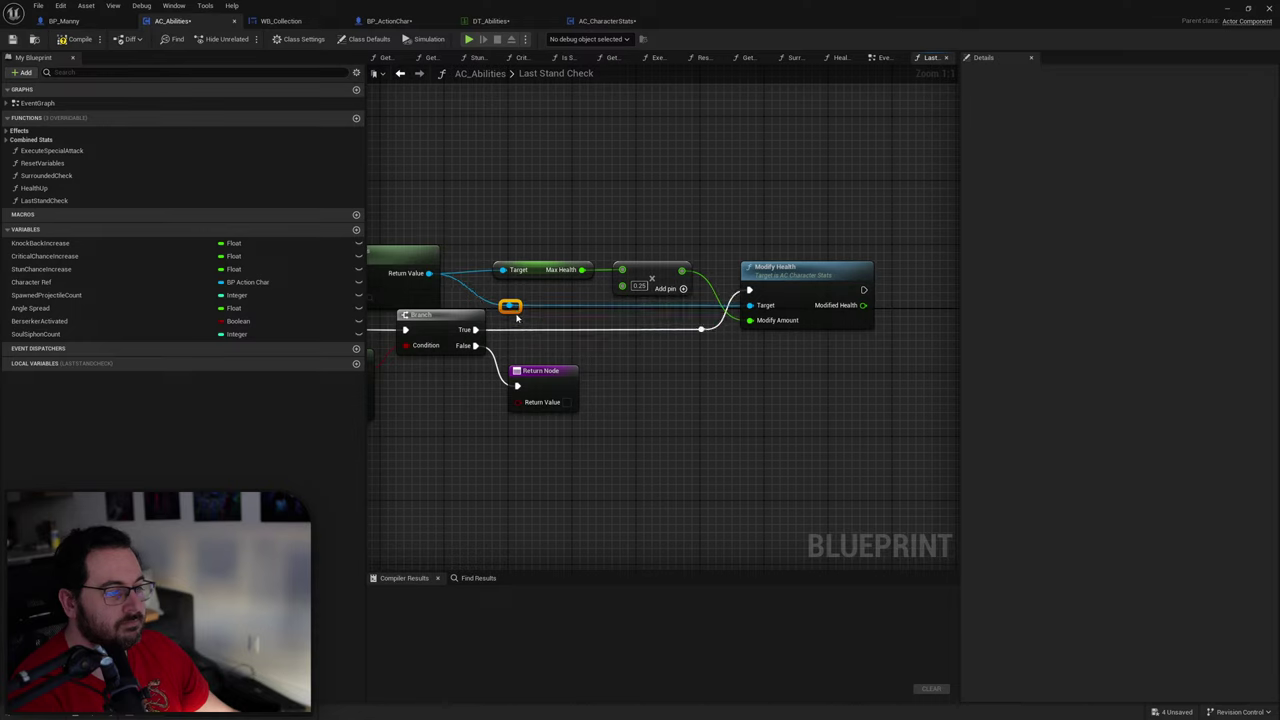
mouse_move(619, 352)
right_down()
mouse_move(890, 350)
mouse_move(908, 327)
mouse_move(668, 329)
mouse_move(735, 319)
right_up()
scroll(911, 232, down, 2)
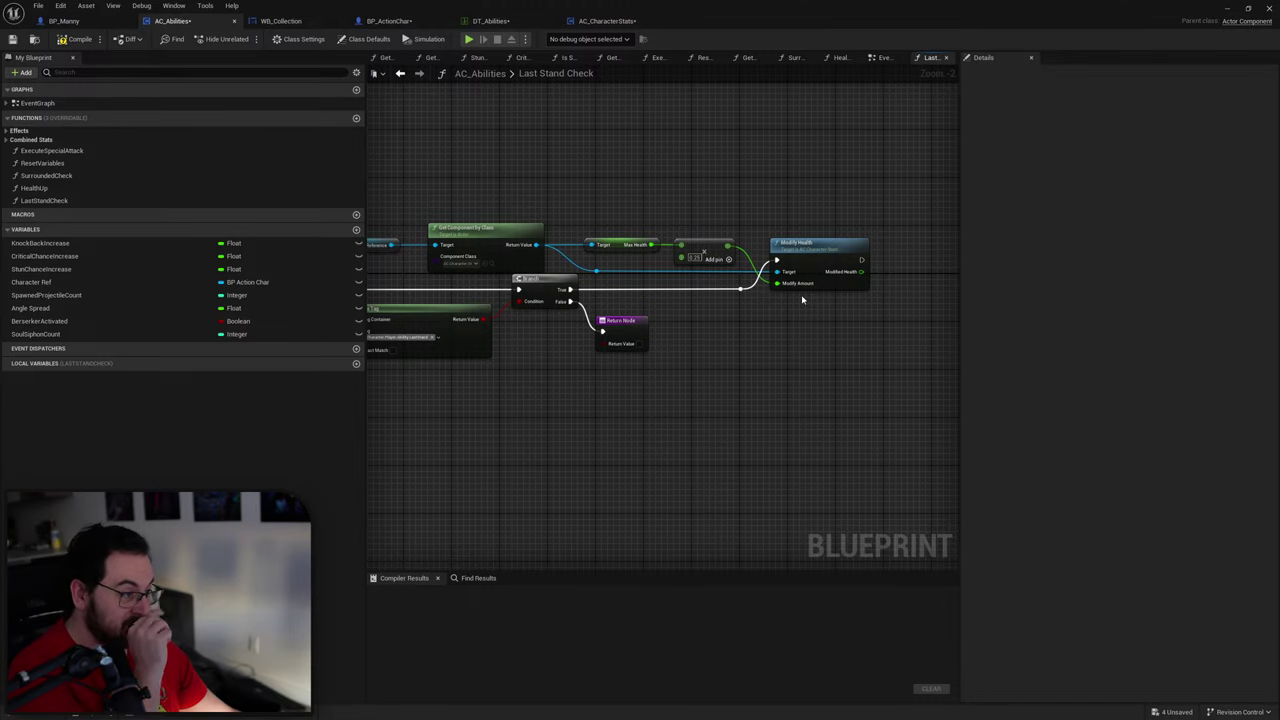
right_drag(802, 299, 771, 308)
click(78, 39)
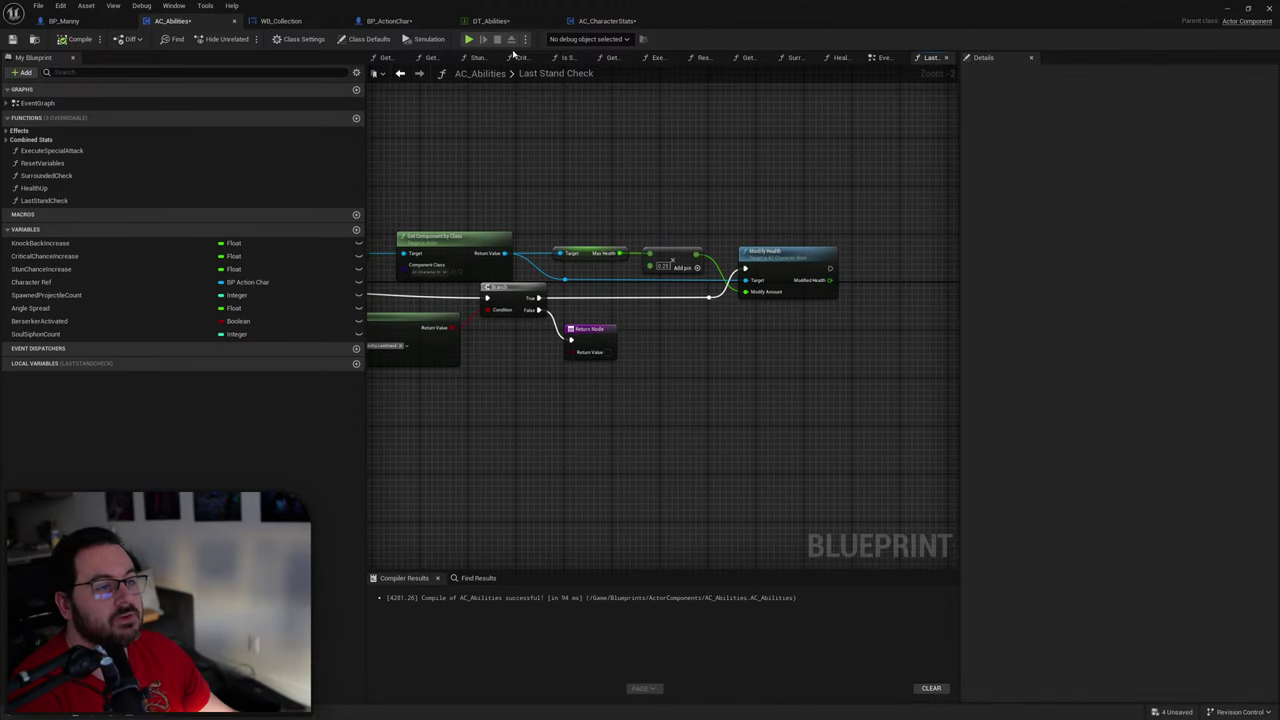
Step: From BP_Manny's graph, open the GainTempInvulnerability event in AC_Abilities' Event Graph
click(63, 20)
right_drag(768, 445, 370, 276)
double_click(628, 348)
scroll(570, 276, down, 1)
scroll(568, 281, up, 1)
right_drag(483, 248, 520, 213)
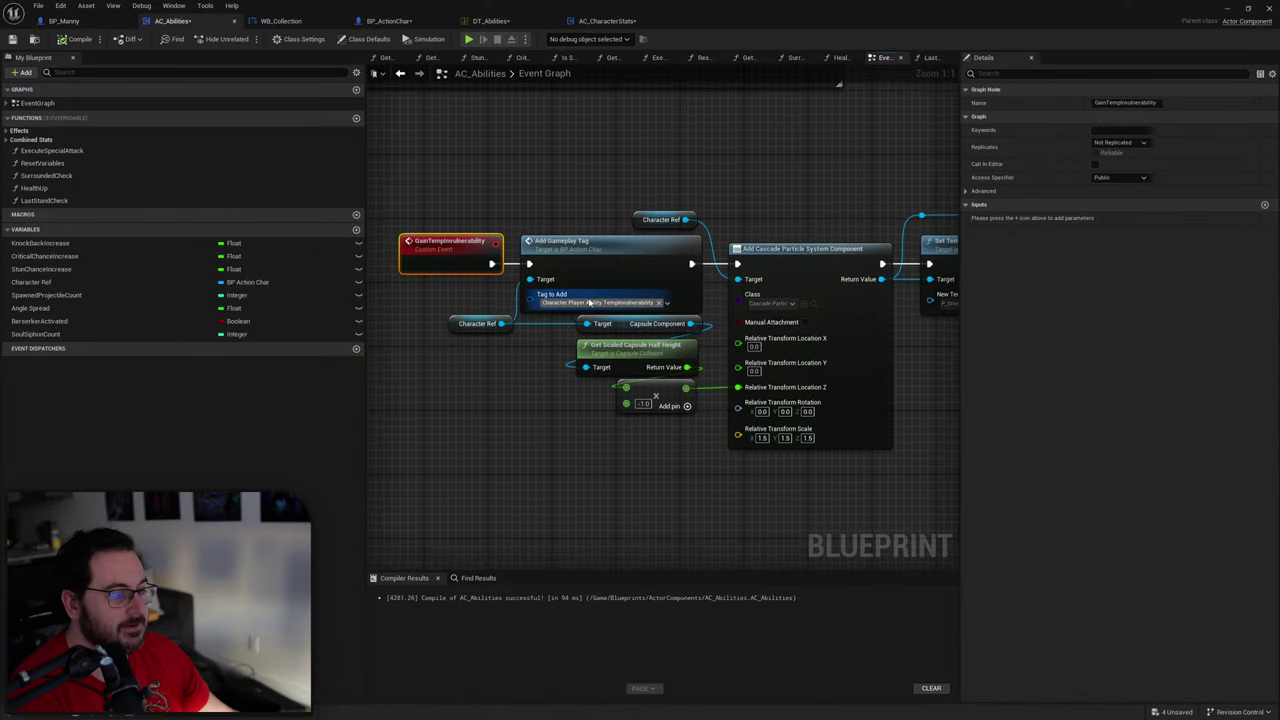
right_drag(735, 191, 739, 147)
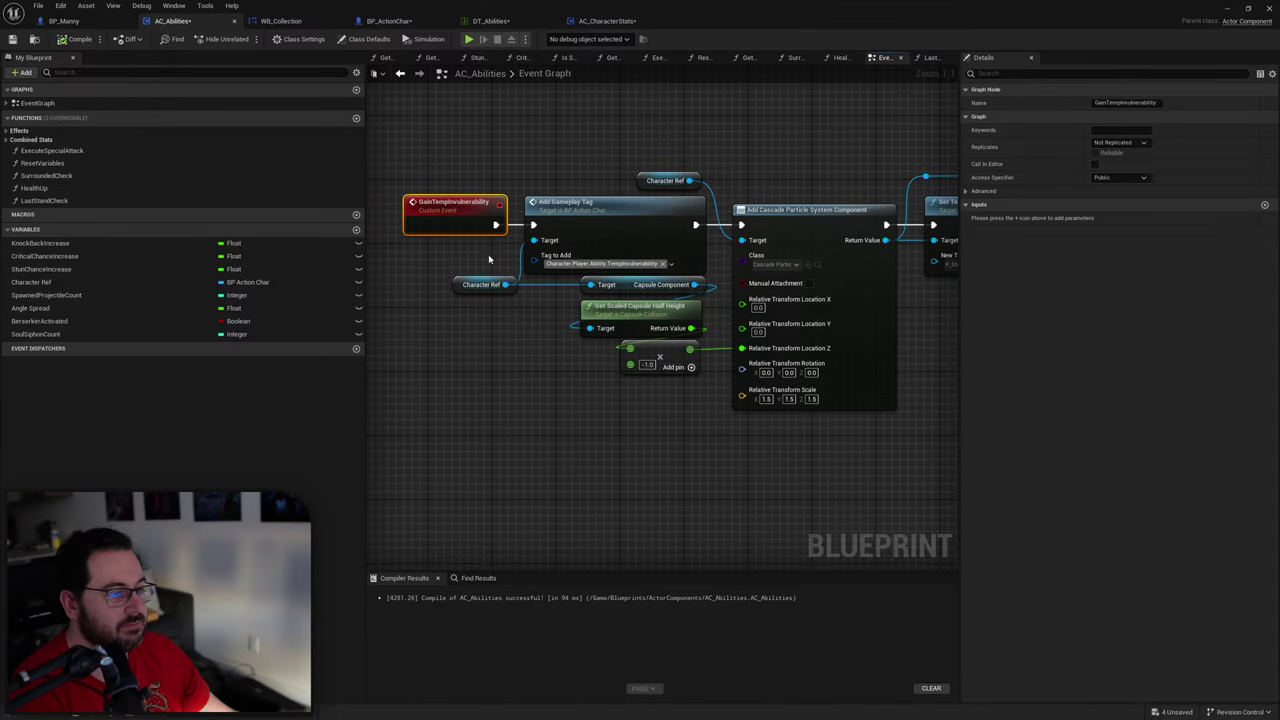
Step: Copy GainTempInvulnerability's nodes from Add Gameplay Tag through Remove Gameplay Tag, leaving out the Sequence, the 60-second Delay and the repeat event call
drag(487, 255, 729, 437)
right_drag(729, 437, 590, 460)
drag(491, 174, 649, 297)
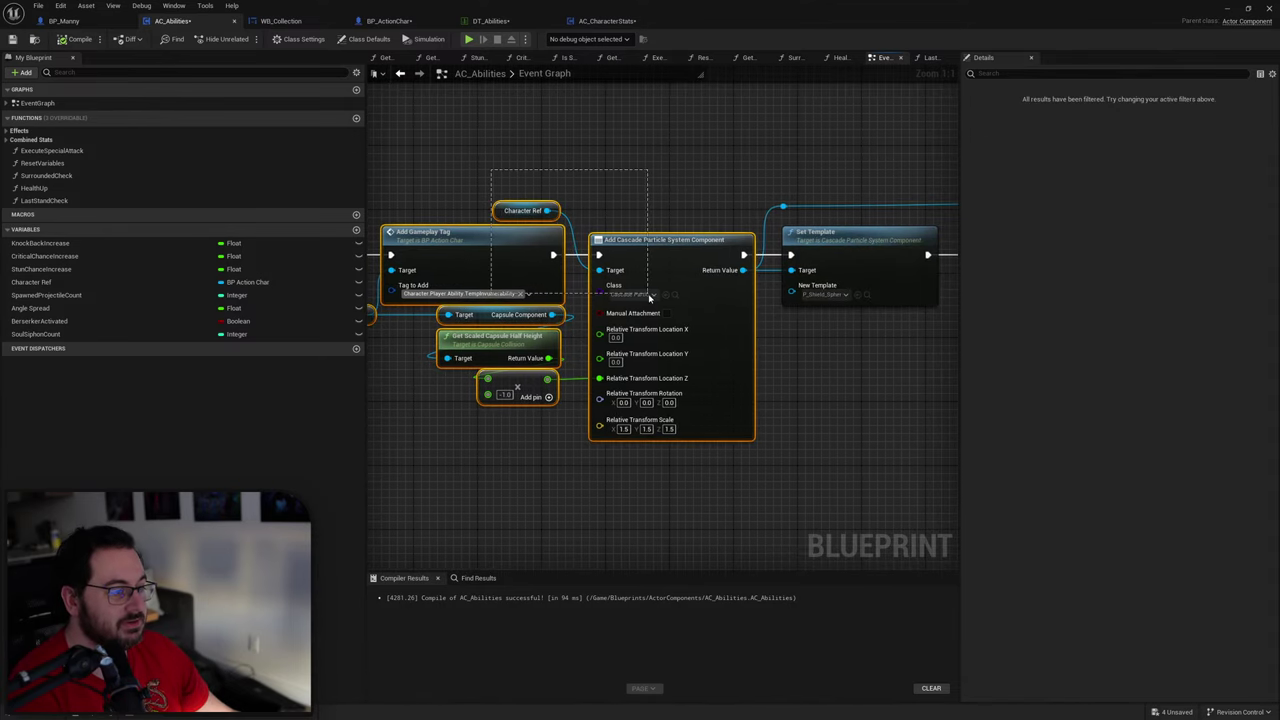
right_drag(556, 366, 256, 371)
click(556, 292)
right_drag(646, 339, 466, 350)
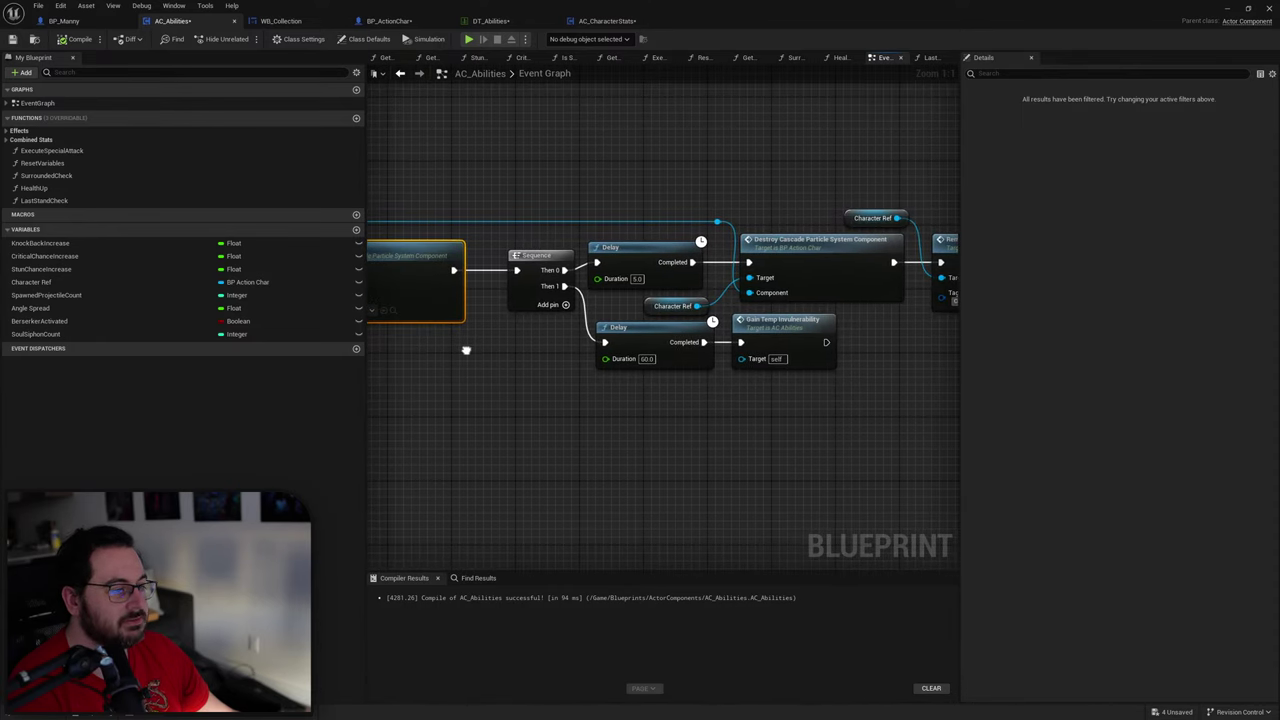
ctrl+click(641, 240)
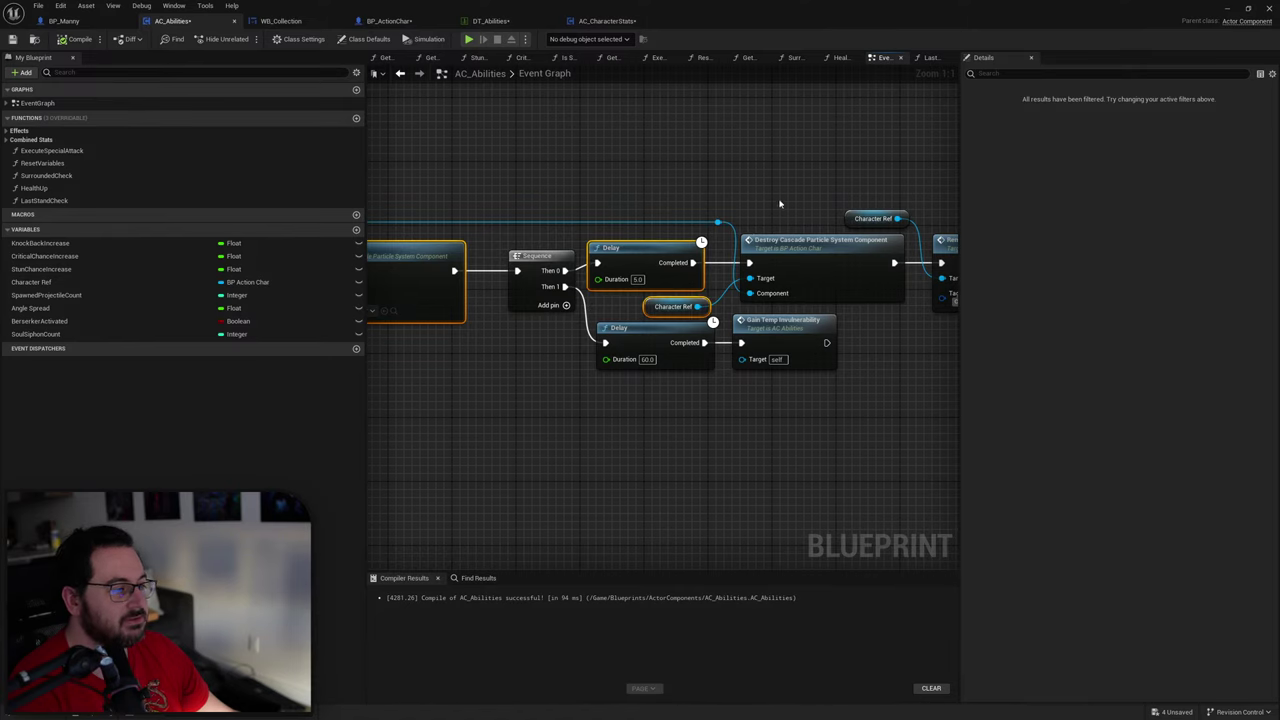
ctrl+drag(779, 204, 722, 268)
right_drag(838, 283, 574, 274)
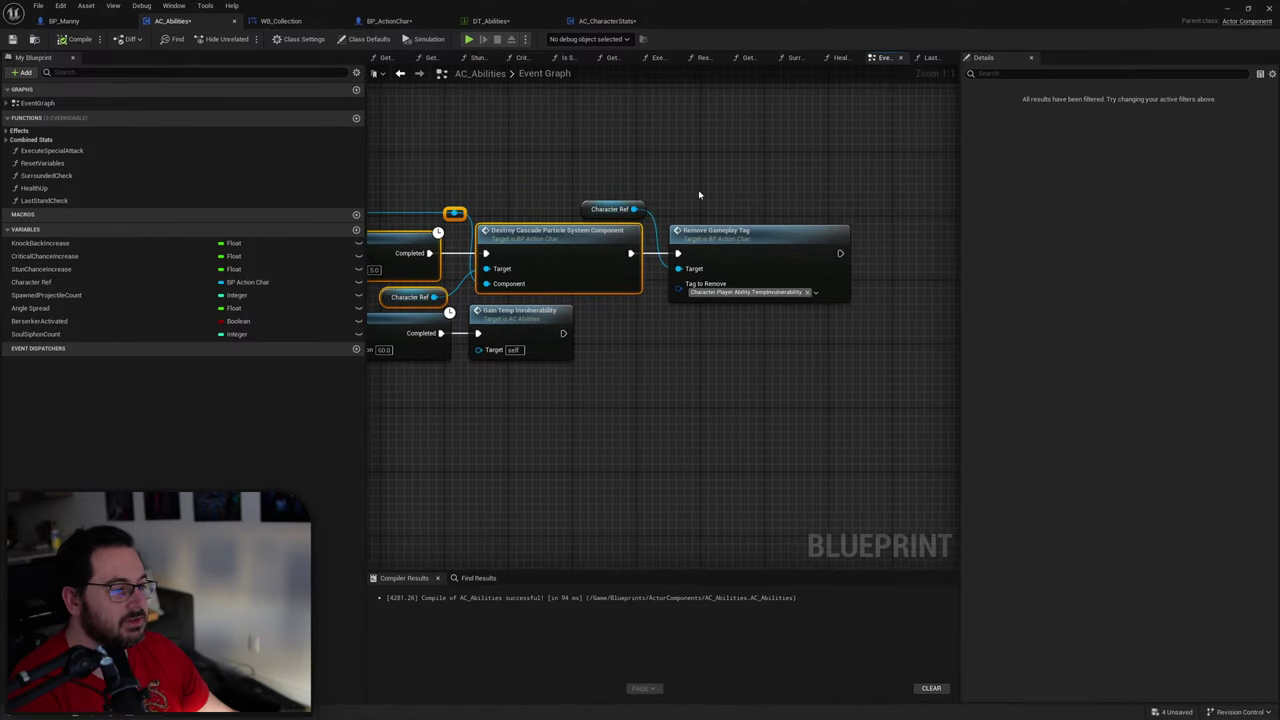
ctrl+drag(700, 195, 640, 300)
scroll(560, 325, down, 3)
right_drag(560, 325, 756, 310)
scroll(756, 310, up, 2)
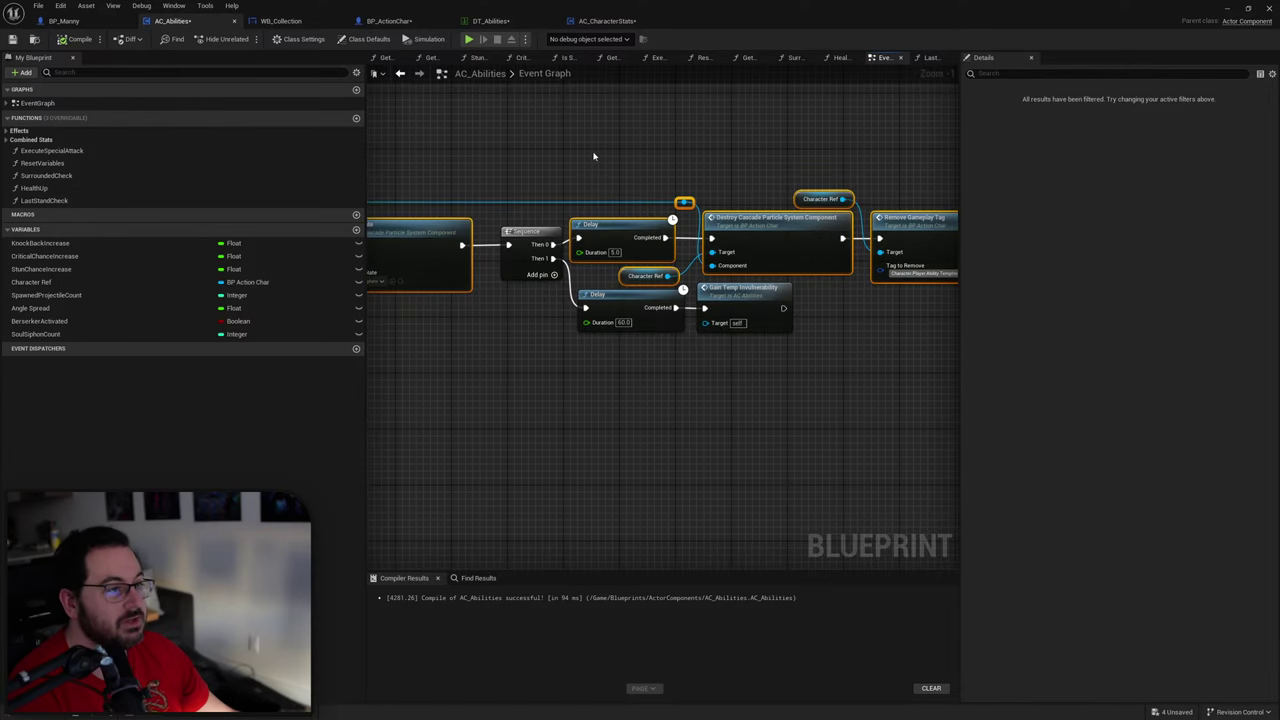
Step: Paste the copied invulnerability nodes into Last Stand Check beside Modify Health, and connect Modify Health's execution output to Add Gameplay Tag
click(400, 73)
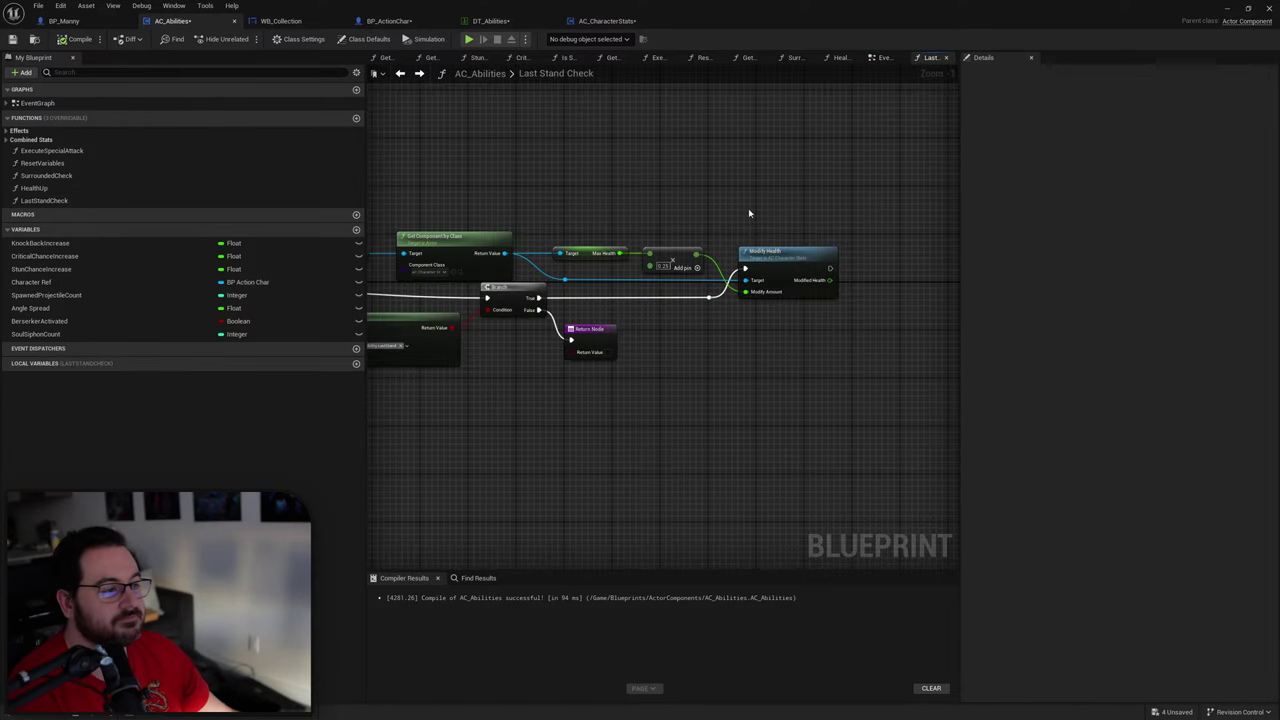
right_drag(840, 336, 689, 289)
key(ctrl+v)
right_drag(551, 265, 794, 287)
drag(689, 286, 671, 219)
mouse_move(538, 234)
mouse_down()
mouse_move(620, 260)
mouse_move(633, 229)
mouse_up()
click(646, 185)
scroll(660, 237, up, 2)
right_drag(697, 240, 608, 243)
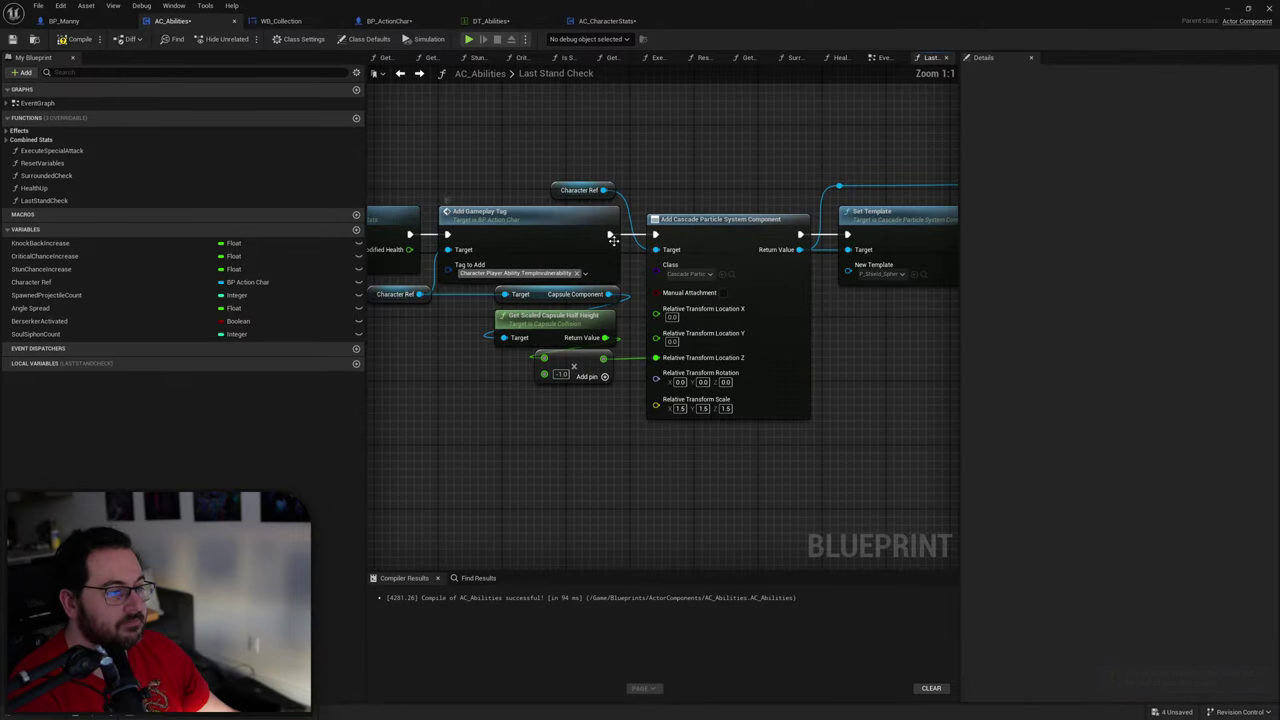
right_drag(469, 264, 609, 264)
Step: Replace the Character Ref node feeding Add Gameplay Tag and Capsule Component with a copy of the Character Reference getter
scroll(609, 264, down, 3)
right_drag(398, 284, 816, 276)
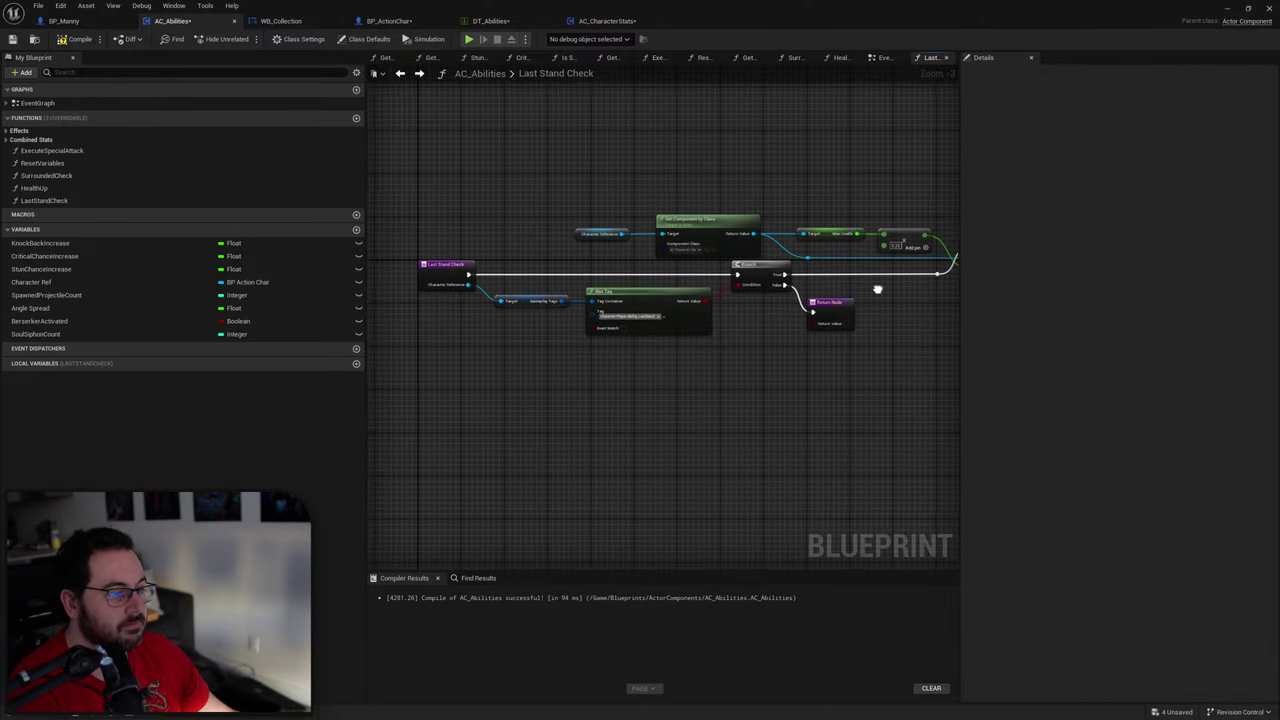
drag(592, 234, 586, 238)
key(ctrl+c)
right_drag(897, 263, 423, 294)
scroll(537, 318, up, 3)
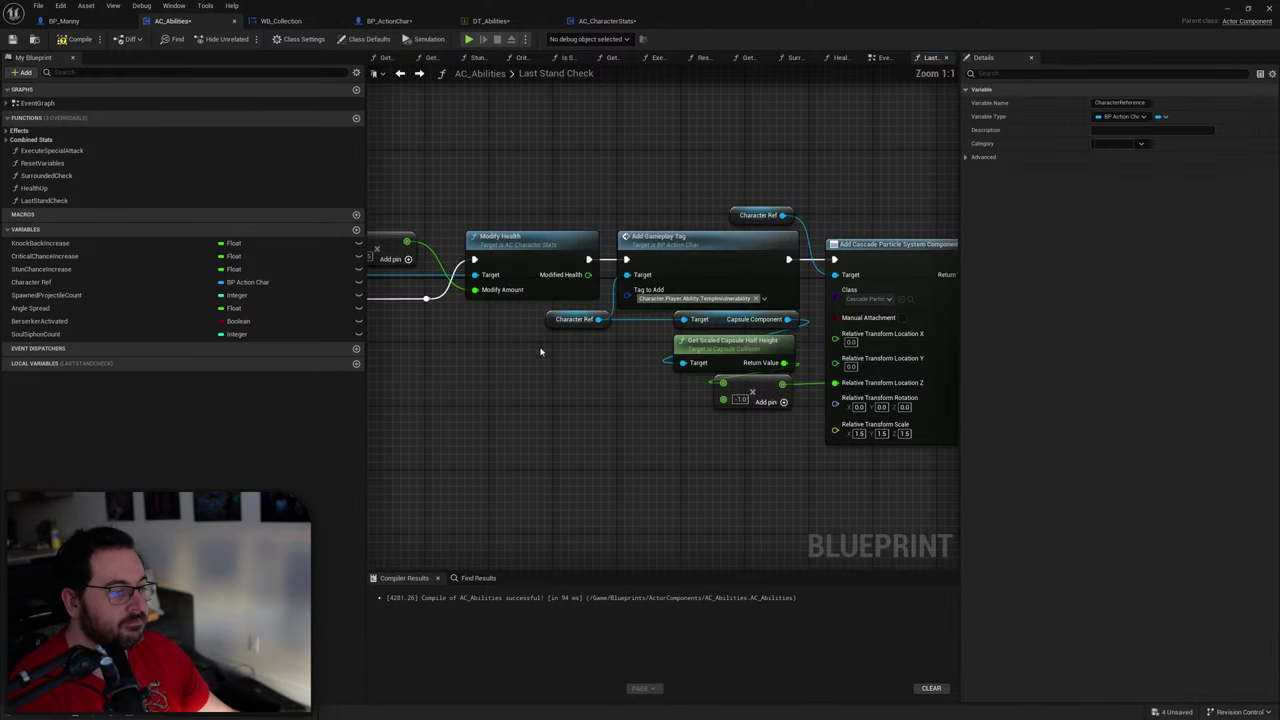
key(ctrl+v)
ctrl+drag(600, 320, 527, 319)
click(573, 322)
key(Delete)
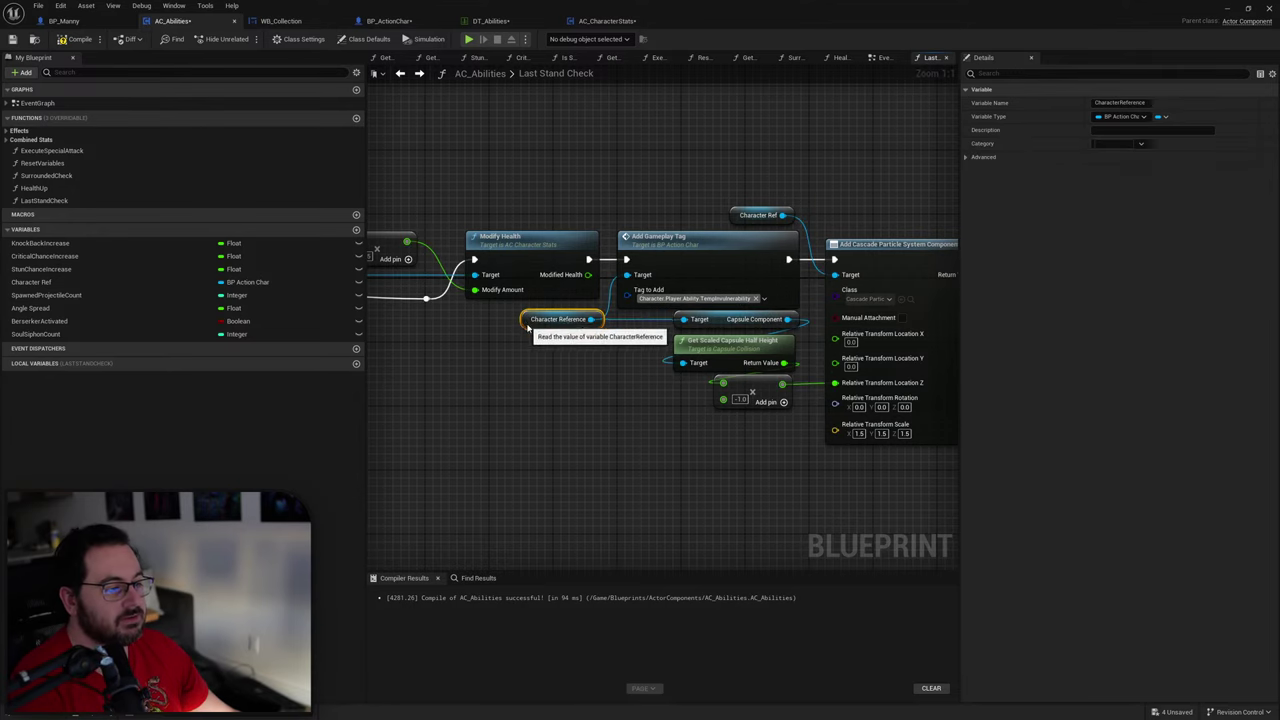
Step: Replace the Character Ref node feeding Add Cascade Particle System Component with another Character Reference getter placed above Add Gameplay Tag
key(ctrl+c)
key(ctrl+v)
drag(798, 191, 835, 274)
click(736, 217)
key(Delete)
drag(737, 195, 720, 211)
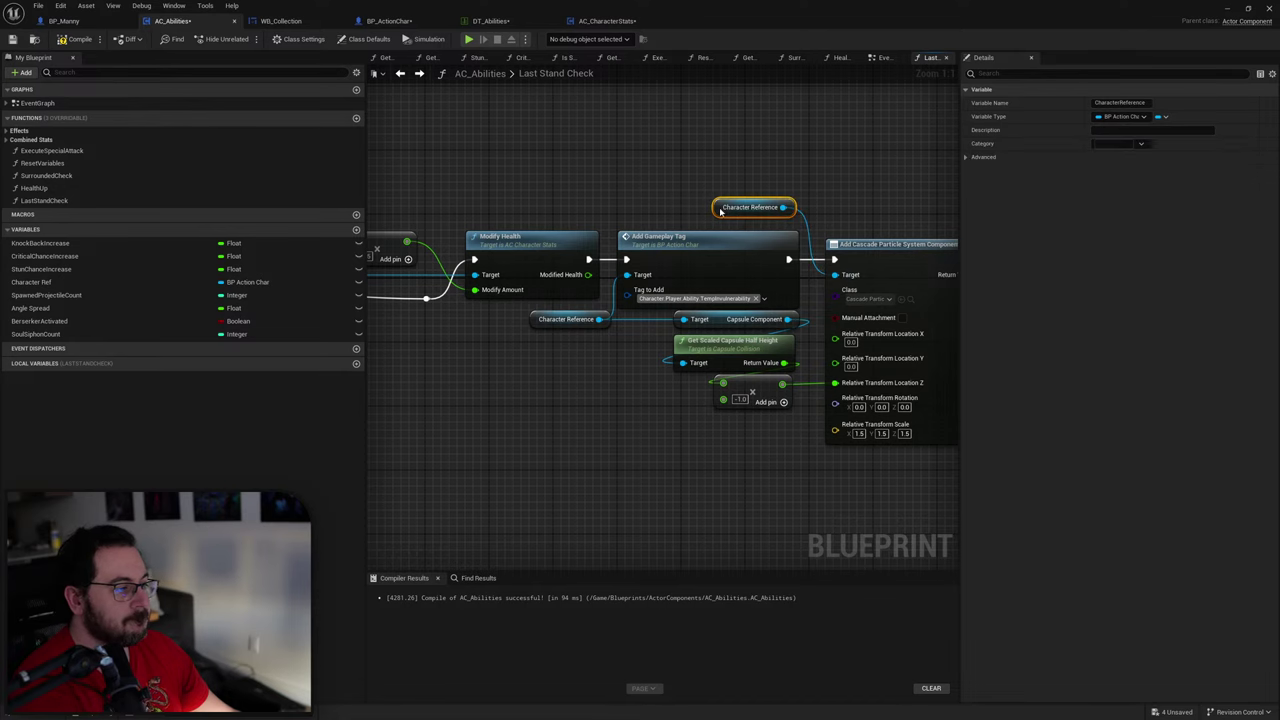
Step: Replace the Character Ref node feeding Destroy Cascade Particle System Component with a pasted Character Reference getter
right_drag(884, 200, 646, 174)
right_drag(731, 315, 360, 325)
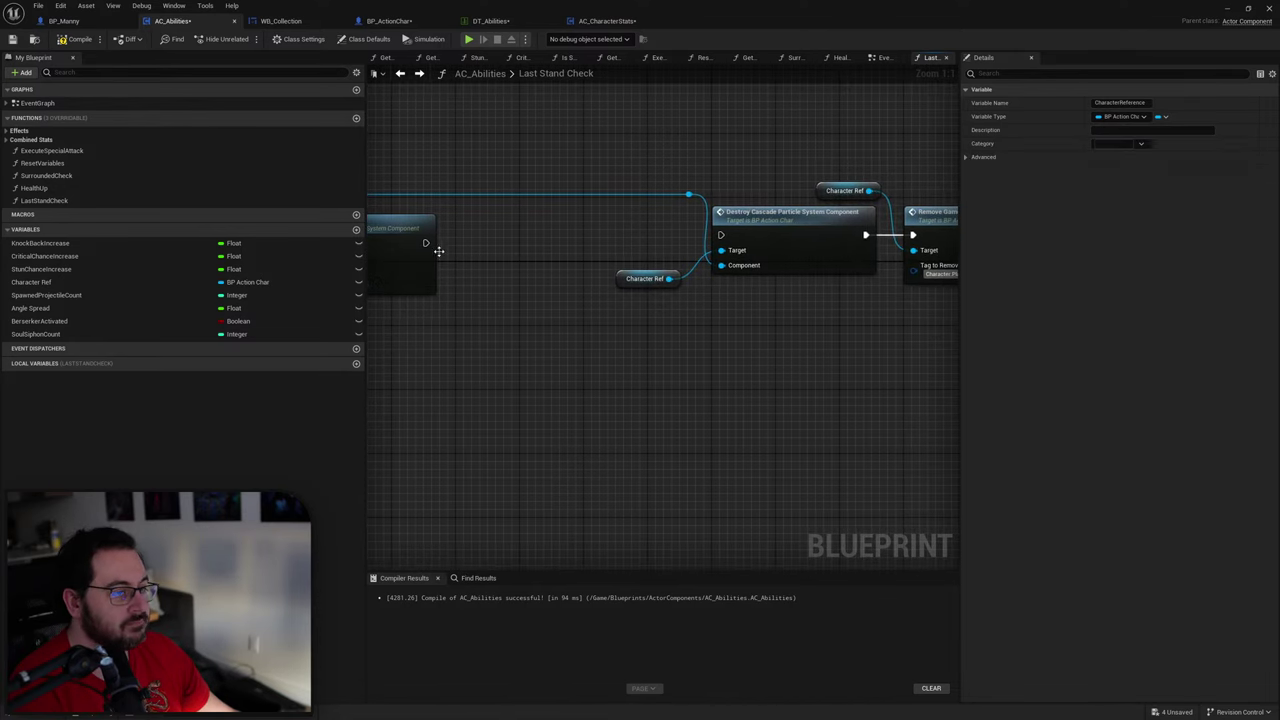
key(ctrl+v)
drag(661, 310, 619, 279)
key(Delete)
Step: Move the Destroy Cascade Particle System Component and Remove Gameplay Tag nodes beside Set Template, connect Set Template's execution output to them, and align them
right_drag(656, 277, 512, 267)
scroll(512, 267, down, 2)
drag(794, 171, 491, 306)
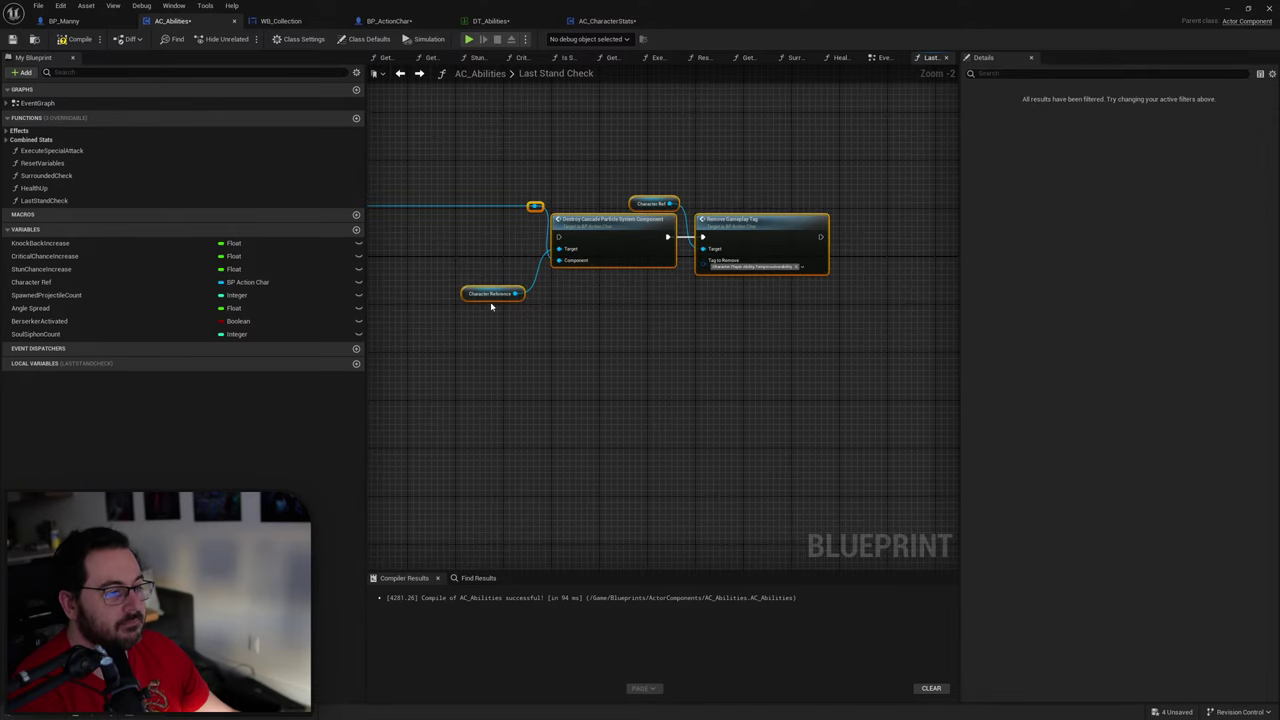
right_drag(543, 290, 734, 300)
scroll(734, 300, up, 1)
scroll(734, 300, up, 1)
drag(799, 220, 567, 222)
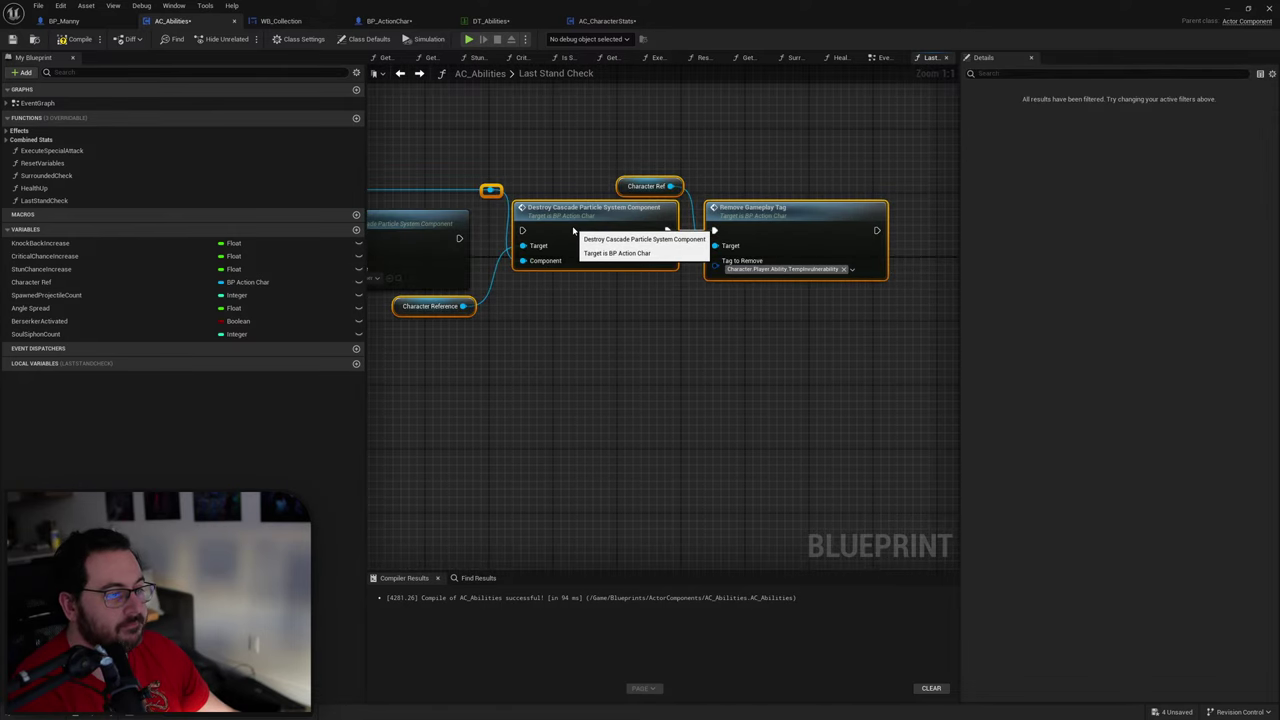
drag(462, 237, 522, 231)
click(629, 294)
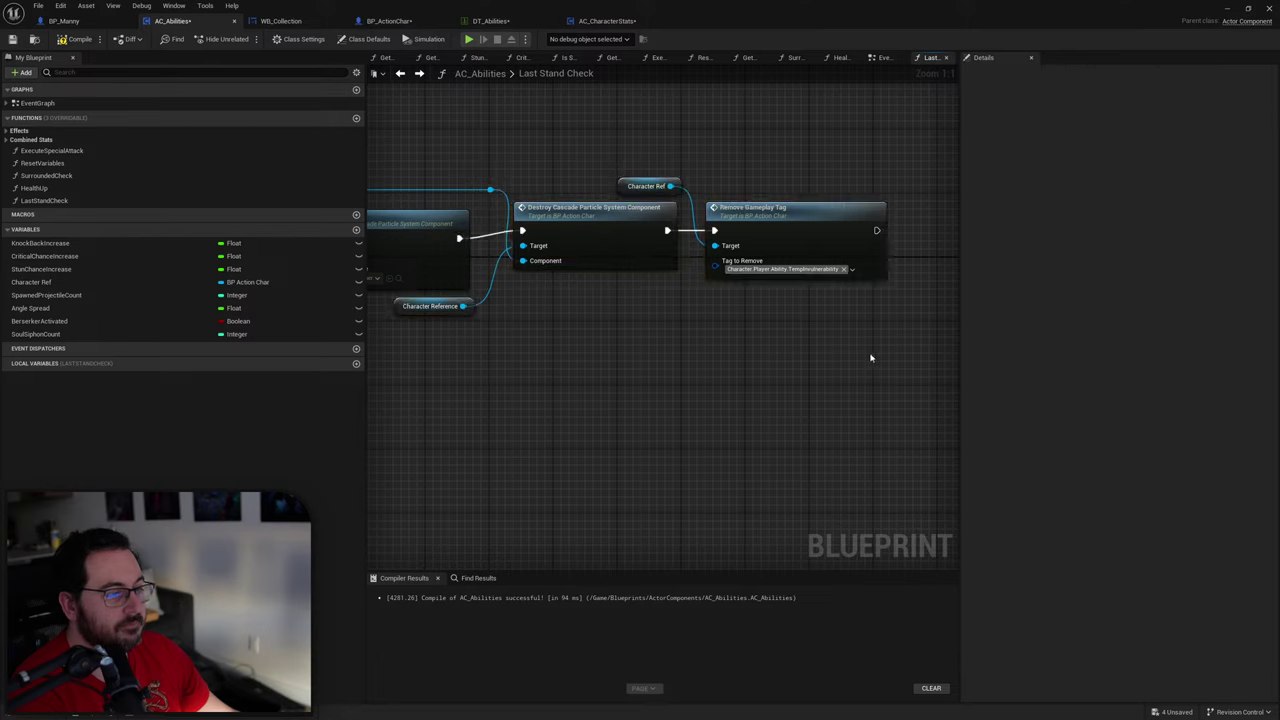
drag(898, 341, 538, 197)
drag(618, 208, 618, 216)
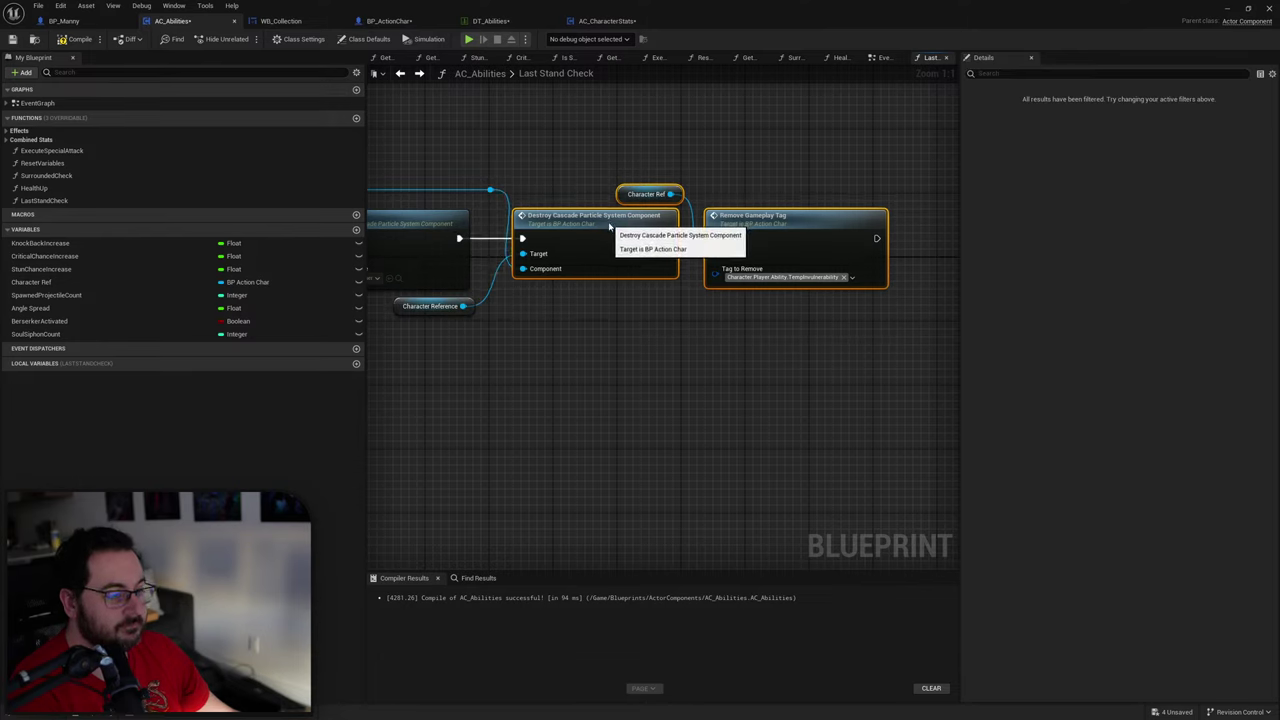
Step: Feed Remove Gameplay Tag's Target from the Character Reference getter below through a straightened reroute node, and delete the old Character Ref node
click(502, 317)
click(417, 308)
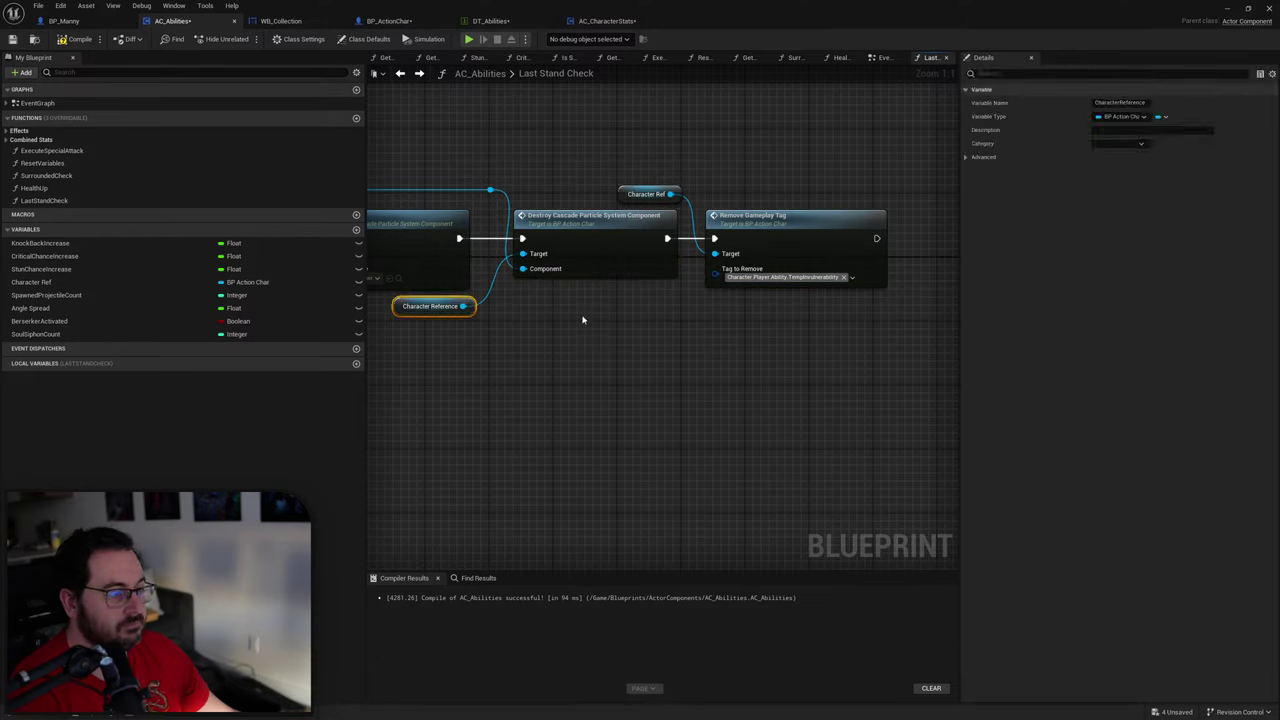
drag(462, 306, 714, 254)
click(645, 194)
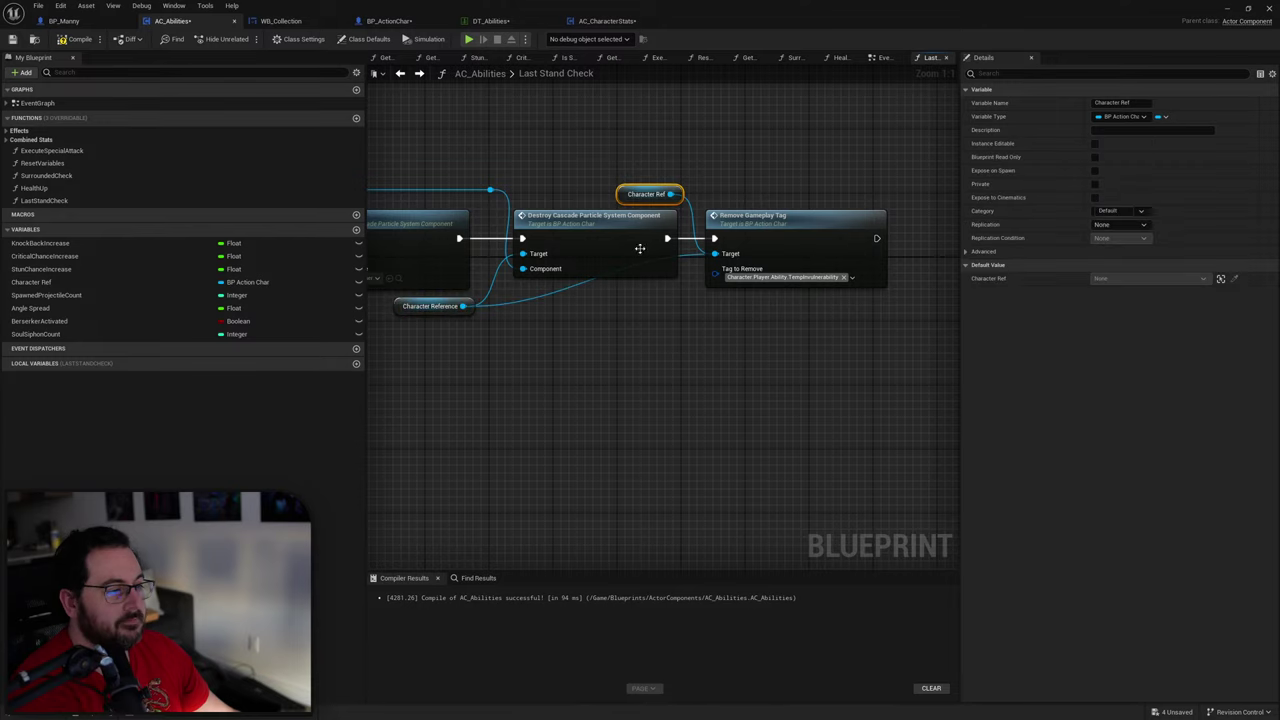
key(Delete)
double_click(578, 285)
drag(578, 285, 455, 305)
key(q)
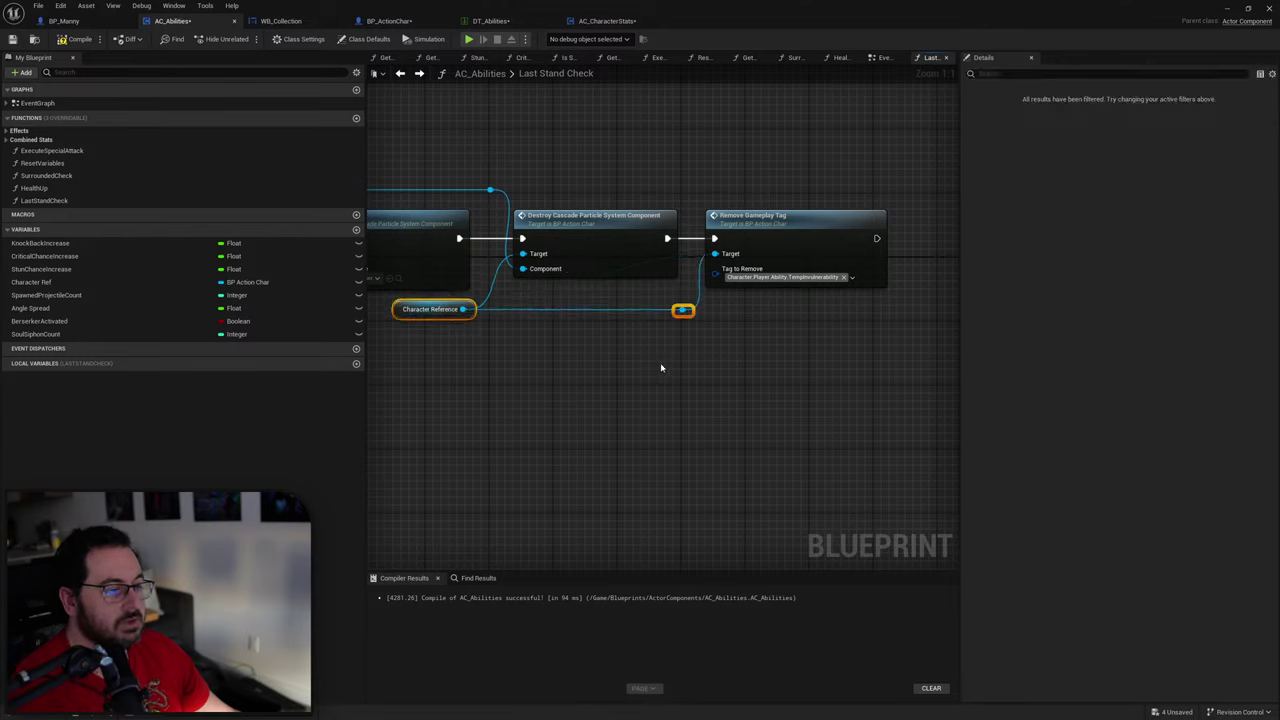
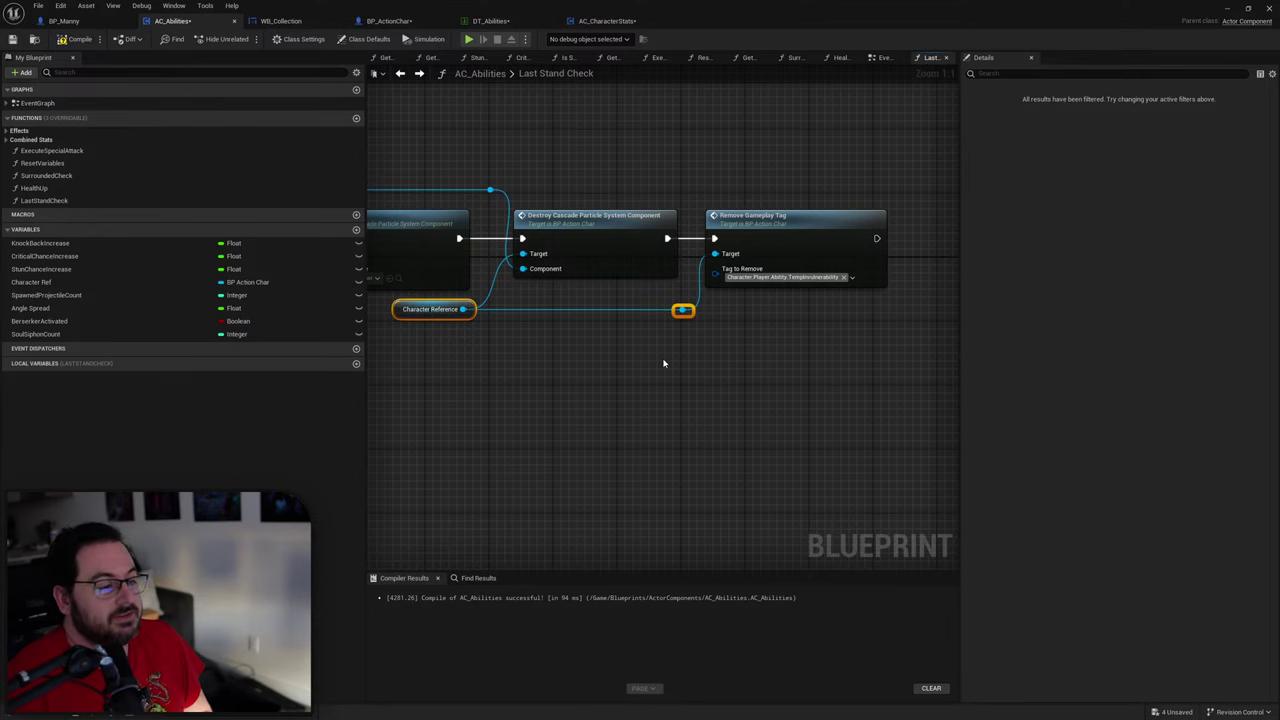
Step: Nudge the reroute node on the wire from Add Cascade Particle System Component toward Set Template
right_drag(484, 339, 688, 276)
scroll(660, 324, down, 2)
scroll(743, 133, up, 2)
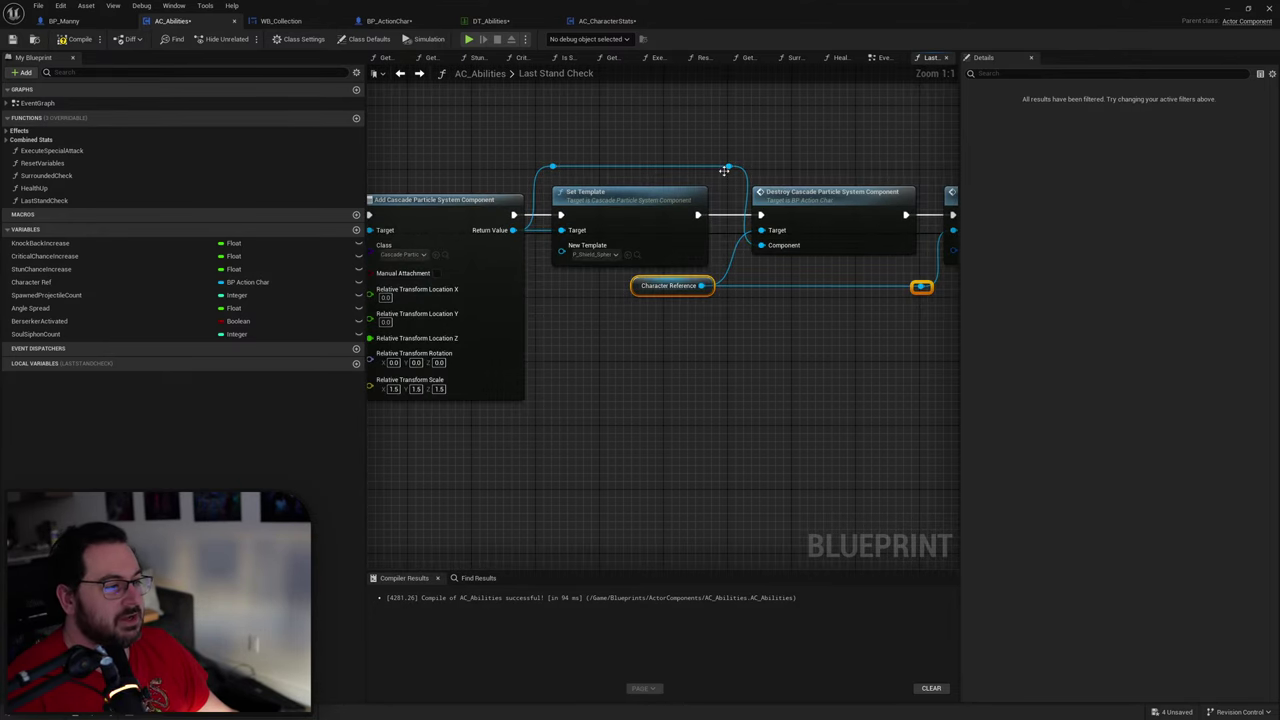
click(724, 169)
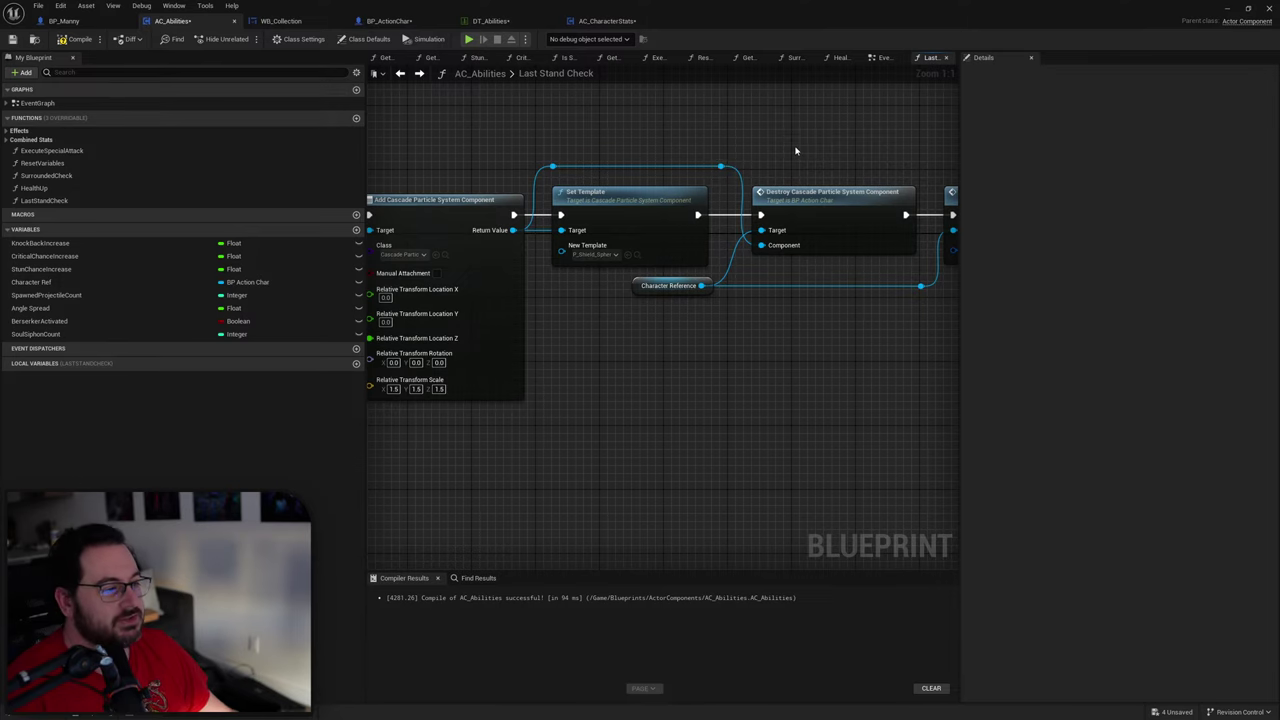
Step: Reposition the Character Reference and Get Component by Class nodes and straighten their connections through Max Health to the multiply node
scroll(591, 373, down, 3)
right_drag(555, 423, 820, 391)
right_drag(531, 366, 818, 389)
scroll(619, 384, up, 2)
right_drag(537, 371, 799, 386)
right_drag(881, 388, 696, 375)
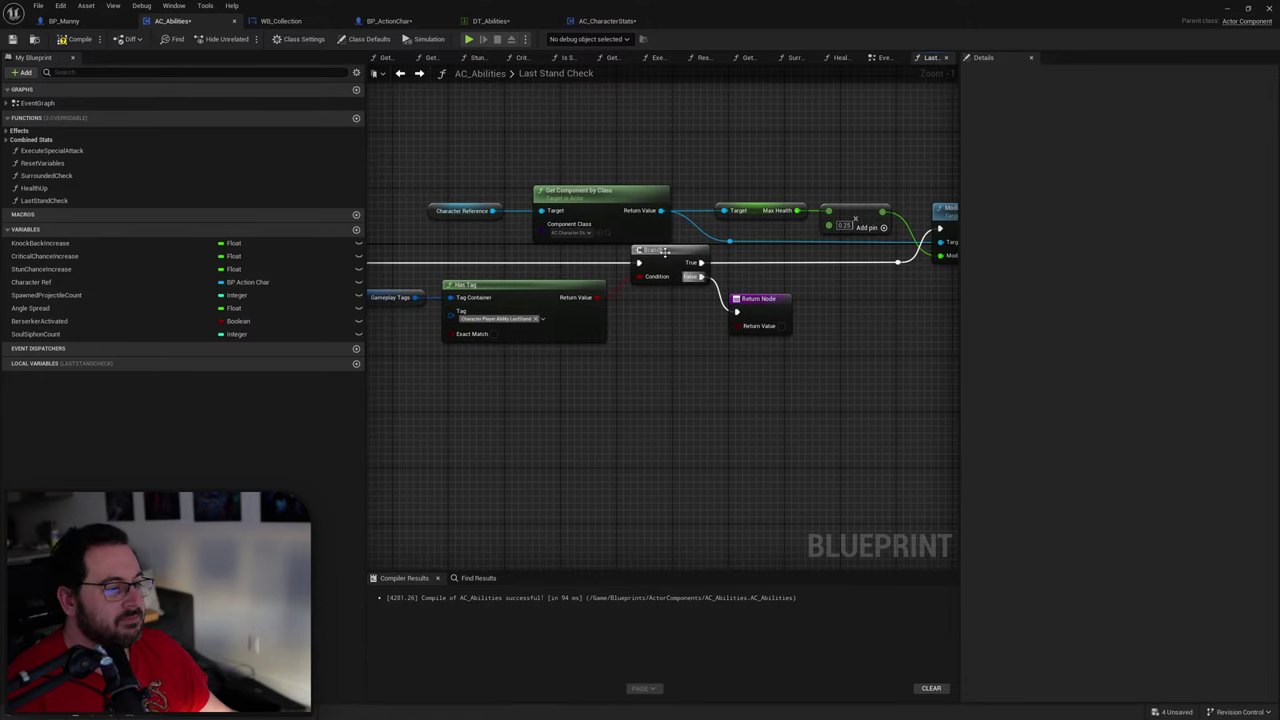
drag(612, 160, 492, 208)
drag(626, 213, 640, 217)
drag(886, 197, 488, 220)
key(q)
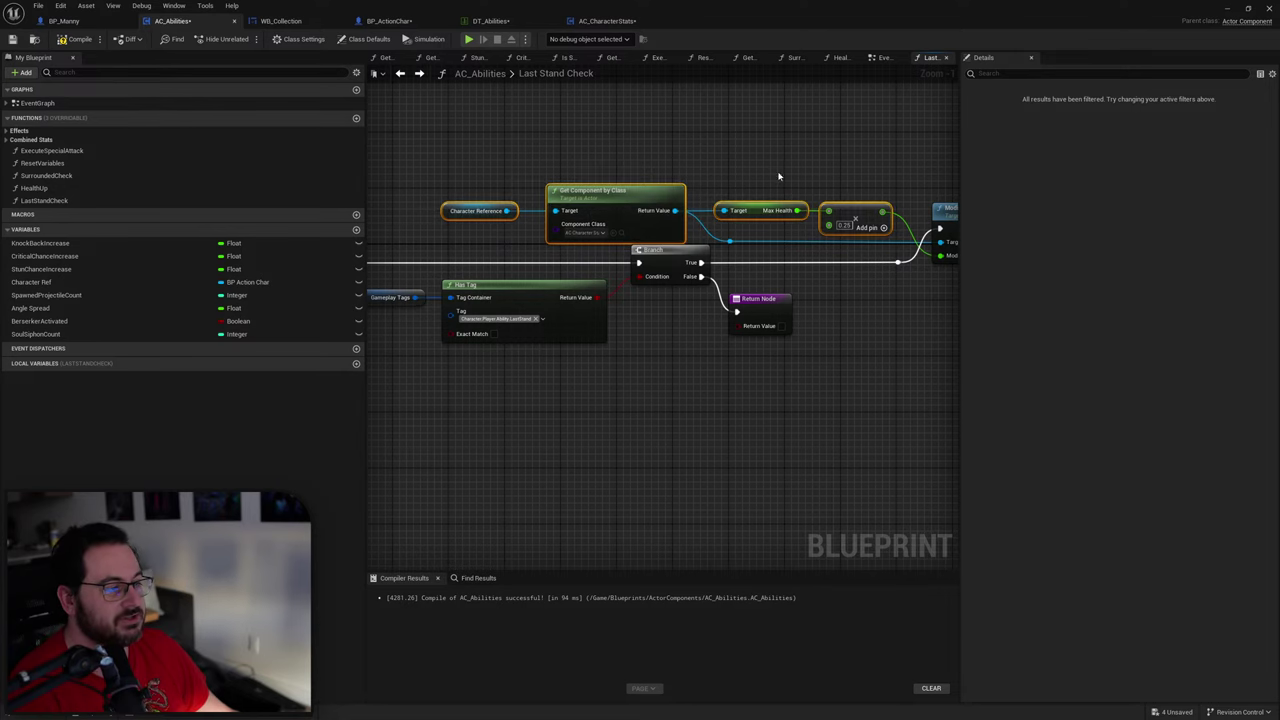
click(780, 177)
Step: Examine the Last Stand Check chain from Modify Health onward, selecting the Destroy Cascade Particle System Component and Remove Gameplay Tag section
right_drag(816, 167, 617, 162)
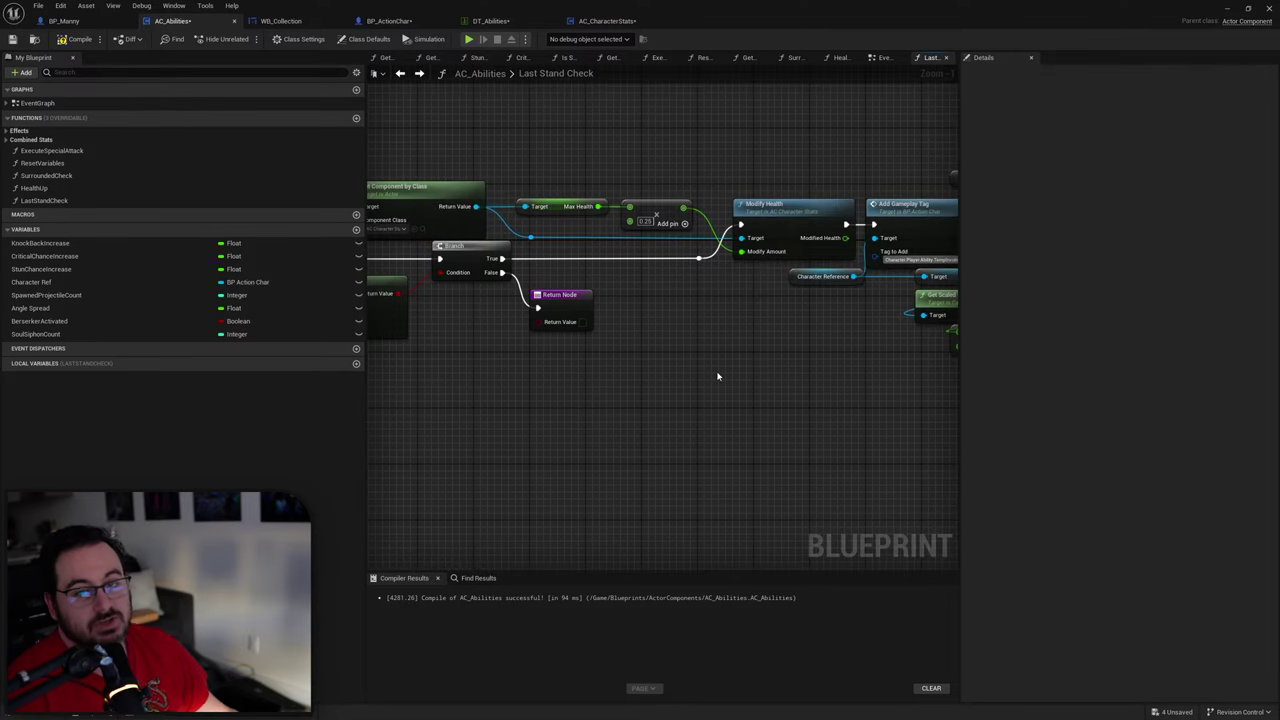
right_drag(458, 533, 631, 460)
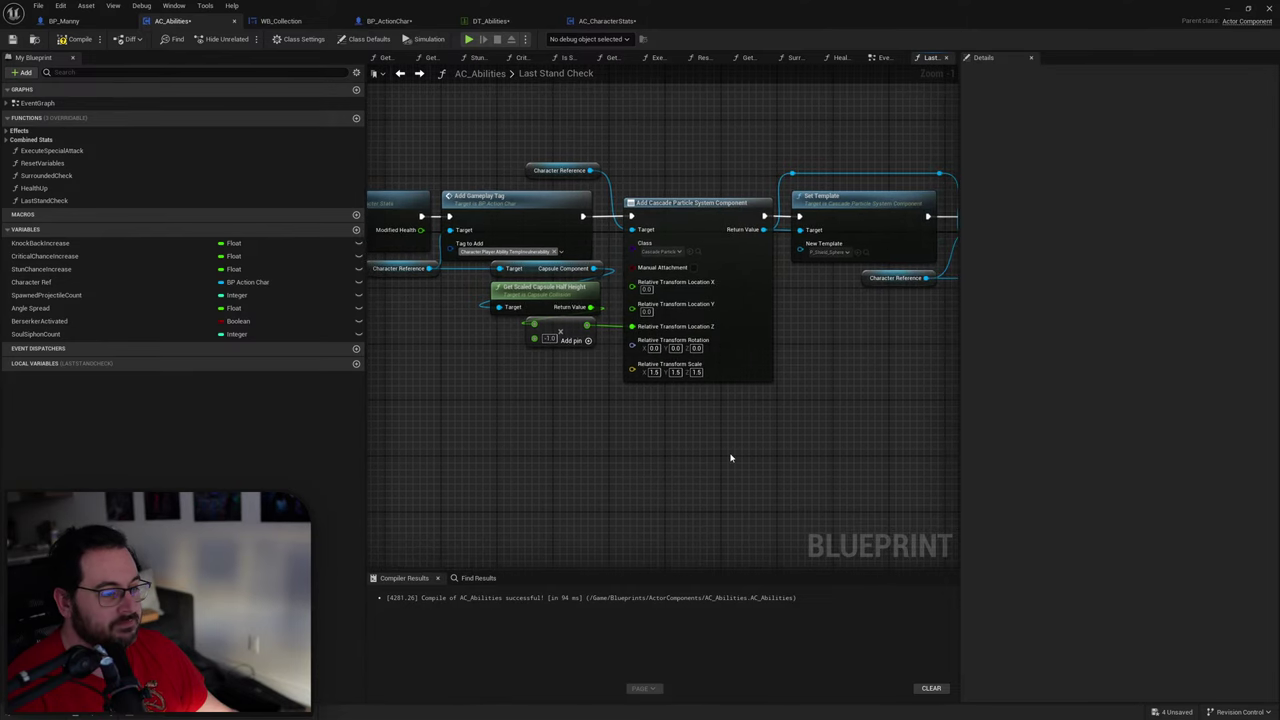
right_drag(752, 448, 686, 436)
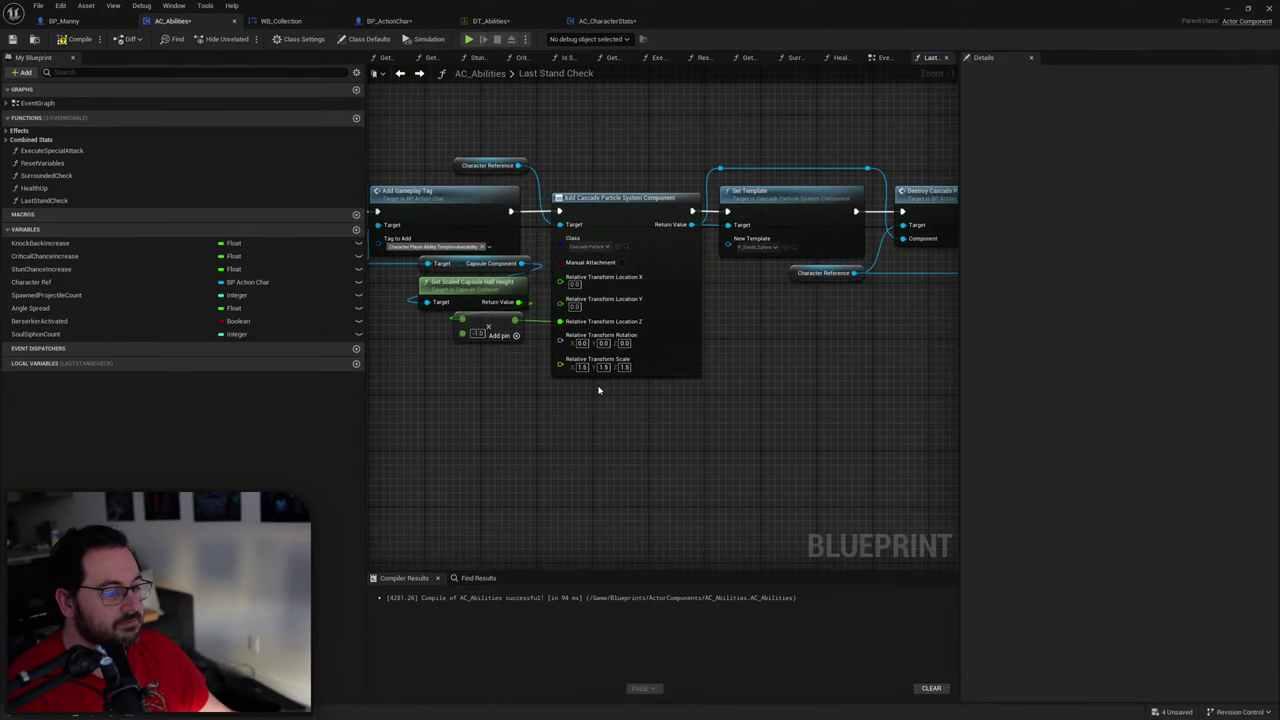
right_drag(789, 389, 479, 373)
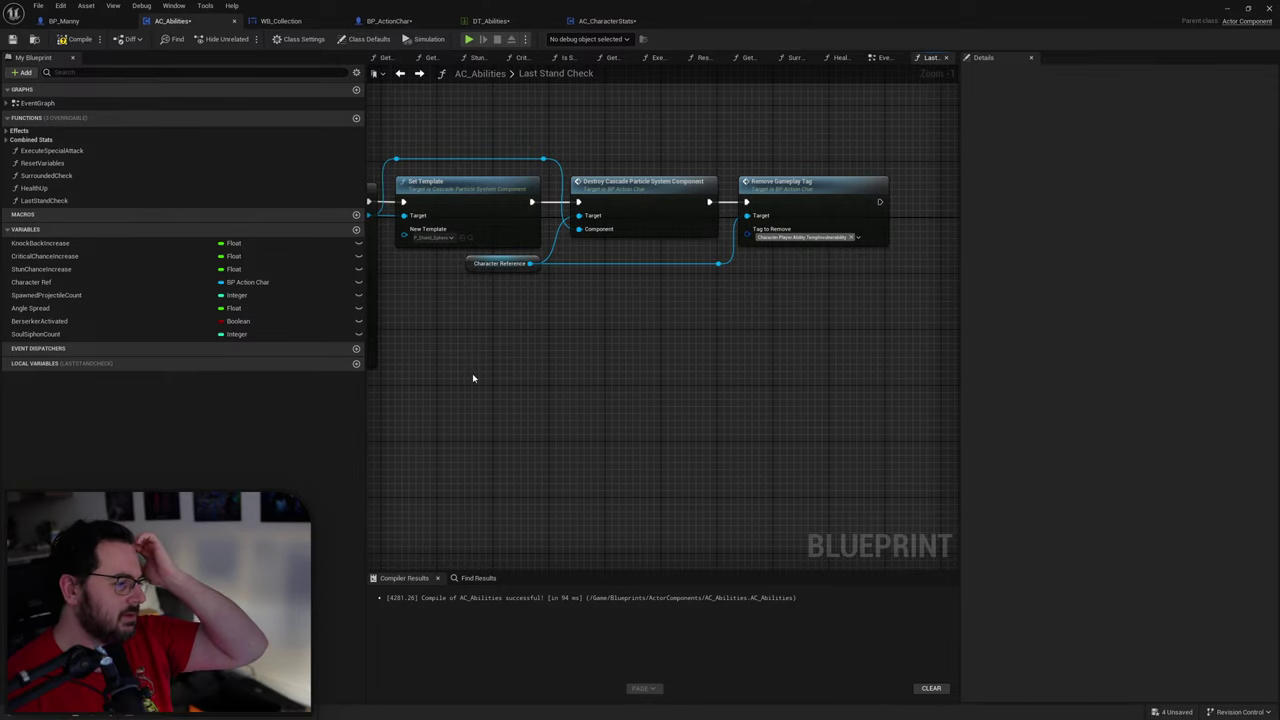
right_drag(623, 323, 662, 394)
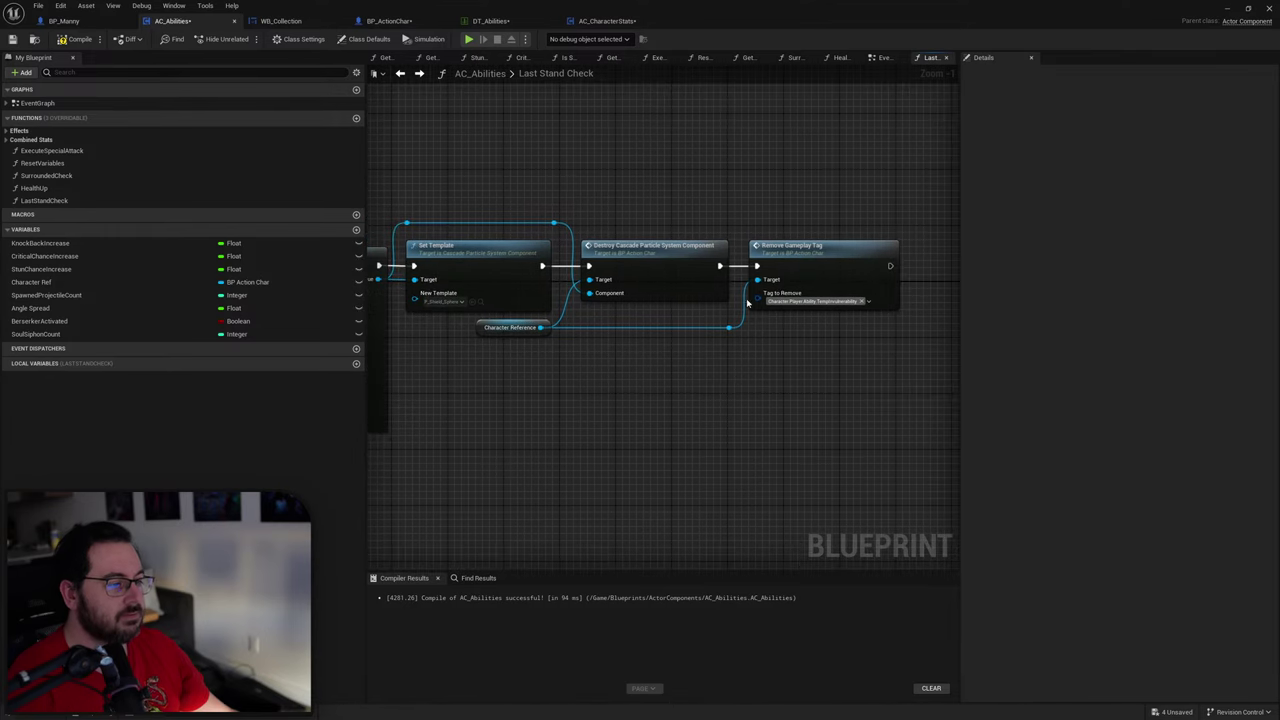
drag(906, 177, 575, 358)
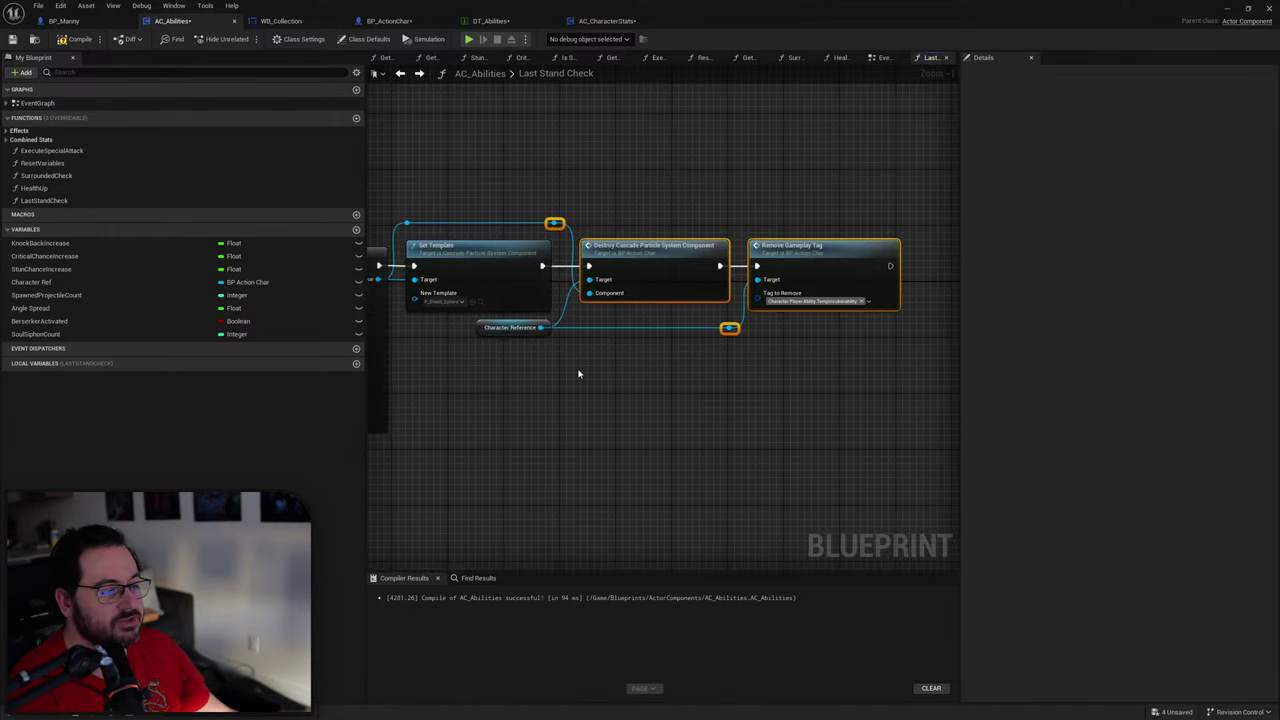
ctrl+click(515, 330)
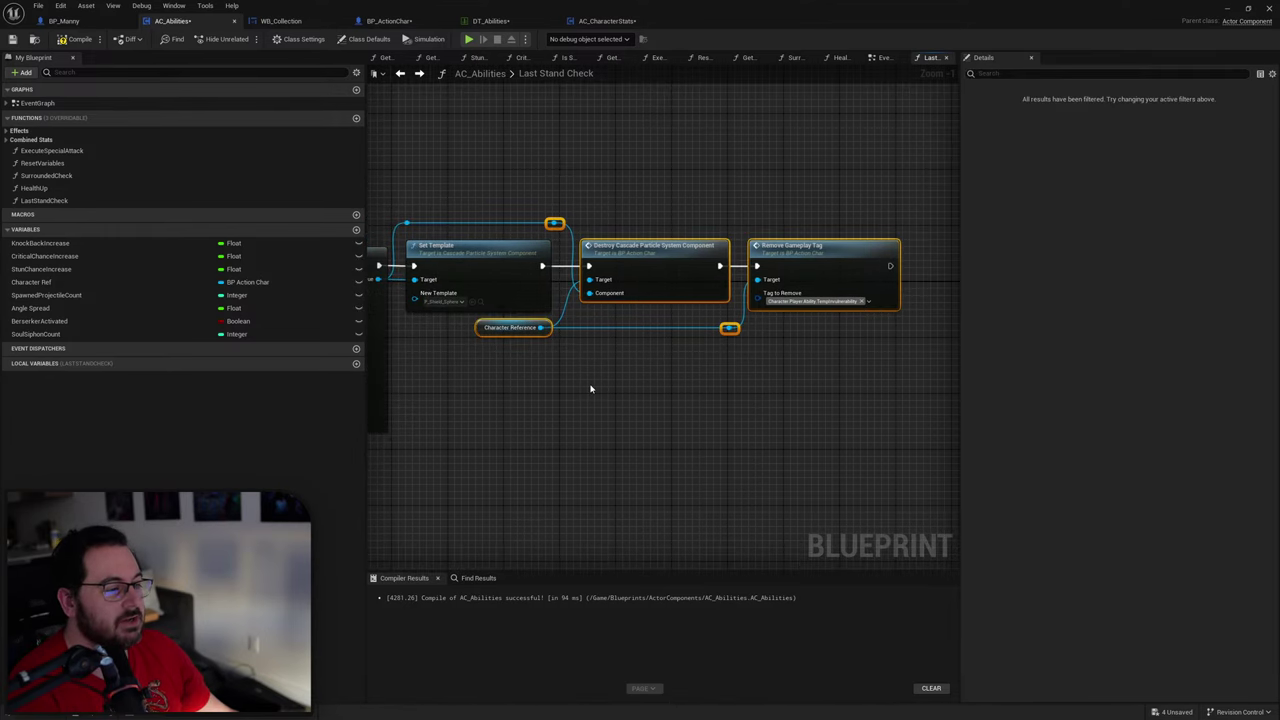
Step: In the Event Graph, add a custom event named RemoveTempInvulnerability connected to the 5-second Delay's execution input
key(alt+Left)
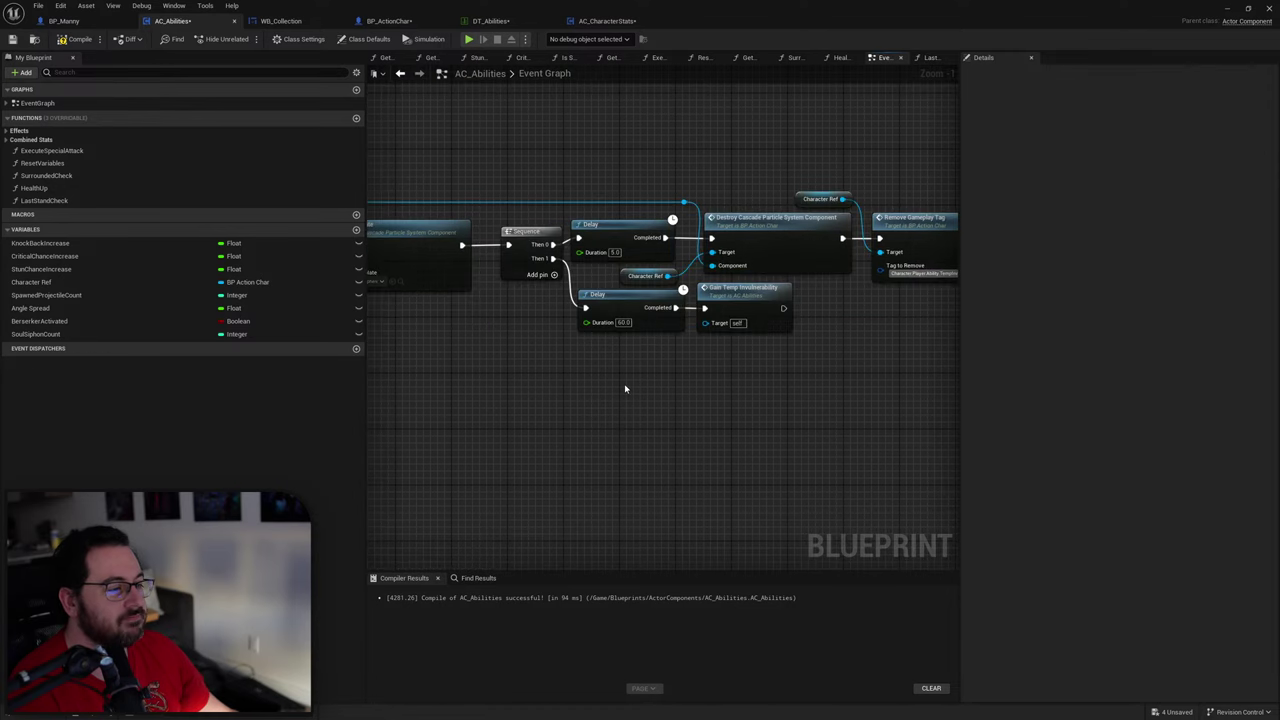
right_drag(743, 387, 790, 472)
drag(623, 333, 547, 254)
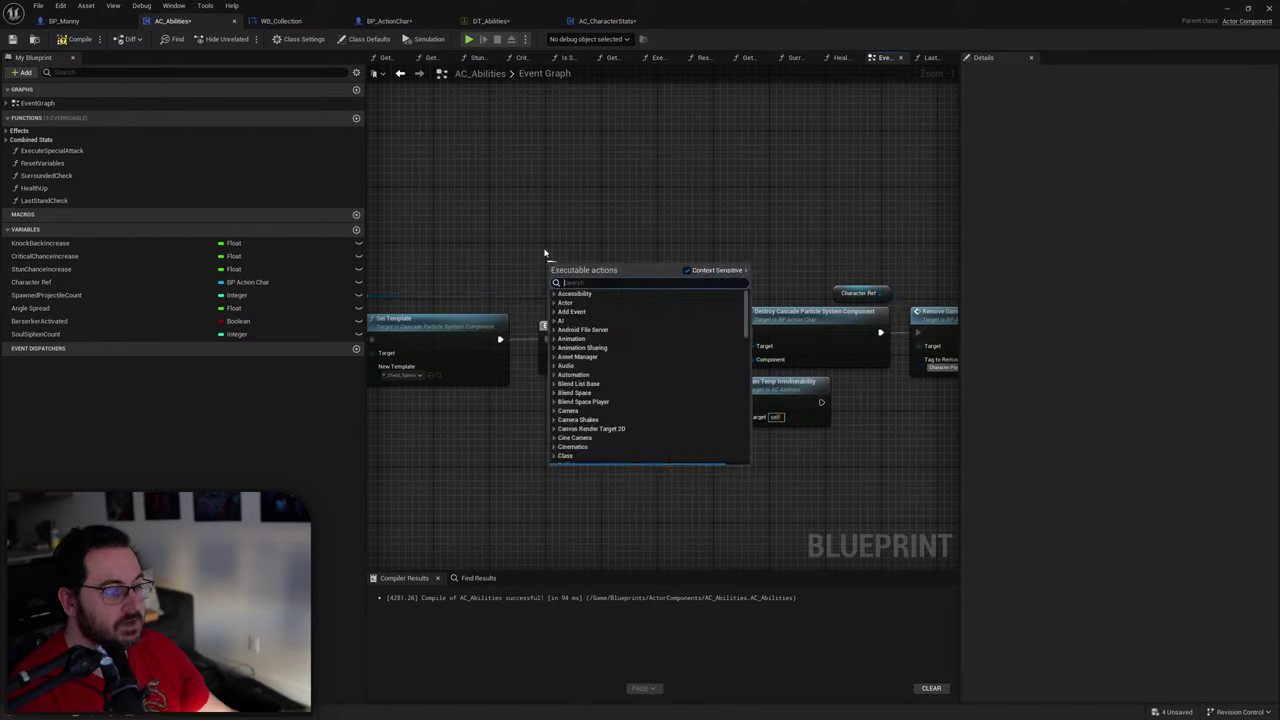
text(cy)
key(BackSpace)
text(ust)
key(Return)
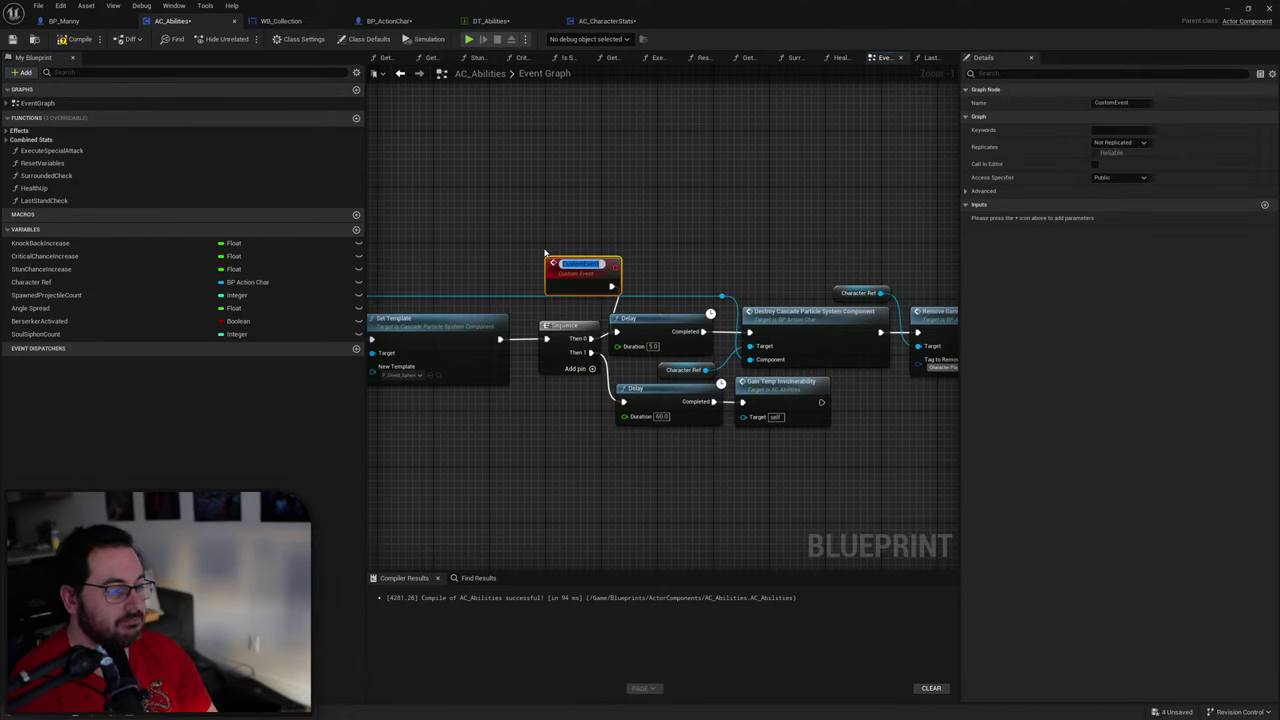
text(RemoveTempInvulnerabil)
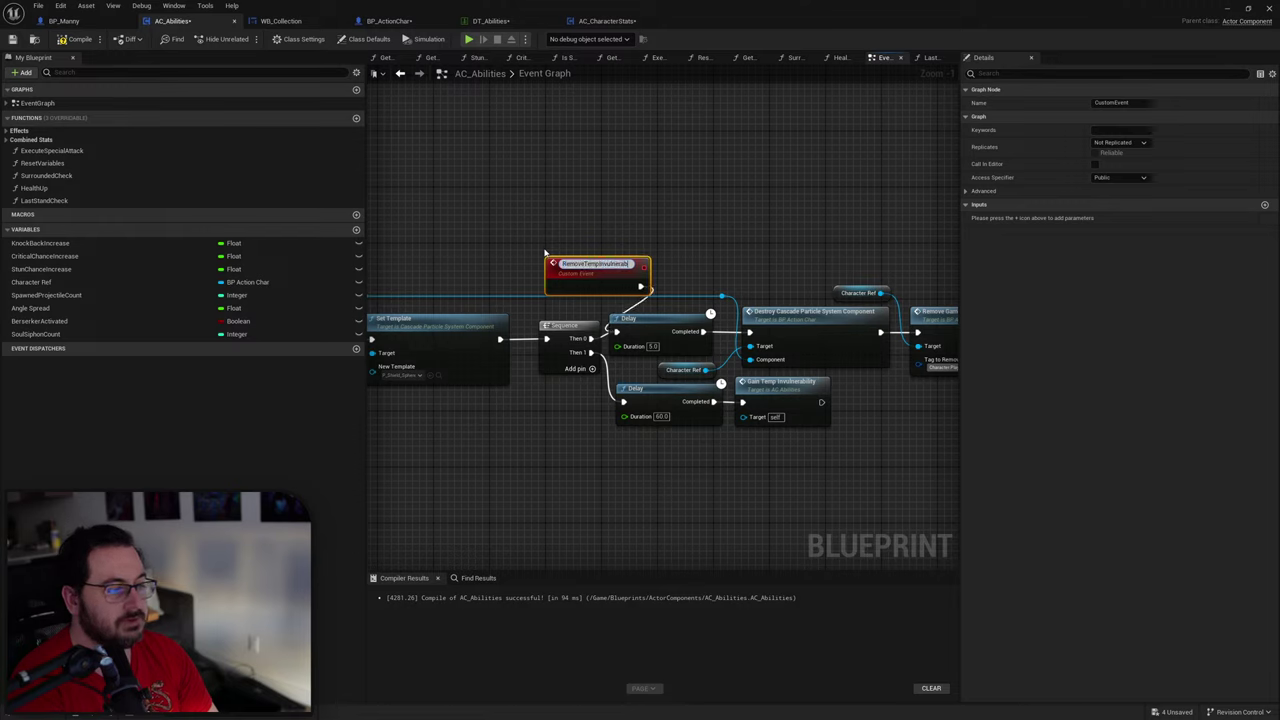
text(y)
key(Return)
drag(580, 259, 517, 259)
Step: Duplicate the 5-second Delay, Destroy Cascade Particle System Component and Remove Gameplay Tag nodes below, and start the copies from RemoveTempInvulnerability
key(alt+Left)
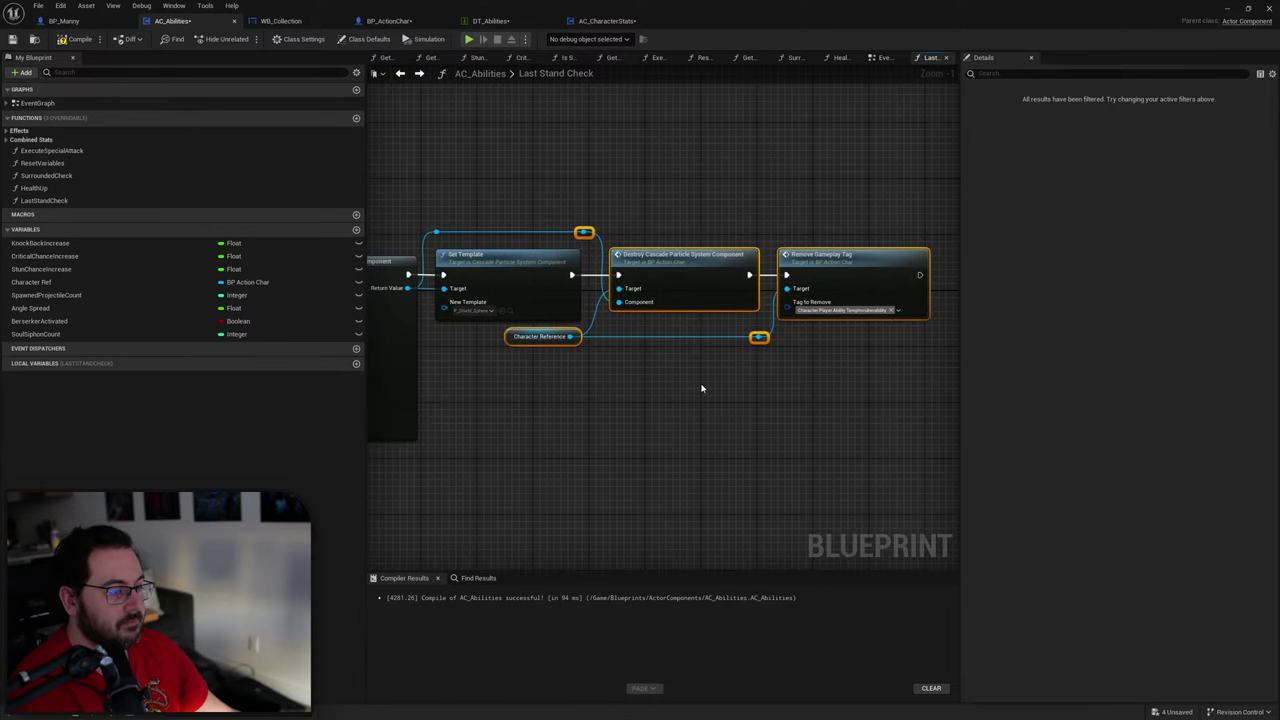
key(alt+Right)
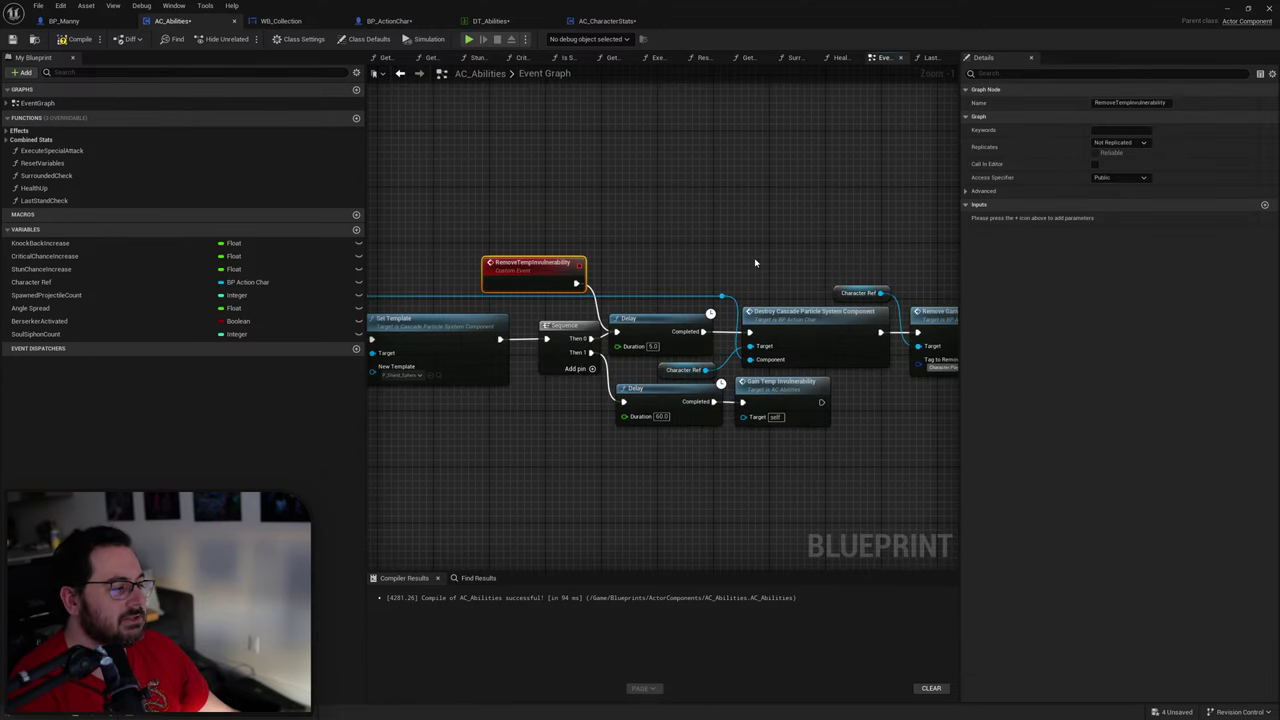
right_drag(755, 262, 643, 247)
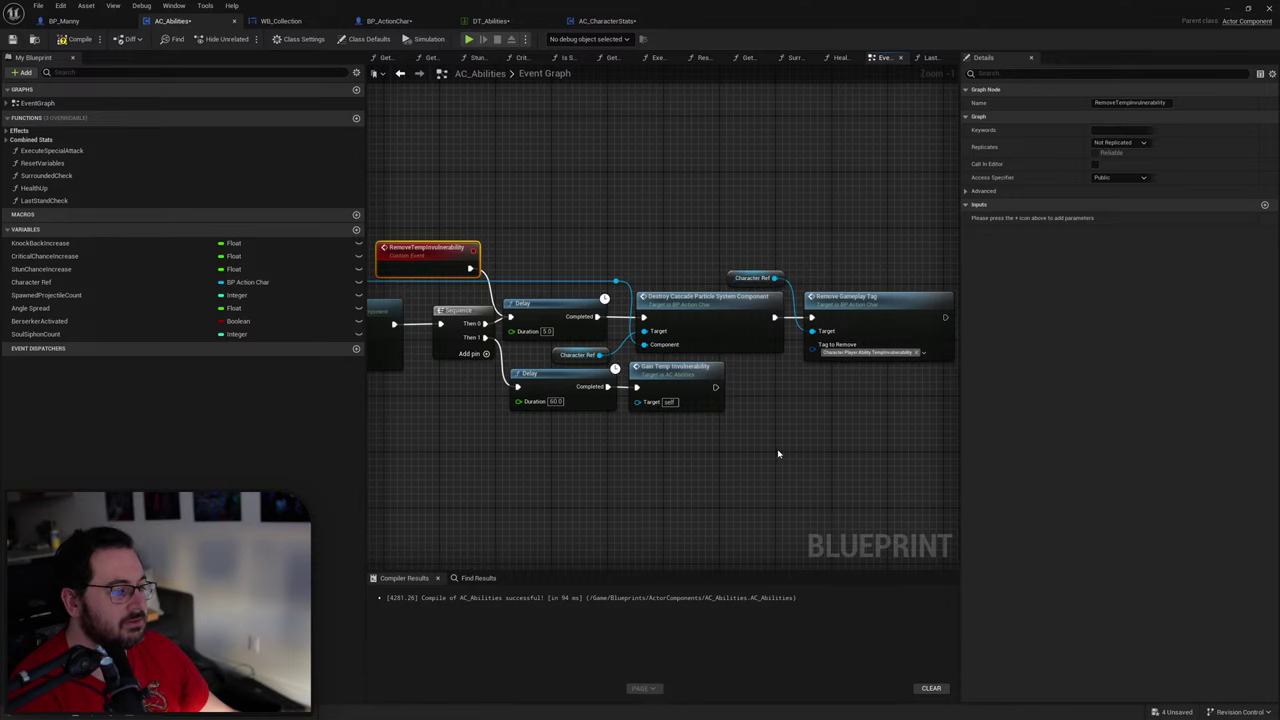
click(555, 312)
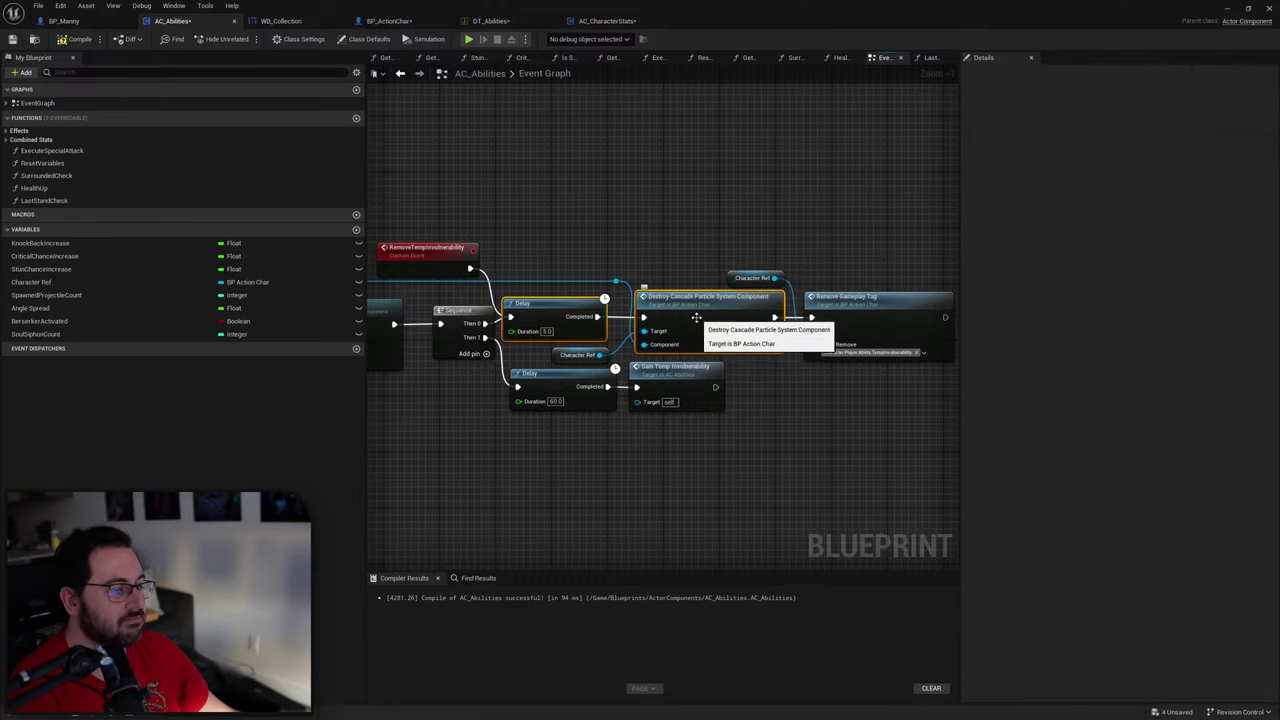
right_drag(712, 405, 658, 422)
right_drag(717, 285, 687, 311)
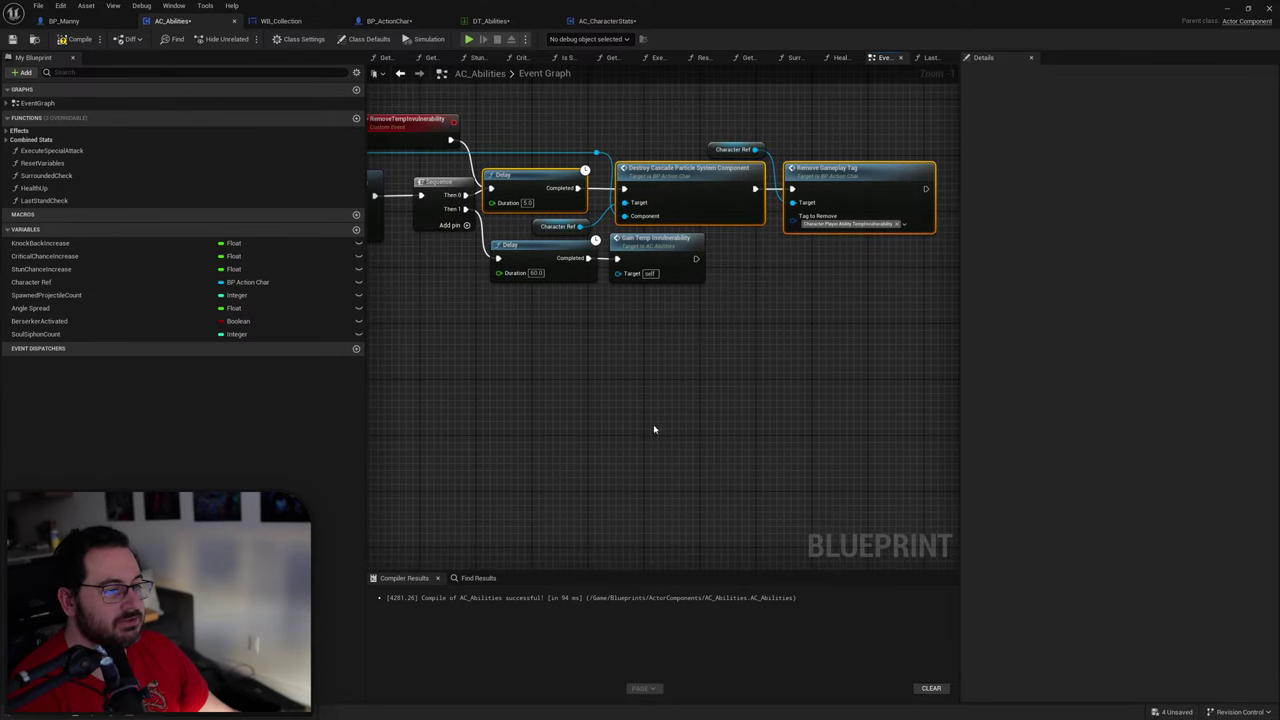
key(ctrl+v)
drag(555, 168, 610, 468)
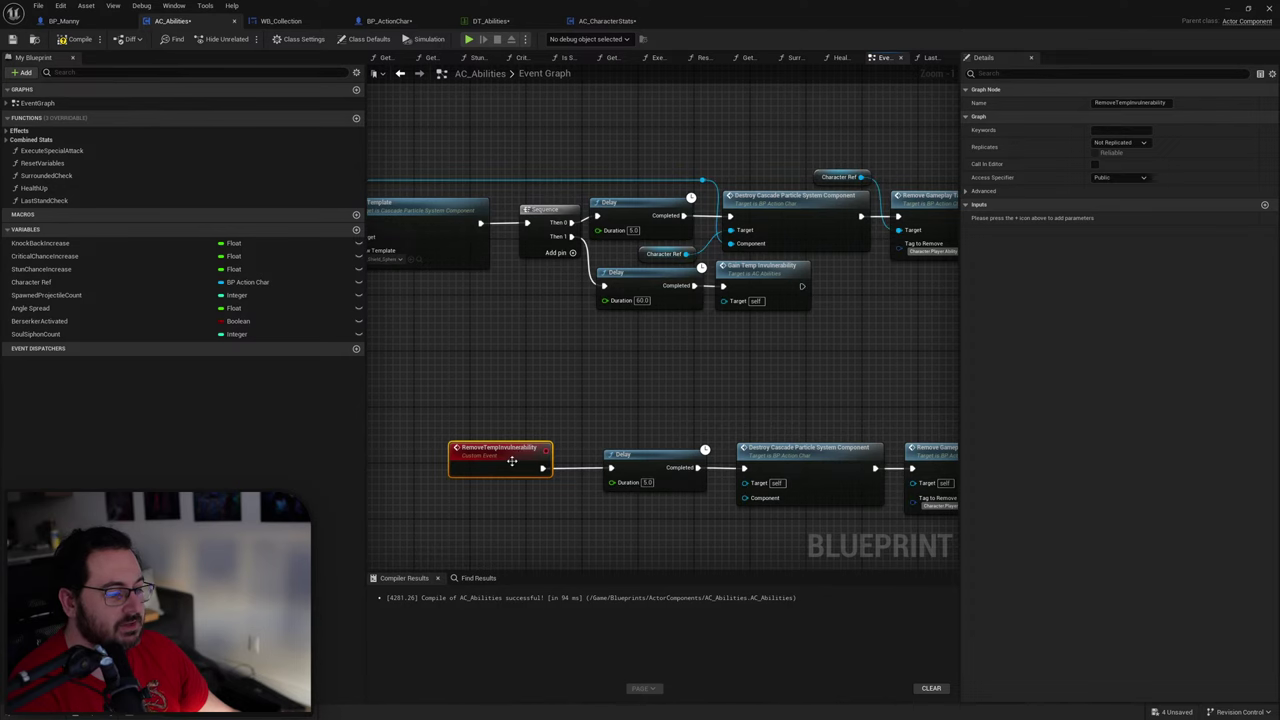
Step: Add a Component input to the RemoveTempInvulnerability event, connected to the copied Destroy Cascade Particle System Component node
right_drag(726, 511, 664, 435)
click(627, 408)
drag(666, 410, 440, 385)
Step: Add a reroute node to the Component wire beside the copied Delay and straighten it with Destroy Cascade Particle System Component
double_click(570, 412)
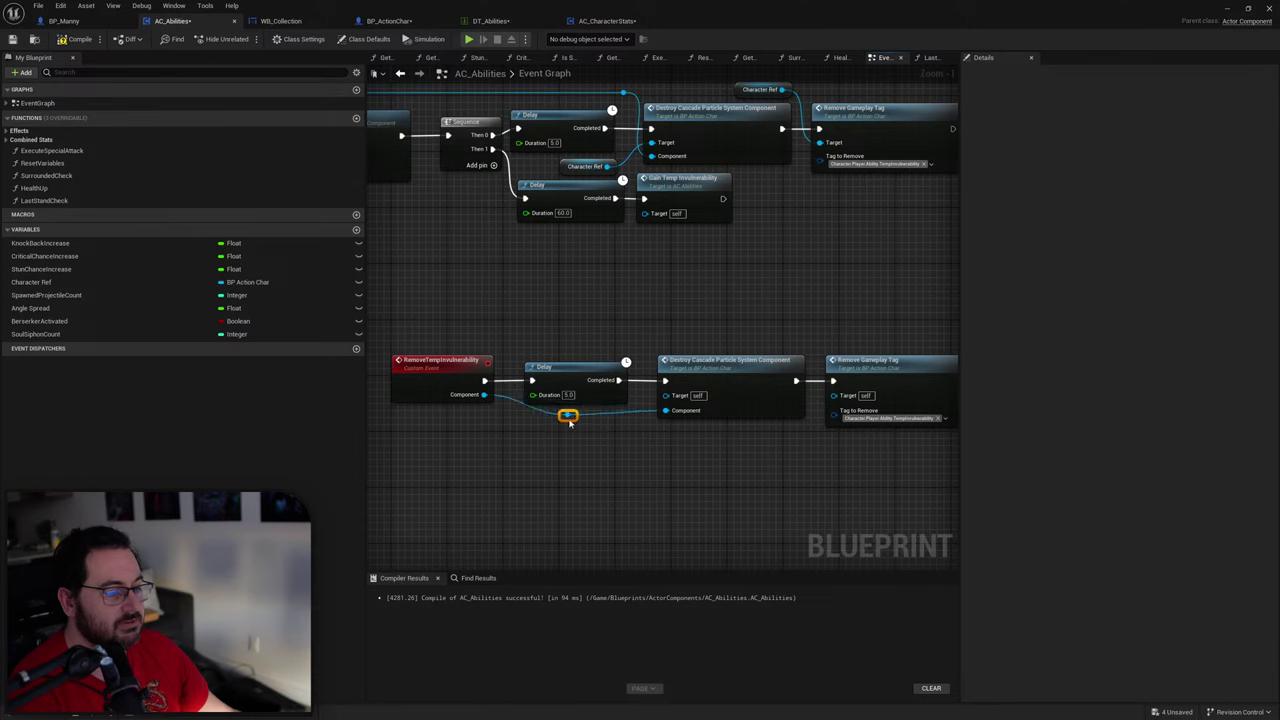
drag(570, 412, 506, 404)
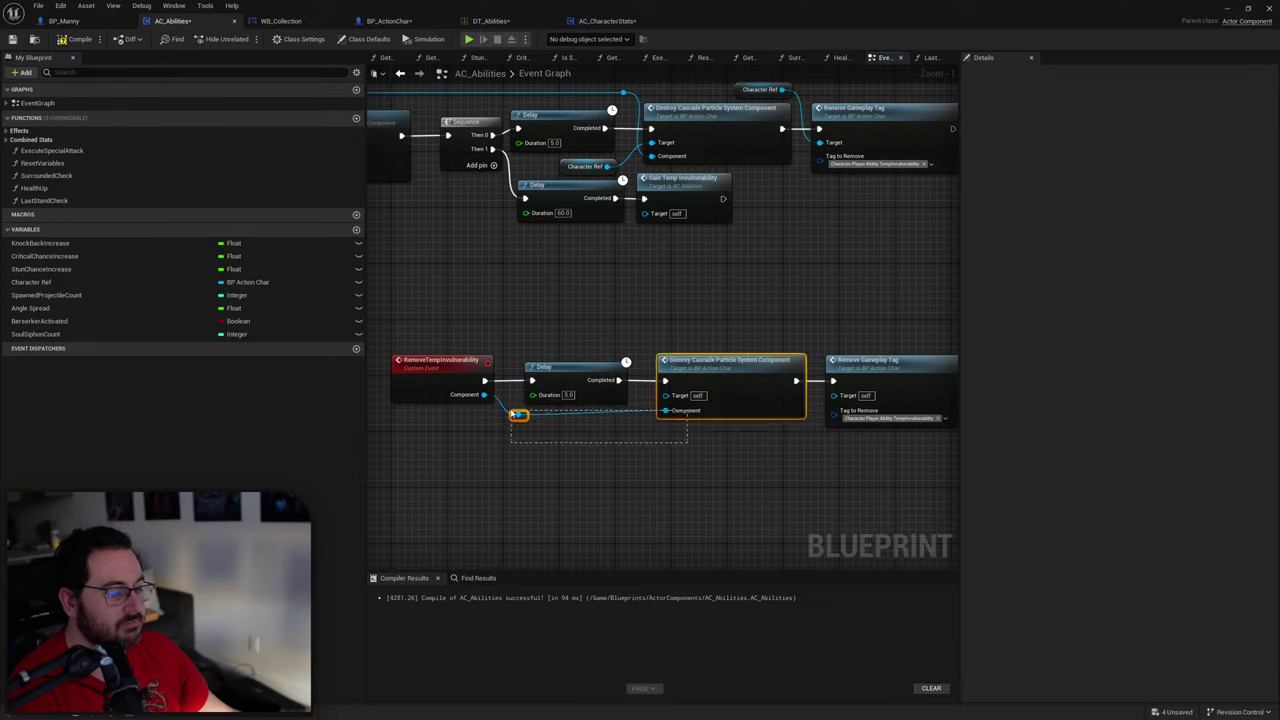
click(777, 462)
drag(712, 376, 709, 370)
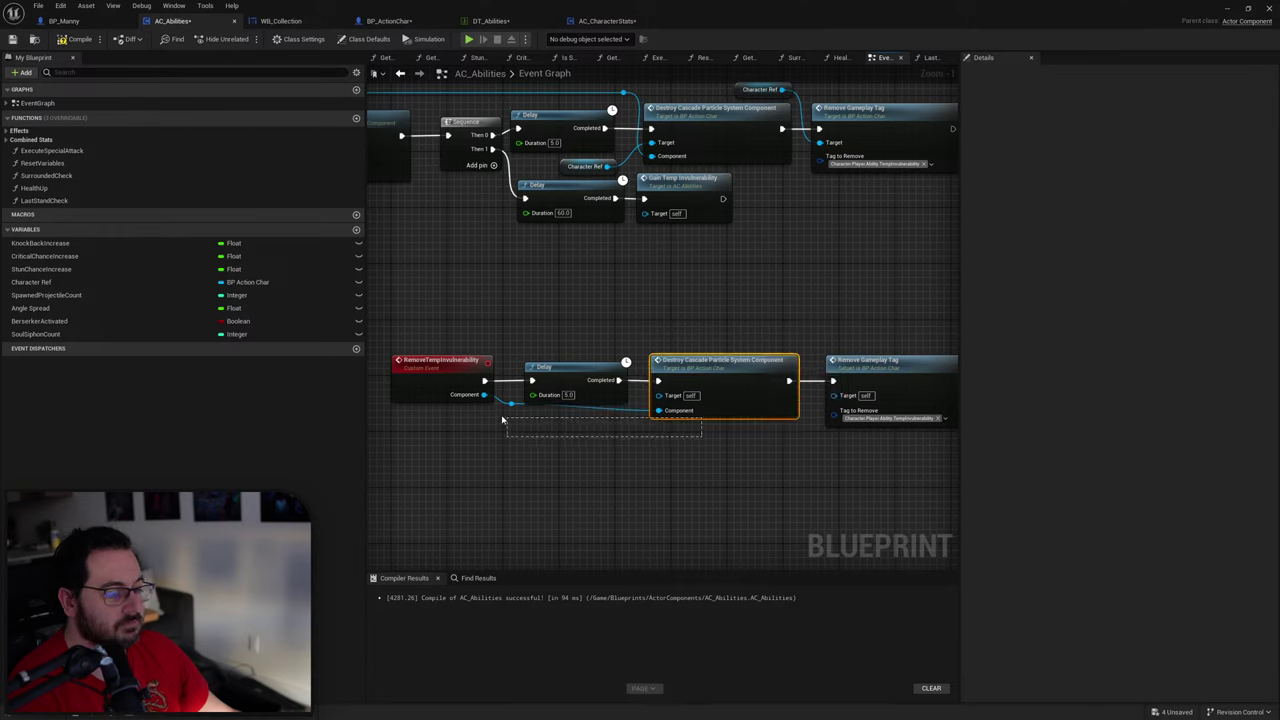
drag(502, 419, 497, 408)
key(q)
drag(699, 368, 699, 375)
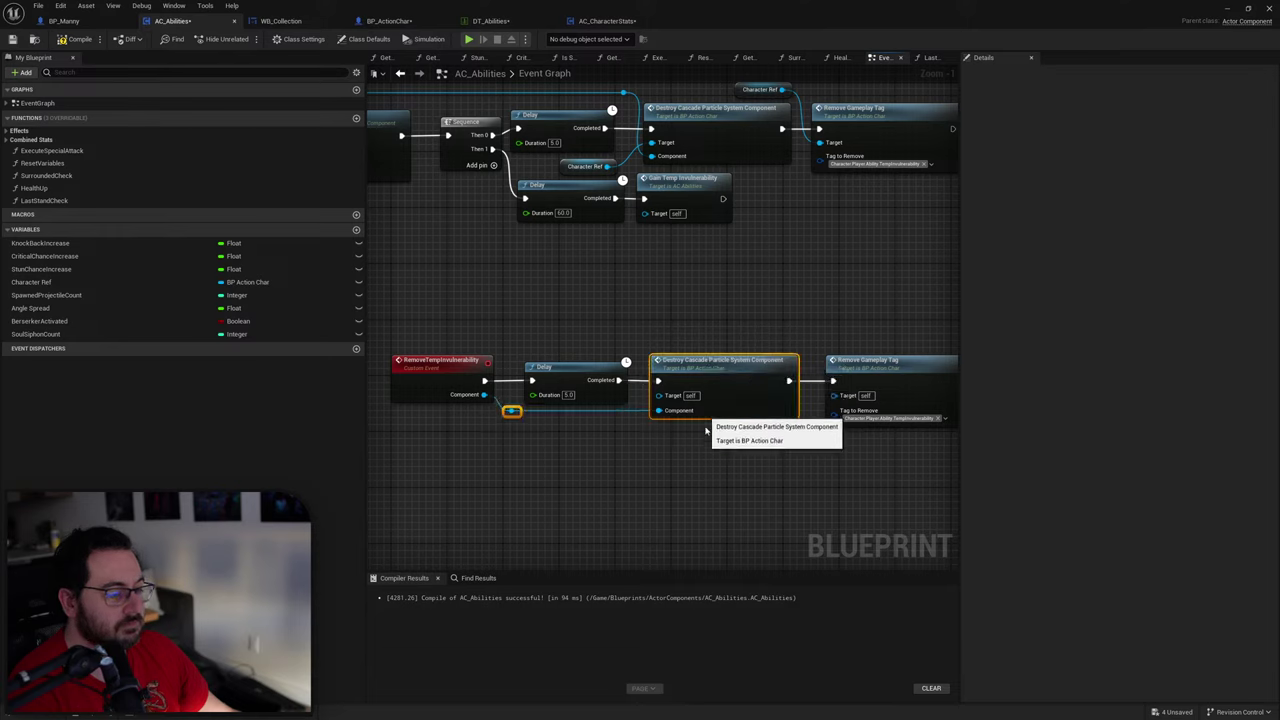
Step: Add an input named CharacterReference to the RemoveTempInvulnerability event, connected to the Target of the copied Remove Gameplay Tag node
click(706, 430)
drag(833, 395, 430, 393)
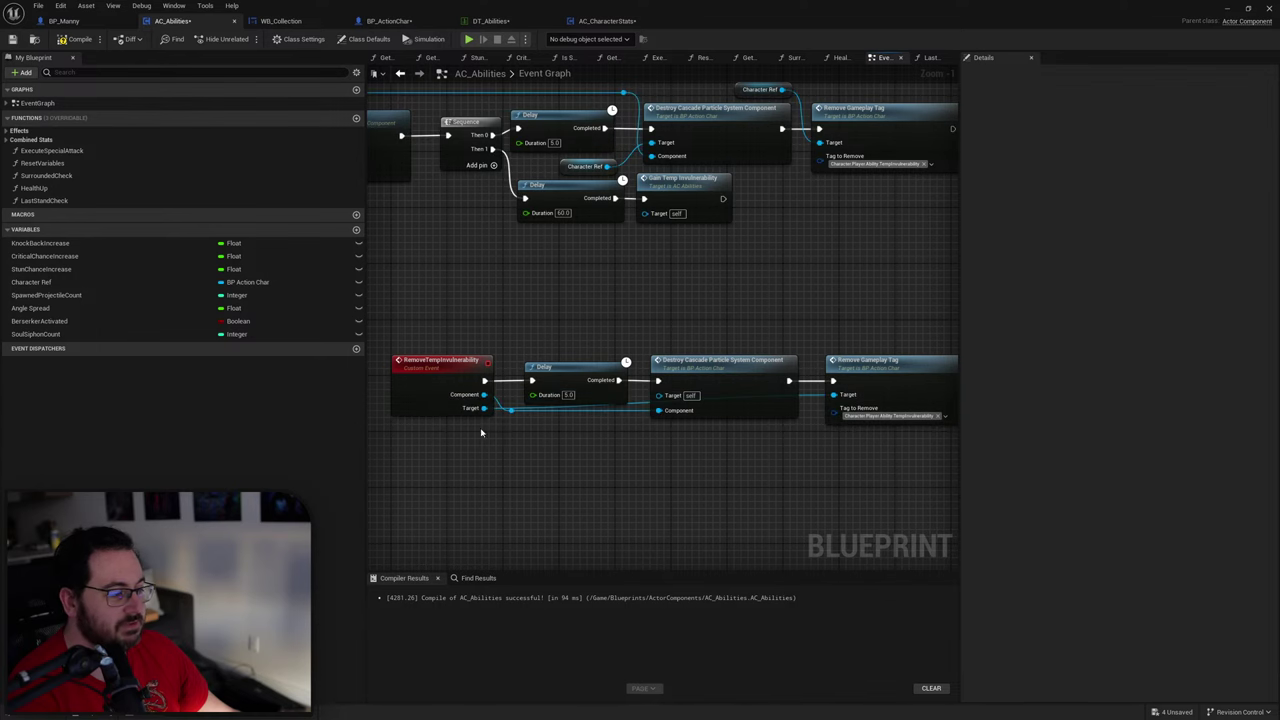
click(445, 395)
click(1004, 232)
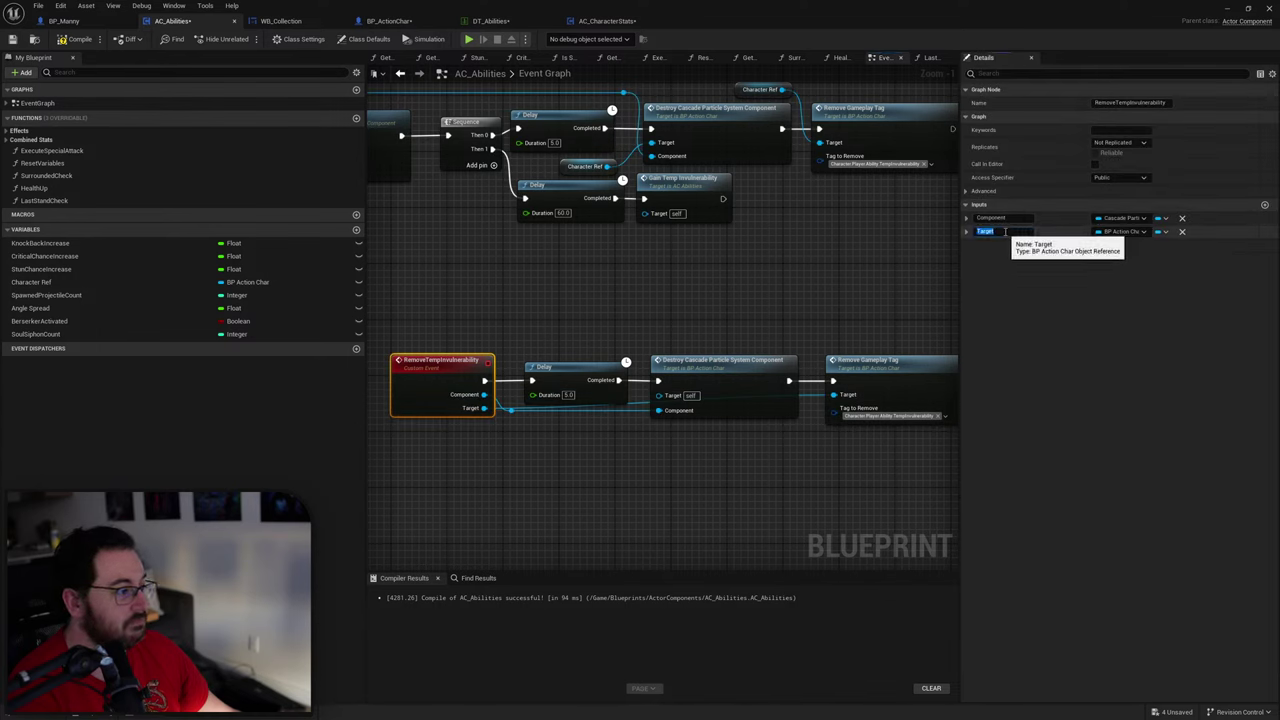
text(CharacterR)
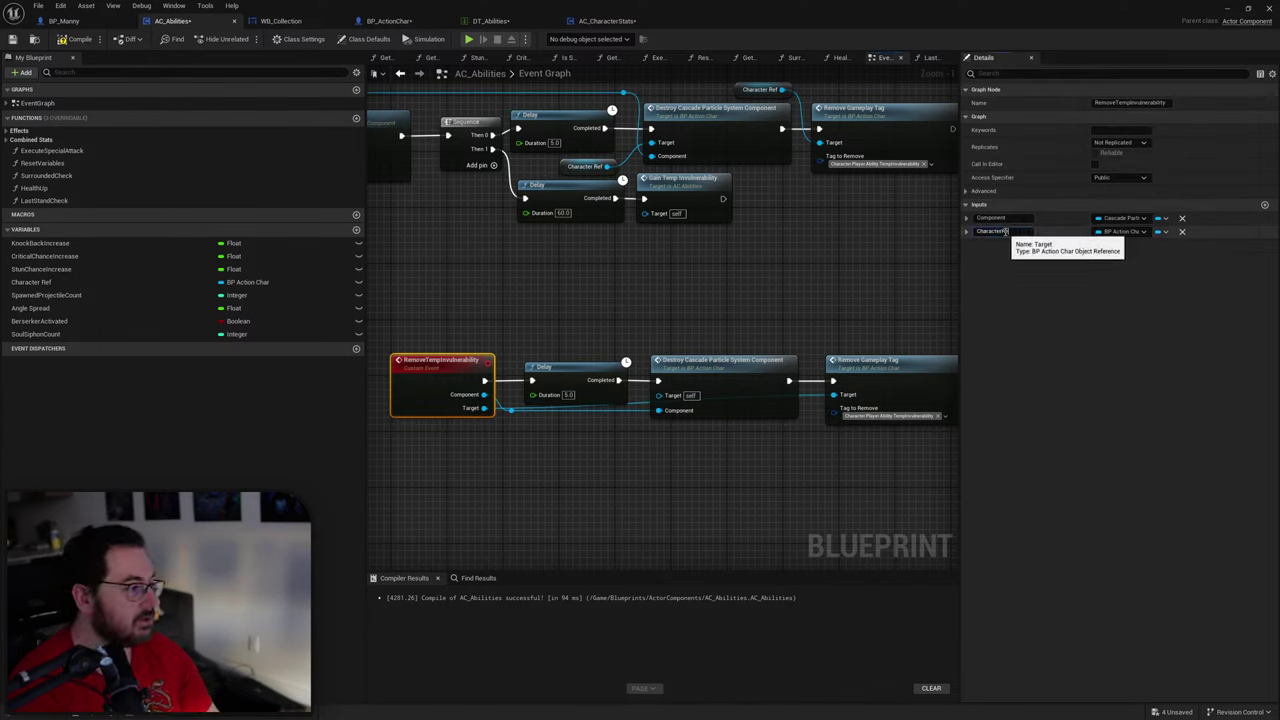
text(eference)
key(Return)
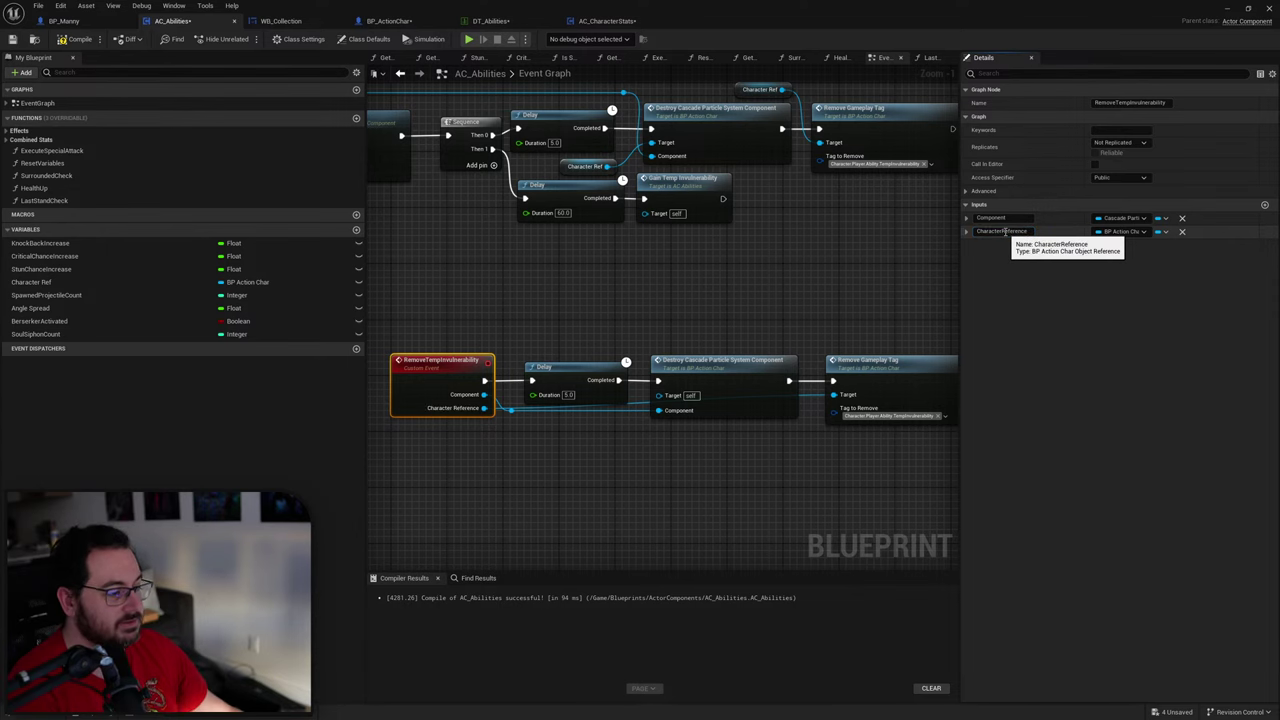
Step: Add two reroute nodes to the Character Reference wire and route it beneath the copied Delay and Destroy Cascade Particle System Component nodes
click(814, 400)
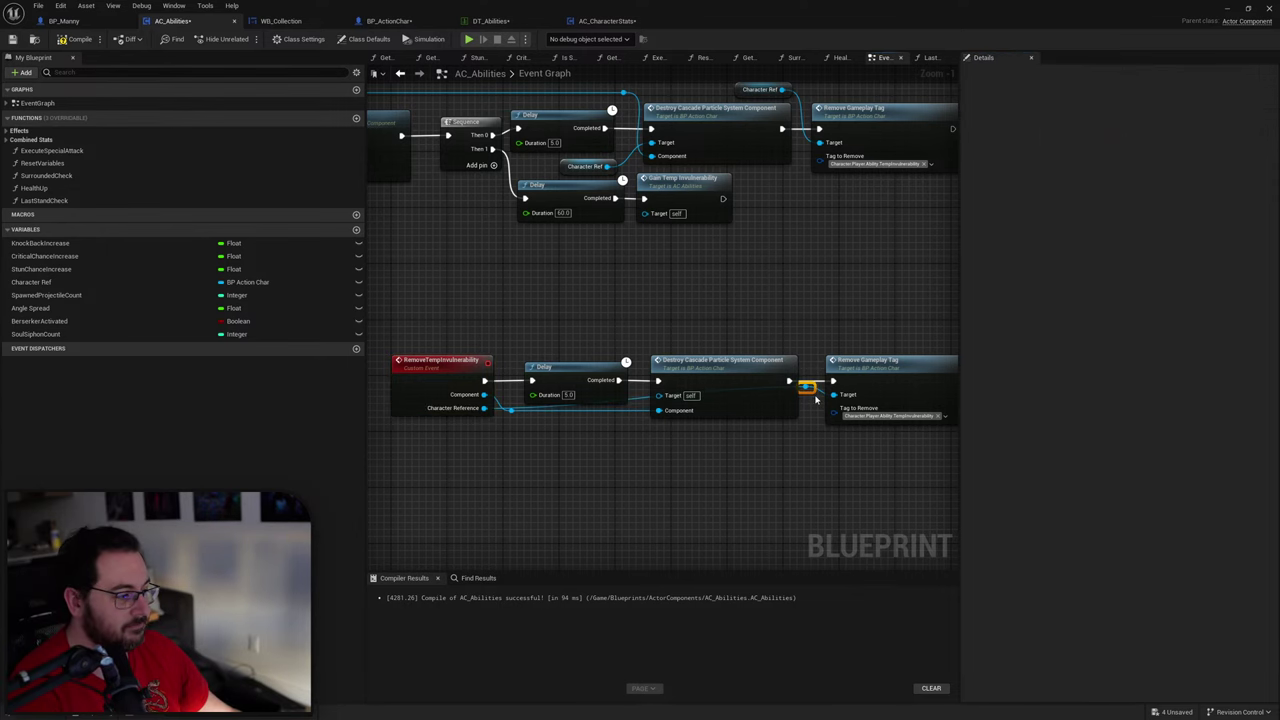
drag(813, 396, 805, 437)
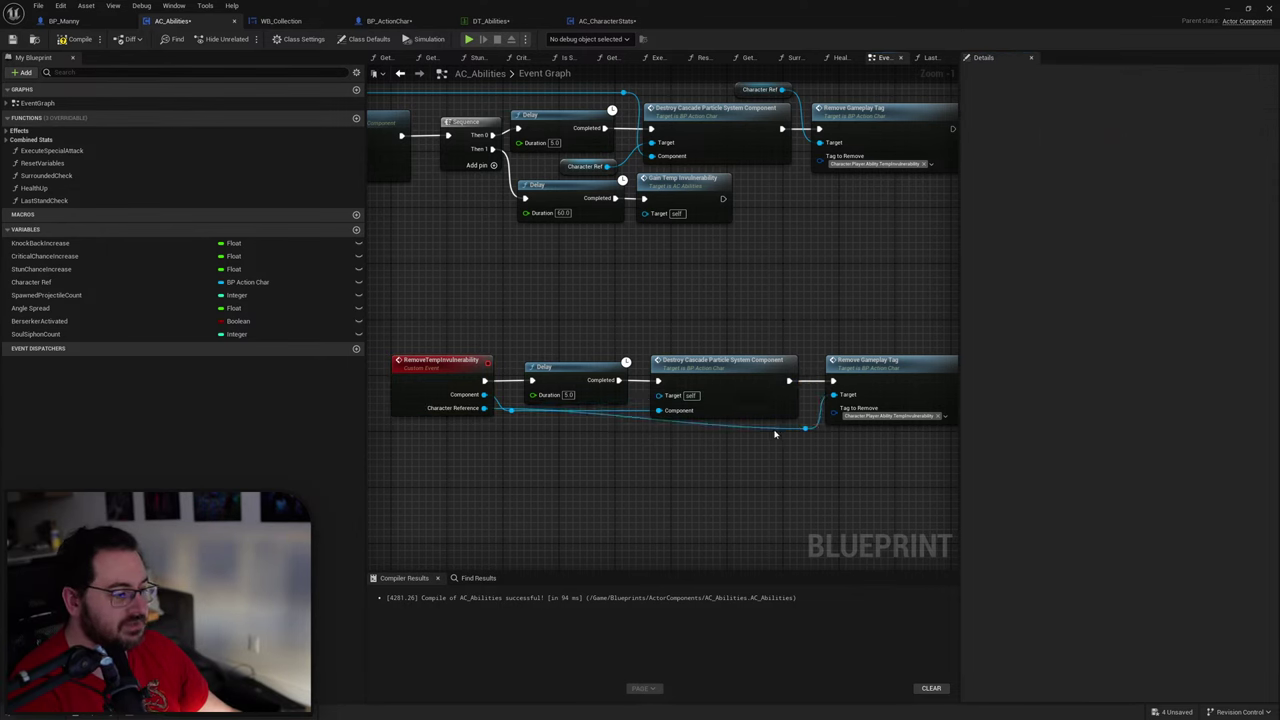
double_click(773, 428)
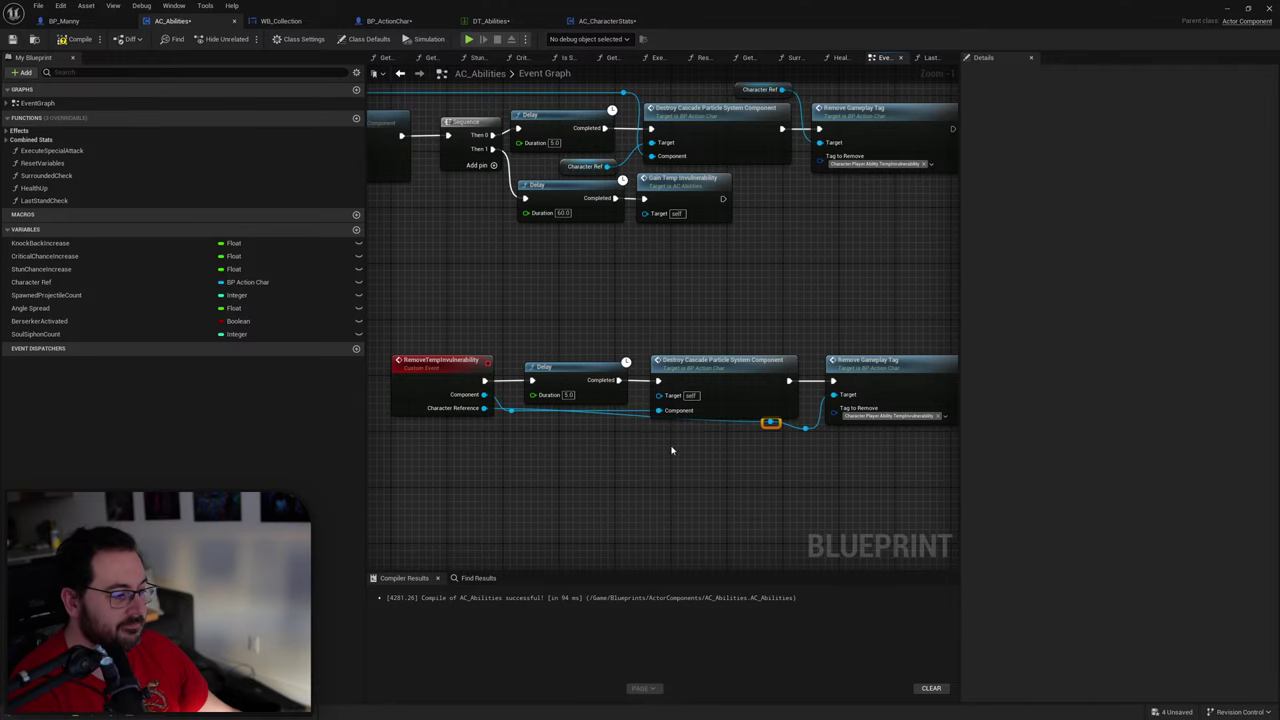
drag(766, 432, 508, 438)
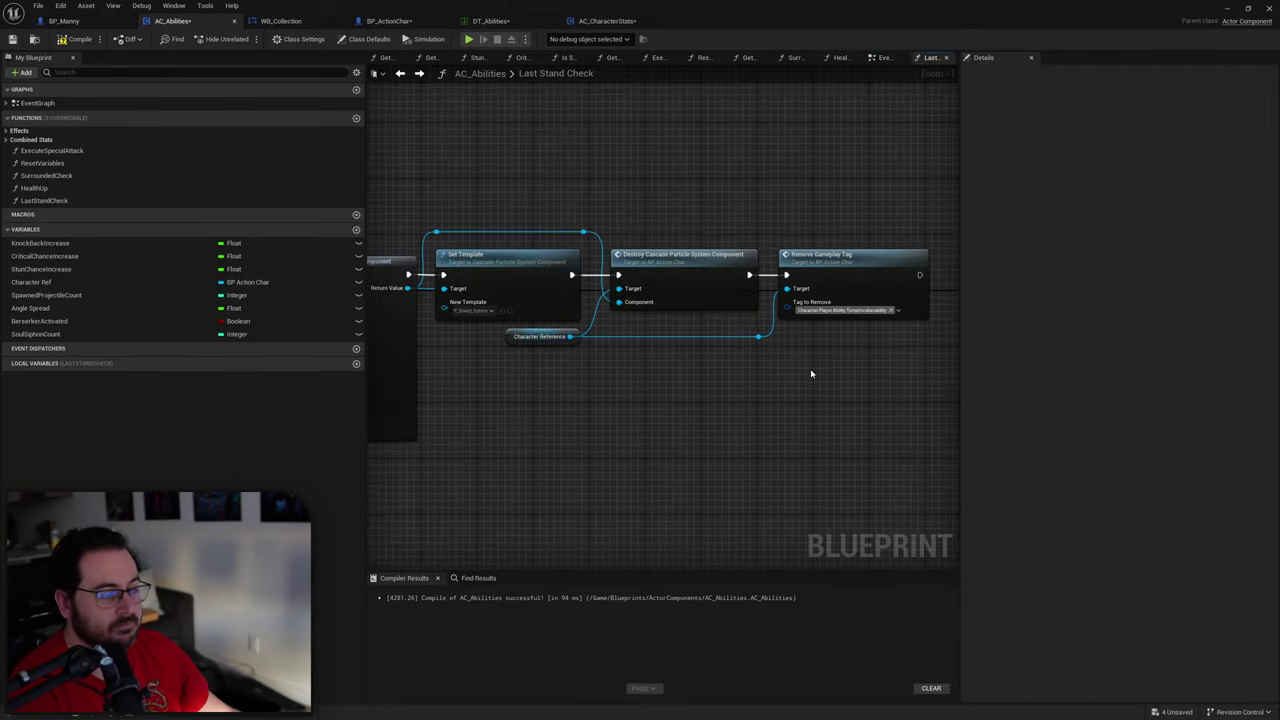
Step: In LastStandCheck, delete the Destroy Cascade Particle System Component and Remove Gameplay Tag nodes after Set Template, including the reroute node below them
right_drag(811, 371, 671, 366)
drag(877, 166, 544, 387)
key(Delete)
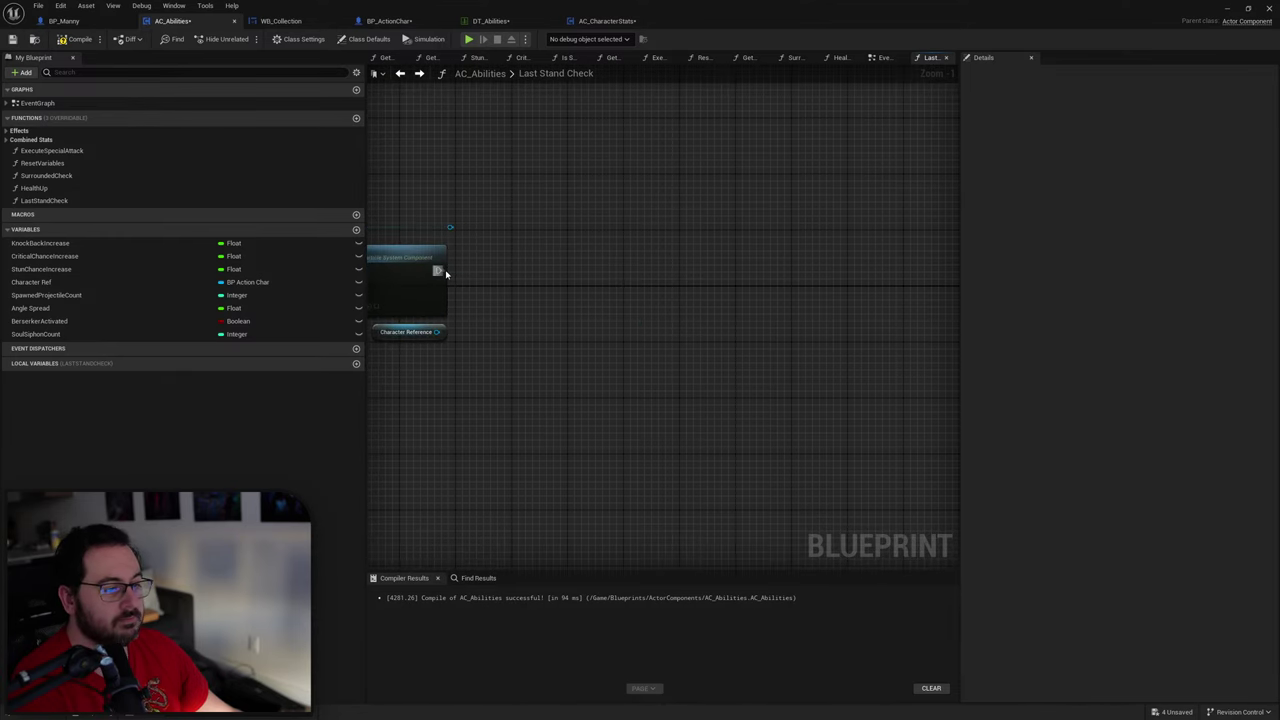
Step: Add a Remove Temp Invulnerability call after Set Template and align it with the execution wire
drag(446, 273, 520, 271)
text(remove temp)
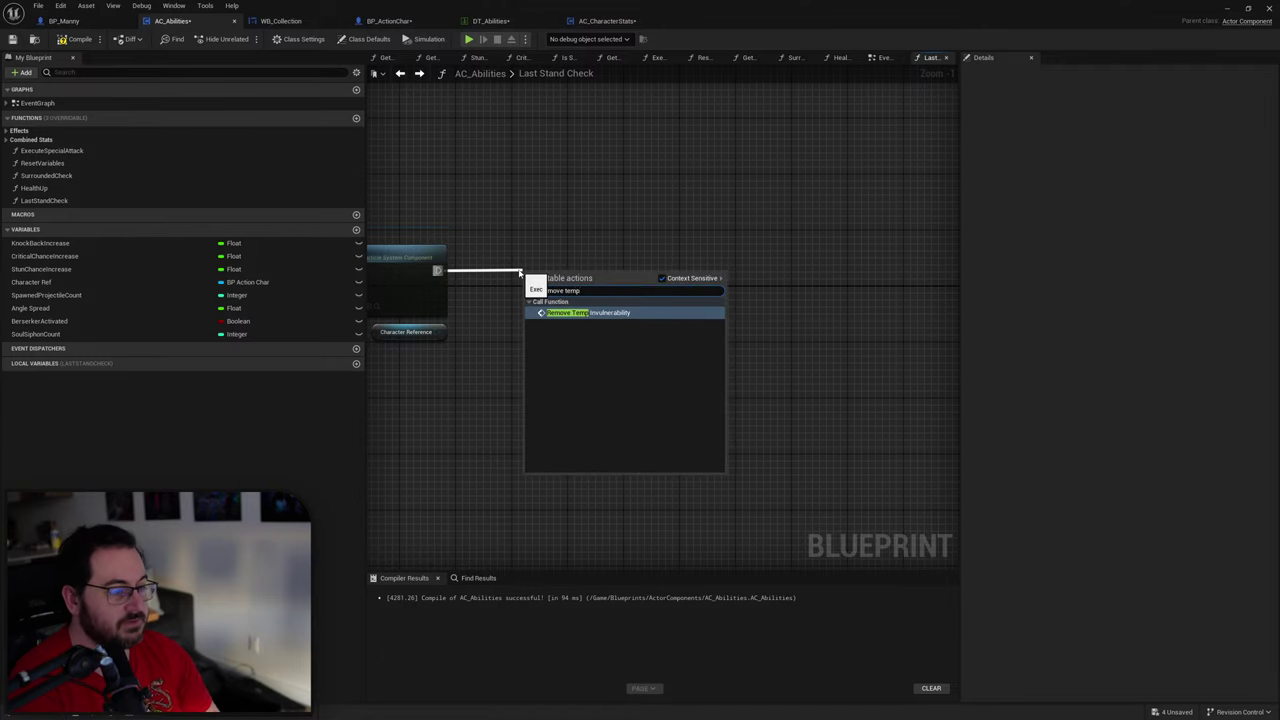
key(Return)
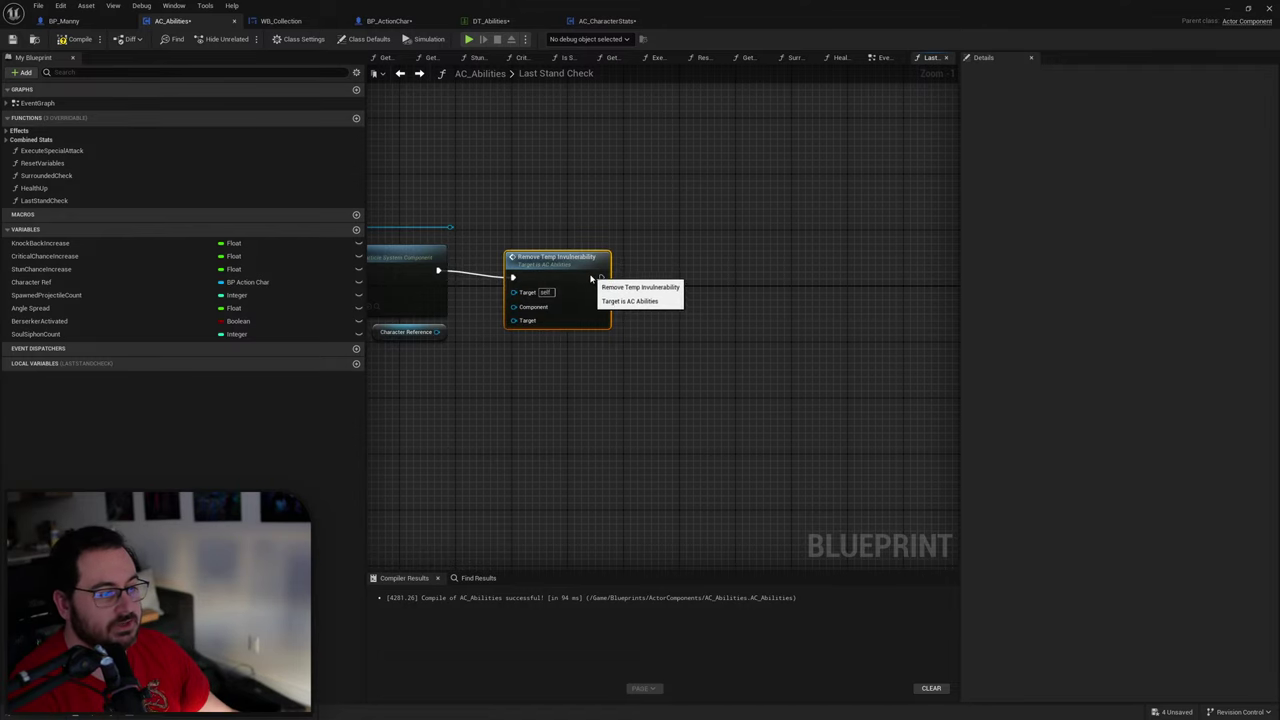
scroll(502, 388, up, 1)
right_drag(502, 388, 679, 410)
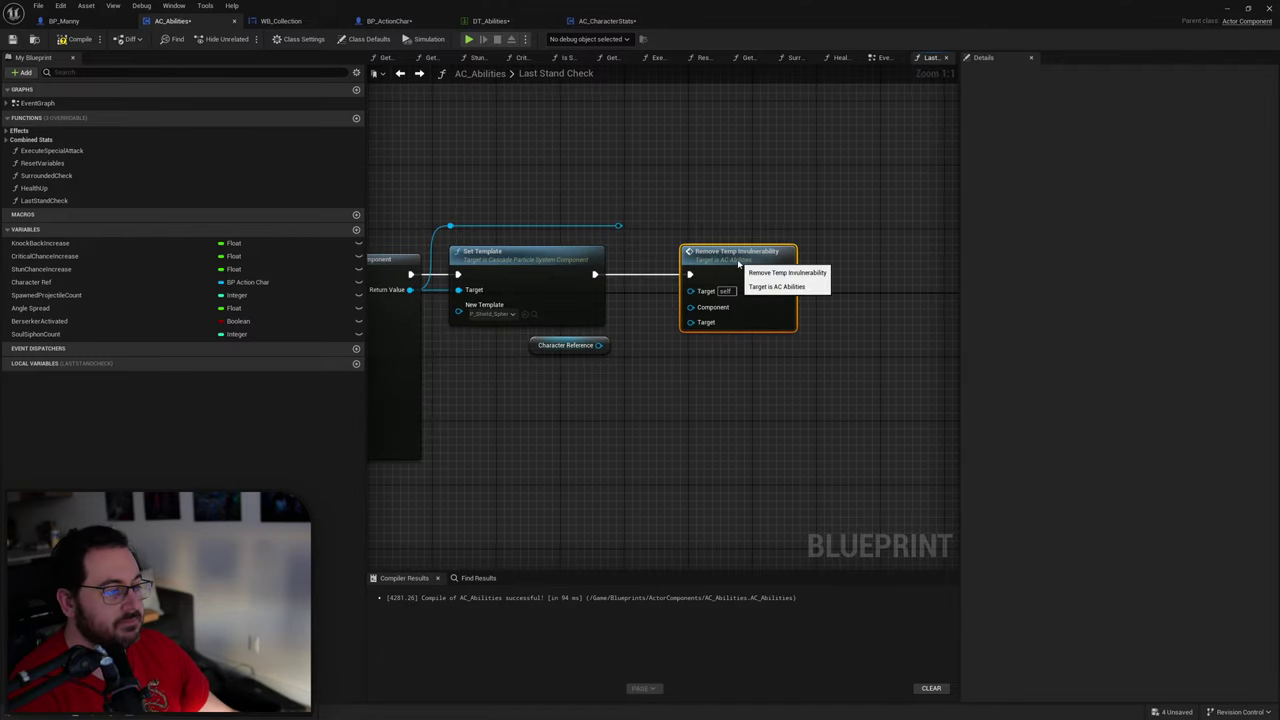
drag(720, 262, 720, 254)
Step: Connect the particle component wire and Character Reference to the Remove Temp Invulnerability call's Component and last Target inputs, and move the call closer to Set Template
drag(688, 316, 690, 309)
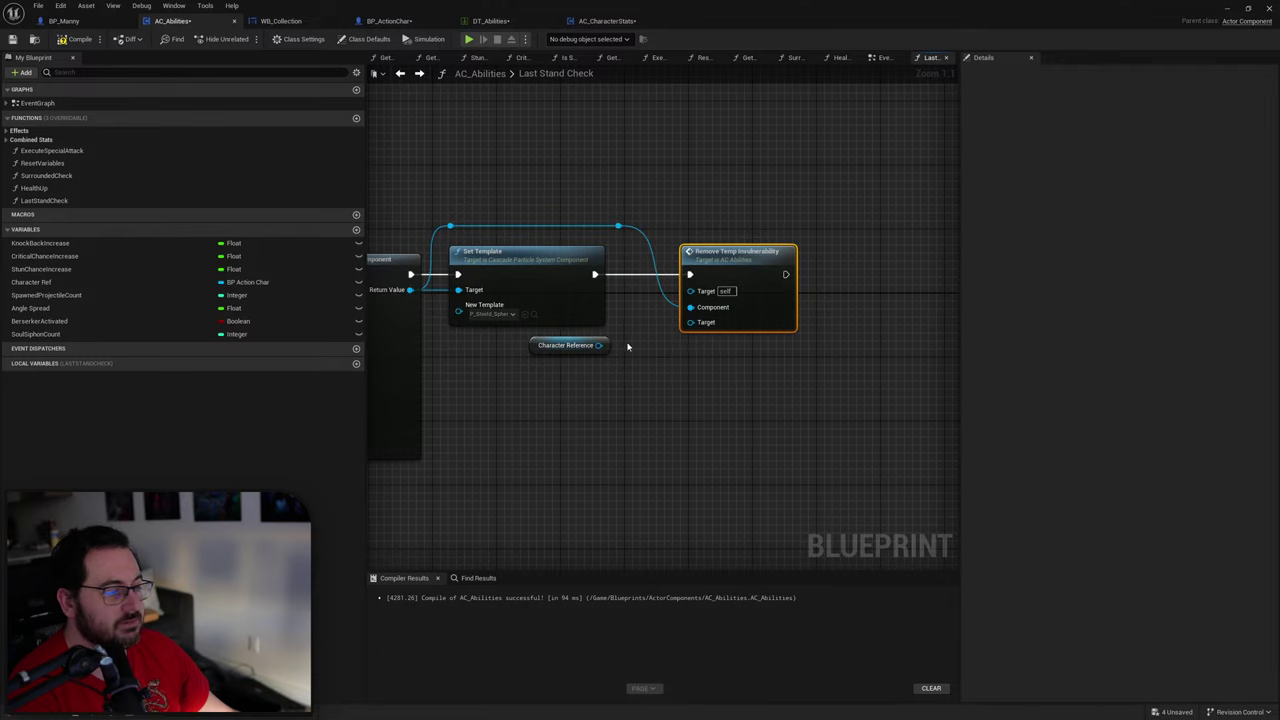
drag(598, 345, 690, 322)
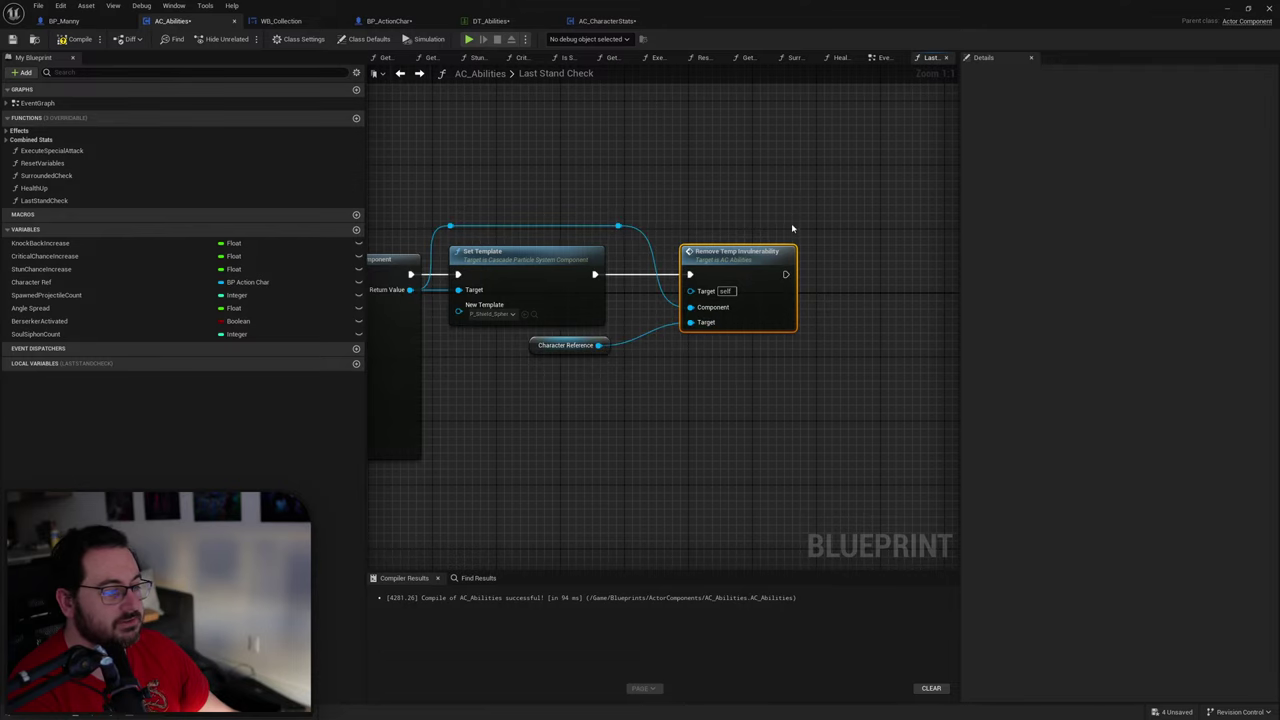
drag(735, 256, 695, 256)
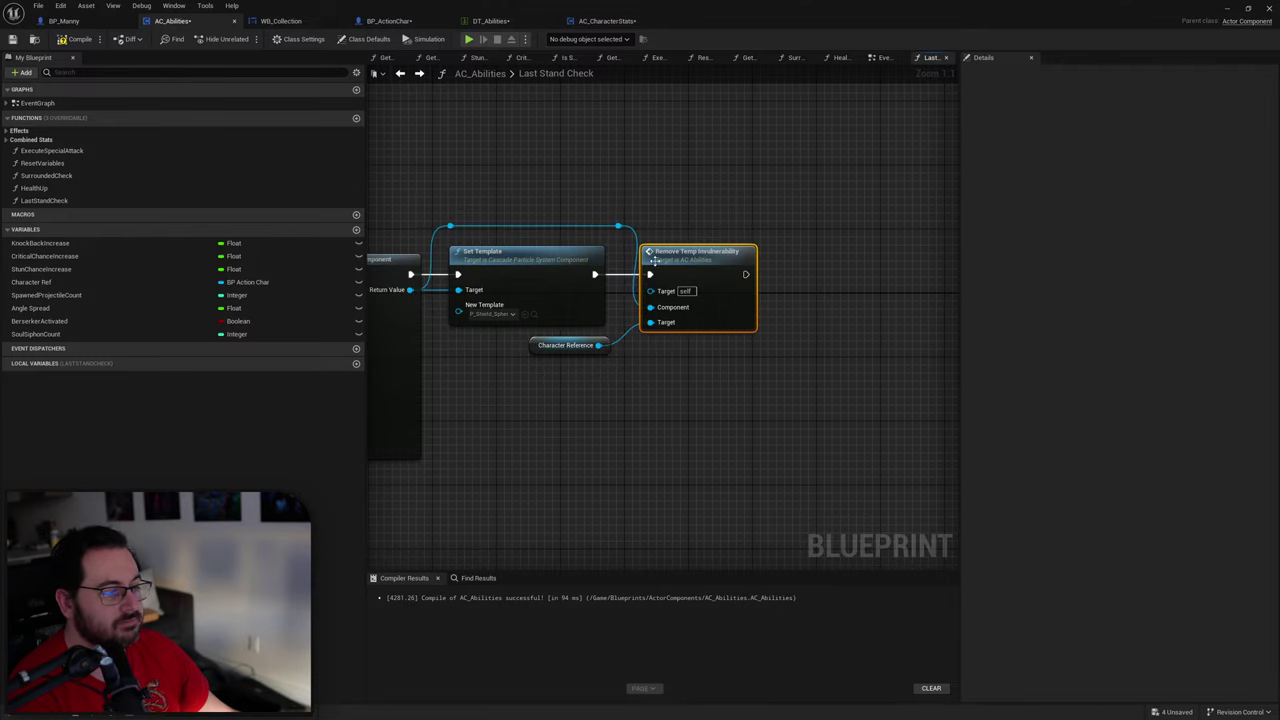
right_drag(654, 262, 649, 265)
Step: Refresh the Remove Temp Invulnerability call, open its event definition and compile AC_Abilities
right_click(722, 263)
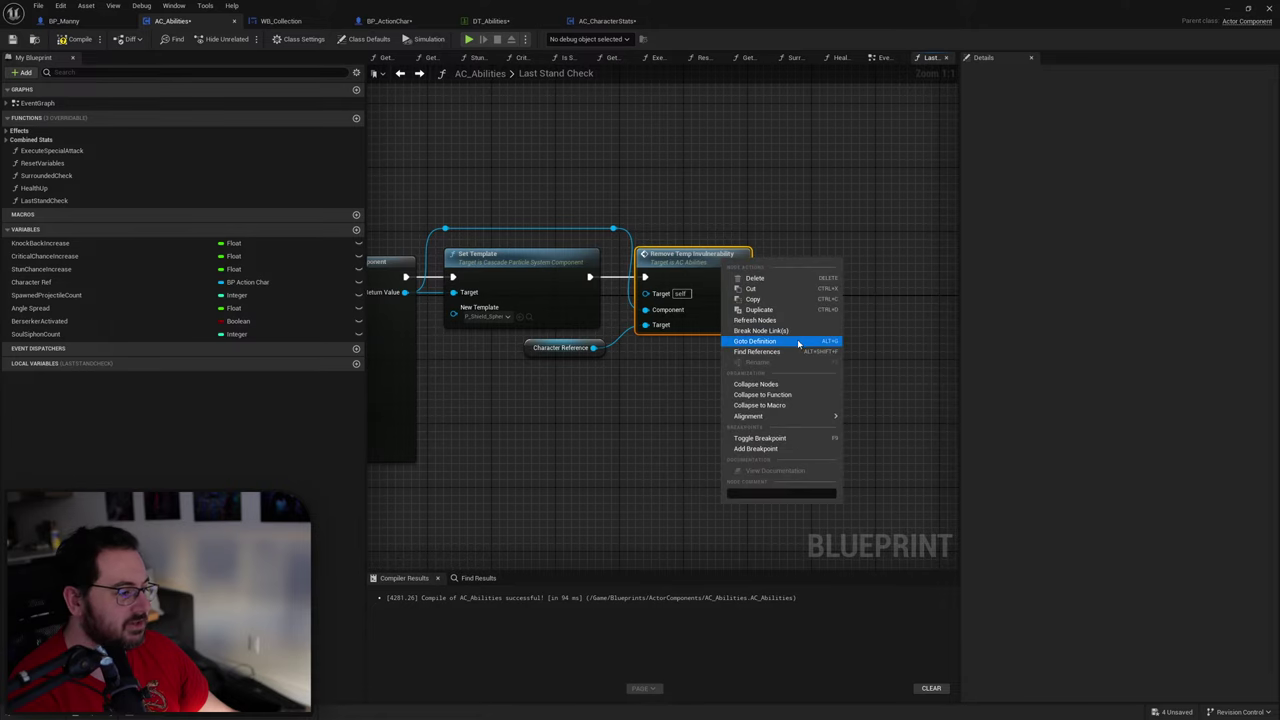
click(765, 322)
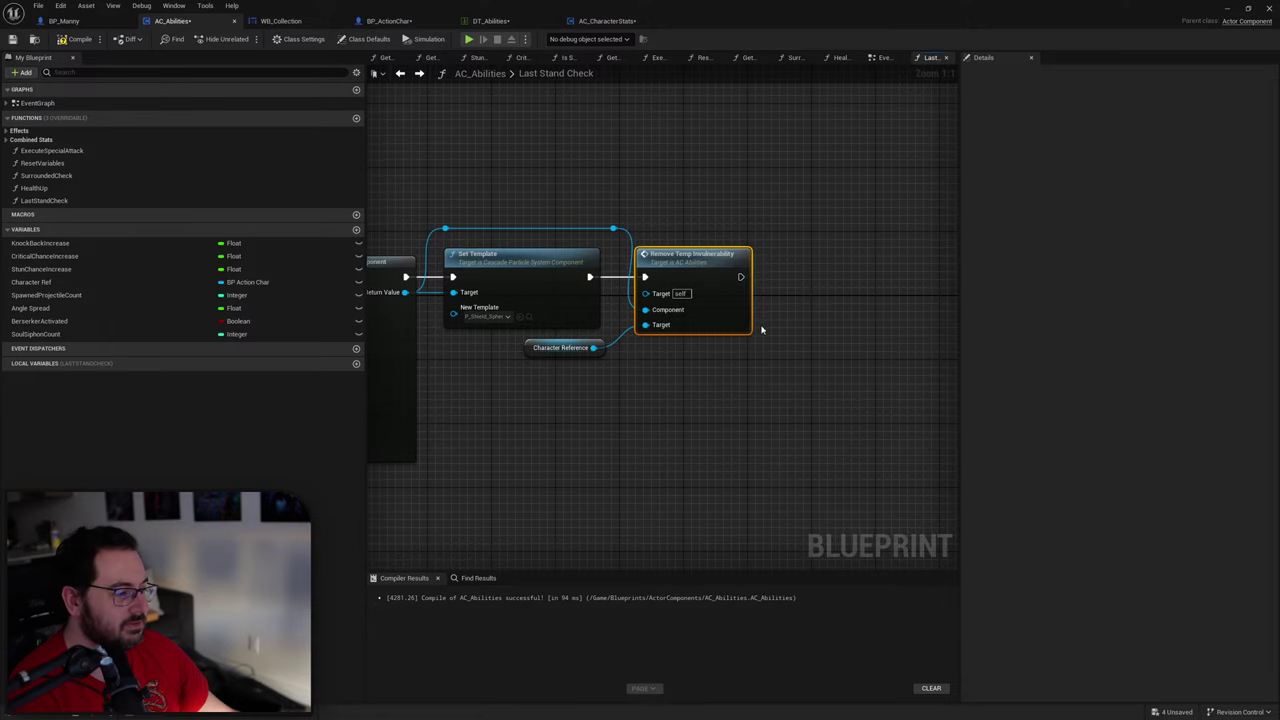
double_click(706, 268)
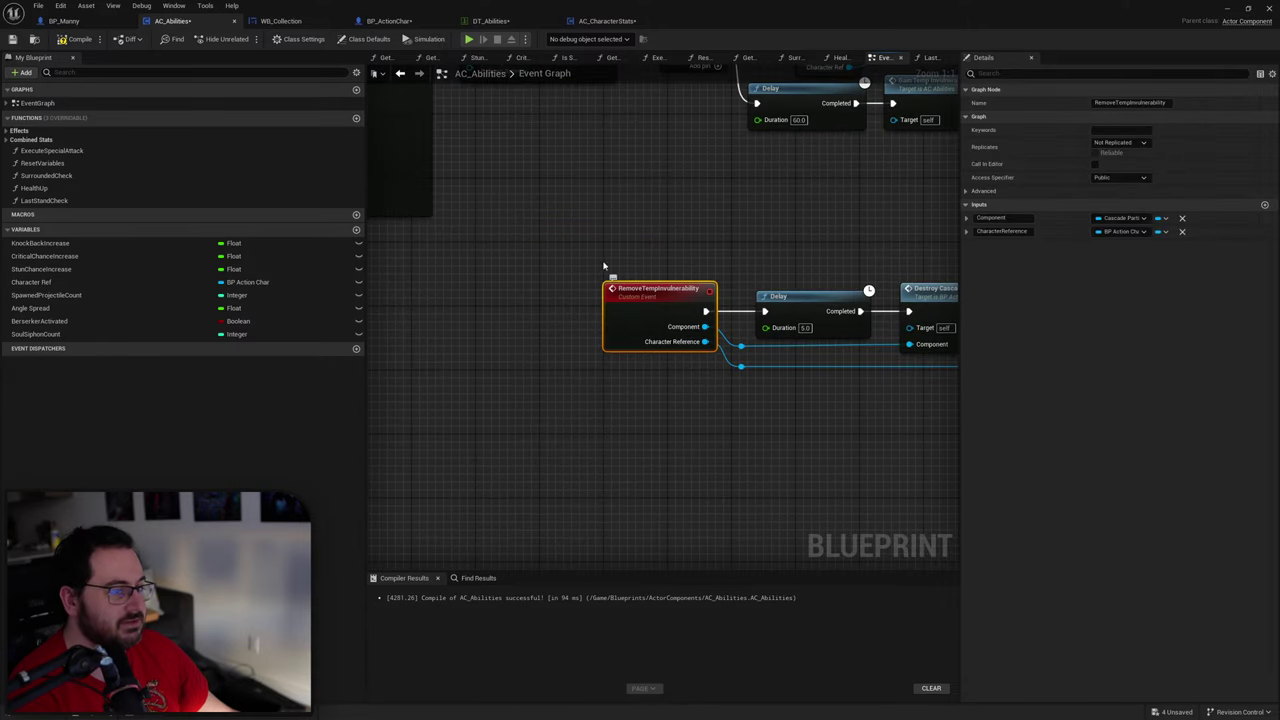
key(F7)
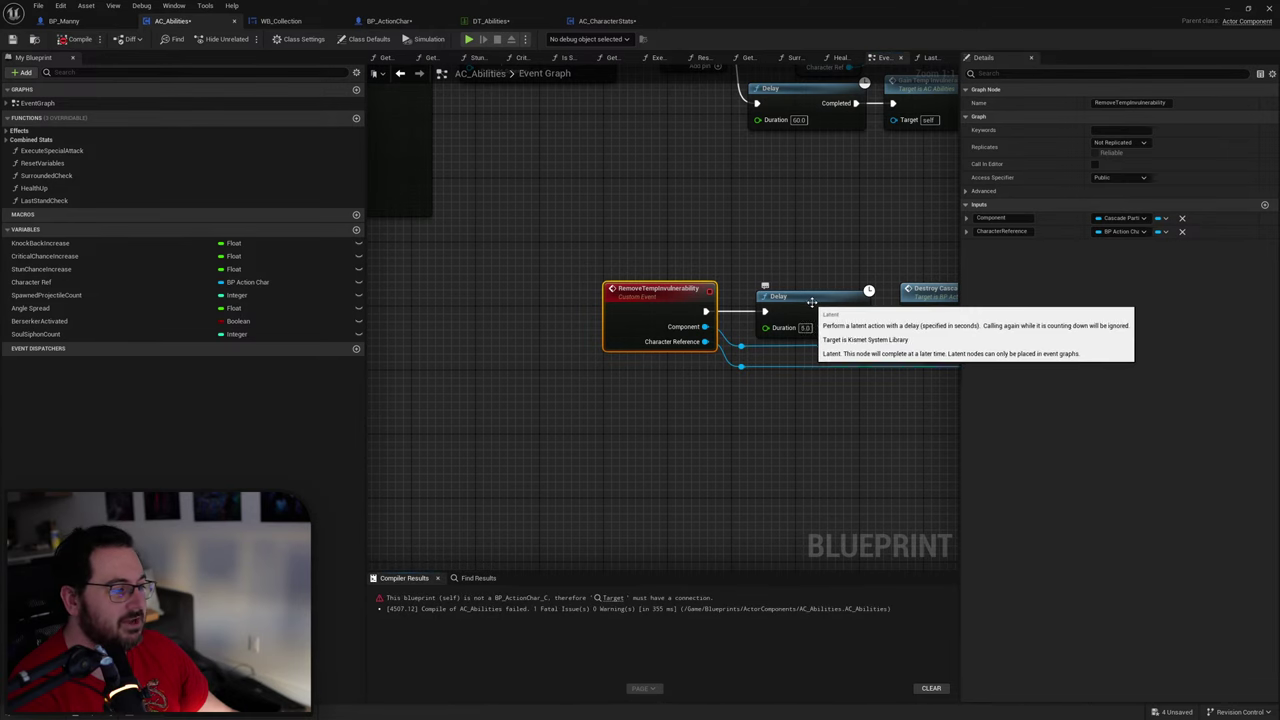
right_drag(808, 300, 588, 301)
Step: Refresh the Remove Temp Invulnerability call in LastStandCheck, connect Character Reference to its Character Reference input, and reopen the event's definition
click(928, 57)
right_click(690, 266)
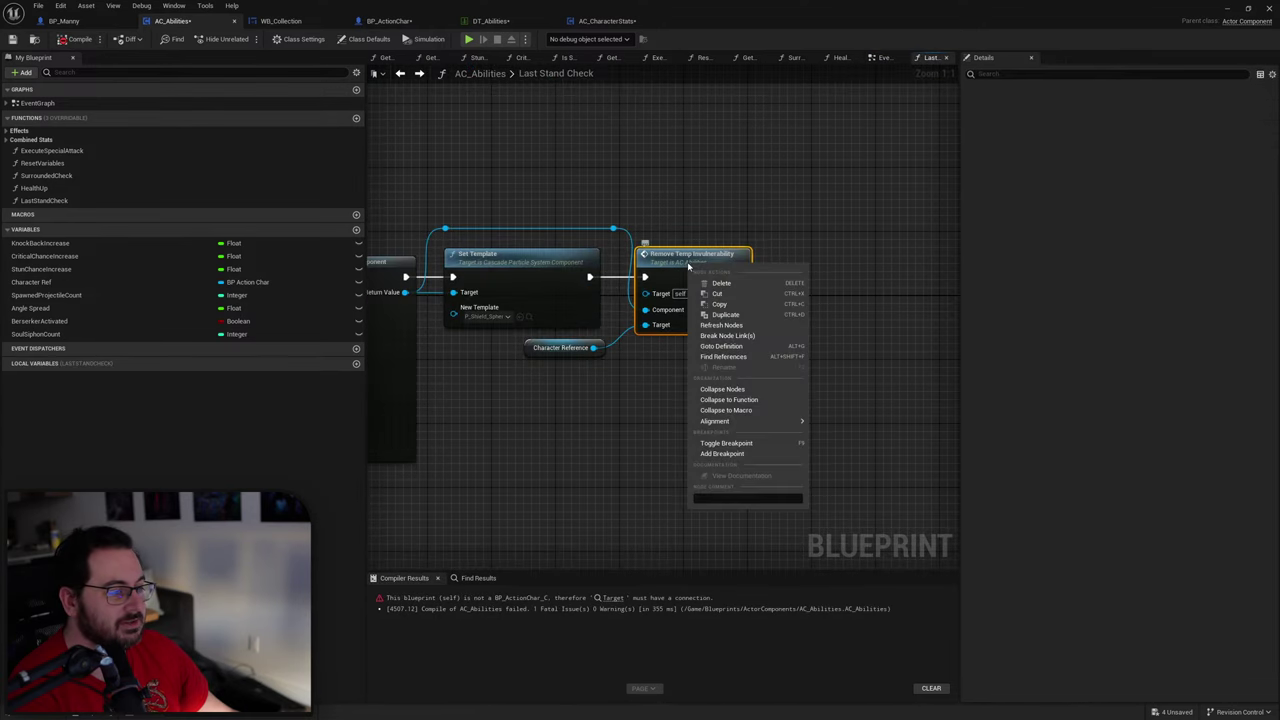
click(738, 326)
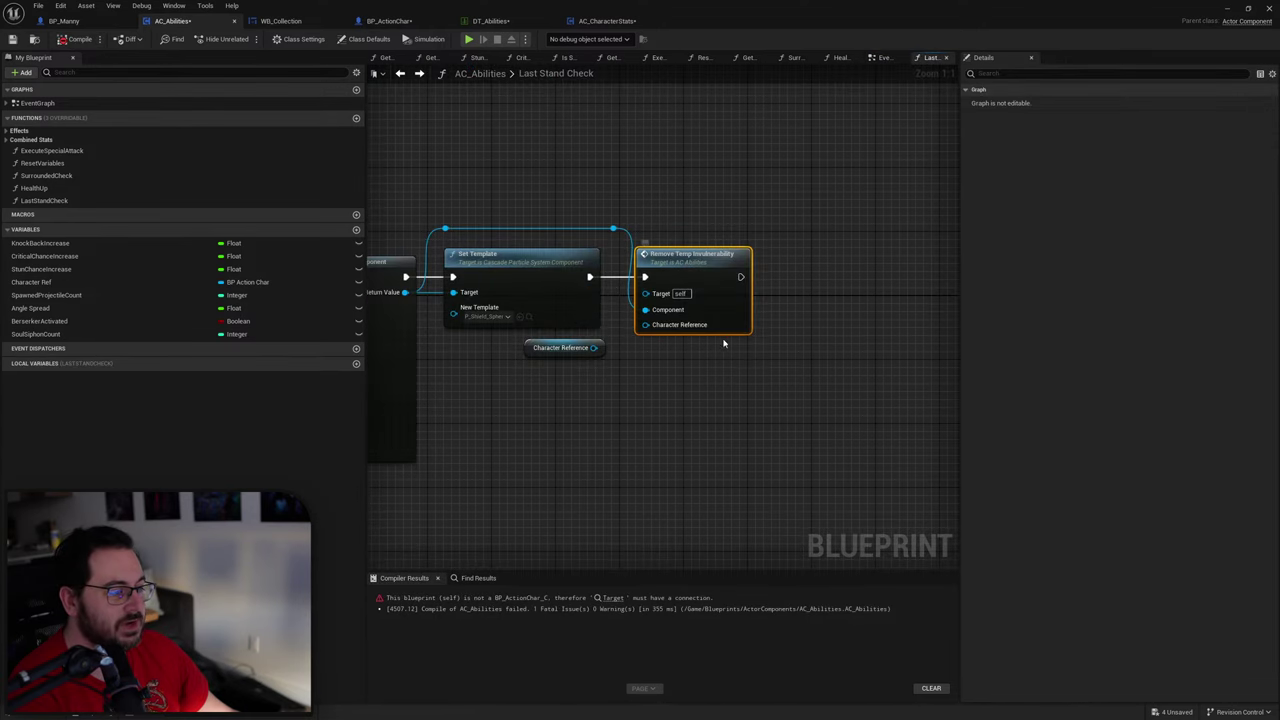
drag(594, 348, 651, 326)
double_click(678, 300)
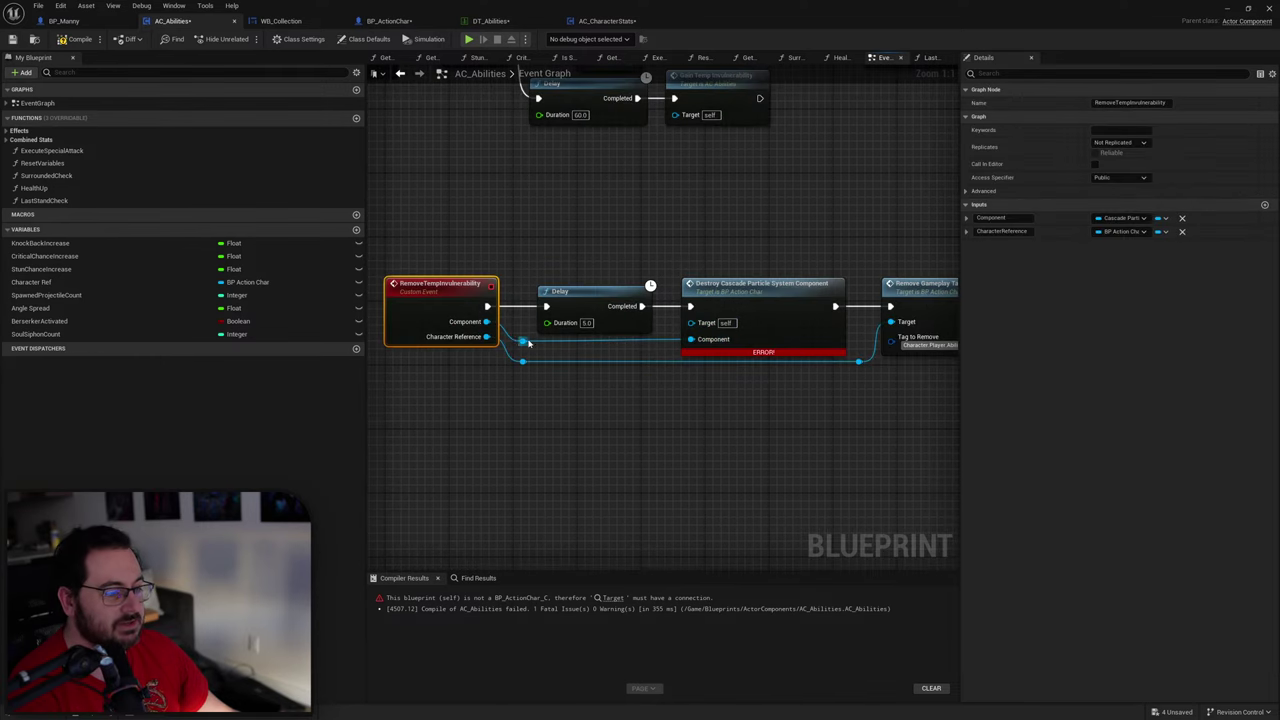
double_click(651, 341)
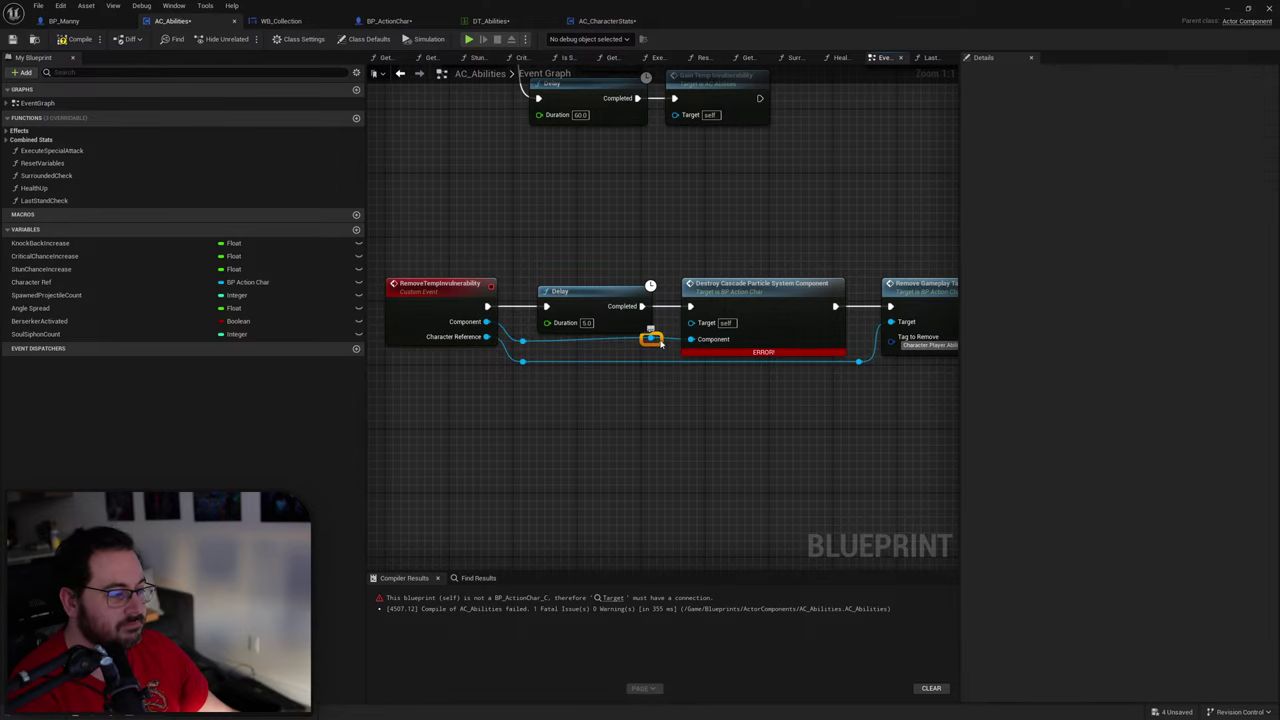
drag(653, 343, 689, 339)
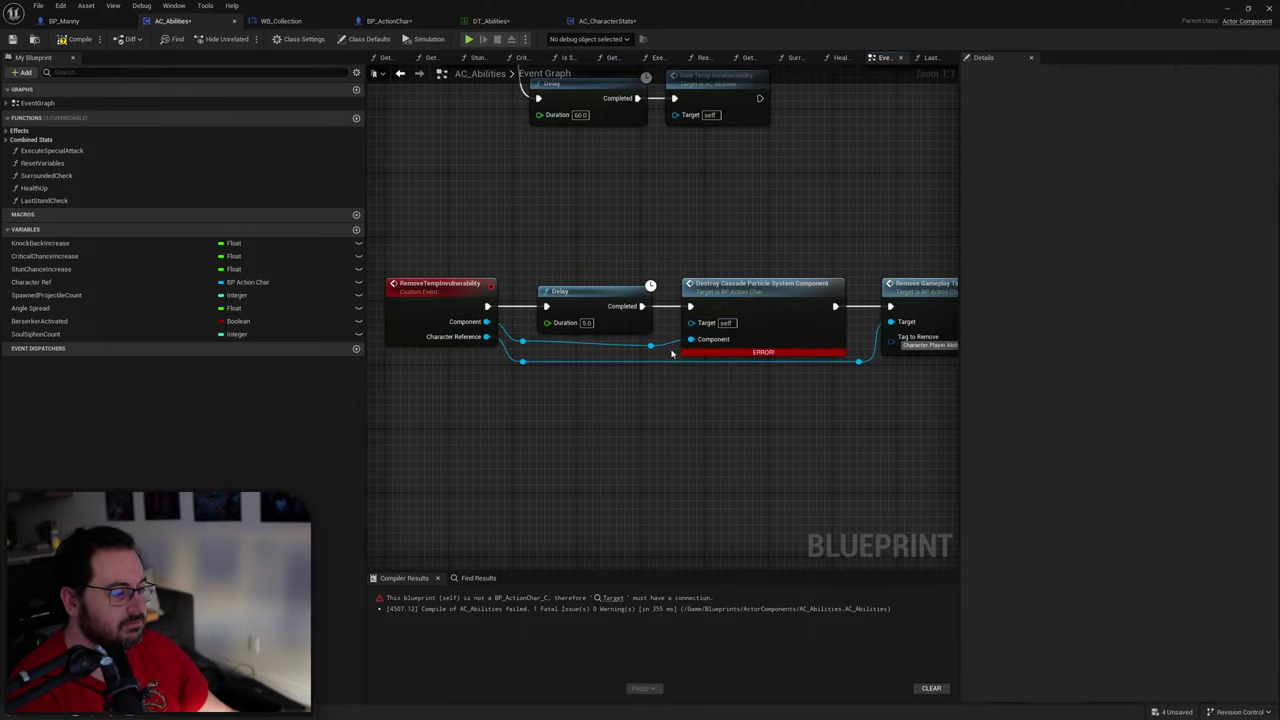
key(ctrl+z)
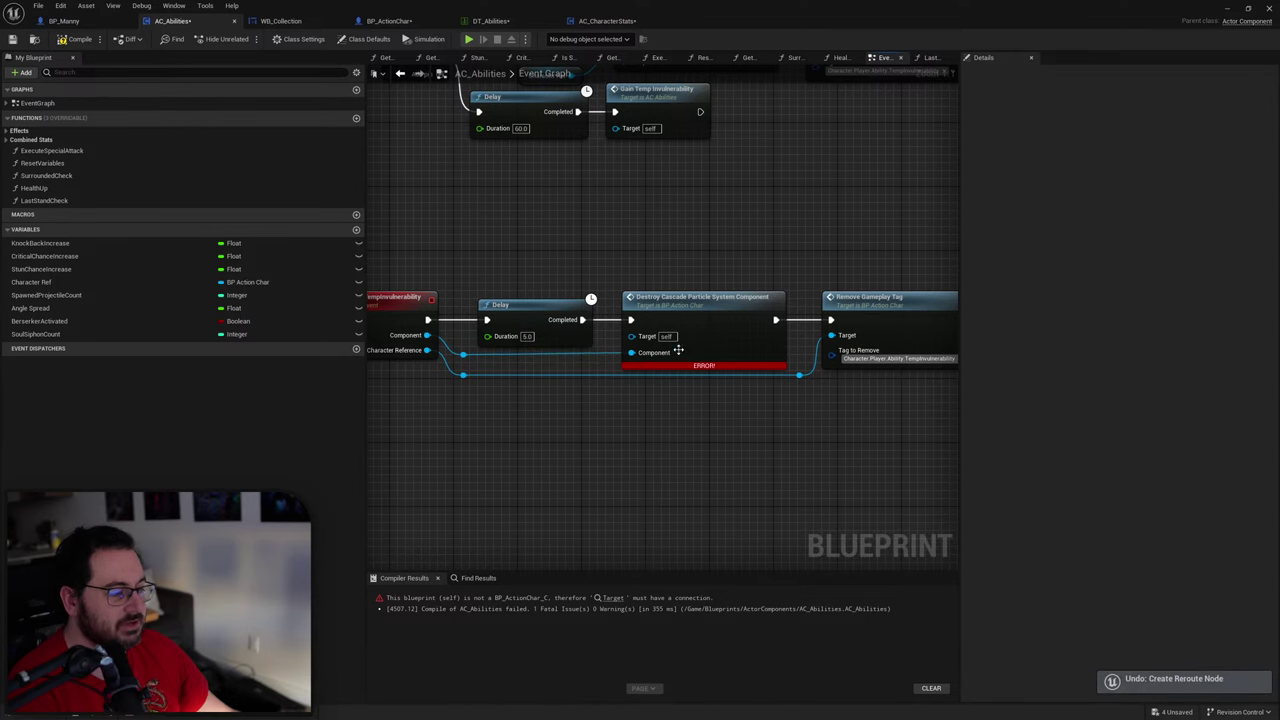
Step: Branch the Character Reference wire through a new reroute node into the copied Destroy Cascade Particle System Component's Target, and compile AC_Abilities
click(720, 336)
key(F7)
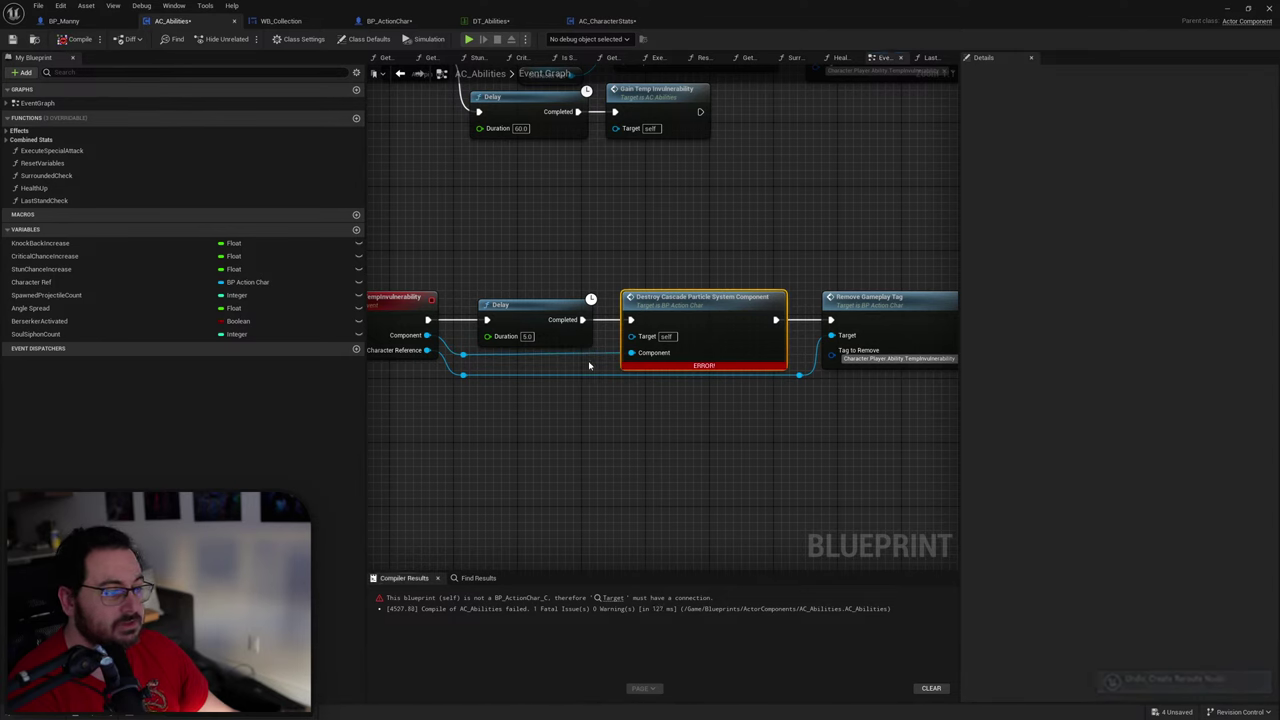
mouse_move(673, 366)
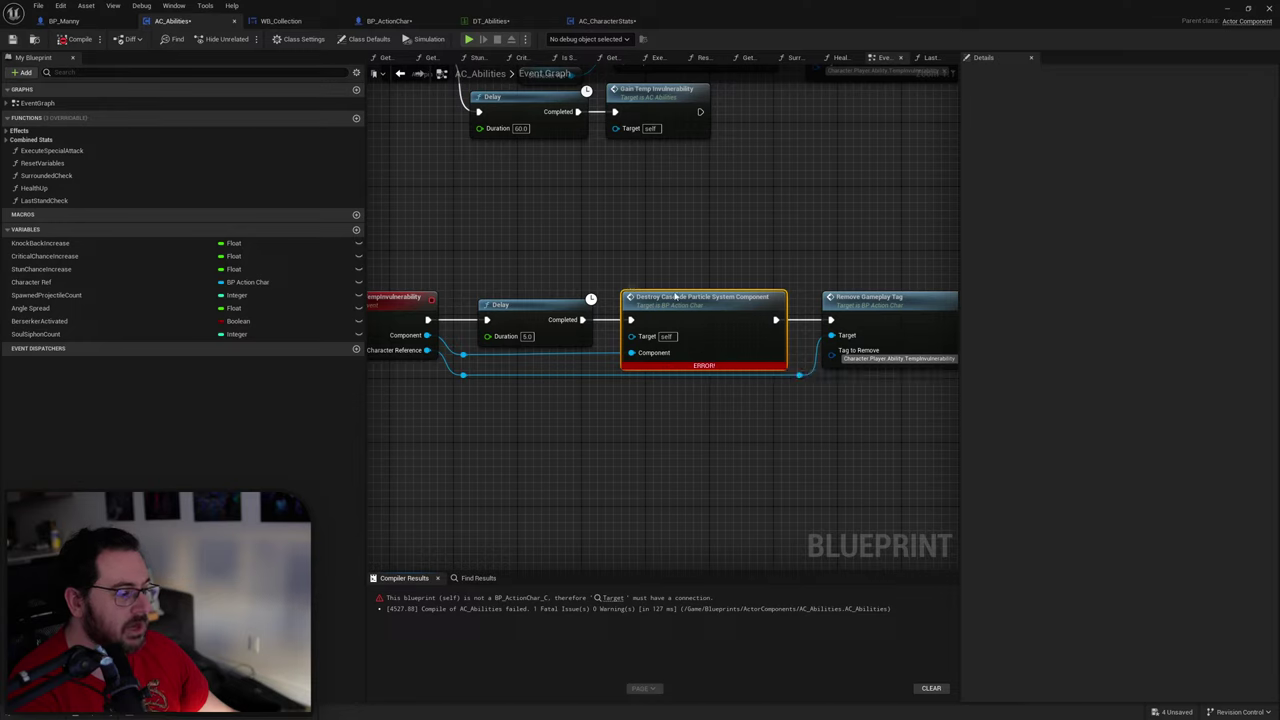
double_click(595, 376)
drag(578, 372, 631, 336)
click(75, 38)
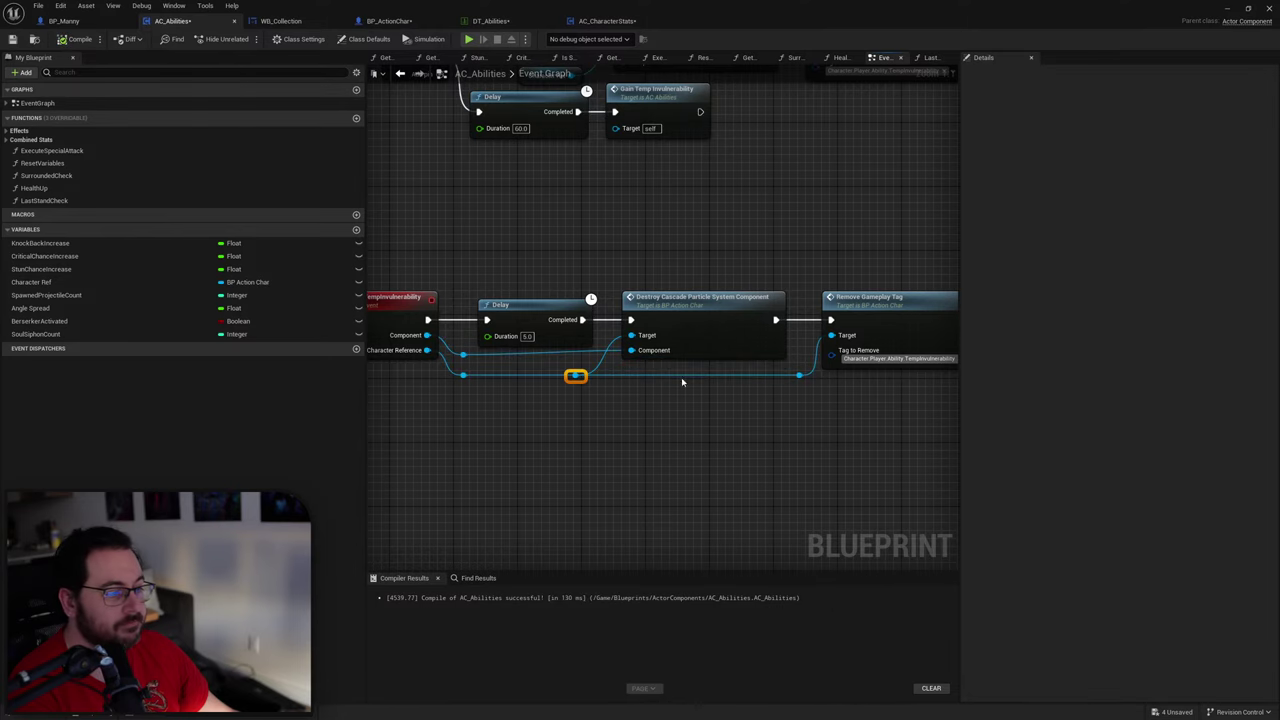
Step: Straighten the Component wire and move the Character Reference wire's three reroute nodes up closer beneath the nodes
right_drag(704, 395, 736, 391)
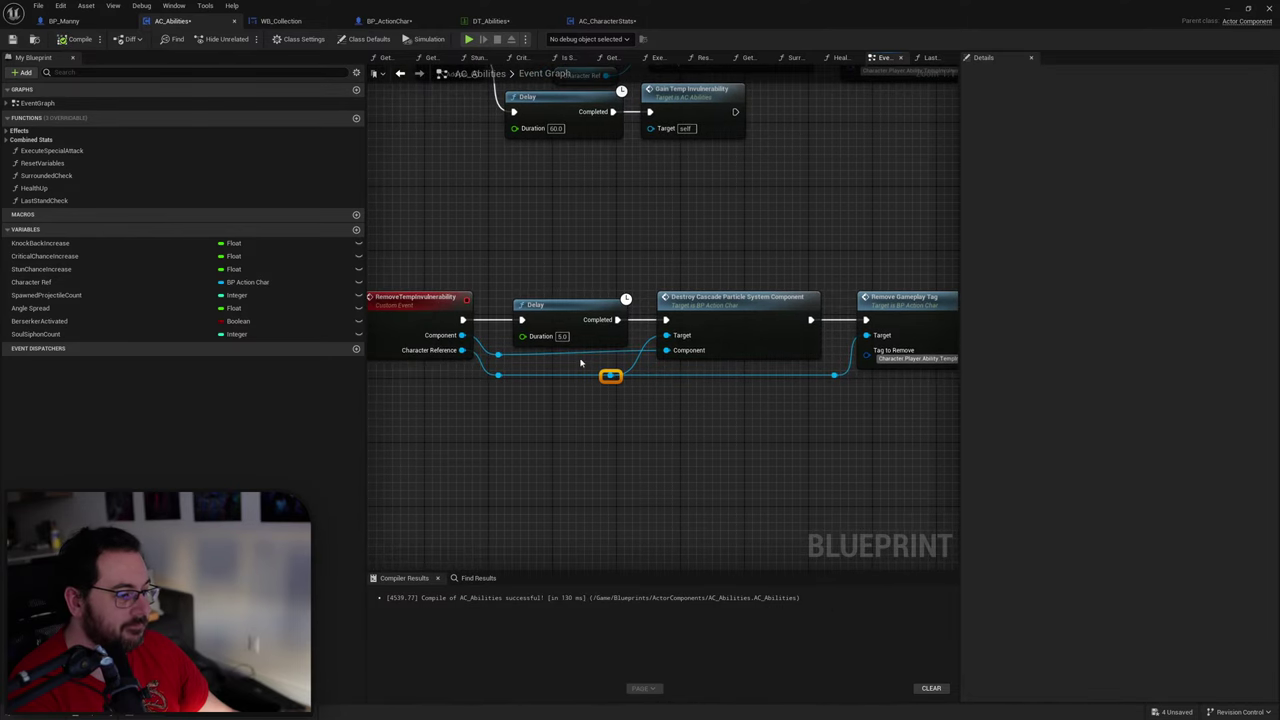
mouse_move(505, 359)
mouse_down()
mouse_move(590, 356)
mouse_move(504, 363)
mouse_up()
click(575, 417)
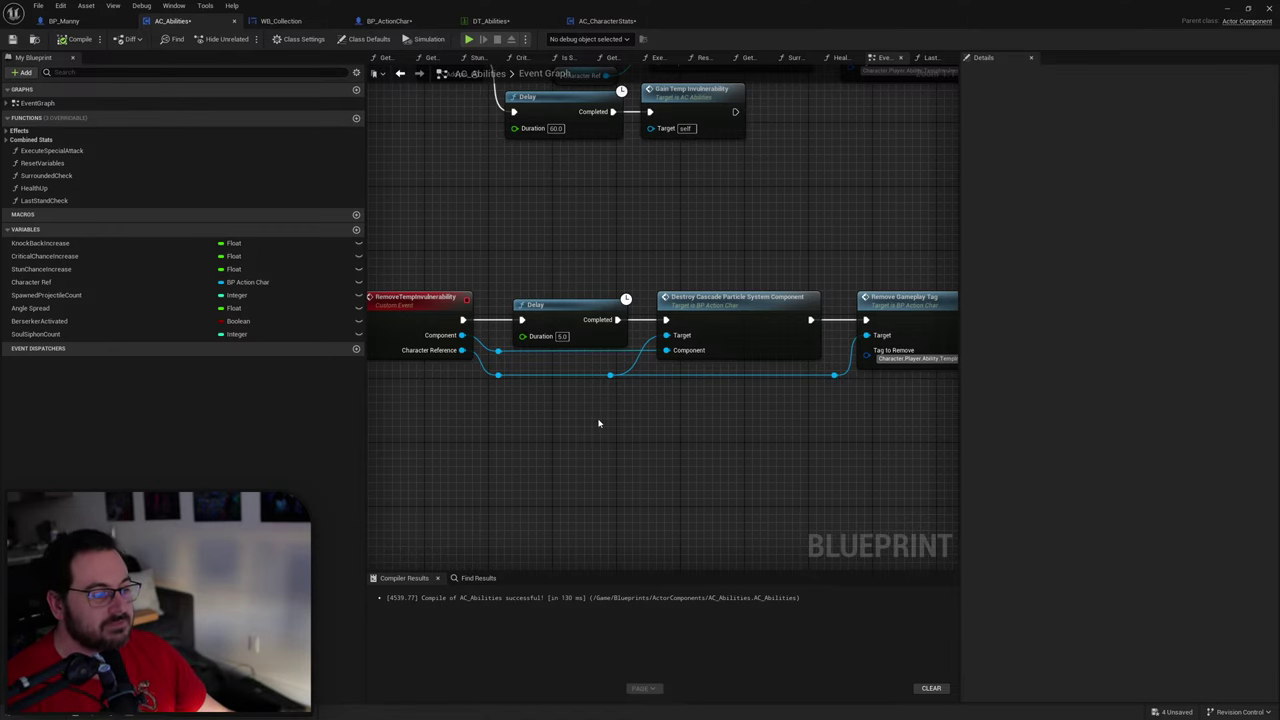
right_drag(694, 433, 626, 437)
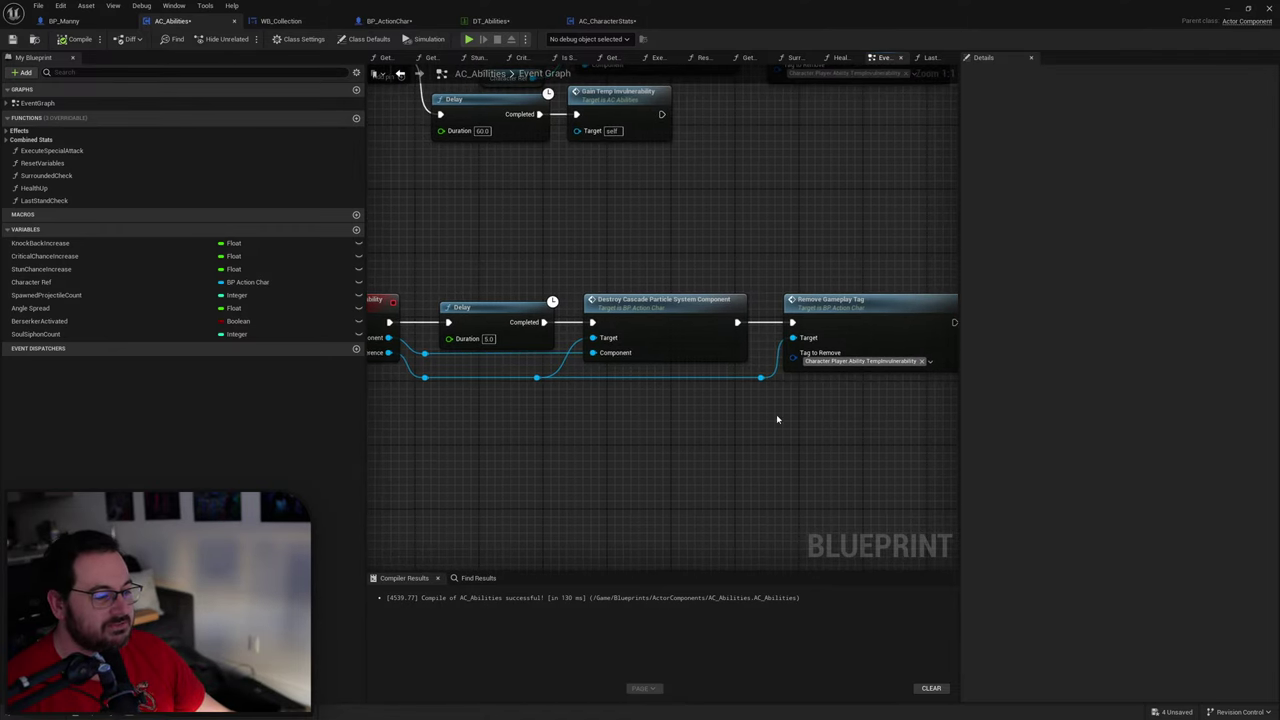
drag(537, 404, 432, 376)
click(626, 428)
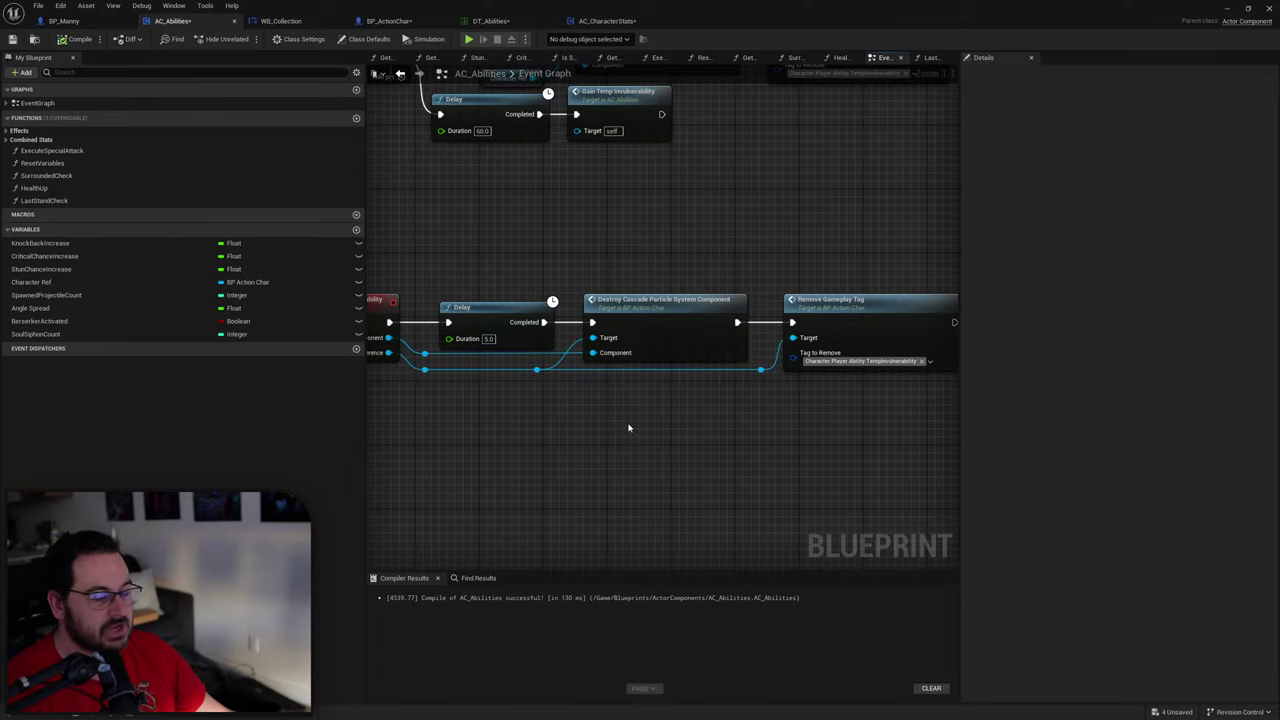
Step: Return to LastStandCheck and review its node chain back to the function's entry node
scroll(628, 424, down, 4)
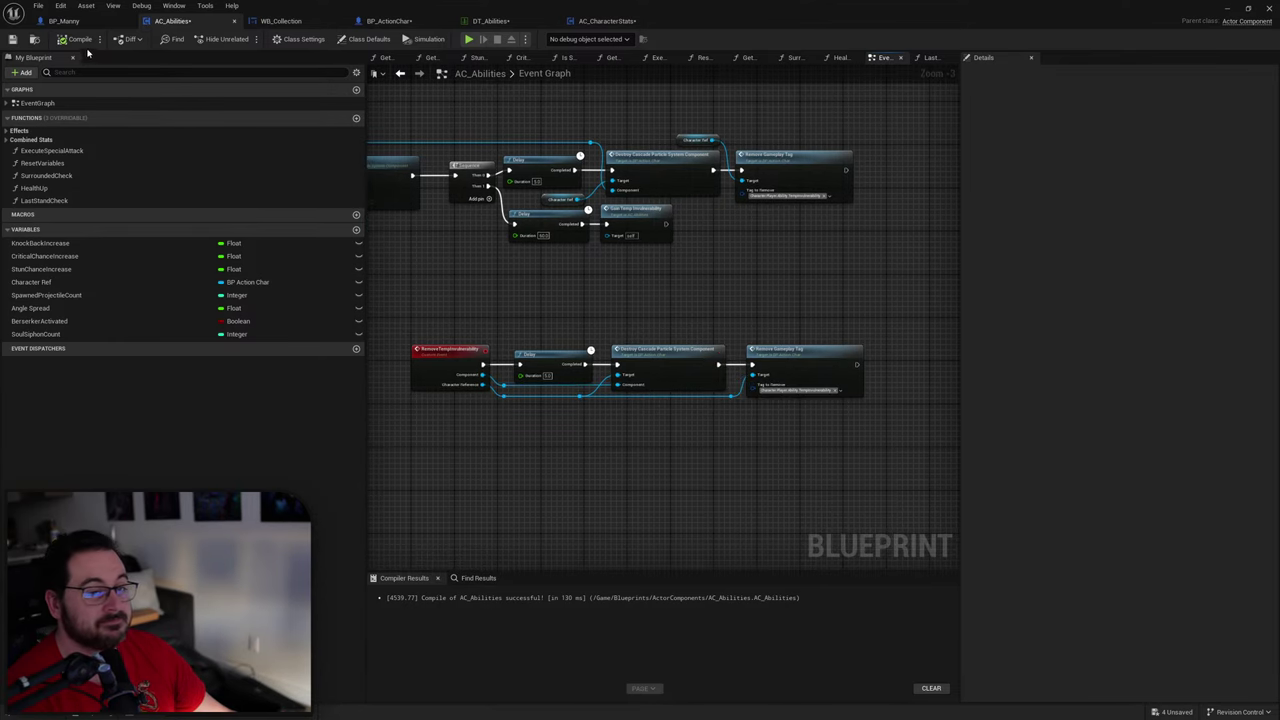
key(alt+Left)
right_drag(606, 371, 812, 378)
mouse_move(566, 353)
right_down()
mouse_move(374, 334)
mouse_move(543, 323)
mouse_move(787, 348)
mouse_move(1279, 360)
mouse_move(692, 340)
mouse_move(526, 349)
mouse_move(835, 307)
right_up()
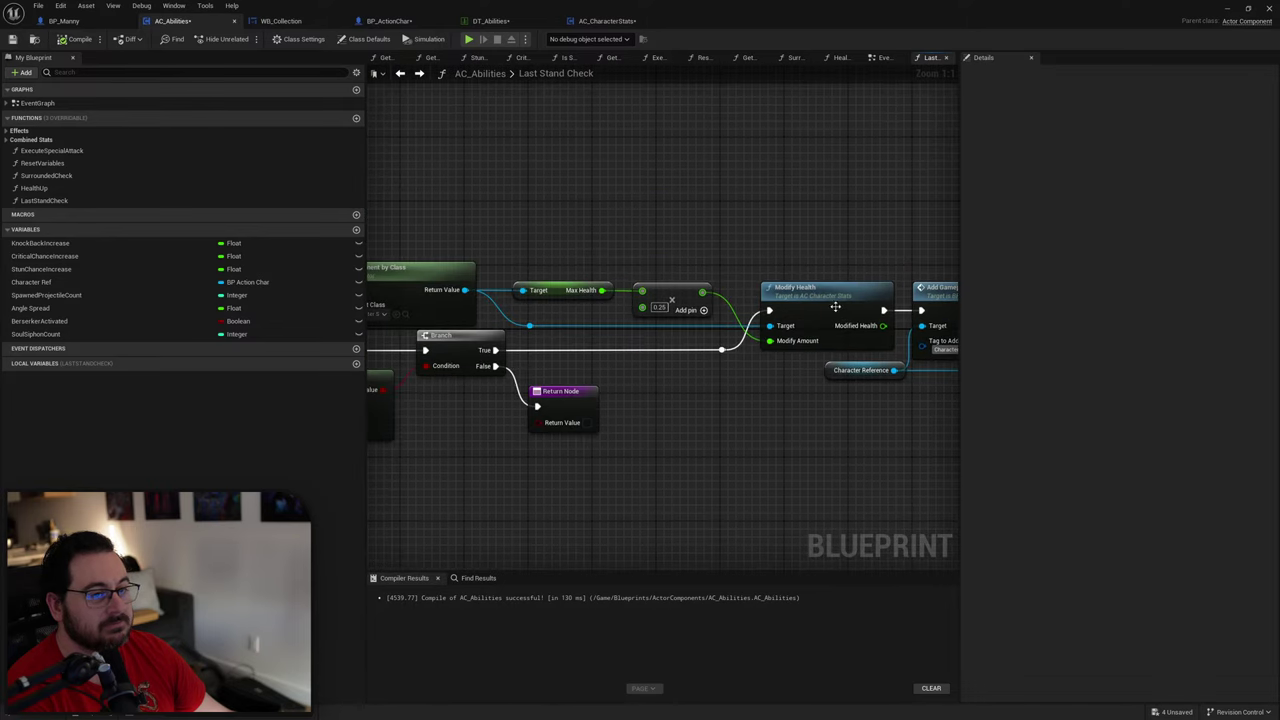
right_drag(463, 307, 1031, 286)
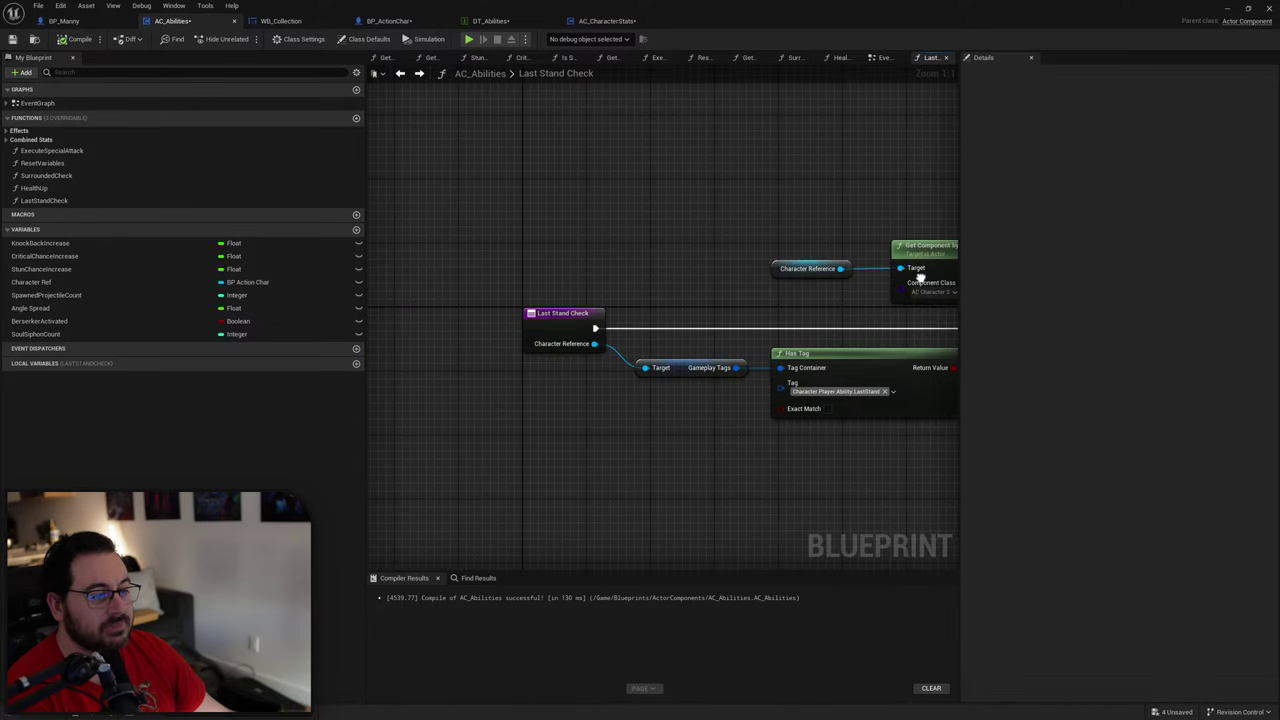
Step: In BP_ActionChar's Take Damage graph, add AC_Abilities' Last Stand Check call from the reroute node ahead of the Death call
click(100, 22)
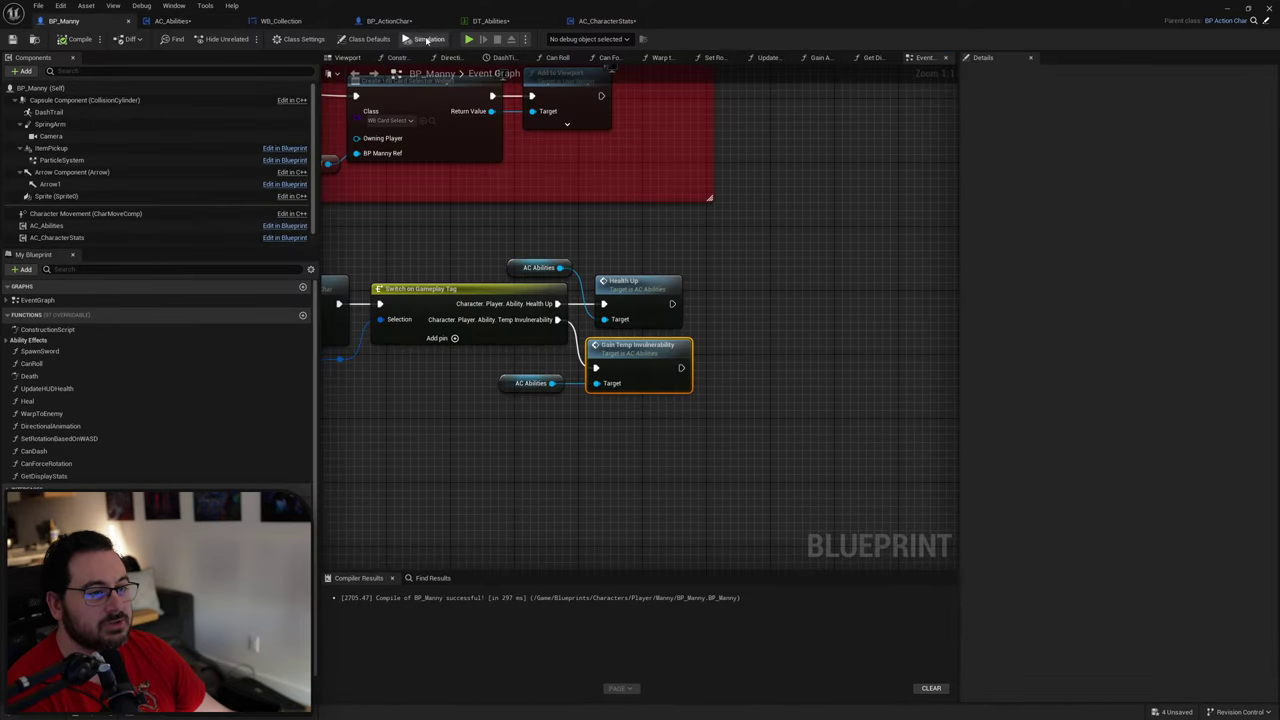
click(389, 21)
right_drag(674, 309, 564, 352)
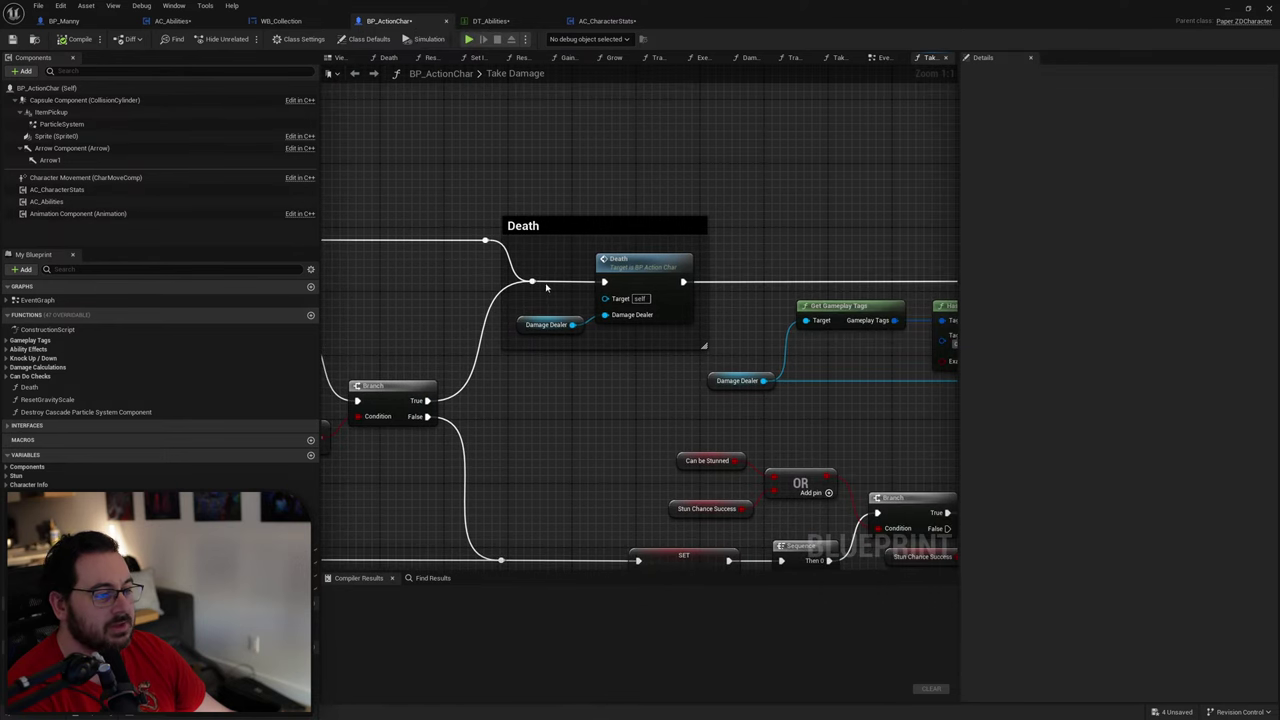
drag(533, 283, 538, 244)
text(las)
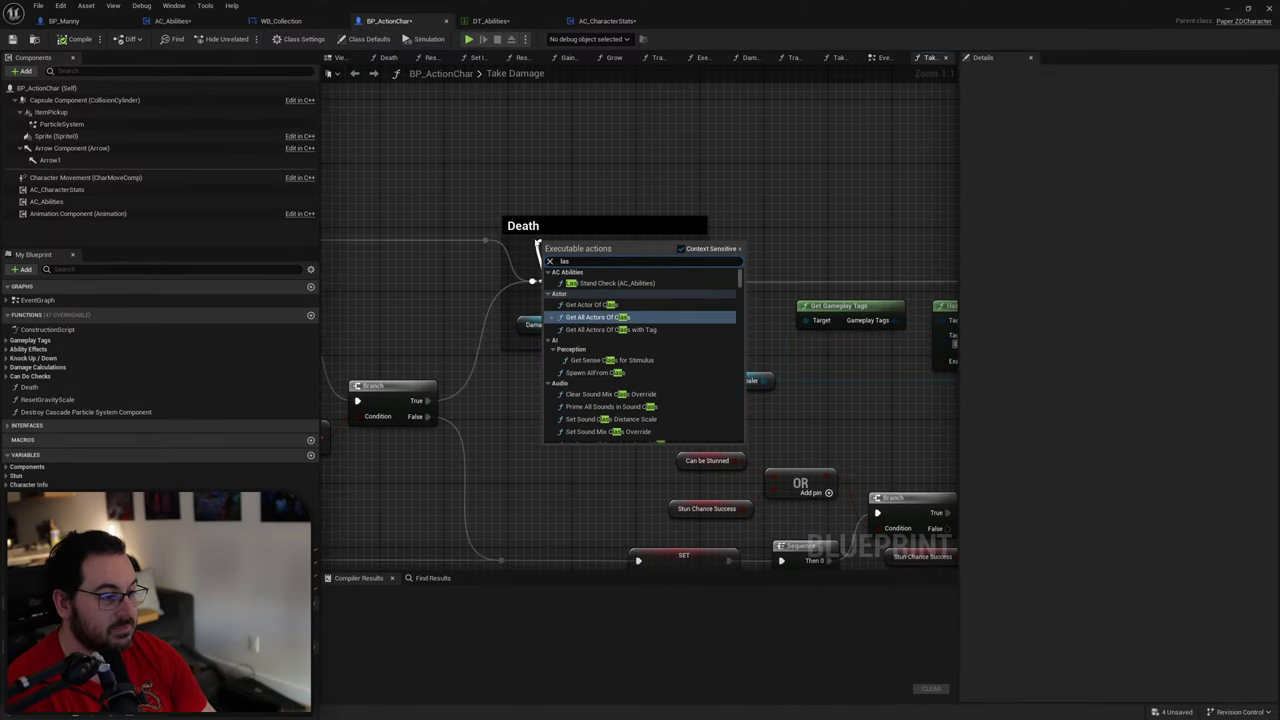
text(t sta)
key(Return)
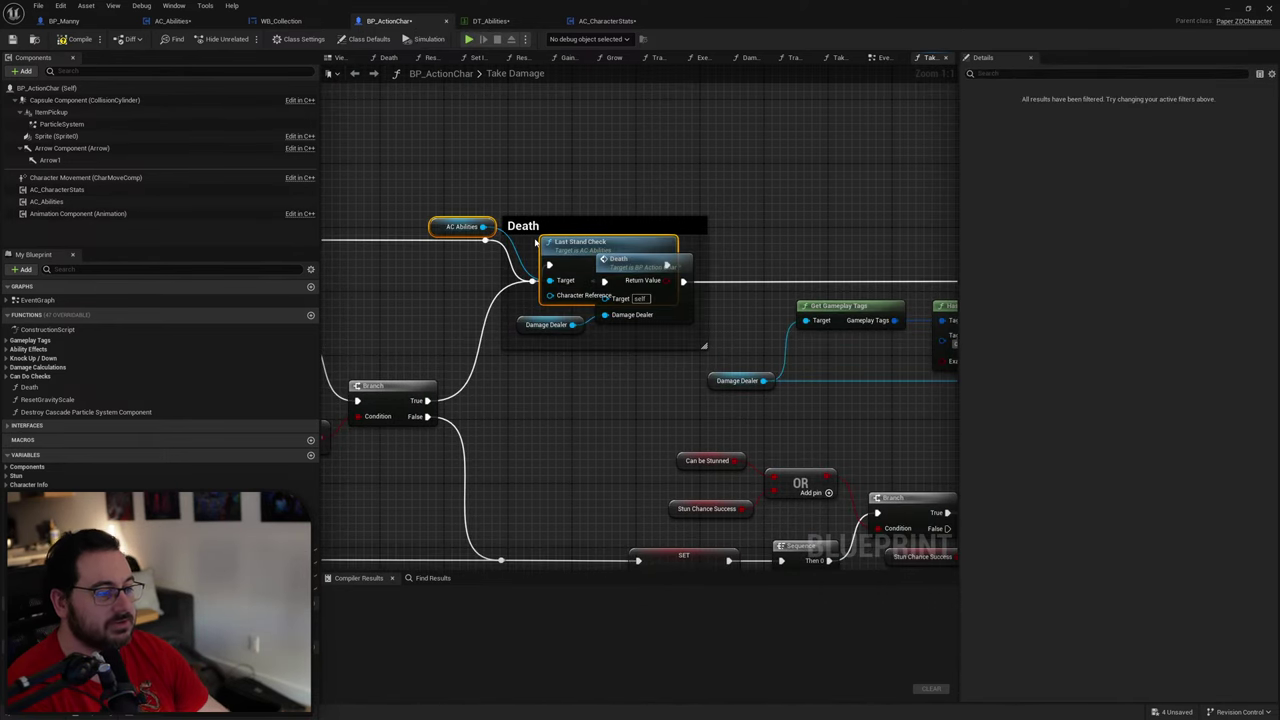
Step: Shift Death and its Damage Dealer node right, align Last Stand Check on the execution wire, and place AC Abilities beside its Target
right_drag(691, 264, 607, 261)
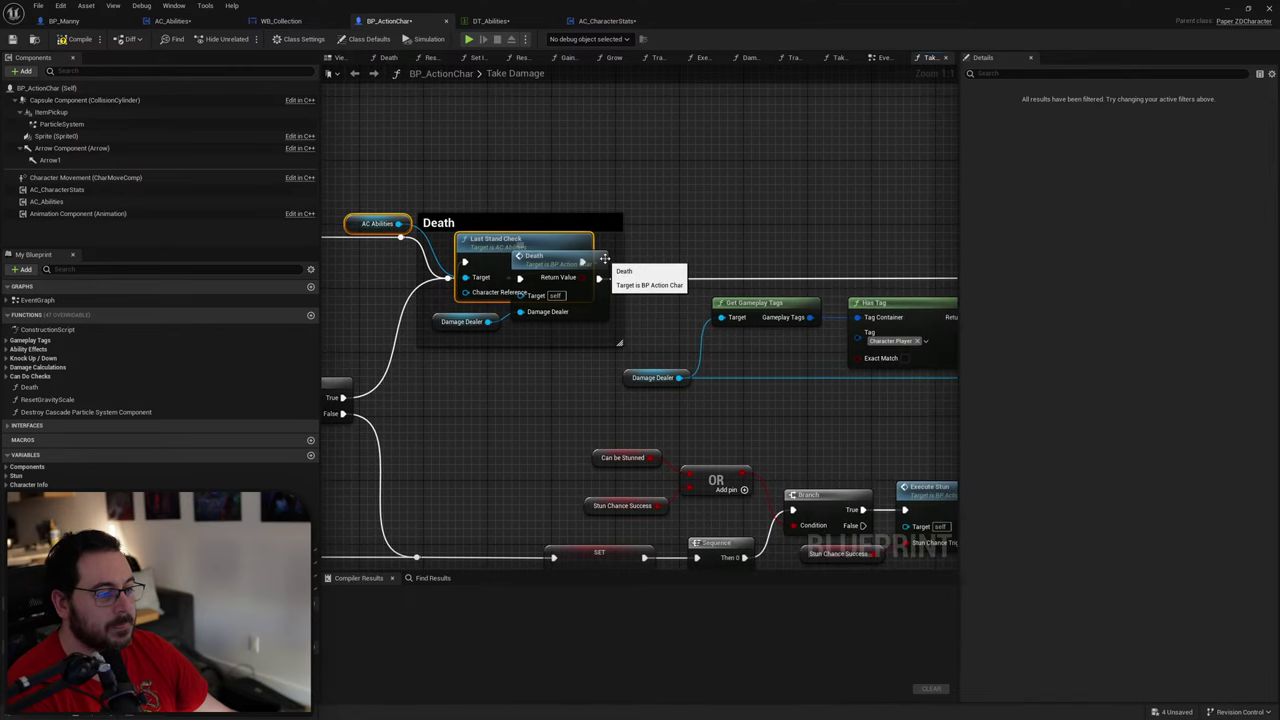
click(608, 263)
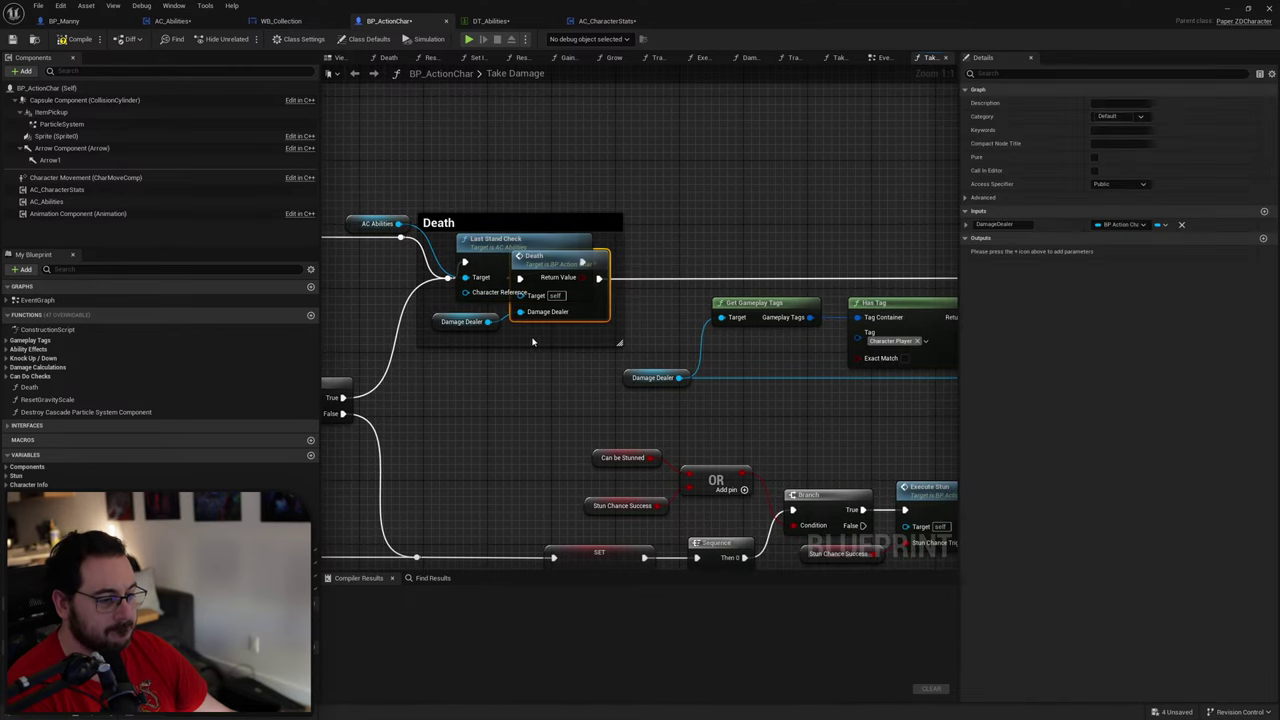
ctrl+click(498, 326)
drag(603, 268, 716, 267)
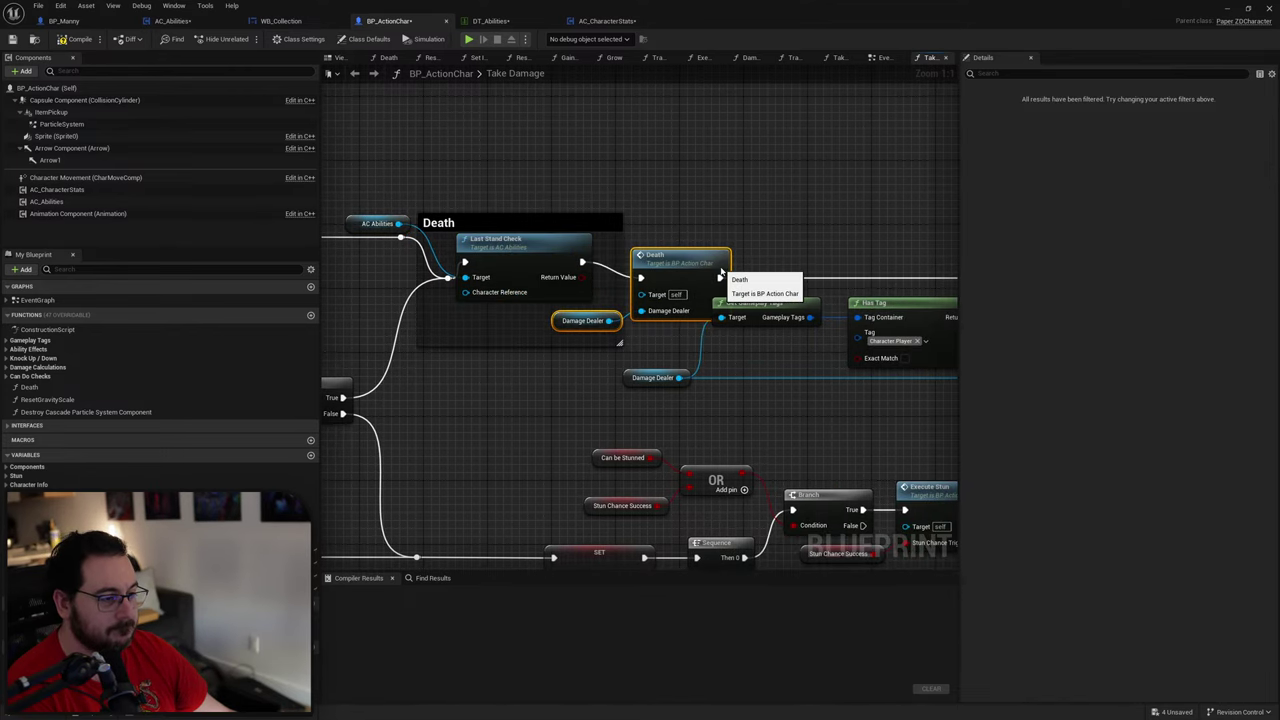
drag(529, 253, 544, 269)
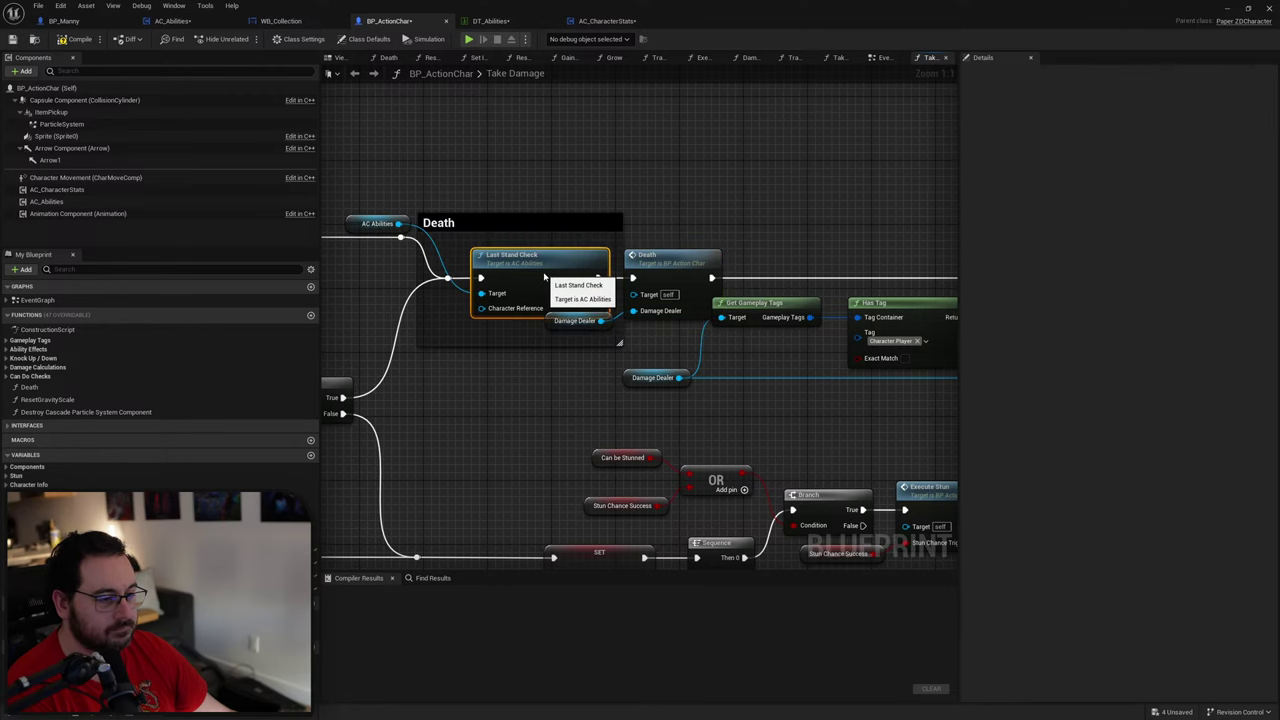
drag(358, 226, 380, 303)
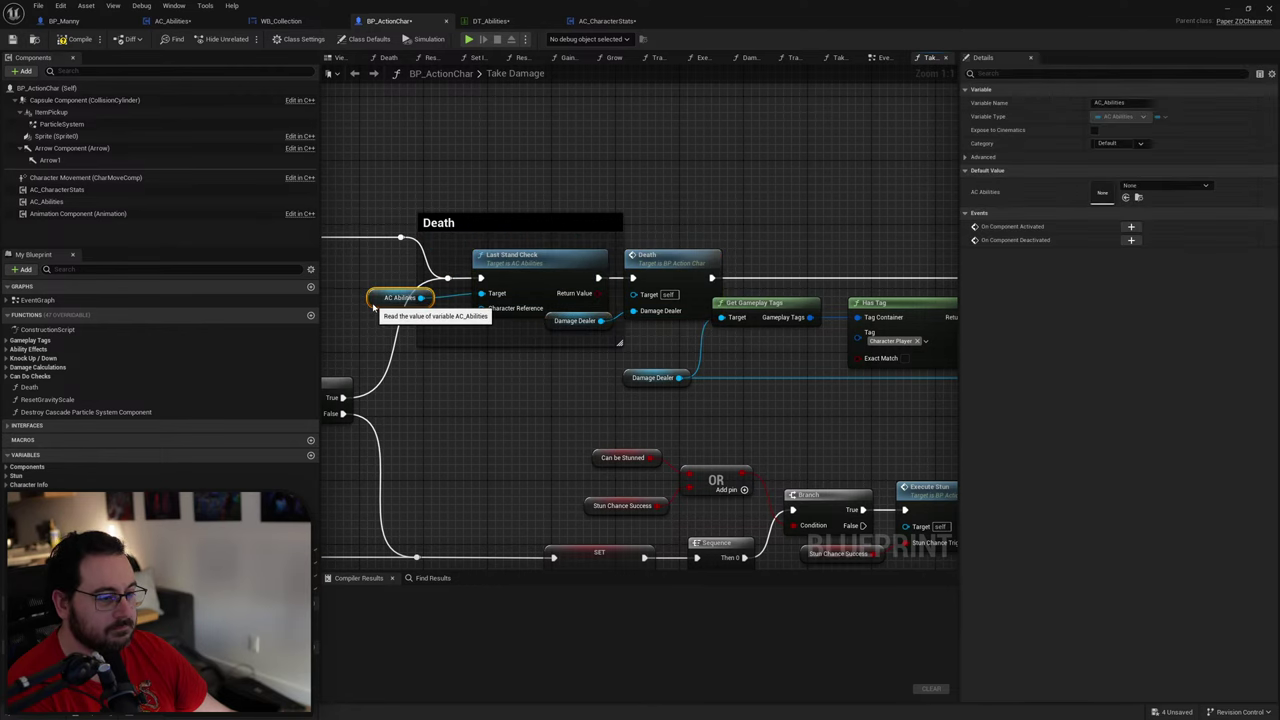
Step: Shift the whole XP node group, from its Damage Dealer and Get Gameplay Tags to Modify XP, further right of Death
right_drag(569, 348, 348, 336)
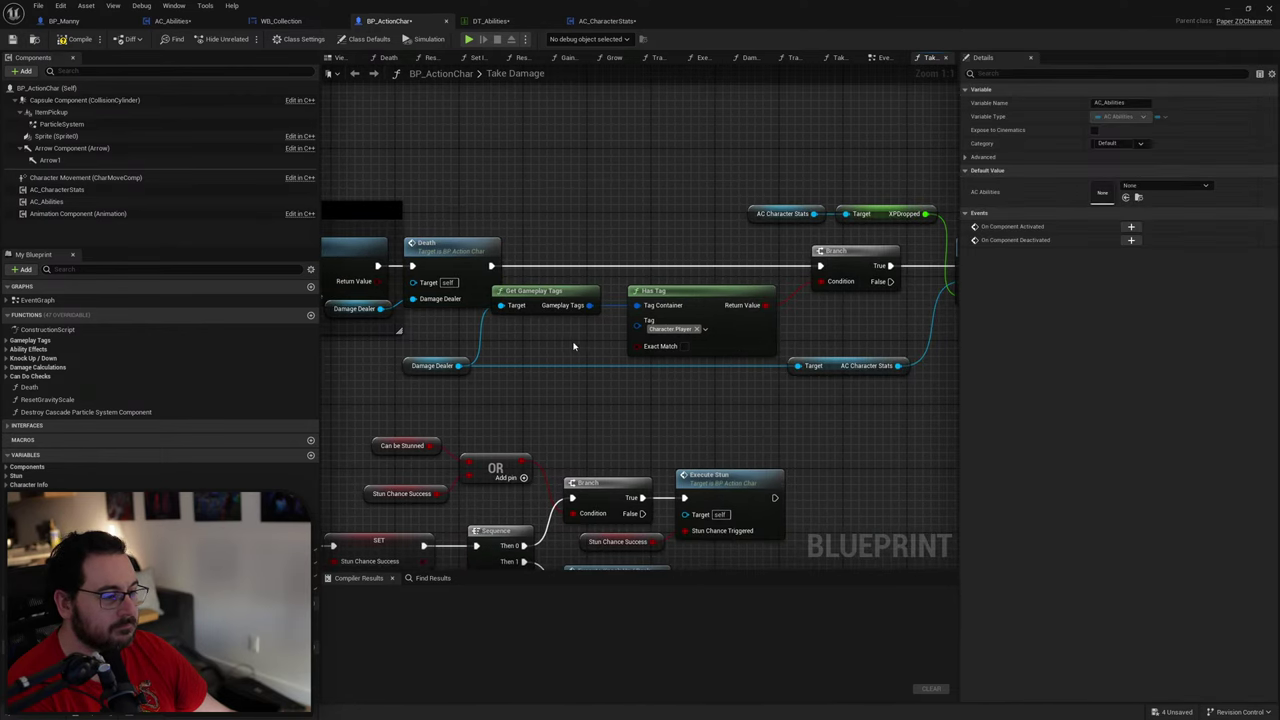
right_drag(578, 346, 459, 320)
scroll(857, 354, down, 2)
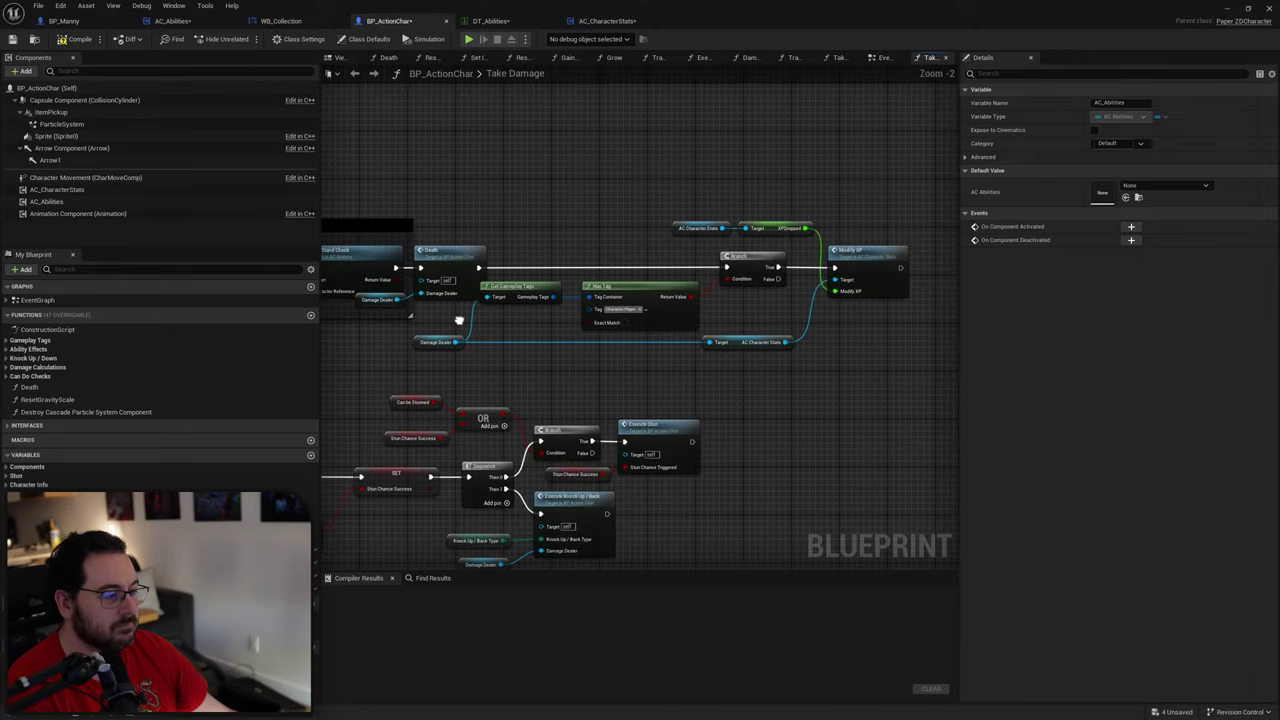
drag(921, 225, 456, 340)
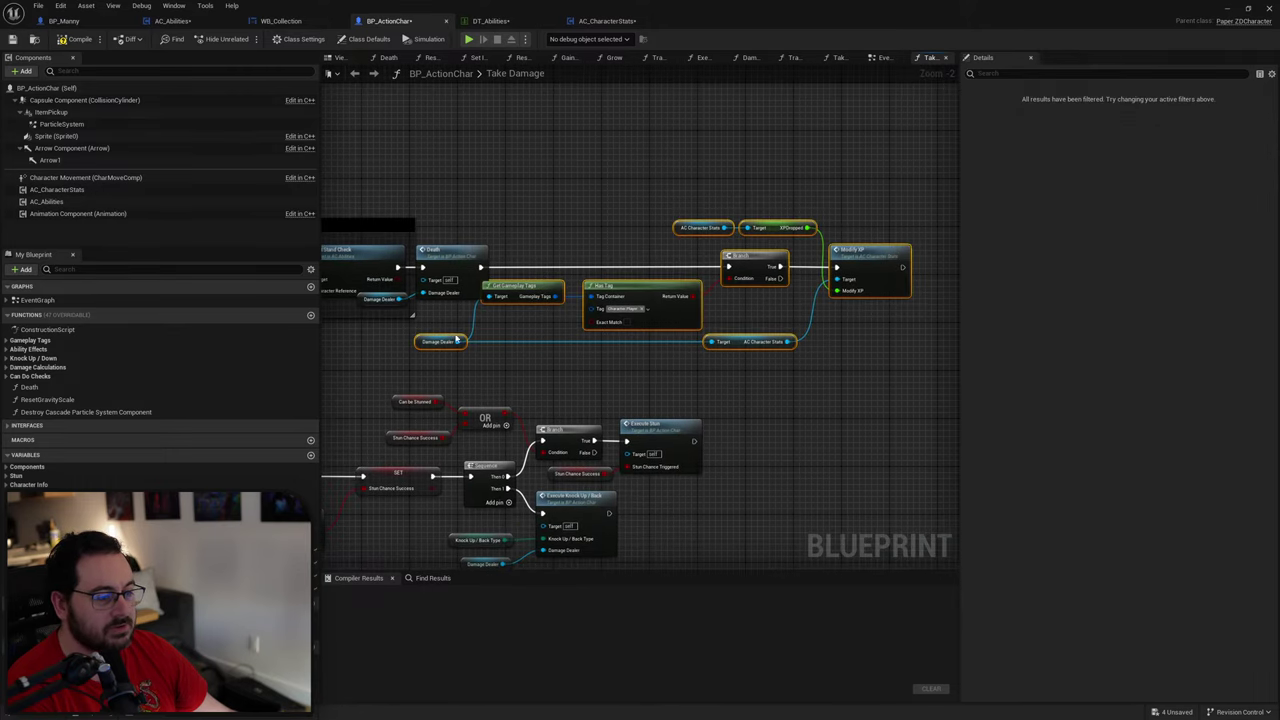
drag(671, 293, 731, 293)
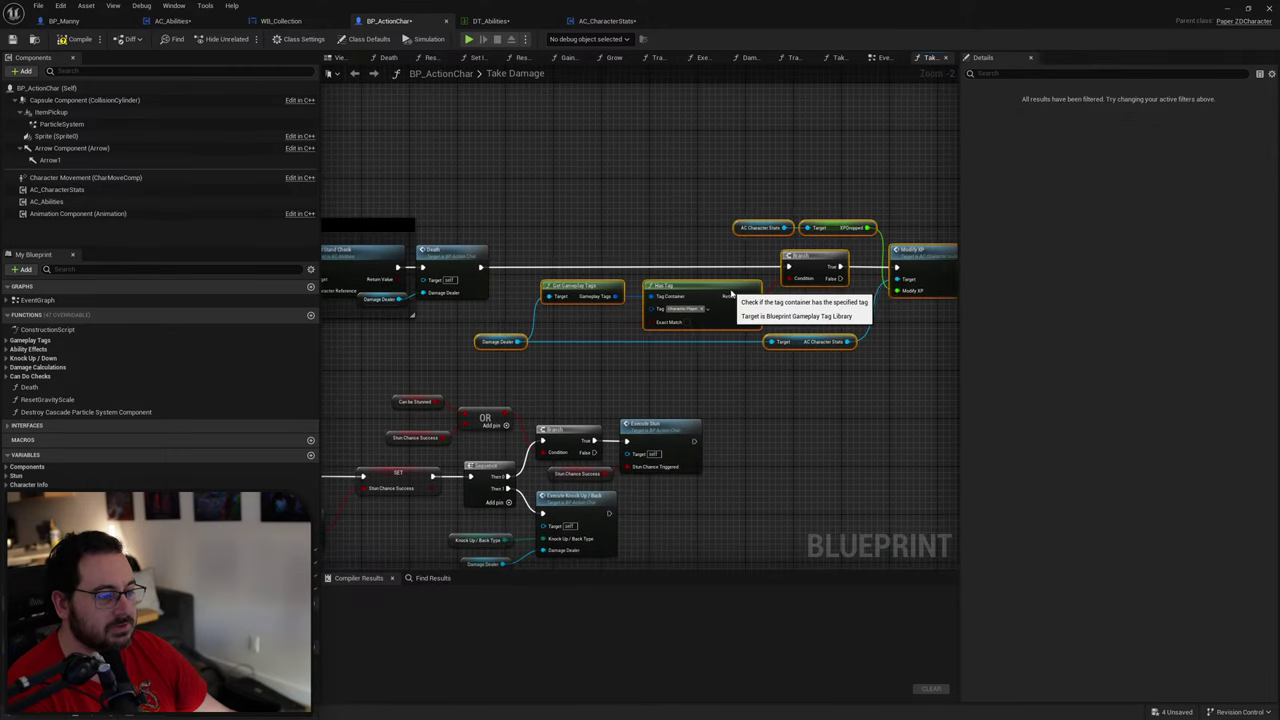
right_drag(444, 282, 662, 288)
scroll(662, 288, up, 1)
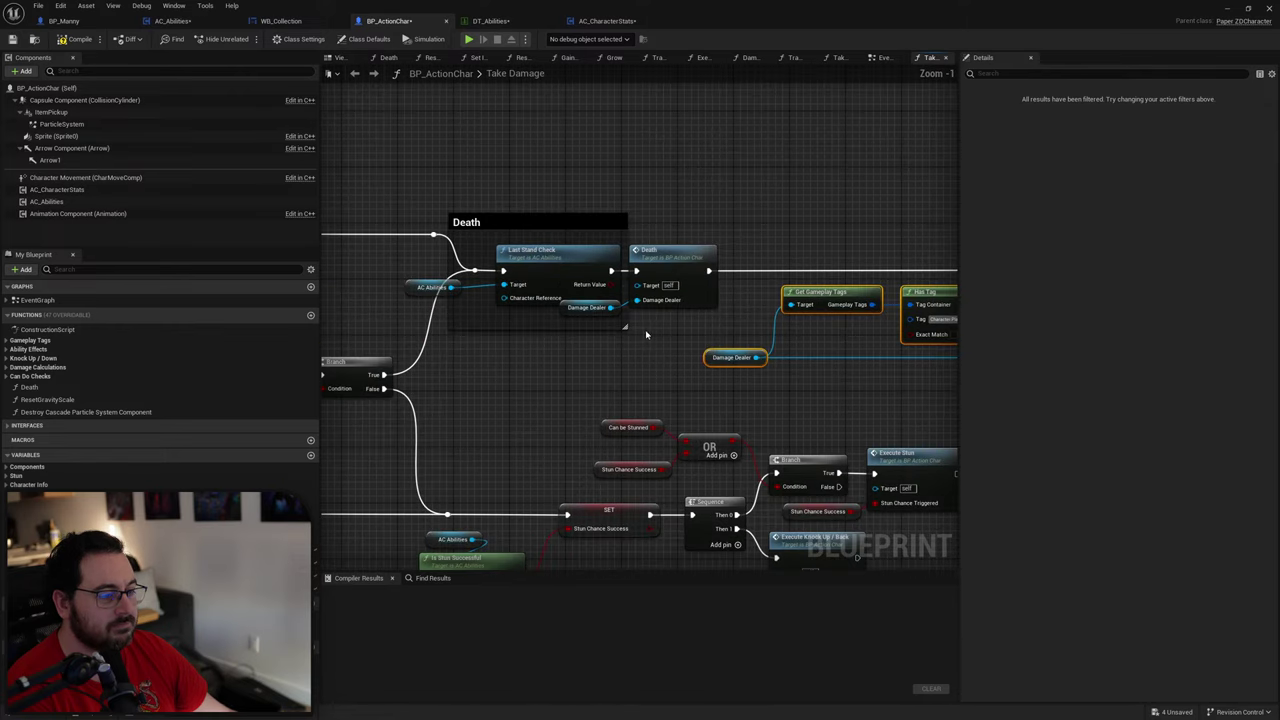
Step: Space Death and its Damage Dealer away from Last Stand Check, and widen the Death comment box to enclose all these nodes
click(674, 276)
ctrl+click(590, 311)
drag(690, 264, 704, 263)
drag(578, 311, 778, 342)
click(559, 324)
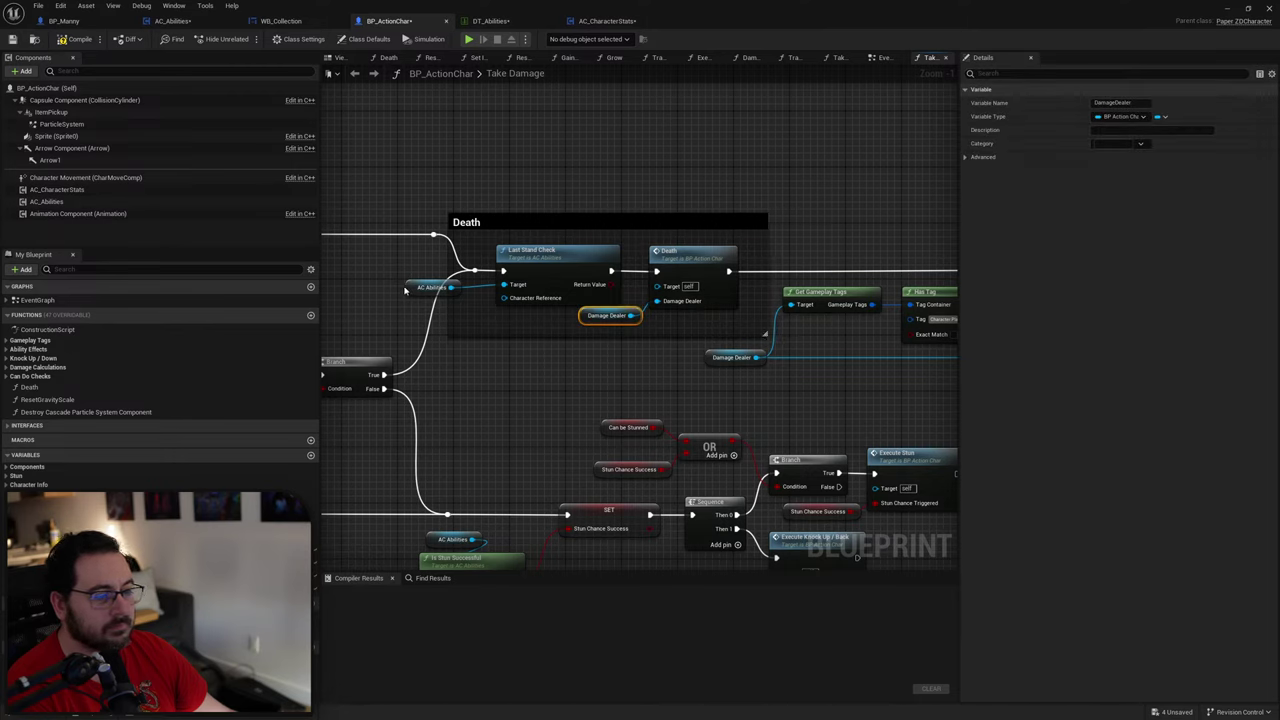
drag(428, 288, 400, 330)
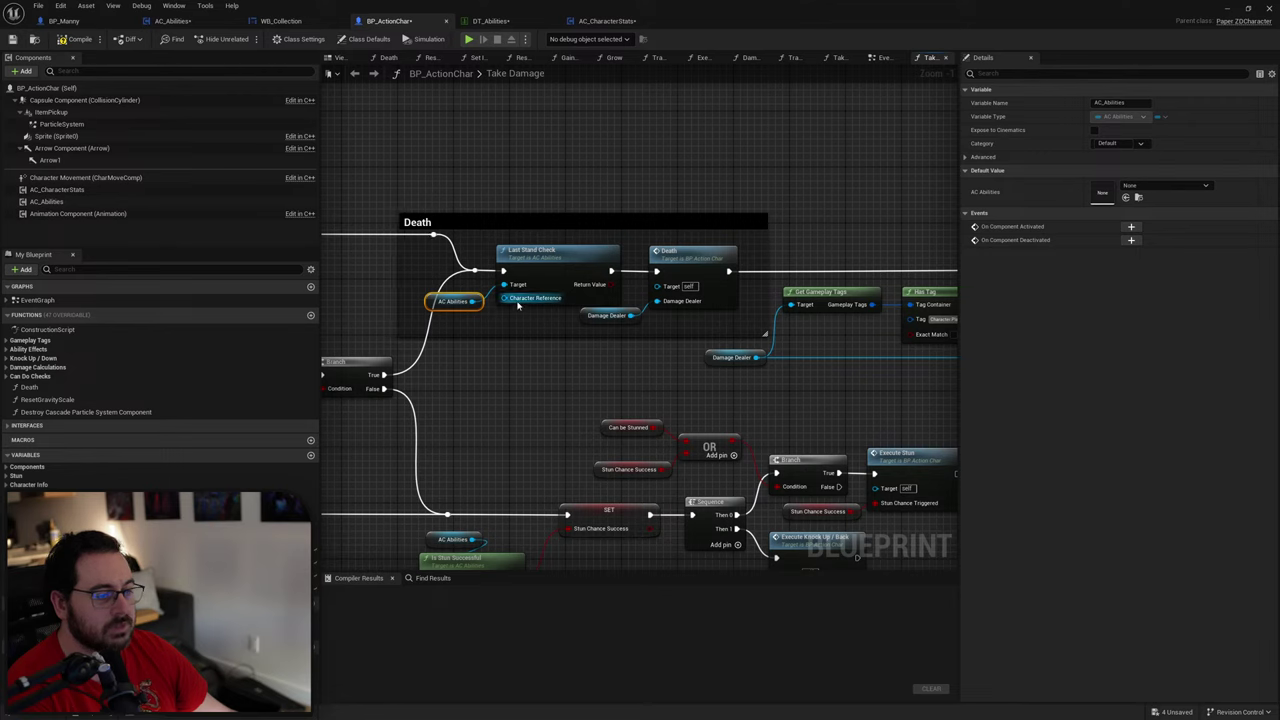
Step: Feed a self reference into Last Stand Check's Character Reference, compile BP_ActionChar, and line up the Self and AC Abilities nodes
drag(503, 297, 455, 327)
text(self)
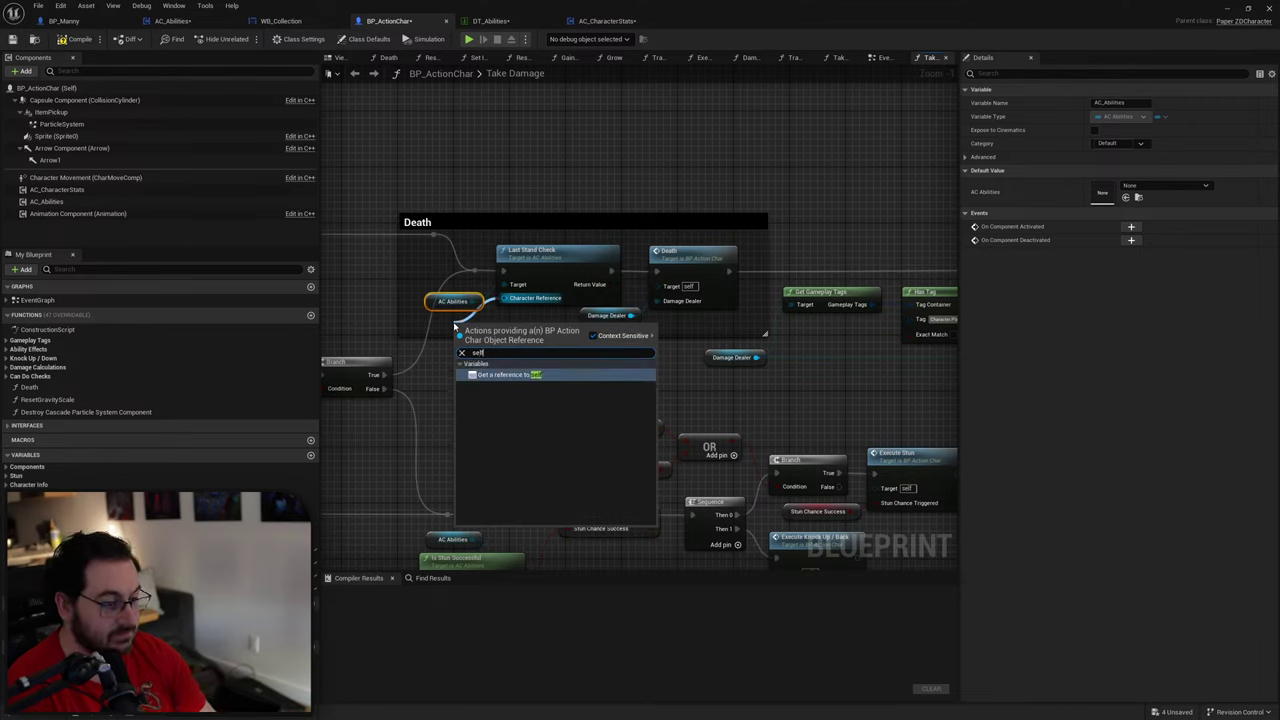
key(Return)
drag(460, 328, 433, 321)
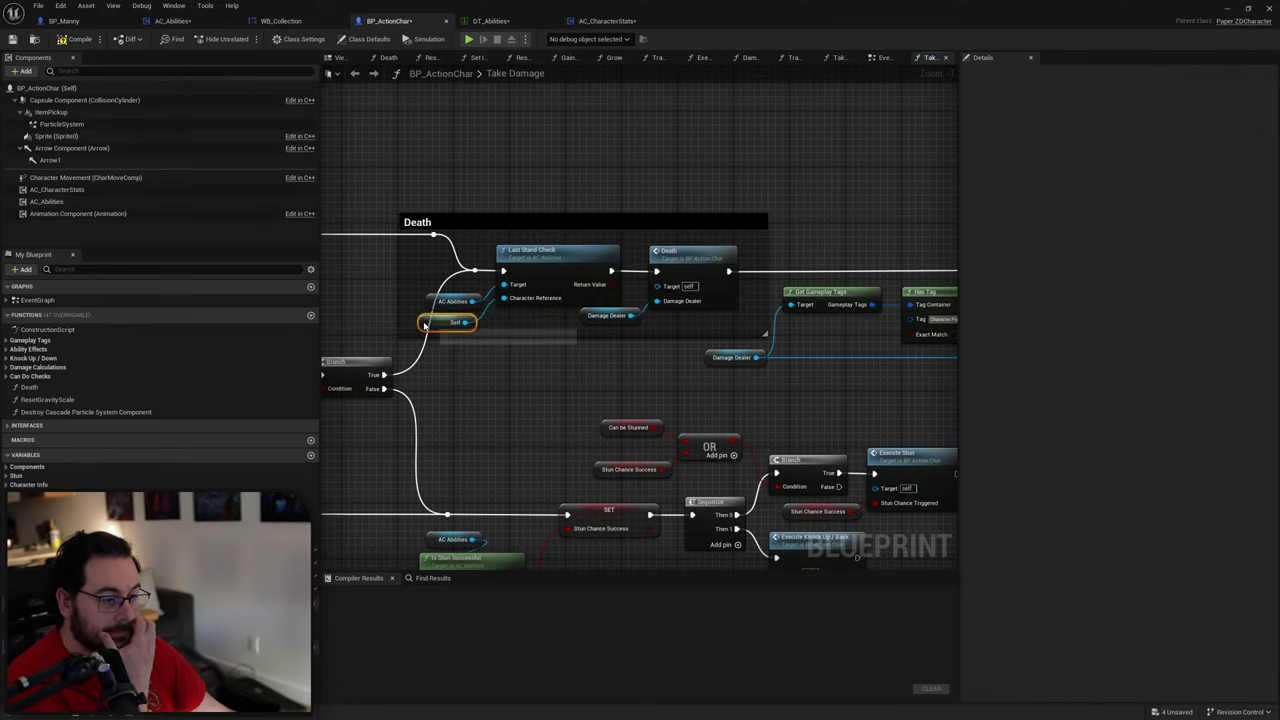
click(620, 140)
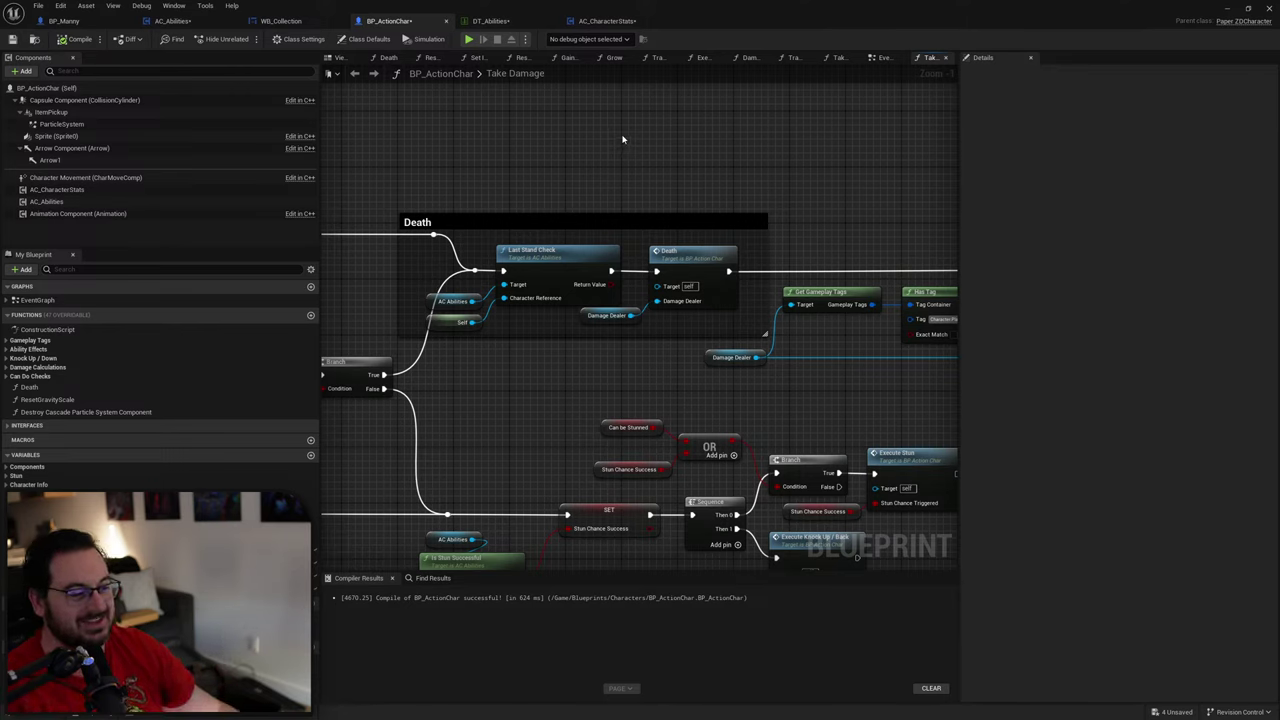
drag(490, 292, 446, 320)
click(467, 329)
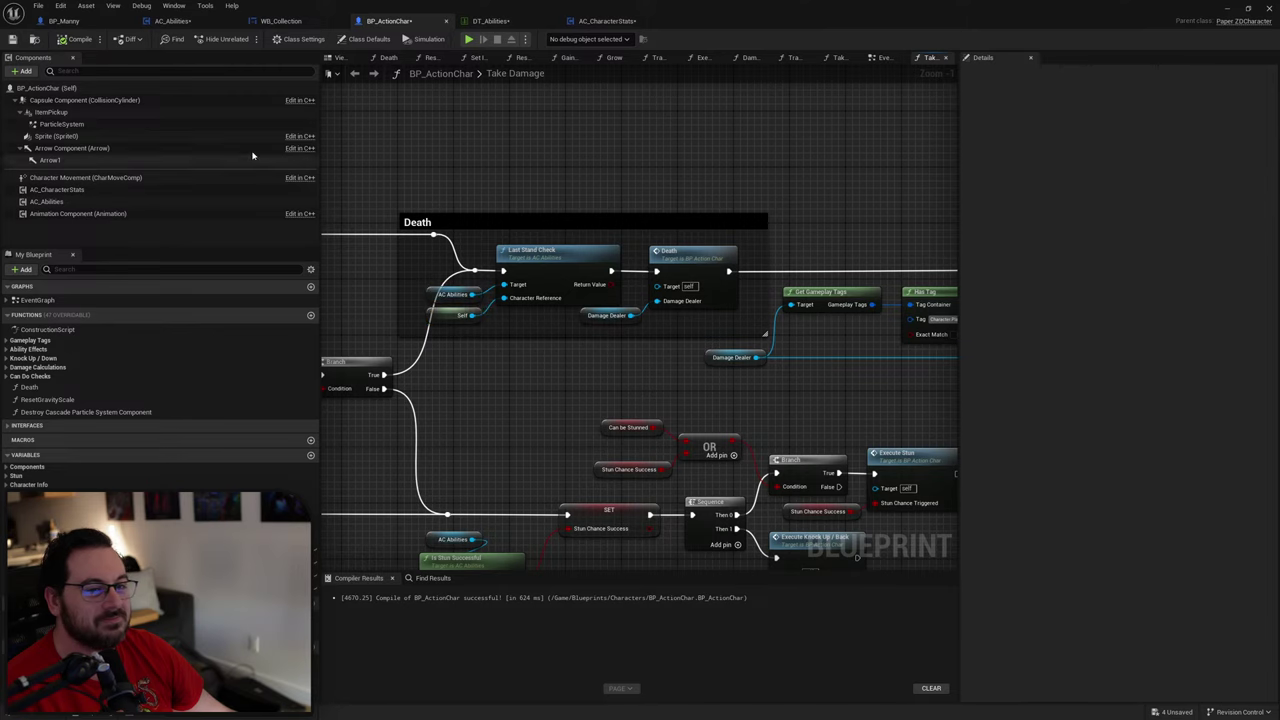
Step: In LastStandCheck, rename the Boolean output as Dead and enable it on the Return Node fed by the Branch's False output
double_click(589, 272)
right_drag(872, 366, 474, 354)
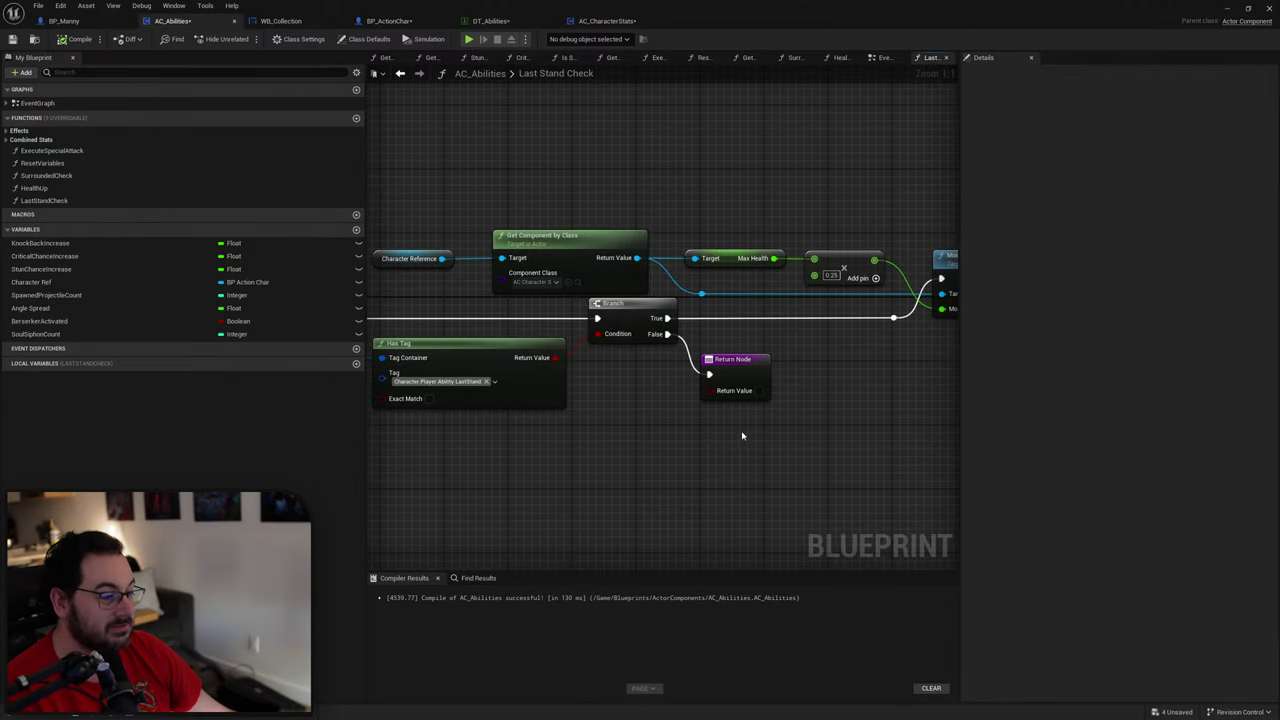
click(752, 380)
mouse_move(783, 393)
right_down()
mouse_move(0, 391)
mouse_move(67, 387)
right_up()
right_drag(948, 396, 1222, 398)
right_drag(156, 406, 594, 414)
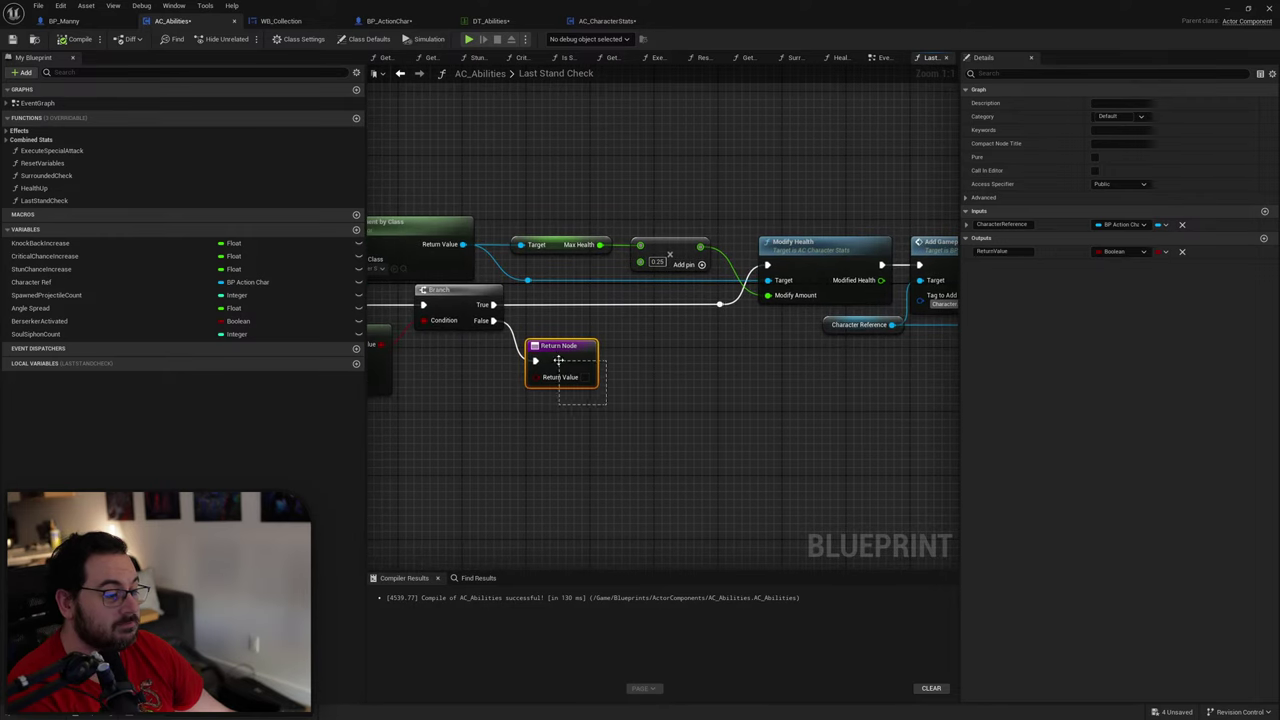
right_drag(663, 375, 853, 379)
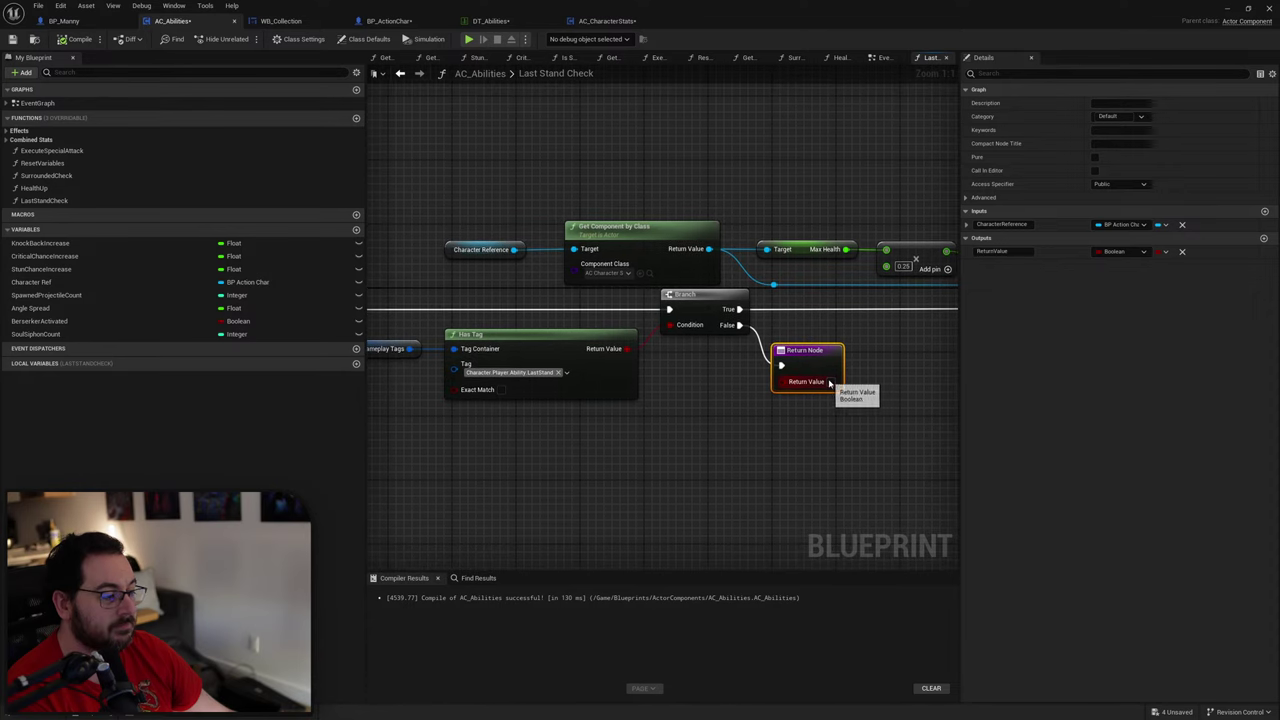
click(1014, 251)
double_click(1010, 254)
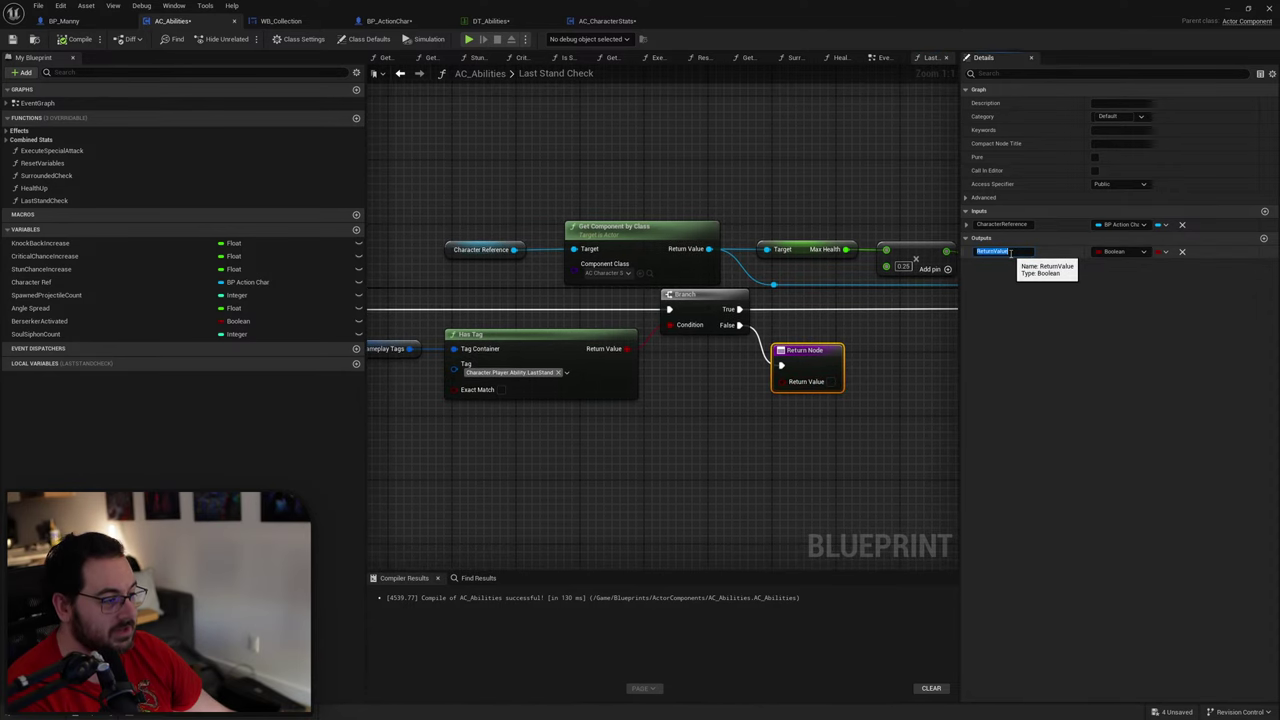
text(Dead)
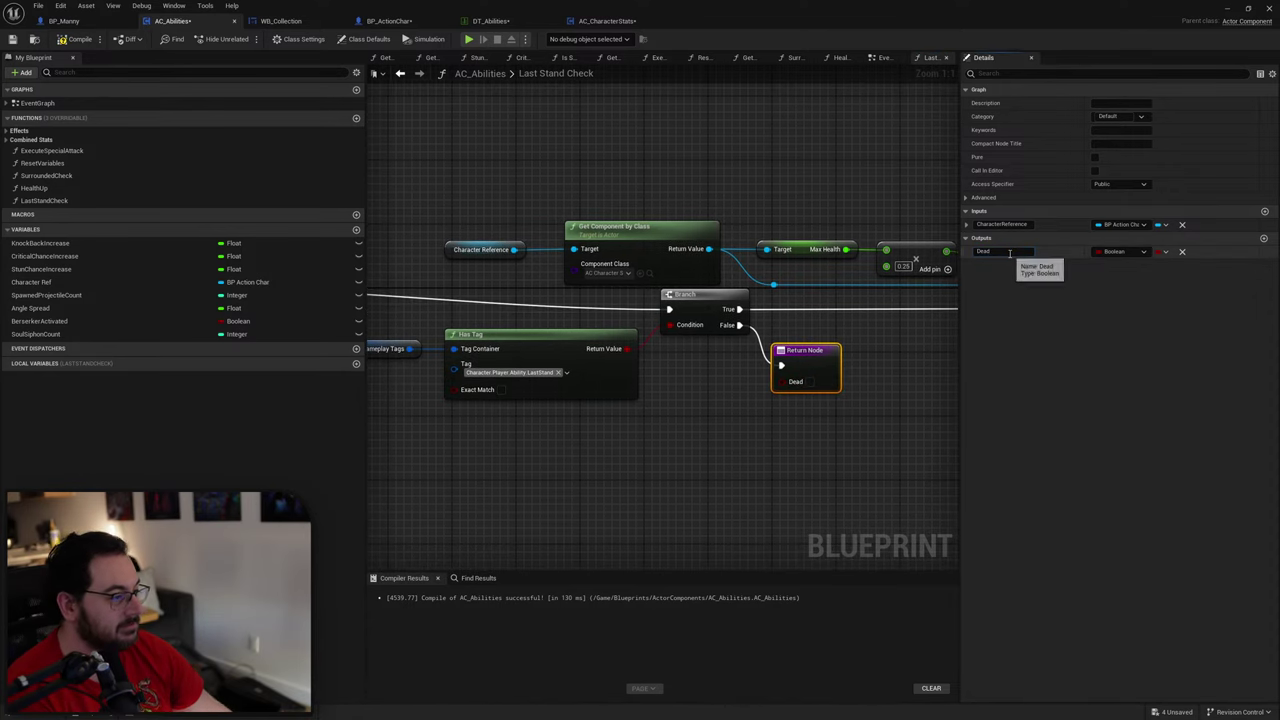
key(Return)
Step: Paste a copy of the Return Node after Remove Temp Invulnerability, connect its execution input, and disable Dead on it
right_drag(859, 376, 771, 374)
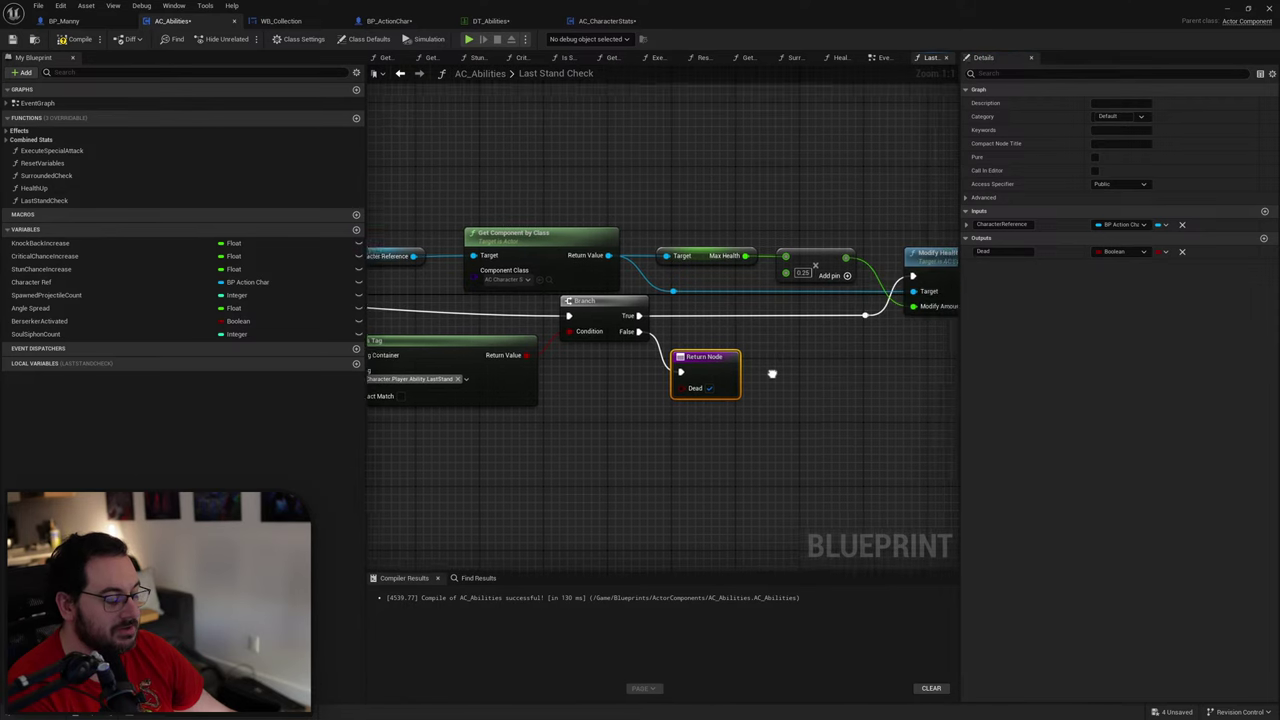
scroll(810, 375, down, 3)
right_drag(874, 377, 520, 365)
right_drag(874, 366, 663, 356)
right_drag(890, 322, 640, 366)
scroll(662, 322, up, 3)
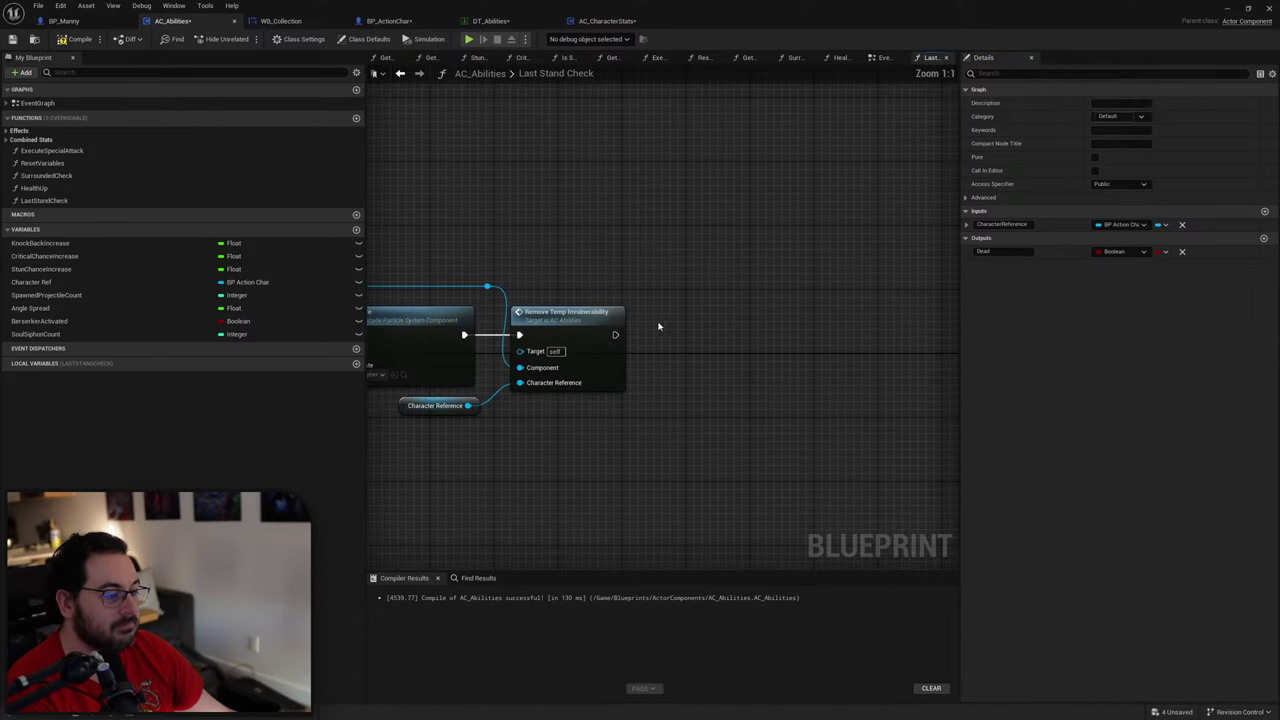
key(ctrl+v)
drag(616, 334, 665, 343)
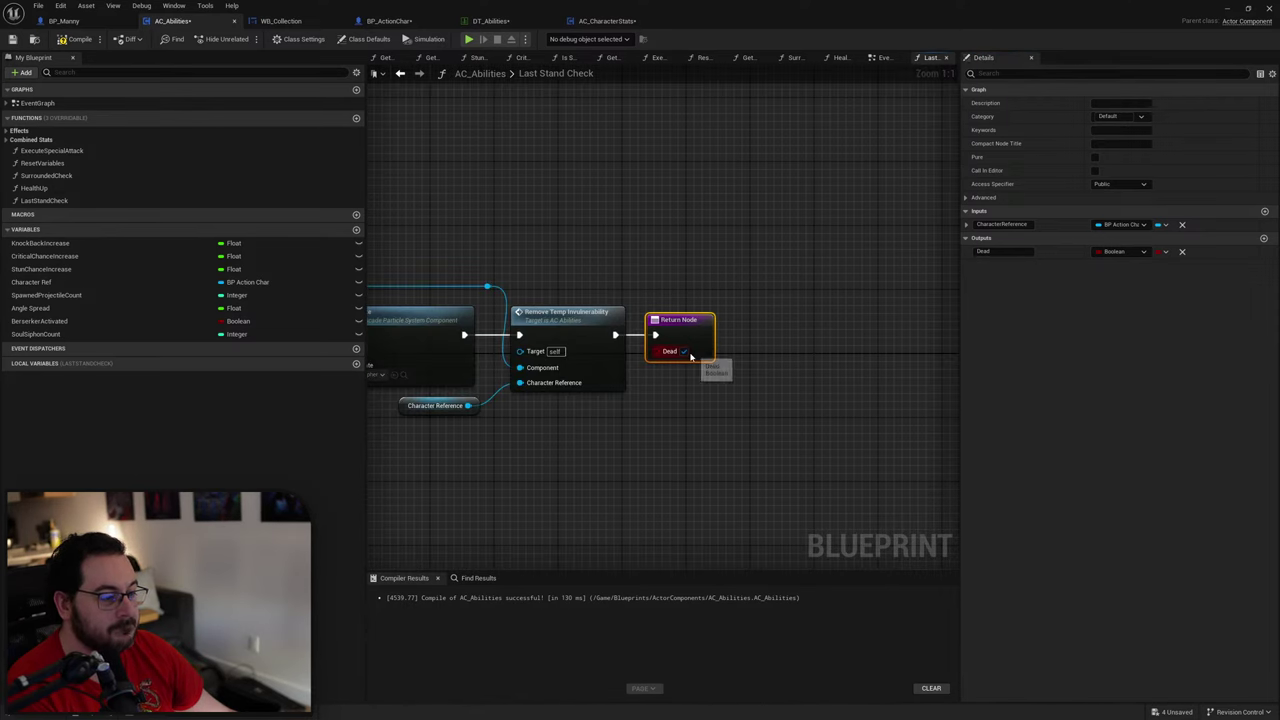
key(alt+Left)
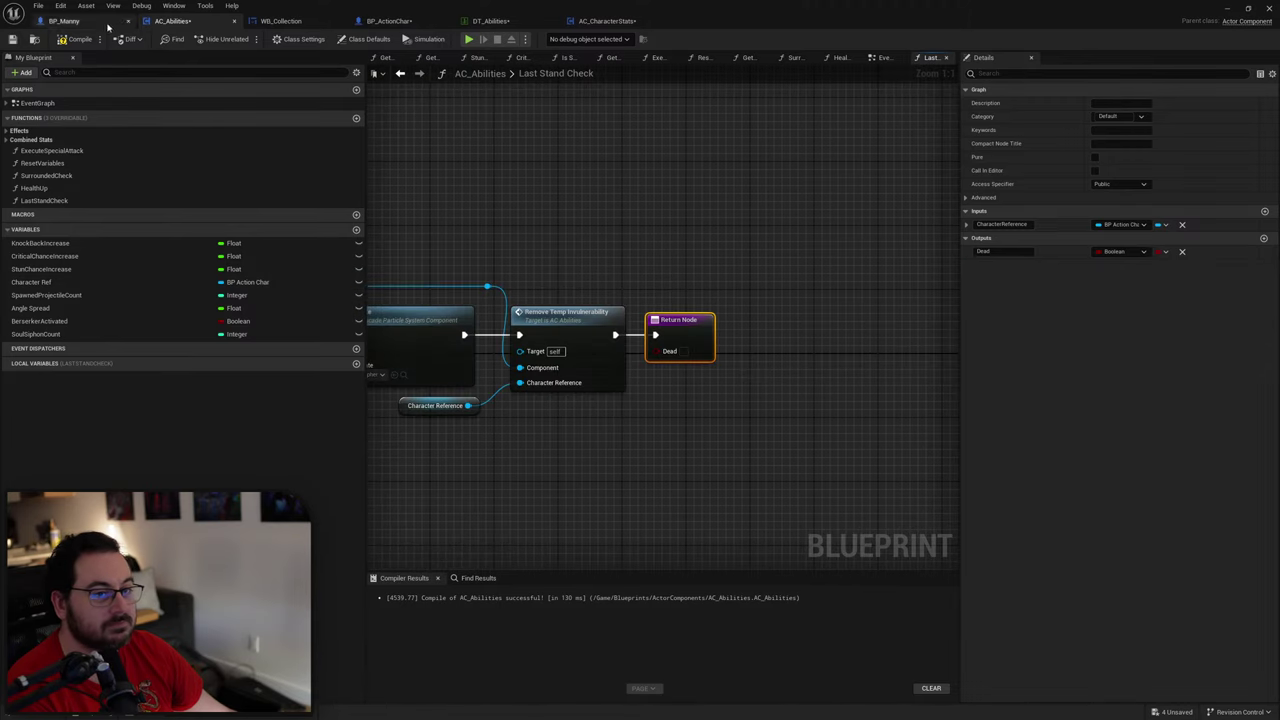
Step: Back in BP_ActionChar's Take Damage, shift Death, its Damage Dealer and the XP nodes right to make room after Last Stand Check
click(388, 20)
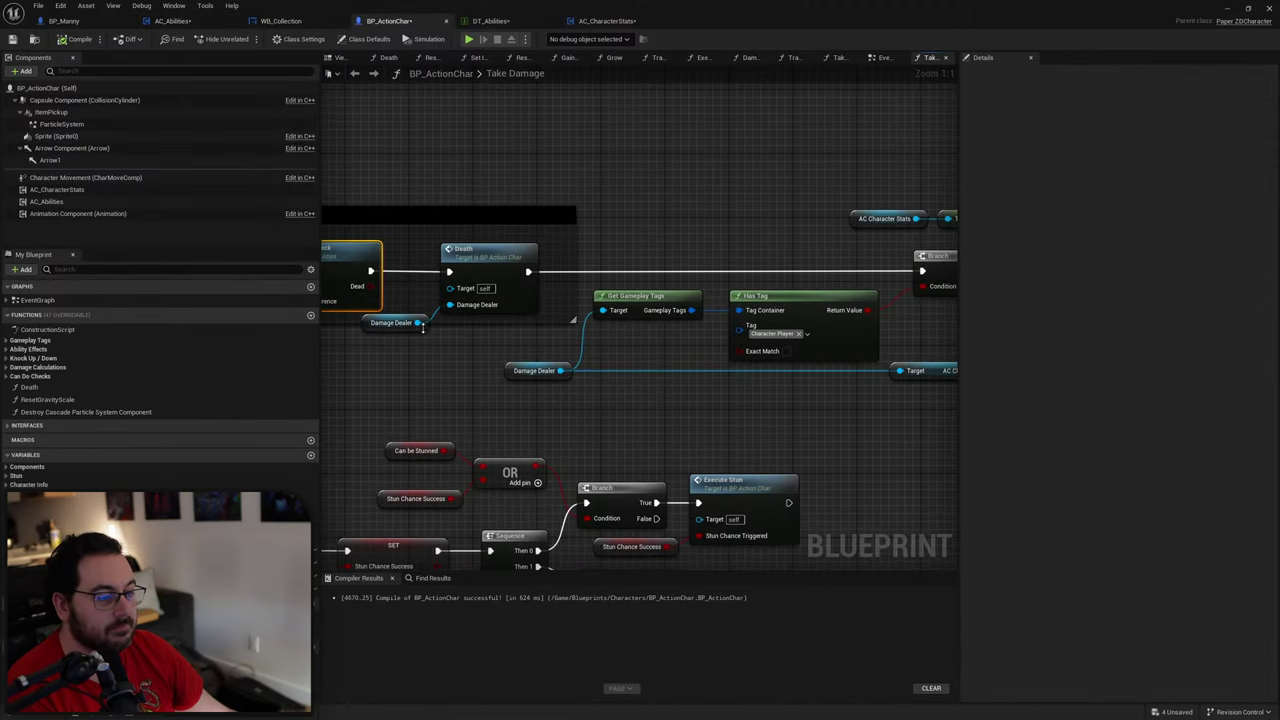
scroll(472, 338, down, 5)
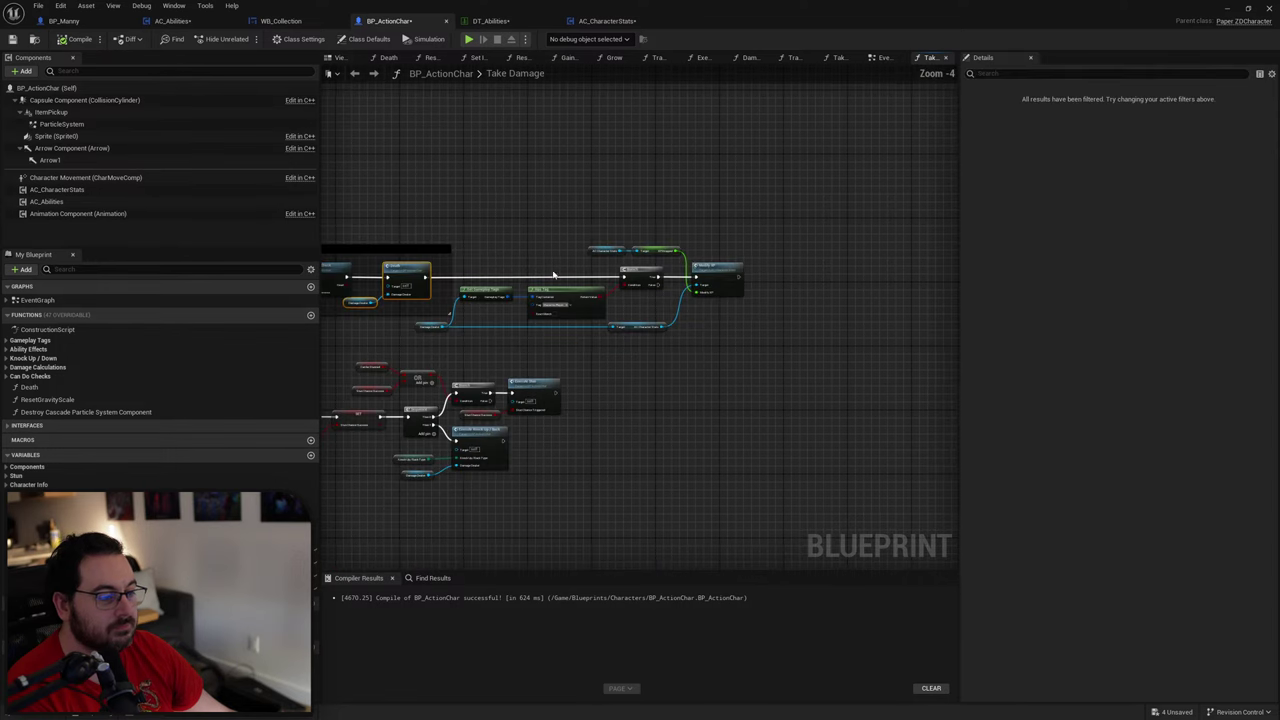
drag(822, 197, 420, 358)
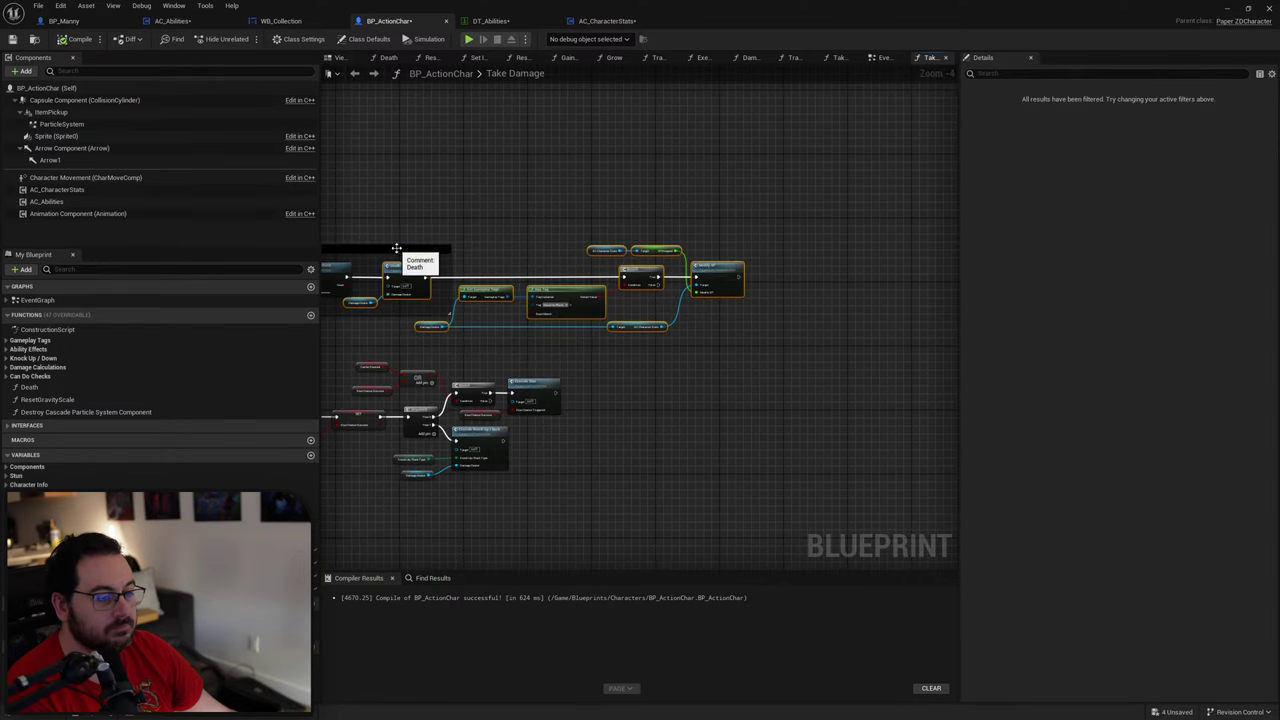
drag(404, 273, 456, 273)
click(460, 261)
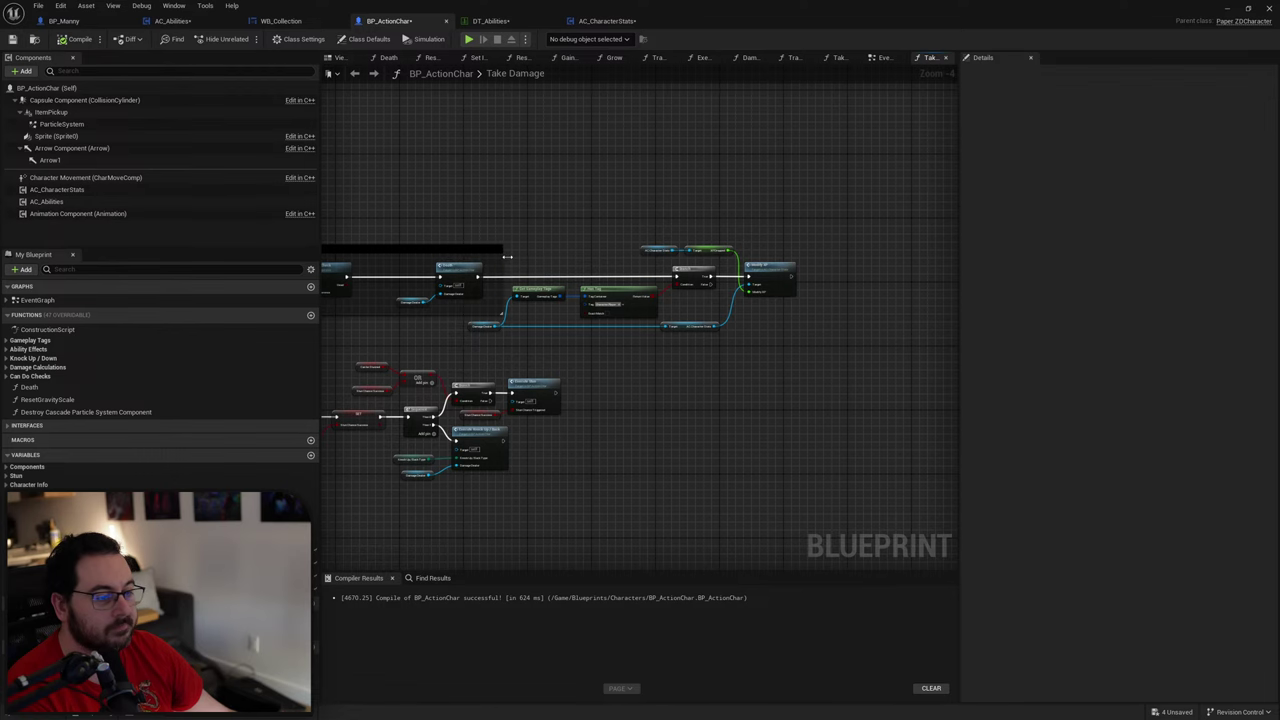
Step: Insert a Branch between Last Stand Check and Death, using Dead as its Condition and leading True into Death
scroll(508, 278, up, 5)
key(b)
click(489, 262)
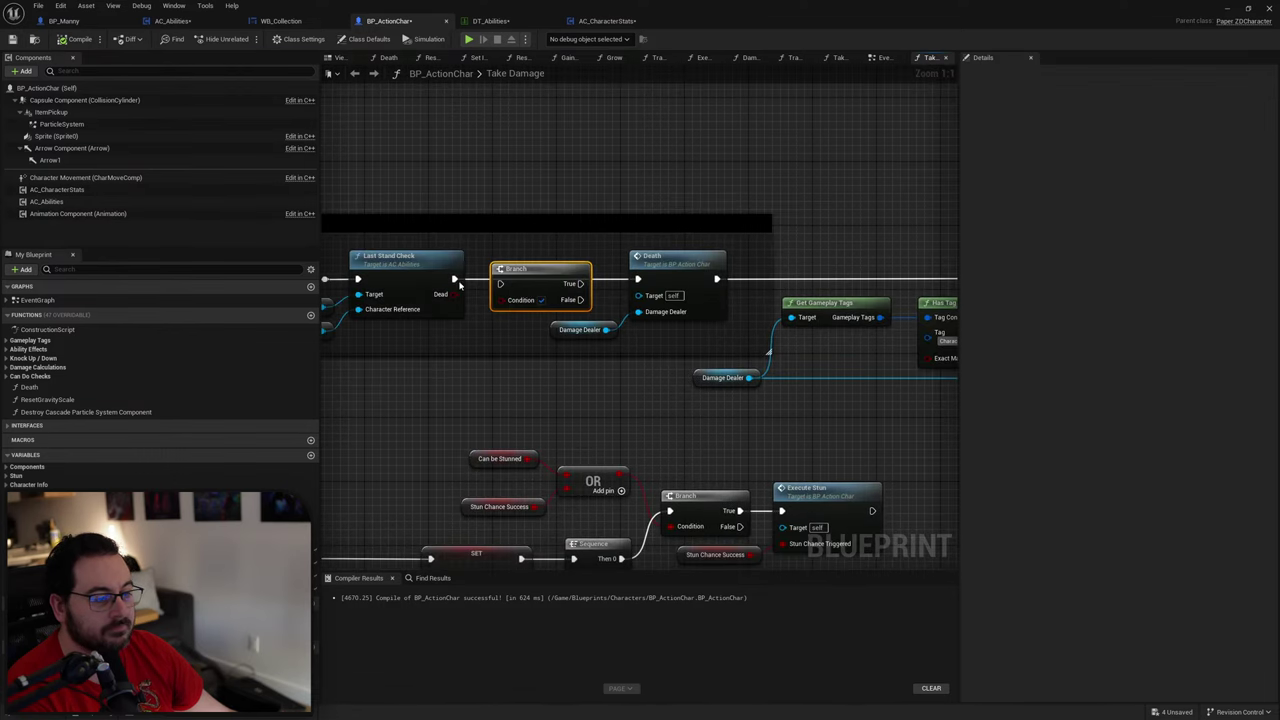
drag(455, 279, 638, 279)
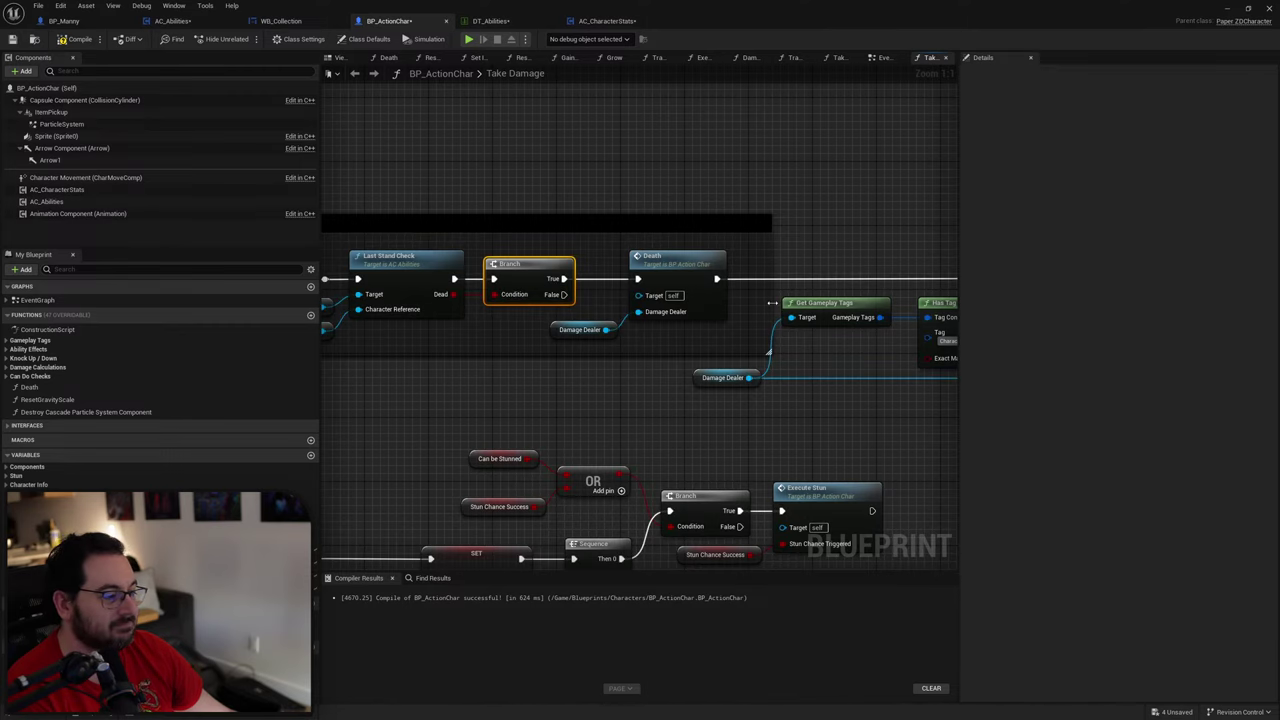
Step: Narrow the Death comment box to fit closely around the Death node, compile BP_ActionChar and save all assets
drag(773, 306, 754, 308)
right_drag(754, 308, 692, 268)
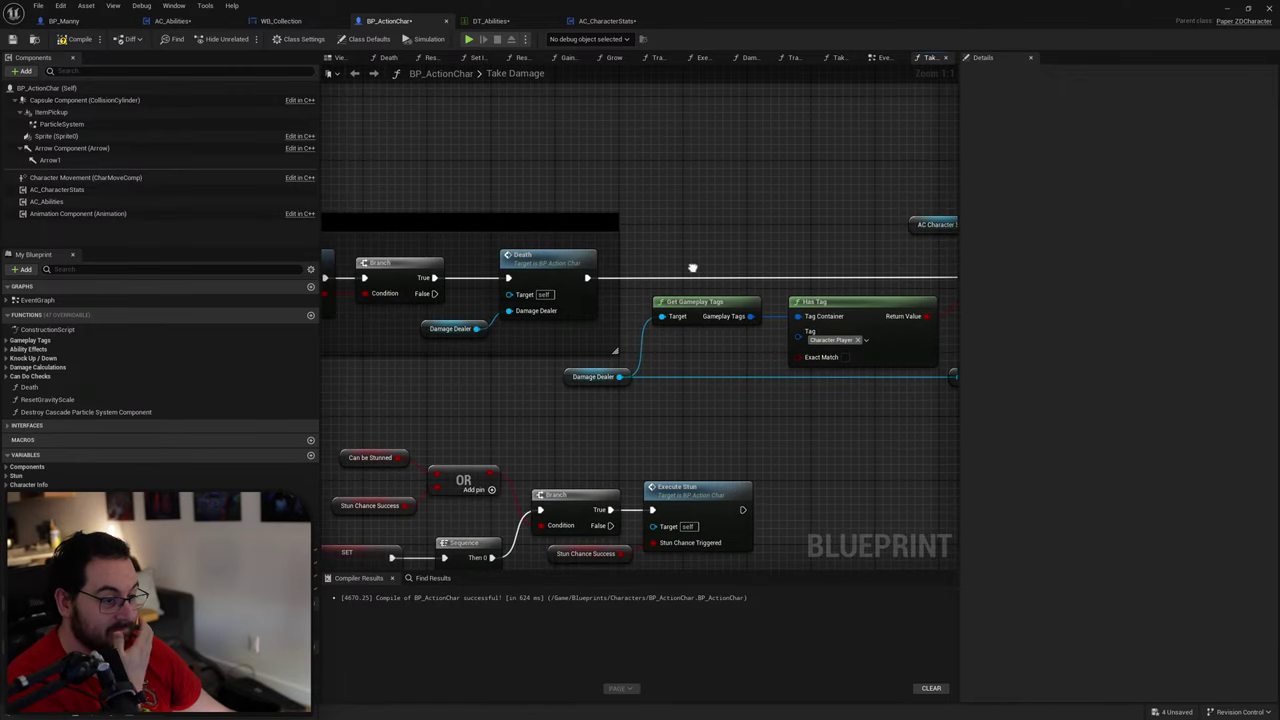
key(F7)
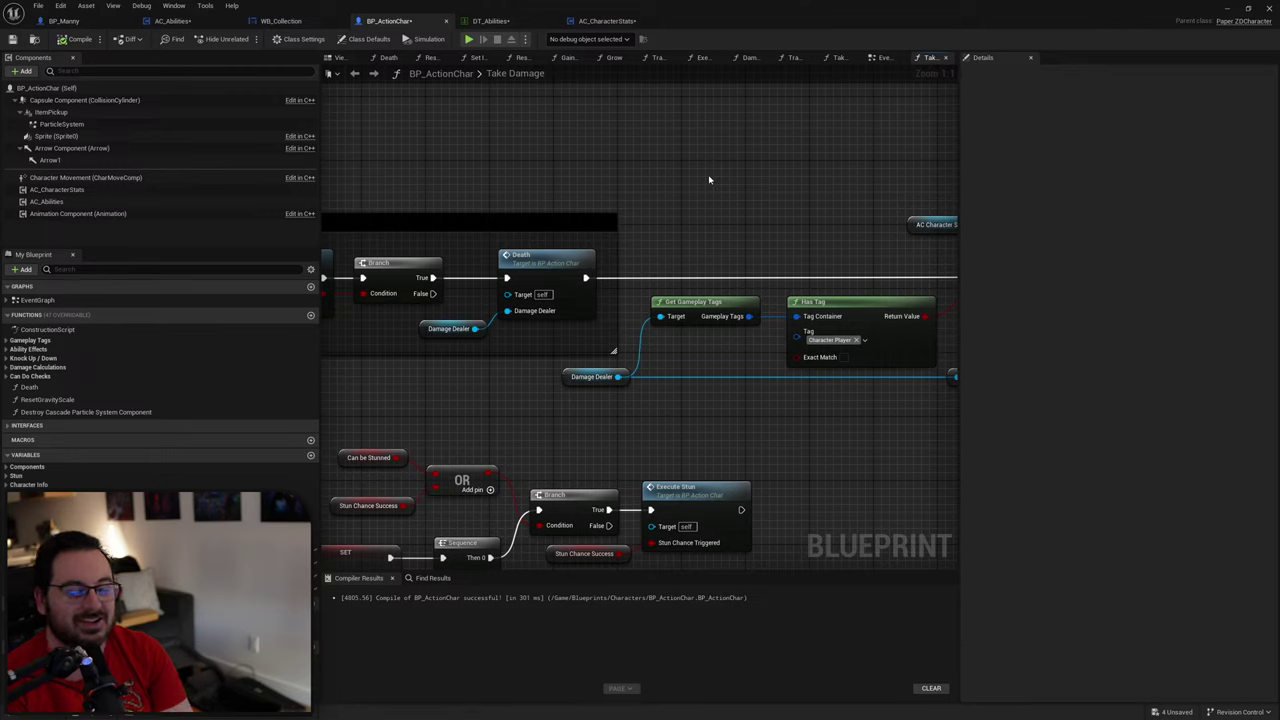
right_drag(536, 208, 734, 177)
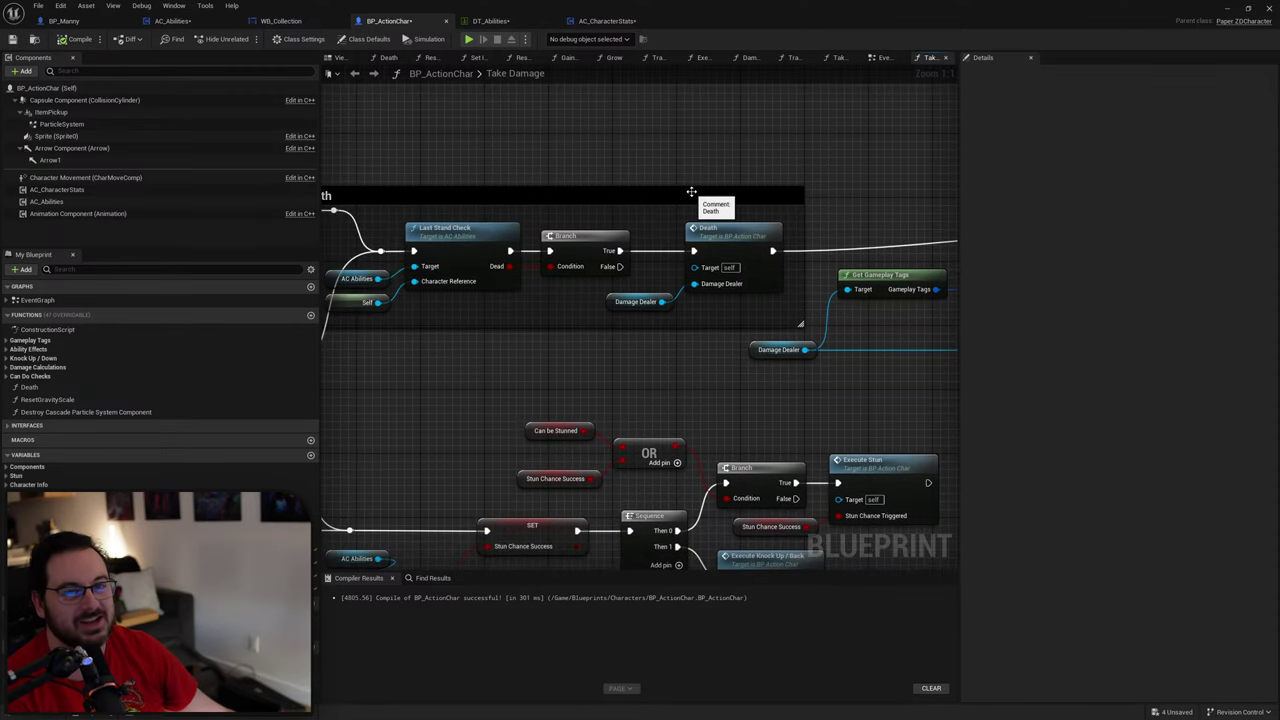
mouse_move(652, 159)
right_down()
mouse_move(577, 165)
mouse_move(657, 171)
right_up()
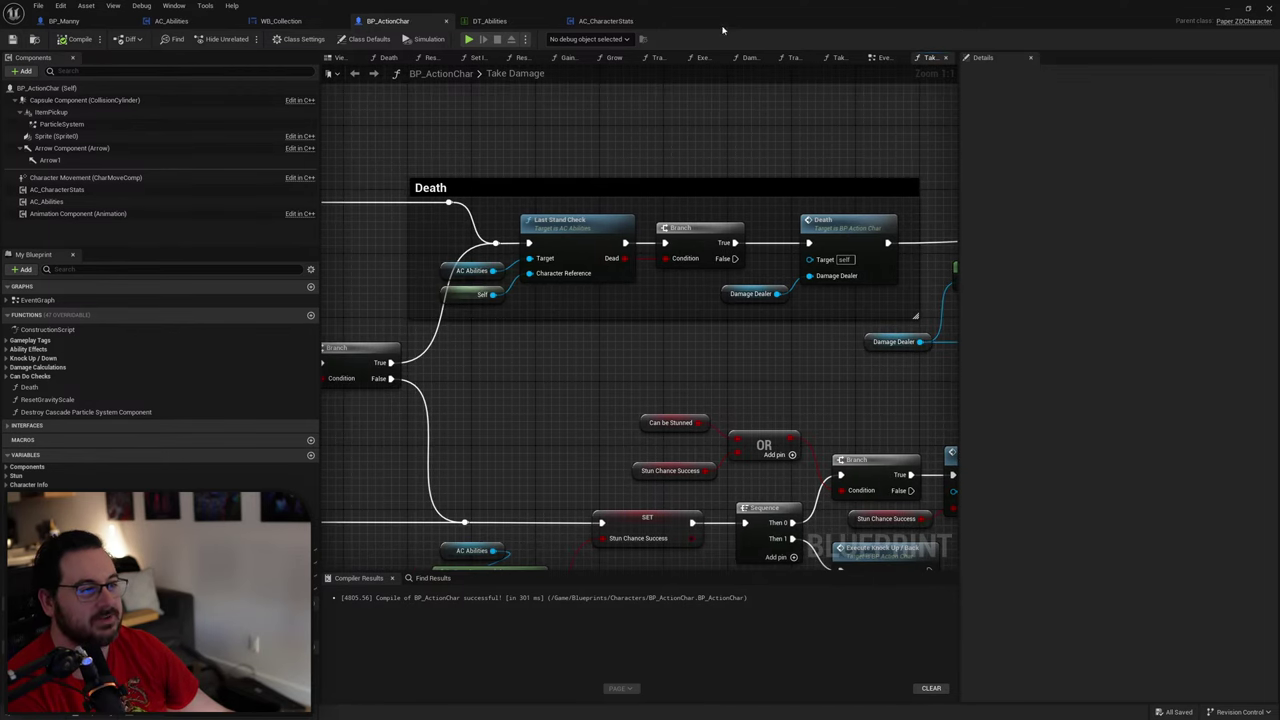
Step: Start a play session in L_Testing and choose the Last Stand ability card
drag(718, 17, 606, 634)
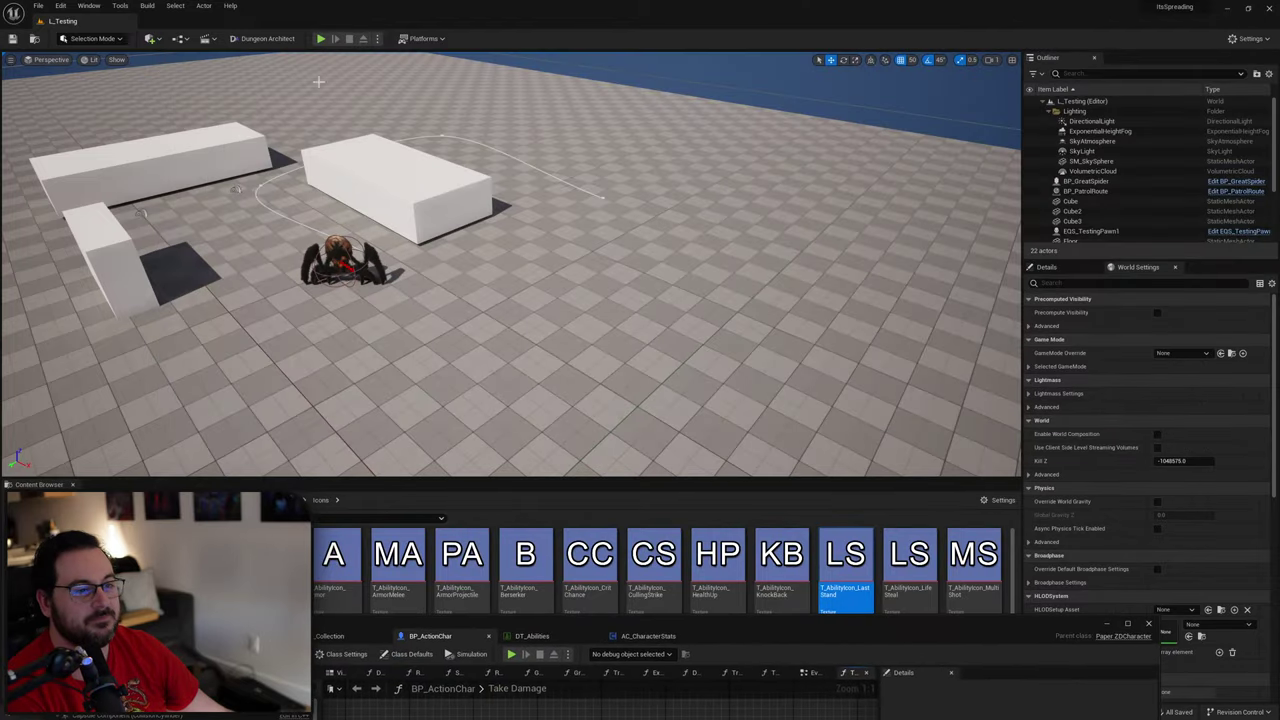
click(320, 39)
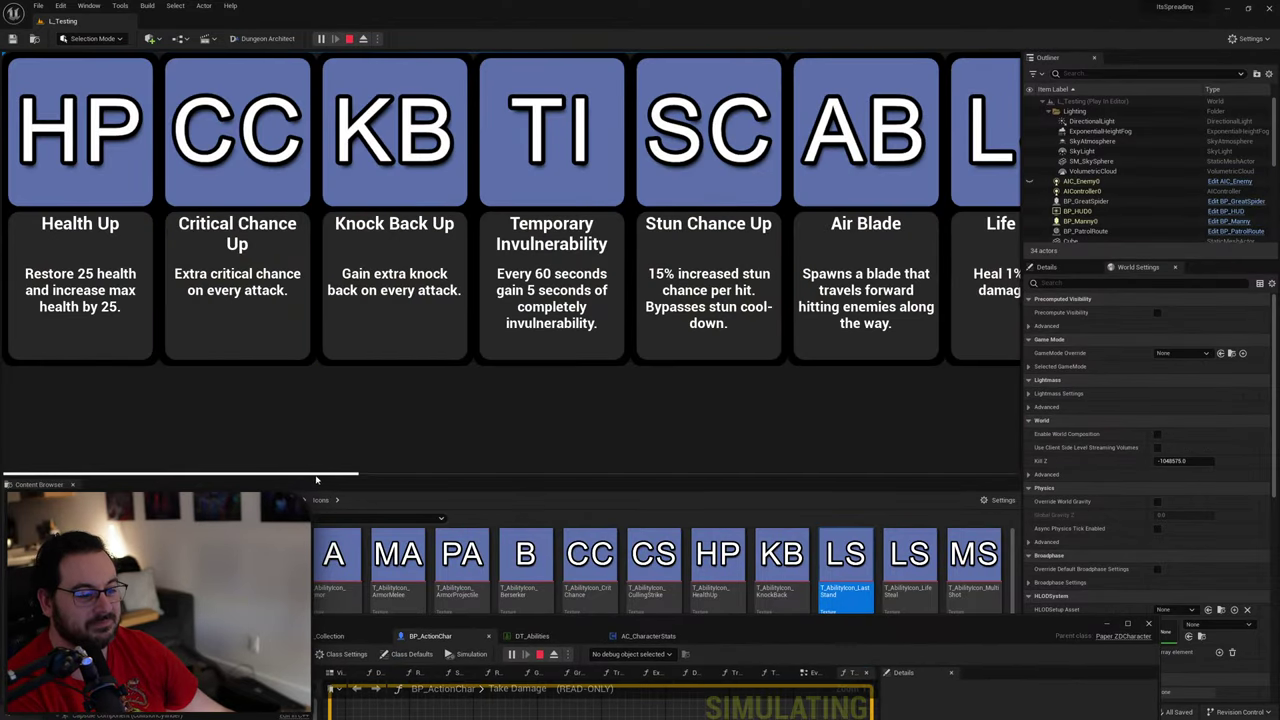
drag(316, 474, 988, 394)
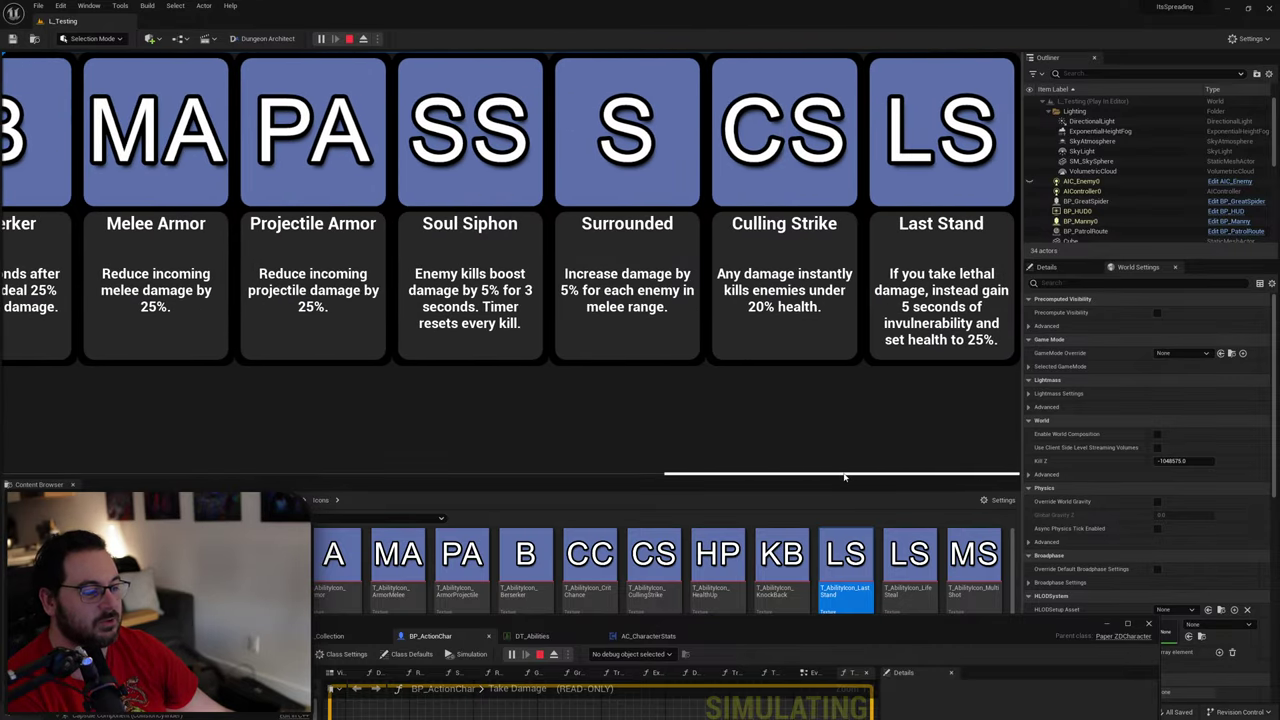
drag(844, 477, 942, 474)
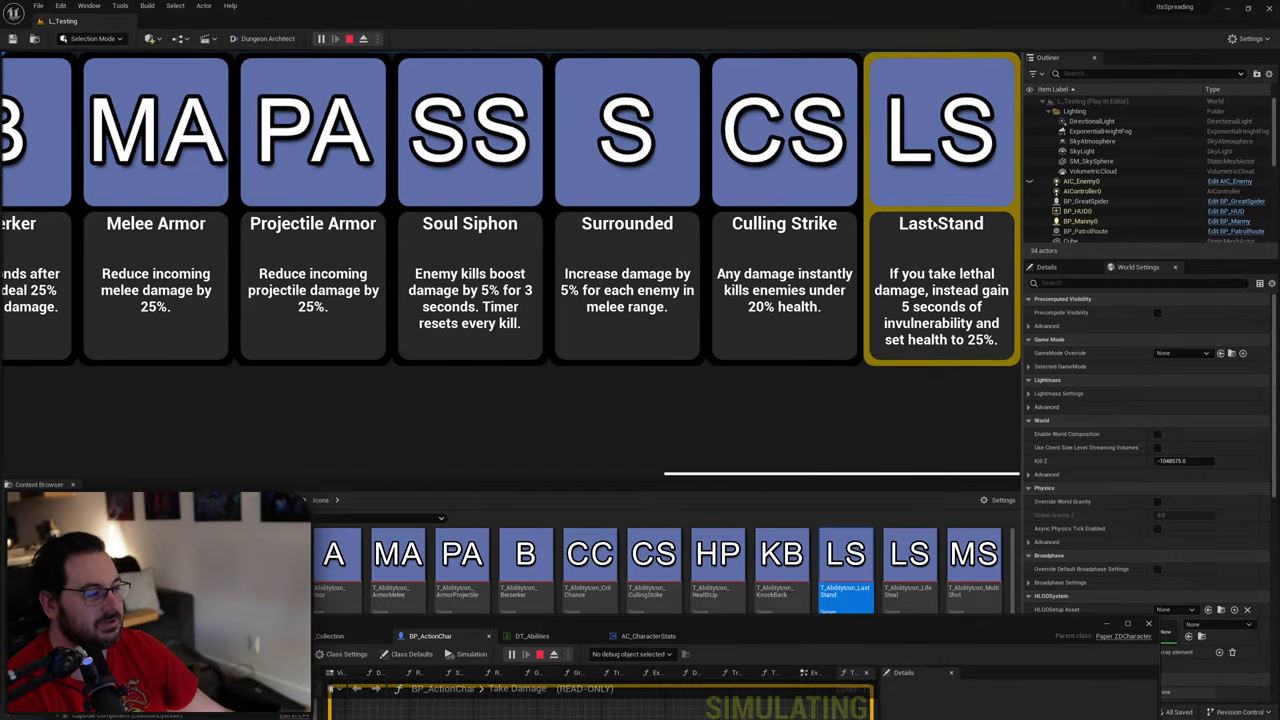
click(784, 280)
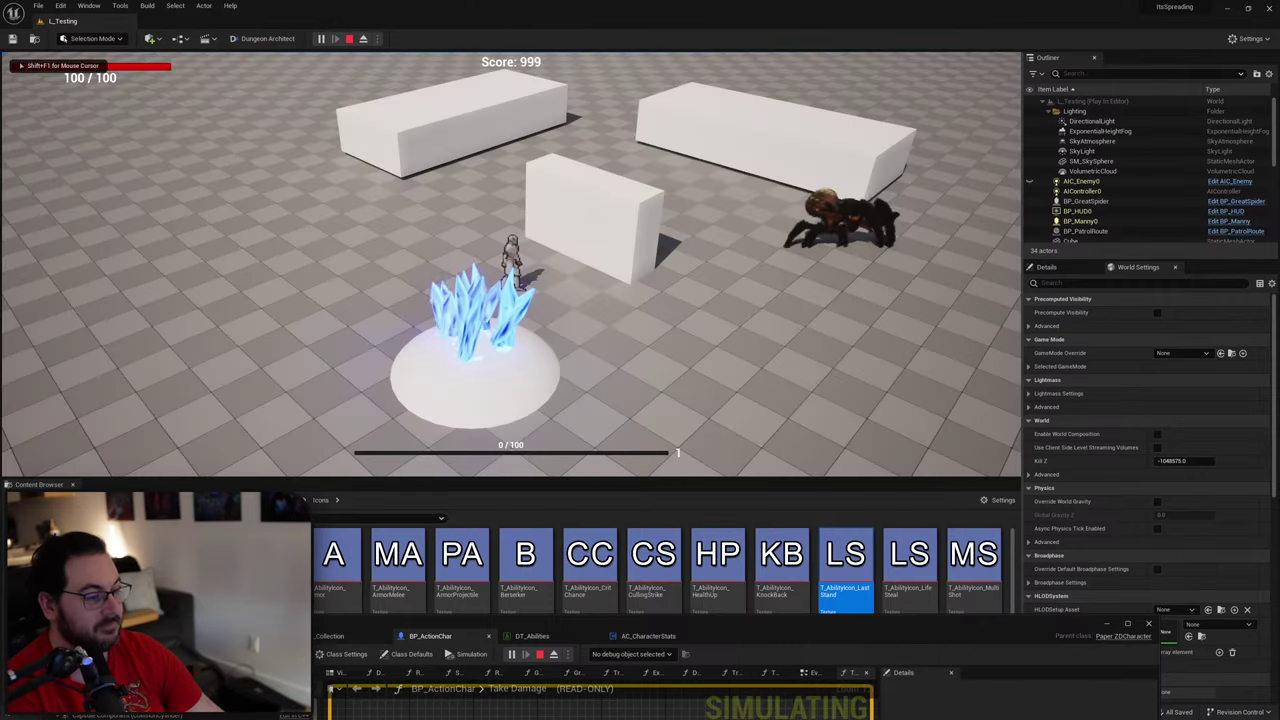
Step: Move the character to the great spider, let its attacks deal damage to test Last Stand, and end the play session
key(d)
key(space)
key(space)
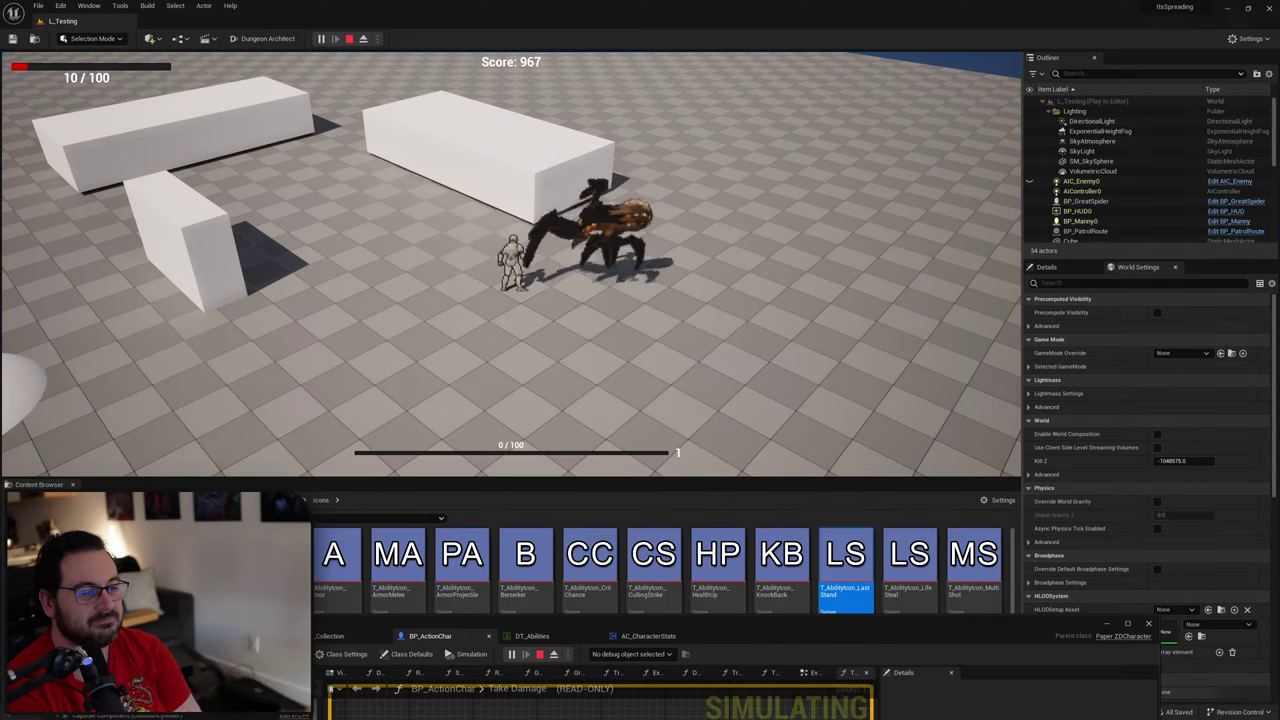
key(Escape)
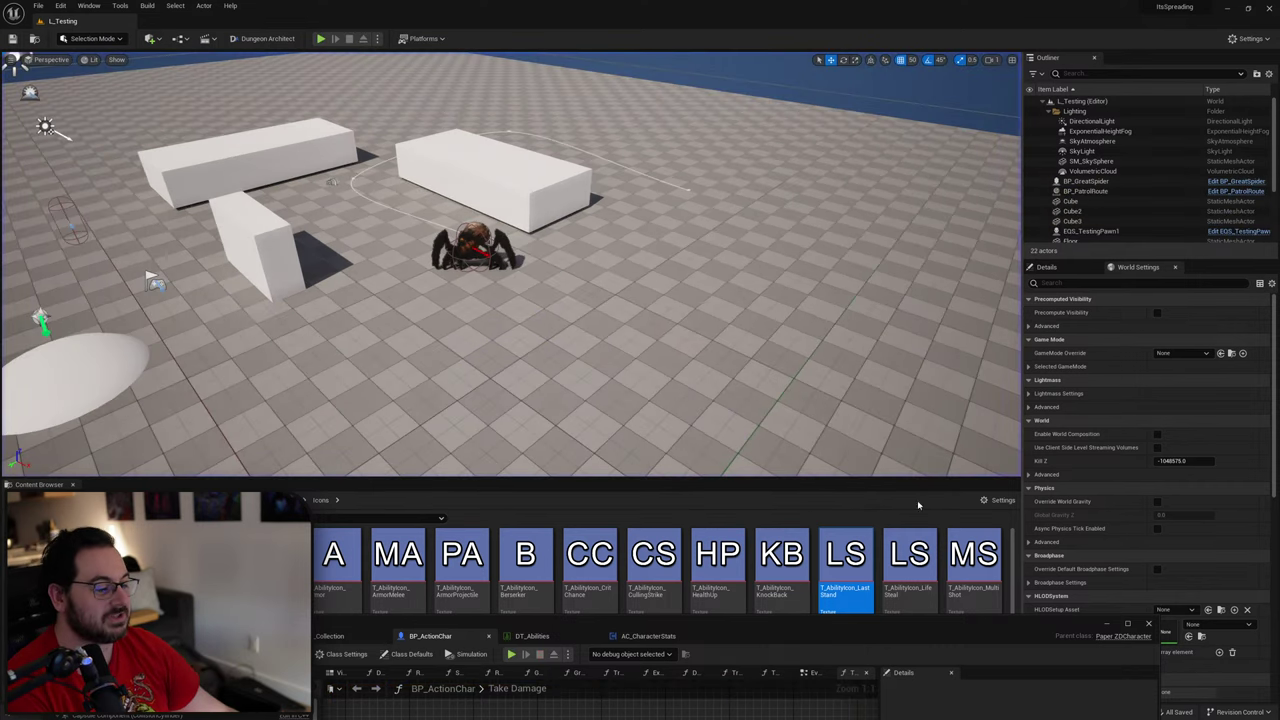
Step: Return to BP_ActionChar's Take Damage graph and open the Last Stand Check function from its node
double_click(847, 625)
click(847, 625)
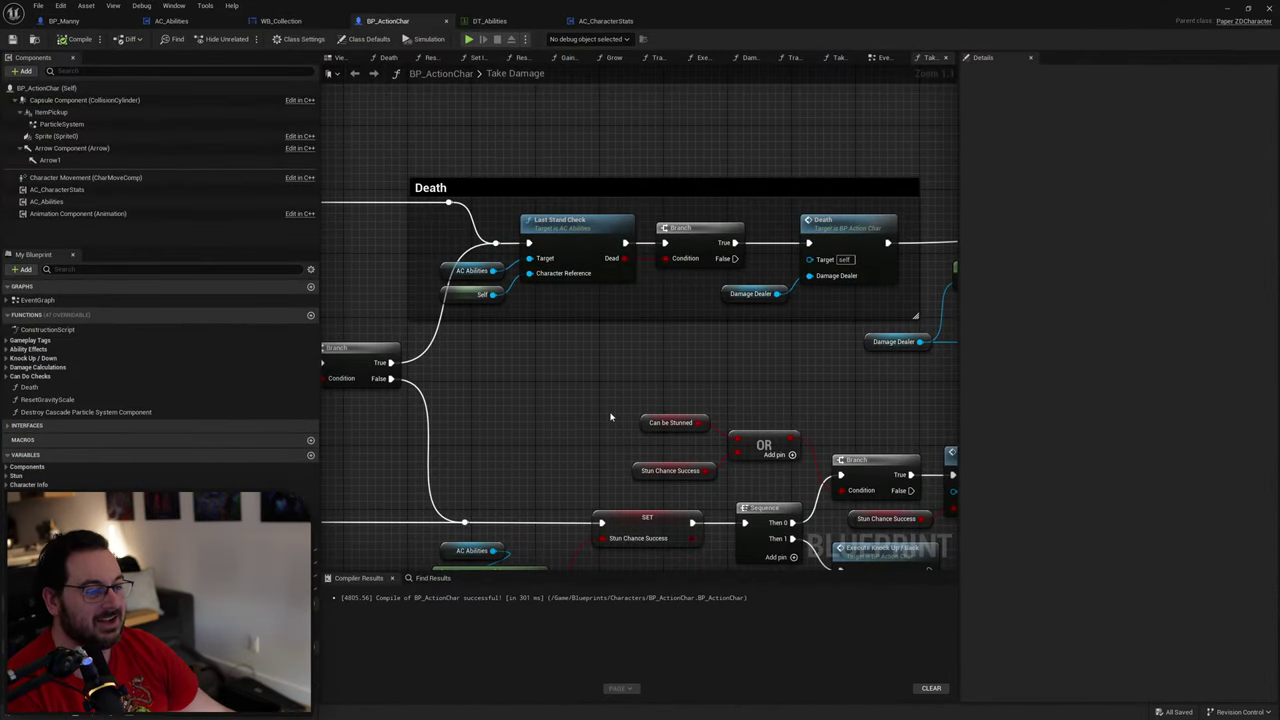
double_click(585, 228)
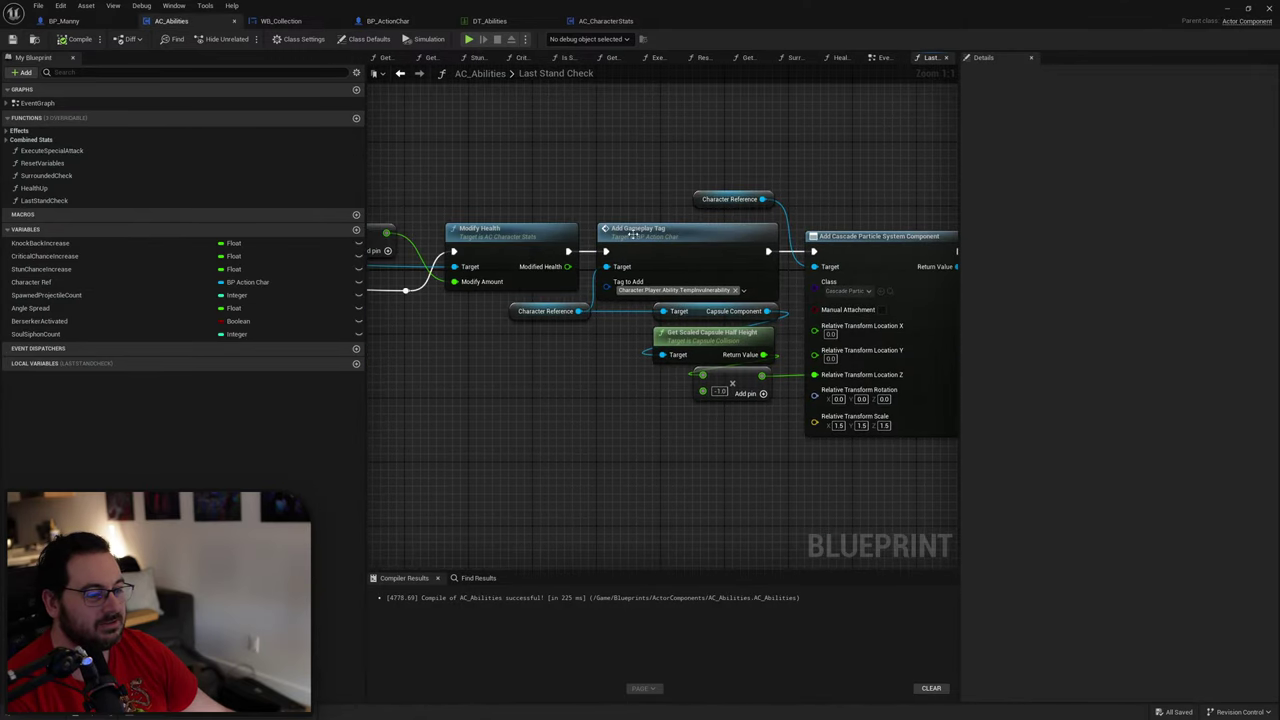
Step: Shift Add Gameplay Tag and all nodes following it right to make room after Modify Health
mouse_move(499, 202)
right_down()
mouse_move(580, 220)
mouse_move(1196, 188)
mouse_move(425, 195)
right_up()
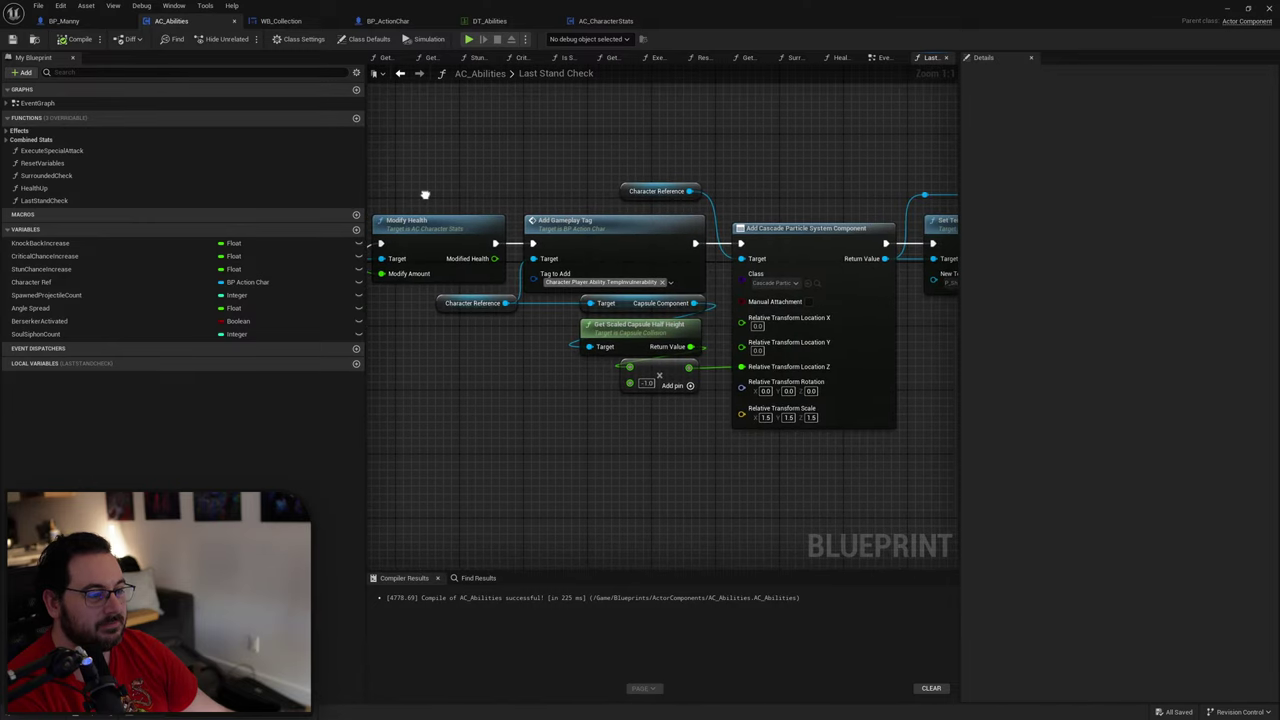
right_drag(598, 256, 500, 246)
scroll(500, 246, down, 2)
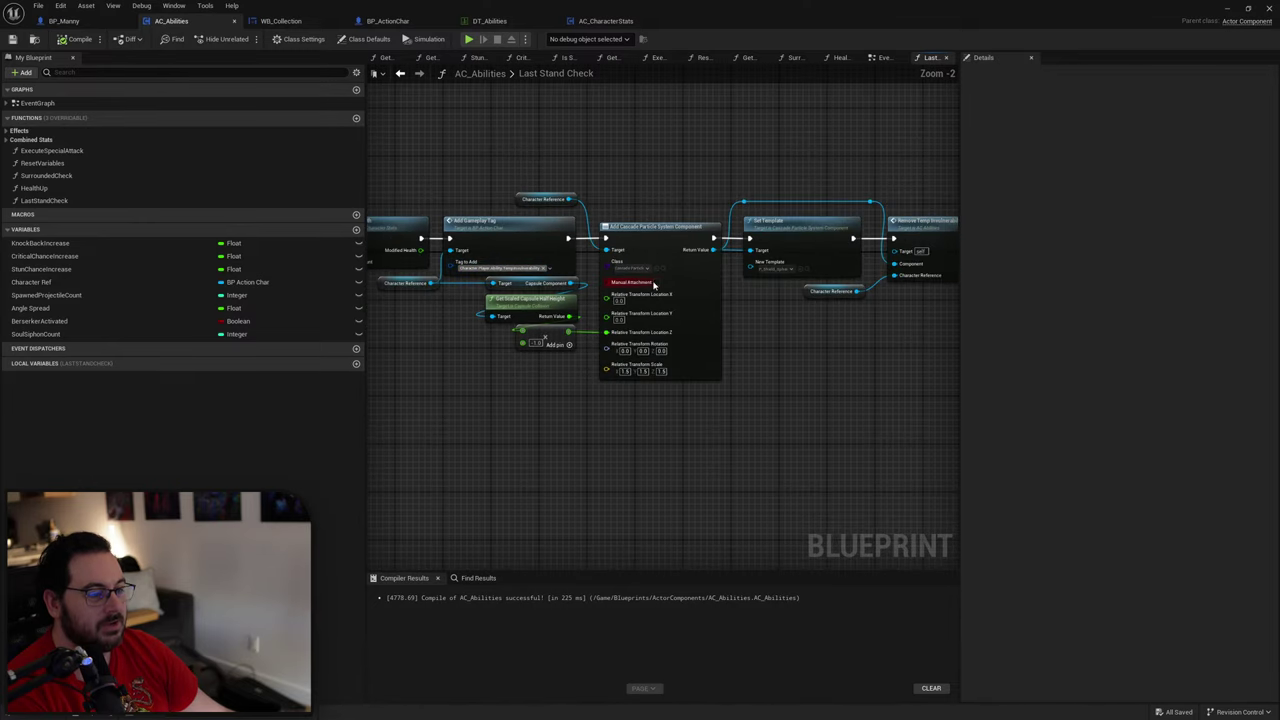
right_drag(693, 279, 537, 255)
scroll(567, 254, down, 1)
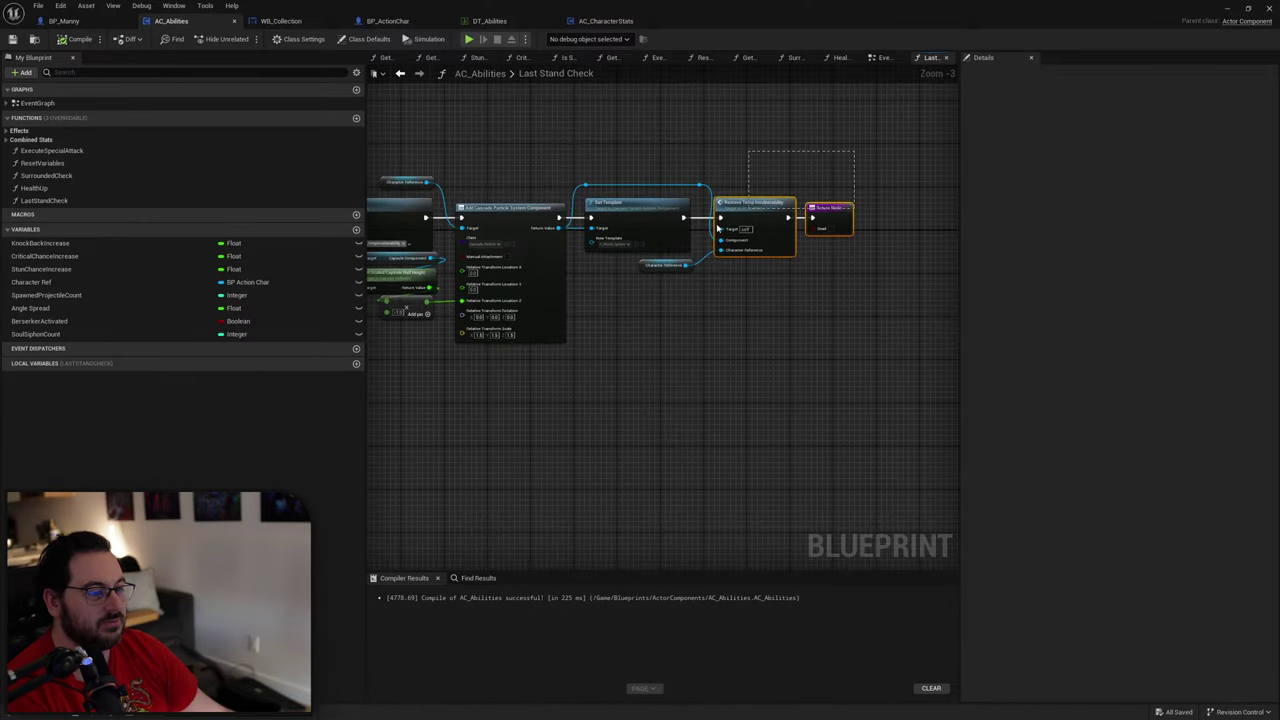
drag(717, 225, 384, 336)
right_drag(409, 343, 634, 404)
scroll(689, 355, up, 3)
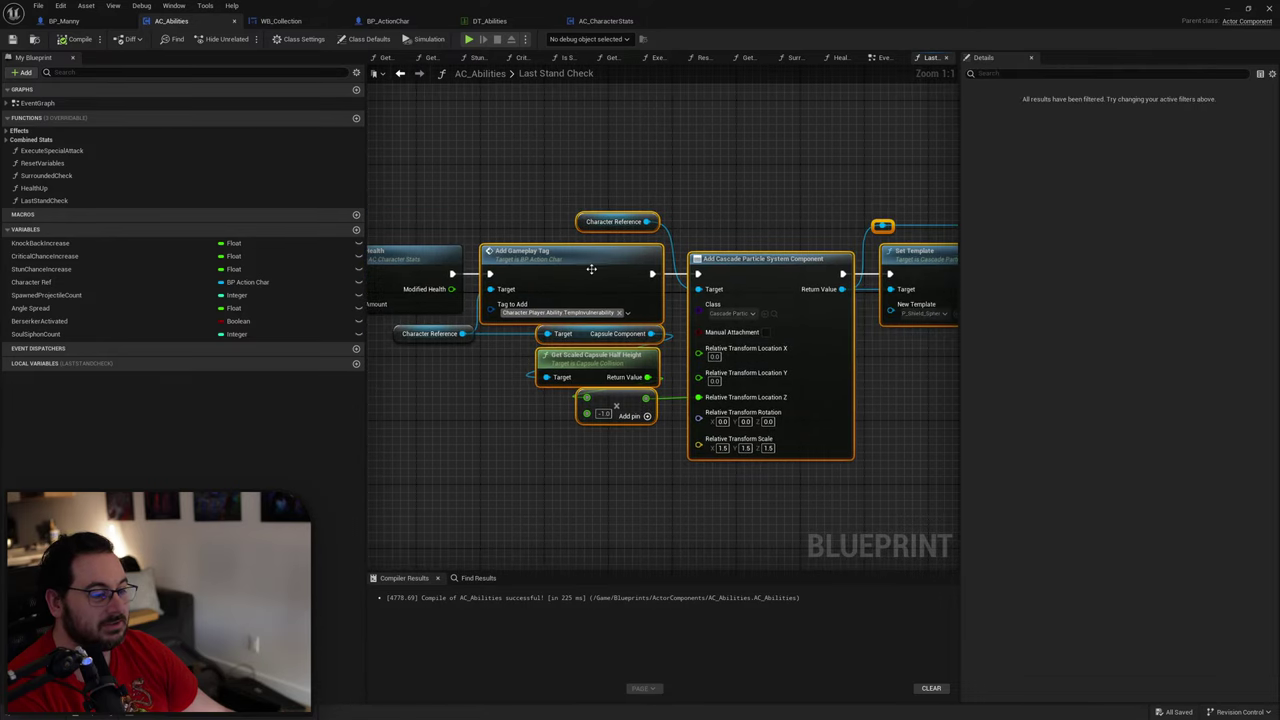
drag(591, 269, 809, 273)
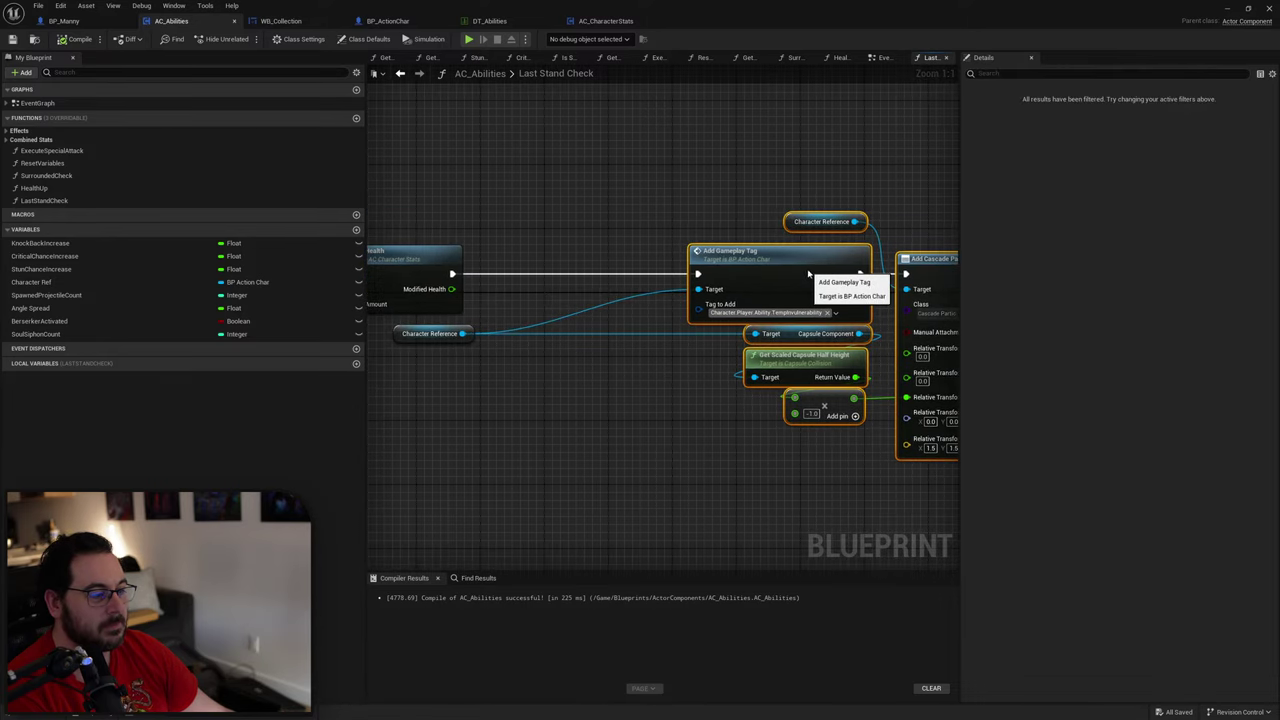
click(540, 377)
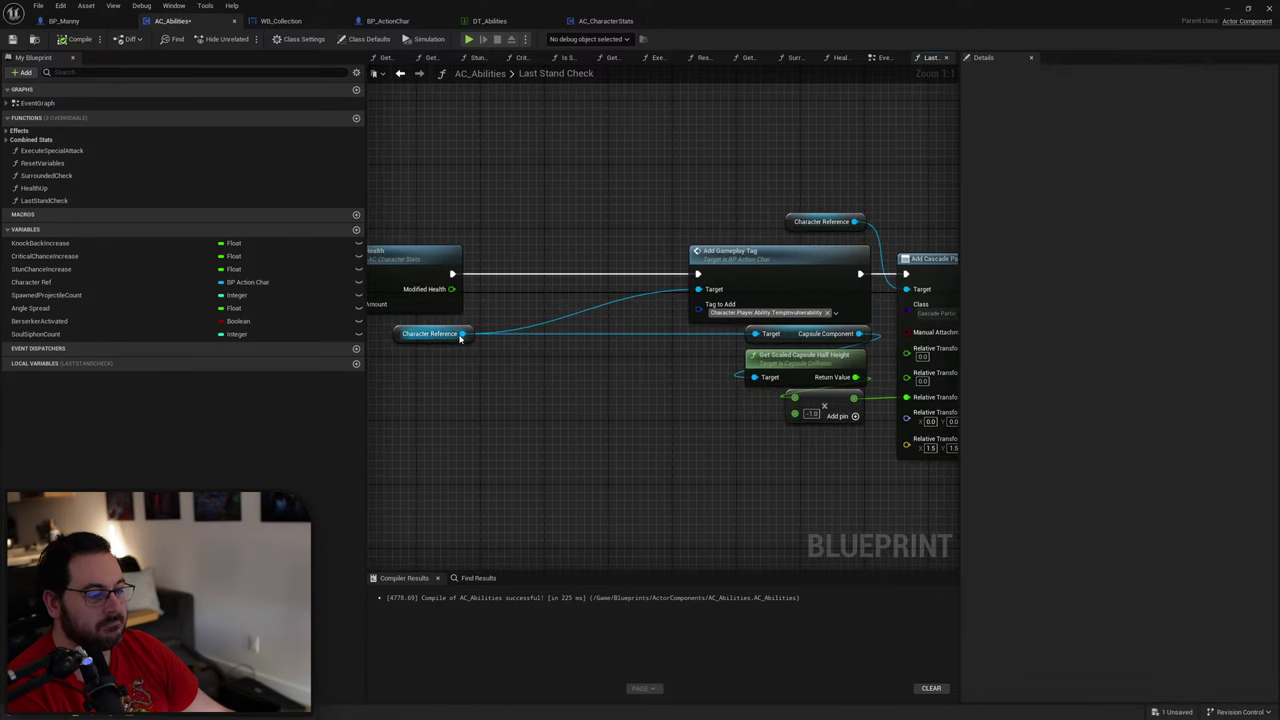
Step: Insert a Remove Gameplay Tag node targeting Character Reference between Modify Health and Add Gameplay Tag
drag(462, 333, 492, 297)
text(remove game)
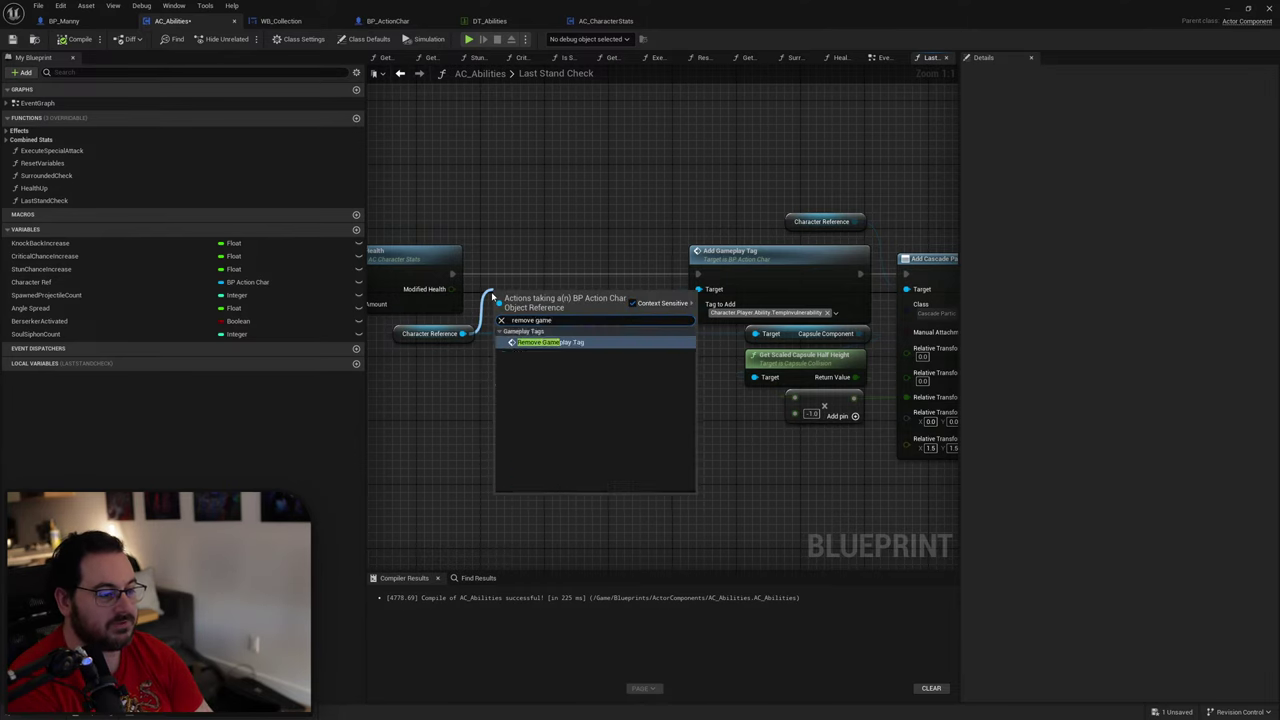
key(Return)
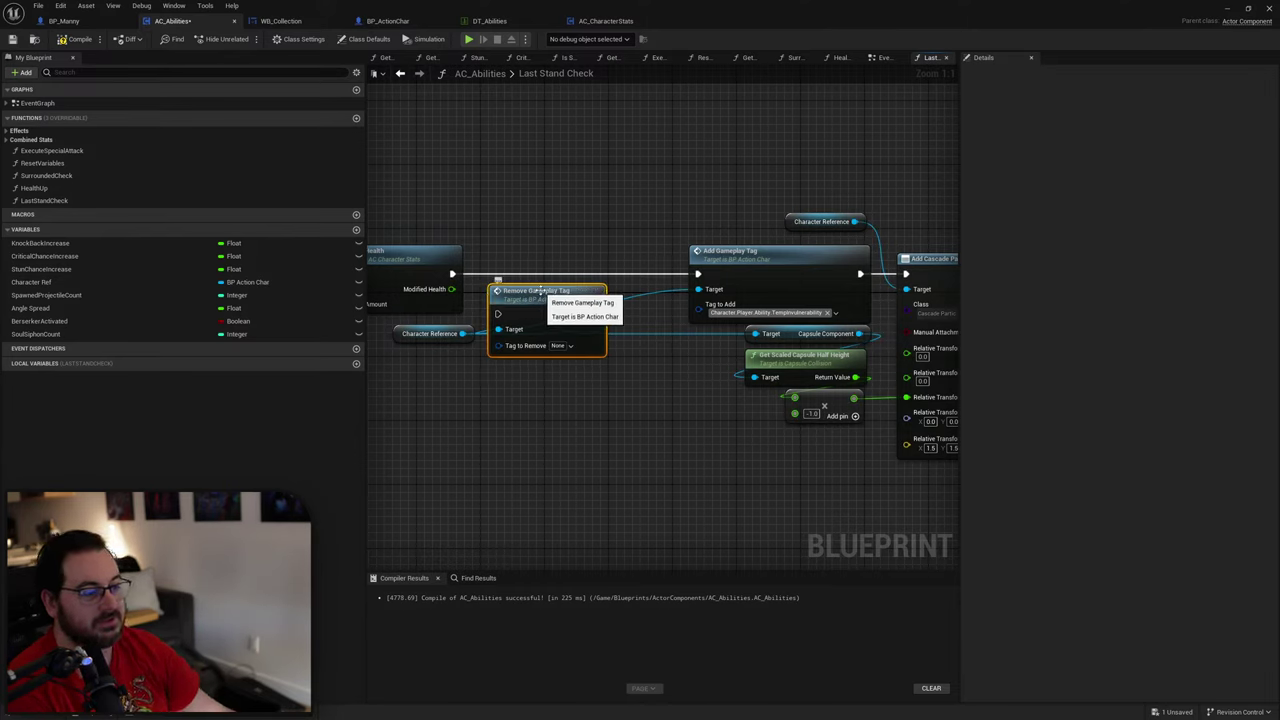
drag(544, 286, 565, 250)
drag(452, 273, 521, 274)
mouse_move(619, 273)
mouse_down()
mouse_move(713, 275)
mouse_move(698, 274)
mouse_up()
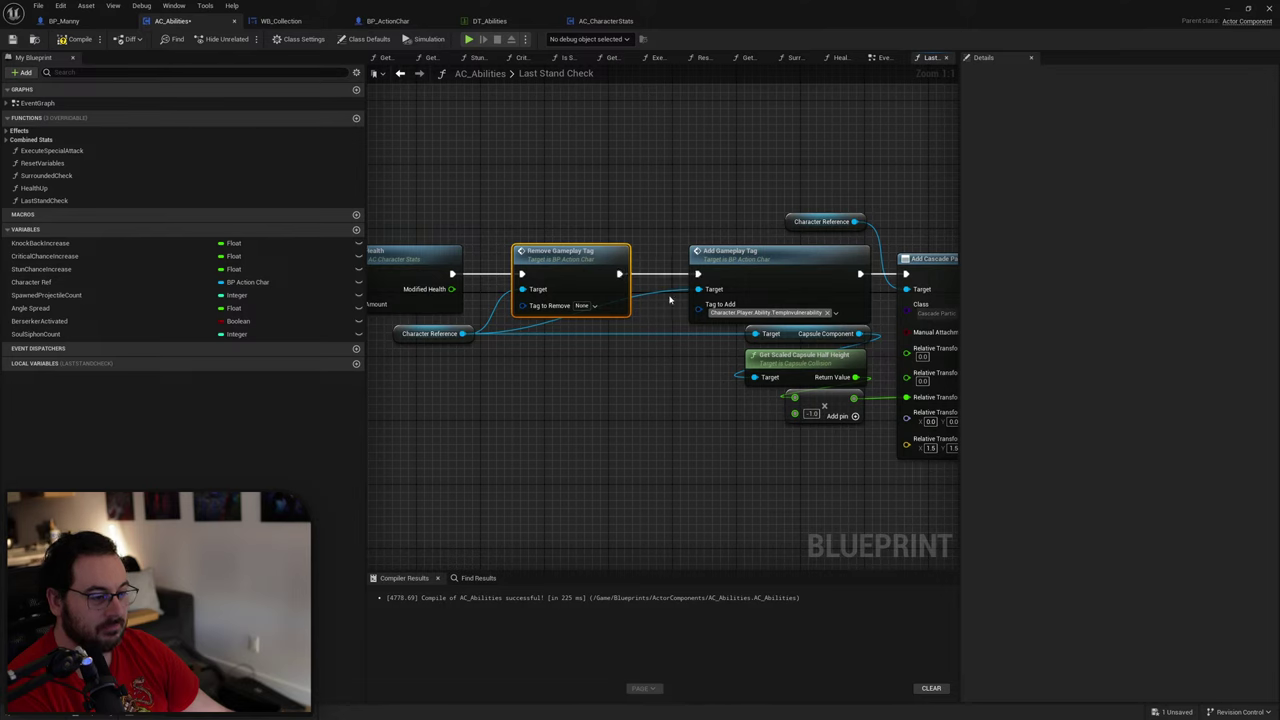
Step: Feed Add Gameplay Tag's Target from a reroute on the Character Reference wire, and set Tag to Remove to Character.Player.Ability.LastStand
double_click(659, 333)
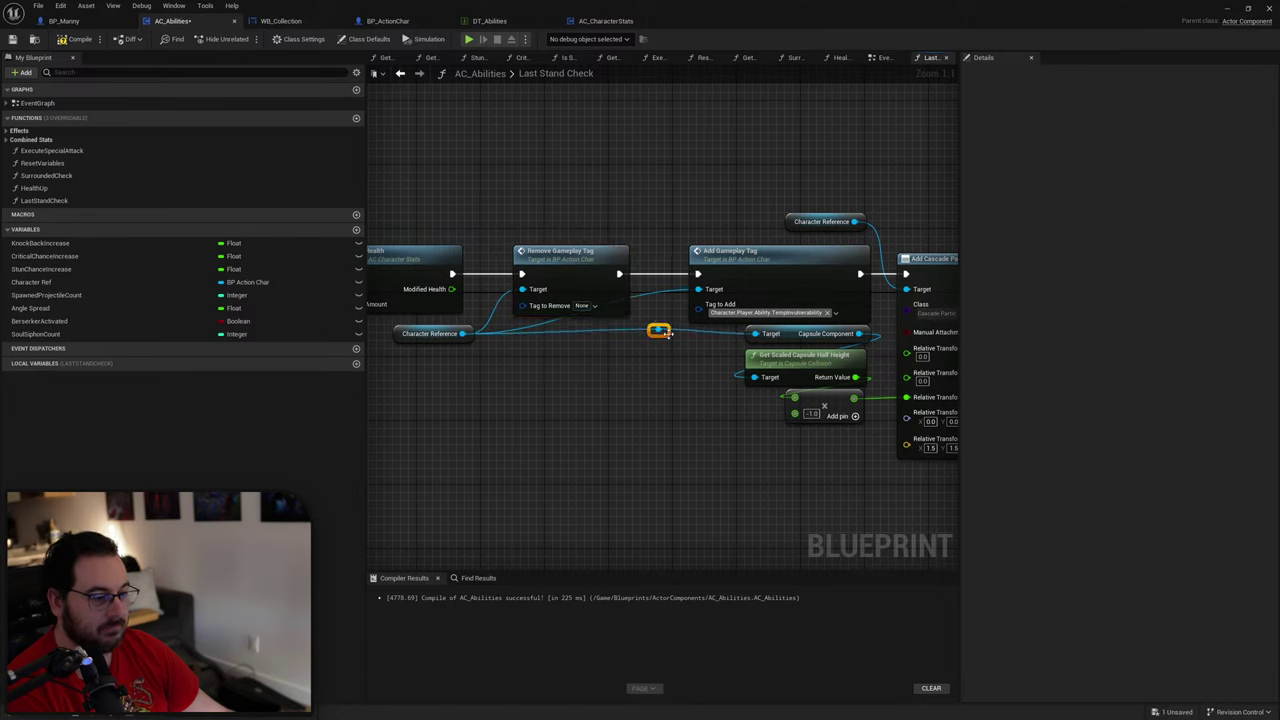
drag(661, 330, 698, 290)
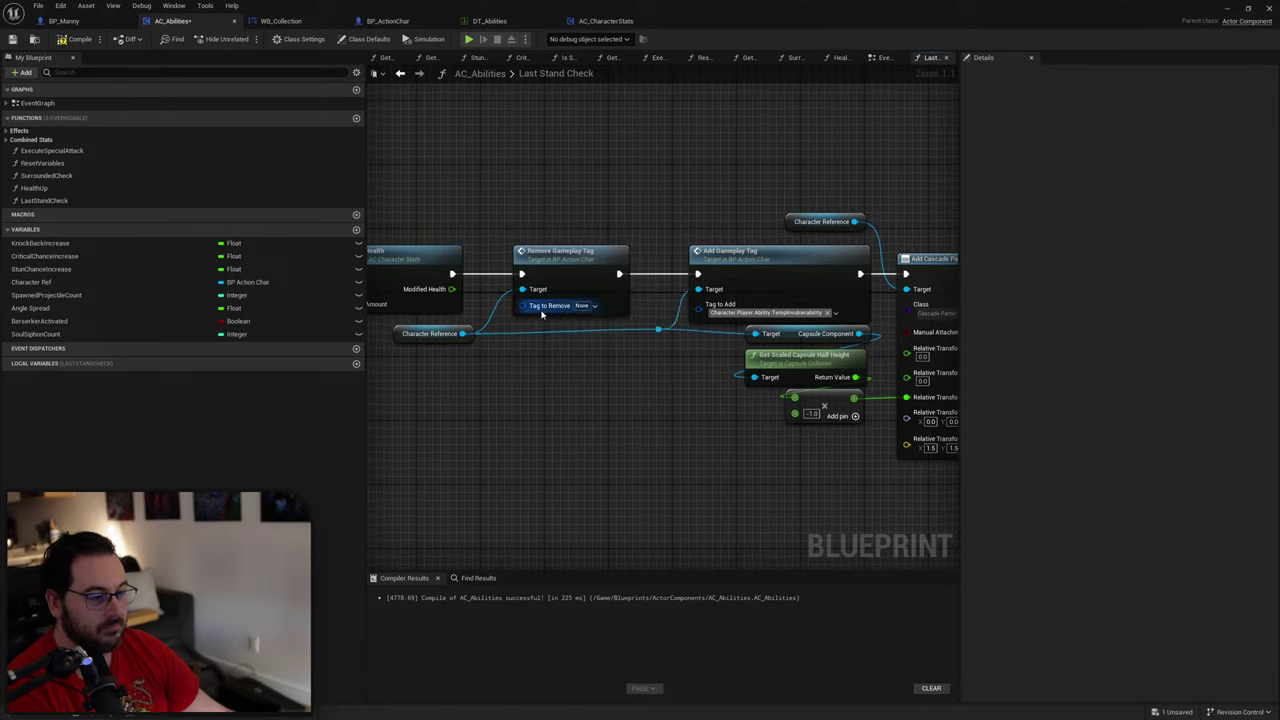
click(587, 305)
scroll(652, 477, down, 3)
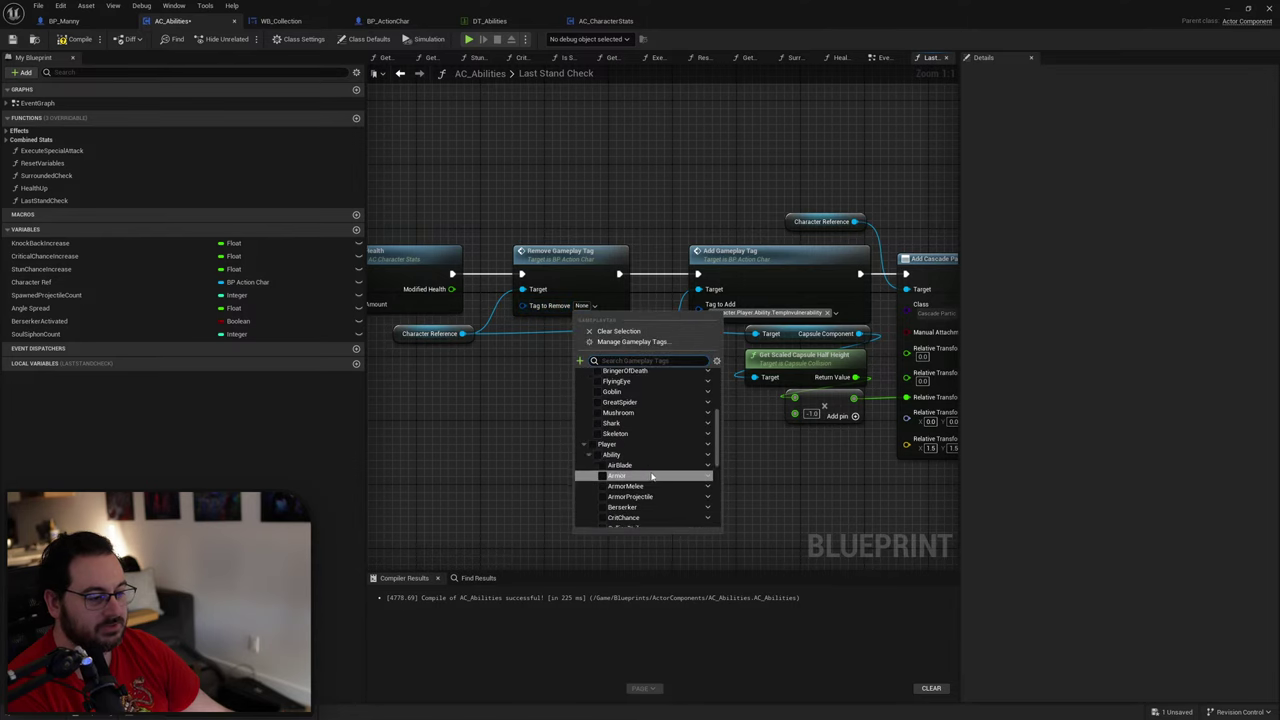
scroll(652, 477, down, 4)
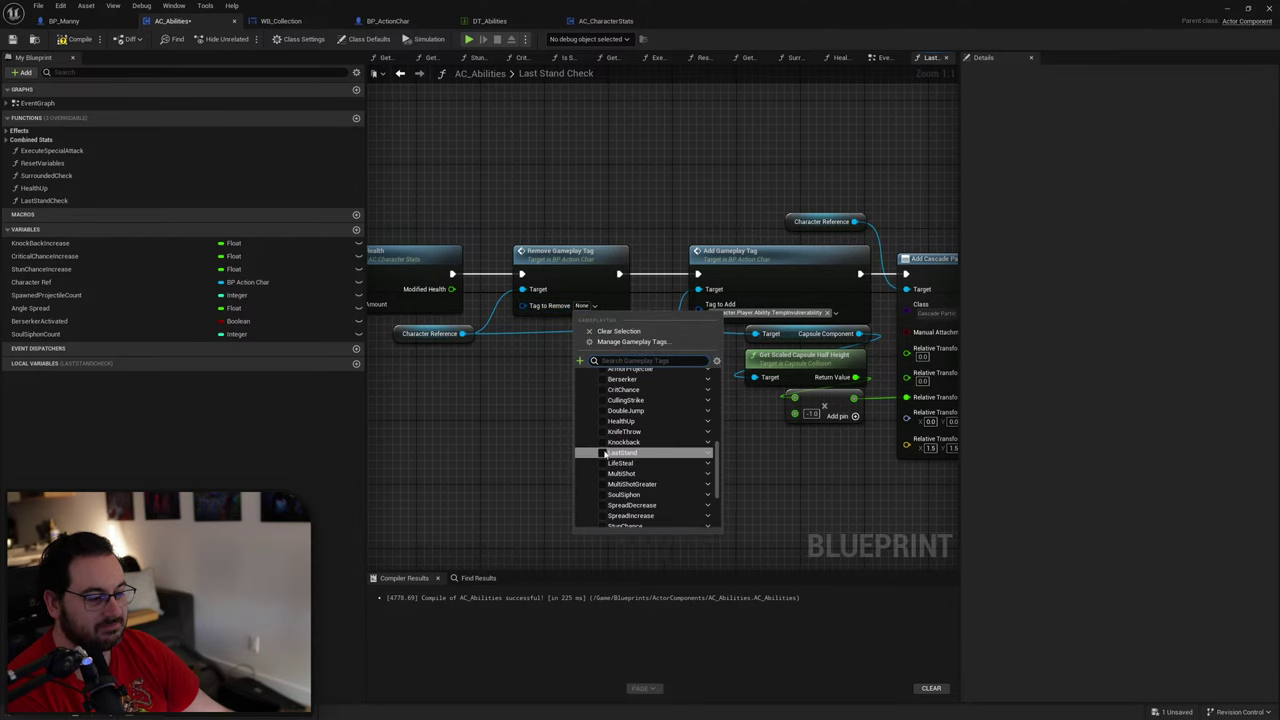
click(603, 453)
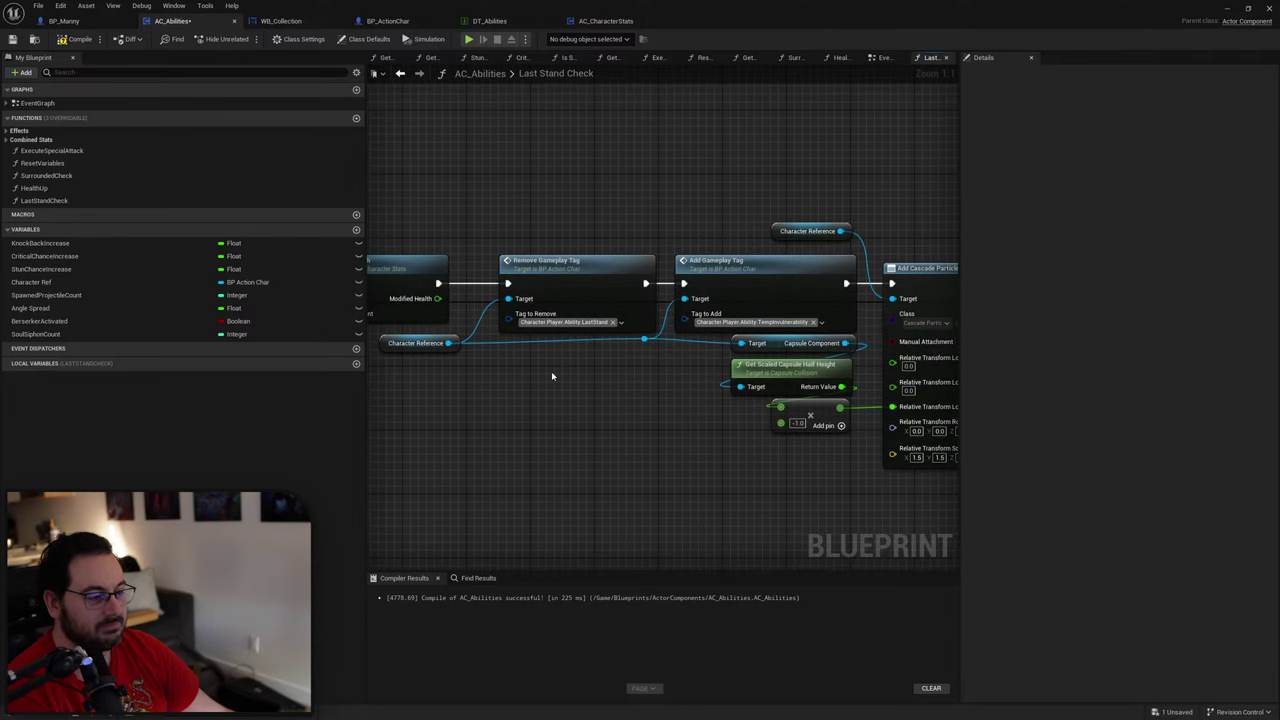
Step: Straighten the connection running from Character Reference through the reroute node to Capsule Component
drag(456, 346, 458, 344)
shift+click(644, 340)
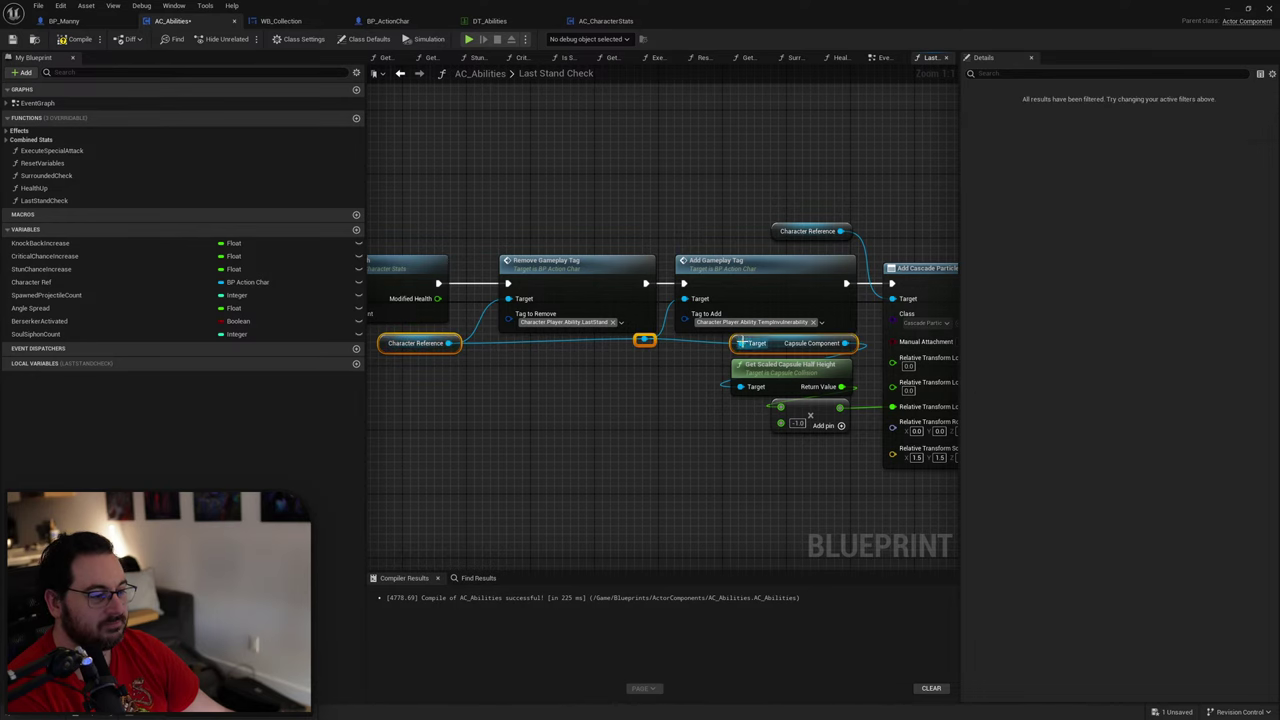
click(663, 403)
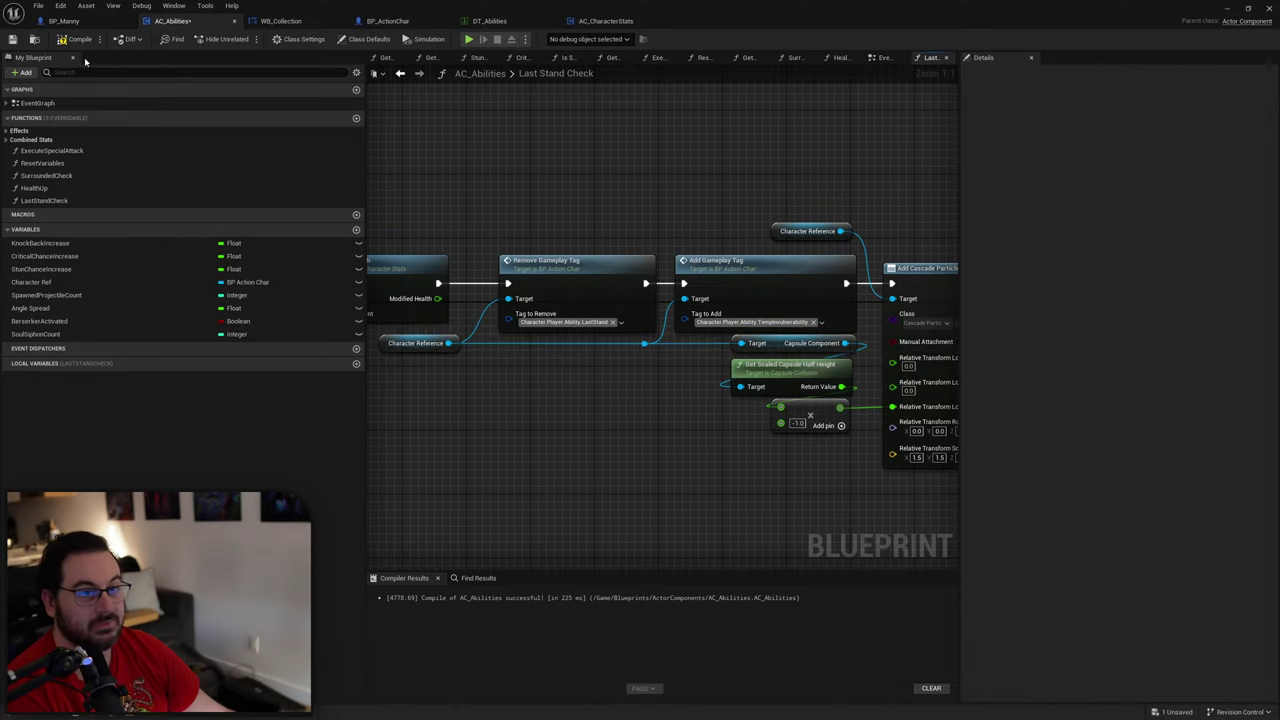
Step: Play L_Testing again with the updated Last Stand Check, choosing the Last Stand card
drag(744, 20, 641, 578)
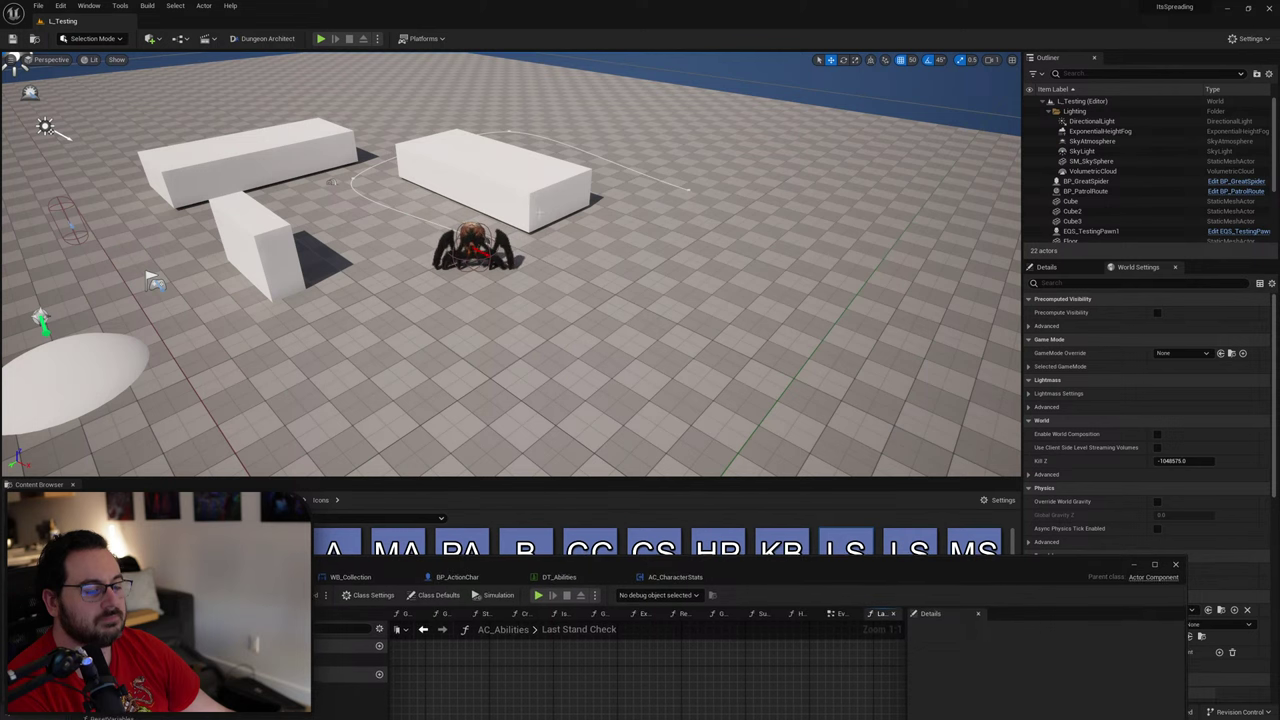
click(321, 39)
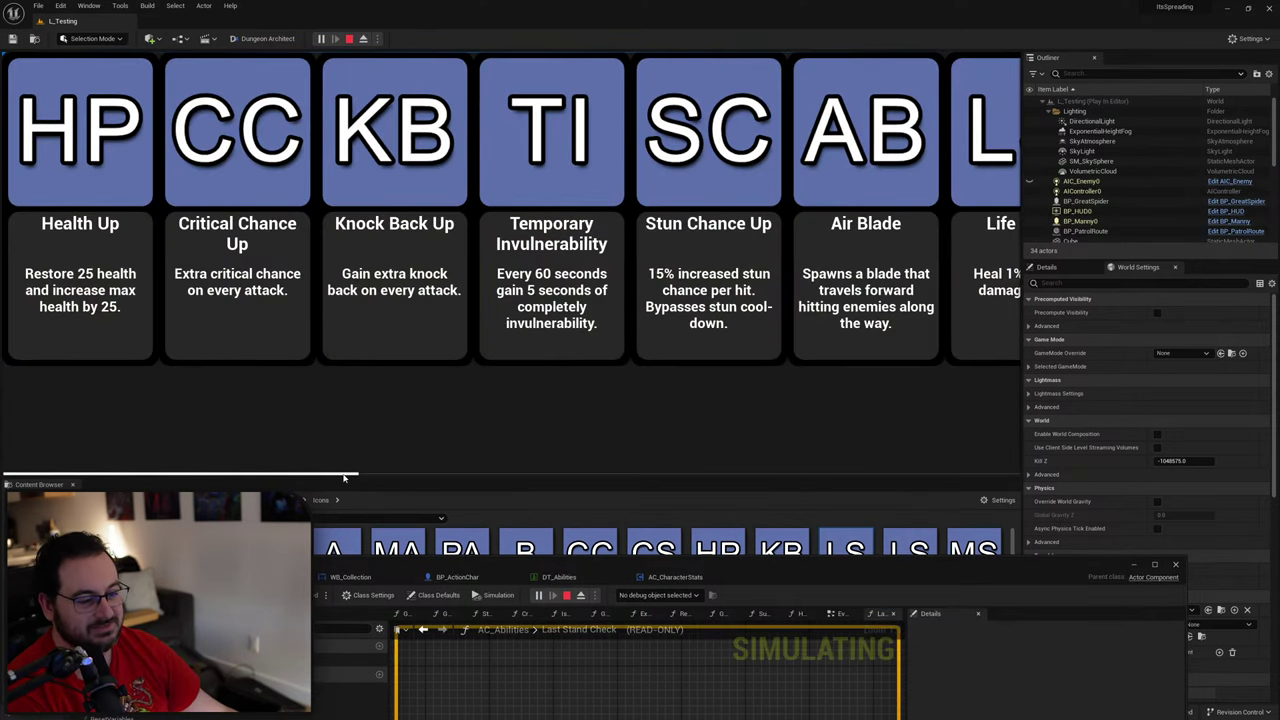
drag(343, 478, 1015, 476)
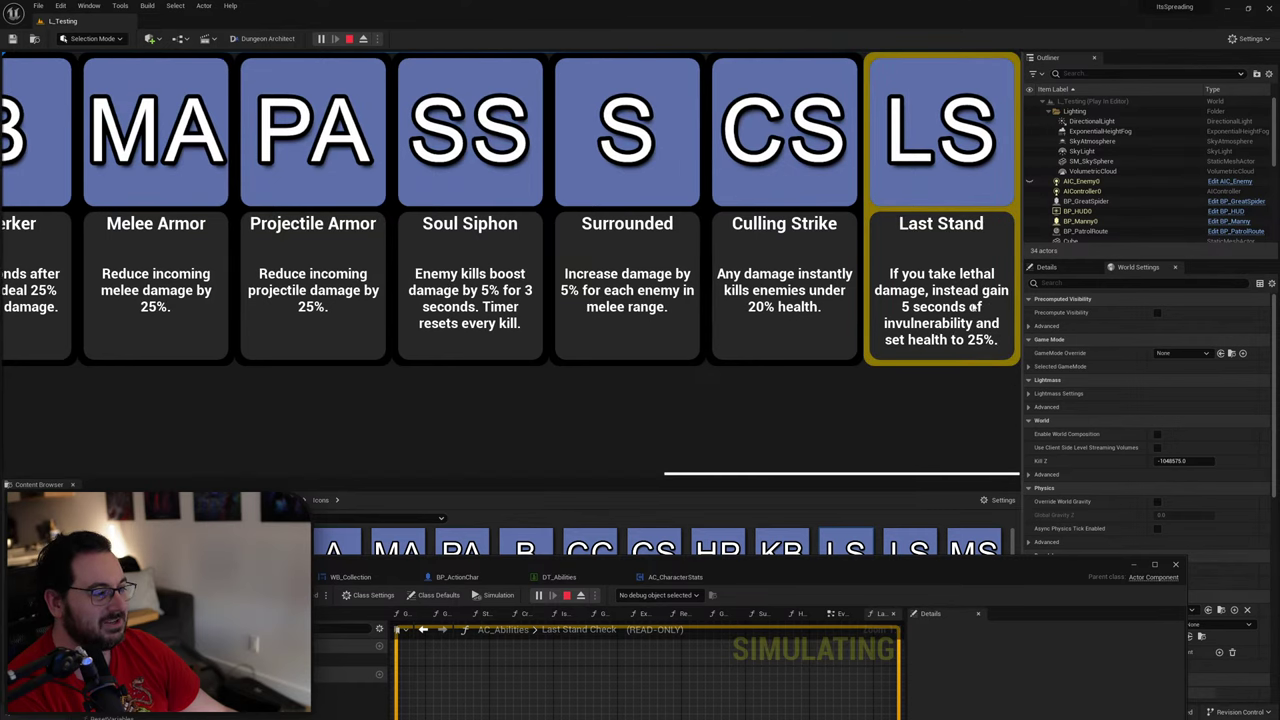
click(970, 305)
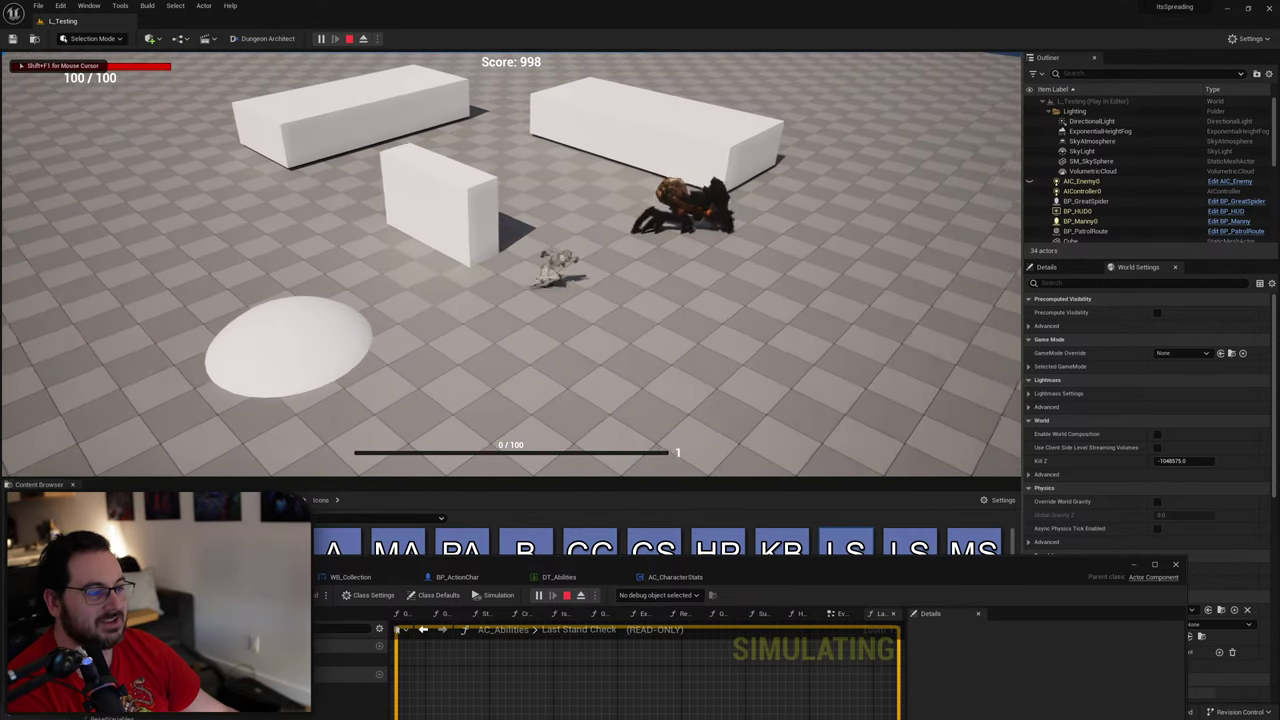
Step: Steer the character around the great spider and take repeated lethal damage to test that Last Stand triggers only once
key(d)
key(w)
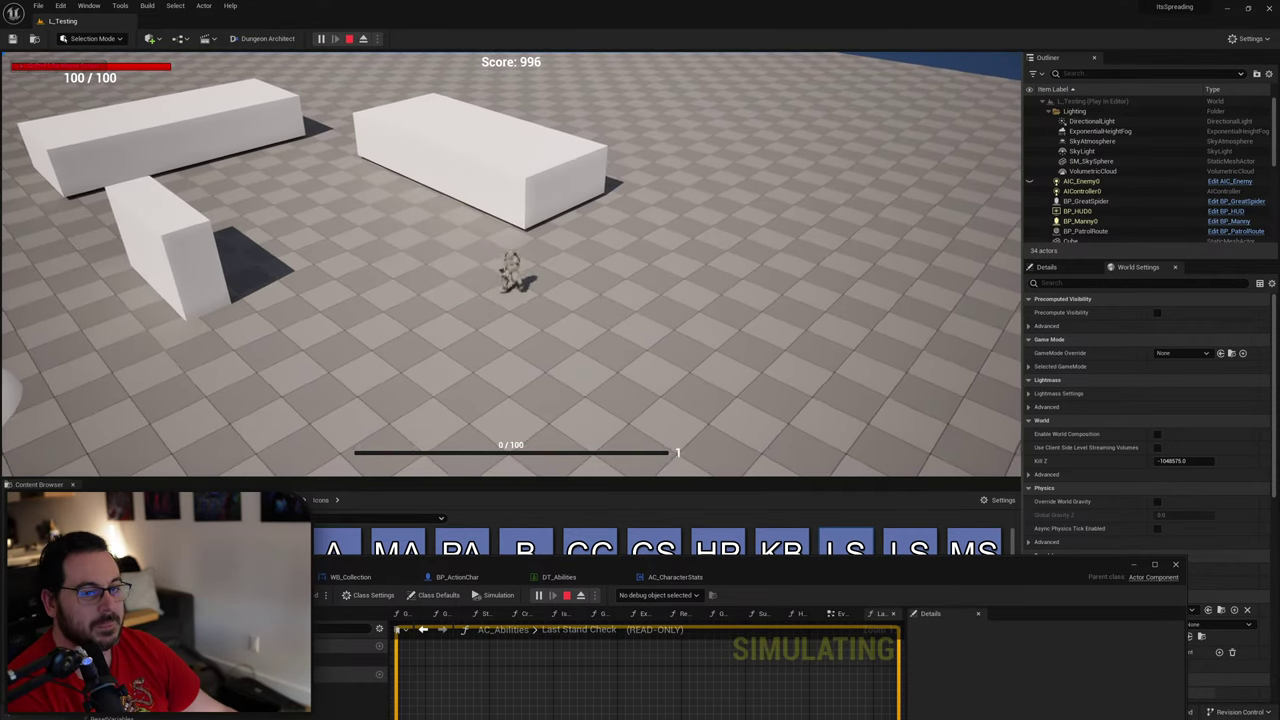
key(a)
key(s)
key(s)
key(a)
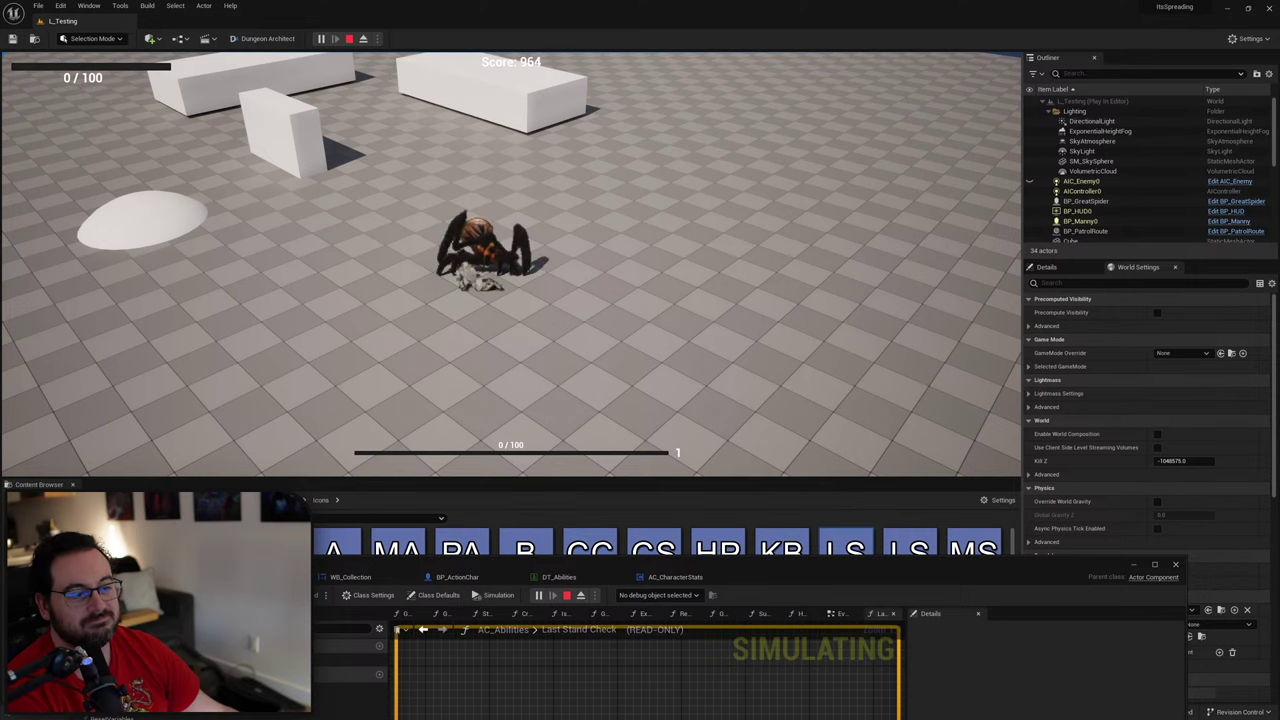
Step: Stop the play session and open the Soul Siphon node in the Death function from the logged runtime error
key(Escape)
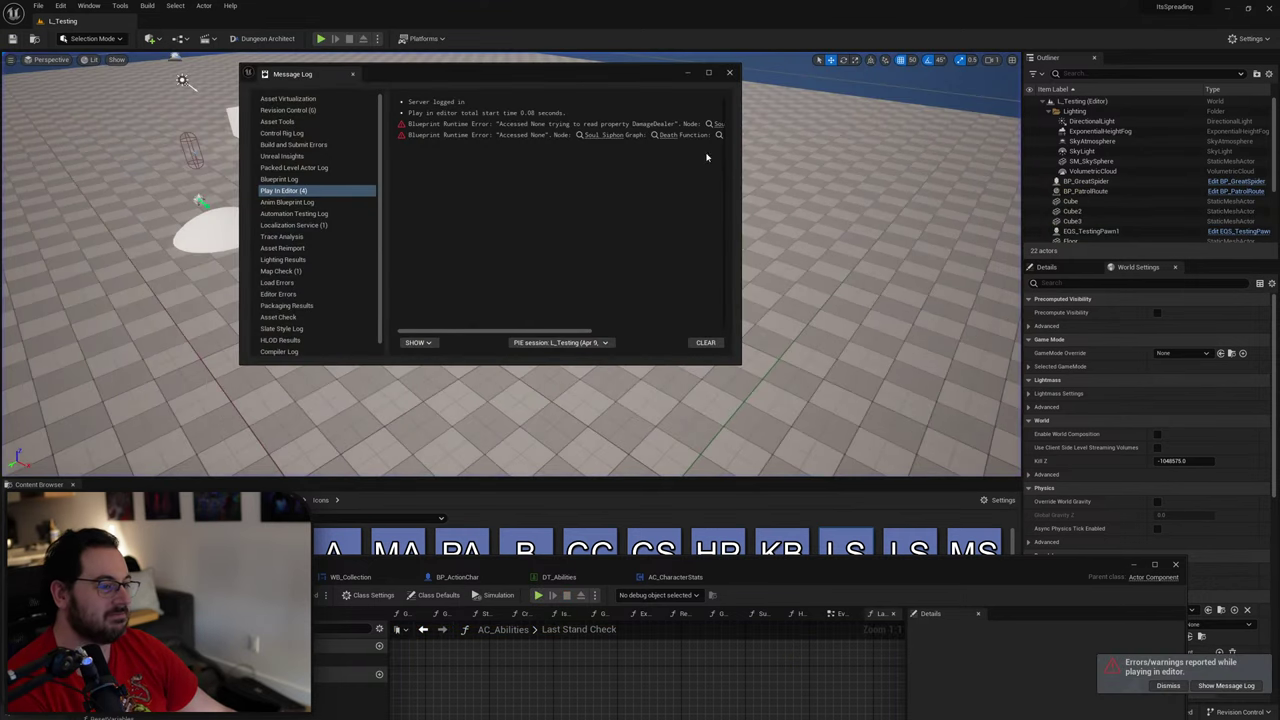
drag(489, 332, 554, 327)
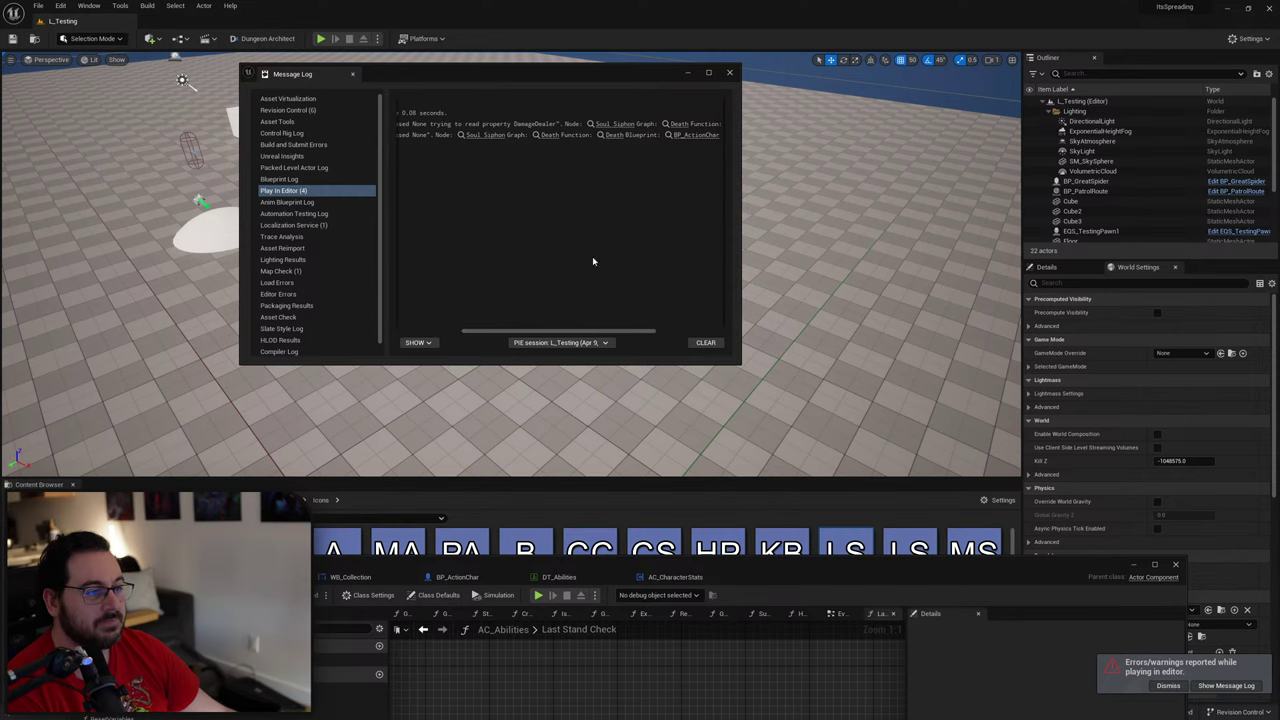
click(628, 127)
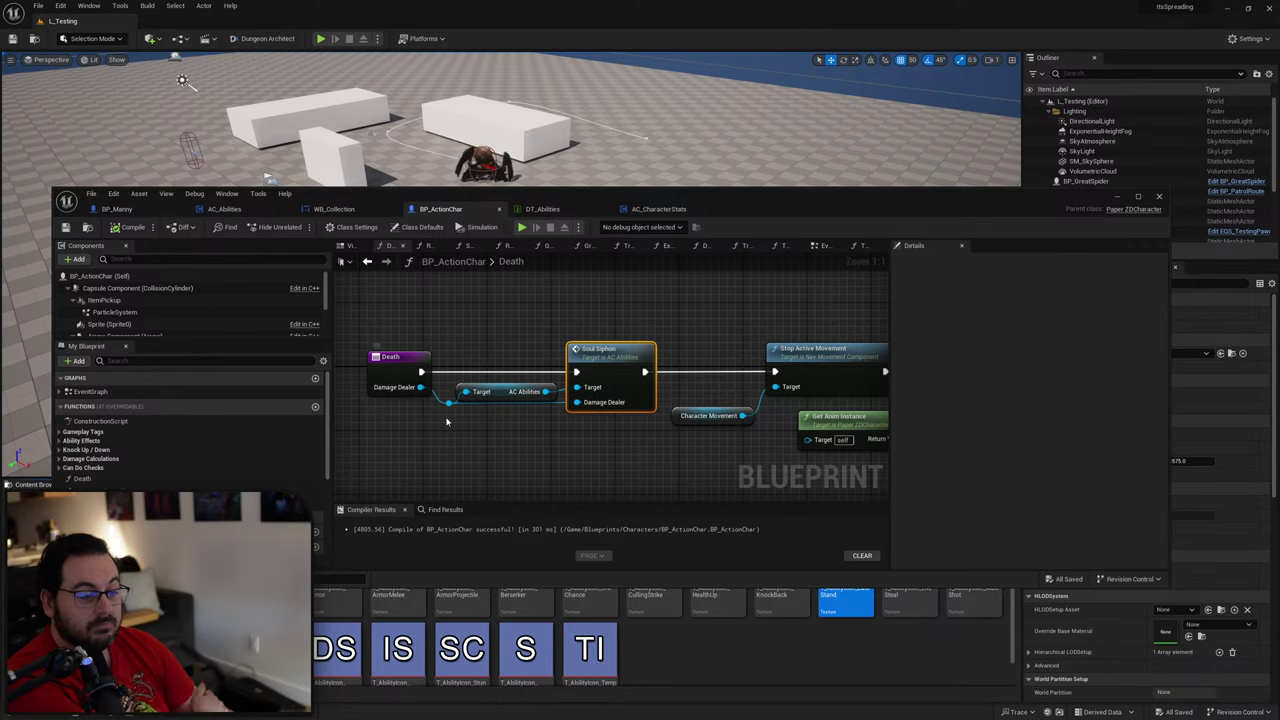
Step: Move the AC Abilities getter slightly up and shift the Death node with its reroute slightly left of Soul Siphon
drag(497, 395, 502, 388)
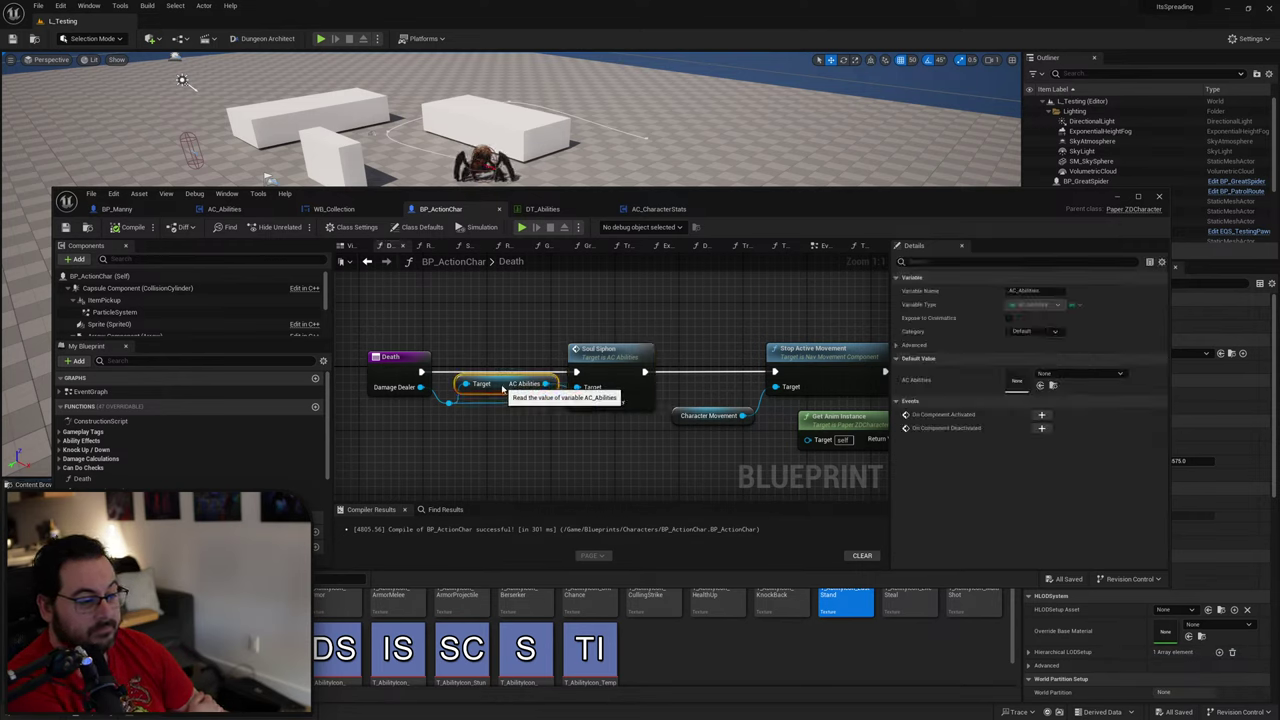
click(507, 449)
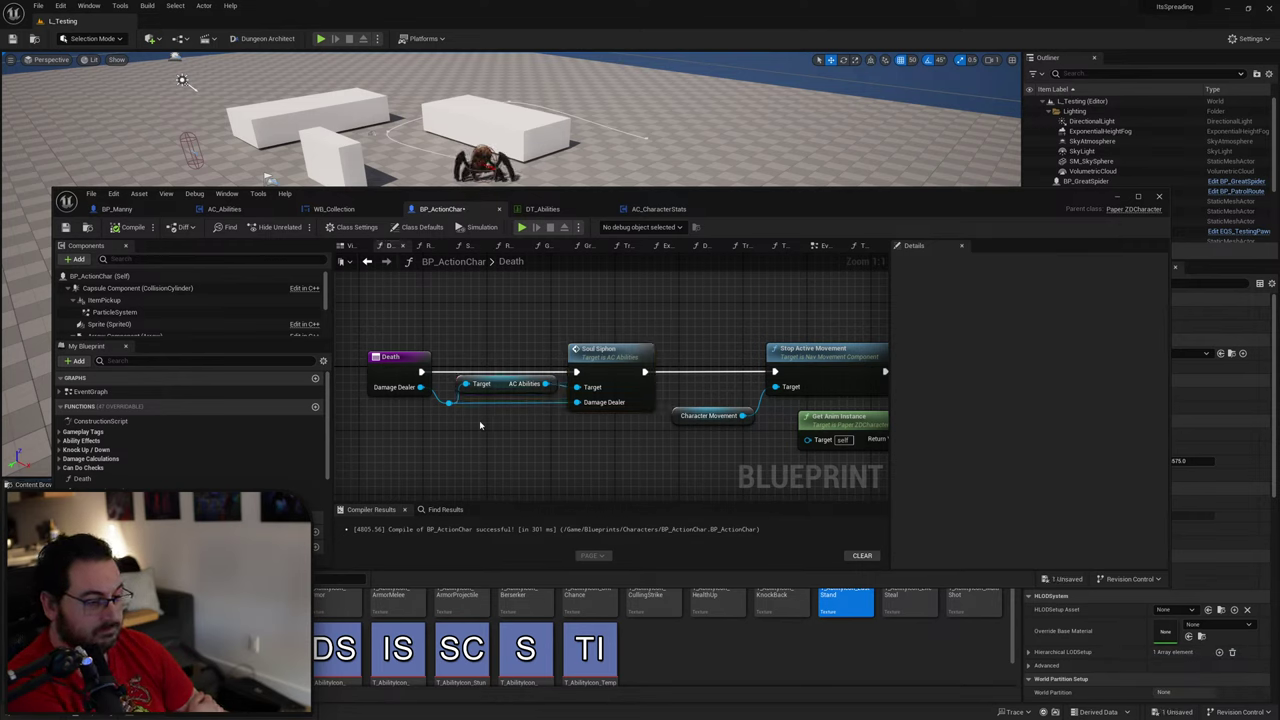
drag(449, 390, 445, 418)
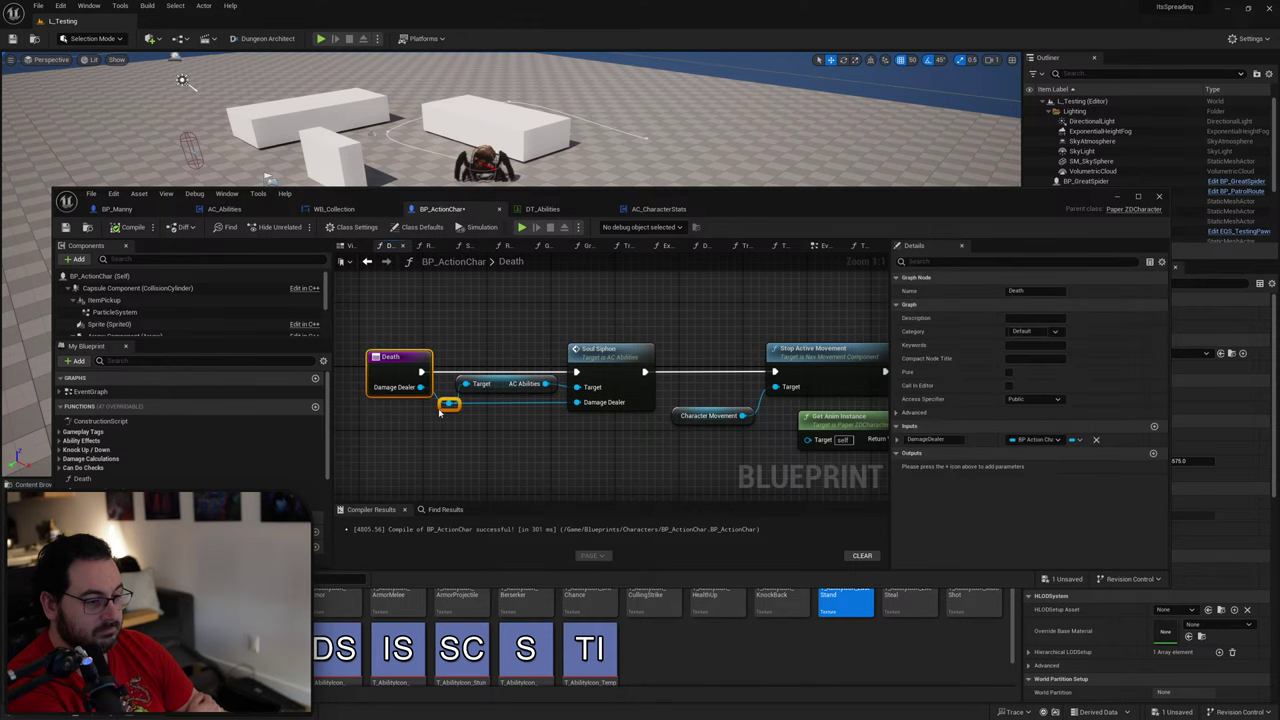
Step: Examine the SoulSiphon event in AC_Abilities, following its Damage Dealer input through the Has Tag check and Branch
double_click(622, 364)
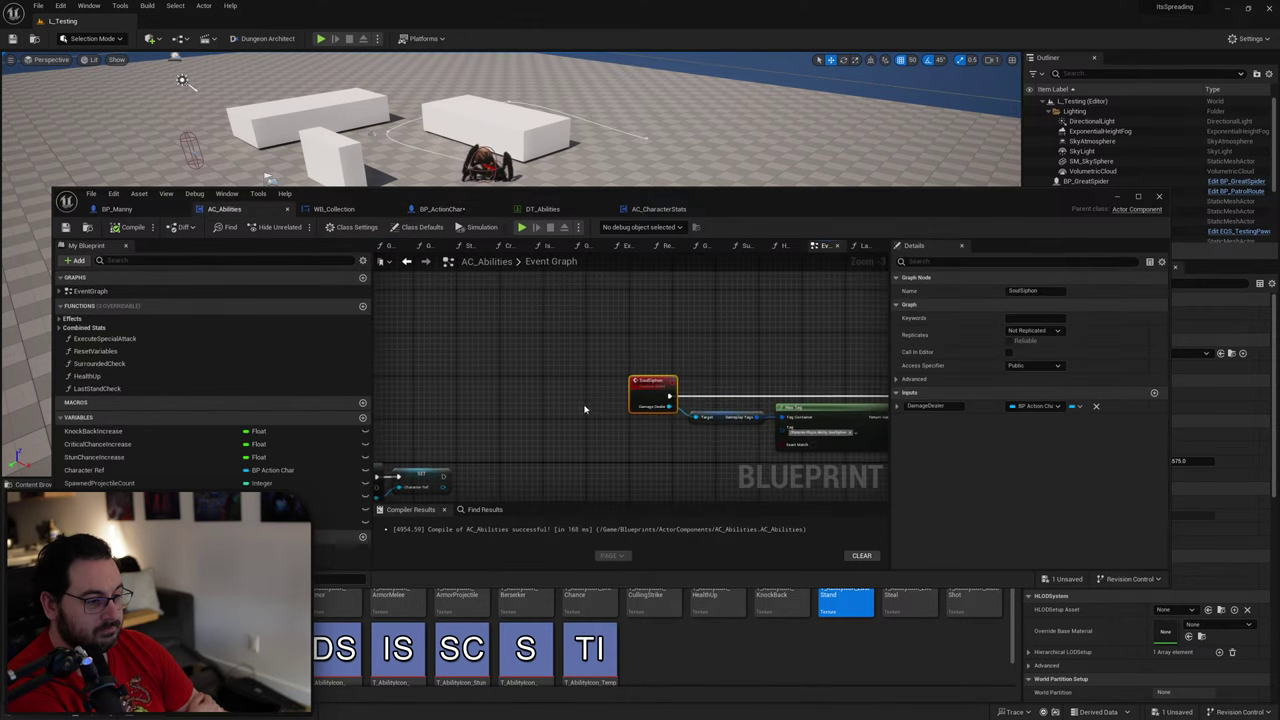
right_drag(659, 459, 517, 414)
click(517, 414)
click(518, 356)
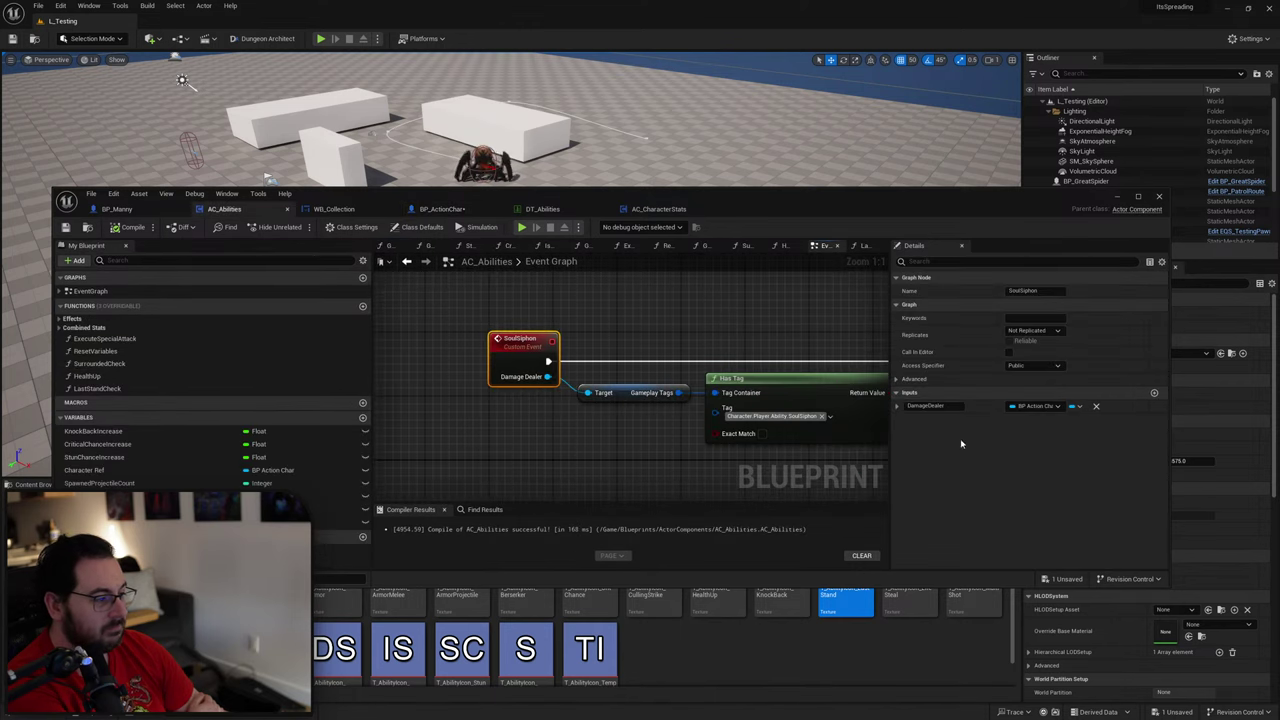
right_drag(650, 342, 463, 334)
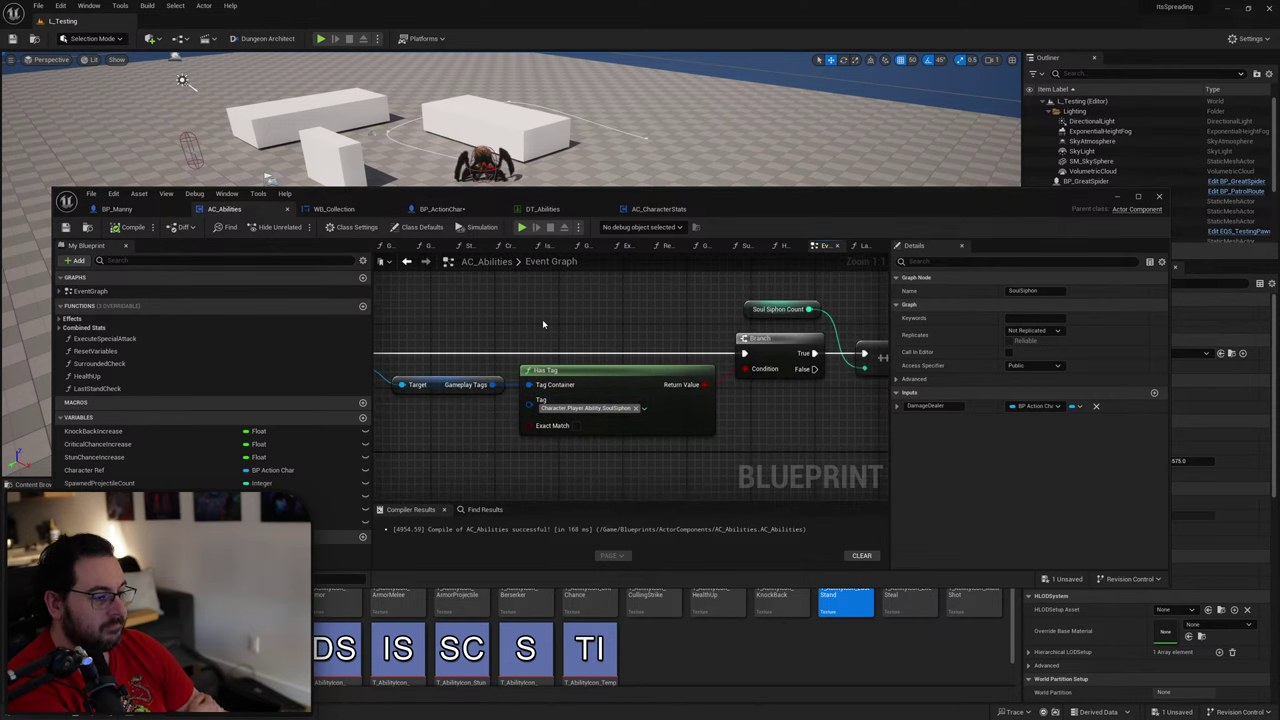
right_drag(542, 320, 731, 325)
click(862, 245)
mouse_move(510, 364)
right_down()
mouse_move(650, 267)
mouse_move(928, 254)
mouse_move(907, 252)
right_up()
key(alt+Right)
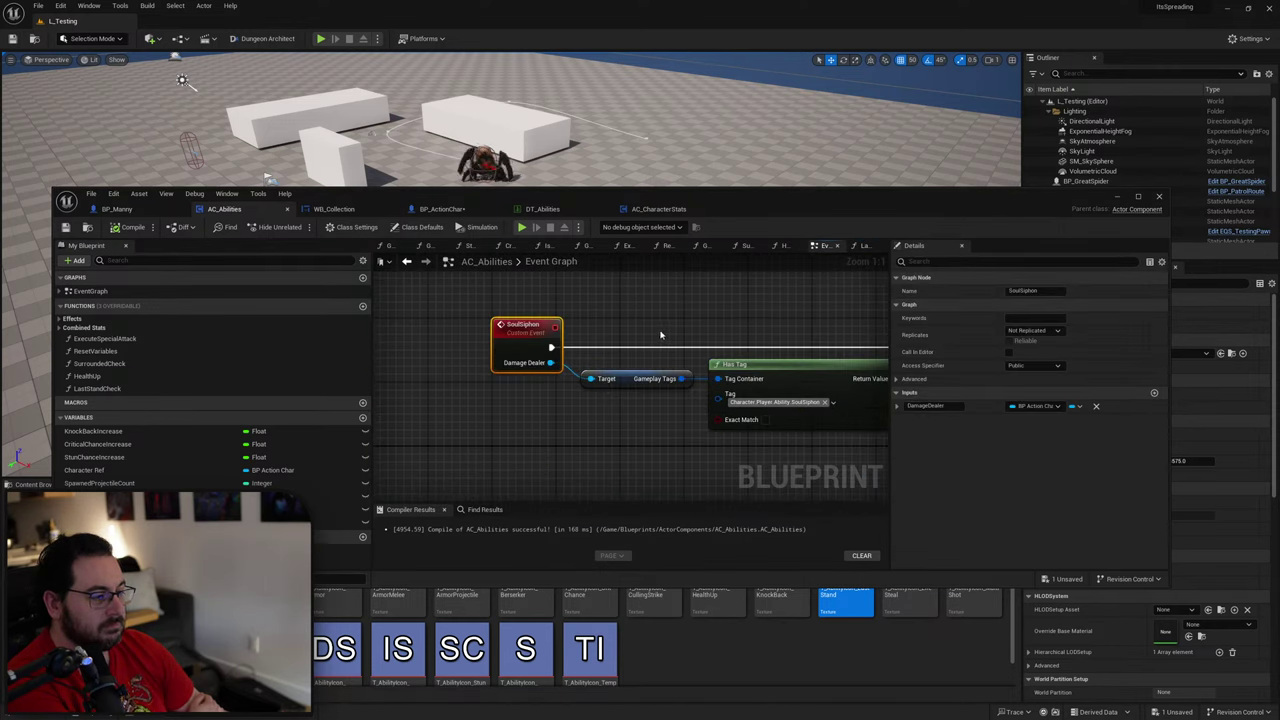
click(597, 301)
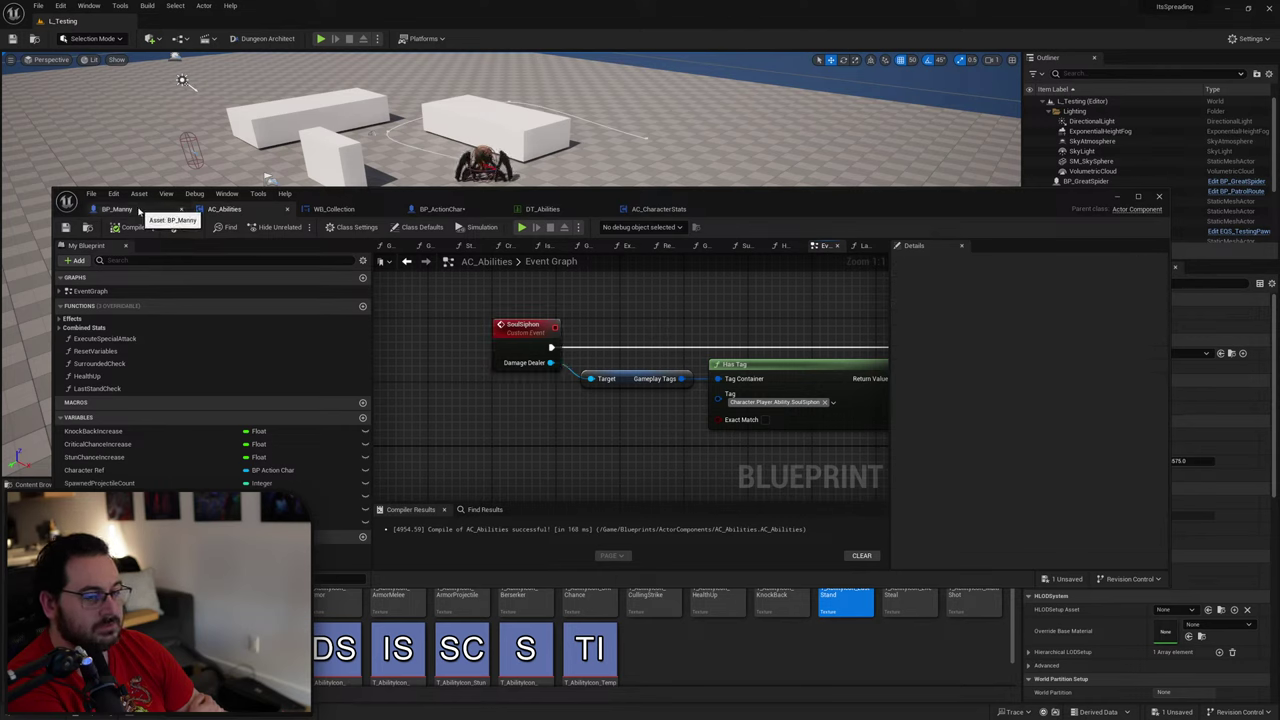
Step: In BP_ActionChar's Death graph, move the Death node left to make room before Soul Siphon
click(438, 208)
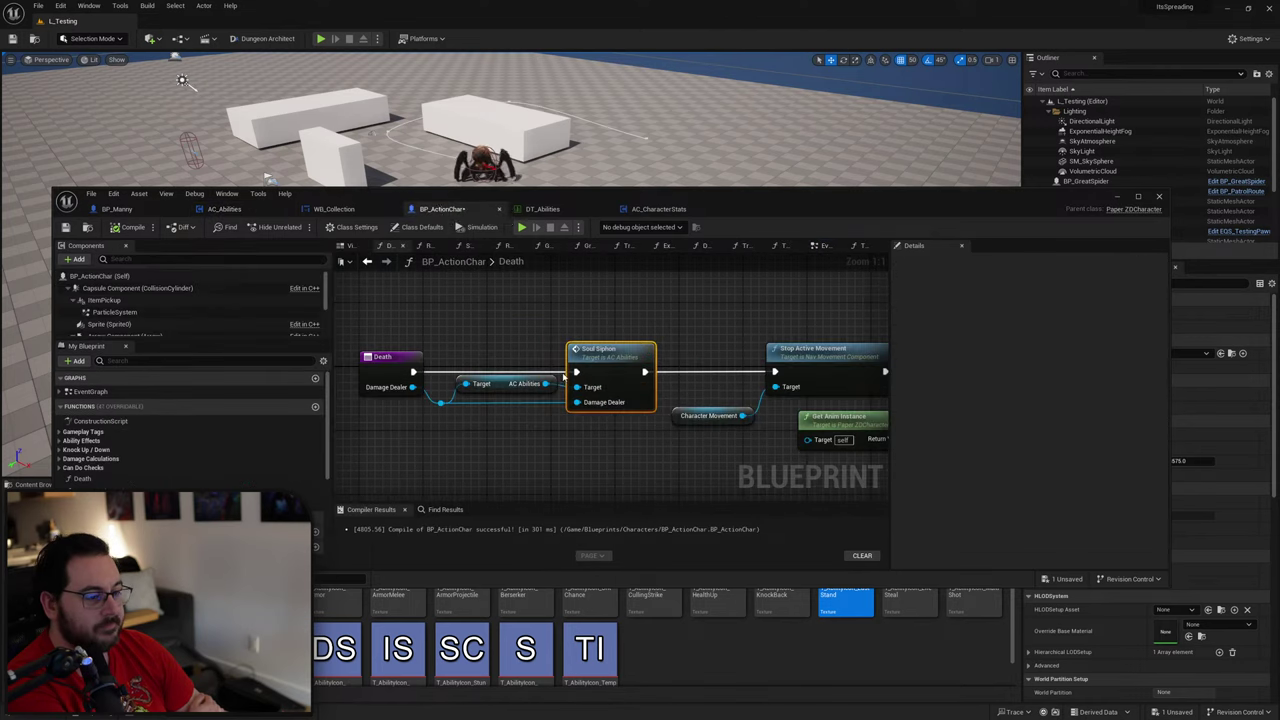
right_drag(506, 437, 588, 428)
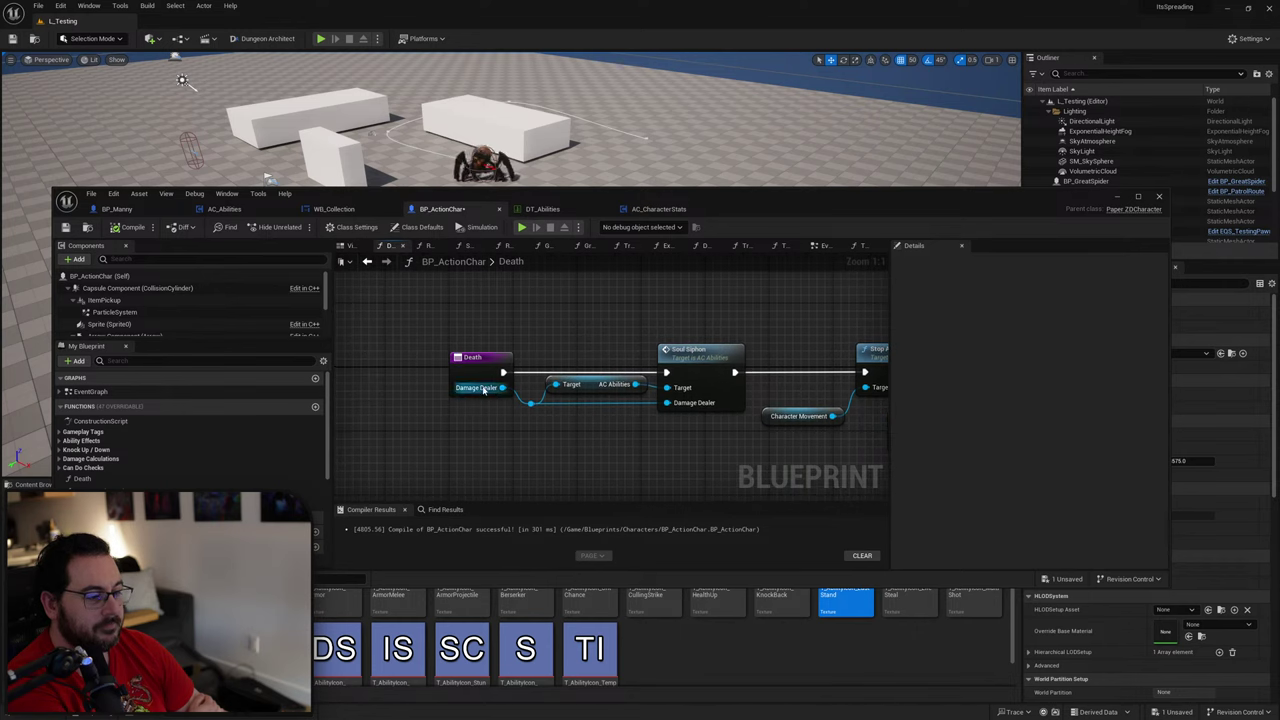
drag(484, 390, 362, 385)
mouse_move(489, 405)
right_down()
mouse_move(434, 395)
mouse_move(508, 395)
right_up()
right_drag(580, 413, 532, 418)
Step: Add an execution-type Is Valid node checking Damage Dealer after Death, and connect its Is Valid output to Soul Siphon
drag(372, 379, 418, 400)
text(ios v)
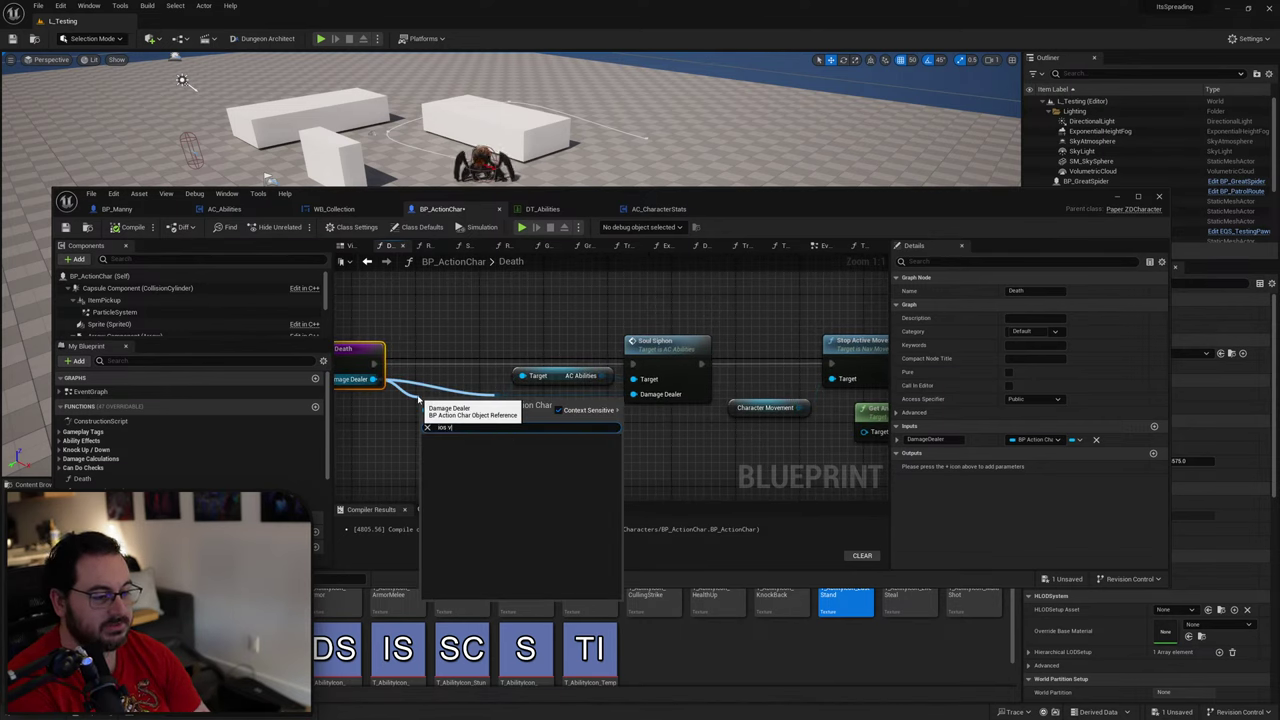
key(BackSpace)
key(BackSpace)
key(BackSpace)
key(BackSpace)
text(s vali)
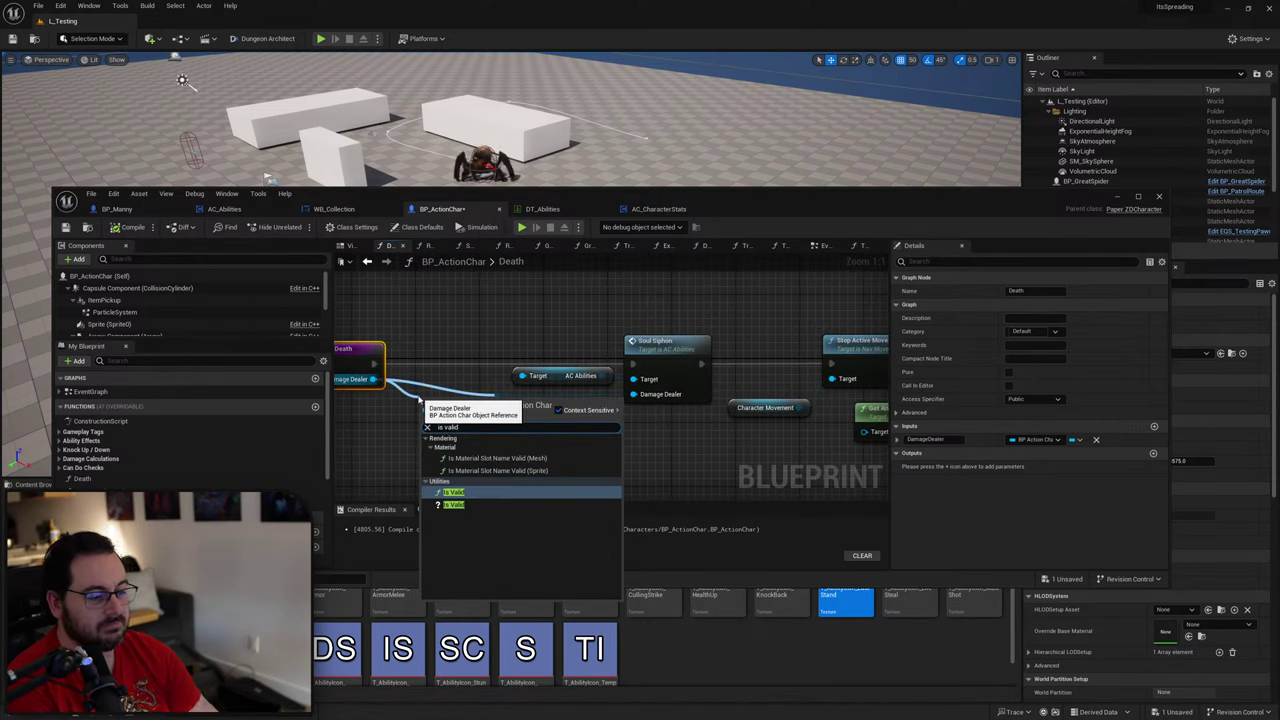
text(d)
click(453, 504)
drag(455, 398, 414, 364)
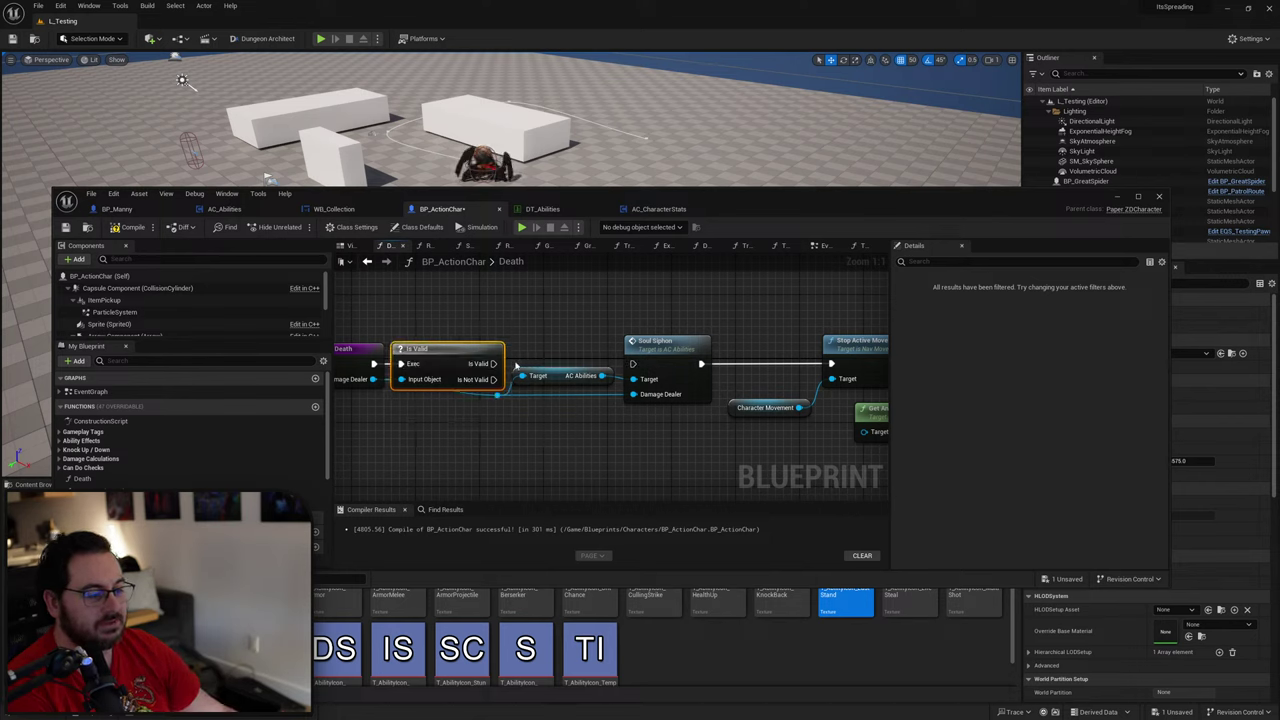
drag(493, 363, 634, 364)
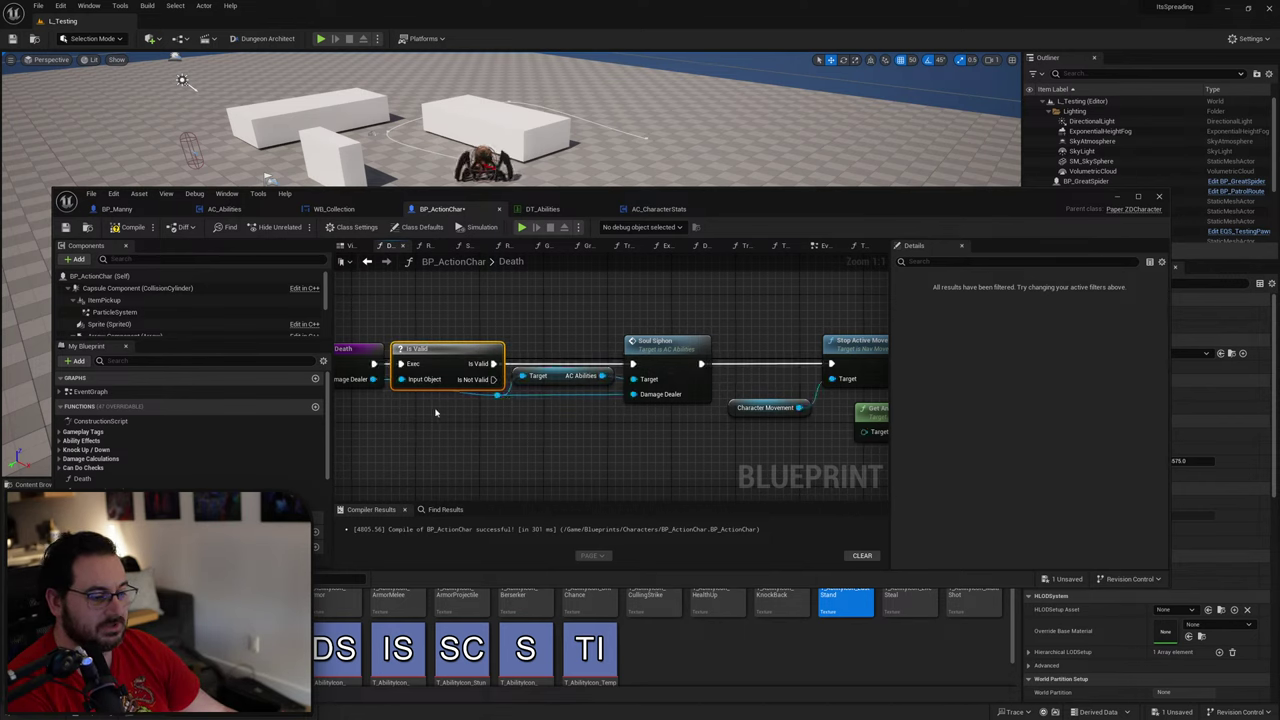
Step: Nudge the Death node left and add a reroute to the Damage Dealer wire running beneath Is Valid
right_drag(435, 412, 527, 404)
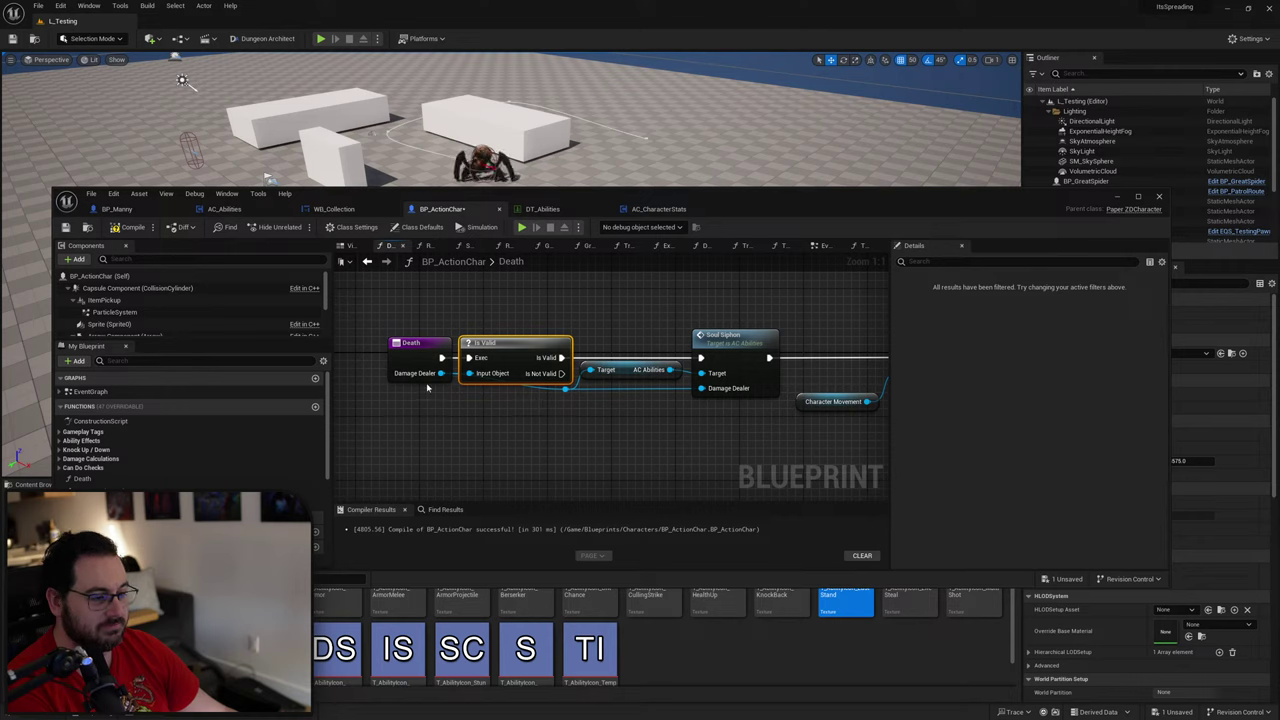
drag(425, 372, 416, 372)
click(543, 391)
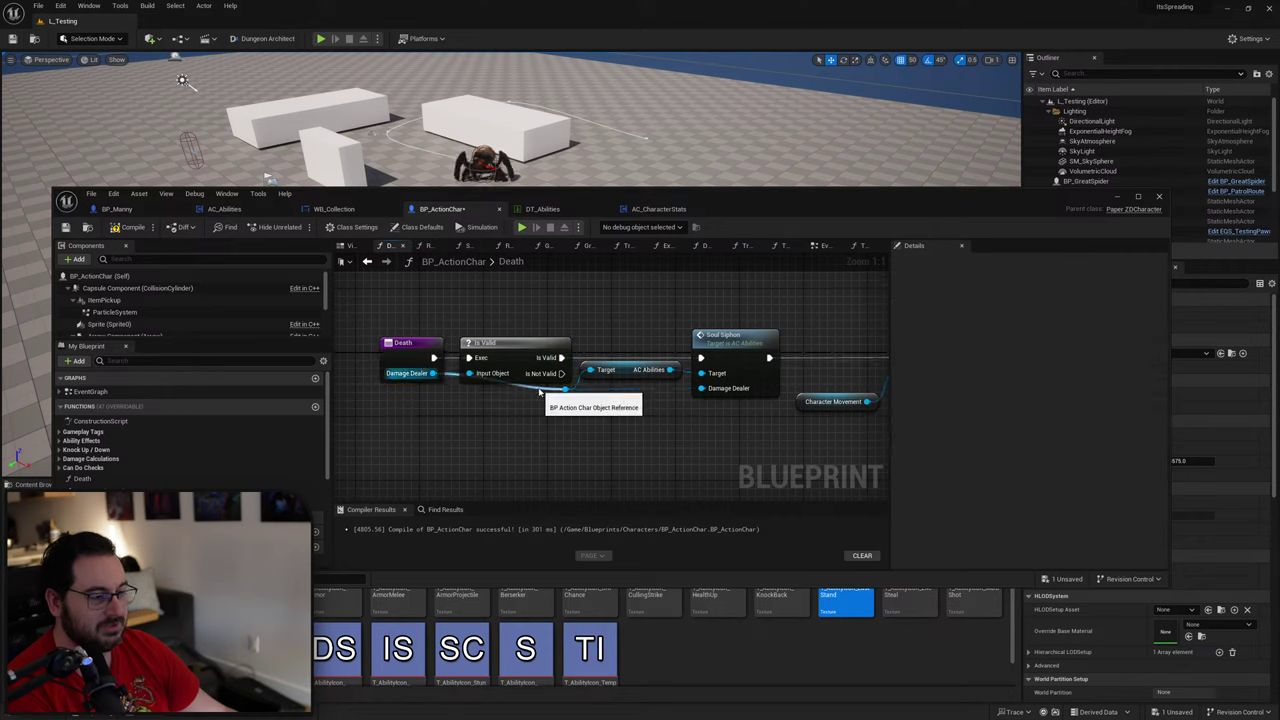
Step: Connect Is Not Valid to Stop Active Movement, routing the wire above Soul Siphon through two reroute nodes
right_drag(665, 408, 450, 377)
drag(444, 378, 782, 364)
double_click(674, 363)
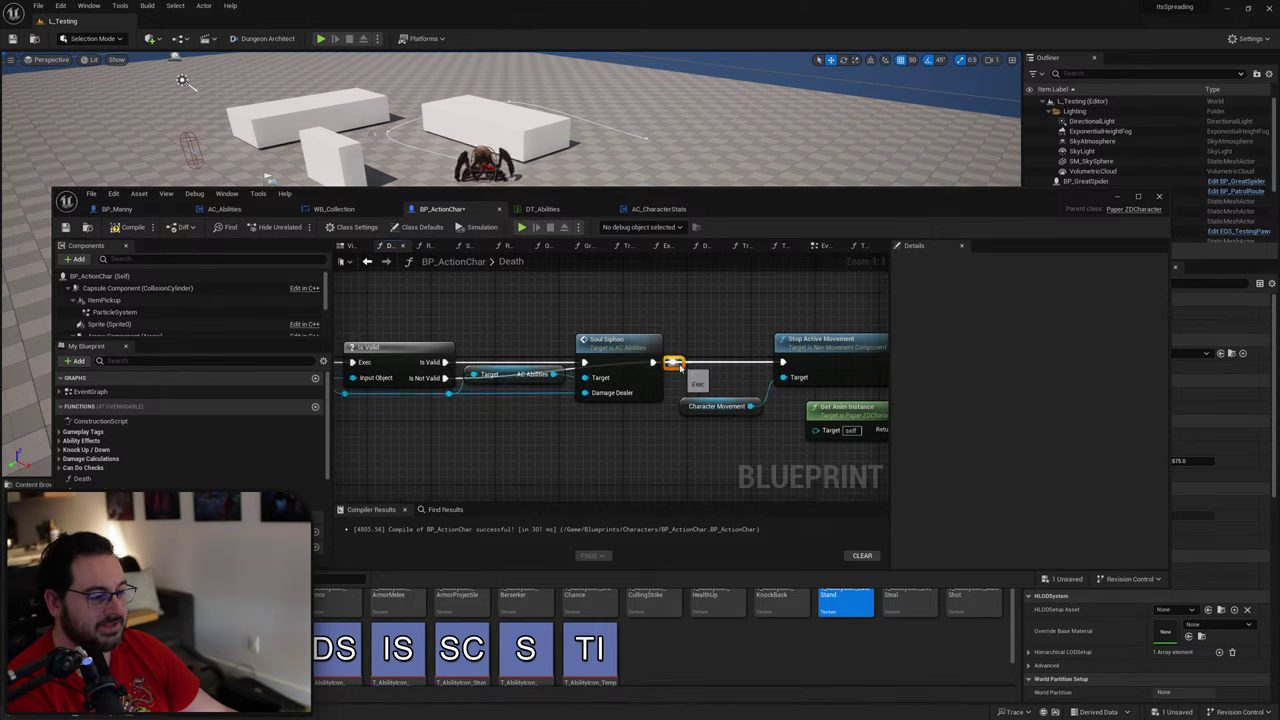
drag(678, 366, 727, 333)
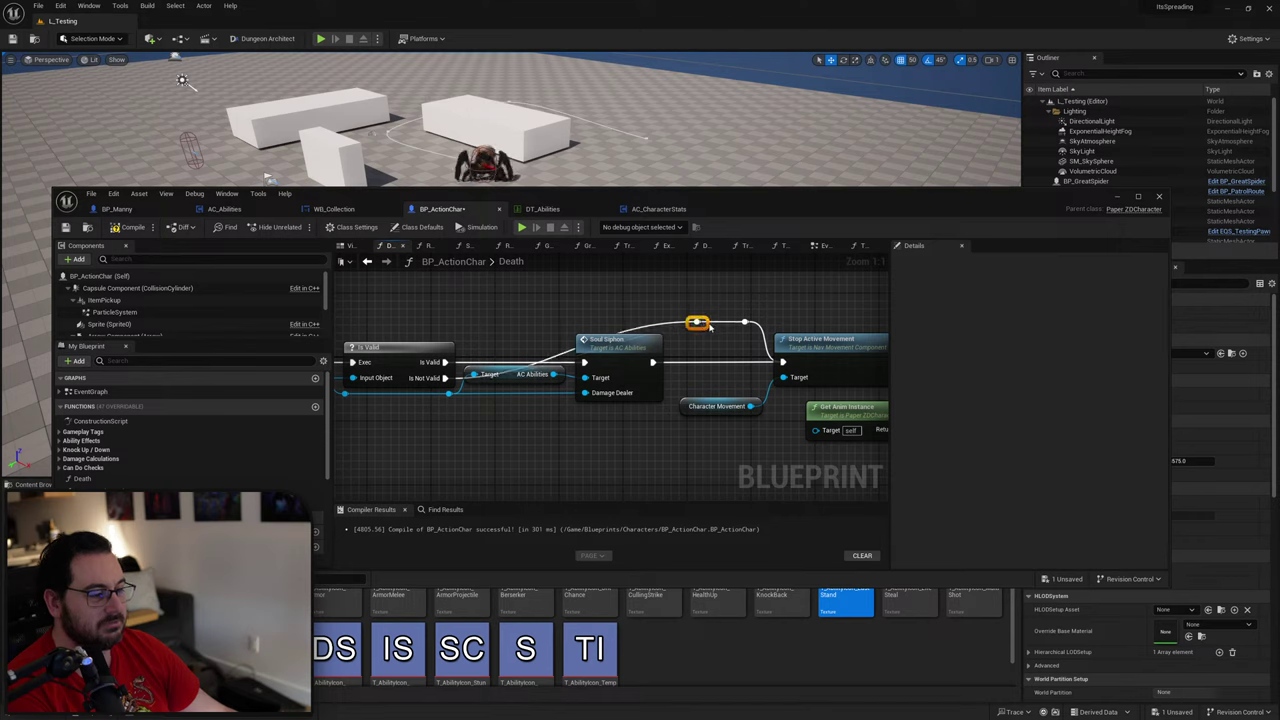
drag(524, 333, 494, 328)
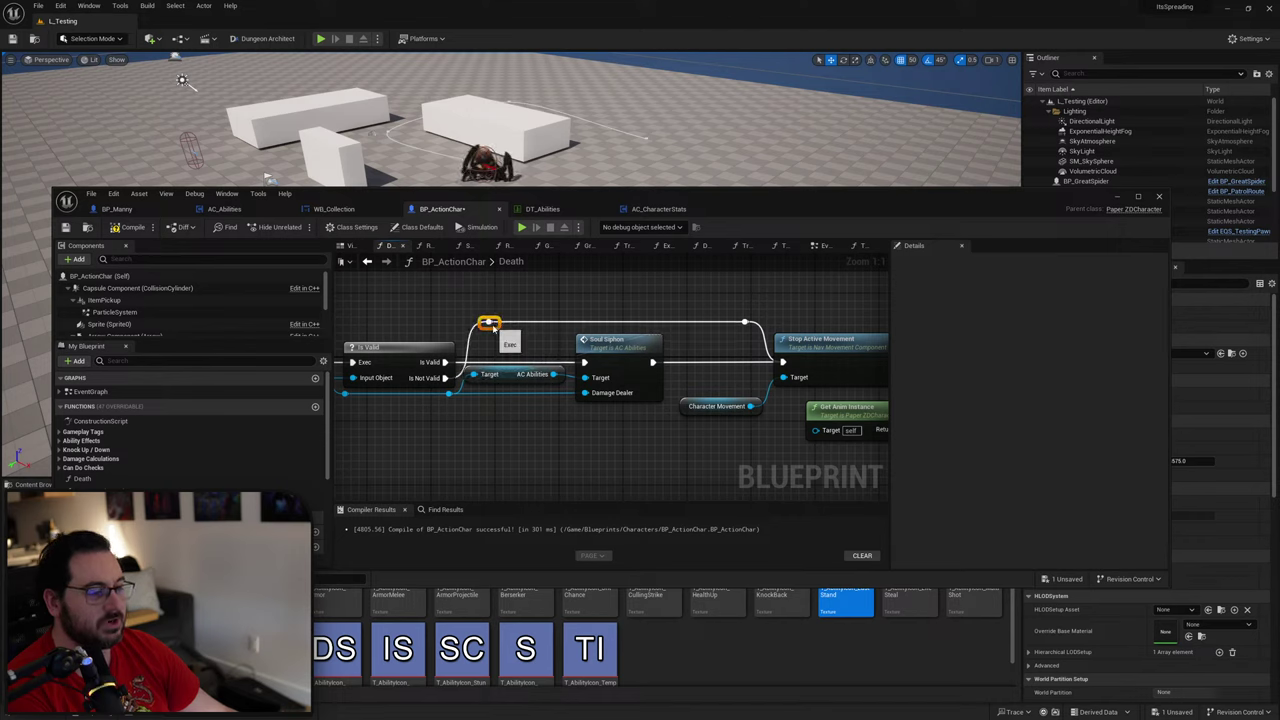
right_drag(578, 351, 572, 350)
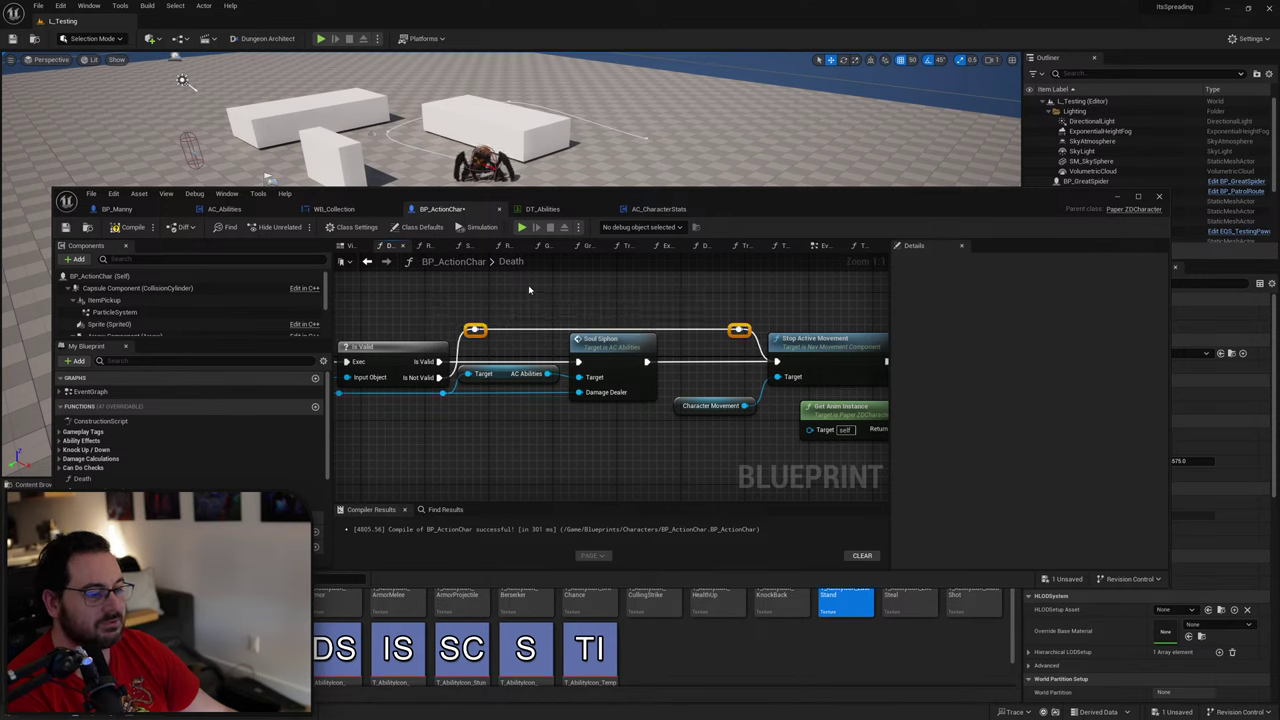
Step: Shift the Death node, Is Valid and their Damage Dealer reroute slightly left together
right_drag(542, 294, 720, 307)
drag(578, 320, 512, 425)
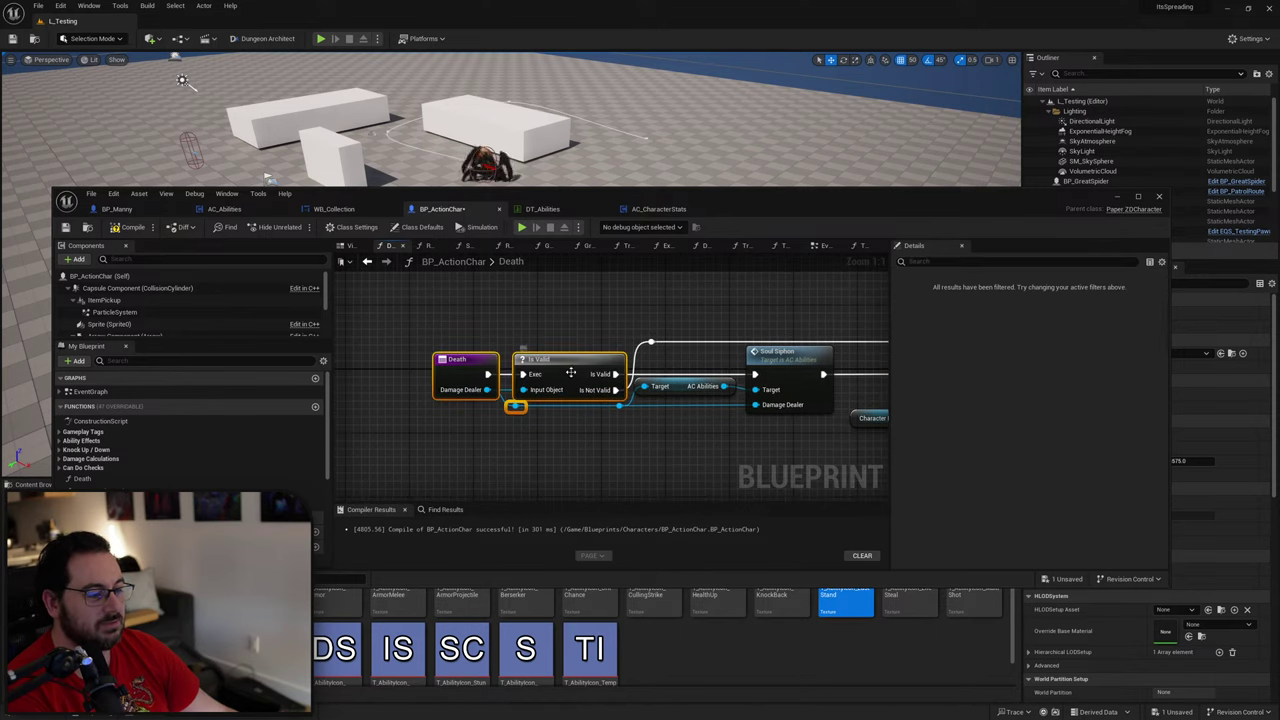
drag(570, 373, 554, 374)
click(585, 418)
click(559, 366)
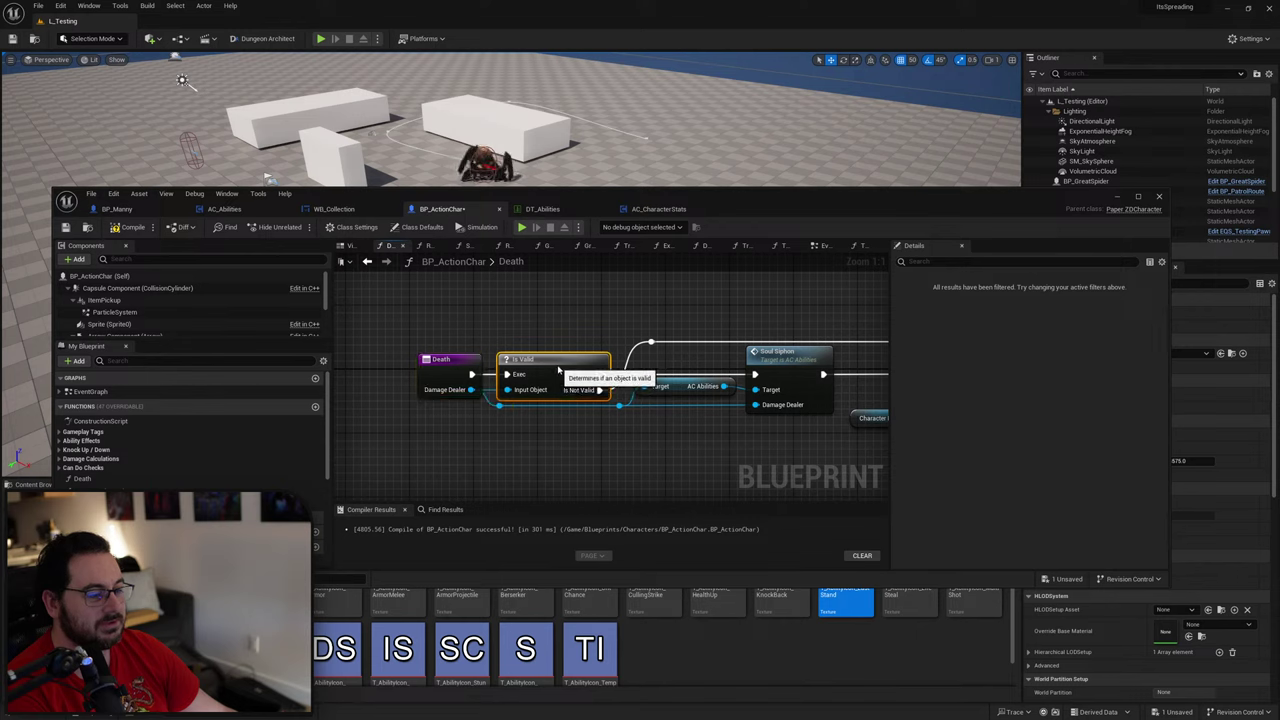
click(608, 445)
Step: Nudge Soul Siphon and its AC Abilities getter down to line up with the execution wire
right_drag(646, 448, 465, 436)
drag(664, 382, 541, 378)
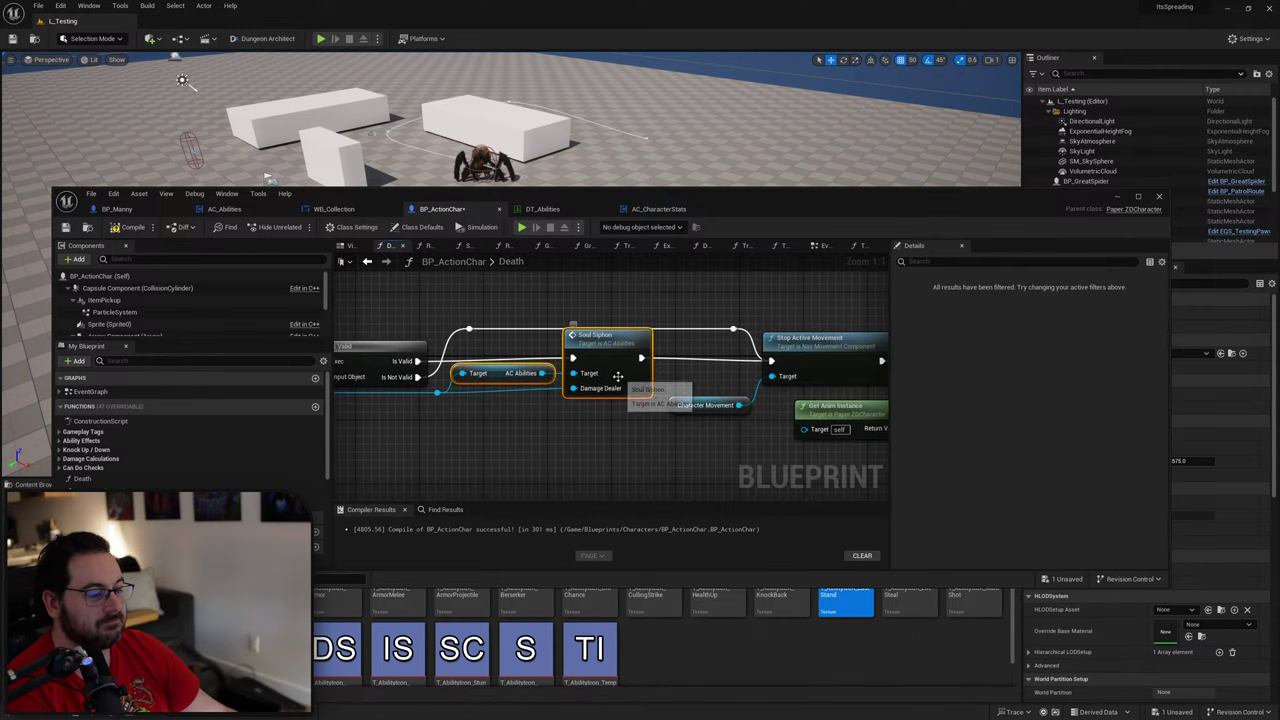
drag(618, 376, 618, 379)
click(536, 434)
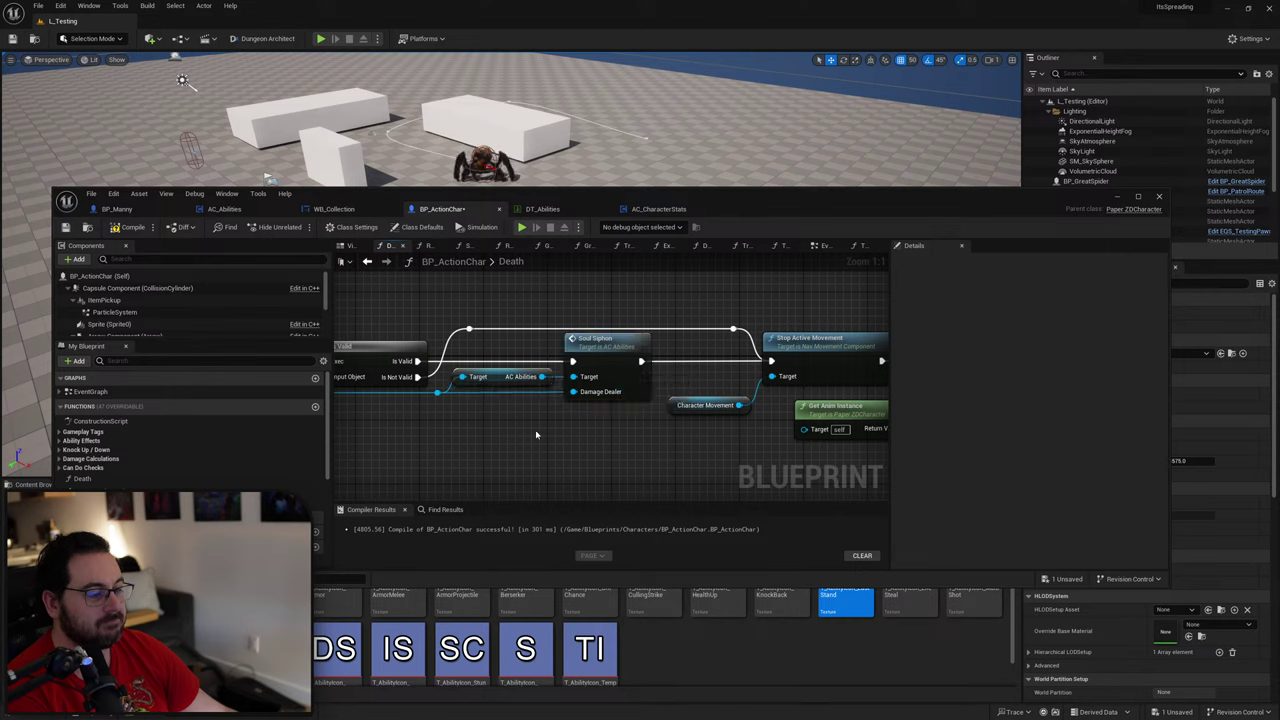
Step: Compile and save BP_ActionChar
right_drag(536, 434, 304, 428)
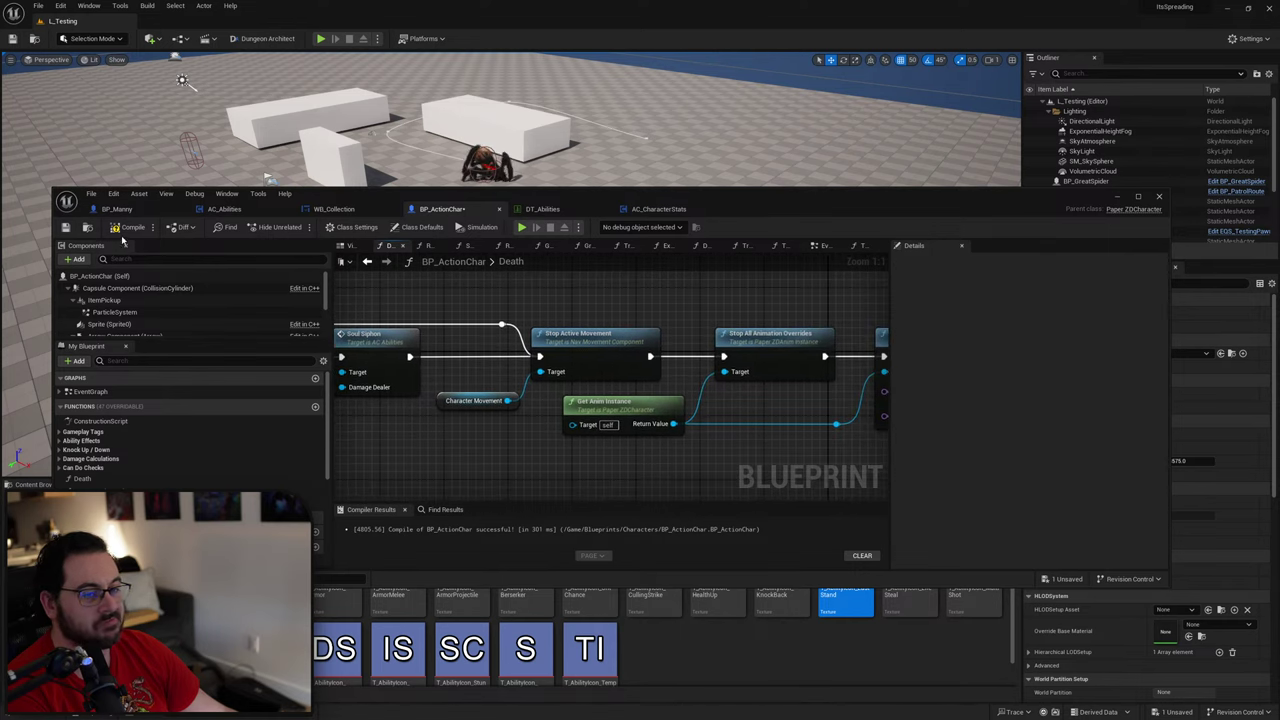
click(127, 228)
right_drag(540, 293, 630, 308)
key(ctrl+s)
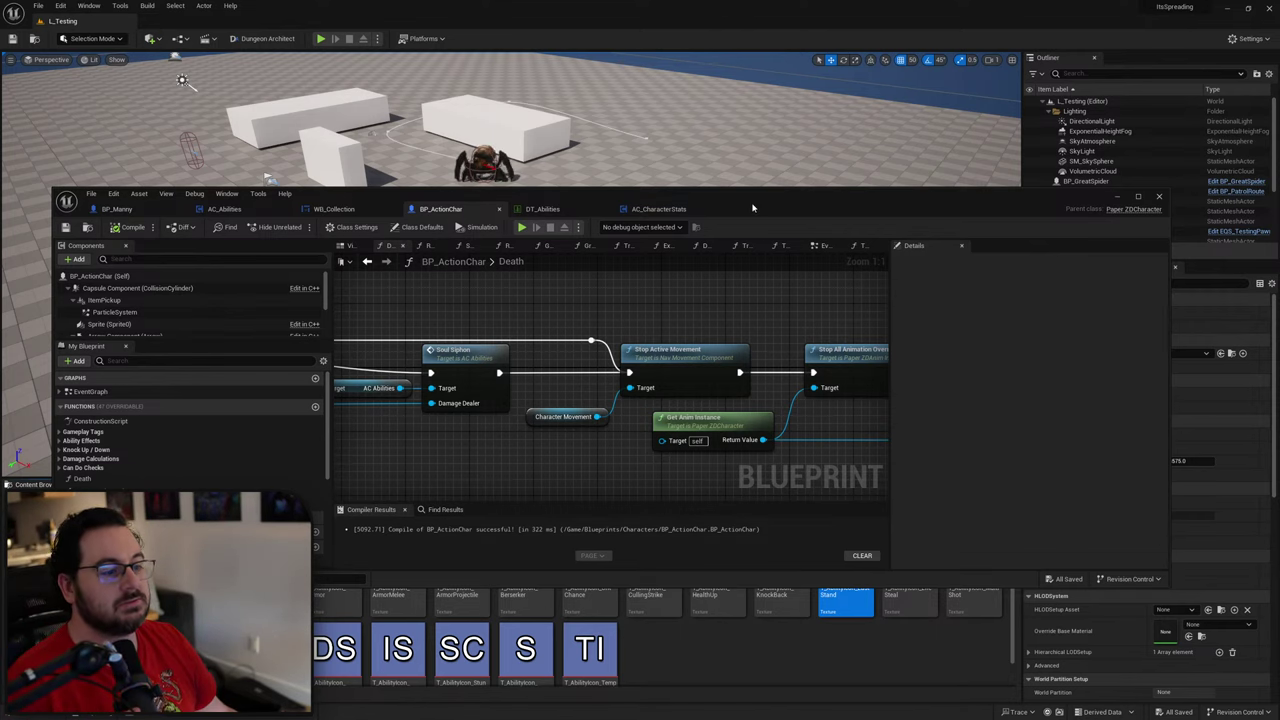
Step: Play-test L_Testing, moving the character near the great spider to take damage, and end the session
drag(758, 208, 758, 479)
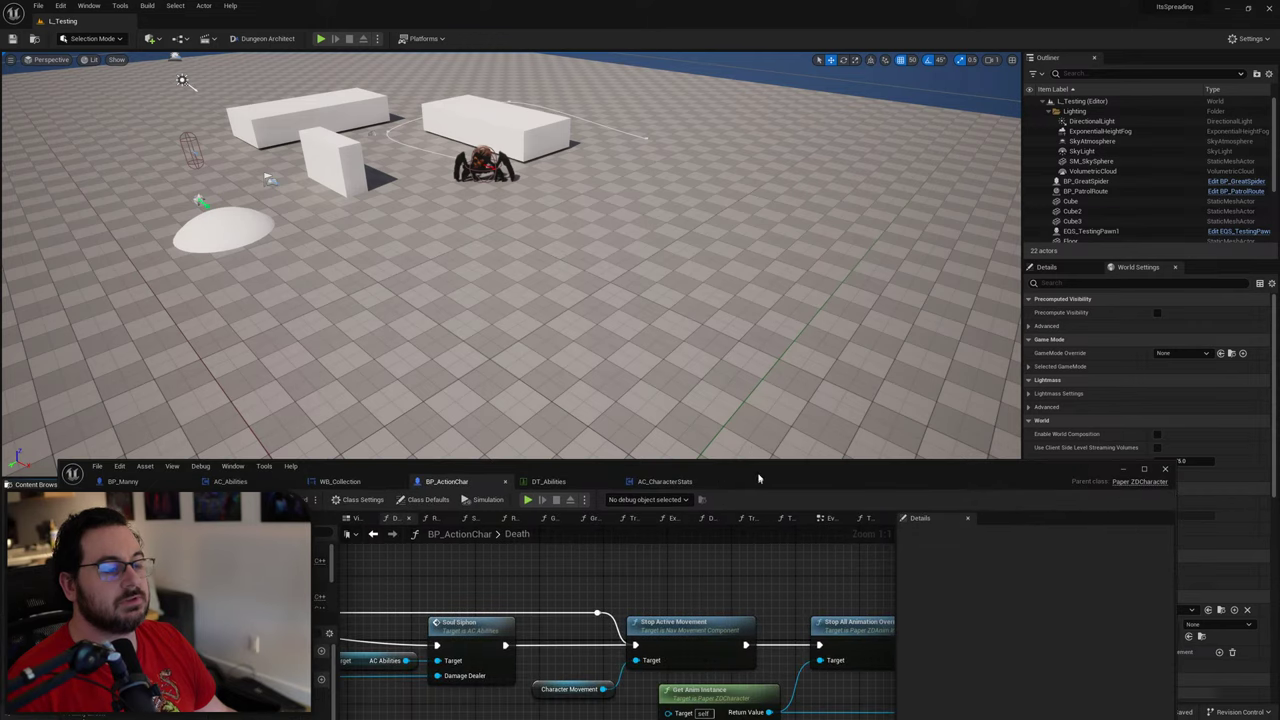
click(320, 38)
key(d)
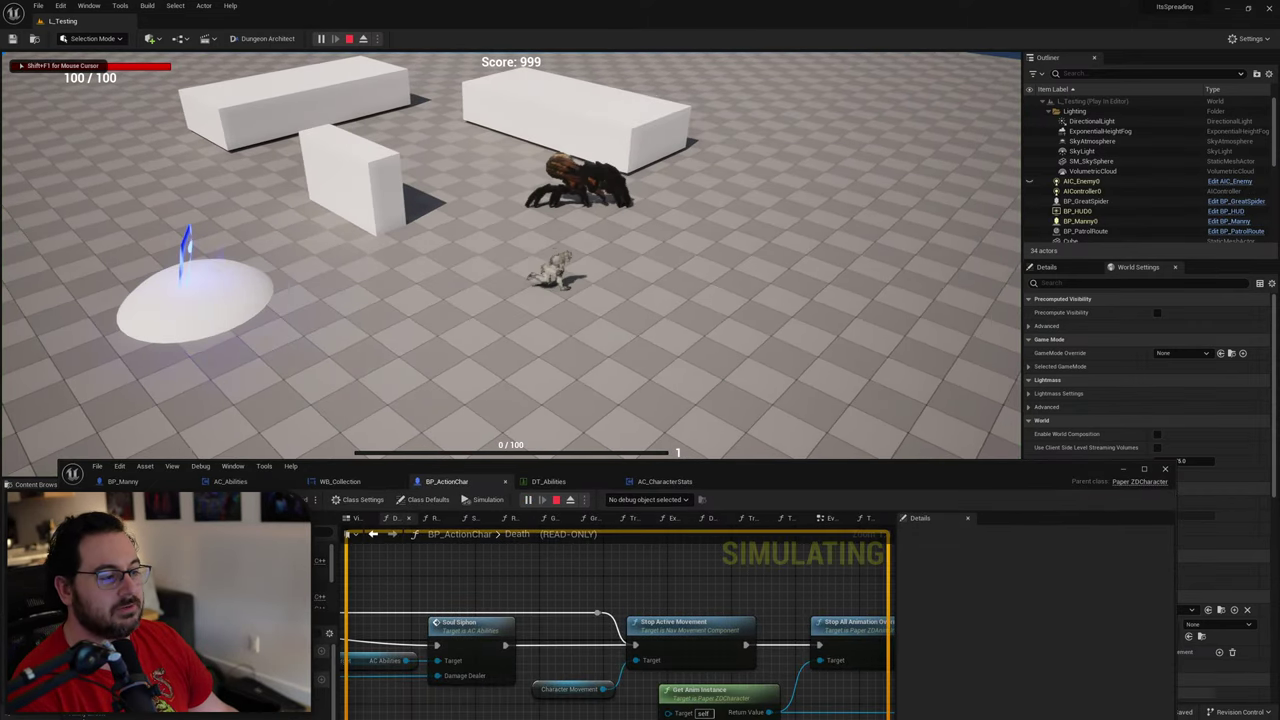
key(s)
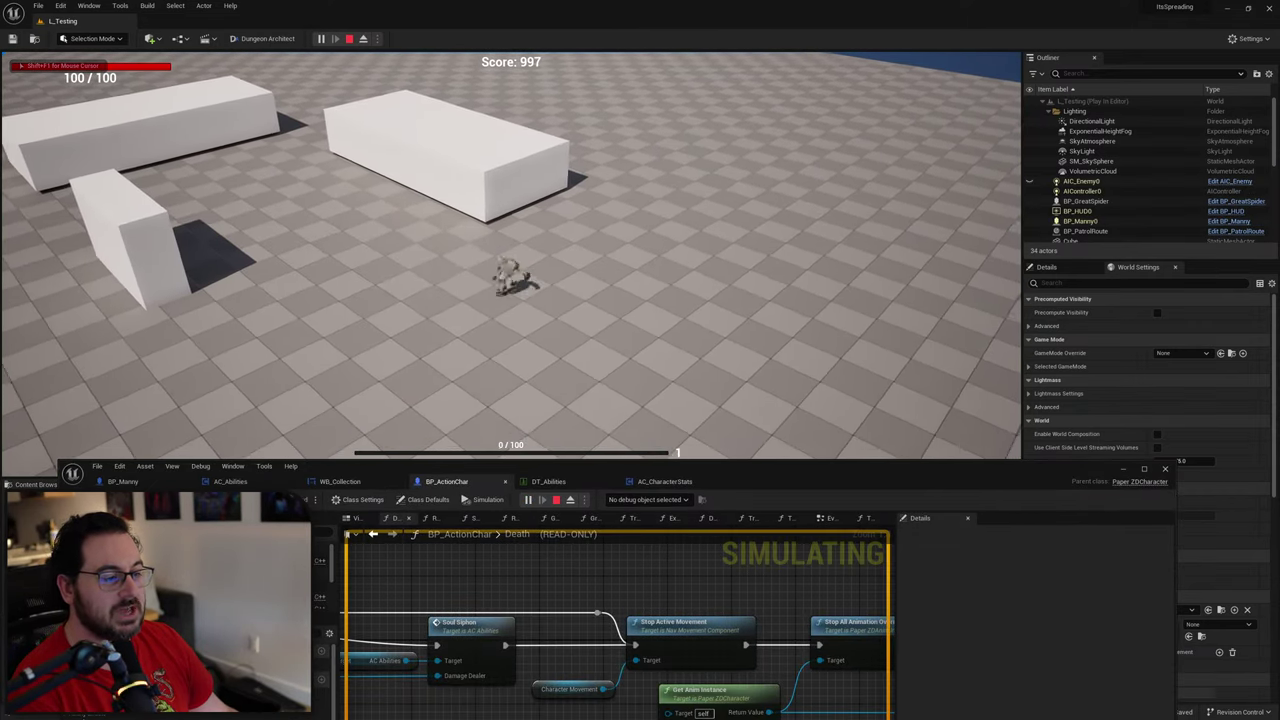
key(s)
key(d)
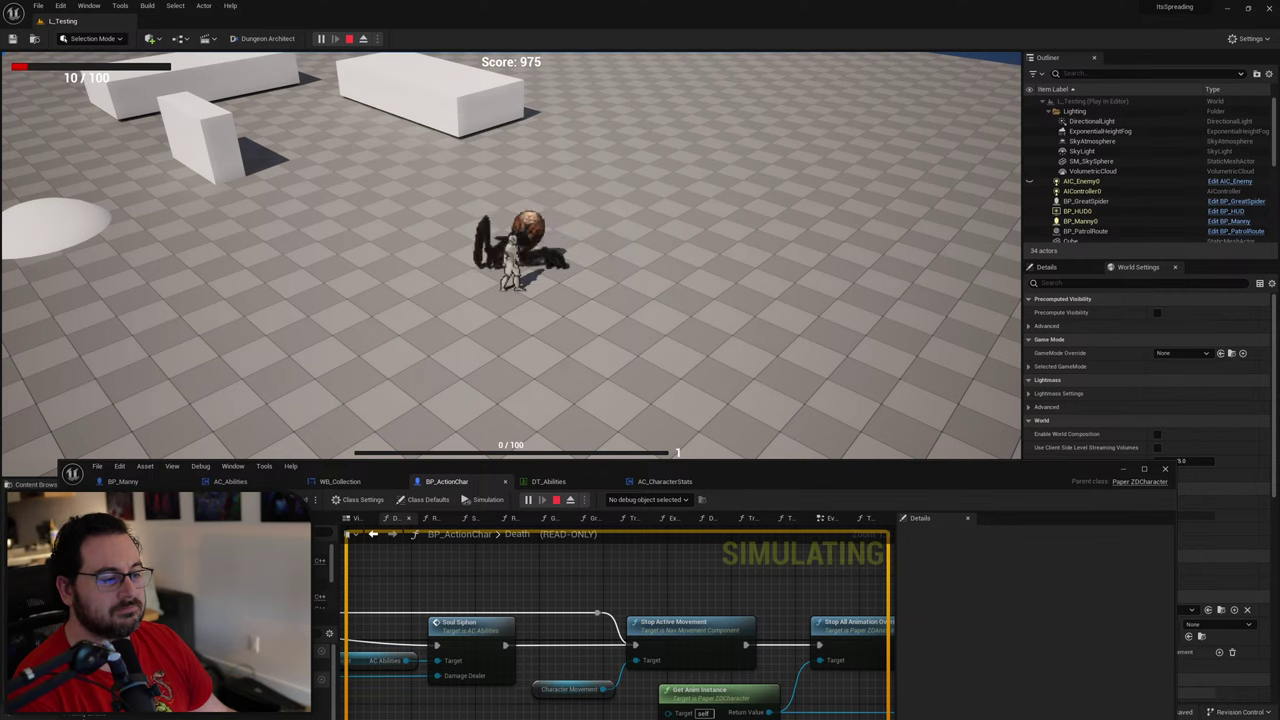
key(Escape)
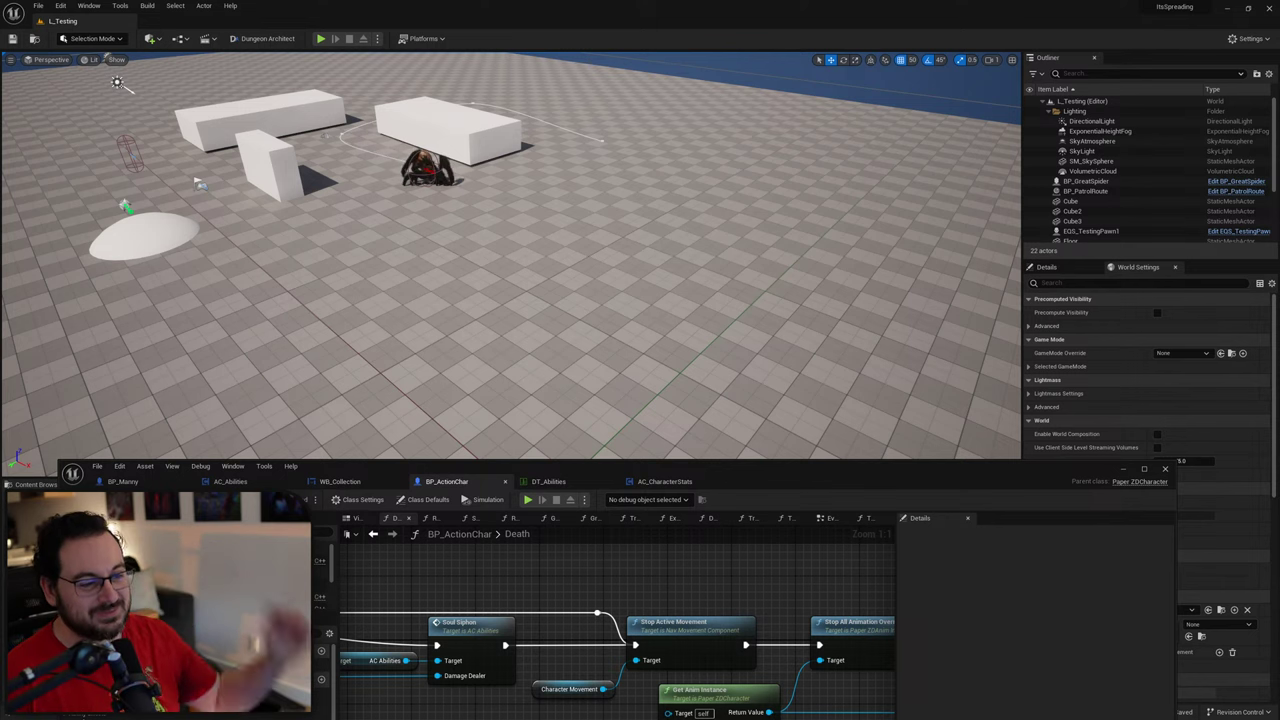
Step: Shift the closing Is Moving on Ground, Branch and collision response nodes of Death left, closer to Reset Gravity Scale
drag(822, 470, 798, 360)
right_drag(708, 496, 323, 481)
scroll(808, 527, down, 3)
scroll(724, 534, down, 2)
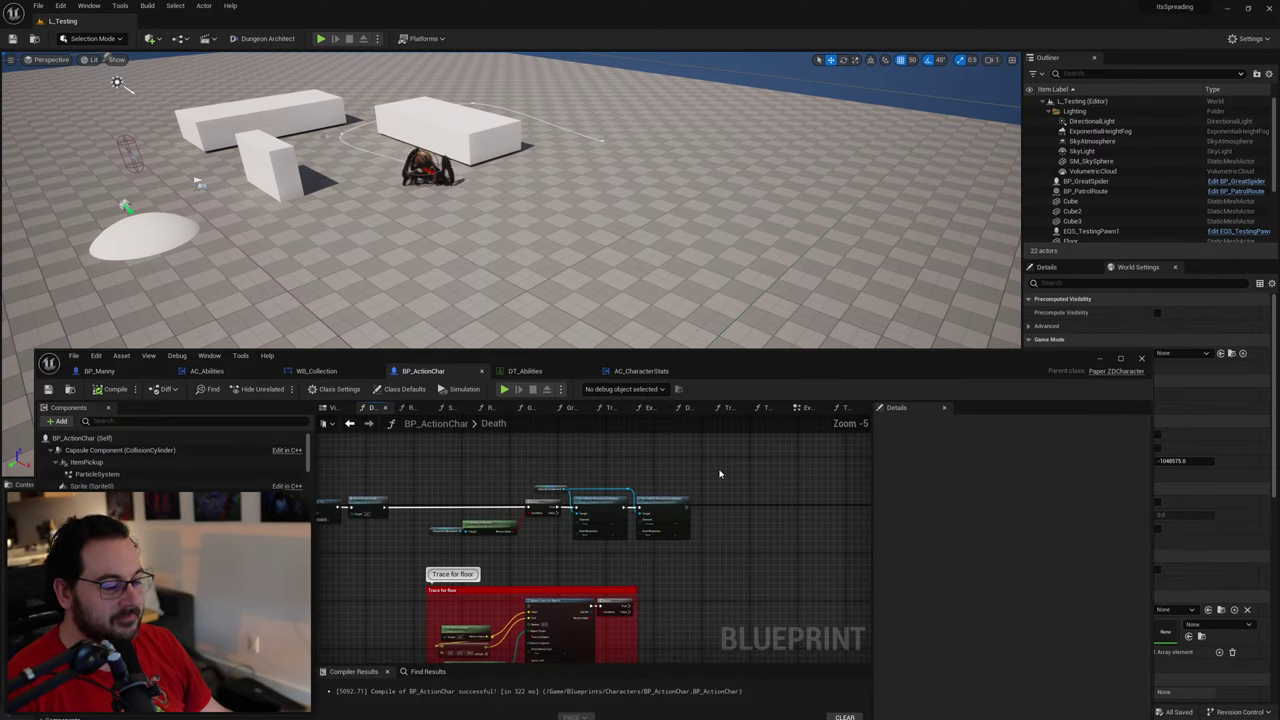
drag(719, 471, 446, 538)
scroll(657, 514, up, 4)
right_drag(462, 537, 643, 554)
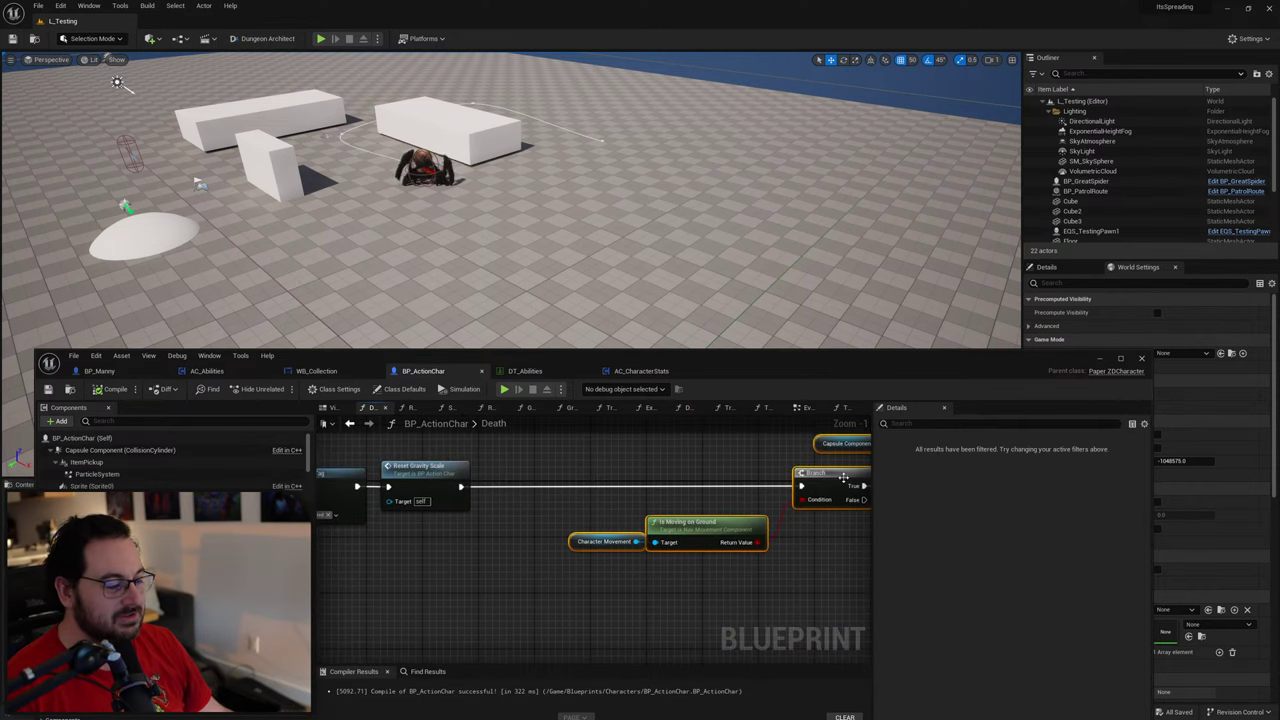
drag(843, 477, 708, 477)
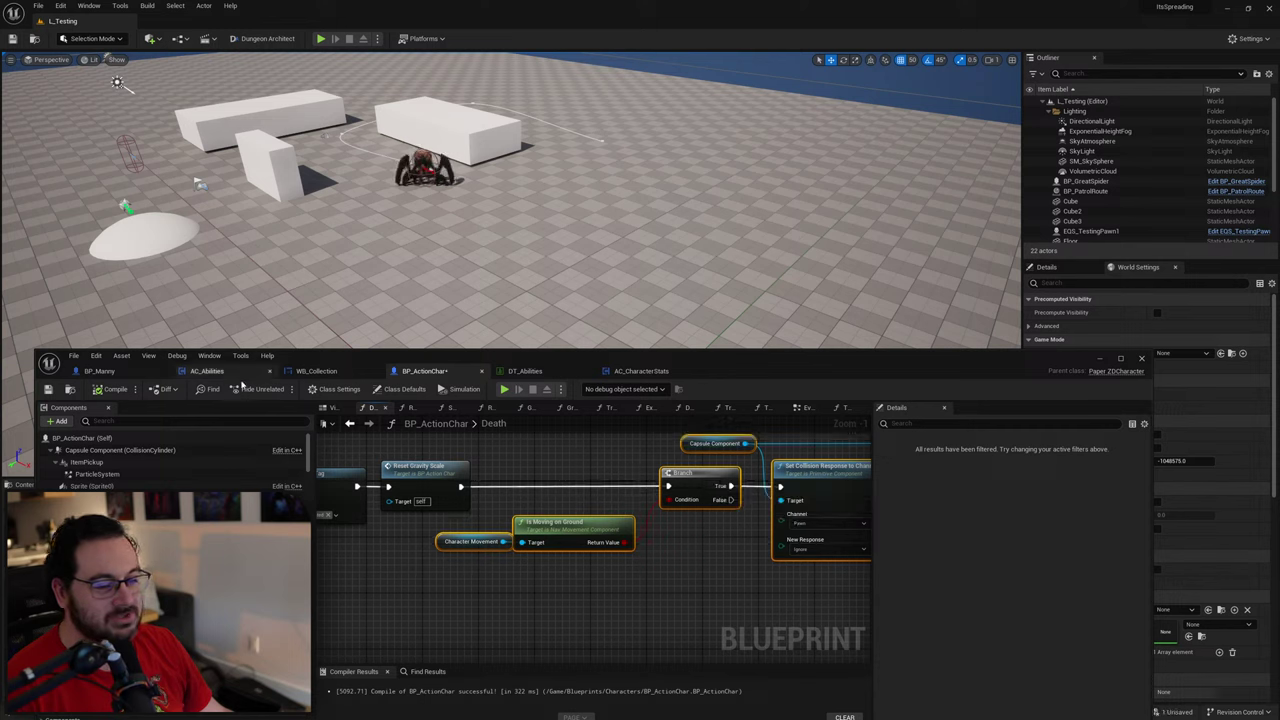
Step: Save BP_ActionChar with the tidied Death graph
scroll(568, 530, down, 3)
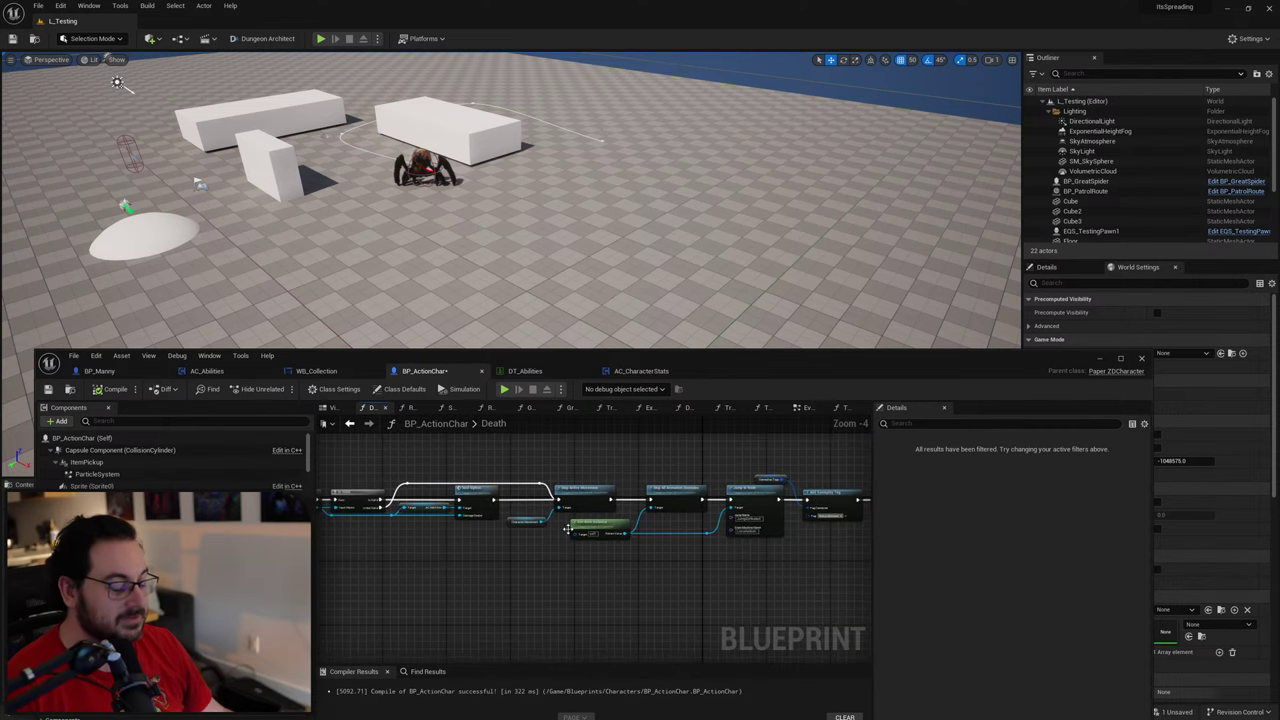
scroll(568, 530, up, 2)
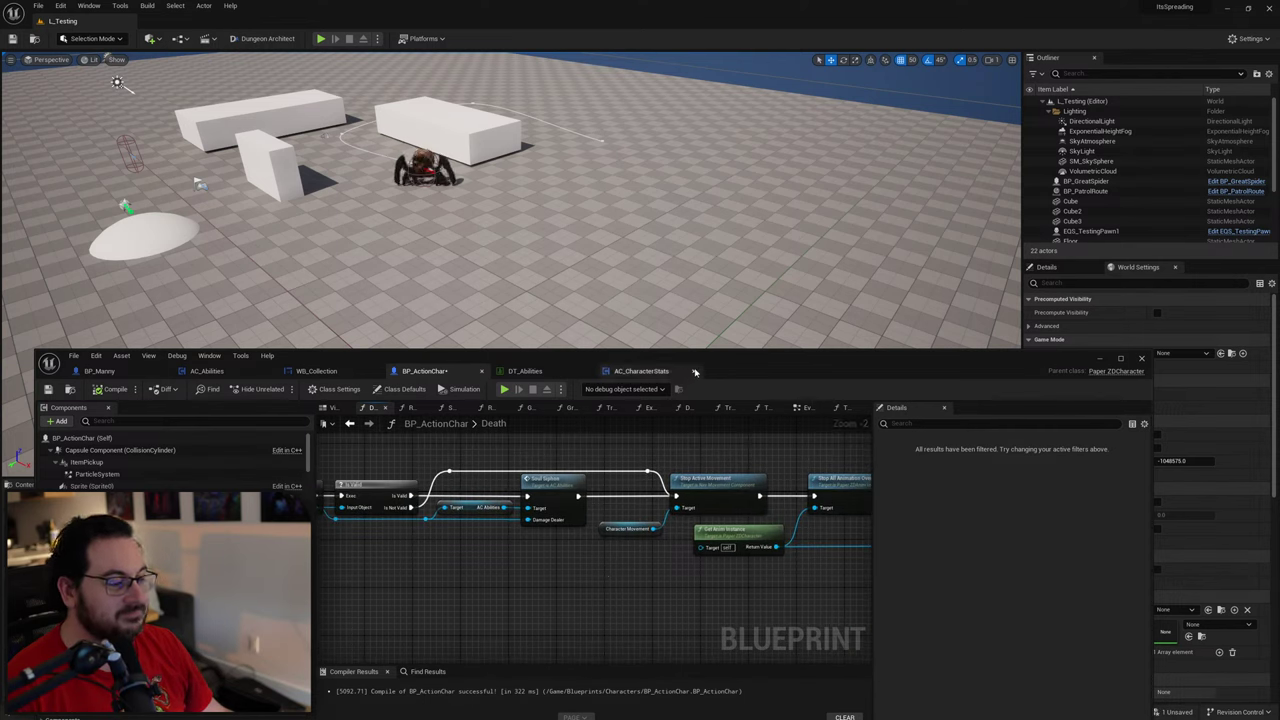
key(ctrl+s)
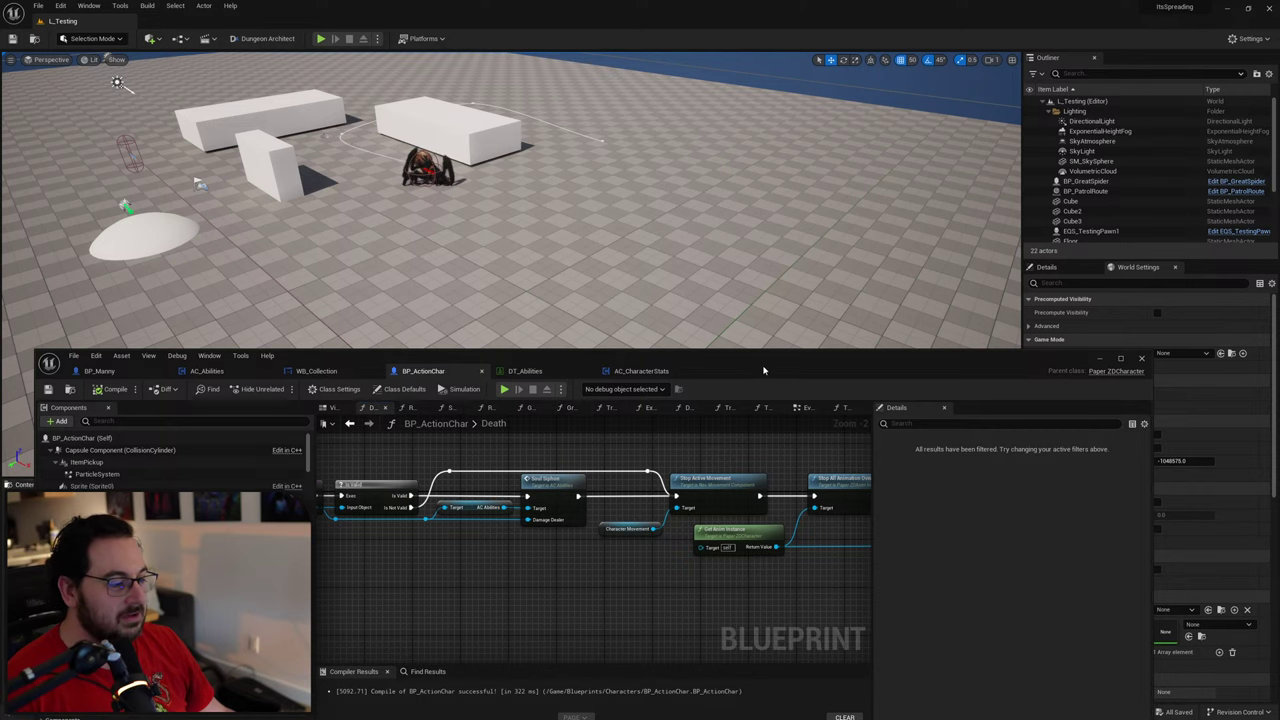
Step: Move the Blueprint window clear of the viewport, start a play session in L_Testing and open the ability card list
drag(763, 370, 771, 332)
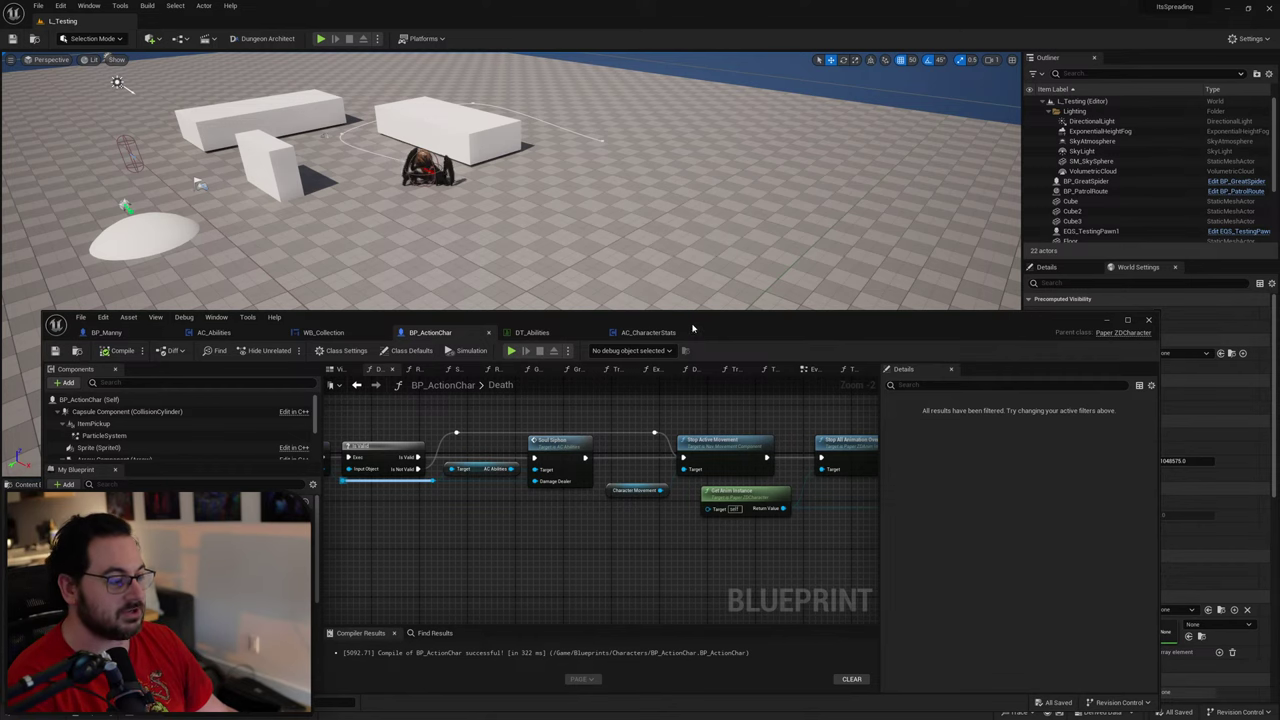
drag(706, 324, 661, 555)
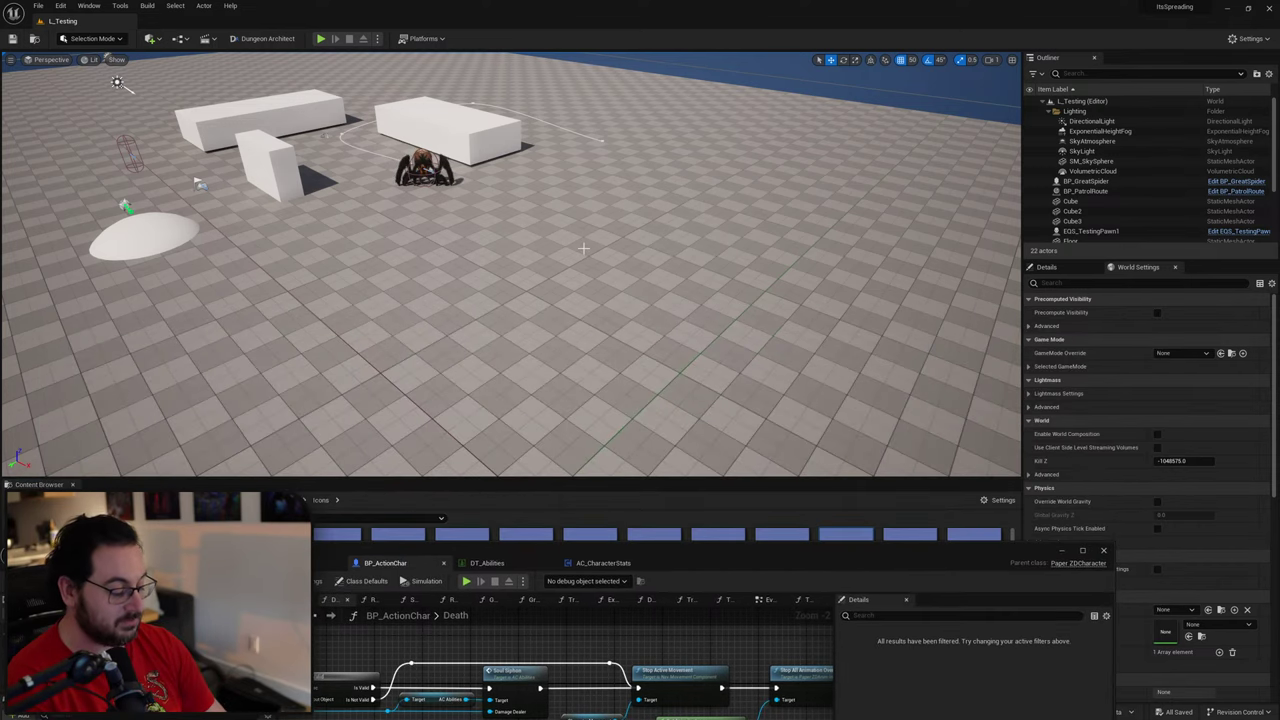
key(alt+p)
click(584, 248)
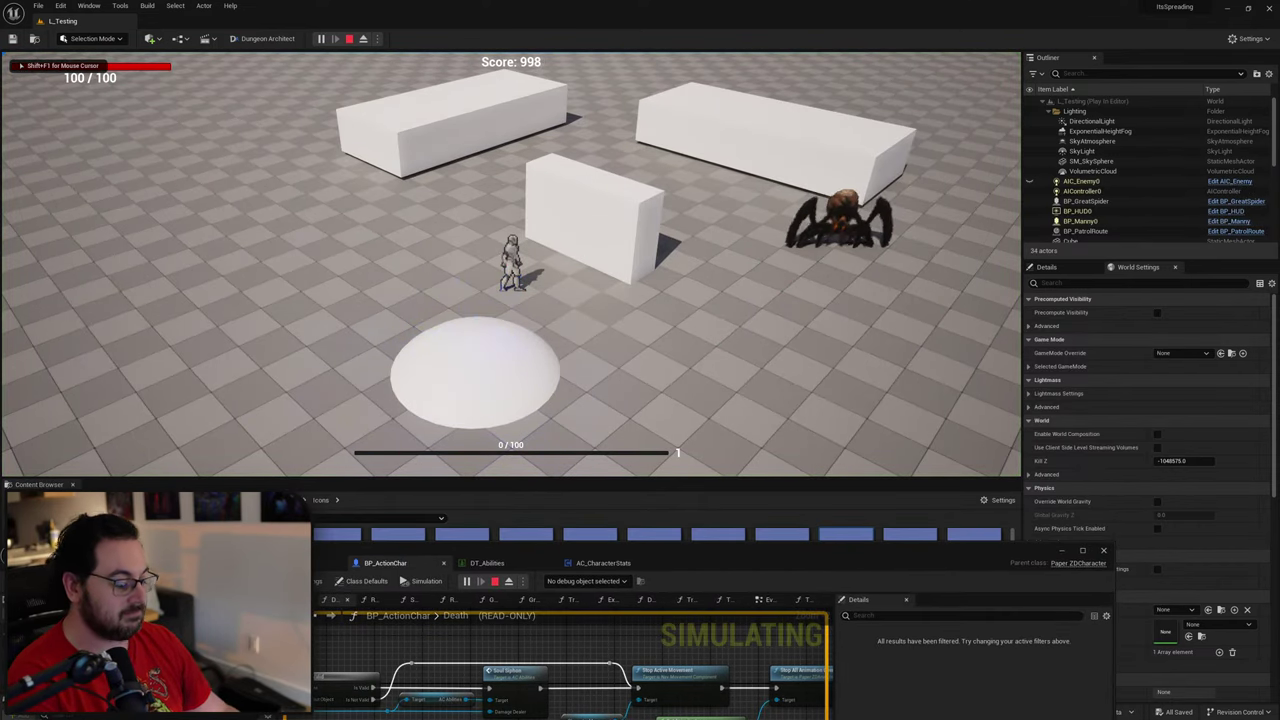
key(Tab)
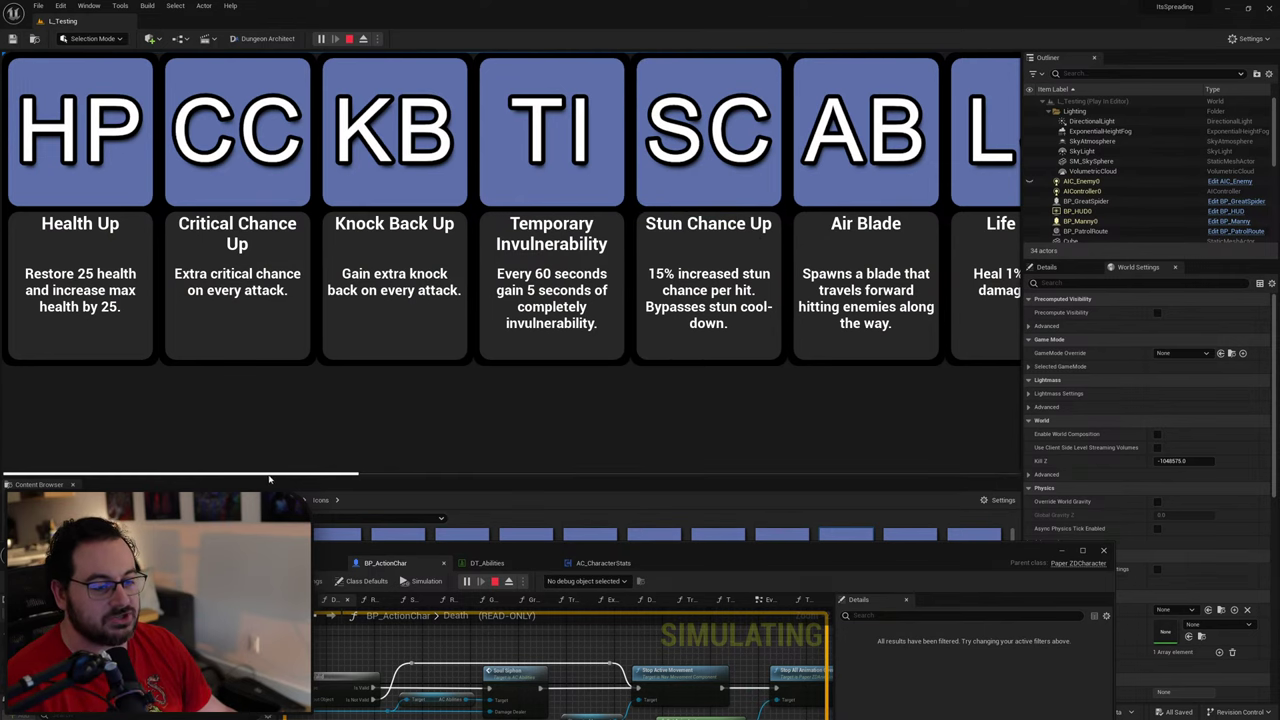
Step: Browse the ability cards from Health Up to Last Stand, choose Temporary Invulnerability, and end the play session
drag(270, 474, 969, 438)
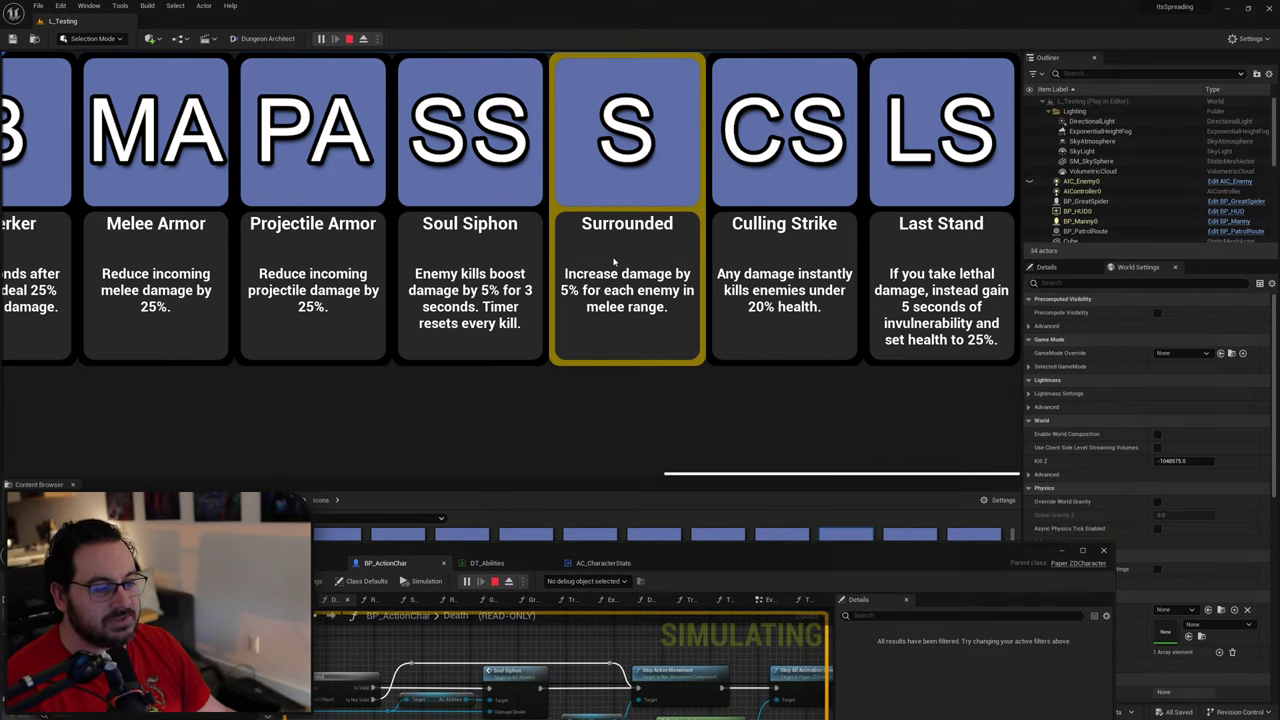
drag(838, 477, 409, 451)
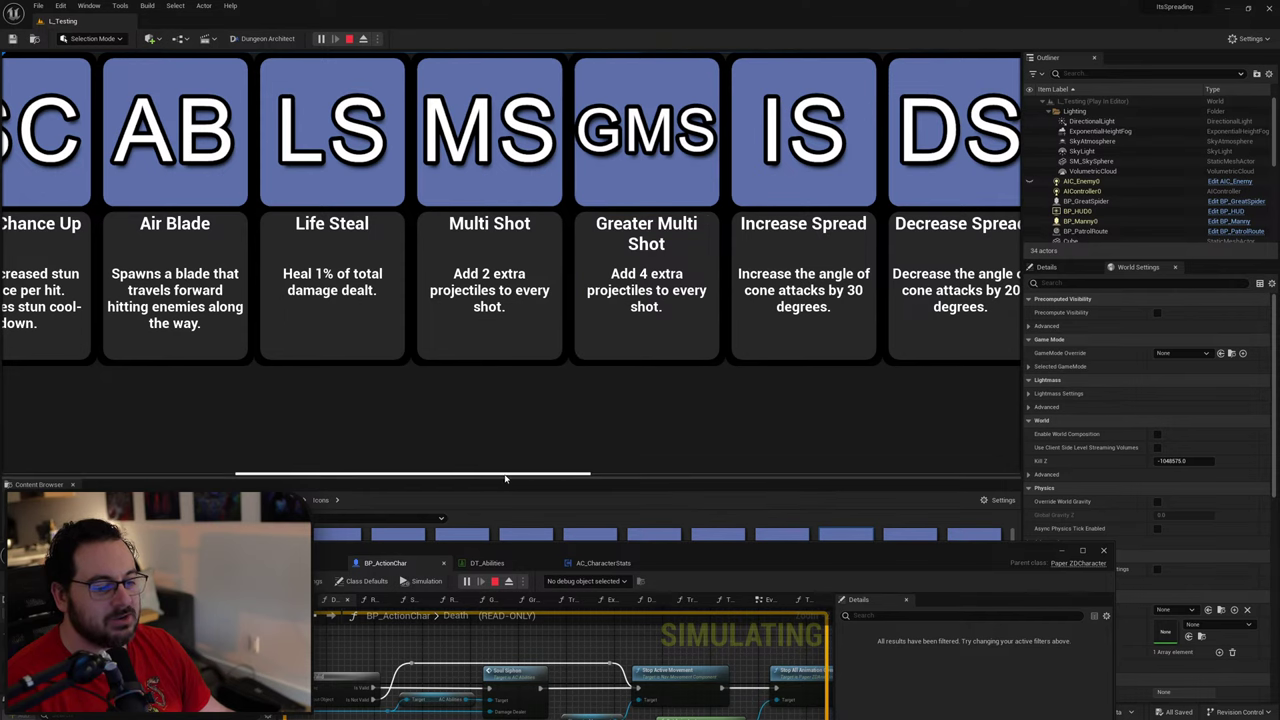
drag(508, 477, 281, 457)
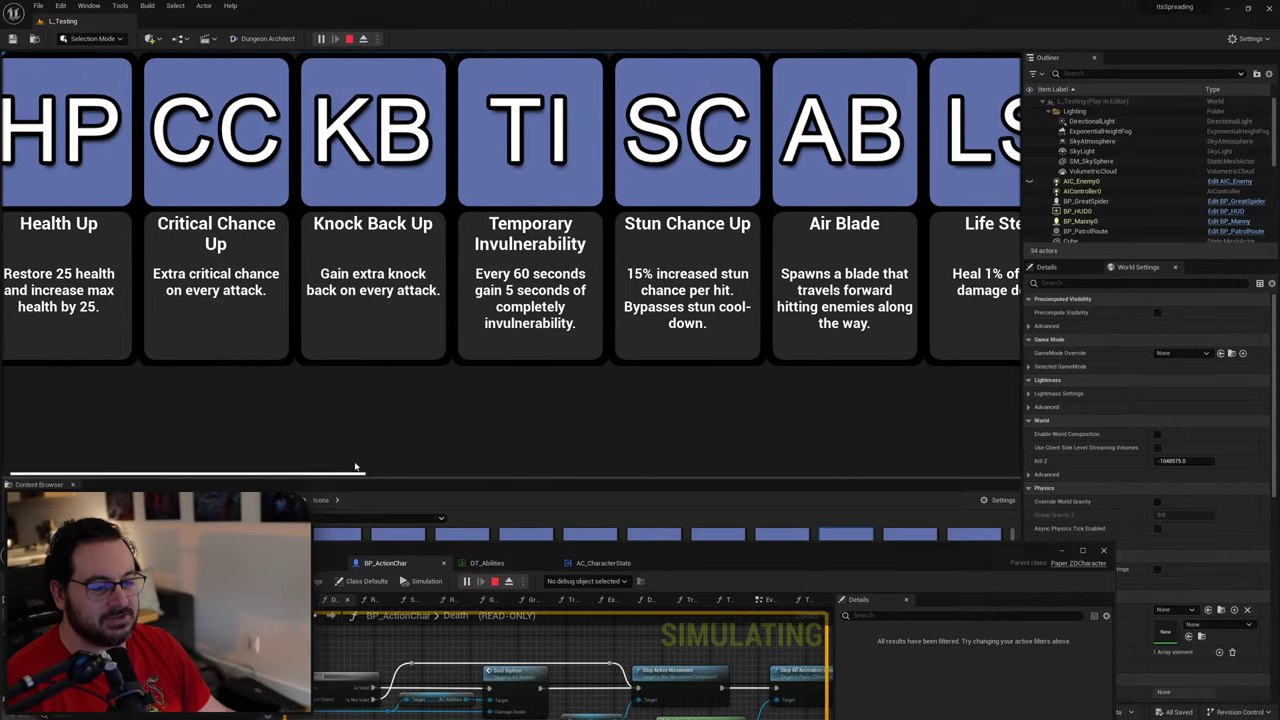
mouse_move(338, 474)
mouse_down()
mouse_move(263, 472)
mouse_move(950, 415)
mouse_move(282, 407)
mouse_move(986, 425)
mouse_up()
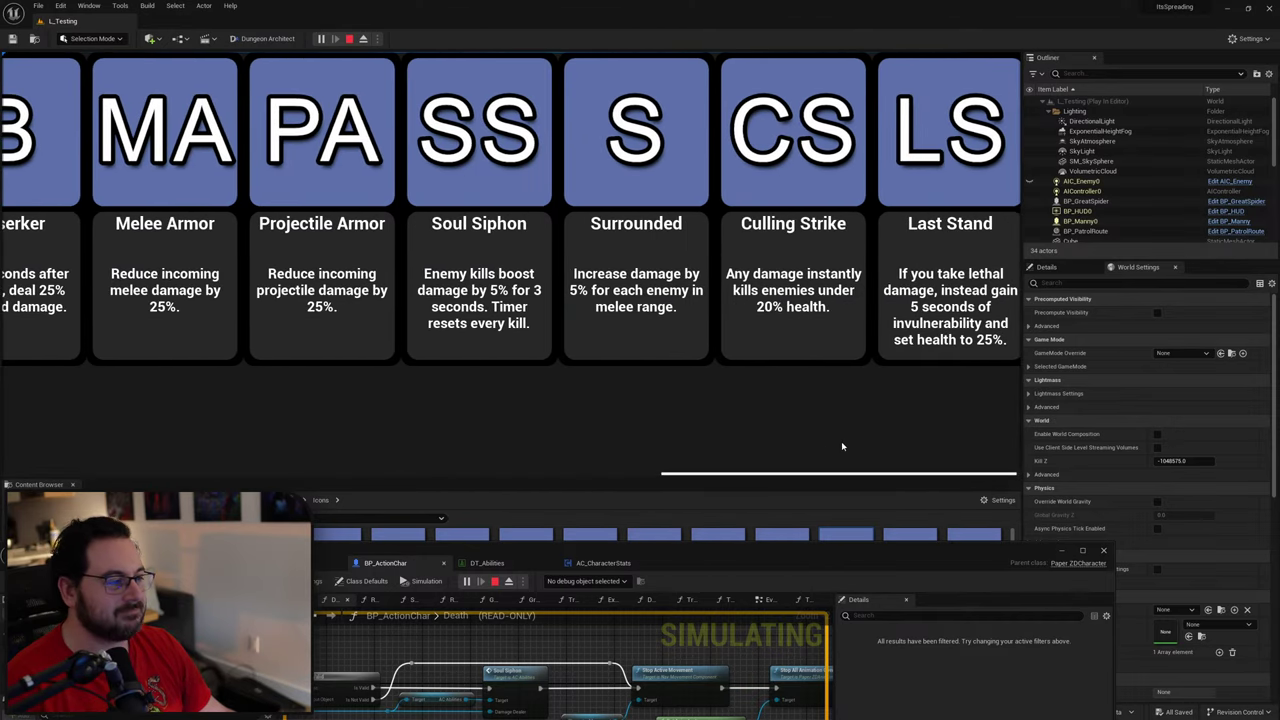
drag(764, 472, 84, 446)
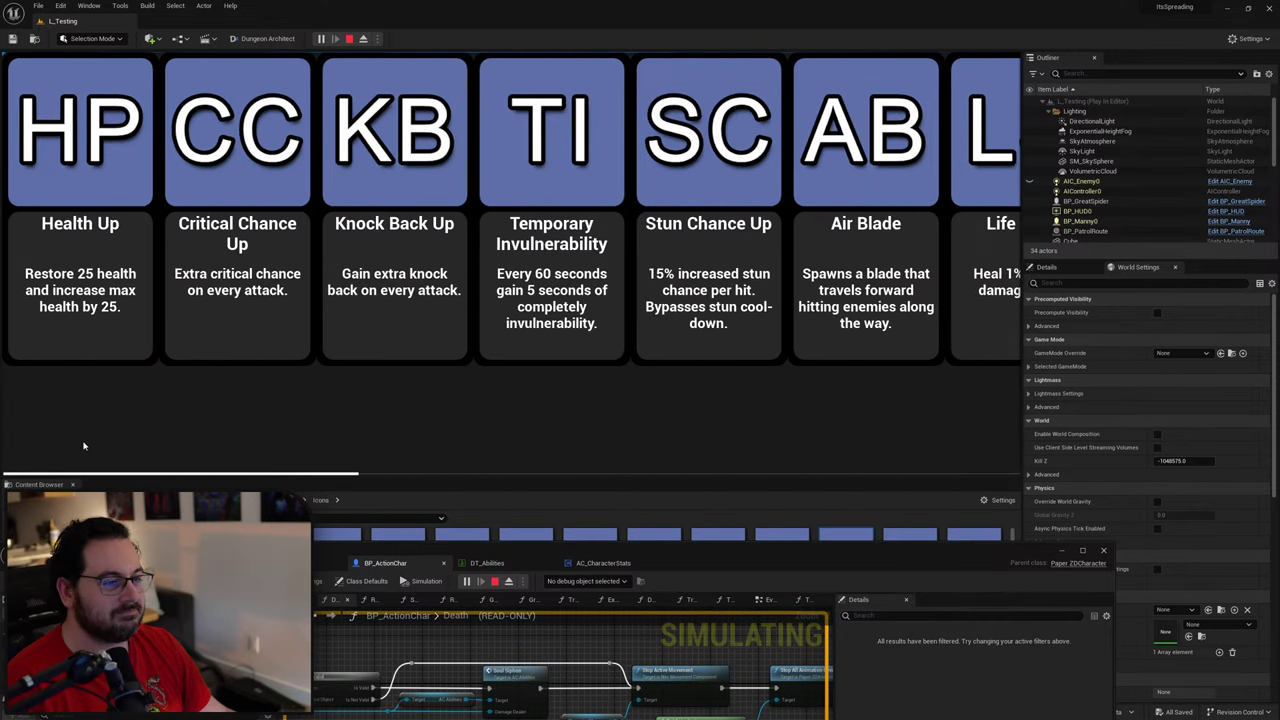
click(562, 272)
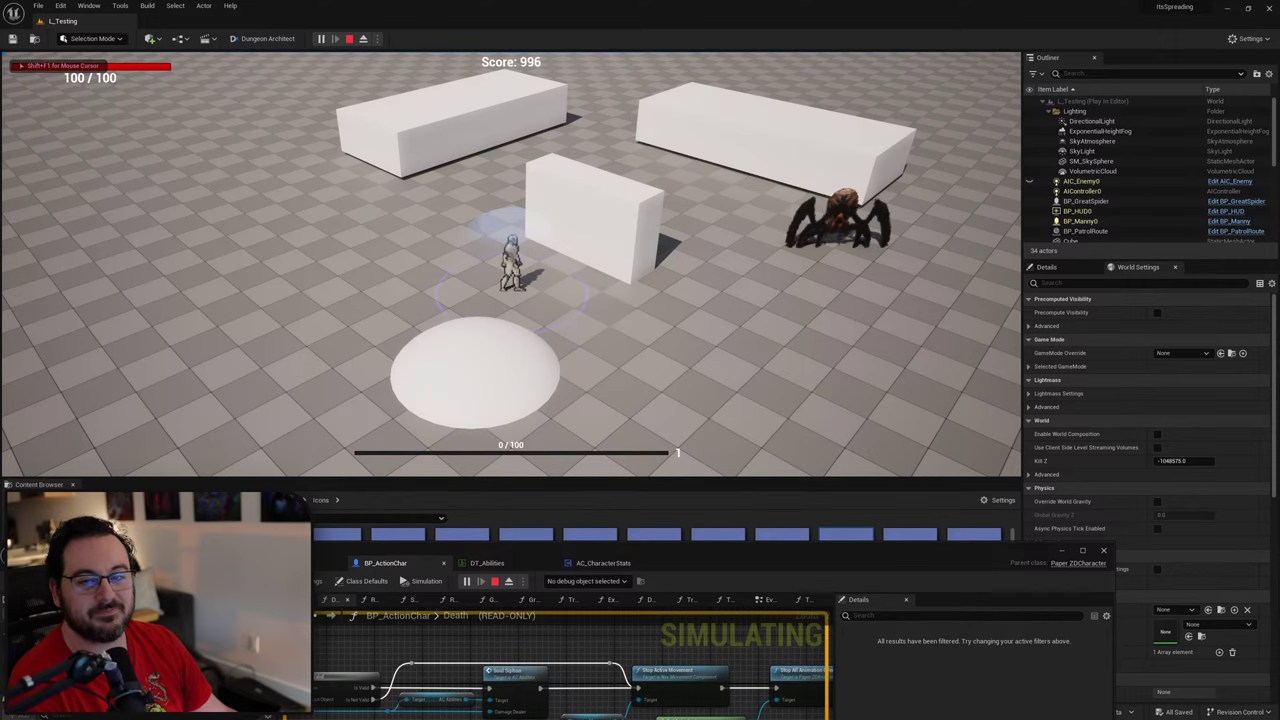
key(Escape)
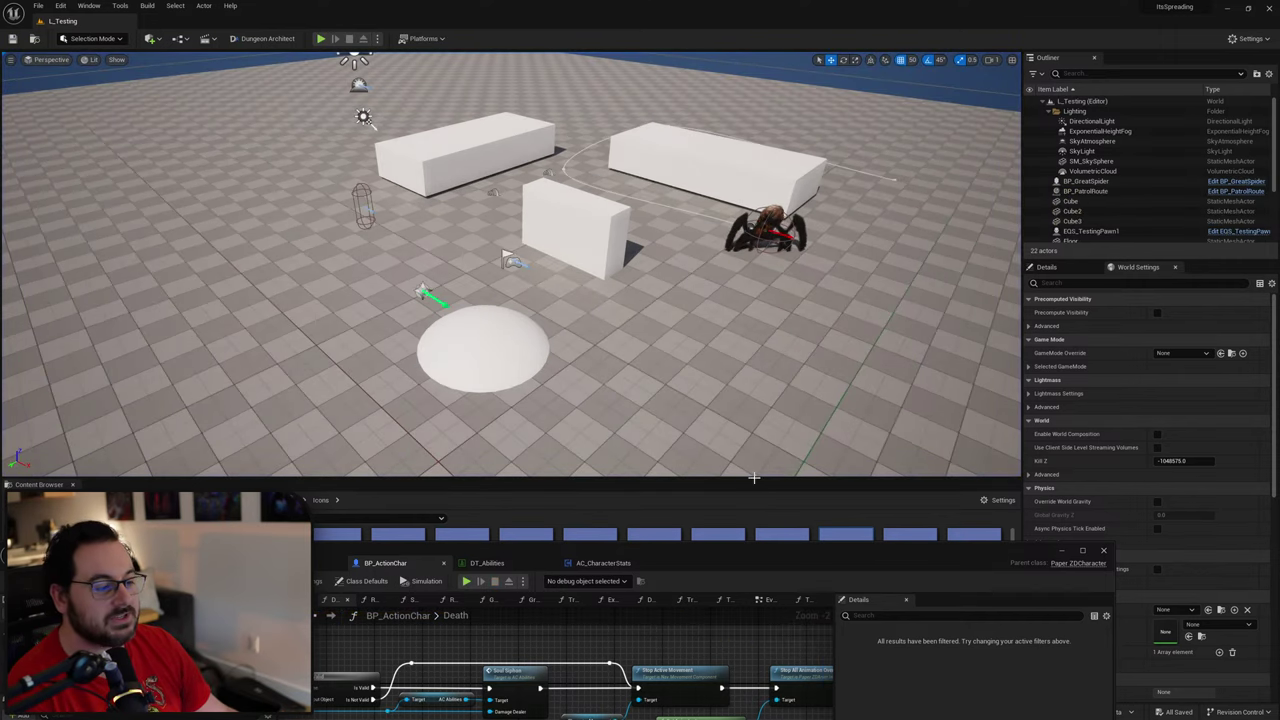
Step: Locate the card widgets in the project content and open WB_Card for editing
drag(712, 564, 757, 101)
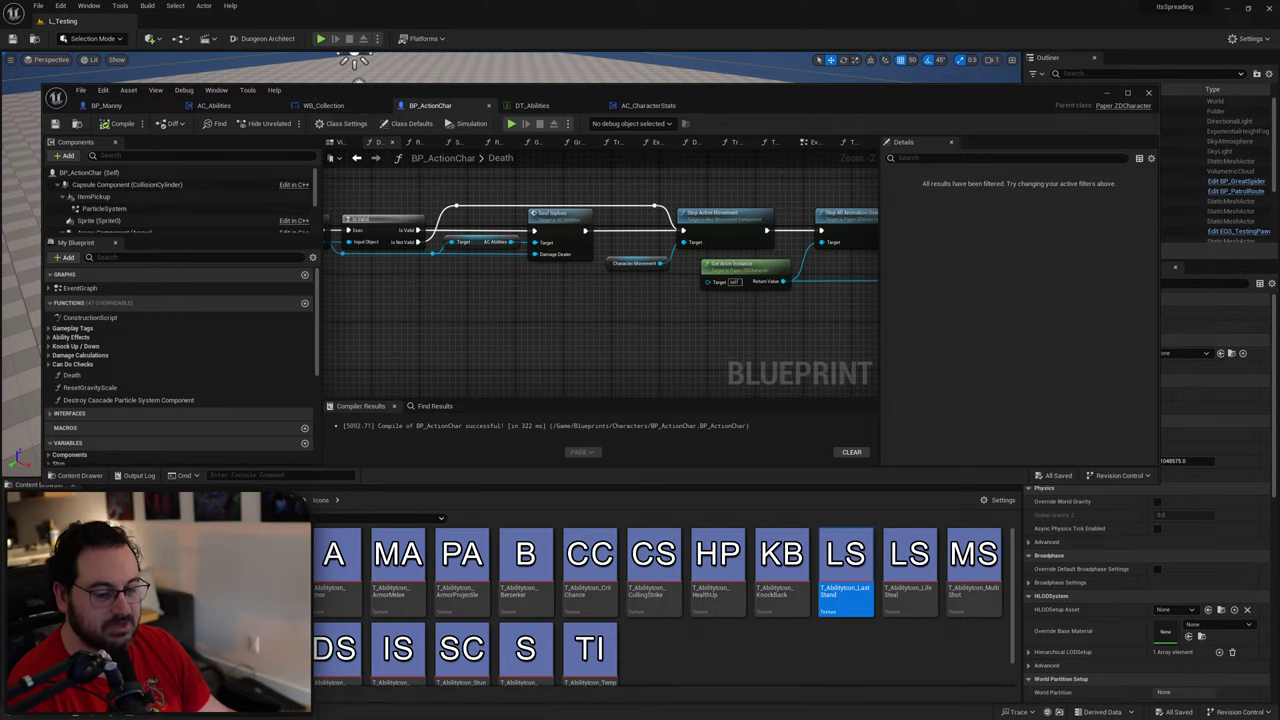
click(287, 500)
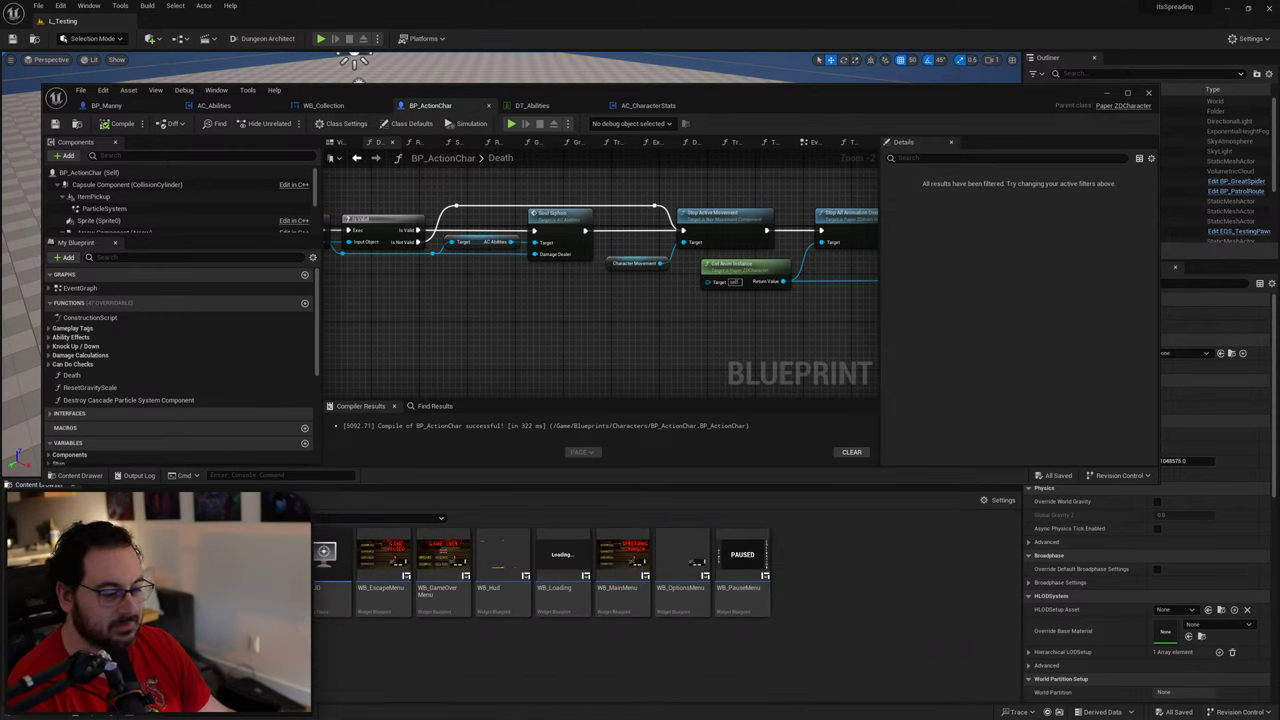
double_click(263, 570)
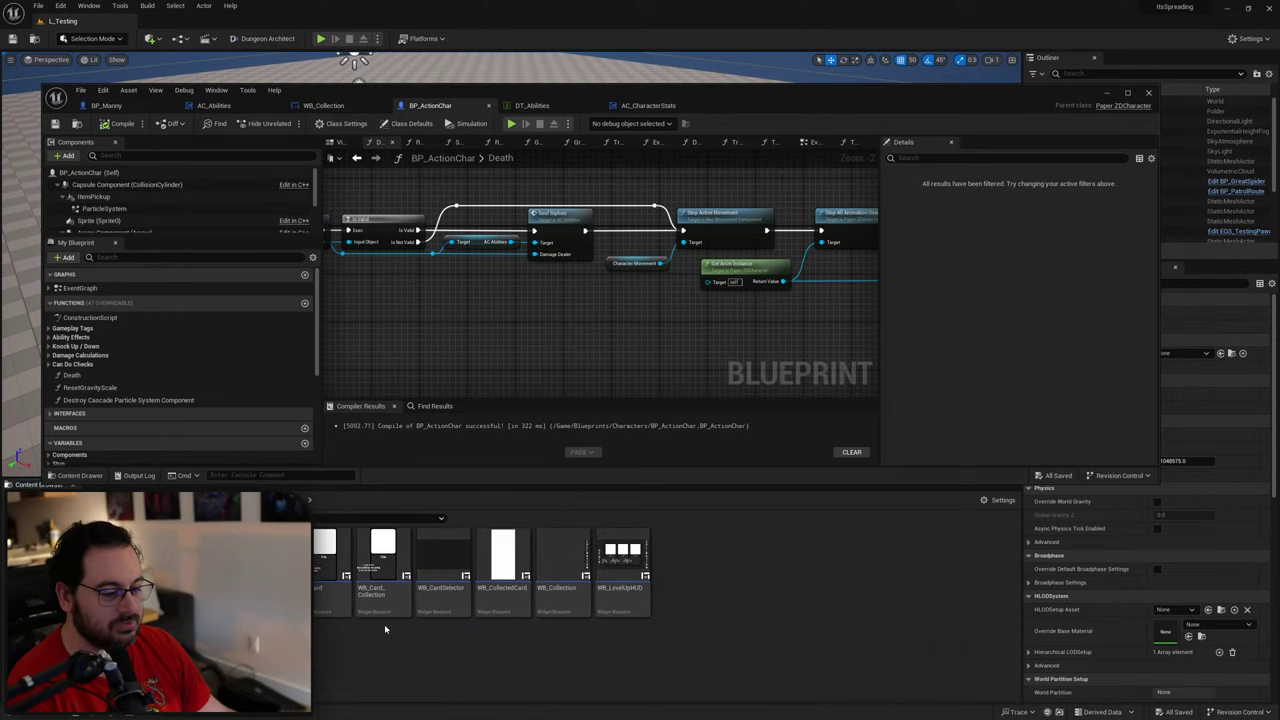
click(318, 592)
double_click(318, 592)
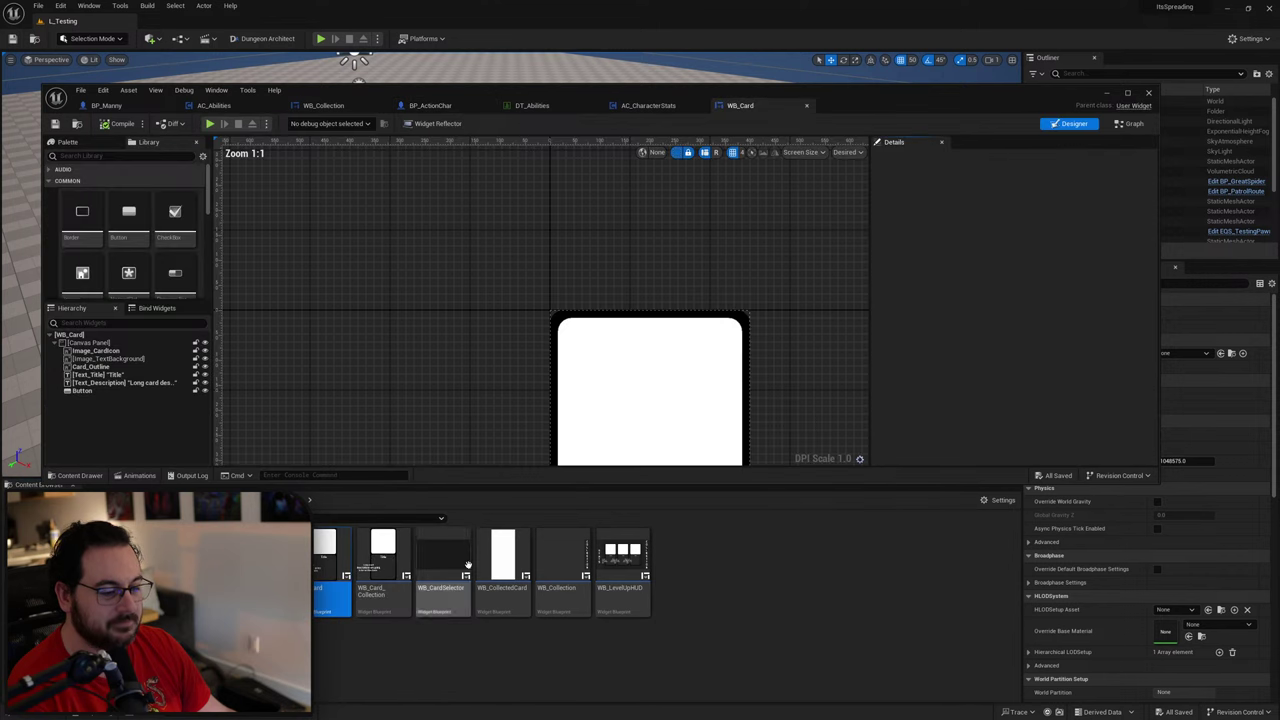
Step: Test title wrapping on the card by setting the Text_Title text to "Title sdfsda sdf sdf"
scroll(575, 287, up, 3)
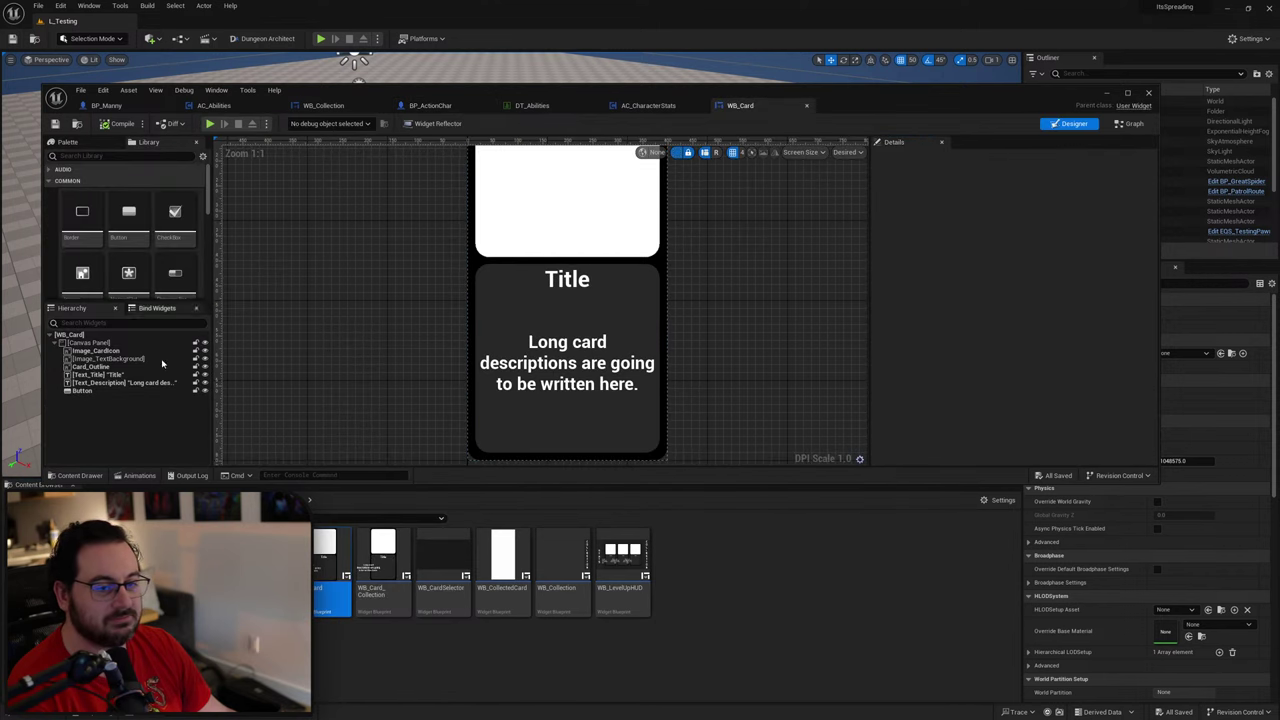
click(585, 286)
click(1020, 328)
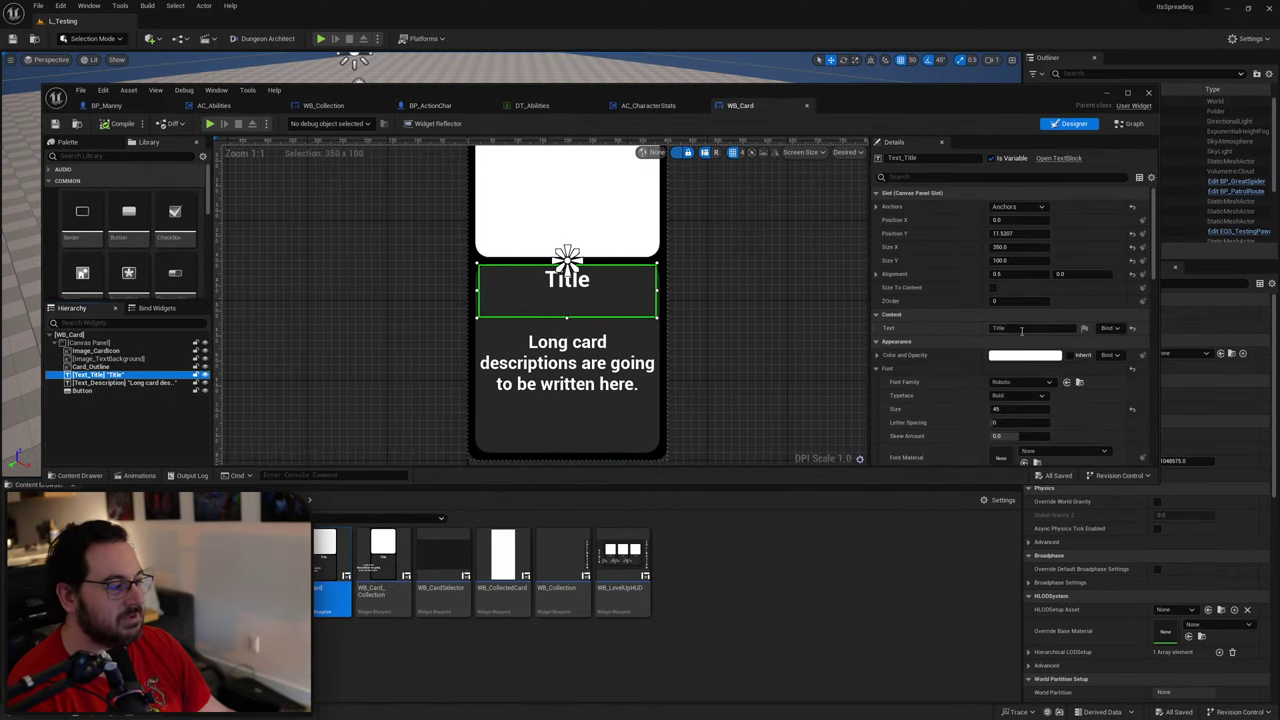
text(sdfsdasdf sdf)
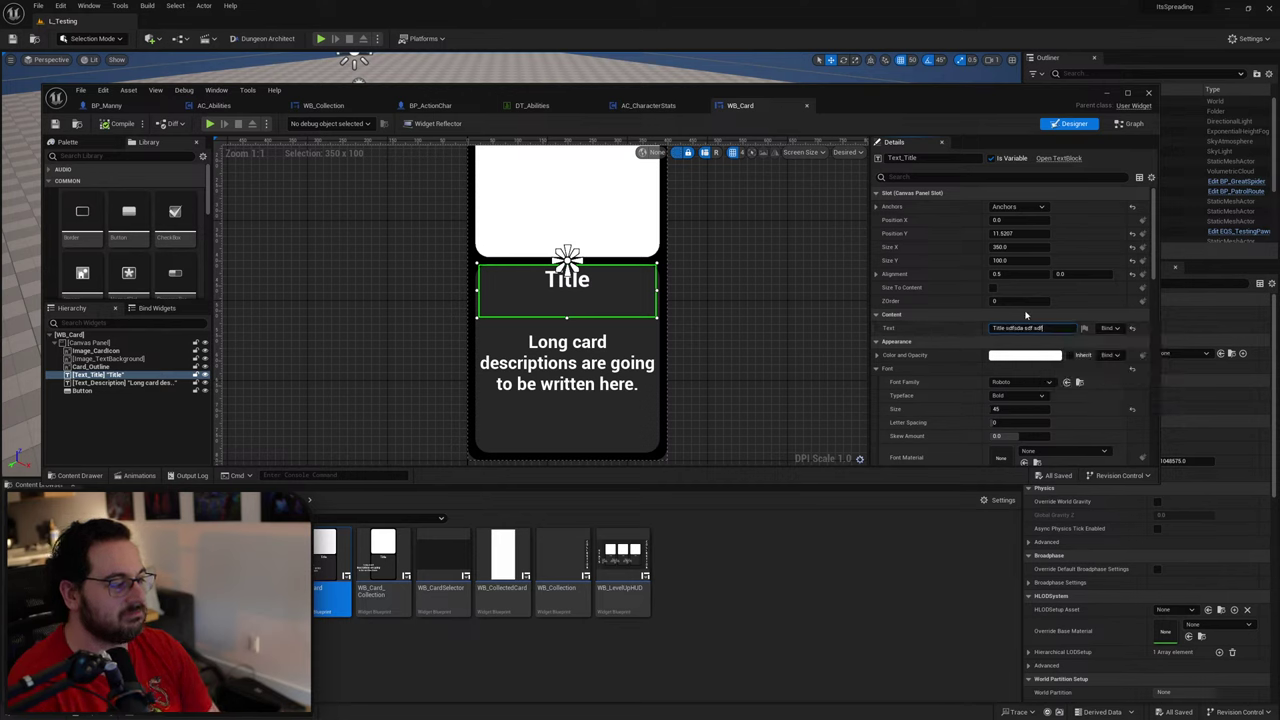
key(Return)
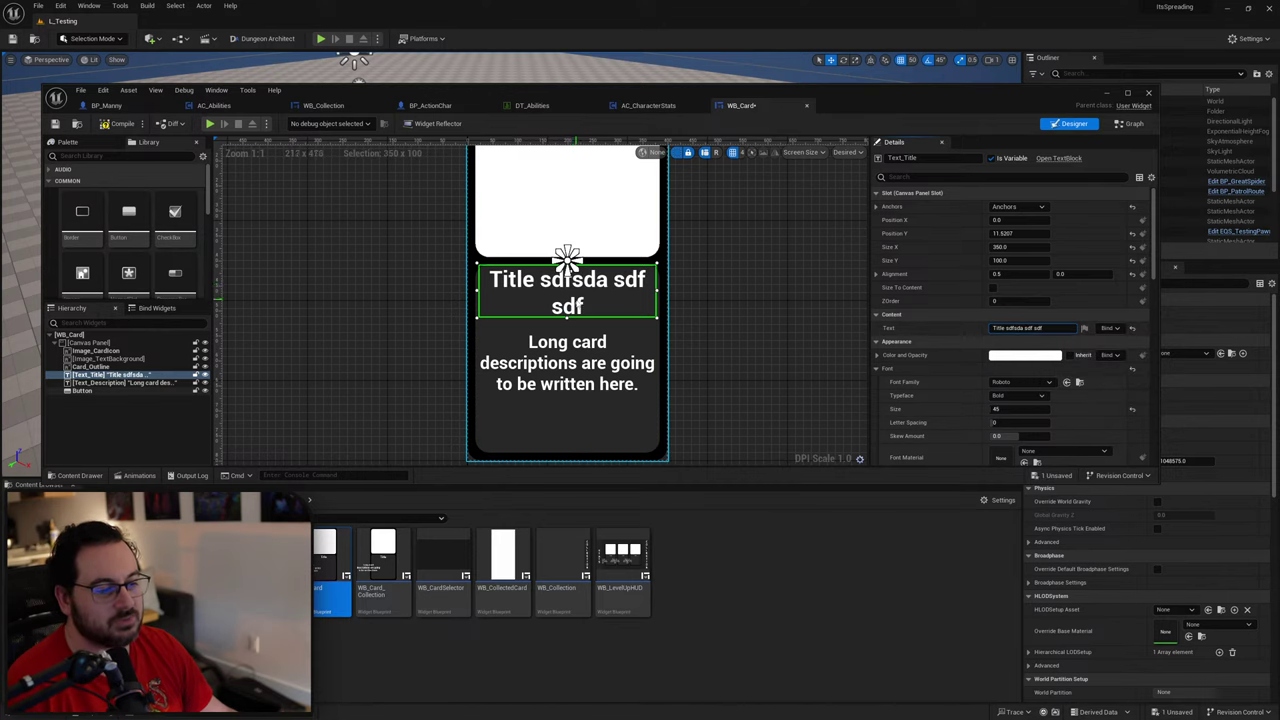
Step: Remove the filler words from Text_Title so its text reads "Title"
drag(1045, 329, 1006, 332)
key(BackSpace)
key(Return)
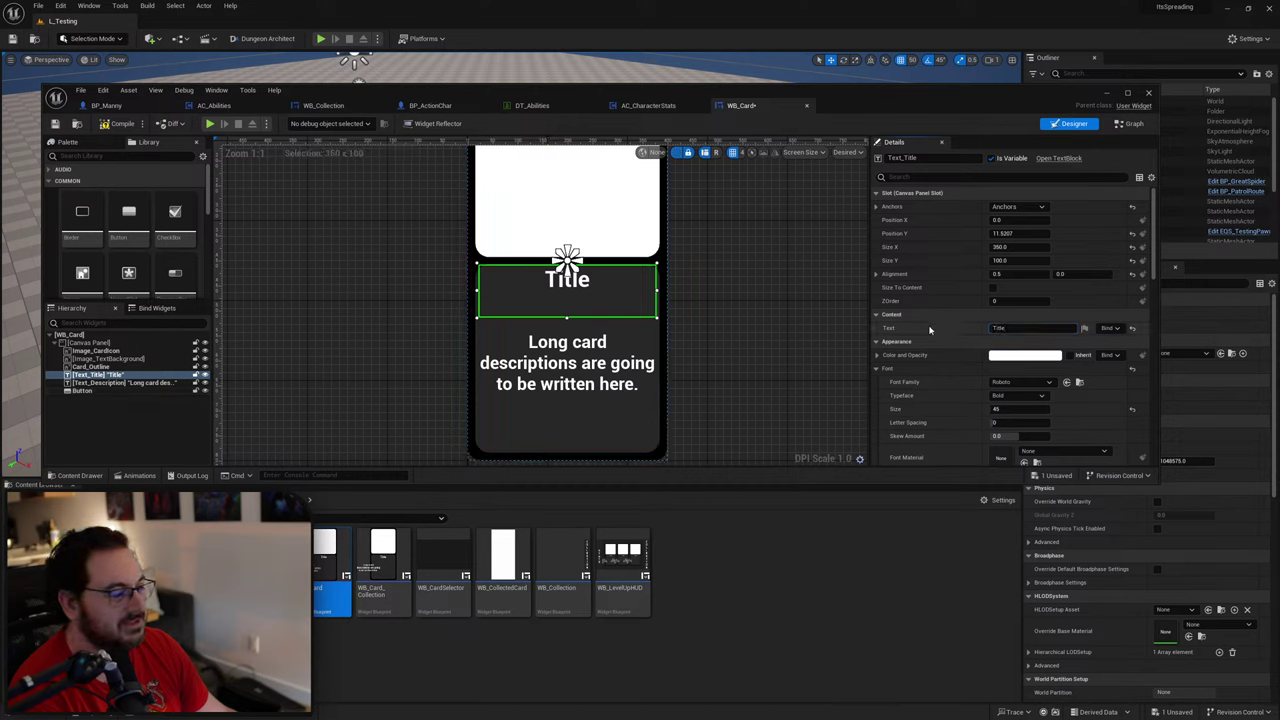
Step: Set the title text's justification to centre and compile the card widget
scroll(958, 392, down, 2)
scroll(963, 400, down, 2)
click(1024, 387)
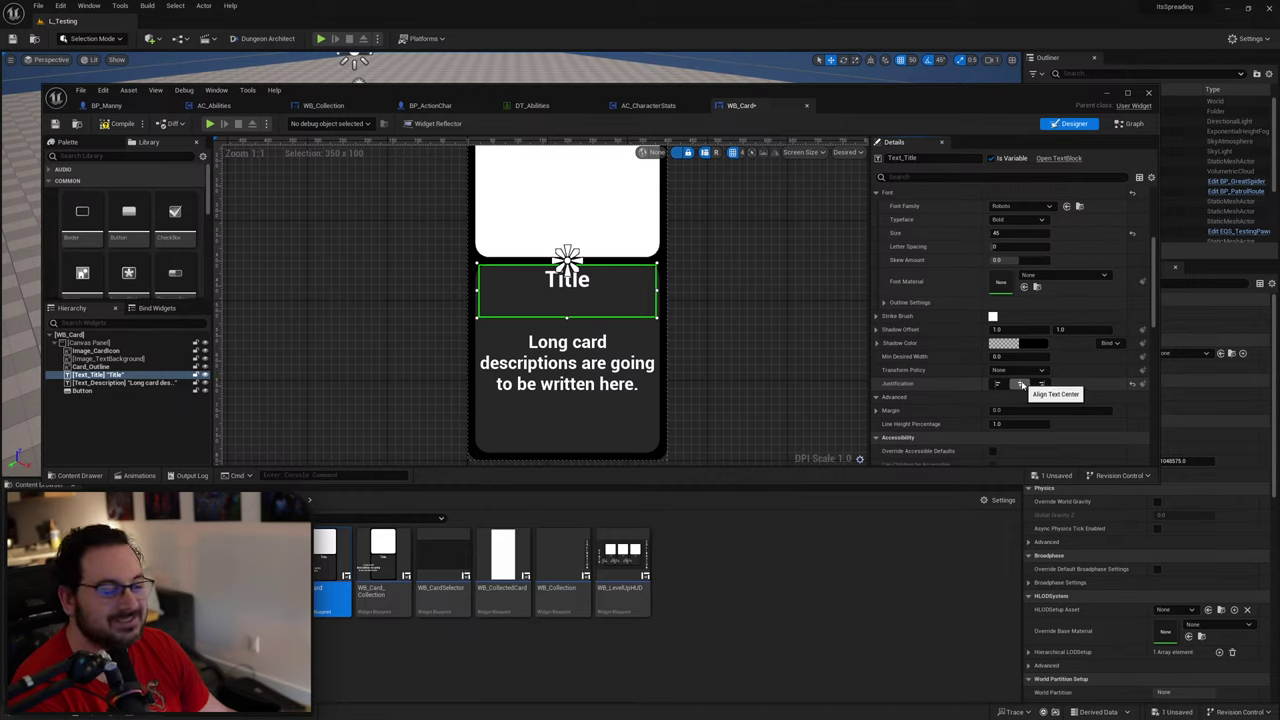
click(120, 123)
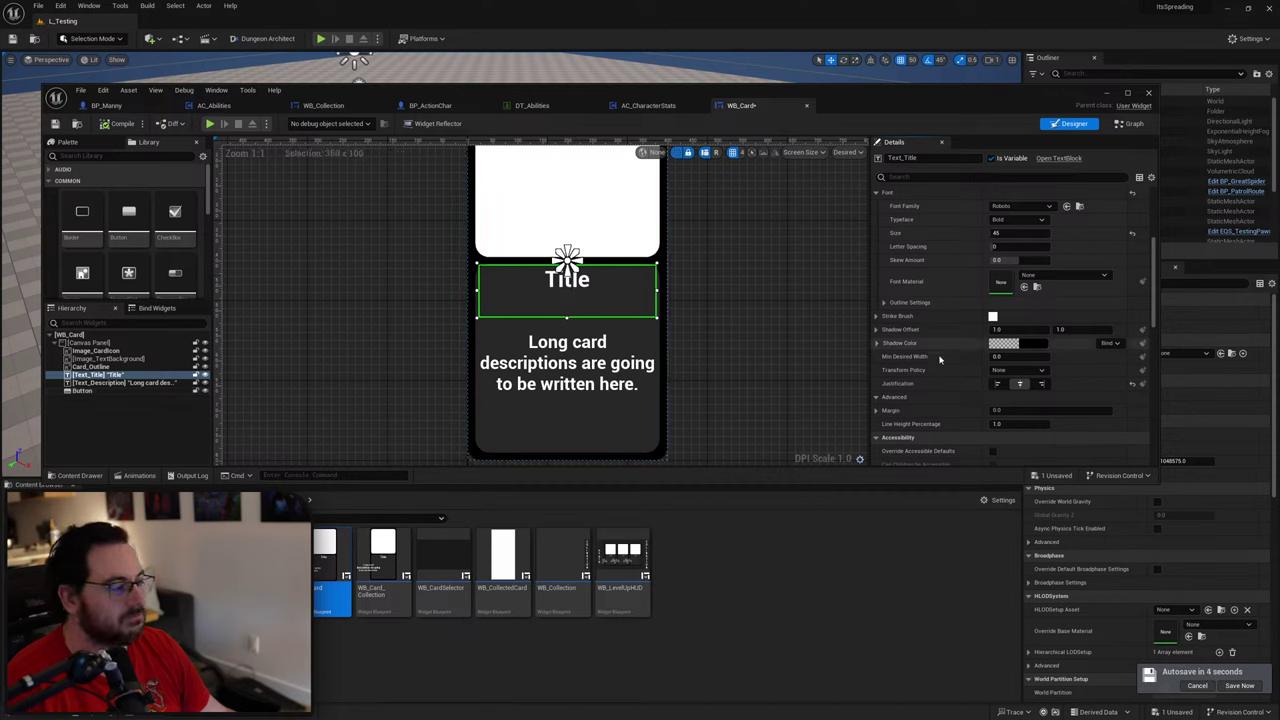
Step: Change the title's text to "Title asdhkajsdjh sdfsdf" to test how it wraps onto a second line
scroll(939, 359, down, 5)
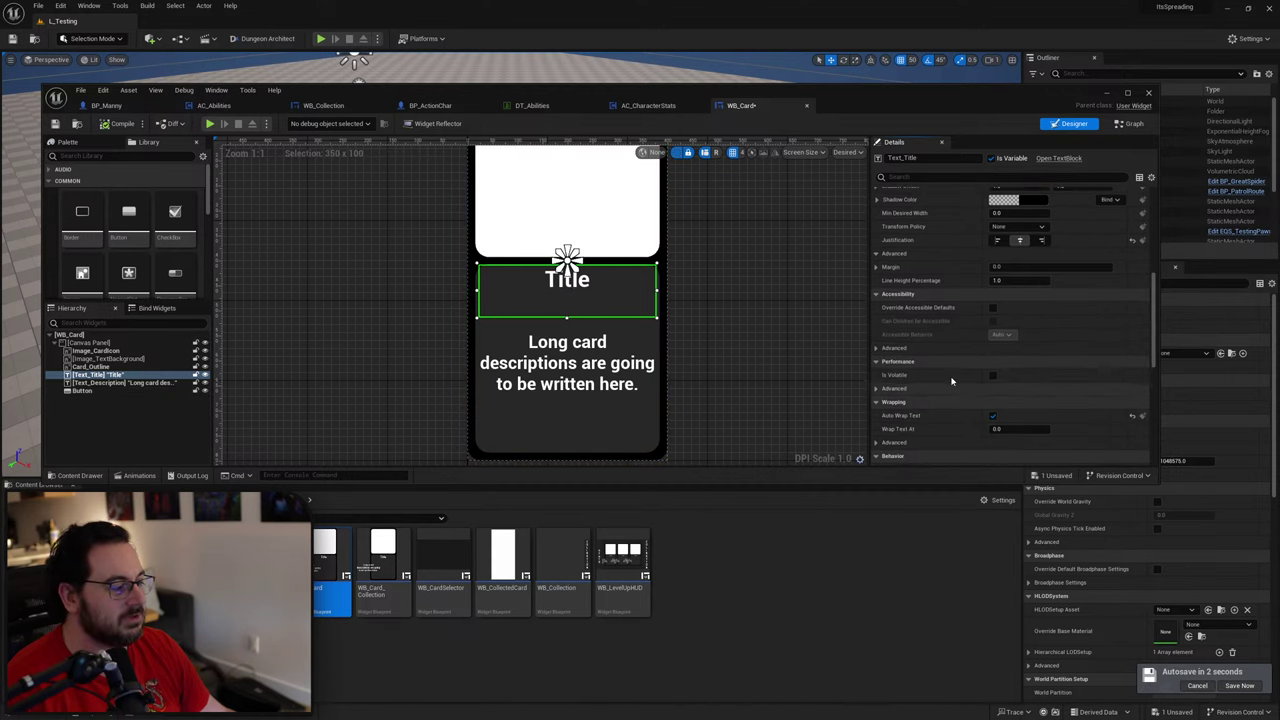
scroll(951, 381, up, 10)
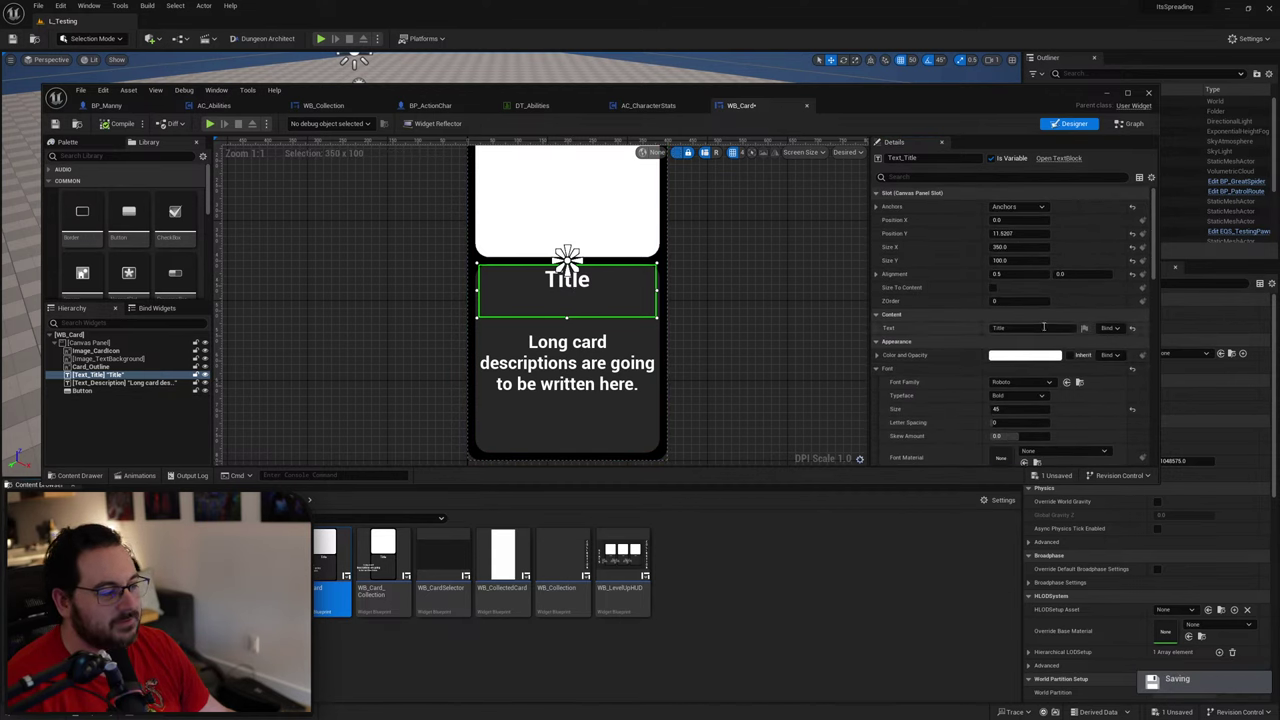
click(1043, 326)
text(asdhkajsdh)
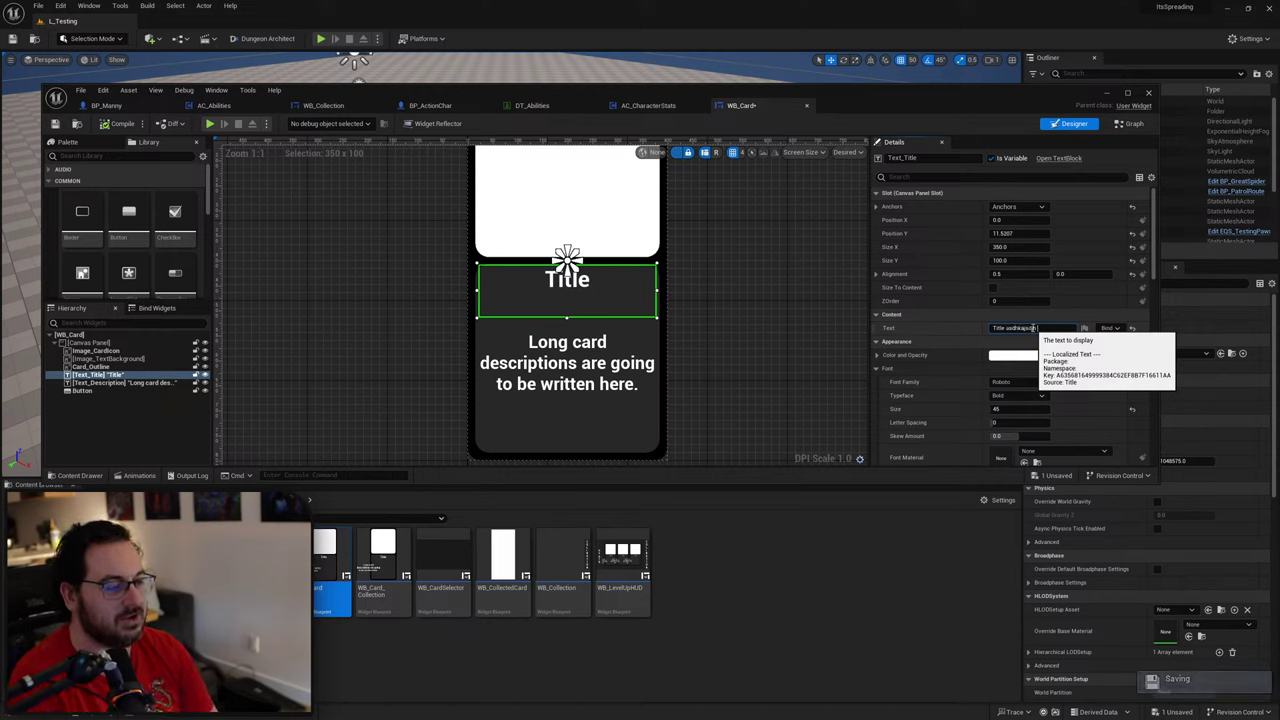
key(Return)
text(sdfsdf)
key(Return)
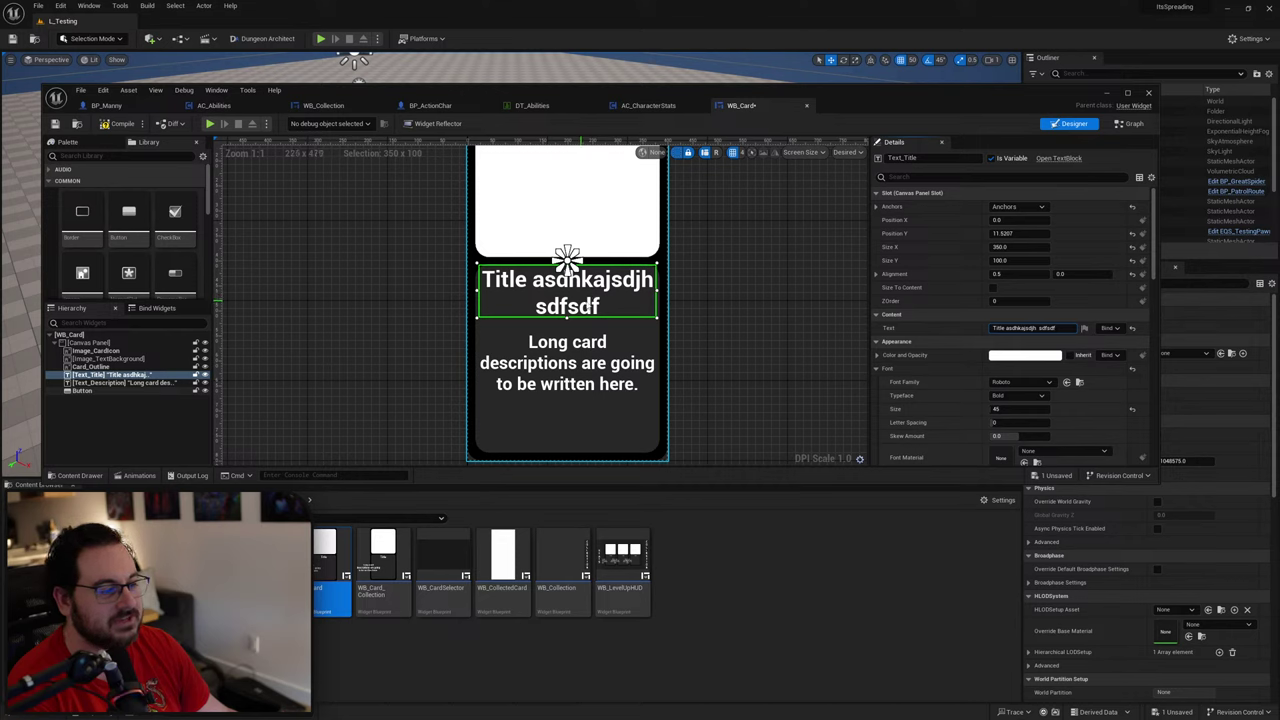
Step: Restore the title's text to "Title" by removing the test characters, and compile the card widget
drag(1006, 328, 1099, 328)
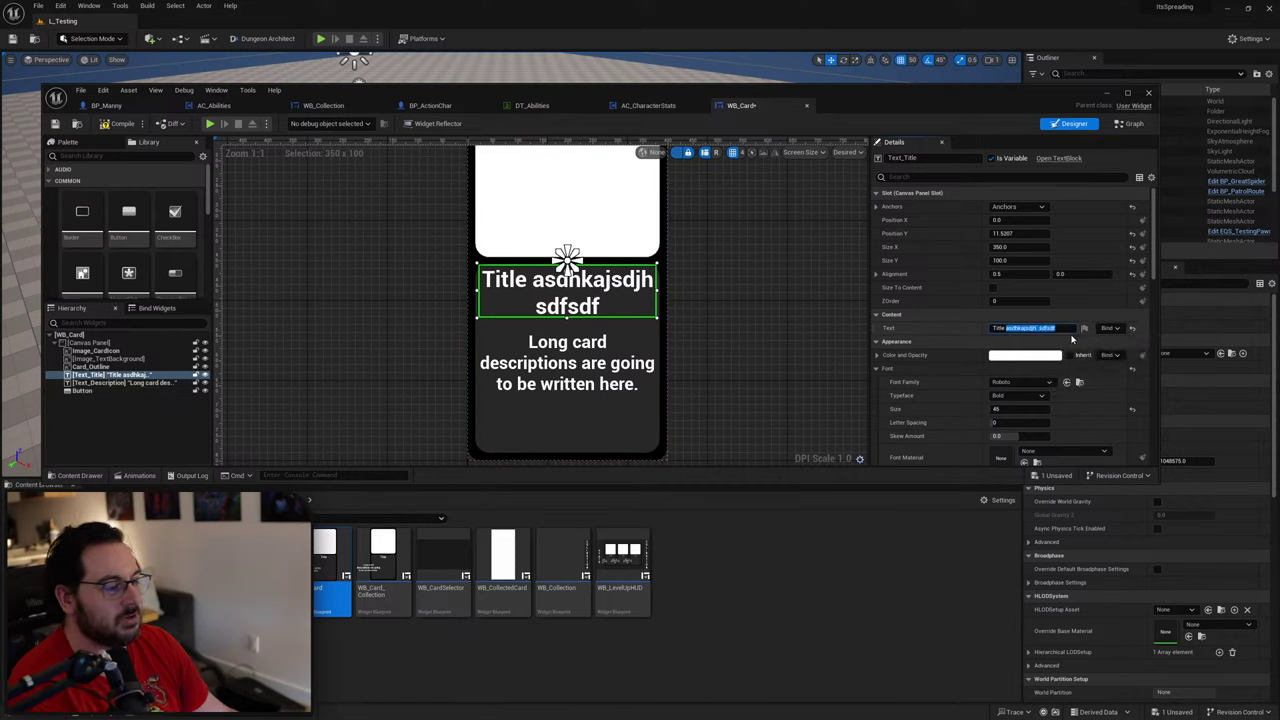
key(BackSpace)
key(Return)
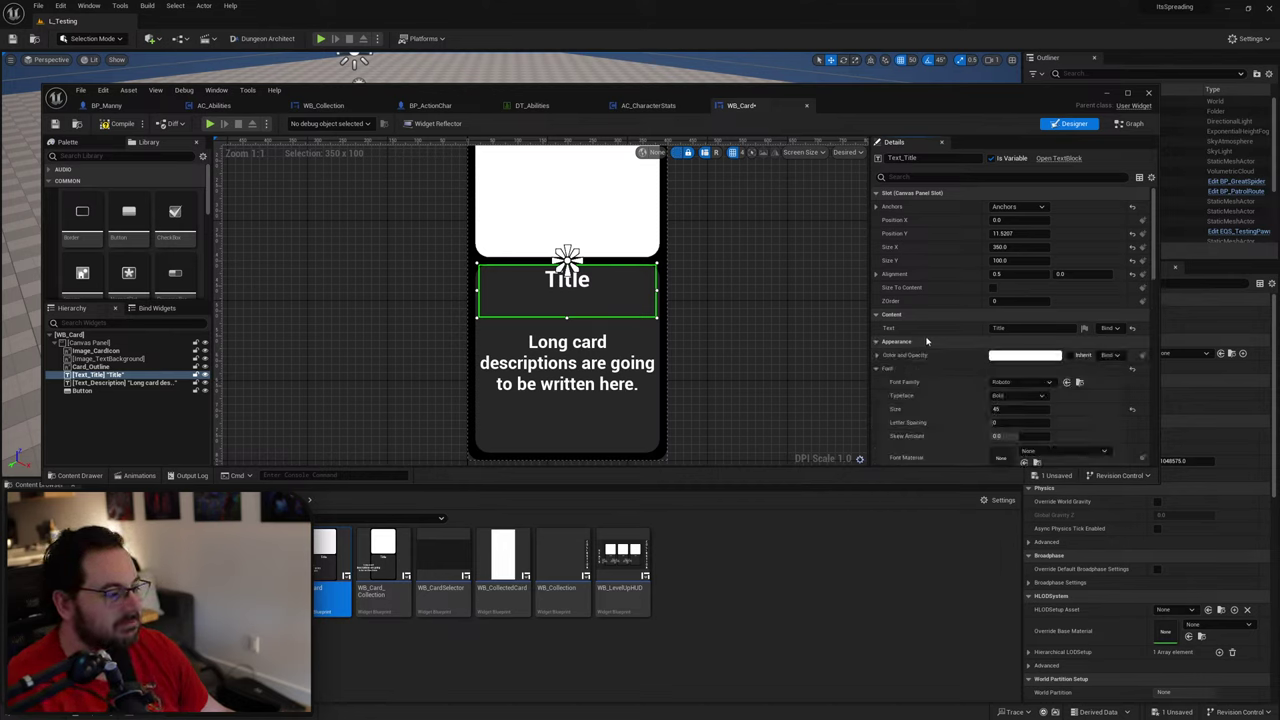
click(116, 124)
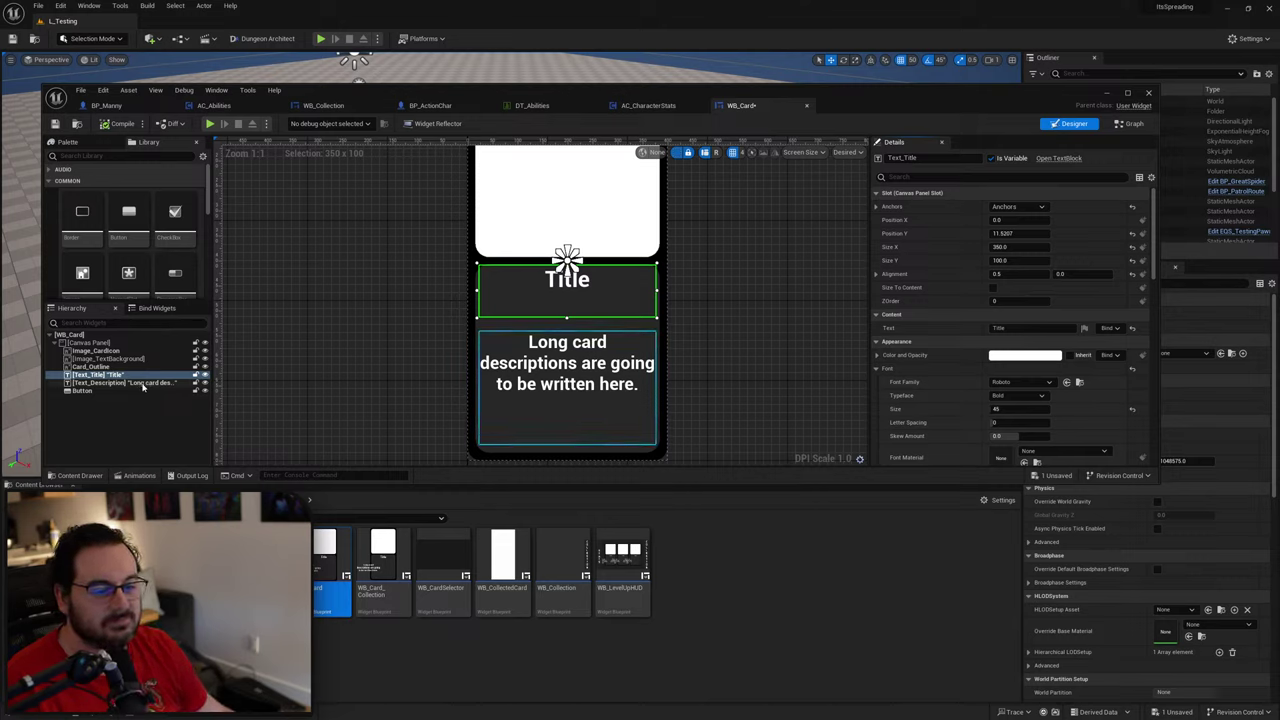
Step: Wrap the Text_Title widget in a Vertical Box within the canvas panel
right_click(123, 367)
right_click(112, 374)
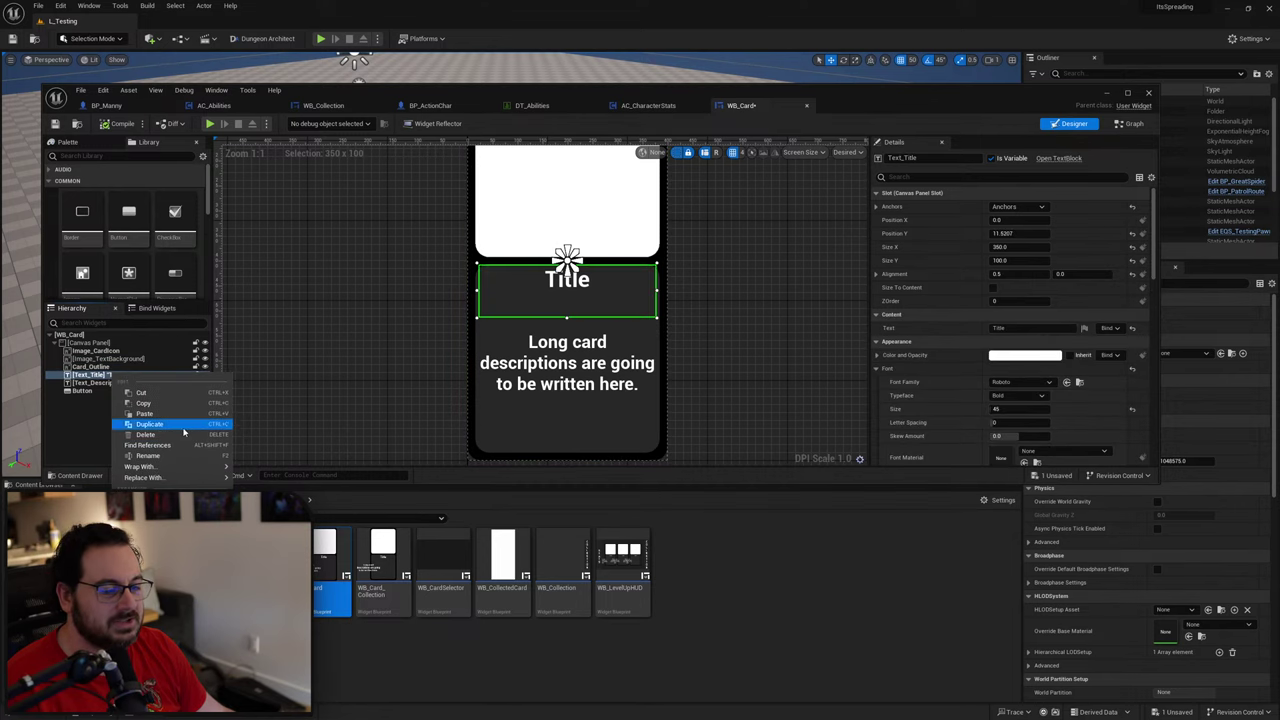
mouse_move(183, 467)
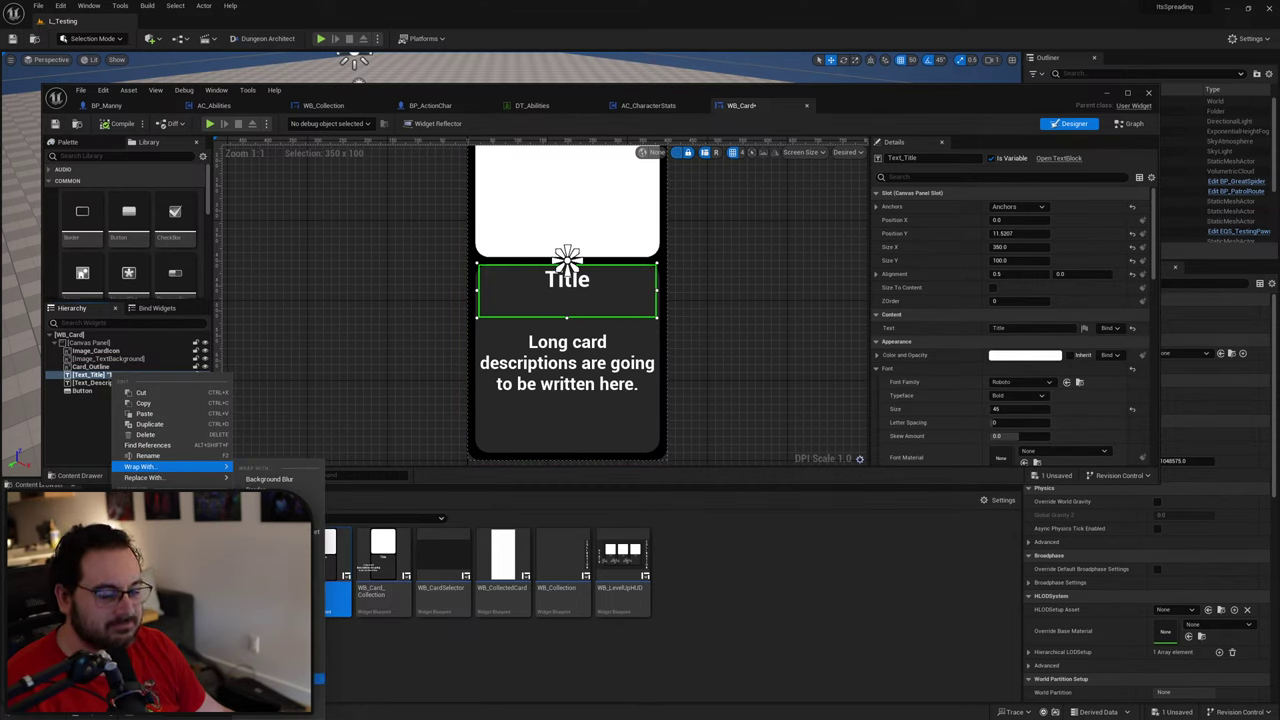
click(275, 679)
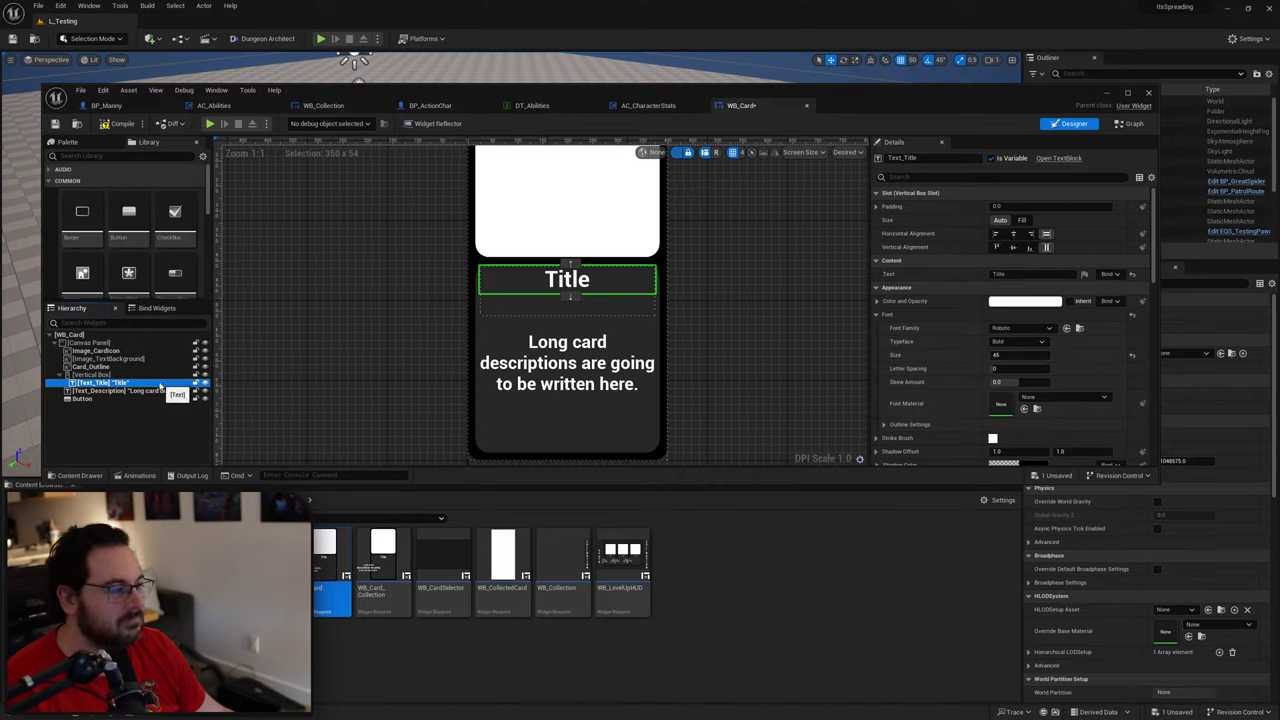
Step: Filter Text_Title's properties by "size", clear the filter, and compare its slot size between Fill and Auto
click(893, 176)
text(a)
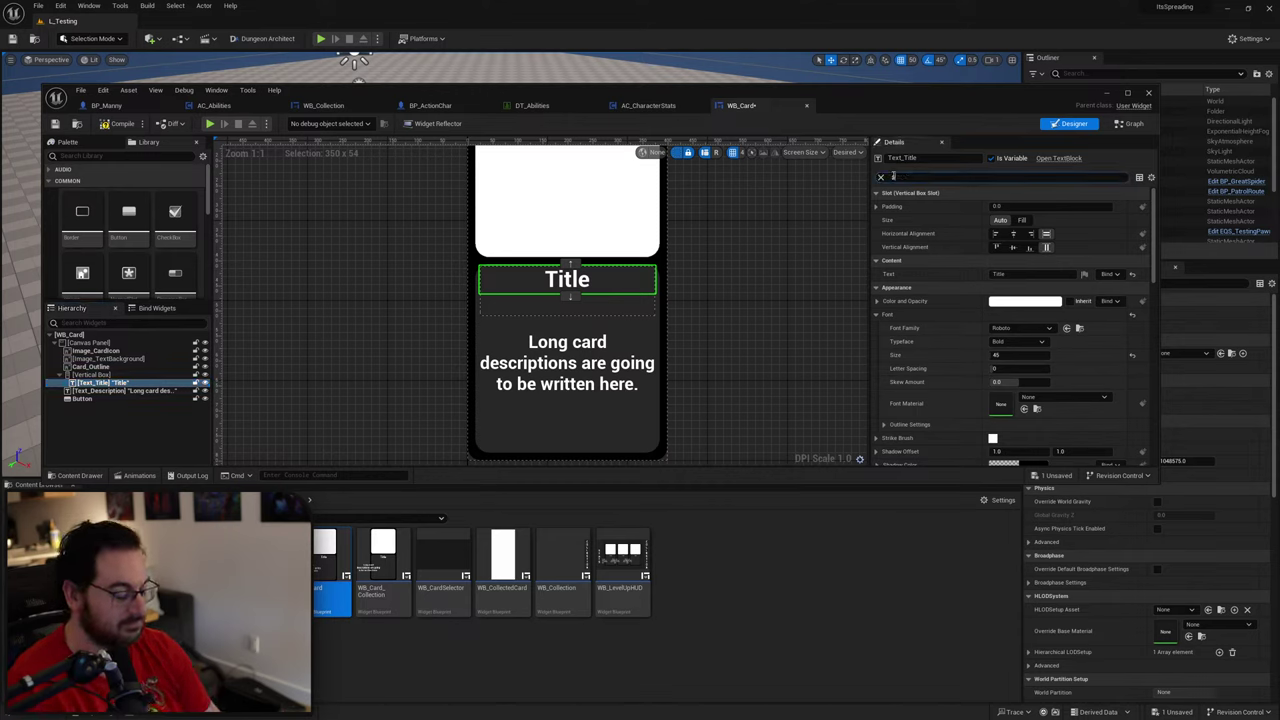
text(size)
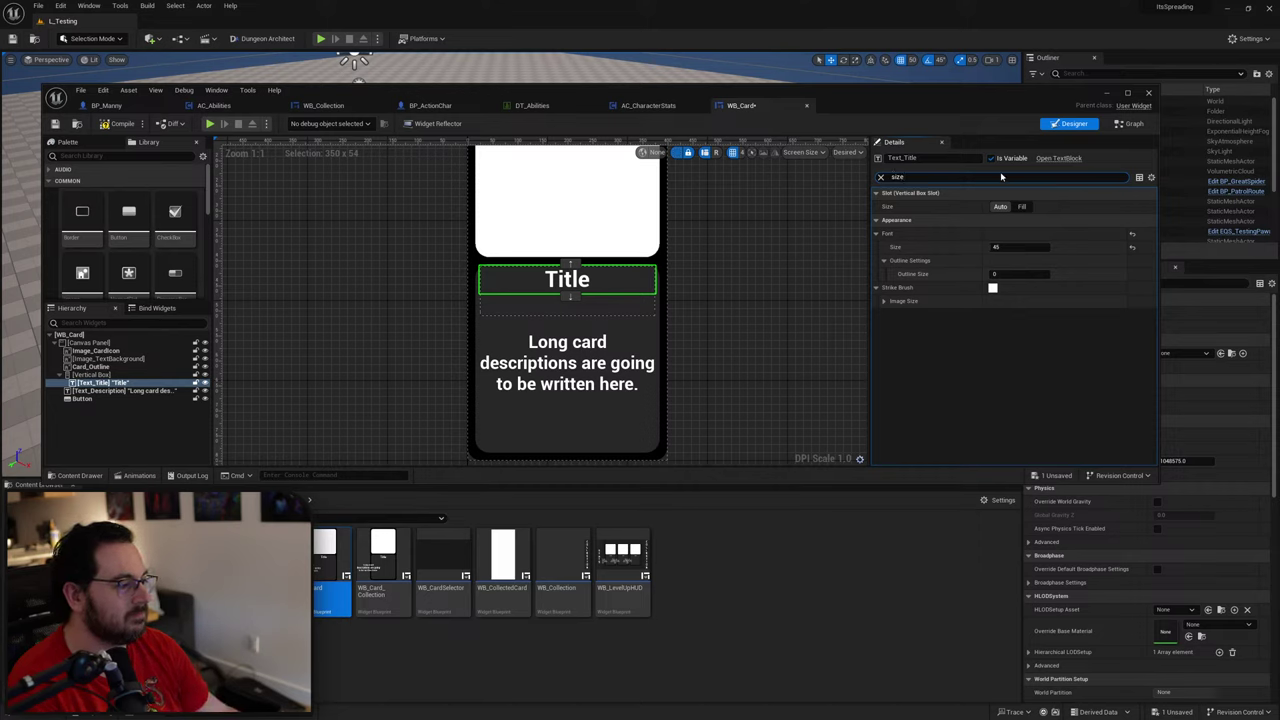
click(1021, 206)
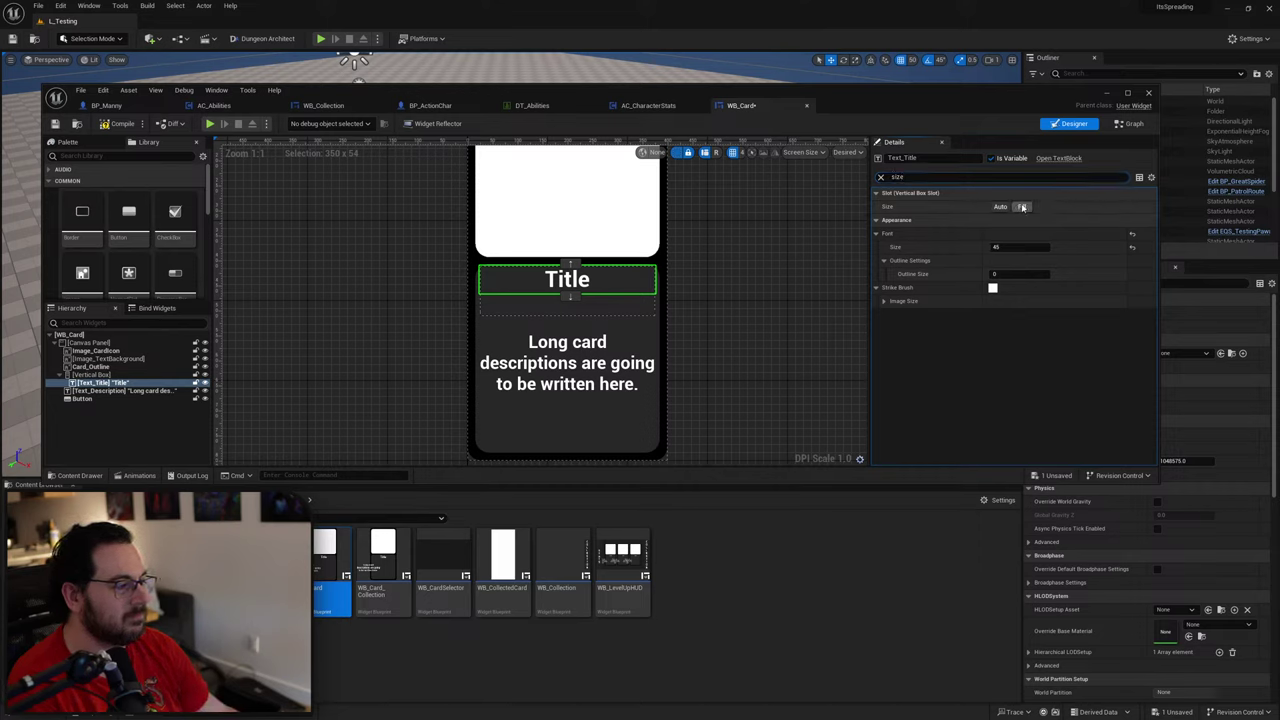
click(881, 178)
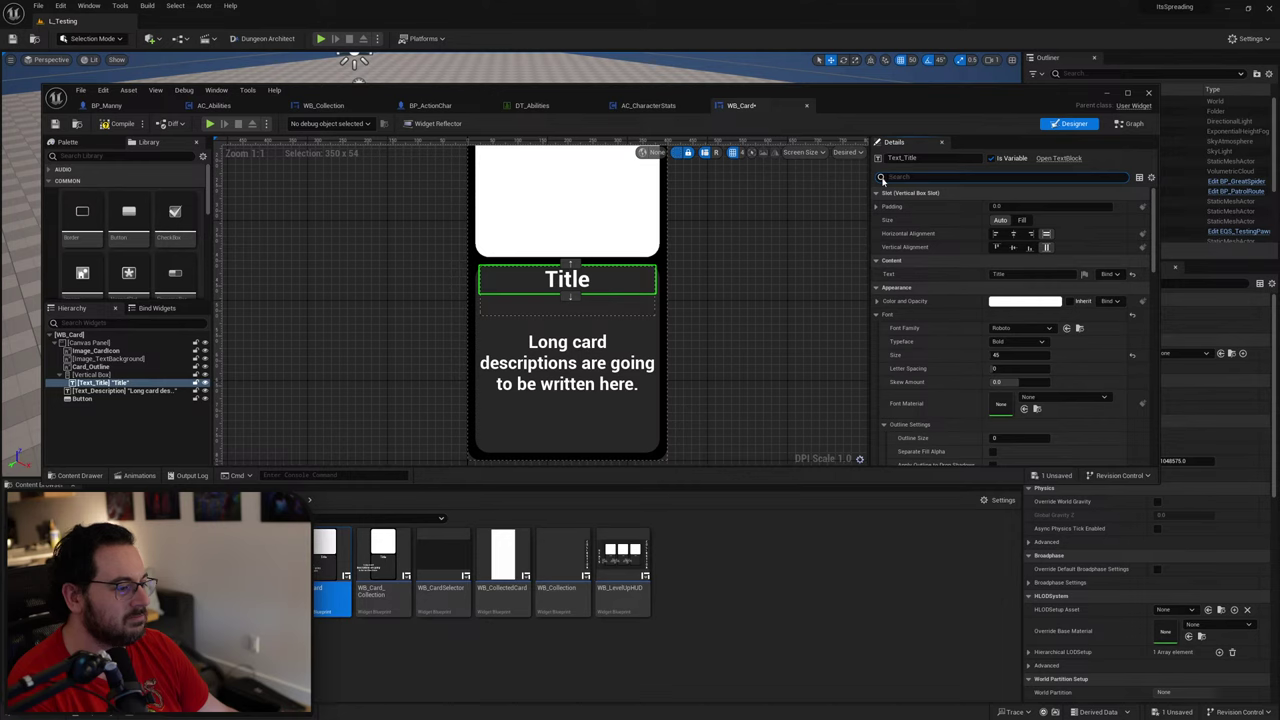
click(1022, 220)
click(998, 220)
click(1021, 220)
click(998, 219)
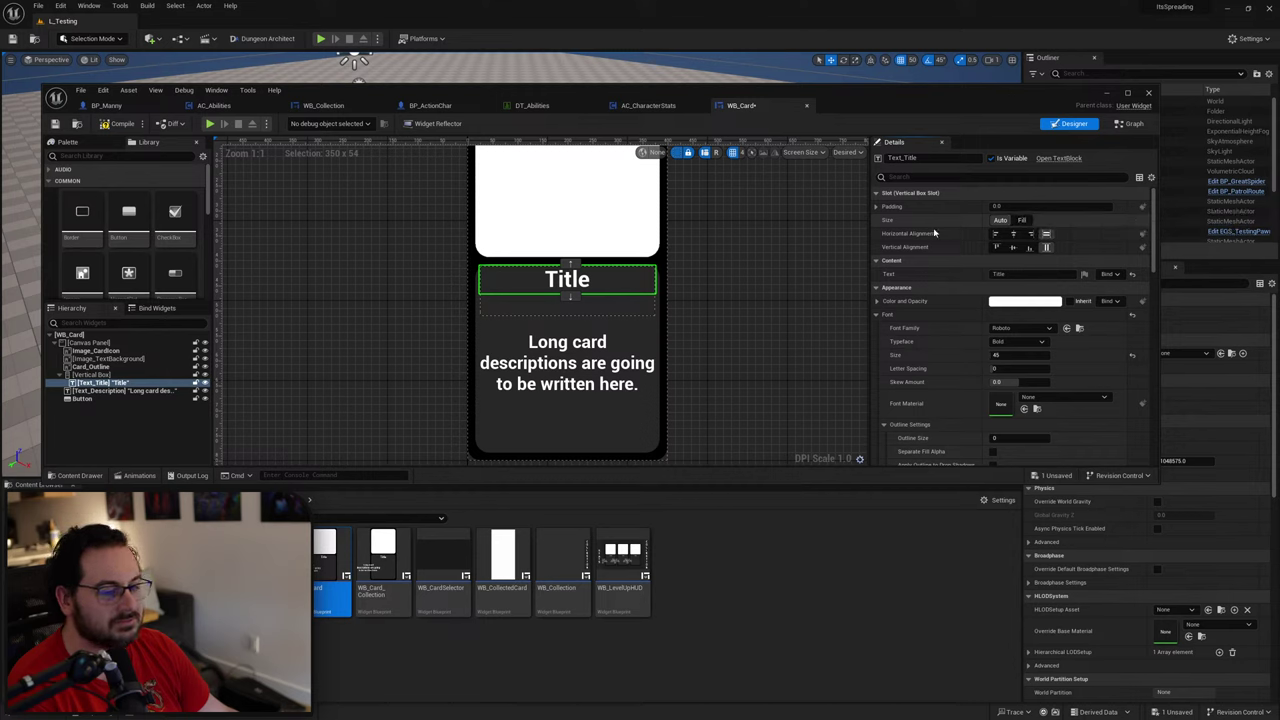
Step: Undo and redo the title's slot size changes and its Vertical Box wrapping to compare the layouts, ending with the wrapping in place
click(92, 374)
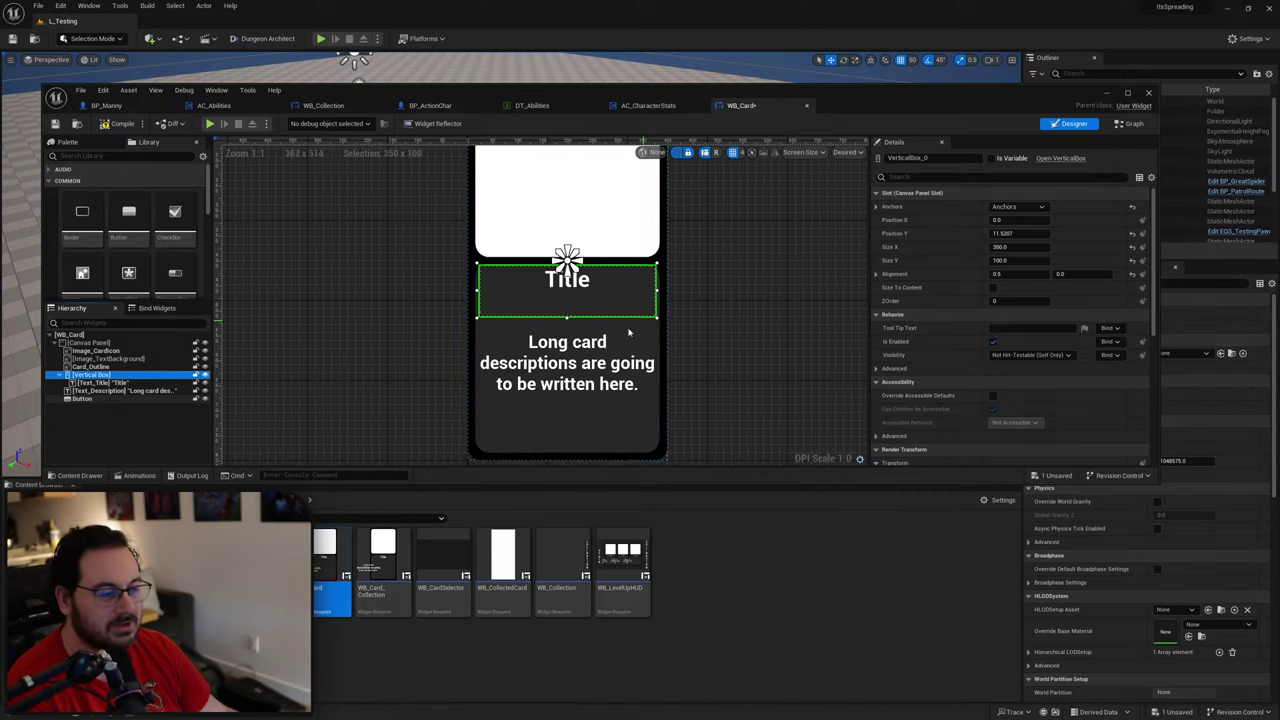
click(117, 412)
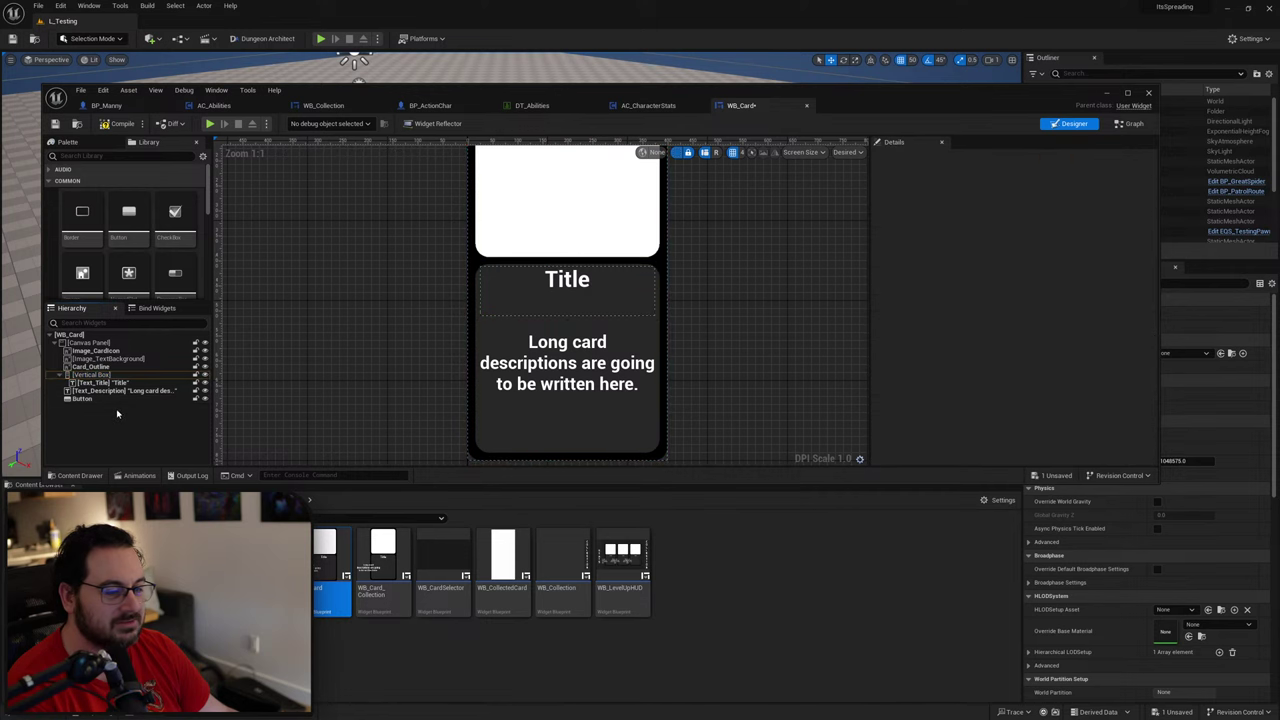
click(114, 384)
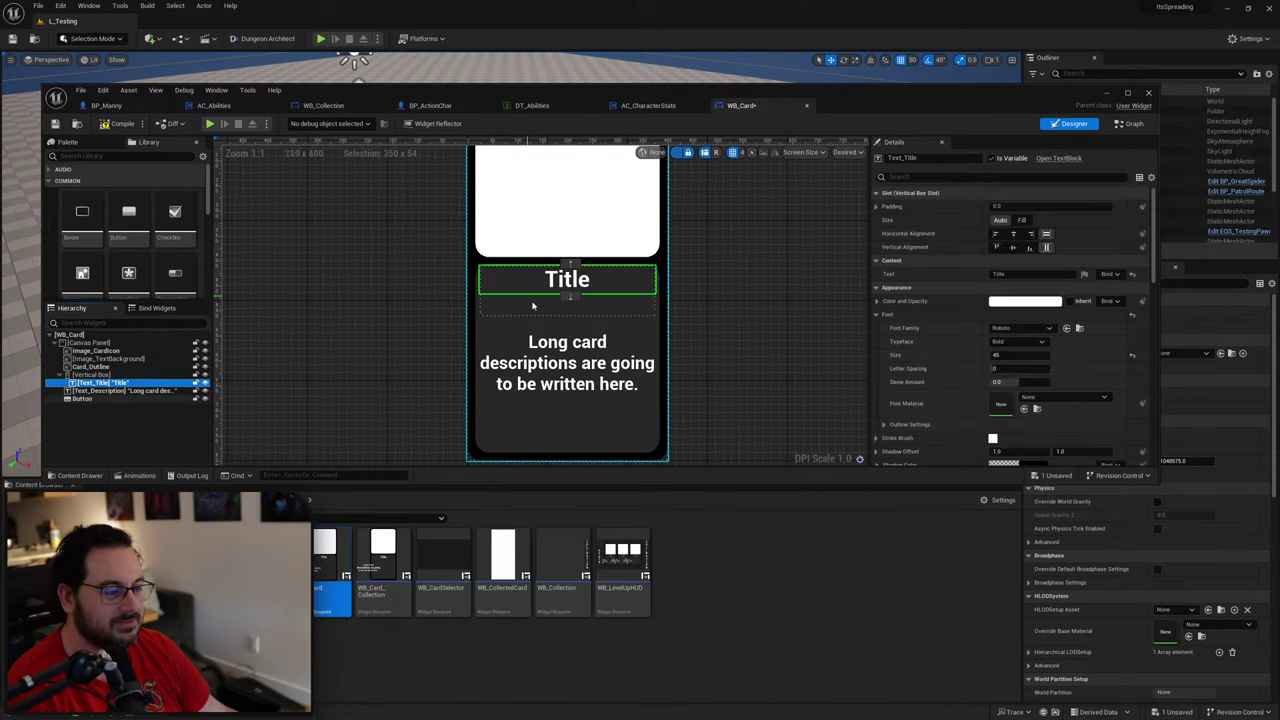
key(ctrl+z)
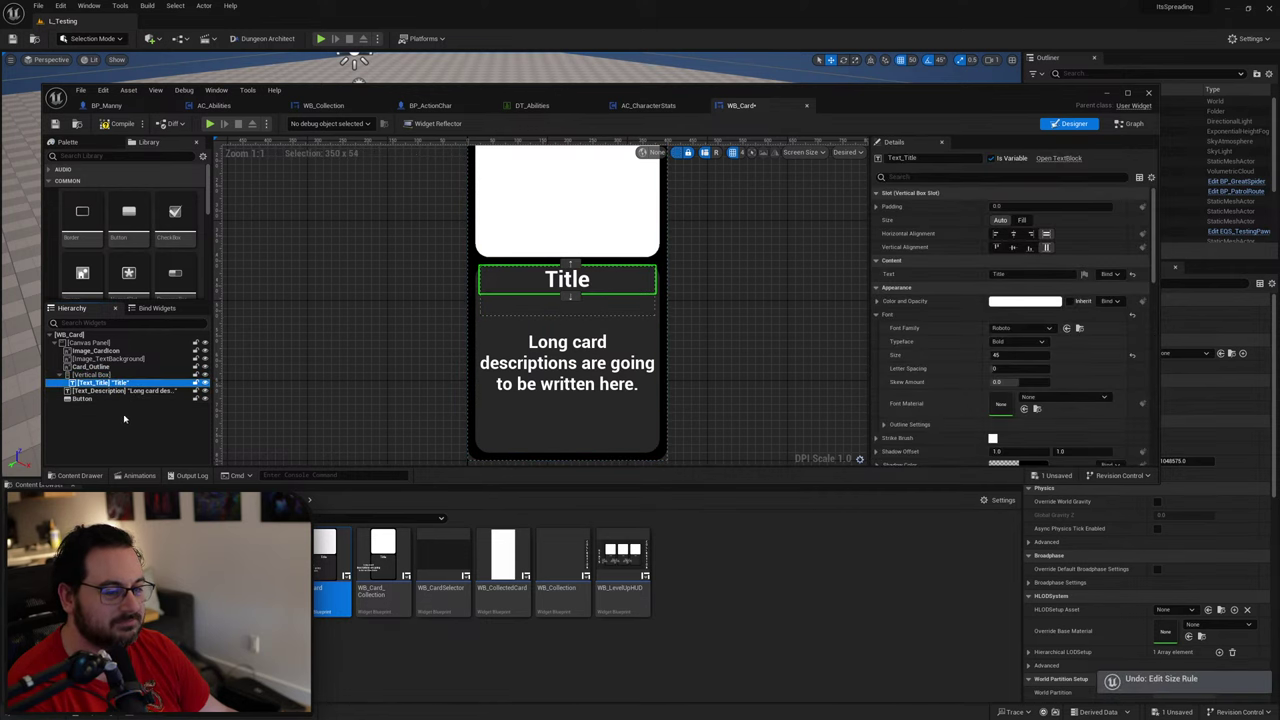
key(ctrl+y)
key(ctrl+z)
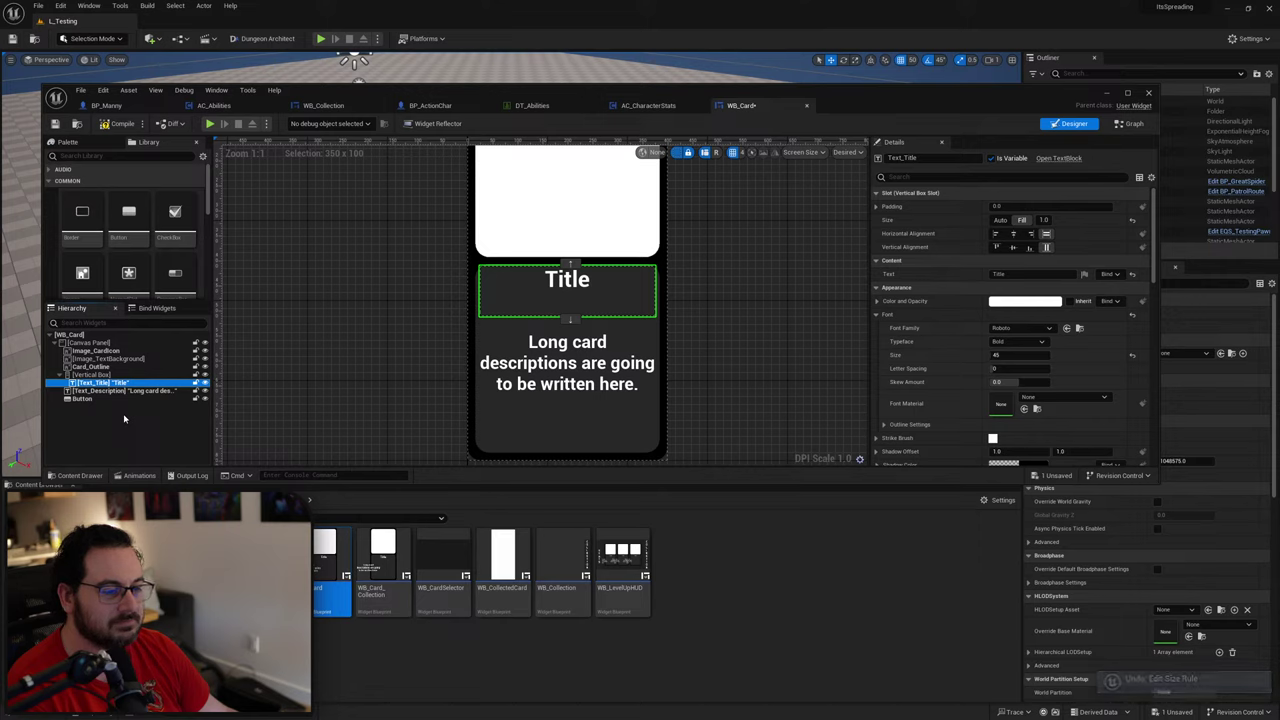
key(ctrl+y)
key(ctrl+z)
key(ctrl+y)
key(ctrl+z)
click(123, 415)
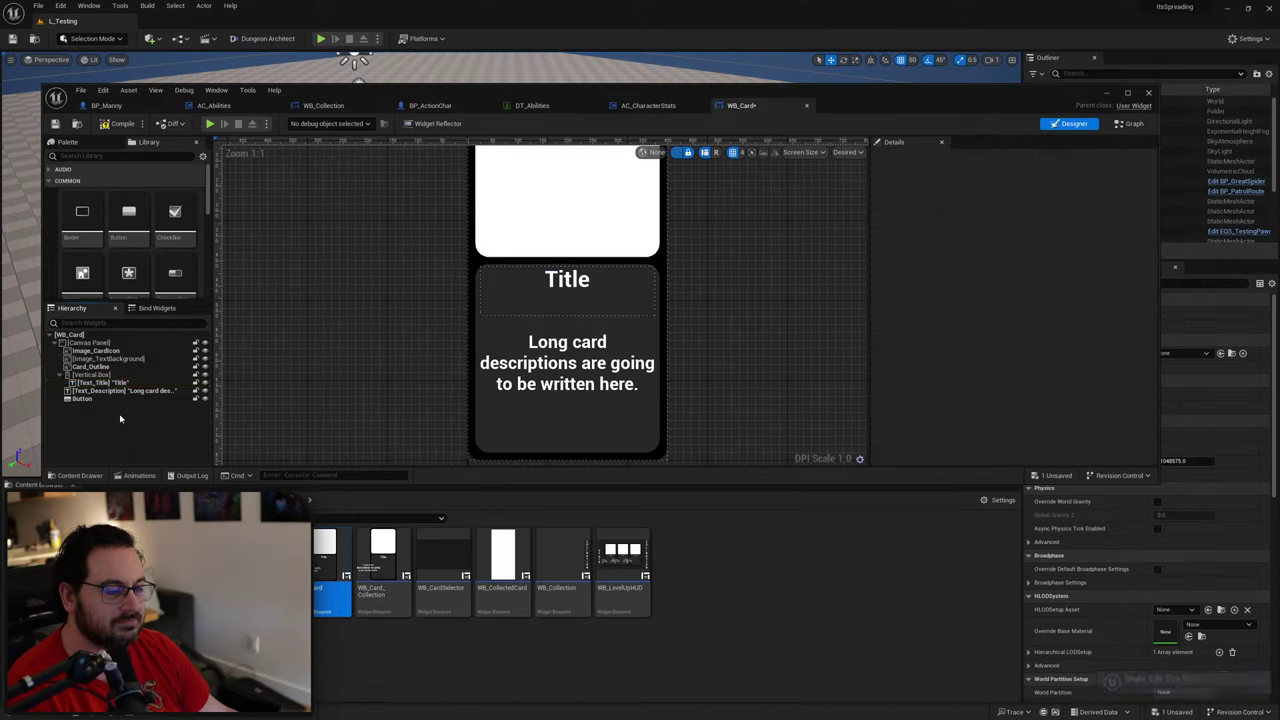
key(ctrl+z)
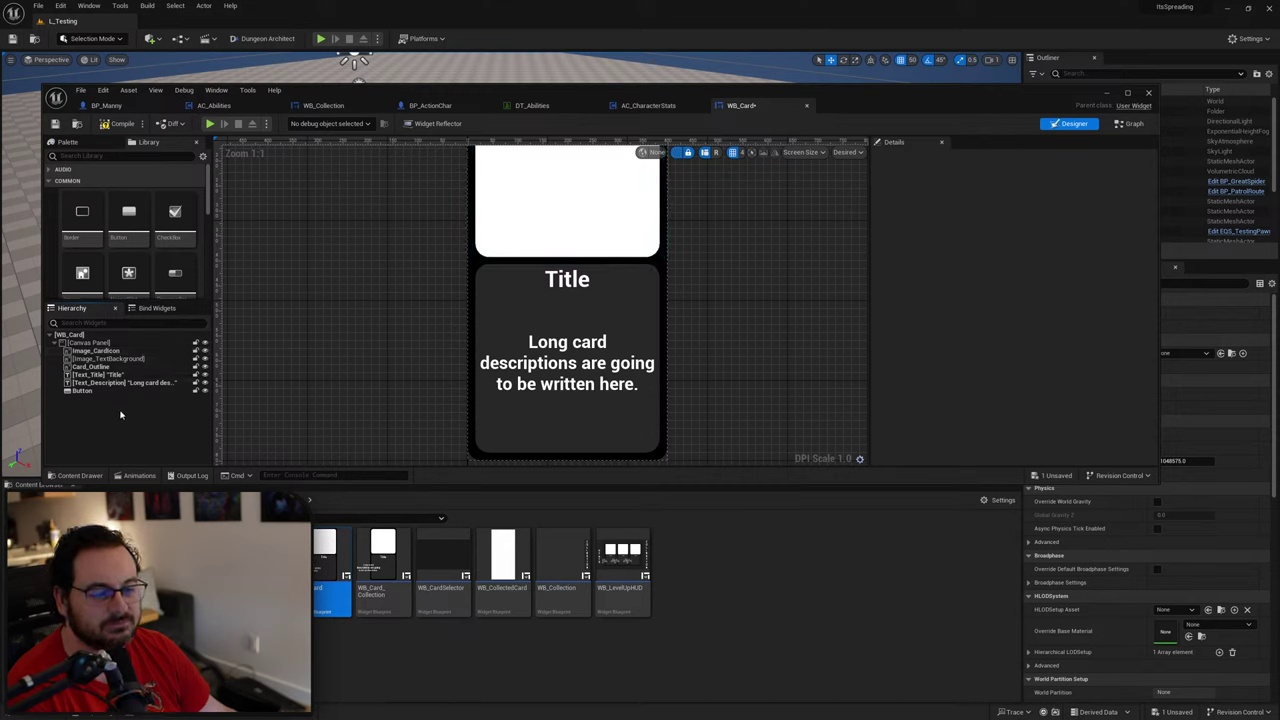
key(ctrl+y)
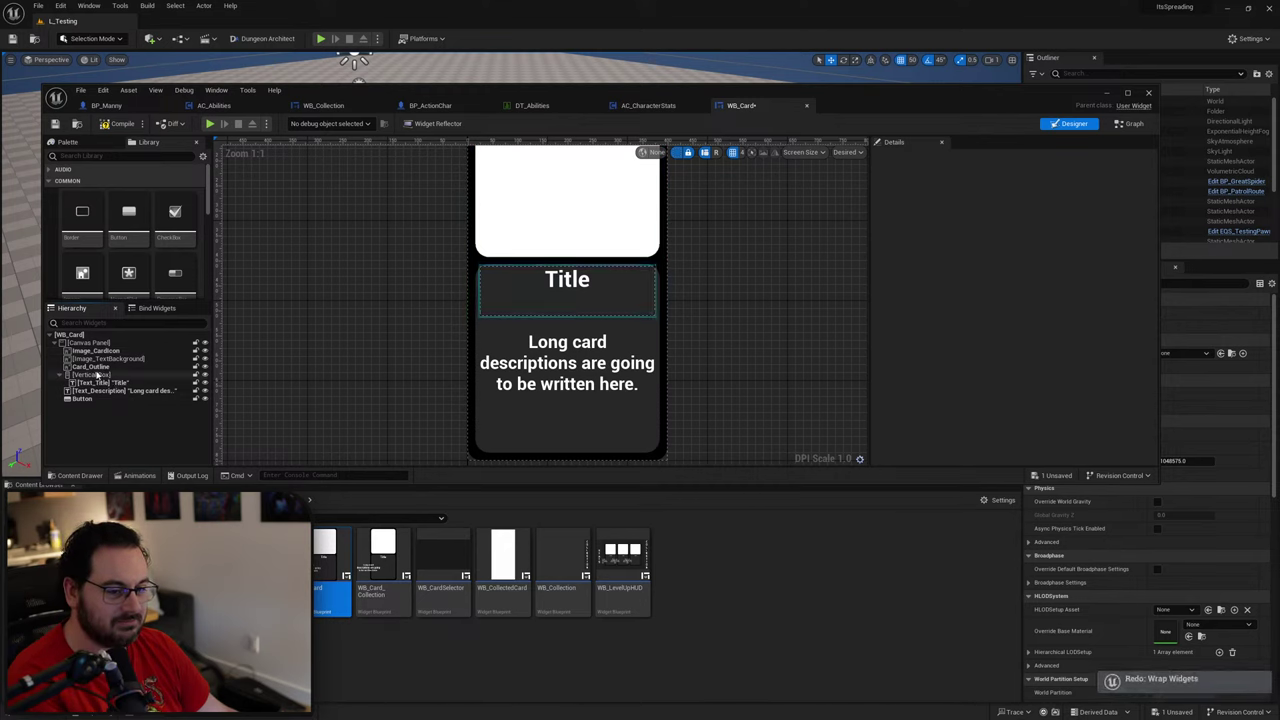
Step: Align Text_Title to the vertical centre of its Vertical Box slot and set the slot size to Fill
click(92, 374)
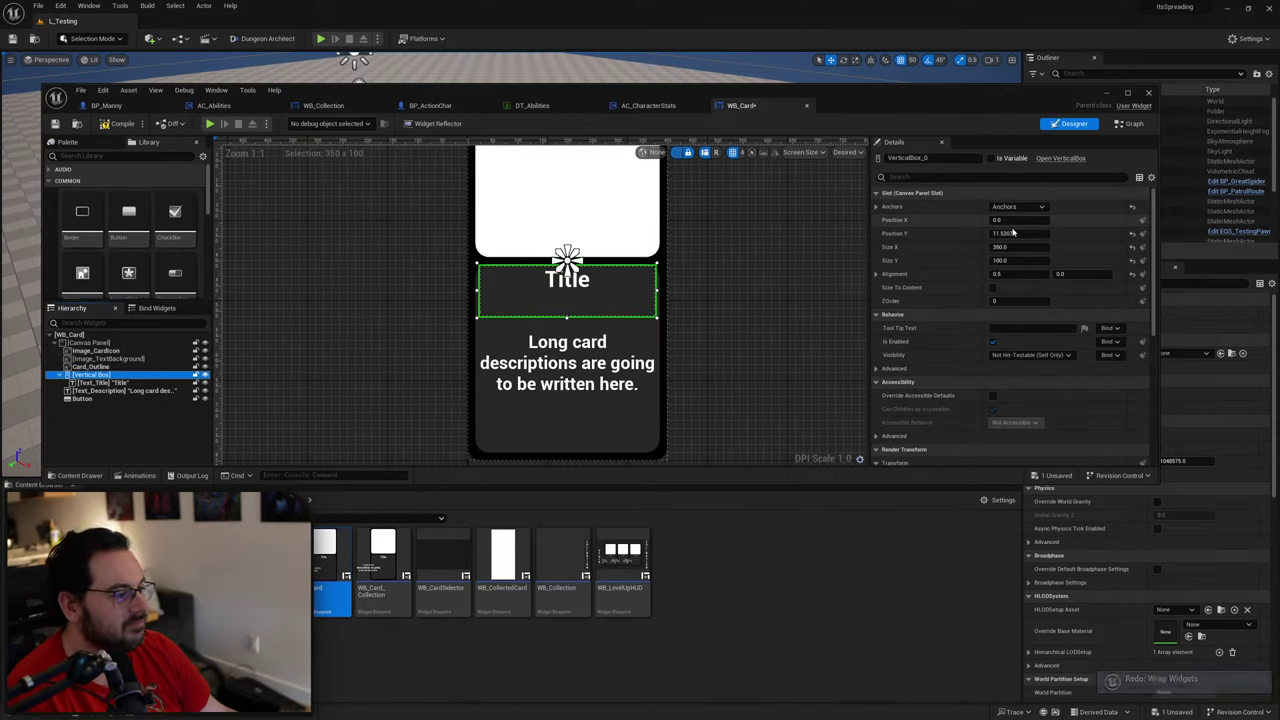
click(115, 384)
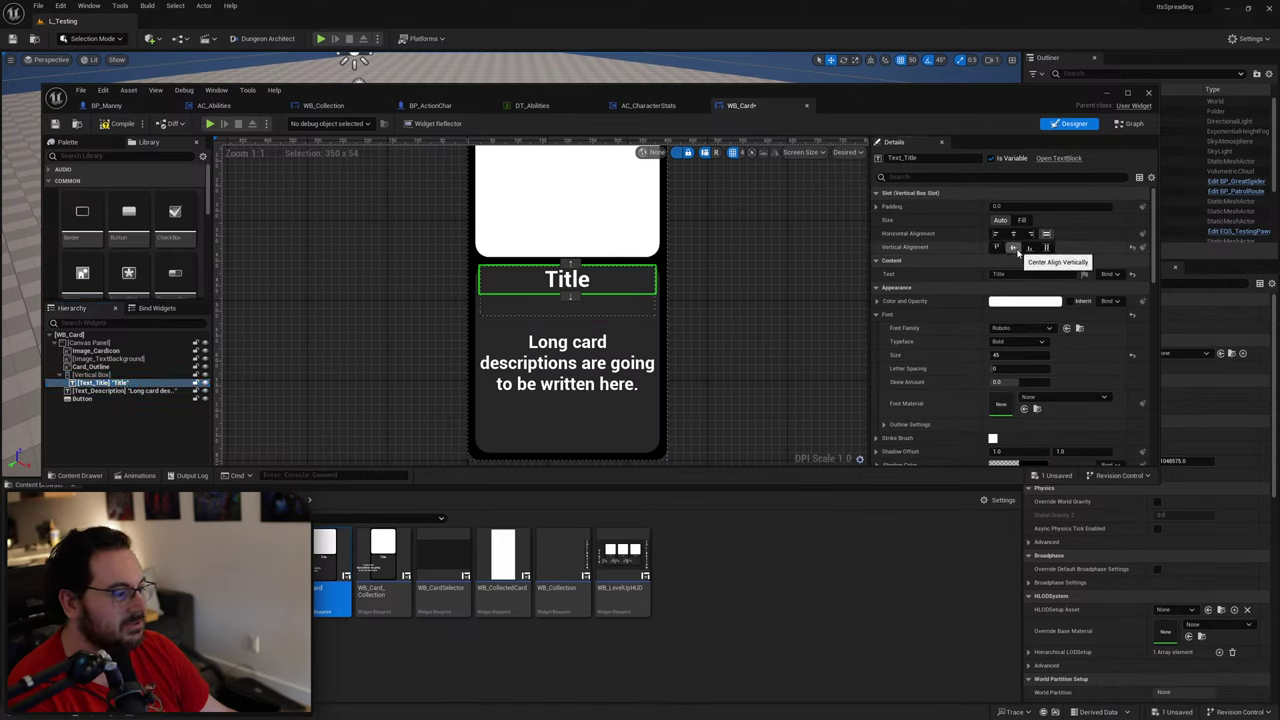
click(1013, 249)
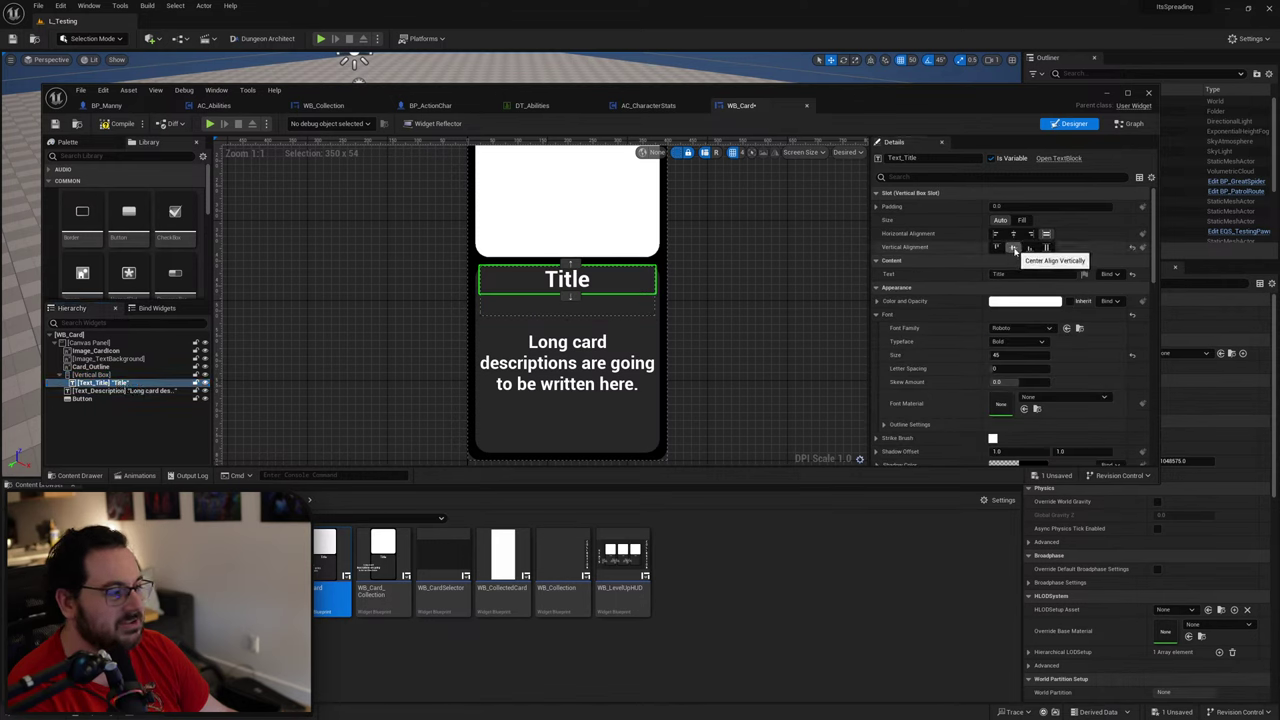
click(1021, 220)
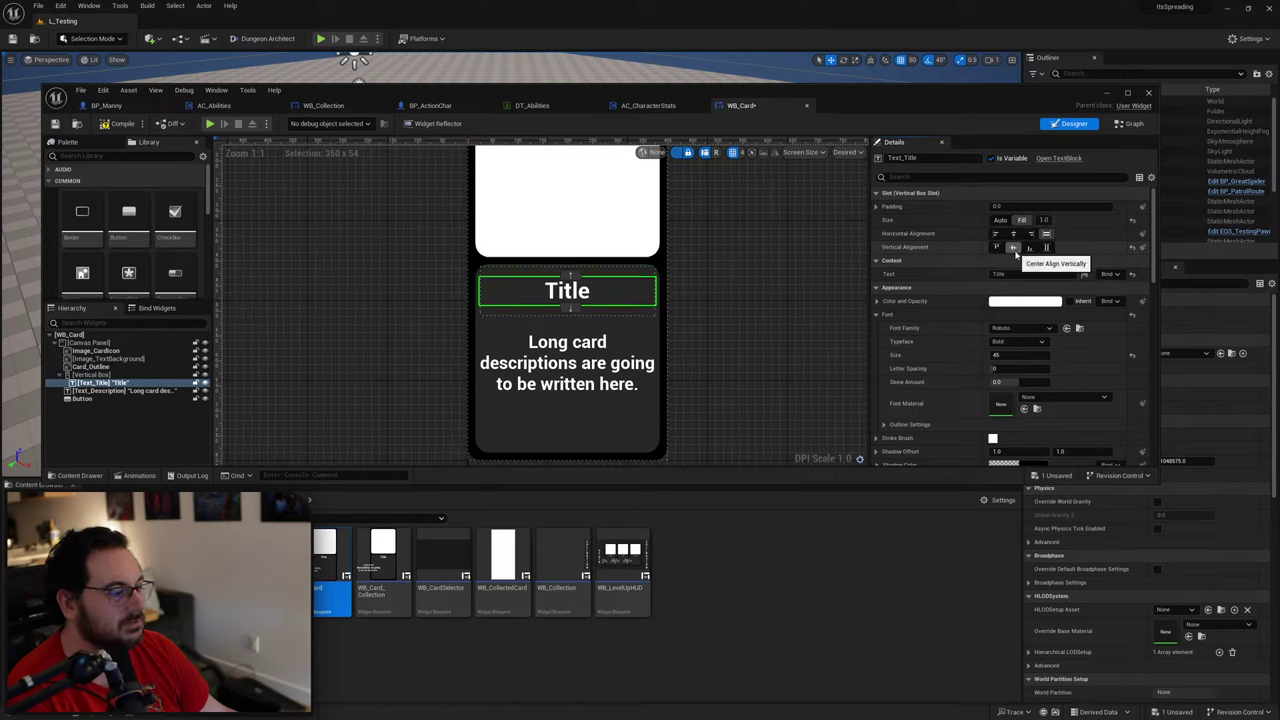
Step: Temporarily append "fgdfgdfdfgdf" to the title's text to test two-line alignment, and restore it to "Title"
click(1004, 274)
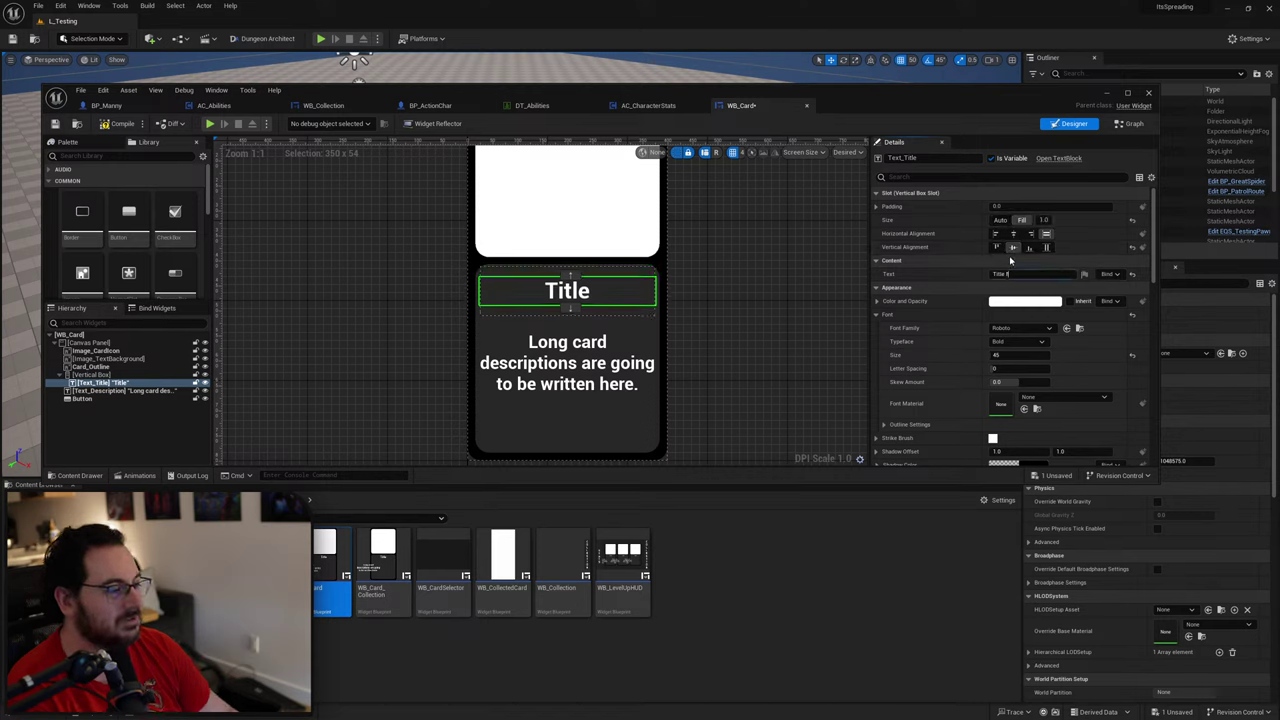
text(fgdfgdfdfgdf)
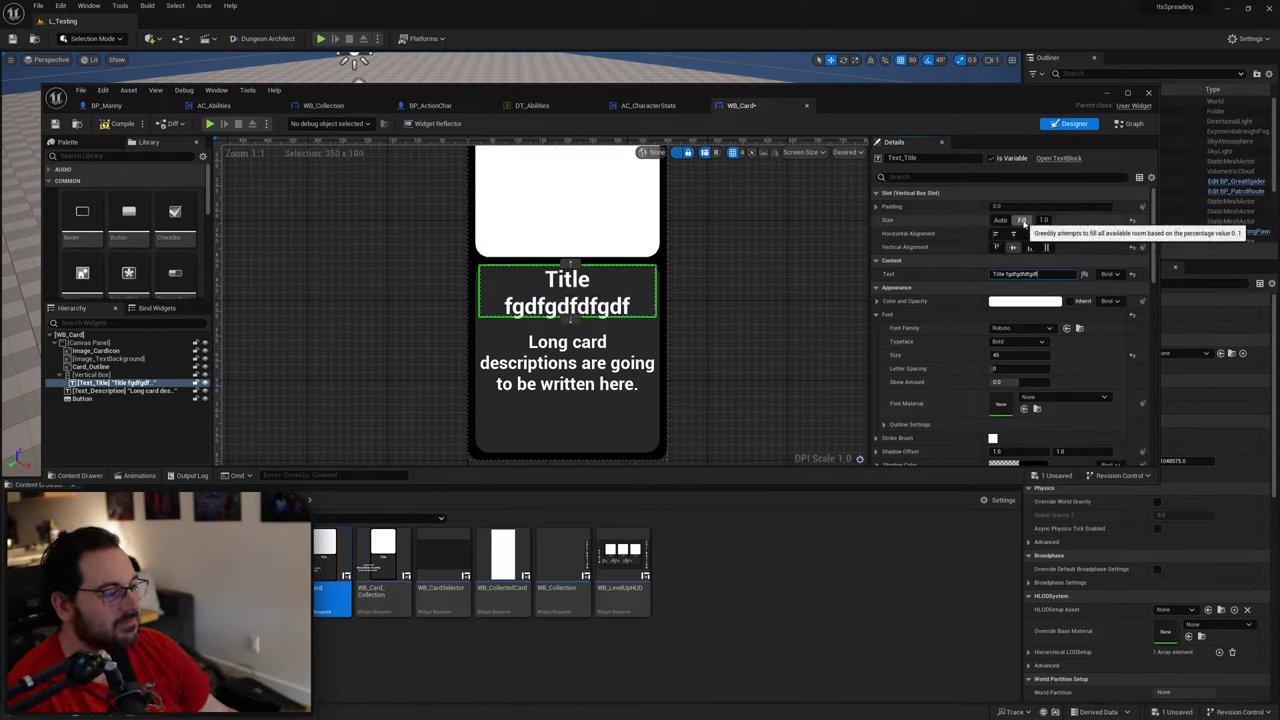
double_click(1018, 275)
key(BackSpace)
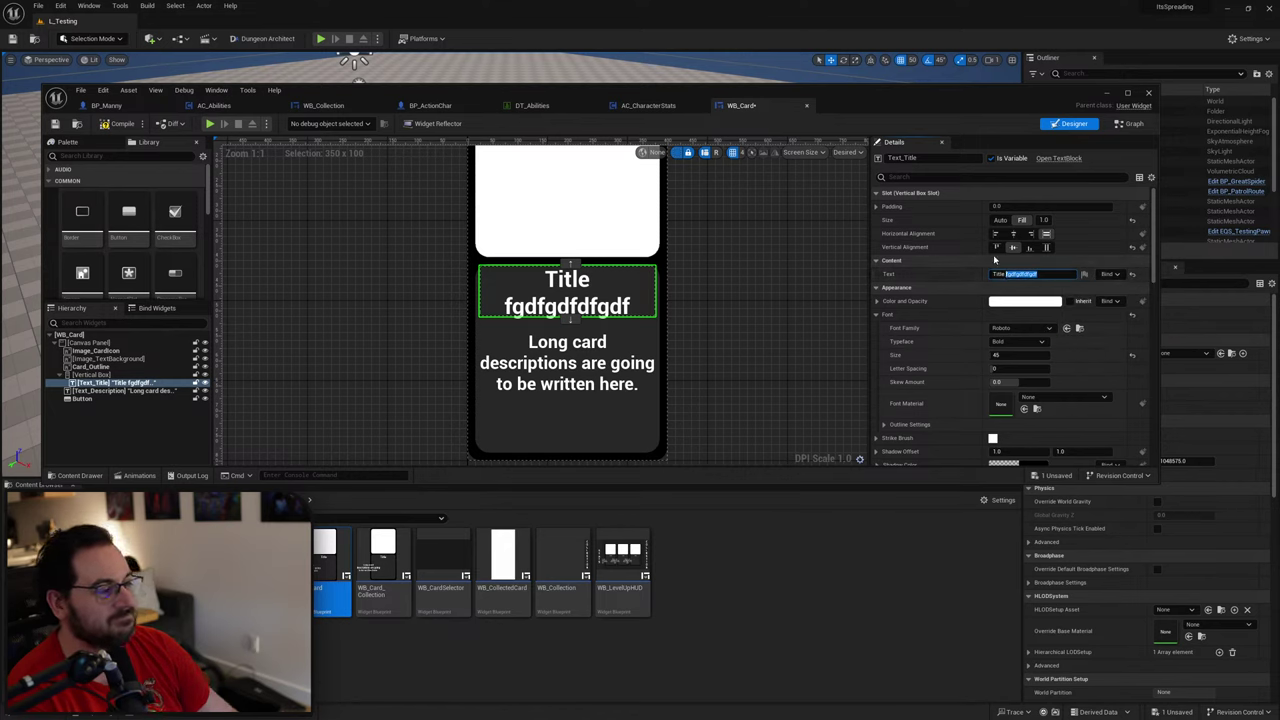
key(BackSpace)
key(Return)
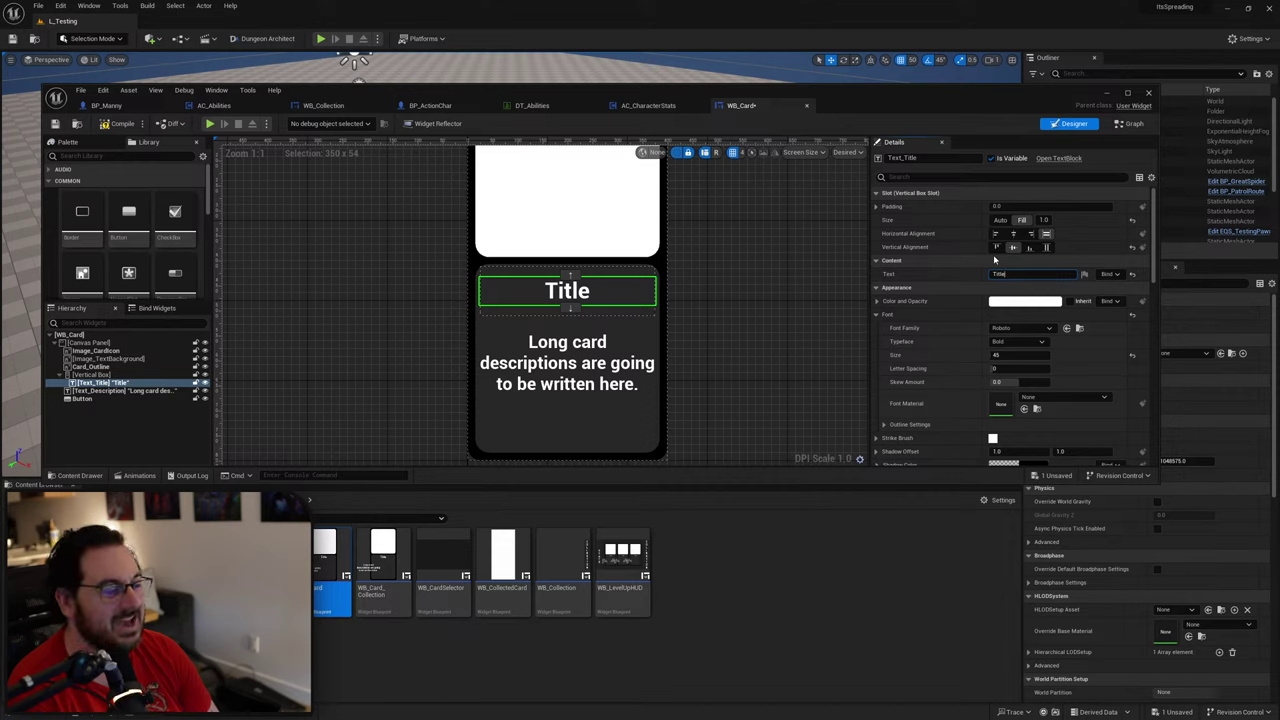
Step: Set the slot size of Text_Title in the Vertical Box to Auto
key(ctrl+a)
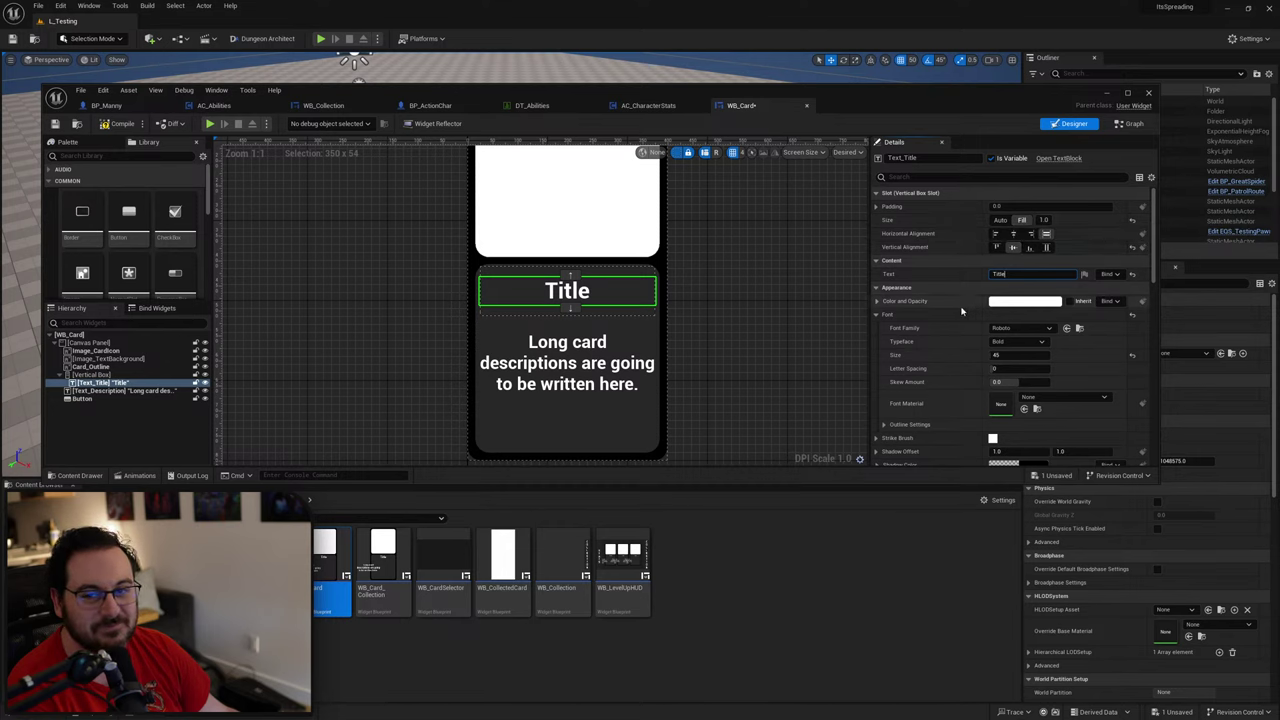
click(1017, 221)
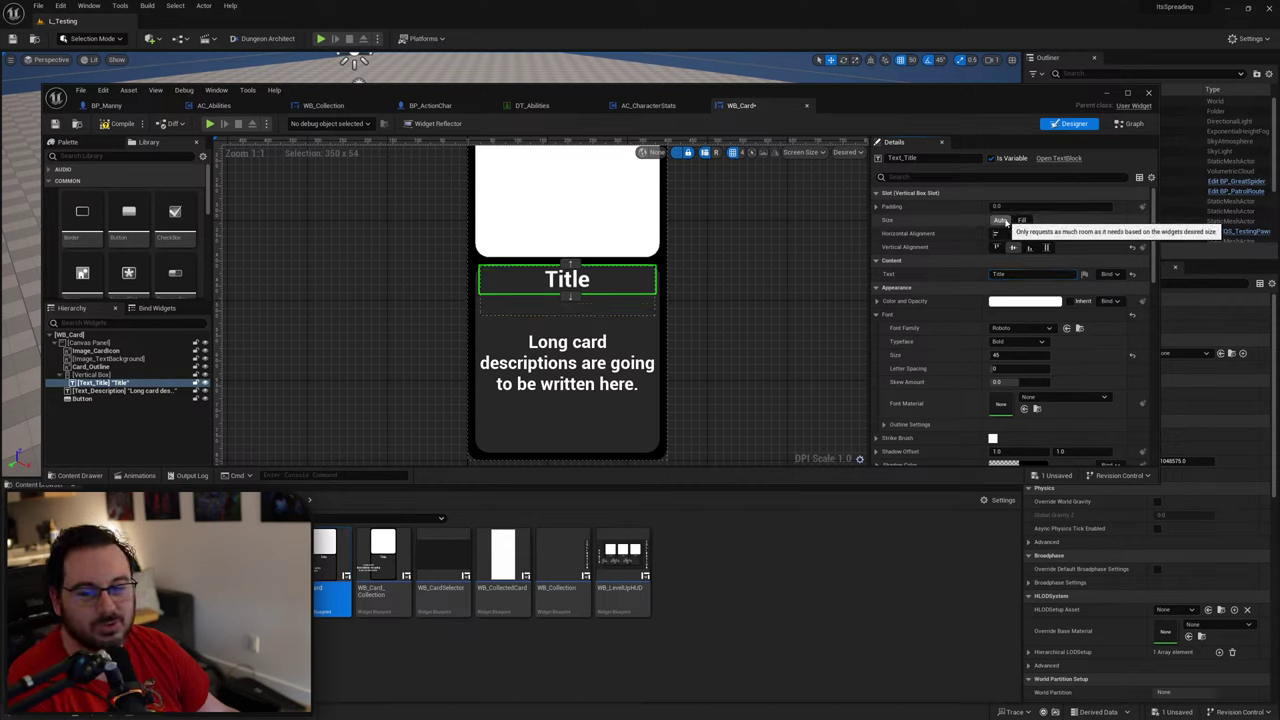
Step: Set the slot size of Text_Title to Fill with centred vertical alignment, and compile the WB_Card widget
click(1005, 220)
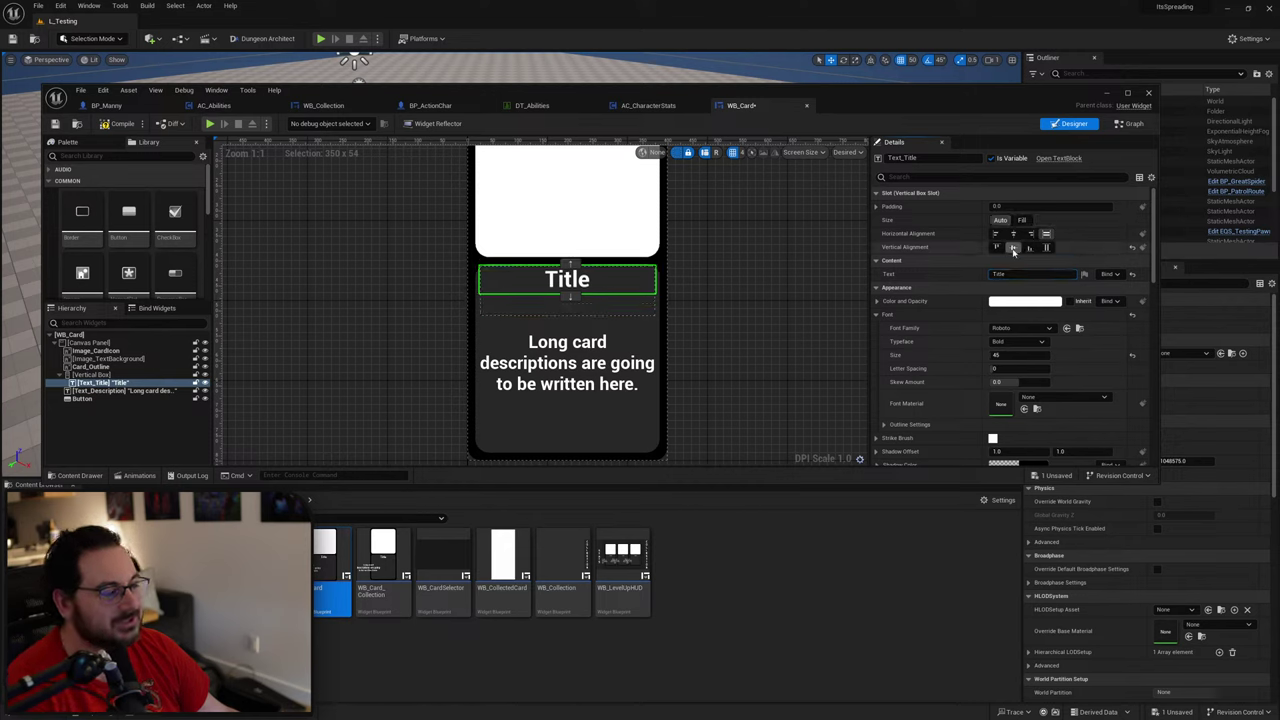
click(1012, 249)
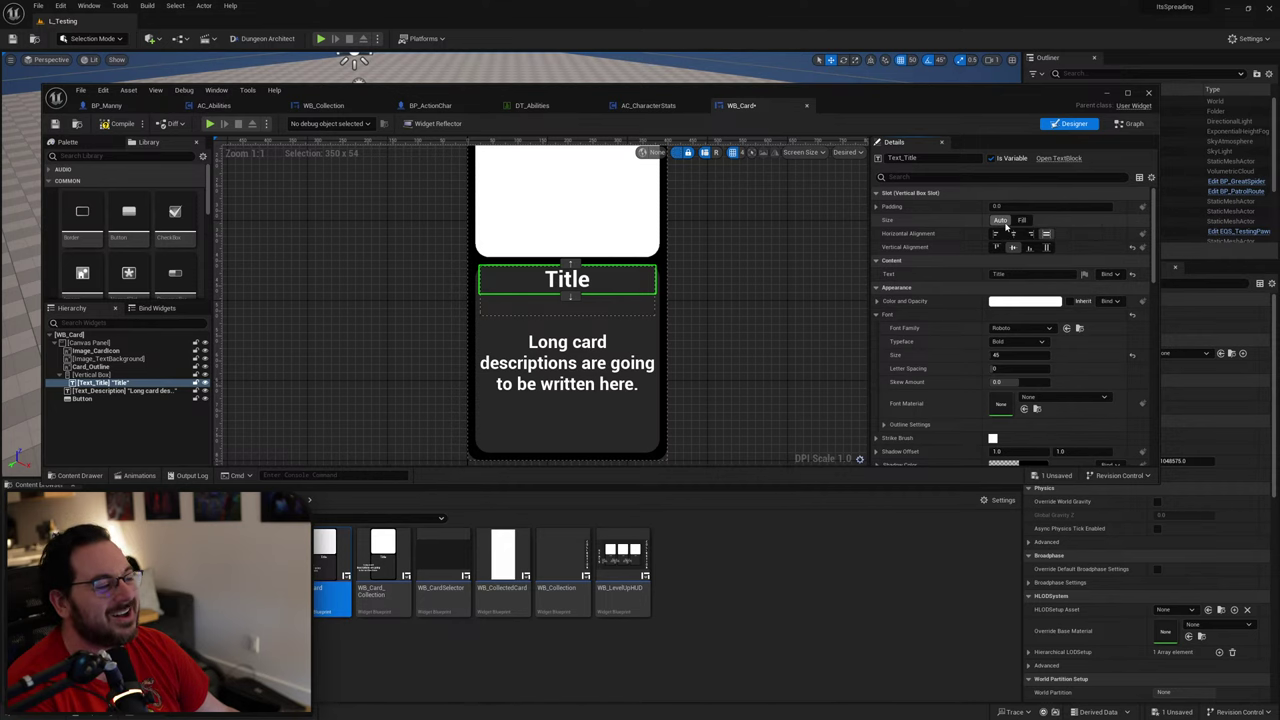
click(1020, 220)
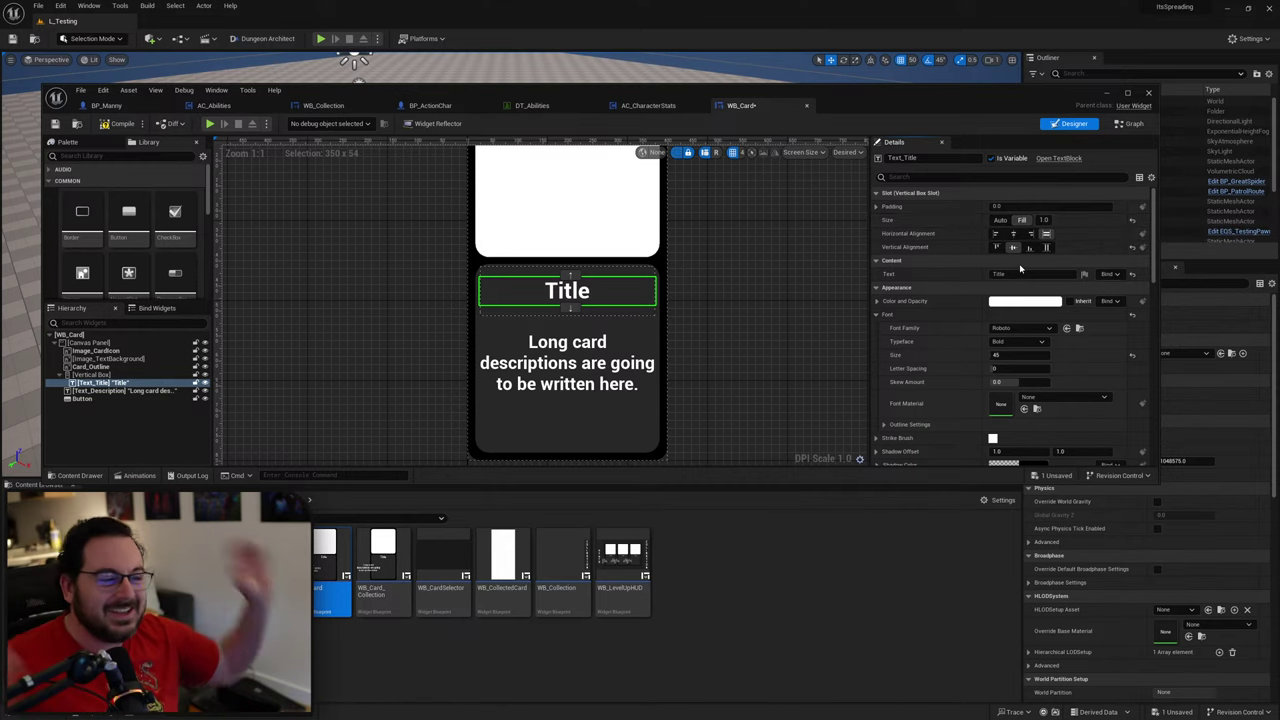
click(124, 124)
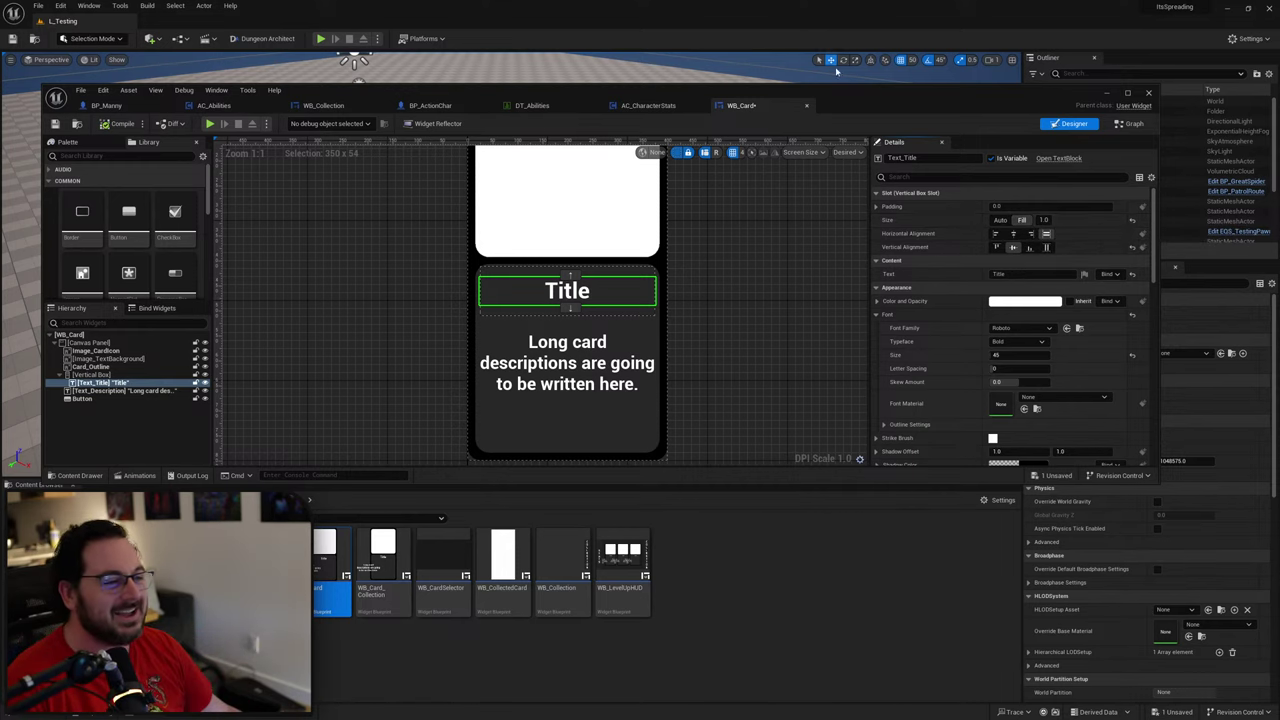
Step: Run the level to check how one-line and two-line titles sit on the ability cards, and end the play session
drag(859, 99, 763, 501)
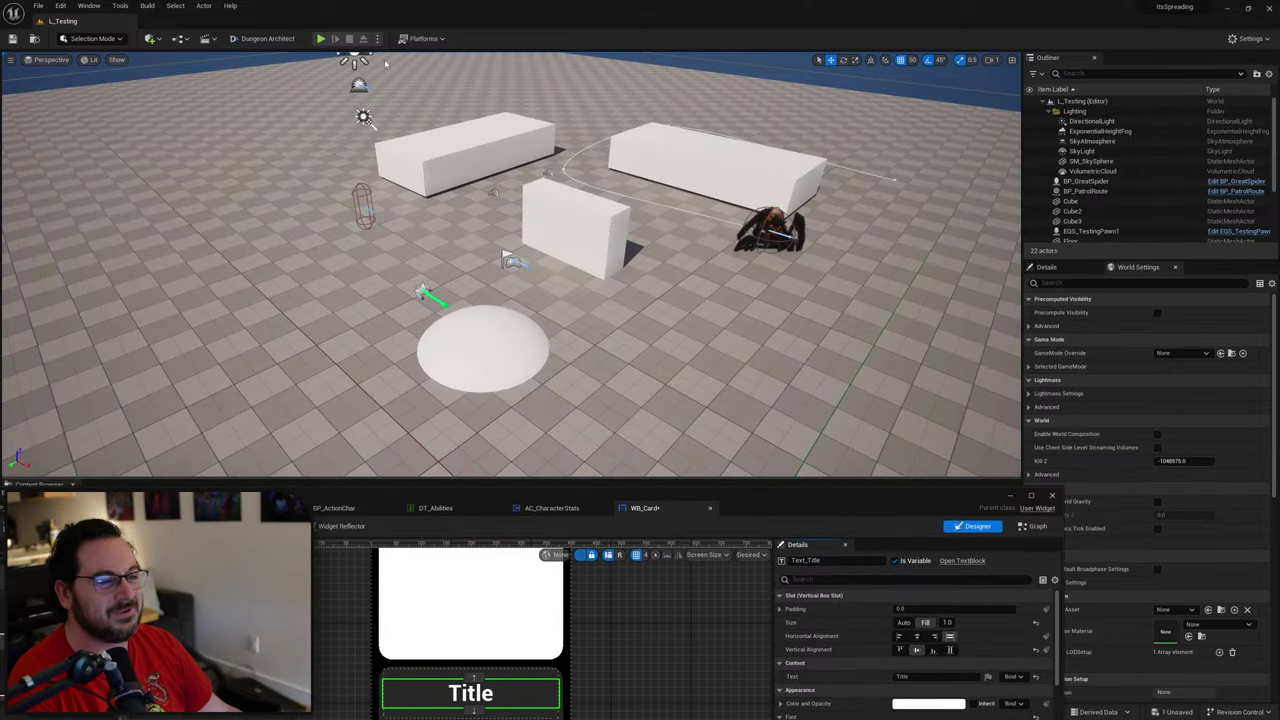
click(320, 39)
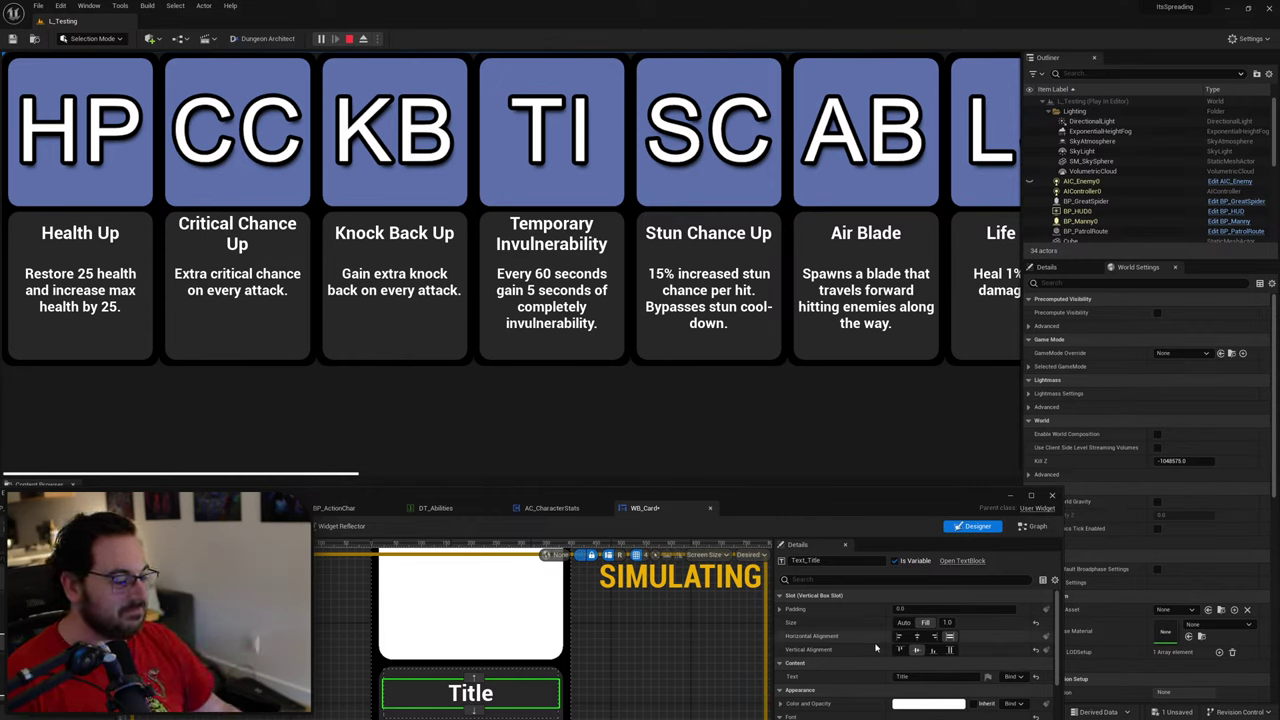
click(914, 650)
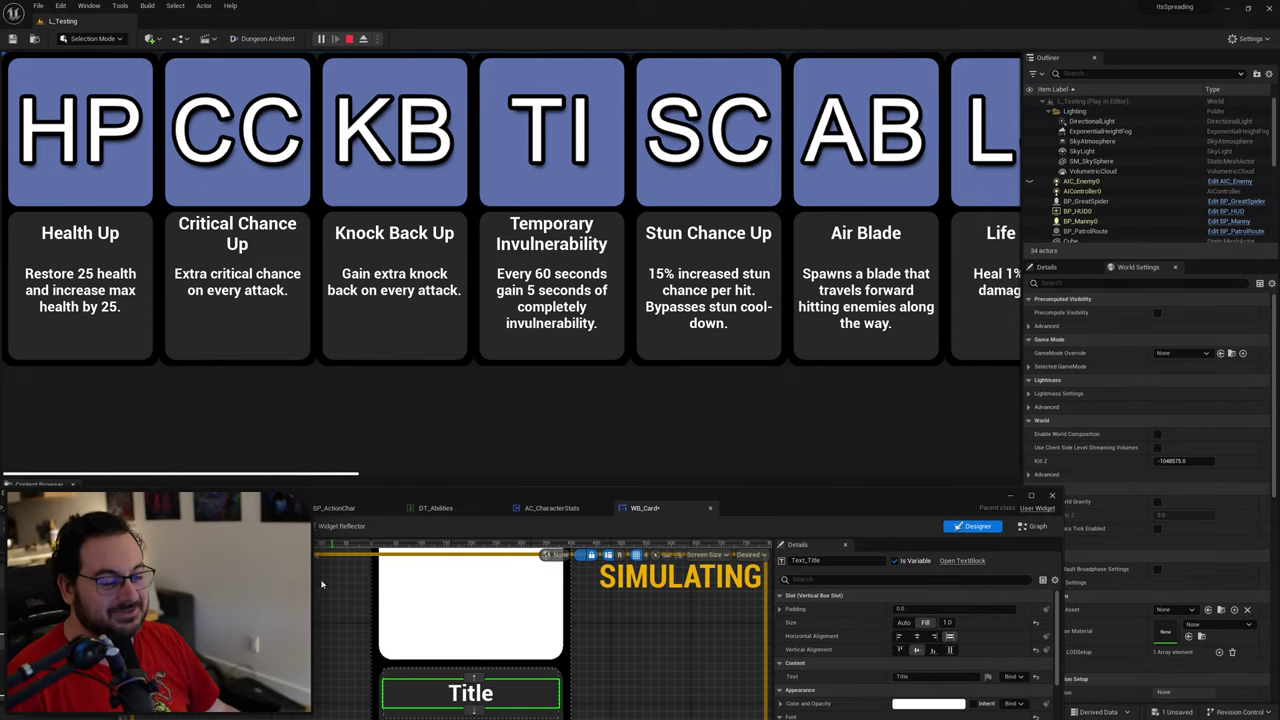
key(Escape)
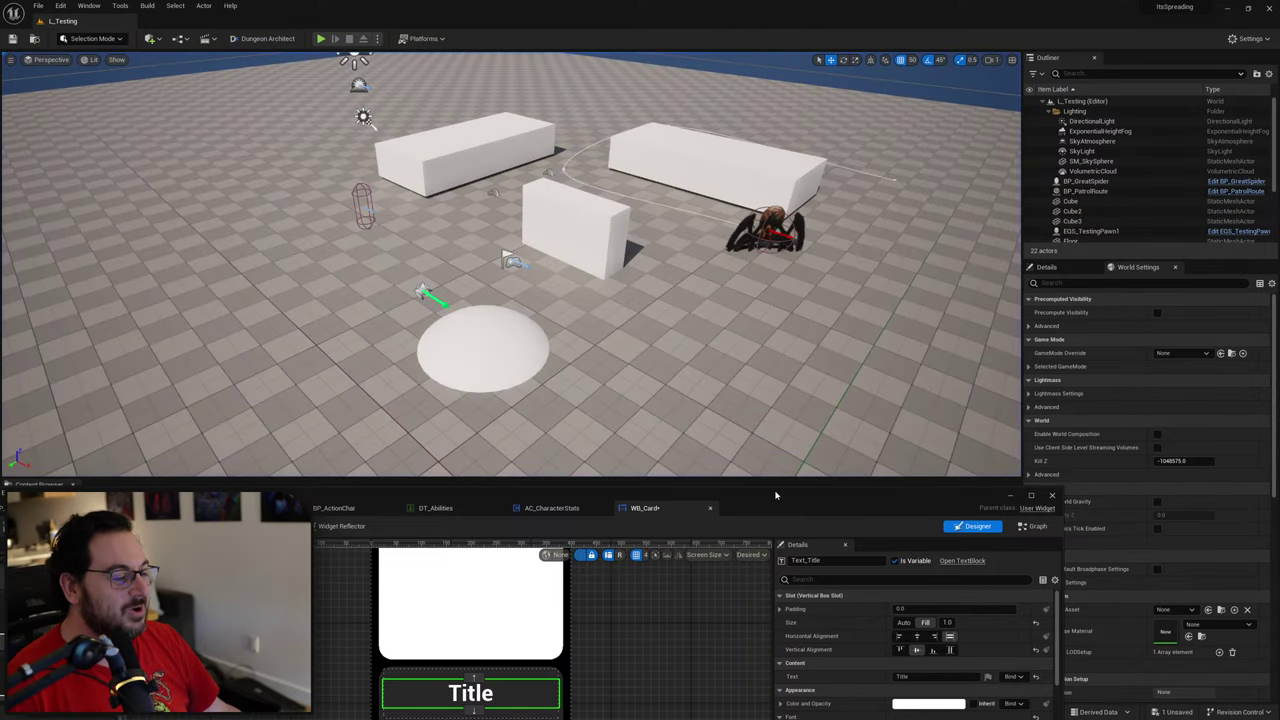
Step: Bring the WB_Card editor back into full view, clear the widget selection and save WB_Card
drag(776, 495, 844, 438)
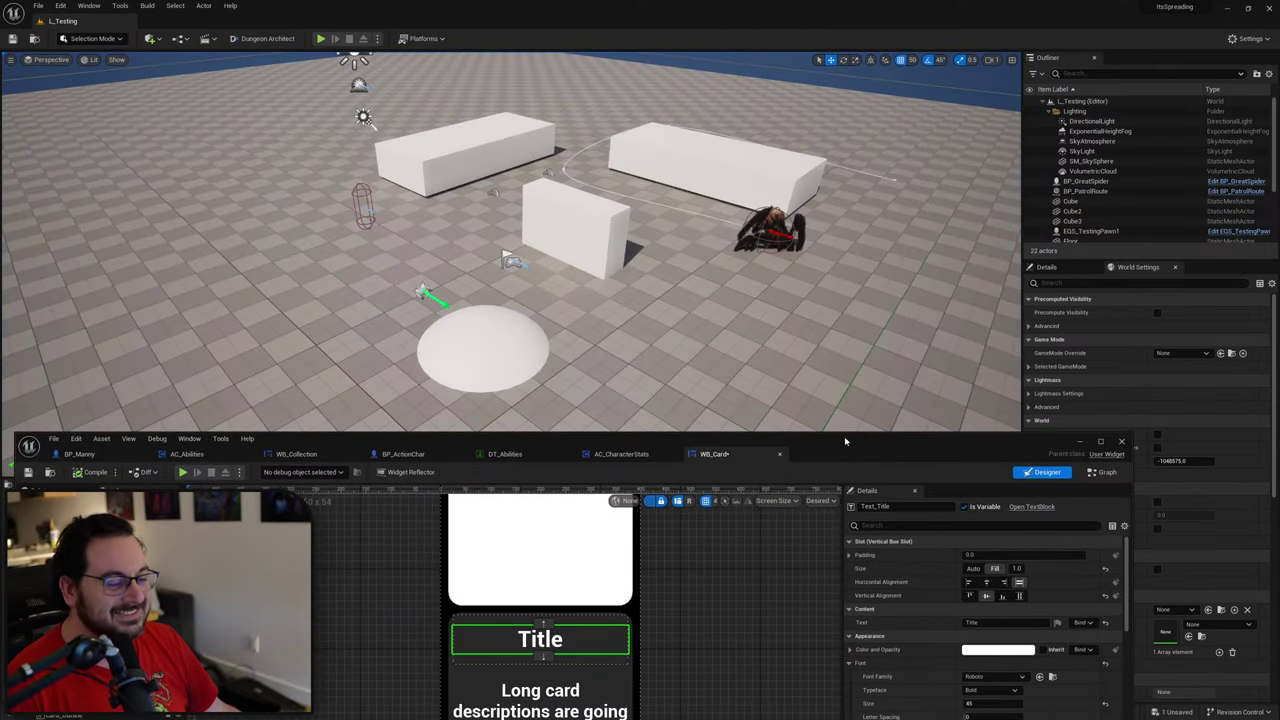
click(697, 659)
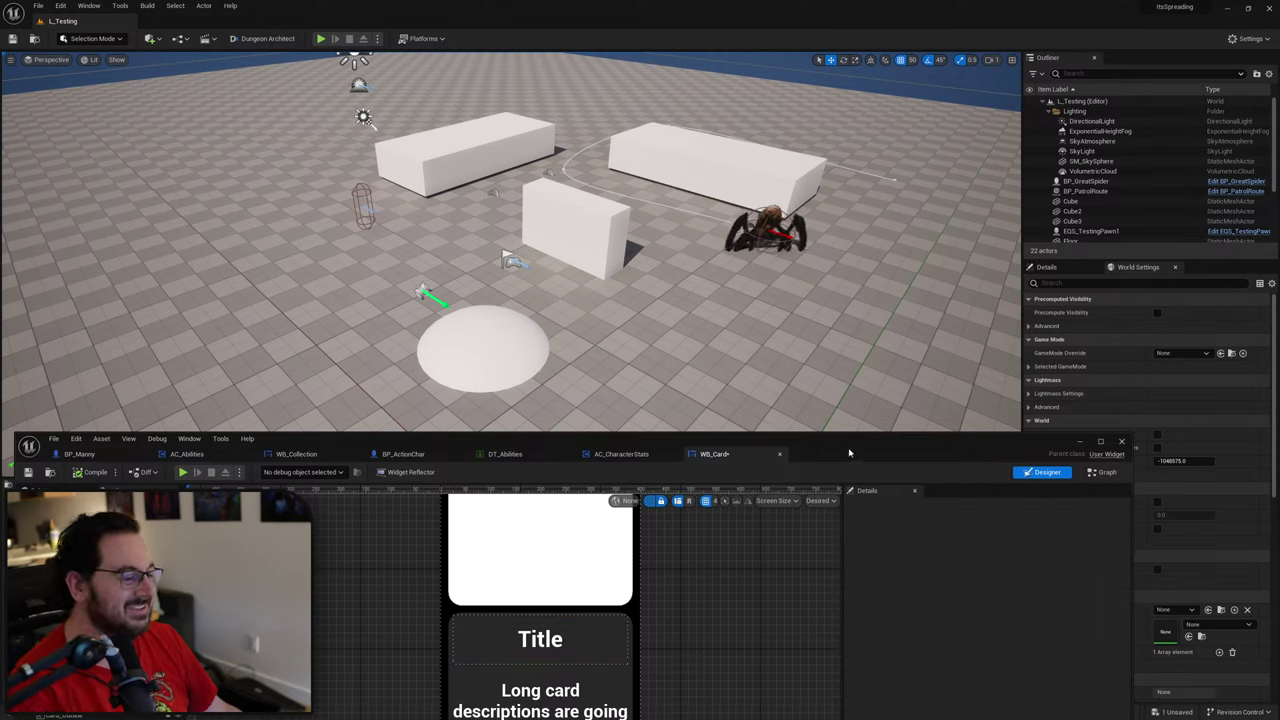
key(ctrl+s)
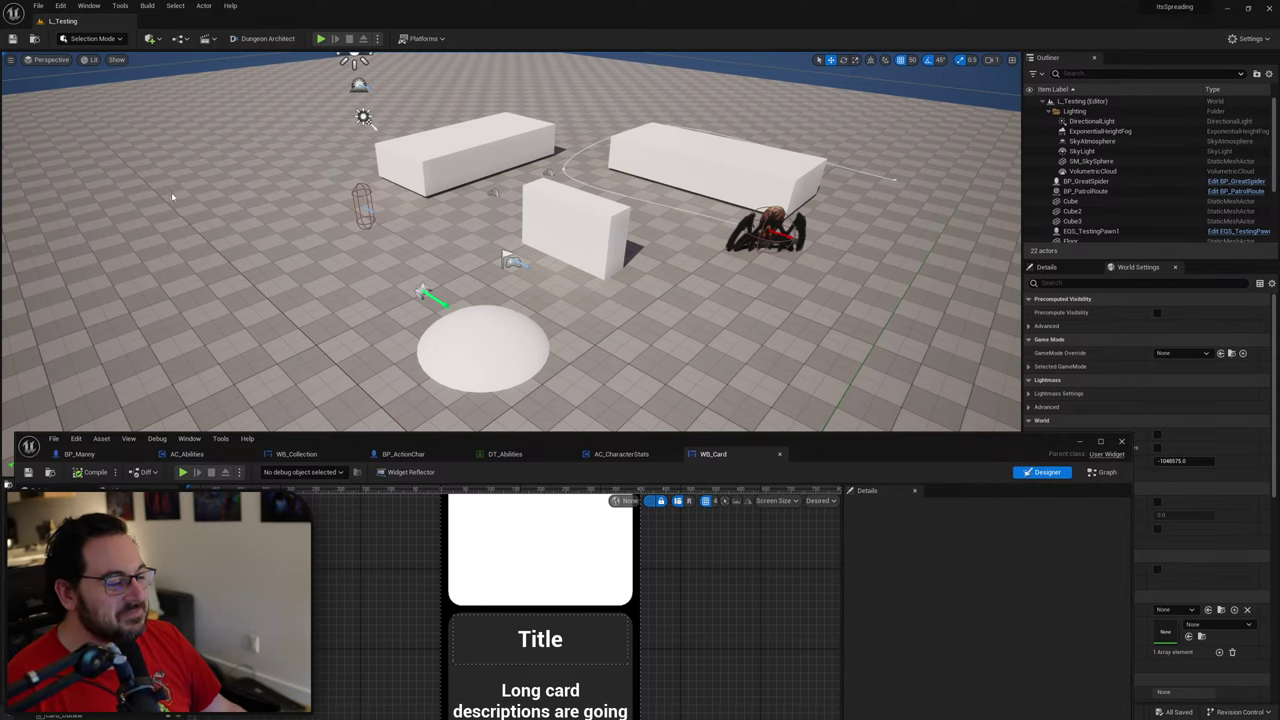
drag(866, 450, 893, 420)
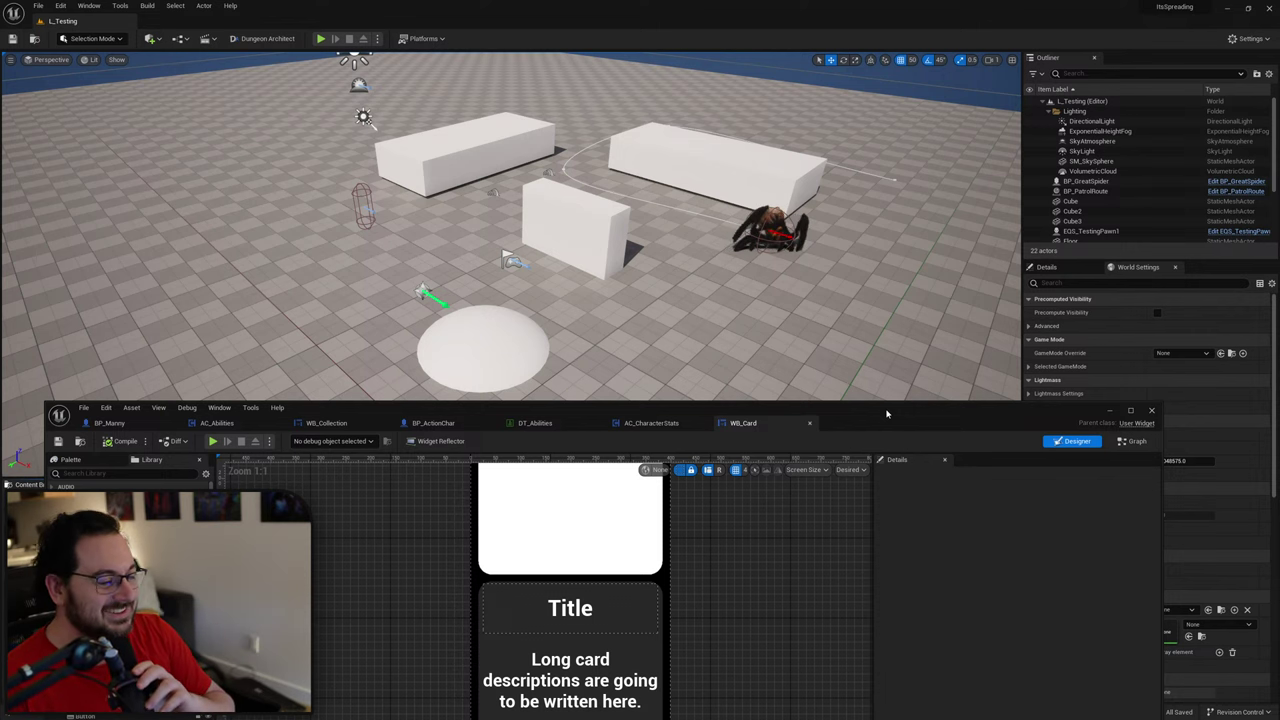
drag(886, 413, 916, 196)
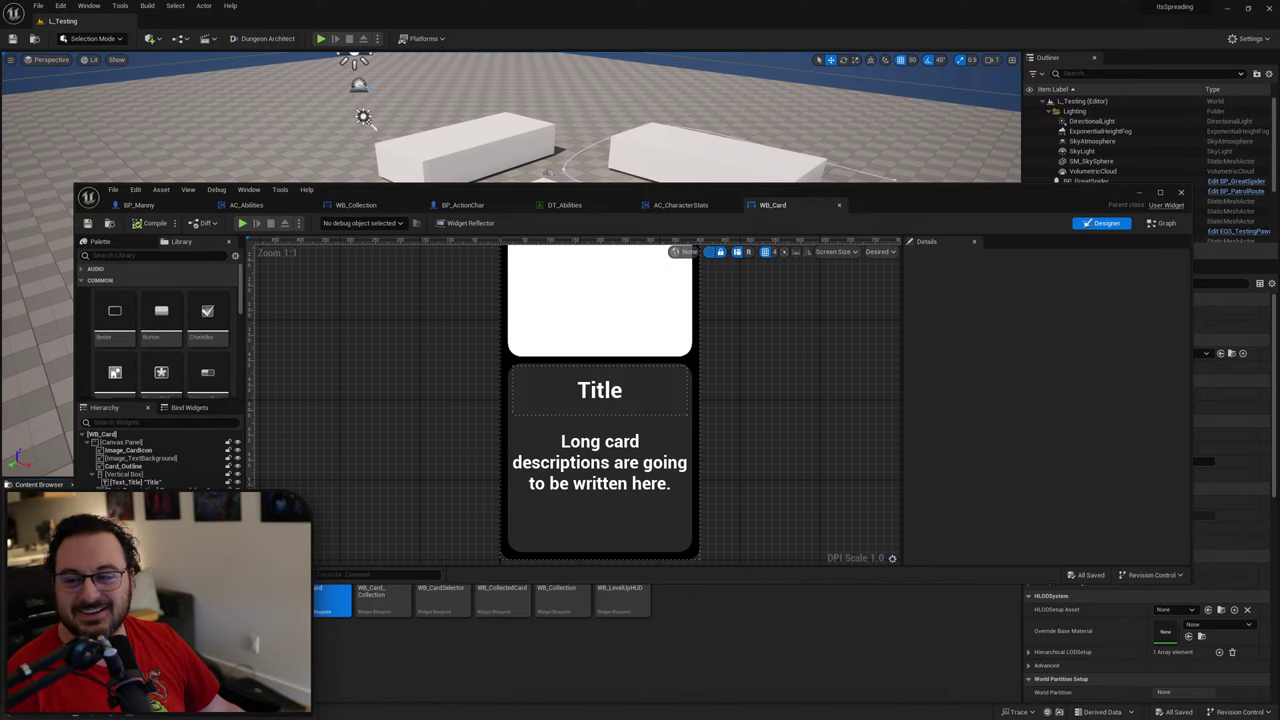
Step: In the powerups list image in Paint, mark row 27, Resurrection, with short green pencil strokes at both ends, and move the window away
drag(0, 130, 635, 96)
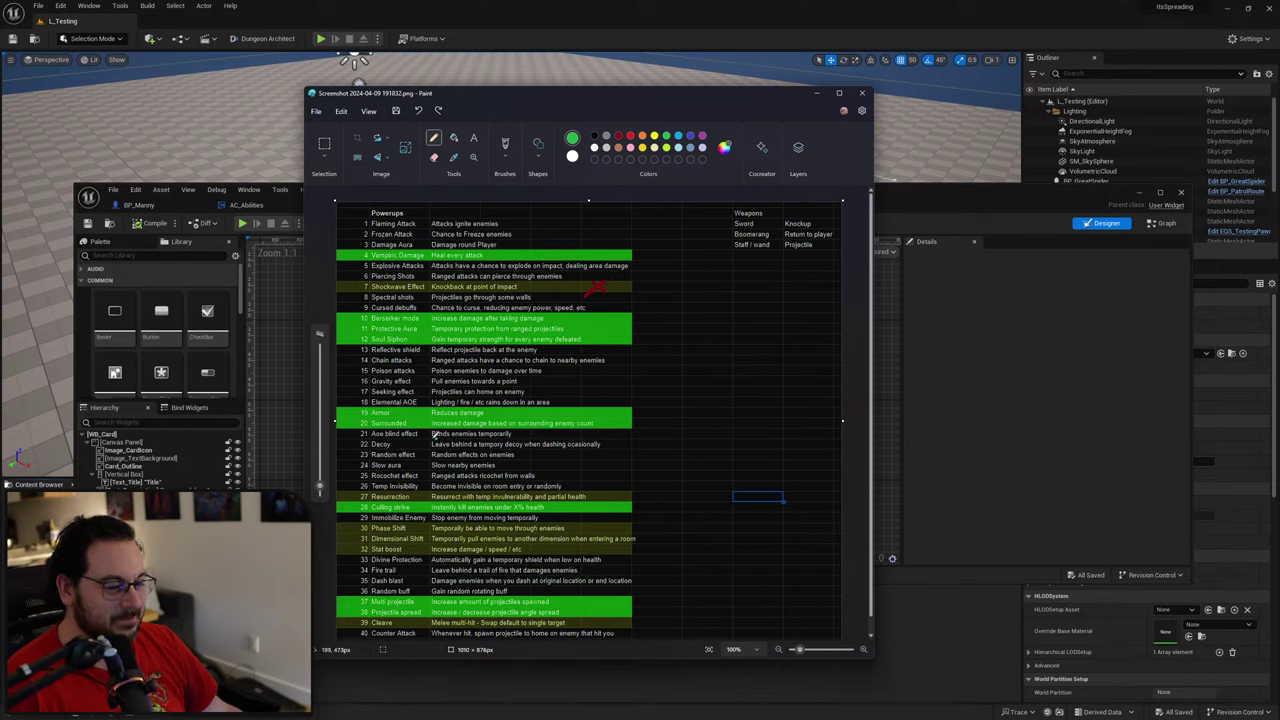
drag(341, 496, 368, 496)
drag(589, 494, 626, 494)
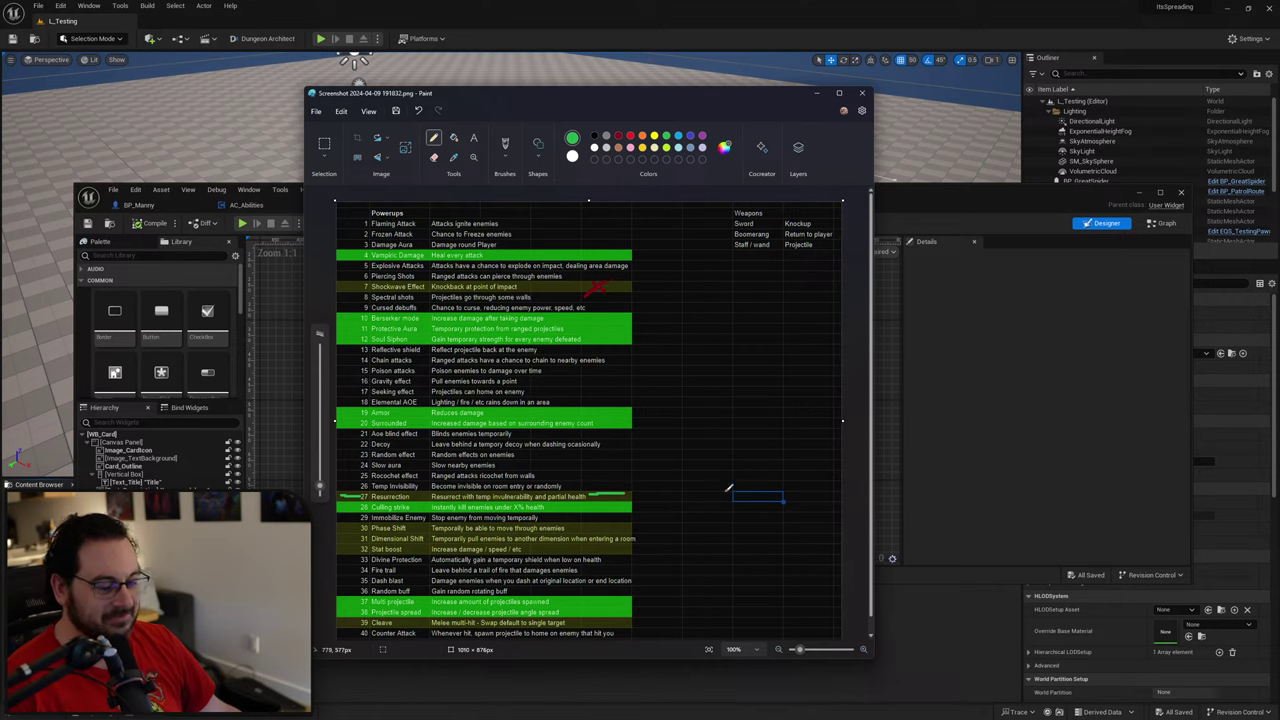
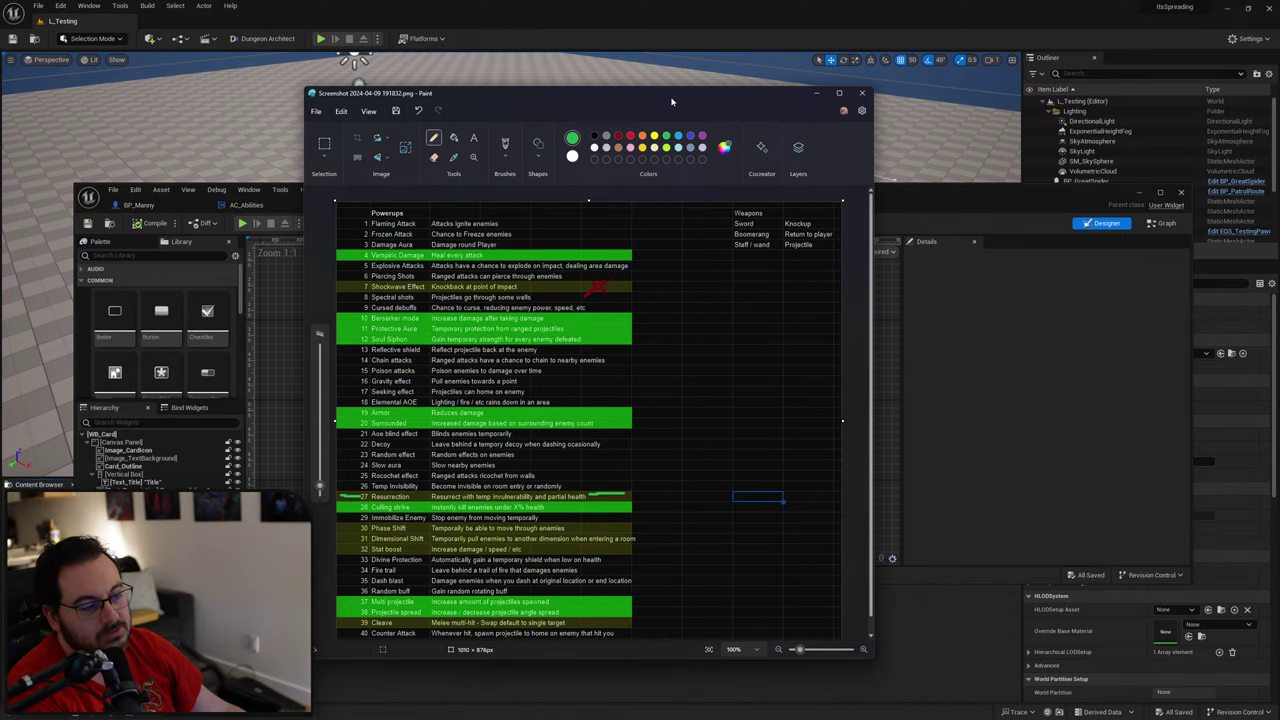
drag(672, 101, 1279, 99)
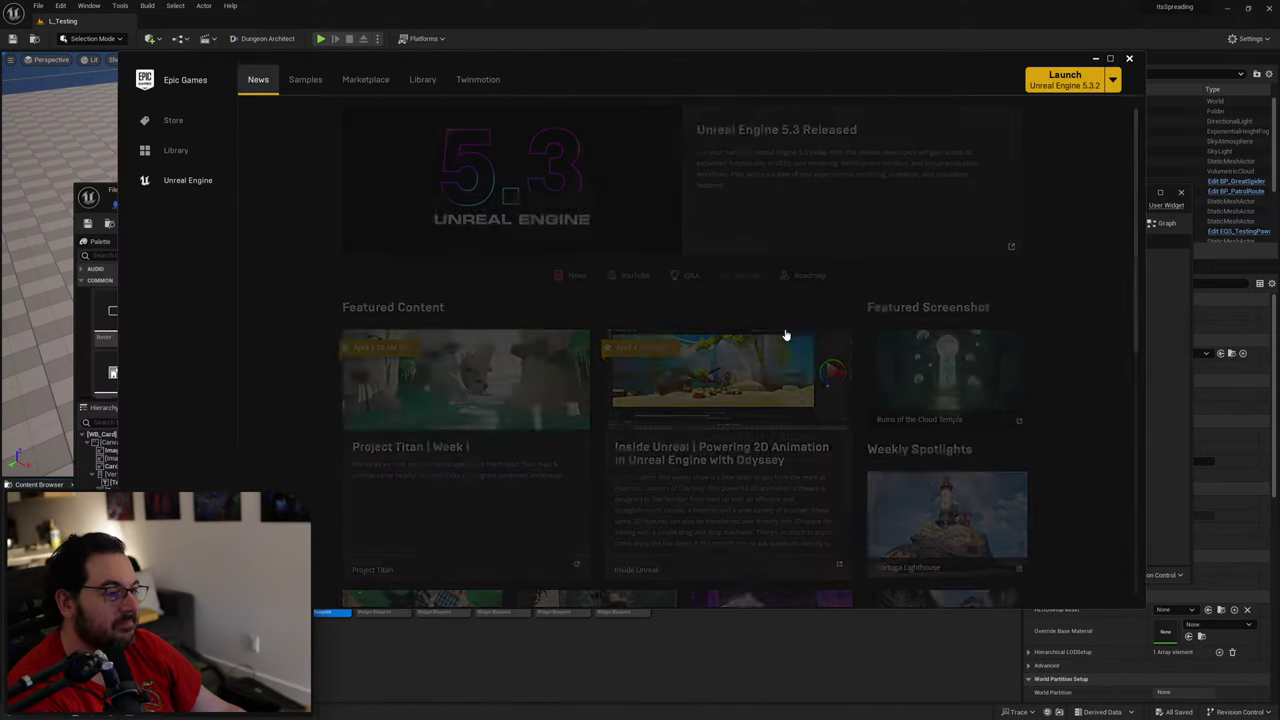
Step: Switch to the Epic Games Launcher, open the EpicContent project from its library and close the launcher window
click(422, 80)
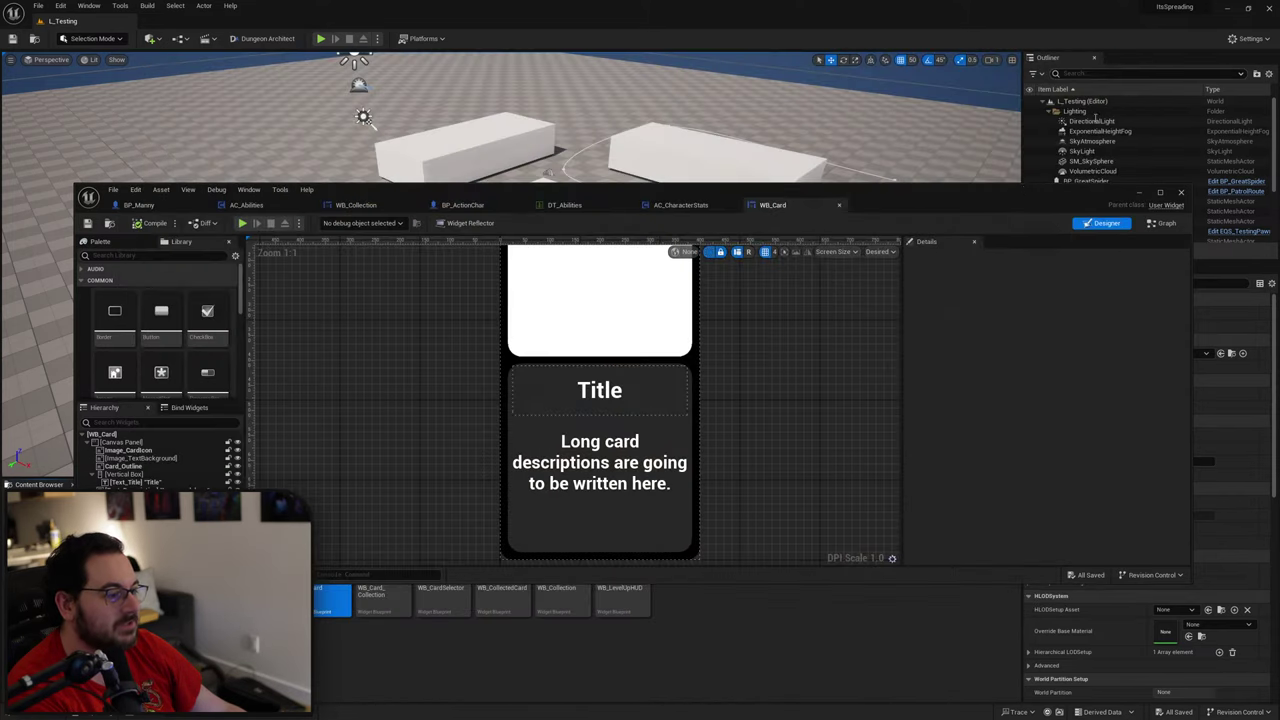
click(1129, 58)
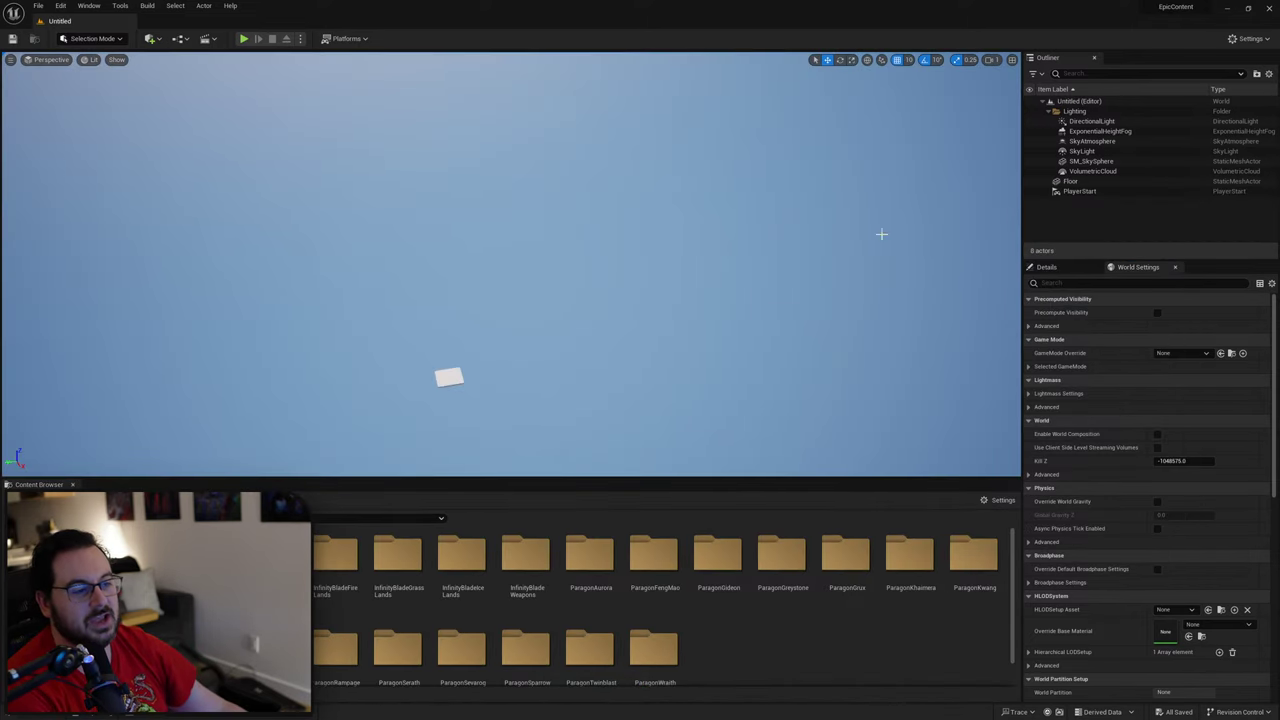
Step: Examine the floor of the untitled level in the EpicContent project up close
right_drag(882, 234, 810, 410)
key(w)
key(w)
scroll(784, 353, up, 1)
key(w)
key(s)
scroll(780, 345, down, 4)
key(w)
key(s)
right_drag(686, 258, 686, 250)
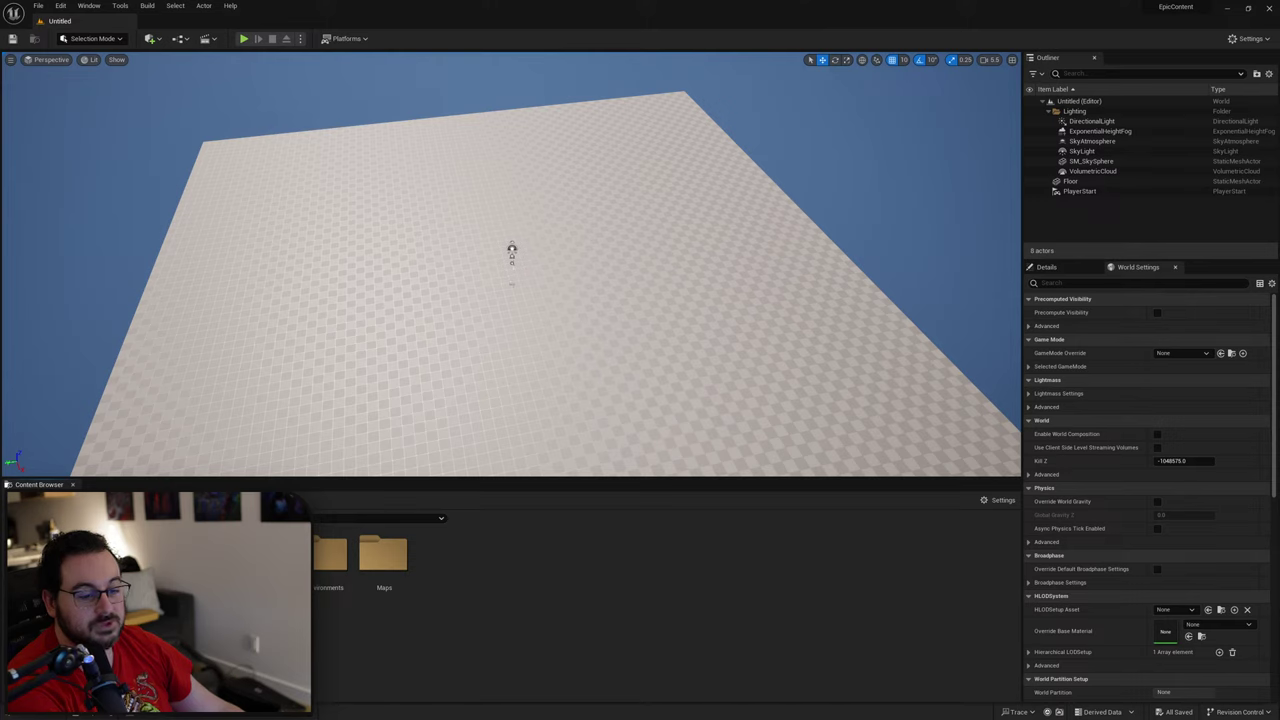
Step: Open the Effects folder of InfinityBladeEffects and check the assets in its FX subfolder
double_click(256, 560)
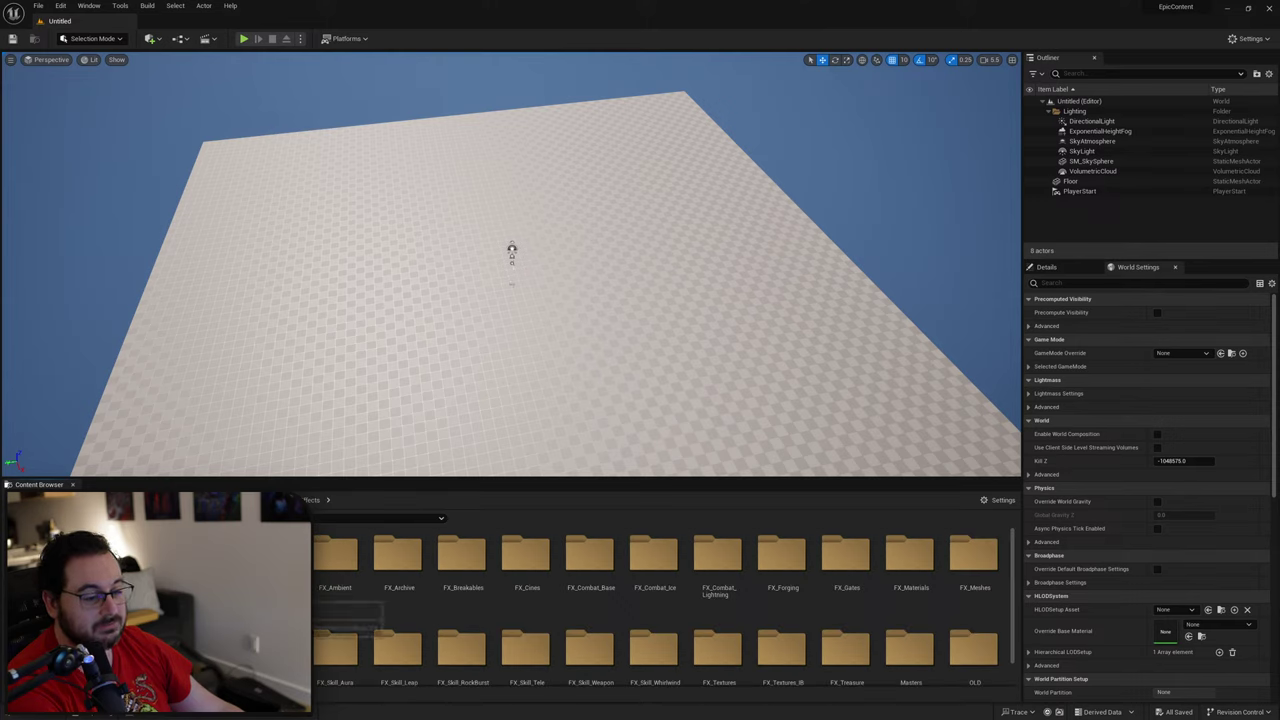
scroll(346, 614, down, 1)
scroll(386, 626, up, 1)
double_click(271, 560)
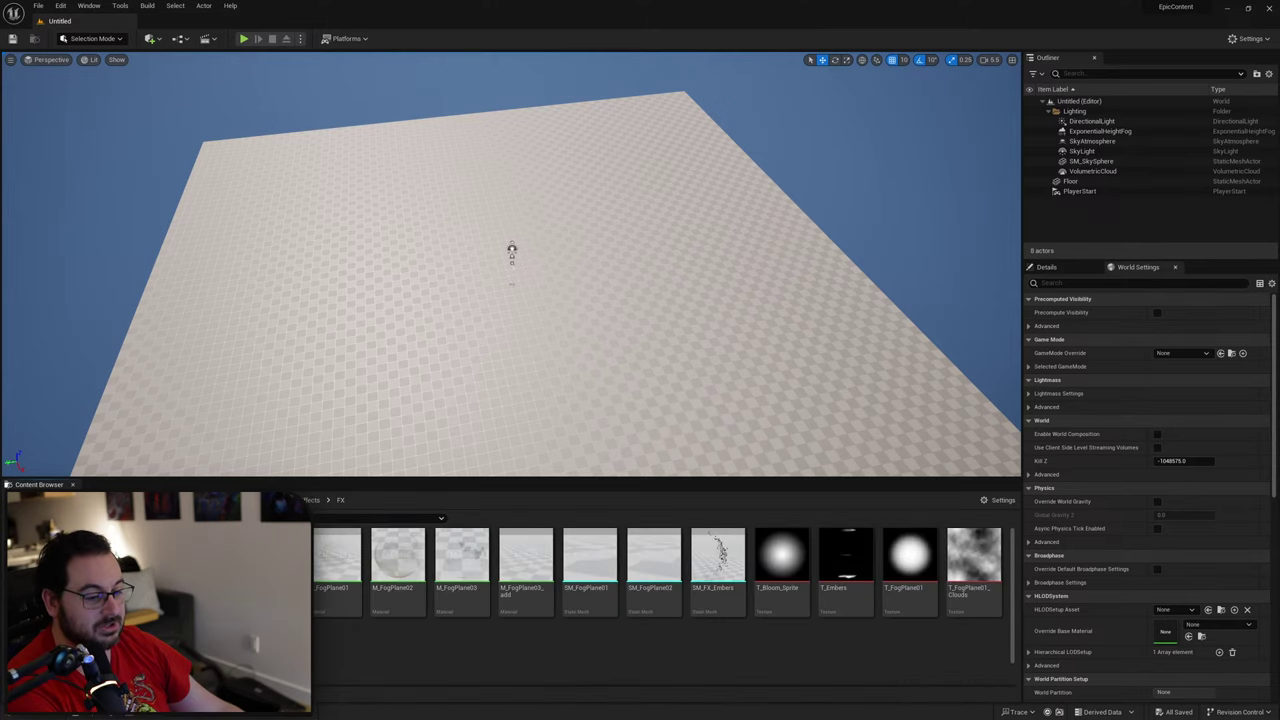
key(alt+Left)
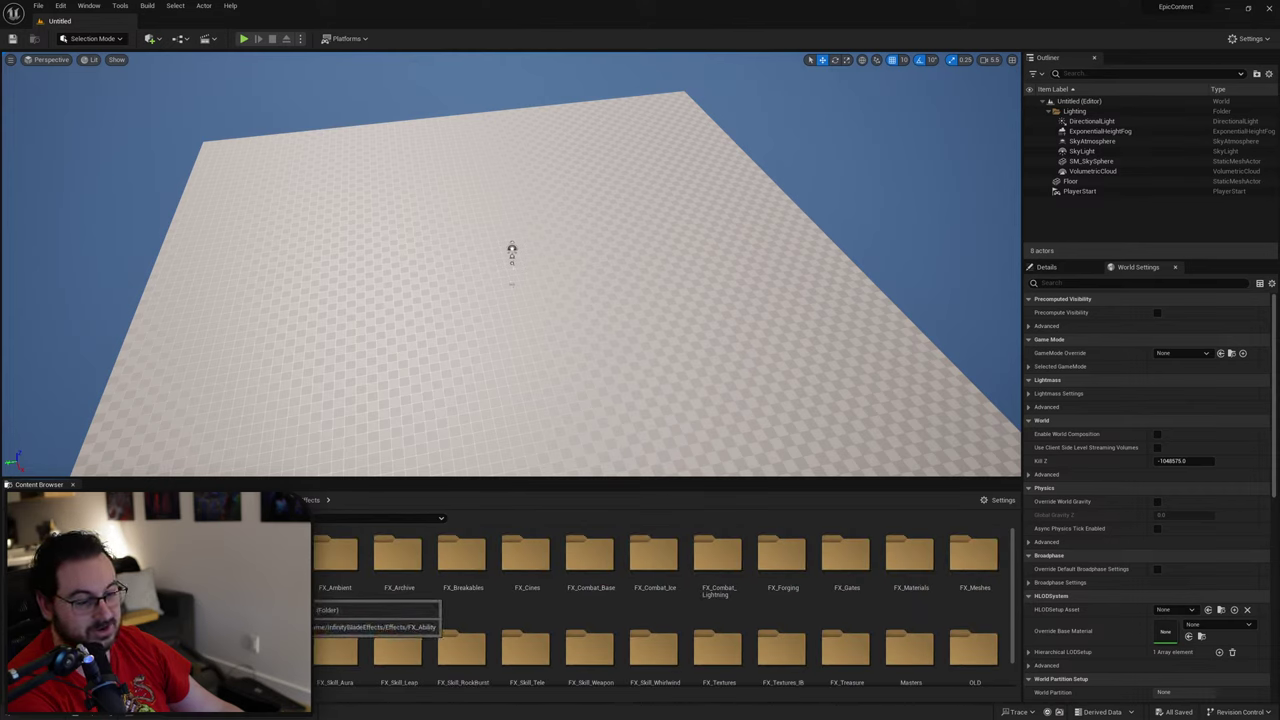
Step: Look through the Buff and Armor subfolders of FX_Ability for particle systems, and open its Defense subfolder
double_click(270, 553)
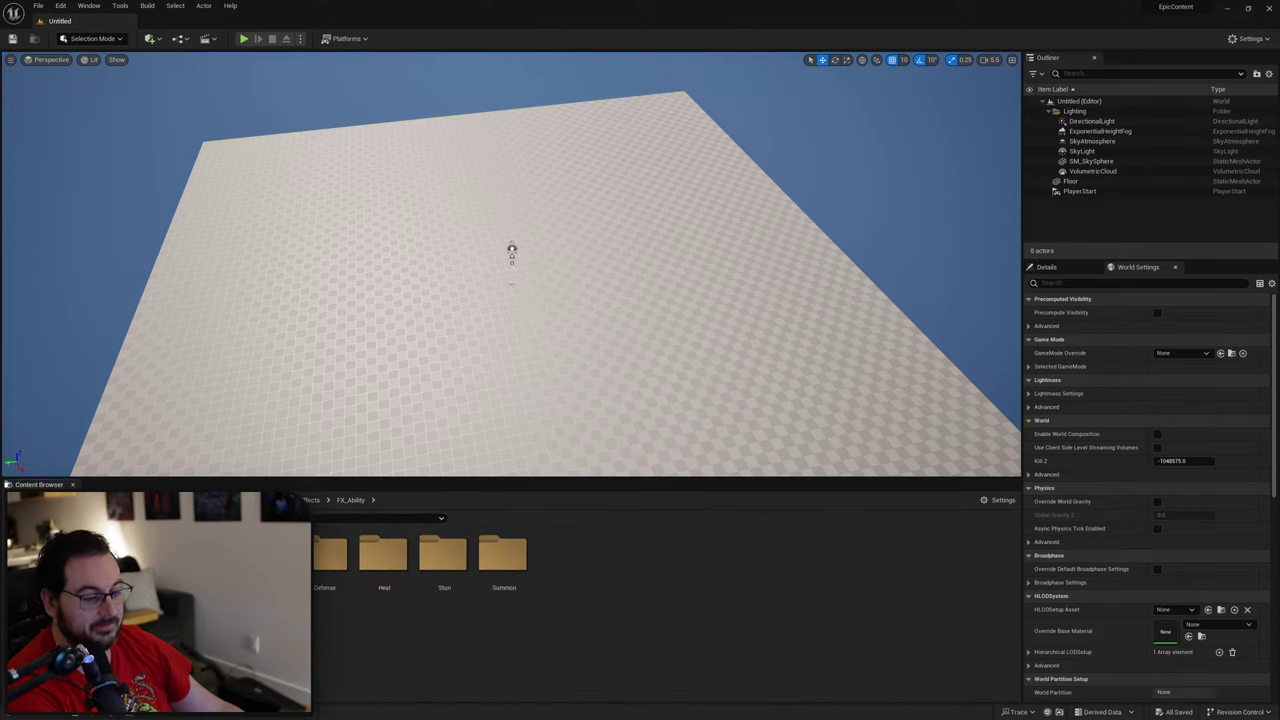
double_click(265, 553)
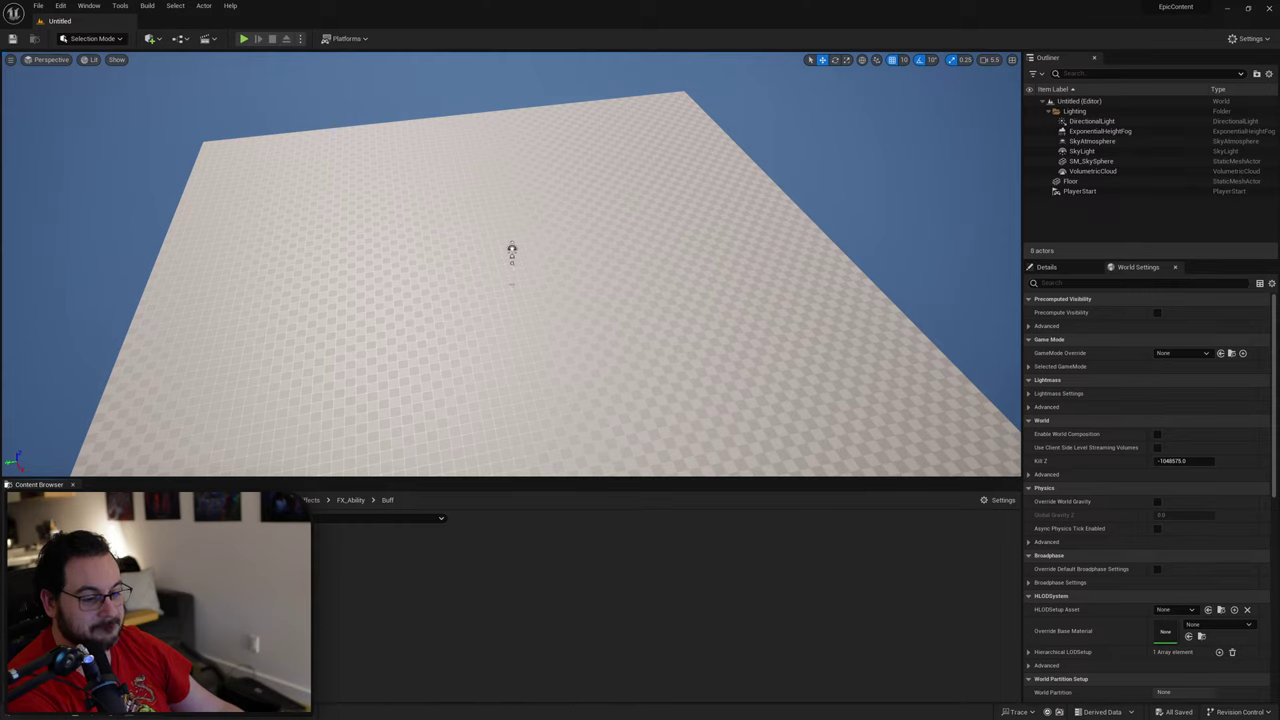
key(alt+Left)
double_click(205, 553)
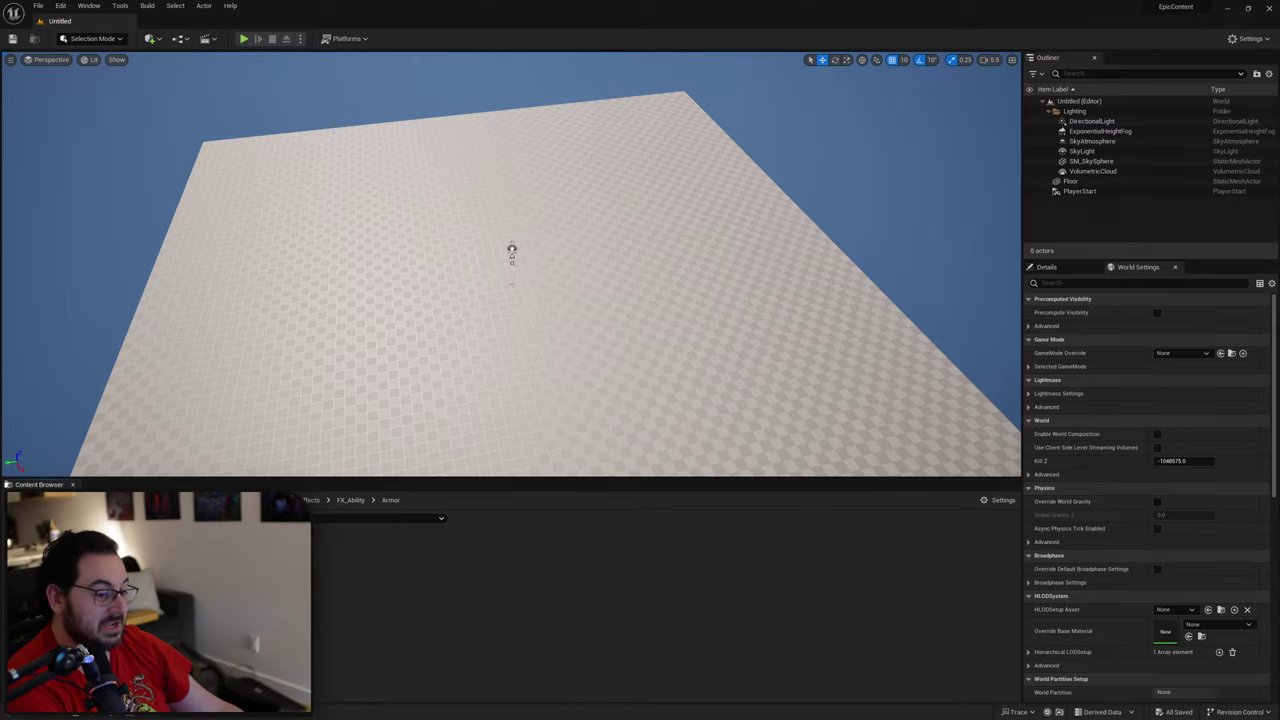
key(alt+Left)
double_click(333, 560)
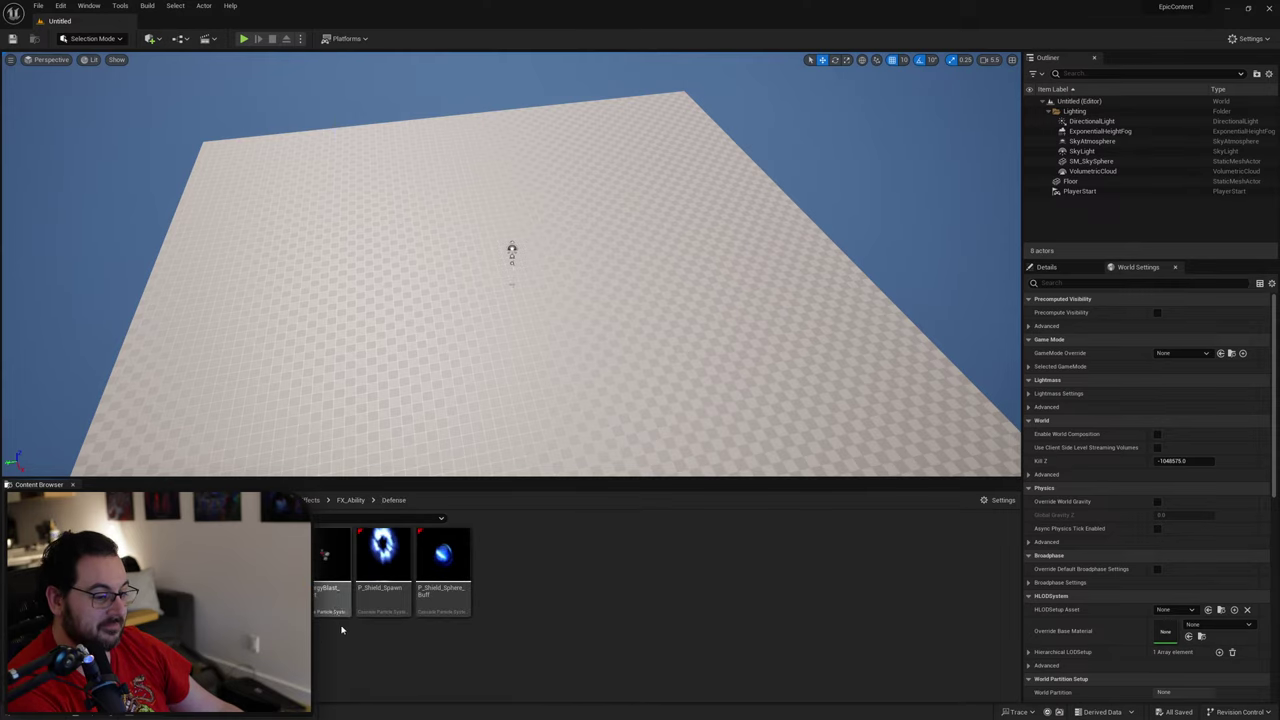
Step: Place the P_Shield_Spawn particle system on the level's floor and raise it to a height of 90
mouse_move(392, 578)
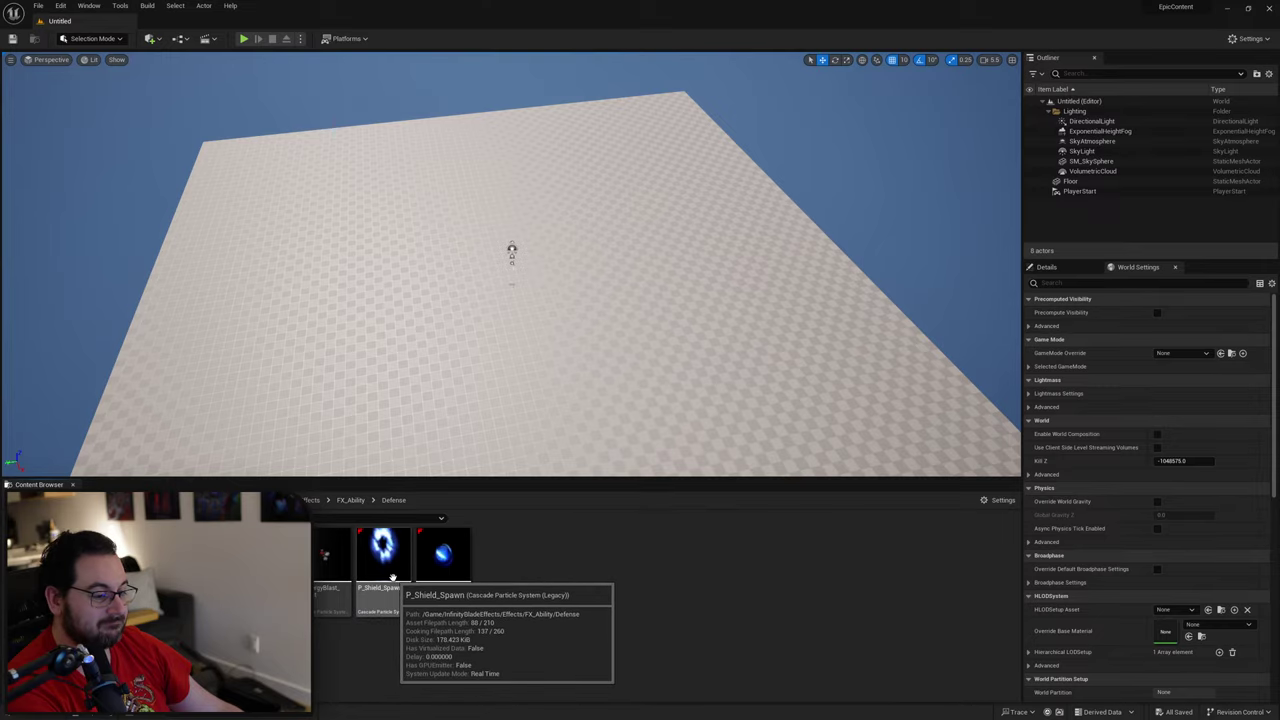
drag(392, 578, 508, 346)
key(w)
right_drag(508, 346, 600, 346)
scroll(445, 370, down, 2)
key(s)
key(w)
key(s)
scroll(540, 350, down, 7)
key(w)
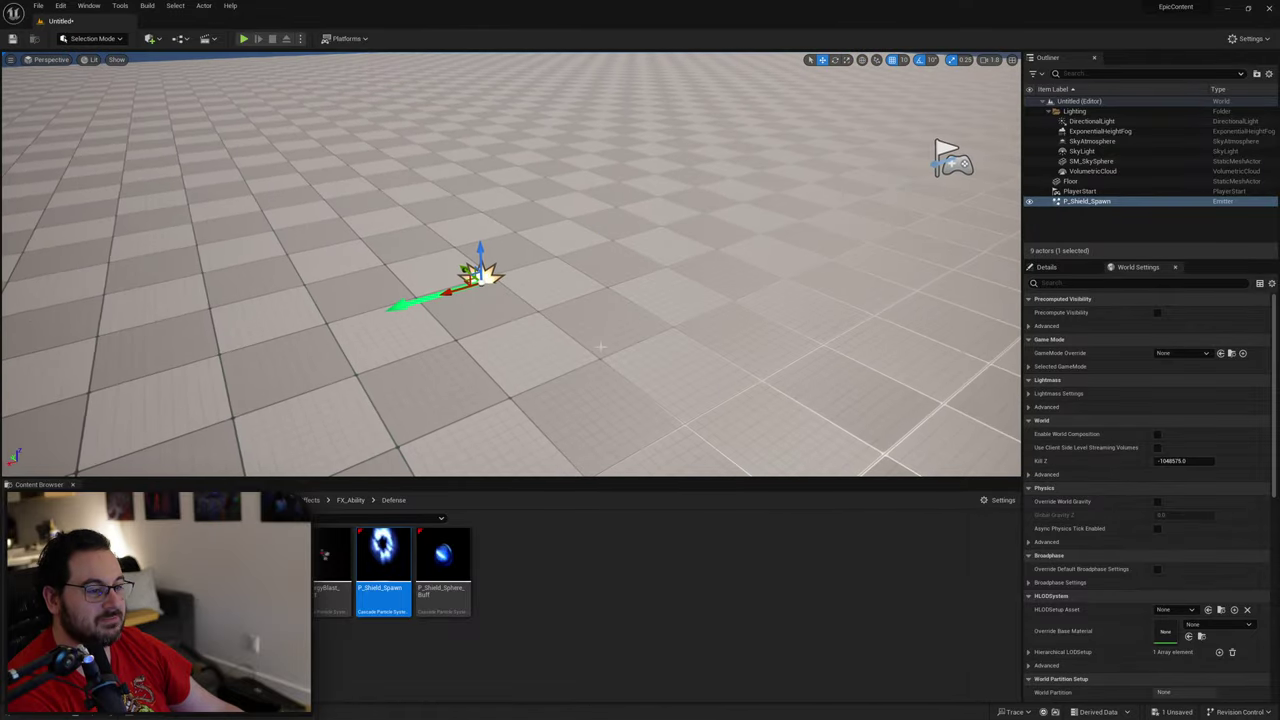
drag(478, 250, 476, 185)
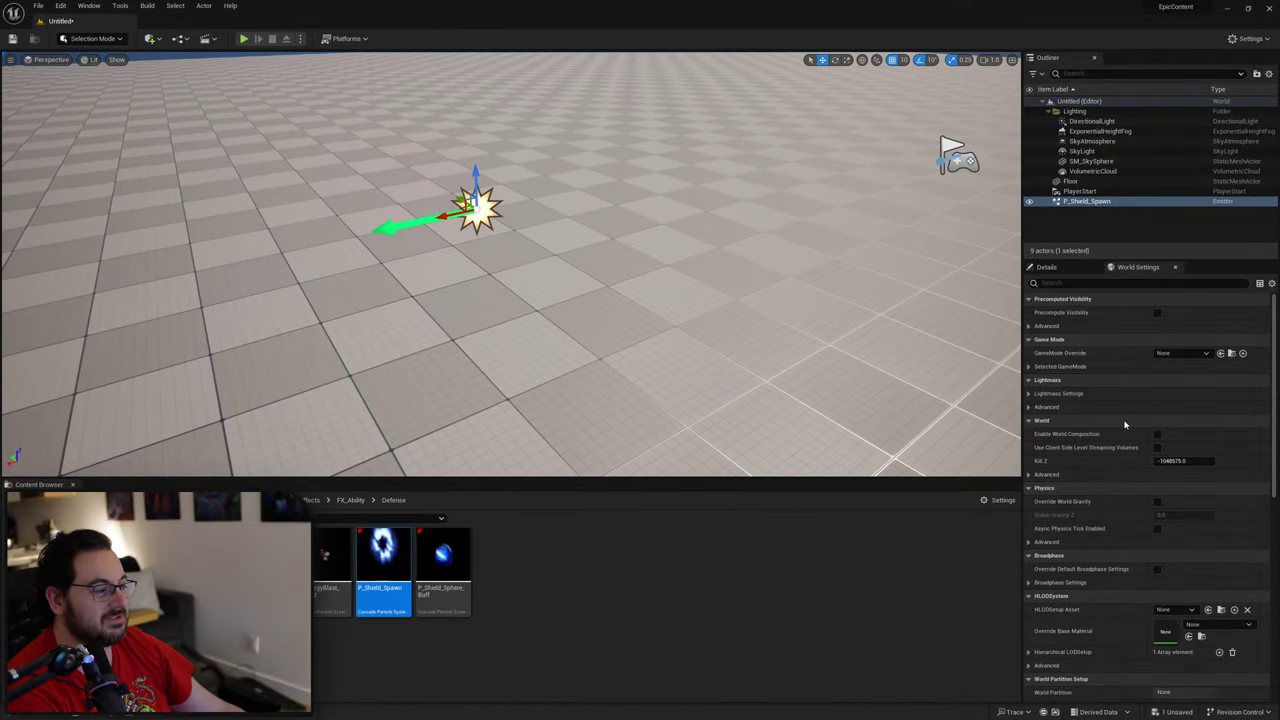
Step: Reset the P_Shield_Spawn emitter to replay its effect, and delete the emitter from the level
click(1046, 267)
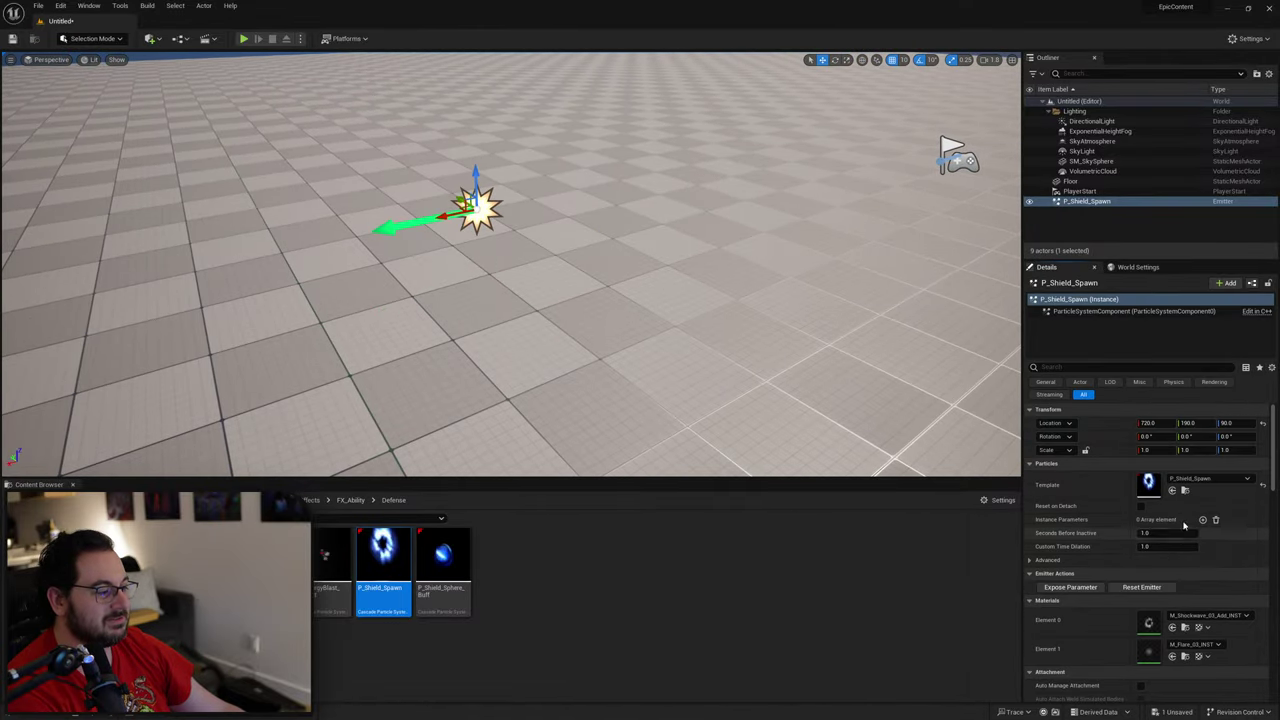
click(1142, 587)
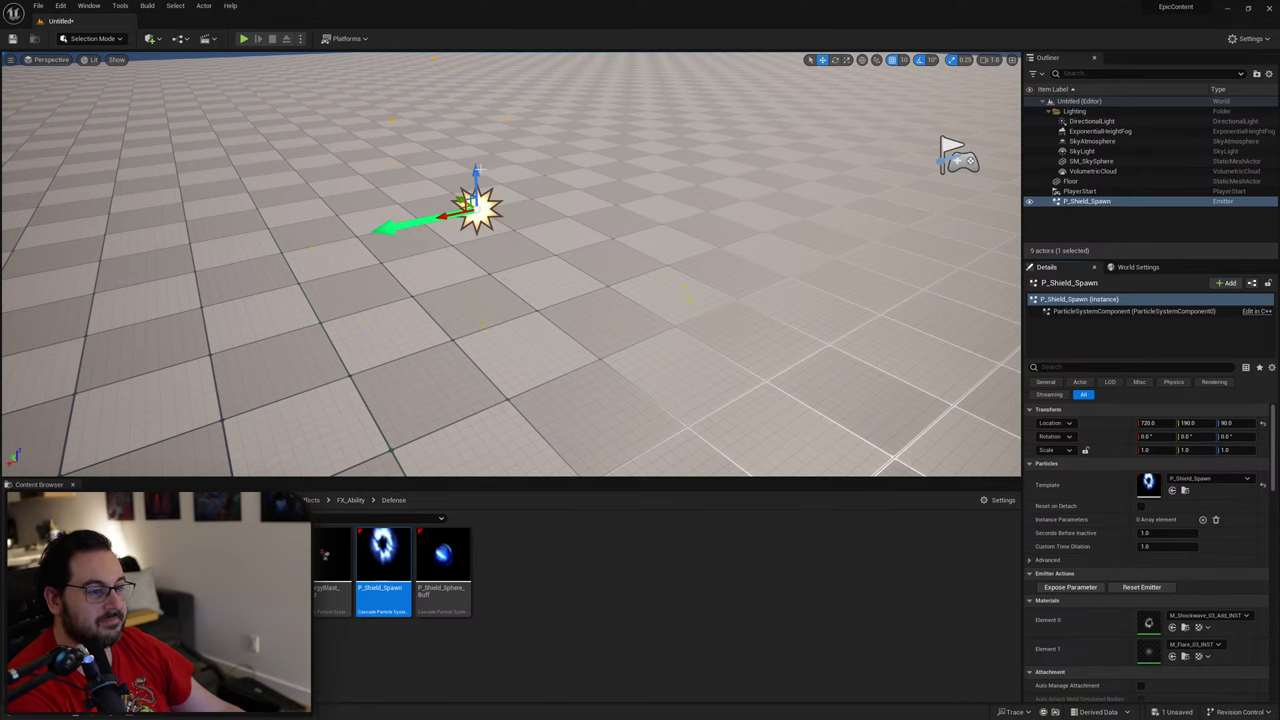
key(f)
key(Delete)
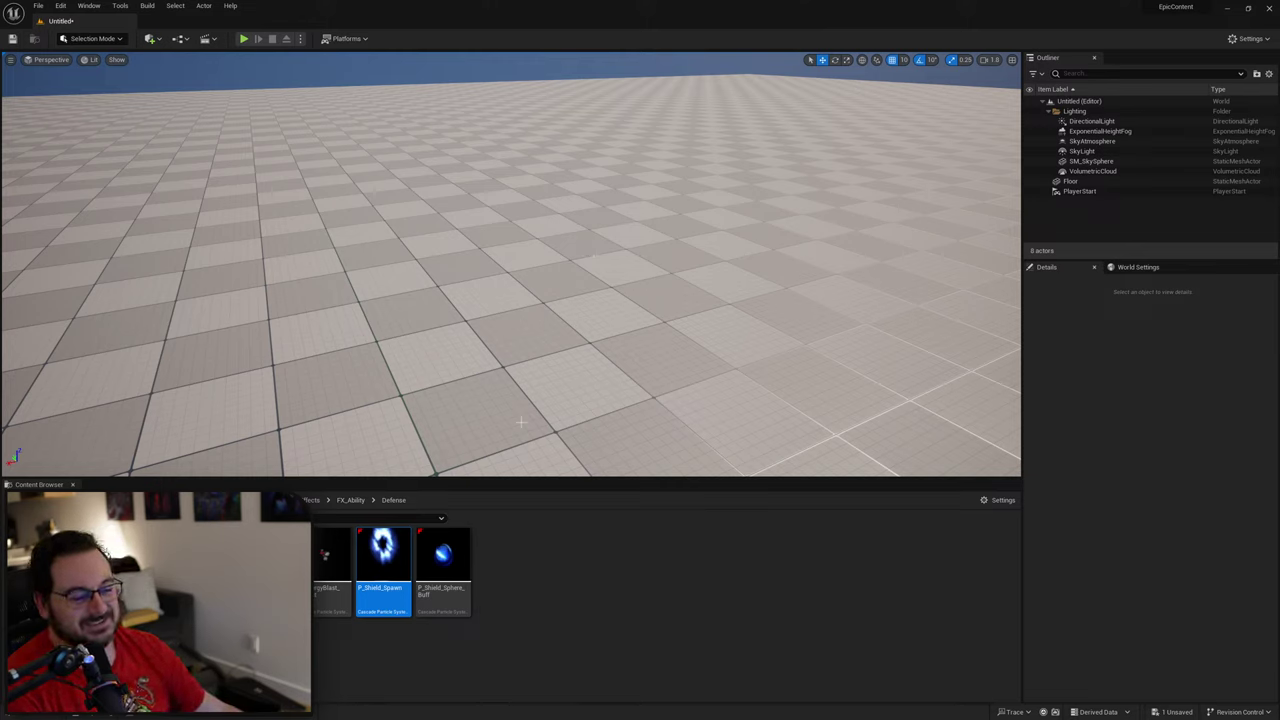
Step: Place the P_Shield_Sphere_Buff particle system in the level at about X 720, Y 130, Z 60
click(529, 581)
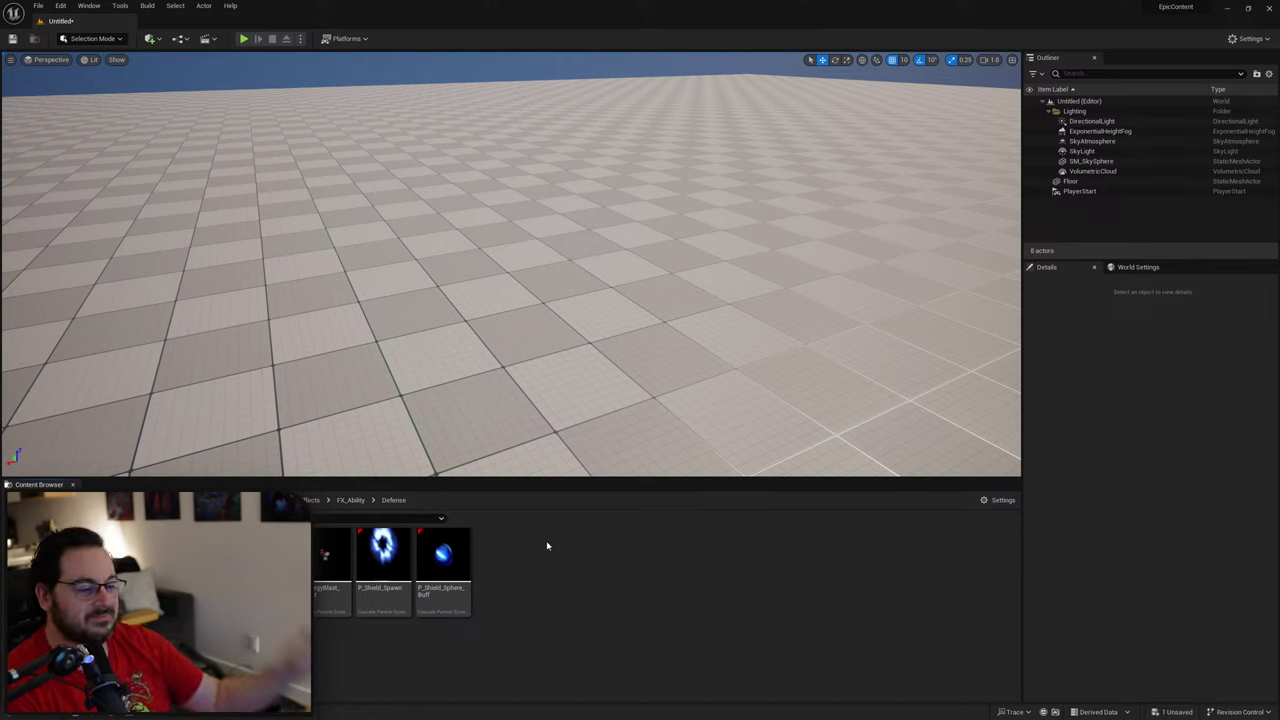
drag(443, 555, 557, 250)
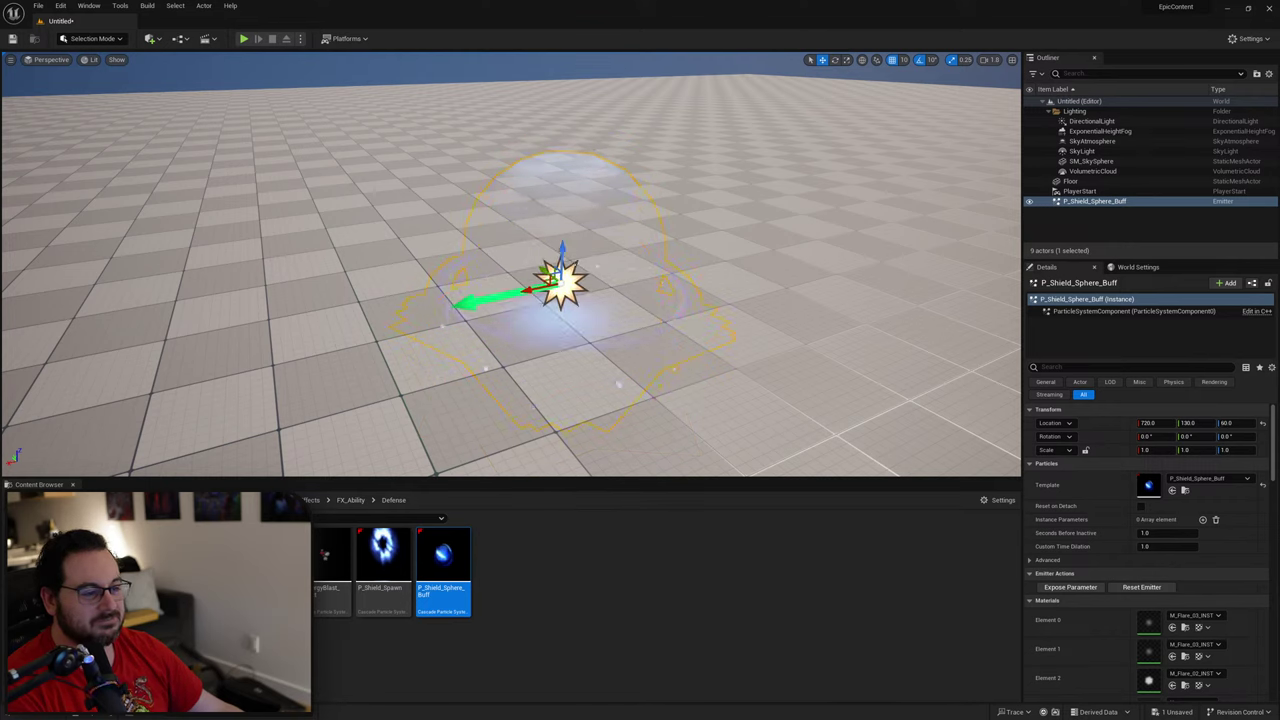
Step: Delete the P_Shield_Sphere_Buff emitter from the level and open the Heal subfolder of FX_Ability
key(Delete)
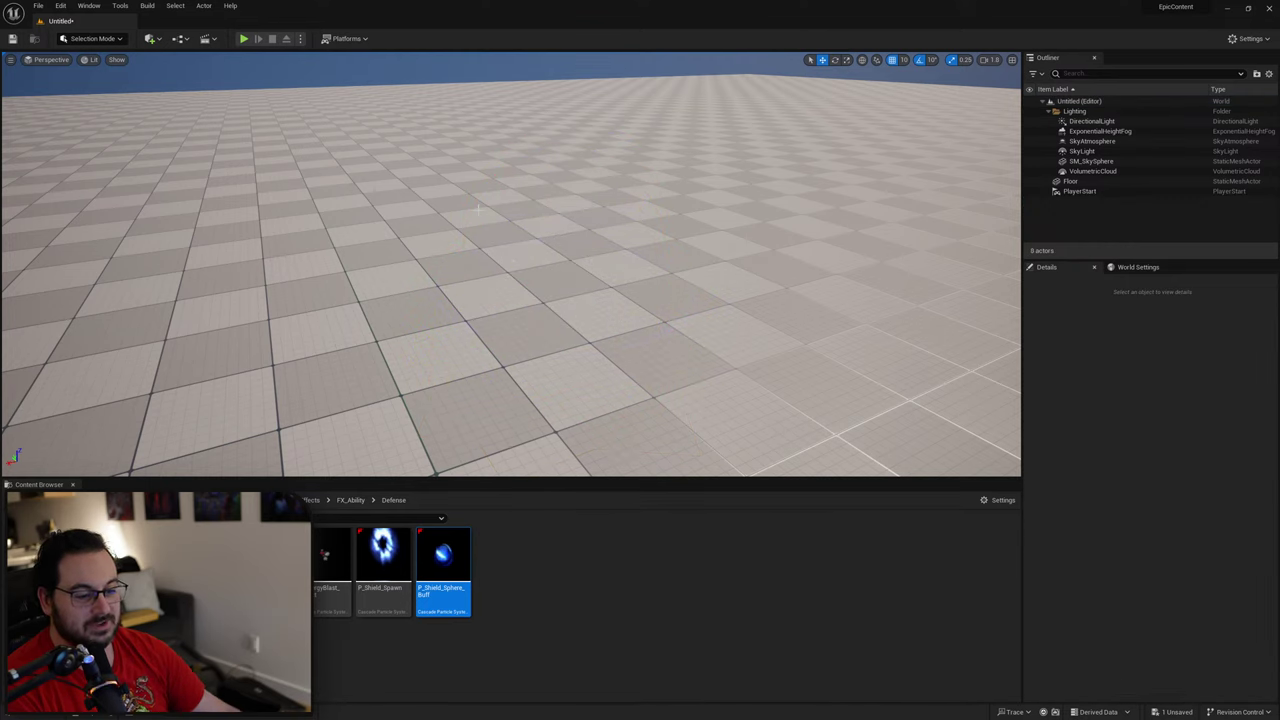
click(100, 620)
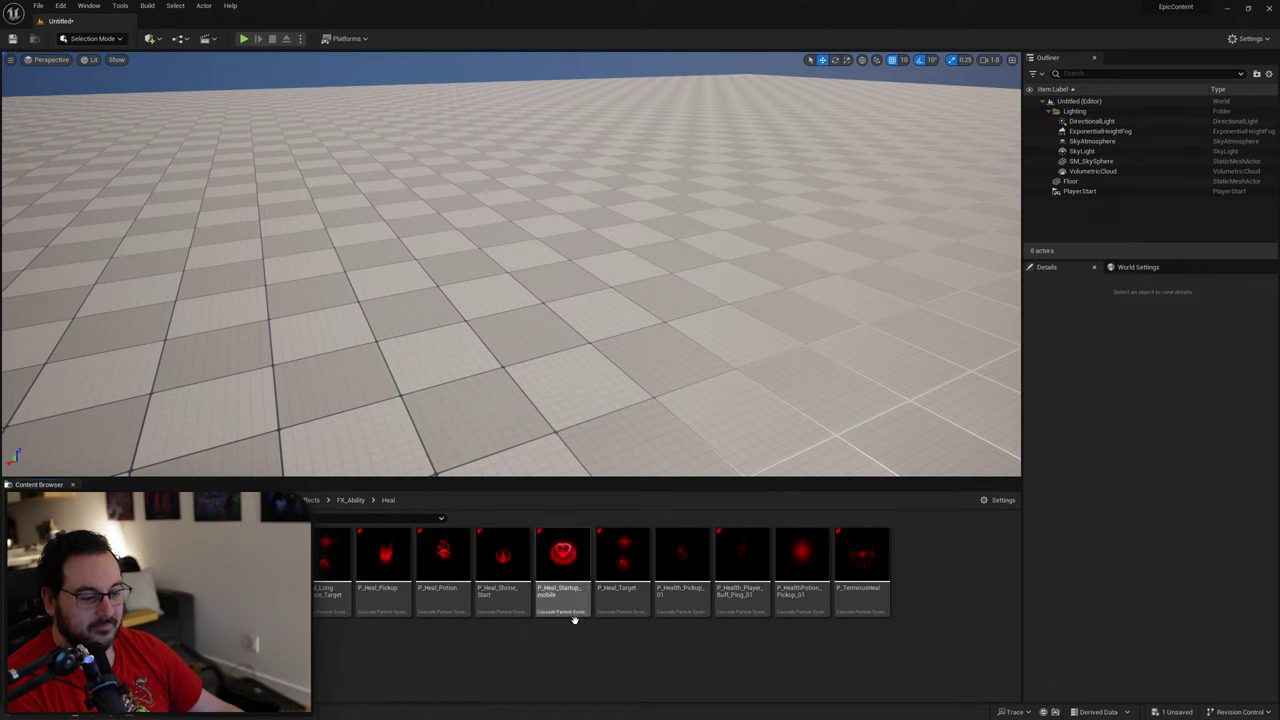
Step: Preview the P_Stun_Stars_Base particle system from the Stun subfolder in the level, and delete the emitter
click(100, 660)
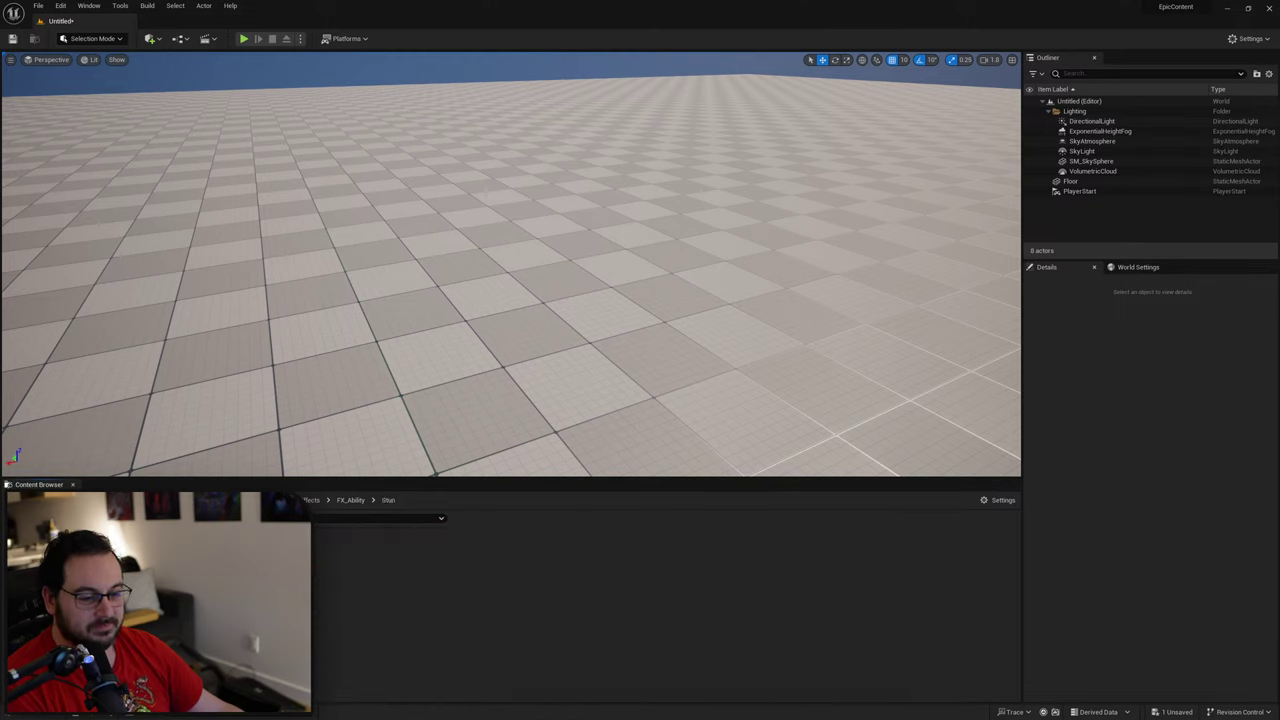
drag(367, 461, 484, 252)
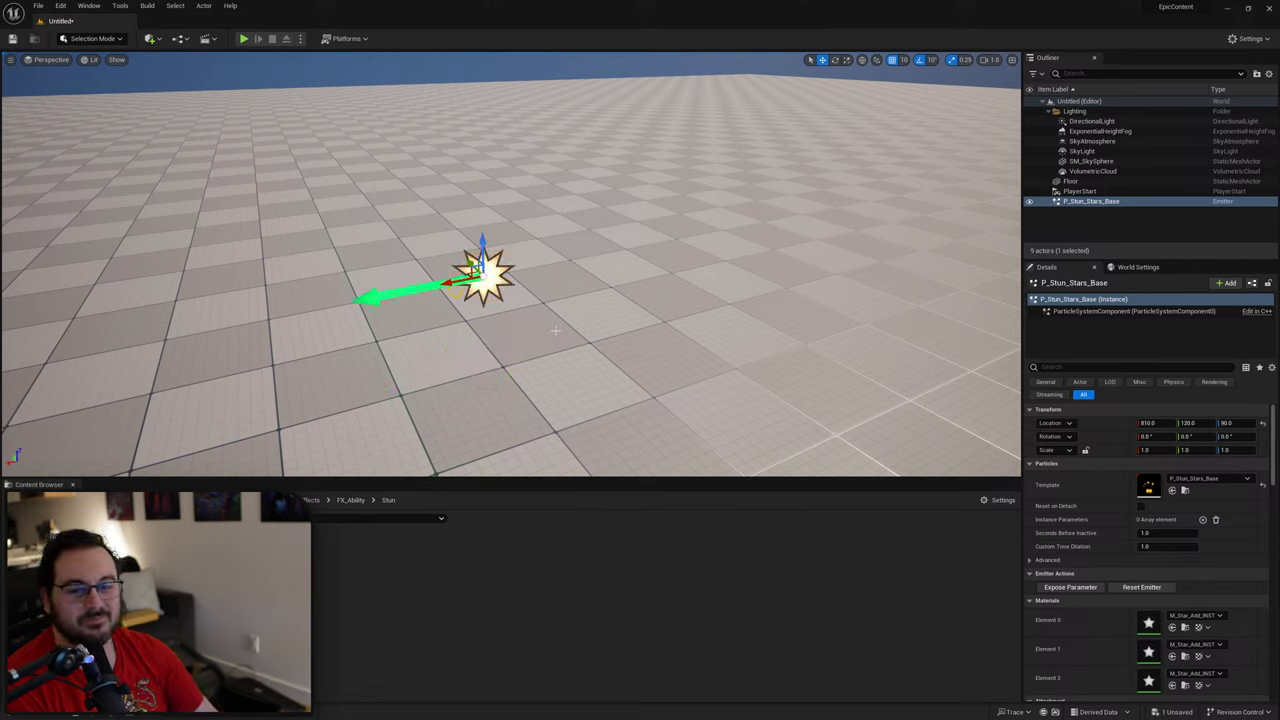
key(Delete)
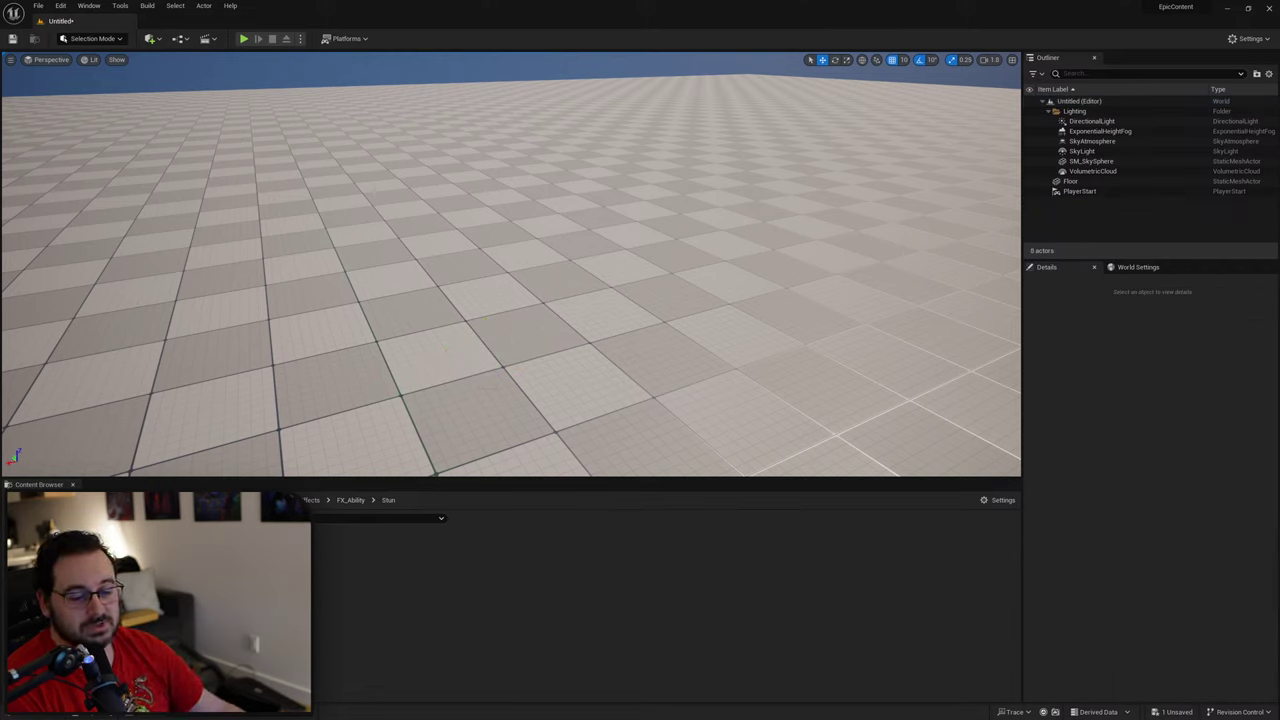
Step: Preview the P_Summon_Portal particle system from FX_Ability's Summon subfolder on the level's floor, and delete the emitter
key(Down)
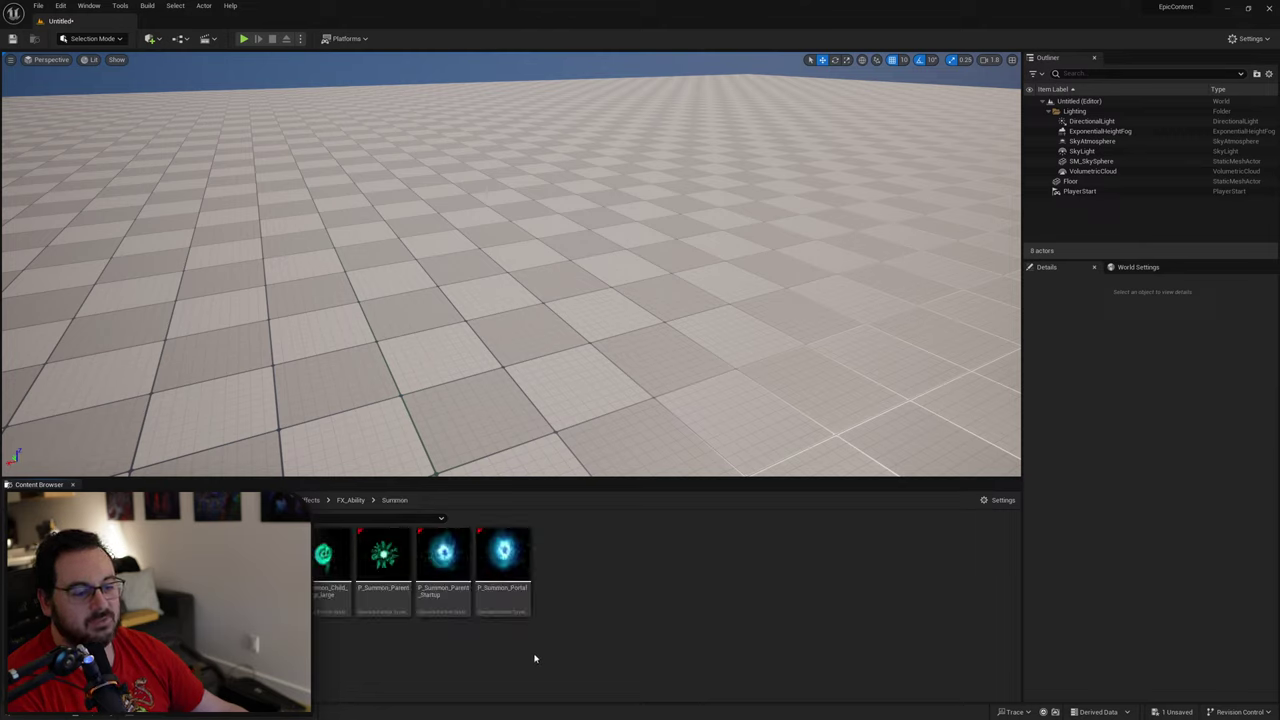
drag(503, 560, 530, 322)
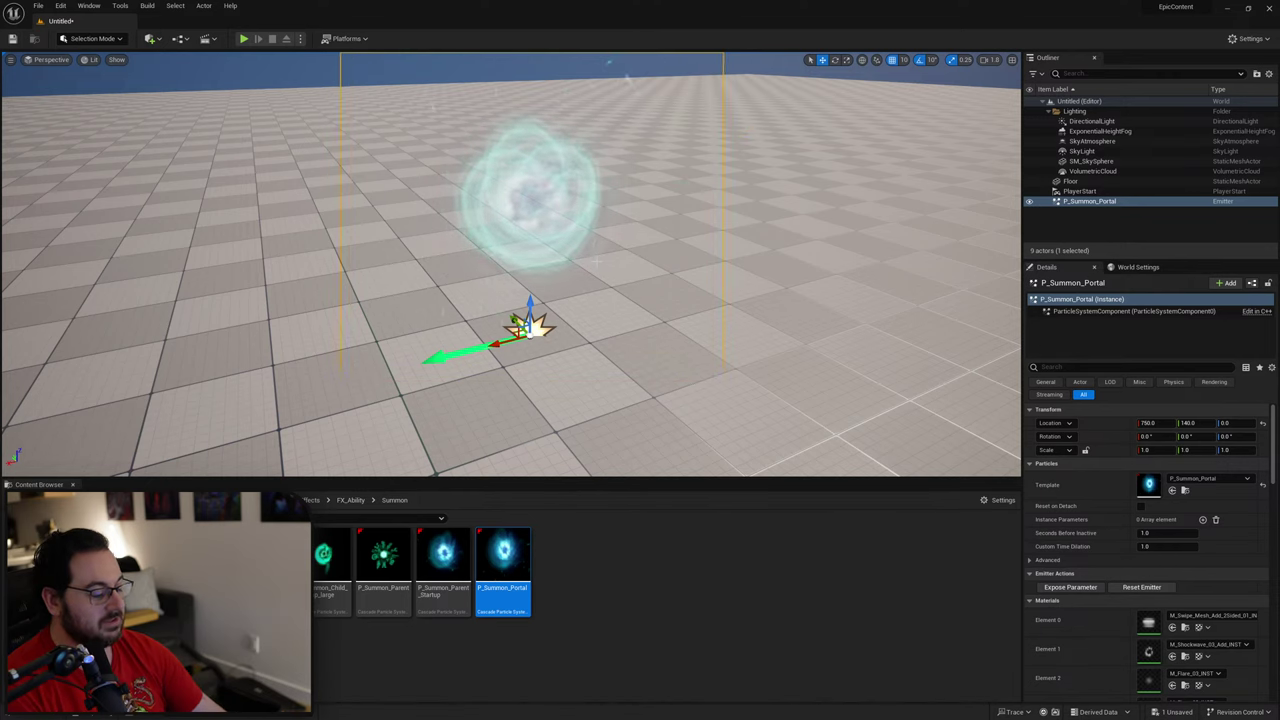
key(Delete)
Step: Preview P_Summon_Parent_Startup and P_Summon_Parent one after the other on the level's floor, deleting each emitter
drag(443, 555, 503, 284)
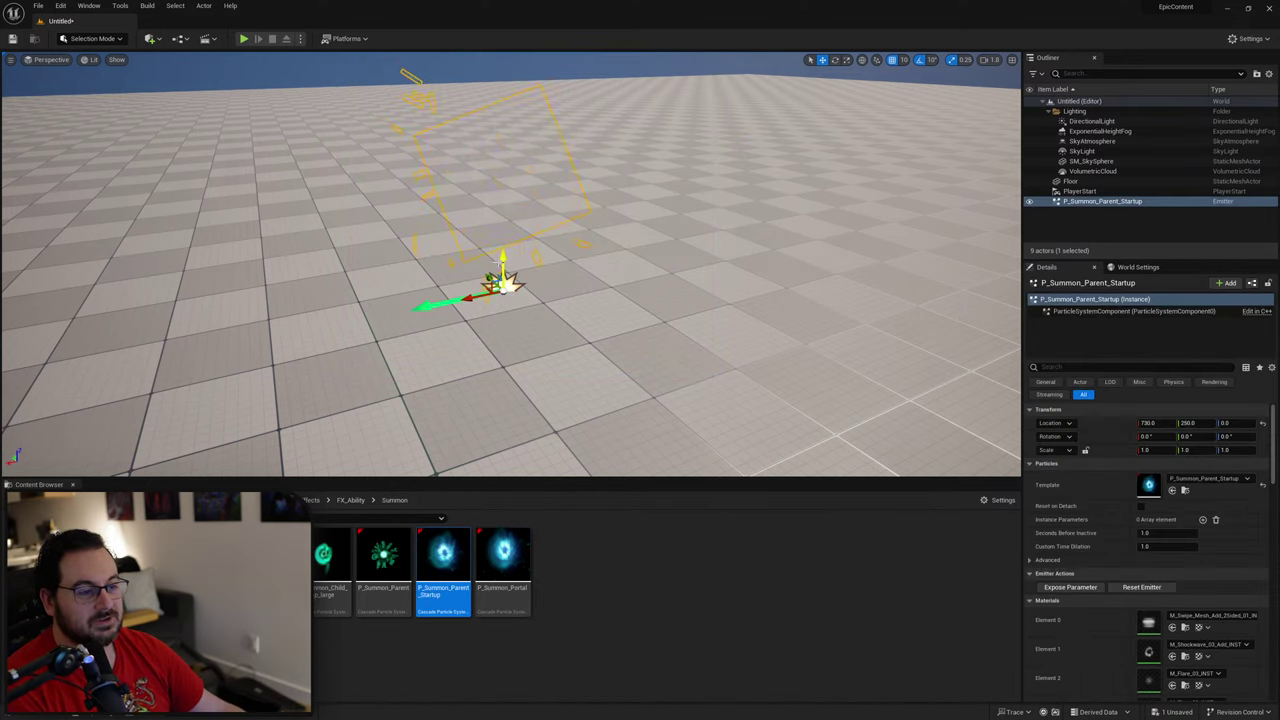
key(Delete)
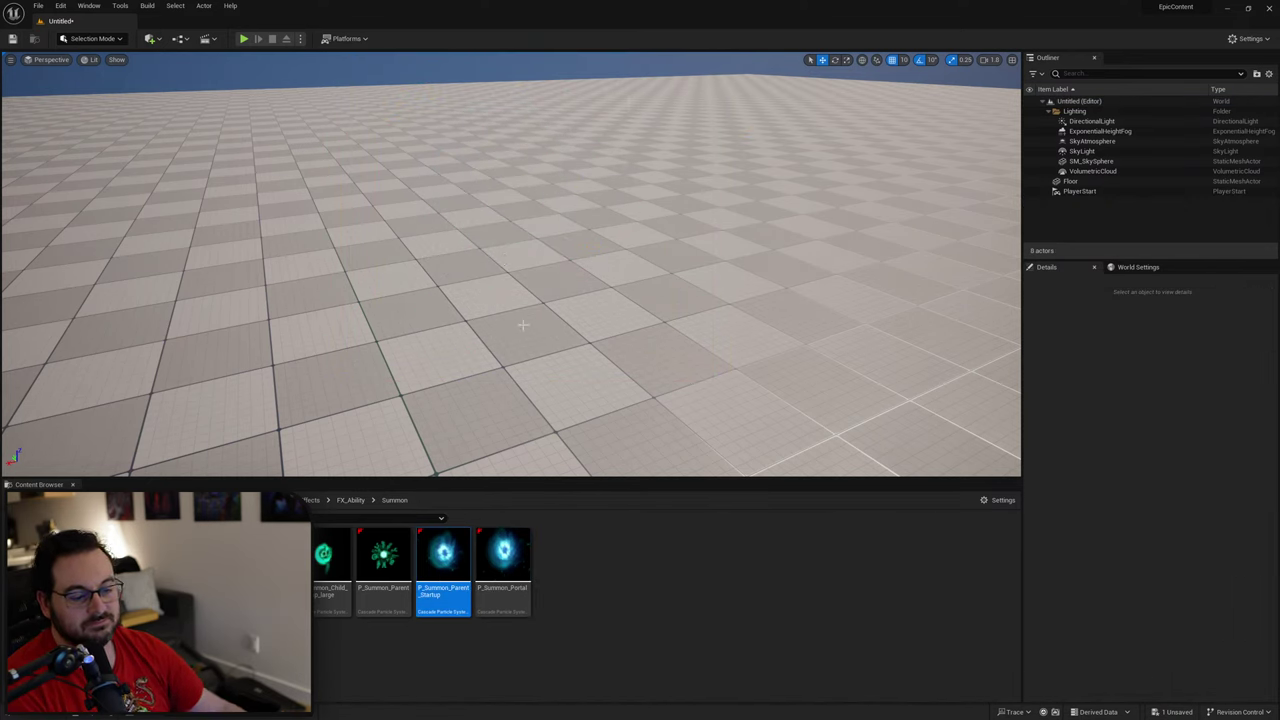
drag(383, 555, 497, 292)
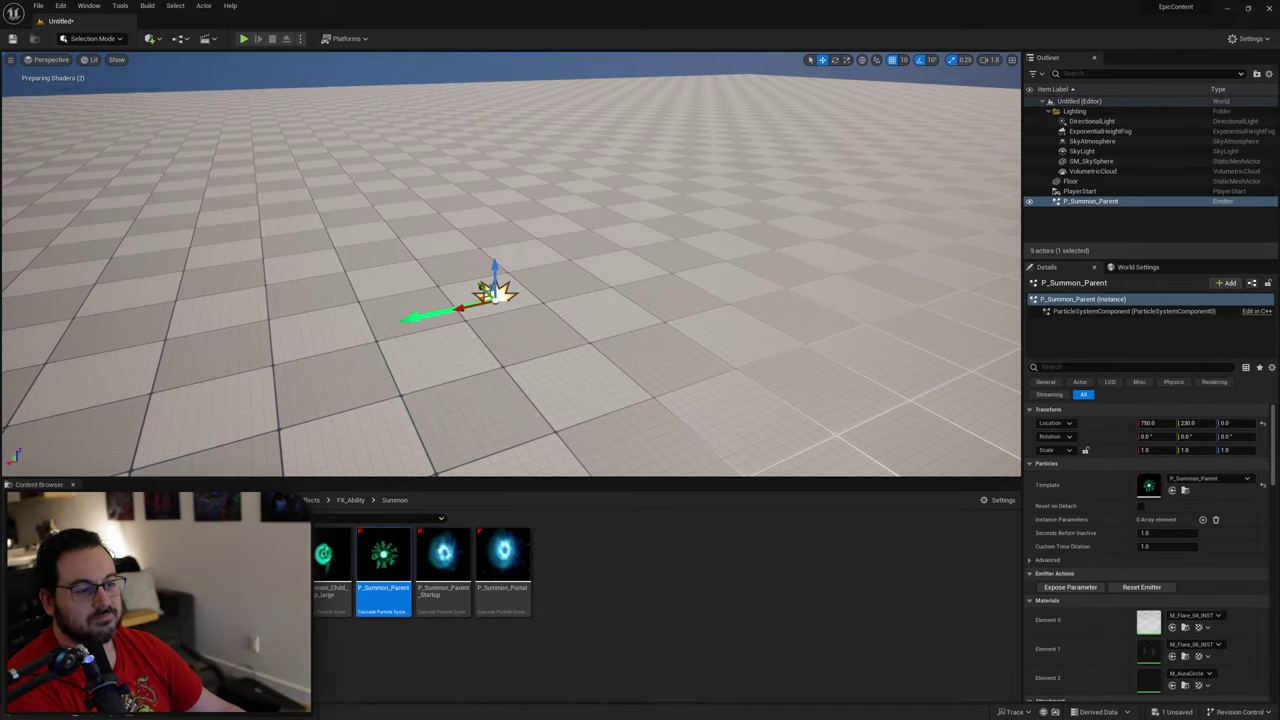
key(Delete)
Step: Place P_Summon_Child_Startup_large in the level, raise it to a height of 210, replay its effect, and delete it
drag(325, 555, 491, 290)
mouse_move(559, 292)
right_down()
mouse_move(559, 236)
mouse_move(515, 270)
mouse_move(559, 292)
right_up()
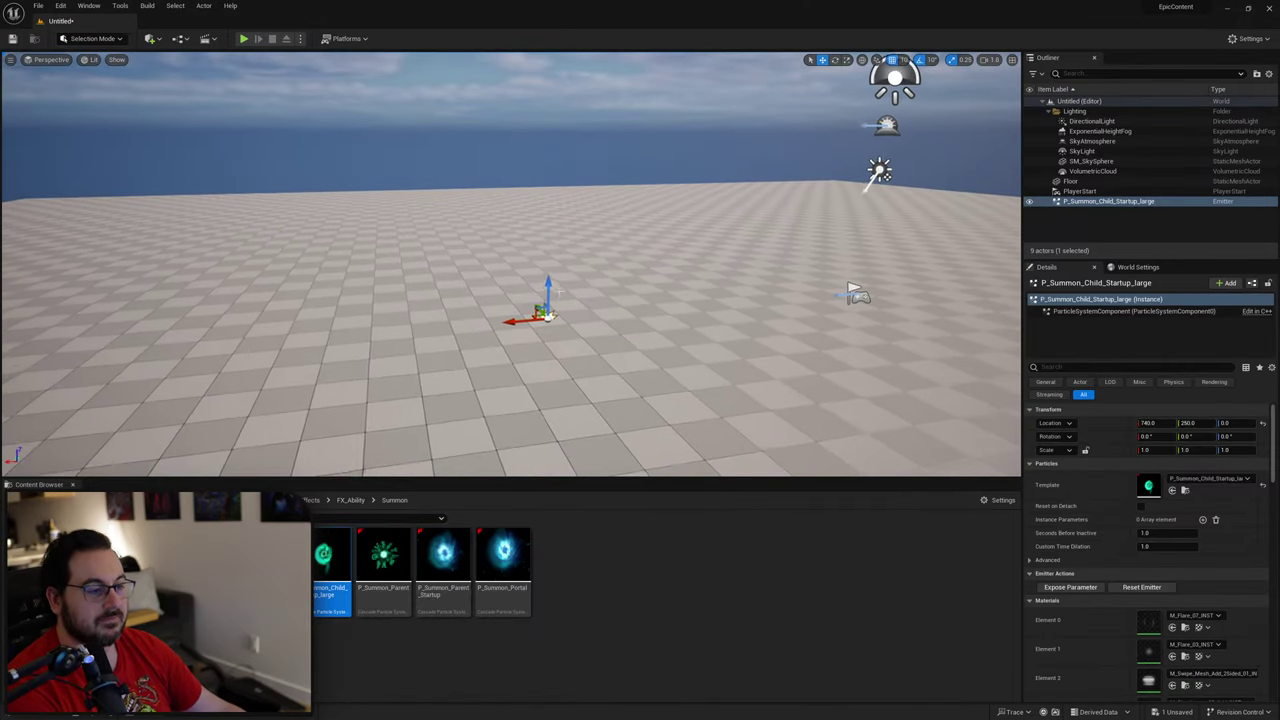
drag(550, 290, 550, 209)
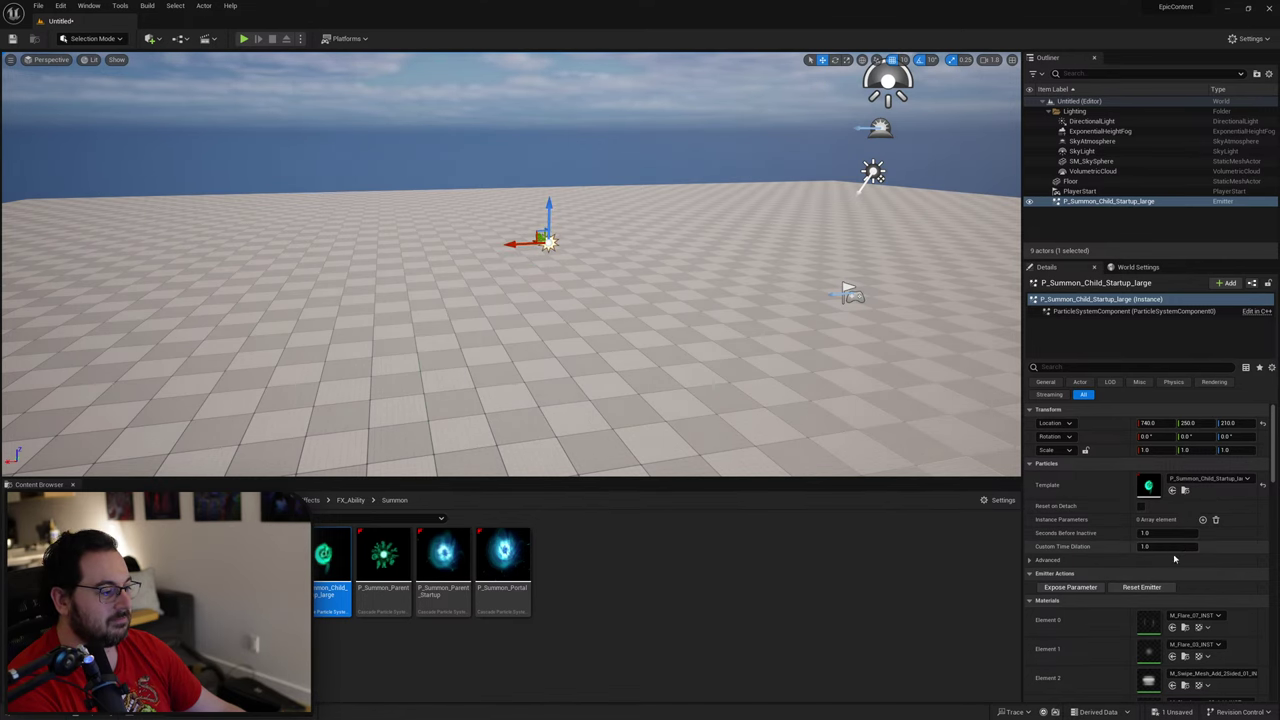
click(1142, 588)
scroll(575, 243, up, 5)
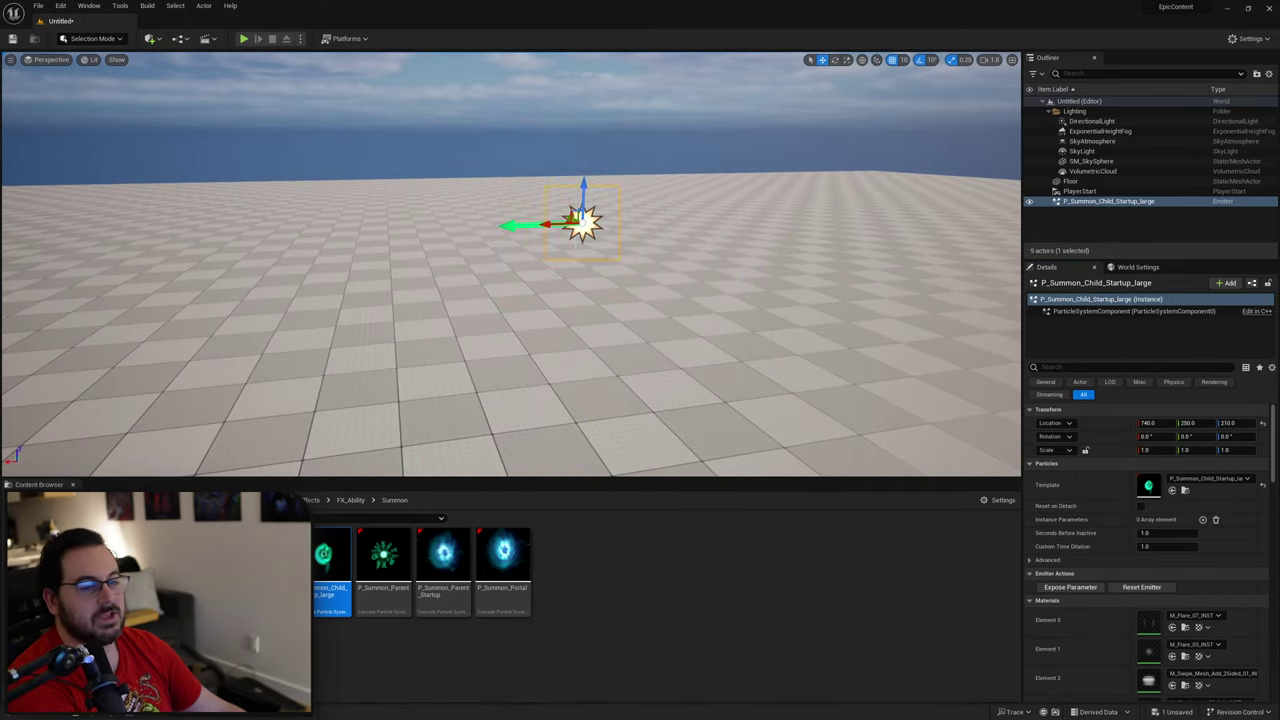
key(Delete)
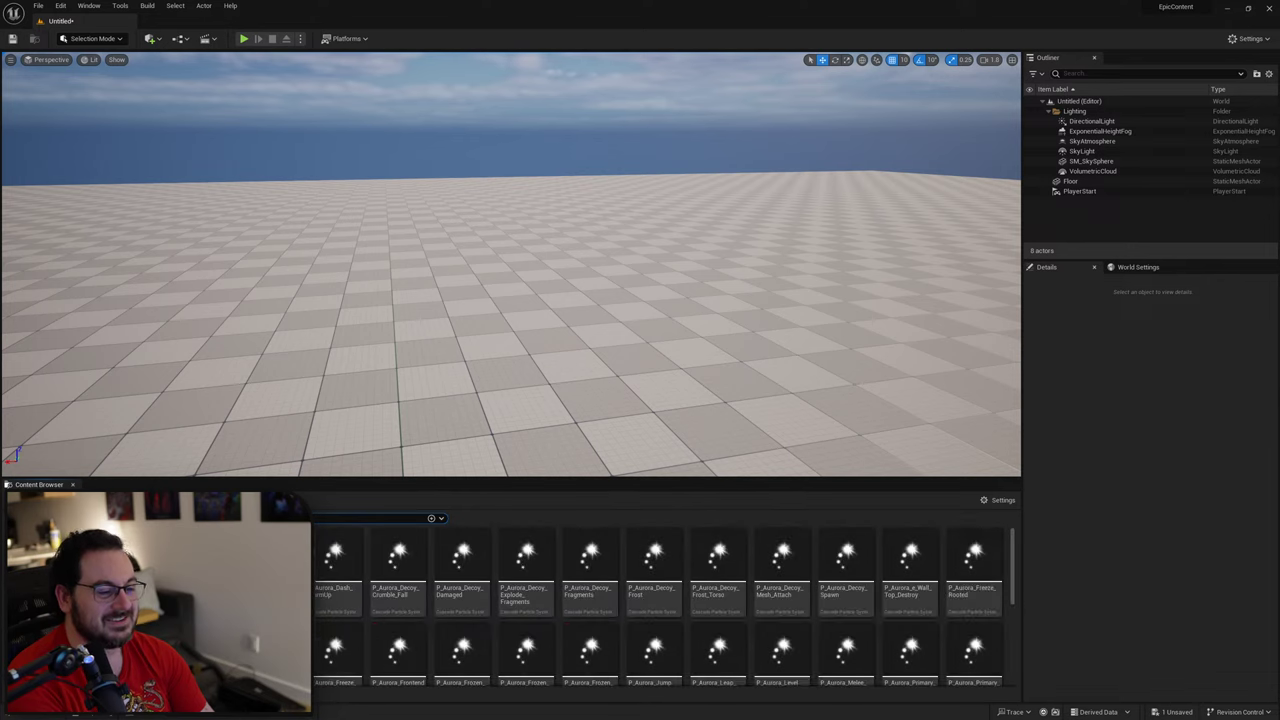
Step: Browse the project's particle systems, try P_AngelTrailsEvil in the level, and delete its emitter
mouse_move(336, 555)
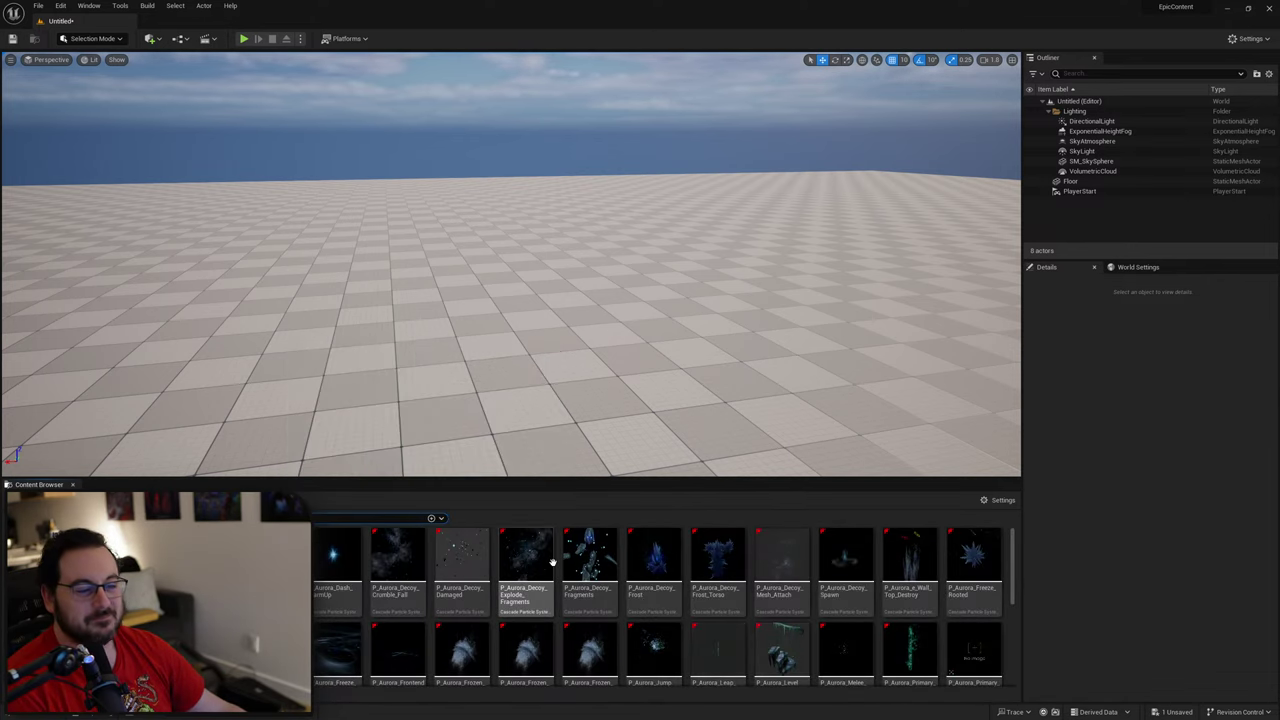
scroll(853, 595, down, 10)
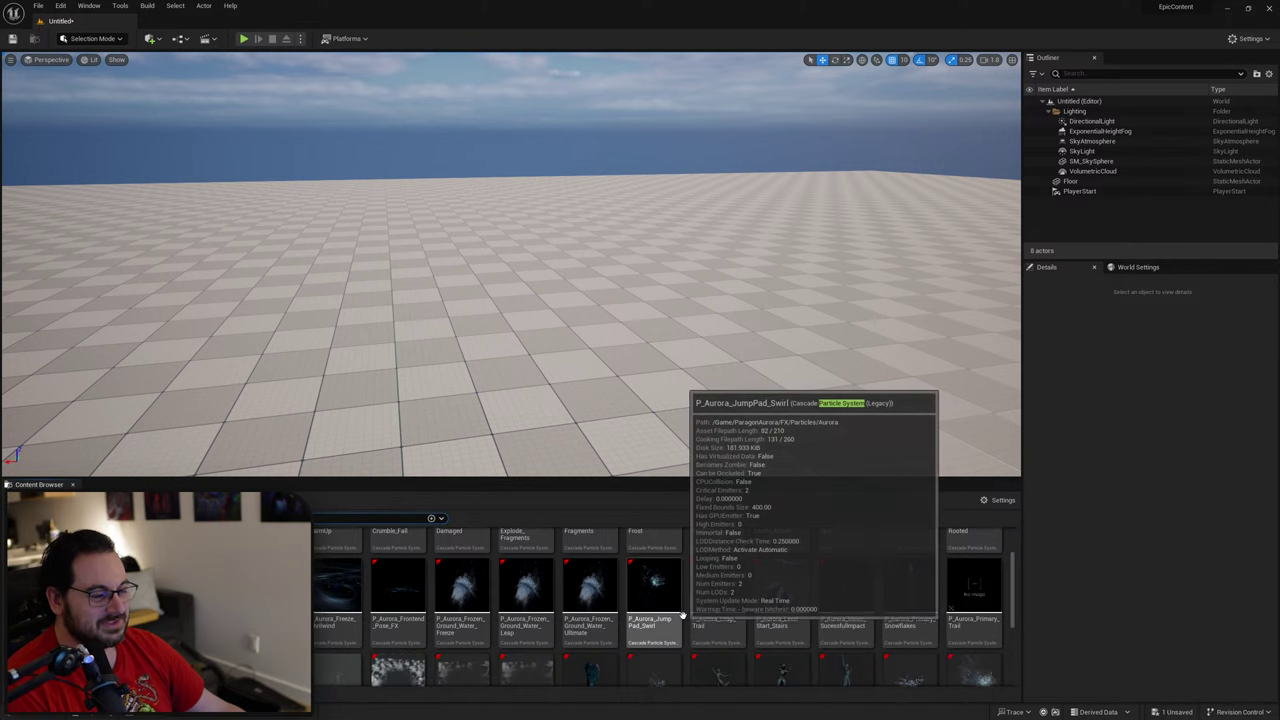
mouse_move(642, 621)
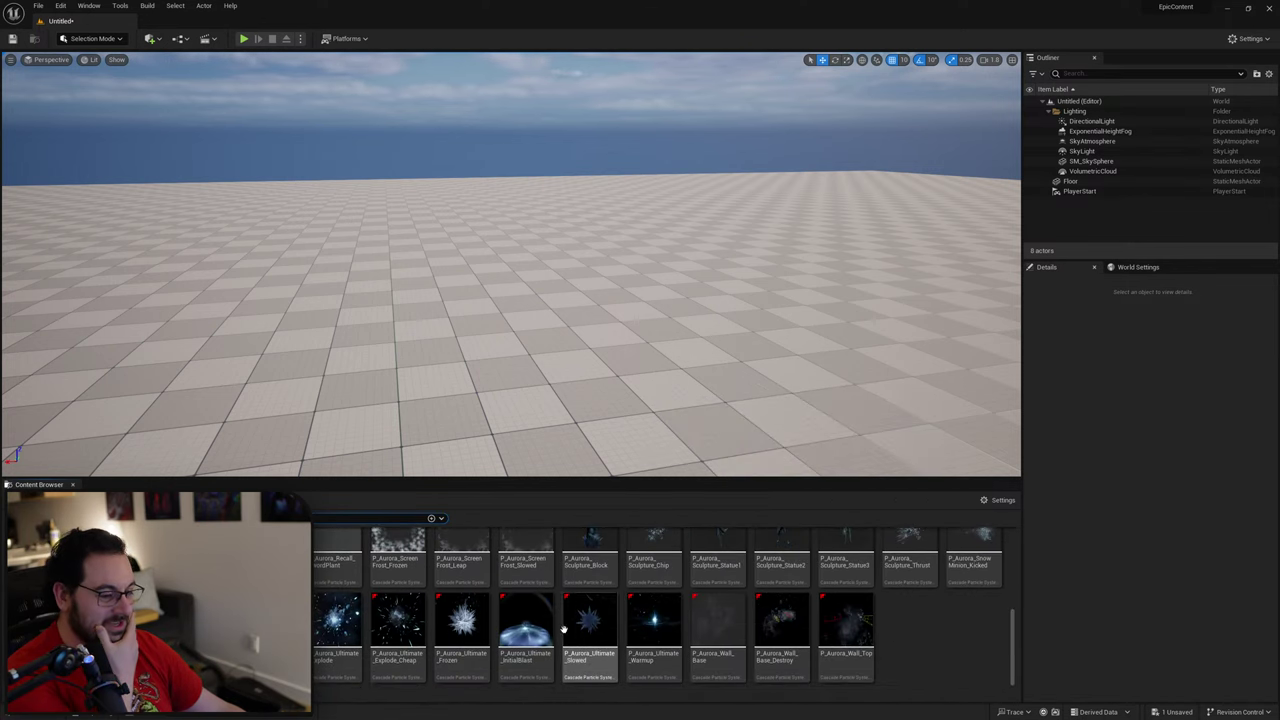
scroll(791, 608, up, 8)
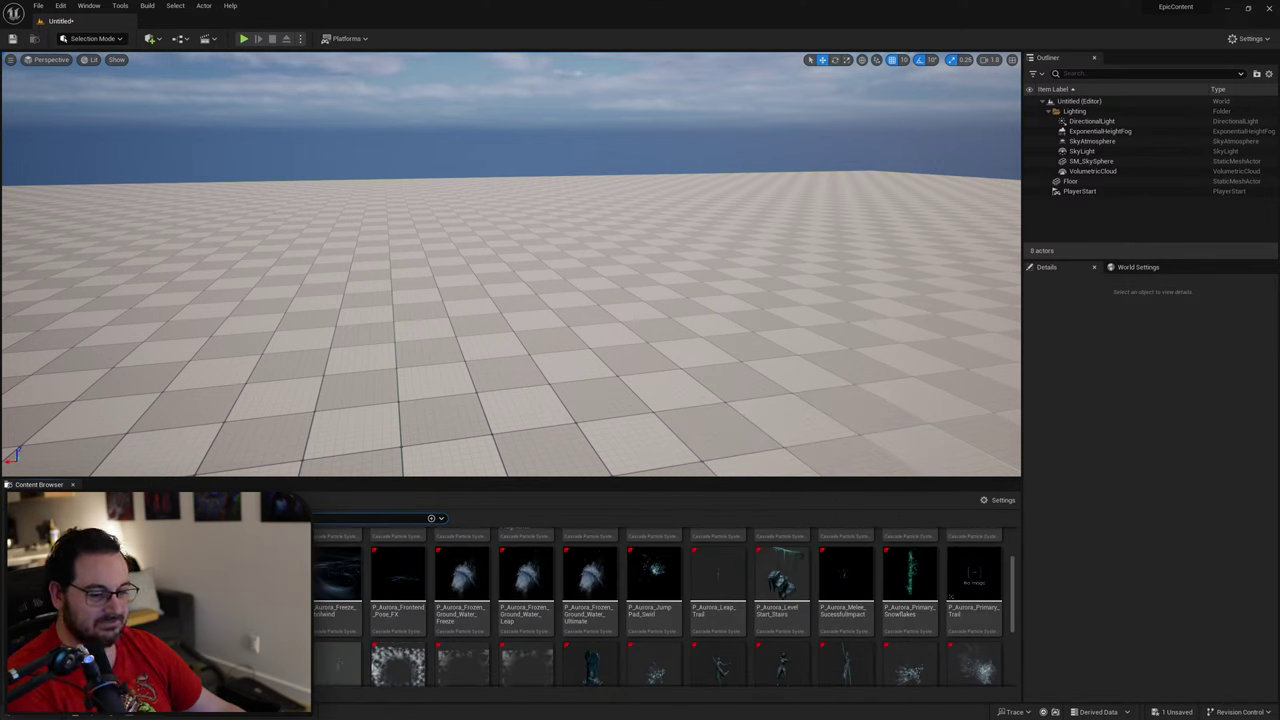
scroll(680, 600, up, 5)
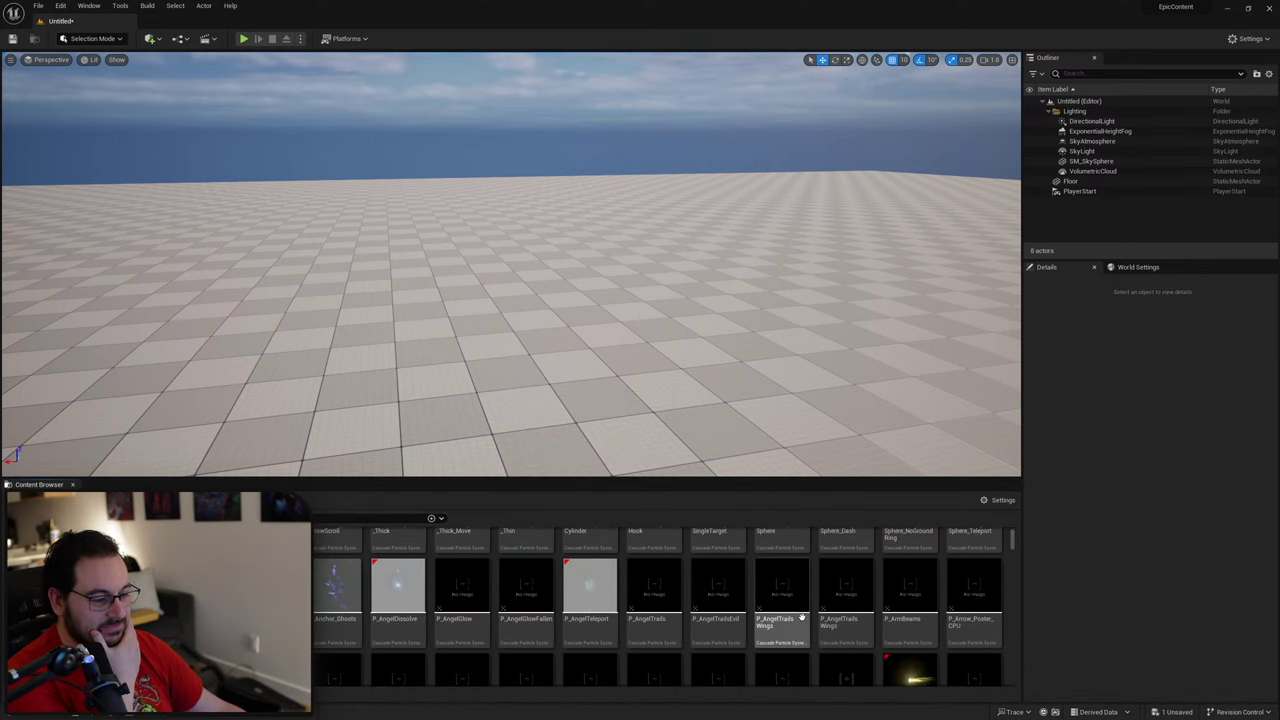
click(717, 592)
drag(717, 592, 565, 207)
key(Delete)
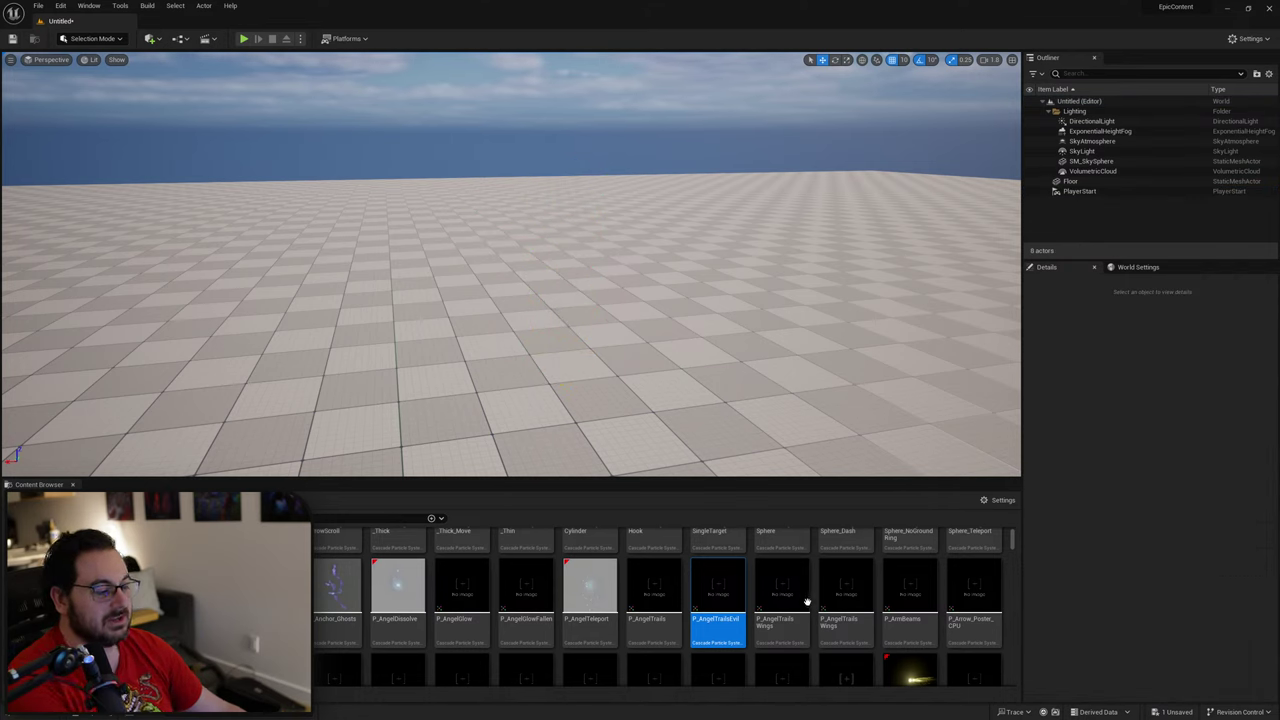
Step: Preview the P_Arrow_Ultimate particle system in the level, and delete the emitter
scroll(830, 615, down, 2)
drag(912, 651, 513, 245)
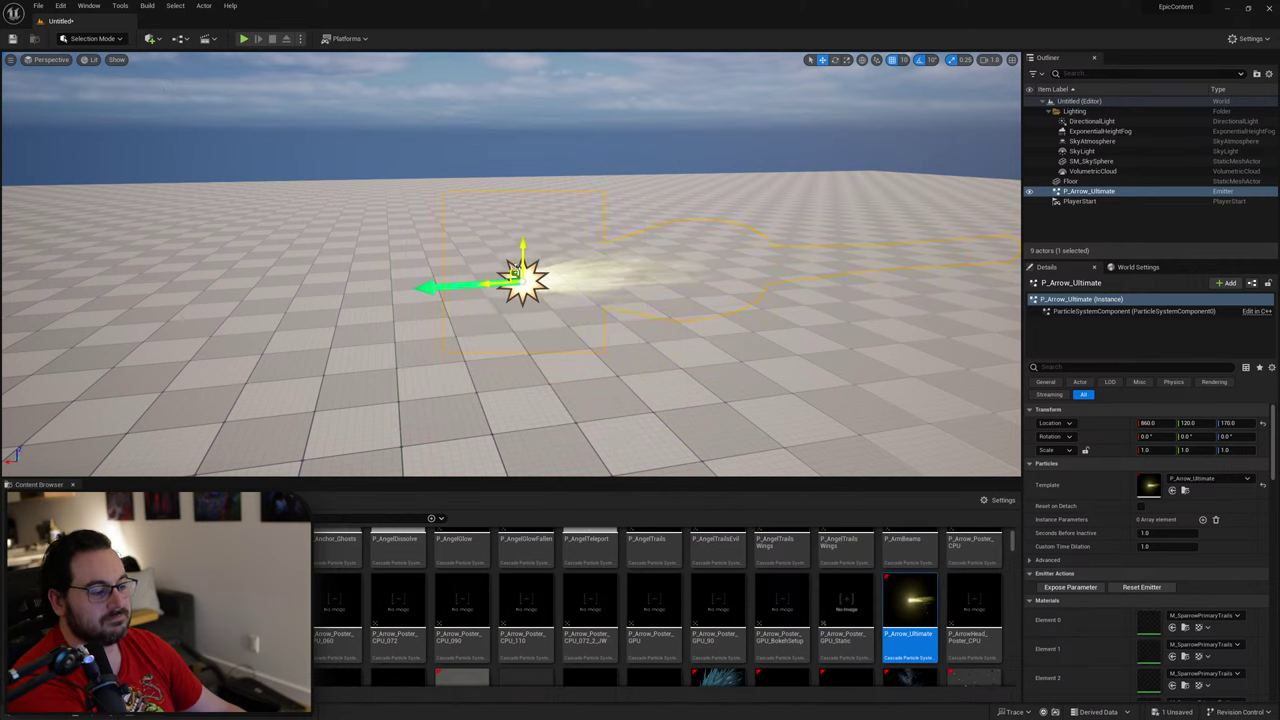
key(Delete)
Step: Look through the Aurora and Buff particle systems, try P_Buff_Black_Melee_Impact in the level, and delete its emitter
scroll(565, 600, down, 2)
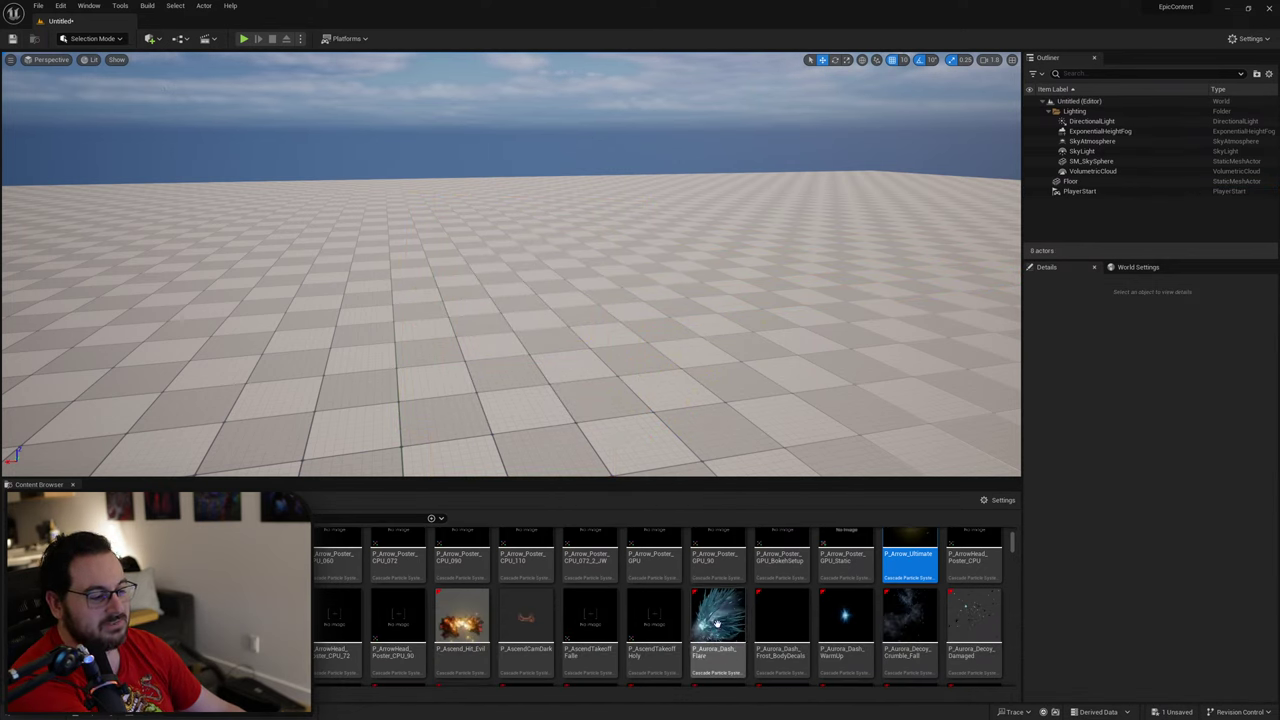
scroll(800, 610, down, 1)
scroll(850, 610, down, 3)
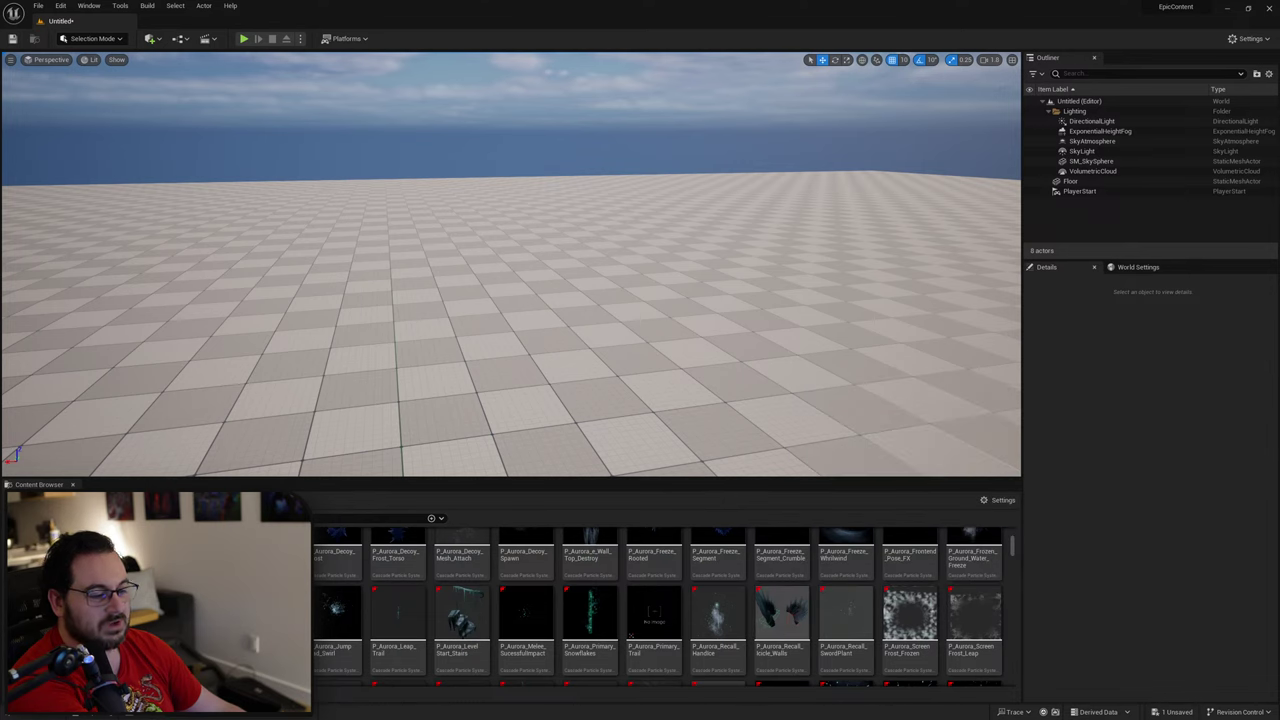
scroll(645, 601, down, 1)
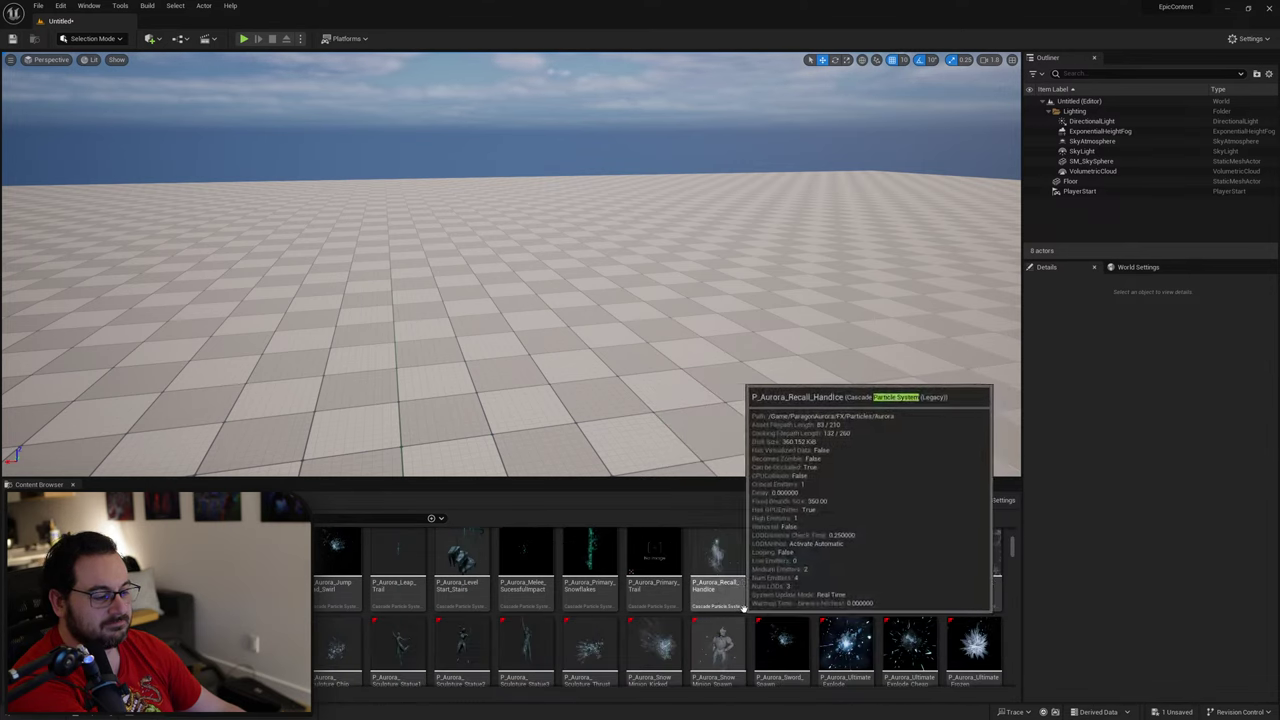
scroll(760, 605, down, 4)
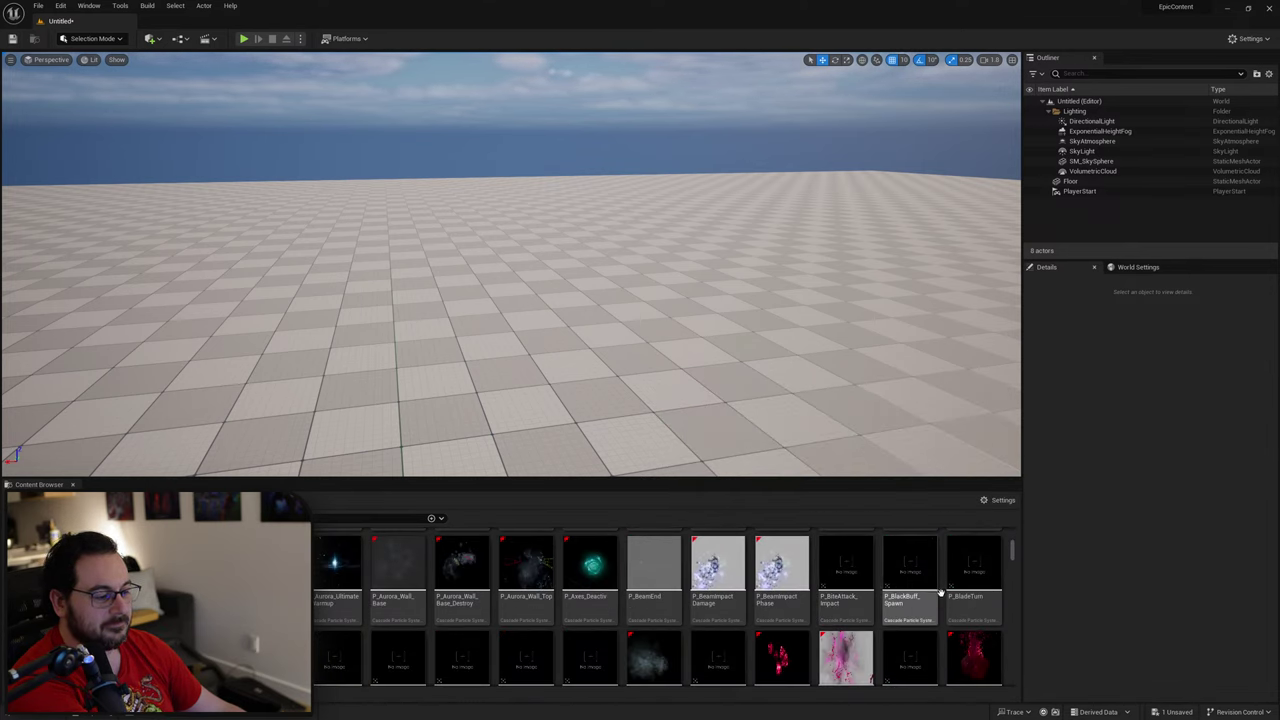
scroll(847, 598, down, 2)
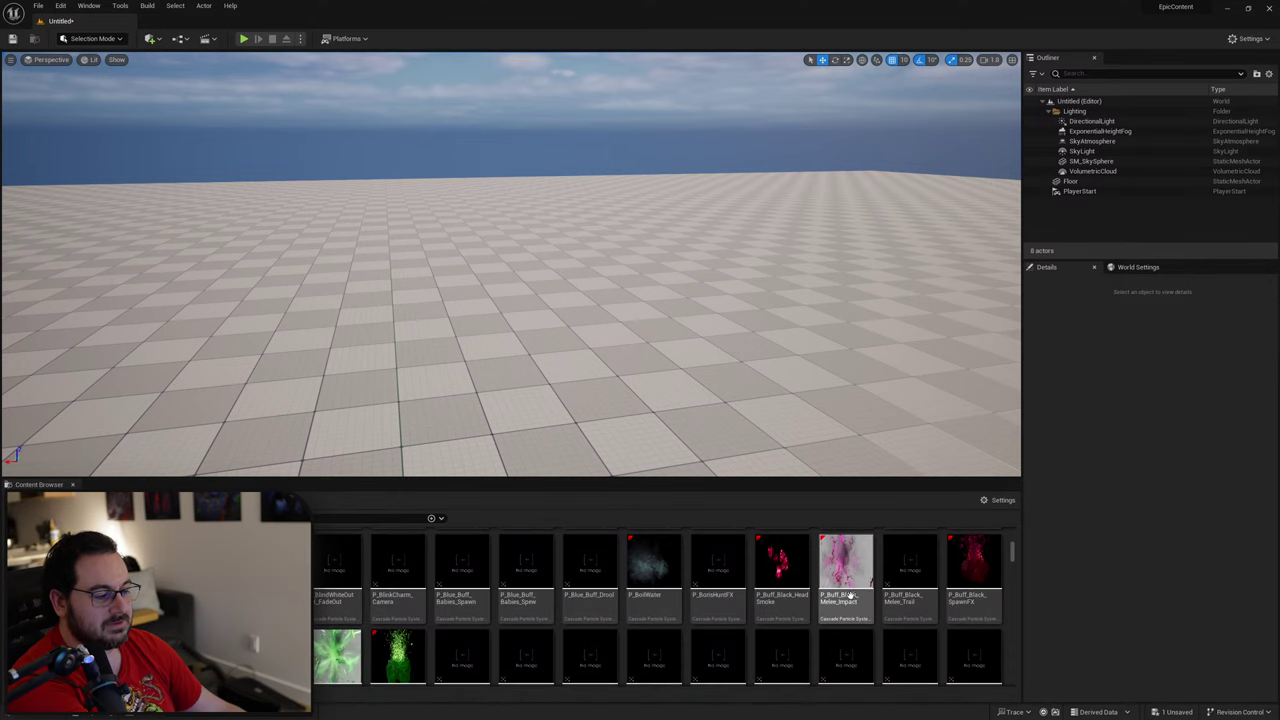
drag(847, 580, 502, 268)
key(Delete)
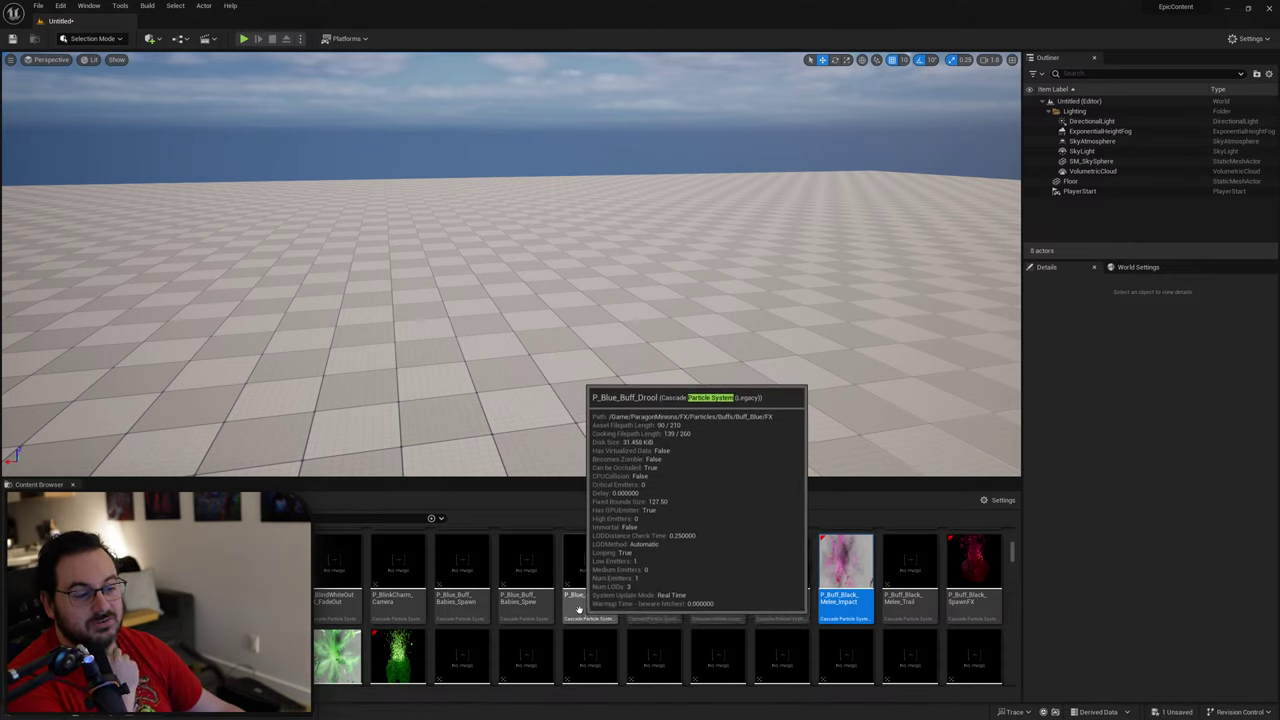
Step: Place P_CameraLens_Timer_Countdown_Red in the level, reset its emitter to replay the effect up close, and delete it
scroll(576, 605, down, 3)
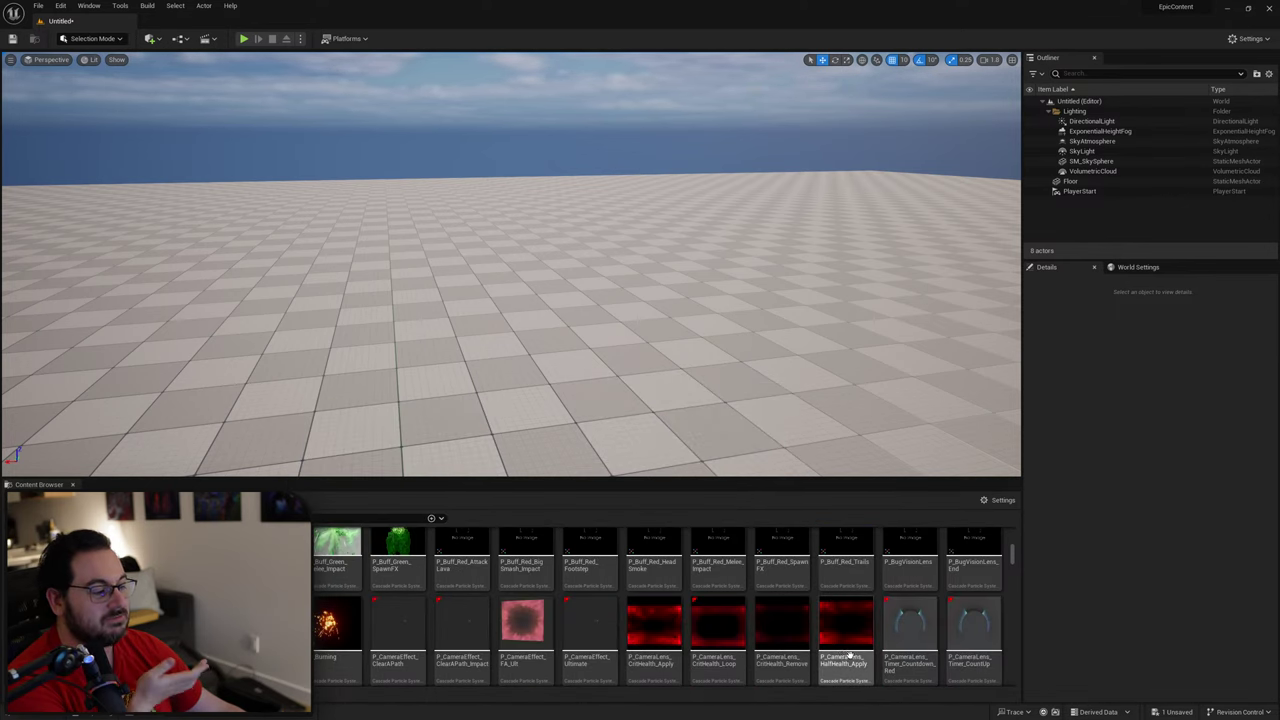
drag(910, 630, 501, 284)
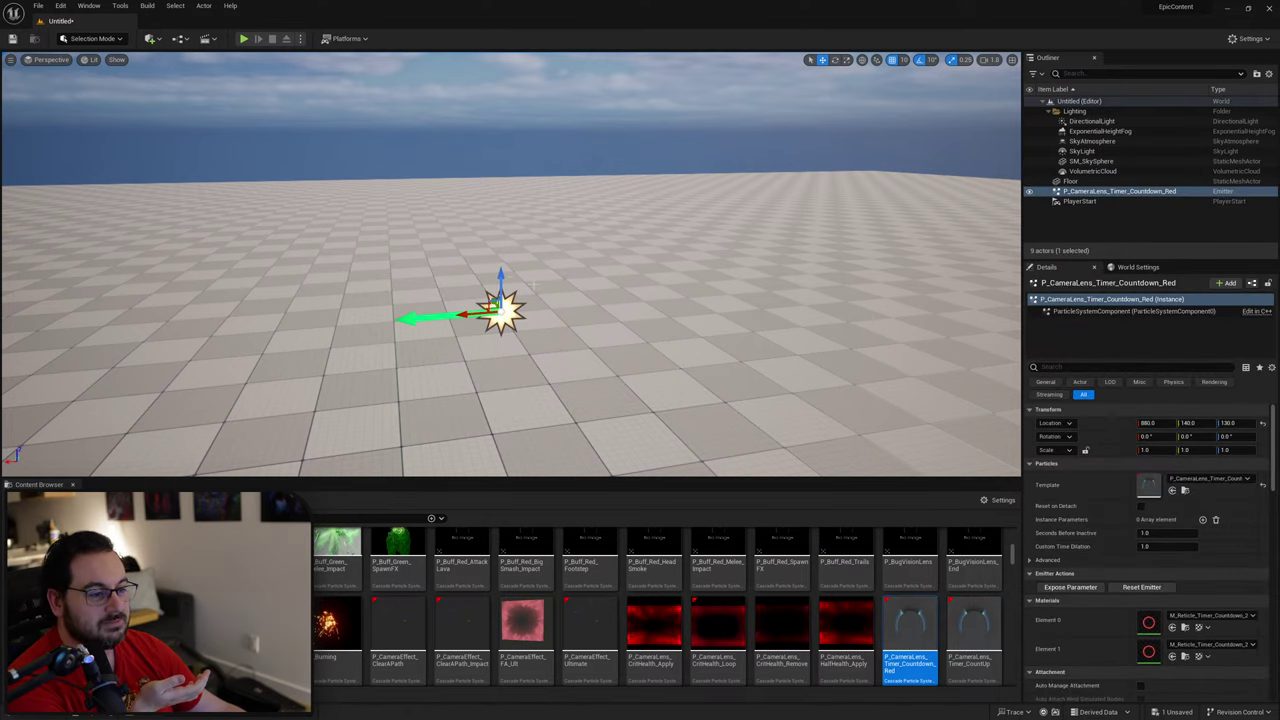
right_drag(501, 284, 488, 440)
key(w)
click(1150, 589)
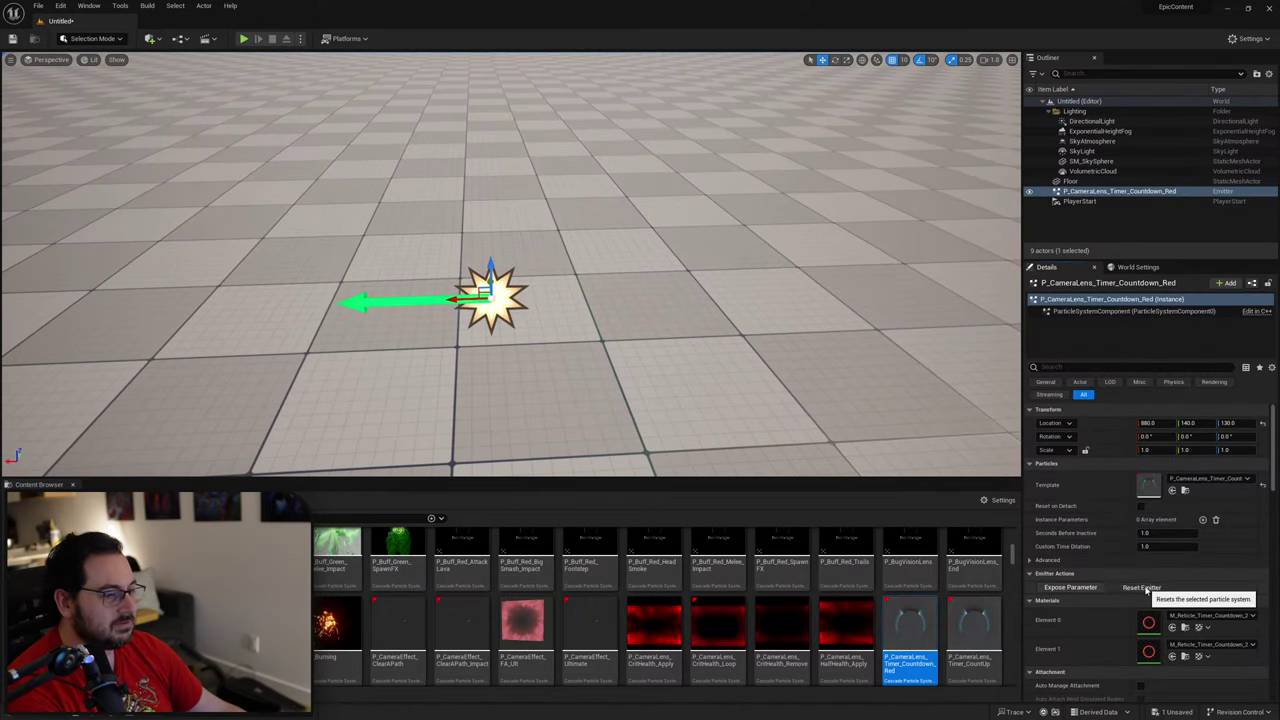
key(w)
mouse_move(939, 420)
right_down()
mouse_move(960, 380)
mouse_move(939, 420)
right_up()
key(s)
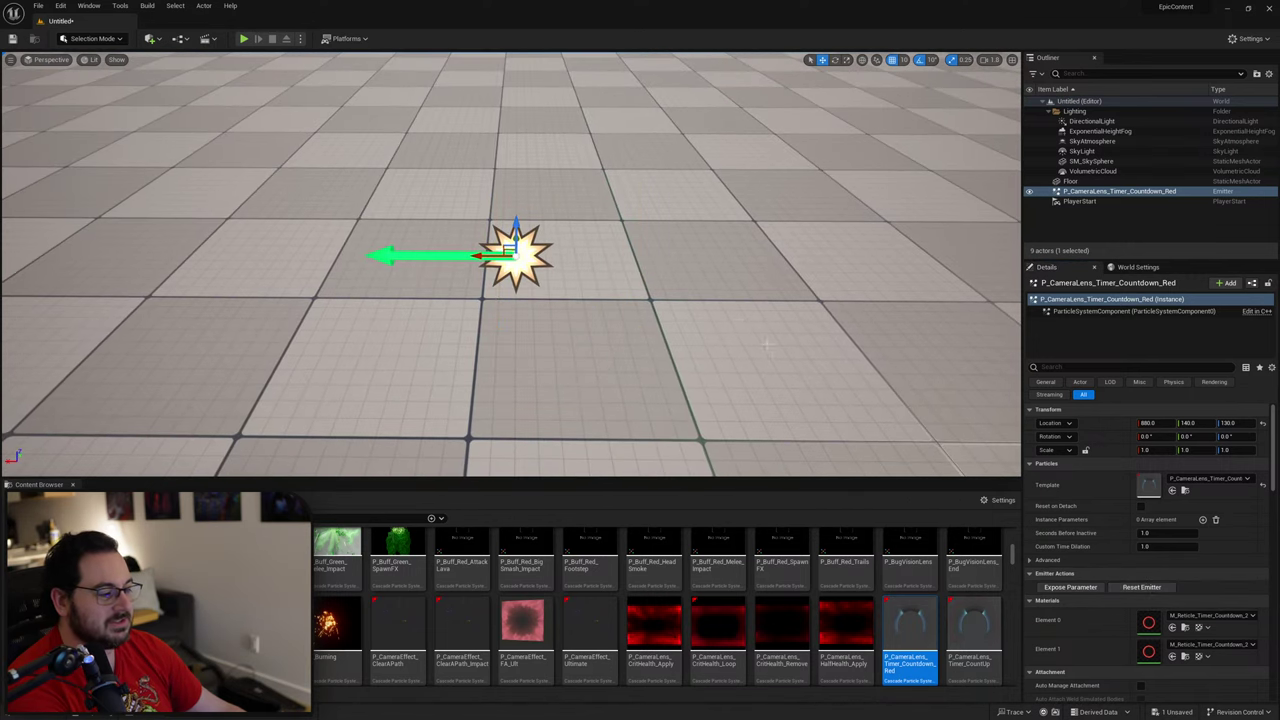
right_drag(767, 344, 767, 344)
key(Delete)
Step: Place the P_CameraLens_Timer_CountUp particle system in the level and reset its emitter to replay the effect
drag(973, 632, 605, 197)
key(d)
right_drag(605, 197, 430, 200)
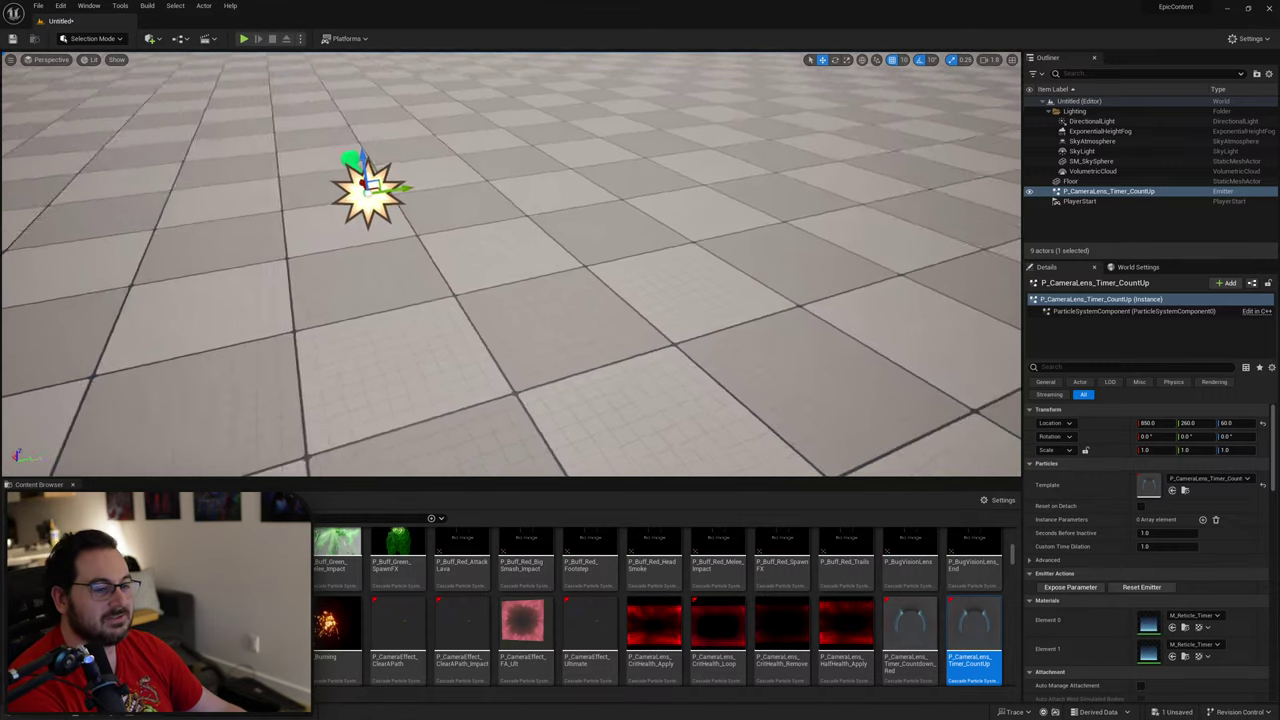
right_drag(600, 360, 600, 310)
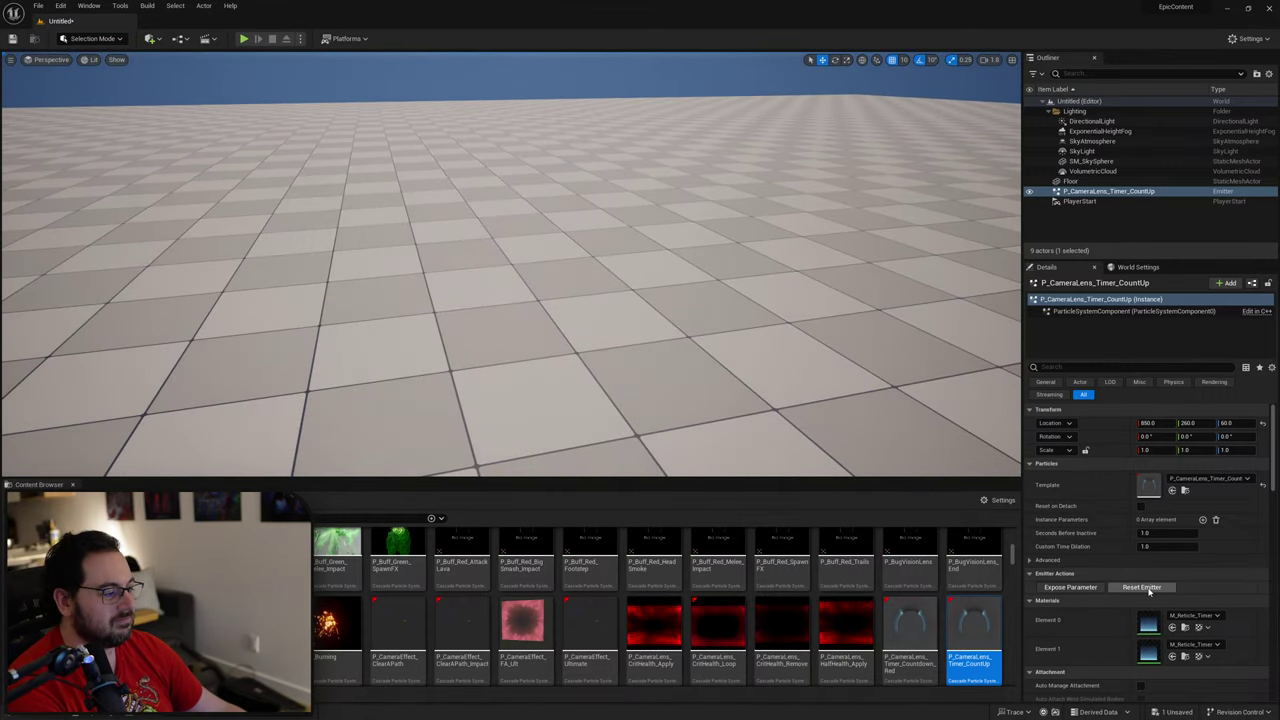
click(1147, 589)
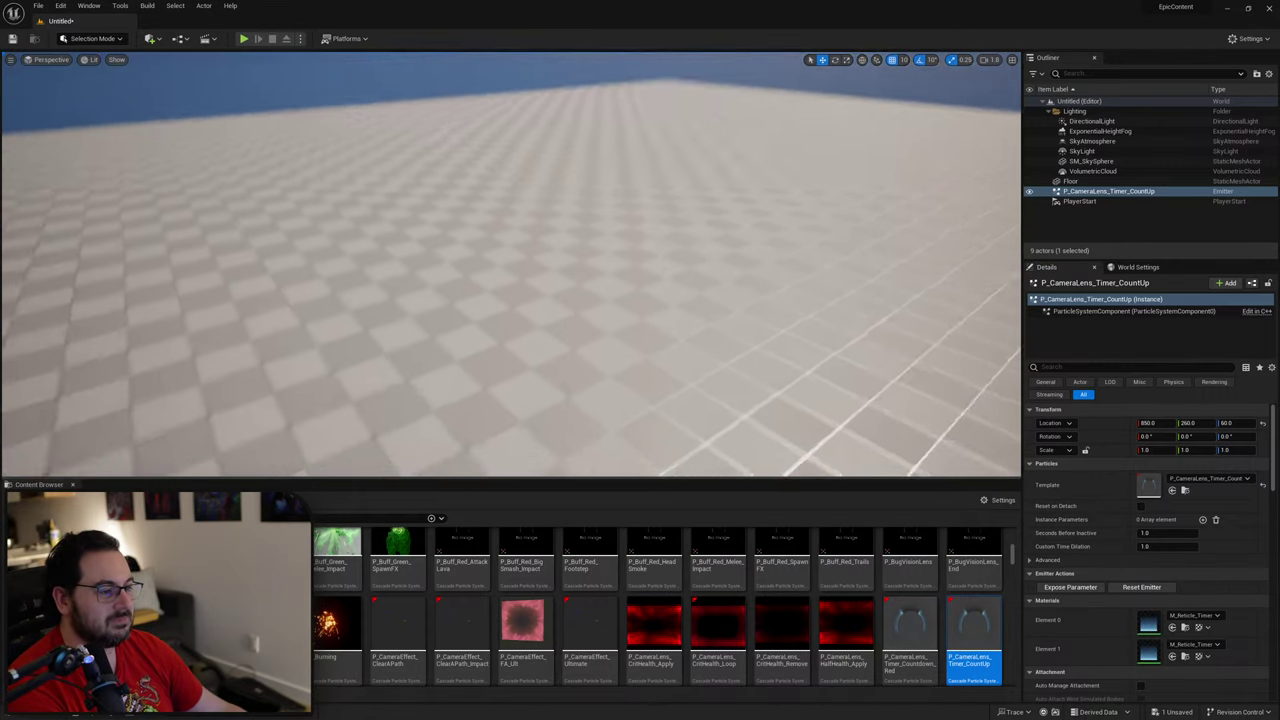
right_drag(600, 310, 600, 400)
key(g)
key(g)
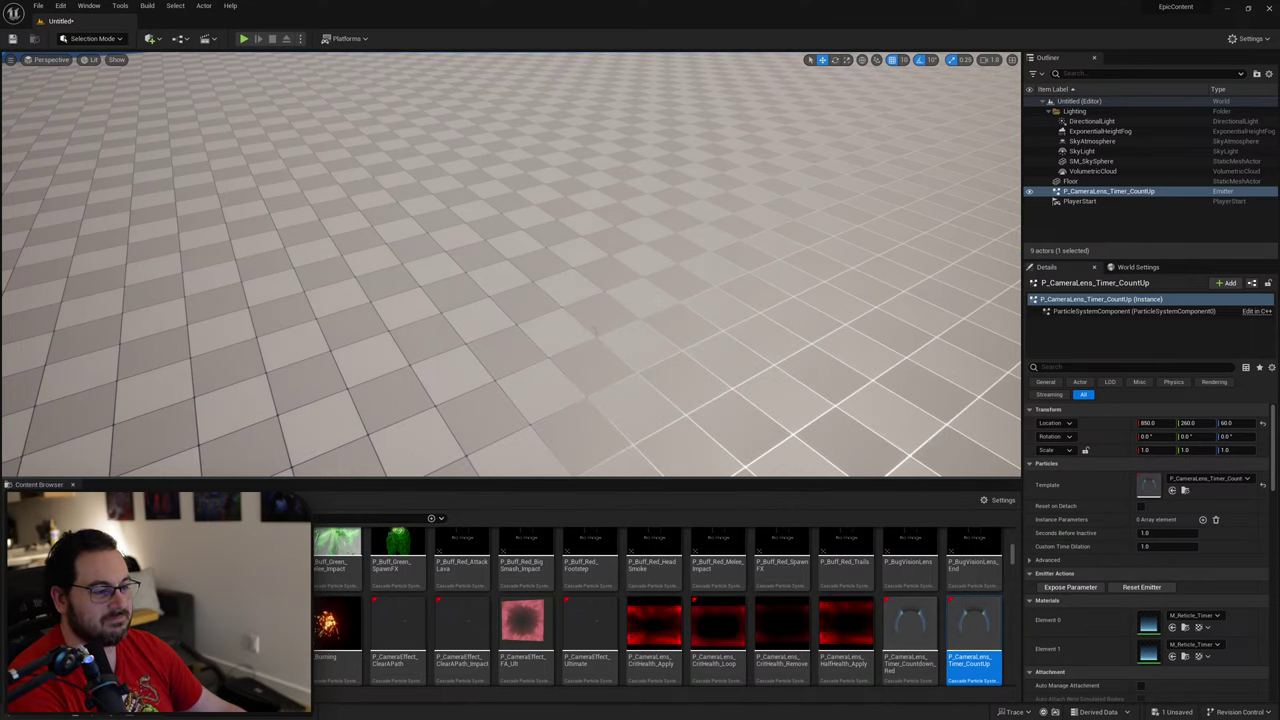
Step: Replay the P_CameraLens_Timer_CountUp effect from a closer view by resetting its emitter, and delete the emitter
key(w)
right_drag(657, 298, 730, 360)
key(w)
right_drag(572, 395, 629, 319)
key(s)
scroll(629, 318, up, 2)
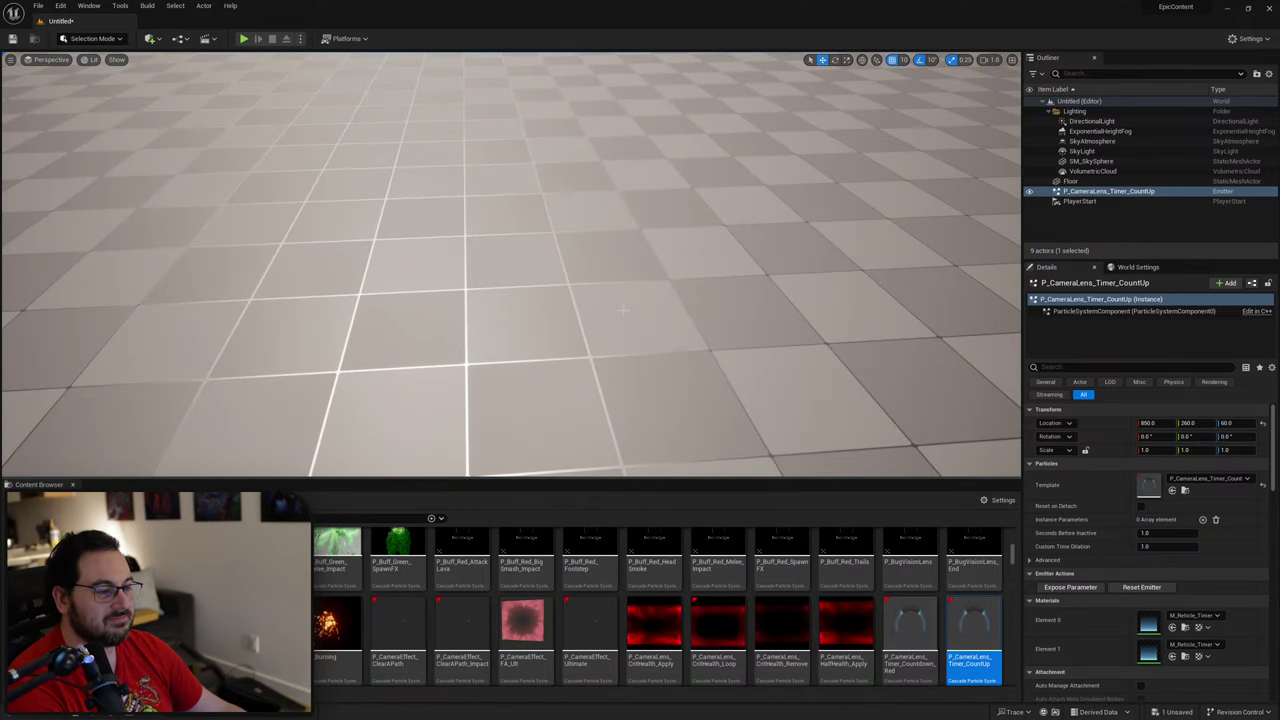
click(1144, 588)
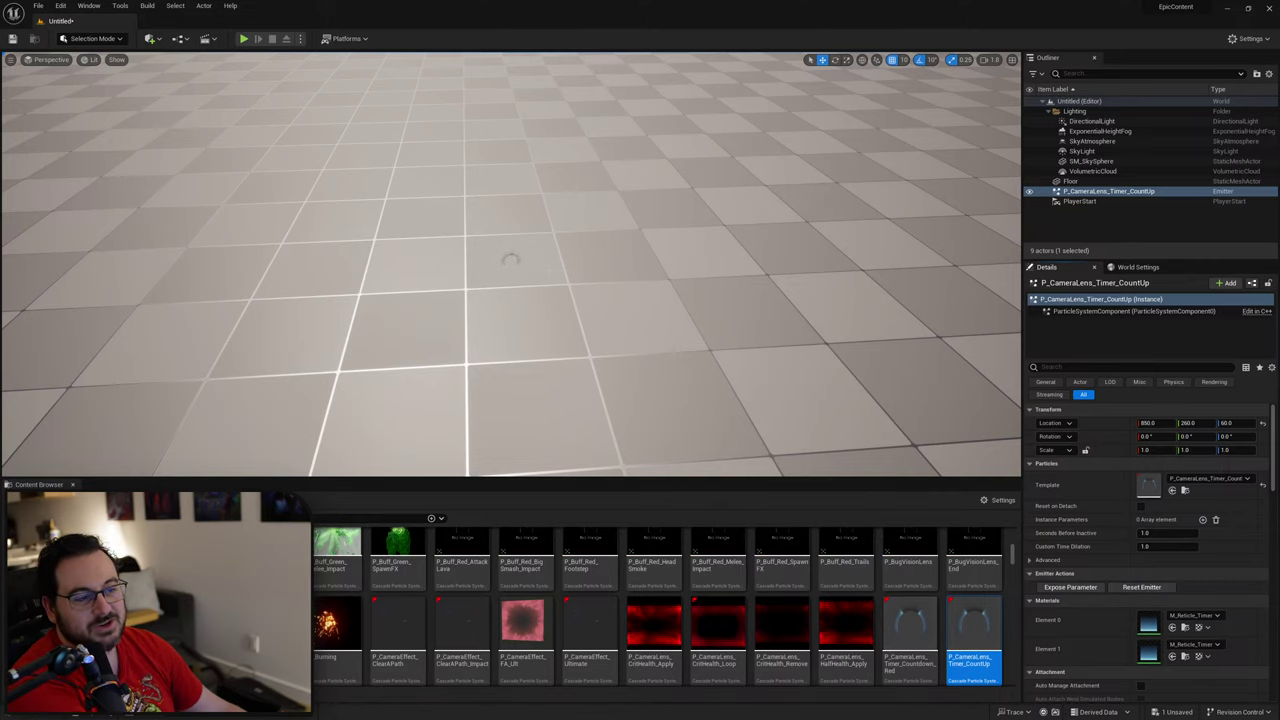
right_drag(550, 268, 526, 232)
key(Delete)
Step: Preview the P_CarriedBuff_GroundPickup particle system in the level, and delete its emitter
scroll(857, 637, down, 1)
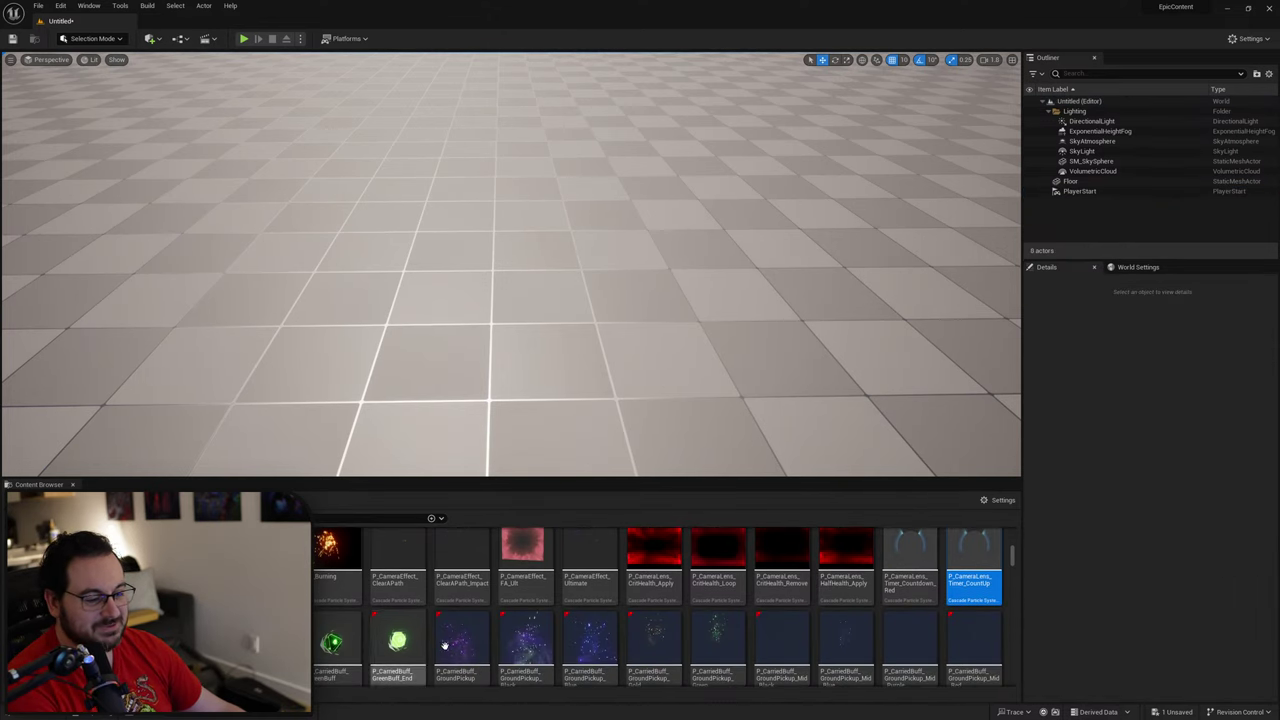
drag(471, 660, 600, 310)
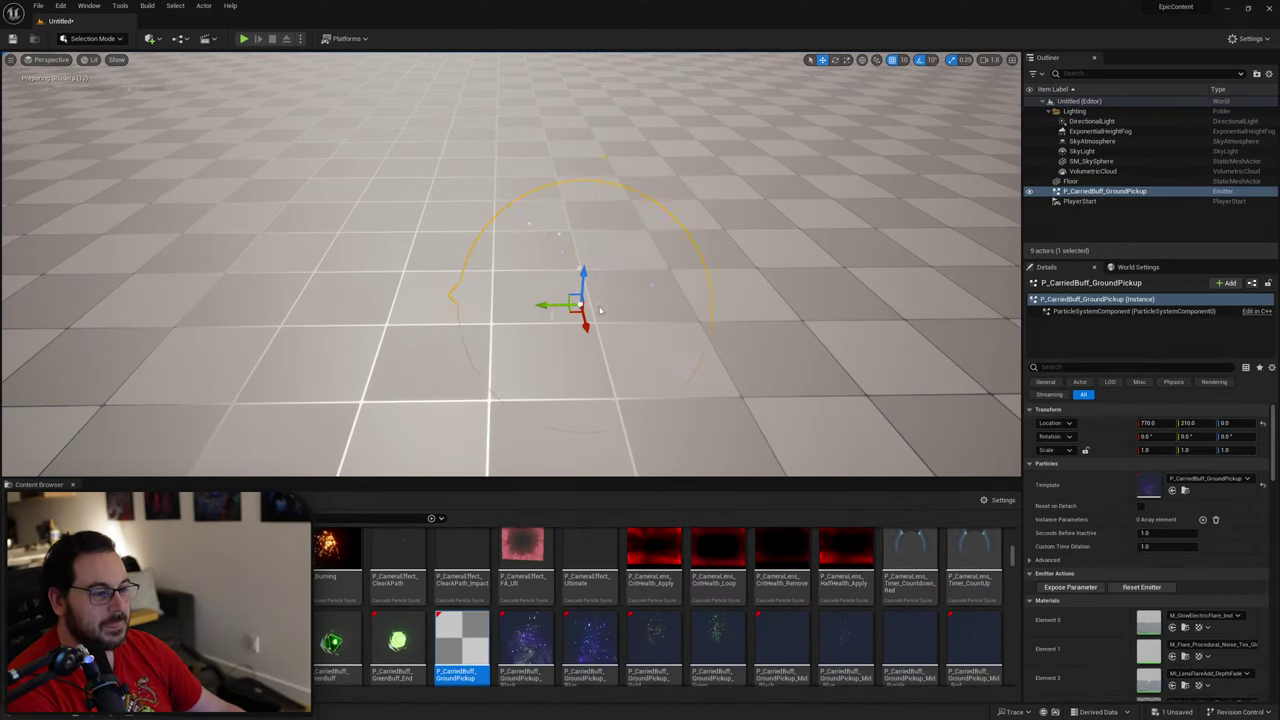
right_drag(657, 302, 657, 262)
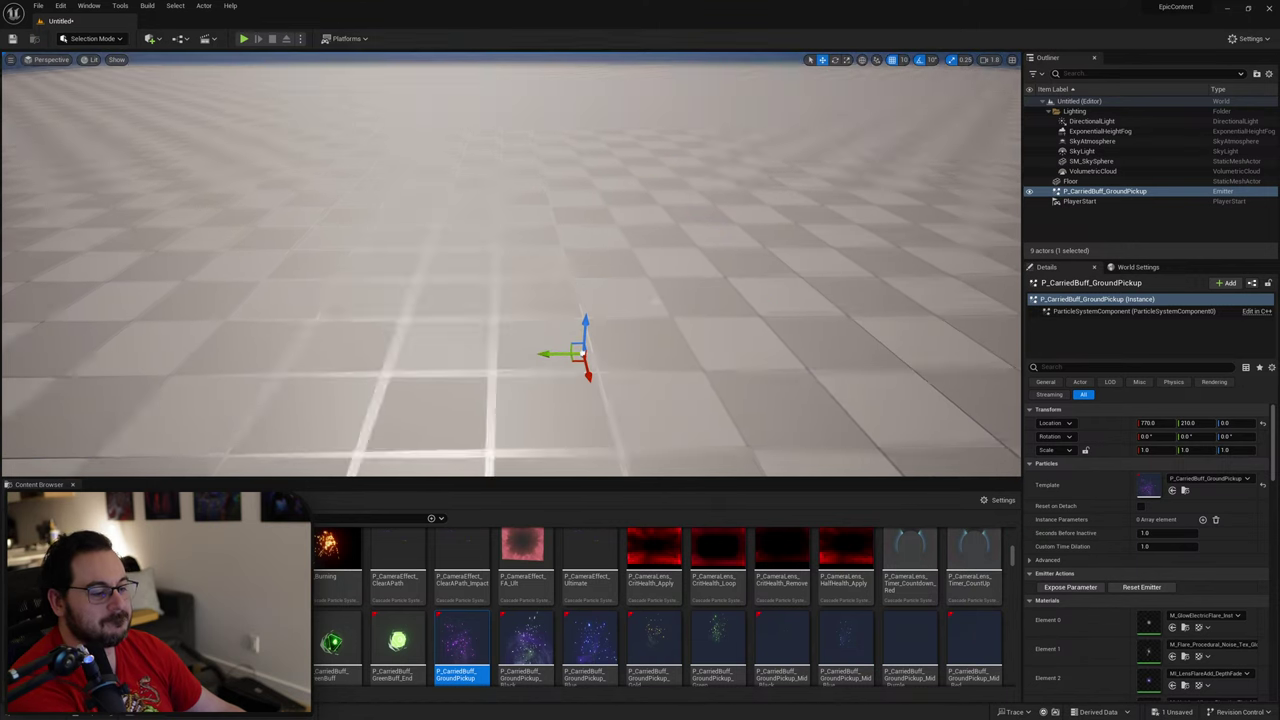
key(Delete)
Step: Place the P_Cool_Techy_Sunglasses particle system in the level, raise it to Z 100, and view it from the front
scroll(774, 609, down, 3)
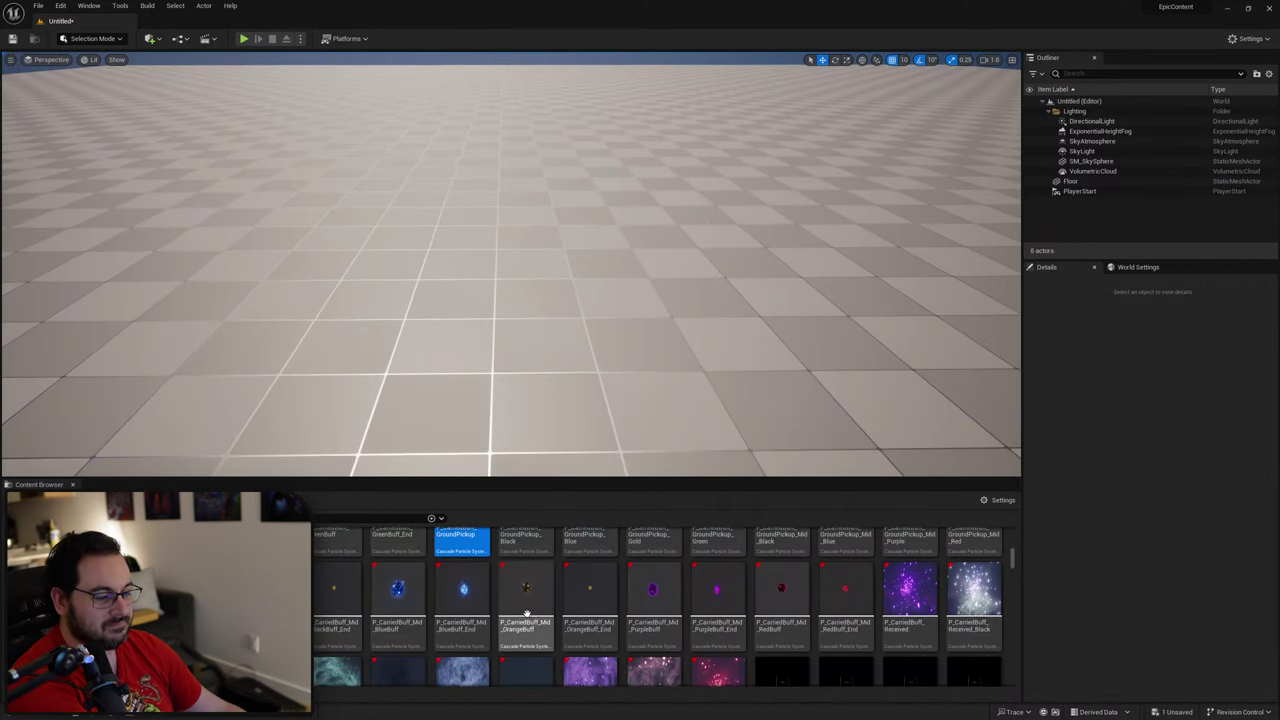
scroll(600, 608, down, 3)
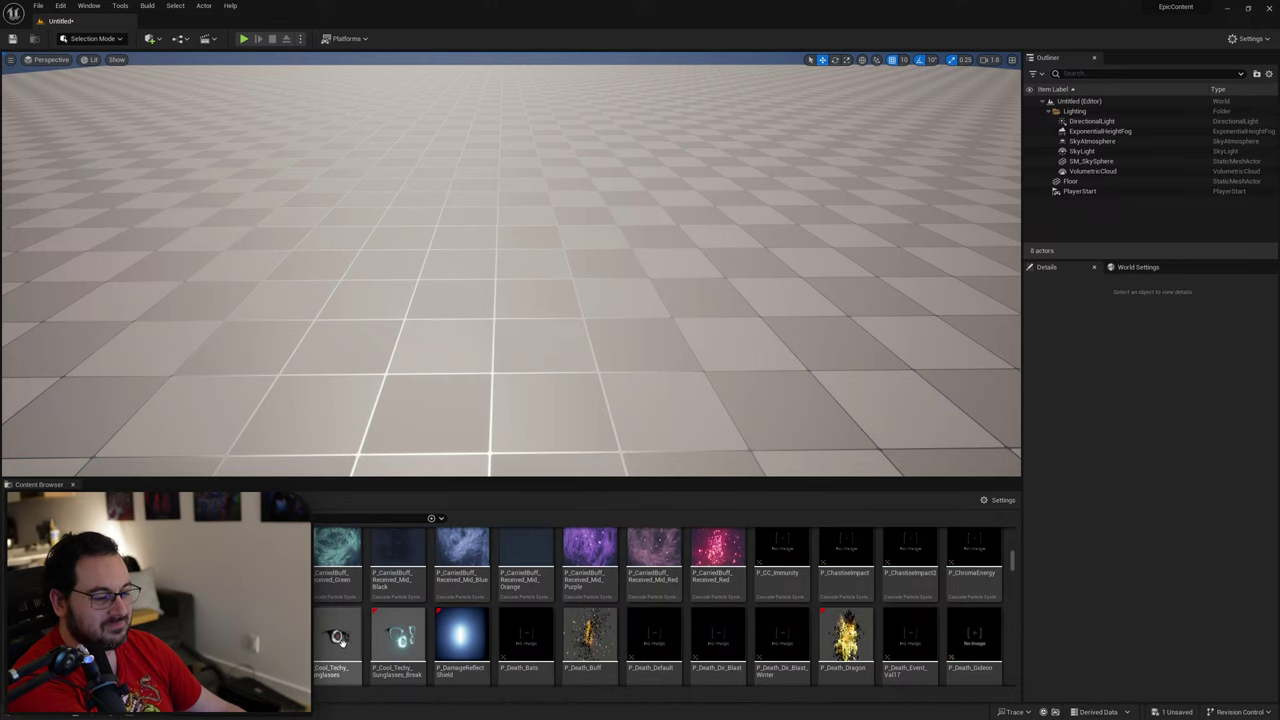
drag(337, 640, 542, 366)
drag(555, 237, 555, 230)
right_drag(555, 230, 653, 204)
key(w)
scroll(555, 237, up, 1)
key(a)
scroll(535, 310, down, 2)
key(w)
key(q)
key(a)
key(d)
key(w)
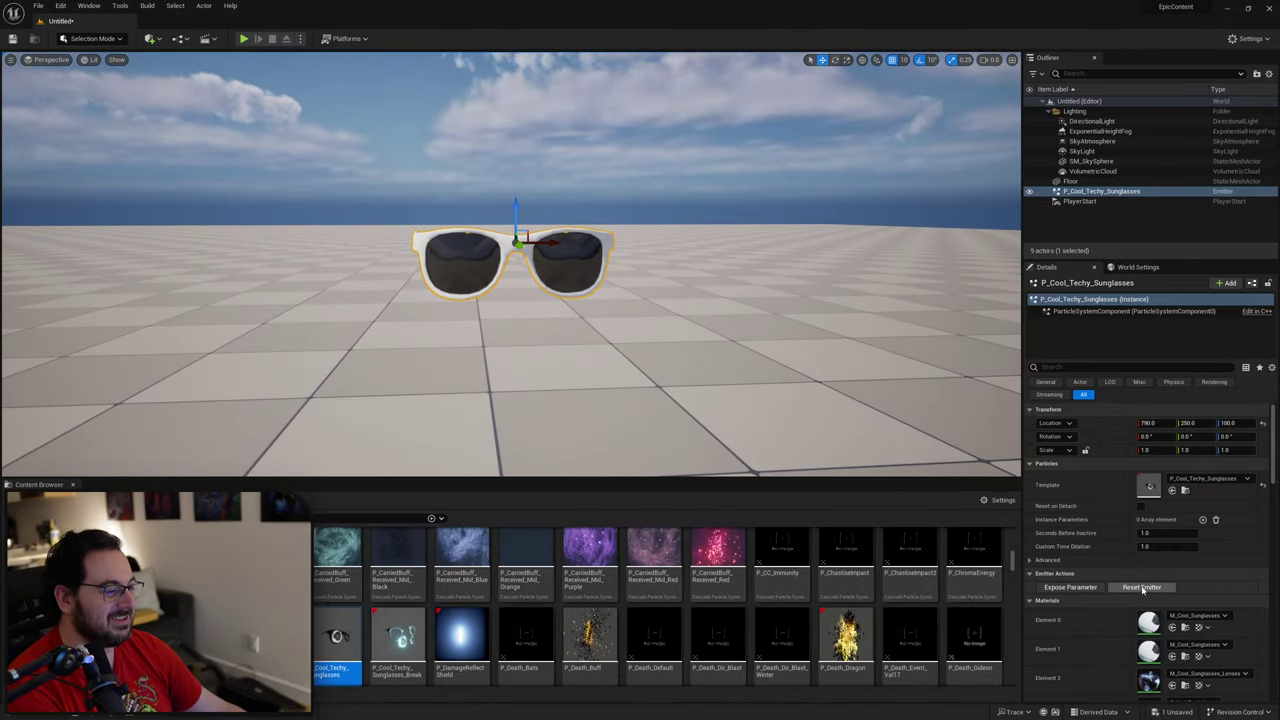
Step: Reset the sunglasses emitter twice to replay its effect, and delete it
click(1141, 587)
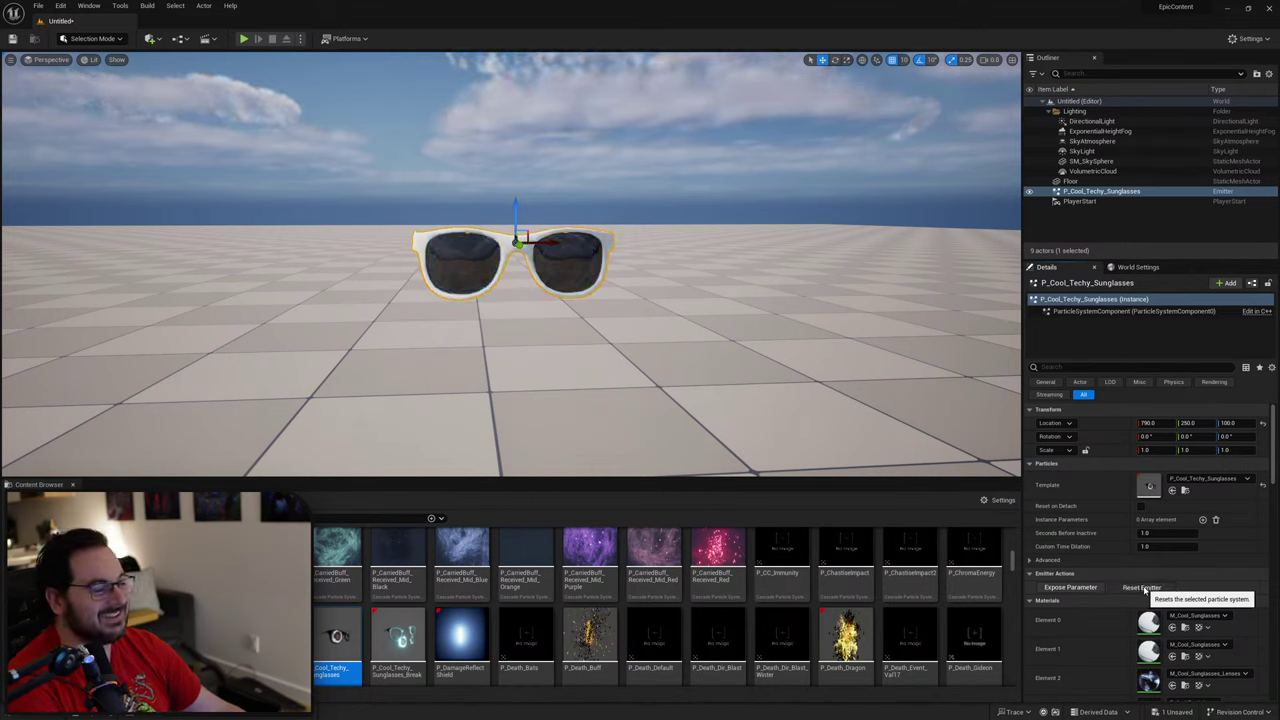
click(1137, 586)
right_drag(624, 350, 587, 338)
key(Delete)
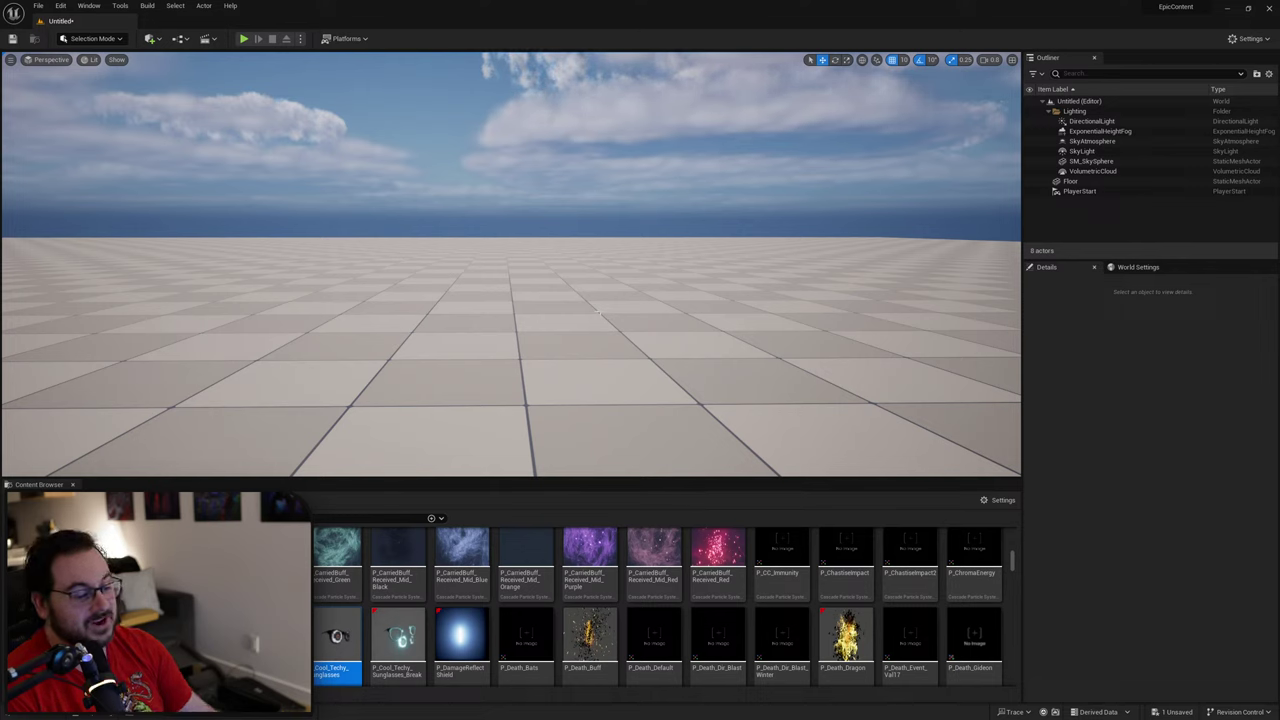
Step: Place P_Dragon_Spawn_End in the level at Z 80, reset its emitter to replay the effect, and delete it
scroll(683, 620, down, 1)
scroll(683, 618, down, 1)
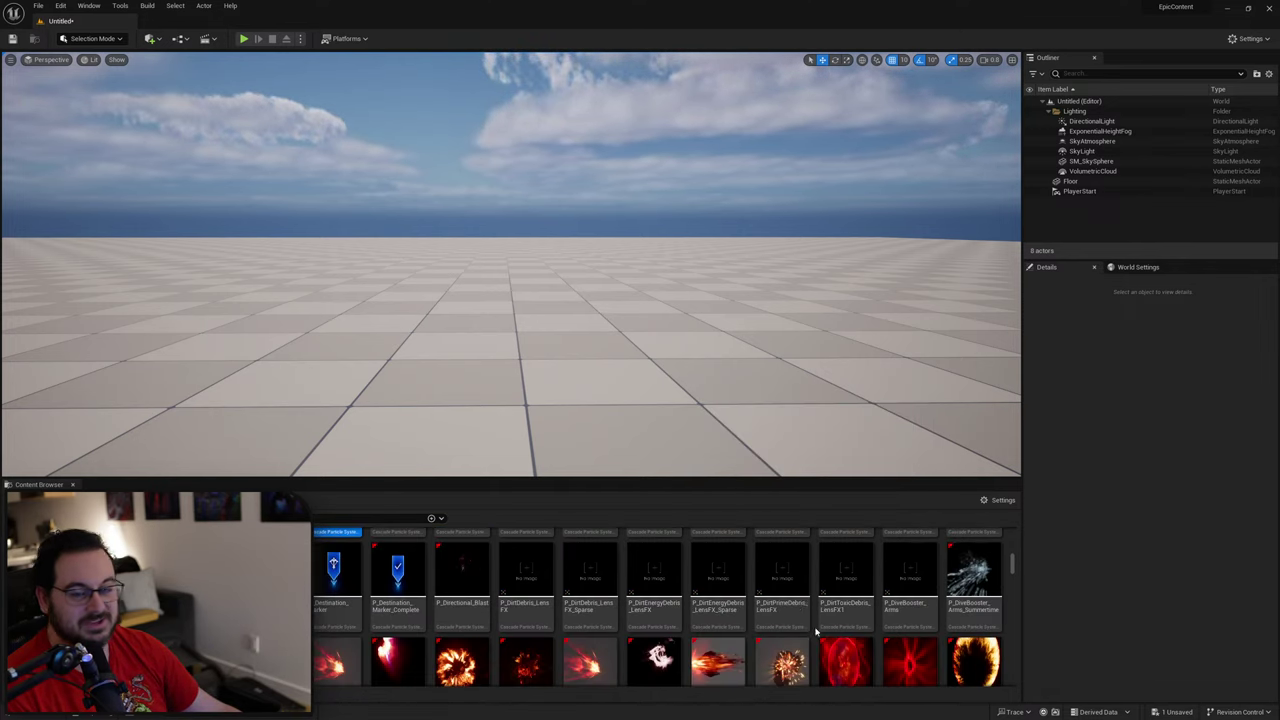
scroll(725, 625, down, 1)
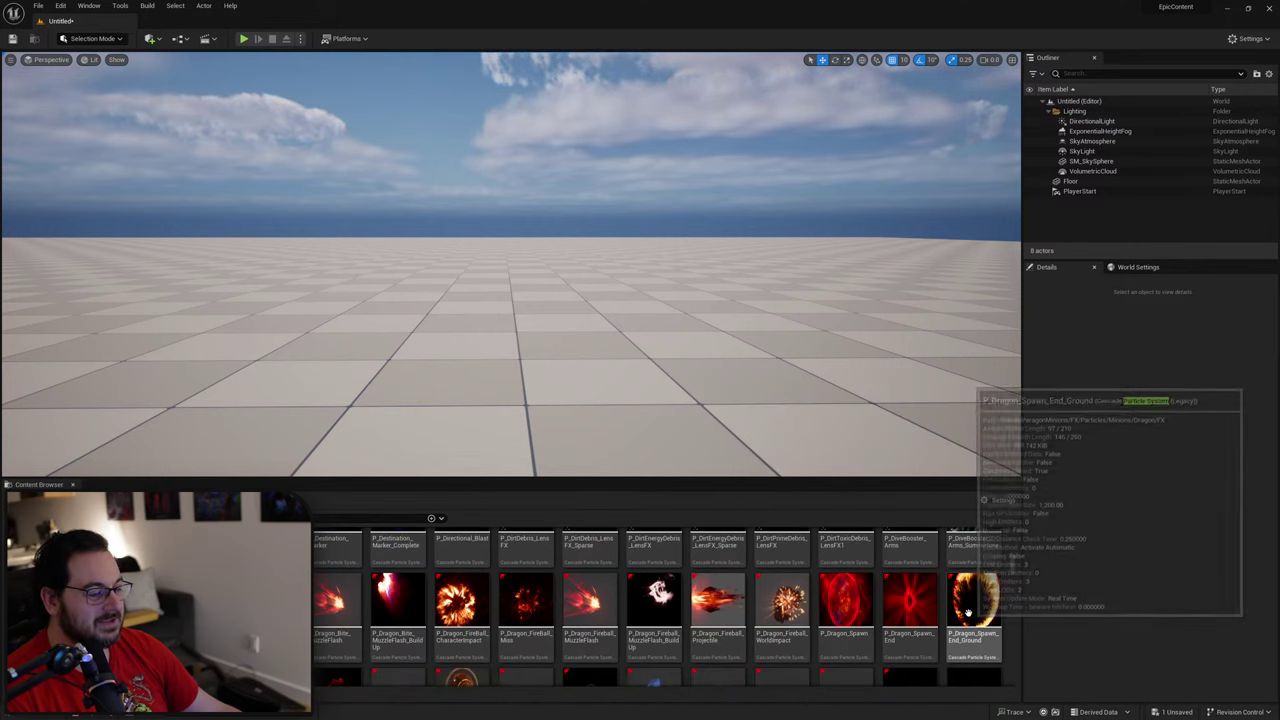
click(900, 595)
drag(880, 548, 520, 428)
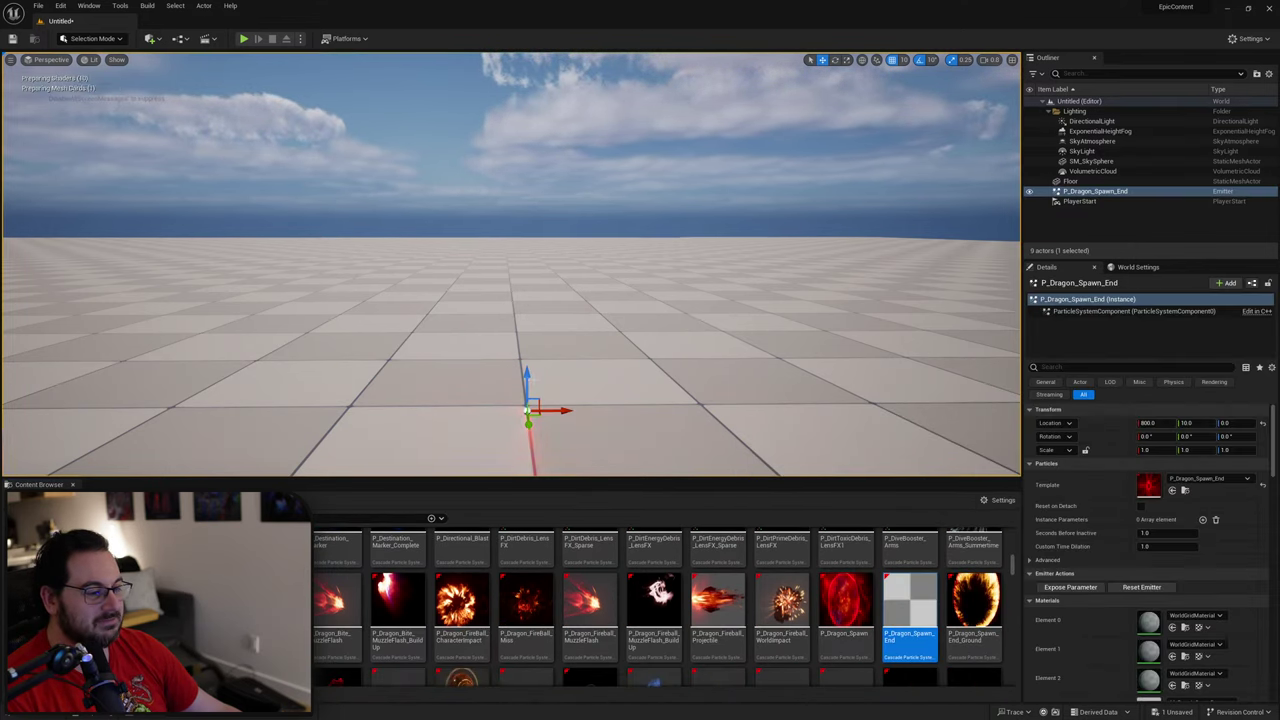
drag(527, 240, 527, 220)
right_drag(527, 220, 666, 274)
right_drag(528, 468, 530, 474)
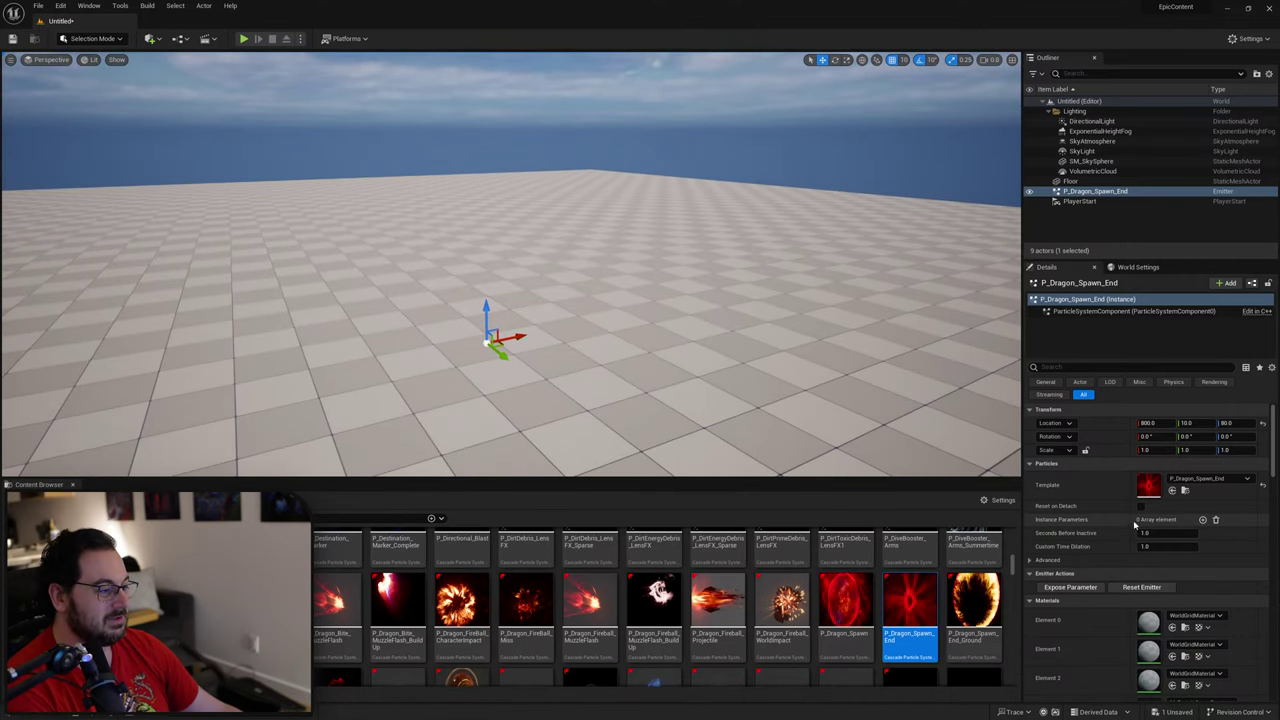
click(1151, 588)
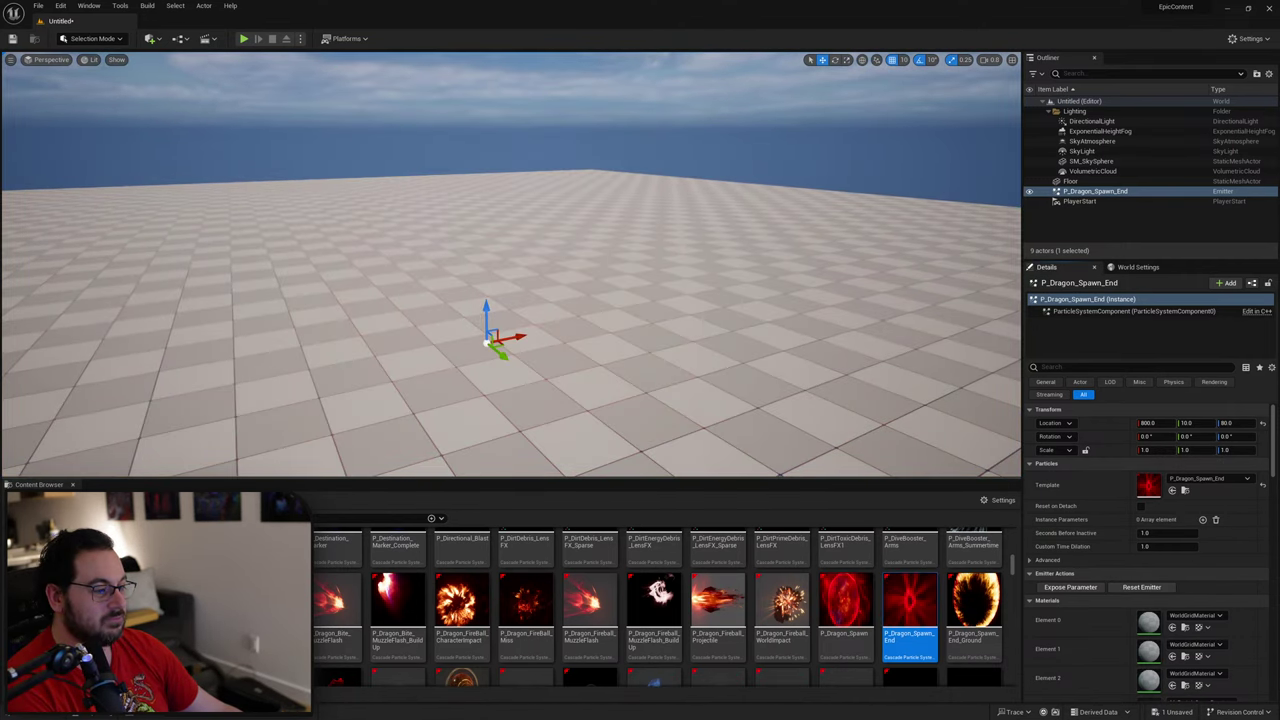
right_drag(600, 367, 500, 405)
key(Delete)
Step: Look through the DroppedBuff, Execute, FengMao and Gideon particle systems, and place P_Gideon_Meteor_Trail_Undertow in the level at Z 80
scroll(600, 600, down, 2)
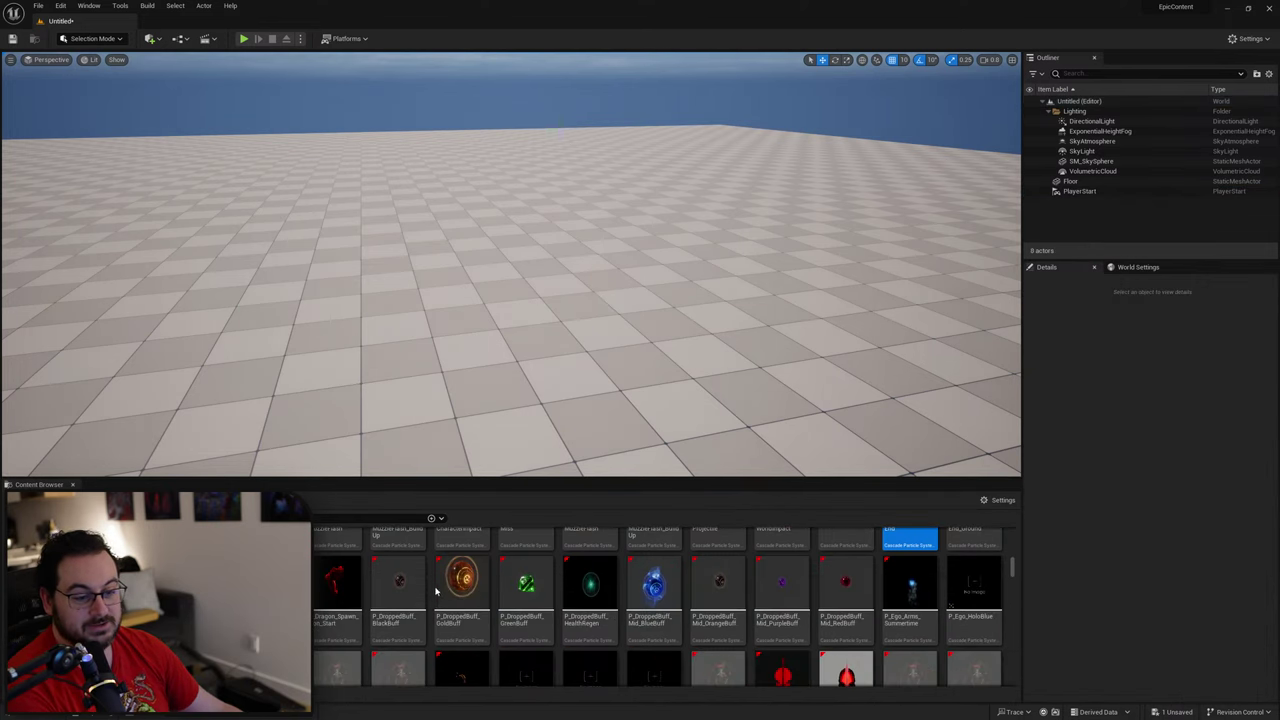
scroll(770, 600, down, 3)
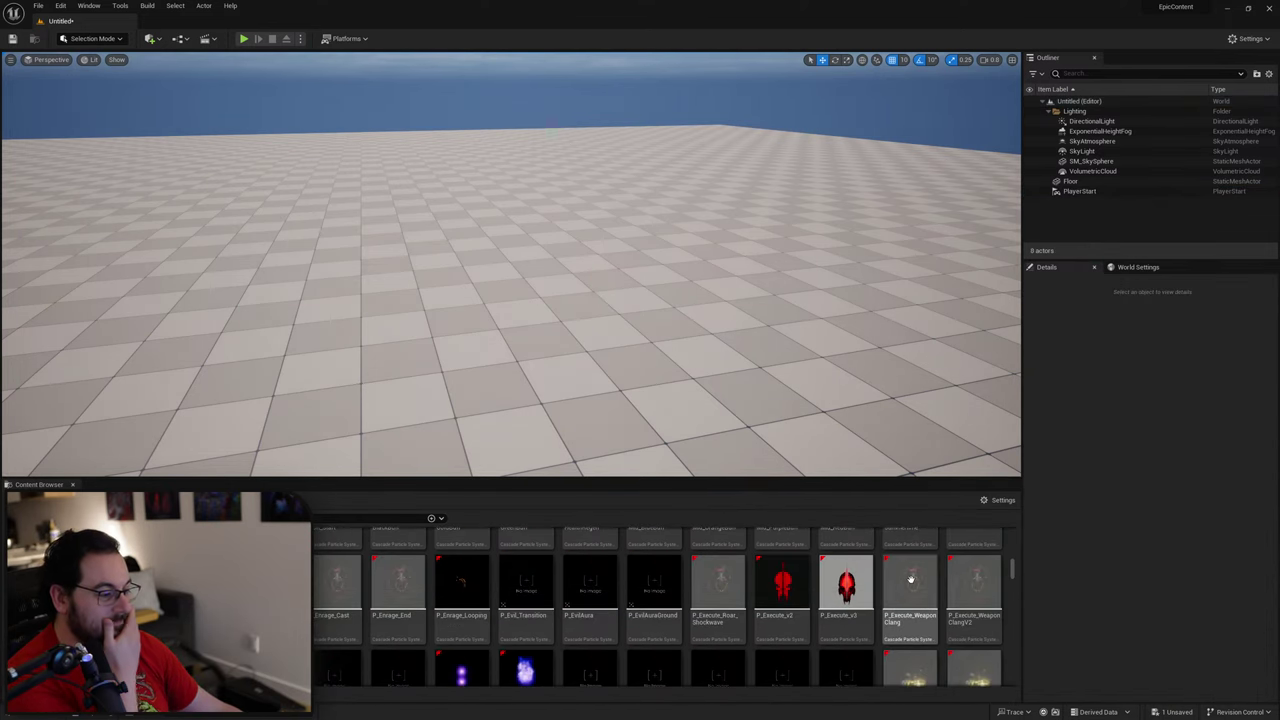
scroll(781, 580, down, 2)
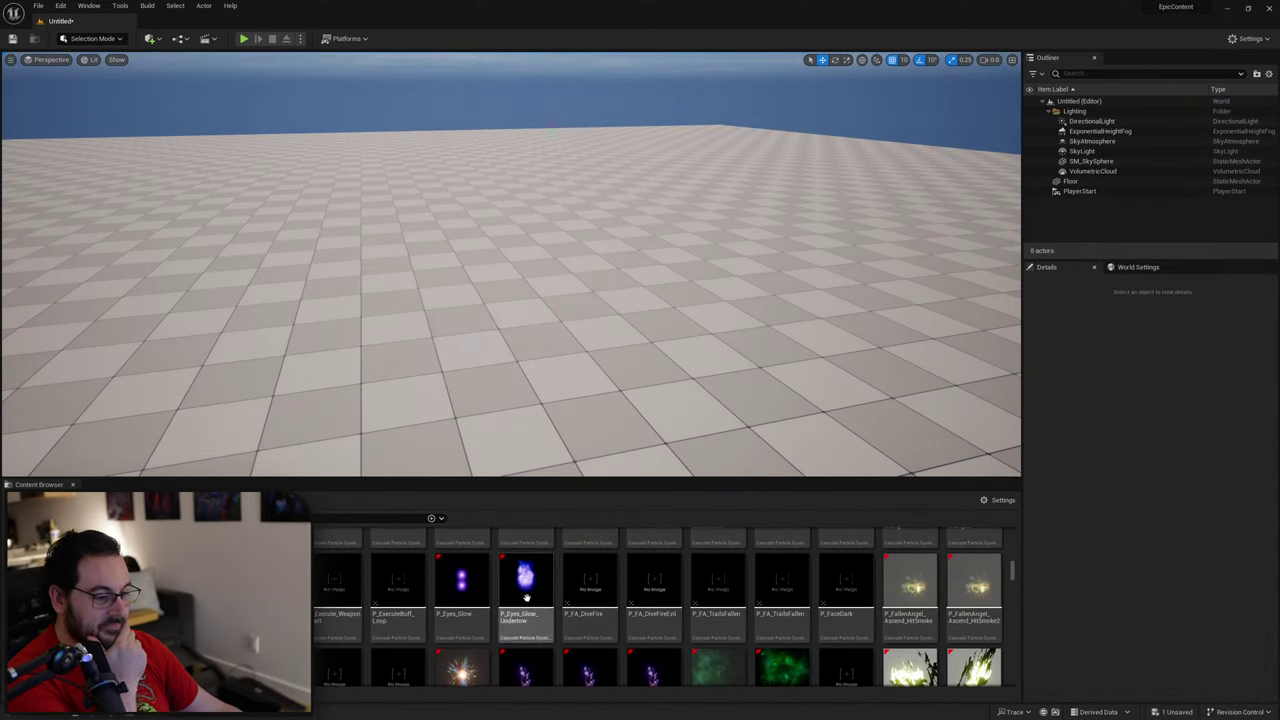
scroll(787, 641, down, 6)
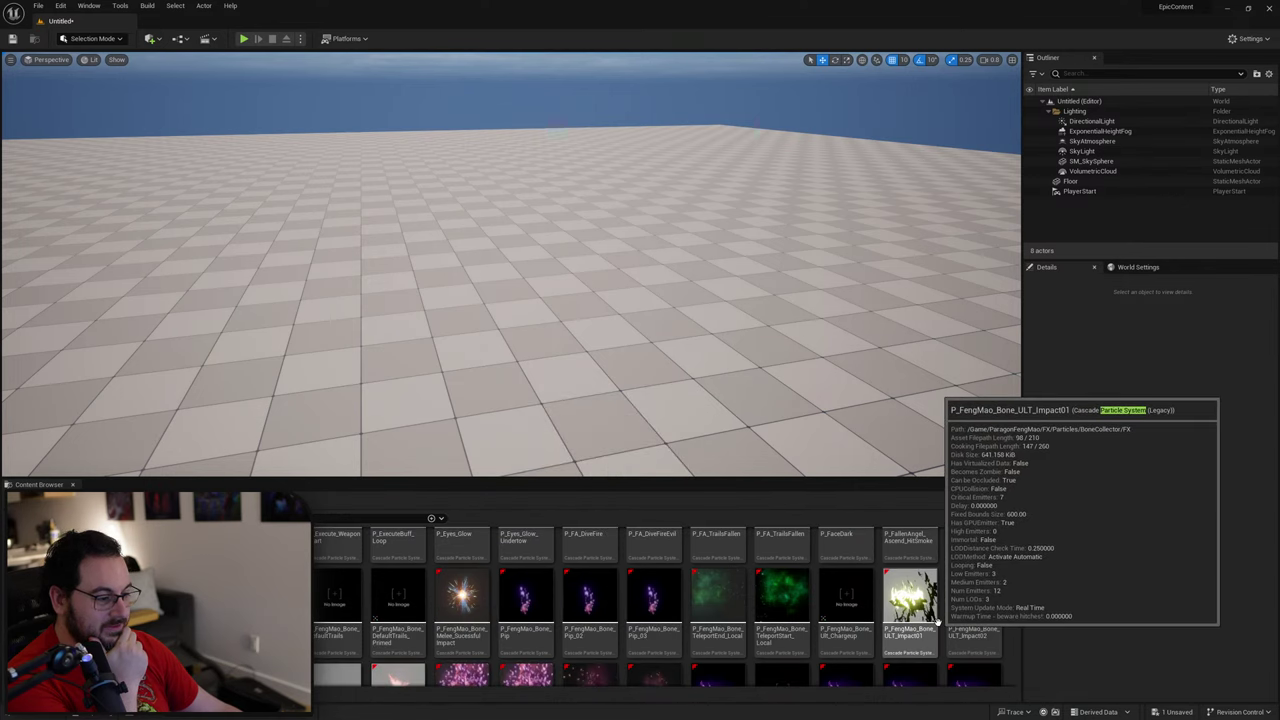
scroll(750, 608, down, 2)
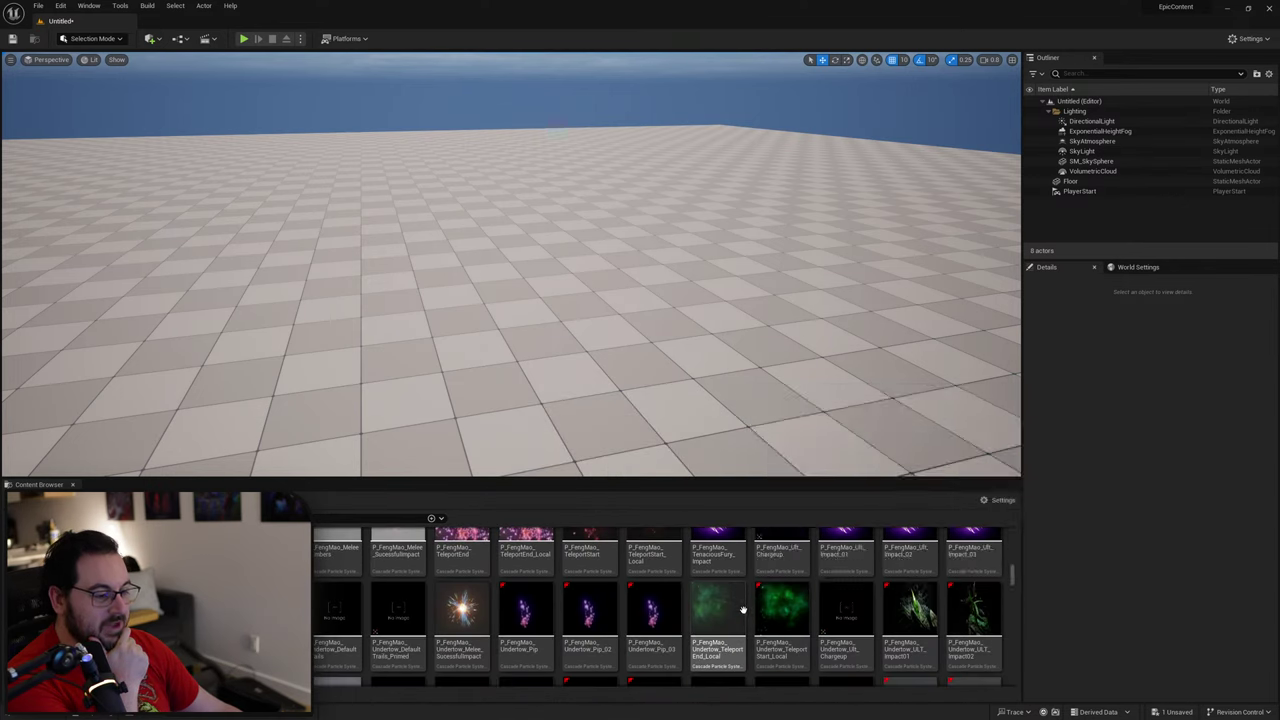
scroll(900, 615, down, 6)
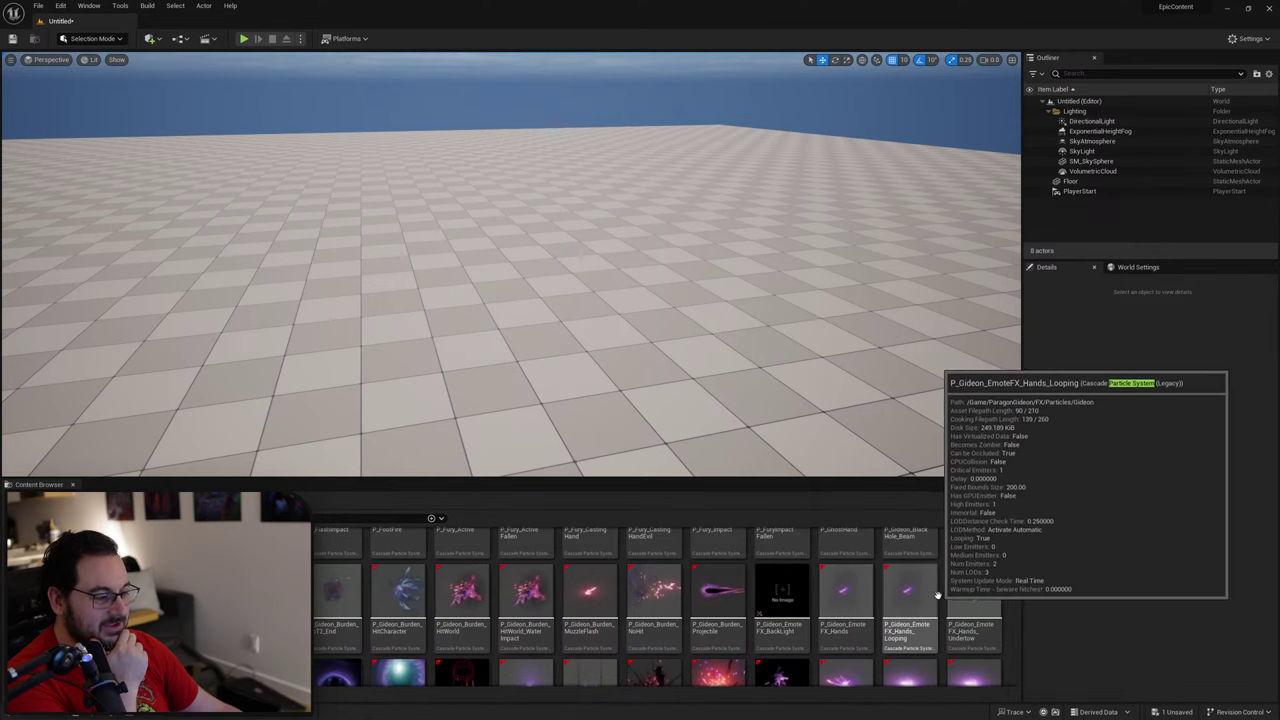
scroll(810, 604, down, 2)
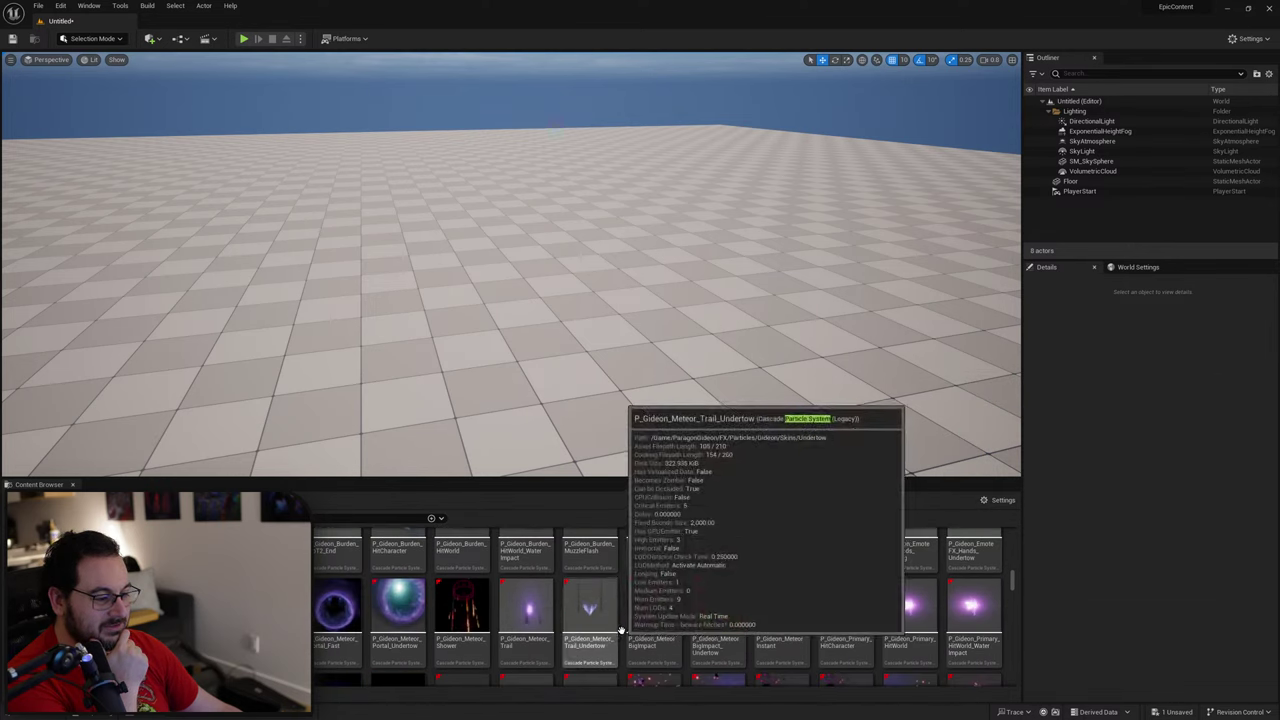
click(592, 606)
drag(603, 537, 533, 412)
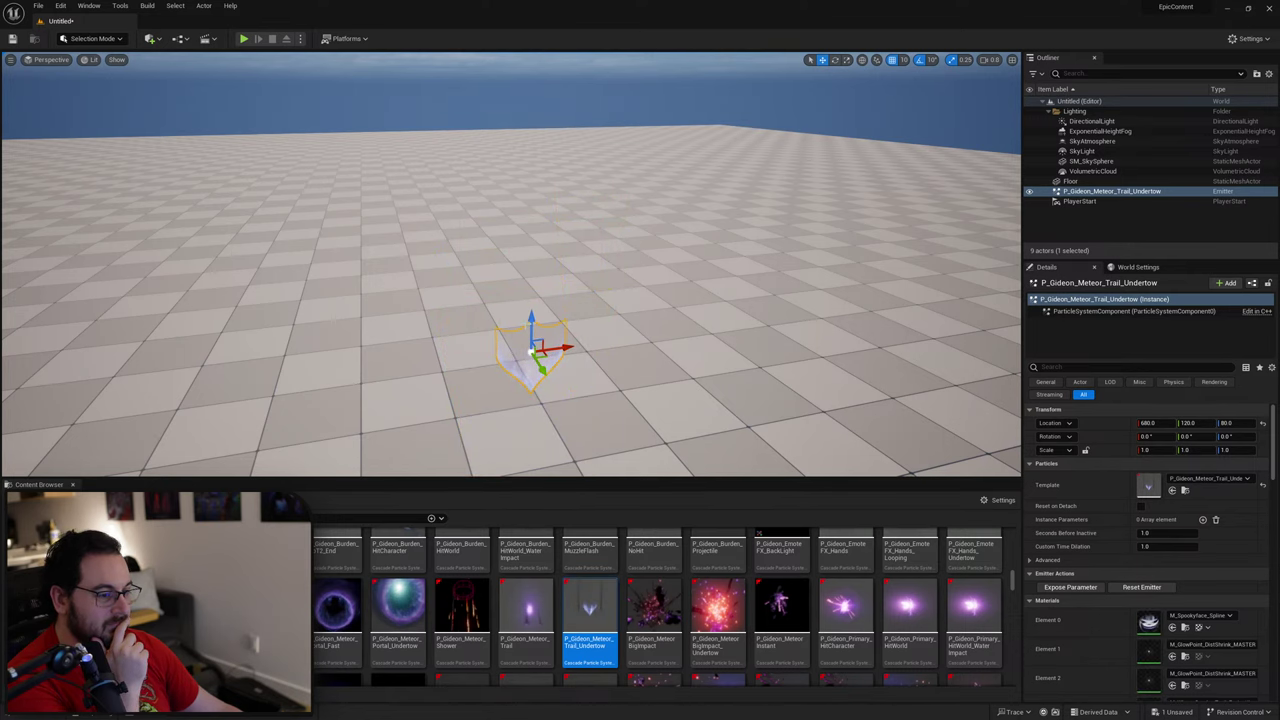
Step: Reset the Gideon meteor trail emitter to replay its effect, and delete the emitter
right_drag(533, 330, 427, 306)
click(1142, 587)
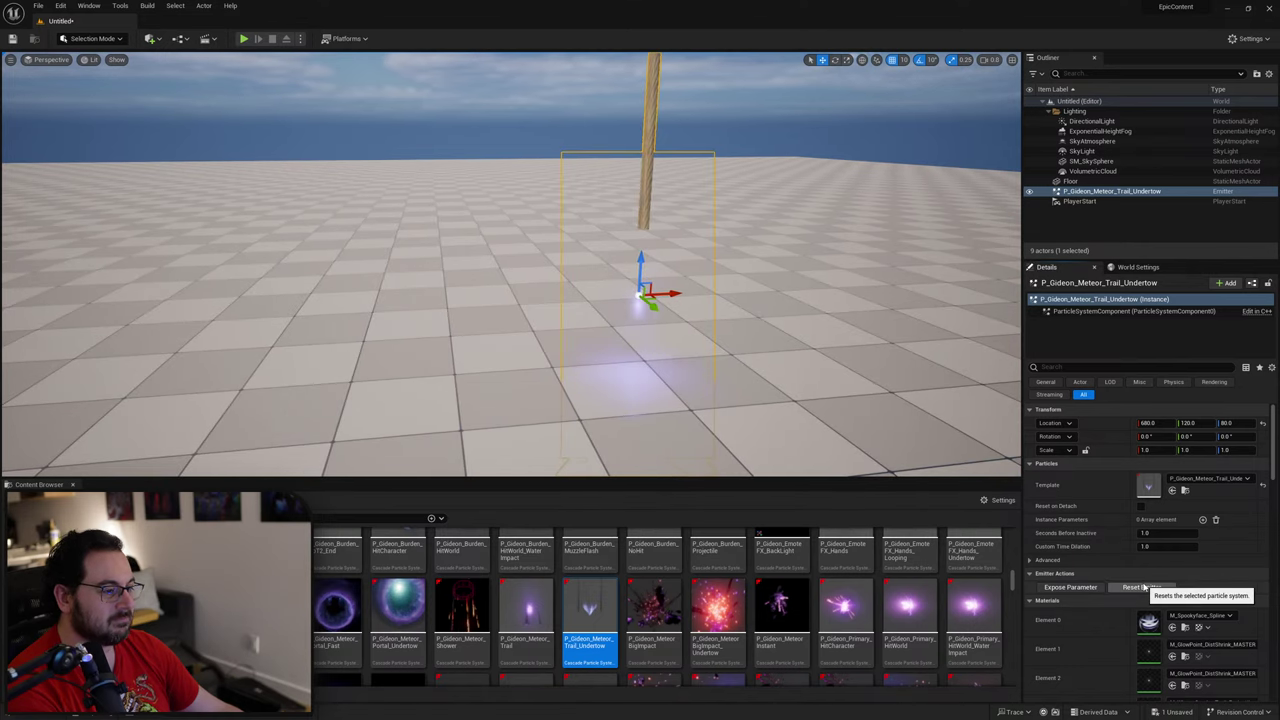
key(Delete)
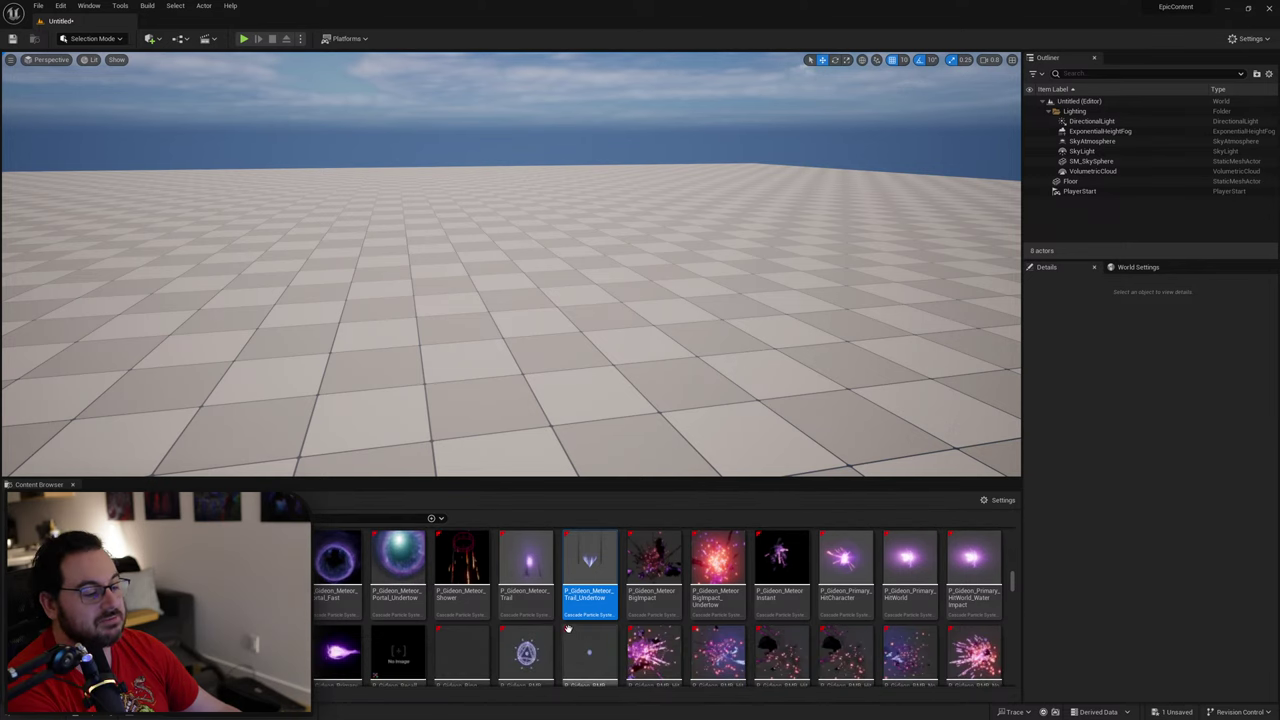
Step: Look through the Gideon and Greystone particle systems, preview P_Greystone_HToKill_Trail_V2 in the level, and delete its emitter
scroll(640, 612, down, 2)
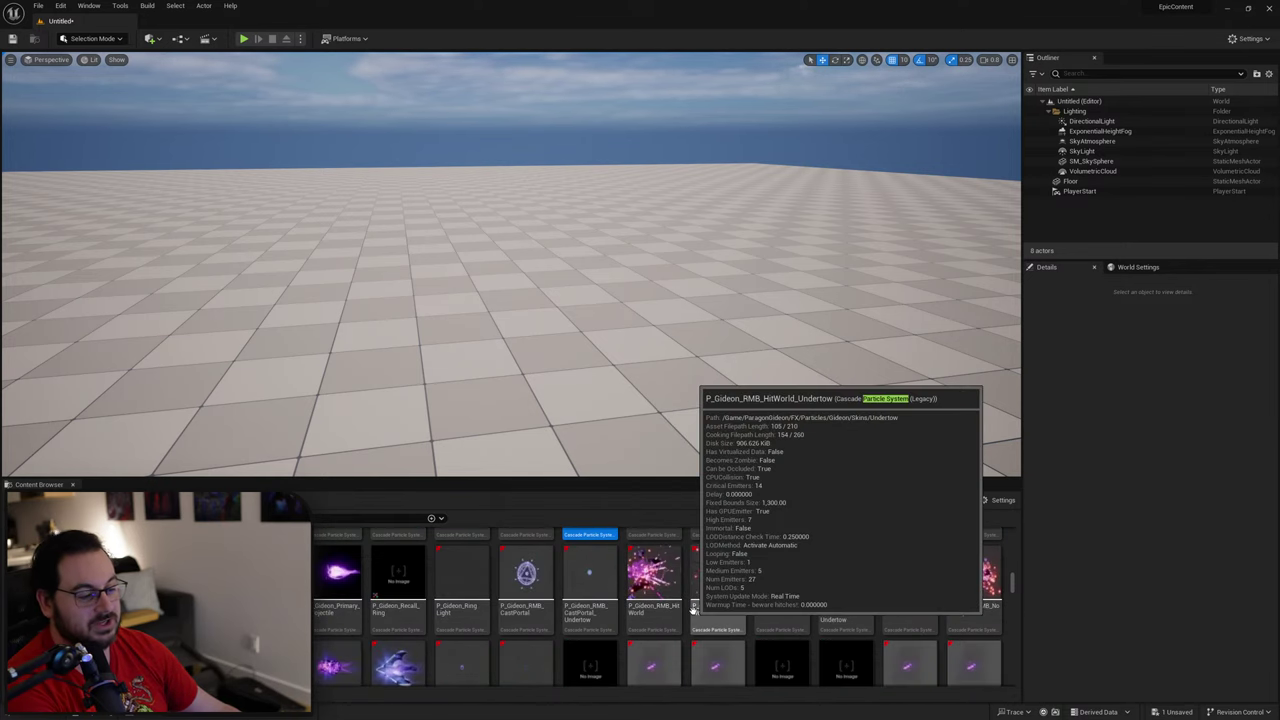
scroll(694, 608, down, 1)
scroll(720, 560, down, 1)
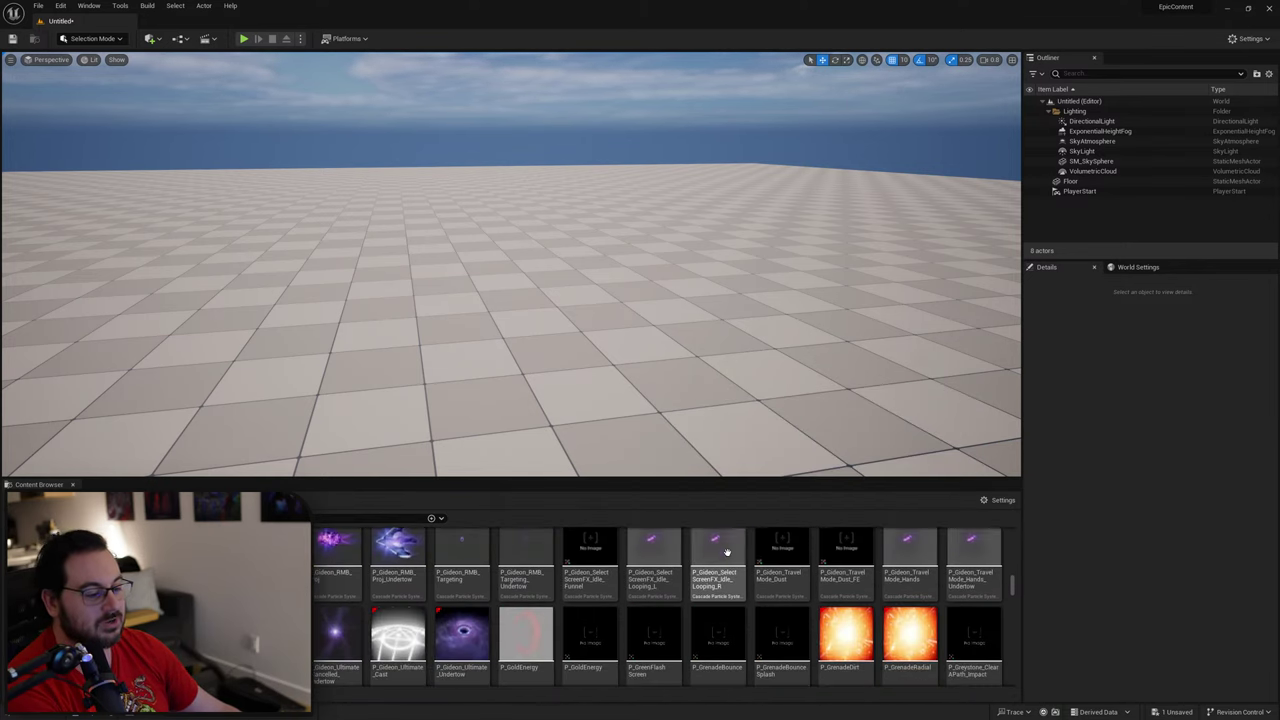
scroll(727, 546, down, 1)
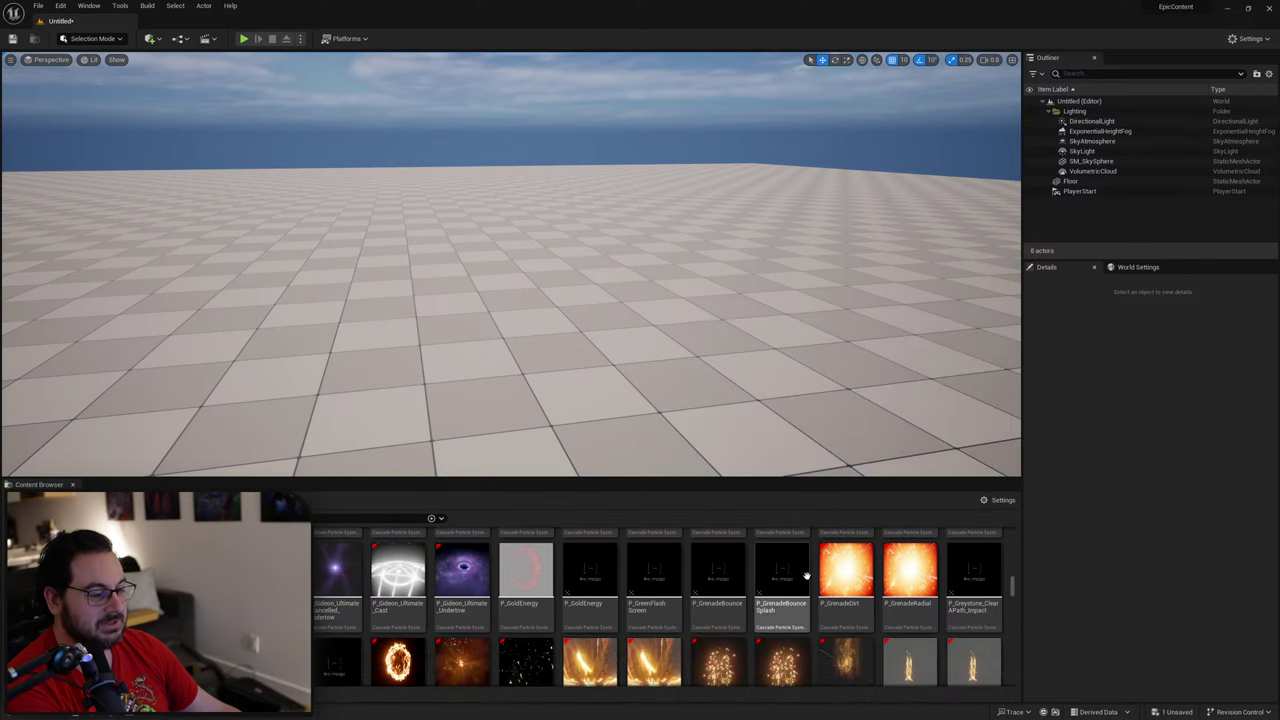
scroll(848, 582, down, 1)
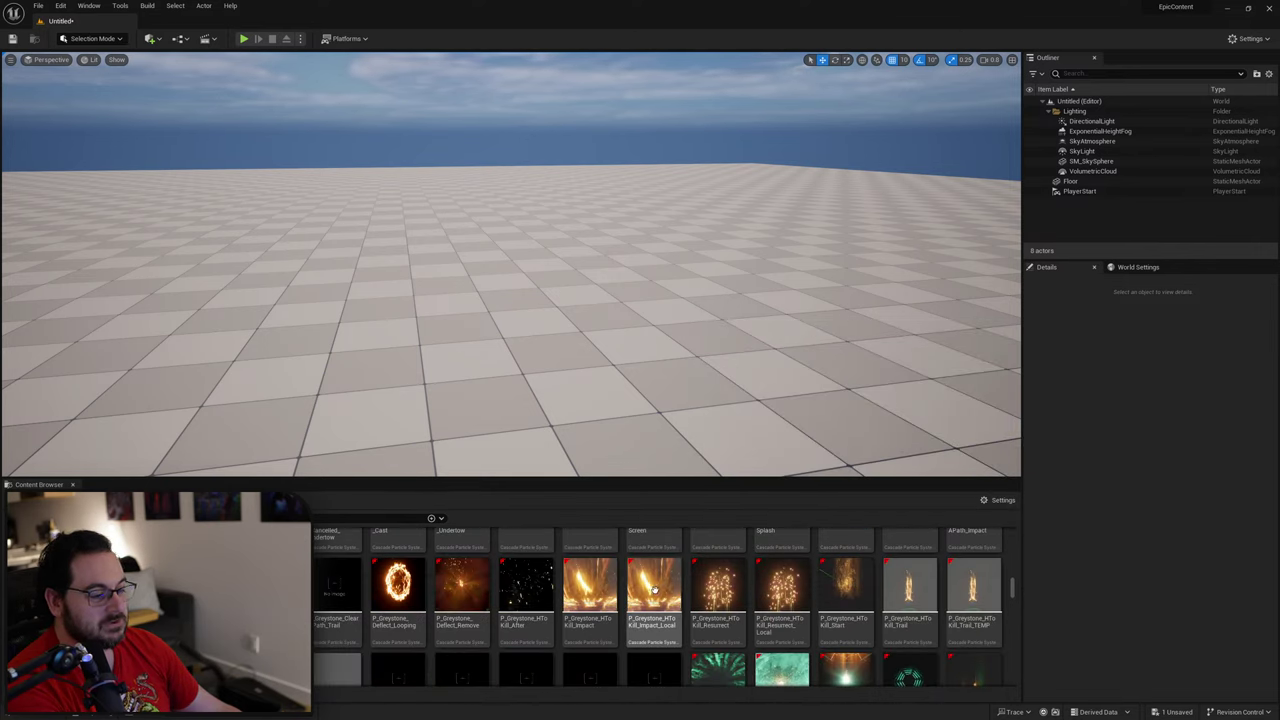
scroll(690, 604, down, 1)
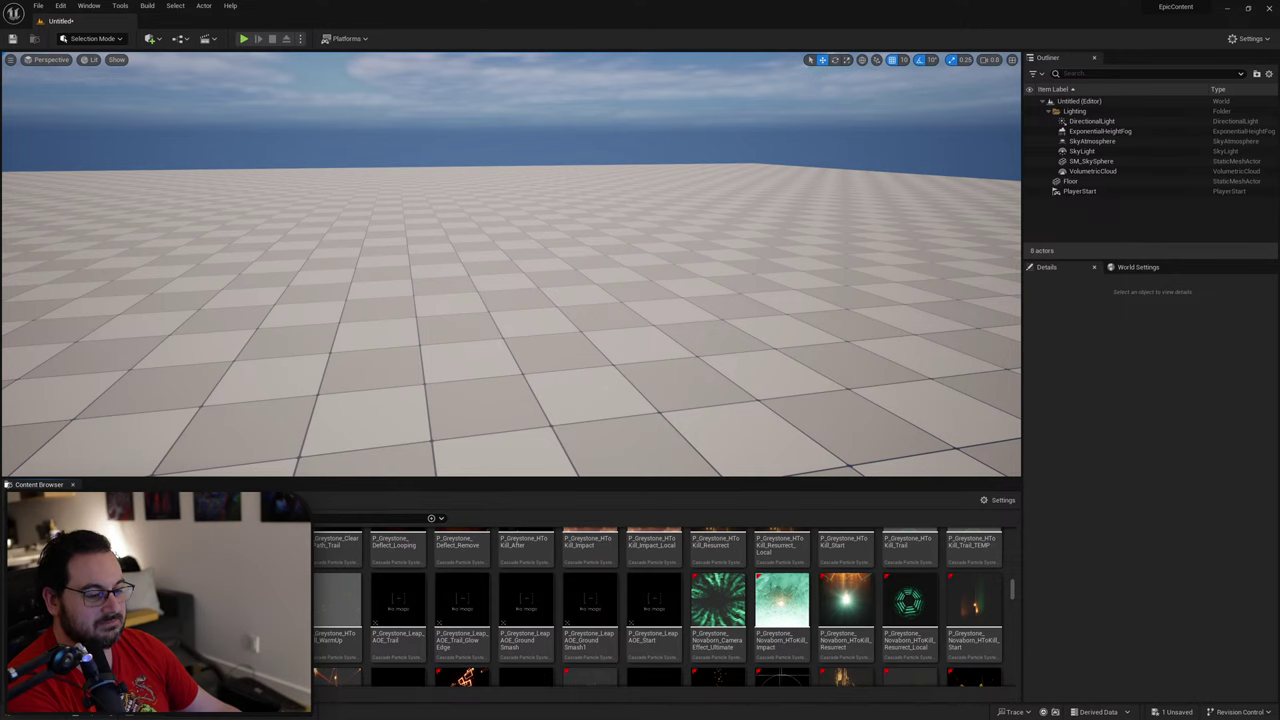
drag(592, 382, 590, 380)
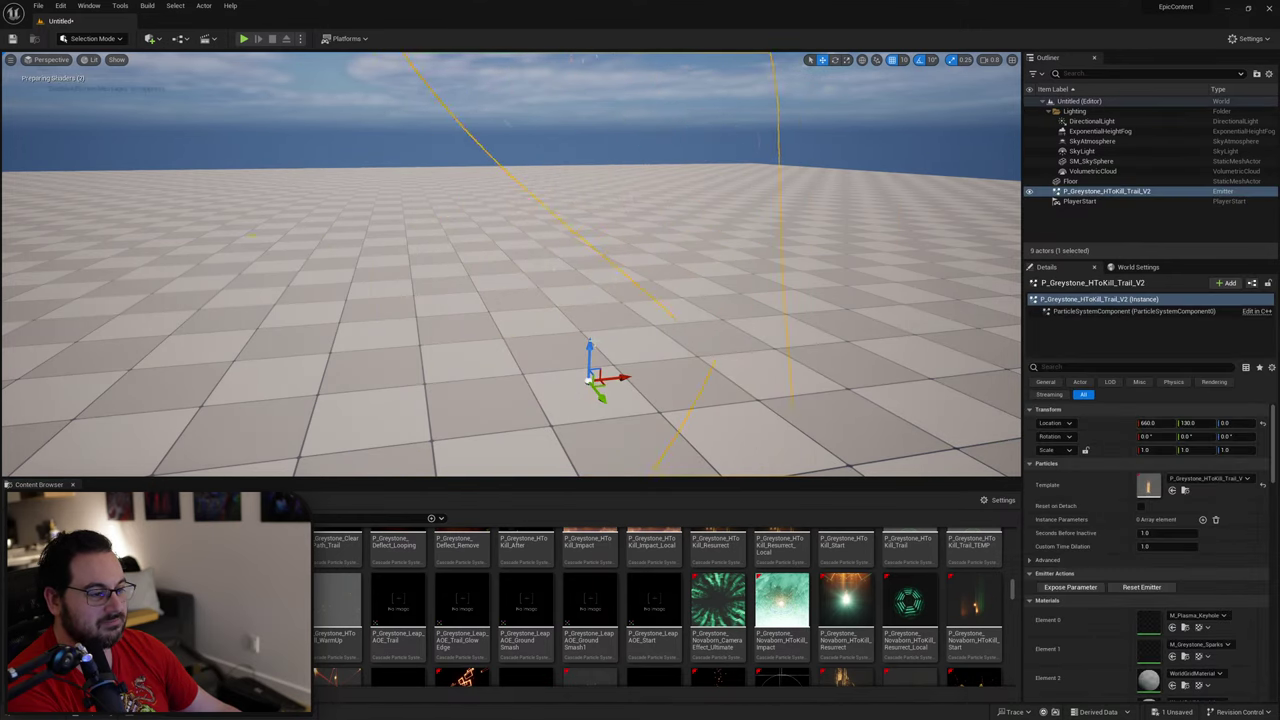
right_drag(713, 324, 605, 360)
key(Delete)
Step: Preview the P_Grux_Knockup particle system in the level, delete its emitter, and place it again to rewatch the effect
scroll(900, 600, down, 2)
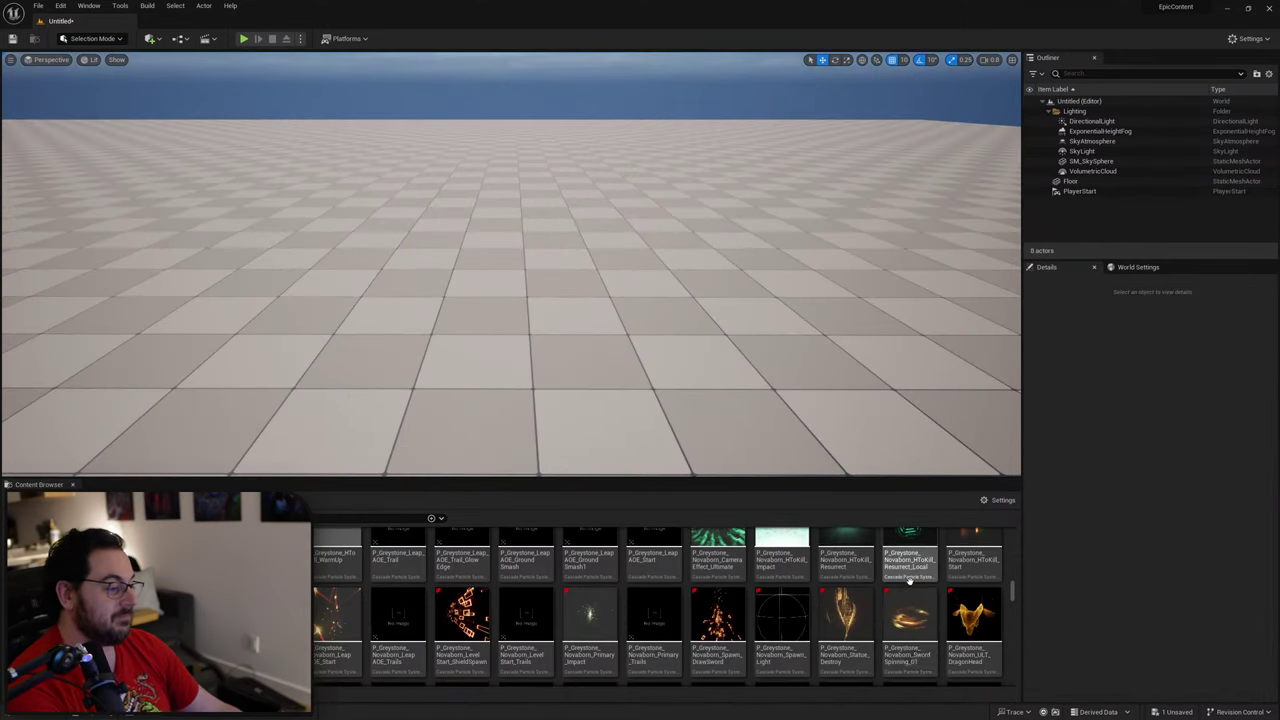
scroll(913, 607, down, 2)
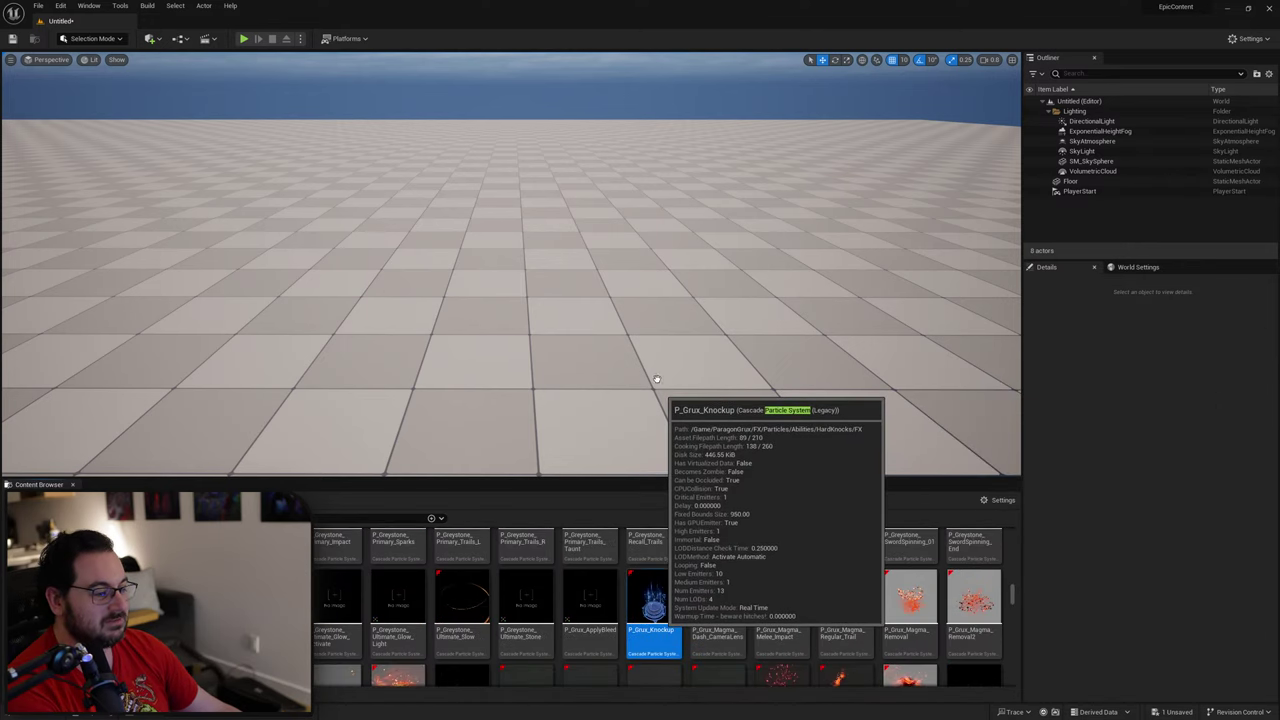
drag(655, 600, 618, 348)
right_drag(688, 353, 708, 275)
key(Delete)
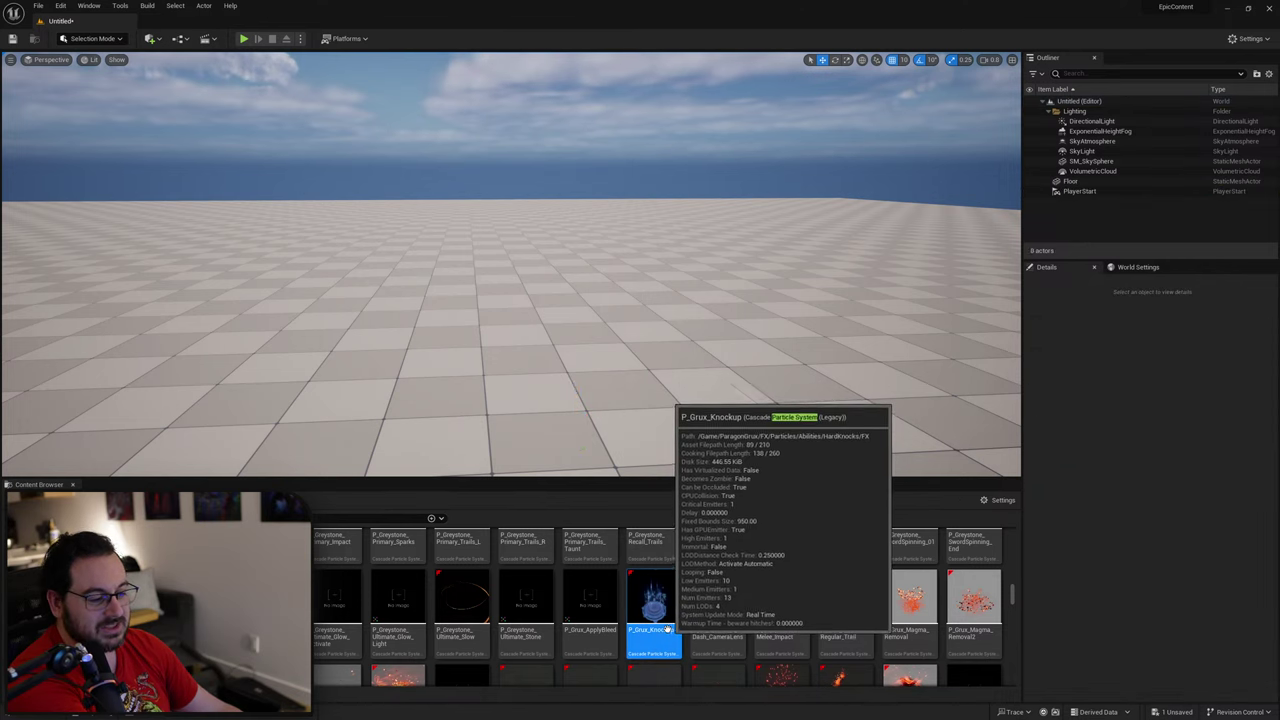
drag(541, 388, 542, 389)
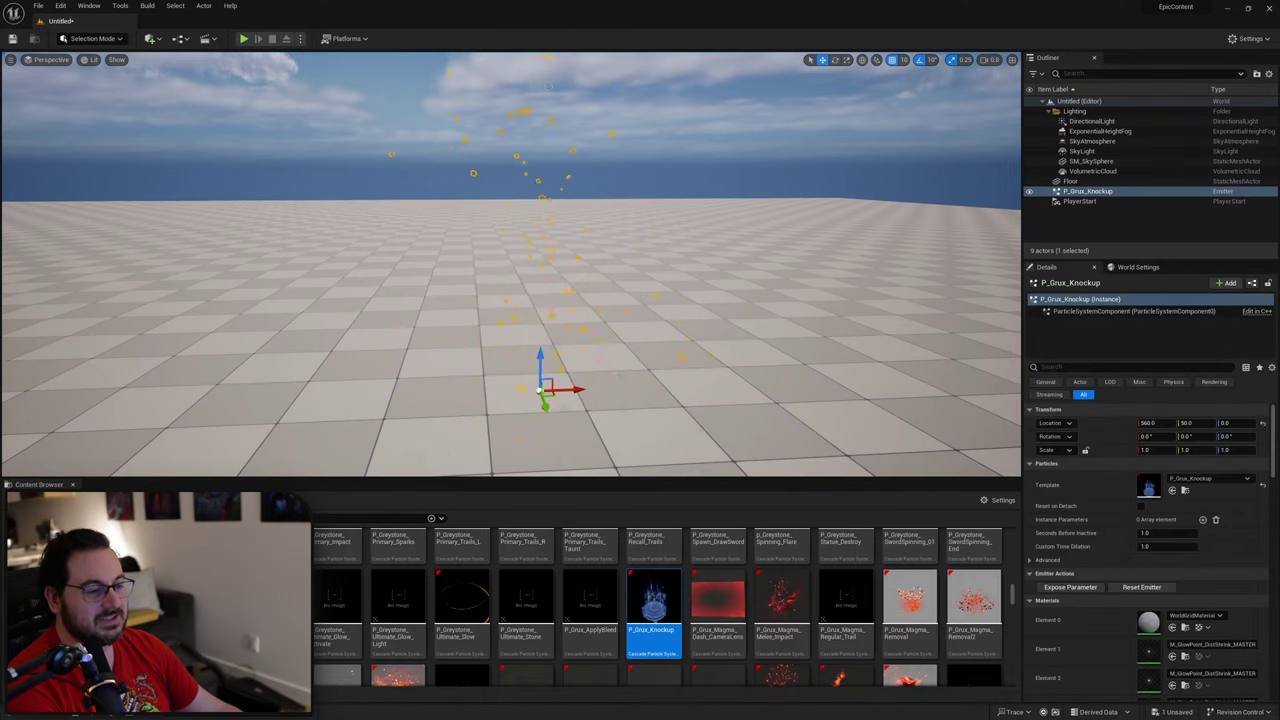
Step: Delete the Grux knockup emitter, preview the P_GruxUlt_GroundInteraction particle system in the level, and delete its emitter
key(Delete)
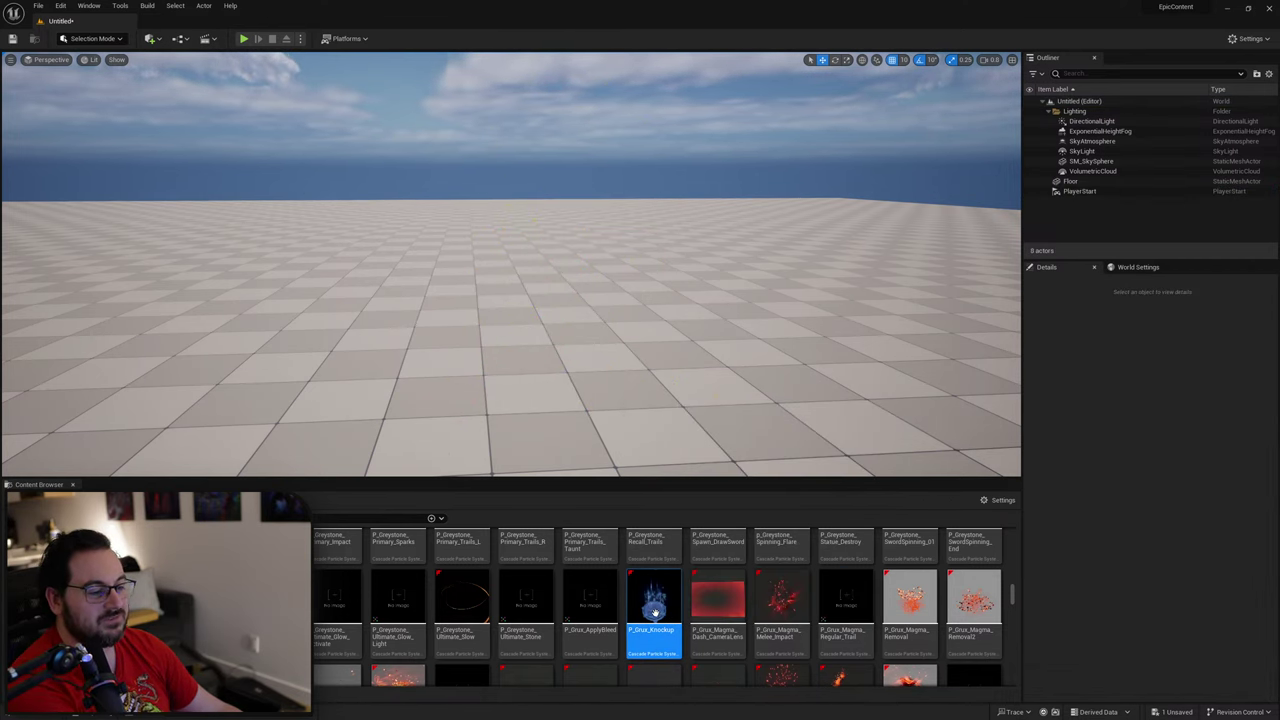
scroll(917, 620, down, 2)
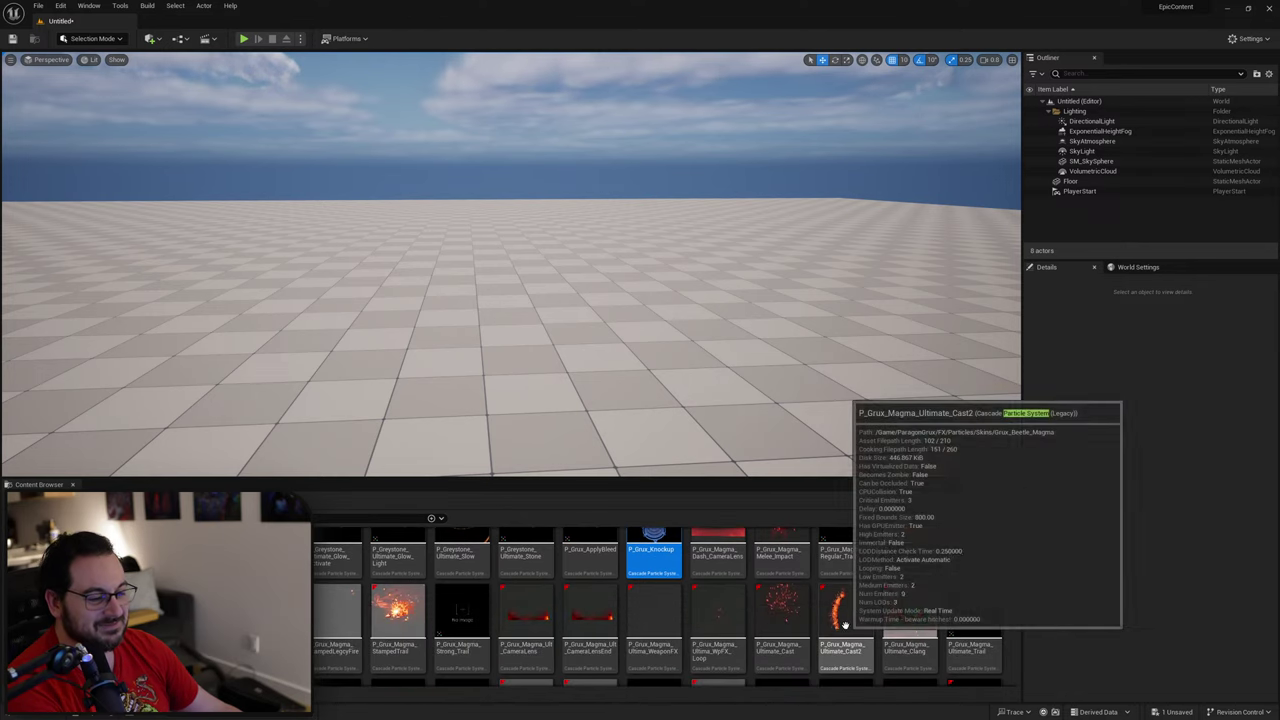
scroll(800, 622, down, 2)
scroll(753, 625, down, 2)
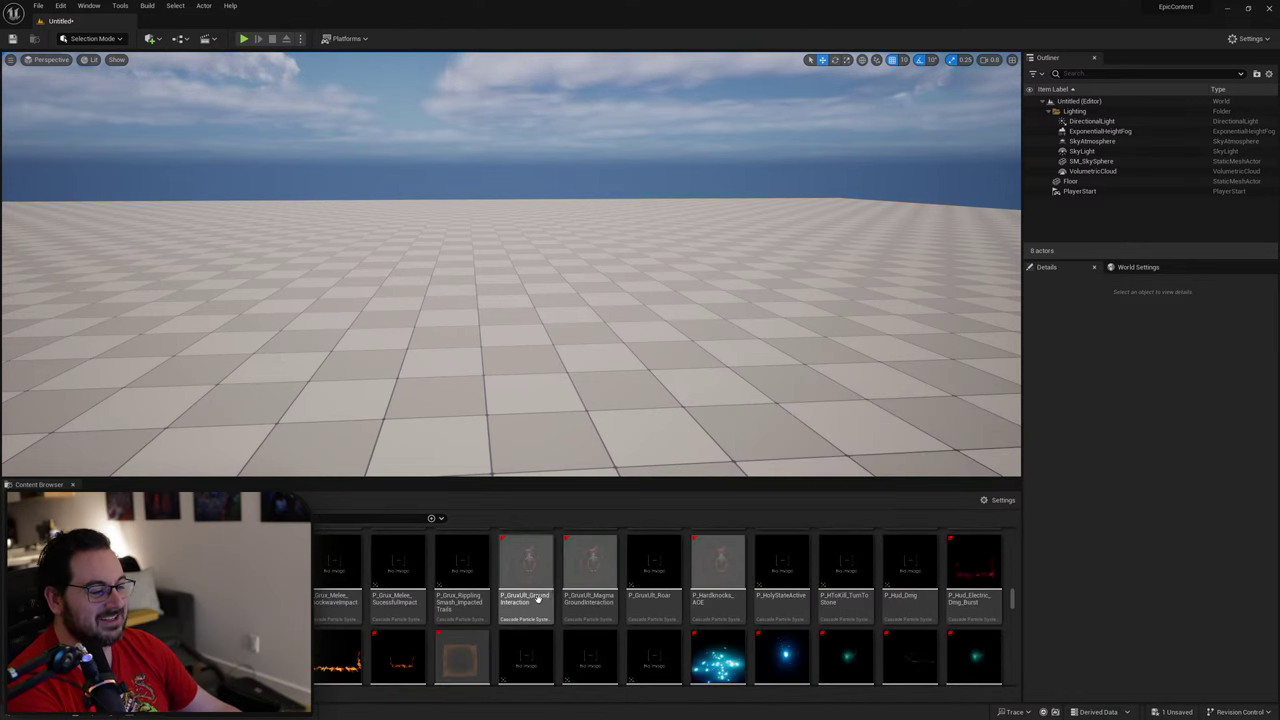
drag(531, 598, 579, 362)
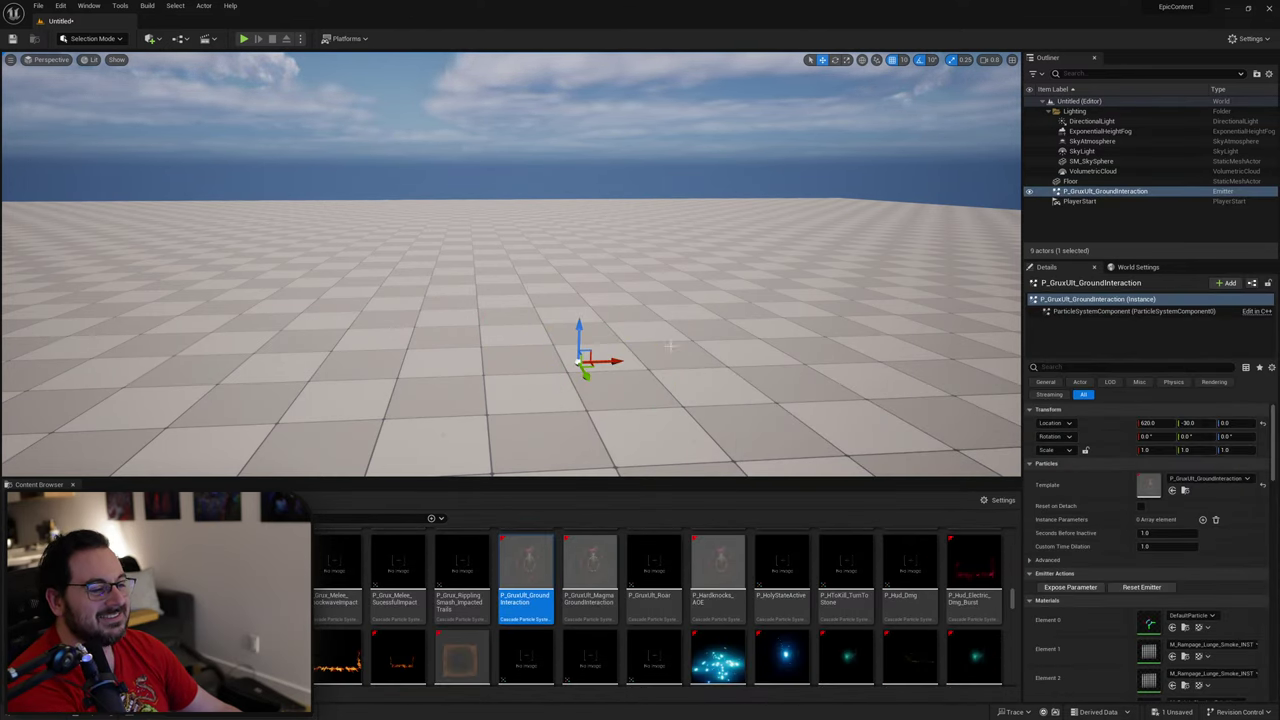
right_drag(604, 362, 557, 387)
key(Delete)
Step: Look through the particle systems from JungleMinion and Kwang through Portal and Prime to RainofArrows for a resurrection effect
scroll(714, 560, down, 5)
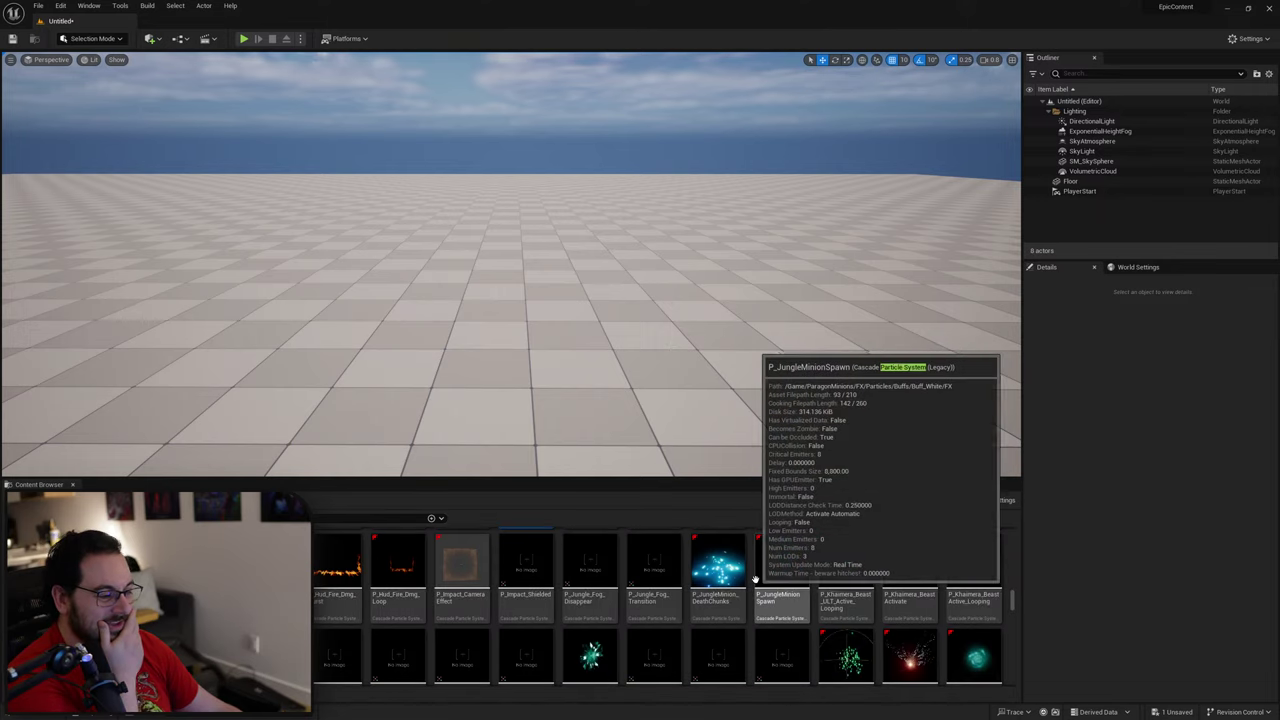
scroll(841, 585, down, 4)
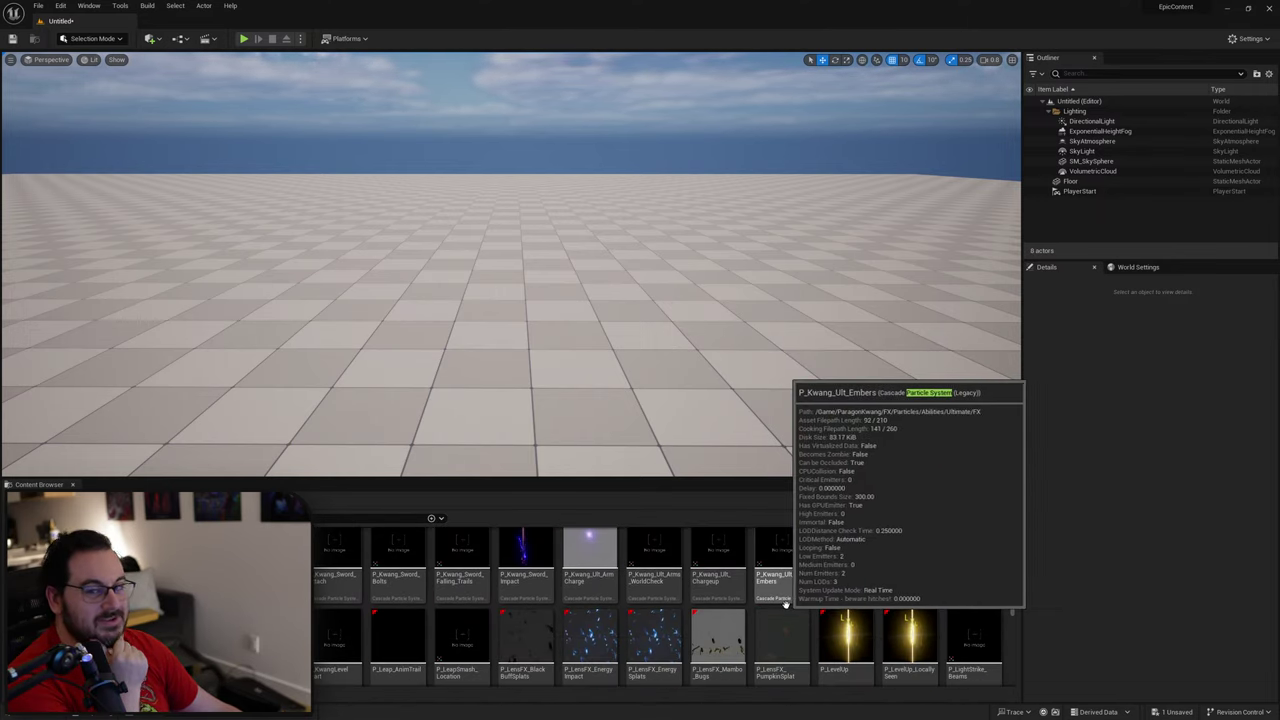
scroll(778, 603, down, 1)
scroll(778, 603, down, 6)
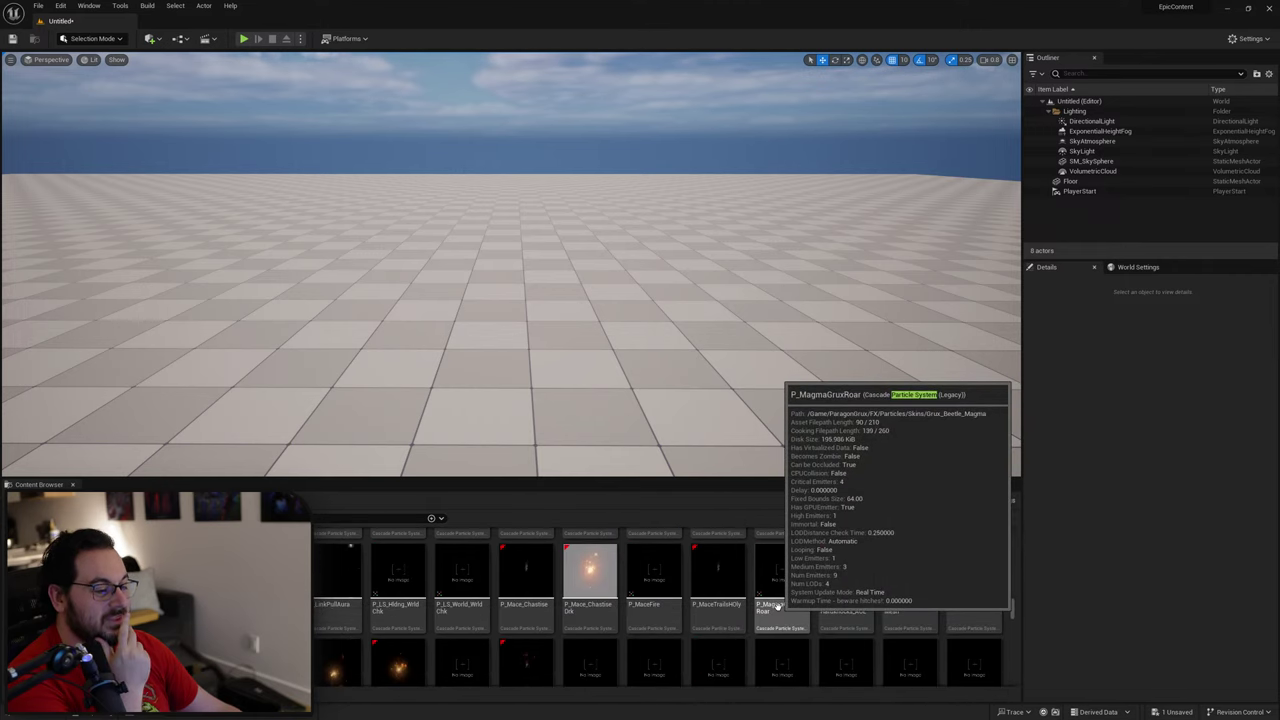
scroll(776, 608, down, 5)
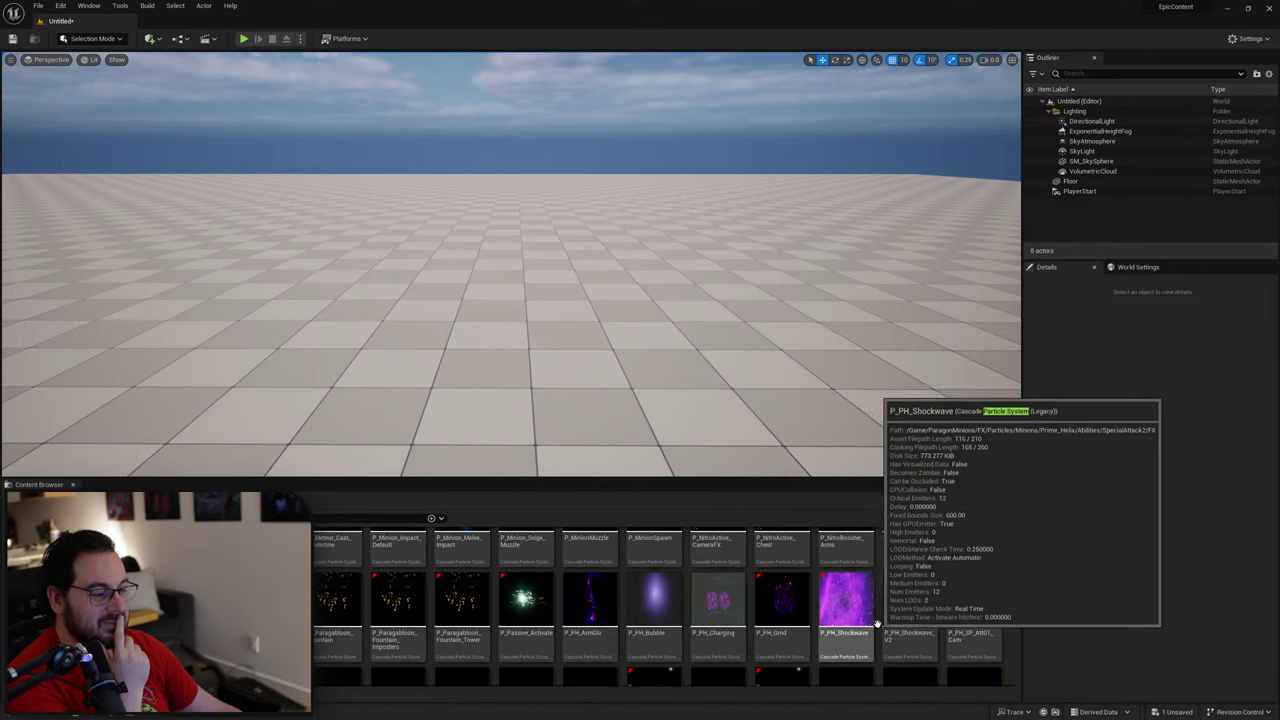
scroll(881, 625, down, 4)
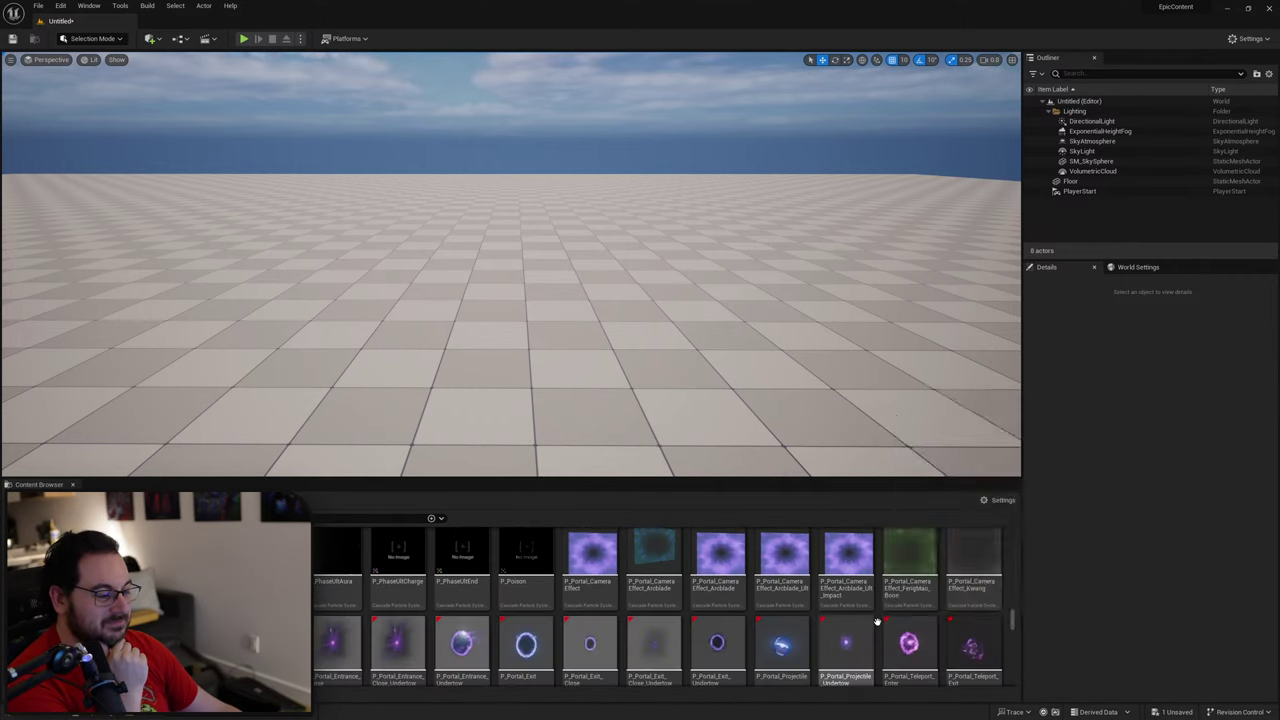
scroll(870, 618, down, 3)
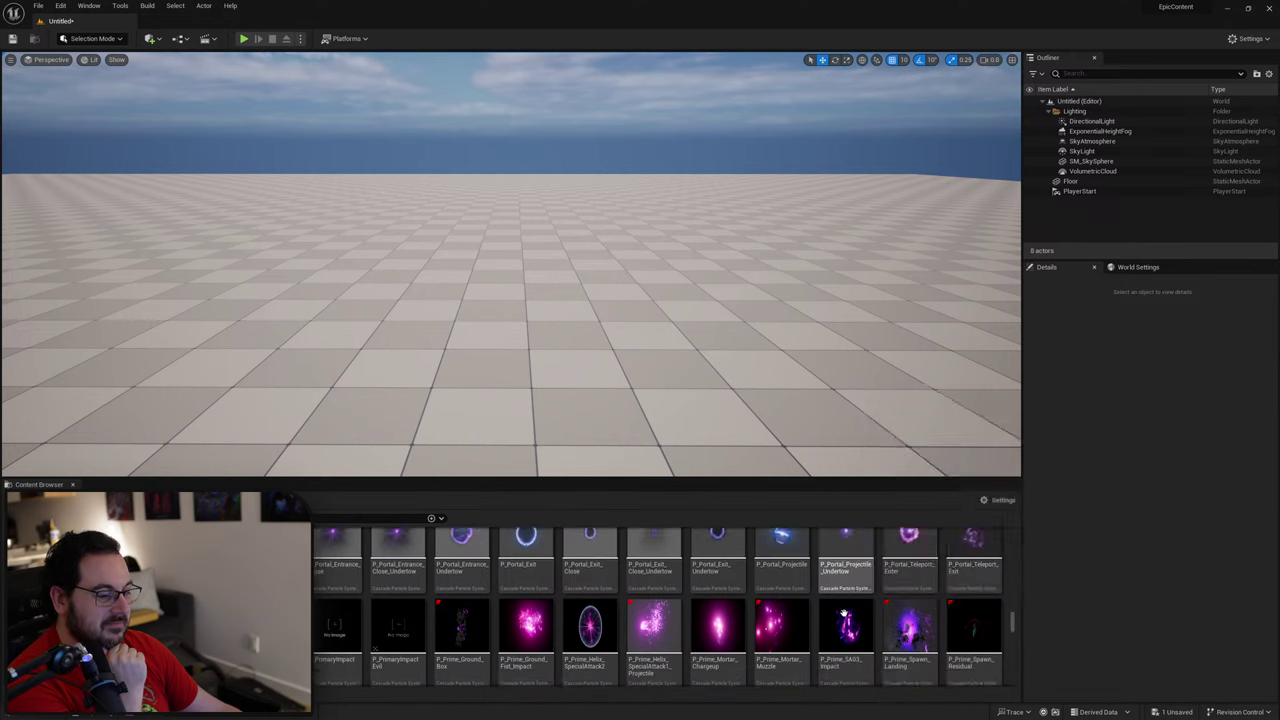
scroll(845, 608, down, 4)
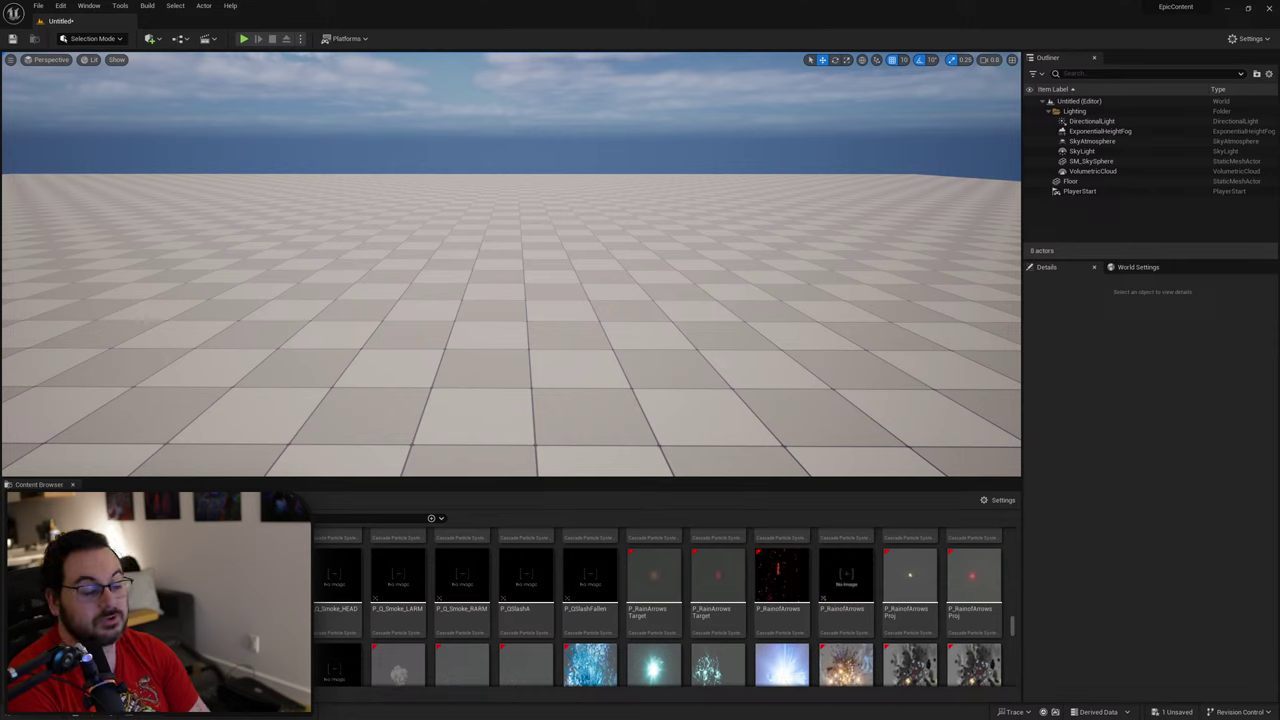
mouse_move(726, 614)
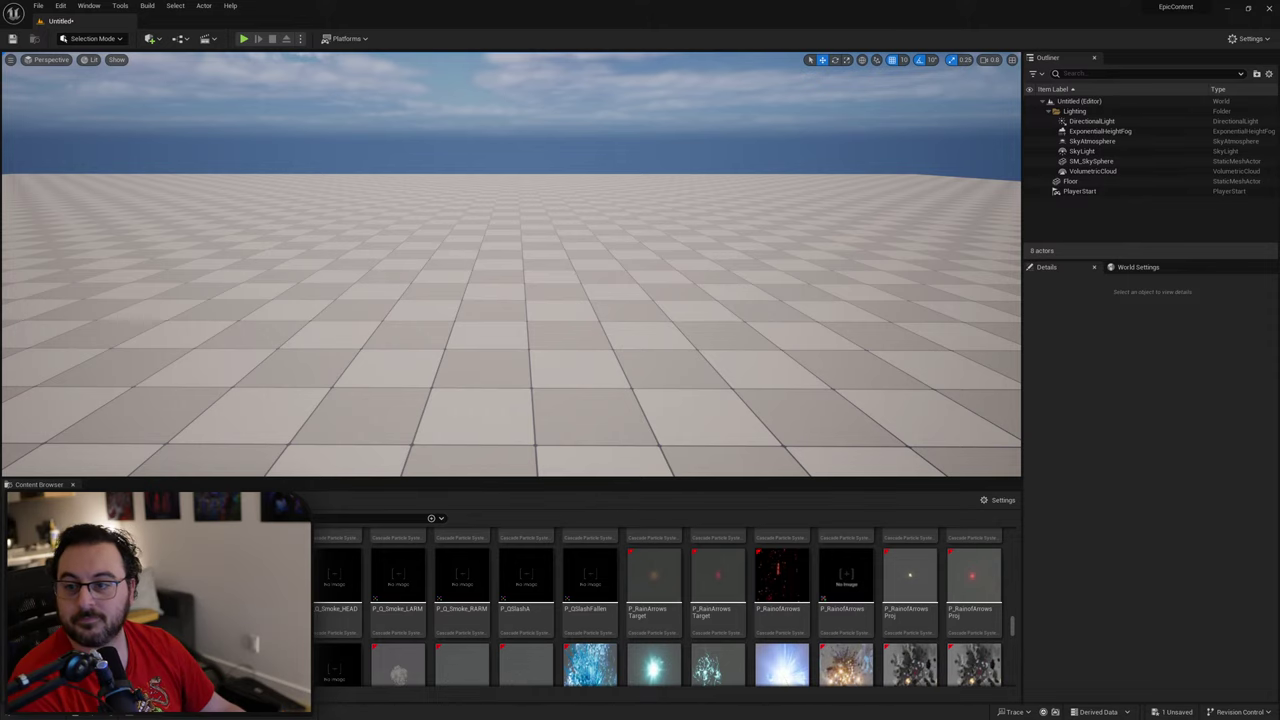
Step: Switch to the powerup list in Paint, sketch a green figure with raised arms inside a frame beside it, and undo the drawing
mouse_move(0, 154)
mouse_down()
mouse_move(251, 152)
mouse_move(703, 94)
mouse_up()
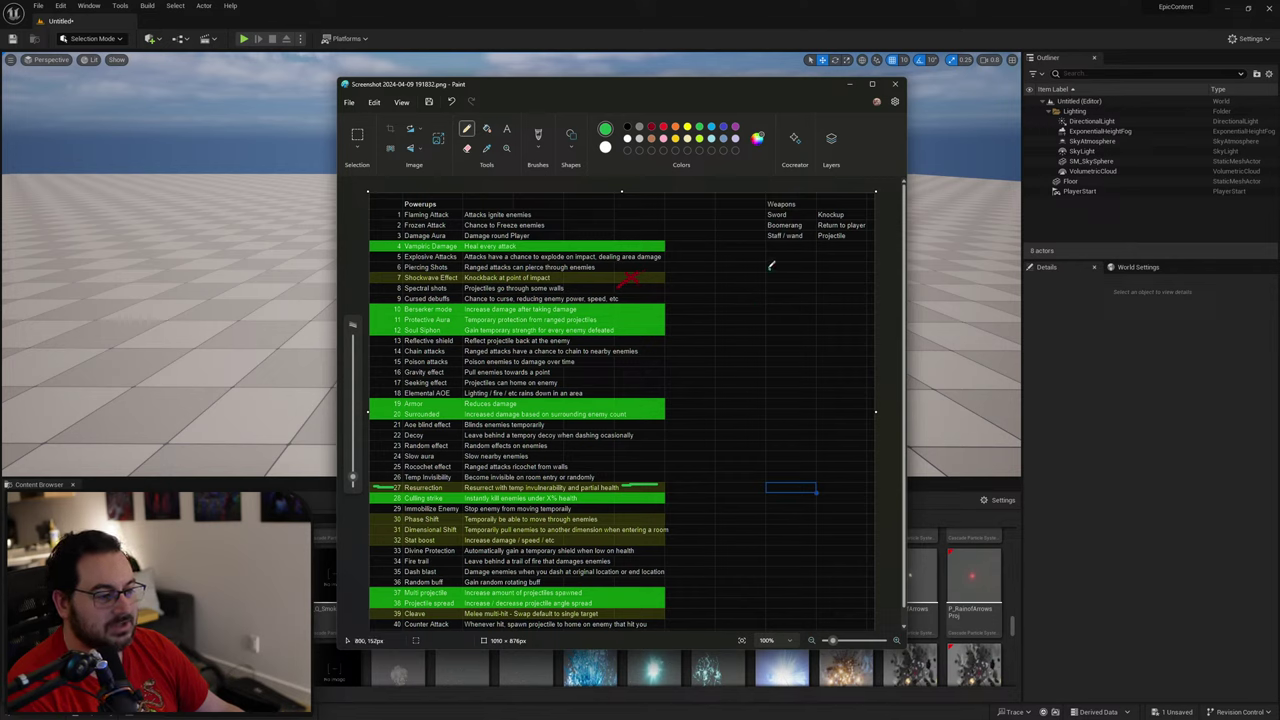
mouse_move(771, 266)
mouse_down()
mouse_move(767, 298)
mouse_move(785, 312)
mouse_move(758, 318)
mouse_move(770, 334)
mouse_move(789, 320)
mouse_move(753, 292)
mouse_move(800, 366)
mouse_up()
key(ctrl+z)
key(ctrl+z)
mouse_move(788, 297)
mouse_down()
mouse_move(818, 276)
mouse_move(785, 305)
mouse_move(738, 288)
mouse_move(763, 299)
mouse_up()
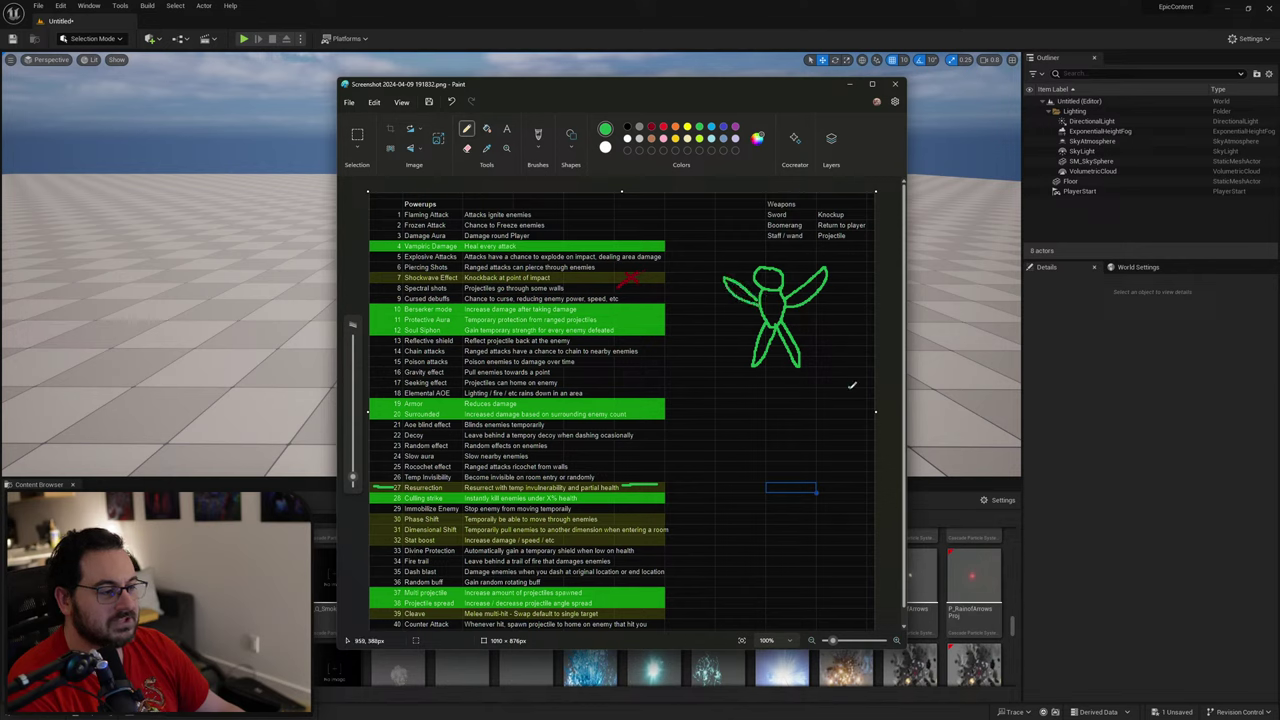
drag(776, 365, 775, 369)
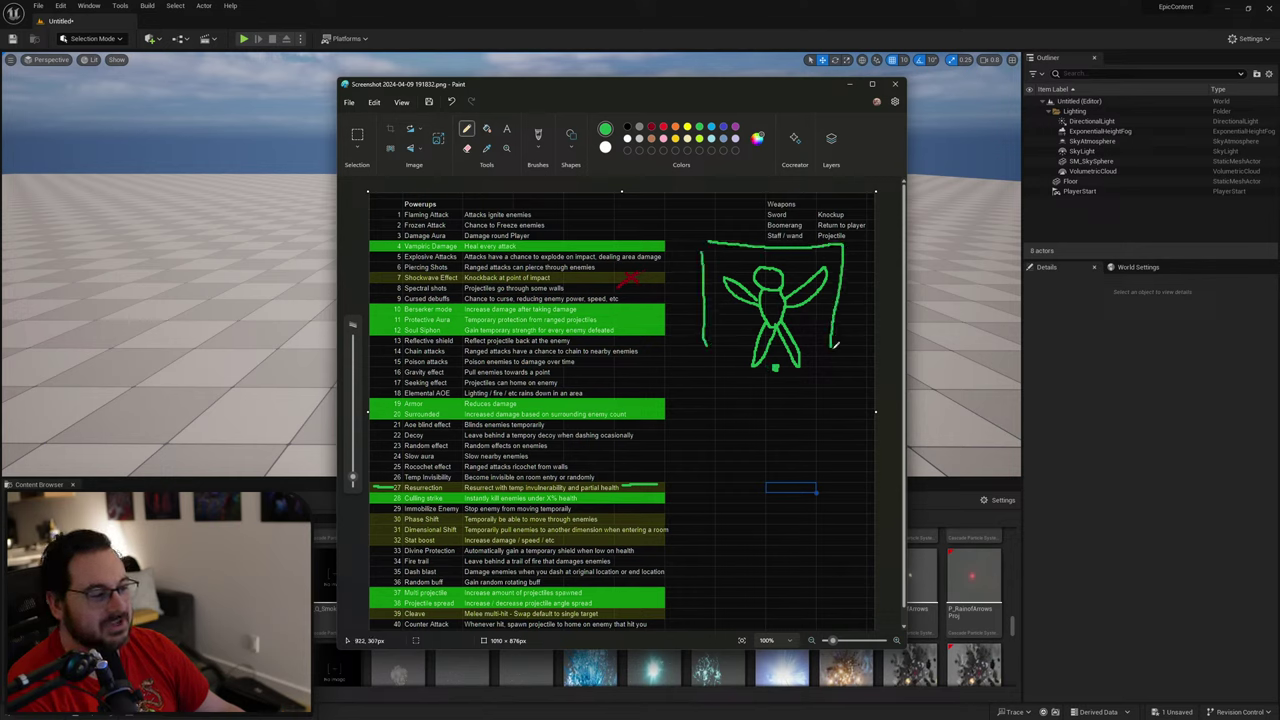
key(ctrl+z)
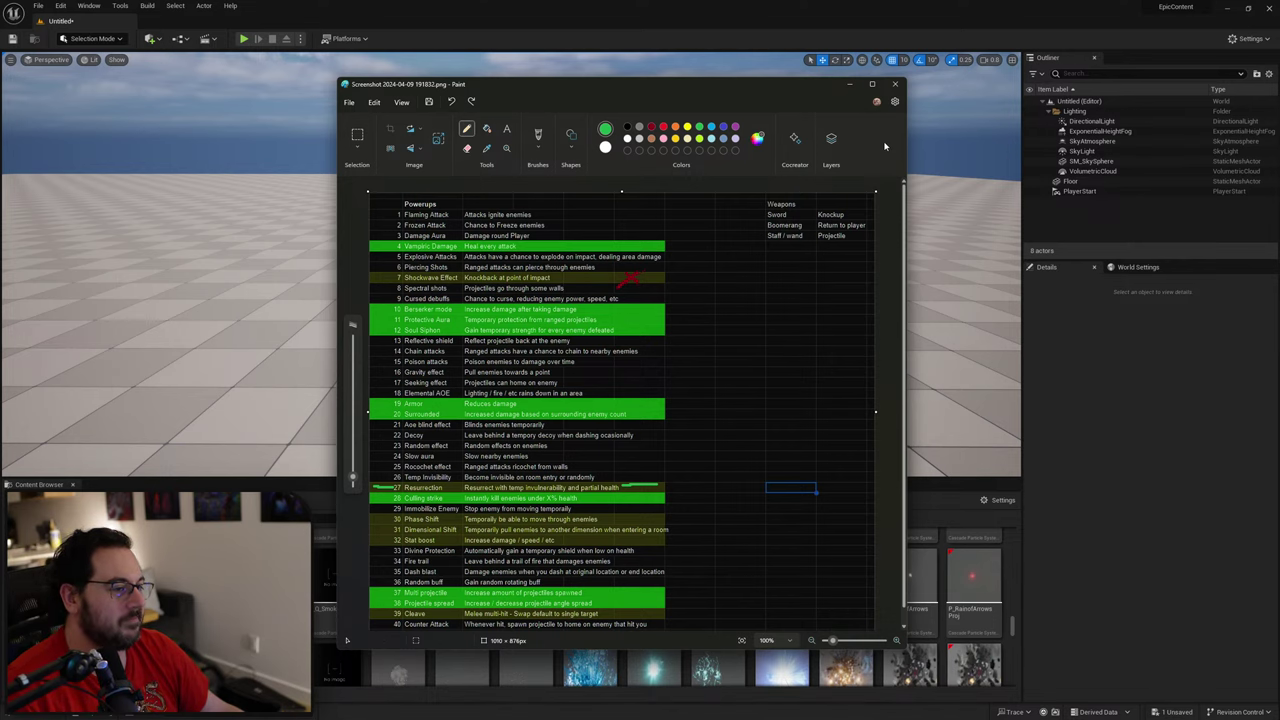
drag(791, 93, 0, 229)
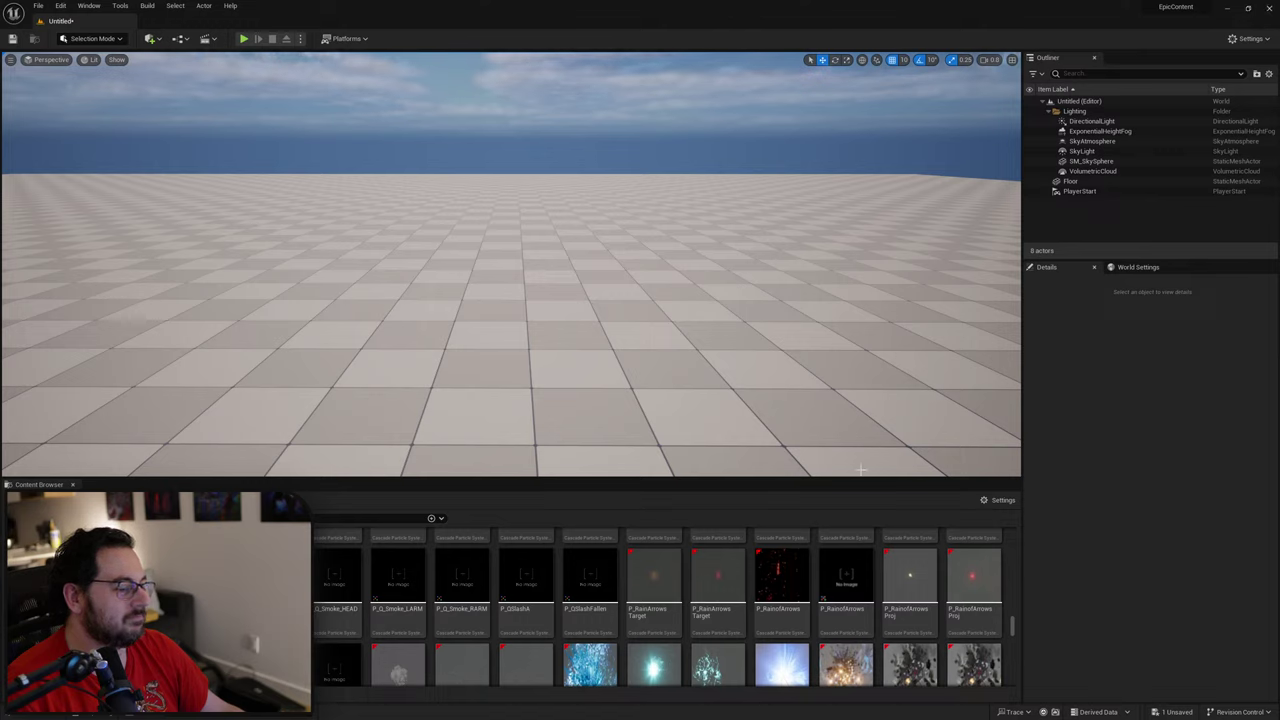
Step: Close the EpicContent project and show the AC_Abilities blueprint of the ItsSpreading project in a maximized window
click(1271, 9)
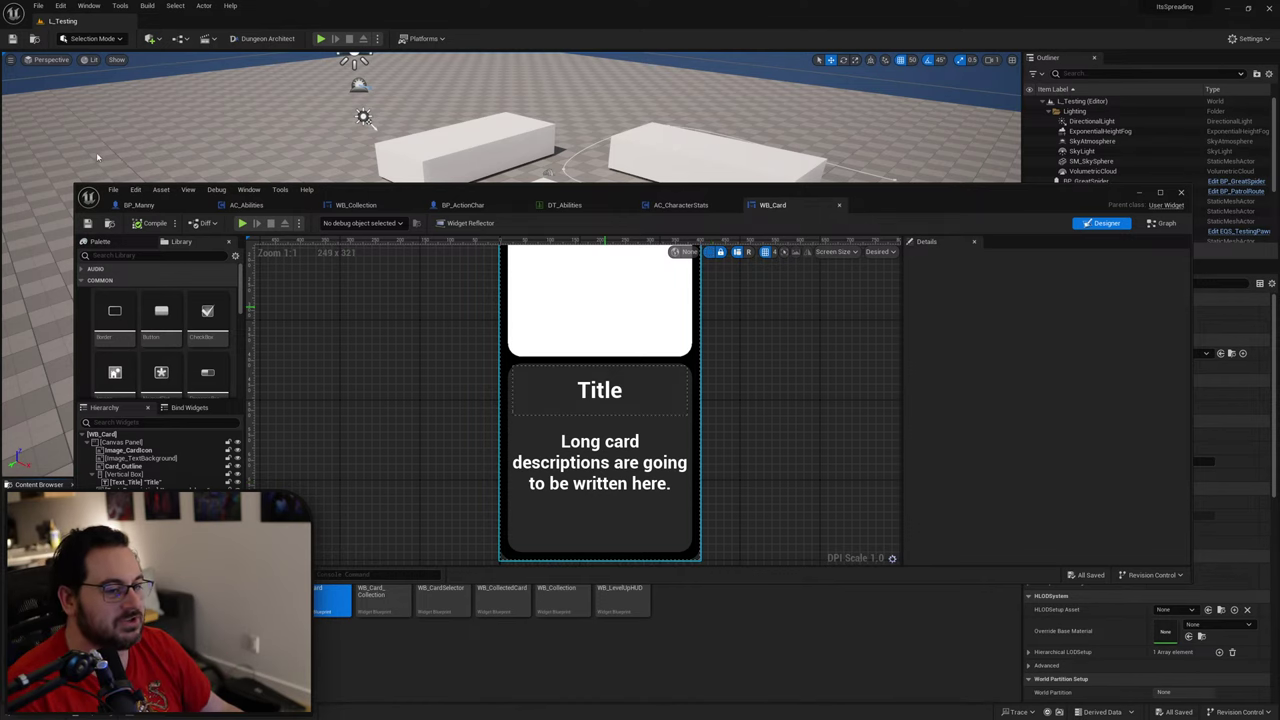
click(246, 204)
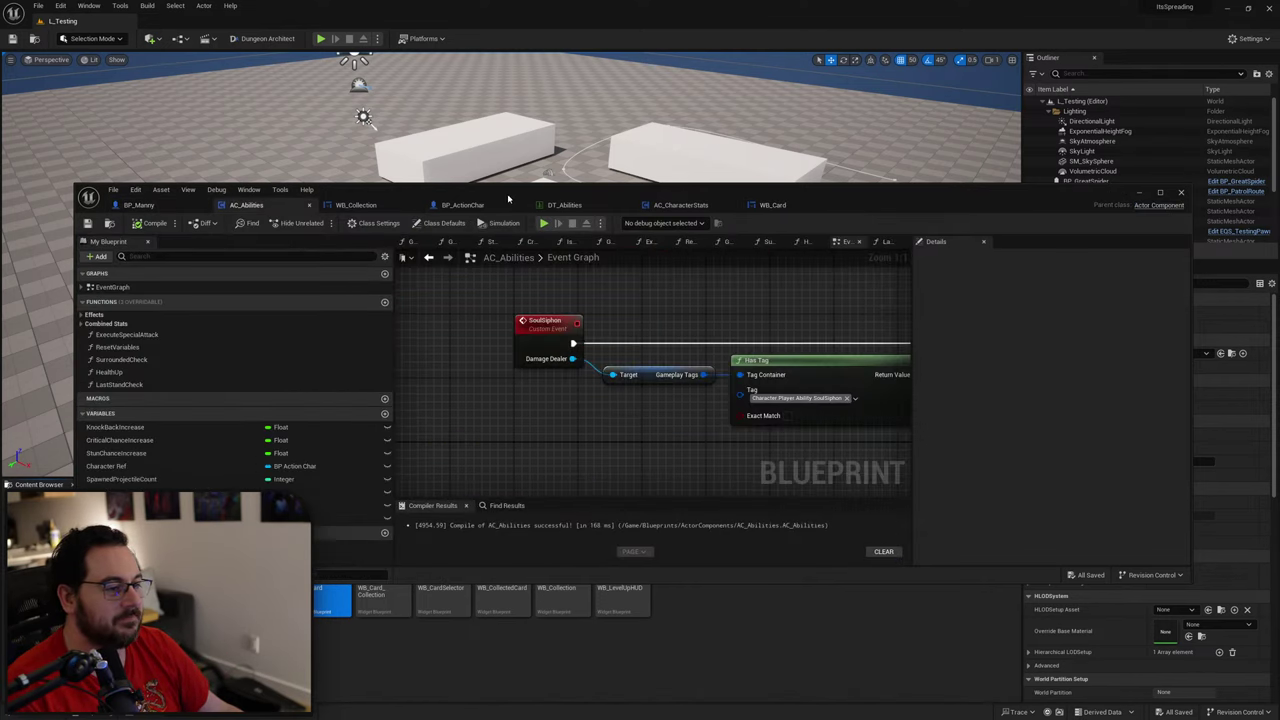
drag(508, 198, 510, 139)
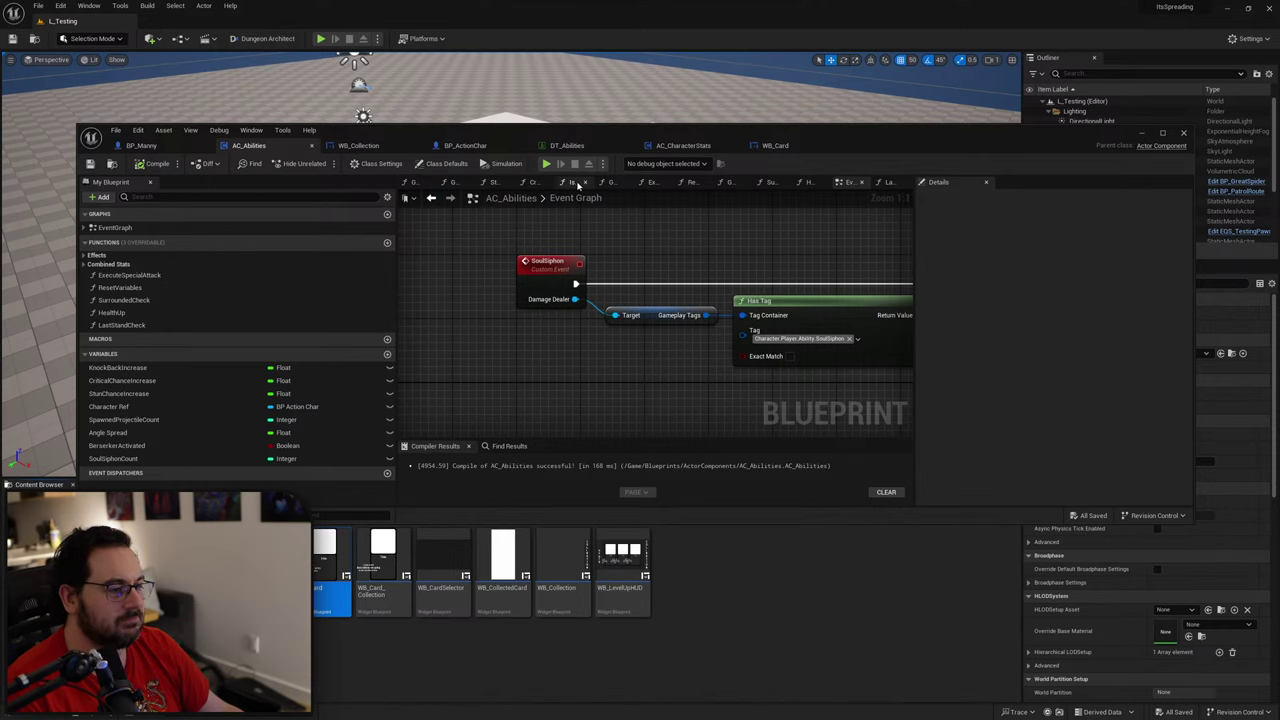
double_click(787, 135)
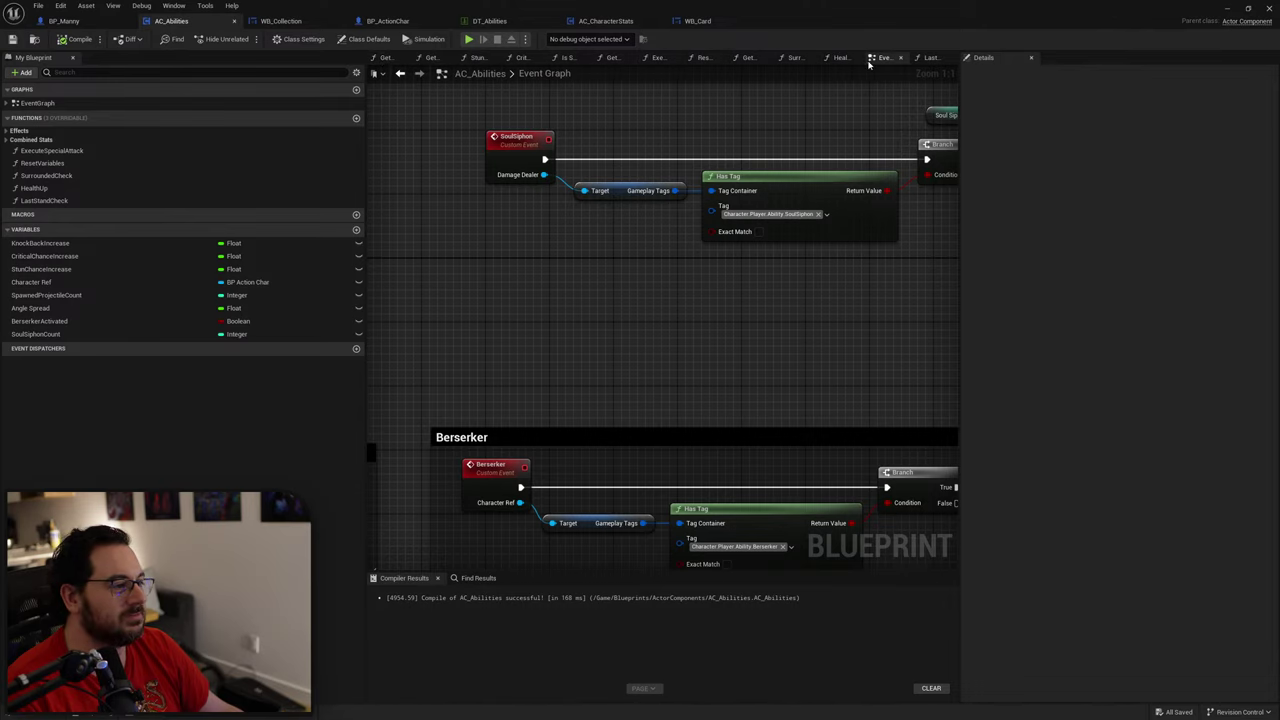
Step: Close the open AC_Abilities function graphs that precede Get Combined Stun Chance, including Get Combined Knock Back Amount and Stun Effect
click(385, 58)
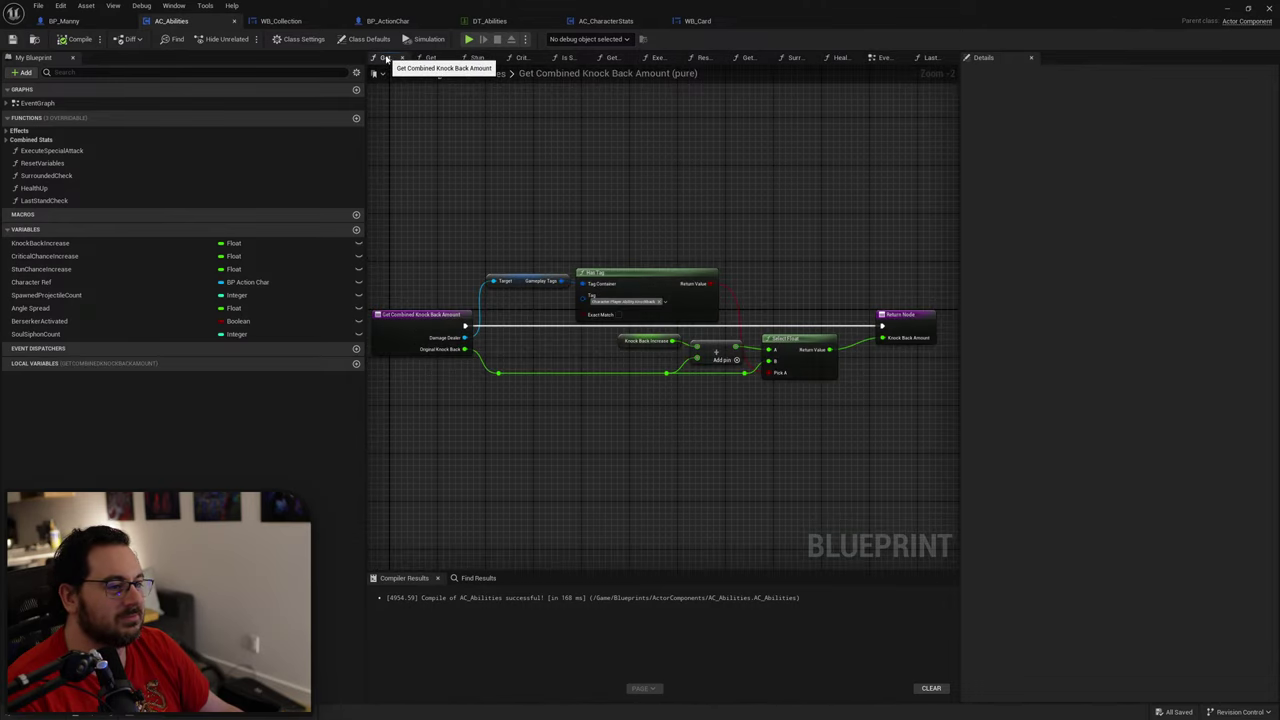
middle_click(385, 58)
click(389, 58)
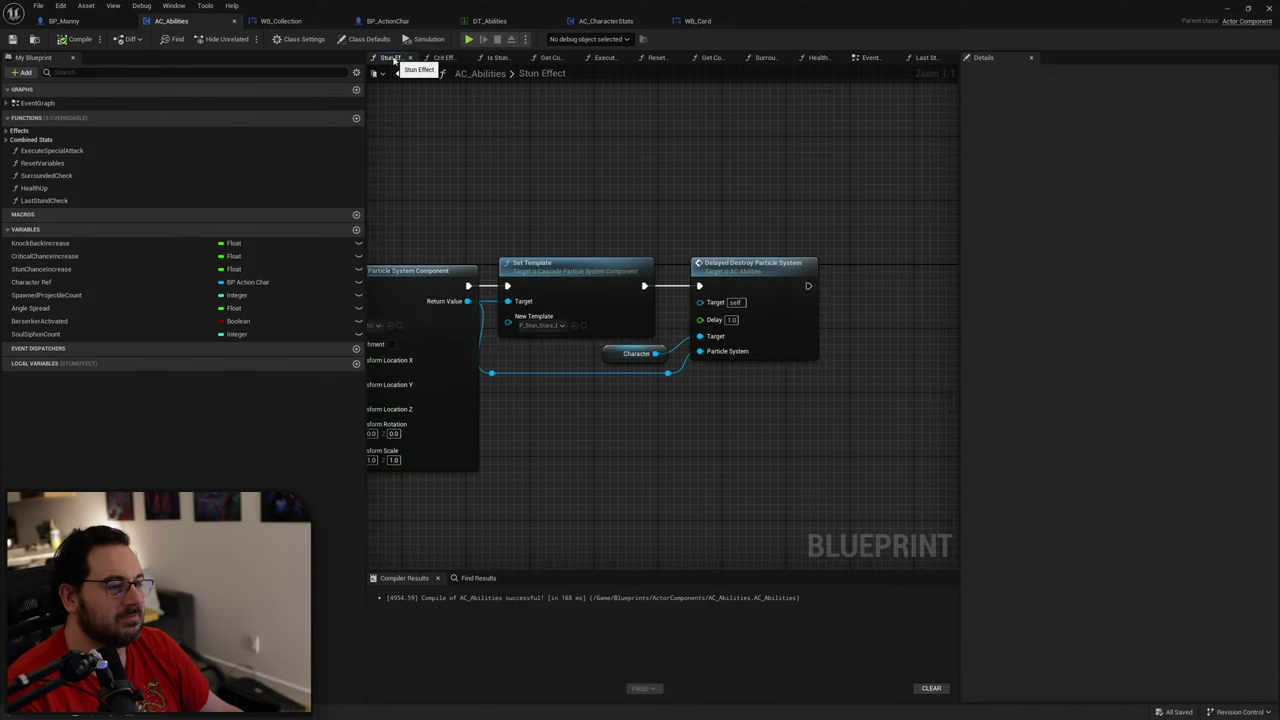
middle_click(392, 58)
middle_click(392, 58)
middle_click(394, 58)
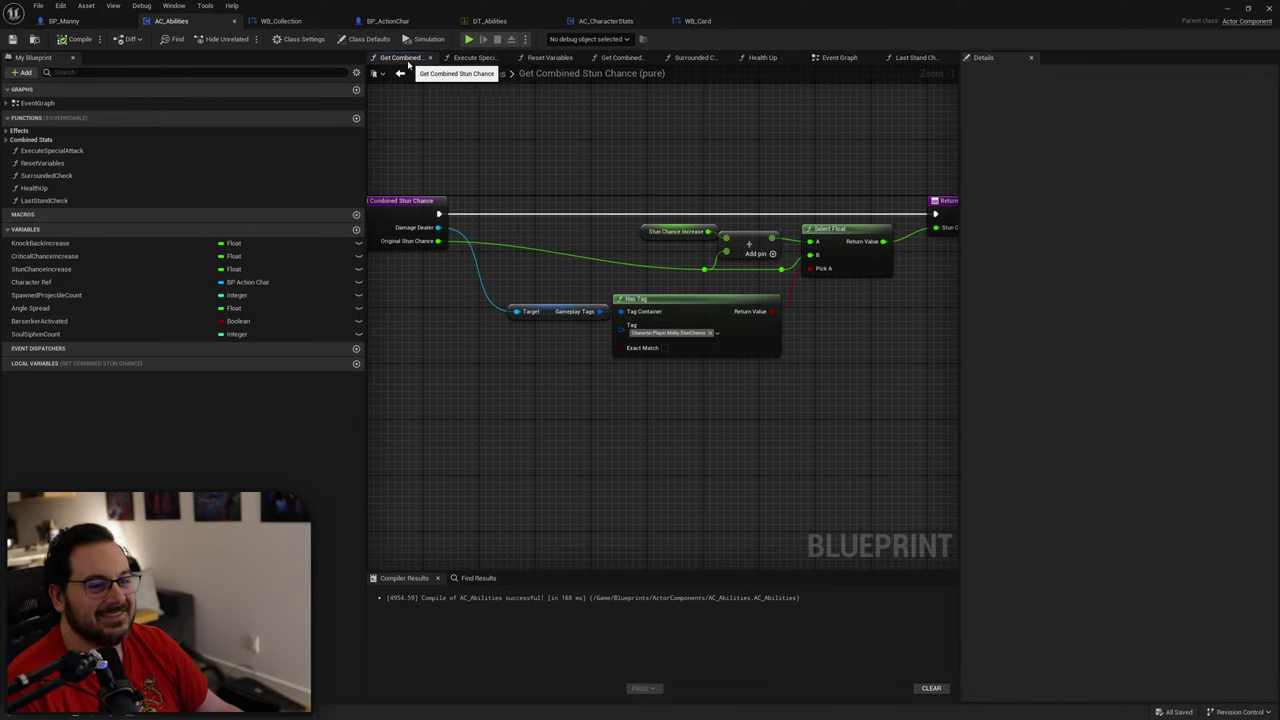
Step: Select the Sprite component in the BP_Manny viewport, try moving it along its Y axis, and undo the move
click(65, 20)
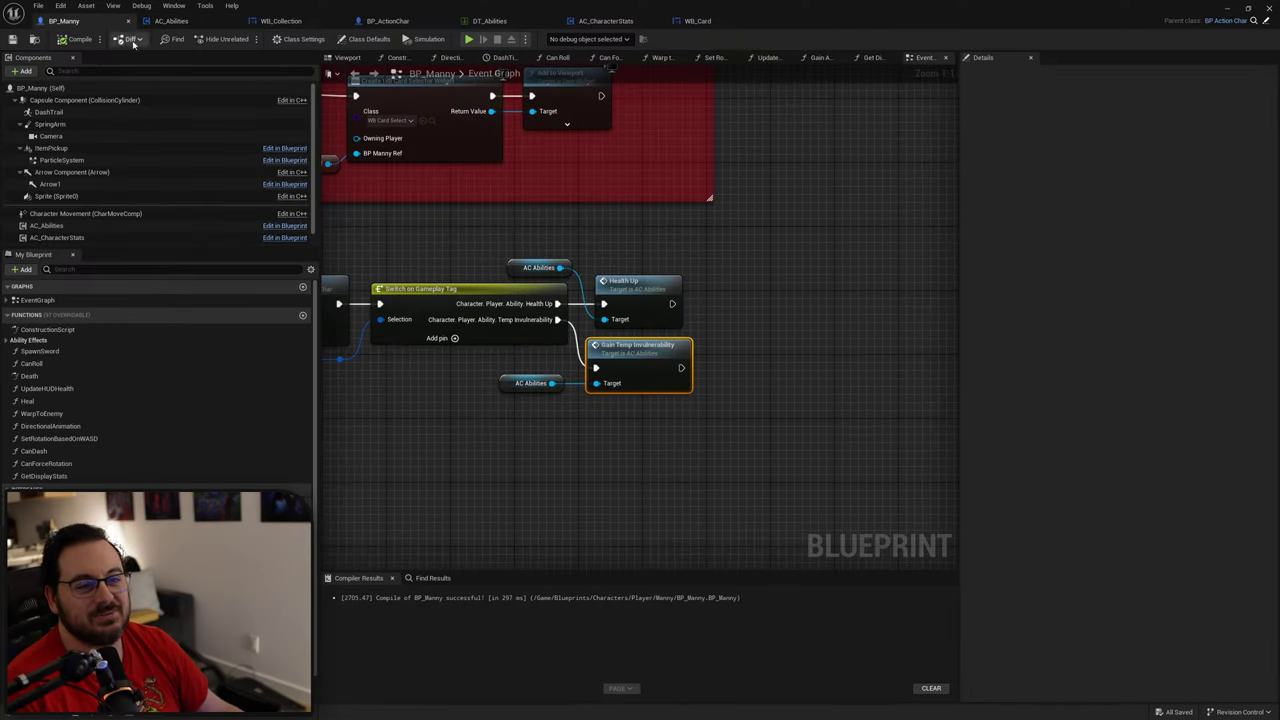
click(345, 58)
click(727, 303)
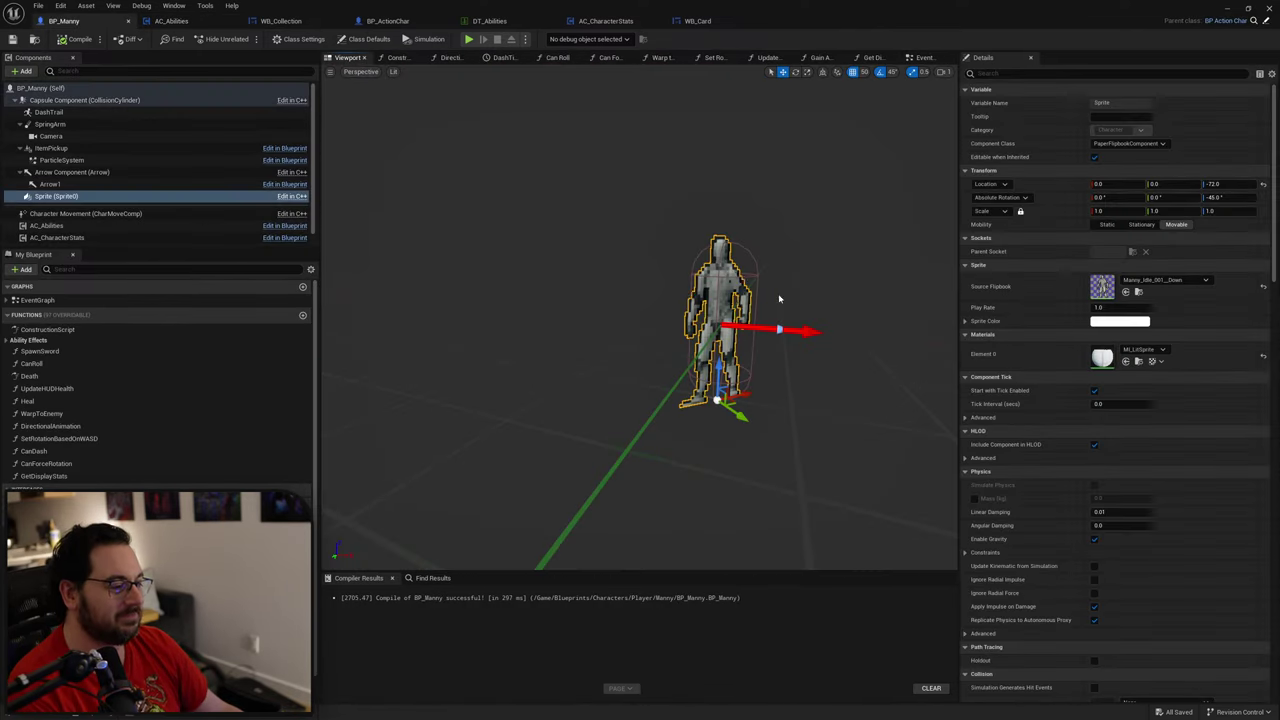
right_drag(780, 298, 650, 300)
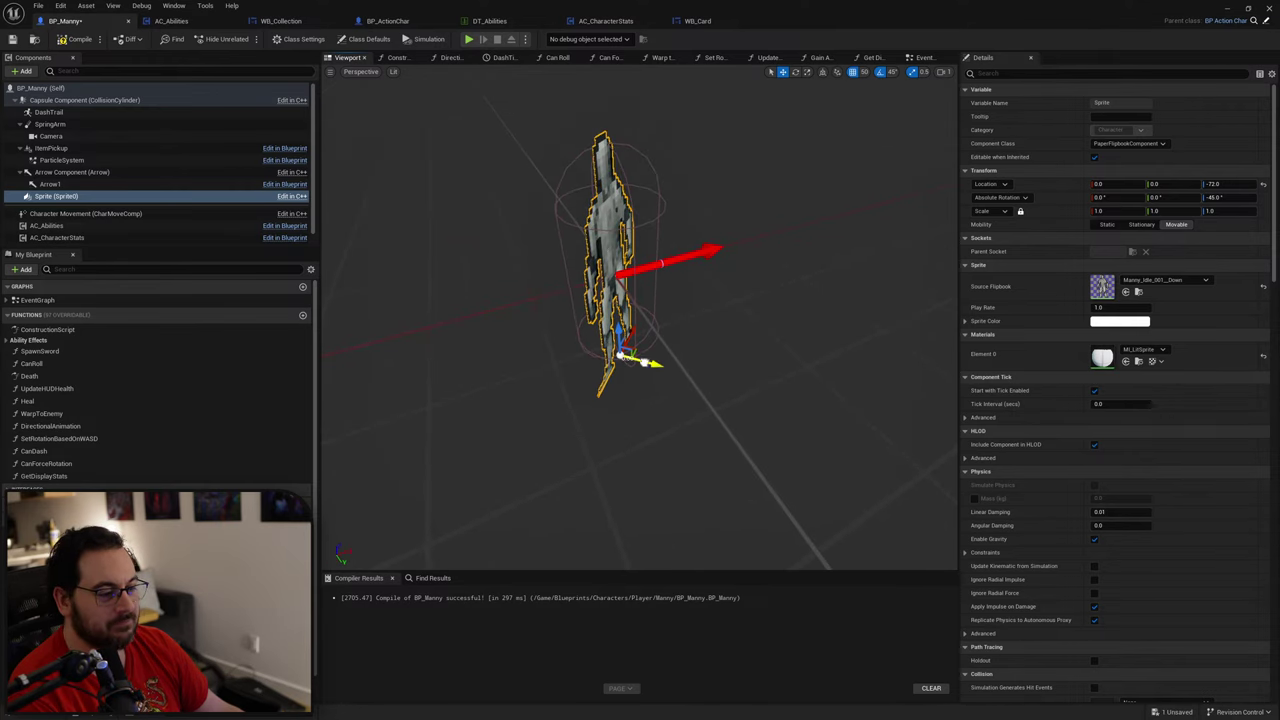
drag(626, 360, 567, 342)
key(ctrl+z)
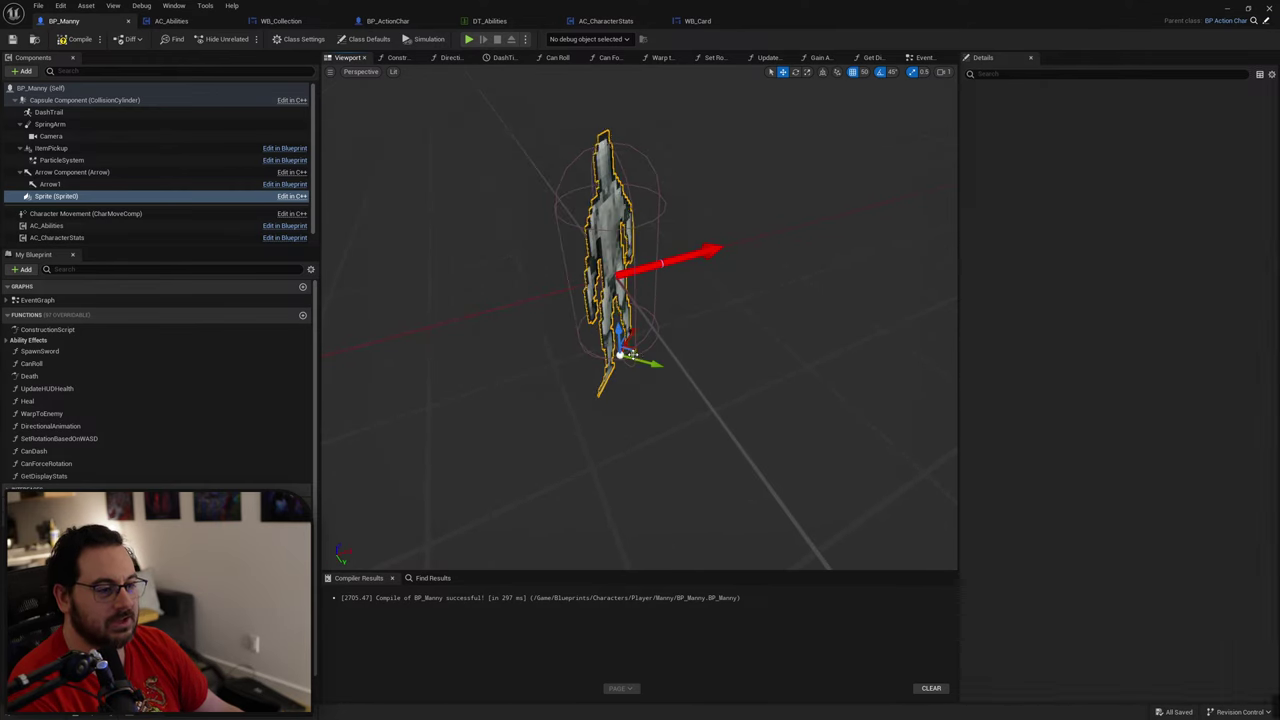
Step: Duplicate the Sprite component in BP_Manny as BackGlowEffect and attach the copy under Sprite
key(ctrl+d)
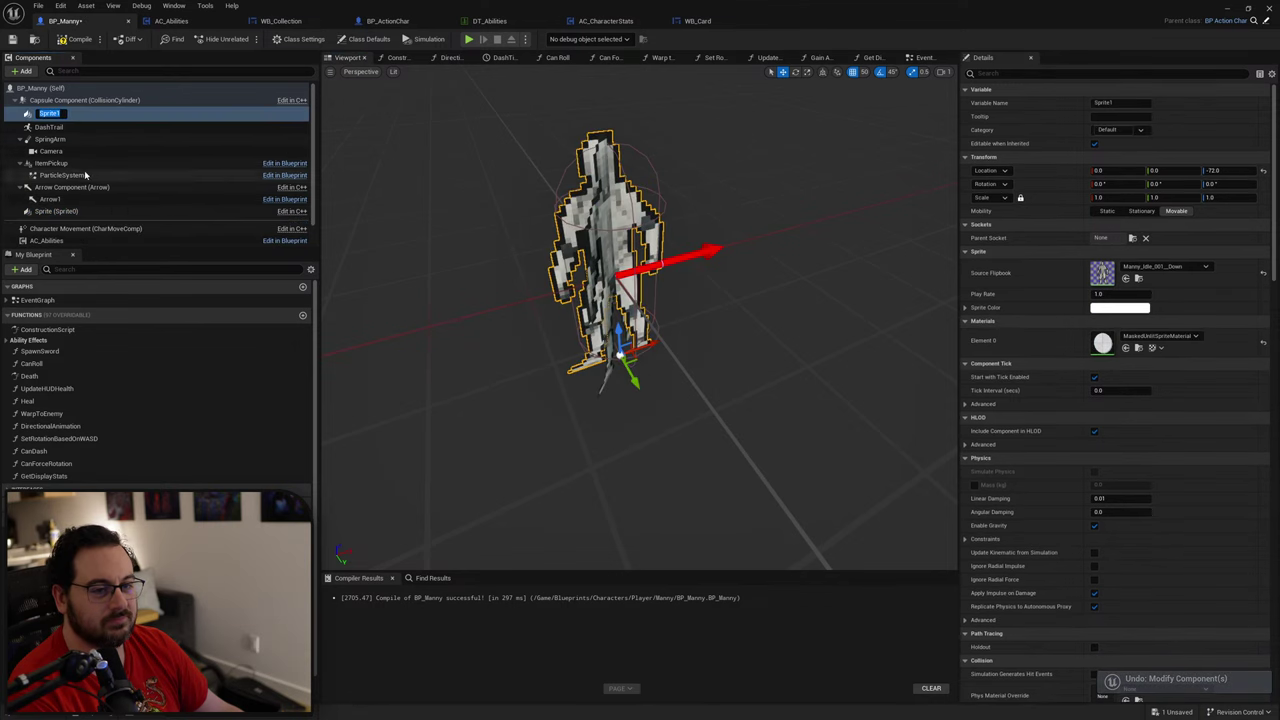
click(74, 114)
drag(61, 116, 63, 117)
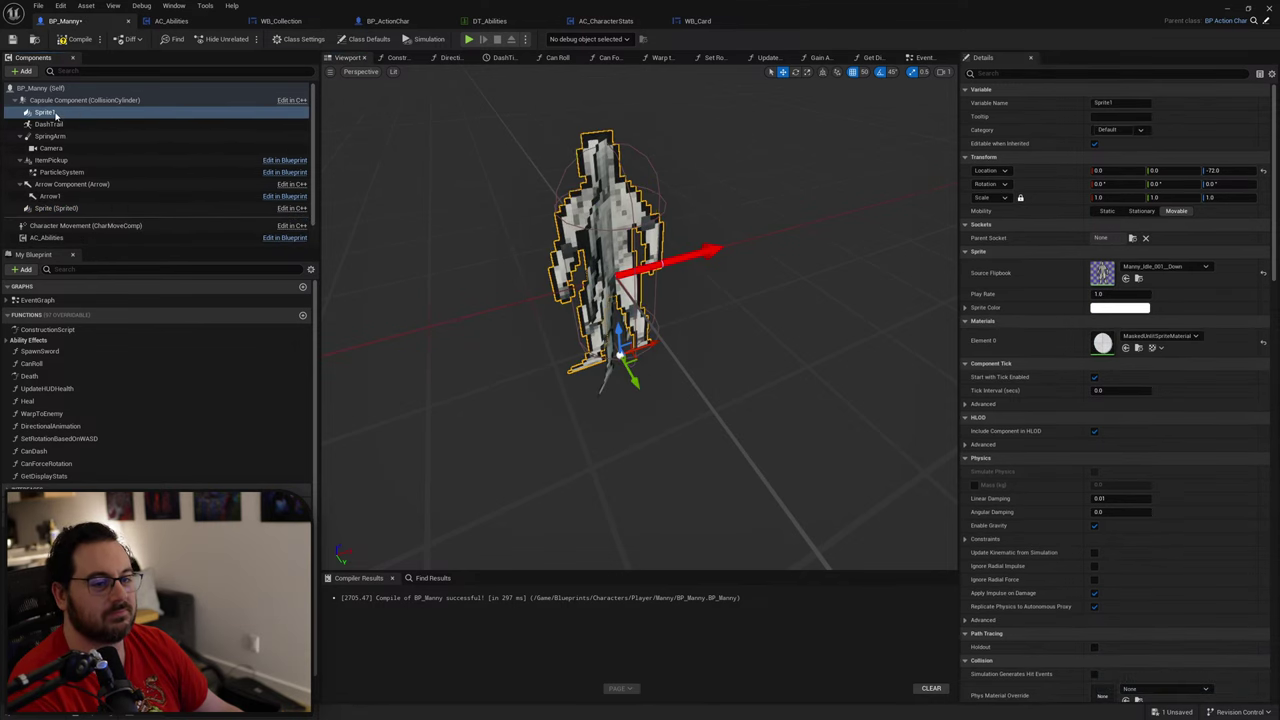
click(64, 116)
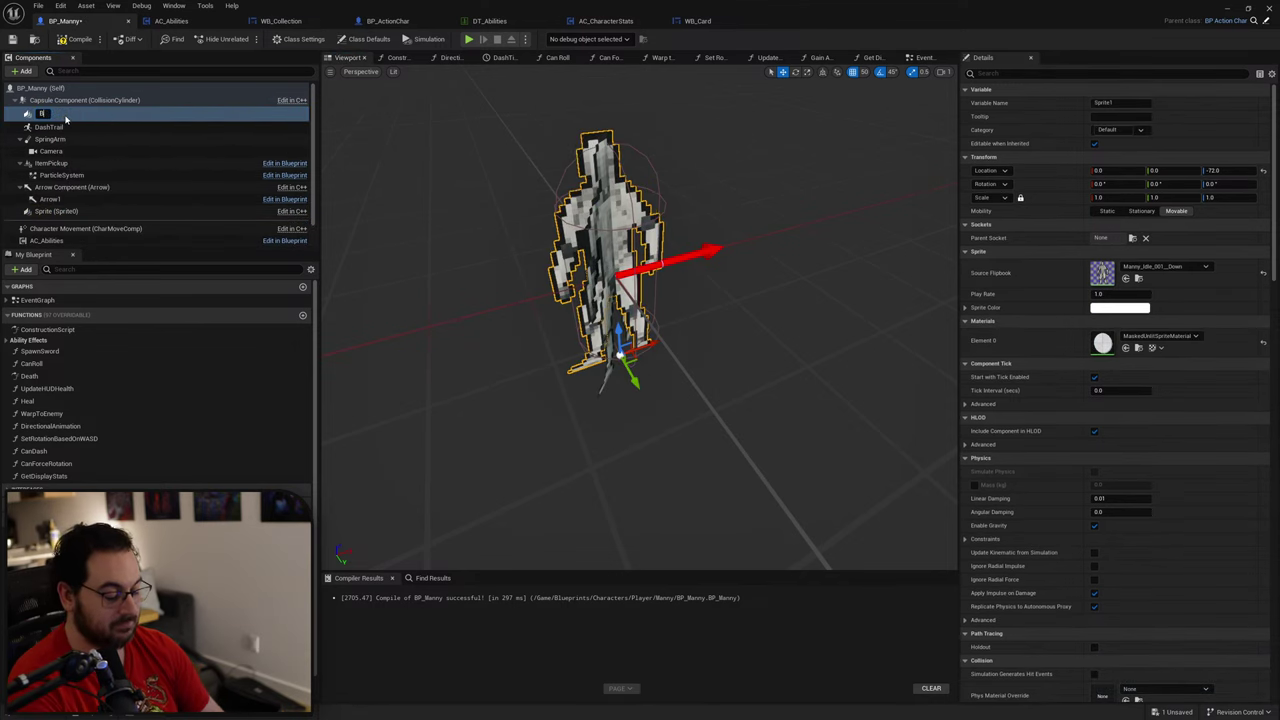
text(BackGlowEff)
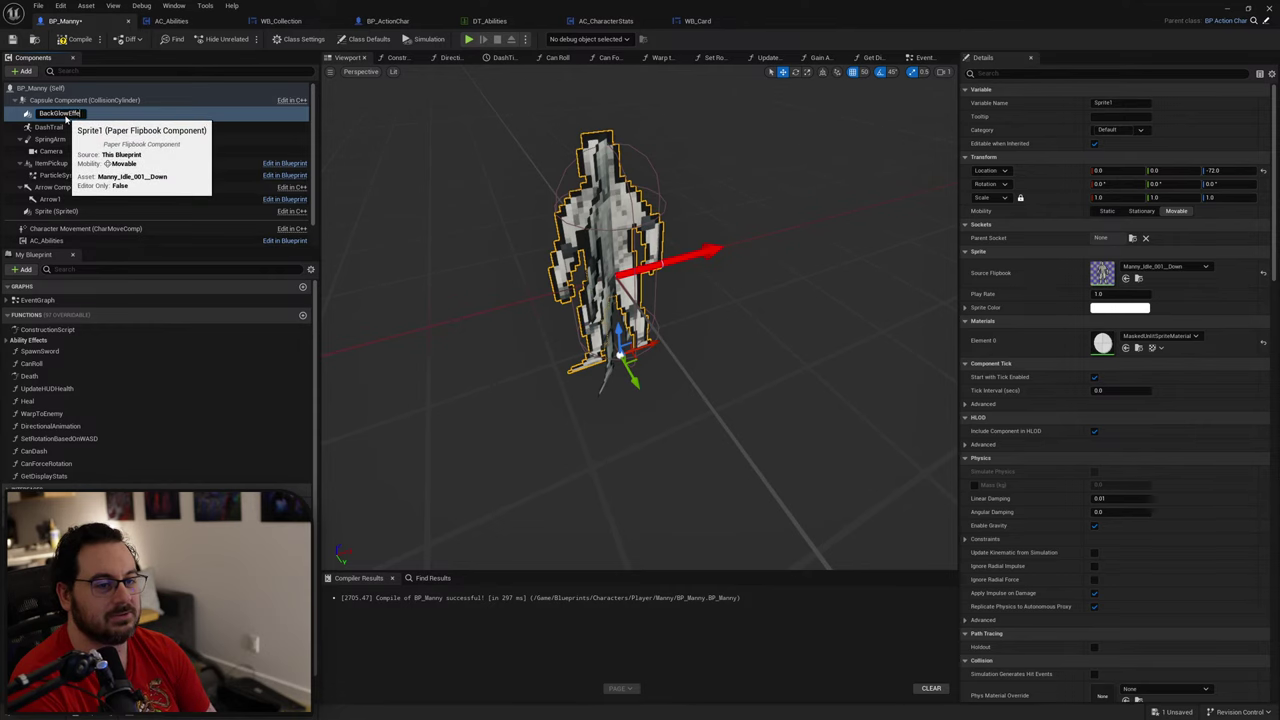
text(ect)
key(Return)
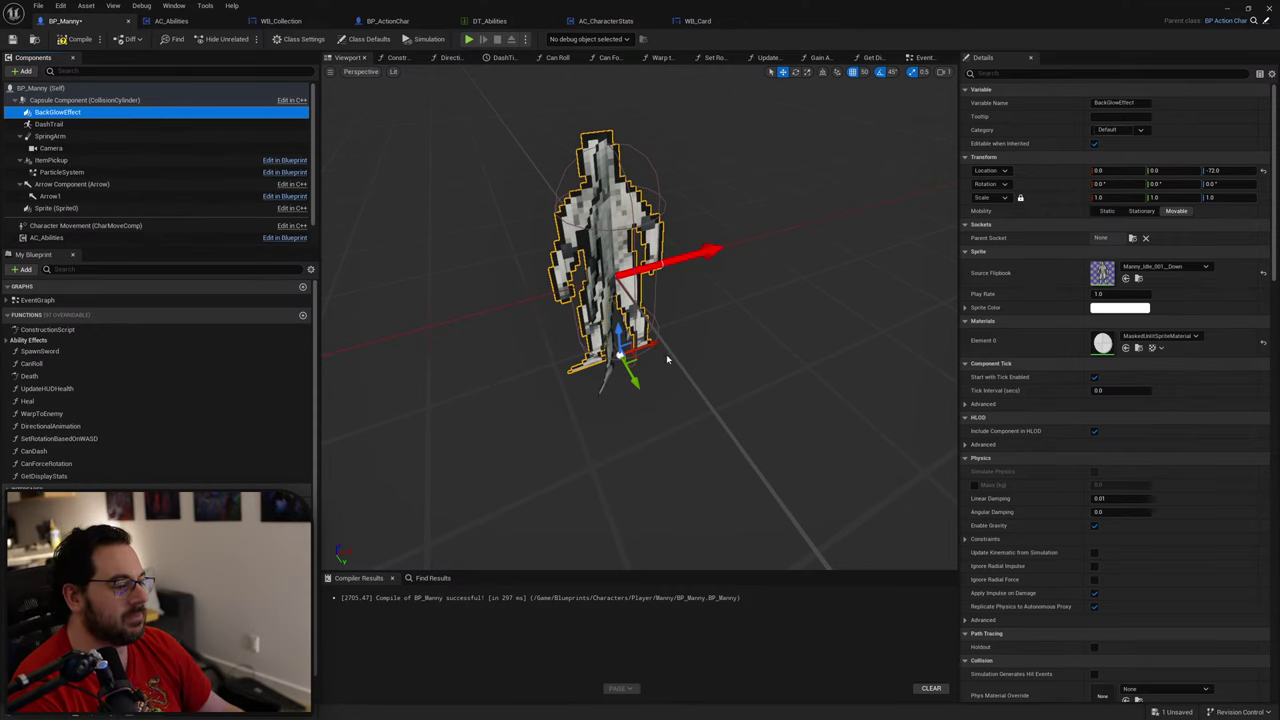
right_drag(640, 320, 431, 266)
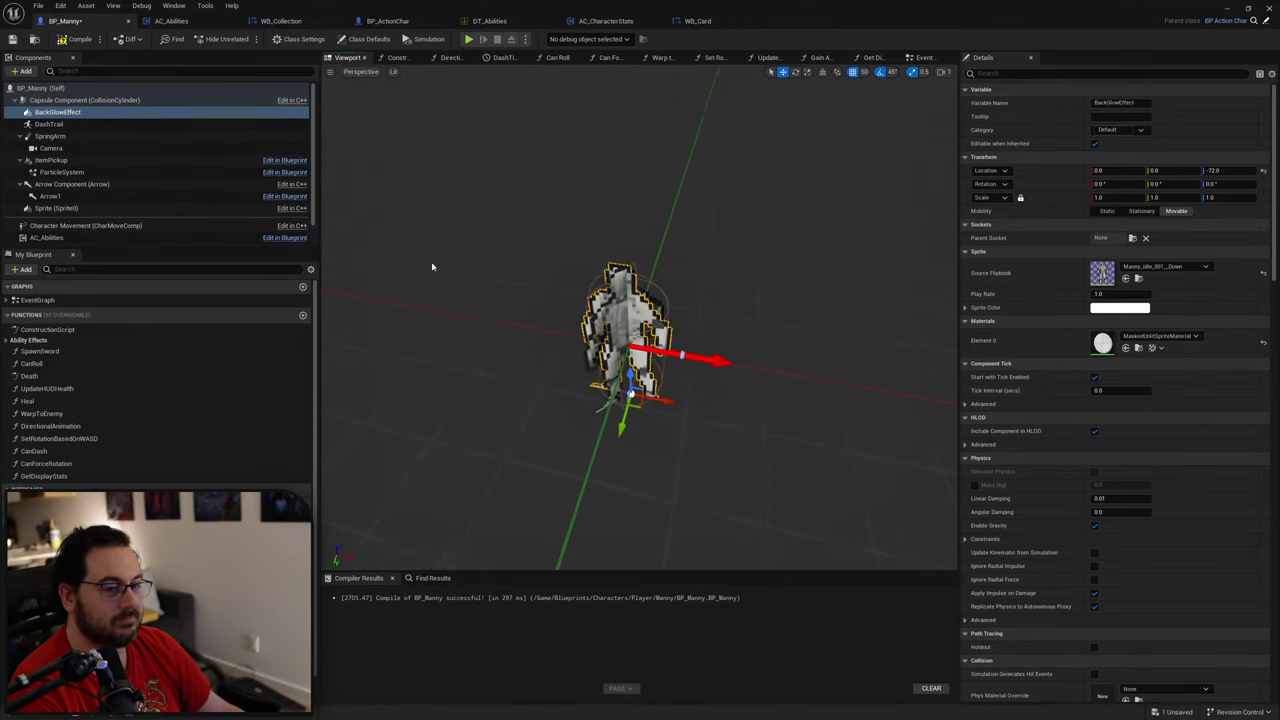
drag(79, 115, 55, 216)
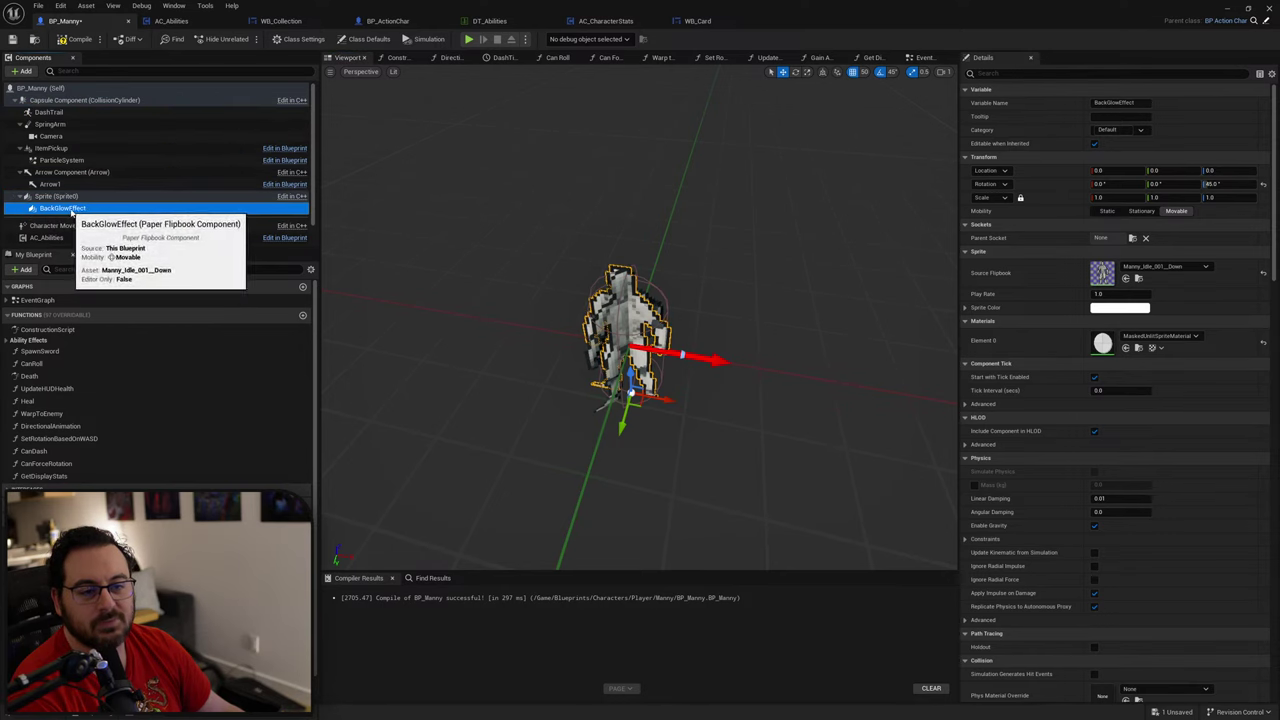
Step: Reset the rotation of BackGlowEffect to its default and move the component along Y to about -1.65
click(1263, 184)
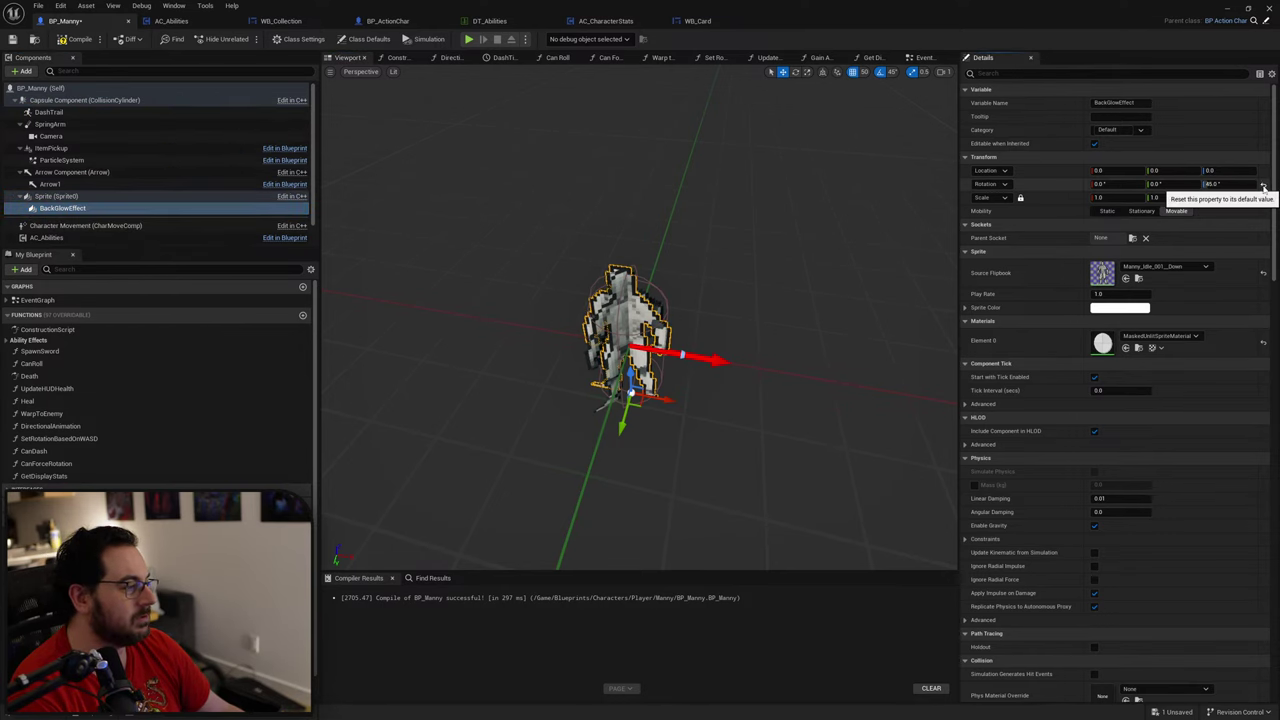
right_drag(640, 320, 626, 306)
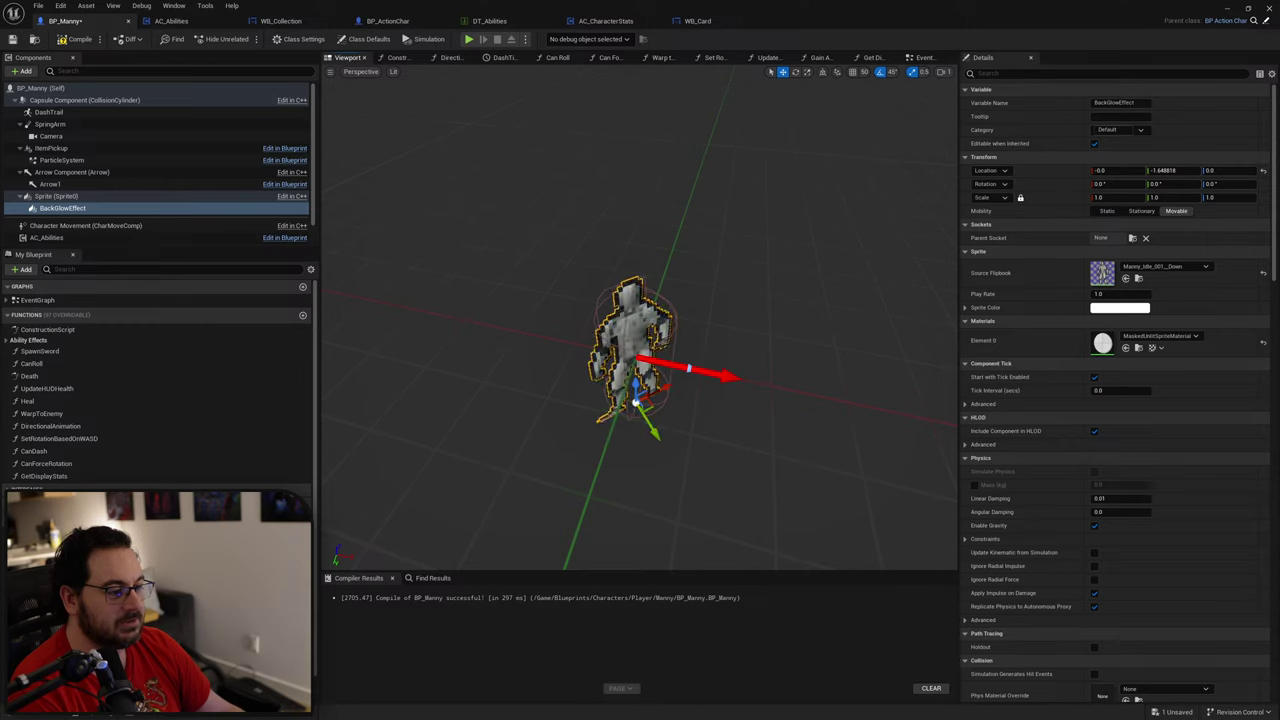
key(w)
mouse_move(640, 320)
right_down()
mouse_move(590, 295)
mouse_move(515, 325)
mouse_move(640, 335)
right_up()
key(d)
key(a)
key(w)
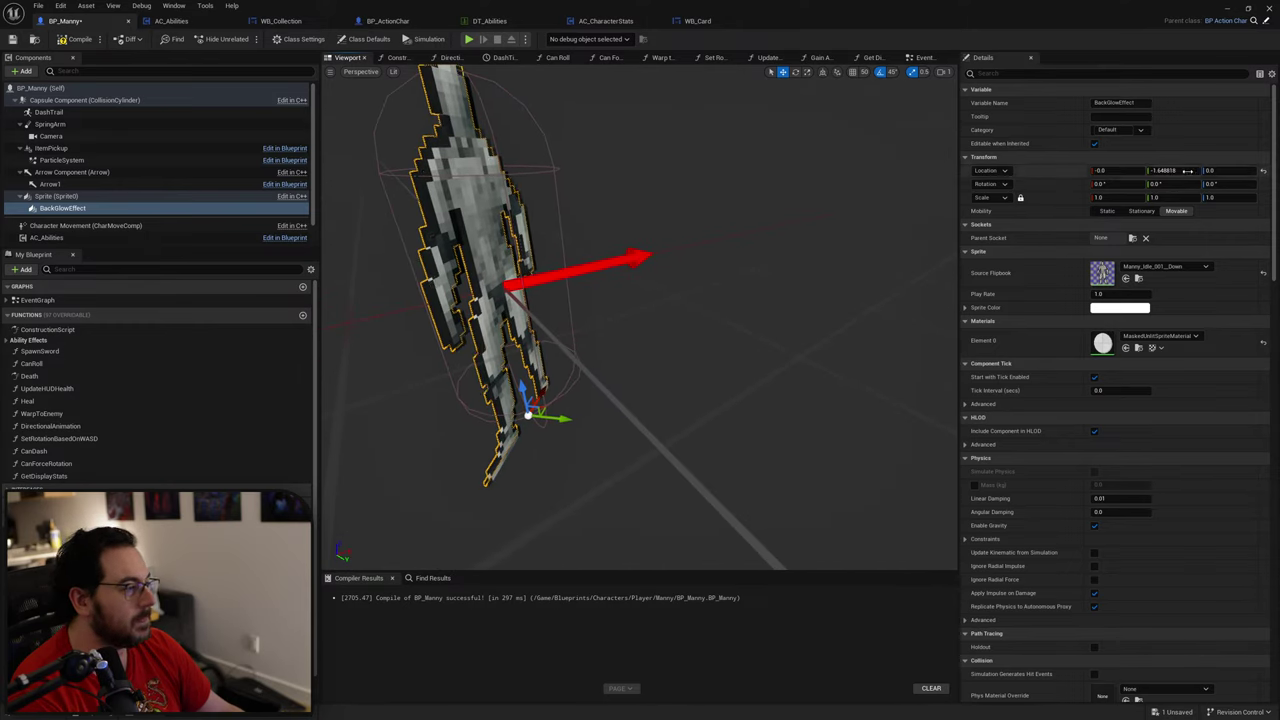
Step: Set the Y location of BackGlowEffect to -0.1 after trying -0.5 and 0
click(1187, 171)
text(-.5)
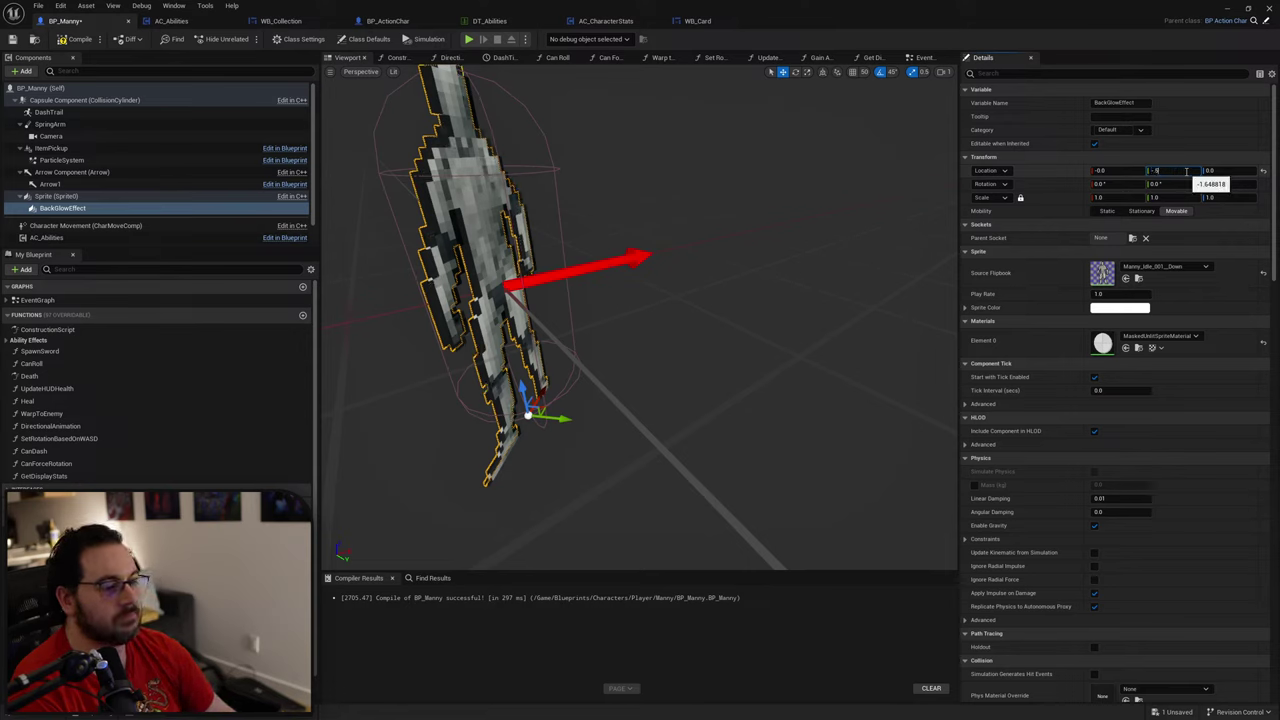
key(Return)
text(0)
key(Return)
text(-)
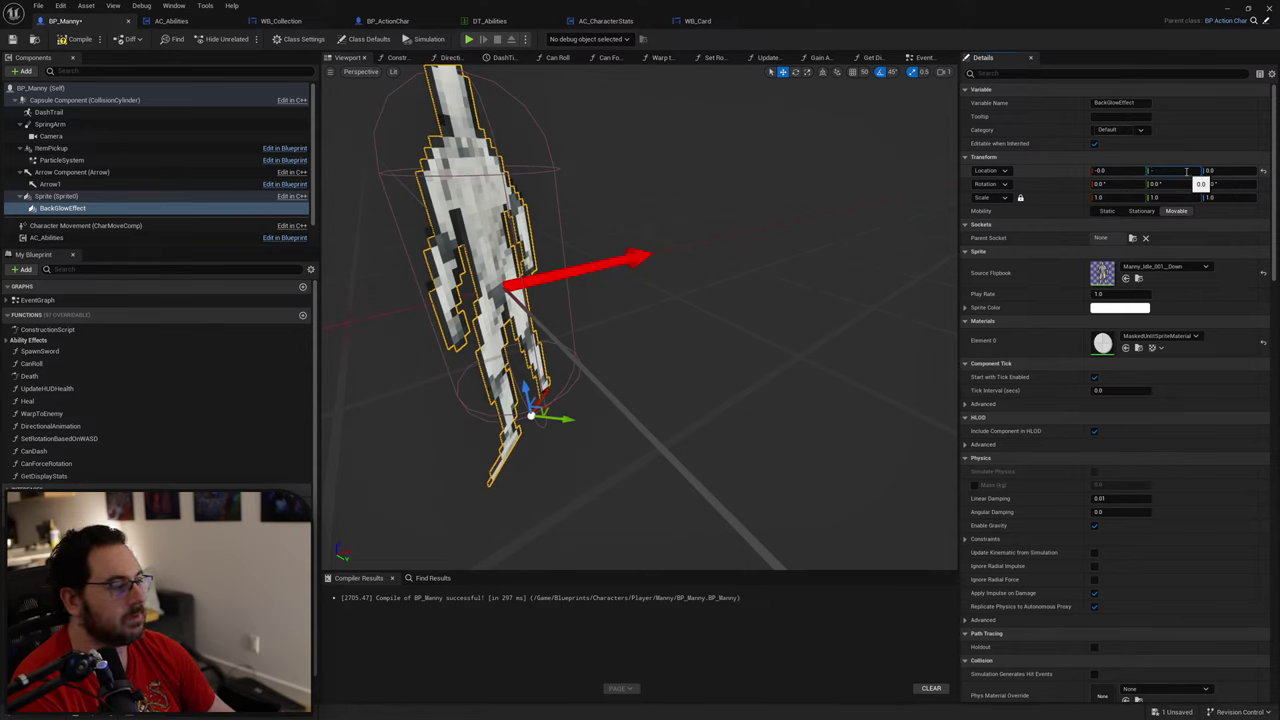
key(Return)
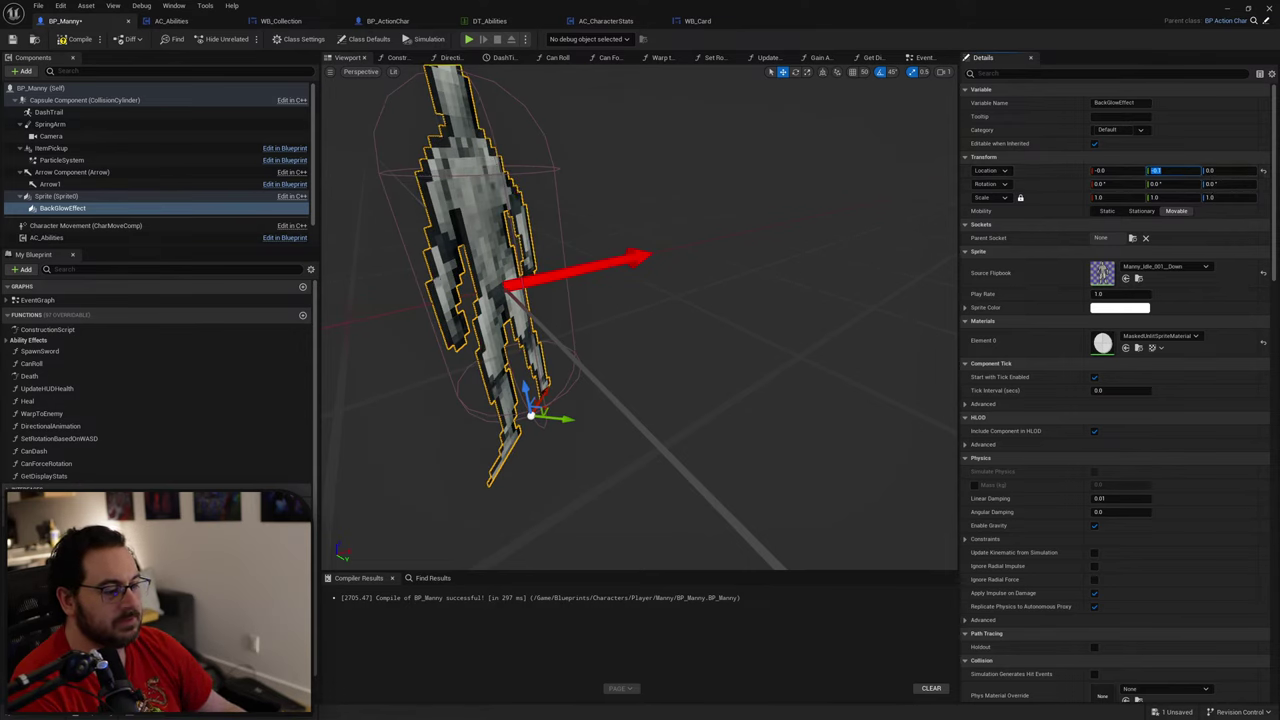
Step: Scale BackGlowEffect uniformly to 1.5 in the viewport
right_drag(694, 326, 540, 326)
key(r)
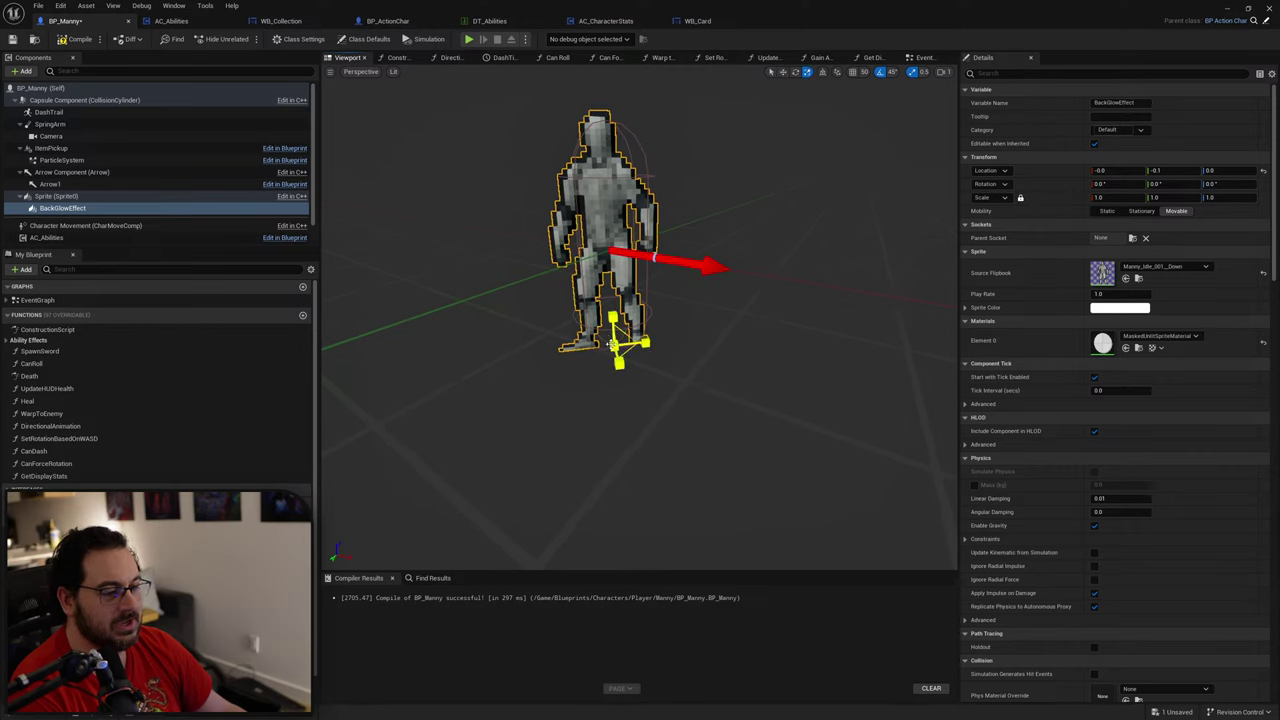
scroll(613, 345, up, 10)
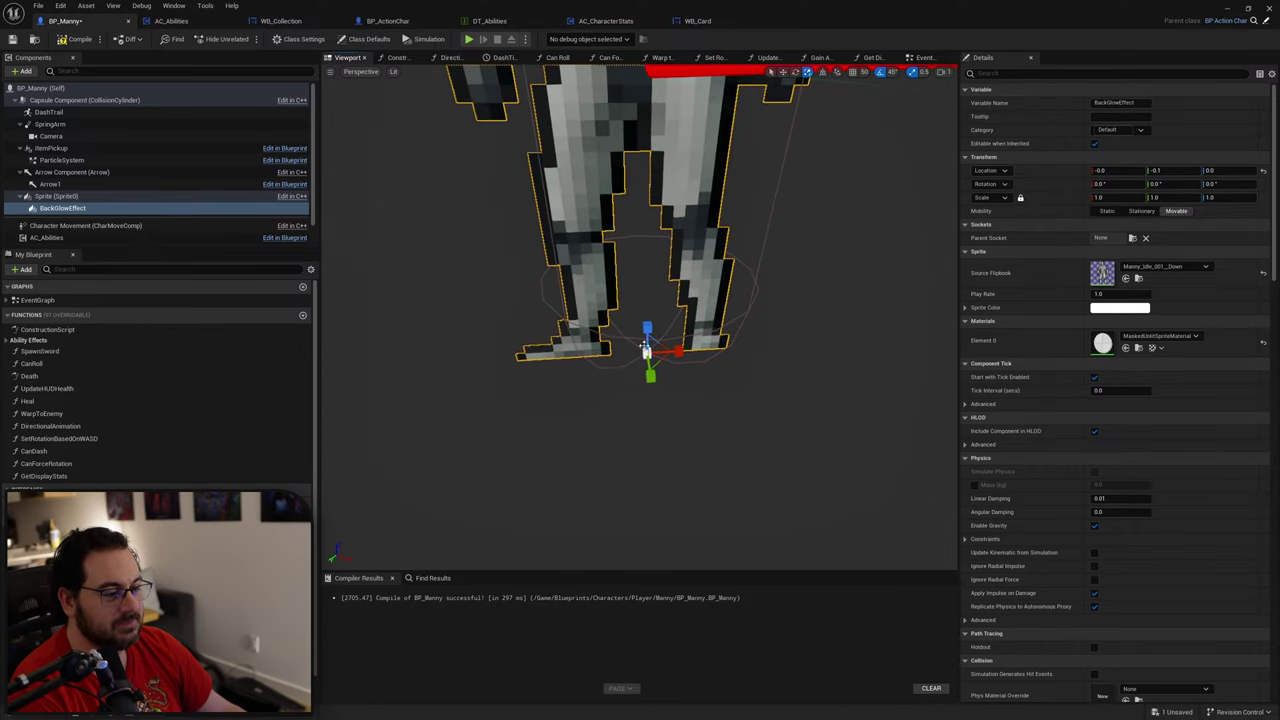
drag(645, 347, 660, 338)
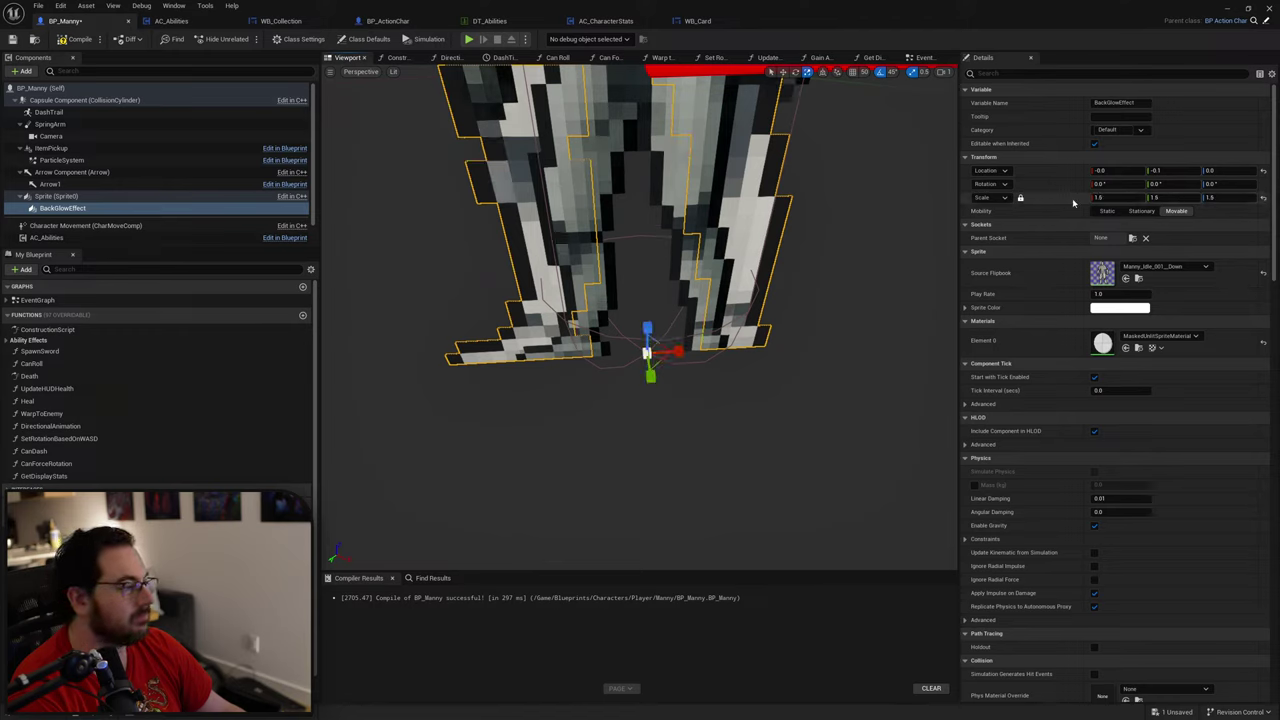
Step: Turn off scale snapping, try scaling BackGlowEffect uniformly to about 1.3, and undo all of its scaling
click(881, 74)
drag(650, 372, 650, 368)
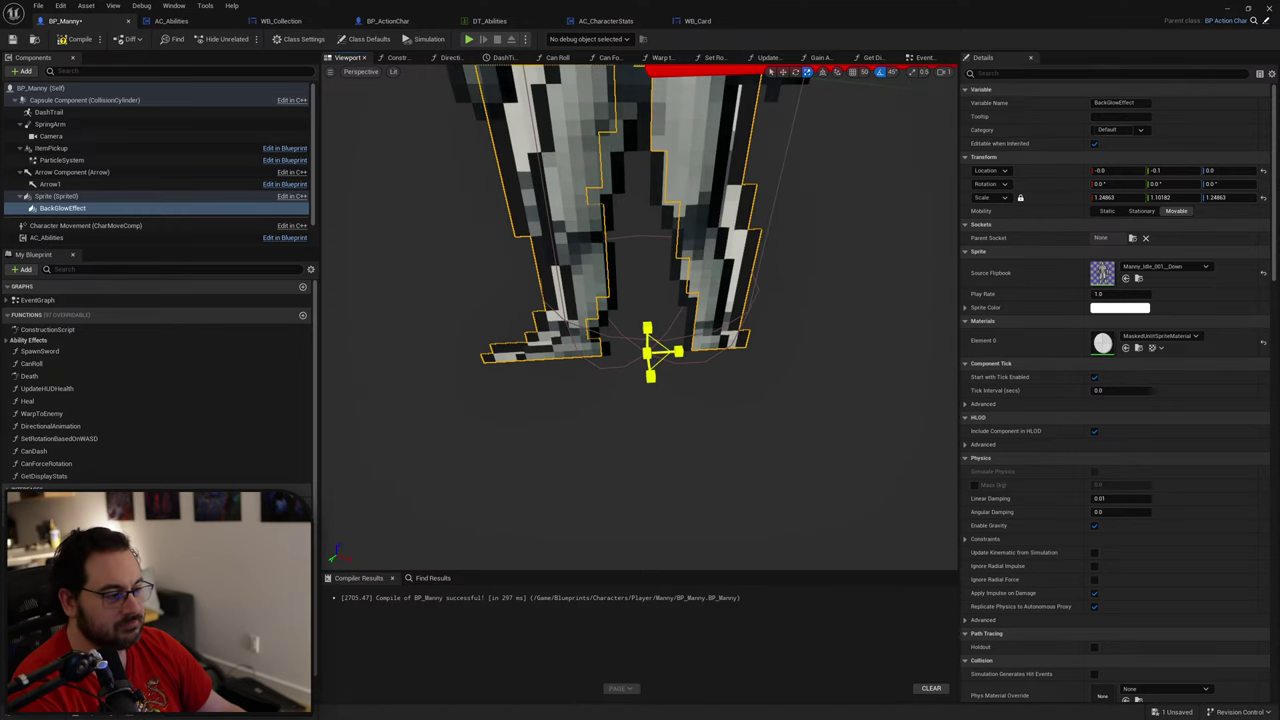
key(ctrl+z)
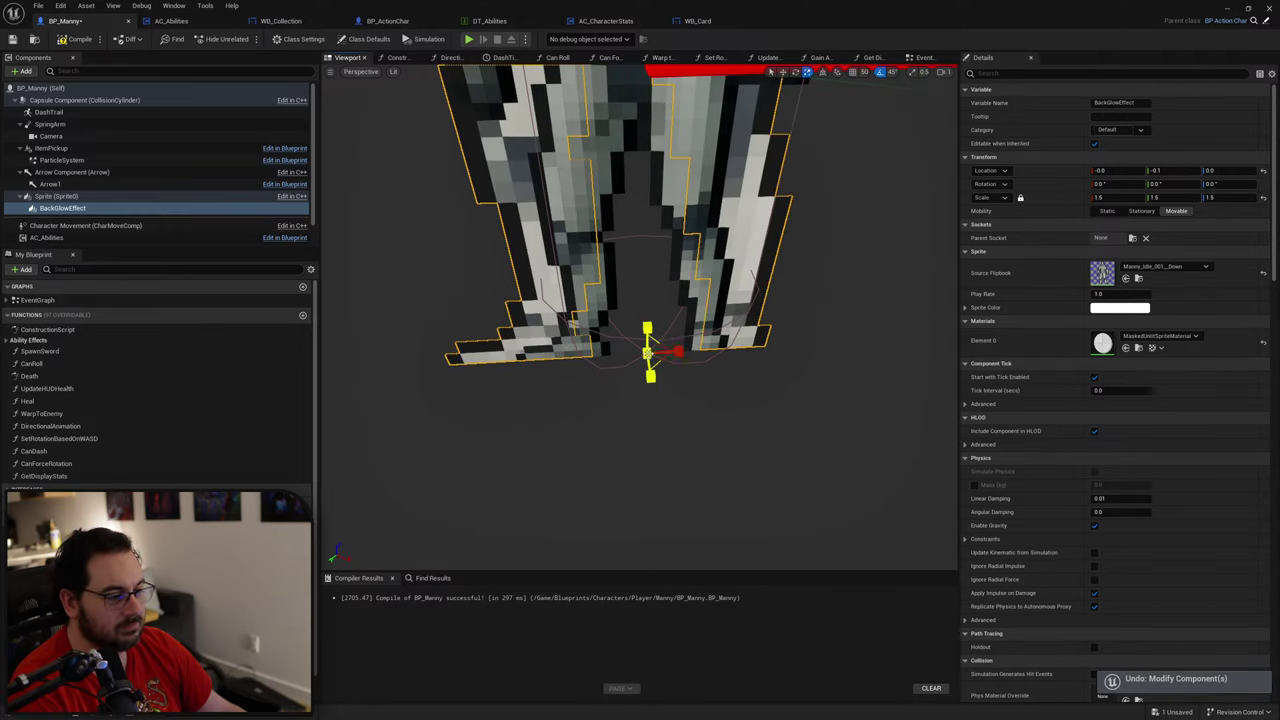
drag(658, 352, 654, 356)
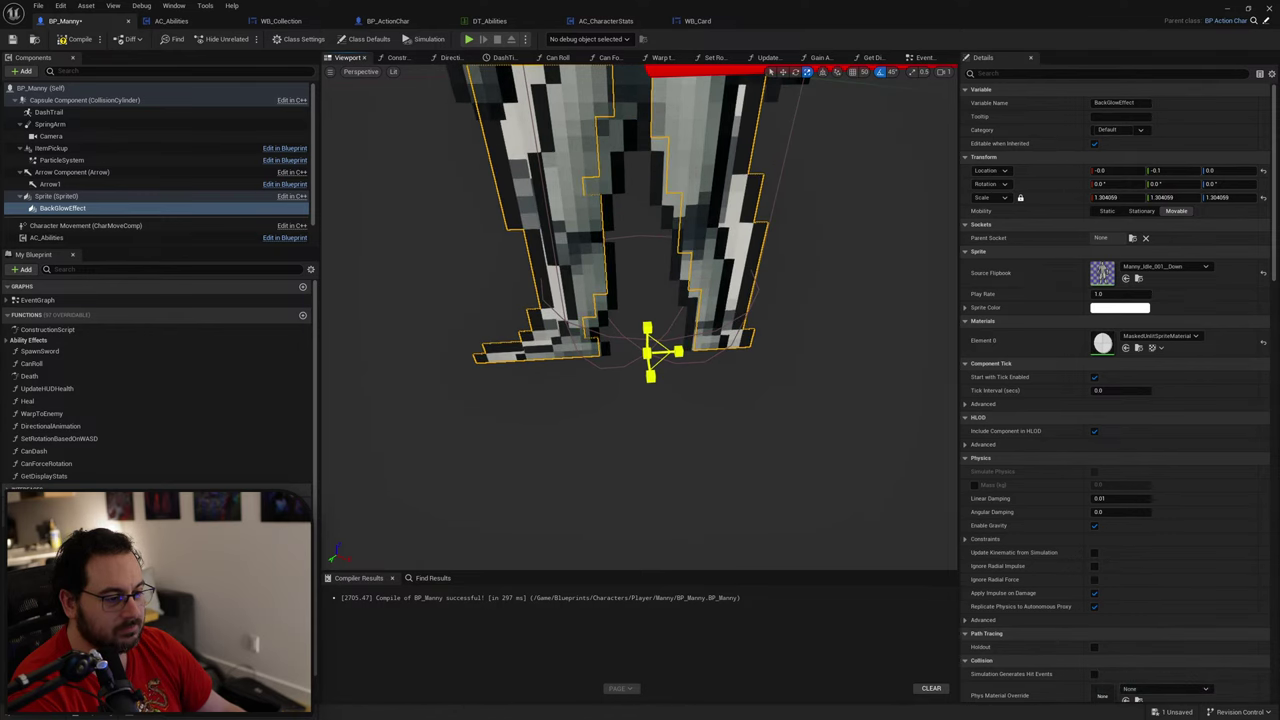
scroll(650, 352, down, 6)
scroll(686, 330, up, 6)
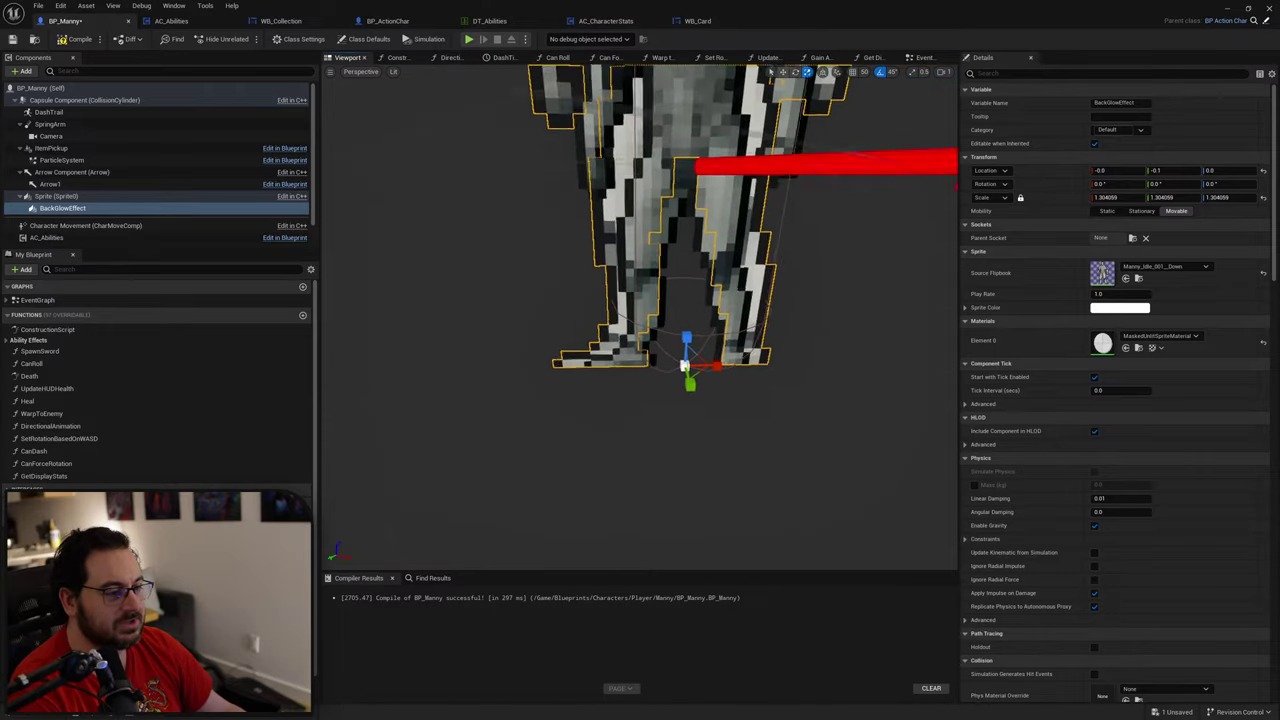
key(ctrl+z)
key(ctrl+z)
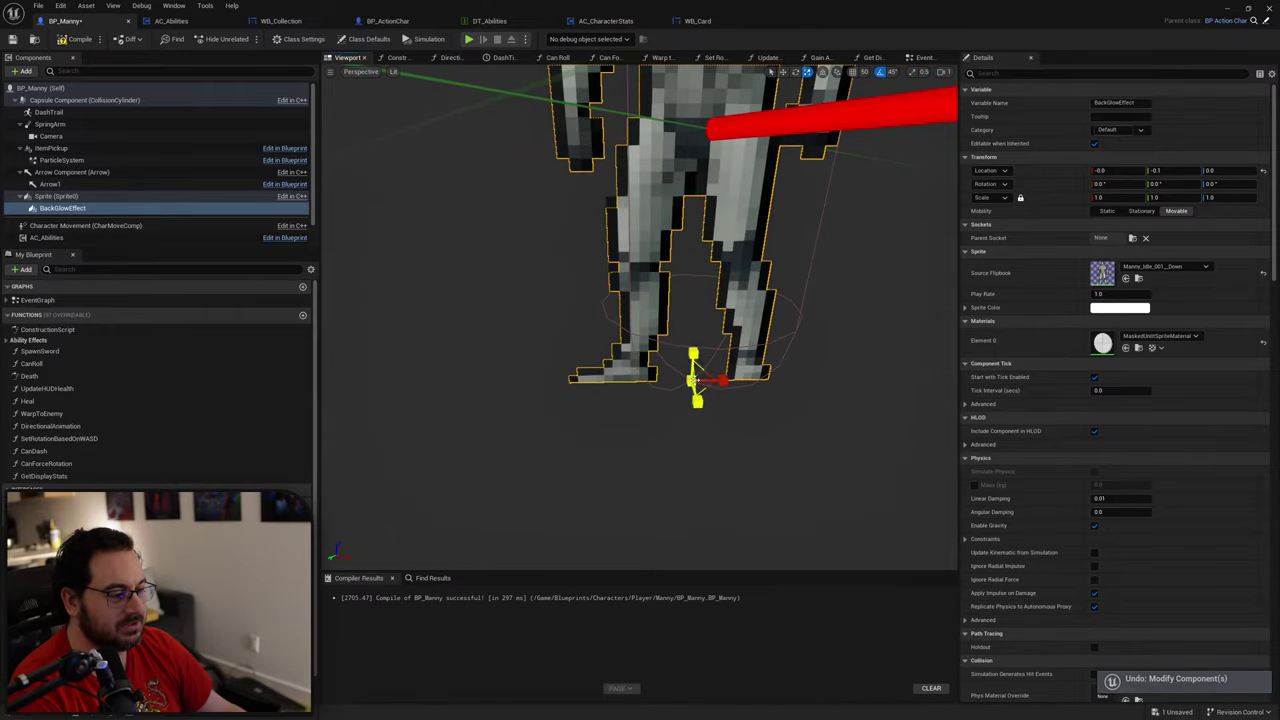
Step: Set the scale of BackGlowEffect to 1.04 on all three axes
scroll(745, 350, down, 5)
scroll(793, 340, up, 8)
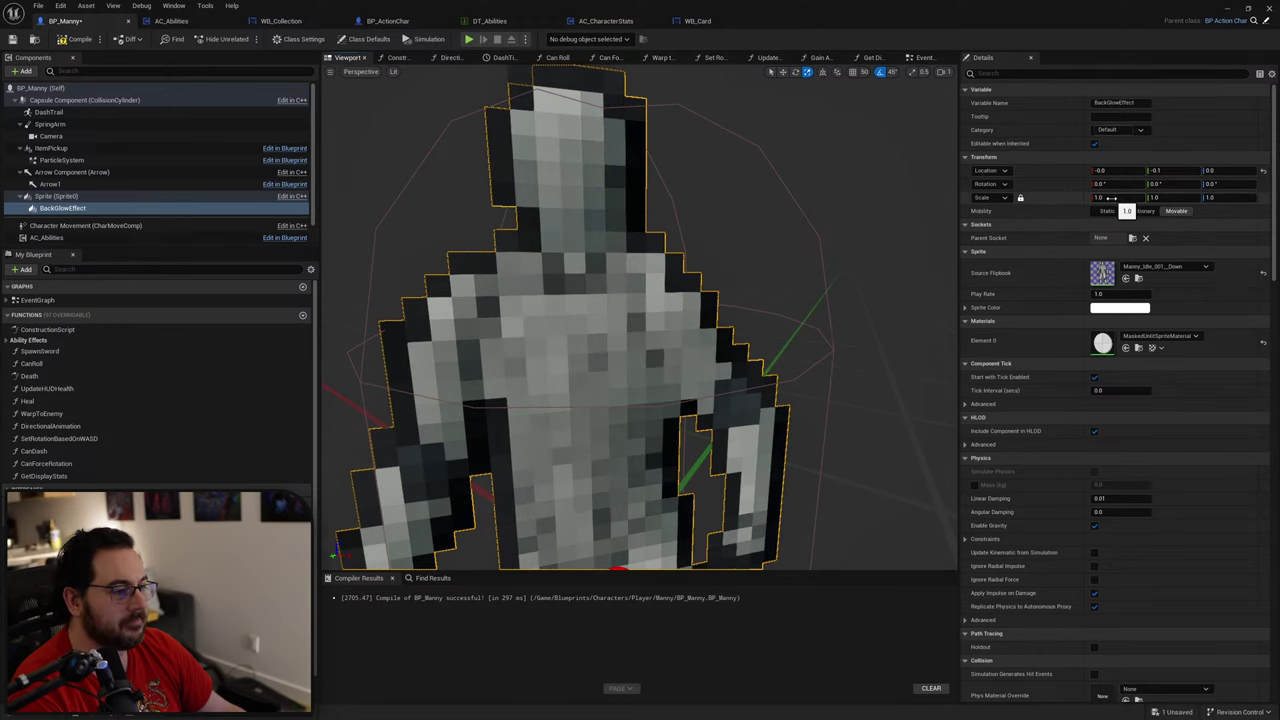
drag(1110, 198, 1120, 198)
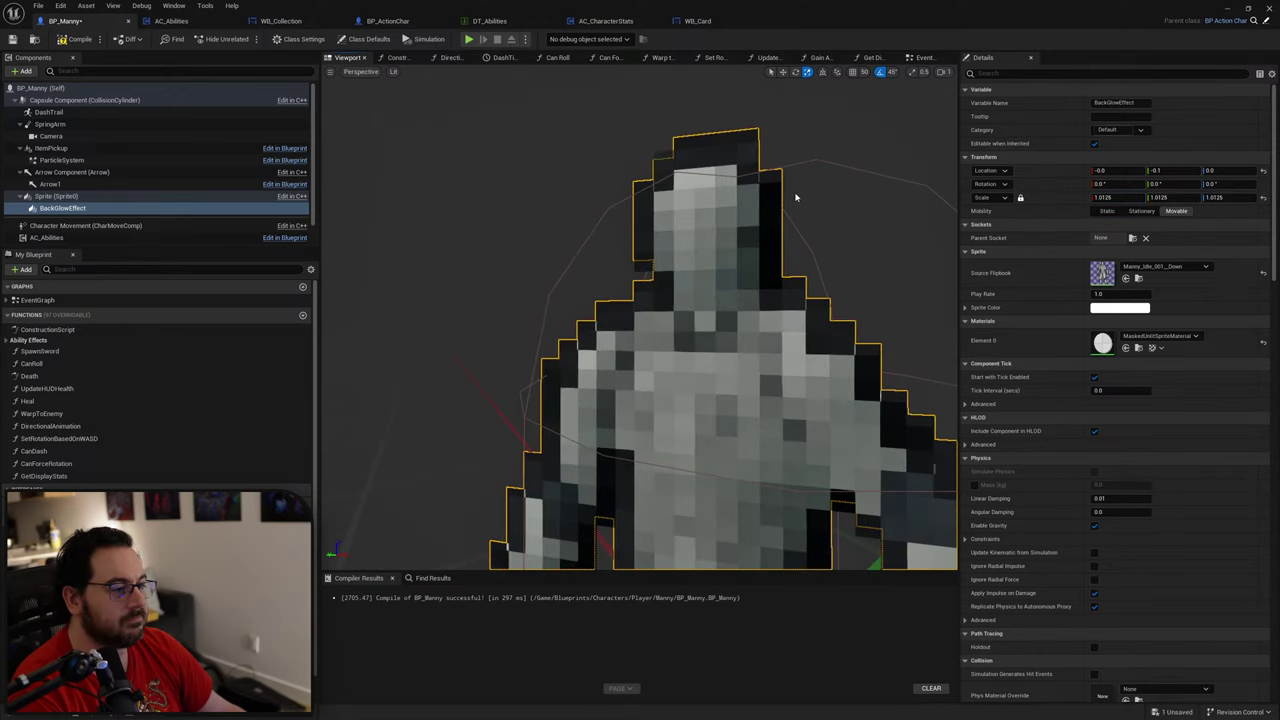
key(alt+3)
key(alt+4)
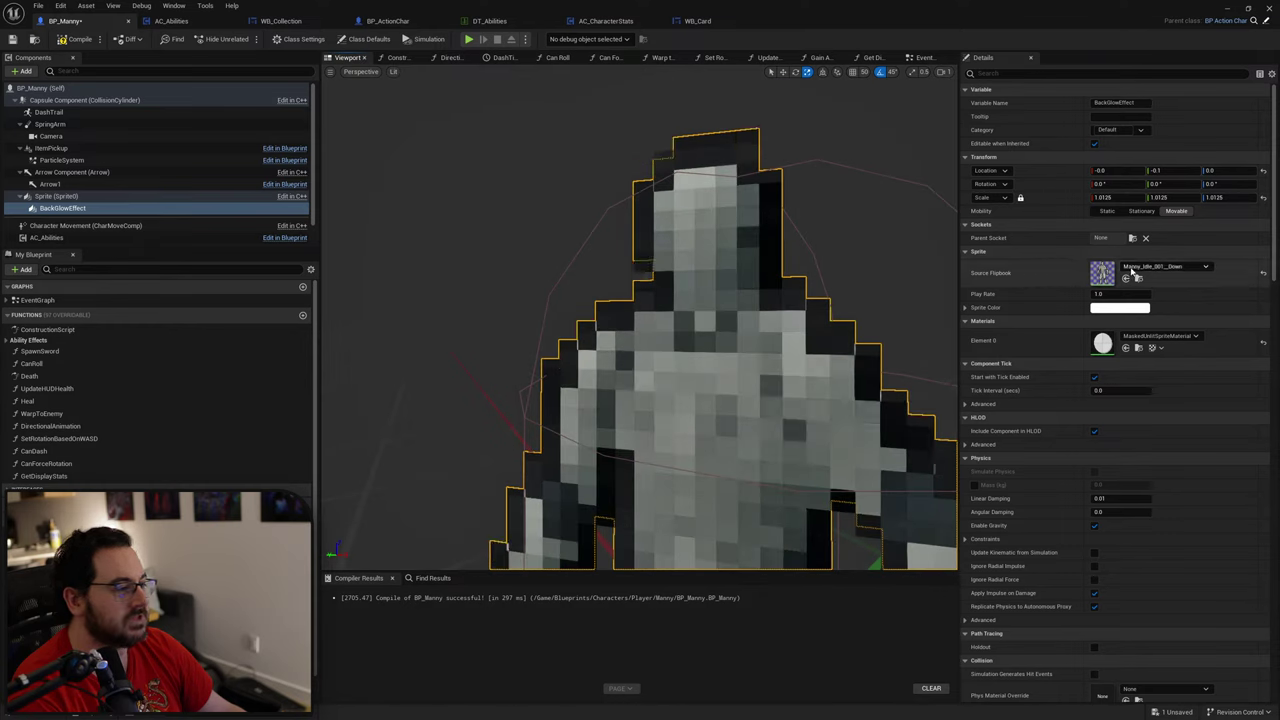
drag(1104, 198, 1118, 198)
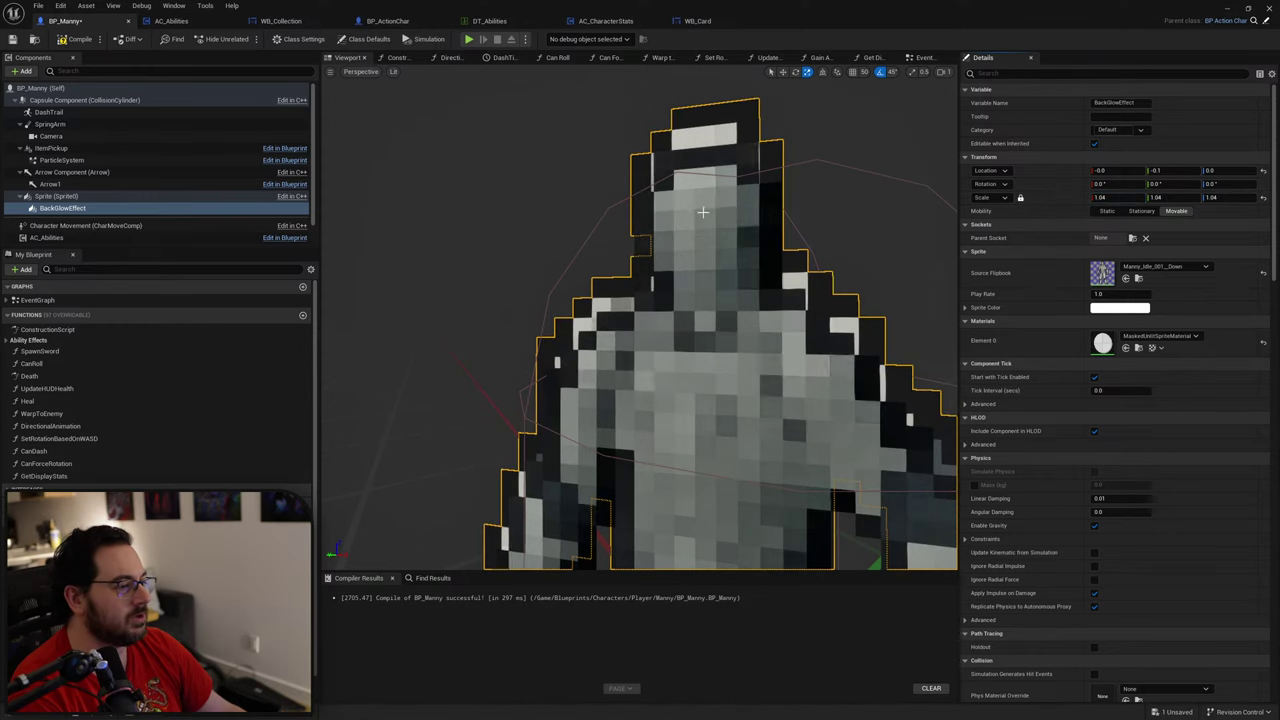
Step: Lower BackGlowEffect along Z to about -2.97 so its outline surrounds the Manny sprite evenly
right_drag(703, 211, 780, 250)
scroll(628, 381, up, 3)
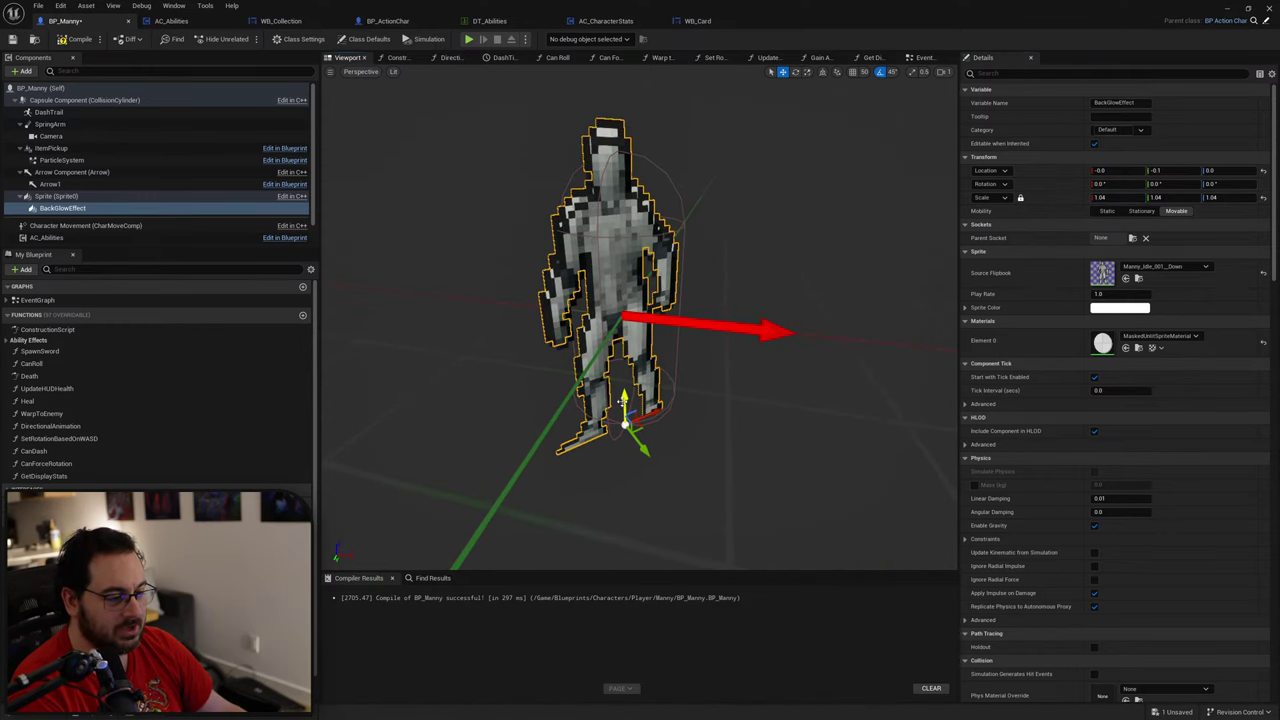
scroll(628, 381, up, 6)
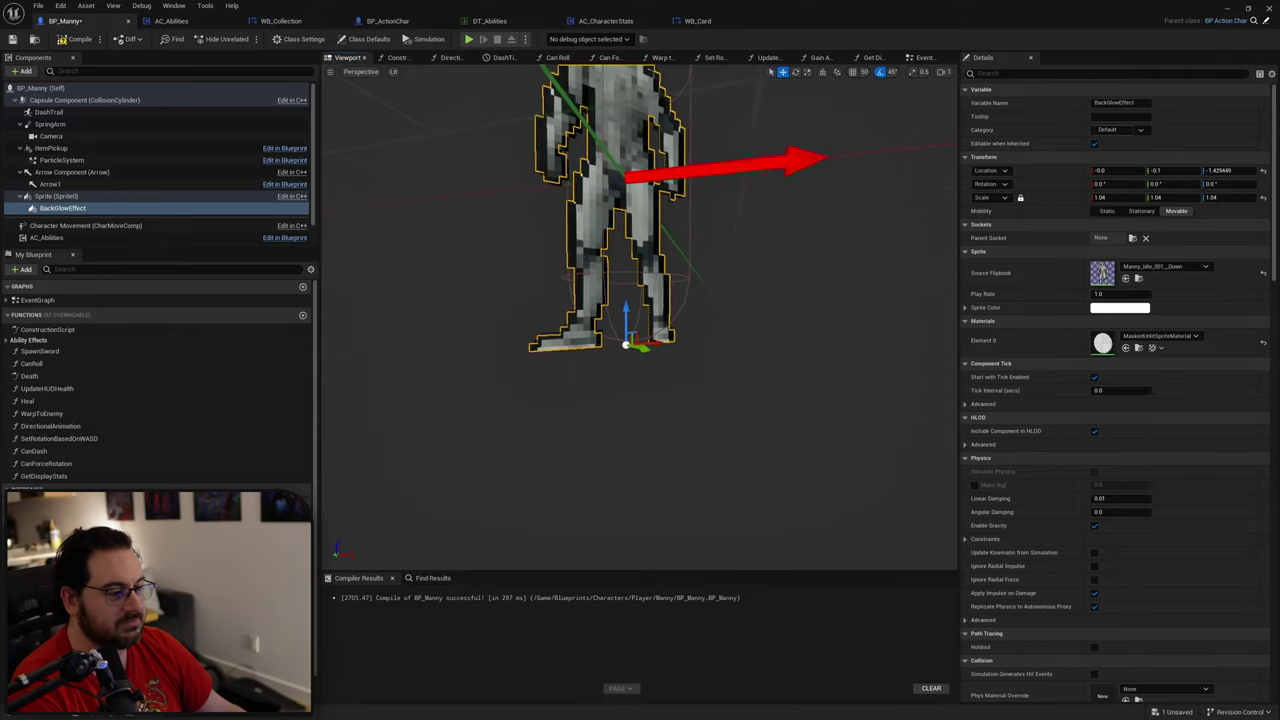
scroll(654, 411, down, 2)
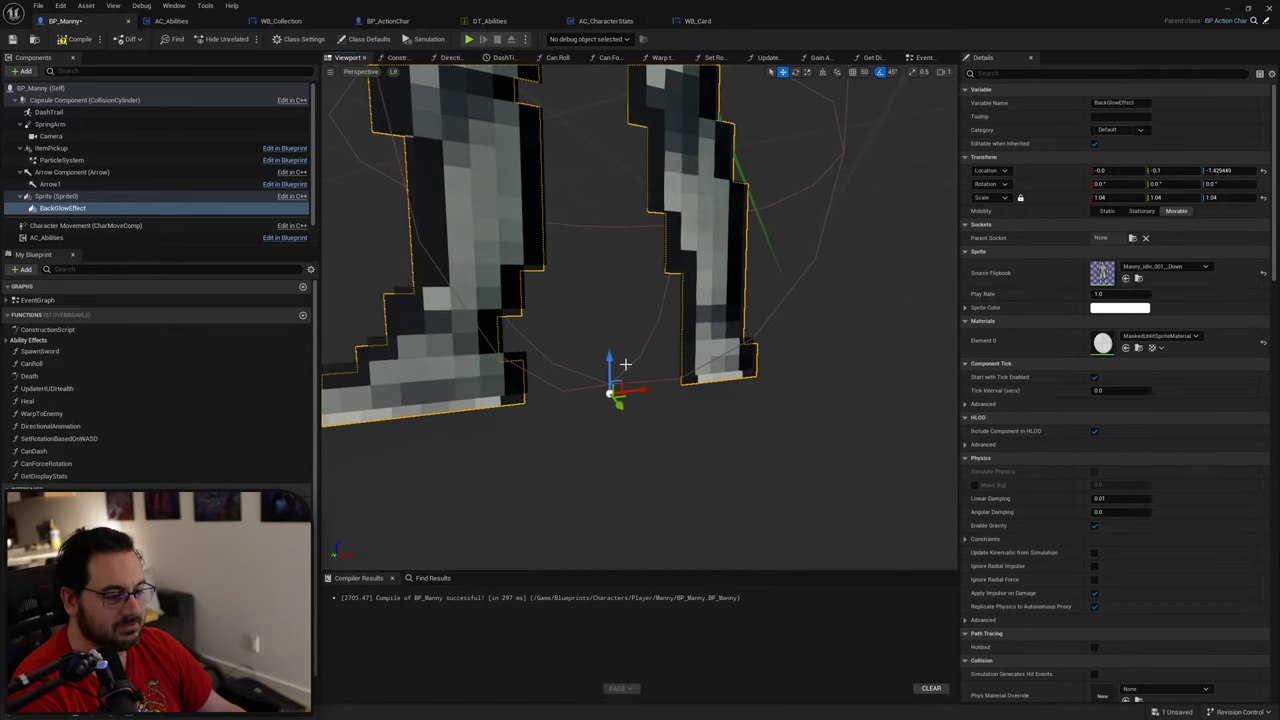
scroll(626, 366, down, 2)
drag(614, 341, 615, 349)
right_drag(621, 352, 560, 360)
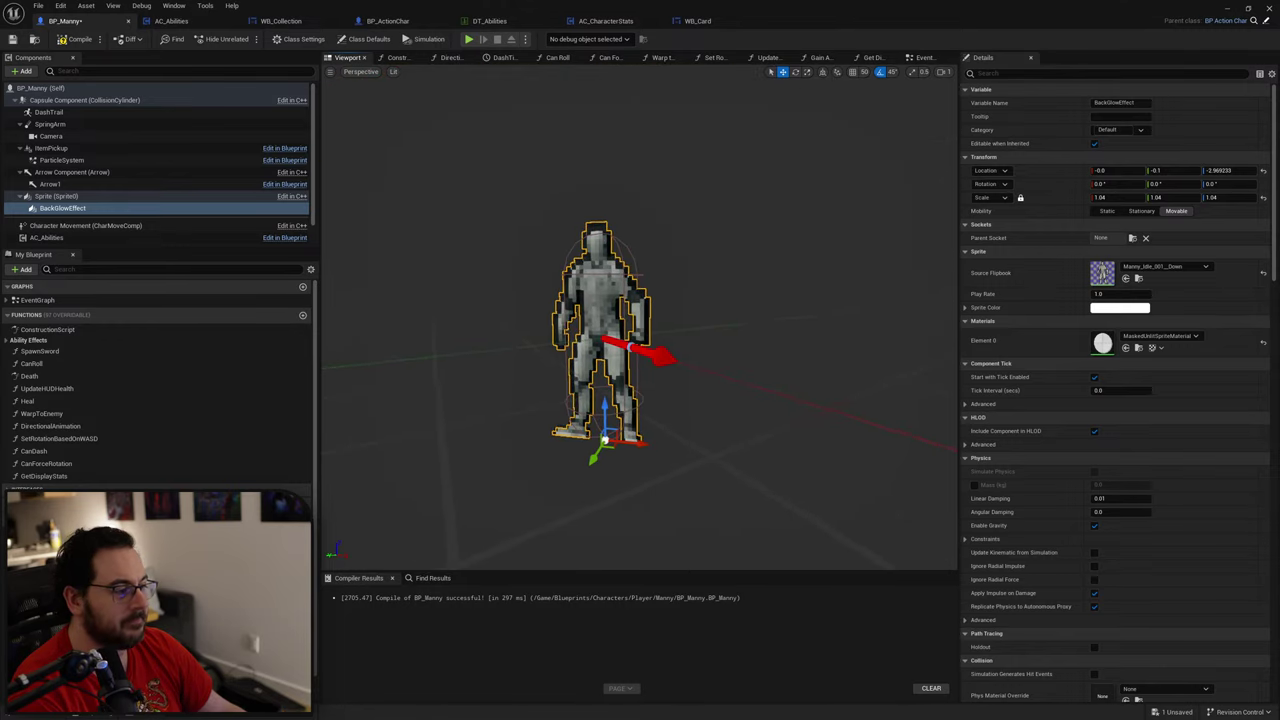
scroll(631, 347, up, 3)
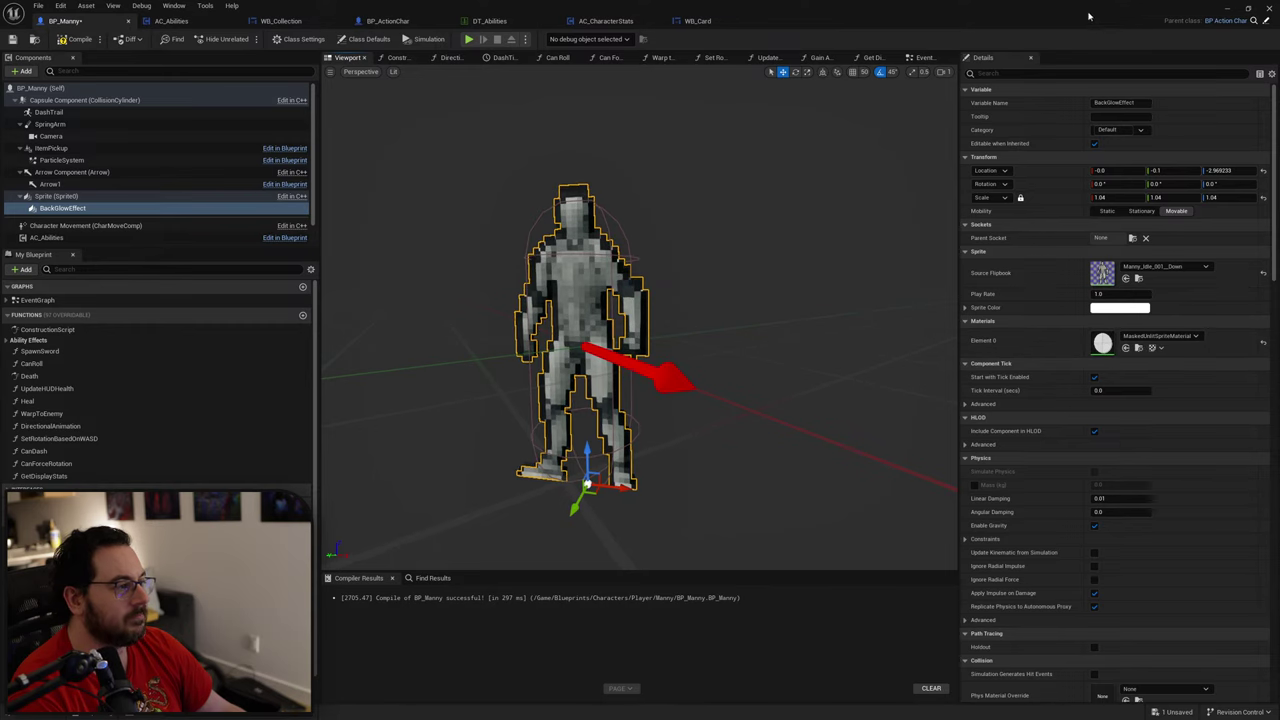
Step: Locate the MaskedUnlitSpriteMaterial used by BackGlowEffect in the Content Browser and return to the project's Materials folder
click(1145, 347)
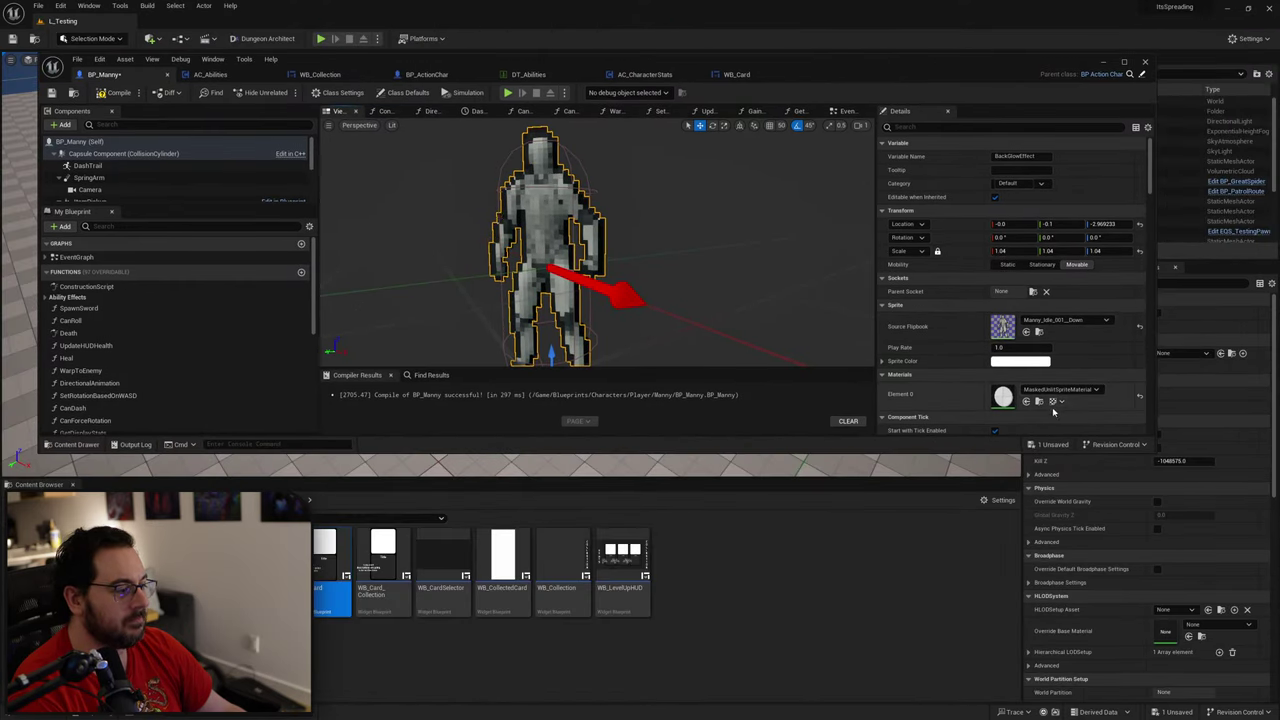
click(1040, 401)
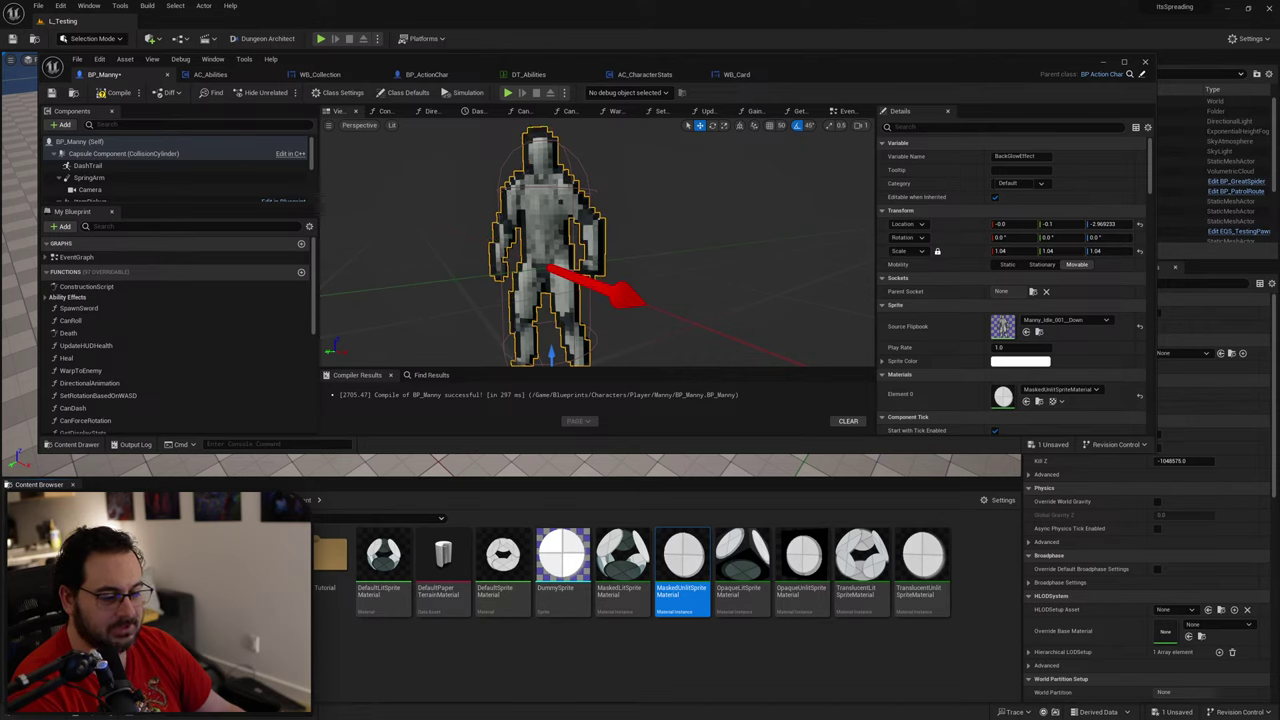
key(alt+Left)
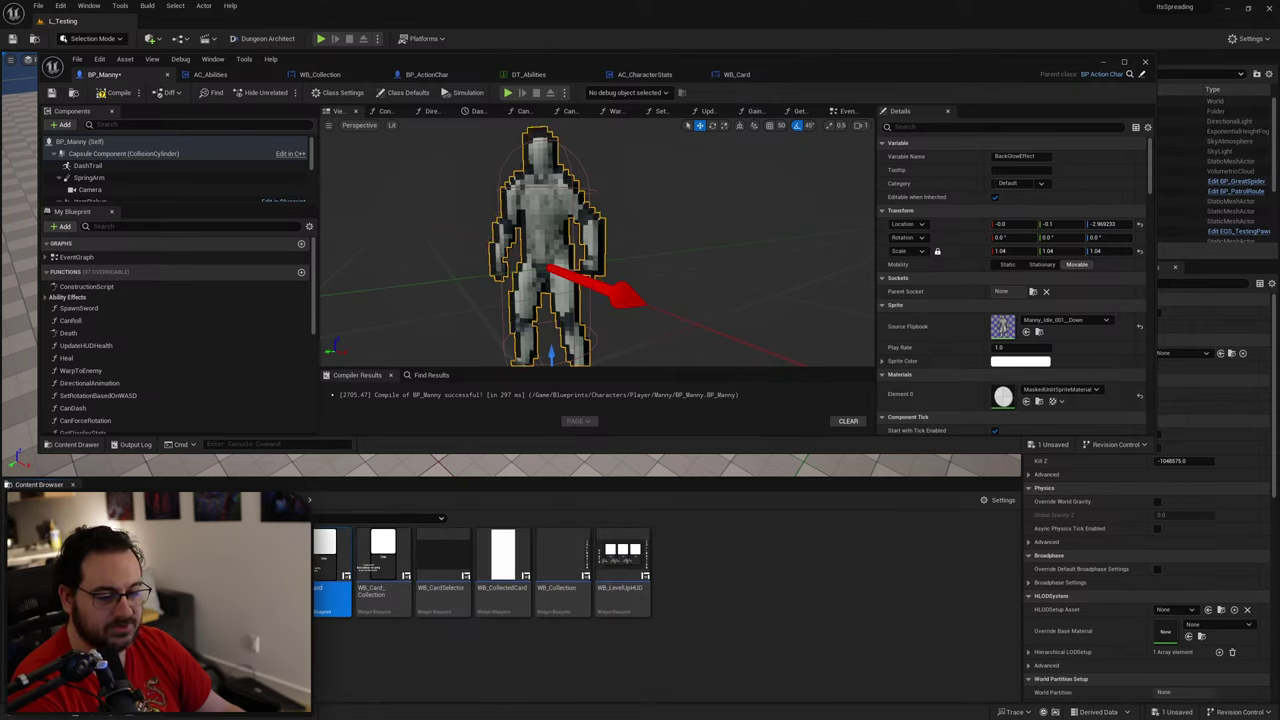
key(alt+Left)
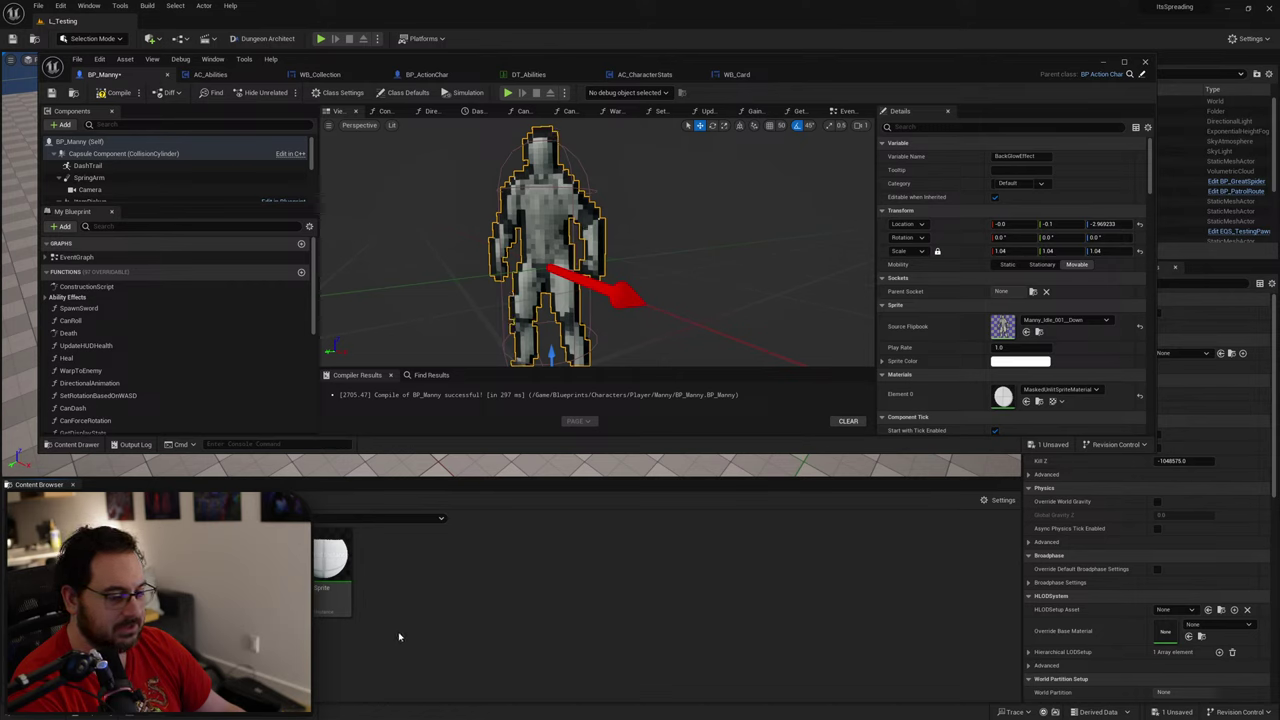
right_click(428, 595)
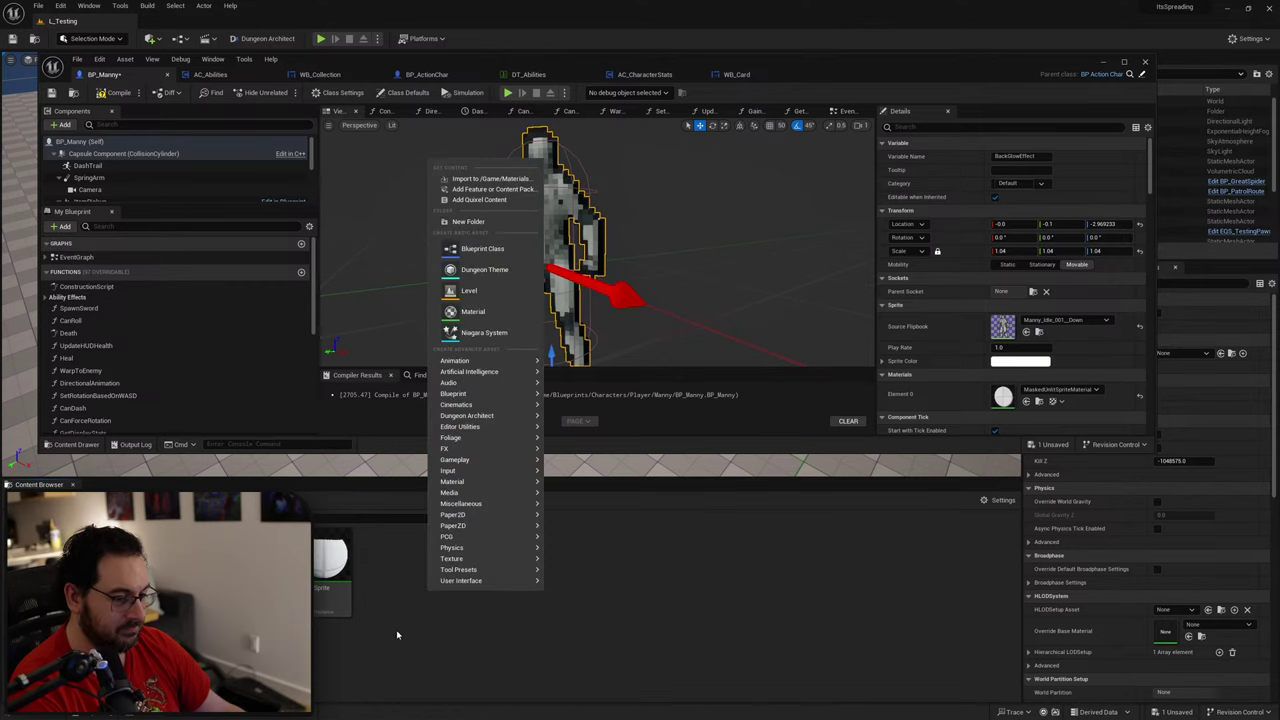
click(396, 635)
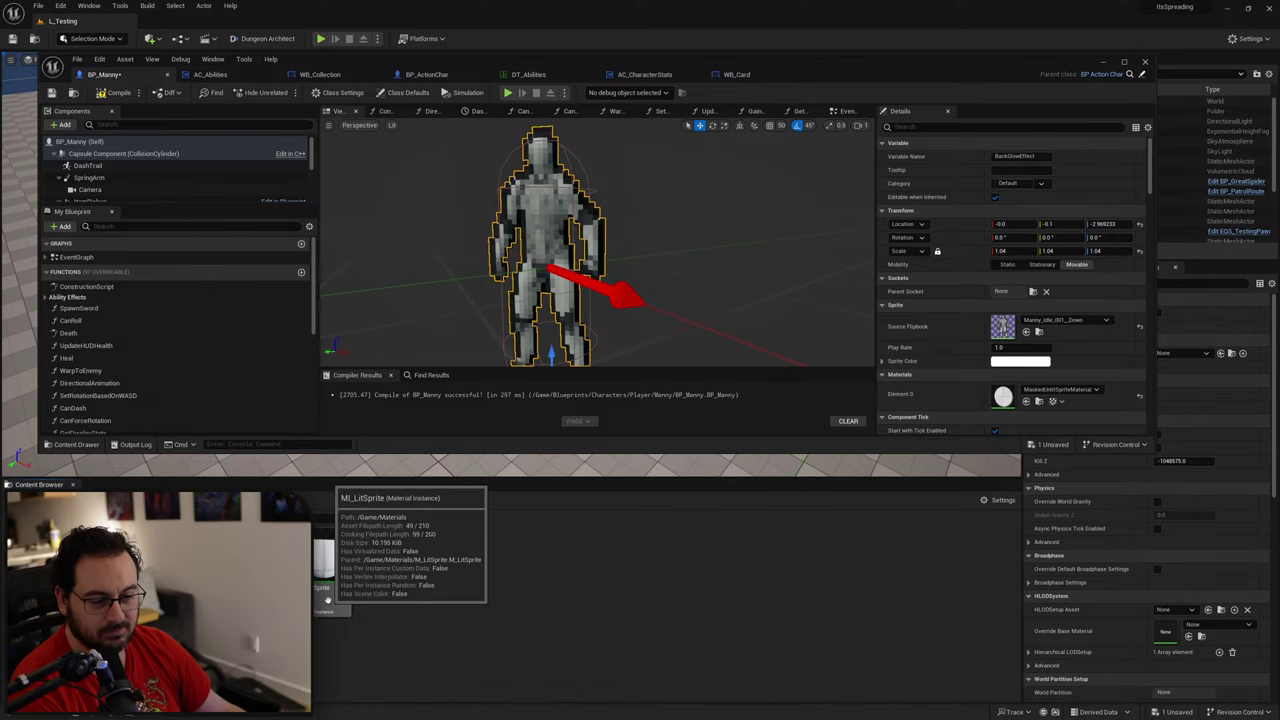
Step: Duplicate the M_LitSprite material under its suggested name and open the copy in a maximized editor
click(282, 572)
key(ctrl+d)
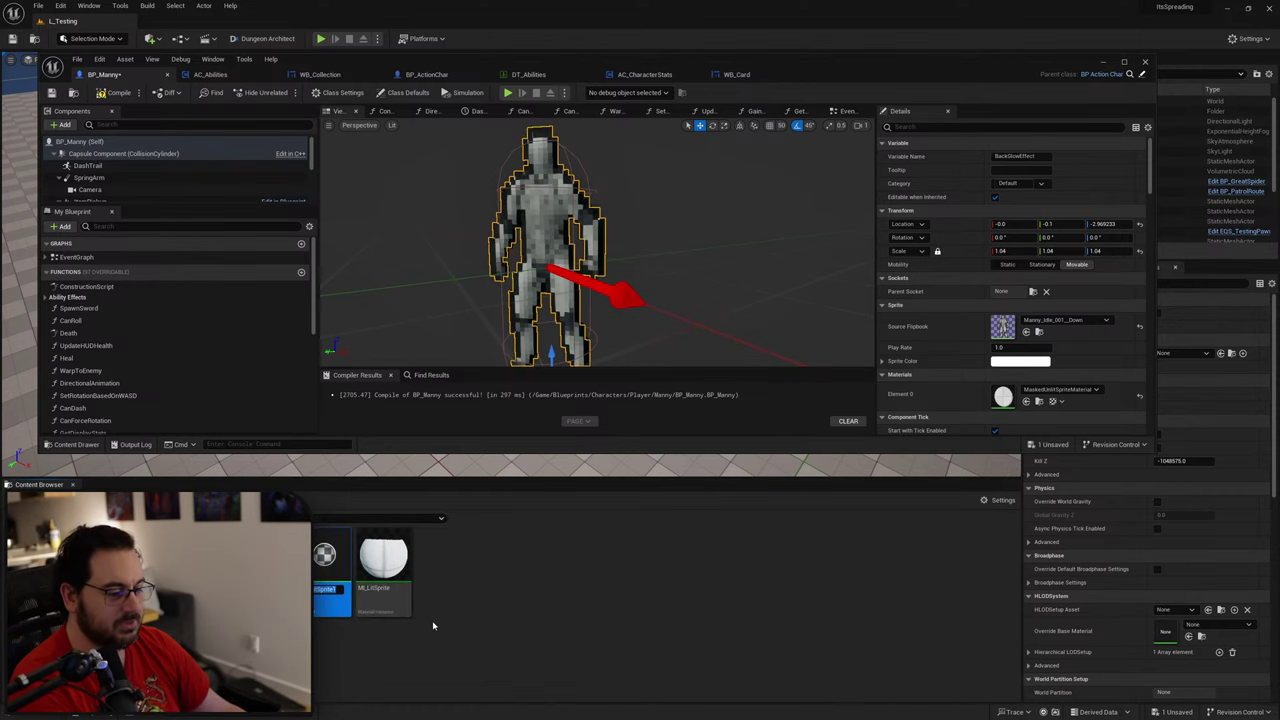
key(Return)
double_click(326, 560)
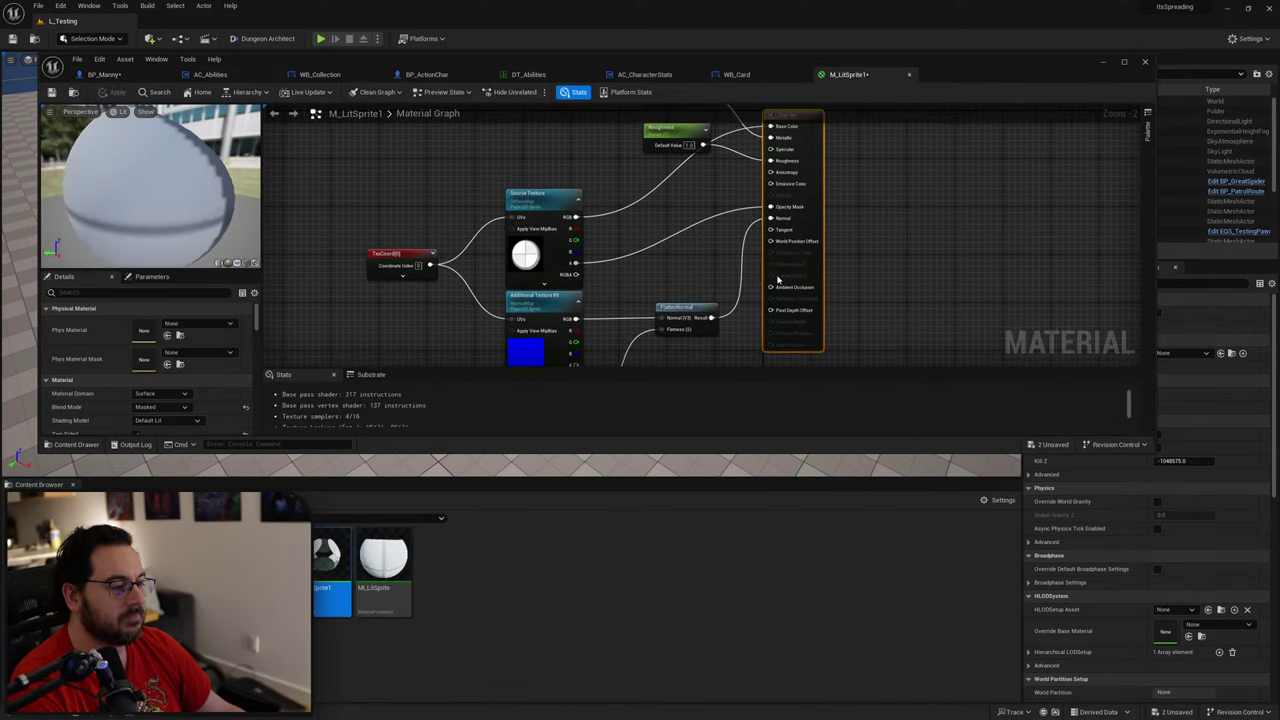
double_click(955, 61)
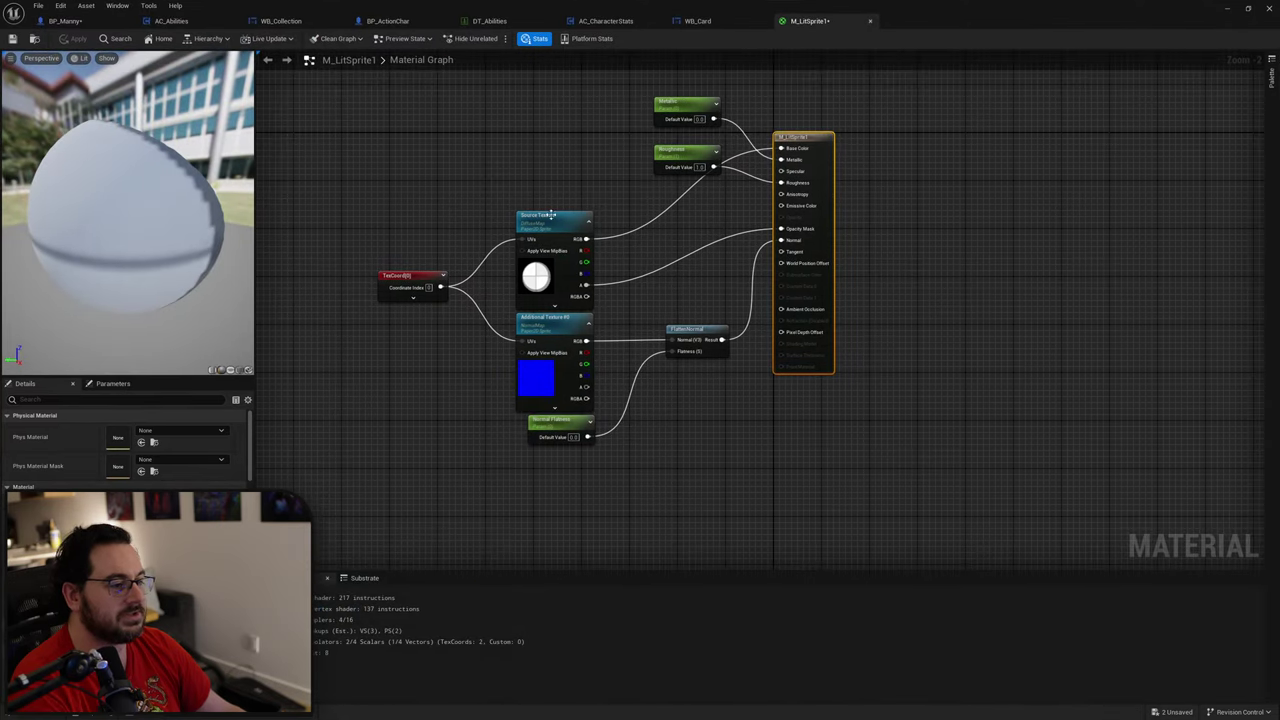
Step: Delete the TexCoord, Source Texture, Additional Texture, FlattenNormal and Normal Flatness nodes from the material graph
drag(588, 155, 434, 370)
key(Delete)
drag(686, 458, 517, 328)
key(Delete)
key(Home)
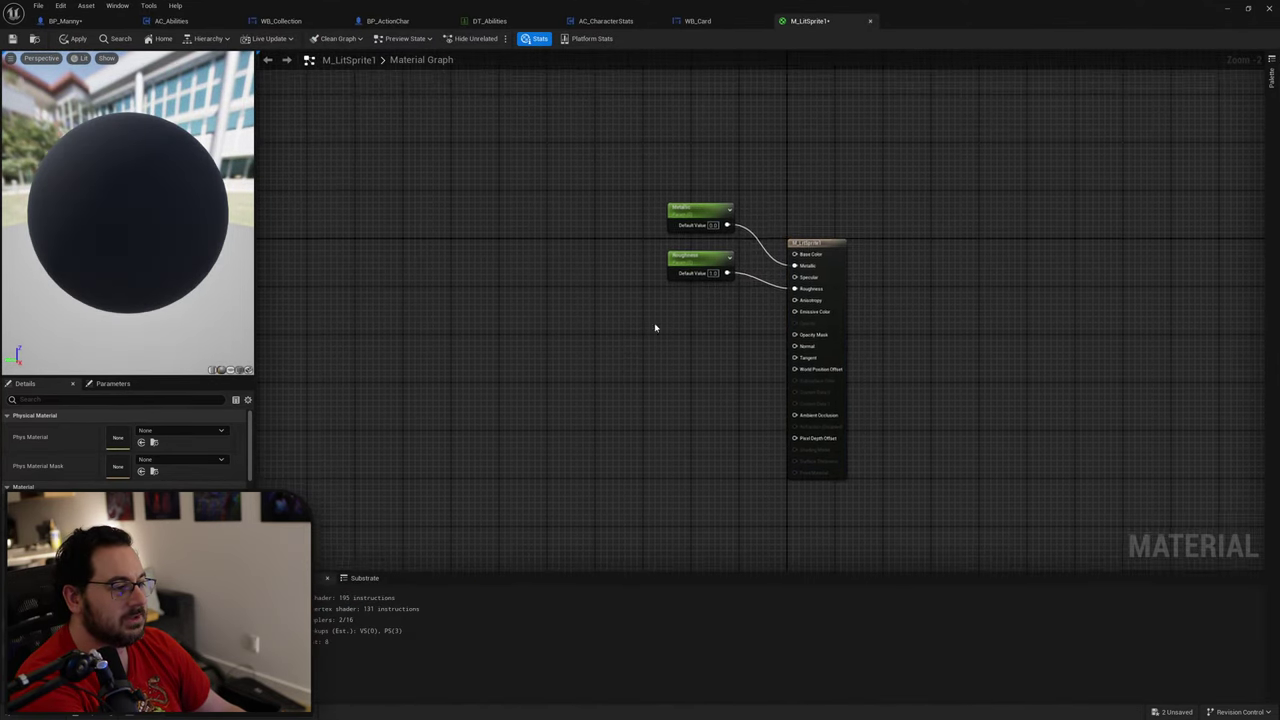
Step: Delete the Roughness and Metallic parameter nodes from the M_LitSprite1 material graph
scroll(655, 327, up, 2)
drag(680, 267, 646, 249)
key(Delete)
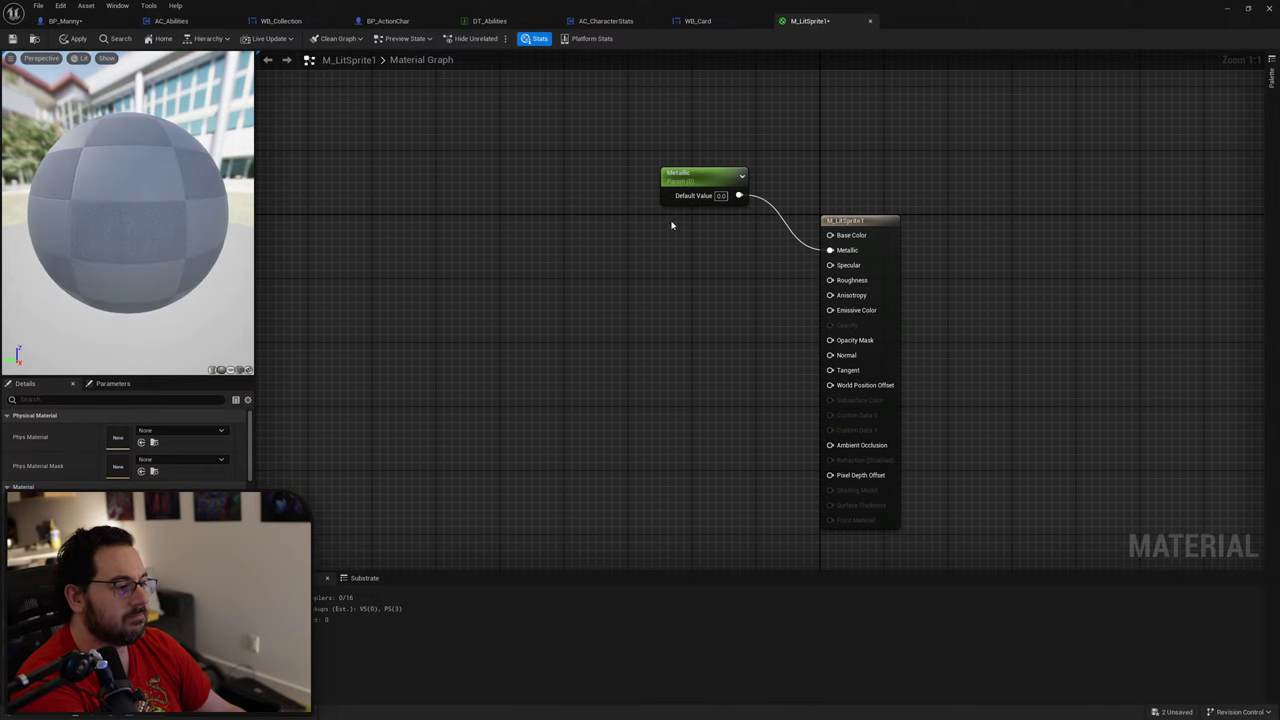
click(700, 180)
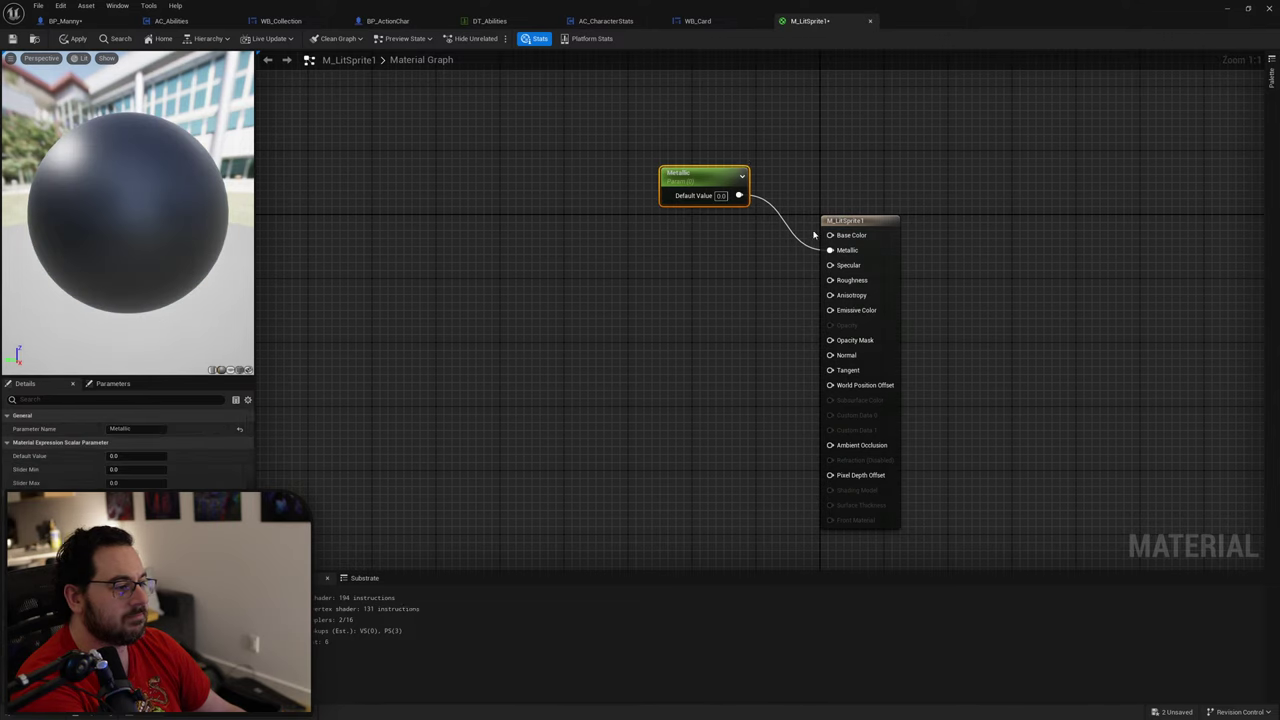
key(Delete)
Step: Add a Constant node with value 1, connect it to Base Color, align it with that input and apply the material
click(677, 203)
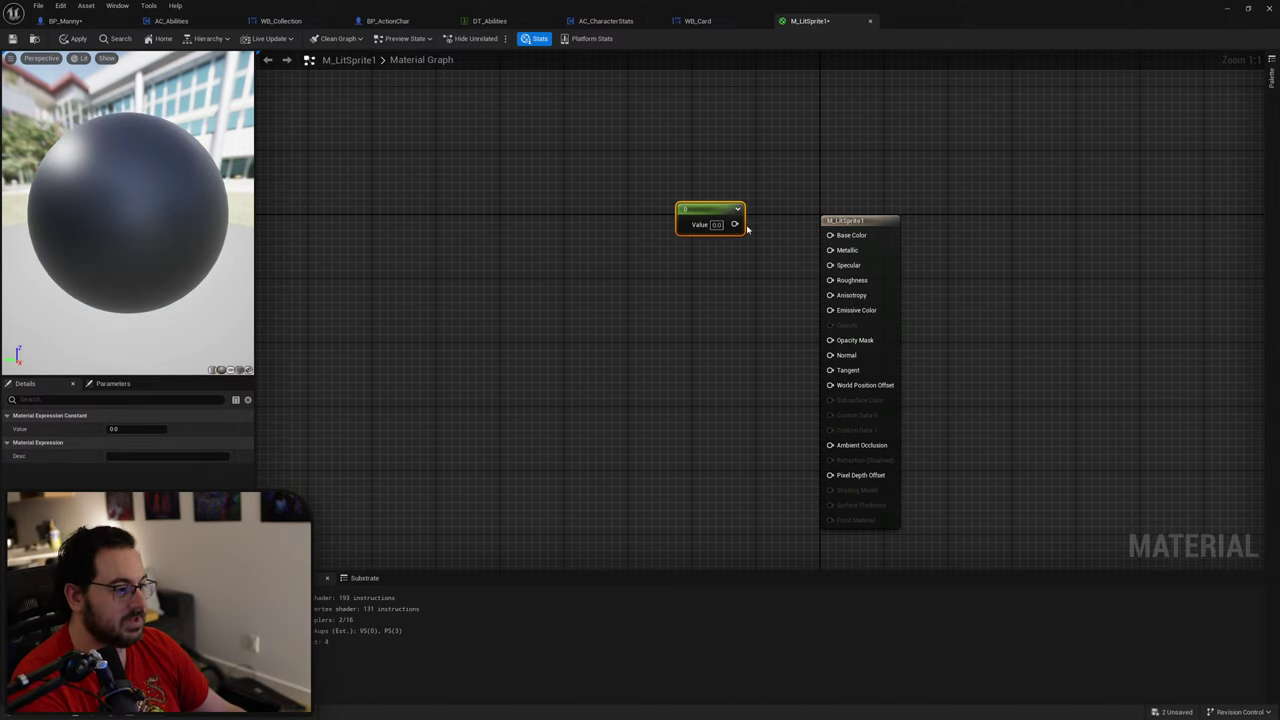
click(717, 225)
text(1)
key(Return)
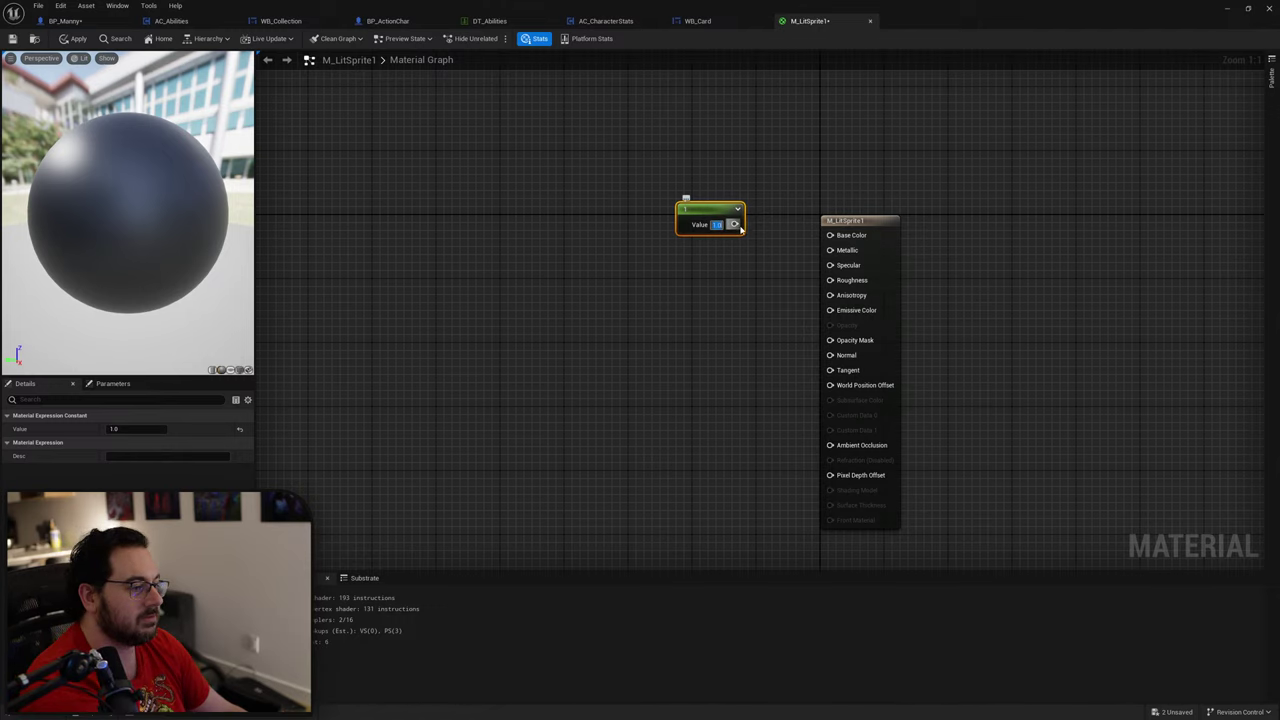
drag(740, 229, 829, 235)
drag(733, 224, 757, 236)
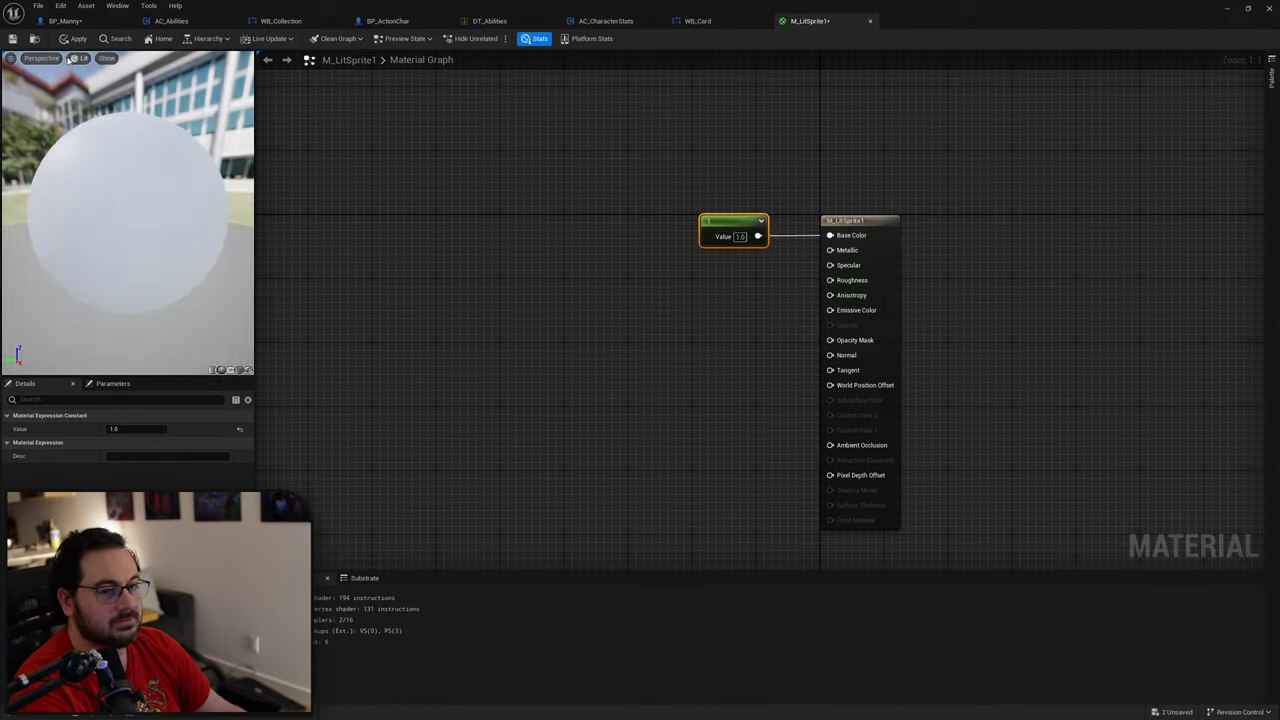
click(62, 40)
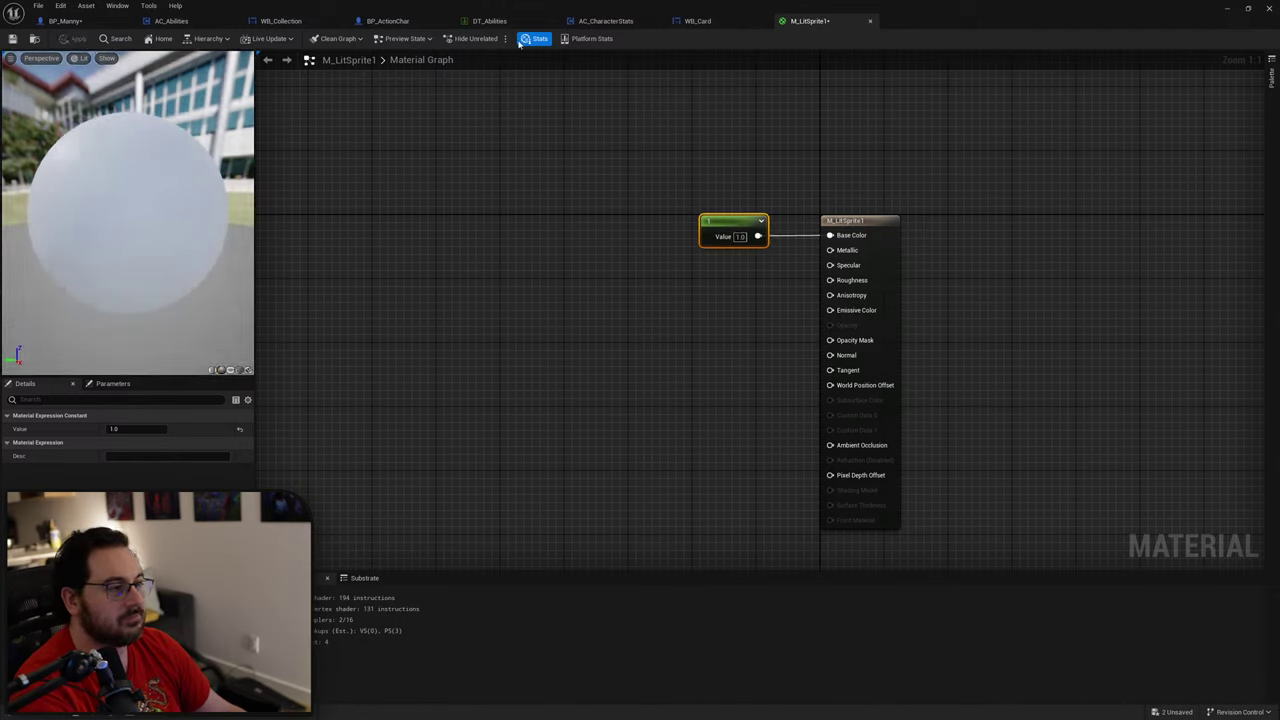
Step: Assign M_LitSprite1 as the Element 0 material of BackGlowEffect in BP_Manny
click(65, 21)
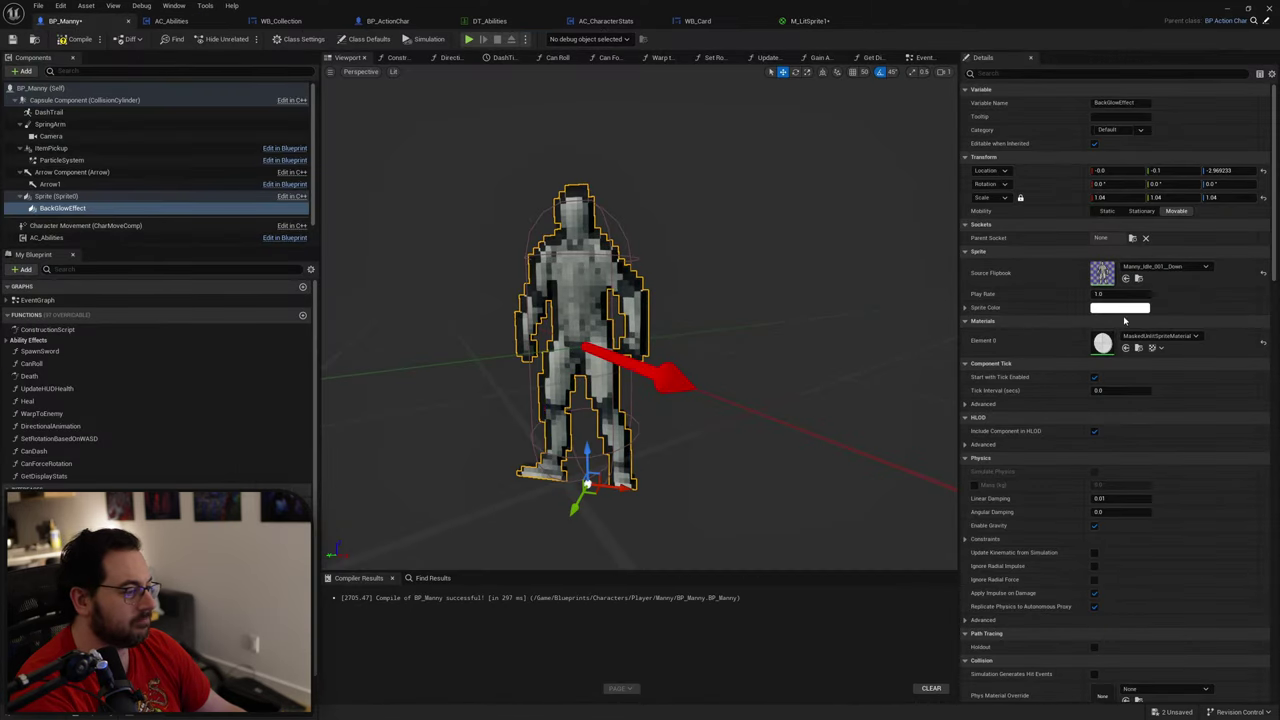
click(1126, 347)
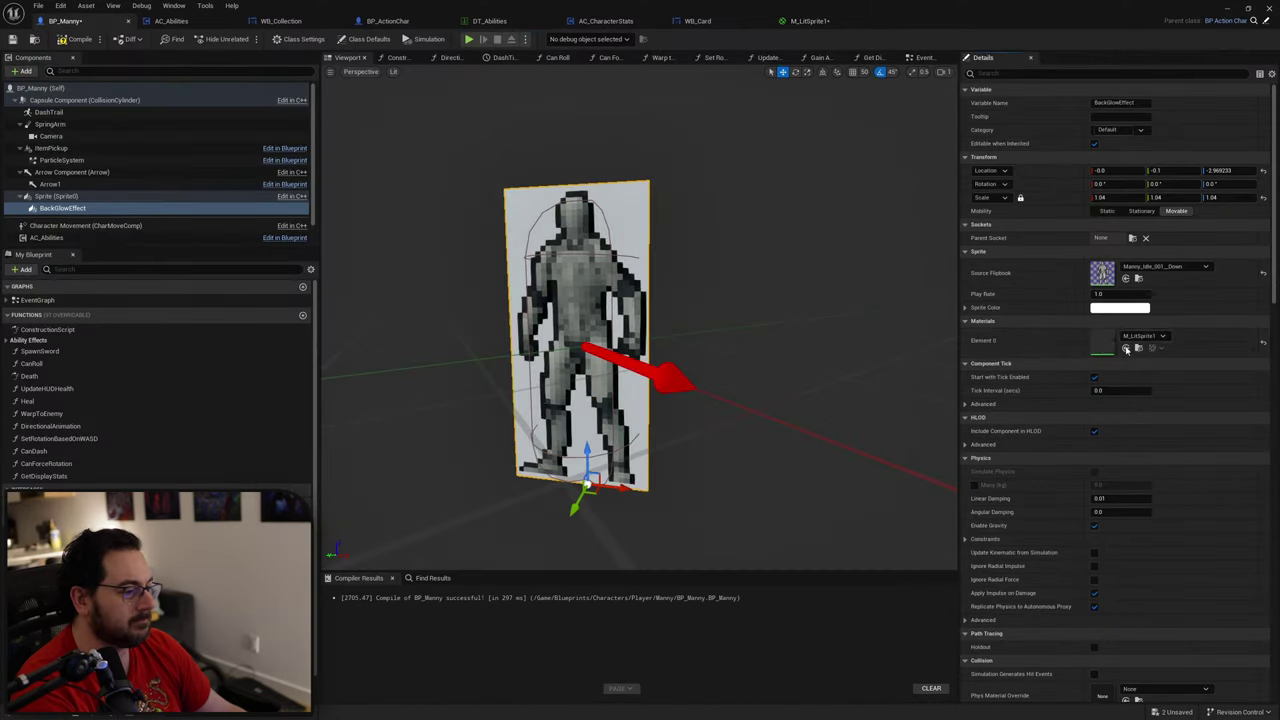
Step: Undo the Constant node, its Base Color link and all node deletions to restore the complete M_LitSprite1 graph
click(810, 22)
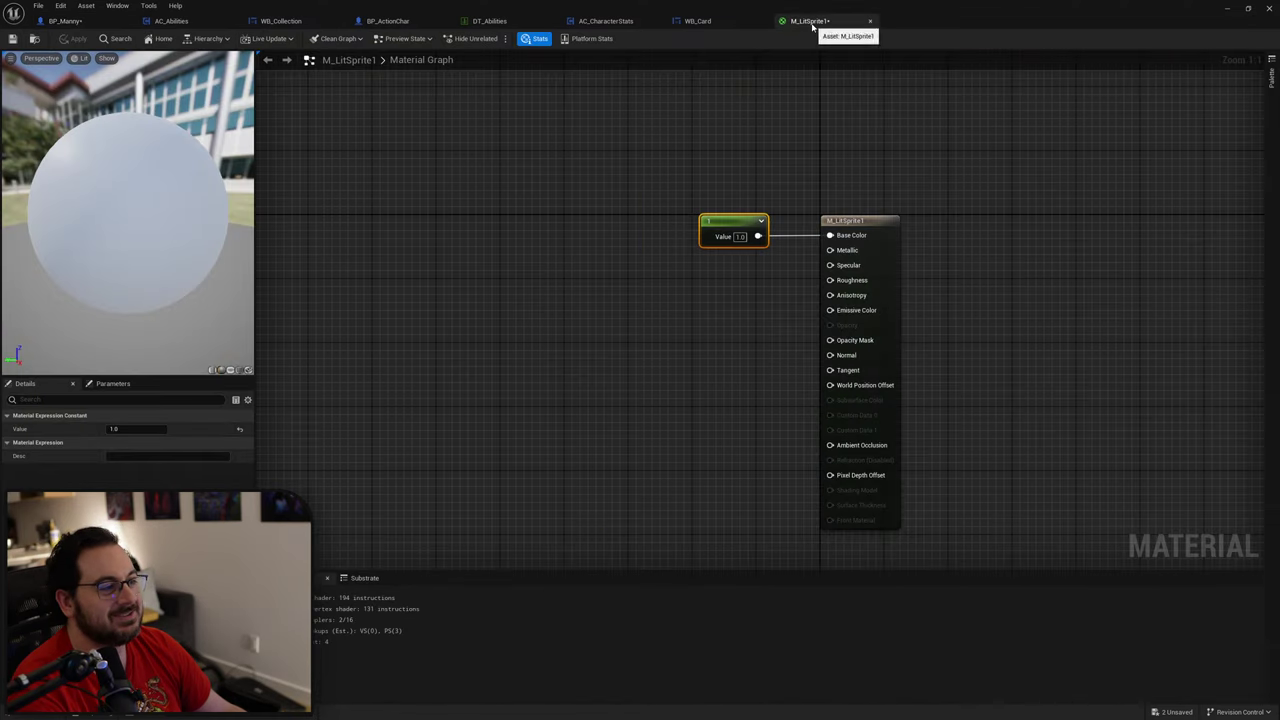
right_drag(733, 345, 686, 206)
key(ctrl+z)
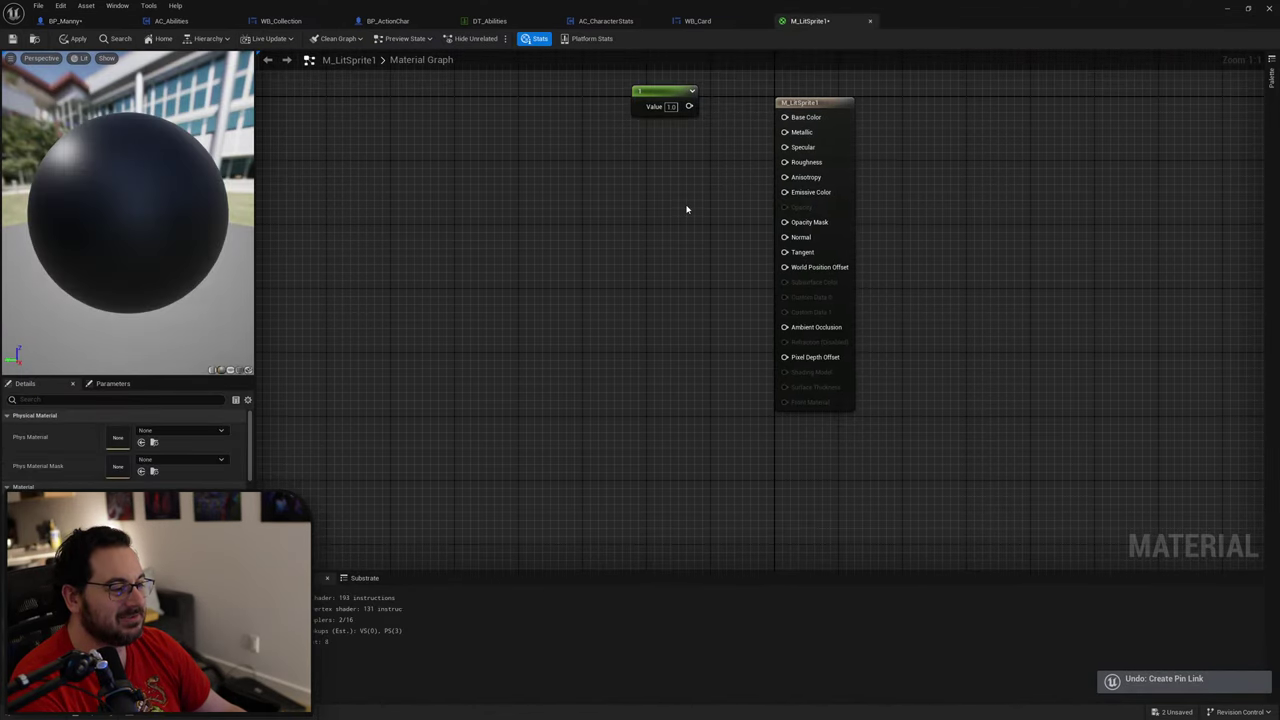
key(ctrl+z)
key(ctrl+z)
key(ctrl+z)
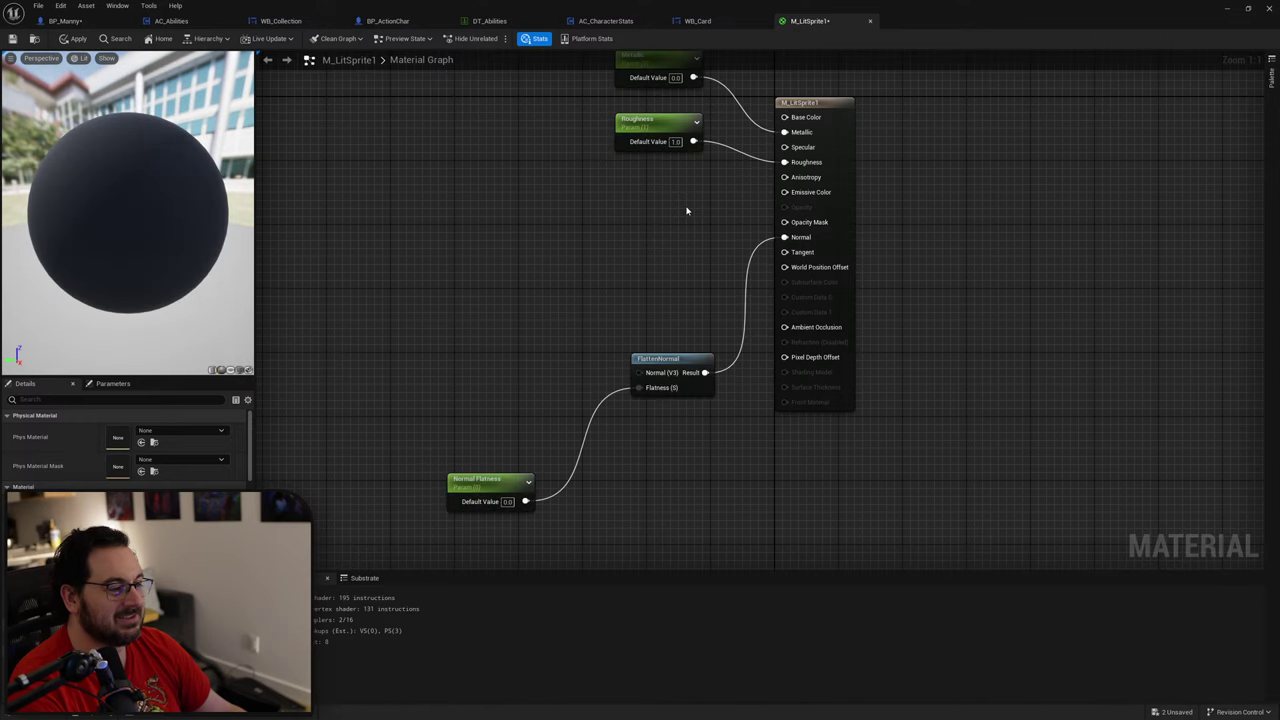
key(ctrl+z)
right_drag(683, 209, 680, 246)
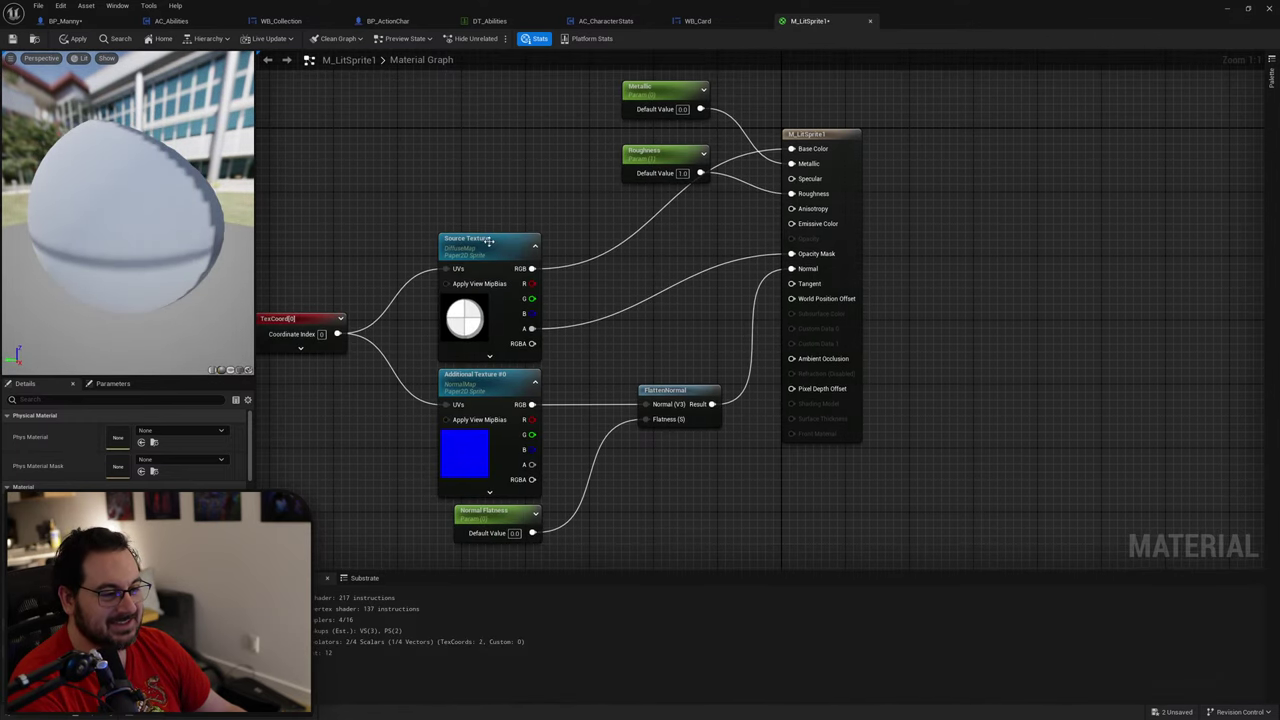
right_drag(560, 441, 660, 446)
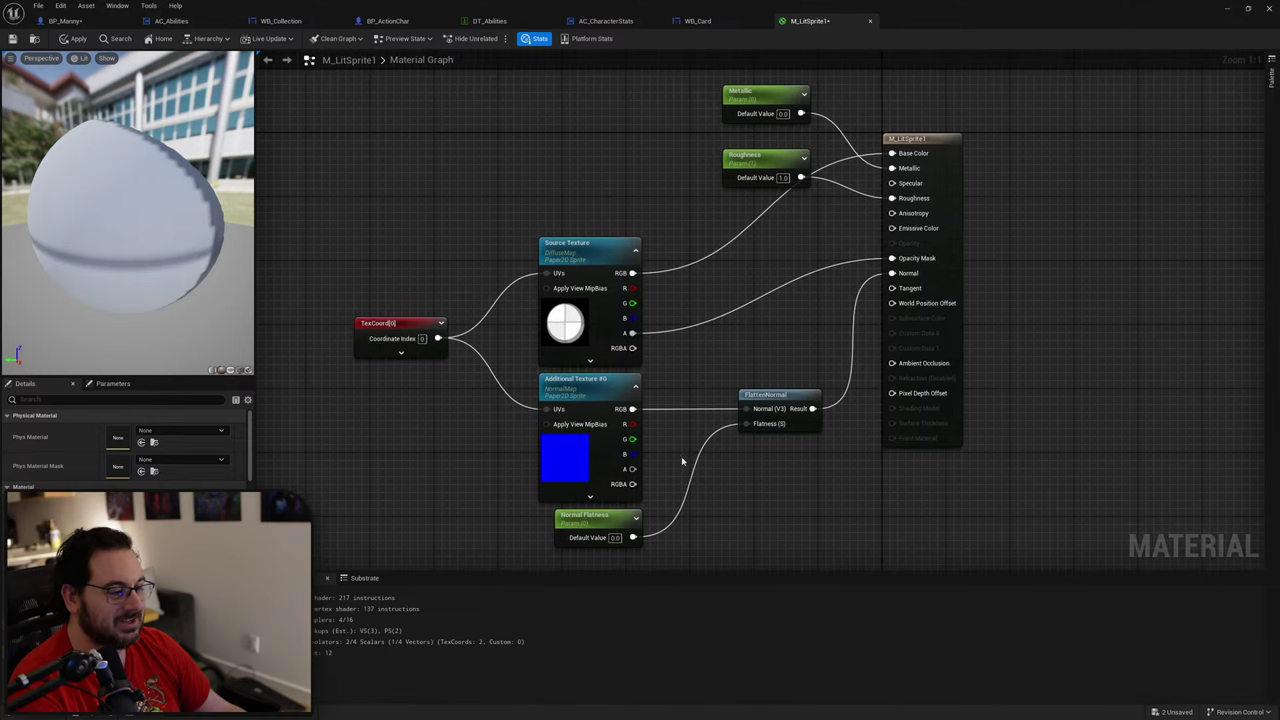
Step: Delete the Additional Texture, FlattenNormal and Normal Flatness nodes, keeping the Source Texture branch
drag(686, 443, 505, 464)
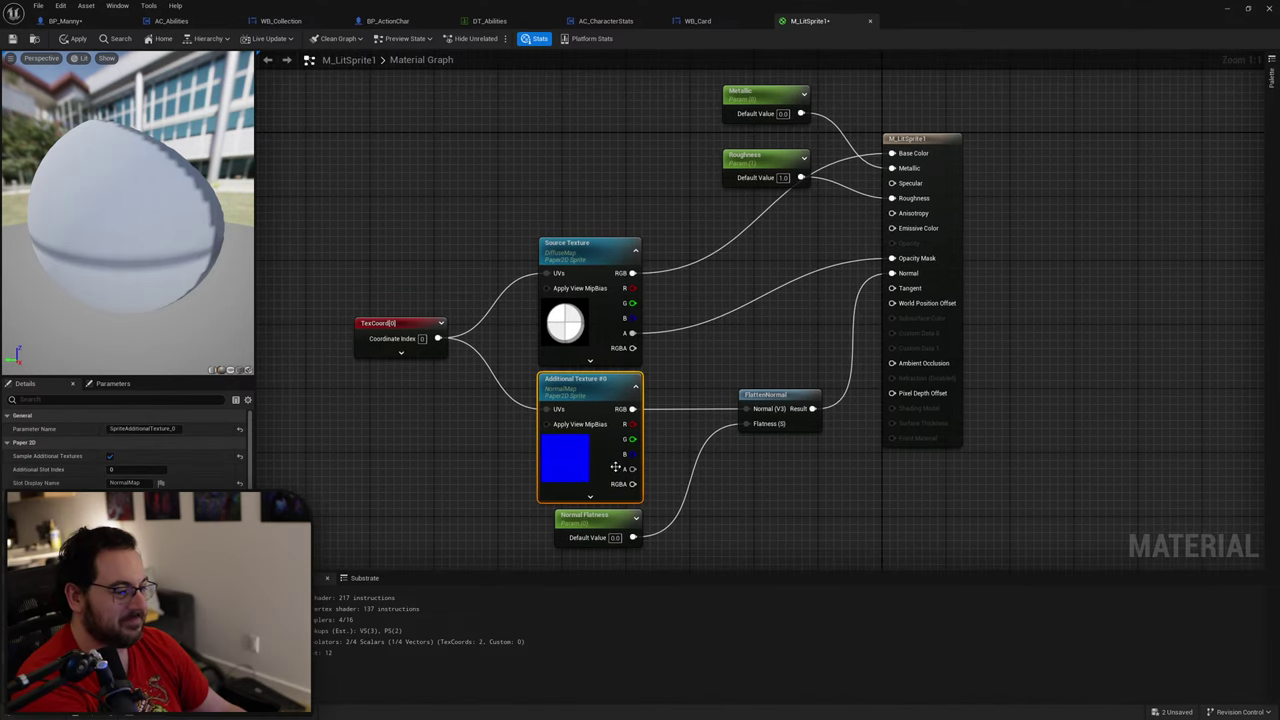
key(Delete)
drag(786, 463, 806, 398)
key(Delete)
drag(766, 478, 575, 563)
key(Delete)
right_drag(707, 396, 695, 470)
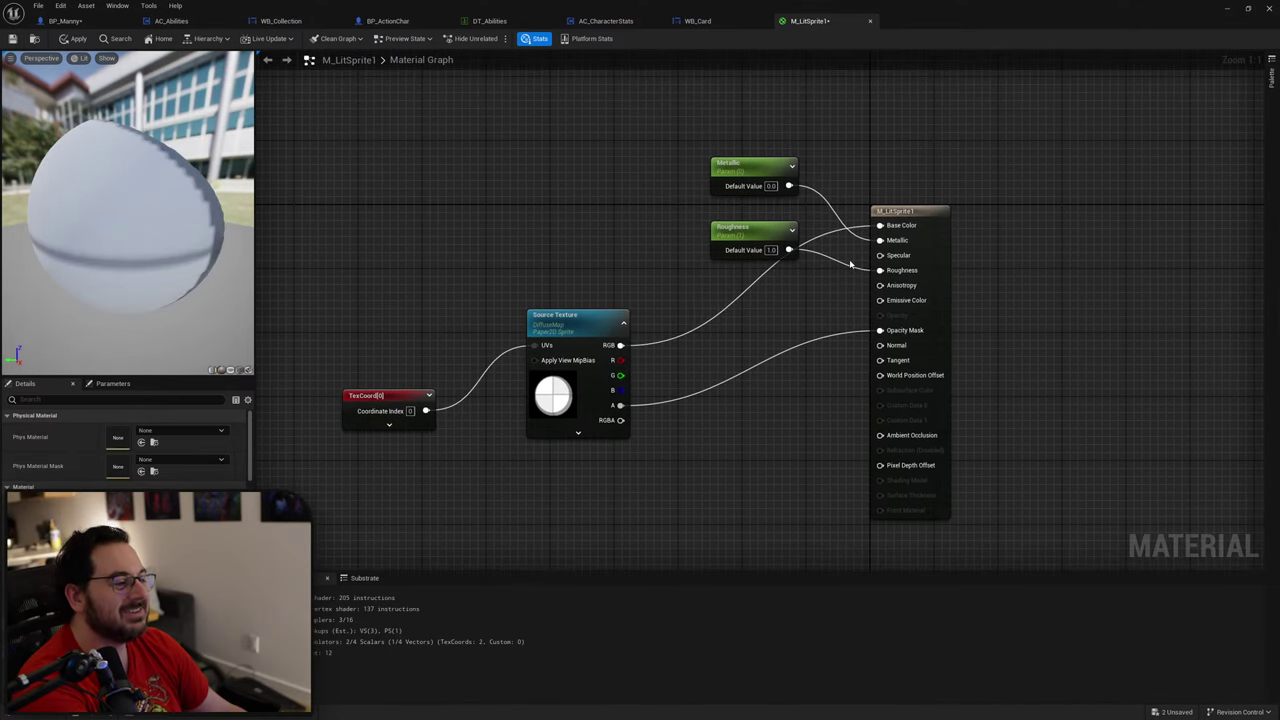
Step: Replace the Source Texture link on Base Color with a Constant node of value 1 and apply the material
alt+click(879, 226)
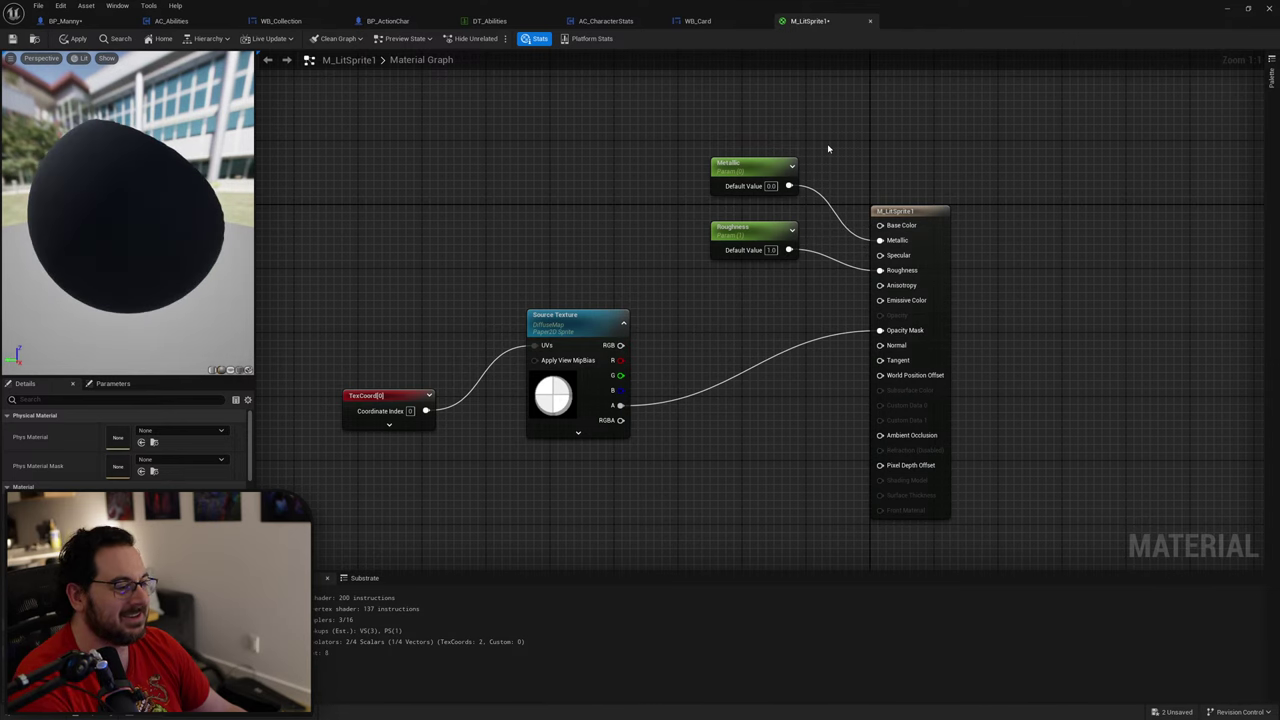
click(704, 121)
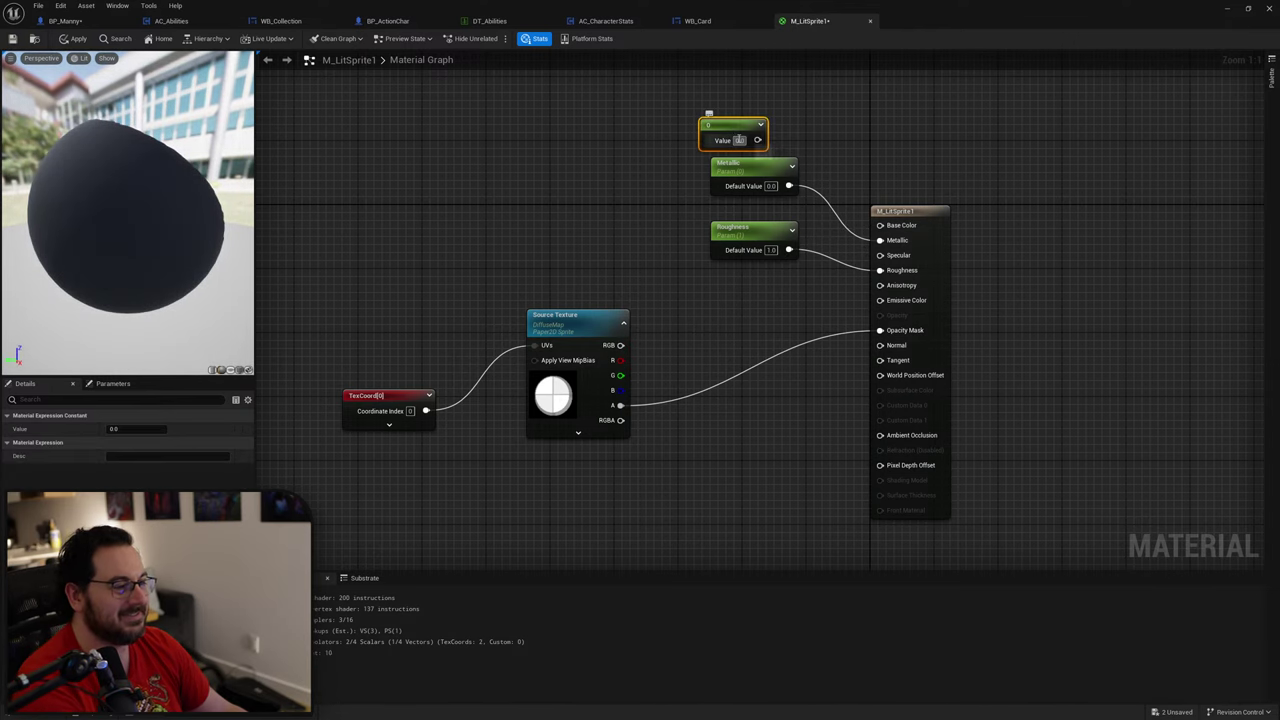
text(1)
key(Return)
drag(758, 140, 880, 225)
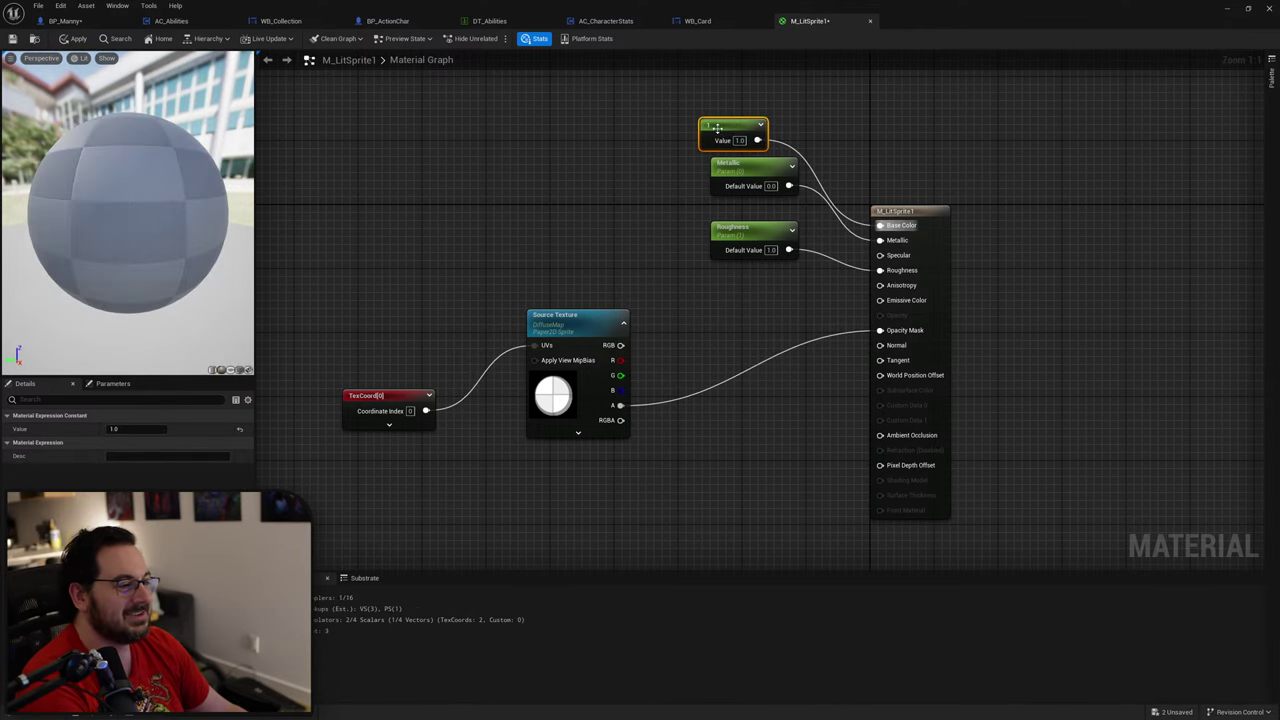
drag(716, 129, 750, 129)
click(72, 38)
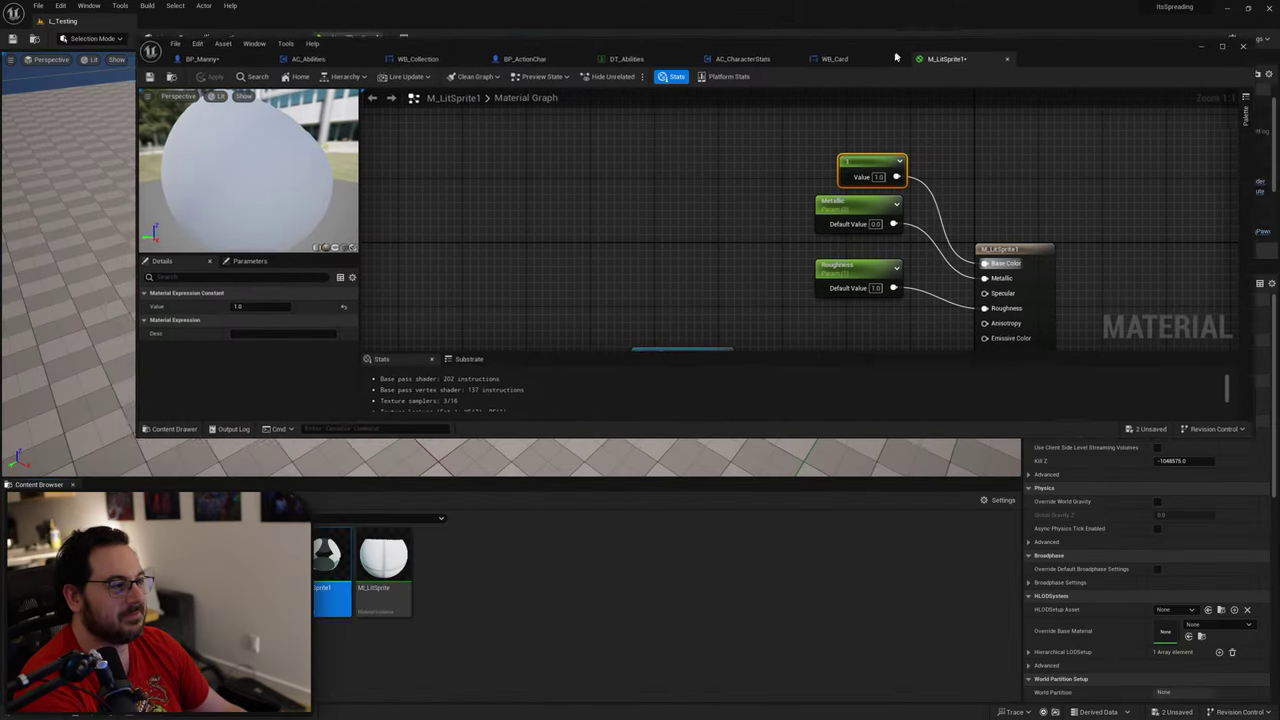
Step: Locate the M_LitSprite1 material in the Content Browser and rename it M_CharacterColorFill
click(34, 38)
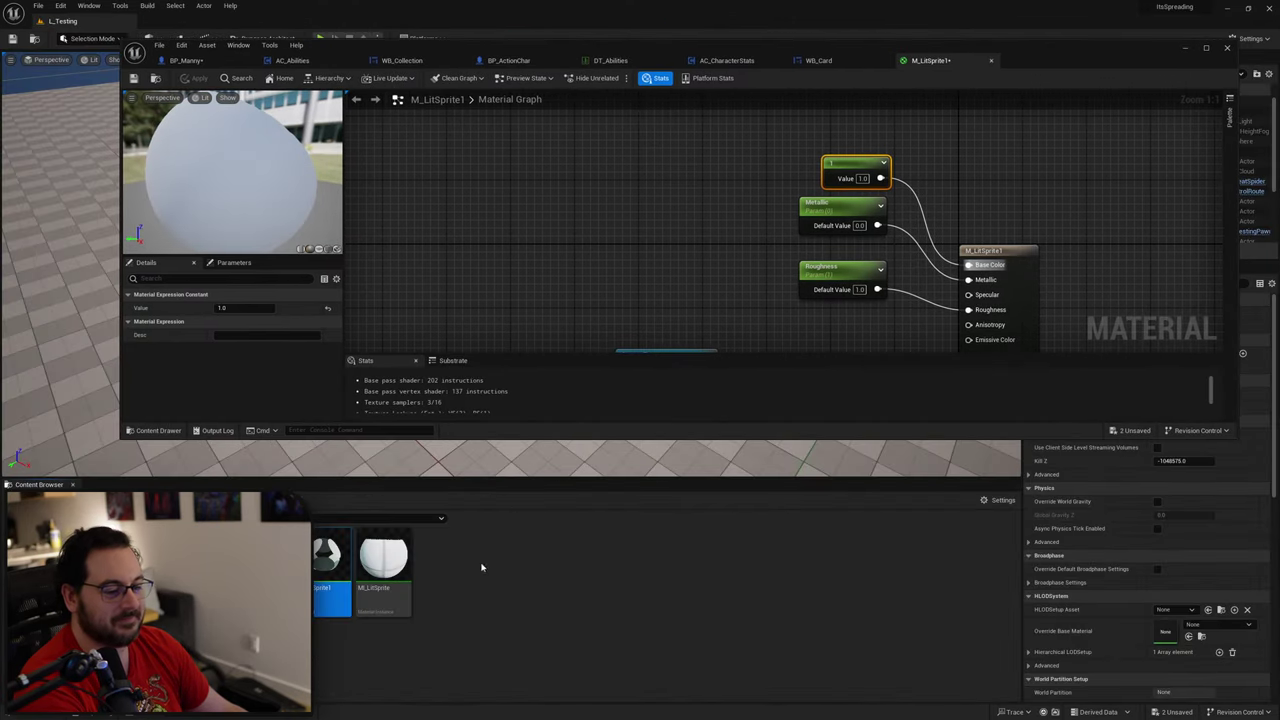
click(322, 577)
key(F2)
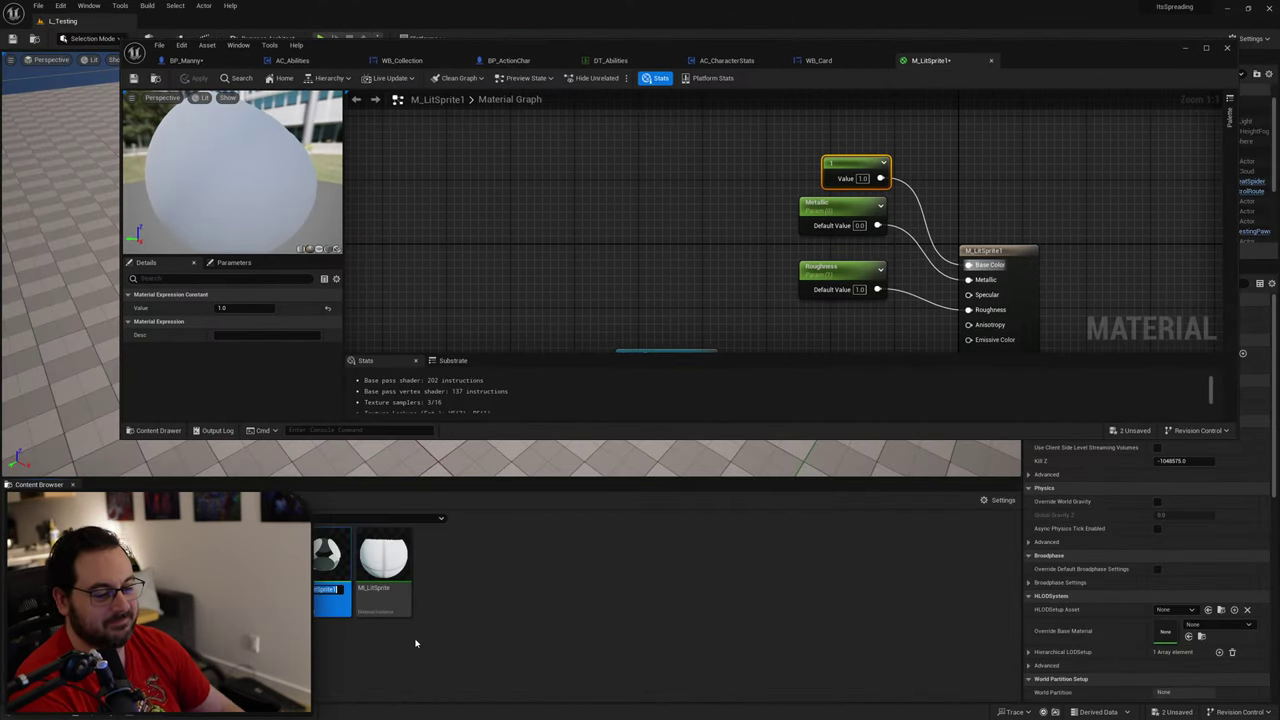
key(Right)
key(BackSpace)
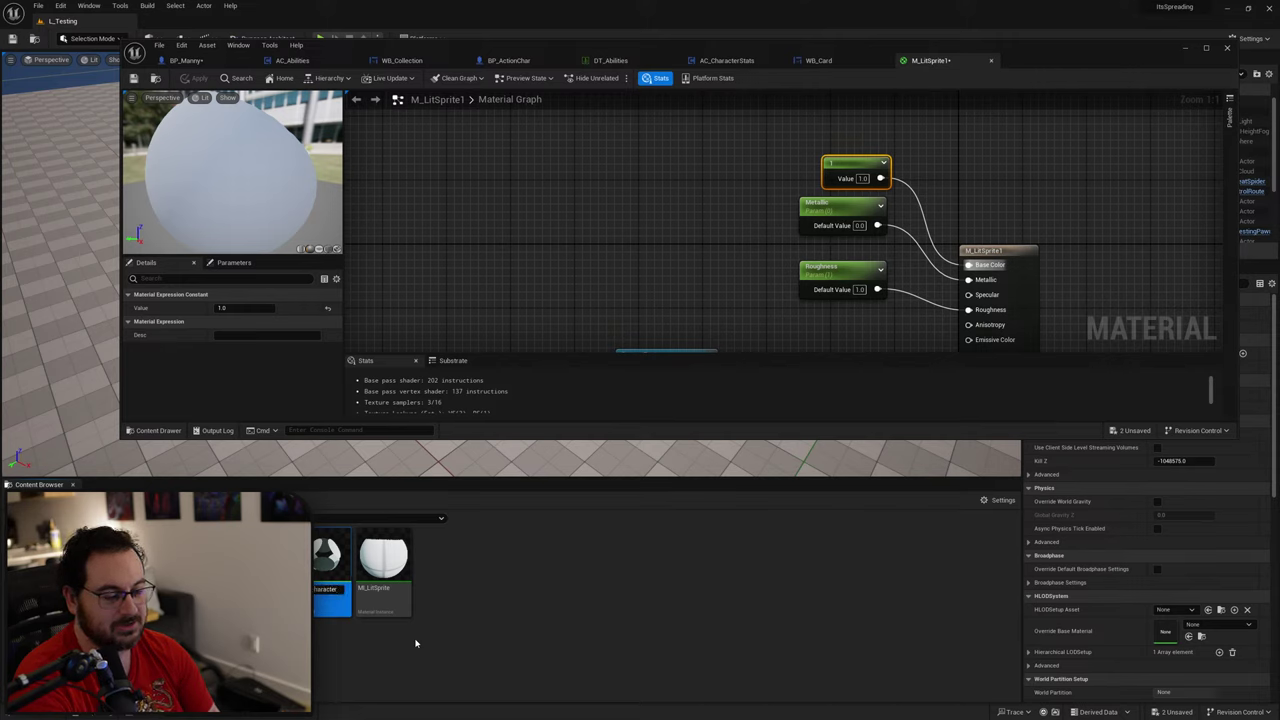
text(CharacterColorFil)
key(Return)
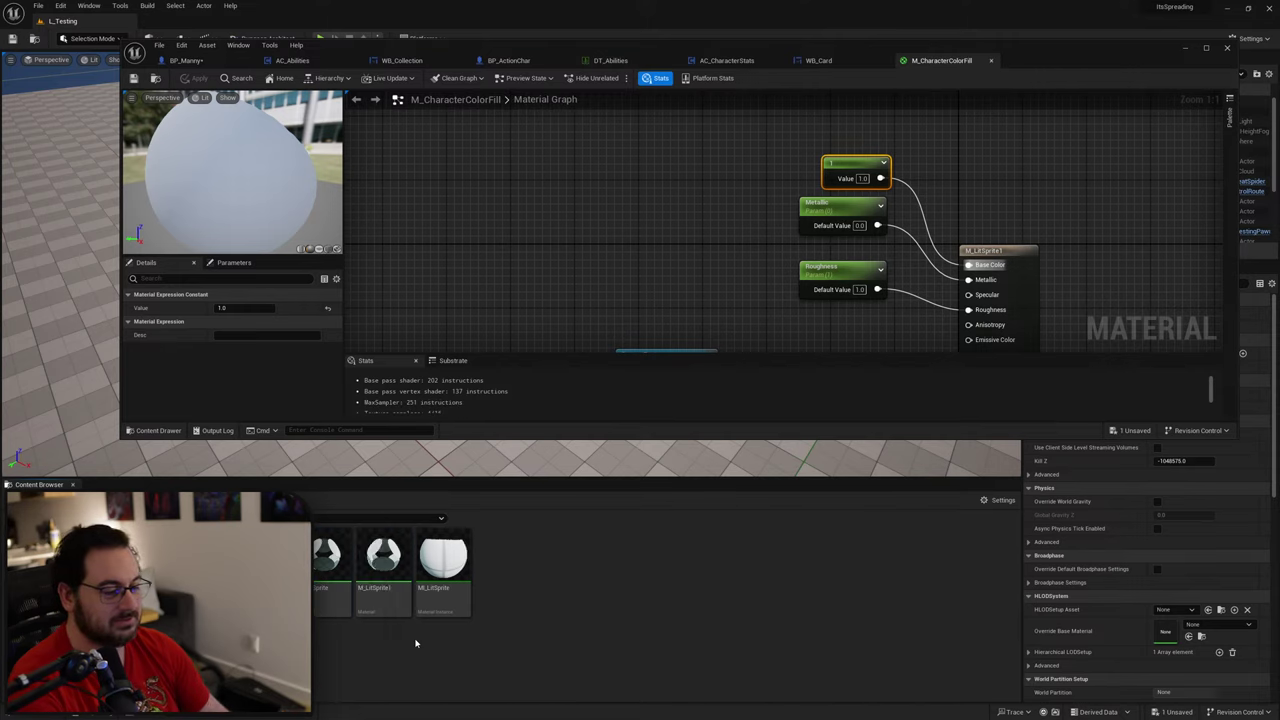
Step: Create a material instance of M_CharacterColorFill under its suggested name and open it
right_click(268, 588)
click(334, 351)
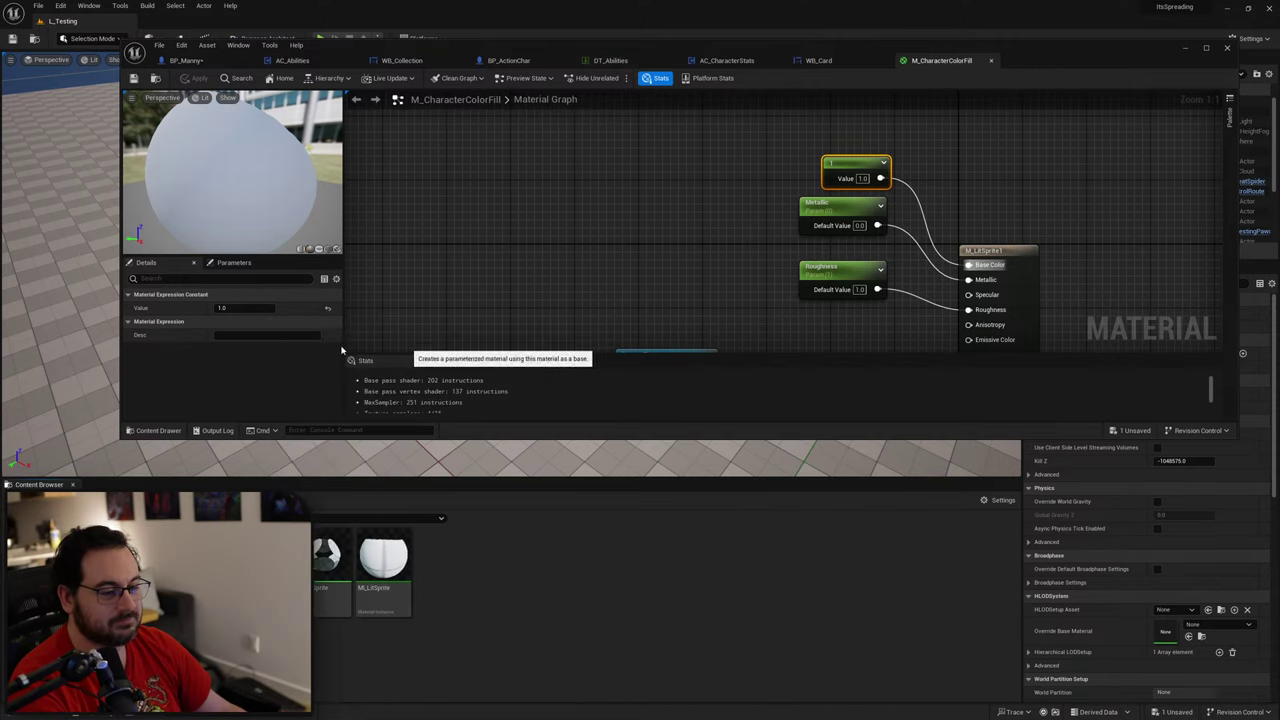
click(327, 559)
double_click(330, 560)
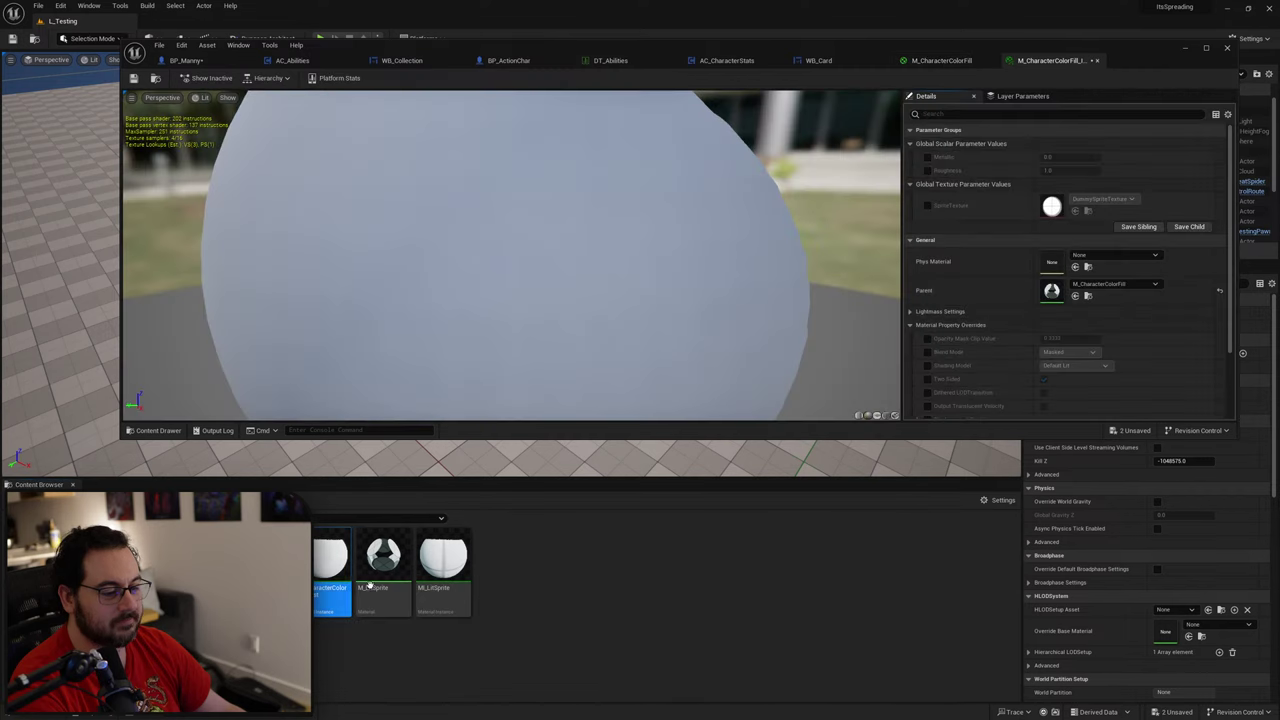
Step: Open the MI_LitSprite material instance to examine its parameters and parent material, and close it again
click(445, 560)
double_click(452, 568)
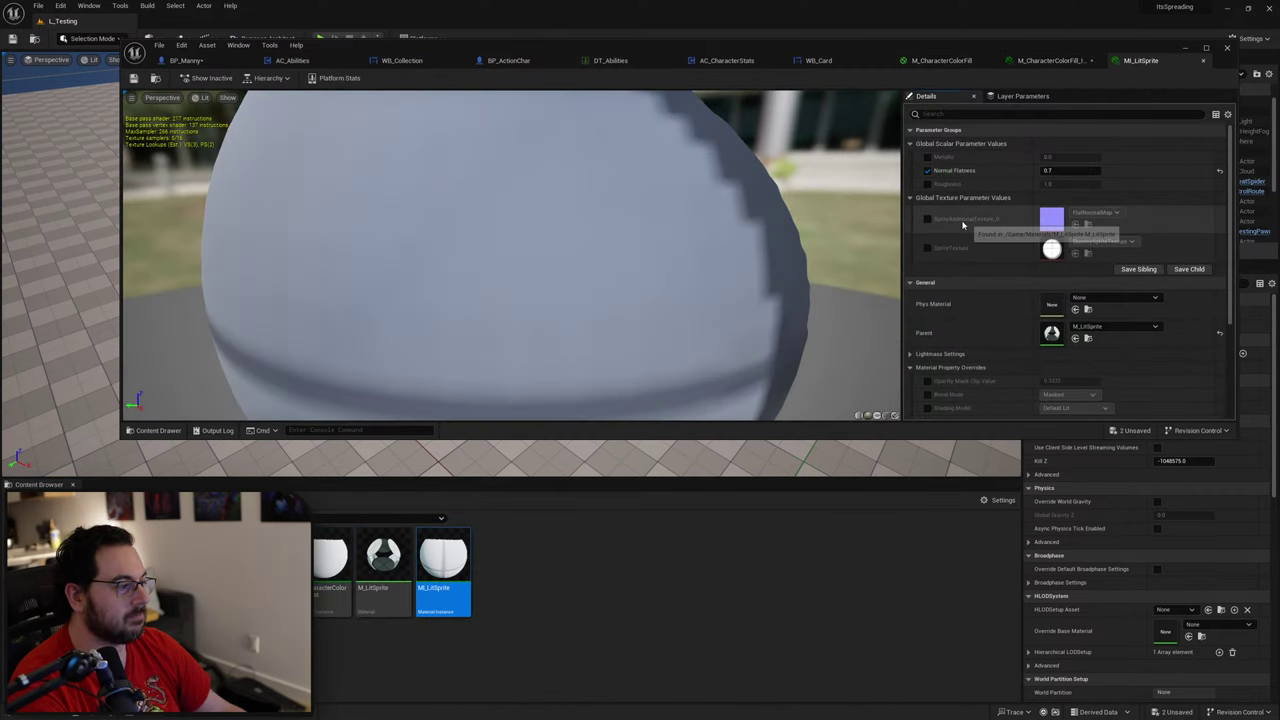
middle_click(1140, 68)
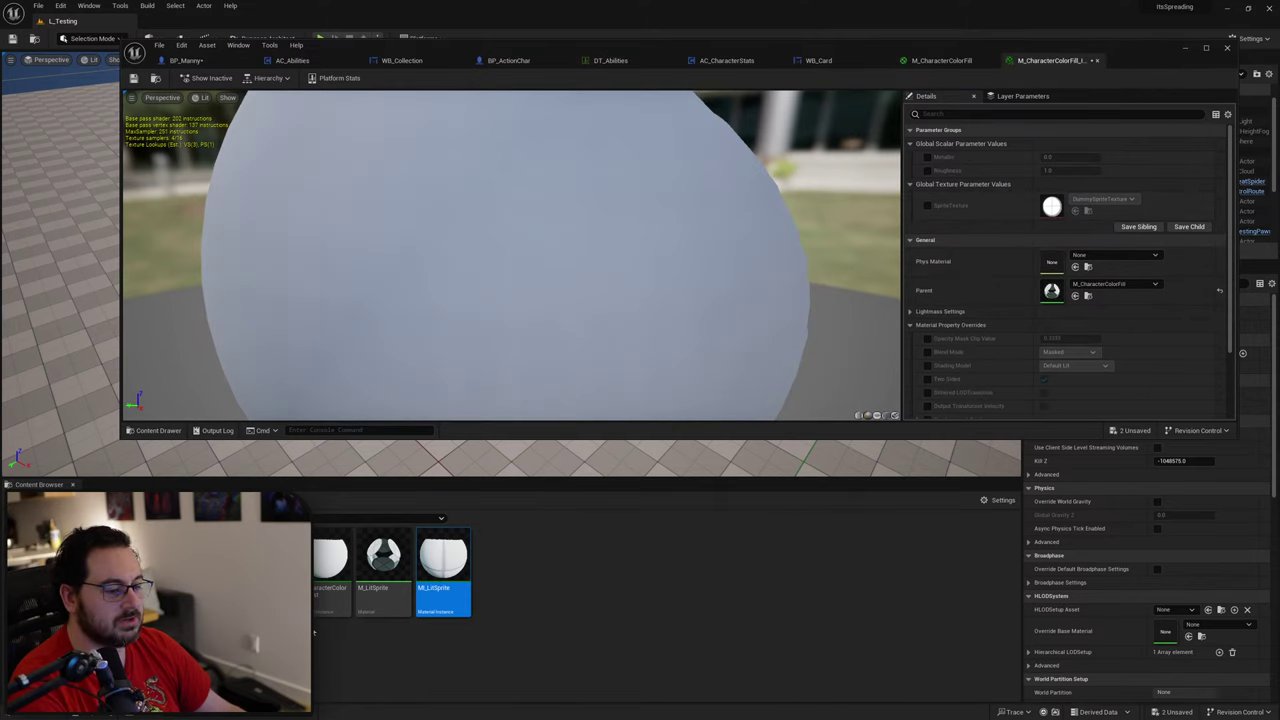
Step: Assign the M_CharacterColorFill instance as the Element 0 material of BackGlowEffect in BP_Manny
click(330, 600)
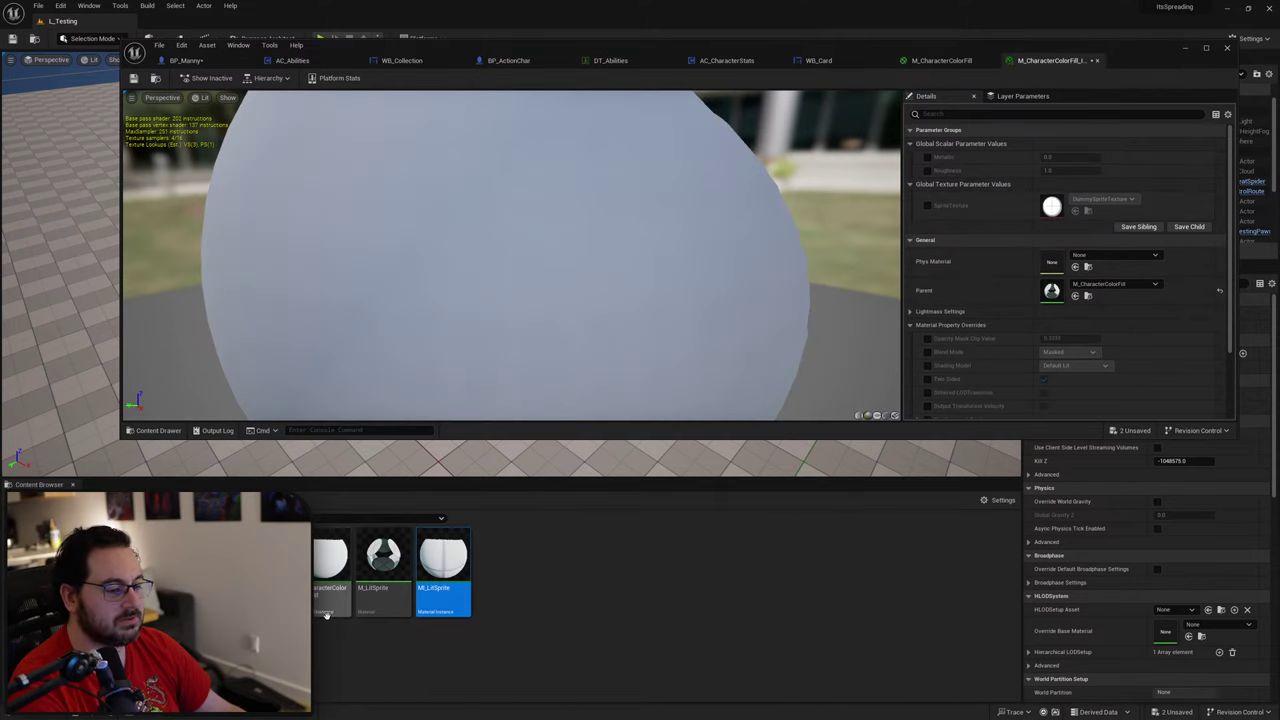
click(196, 62)
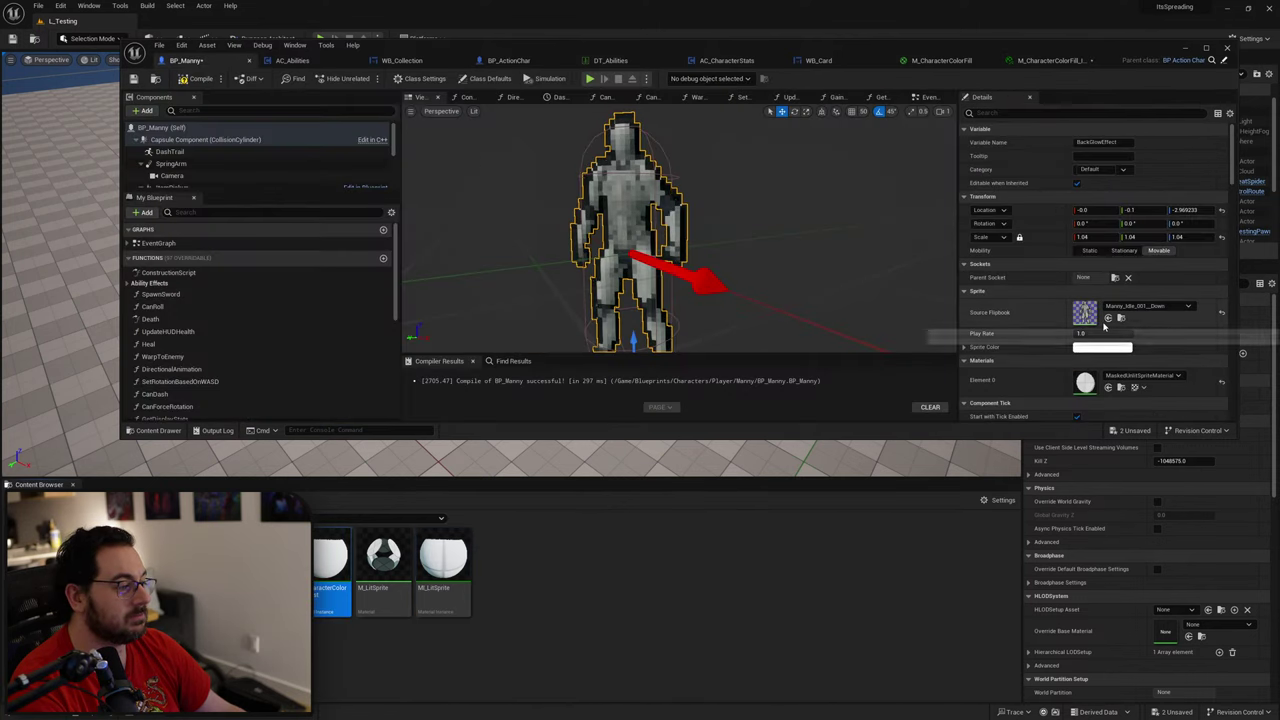
scroll(248, 161, down, 2)
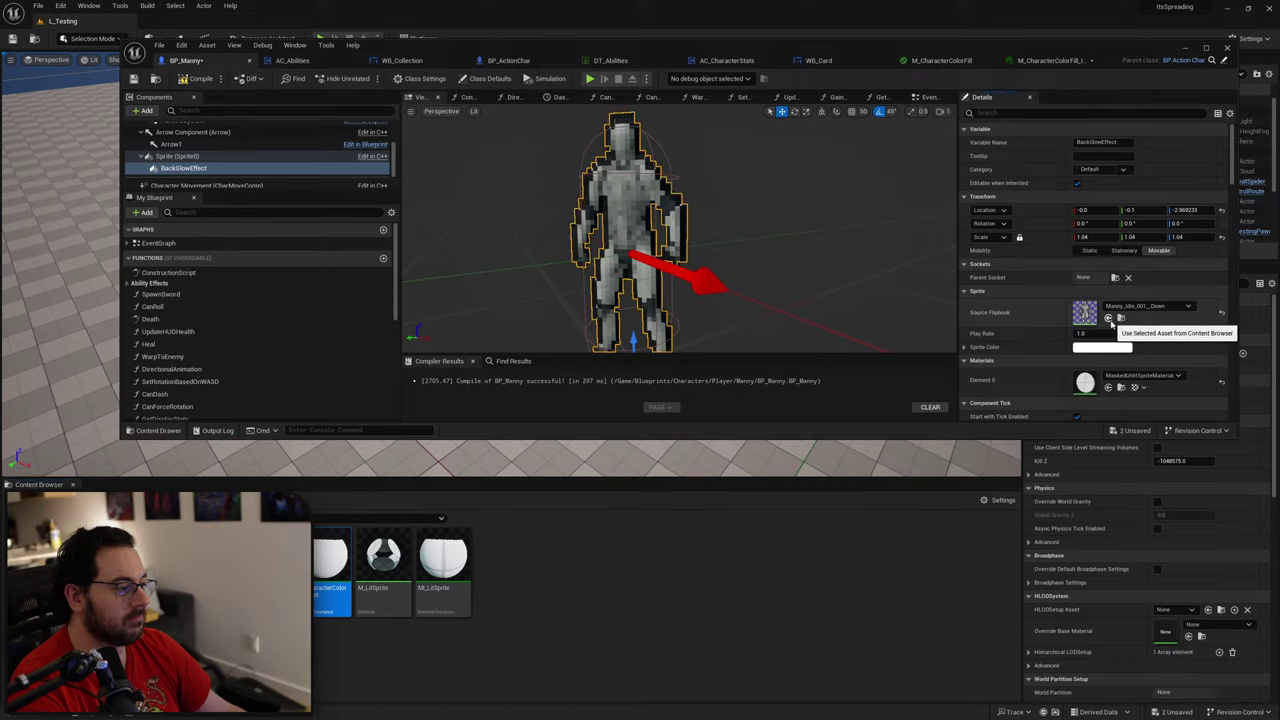
click(1107, 387)
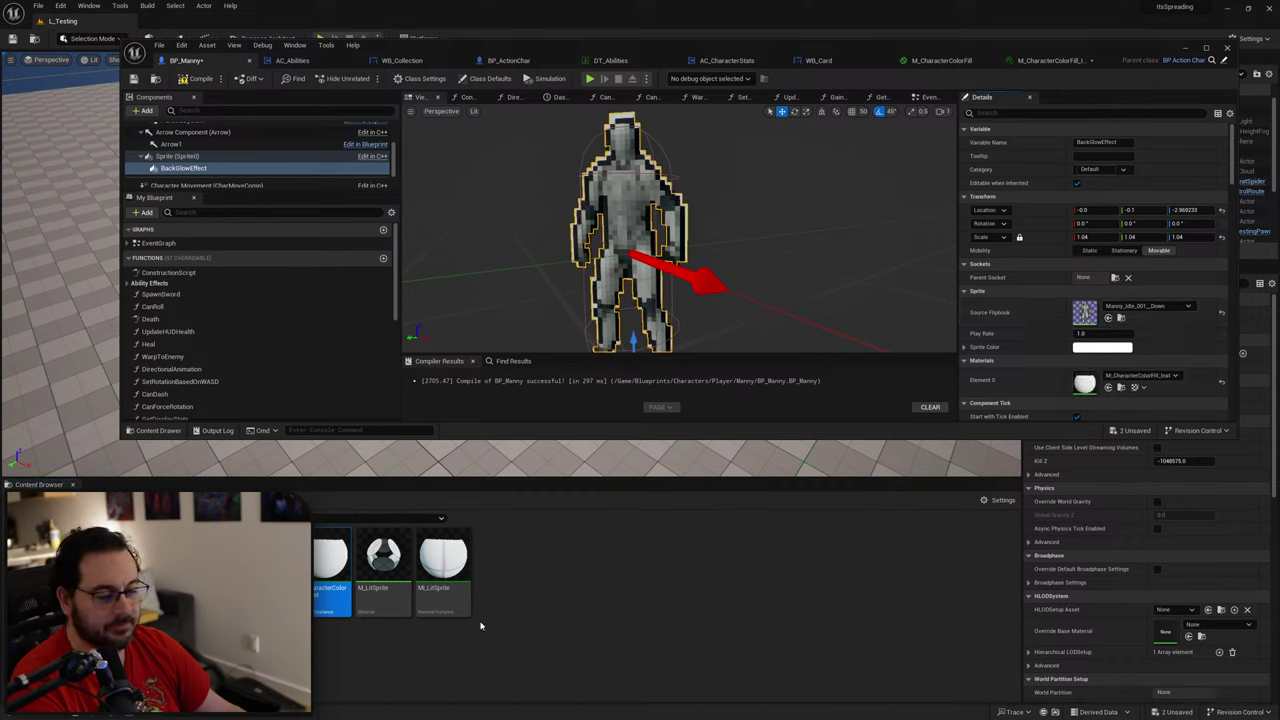
Step: Force delete the MI_LitSprite material instance despite its reference in BP_ActionChar
click(448, 595)
key(Delete)
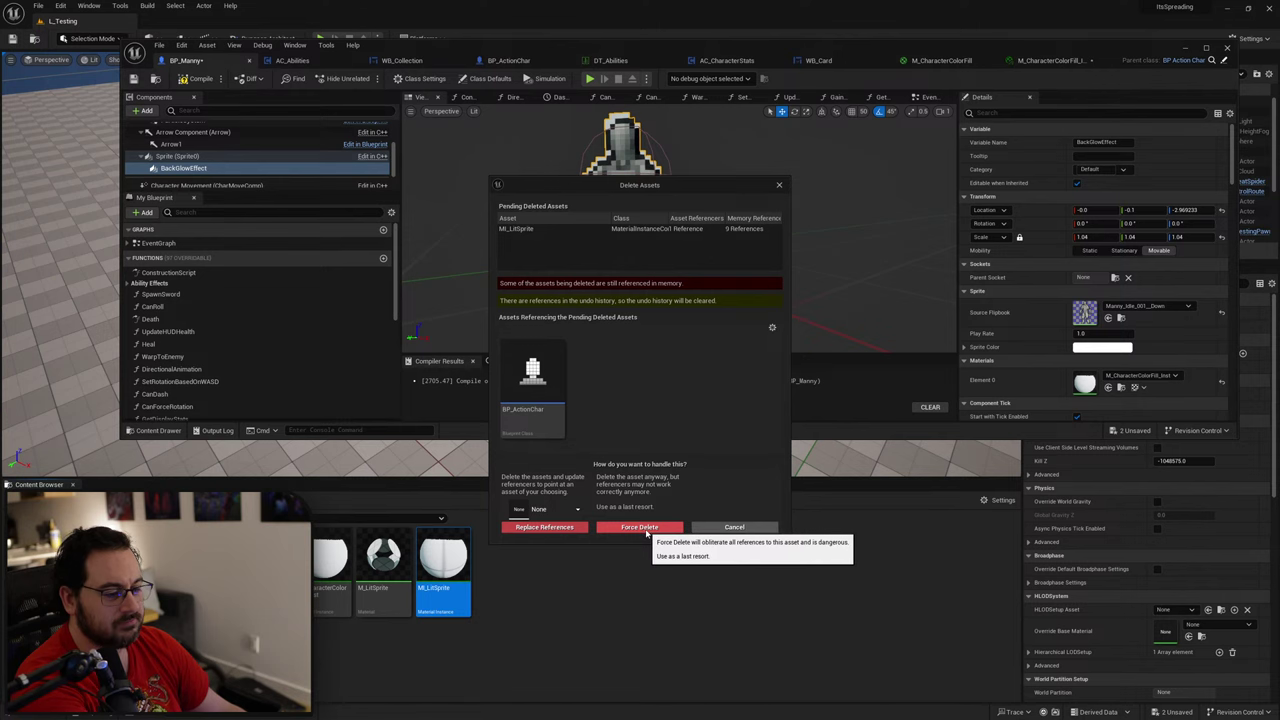
click(640, 527)
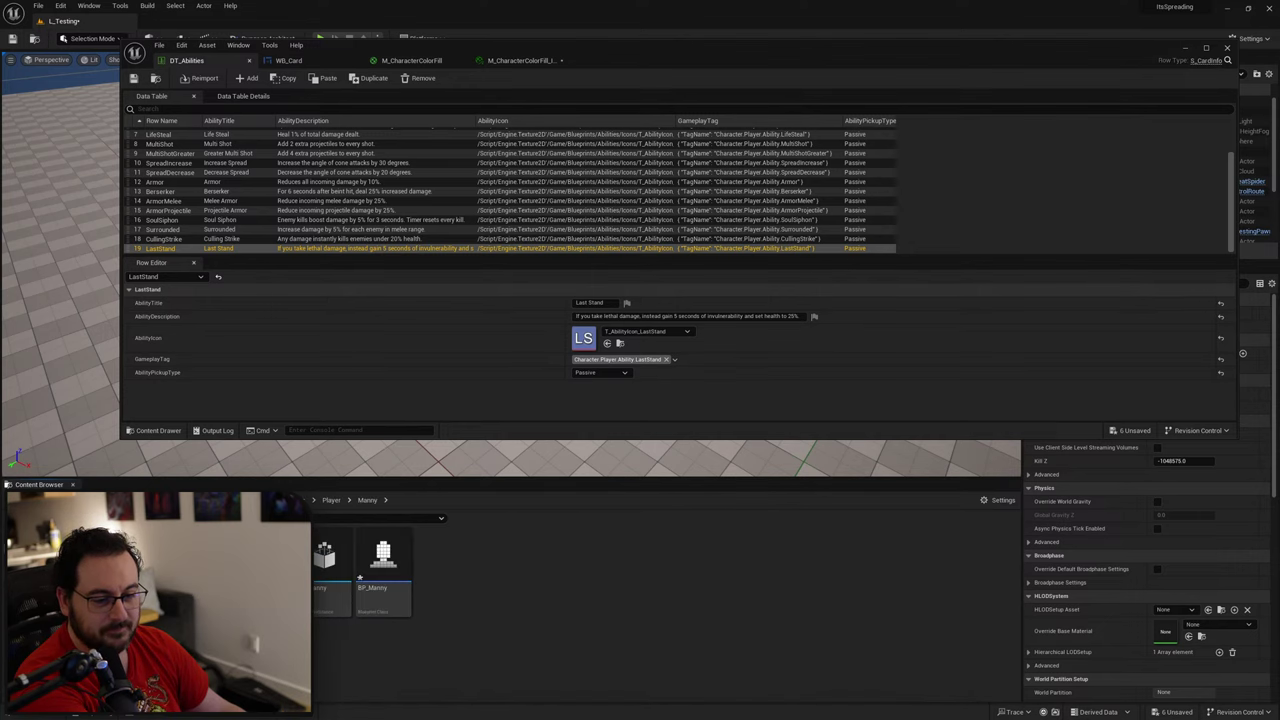
Step: Open BP_Manny and examine the BackGlowEffect sprite with its M_CharacterColorFill_Inst material in a maximized viewport
double_click(380, 606)
key(alt+Left)
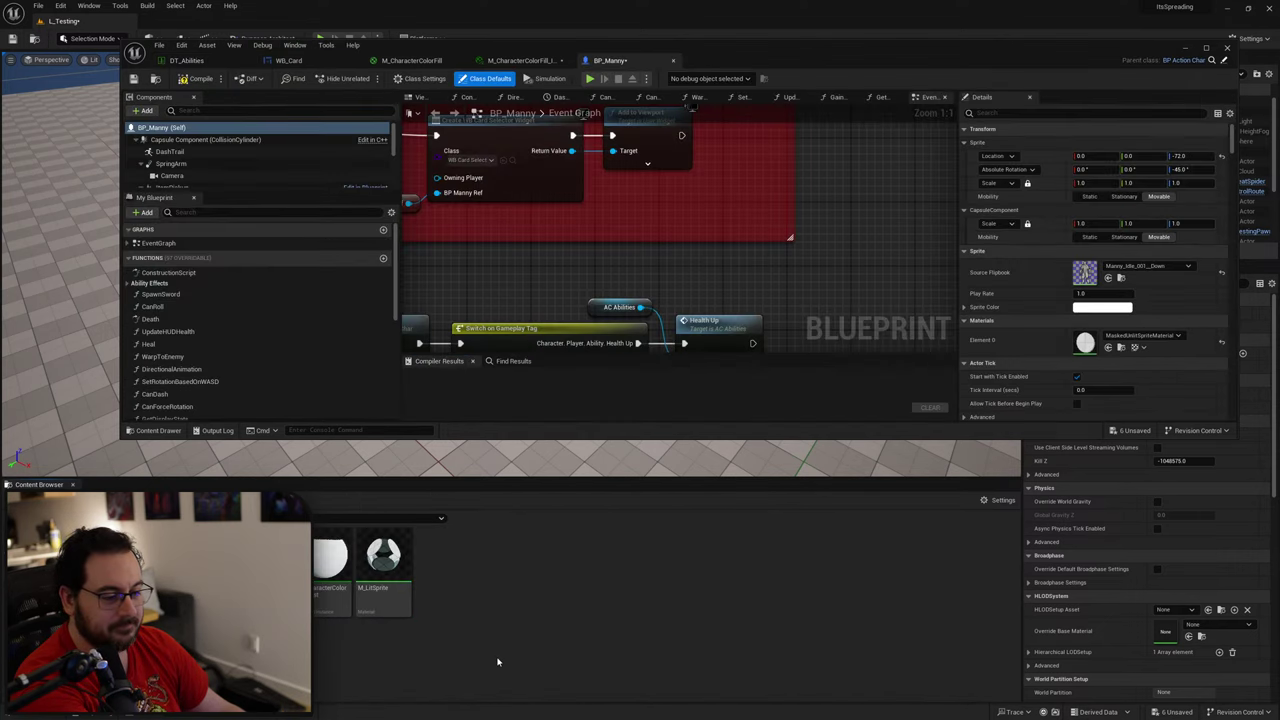
scroll(209, 169, down, 3)
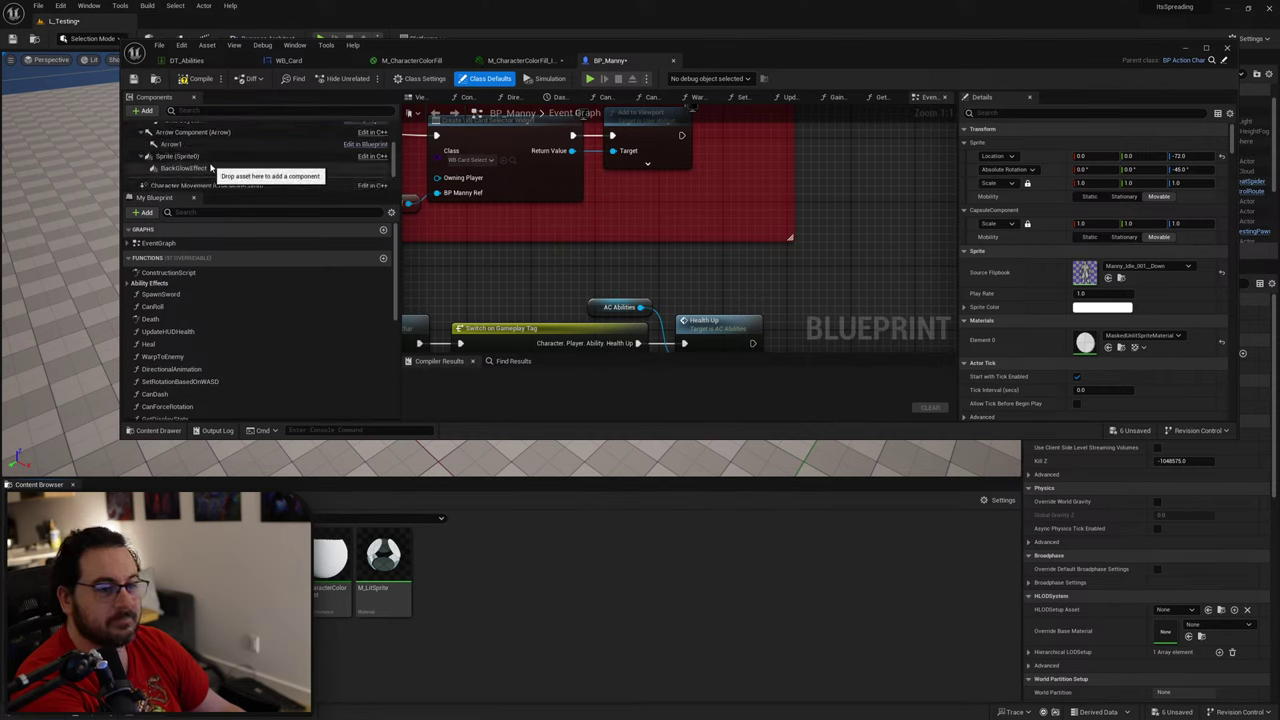
click(209, 169)
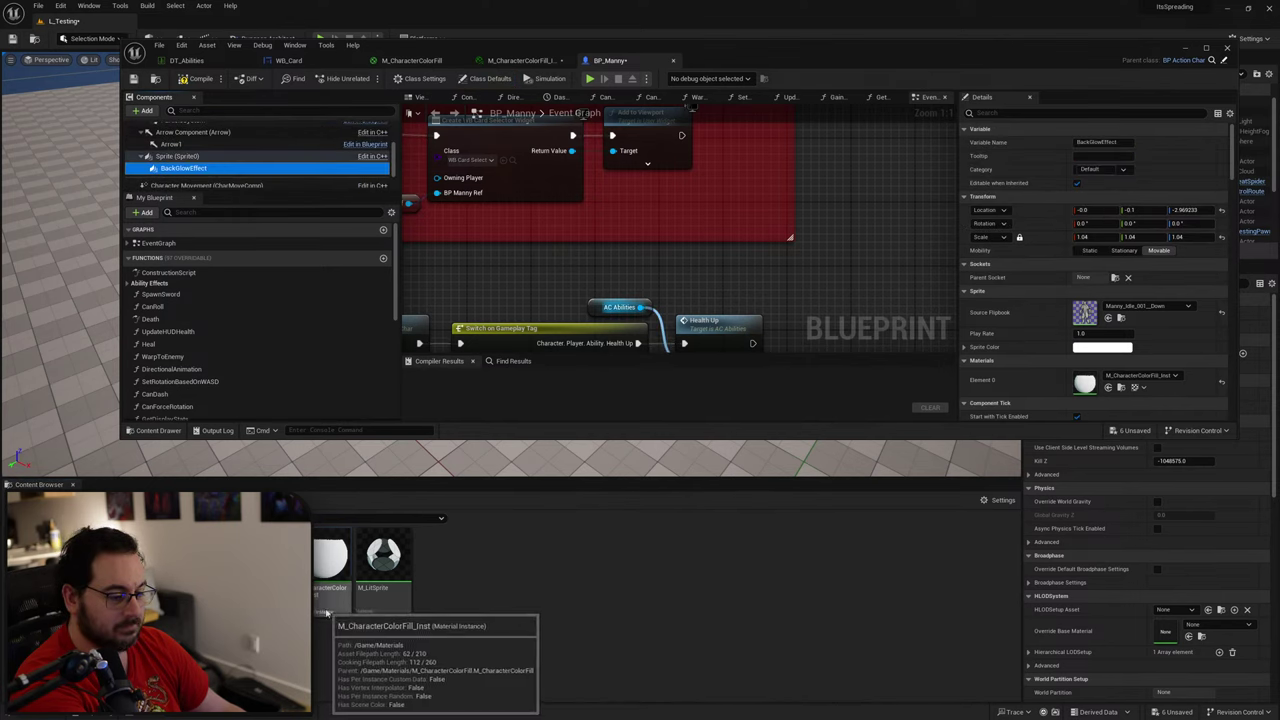
click(332, 570)
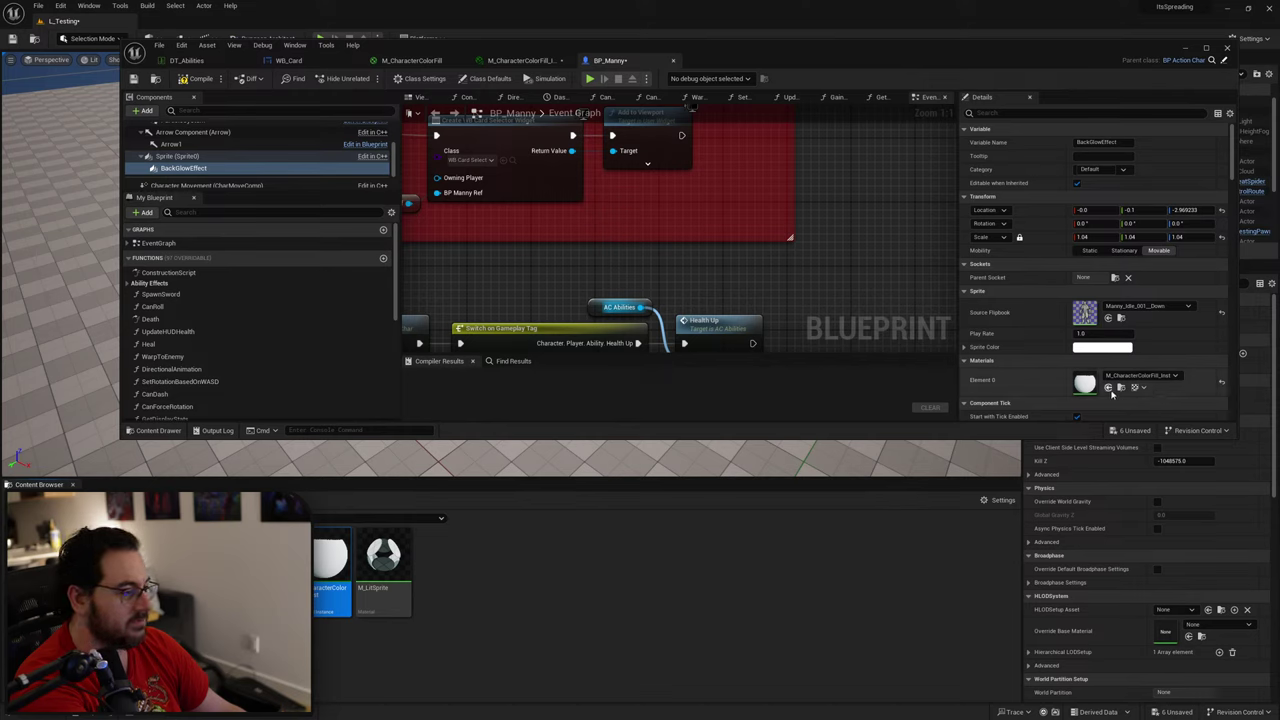
click(423, 97)
right_drag(744, 162, 764, 224)
drag(778, 229, 754, 229)
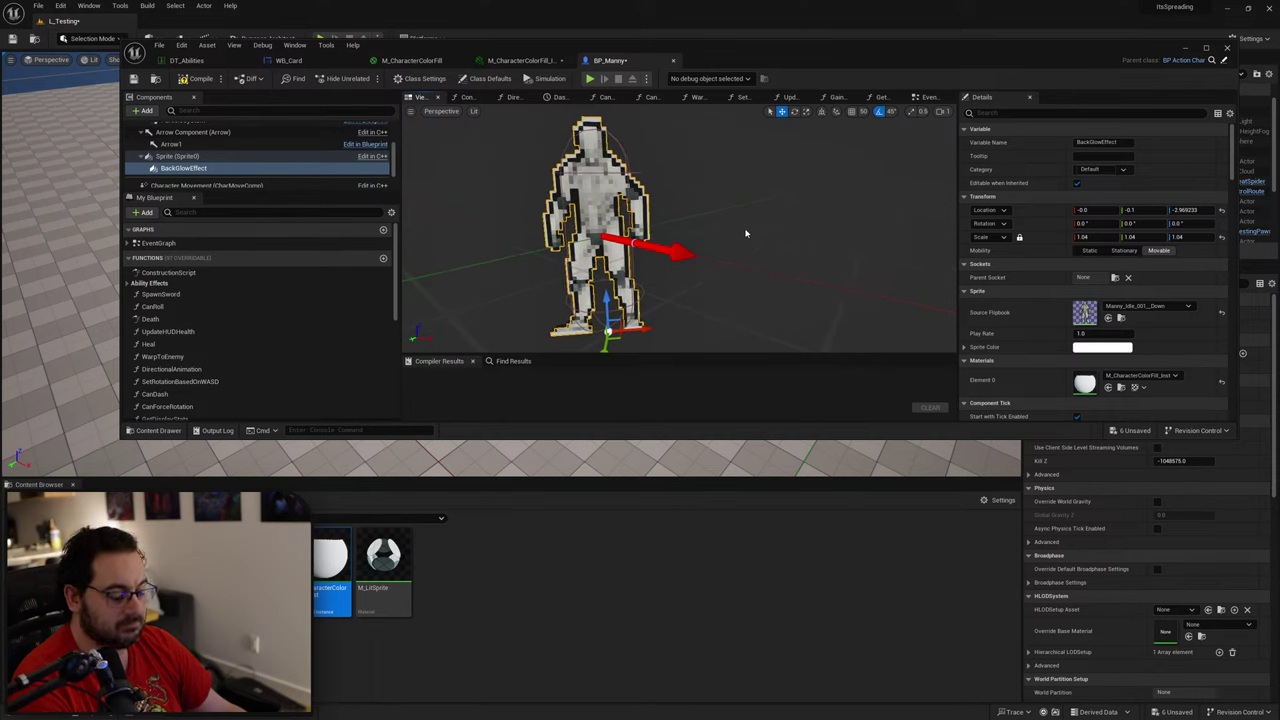
right_drag(737, 231, 722, 262)
drag(737, 231, 735, 226)
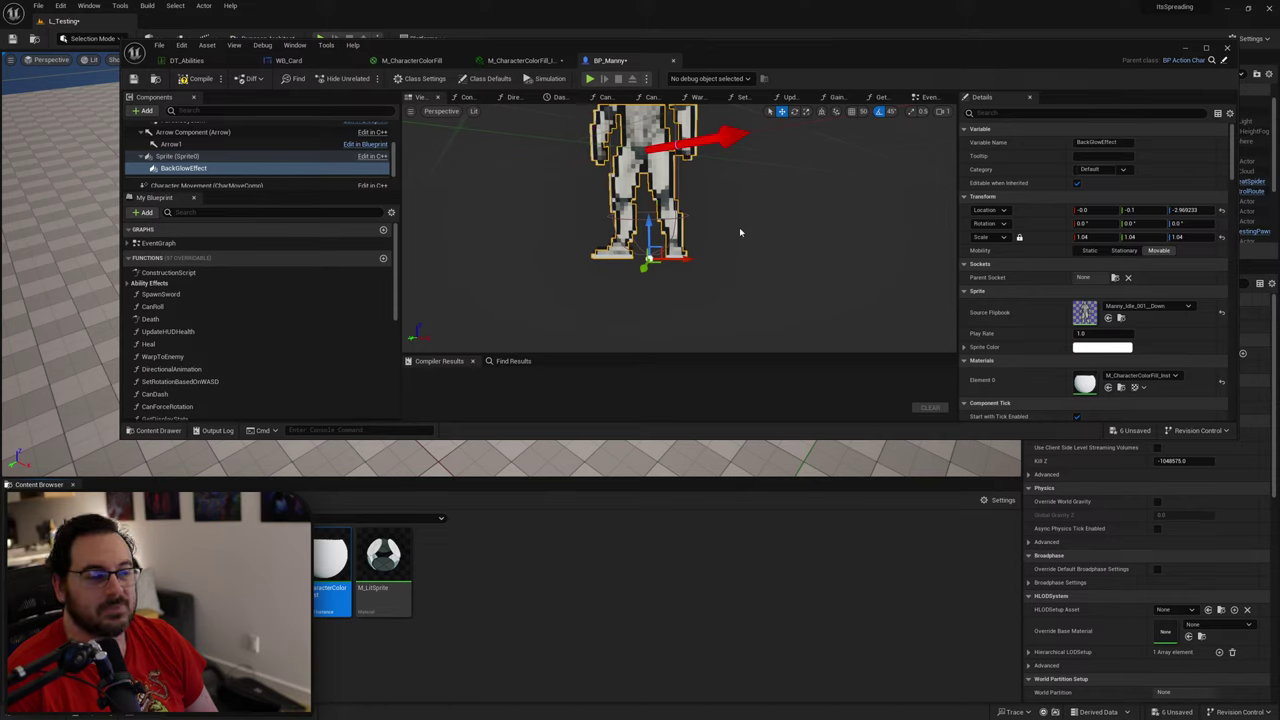
double_click(843, 52)
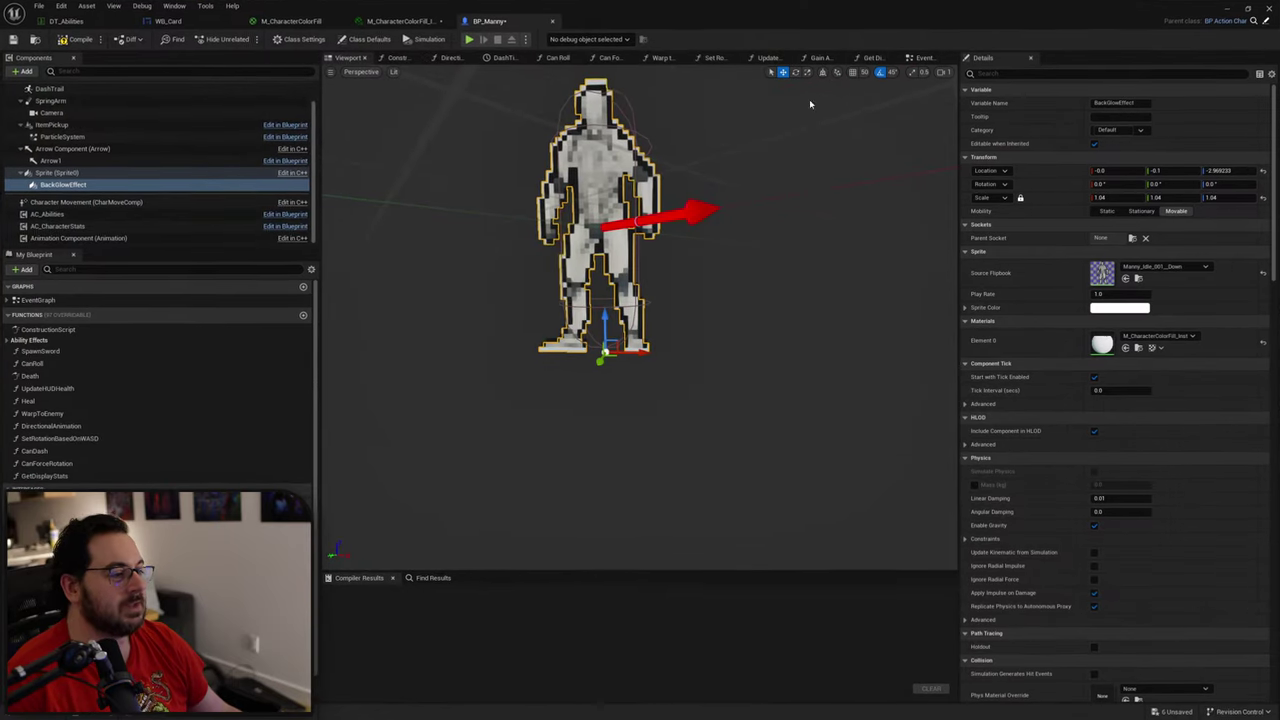
Step: Try moving and scaling BackGlowEffect around the character, undo the last component change, and return to the move tool
scroll(809, 106, up, 5)
right_drag(640, 330, 610, 332)
drag(595, 334, 600, 361)
key(r)
right_drag(600, 361, 662, 446)
key(ctrl+z)
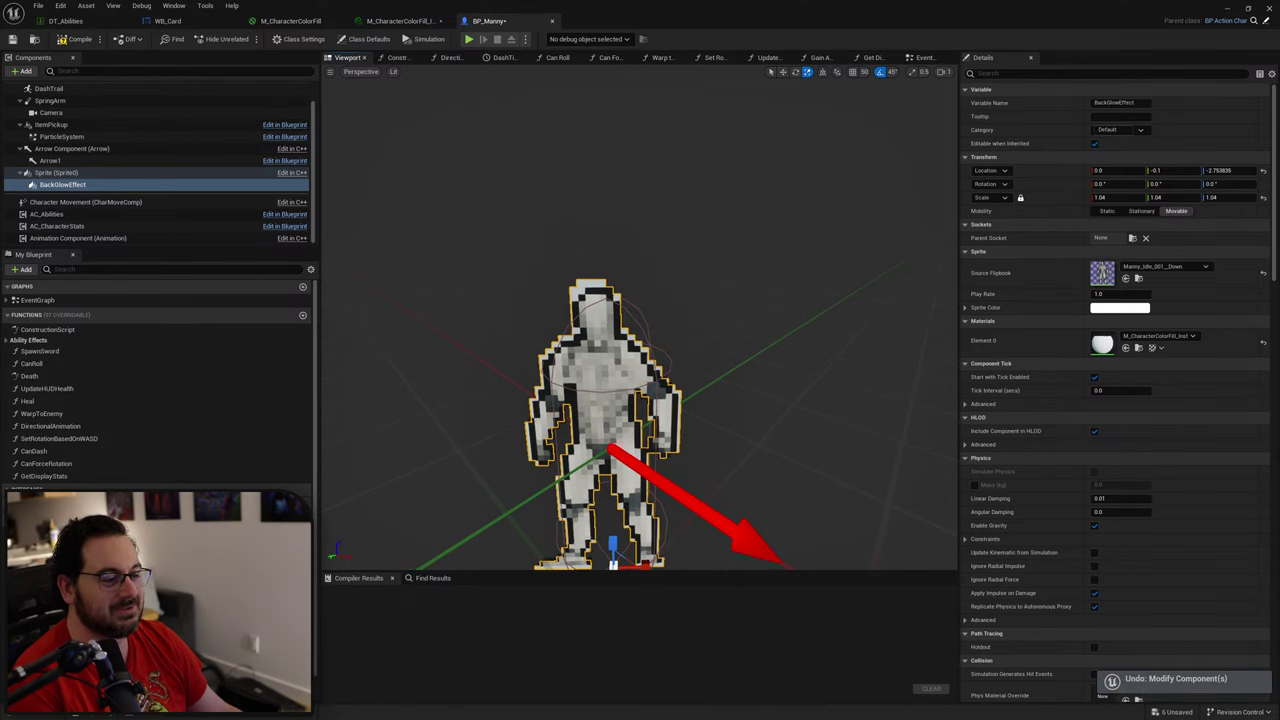
right_drag(699, 331, 775, 280)
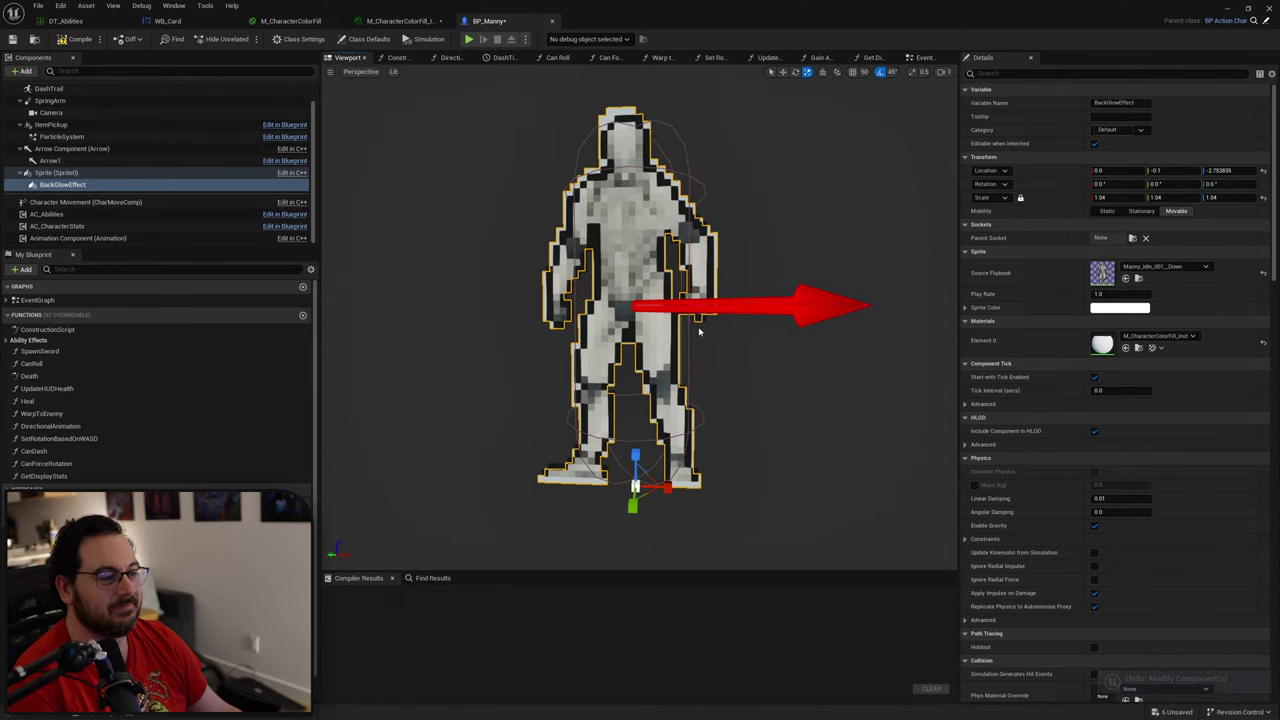
key(w)
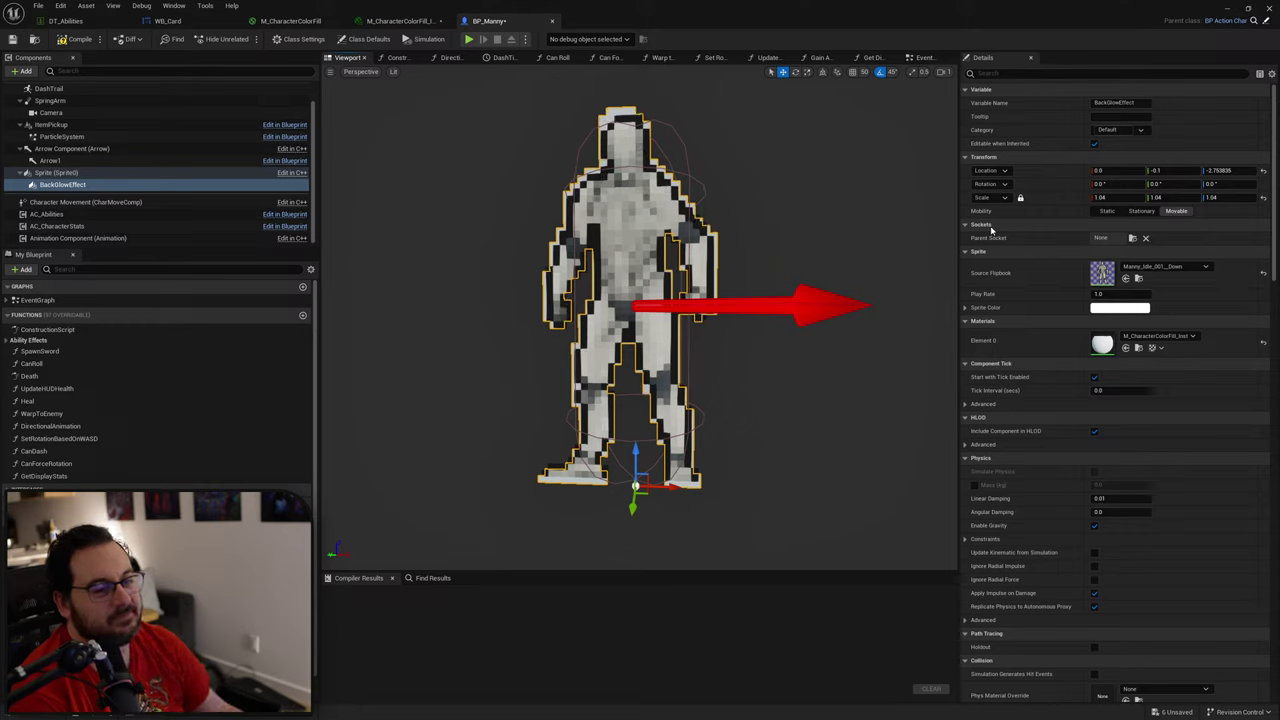
Step: Delete the BackGlowEffect component from BP_Manny and compile the blueprint
click(100, 184)
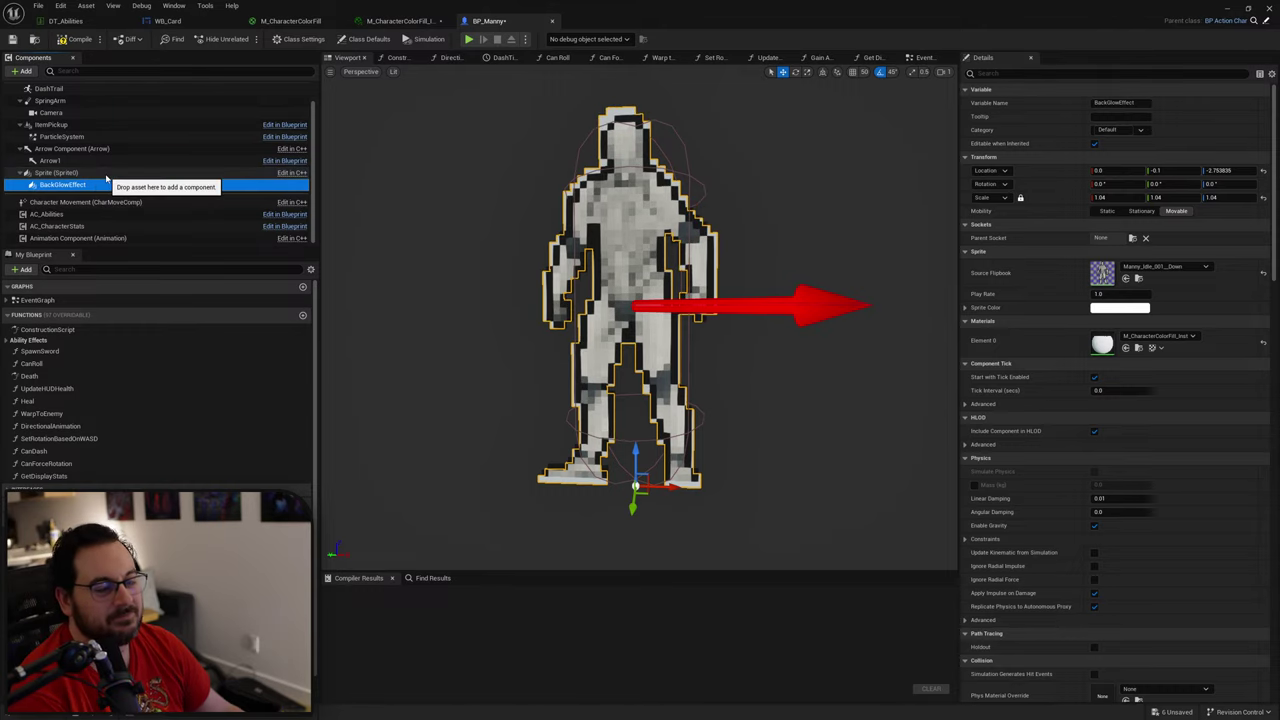
key(Delete)
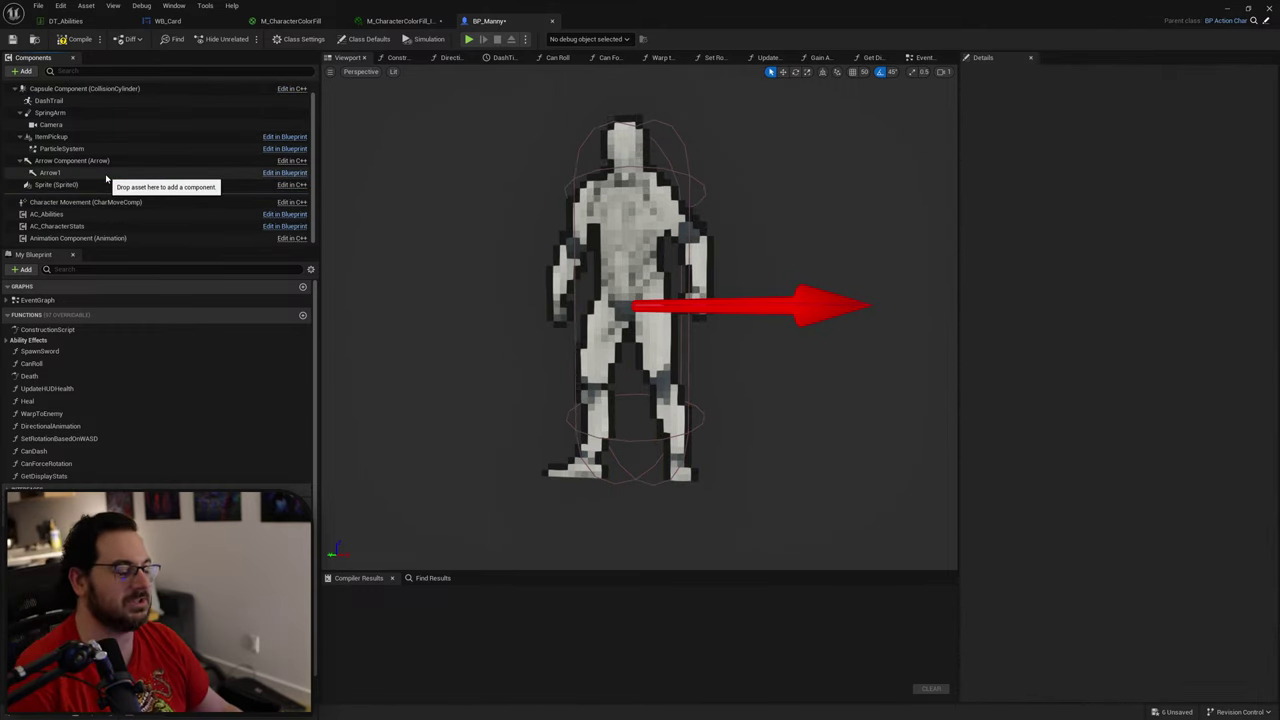
click(75, 38)
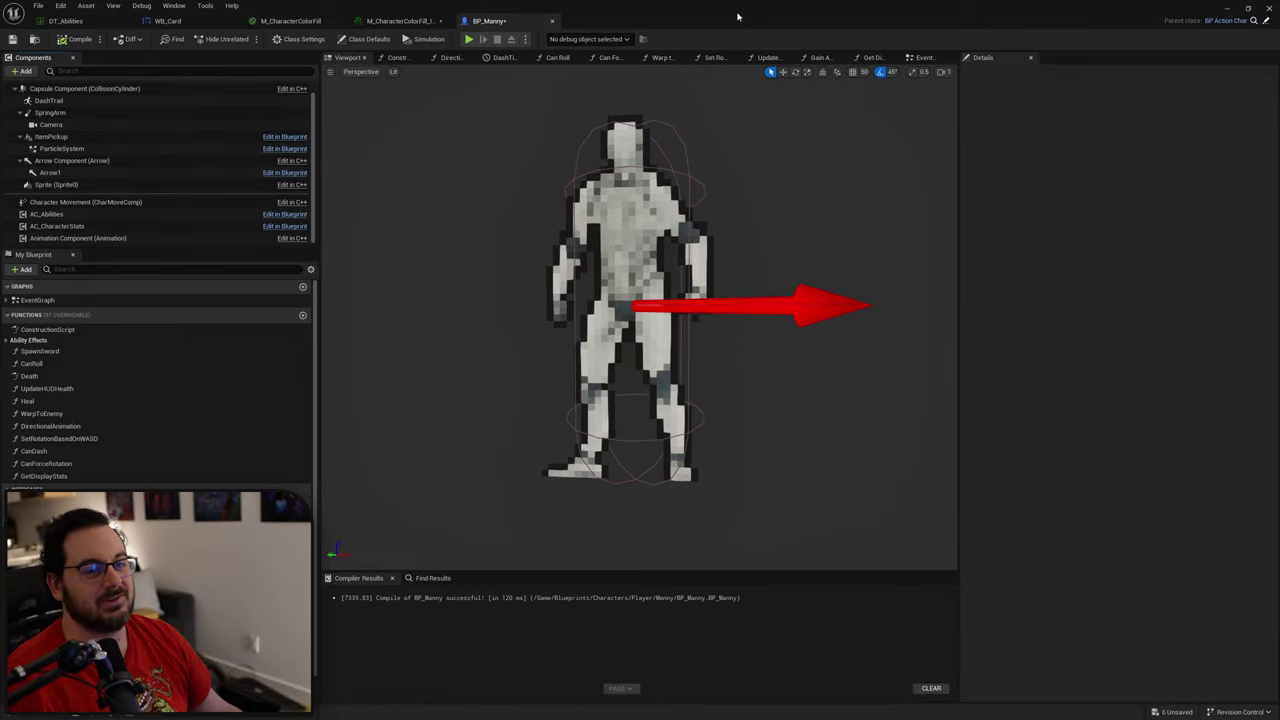
Step: Force delete the M_CharacterColorFill_Inst material instance despite its remaining memory references
double_click(738, 16)
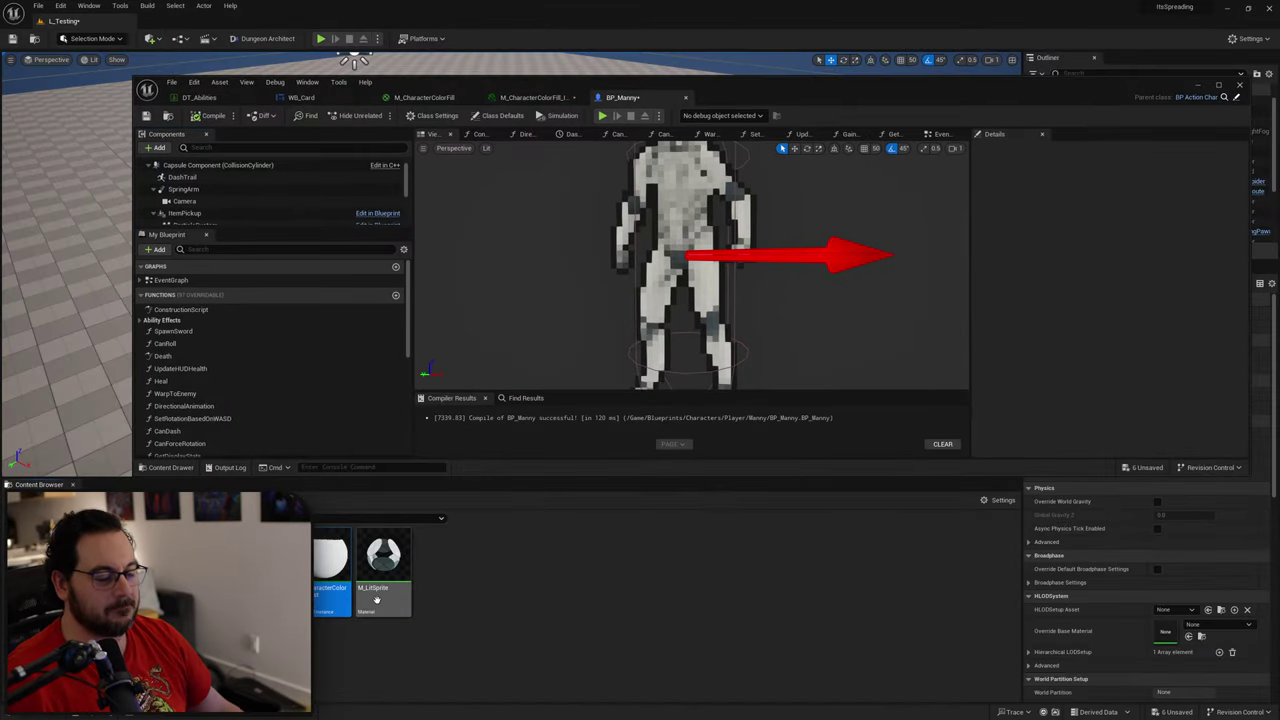
key(Delete)
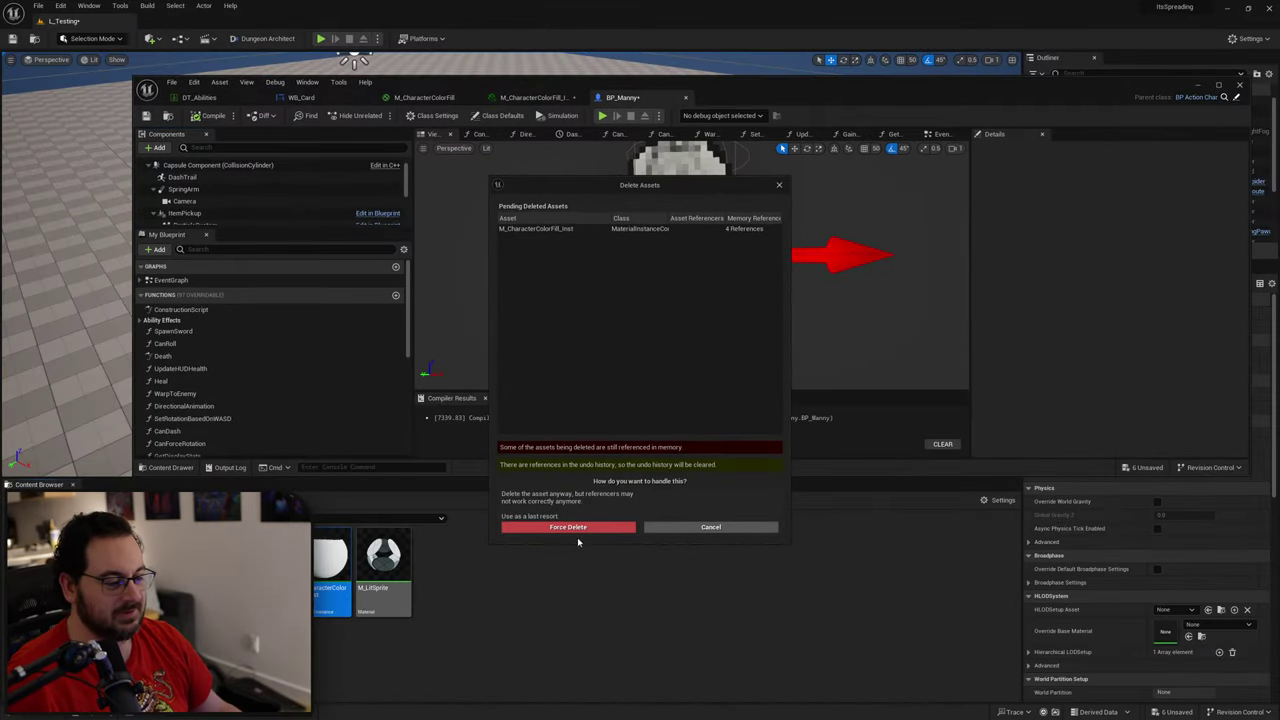
click(575, 528)
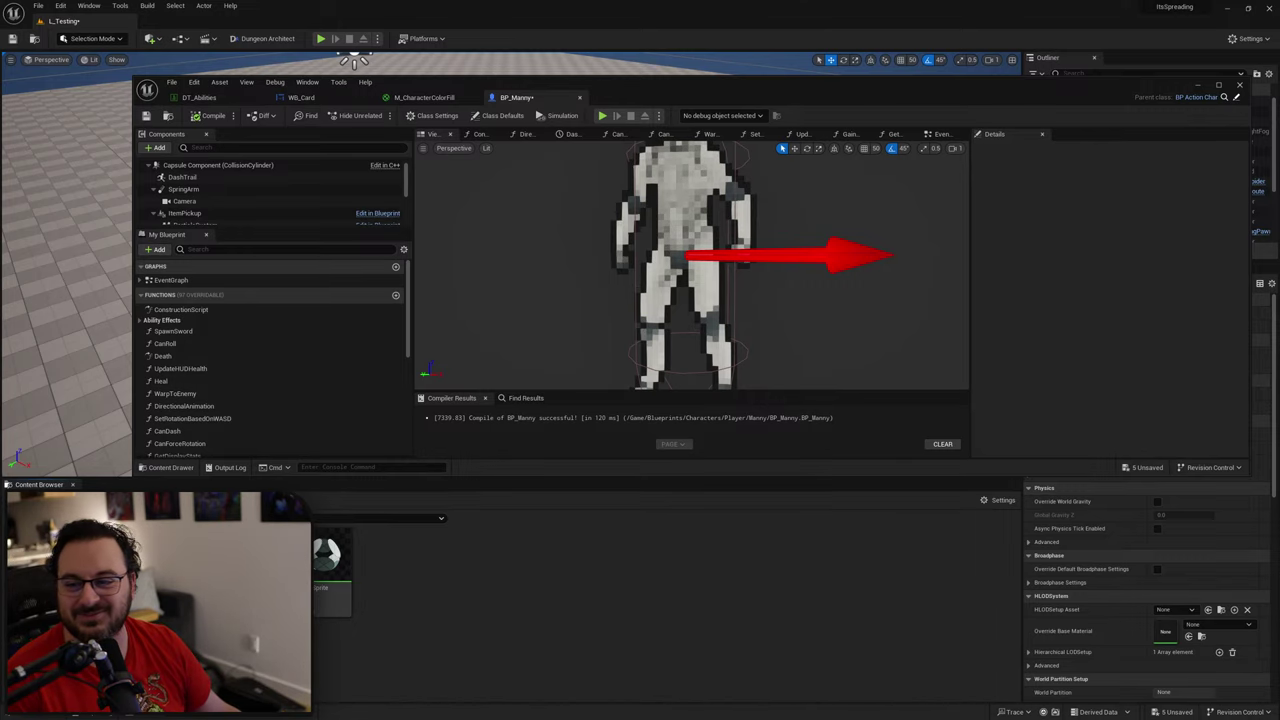
Step: Switch to Paint to review the powerups list around the Resurrection entry, and return to Unreal Editor
mouse_move(0, 300)
mouse_down()
mouse_move(0, 281)
mouse_move(706, 118)
mouse_move(695, 114)
mouse_up()
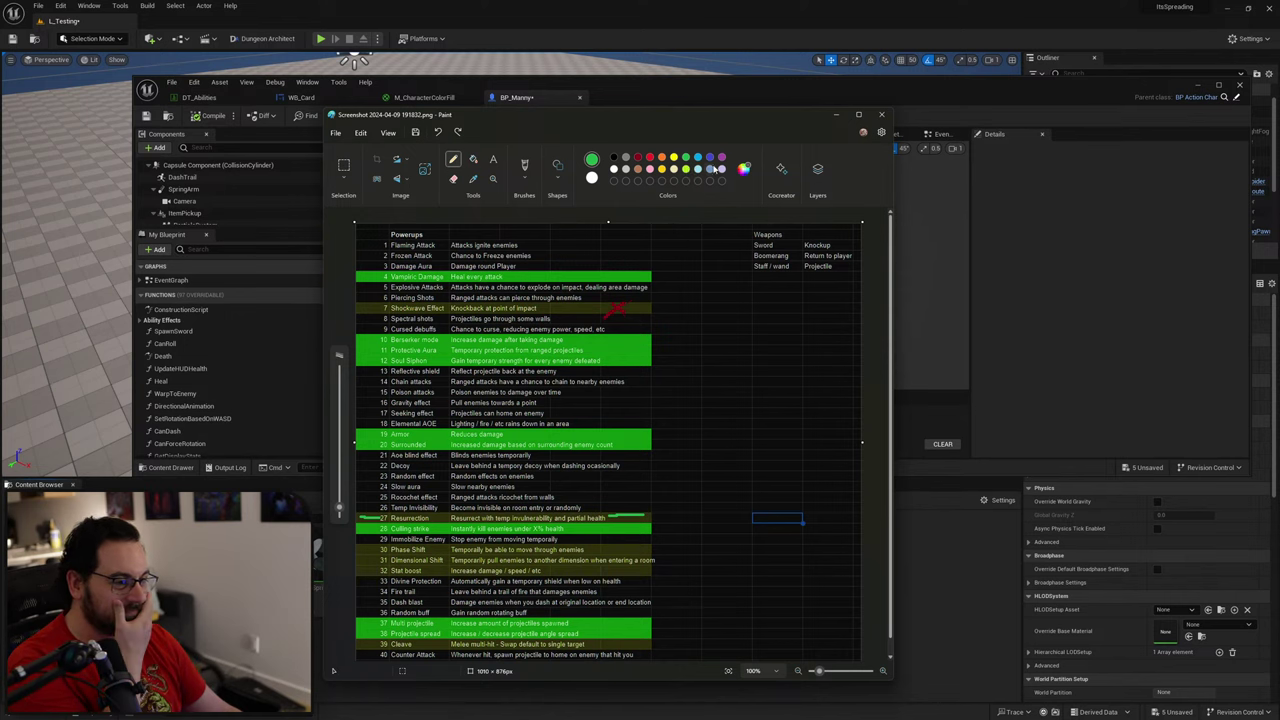
key(alt+Tab)
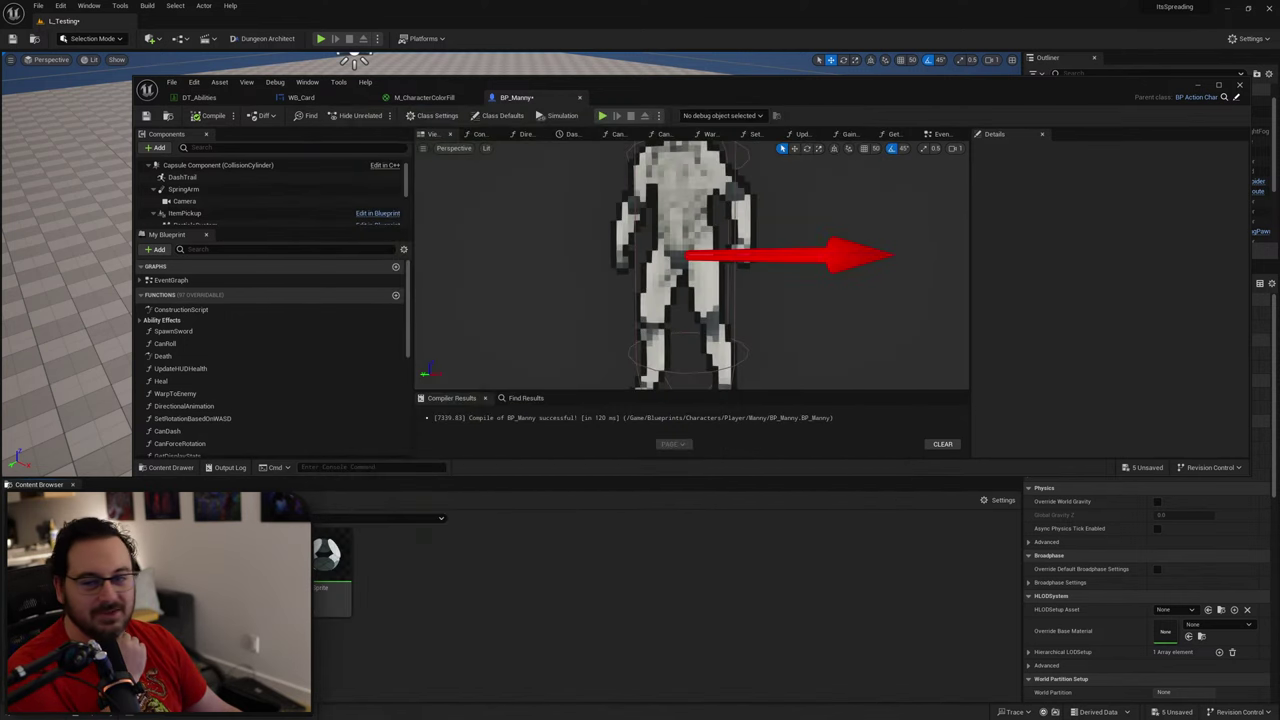
Step: Move the BP_Manny window out of the way and open the L_Dungeon level, saving the changes to L_Testing
drag(787, 95, 723, 596)
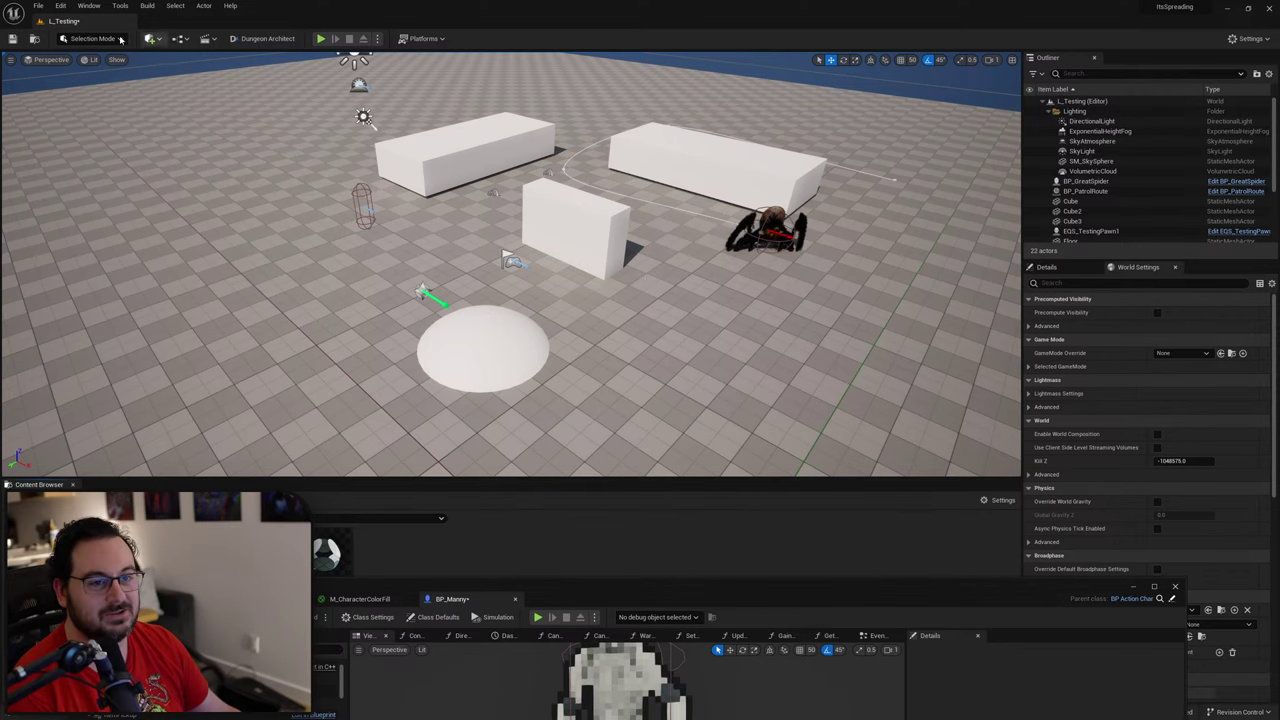
click(38, 5)
mouse_move(100, 64)
click(255, 80)
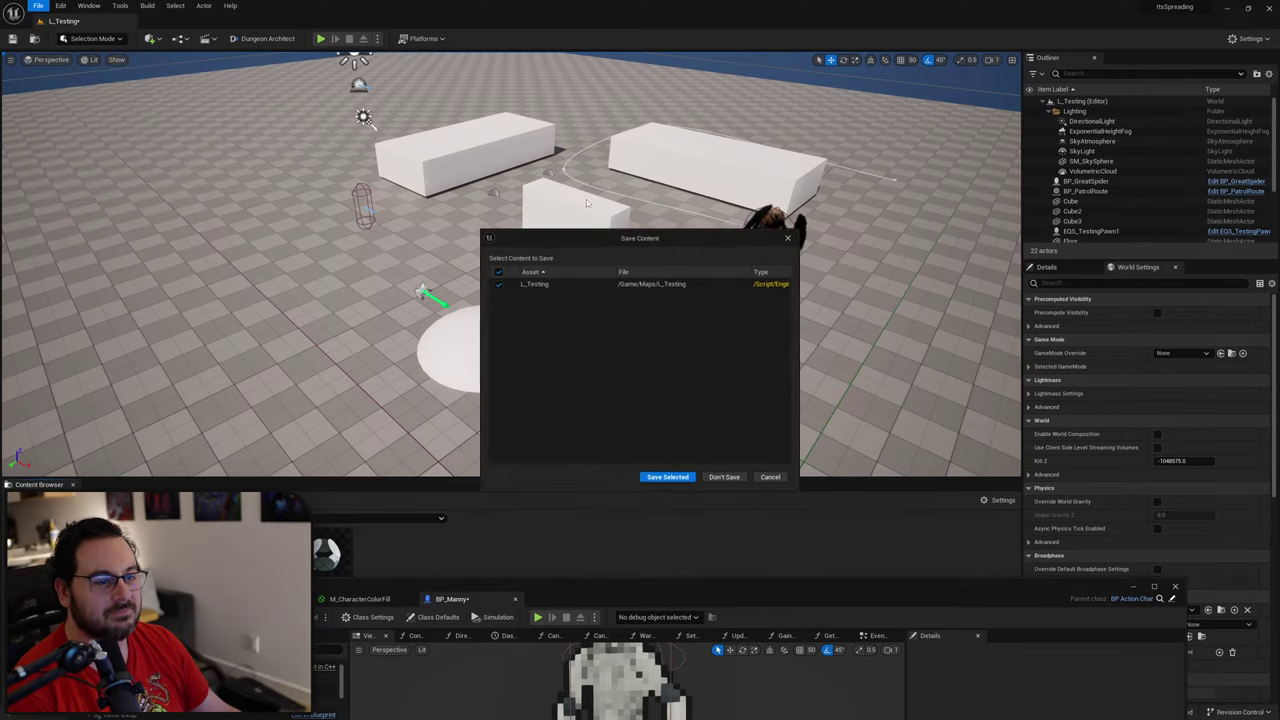
click(668, 478)
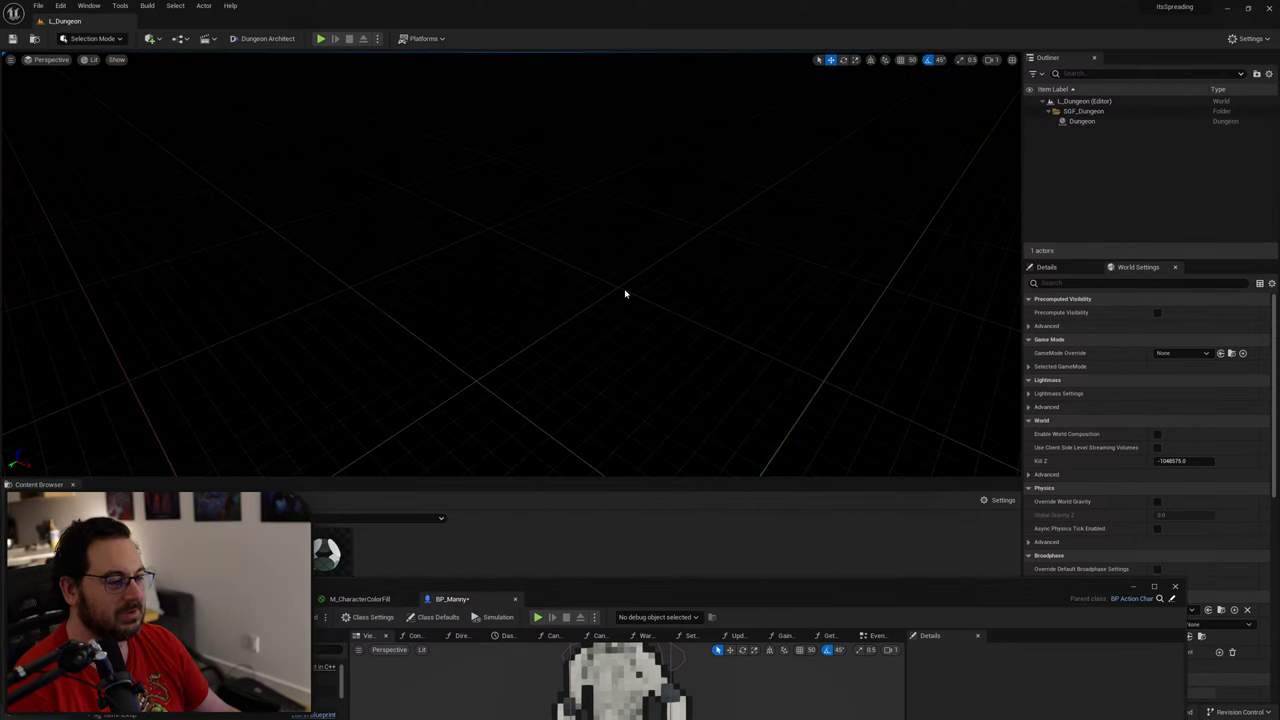
Step: Playtest L_Dungeon full screen, running Manny through the checkered gate and fighting the enemies in the next room
key(F11)
drag(679, 595, 1279, 426)
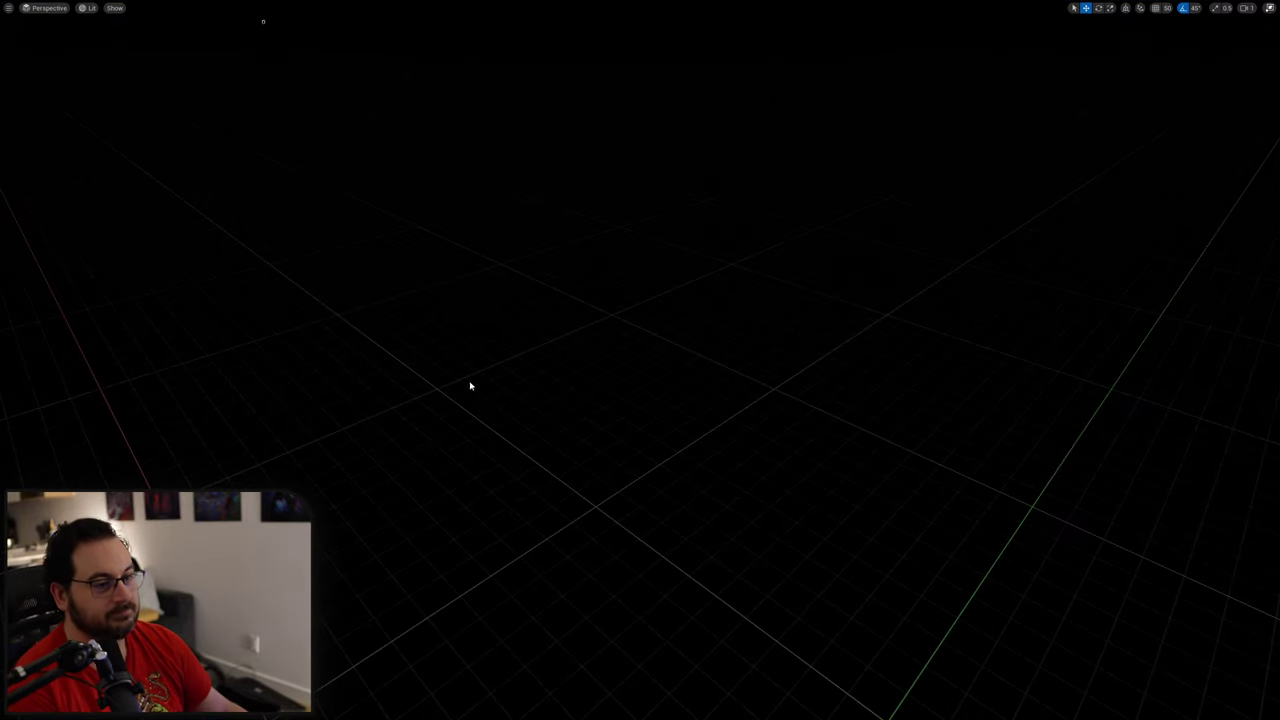
key(alt+p)
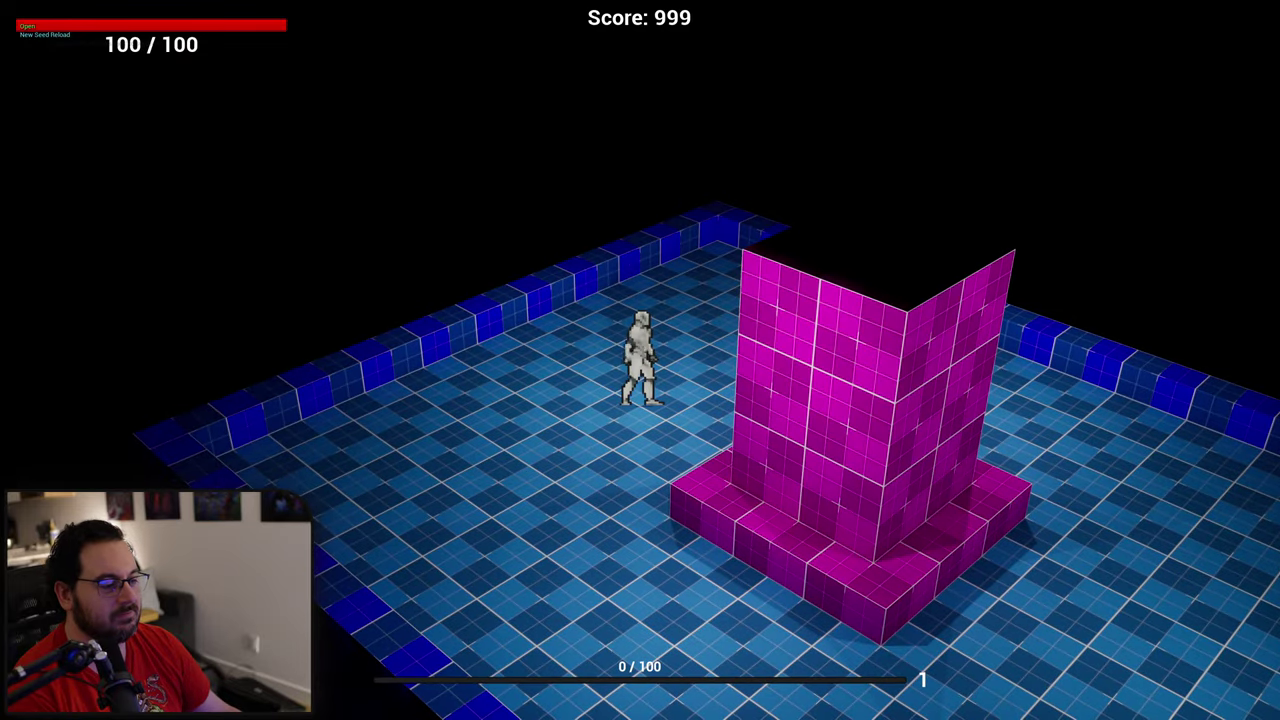
key(s)
key(d)
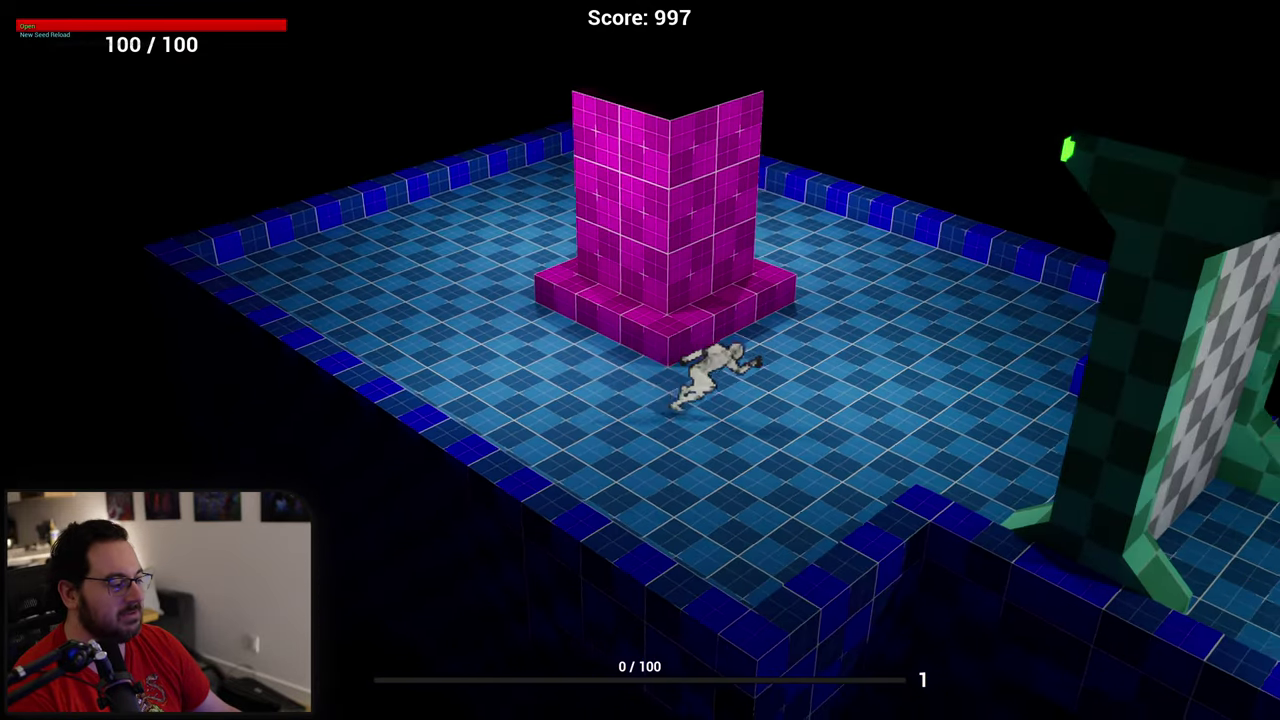
key(d)
key(s)
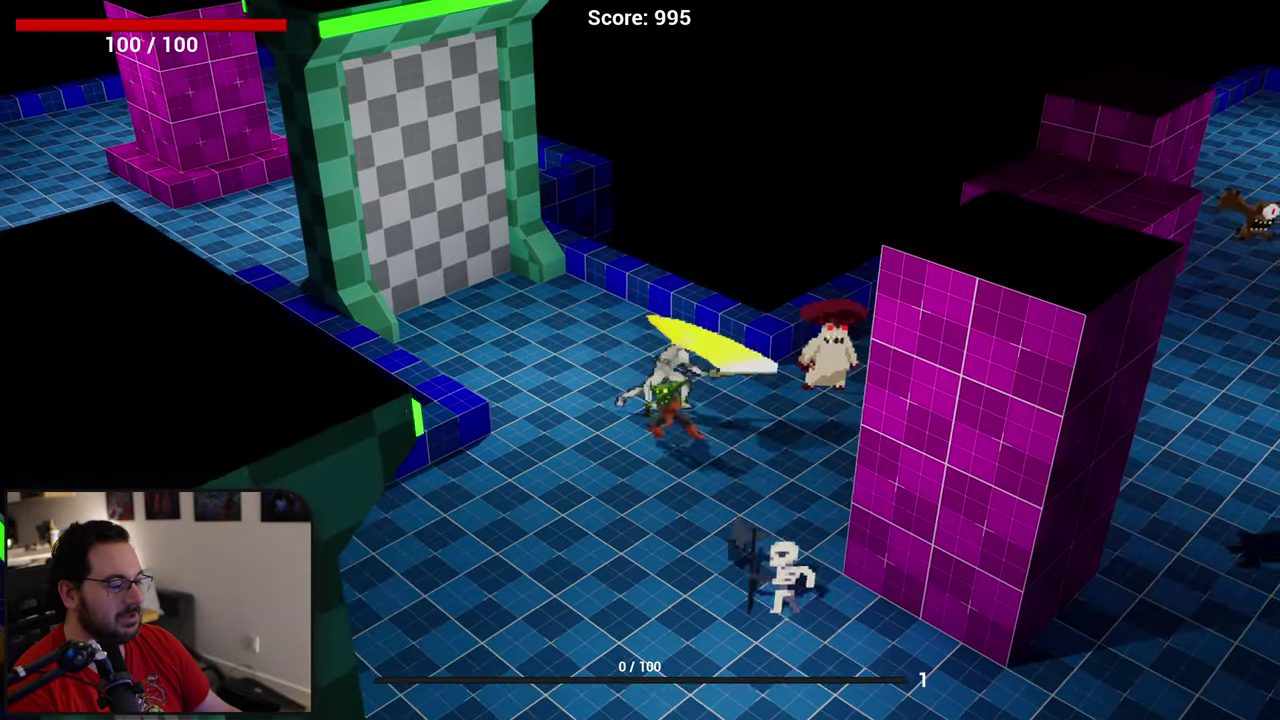
key(w)
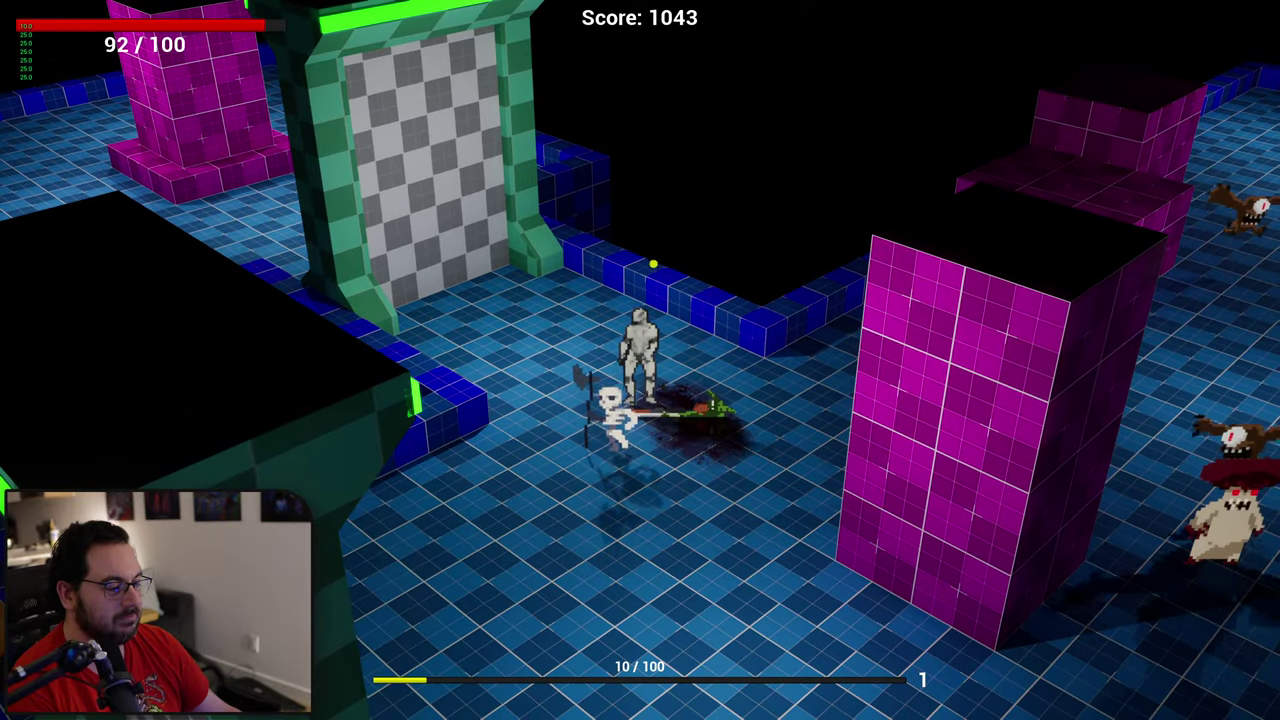
key(w)
key(space)
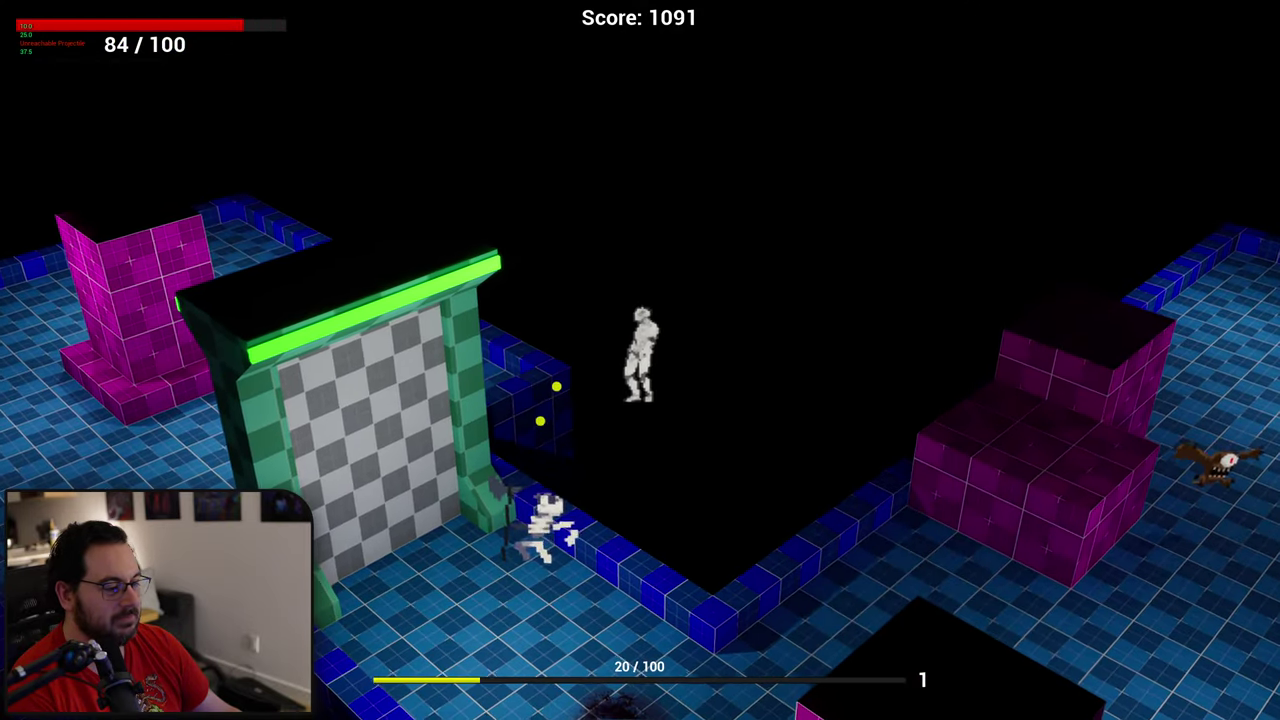
key(s)
key(d)
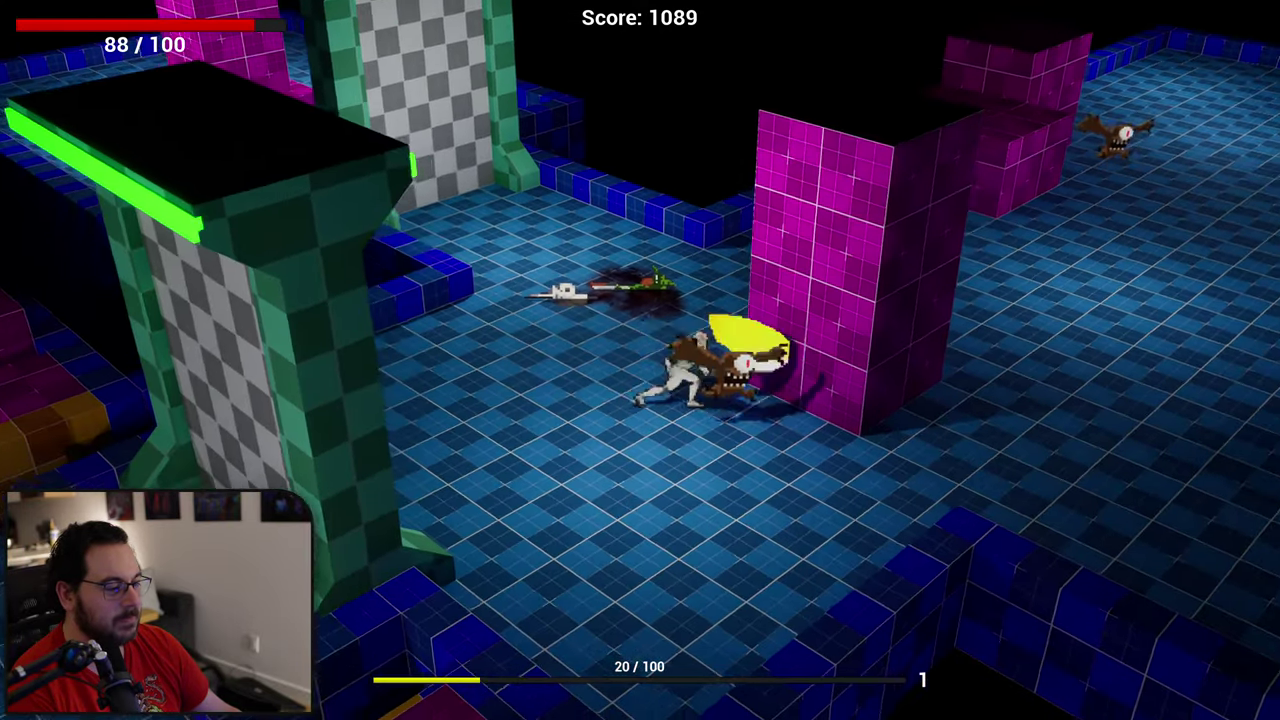
key(d)
key(s)
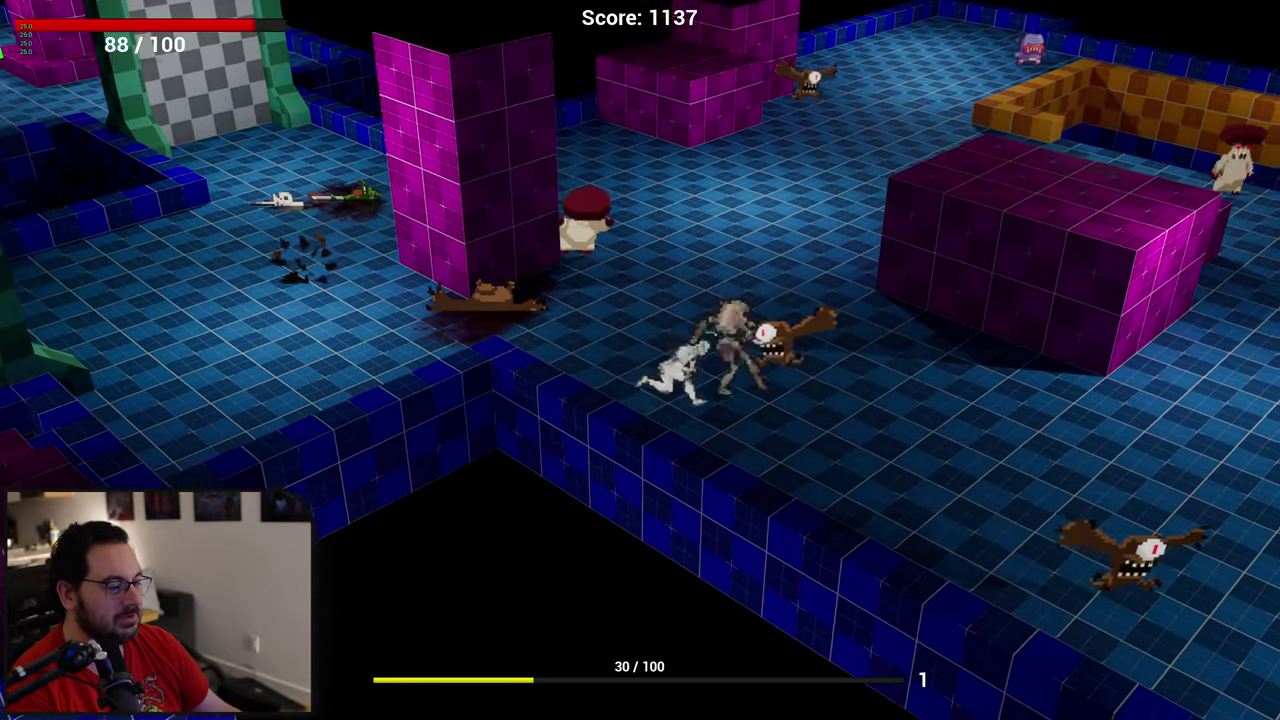
key(w)
key(d)
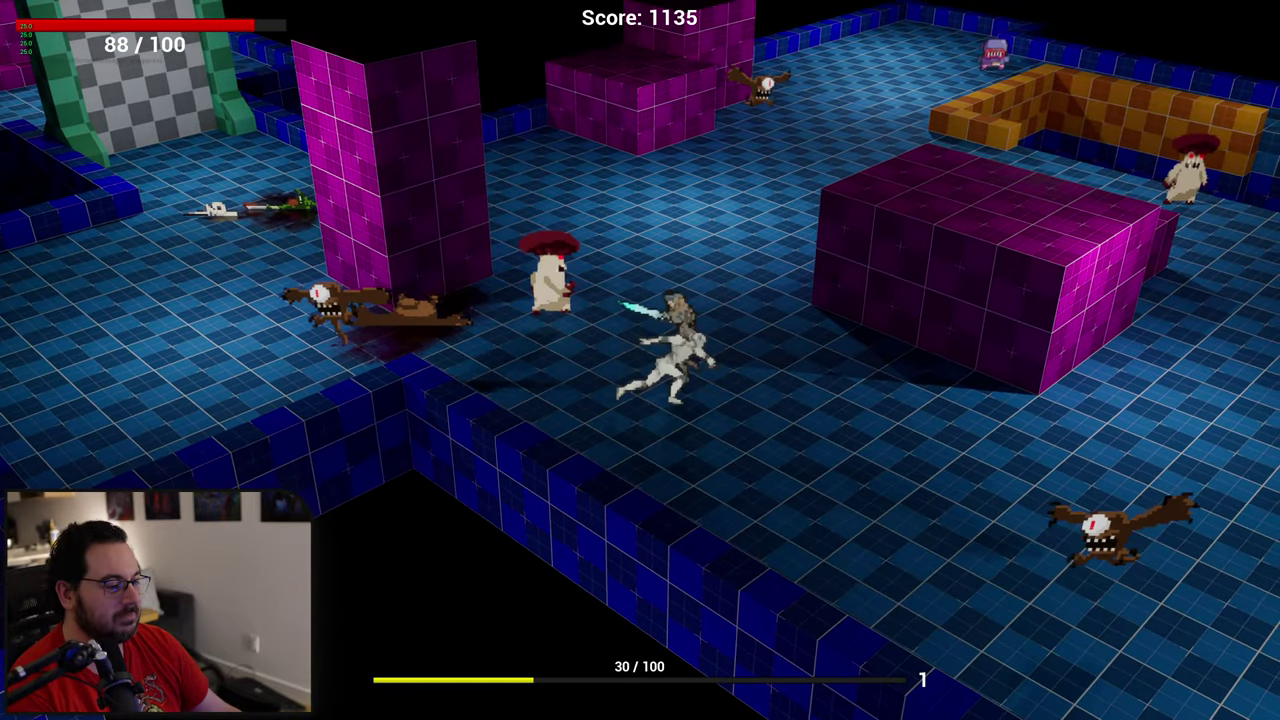
key(a)
key(w)
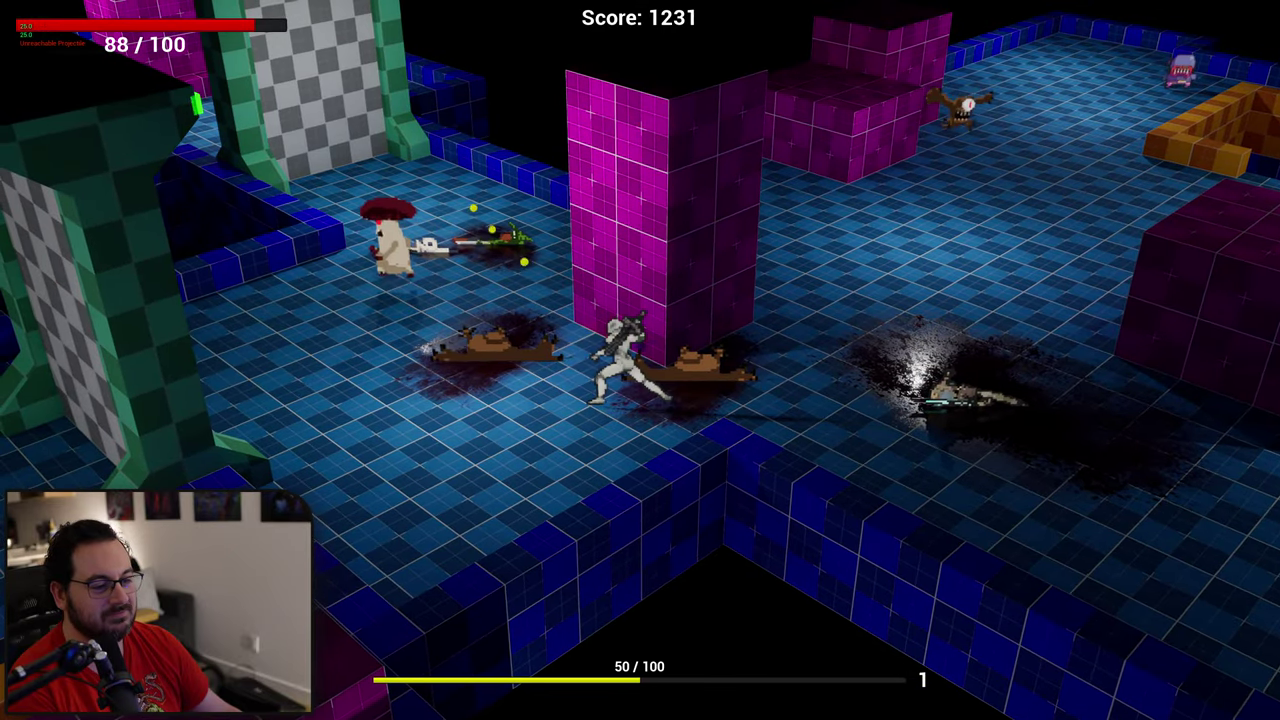
key(a)
key(w)
key(w)
key(a)
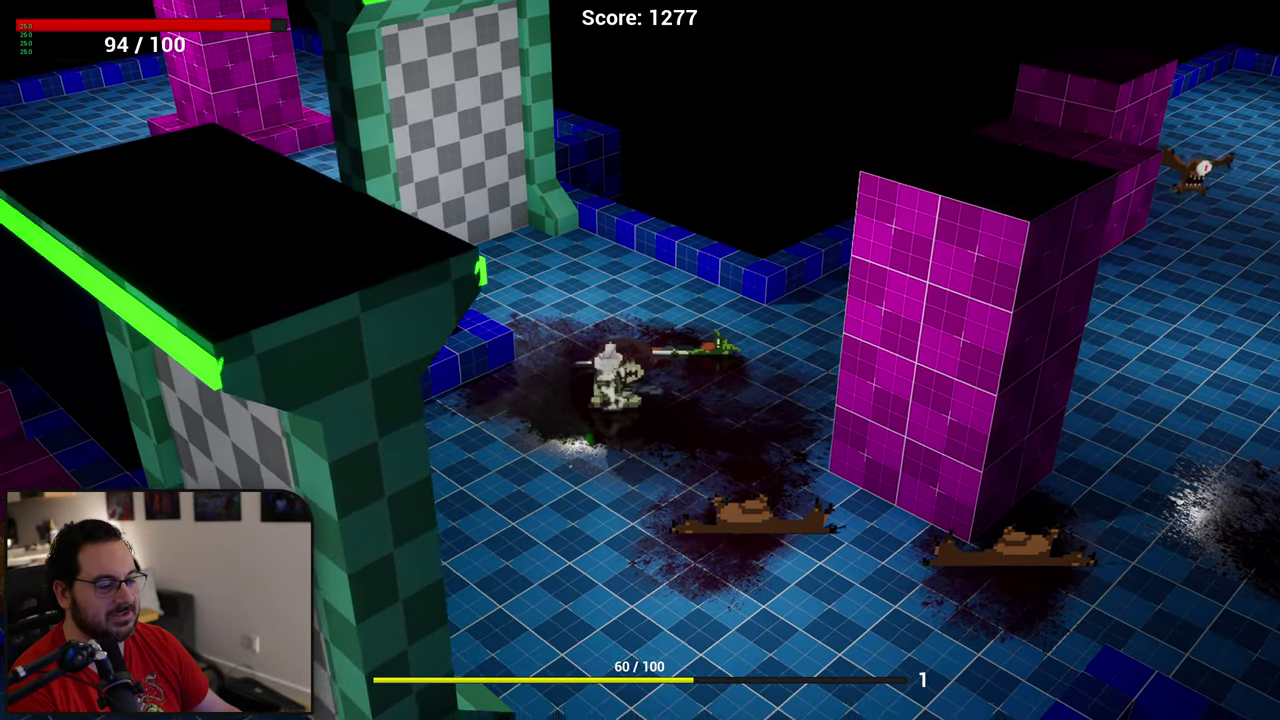
Step: Run Manny away from the checkered gate, past the slain enemies and the tall pink pillar, into the area with the orange-walled pit
key(s)
key(a)
key(d)
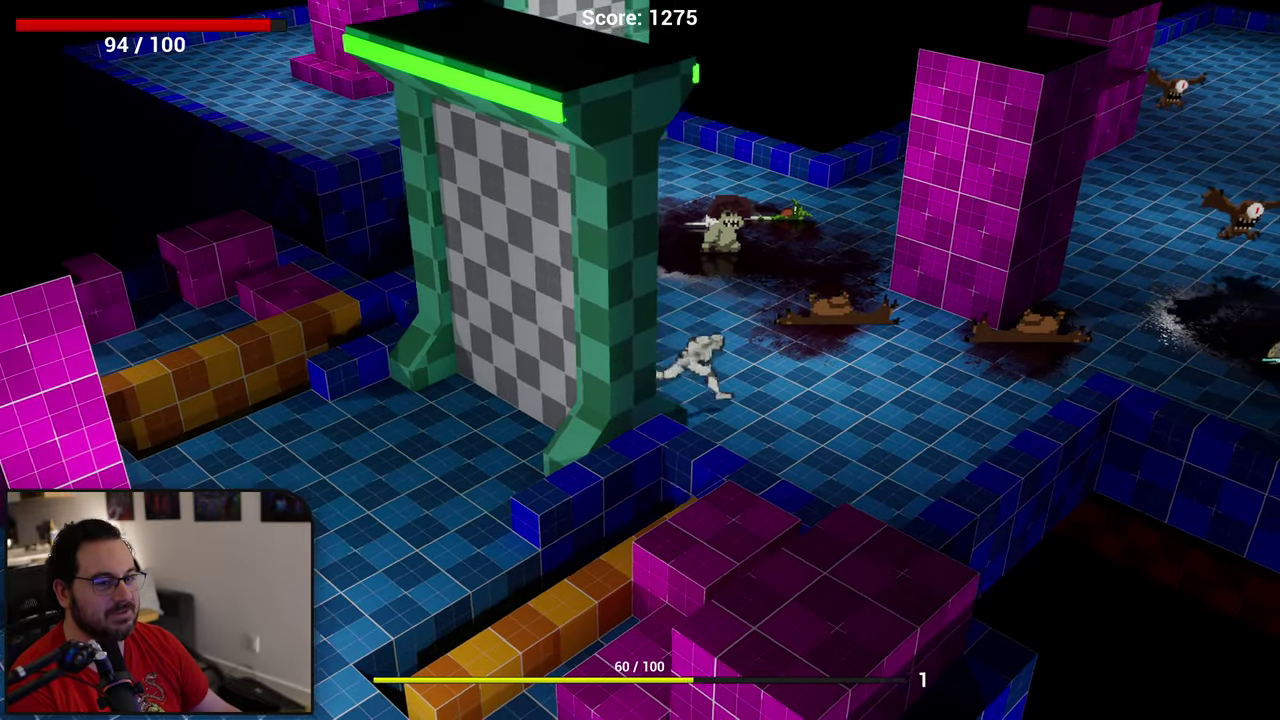
key(w)
key(a)
key(d)
key(s)
key(d)
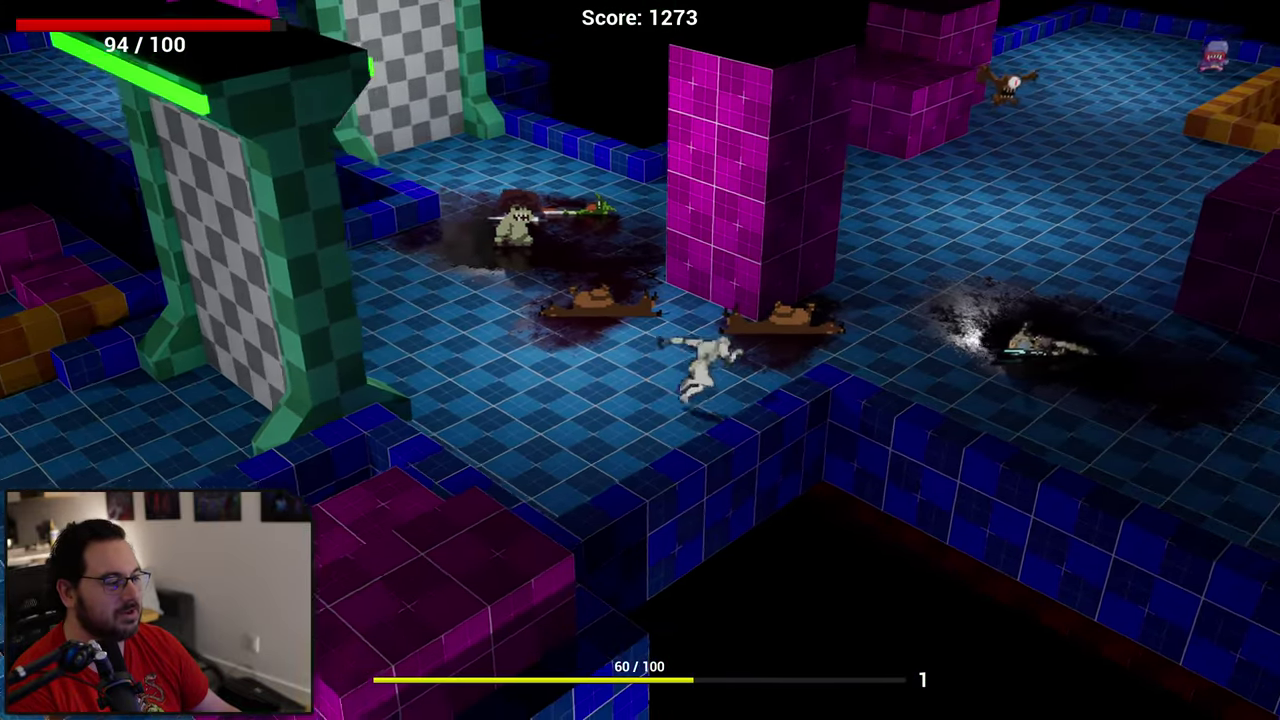
key(w)
key(w)
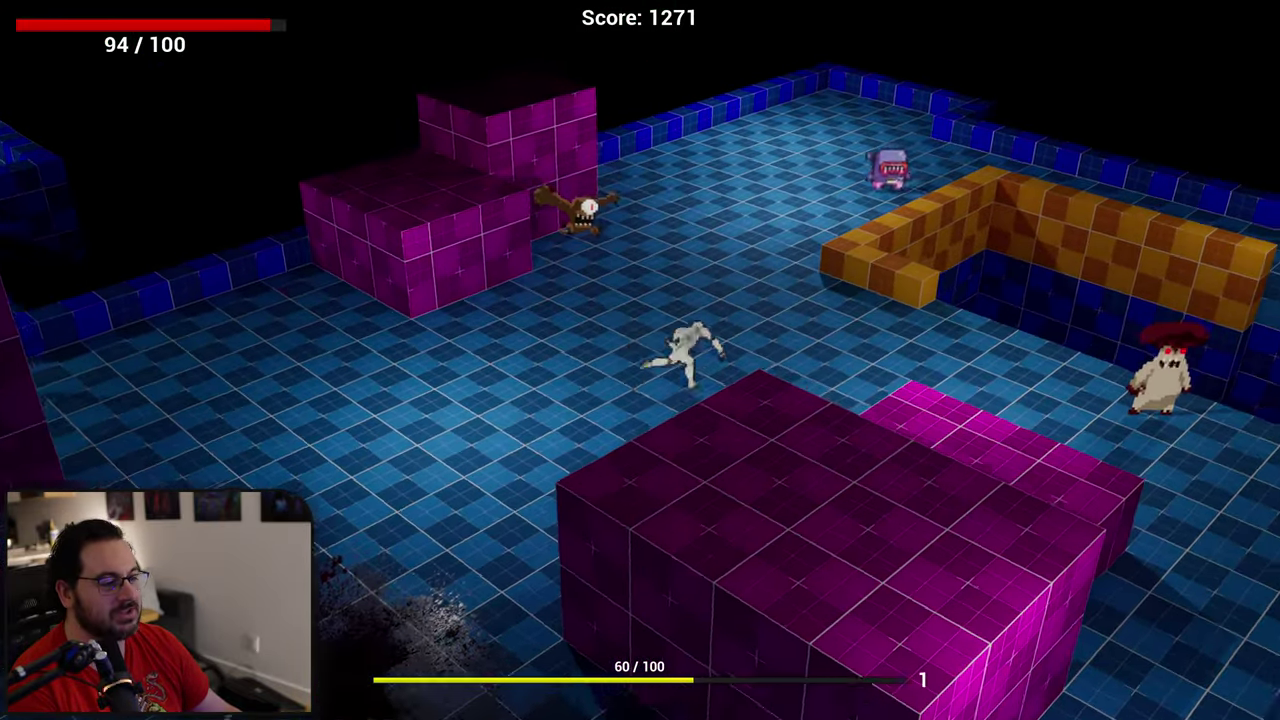
Step: Fight the purple monster, the mushroom enemy and the flying eyes between the pink blocks and the orange-walled pit
key(a)
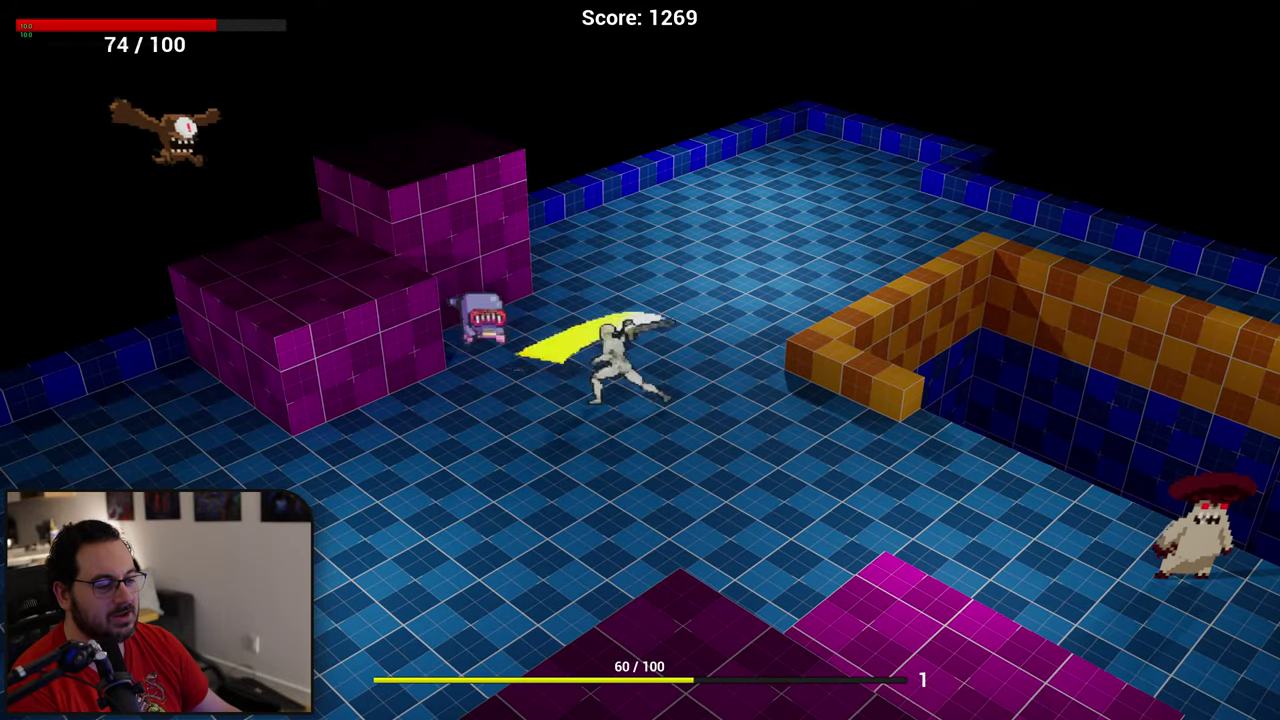
key(d)
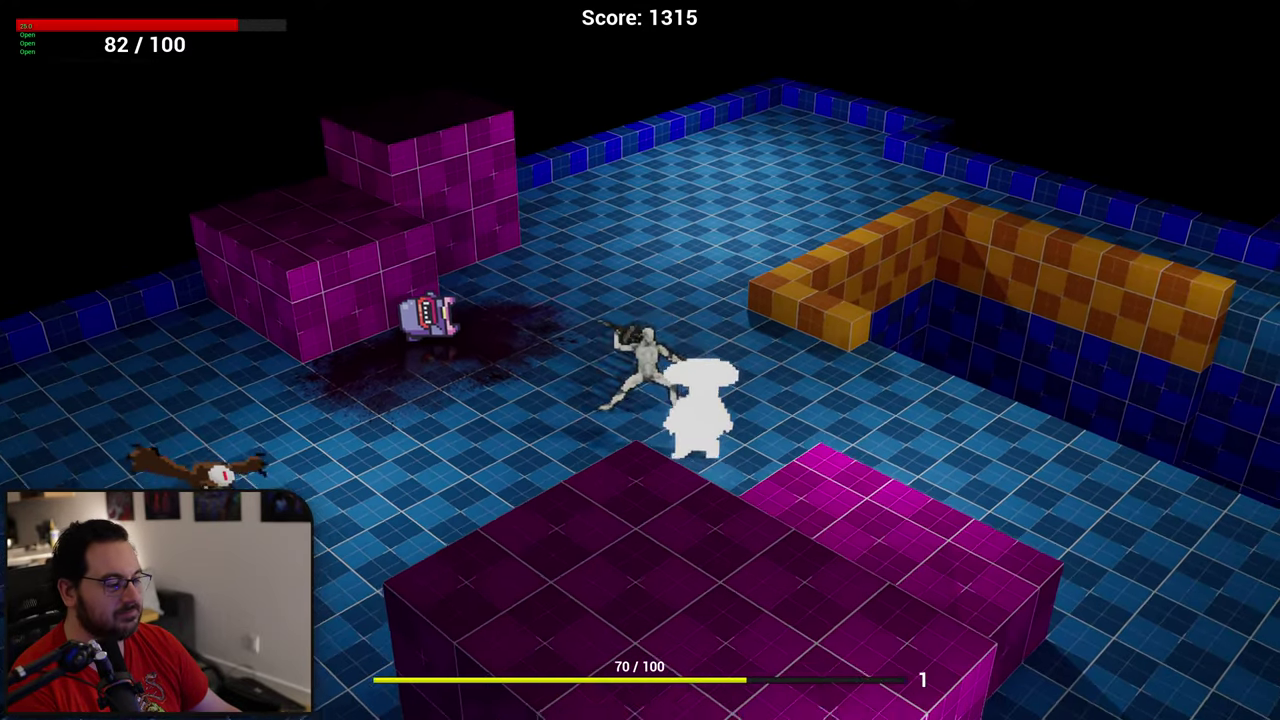
key(d)
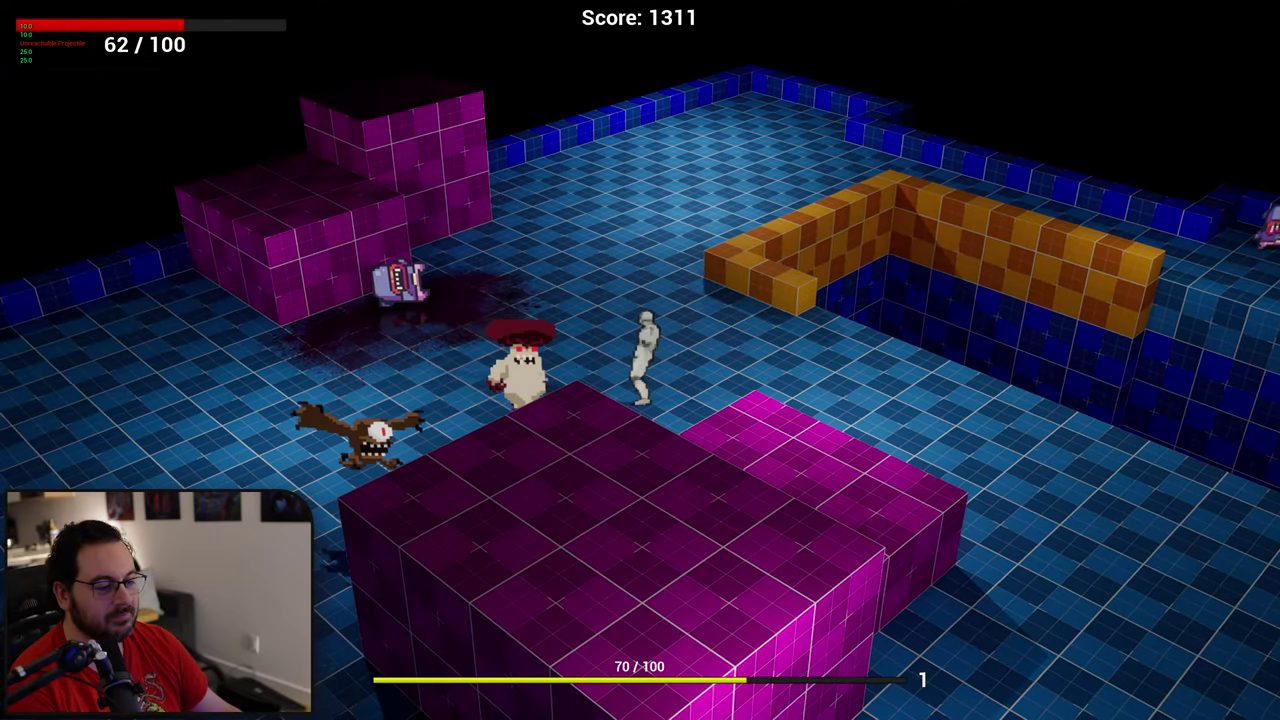
key(d)
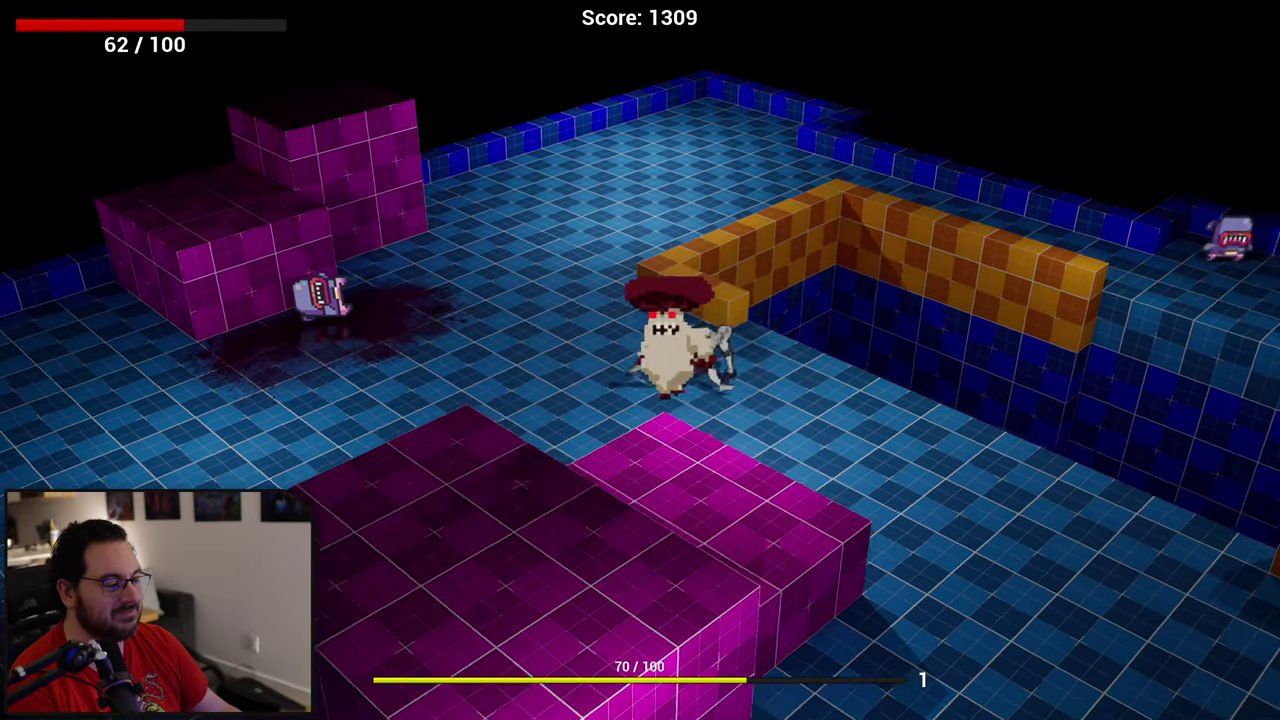
key(a)
key(d)
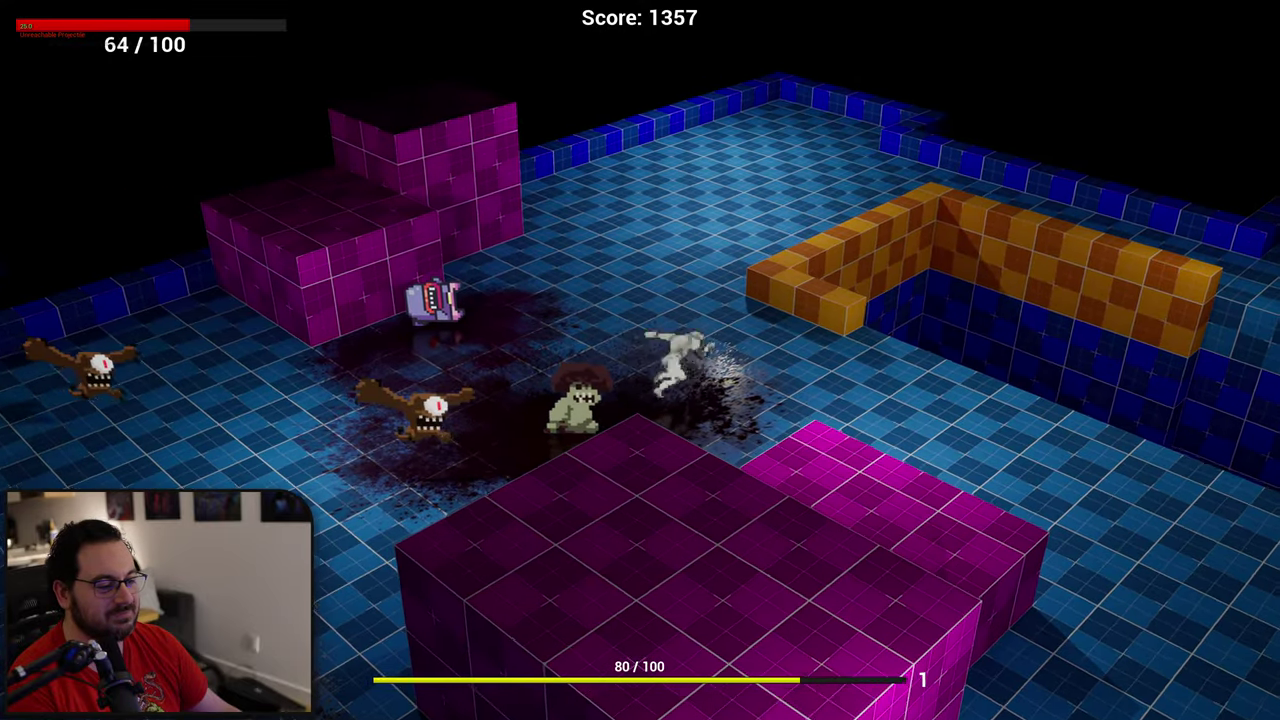
Step: Retreat from the pit past the skeletons to the four-pillar room and fight the pursuers there to earn a level-up
key(s)
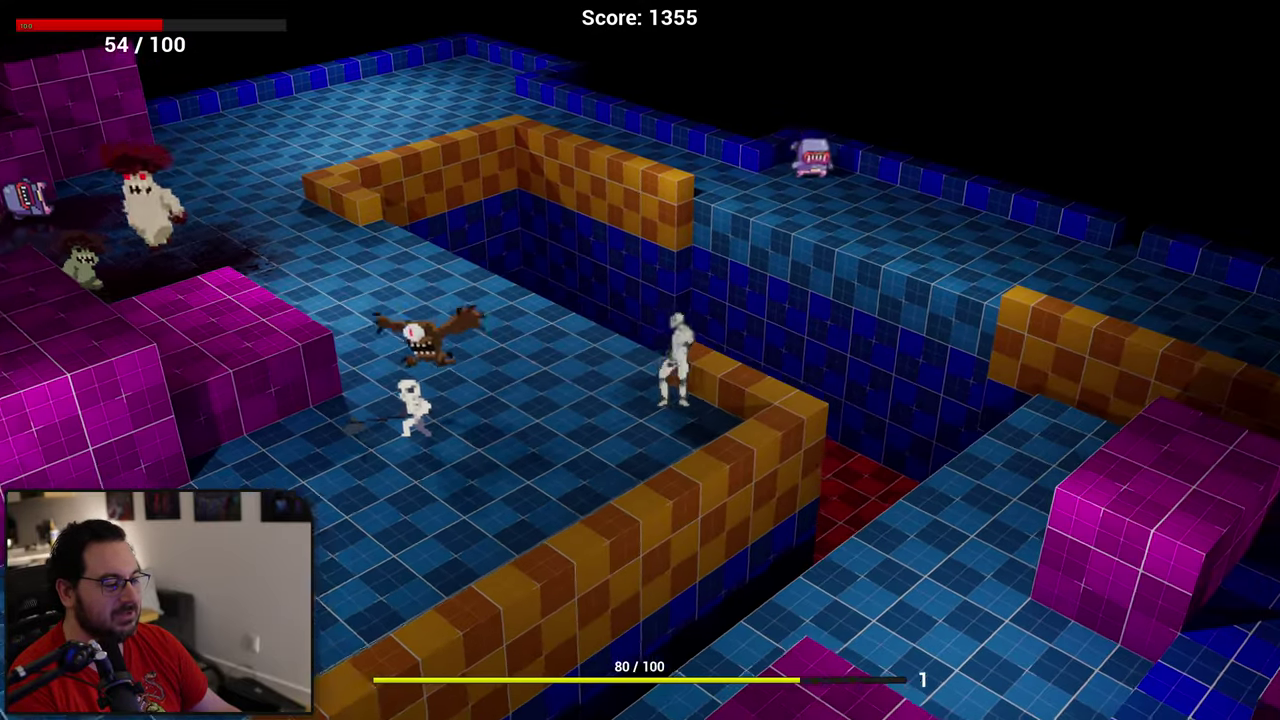
key(a)
key(s)
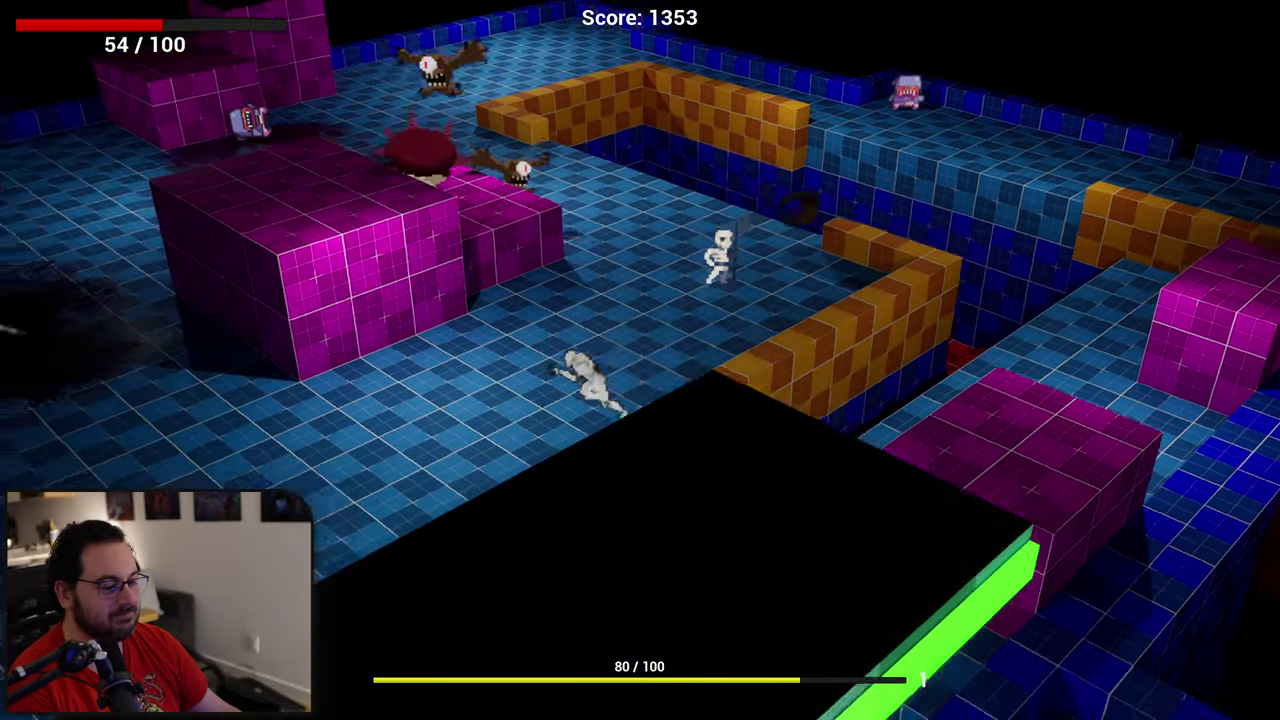
key(d)
key(d)
key(s)
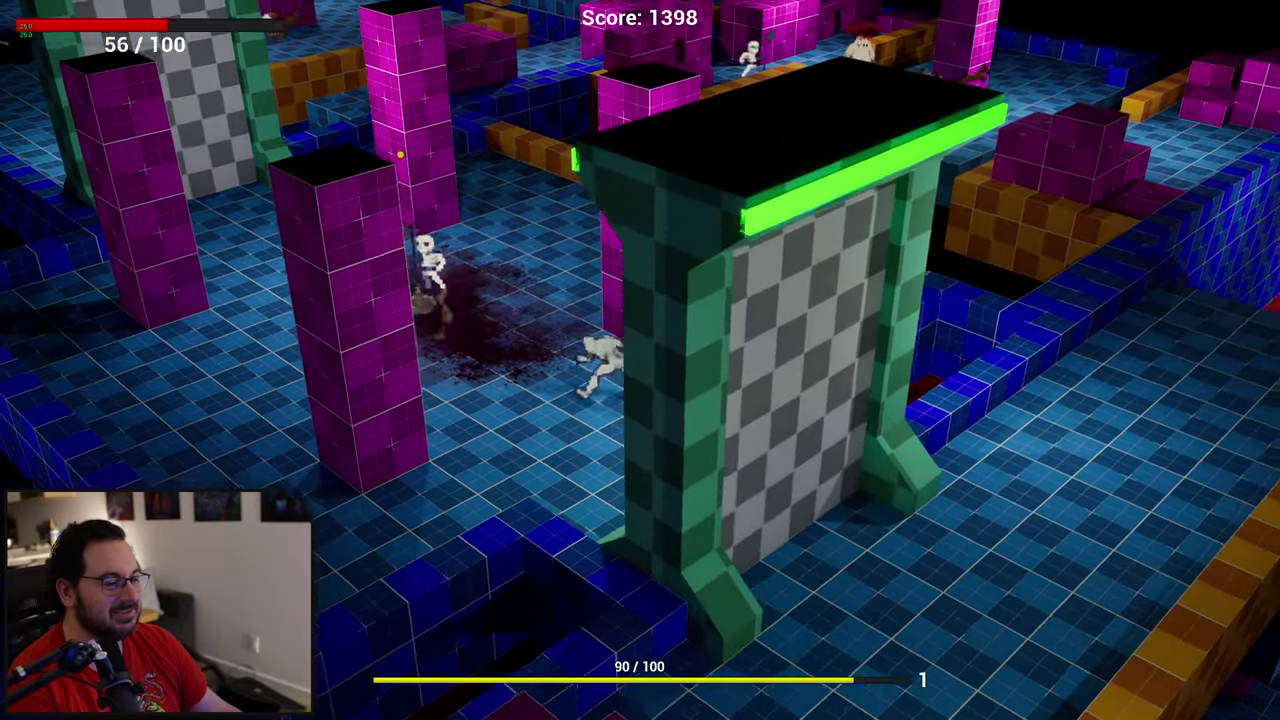
key(a)
key(w)
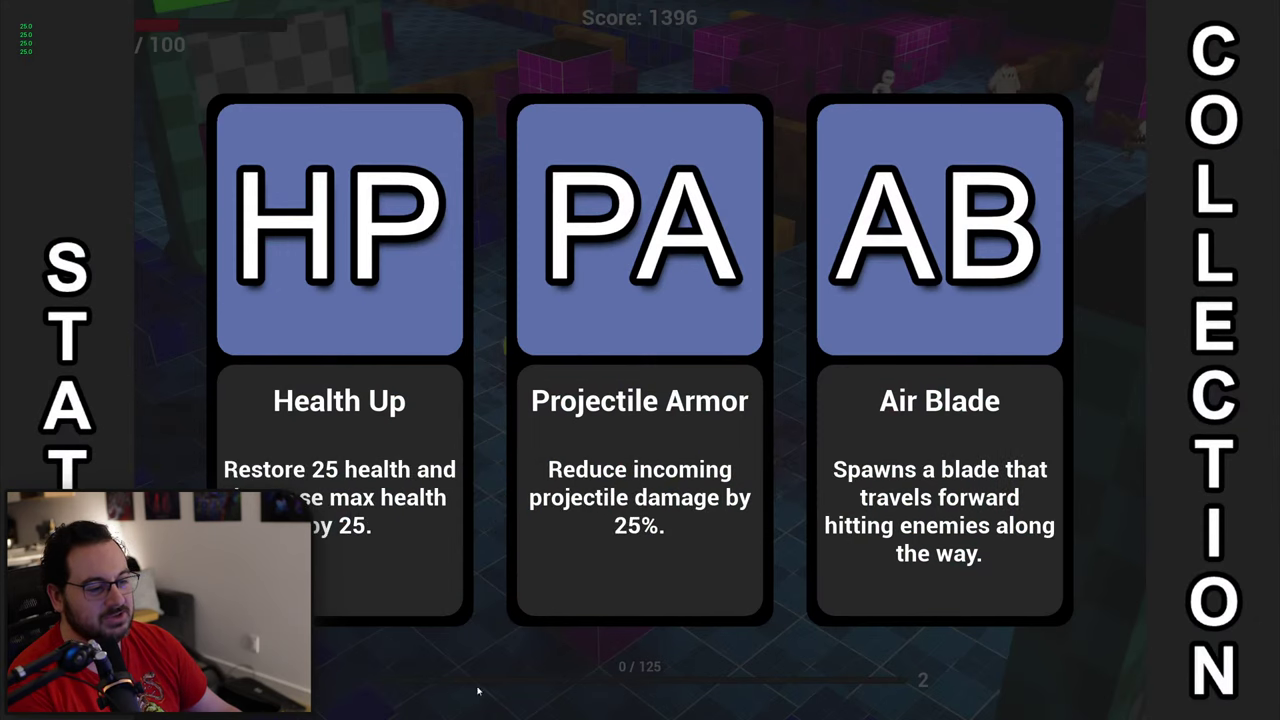
Step: Pick the Air Blade powerup and run Manny across the walkway toward the enemies by the lone pink pillar
click(897, 338)
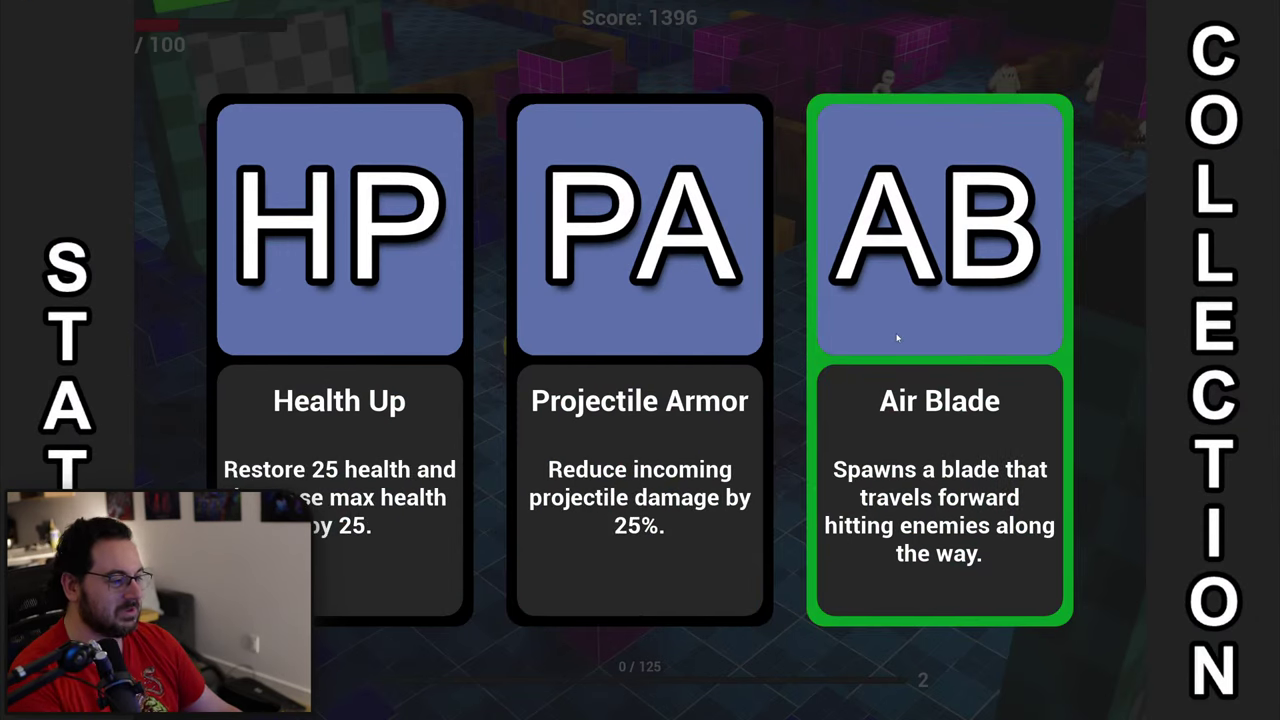
key(w)
key(d)
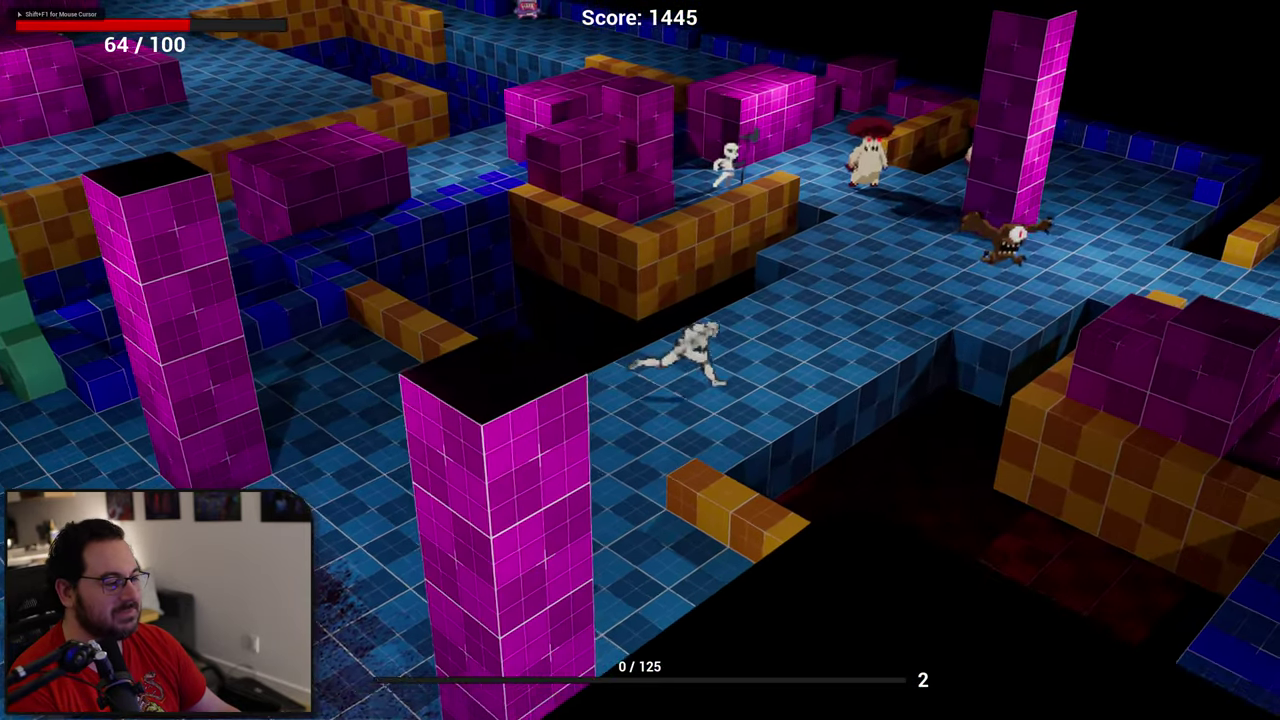
key(w)
key(d)
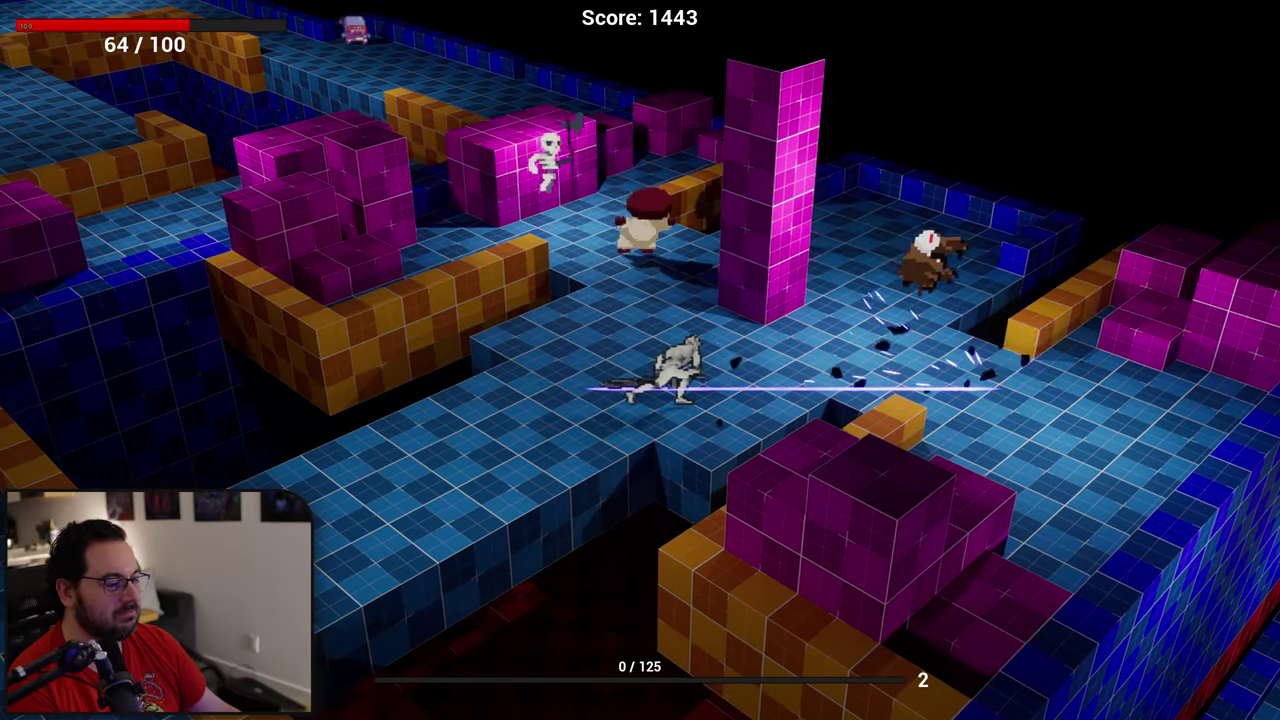
Step: Test the Air Blade on the skeleton, mushrooms and flying eye while circling near the lone pink pillar
key(w)
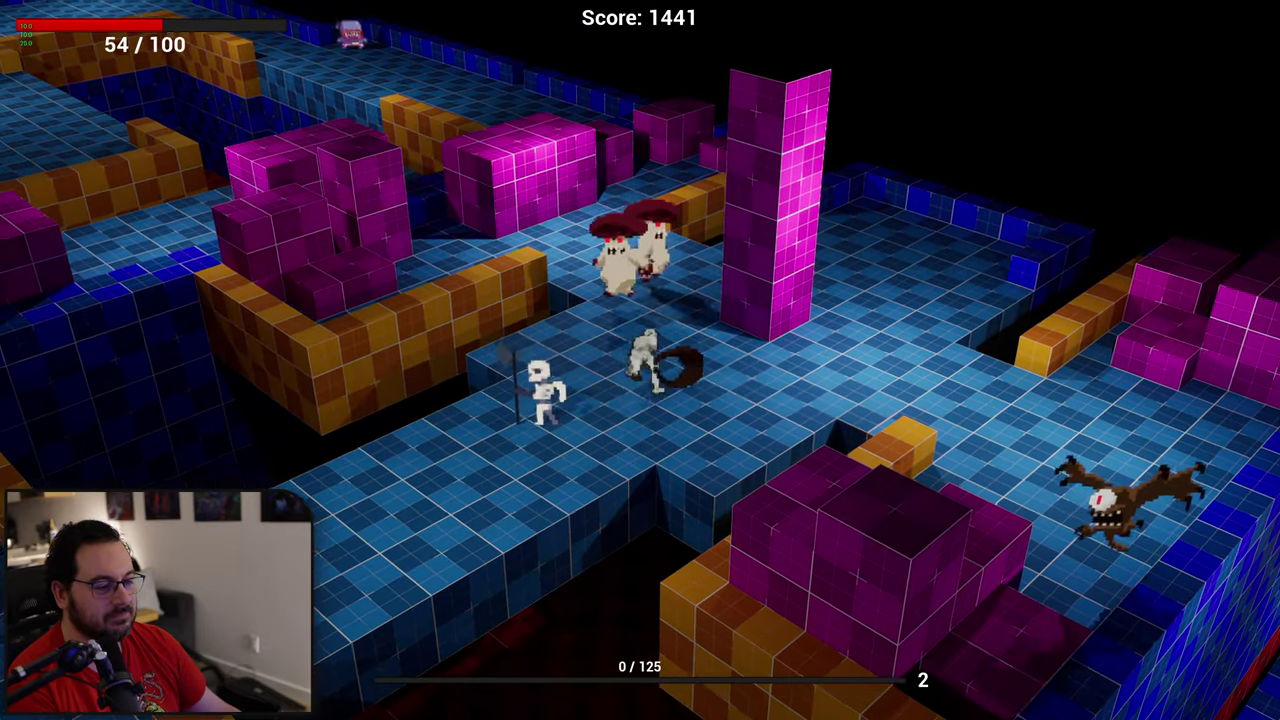
key(w)
key(d)
key(s)
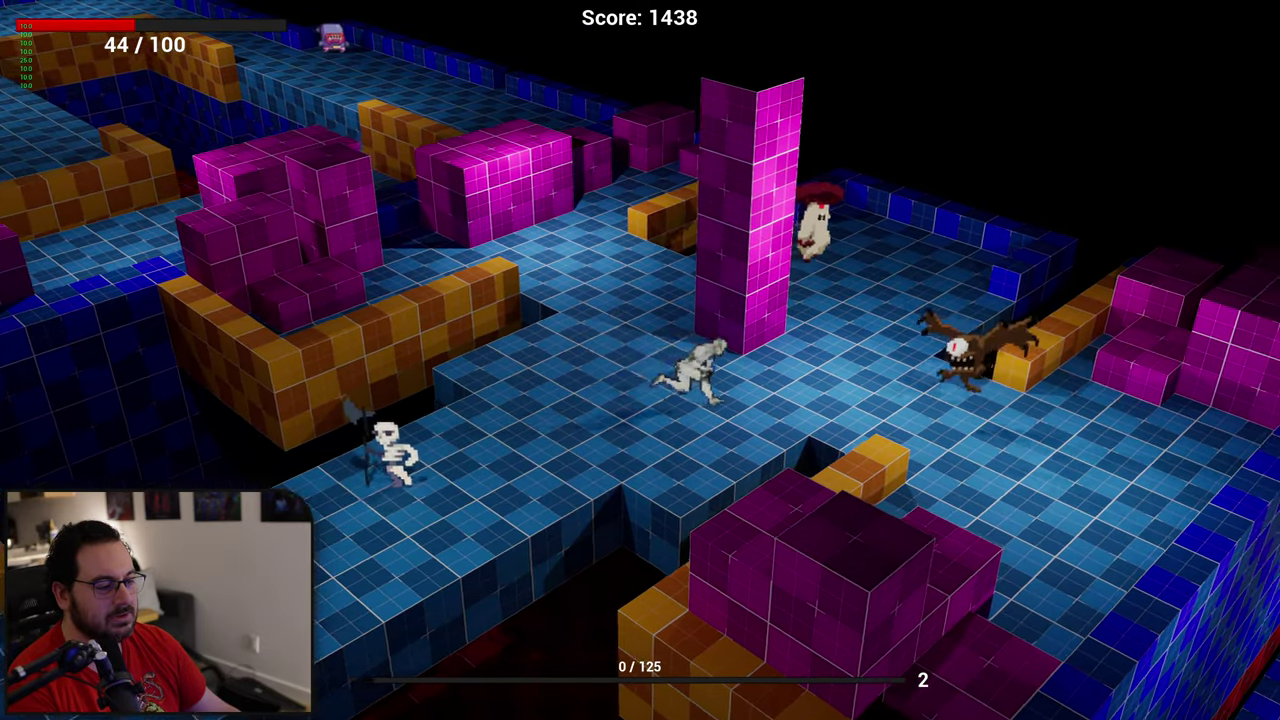
key(a)
key(w)
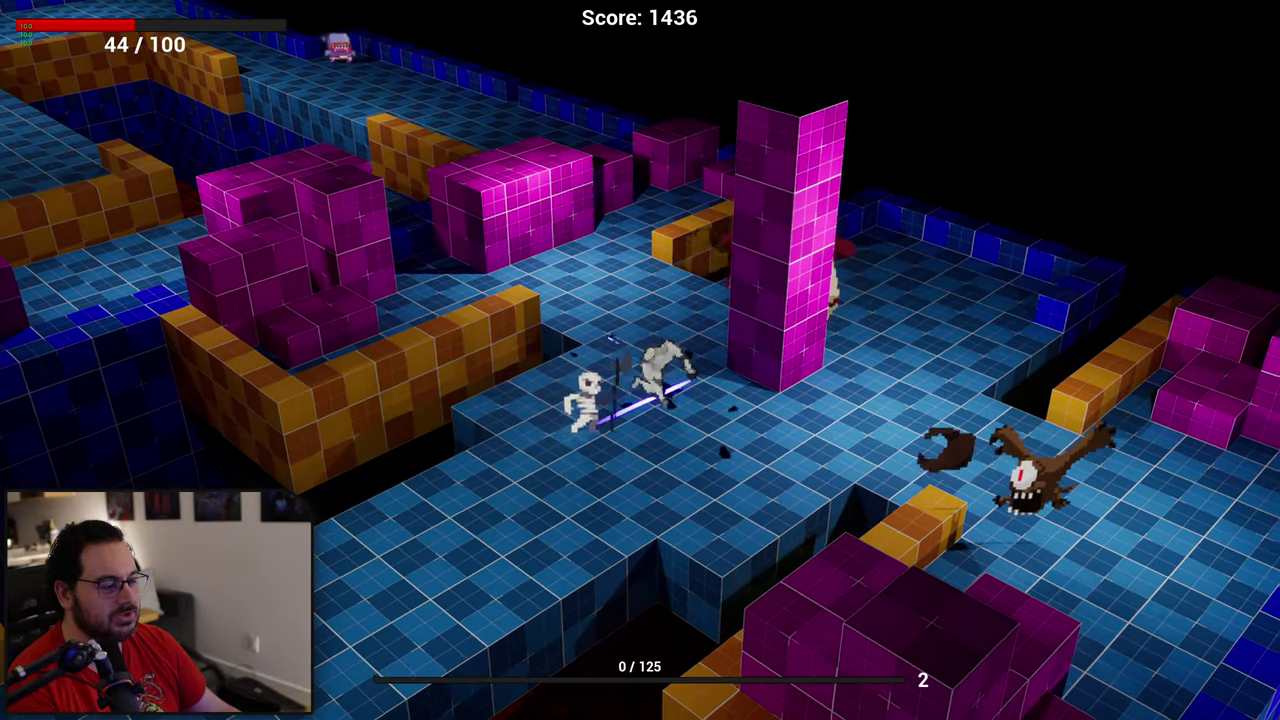
Step: Attack the skeleton at close range on the walkway while evading the mushroom enemies and the flying eye's projectiles
key(d)
key(s)
key(a)
key(a)
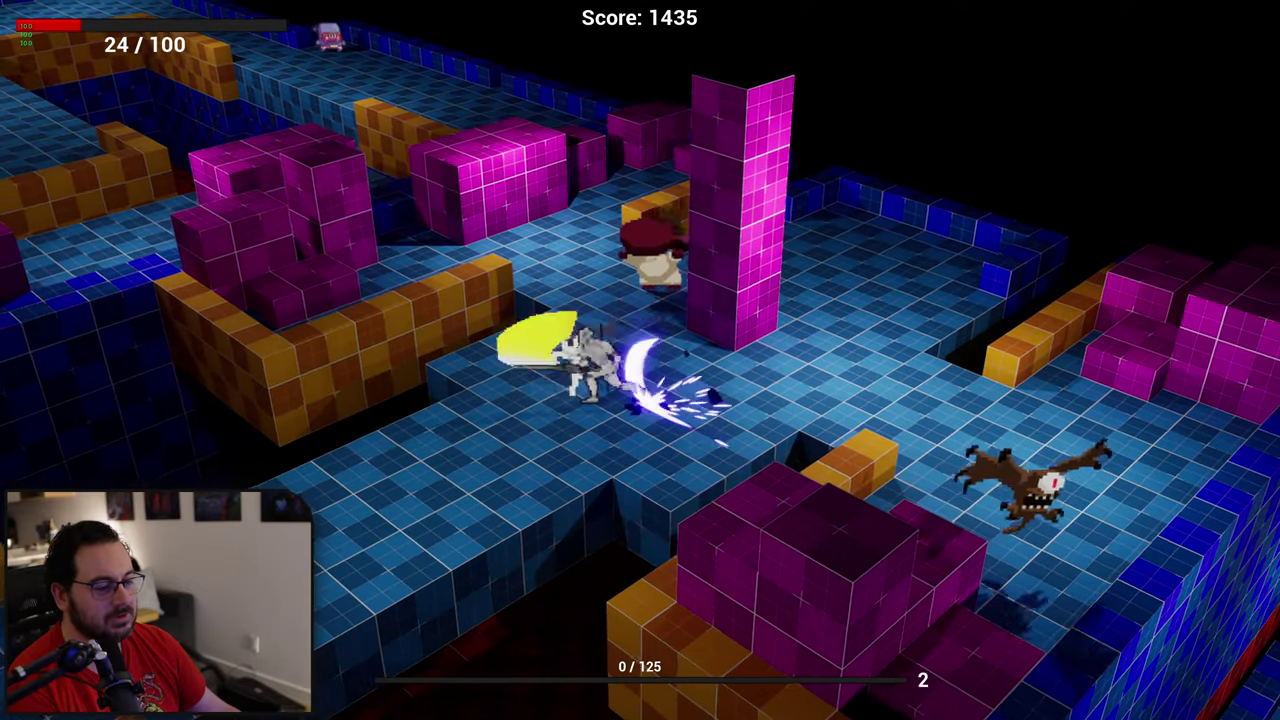
key(a)
key(w)
key(s)
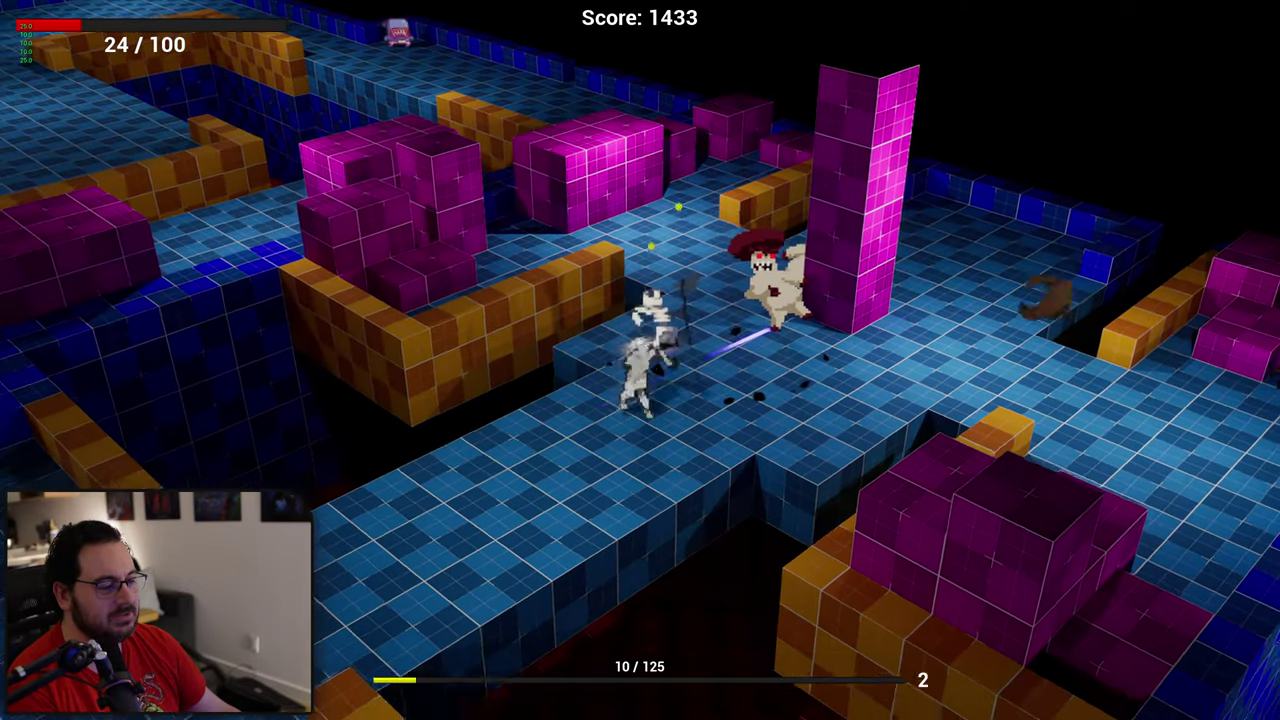
Step: Finish off the skeleton and dodge the mushrooms and flying eyes closing in on Manny beside the pillar
key(a)
key(d)
key(w)
key(w)
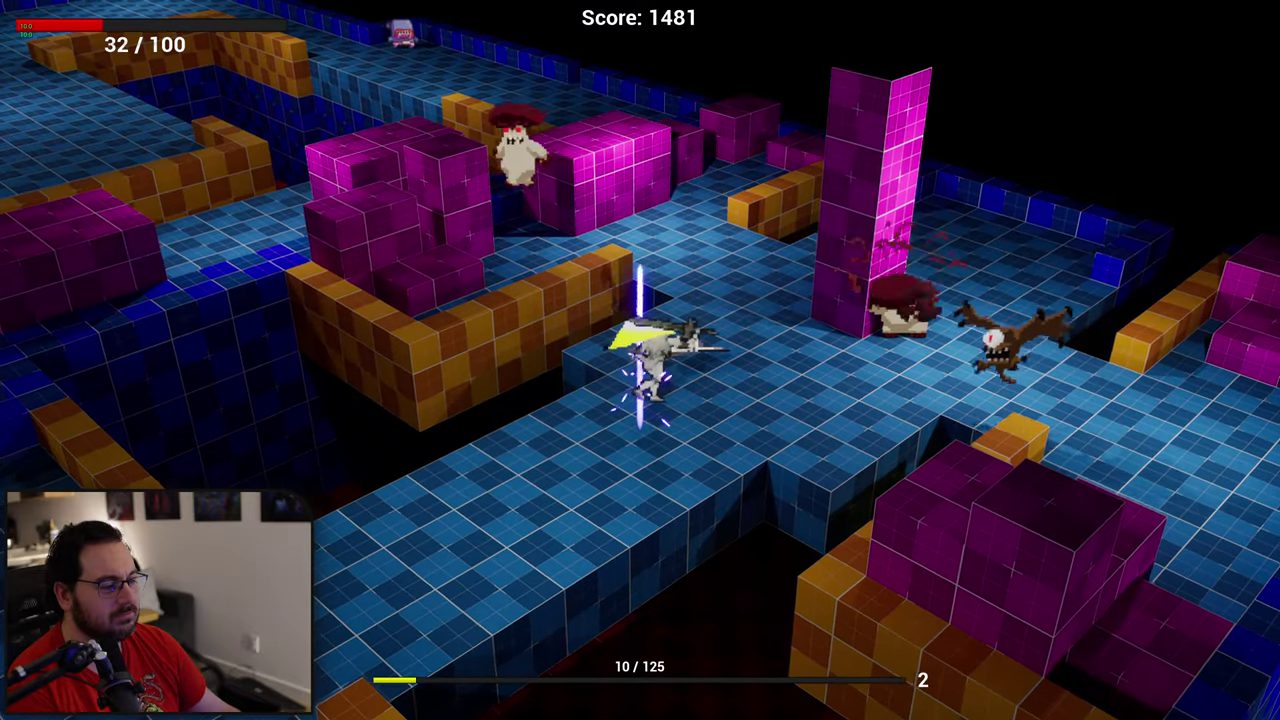
key(d)
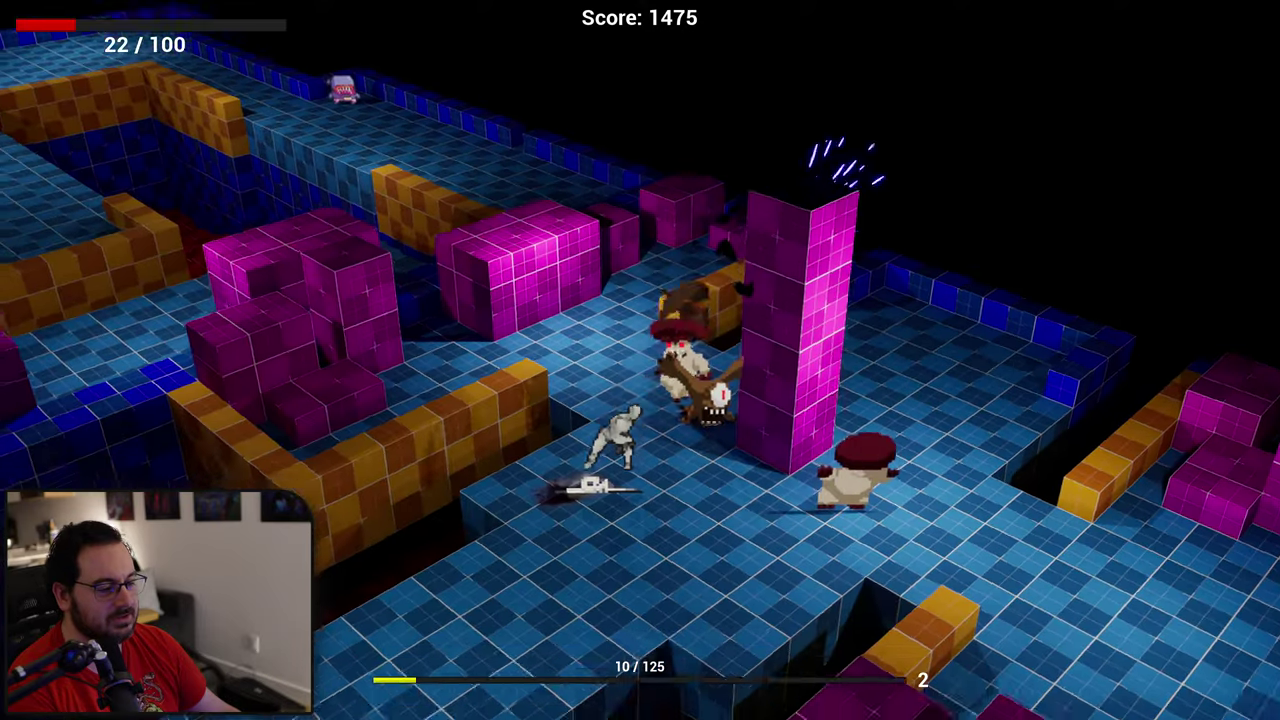
key(s)
key(a)
key(d)
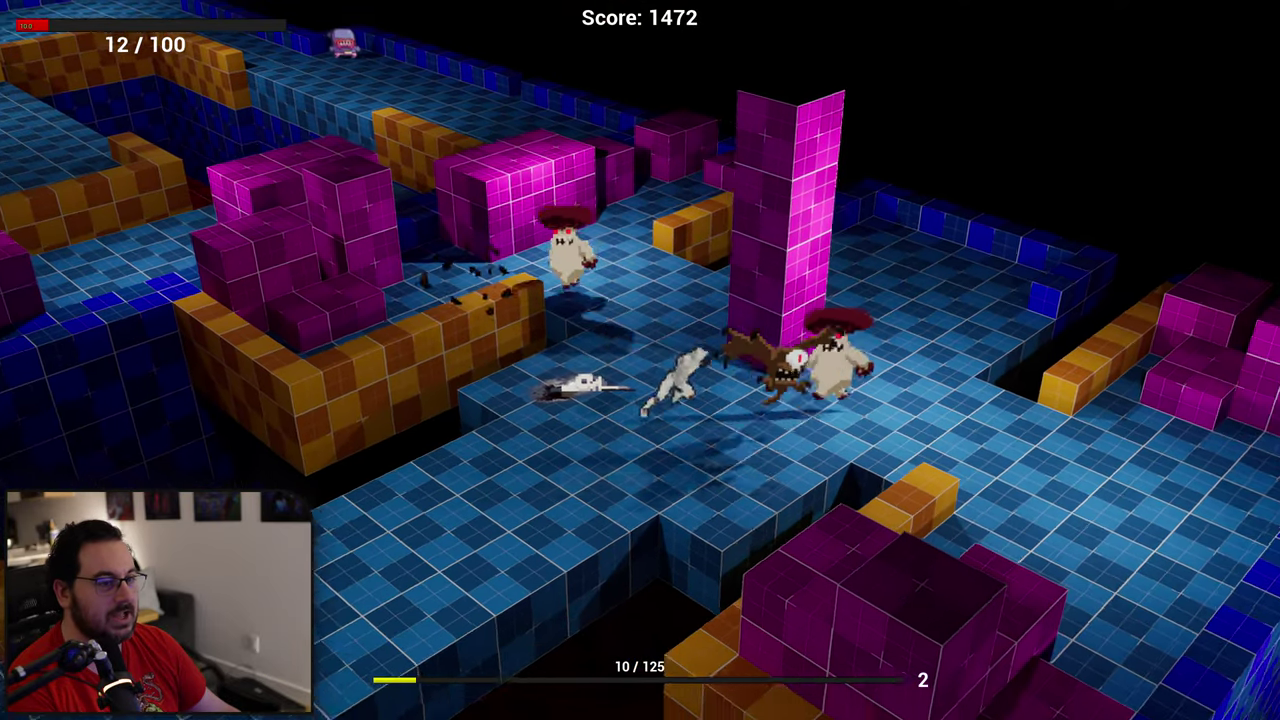
Step: Kill the remaining flying eye and mushroom enemies around the lone pink pillar with sword and Air Blade attacks
key(d)
key(w)
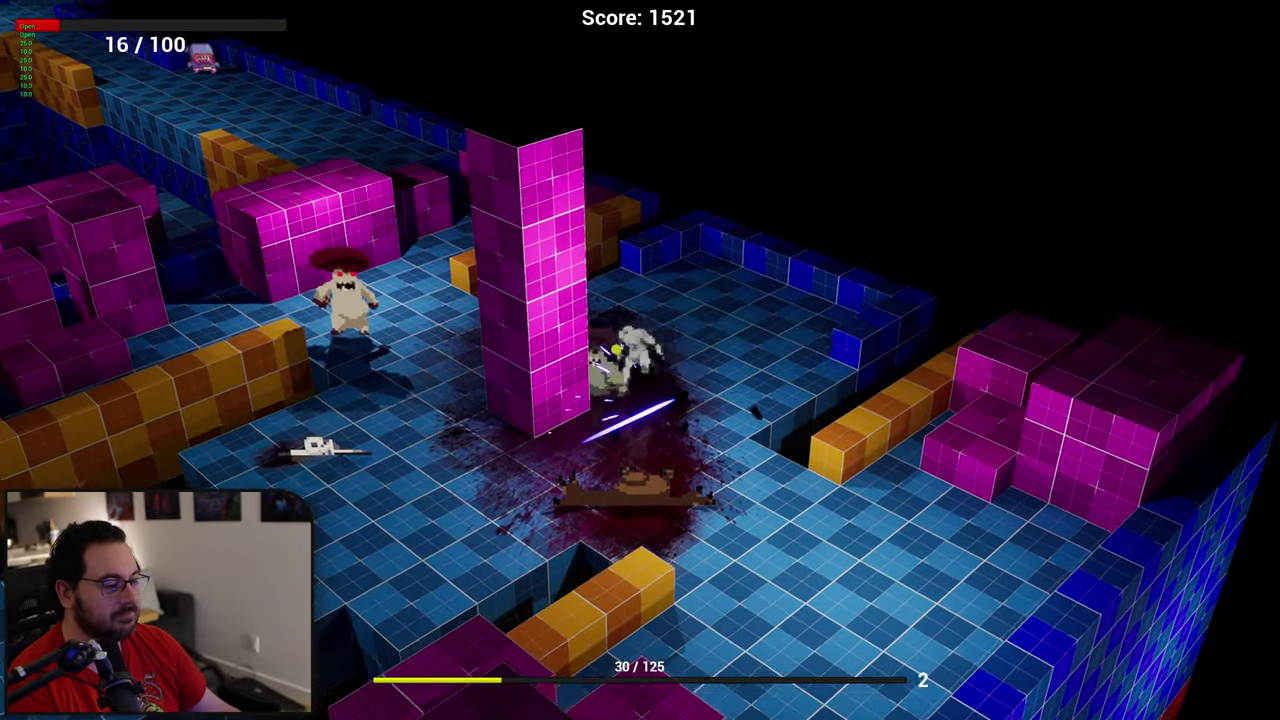
key(a)
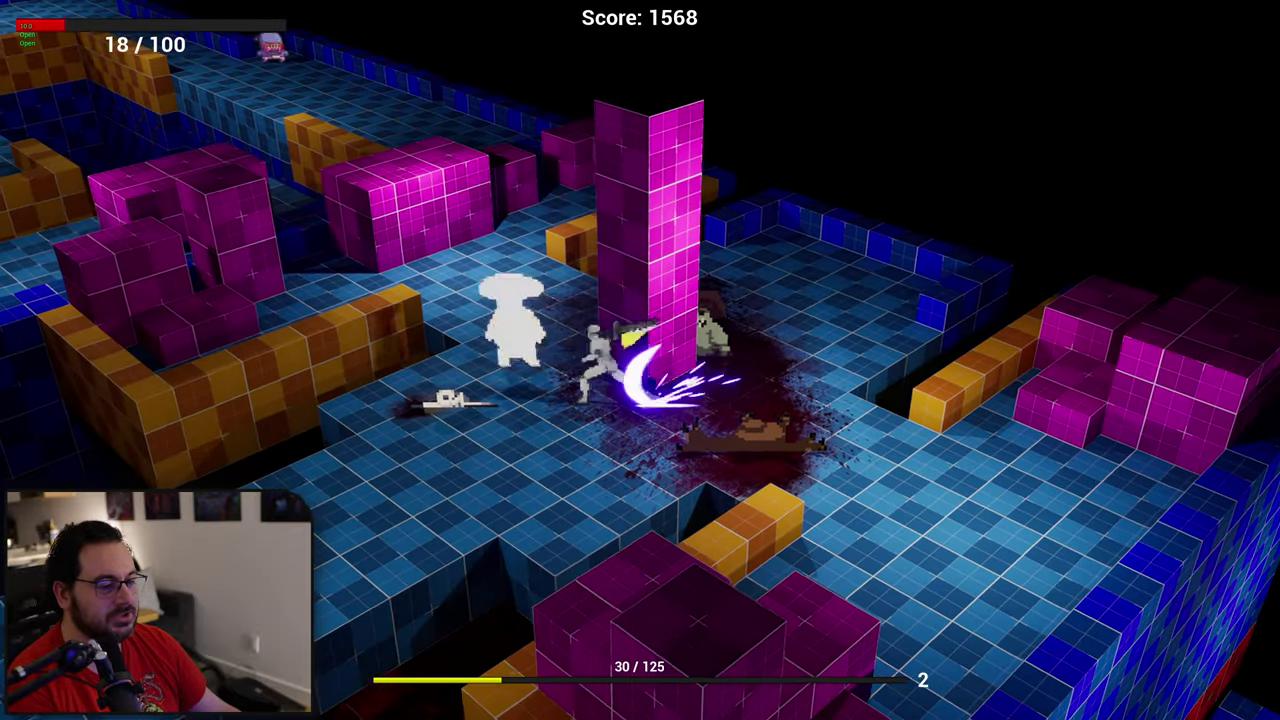
key(a)
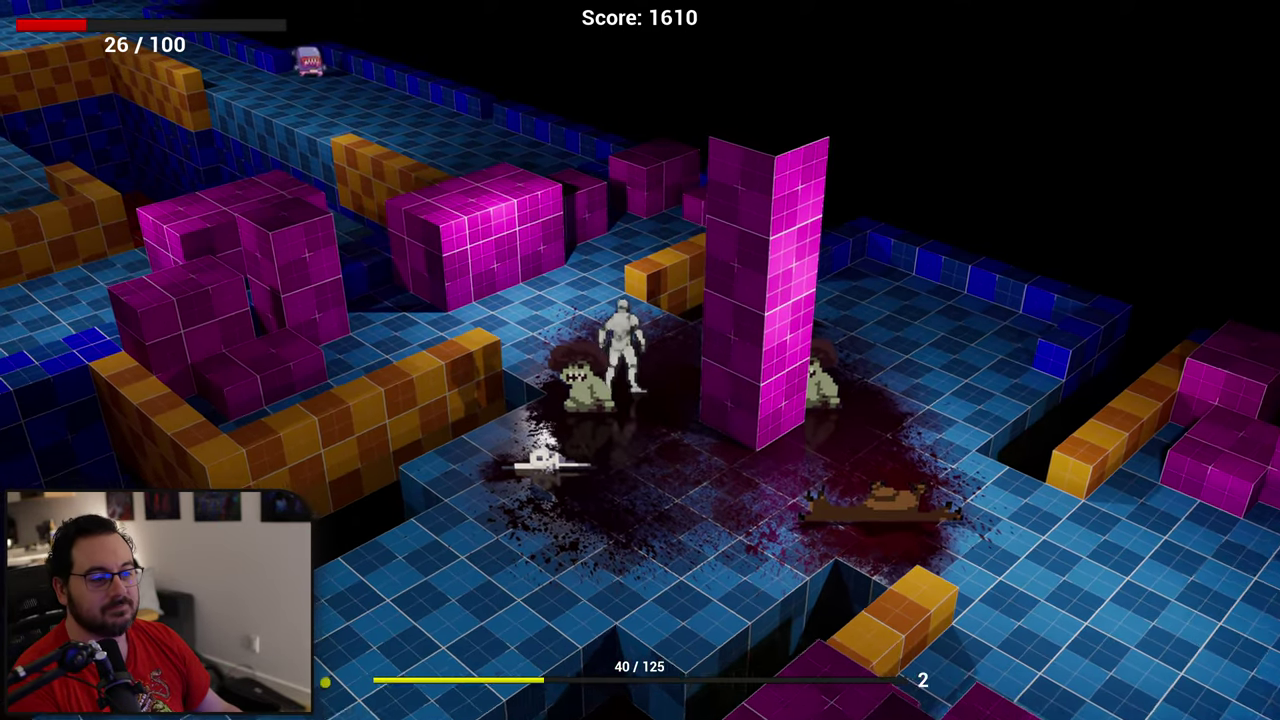
Step: Run Manny back through the four-pillar room and its checkered gate, and fight the goblins and armed skeletons outside
key(s)
key(a)
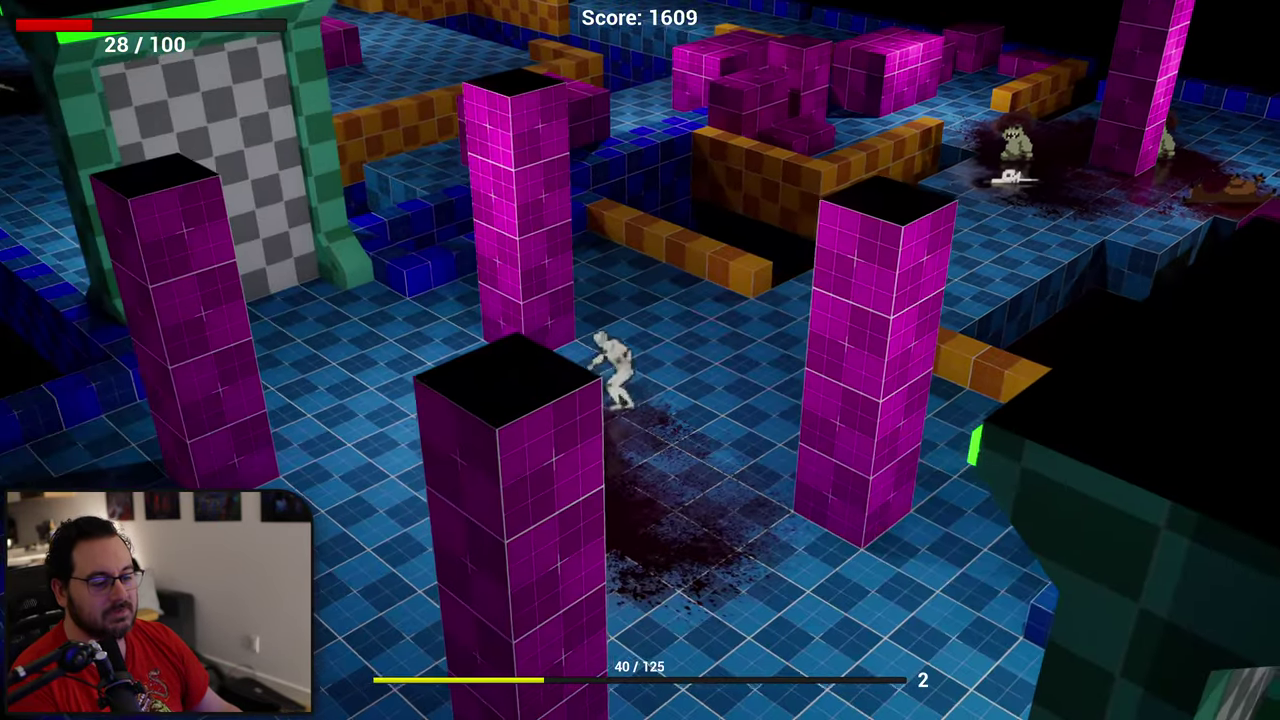
key(d)
key(s)
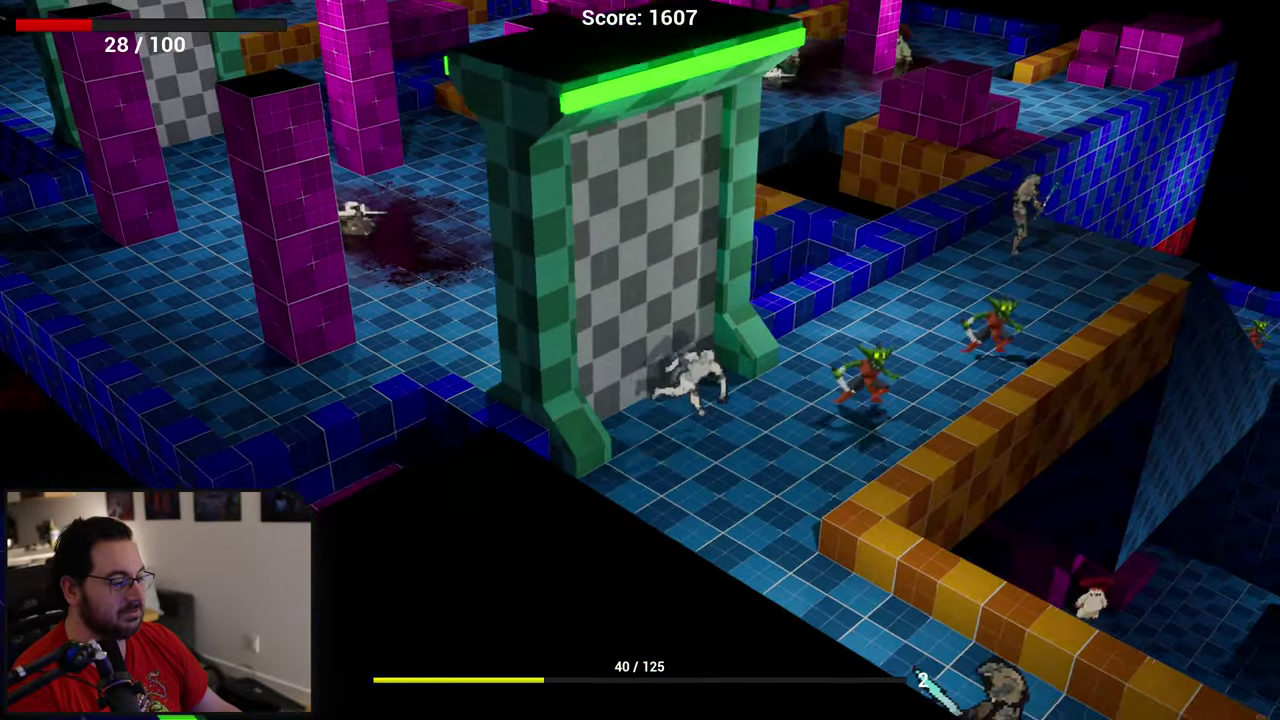
key(w)
key(d)
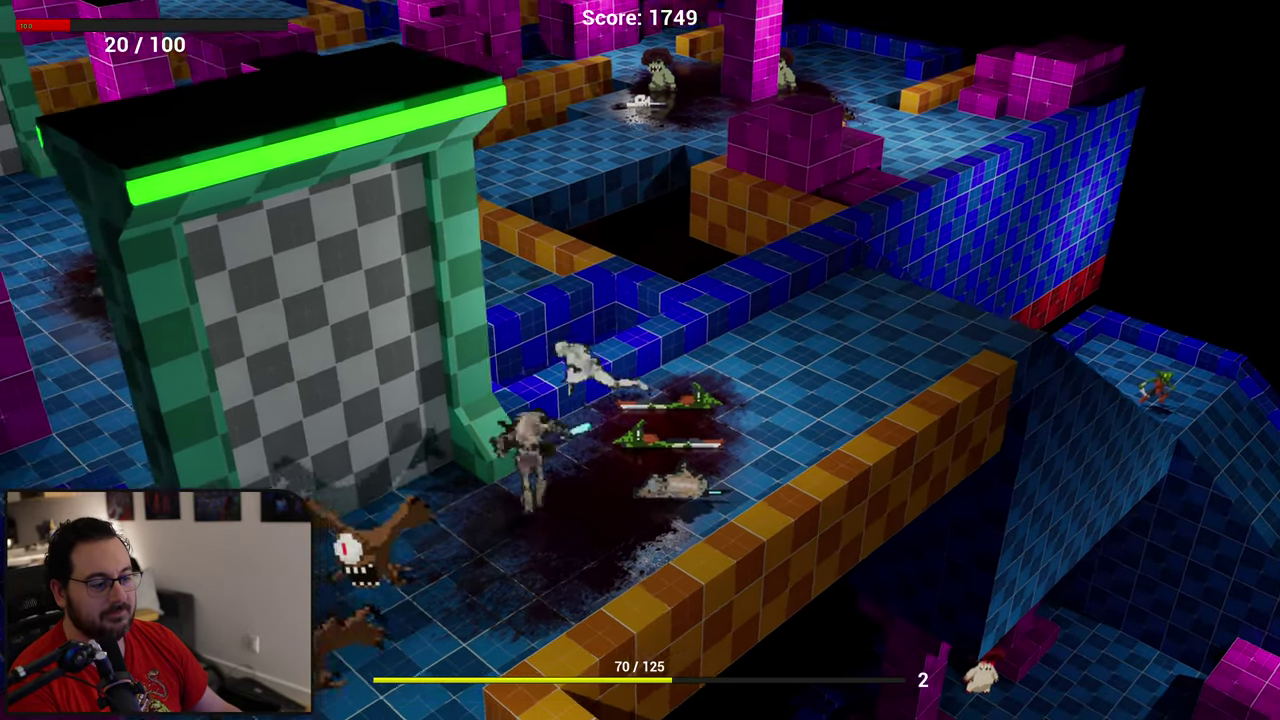
Step: Fight the flying eyes along the orange wall between the two checkered gates using the Air Blade
key(a)
key(s)
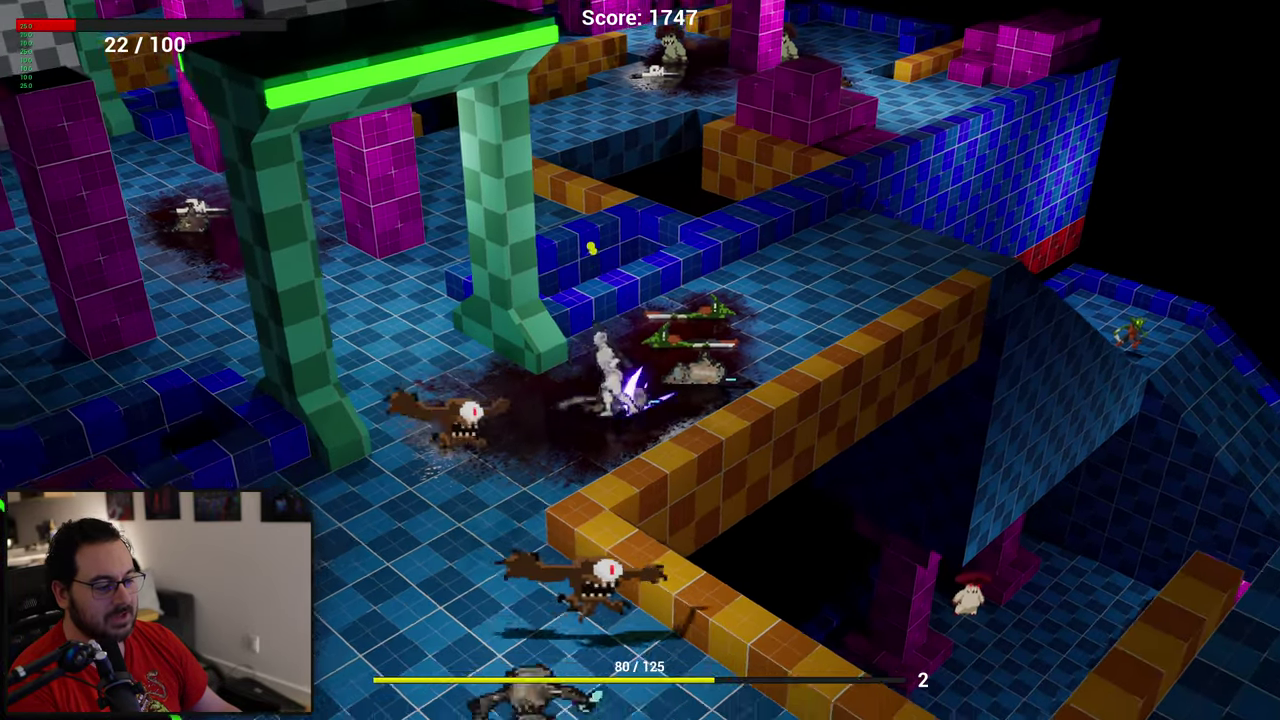
key(a)
key(s)
key(d)
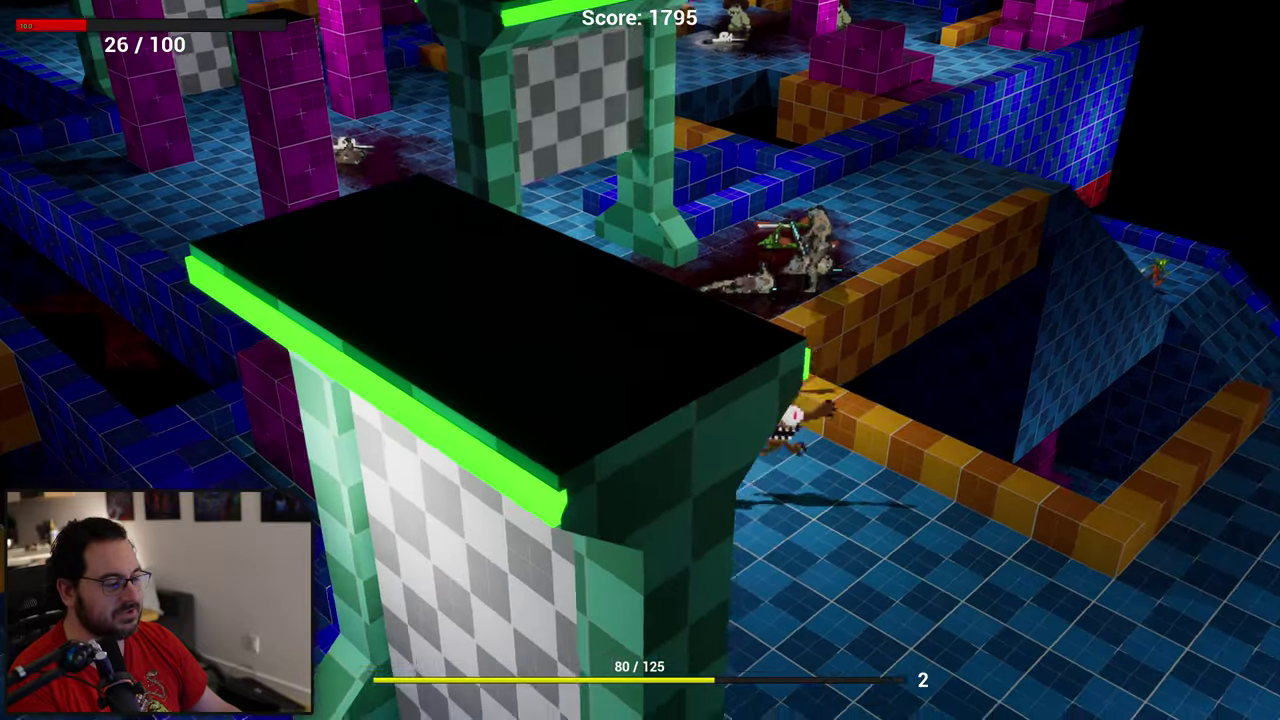
key(s)
key(d)
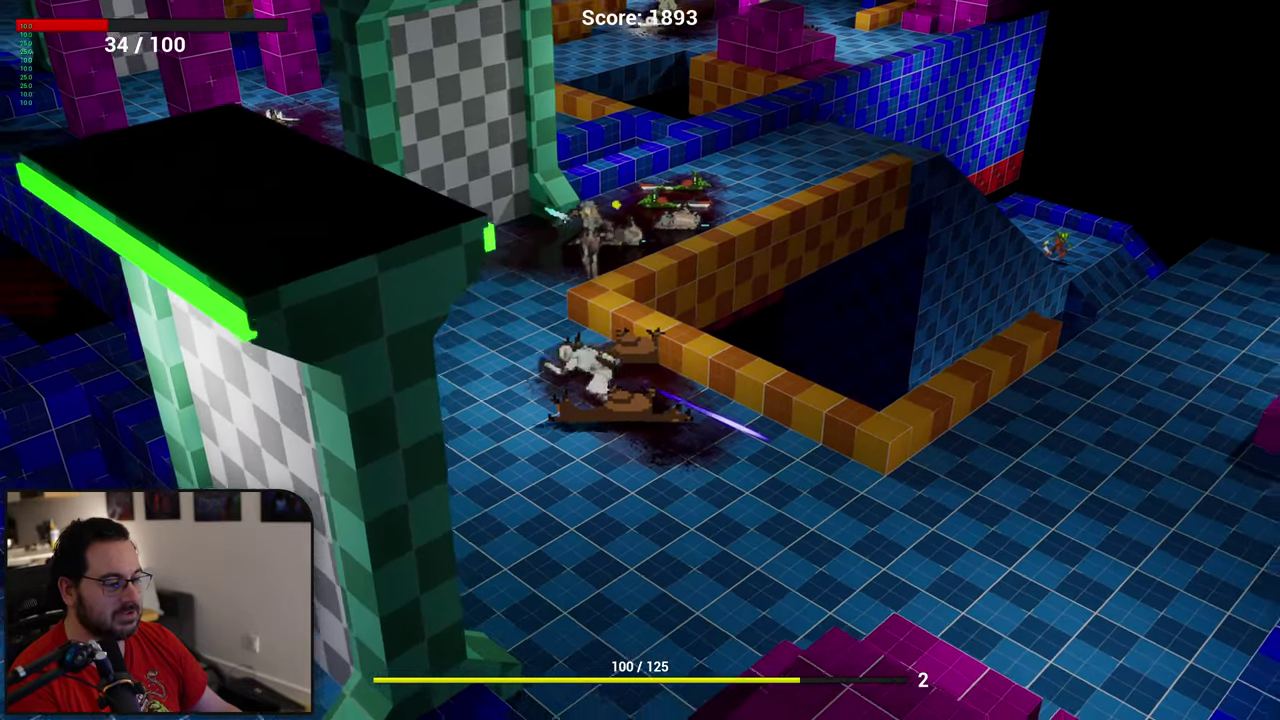
Step: Defeat the last armed skeletons outside the gate and move Manny along the corridor among the fallen enemies
key(a)
key(w)
key(w)
key(d)
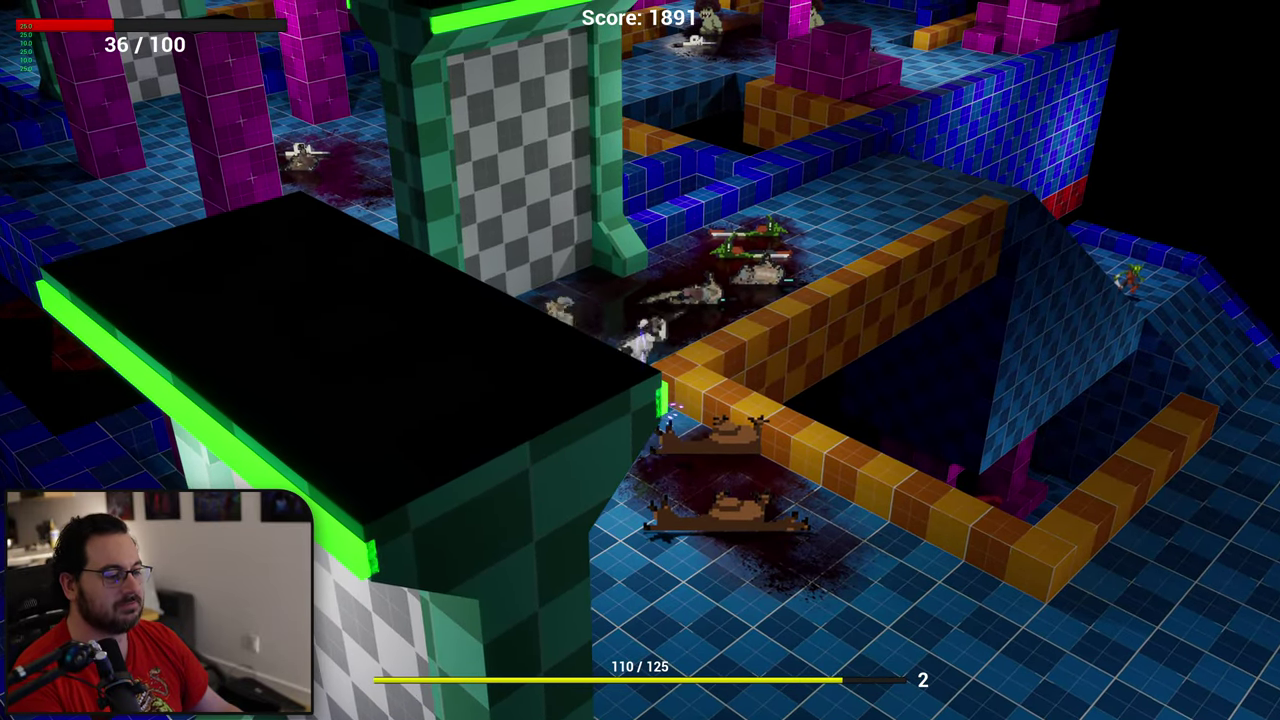
key(w)
key(d)
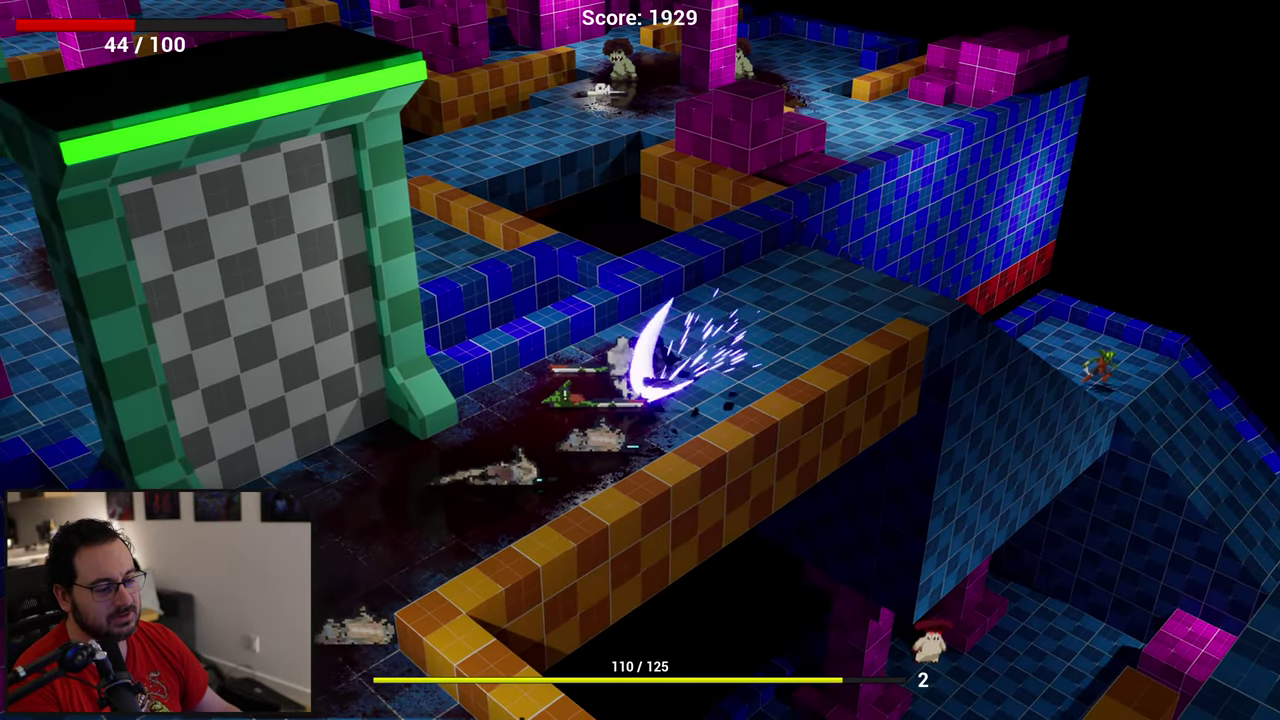
key(a)
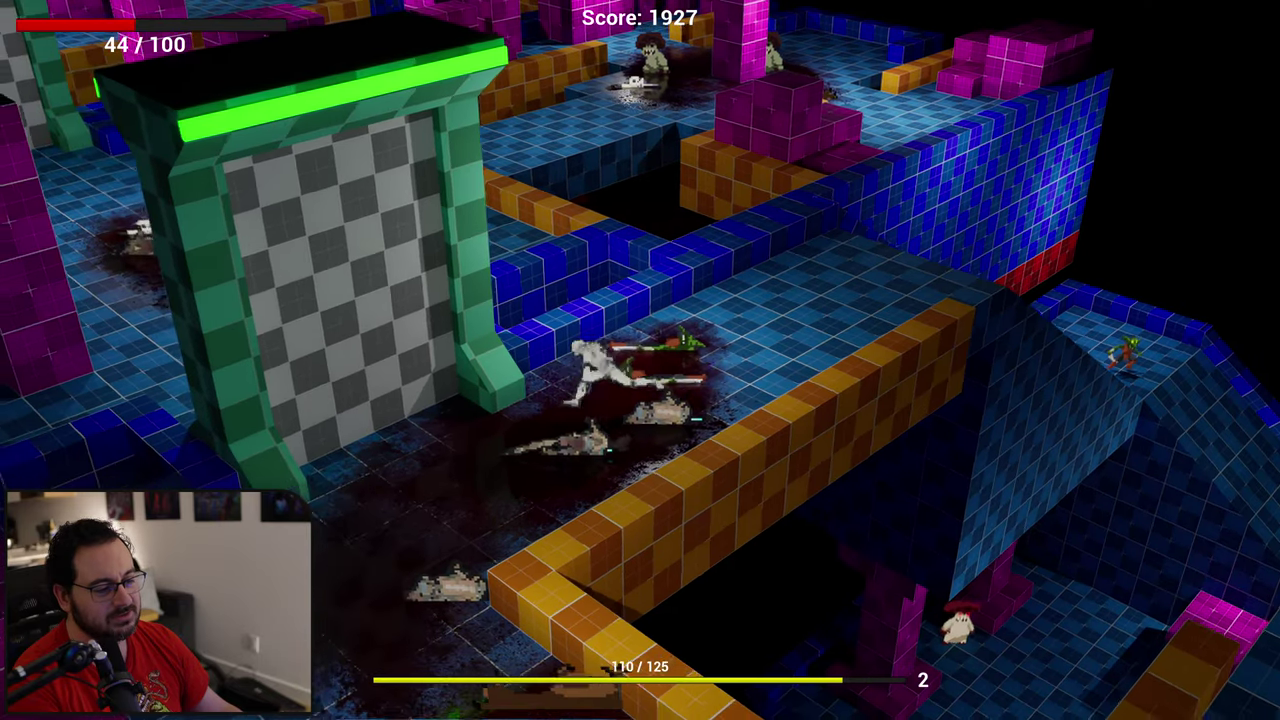
Step: Move Manny down the corridor past the fallen enemies and the orange wall toward the second checkered gate, swinging the sword
key(d)
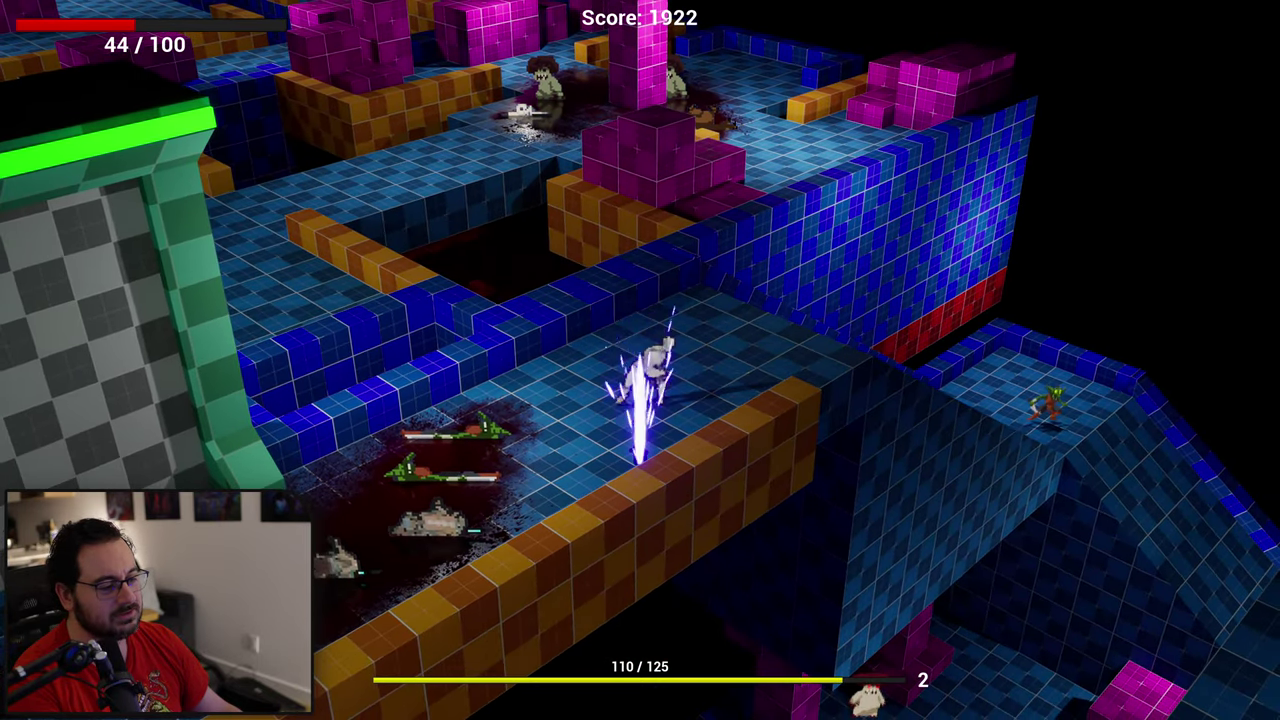
key(a)
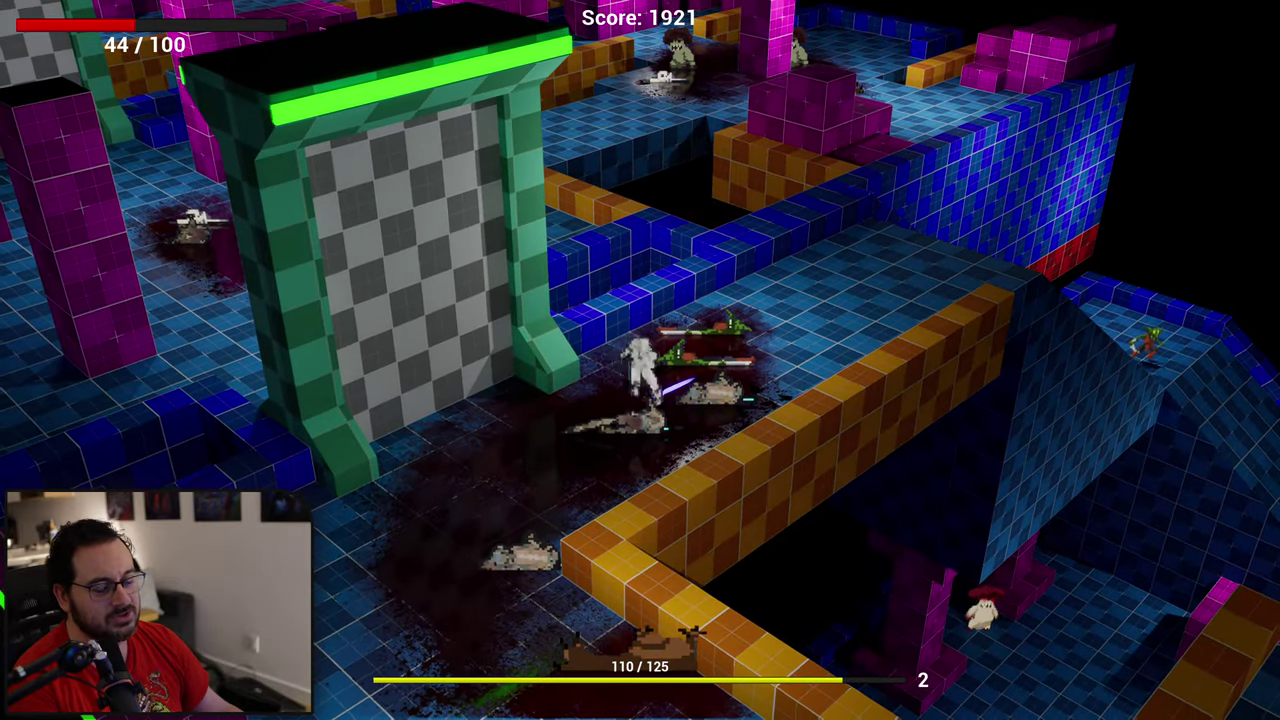
key(s)
key(s)
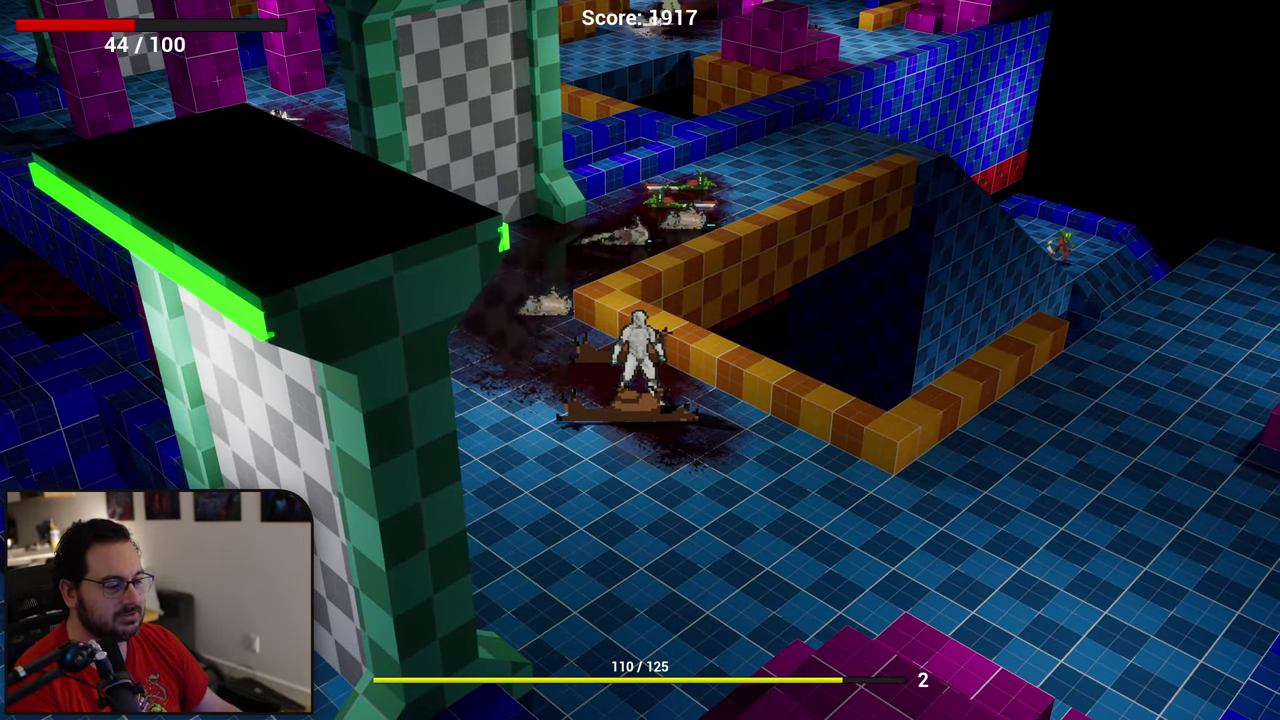
key(s)
key(d)
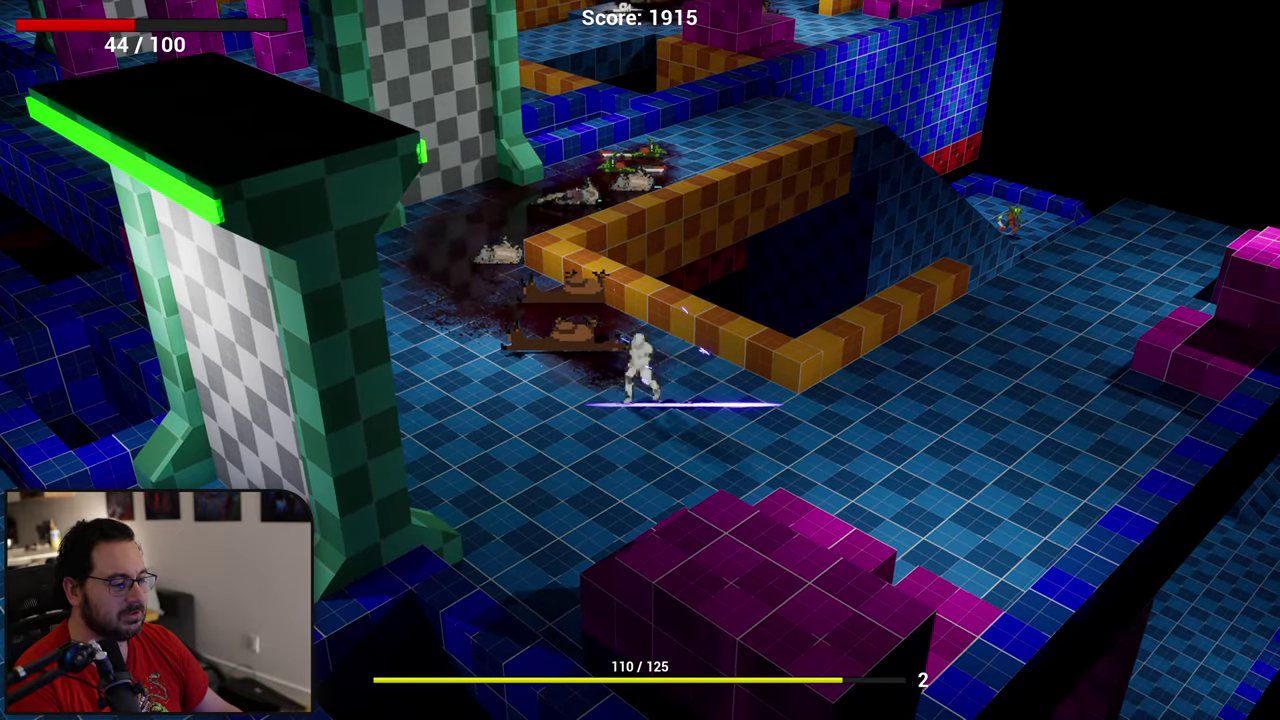
key(s)
key(a)
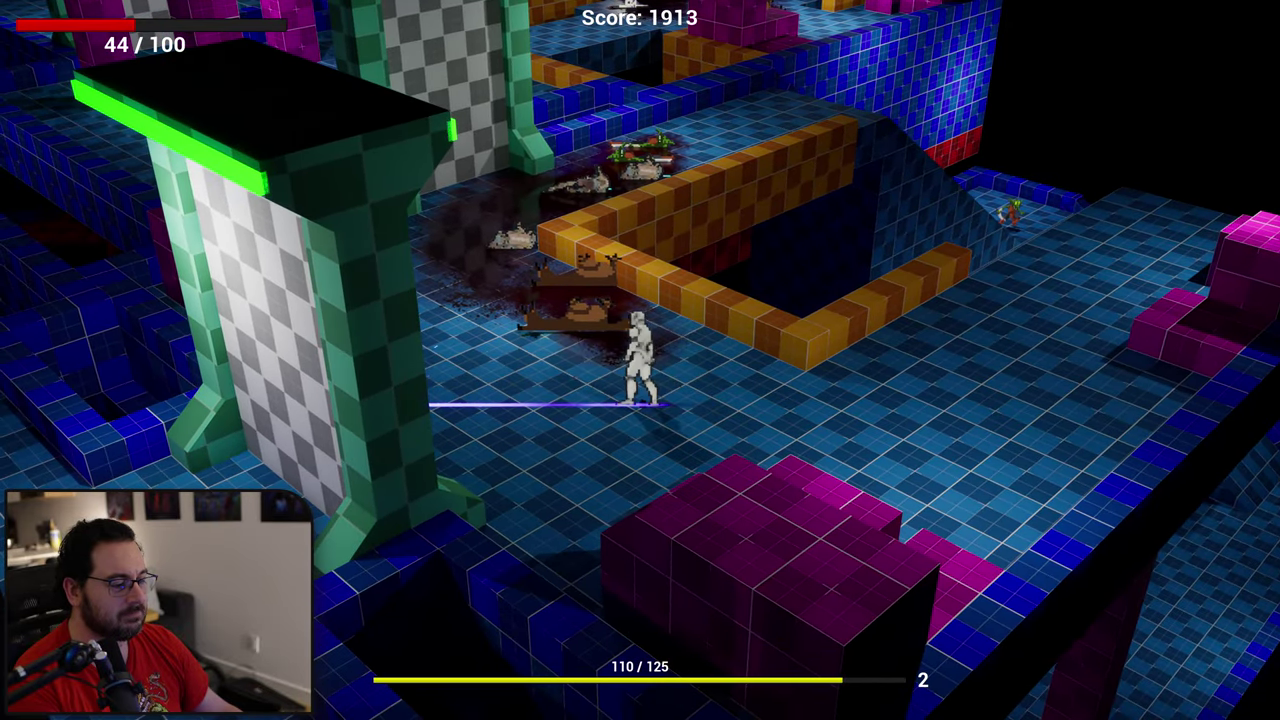
Step: Run Manny from the second checkered gate across the blue floor and drop off the ledge to the lower floor
key(d)
key(s)
key(a)
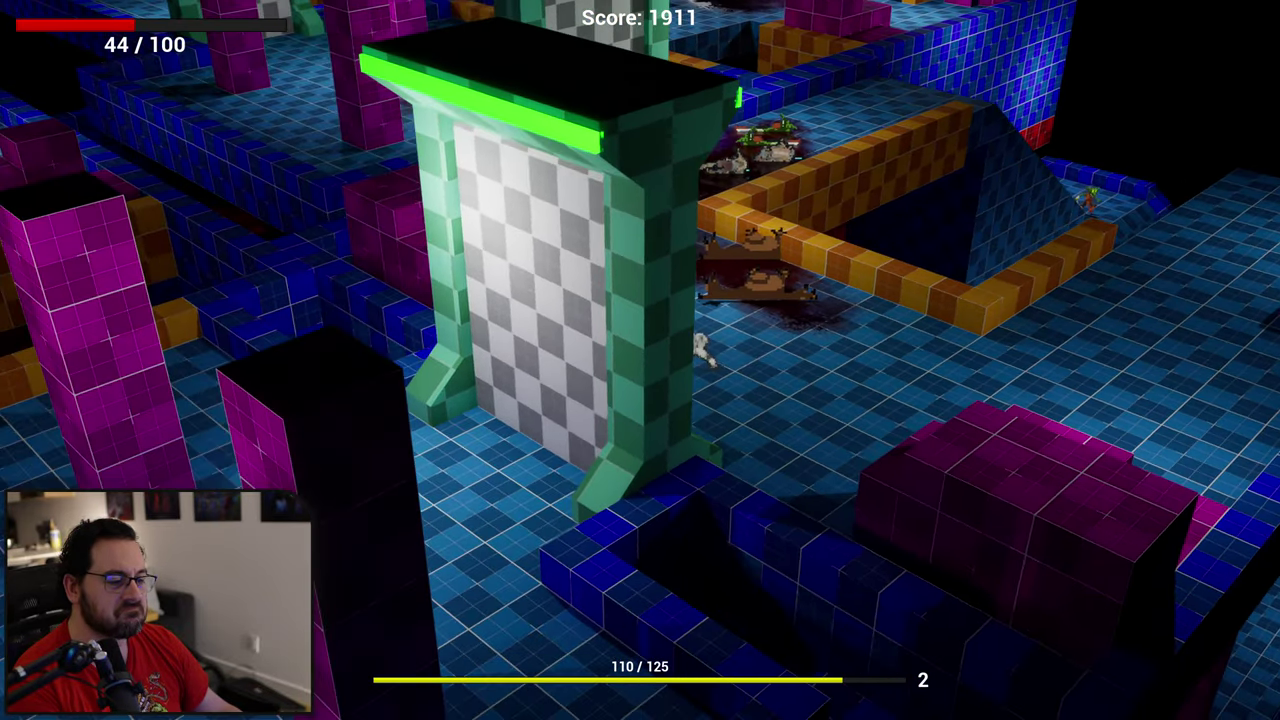
key(d)
key(w)
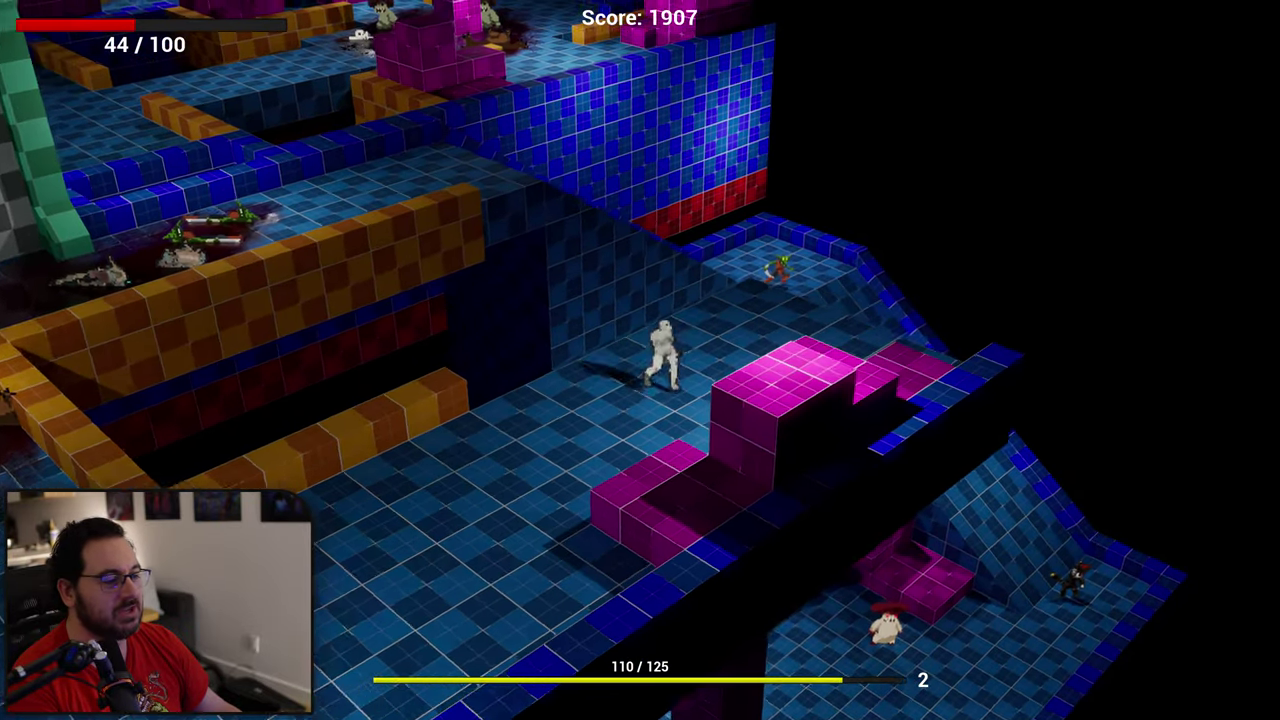
key(s)
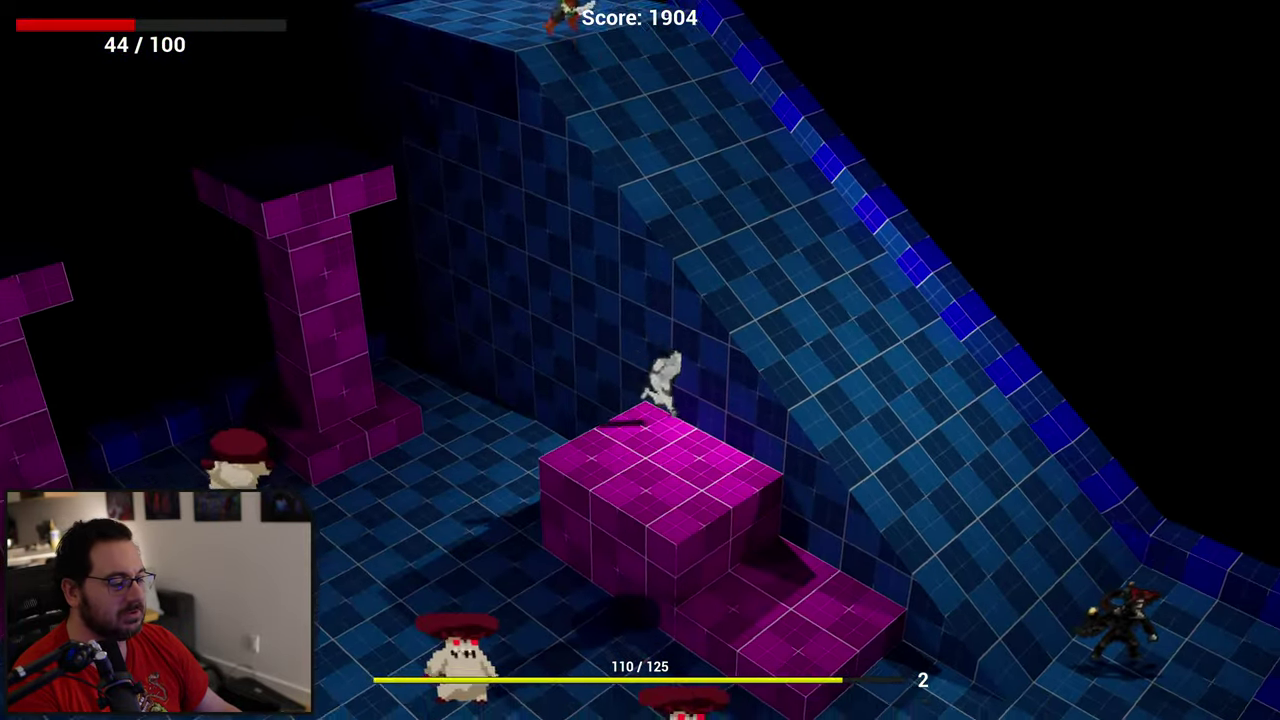
Step: Fight the goblin and mushrooms beside the pink steps, and choose the Temporary Invulnerability powerup on levelling up
key(a)
key(d)
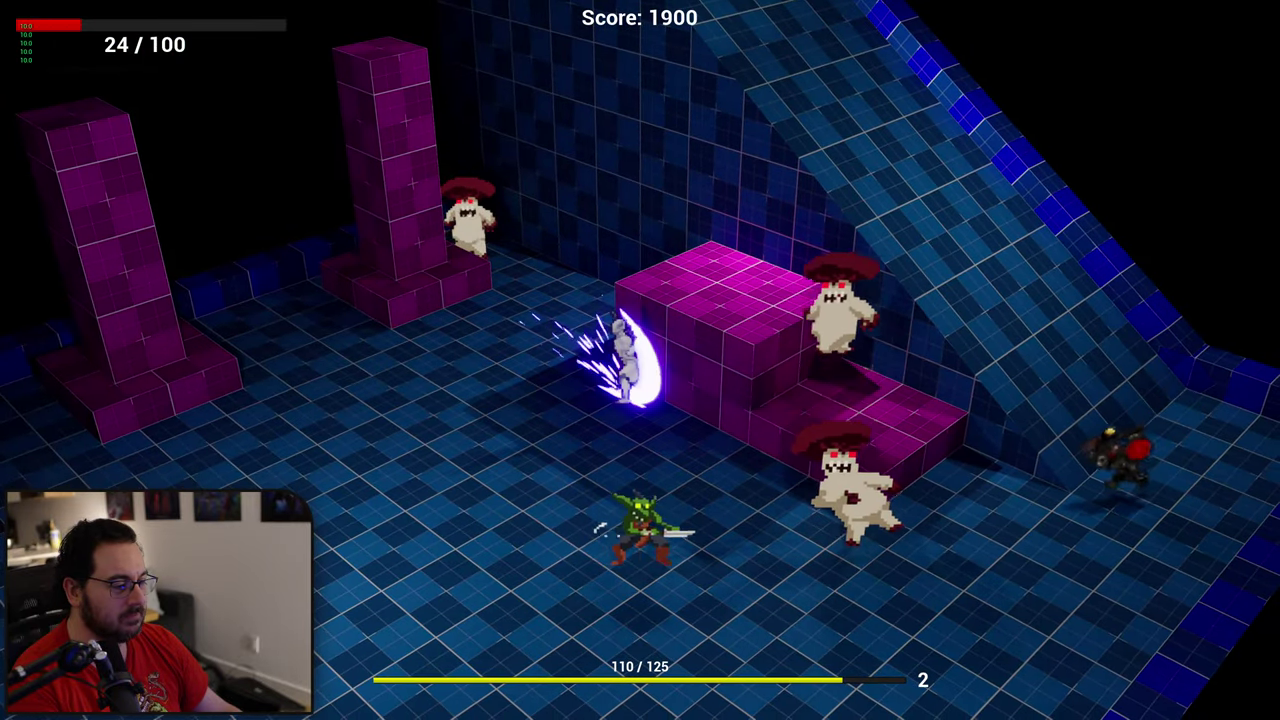
key(a)
key(s)
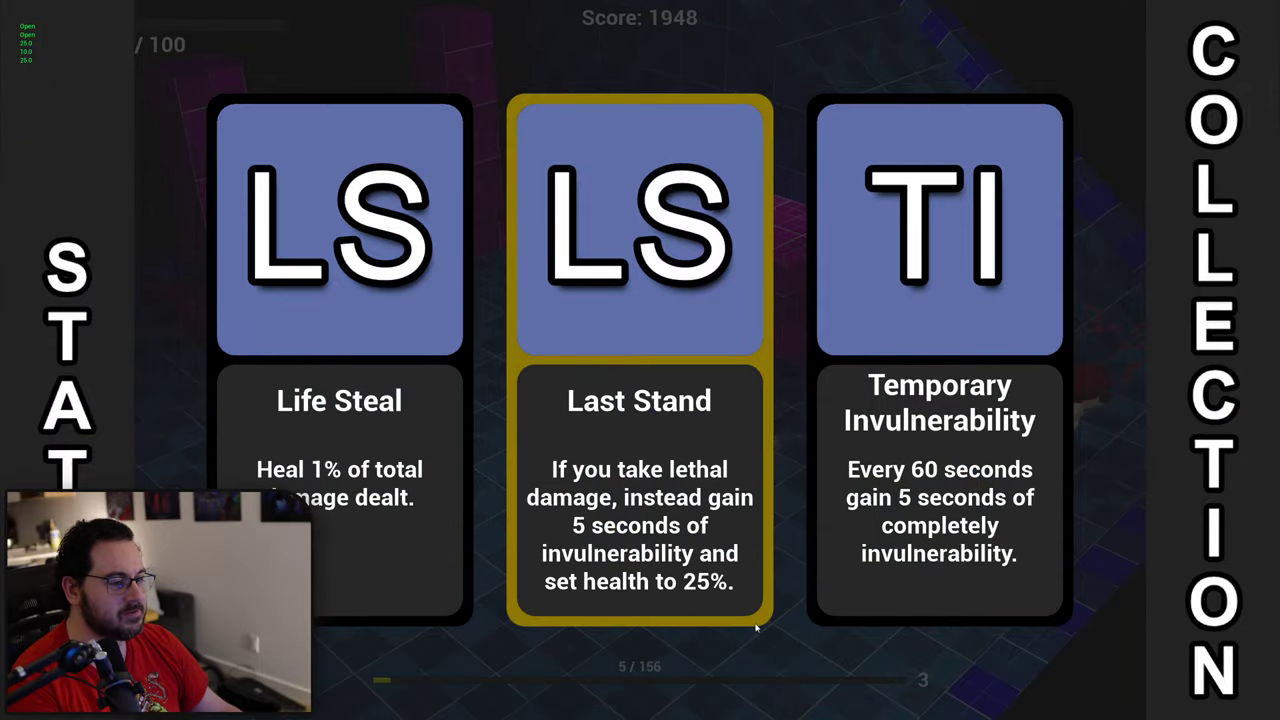
click(1010, 515)
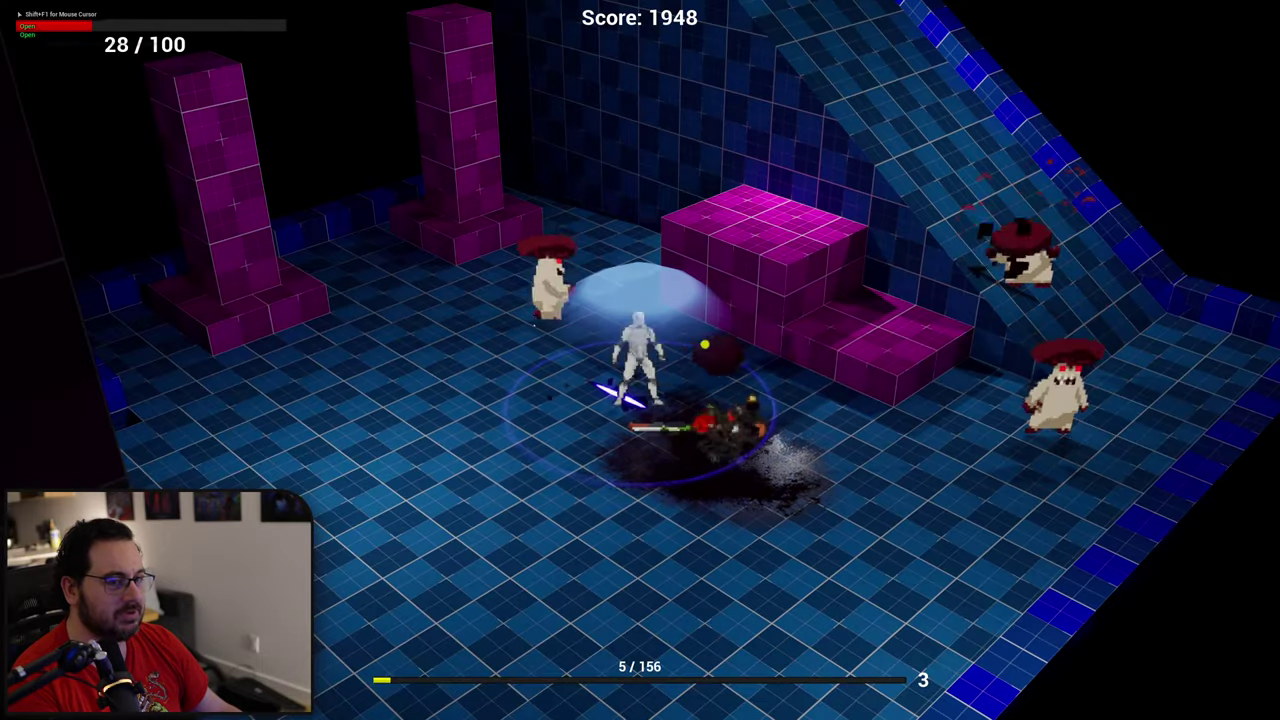
Step: Kill the remaining mushrooms around the pink steps, and move Manny along the lower floor to fight more enemies
key(d)
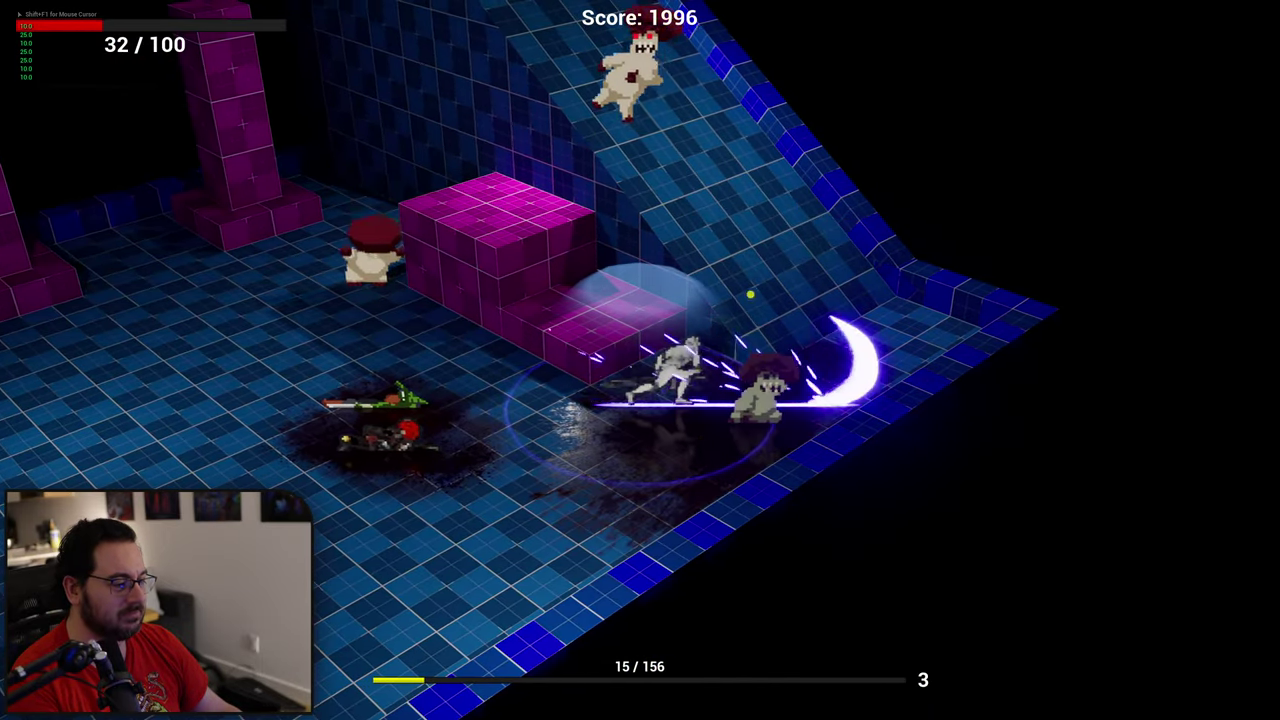
key(a)
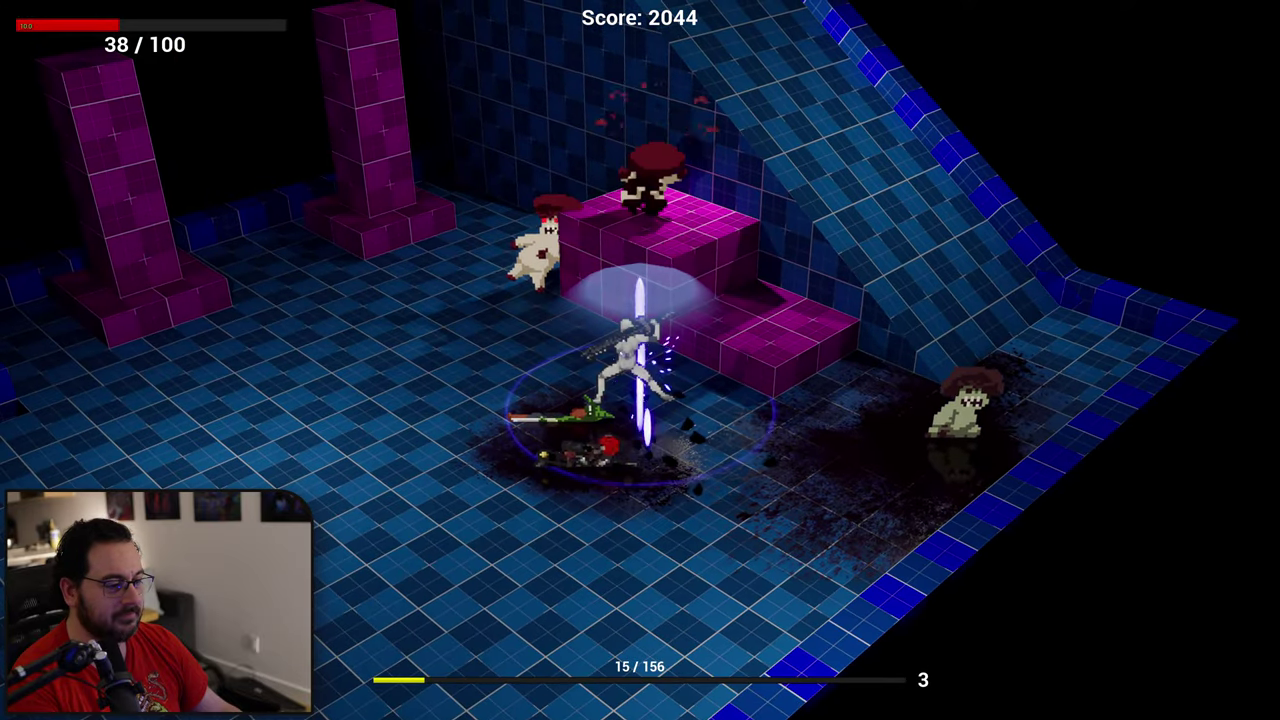
key(a)
key(w)
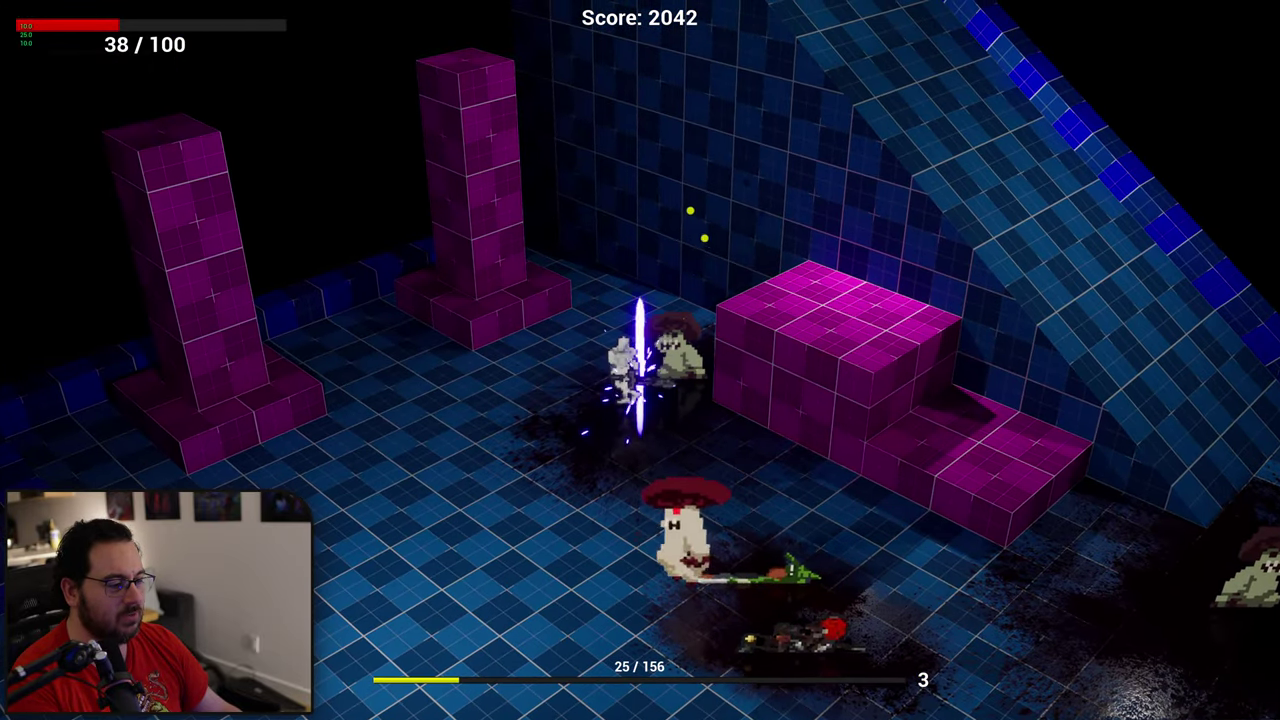
key(s)
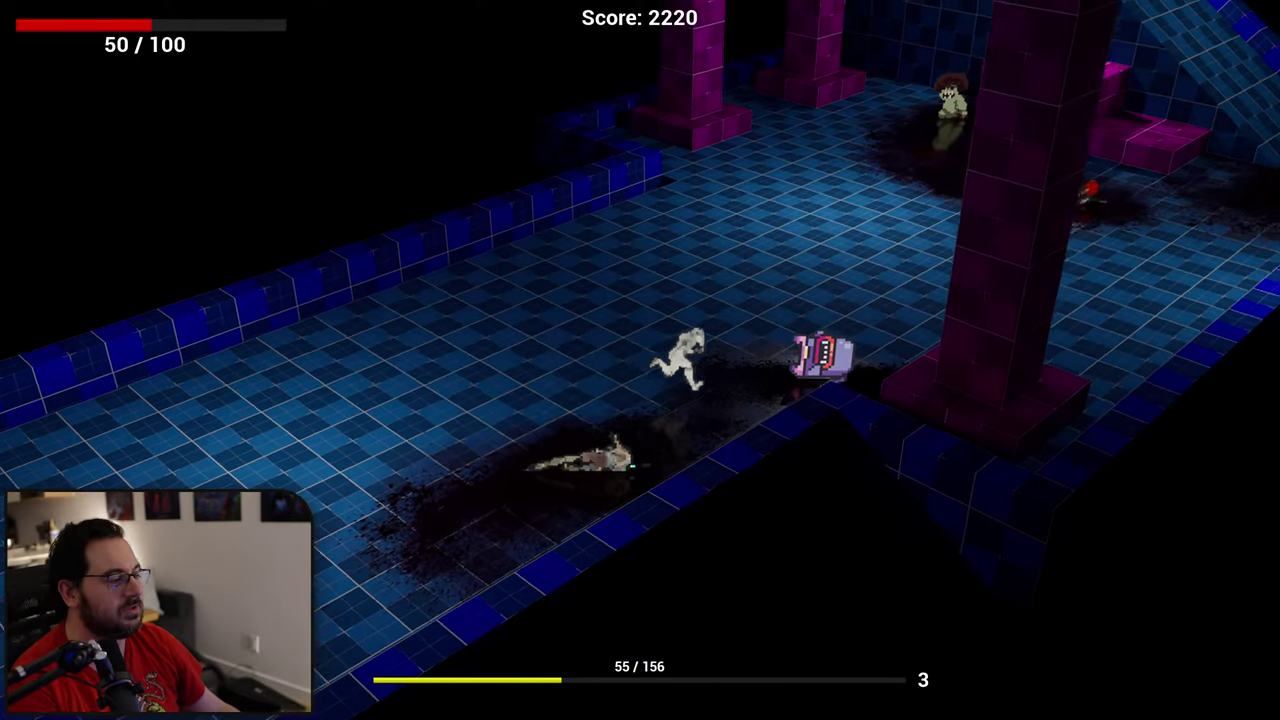
Step: Run Manny back and forth across the lower floor between the pink steps and the fallen chest monster
key(w)
key(d)
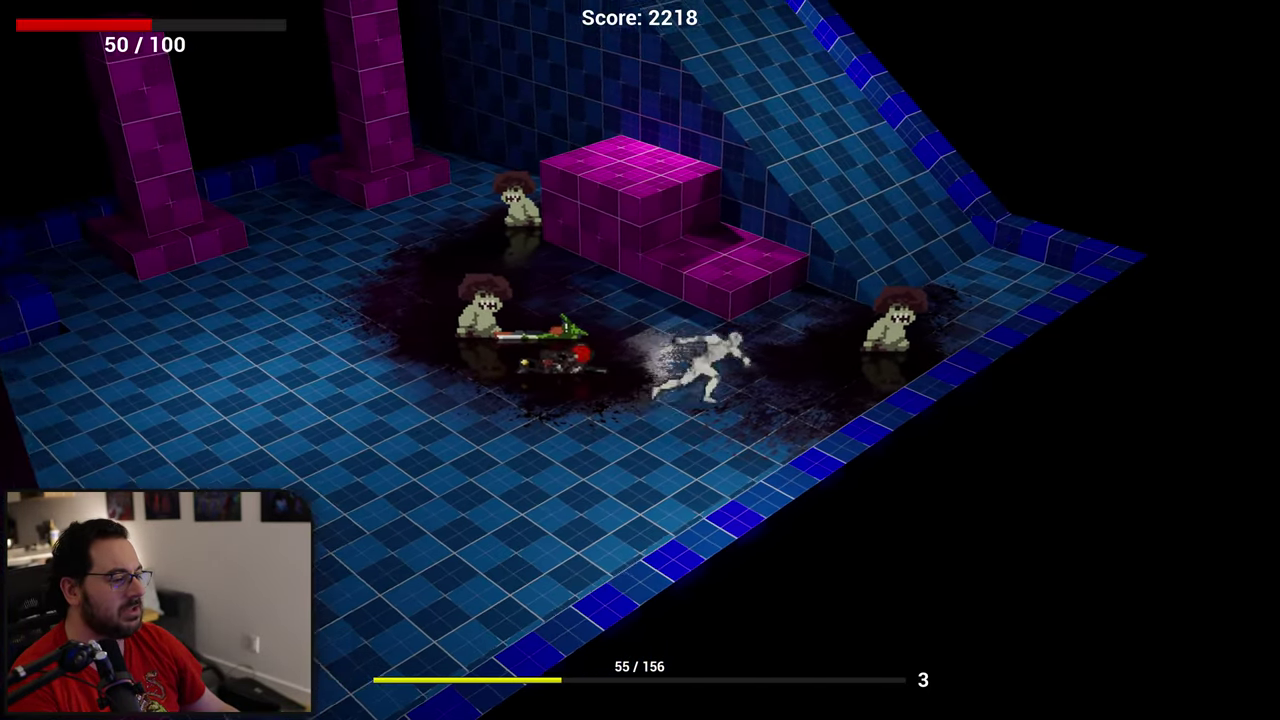
key(a)
key(s)
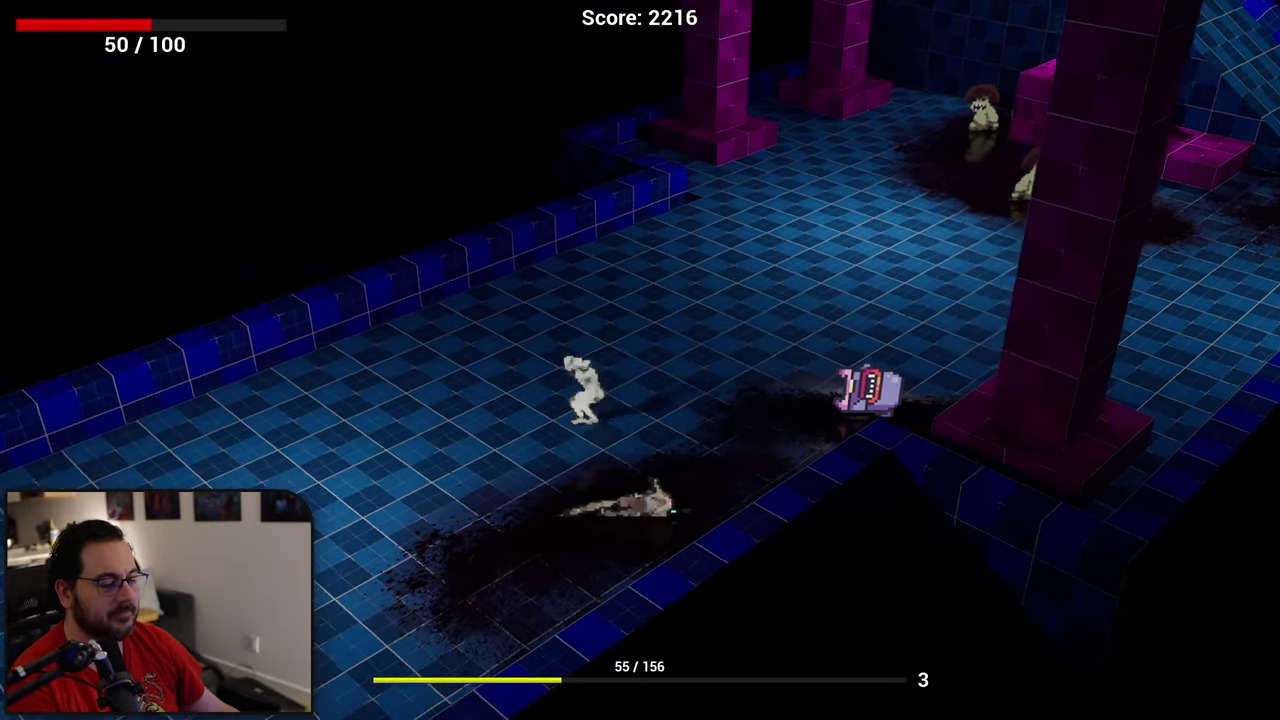
key(s)
key(a)
Step: Take Manny up the blue ramps to the upper corridor and back to the checkered gates
key(d)
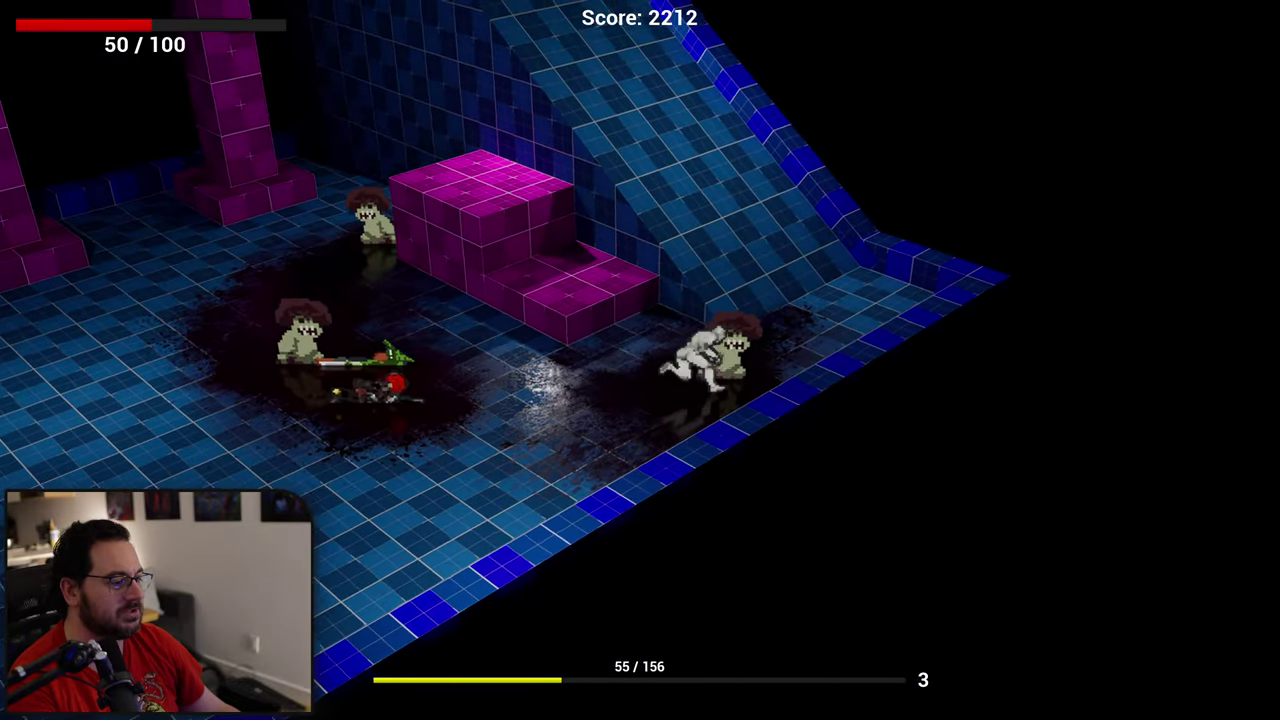
key(w)
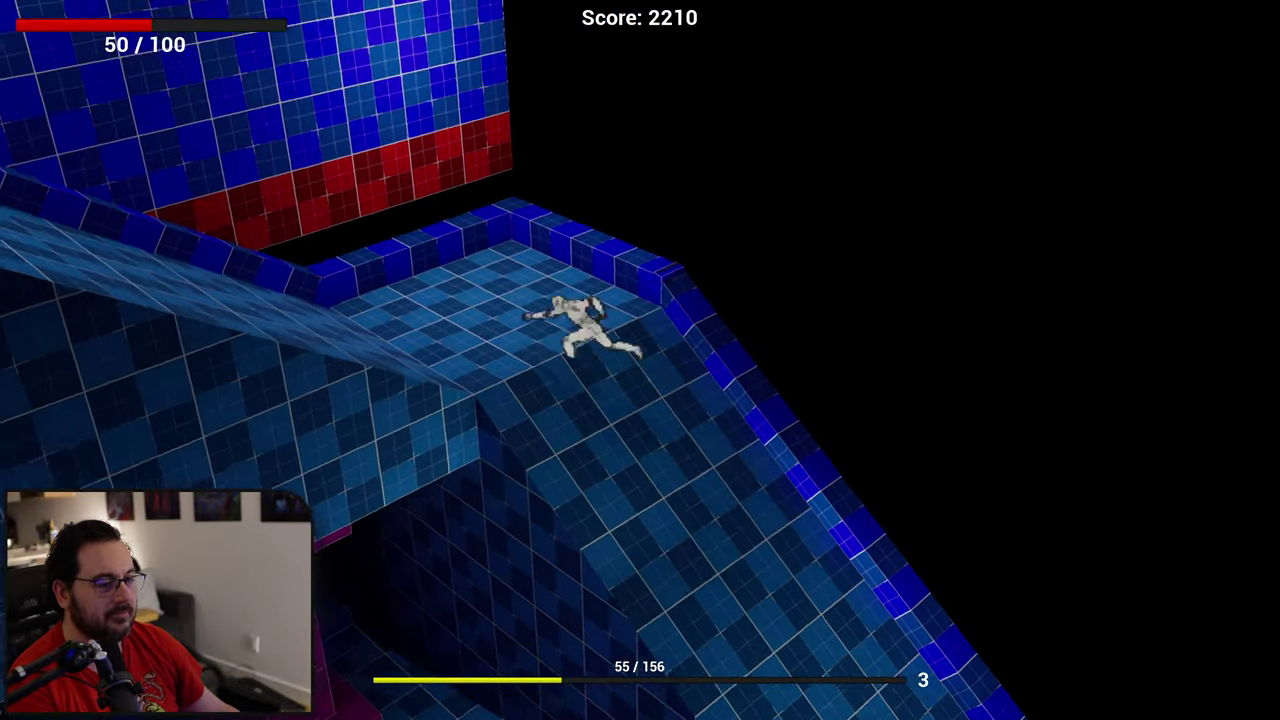
key(a)
key(a)
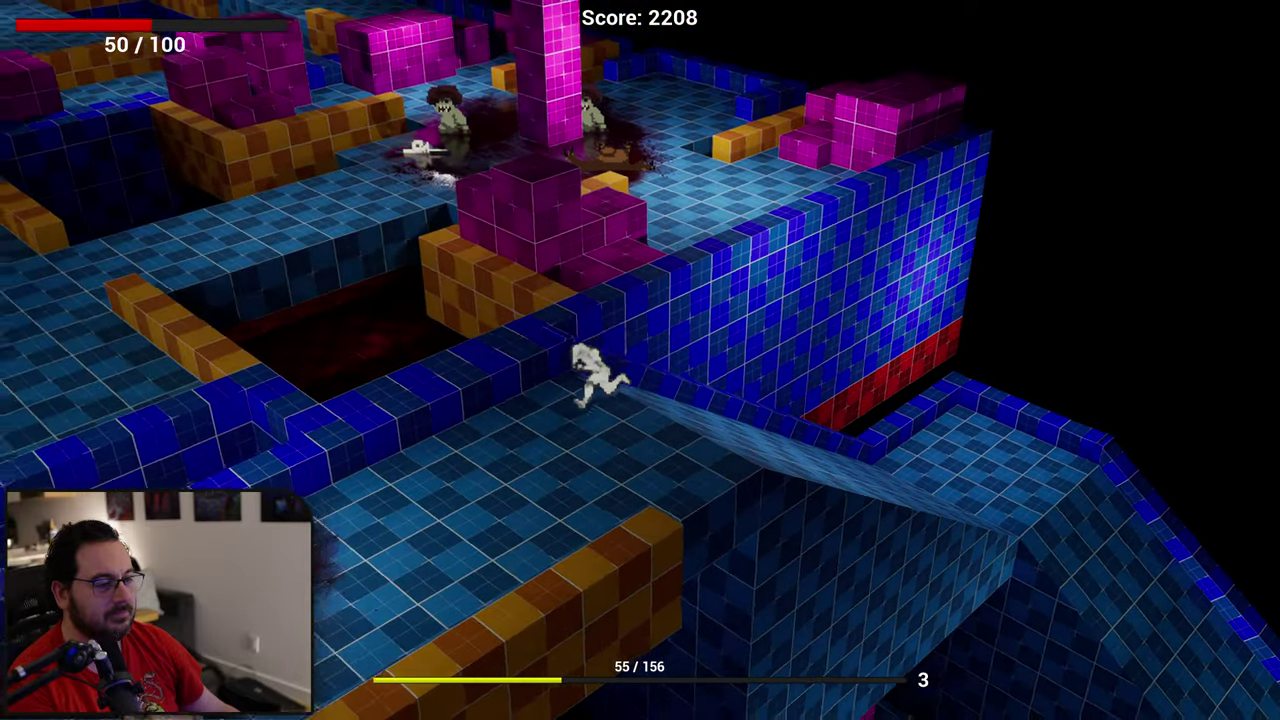
key(s)
key(s)
key(d)
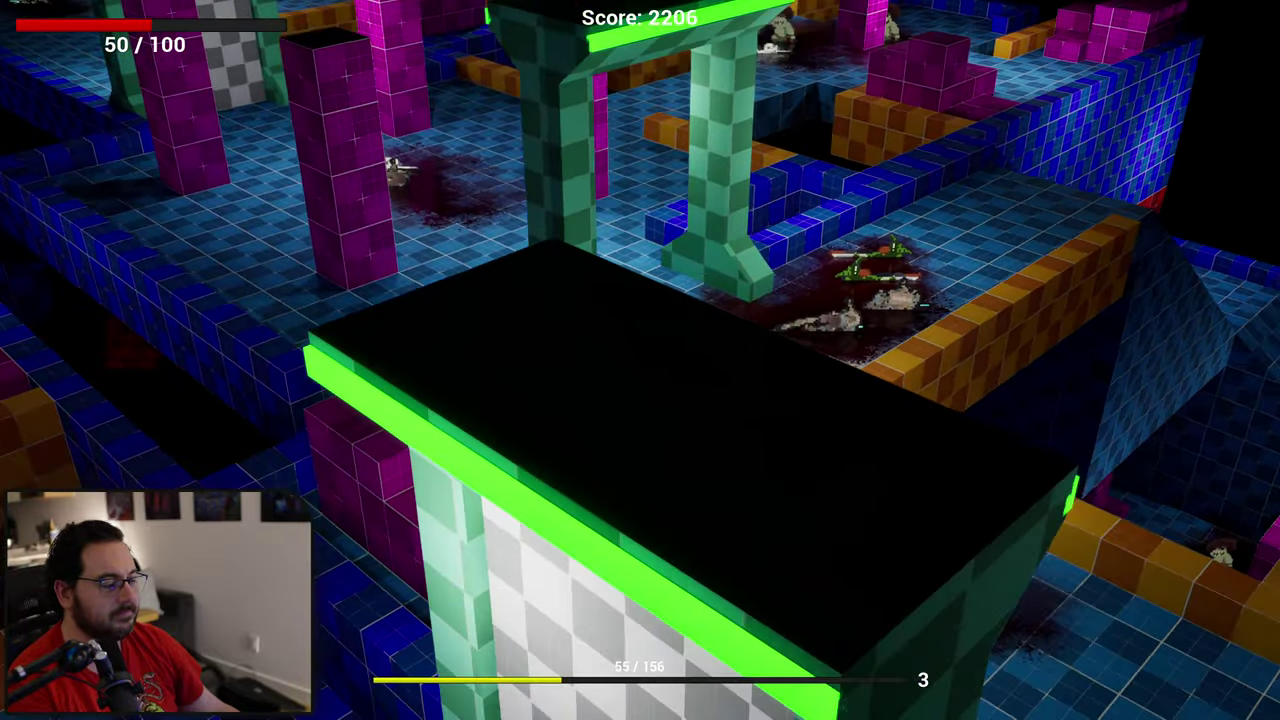
Step: Move Manny through the four-pillar room and out of its far checkered gate toward the chest monster and flying eye
key(a)
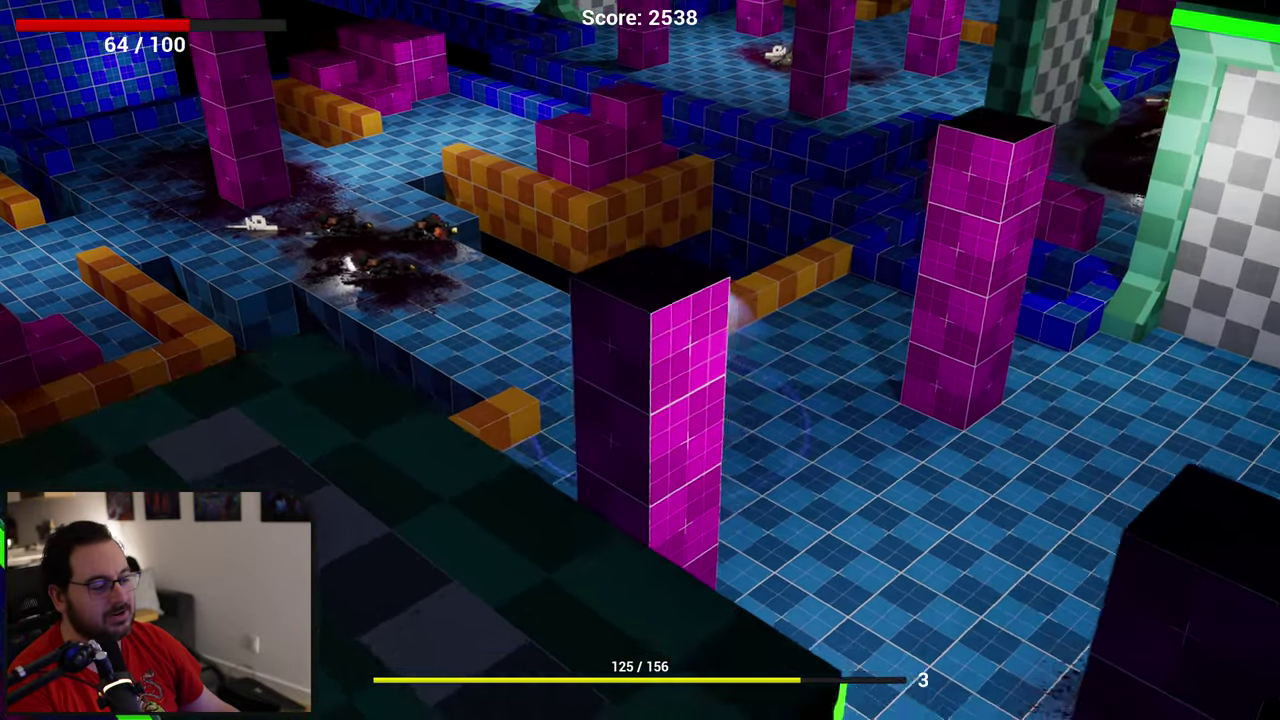
key(d)
key(s)
key(a)
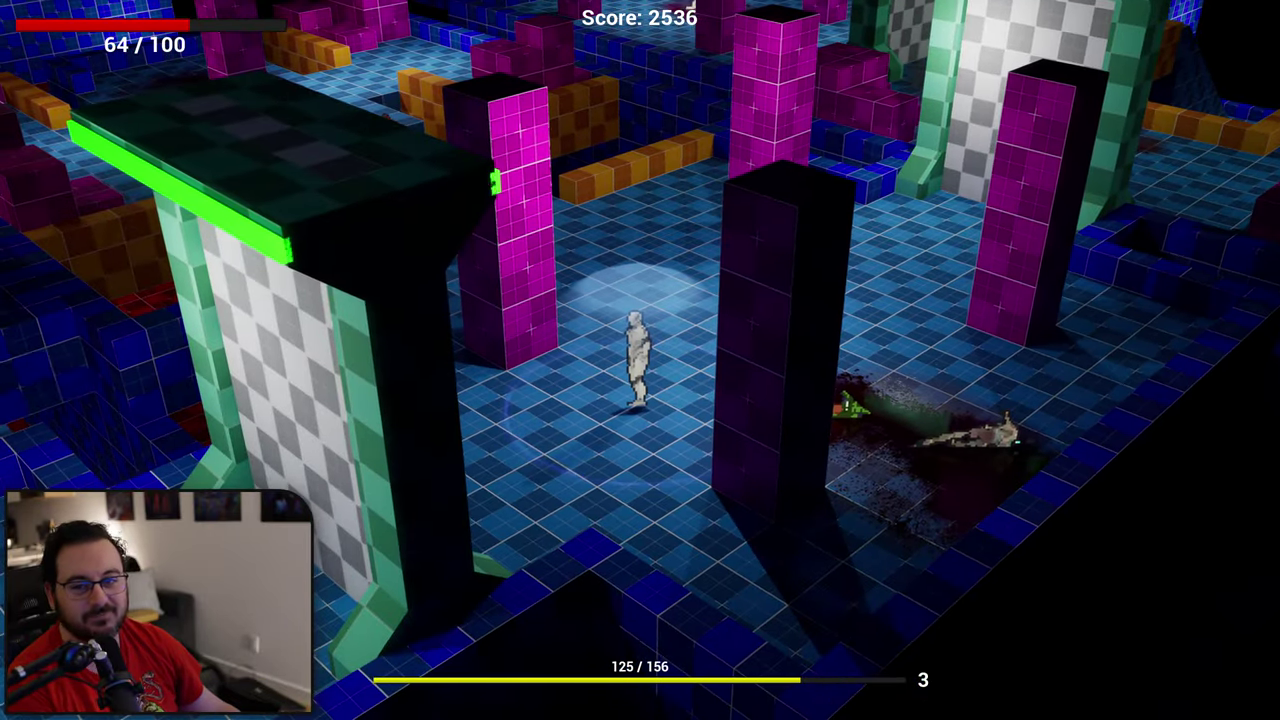
key(a)
key(s)
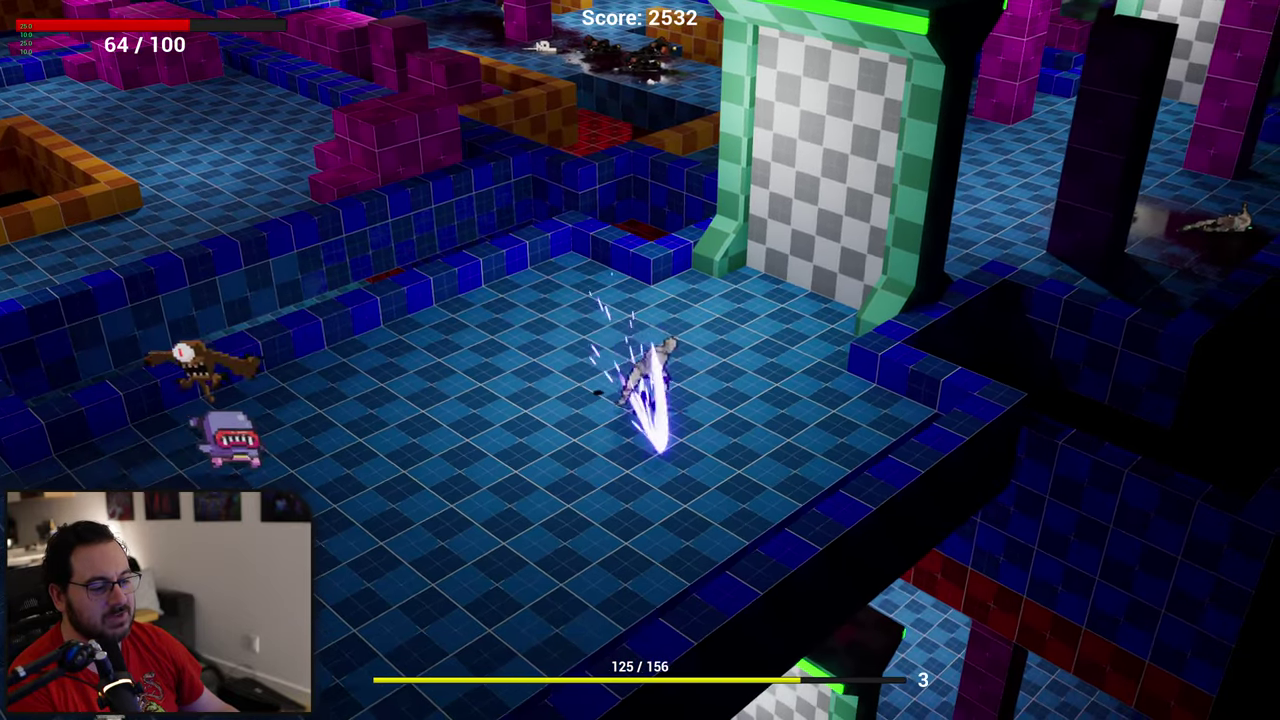
Step: Fight the chest monster and skeletons outside the gate, choosing the Berserker powerup on levelling up
key(a)
key(a)
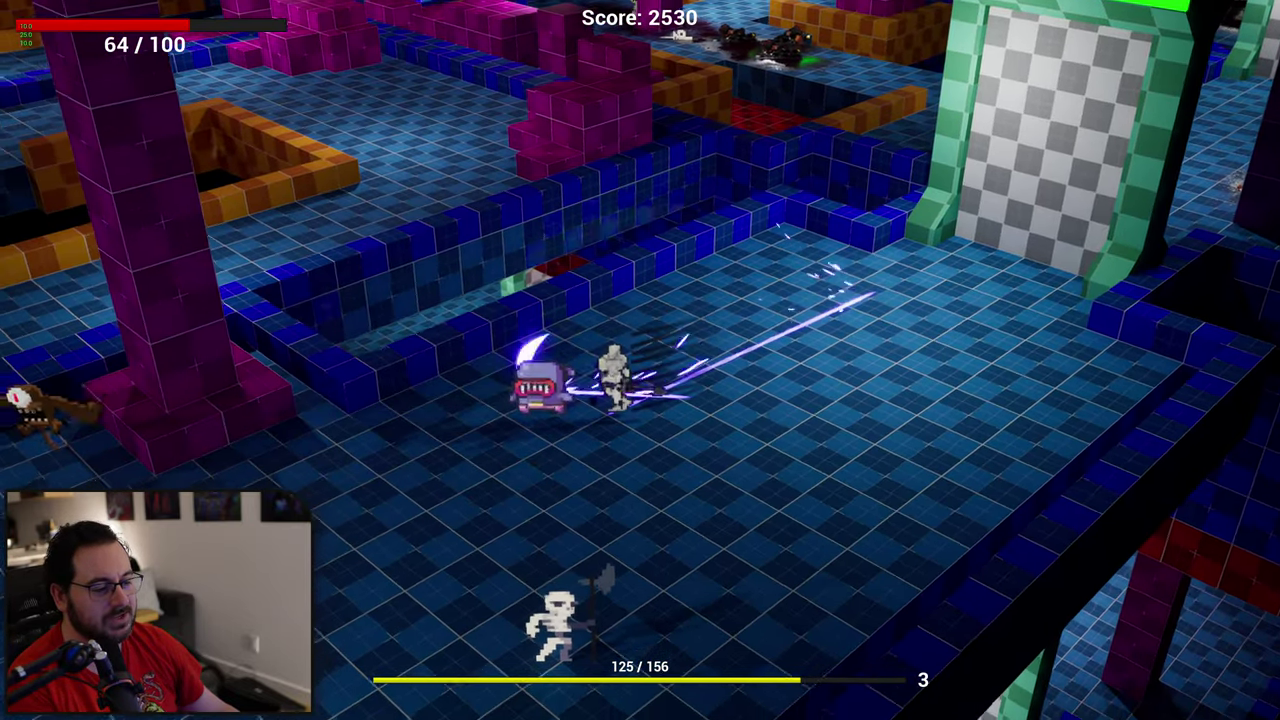
key(s)
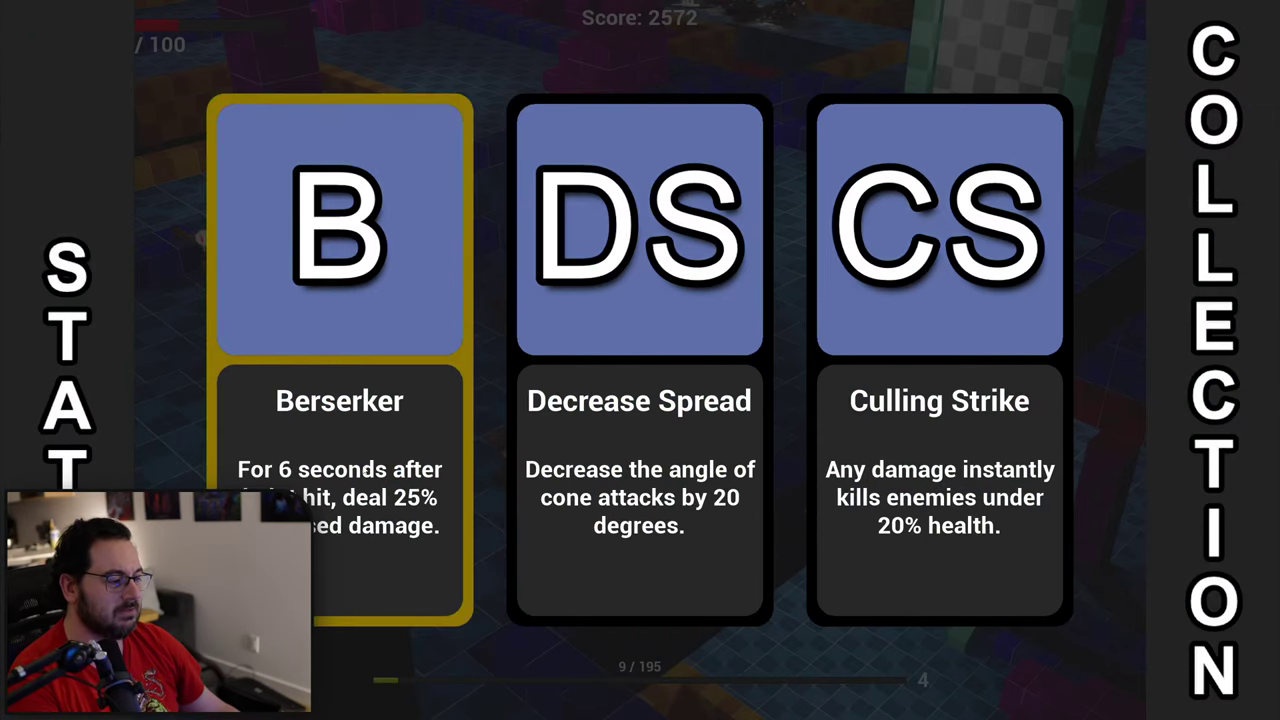
click(340, 400)
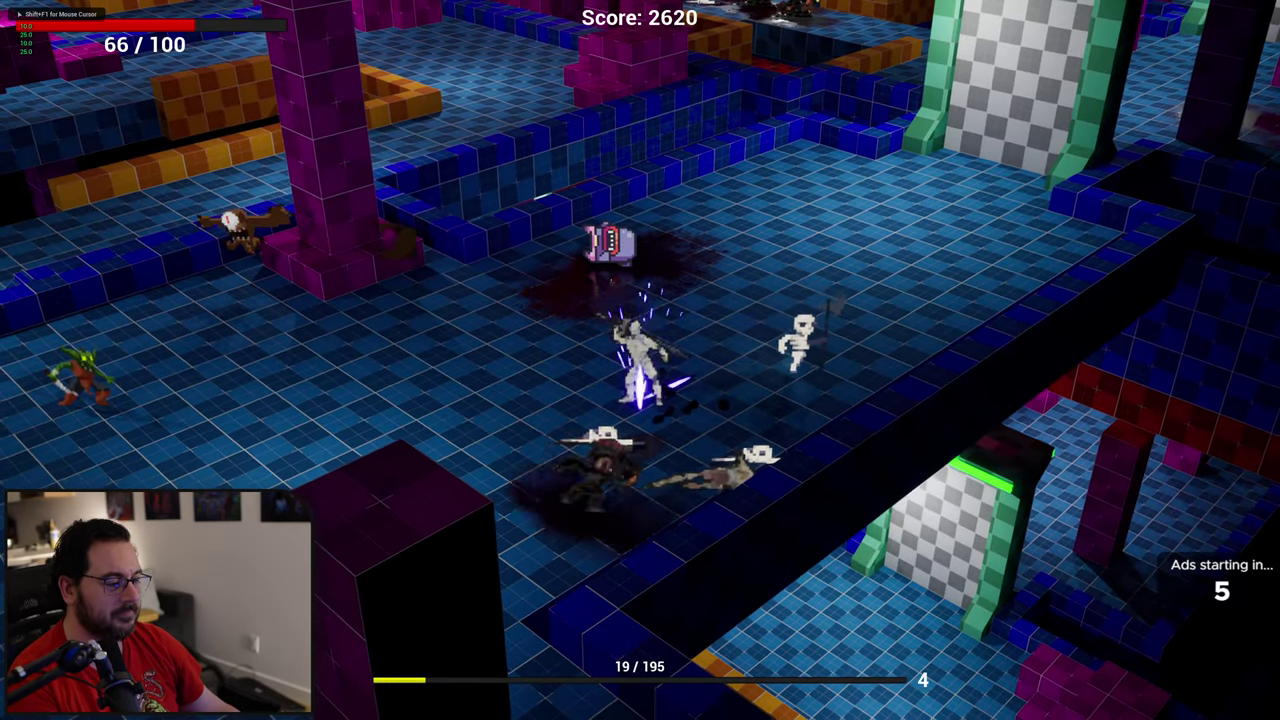
key(d)
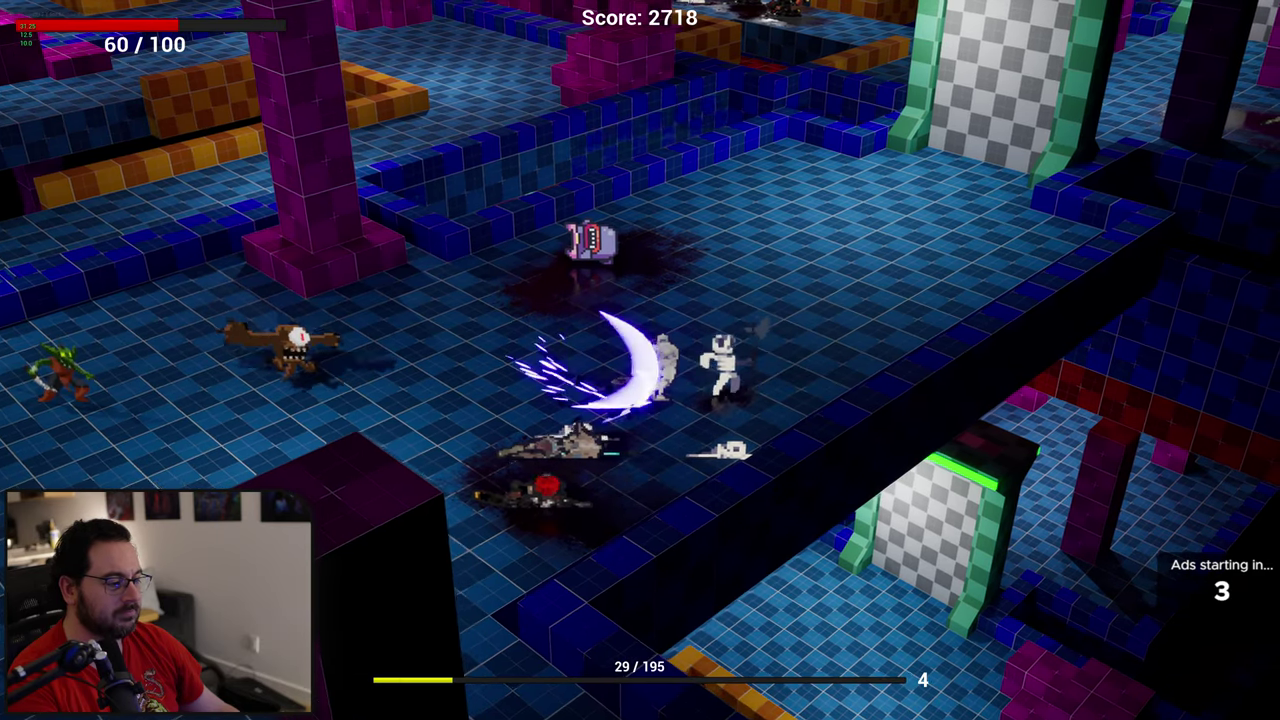
Step: End the running play test, restore the normal editor layout, and open the BP_NiagaraAttack blueprint in a maximized window
key(a)
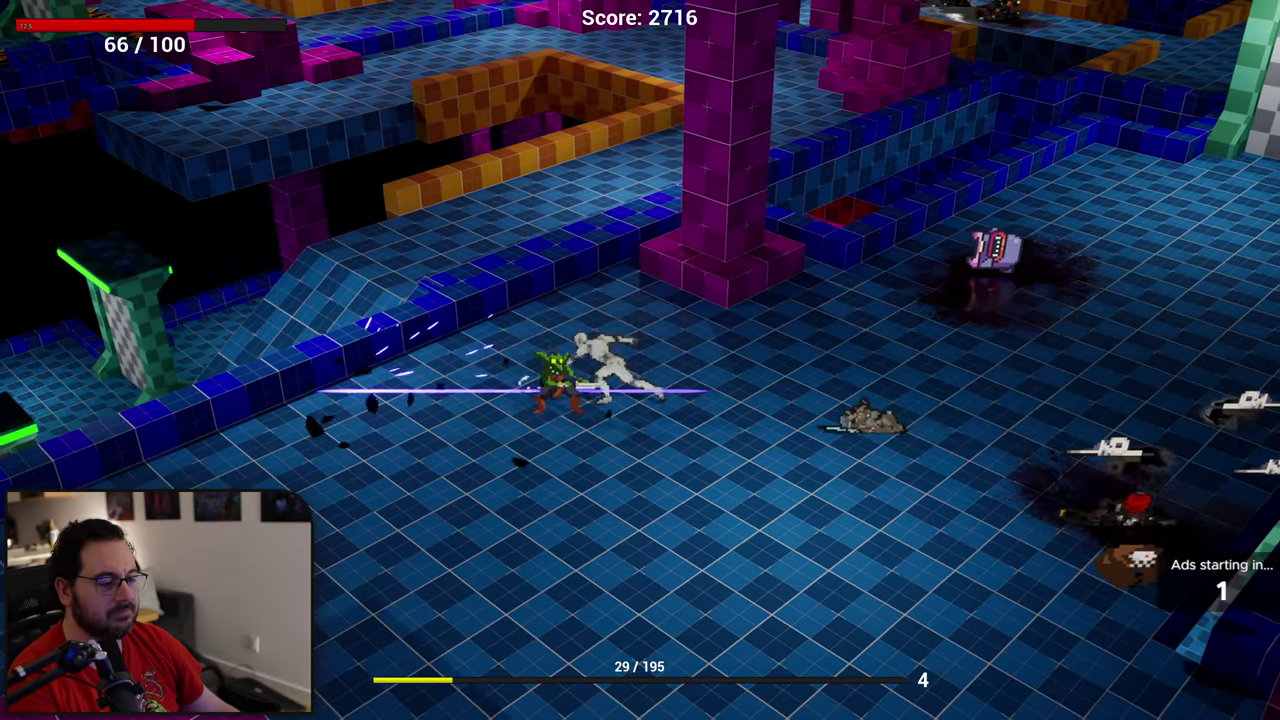
key(Escape)
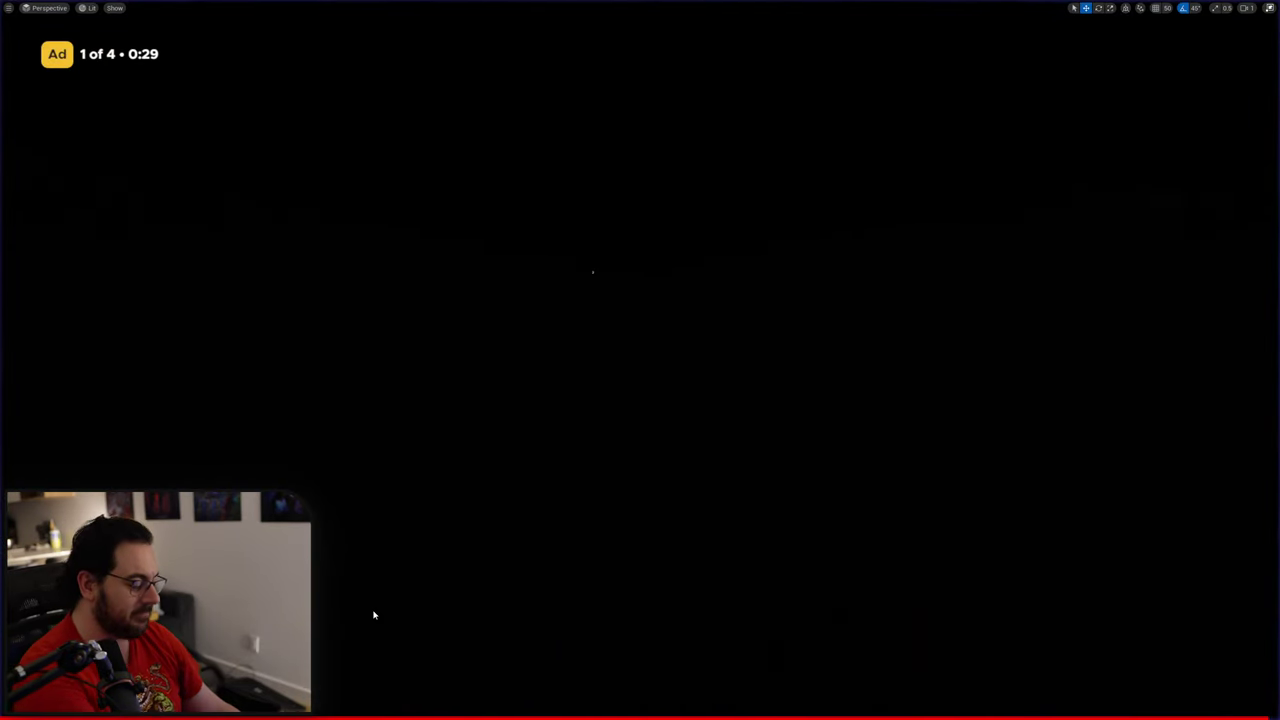
key(F11)
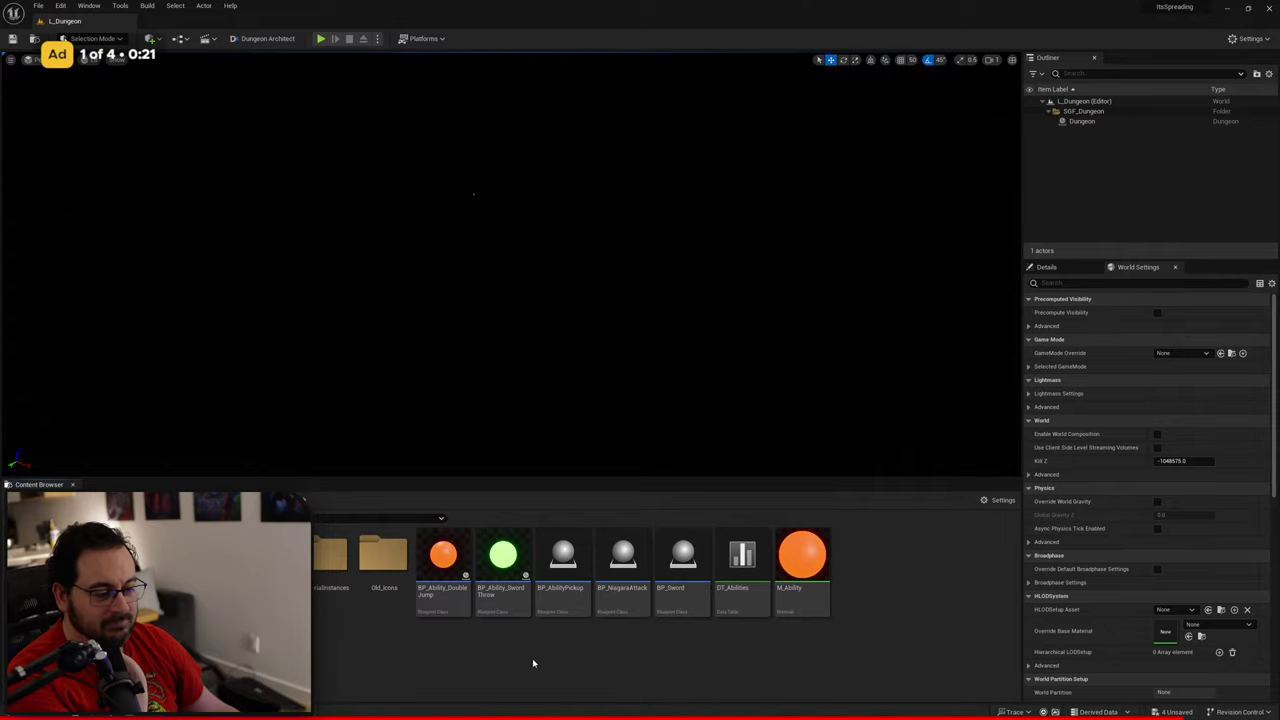
click(640, 605)
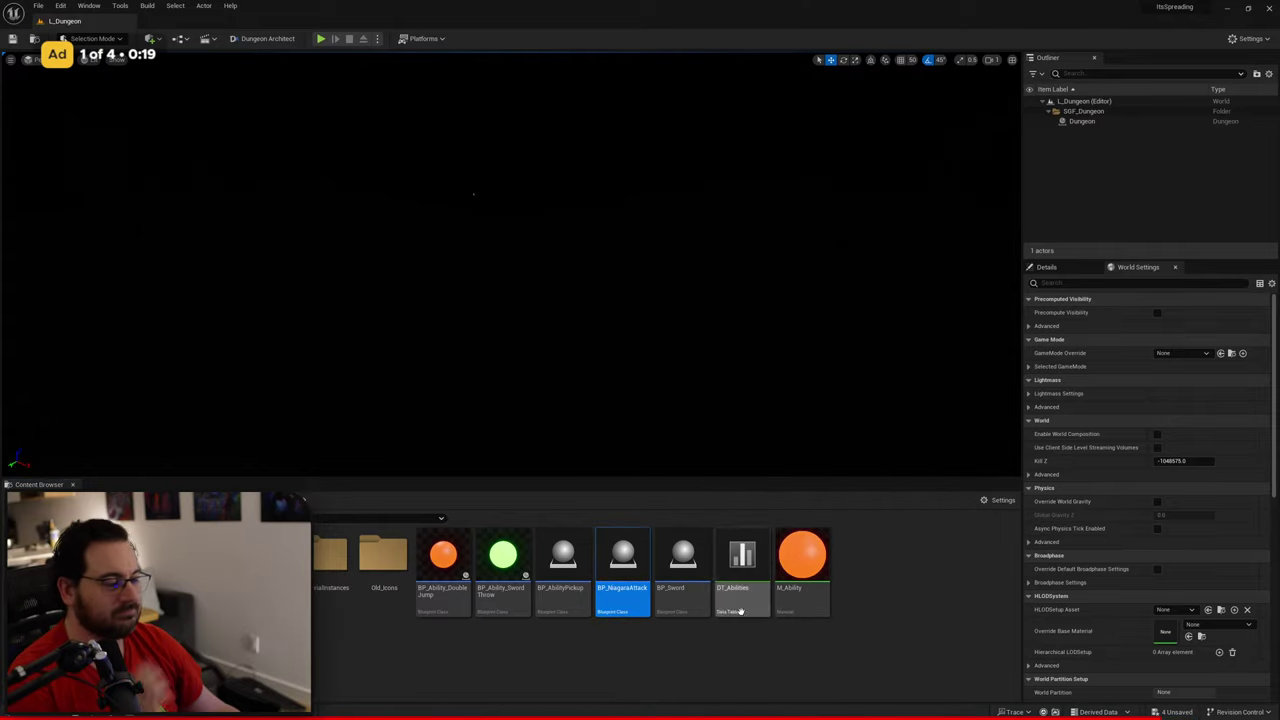
double_click(622, 570)
drag(643, 251, 640, 170)
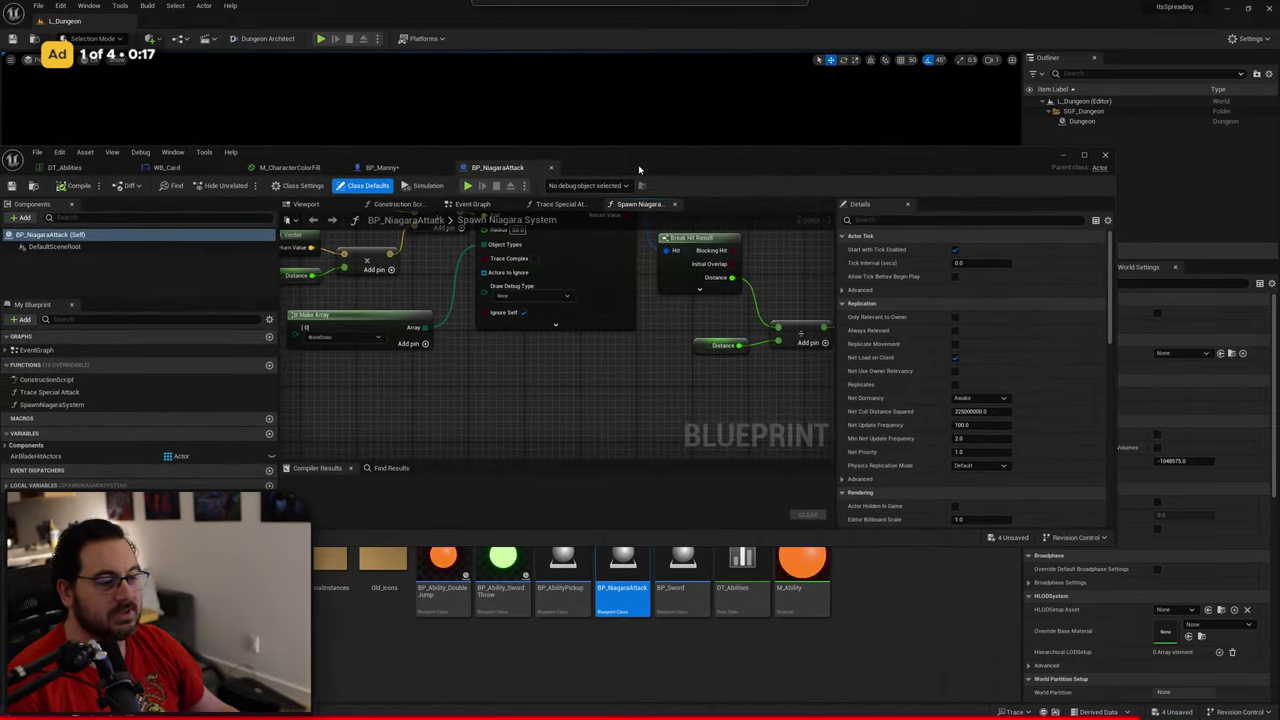
double_click(639, 169)
Step: In the Spawn Niagara System function, disconnect the X (Roll) and Y (Pitch) inputs of the Make Rotator node and compile the blueprint
right_drag(632, 263, 743, 466)
right_drag(466, 398, 609, 402)
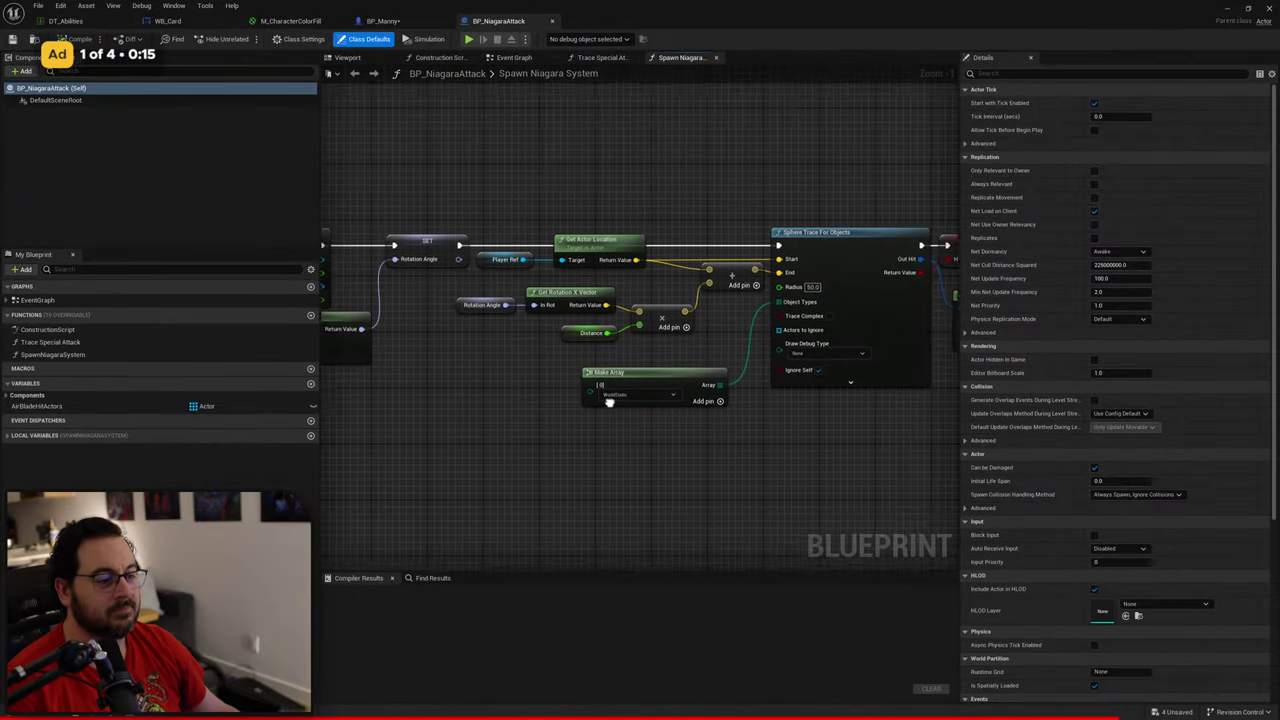
mouse_move(425, 348)
right_down()
mouse_move(654, 326)
mouse_move(803, 340)
mouse_move(923, 320)
mouse_move(623, 346)
mouse_move(349, 334)
right_up()
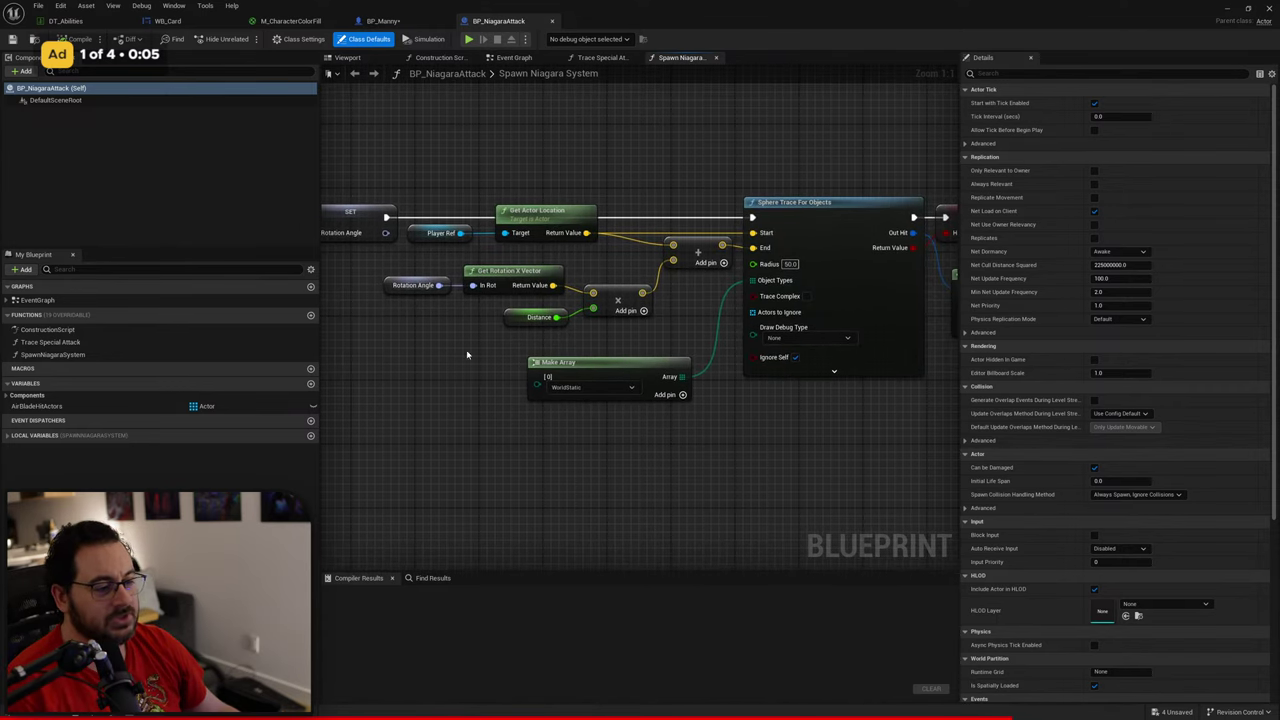
right_drag(466, 354, 554, 357)
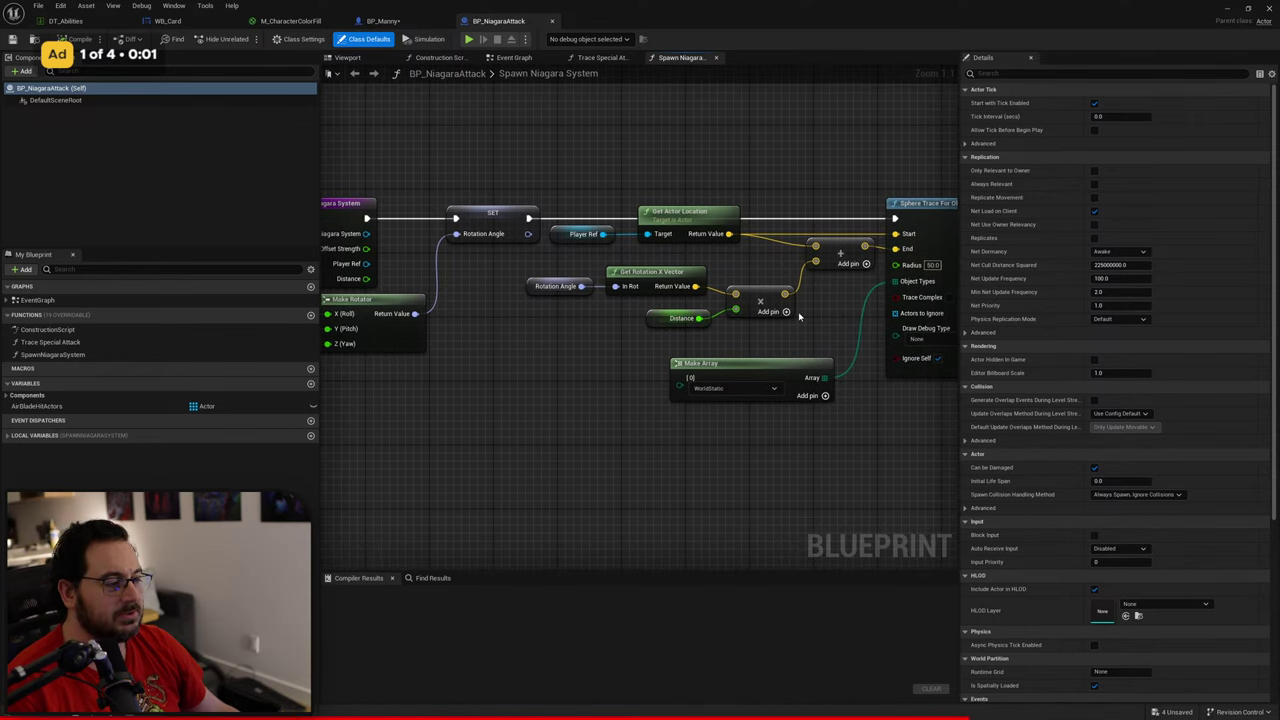
right_drag(400, 334, 816, 310)
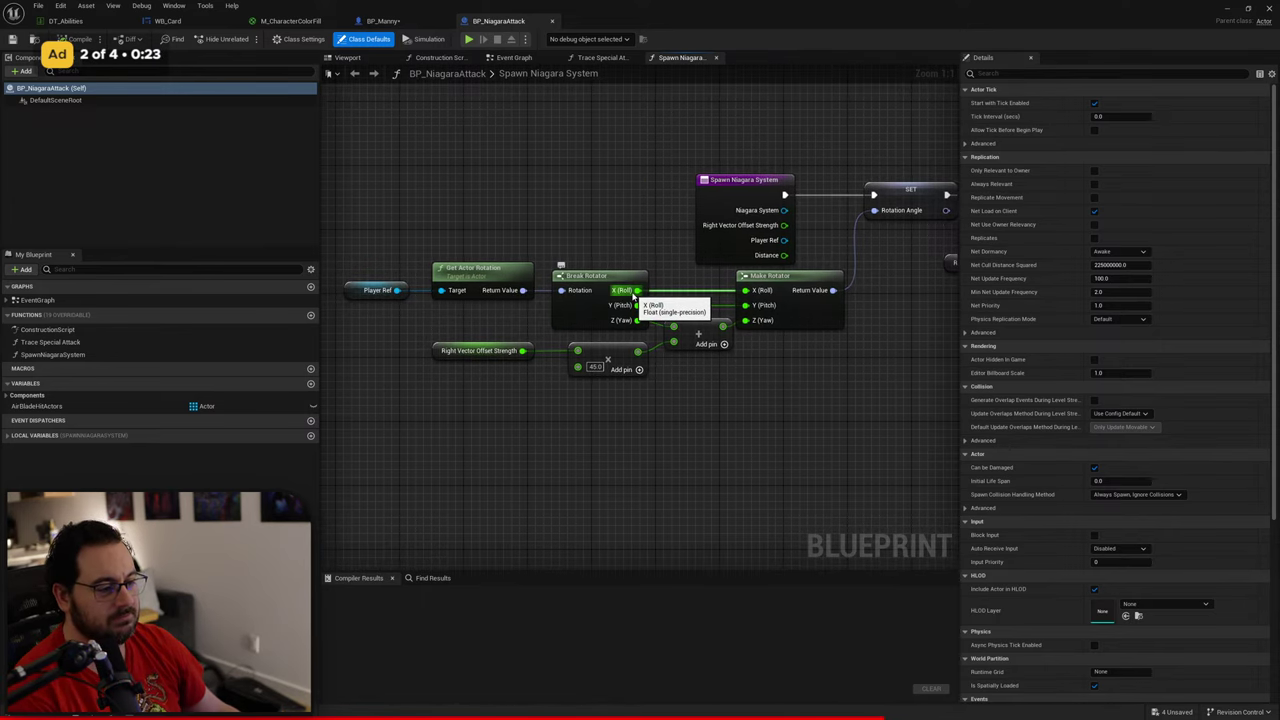
alt+click(746, 290)
alt+click(749, 308)
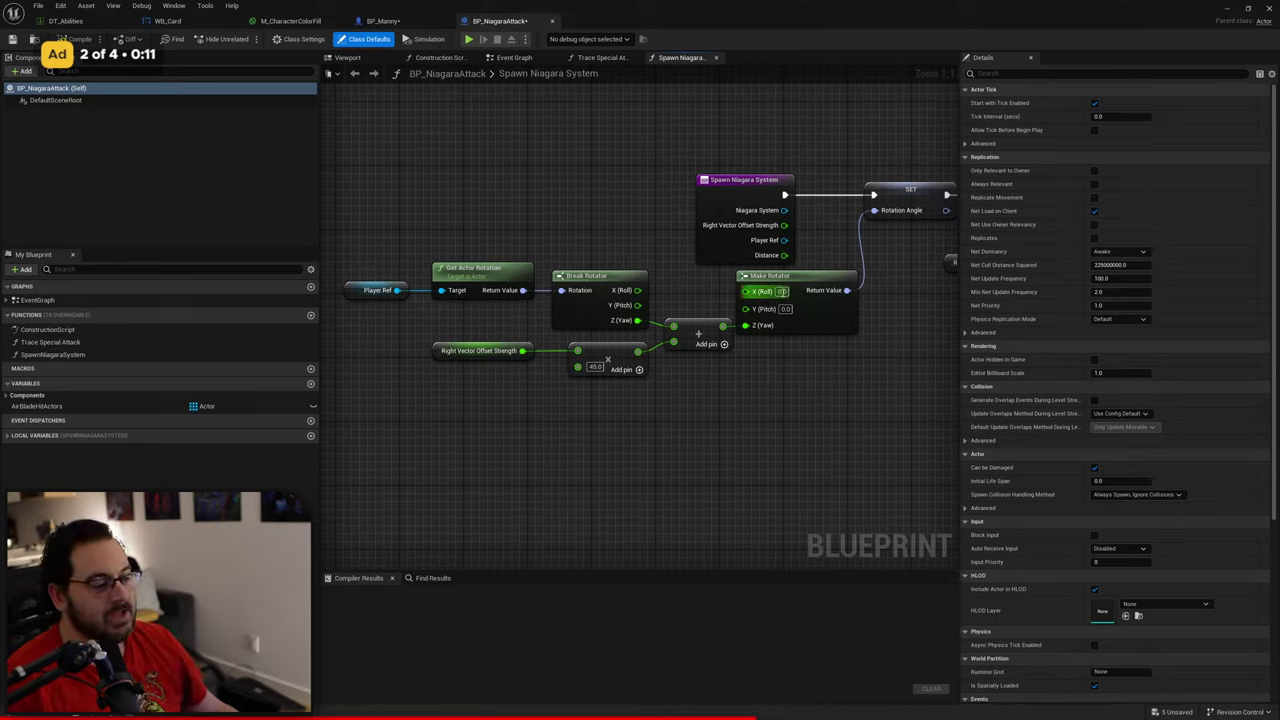
click(78, 39)
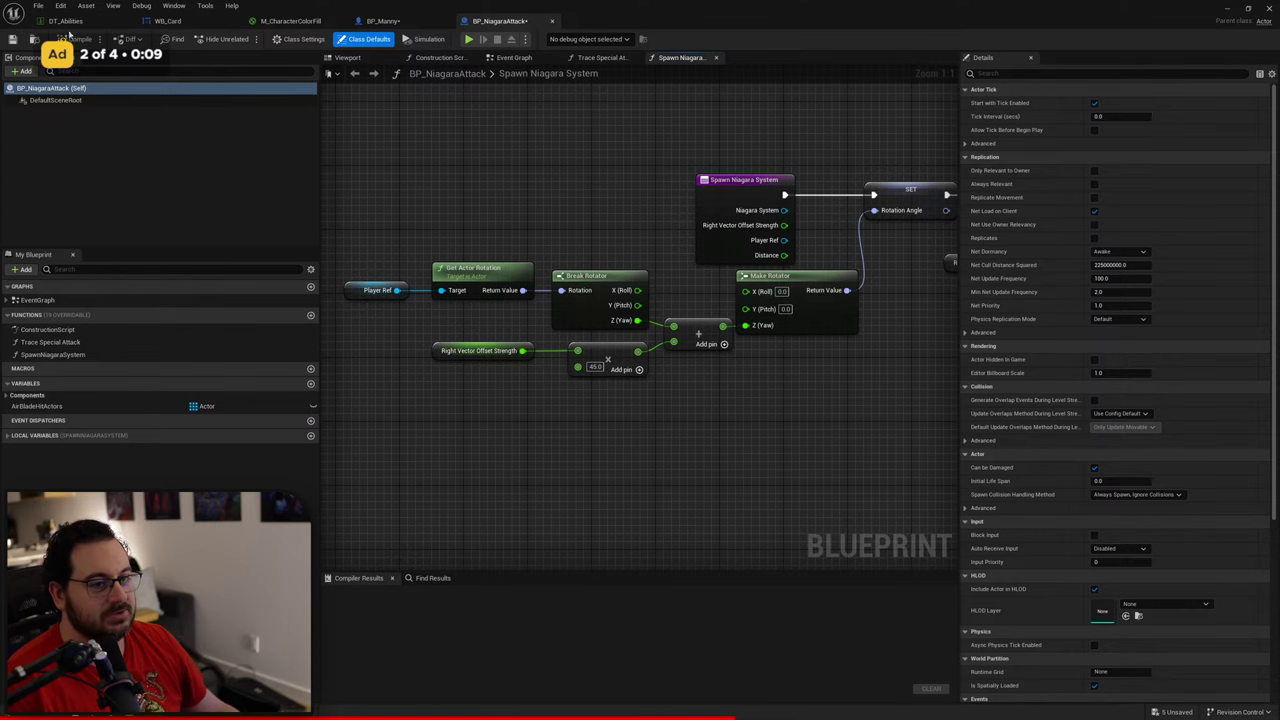
Step: Move the blueprint editor window out of the way and expand the level viewport to full screen
drag(857, 21, 717, 638)
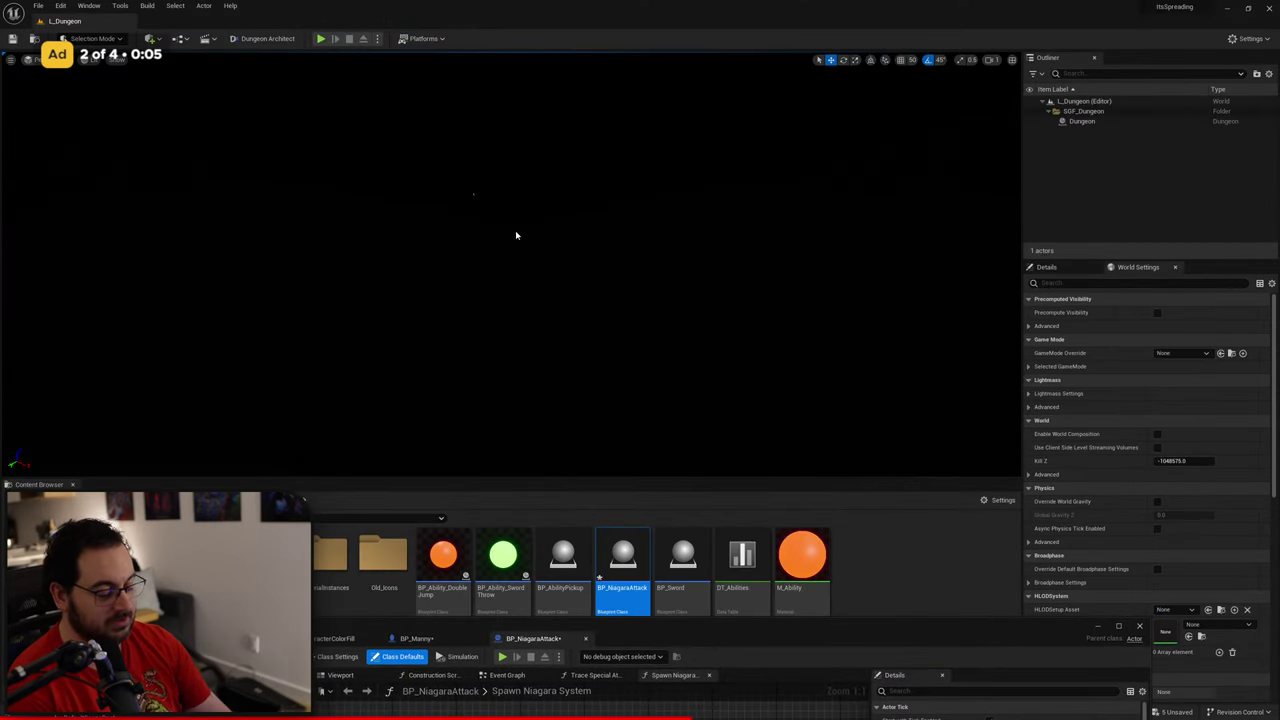
key(F11)
drag(768, 628, 1279, 610)
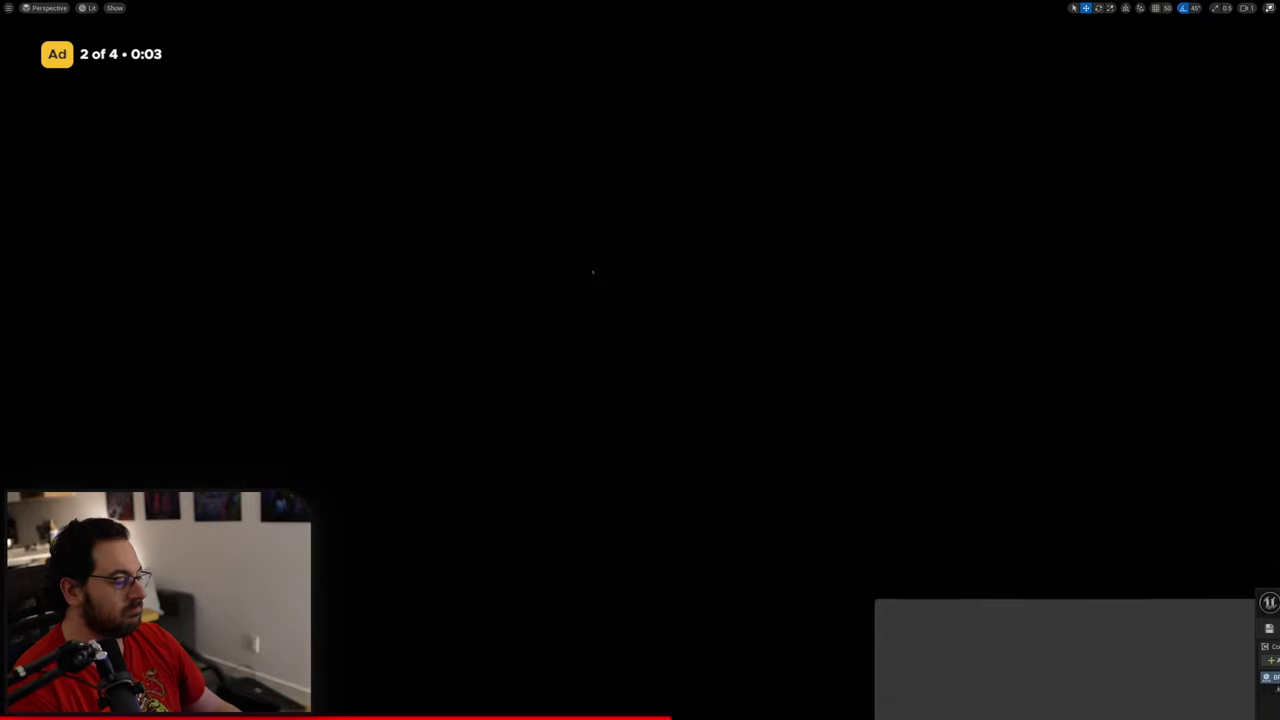
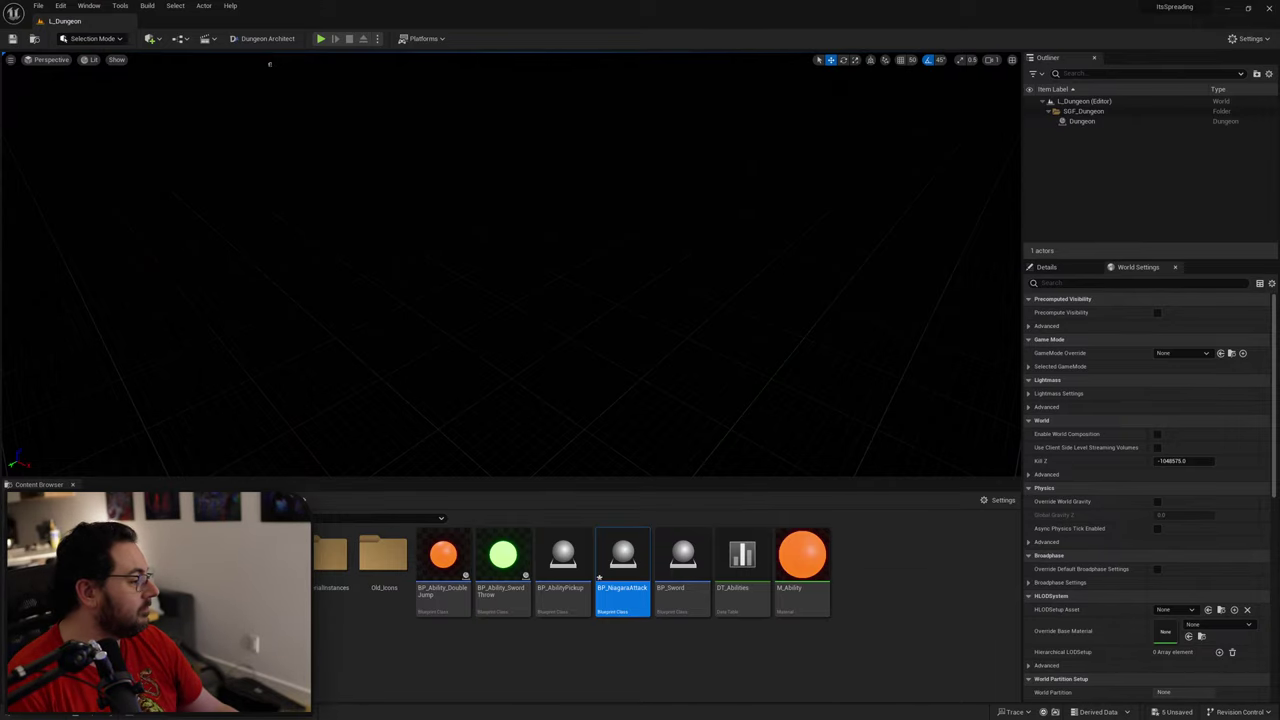
Step: Bring back the blueprint window, set the Sphere Trace For Objects node's Draw Debug Type to For Duration, and compile
drag(1100, 715, 593, 195)
right_drag(525, 450, 414, 307)
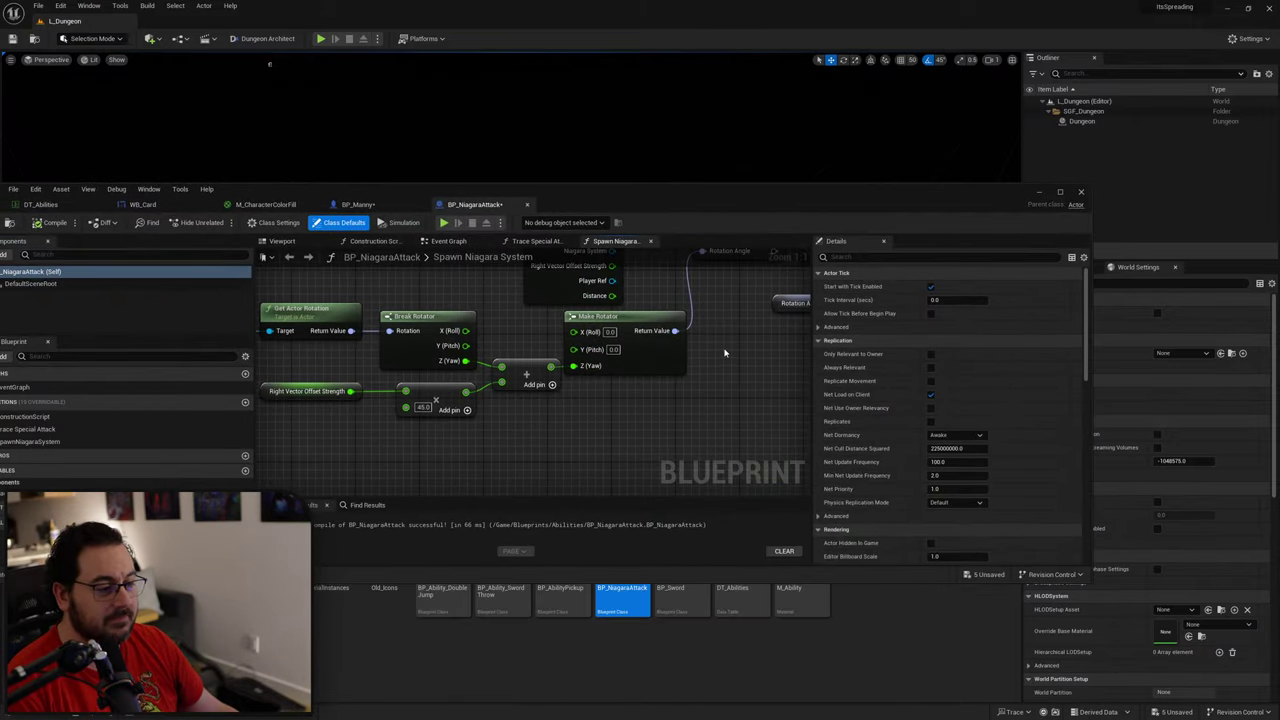
mouse_move(725, 352)
right_down()
mouse_move(609, 423)
mouse_move(460, 440)
mouse_move(366, 423)
right_up()
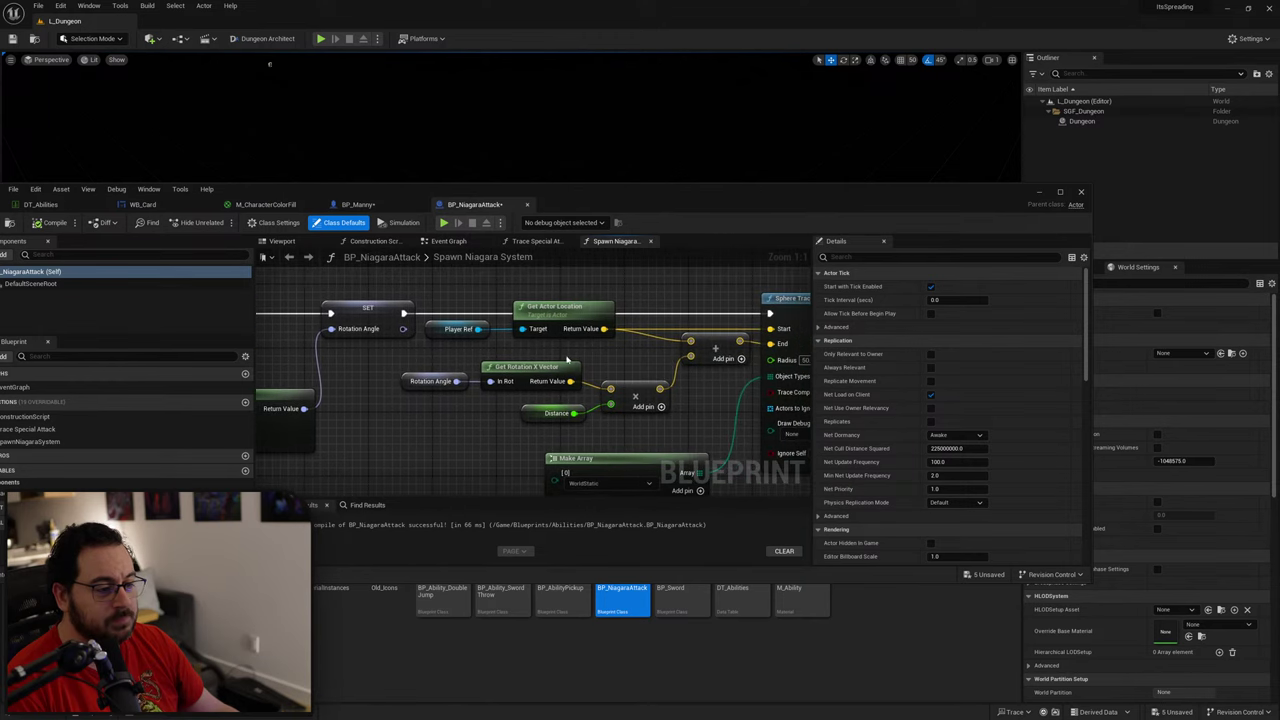
right_drag(714, 396, 570, 392)
click(647, 405)
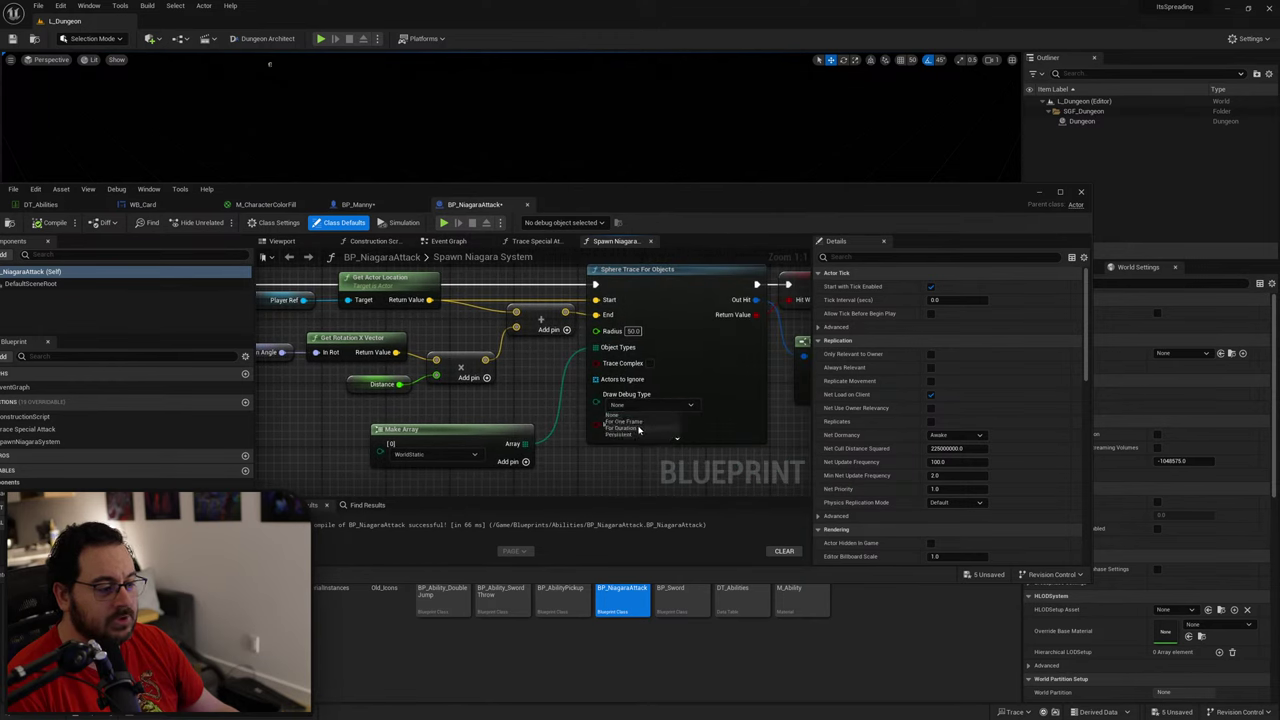
click(636, 429)
right_drag(540, 404, 577, 402)
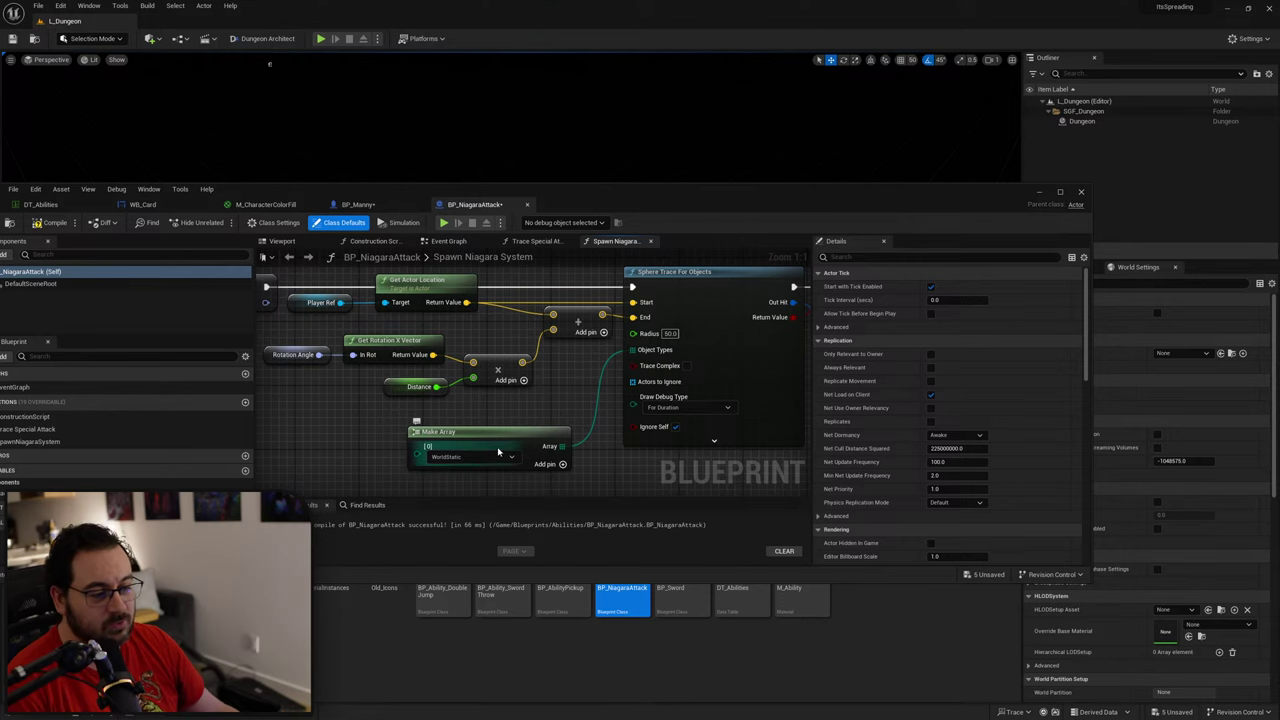
right_drag(517, 410, 531, 452)
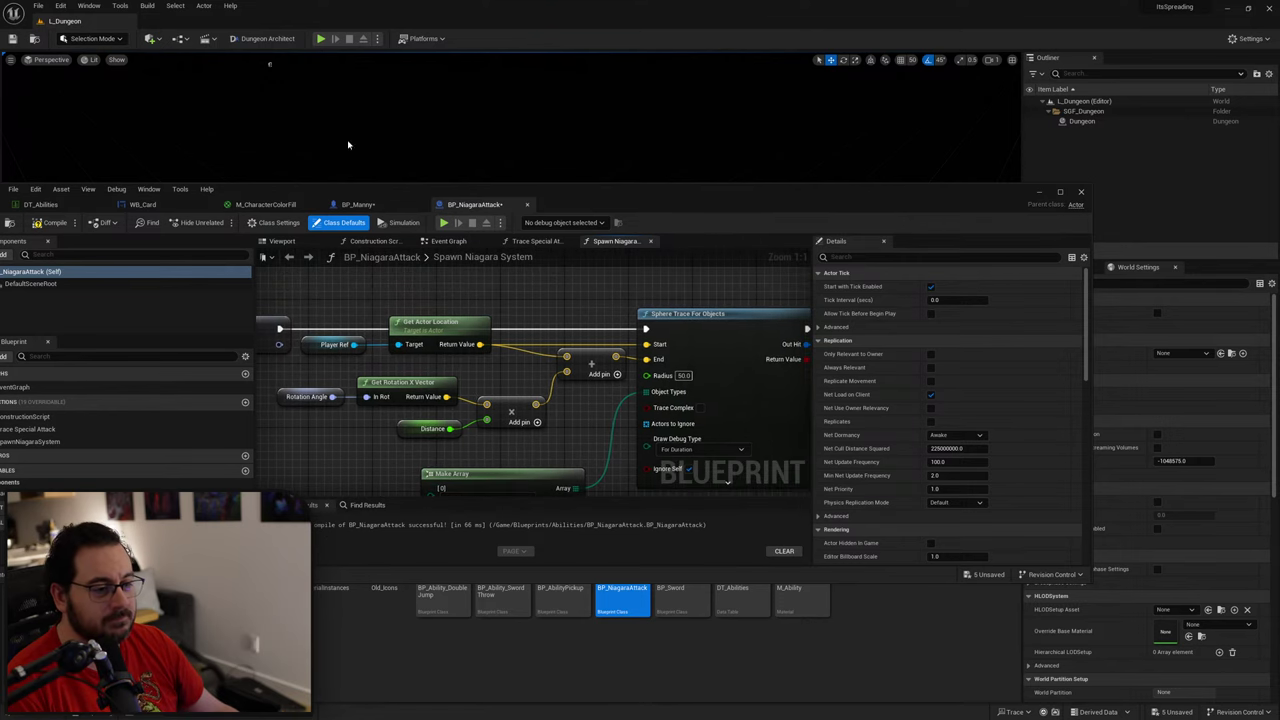
drag(560, 215, 698, 237)
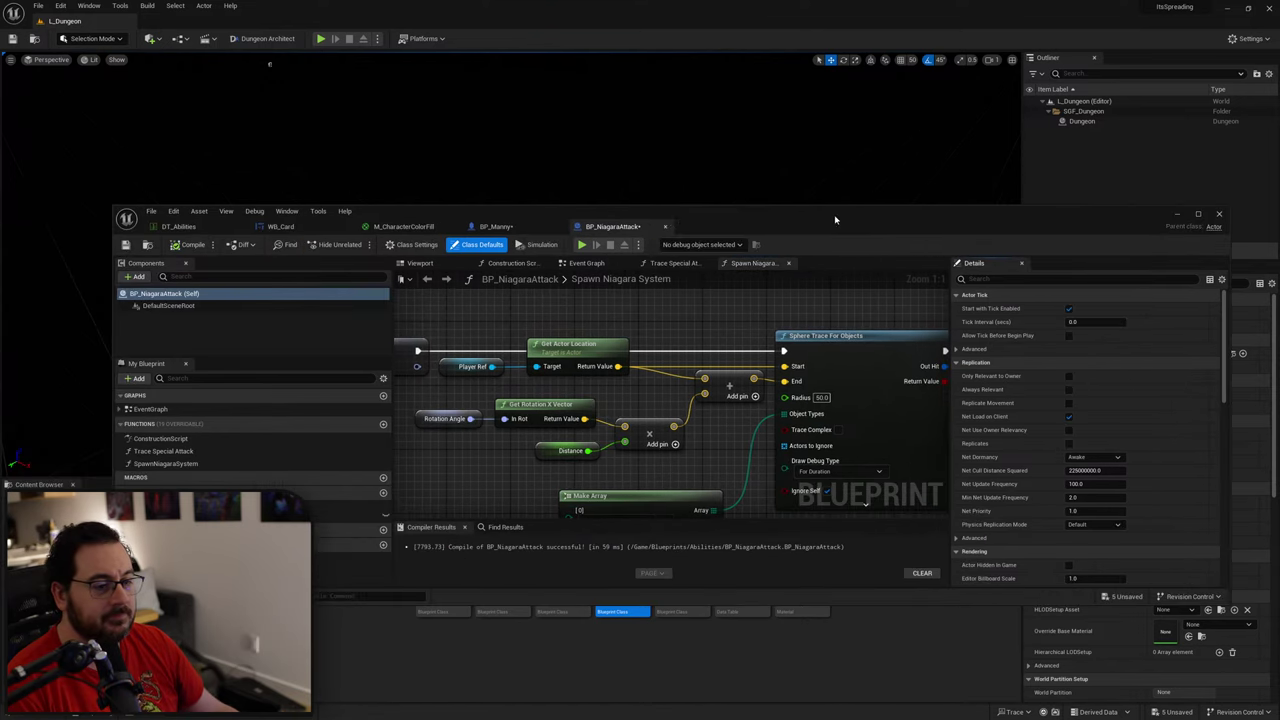
Step: Move the blueprint window off the level editor and start playing L_Dungeon in the full-screen viewport
right_drag(850, 420, 442, 417)
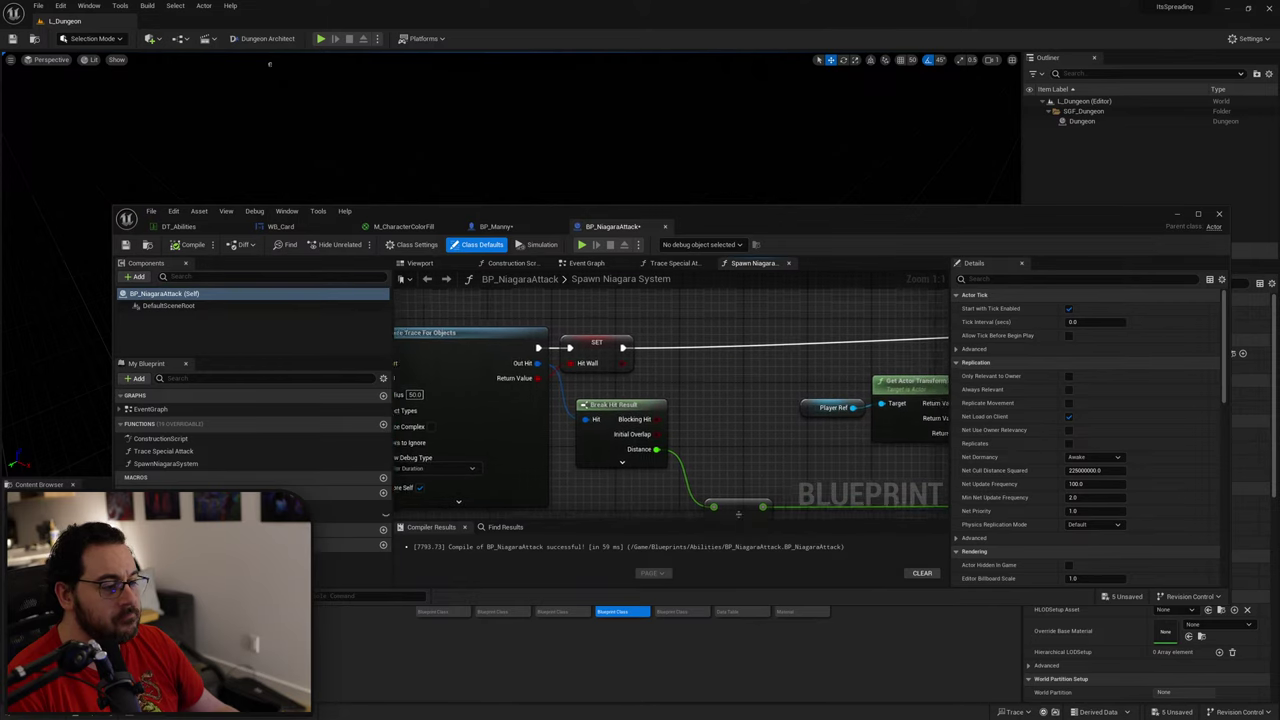
right_drag(940, 420, 783, 421)
drag(757, 223, 1279, 223)
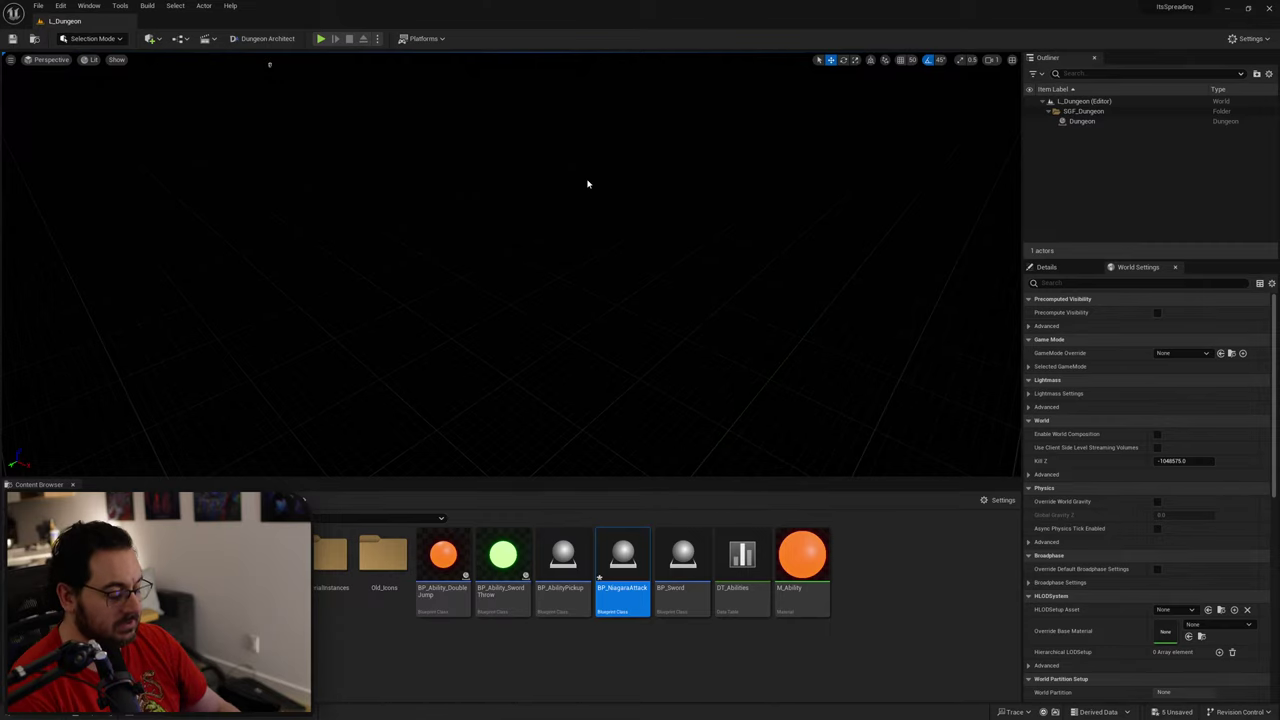
key(F11)
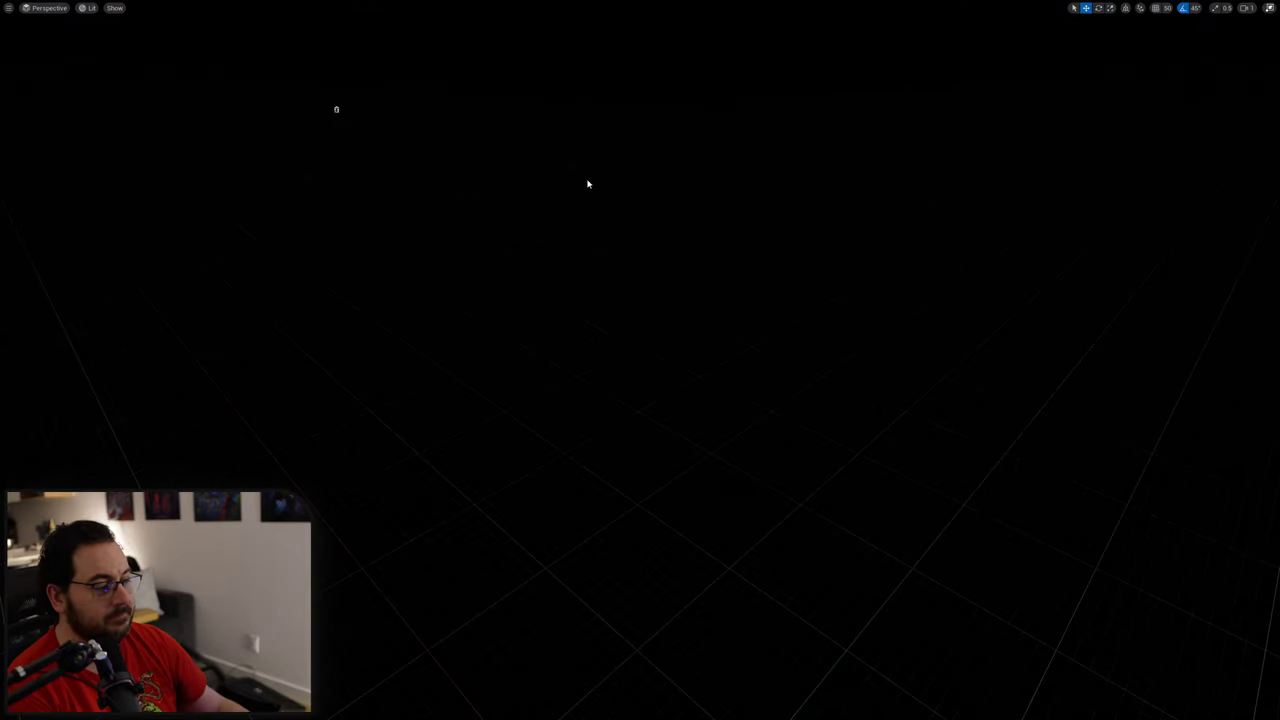
key(alt+p)
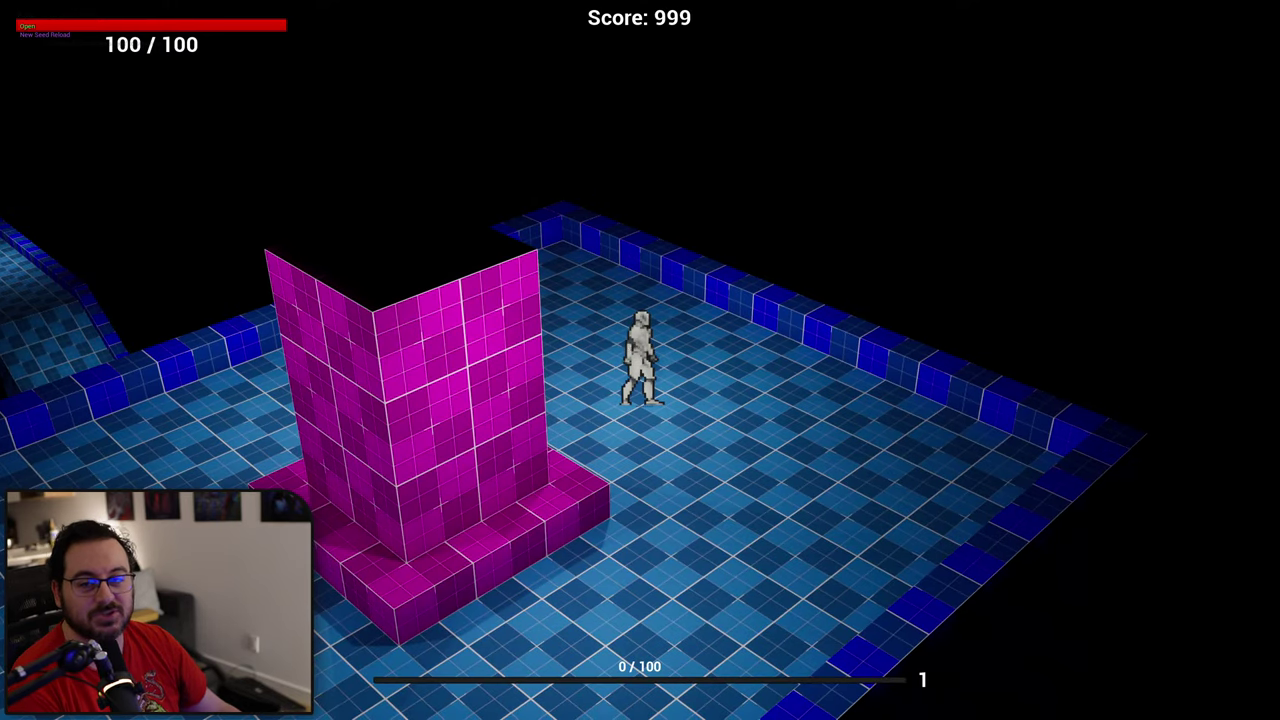
Step: Pick a multi-shot upgrade from the in-game ability cards and return to play
key(d)
key(s)
key(Tab)
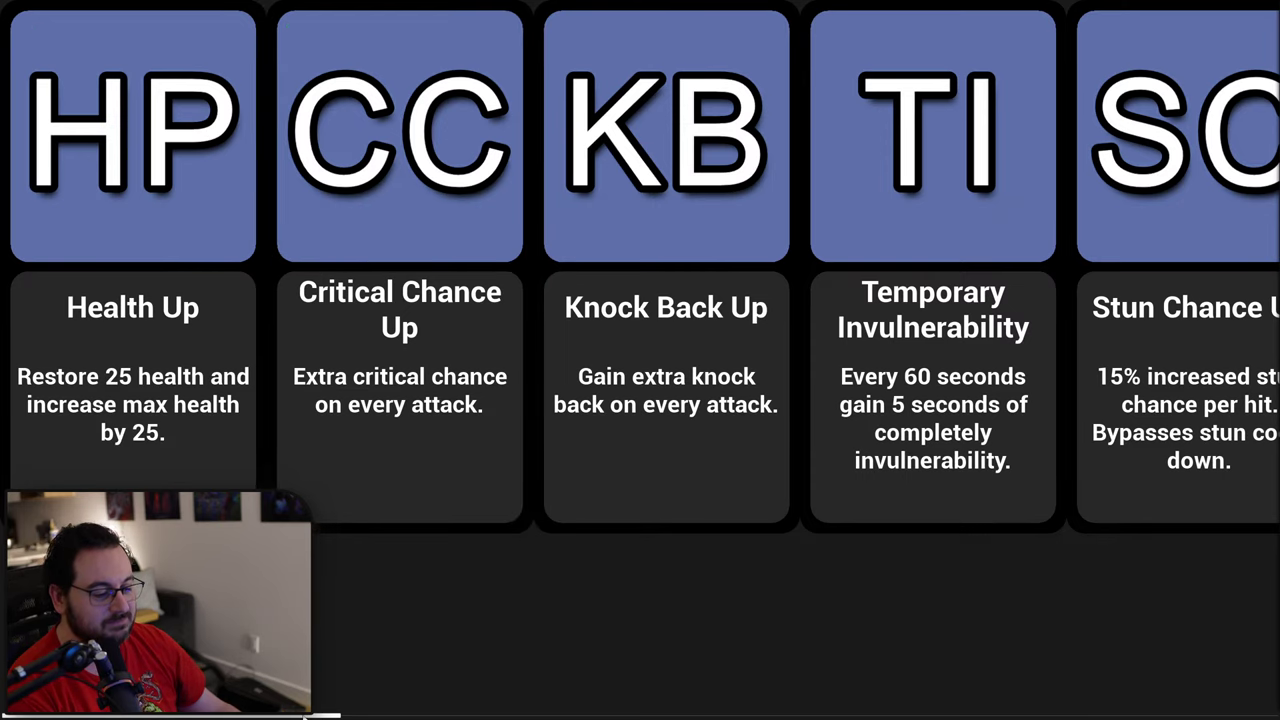
drag(304, 716, 735, 703)
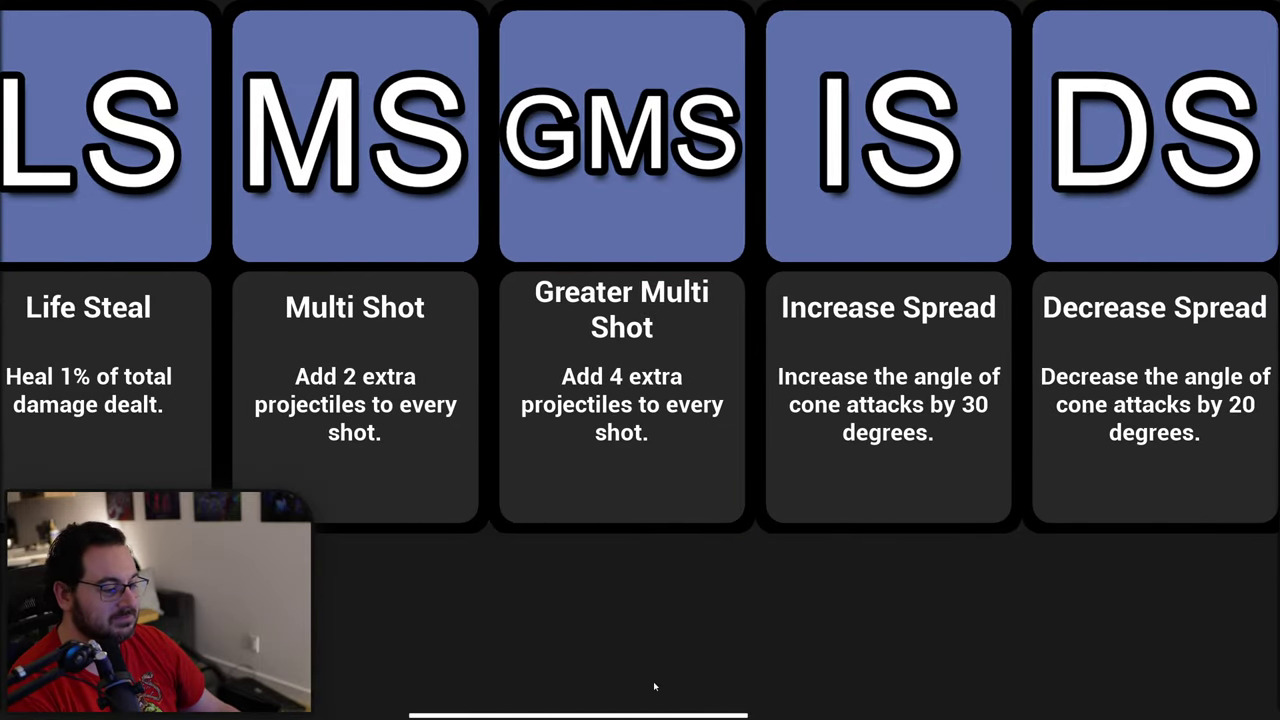
drag(694, 717, 640, 658)
key(Tab)
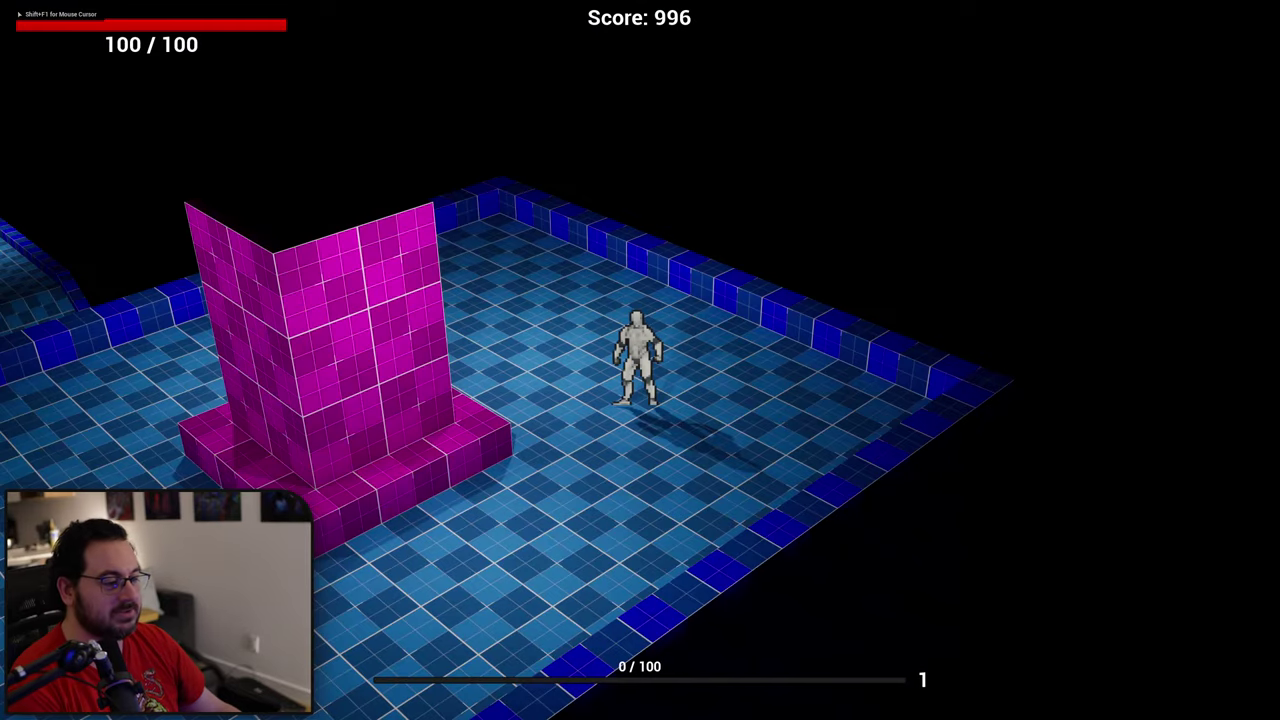
Step: Run around the starting room performing the multi-projectile attack towards its walls and the pillar to check the debug sphere traces
key(a)
key(s)
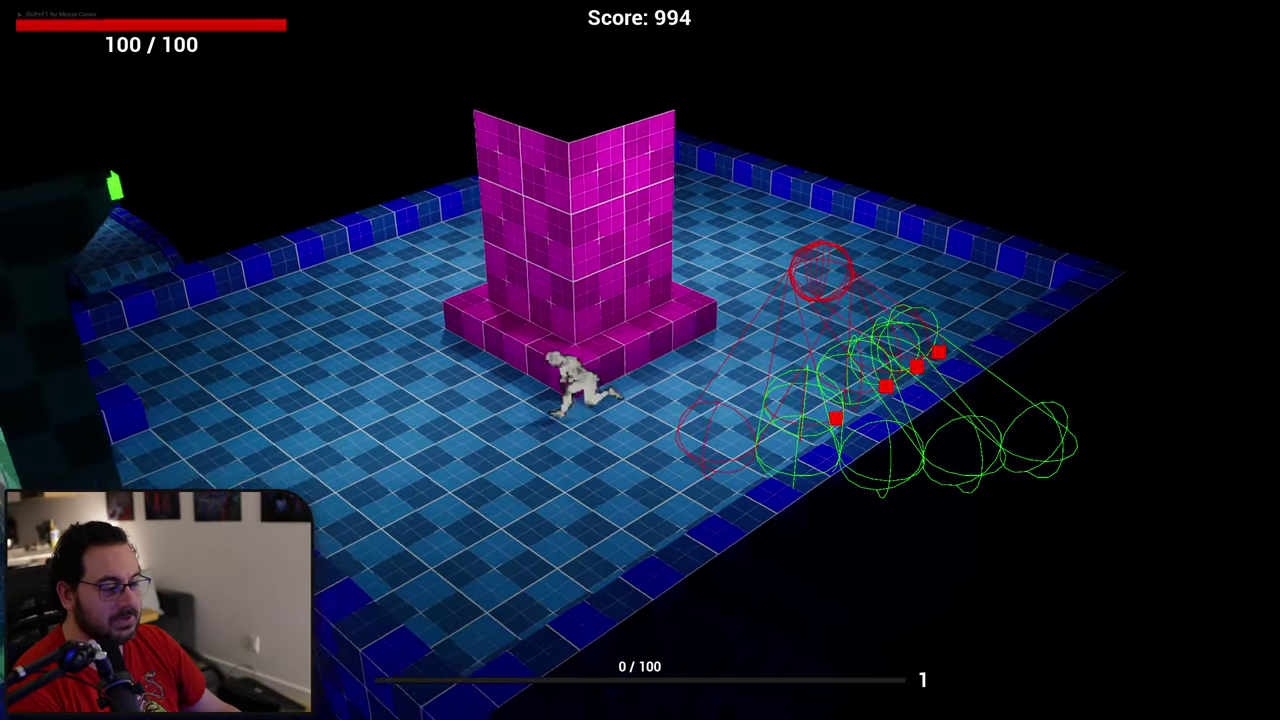
key(d)
key(w)
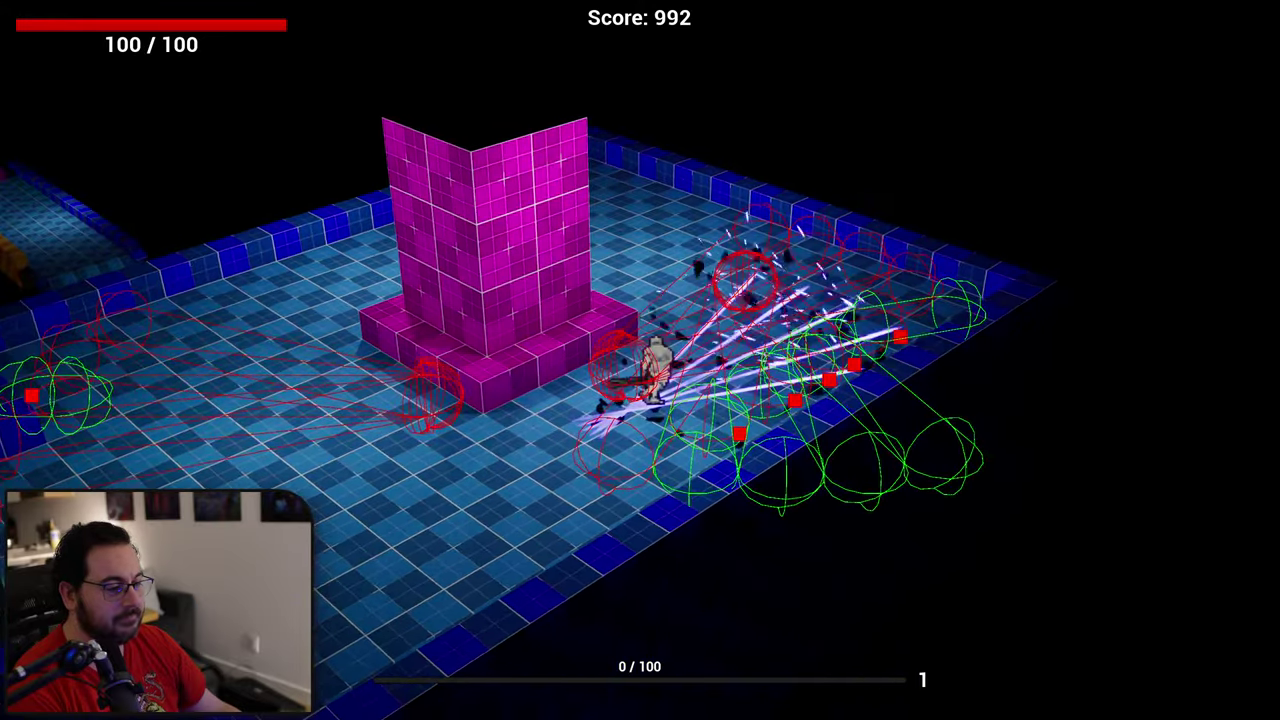
key(w)
key(a)
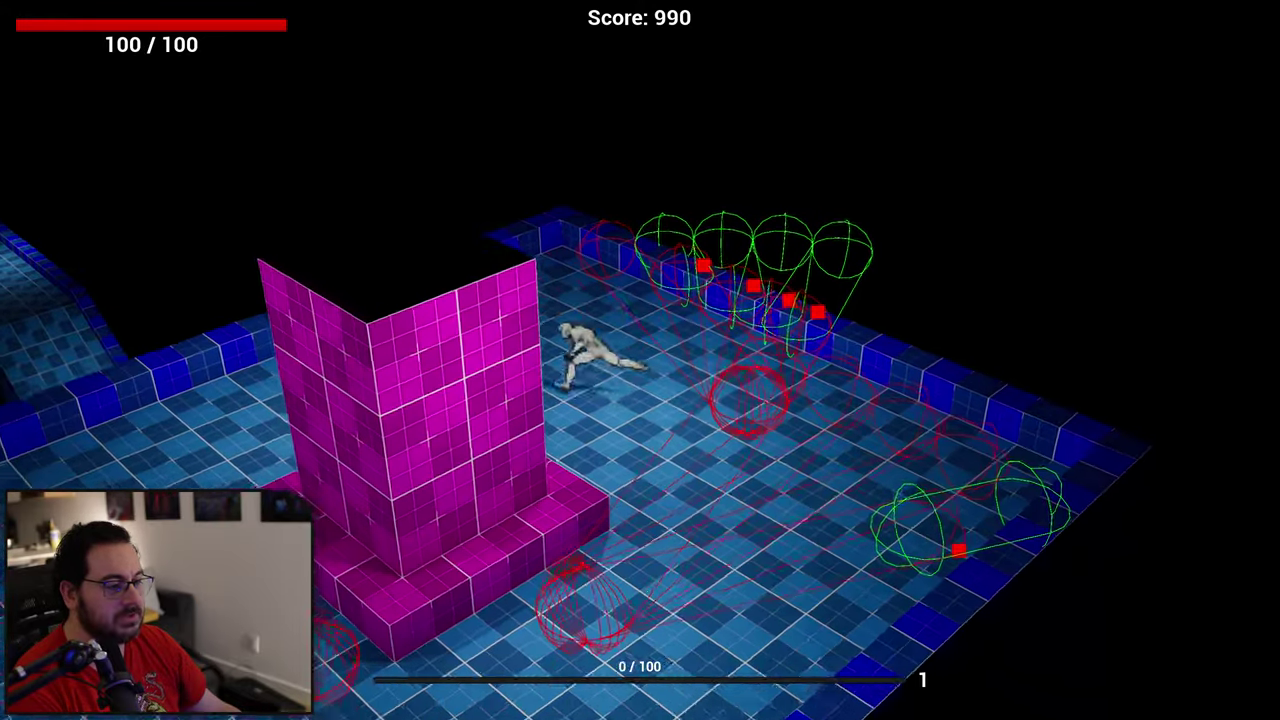
key(s)
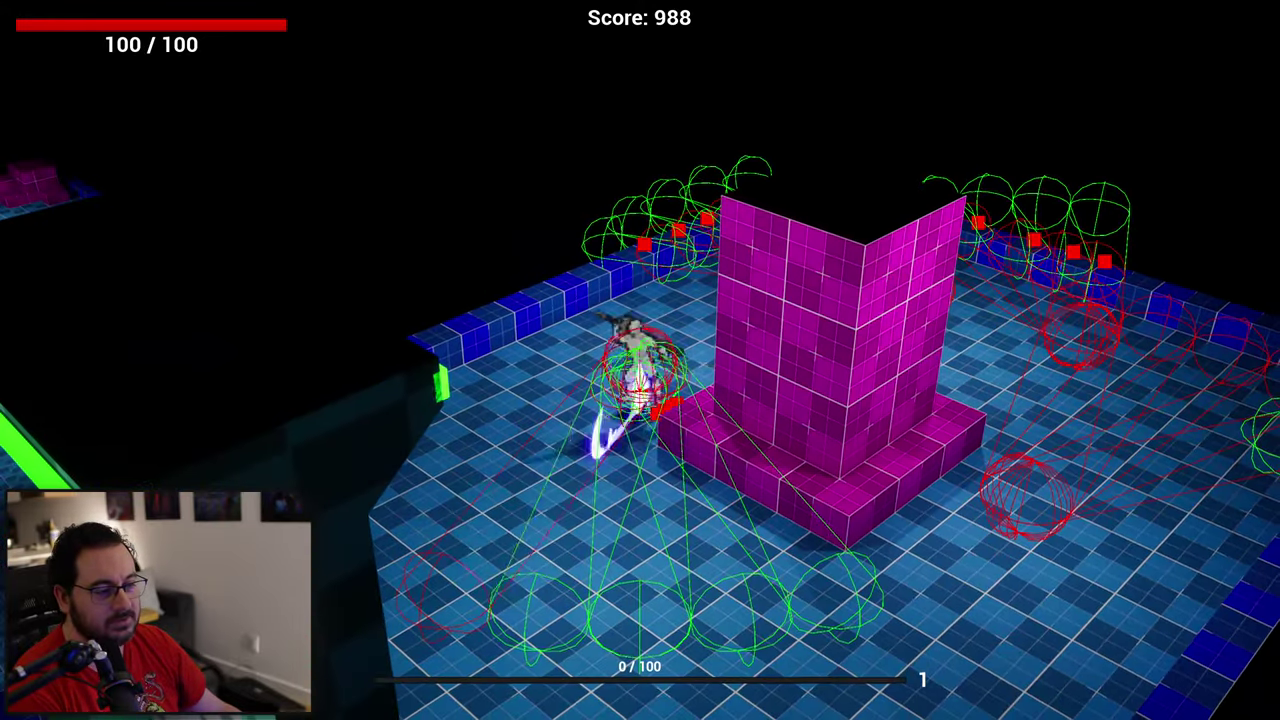
key(s)
key(d)
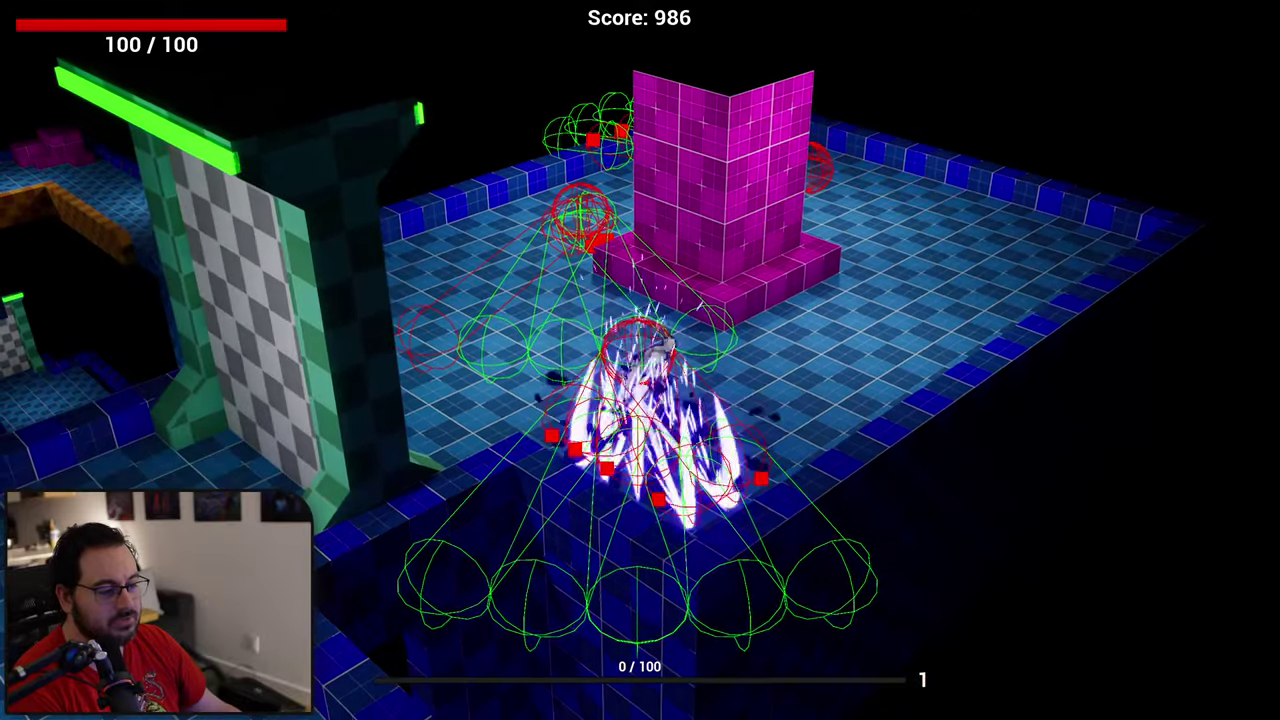
Step: Leave the starting room through the gate and fire multi-projectile attacks at the enemies outside to check the debug sphere traces
key(a)
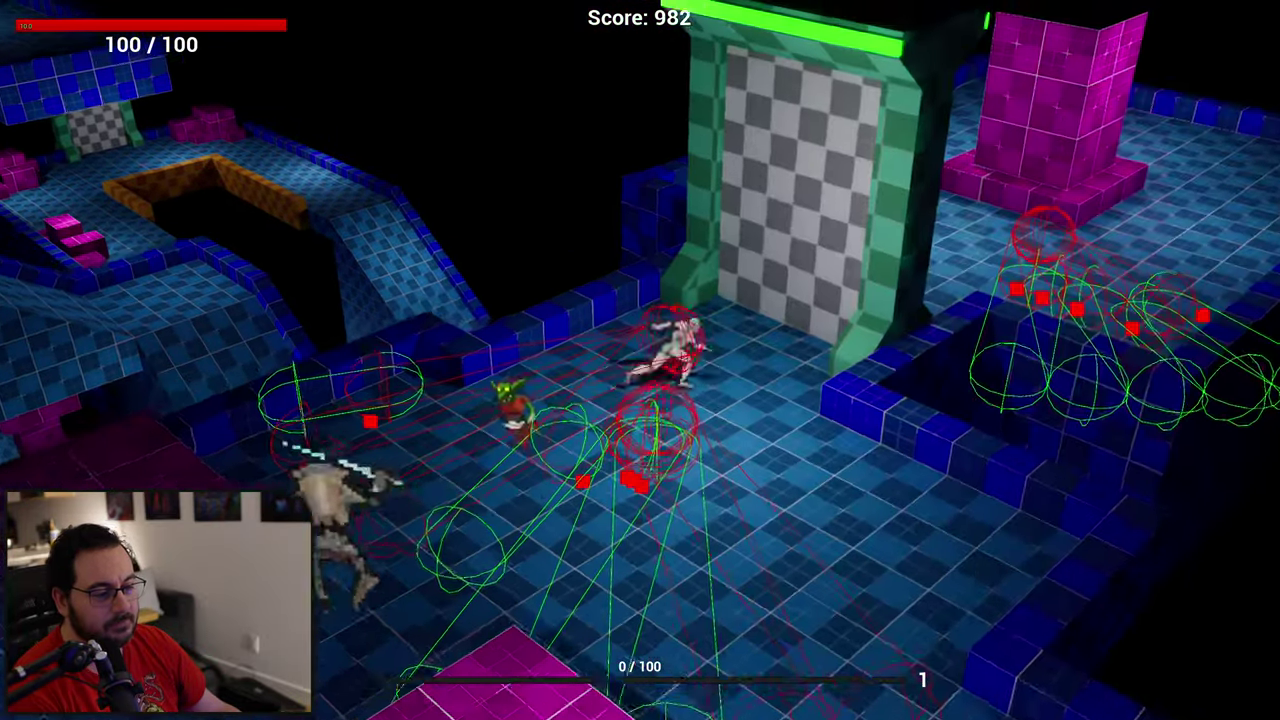
key(a)
key(d)
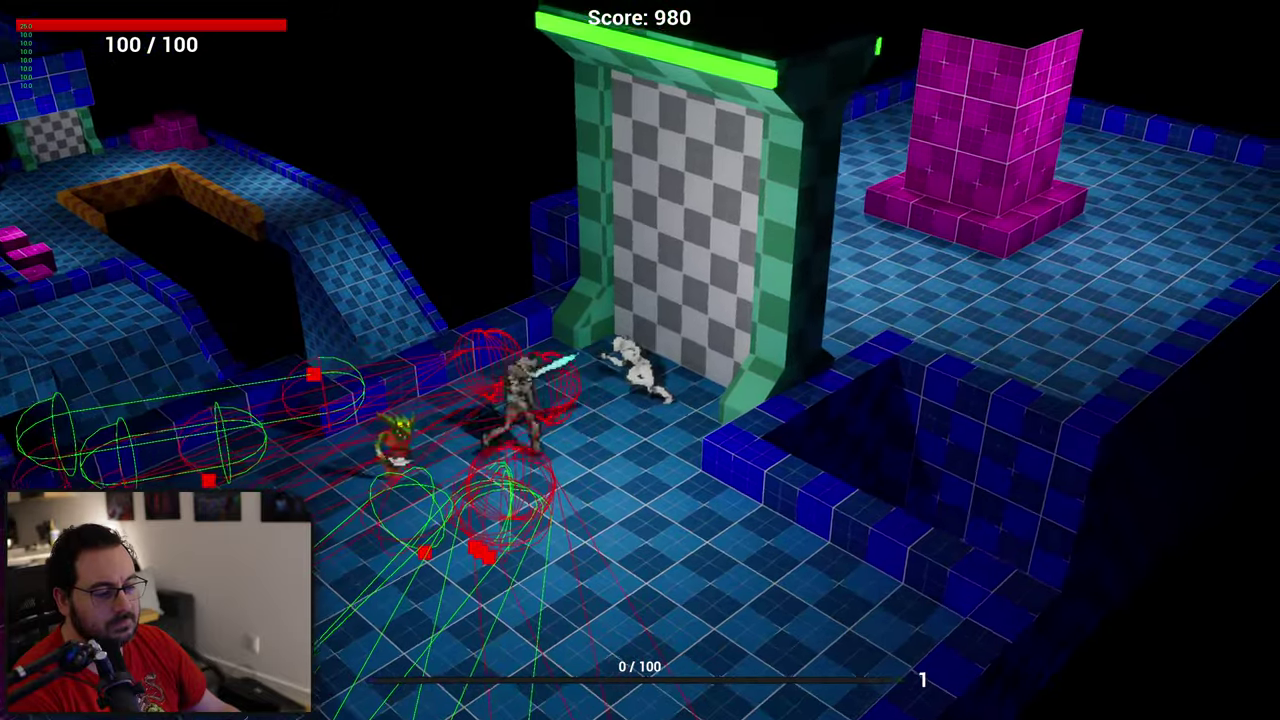
key(s)
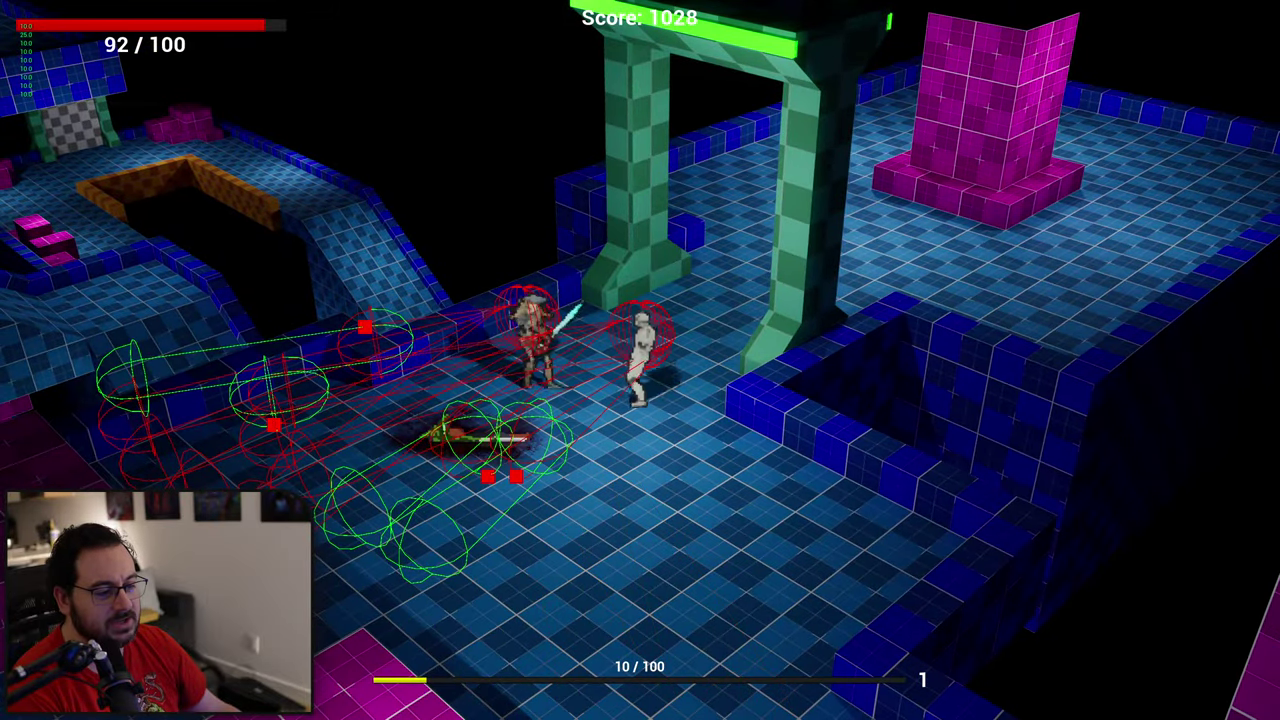
key(a)
key(s)
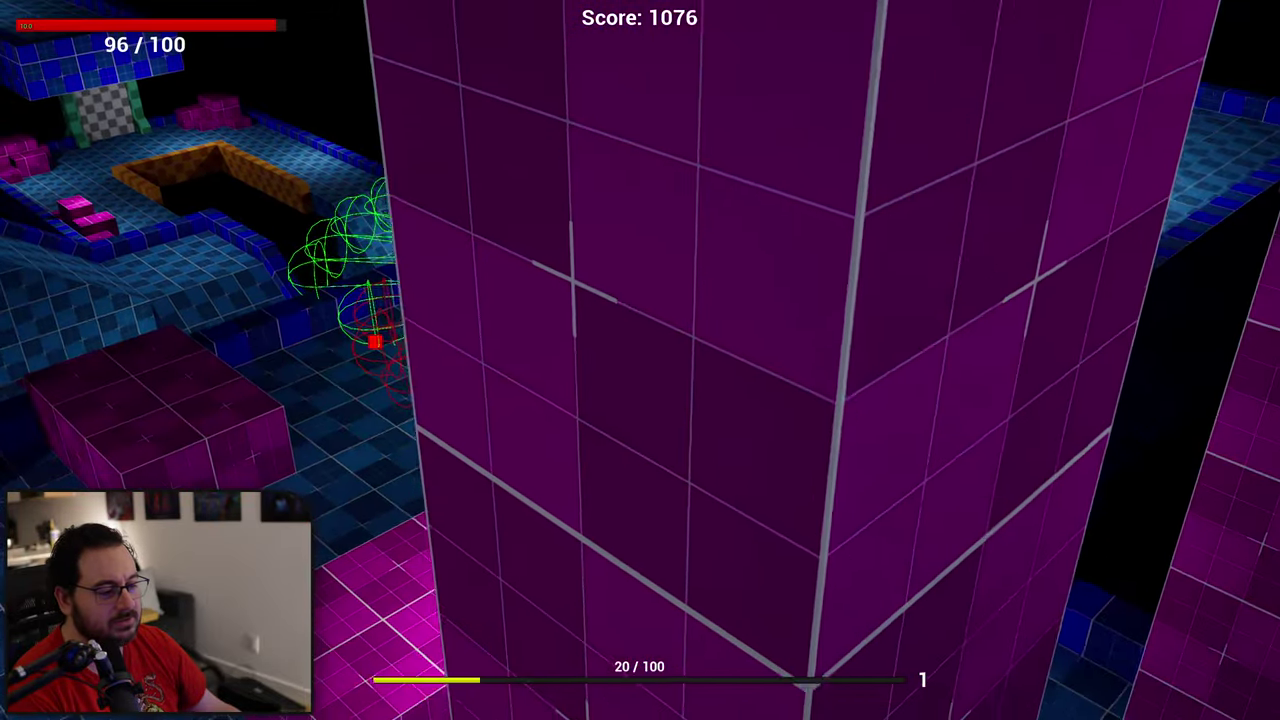
key(a)
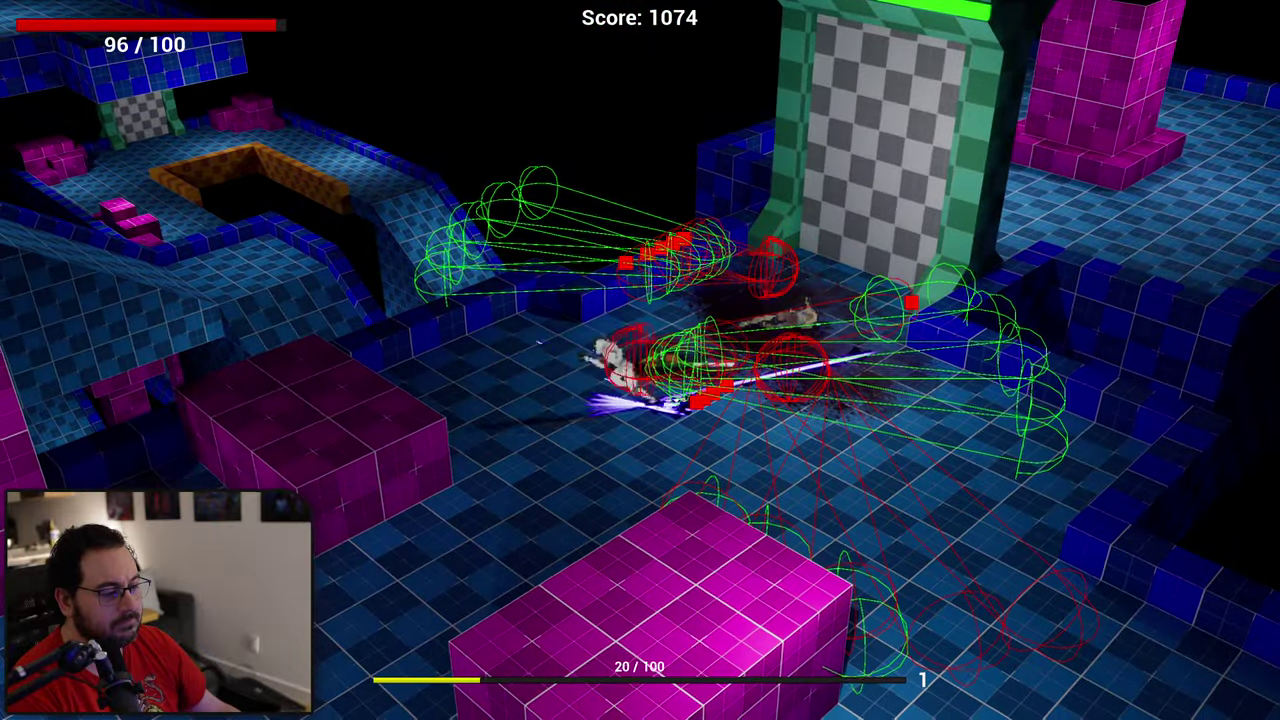
key(s)
Step: Fight the enemies between the magenta blocks to check the sphere traces on open floor, and end the play session
key(a)
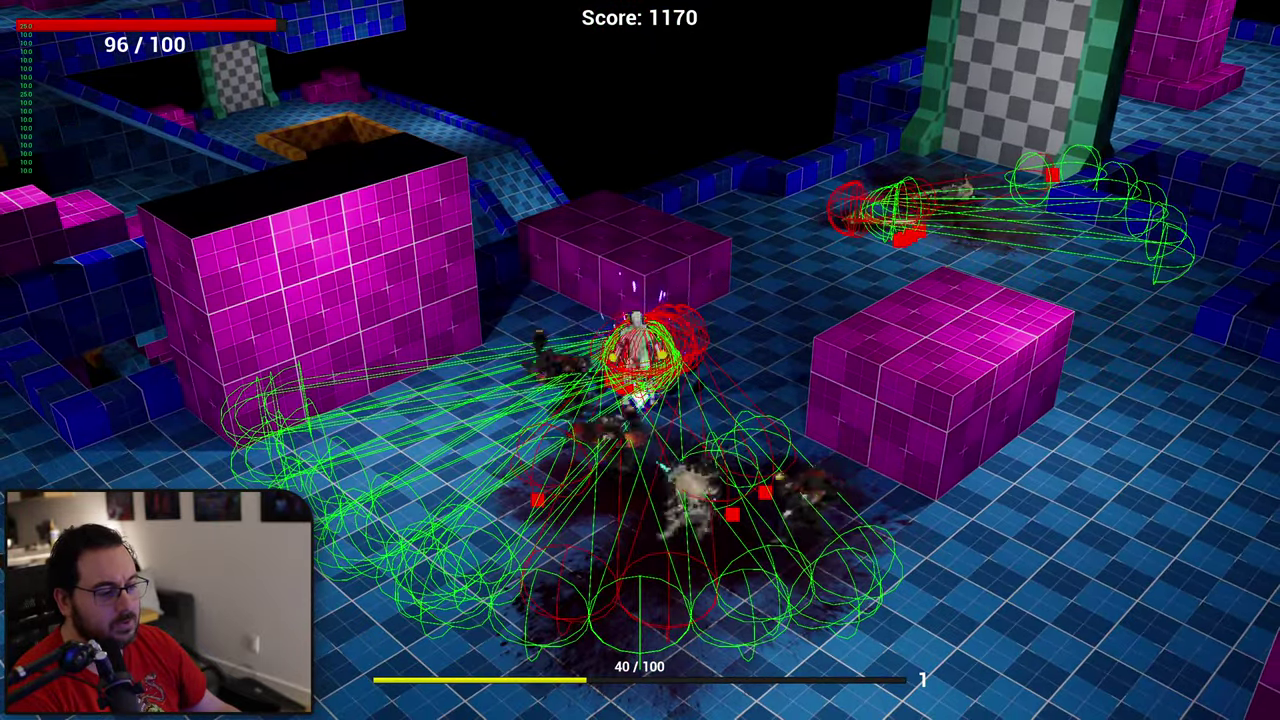
key(w)
key(a)
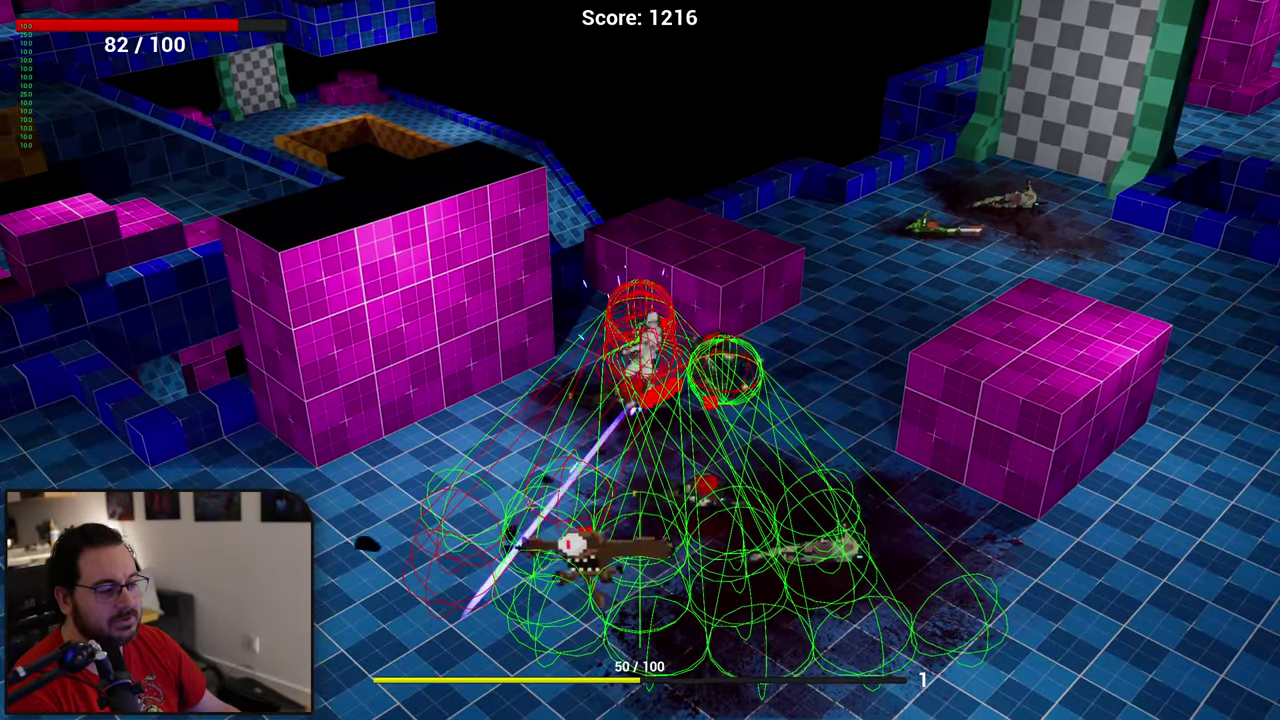
key(a)
key(s)
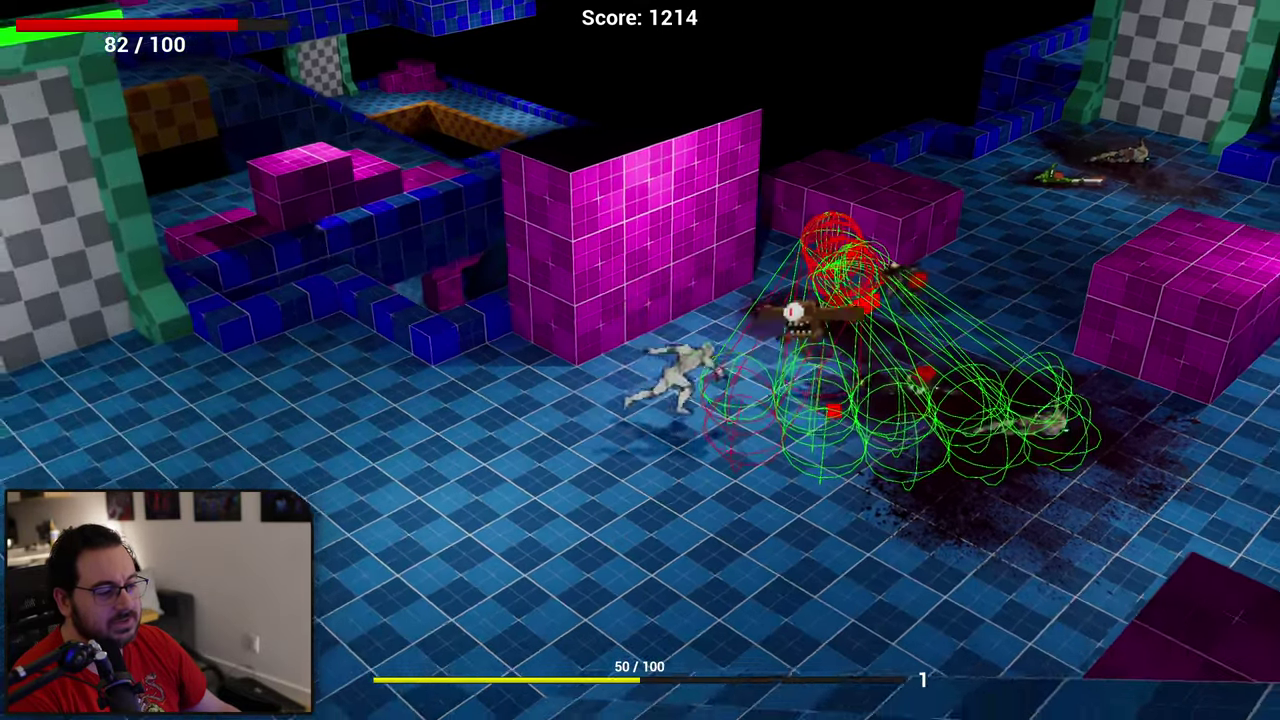
key(Escape)
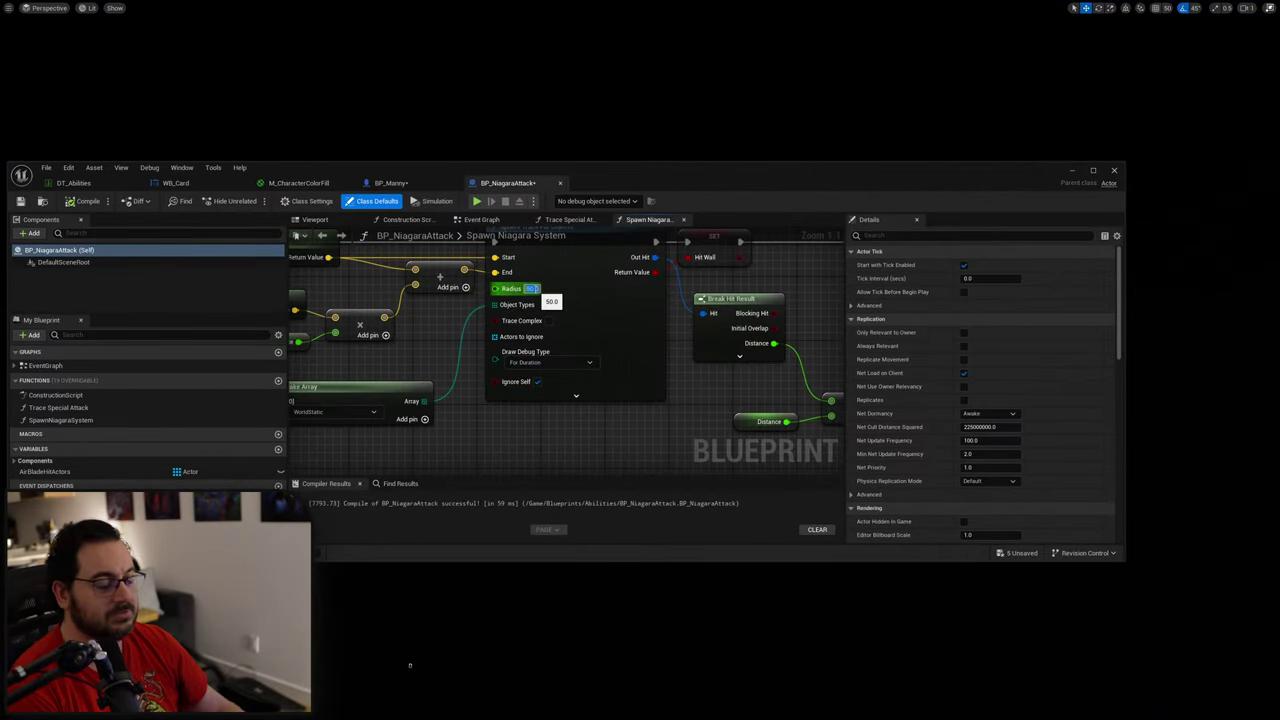
Step: Set the Radius of the Sphere Trace For Objects node to 25 and compile BP_NiagaraAttack
text(25)
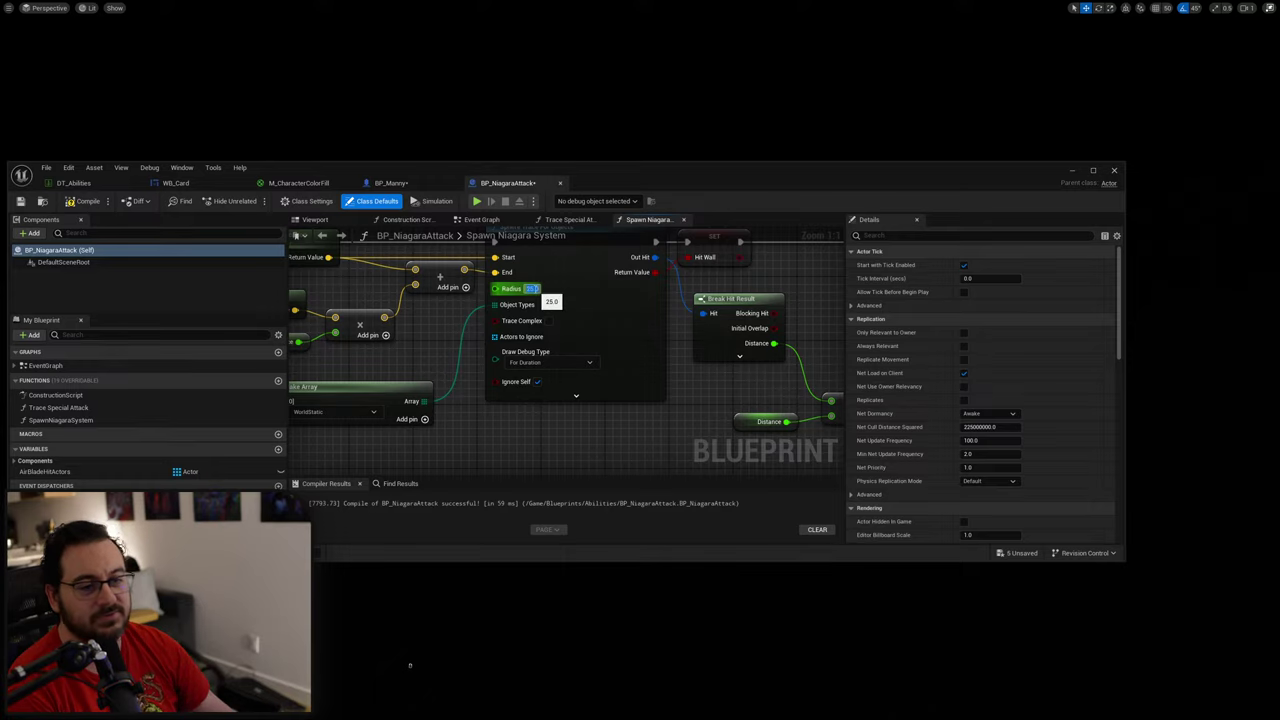
click(92, 203)
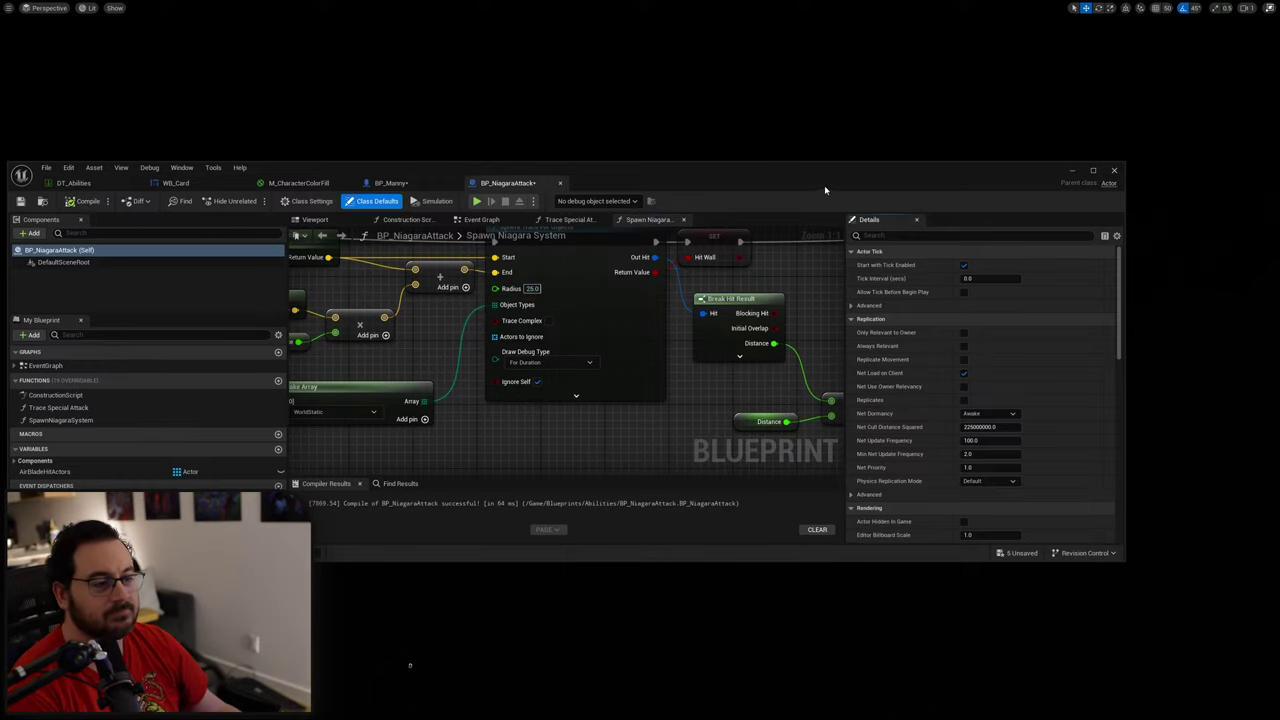
Step: Minimize the blueprint window and start a new play session with the Greater Multi Shot ability card
click(1072, 170)
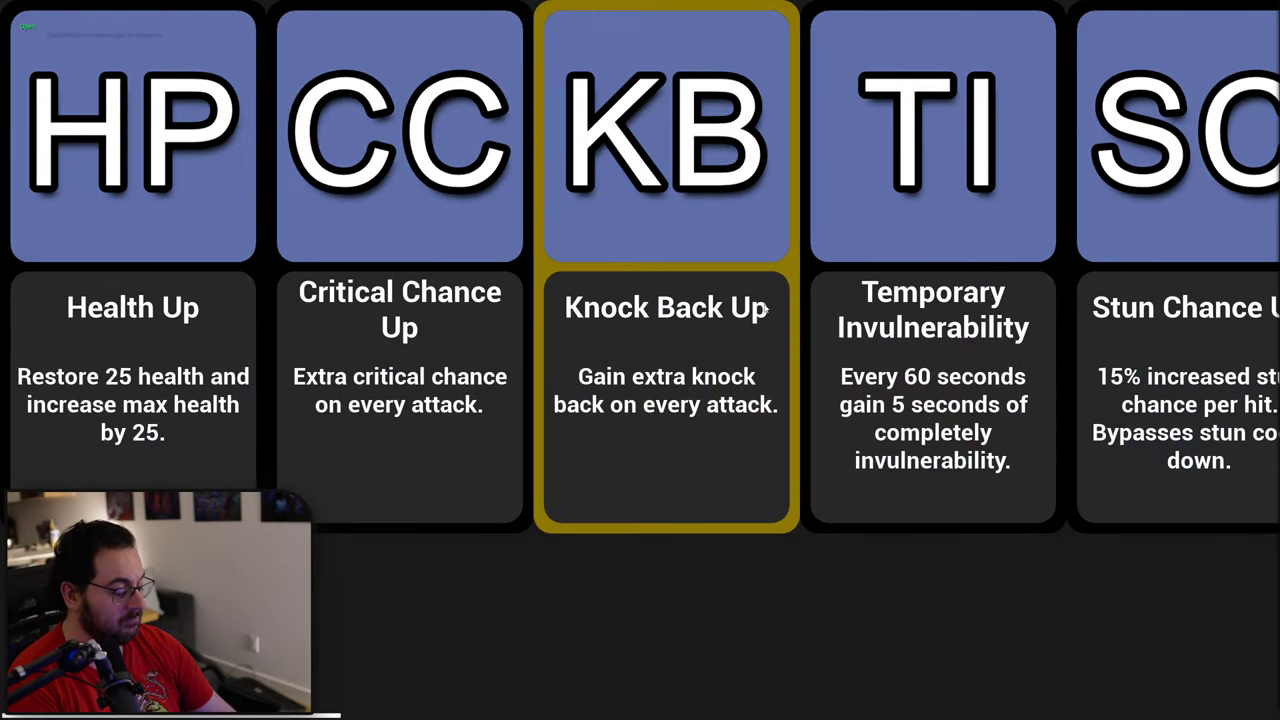
drag(300, 715, 591, 712)
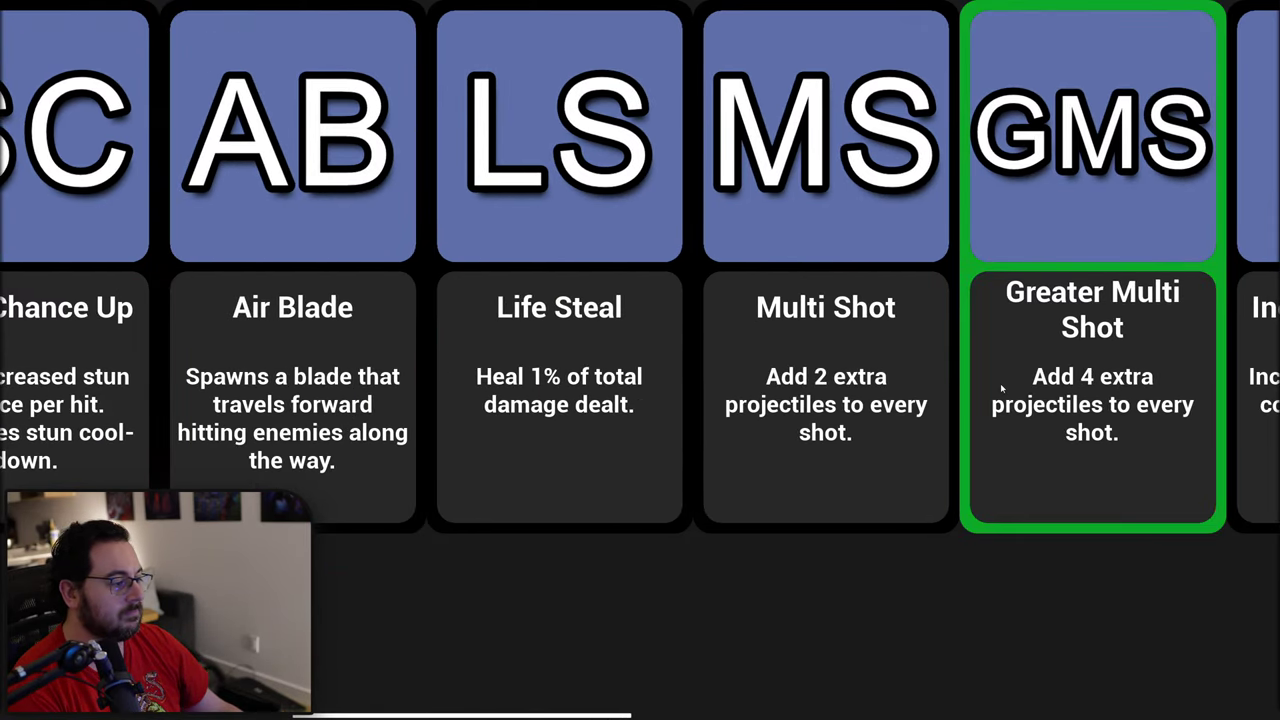
key(Tab)
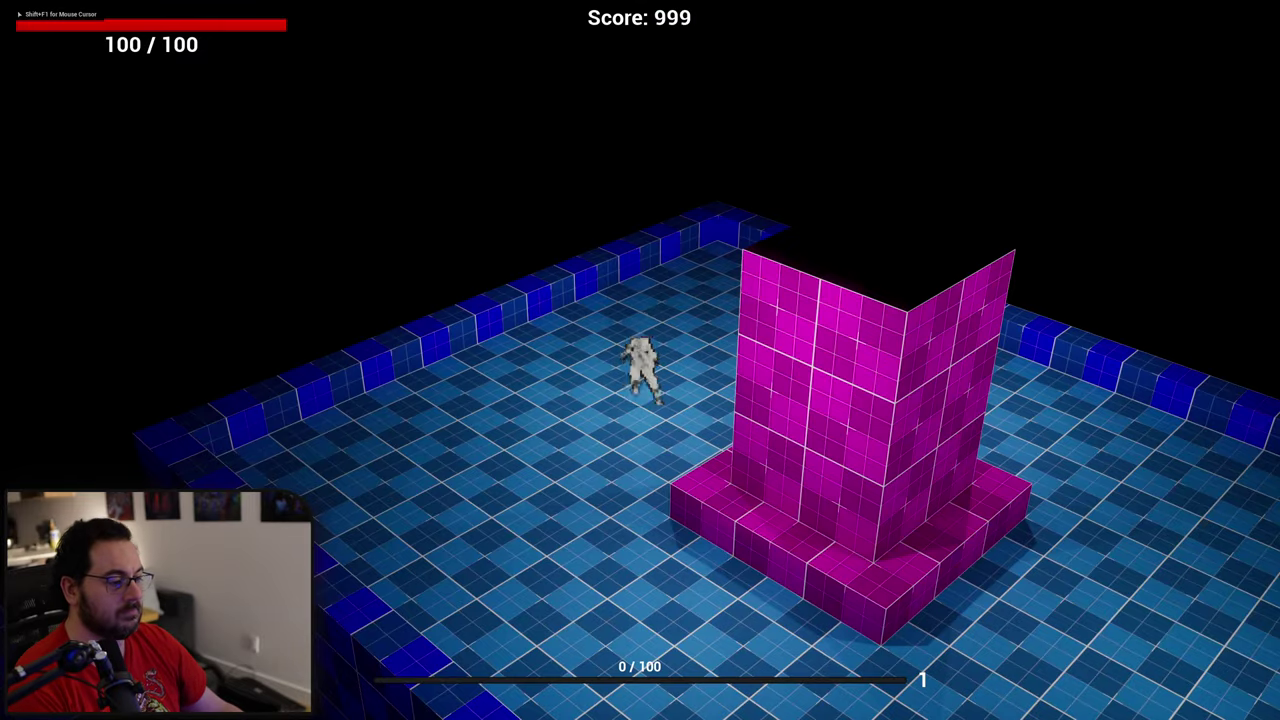
Step: Test the smaller sphere traces against the starting room's low border wall and run out through the gate
key(s)
key(d)
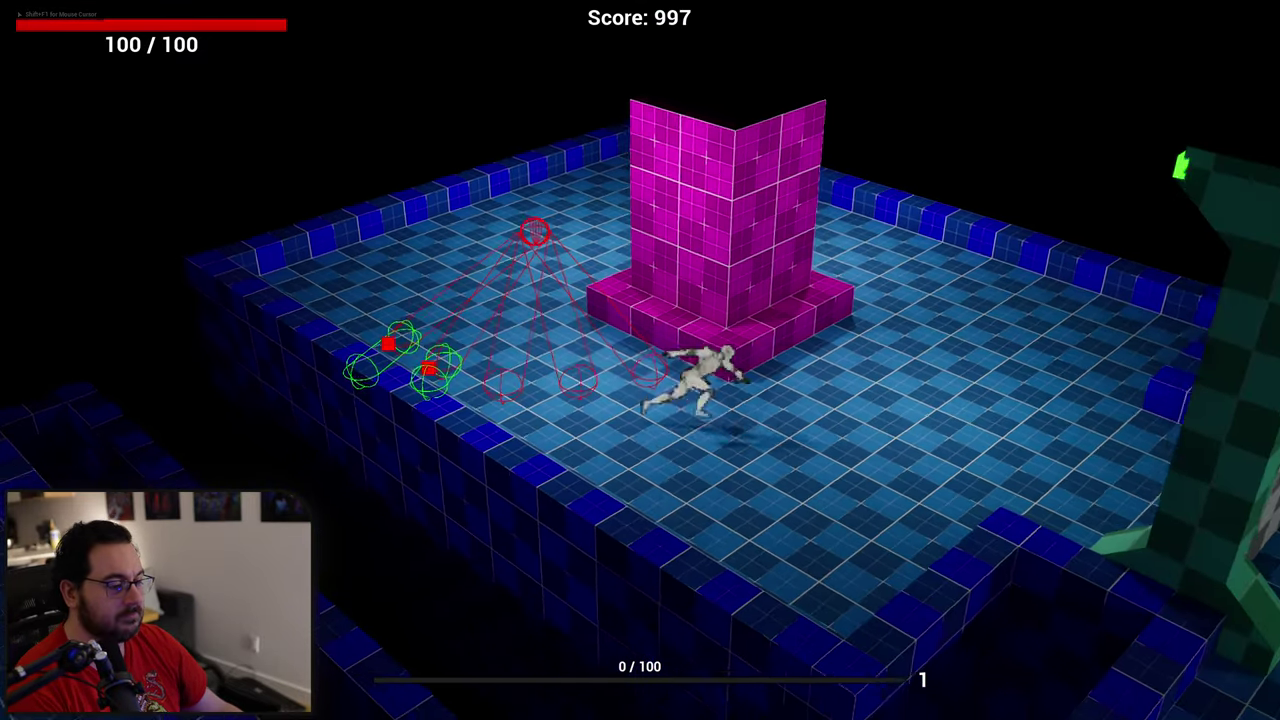
key(d)
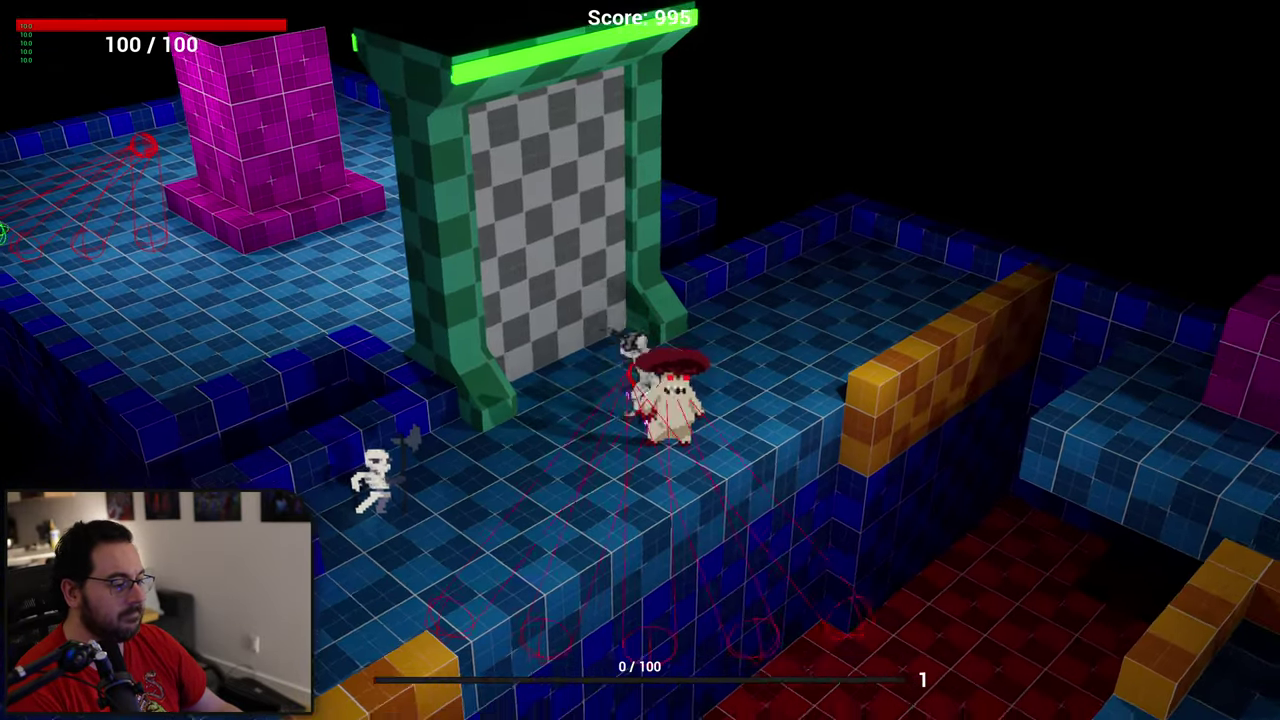
Step: Attack the enemies on the walkway outside the gate, firing projectiles towards the low blue and orange walls
key(s)
key(a)
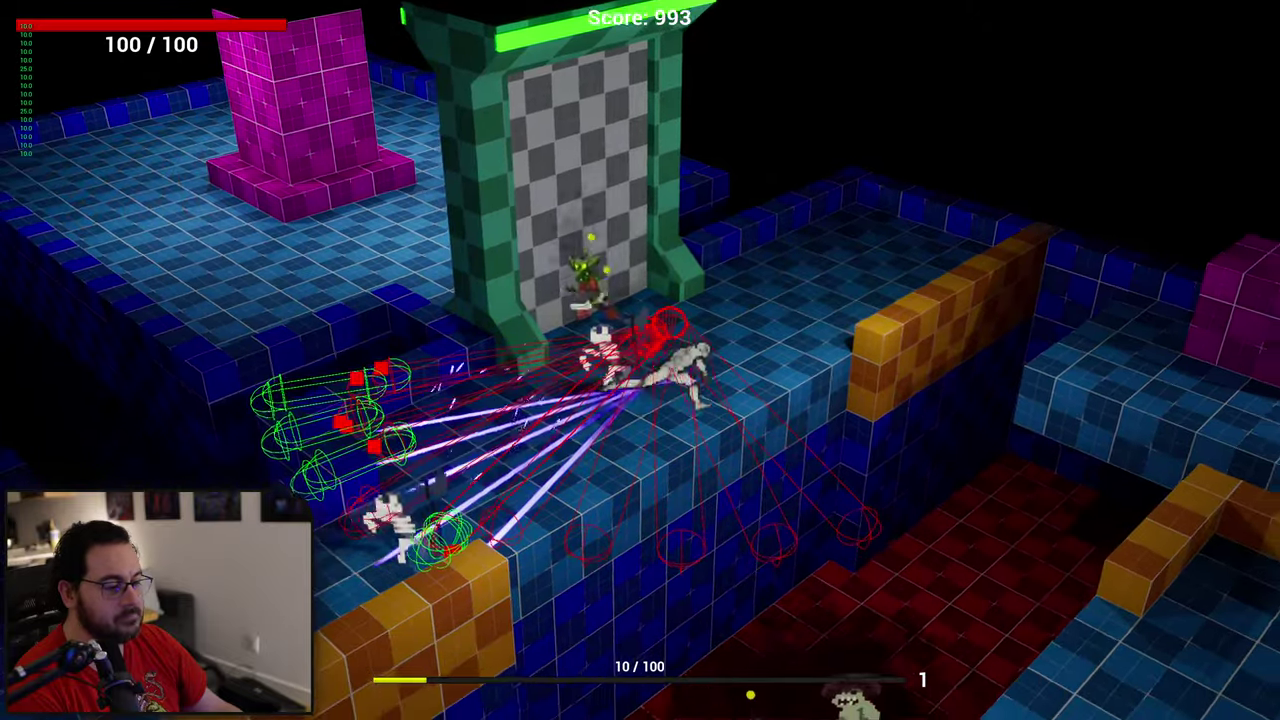
key(d)
key(w)
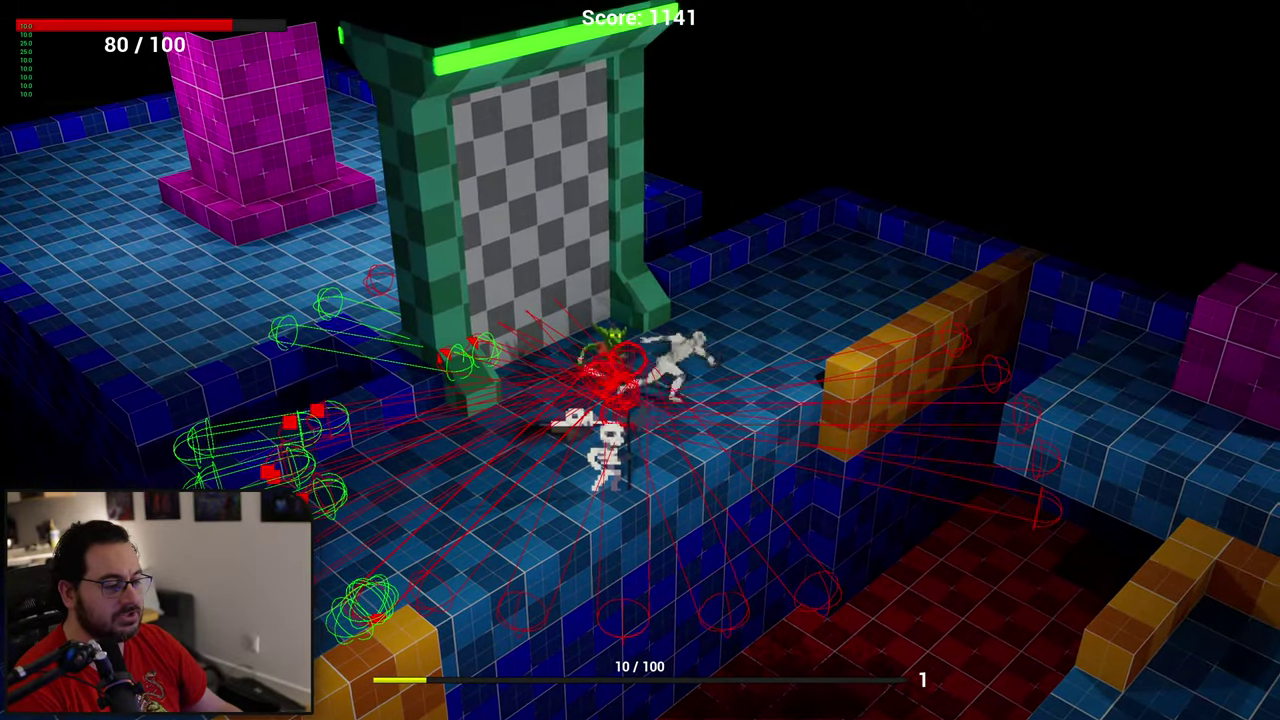
key(d)
key(a)
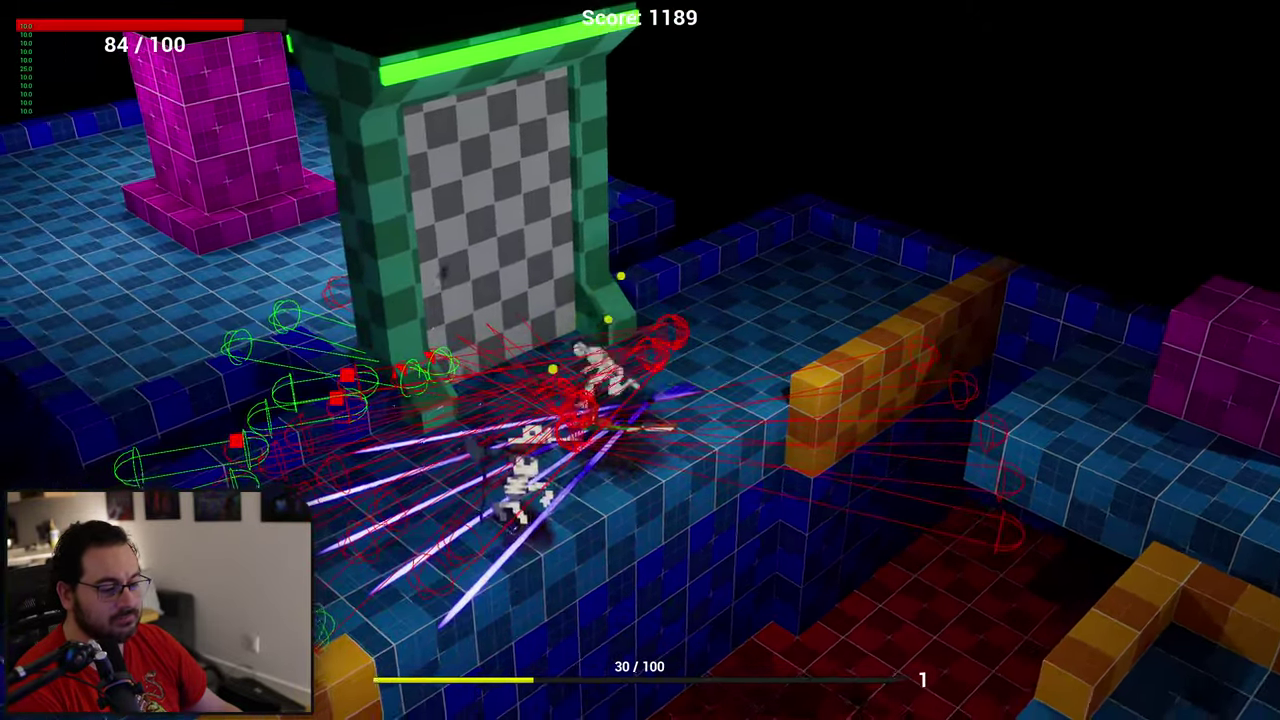
key(a)
key(a)
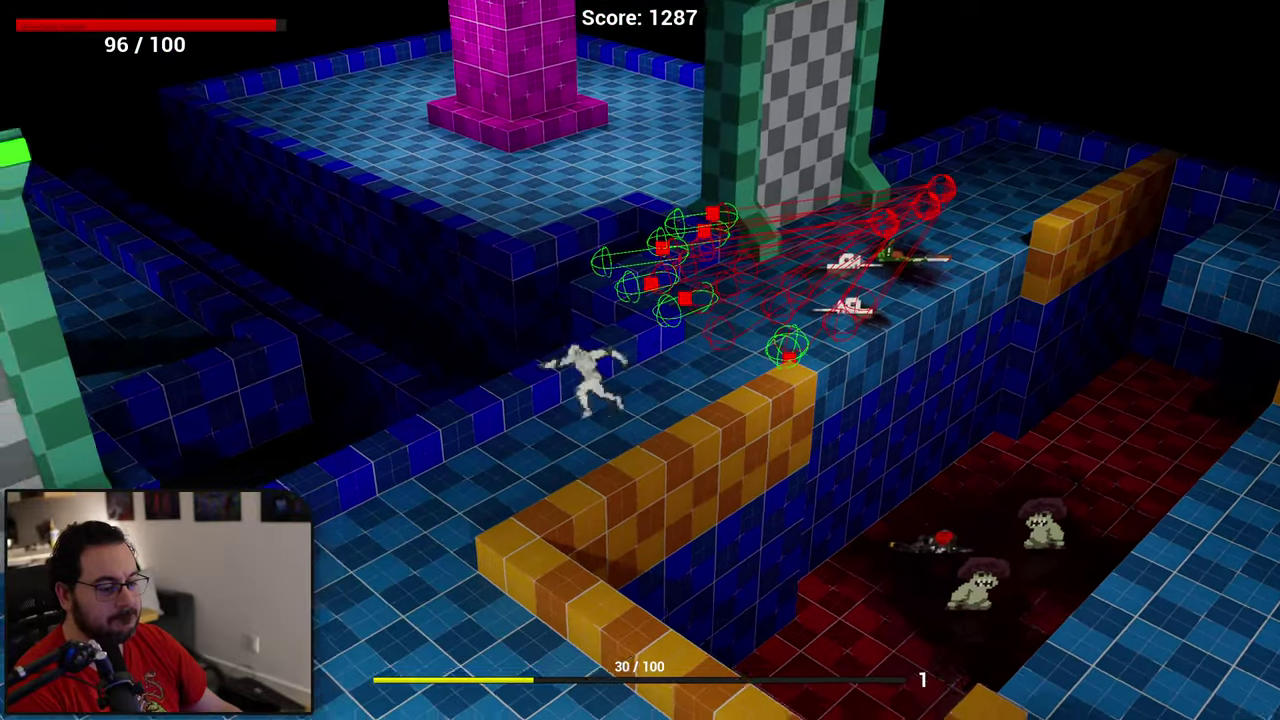
Step: Lure the enemies to the floor beside the second gate and fire projectiles at them and at the surrounding low walls
key(w)
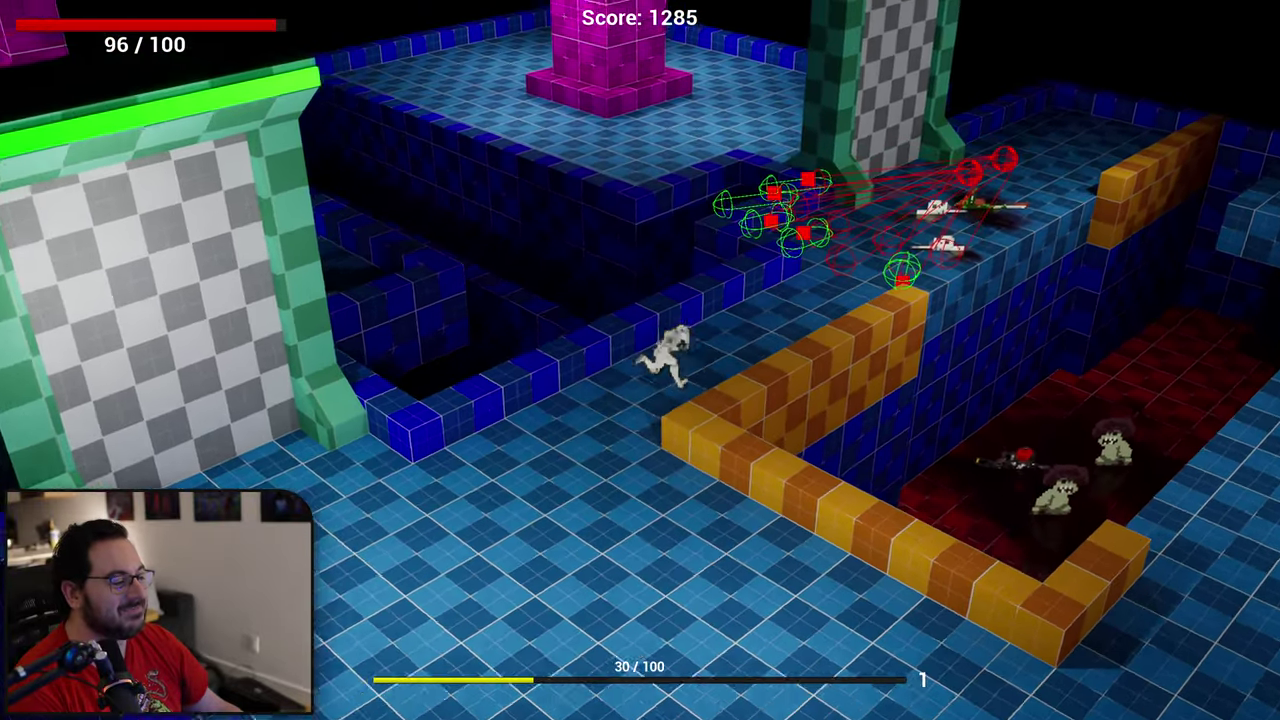
key(a)
key(s)
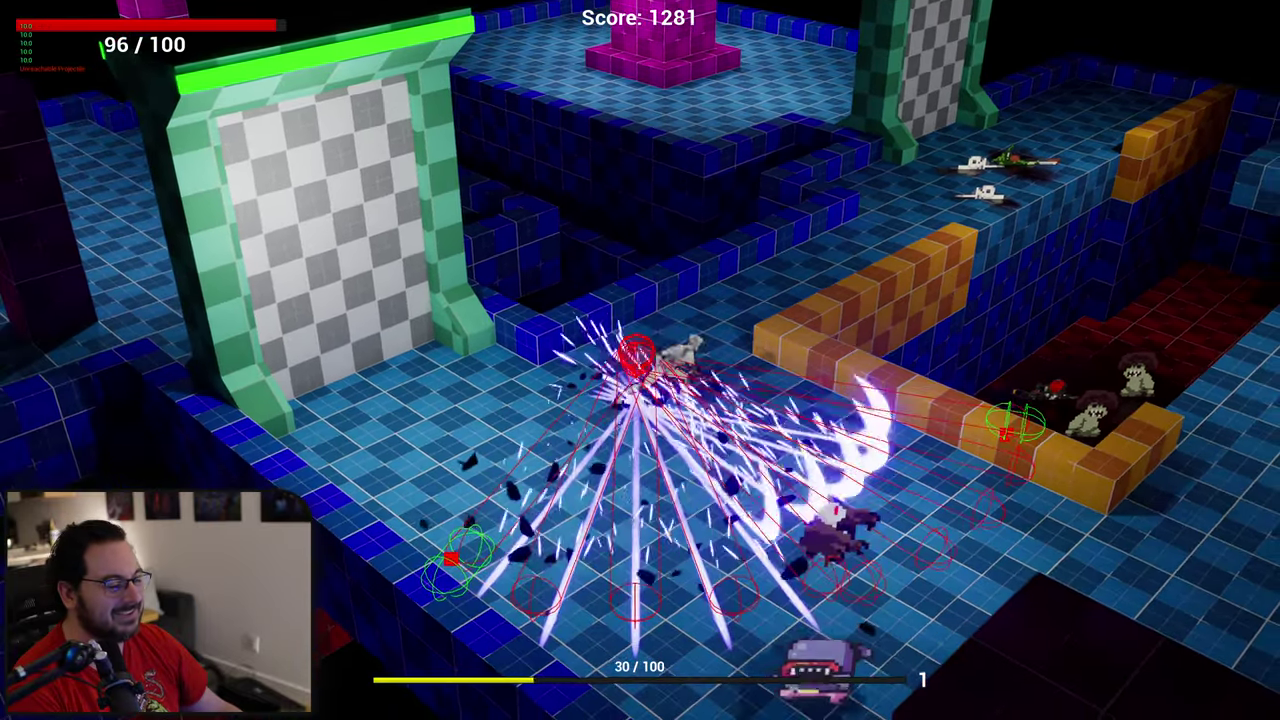
key(d)
key(s)
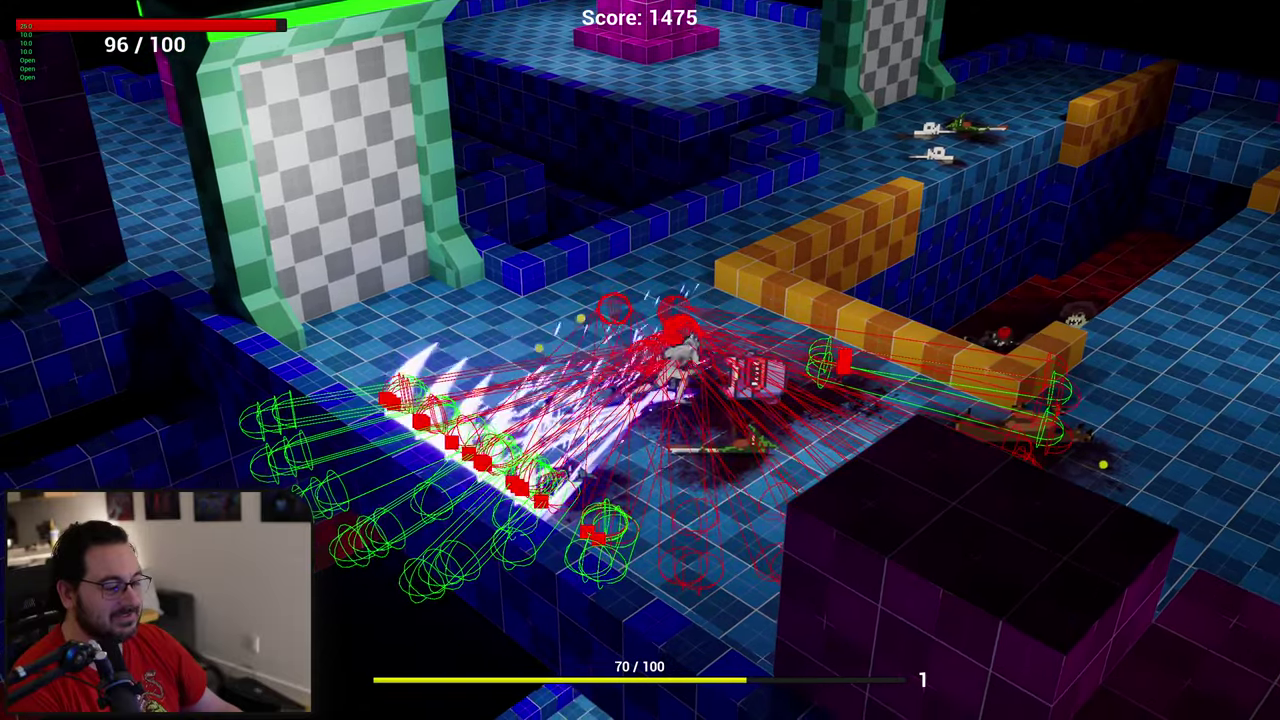
Step: Fight the enemies on the open floor by the large magenta block until leveling up, and choose the Life Steal card
key(d)
key(w)
key(space)
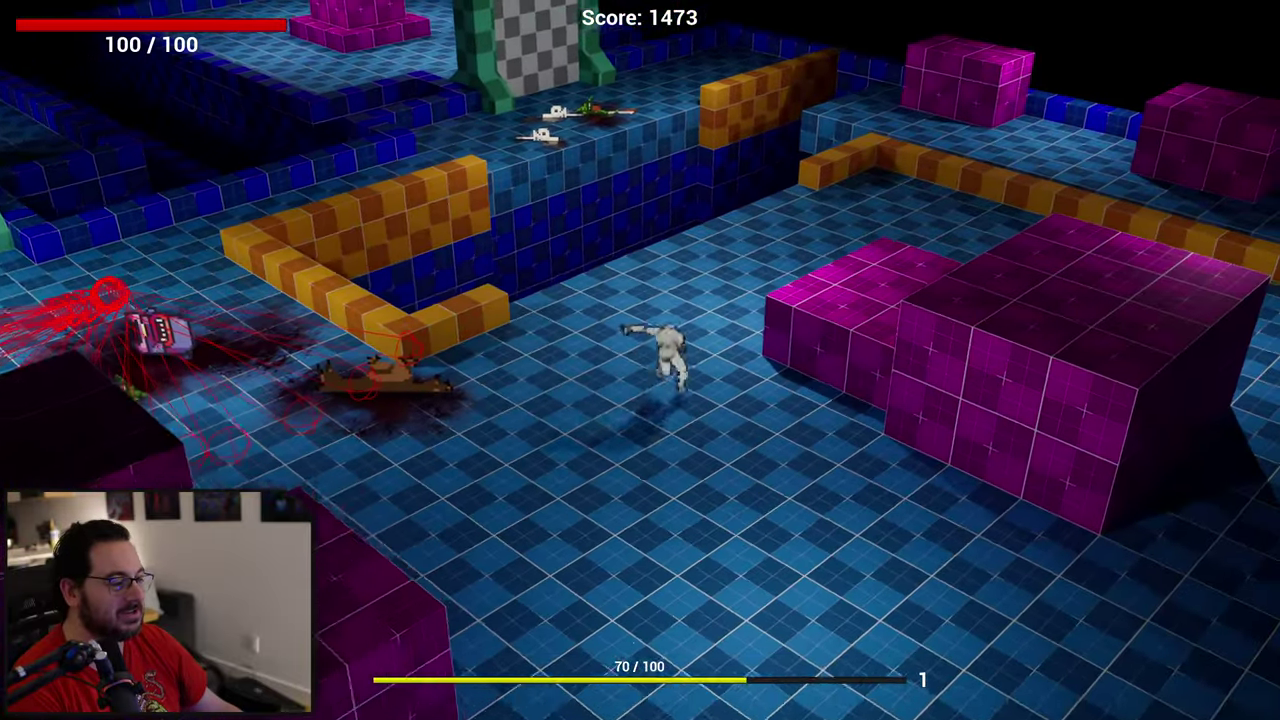
key(s)
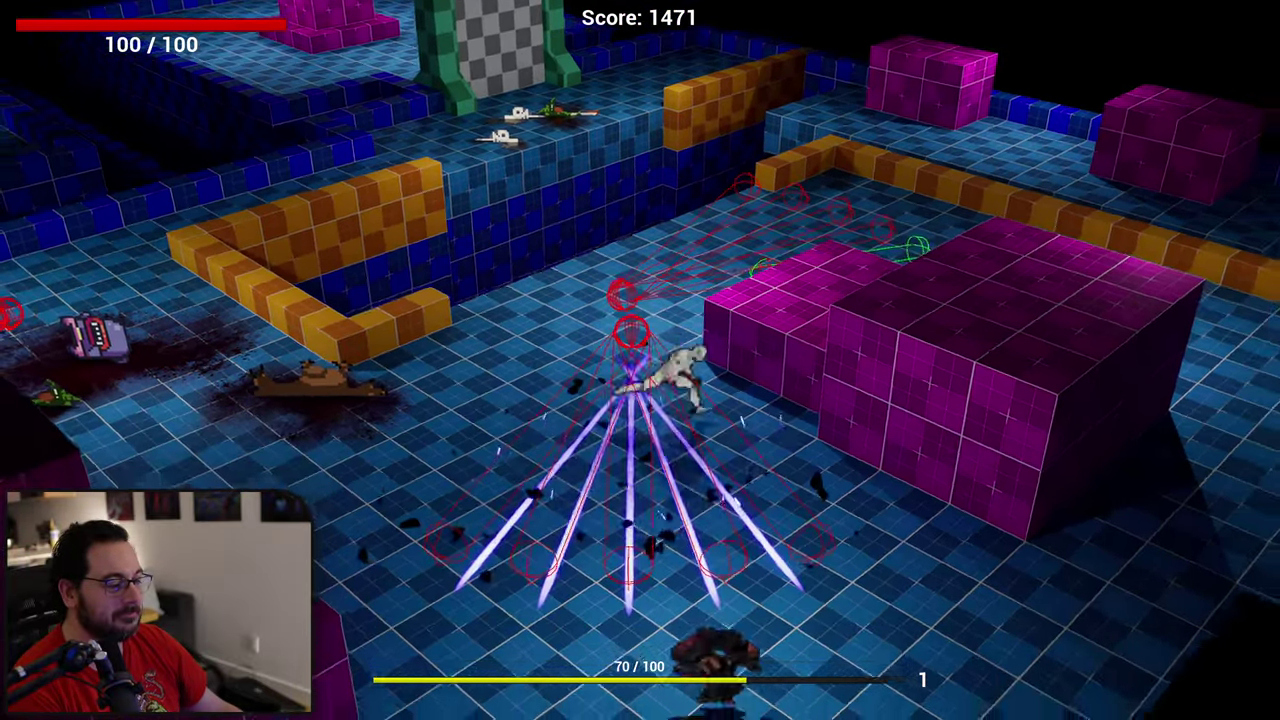
key(d)
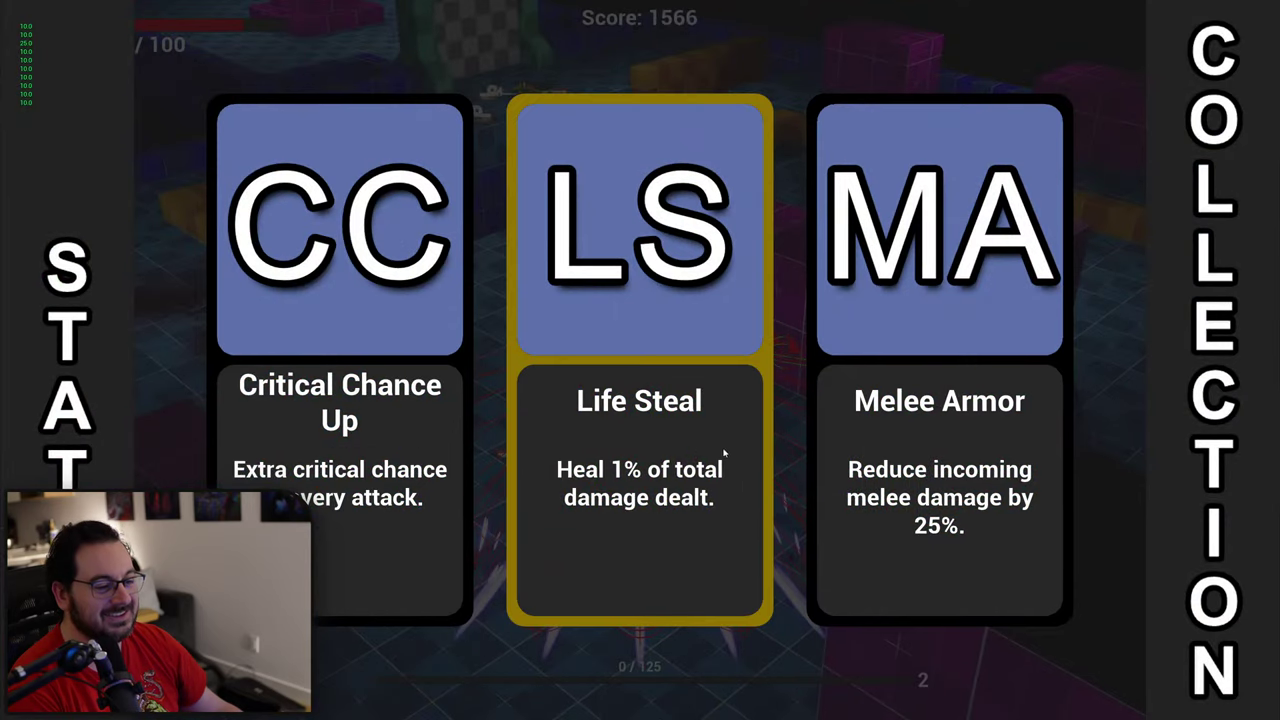
click(667, 438)
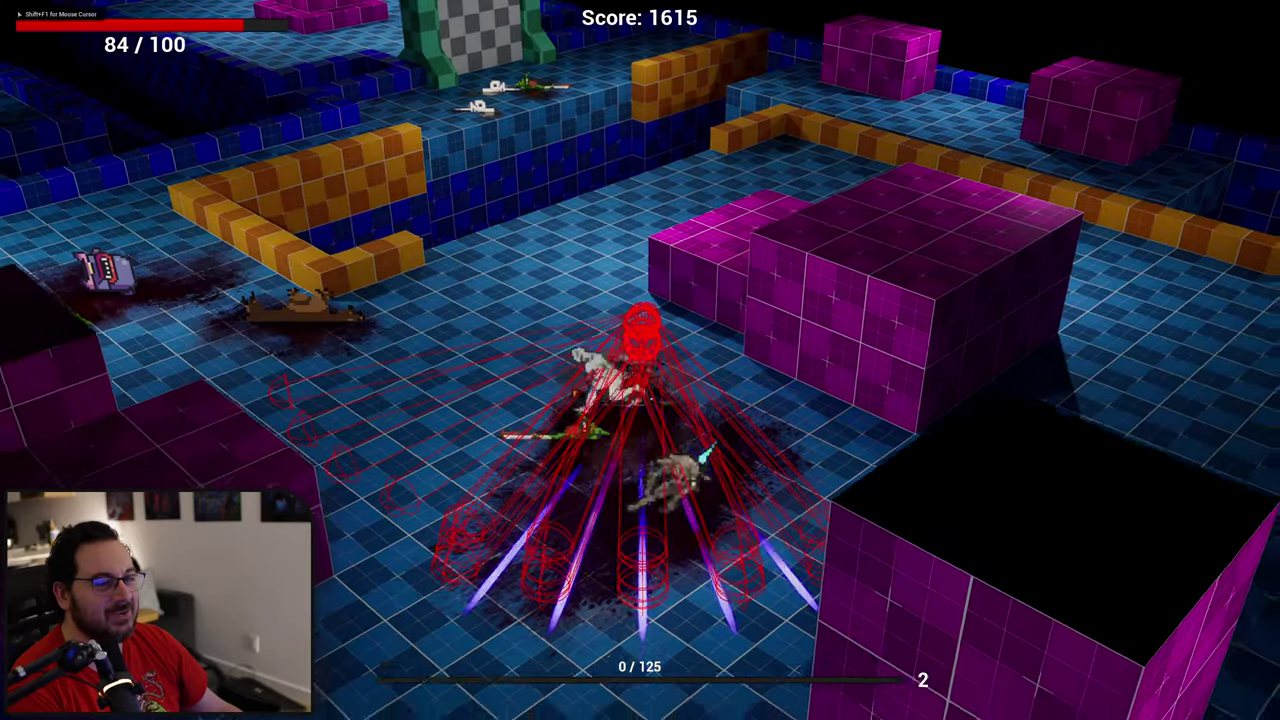
Step: Fire projectiles at the blue border wall in the far corner of the floor, and run on to the next gate
key(d)
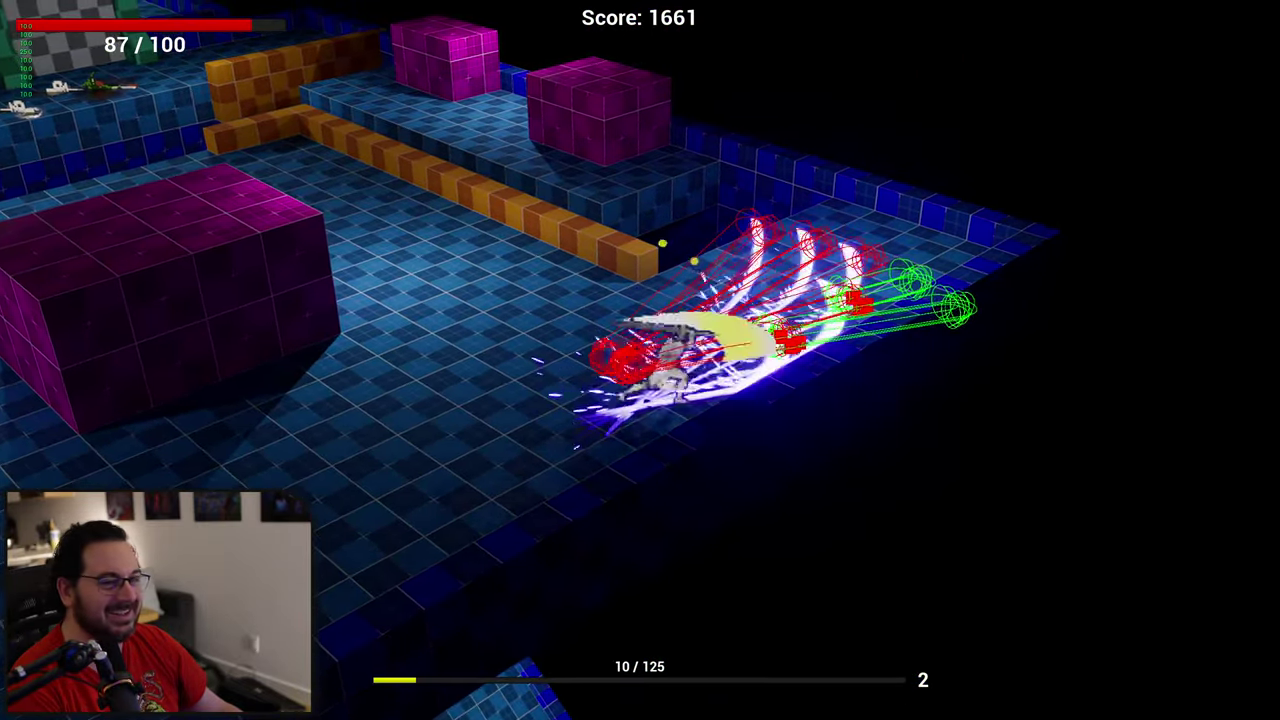
key(a)
key(s)
key(a)
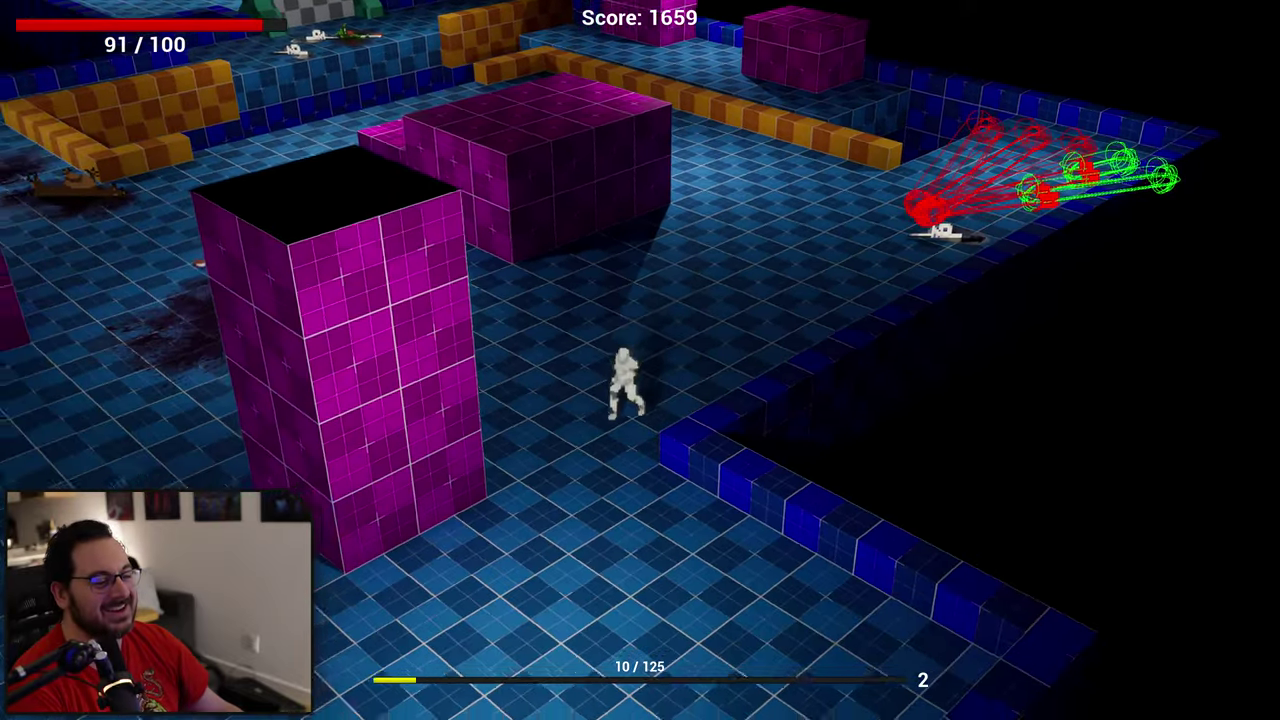
key(a)
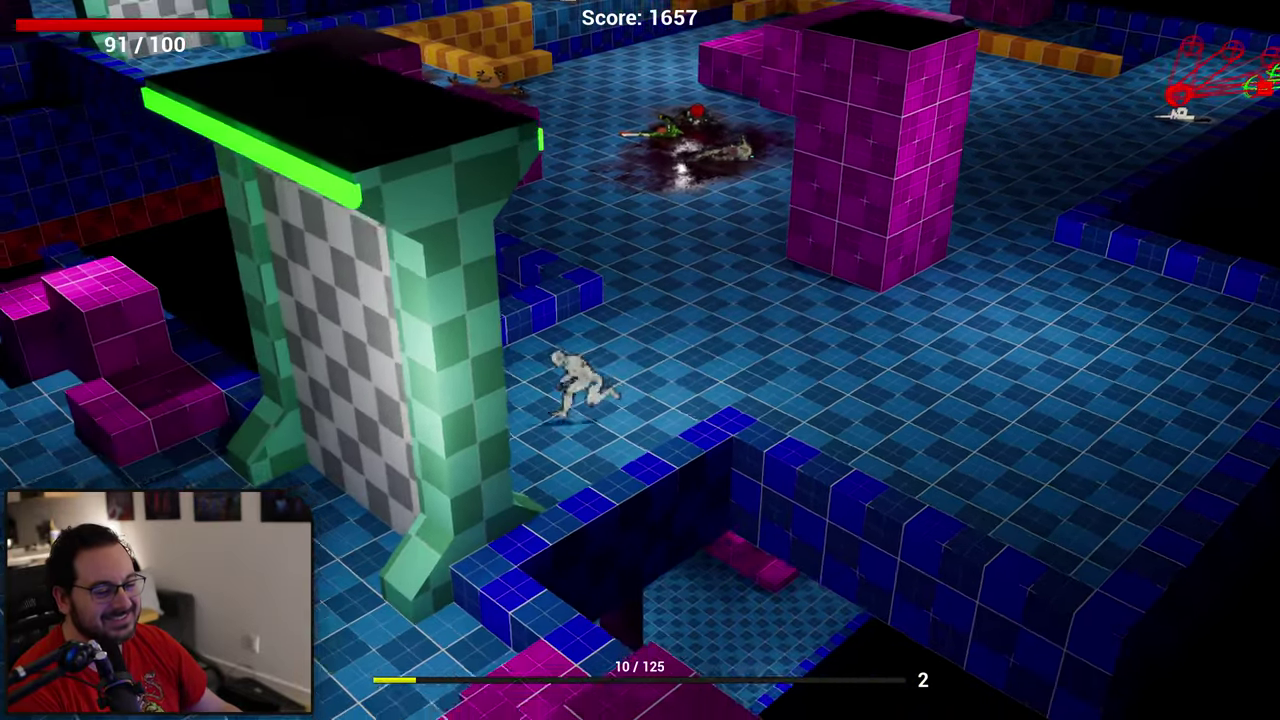
Step: Attack the enemies beyond the gate around the orange walls to check the wall traces, and move on past the ONE WAY sign
key(a)
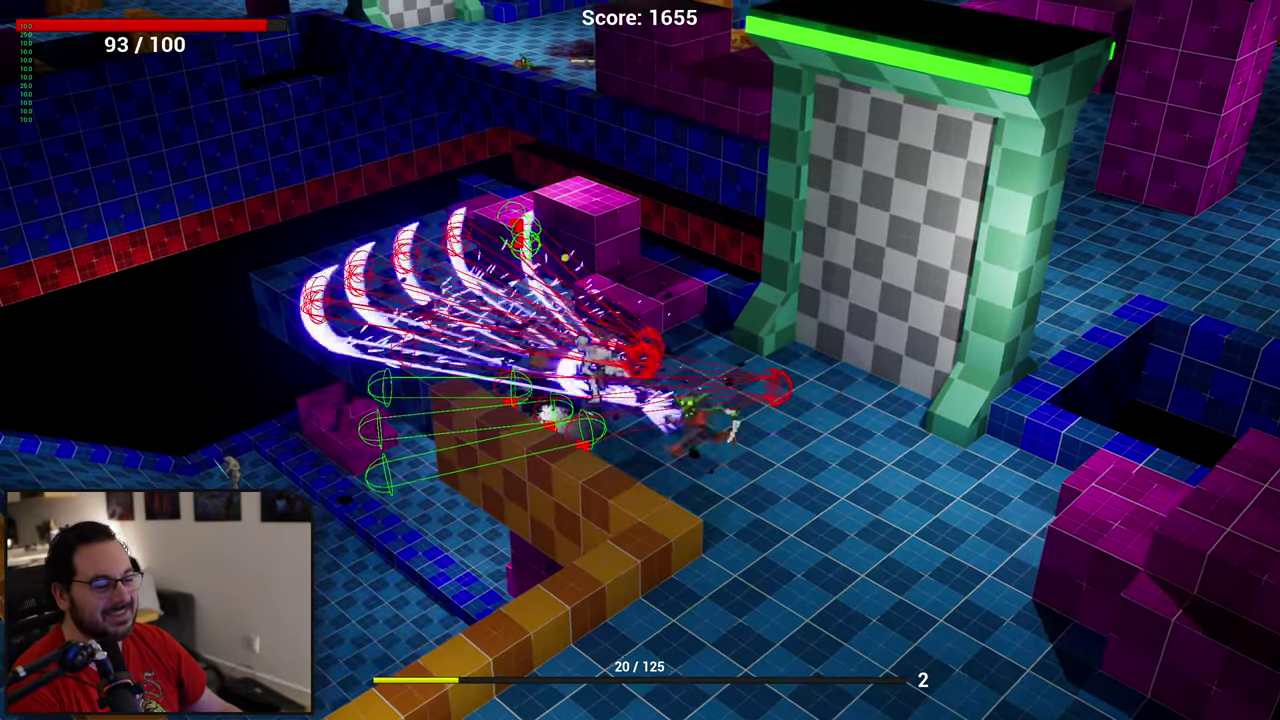
key(d)
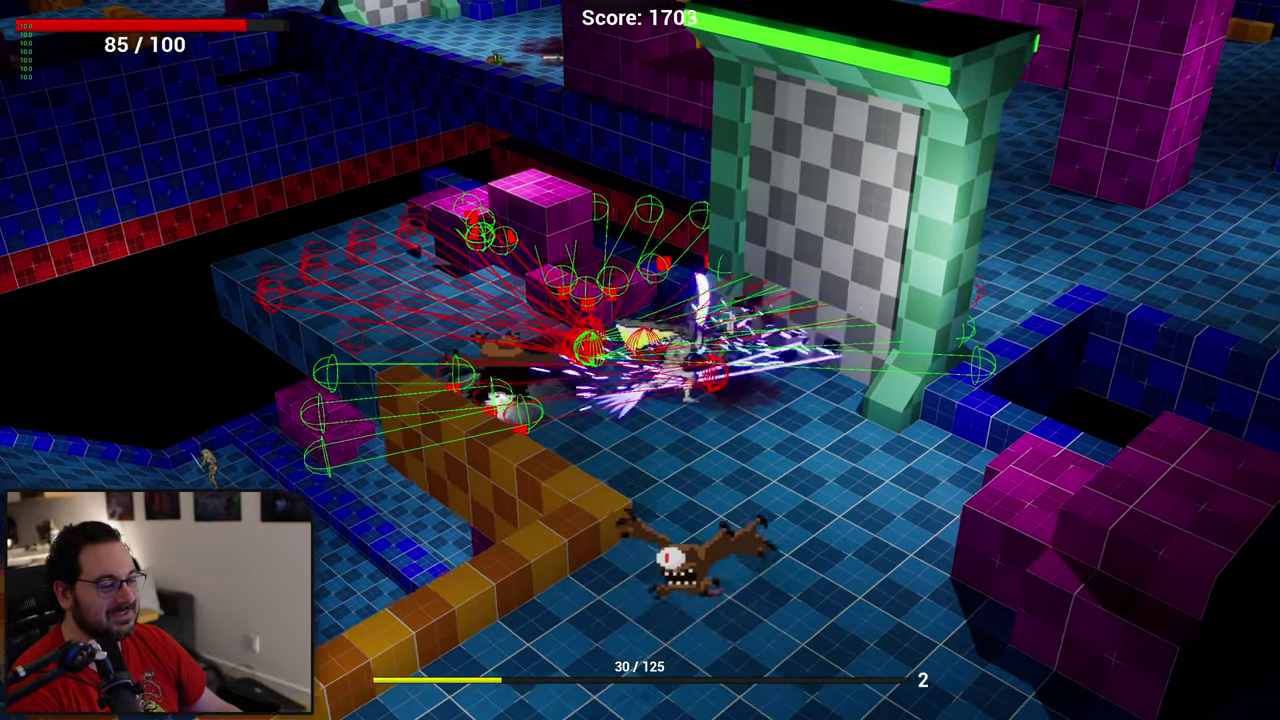
key(d)
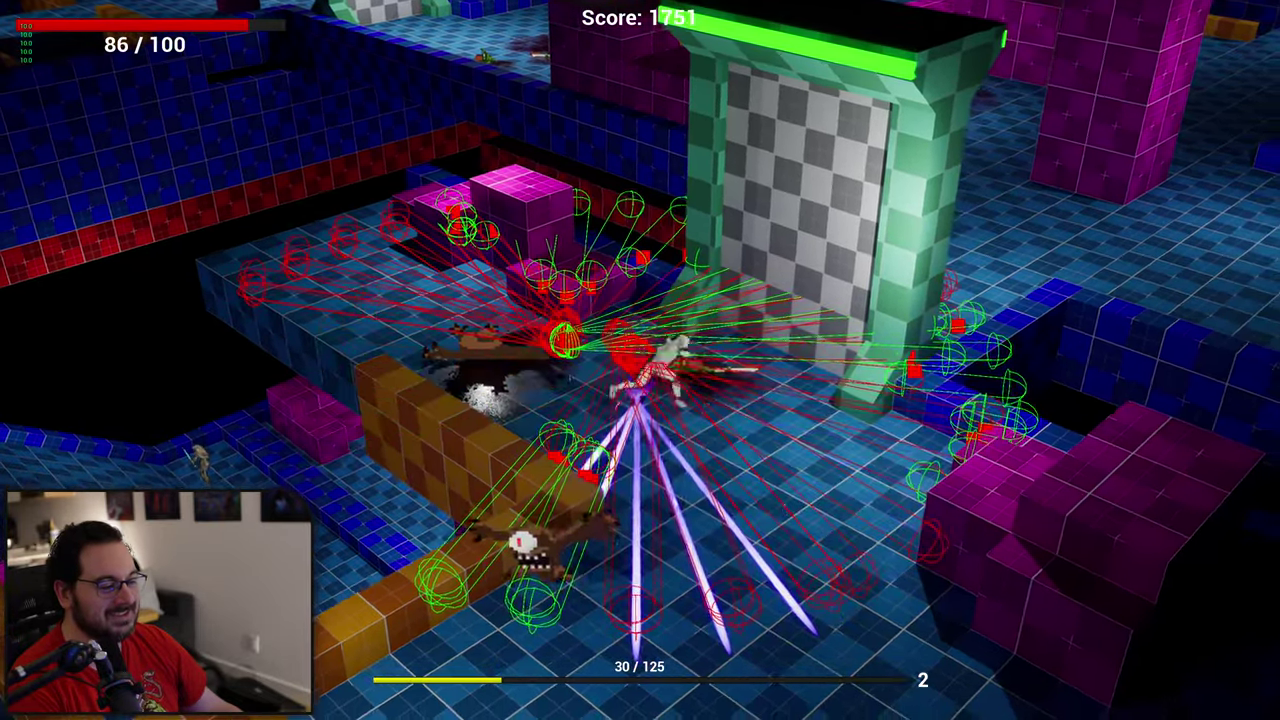
key(s)
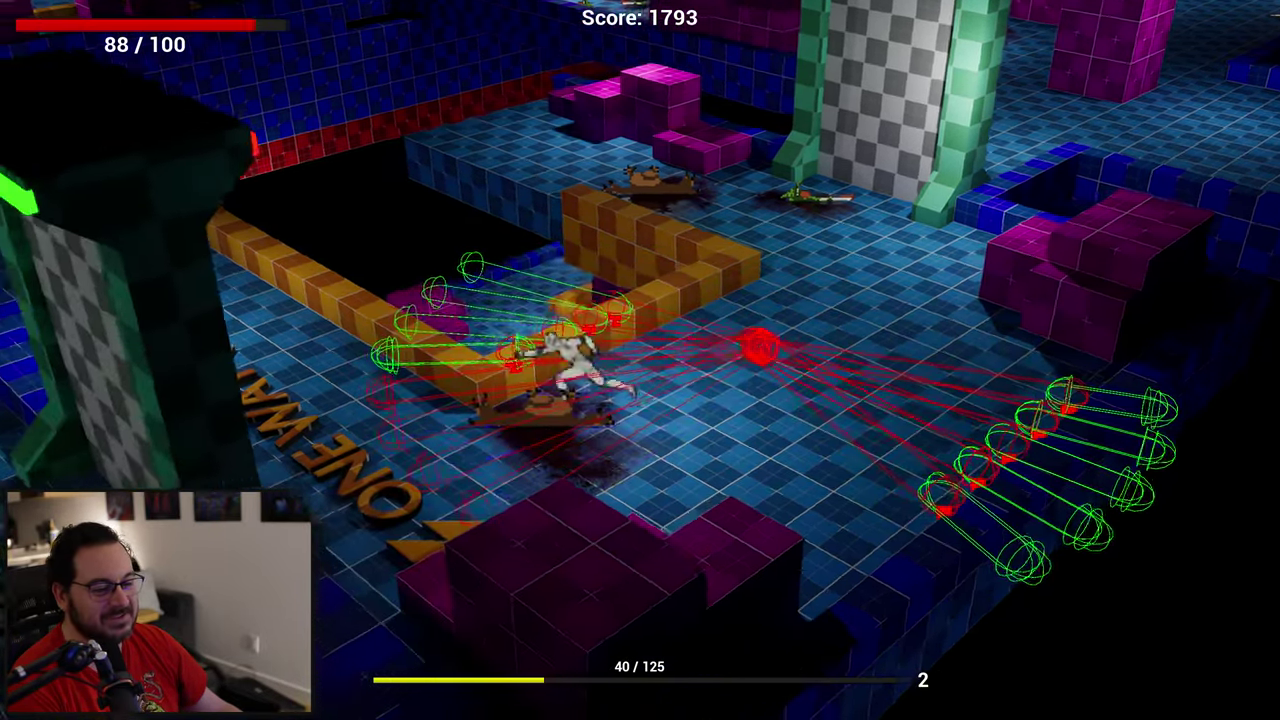
key(a)
key(w)
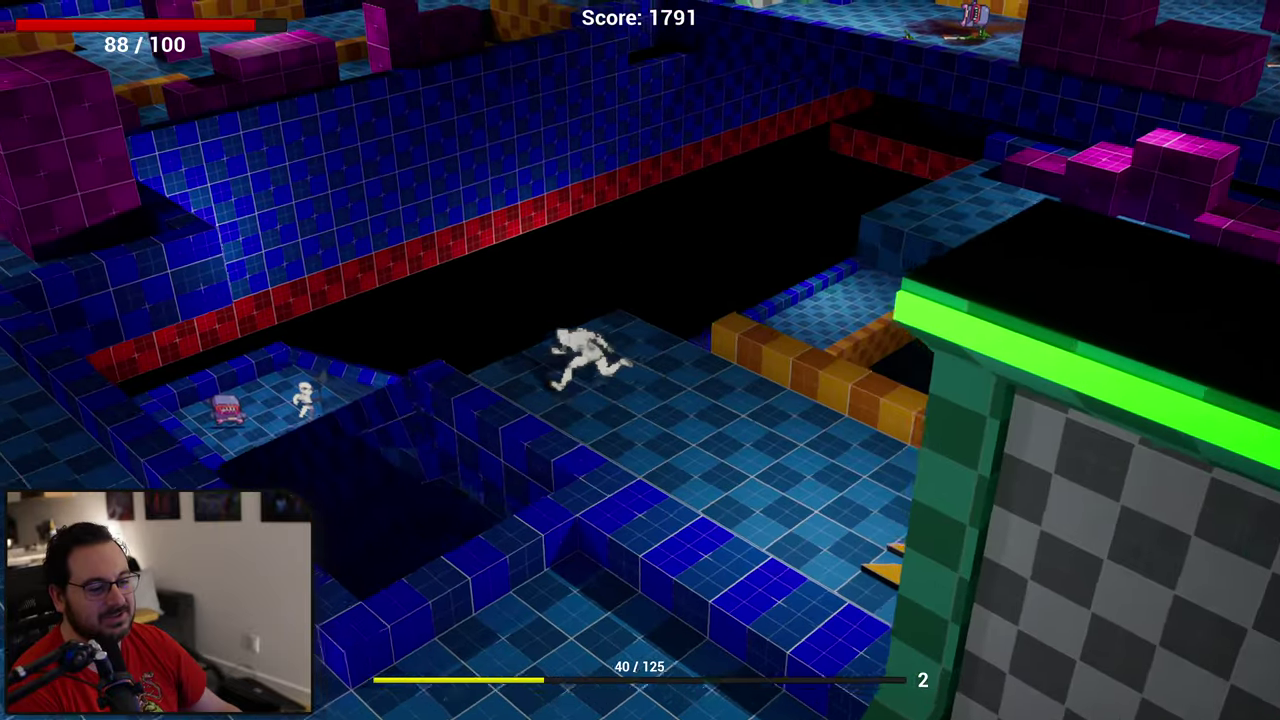
Step: Fire projectiles at the enemies on the sunken ledge by the blue and red wall, and continue over the ramp
key(a)
key(space)
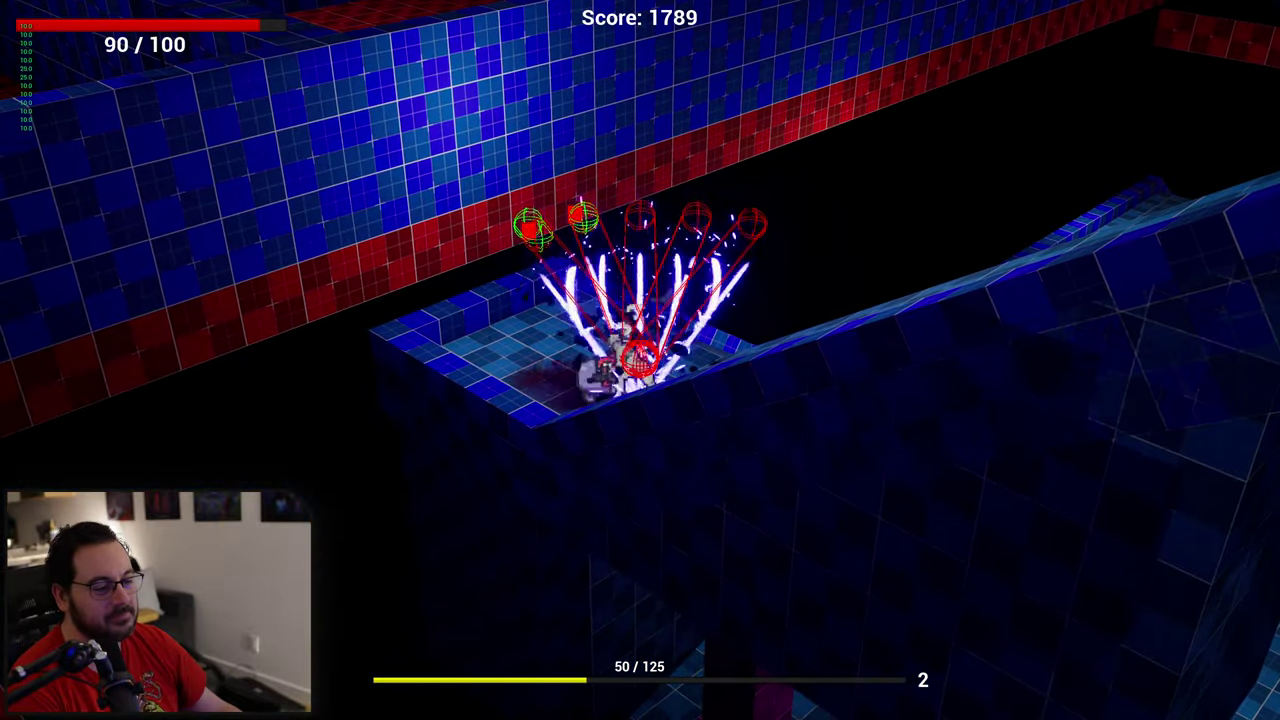
key(w)
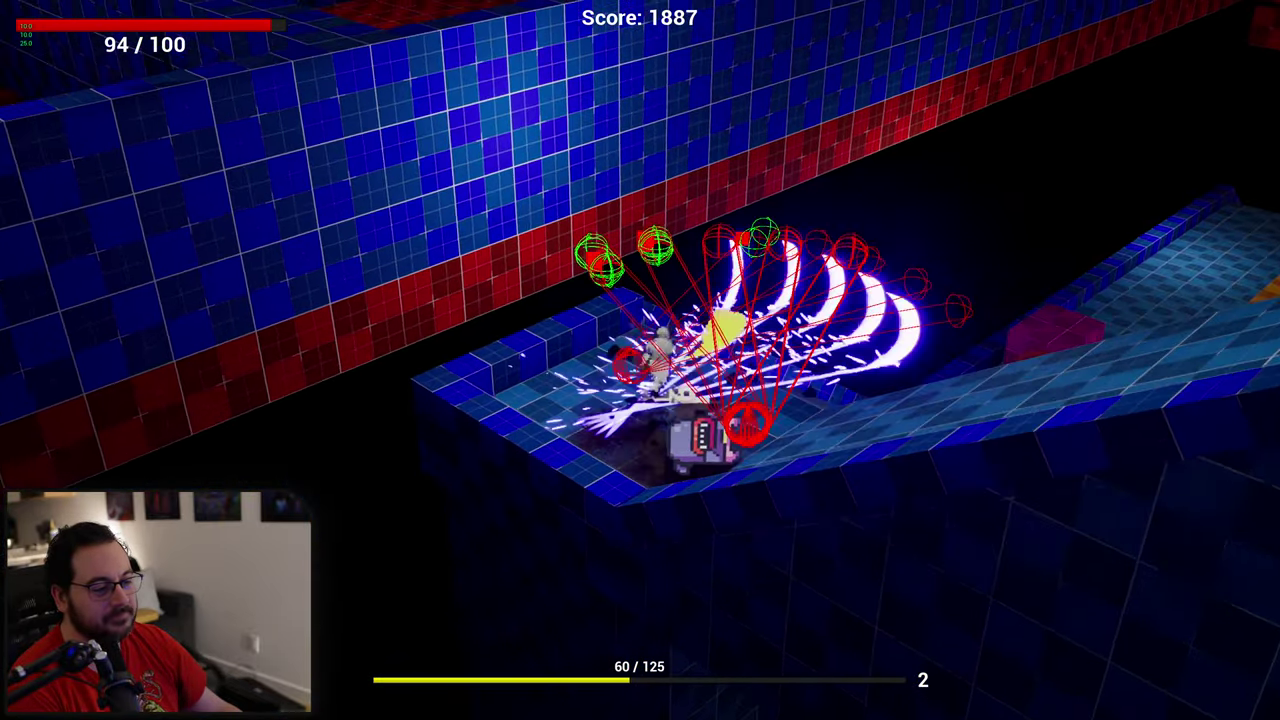
key(d)
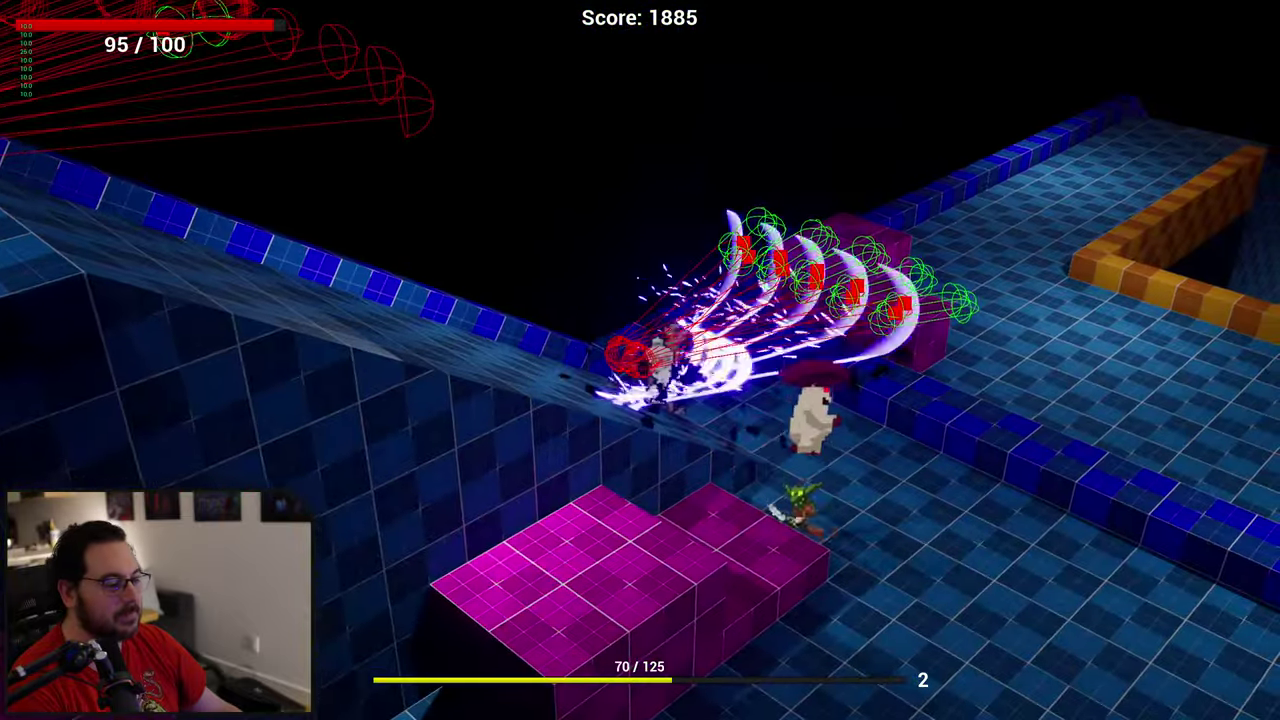
key(d)
key(s)
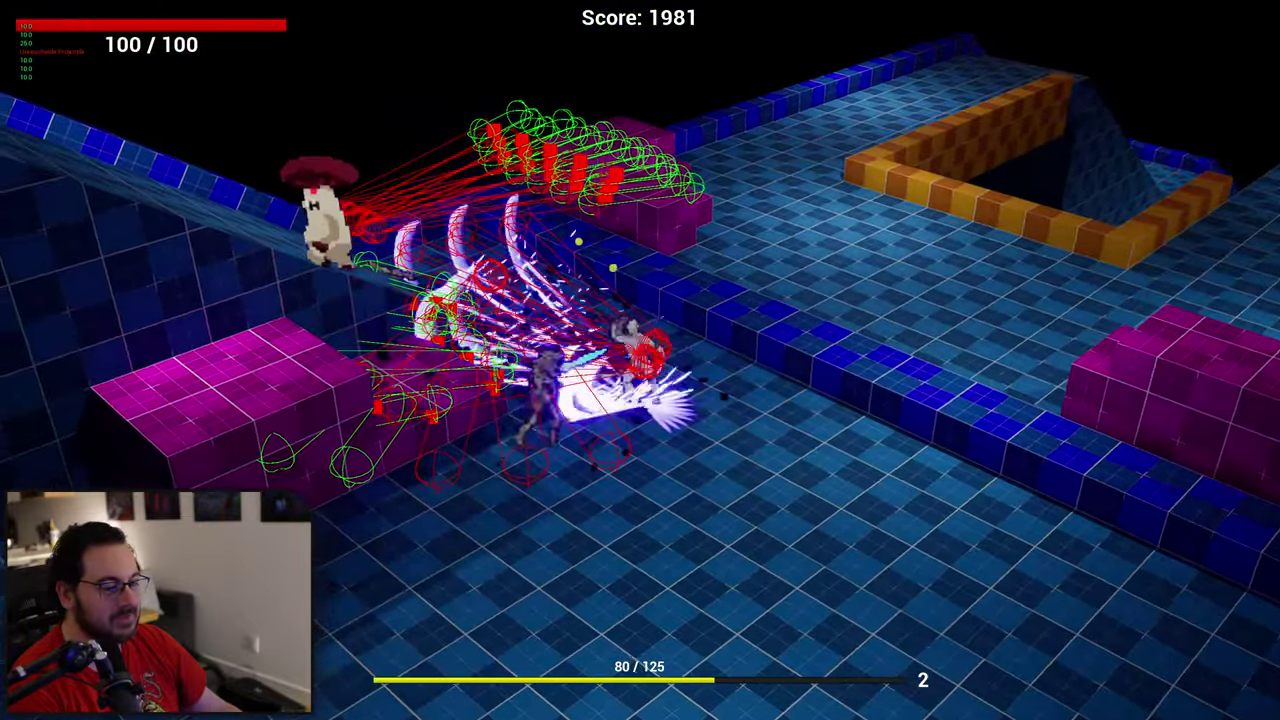
Step: Fight the enemies beside the low magenta block at the foot of the ramp to check the wall traces
key(d)
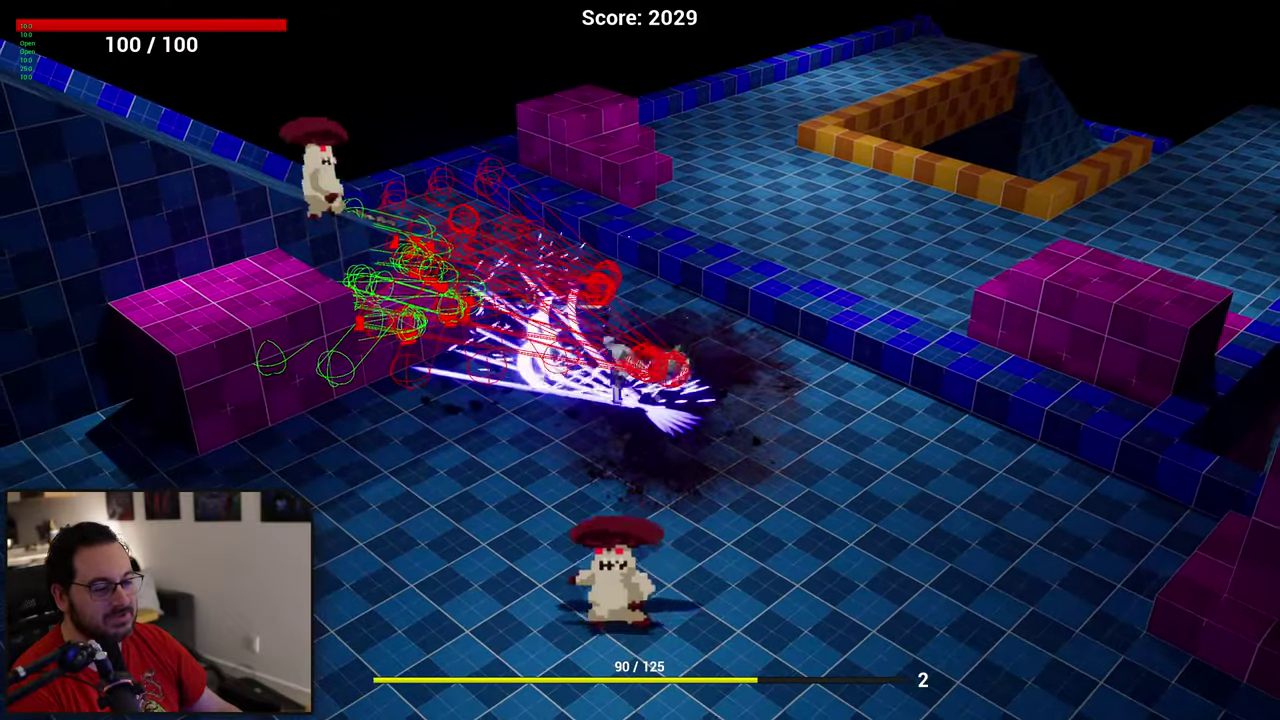
key(s)
key(a)
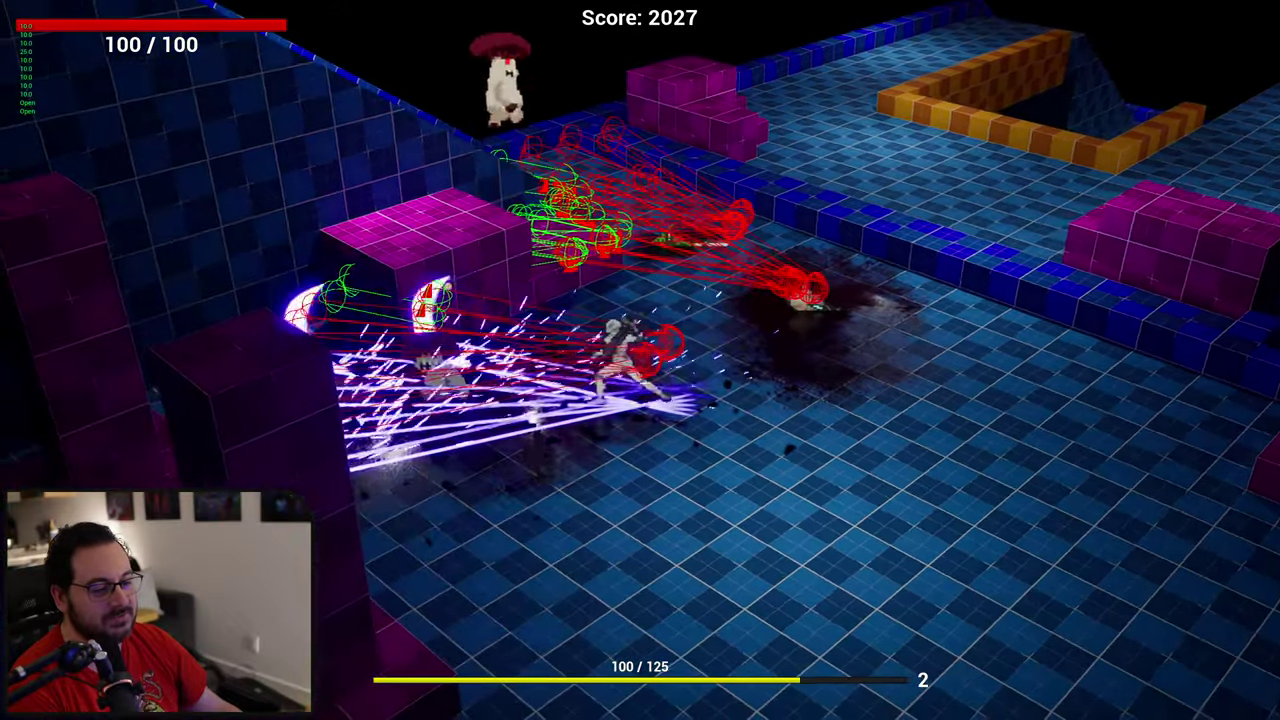
key(d)
key(w)
key(a)
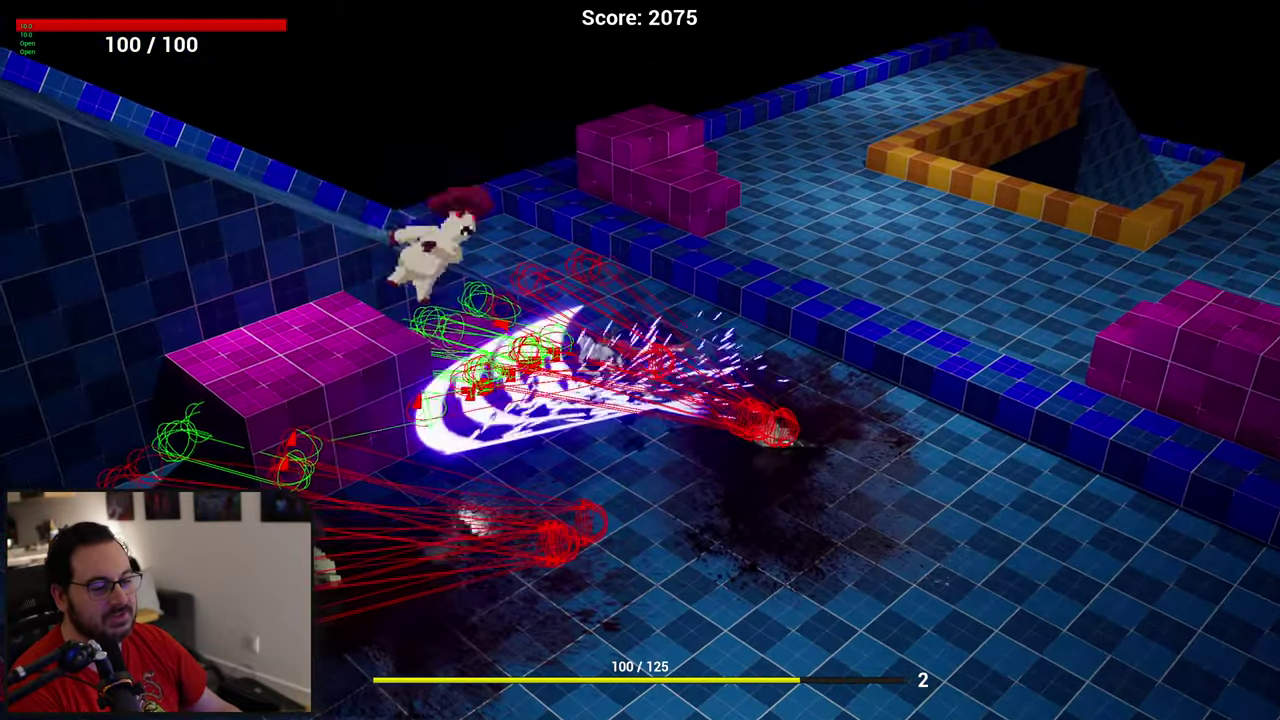
key(a)
key(a)
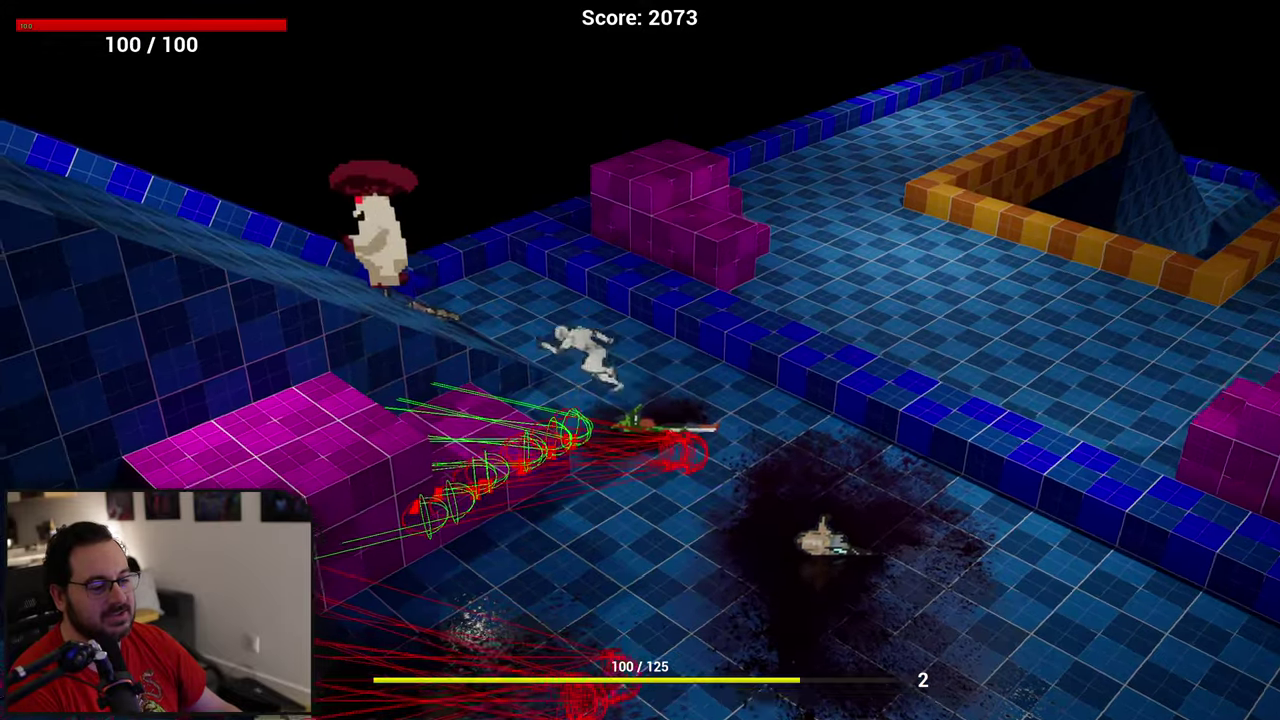
Step: Keep fighting across the lower floor until leveling up, and choose the Greater Multi Shot card
key(a)
key(d)
key(s)
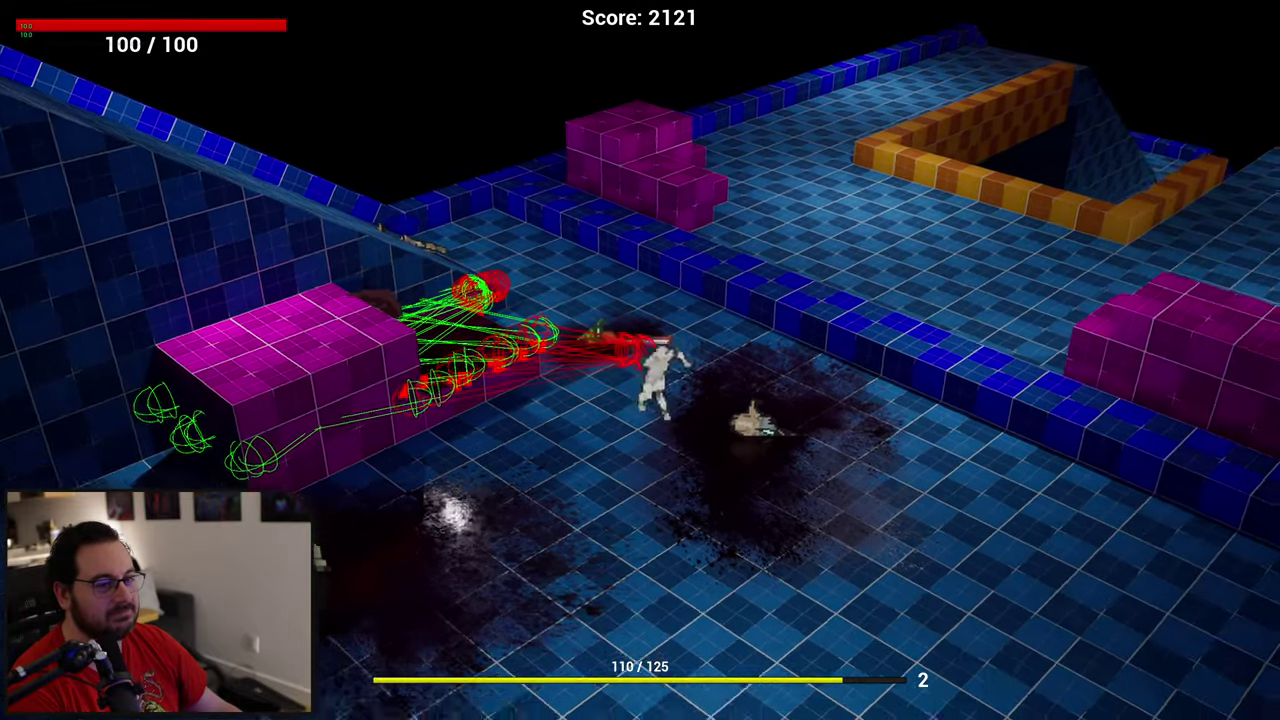
key(d)
key(s)
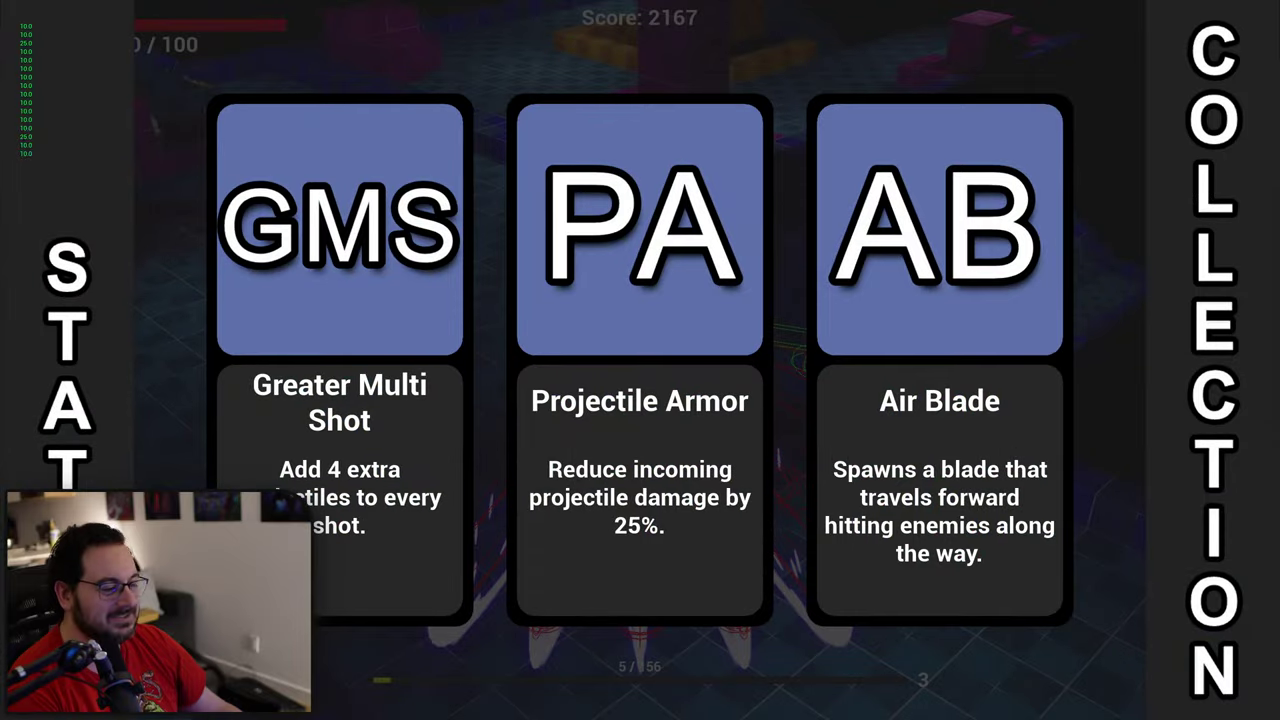
click(362, 383)
Step: Fire the multi-shot attack on the open floor, and run on through the green gate
key(a)
key(w)
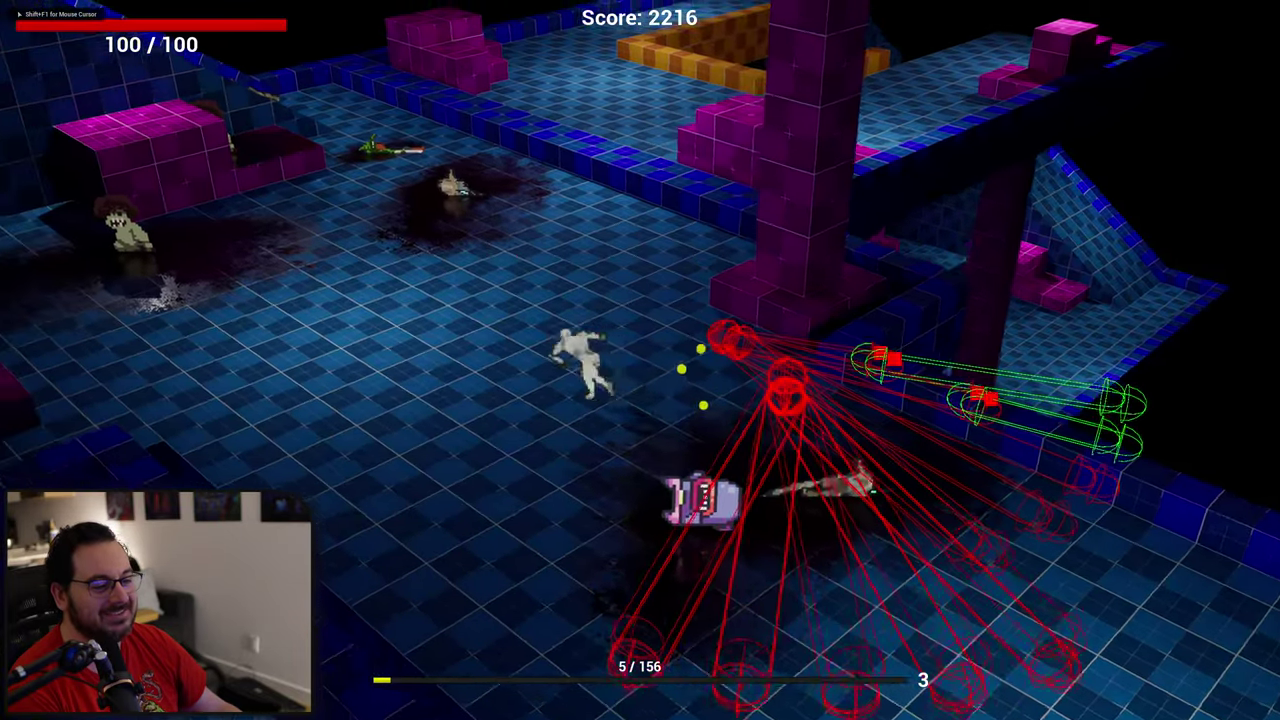
key(w)
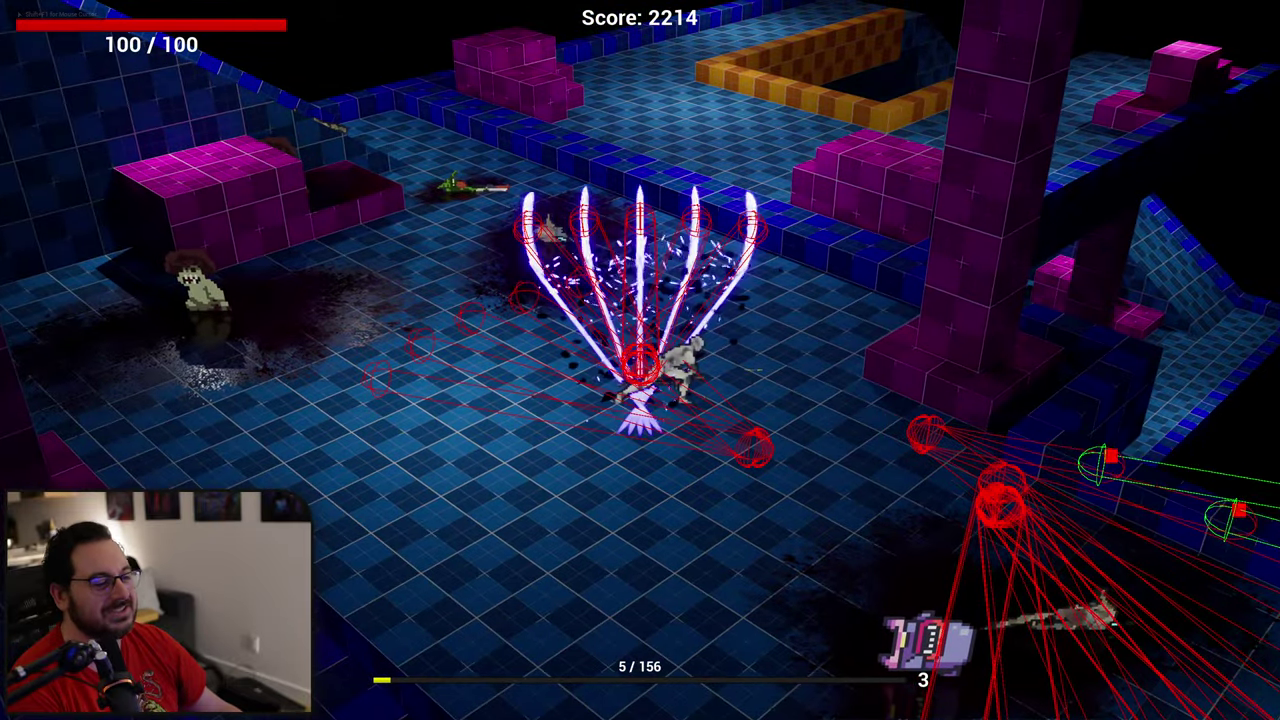
key(d)
key(s)
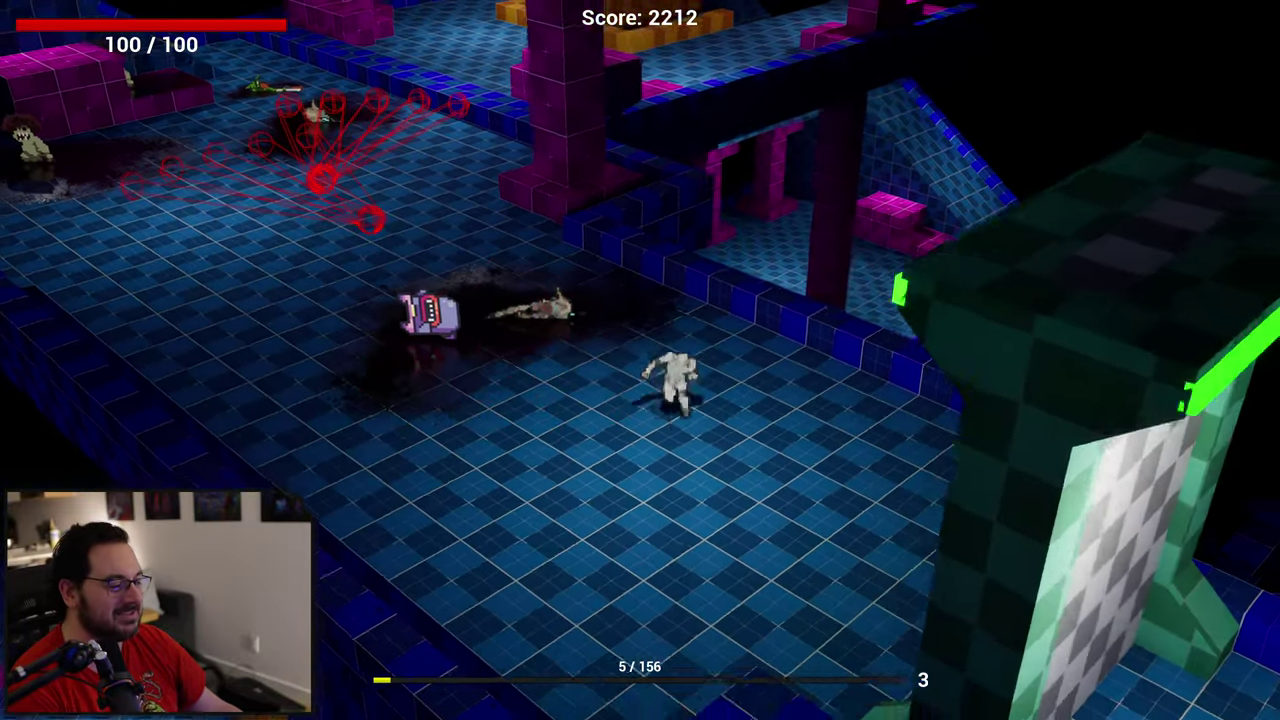
key(d)
key(s)
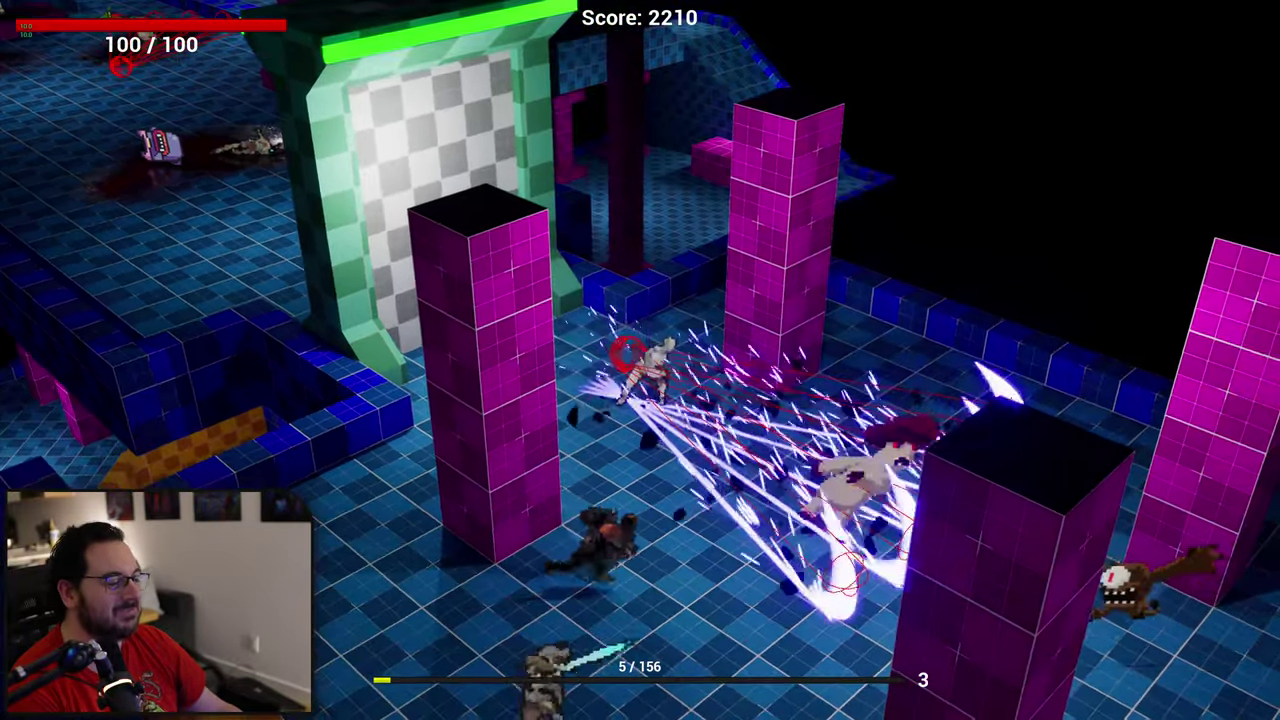
Step: Attack the enemies between the tall magenta pillars beyond the gate to check the projectiles against the pillars
key(s)
key(d)
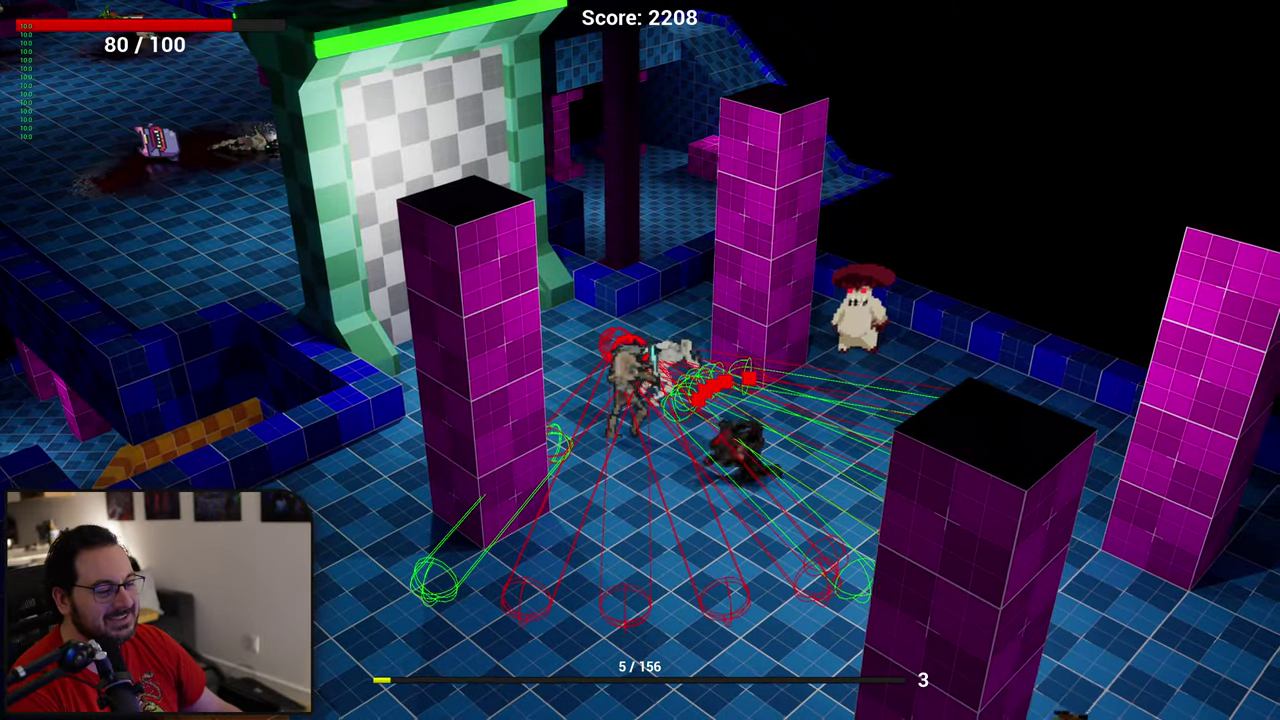
key(d)
key(s)
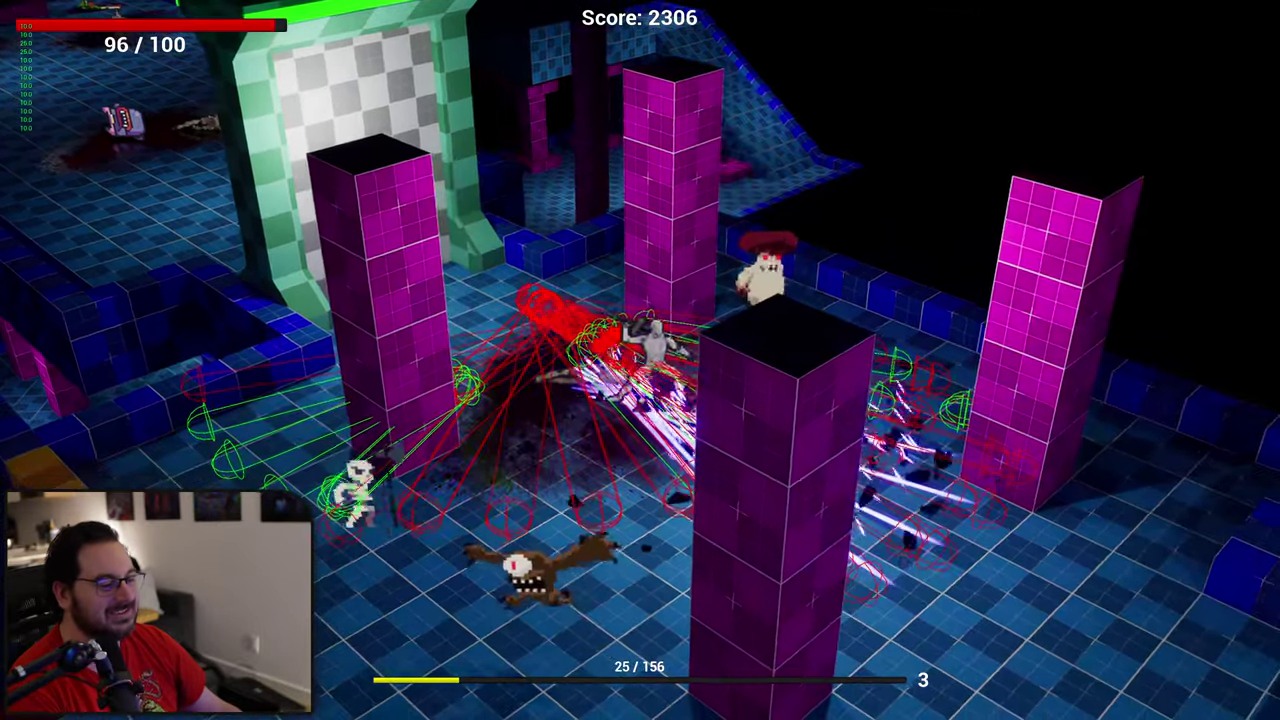
key(a)
key(s)
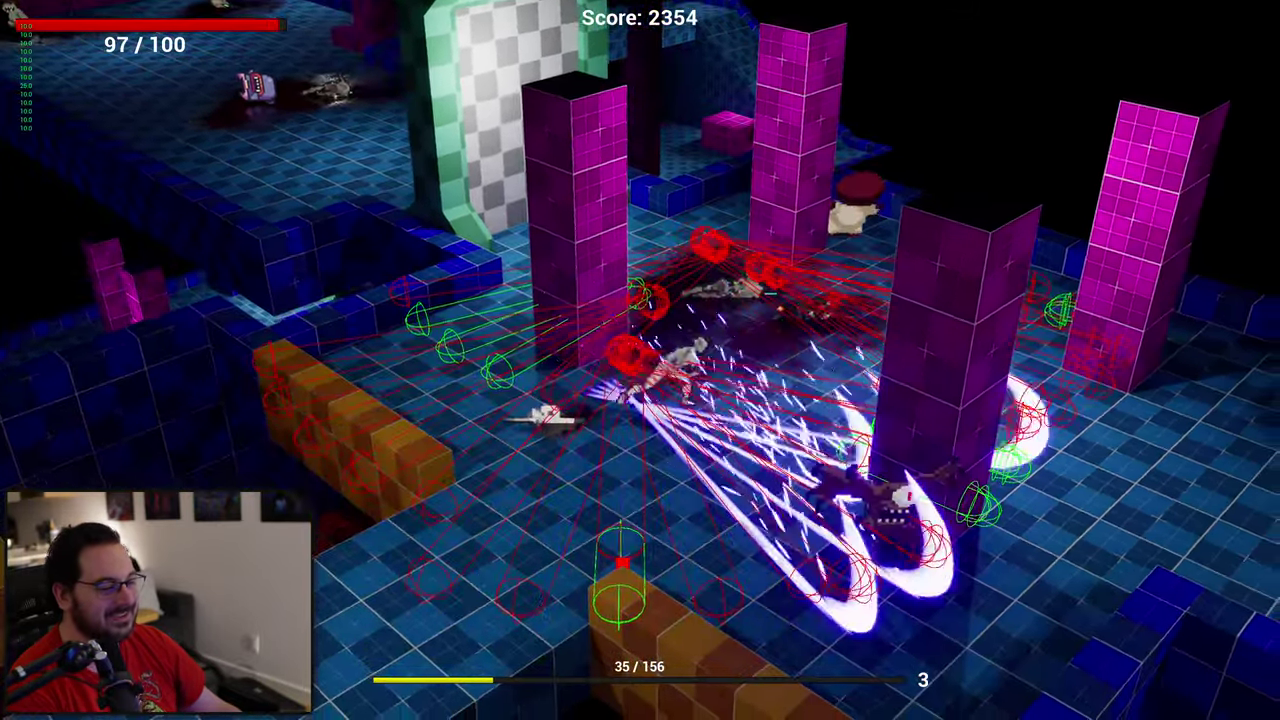
Step: Fight the remaining enemies around the pillars and the orange walls, and end the play session
key(d)
key(s)
key(w)
key(a)
key(d)
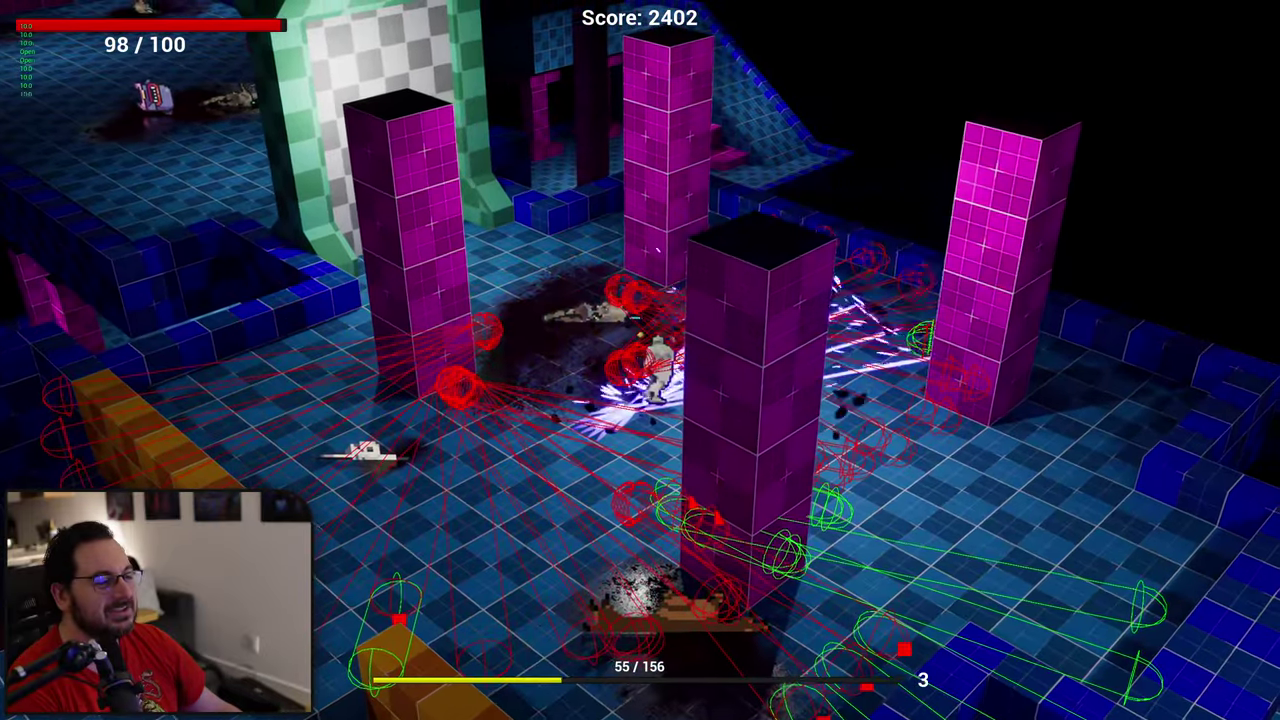
key(a)
key(s)
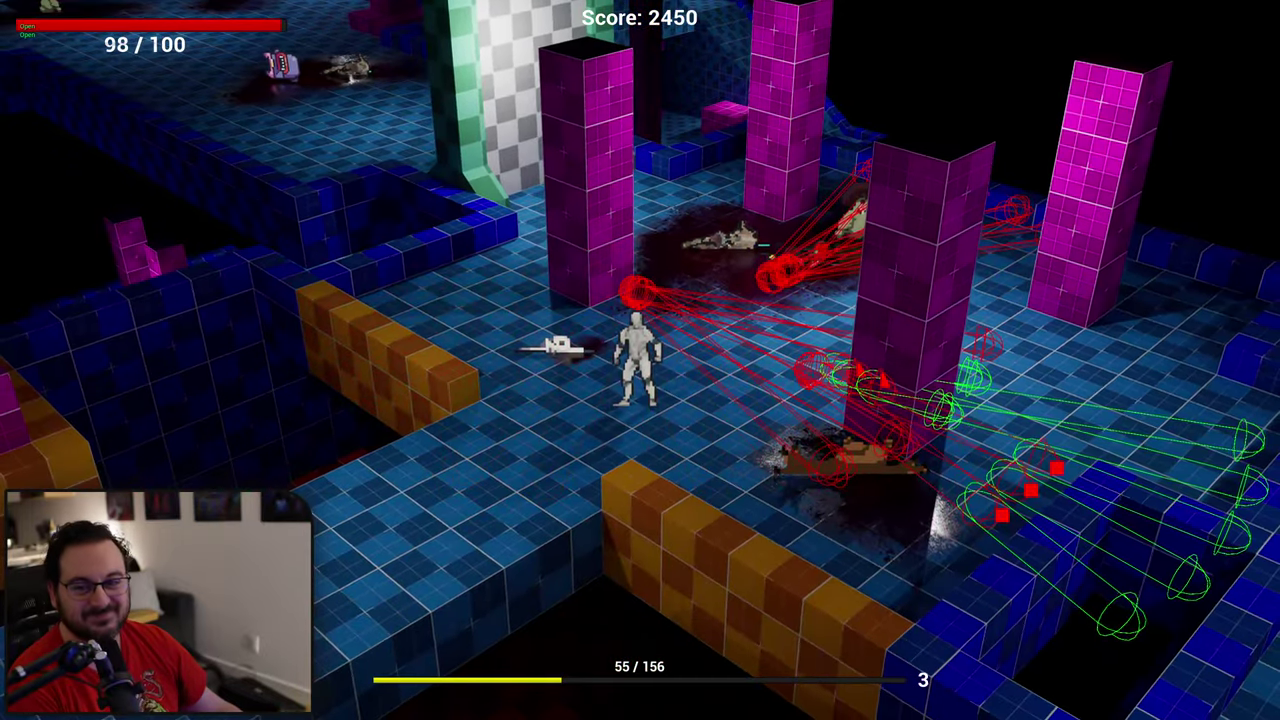
key(Escape)
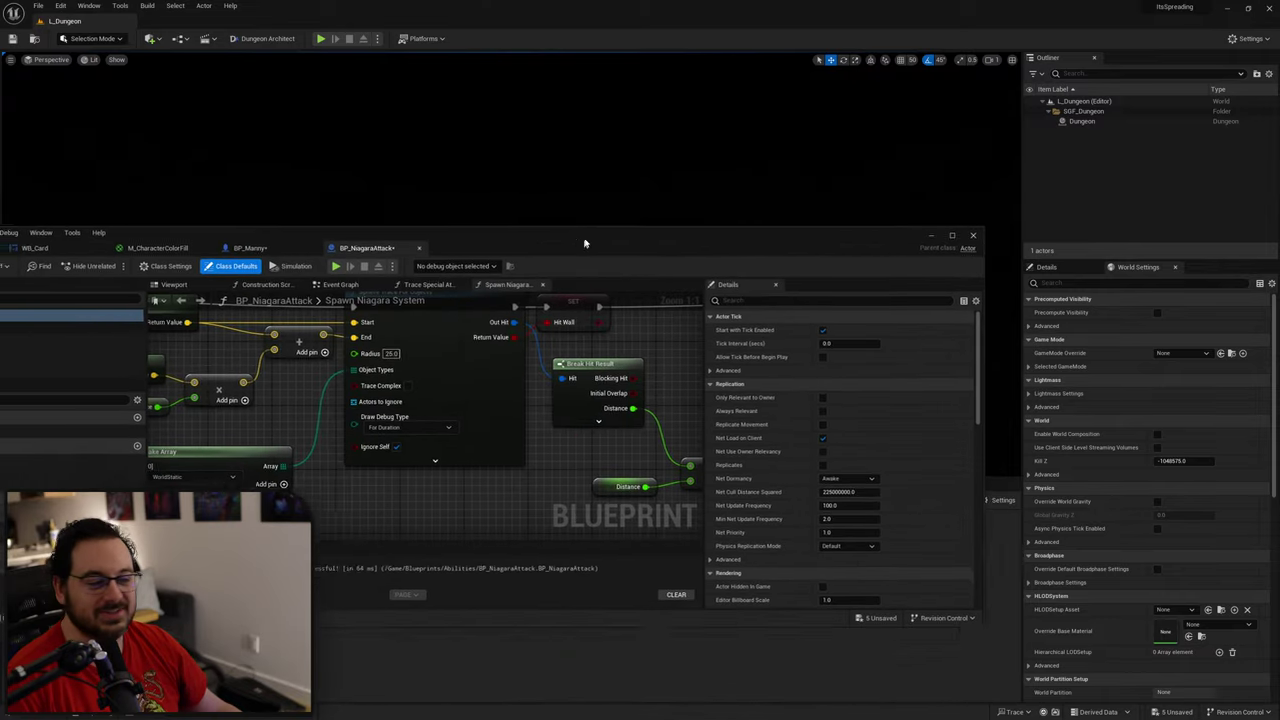
Step: Set the sphere trace's Draw Debug Type to None in Spawn Niagara System and compile BP_NiagaraAttack
mouse_move(586, 243)
mouse_down()
mouse_move(674, 188)
mouse_move(806, 165)
mouse_up()
click(506, 371)
click(498, 380)
click(204, 193)
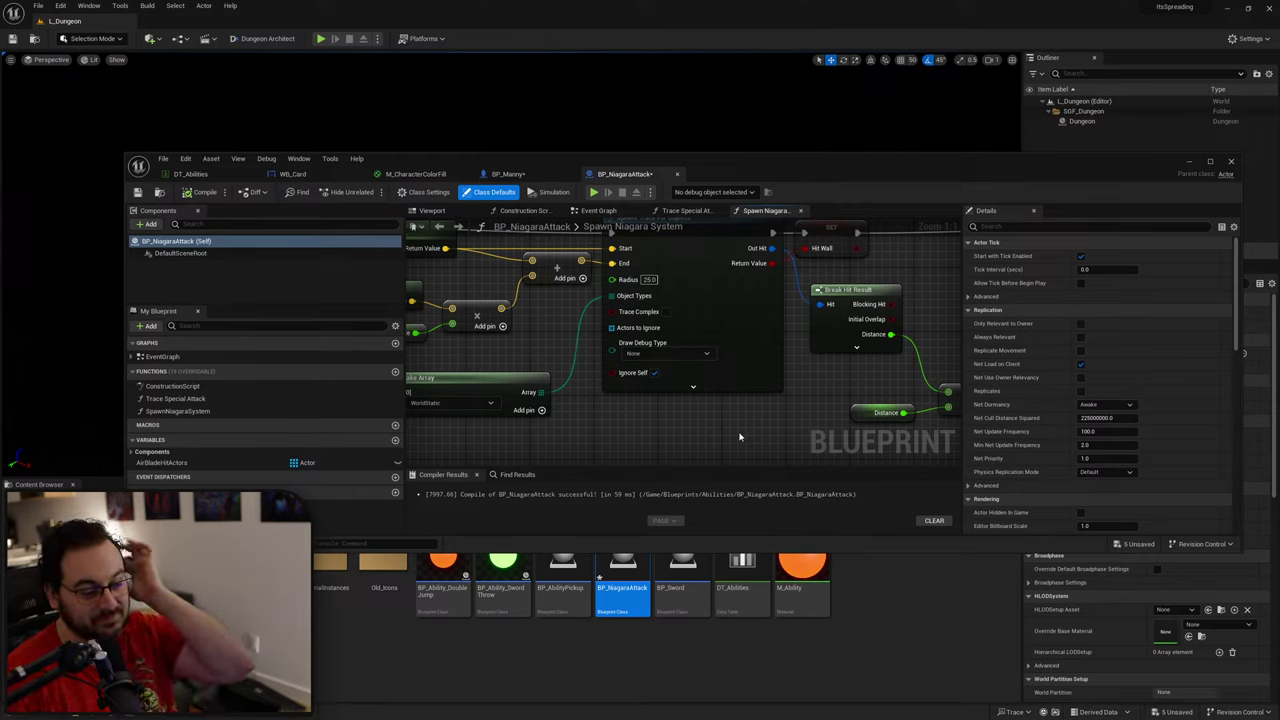
right_drag(598, 390, 772, 413)
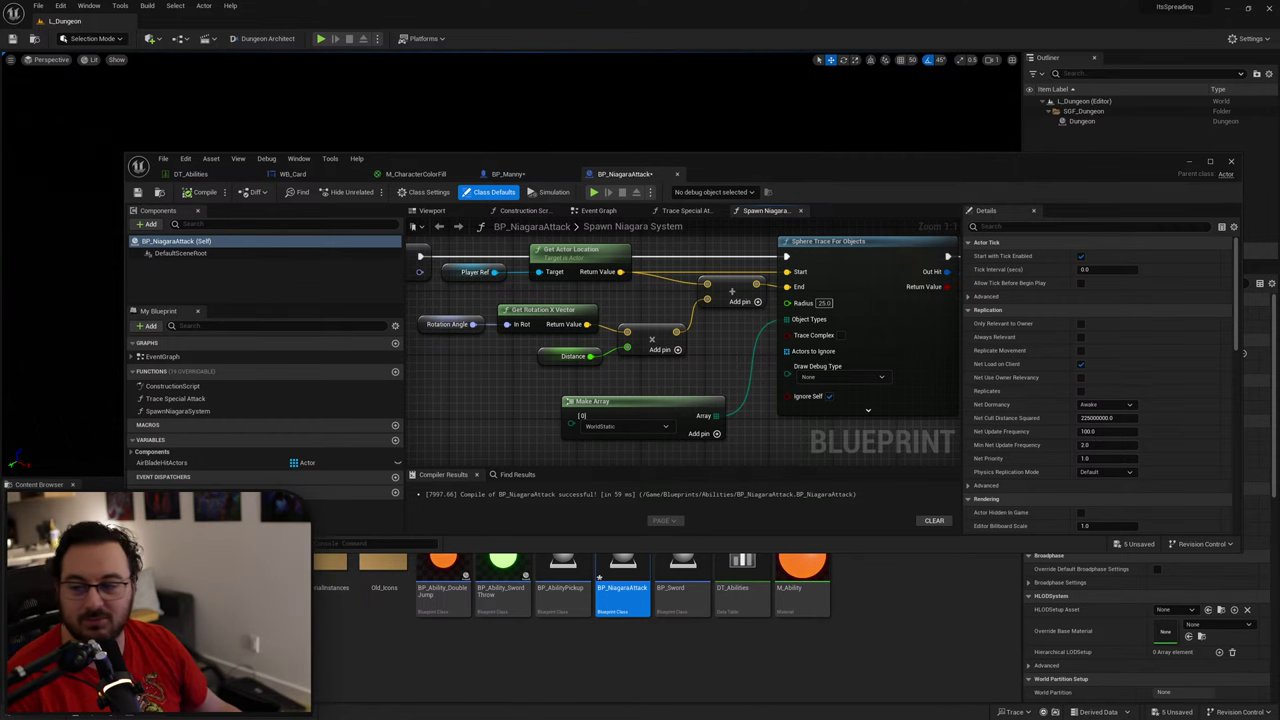
Step: Bring up the powerups list in Paint and cross out the Phase Shift row with a dark red line
mouse_move(0, 250)
mouse_down()
mouse_move(200, 244)
mouse_move(754, 73)
mouse_up()
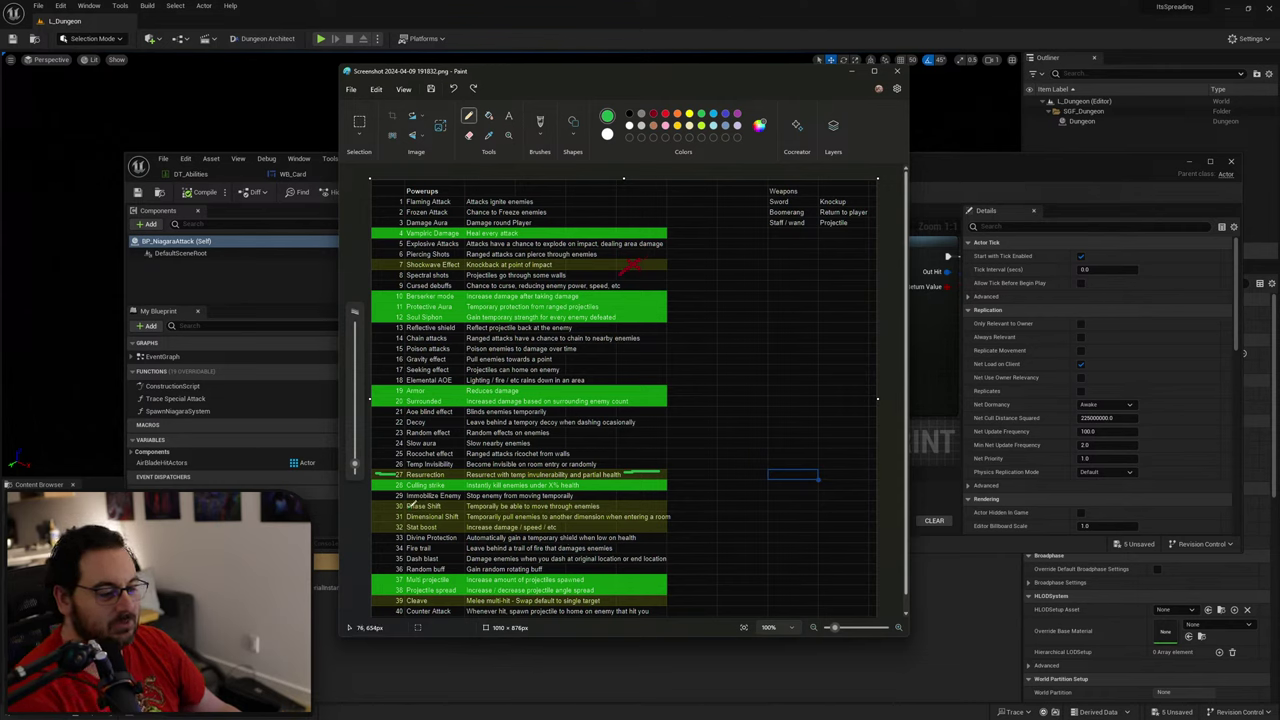
click(653, 113)
drag(396, 505, 608, 505)
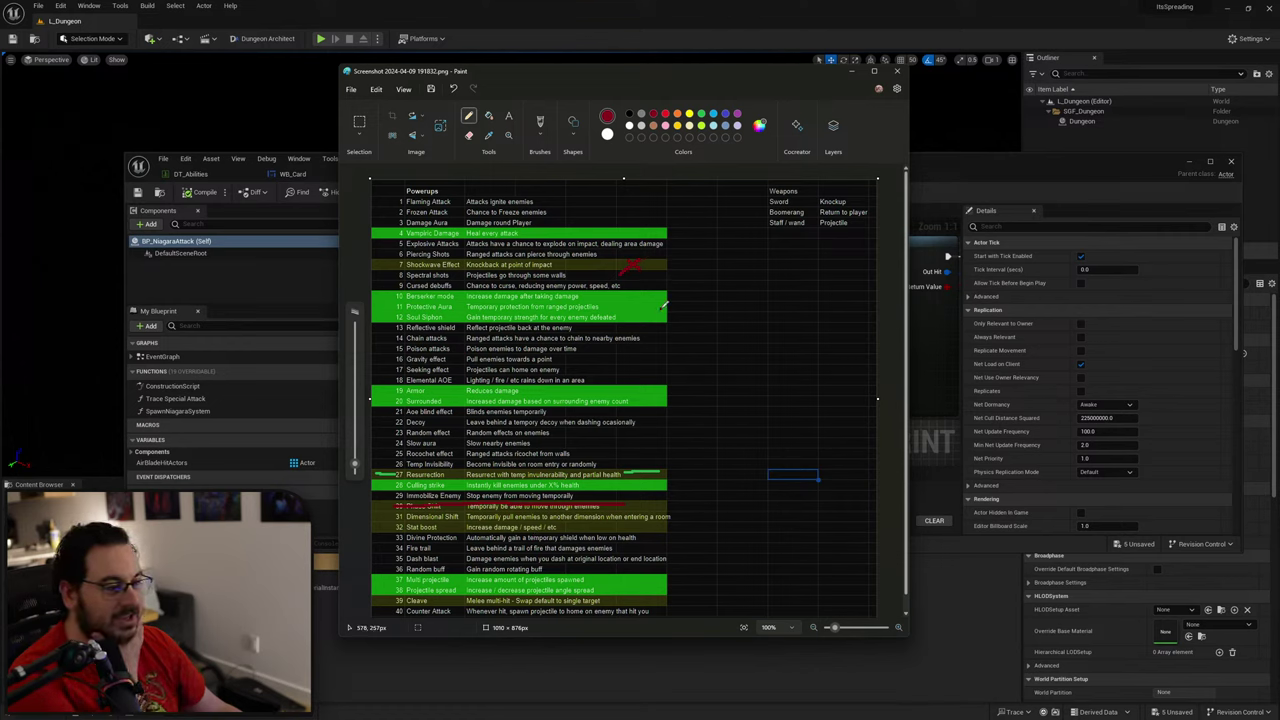
Step: Mark the Stat boost row in the powerups list with a green arrow
click(700, 115)
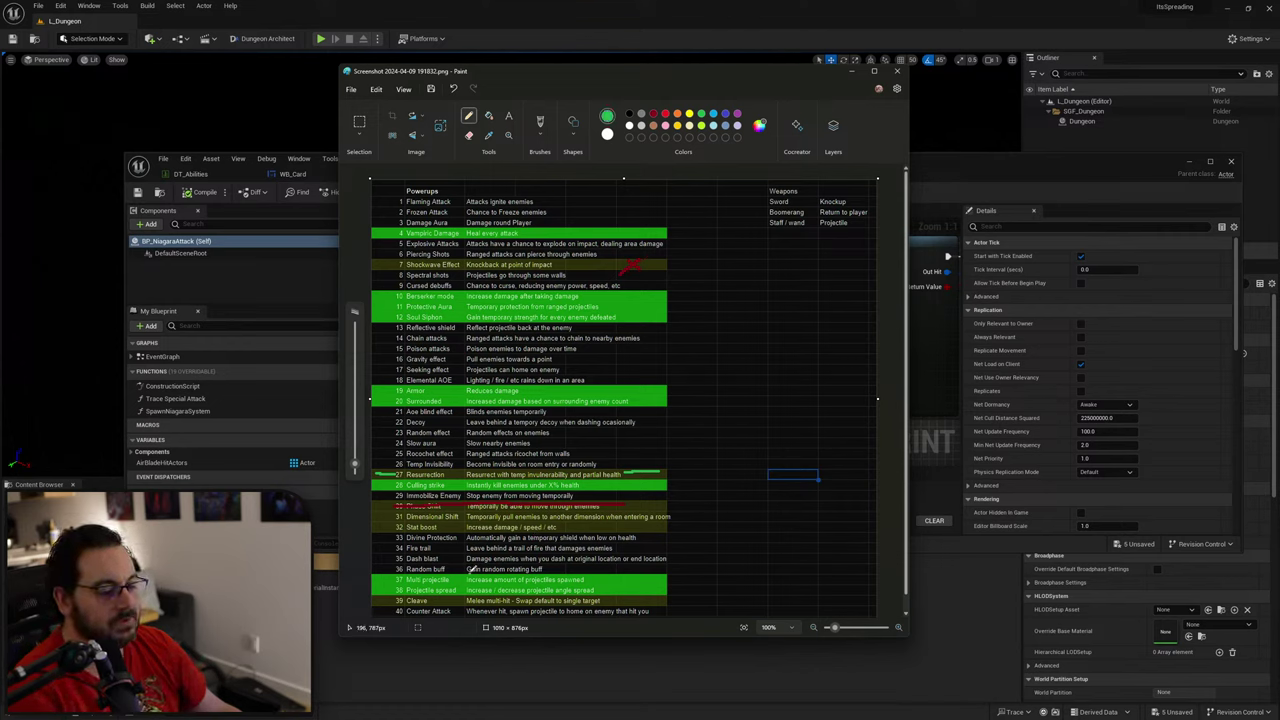
drag(656, 521, 624, 521)
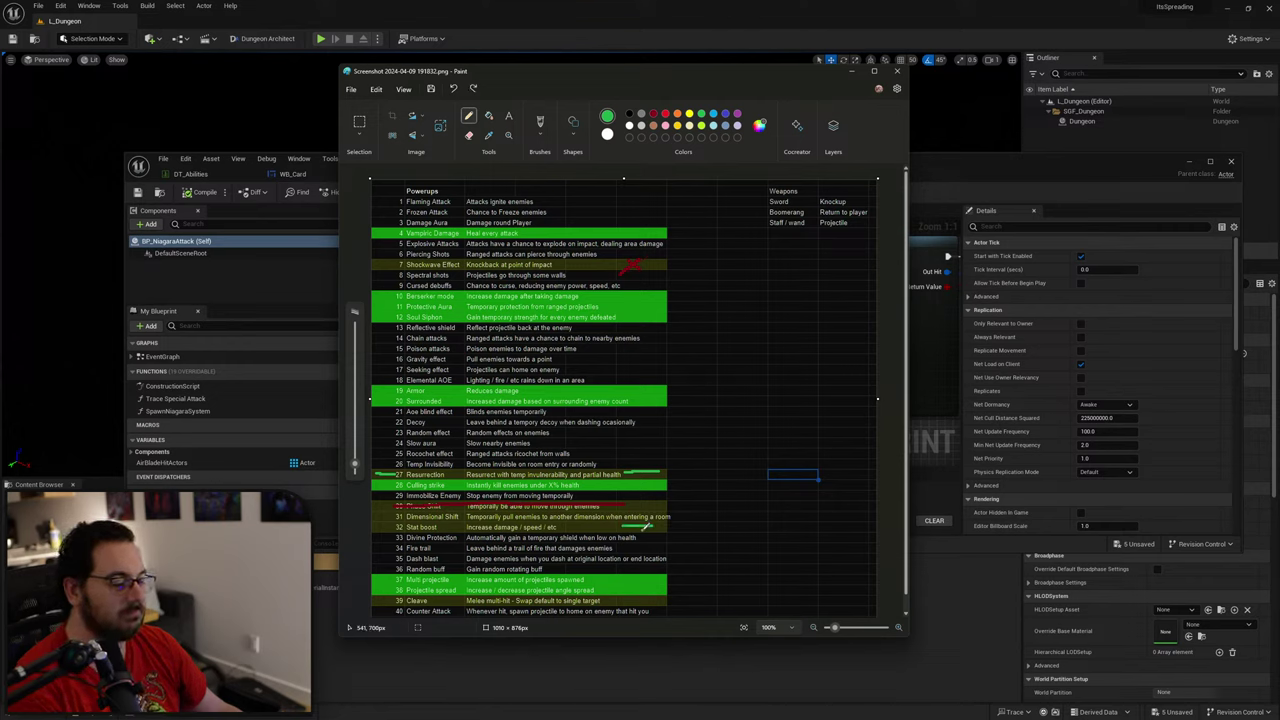
key(ctrl+z)
mouse_move(663, 523)
mouse_down()
mouse_move(624, 526)
mouse_move(651, 532)
mouse_up()
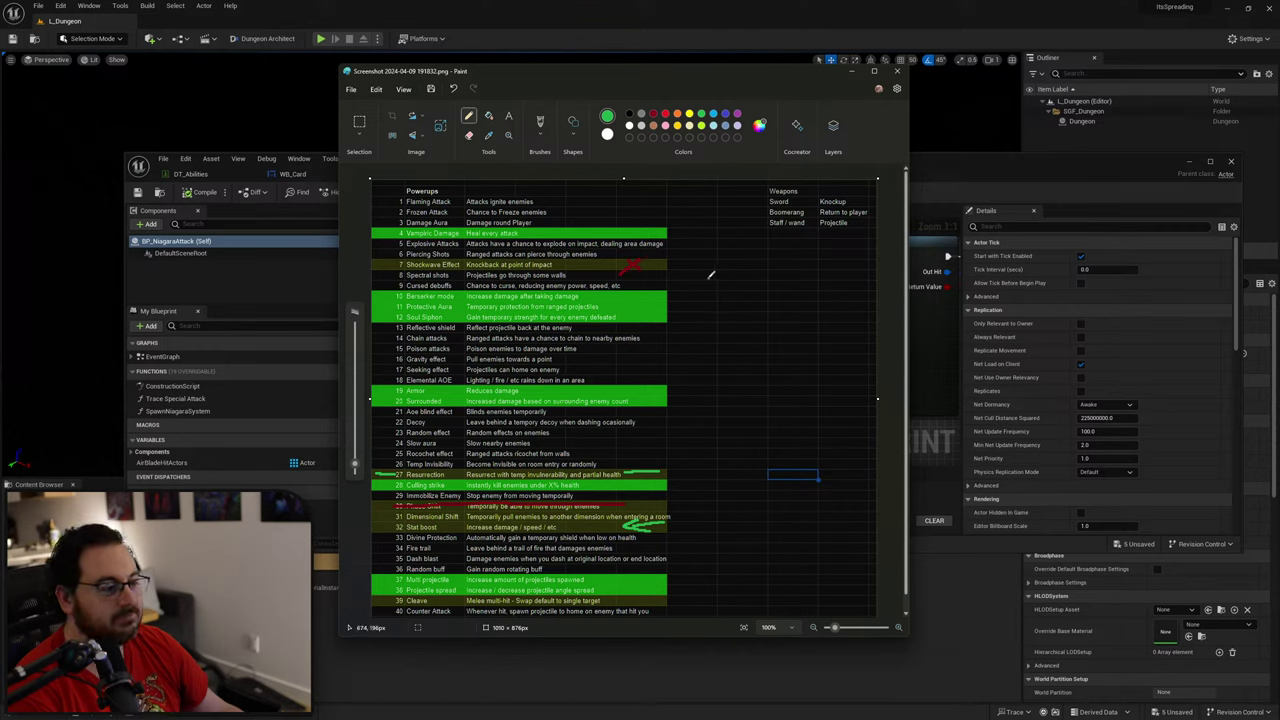
Step: Handwrite "Damage" in green beside the powerups list, and move the list off the screen
mouse_move(688, 252)
mouse_down()
mouse_move(710, 254)
mouse_move(727, 278)
mouse_move(784, 268)
mouse_move(793, 250)
mouse_move(797, 288)
mouse_move(814, 245)
mouse_move(823, 255)
mouse_up()
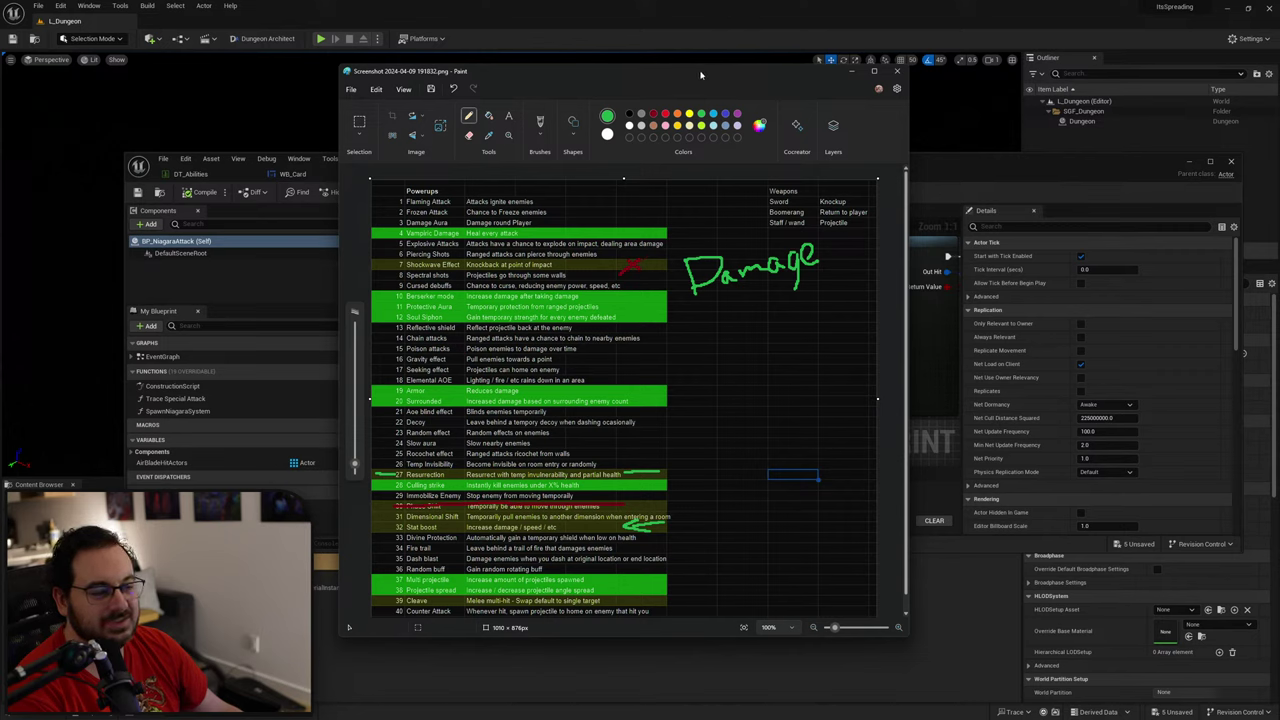
drag(701, 75, 0, 280)
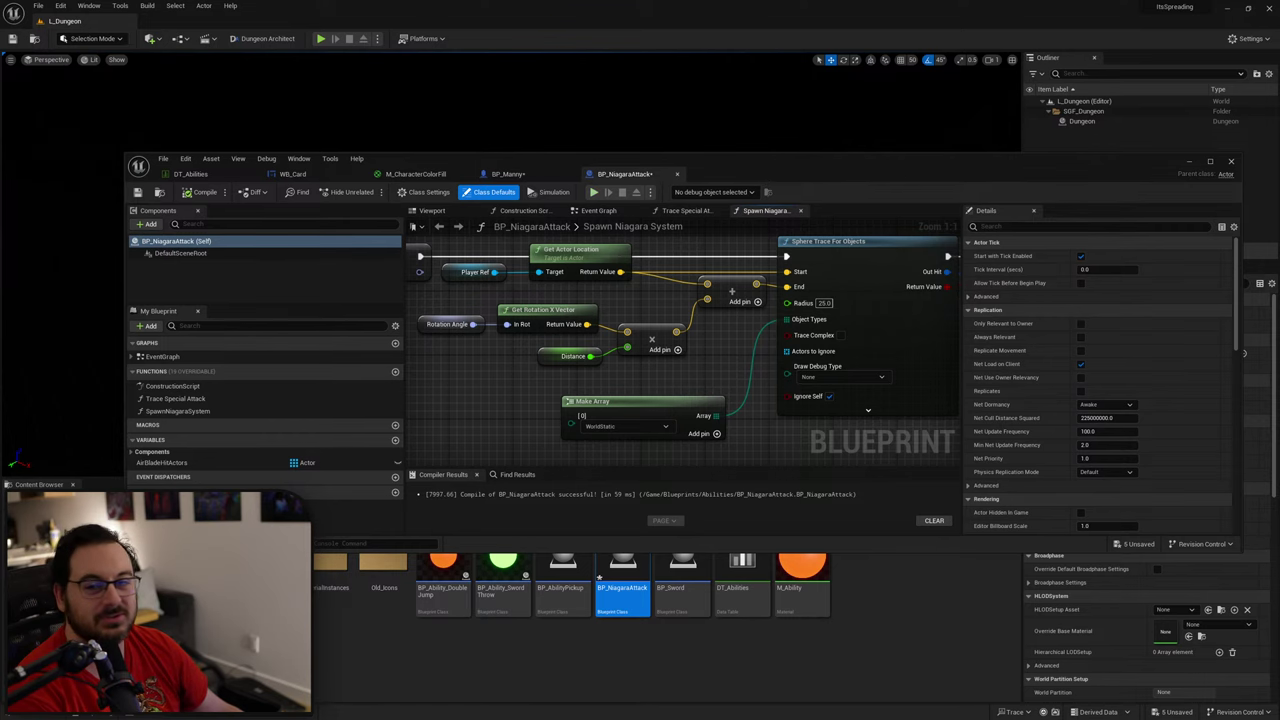
Step: Bring the powerups list back and handwrite "movement speed" in green below "Damage"
drag(639, 192, 739, 110)
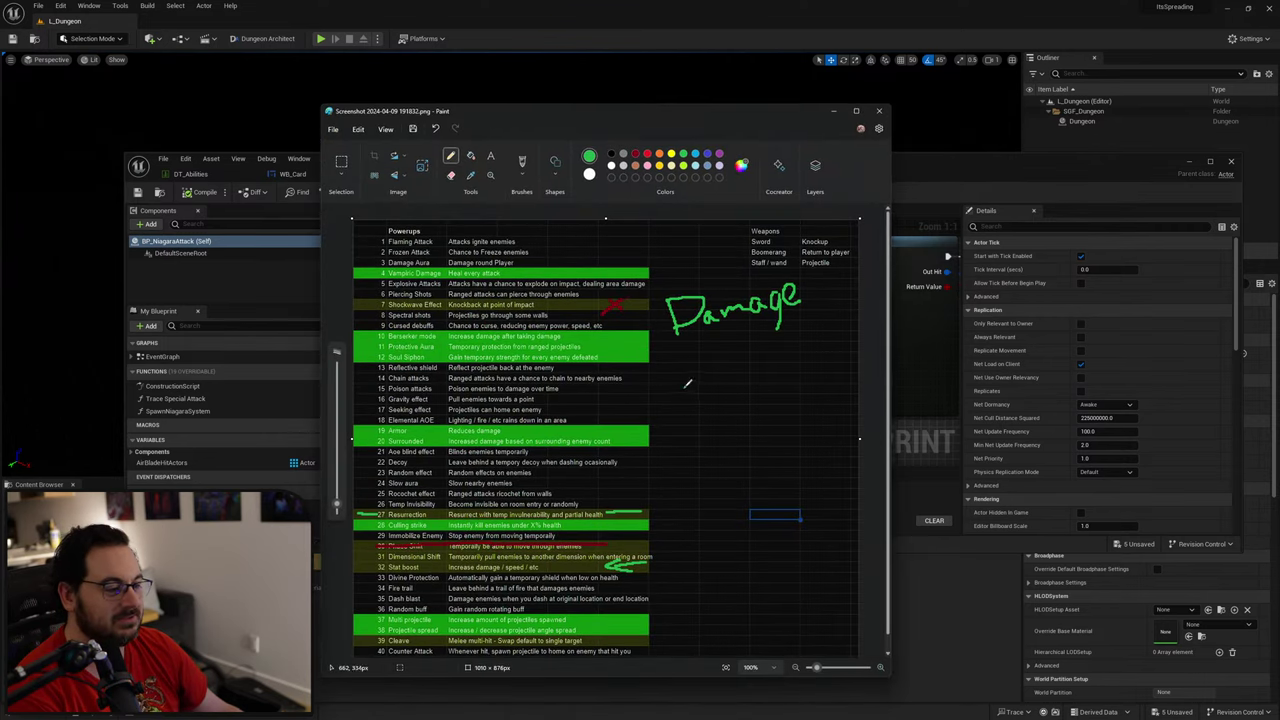
drag(680, 360, 684, 382)
mouse_move(683, 360)
mouse_down()
mouse_move(724, 362)
mouse_move(743, 342)
mouse_move(790, 350)
mouse_move(810, 304)
mouse_move(822, 320)
mouse_up()
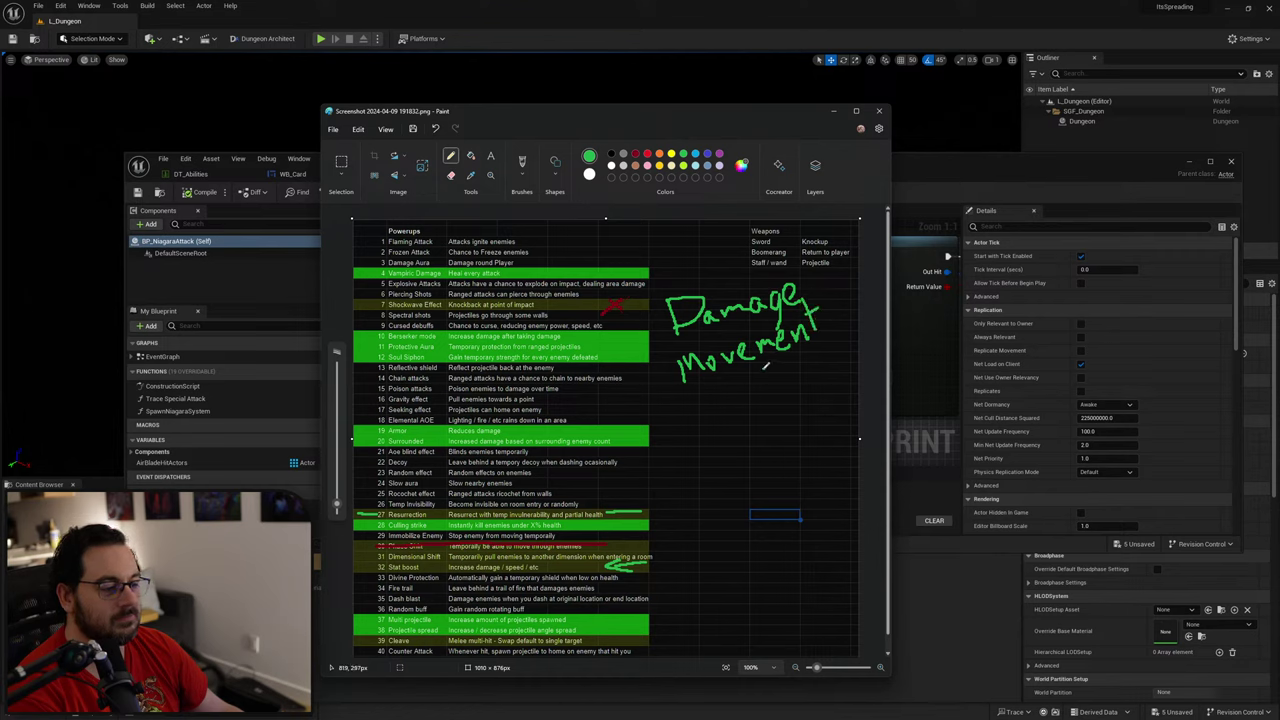
mouse_move(774, 368)
mouse_down()
mouse_move(760, 392)
mouse_move(845, 348)
mouse_move(836, 360)
mouse_up()
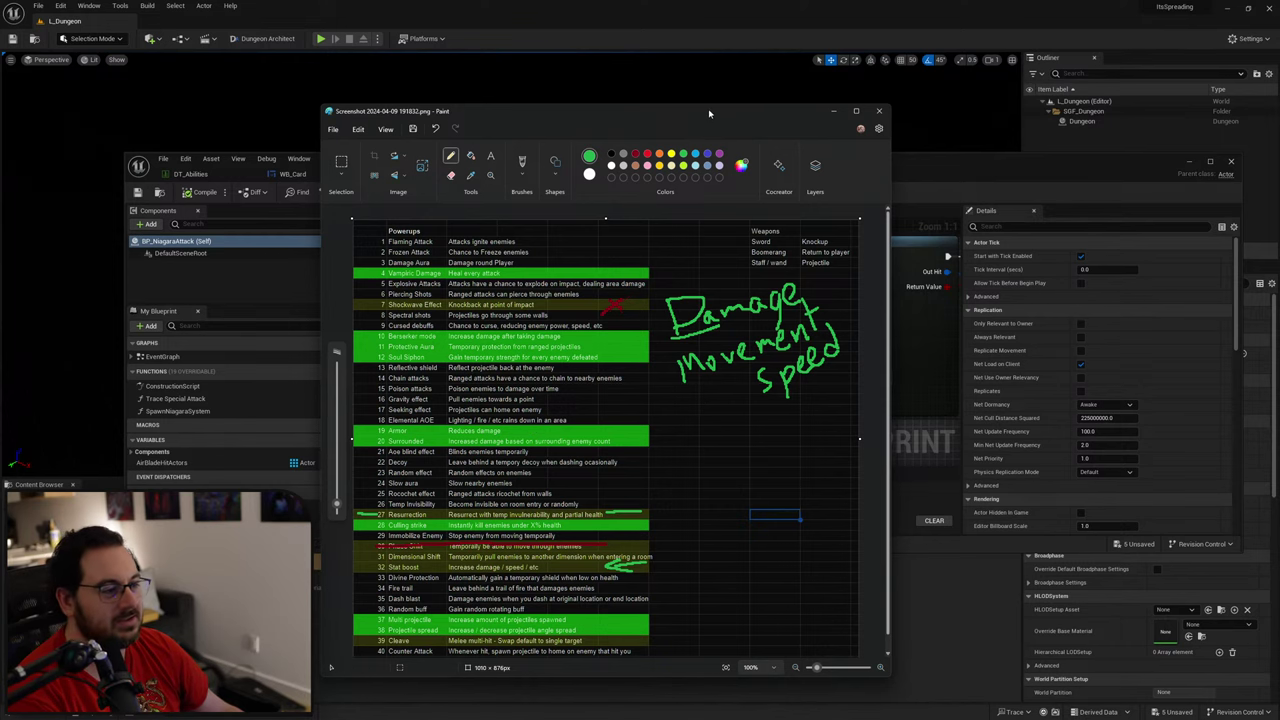
Step: Return to the Unreal editor and open the DT_Abilities data table
drag(718, 119, 0, 217)
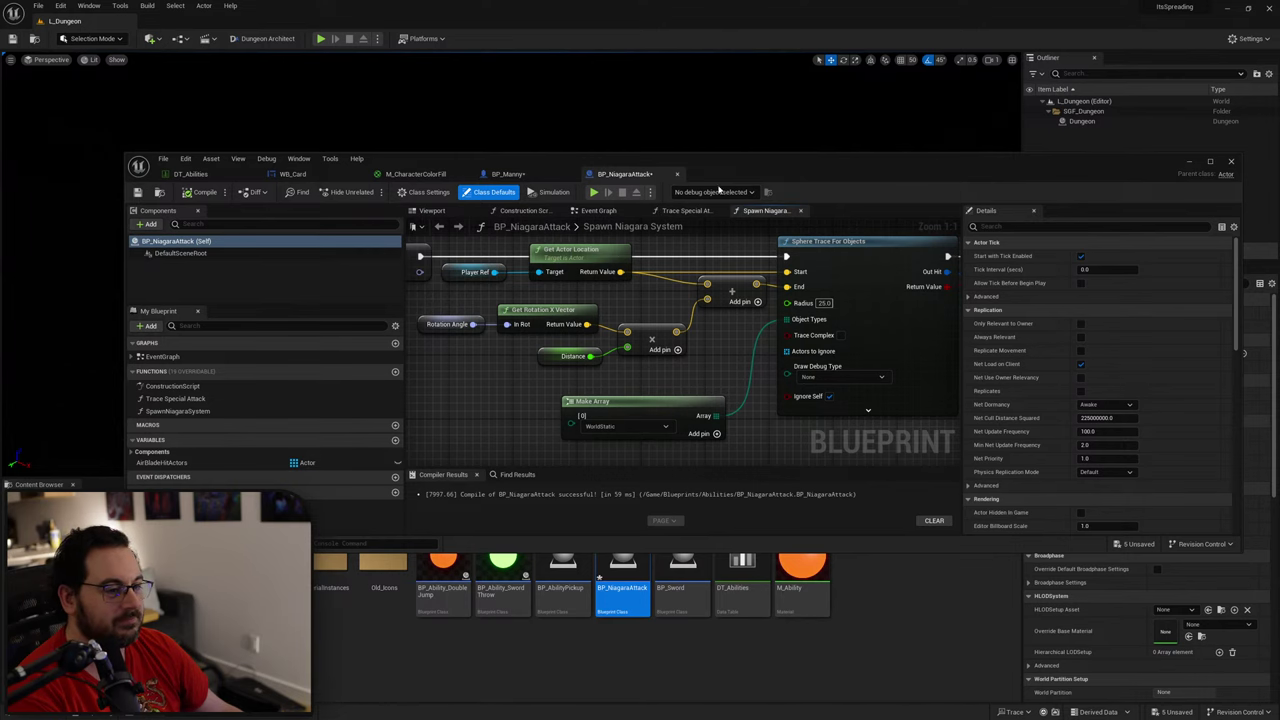
drag(775, 176, 694, 110)
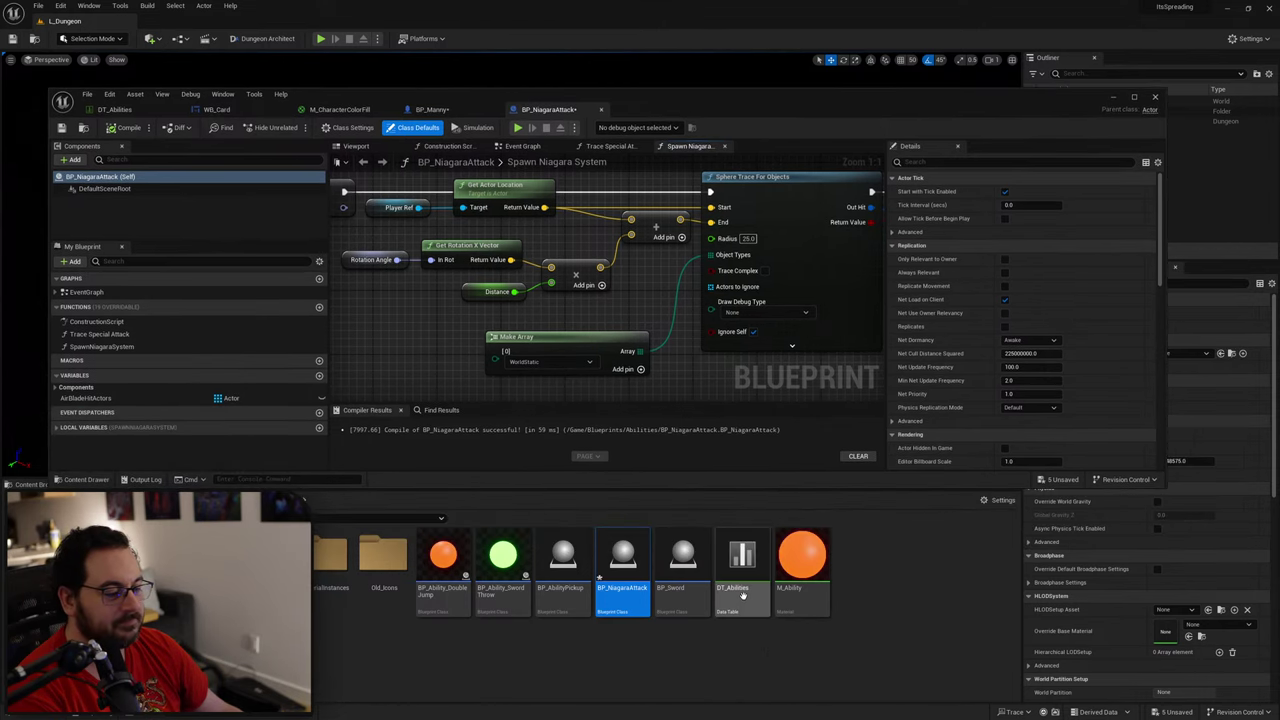
double_click(742, 570)
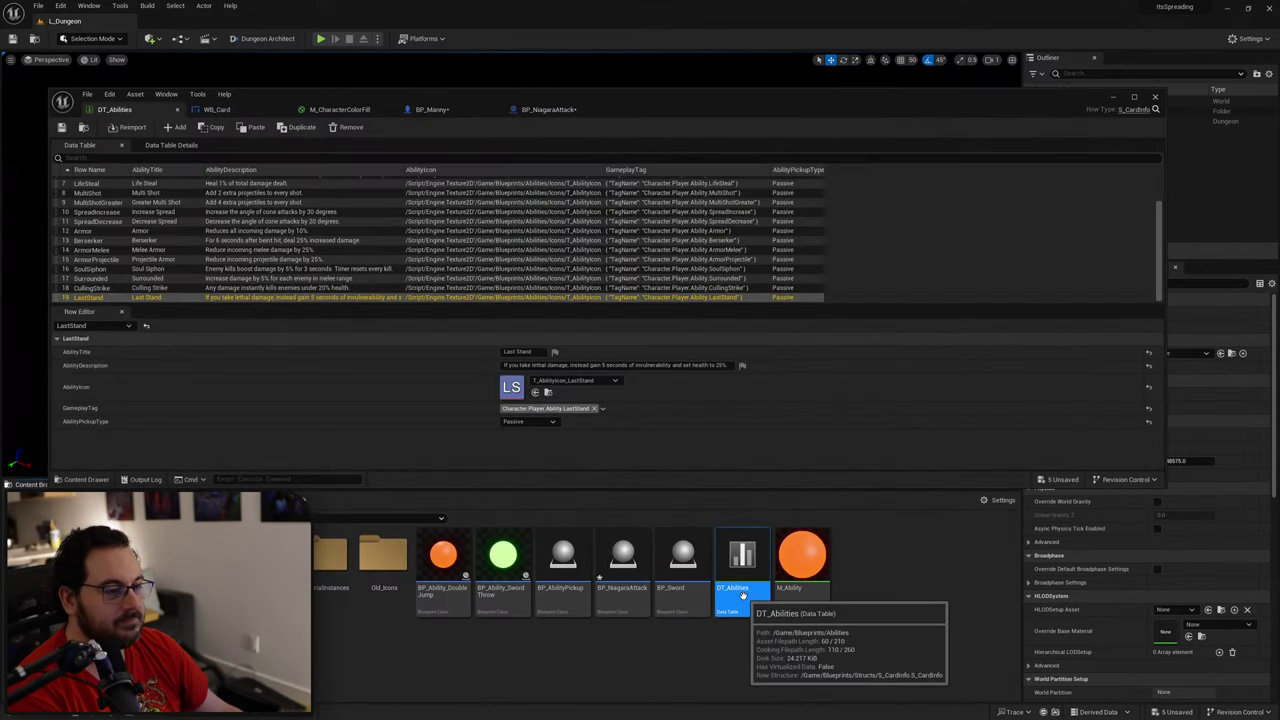
Step: Add a new row at the end of the abilities data table and start editing its row name
click(175, 128)
double_click(115, 296)
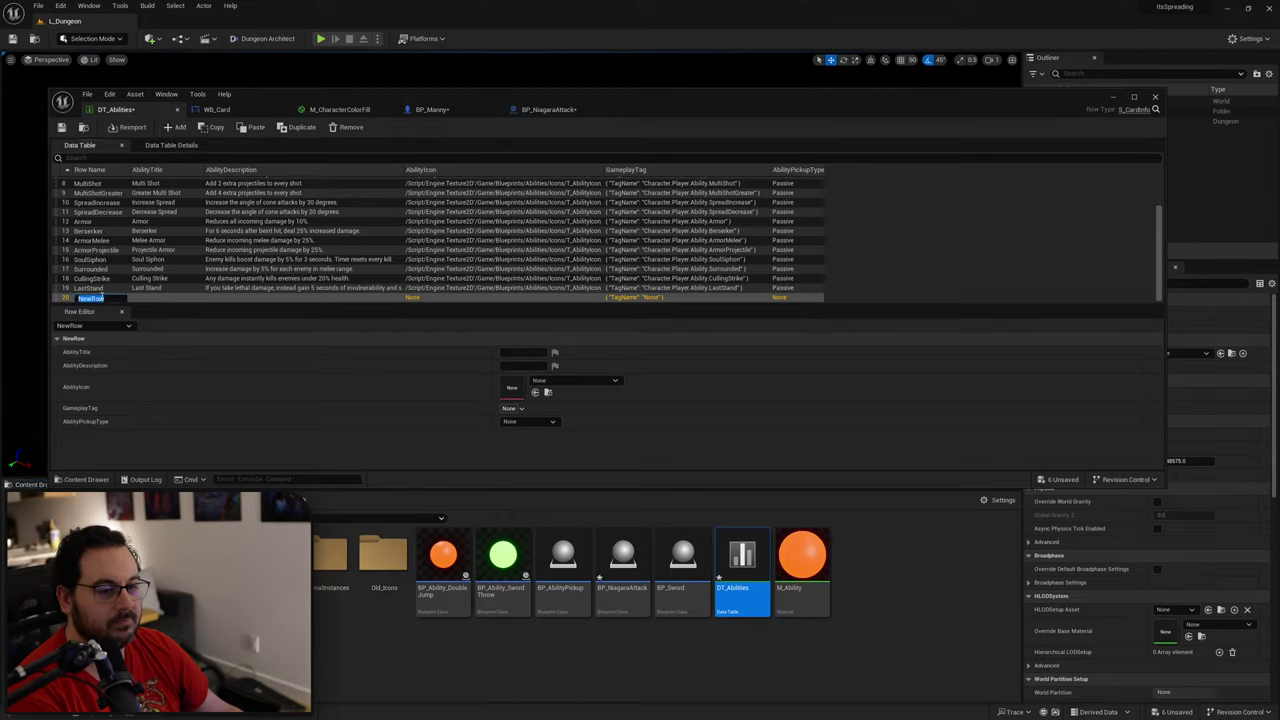
text(Mo)
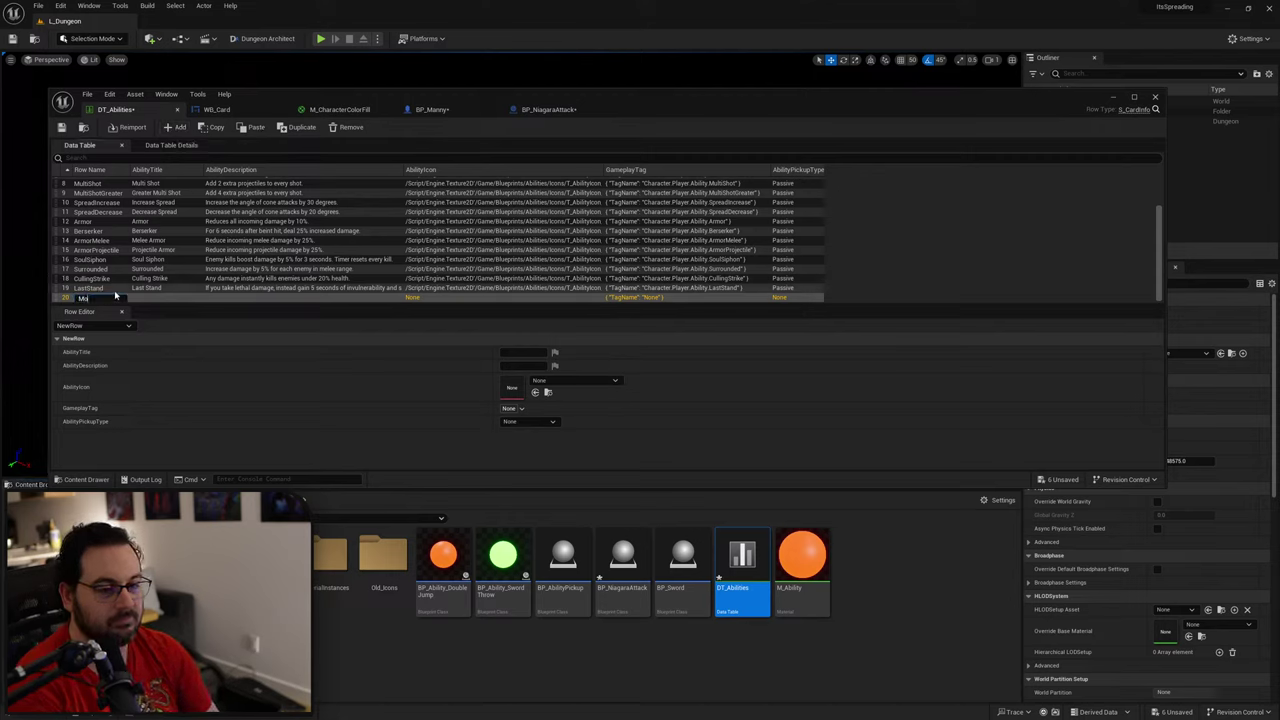
key(BackSpace)
key(BackSpace)
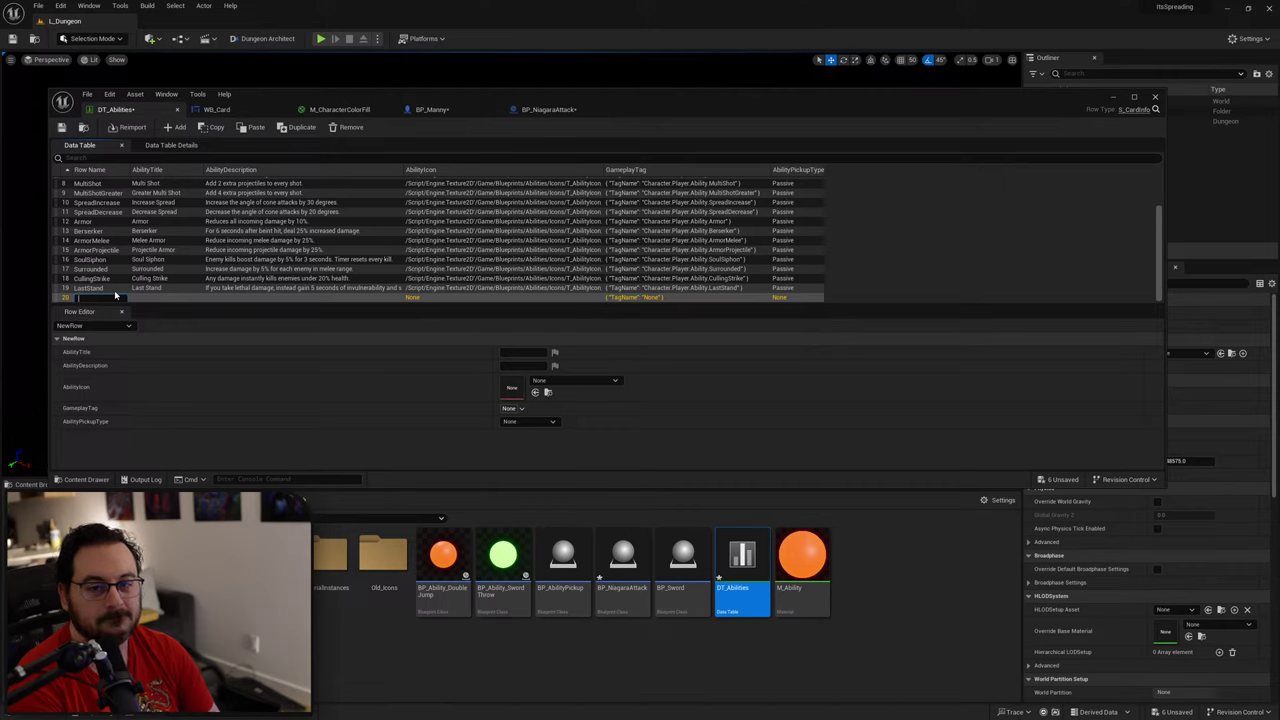
key(BackSpace)
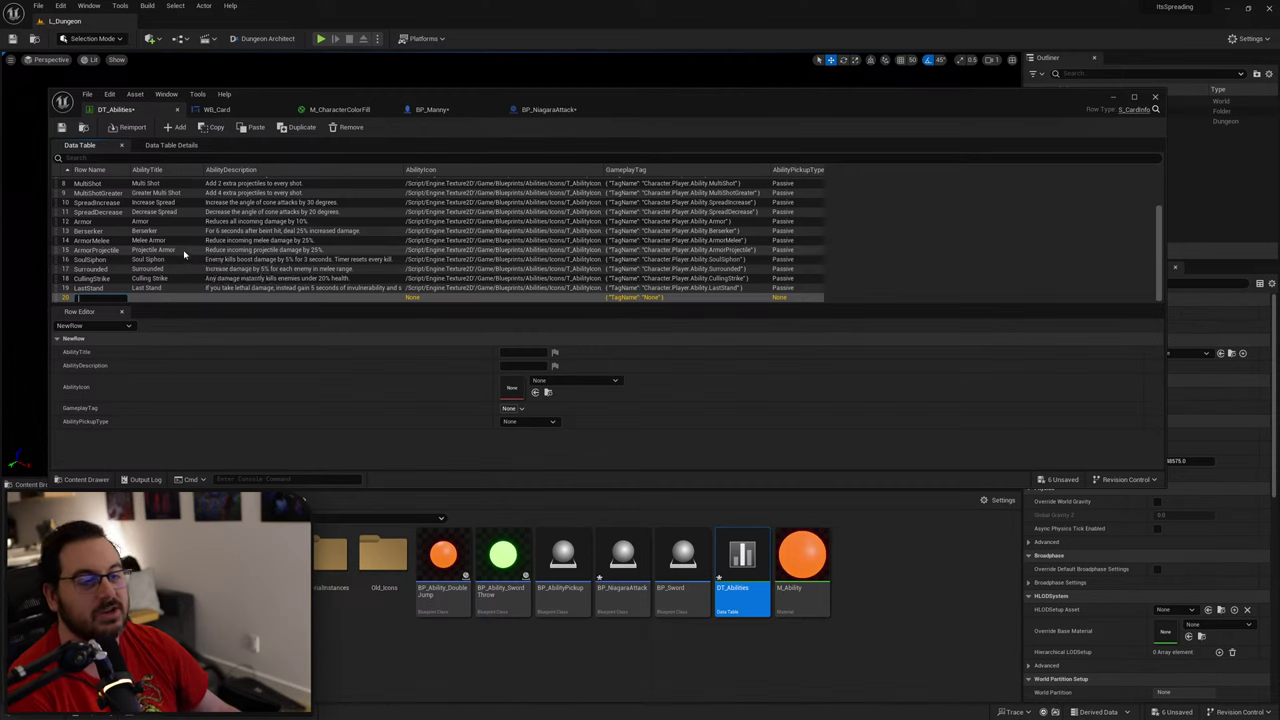
Step: Review the existing ability rows and the handwritten stat boost notes beside the powerups list
scroll(189, 251, up, 3)
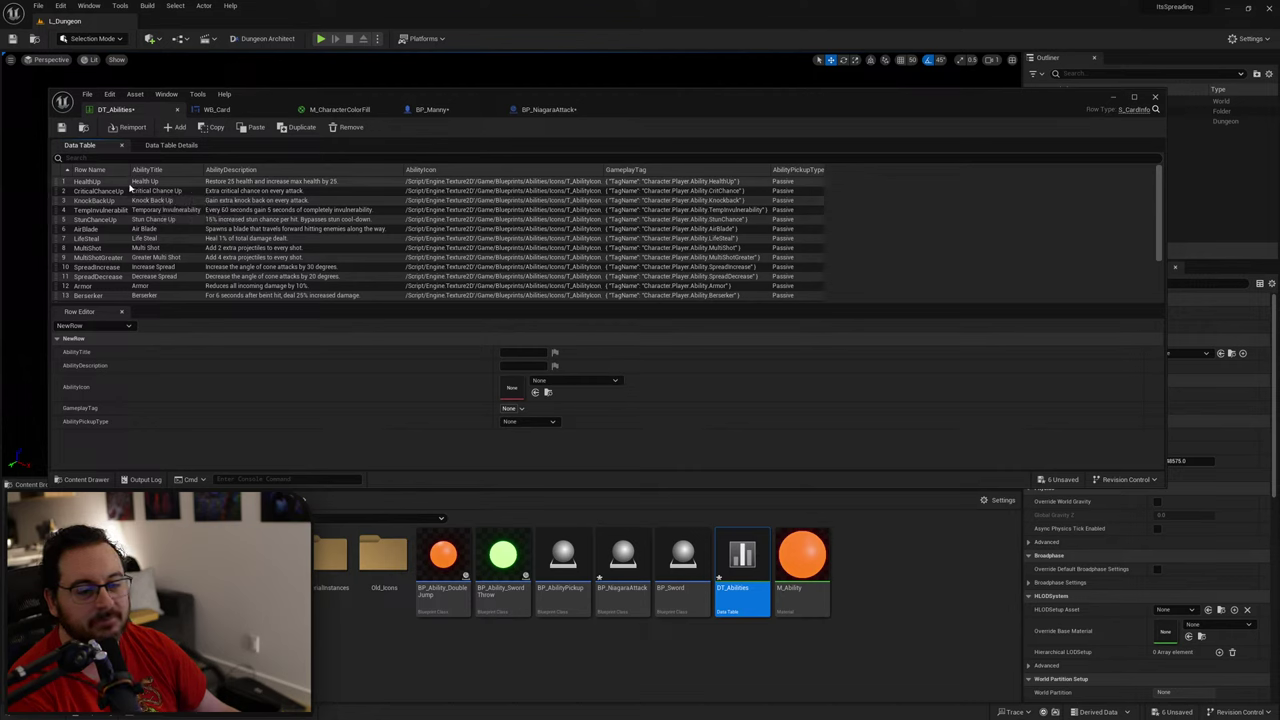
scroll(160, 250, down, 3)
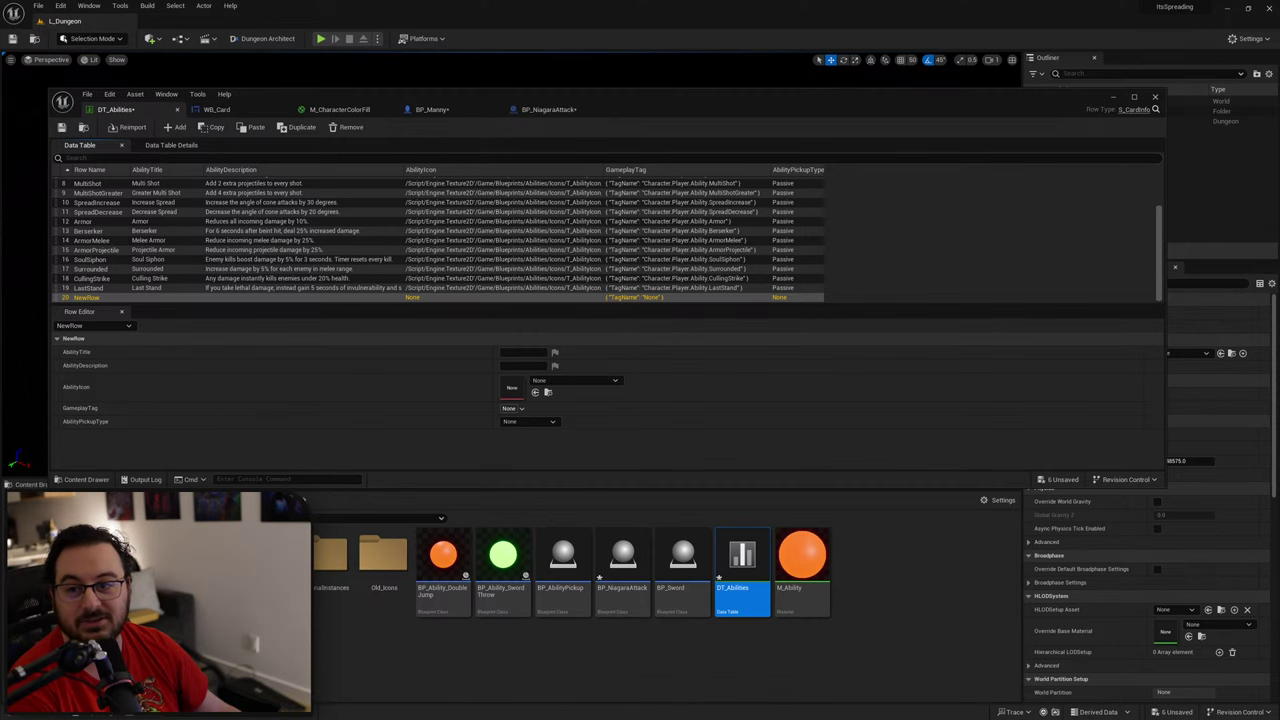
key(alt+Tab)
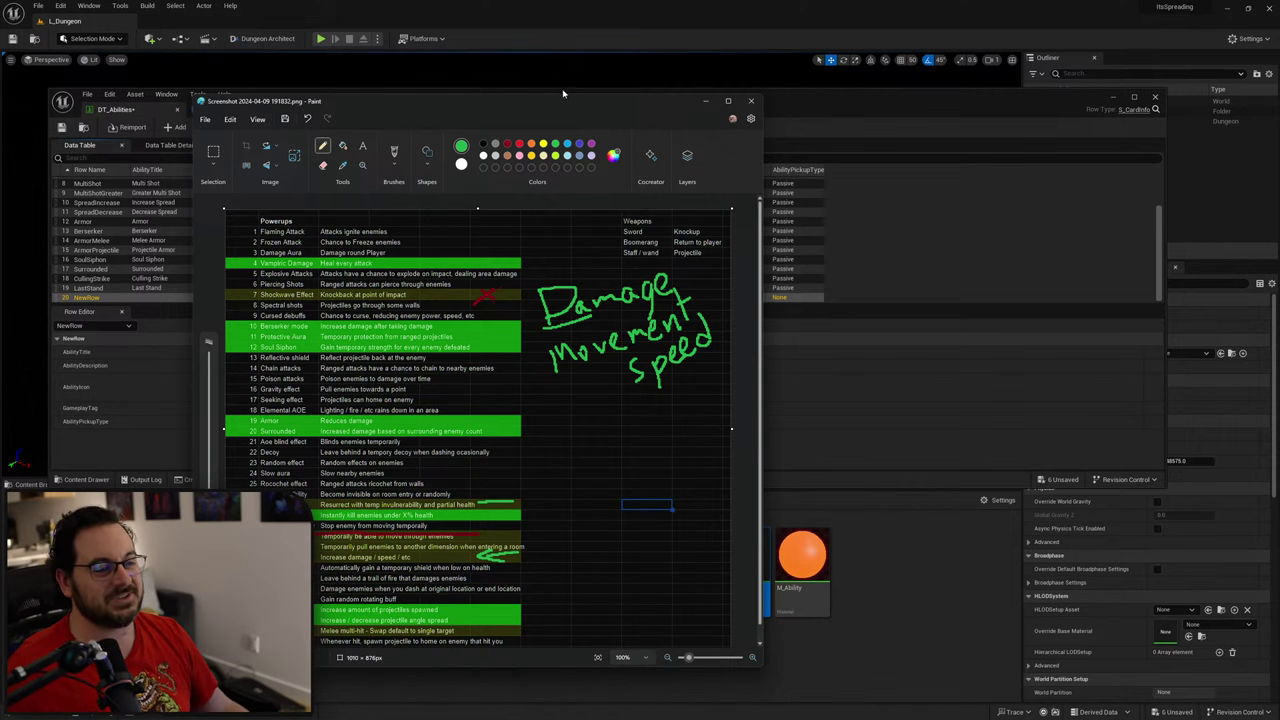
drag(580, 91, 592, 87)
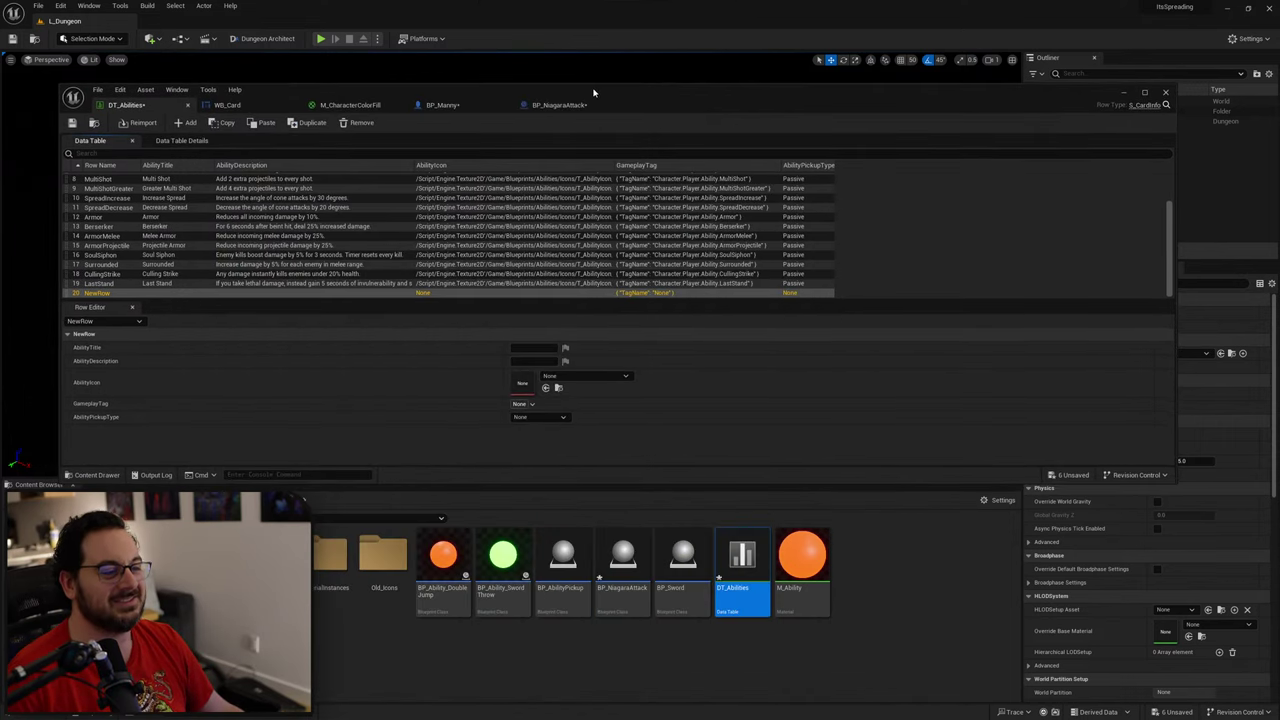
Step: Name the new row SpeedBoost and set its ability title to "Speed Boost"
double_click(104, 294)
text(Spe)
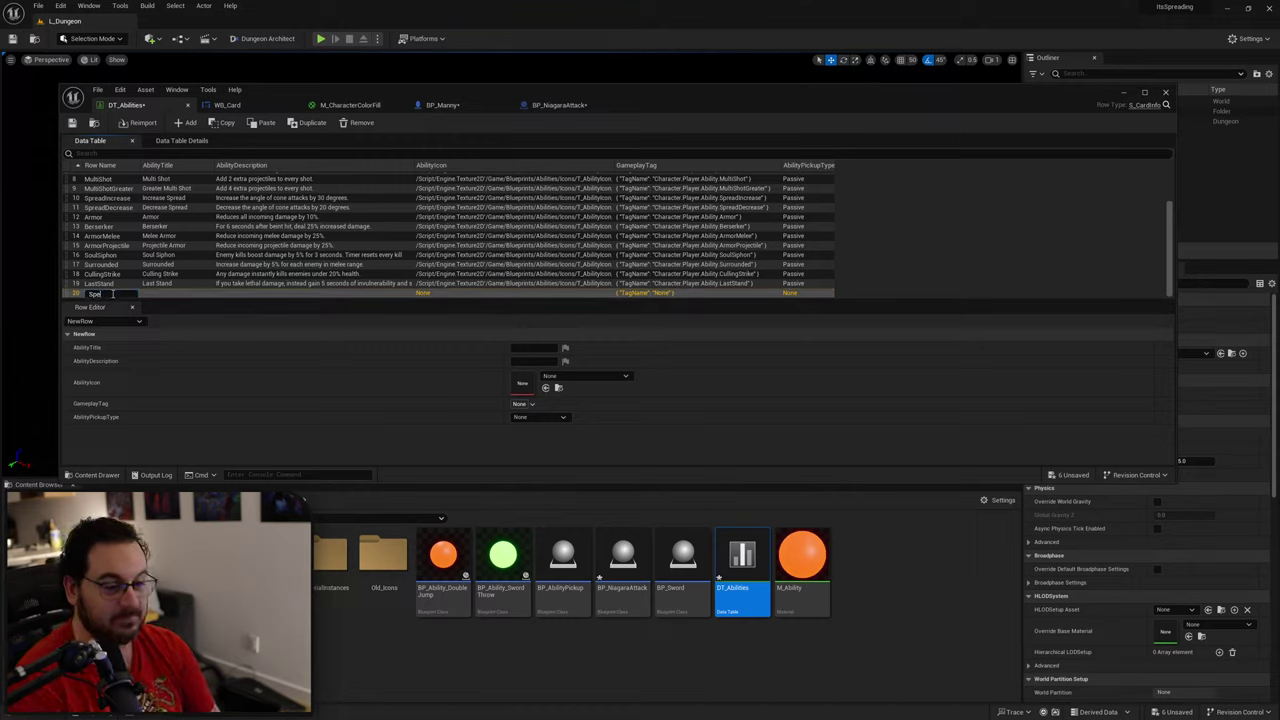
text(edBoost)
key(Return)
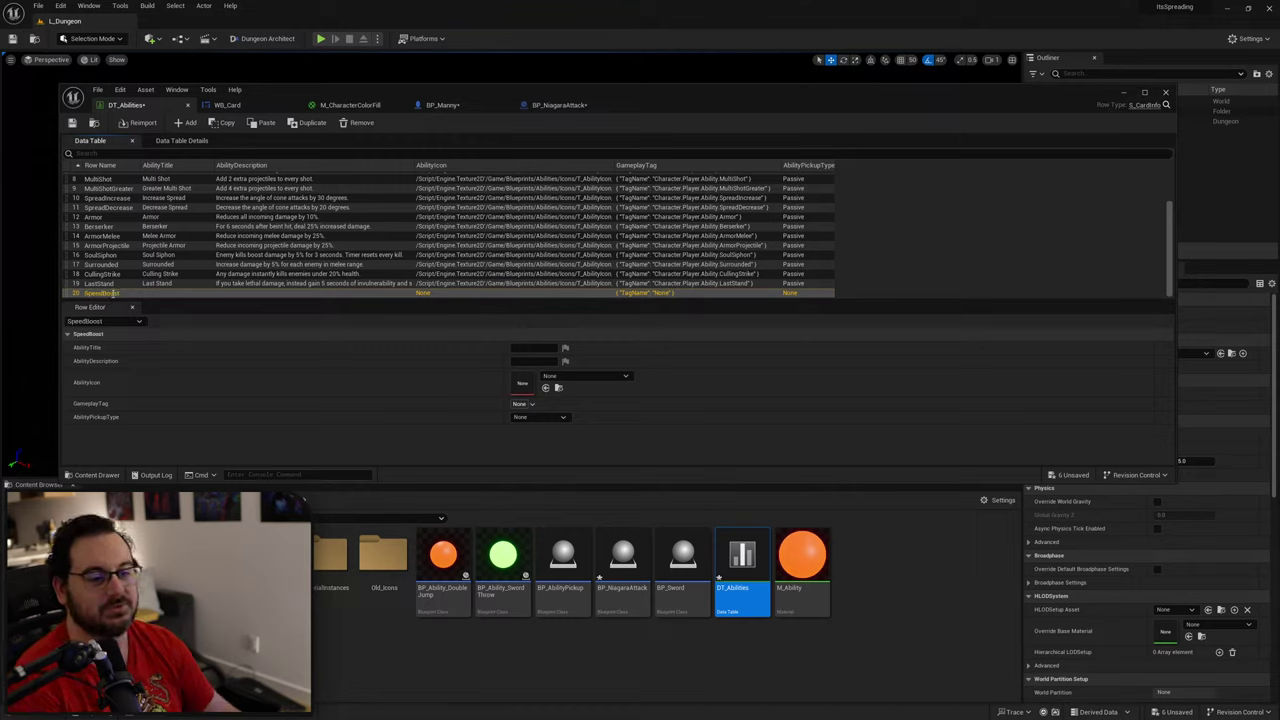
click(519, 348)
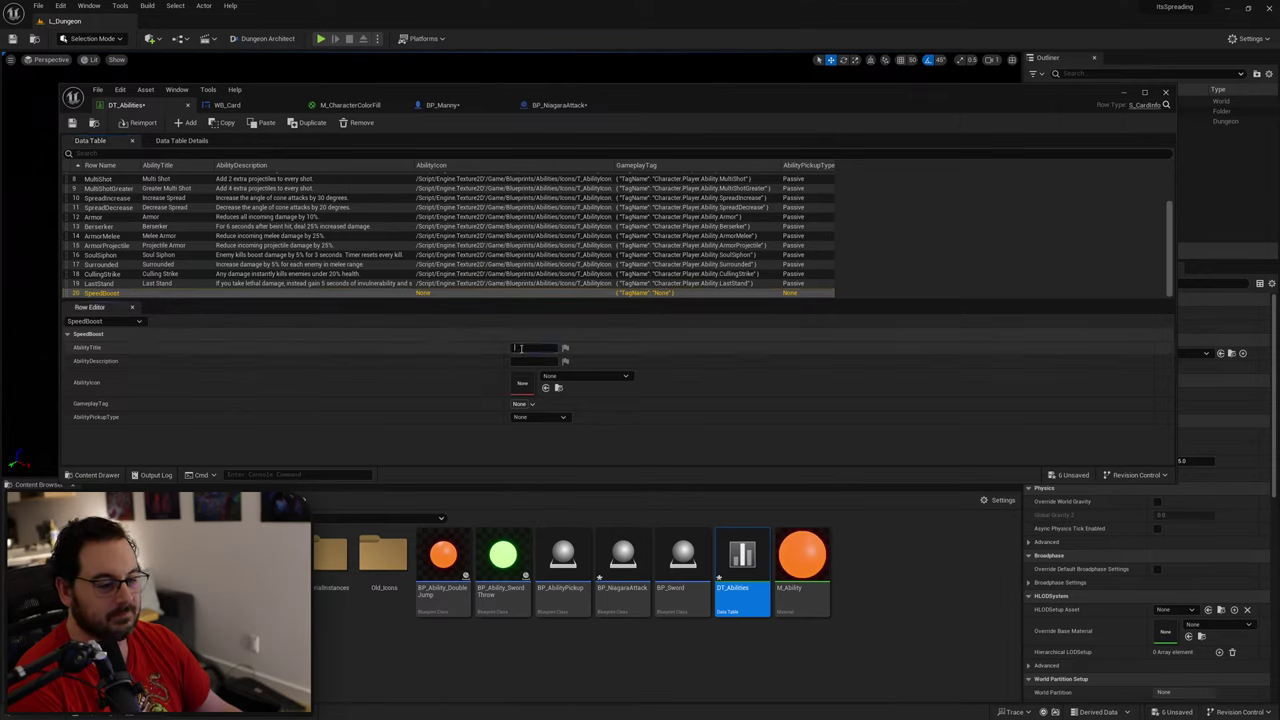
text(Speed Boost)
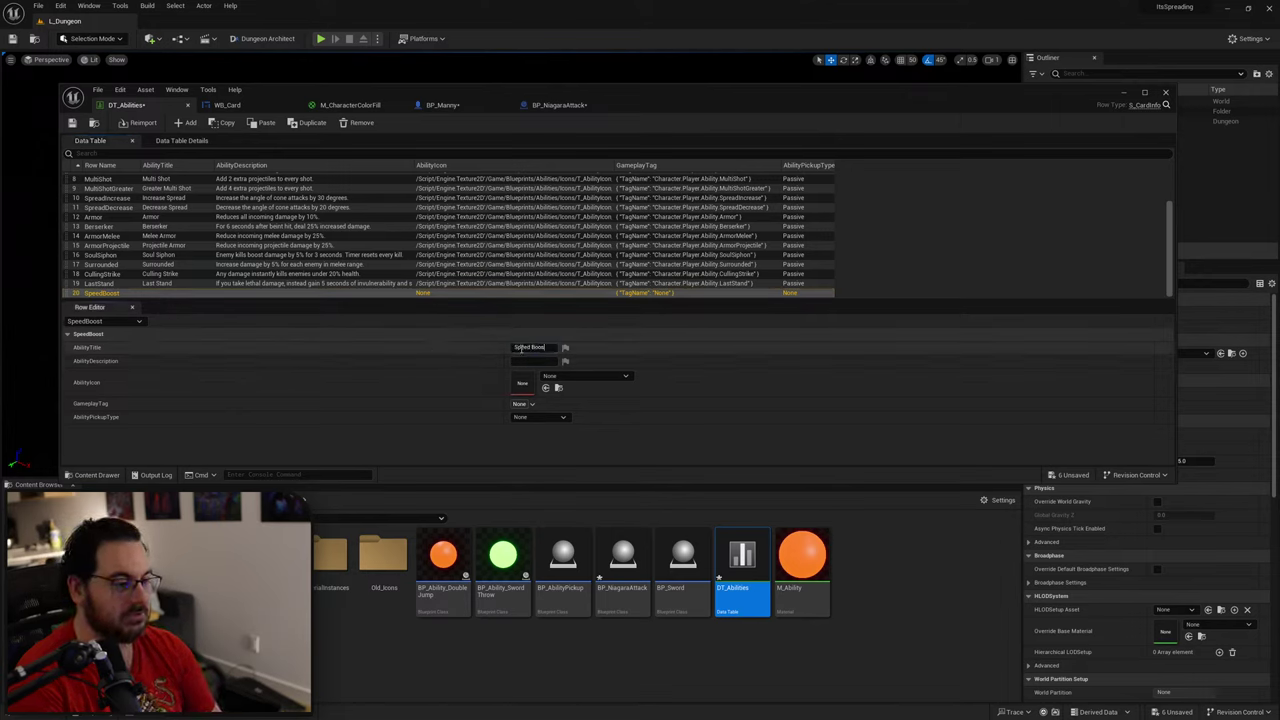
key(Return)
Step: Set the SpeedBoost row's ability description to "Increase running speed by 20%."
click(536, 361)
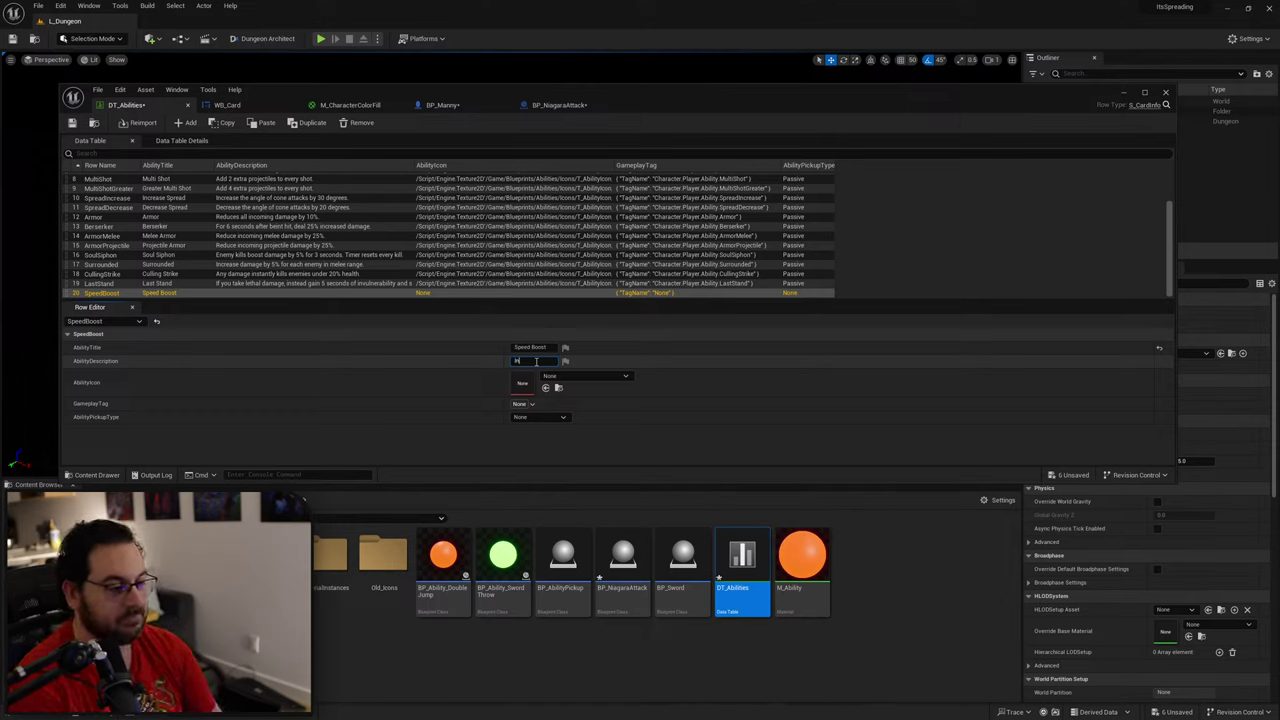
text(Increase movement speed)
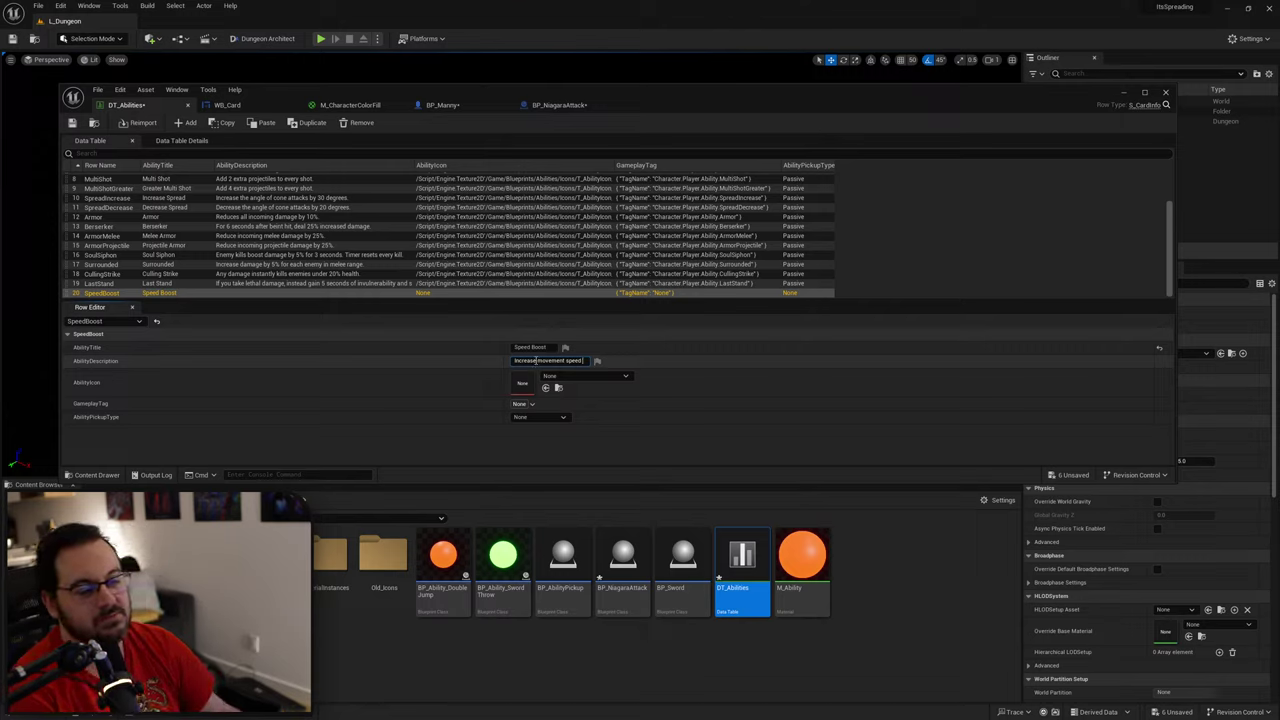
double_click(553, 360)
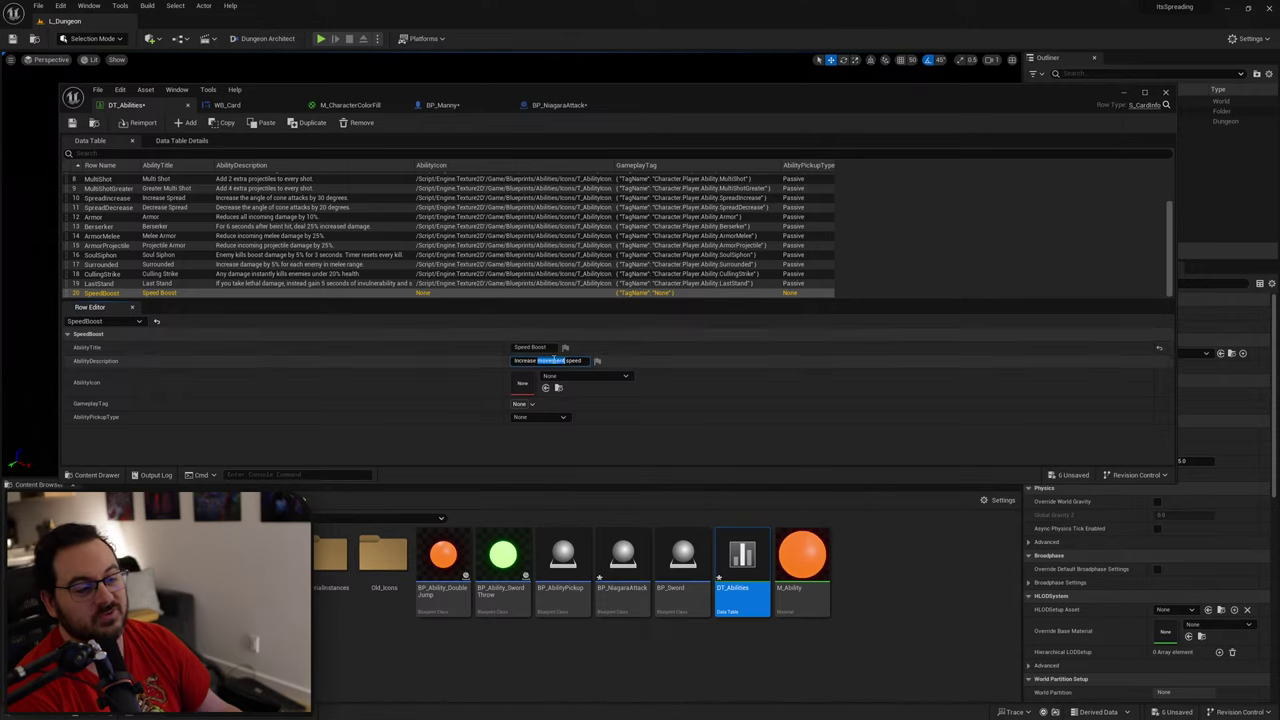
text(running)
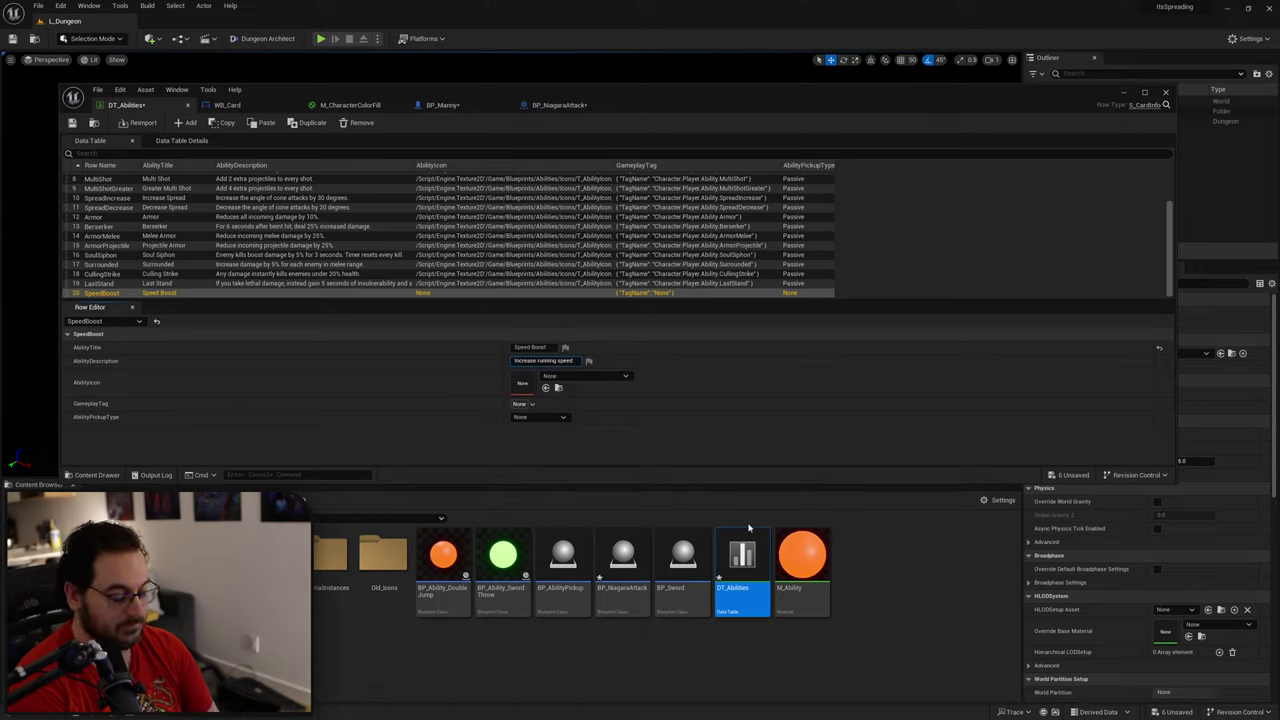
text( speed by 20%.)
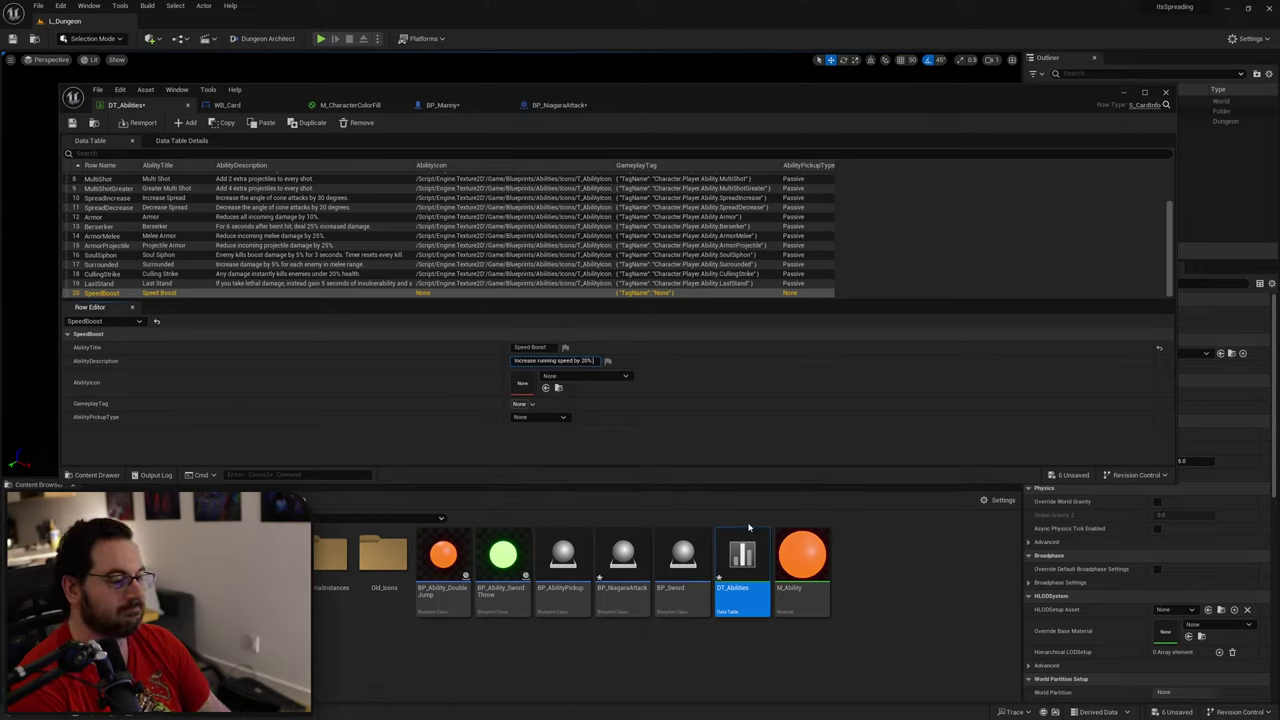
key(Return)
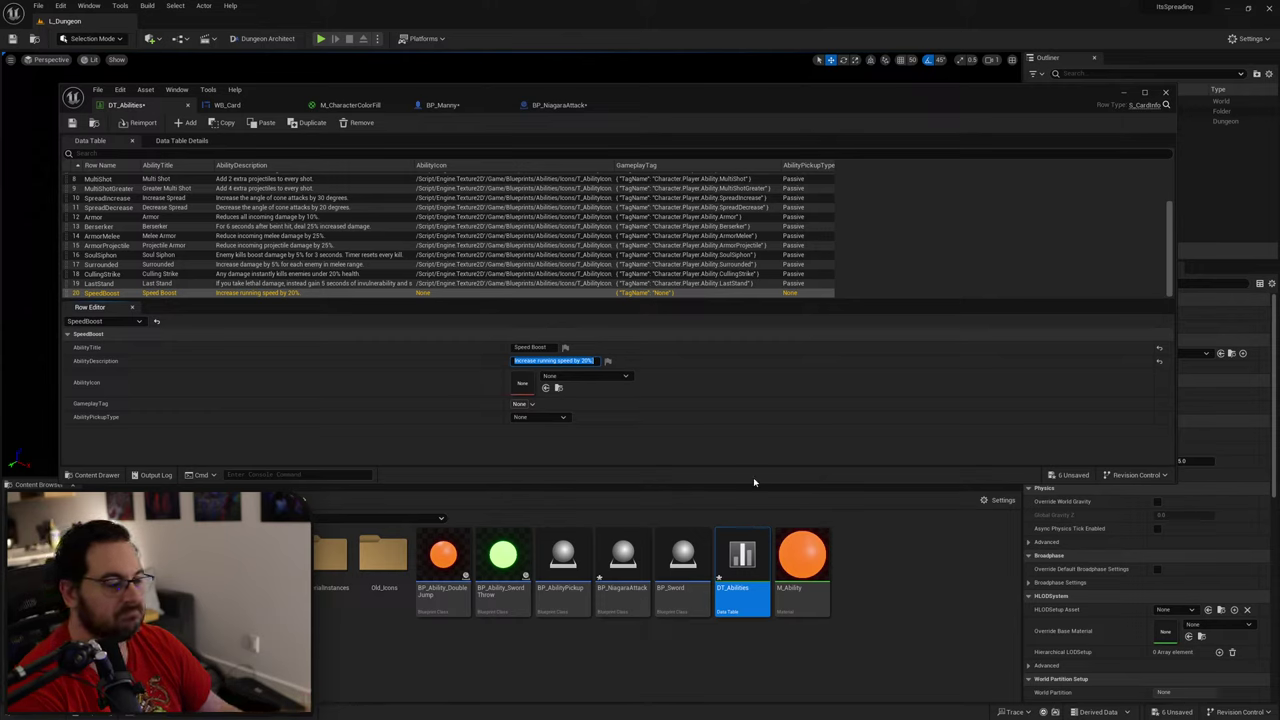
Step: Create the gameplay tag Character.Player.Ability.SpeedBoost in DefaultGameplayTags.ini and assign it to the SpeedBoost row
click(533, 404)
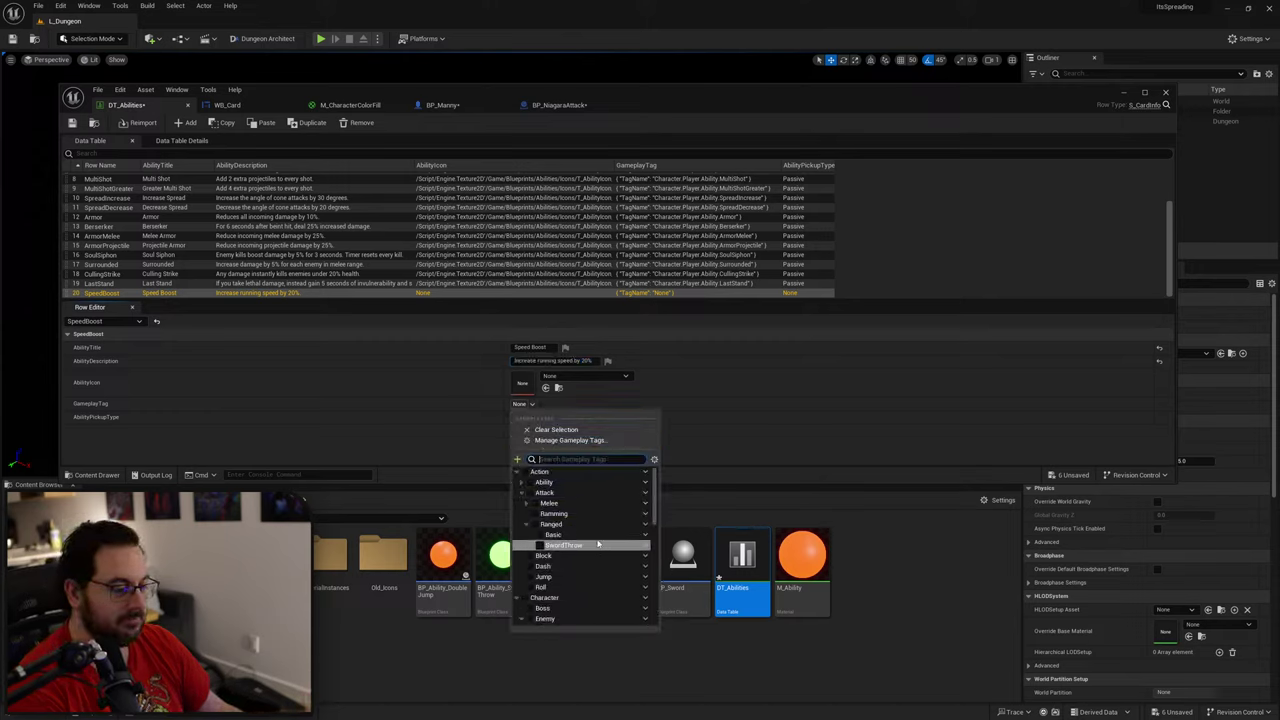
click(517, 459)
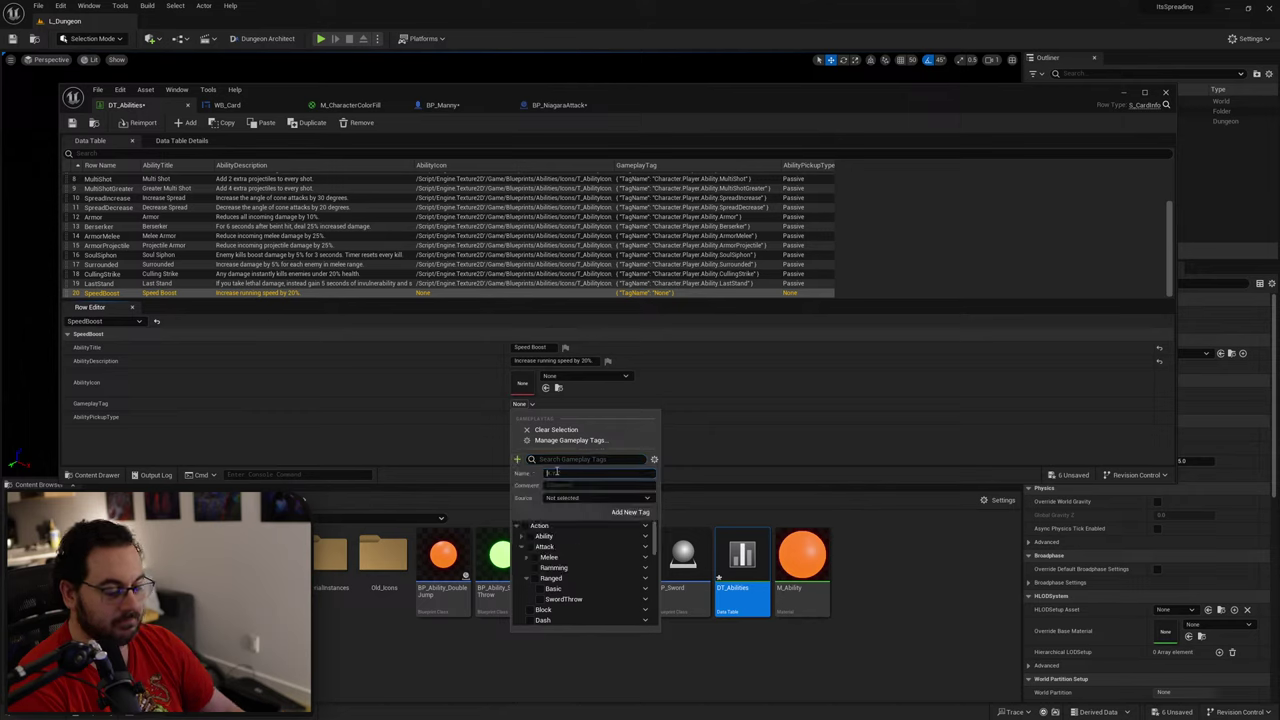
text(Character)
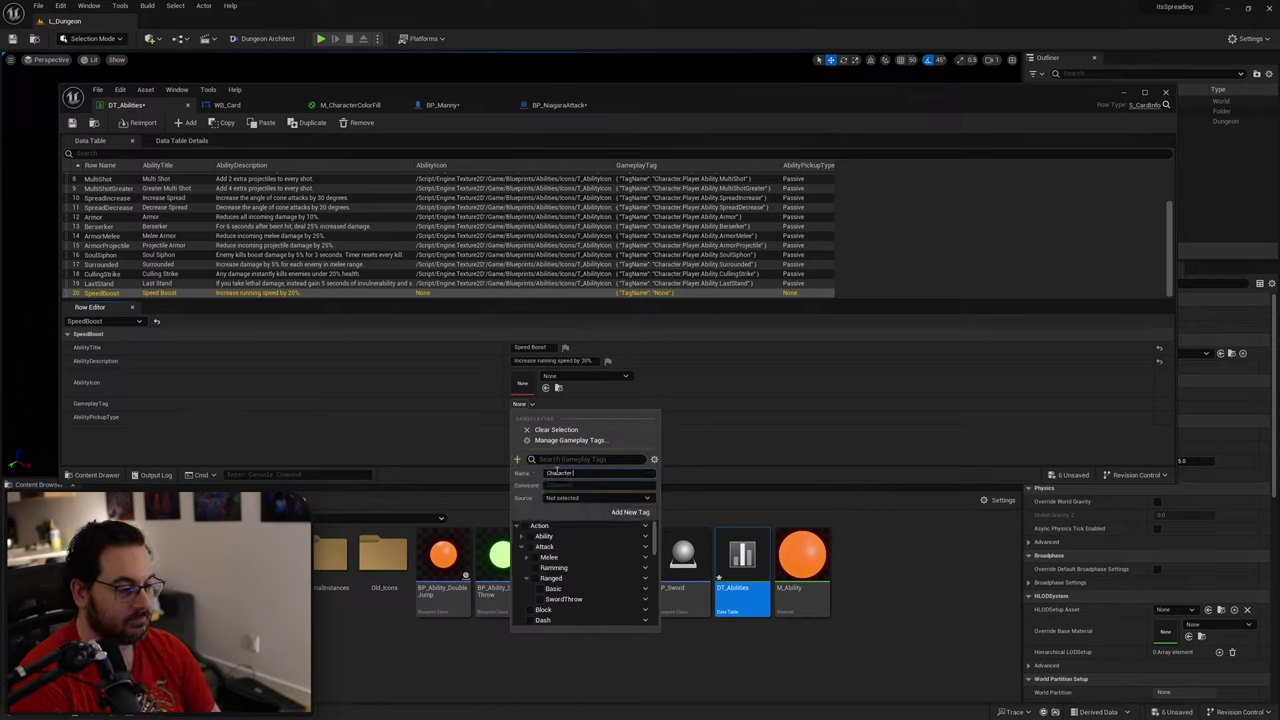
text(.Player.Ability.)
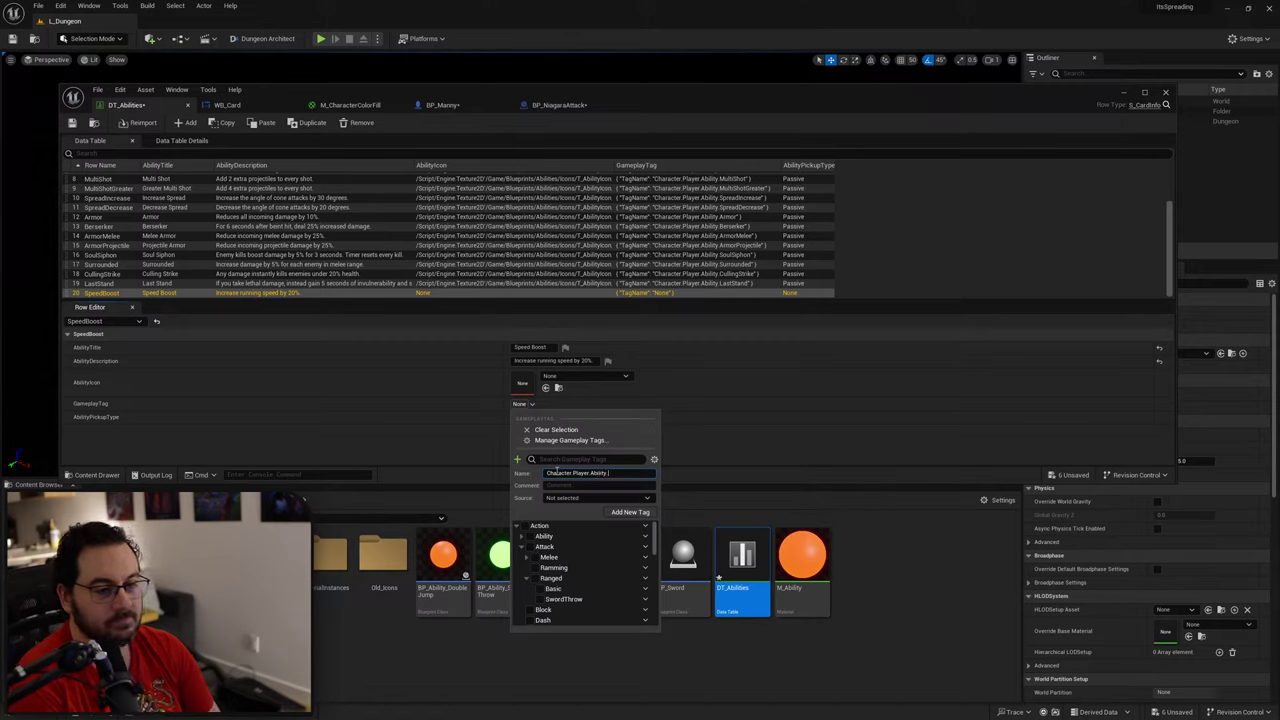
text(SpeedBoost)
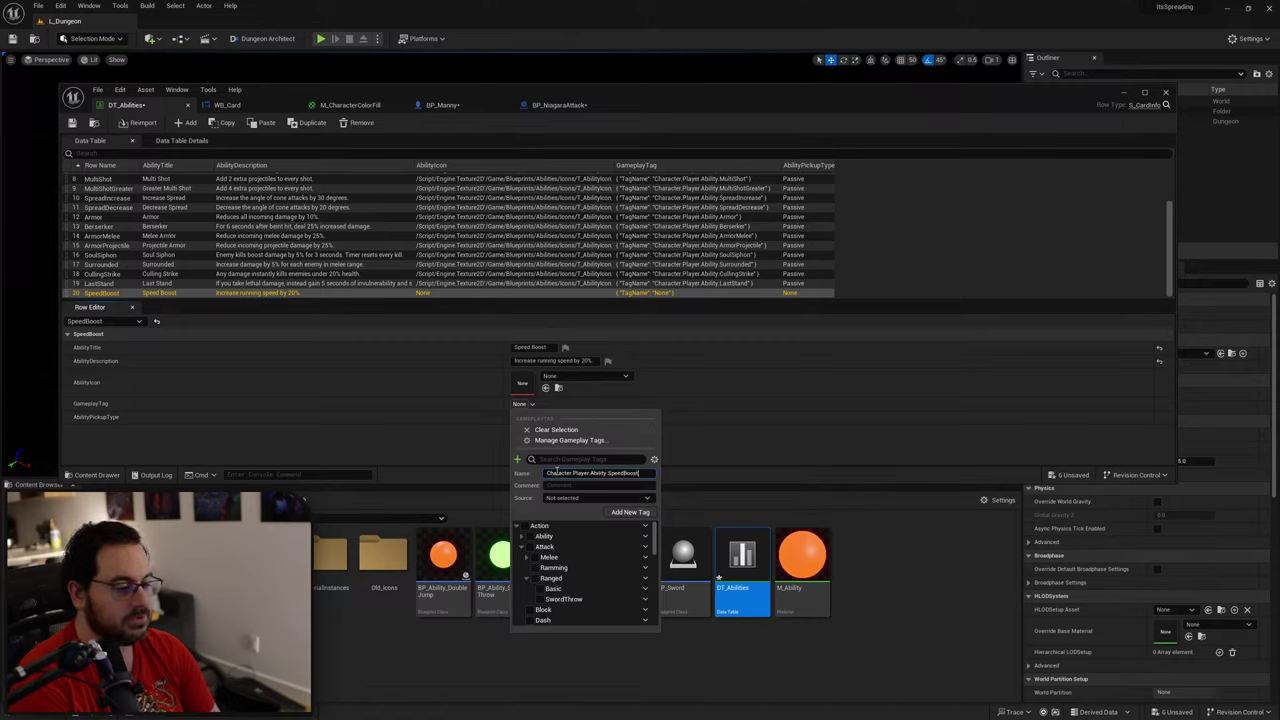
click(562, 500)
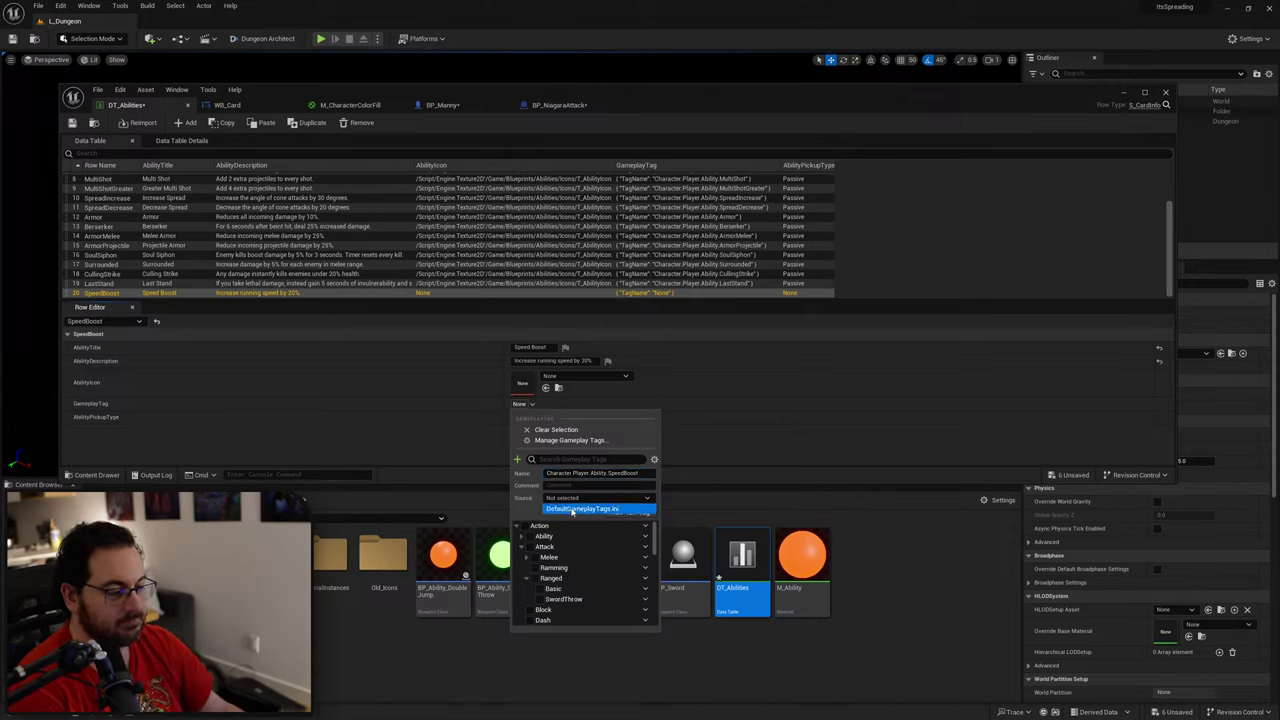
click(592, 509)
click(630, 512)
click(540, 580)
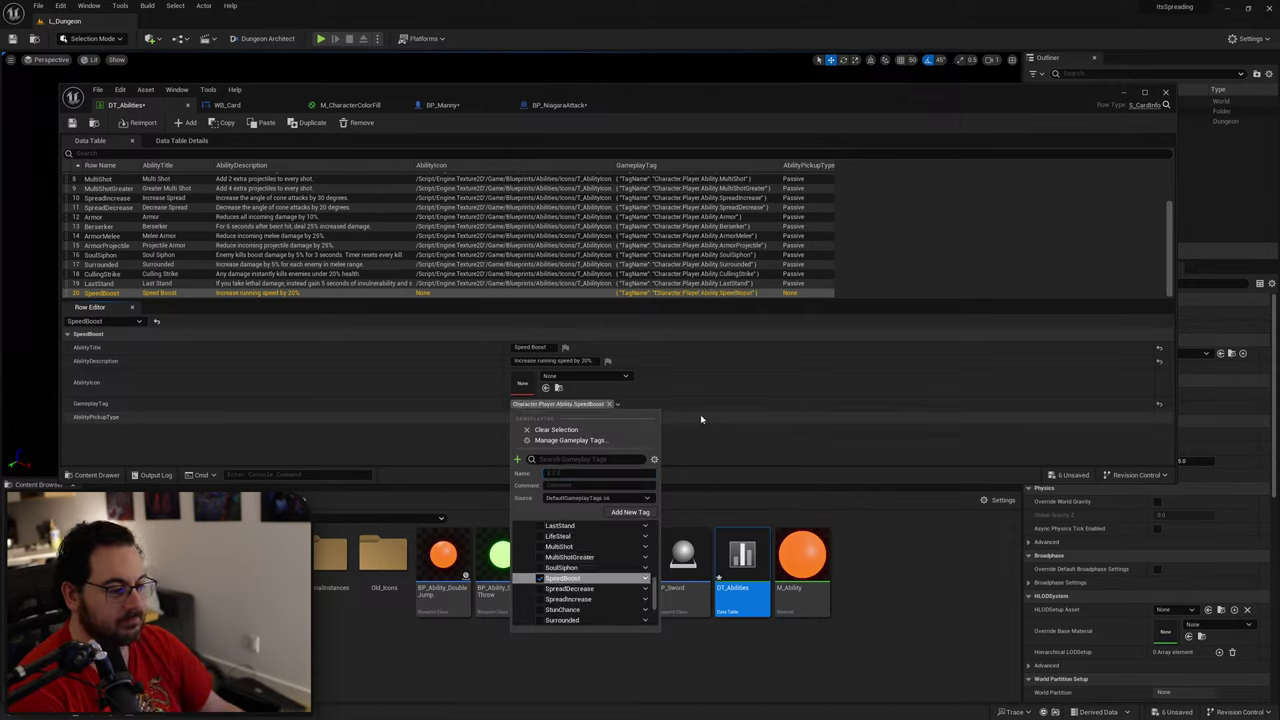
click(700, 386)
Step: Set the SpeedBoost row's ability pickup type to Passive
click(540, 417)
click(524, 436)
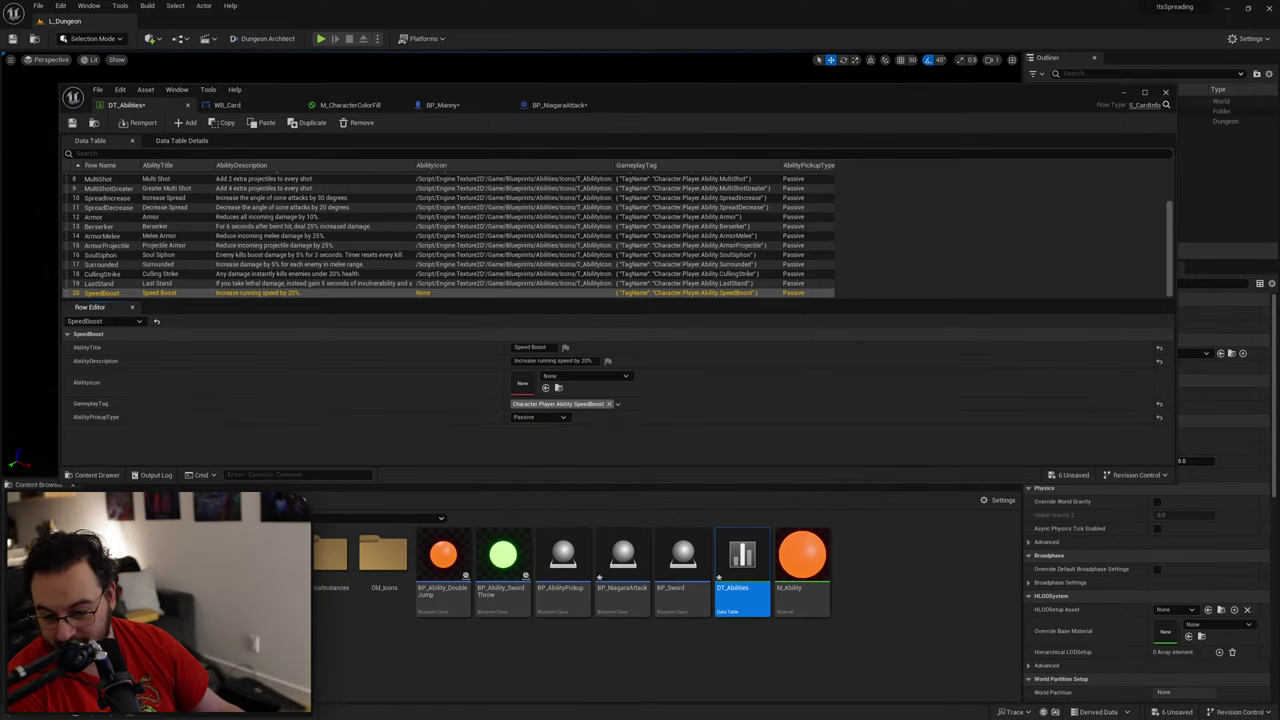
Step: Switch to Affinity Photo and change the ability icon's text to "SB"
key(alt+Tab)
key(ctrl+a)
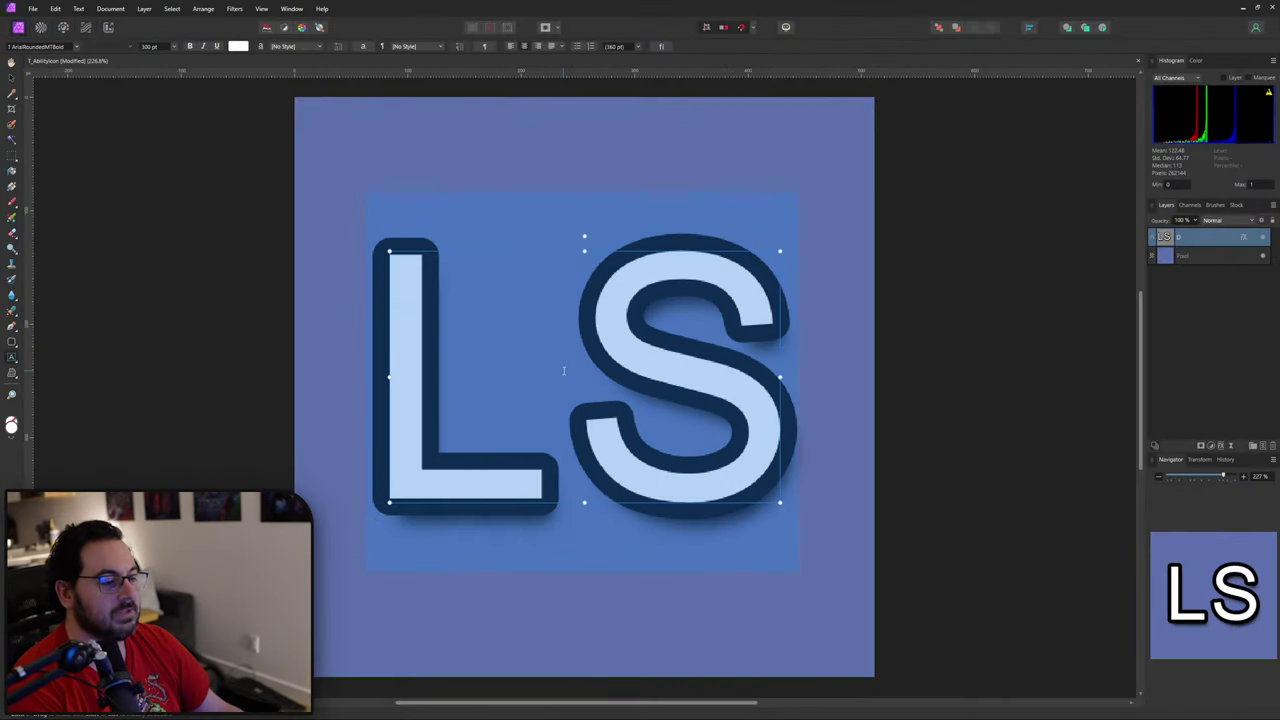
text(SB)
key(Escape)
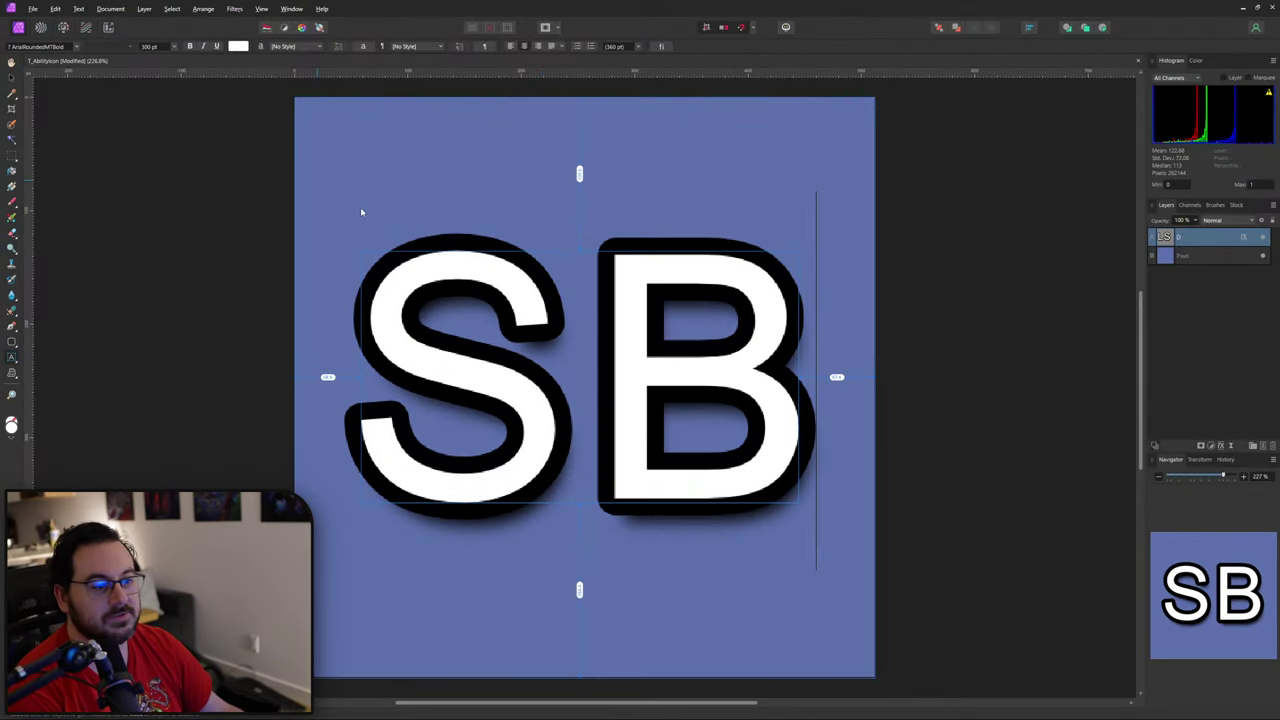
Step: Export the SB icon as a JPEG named T_AbilityIcon_SpeedBoost.jpg into the AbilityIcons folder
key(ctrl+alt+shift+w)
click(753, 514)
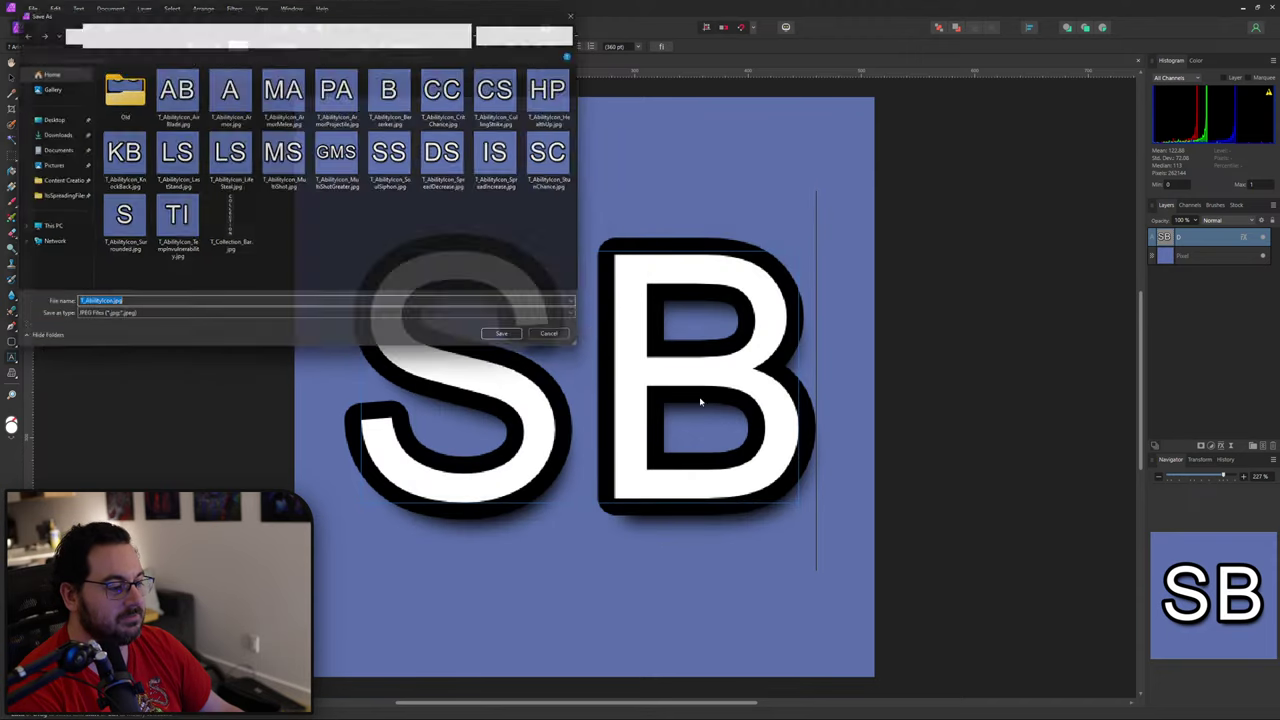
click(116, 222)
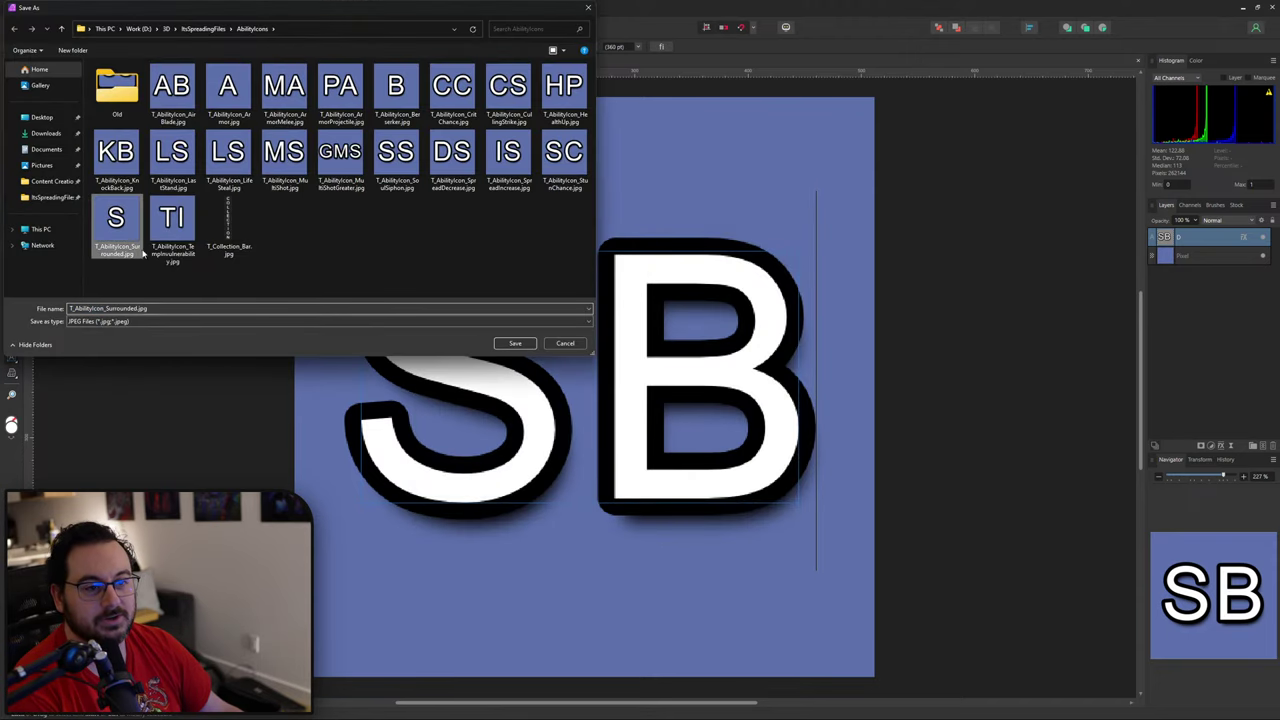
drag(106, 310, 138, 318)
text(pe)
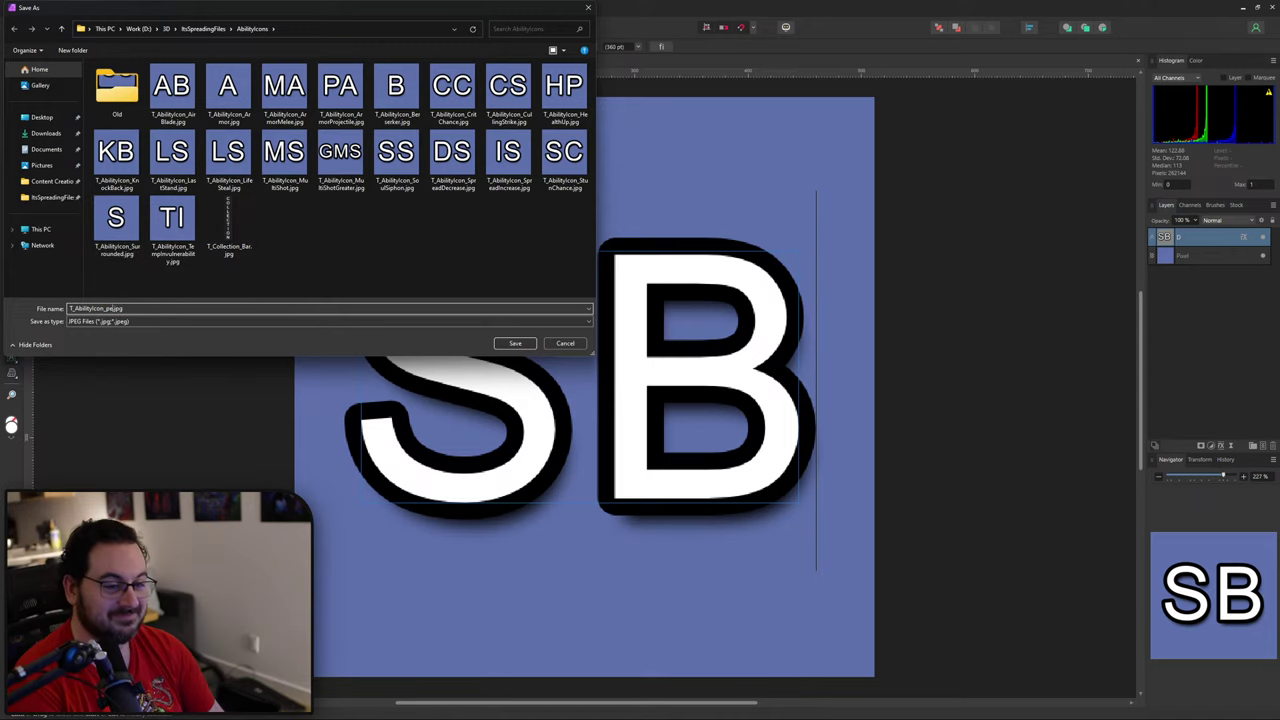
text(edBoost)
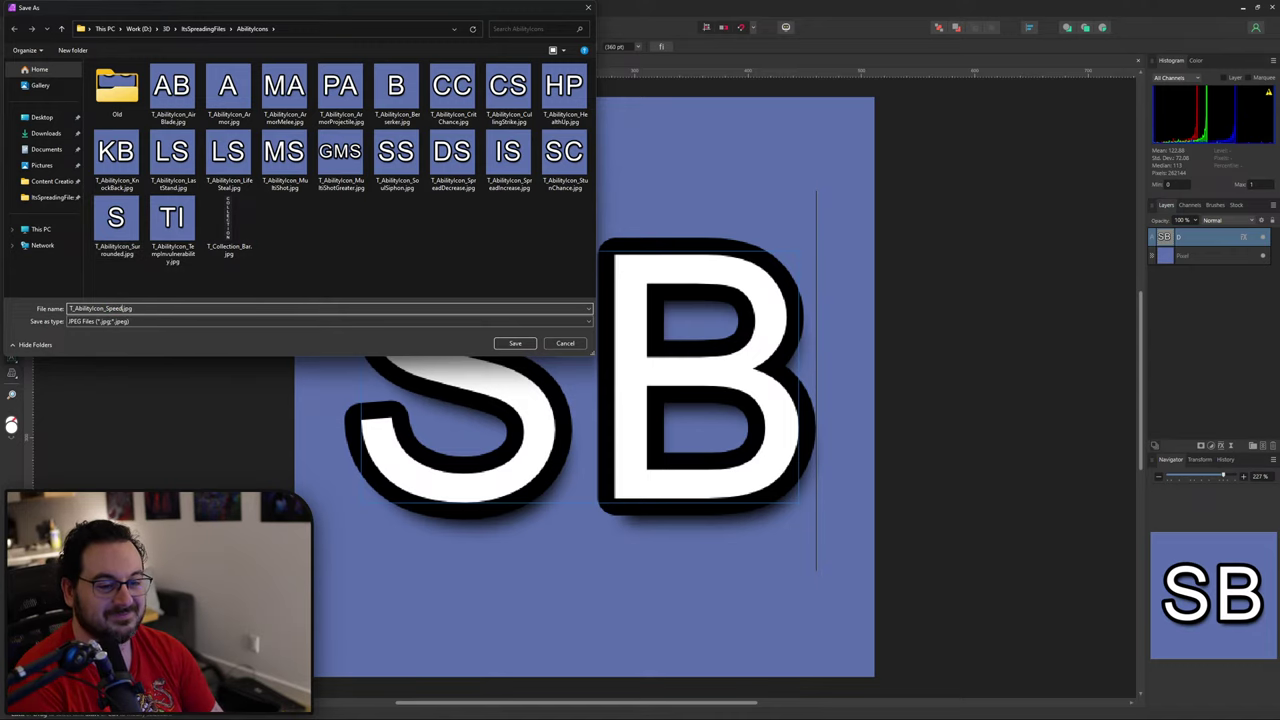
key(Return)
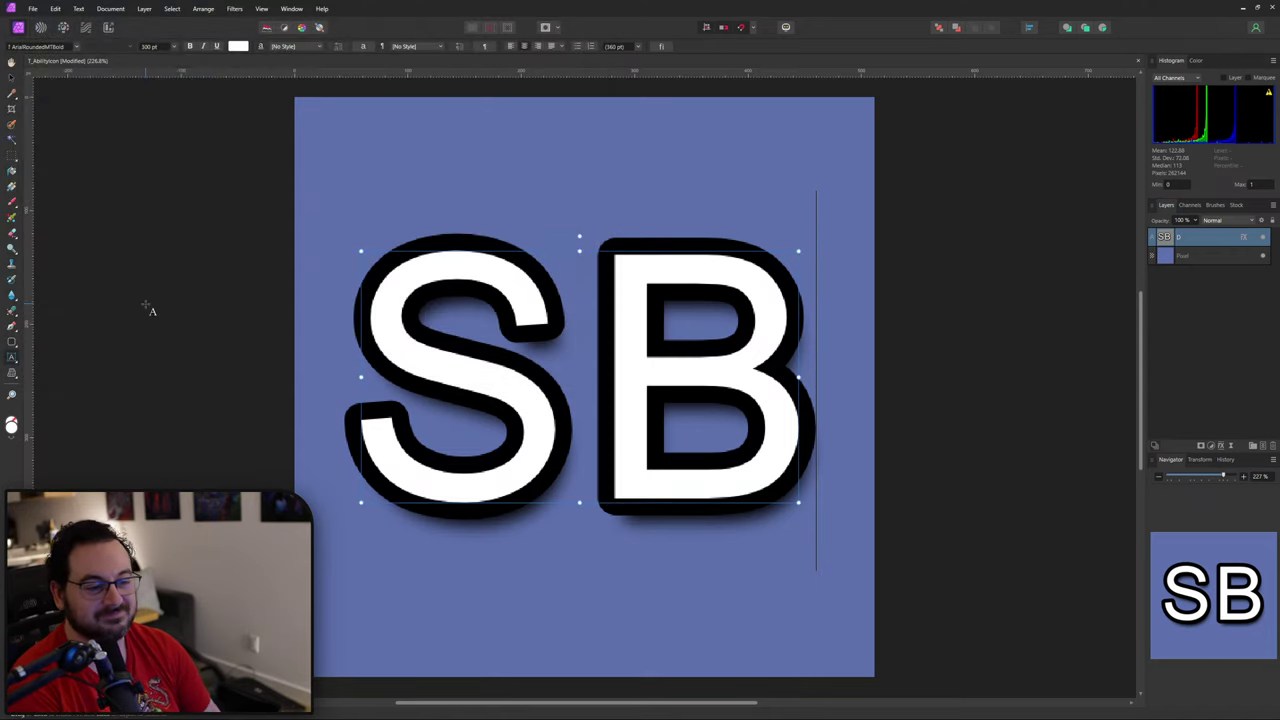
Step: Switch back to Unreal Editor and import the T_AbilityIcon_SpeedBoost image into the abilities' Icons folder
click(1258, 10)
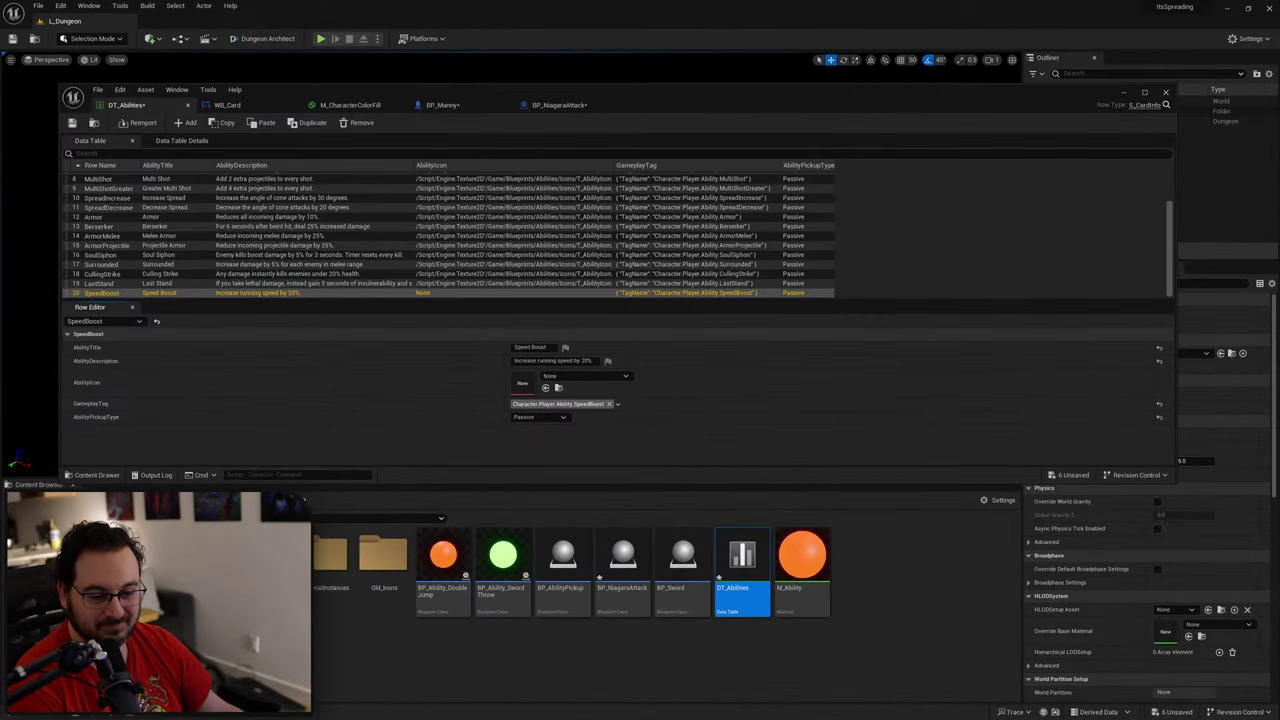
double_click(270, 555)
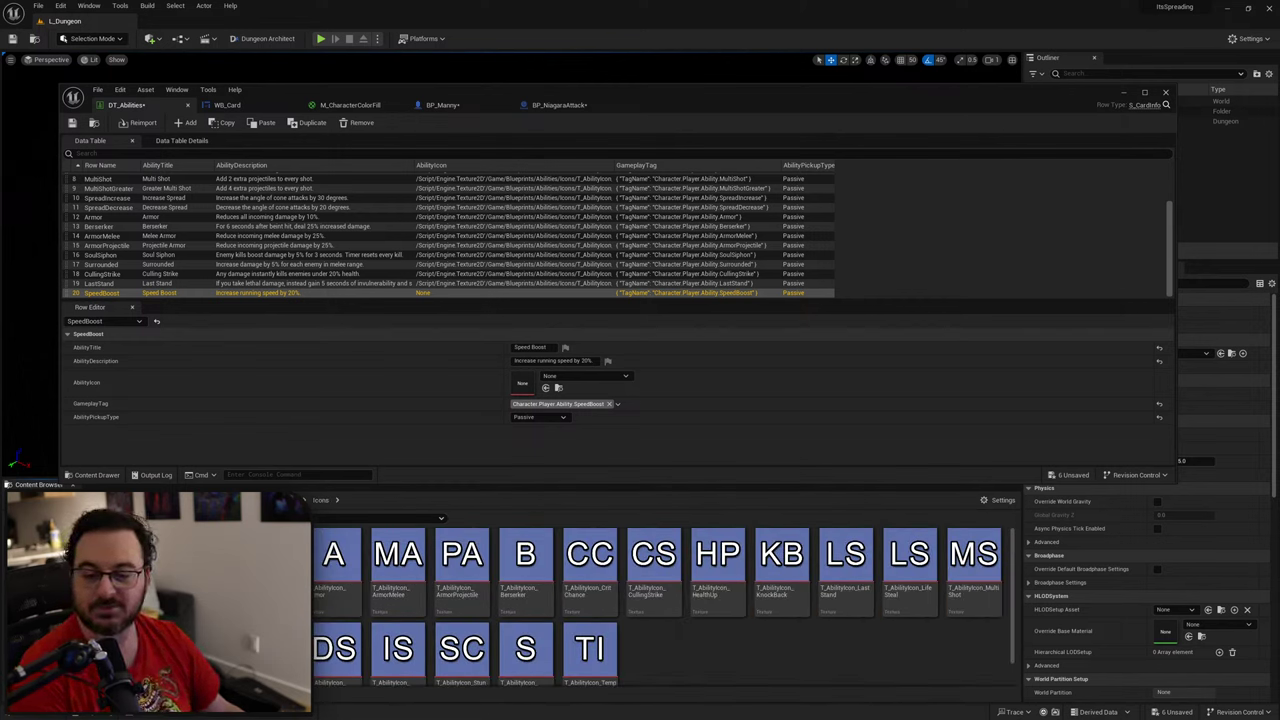
drag(839, 631, 751, 642)
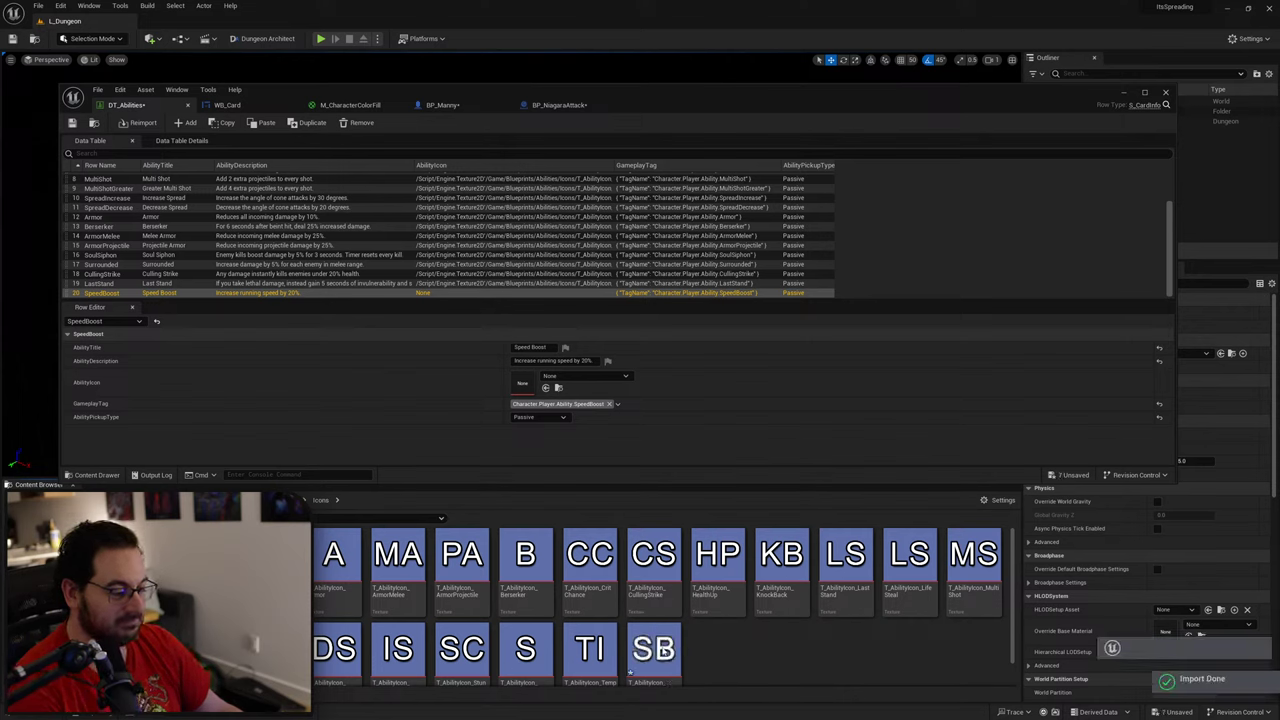
Step: Assign T_AbilityIcon_SpeedBoost as the SpeedBoost row's ability icon and save DT_Abilities
click(653, 650)
click(545, 387)
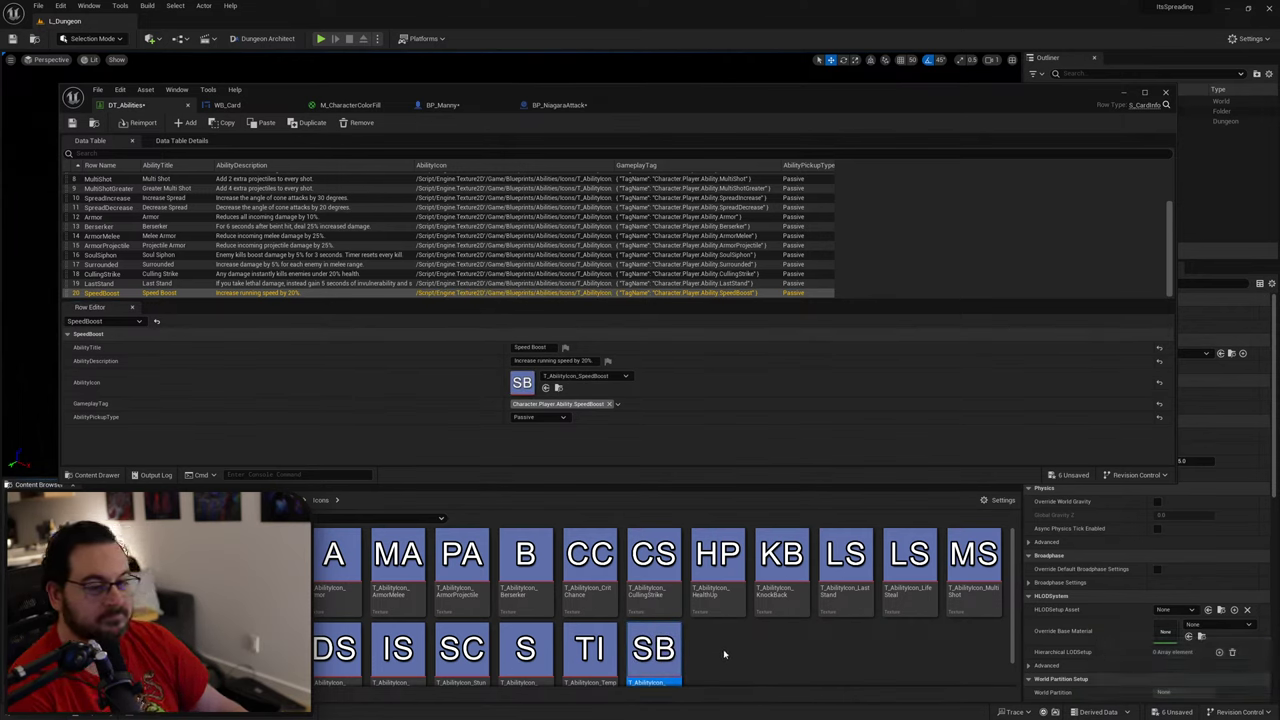
click(707, 636)
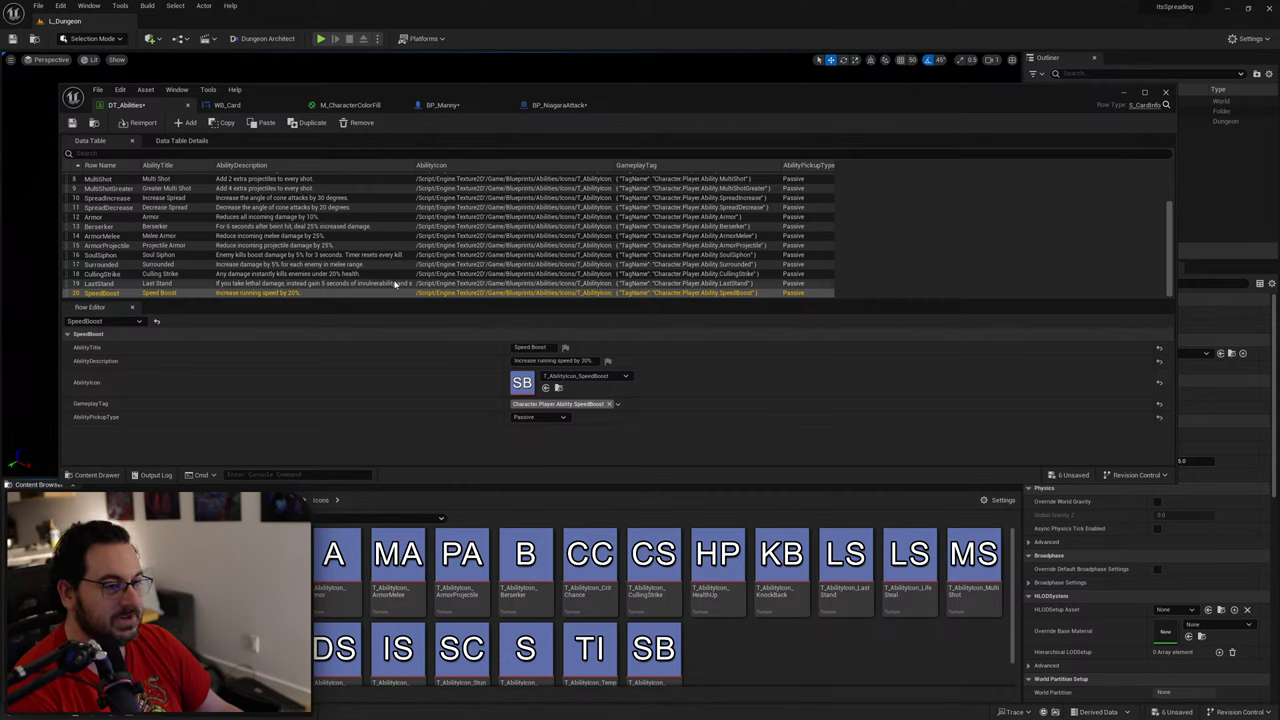
click(72, 122)
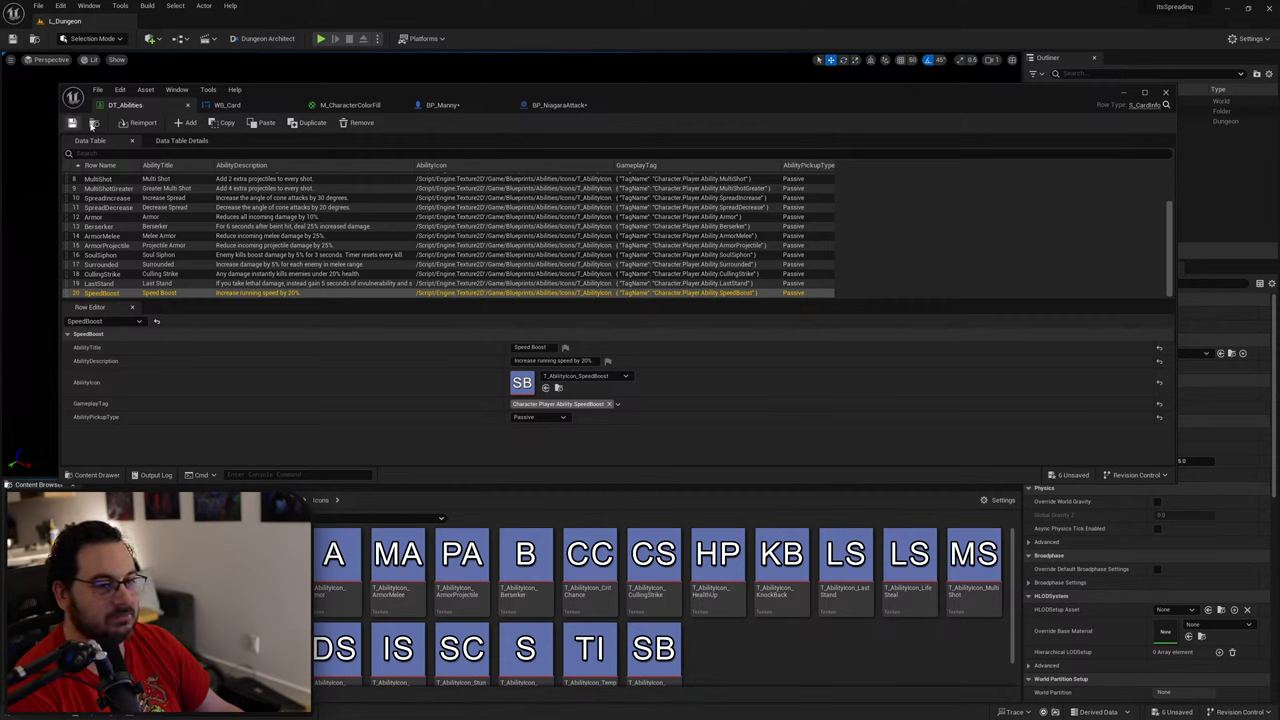
Step: Open the AC_CharacterStats component for editing from the BP_Manny blueprint
click(466, 107)
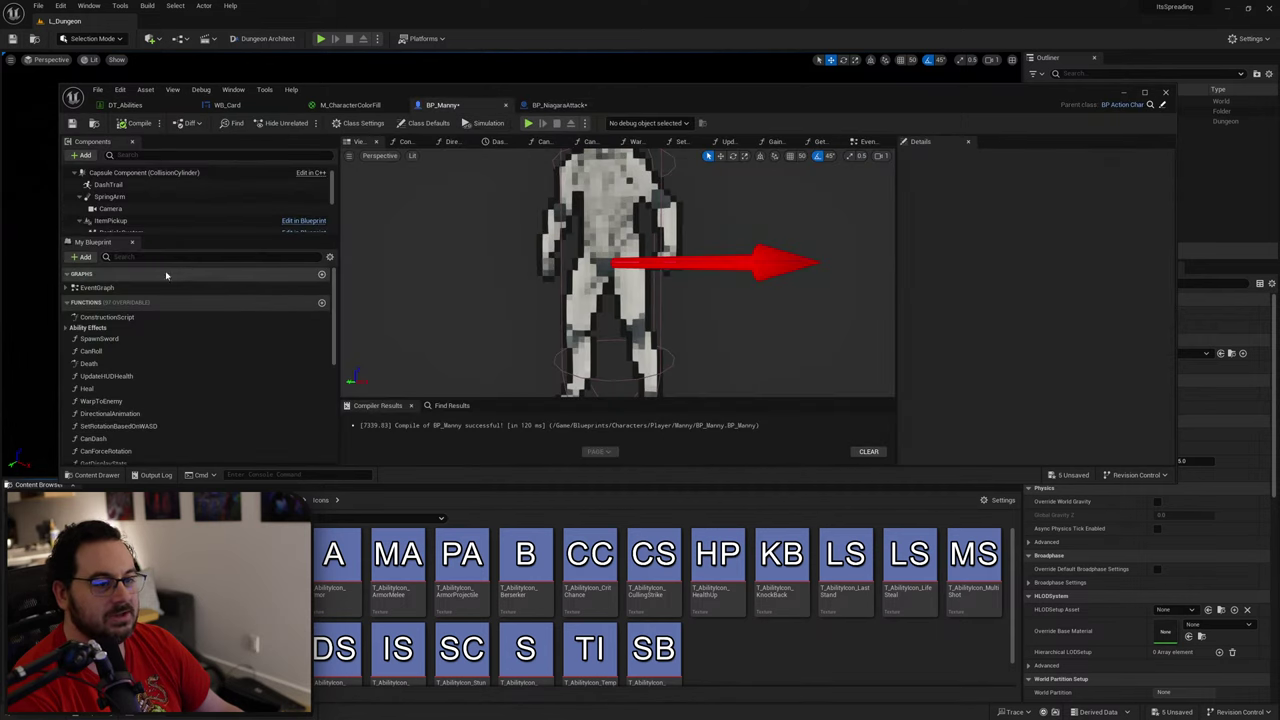
scroll(469, 220, down, 3)
scroll(143, 215, down, 4)
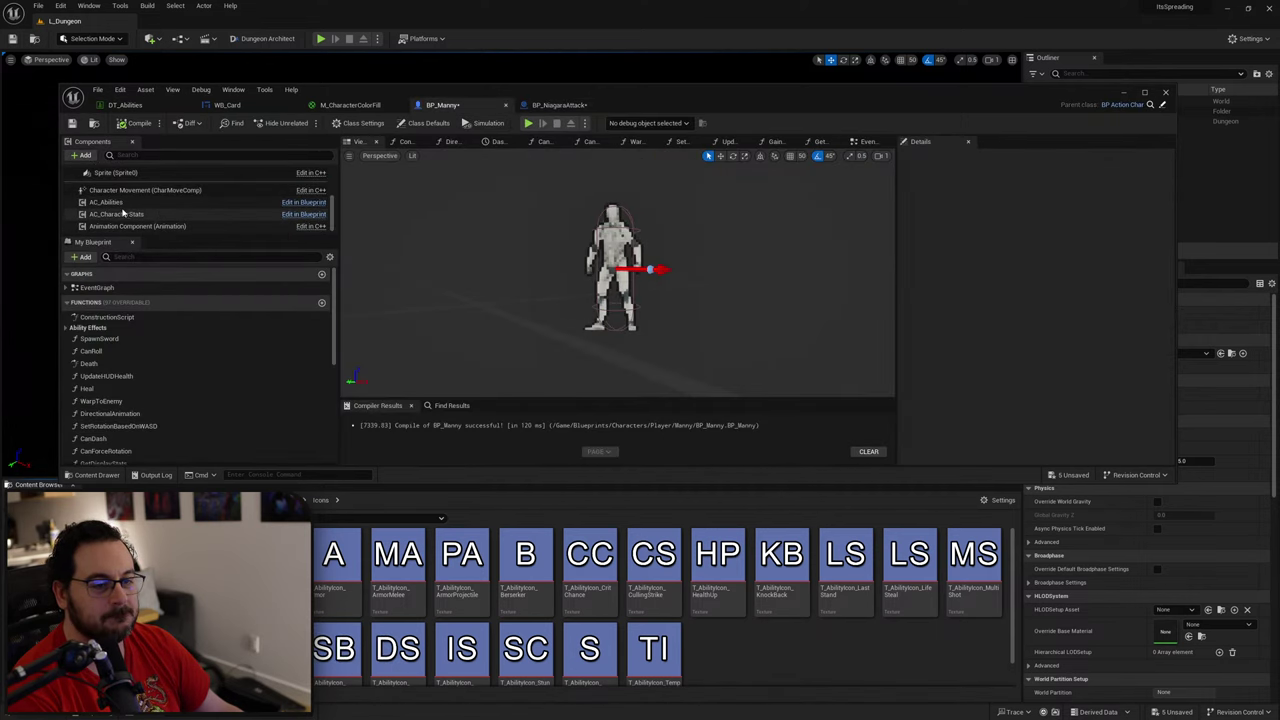
right_click(136, 215)
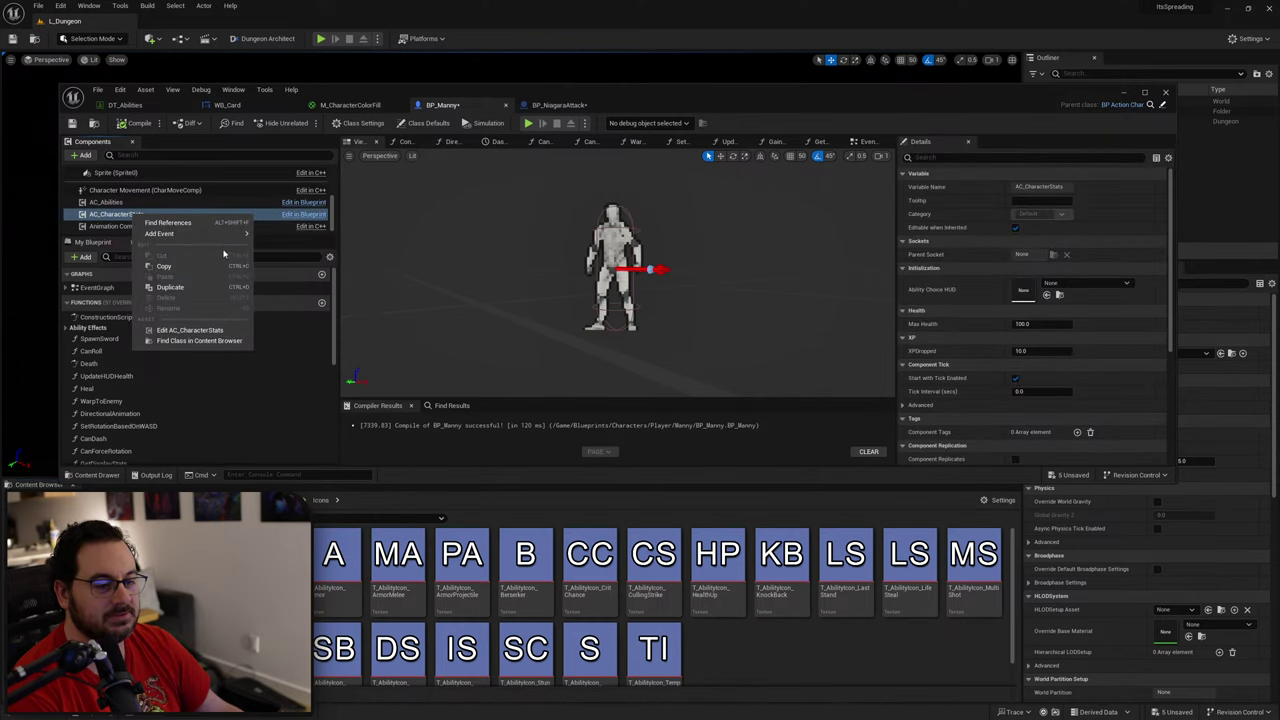
click(184, 331)
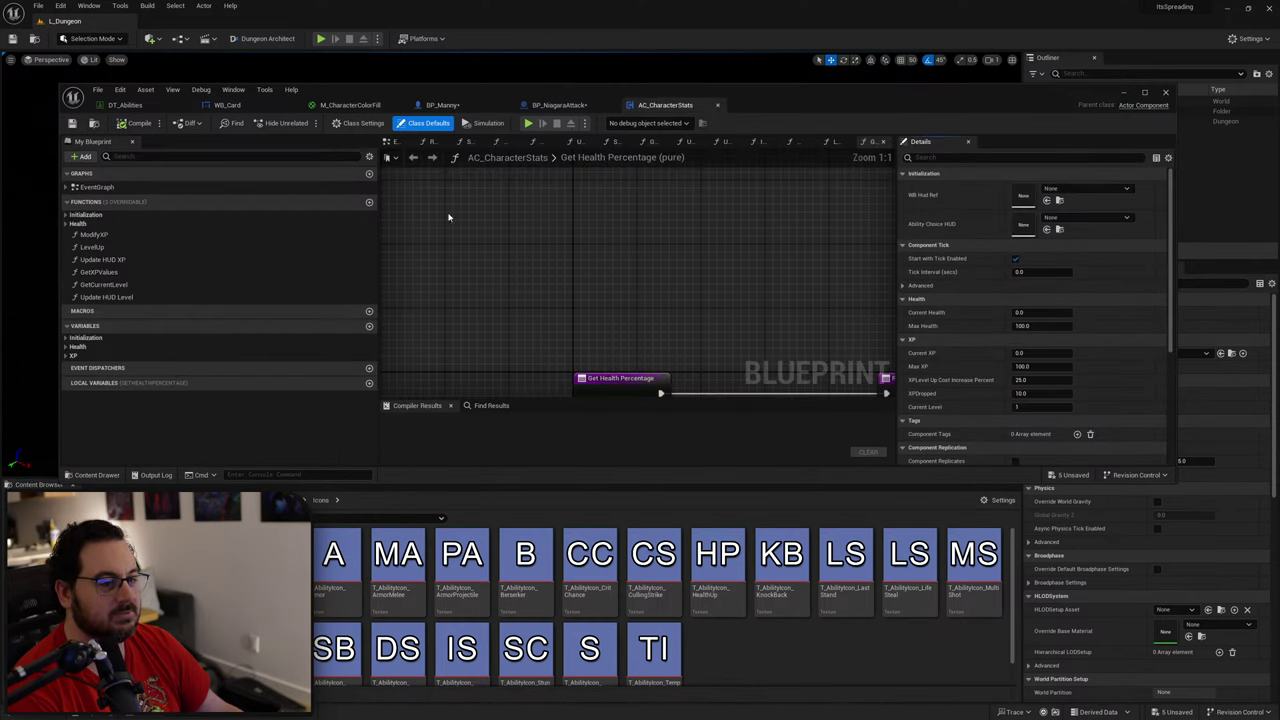
click(72, 223)
click(72, 223)
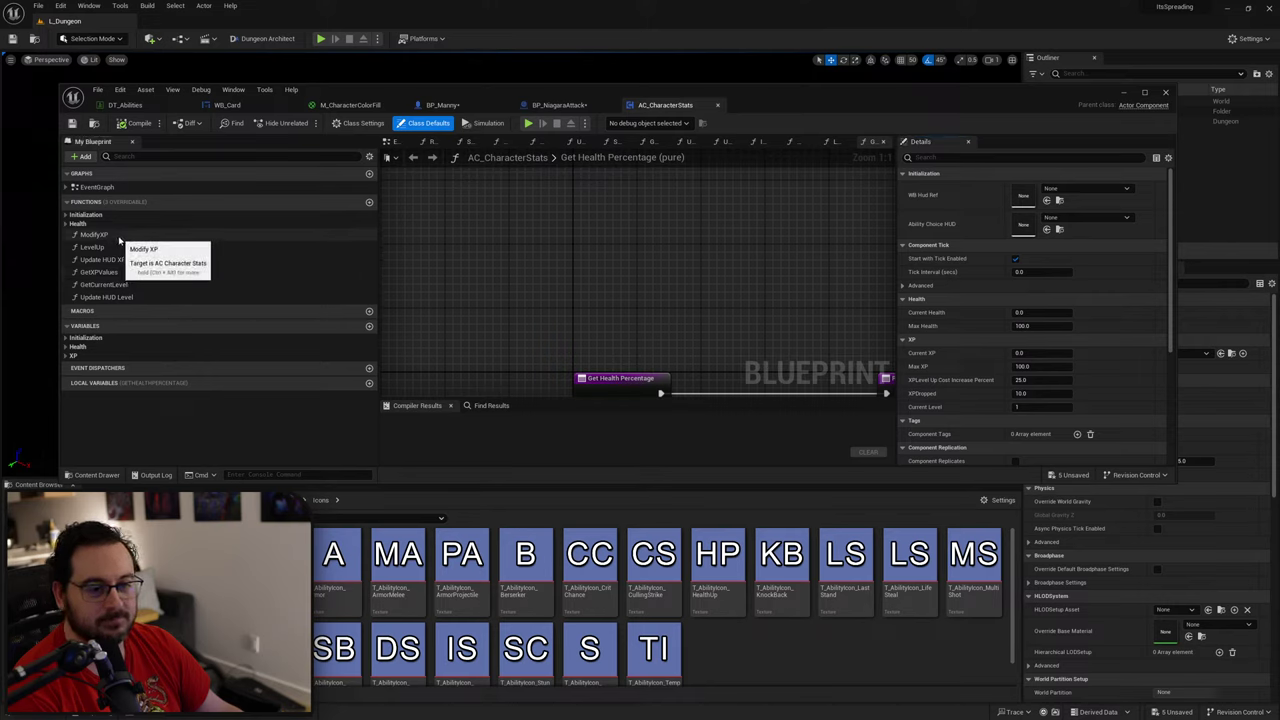
Step: Place the ModifyXP function in a function category named XP
click(112, 235)
click(1030, 200)
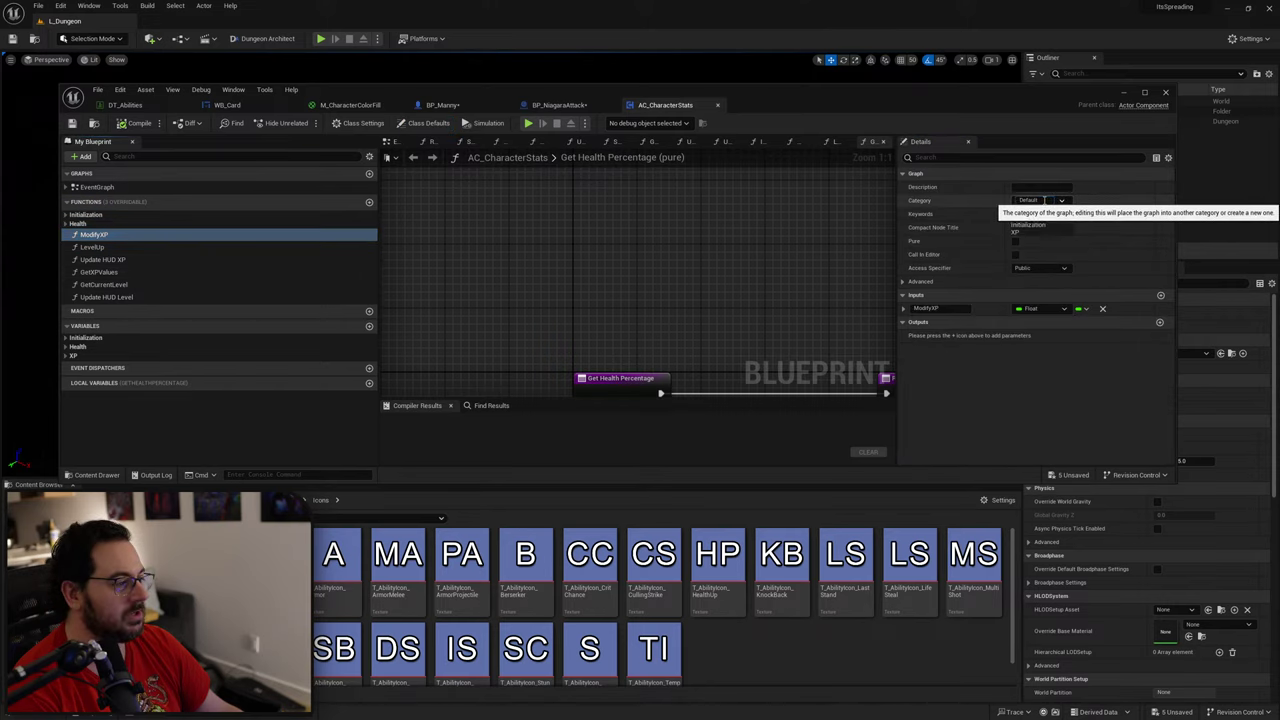
text(XP)
key(Return)
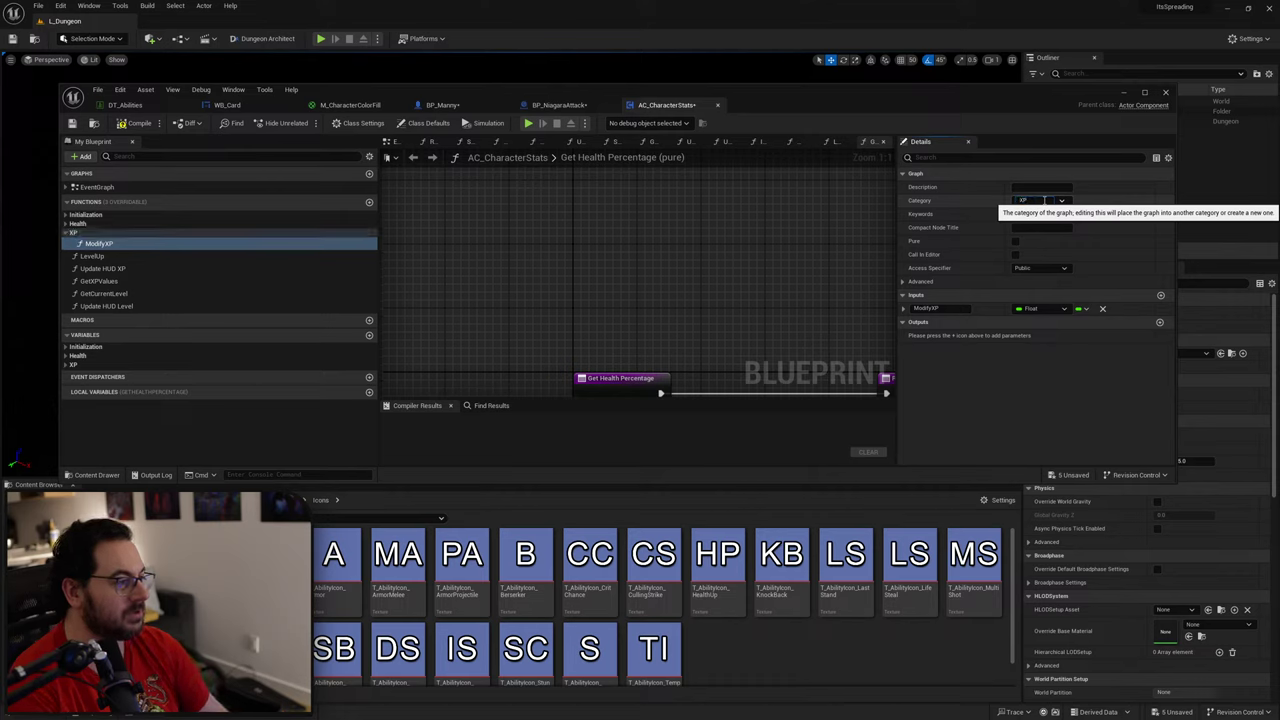
Step: Move LevelUp, Update HUD XP, GetXPValues, GetCurrentLevel and Update HUD Level into the XP function category and compile AC_CharacterStats
mouse_move(91, 256)
mouse_down()
mouse_move(97, 230)
mouse_move(100, 280)
mouse_move(81, 238)
mouse_up()
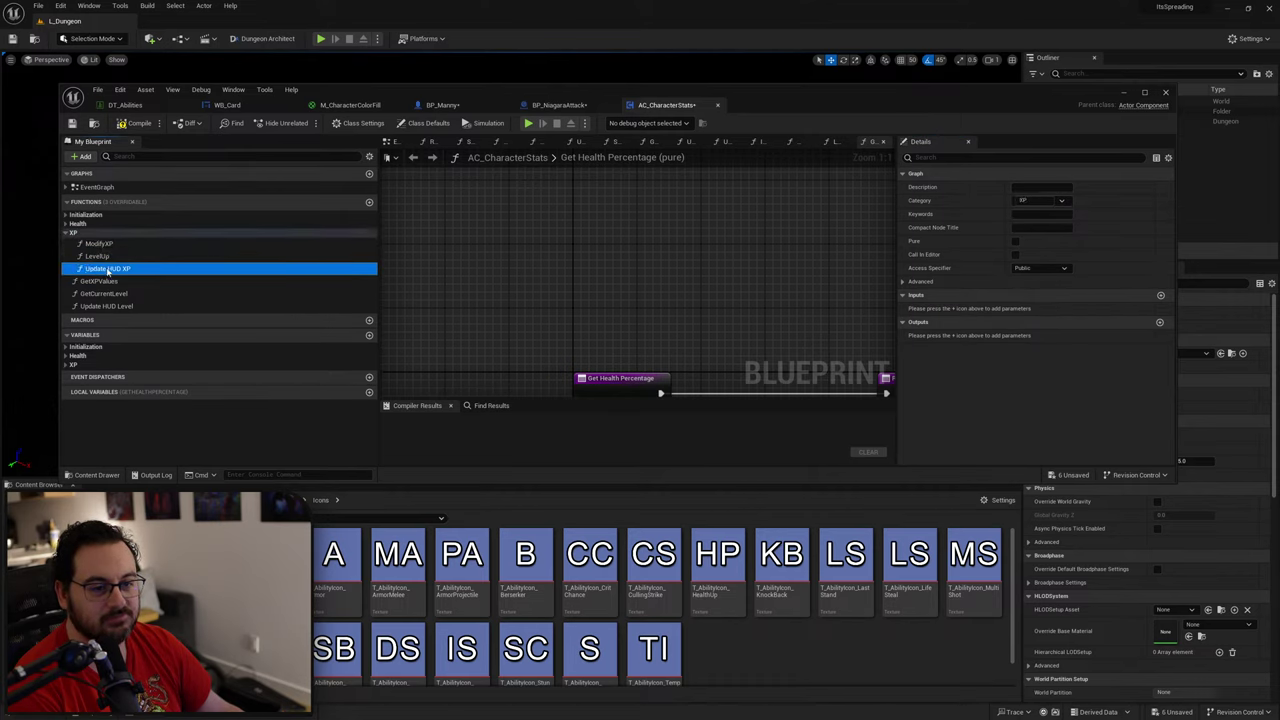
drag(100, 280, 80, 238)
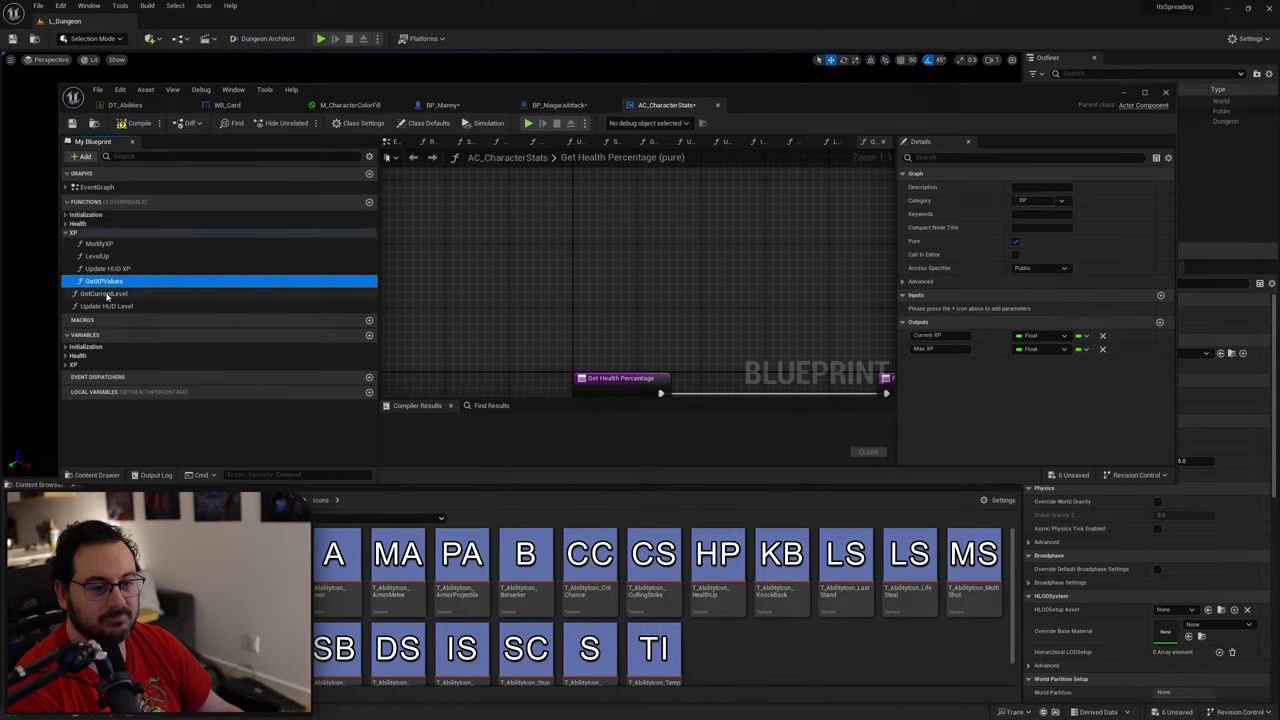
drag(100, 293, 80, 238)
click(105, 305)
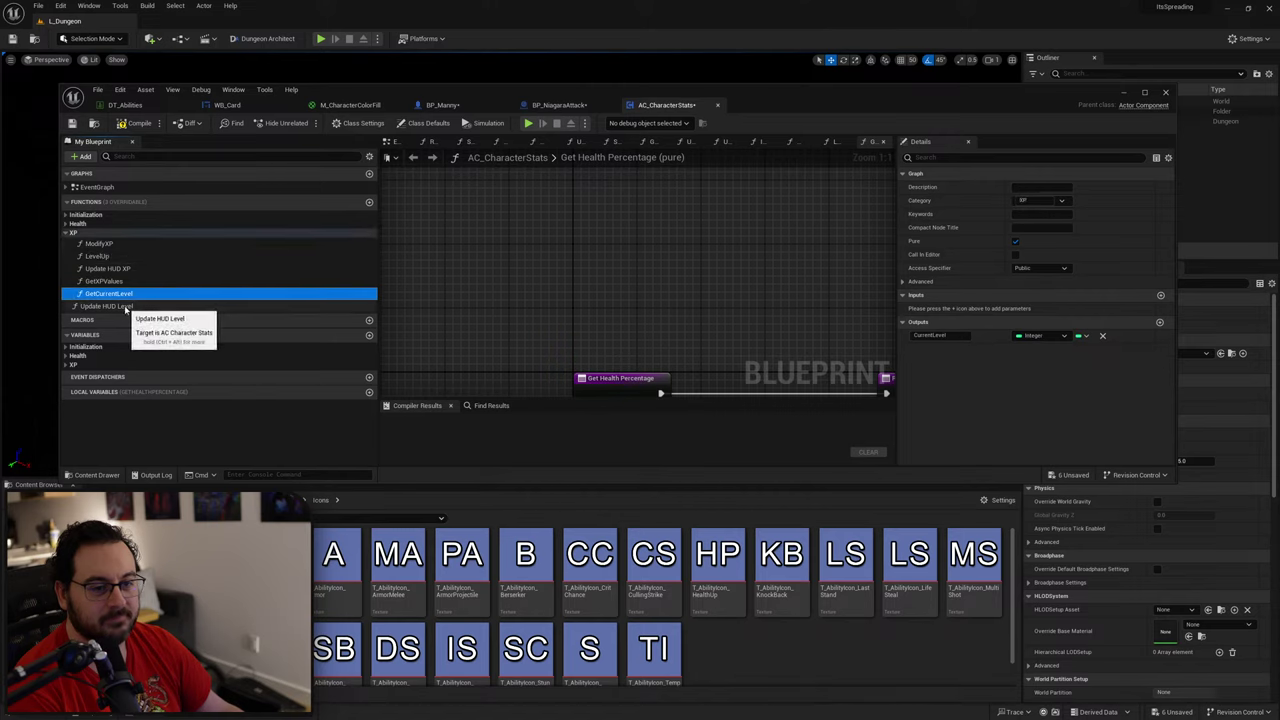
drag(105, 305, 75, 234)
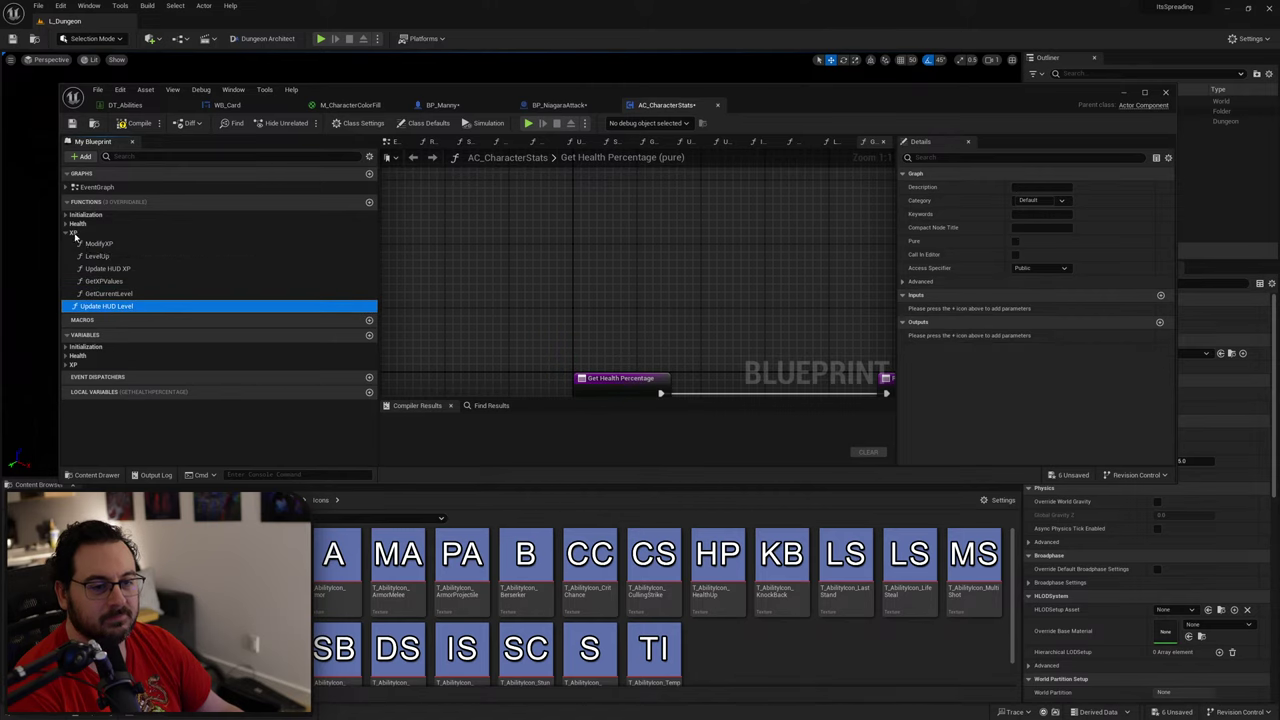
click(68, 233)
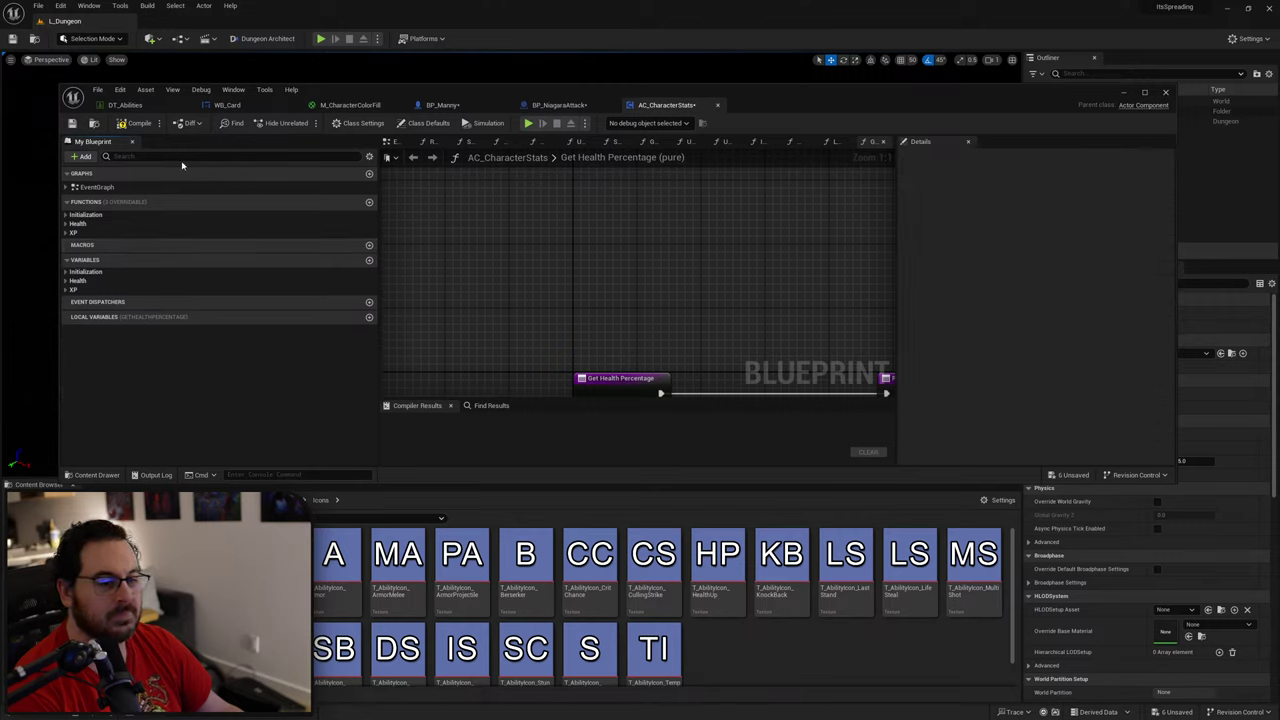
click(132, 123)
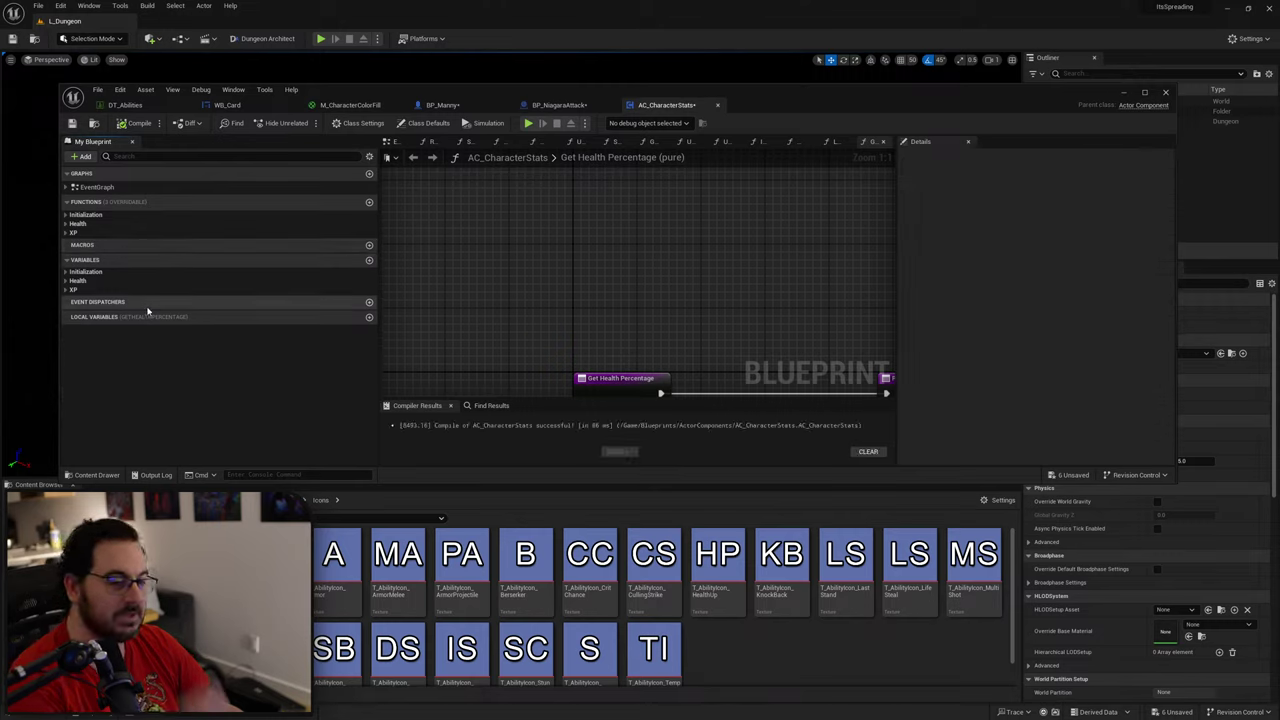
Step: Close the BP_NiagaraAttack blueprint, open AC_Abilities from BP_Manny's components and review its Combined Stats functions
click(445, 105)
click(611, 105)
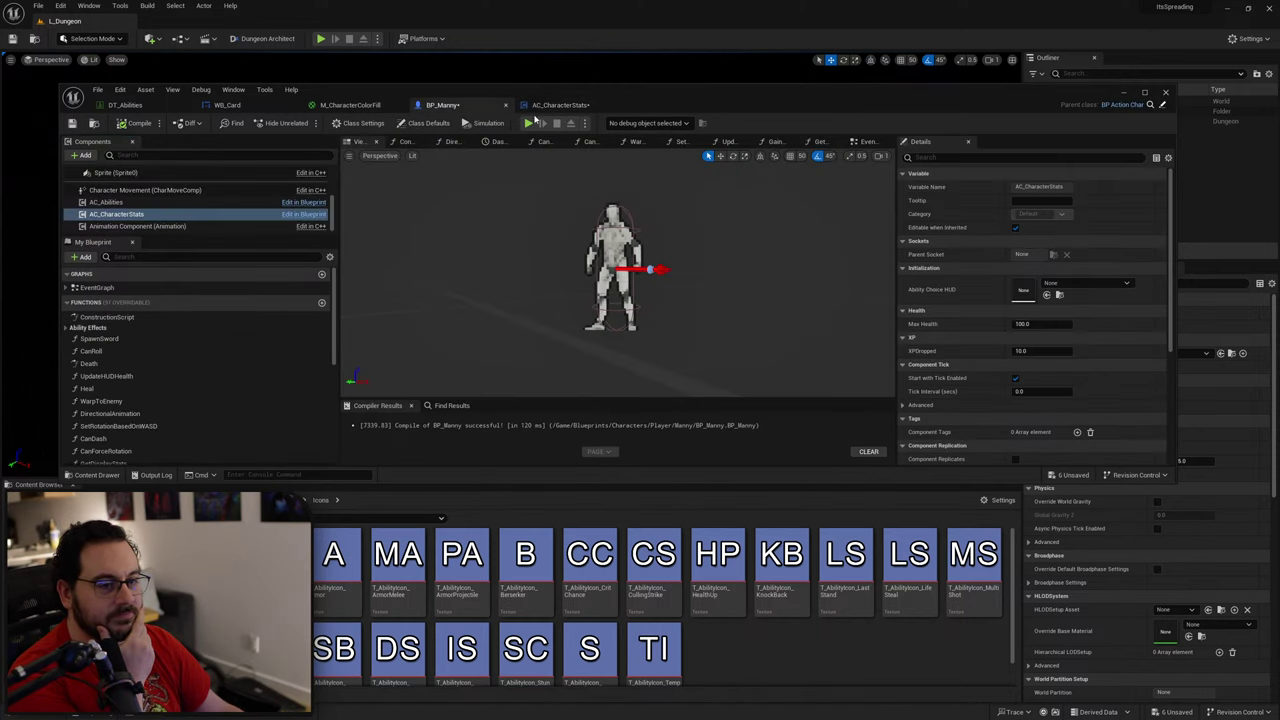
right_click(117, 203)
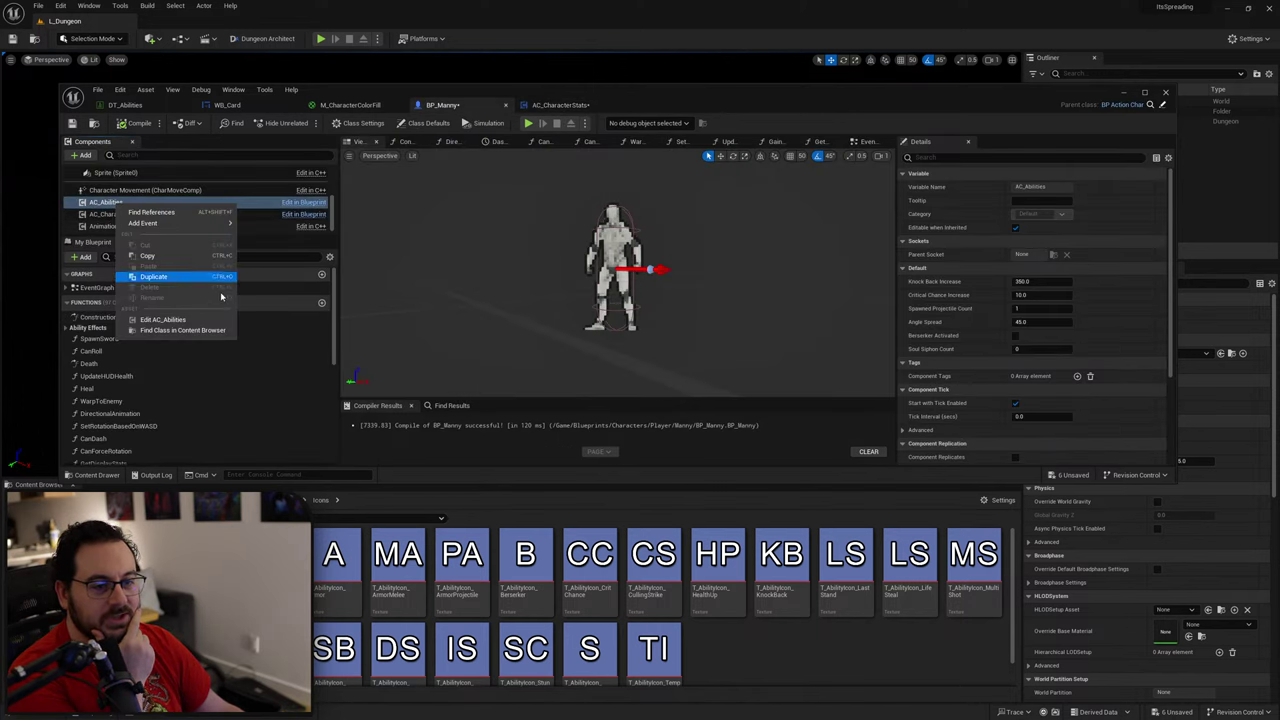
click(163, 319)
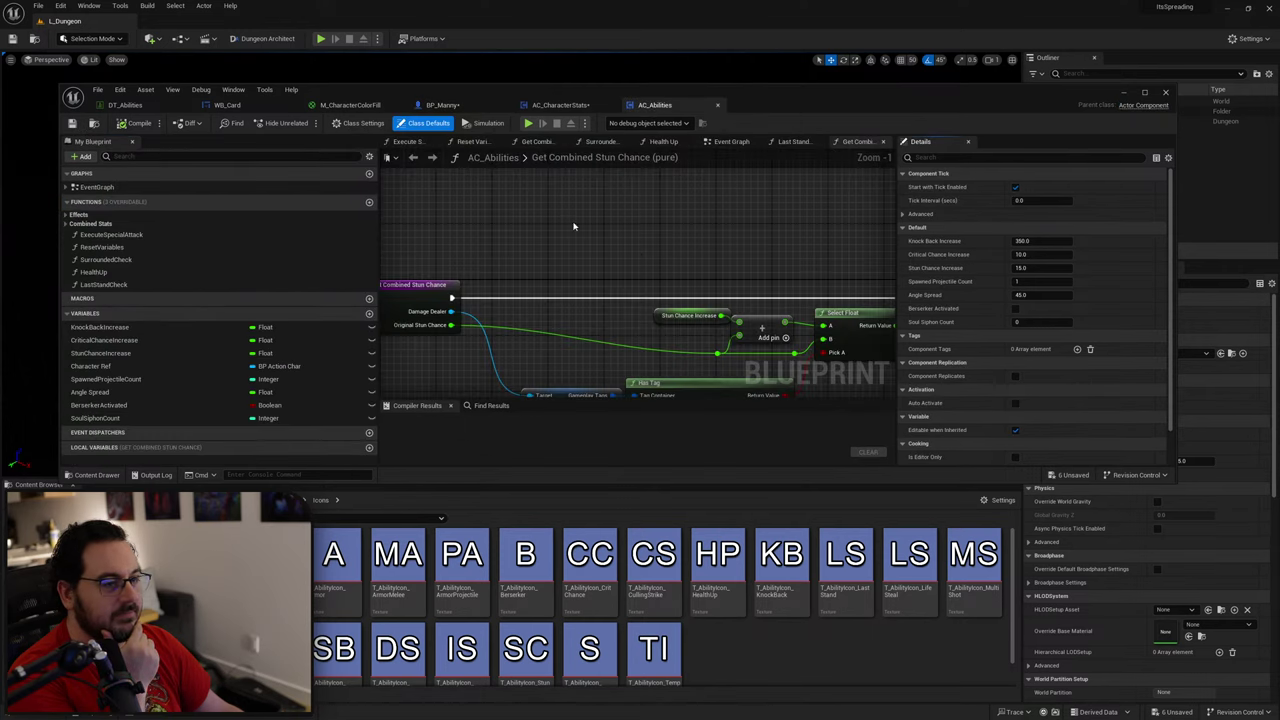
click(65, 224)
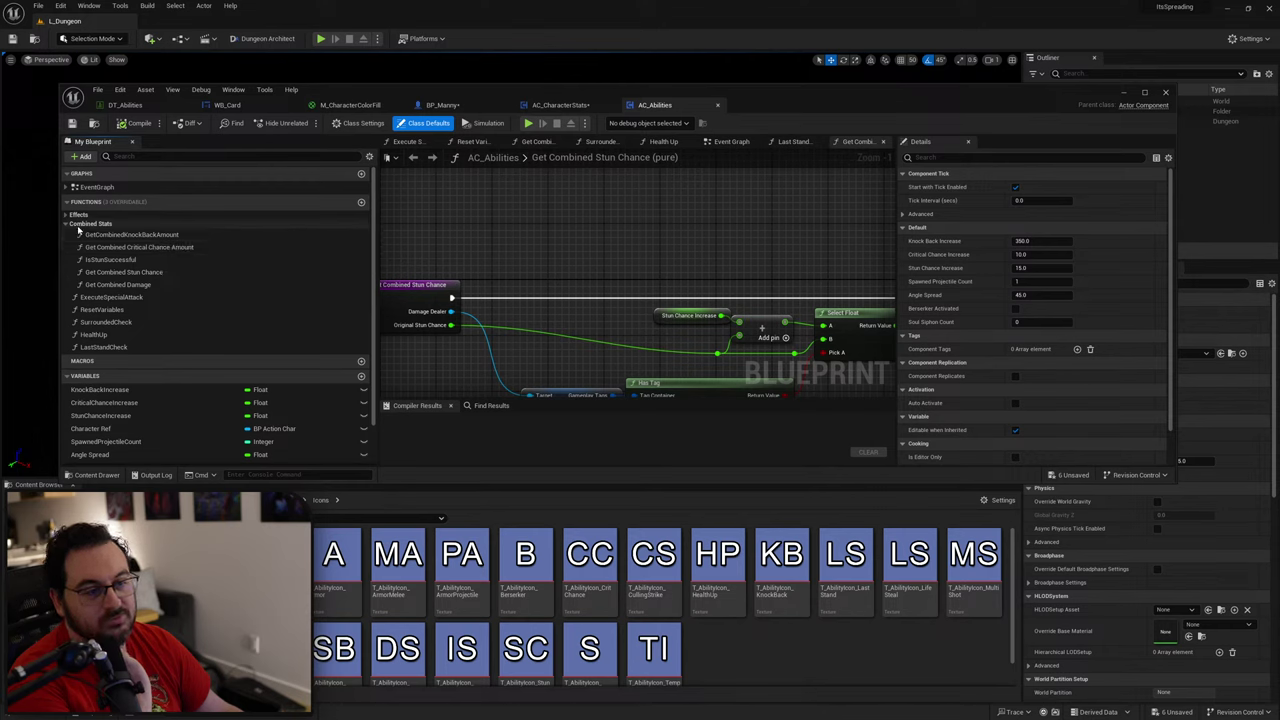
click(67, 224)
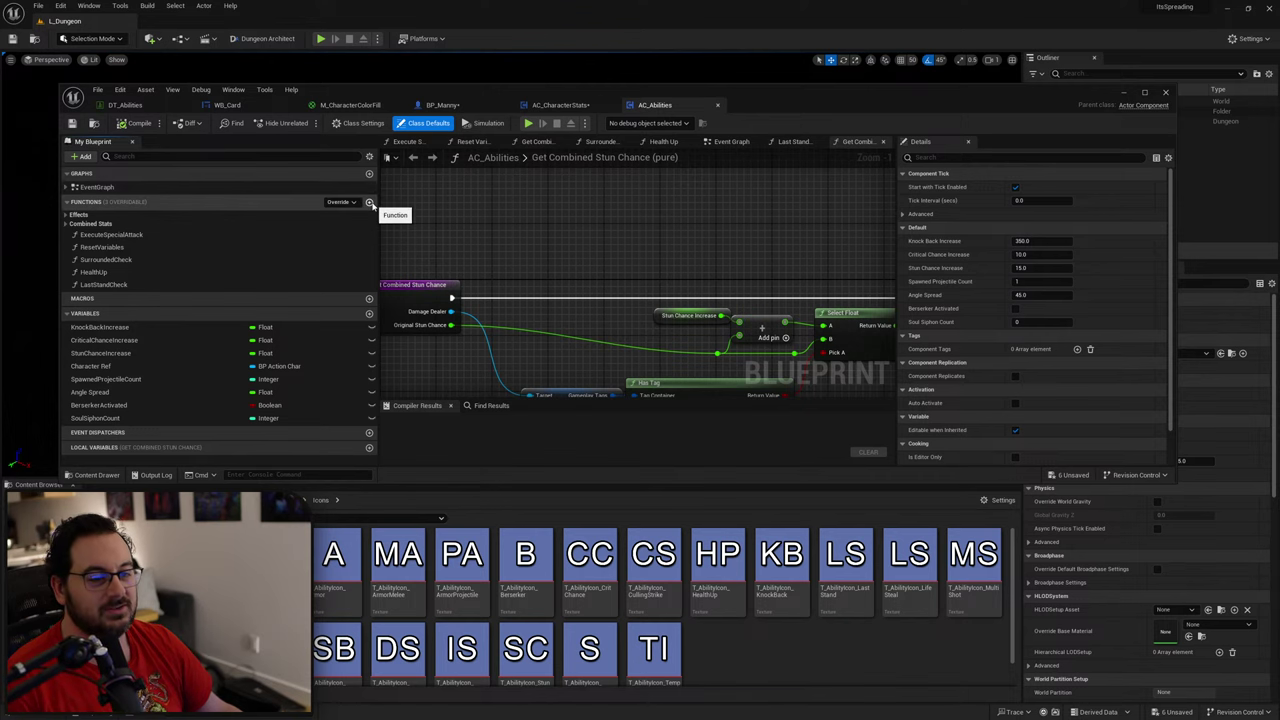
Step: Create a function named IncreaseMovementSpeed in AC_Abilities
click(369, 203)
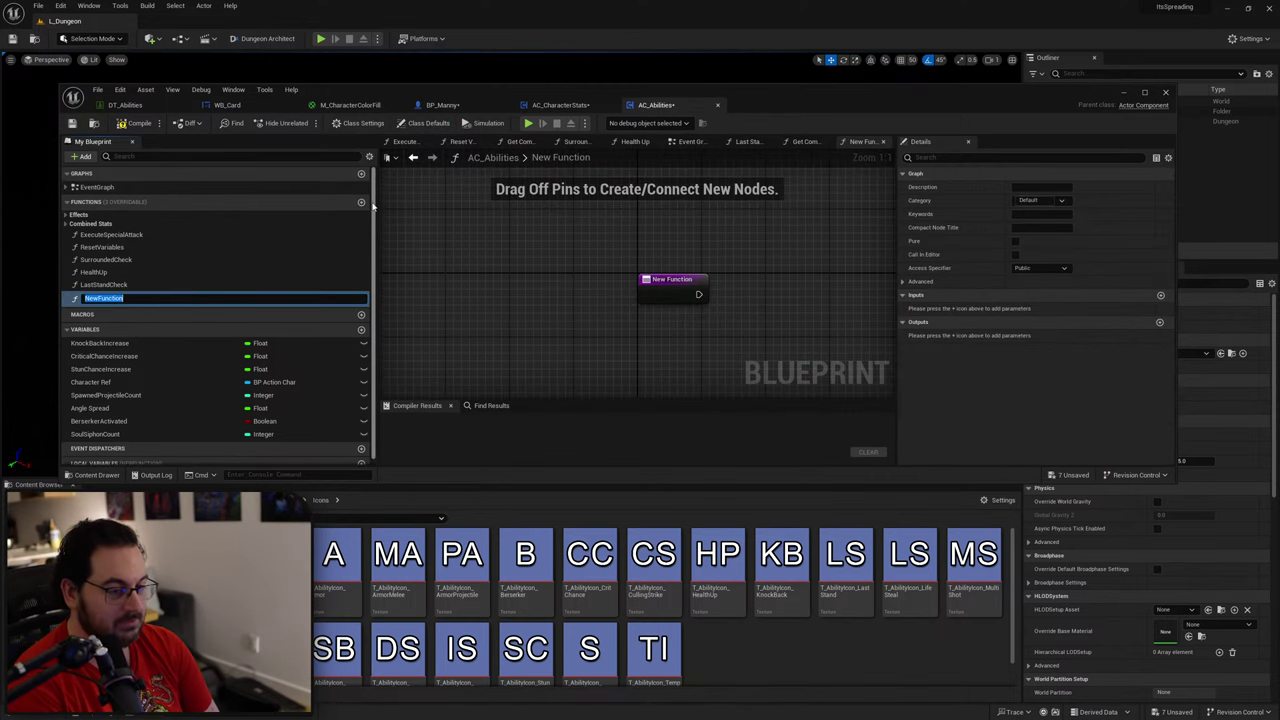
text(IncreaseMo)
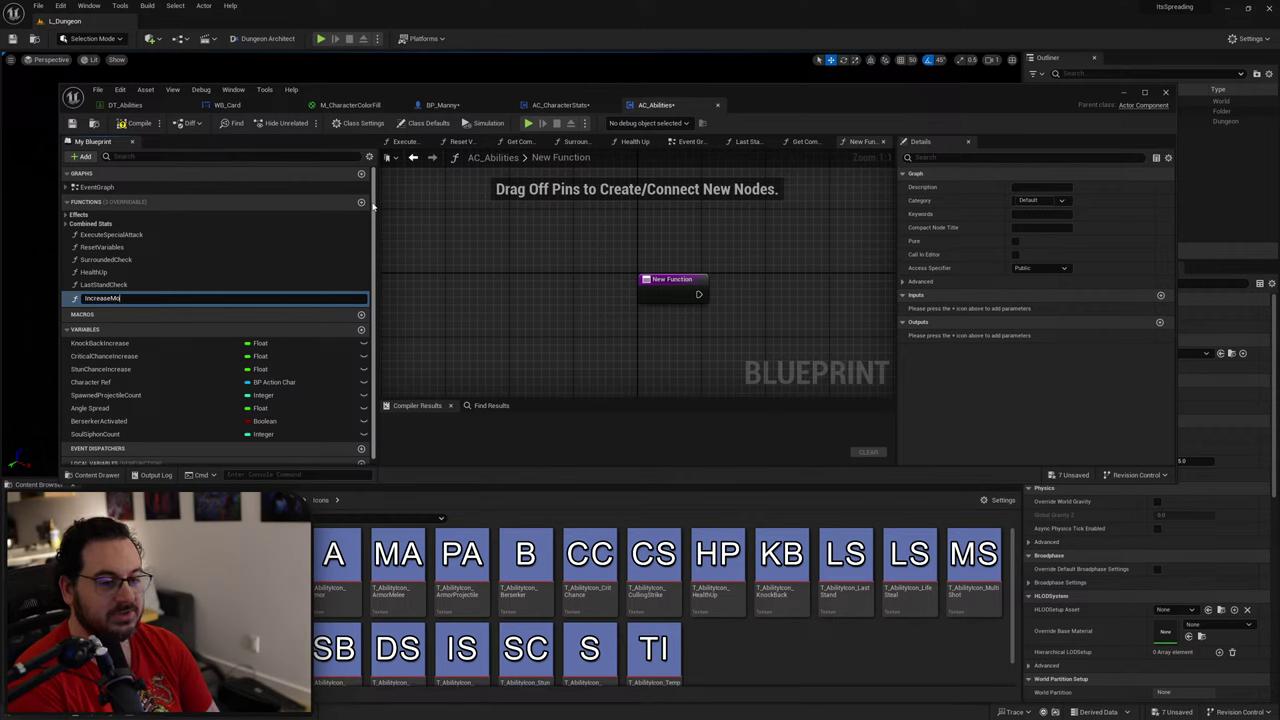
text(vementSpeed)
key(Return)
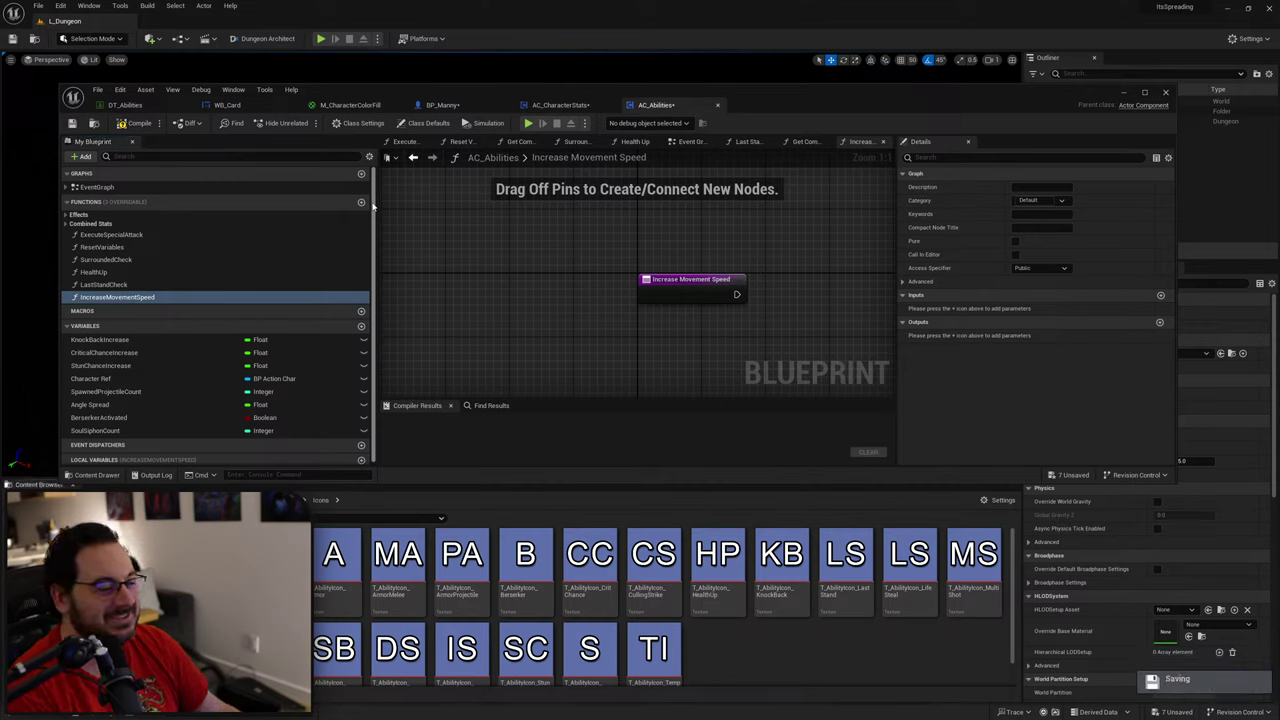
Step: Add an input named CharacterRef to the Increase Movement Speed function, typed as a BP Action Char object reference
right_drag(697, 241, 580, 251)
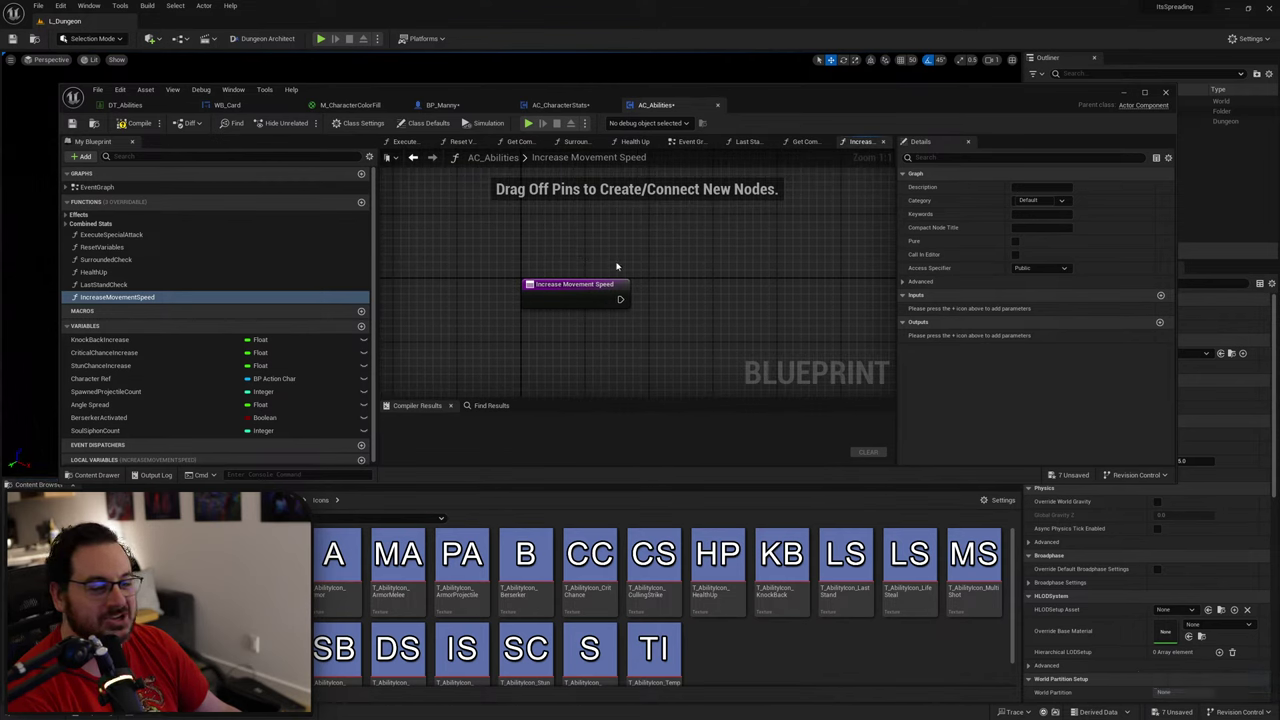
right_drag(659, 274, 582, 264)
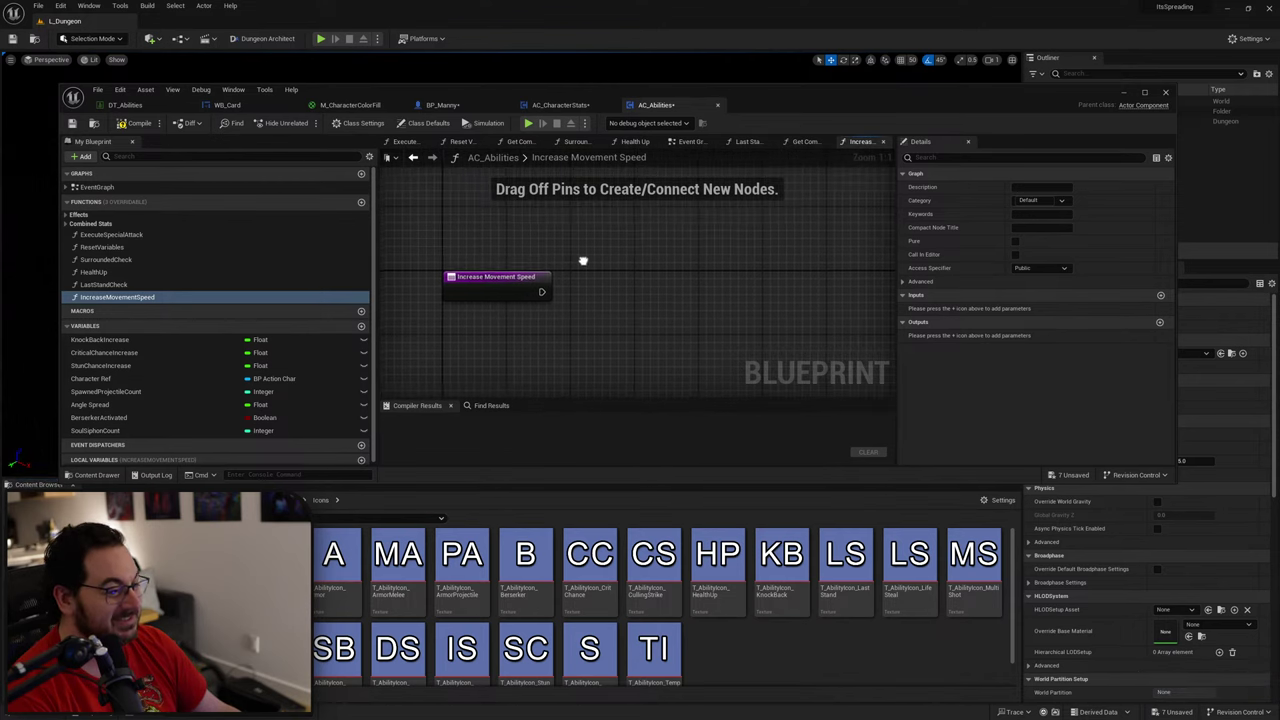
click(512, 285)
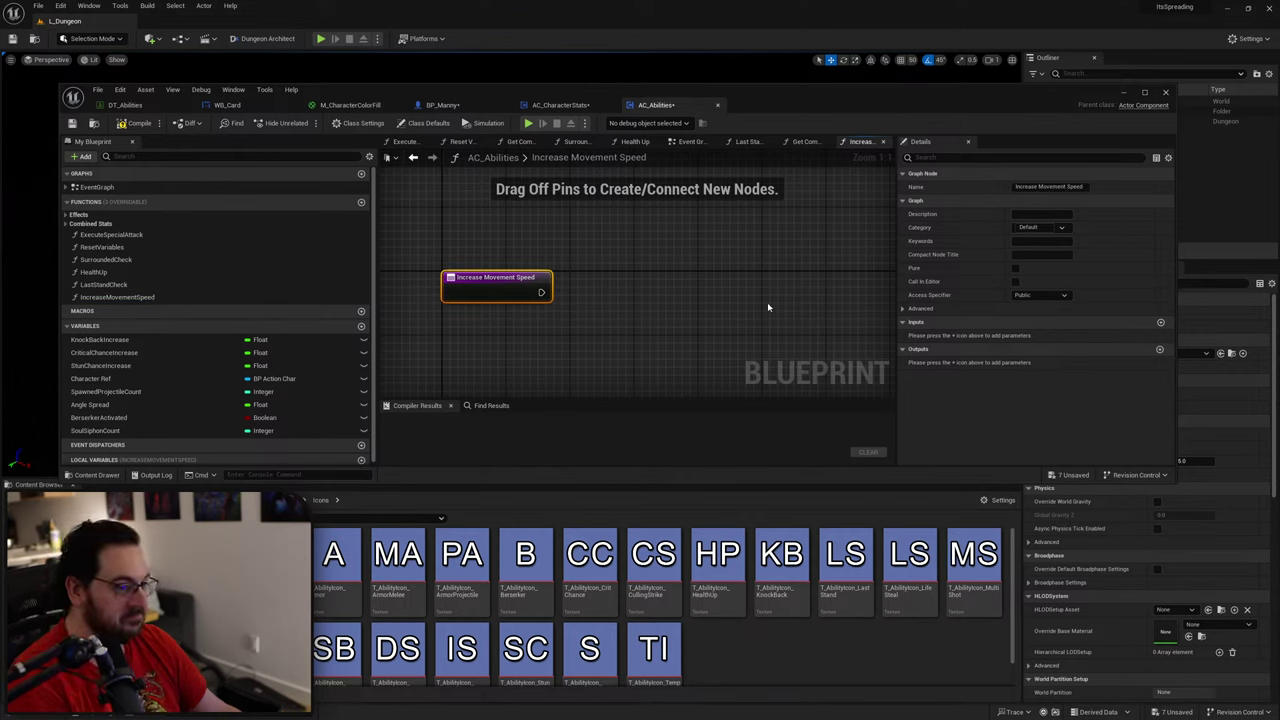
click(1159, 322)
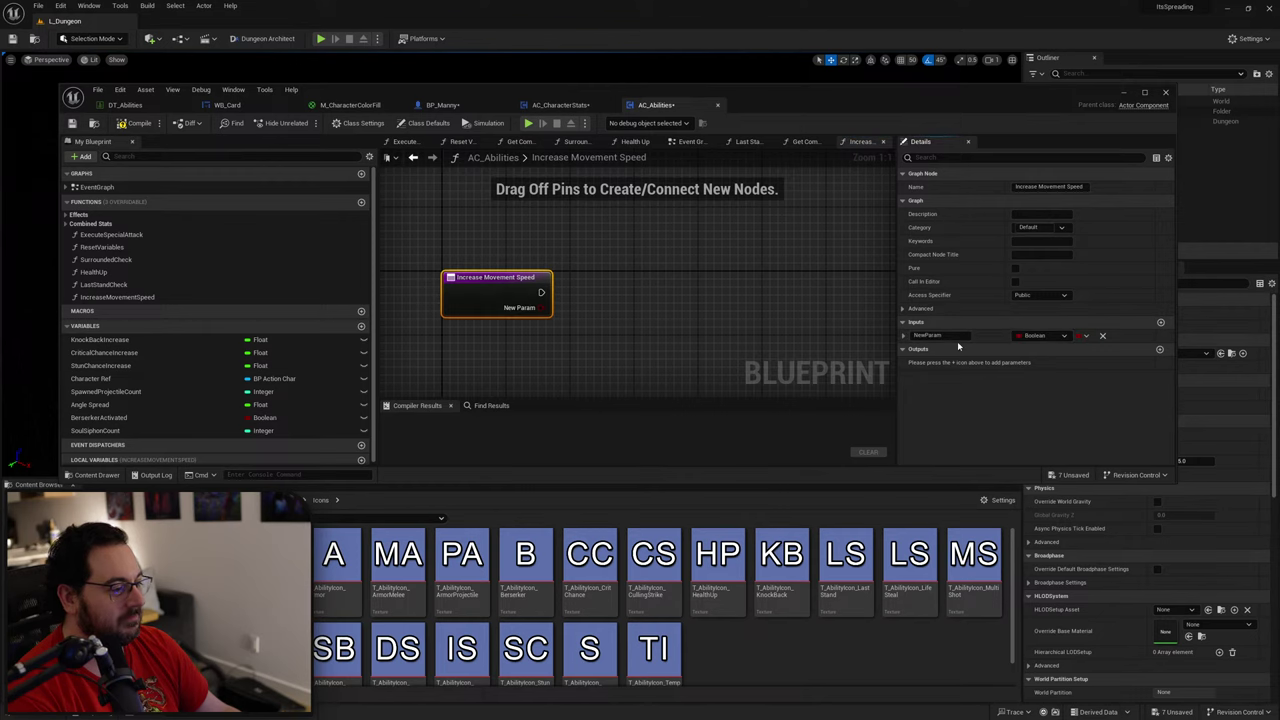
text(CharacterRef)
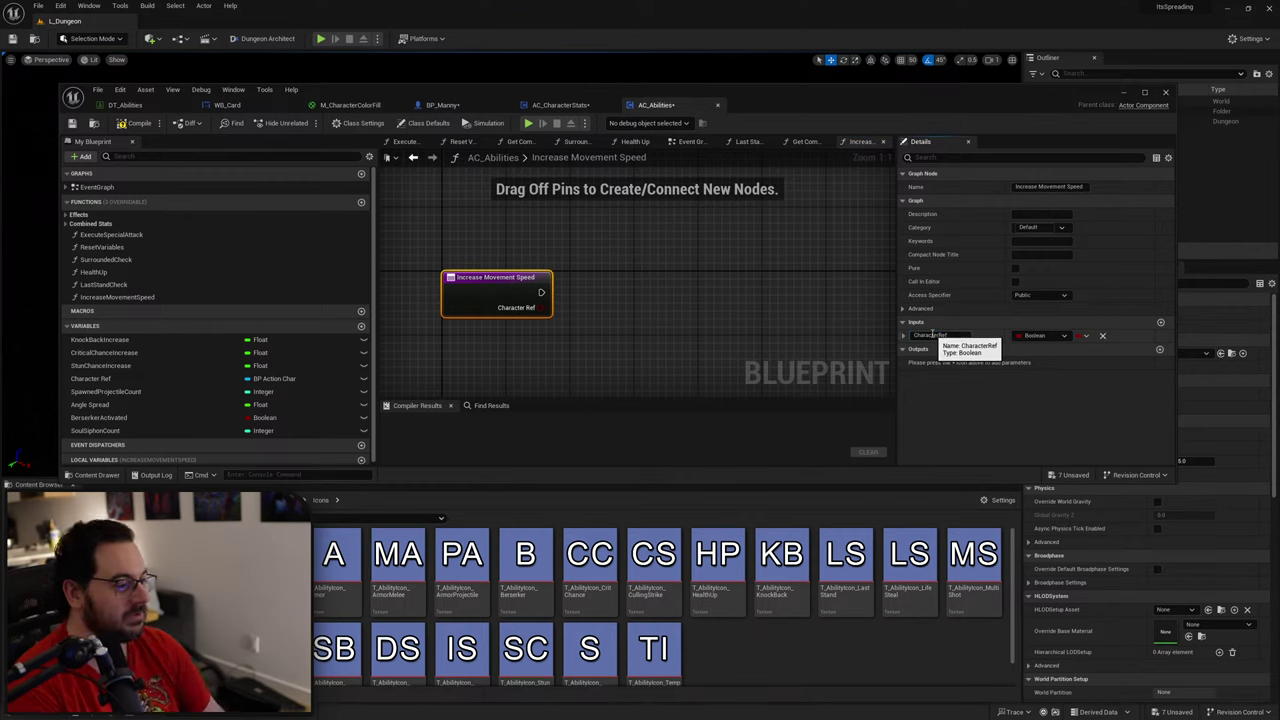
click(1040, 335)
text(B)
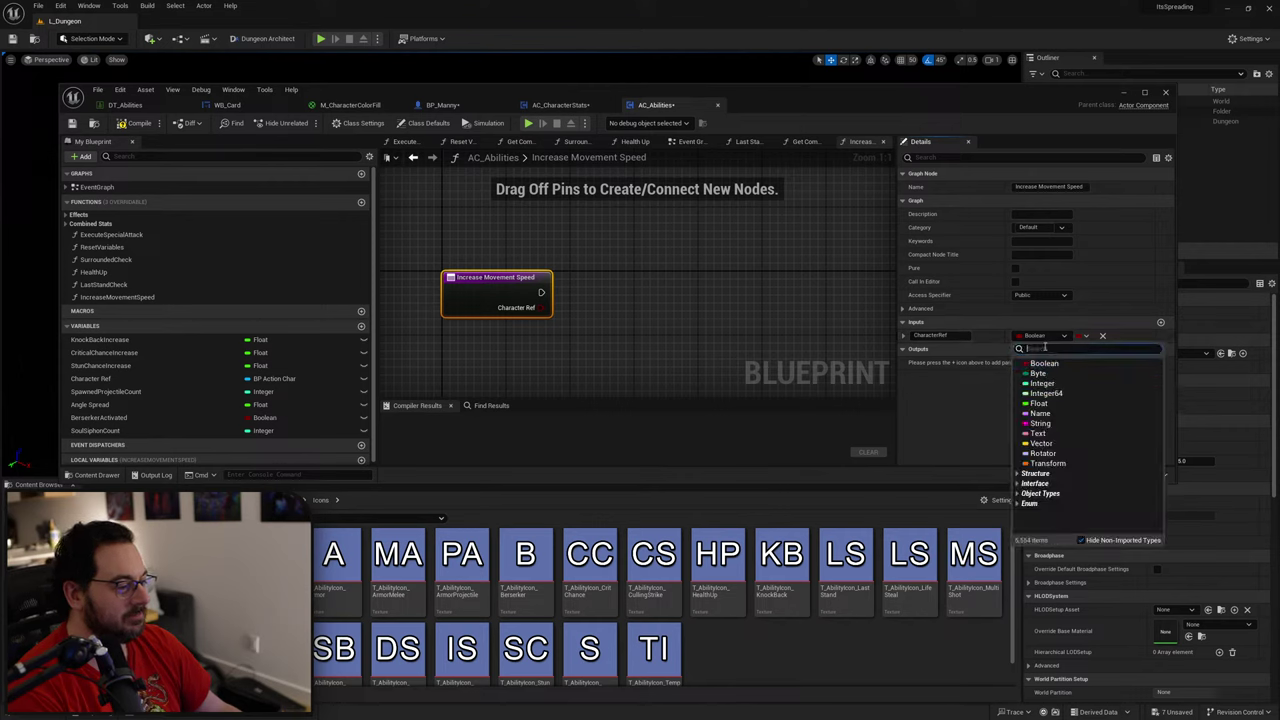
text(P_ActionCh)
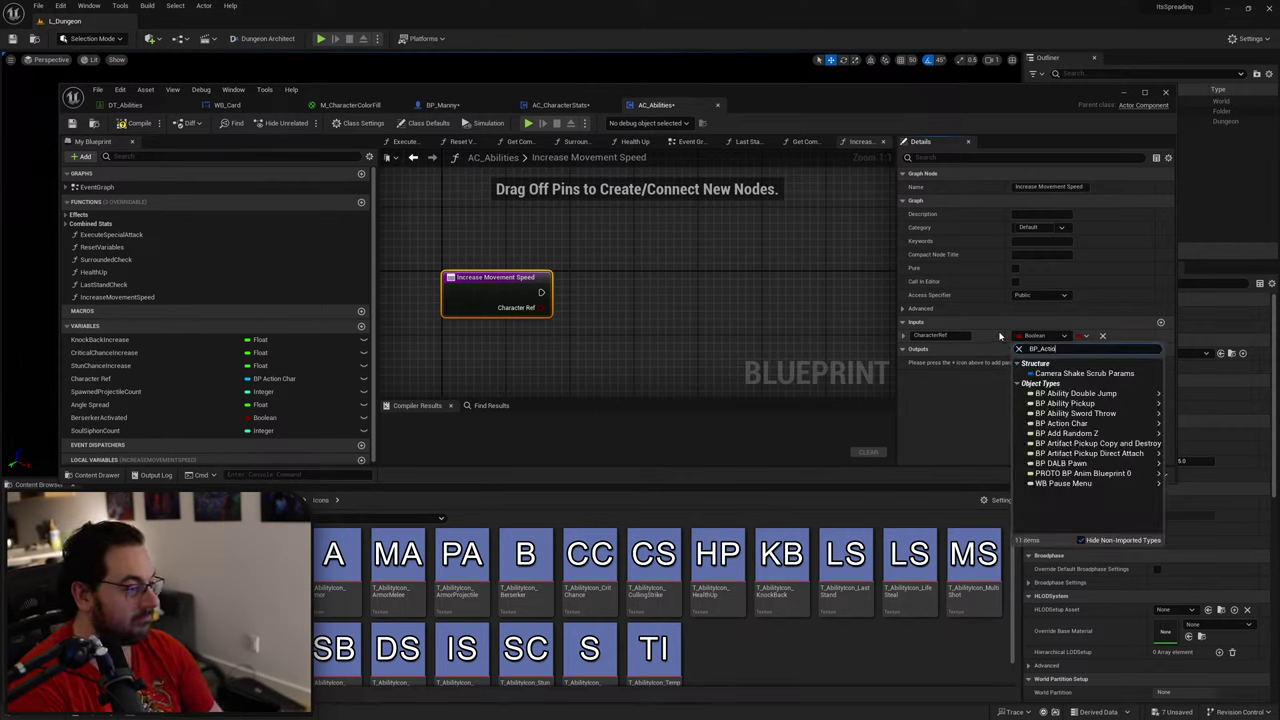
mouse_move(1058, 373)
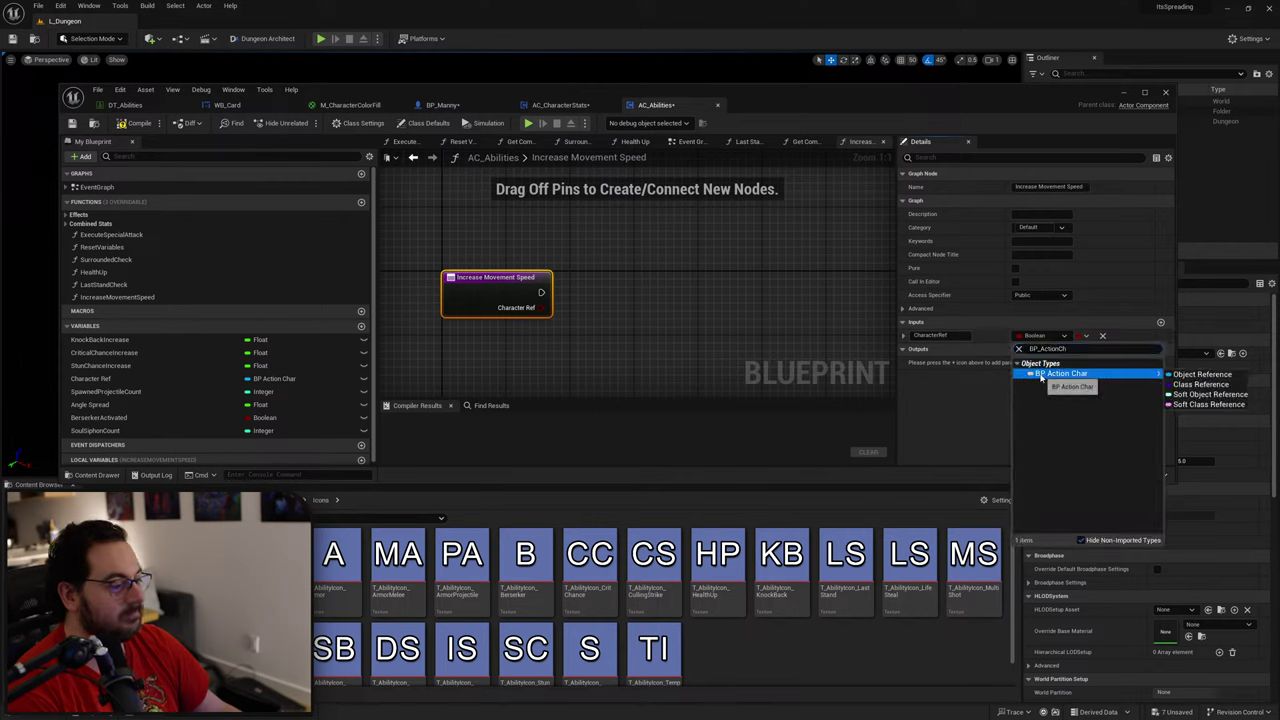
click(1185, 376)
Step: Add a Get Movement Component node fed by the function's Character Ref input
drag(540, 307, 575, 320)
text(get movement component)
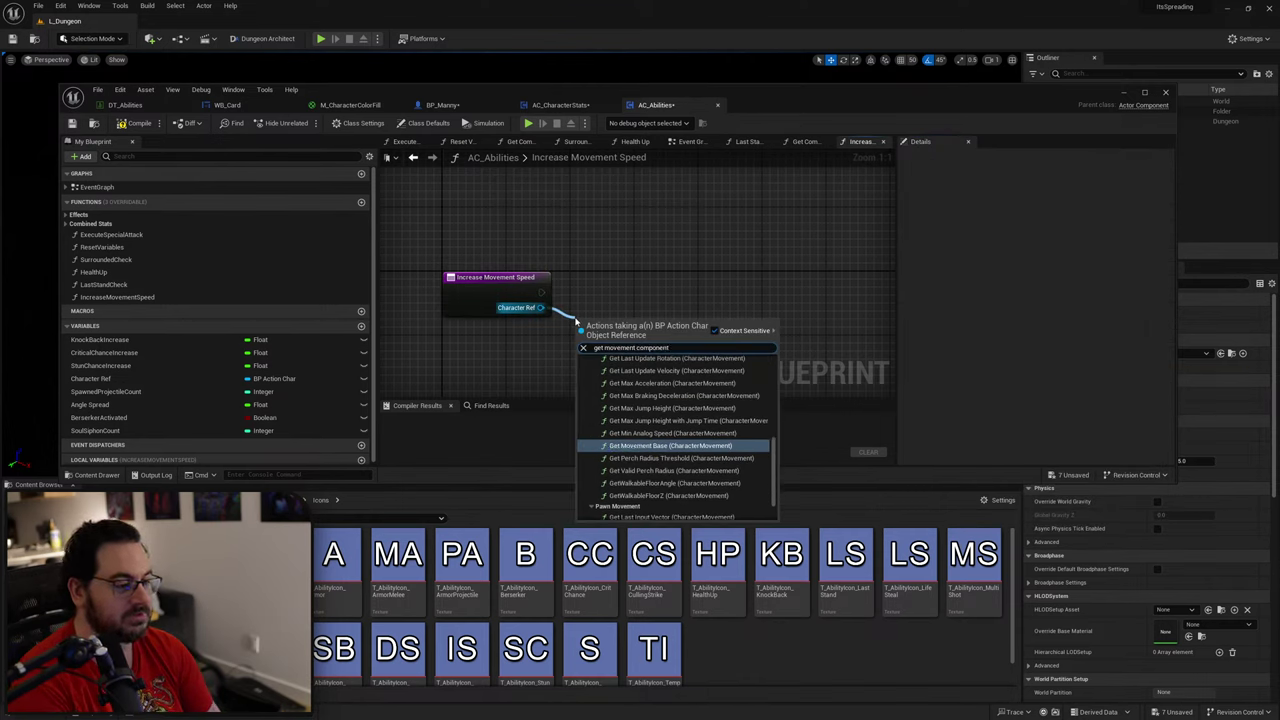
scroll(700, 460, down, 2)
click(646, 514)
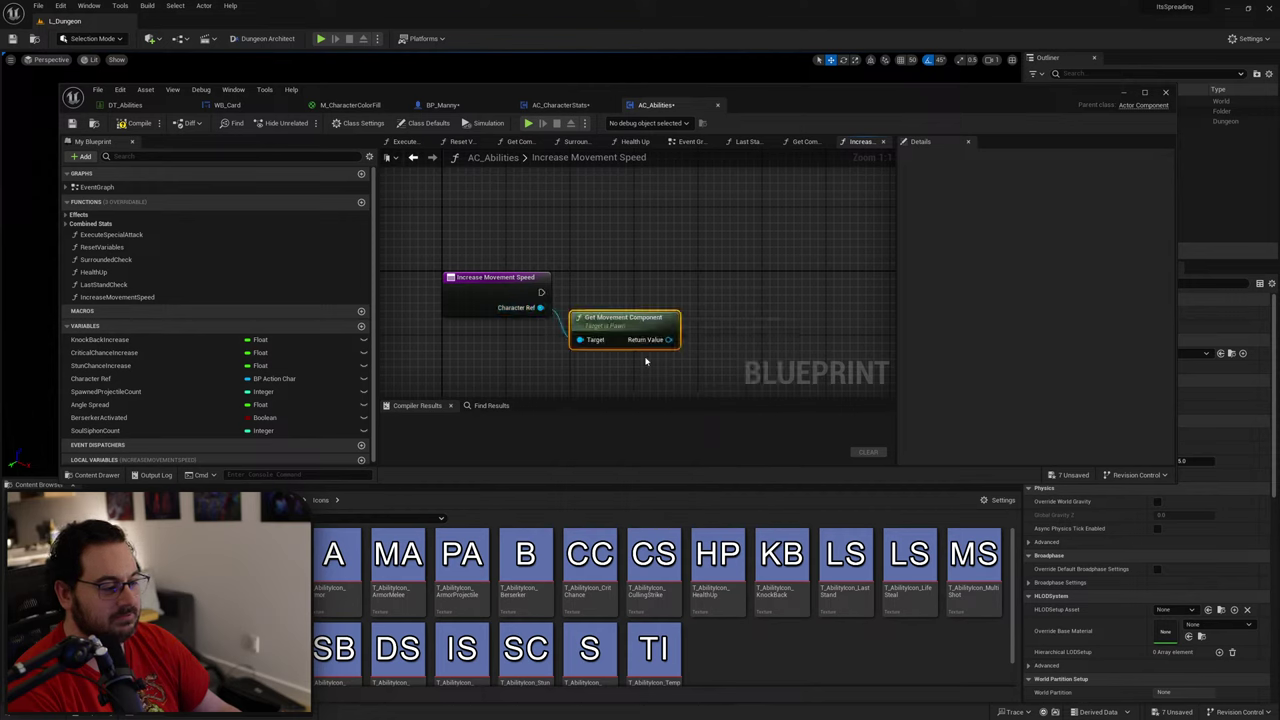
right_drag(672, 300, 609, 308)
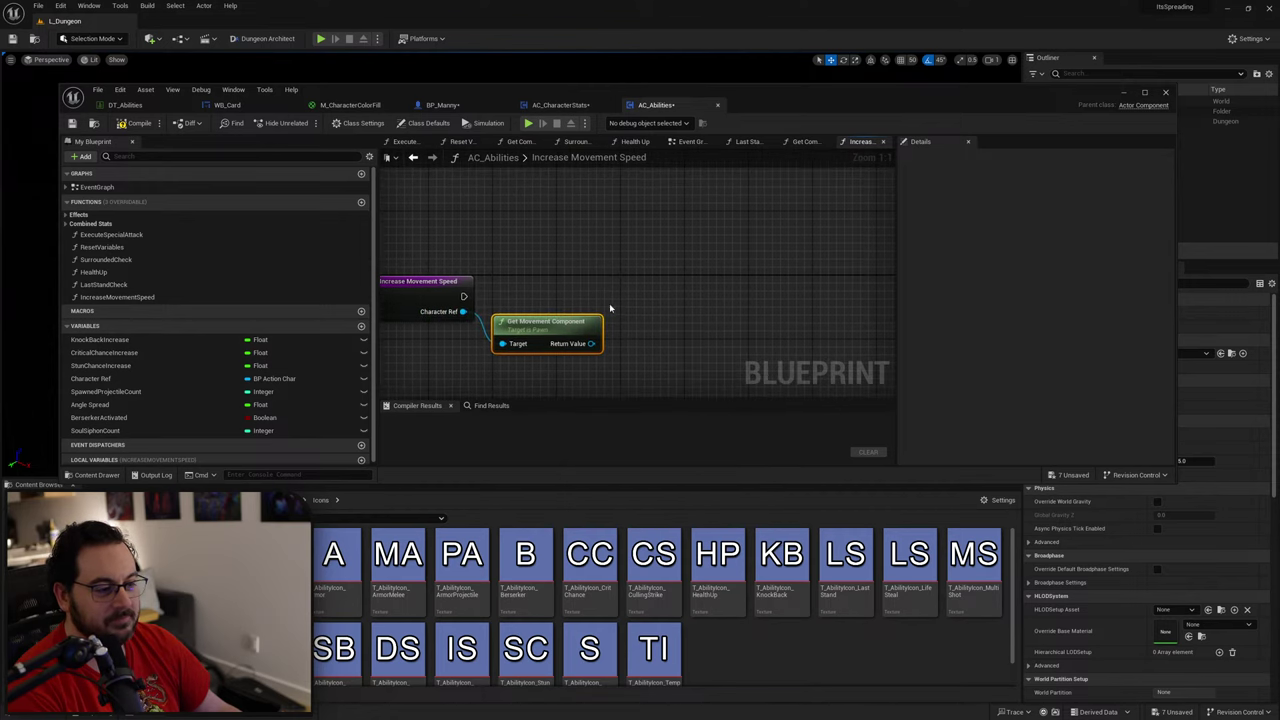
click(612, 306)
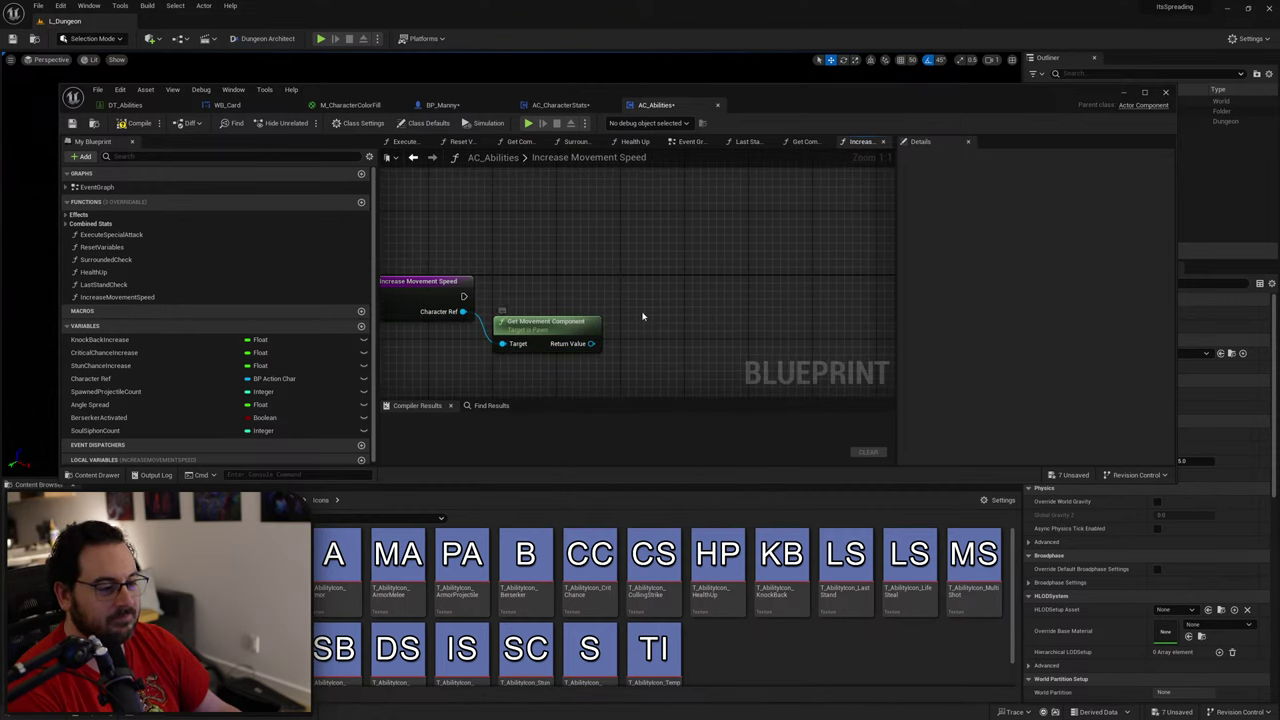
drag(591, 343, 649, 318)
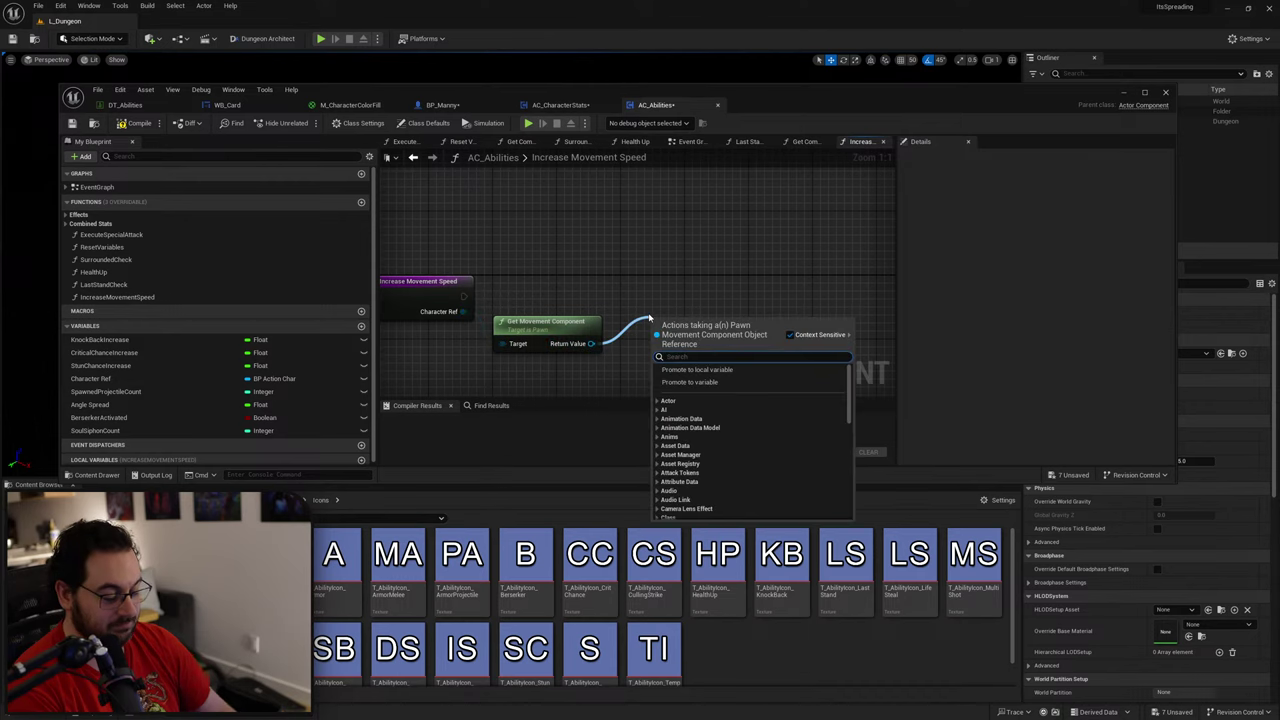
text(set movem)
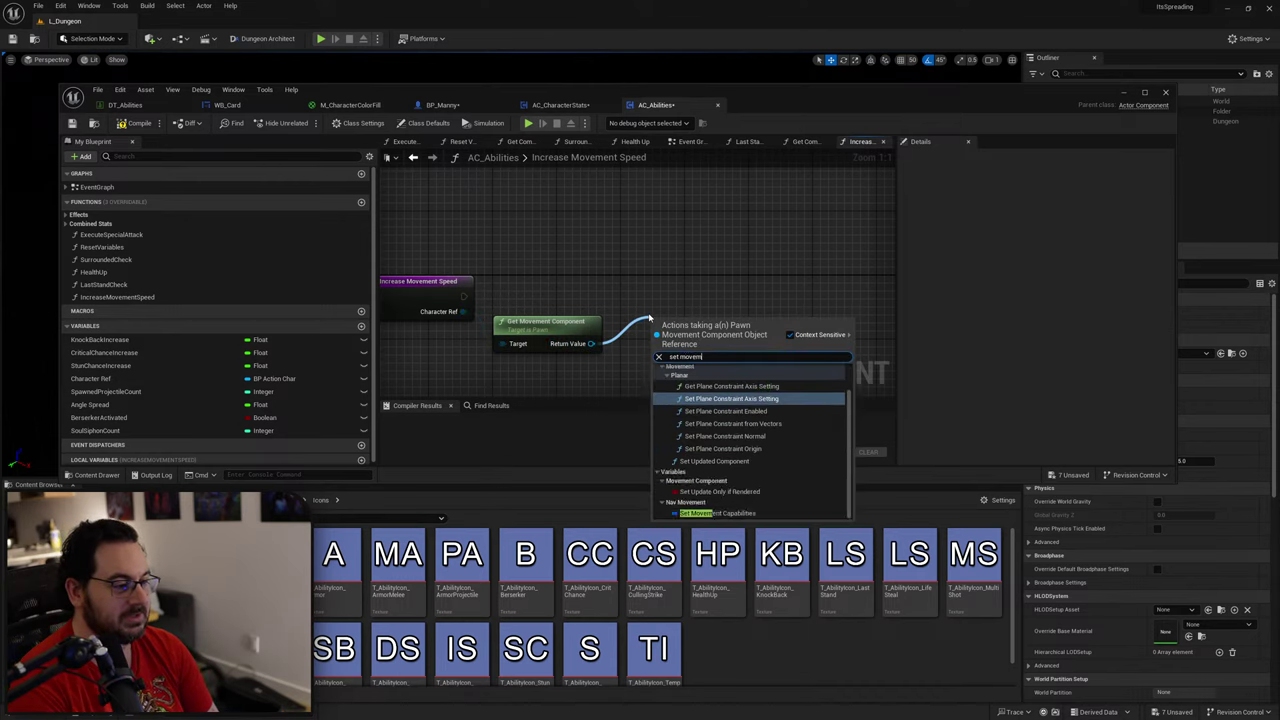
text(ent)
key(BackSpace)
key(BackSpace)
key(BackSpace)
key(BackSpace)
key(BackSpace)
key(BackSpace)
key(BackSpace)
key(BackSpace)
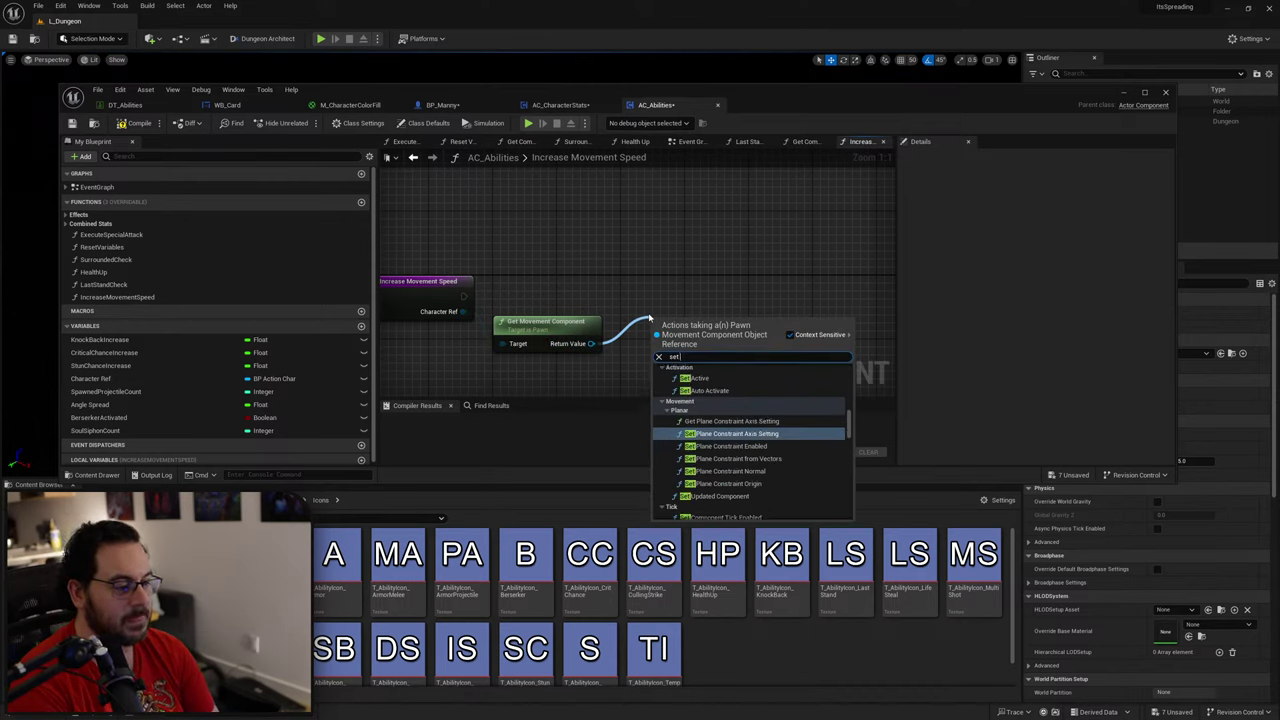
text(walking)
click(620, 289)
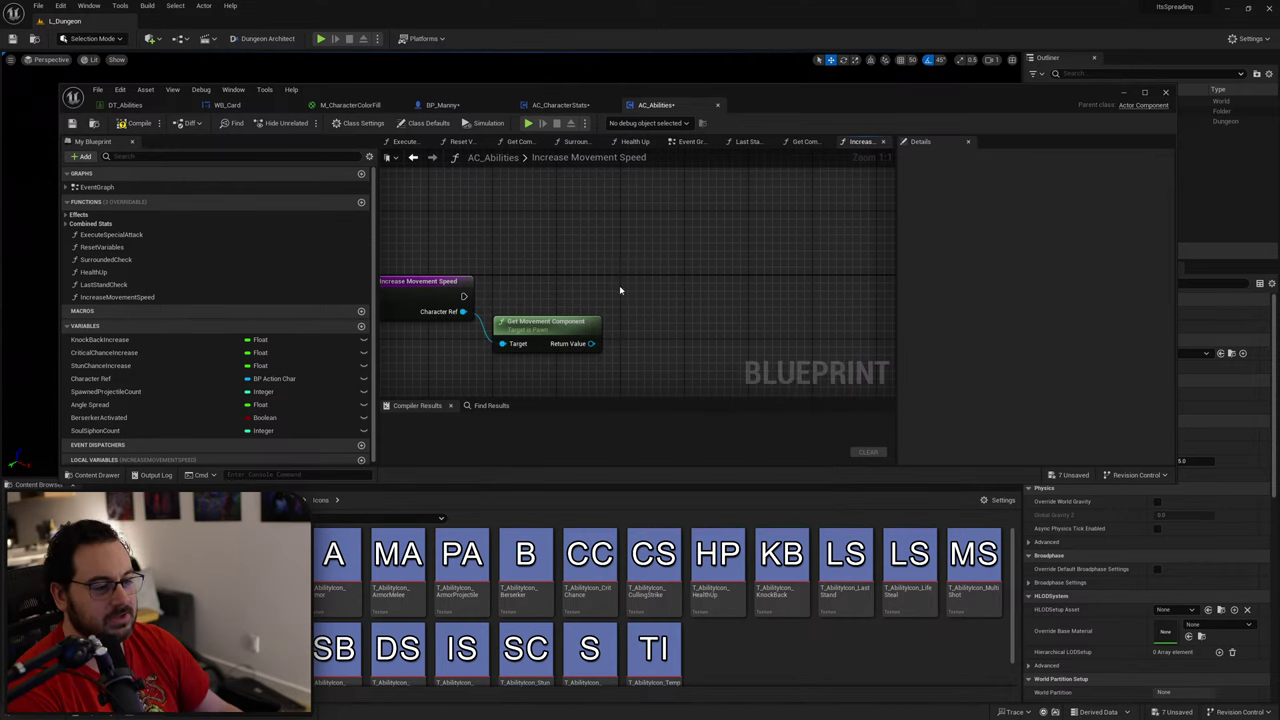
Step: Add a Set Max Walk Speed node after the function entry, searching all actions with Context Sensitive turned off
drag(463, 311, 670, 305)
text(set walkin)
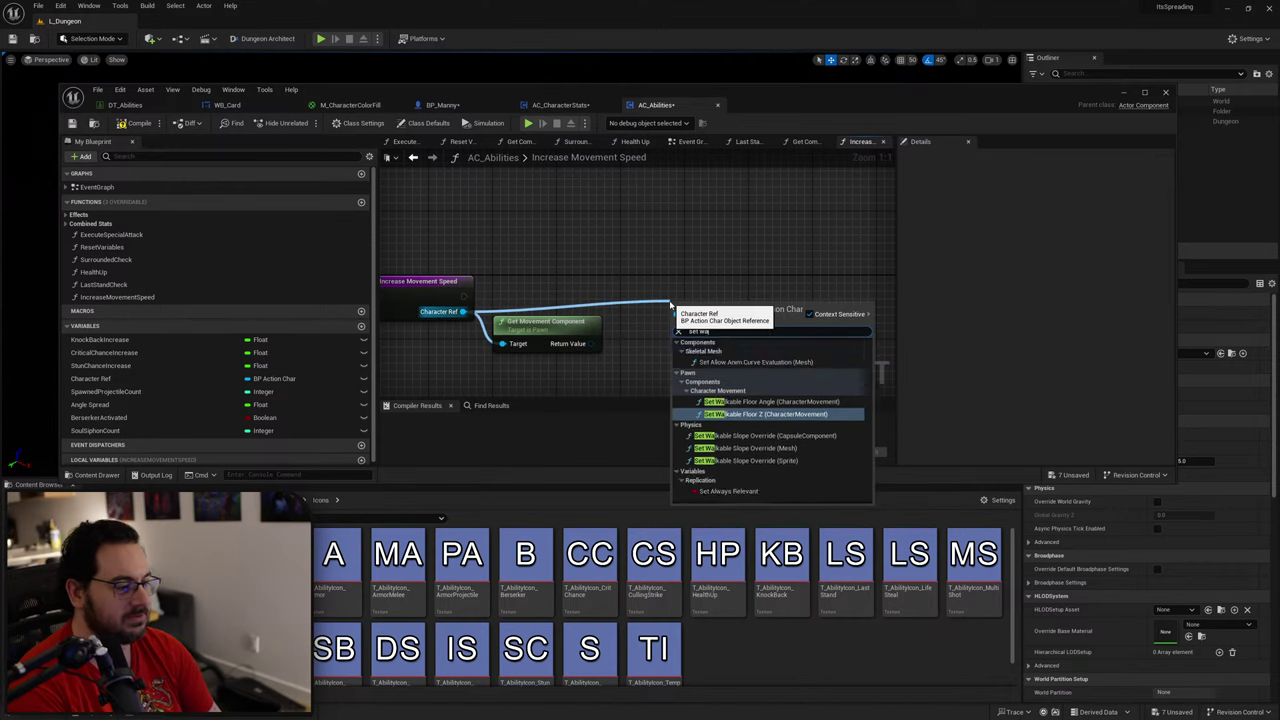
key(BackSpace)
key(BackSpace)
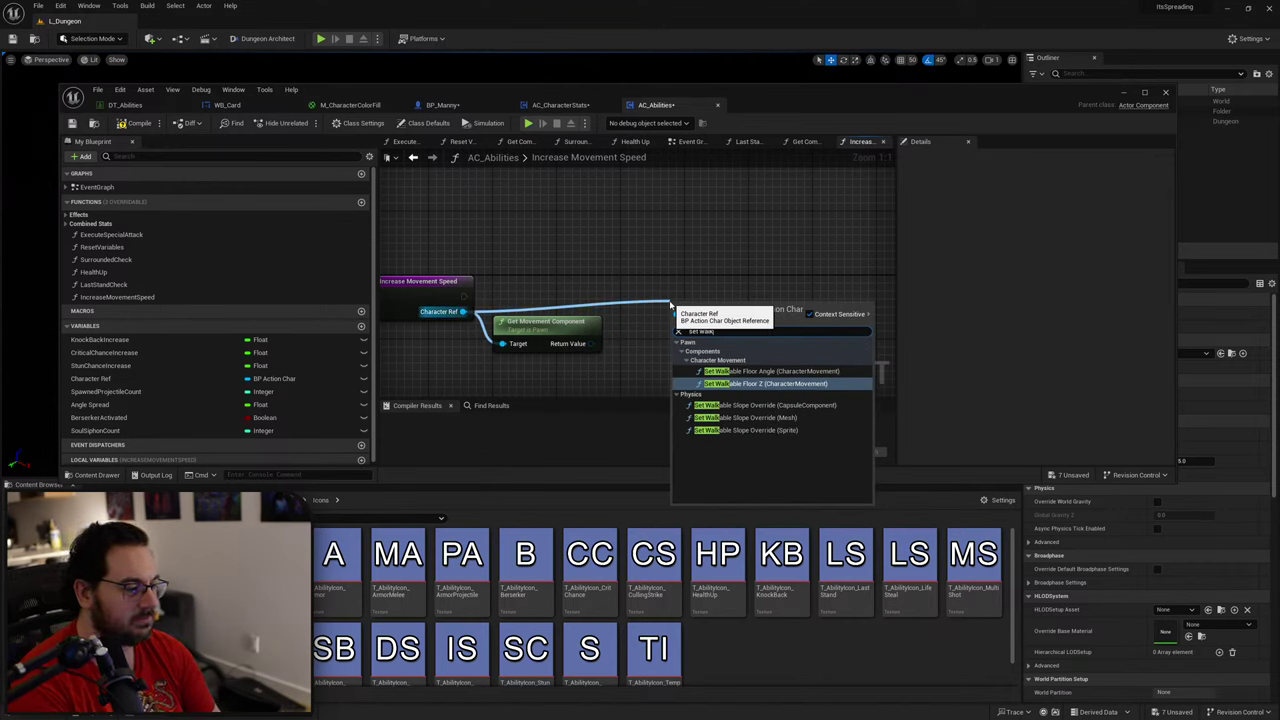
click(808, 314)
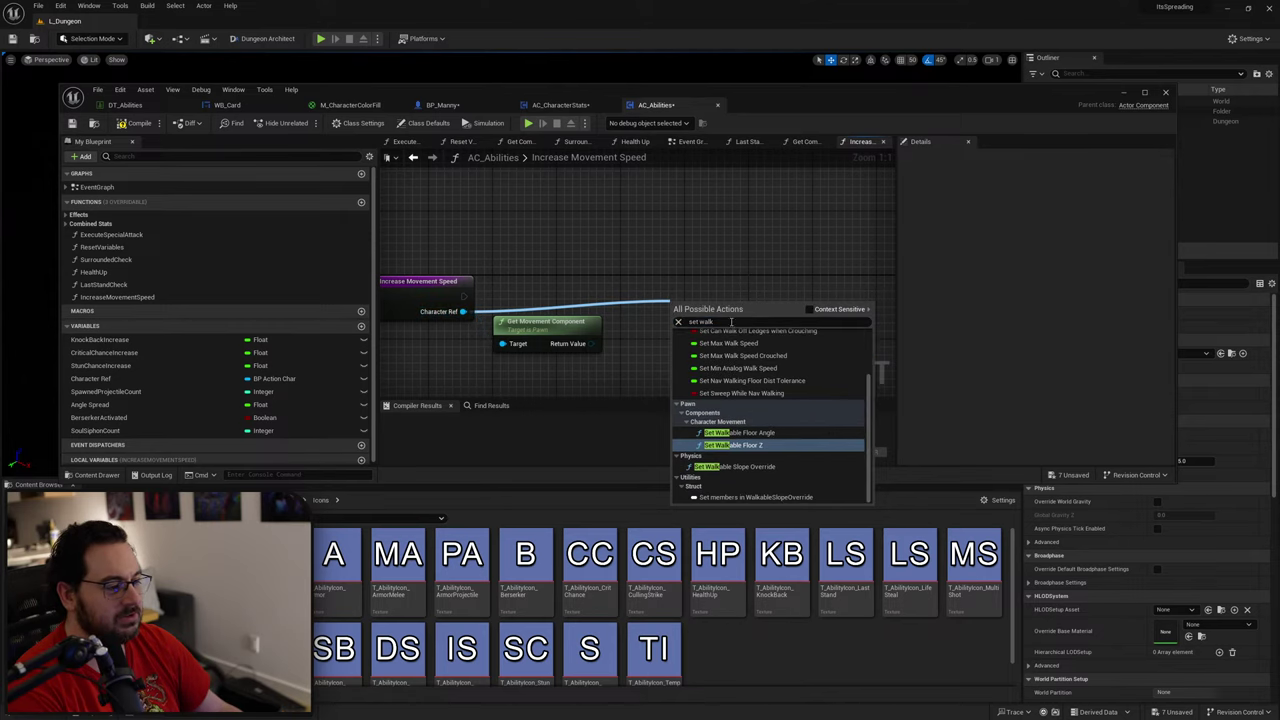
text(ing)
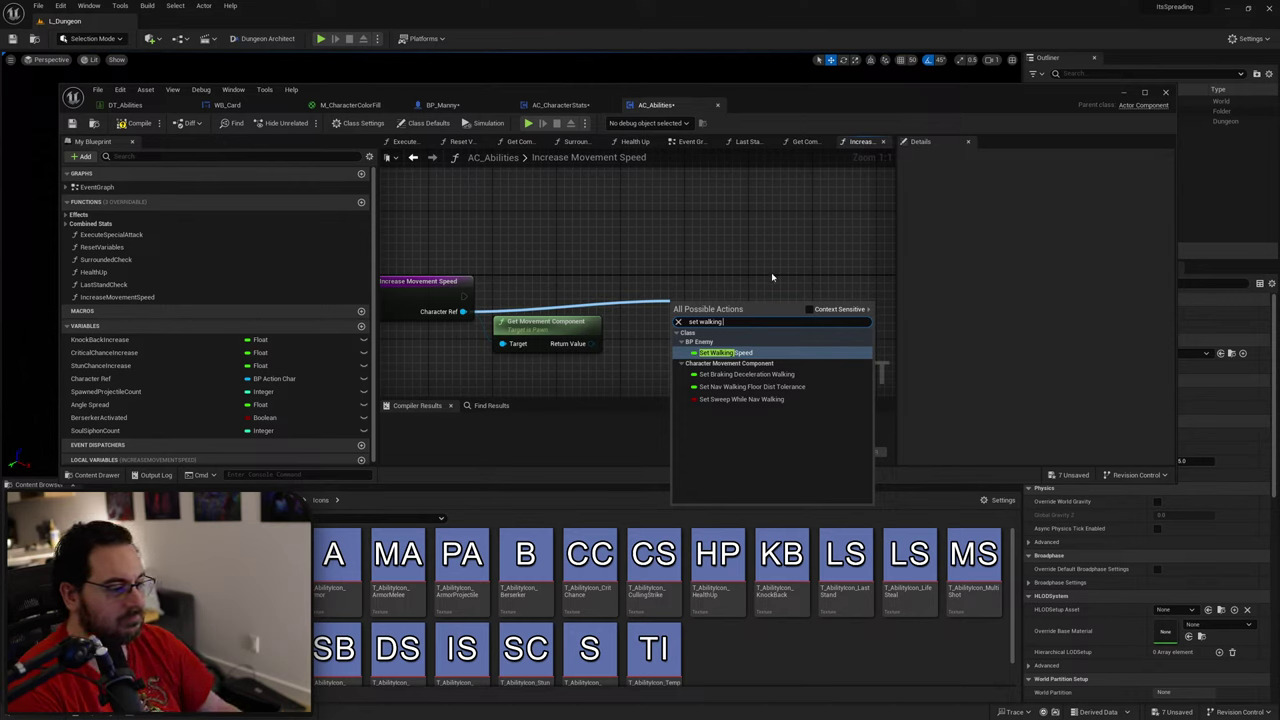
key(BackSpace)
key(BackSpace)
key(BackSpace)
key(BackSpace)
key(BackSpace)
key(BackSpace)
key(BackSpace)
key(BackSpace)
text(max spee)
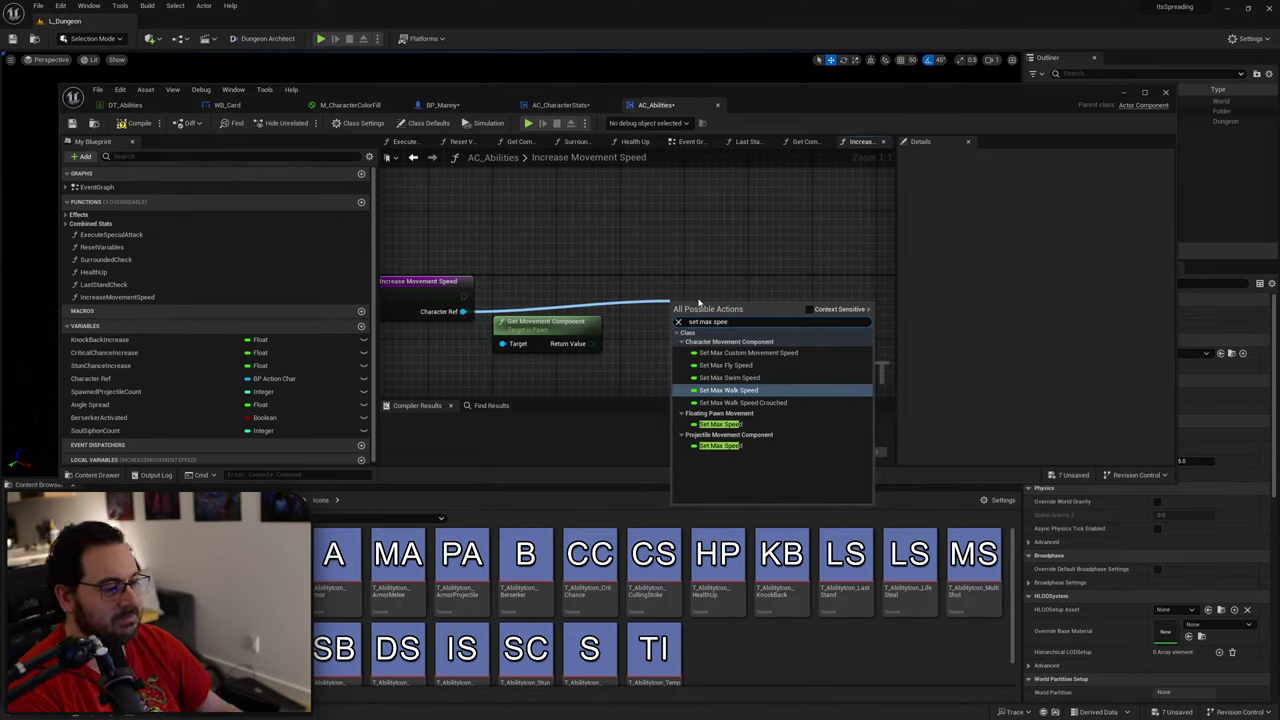
click(758, 390)
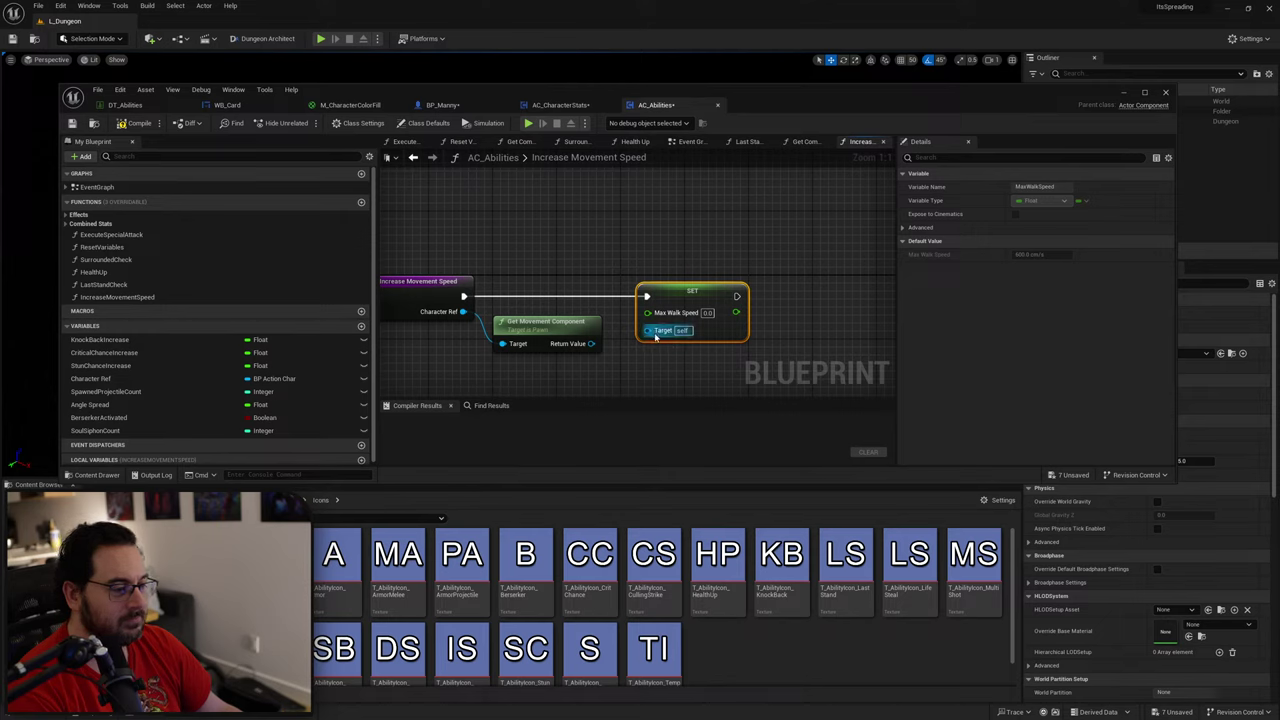
drag(463, 311, 655, 331)
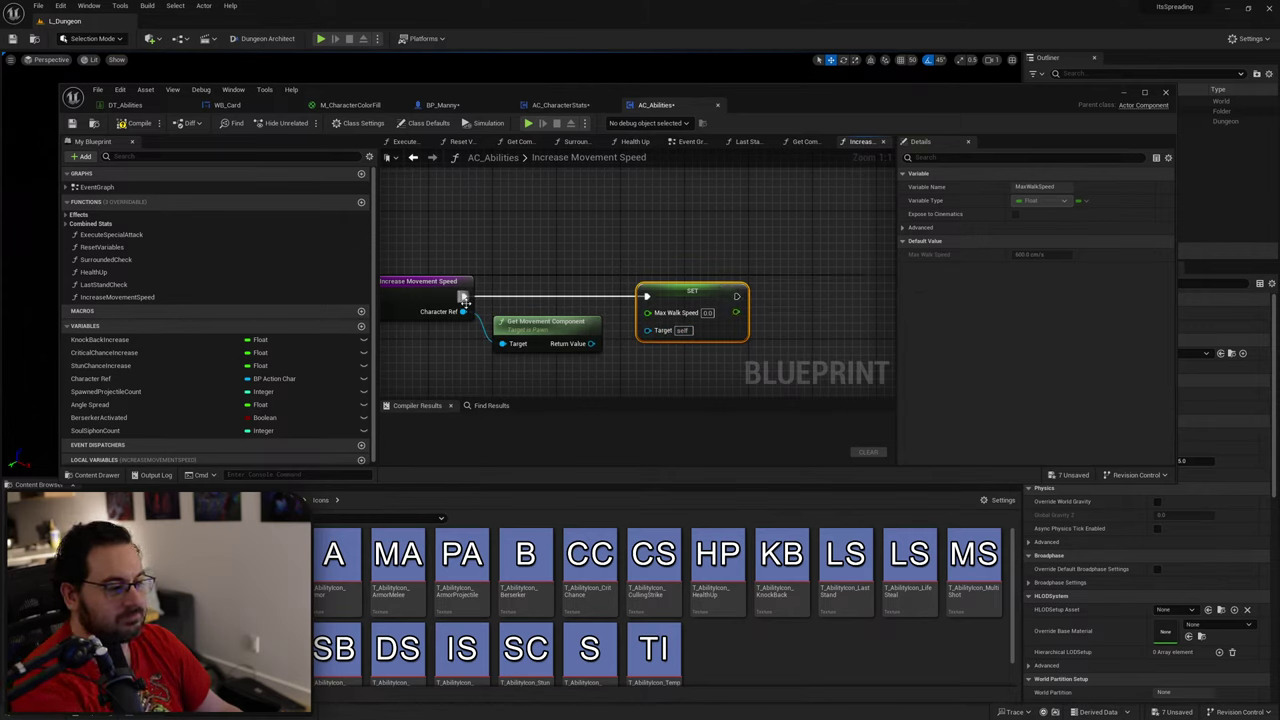
drag(463, 296, 576, 233)
click(728, 238)
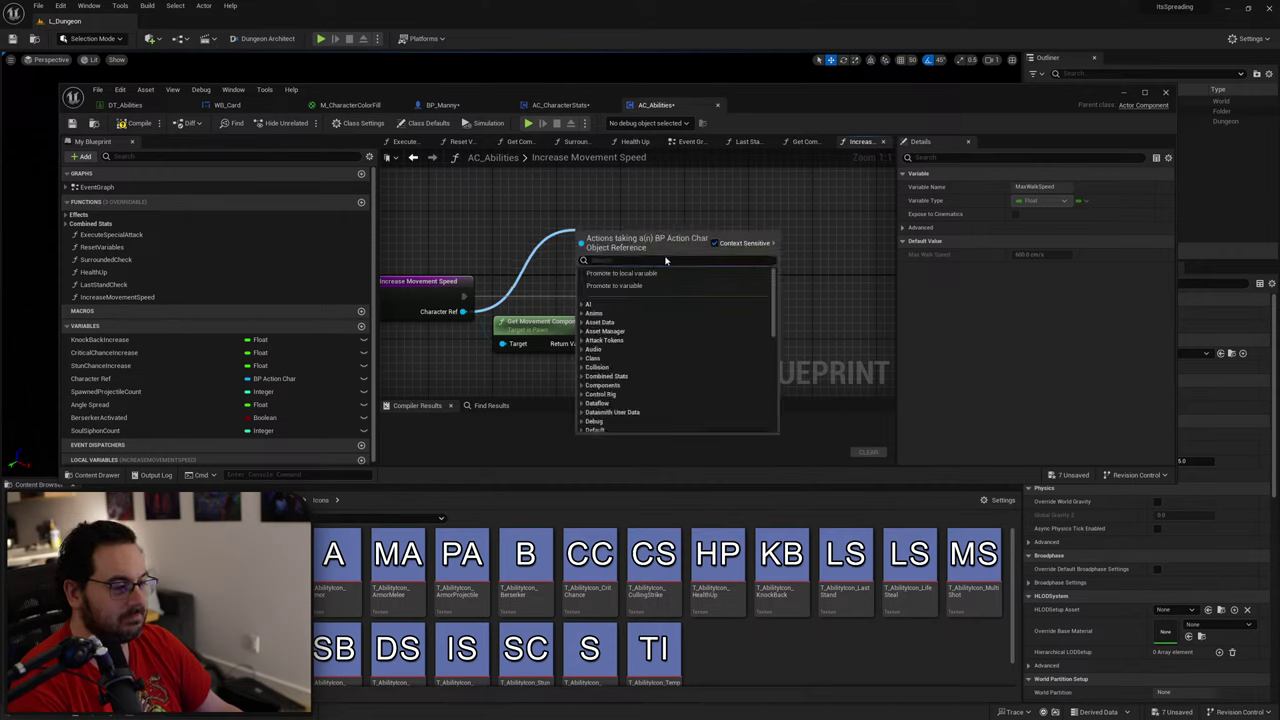
click(660, 260)
text(set mas walk)
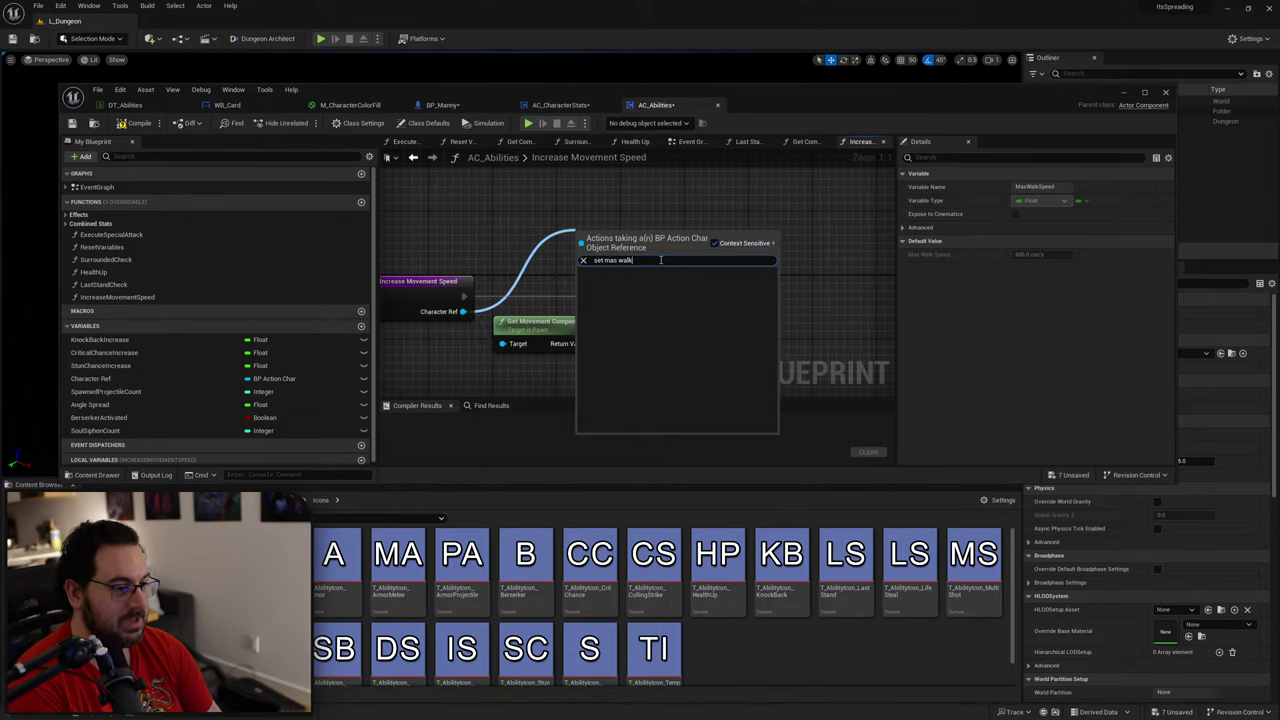
key(BackSpace)
key(BackSpace)
key(BackSpace)
key(BackSpace)
key(BackSpace)
key(BackSpace)
text(x w)
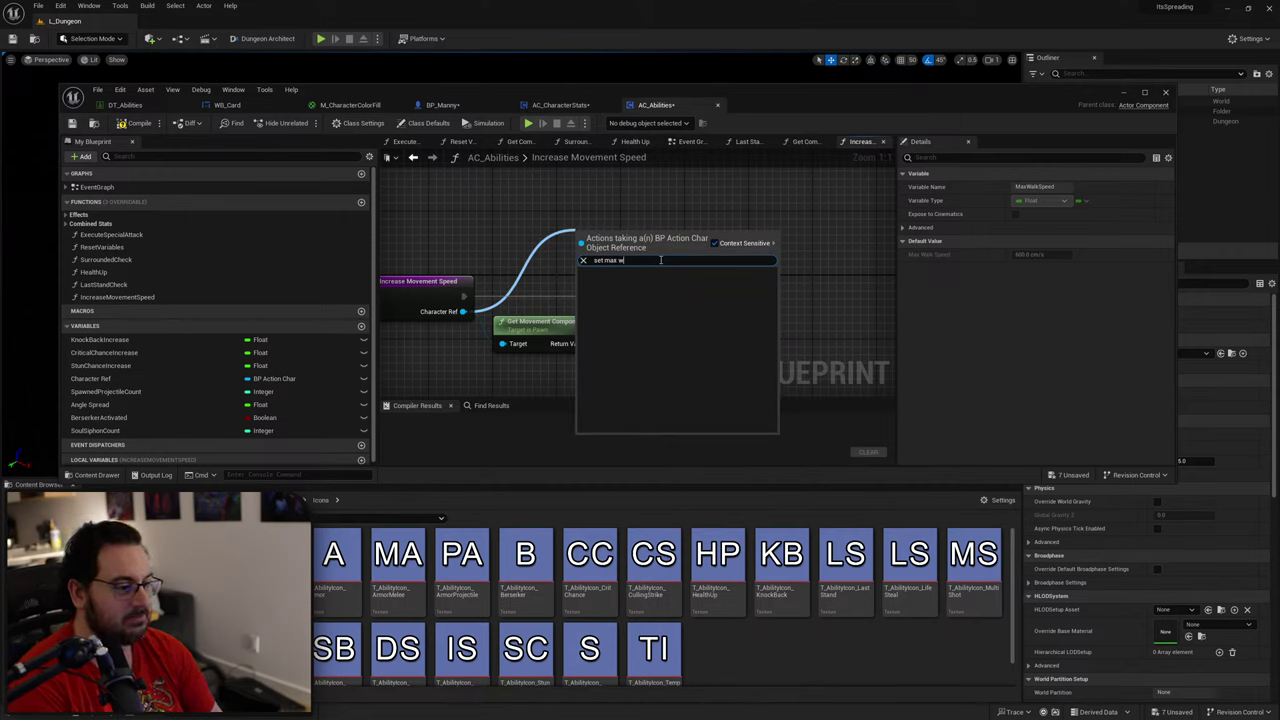
click(669, 266)
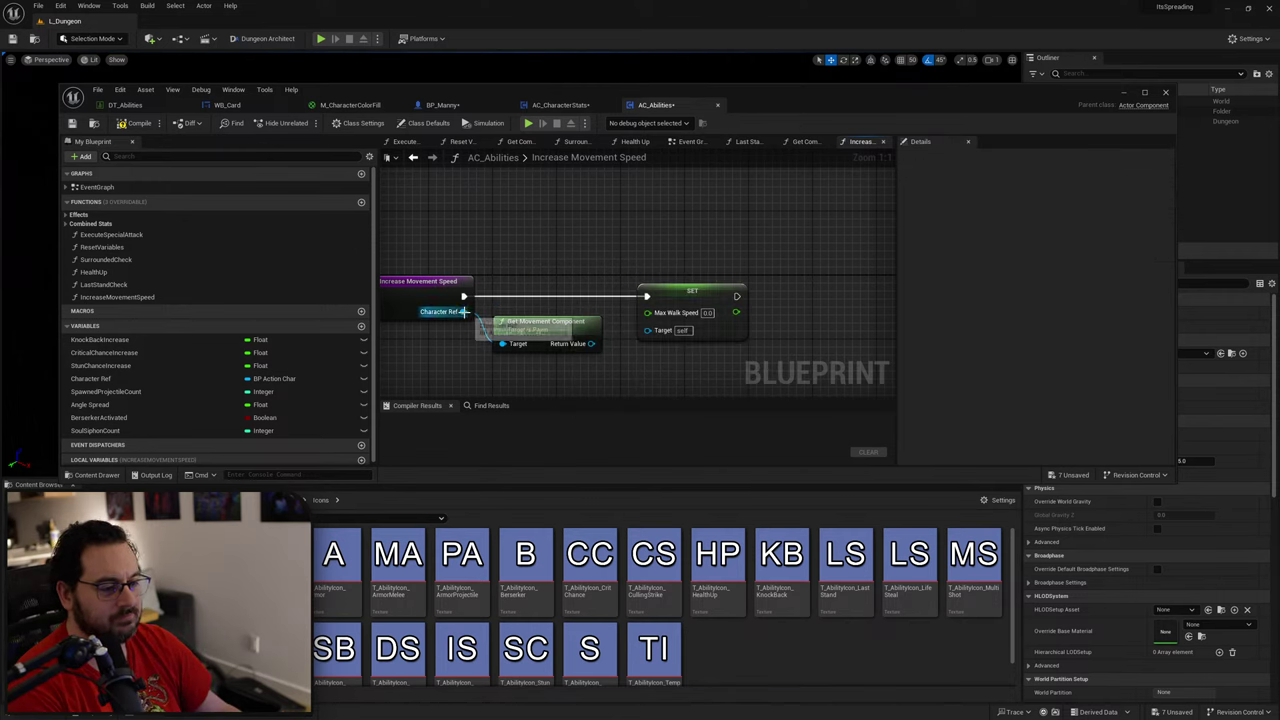
Step: Add a Get Movement Base node from Character Ref, then delete it, keeping only its Character Movement getter
drag(463, 311, 528, 260)
text(get movement)
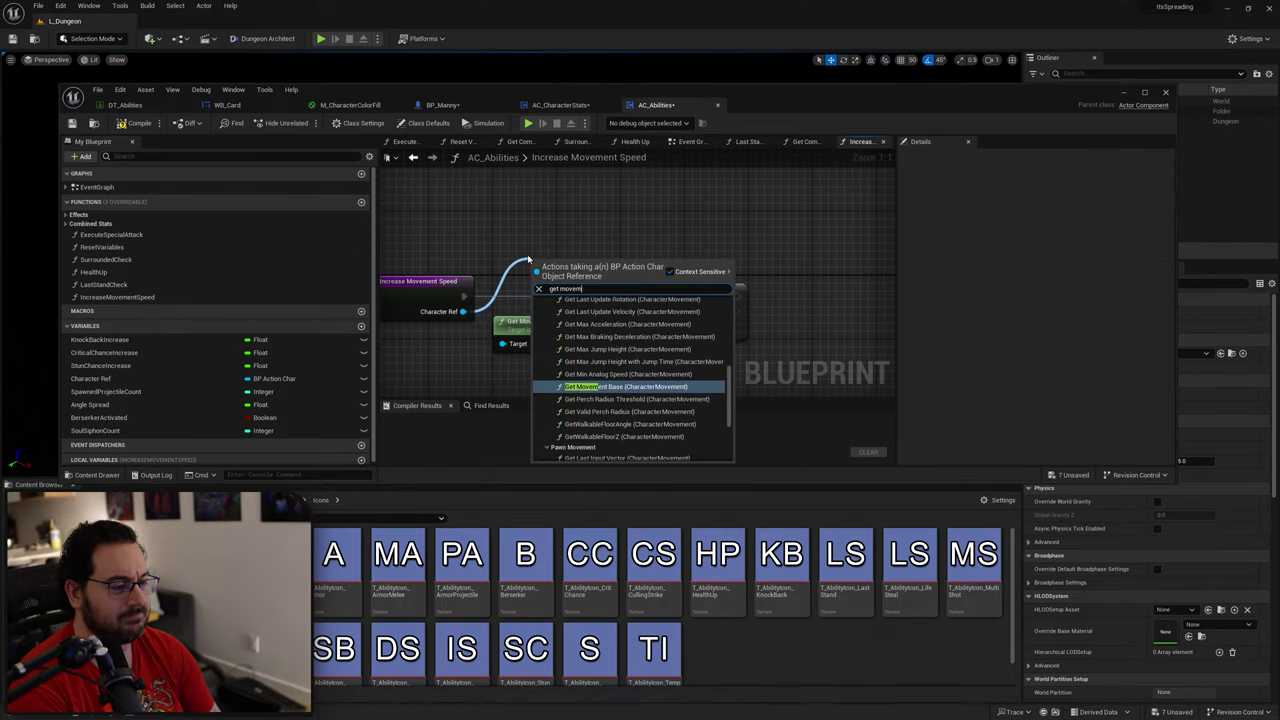
click(625, 386)
drag(578, 272, 626, 248)
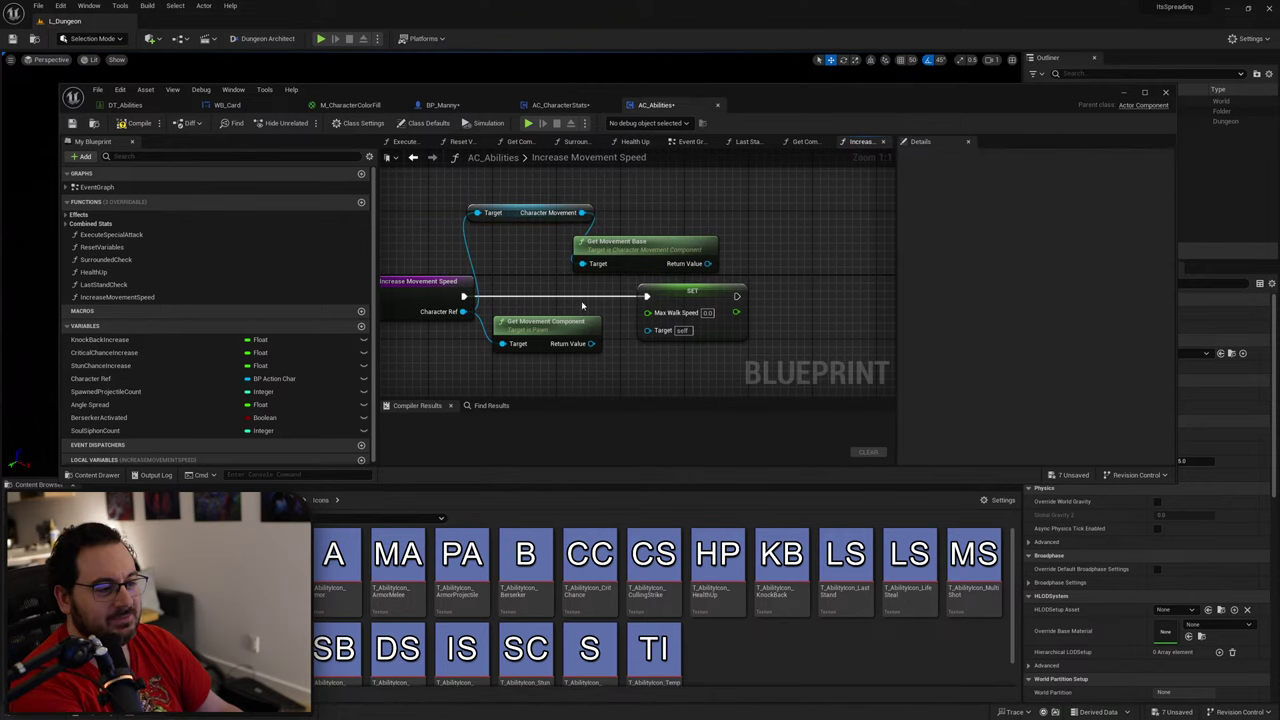
drag(669, 197, 627, 272)
key(Delete)
Step: Connect Character Movement to the Target of the Max Walk Speed setter and delete the Get Movement Component node
drag(582, 212, 655, 230)
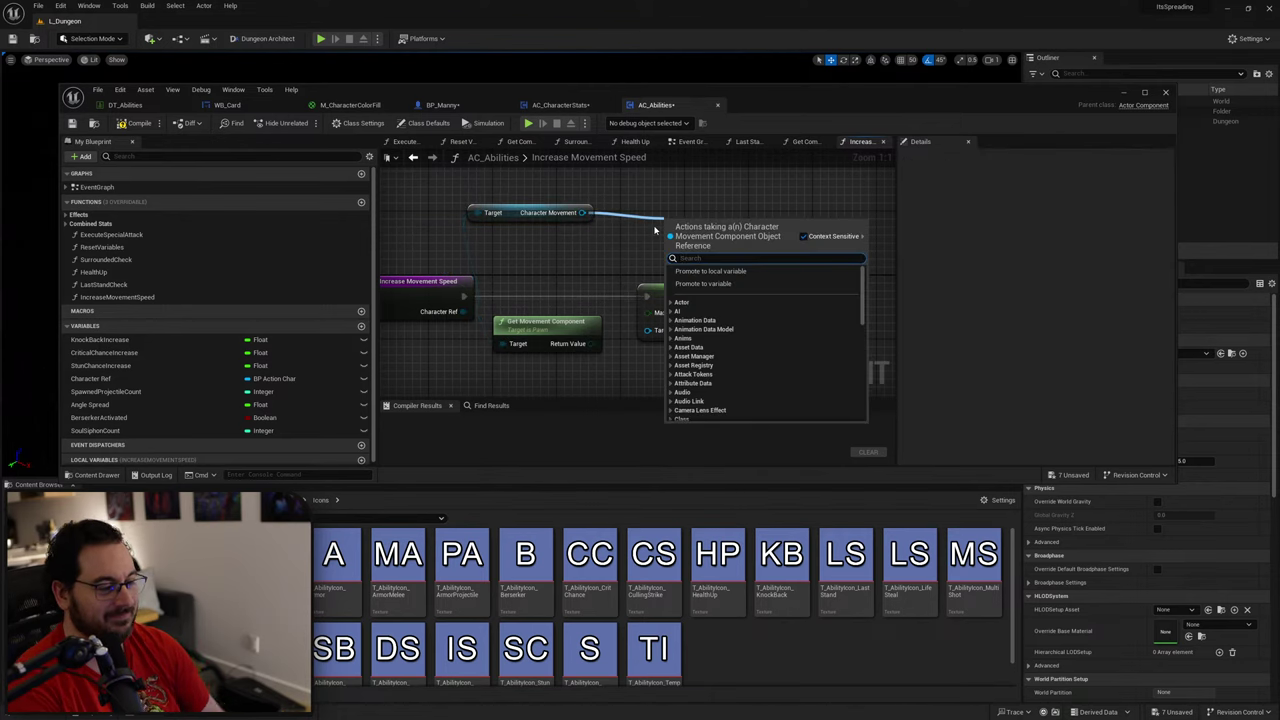
click(574, 219)
drag(582, 213, 648, 329)
click(549, 324)
key(Delete)
Step: Position the Character Movement getter between the function entry and the Max Walk Speed setter, and shift both nodes closer to the entry
drag(515, 207, 533, 310)
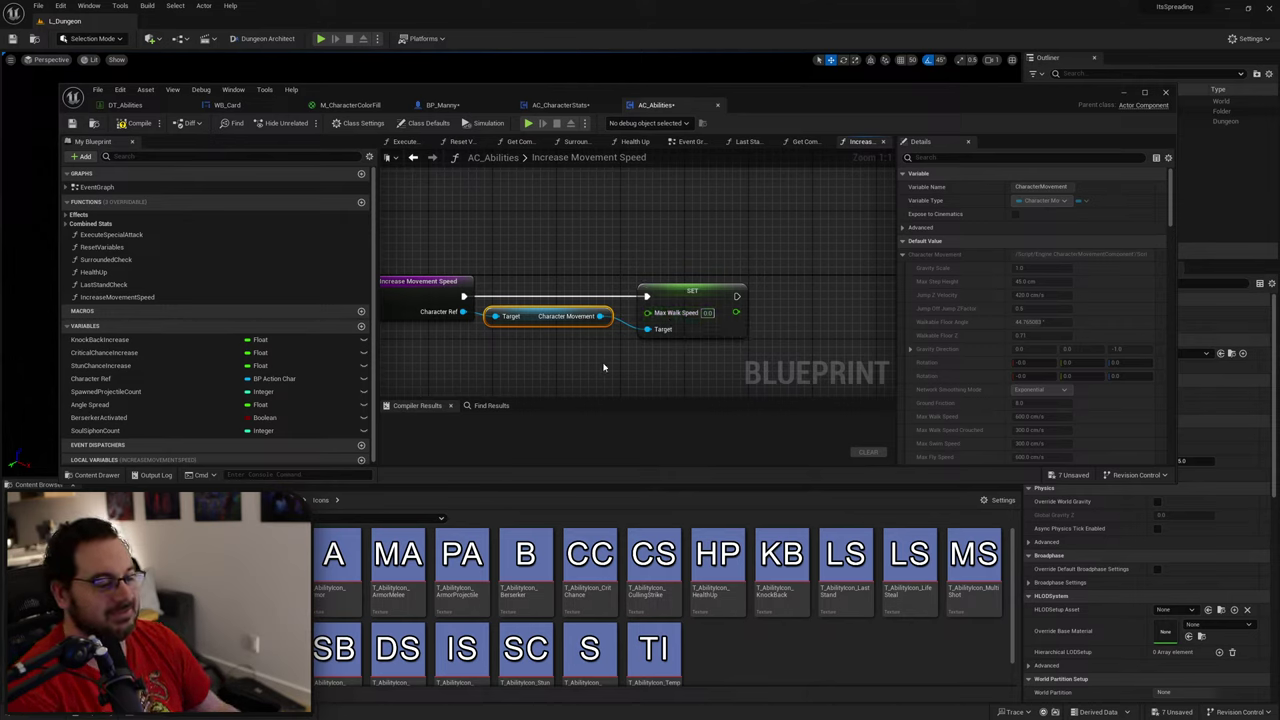
drag(532, 324, 537, 341)
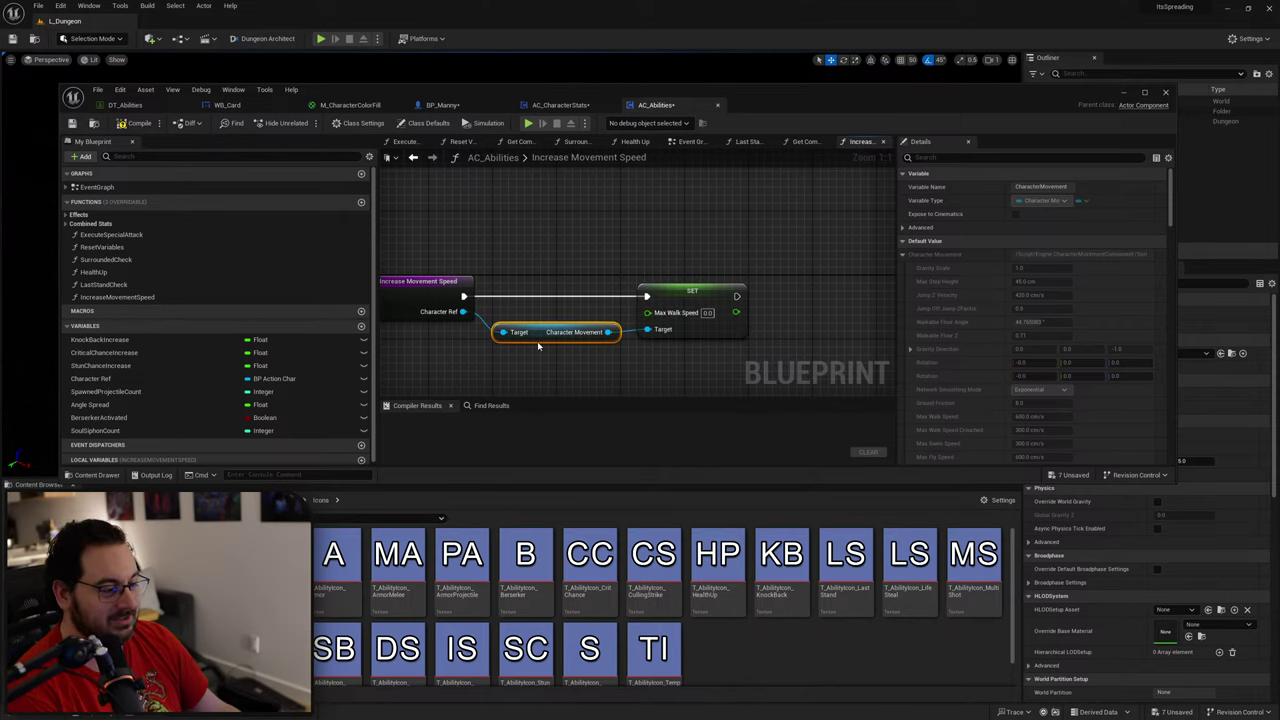
click(671, 246)
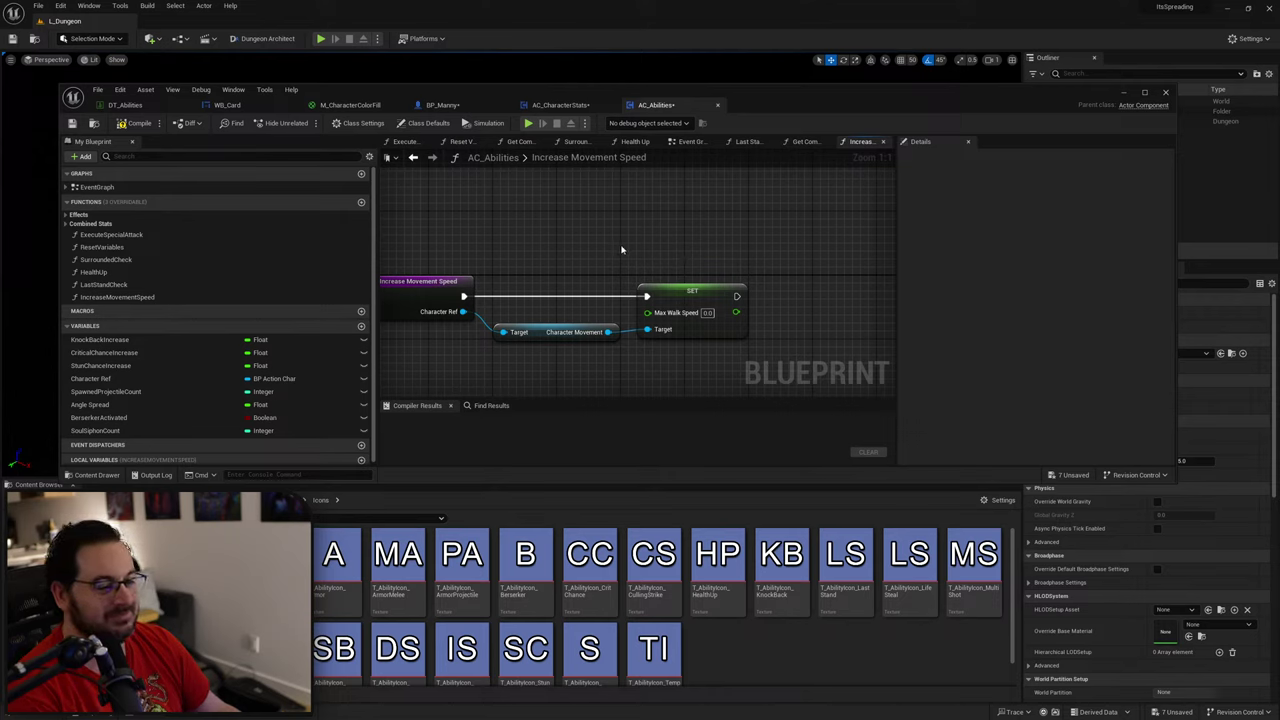
drag(706, 246, 598, 346)
drag(682, 303, 674, 303)
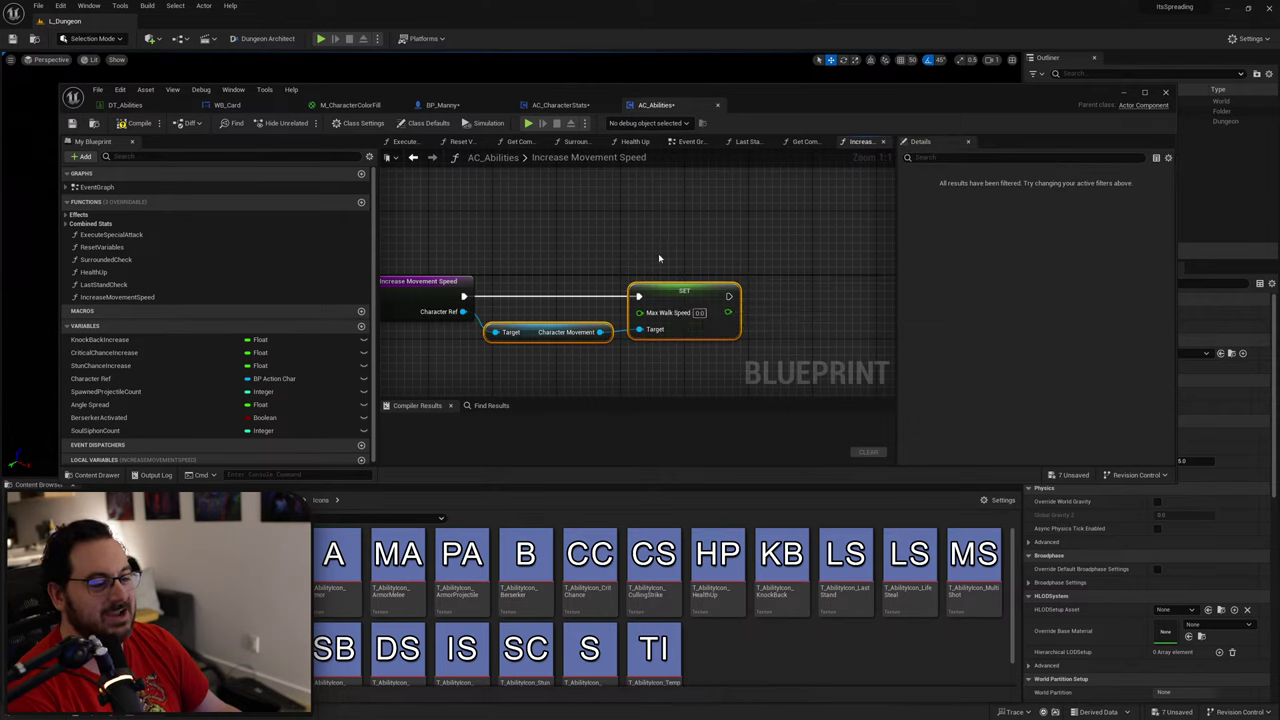
click(659, 258)
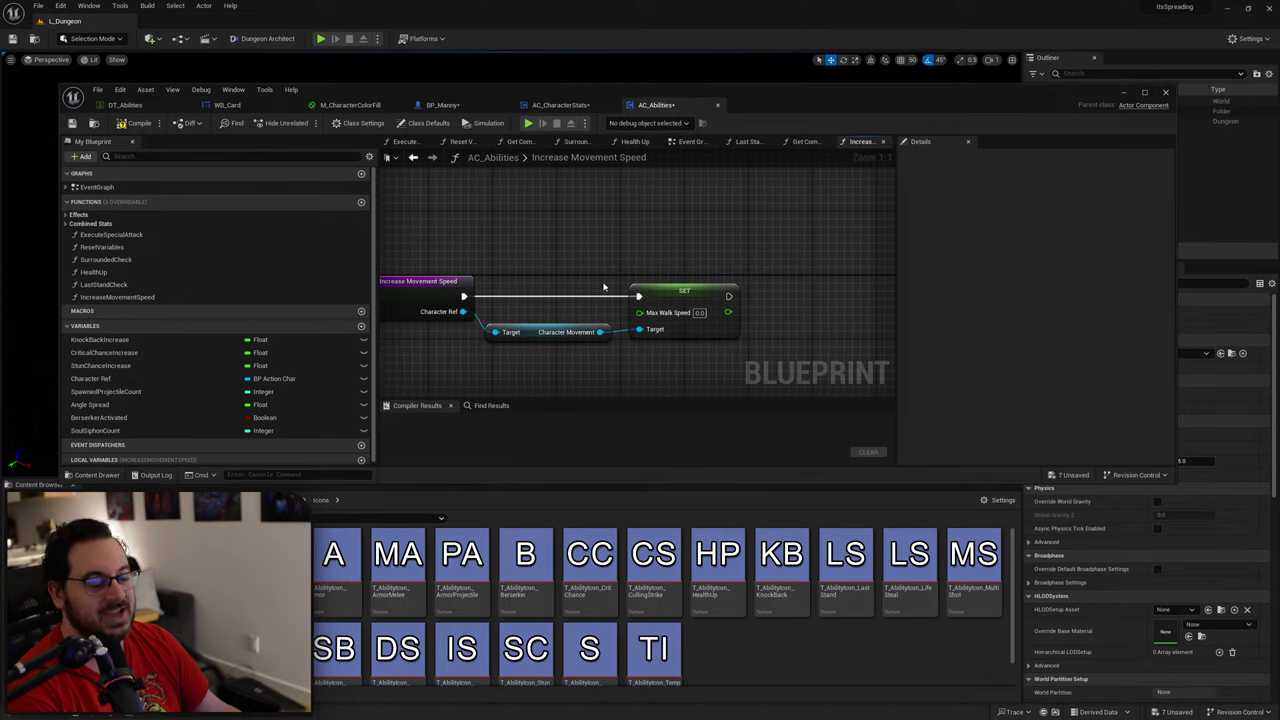
Step: Compile AC_Abilities, add a Get Max Walk Speed node from Character Movement, and move the Max Walk Speed setter farther from the entry
click(135, 124)
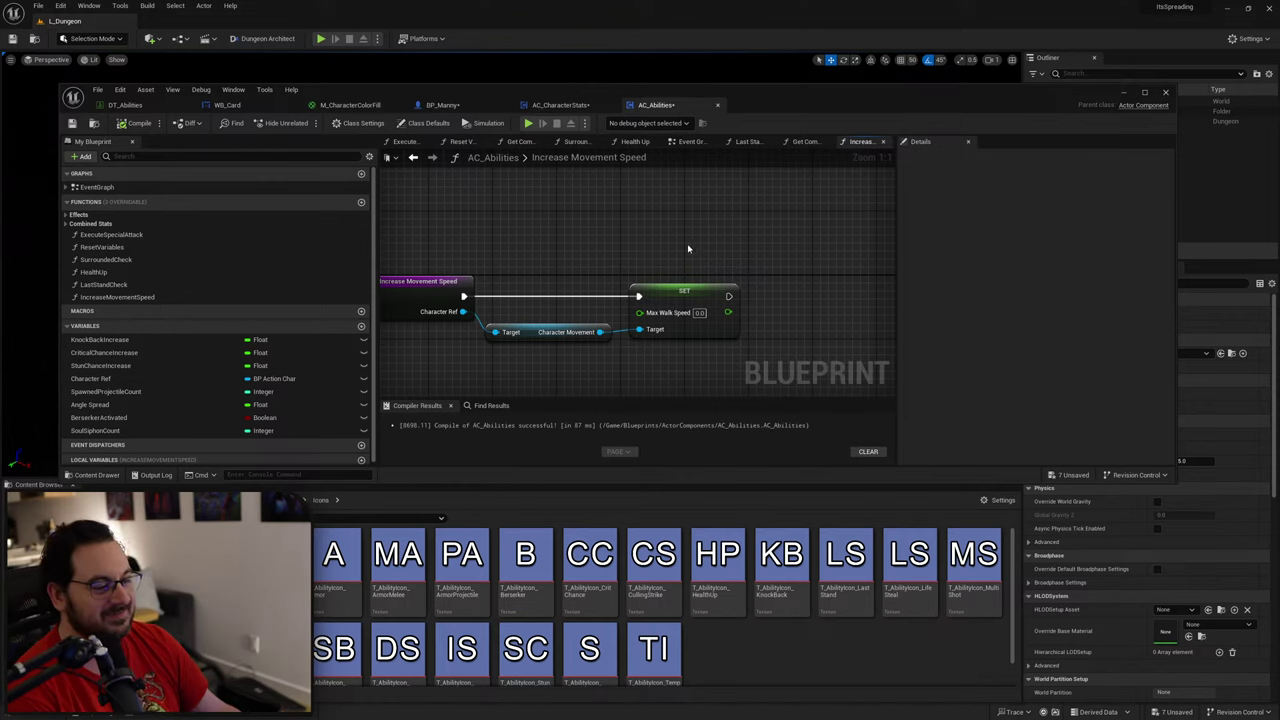
right_drag(655, 318, 579, 303)
drag(525, 317, 548, 341)
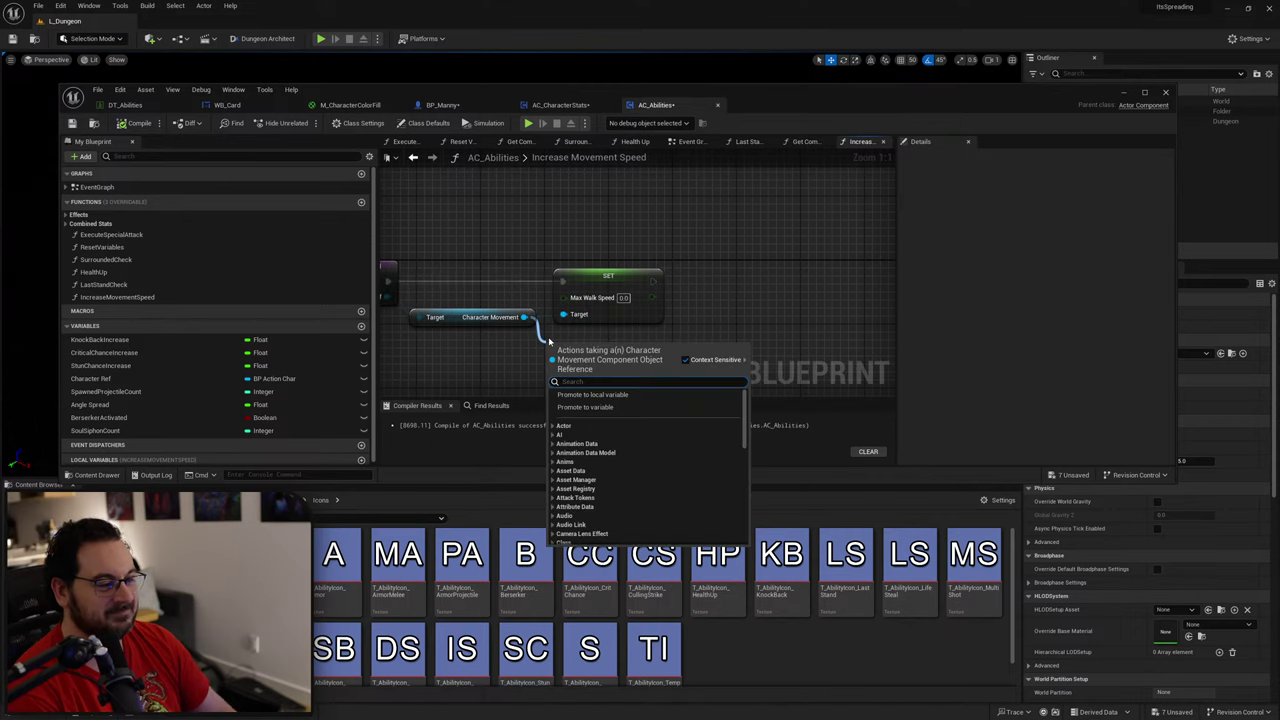
text(get max walk)
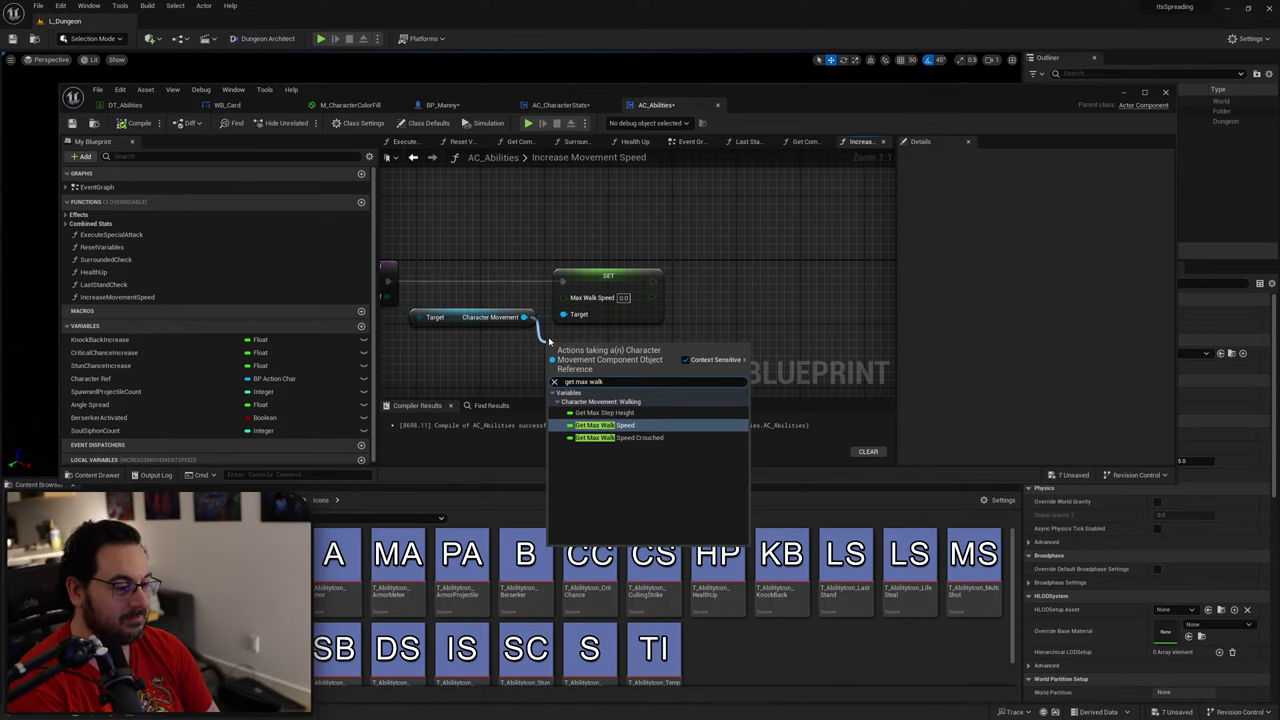
key(Return)
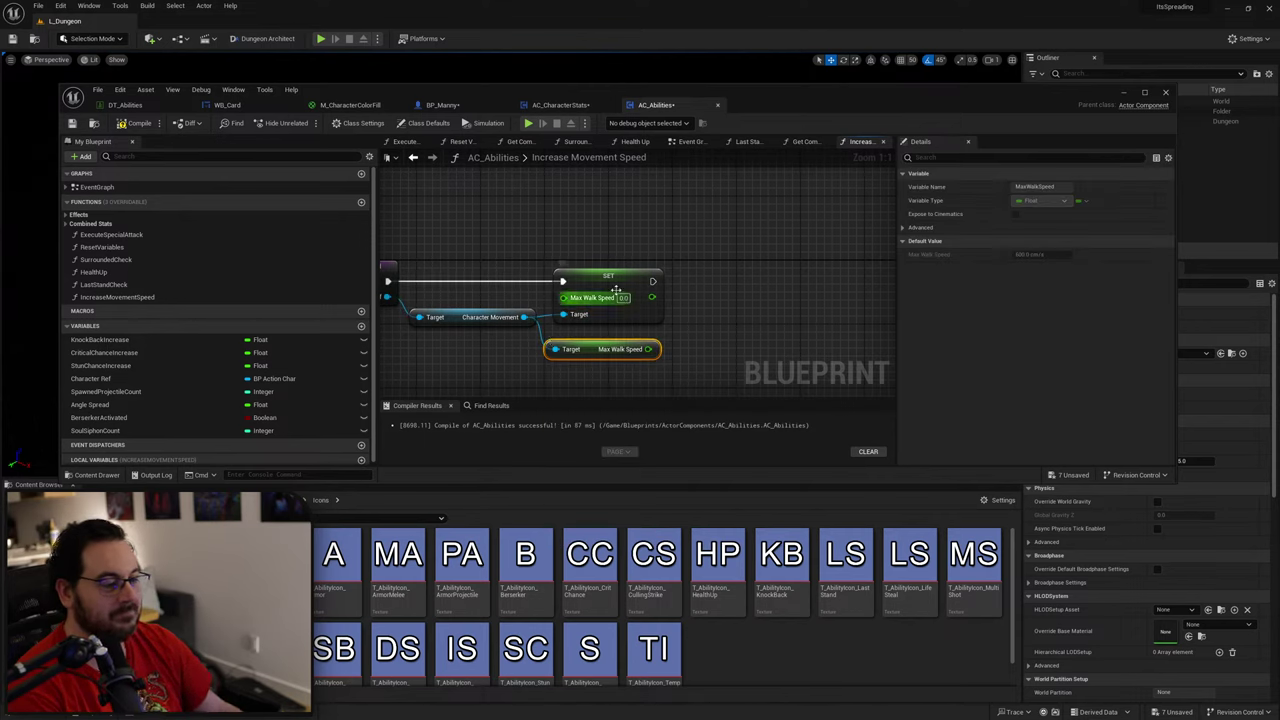
drag(615, 290, 775, 290)
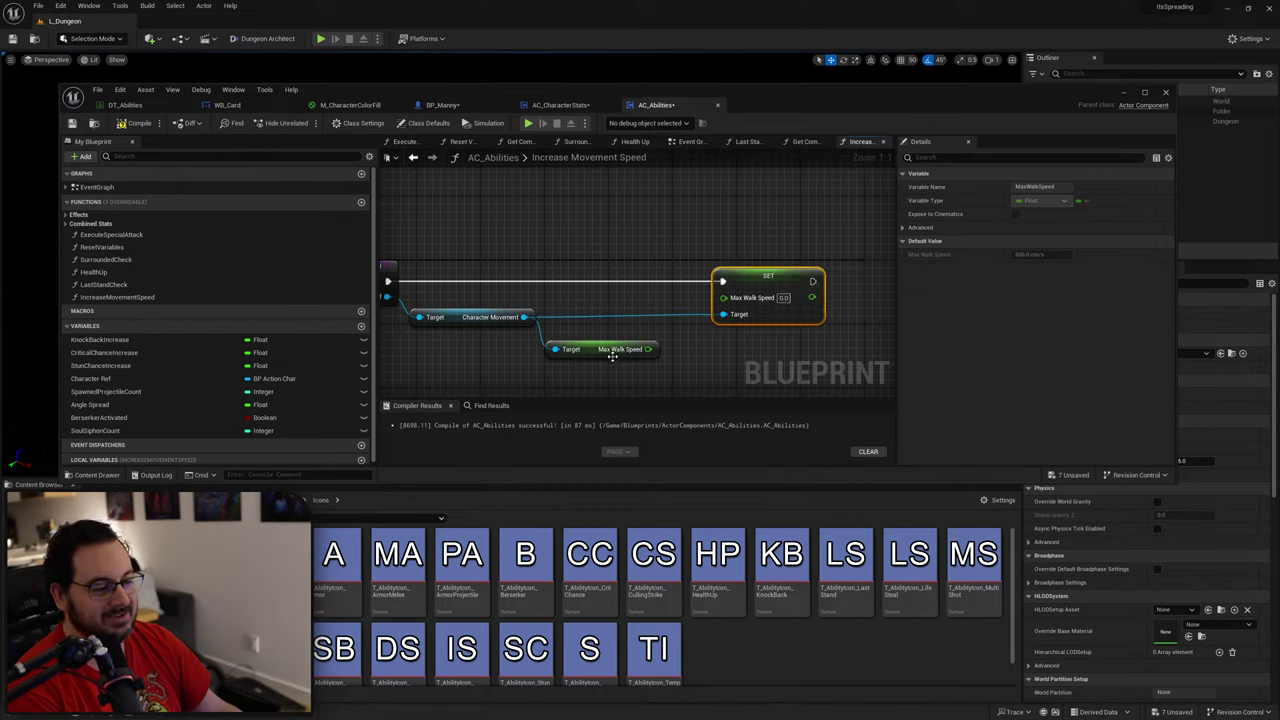
Step: Add a Multiply node from the Max Walk Speed getter and connect its result to the setter's Max Walk Speed input
drag(648, 349, 577, 316)
text(m)
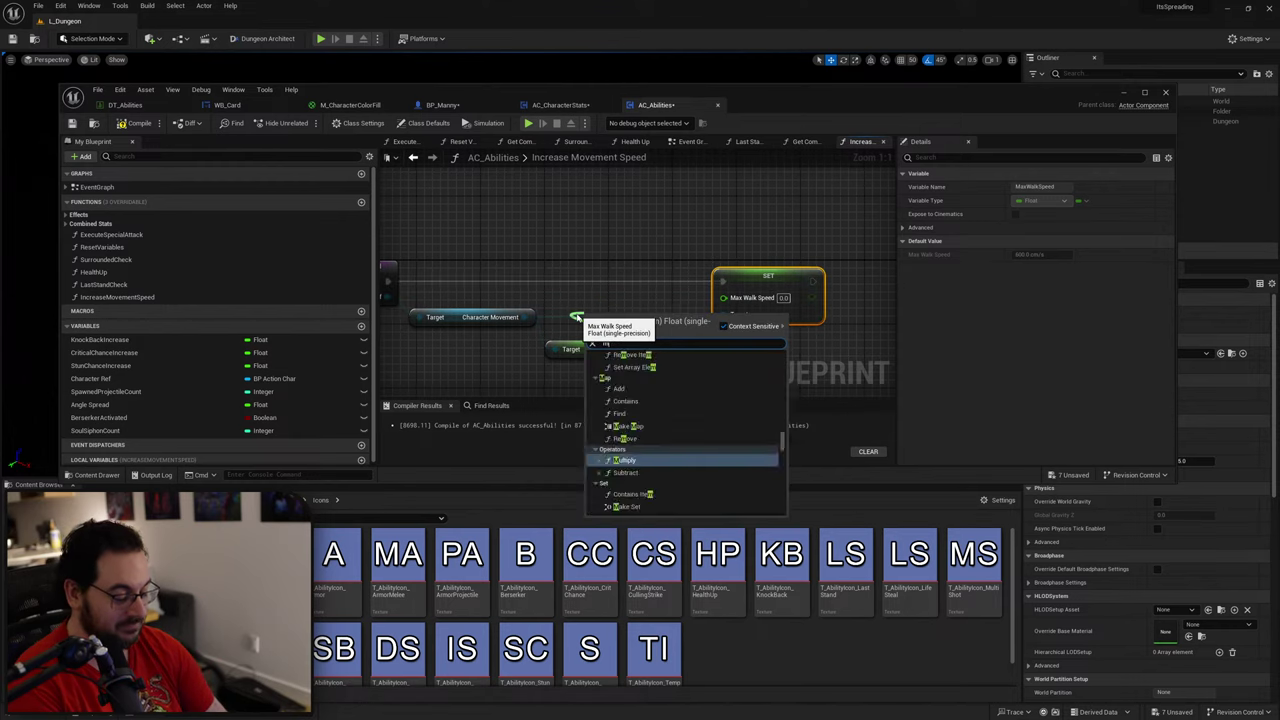
text(ul)
key(Return)
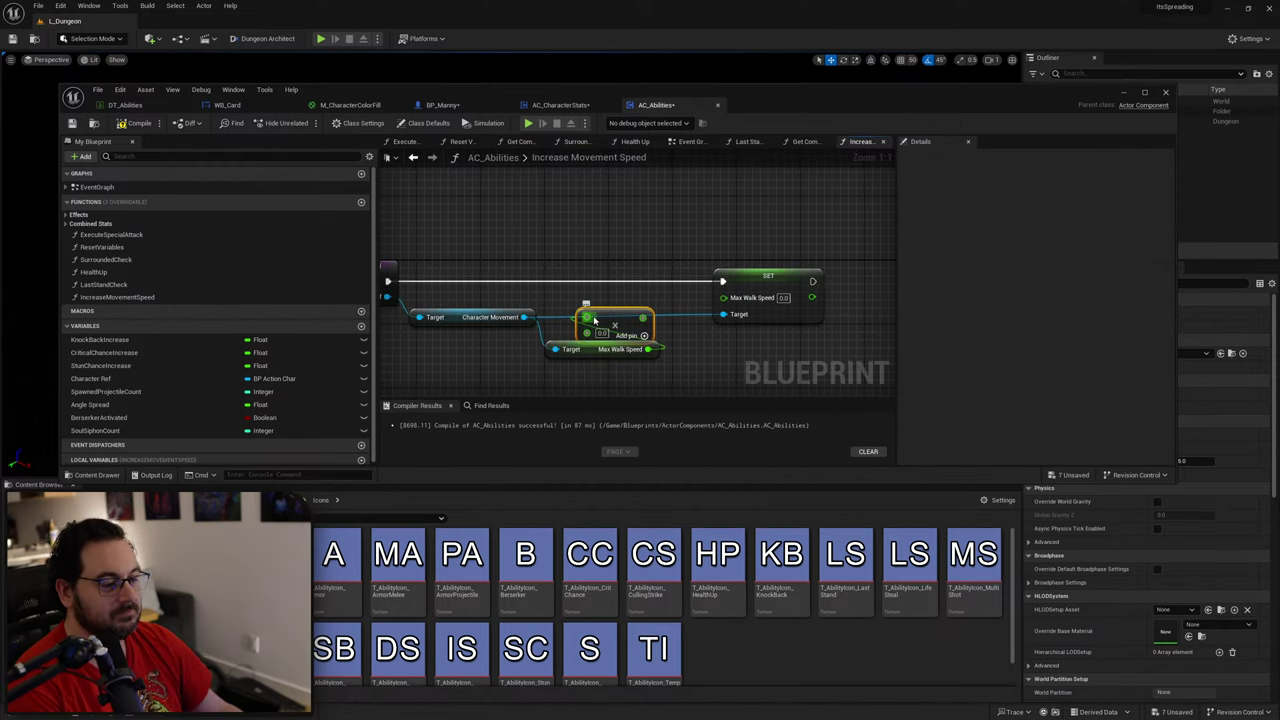
drag(594, 320, 723, 297)
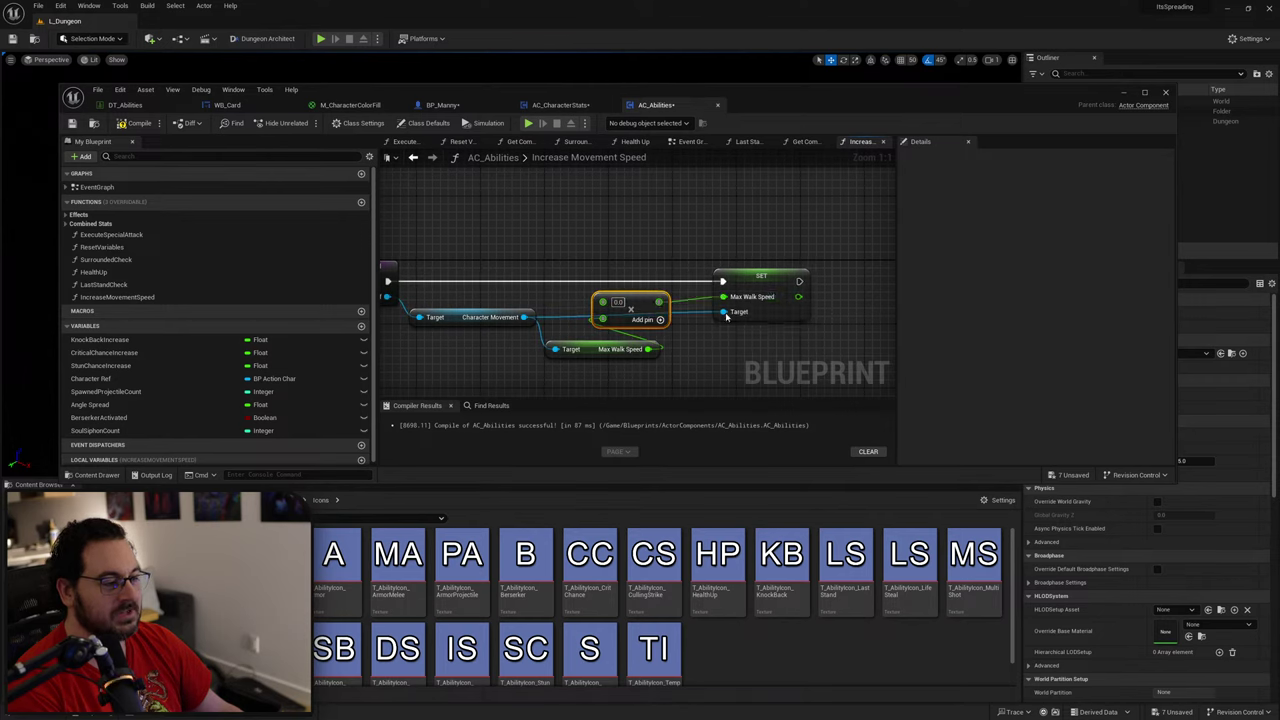
Step: Set the Multiply node's factor to 1.2 and place the Max Walk Speed getter just beneath it
click(617, 302)
text(1.3)
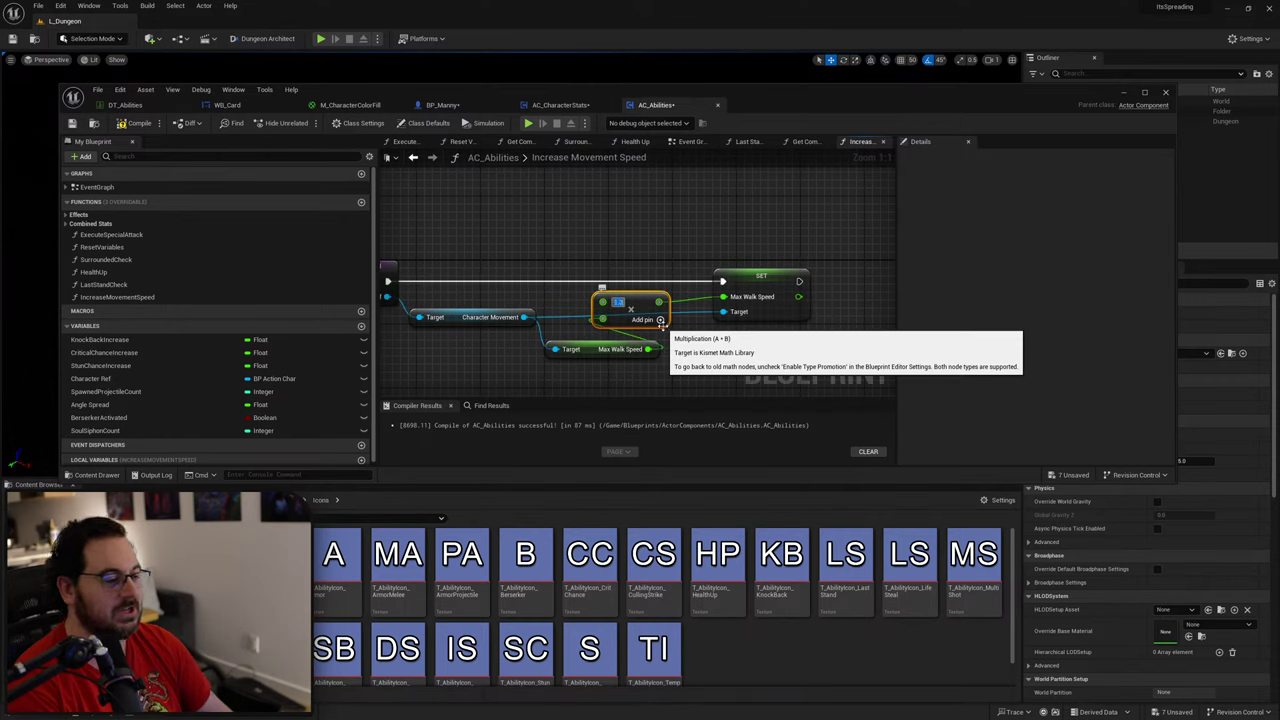
text(.2)
click(598, 370)
drag(591, 359, 591, 351)
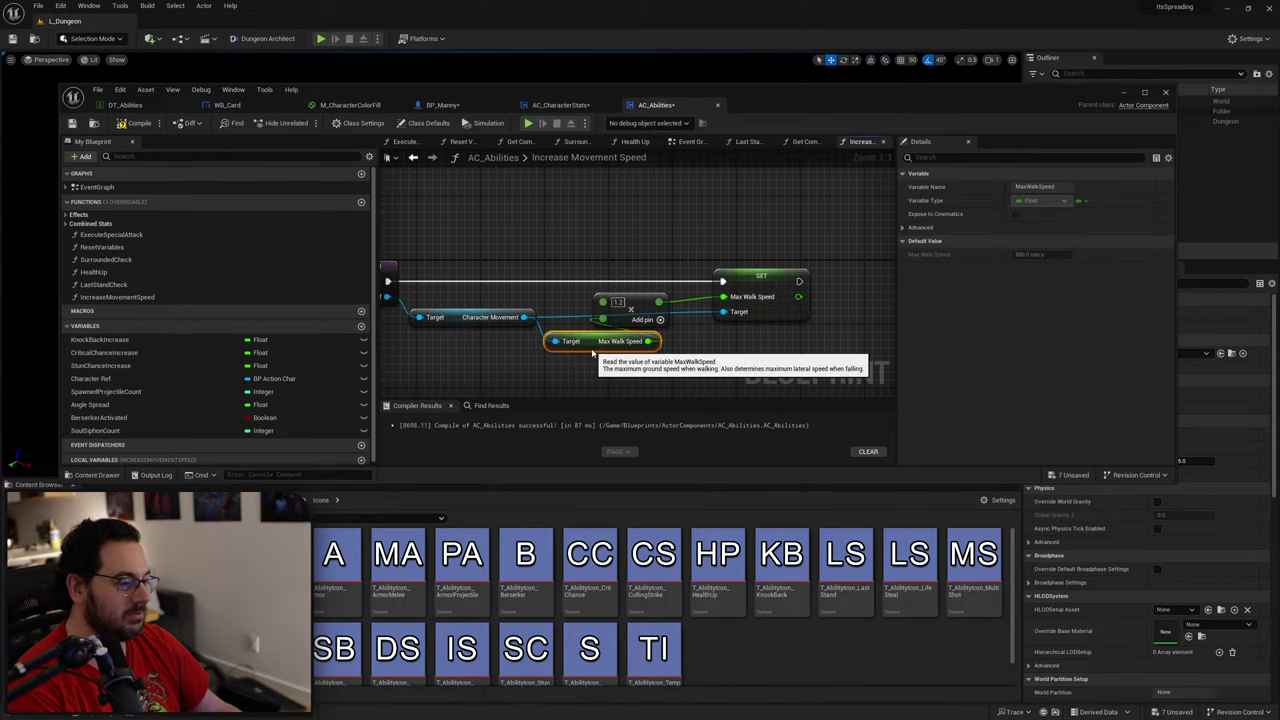
click(719, 355)
right_drag(500, 252, 585, 257)
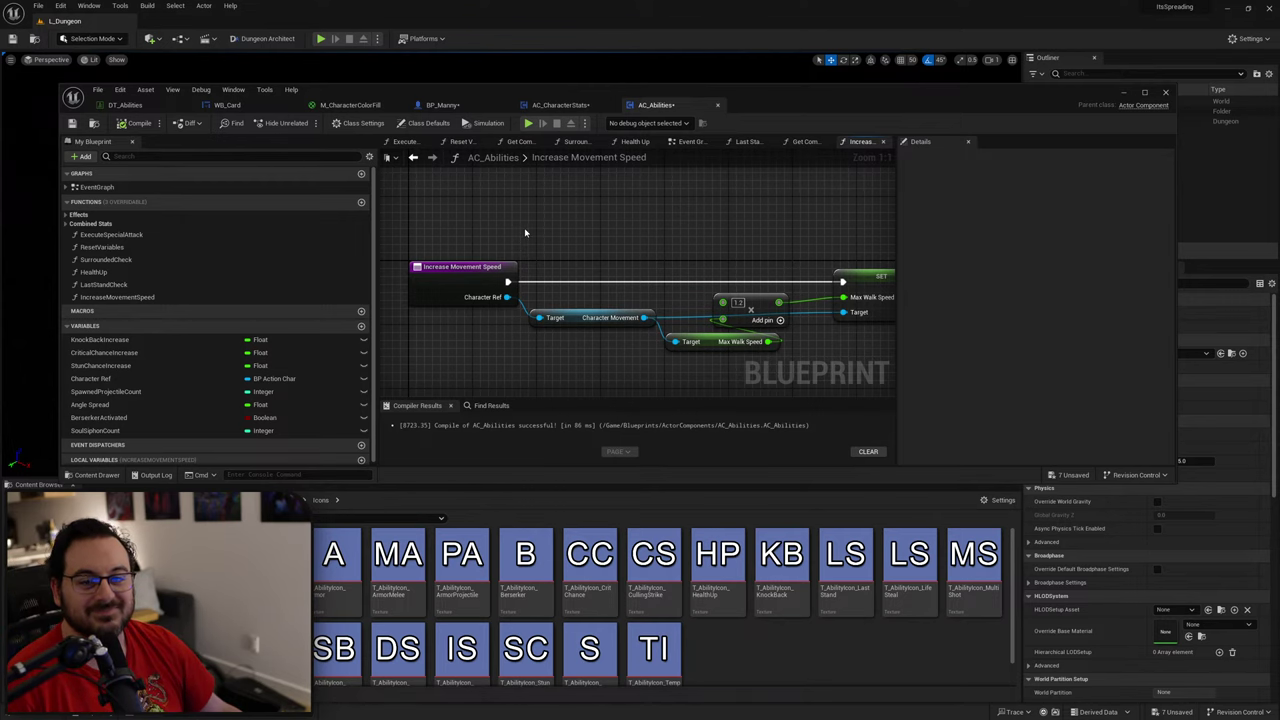
Step: Open the Event Graph of BP_Manny with the blueprint editor window maximized
click(443, 104)
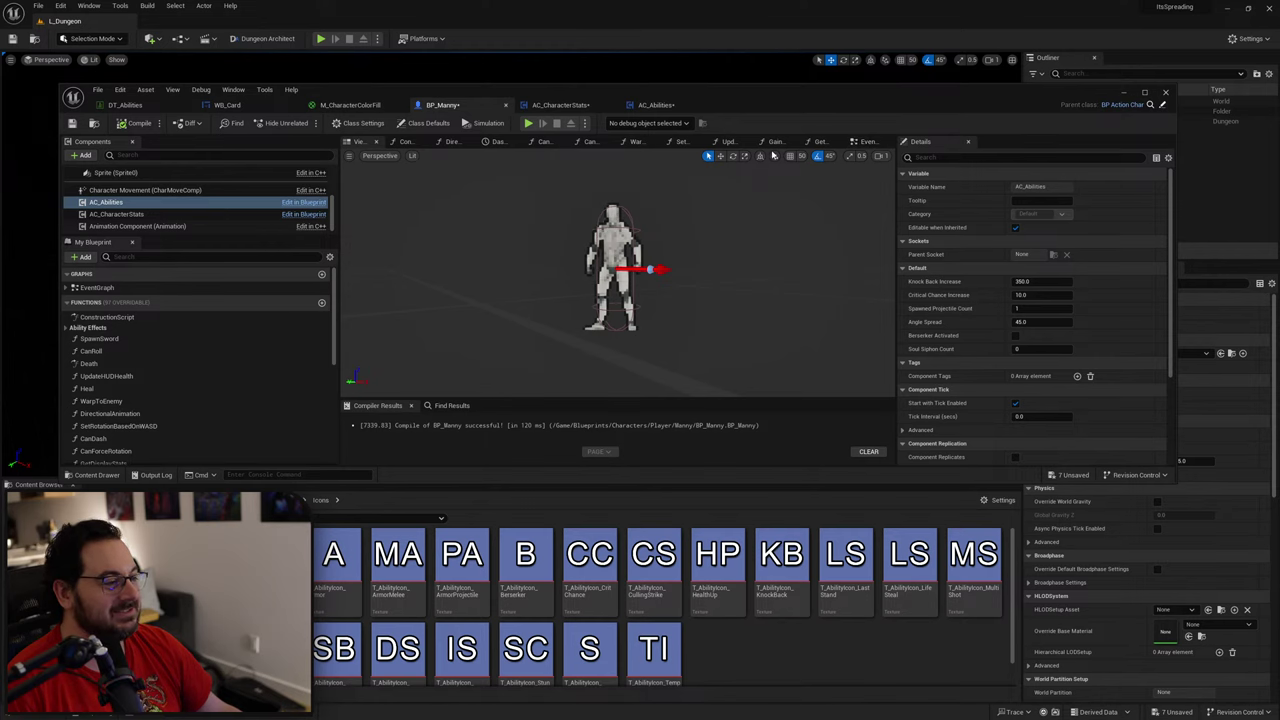
double_click(1008, 103)
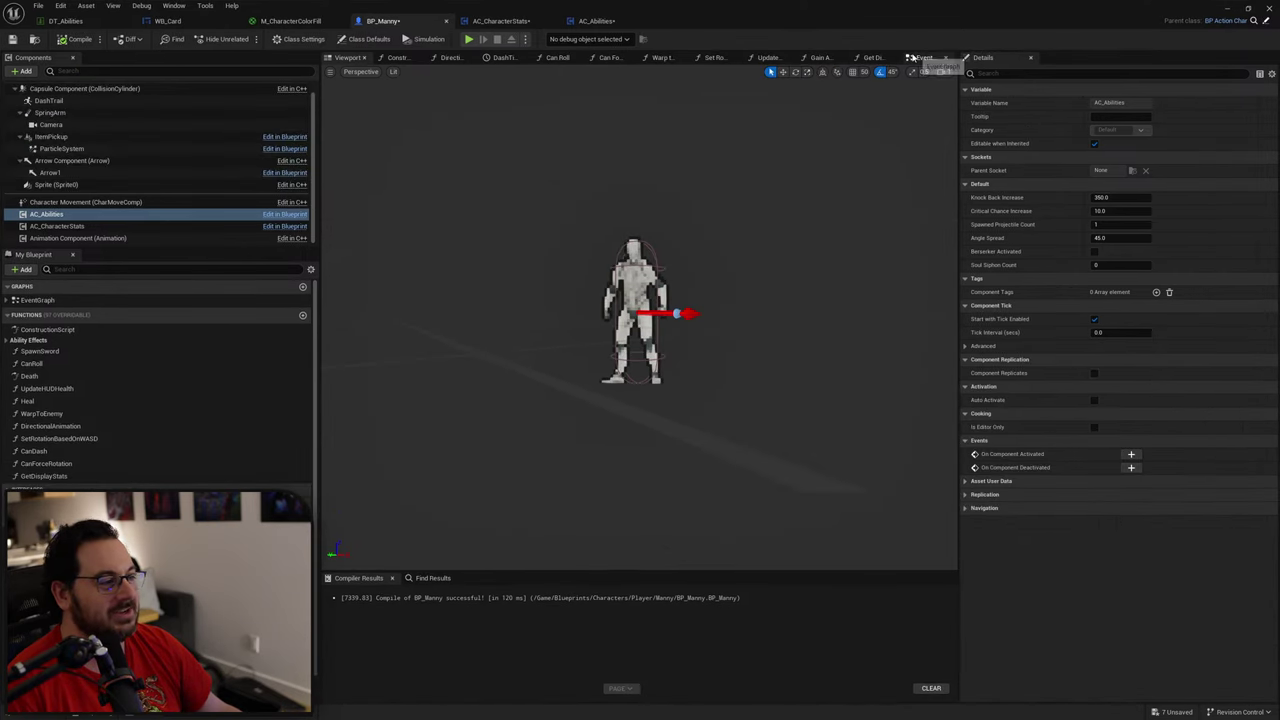
click(922, 57)
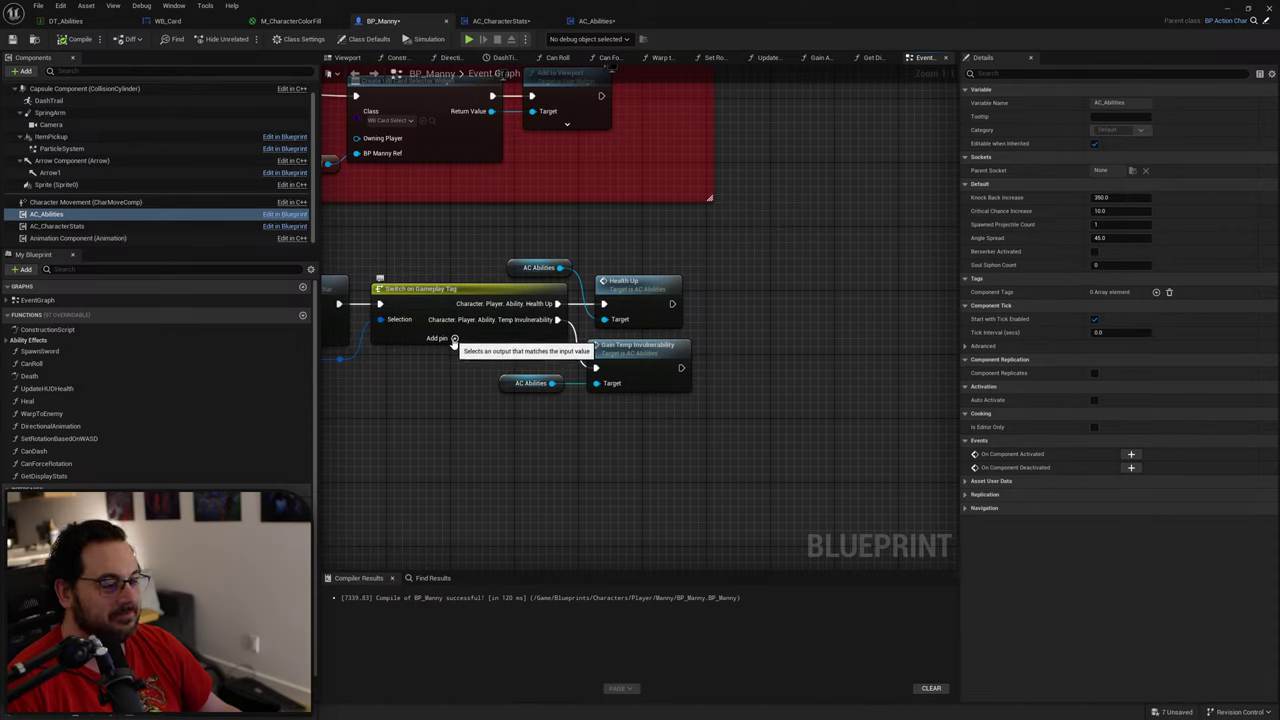
Step: Add an output pin to the Switch on Gameplay Tag node and assign it the Character.Player.Ability.SpeedBoost tag
click(450, 338)
click(505, 337)
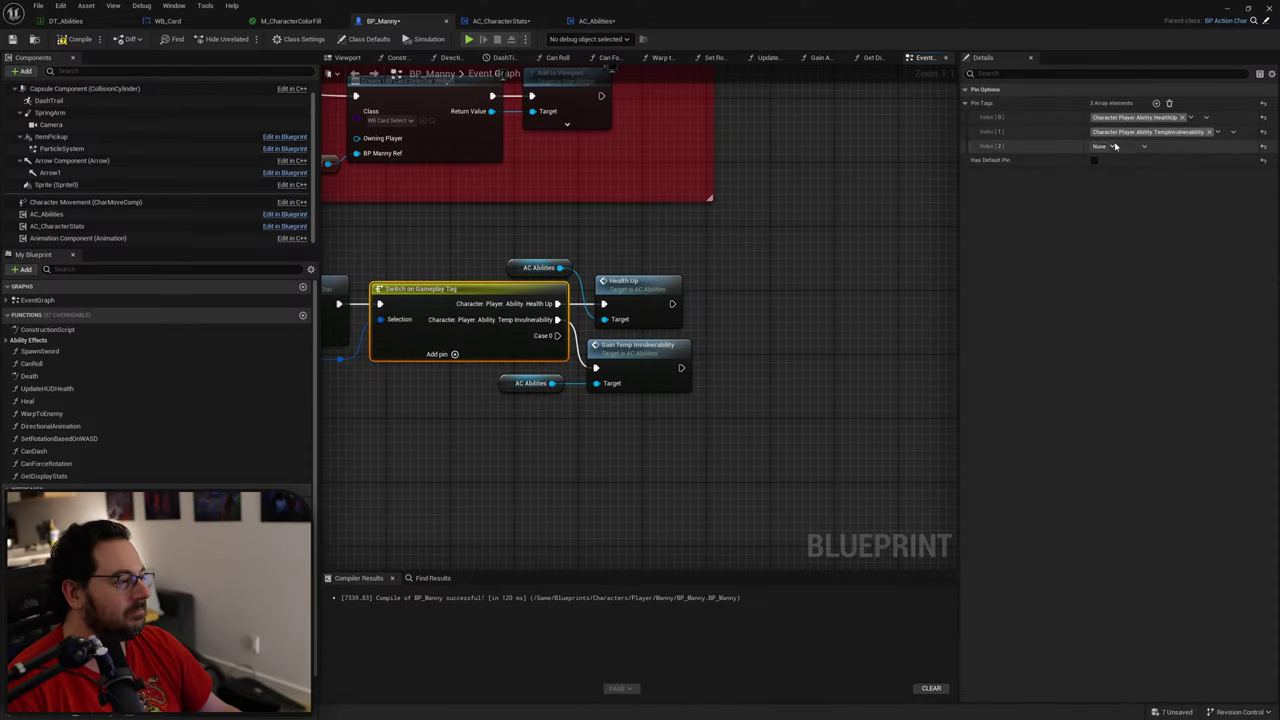
click(1110, 146)
scroll(1170, 290, down, 10)
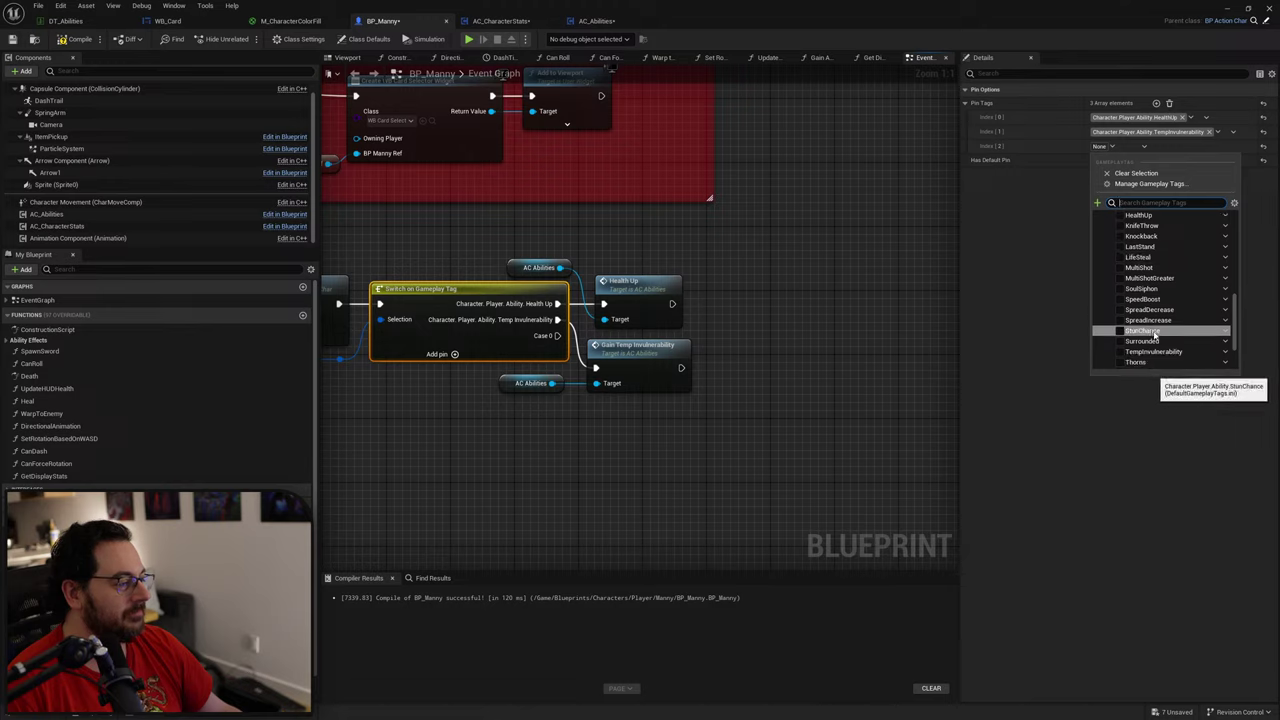
scroll(1158, 327, down, 3)
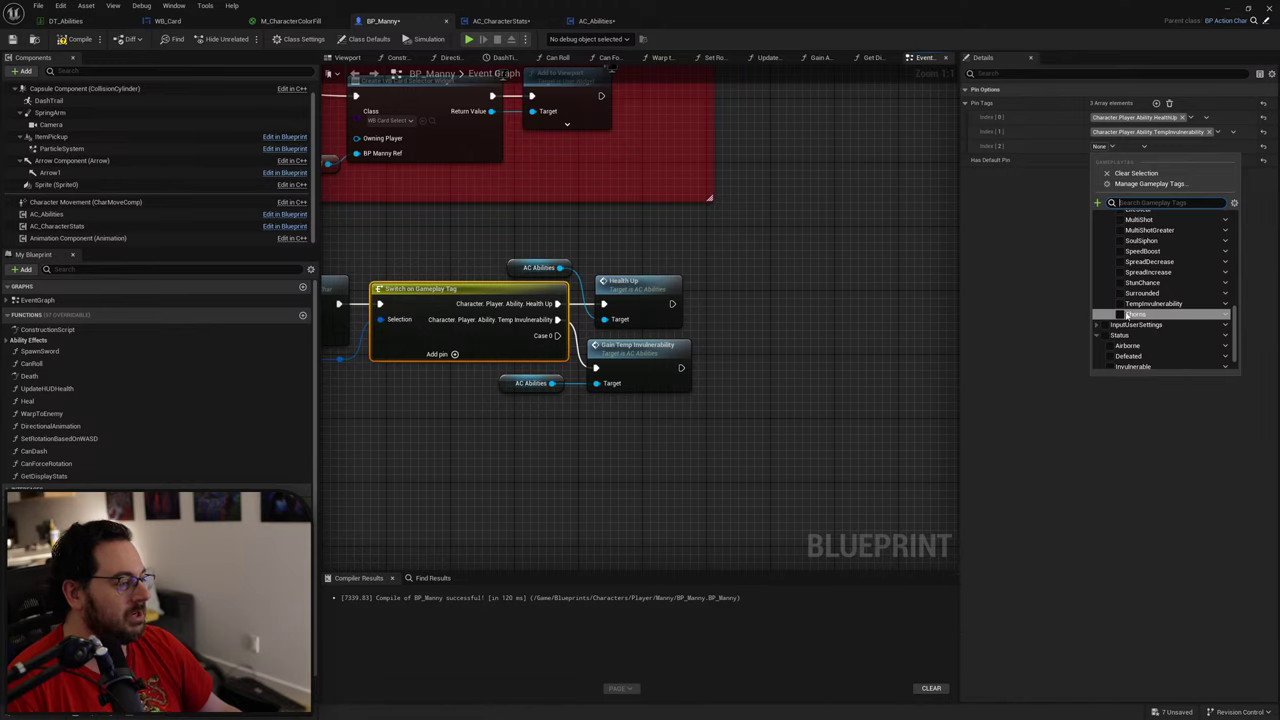
click(1120, 251)
click(749, 386)
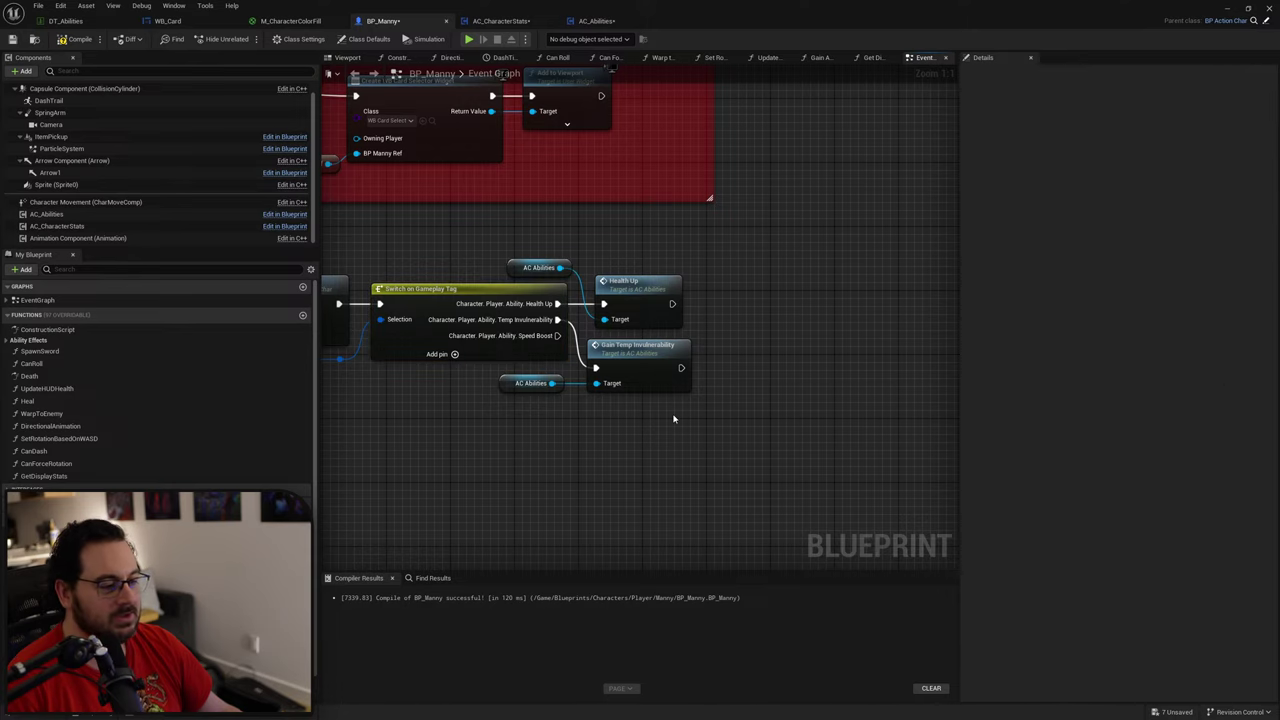
Step: Move the Health Up and Gain Temp Invulnerability calls and their AC Abilities getters farther from the tag switch
mouse_move(590, 423)
mouse_down()
mouse_move(550, 345)
mouse_move(630, 264)
mouse_move(742, 262)
mouse_move(734, 254)
mouse_up()
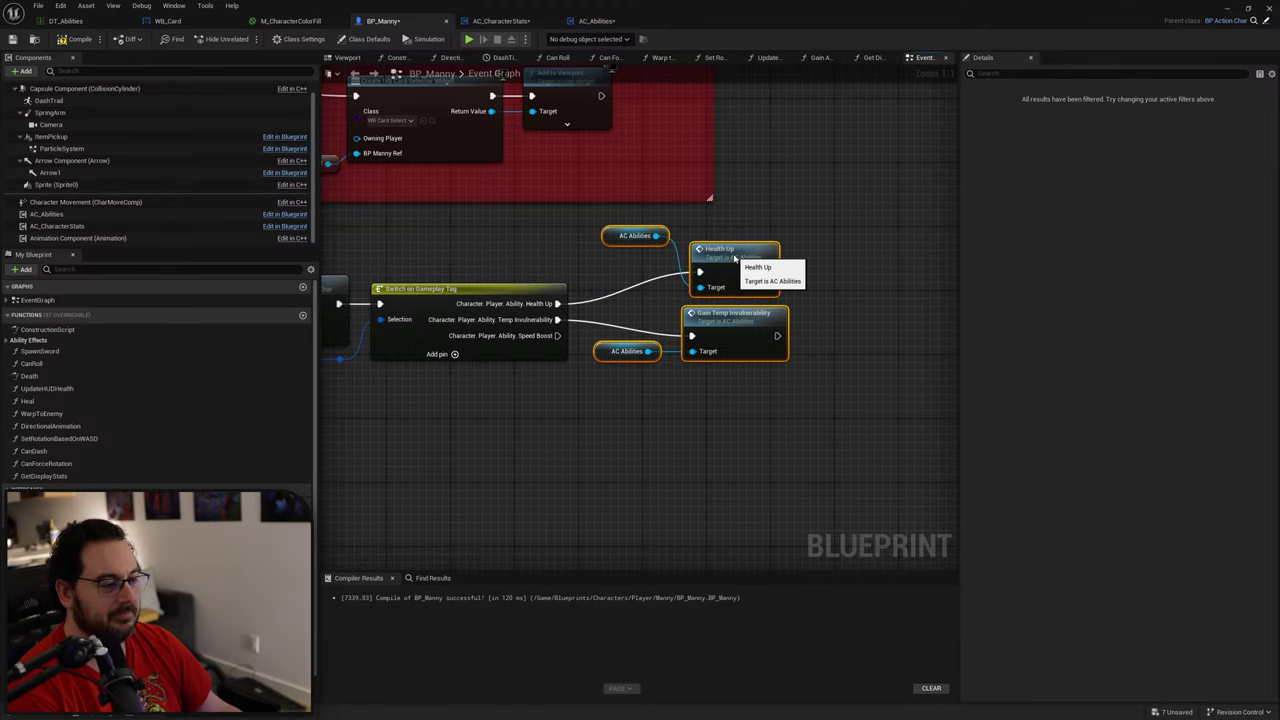
click(712, 322)
drag(632, 237, 624, 270)
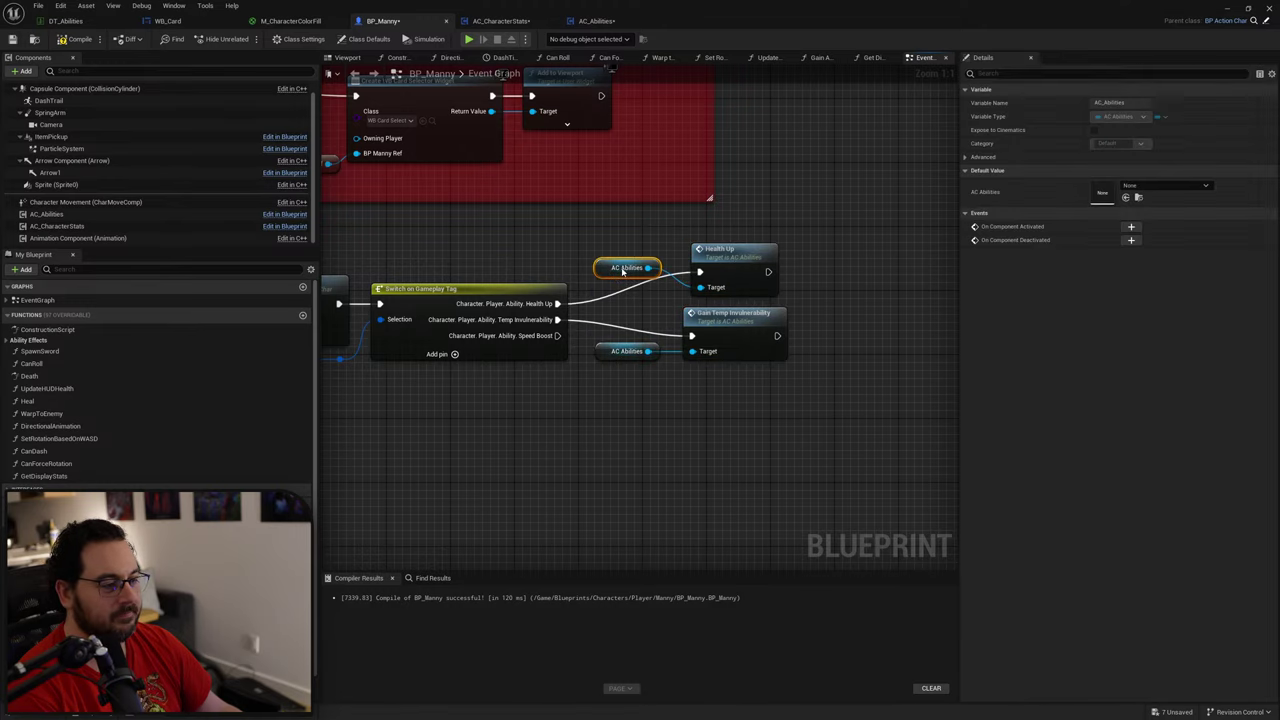
click(630, 354)
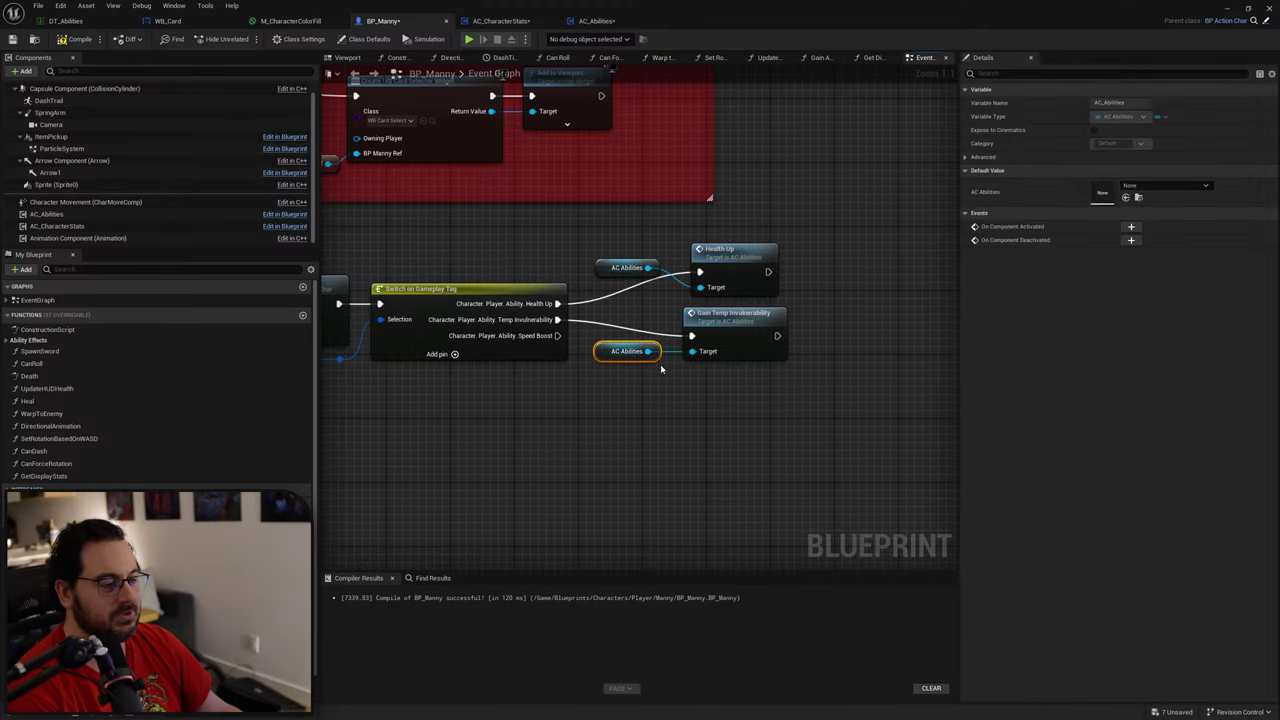
click(668, 407)
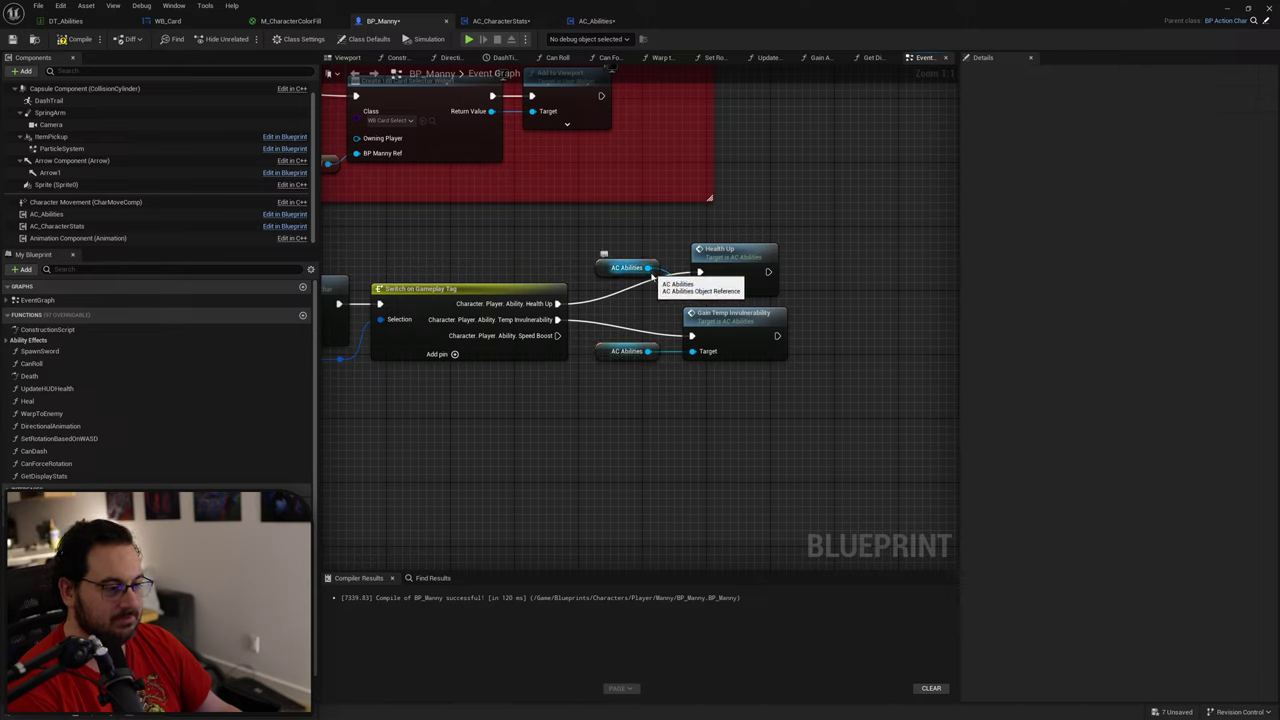
Step: Connect Gain Temp Invulnerability's AC Abilities getter to the Target of Health Up and delete the redundant getter
drag(649, 351, 700, 287)
click(624, 267)
key(Delete)
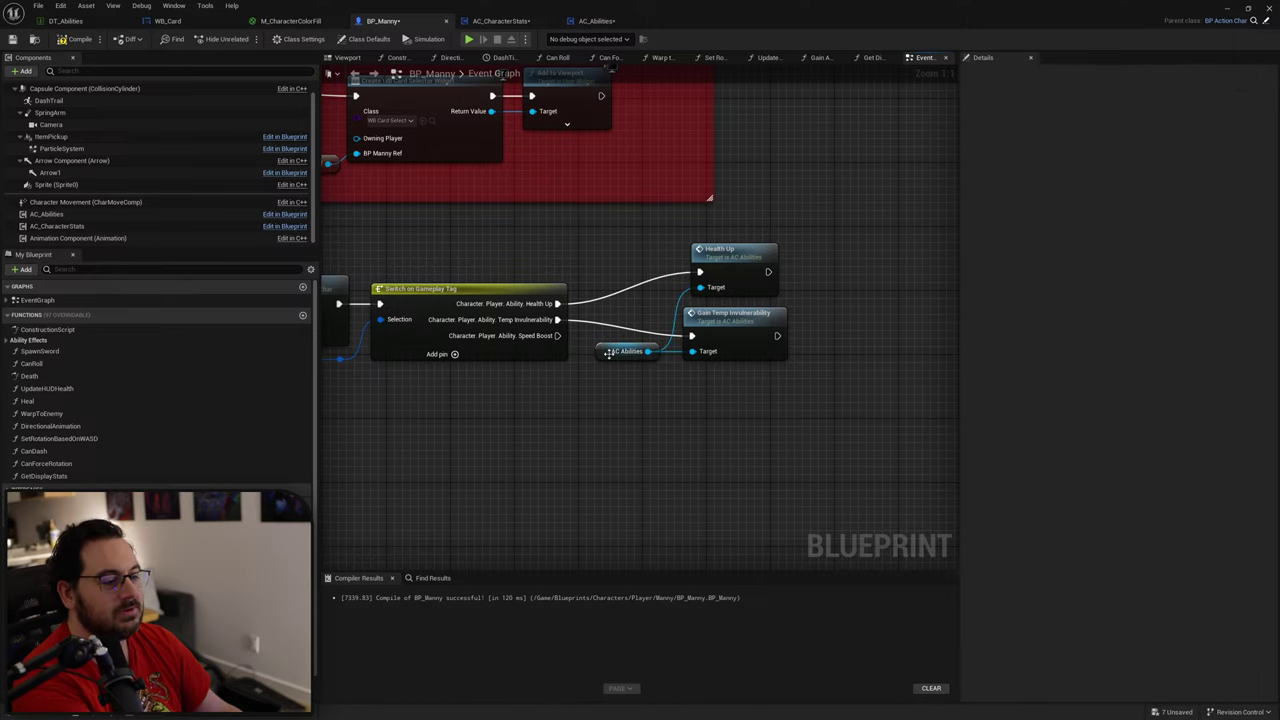
Step: Add an Increase Movement Speed call from the AC Abilities getter and place it directly beneath Gain Temp Invulnerability
mouse_move(606, 357)
mouse_down()
mouse_move(588, 341)
mouse_move(661, 398)
mouse_move(624, 347)
mouse_move(632, 336)
mouse_move(686, 403)
mouse_up()
text(speed)
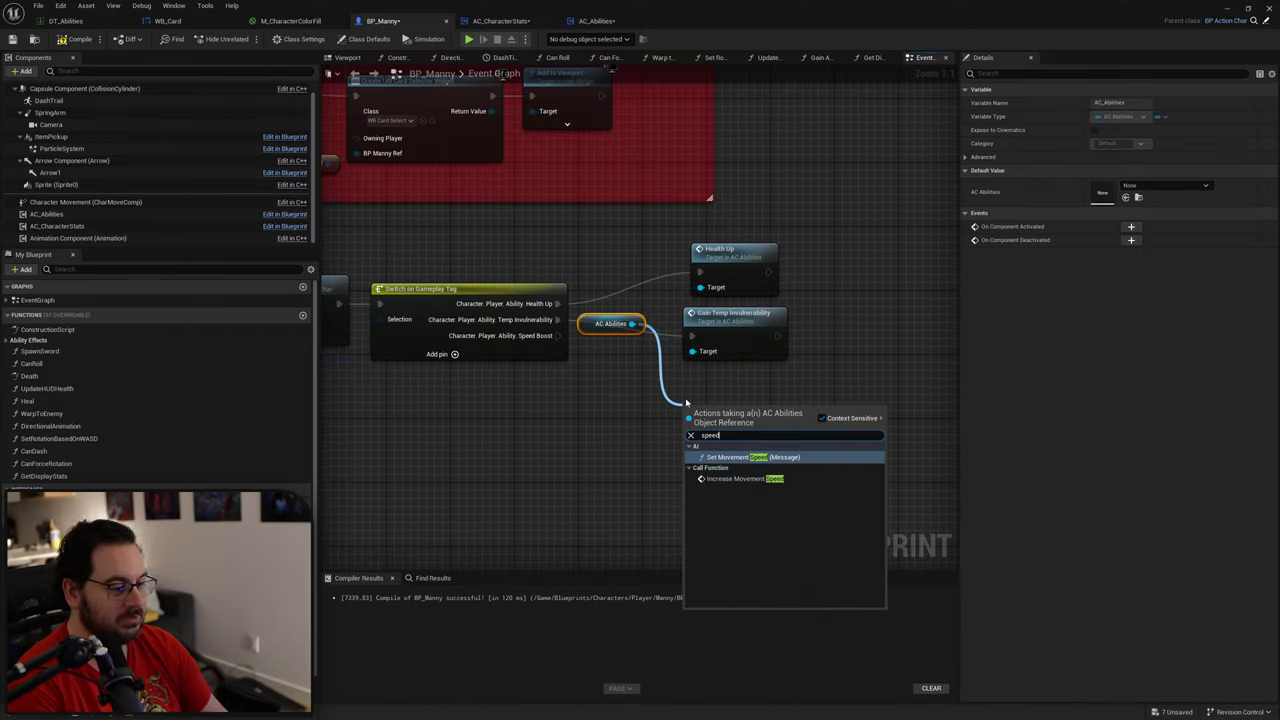
key(Down)
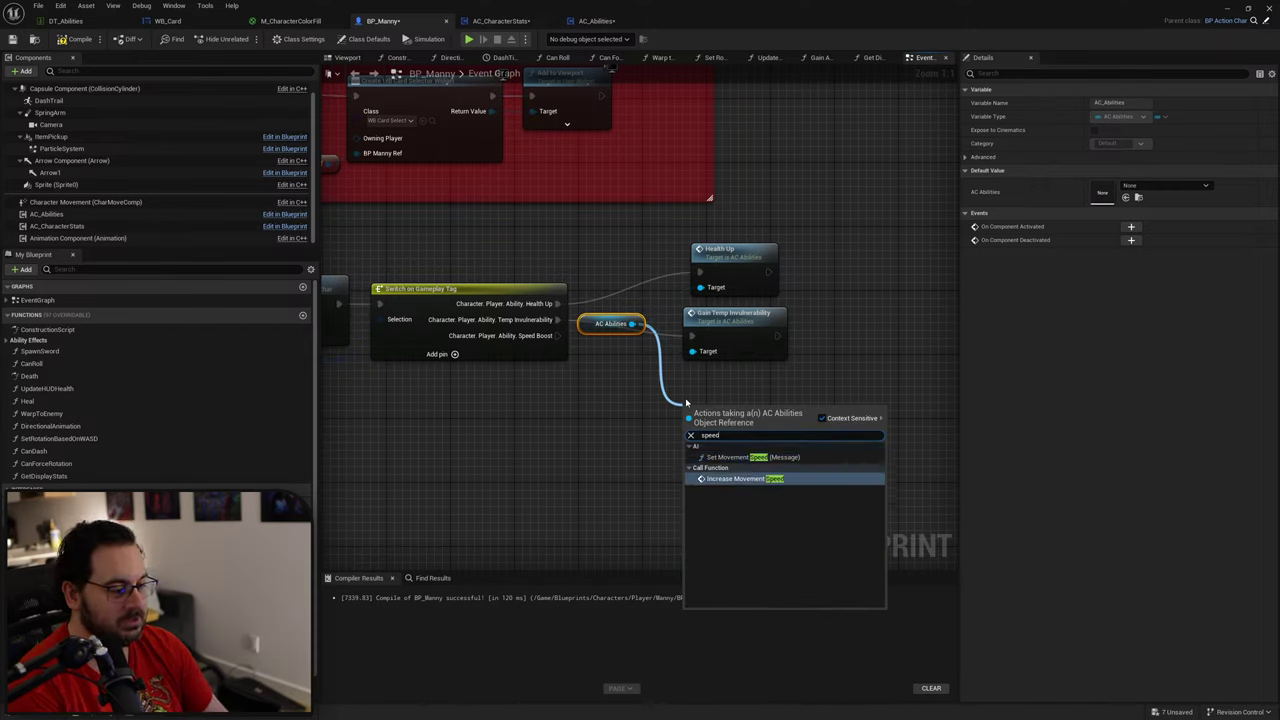
key(Return)
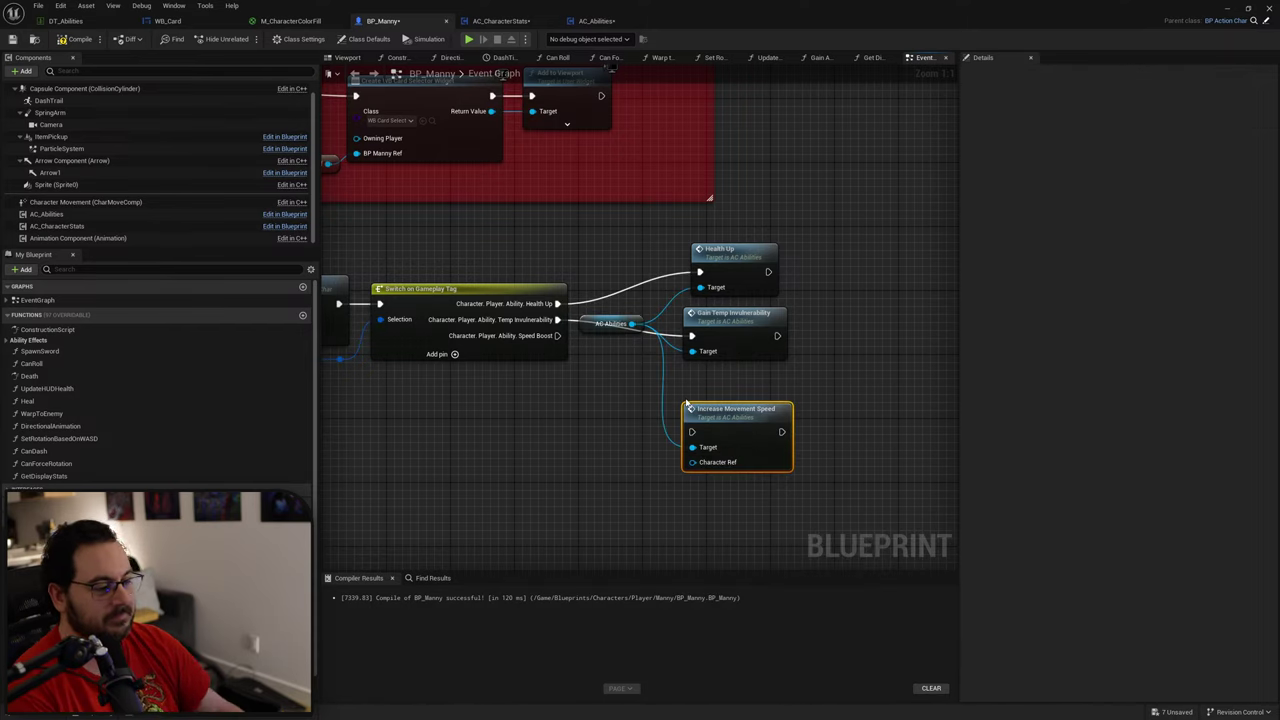
drag(735, 409, 735, 369)
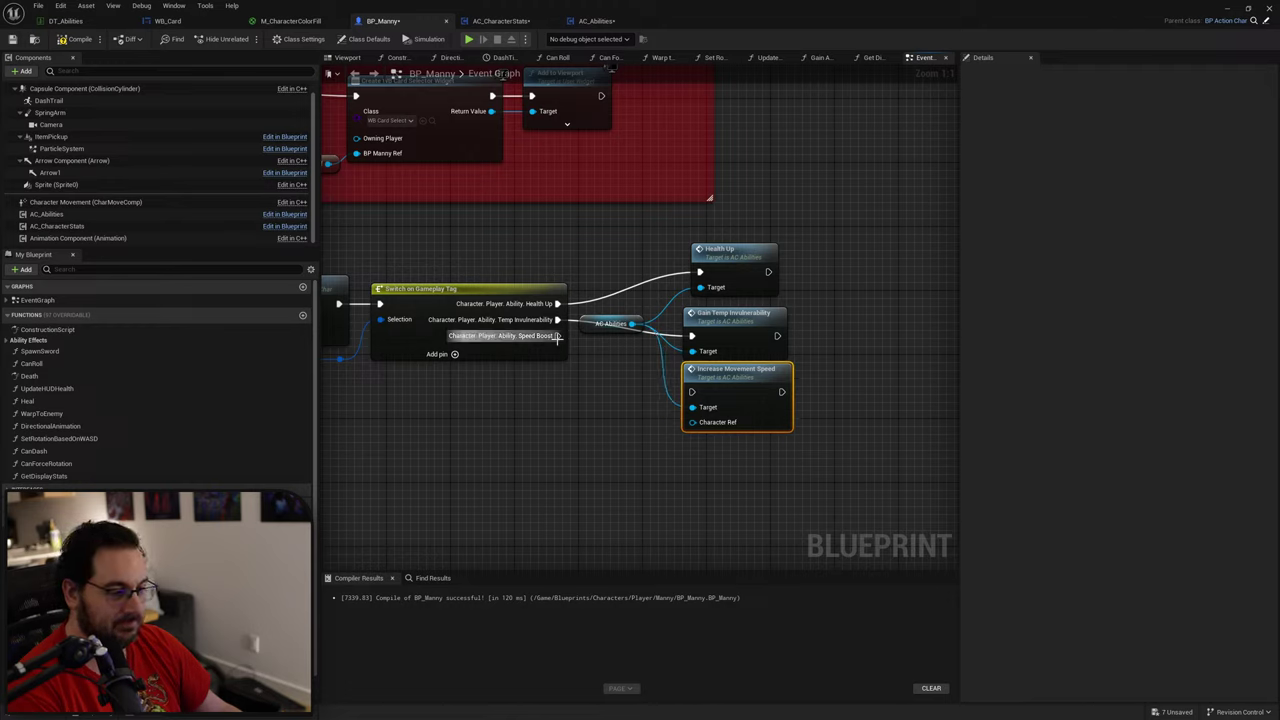
Step: Connect the Speed Boost output to Increase Movement Speed and supply a self reference to its Character Ref input
drag(558, 335, 613, 420)
text(self)
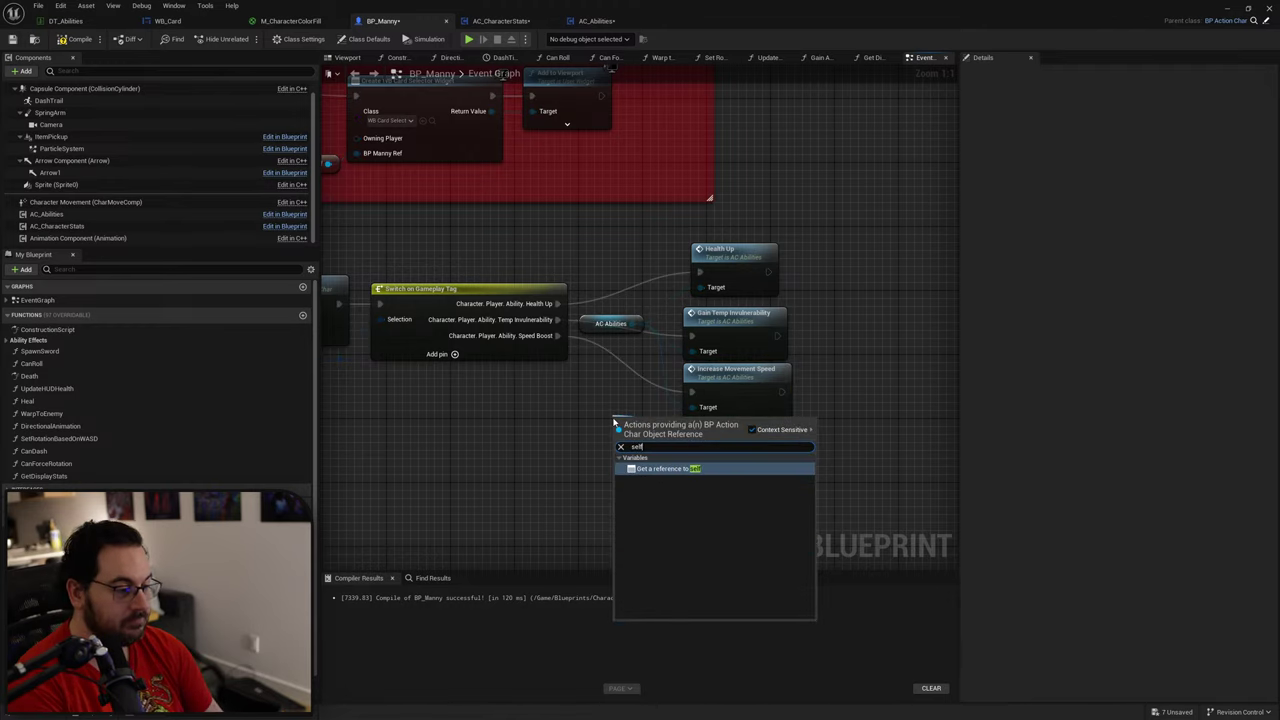
key(Return)
click(583, 423)
right_drag(583, 423, 608, 419)
Step: Open the Increase Movement Speed function in AC_Abilities from its call node
double_click(770, 368)
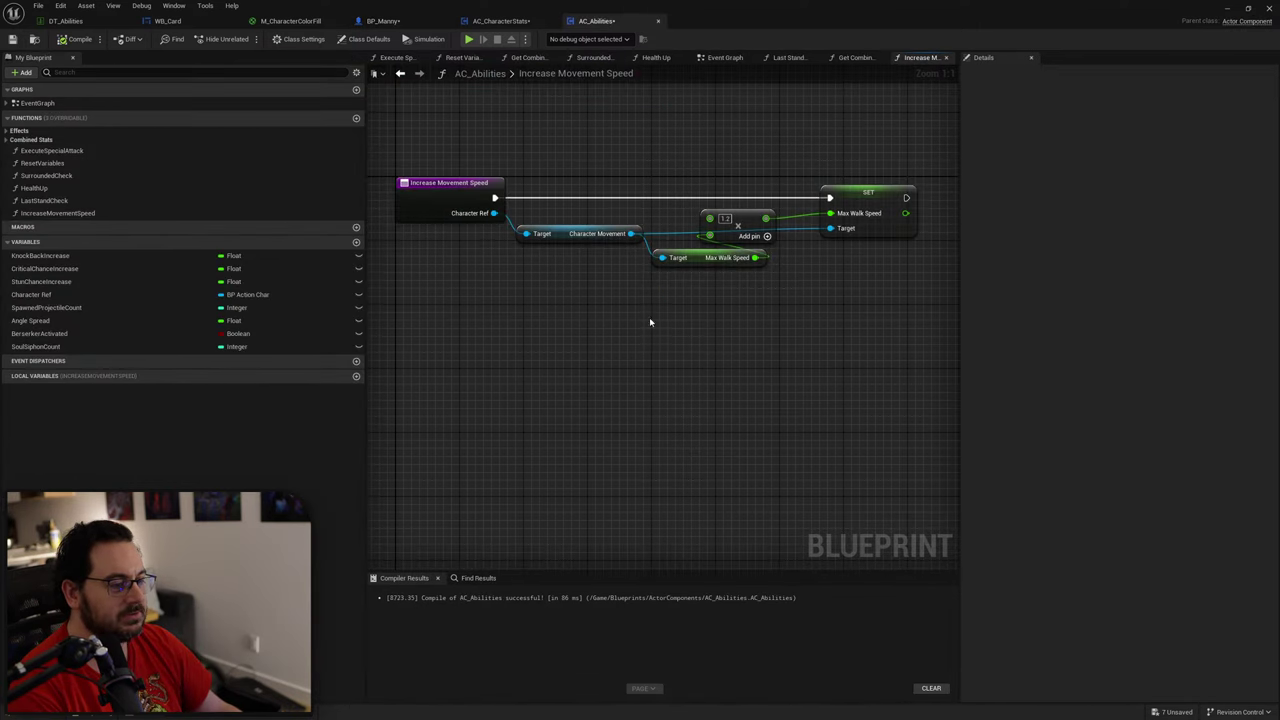
right_drag(545, 300, 540, 334)
right_click(540, 334)
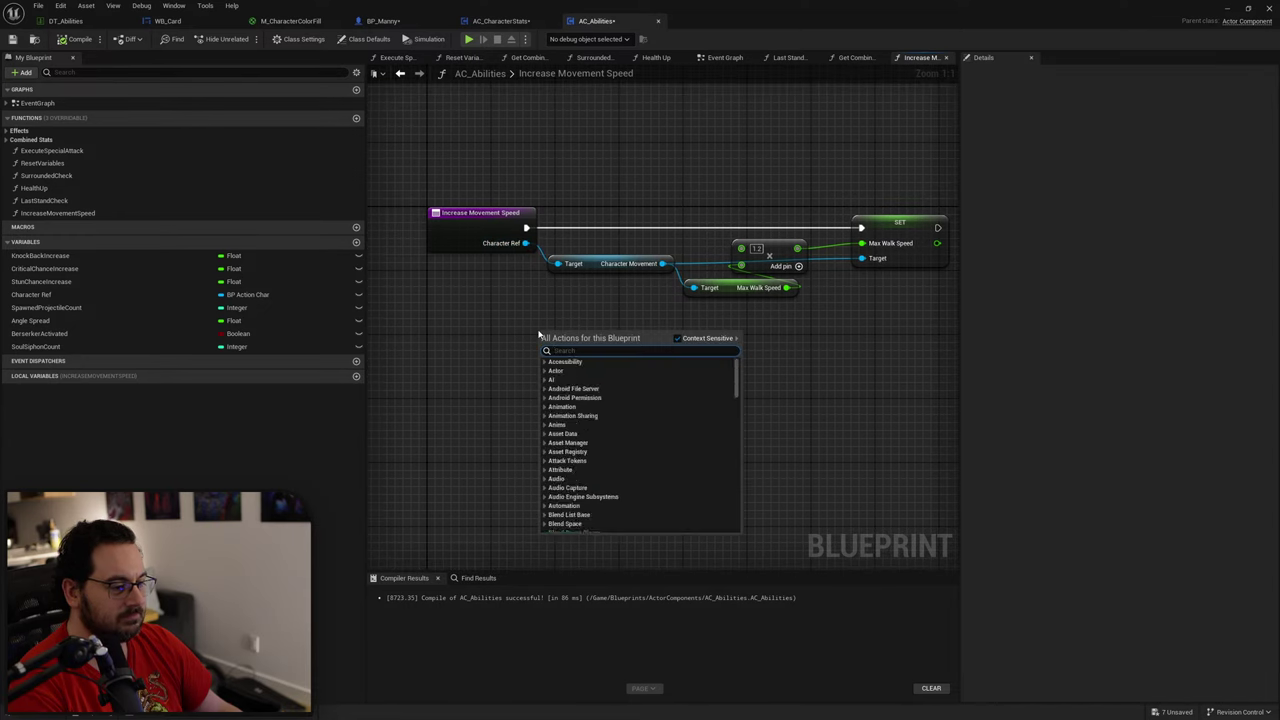
text(get chjar)
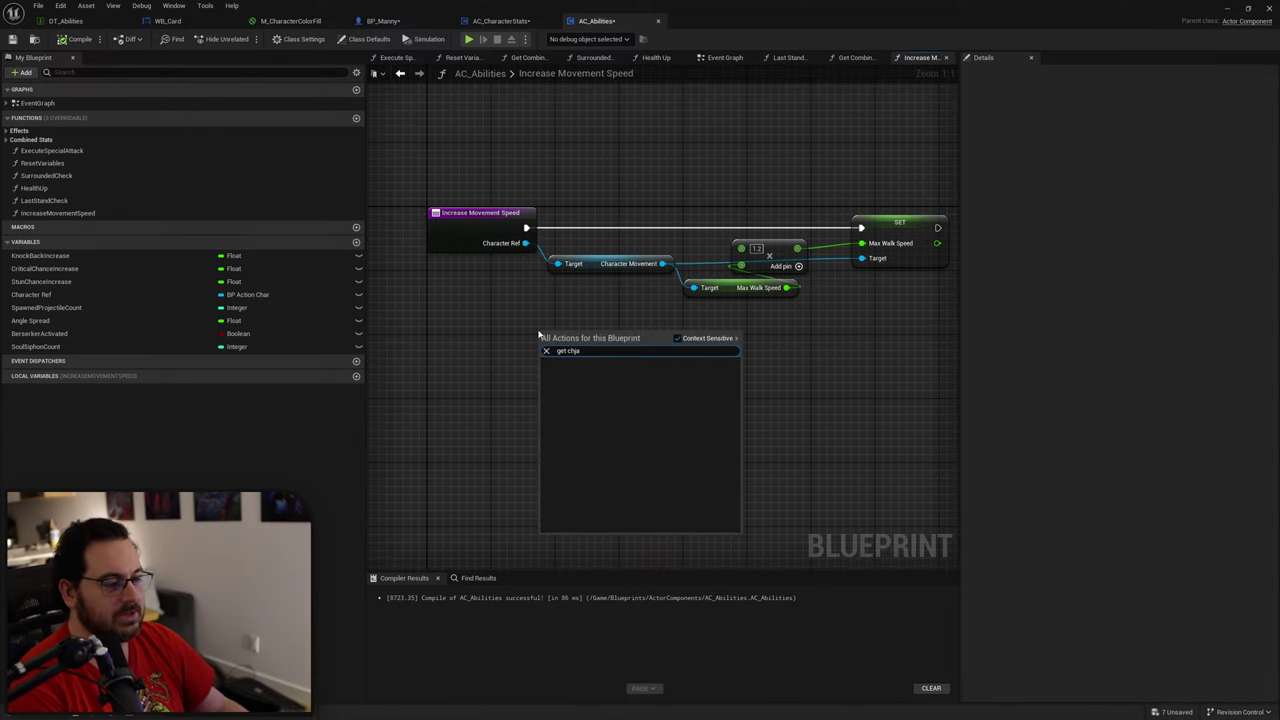
click(510, 268)
Step: Disconnect Character Ref from the Increase Movement Speed entry node and delete that function input
click(493, 229)
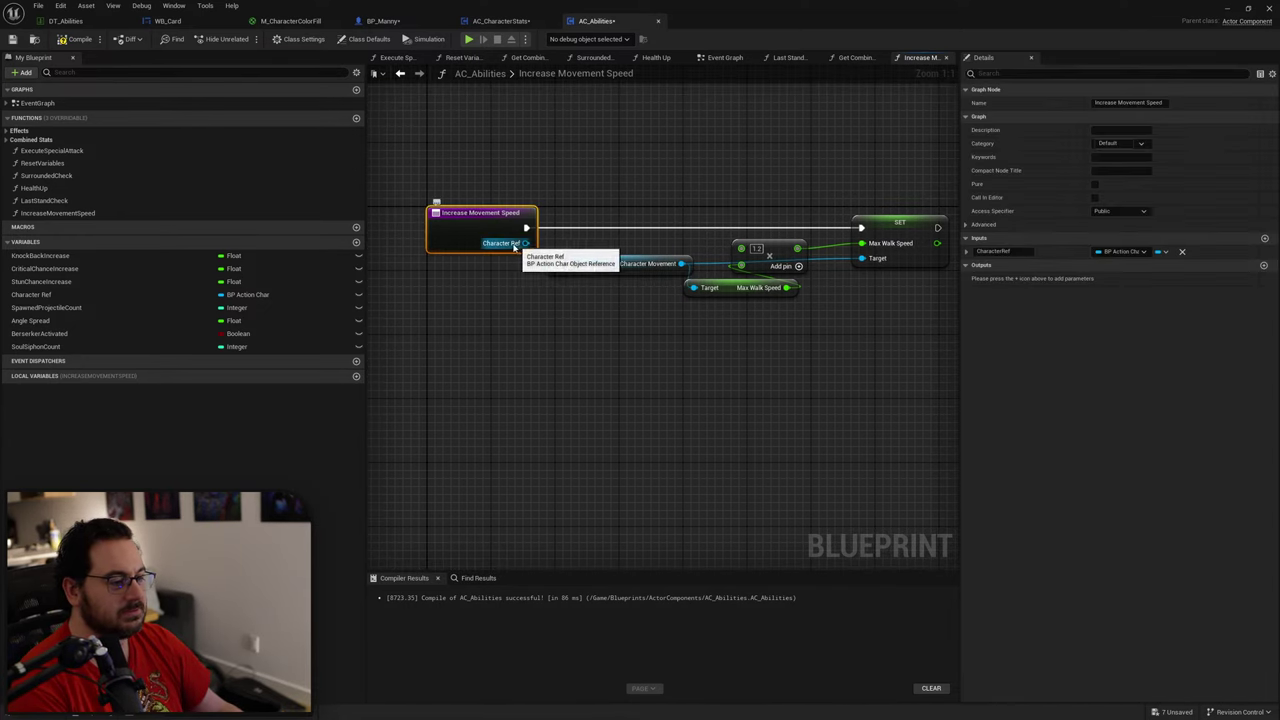
alt+click(525, 243)
click(1182, 251)
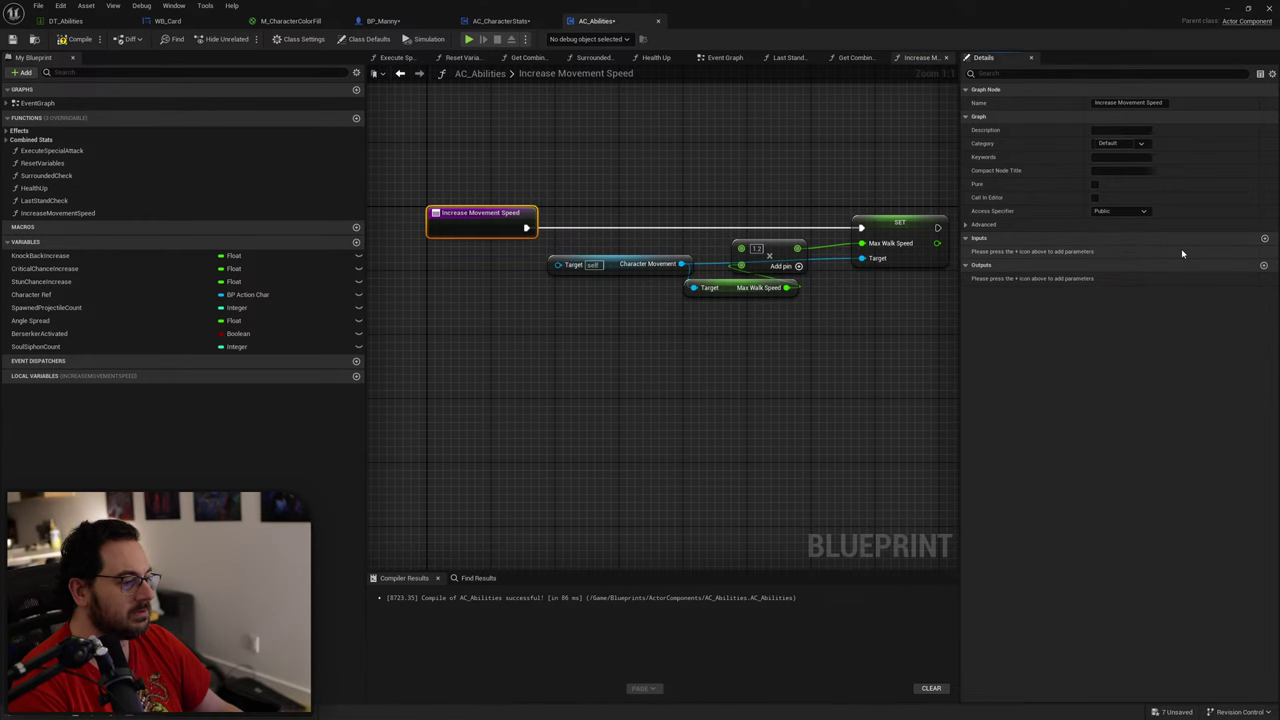
Step: Add a Character Ref getter, connect it to the Character Movement target, align it beside that node, and compile AC_Abilities
right_click(484, 313)
text(get ch)
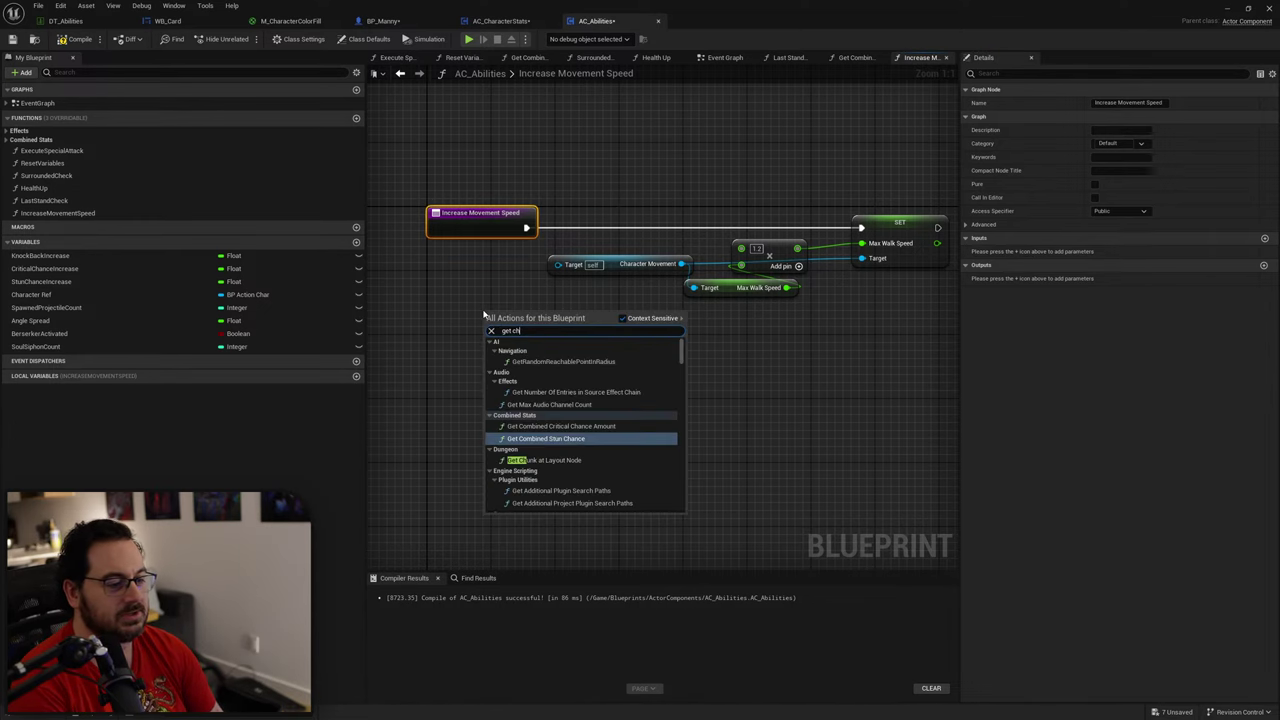
text(aract)
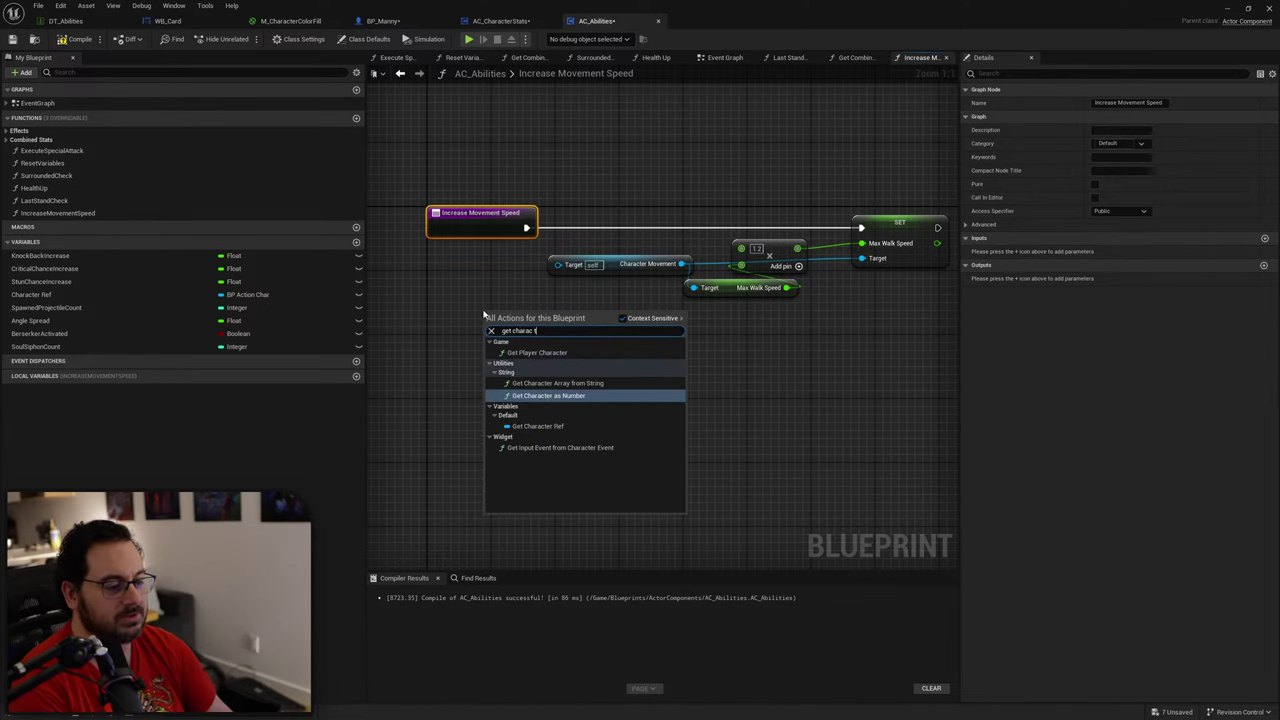
click(538, 426)
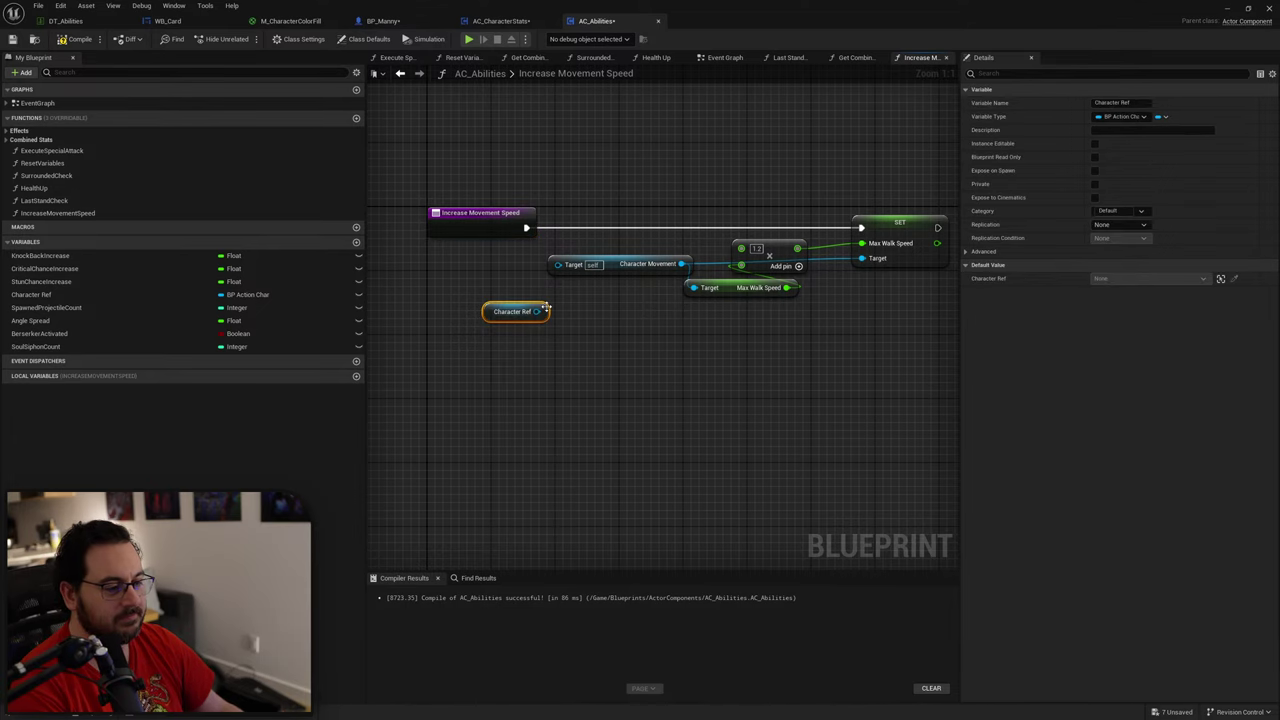
drag(538, 311, 558, 265)
drag(495, 312, 479, 264)
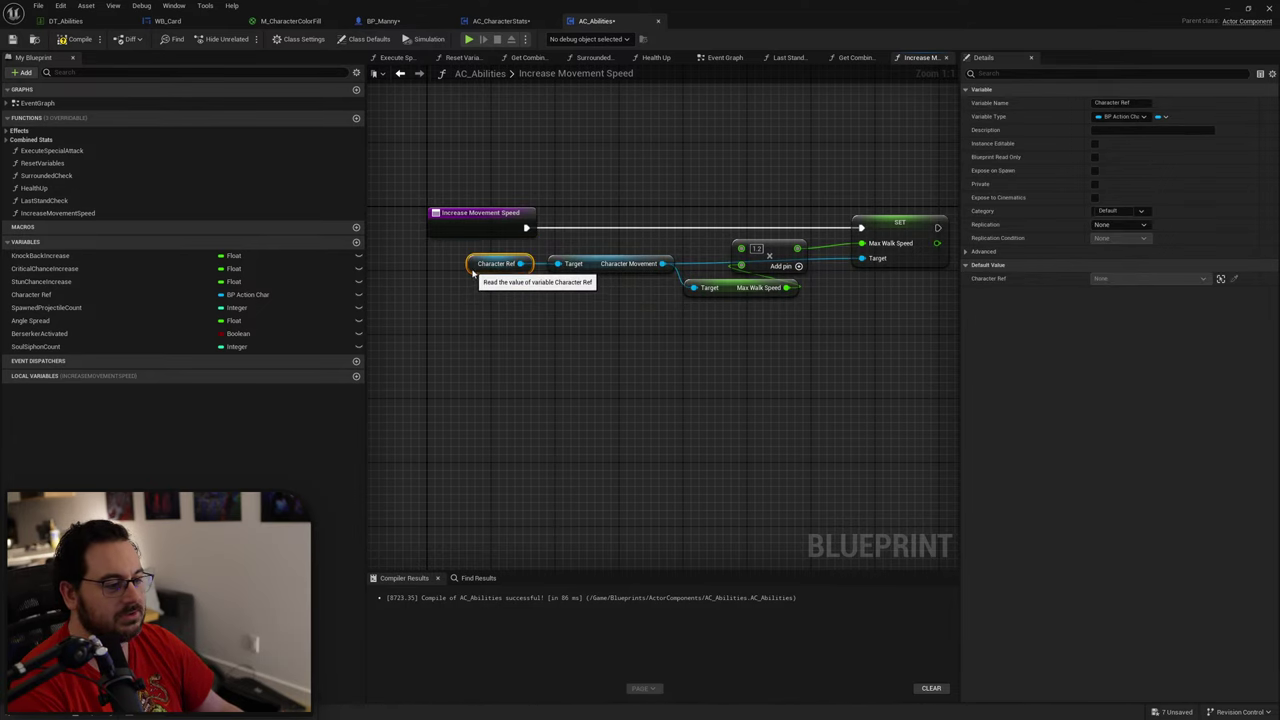
right_drag(772, 400, 740, 370)
right_drag(657, 351, 689, 381)
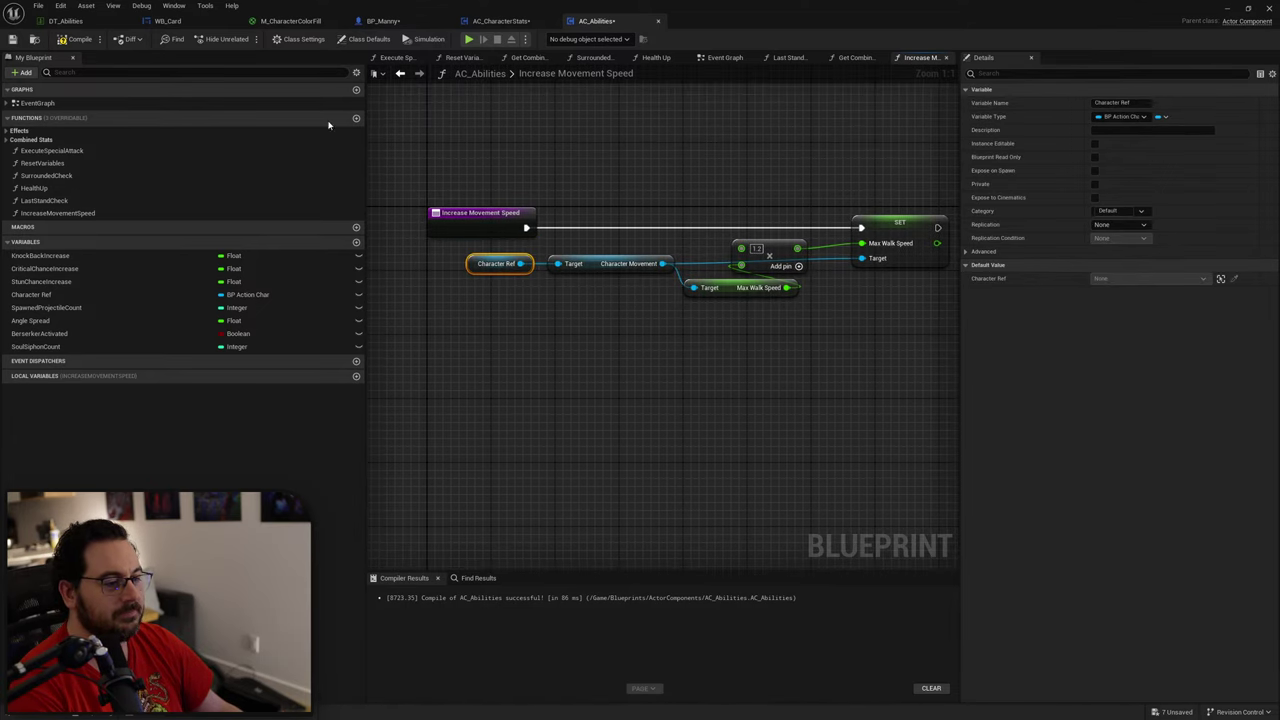
click(70, 40)
Step: Delete the unused Self node beside Increase Movement Speed in BP_Manny, reposition the AC Abilities getter and compile
drag(420, 23, 490, 22)
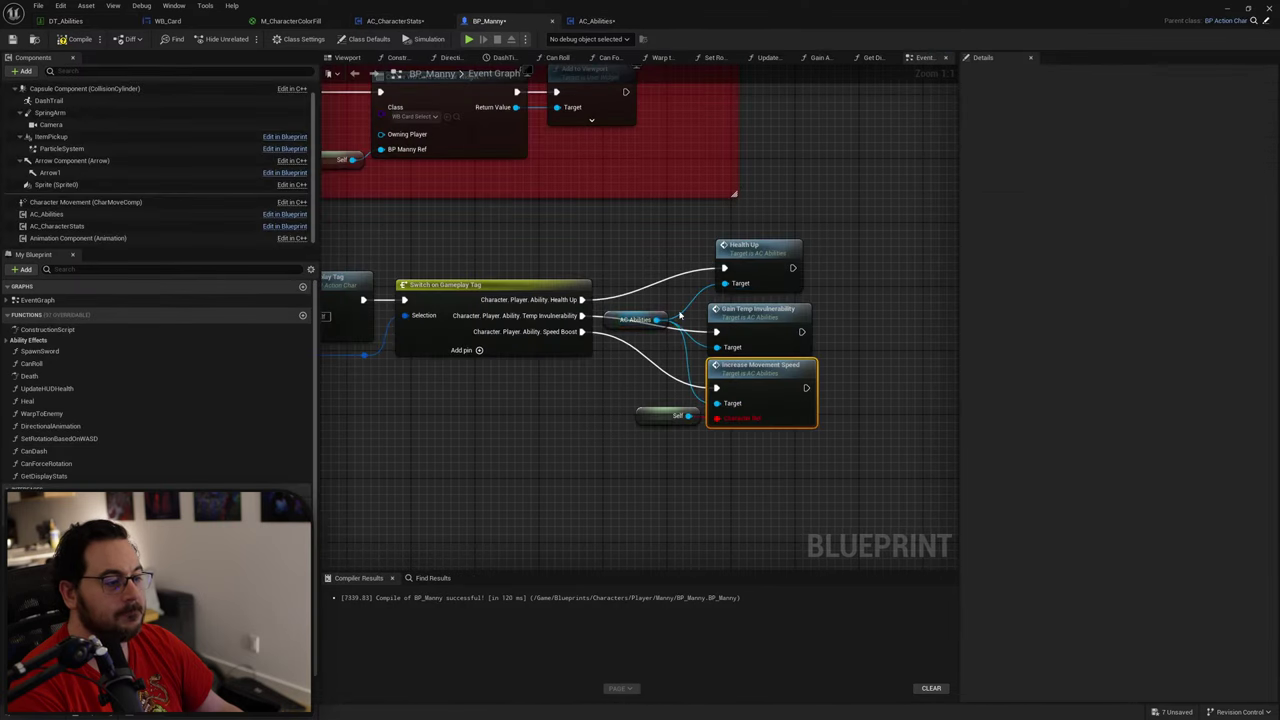
click(643, 434)
click(665, 415)
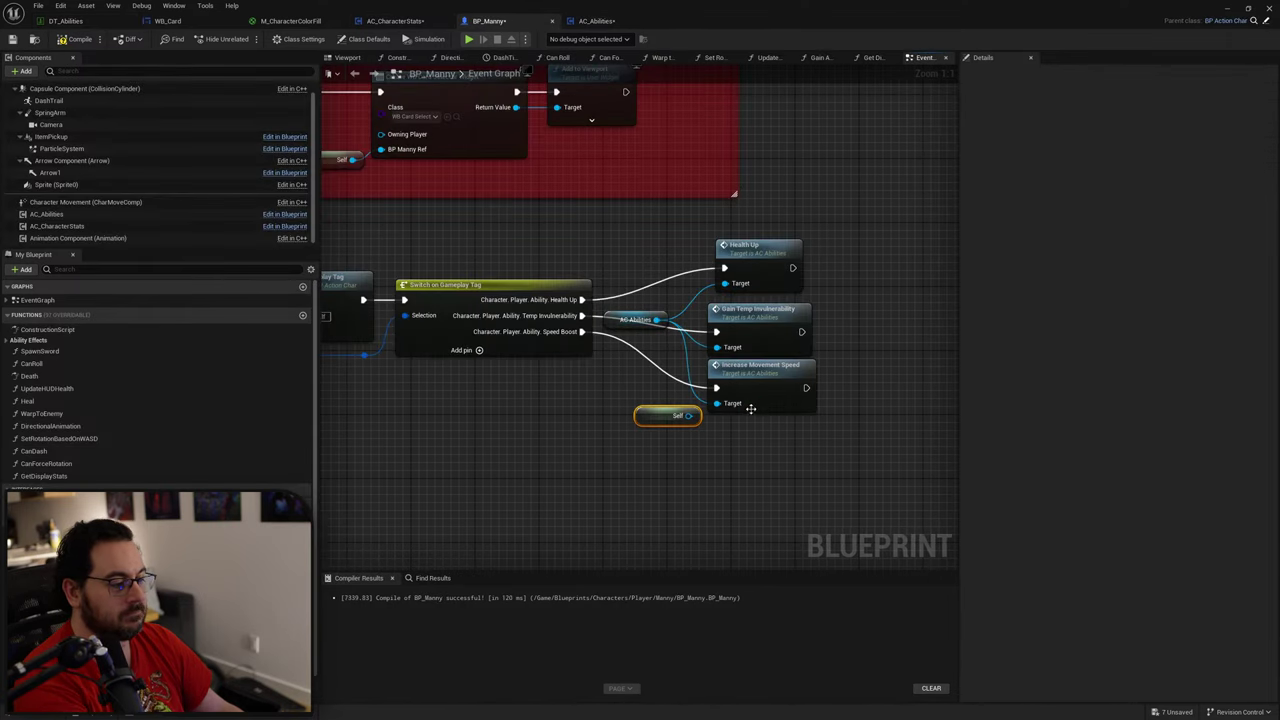
key(Delete)
drag(635, 319, 645, 343)
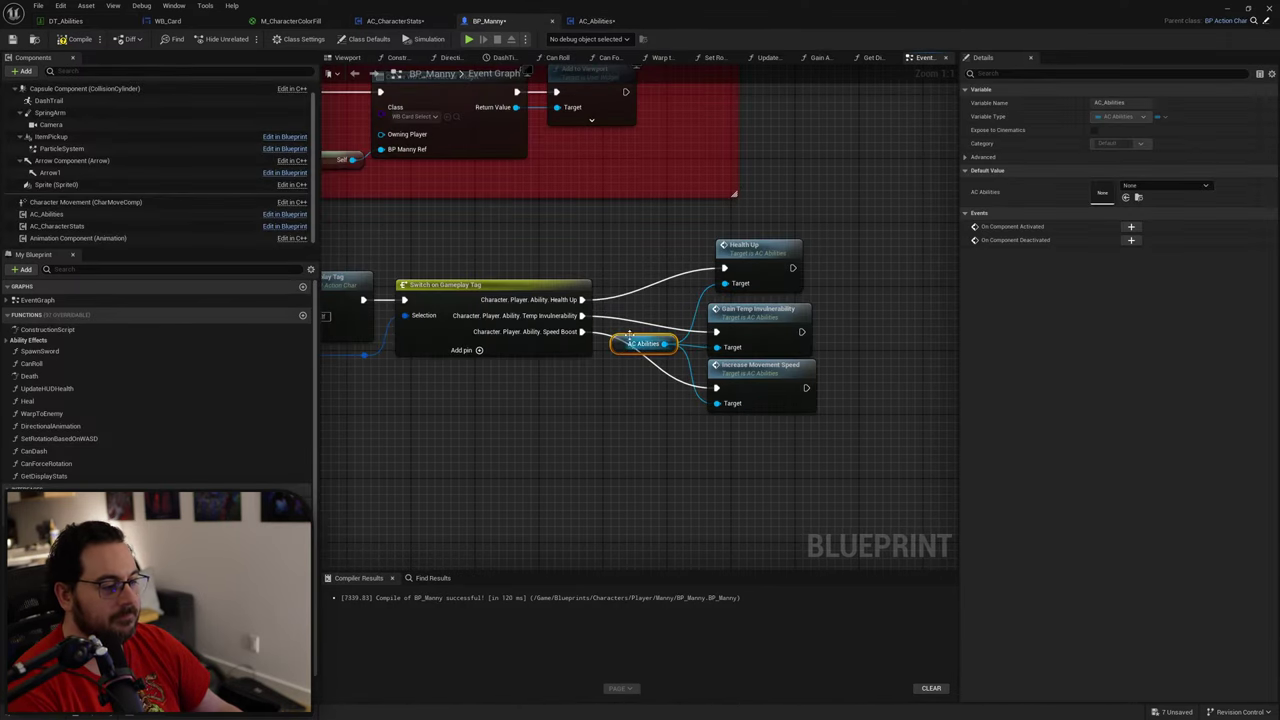
right_drag(545, 392, 552, 417)
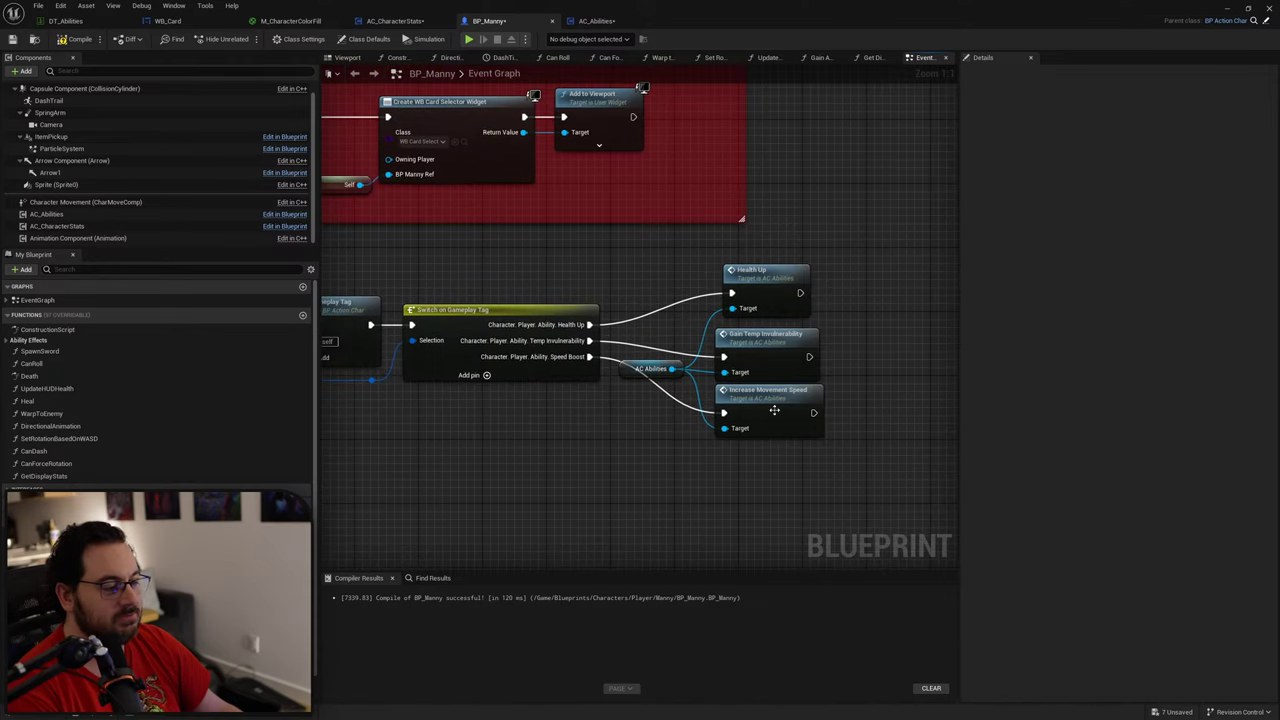
click(74, 39)
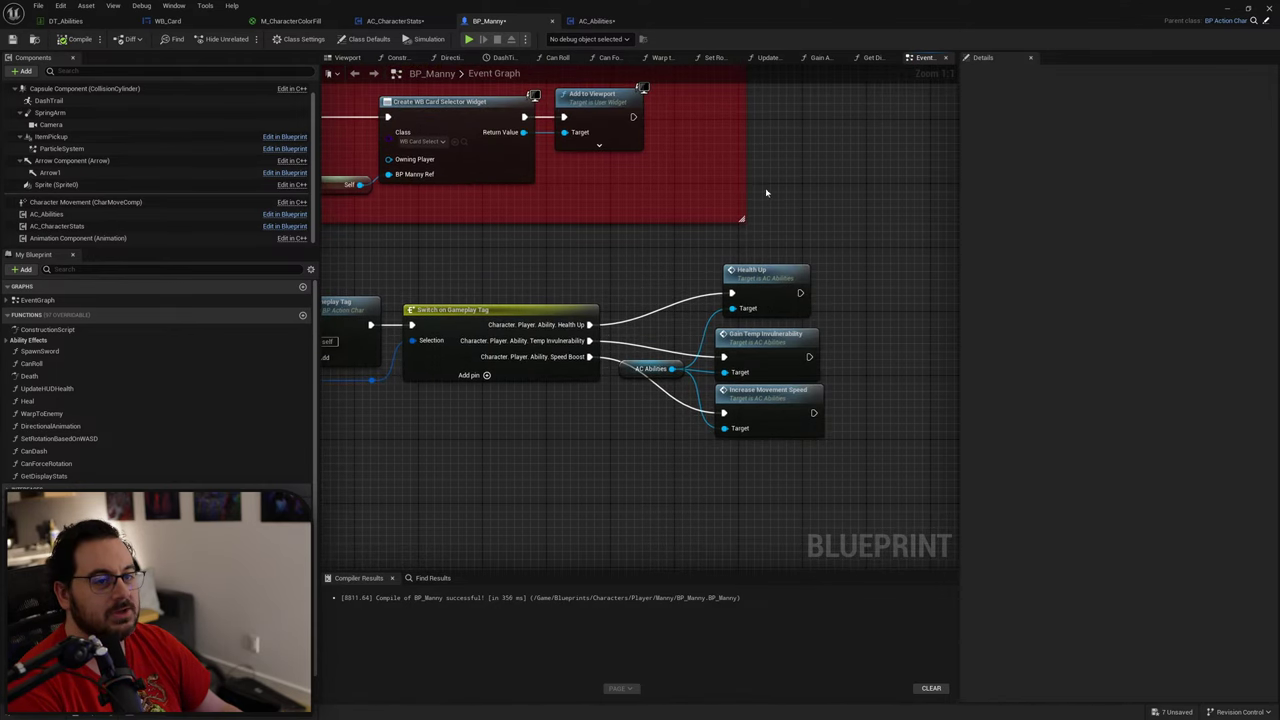
Step: Save all modified assets and open the L_Testing level
drag(803, 25, 652, 456)
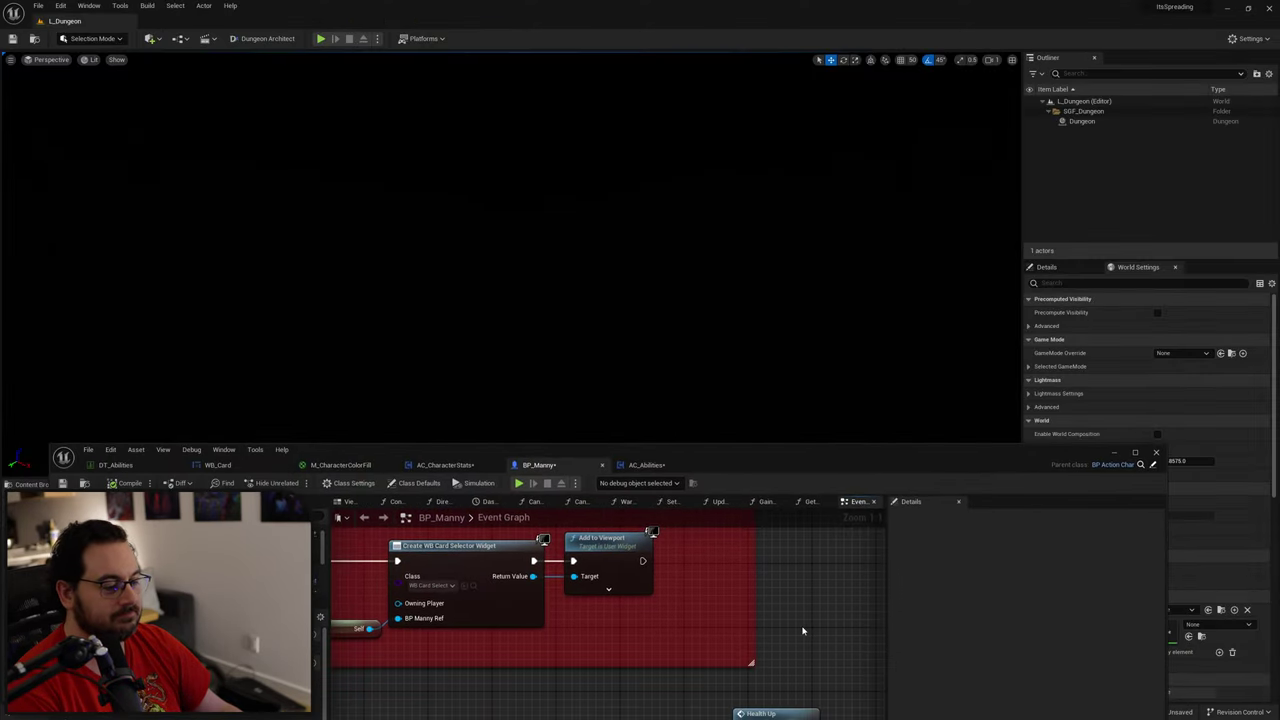
key(ctrl+shift+s)
drag(777, 463, 777, 654)
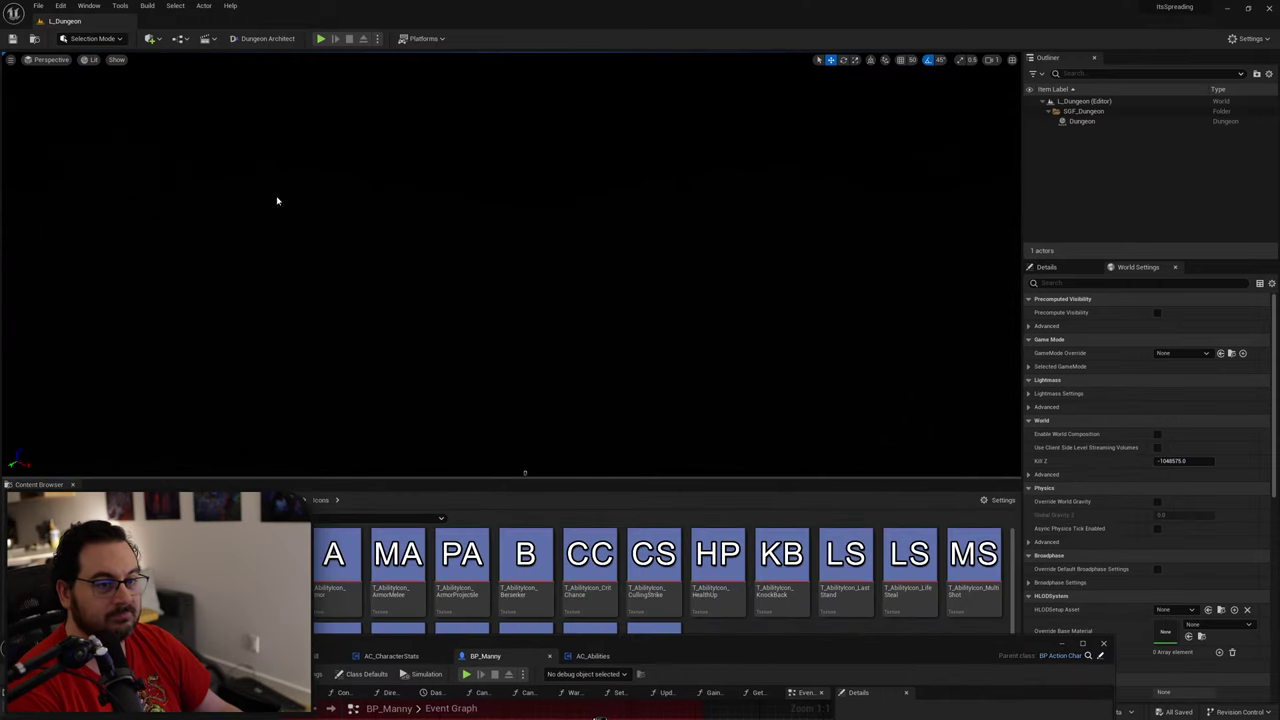
click(40, 6)
mouse_move(86, 60)
click(285, 80)
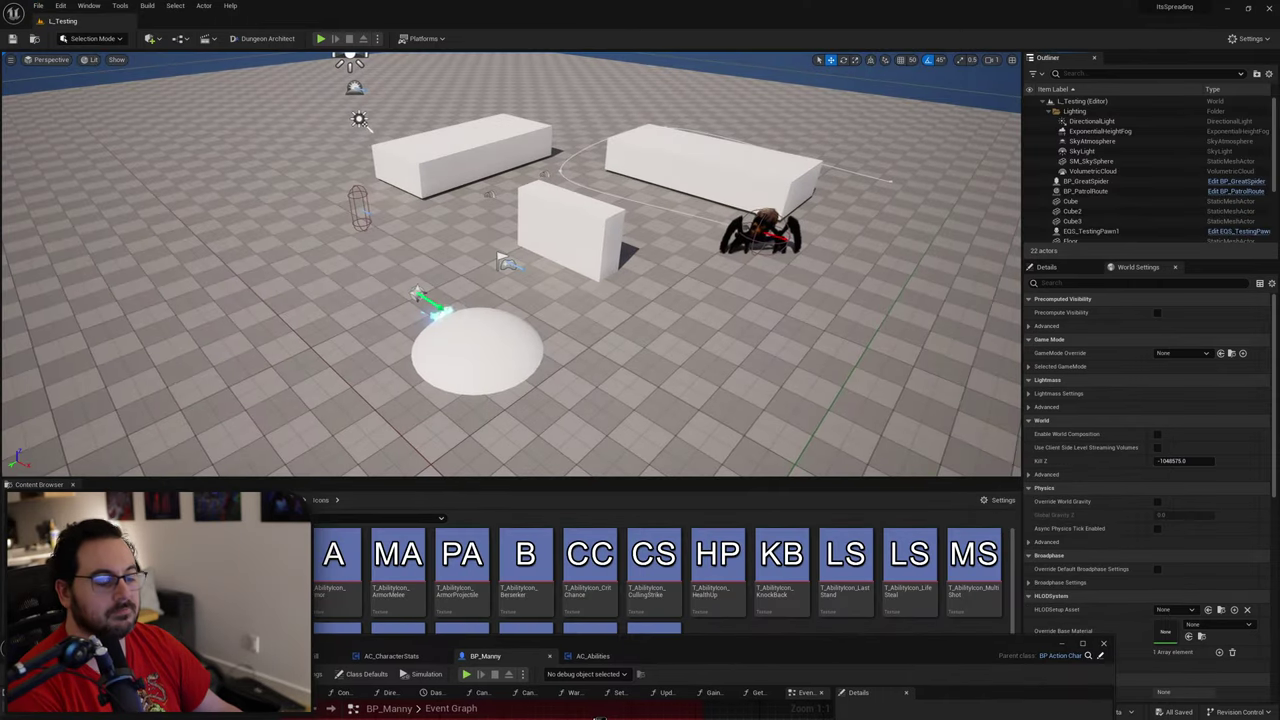
Step: Play the level, move the character around for a baseline speed, and pick the Speed Boost card from the ability selection
key(alt+p)
click(631, 249)
key(a)
key(w)
key(space)
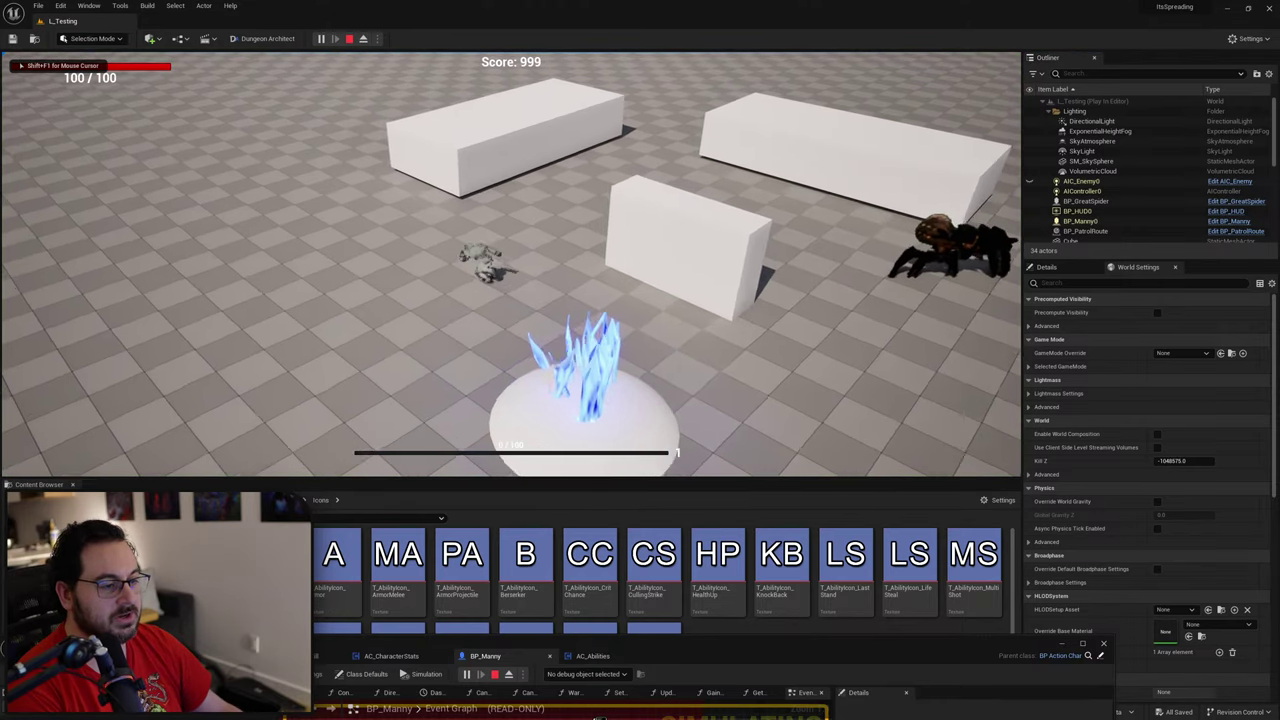
key(d)
key(p)
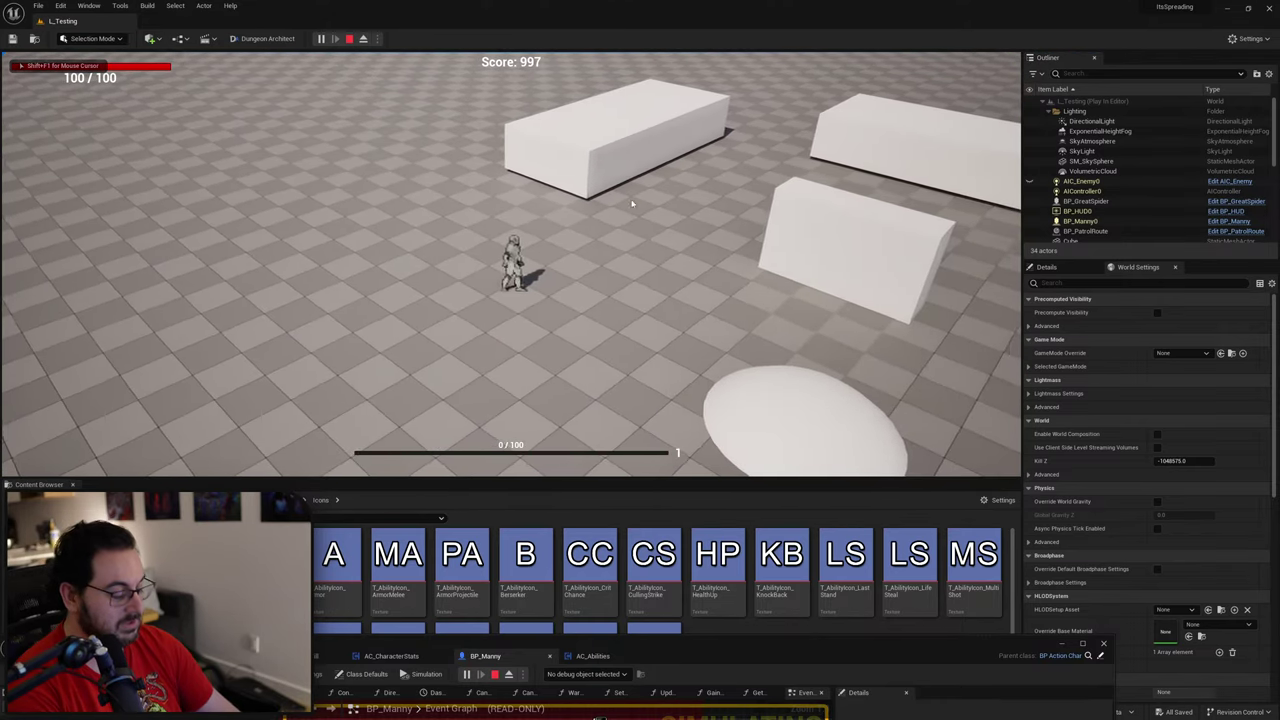
drag(307, 477, 1021, 448)
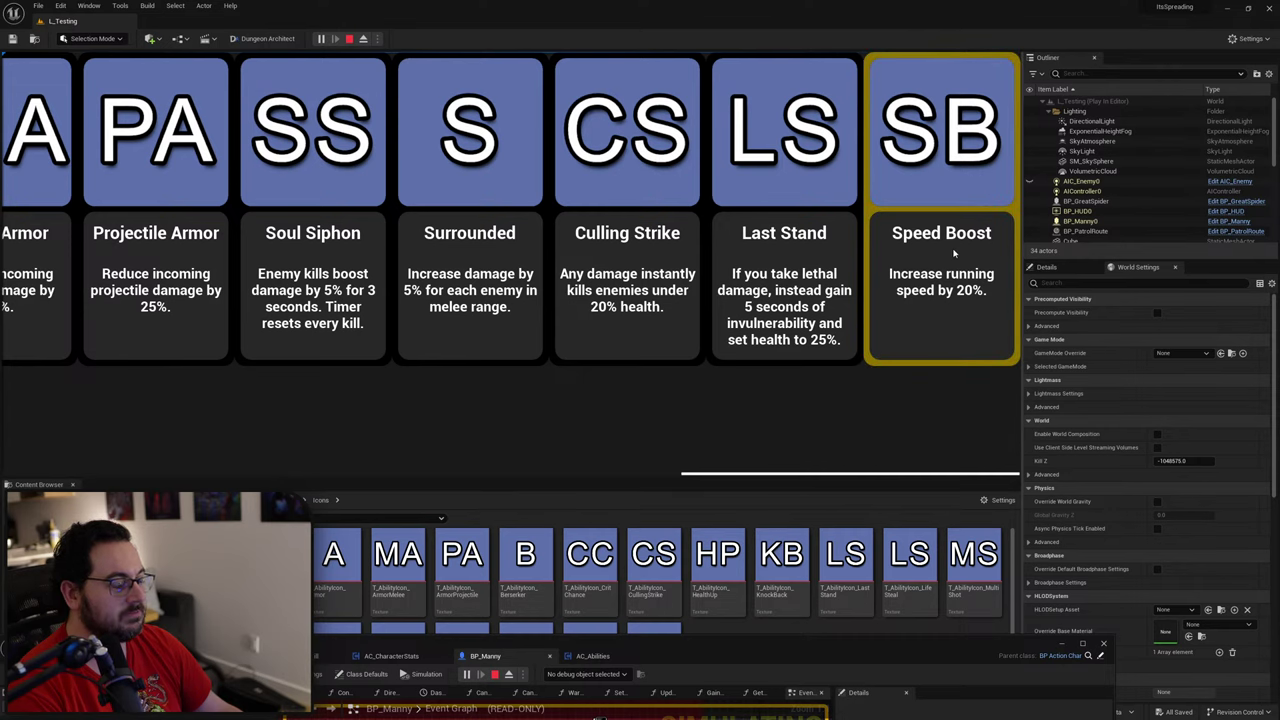
click(941, 290)
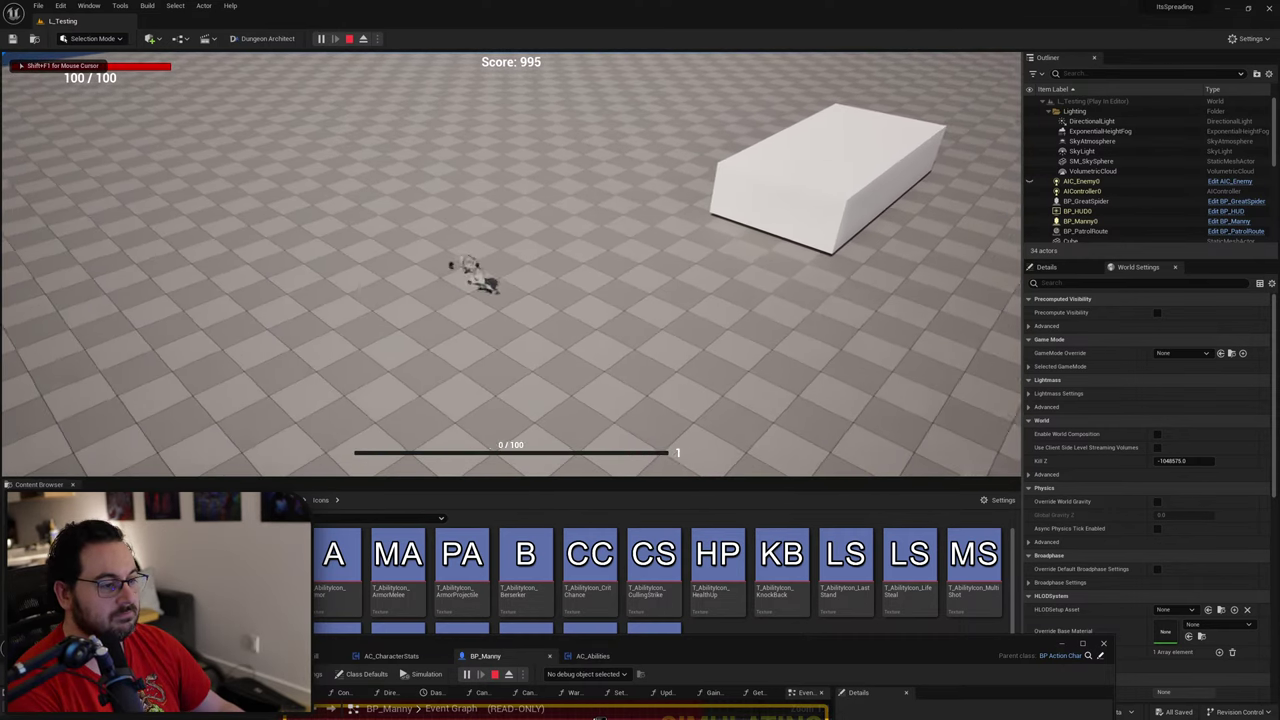
Step: Run the character around the testing level in all directions to judge the boosted movement speed
key(d)
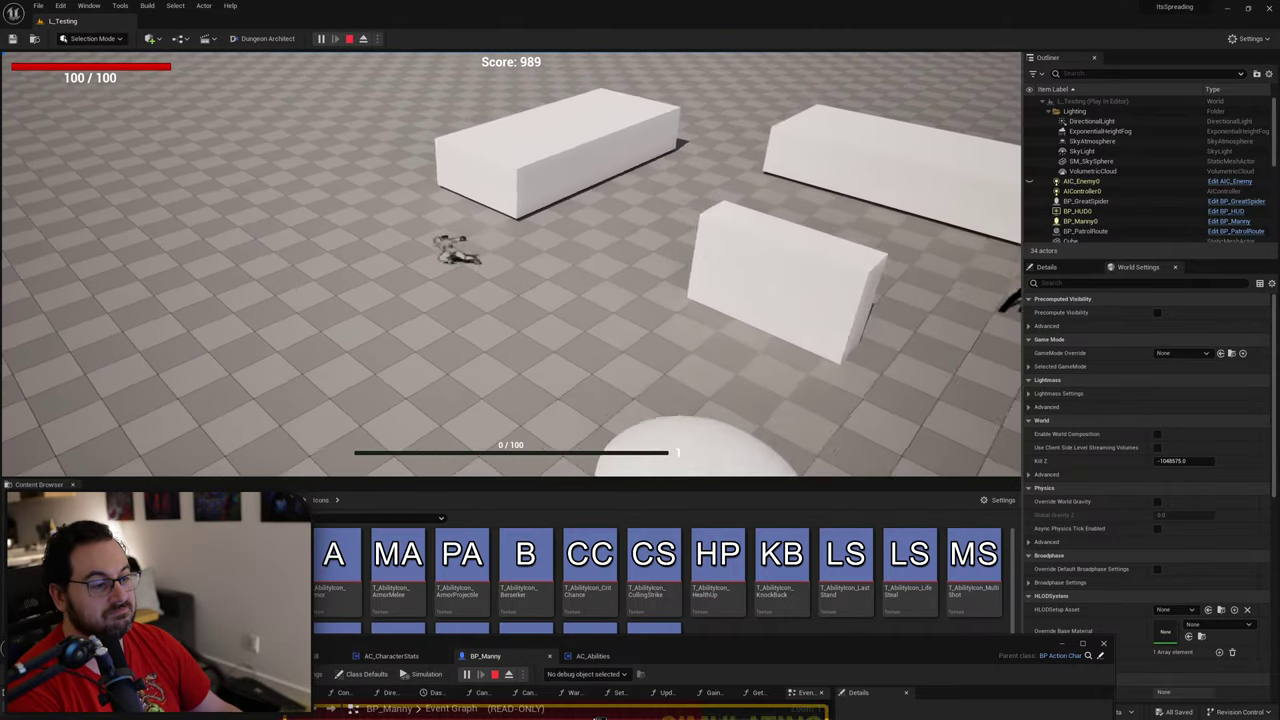
key(a)
key(s)
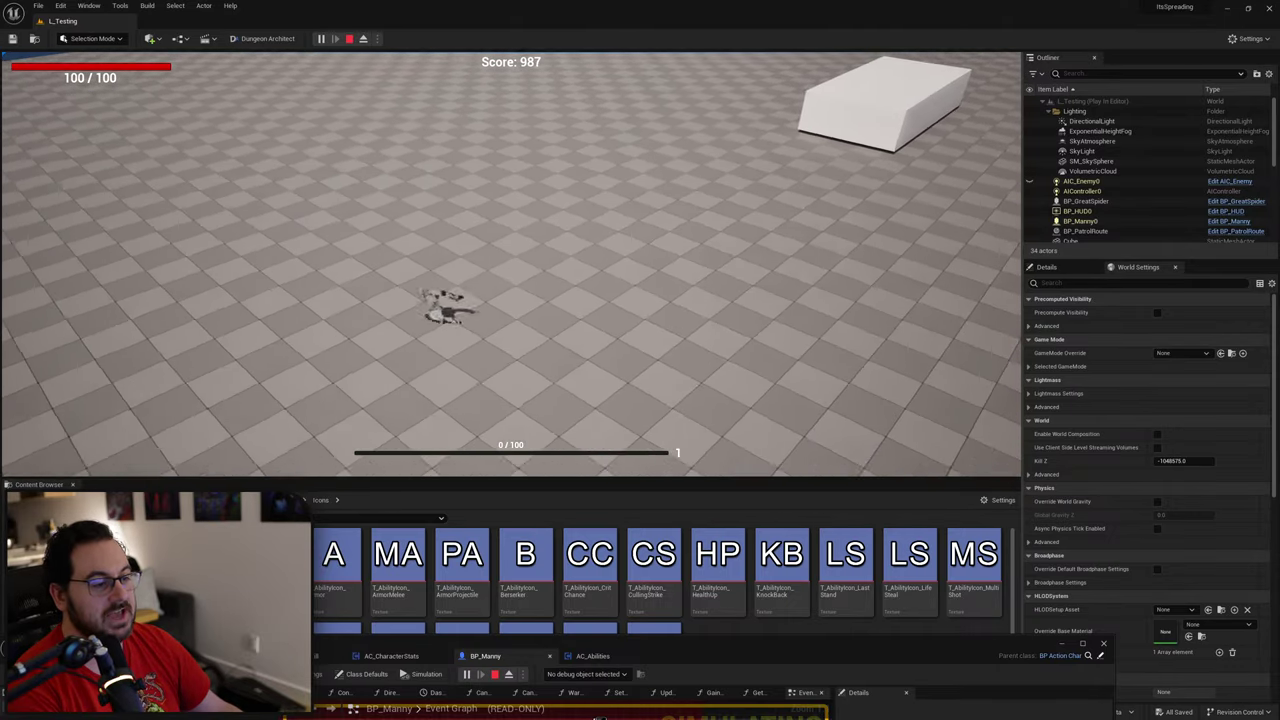
key(d)
key(w)
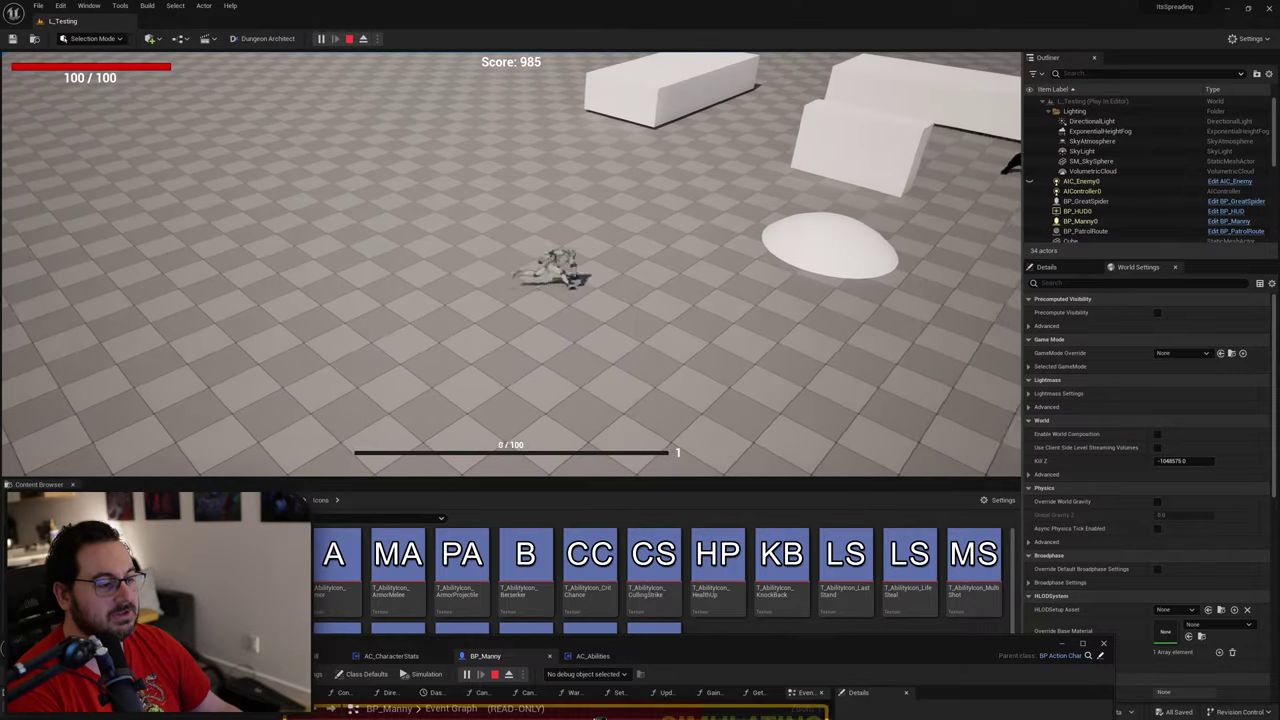
key(w)
key(a)
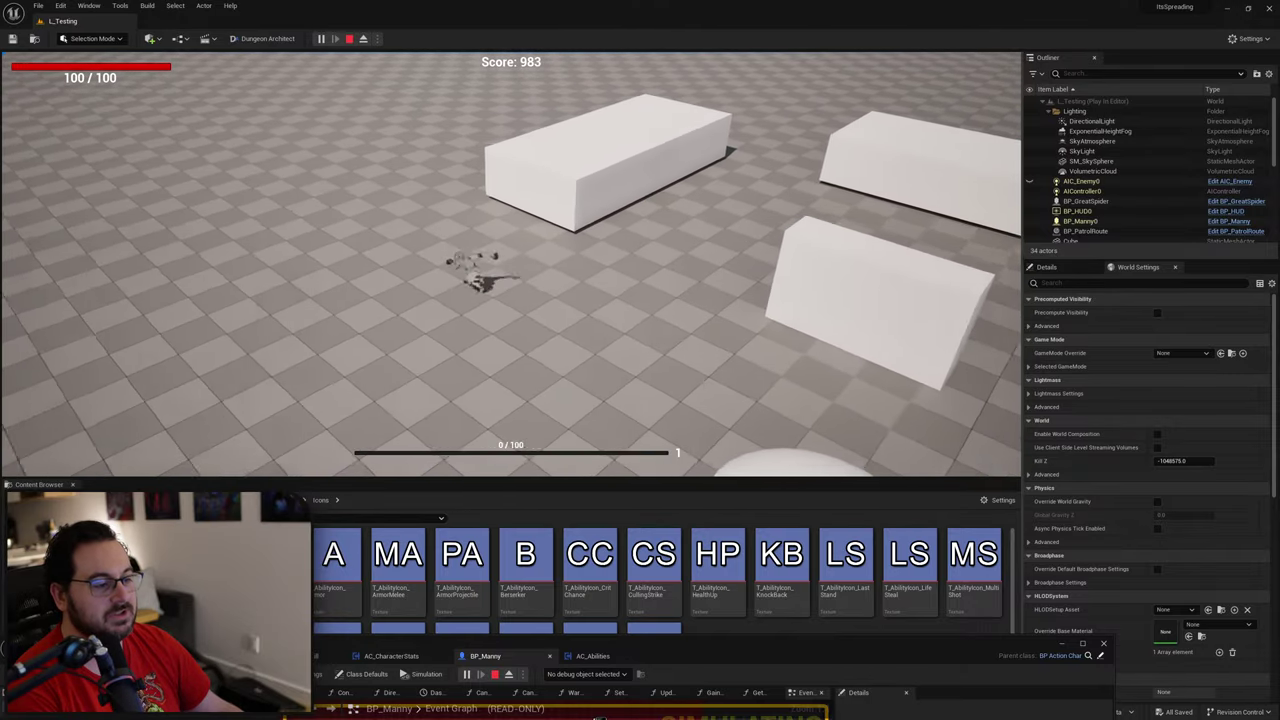
key(s)
key(d)
key(s)
key(w)
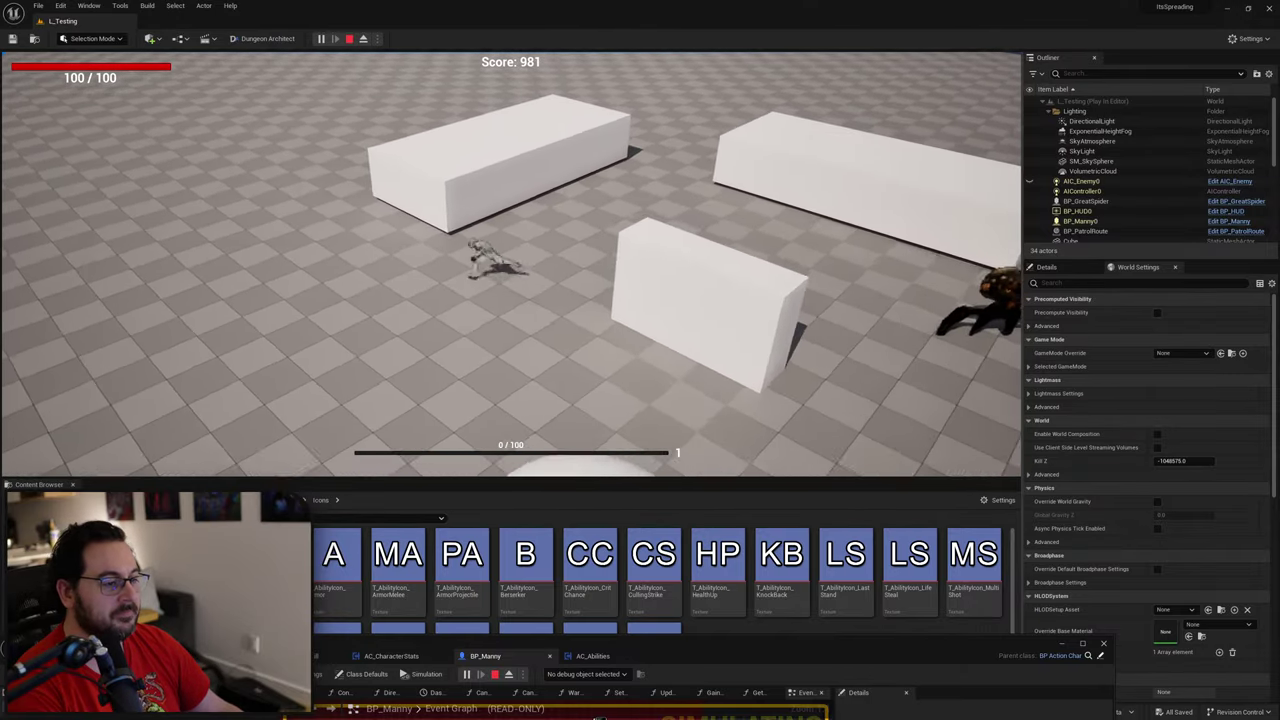
key(a)
key(s)
key(d)
key(w)
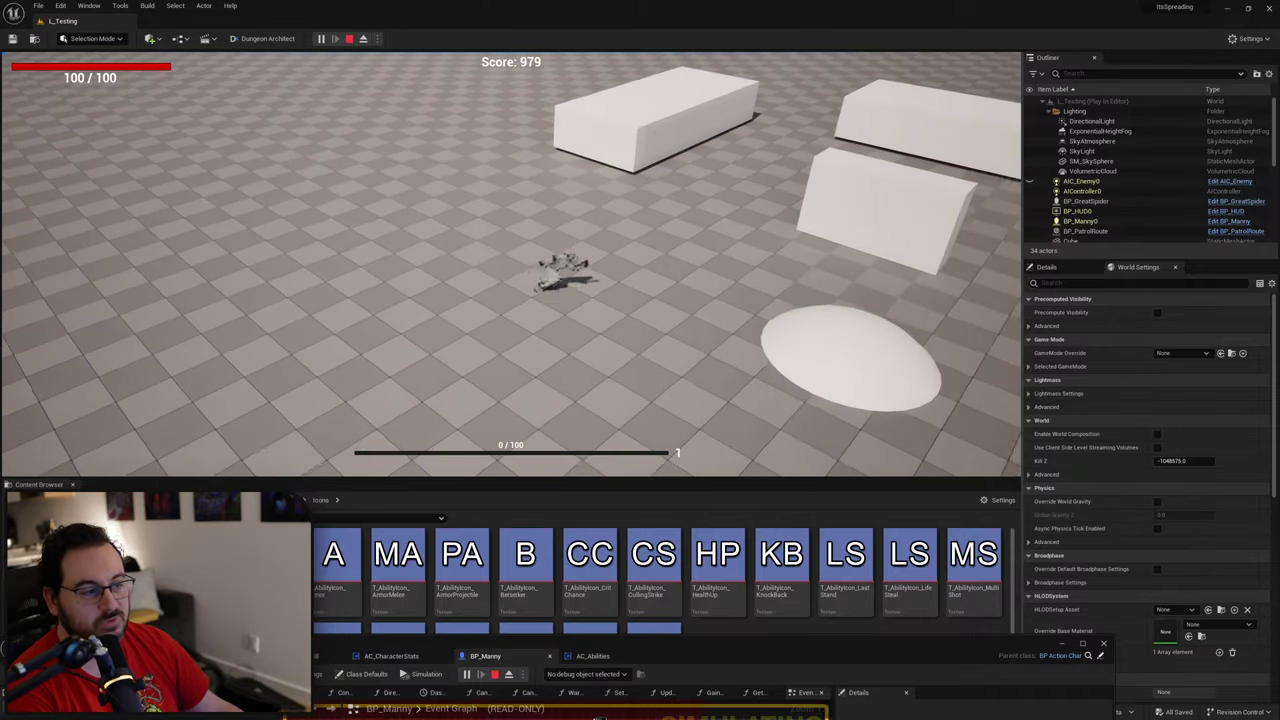
key(w)
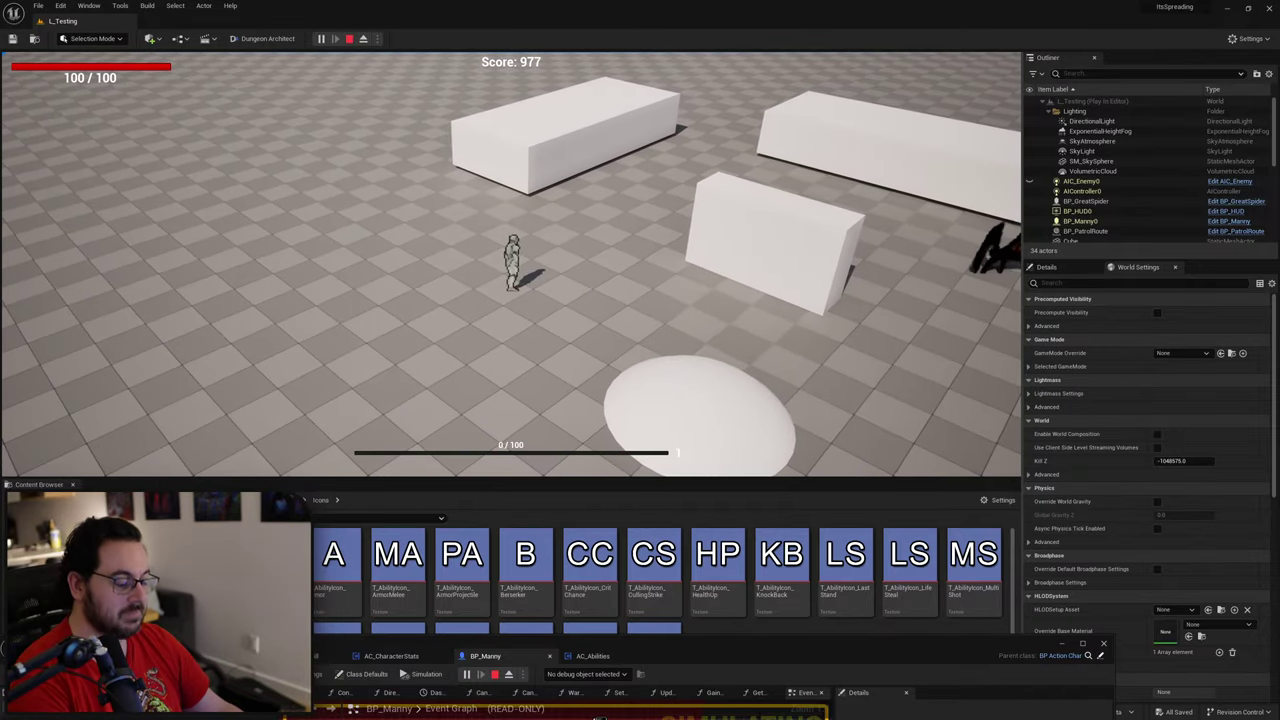
Step: Pause the game to check the Speed value in the character's stats, and end the play session
key(p)
mouse_move(73, 202)
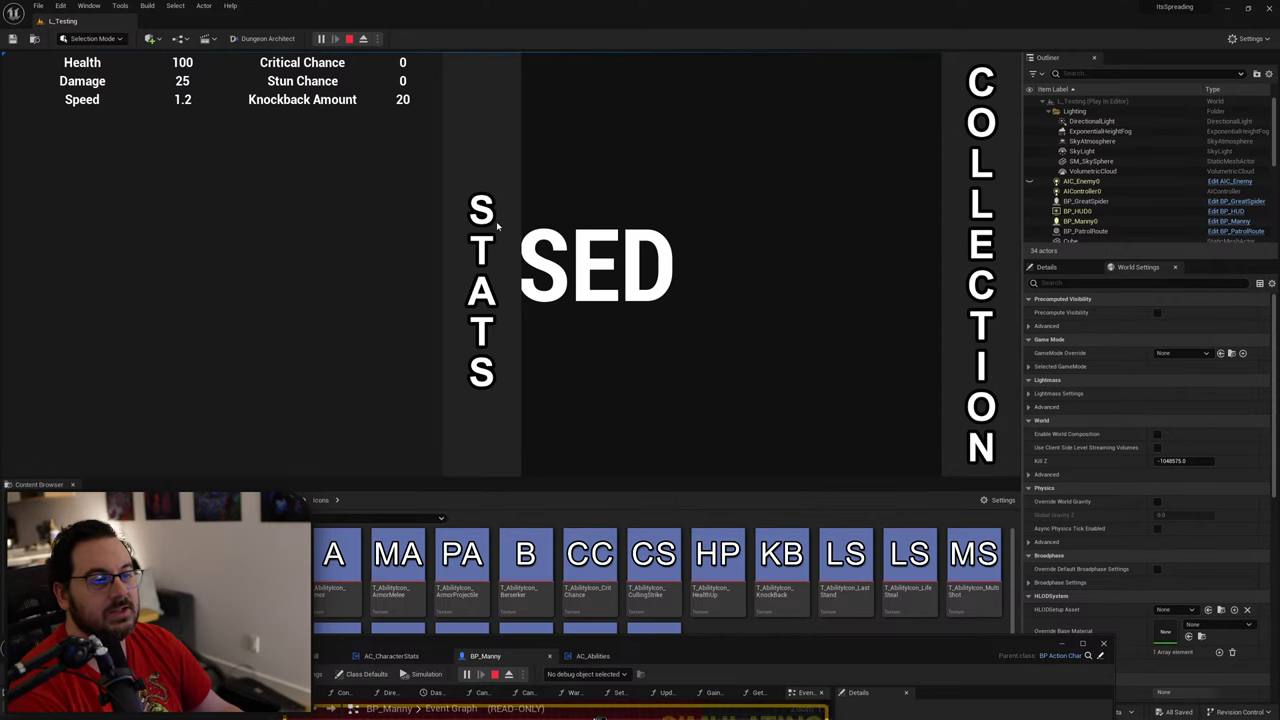
key(Escape)
Step: Open the DT_Abilities data table, add a new row and name it DamageBoost
drag(868, 652, 909, 139)
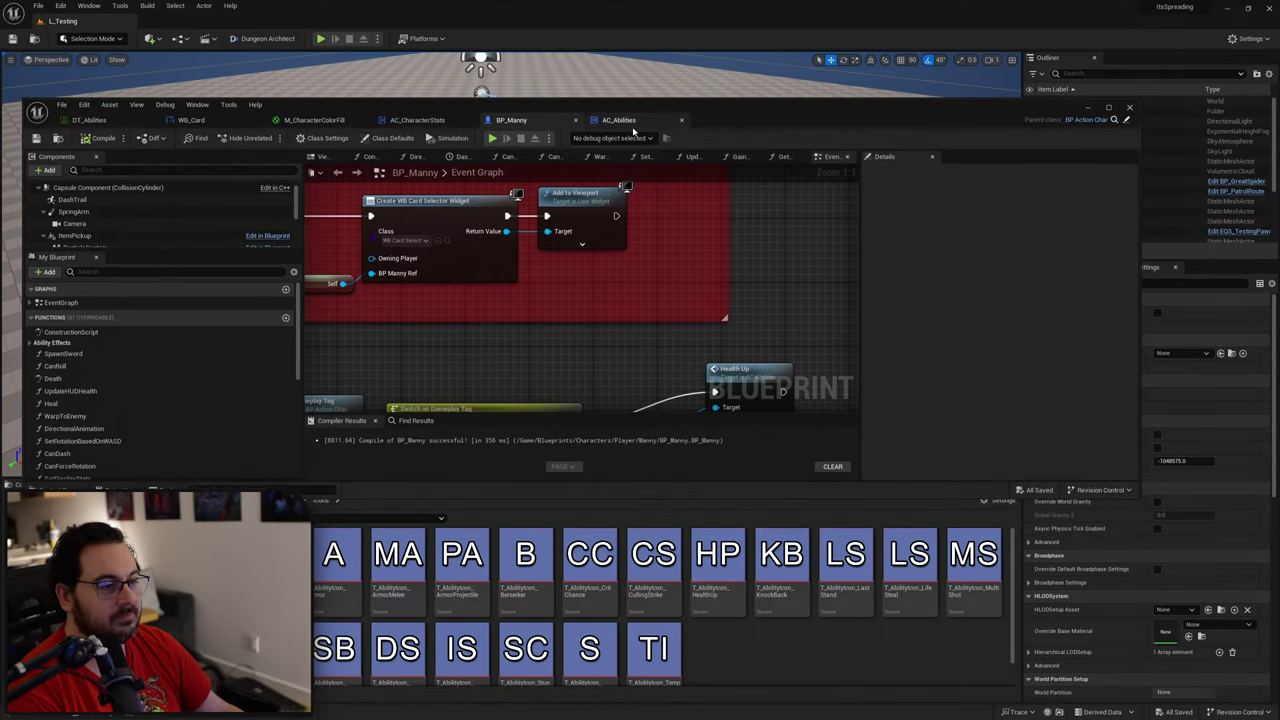
click(619, 120)
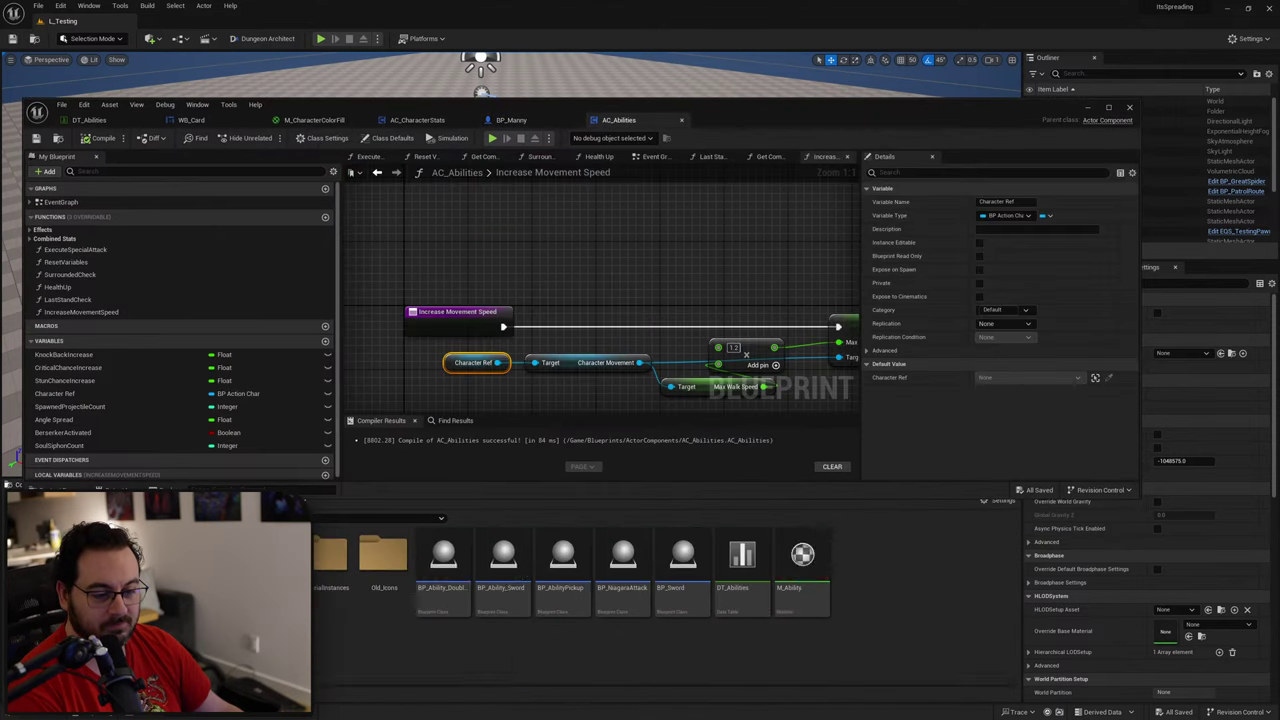
double_click(742, 560)
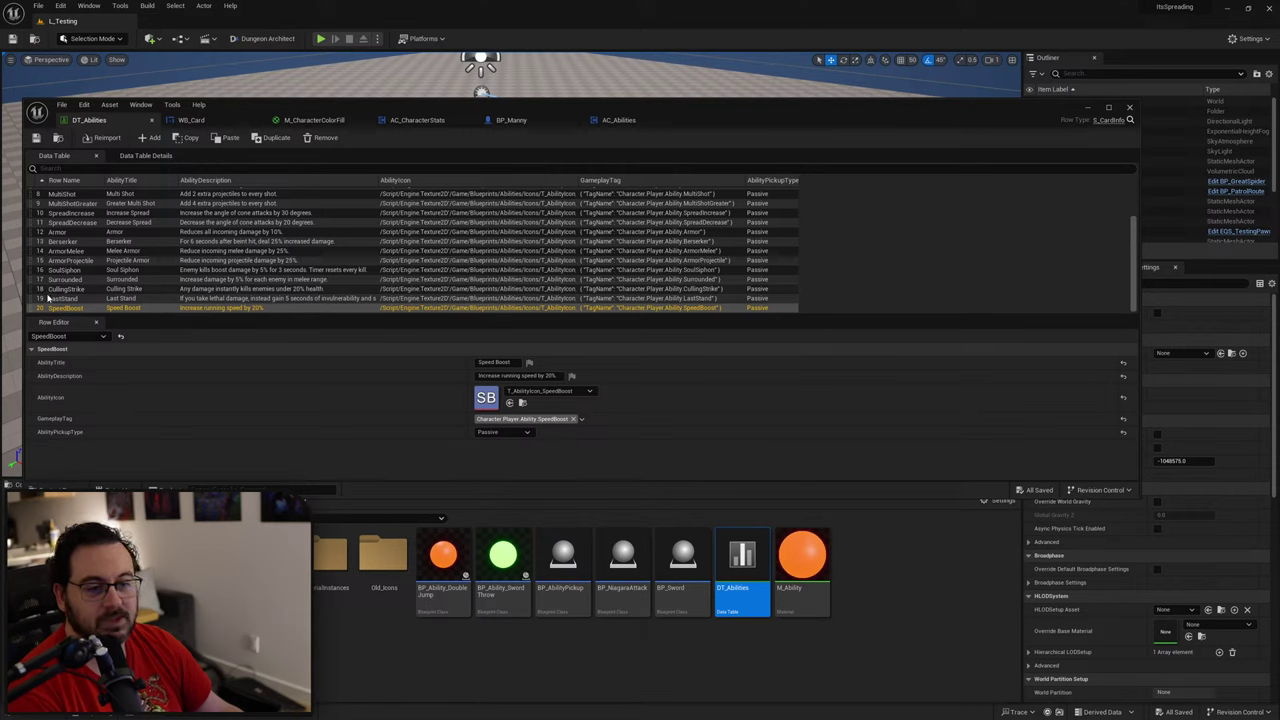
click(150, 137)
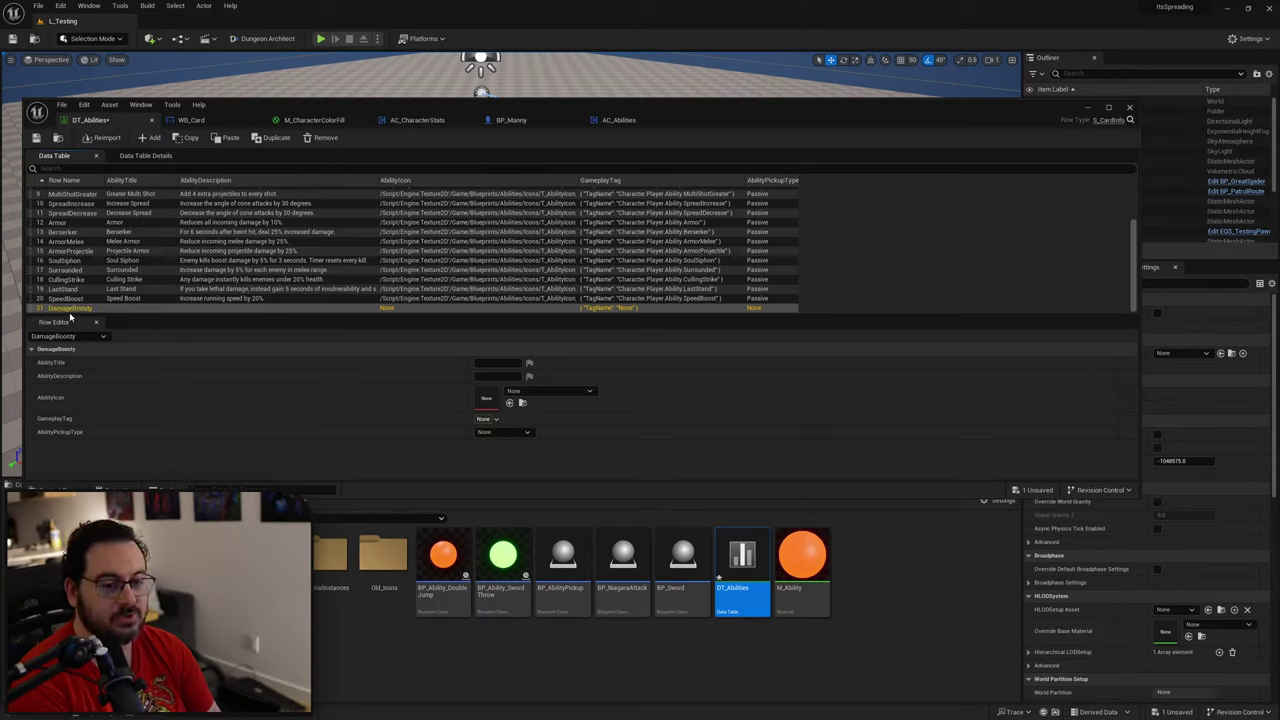
double_click(69, 312)
key(BackSpace)
key(Return)
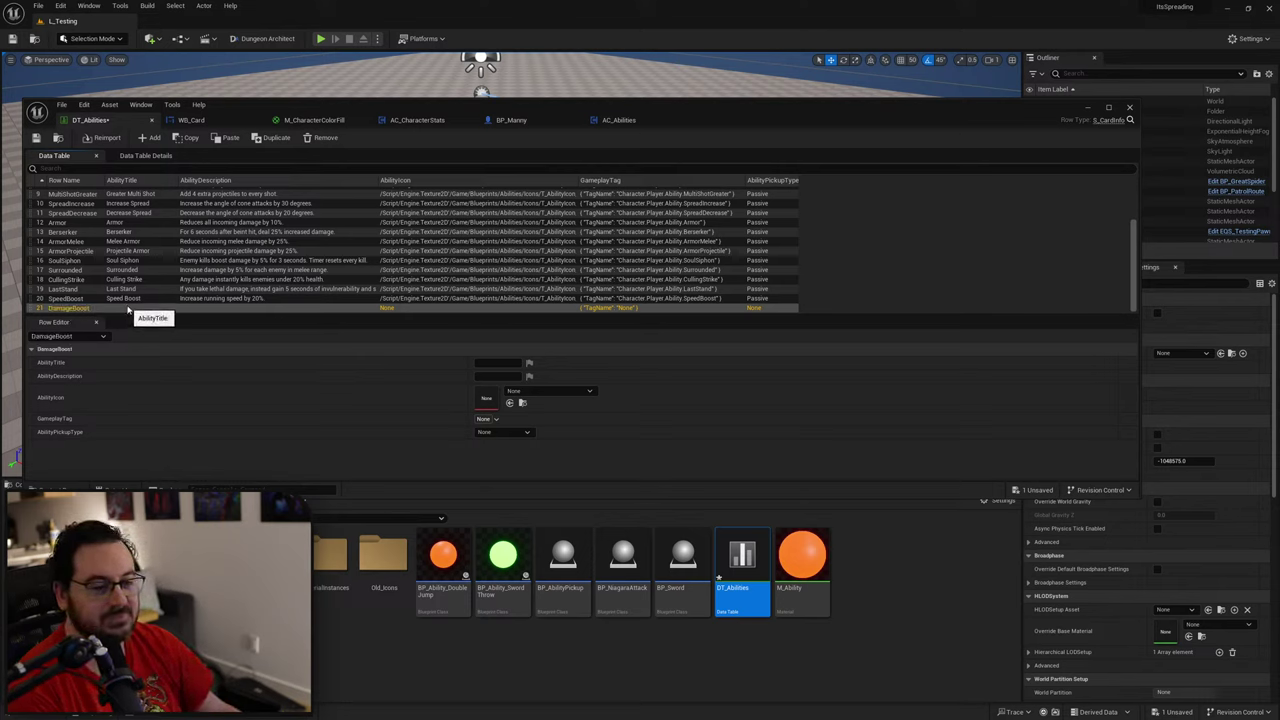
Step: Set the DamageBoost row's ability title to "Damage Boost" and its description to "Increase damage by 10%."
click(495, 362)
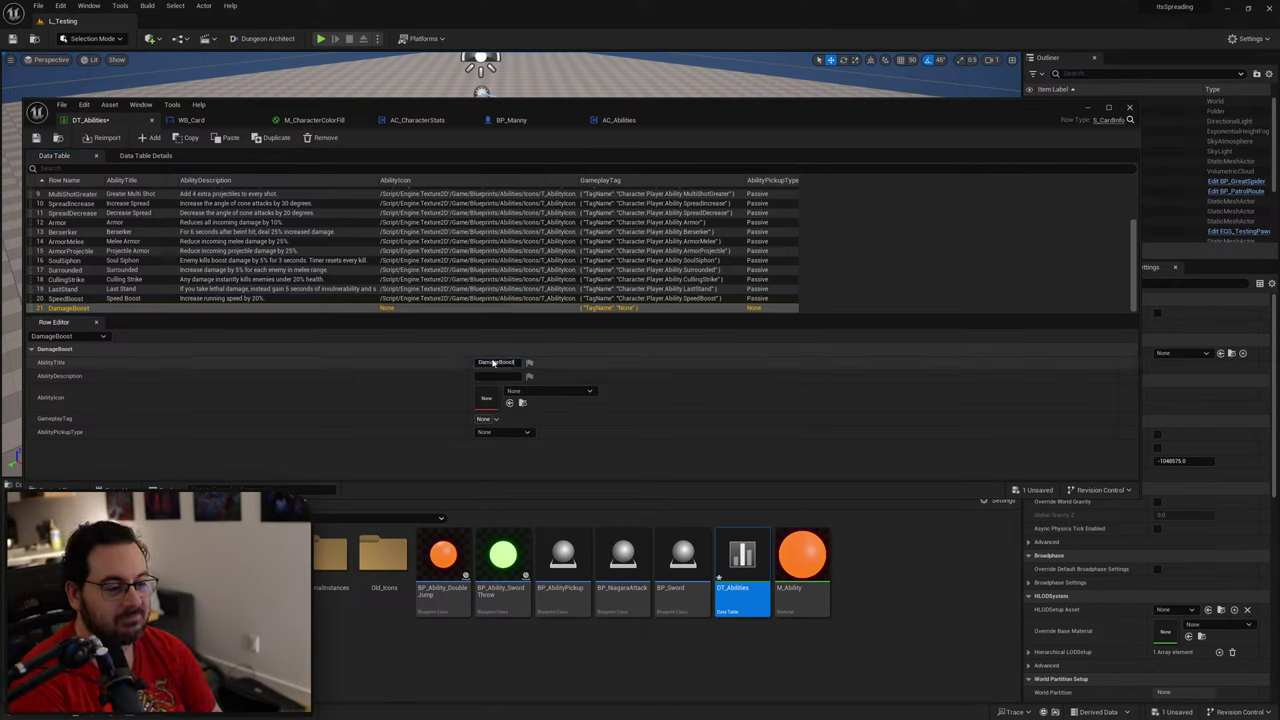
key(Return)
click(495, 362)
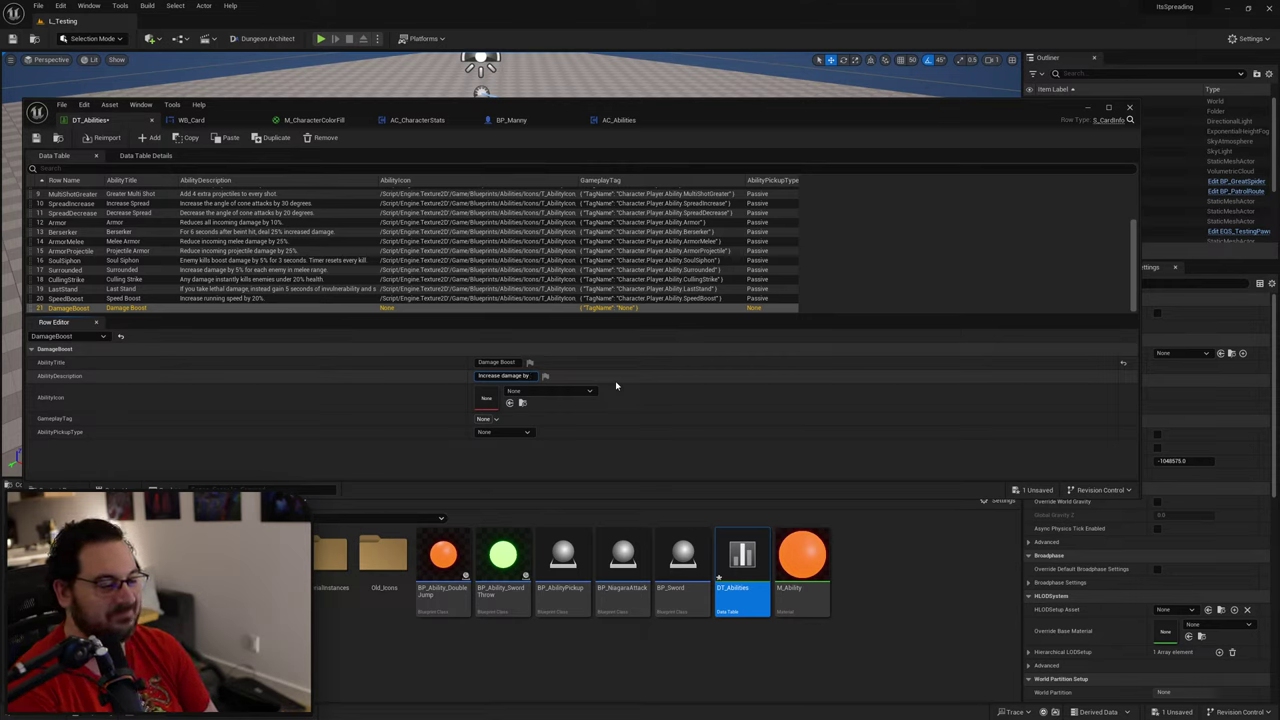
text(10)
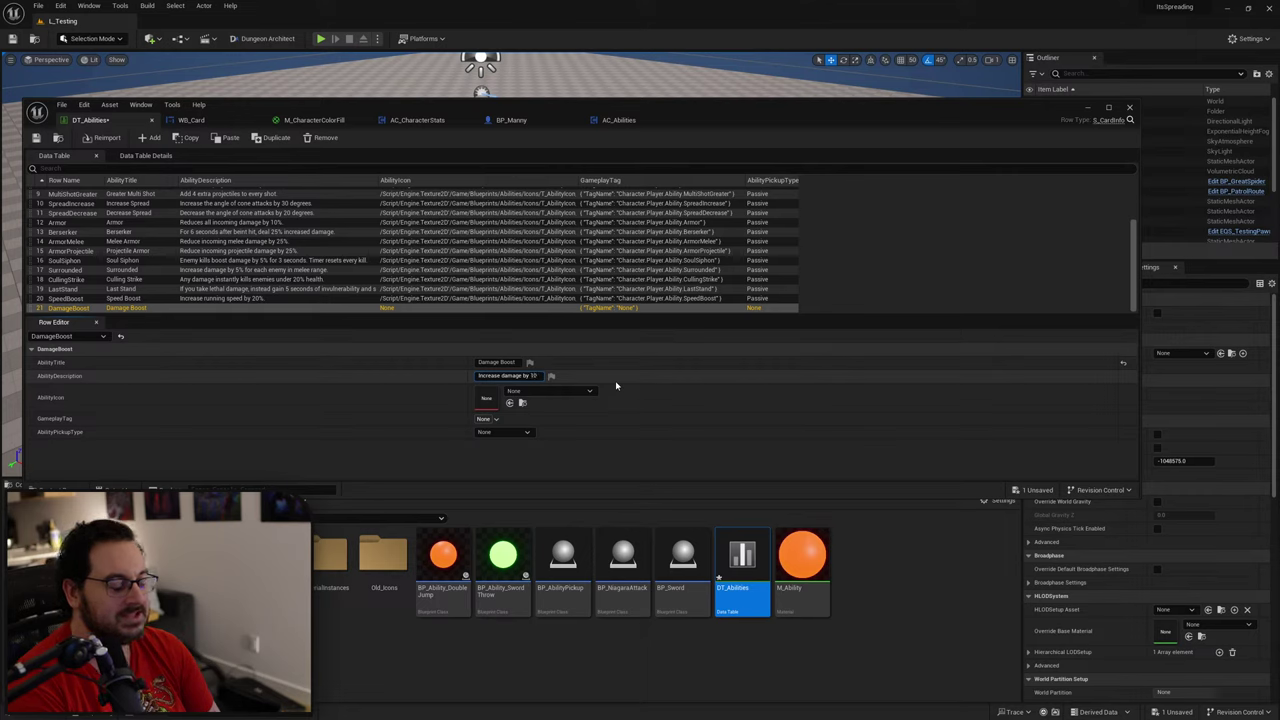
text(%.)
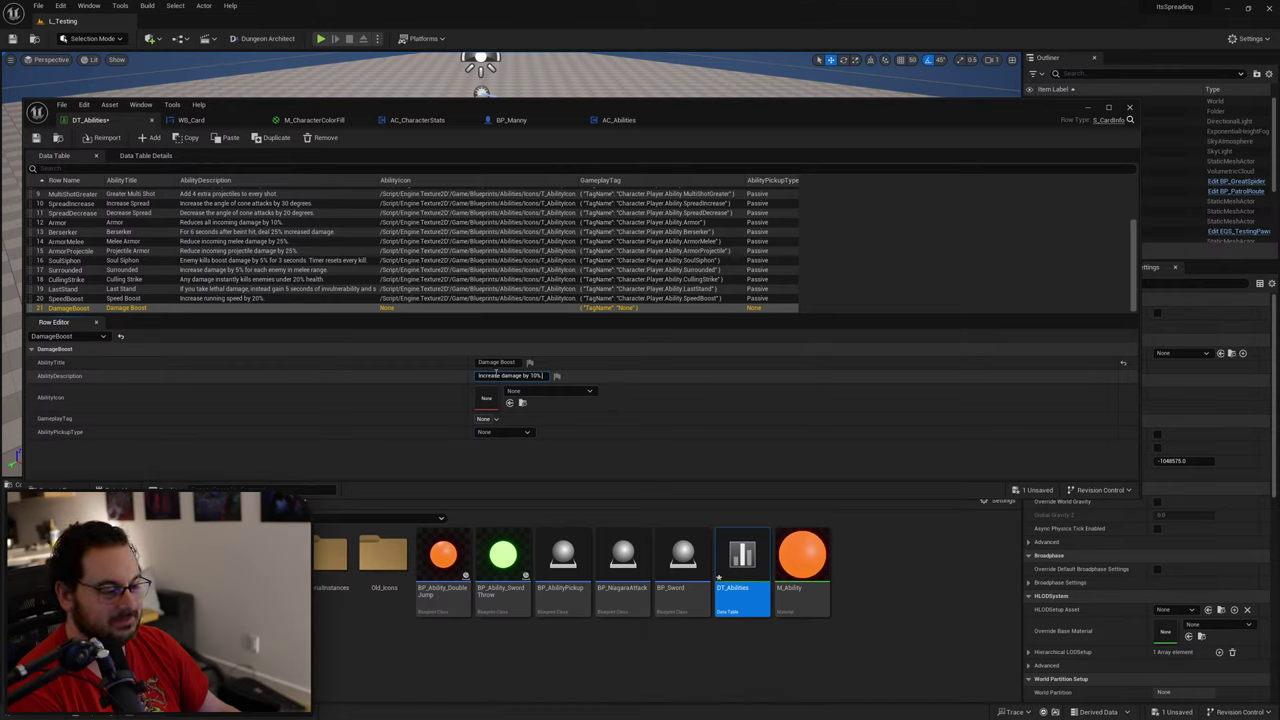
click(479, 377)
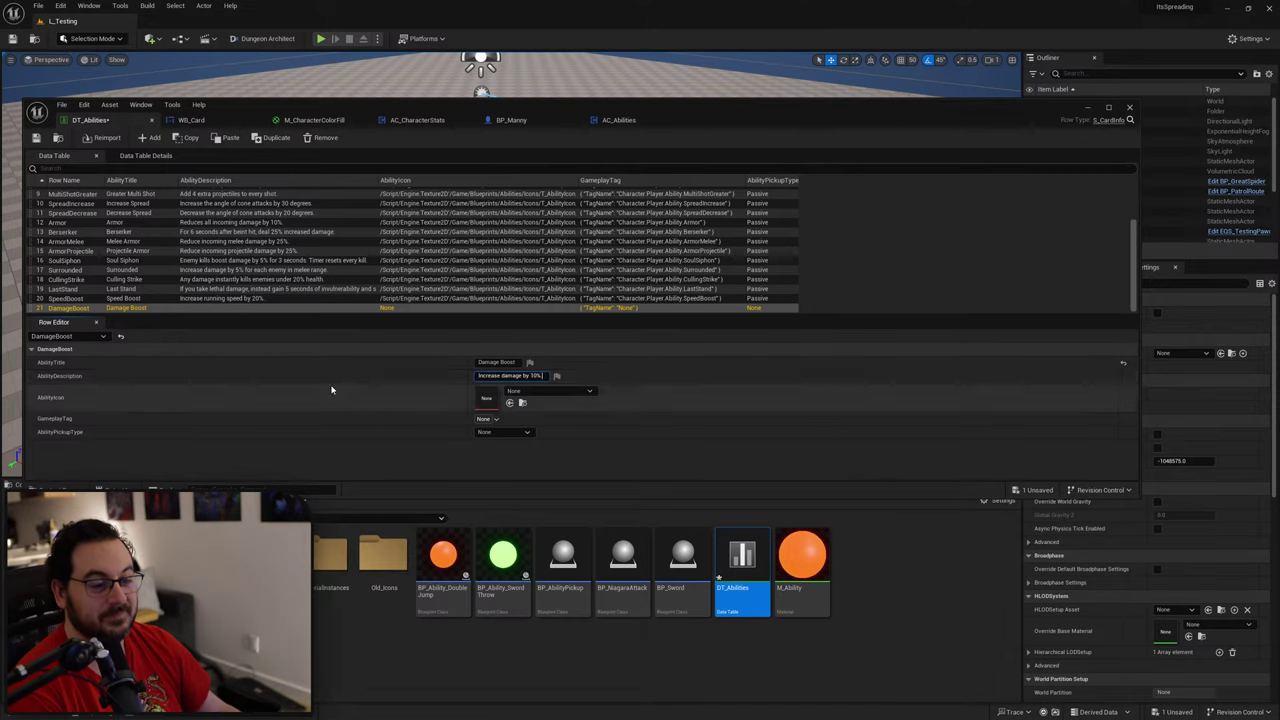
Step: Create the gameplay tag Character.Player.Ability.DamageBoost in DefaultGameplayTags.ini and assign it to the DamageBoost row
click(494, 420)
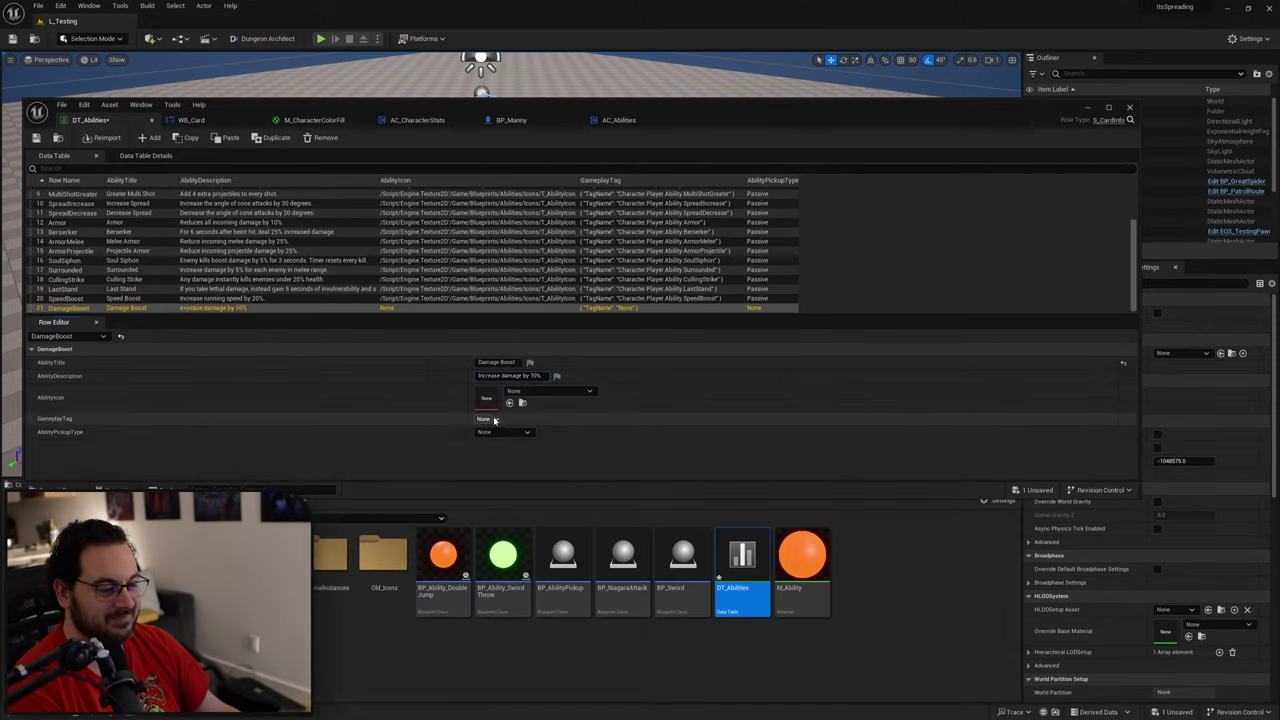
click(494, 421)
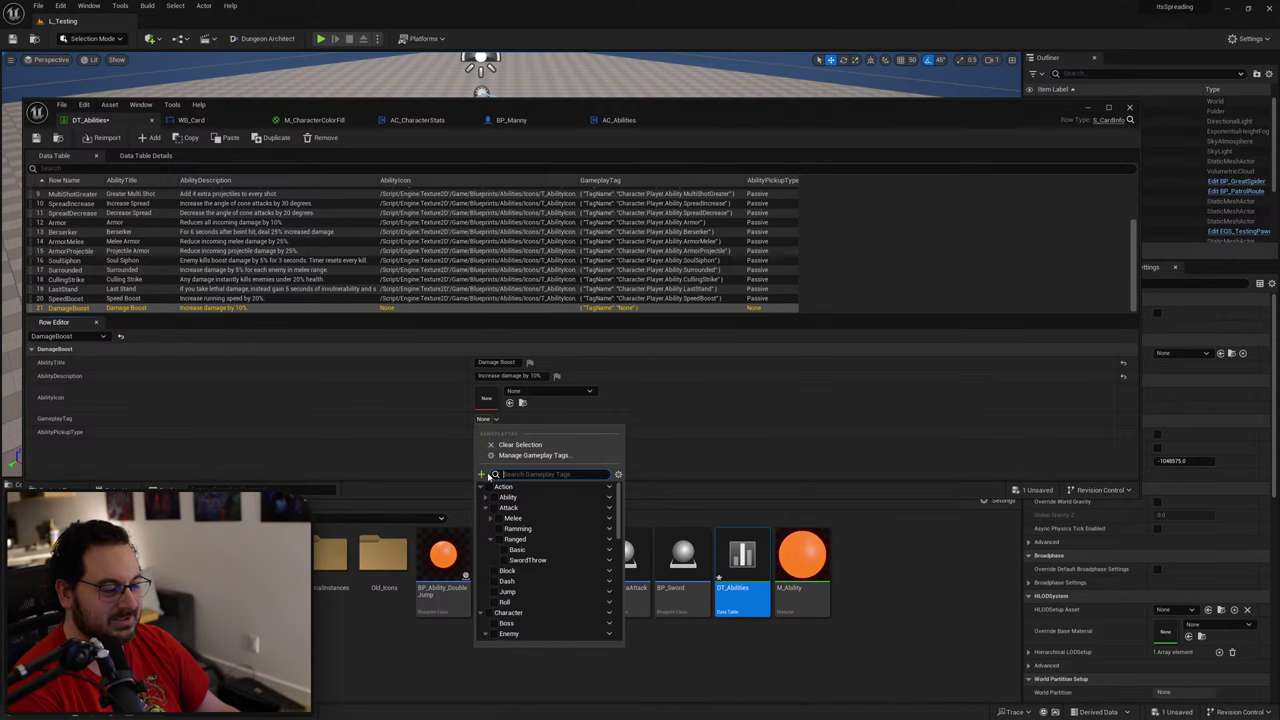
click(482, 475)
click(530, 513)
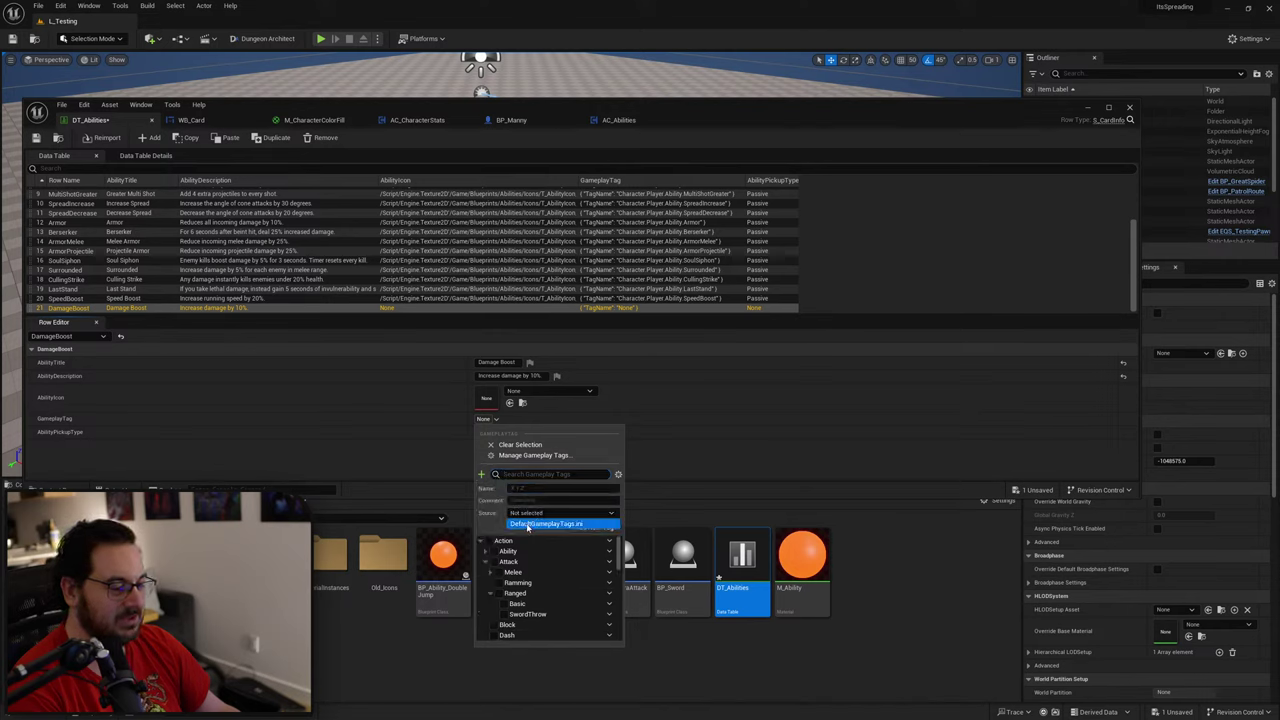
click(545, 524)
click(540, 488)
text(Charac)
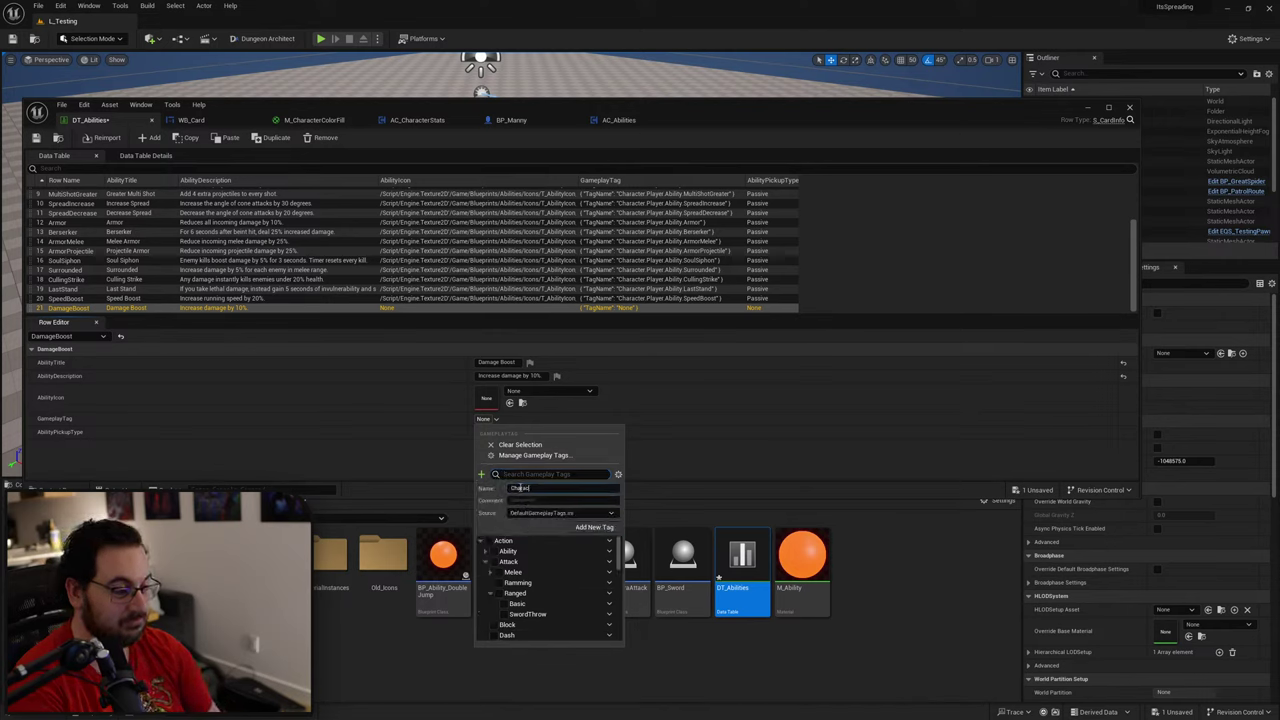
text(ter.Pl)
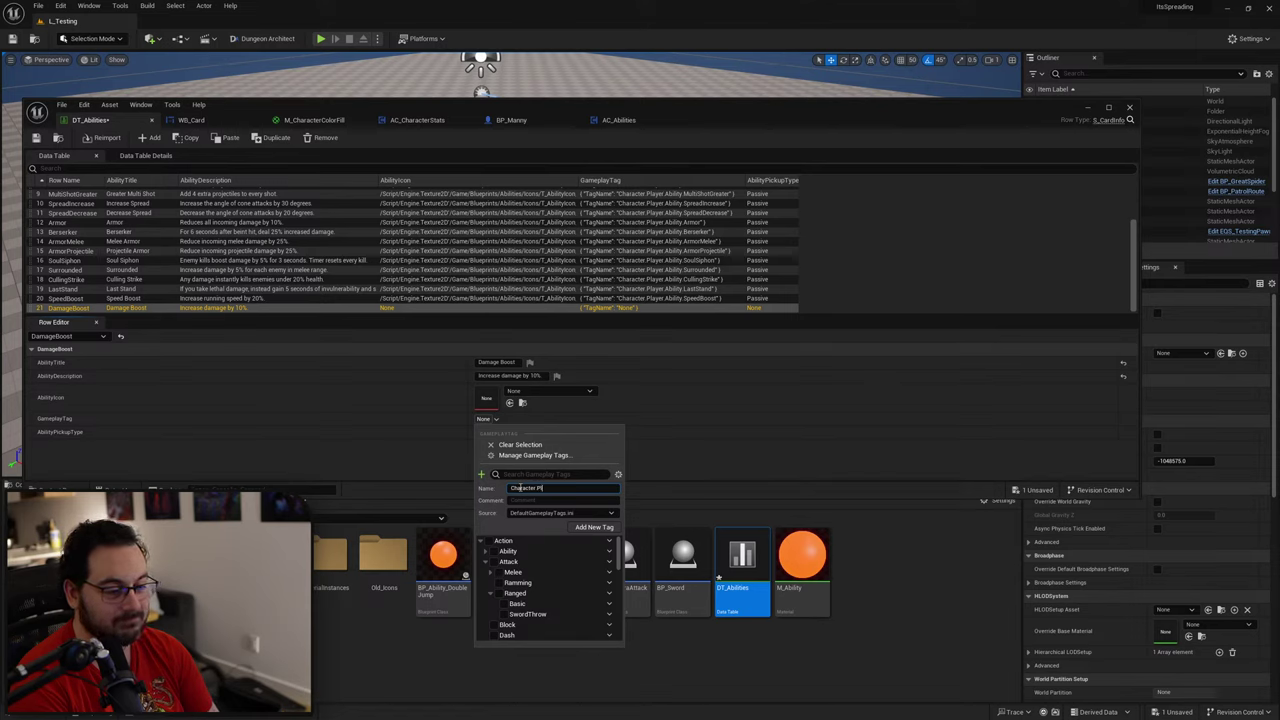
text(ayer.Ability.Da)
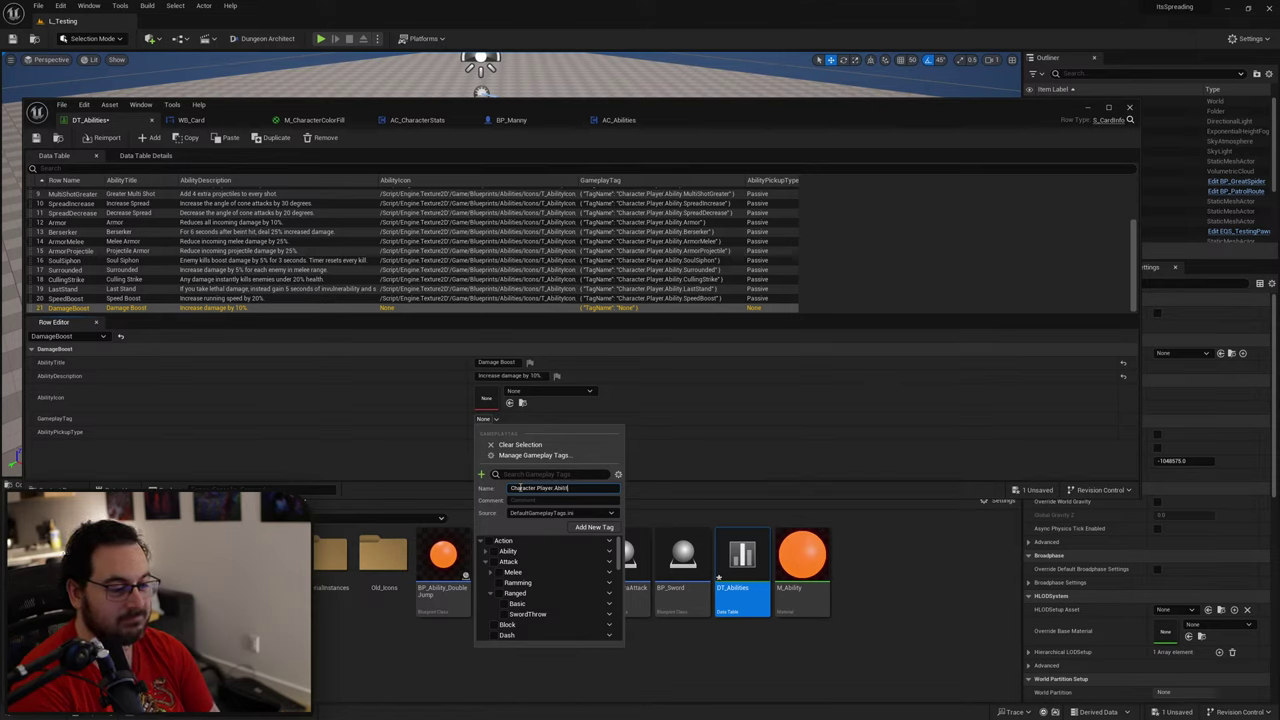
text(mageBoost)
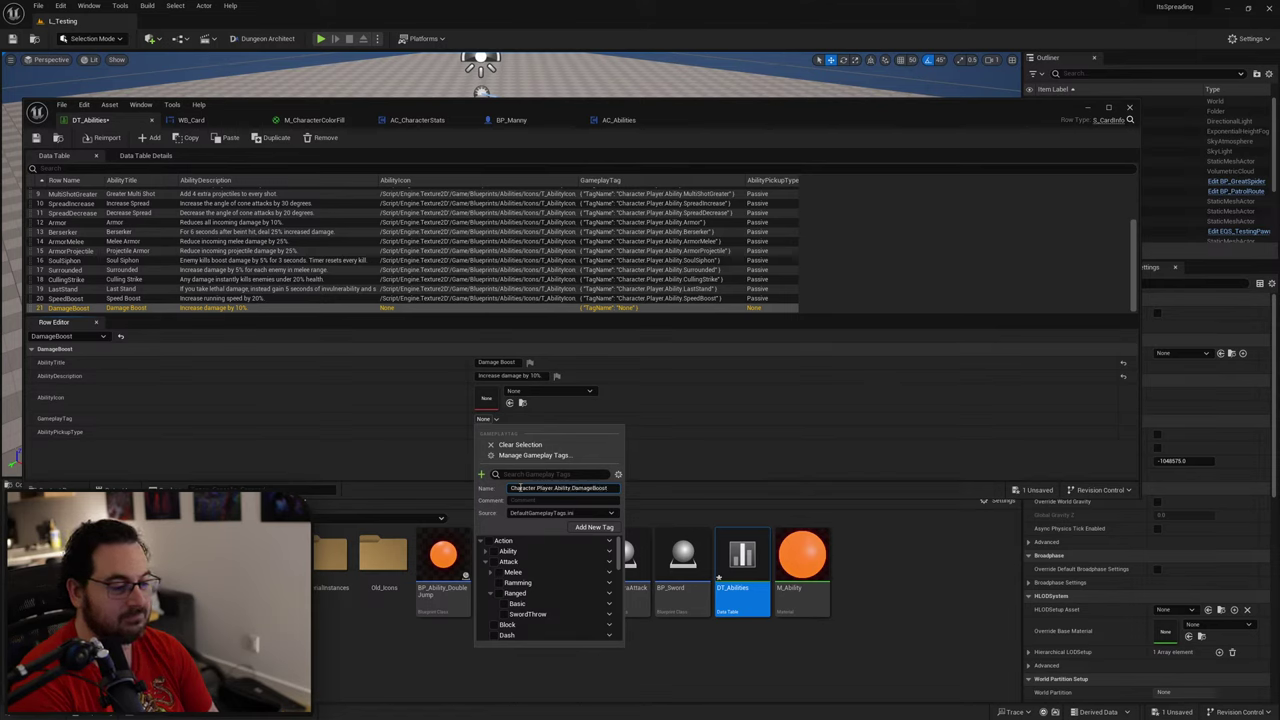
click(594, 527)
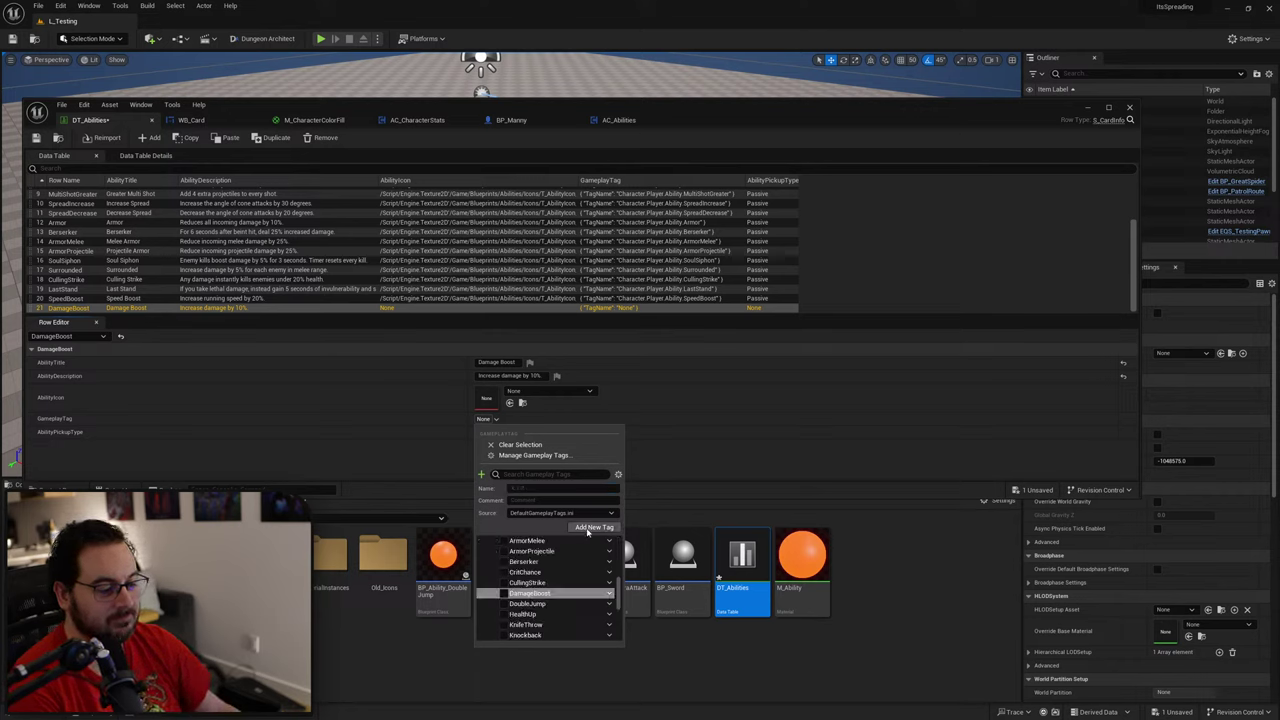
click(503, 594)
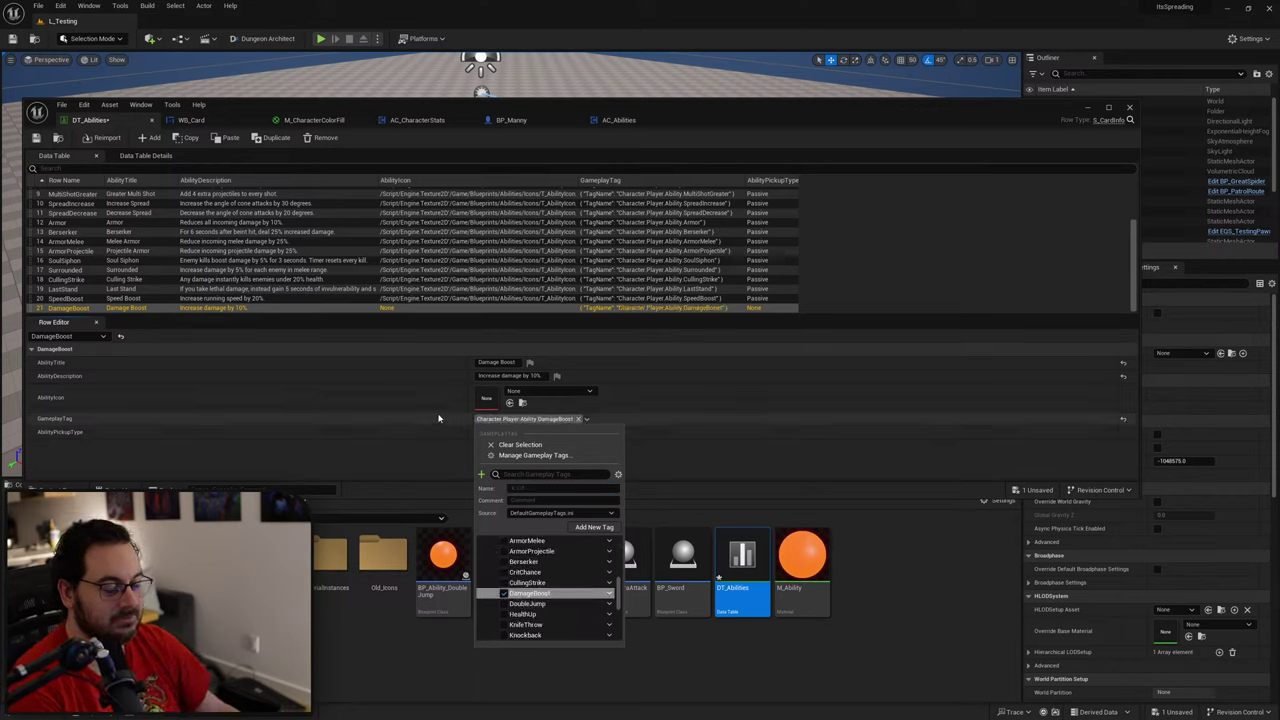
Step: Set the DamageBoost row's ability pickup type to Passive
click(500, 433)
click(500, 433)
click(492, 449)
click(575, 392)
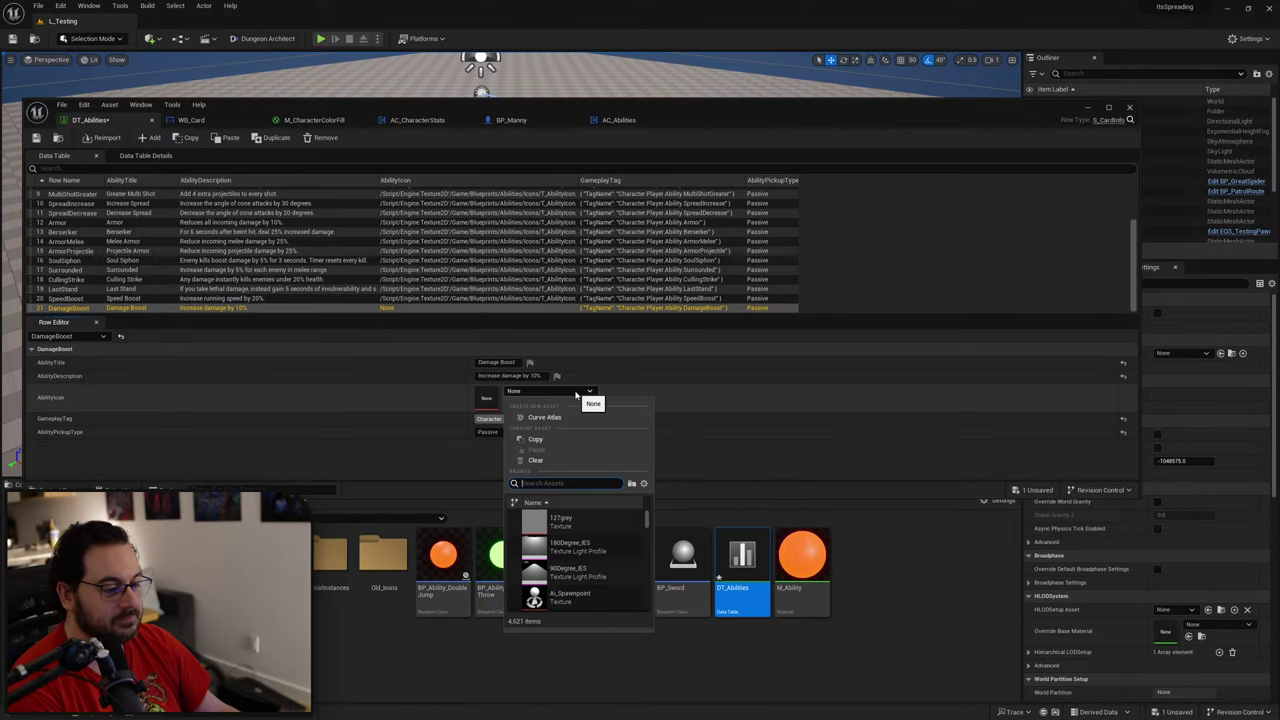
click(579, 392)
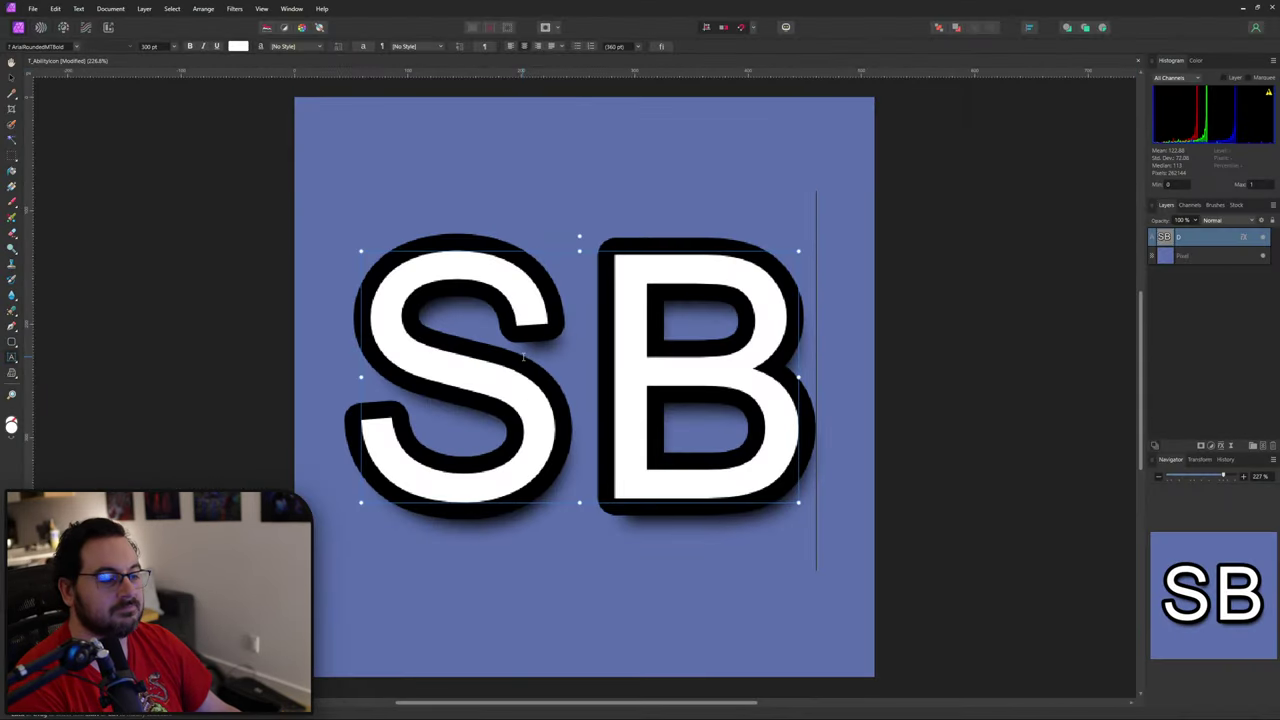
Step: In Affinity Photo, change the icon text to "DB" and export it as T_AbilityIcon_DamageBoost.jpg in the AbilityIcons folder
double_click(522, 356)
text(DB)
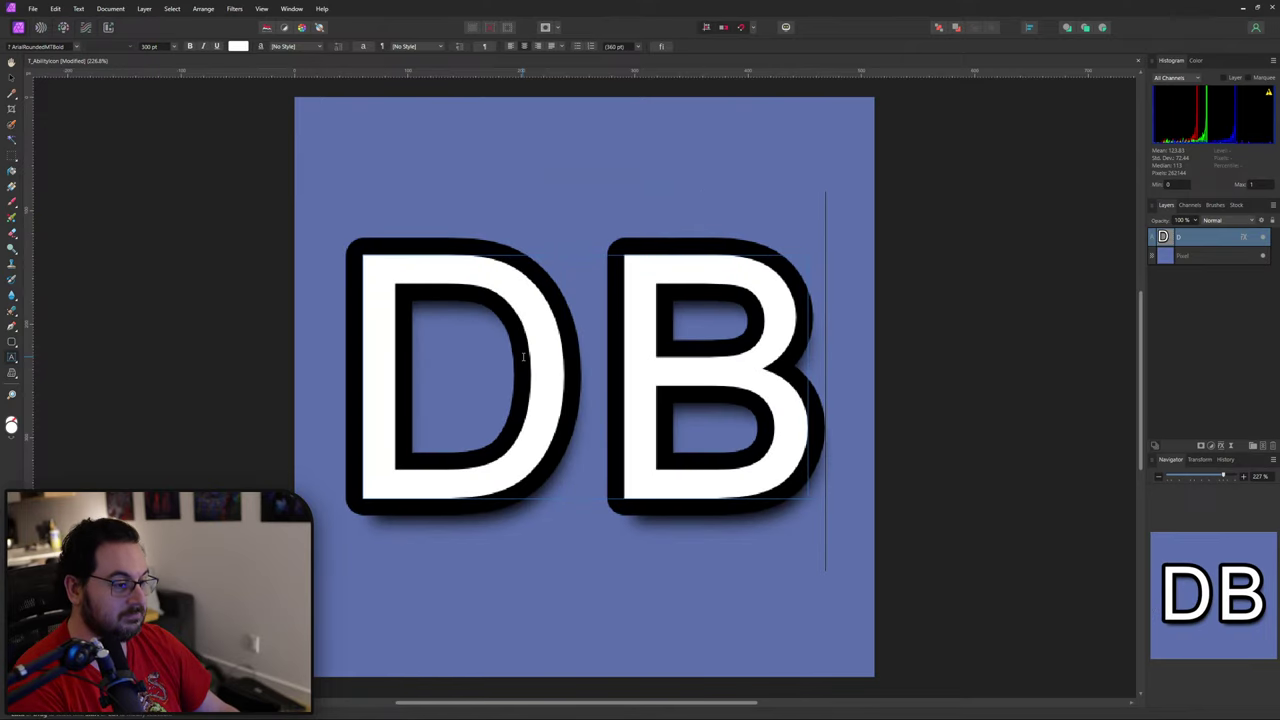
key(ctrl+alt+shift+w)
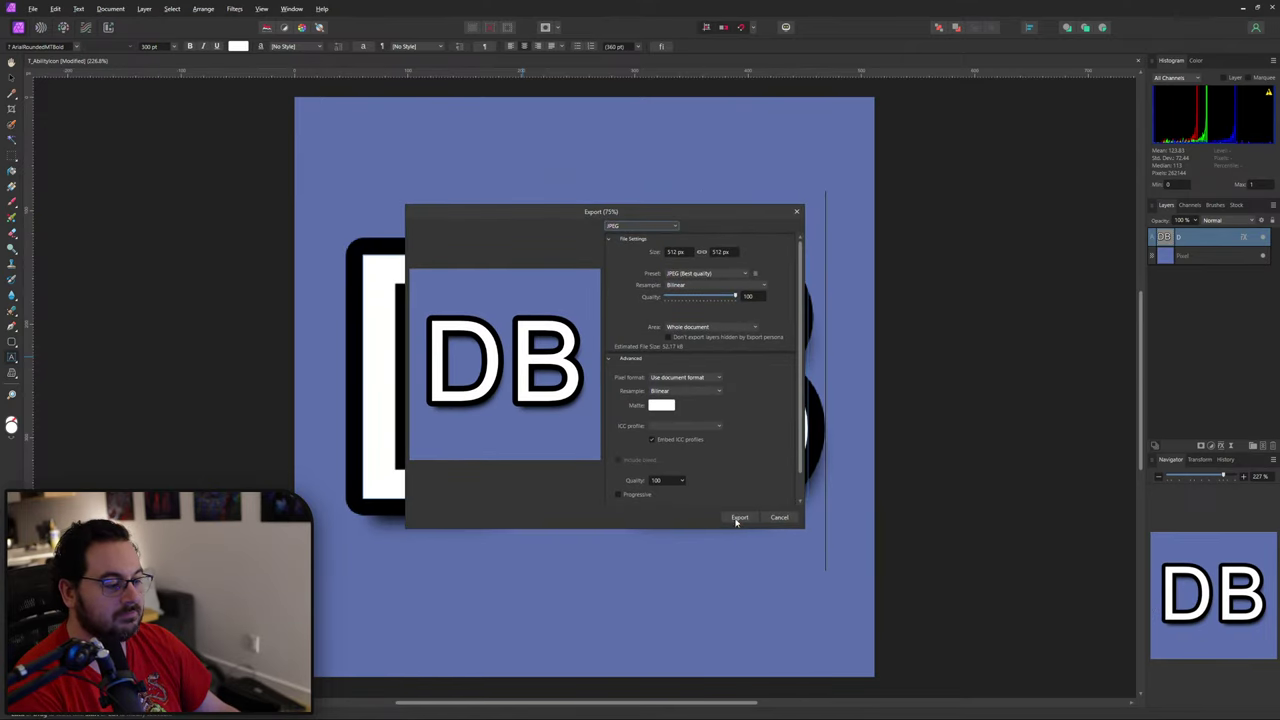
click(738, 518)
click(171, 90)
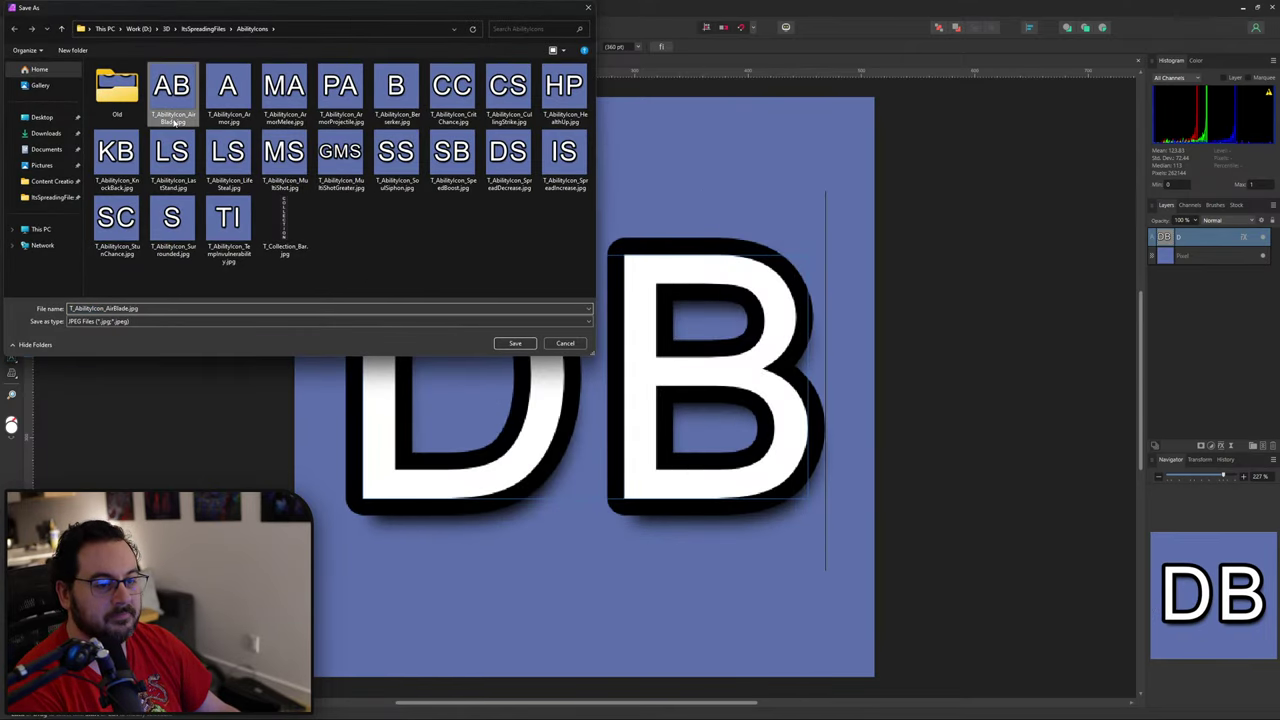
drag(105, 309, 129, 312)
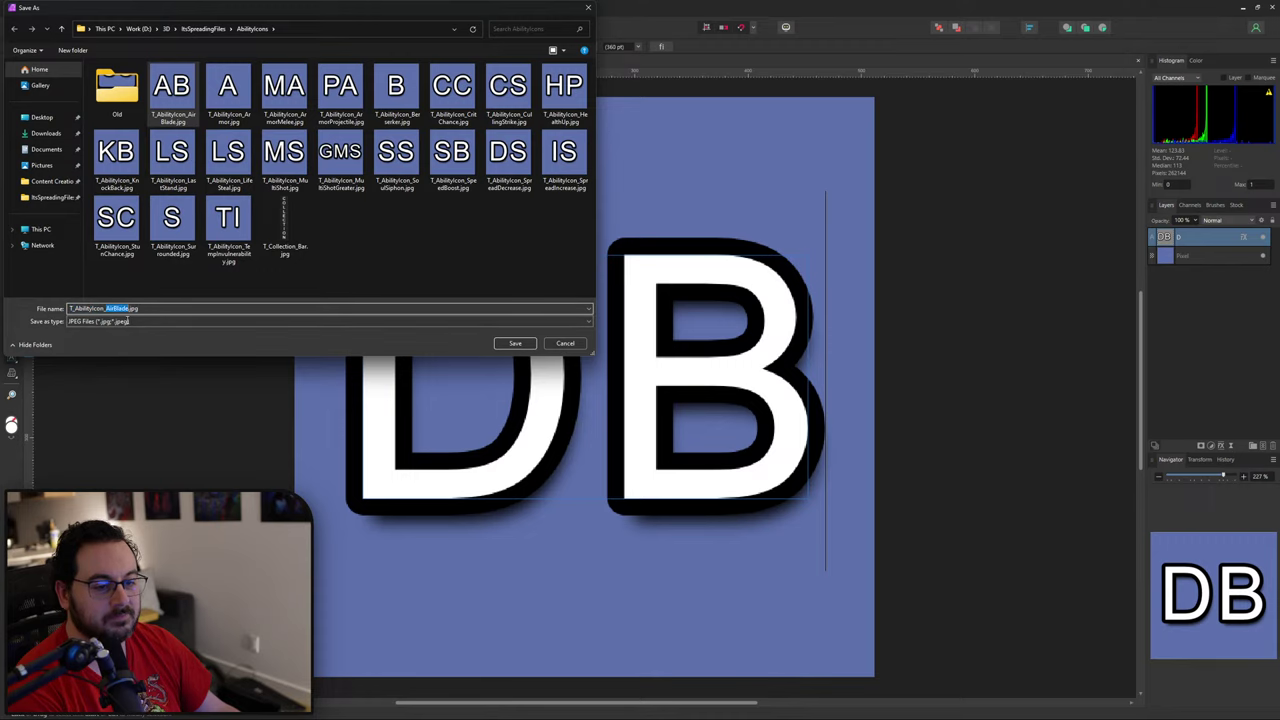
text(Dama)
text(geBoost)
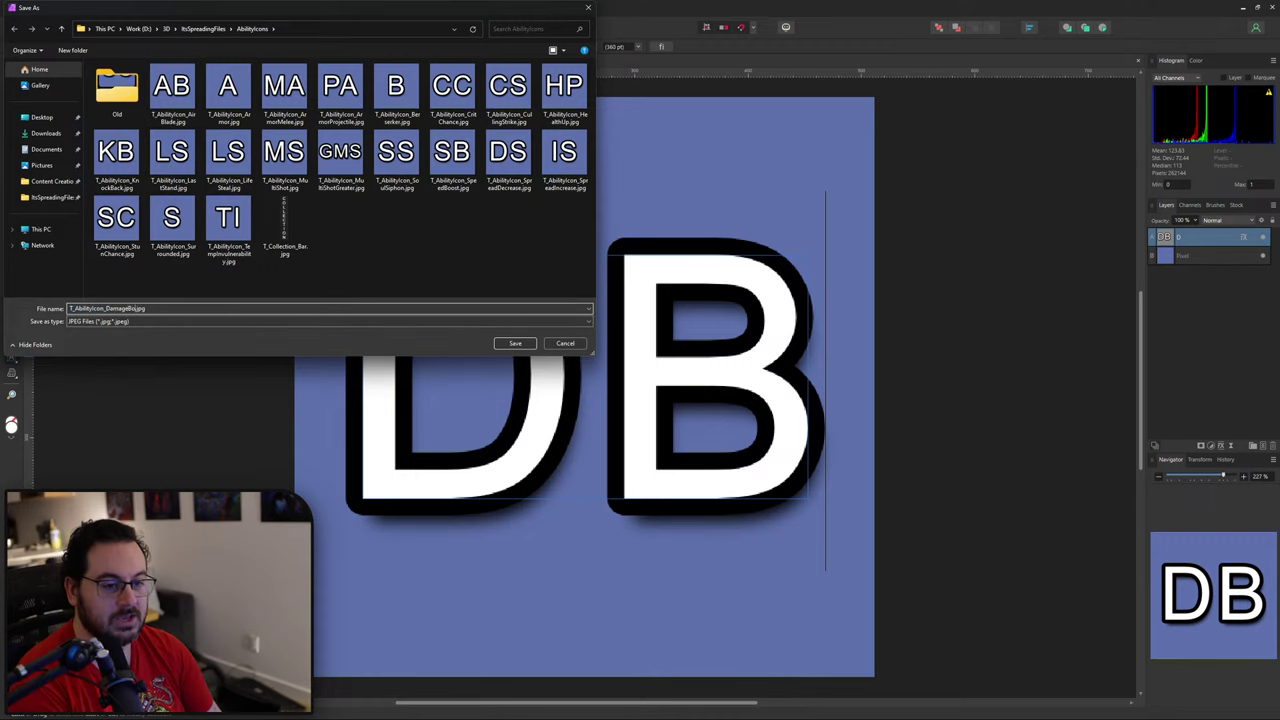
key(Return)
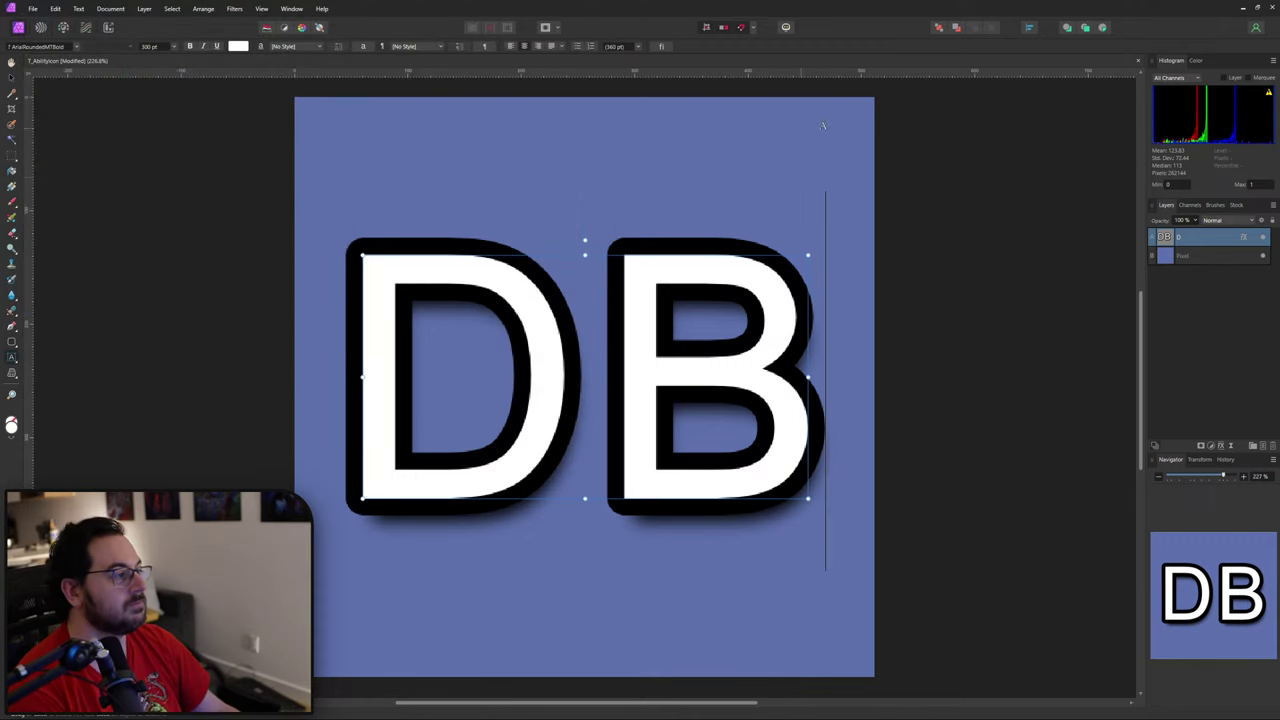
Step: Back in Unreal, import T_AbilityIcon_DamageBoost beside the Speed Boost icon and assign it as the DamageBoost row's ability icon
click(1242, 8)
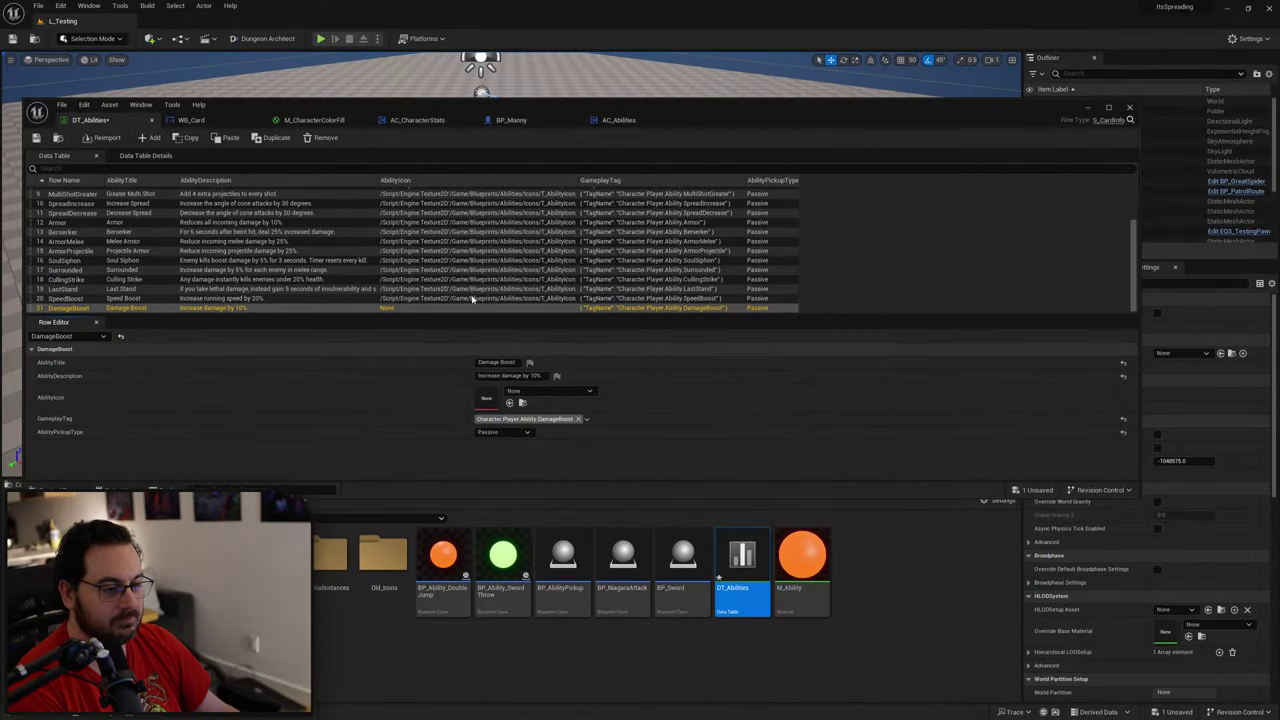
click(400, 298)
click(522, 402)
click(380, 309)
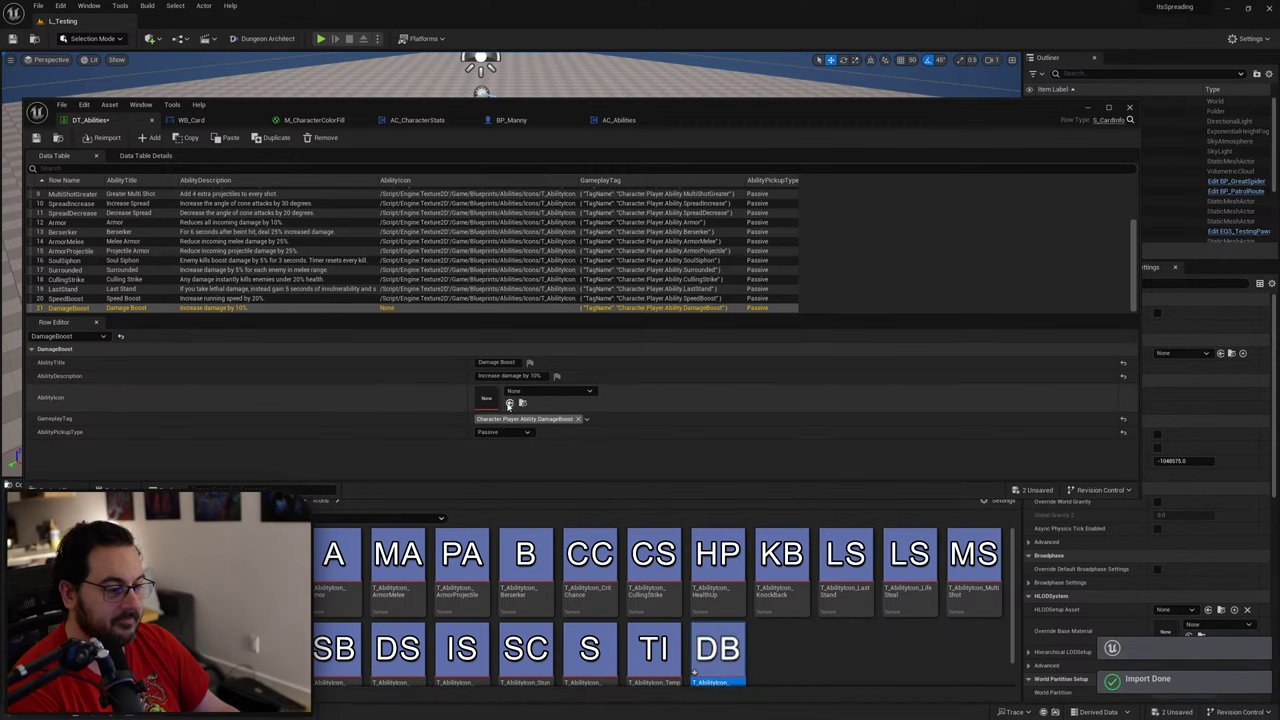
click(509, 402)
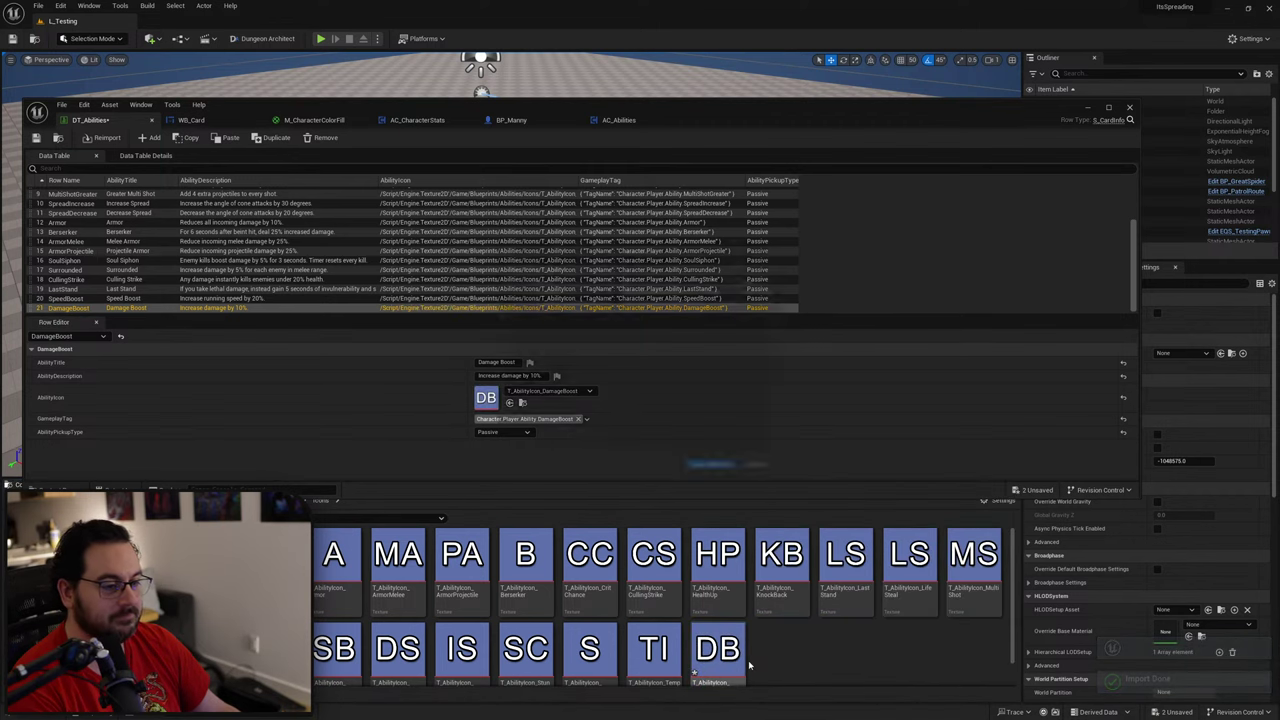
Step: Save the DT_Abilities data table and the T_AbilityIcon_DamageBoost texture
key(ctrl+shift+s)
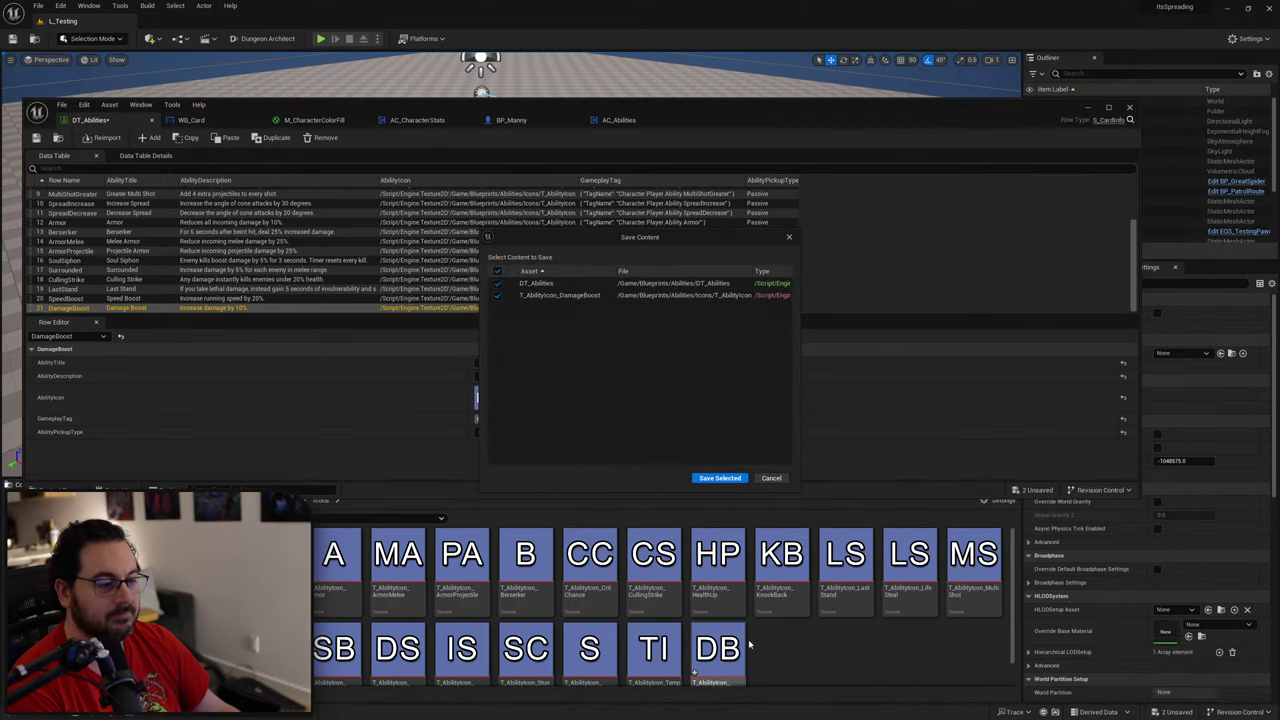
click(718, 479)
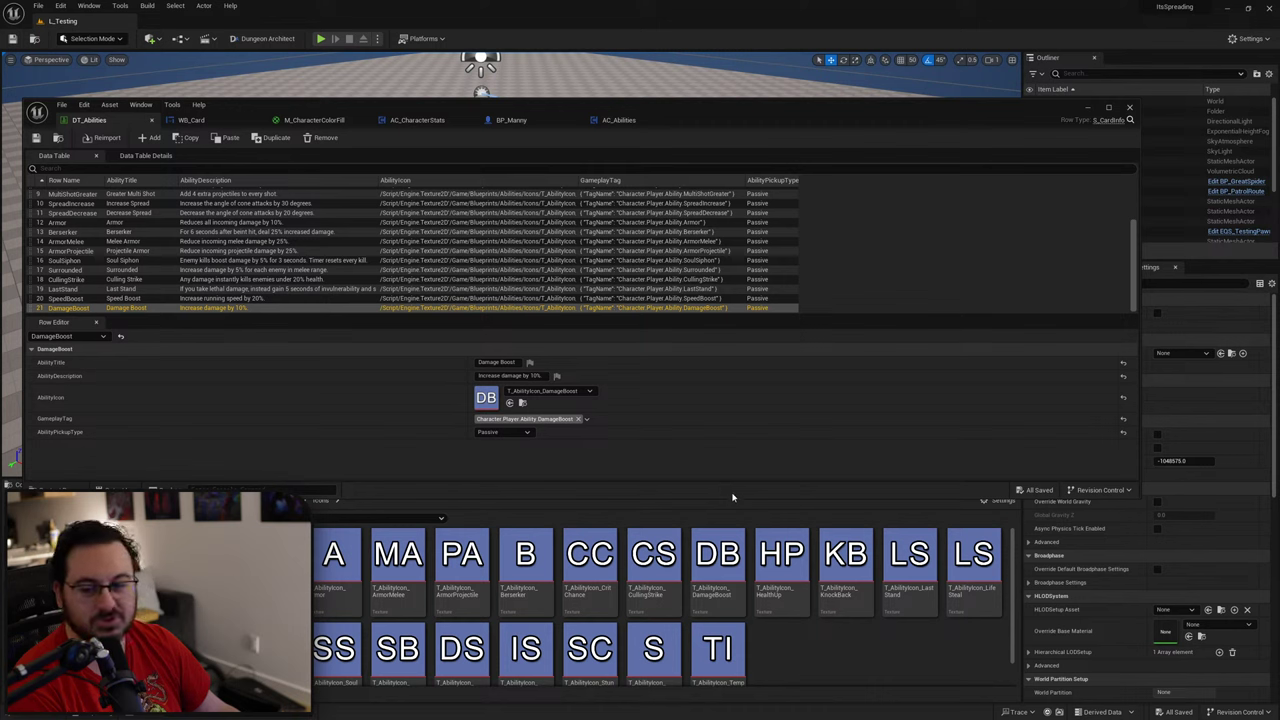
mouse_move(776, 556)
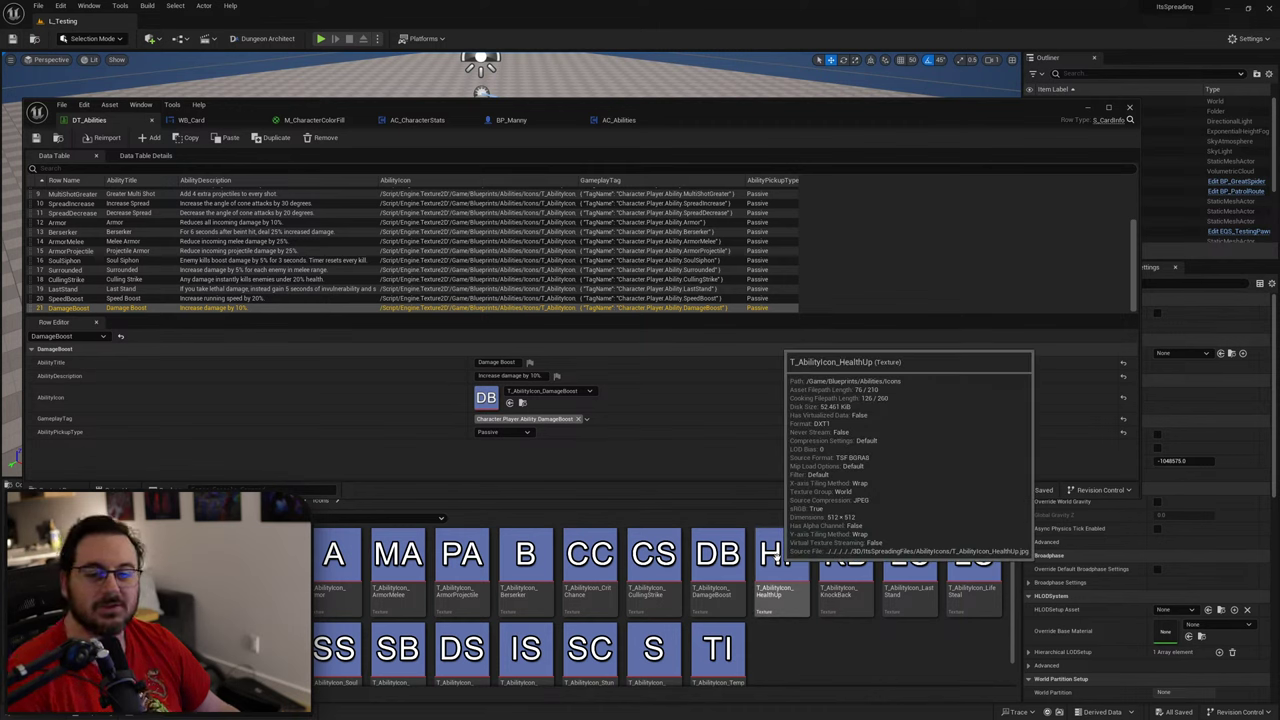
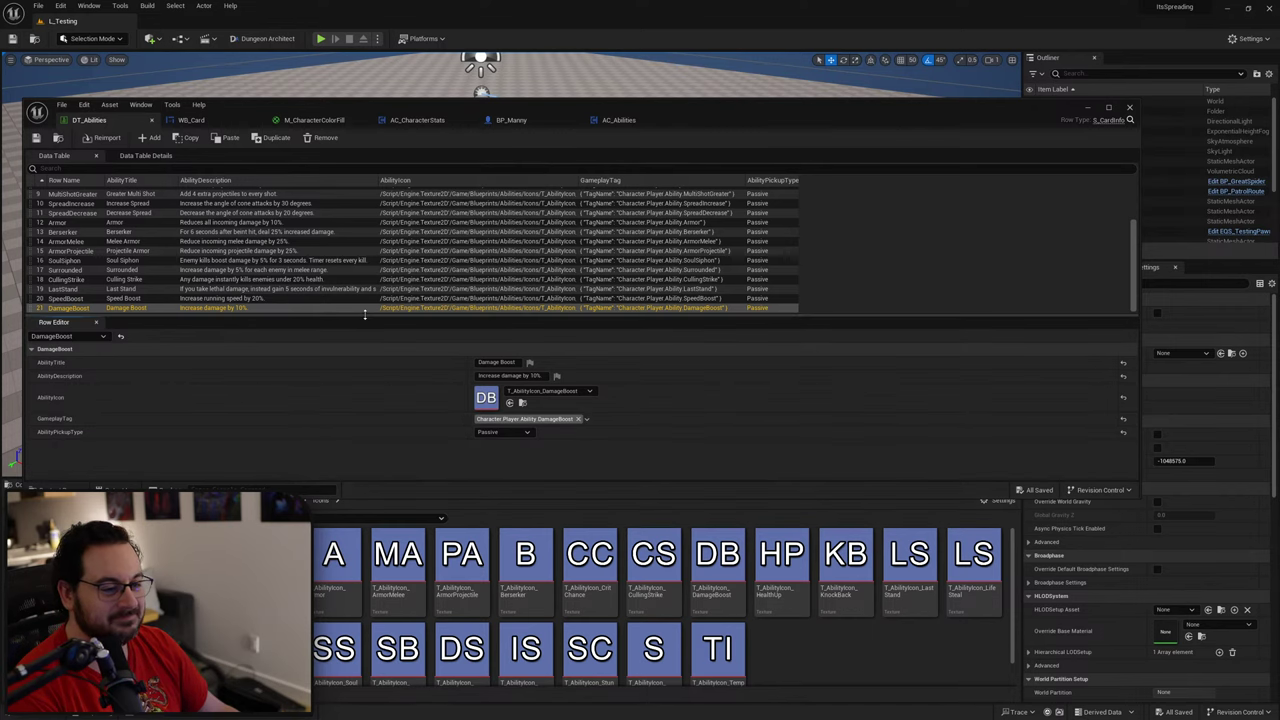
click(413, 299)
click(474, 307)
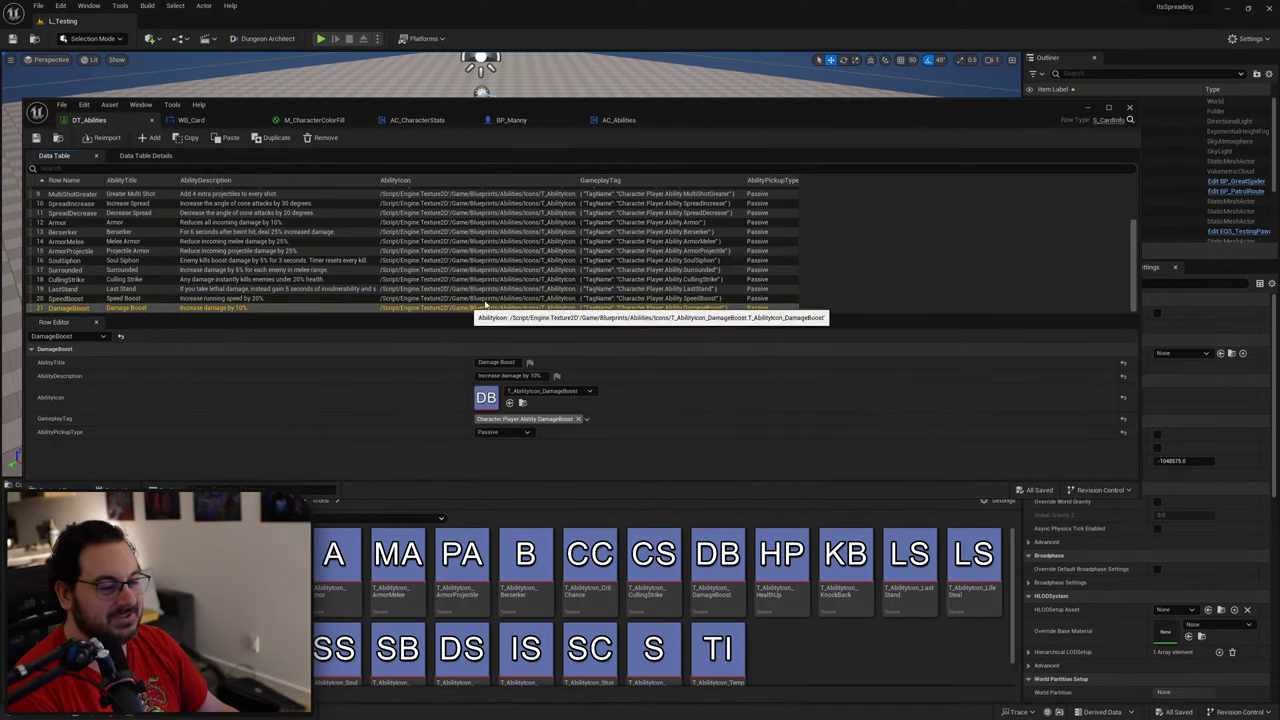
Step: Open the Get Combined Damage function from the Combined Stats category of the AC_Abilities blueprint
click(634, 120)
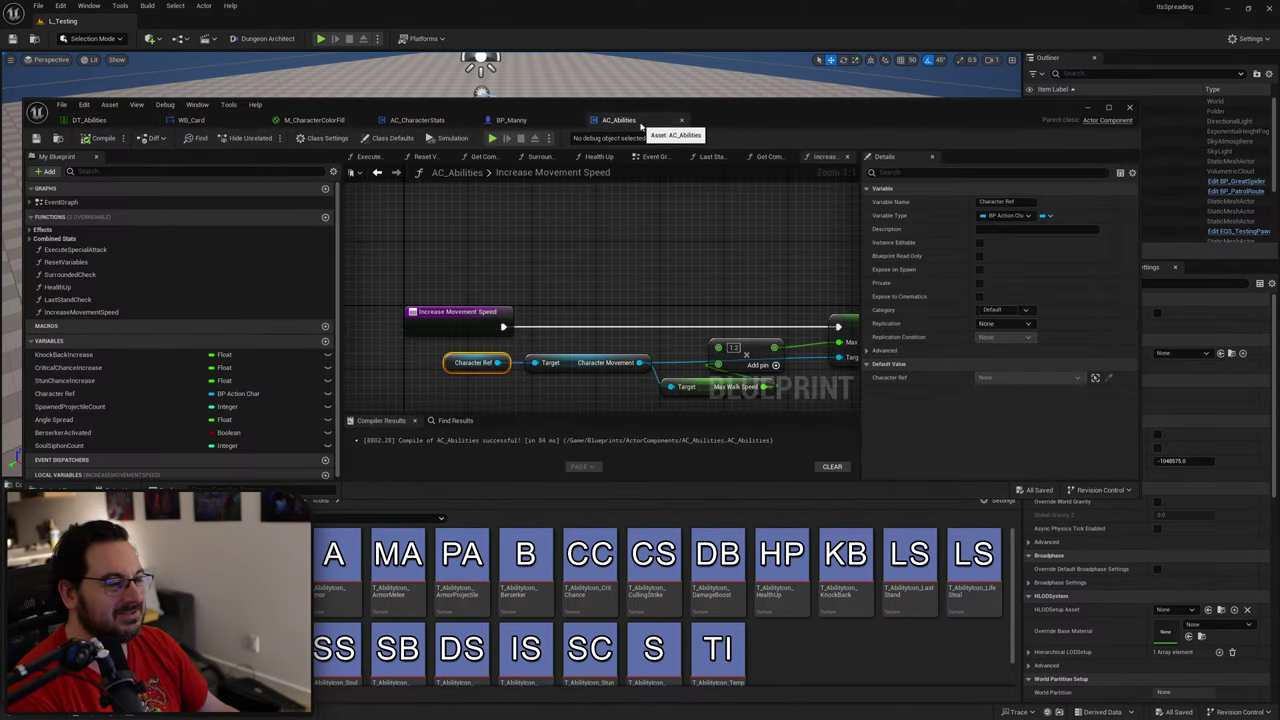
double_click(753, 121)
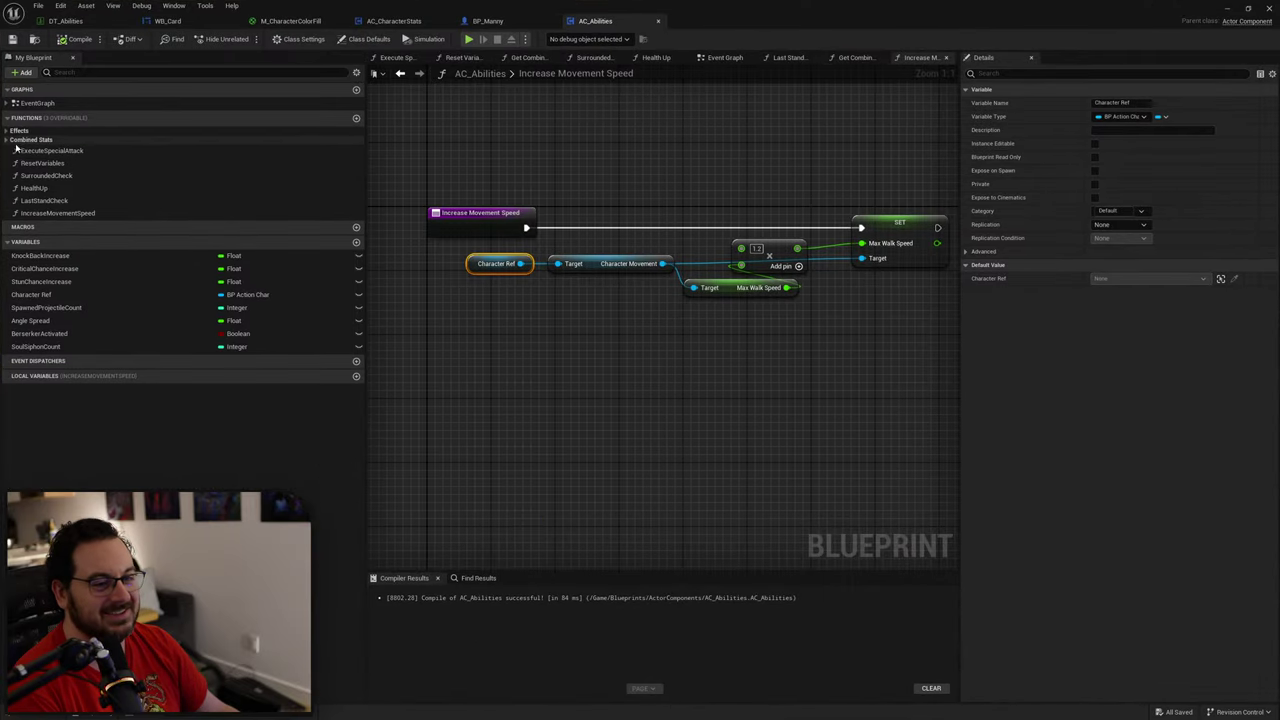
click(6, 139)
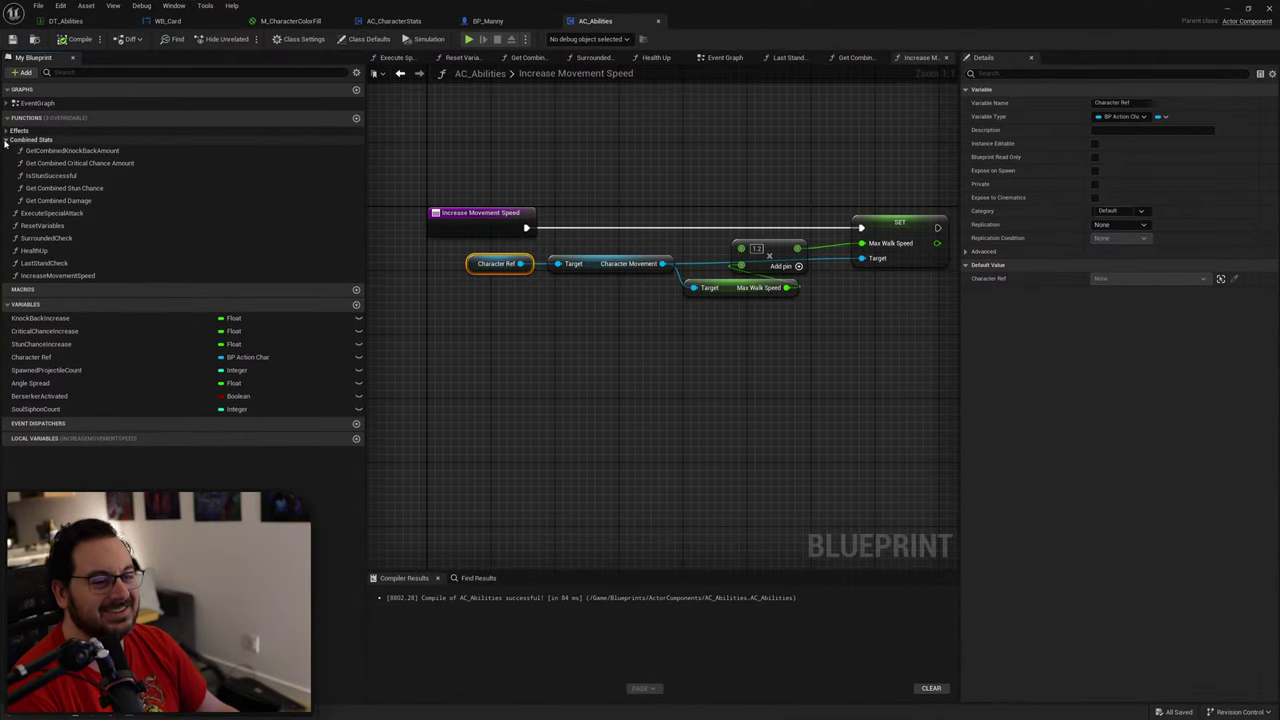
double_click(89, 202)
scroll(652, 409, down, 5)
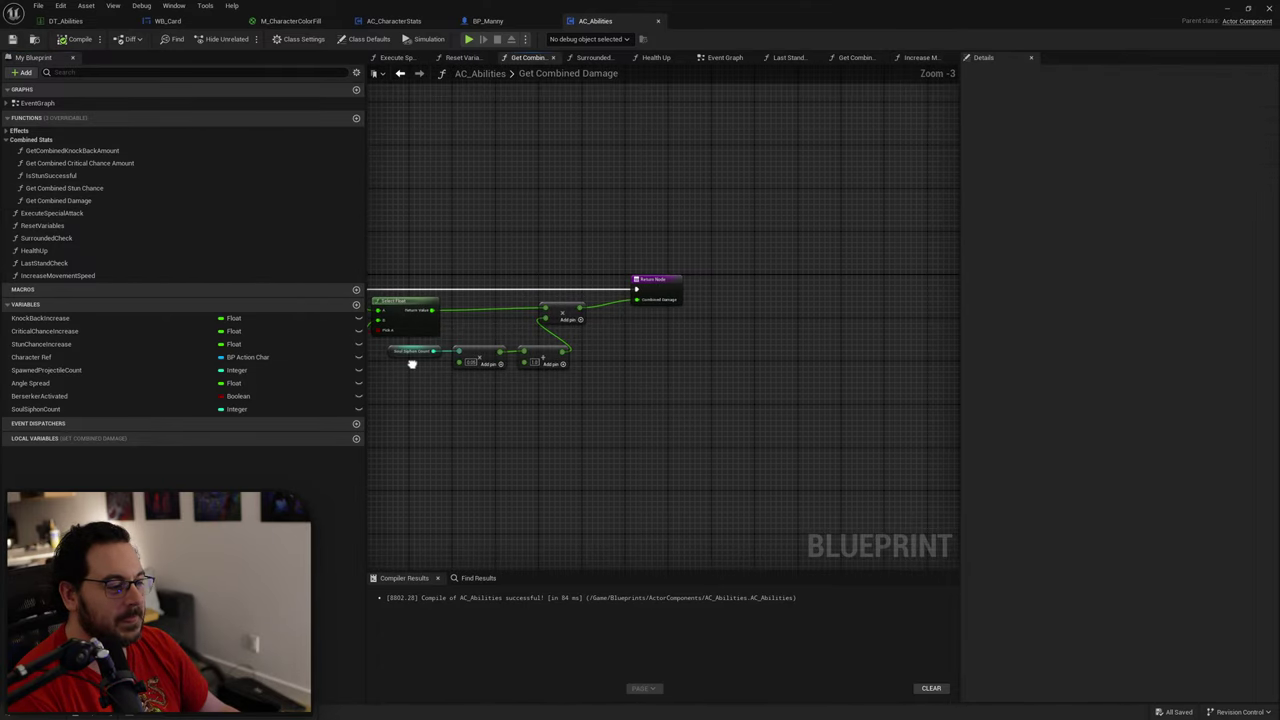
Step: Shift the Soul Siphon Count multiply and add nodes slightly left and move the Return Node right to make room before it
right_drag(554, 347, 881, 314)
scroll(822, 340, up, 2)
right_drag(855, 376, 1130, 408)
right_drag(506, 397, 463, 406)
right_drag(695, 410, 431, 423)
right_drag(801, 409, 669, 400)
drag(713, 386, 528, 348)
drag(707, 357, 670, 357)
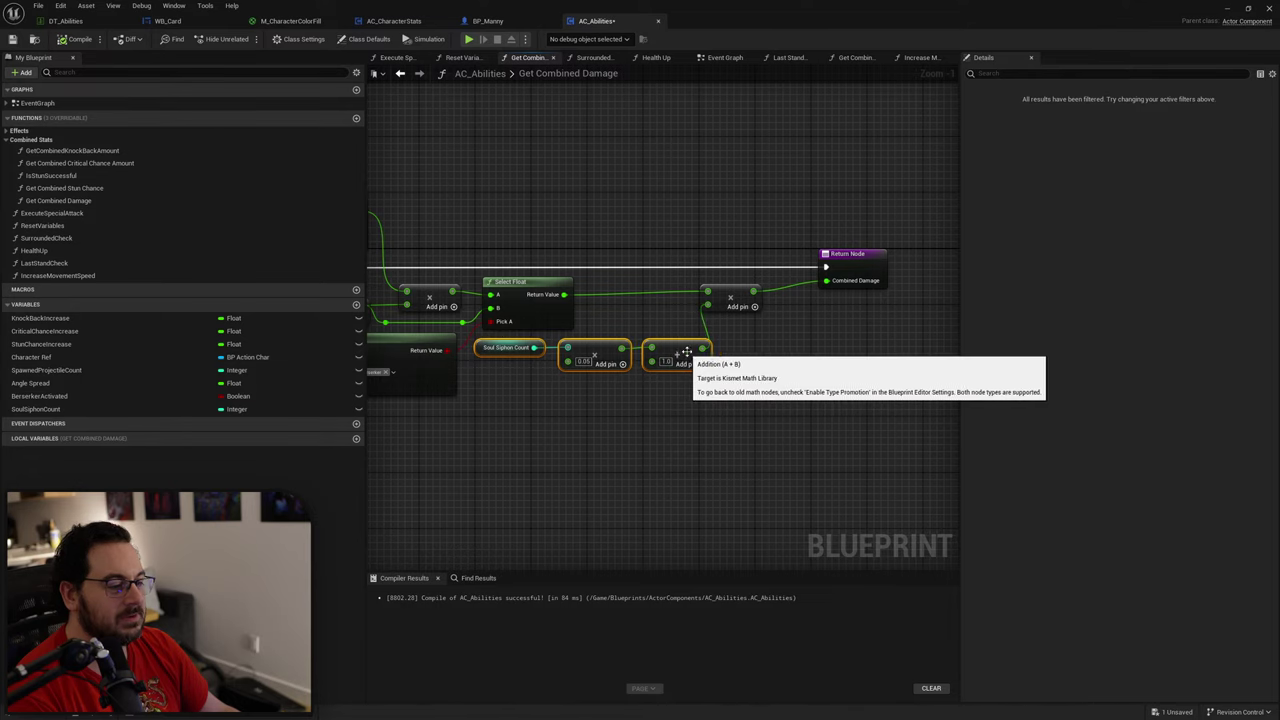
right_drag(669, 356, 538, 383)
right_drag(707, 293, 600, 318)
drag(600, 318, 752, 318)
Step: Examine how the Berserker and Soul Siphon multipliers are chained into the combined damage output
right_drag(625, 378, 958, 317)
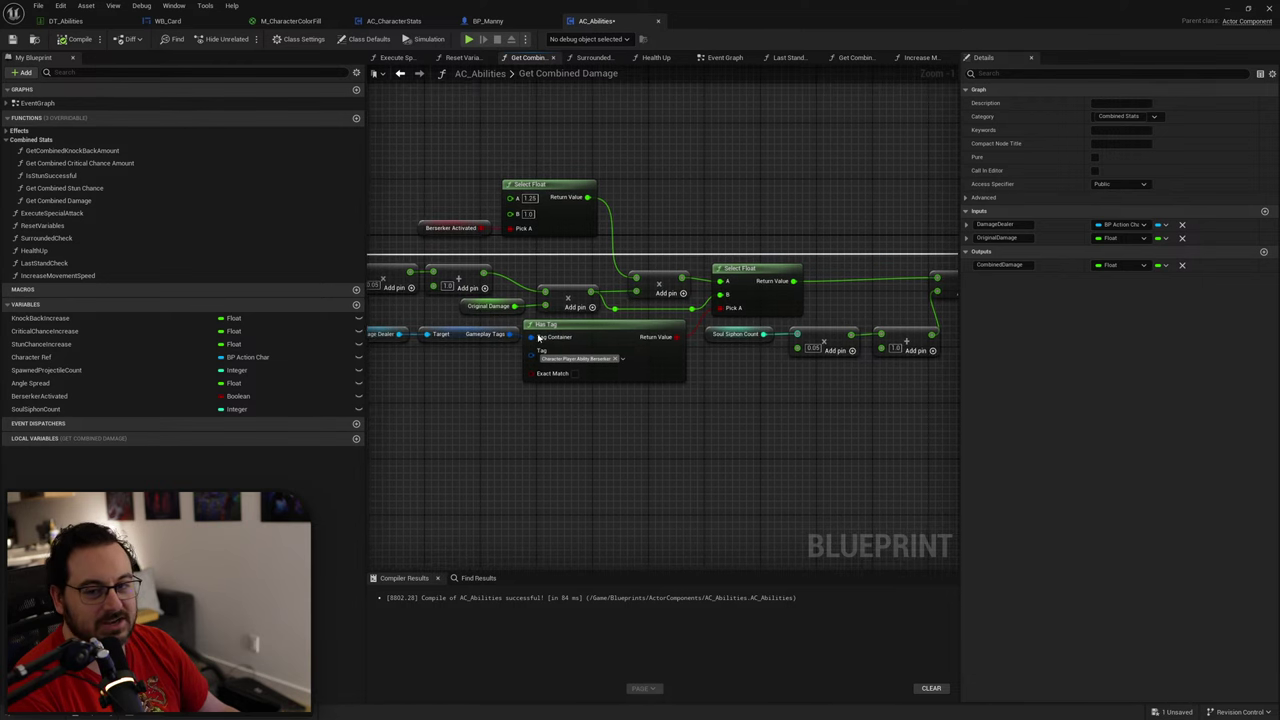
right_drag(706, 265, 559, 257)
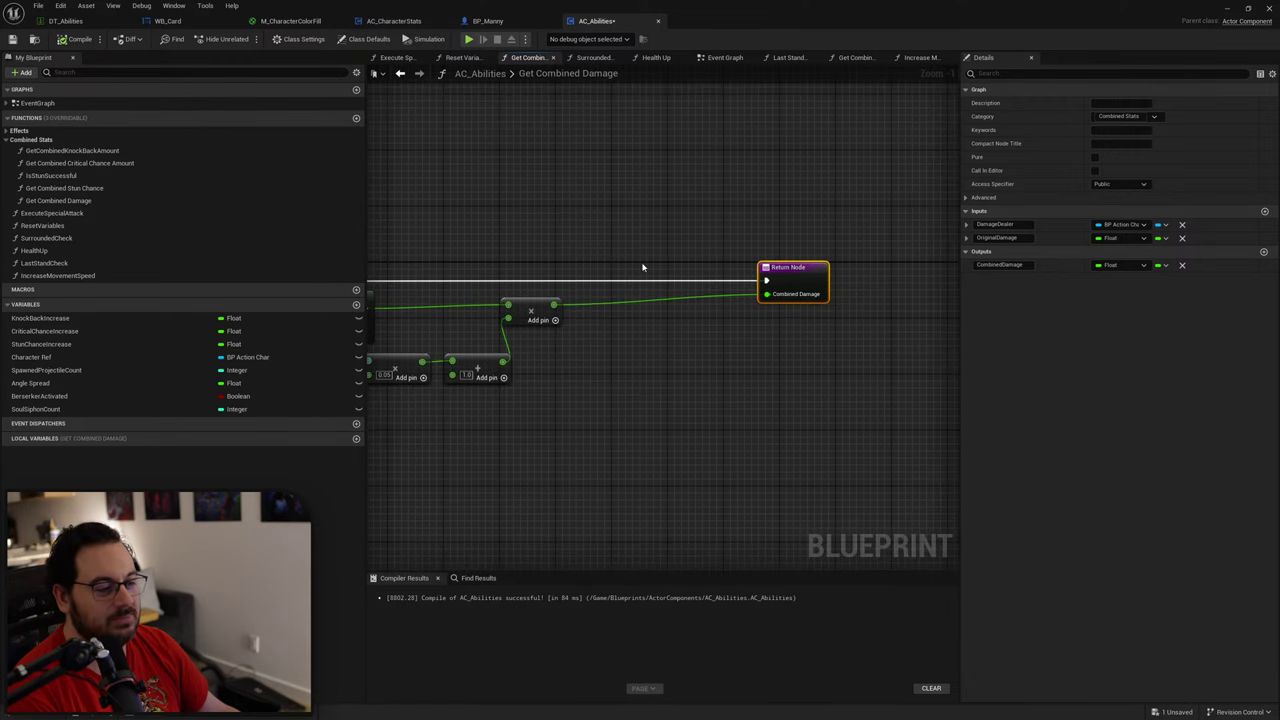
right_drag(643, 267, 863, 276)
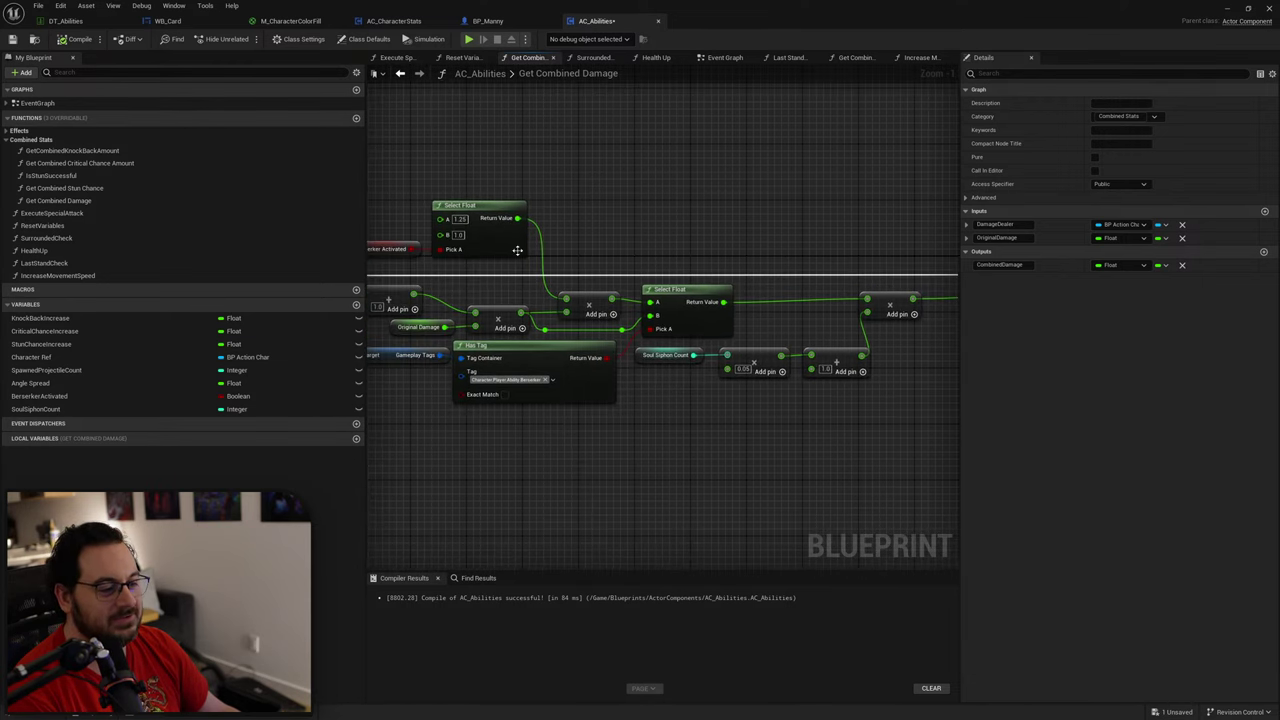
right_drag(537, 326, 697, 321)
right_drag(614, 219, 497, 183)
right_drag(751, 254, 495, 285)
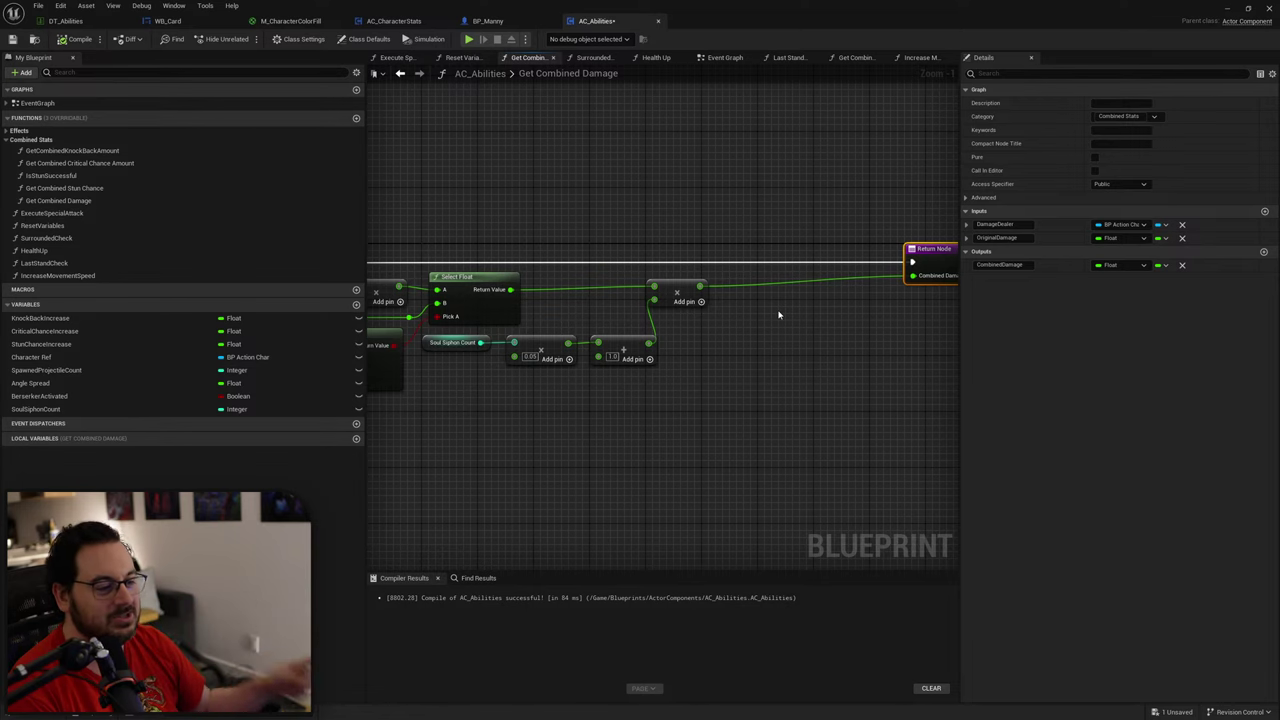
right_drag(757, 309, 1022, 330)
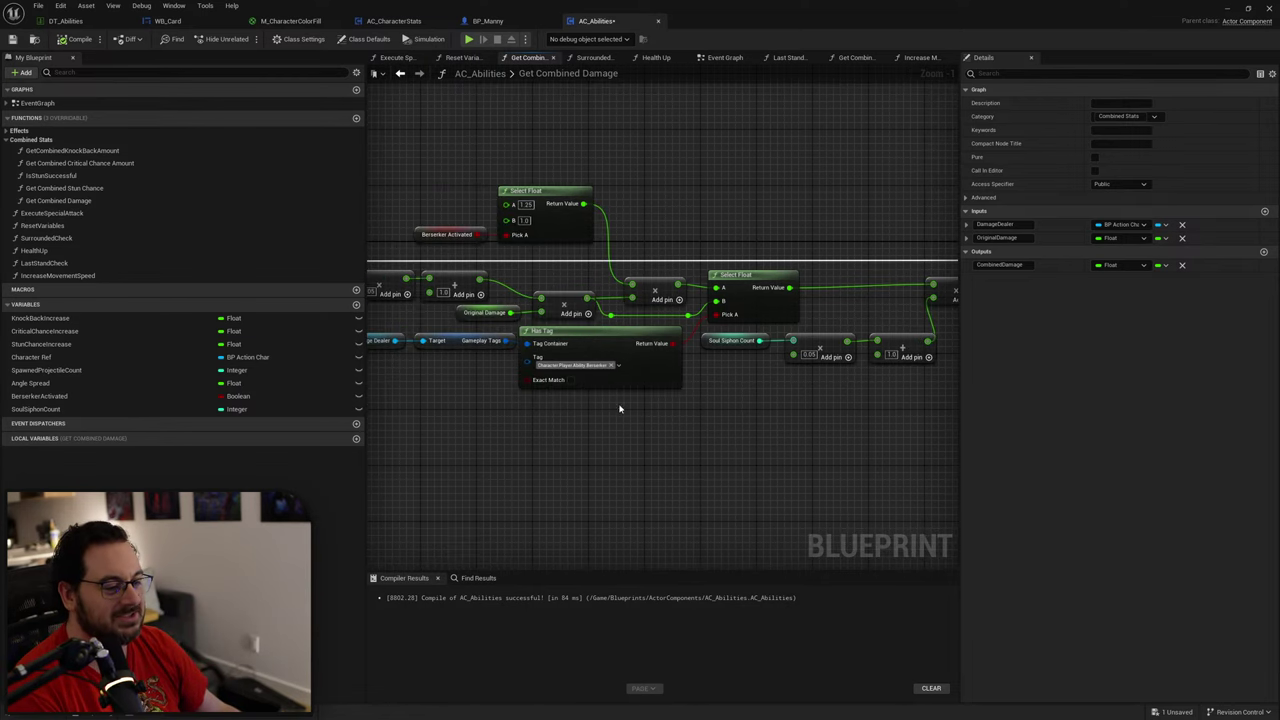
Step: Duplicate the Damage Dealer gameplay tag check with its Select Float and wire the copy between the Soul Siphon multiply and the Combined Damage output
click(588, 378)
right_drag(709, 400, 546, 389)
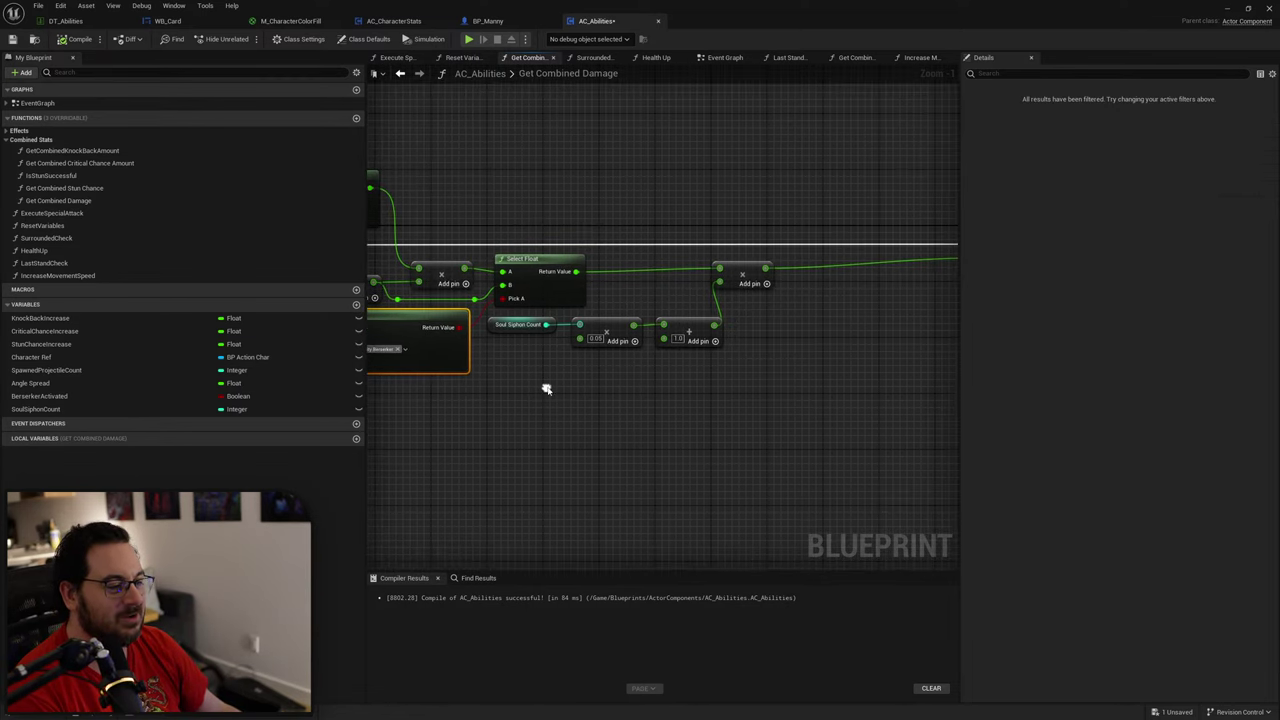
ctrl+click(563, 298)
key(ctrl+c)
right_drag(790, 378, 586, 384)
key(ctrl+v)
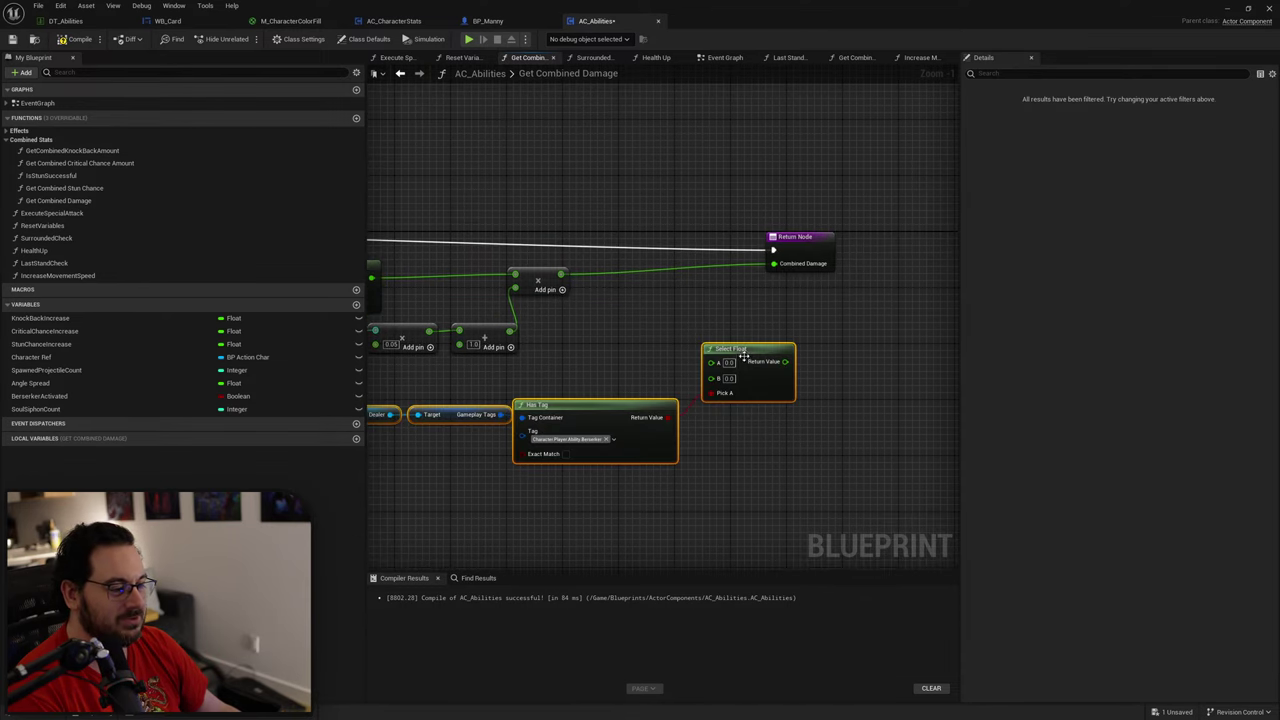
drag(560, 273, 899, 257)
right_drag(683, 446, 814, 383)
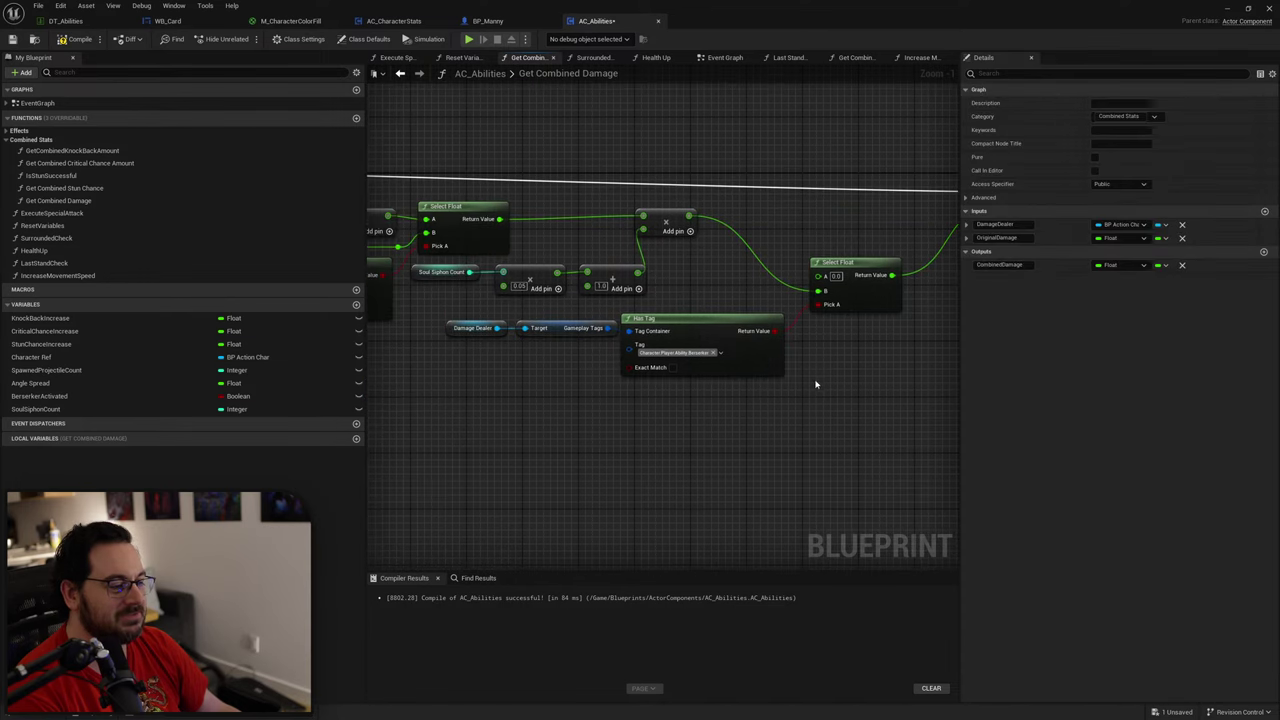
Step: Add a multiply node after the Soul Siphon multiply, set its factor to 1.1, and connect its result to input A of the new Select Float
right_drag(857, 302, 748, 349)
drag(582, 259, 627, 252)
text(mult)
key(Return)
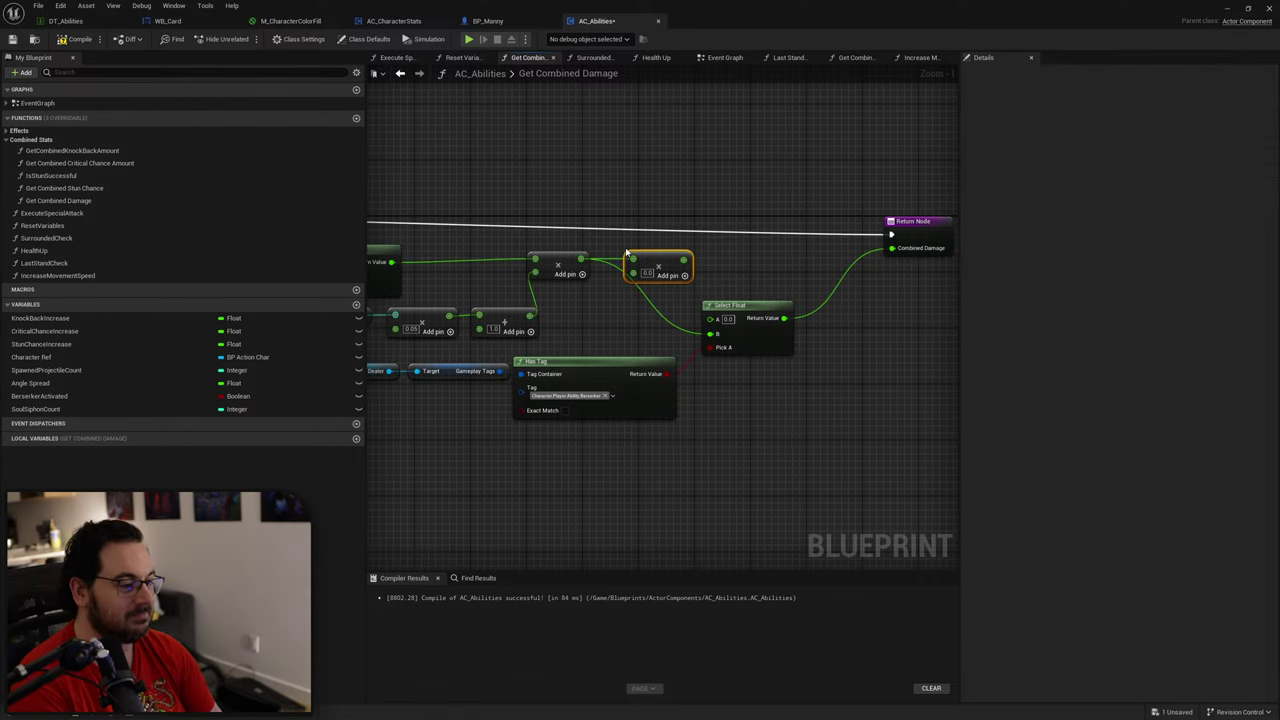
right_drag(546, 323, 630, 320)
scroll(745, 270, up, 1)
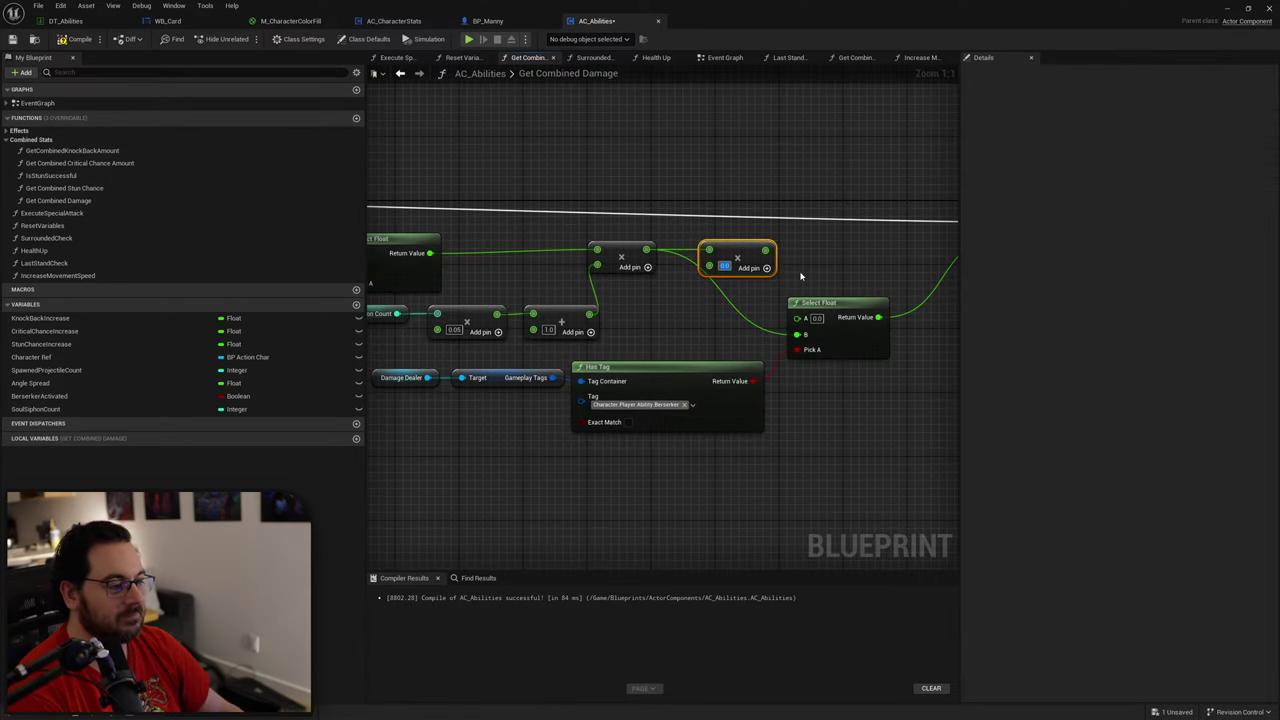
click(724, 265)
text(1.1)
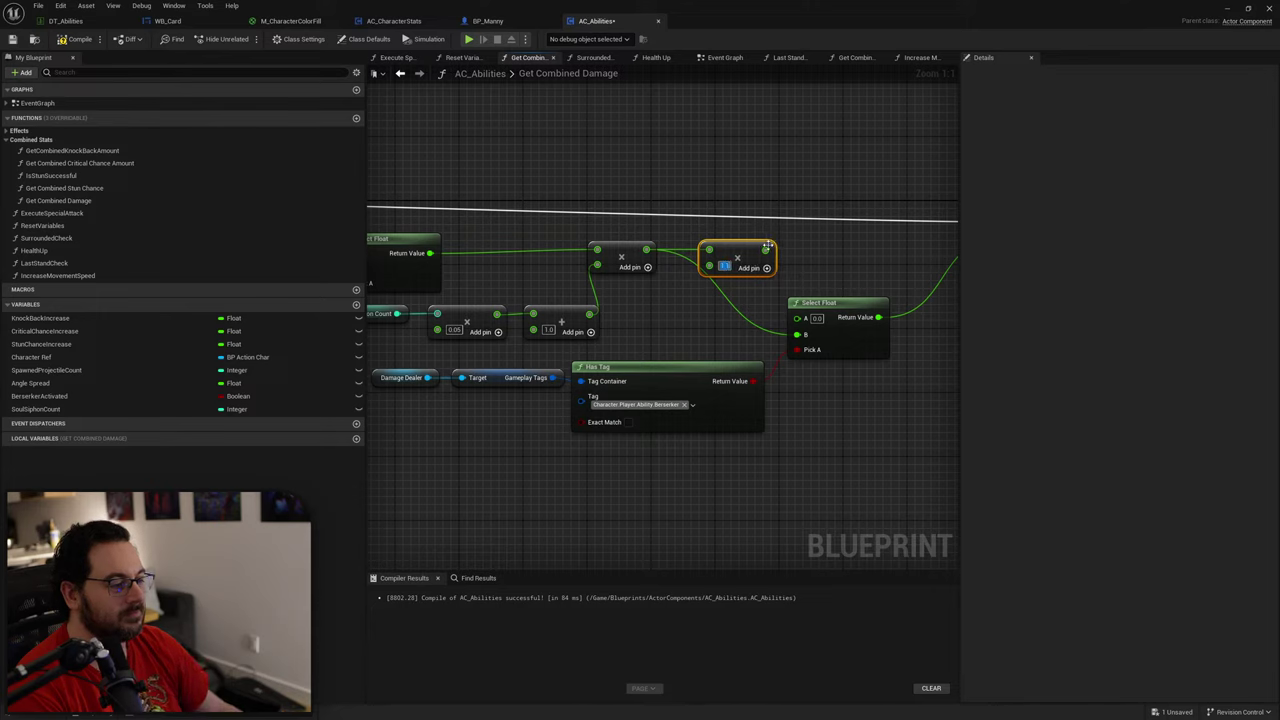
drag(766, 250, 798, 318)
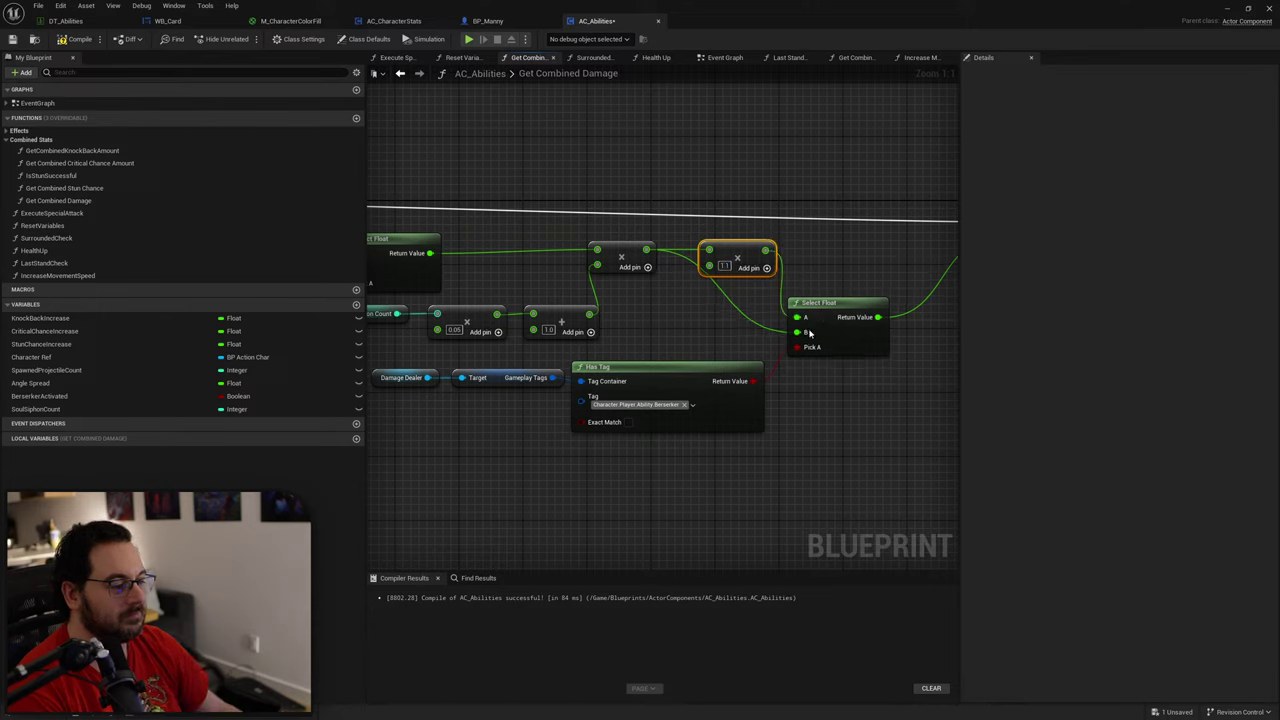
Step: Set the tag of the copied Has Tag node to Character.Player.Ability.DamageBoost
click(692, 404)
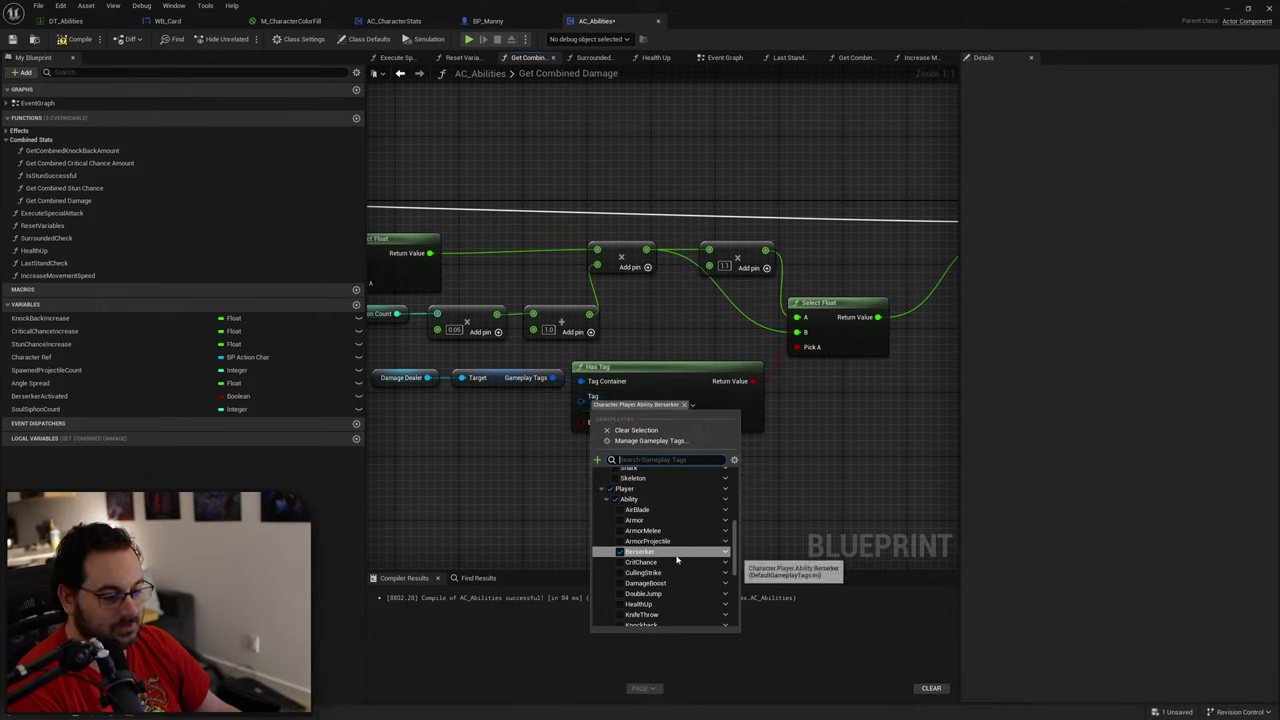
scroll(670, 568, down, 1)
click(840, 491)
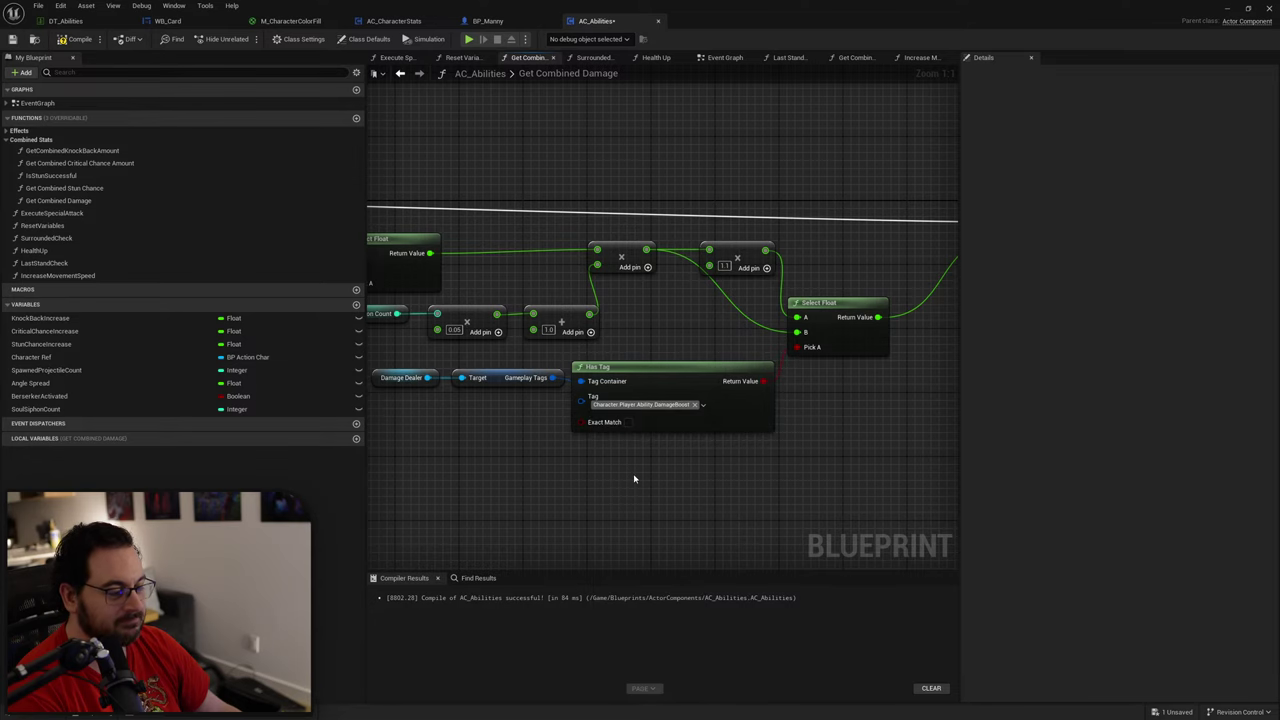
Step: Review the Get Combined Damage chain from the Surrounded Check through the Berserker, Soul Siphon and DamageBoost multipliers
right_drag(384, 450, 605, 447)
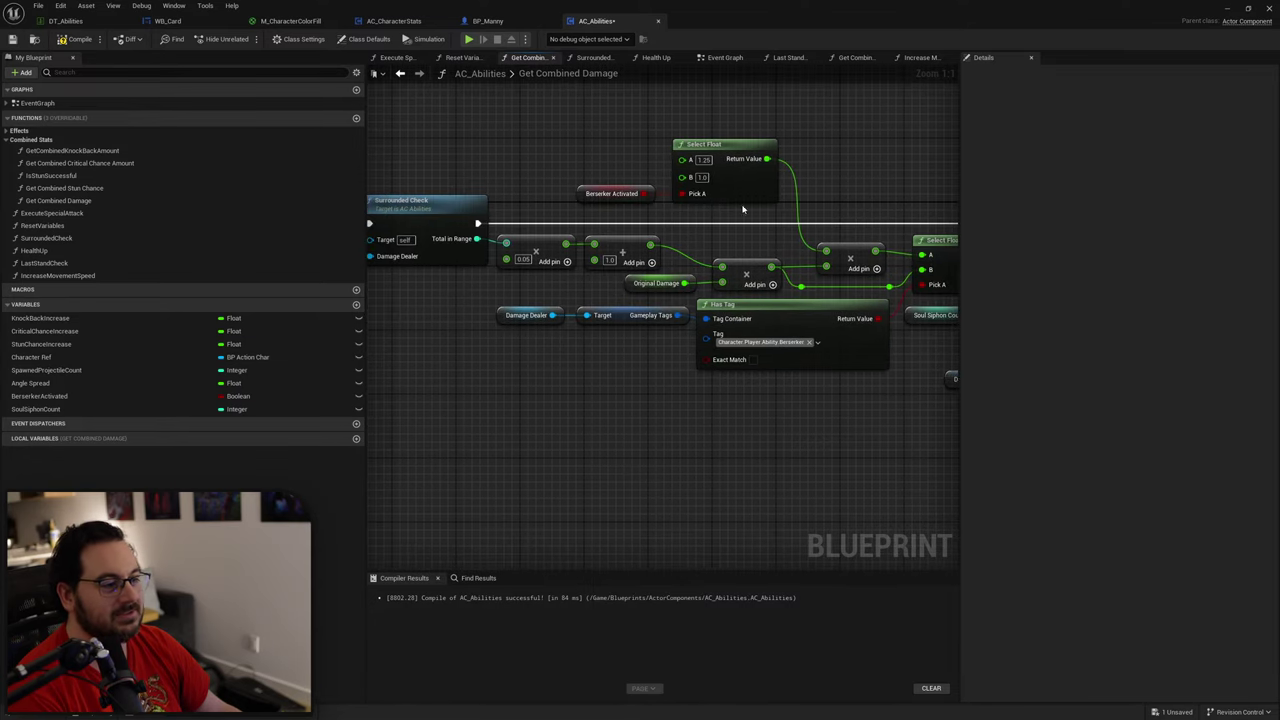
right_drag(819, 406, 683, 417)
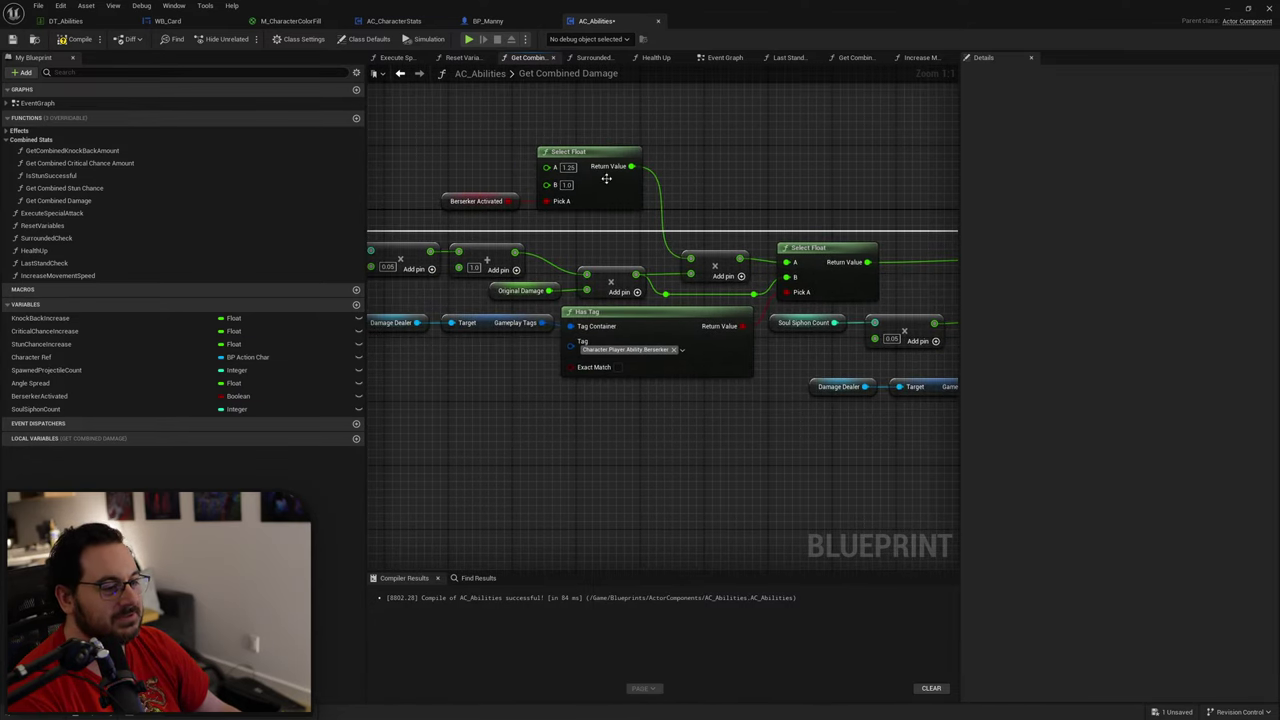
right_drag(771, 374, 368, 351)
right_drag(697, 479, 616, 457)
right_drag(740, 364, 609, 438)
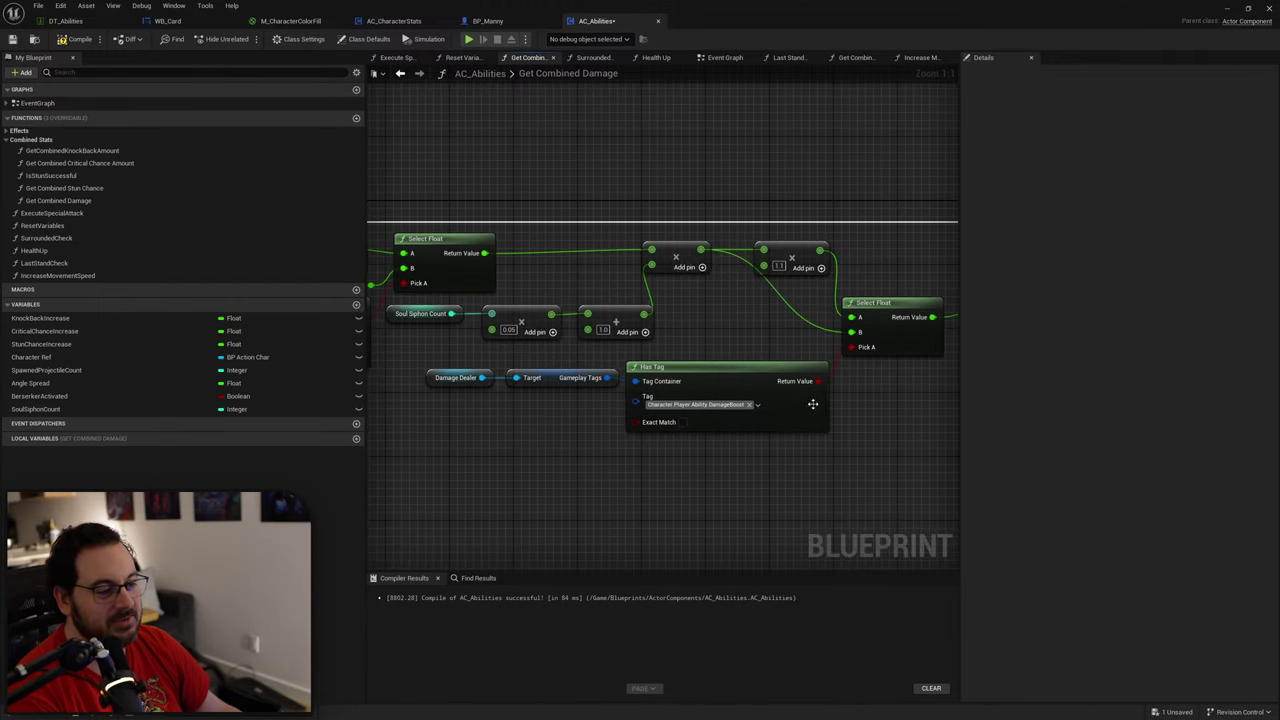
right_drag(812, 403, 618, 408)
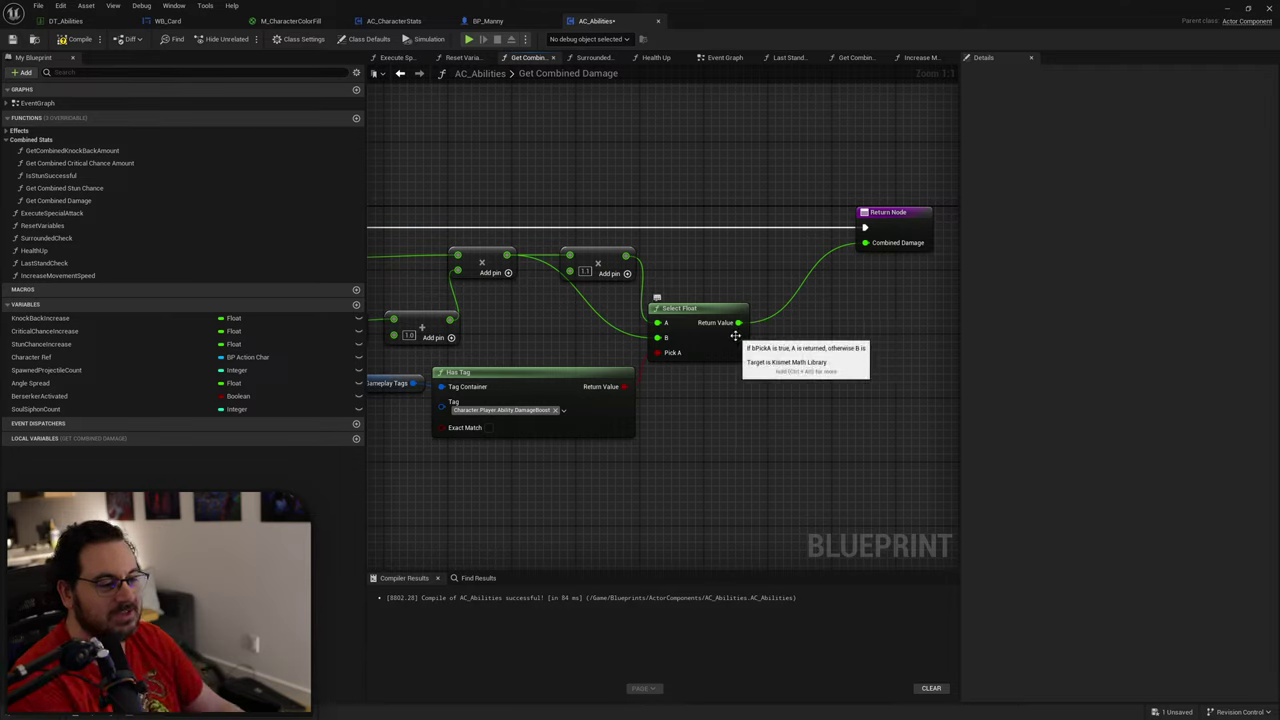
Step: Compile and save the AC_Abilities blueprint and move its window away from the level viewport
click(75, 39)
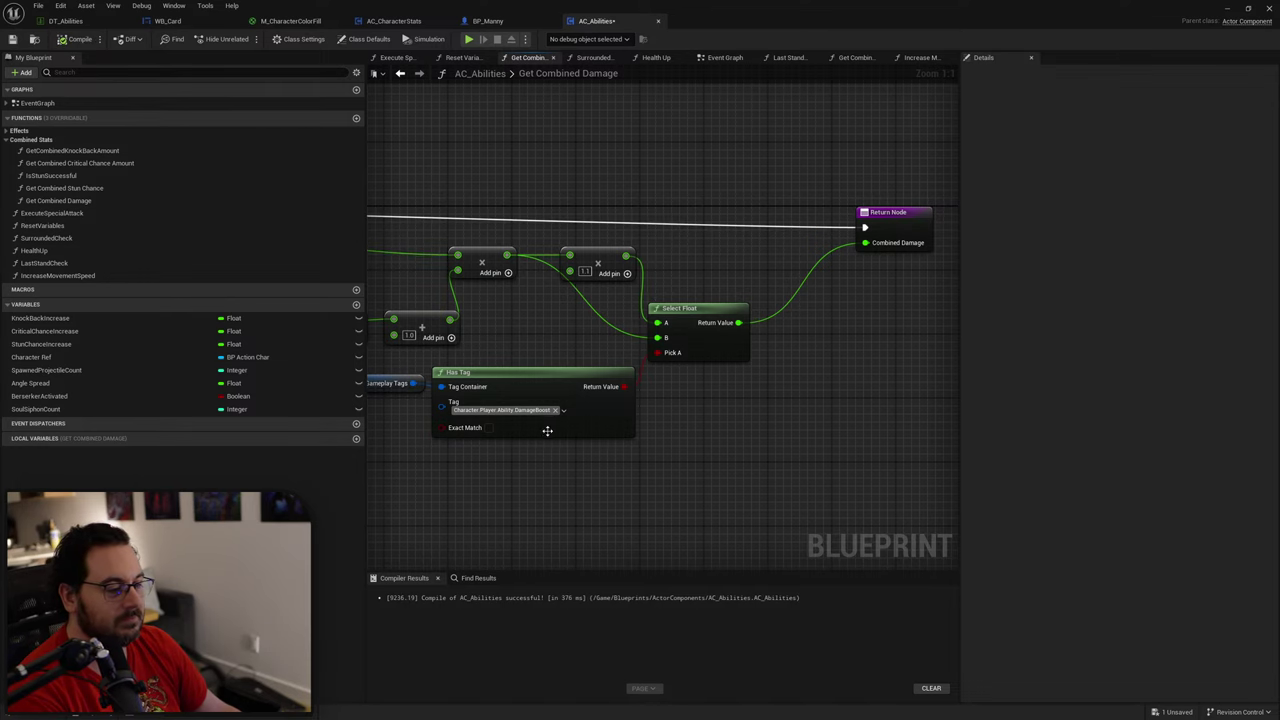
right_drag(547, 431, 763, 451)
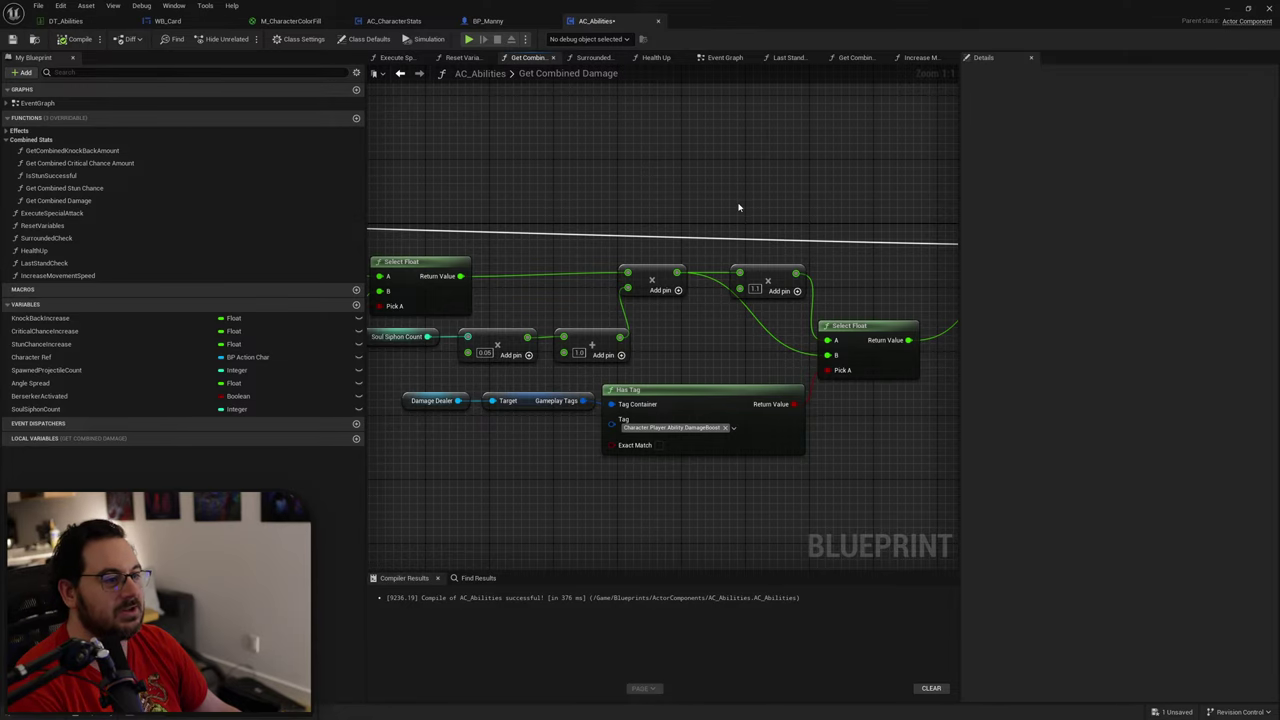
key(ctrl+s)
drag(762, 22, 754, 641)
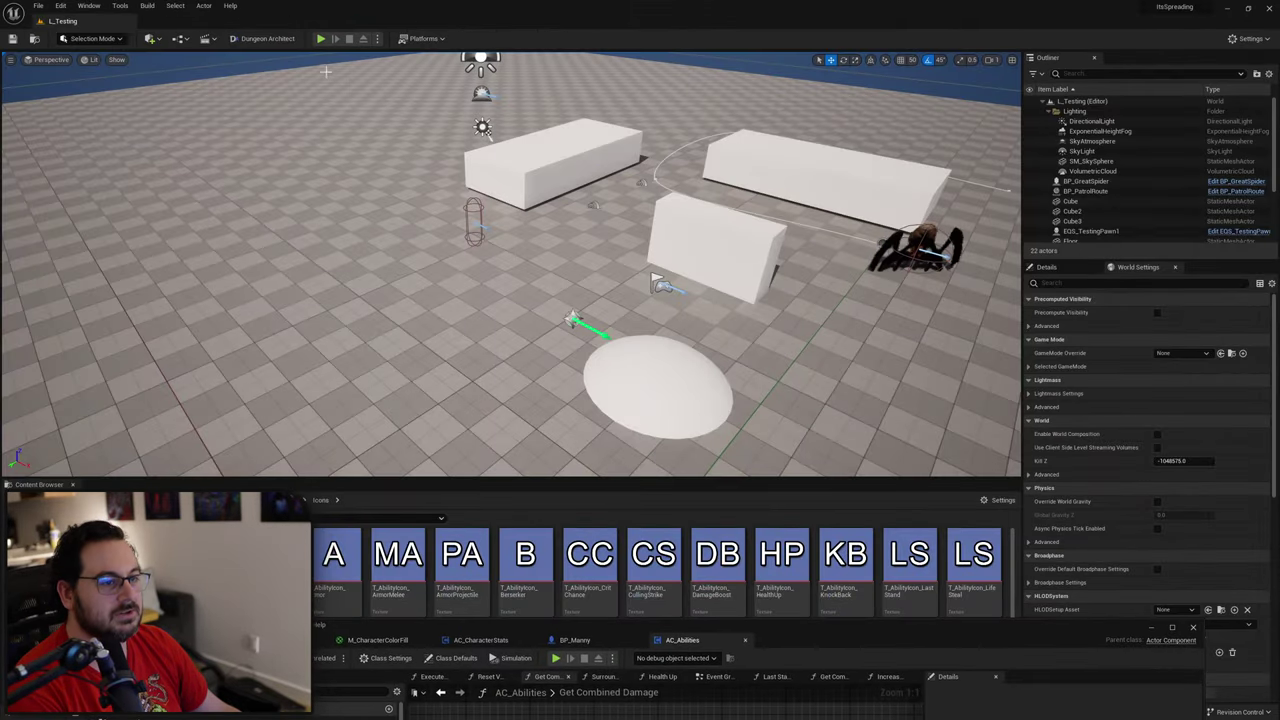
Step: Play-test the level with the Damage Boost card chosen, check the damage dealt to an enemy, and end the session
click(320, 39)
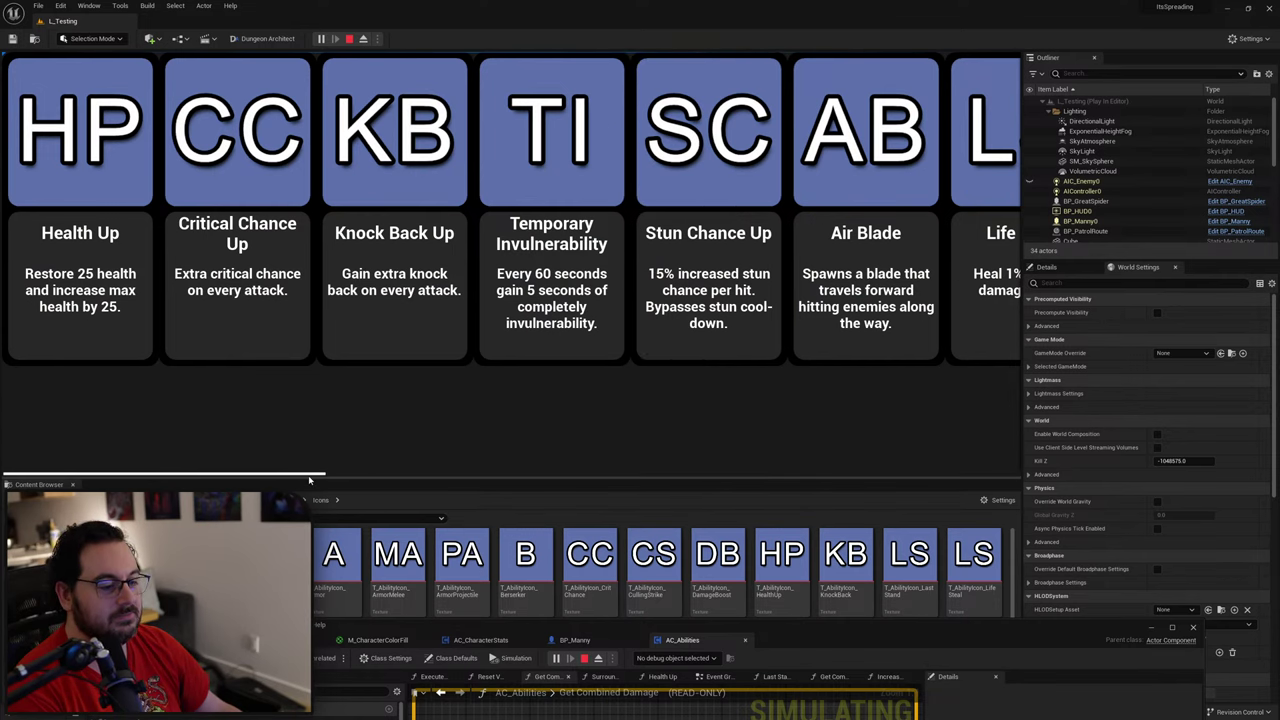
drag(310, 474, 1094, 482)
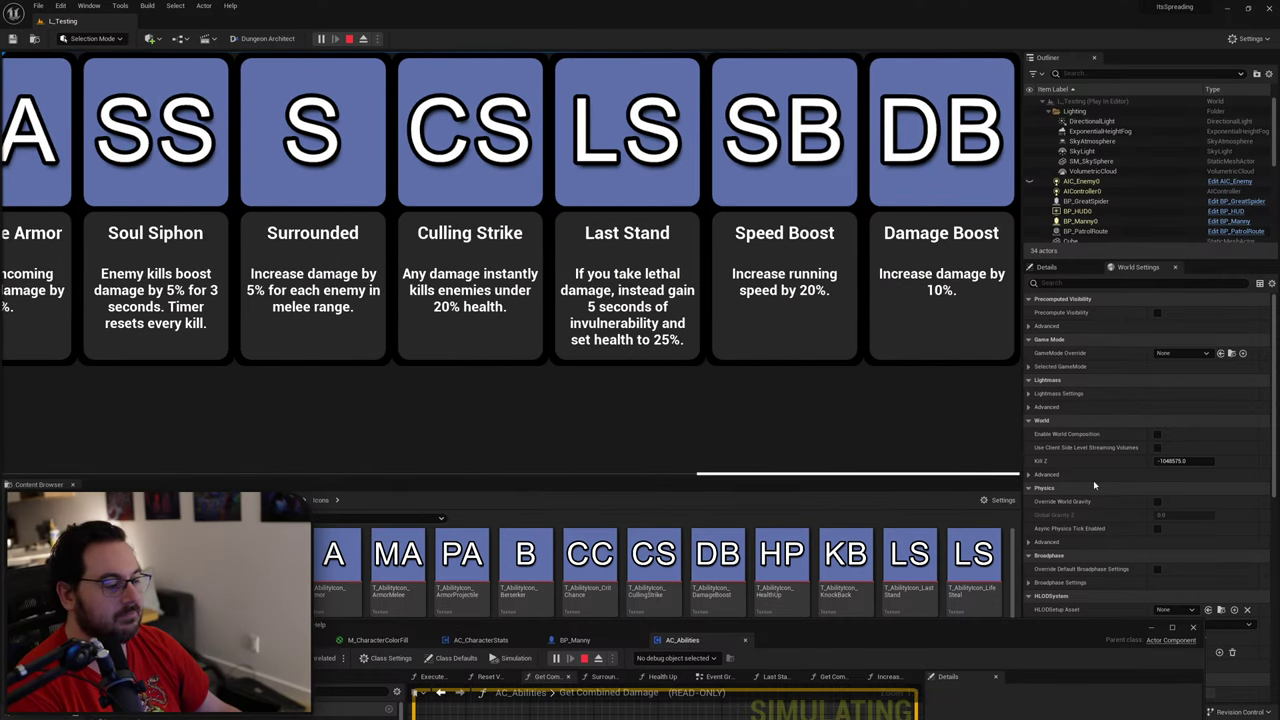
click(928, 251)
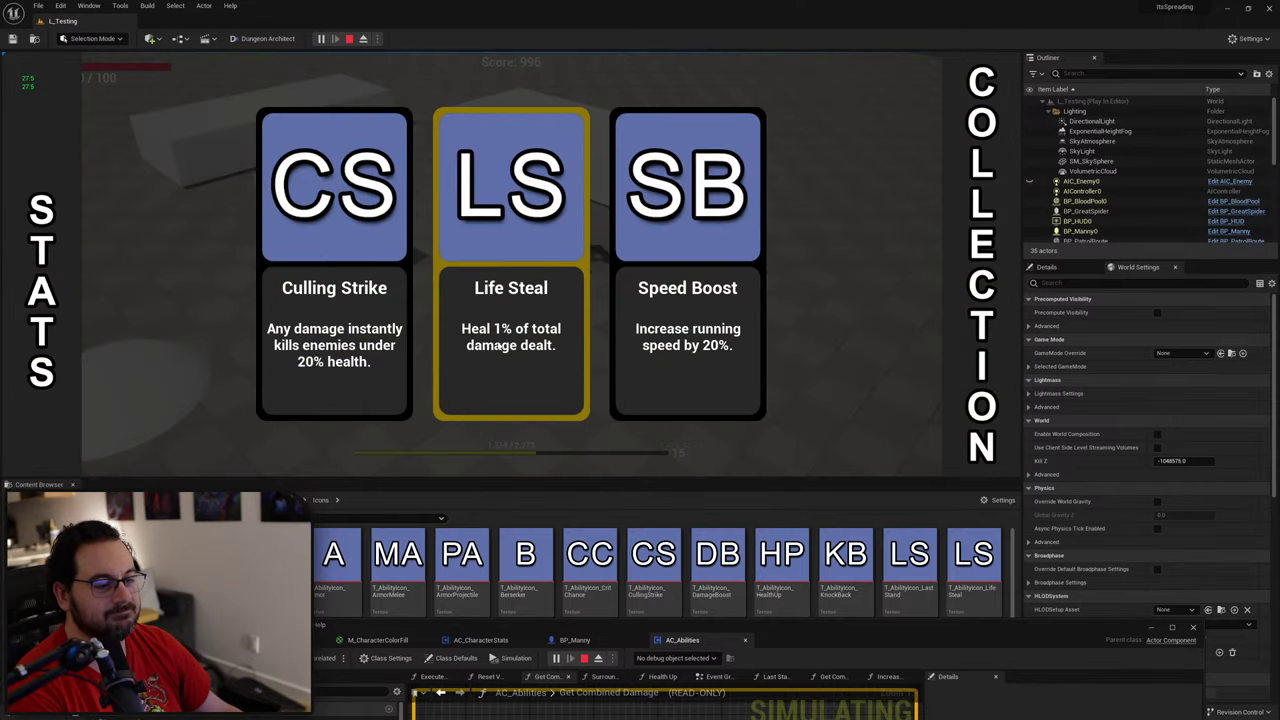
key(Escape)
Step: Play-test the level again without choosing Damage Boost to compare the damage dealt, and end the session
click(320, 38)
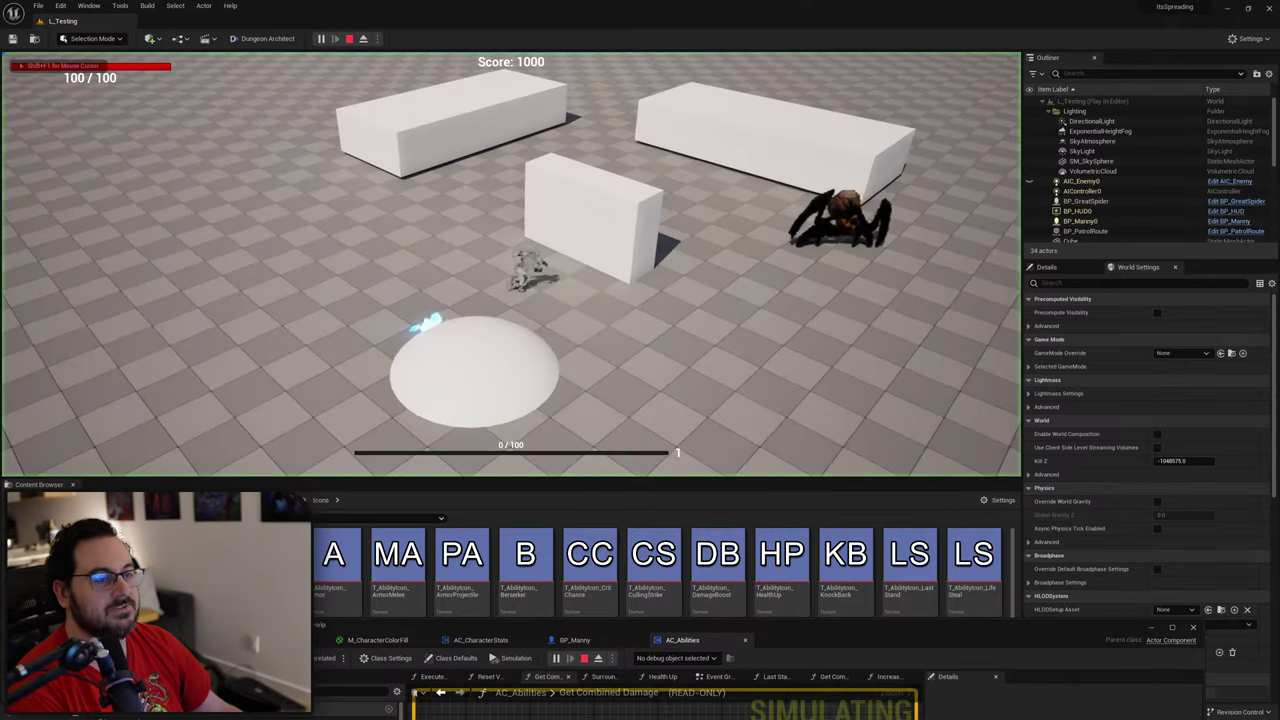
key(d)
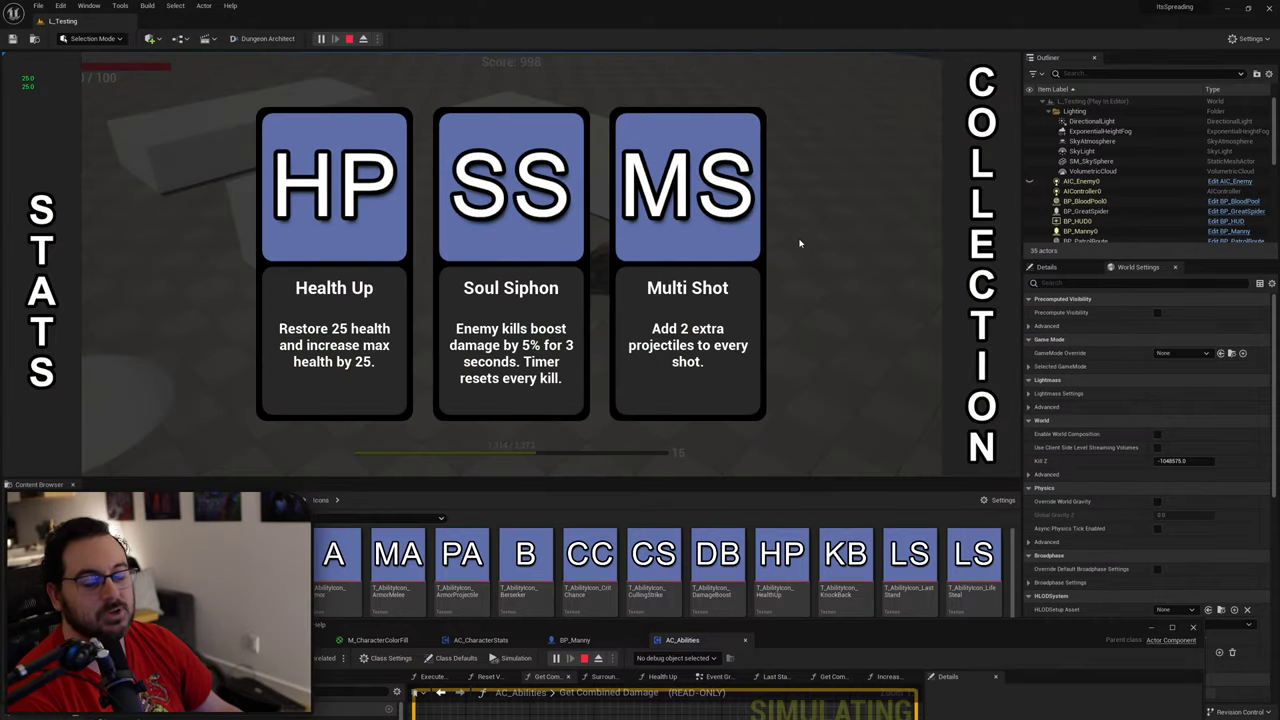
key(Escape)
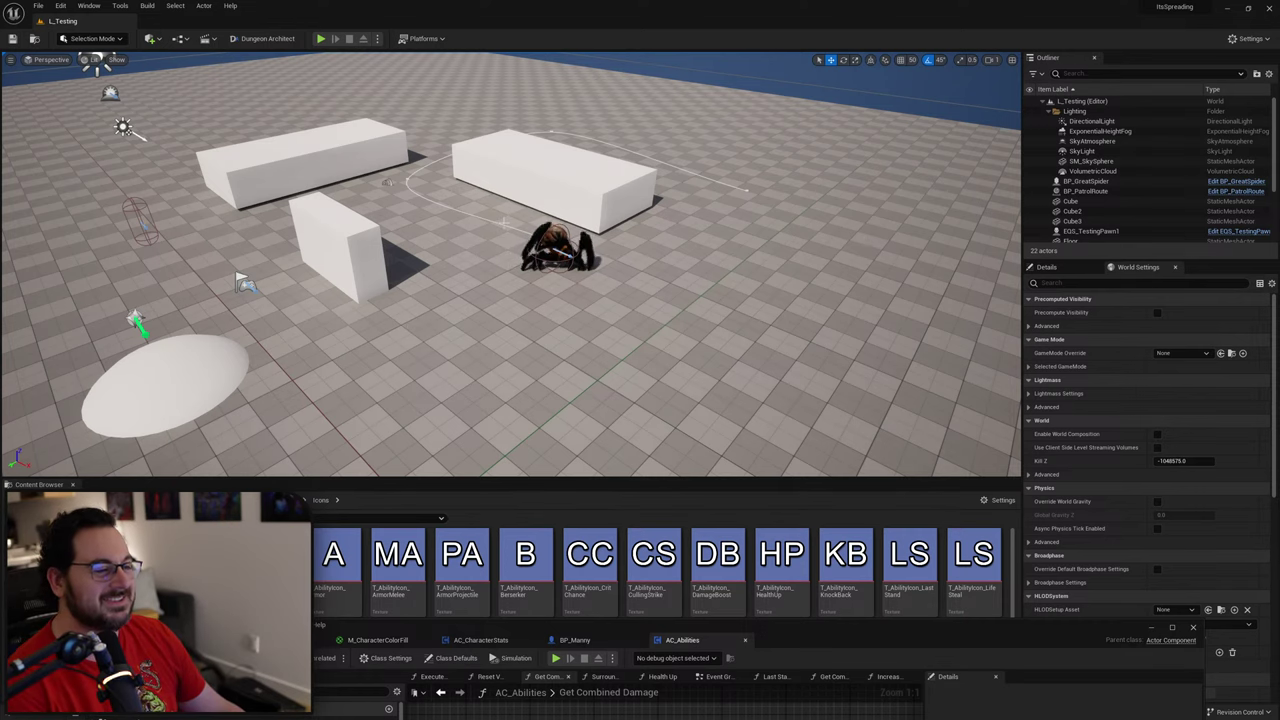
key(w)
right_drag(672, 298, 672, 298)
key(s)
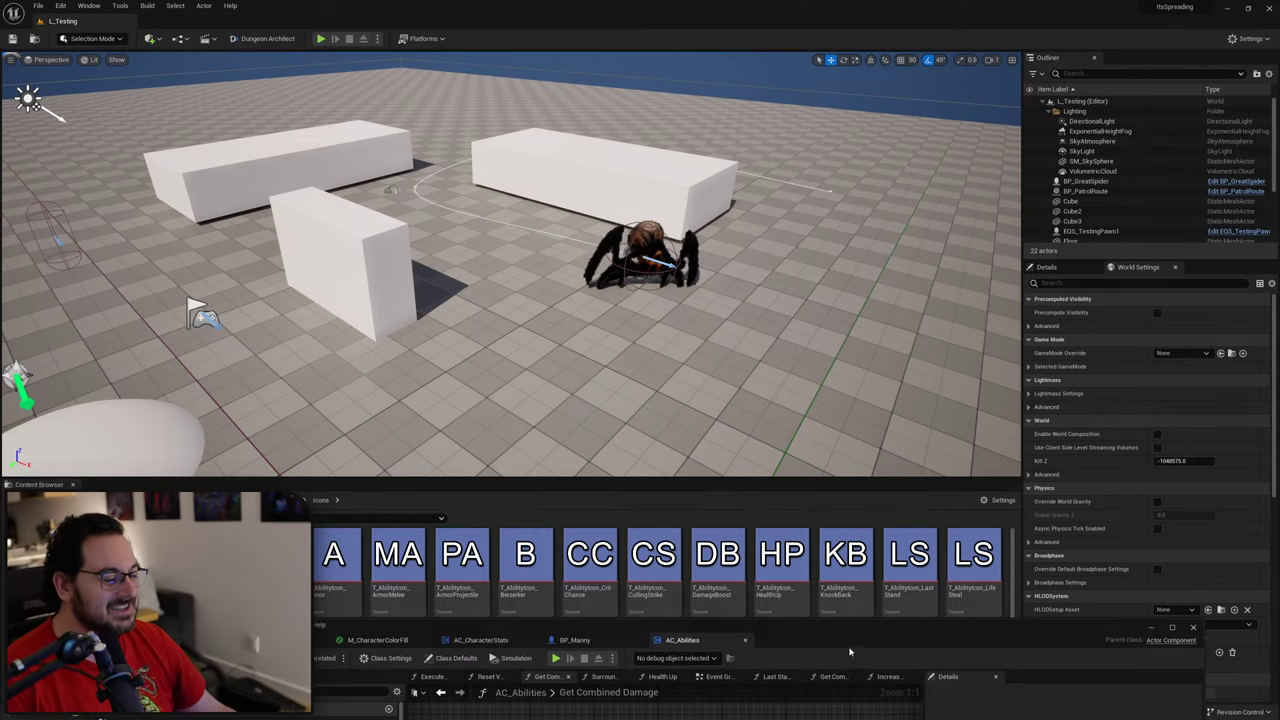
Step: Bring the blueprint editor window back over the viewport and open the DT_Abilities data table from the abilities folder
drag(747, 631, 677, 160)
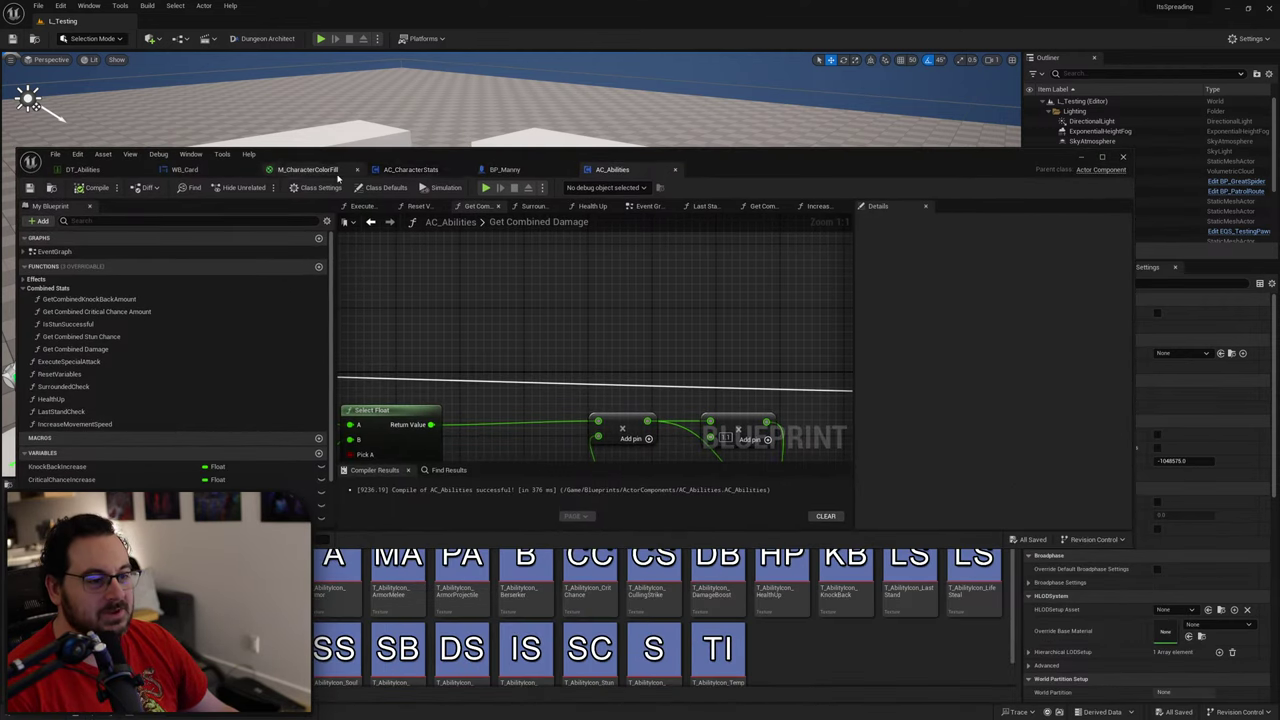
drag(731, 173, 735, 110)
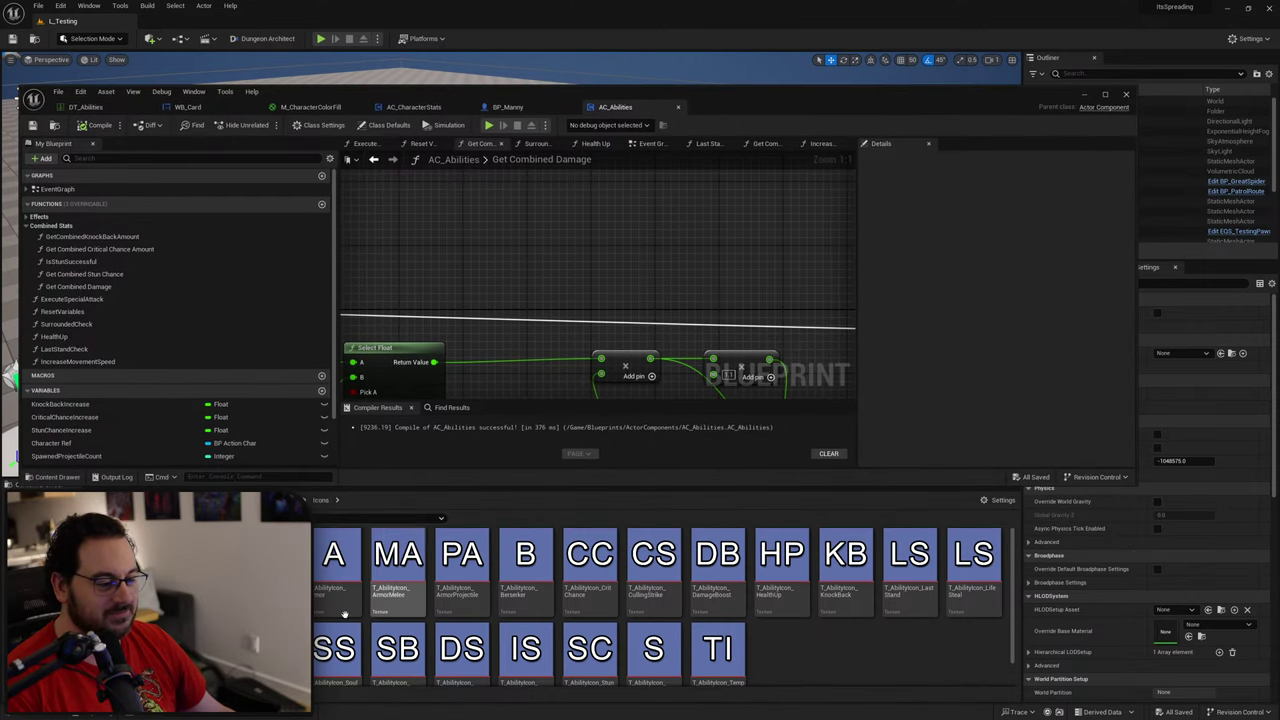
key(alt+Left)
click(727, 584)
double_click(727, 584)
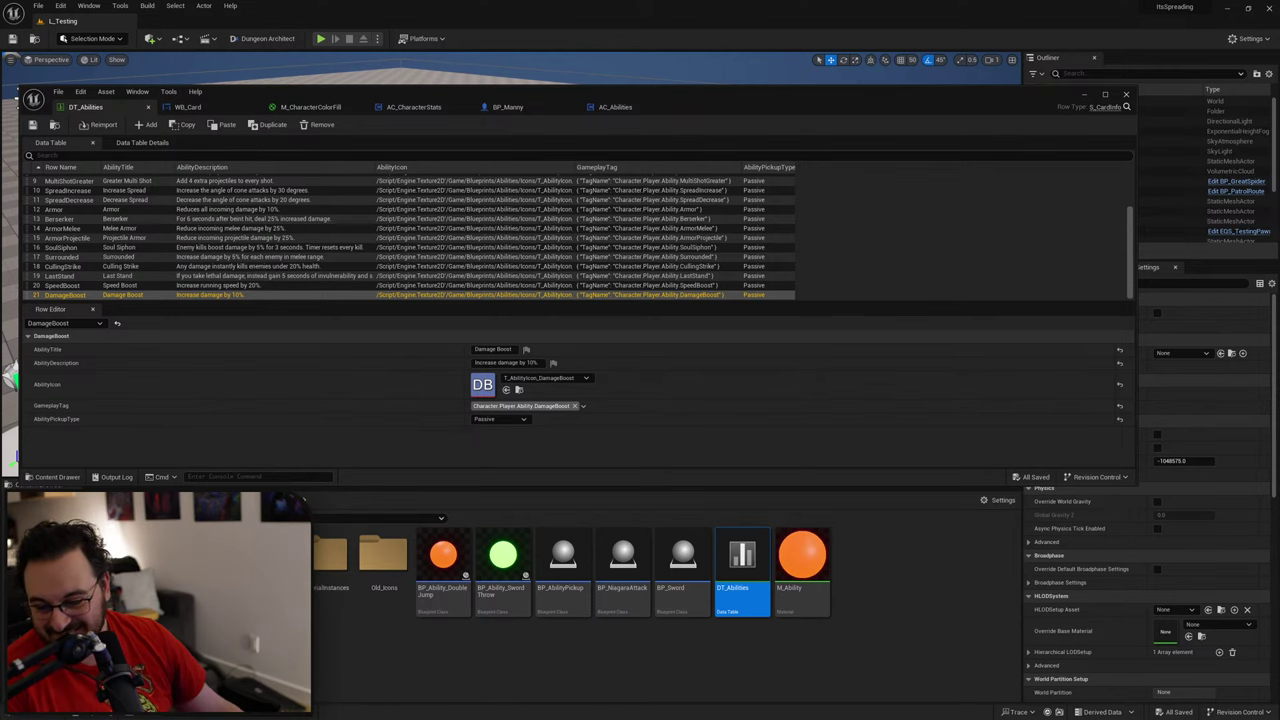
Step: Switch to the powerups list in Paint, review which powerups remain, undo the stray marks, and move the window away
key(alt+Tab)
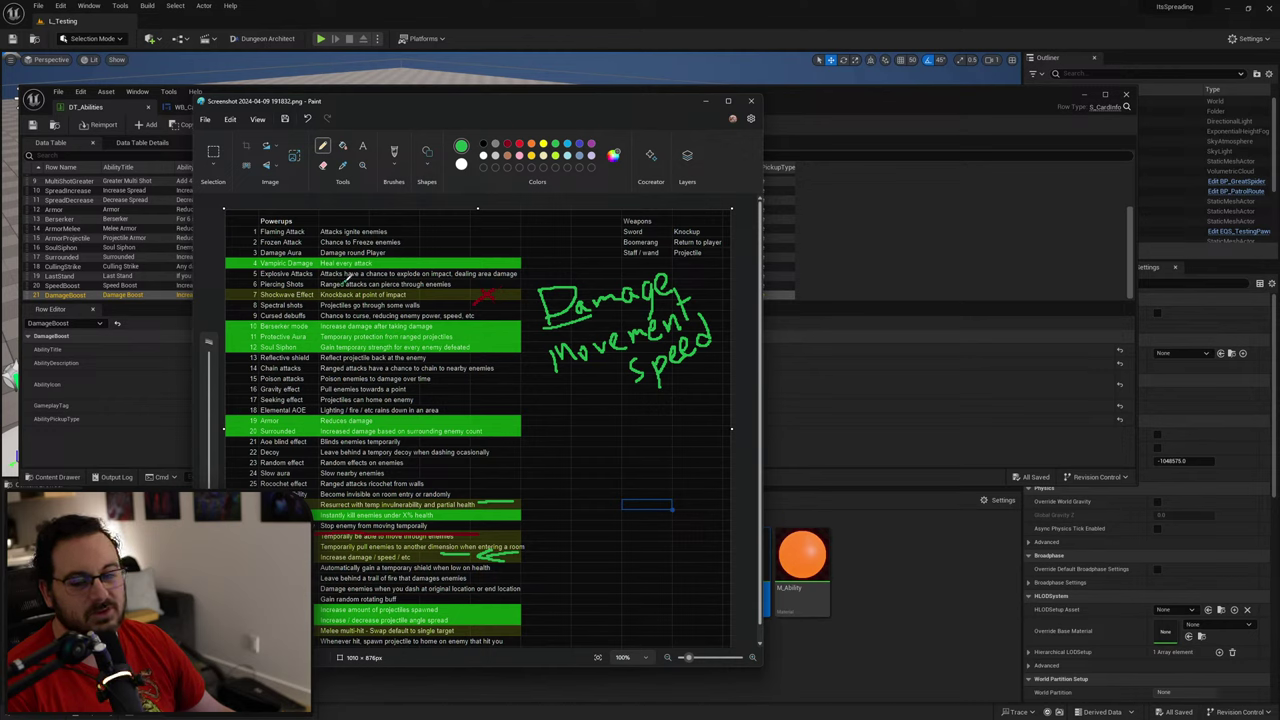
drag(368, 265, 377, 261)
key(ctrl+z)
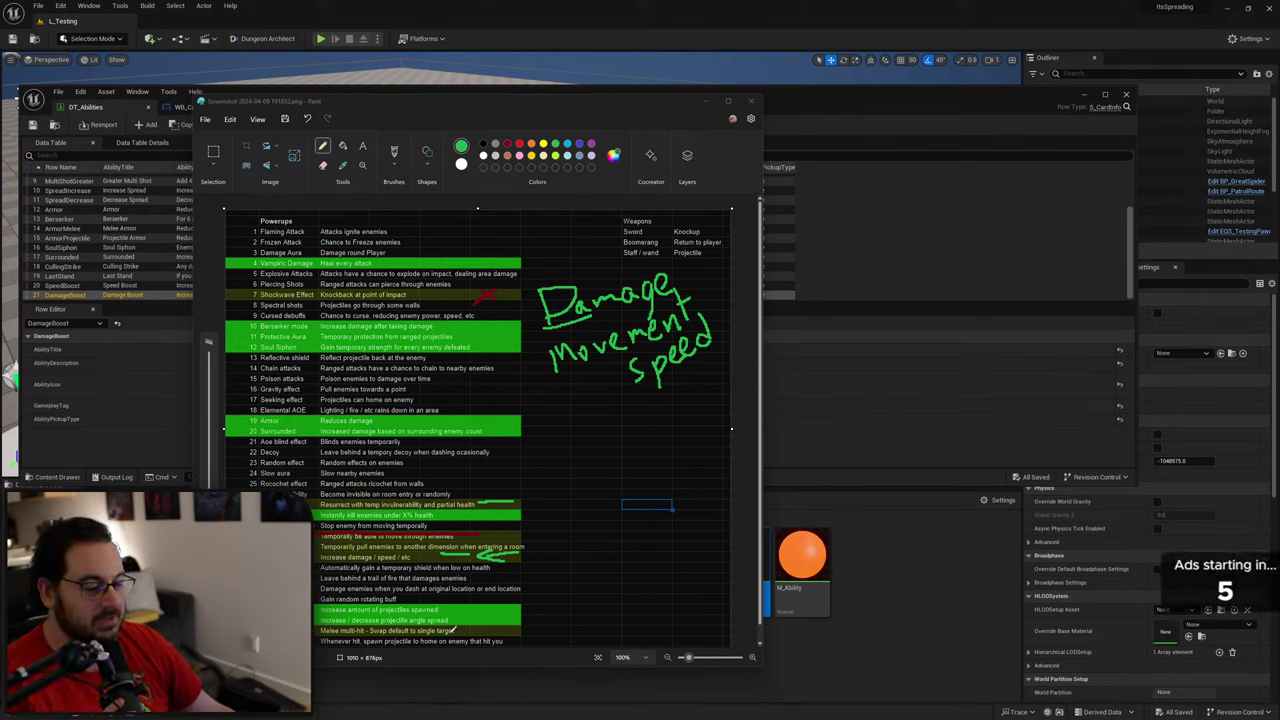
mouse_move(465, 623)
mouse_down()
mouse_move(345, 607)
mouse_move(380, 634)
mouse_move(470, 622)
mouse_up()
key(ctrl+z)
key(ctrl+z)
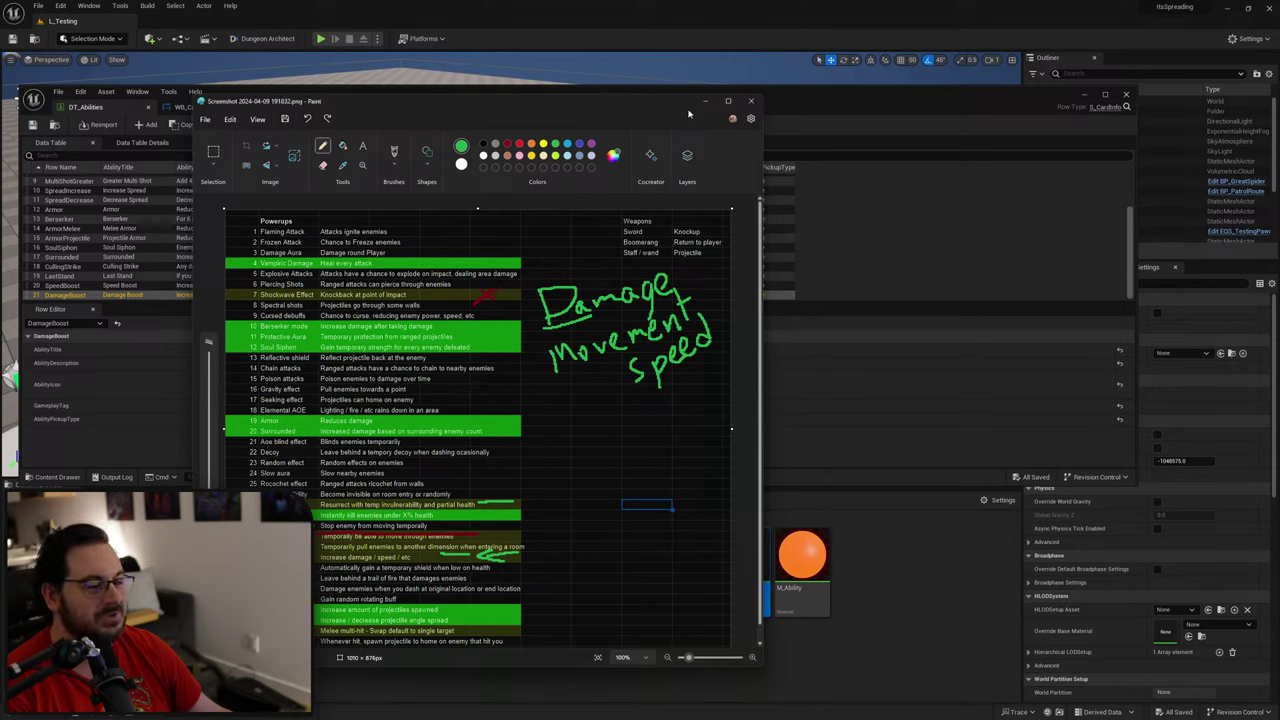
mouse_move(628, 108)
mouse_down()
mouse_move(671, 101)
mouse_move(0, 400)
mouse_up()
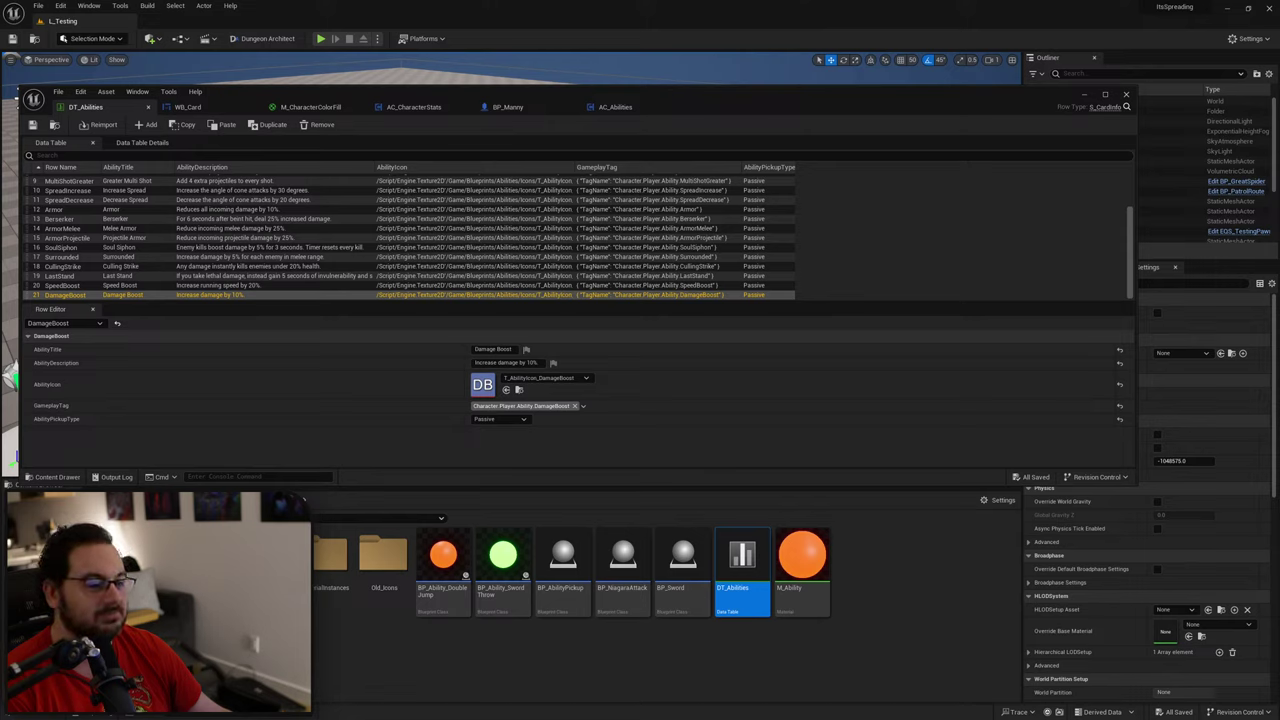
click(289, 338)
click(287, 338)
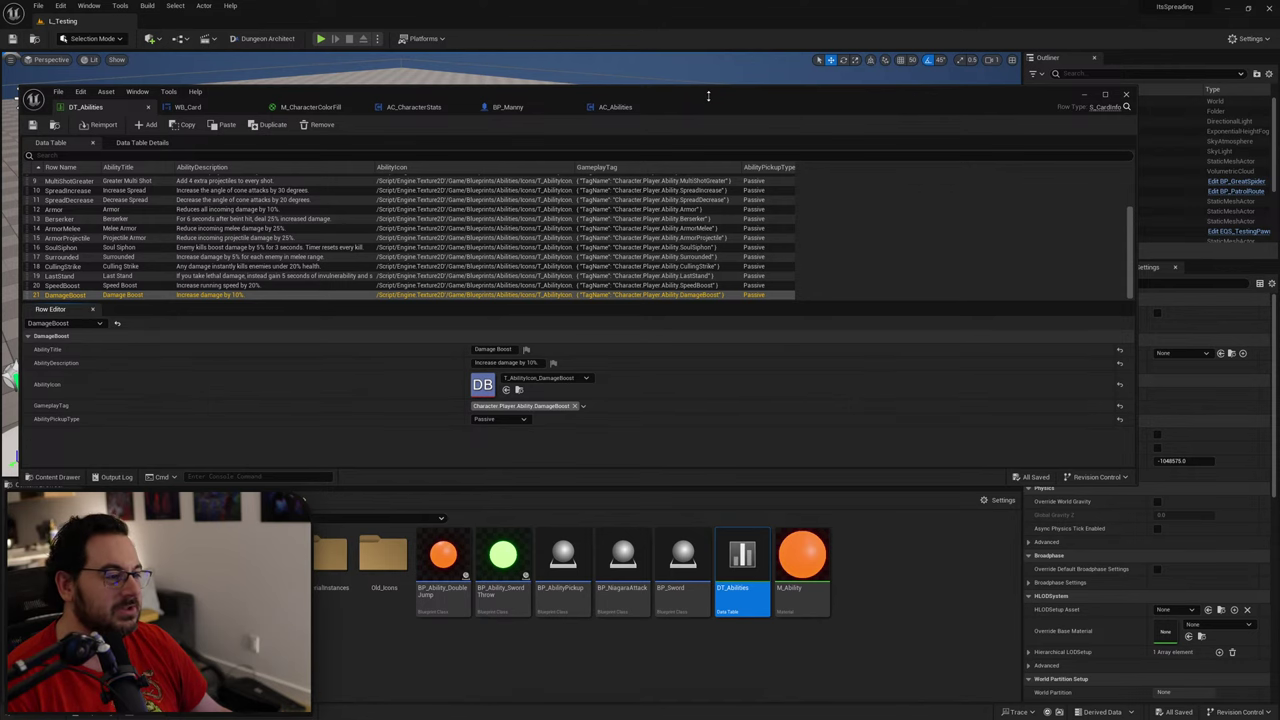
drag(721, 105, 714, 141)
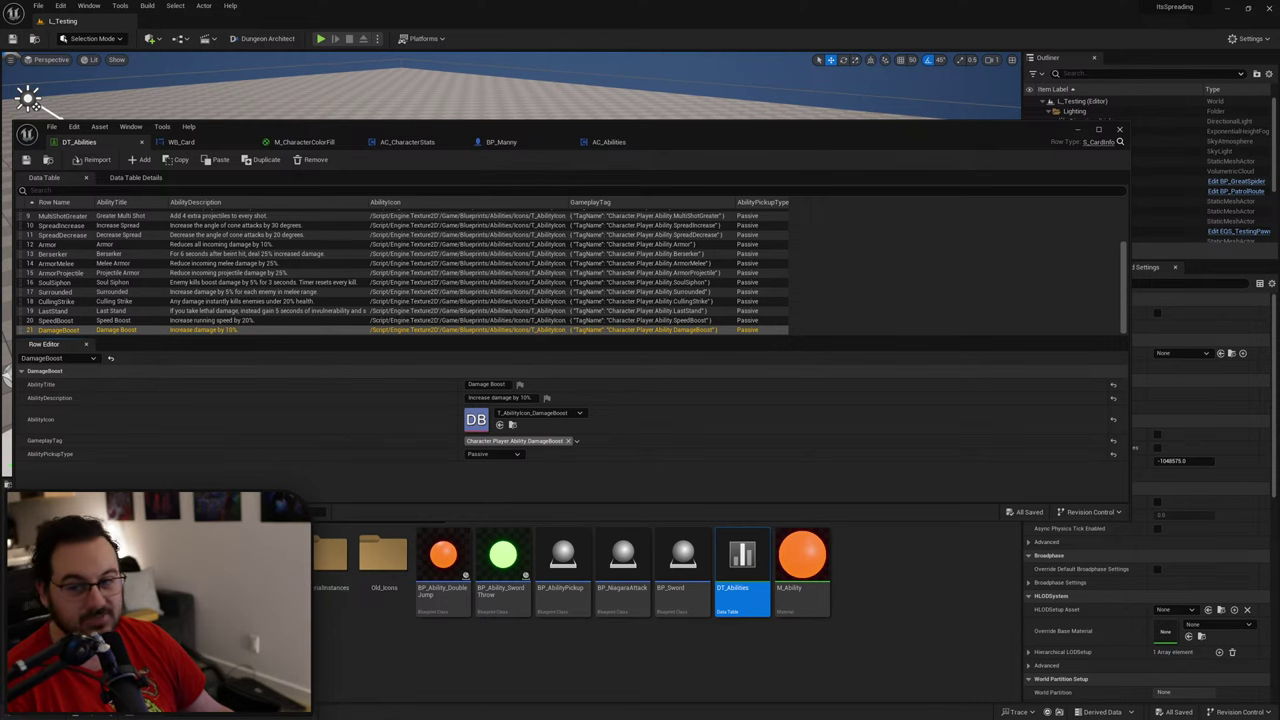
Step: Bring back the powerups list in Paint, mark the Cleave row with a green arrow, and close the image without saving
mouse_move(0, 129)
mouse_down()
mouse_move(155, 129)
mouse_move(722, 71)
mouse_up()
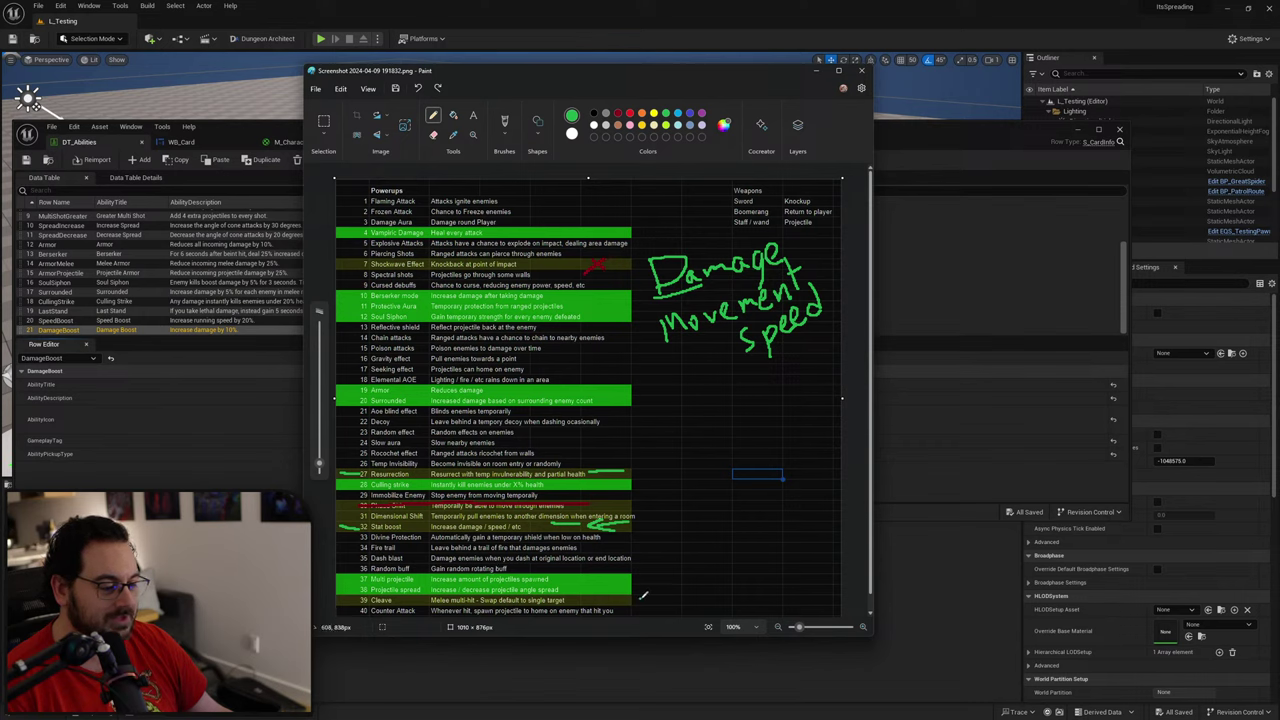
mouse_move(648, 599)
mouse_down()
mouse_move(581, 600)
mouse_move(622, 601)
mouse_up()
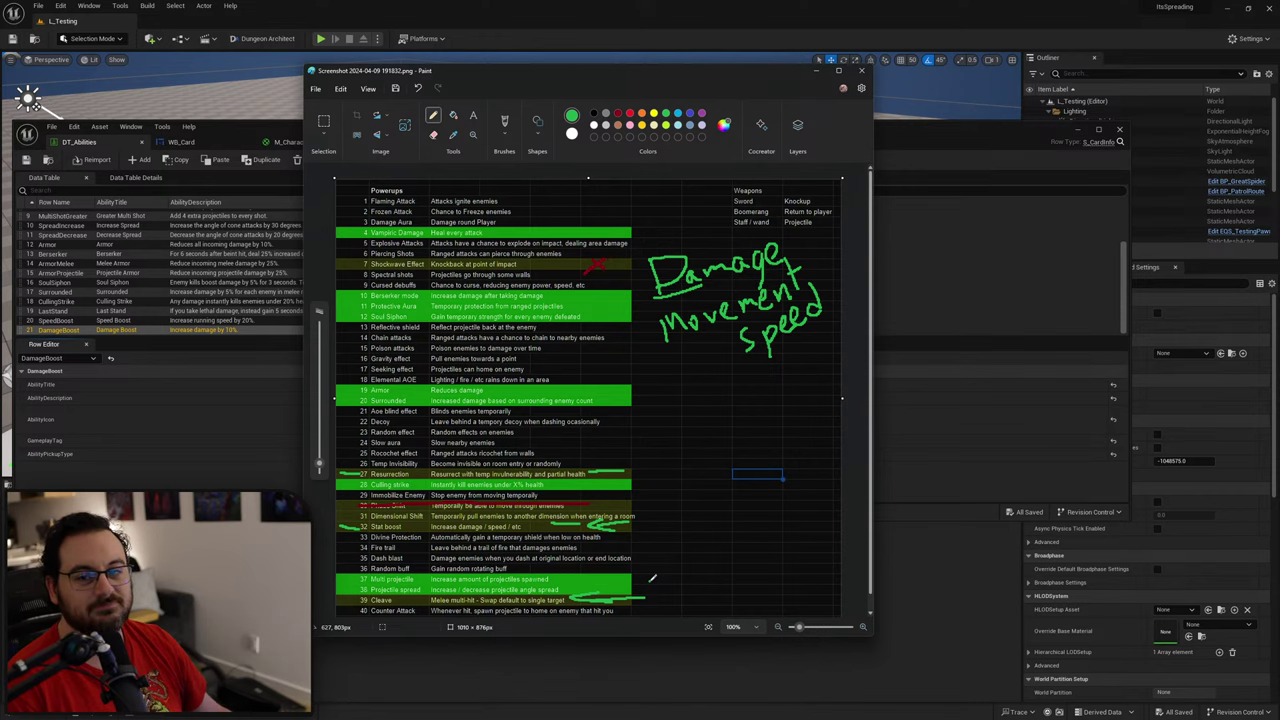
click(863, 72)
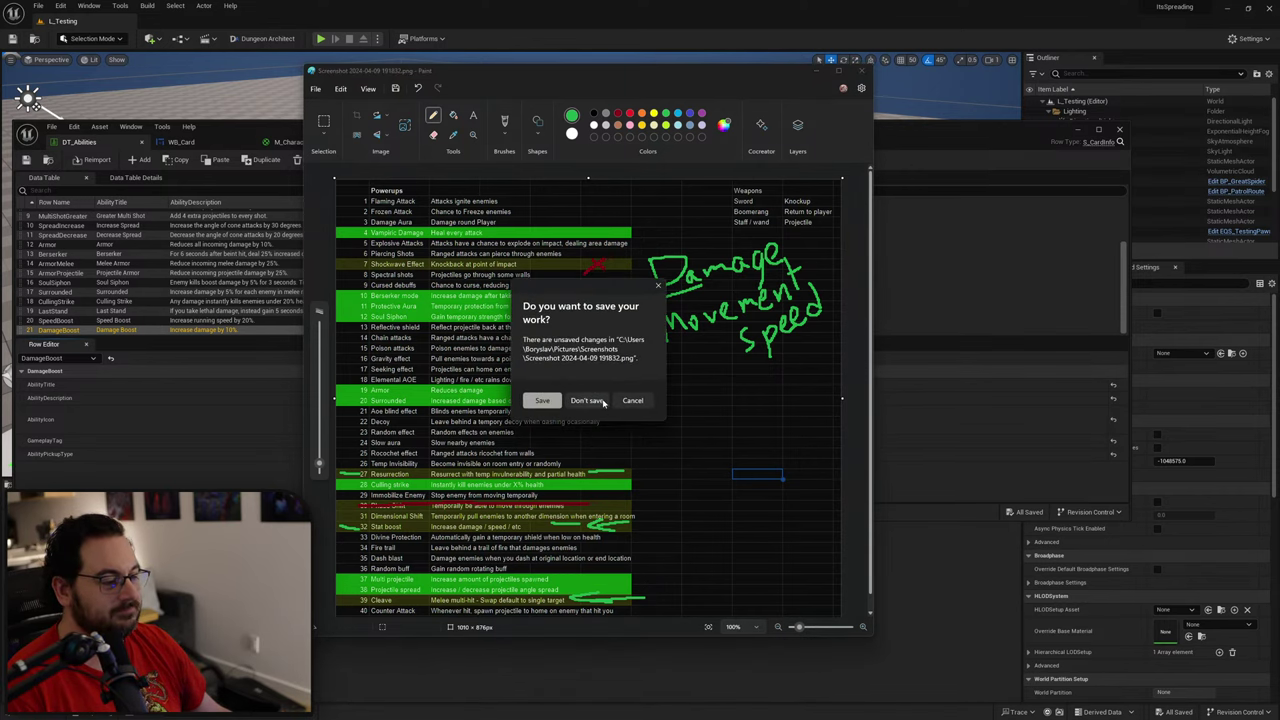
click(586, 401)
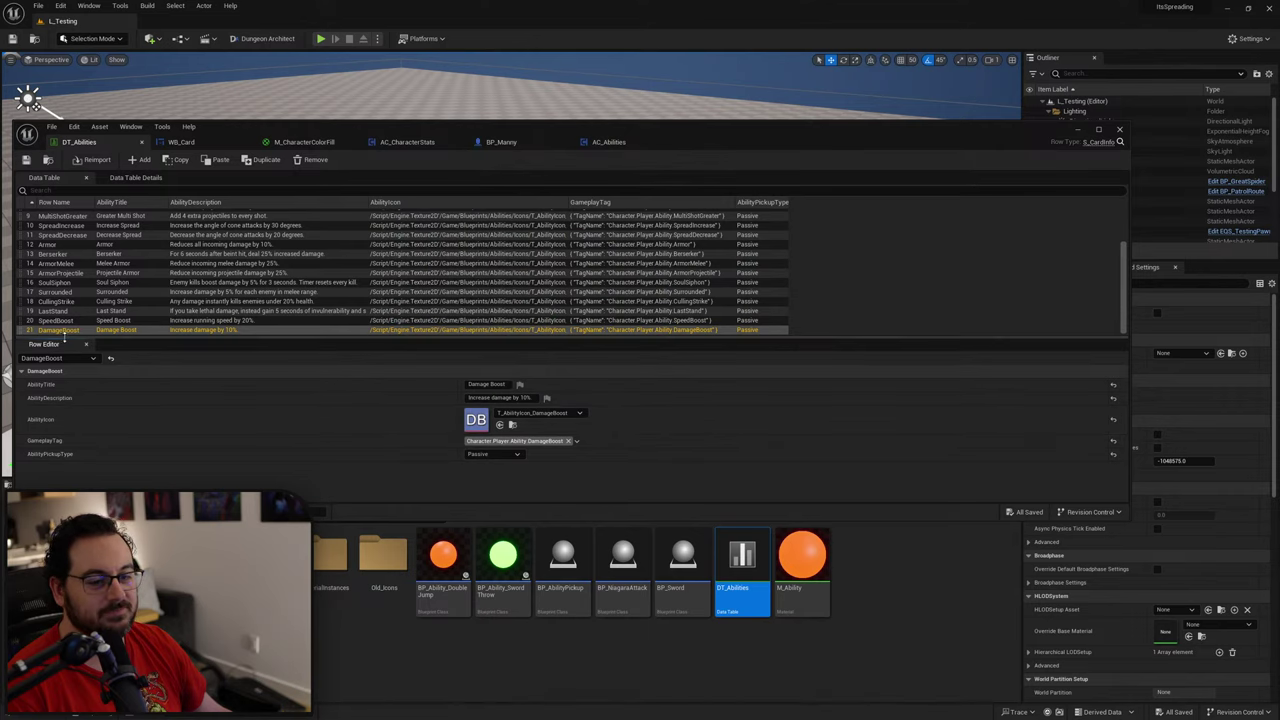